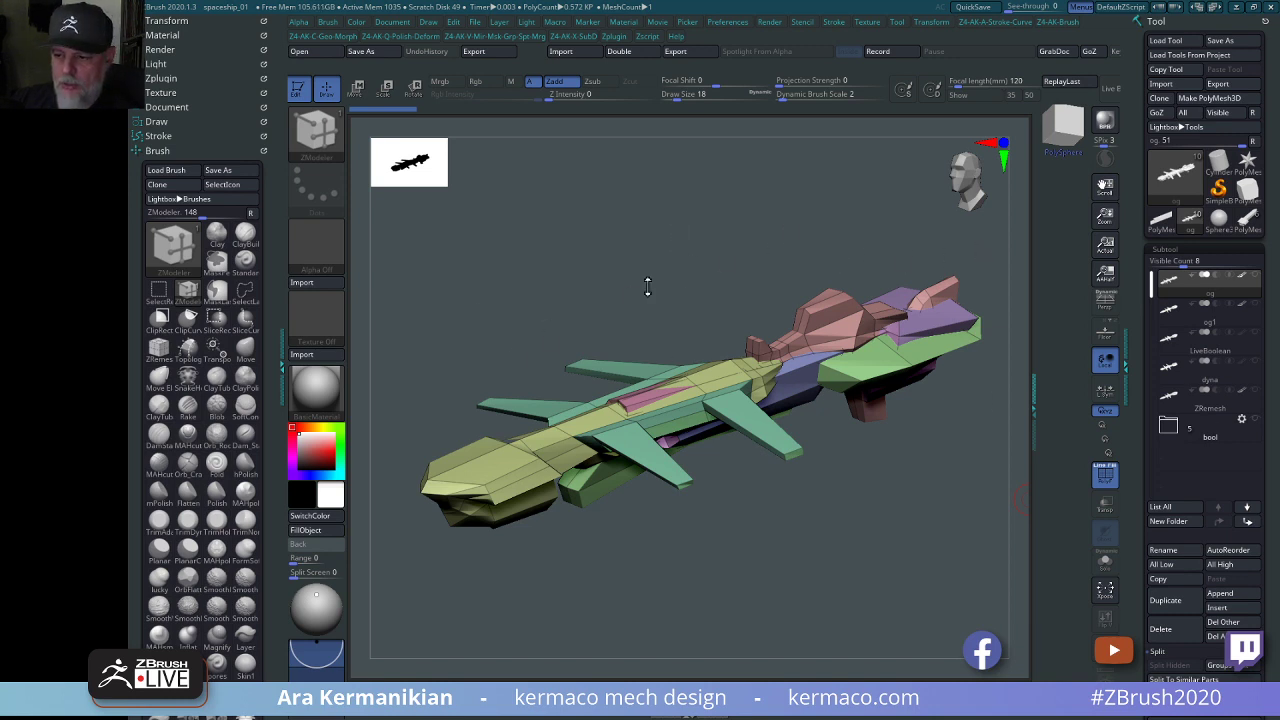
Inspect the low-poly spaceship model from several angles.
drag(707, 250, 840, 186)
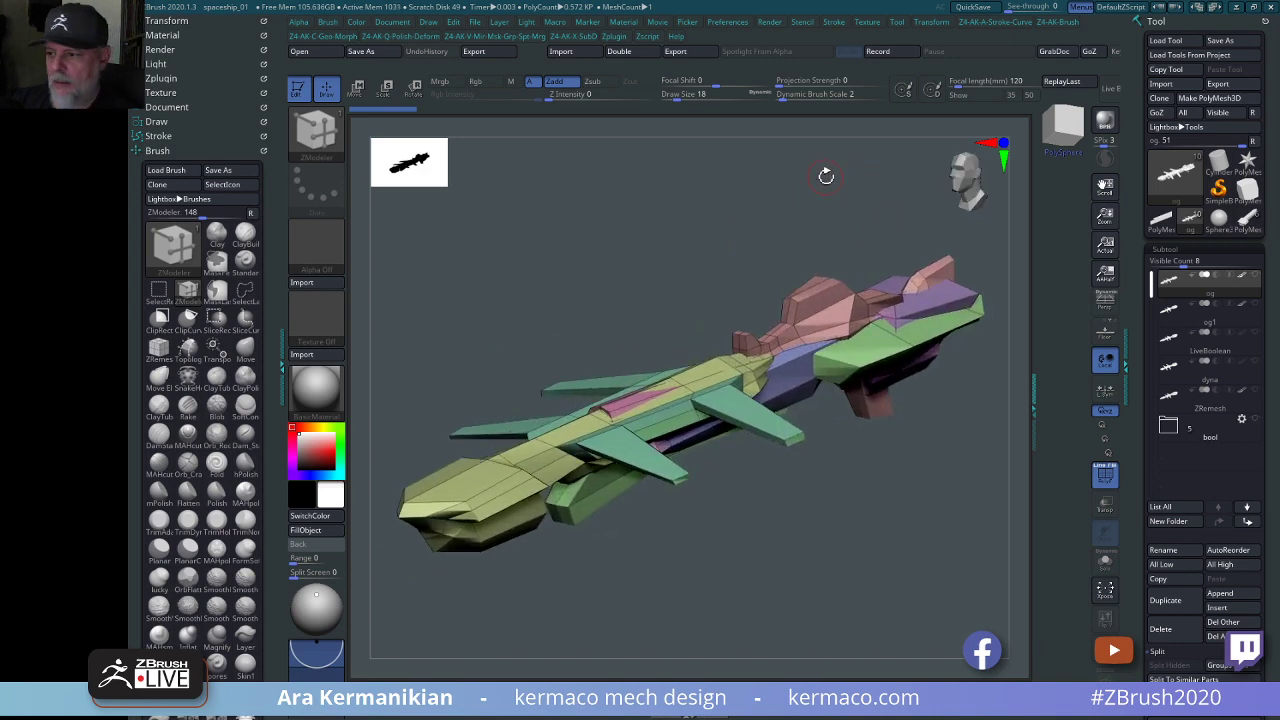
drag(740, 182, 754, 183)
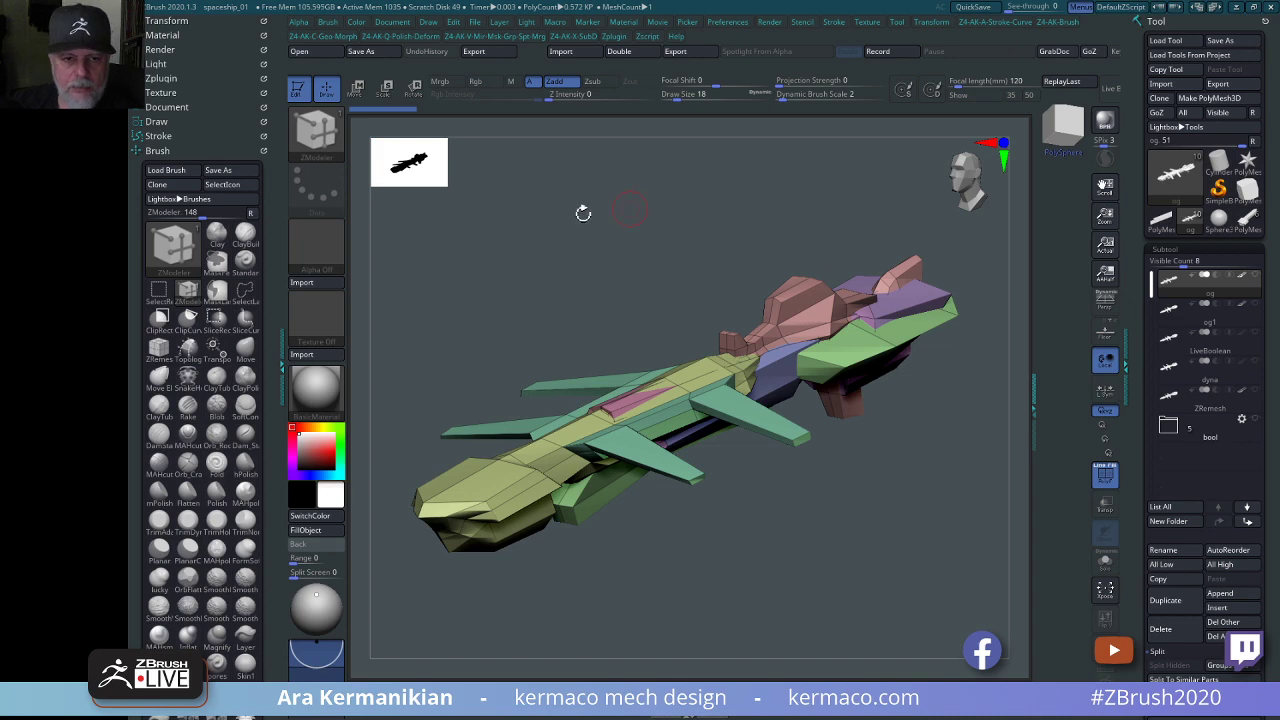
drag(871, 229, 745, 182)
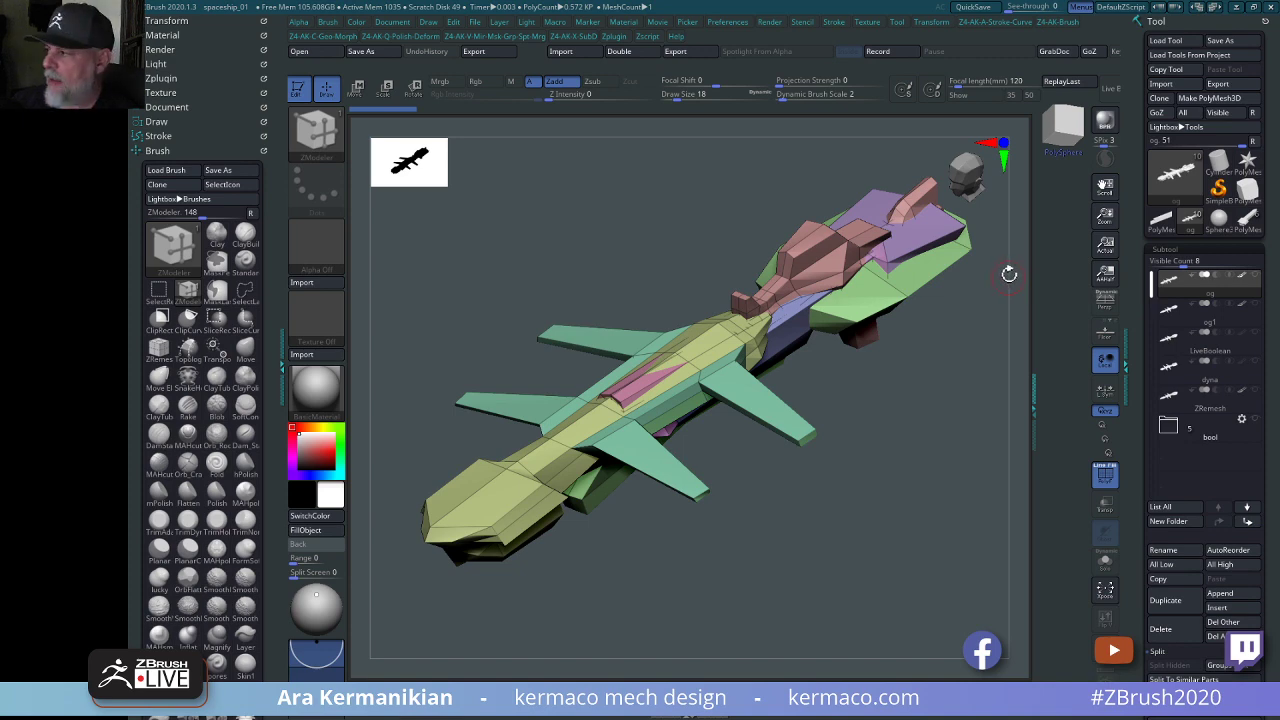
Switch to the reference image board and examine the Sulaco ship drawings and model photos in the first column.
key(alt+Tab)
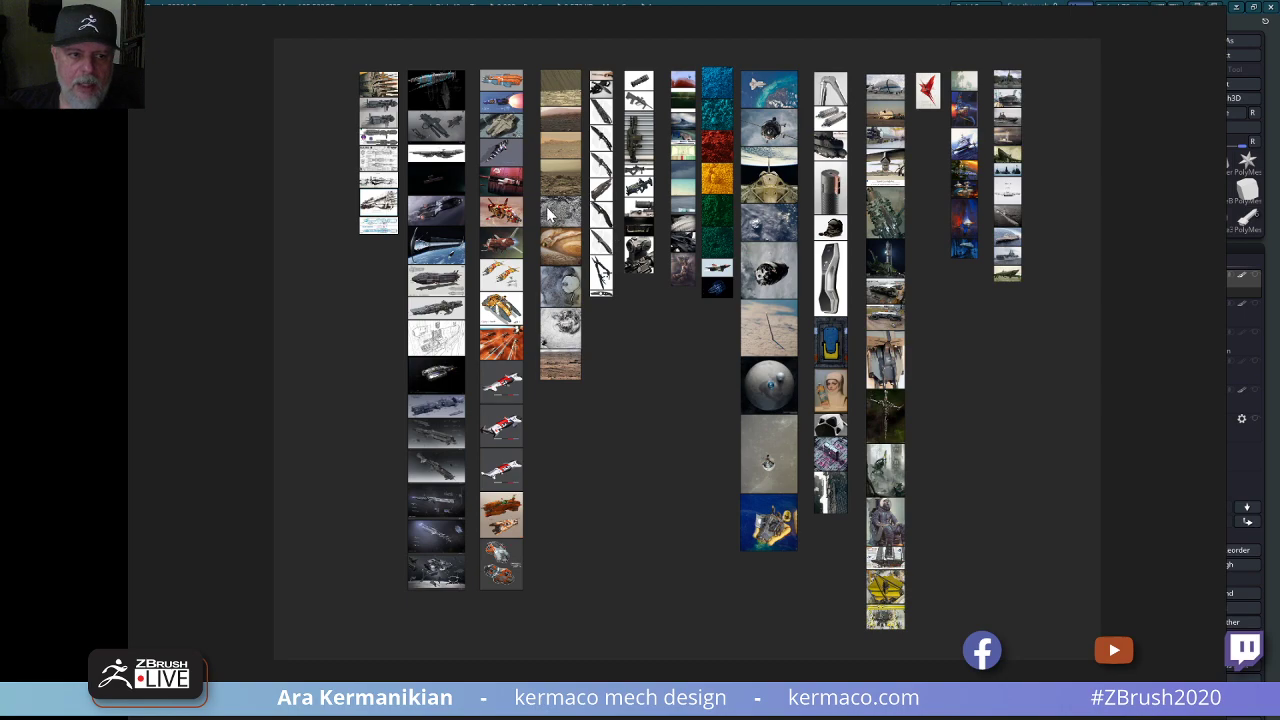
middle_drag(547, 208, 1199, 418)
scroll(785, 408, up, 8)
scroll(696, 384, down, 4)
scroll(695, 384, up, 1)
middle_drag(726, 270, 560, 283)
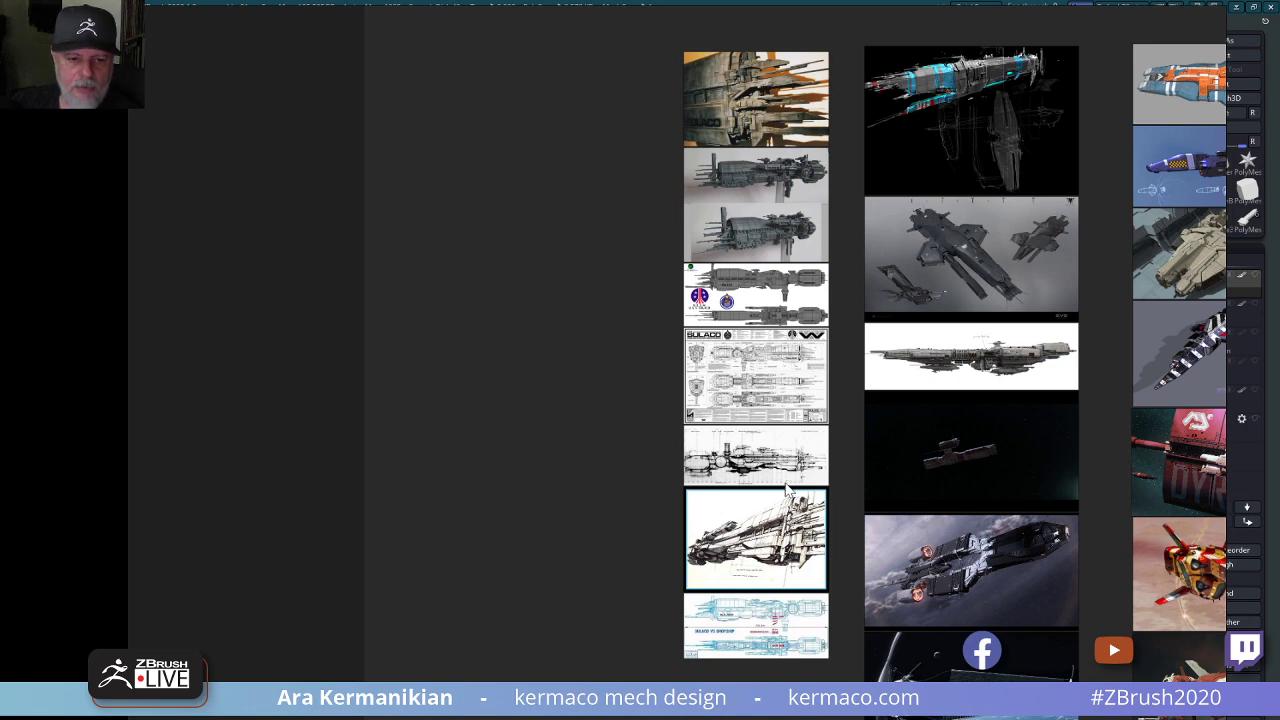
middle_drag(775, 403, 708, 415)
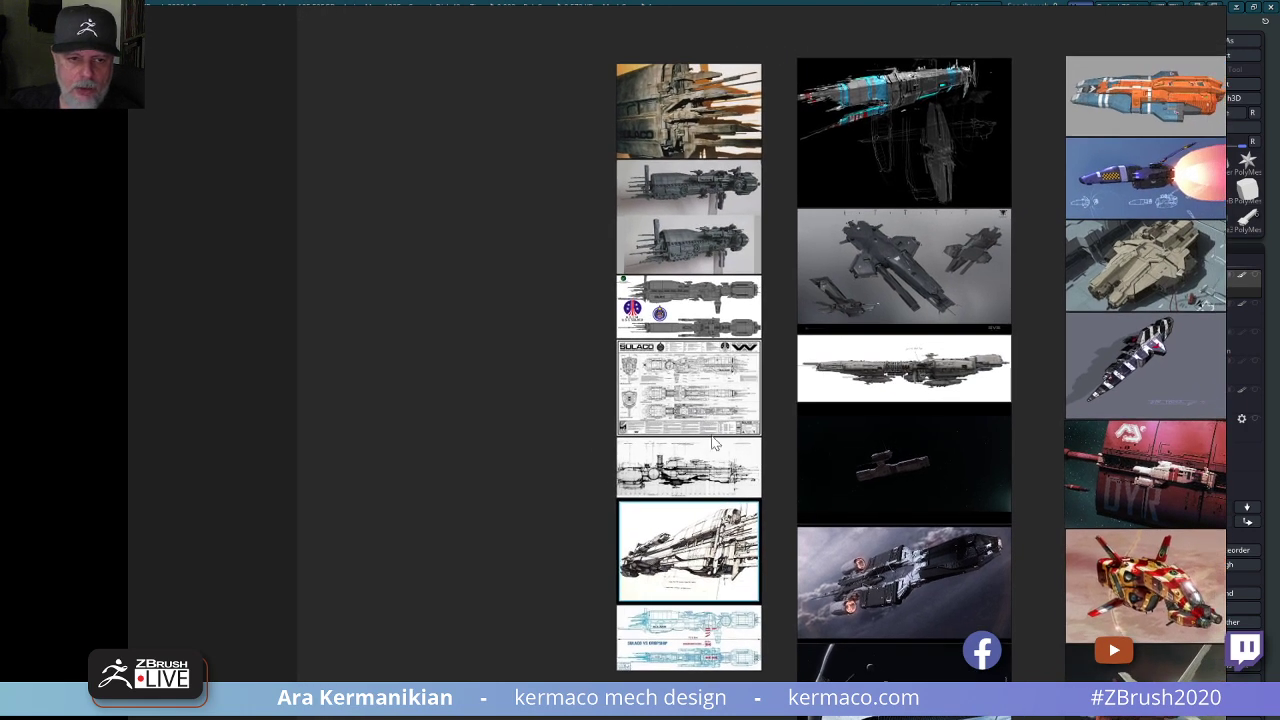
scroll(1020, 366, down, 5)
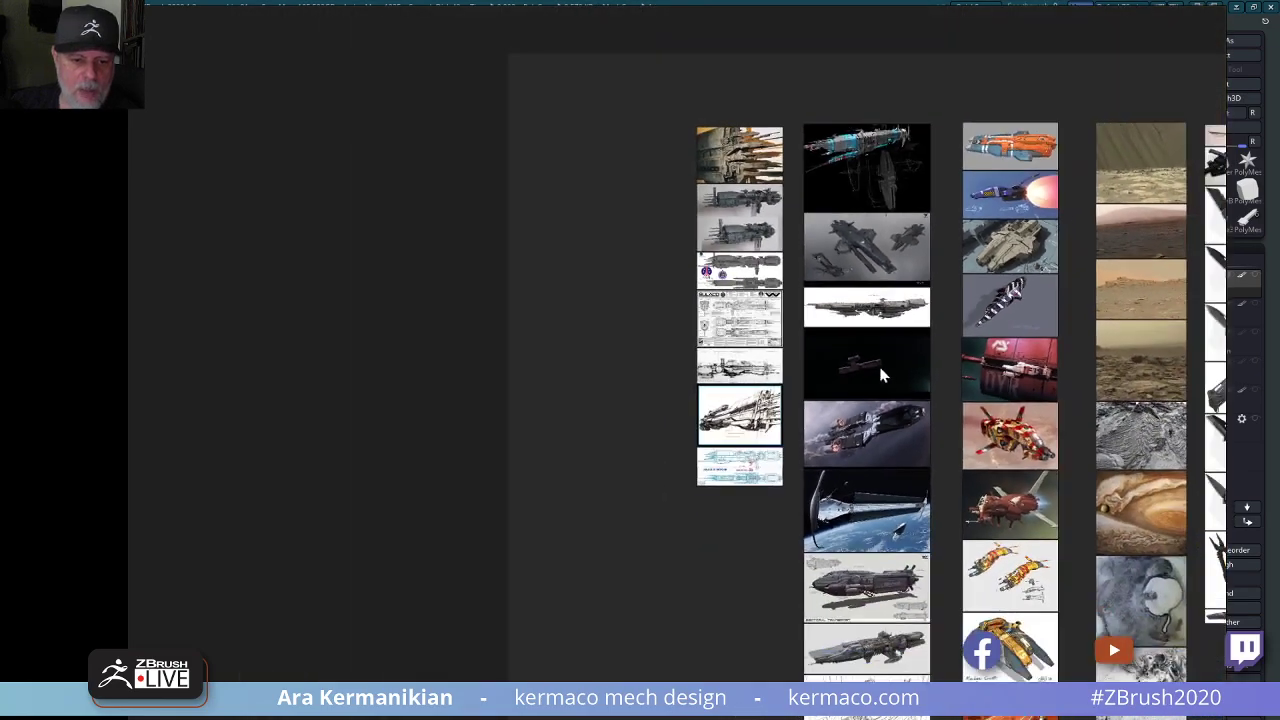
Review the second column of dark capital-ship concept images down to its end and back up to its start.
middle_drag(880, 375, 808, 214)
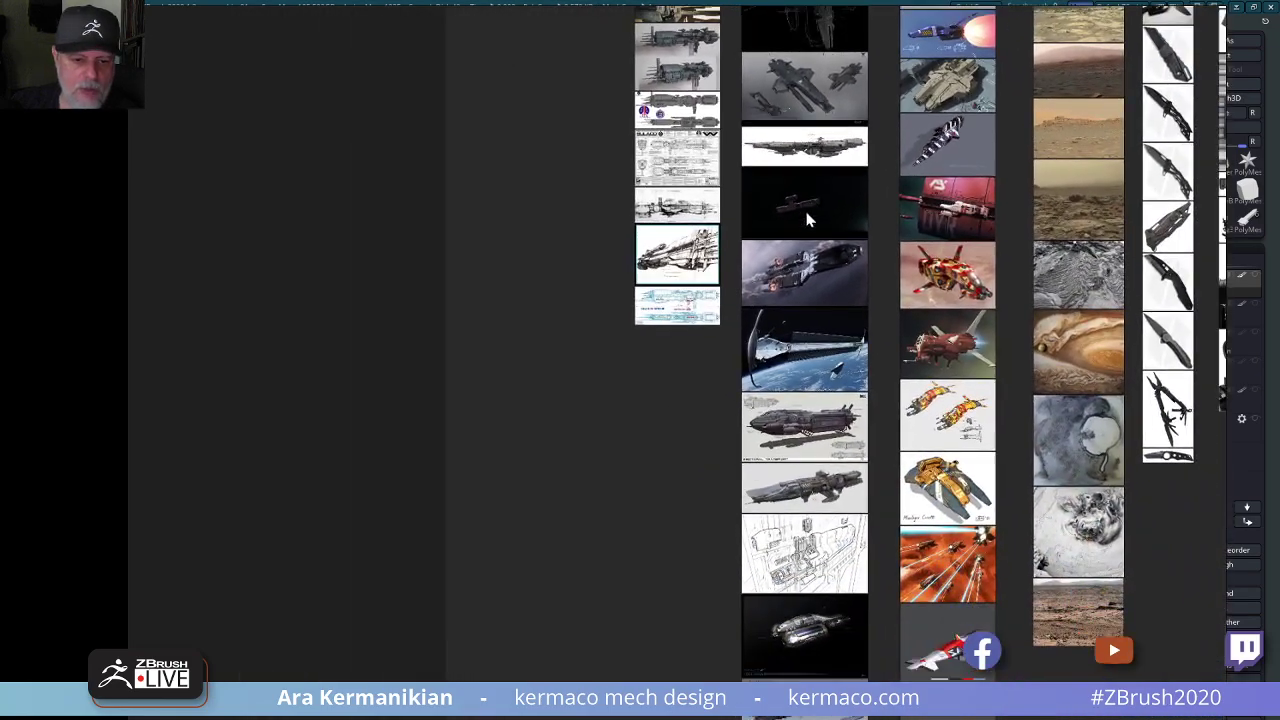
middle_drag(796, 542, 784, 432)
mouse_move(784, 499)
middle_down()
mouse_move(760, 352)
mouse_move(767, 299)
mouse_move(762, 437)
middle_up()
scroll(807, 532, up, 1)
scroll(805, 532, up, 8)
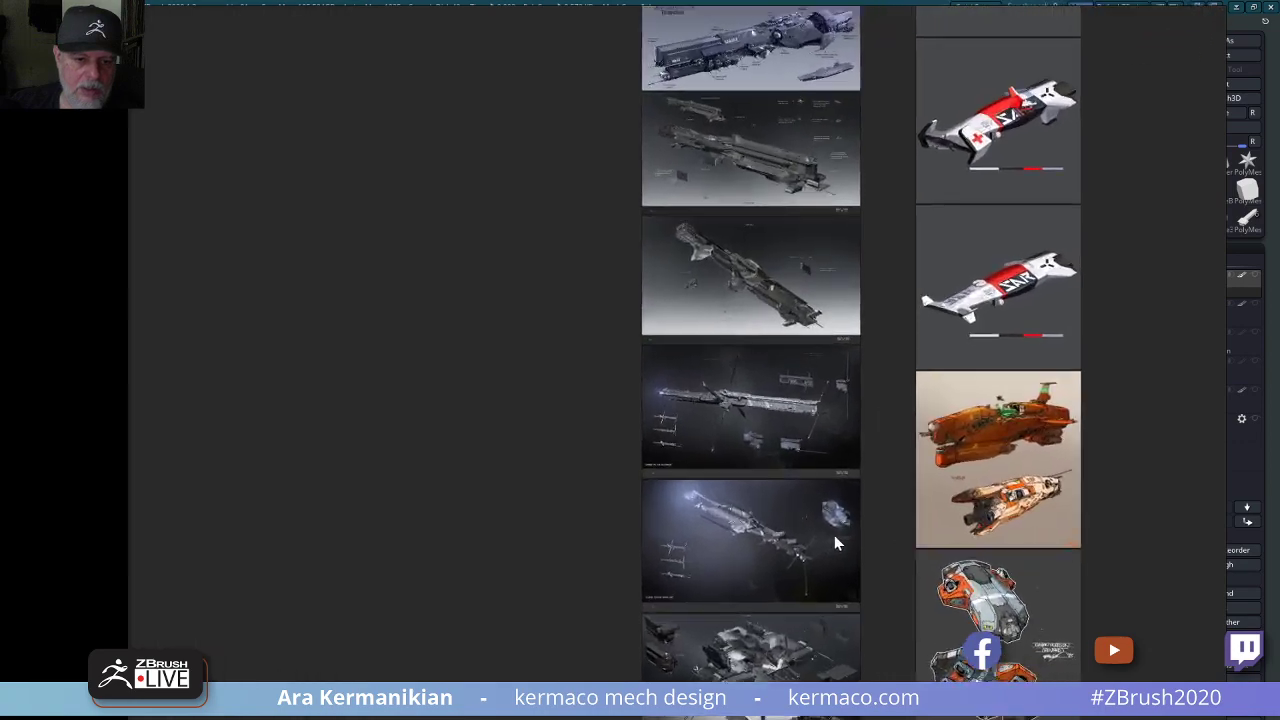
scroll(895, 548, down, 3)
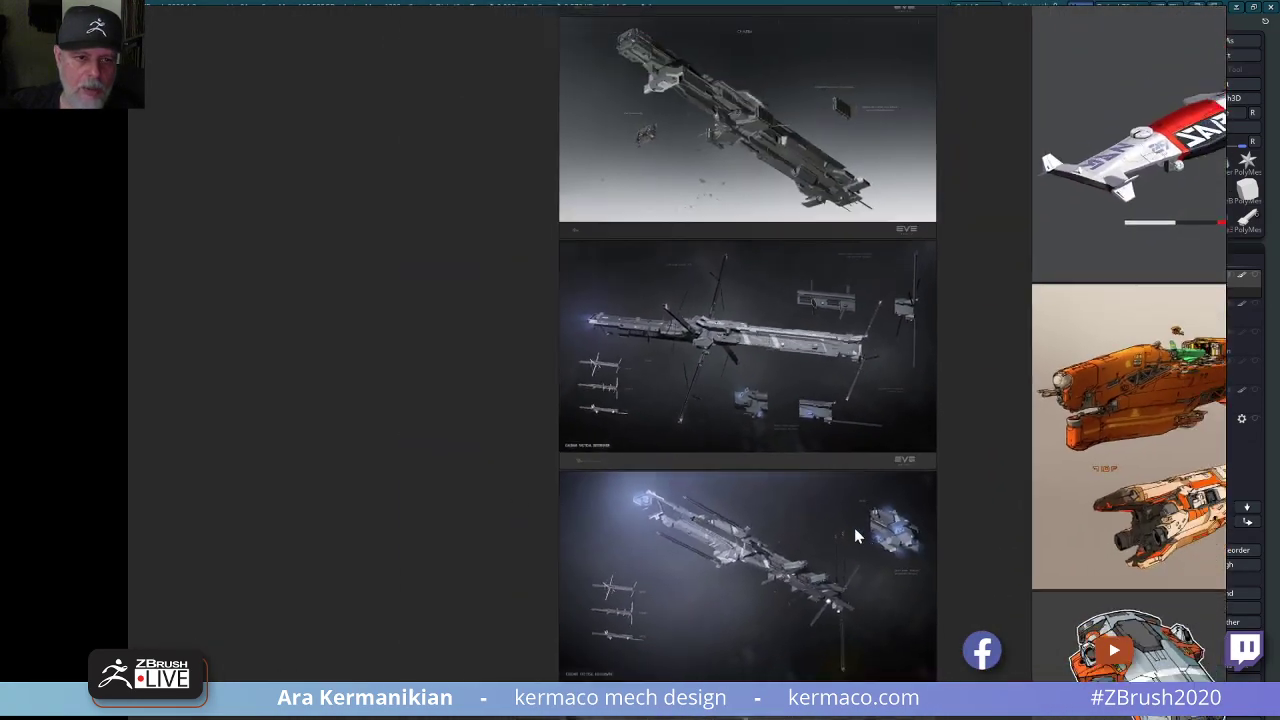
mouse_move(849, 366)
middle_down()
mouse_move(819, 389)
mouse_move(852, 690)
middle_up()
middle_drag(841, 285, 837, 567)
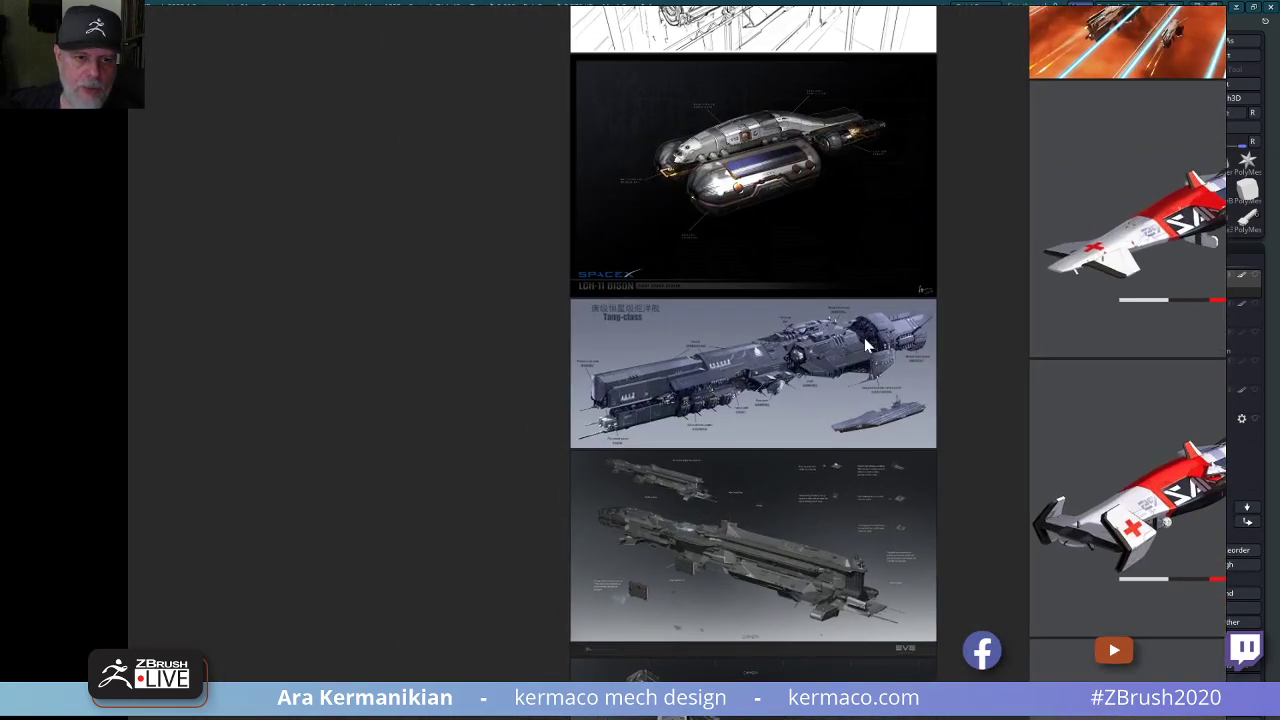
middle_drag(840, 165, 878, 546)
scroll(868, 472, down, 4)
mouse_move(853, 368)
middle_down()
mouse_move(823, 433)
mouse_move(780, 657)
middle_up()
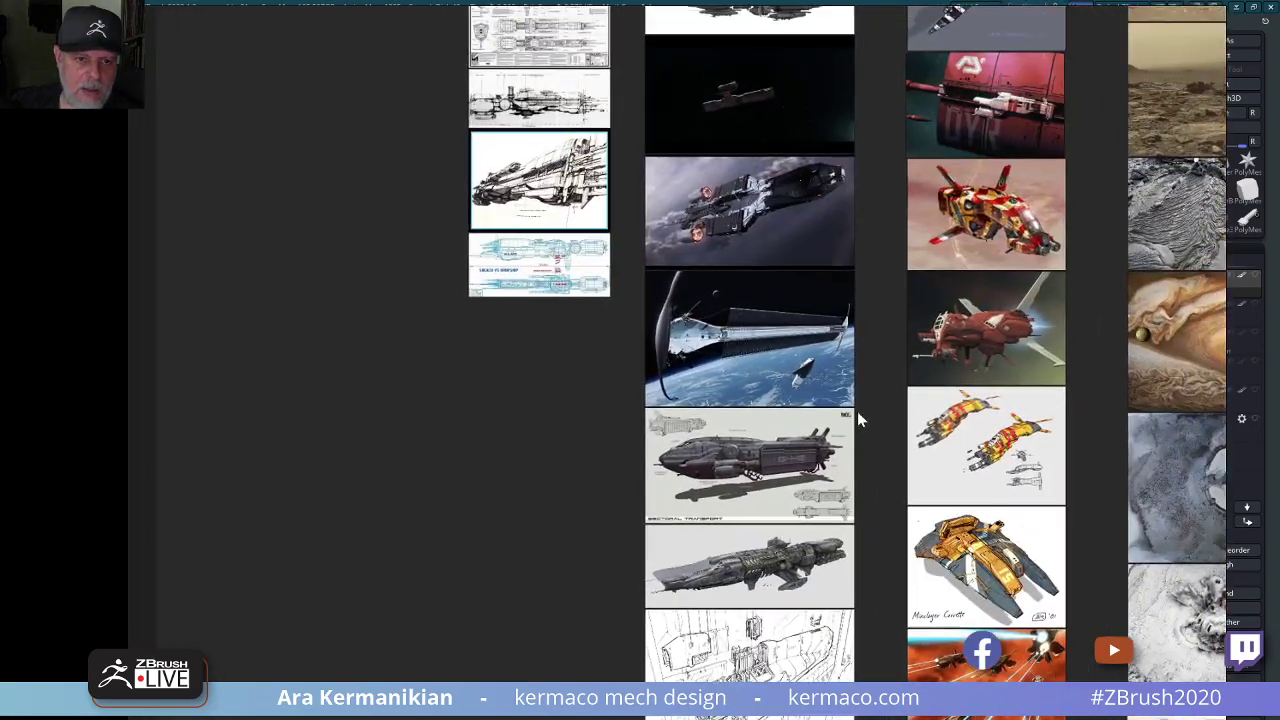
mouse_move(880, 416)
middle_down()
mouse_move(798, 581)
mouse_move(838, 619)
middle_up()
middle_drag(900, 361, 797, 583)
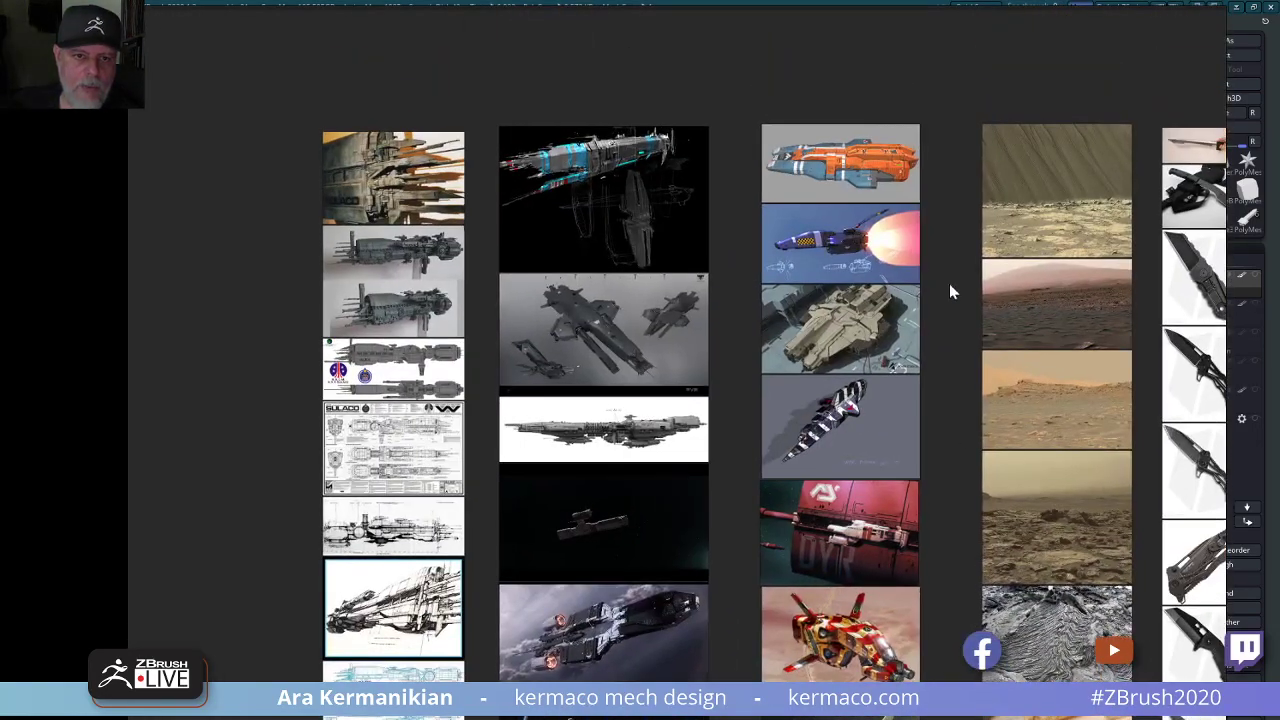
Examine the column of brightly coloured spaceship concepts, including the orange ships and the red and white rescue craft.
middle_drag(847, 449, 810, 189)
scroll(858, 434, down, 5)
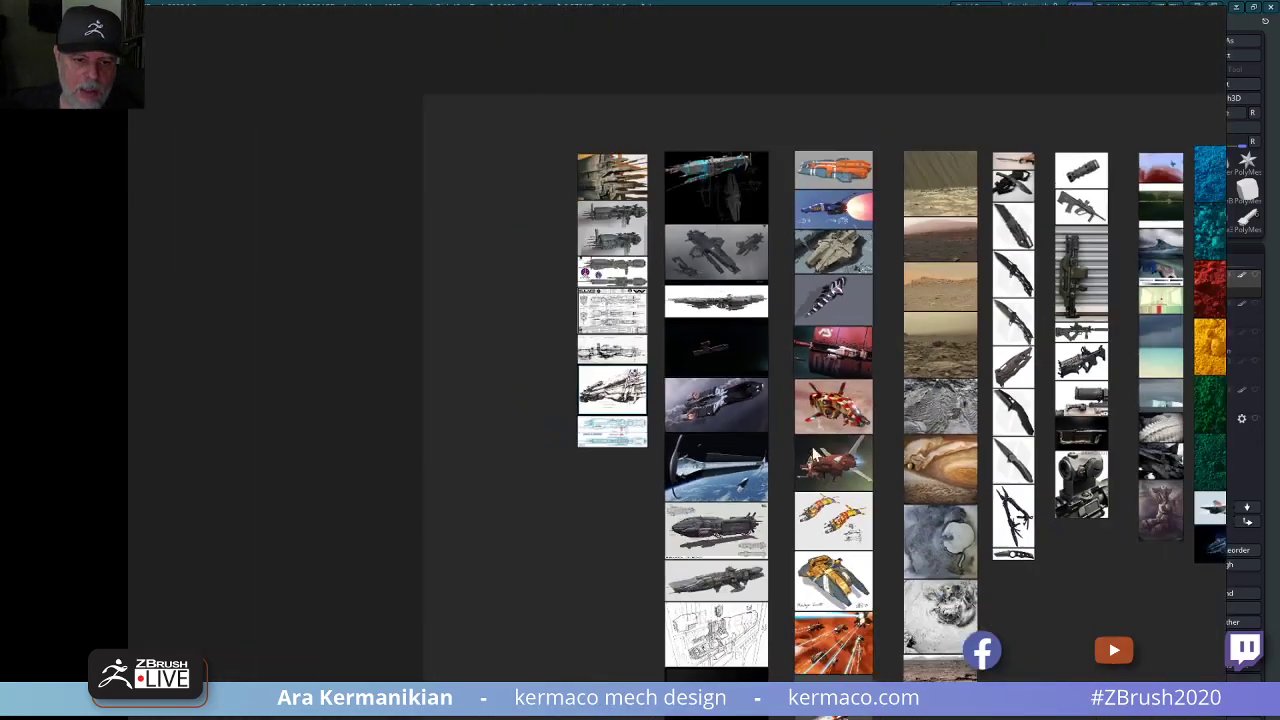
middle_drag(812, 416, 819, 198)
scroll(857, 503, up, 2)
middle_drag(857, 503, 846, 272)
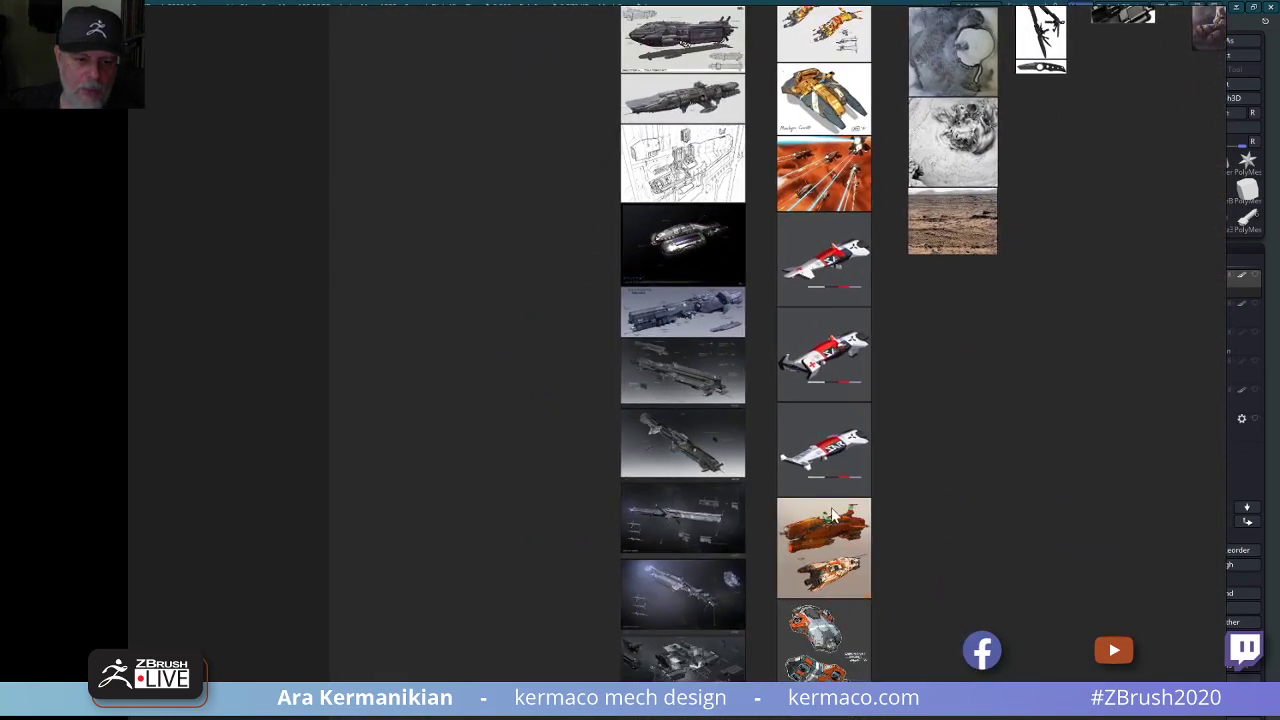
middle_drag(852, 569, 853, 420)
scroll(880, 450, up, 3)
scroll(857, 349, up, 2)
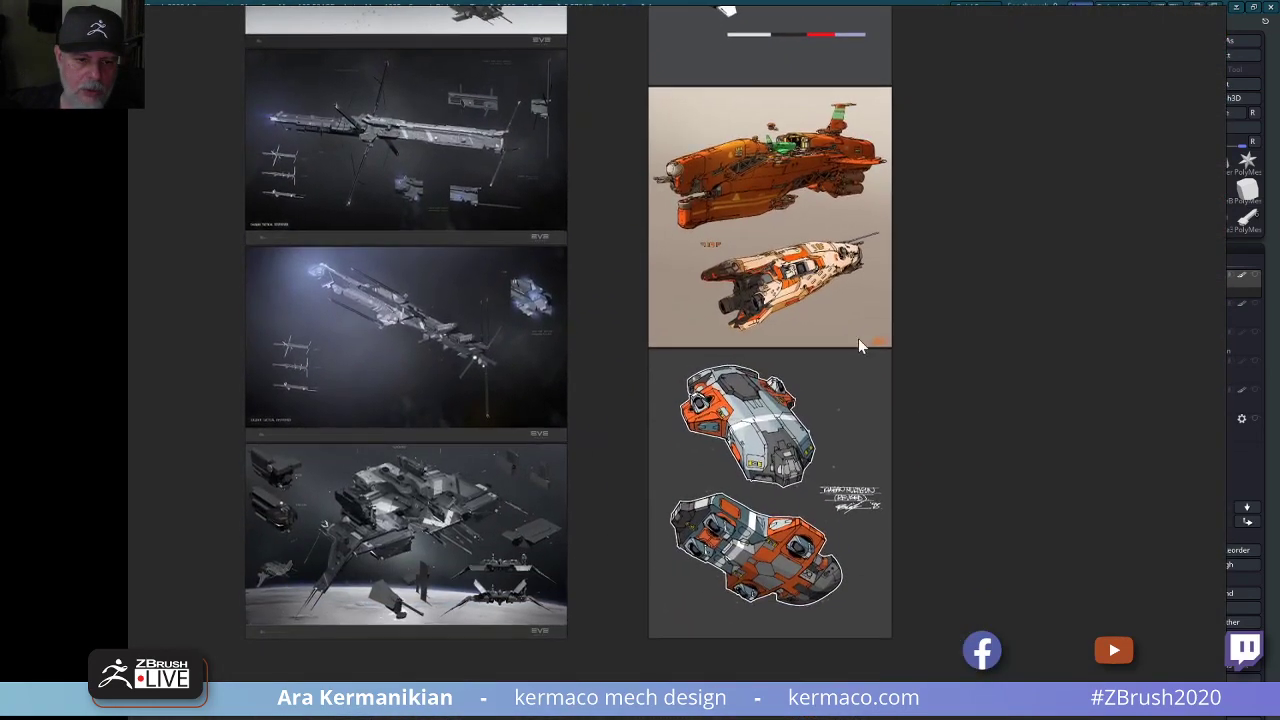
middle_drag(860, 292, 832, 590)
middle_drag(836, 335, 811, 589)
middle_drag(817, 380, 834, 594)
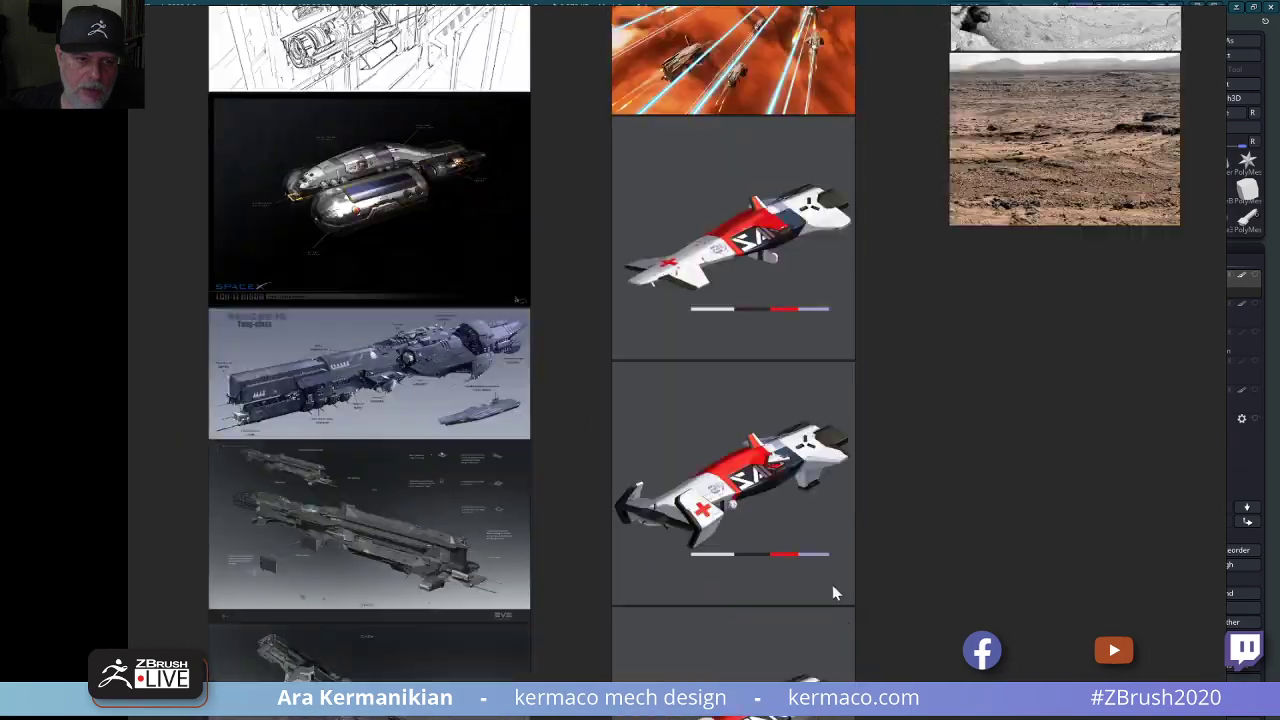
middle_drag(772, 208, 795, 508)
middle_drag(782, 286, 826, 495)
middle_drag(840, 270, 834, 581)
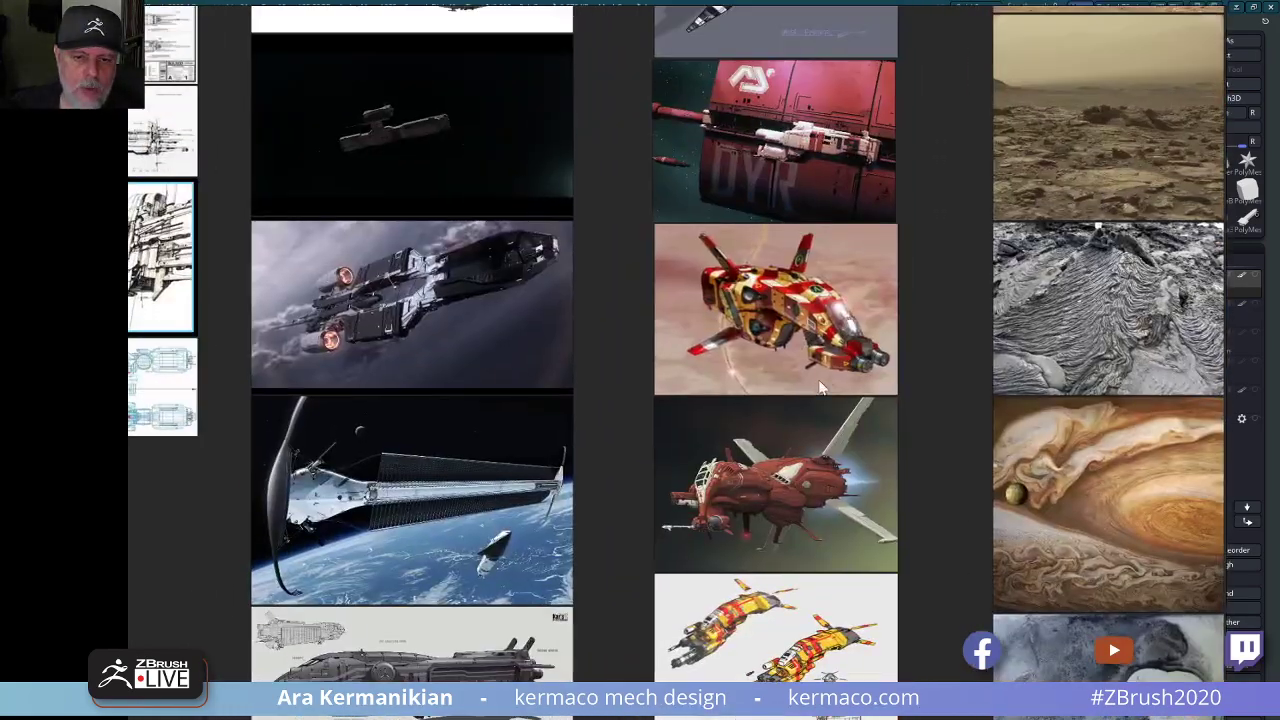
Study the column of planetary terrain and surface photos, from the desert landscapes to the Jupiter and rock textures.
middle_drag(1045, 346, 888, 453)
scroll(888, 445, down, 2)
middle_drag(968, 92, 873, 393)
middle_drag(883, 331, 865, 263)
mouse_move(808, 448)
middle_down()
mouse_move(828, 272)
mouse_move(779, 301)
middle_up()
scroll(807, 439, down, 2)
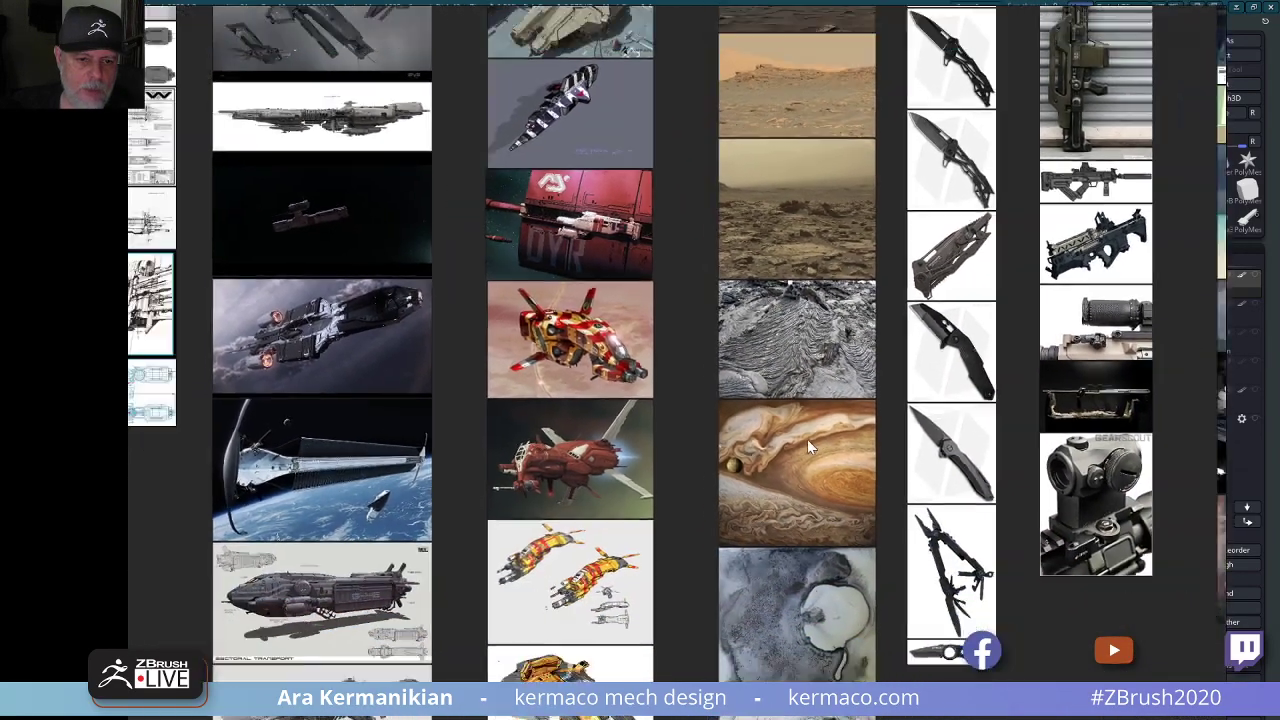
middle_drag(795, 375, 802, 81)
scroll(820, 443, up, 1)
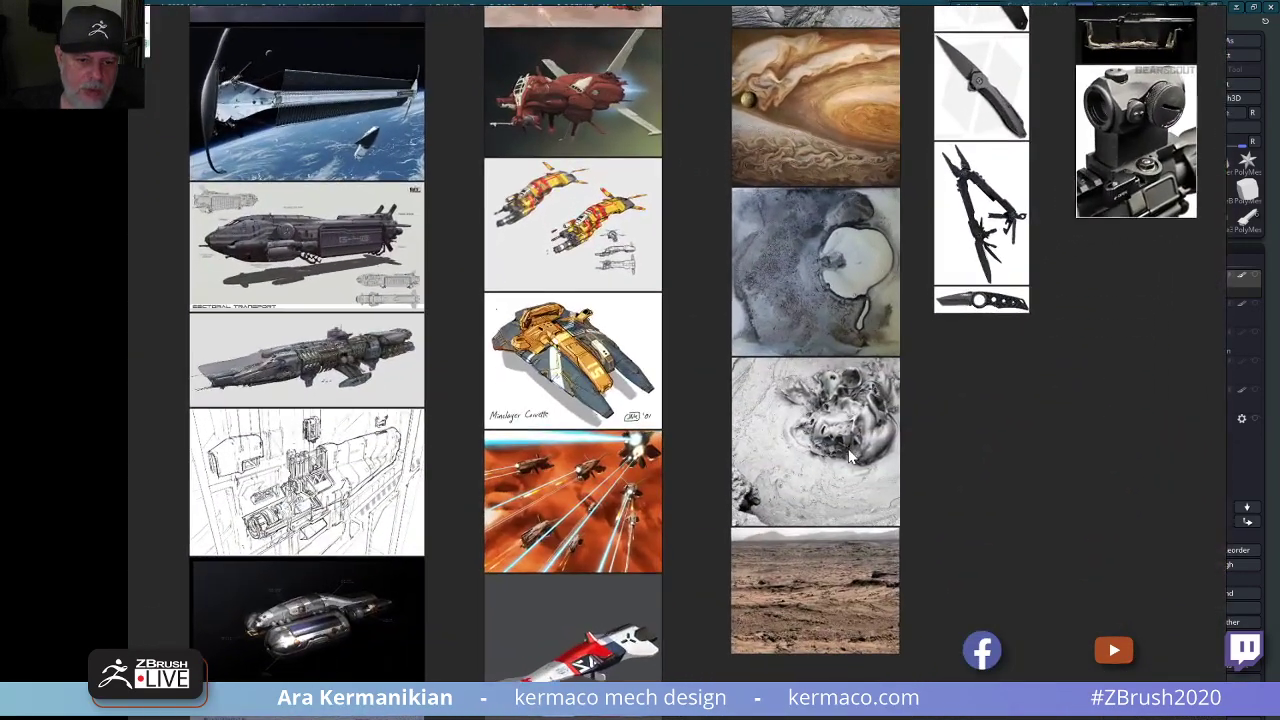
middle_drag(822, 400, 776, 449)
mouse_move(795, 360)
middle_down()
mouse_move(744, 446)
mouse_move(768, 588)
mouse_move(752, 674)
middle_up()
middle_drag(757, 383, 722, 648)
mouse_move(720, 454)
middle_down()
mouse_move(730, 379)
mouse_move(675, 340)
middle_up()
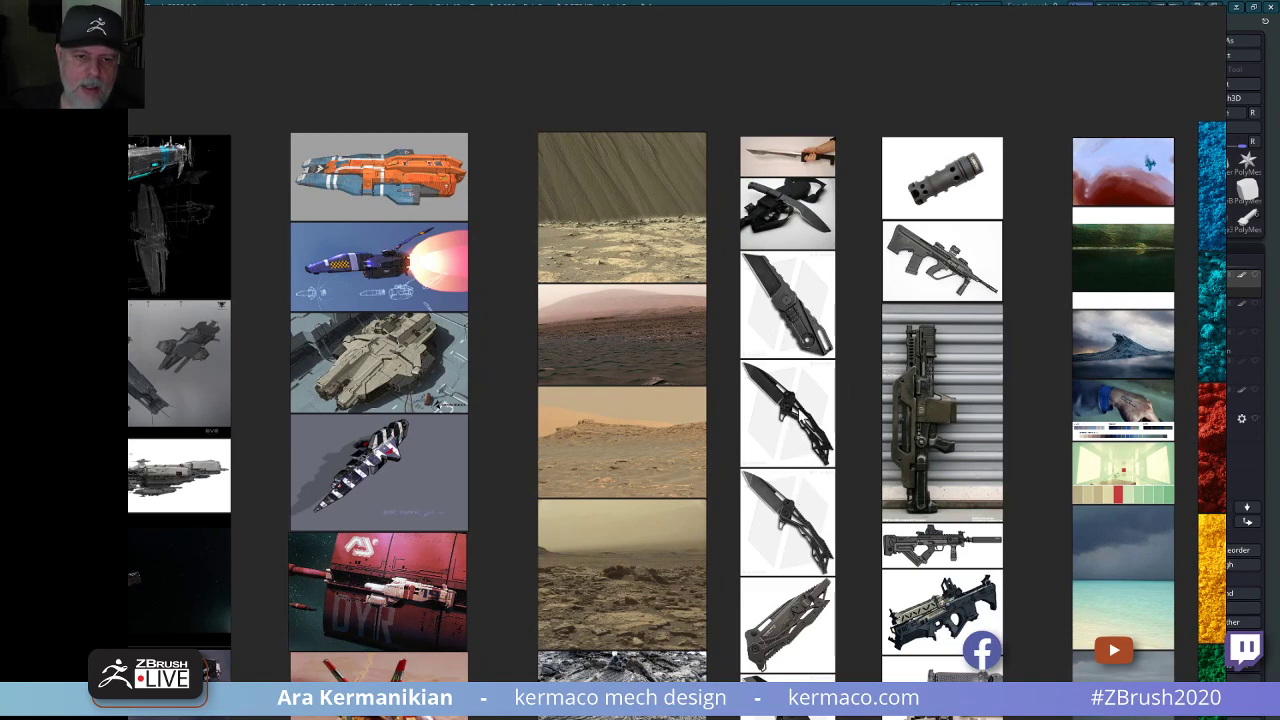
Examine the column of folding knife and multitool photos as shape references.
mouse_move(815, 297)
middle_down()
mouse_move(823, 321)
mouse_move(825, 284)
middle_up()
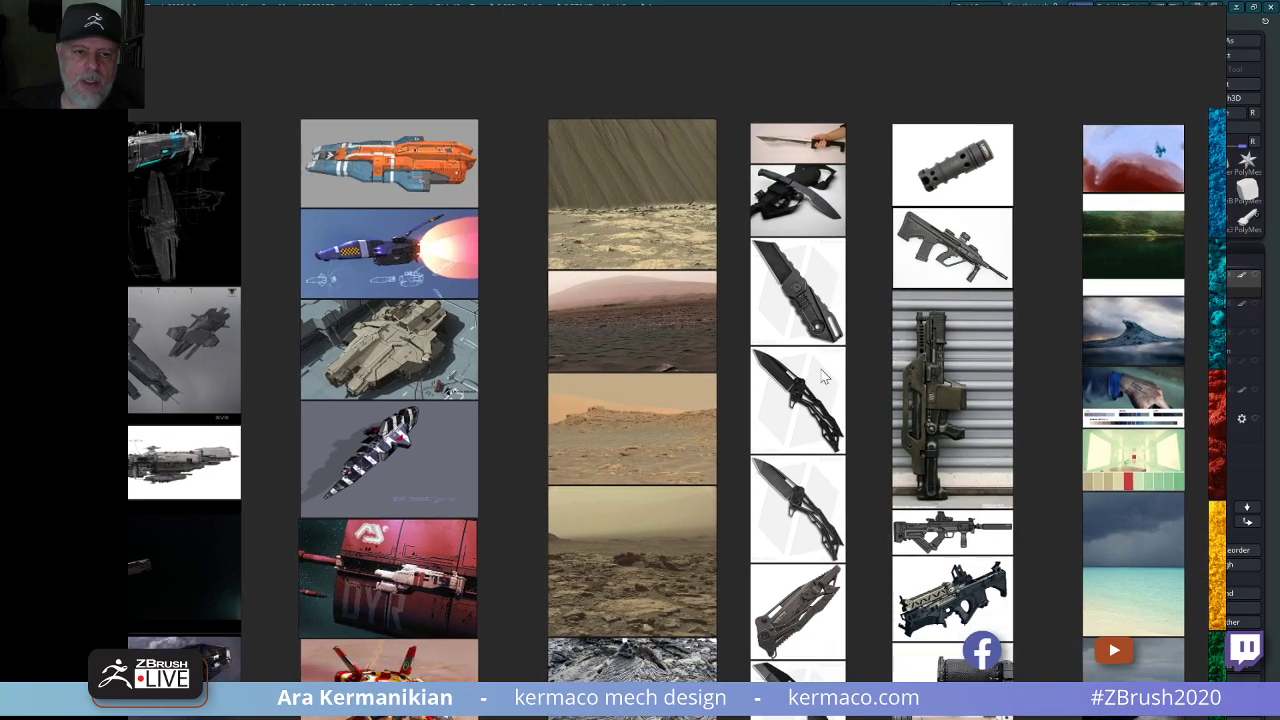
middle_drag(814, 391, 810, 292)
scroll(810, 368, down, 5)
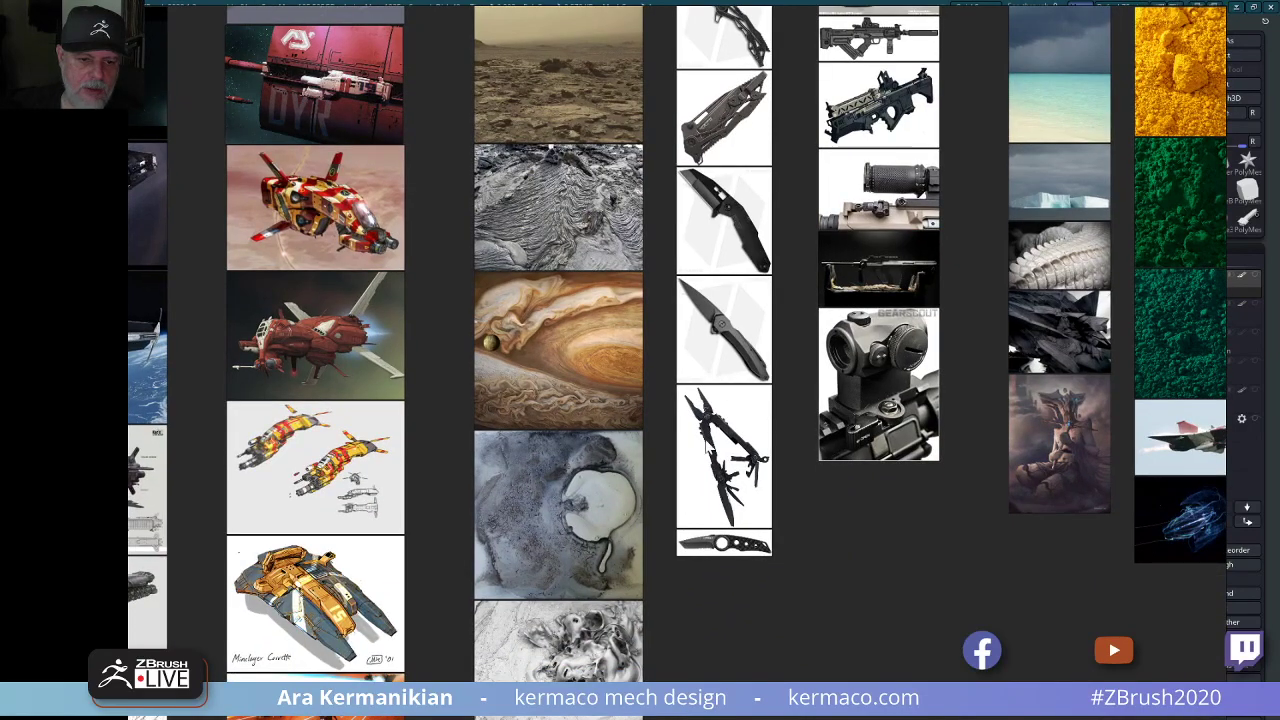
middle_drag(727, 364, 731, 356)
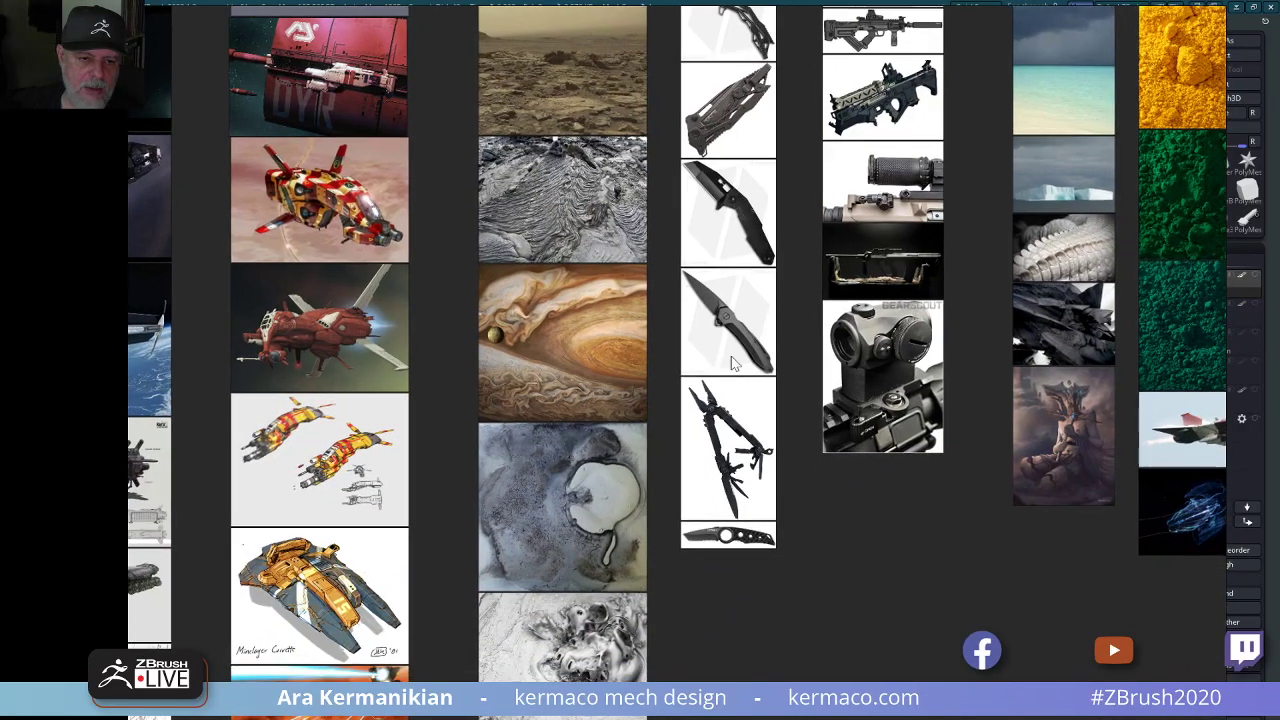
scroll(731, 318, up, 6)
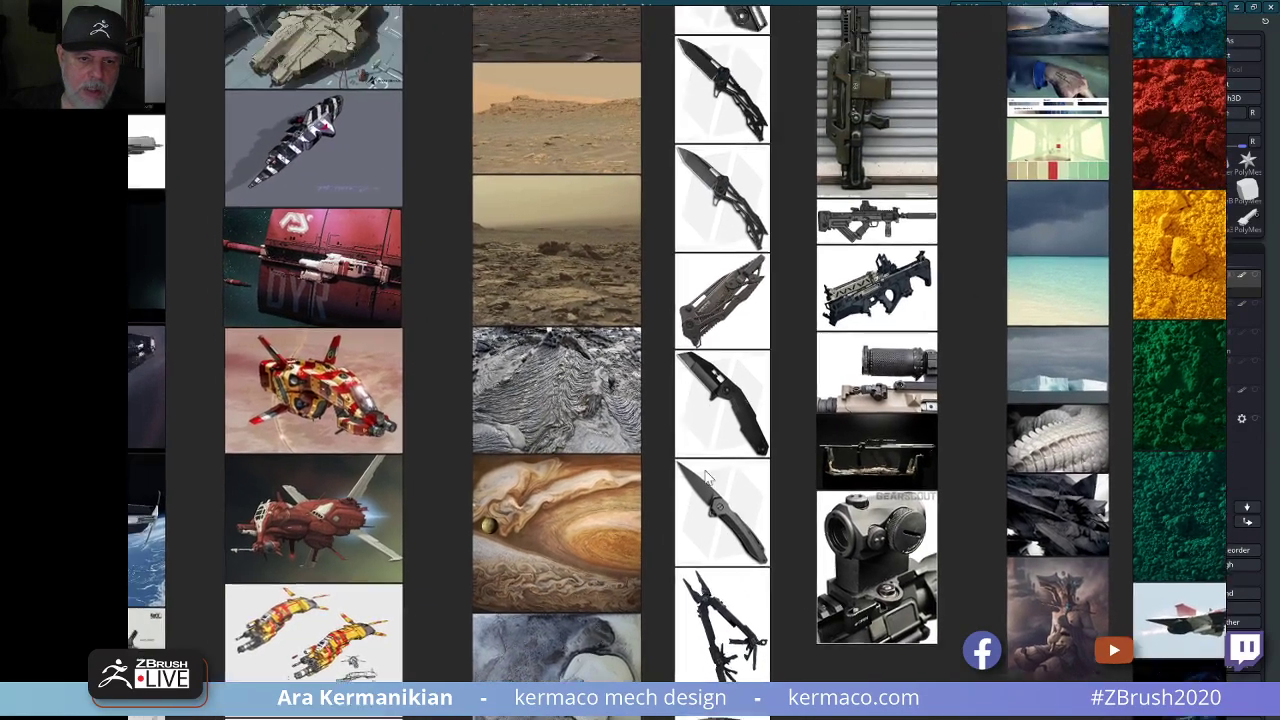
scroll(752, 326, down, 4)
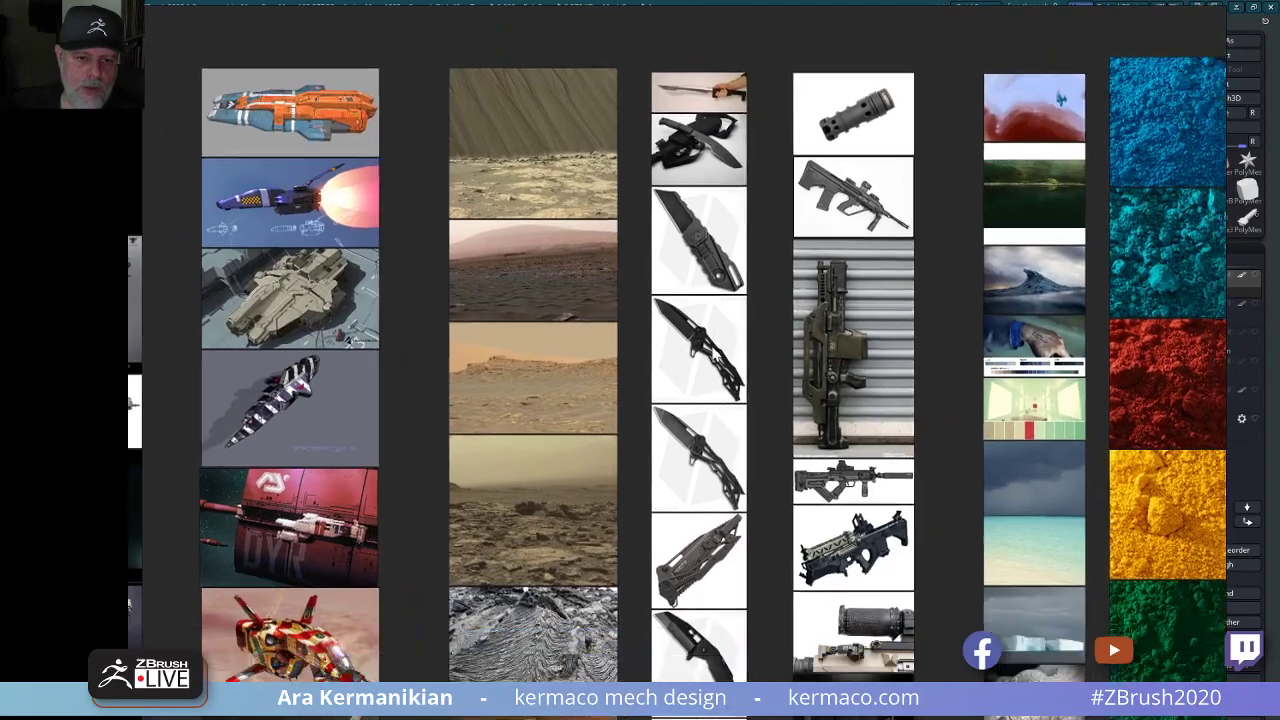
Look over the column of rifle, scope and weapon-part photos.
scroll(816, 446, up, 5)
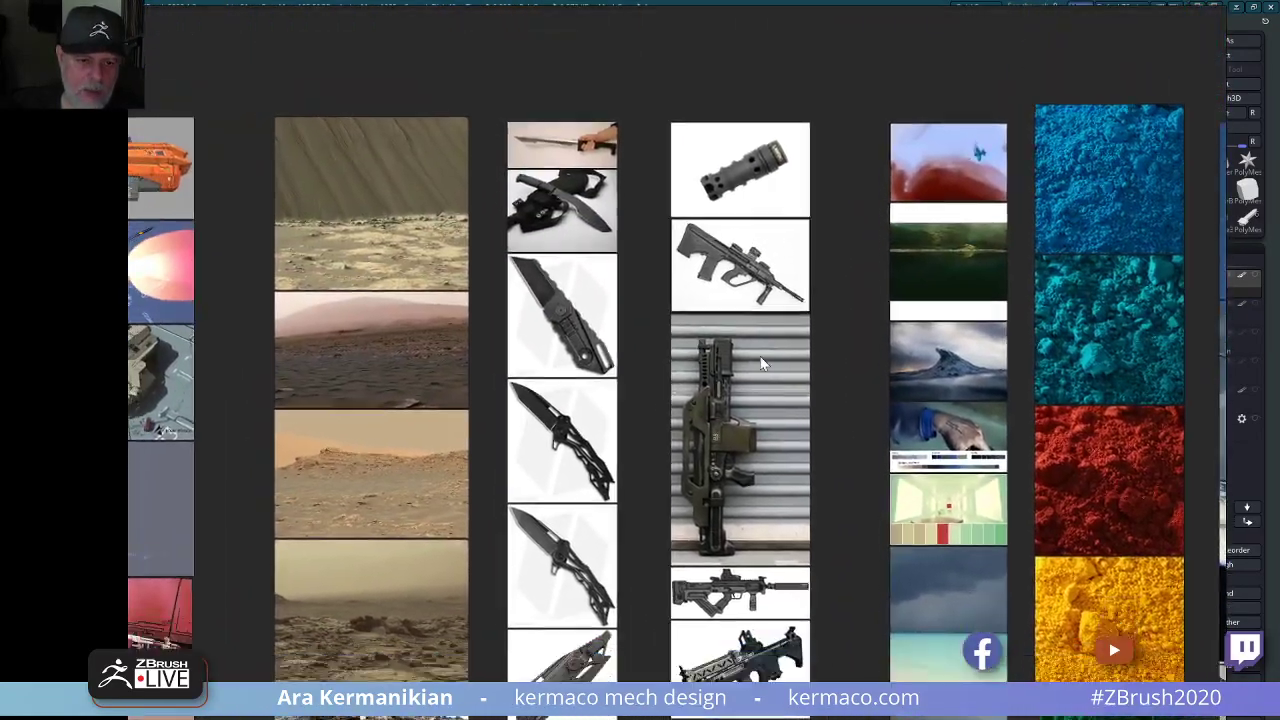
scroll(760, 330, down, 4)
scroll(733, 240, down, 4)
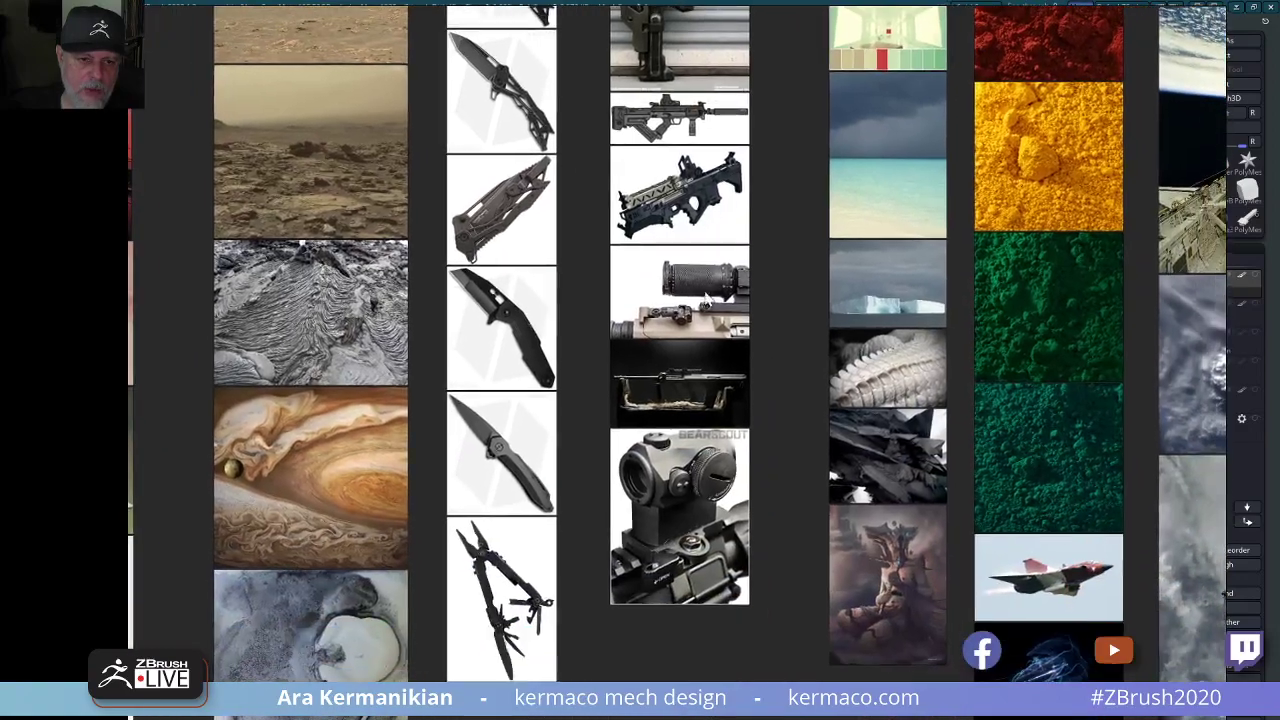
scroll(729, 457, up, 4)
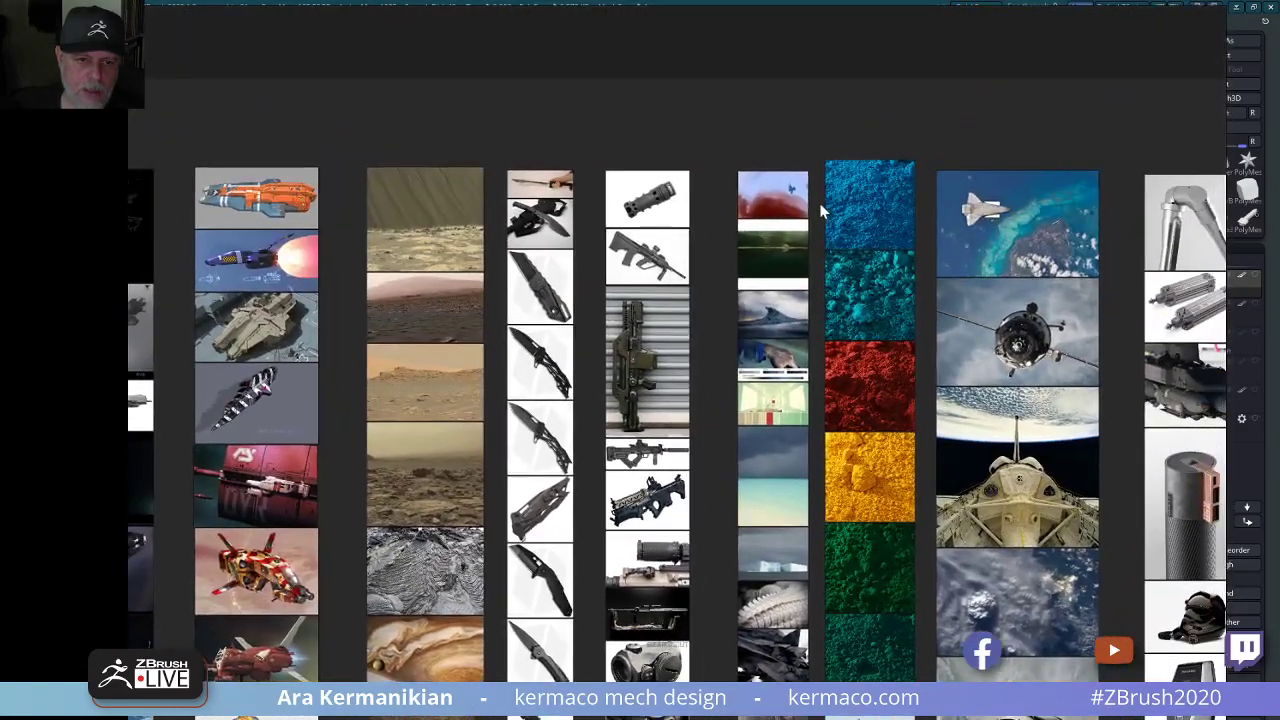
Review the colour pigment, spacecraft and industrial product reference columns.
middle_drag(791, 474, 633, 364)
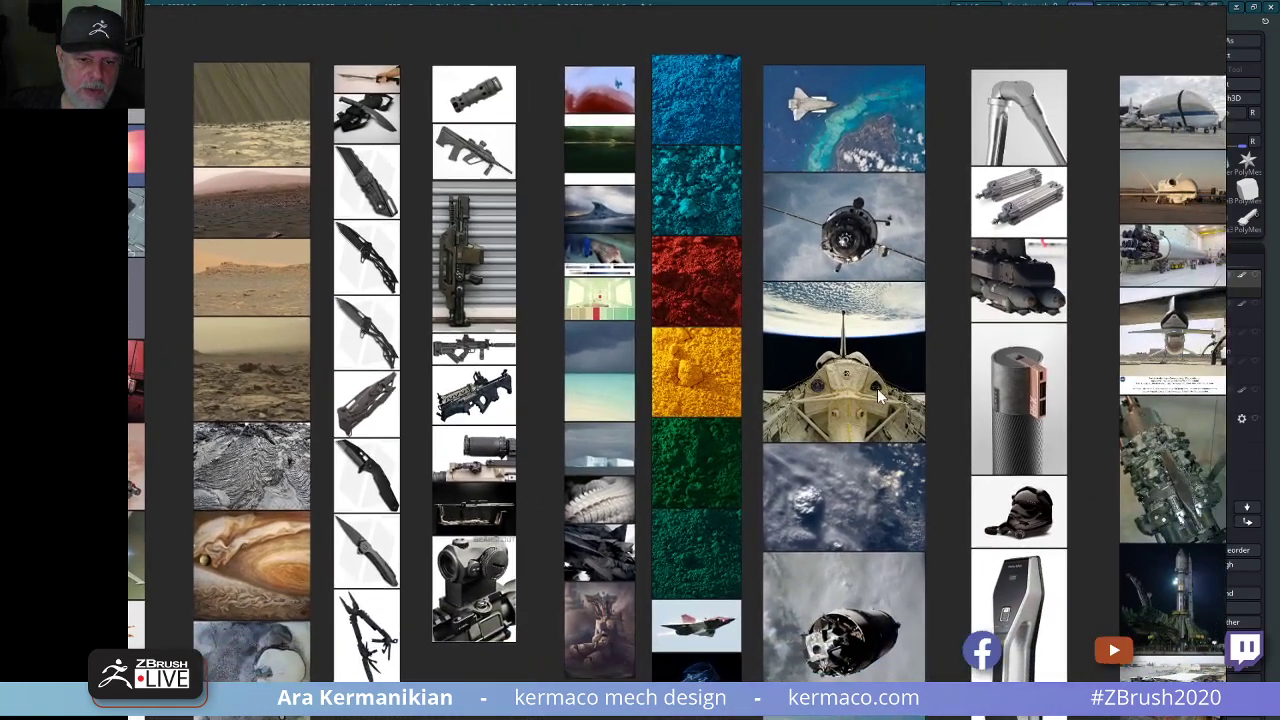
middle_drag(850, 343, 752, 225)
scroll(777, 378, down, 2)
middle_drag(777, 378, 805, 160)
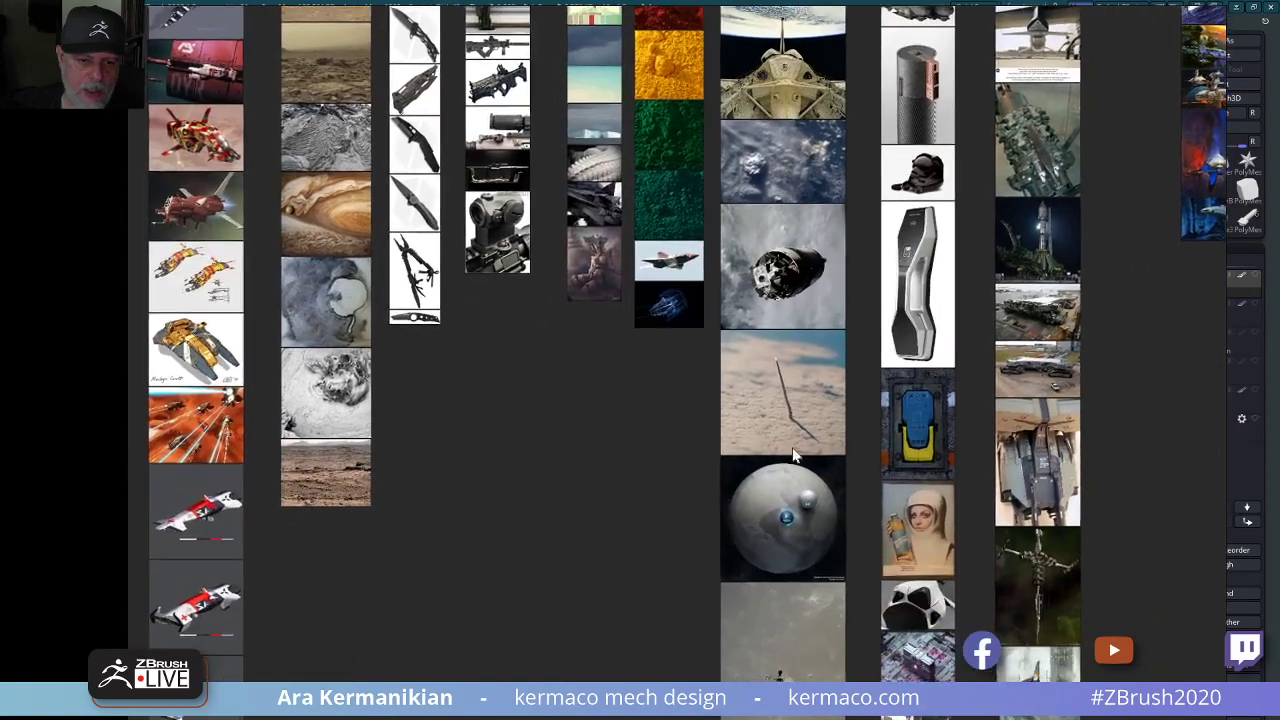
middle_drag(793, 455, 759, 231)
middle_drag(773, 389, 779, 327)
middle_drag(851, 130, 785, 370)
middle_drag(806, 264, 728, 487)
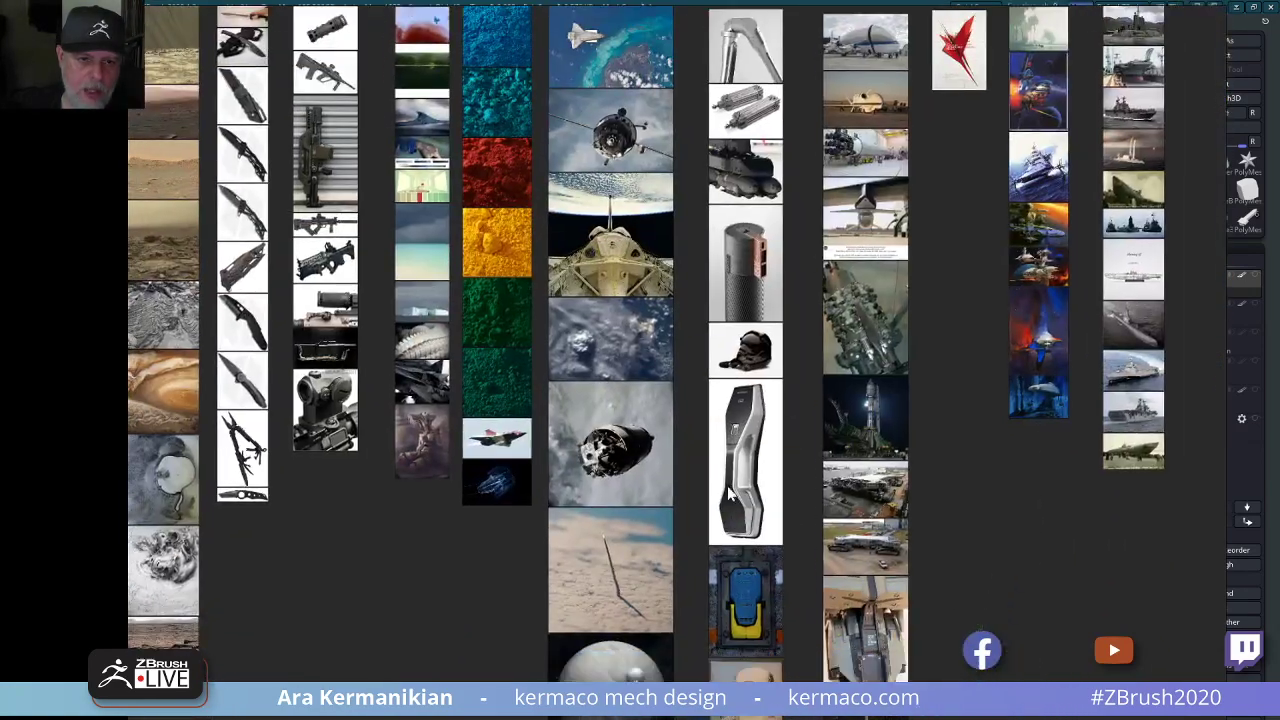
middle_drag(811, 340, 812, 181)
middle_drag(733, 449, 682, 550)
middle_drag(785, 329, 729, 521)
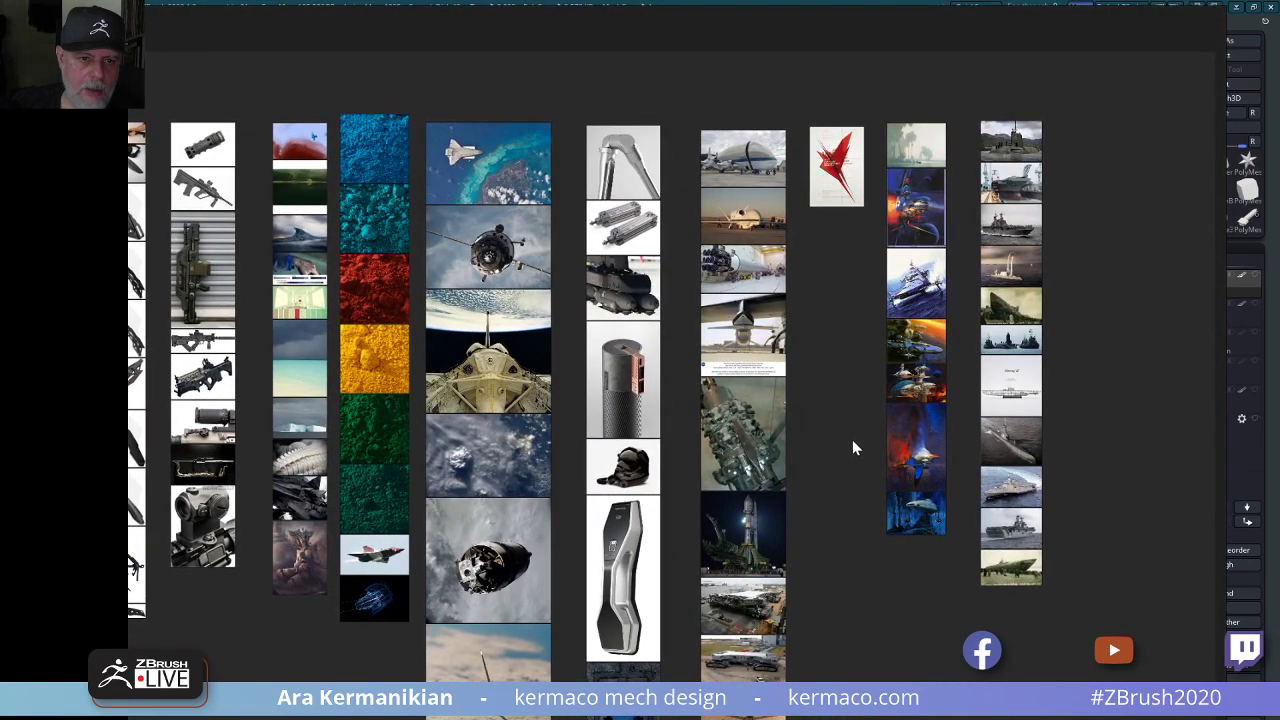
Examine the aircraft, rocket and space-suit reference column down to its last images.
scroll(832, 443, down, 2)
middle_drag(829, 443, 824, 210)
middle_drag(790, 561, 811, 382)
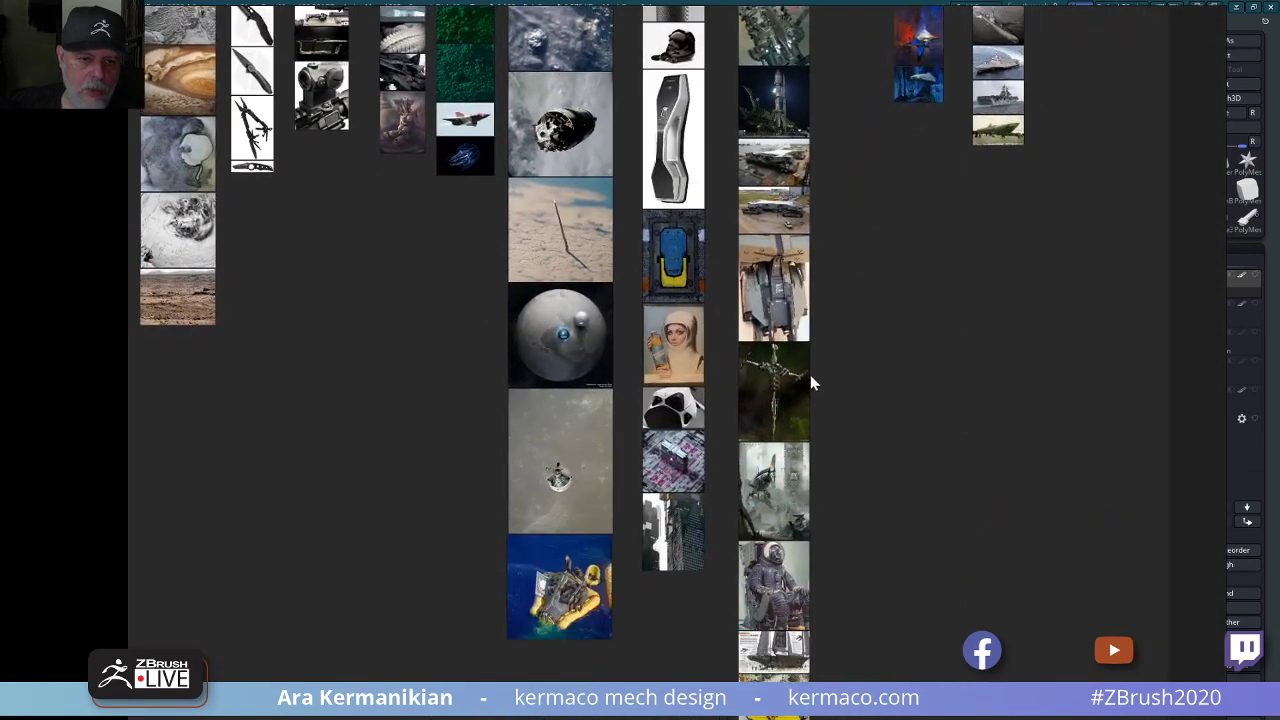
scroll(811, 379, up, 6)
middle_drag(825, 437, 786, 180)
middle_drag(769, 424, 810, 187)
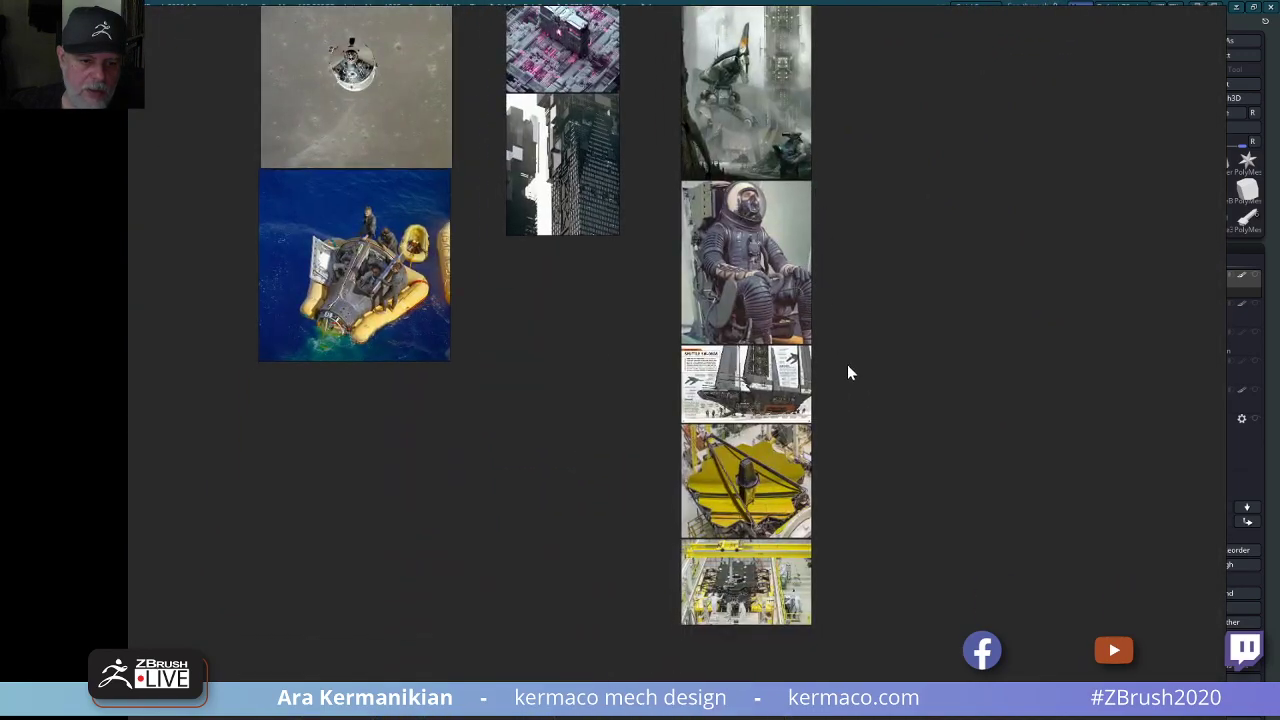
Return to the top of the reference board and bring up the science-fiction painting and naval vessel columns.
middle_drag(849, 300, 740, 556)
middle_drag(783, 166, 847, 554)
middle_drag(787, 185, 825, 541)
middle_drag(798, 219, 820, 552)
middle_drag(815, 303, 731, 291)
scroll(844, 343, down, 2)
middle_drag(828, 343, 810, 228)
scroll(852, 330, down, 3)
scroll(800, 377, up, 3)
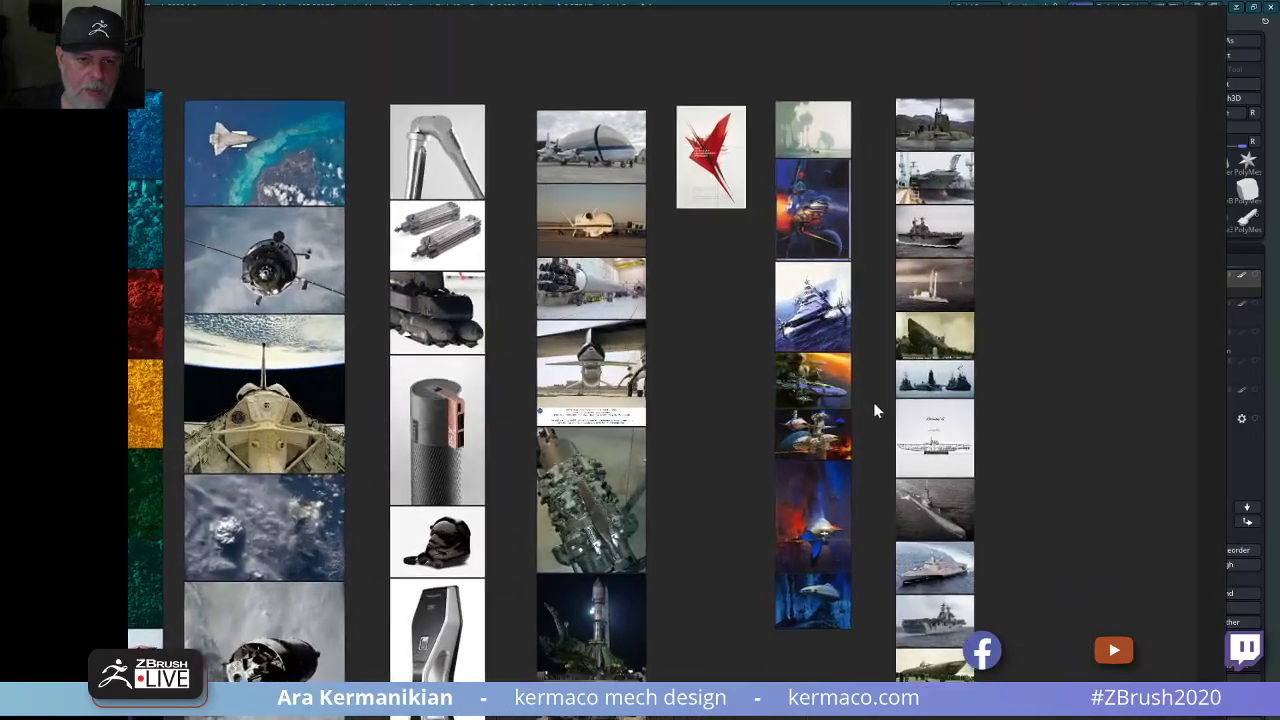
Look over the column of painted science-fiction spaceships and the neighbouring column of warship and submarine photos.
scroll(868, 380, up, 1)
middle_drag(863, 340, 836, 170)
scroll(880, 370, up, 2)
scroll(875, 412, up, 4)
middle_drag(770, 503, 854, 335)
scroll(852, 334, down, 6)
middle_drag(797, 374, 765, 354)
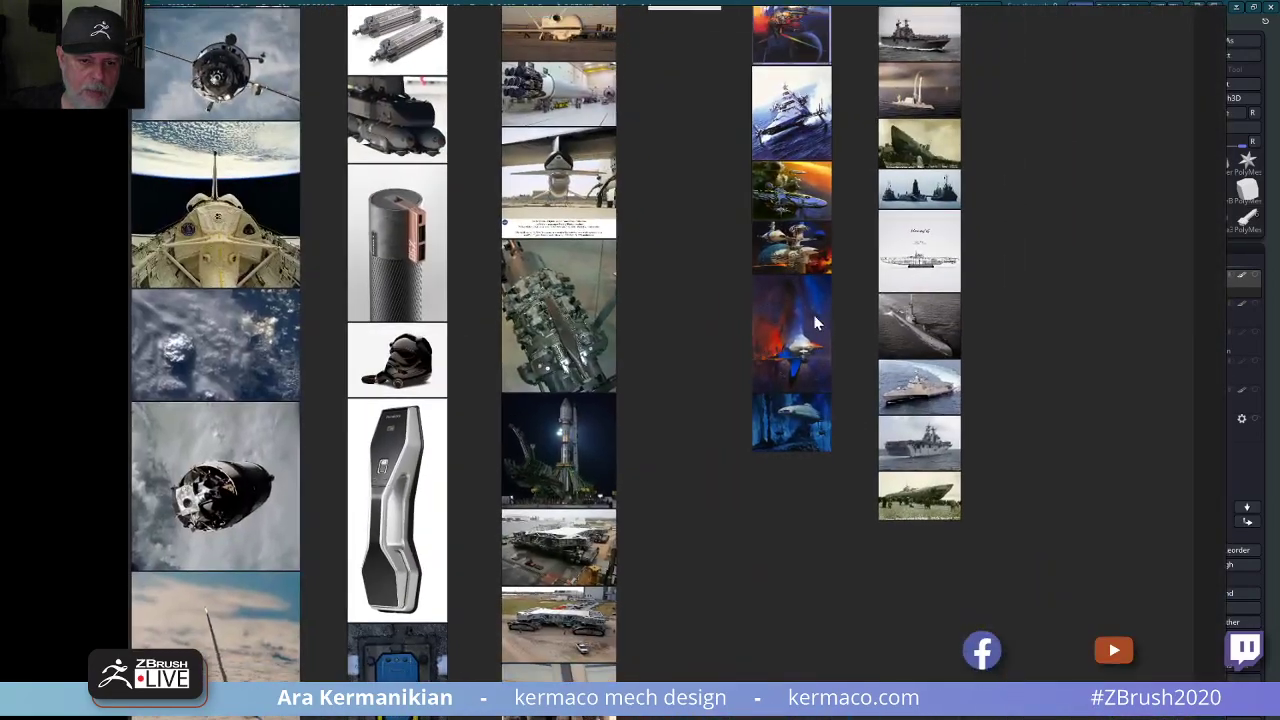
middle_drag(834, 121, 831, 303)
scroll(842, 376, up, 2)
scroll(808, 365, down, 1)
scroll(830, 328, down, 1)
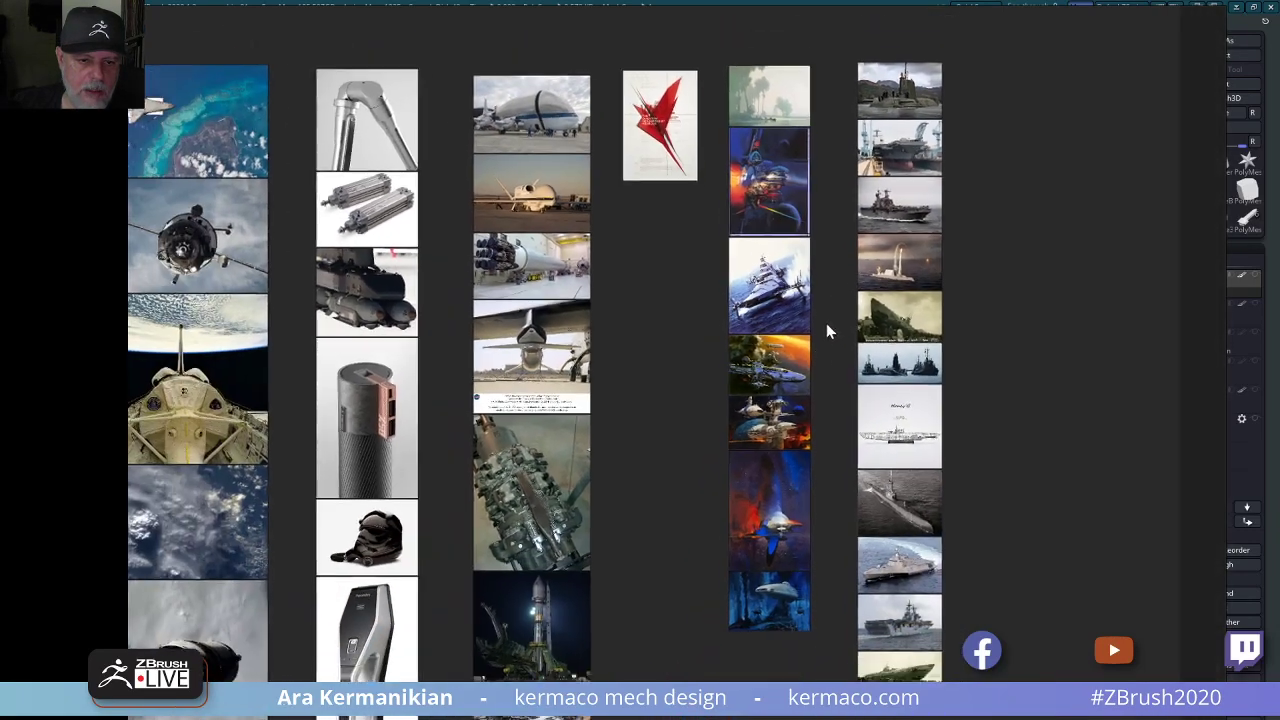
Examine the warship and submarine photos up close from the column's first image down past the submarine line drawing.
scroll(805, 328, up, 2)
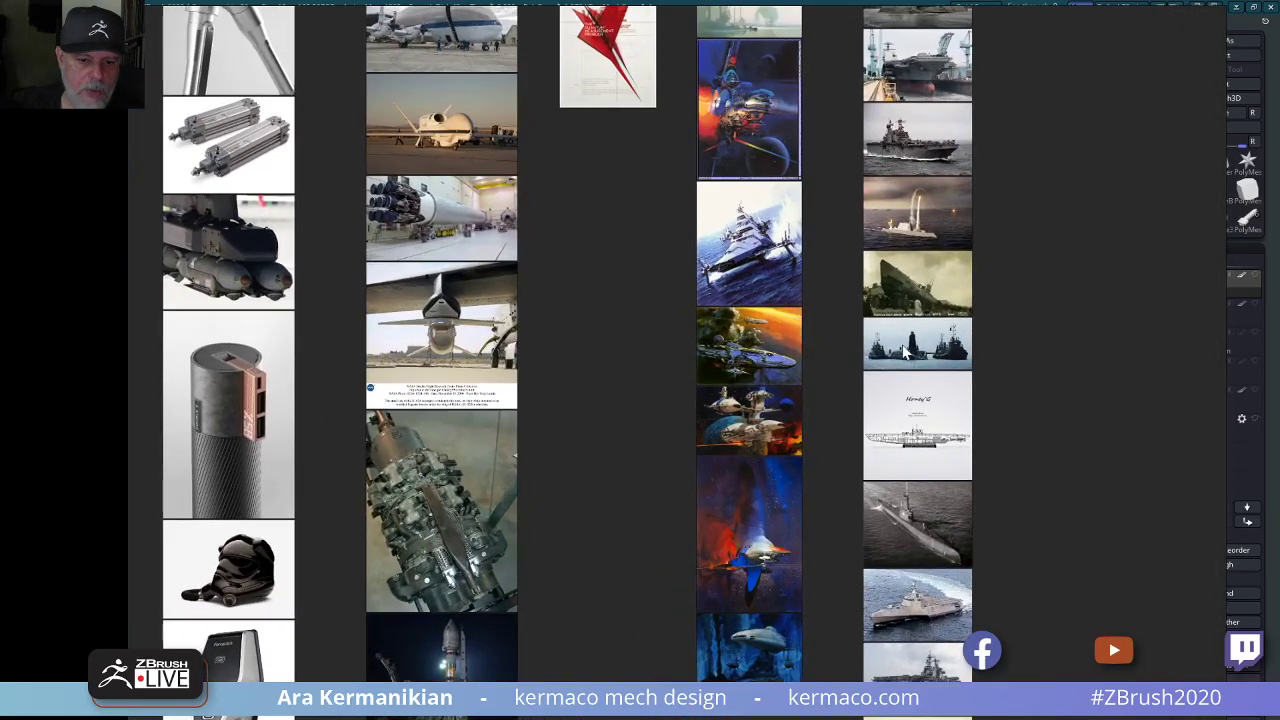
middle_drag(970, 310, 860, 446)
scroll(912, 474, up, 4)
middle_drag(863, 388, 849, 463)
middle_drag(806, 170, 834, 332)
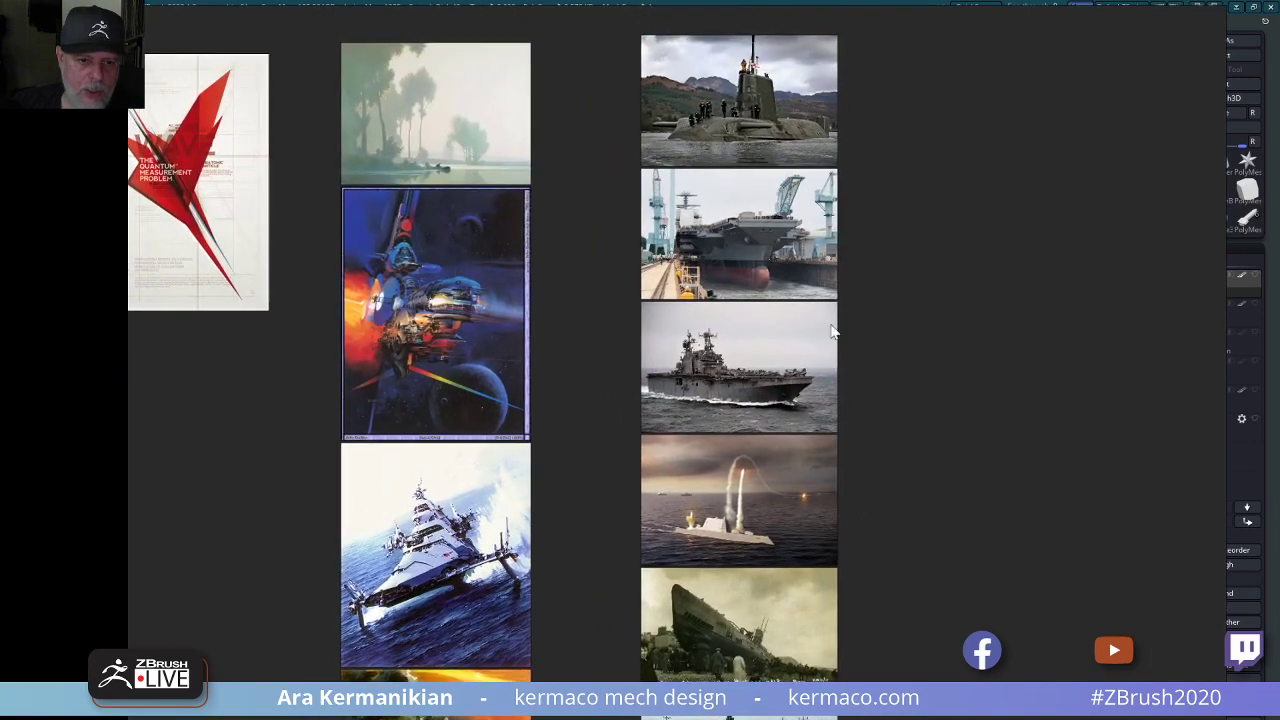
middle_drag(731, 541, 818, 276)
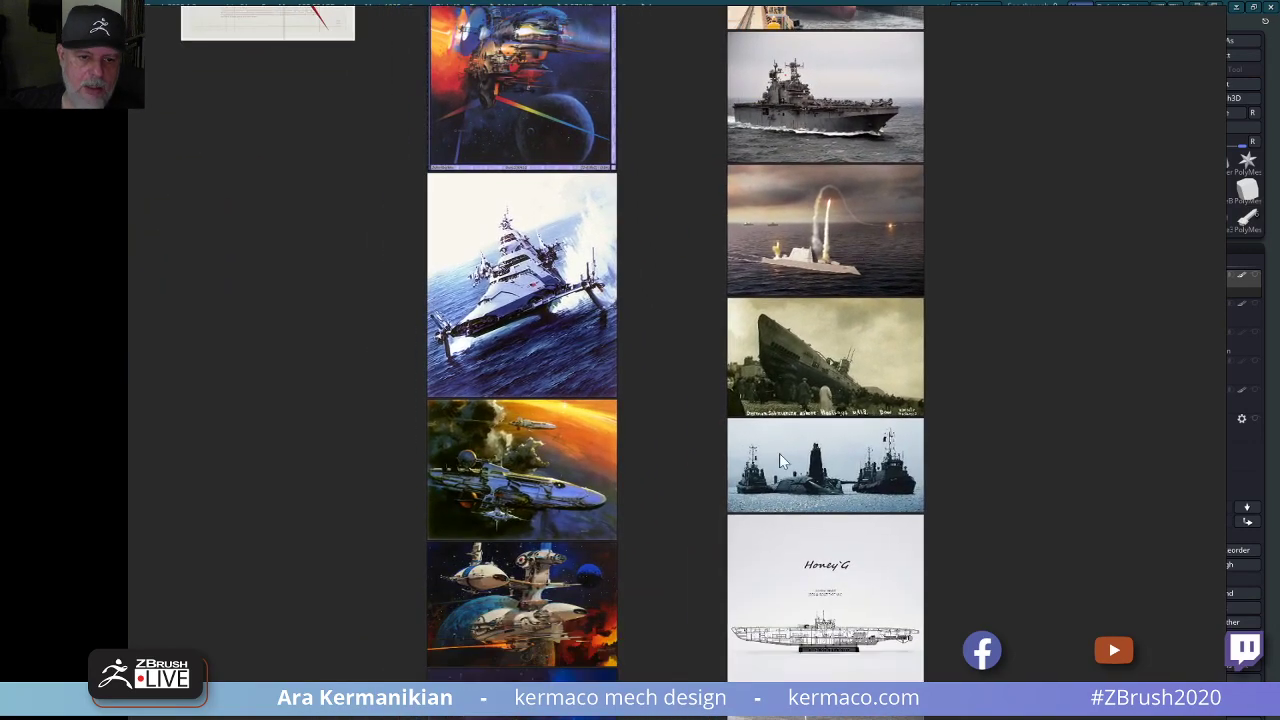
mouse_move(780, 457)
middle_down()
mouse_move(764, 153)
mouse_move(825, 234)
middle_up()
Show the whole reference board at once and move it aside to return to the spaceship model in ZBrush.
scroll(804, 419, down, 13)
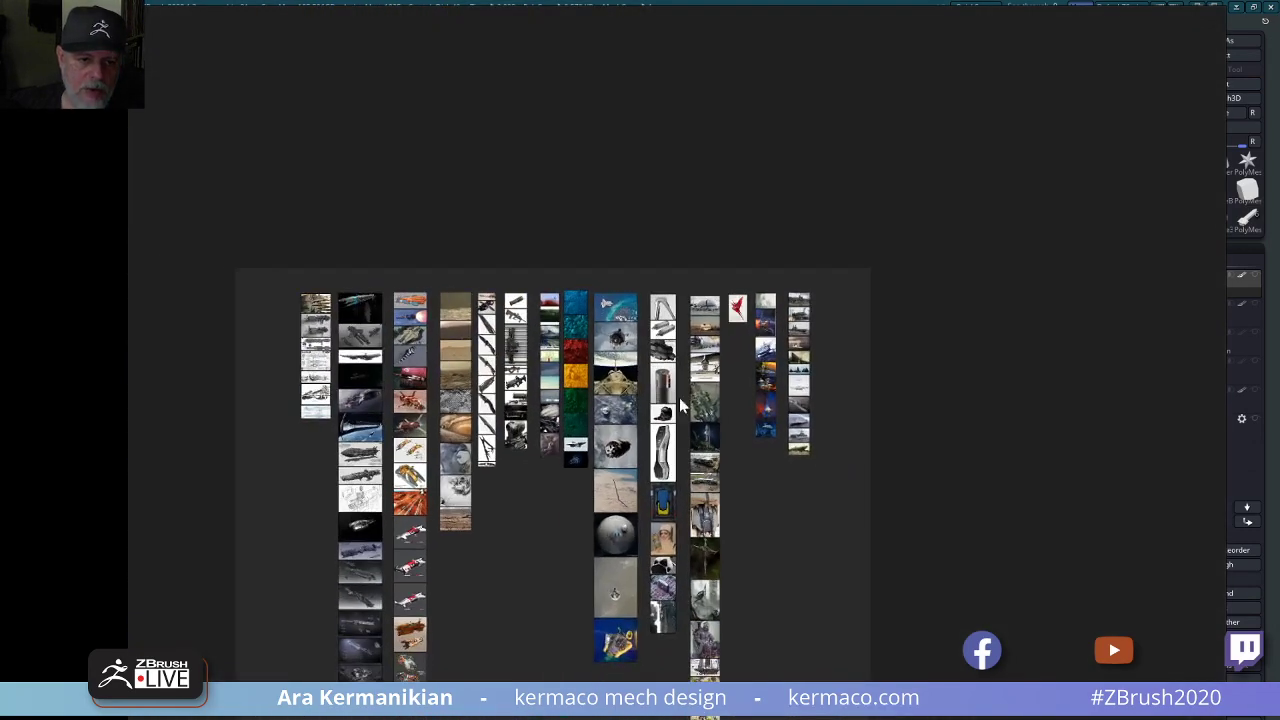
middle_drag(684, 467, 882, 340)
scroll(873, 311, up, 3)
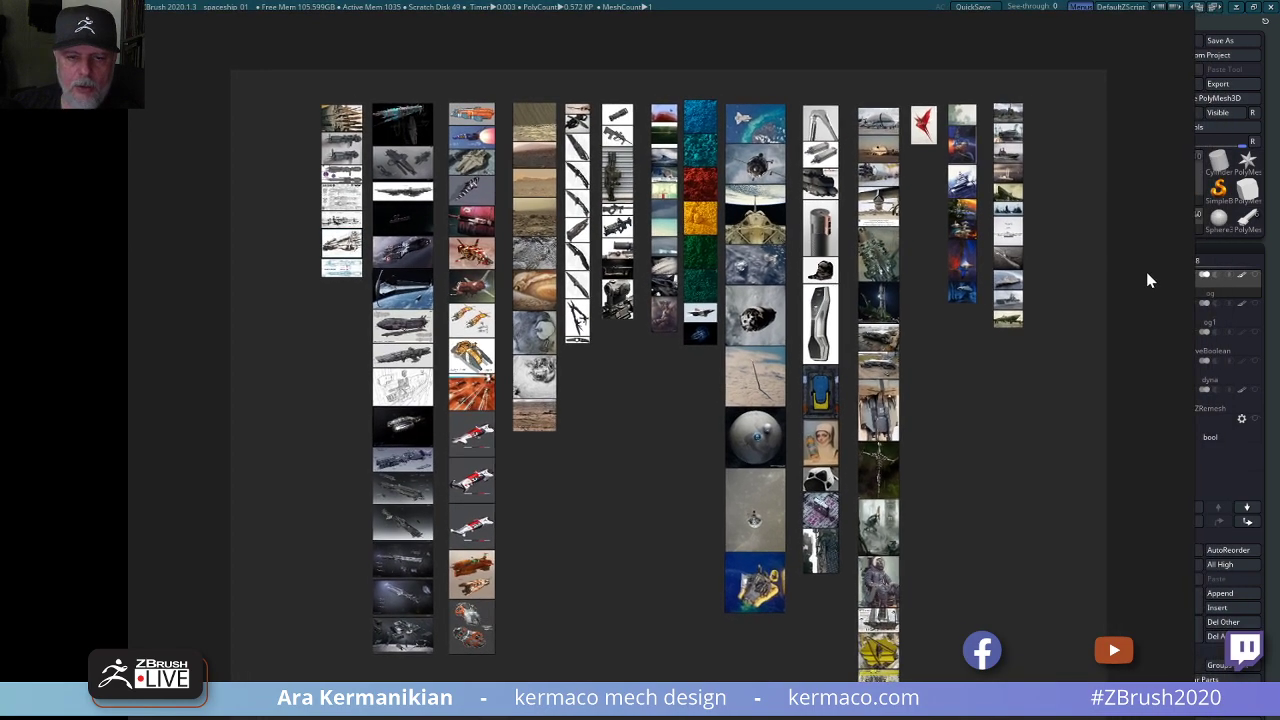
right_drag(1147, 280, 1279, 275)
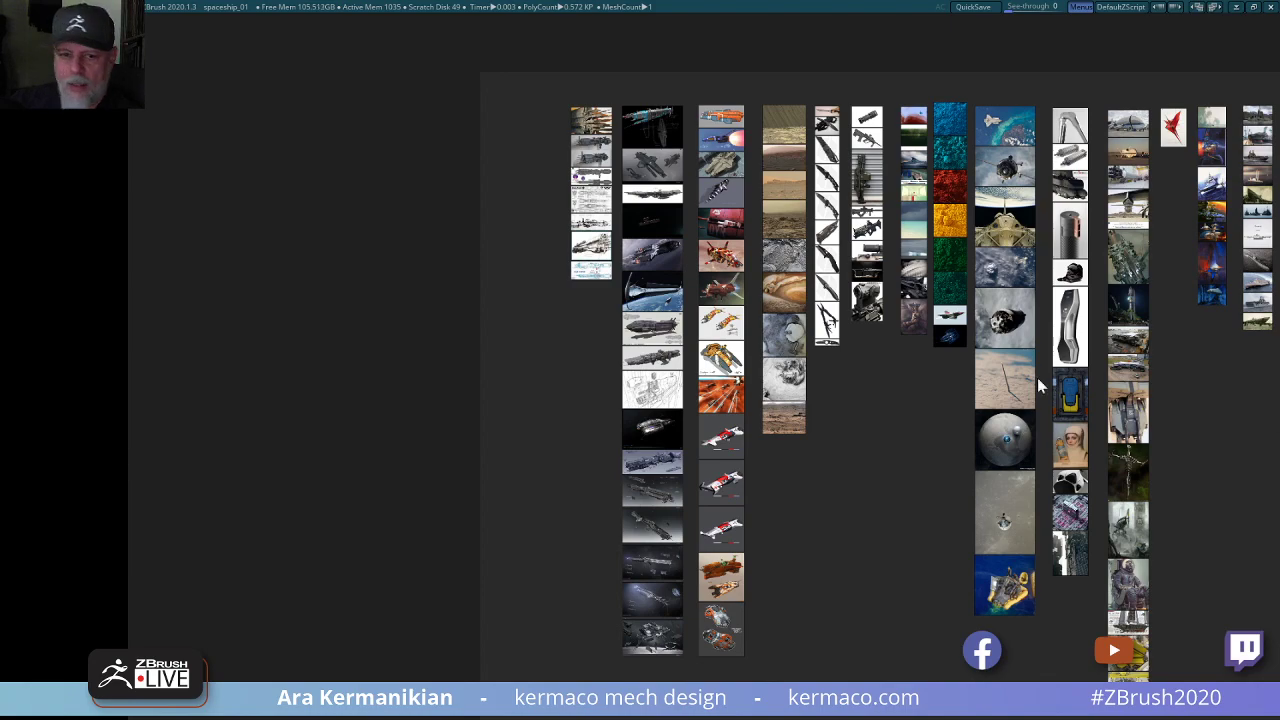
right_drag(877, 378, 1279, 414)
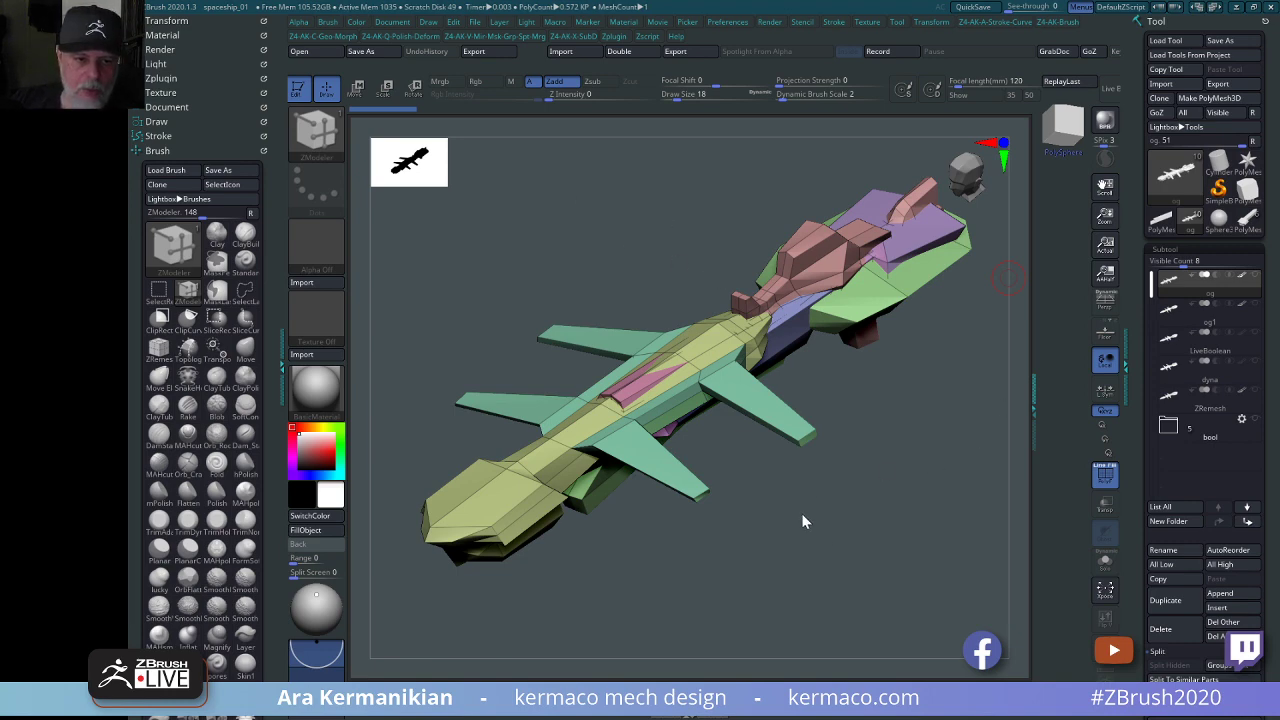
Turn the spaceship to its side profile and enlarge the silhouette thumbnail to size 512.
drag(843, 534, 880, 506)
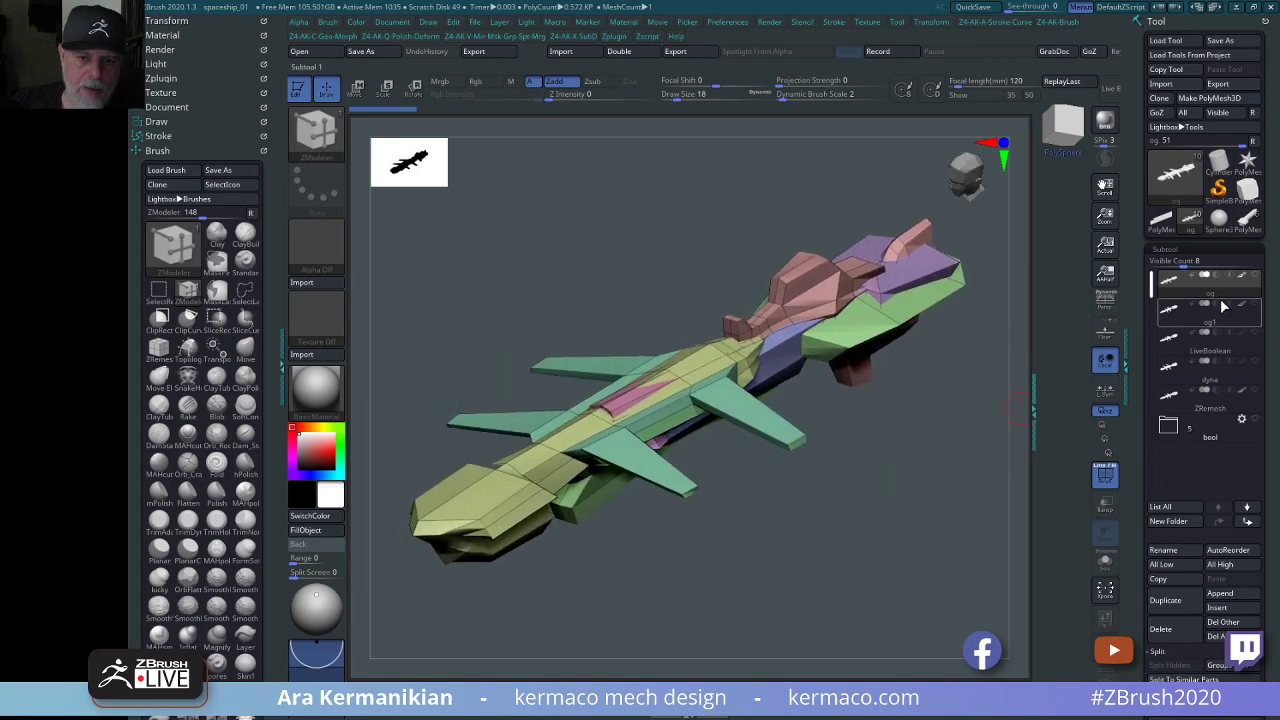
drag(846, 440, 831, 366)
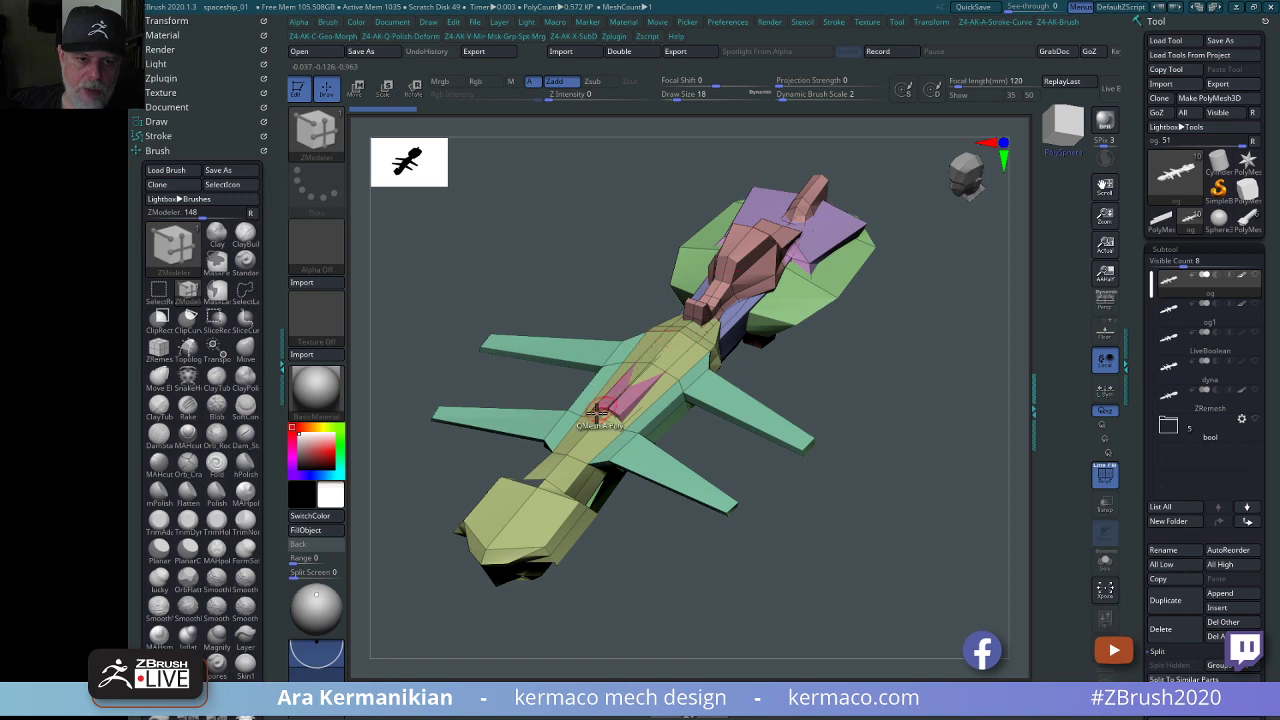
drag(877, 422, 856, 397)
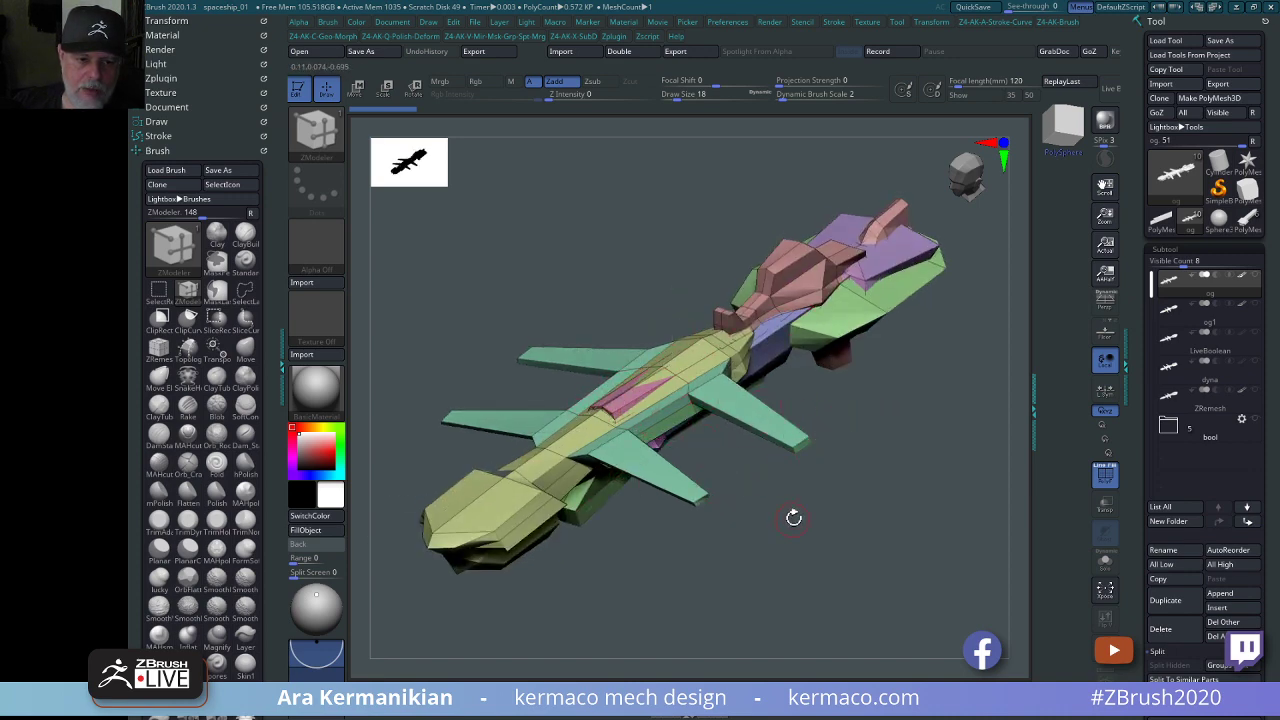
drag(793, 517, 746, 510)
drag(926, 463, 681, 296)
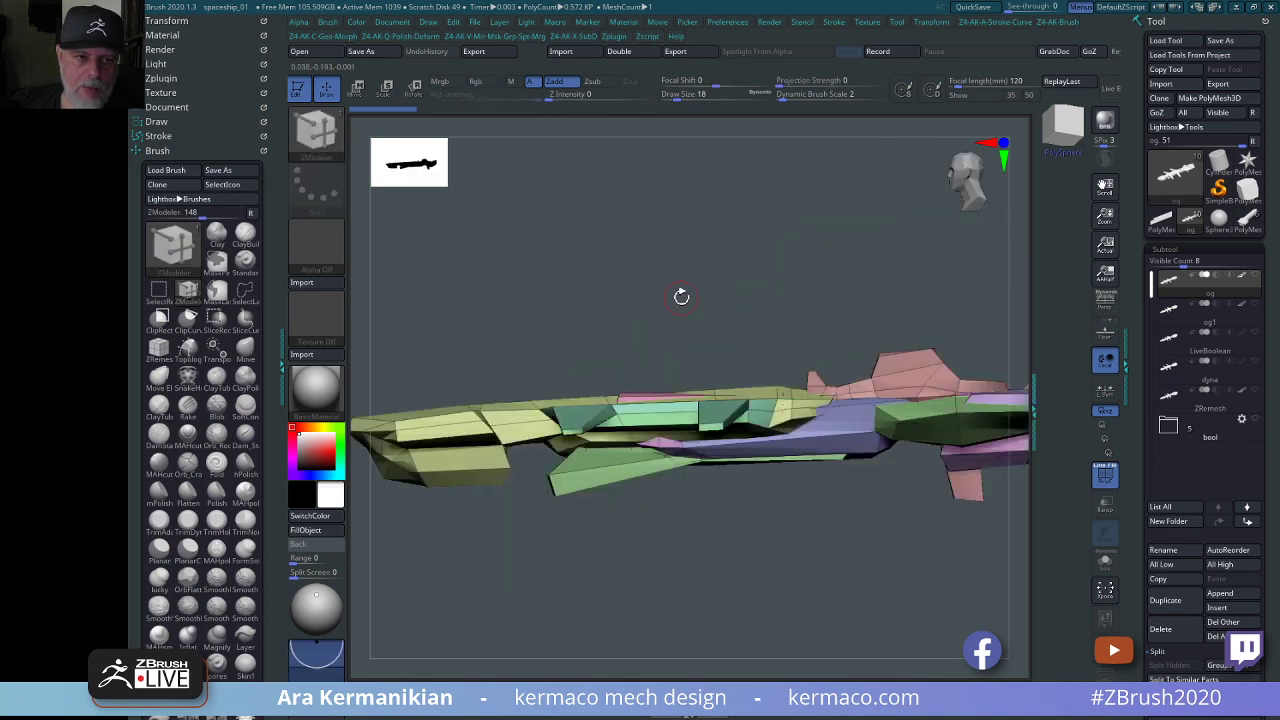
drag(449, 177, 677, 330)
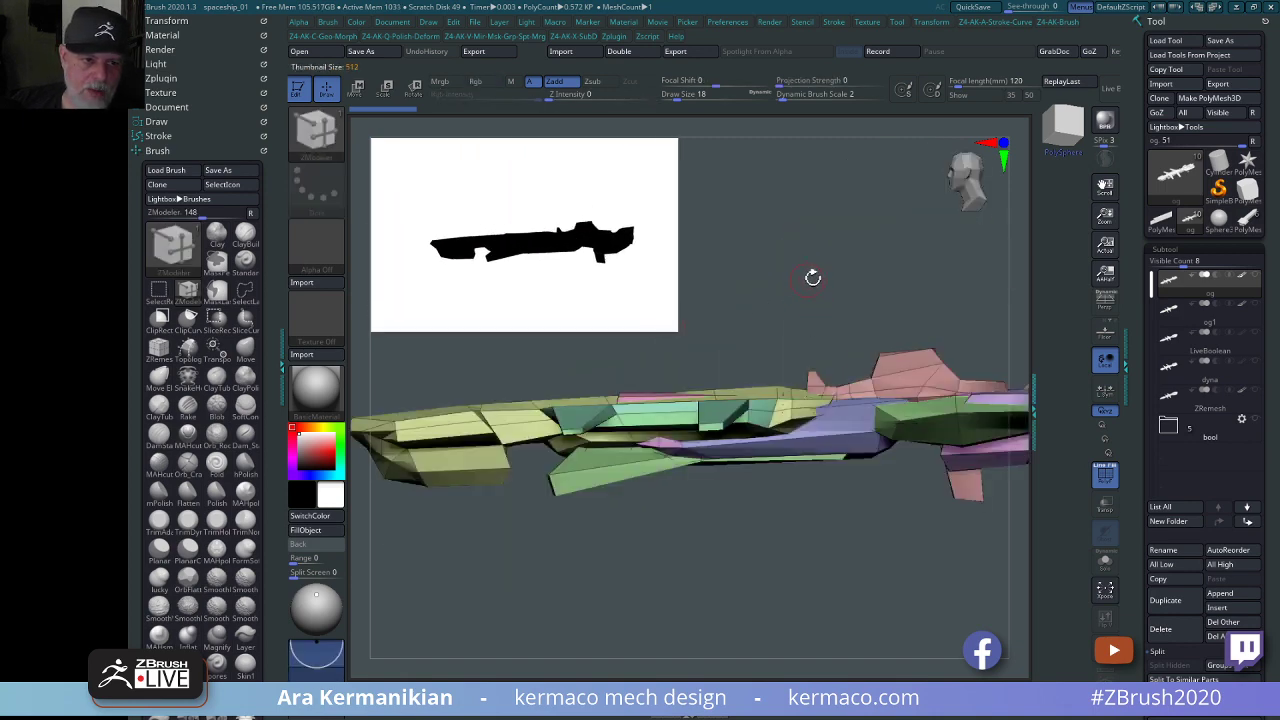
Study the ship's silhouette from the side and from several raised three-quarter angles around the wings and nose.
drag(814, 277, 537, 288)
drag(889, 294, 594, 281)
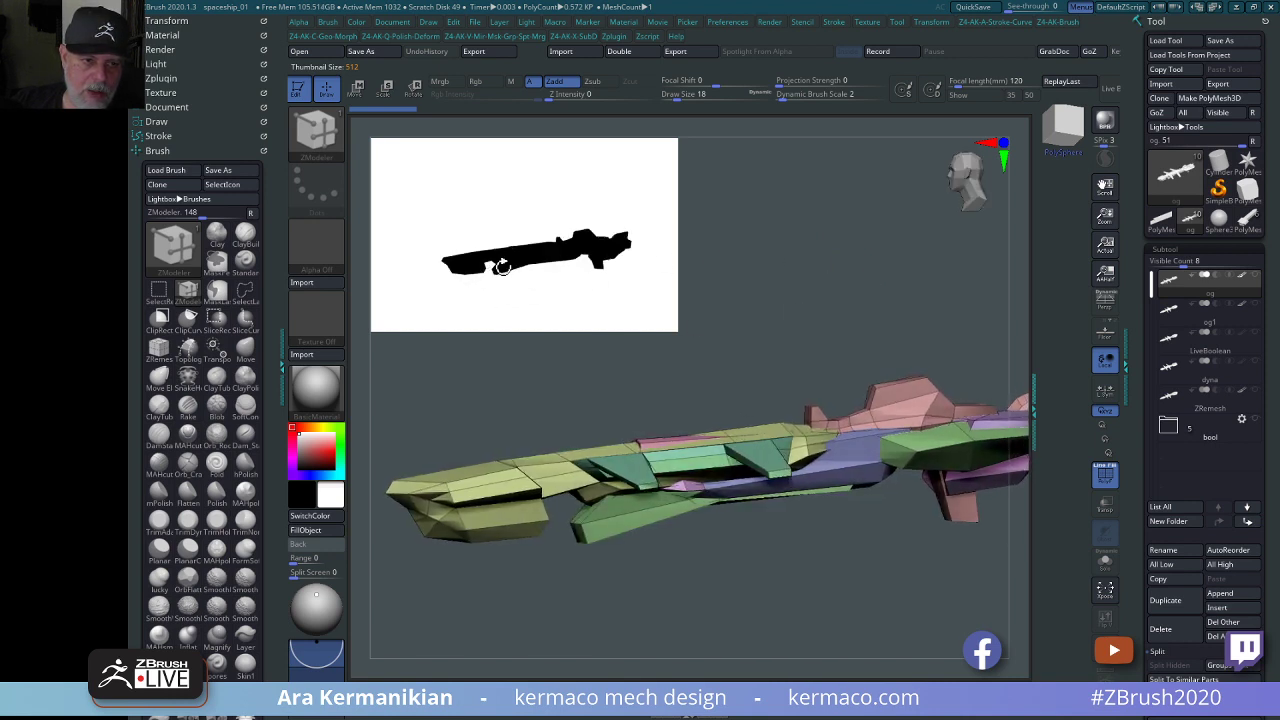
drag(632, 603, 604, 527)
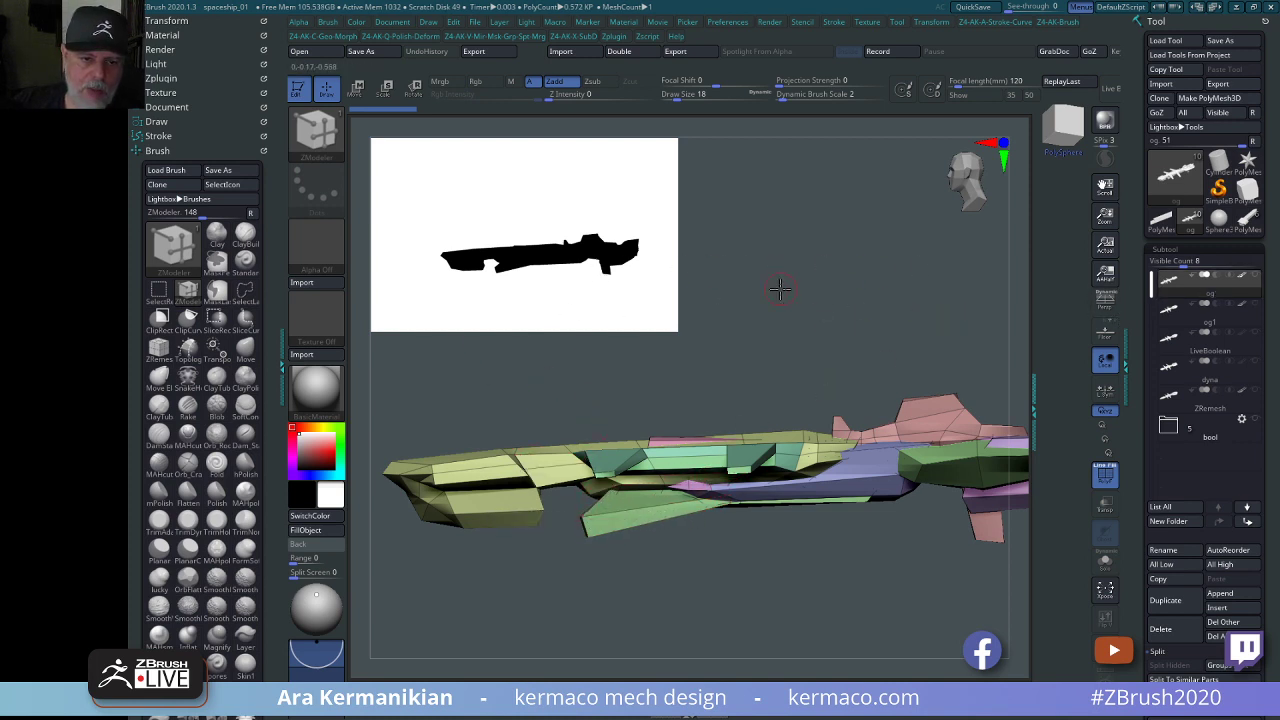
drag(780, 289, 676, 473)
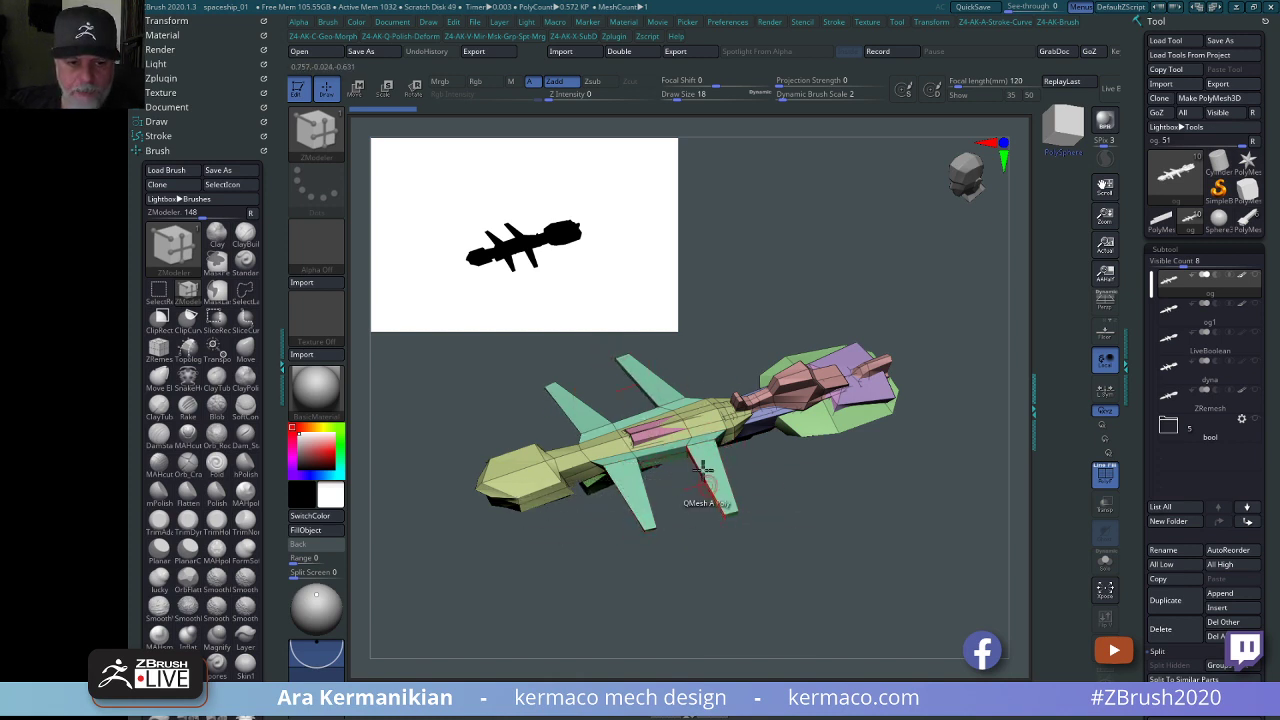
drag(857, 531, 801, 515)
drag(875, 573, 743, 475)
drag(762, 378, 778, 546)
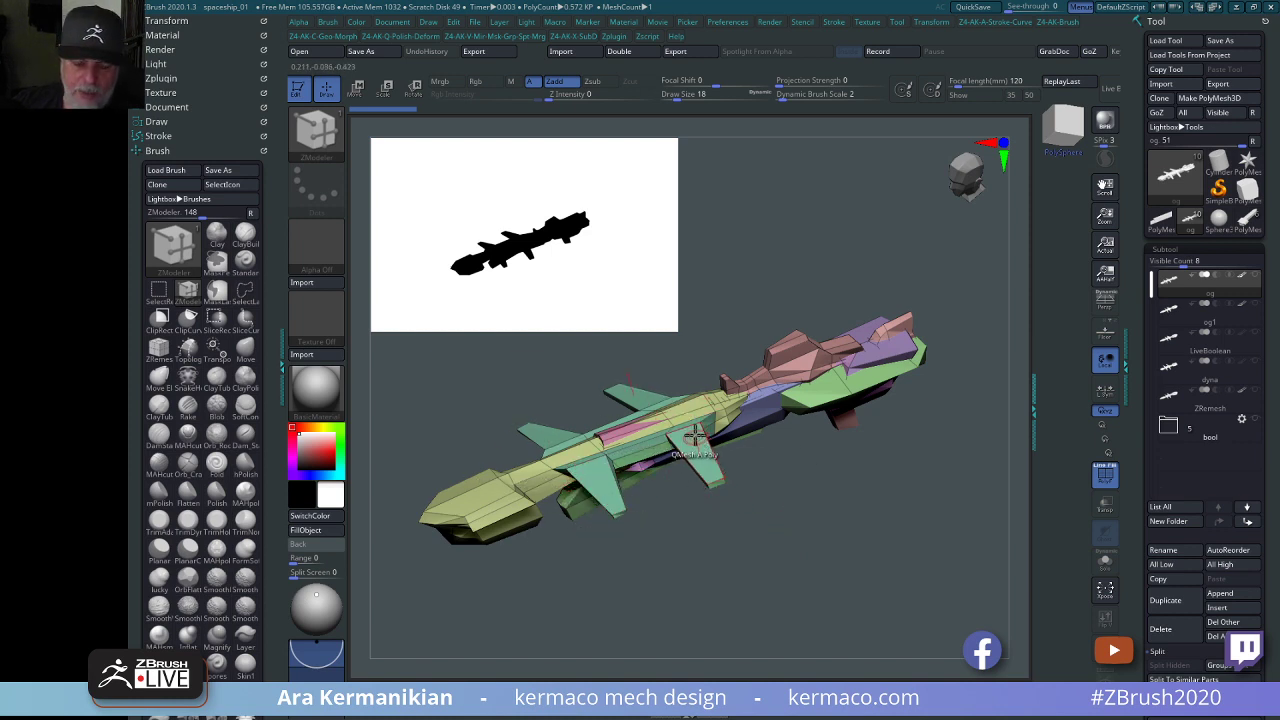
drag(844, 524, 840, 498)
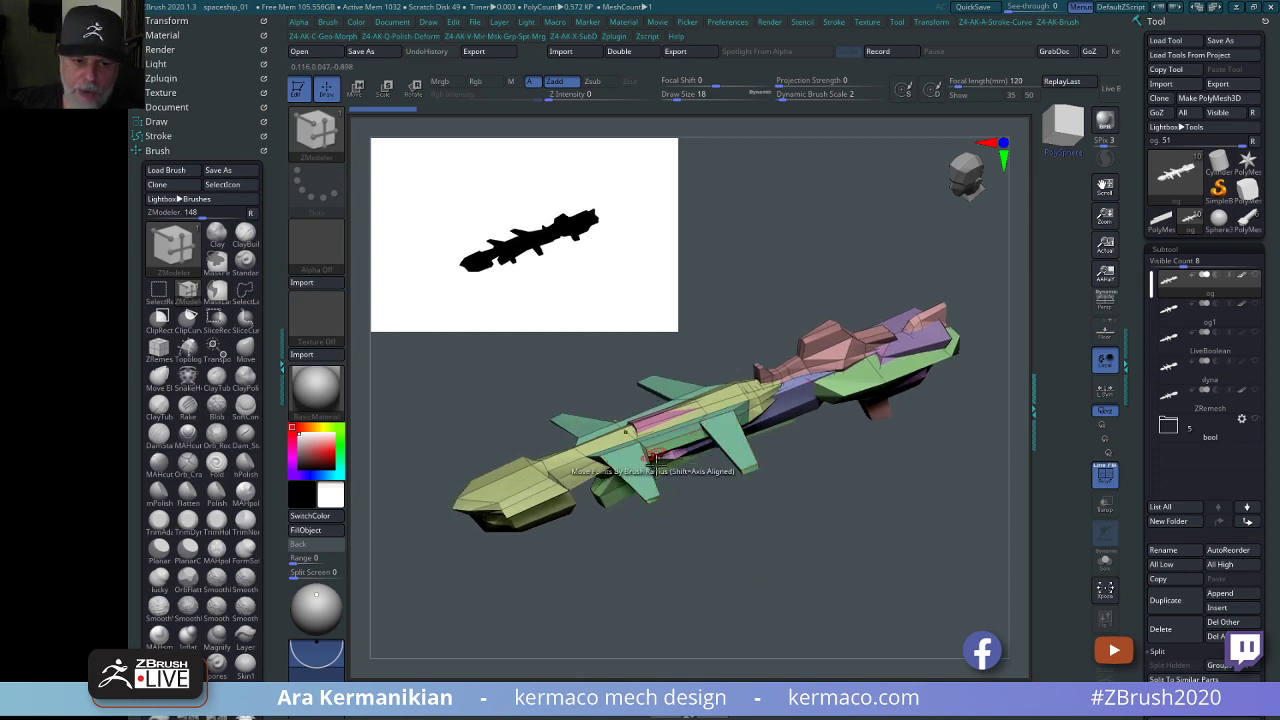
drag(908, 499, 1017, 429)
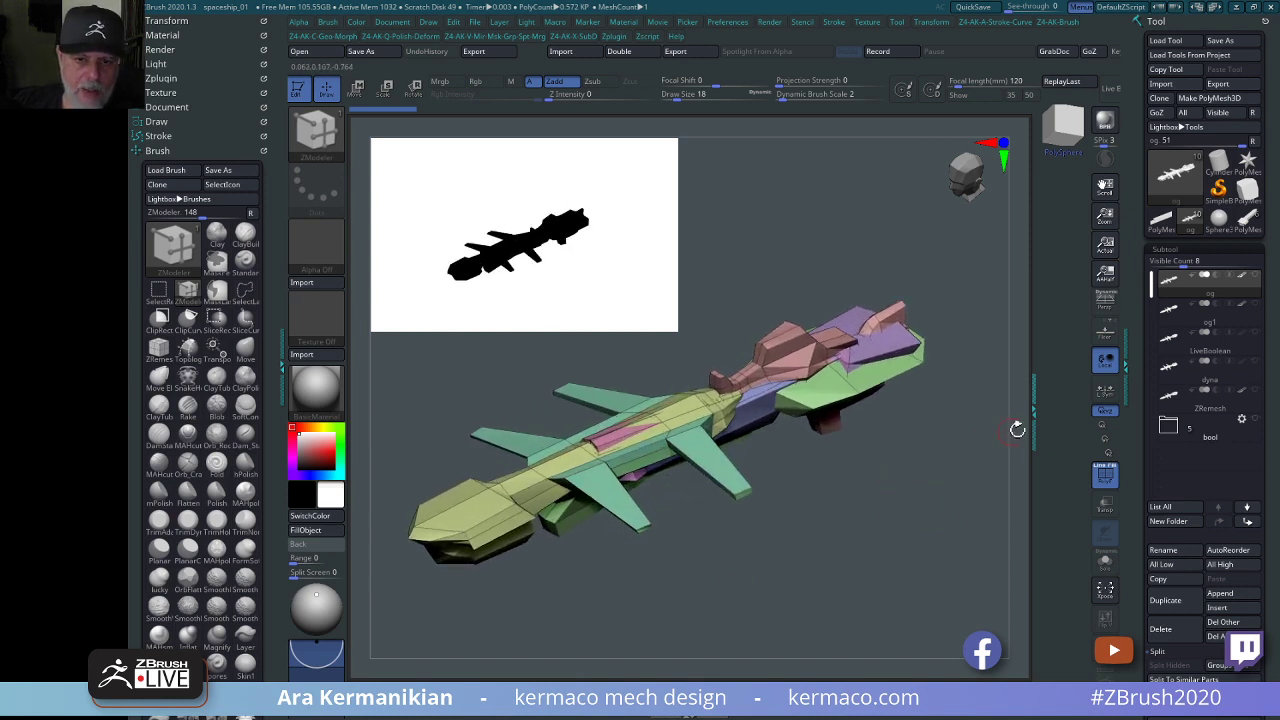
Select the og1 subtool and reduce the silhouette thumbnail to size 384.
click(1232, 328)
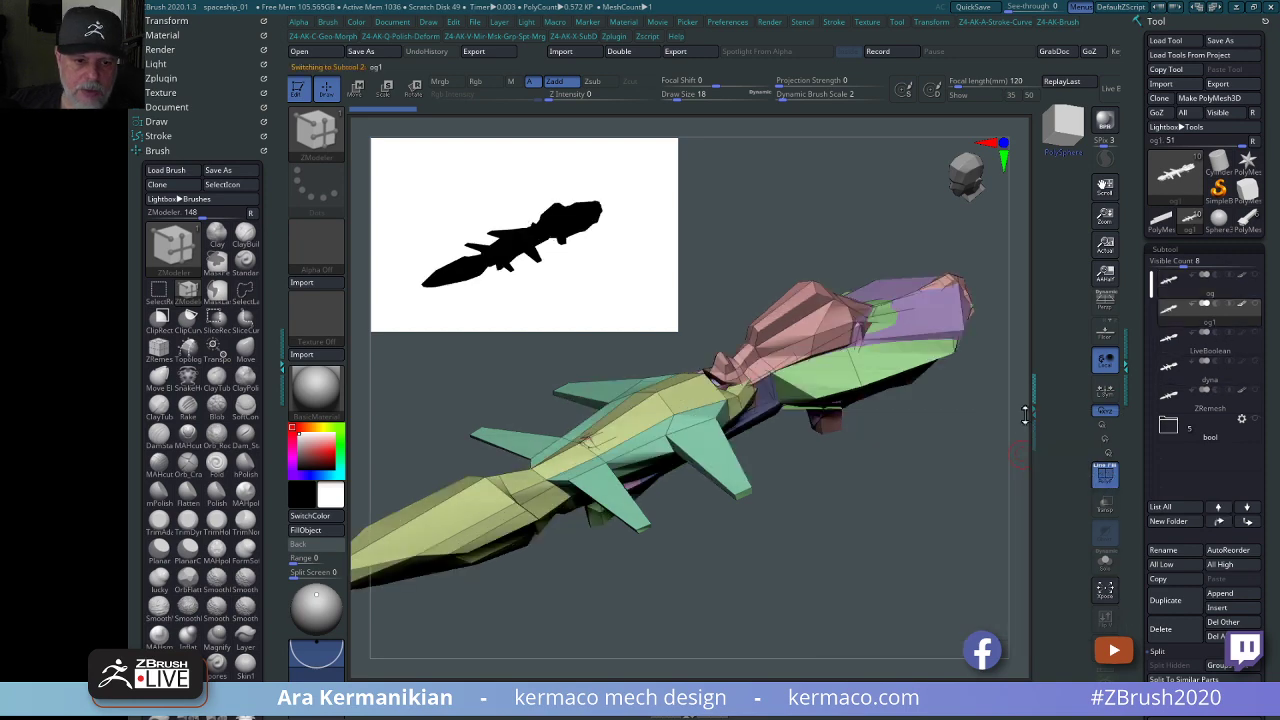
drag(912, 492, 881, 492)
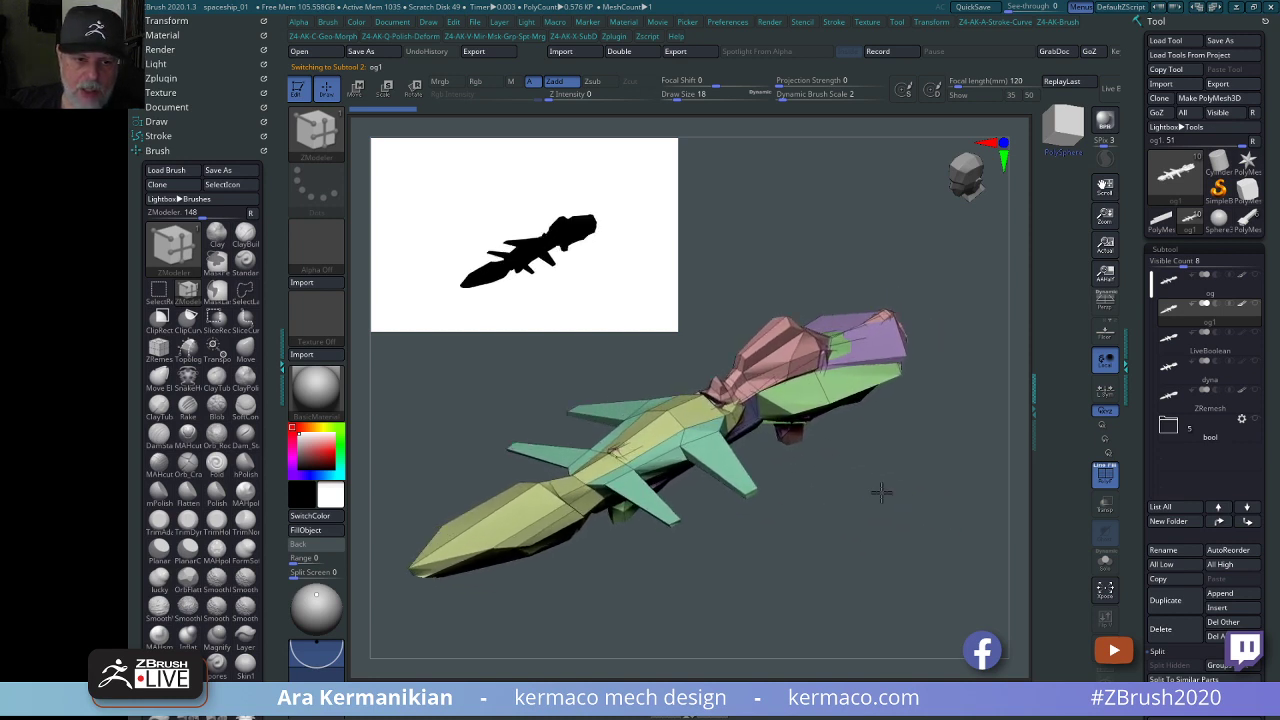
drag(675, 326, 600, 284)
drag(800, 514, 880, 495)
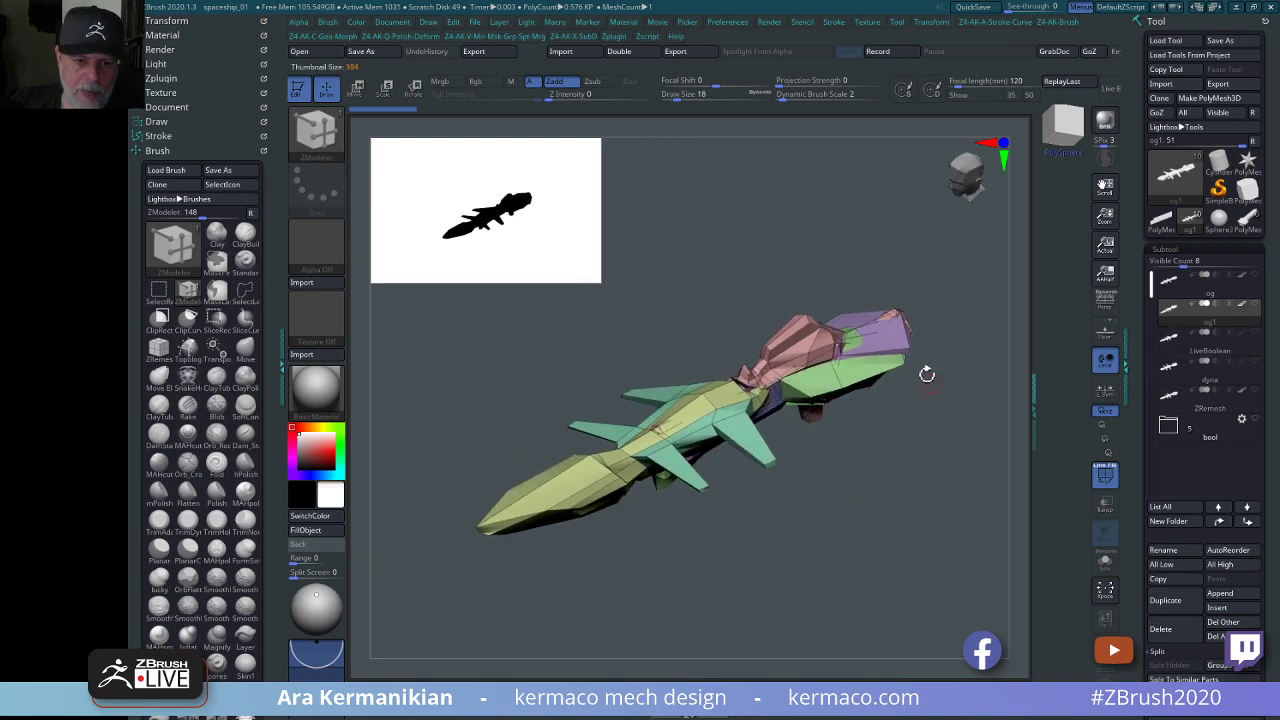
drag(886, 457, 963, 440)
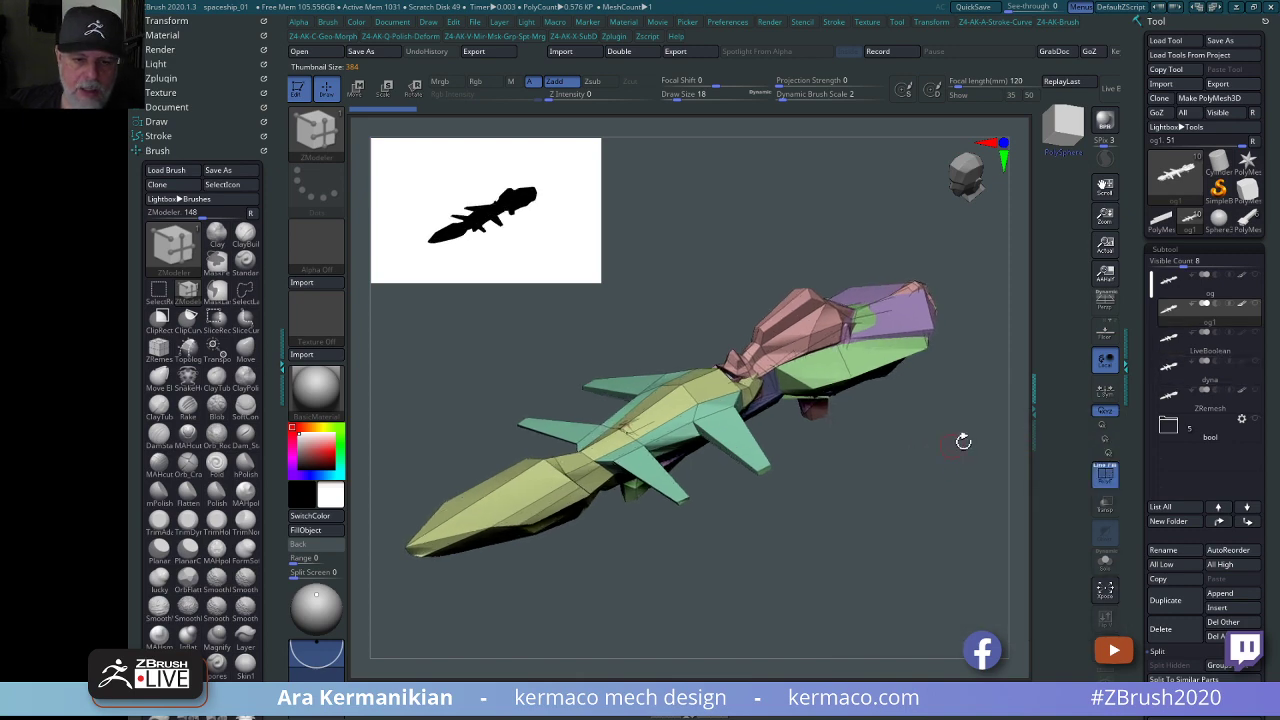
Inspect the LiveBoolean, dyna and ZRemesh versions of the ship one after another.
click(1204, 350)
drag(886, 486, 818, 372)
drag(809, 488, 923, 462)
click(1216, 384)
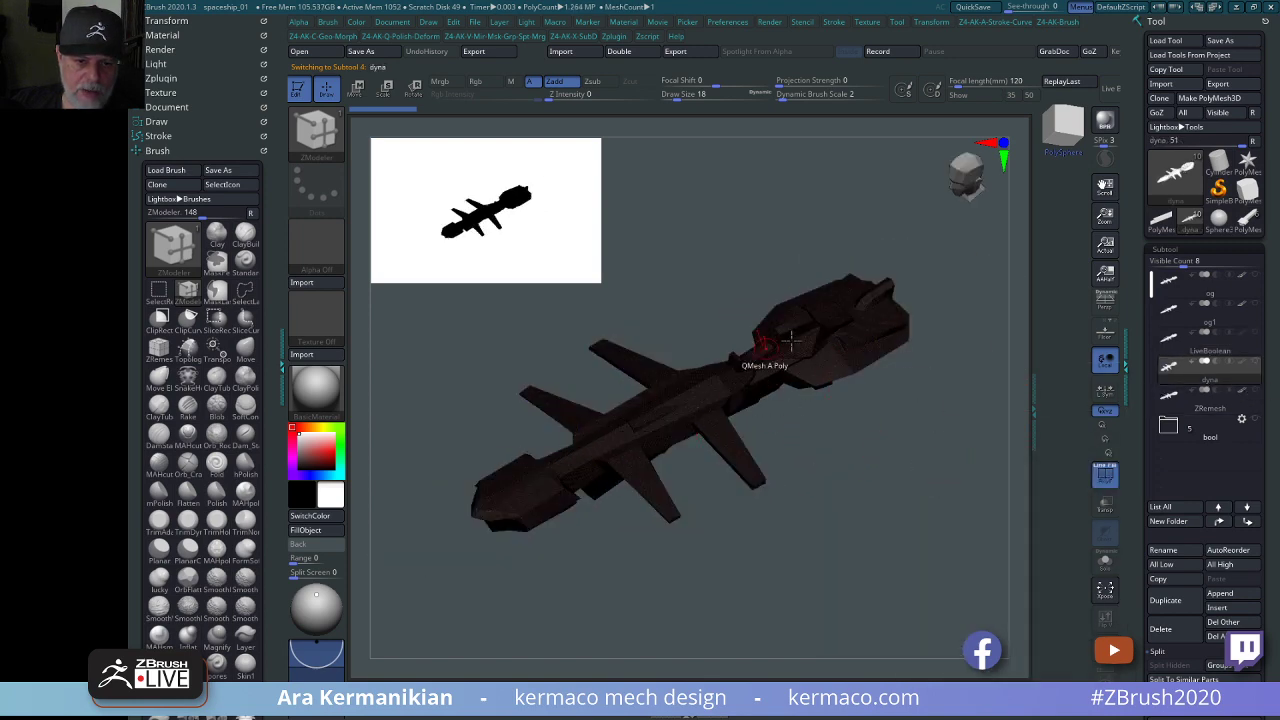
click(1210, 410)
drag(980, 470, 683, 453)
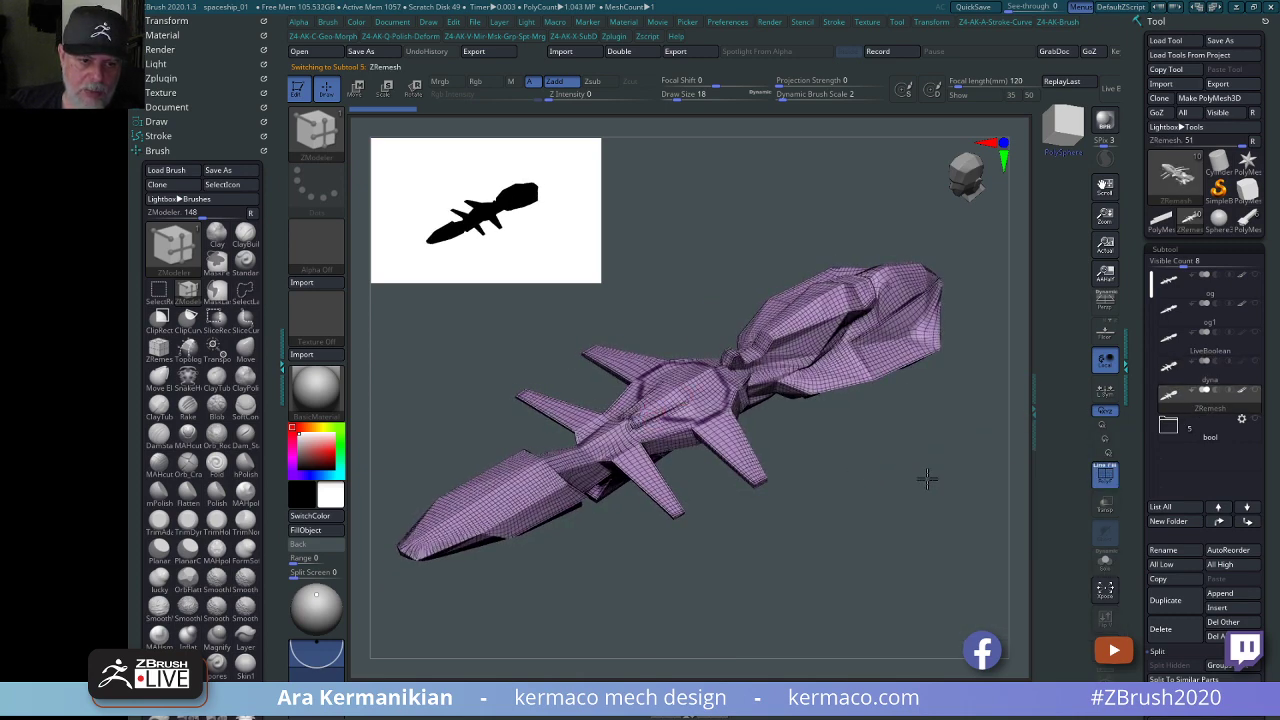
drag(927, 477, 955, 462)
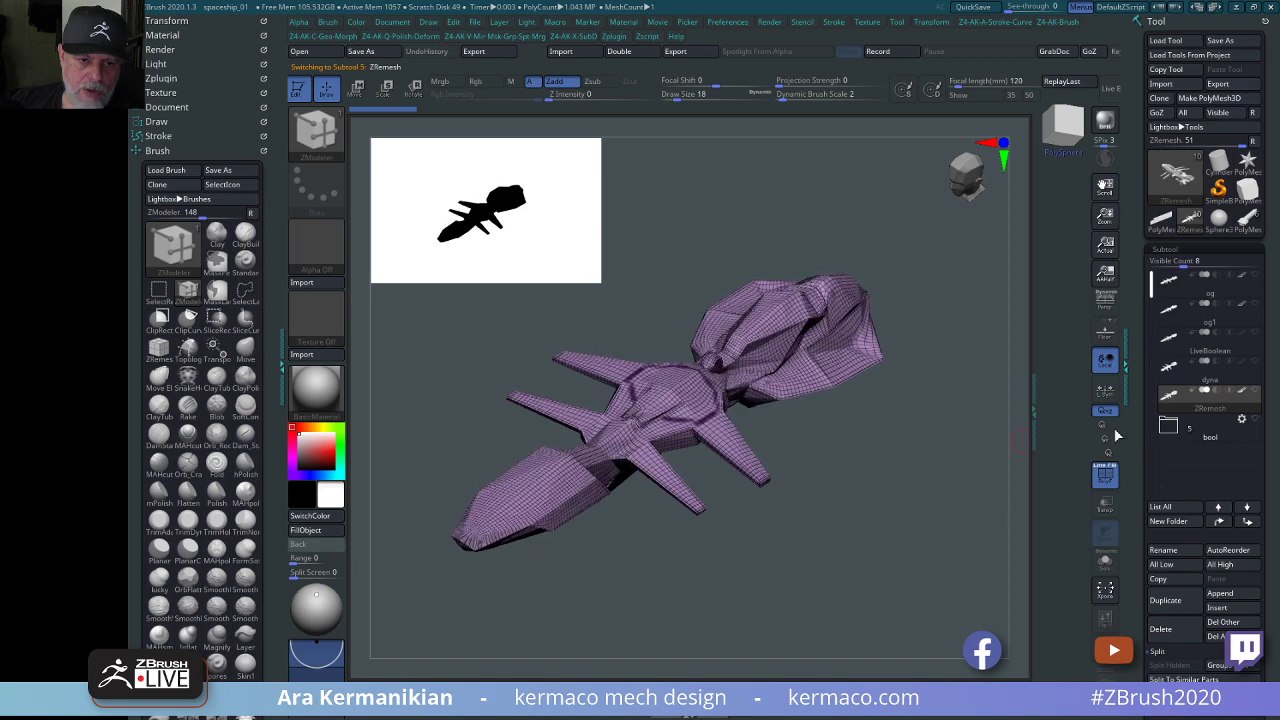
Revisit the og1 version of the ship and make the og subtool active again.
click(1210, 325)
click(1217, 328)
drag(954, 420, 880, 454)
click(1220, 298)
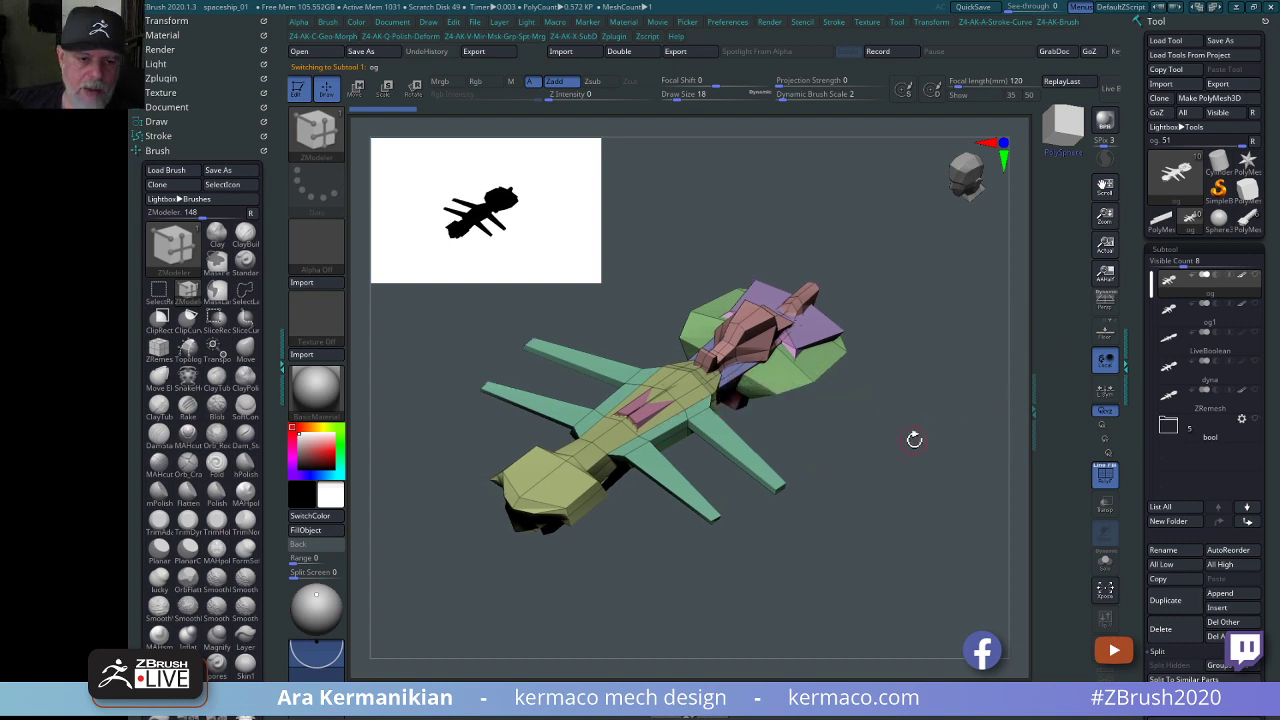
Examine the og ship's nose, underside fins and rear hull from low side and three-quarter angles.
drag(914, 439, 864, 360)
drag(871, 296, 851, 225)
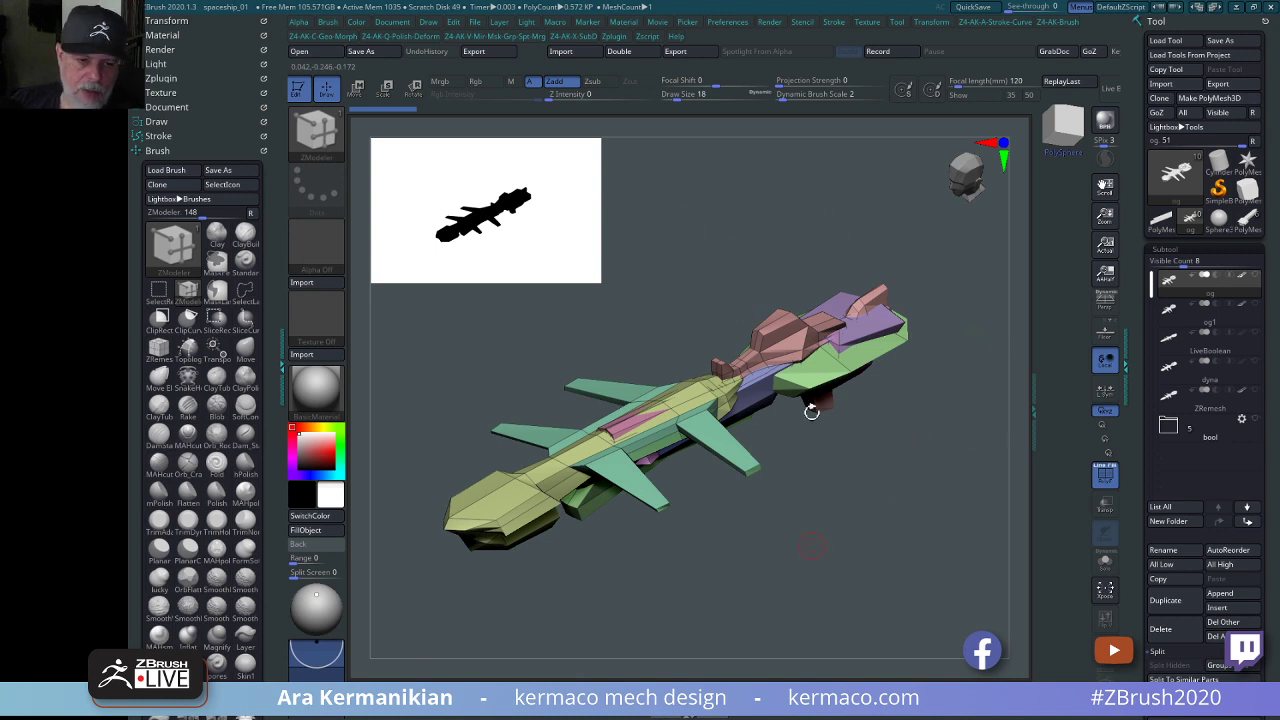
drag(949, 464, 920, 438)
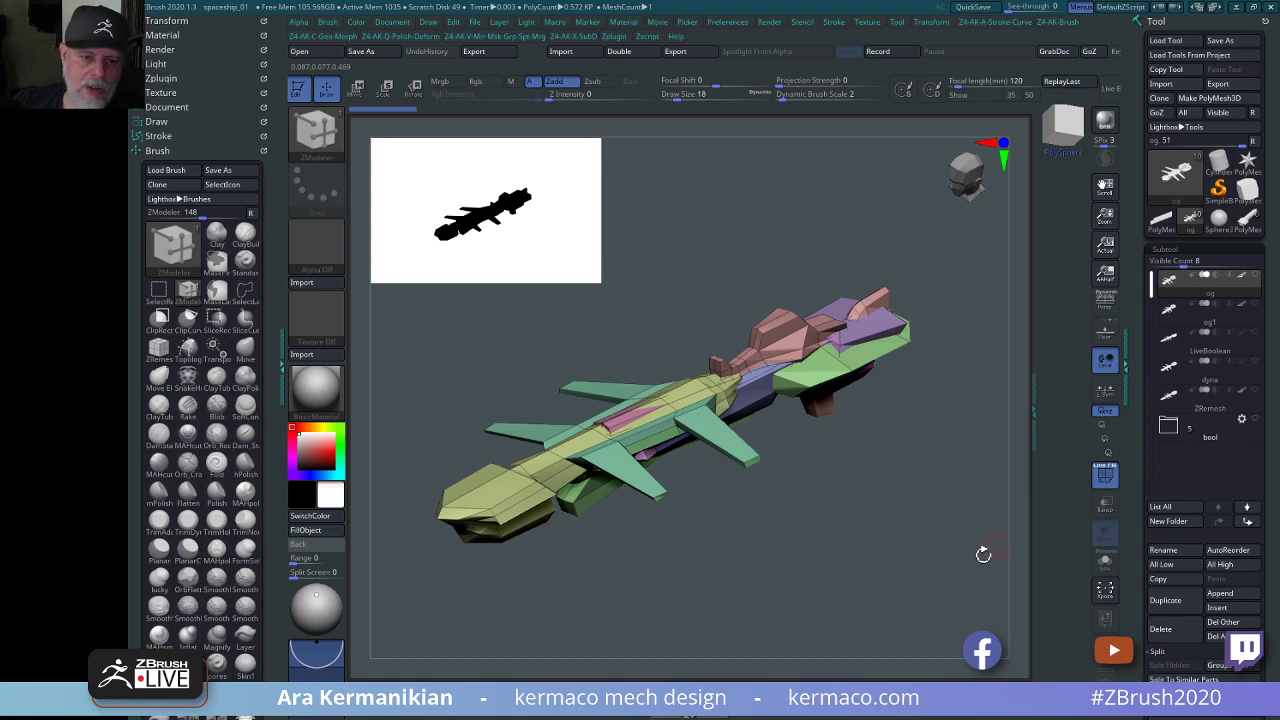
mouse_move(944, 504)
mouse_down()
mouse_move(924, 470)
mouse_move(943, 491)
mouse_move(929, 472)
mouse_move(934, 503)
mouse_up()
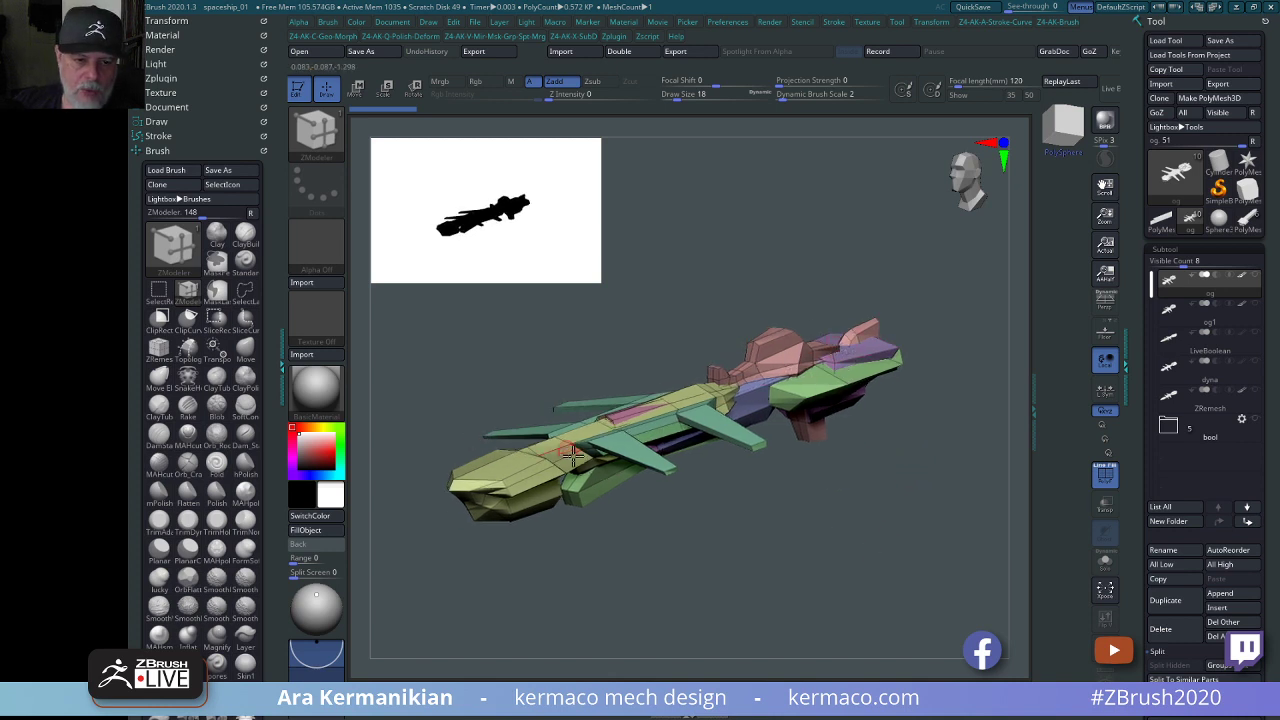
drag(876, 557, 420, 470)
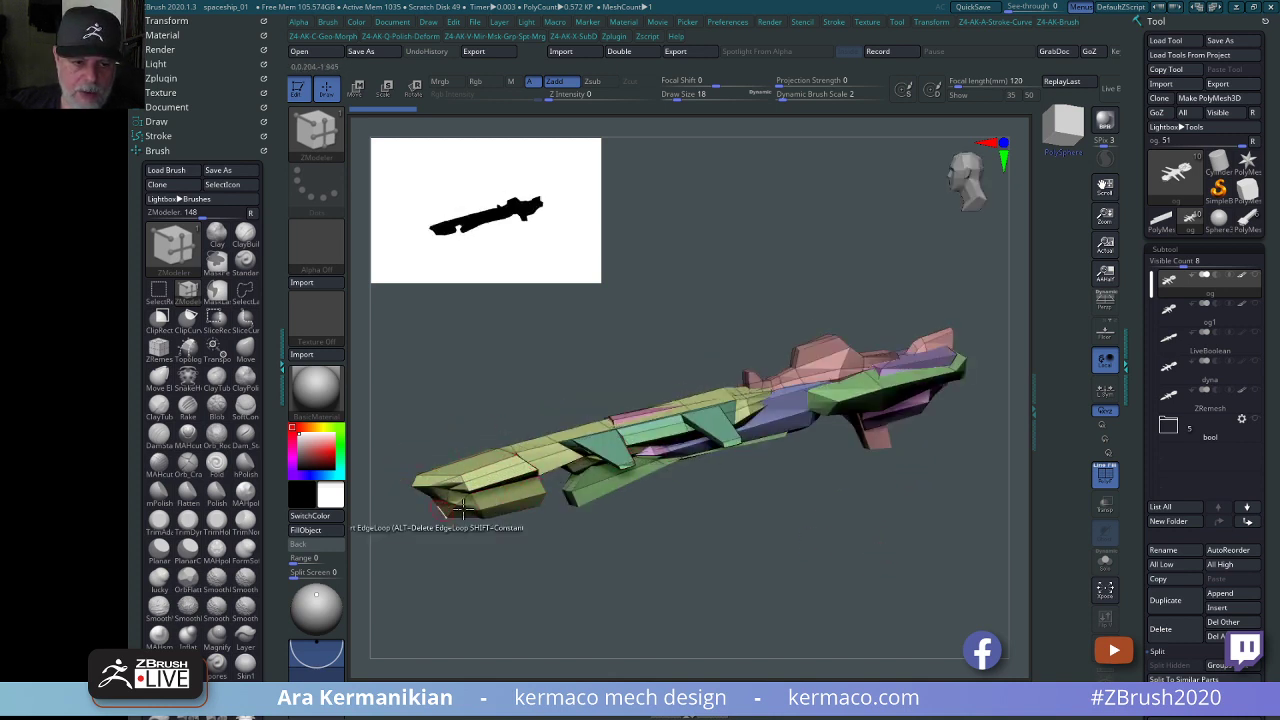
drag(680, 568, 600, 440)
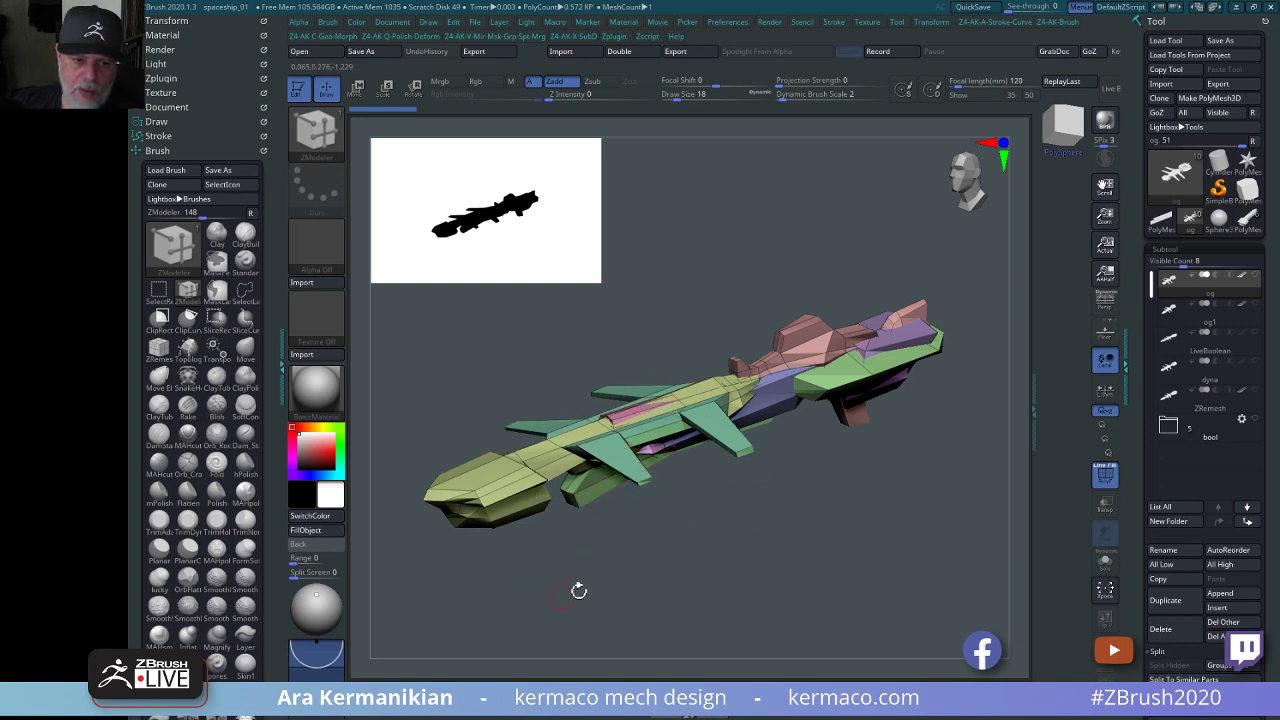
drag(794, 531, 889, 446)
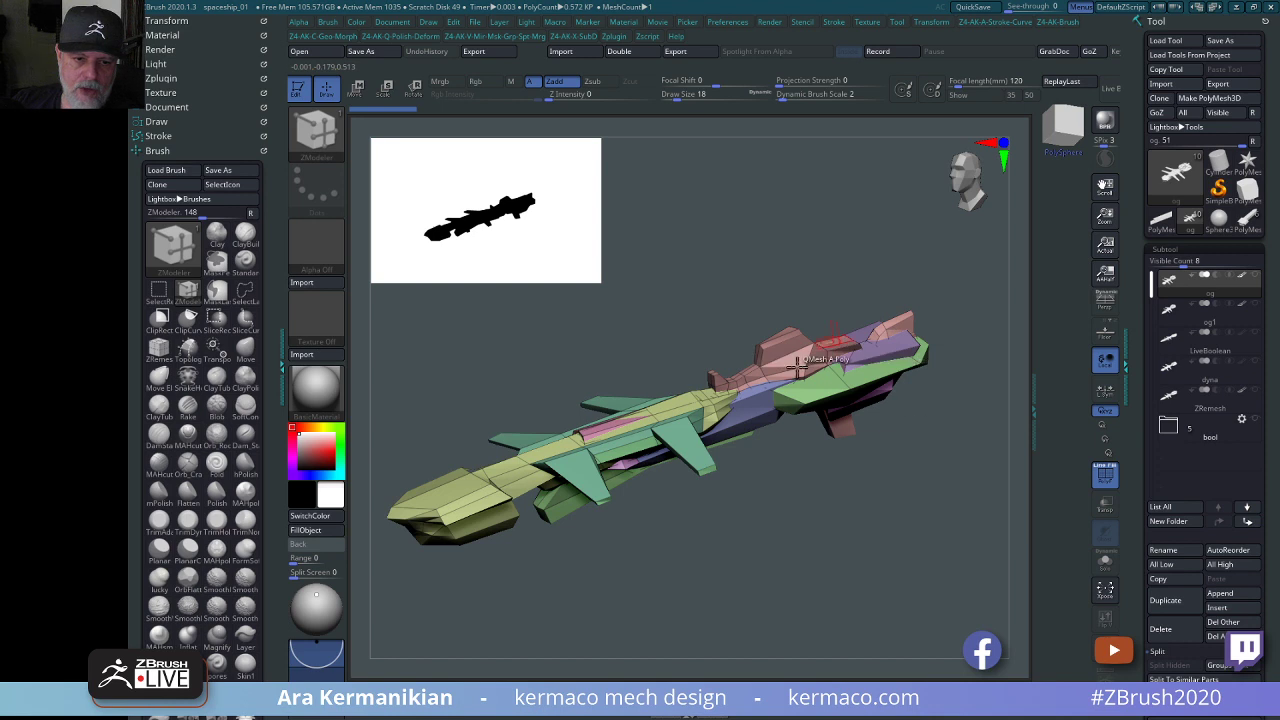
Switch to the PolyMesh3D_2 block tool and delete its only subtool.
drag(875, 472, 797, 517)
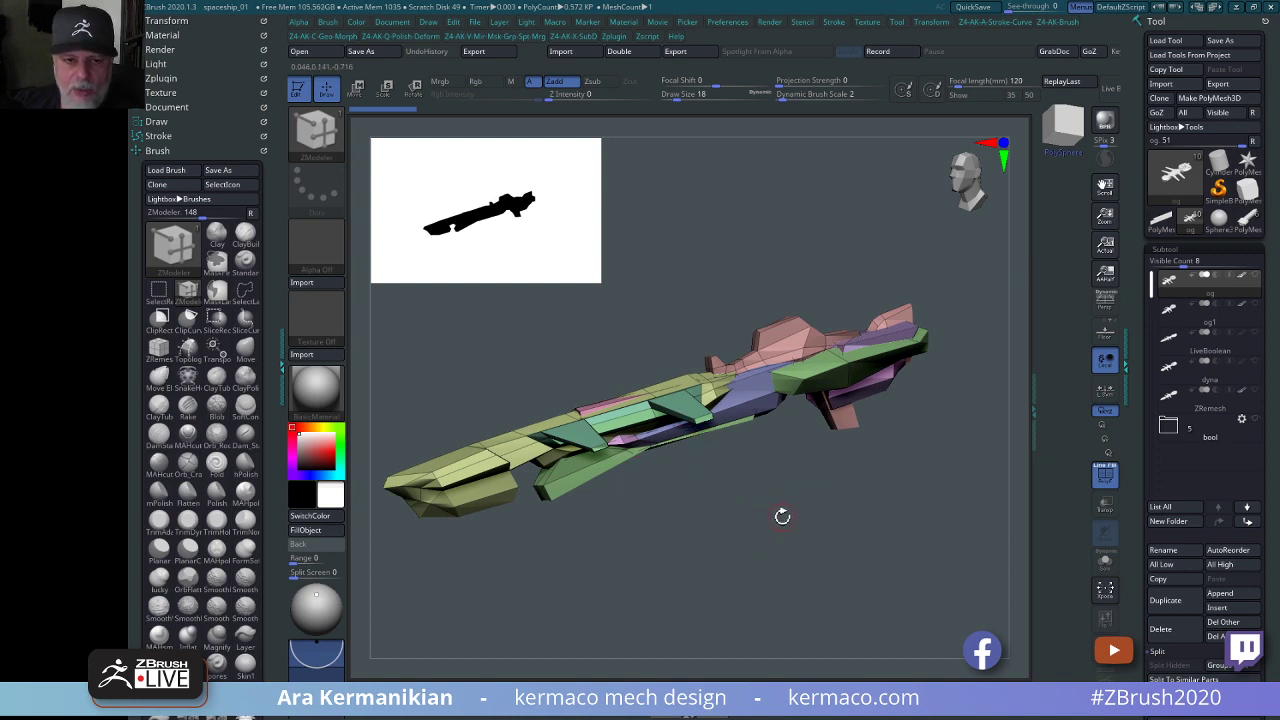
drag(752, 530, 892, 452)
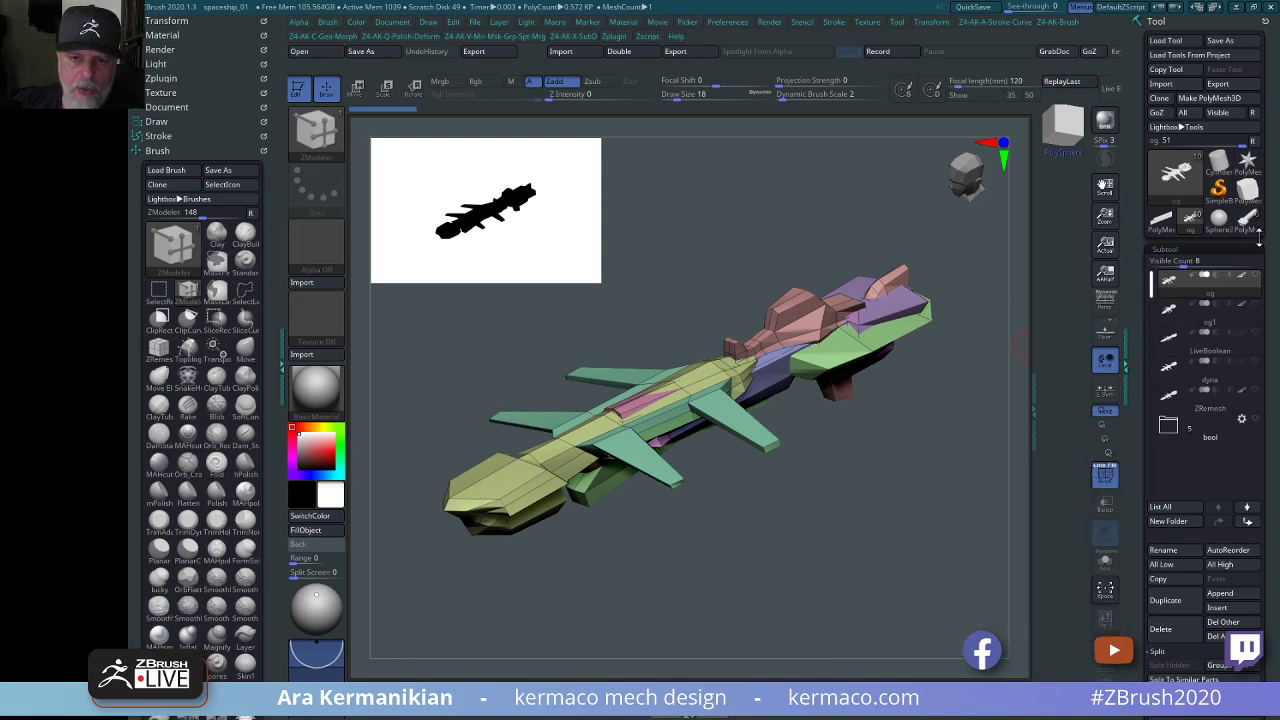
mouse_move(1249, 230)
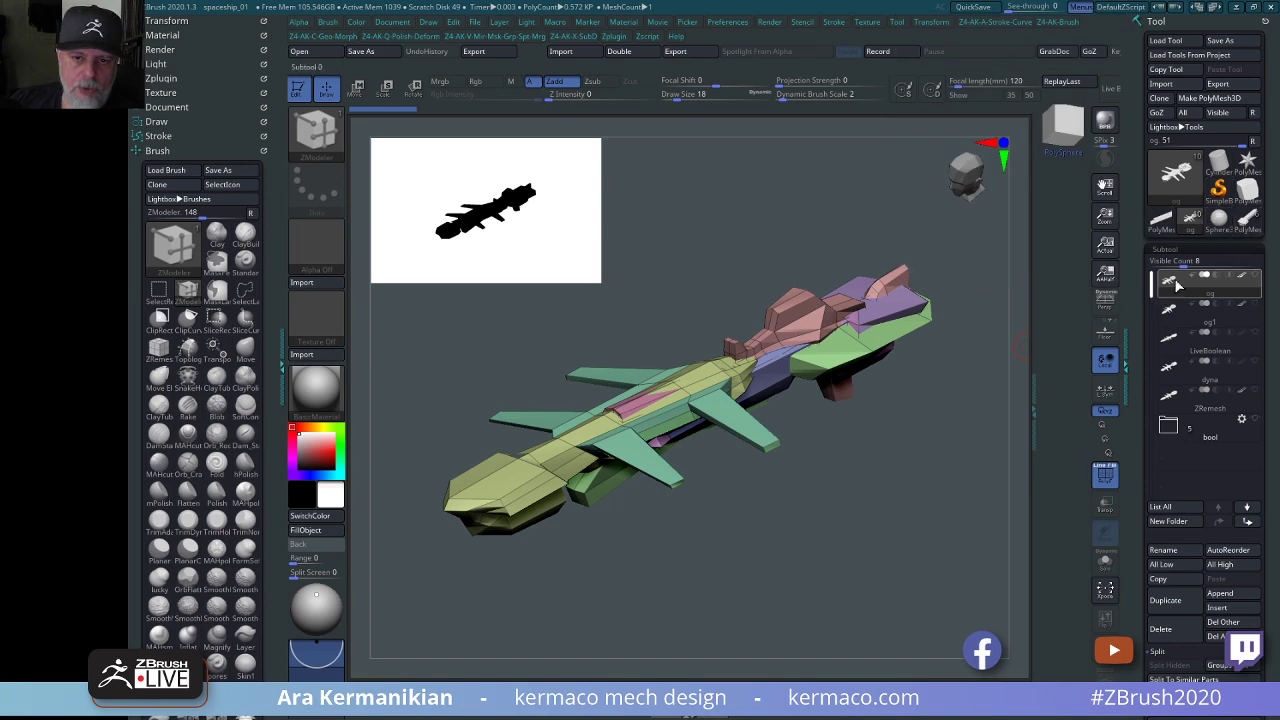
click(1183, 231)
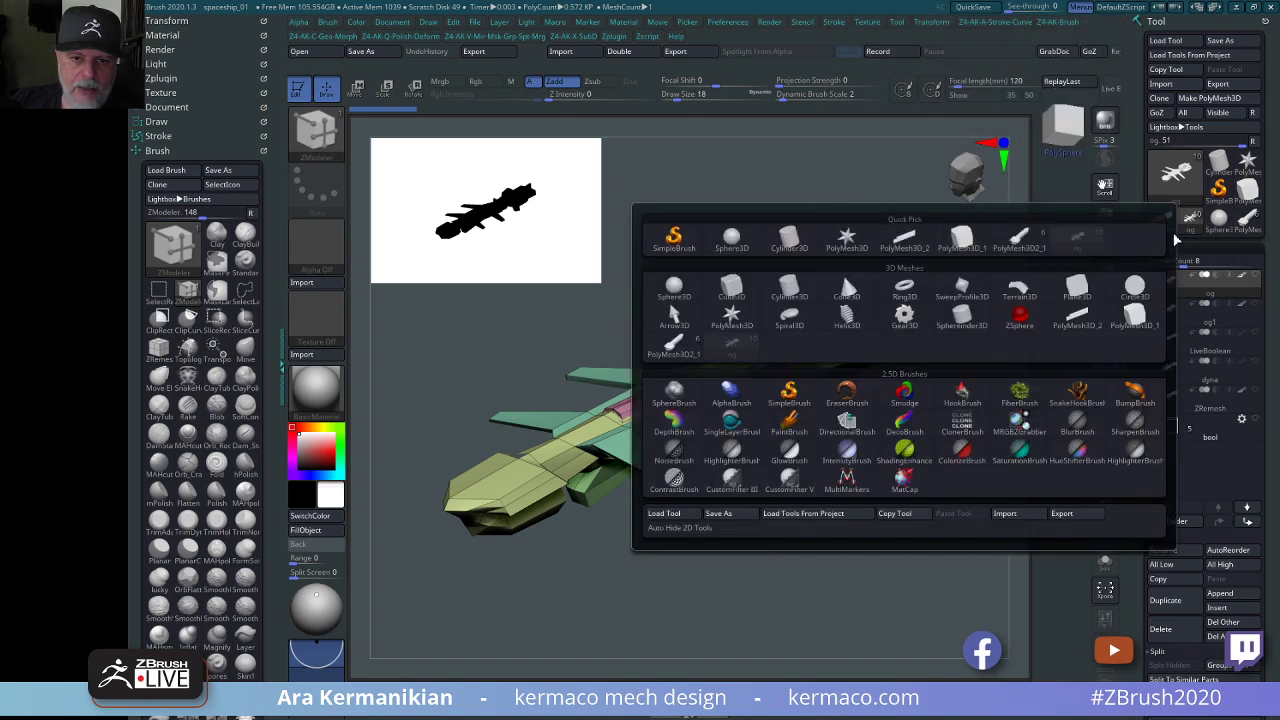
click(1163, 231)
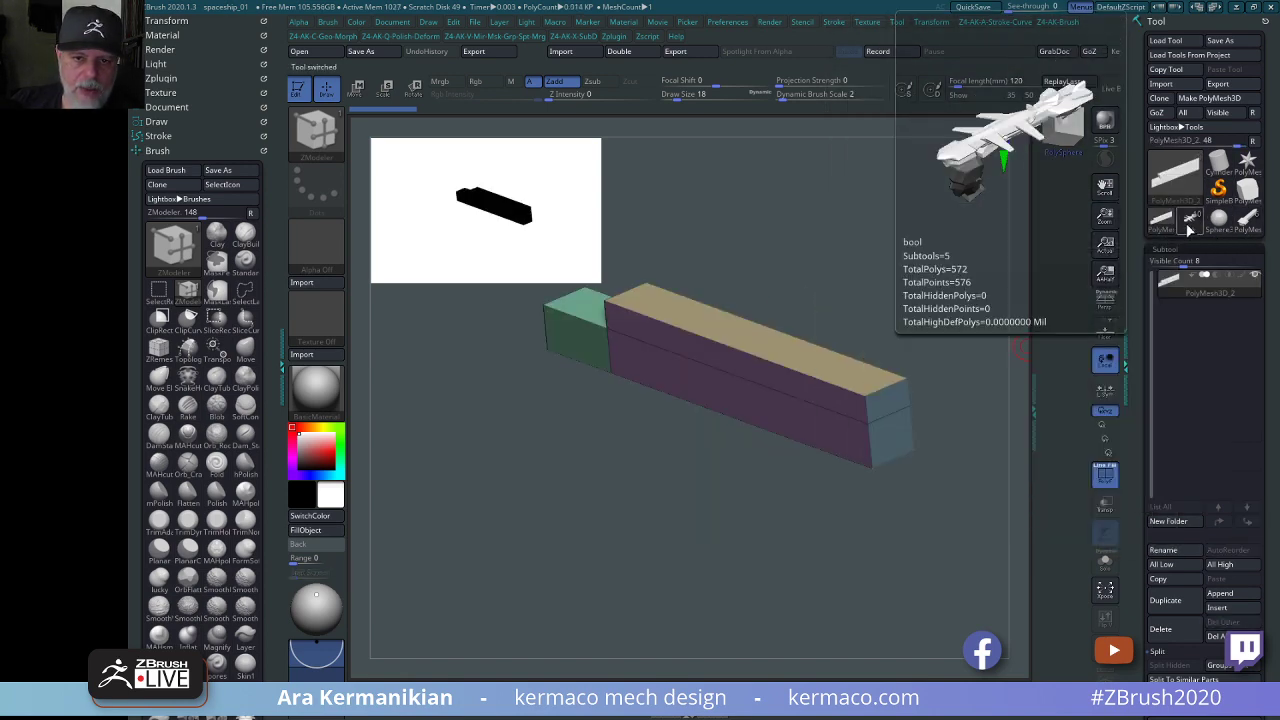
click(1186, 223)
click(1164, 228)
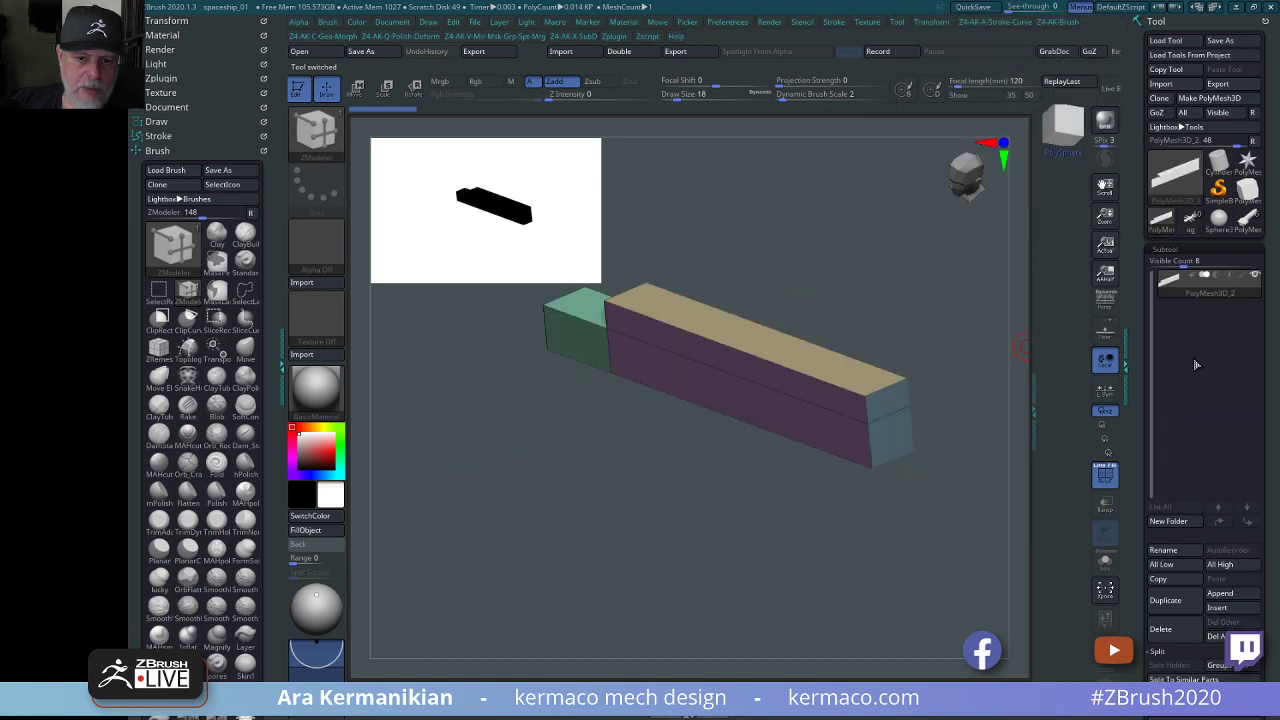
click(1160, 629)
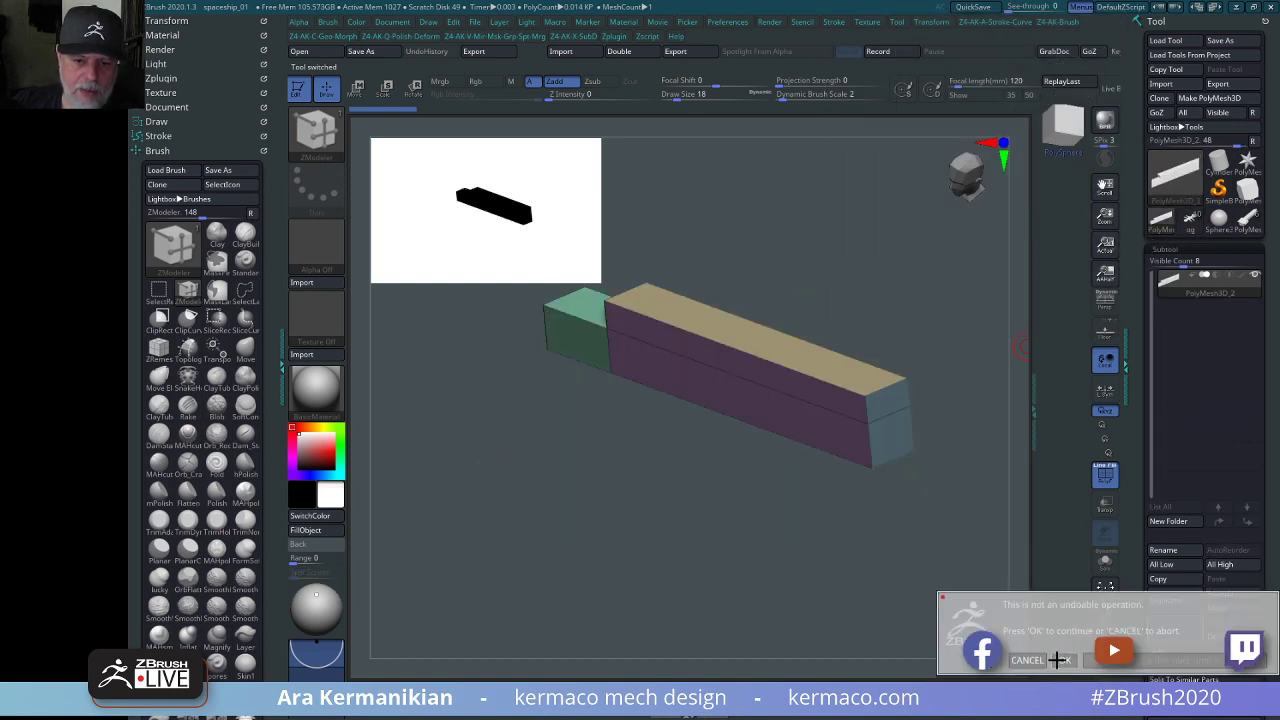
click(1065, 660)
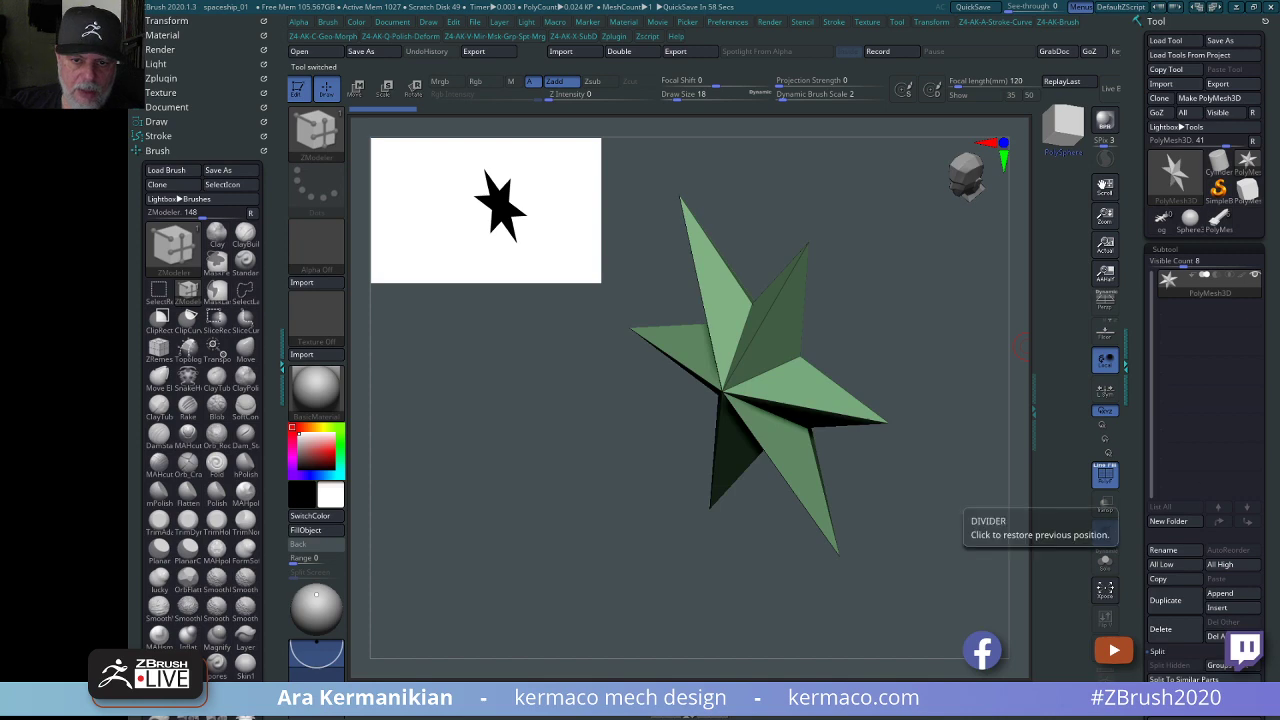
Open the six-part PolyMesh3D2_1 ship tool and inspect its subtools one after another.
click(1216, 222)
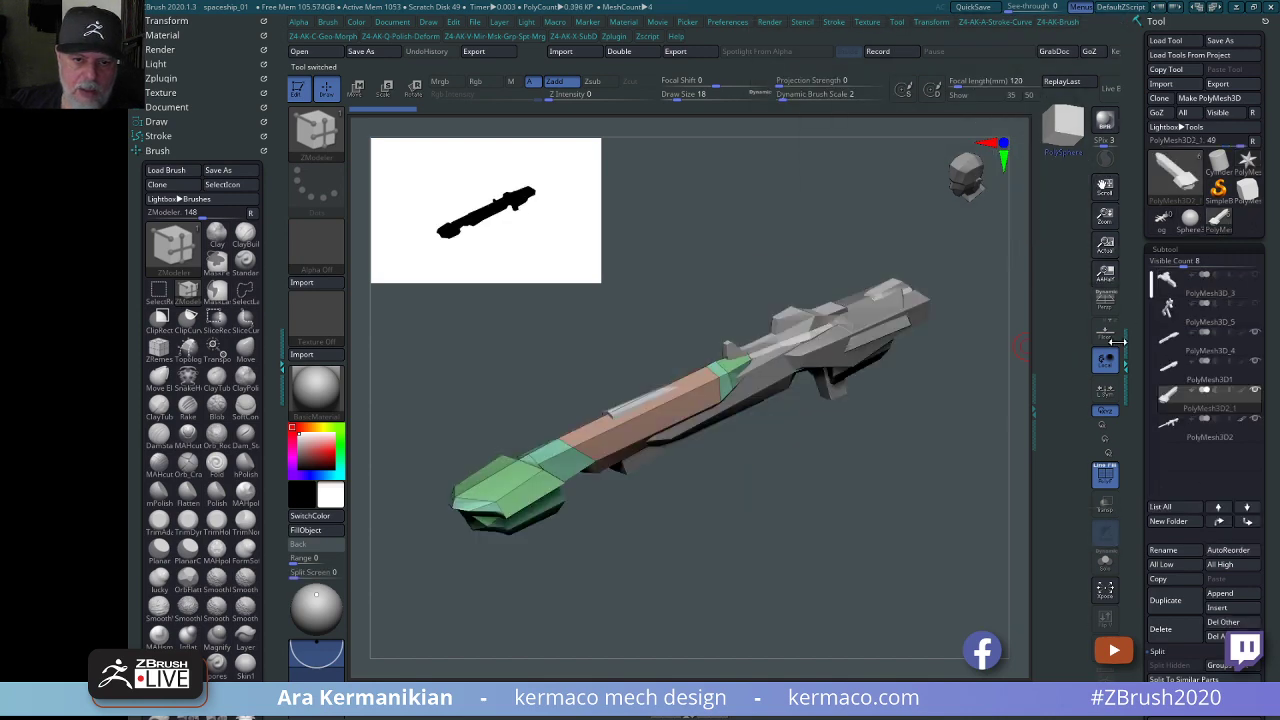
click(1202, 295)
drag(967, 427, 885, 502)
click(1236, 321)
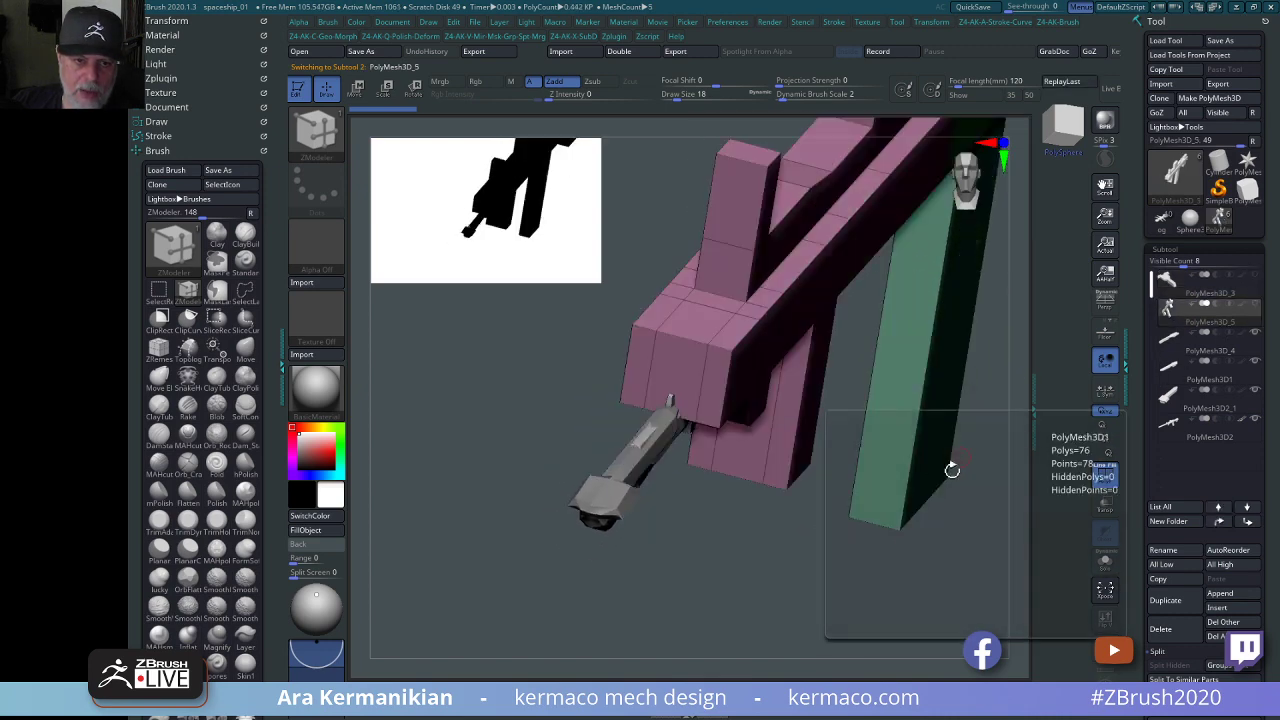
drag(1037, 552, 929, 500)
click(1205, 343)
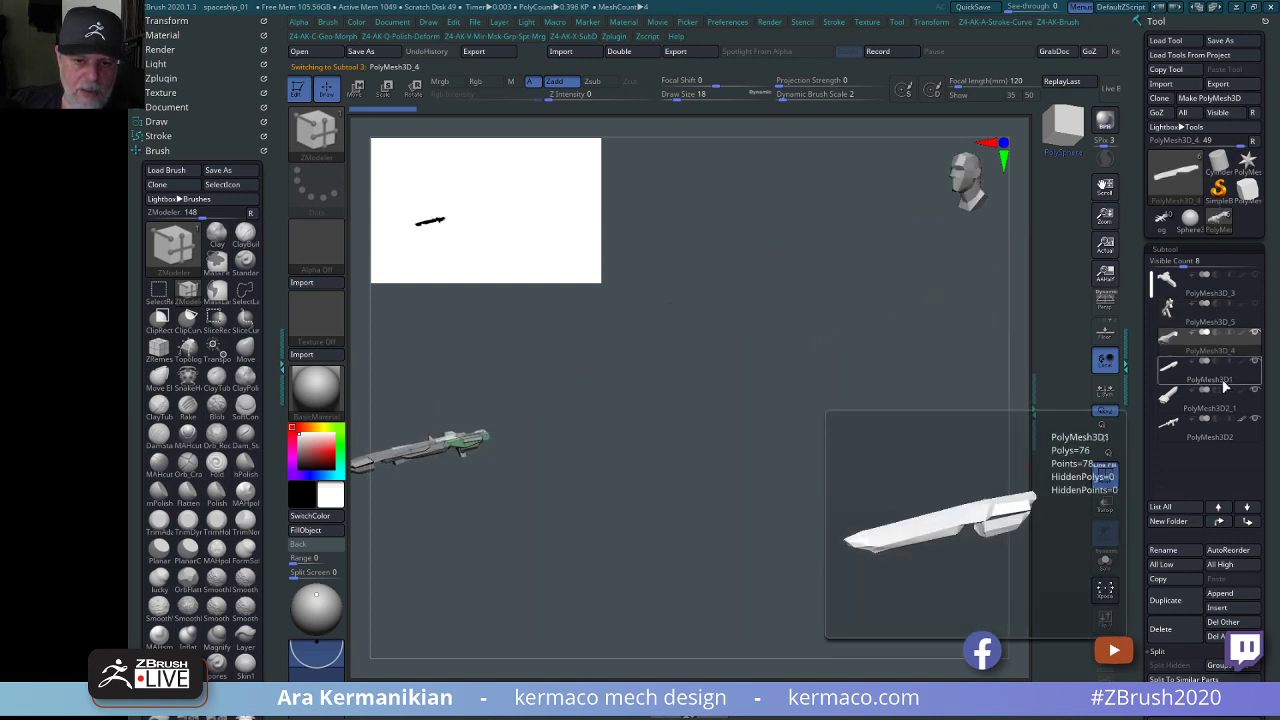
click(1212, 374)
click(1242, 406)
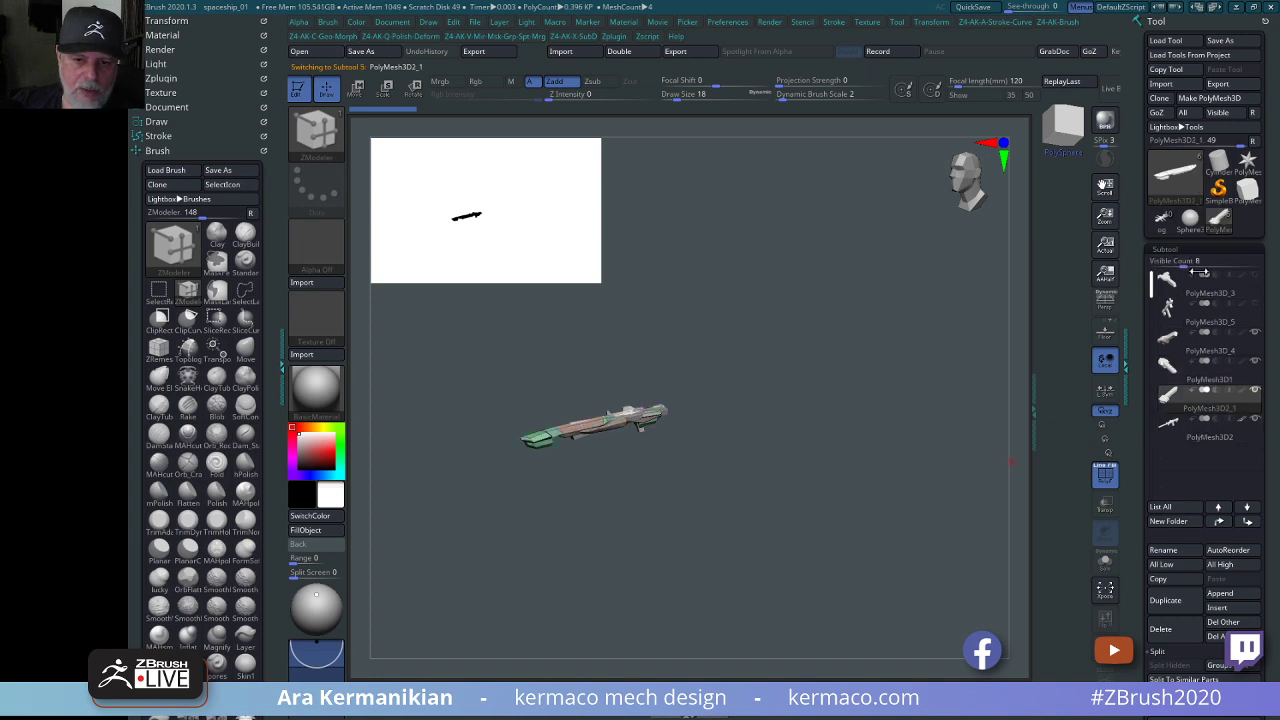
click(1240, 425)
drag(897, 469, 1020, 400)
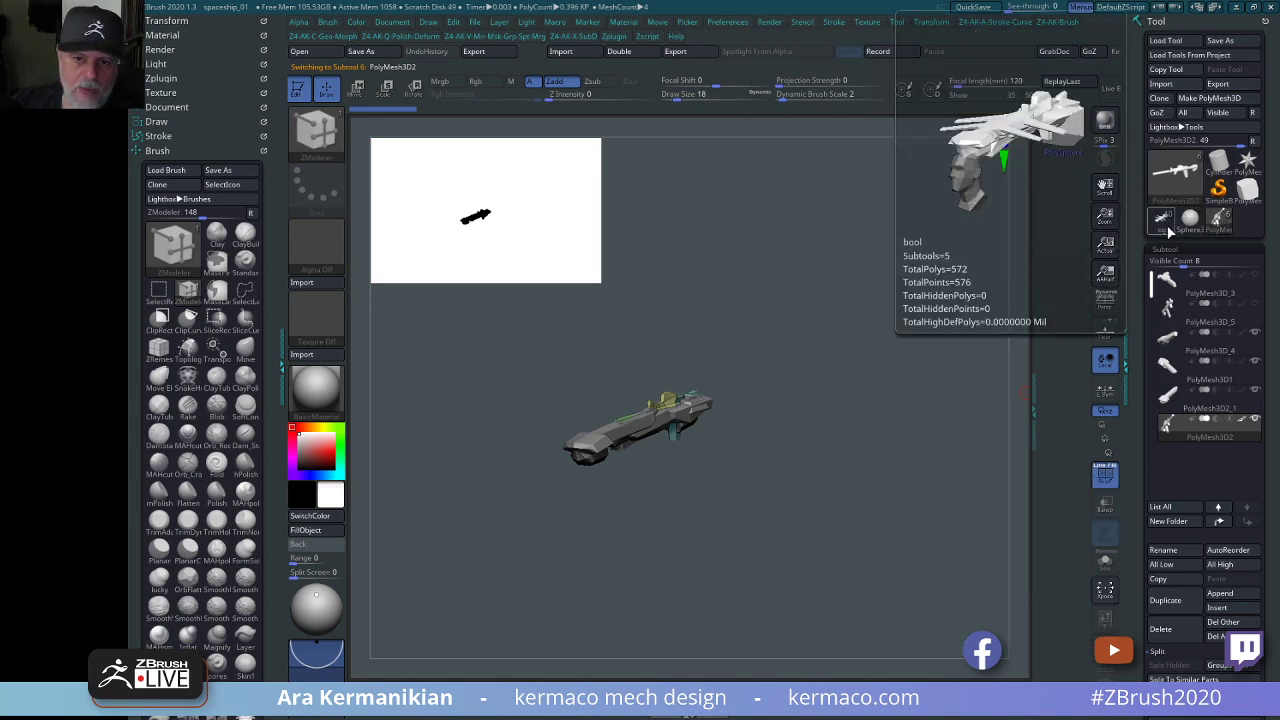
Return to the og ship tool and delete the bool folder together with its subtools.
click(1166, 230)
drag(895, 340, 971, 343)
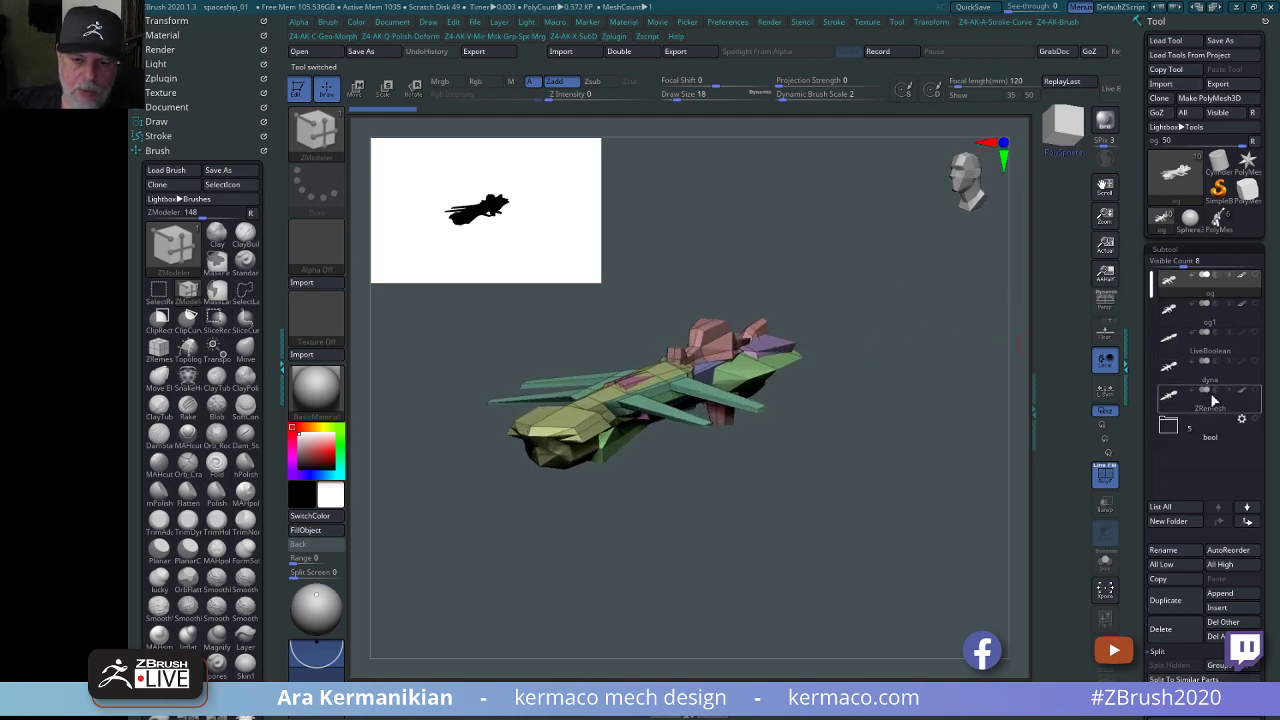
mouse_move(1184, 398)
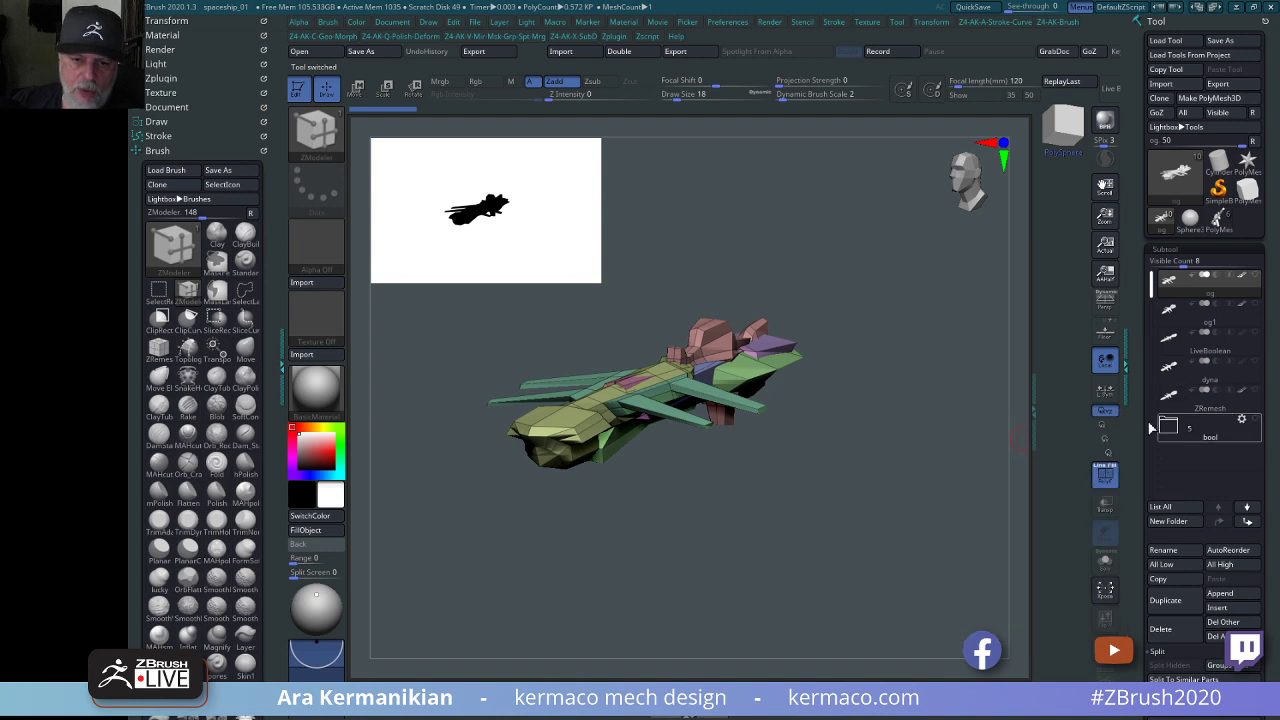
click(1188, 430)
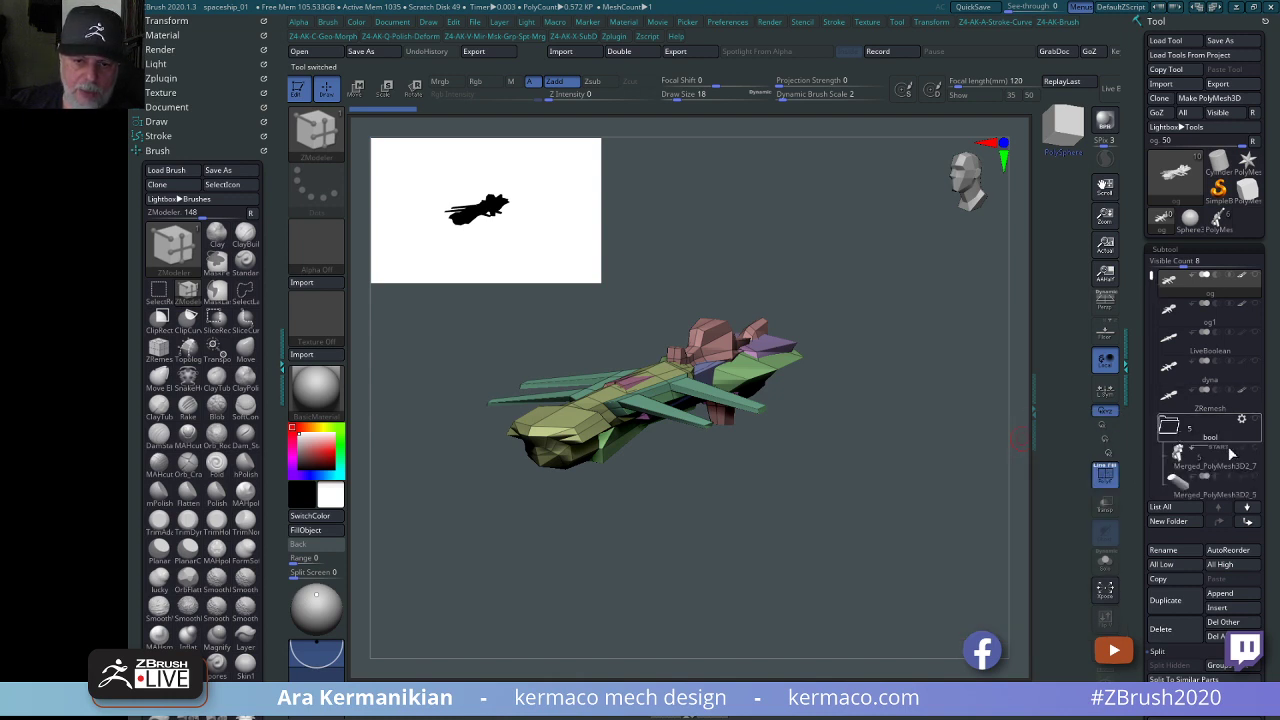
click(1168, 434)
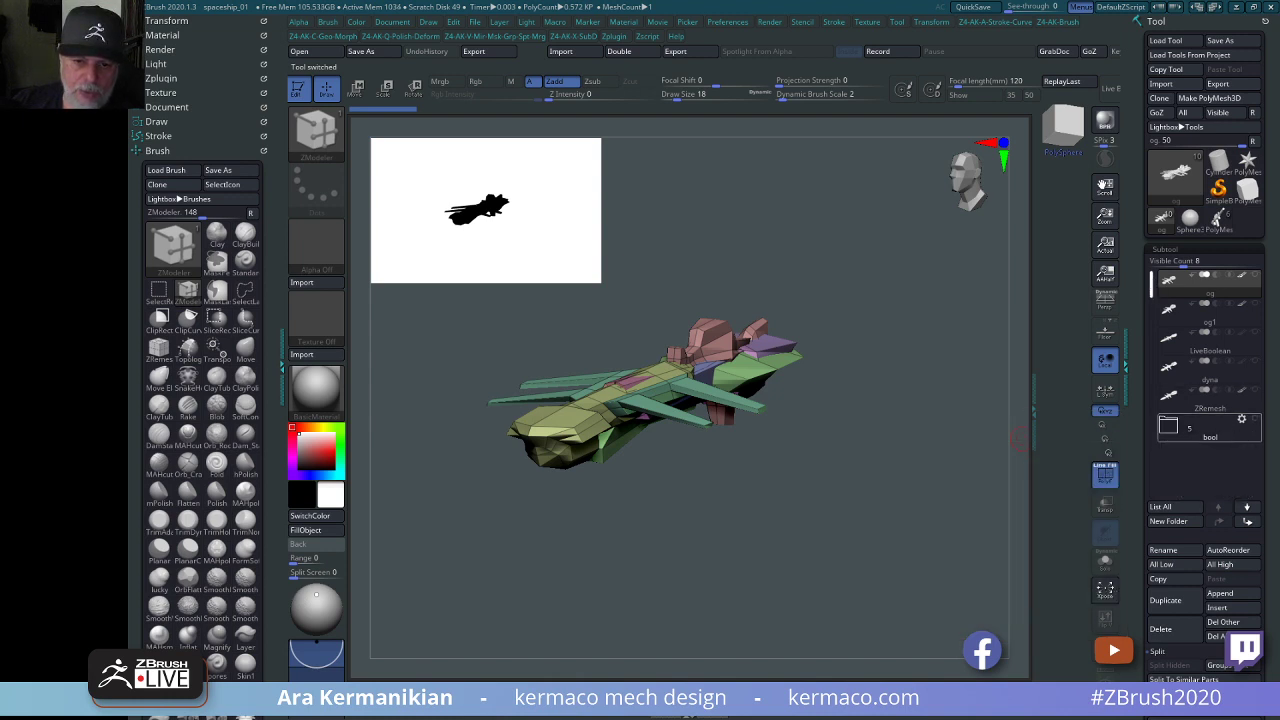
click(1242, 419)
click(1190, 663)
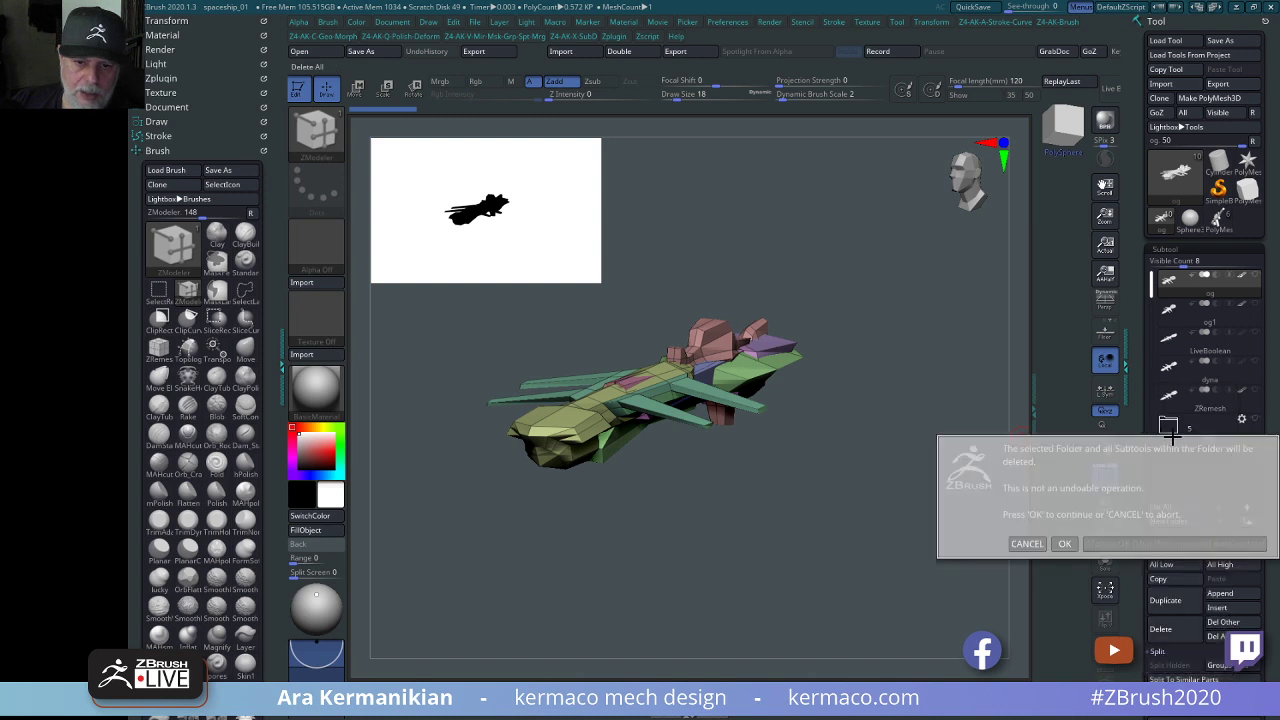
click(1062, 544)
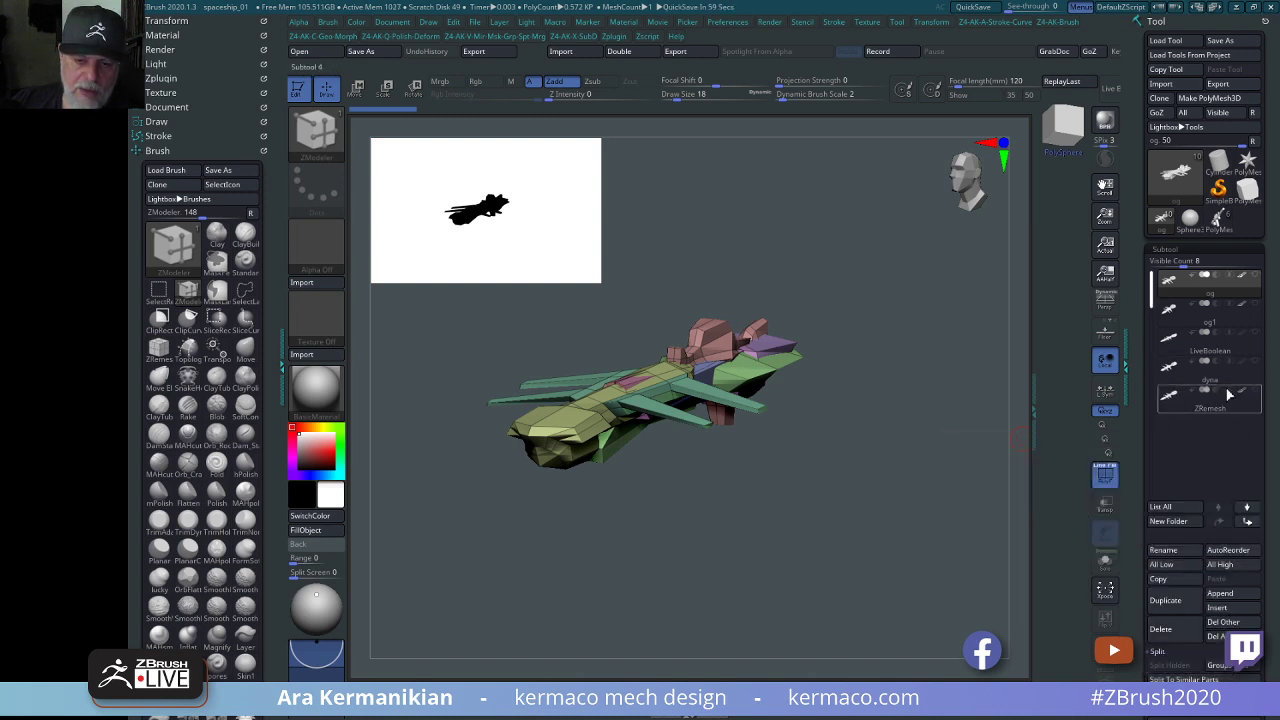
Compare the og1 version with the og ship and make the og subtool active.
click(1223, 322)
drag(872, 457, 900, 449)
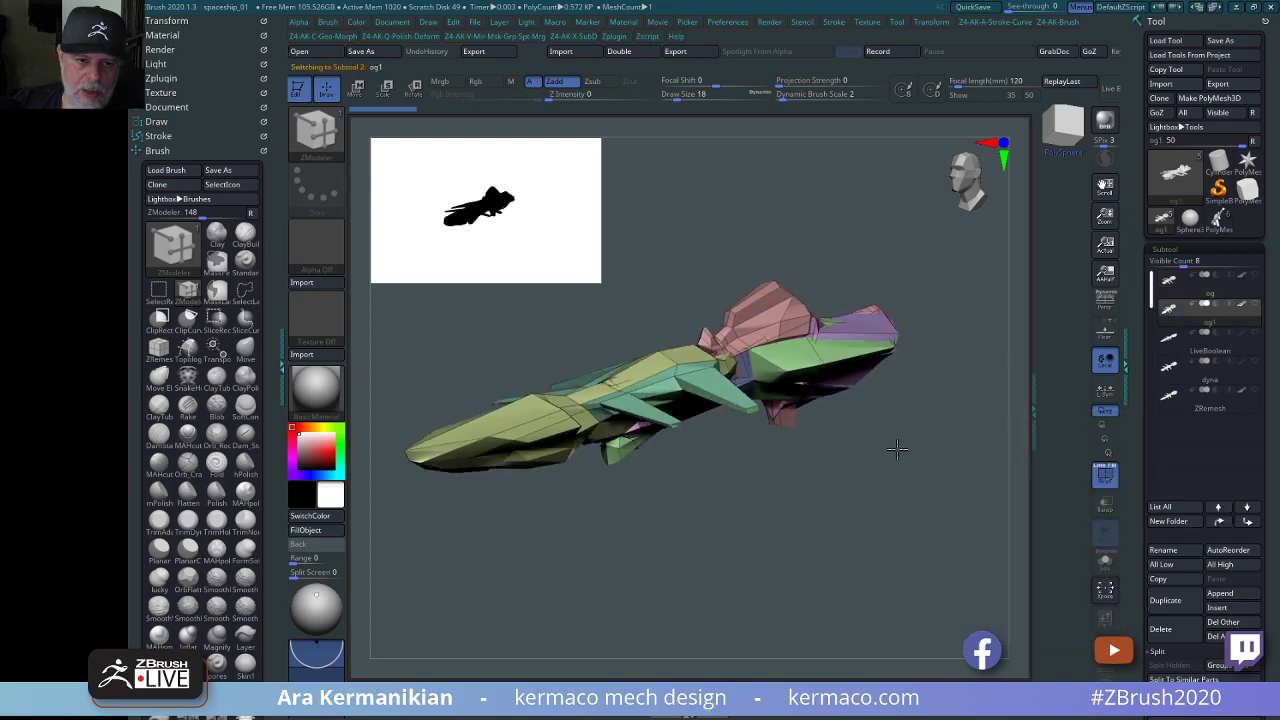
key(Up)
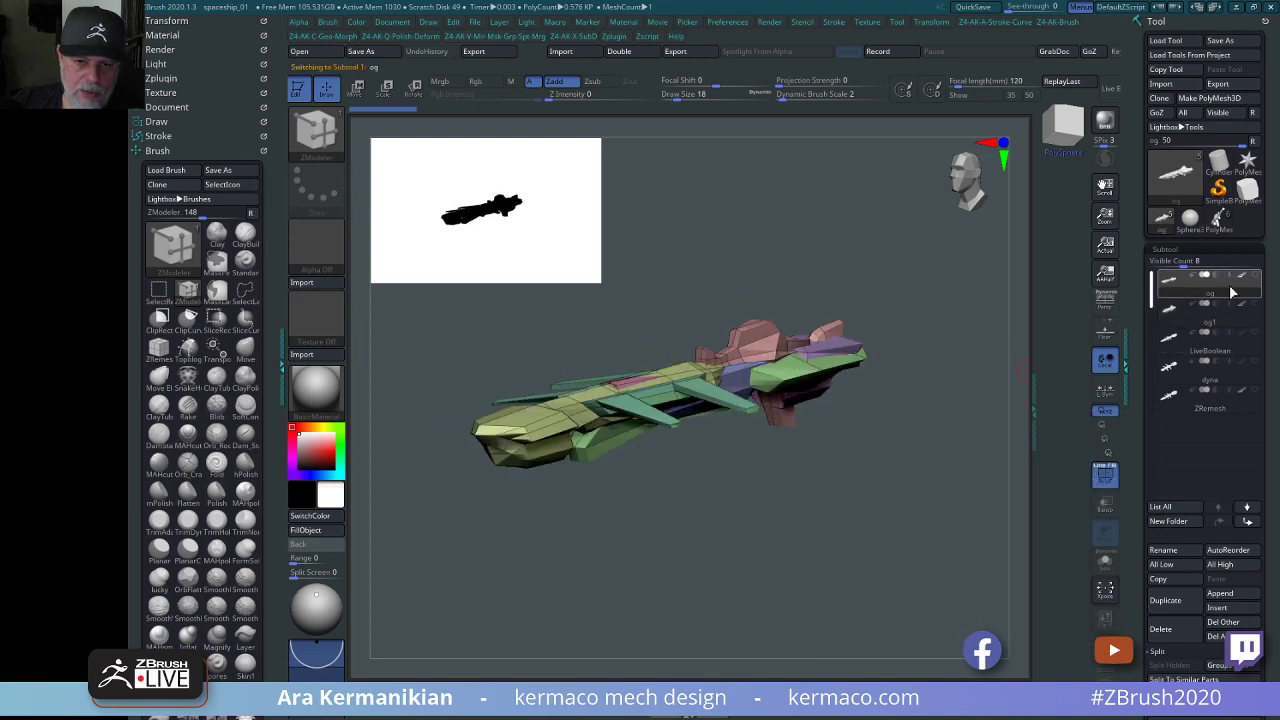
drag(890, 452, 849, 494)
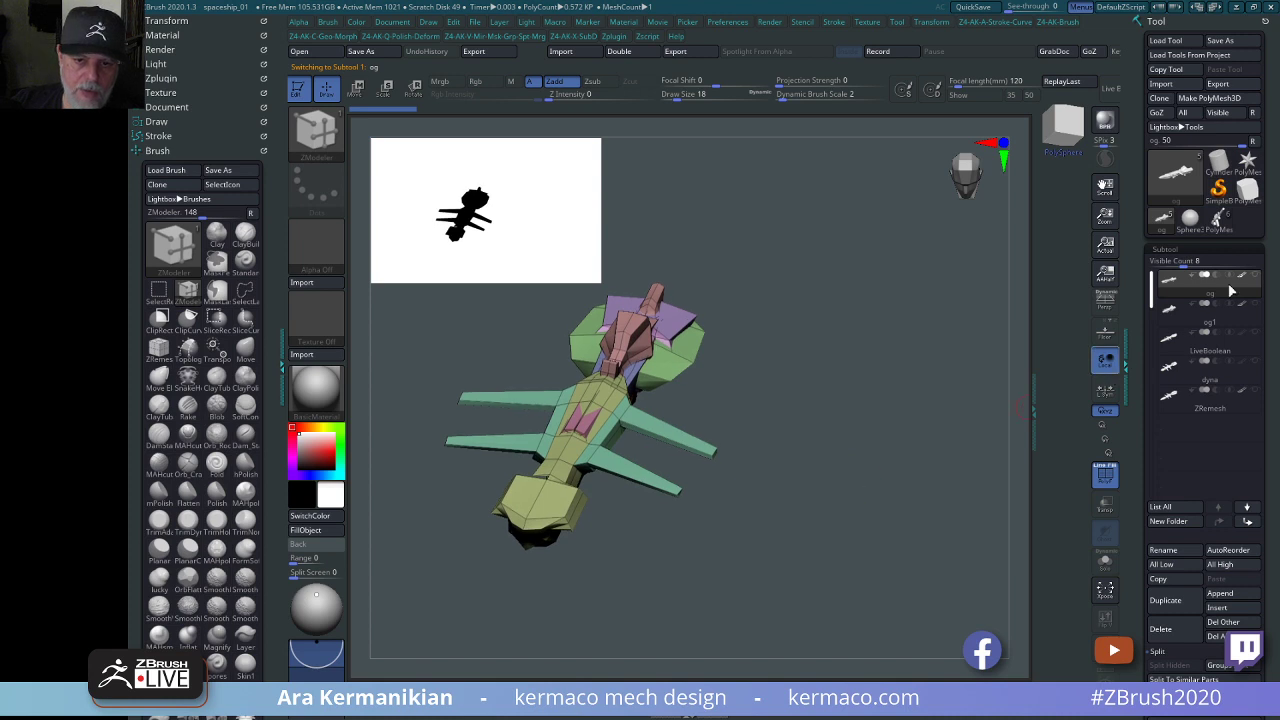
Copy the og ship into the star-shaped PolyMesh3D tool and delete the star subtool.
click(1158, 580)
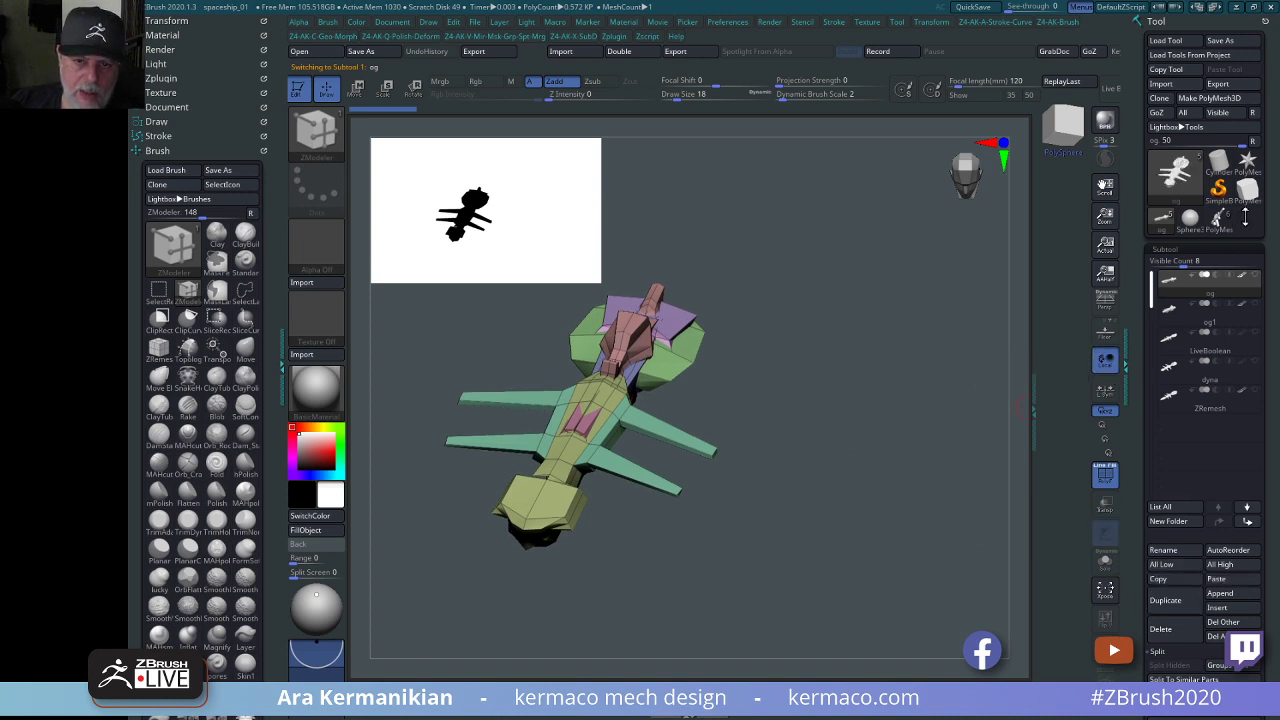
click(1250, 166)
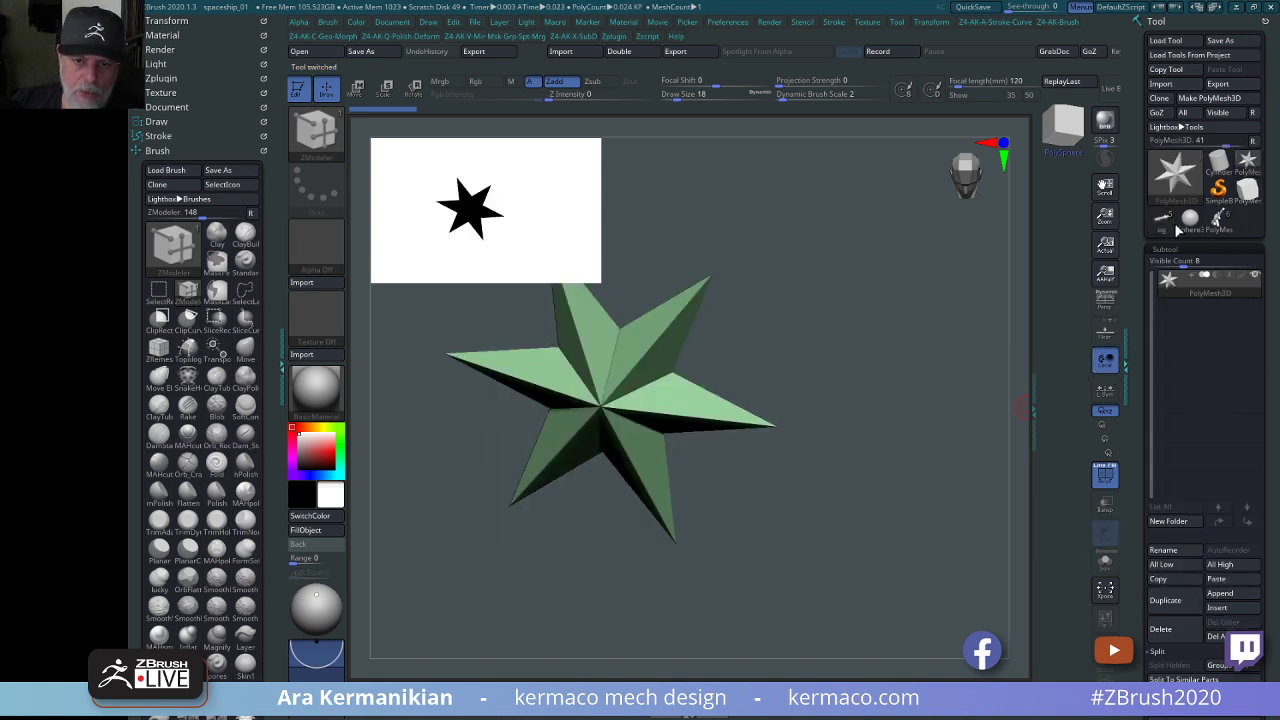
click(1240, 579)
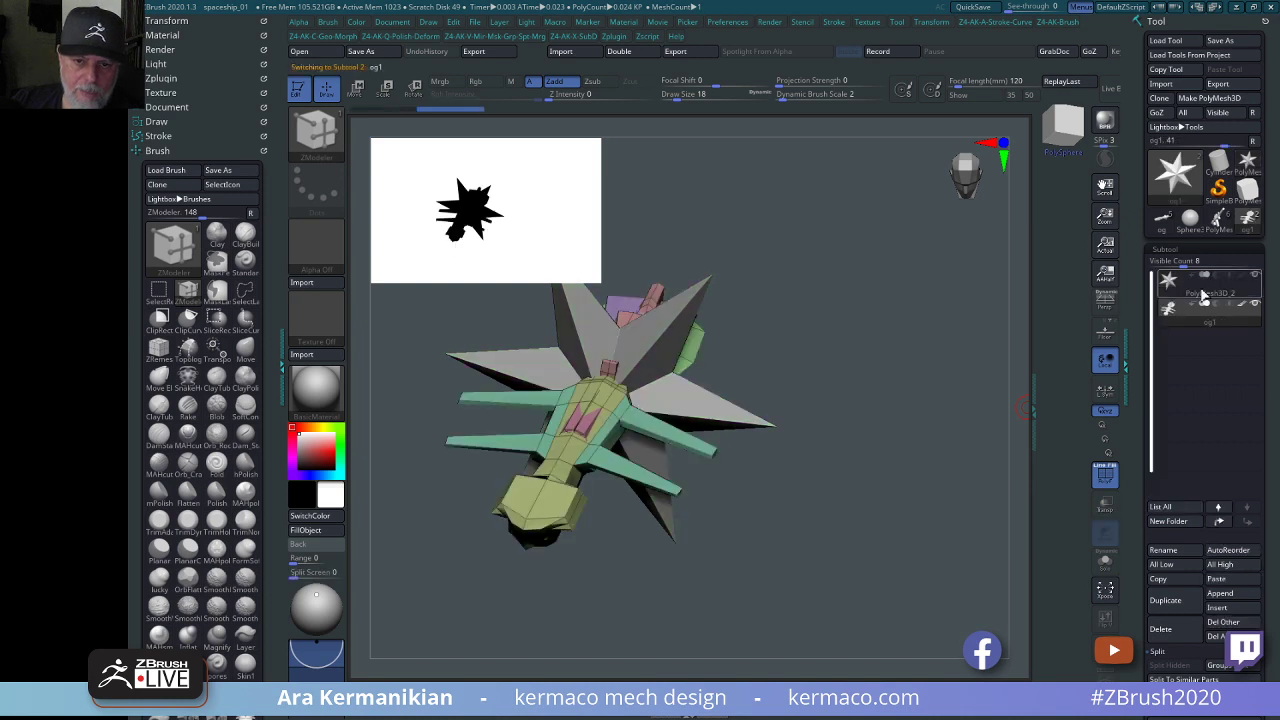
click(1203, 294)
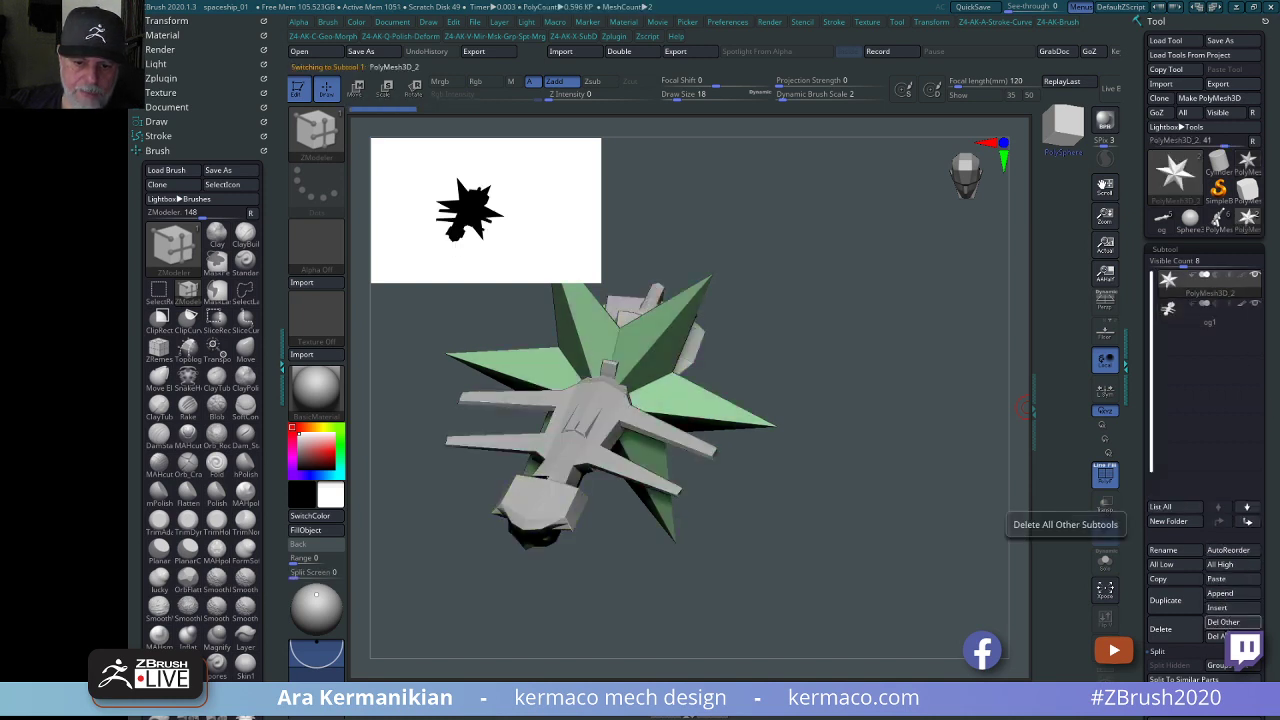
click(1178, 636)
click(1066, 659)
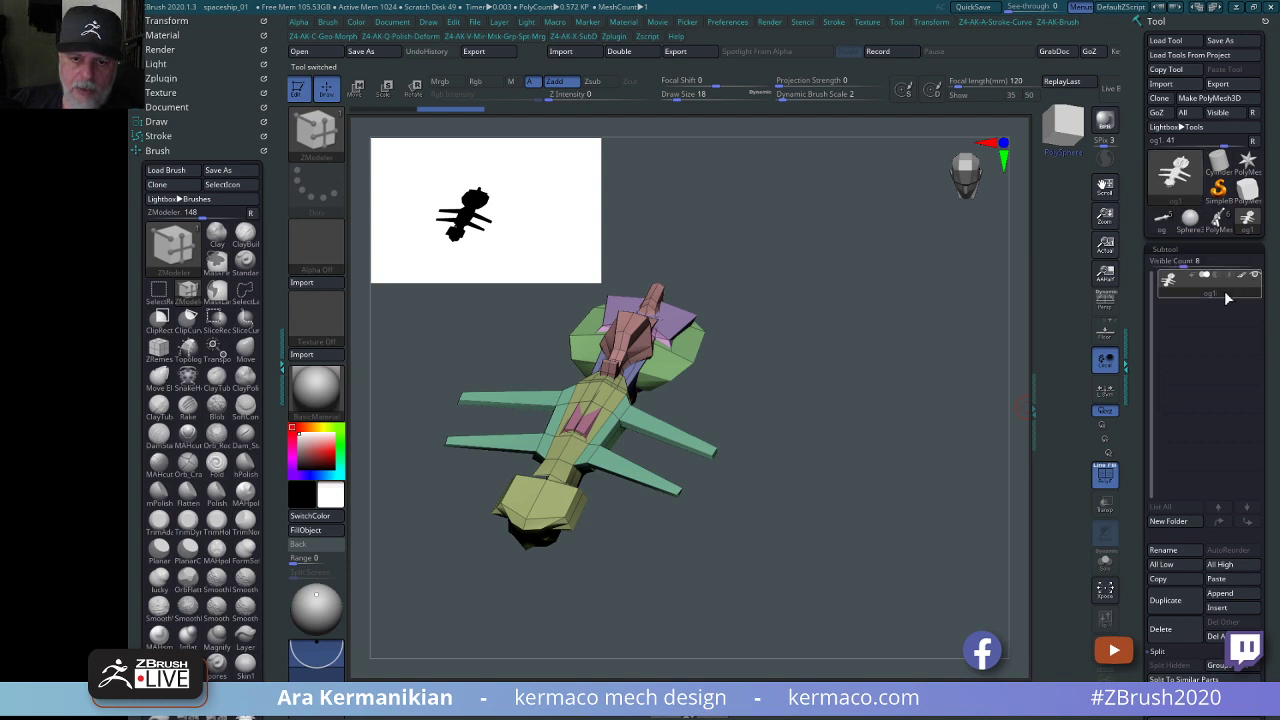
Rename the pasted ship subtool as work.
click(1187, 552)
text(work)
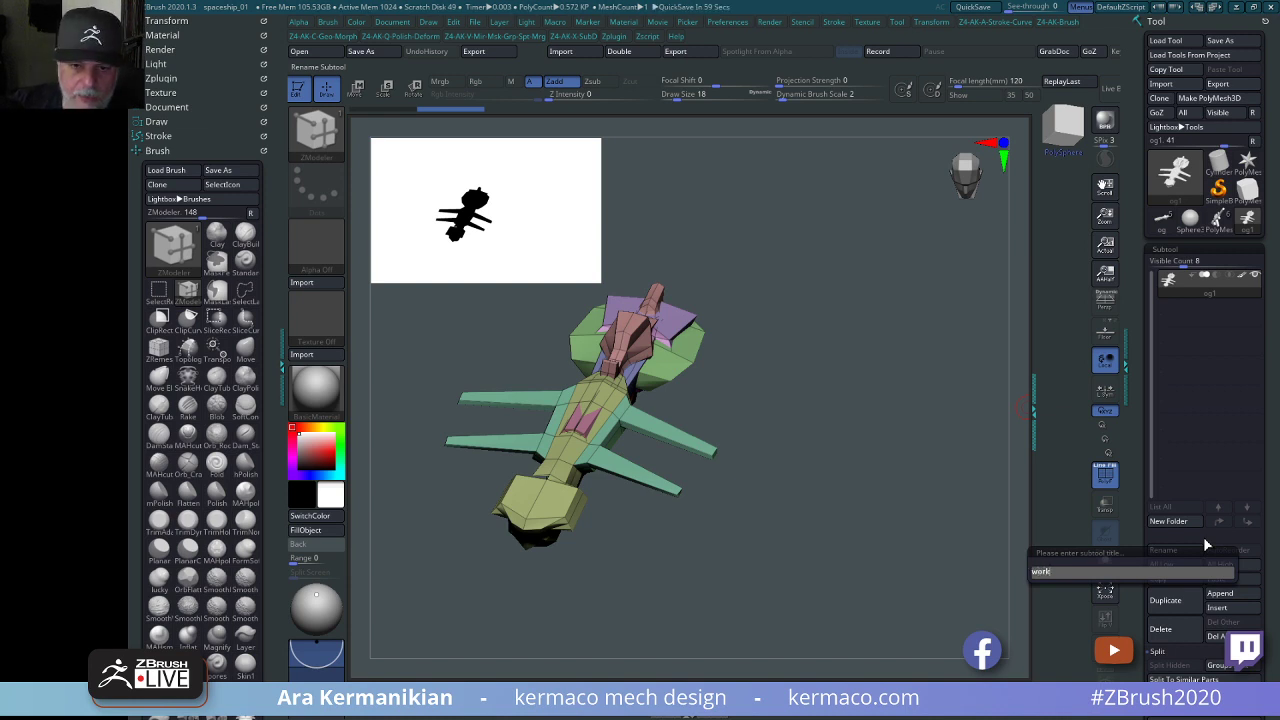
key(Return)
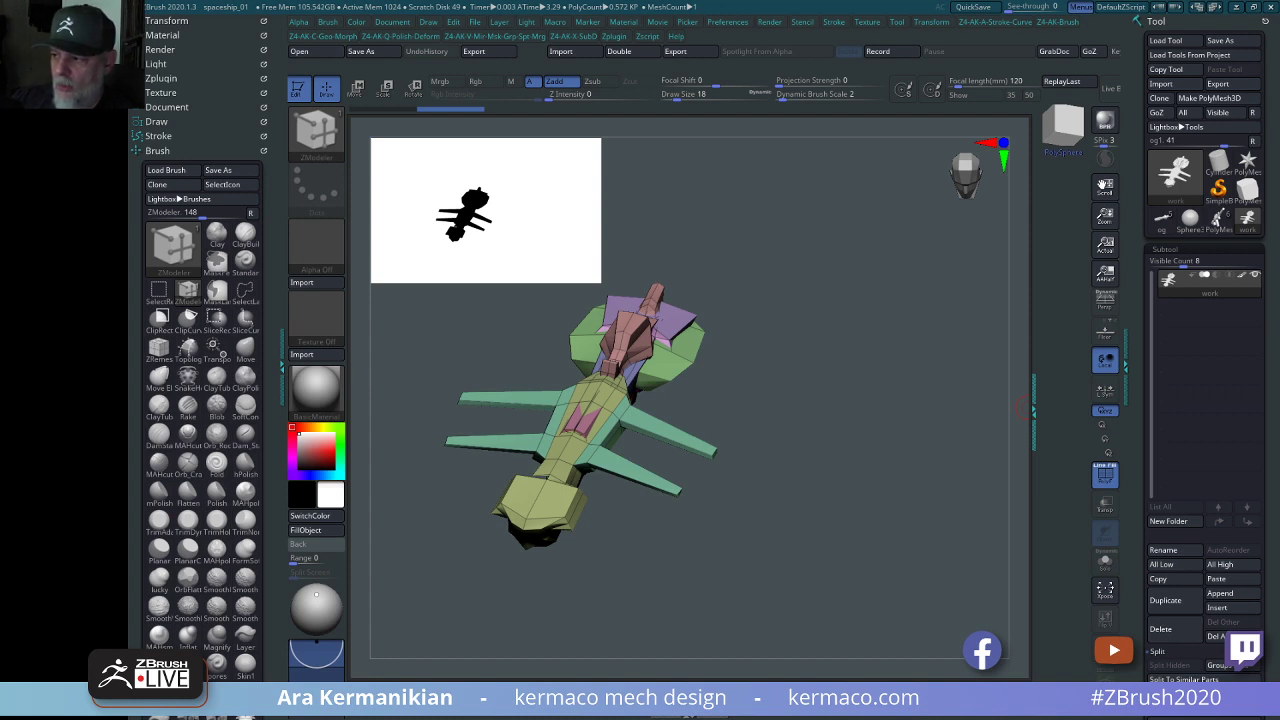
Return to the tool holding all ship versions and delete its og subtool.
click(1162, 218)
mouse_move(1203, 332)
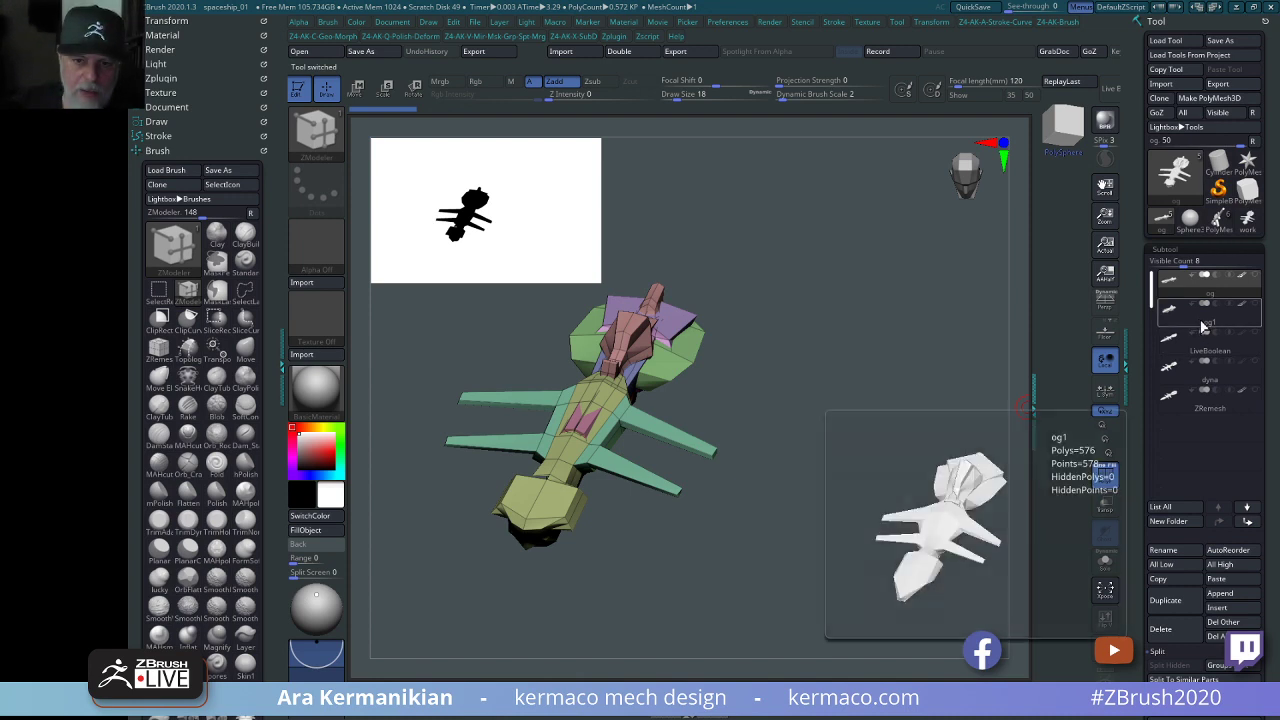
mouse_move(1197, 294)
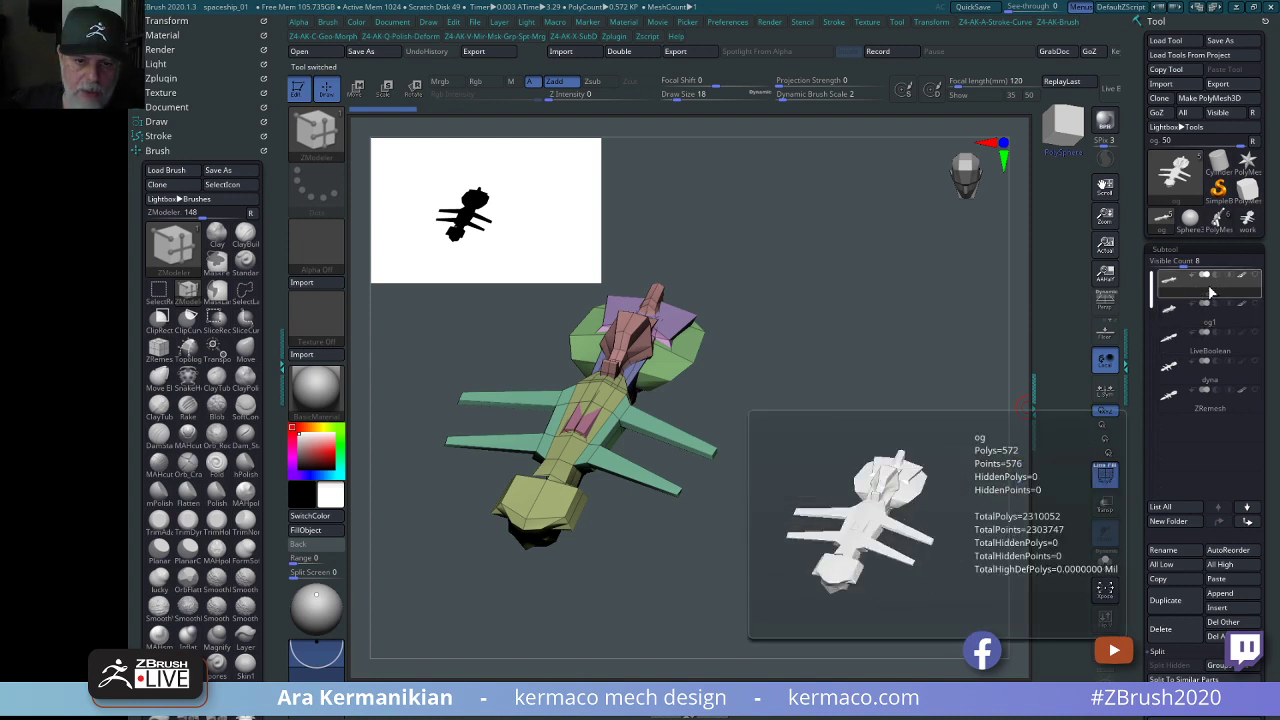
click(1168, 629)
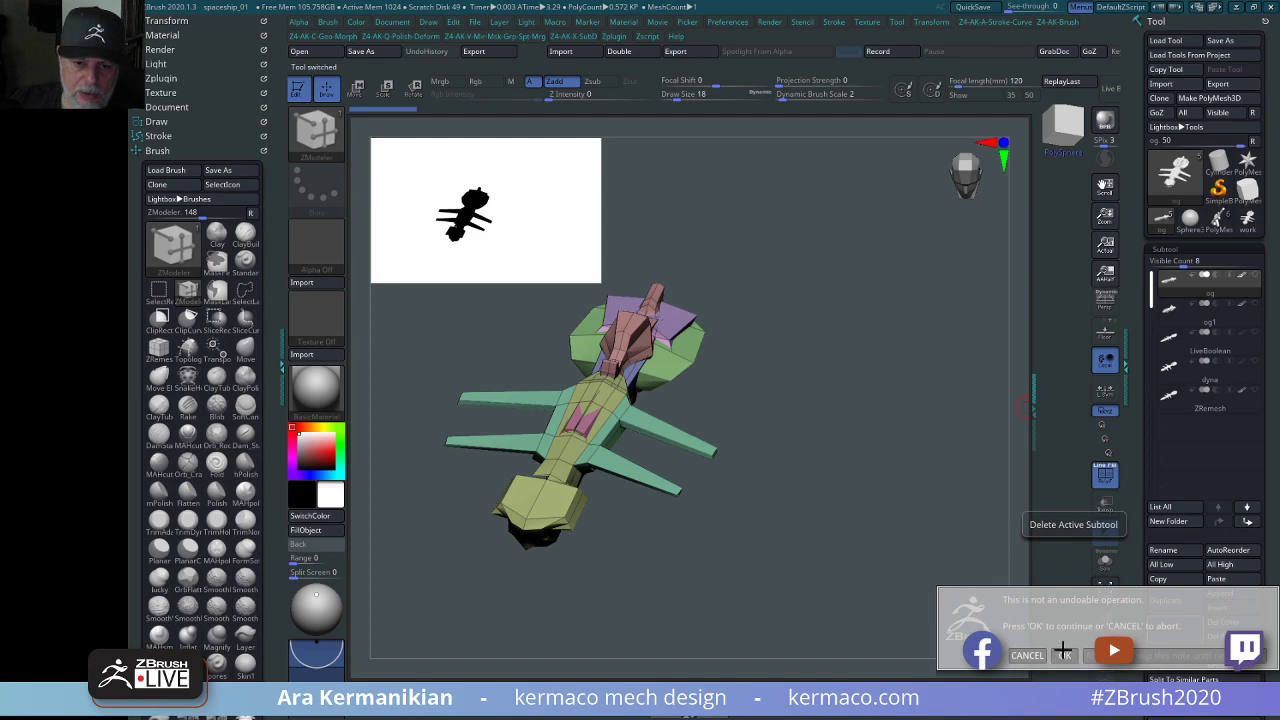
click(1066, 656)
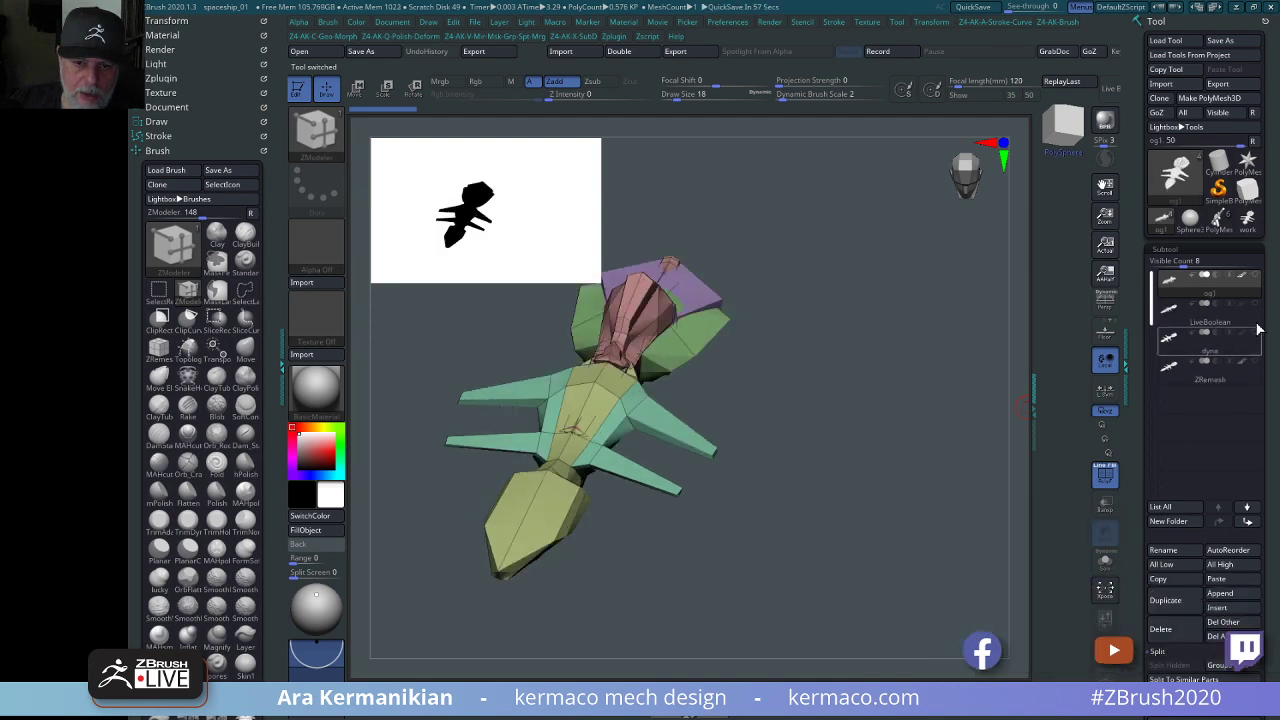
Copy the LiveBoolean ship version and paste it into the work tool.
drag(890, 468, 1189, 456)
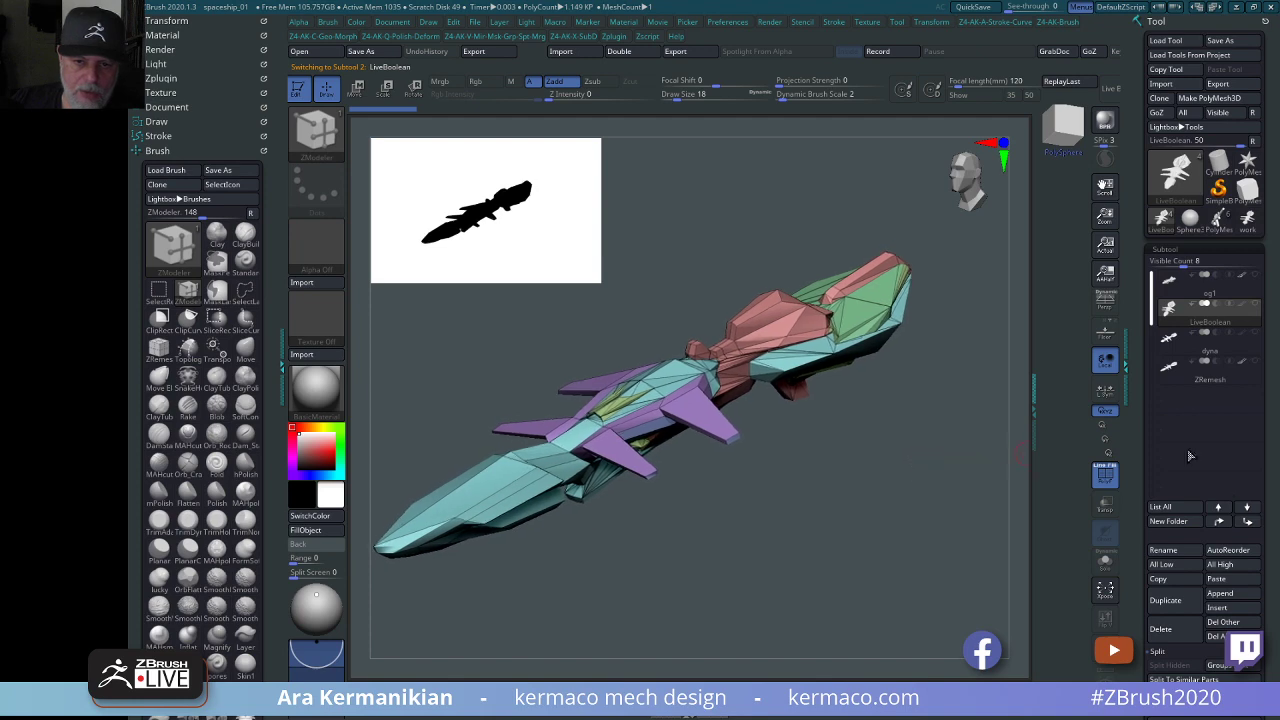
click(1169, 585)
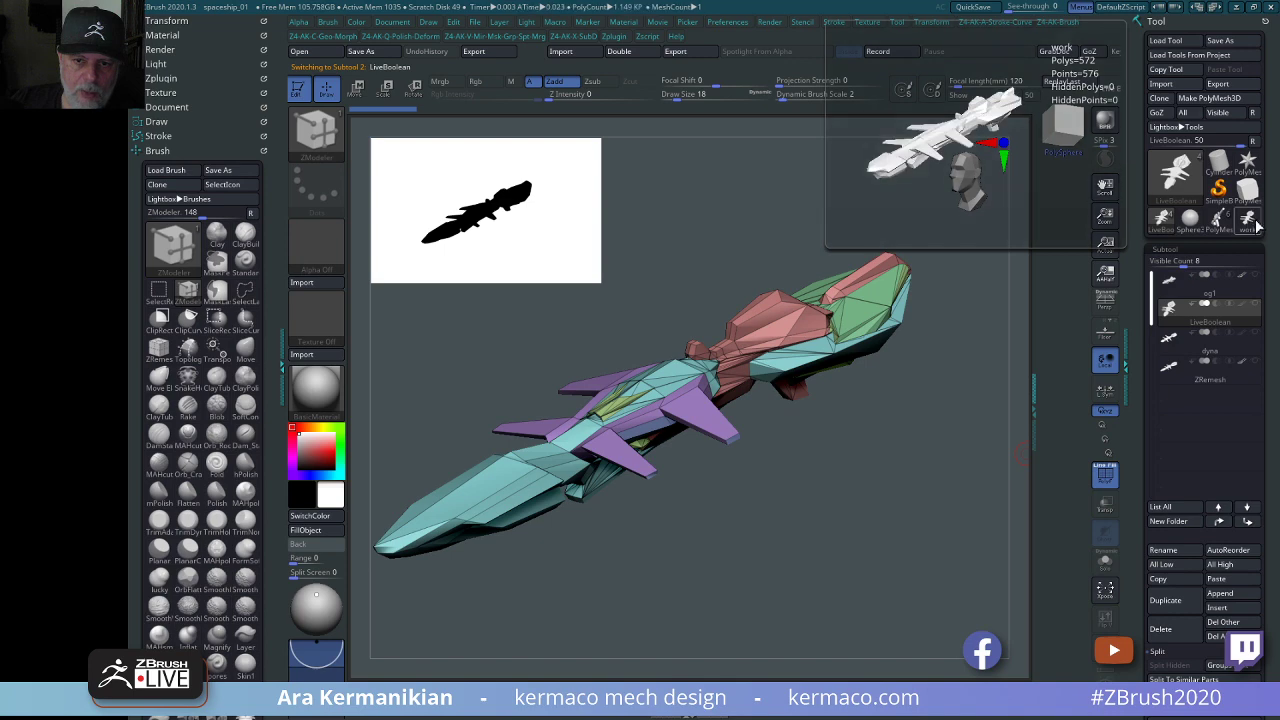
click(1068, 121)
click(1216, 579)
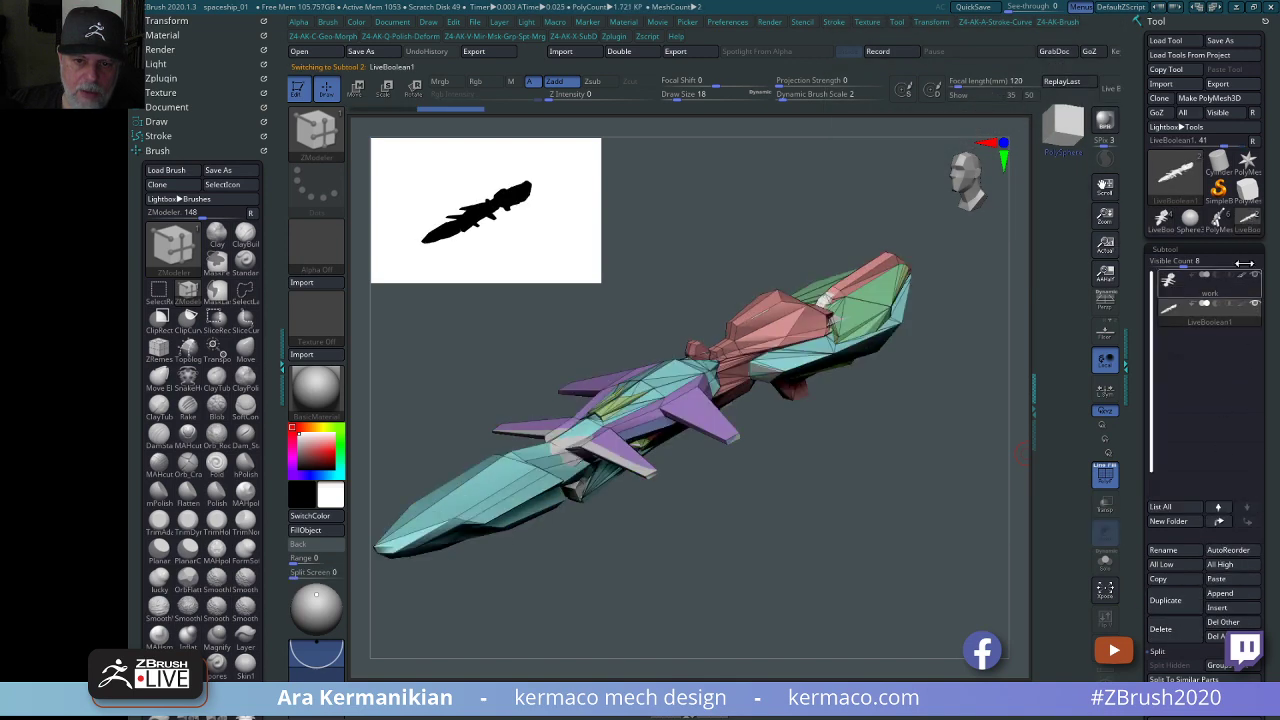
Return to the tool holding the ship versions and delete its LiveBoolean and dyna subtools.
mouse_move(1175, 177)
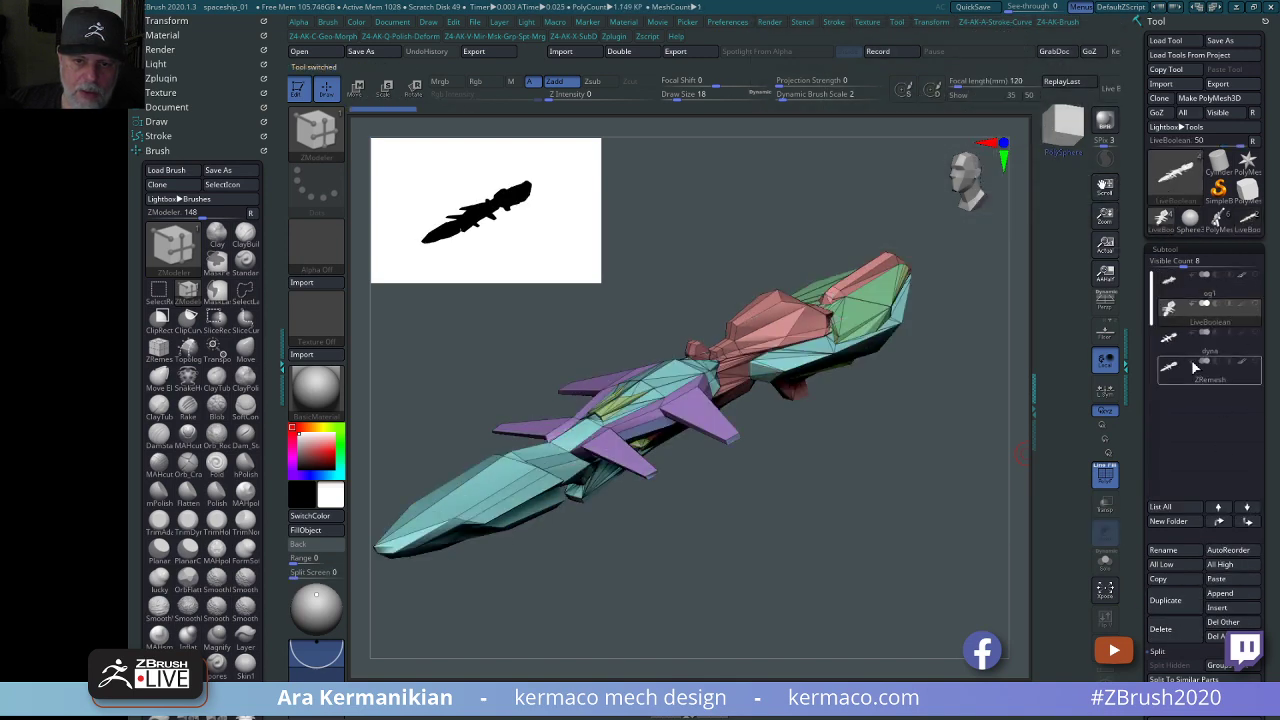
mouse_move(1208, 321)
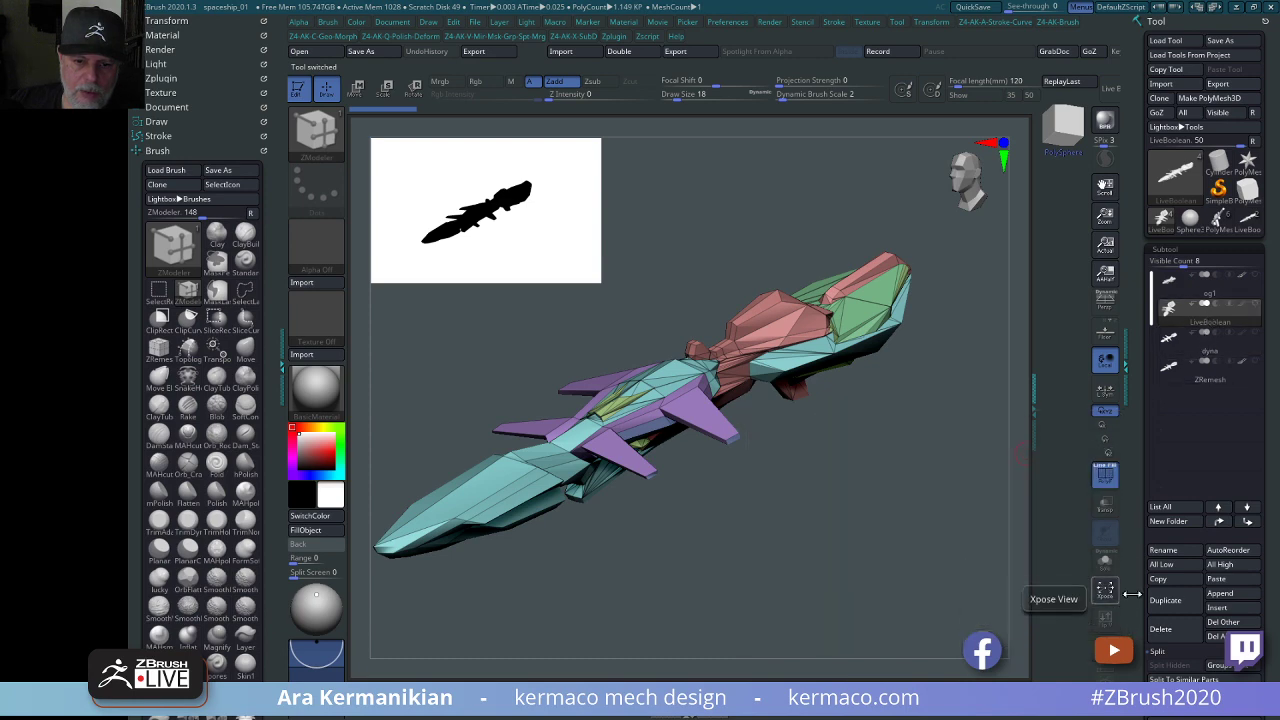
click(1097, 545)
click(1065, 657)
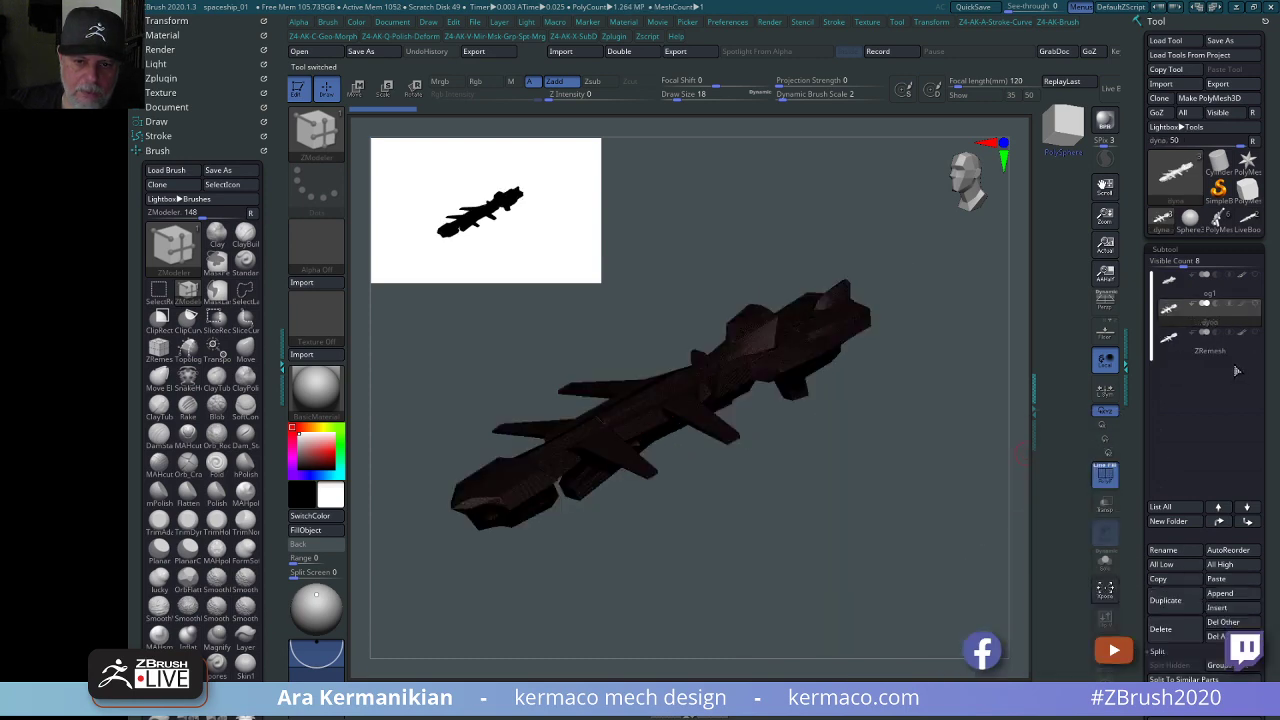
click(1161, 630)
click(1065, 662)
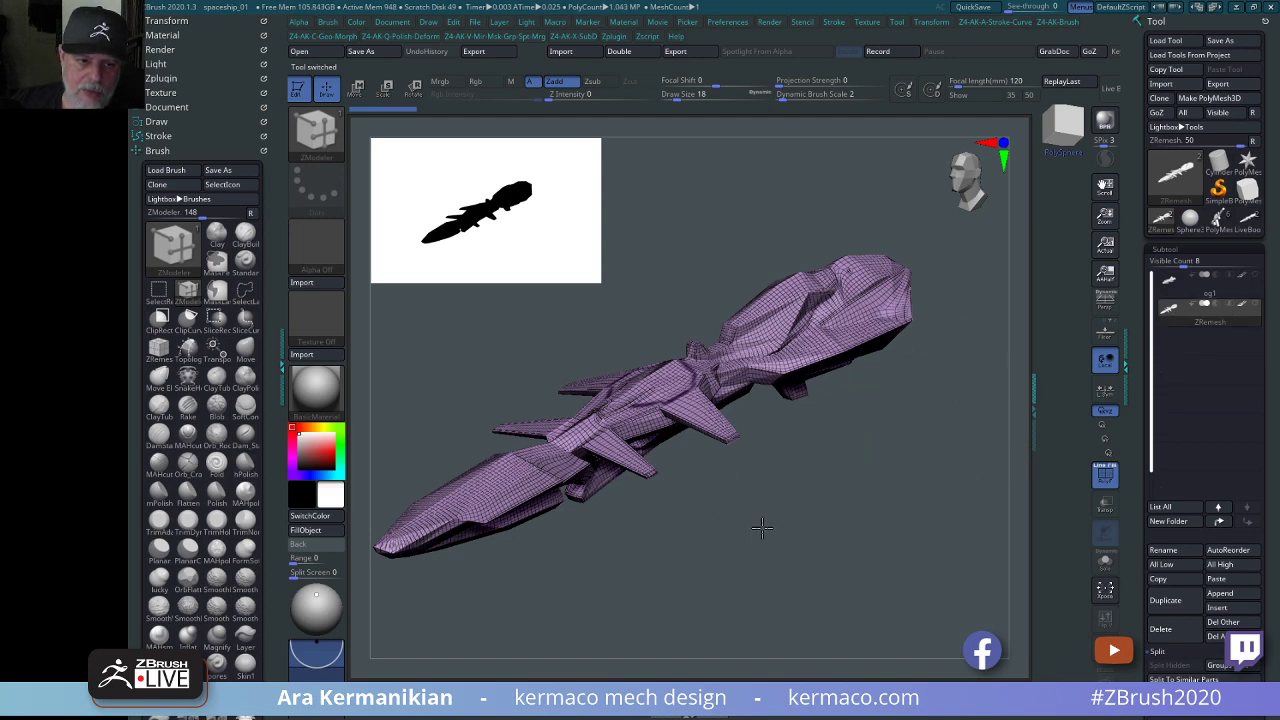
Copy the ZRemesh ship version into the work tool and make the work subtool active.
drag(762, 527, 737, 531)
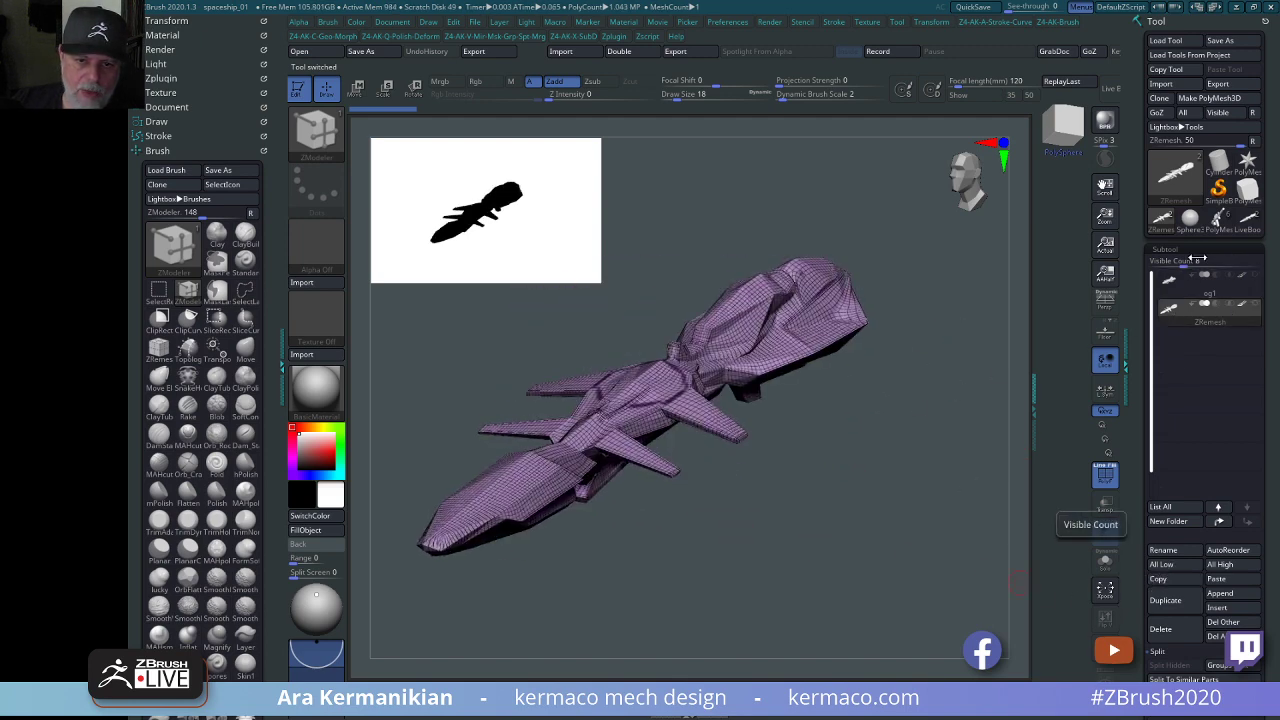
mouse_move(1261, 222)
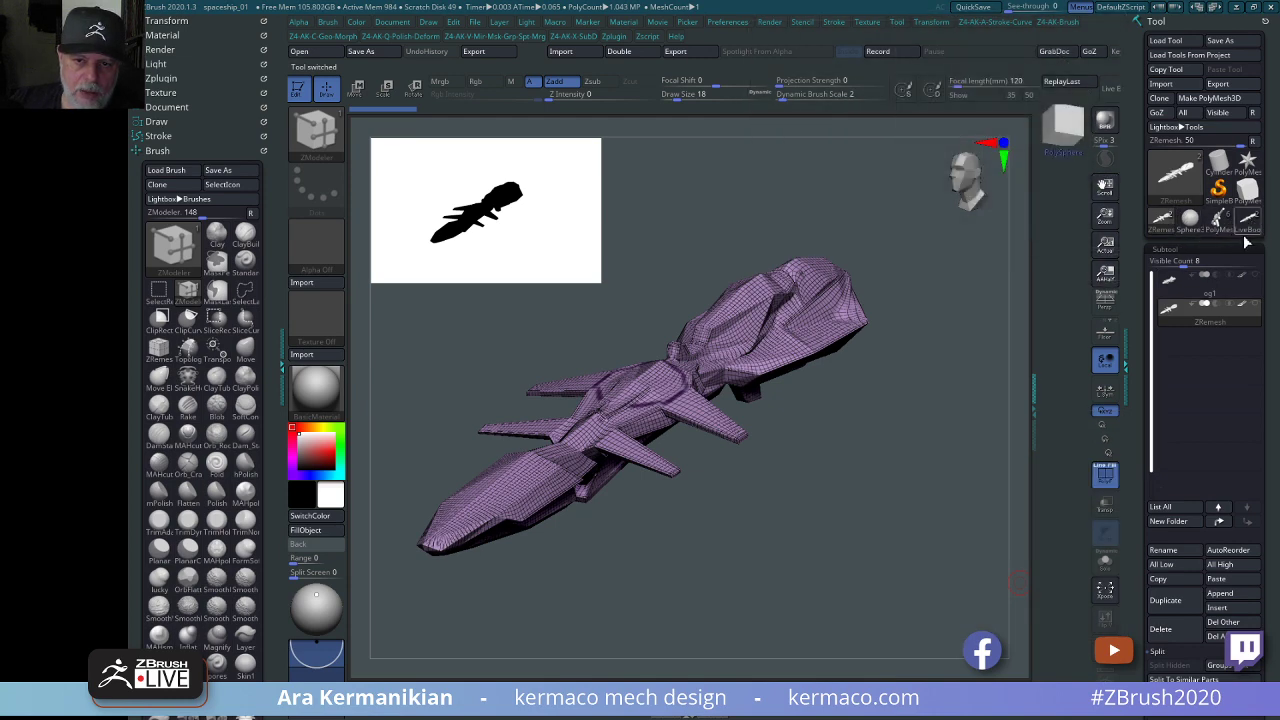
click(1254, 228)
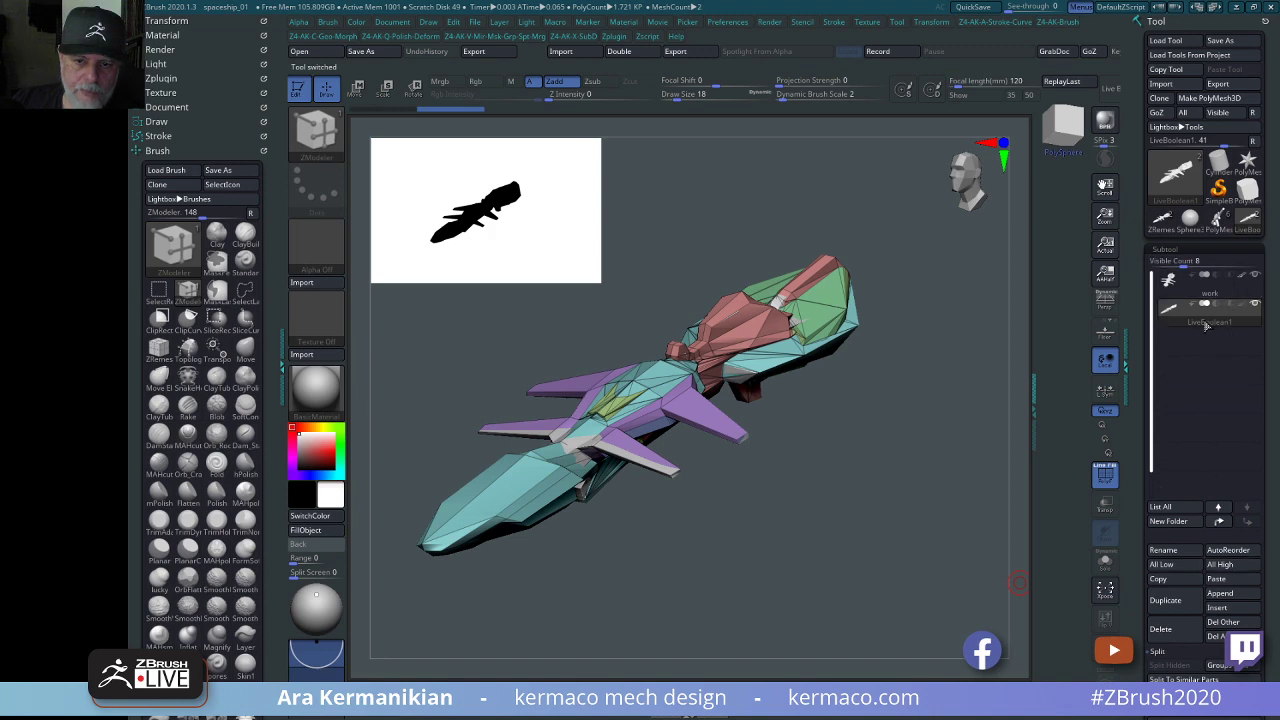
click(1205, 282)
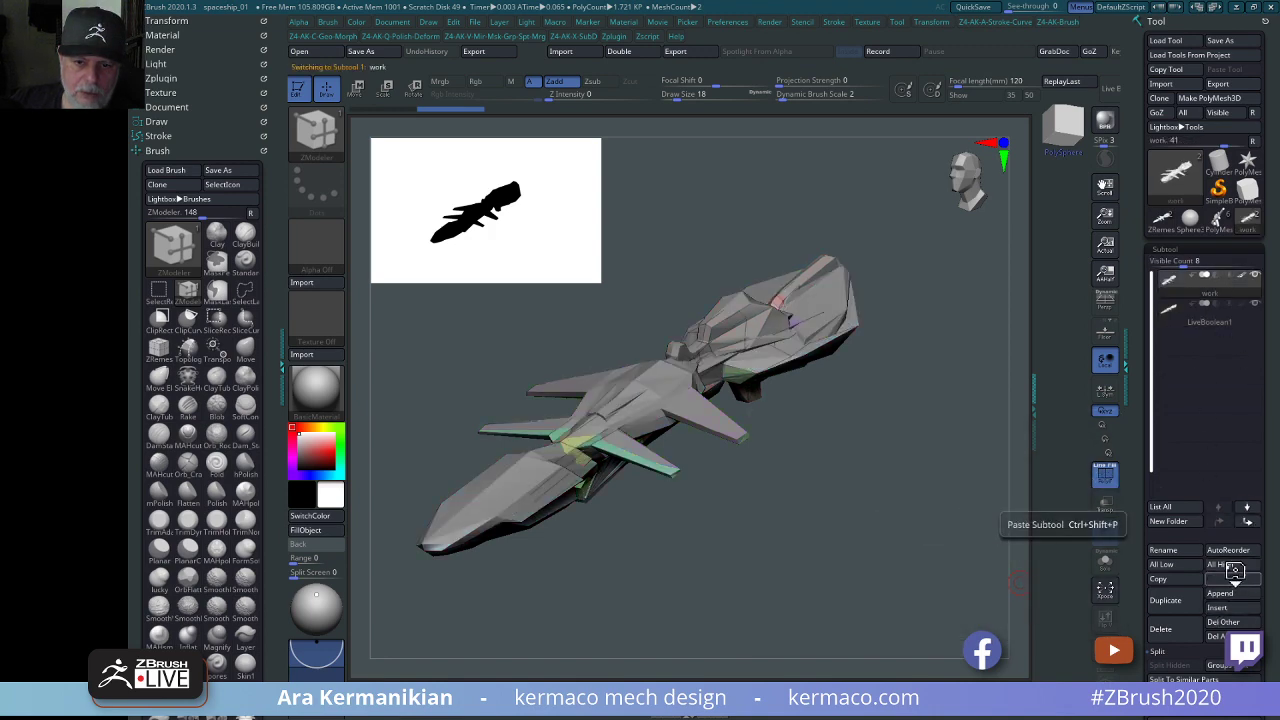
click(1218, 314)
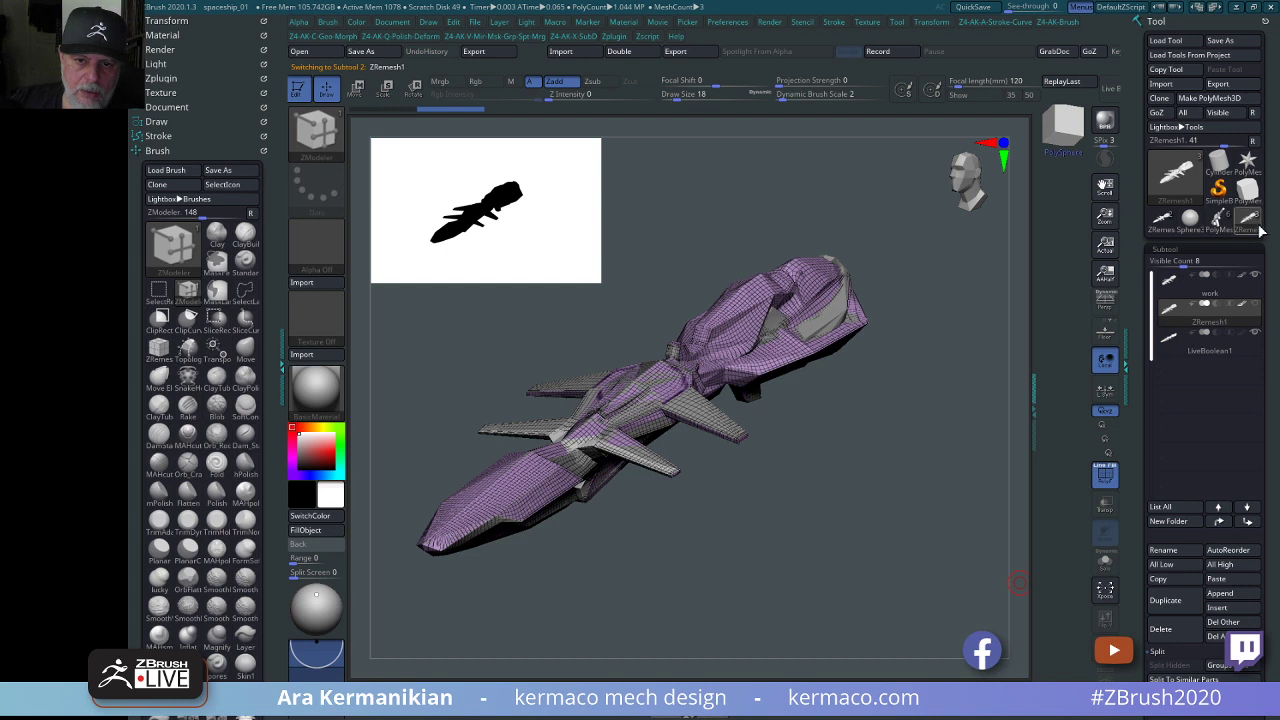
click(1212, 284)
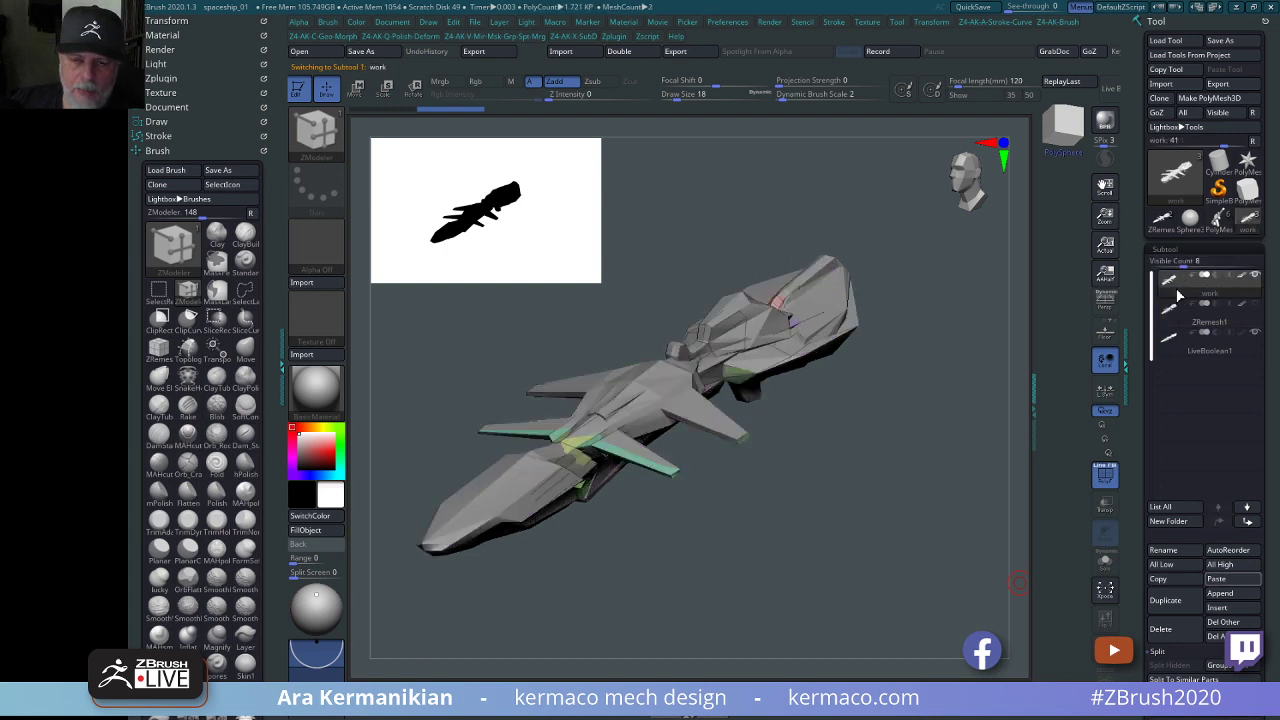
Switch to the PolyMesh tool with the blocky starting parts and rename its PolyMesh3D_3 subtool as start.
mouse_move(1250, 224)
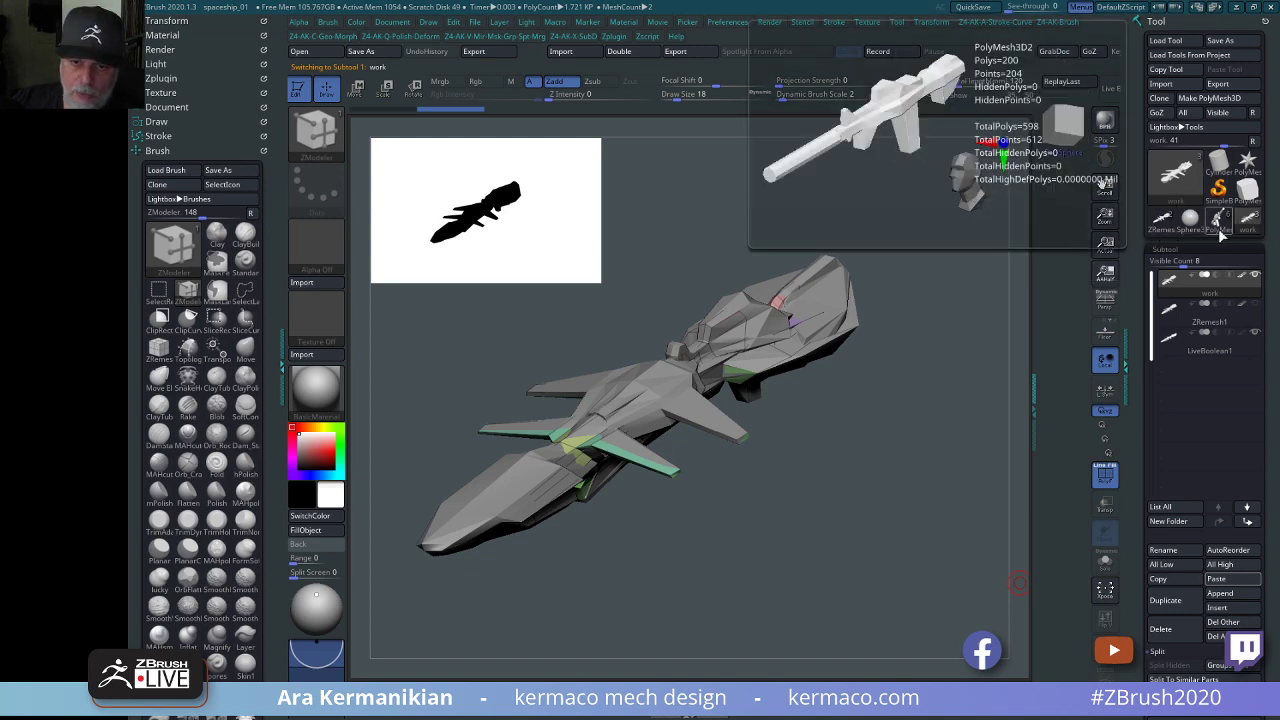
click(1218, 220)
mouse_move(1205, 322)
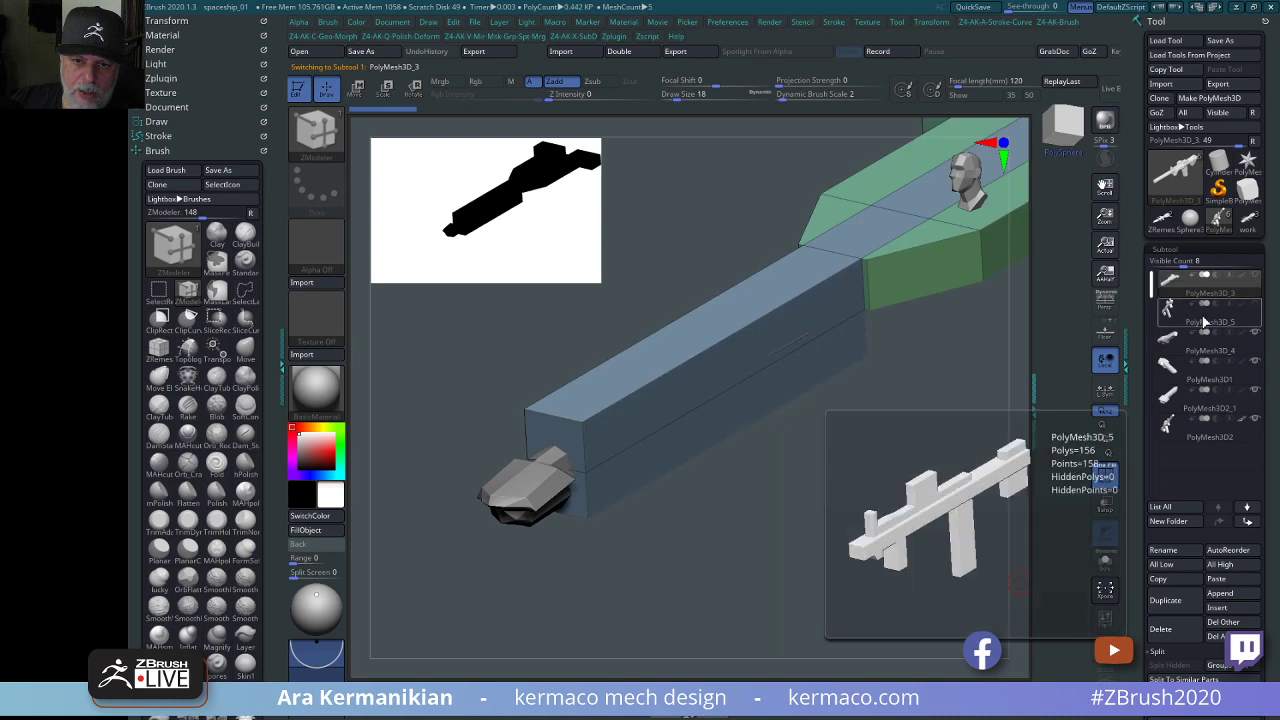
click(1163, 550)
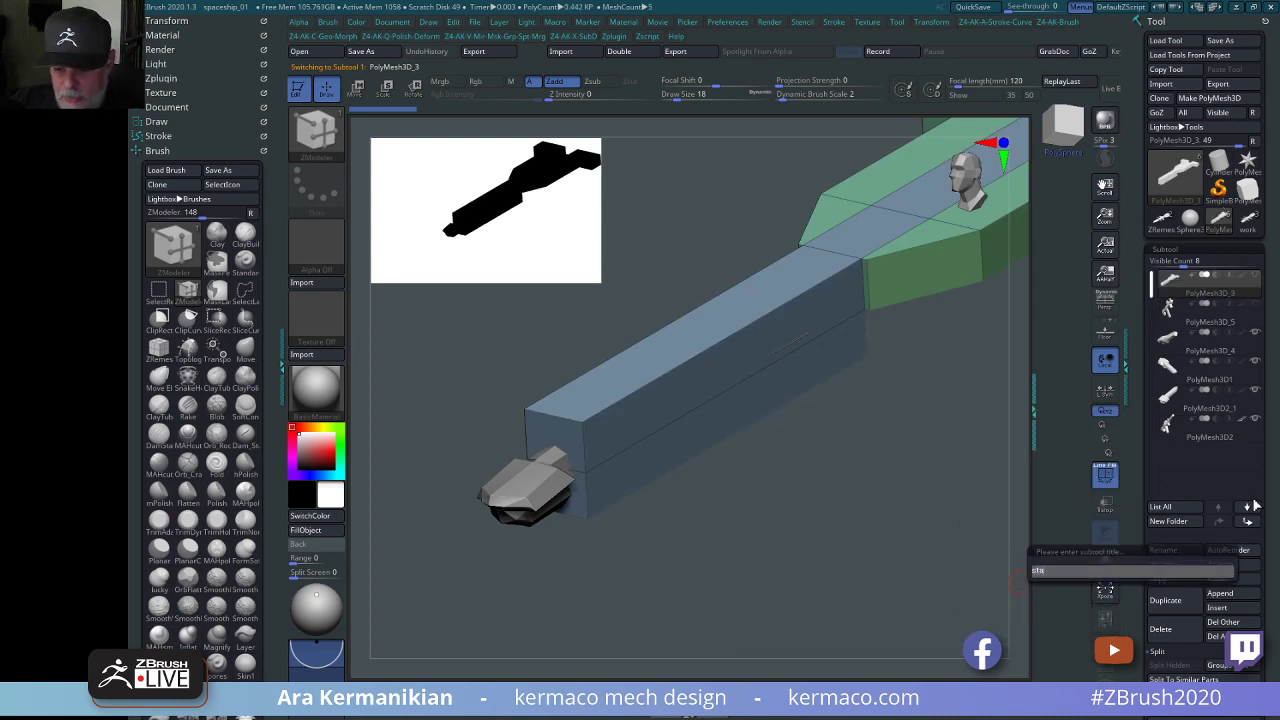
key(Return)
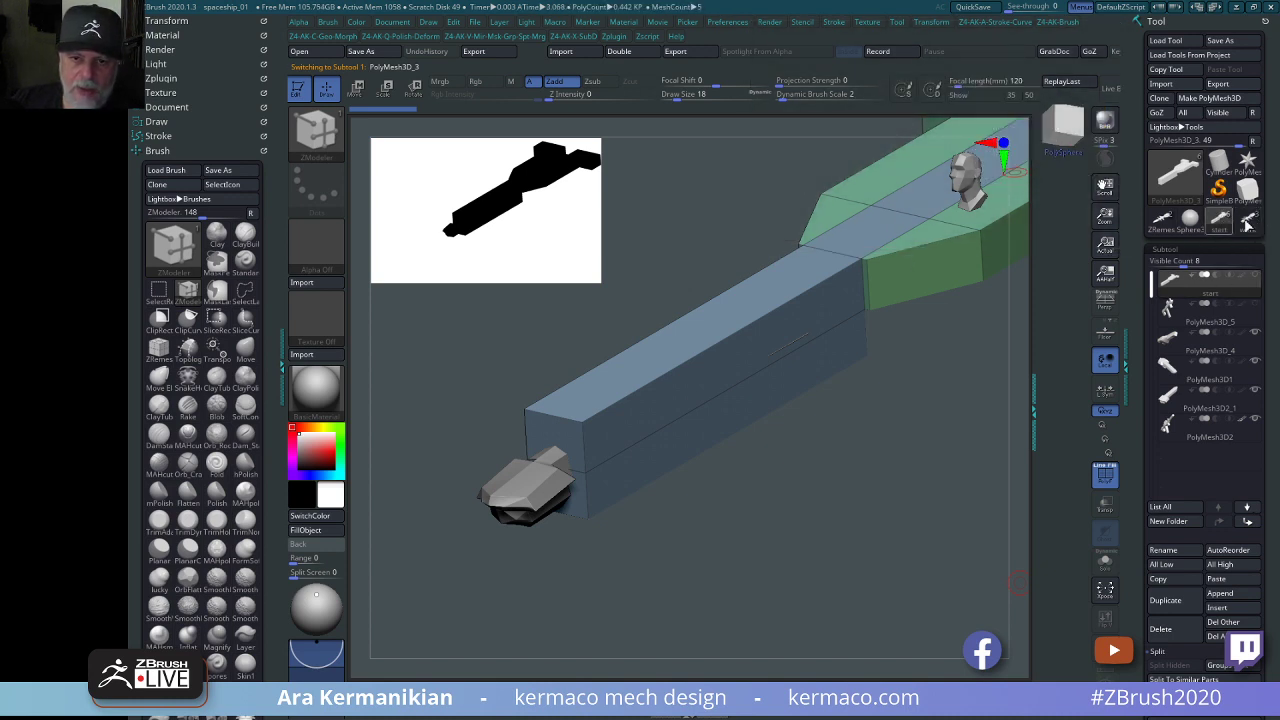
Go back to the ship versions tool and delete its ZRemesh subtool, keeping only og1.
click(1168, 232)
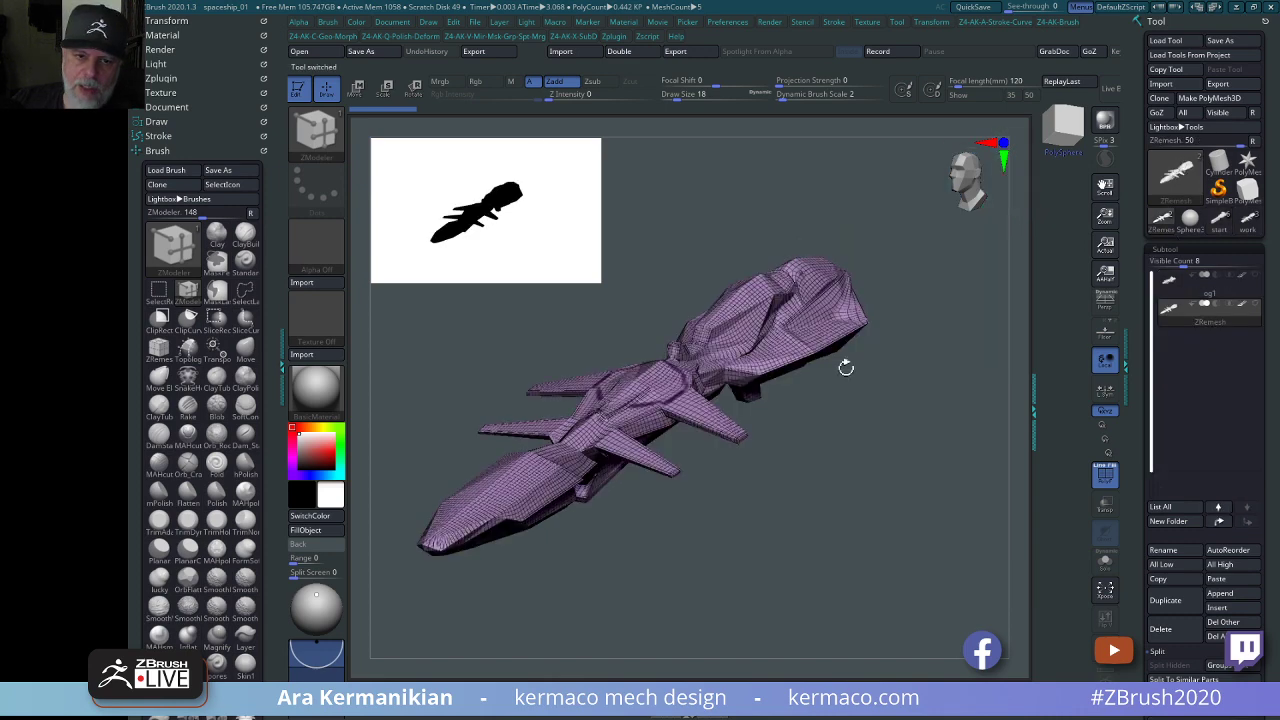
drag(923, 415, 950, 405)
click(1161, 627)
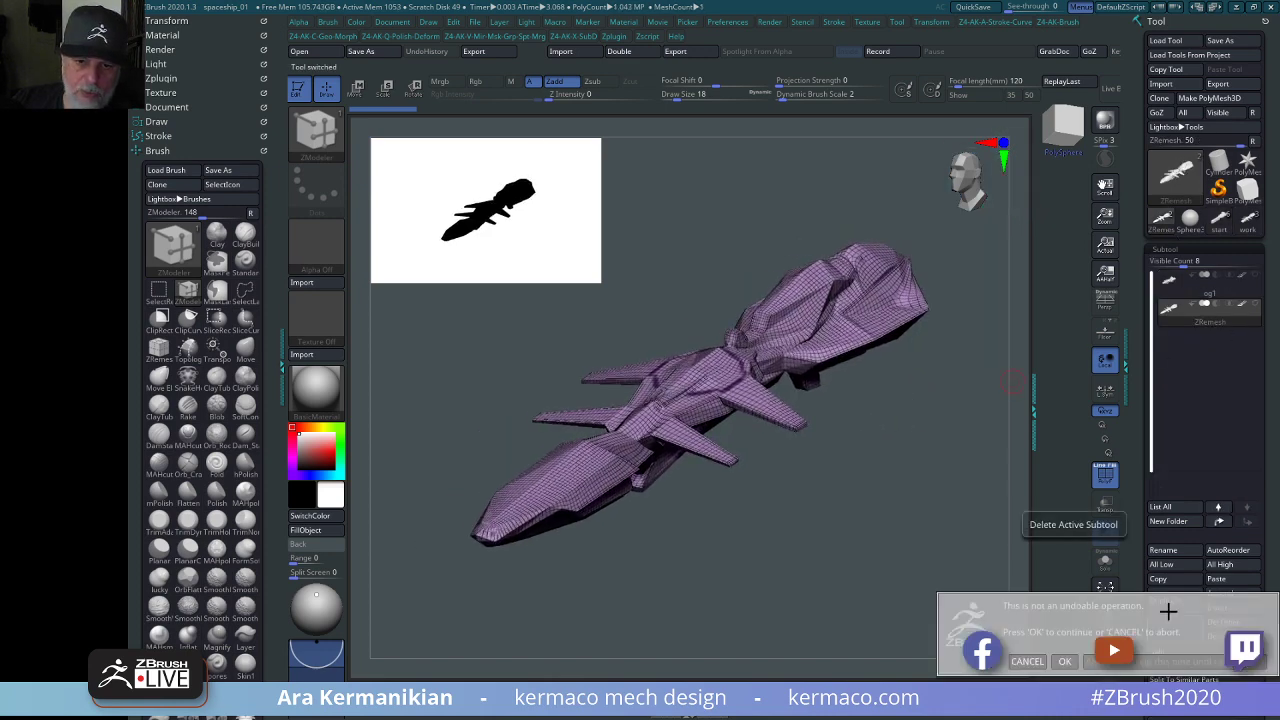
click(1064, 661)
Activate the Move gizmo on the og1 ship and apply the Project Primitive deformer.
drag(872, 502, 795, 515)
drag(732, 277, 894, 234)
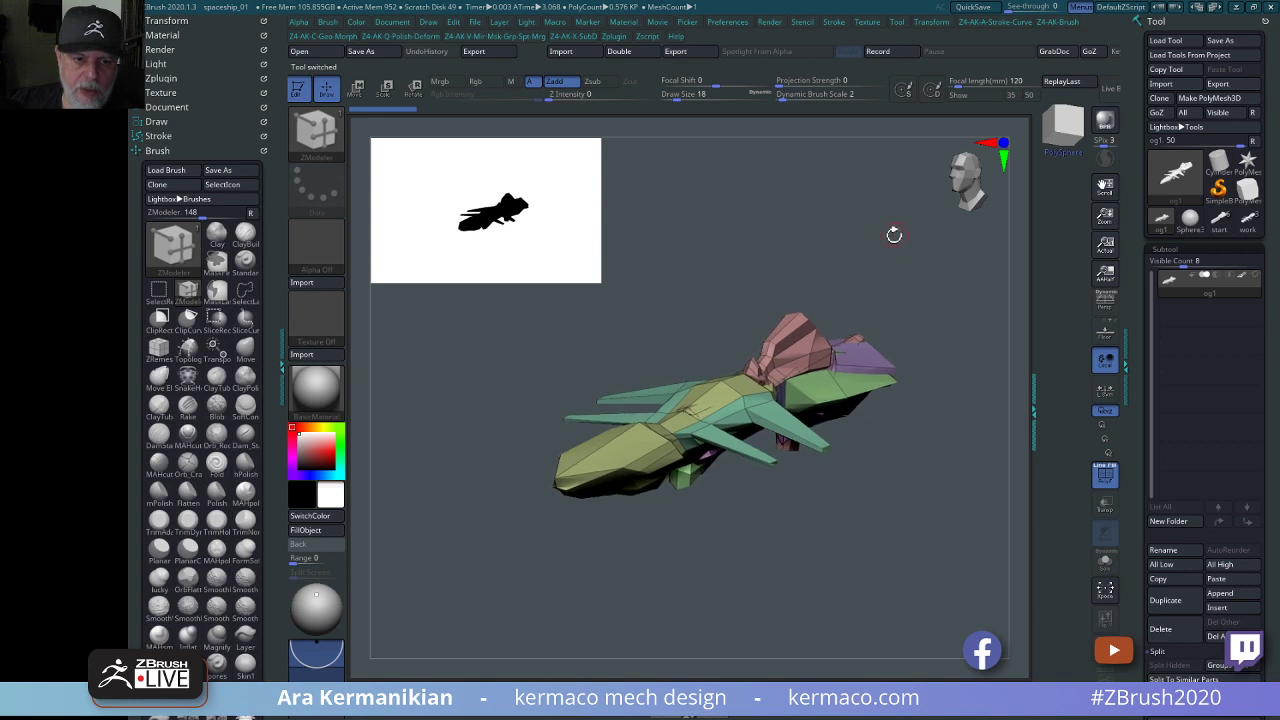
key(w)
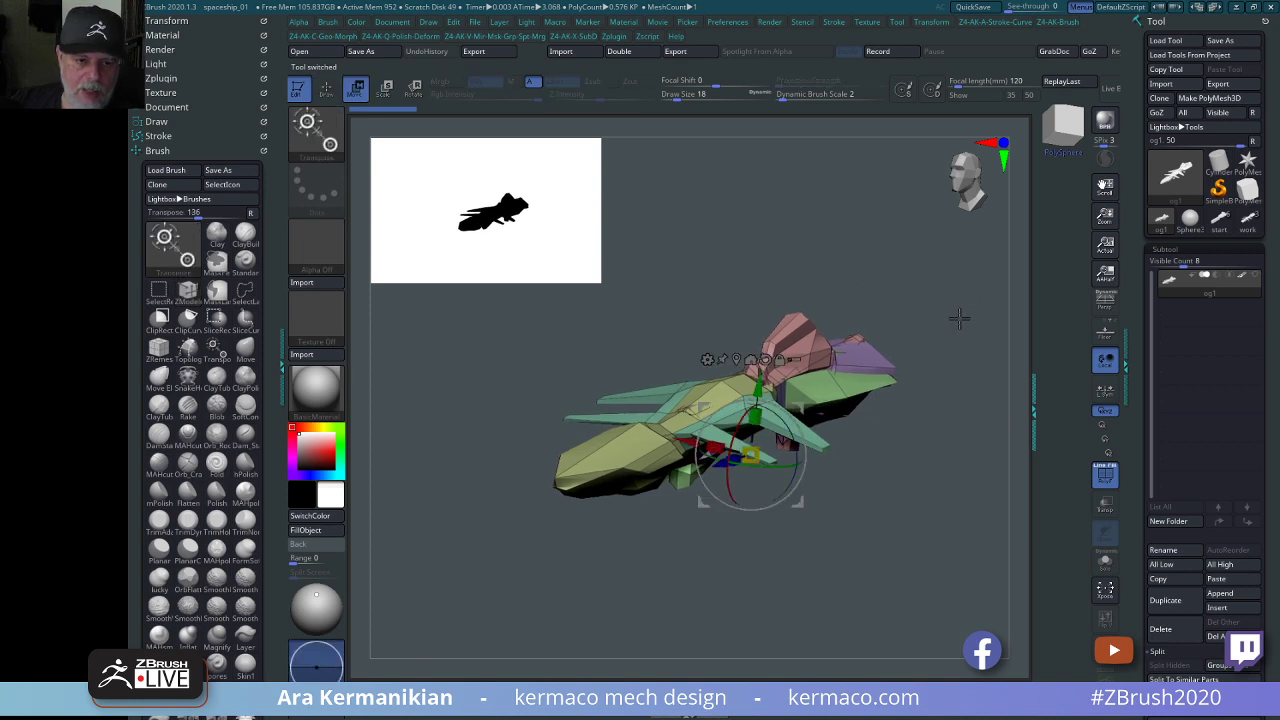
drag(976, 265, 863, 277)
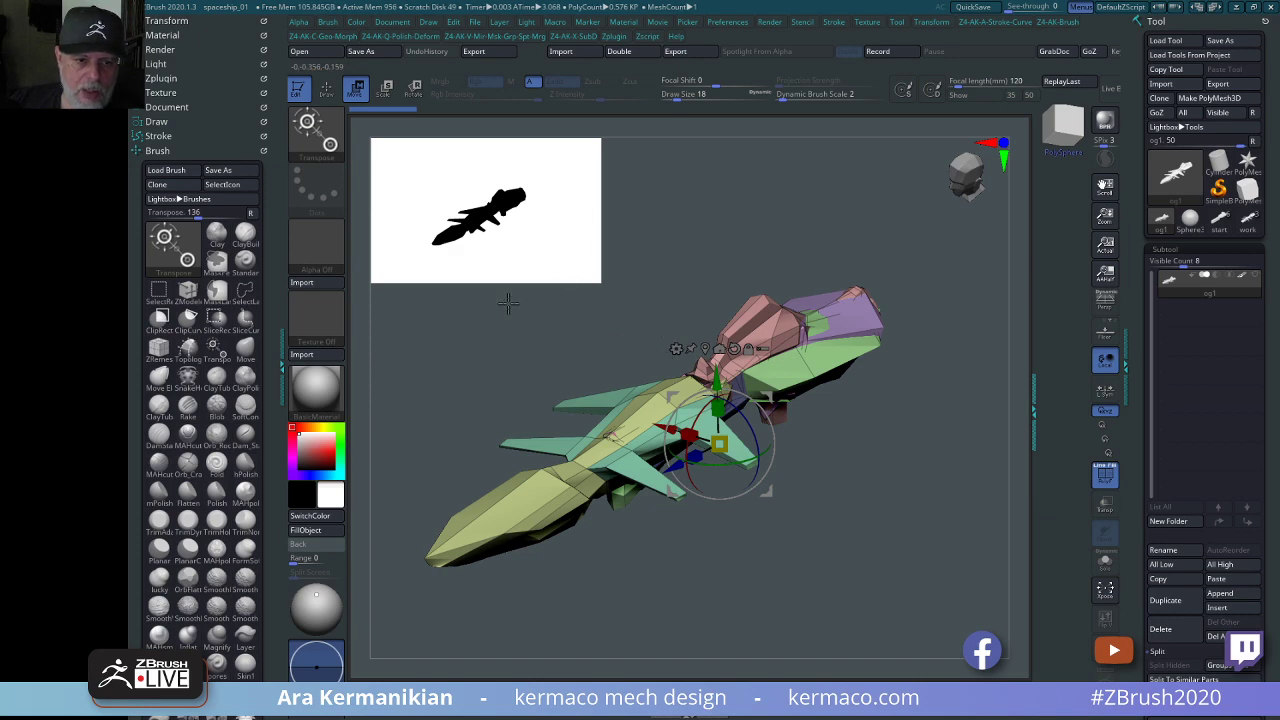
click(676, 348)
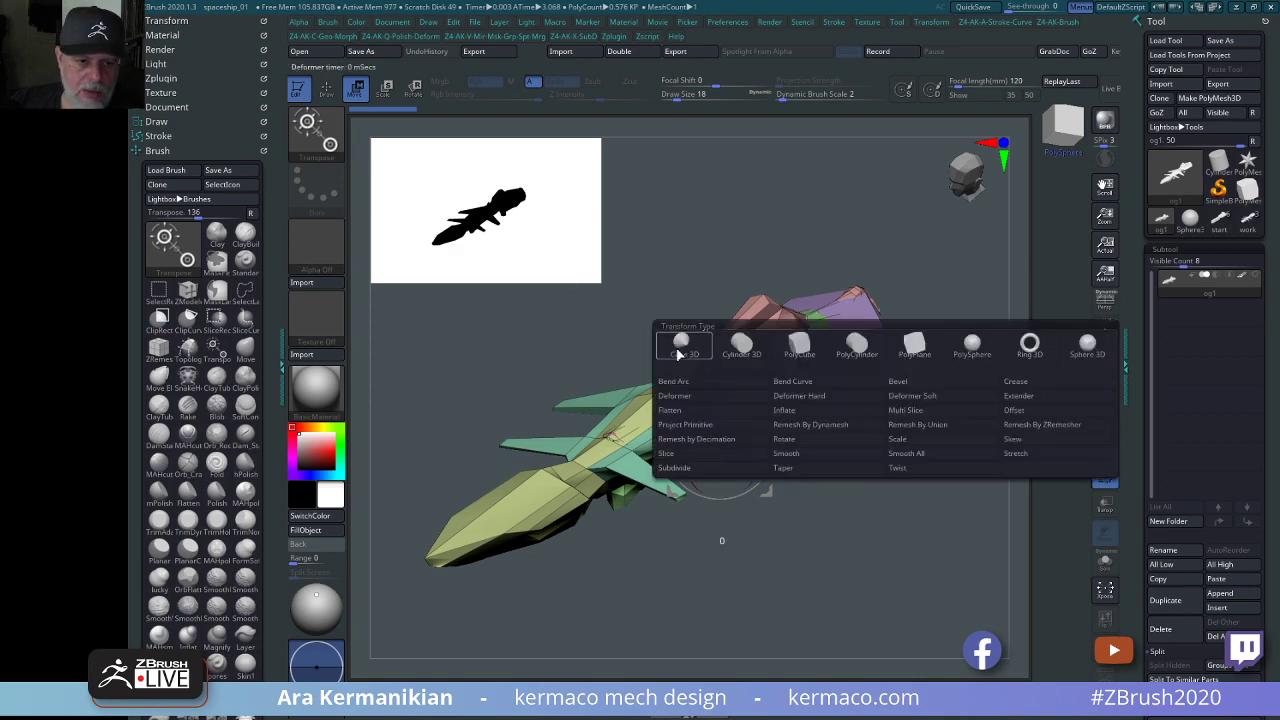
click(698, 425)
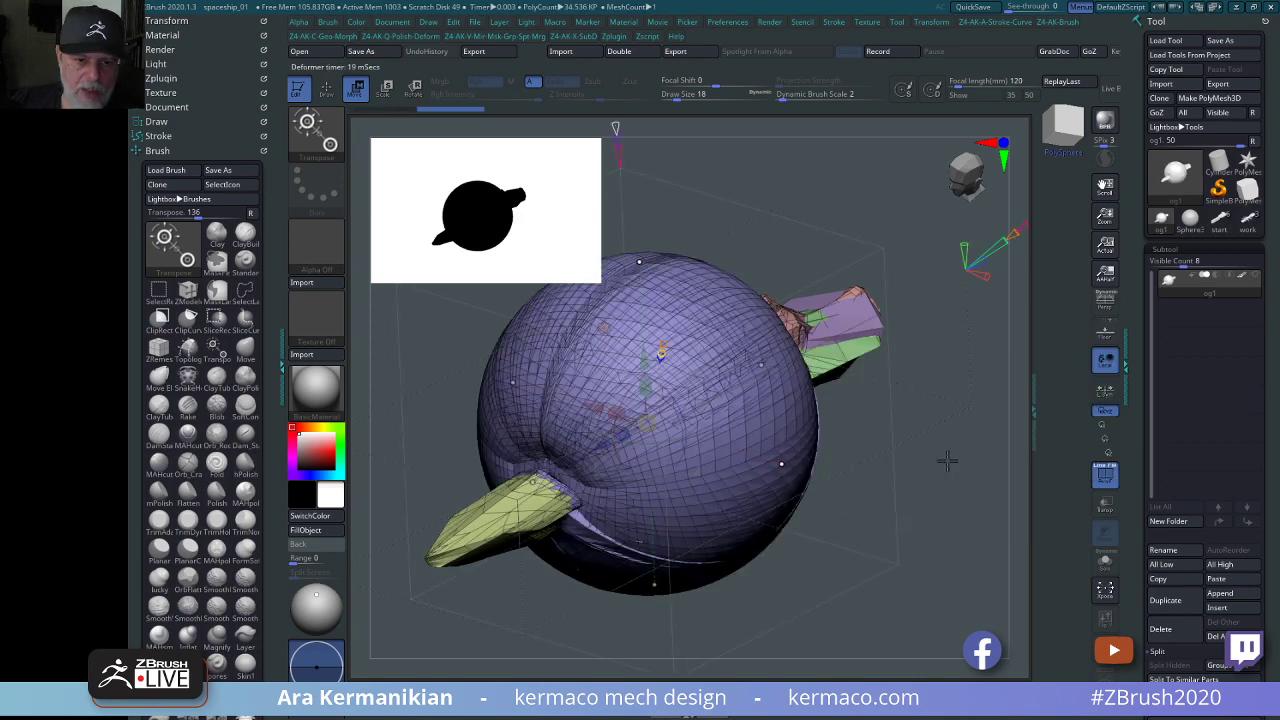
drag(947, 460, 585, 300)
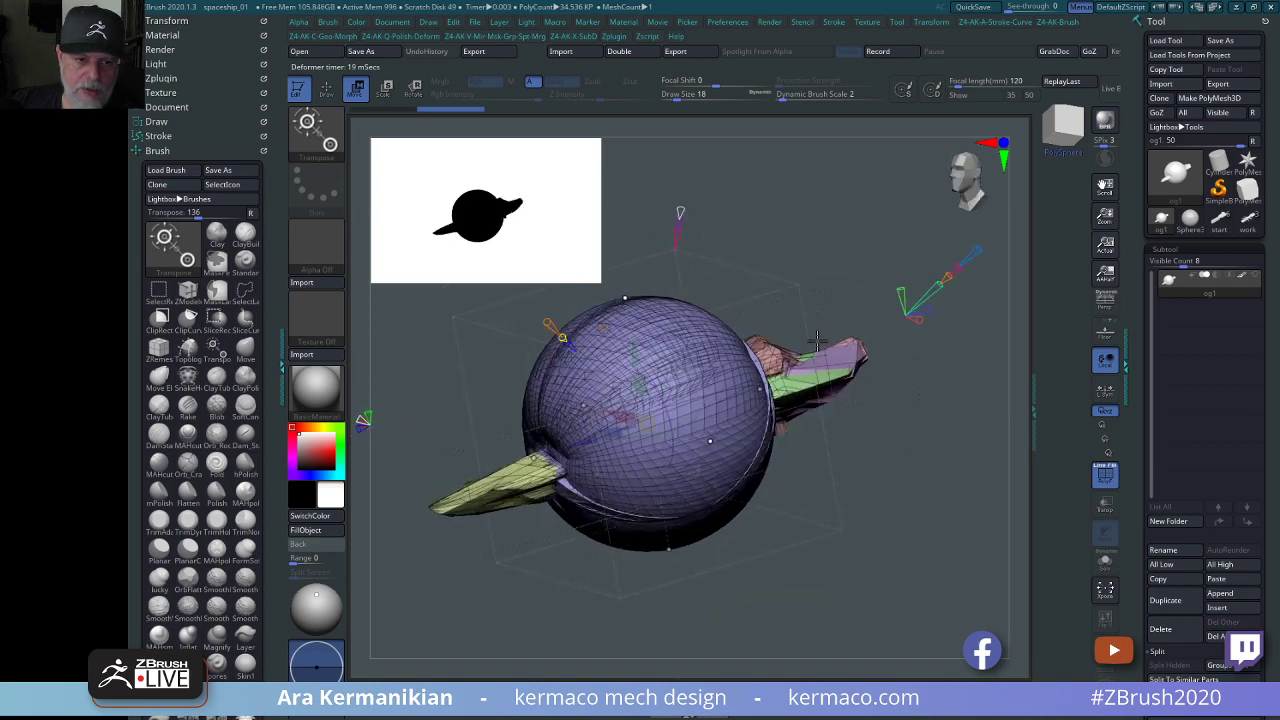
drag(881, 402, 820, 368)
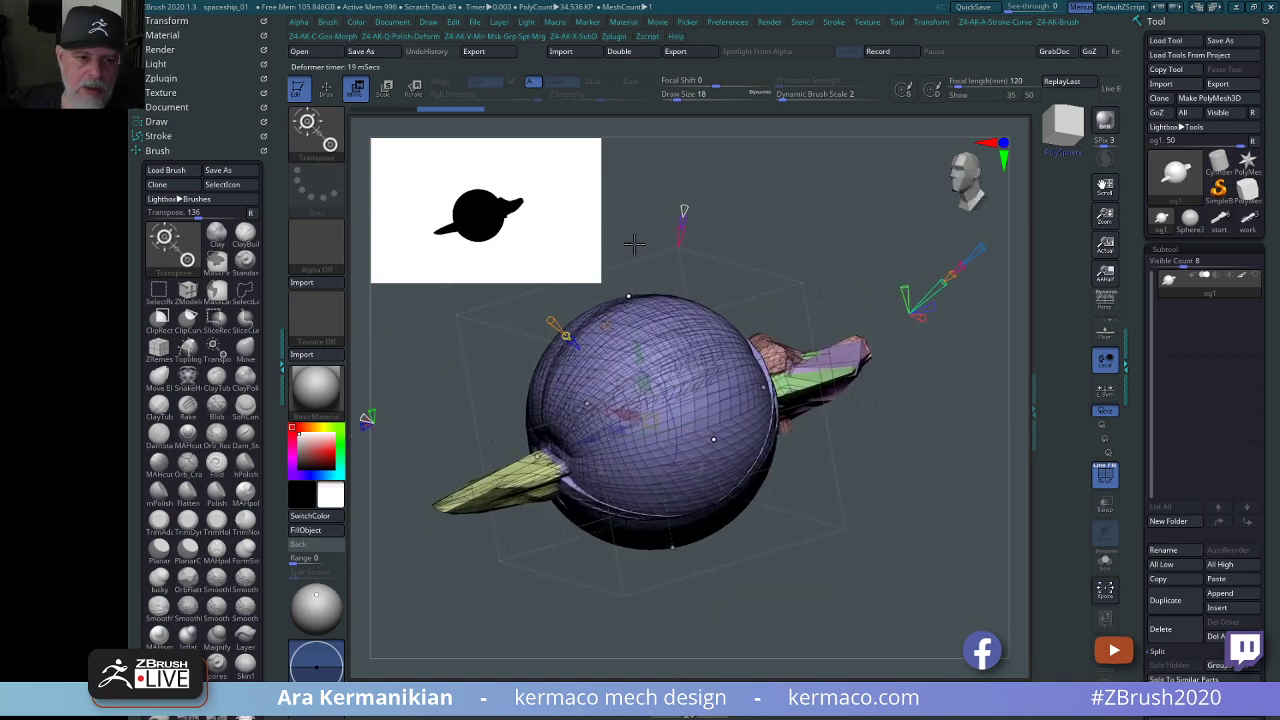
alt+drag(803, 221, 863, 231)
Reset the Project Primitive deformer on the og1 ship and reopen its deformer options.
click(666, 337)
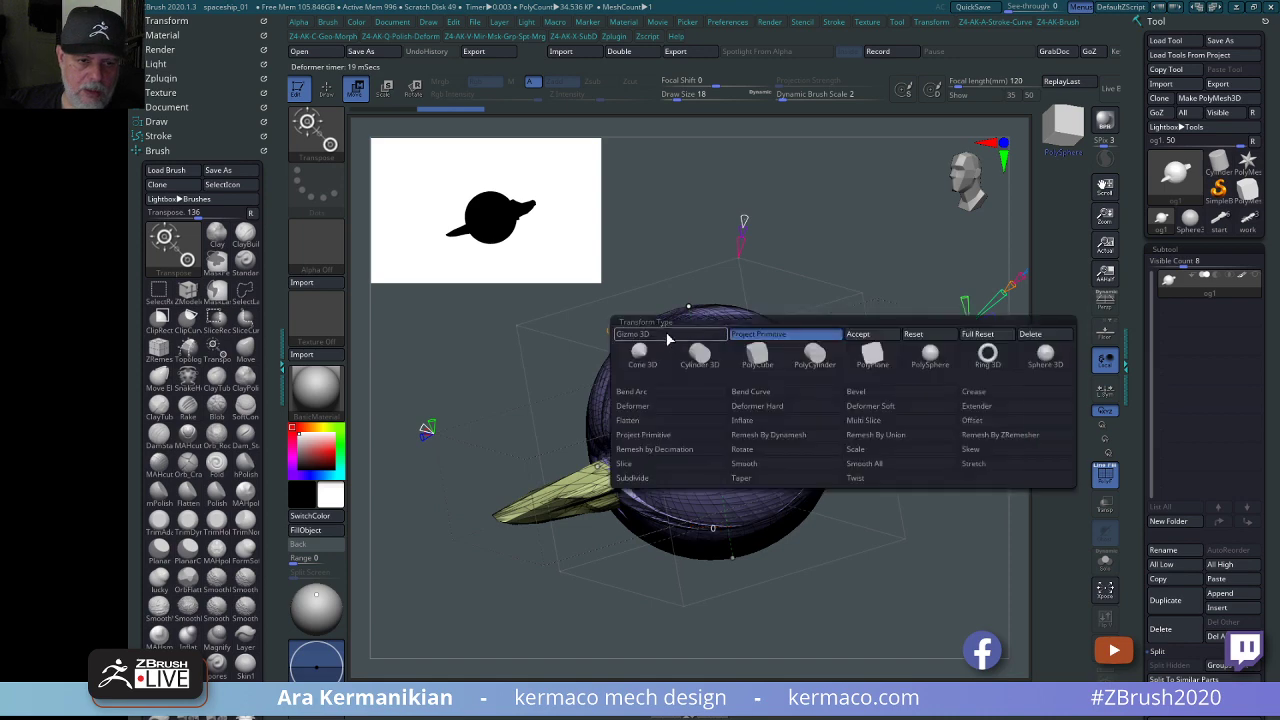
click(926, 335)
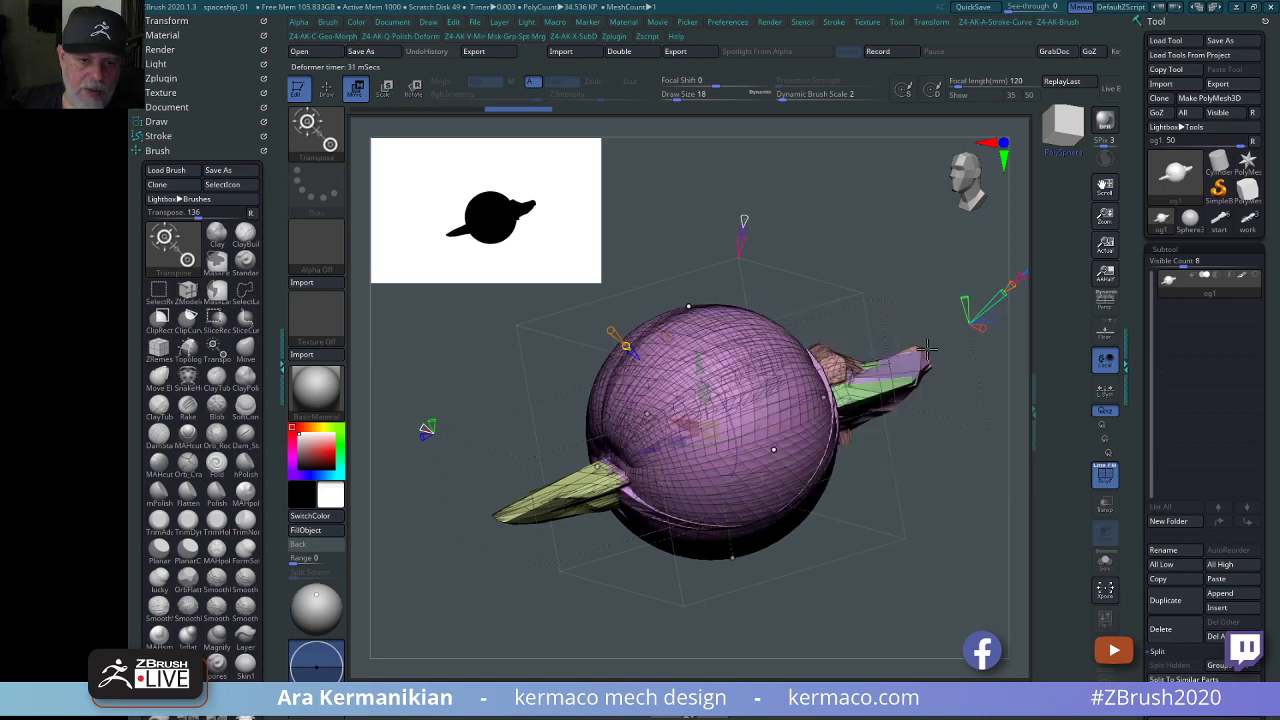
alt+drag(860, 259, 831, 260)
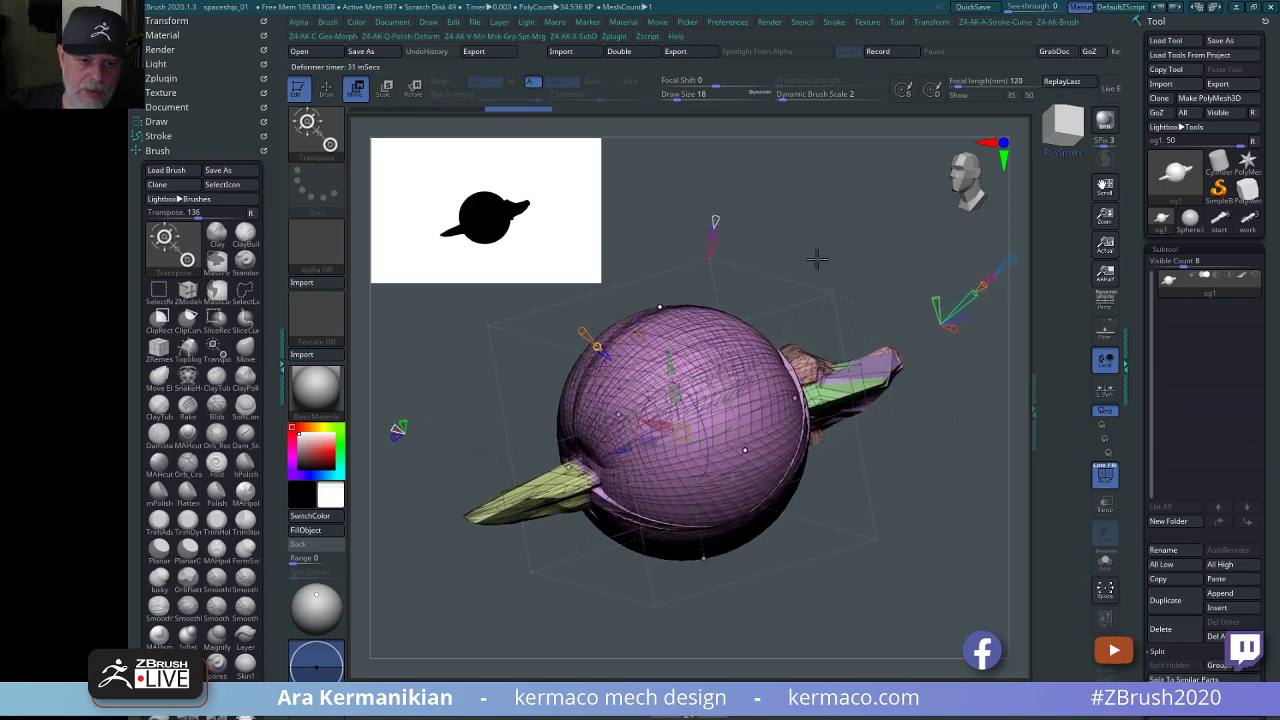
click(638, 338)
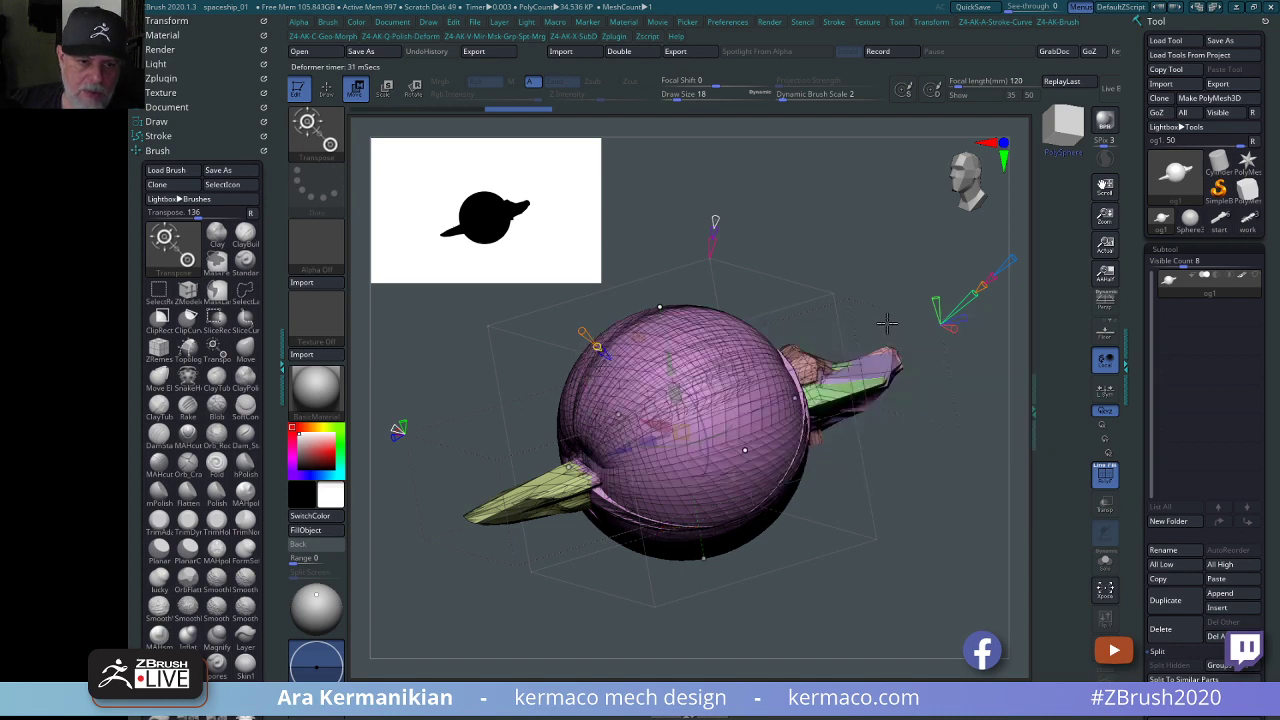
click(638, 338)
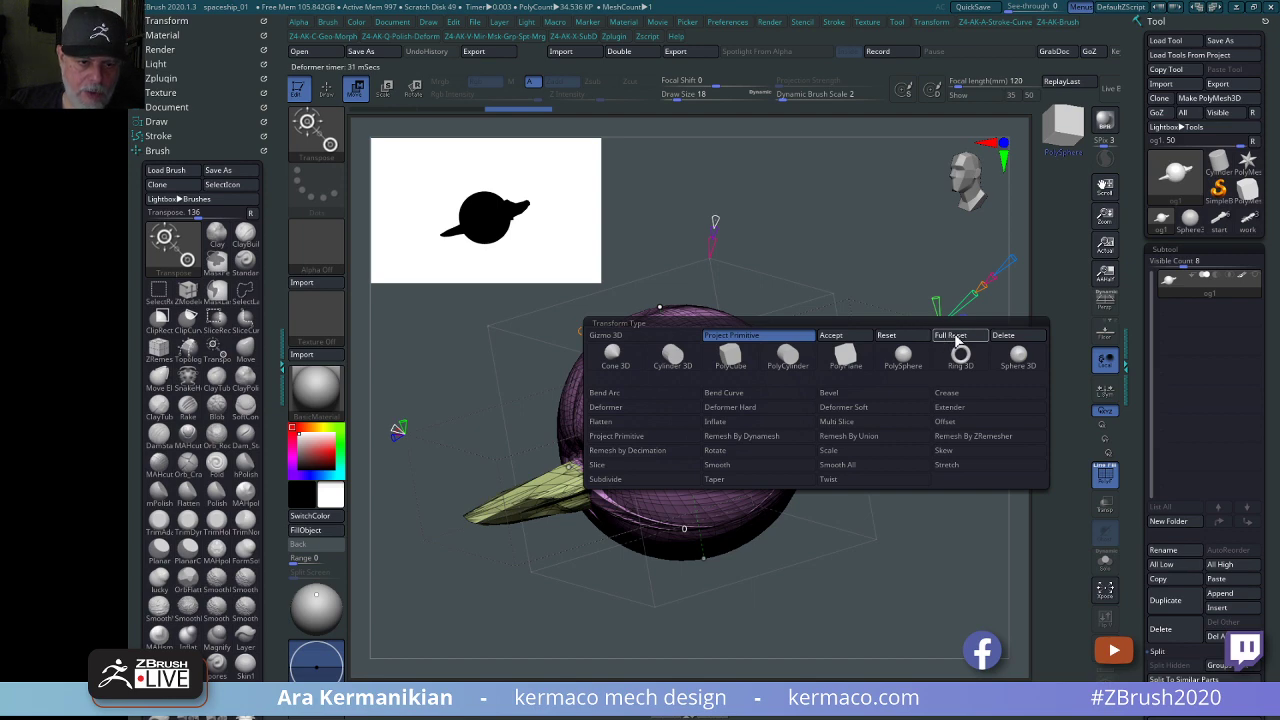
Move the projection sphere up off the ship and adjust the cone handle above it.
alt+drag(938, 466, 934, 507)
drag(650, 374, 636, 245)
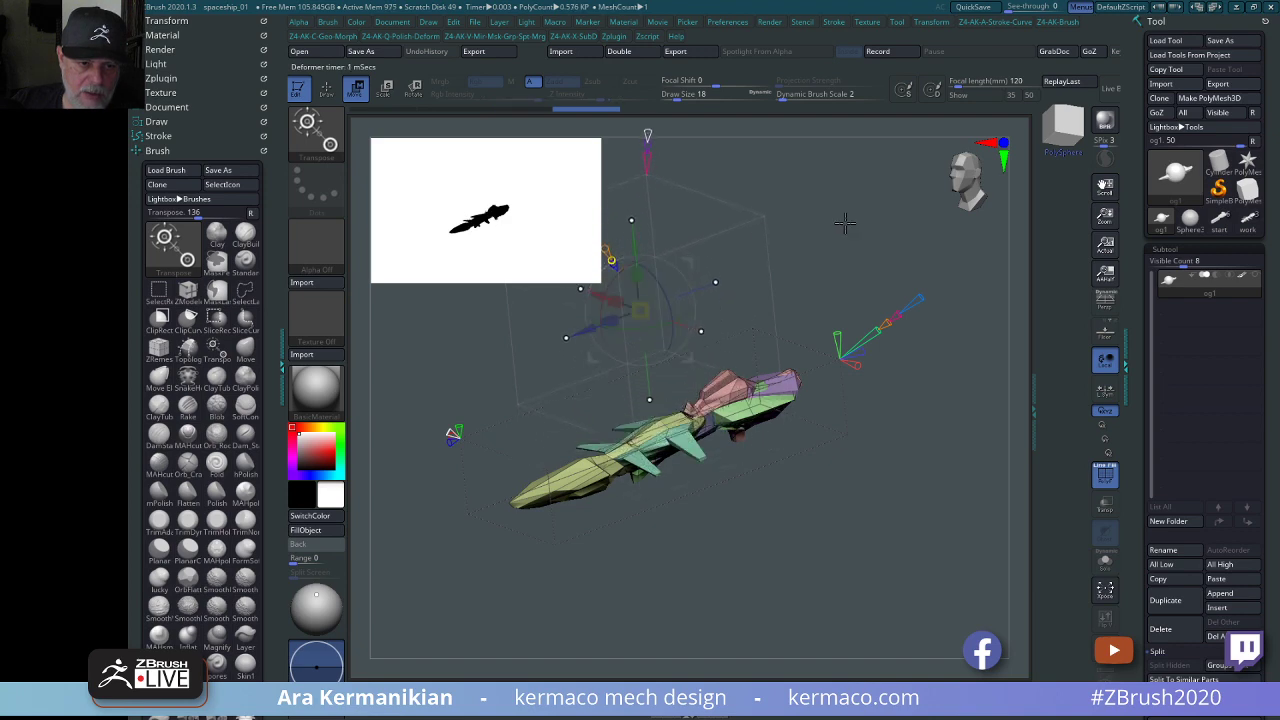
alt+drag(845, 223, 890, 284)
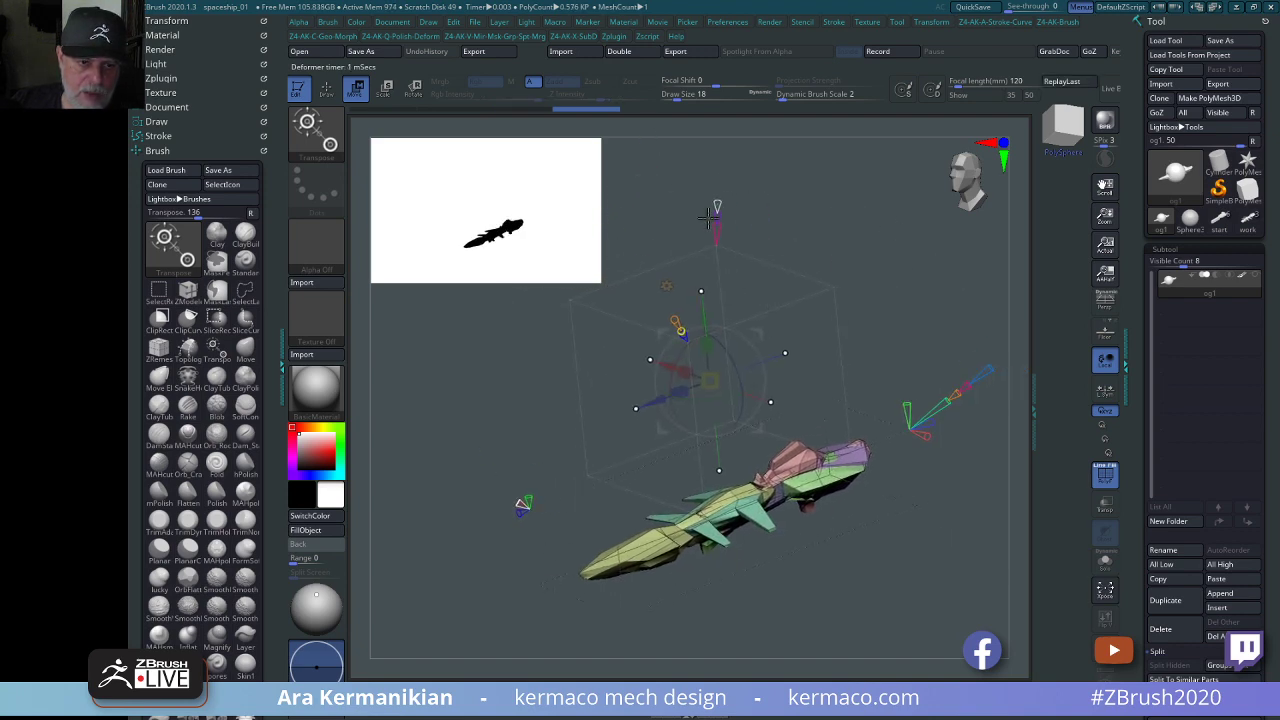
drag(717, 215, 734, 204)
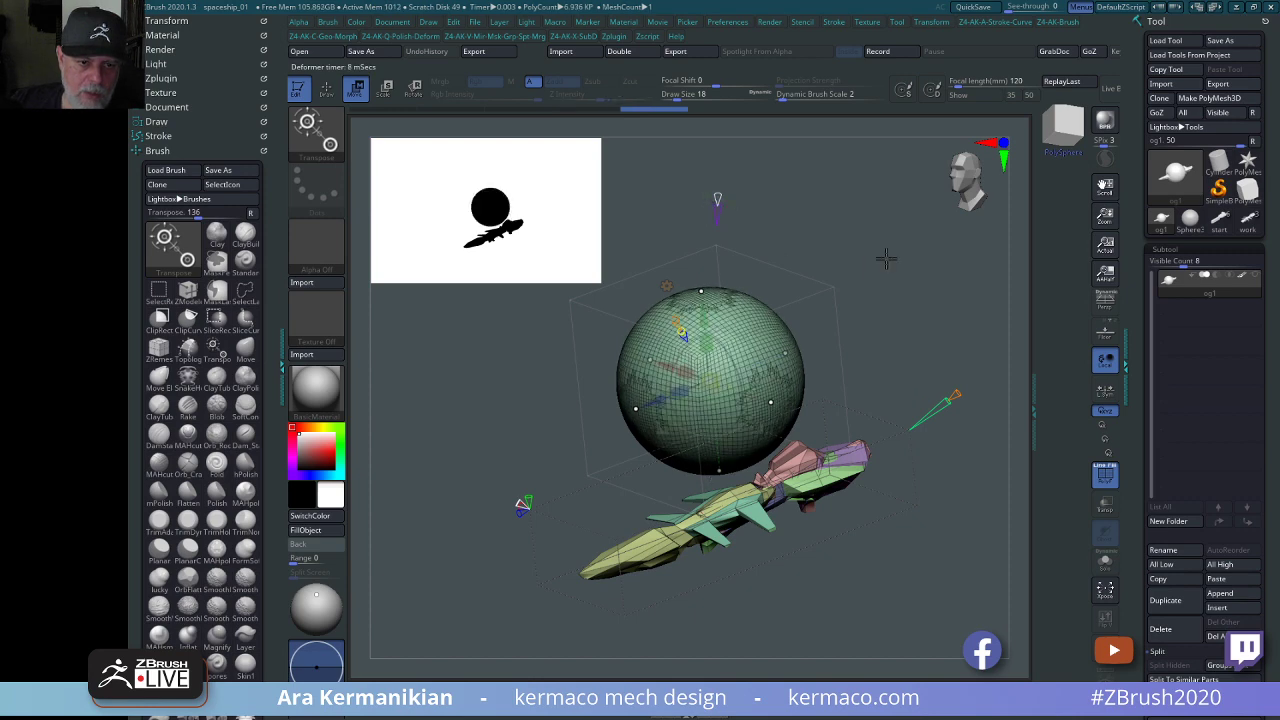
drag(886, 259, 861, 262)
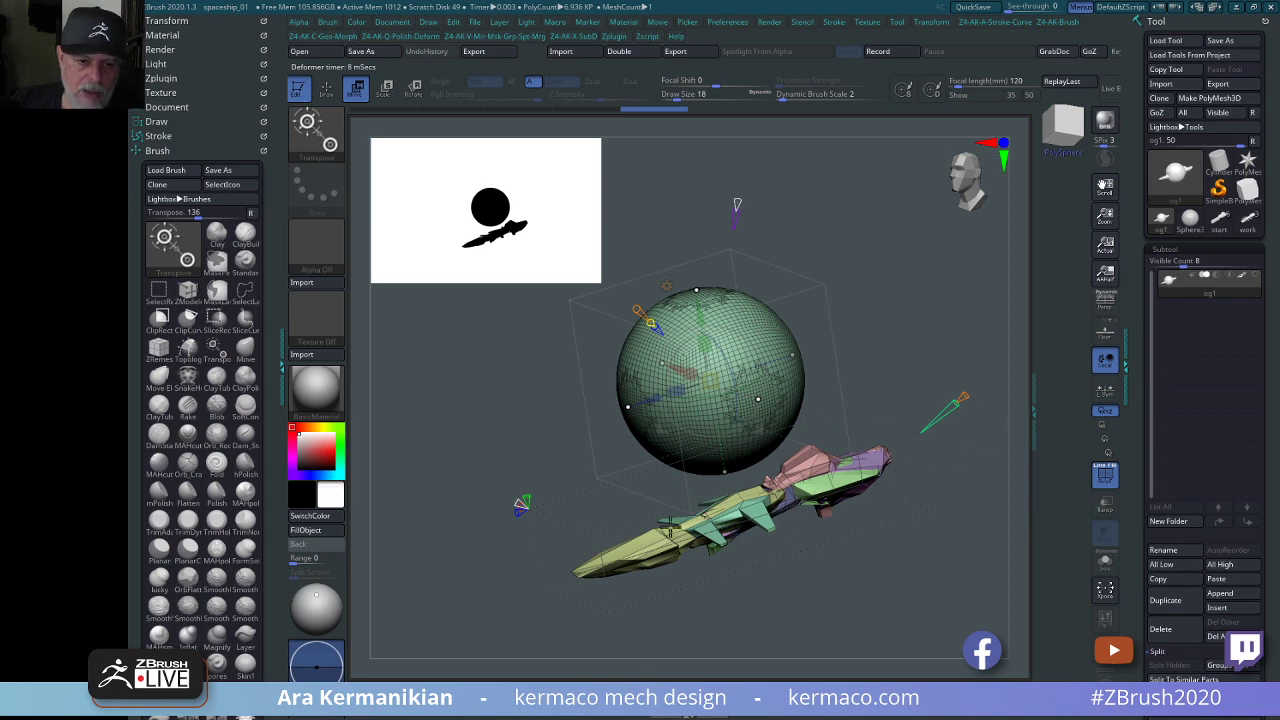
Delete the Project Primitive deformer from the og1 ship, removing the sphere above it.
alt+drag(840, 596, 885, 491)
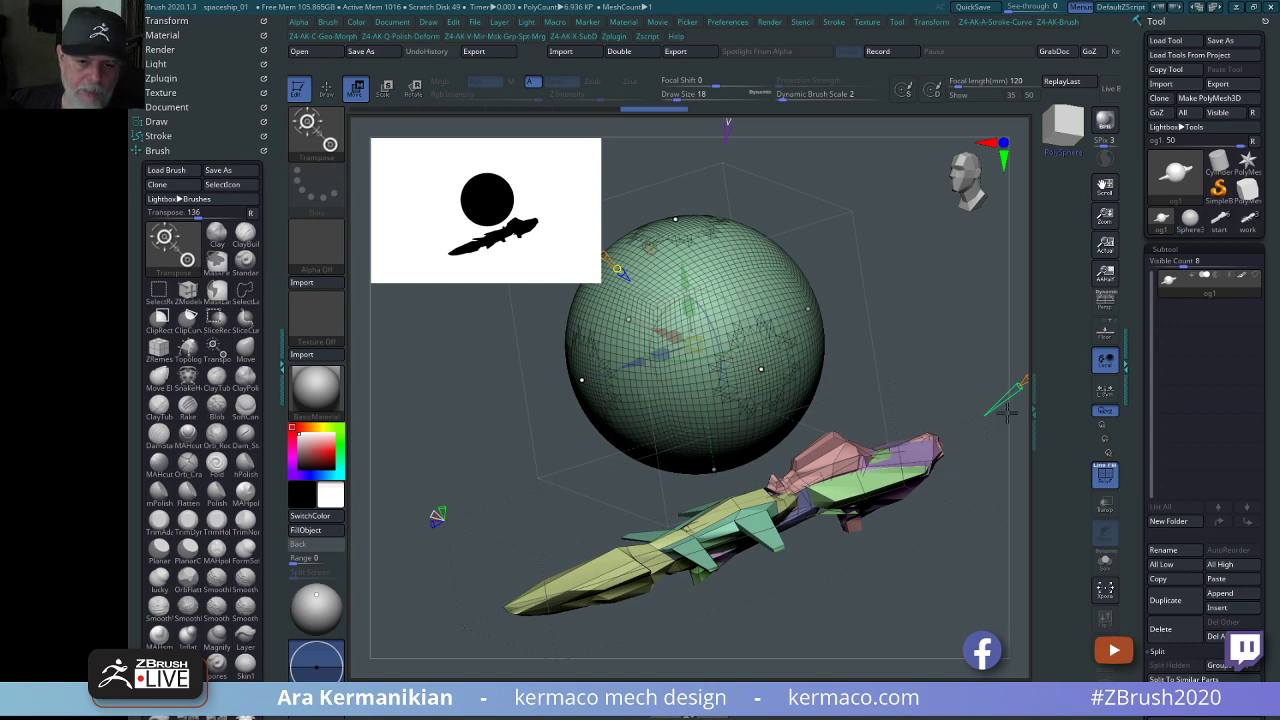
drag(925, 233, 954, 264)
click(655, 249)
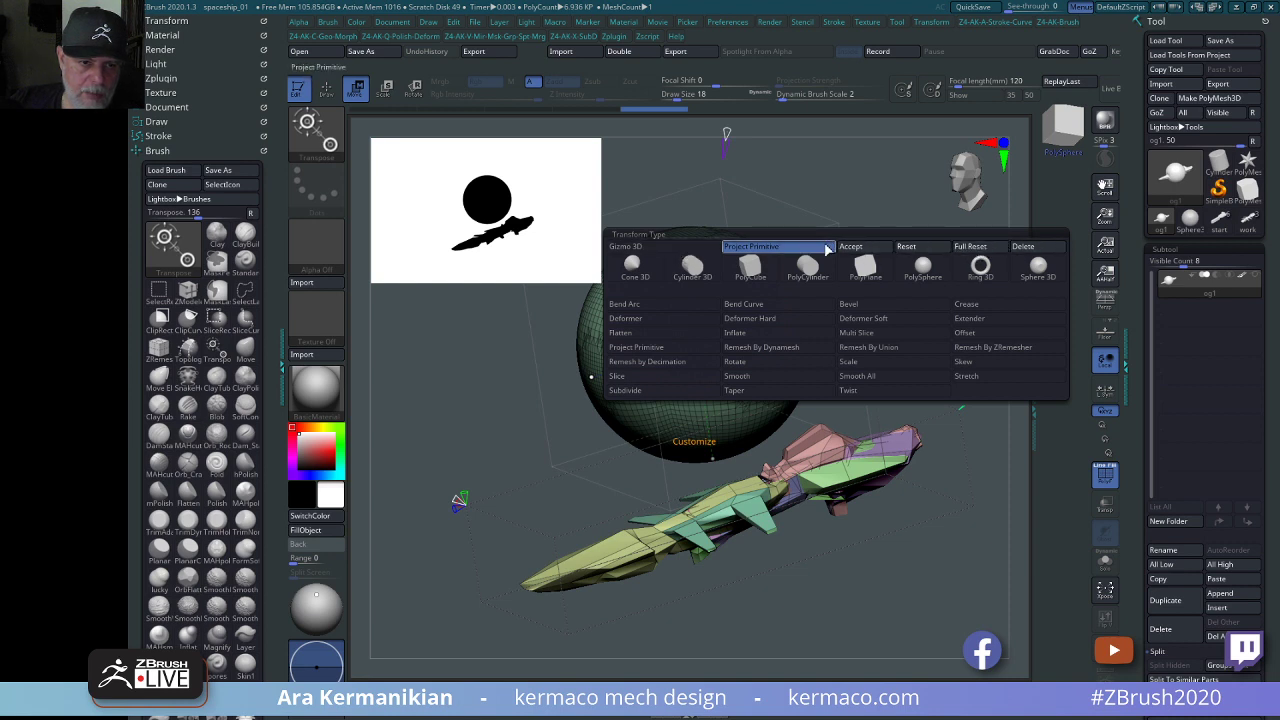
click(1022, 247)
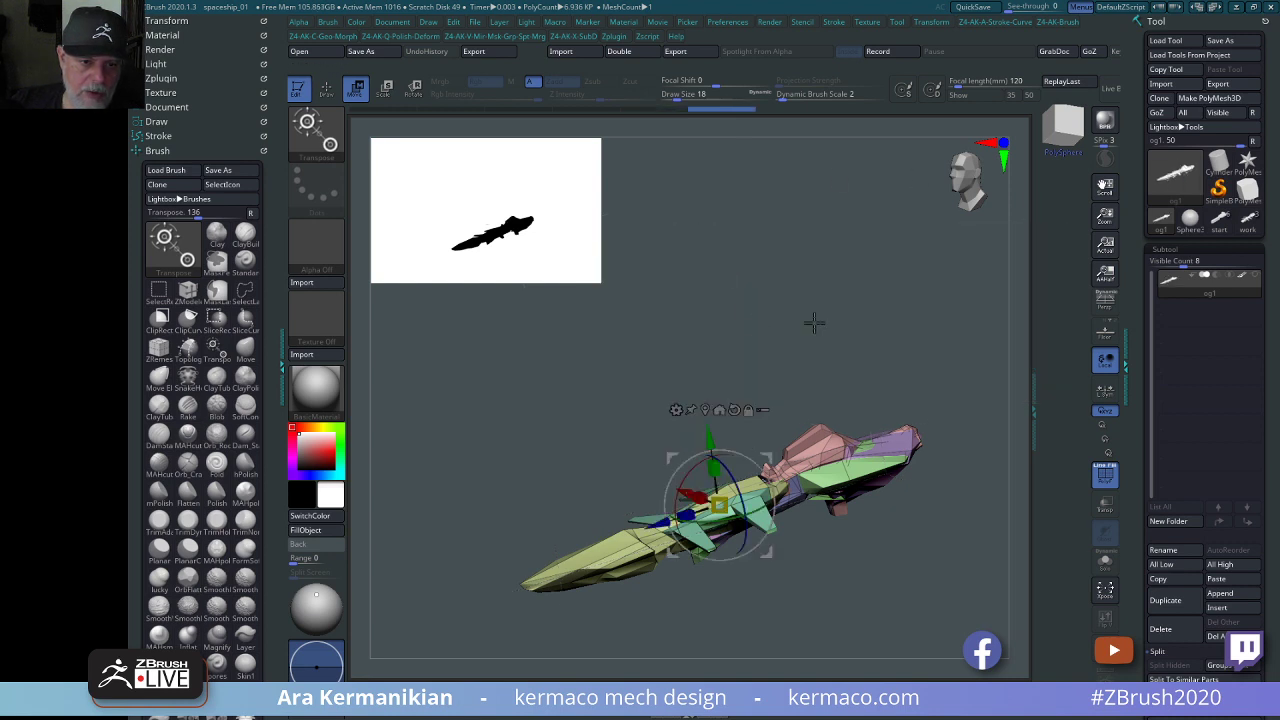
Duplicate the og1 ship and place the copy in a new subtool folder named group1.
drag(892, 283, 947, 249)
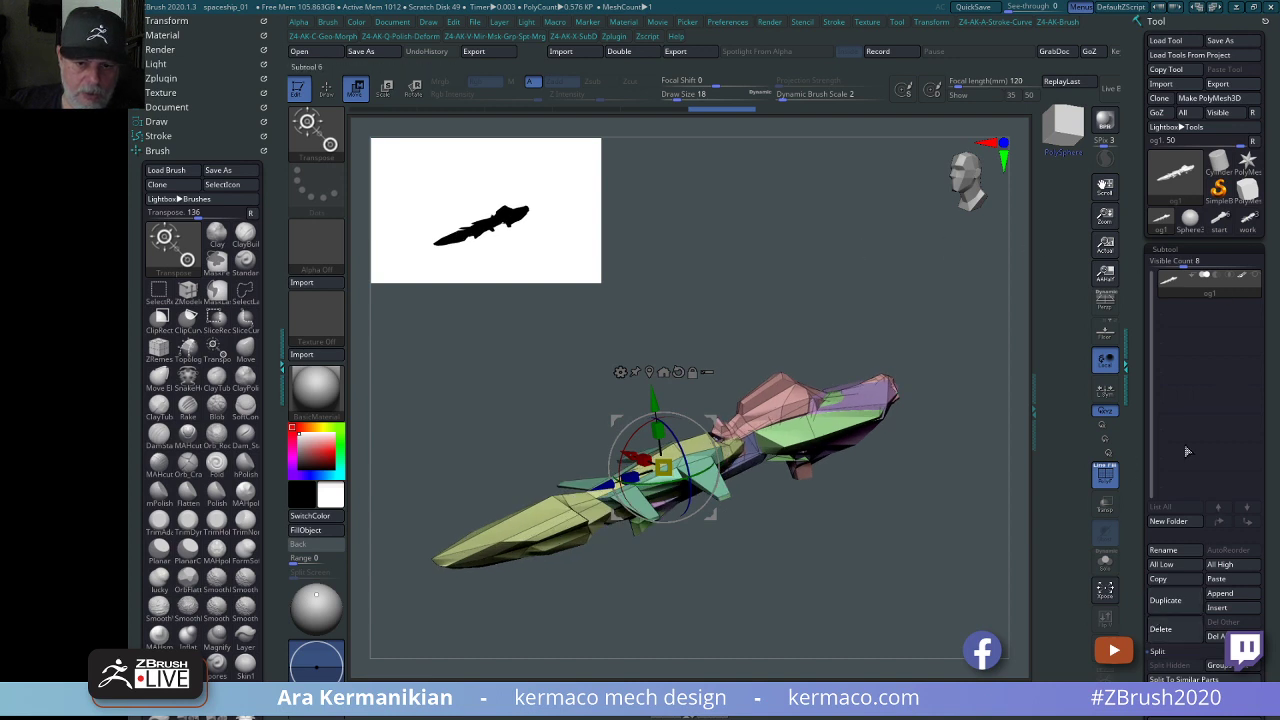
click(1166, 600)
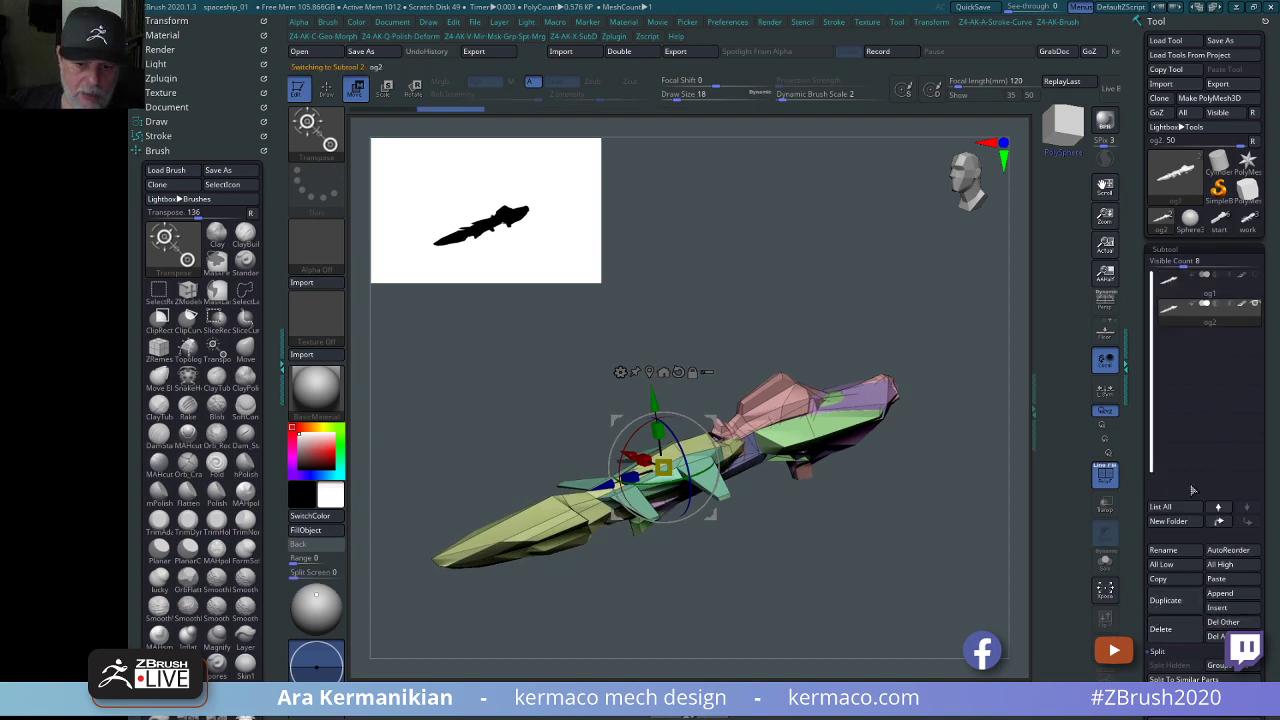
click(1175, 521)
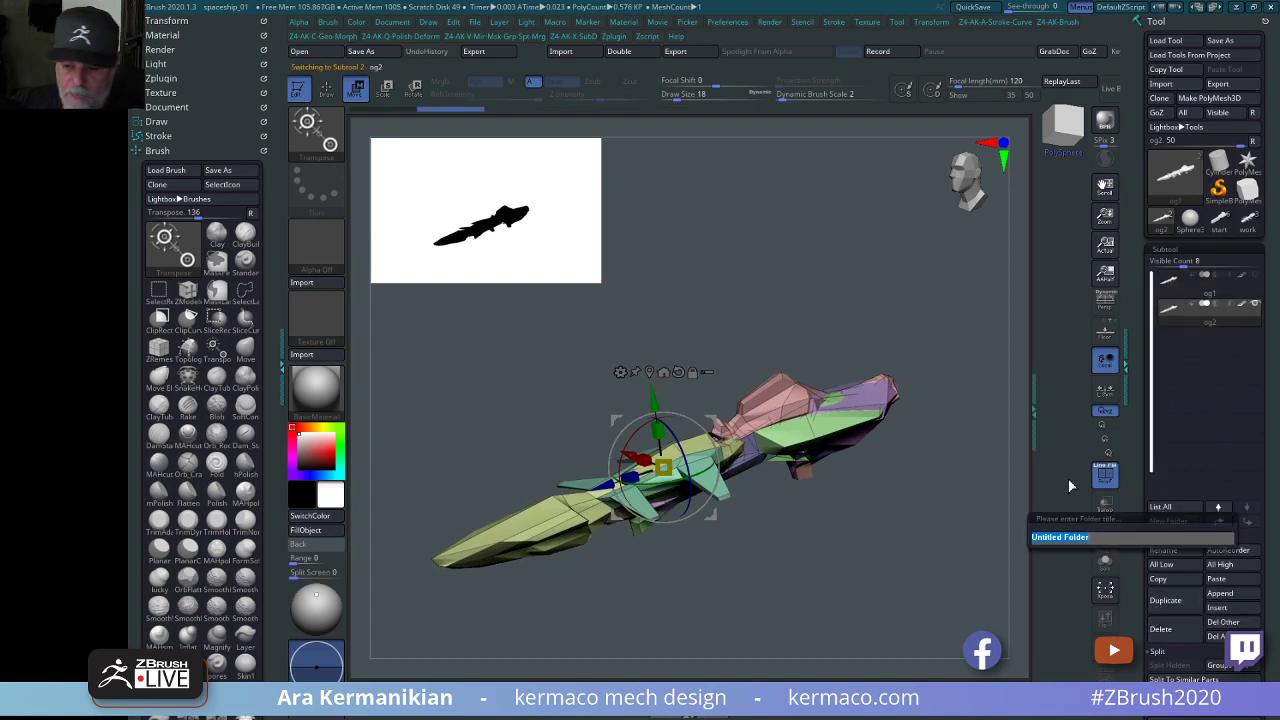
text(group1)
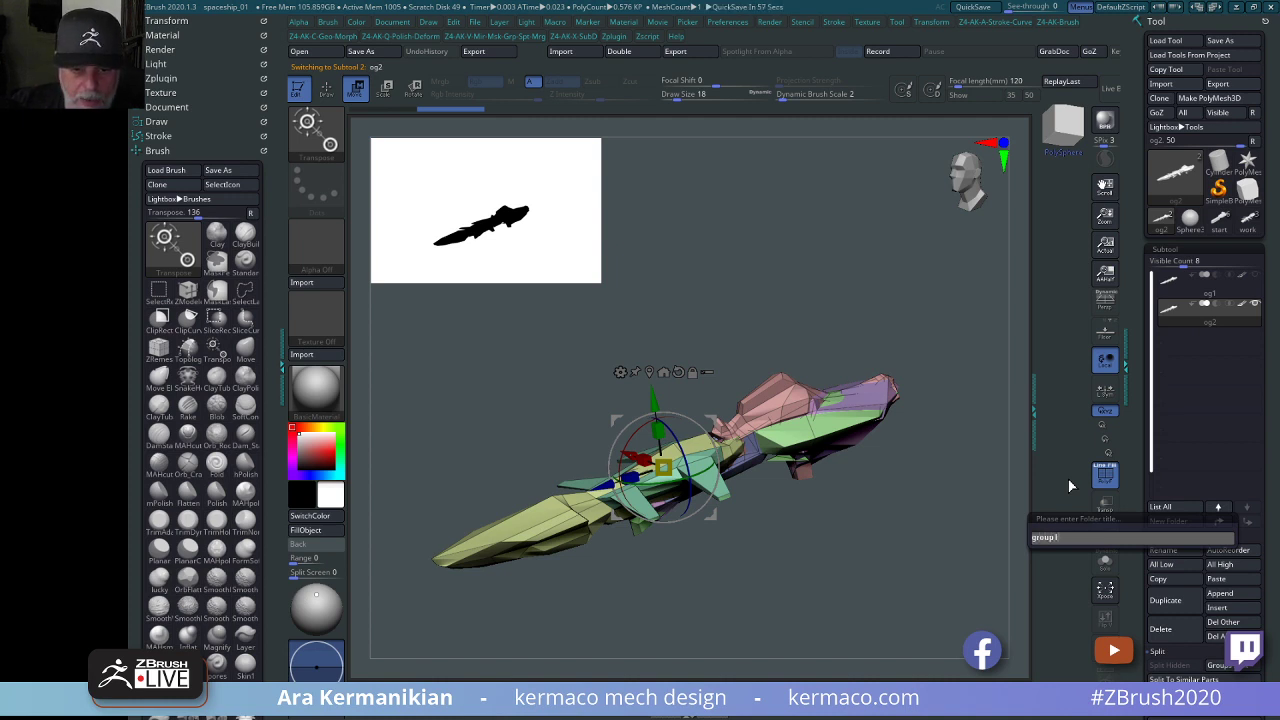
key(Return)
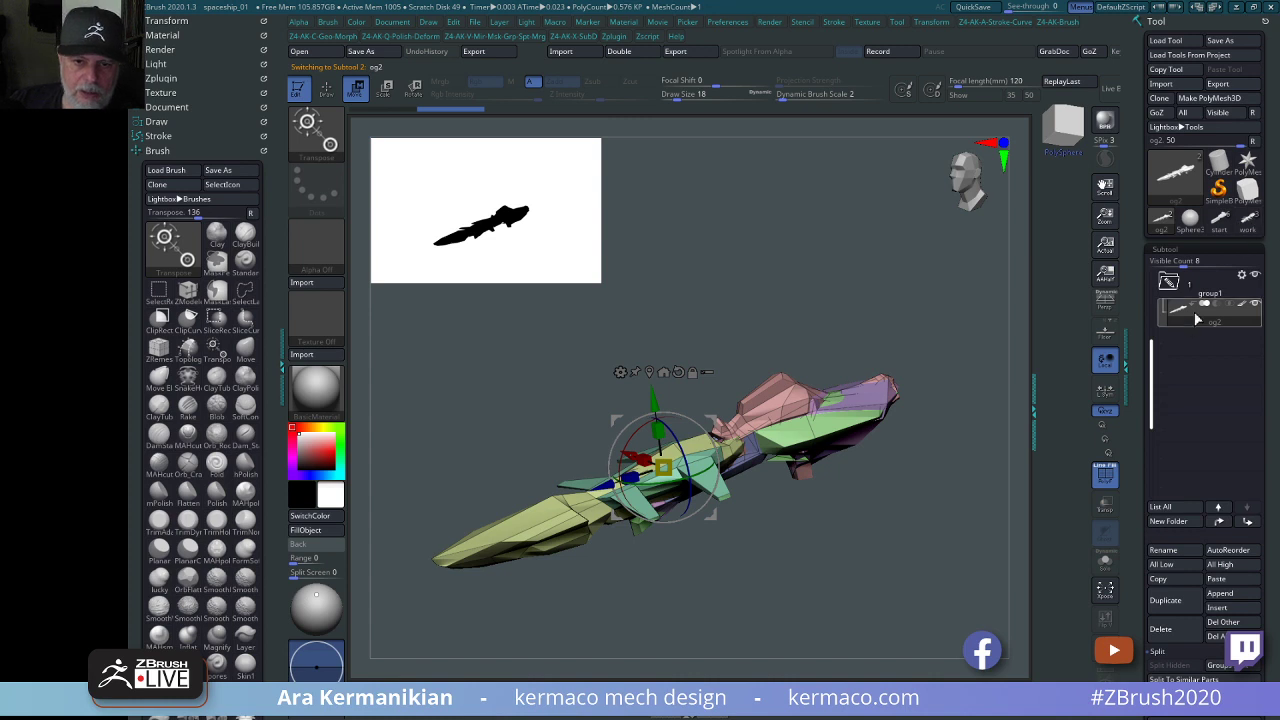
drag(1151, 363, 1153, 290)
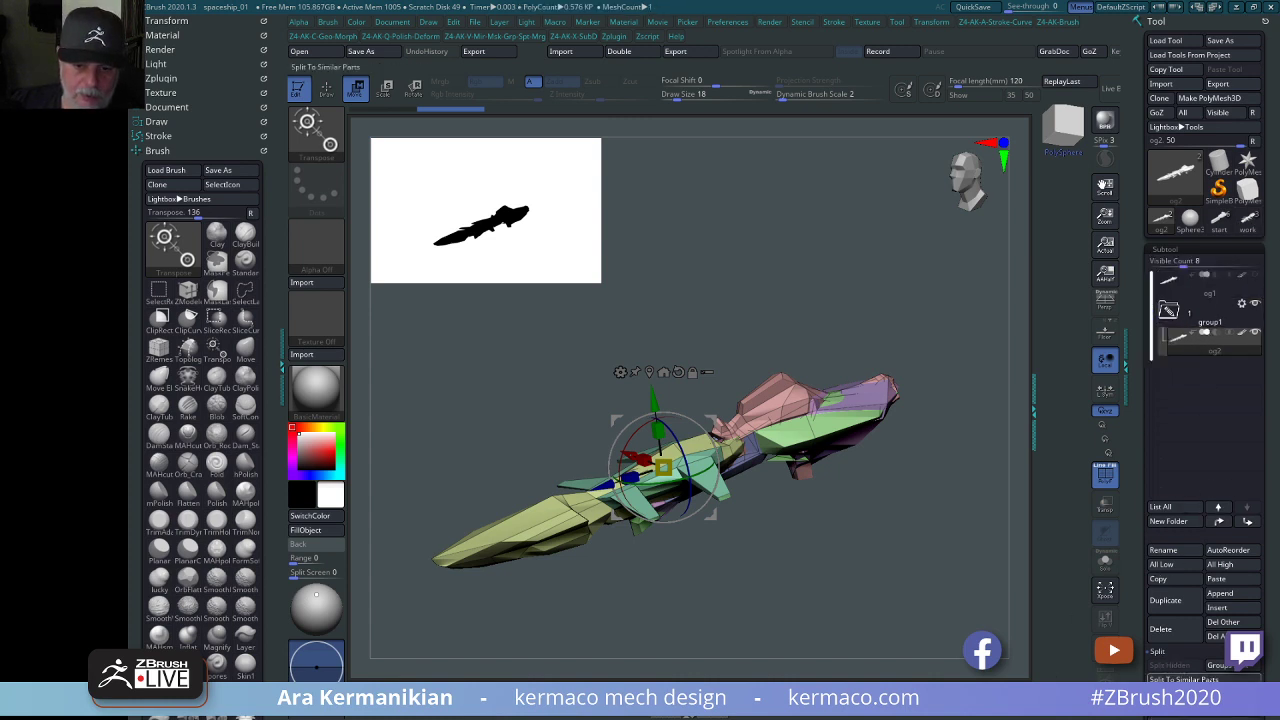
Split the duplicated ship in group1 into similar parts, collapse the folder and reselect og1.
click(1190, 679)
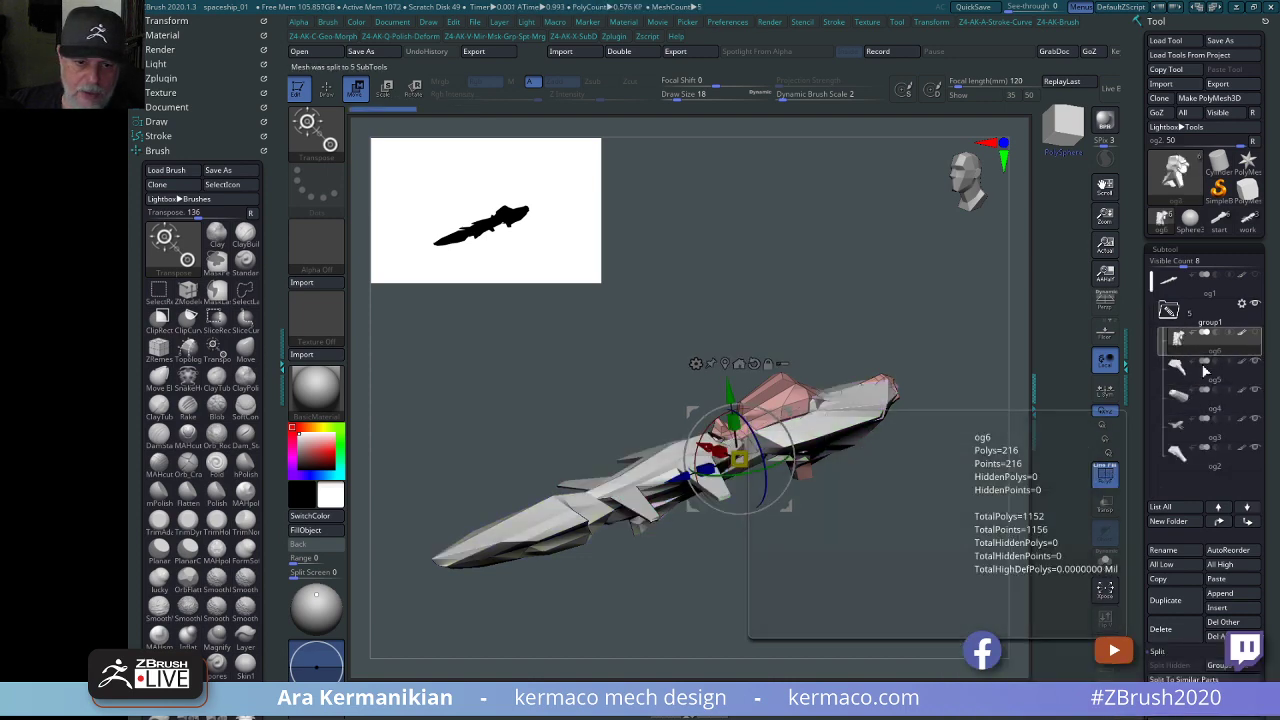
click(1215, 398)
click(1205, 455)
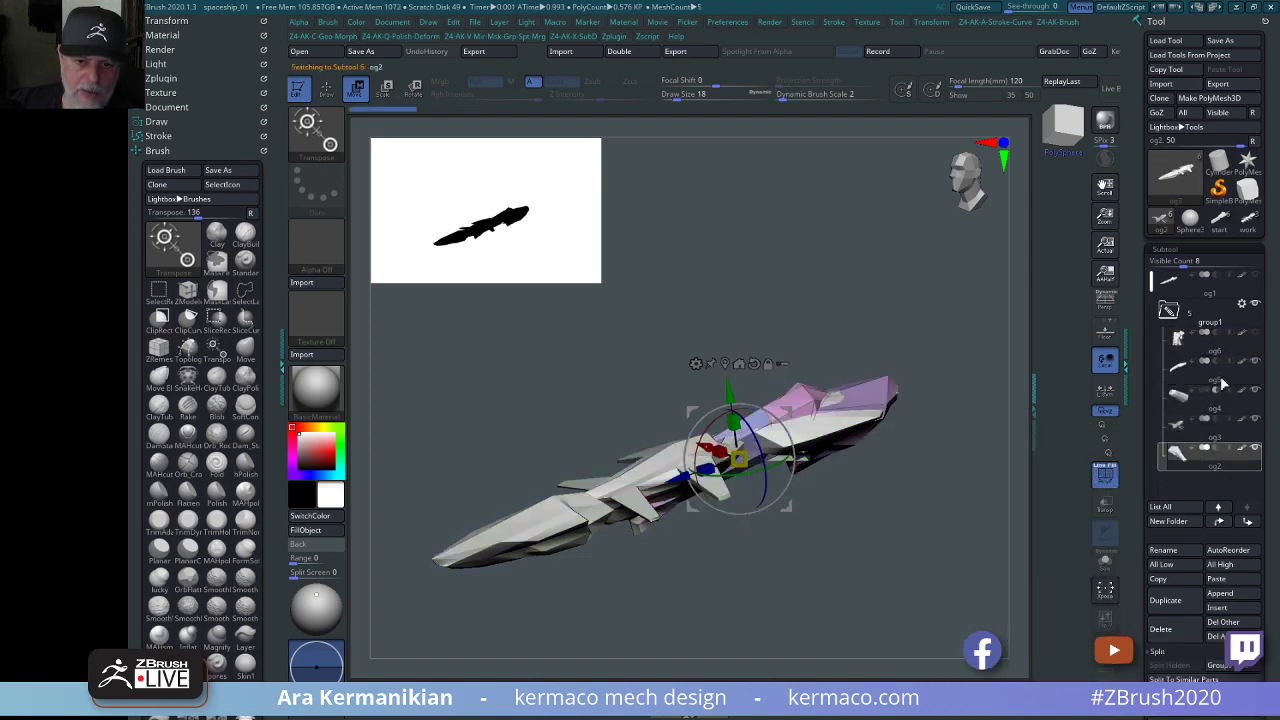
click(1169, 312)
click(1197, 290)
Look over the subtool merge options and the group1 folder, and examine the og1 ship from several angles.
alt+drag(856, 308, 876, 295)
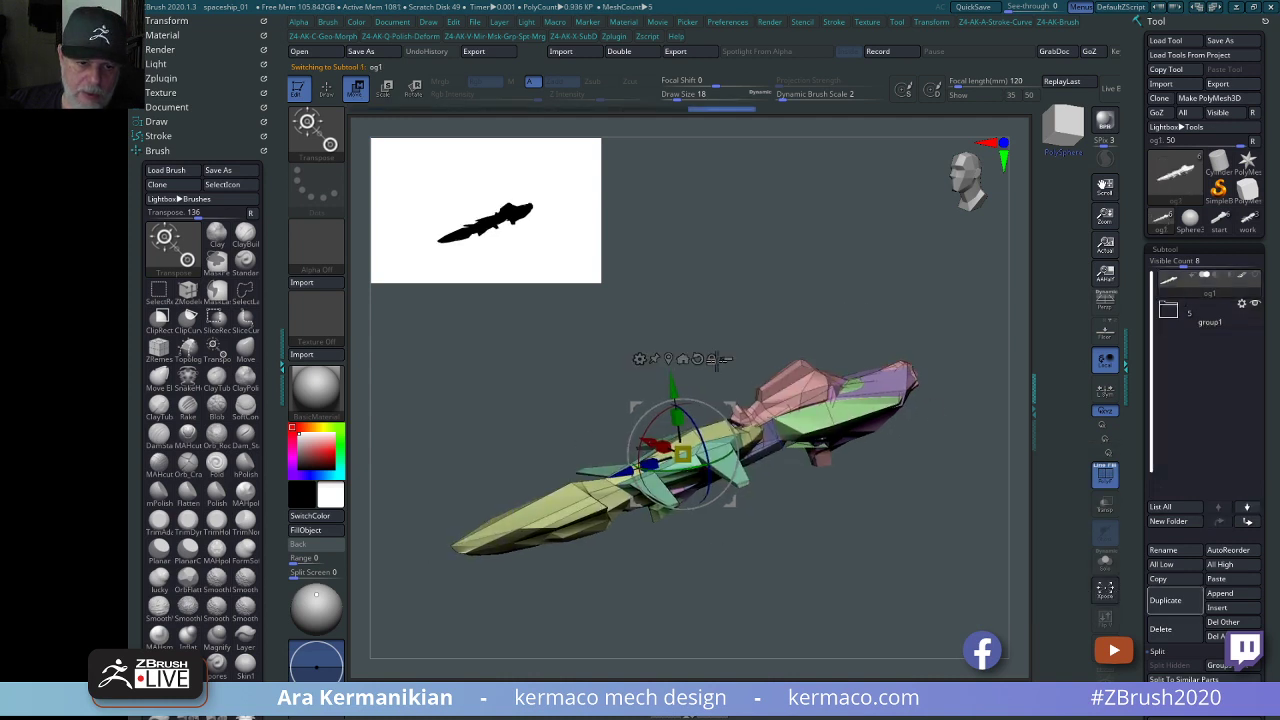
mouse_move(817, 263)
mouse_down()
mouse_move(843, 269)
mouse_move(816, 259)
mouse_up()
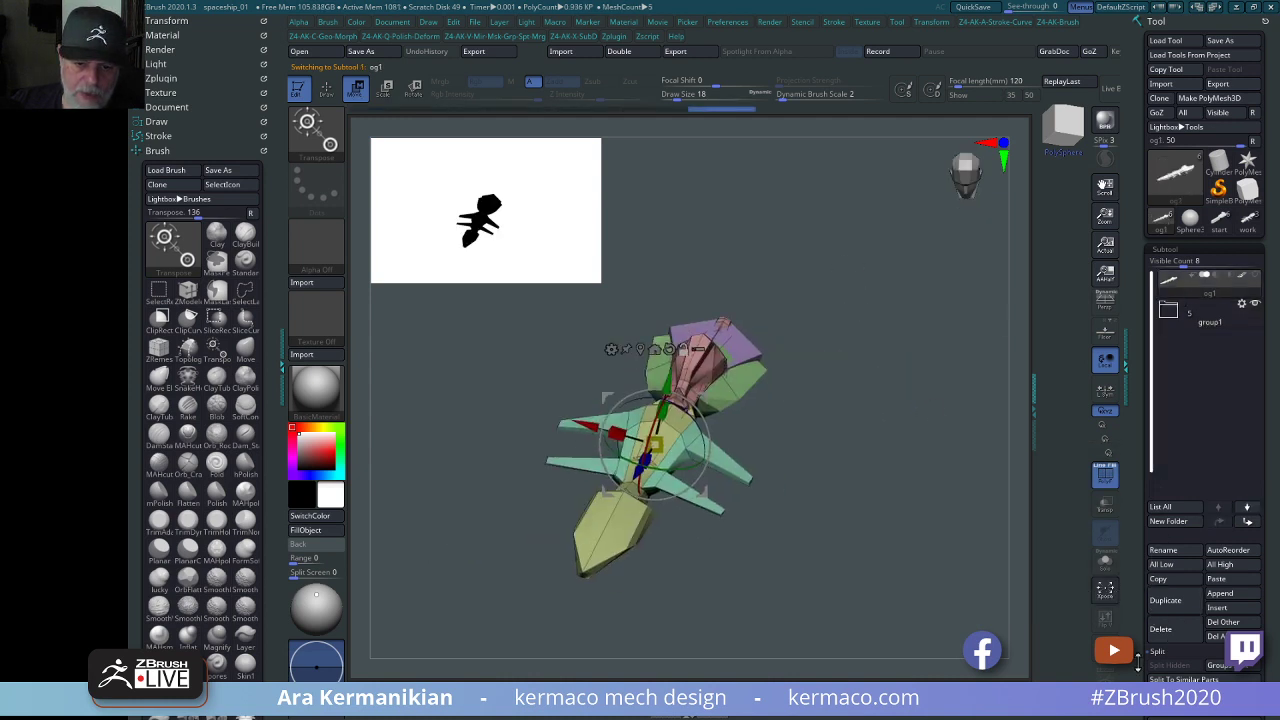
drag(1137, 658, 1137, 625)
scroll(1150, 645, down, 3)
click(1162, 628)
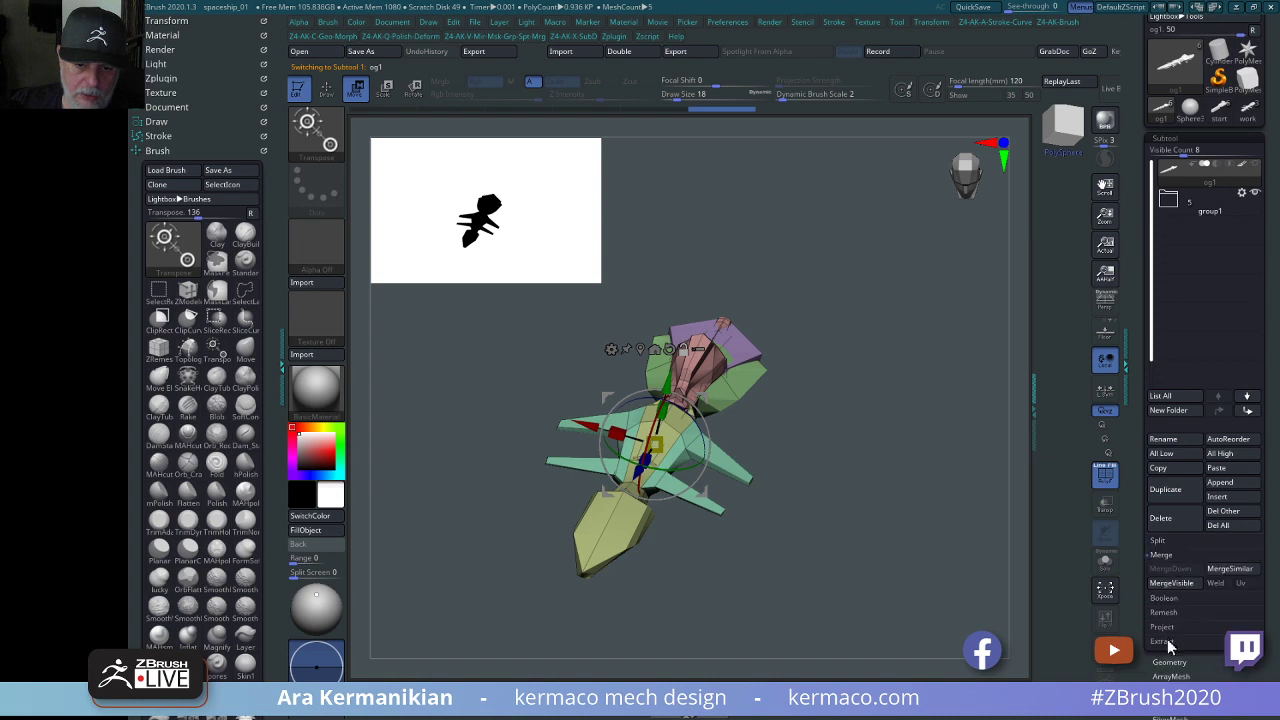
drag(866, 524, 926, 534)
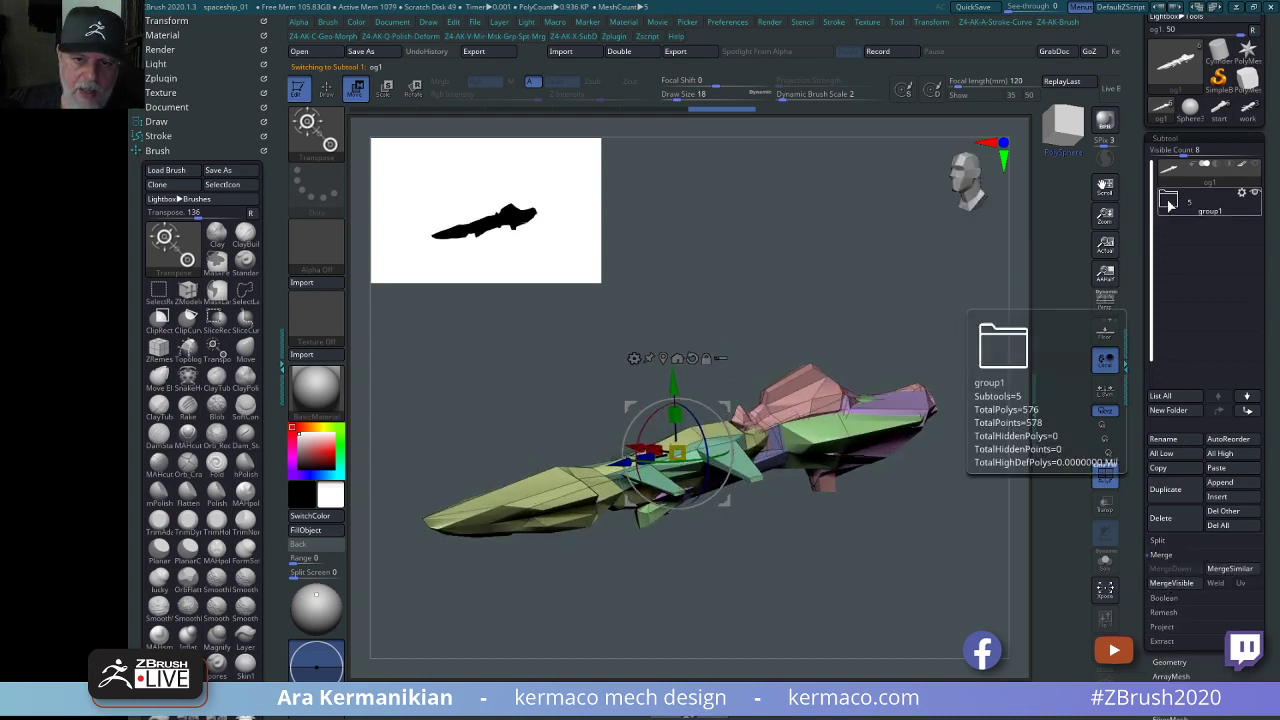
click(1172, 200)
click(1178, 203)
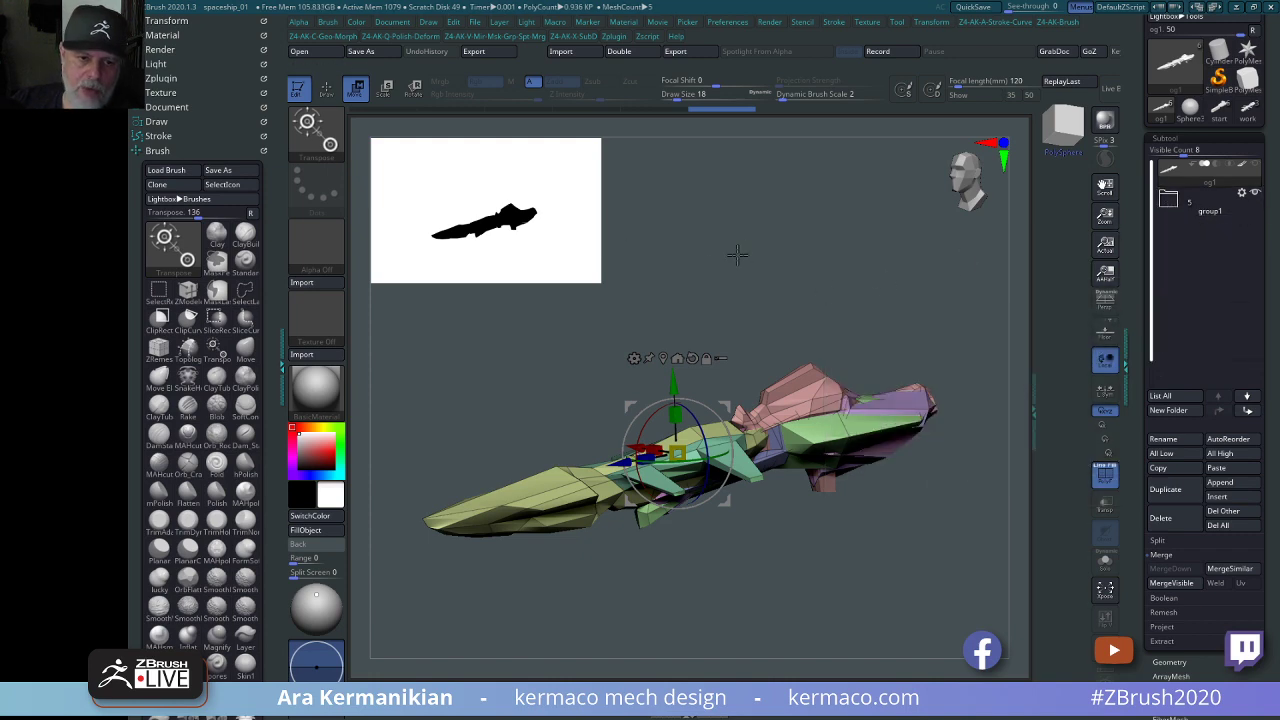
drag(770, 249, 1068, 272)
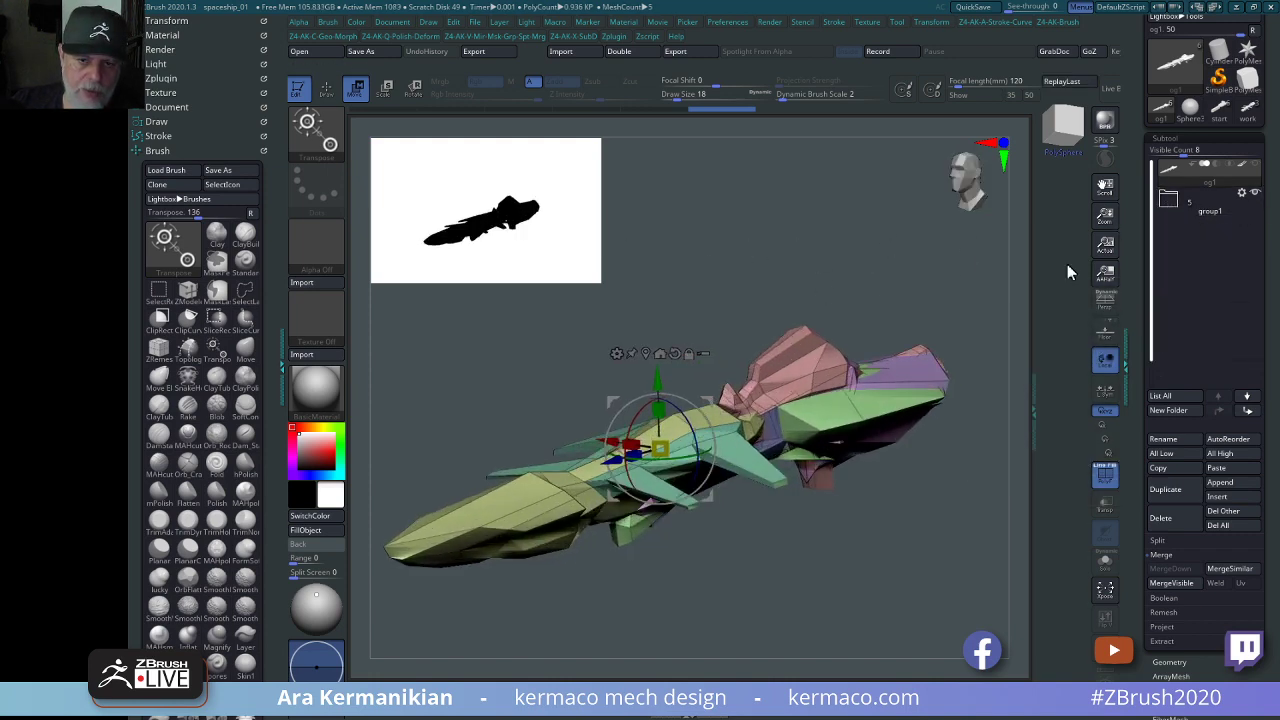
drag(940, 327, 923, 257)
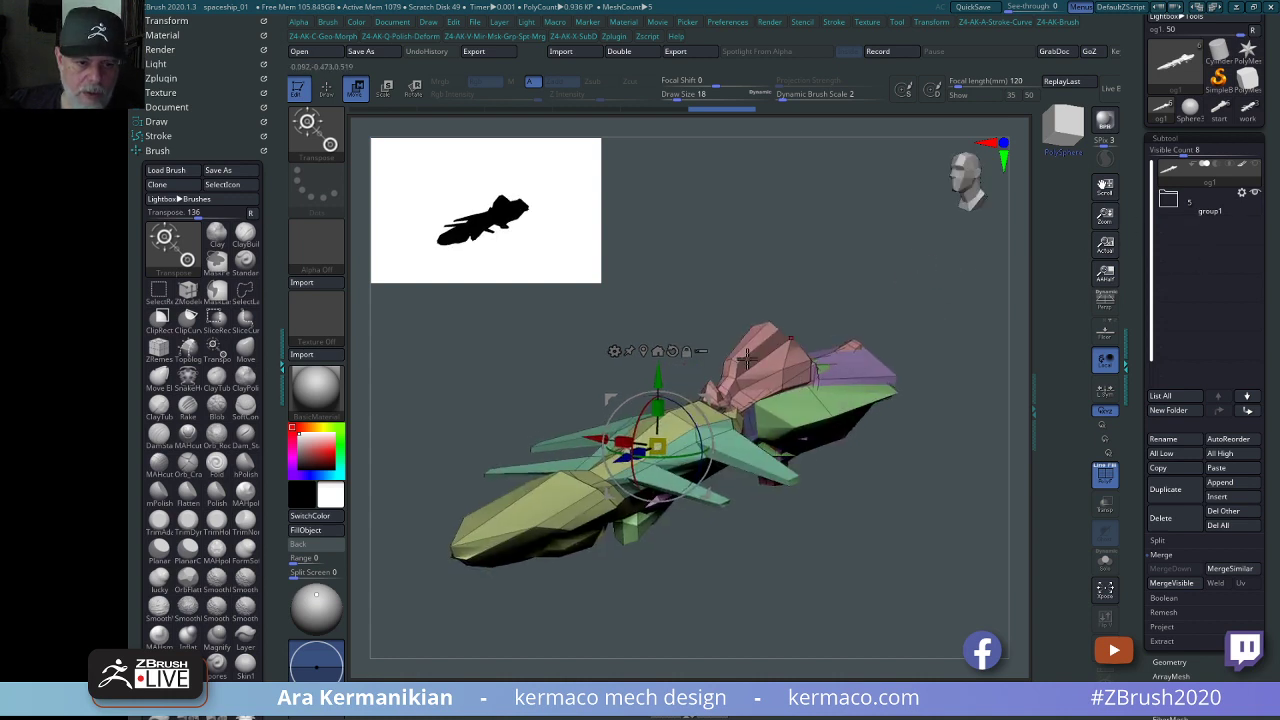
click(614, 350)
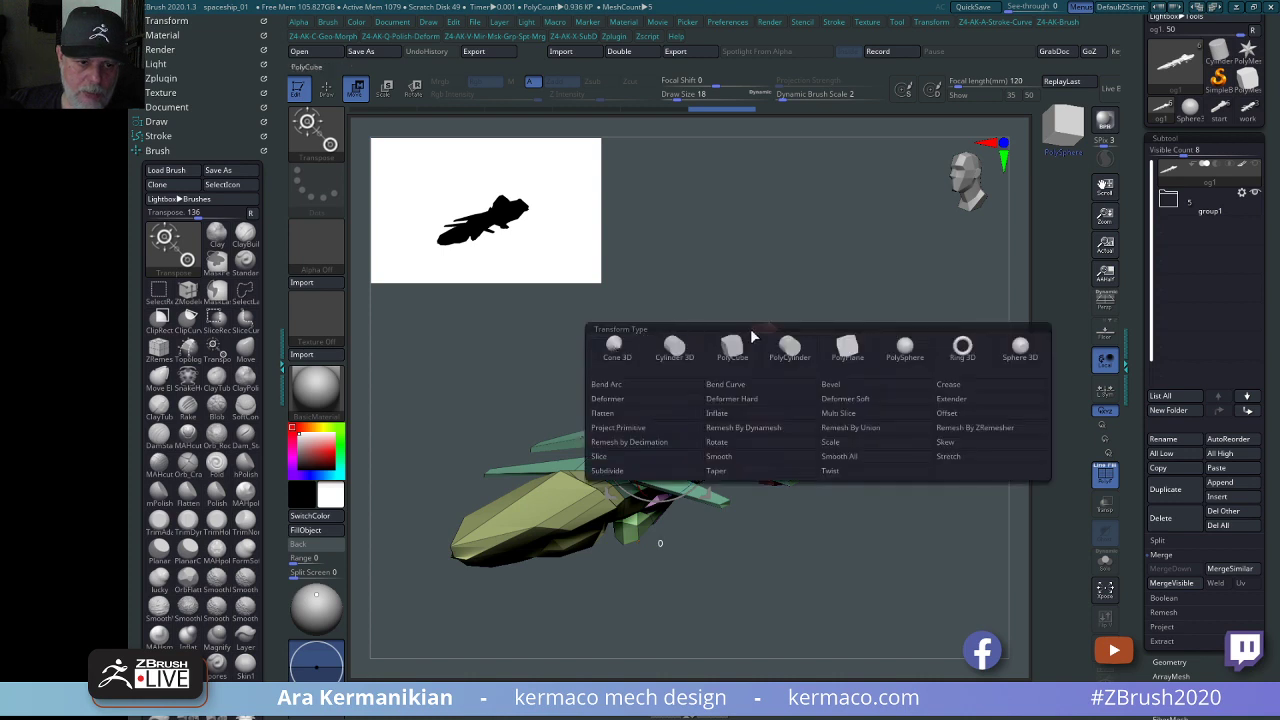
click(686, 443)
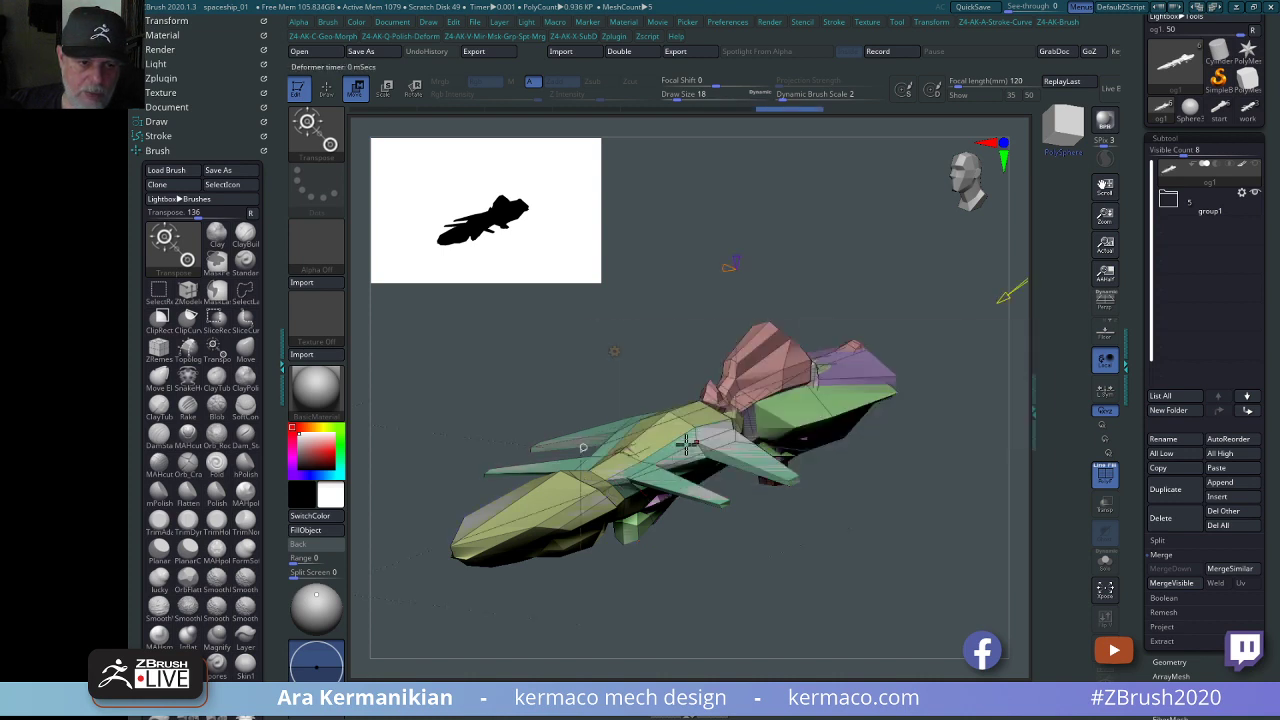
key(ctrl+z)
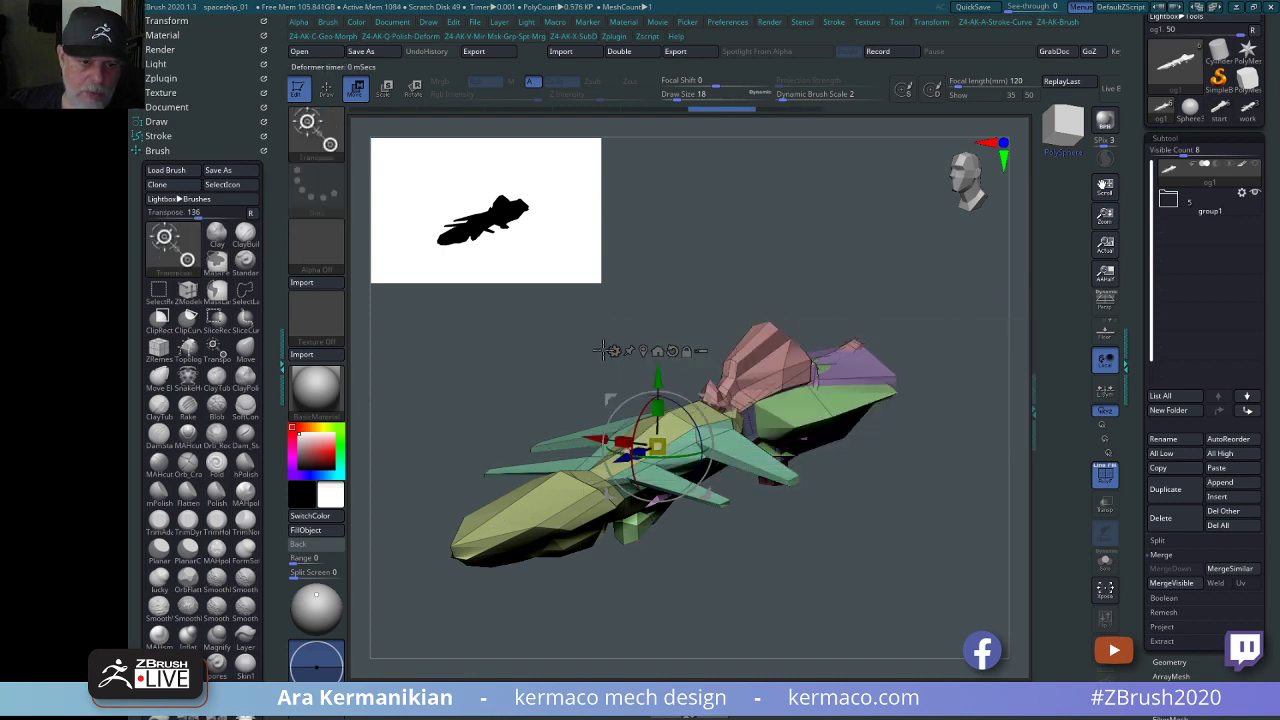
Apply the Project Primitive deformer to the og1 ship and move its sphere up above the hull.
click(612, 350)
click(654, 440)
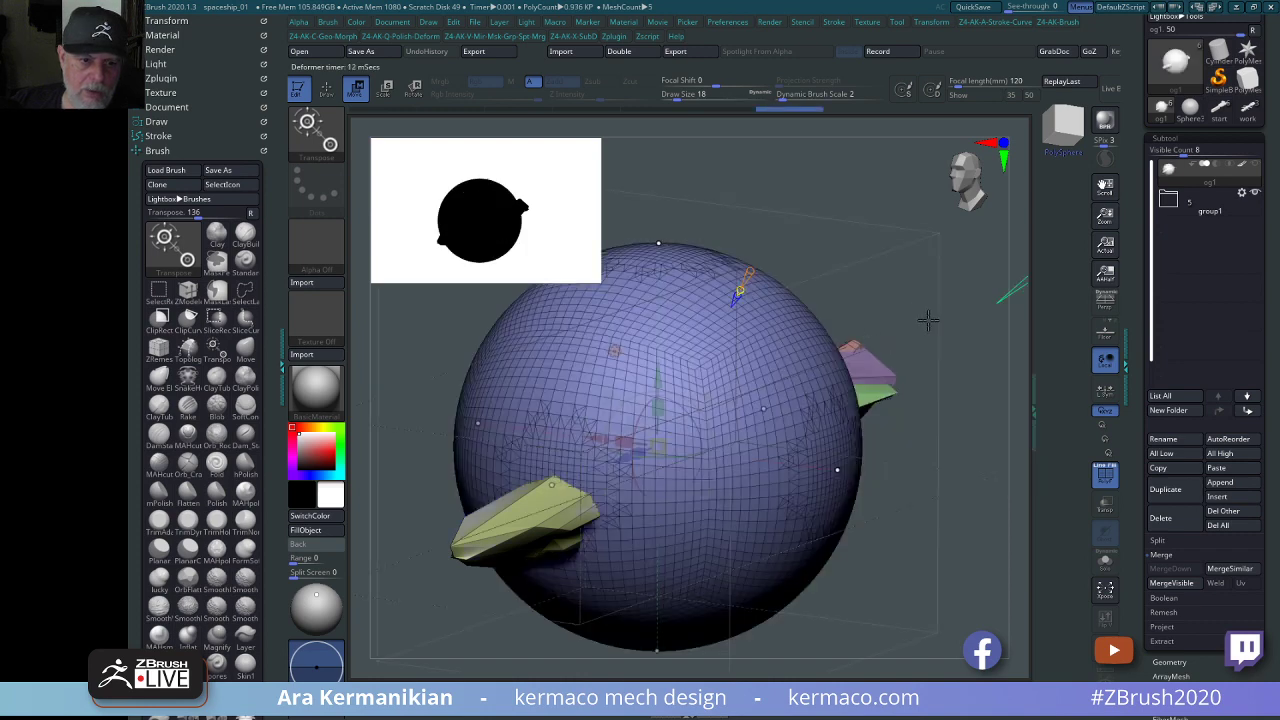
alt+drag(990, 326, 870, 190)
alt+drag(731, 326, 774, 337)
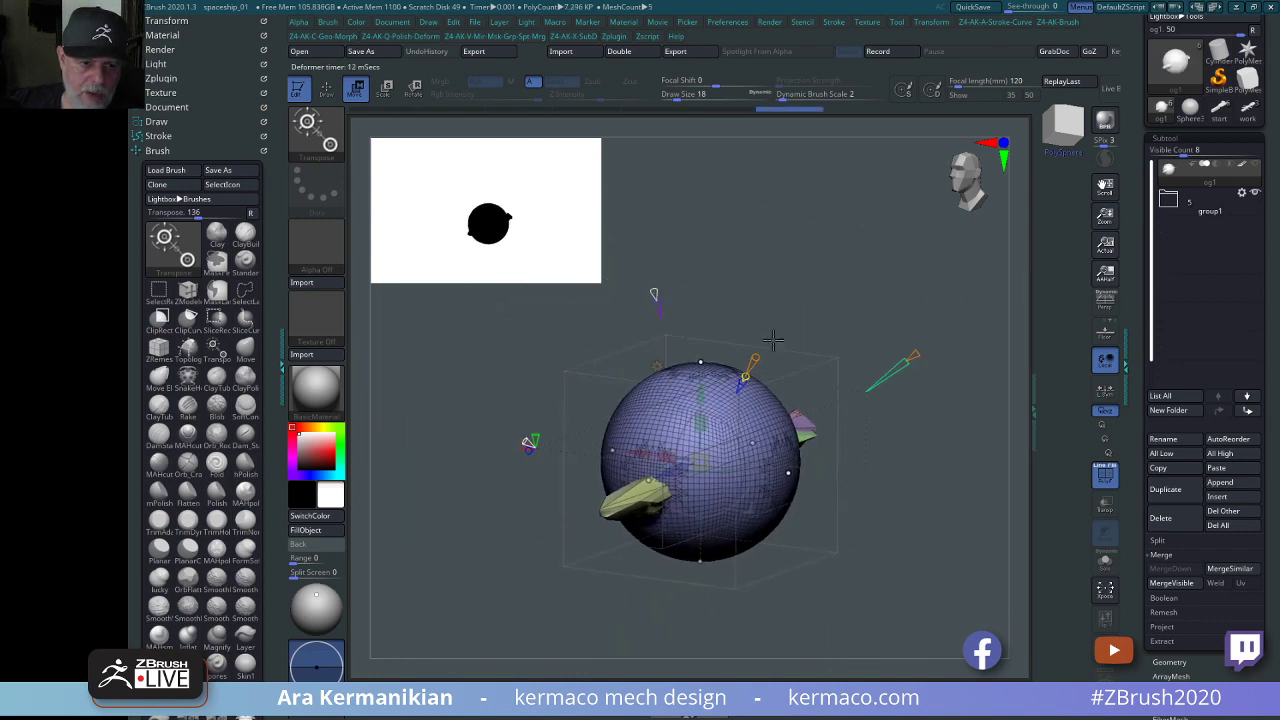
drag(701, 398, 701, 232)
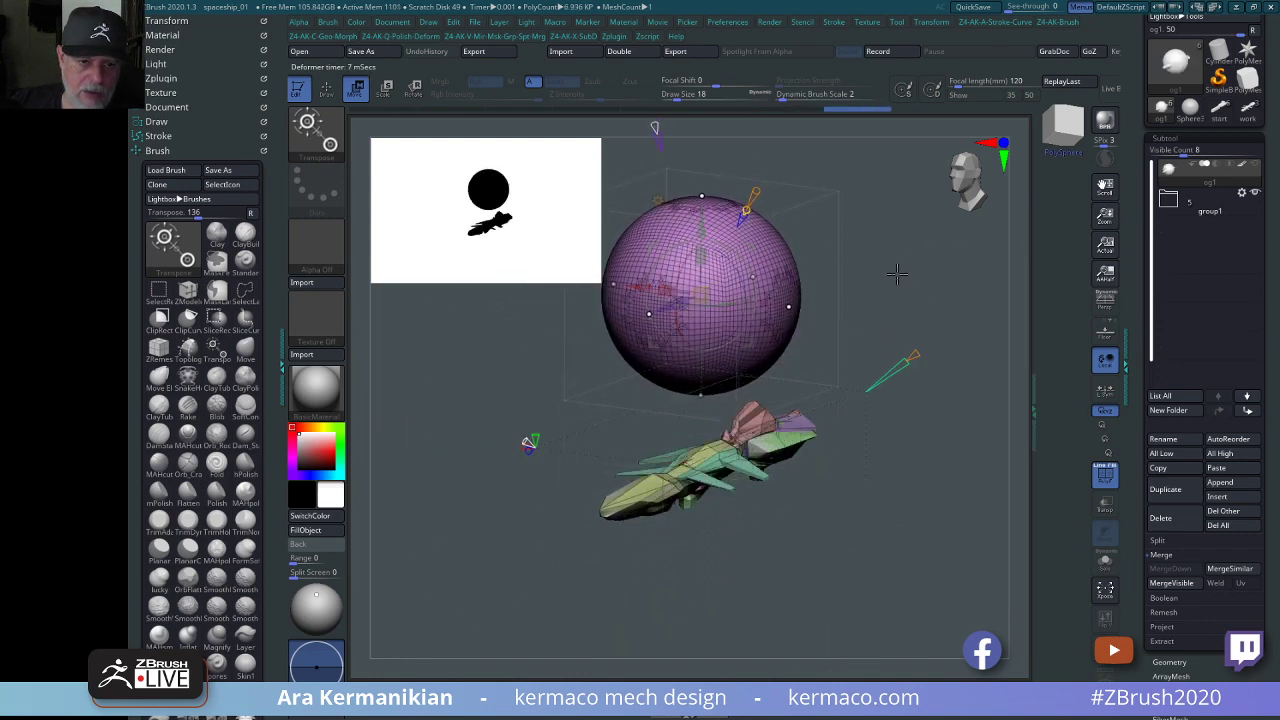
Reduce the mesh density of the projection sphere with the deformer's Tessellate handle.
alt+drag(943, 265, 898, 350)
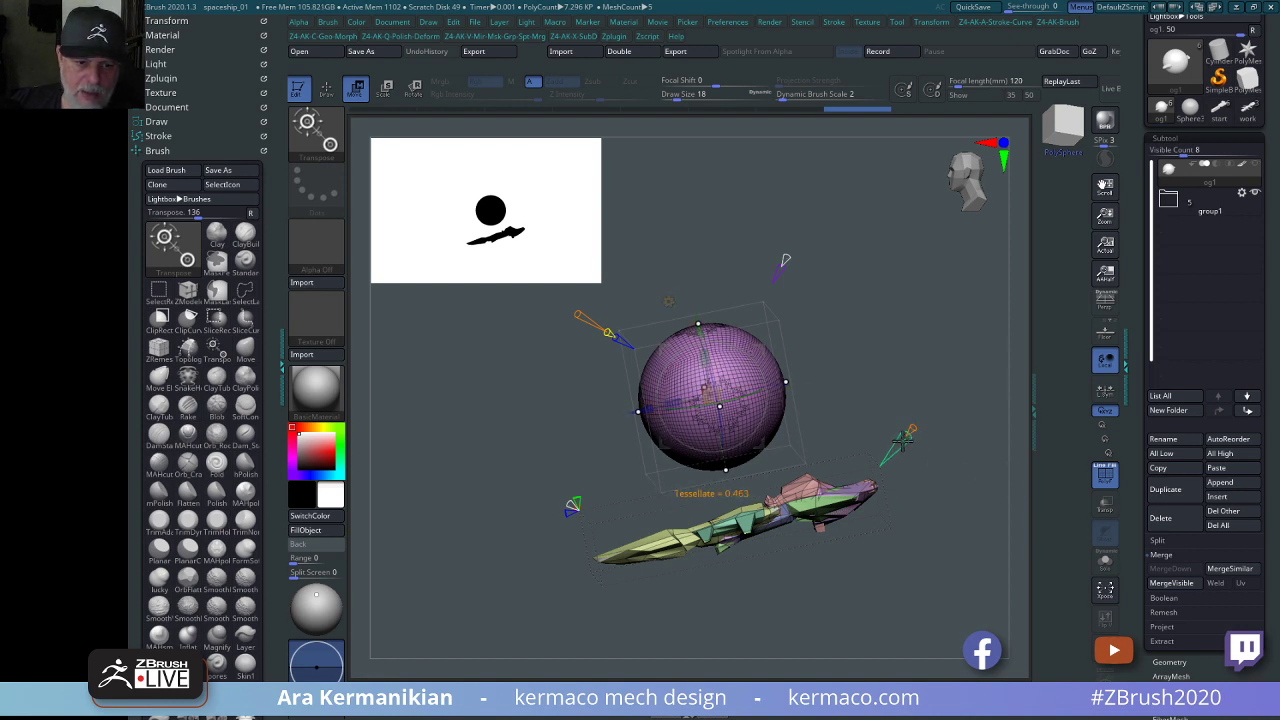
drag(903, 440, 872, 469)
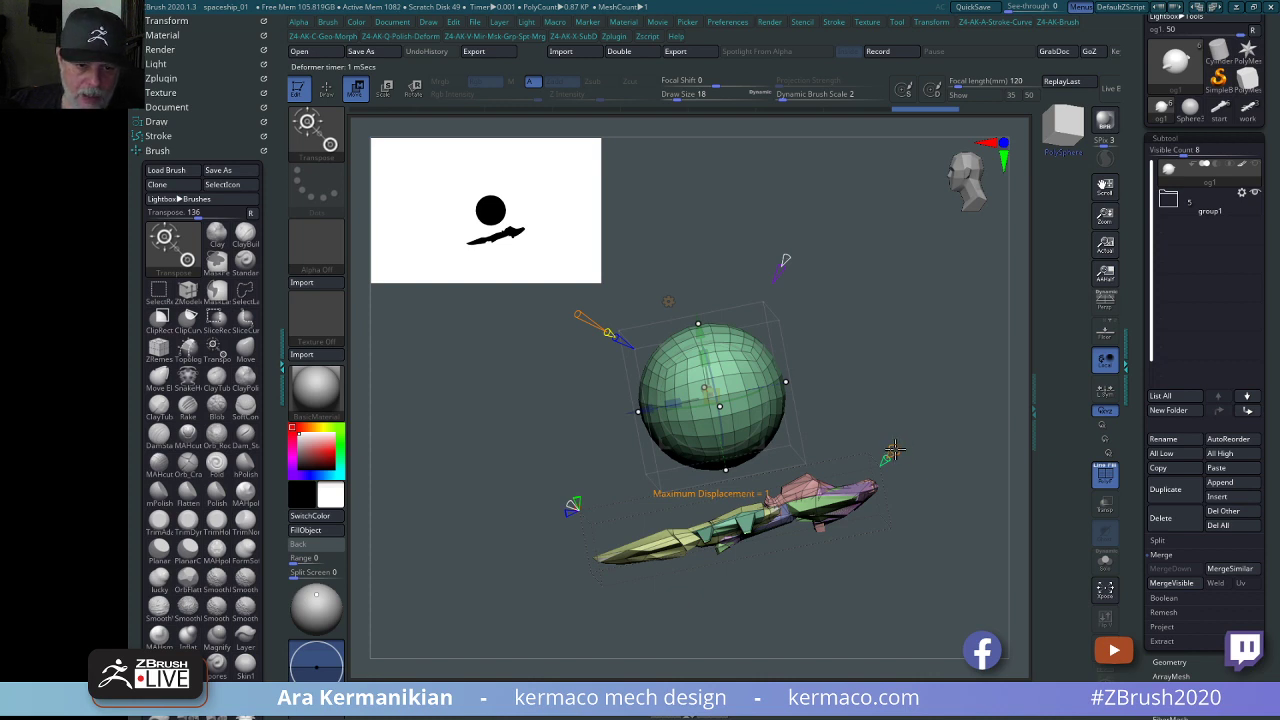
mouse_move(894, 450)
mouse_down()
mouse_move(917, 428)
mouse_move(878, 452)
mouse_move(955, 412)
mouse_move(890, 453)
mouse_up()
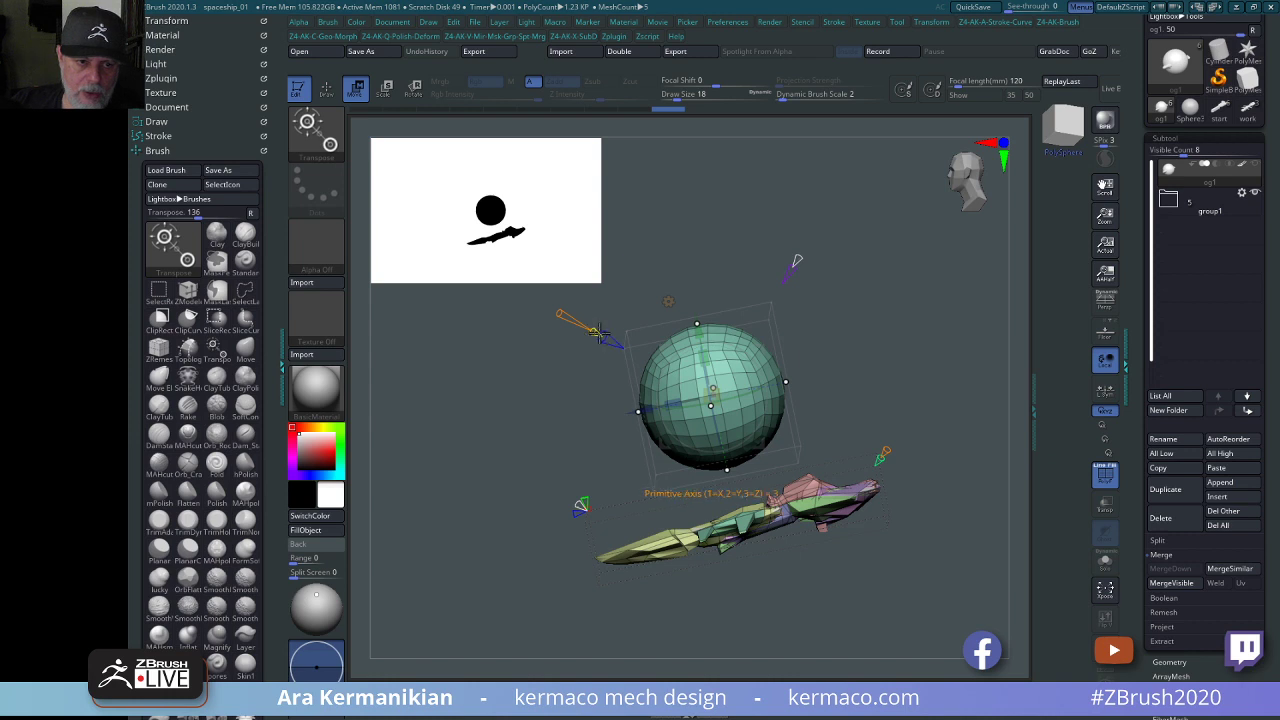
Change the projection primitive above the ship into a cylinder and refine it into a denser, smoother mesh.
drag(592, 333, 577, 328)
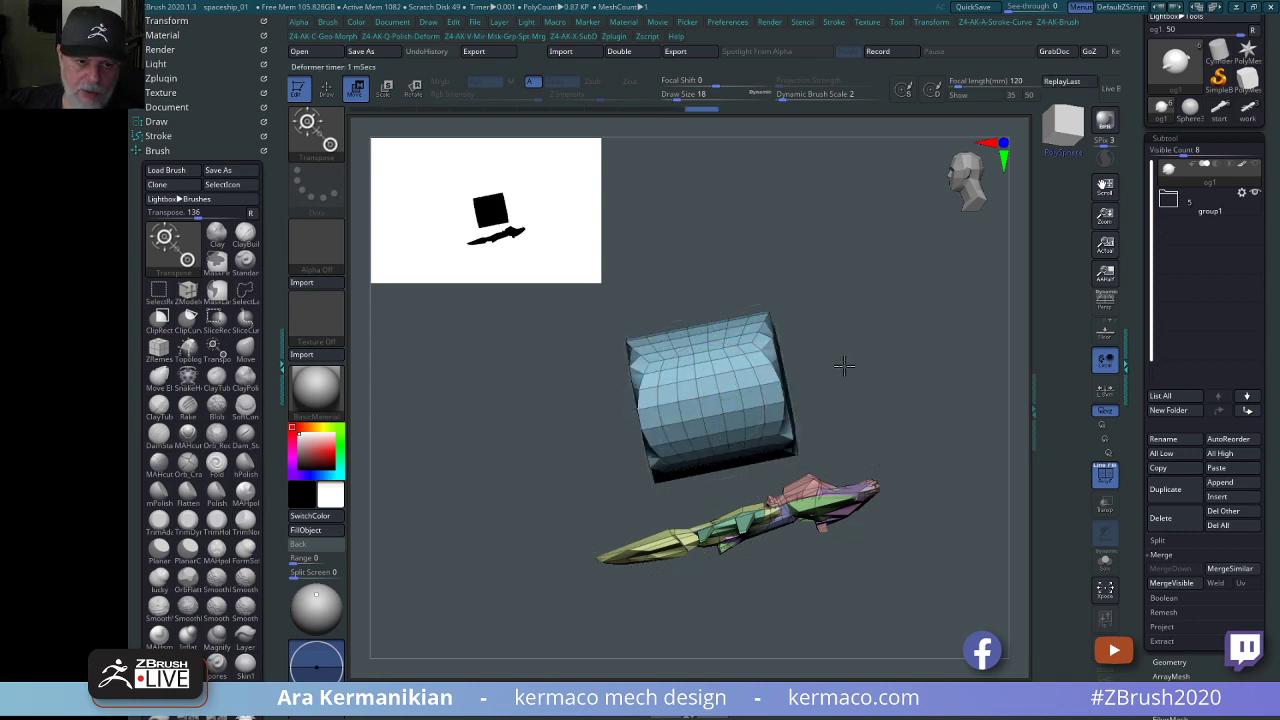
drag(843, 363, 868, 380)
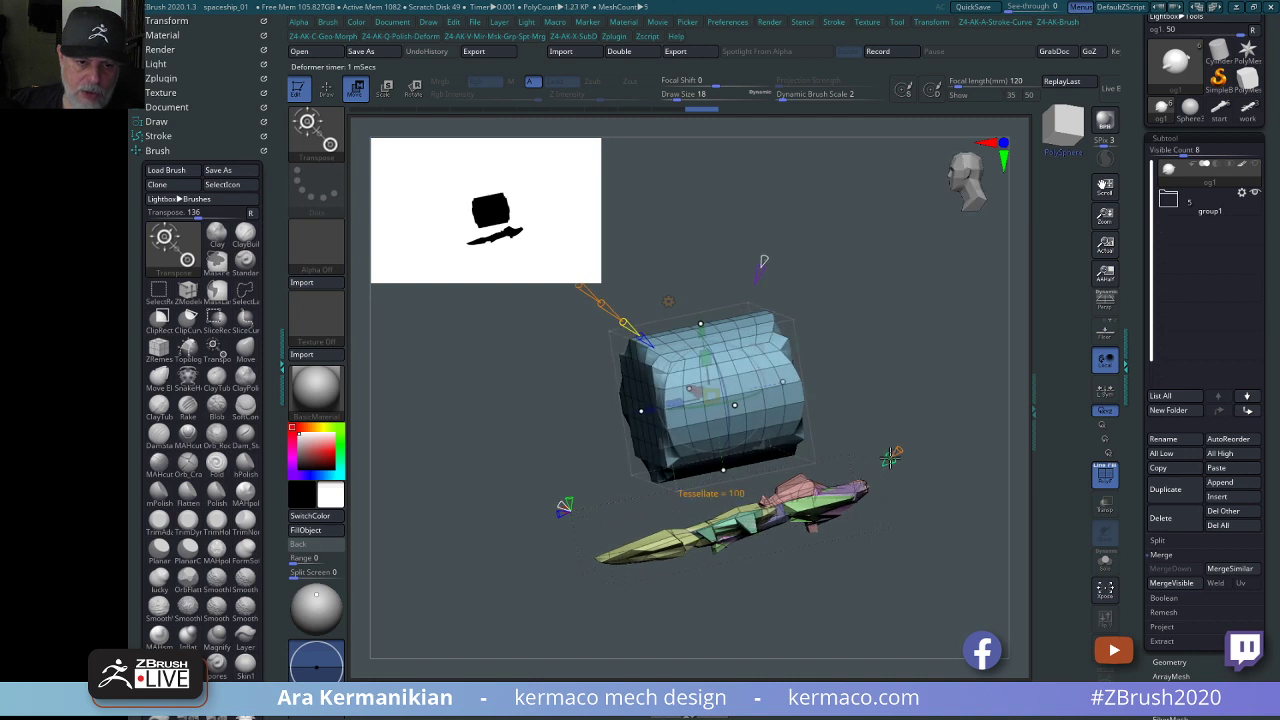
drag(925, 488, 910, 437)
drag(912, 378, 880, 323)
alt+drag(947, 438, 895, 474)
alt+drag(856, 366, 892, 360)
drag(616, 340, 580, 348)
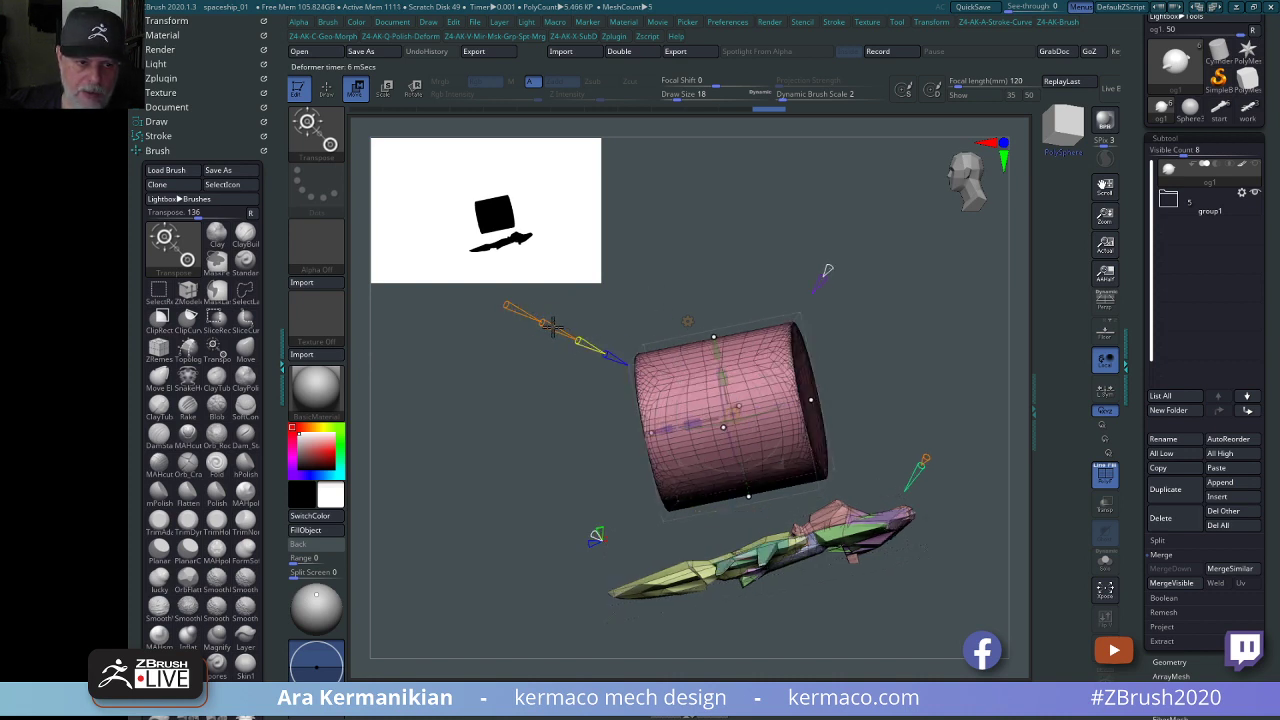
Turn the projection cylinder back into a sphere using the primitive's cone handles.
drag(688, 291, 705, 314)
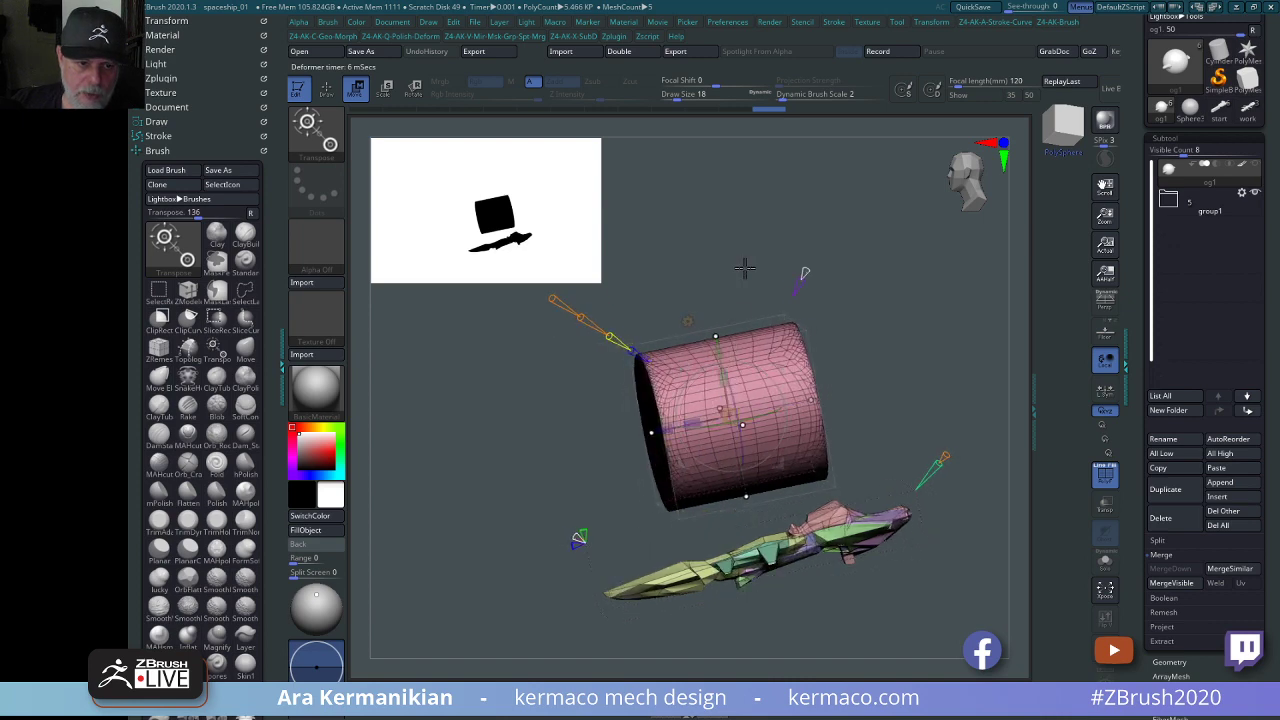
drag(745, 268, 690, 293)
drag(574, 347, 671, 329)
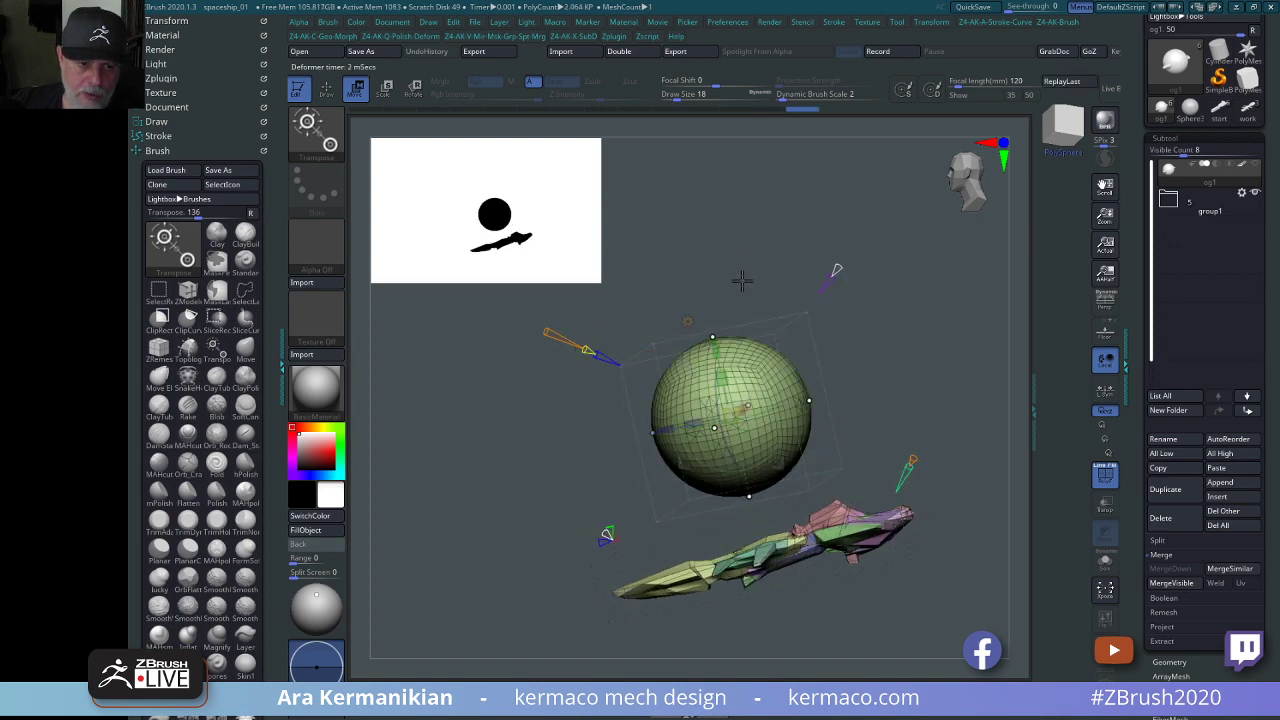
drag(741, 280, 690, 270)
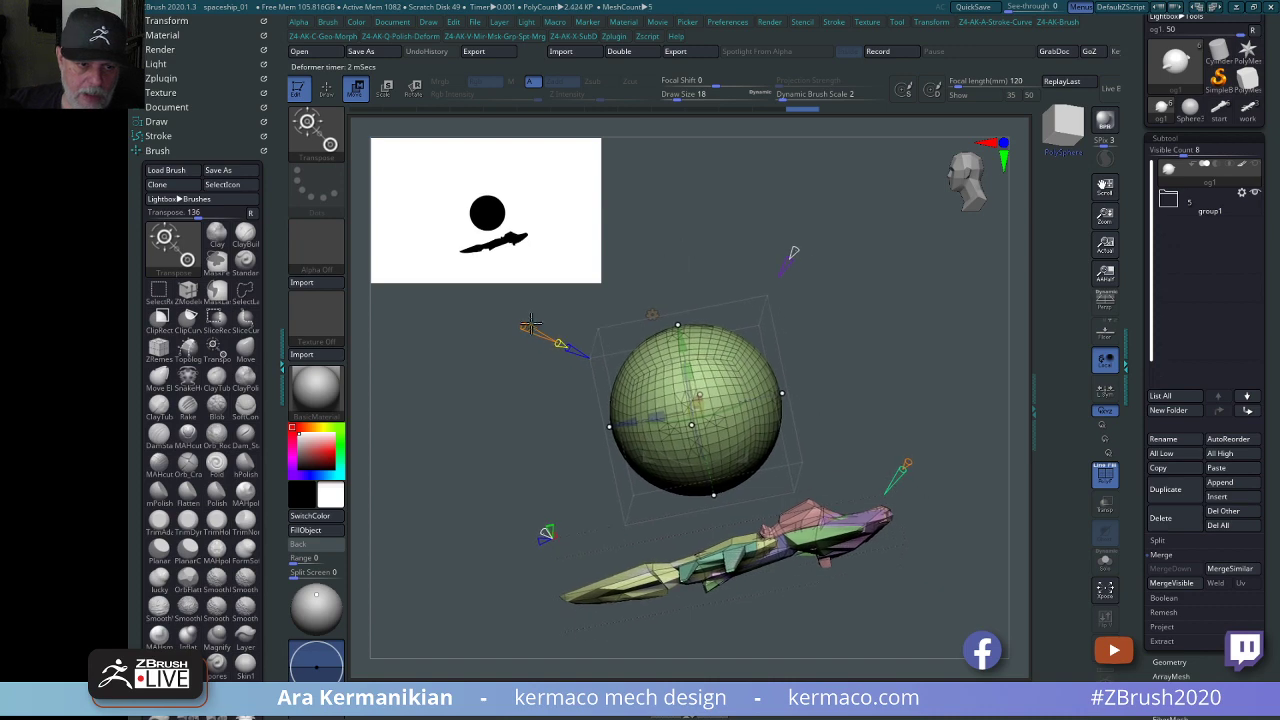
Reshape the projection sphere through a diamond form into a cube with rounded edges.
drag(521, 327, 640, 285)
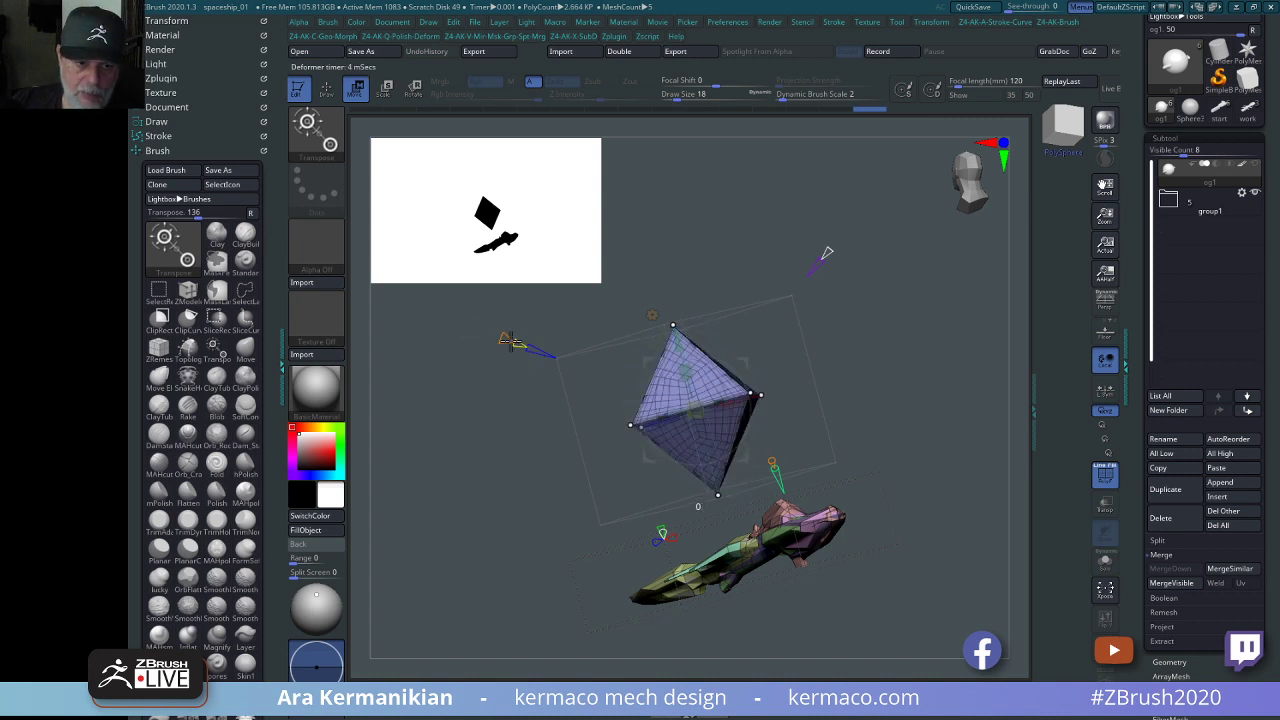
drag(480, 335, 445, 324)
drag(747, 241, 742, 264)
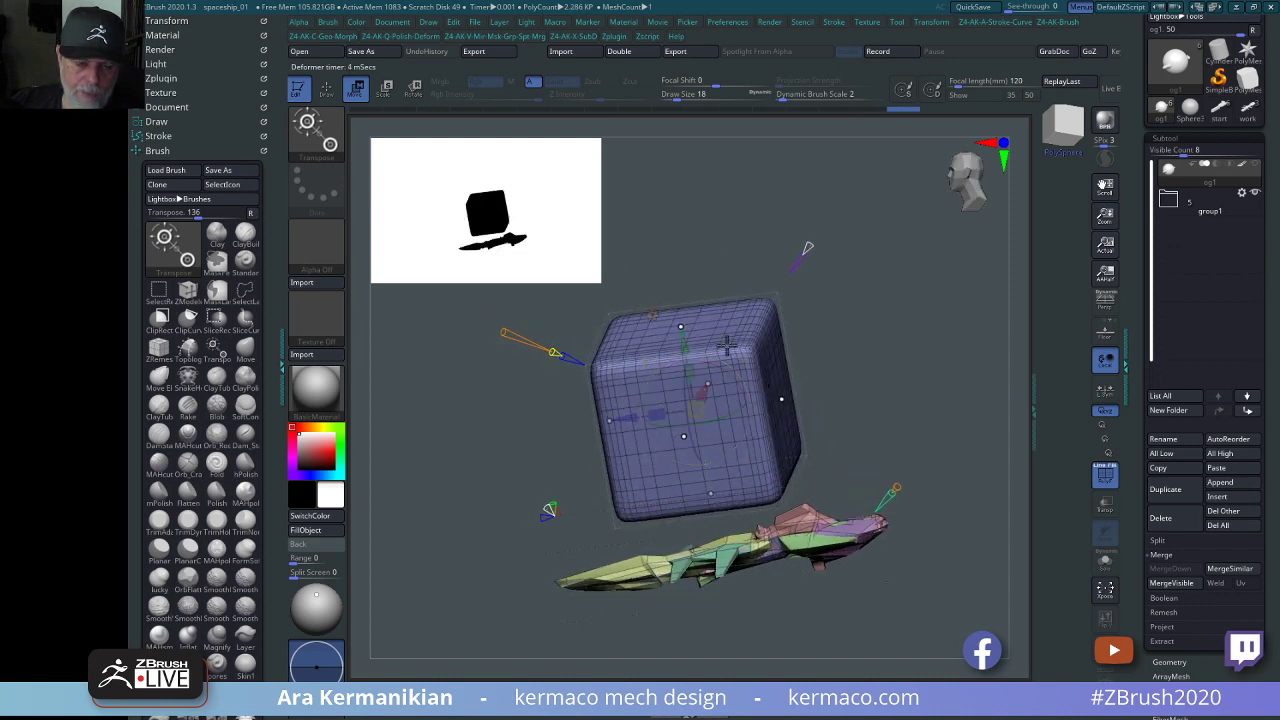
Cycle the projection primitive above the ship from a sphere through rounded hybrid forms using its primitive-type cone handles.
drag(491, 332, 595, 350)
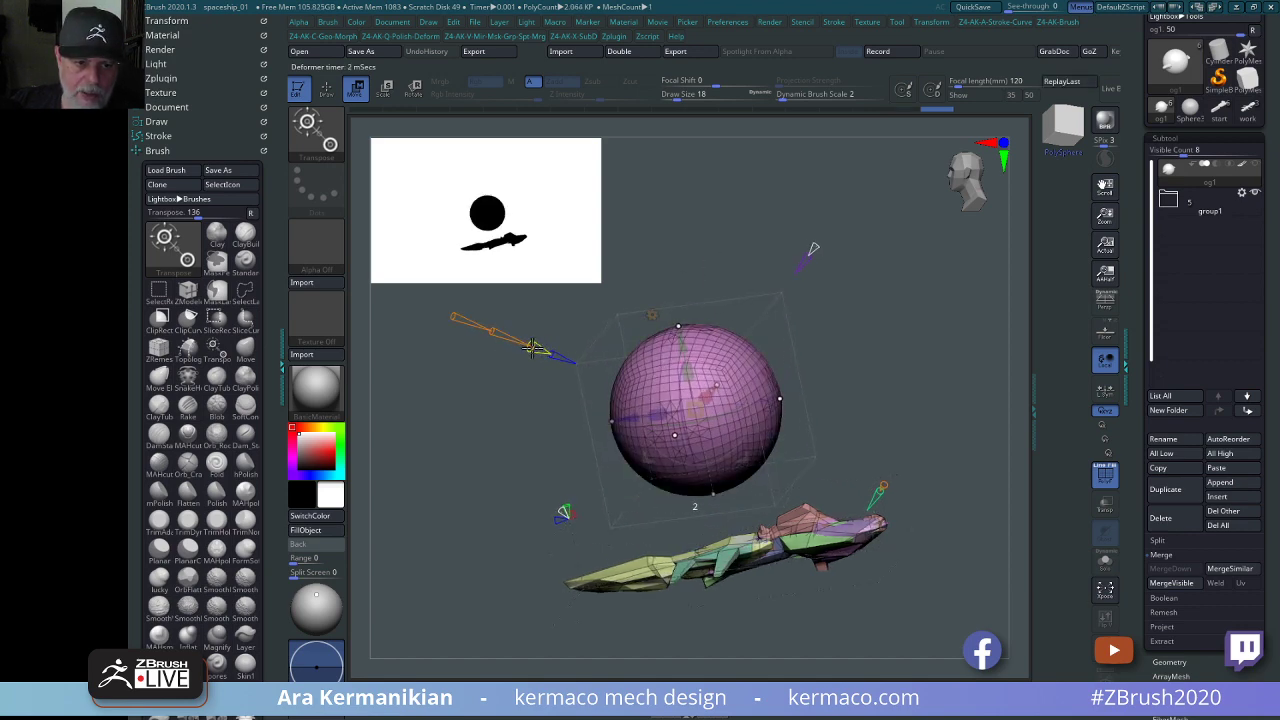
right_drag(499, 334, 497, 332)
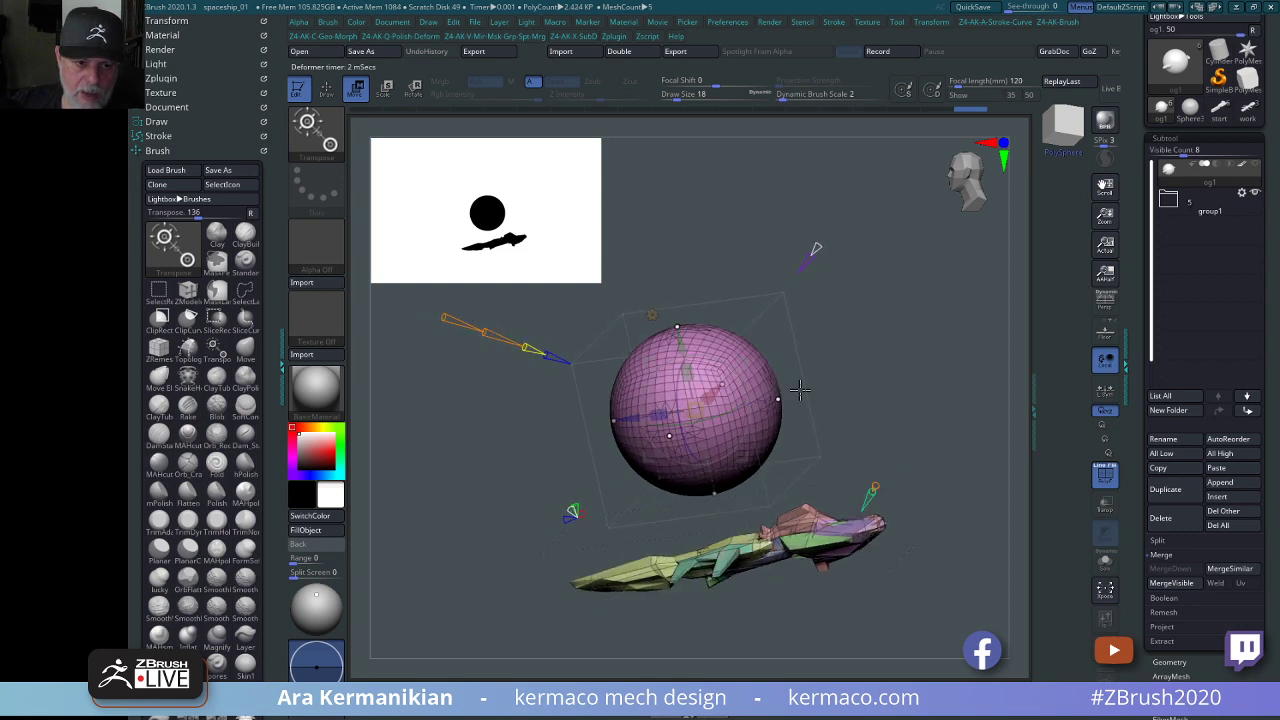
drag(482, 332, 509, 362)
mouse_move(459, 473)
mouse_down()
mouse_move(491, 454)
mouse_move(449, 460)
mouse_up()
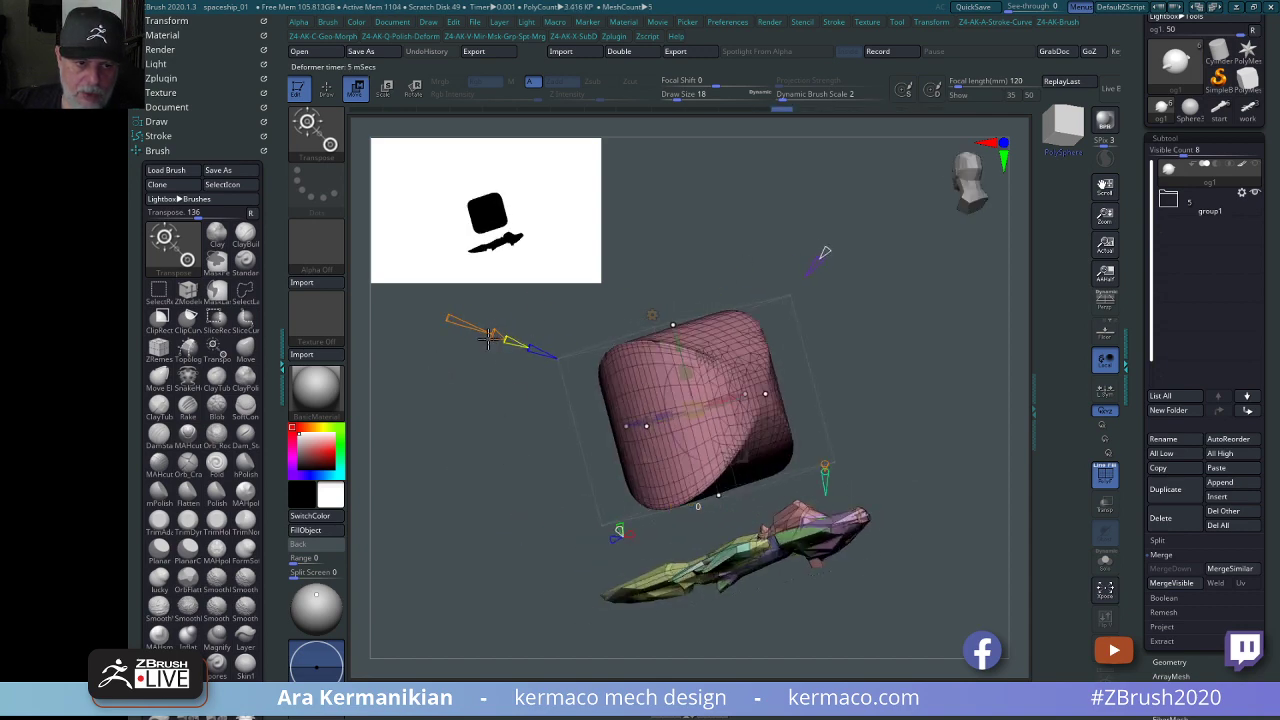
drag(488, 339, 416, 318)
drag(464, 448, 519, 399)
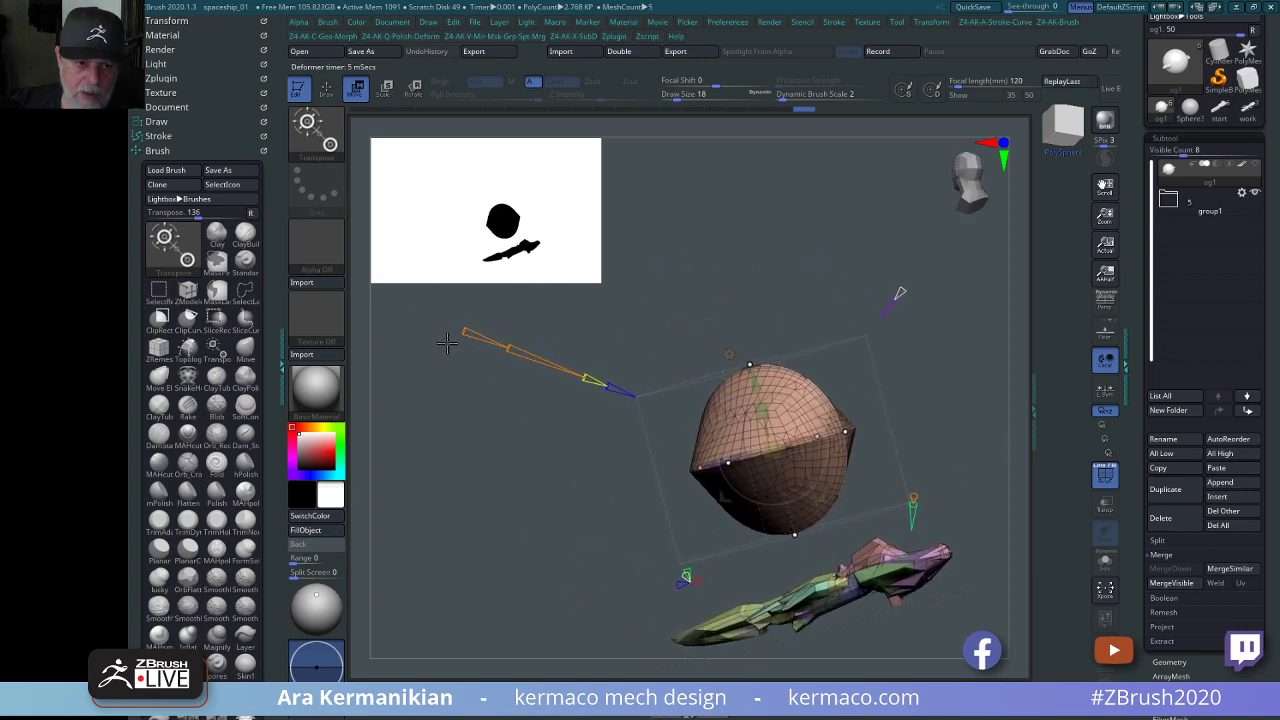
Turn the projection primitive into a sharp-edged cube and soften it into a heavily rounded box.
drag(460, 338, 566, 355)
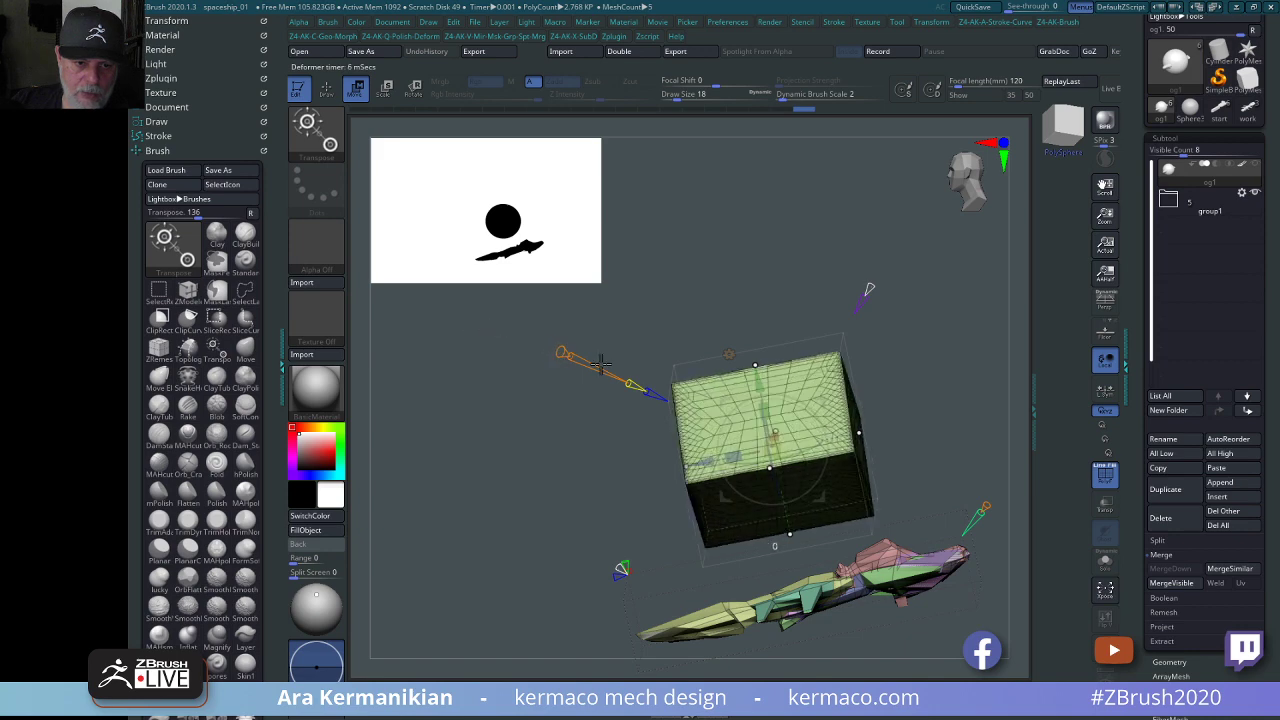
mouse_move(751, 266)
mouse_down()
mouse_move(832, 260)
mouse_move(737, 268)
mouse_up()
drag(541, 357, 507, 352)
drag(699, 297, 707, 344)
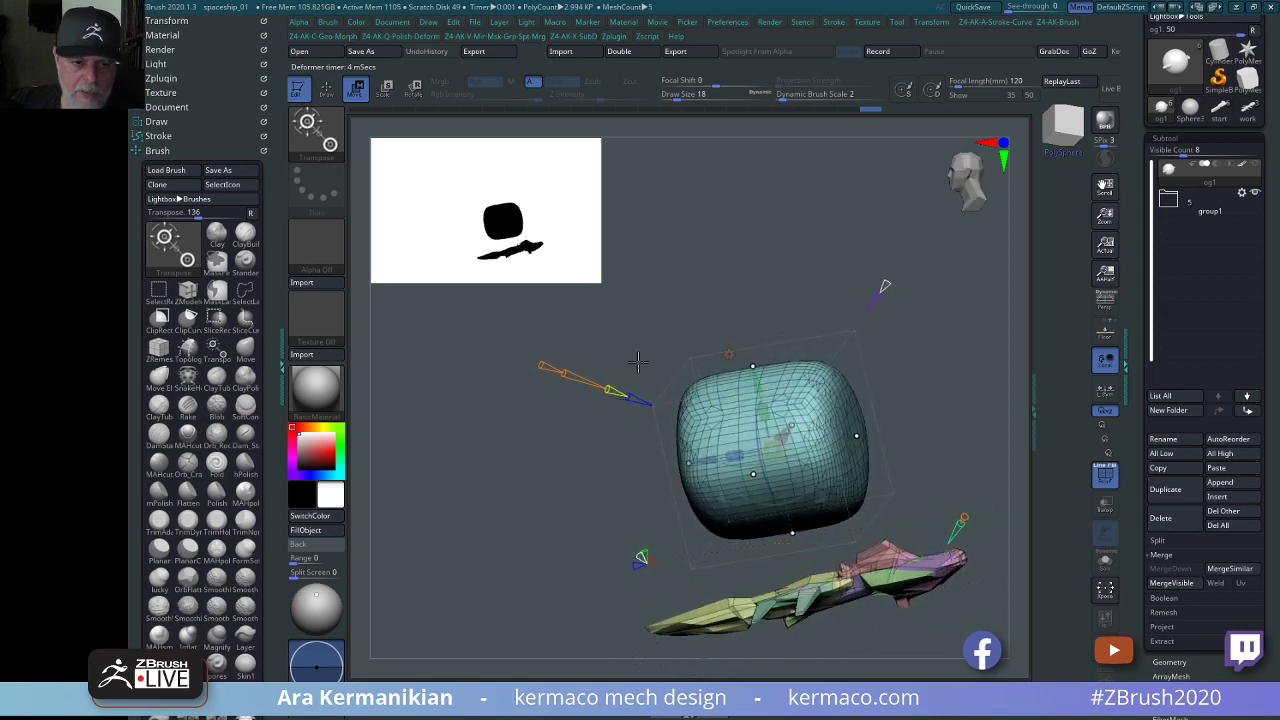
drag(679, 337, 712, 341)
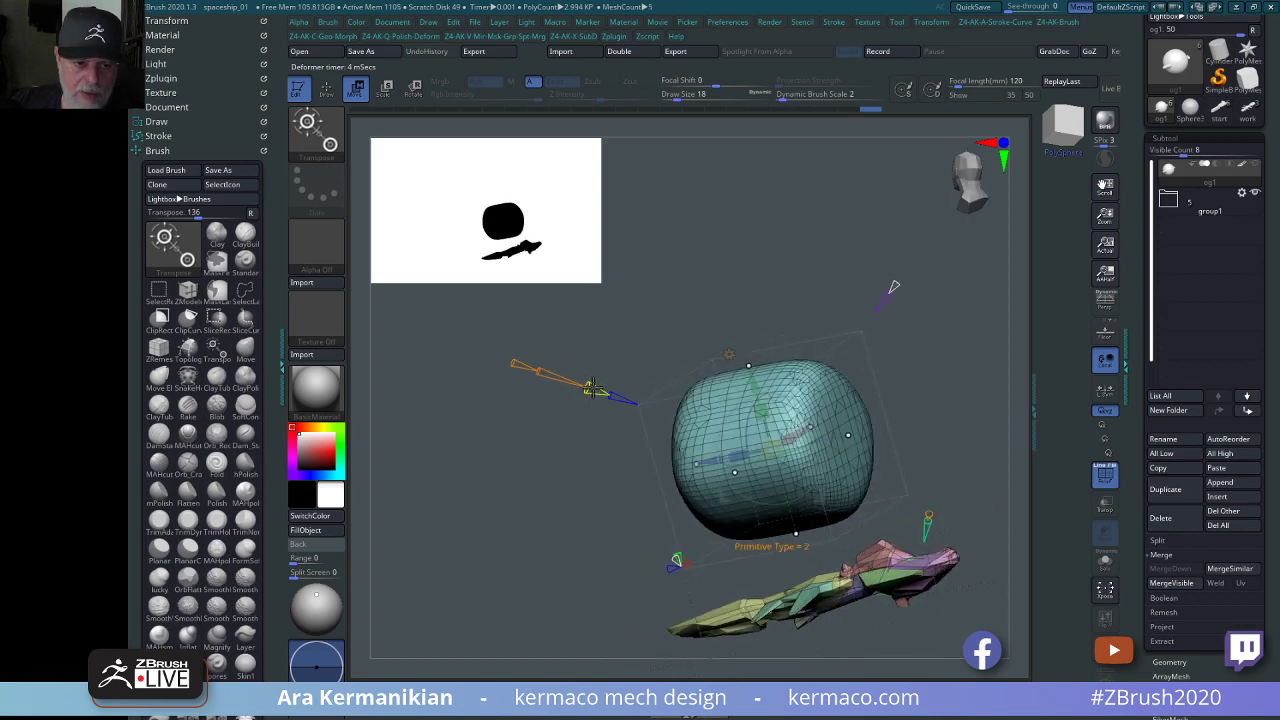
Change the projection primitive into a cone, and from there into a thick-walled ring.
drag(592, 389, 578, 385)
mouse_move(698, 299)
mouse_down()
mouse_move(577, 375)
mouse_move(601, 385)
mouse_move(528, 356)
mouse_move(588, 383)
mouse_move(492, 358)
mouse_move(572, 378)
mouse_move(540, 366)
mouse_move(556, 376)
mouse_up()
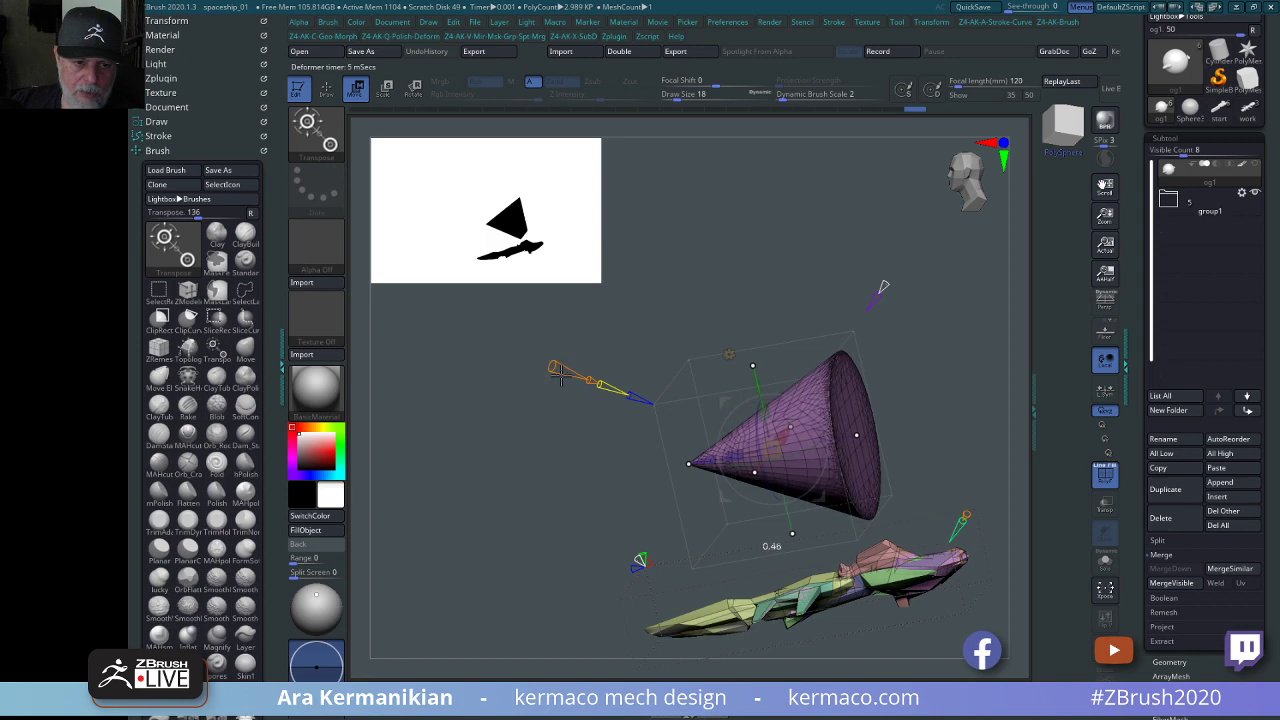
alt+drag(585, 481, 572, 362)
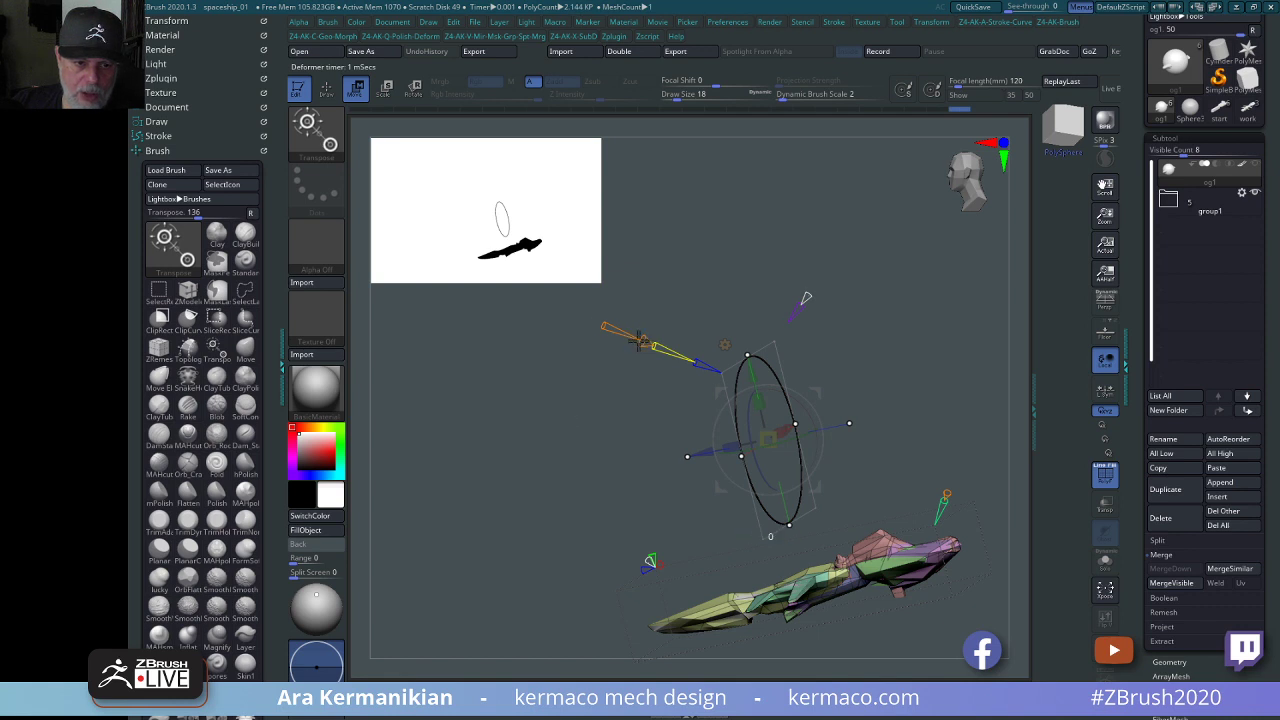
mouse_move(640, 341)
mouse_down()
mouse_move(556, 316)
mouse_move(622, 335)
mouse_up()
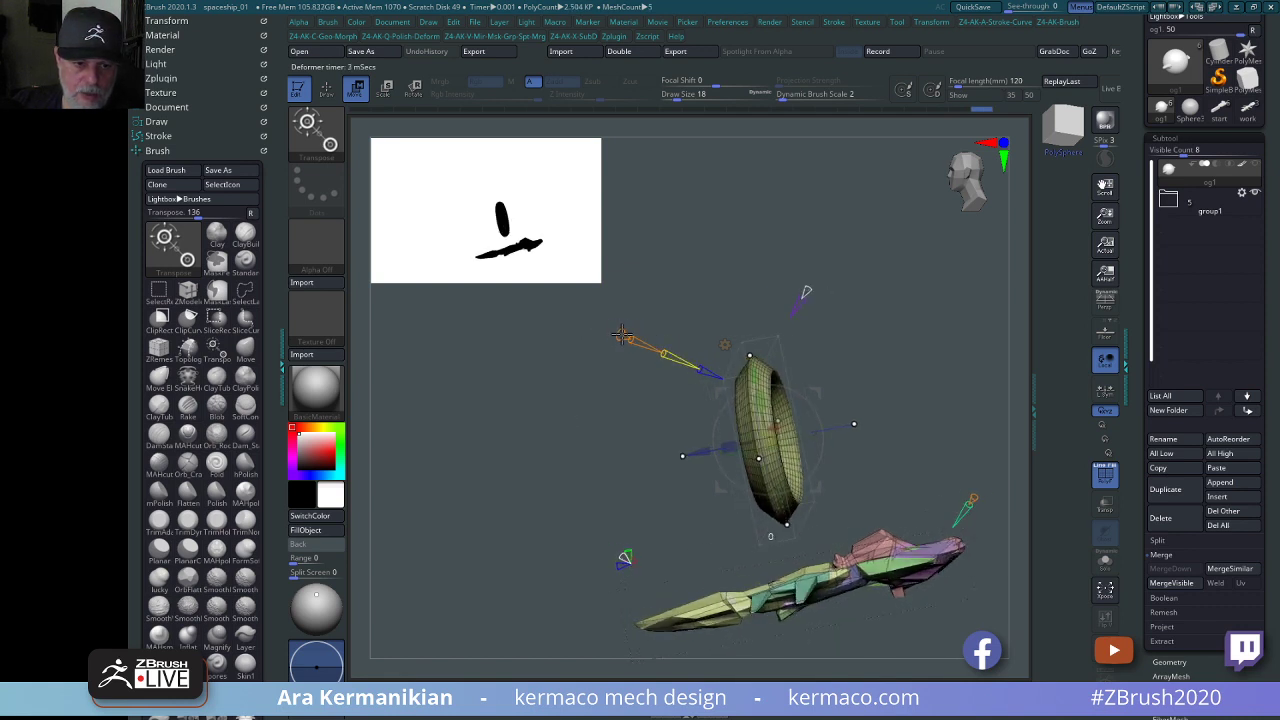
drag(575, 432, 620, 371)
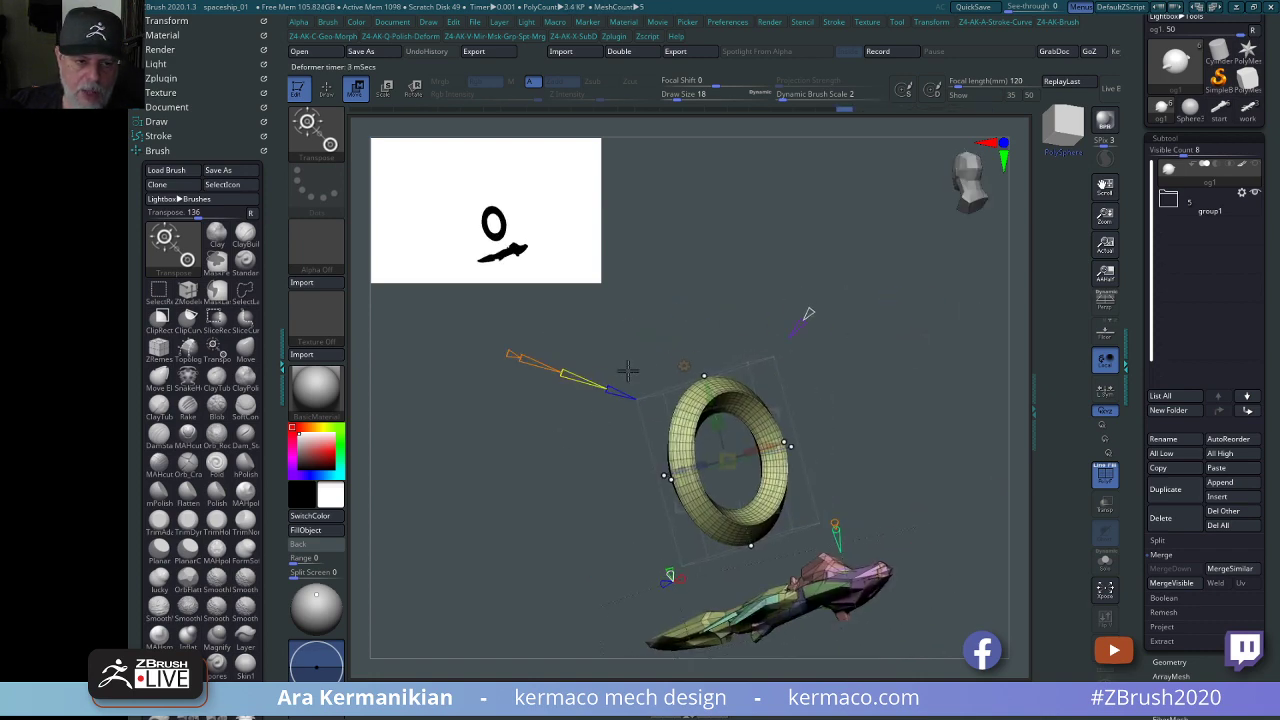
Turn the ring primitive back into a sphere and sharpen it into a diamond.
mouse_move(664, 335)
mouse_down()
mouse_move(646, 331)
mouse_move(664, 316)
mouse_up()
drag(545, 355, 603, 371)
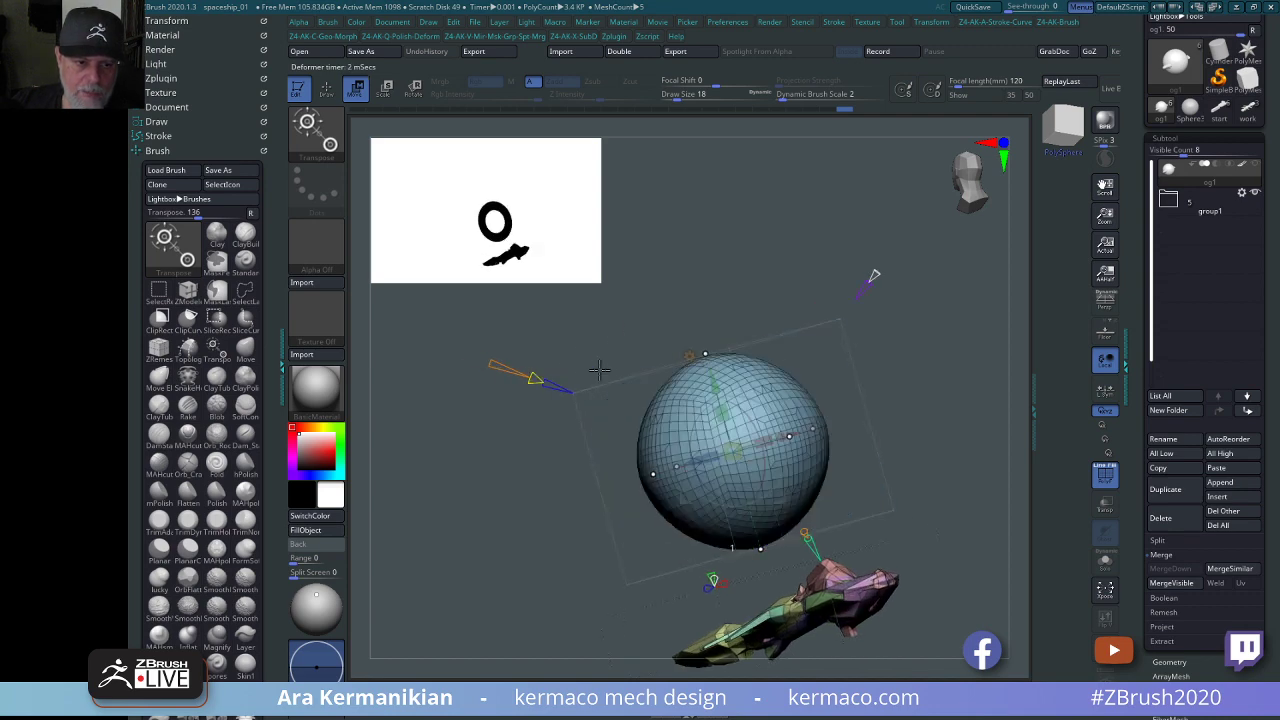
drag(665, 314, 658, 336)
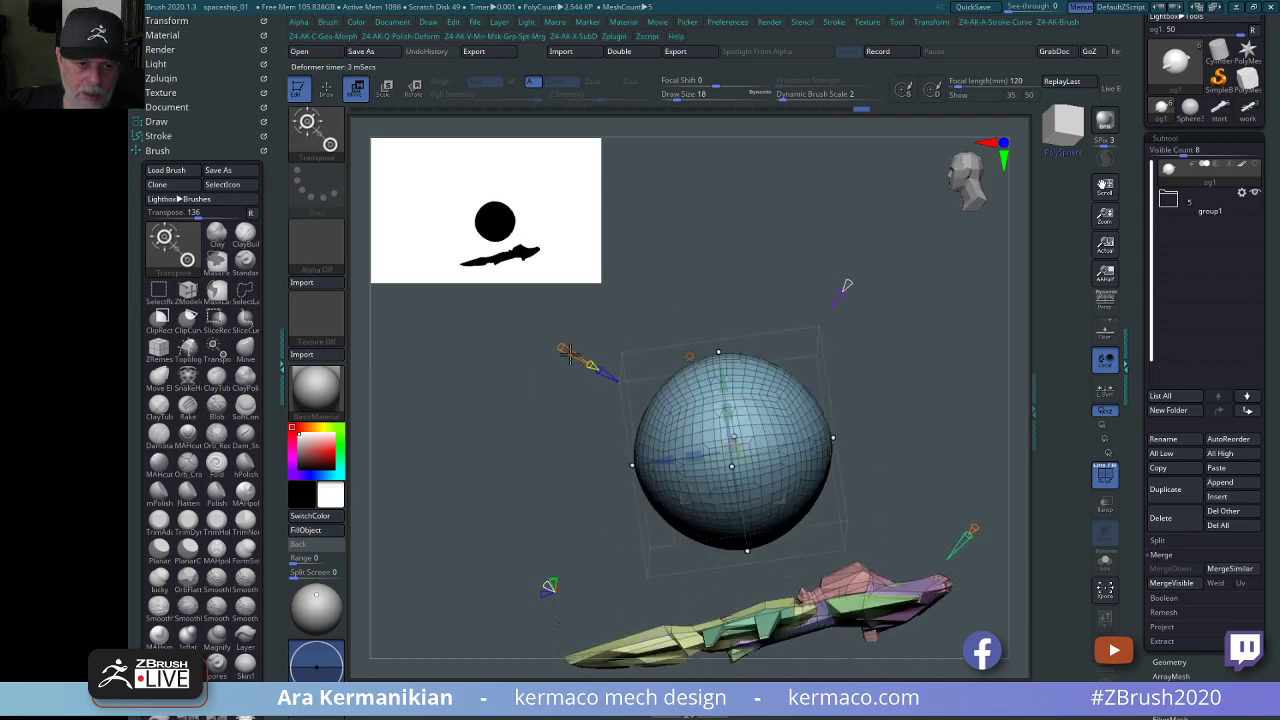
mouse_move(570, 352)
mouse_down()
mouse_move(582, 360)
mouse_move(571, 355)
mouse_up()
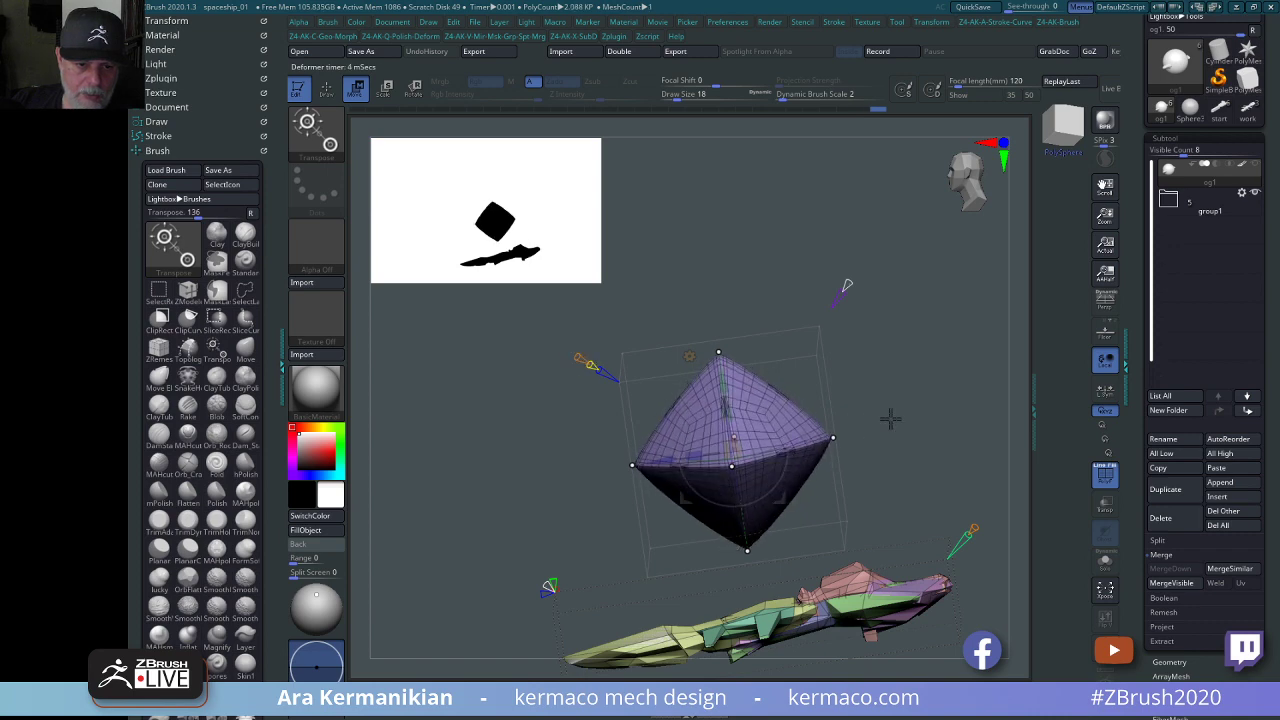
Lower the diamond primitive along the Y axis into the middle of the ship's hull.
alt+drag(1006, 403, 916, 368)
drag(847, 499, 832, 508)
drag(874, 398, 857, 371)
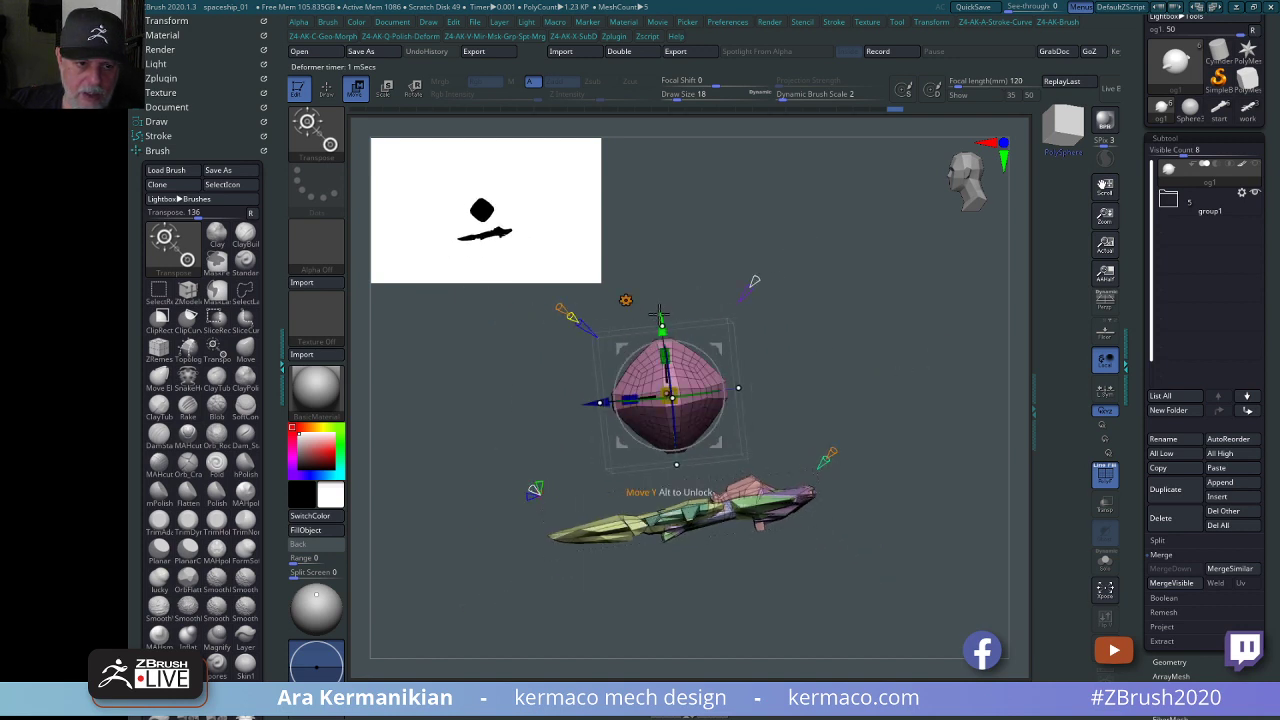
drag(658, 317, 670, 431)
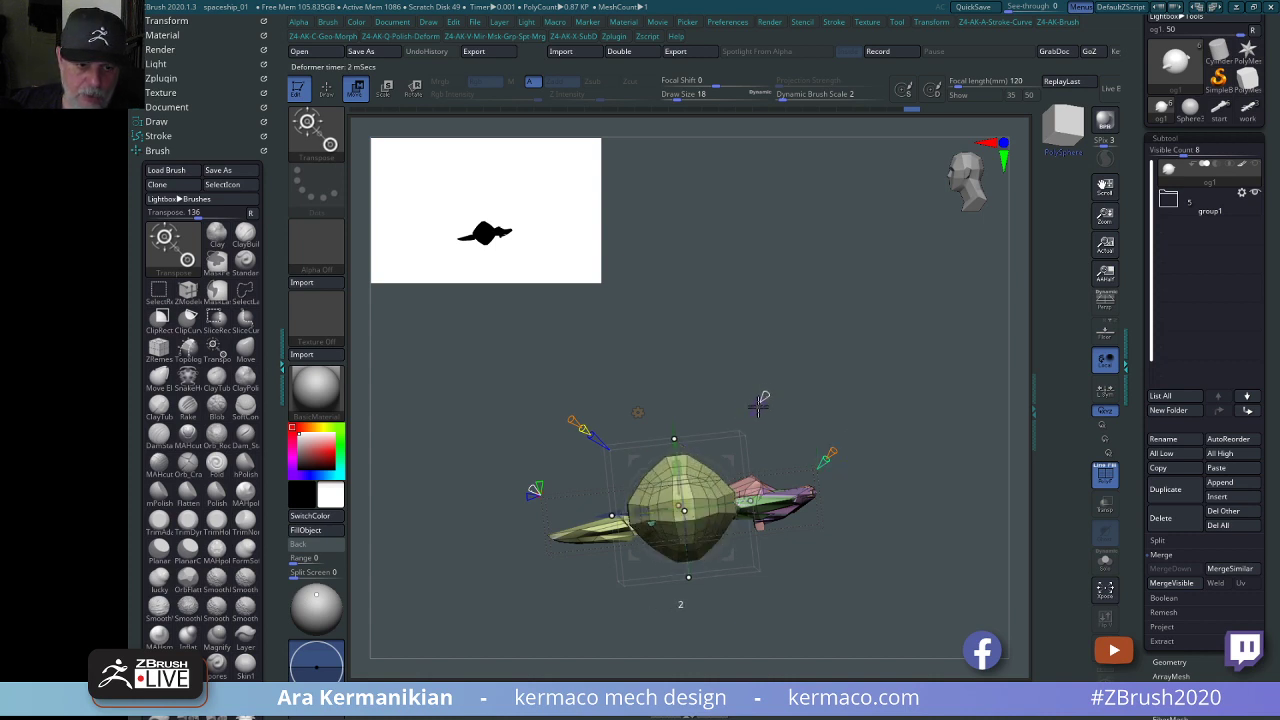
Coarsen the projection primitive's mesh and shift it slightly along the ship's hull.
drag(752, 414, 800, 430)
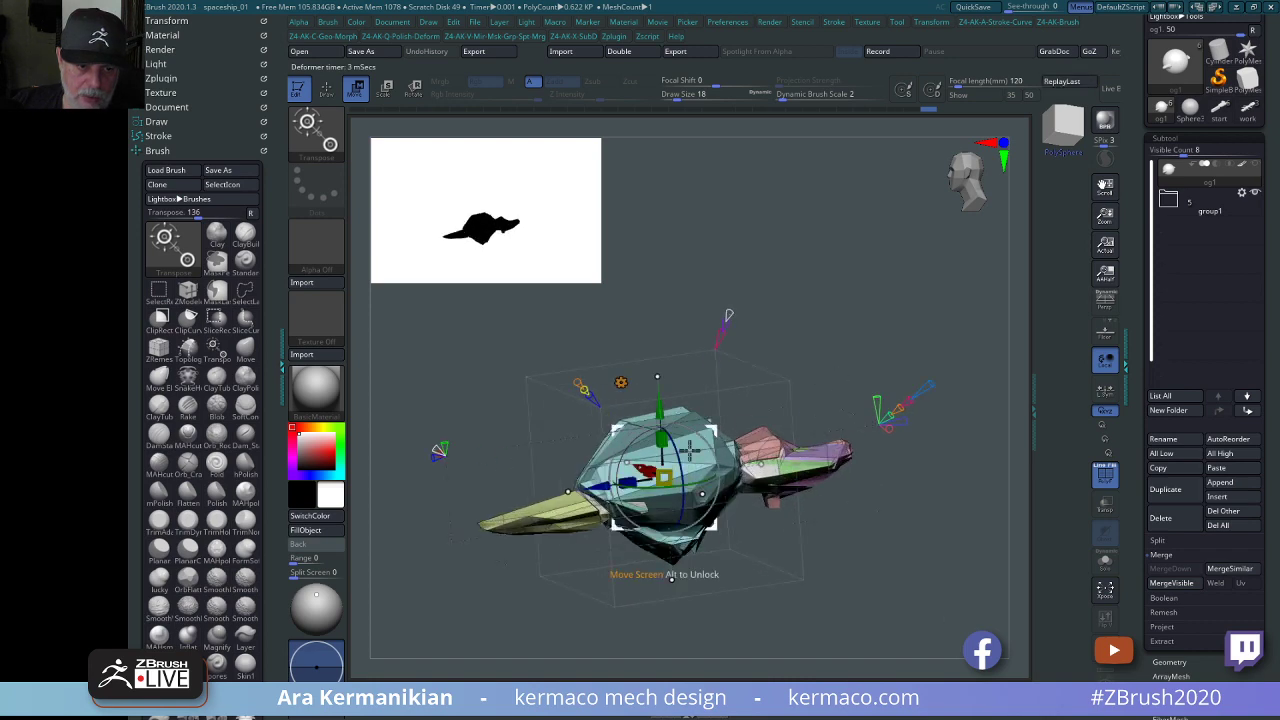
drag(671, 577, 763, 563)
drag(690, 485, 670, 488)
drag(896, 334, 930, 325)
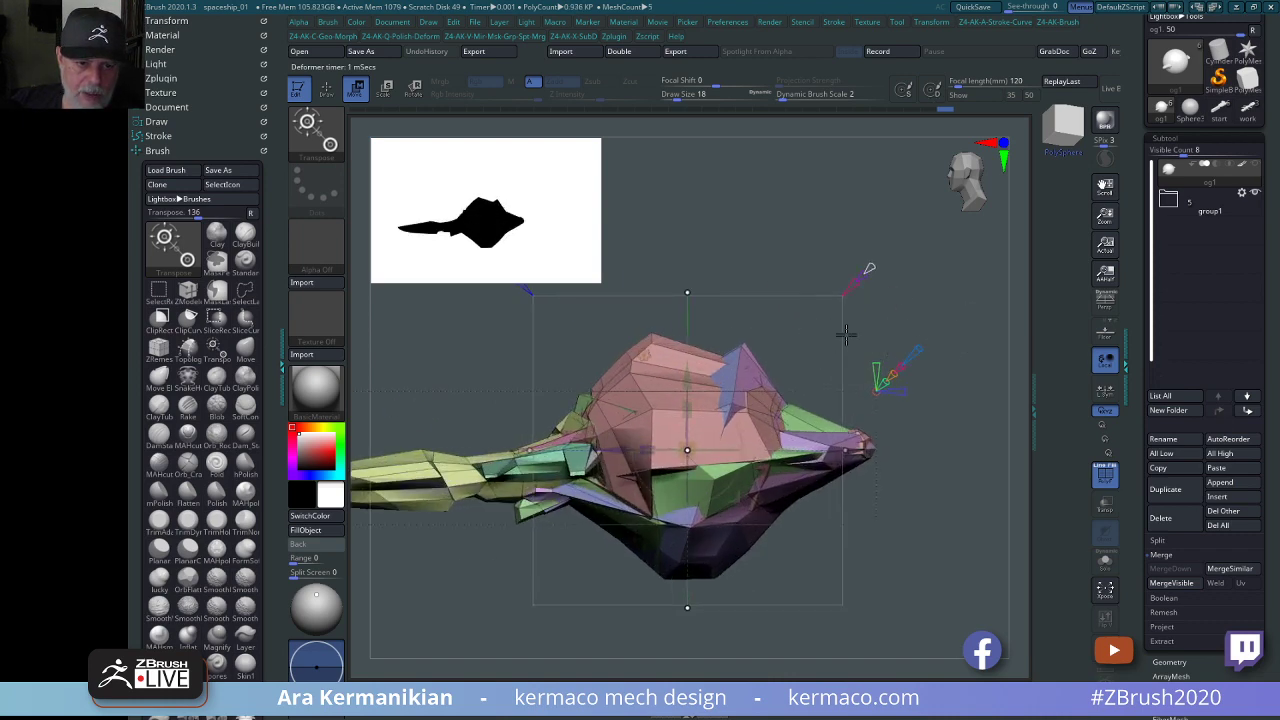
Shrink the projection primitive uniformly and slide it forward along the hull to the wing section.
drag(848, 334, 740, 285)
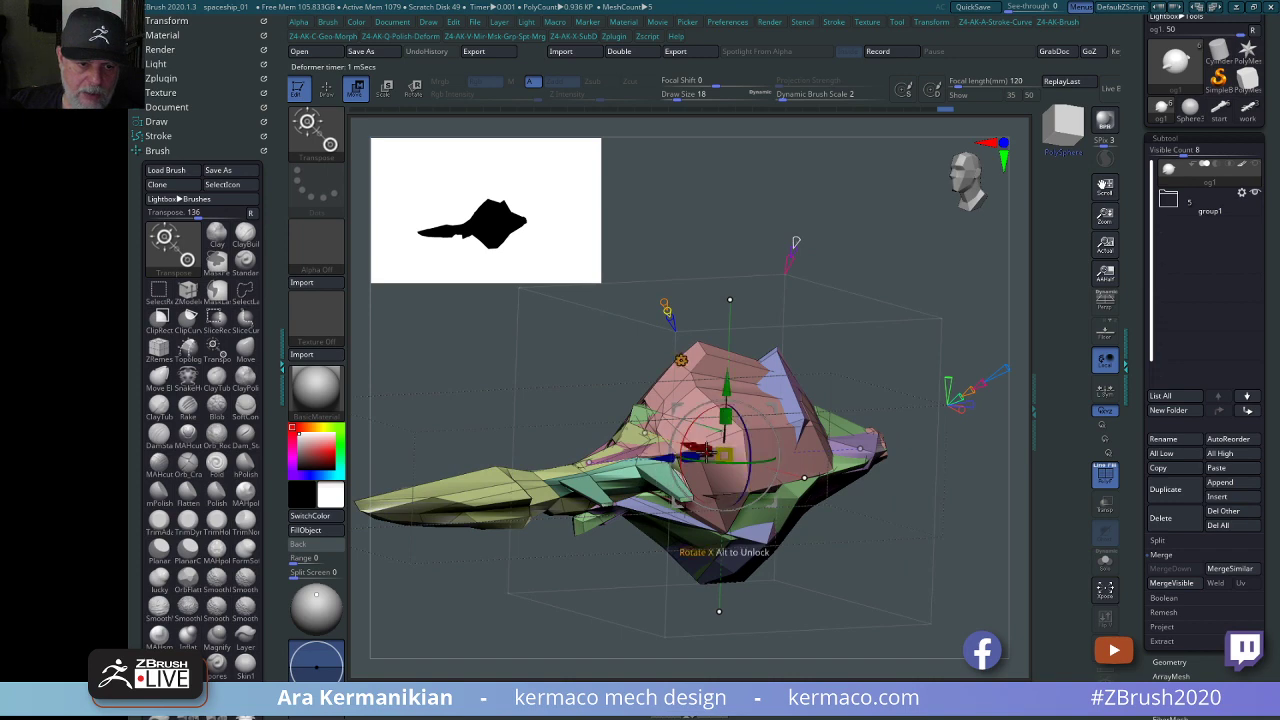
drag(694, 418, 712, 453)
key(ctrl+z)
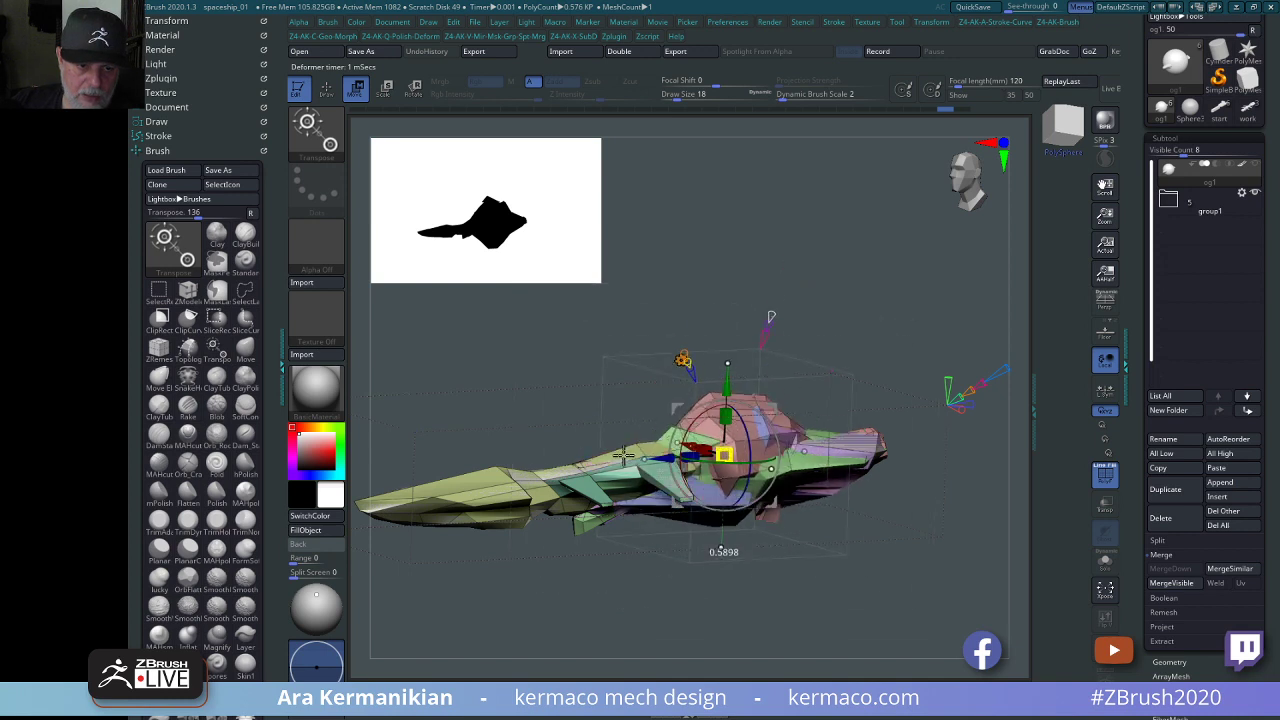
drag(584, 459, 587, 458)
drag(632, 474, 567, 457)
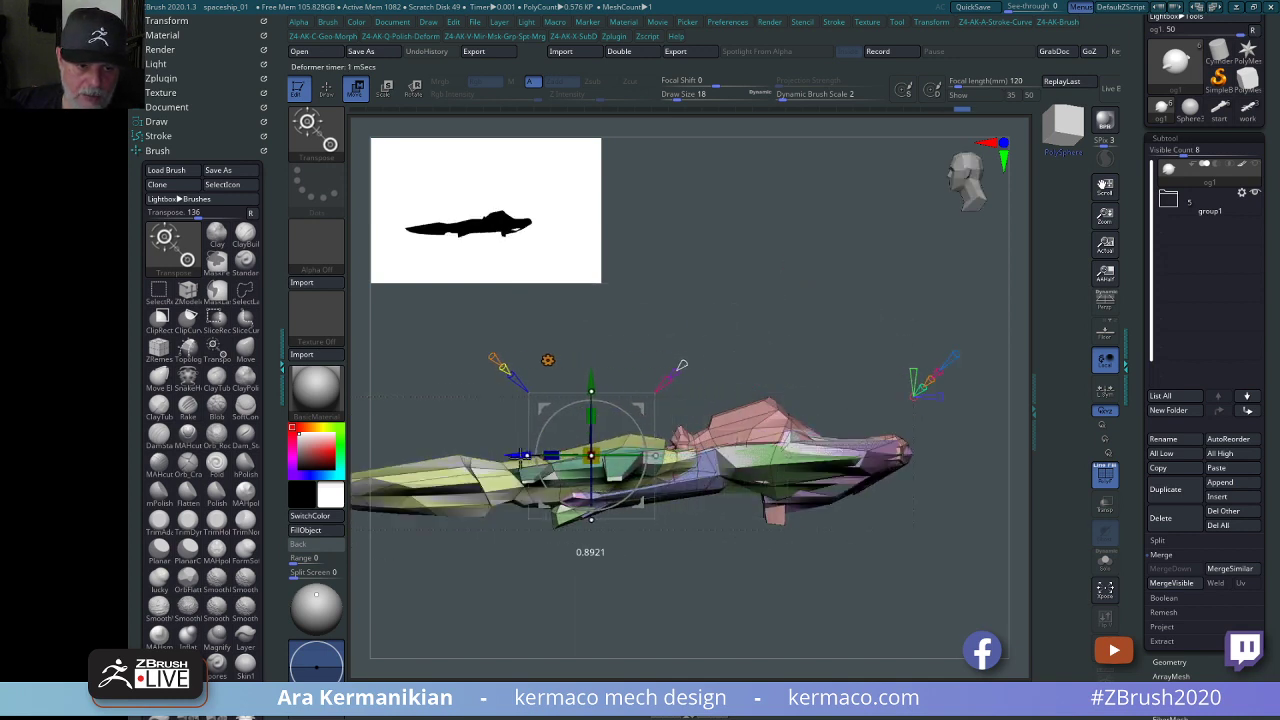
Move the projection primitive further forward into the ship's nose section.
drag(779, 316, 745, 462)
drag(833, 489, 732, 493)
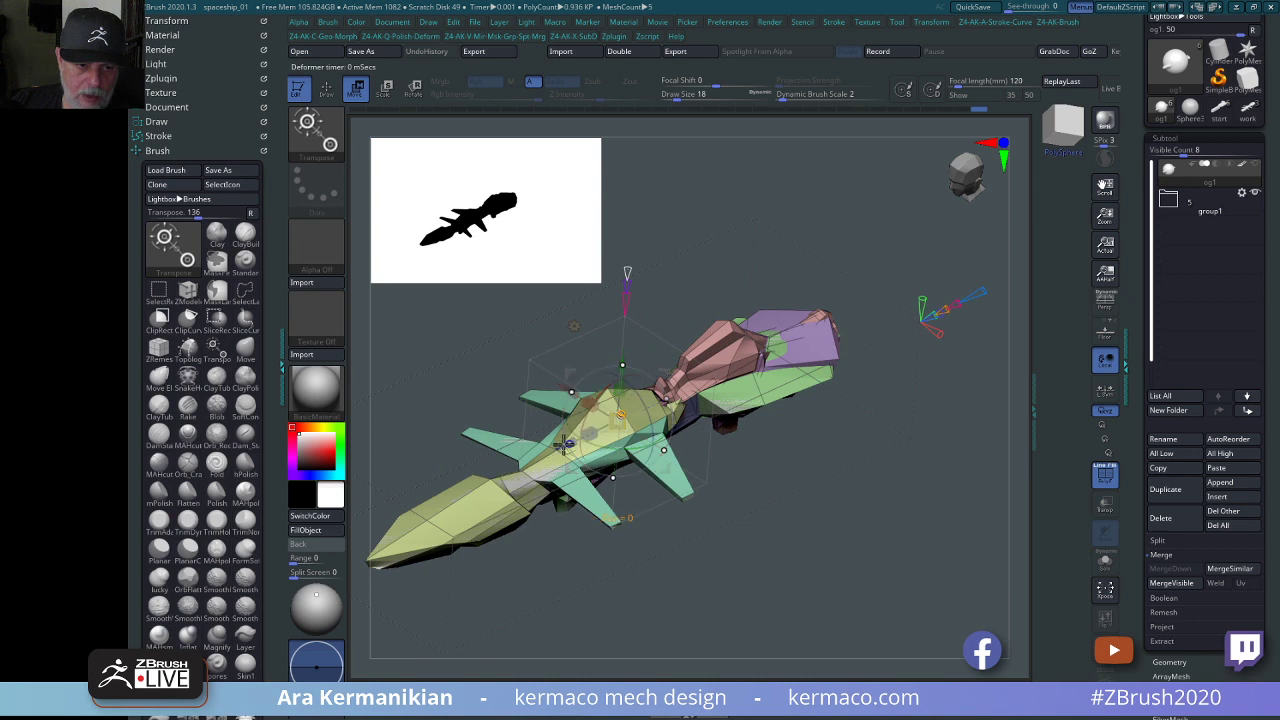
drag(565, 452, 565, 445)
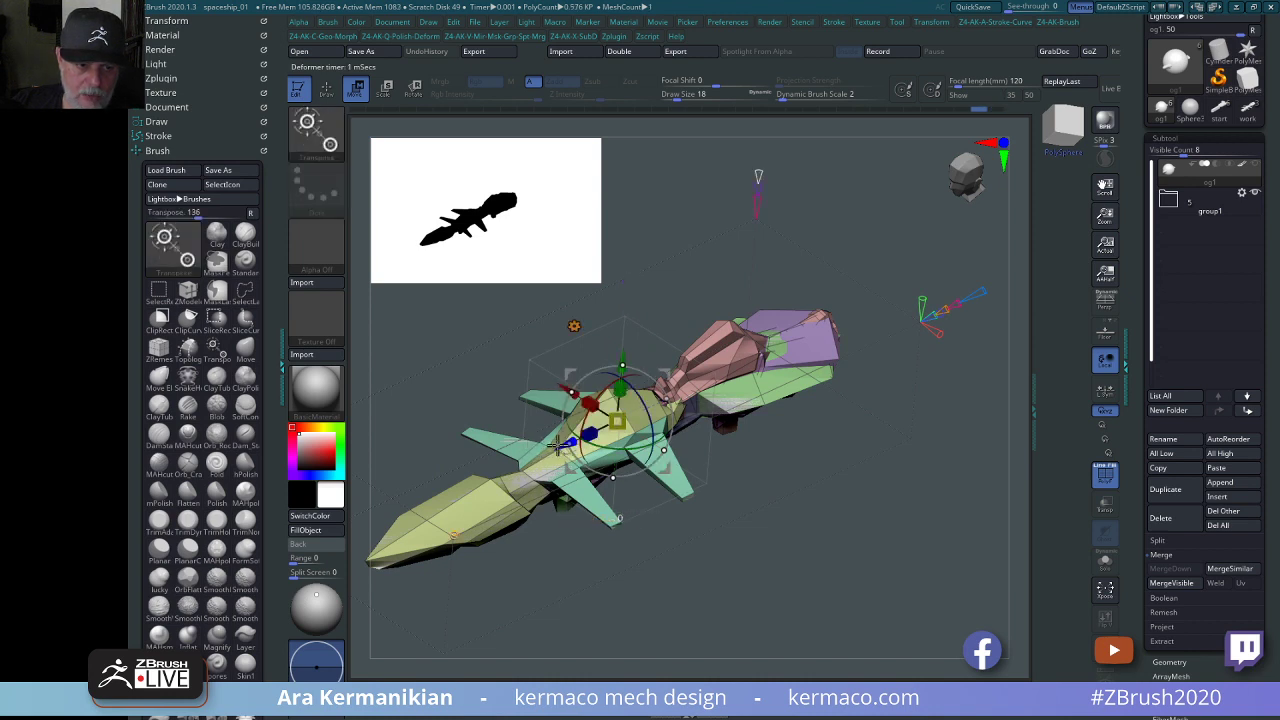
drag(470, 473, 416, 488)
drag(757, 571, 815, 570)
Fine-tune the vertical position and height of the projection primitive on the ship's nose.
drag(621, 349, 602, 378)
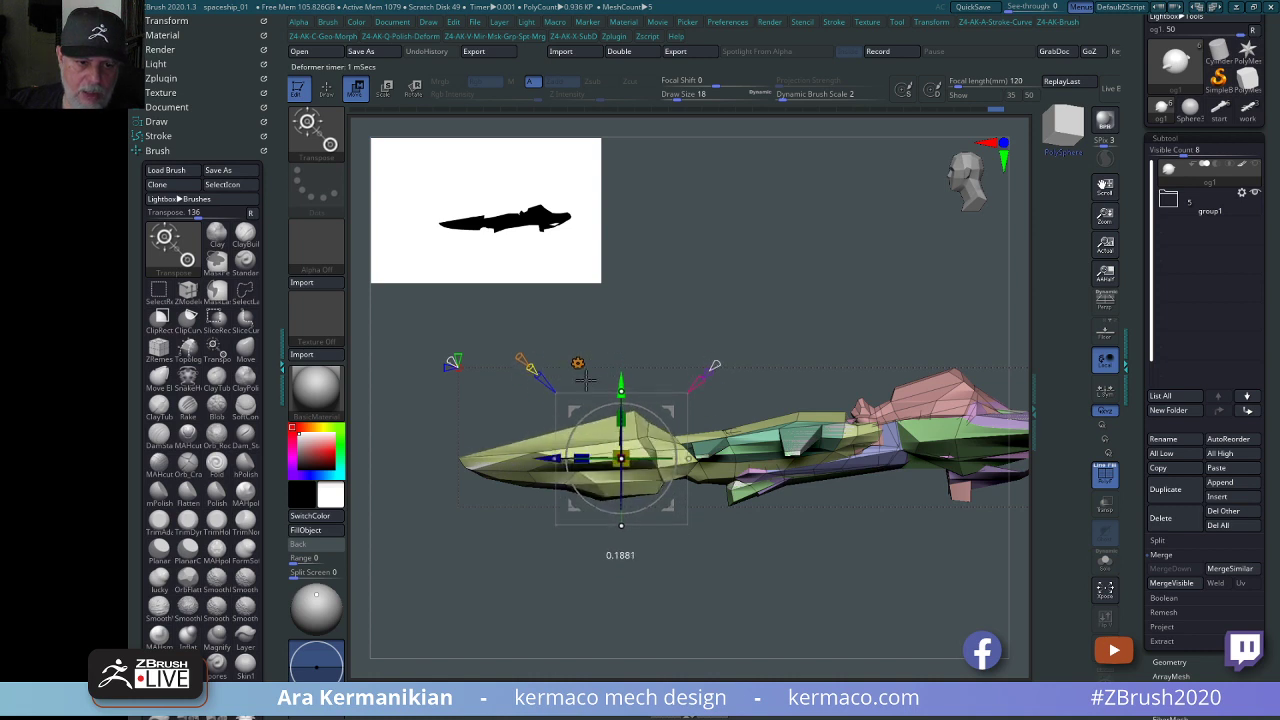
drag(581, 380, 643, 414)
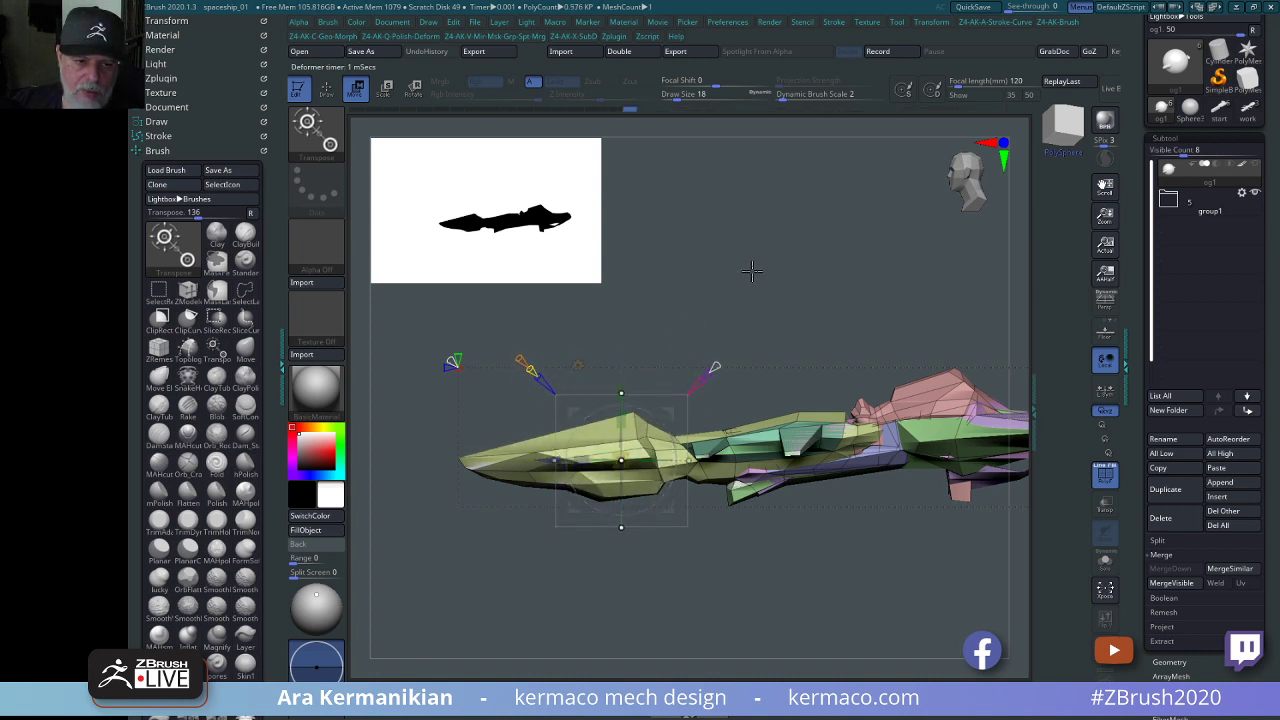
drag(752, 270, 718, 370)
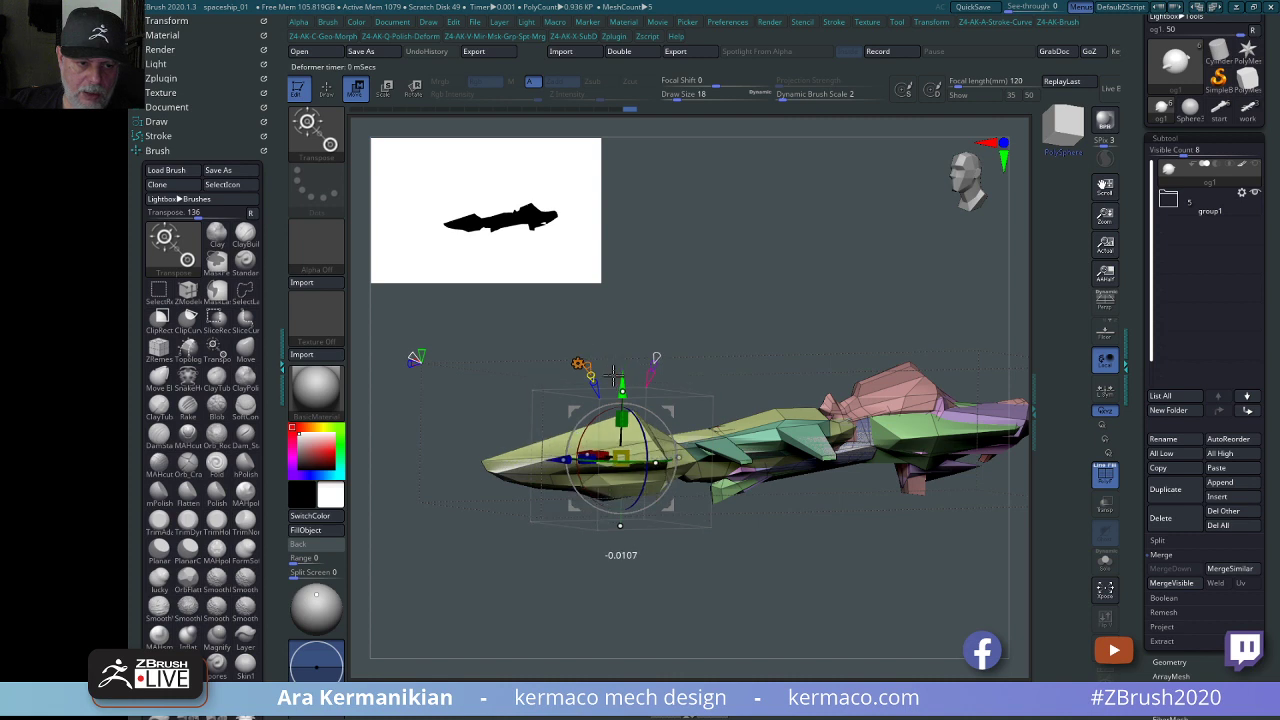
drag(759, 293, 745, 358)
shift+drag(835, 311, 780, 308)
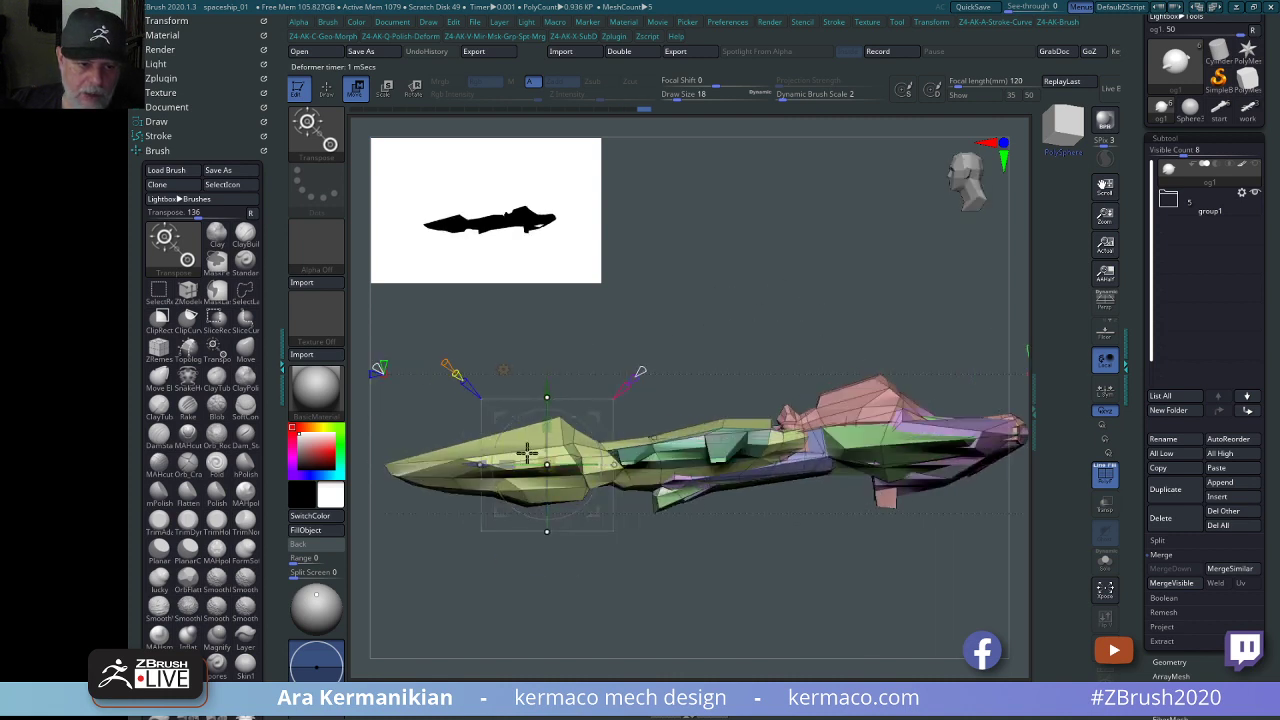
Stretch the nose primitive lengthwise by a factor of about 2.6 and slide it slightly forward.
drag(455, 373, 424, 463)
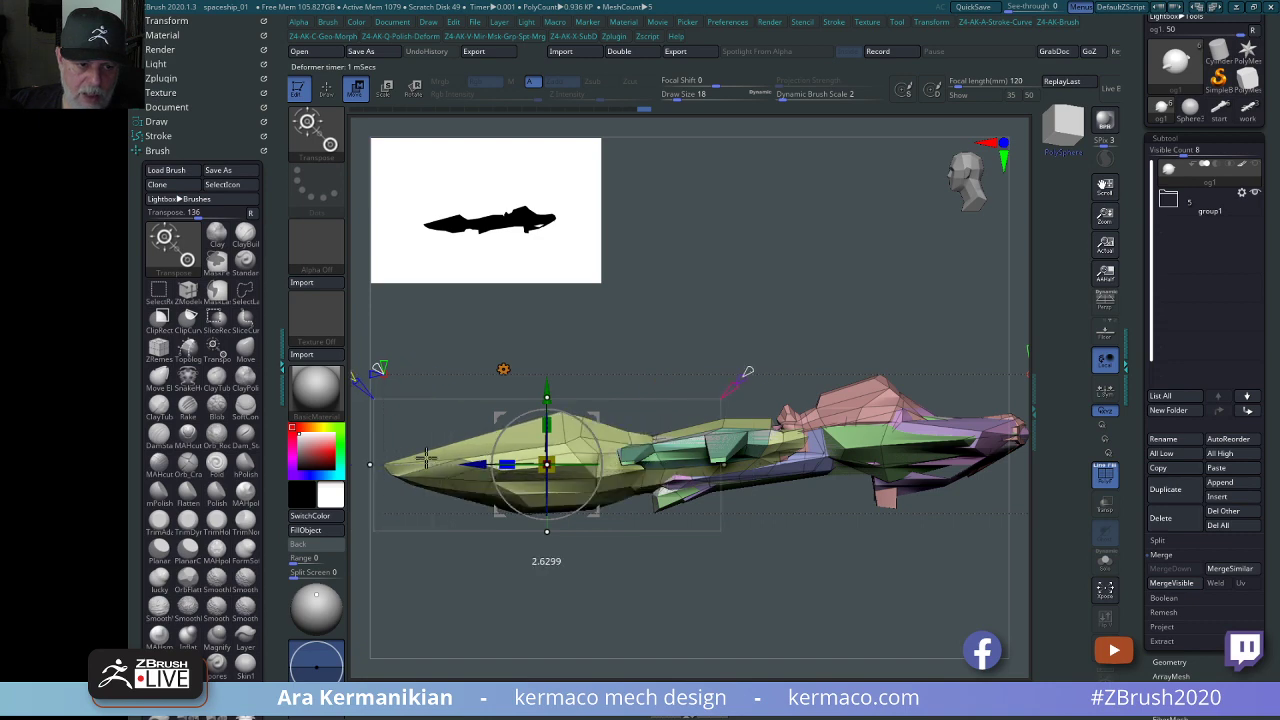
drag(690, 298, 803, 225)
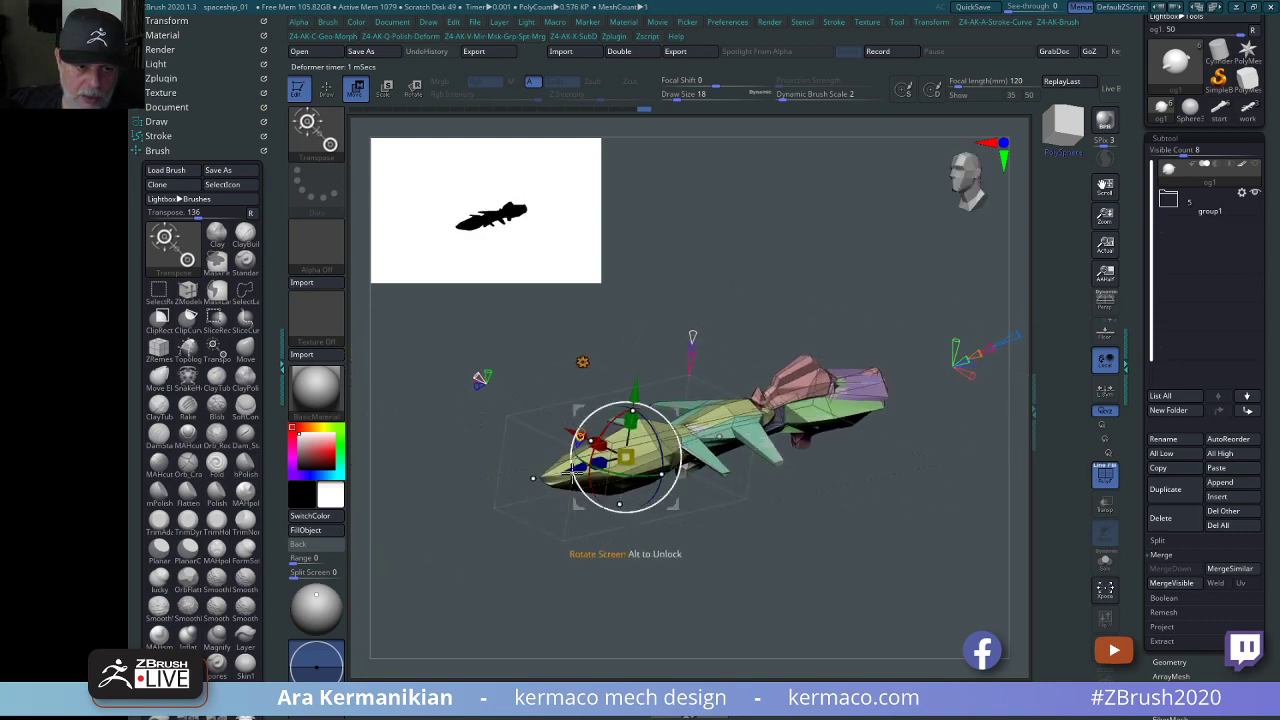
drag(574, 465, 547, 471)
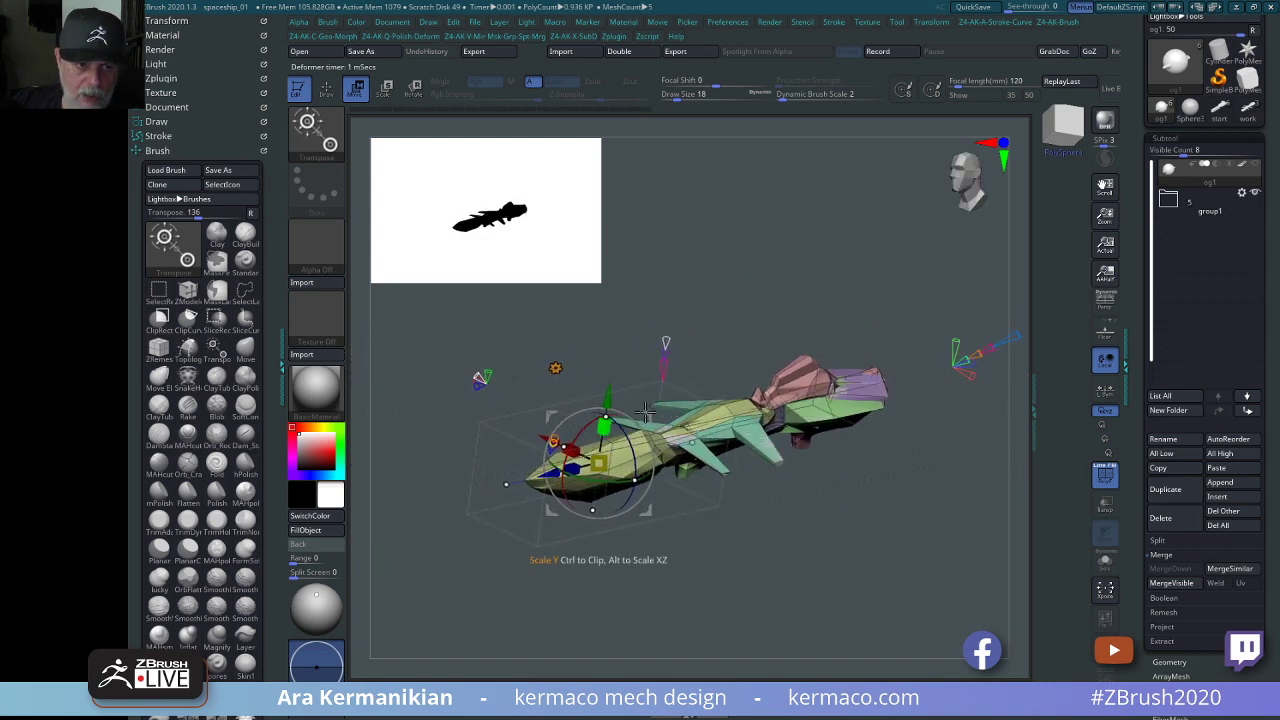
Inspect the reshaped nose from the side and accept the Project Primitive deformation.
drag(801, 233, 649, 378)
drag(737, 530, 686, 595)
click(478, 367)
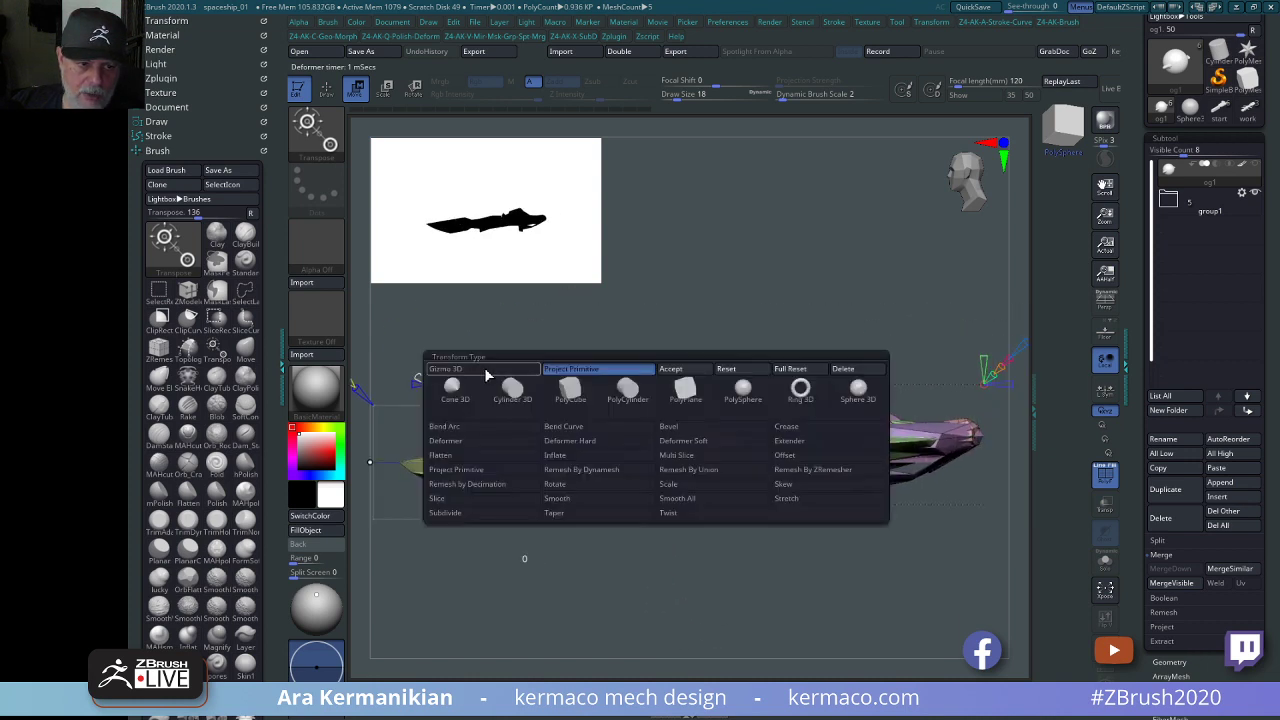
click(676, 372)
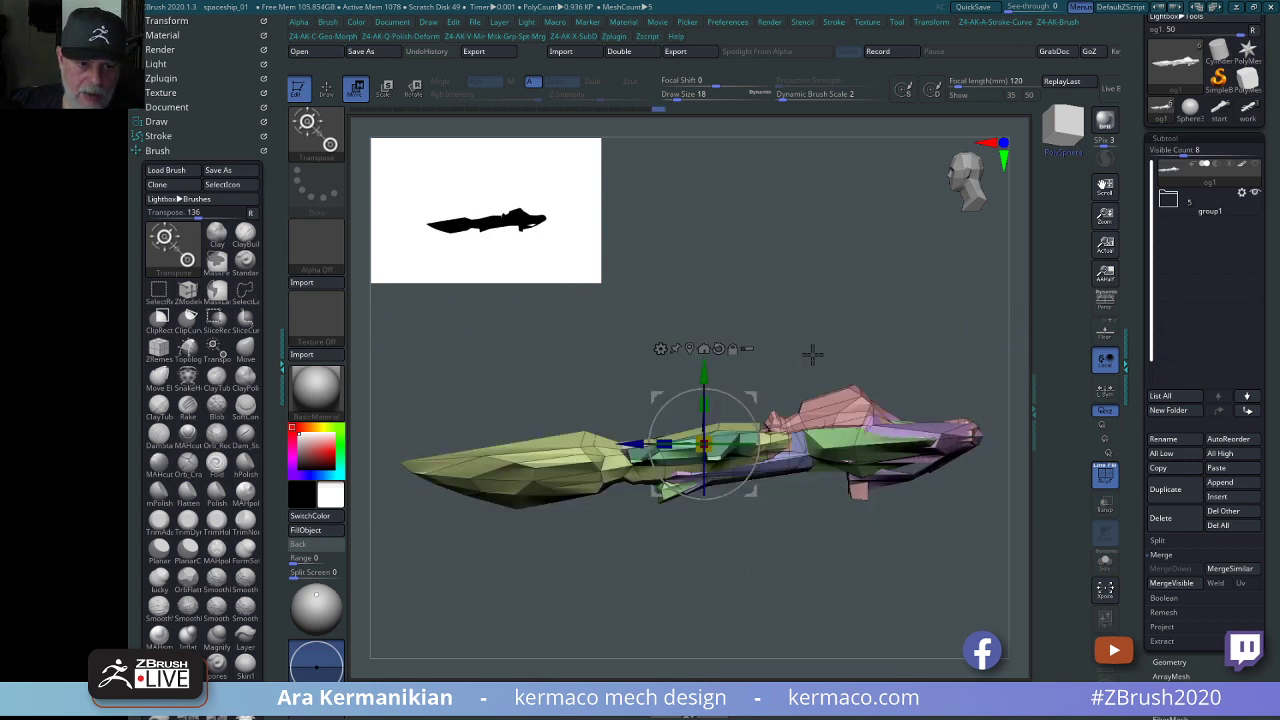
Start a new Project Primitive deformer on the ship and slide its primitive back to the rear section.
drag(873, 288, 702, 350)
click(714, 357)
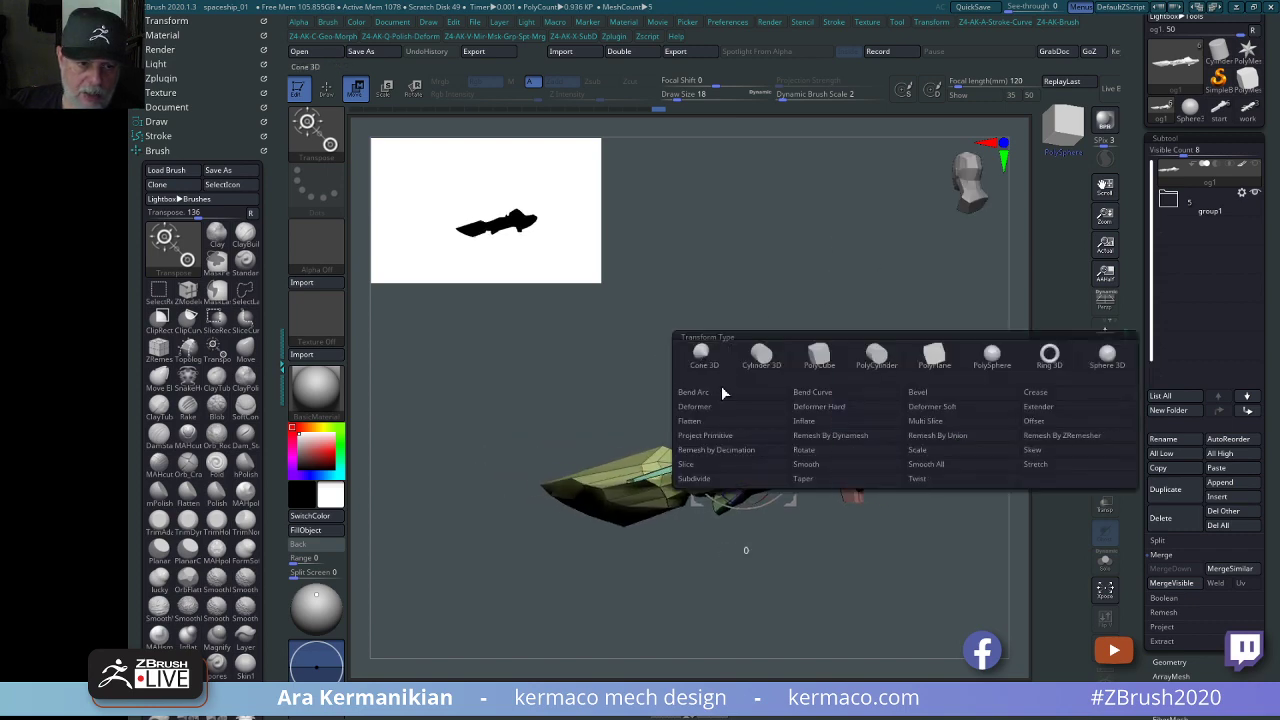
click(725, 438)
drag(817, 271, 853, 303)
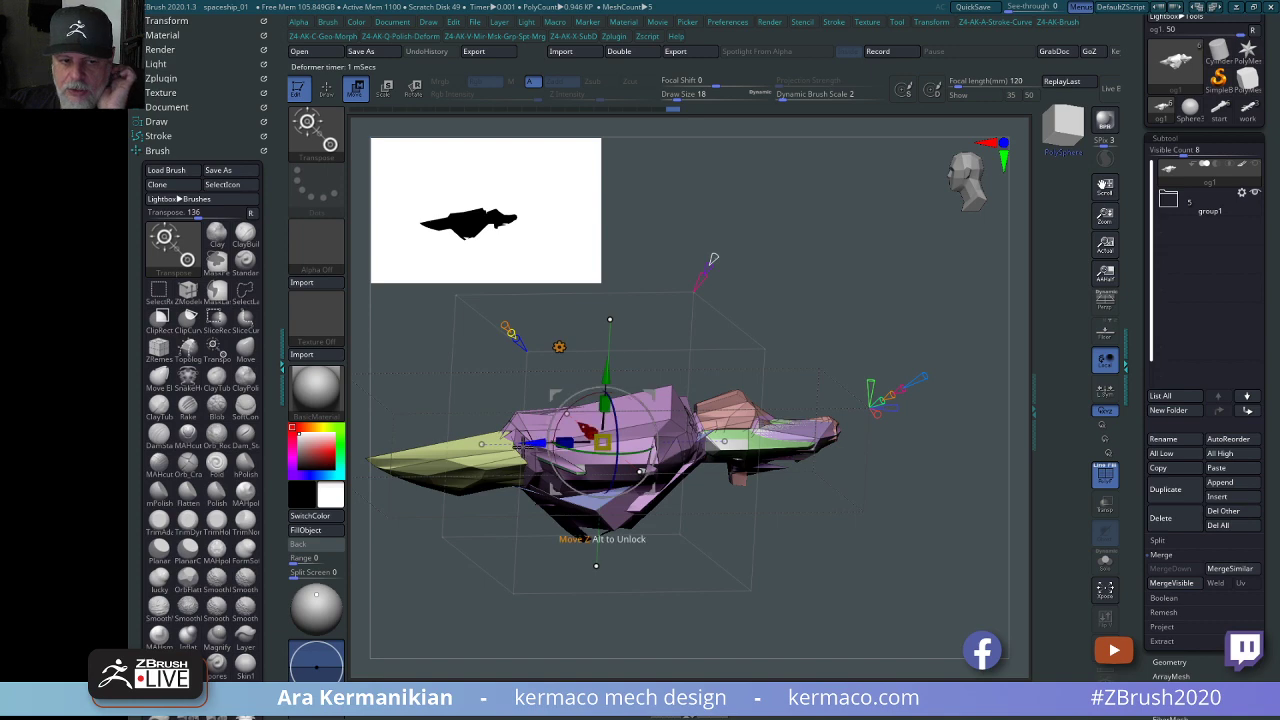
drag(536, 444, 742, 442)
drag(819, 229, 811, 248)
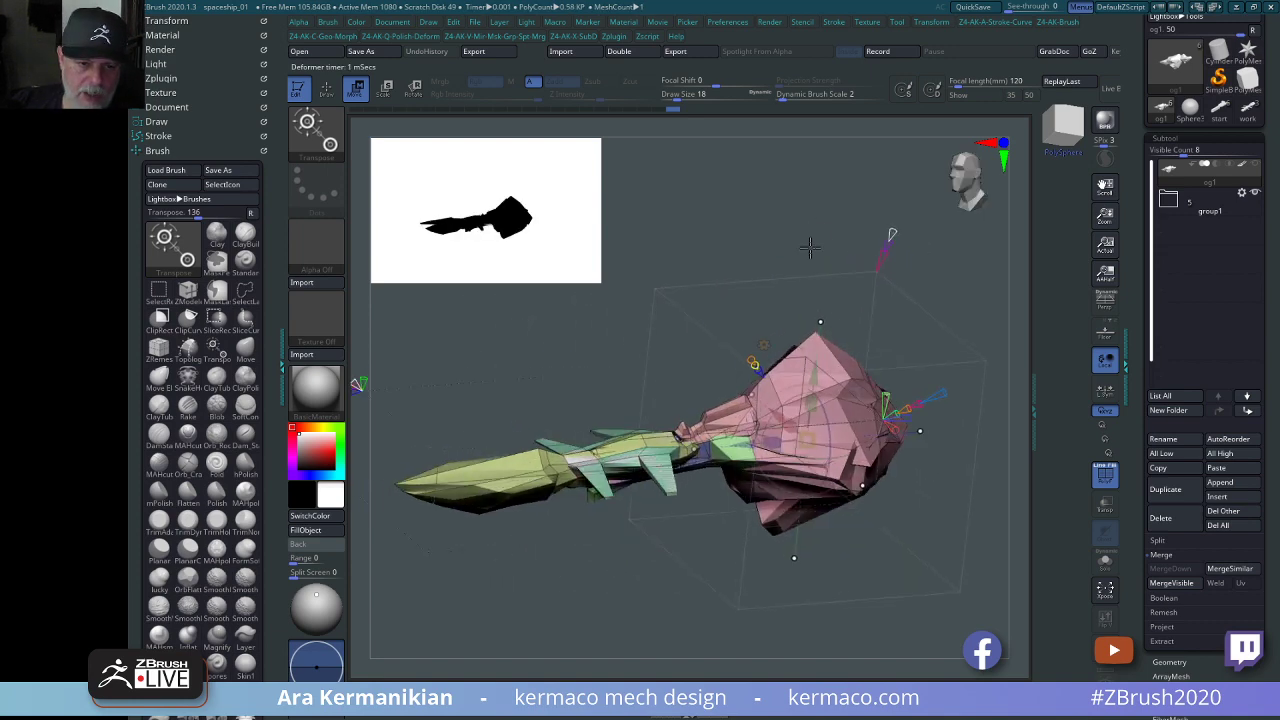
Adjust the projection primitive's position on the ship's rear section and reduce its height to flatten the bulge.
drag(809, 440, 764, 441)
drag(826, 580, 963, 543)
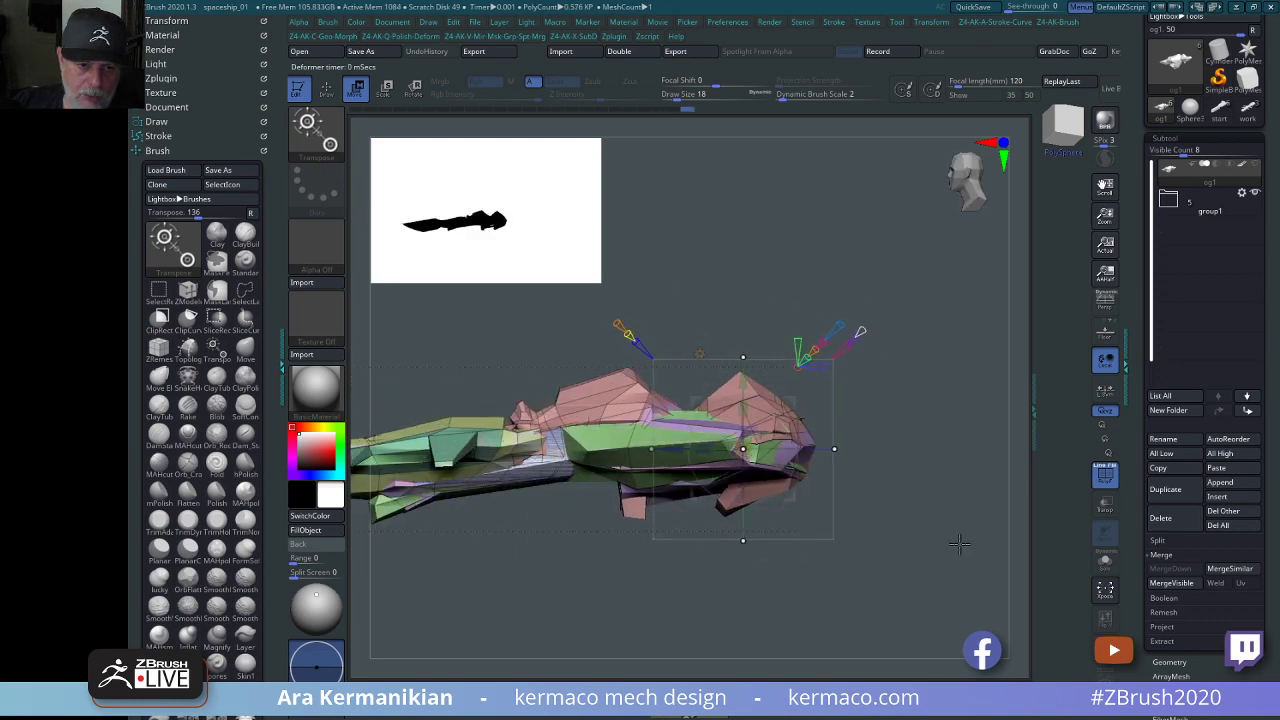
drag(745, 402, 744, 417)
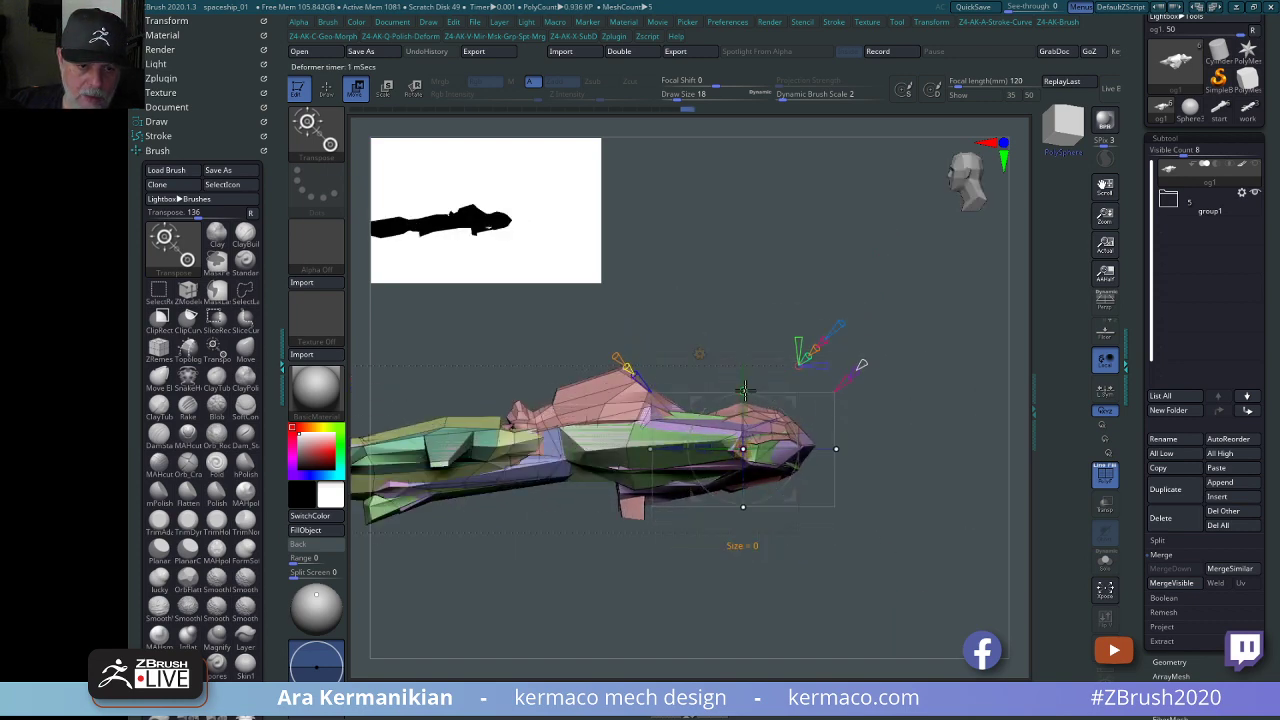
drag(750, 372, 750, 368)
Widen the projection primitive across the rear hull and enlarge the silhouette thumbnail.
drag(786, 290, 763, 455)
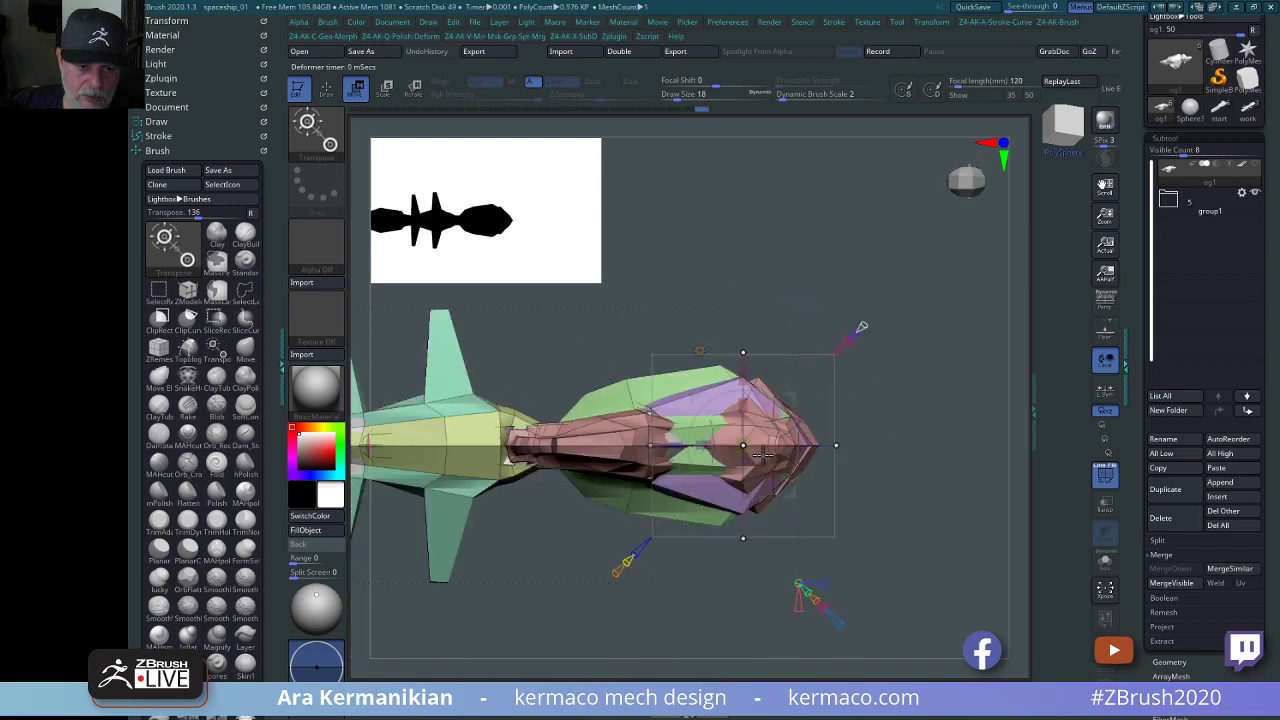
mouse_move(672, 449)
mouse_down()
mouse_move(744, 447)
mouse_move(662, 447)
mouse_move(673, 446)
mouse_up()
drag(740, 404, 748, 372)
drag(564, 245, 597, 262)
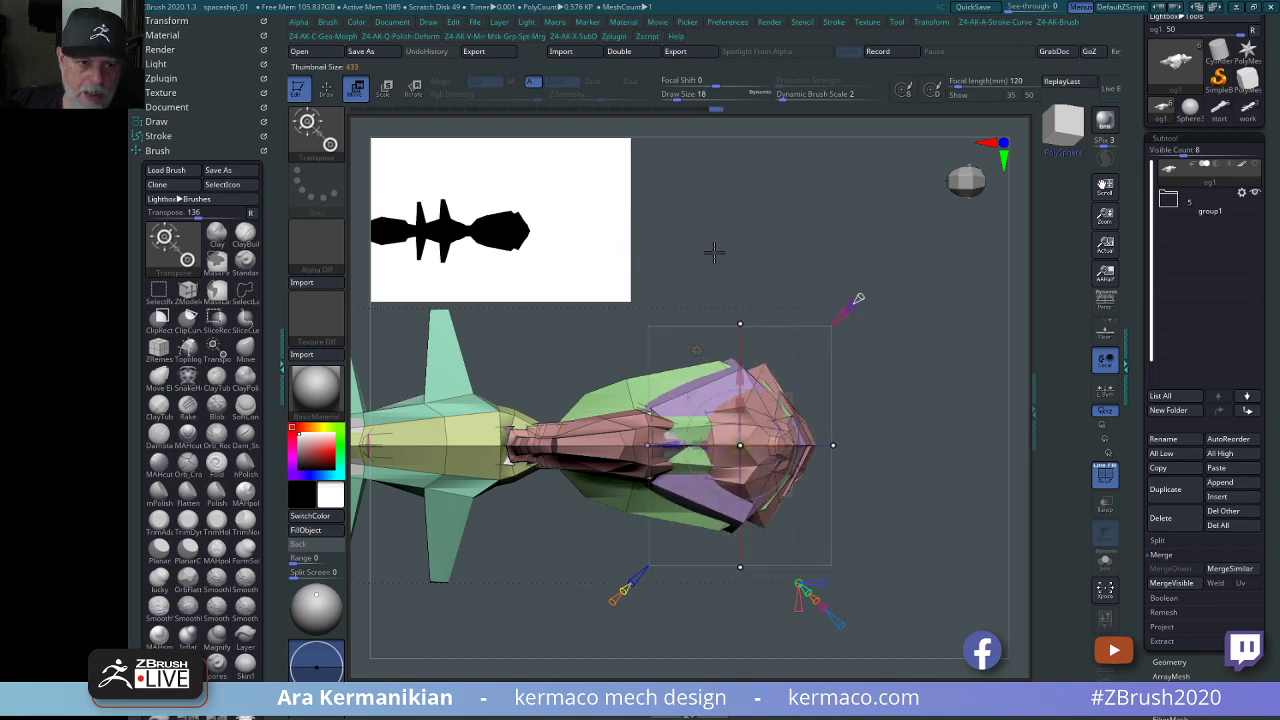
alt+drag(720, 243, 759, 255)
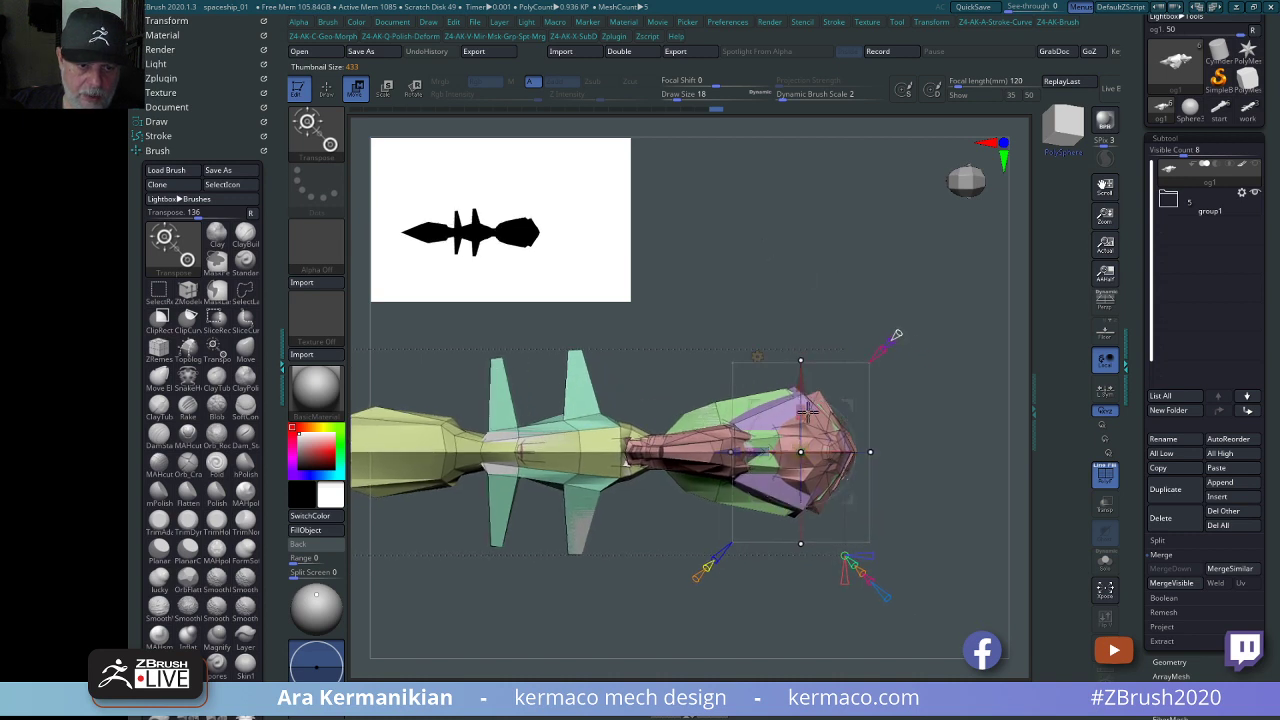
Slide the primitive forward from the tail end and adjust its height so it reshapes the upper rear hull.
drag(716, 443, 646, 439)
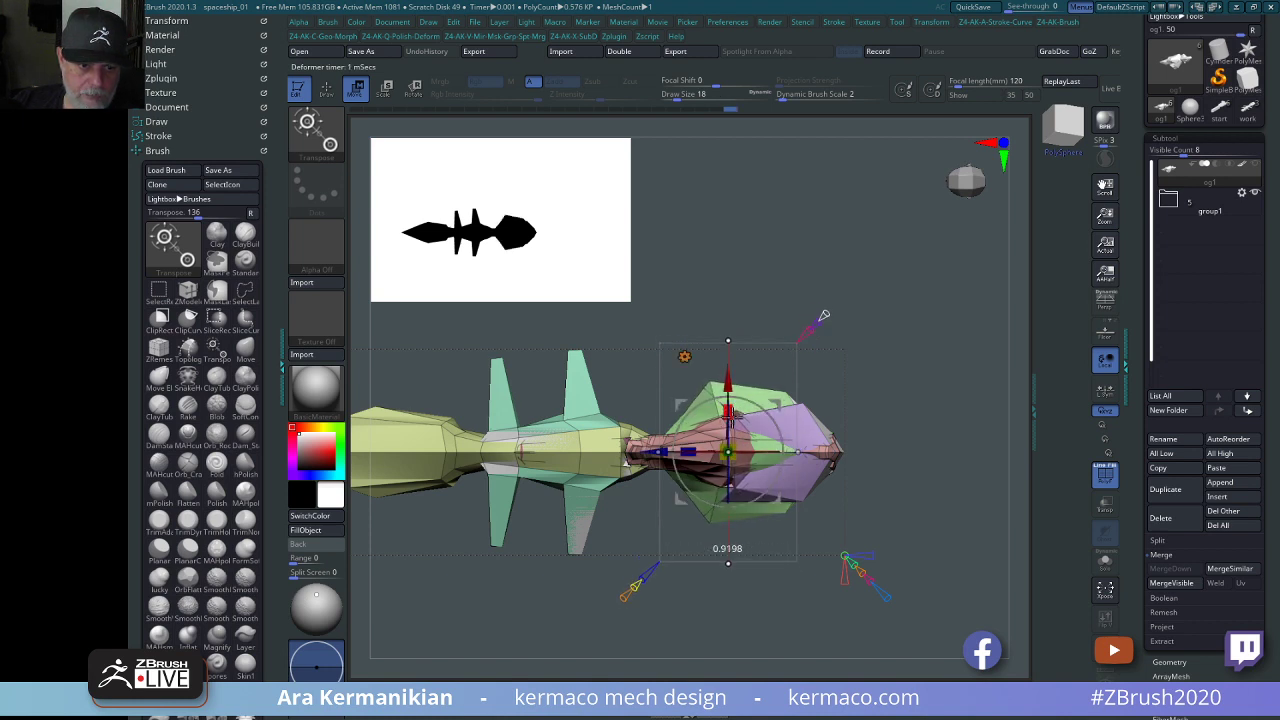
drag(696, 445, 666, 442)
drag(897, 414, 837, 308)
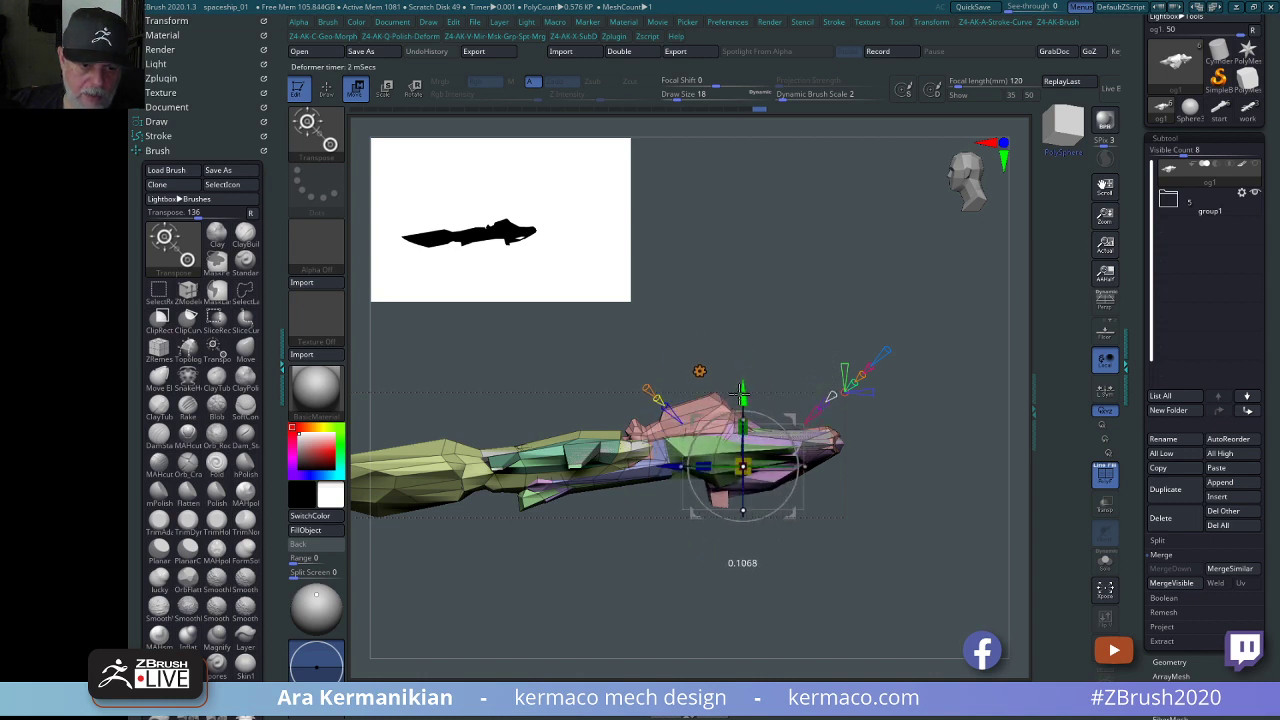
mouse_move(837, 303)
mouse_down()
mouse_move(886, 277)
mouse_move(848, 307)
mouse_up()
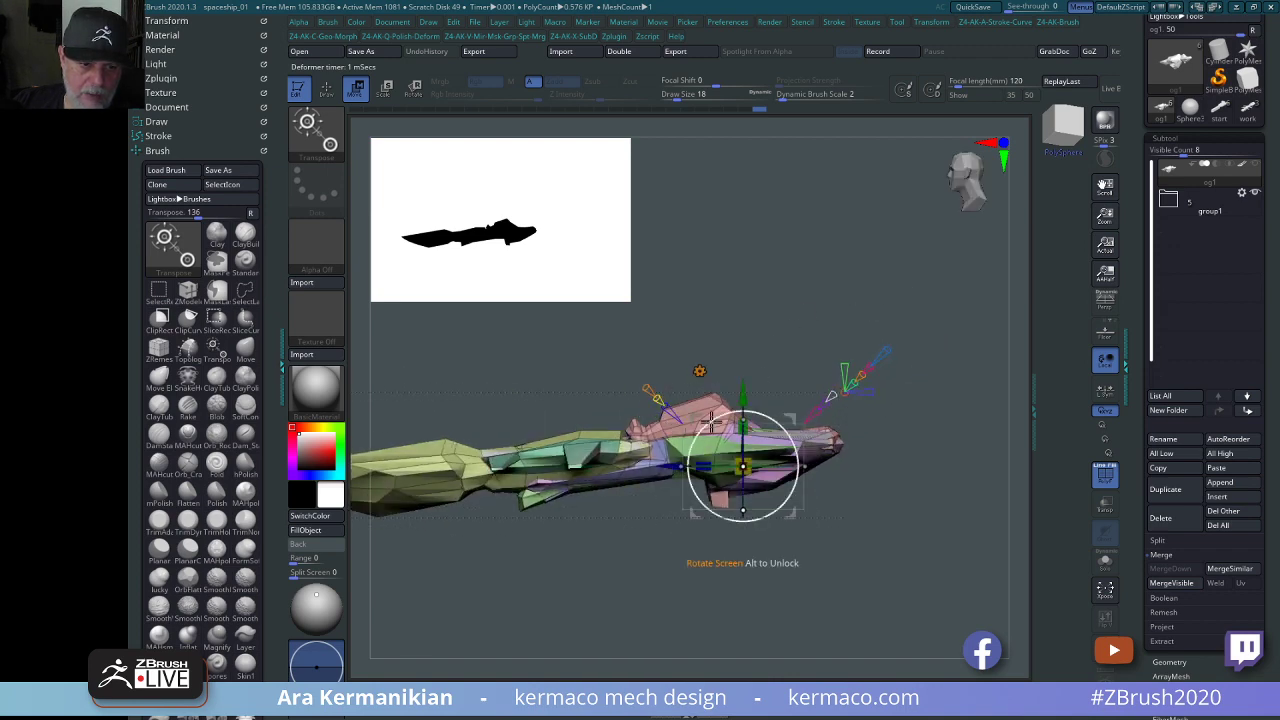
drag(673, 466, 637, 466)
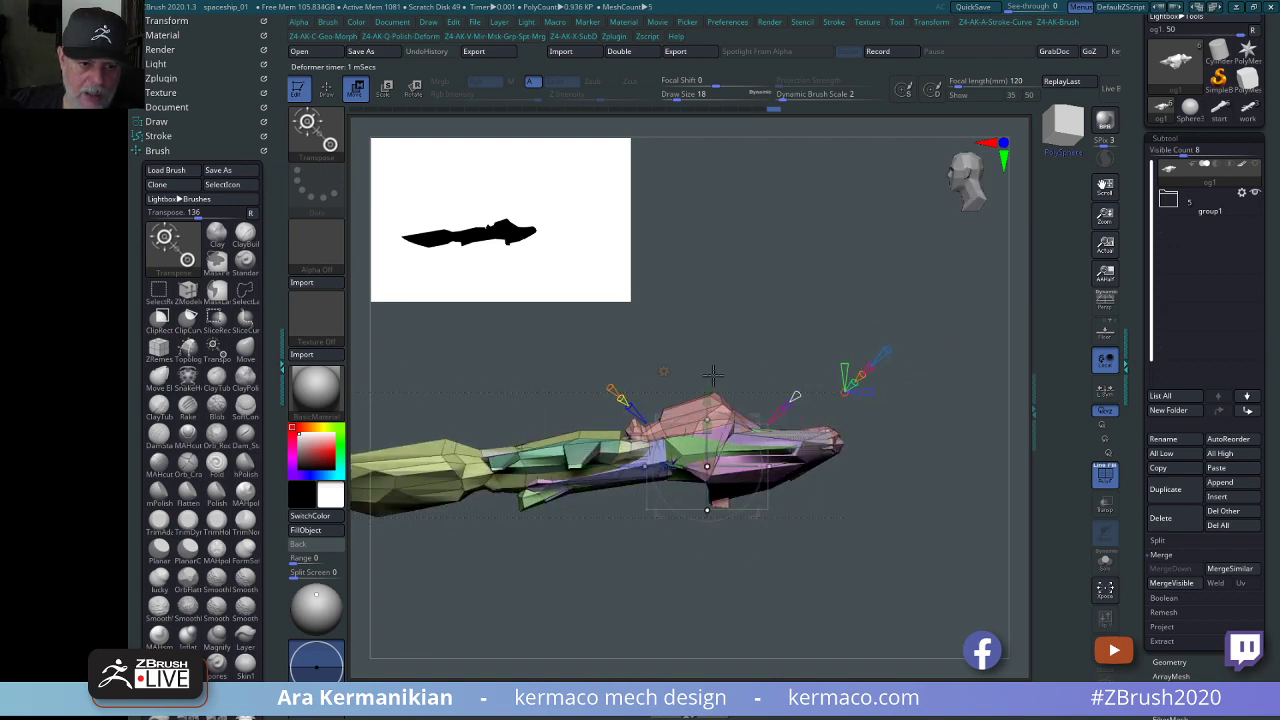
drag(708, 384, 707, 337)
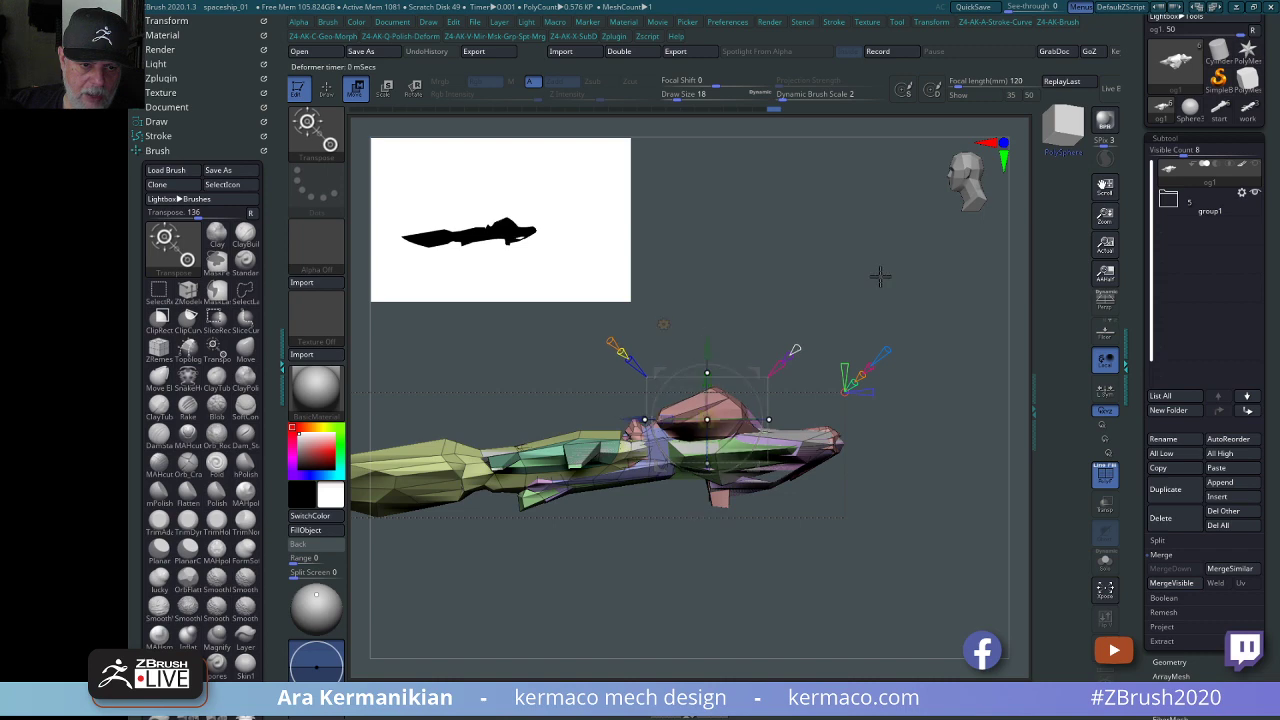
Adjust the primitive's width over the upper hull and lift it clear above the ship with New Surface enabled.
drag(880, 276, 796, 368)
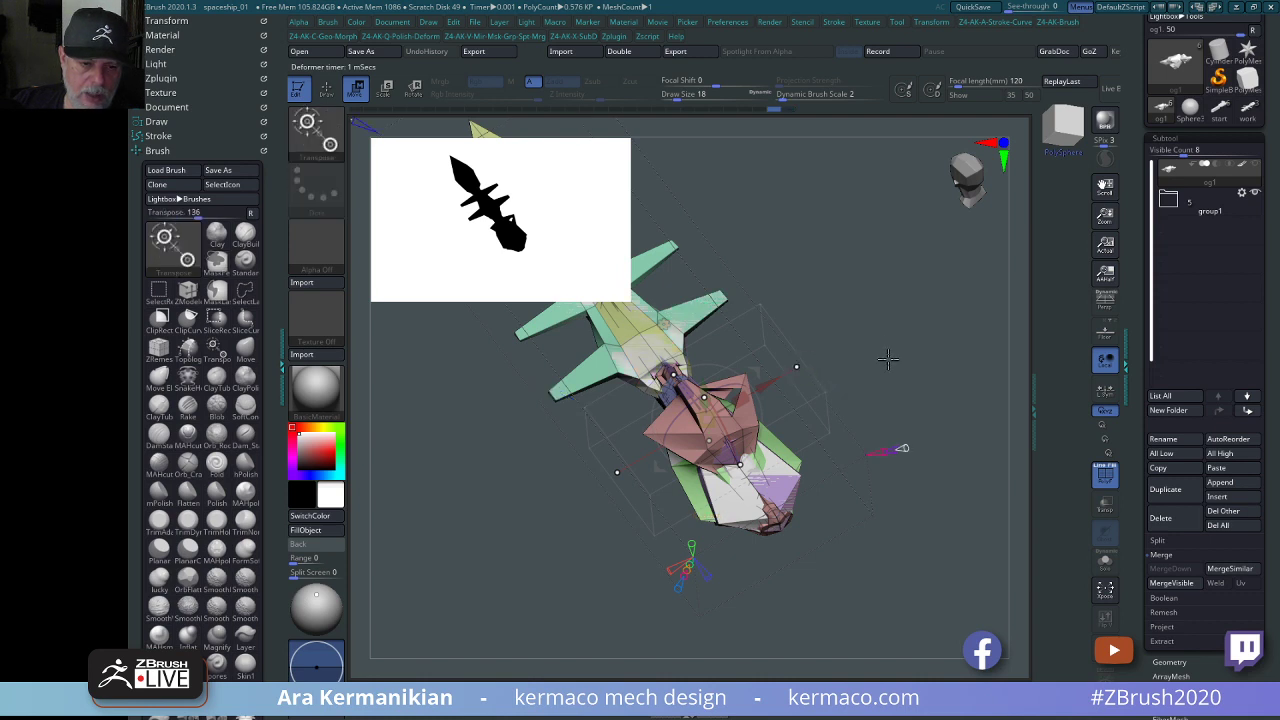
drag(888, 358, 799, 368)
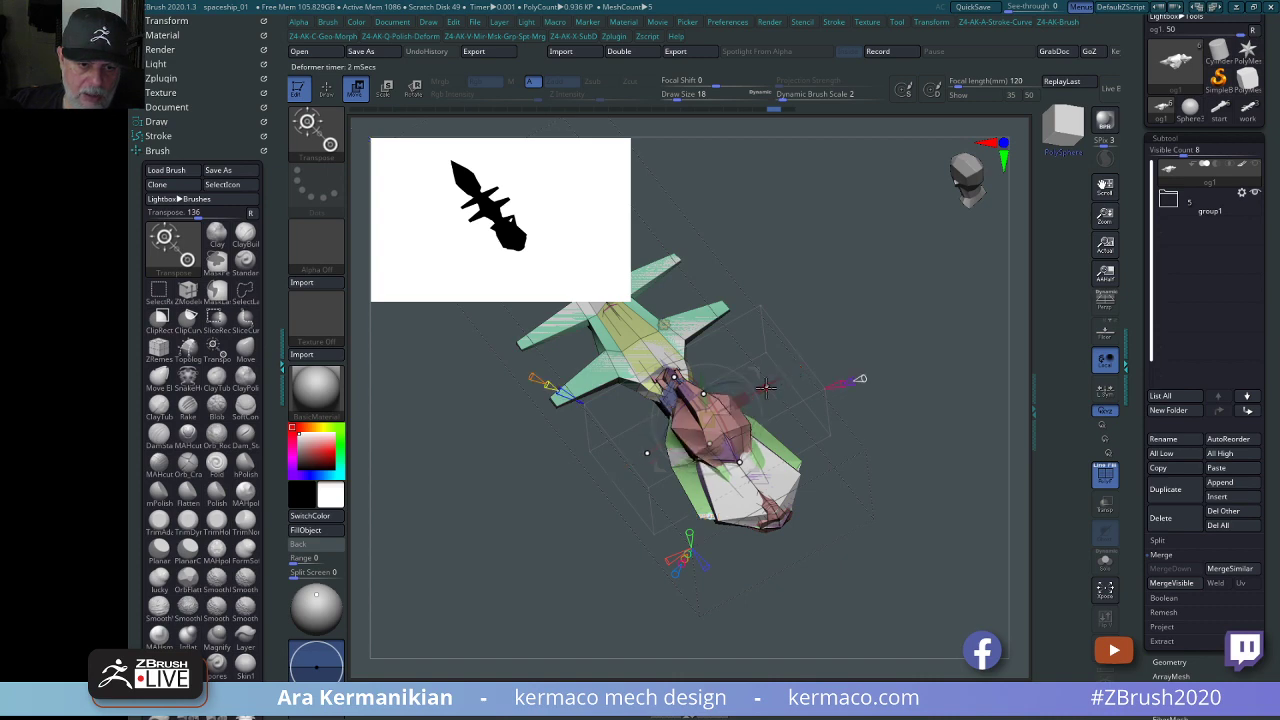
drag(884, 345, 943, 366)
drag(734, 408, 866, 263)
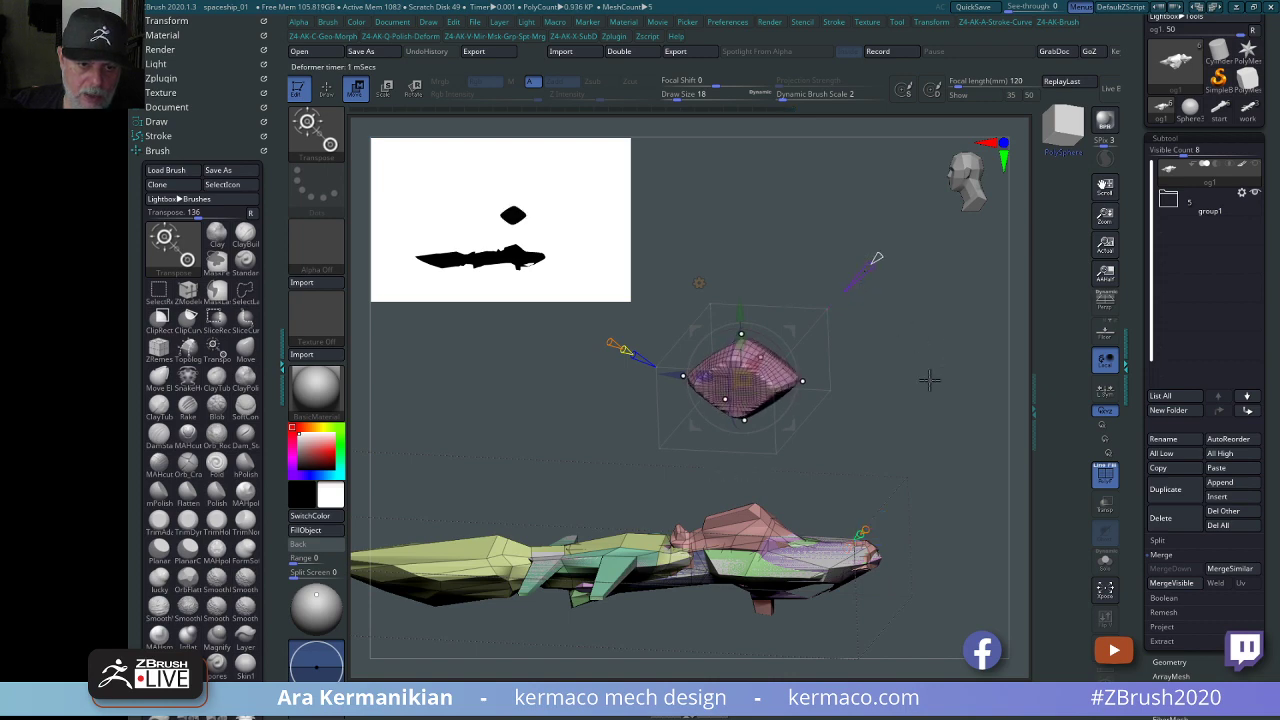
Refine the floating primitive as a separate surface with New Surface at 12, checking its faceted form from several angles.
drag(928, 380, 848, 432)
mouse_move(699, 418)
mouse_down()
mouse_move(665, 440)
mouse_move(720, 425)
mouse_move(678, 430)
mouse_move(698, 422)
mouse_up()
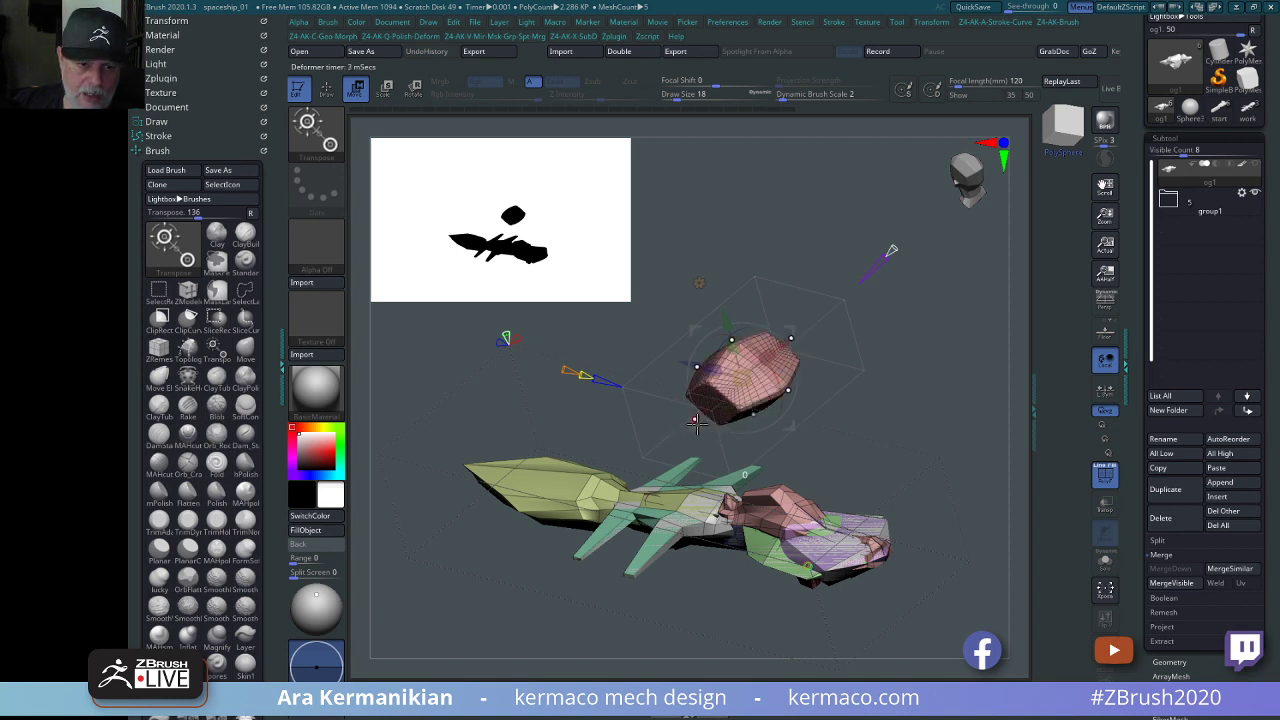
drag(697, 422, 848, 390)
drag(927, 333, 918, 346)
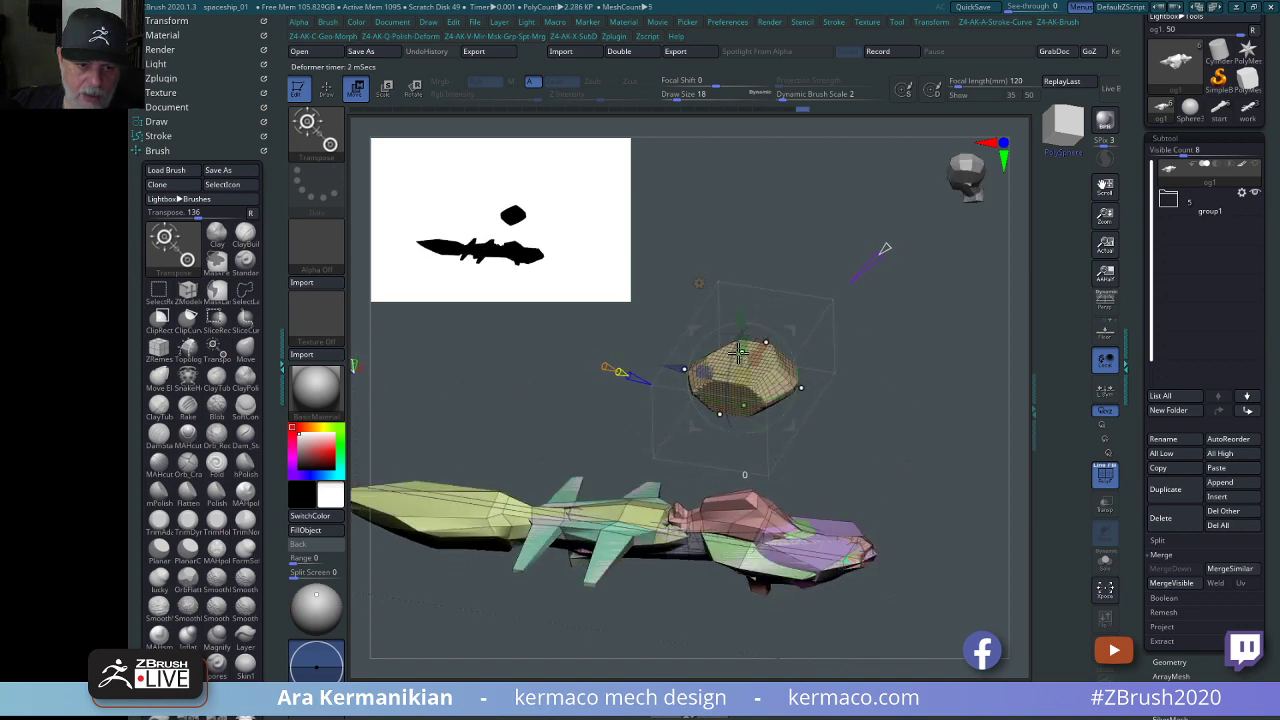
drag(929, 378, 906, 294)
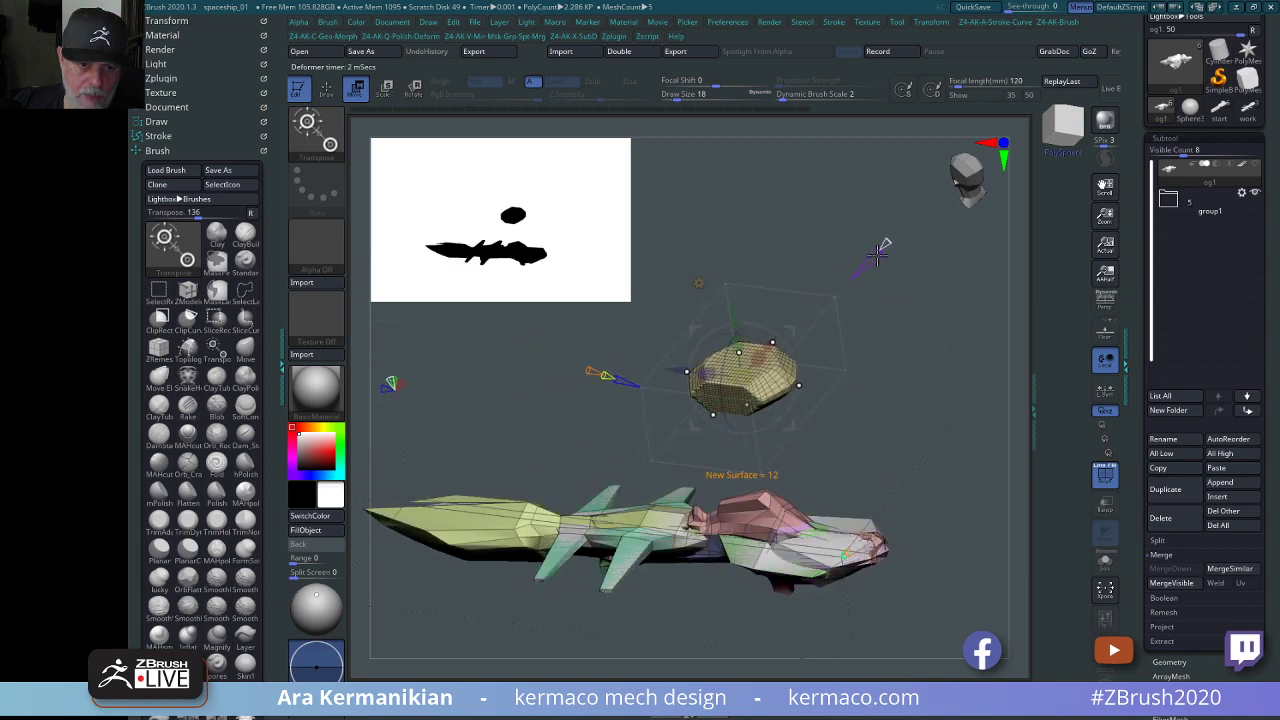
Set New Surface to 0 and lower the primitive back onto the rear hull, fine-tuning its height.
drag(880, 247, 858, 270)
drag(961, 385, 942, 345)
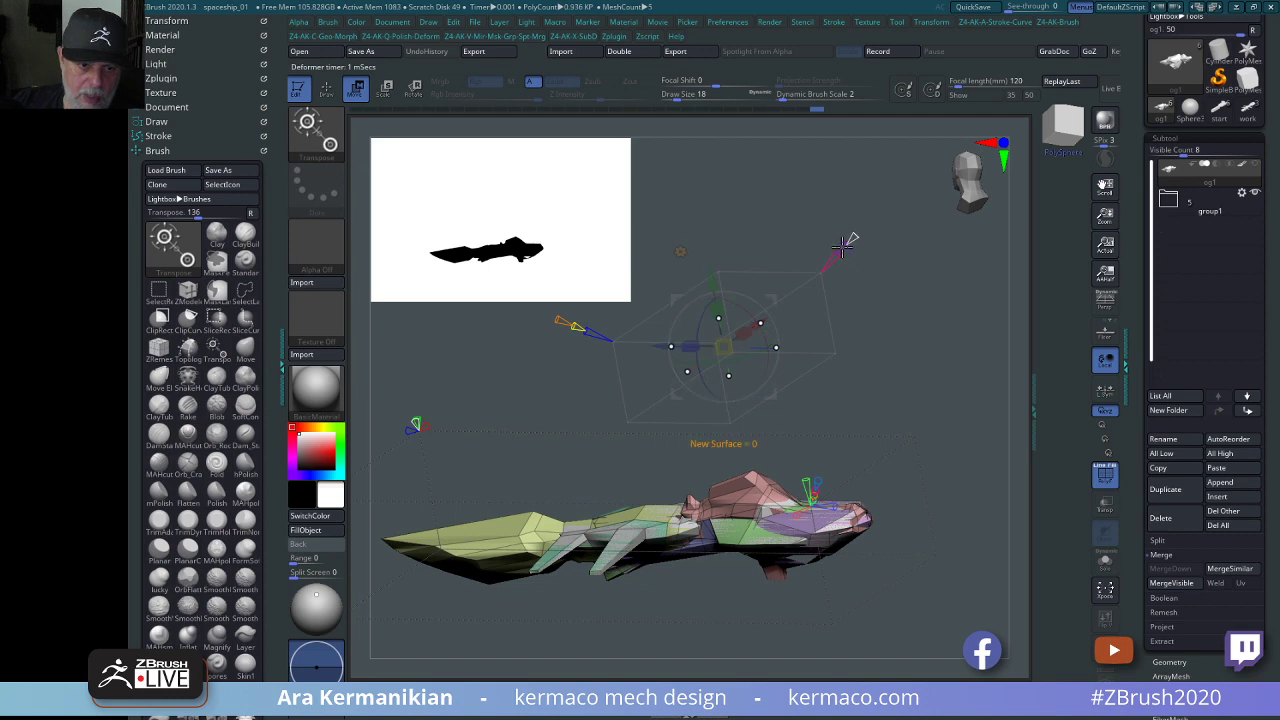
drag(704, 282, 731, 438)
mouse_move(912, 308)
mouse_down()
mouse_move(876, 380)
mouse_move(938, 275)
mouse_move(901, 297)
mouse_up()
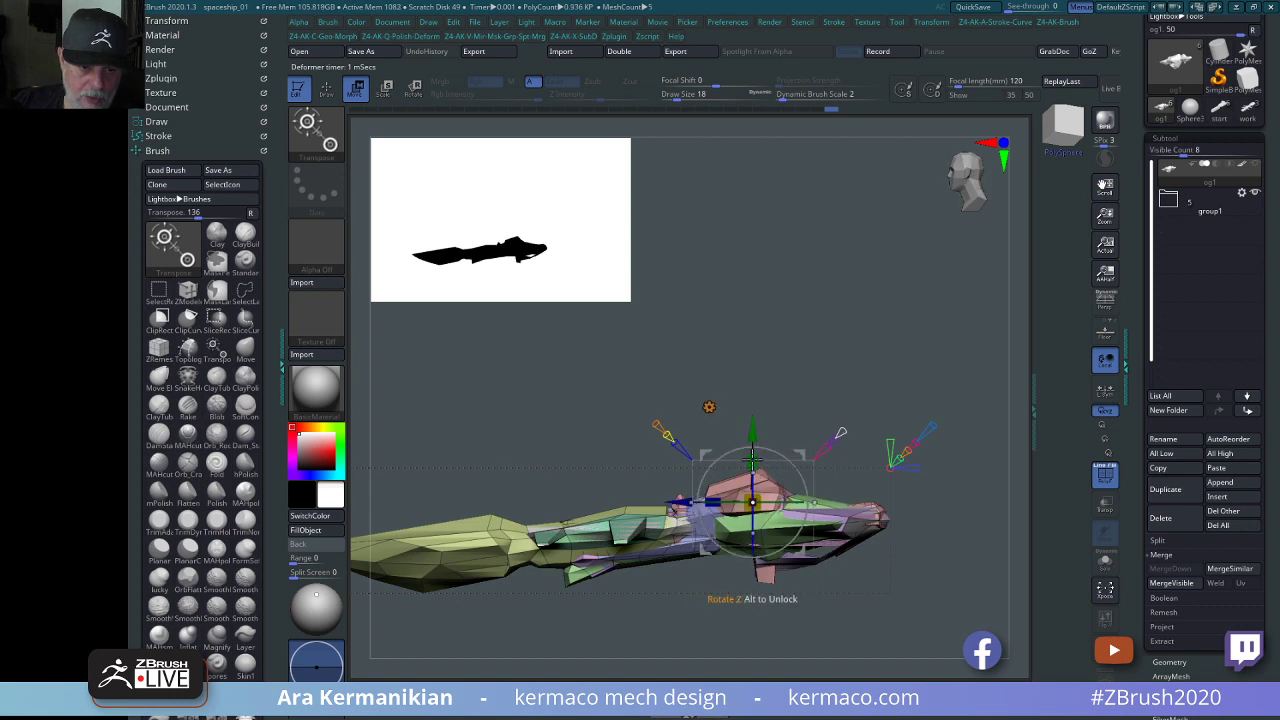
drag(749, 461, 757, 414)
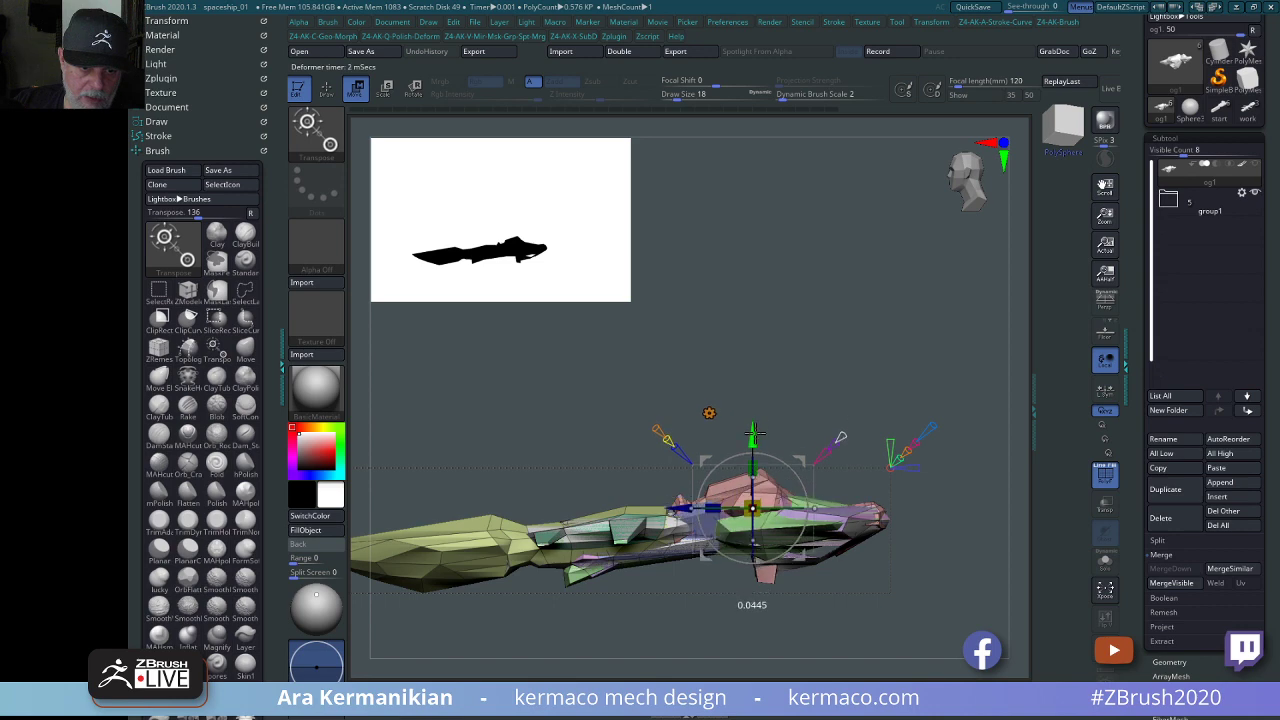
Slide the primitive slightly toward the tail and check the ship's silhouette from the side and above.
drag(822, 357, 858, 360)
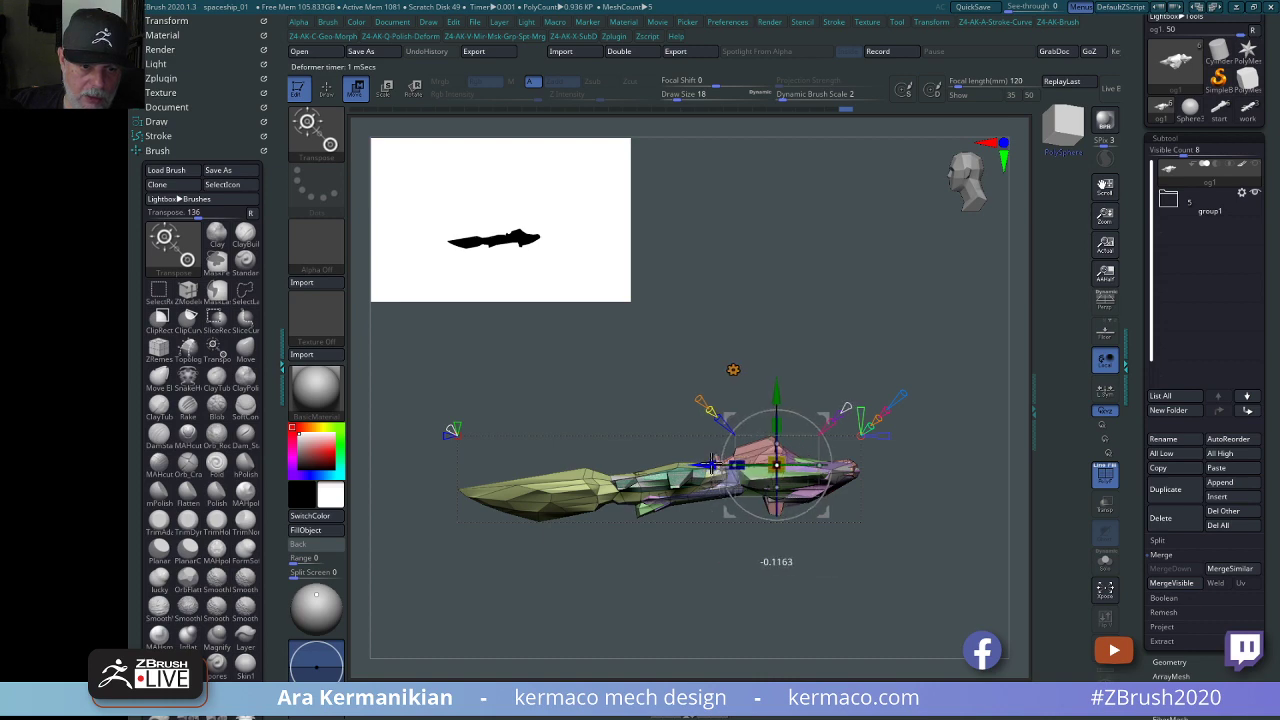
mouse_move(829, 347)
mouse_down()
mouse_move(892, 312)
mouse_move(824, 346)
mouse_up()
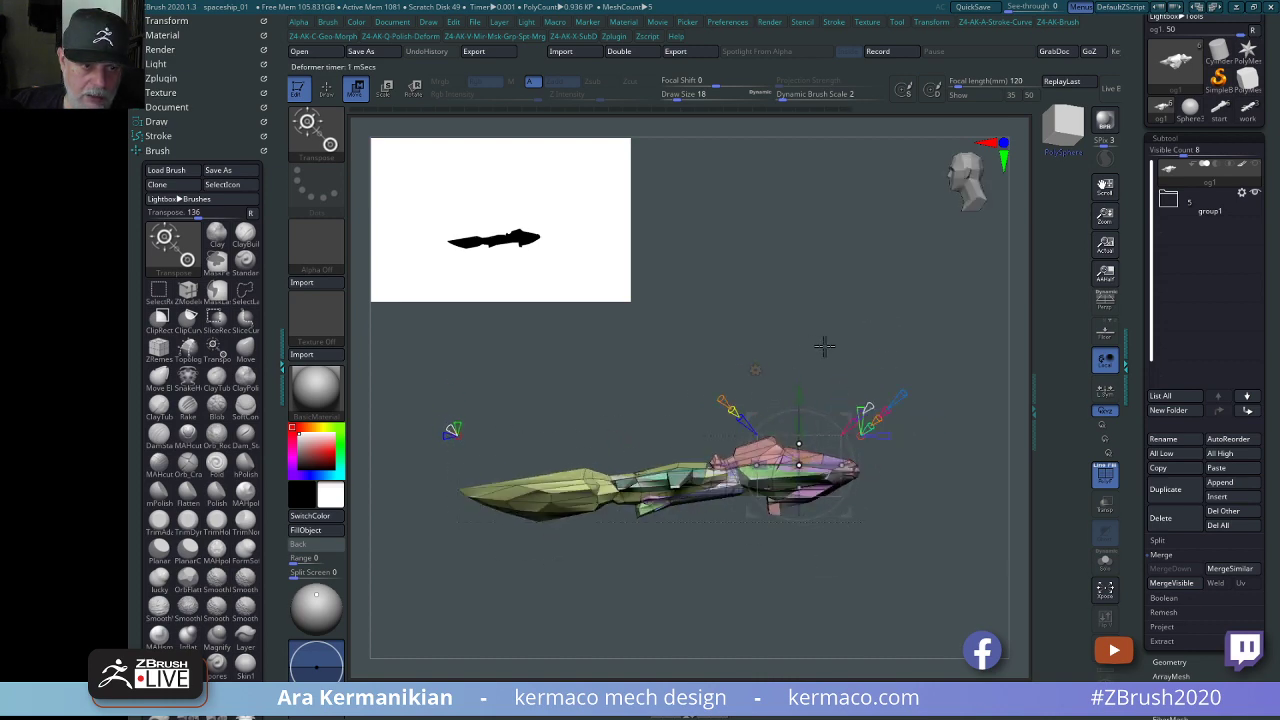
drag(878, 314, 799, 417)
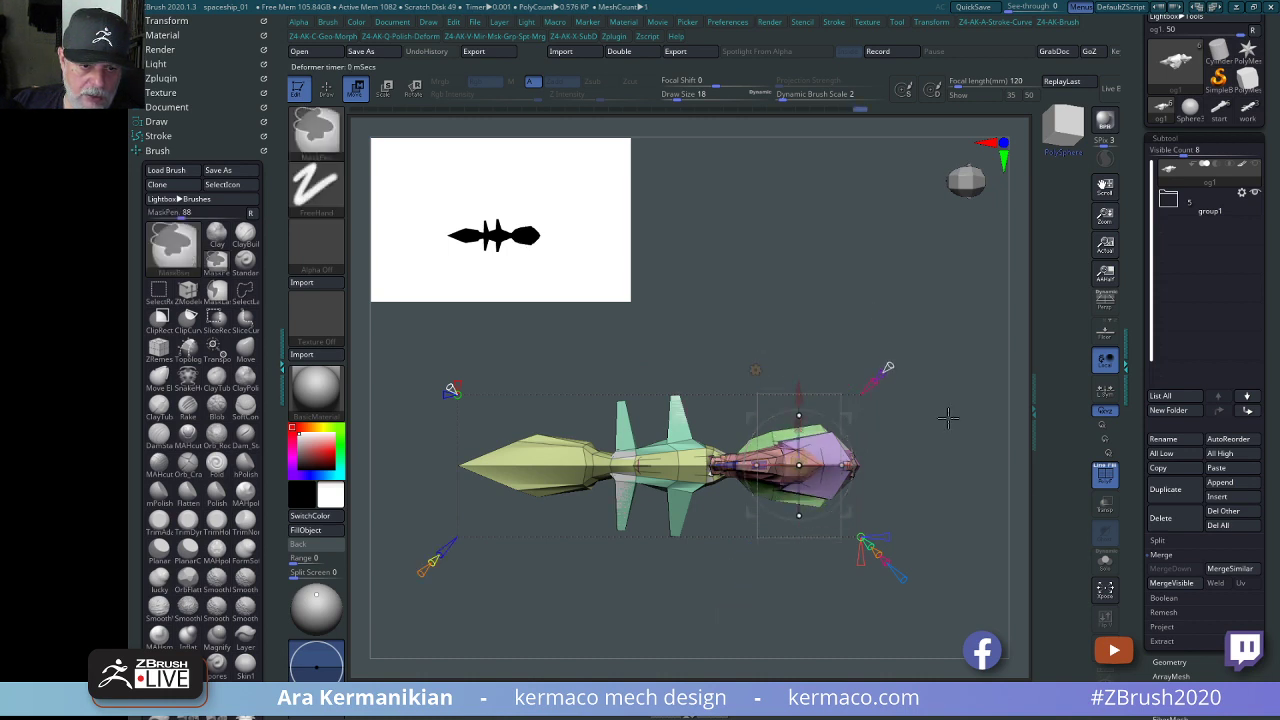
alt+drag(985, 446, 945, 405)
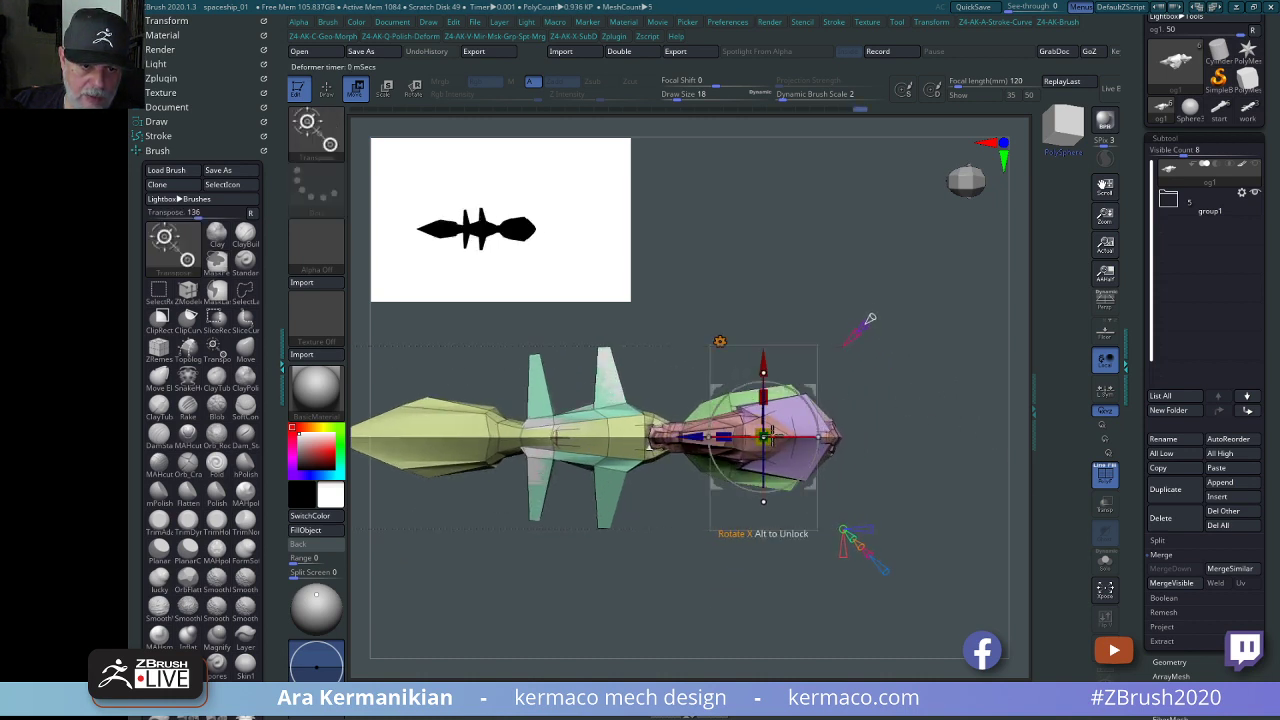
Enlarge the primitive around the rear section and tilt it relative to the hull.
drag(770, 430, 806, 413)
drag(951, 383, 951, 287)
mouse_move(764, 367)
mouse_down()
mouse_move(764, 353)
mouse_move(764, 374)
mouse_up()
drag(807, 413, 897, 271)
drag(743, 370, 735, 368)
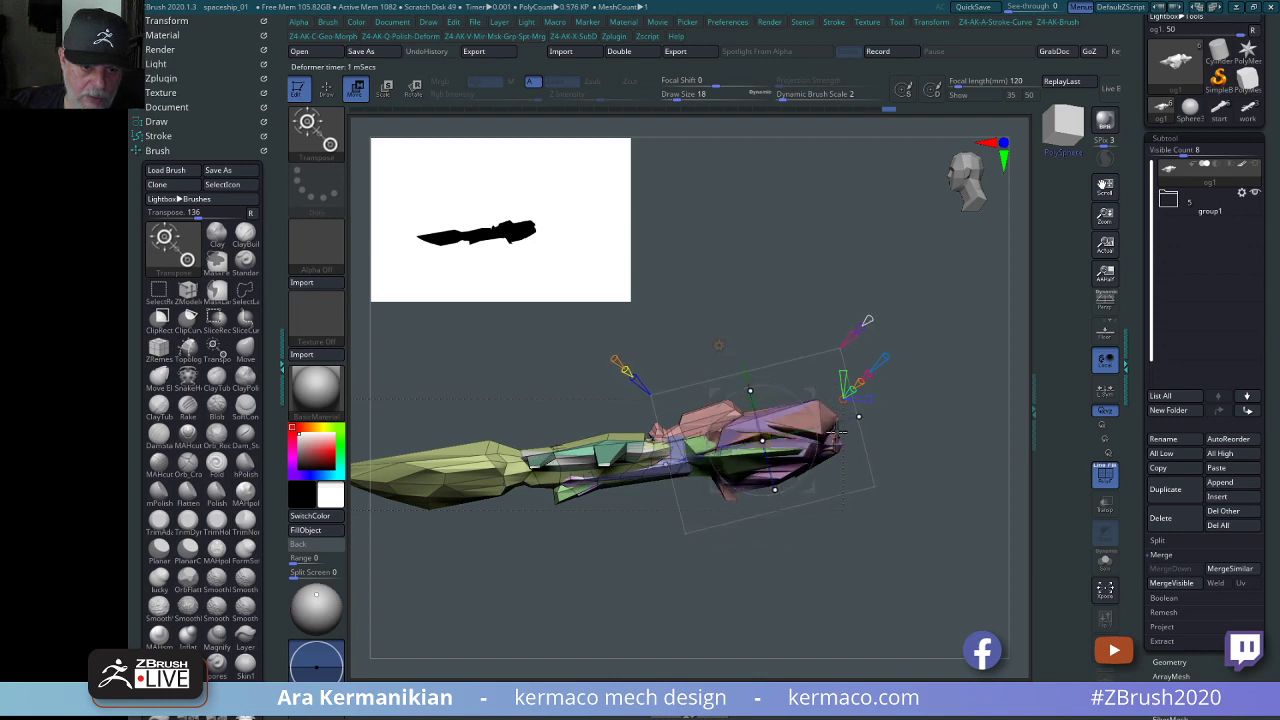
drag(895, 266, 882, 386)
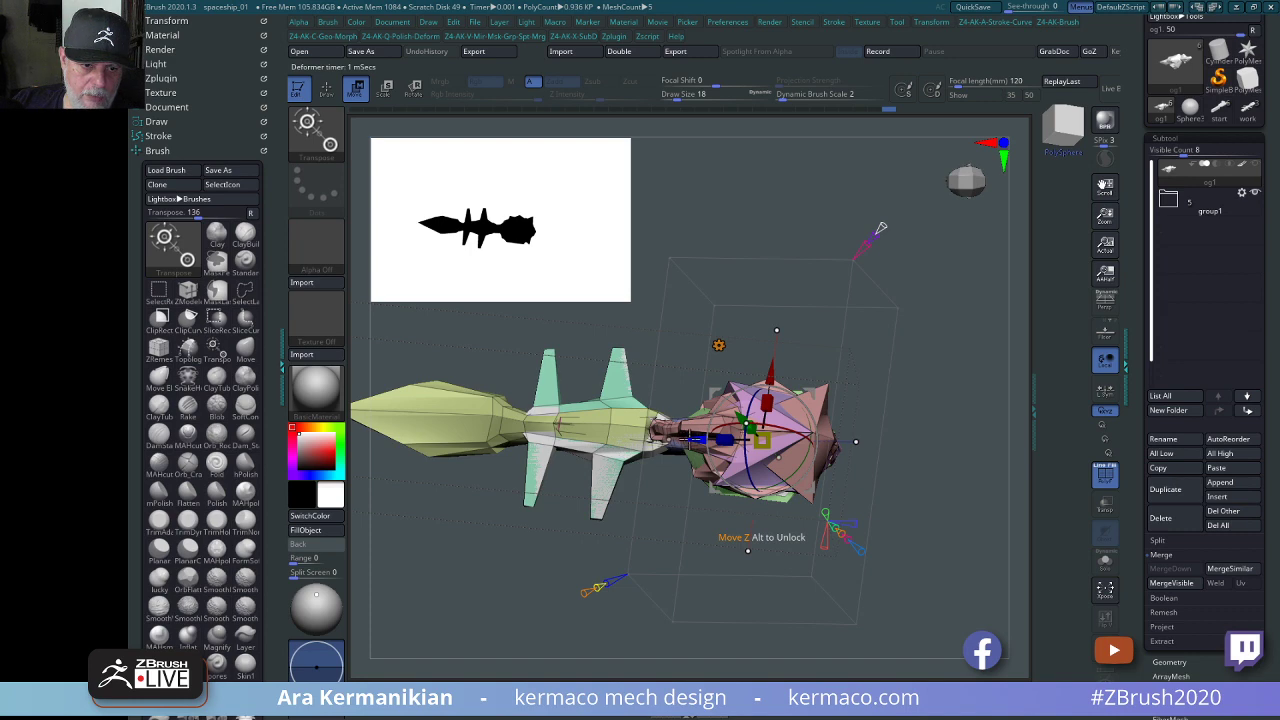
Move the tilted primitive forward to the winged mid-section, change its tilt and height, and shift it back about 0.37.
drag(725, 438, 532, 428)
drag(862, 345, 930, 296)
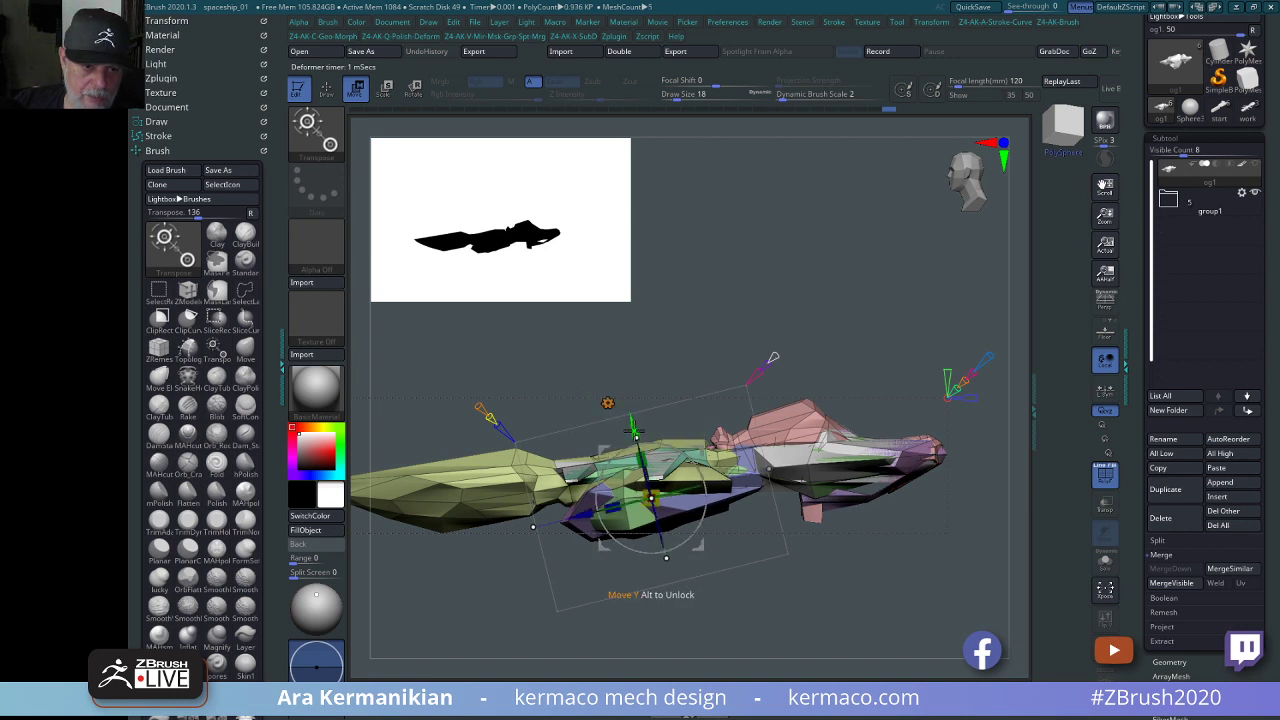
drag(626, 426, 667, 386)
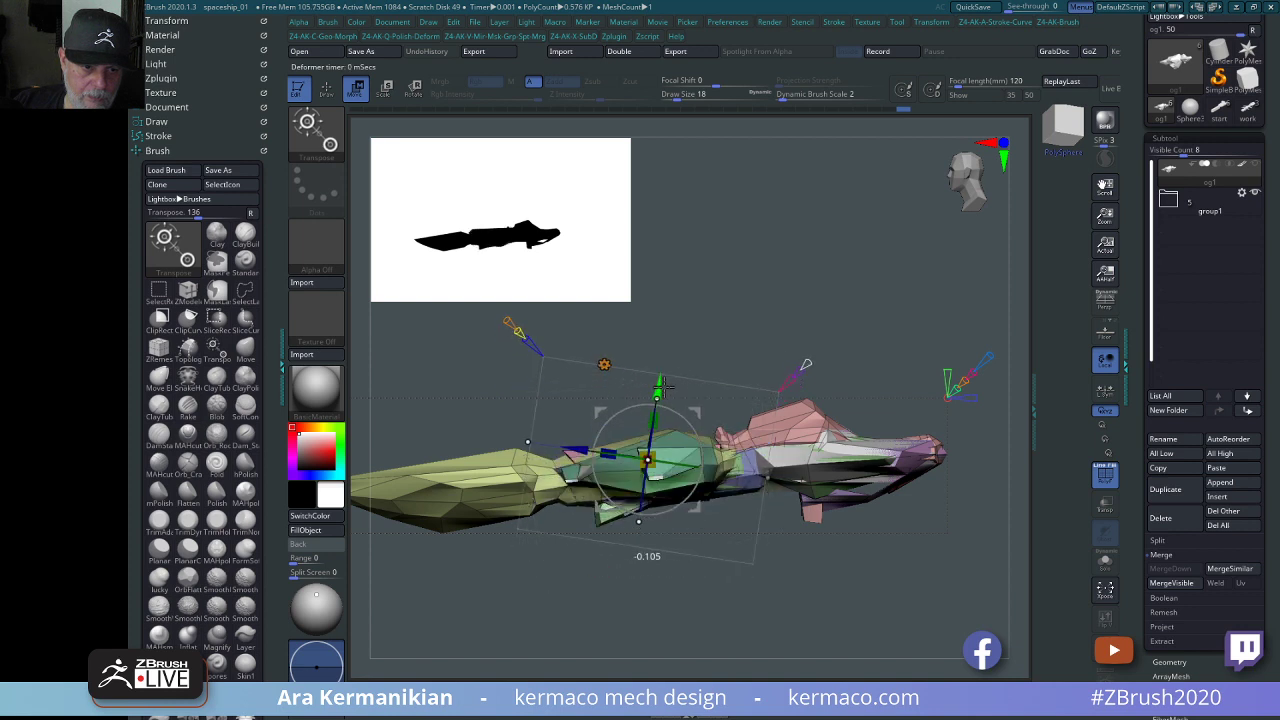
drag(578, 443, 632, 444)
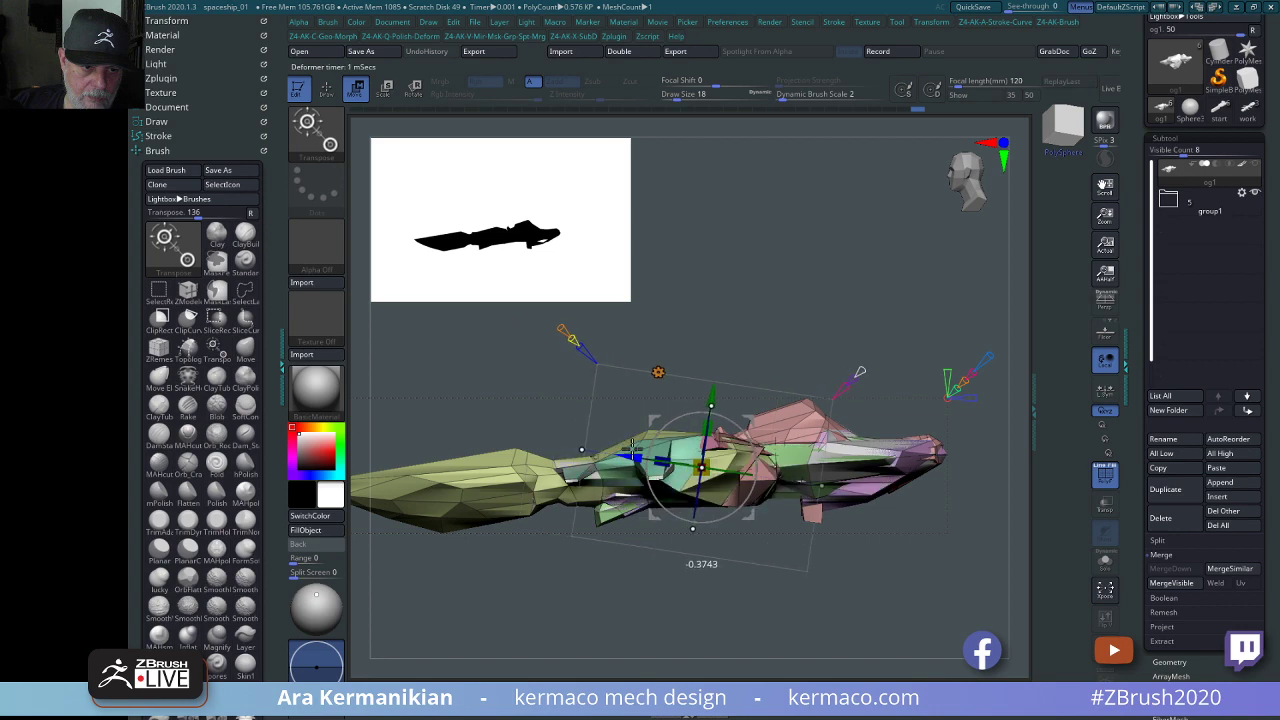
drag(834, 274, 847, 377)
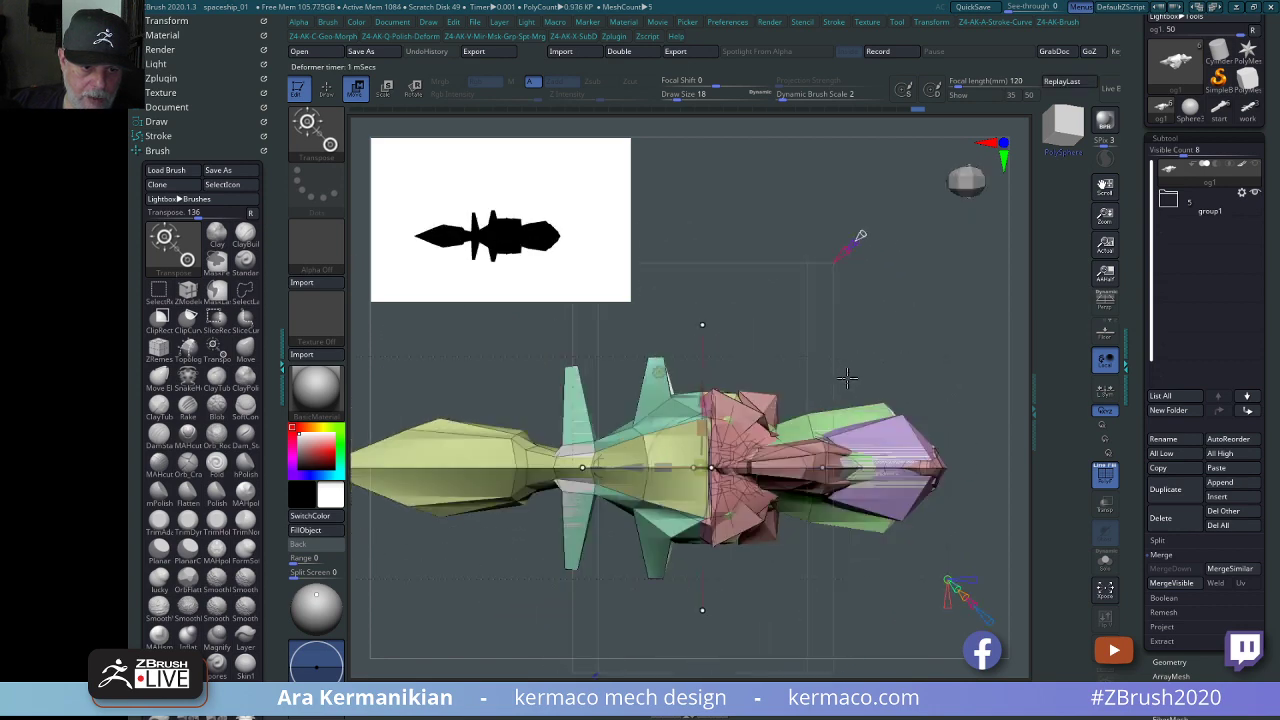
Slide the primitive from the mid-section back to the rear hull by about 0.54.
drag(997, 373, 841, 303)
alt+drag(841, 303, 873, 269)
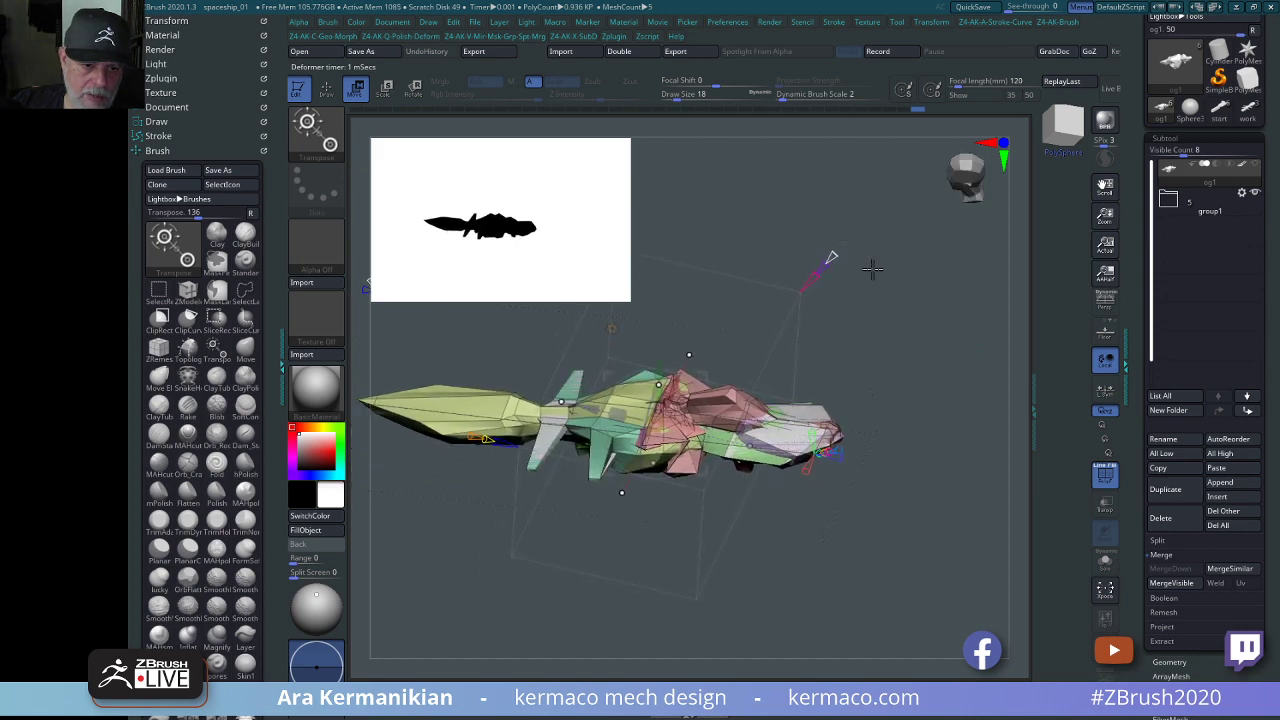
drag(963, 327, 948, 367)
alt+drag(948, 367, 920, 400)
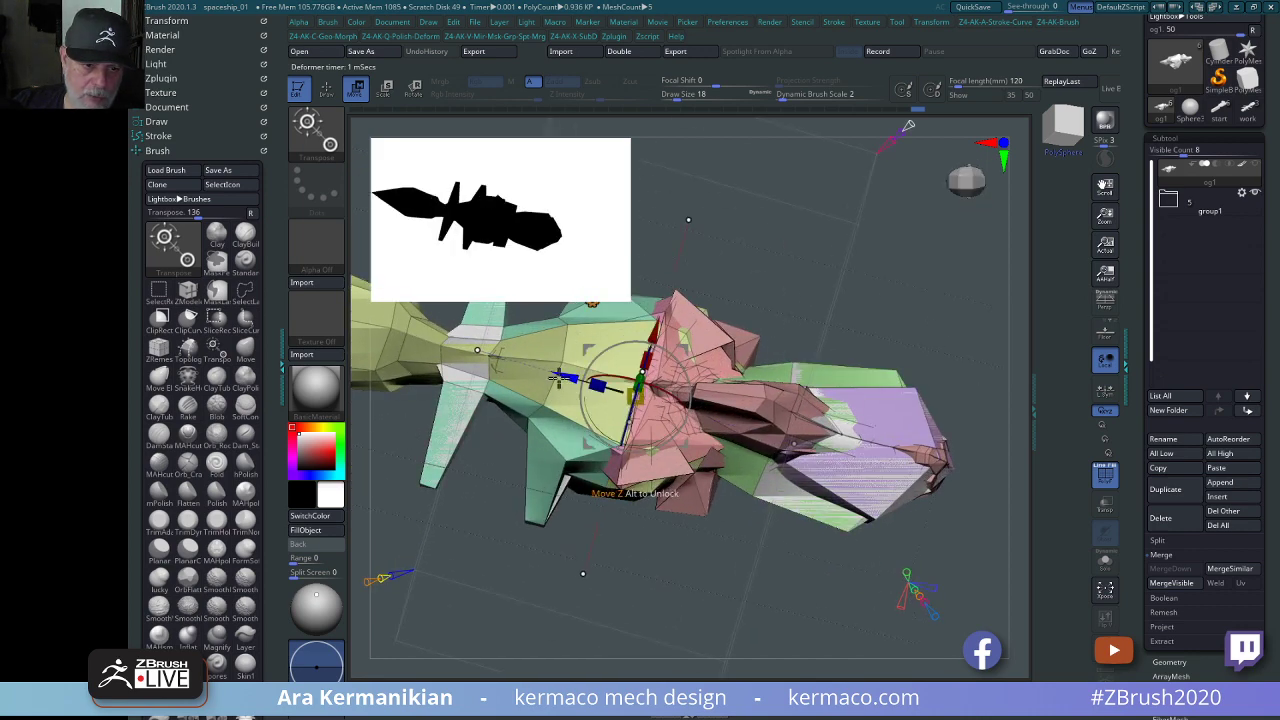
drag(555, 377, 640, 400)
Nudge the primitive slightly forward while viewing the underside, and check the reshaped rear in side view.
drag(966, 318, 898, 523)
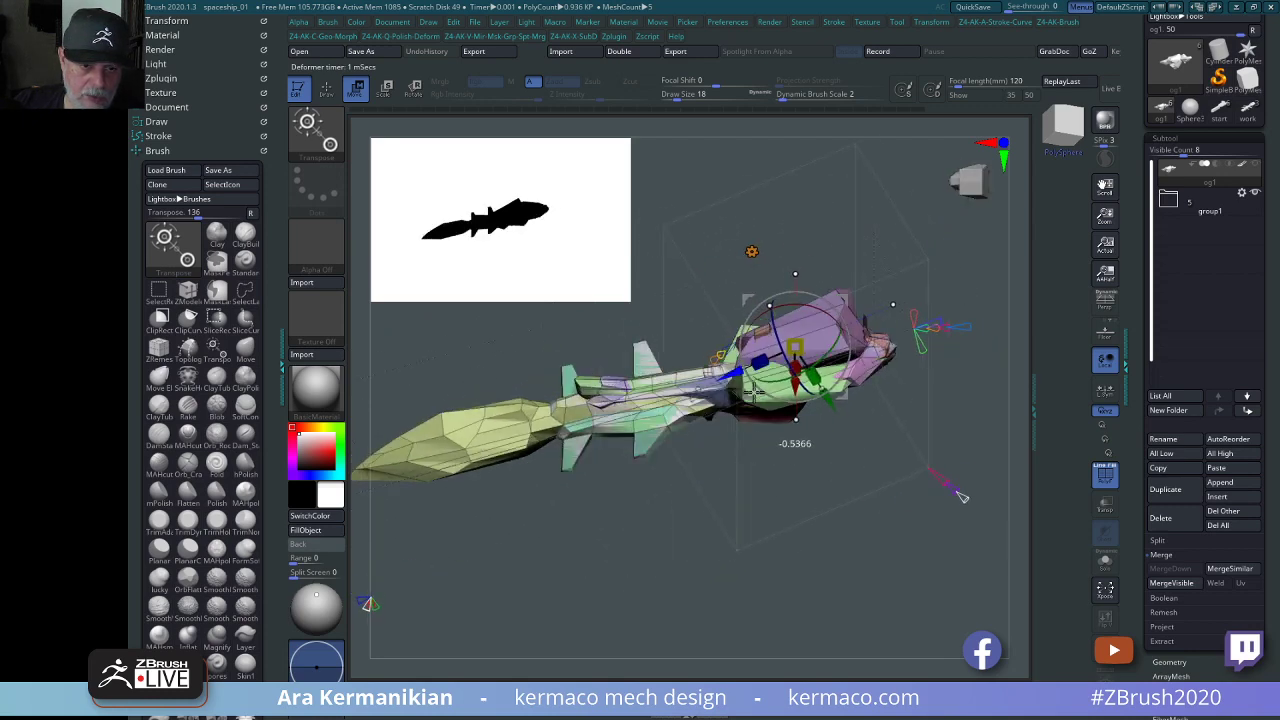
mouse_move(754, 393)
mouse_down()
mouse_move(773, 387)
mouse_move(741, 397)
mouse_up()
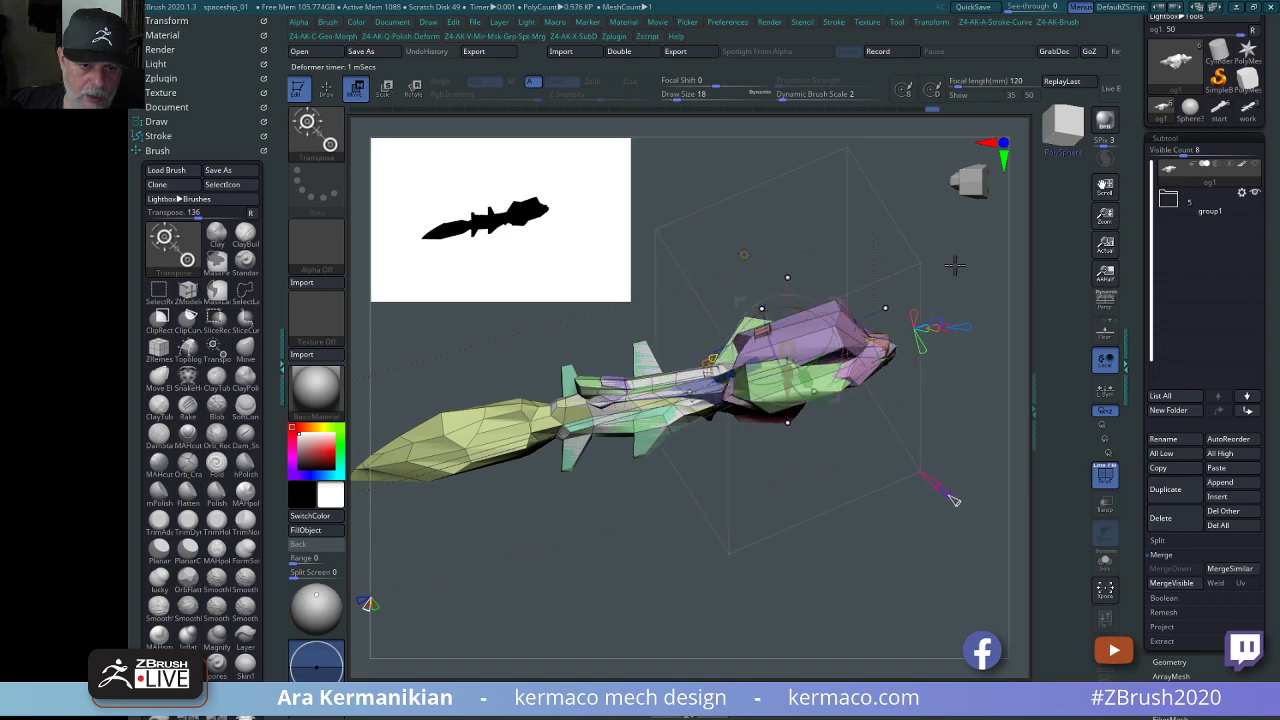
drag(954, 263, 842, 334)
alt+drag(860, 508, 786, 438)
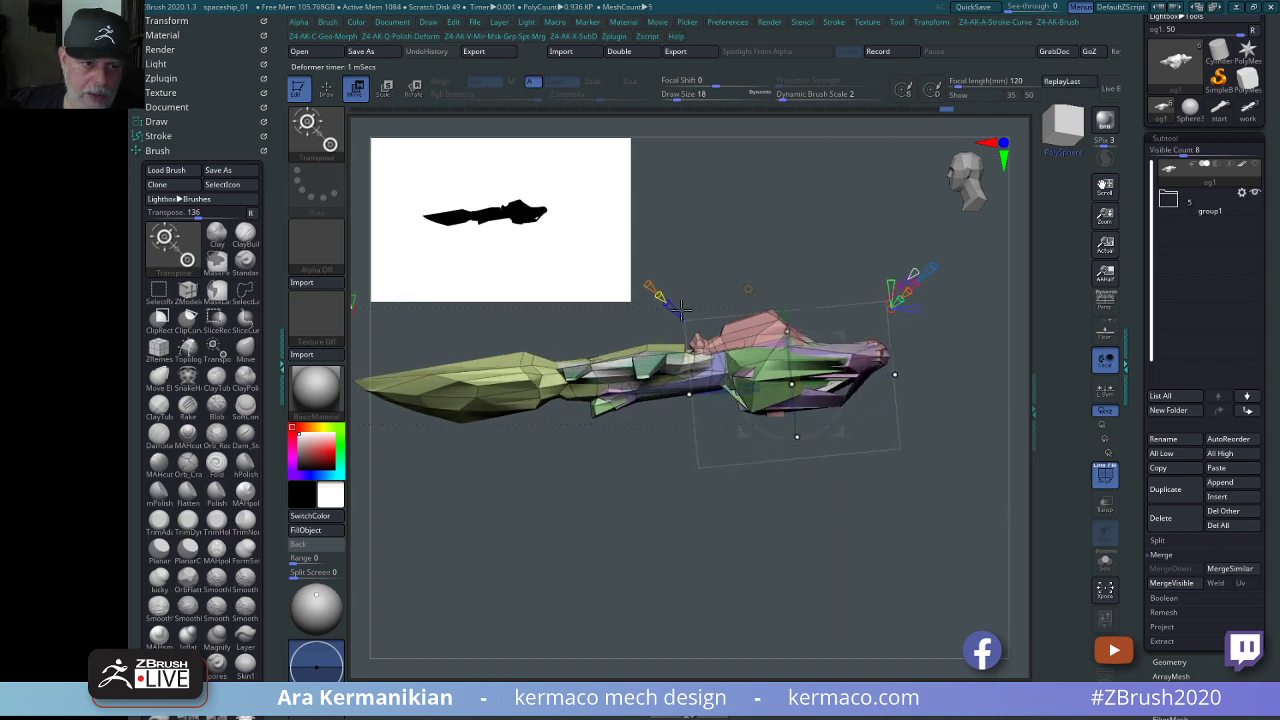
drag(771, 263, 805, 241)
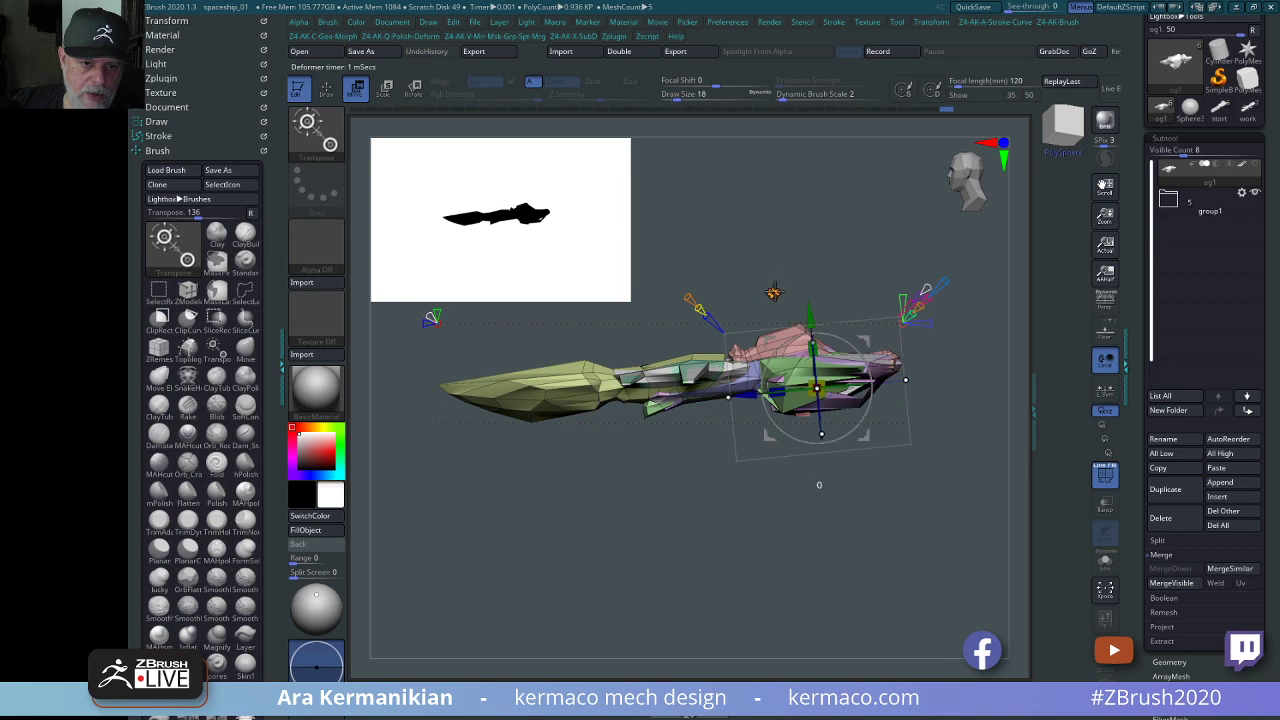
Leave the deformer, return to Draw mode and switch to the Move brush at draw size 90.
click(773, 293)
click(980, 293)
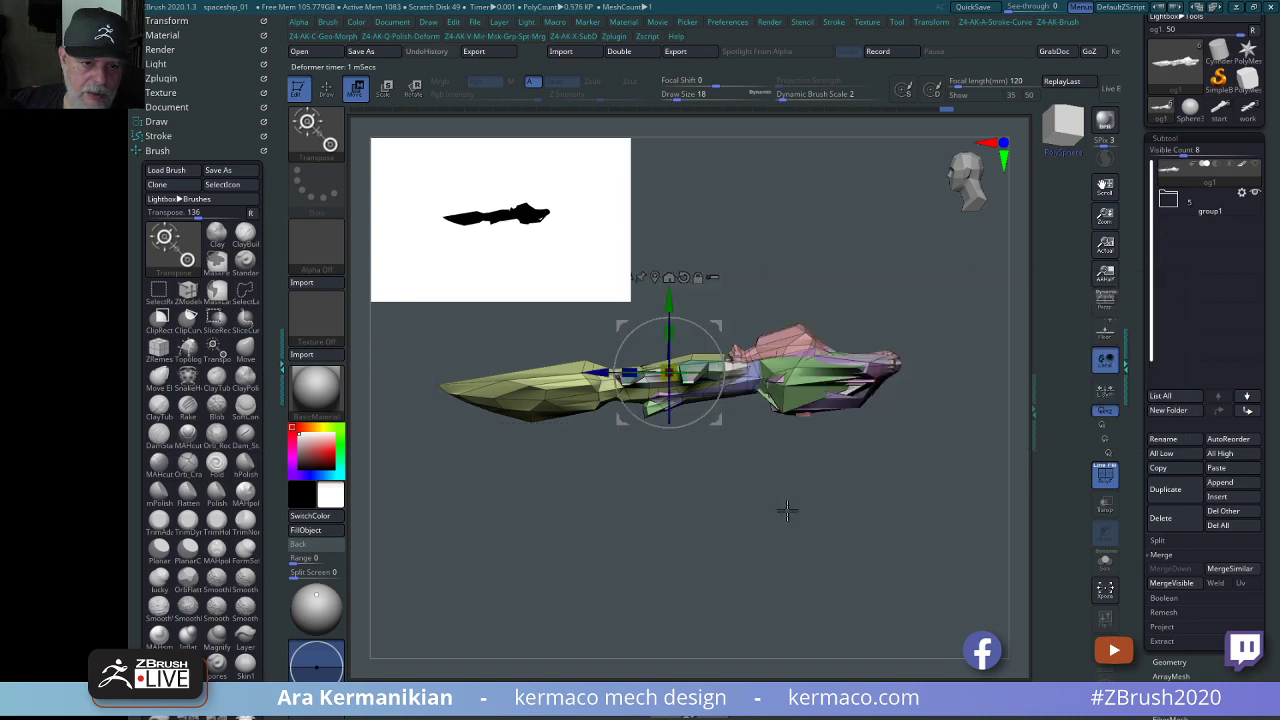
drag(787, 510, 770, 460)
key(q)
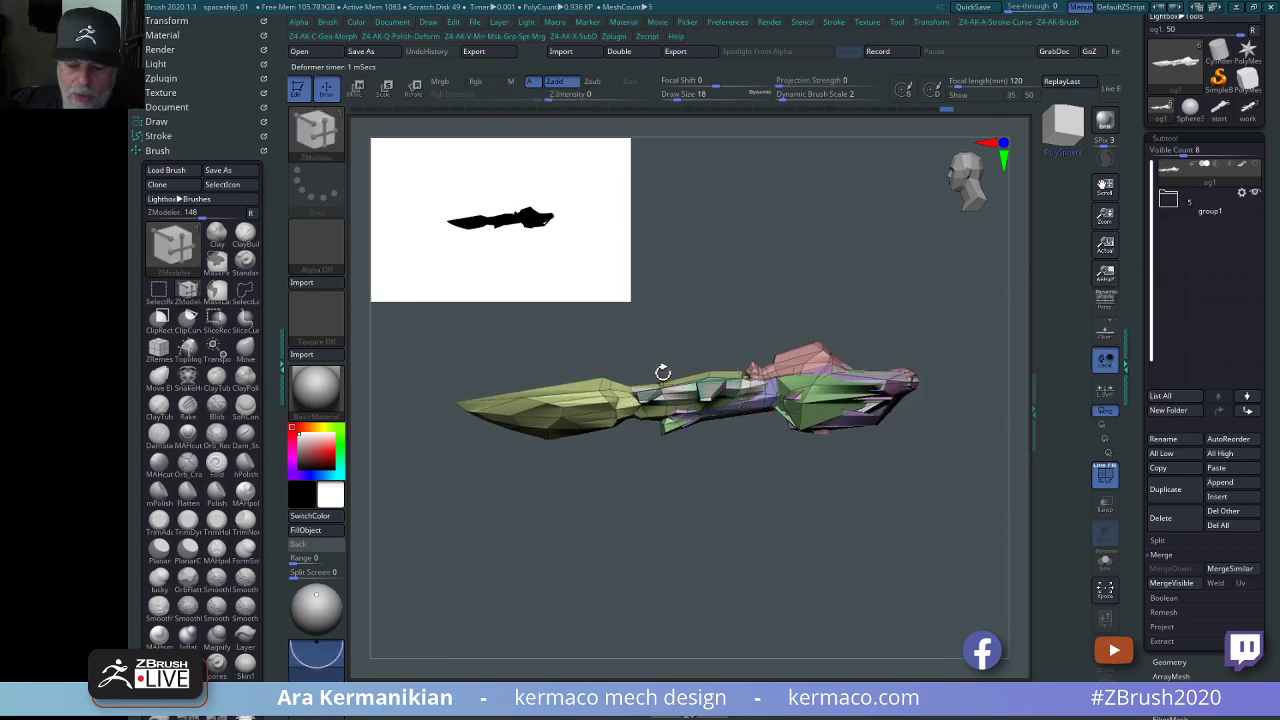
key(b)
key(m)
key(v)
key(s)
drag(628, 368, 650, 366)
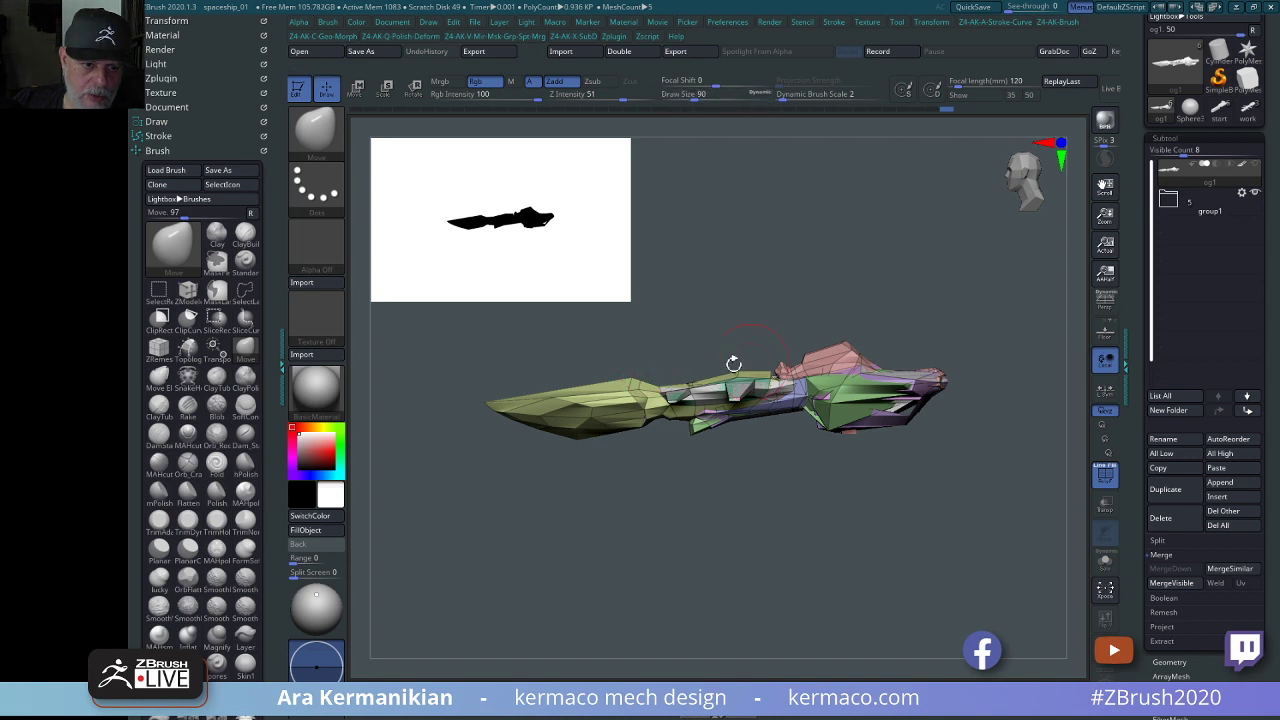
drag(773, 287, 738, 328)
right_click(648, 402)
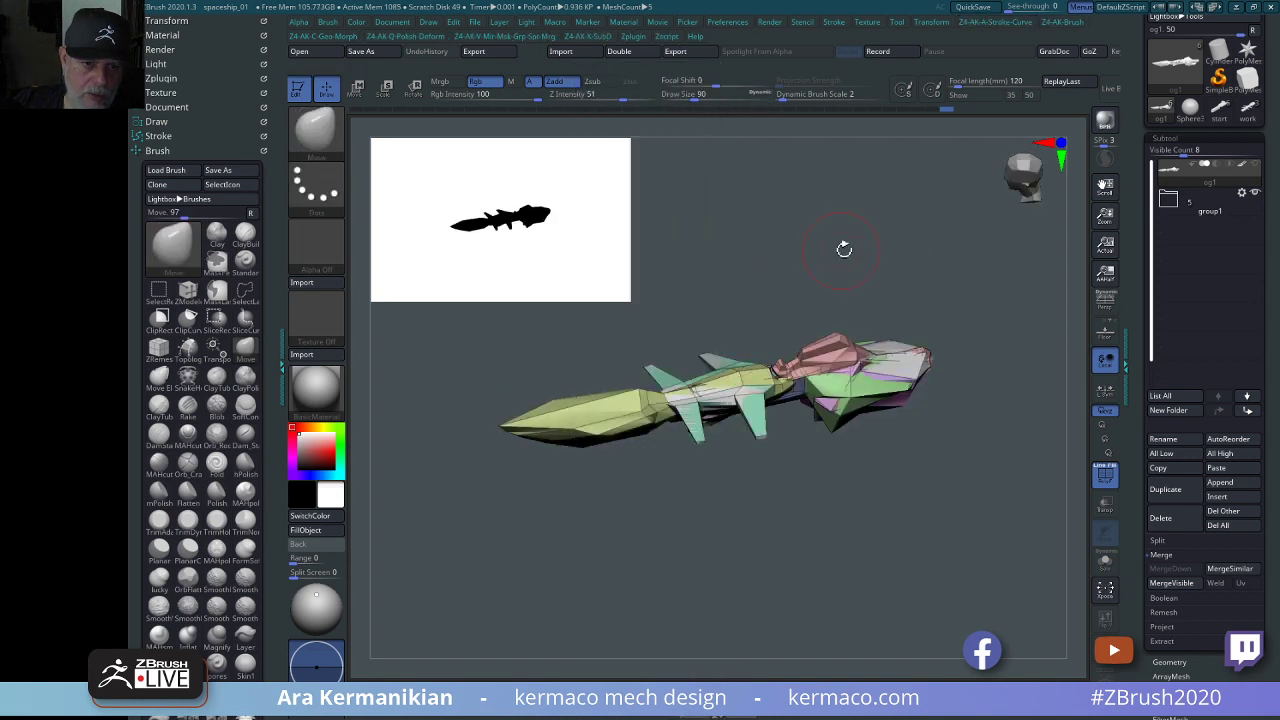
drag(843, 249, 892, 267)
Restore the custom user interface and check that the quick brush menu opens.
click(652, 22)
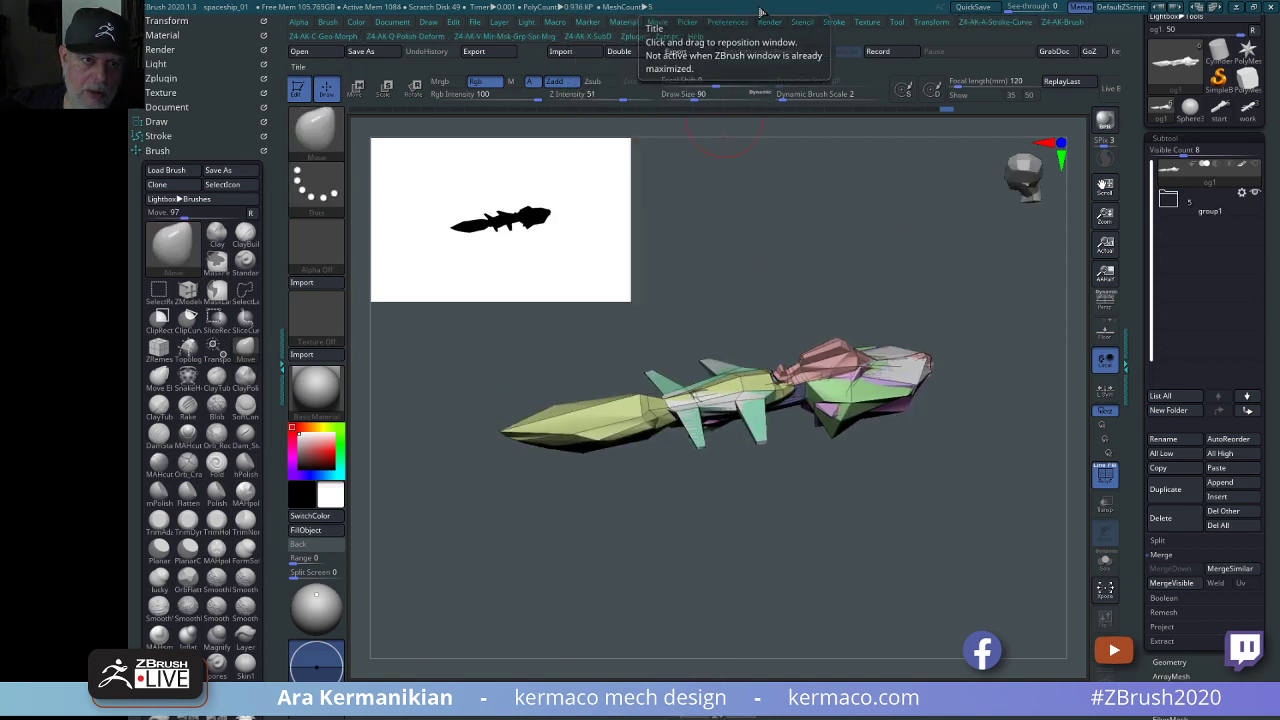
click(732, 23)
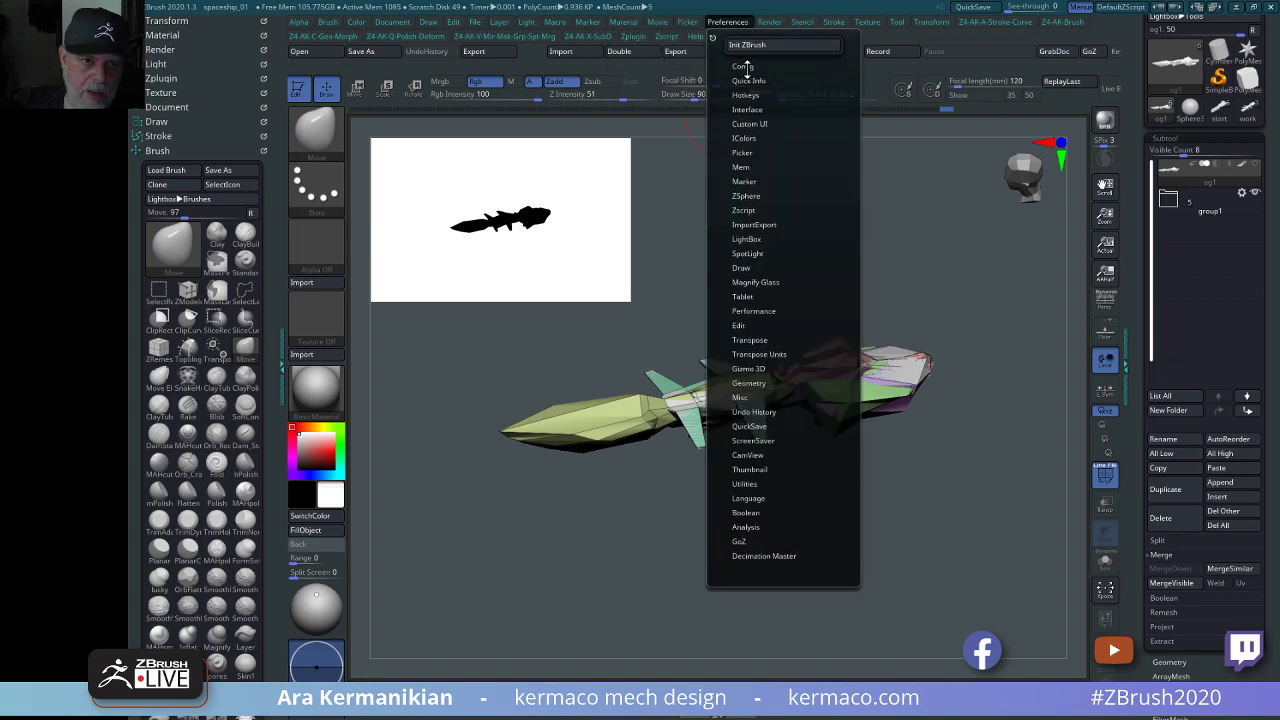
click(743, 67)
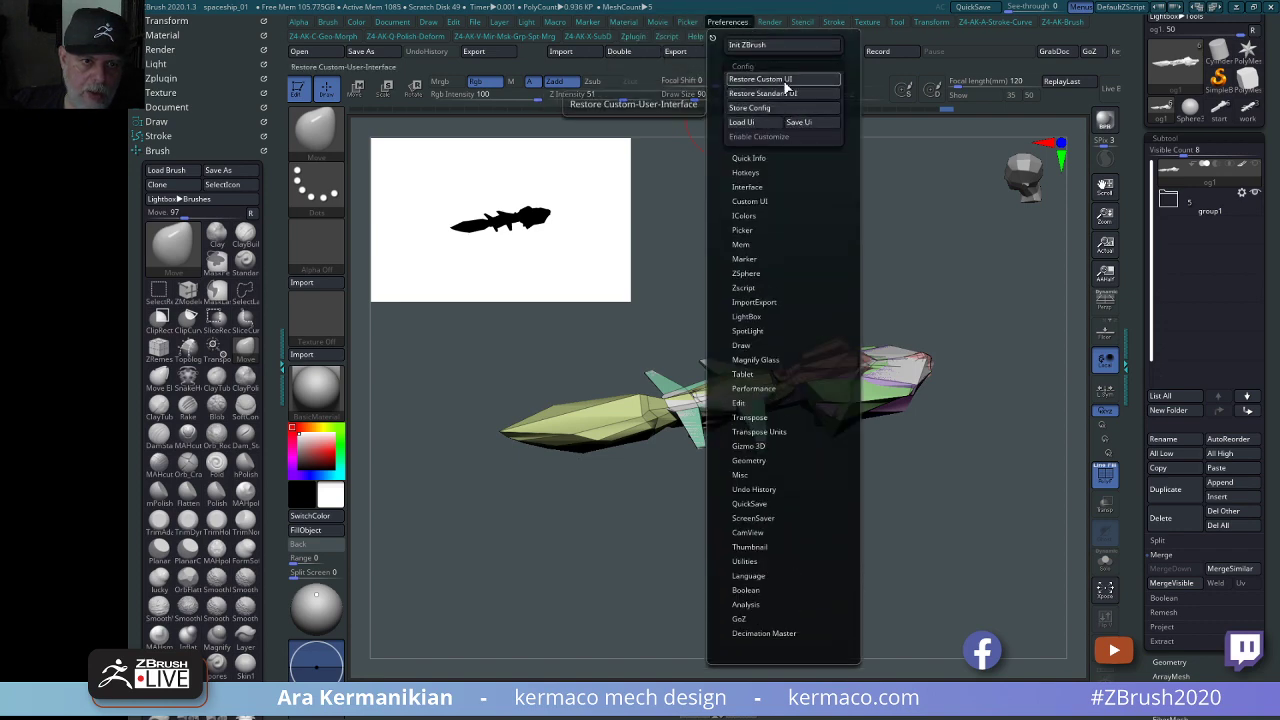
click(780, 79)
key(space)
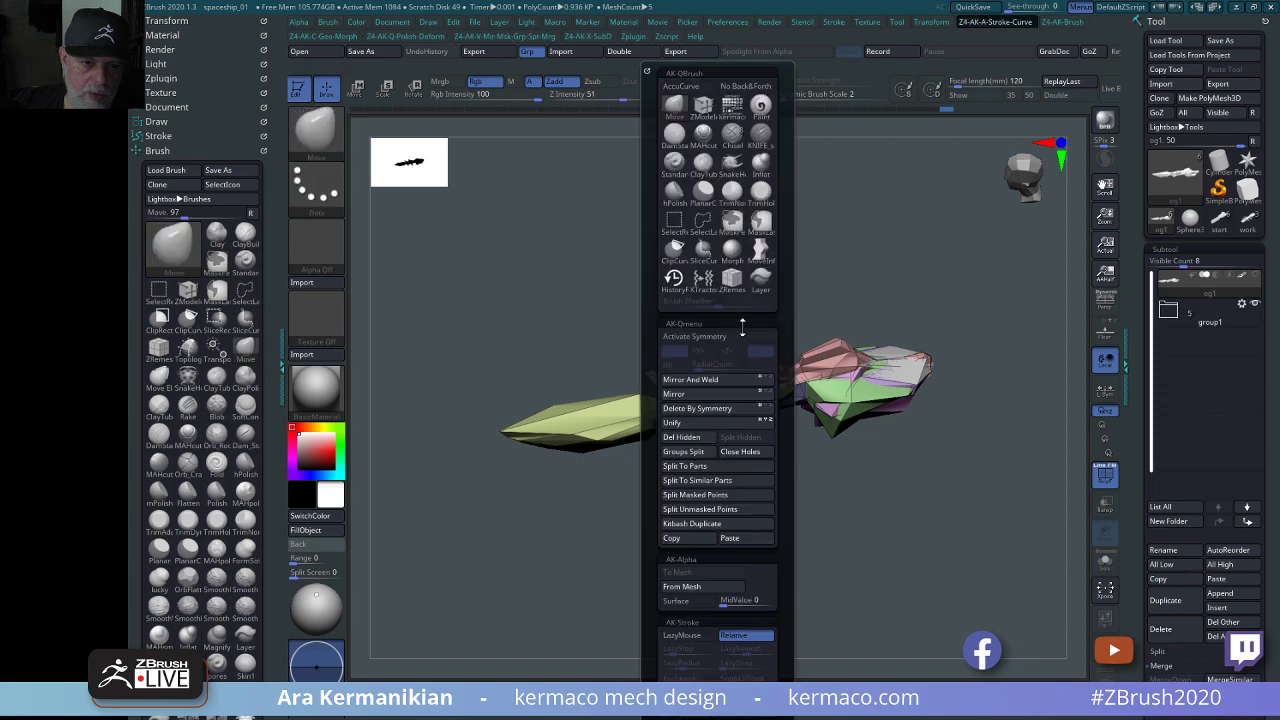
Set the Move brush to draw size 59 and reshape the hull's outline from above, including the rear section.
drag(712, 340, 629, 386)
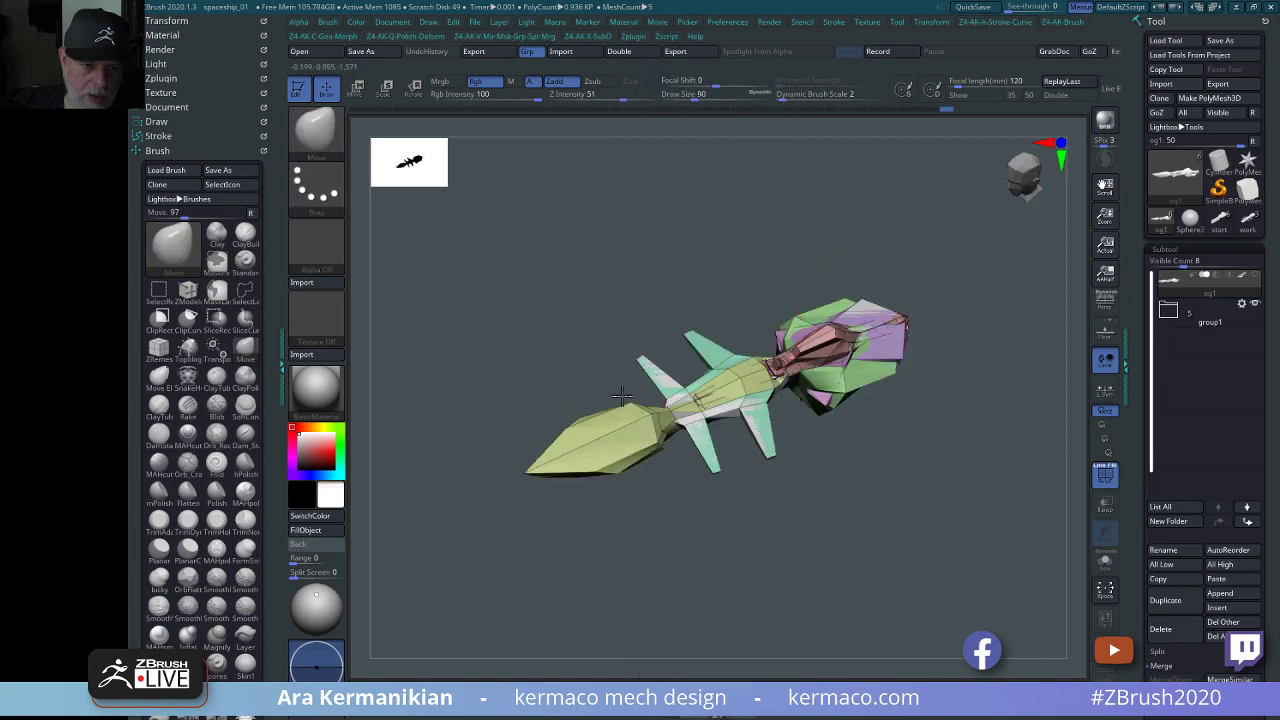
drag(577, 425, 510, 374)
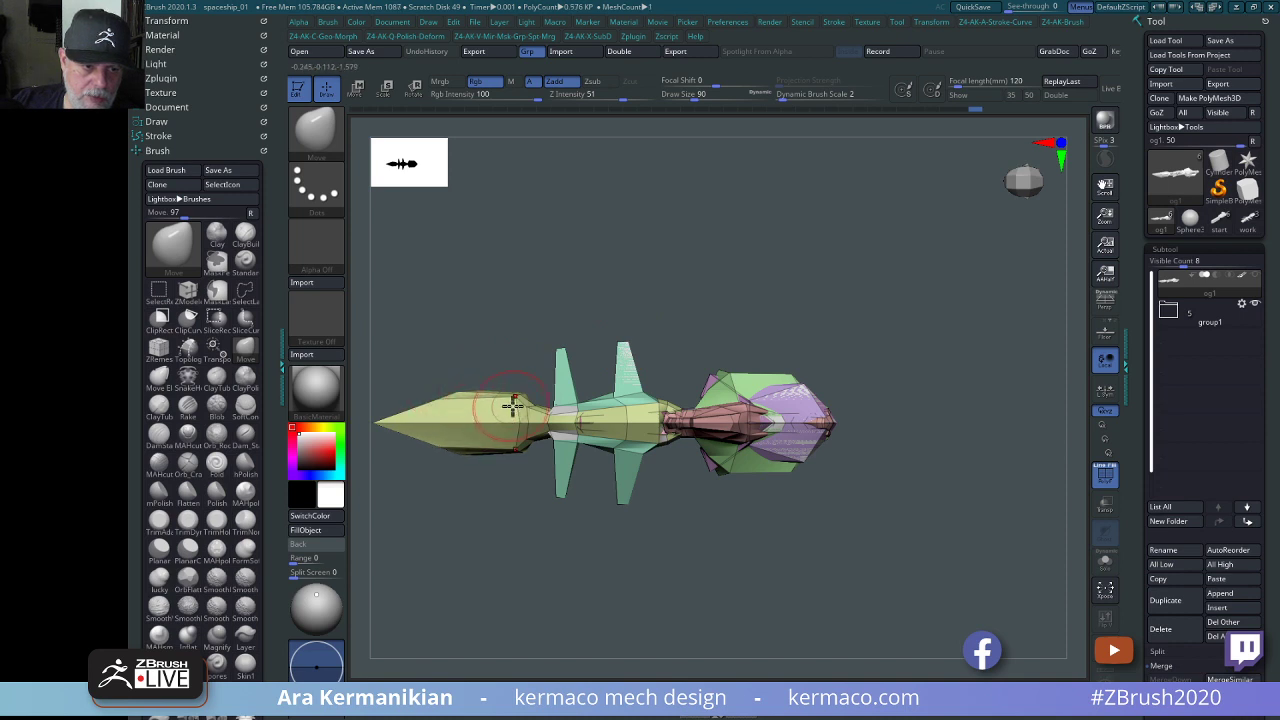
key(s)
drag(538, 423, 511, 422)
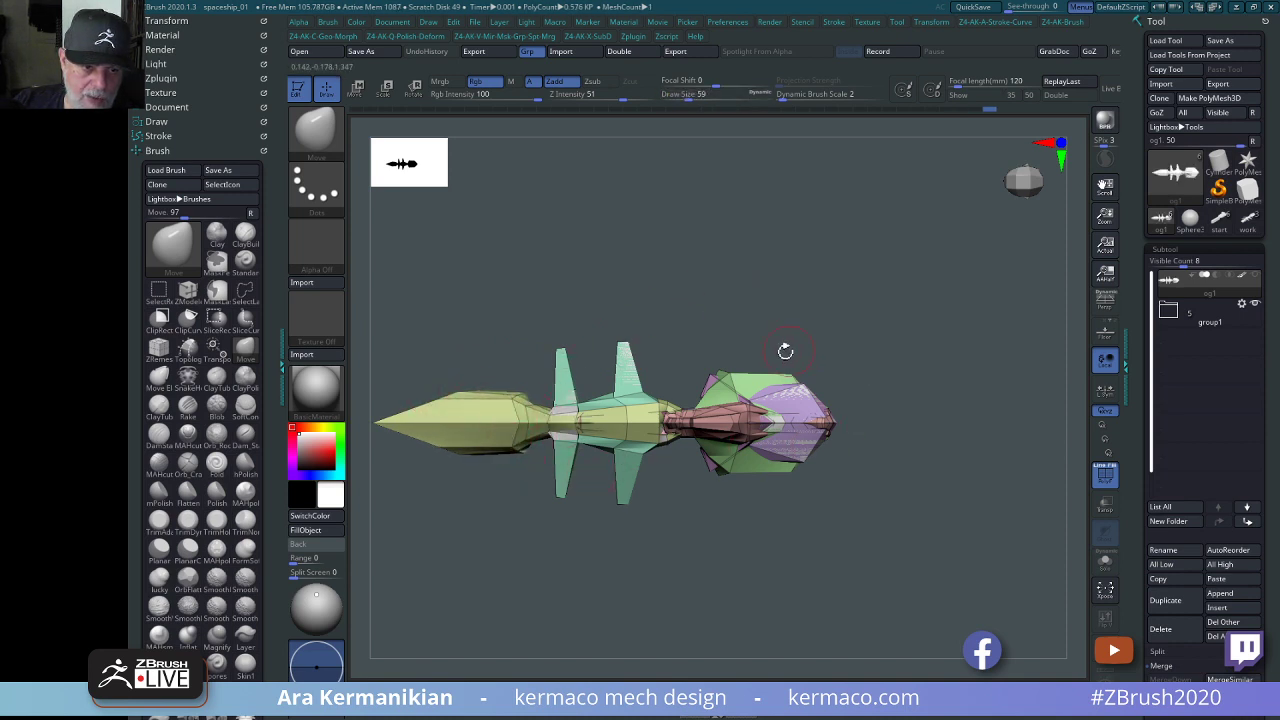
mouse_move(847, 403)
mouse_down()
mouse_move(929, 326)
mouse_move(863, 400)
mouse_move(837, 373)
mouse_move(883, 269)
mouse_move(1034, 336)
mouse_move(886, 391)
mouse_move(929, 403)
mouse_move(820, 360)
mouse_move(894, 336)
mouse_up()
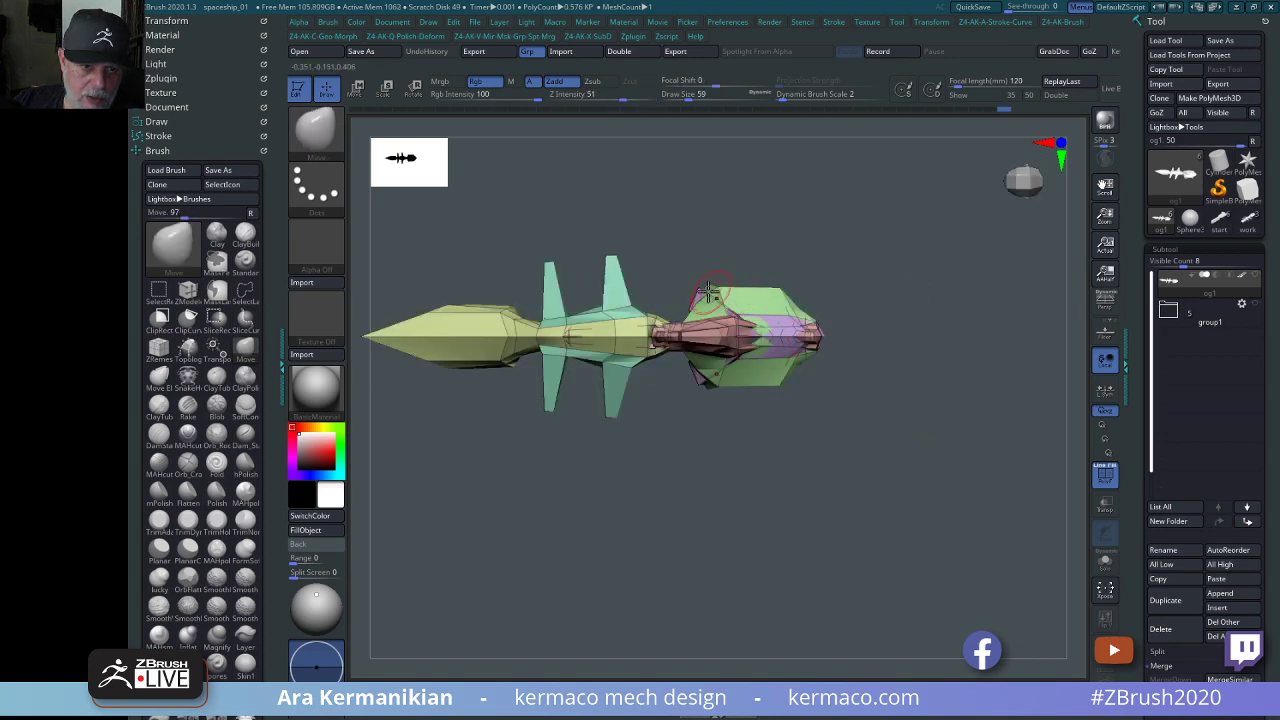
Smooth the side and lower facets of the rear section, working from above and in side view.
shift+drag(716, 300, 757, 318)
drag(949, 341, 831, 277)
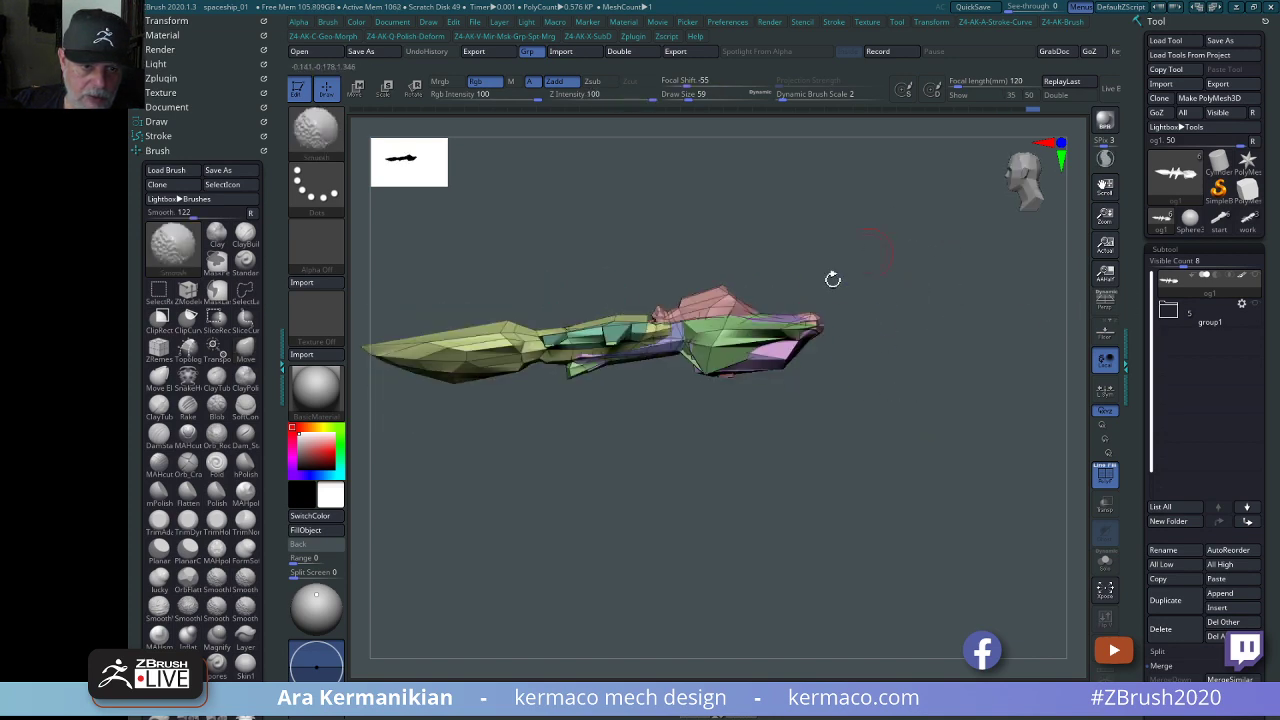
mouse_move(909, 286)
mouse_down()
mouse_move(722, 330)
mouse_move(1034, 423)
mouse_move(971, 477)
mouse_move(917, 428)
mouse_up()
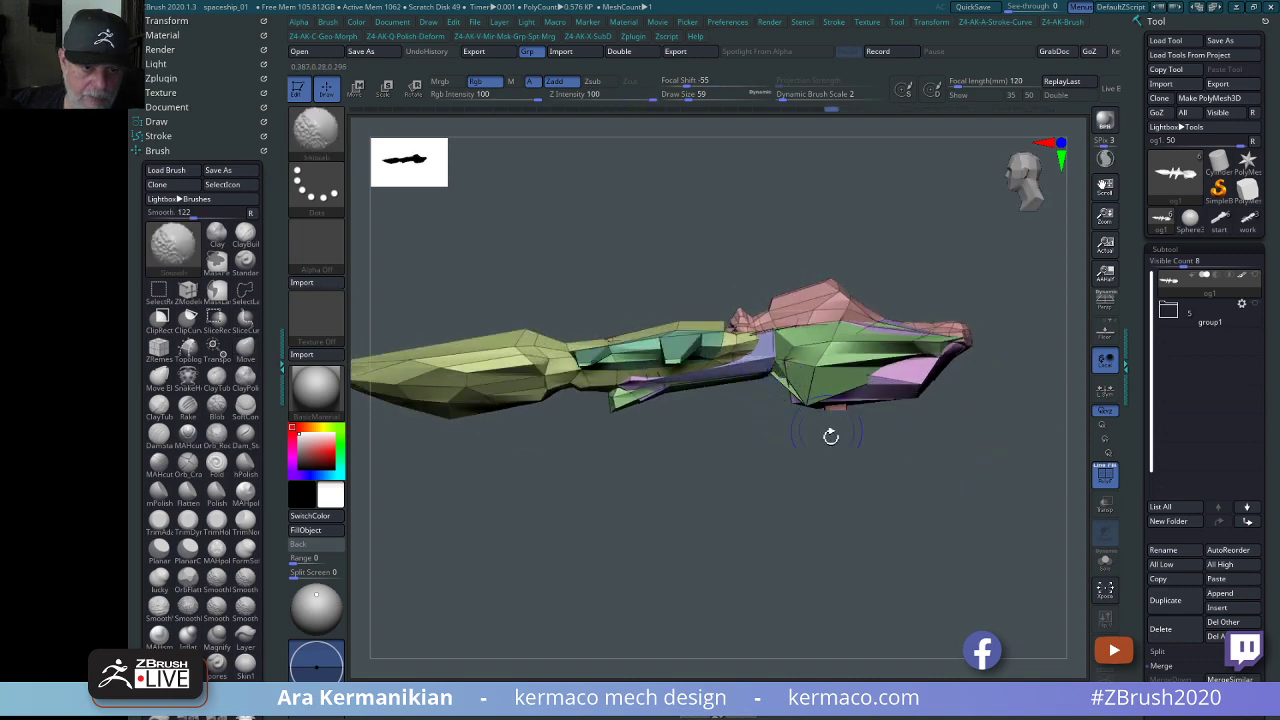
mouse_move(831, 437)
shift+mouse_down()
mouse_move(854, 517)
mouse_move(885, 480)
shift+mouse_up()
mouse_move(771, 371)
shift+mouse_down()
mouse_move(808, 372)
mouse_move(791, 418)
shift+mouse_up()
Set the draw size to 68 and pull the top of the rear section up into a raised dorsal fin.
mouse_move(763, 483)
mouse_down()
mouse_move(983, 403)
mouse_move(870, 331)
mouse_move(827, 335)
mouse_move(821, 318)
mouse_move(752, 343)
mouse_move(755, 361)
mouse_up()
key(s)
key(ctrl+z)
key(s)
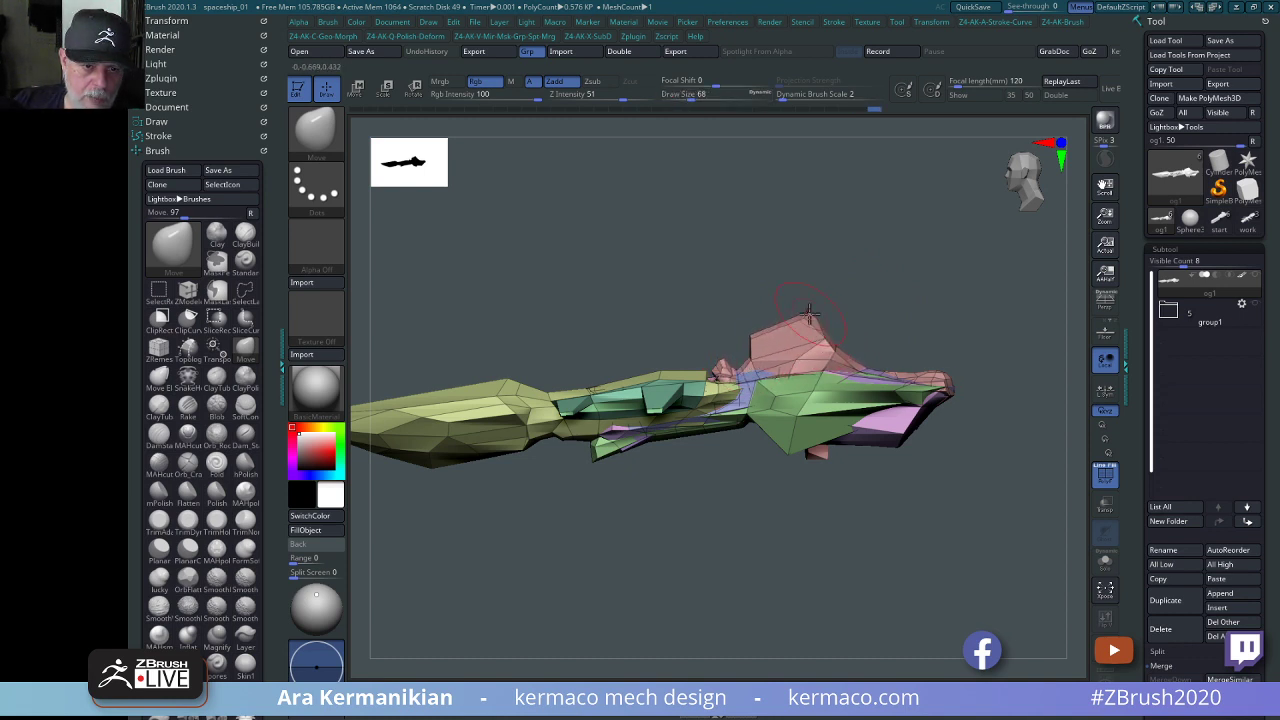
mouse_move(892, 288)
mouse_down()
mouse_move(926, 283)
mouse_move(838, 287)
mouse_up()
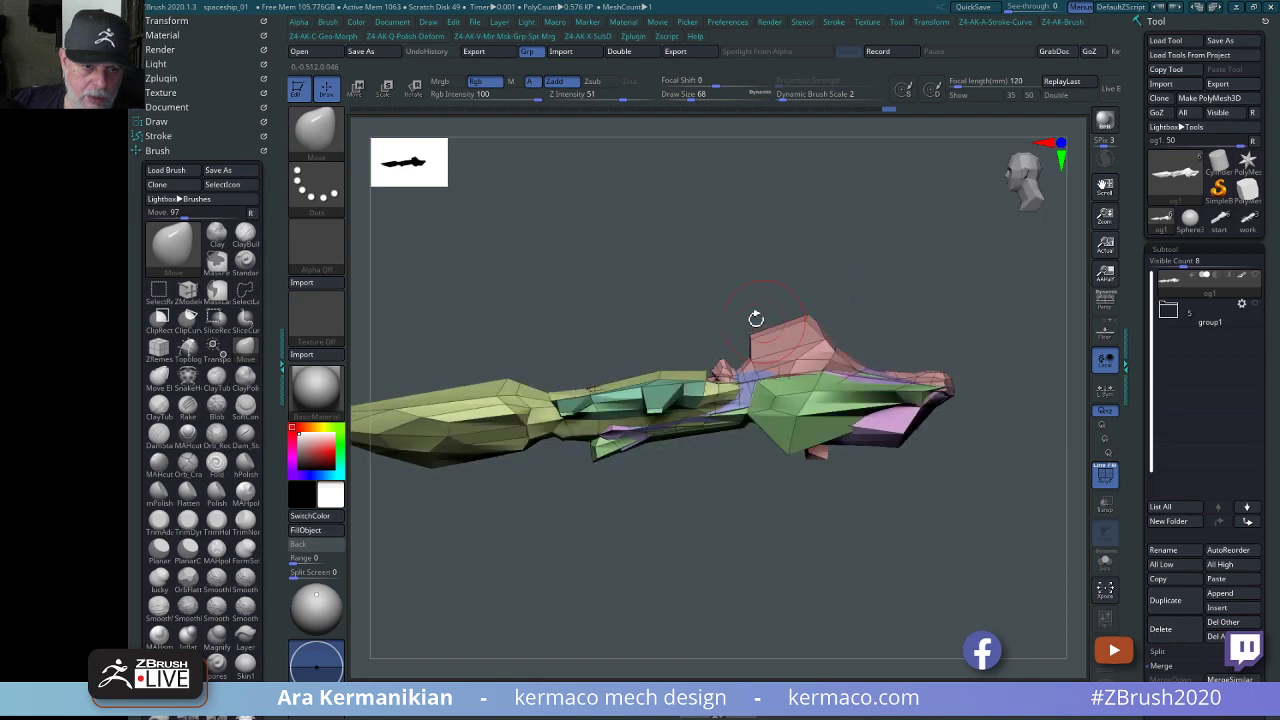
mouse_move(683, 345)
ctrl+shift+mouse_down()
mouse_move(849, 302)
mouse_move(885, 269)
mouse_move(694, 271)
ctrl+shift+mouse_up()
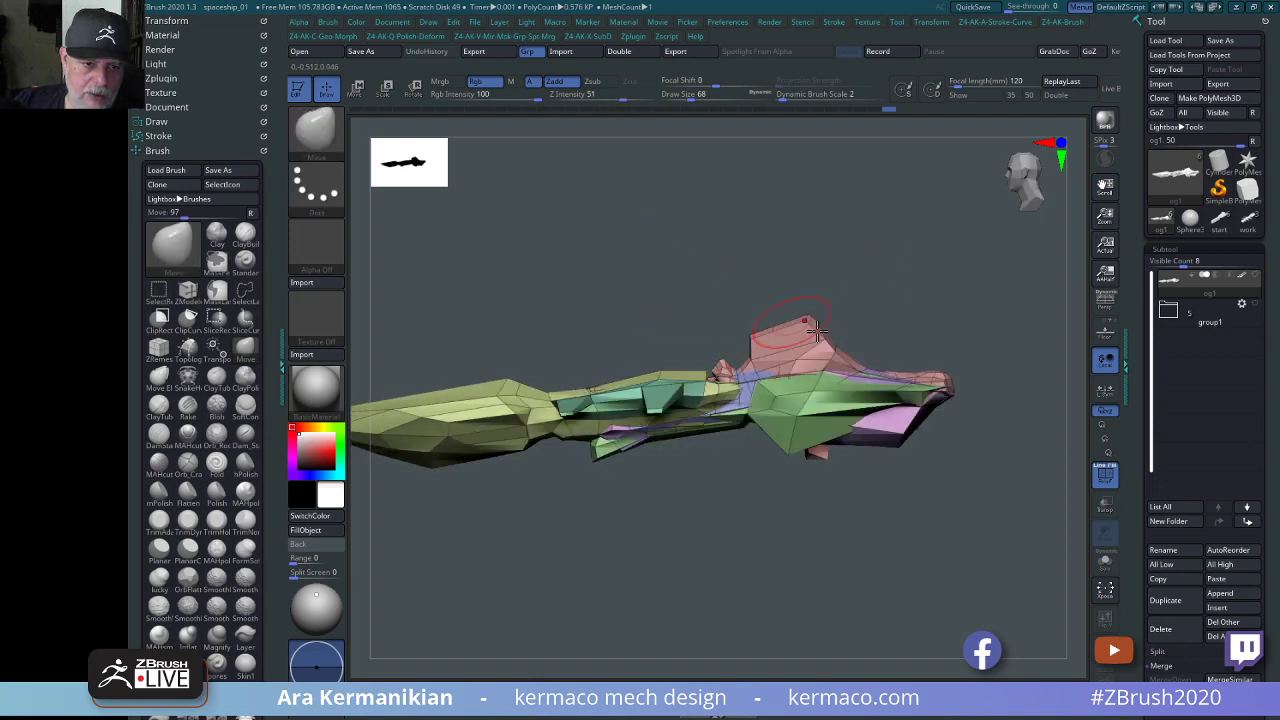
mouse_move(832, 284)
alt+mouse_down()
mouse_move(888, 257)
mouse_move(811, 229)
mouse_move(813, 335)
mouse_move(814, 234)
mouse_move(904, 276)
mouse_move(873, 268)
alt+mouse_up()
alt+drag(873, 268, 936, 293)
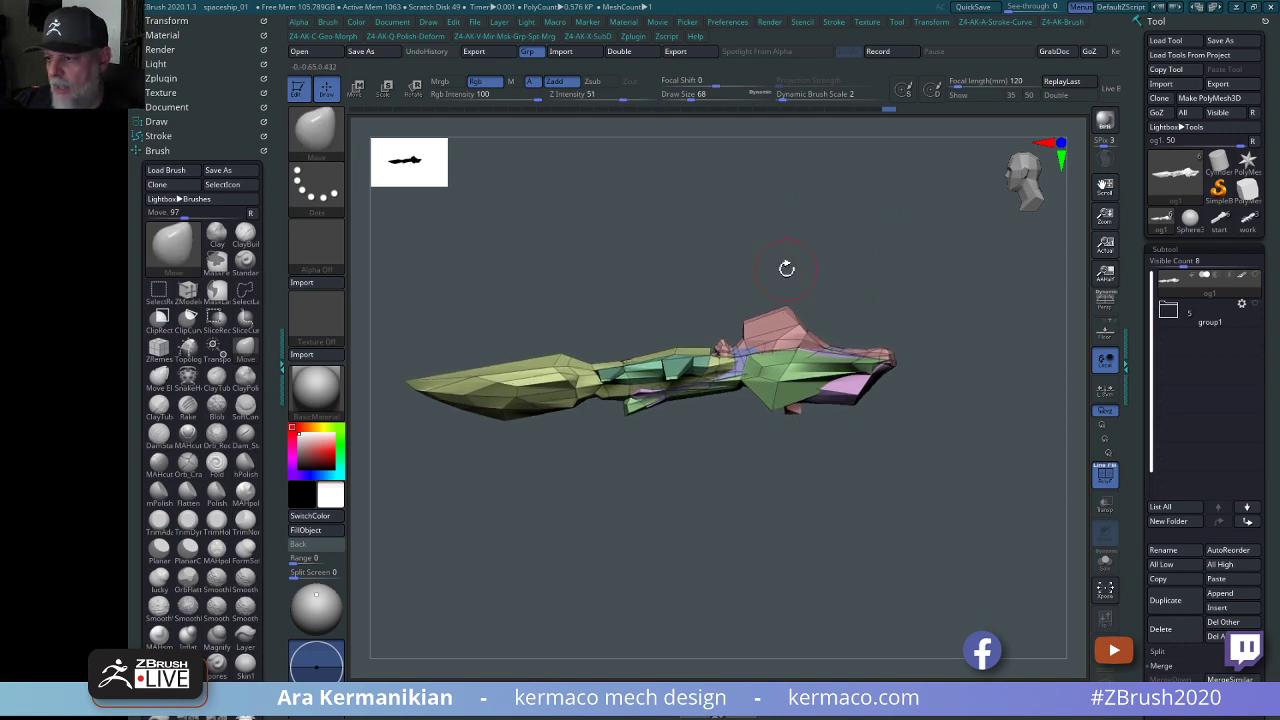
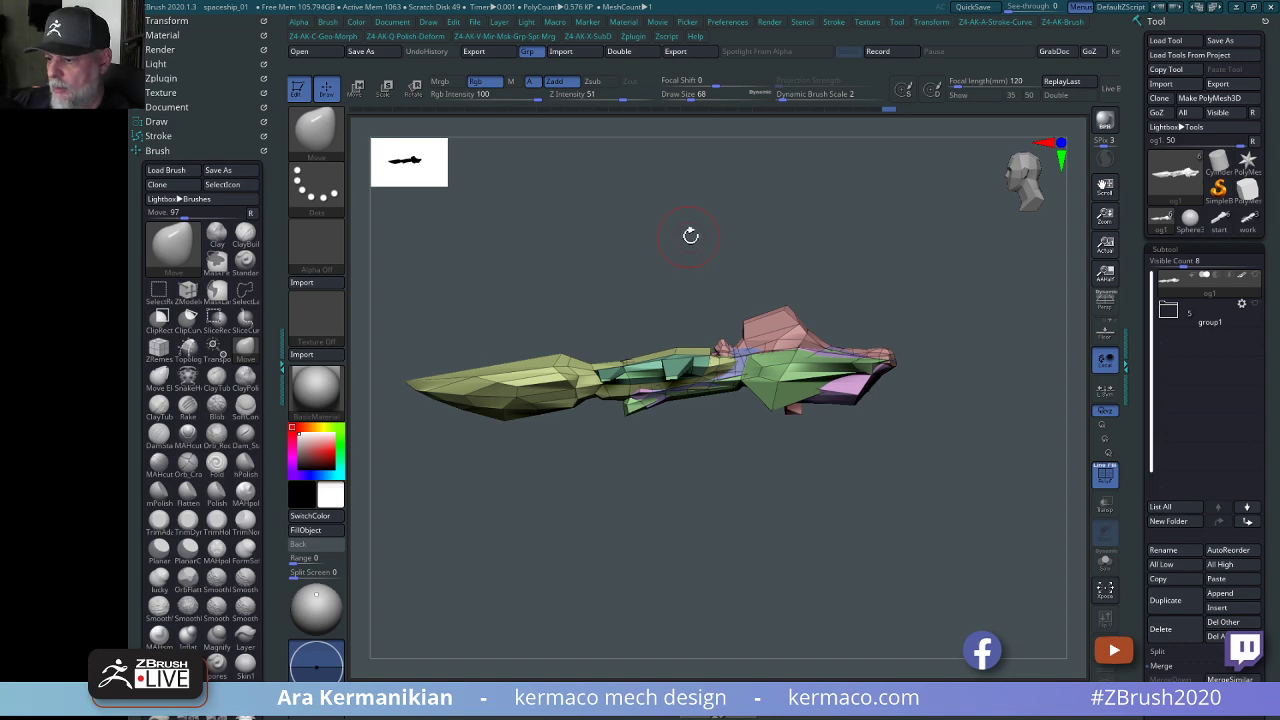
Enlarge the silhouette thumbnail to 218 and shift the front wing tips rearward in top view.
mouse_move(896, 297)
mouse_down()
mouse_move(890, 337)
mouse_move(650, 316)
mouse_move(590, 235)
mouse_up()
drag(685, 275, 677, 253)
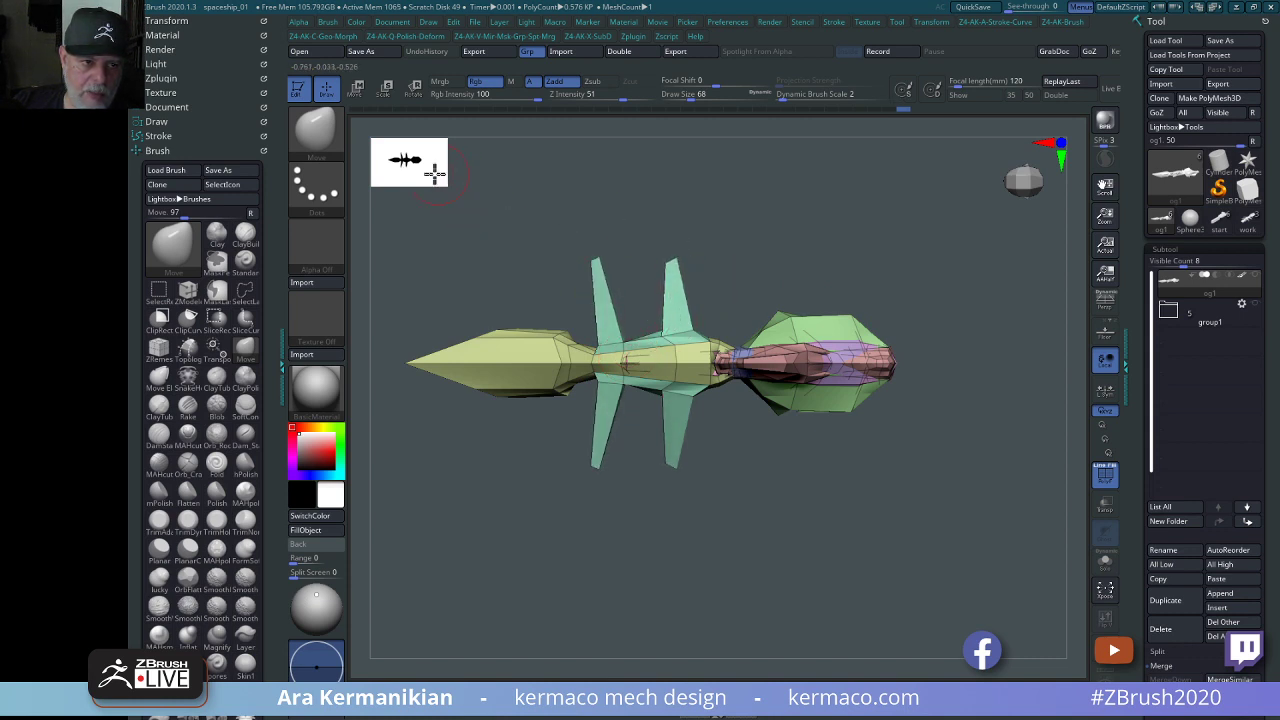
drag(434, 174, 484, 196)
drag(583, 255, 604, 260)
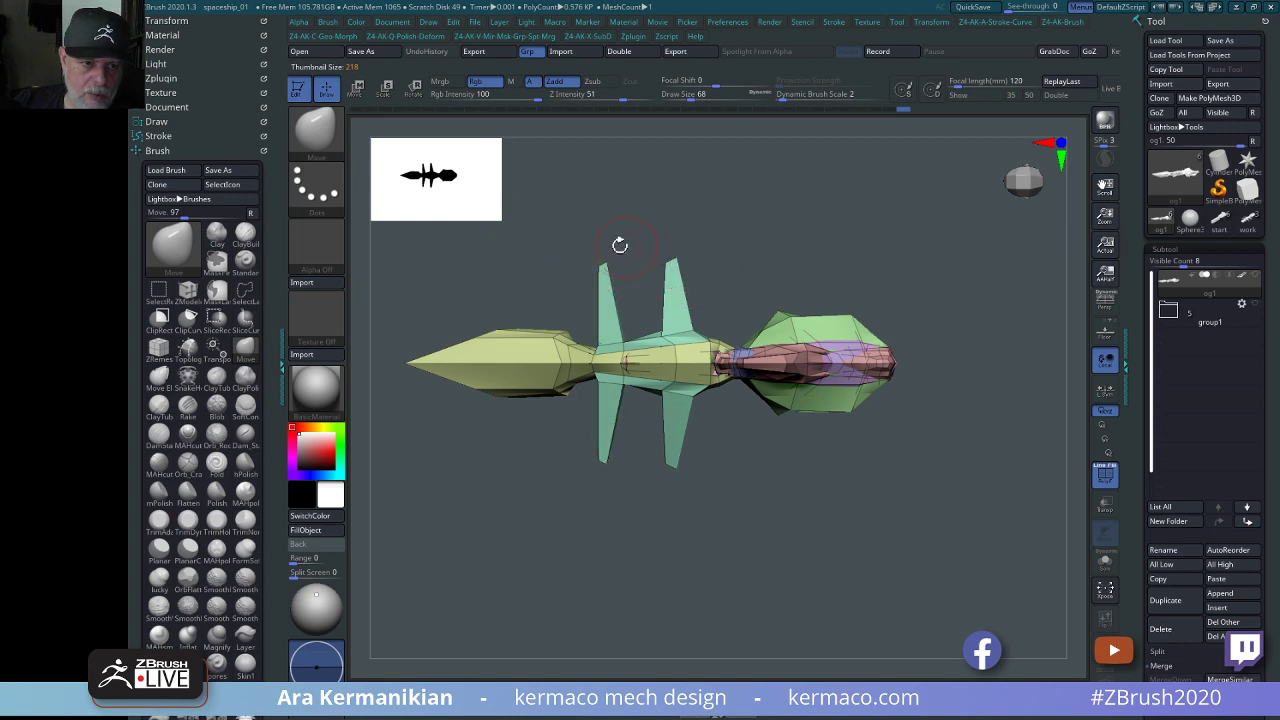
Clip the tips of both wing pairs along a straight line in top view.
key(ctrl+shift+b)
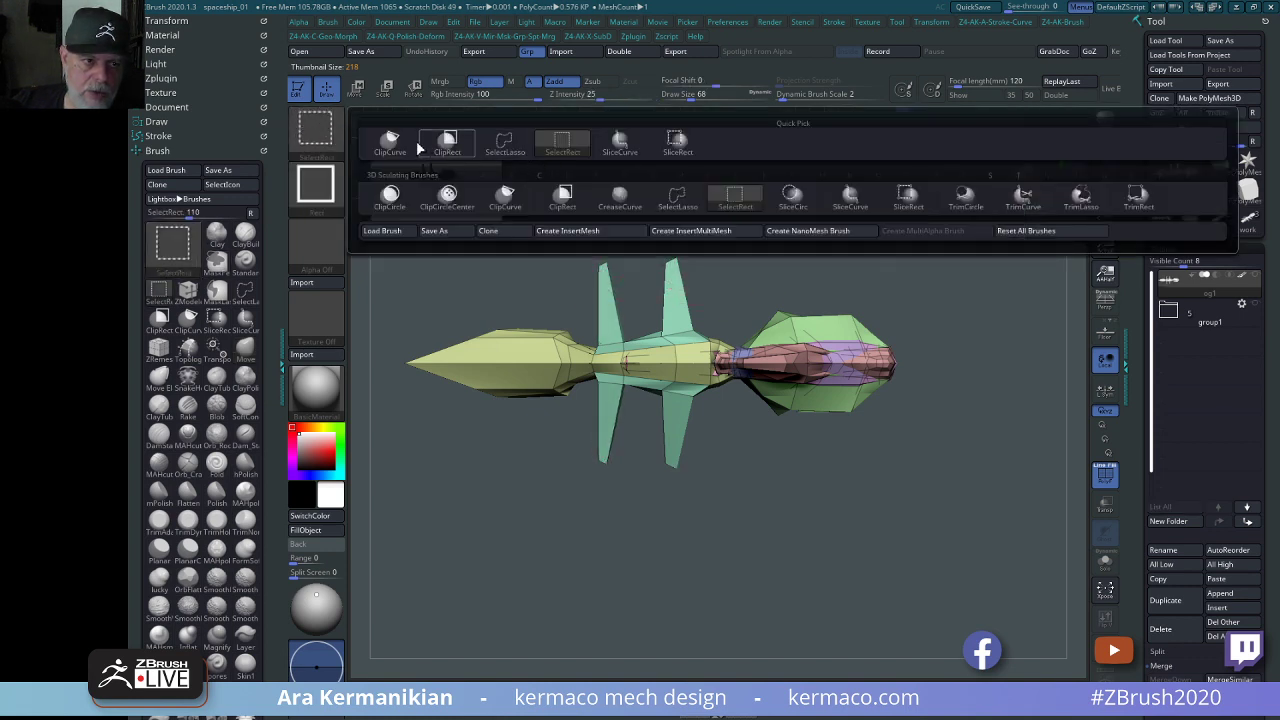
mouse_move(518, 247)
ctrl+shift+mouse_down()
mouse_move(917, 246)
mouse_move(900, 259)
ctrl+shift+mouse_up()
mouse_move(457, 238)
ctrl+shift+mouse_down()
mouse_move(857, 251)
mouse_move(920, 271)
mouse_move(955, 242)
mouse_move(923, 244)
ctrl+shift+mouse_up()
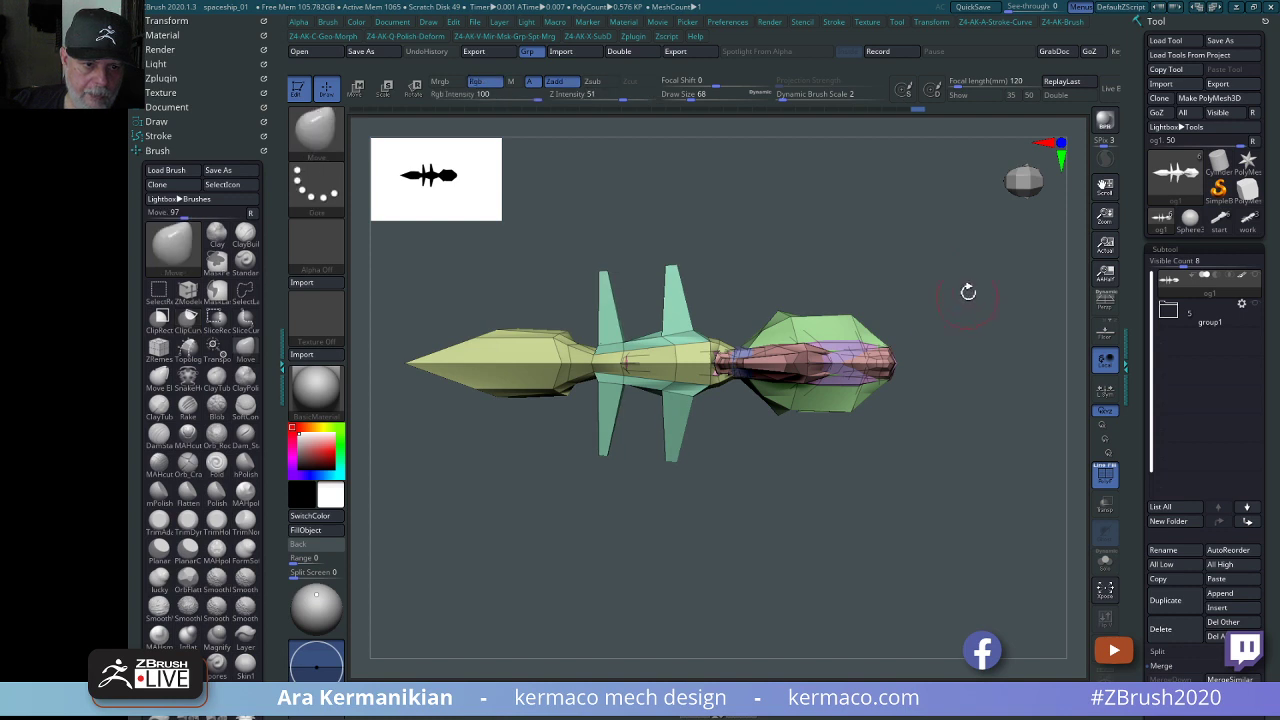
mouse_move(968, 291)
alt+mouse_down()
mouse_move(990, 297)
mouse_move(778, 345)
alt+mouse_up()
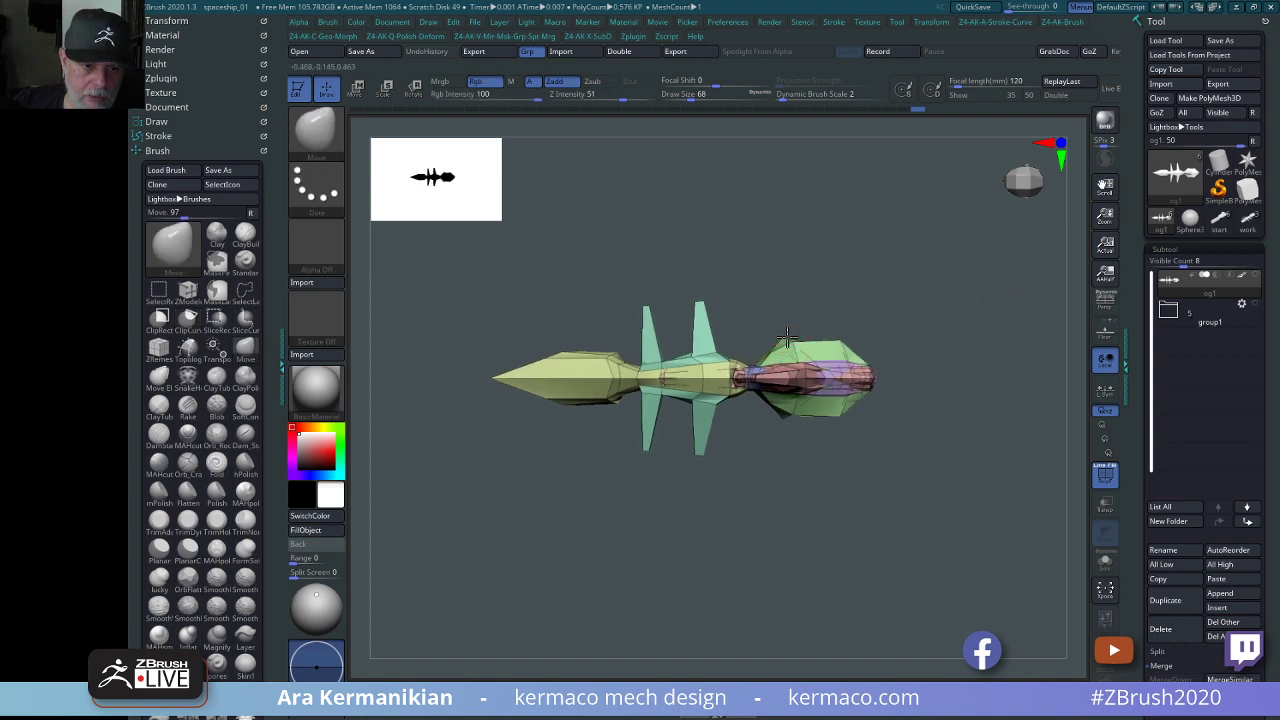
Shape the dorsal fin into a sharper peak, smooth the hull behind it and enlarge the silhouette thumbnail to 335.
mouse_move(937, 311)
mouse_down()
mouse_move(955, 265)
mouse_move(916, 303)
mouse_up()
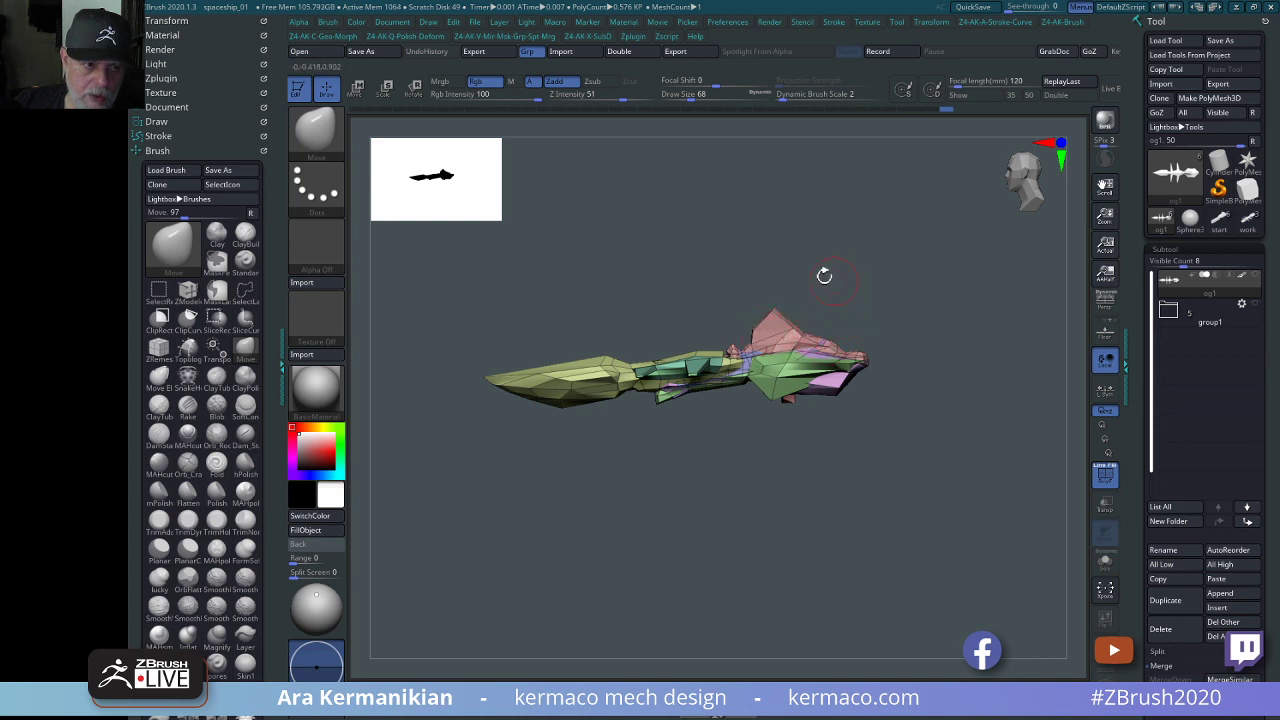
mouse_move(824, 275)
alt+mouse_down()
mouse_move(883, 298)
mouse_move(813, 273)
alt+mouse_up()
shift+drag(820, 349, 827, 349)
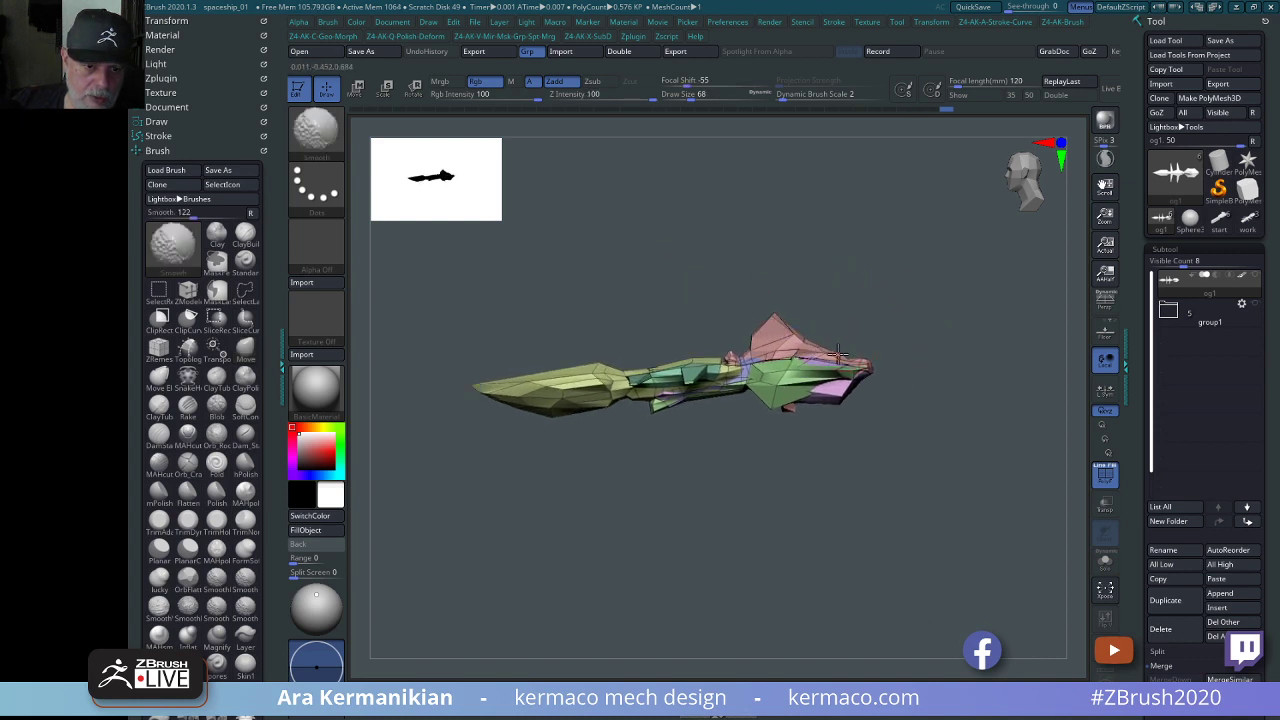
mouse_move(889, 299)
alt+mouse_down()
mouse_move(862, 309)
mouse_move(486, 201)
mouse_move(573, 246)
alt+mouse_up()
alt+drag(843, 278, 893, 335)
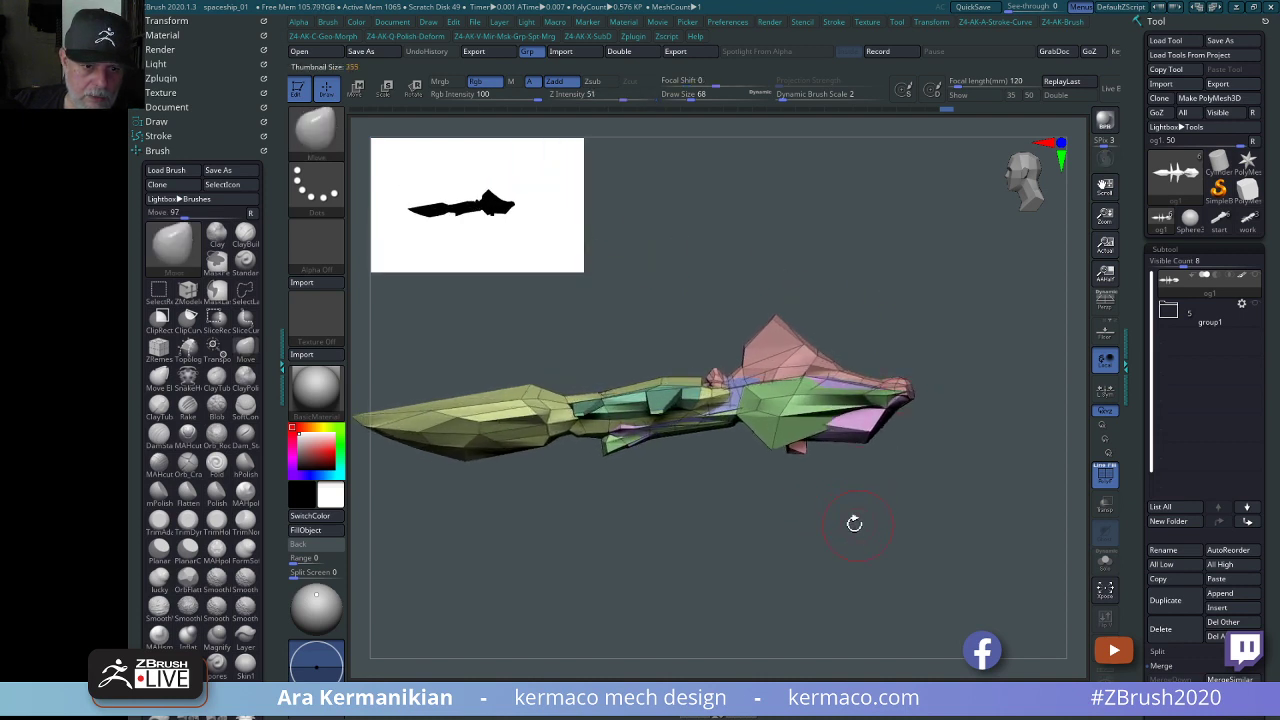
Pull the small tip under the rear section down into a long lower fin and set the draw size to 51.
drag(854, 523, 846, 502)
mouse_move(792, 452)
mouse_down()
mouse_move(760, 518)
mouse_move(769, 488)
mouse_move(757, 505)
mouse_move(764, 517)
mouse_up()
key(shift)
key(s)
drag(870, 488, 895, 299)
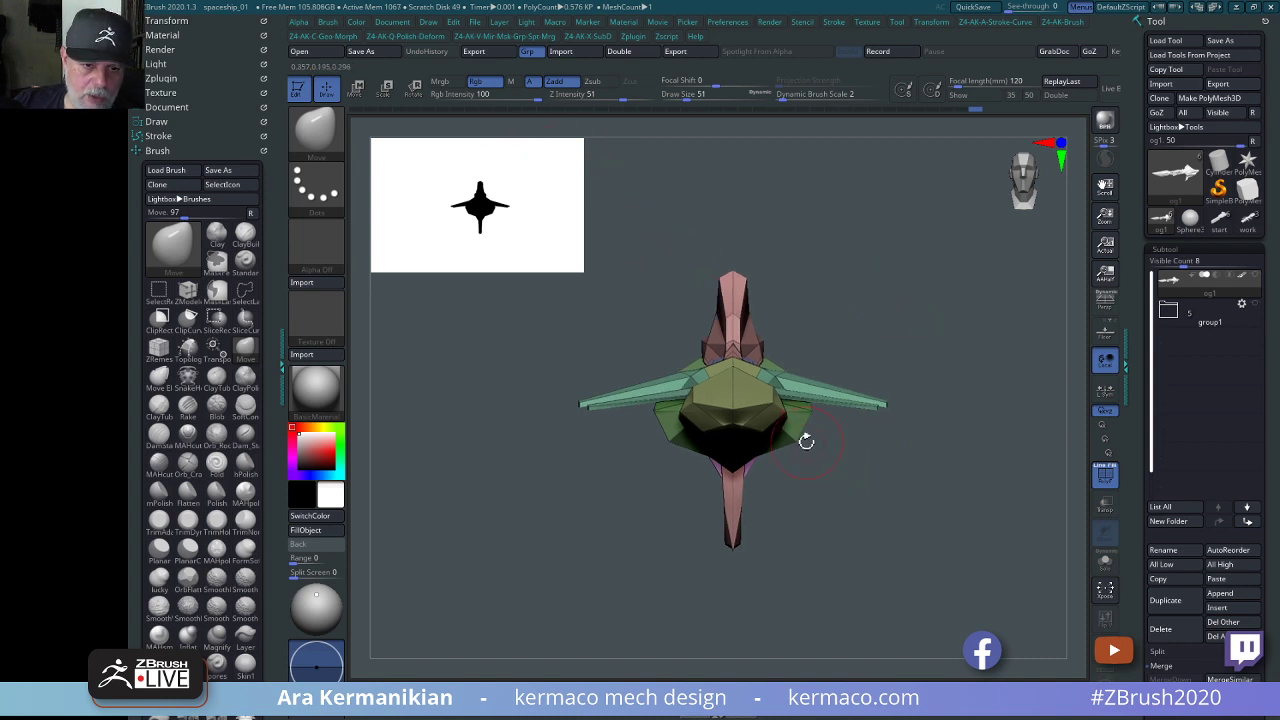
Stretch both wing pairs outward and angle their tips downward in front view, matching the front and rear wings.
drag(858, 339, 879, 321)
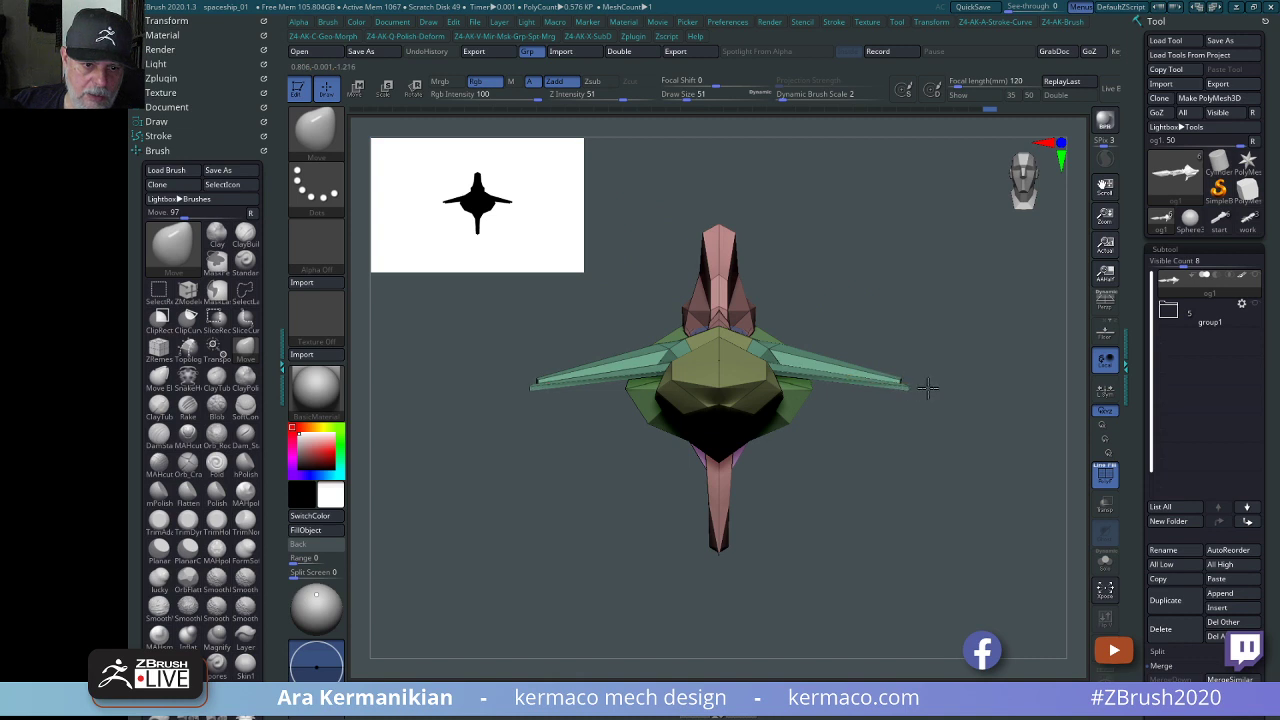
drag(928, 388, 1041, 428)
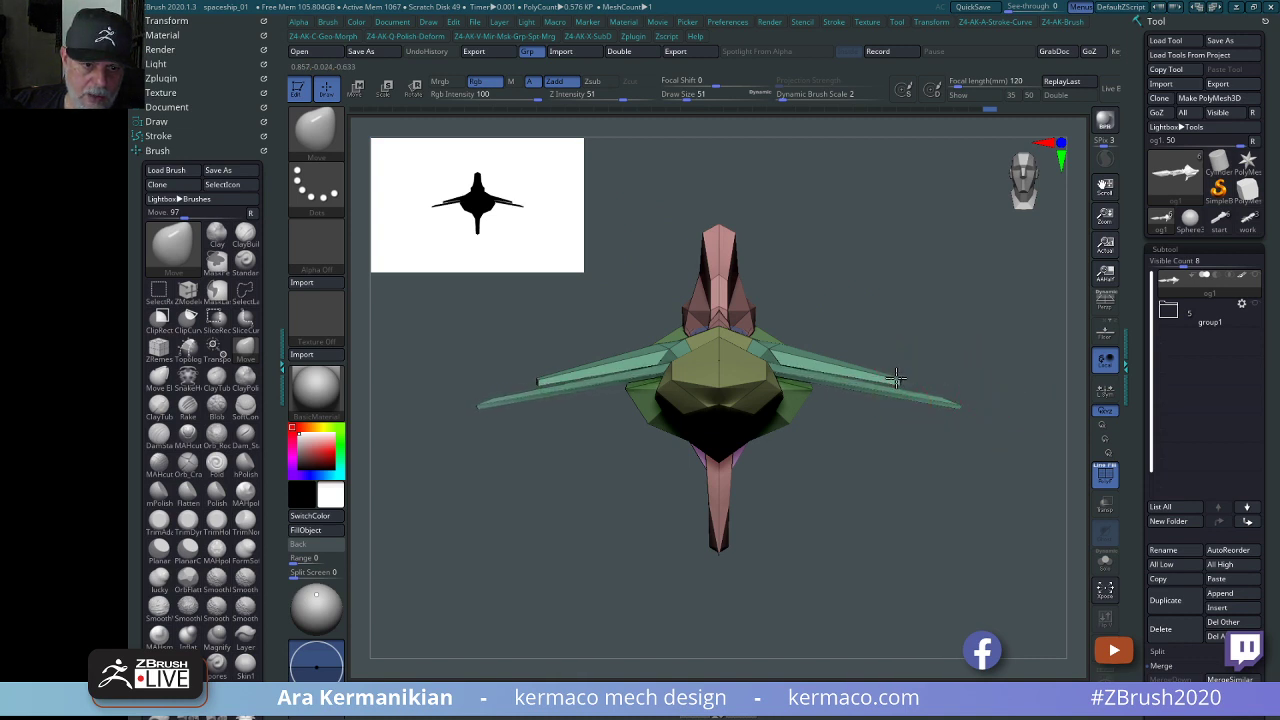
drag(897, 376, 1023, 413)
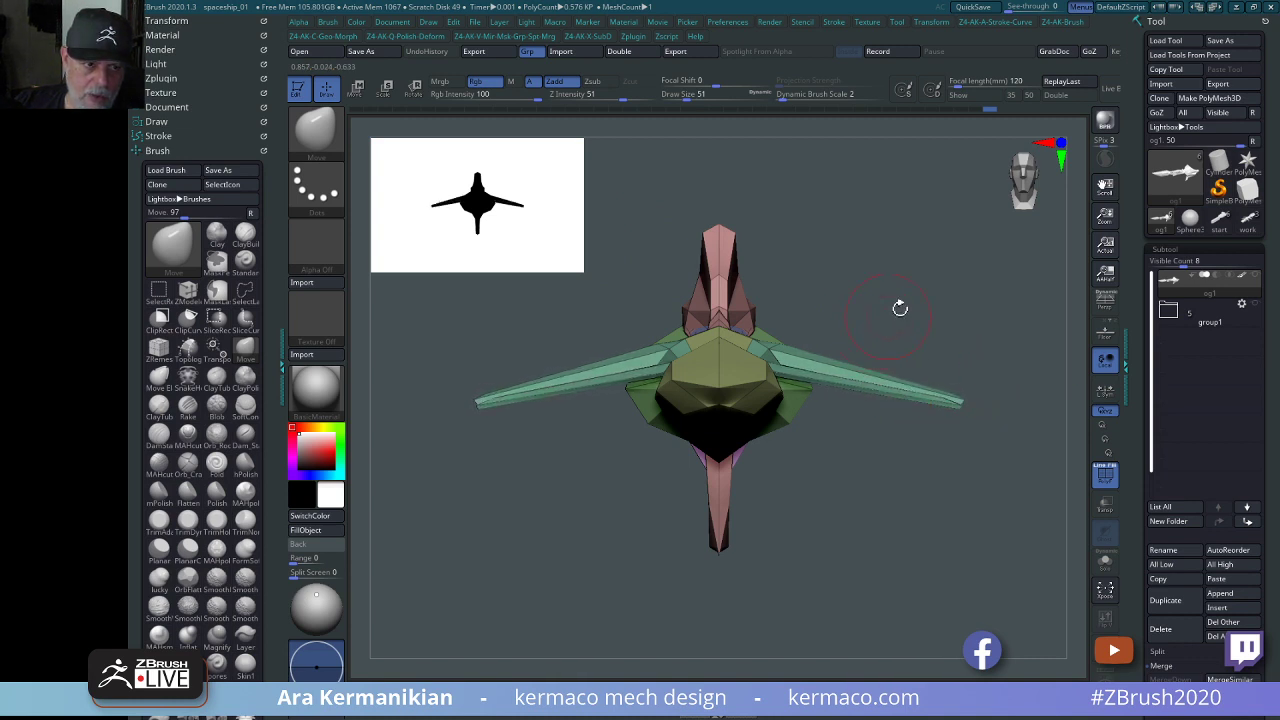
drag(680, 300, 650, 272)
drag(931, 306, 738, 254)
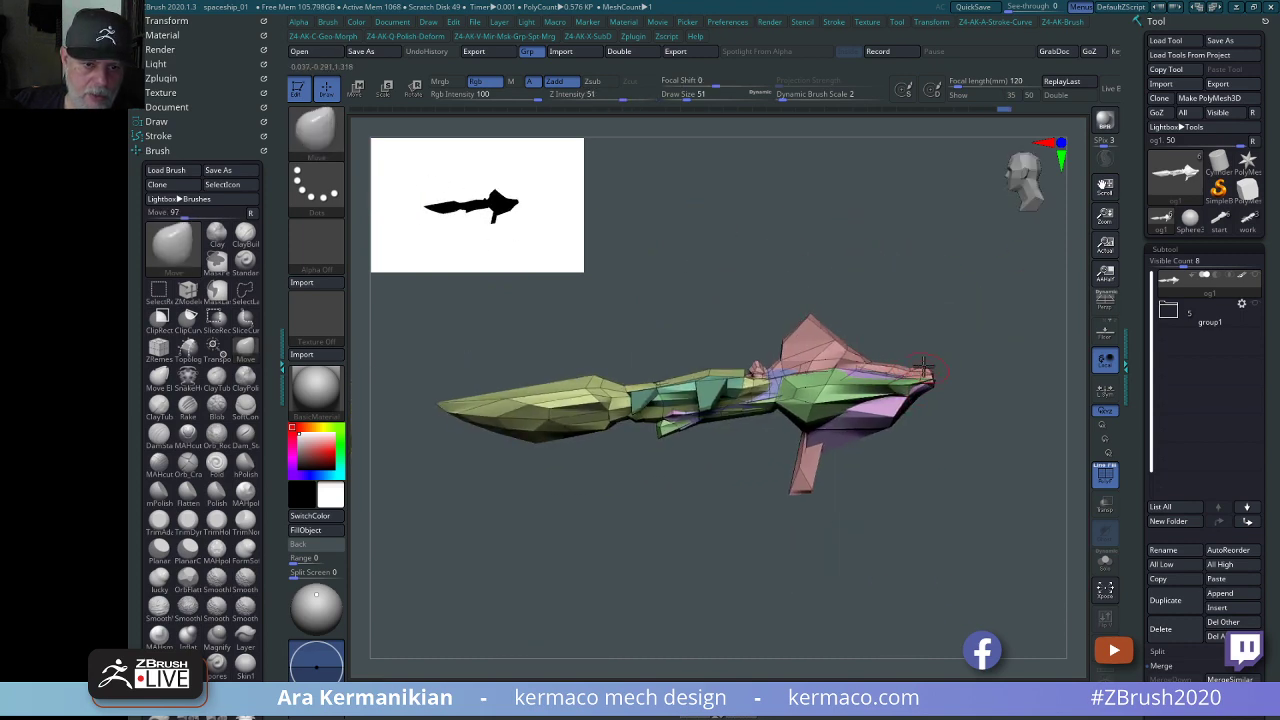
Pull the nose tip slightly back and refine the forward hull's outline from above.
drag(943, 293, 928, 390)
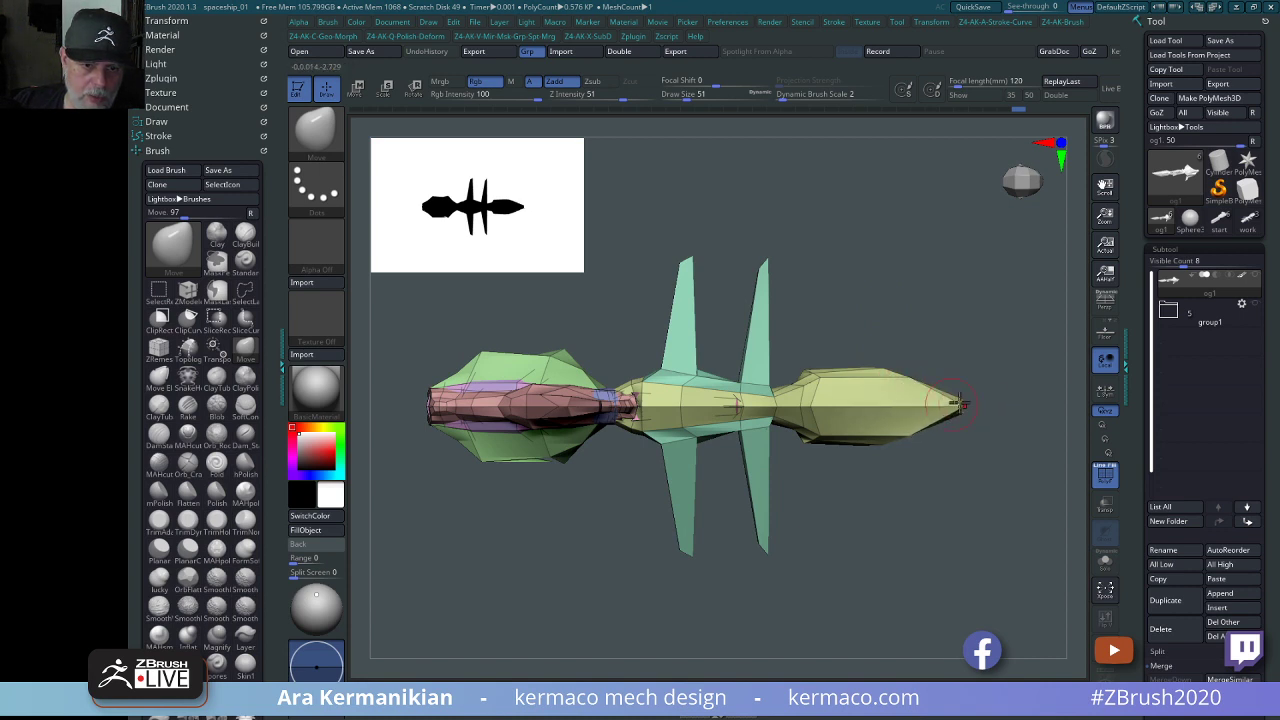
key(shift)
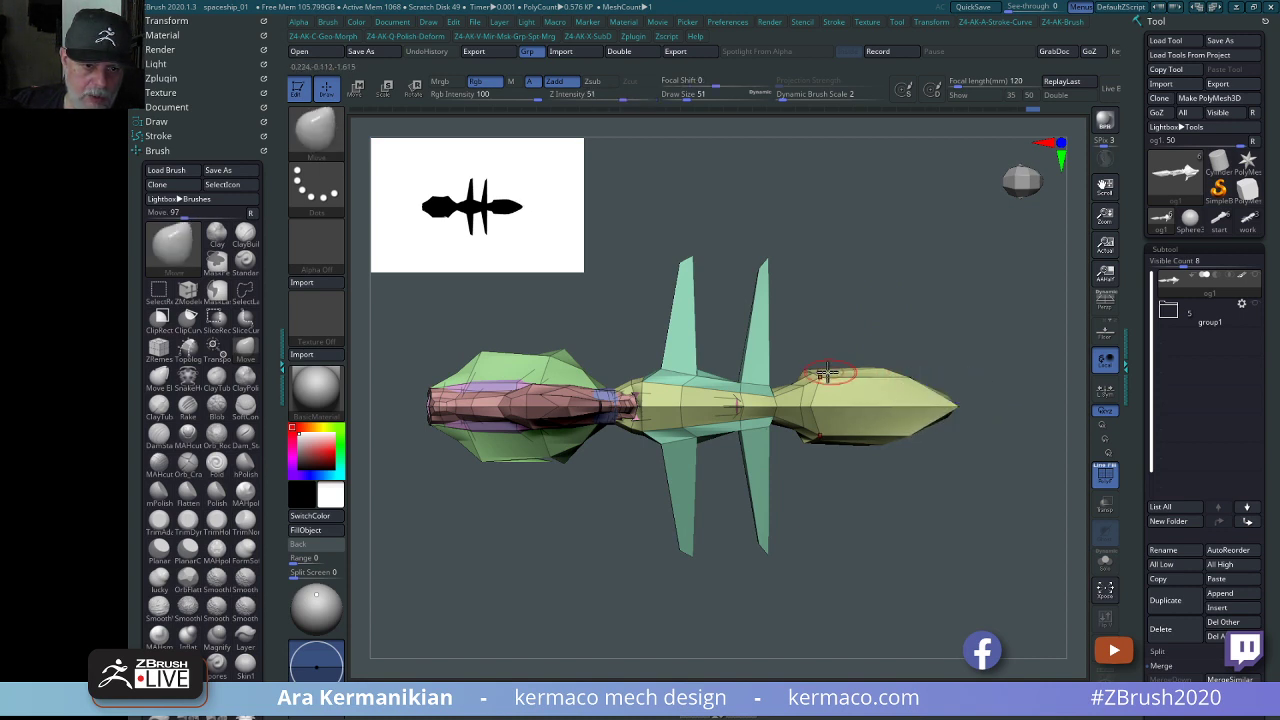
shift+drag(907, 330, 774, 253)
alt+drag(930, 280, 954, 300)
drag(789, 296, 776, 270)
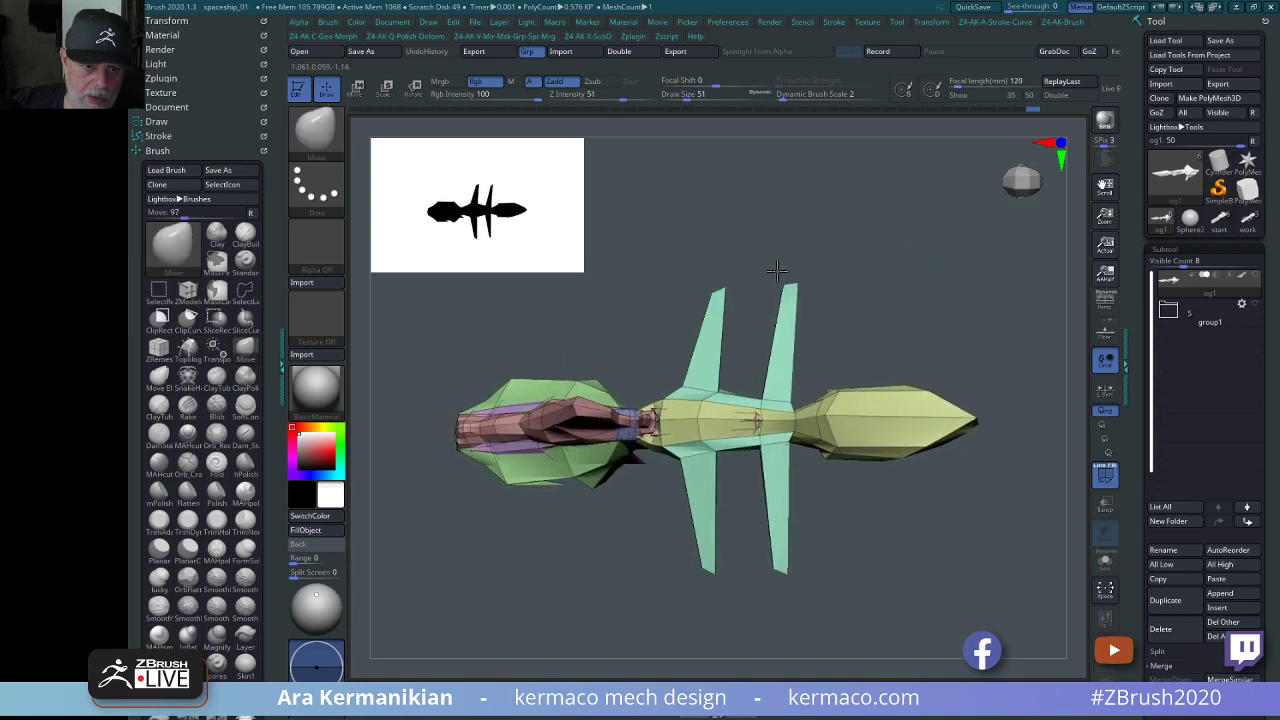
Lengthen the rear wing pair's tips outward and, with draw size 27, pull the long lower fin's tip toward the nose.
drag(709, 292, 714, 266)
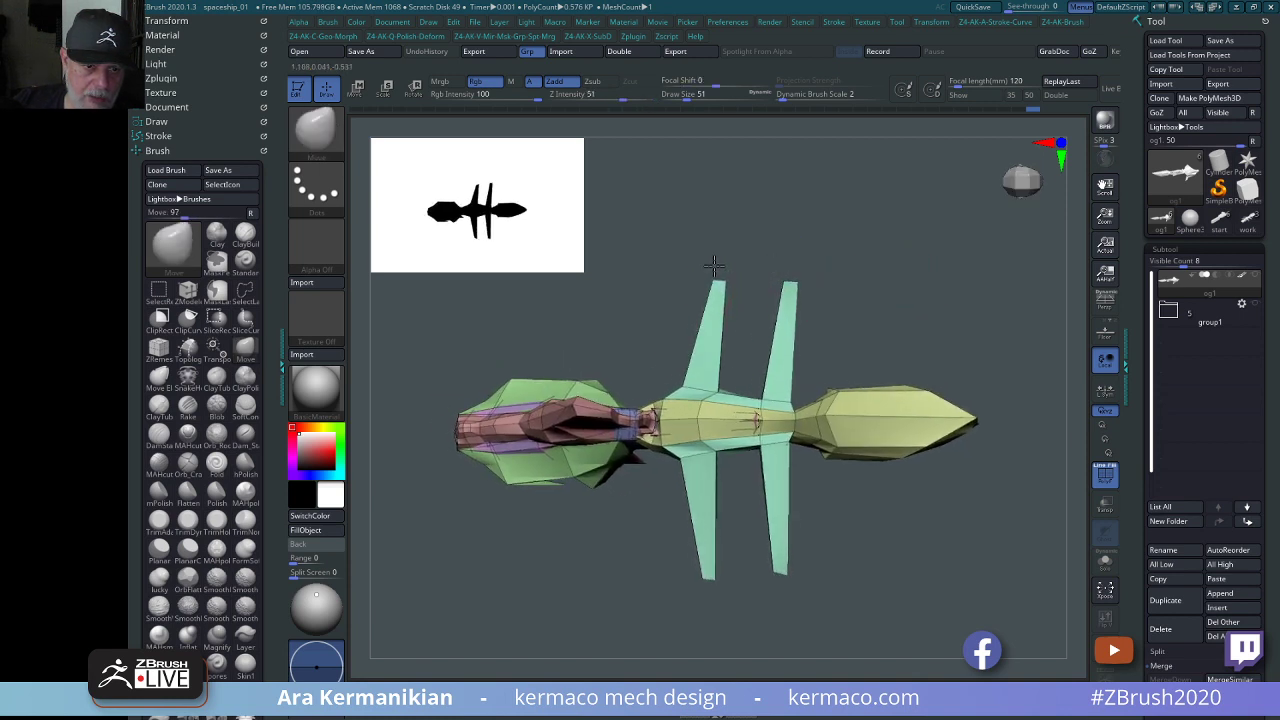
drag(709, 371, 747, 405)
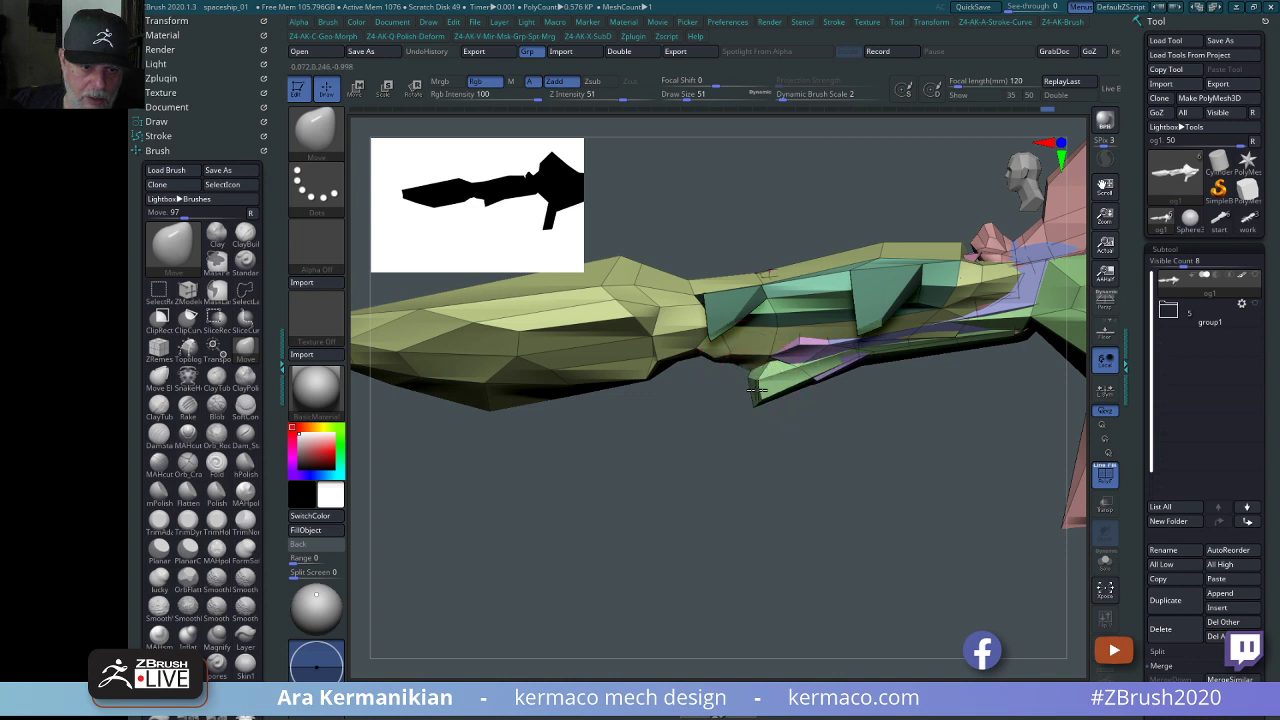
key(s)
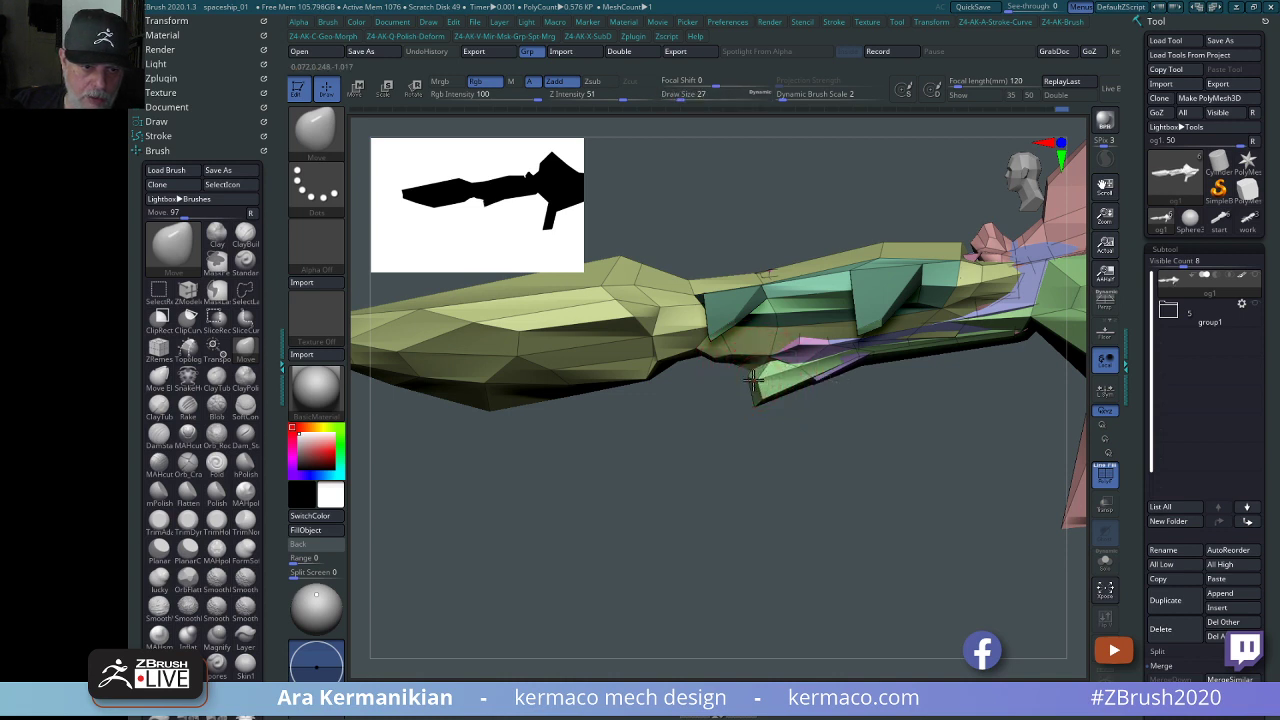
drag(760, 402, 748, 405)
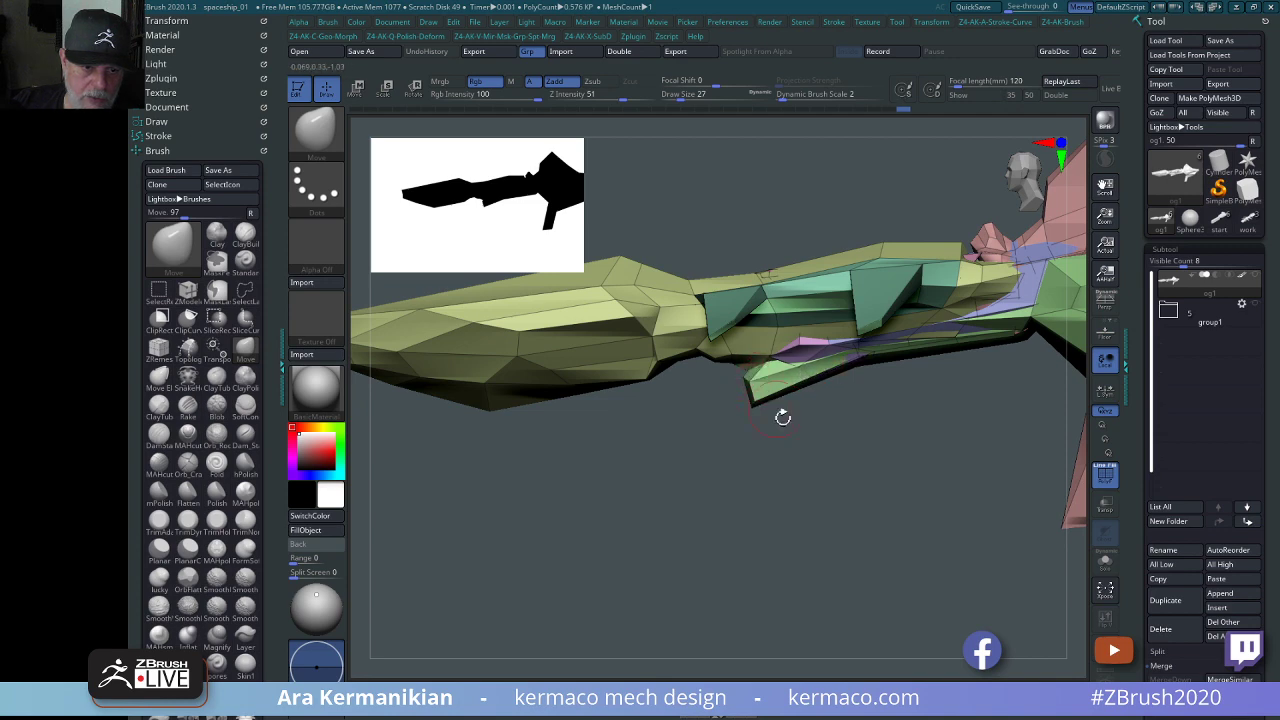
Refine the pink lower fin and surrounding underside of the hull with small Move adjustments.
mouse_move(688, 428)
mouse_down()
mouse_move(711, 366)
mouse_move(654, 437)
mouse_move(690, 470)
mouse_move(826, 551)
mouse_move(803, 526)
mouse_move(931, 514)
mouse_move(1014, 566)
mouse_move(675, 492)
mouse_move(760, 495)
mouse_move(648, 487)
mouse_move(662, 500)
mouse_move(817, 489)
mouse_move(797, 469)
mouse_move(757, 493)
mouse_move(687, 445)
mouse_up()
key(shift)
mouse_move(661, 370)
shift+mouse_down()
mouse_move(651, 449)
mouse_move(666, 503)
mouse_move(731, 503)
mouse_move(714, 432)
mouse_move(687, 435)
shift+mouse_up()
mouse_move(761, 515)
mouse_down()
mouse_move(716, 486)
mouse_move(766, 354)
mouse_move(854, 214)
mouse_move(761, 381)
mouse_up()
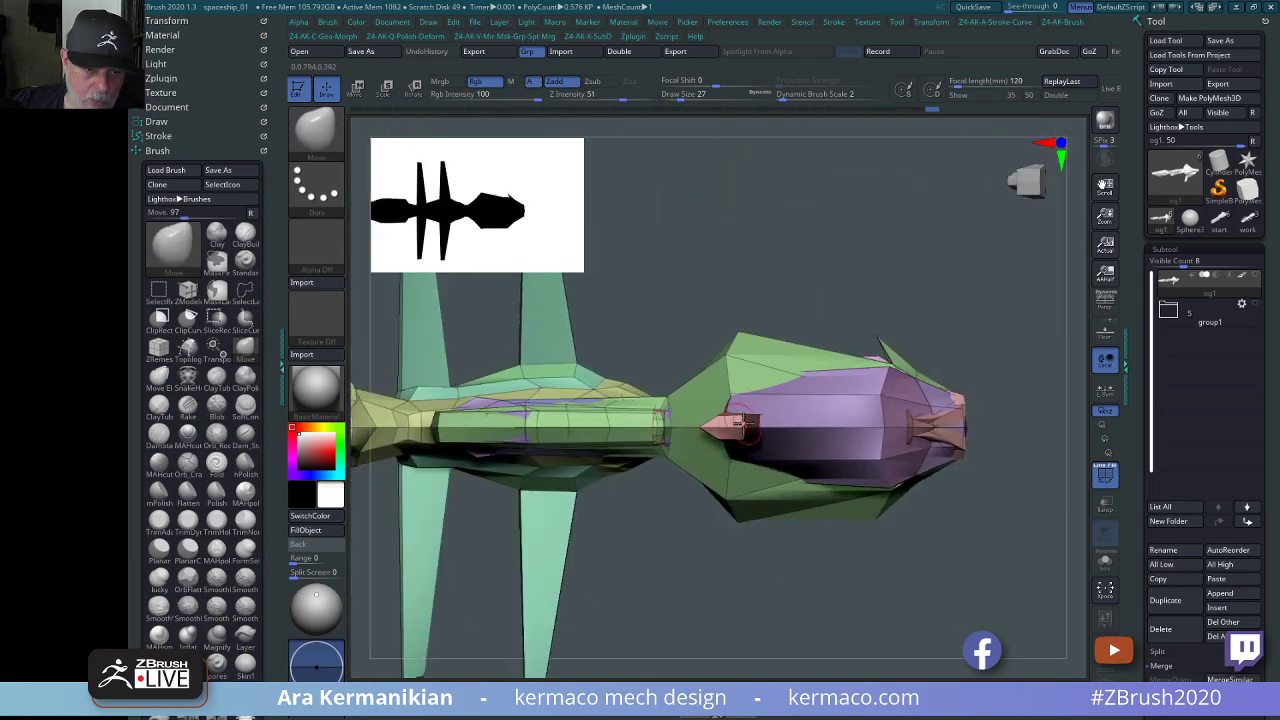
Adjust the dorsal fin's outline with the Move brush, working on its long slope toward the tail.
drag(885, 209, 1022, 366)
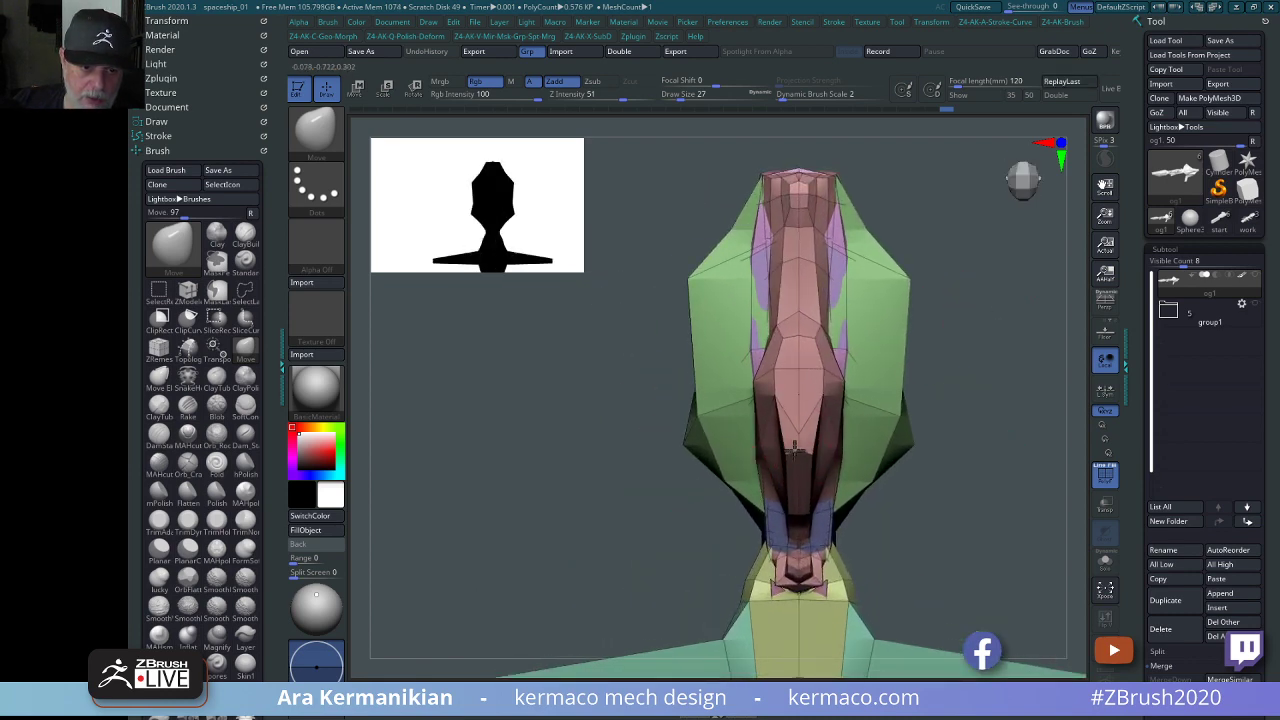
drag(1035, 421, 988, 415)
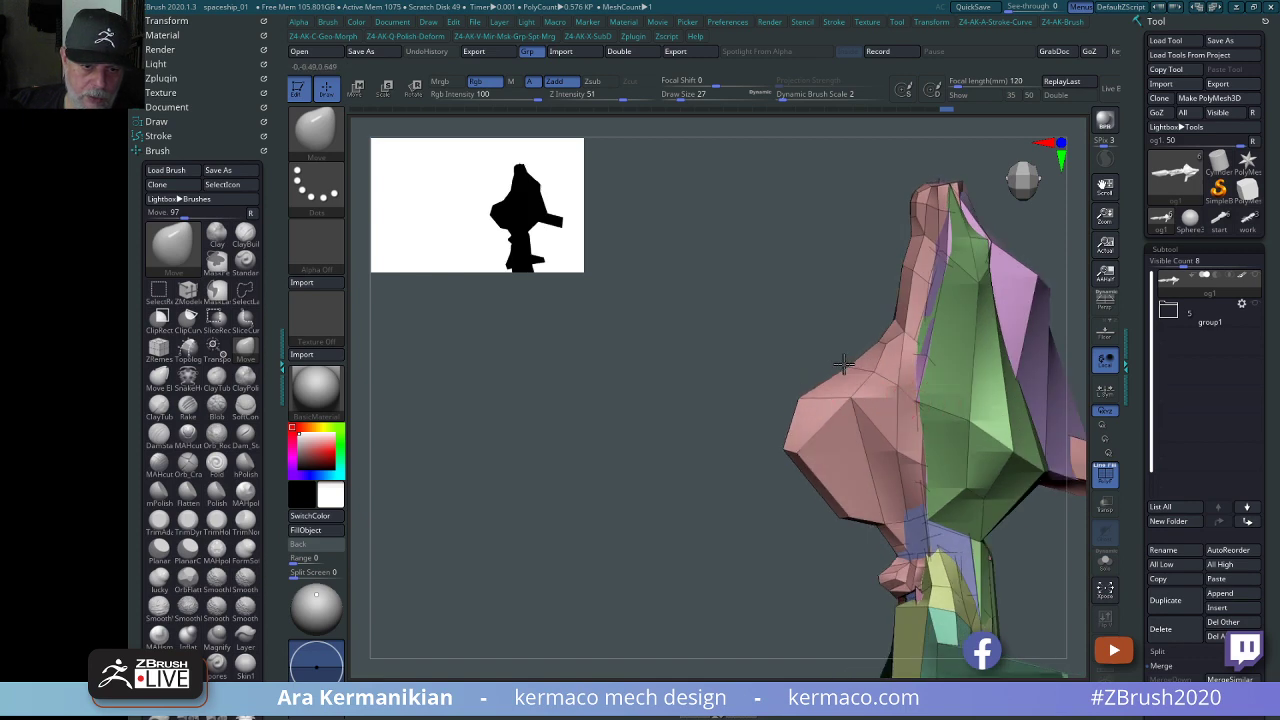
drag(895, 352, 943, 326)
drag(1023, 289, 845, 350)
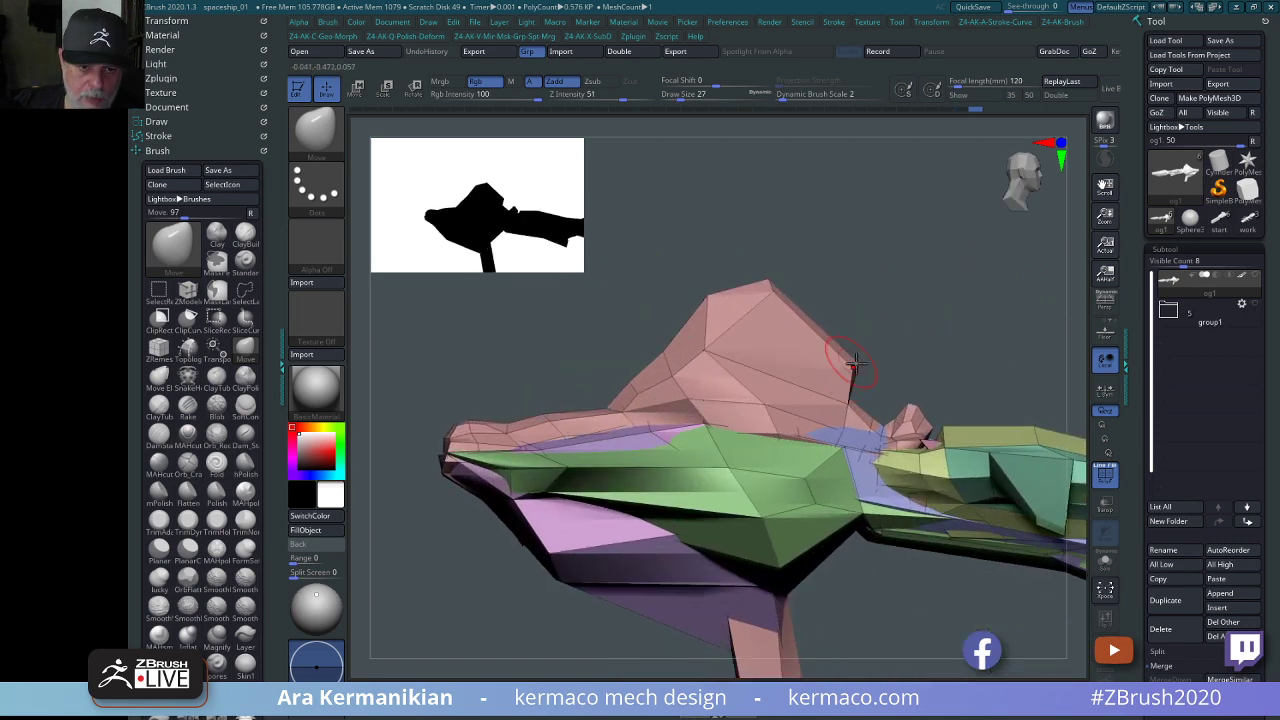
Set the draw size to 11 and refine the dorsal fin's front edge and its base.
key(s)
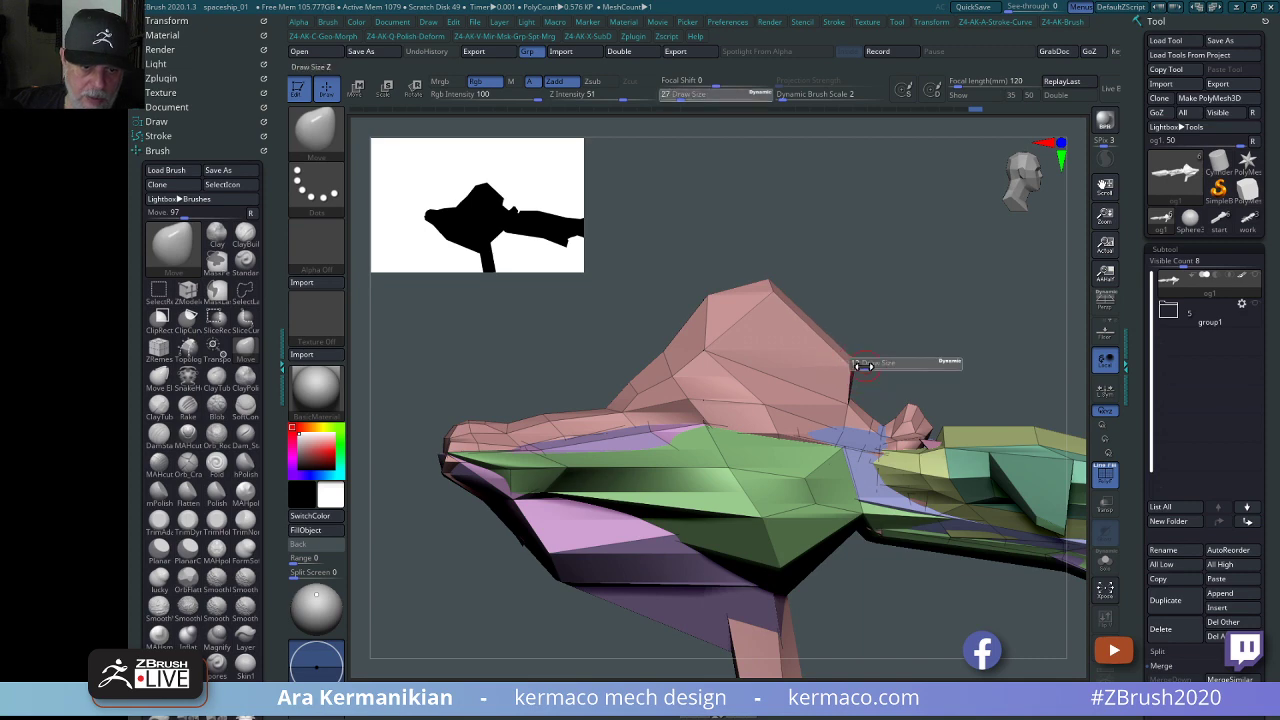
click(868, 366)
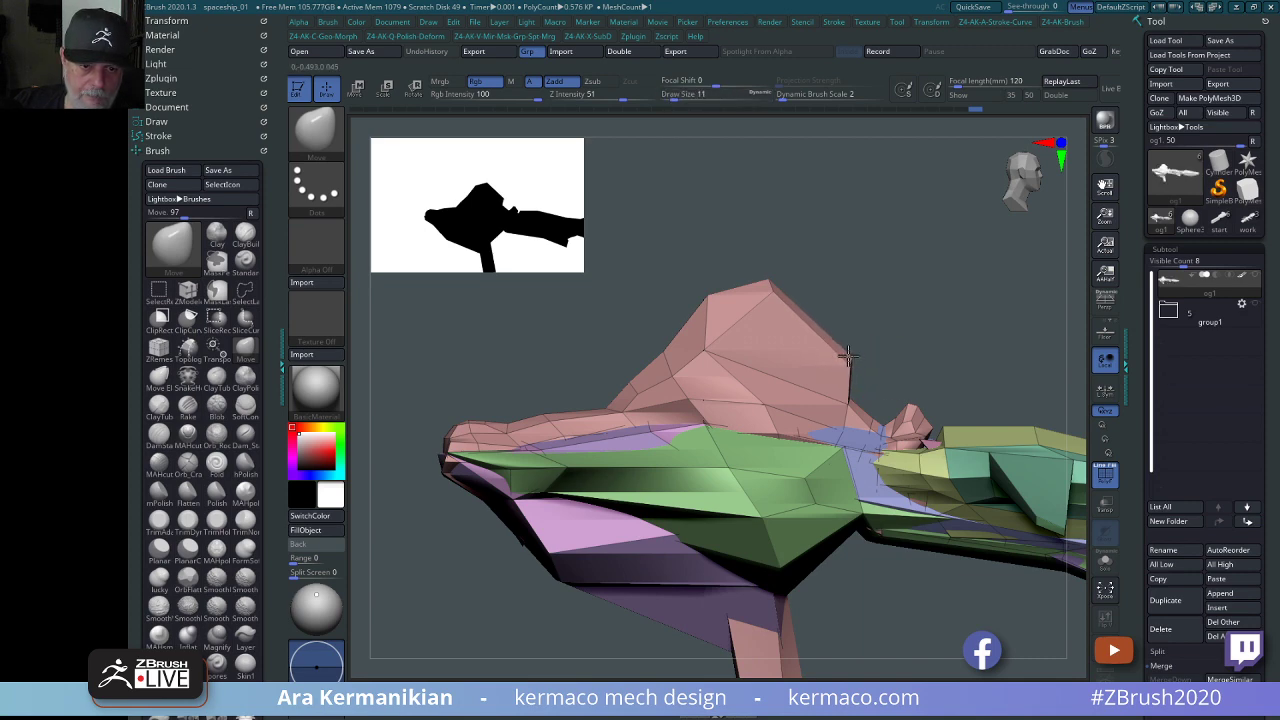
drag(901, 379, 868, 401)
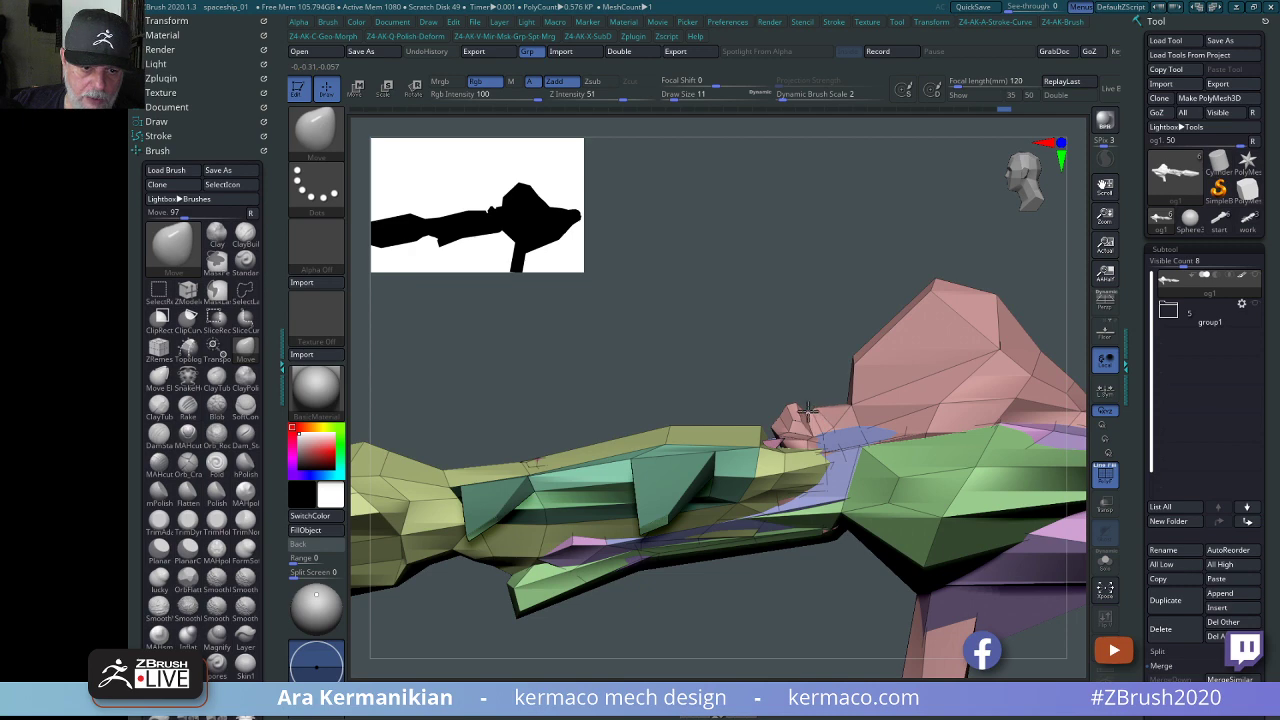
drag(850, 396, 785, 265)
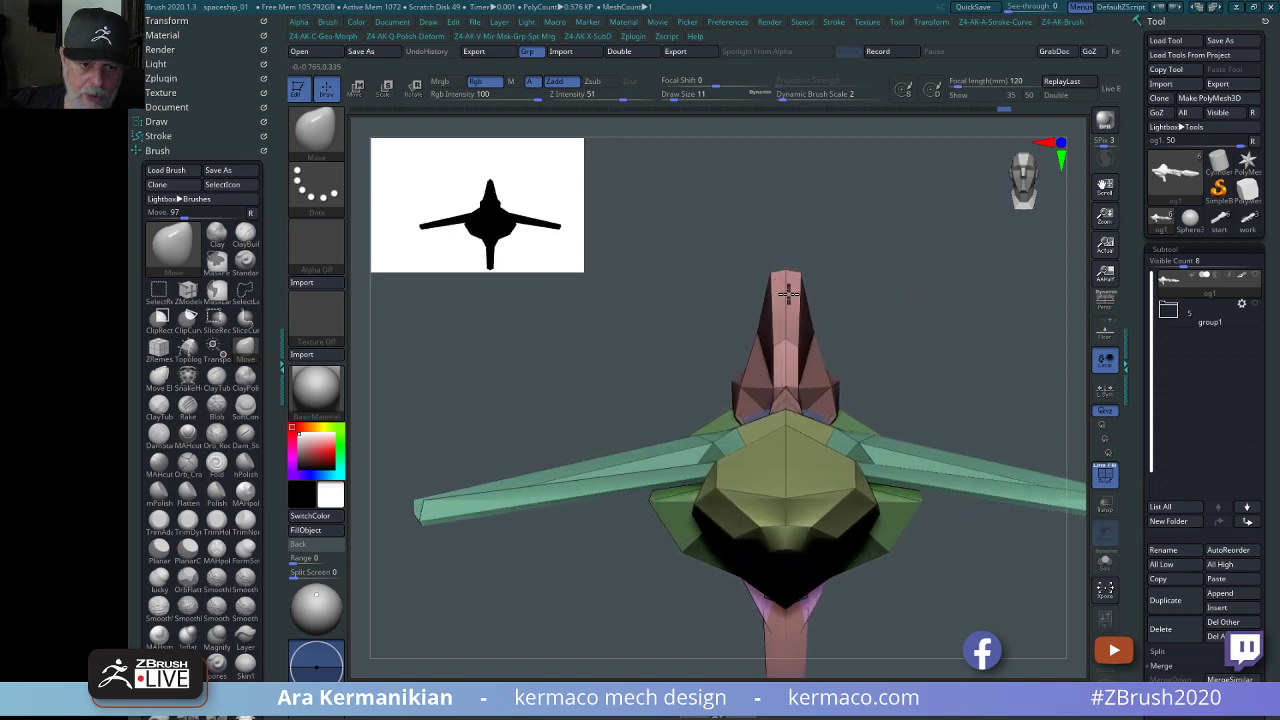
drag(973, 298, 803, 329)
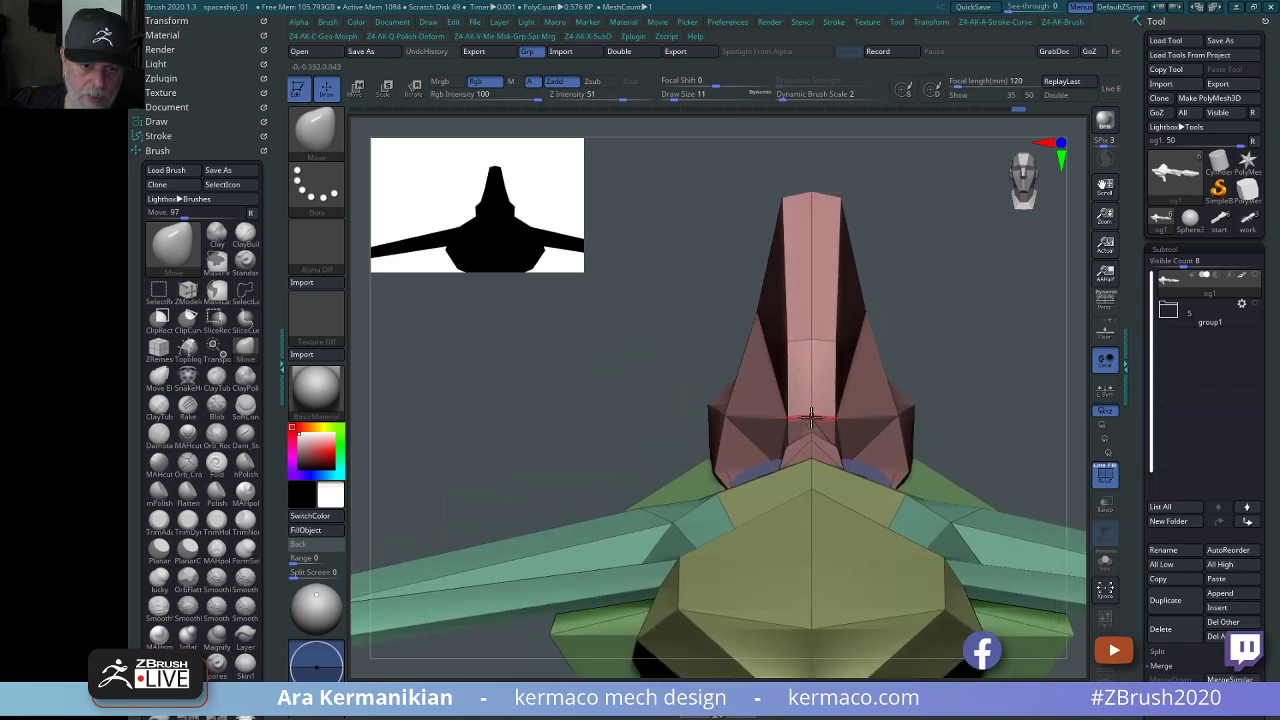
drag(1024, 398, 873, 409)
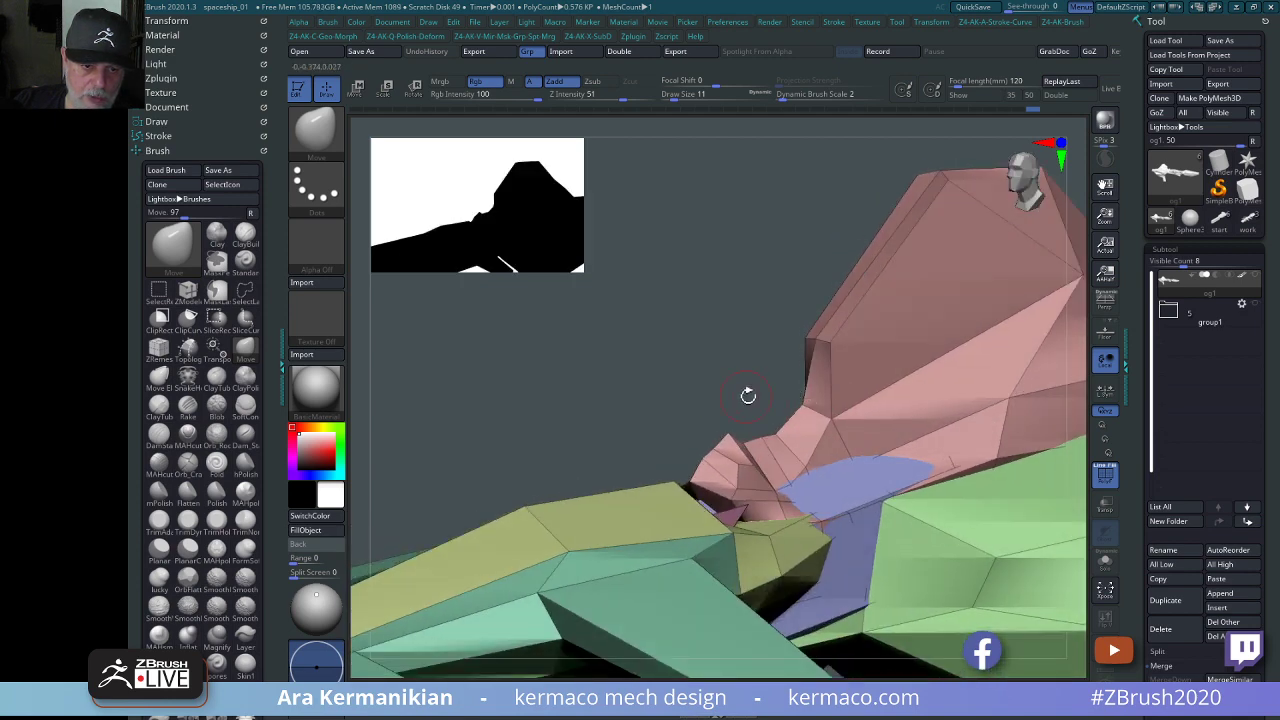
Make a small Move adjustment near the rear wing's root while checking the overall ship silhouette.
key(shift)
mouse_move(721, 400)
mouse_down()
mouse_move(640, 300)
mouse_move(780, 330)
mouse_move(927, 250)
mouse_move(1015, 310)
mouse_move(863, 311)
mouse_move(886, 320)
mouse_move(946, 294)
mouse_move(947, 350)
mouse_move(1029, 457)
mouse_move(983, 549)
mouse_move(1023, 423)
mouse_move(1005, 352)
mouse_move(931, 317)
mouse_move(966, 309)
mouse_move(986, 317)
mouse_move(977, 449)
mouse_move(937, 451)
mouse_move(894, 517)
mouse_move(909, 546)
mouse_move(681, 501)
mouse_move(763, 523)
mouse_move(837, 429)
mouse_move(800, 503)
mouse_move(893, 436)
mouse_up()
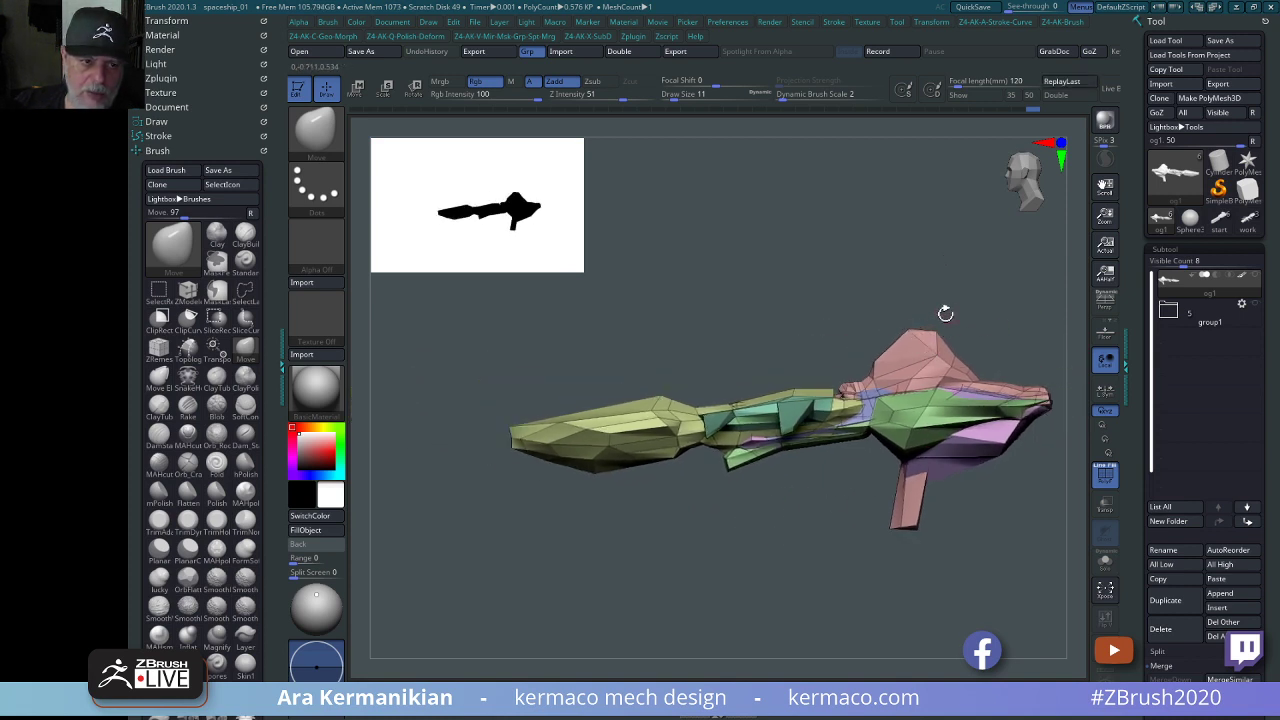
mouse_move(871, 263)
ctrl+shift+mouse_down()
mouse_move(1006, 357)
mouse_move(978, 366)
mouse_move(973, 325)
ctrl+shift+mouse_up()
drag(885, 311, 793, 411)
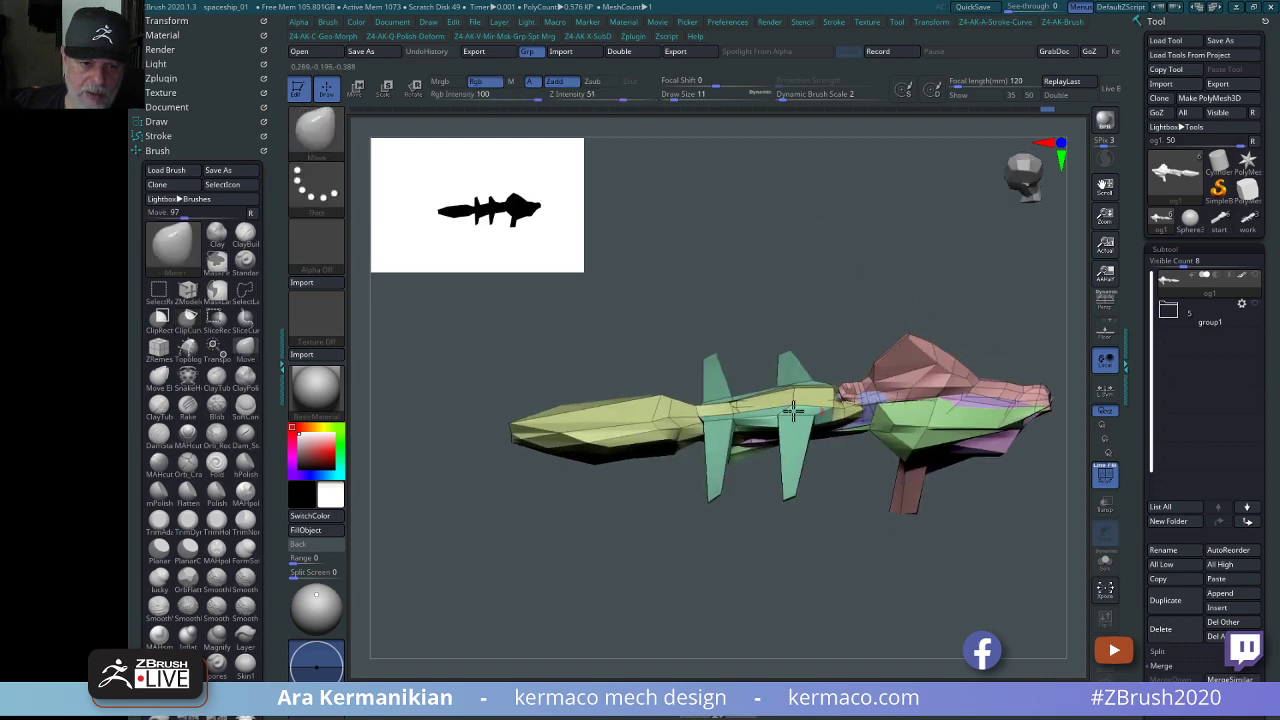
drag(805, 587, 1044, 477)
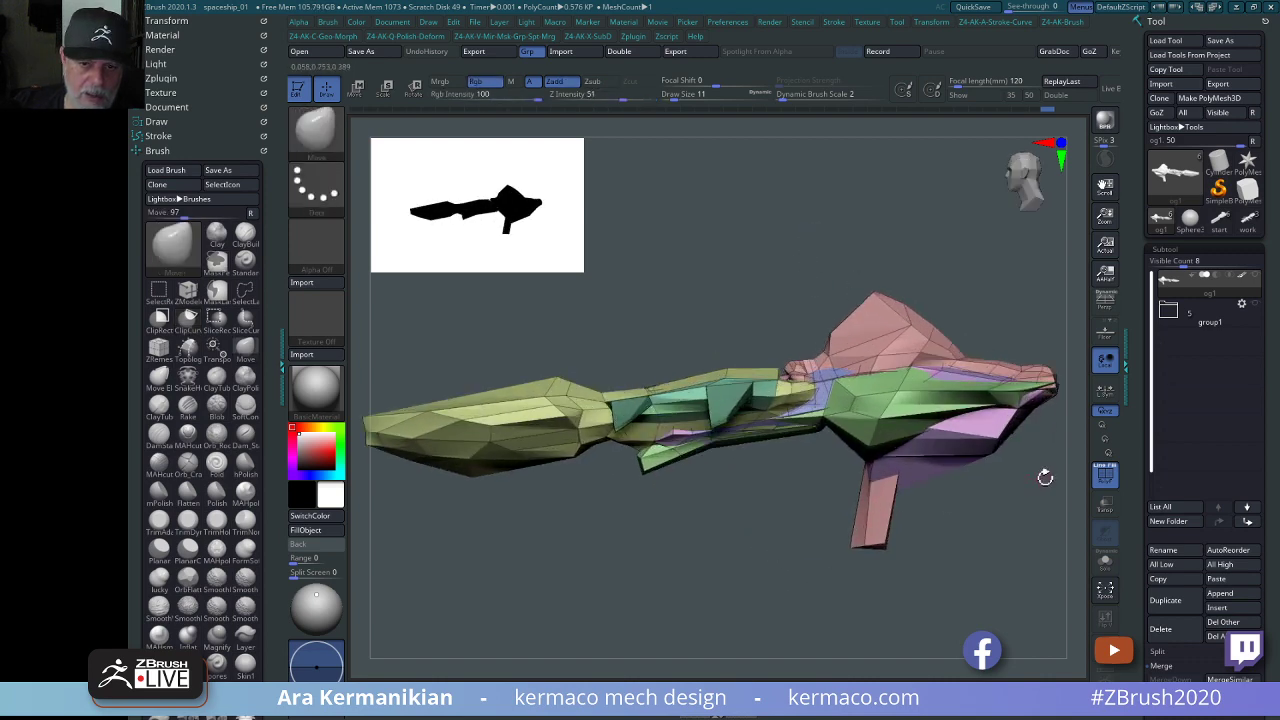
Duplicate the og1 subtool and delete the group1 folder together with all its subtools.
click(1165, 600)
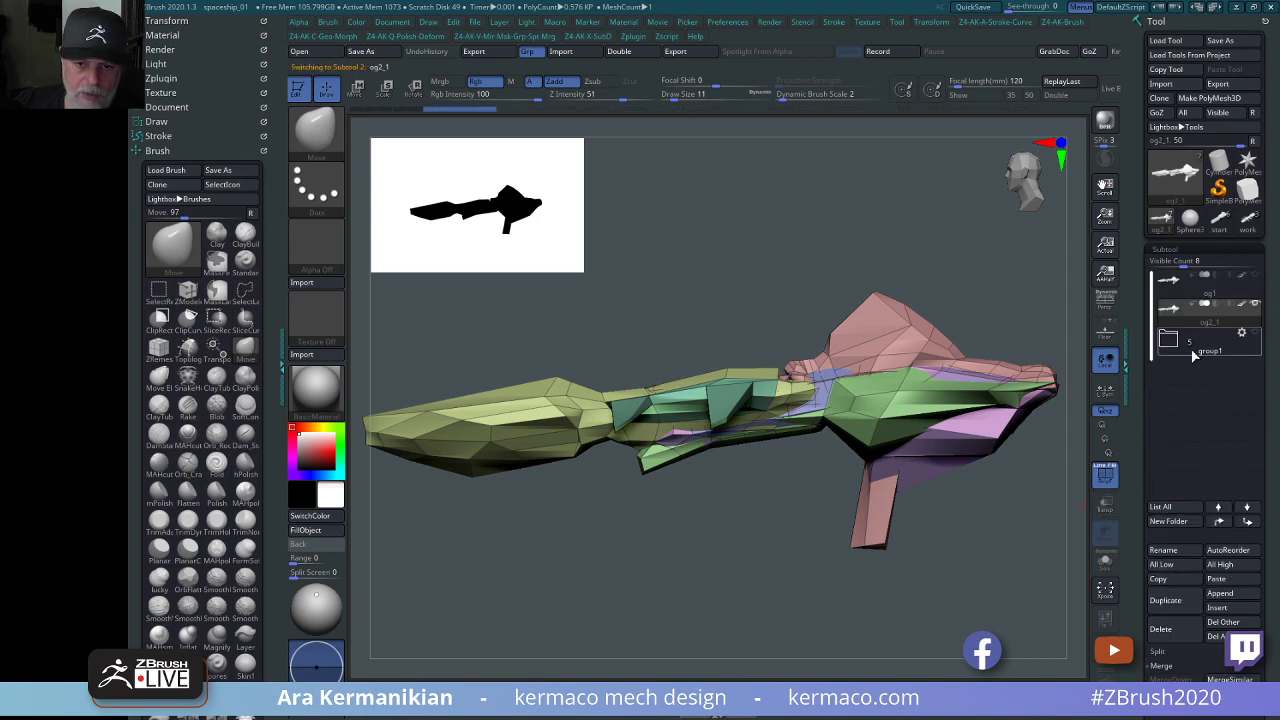
click(1191, 348)
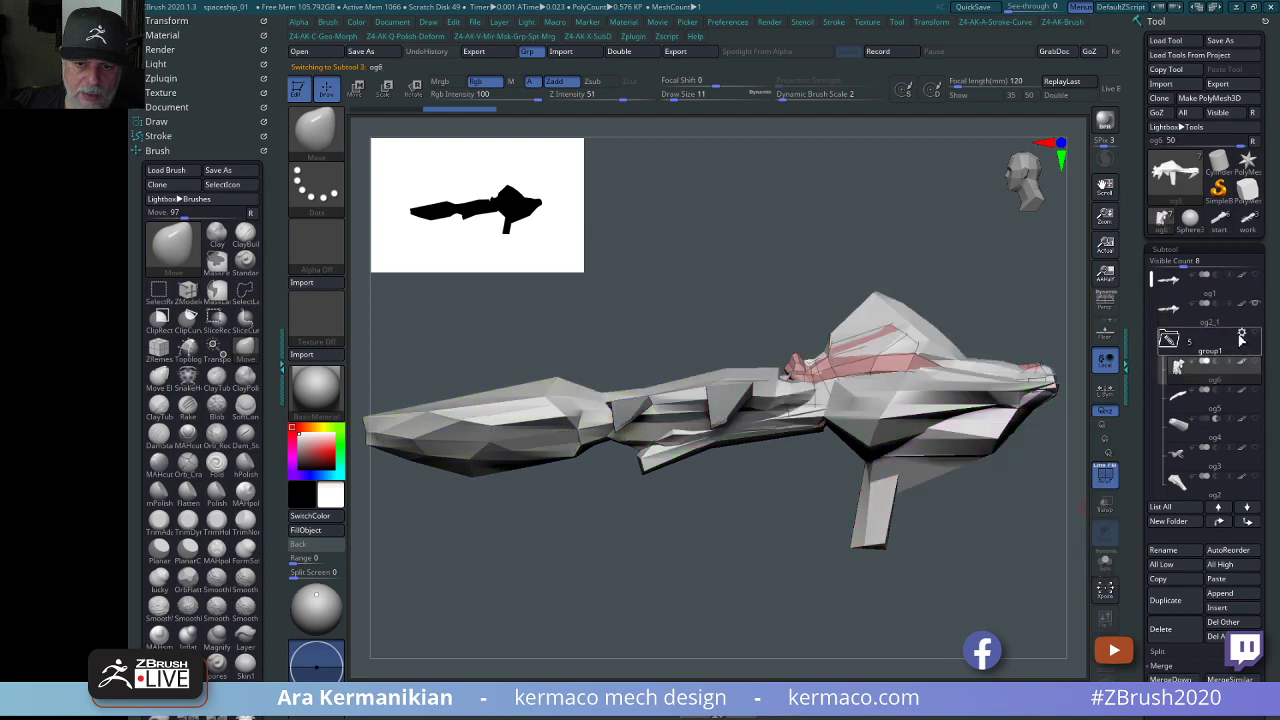
click(1241, 336)
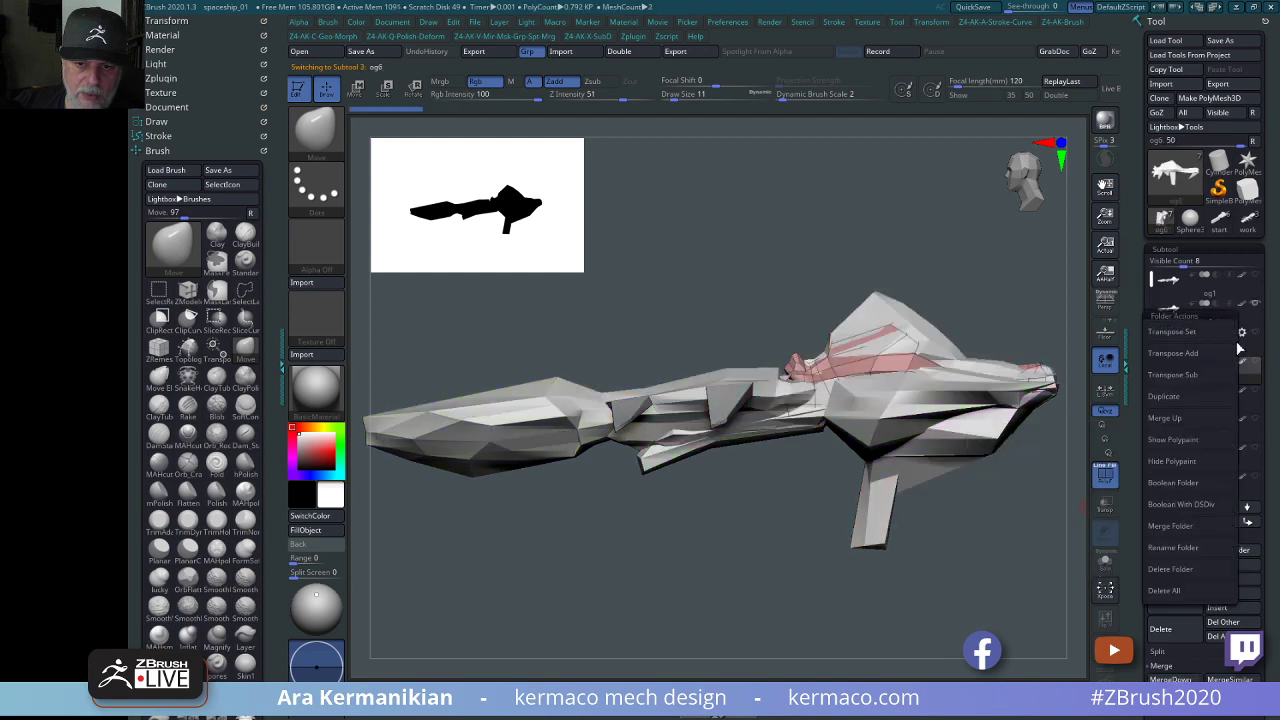
click(1188, 590)
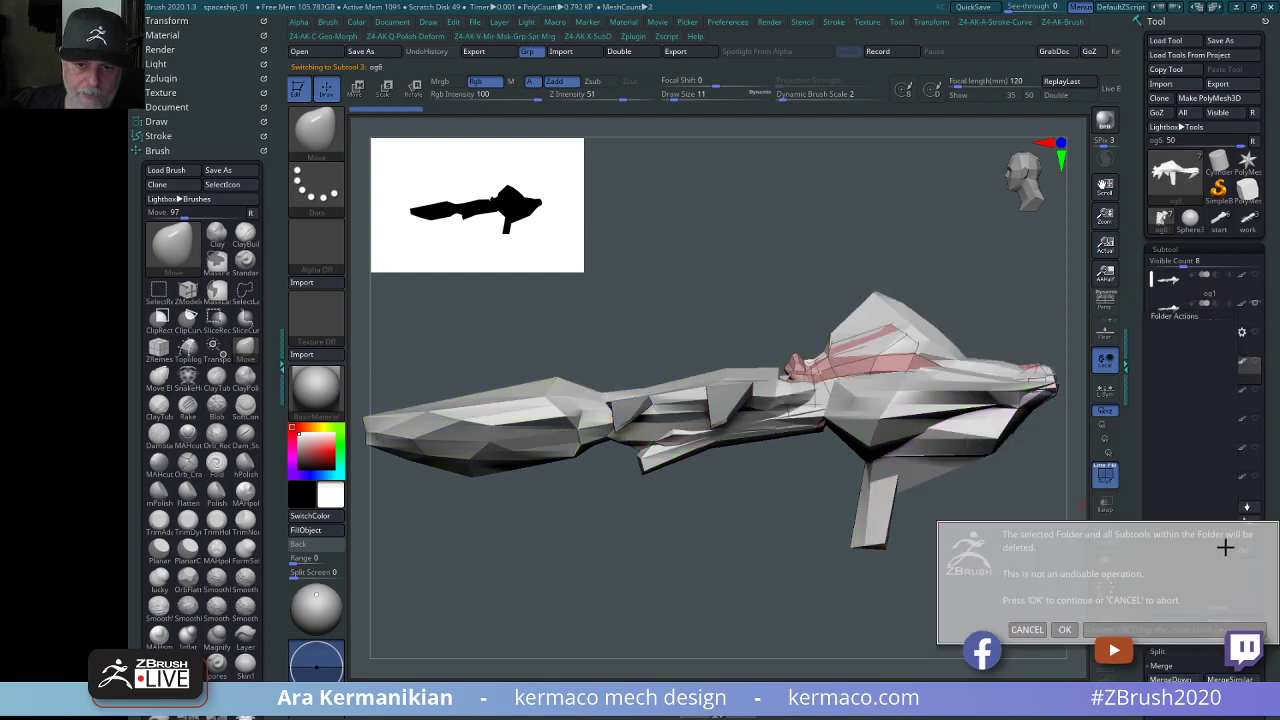
click(1062, 630)
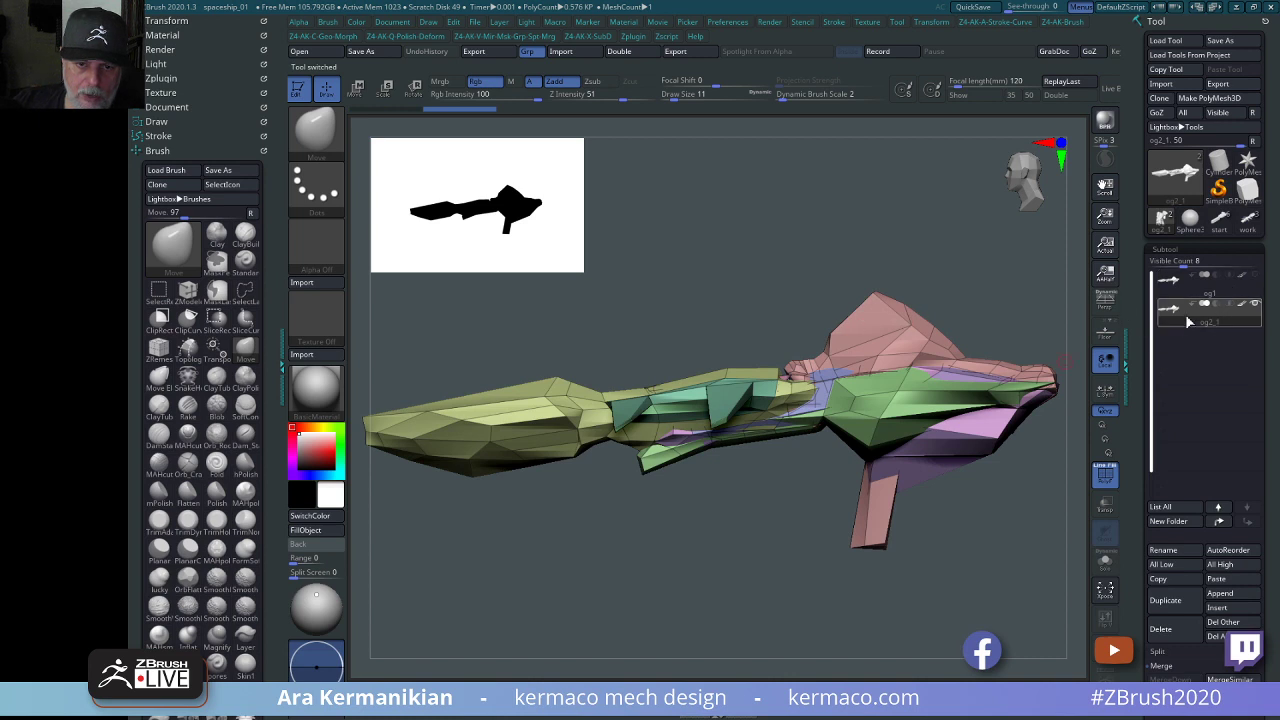
Create a new subtool folder named construct for the duplicated ship og2_1.
click(1170, 521)
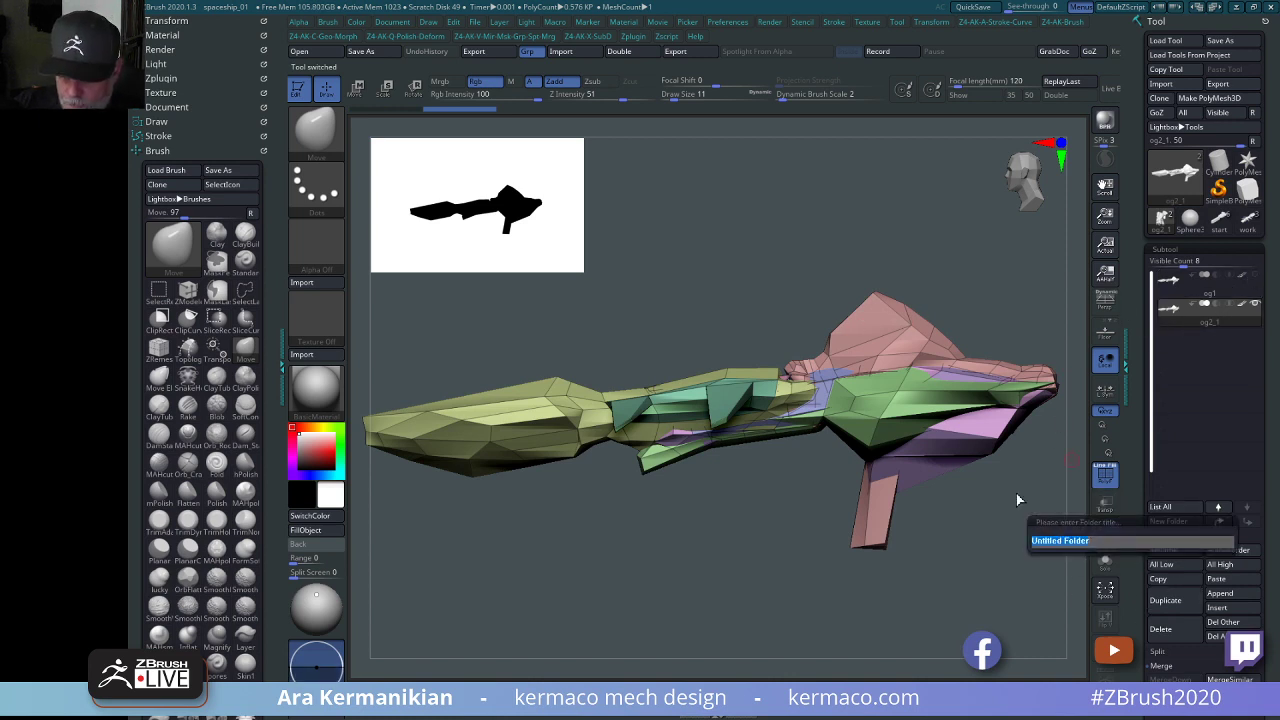
text(constr)
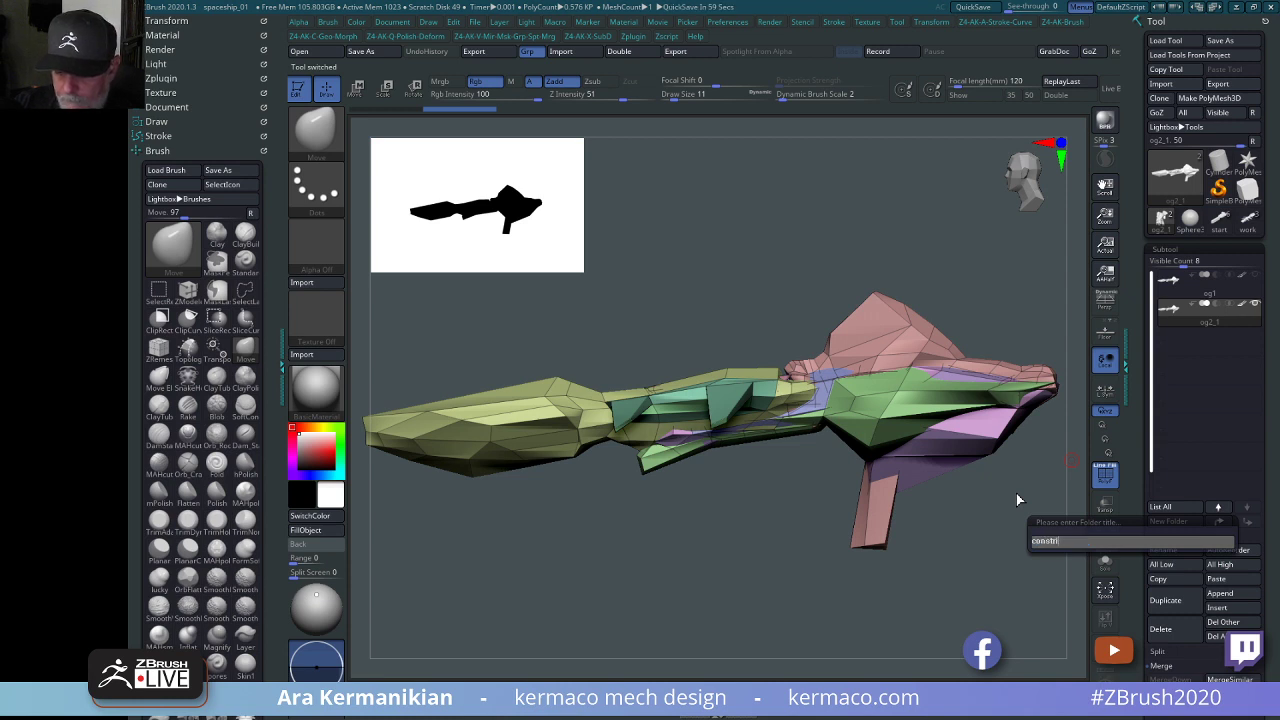
text(uct)
key(BackSpace)
key(BackSpace)
key(BackSpace)
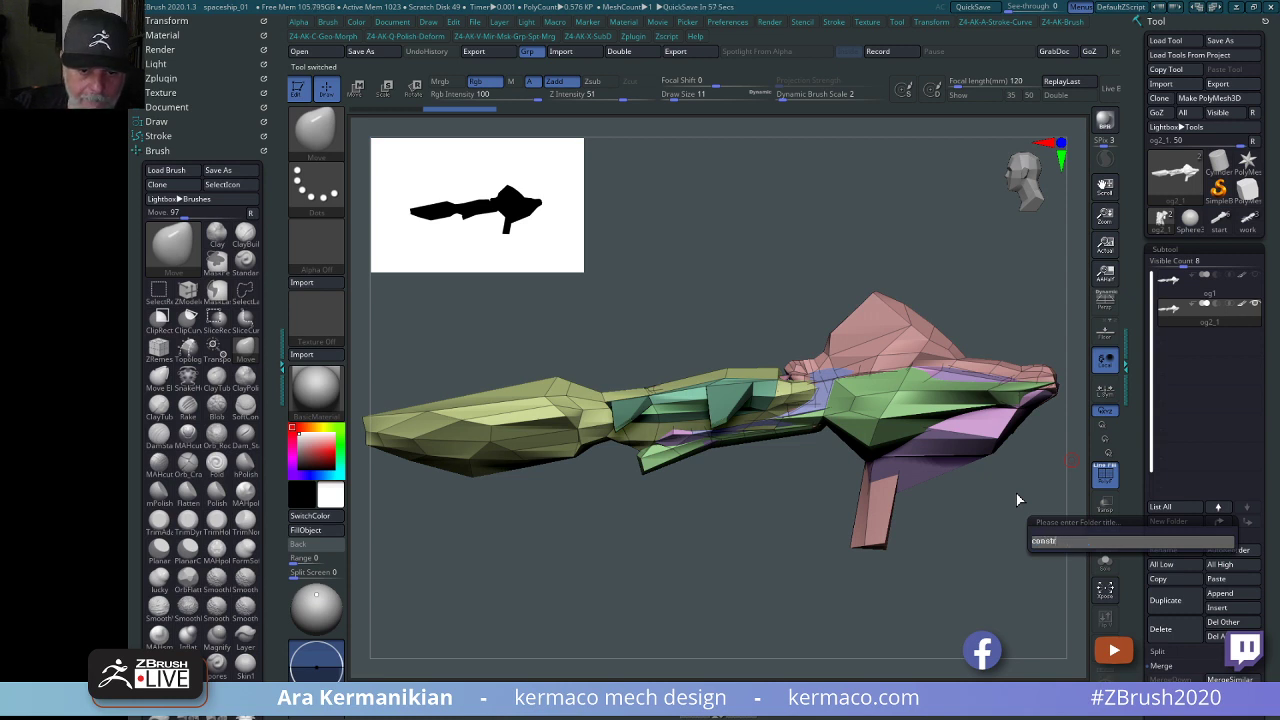
text(uct)
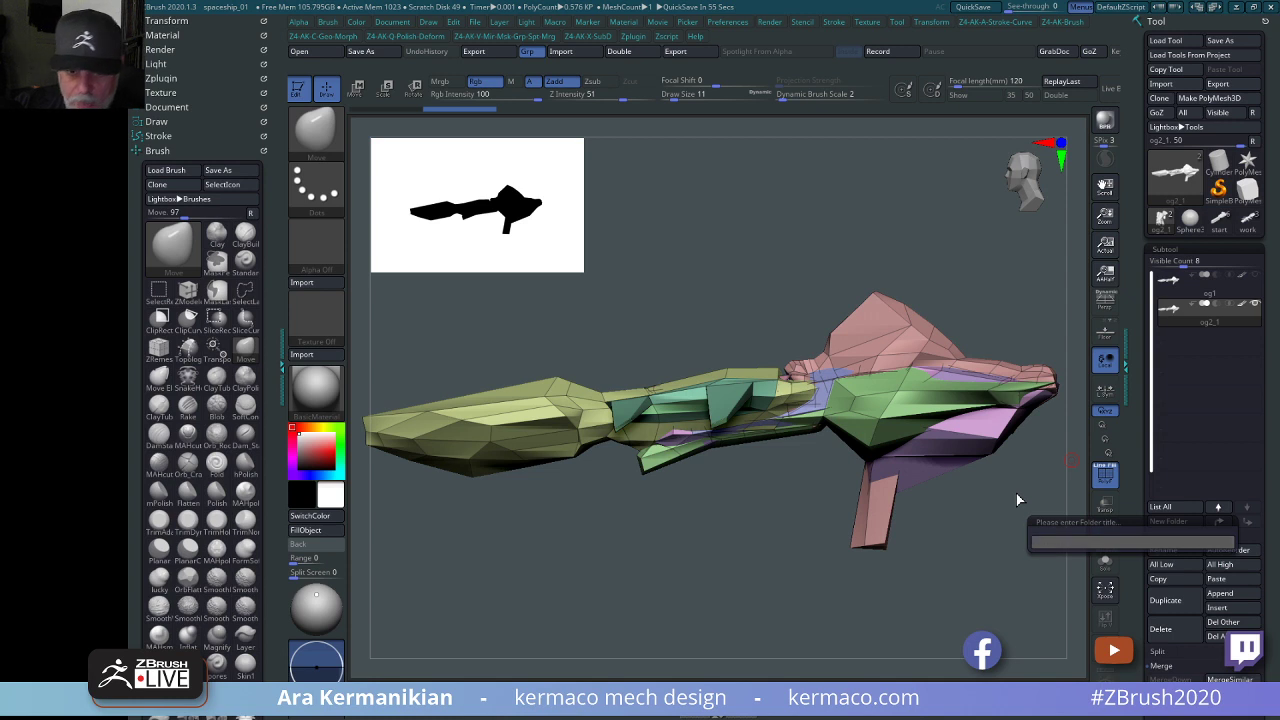
key(Return)
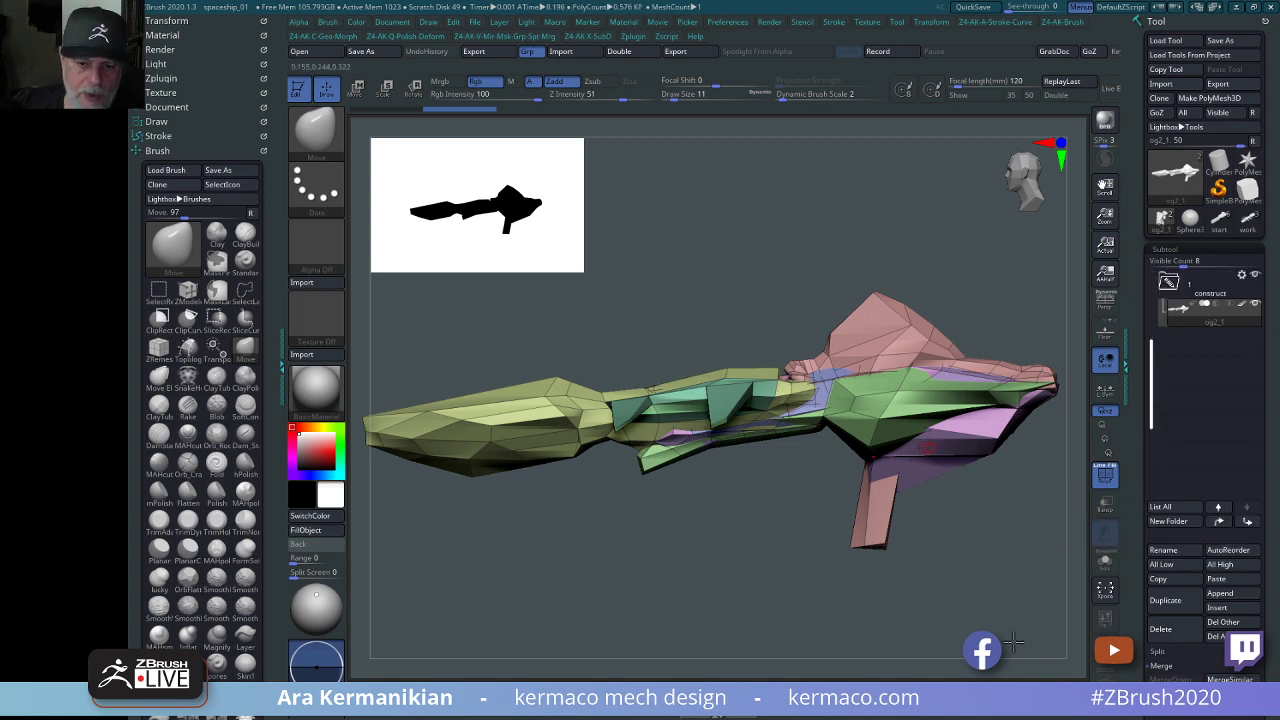
Split the duplicated ship into separate subtools with Split To Parts and accept the operation.
click(1162, 652)
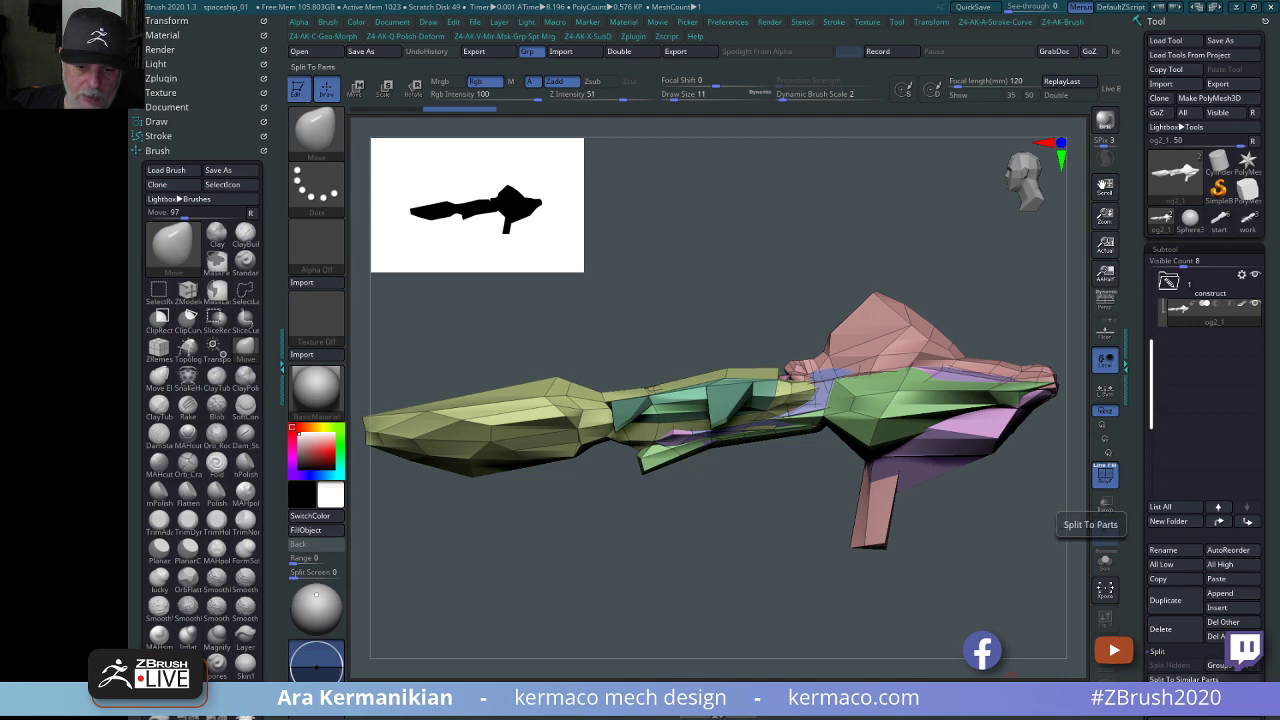
click(1205, 693)
click(1068, 711)
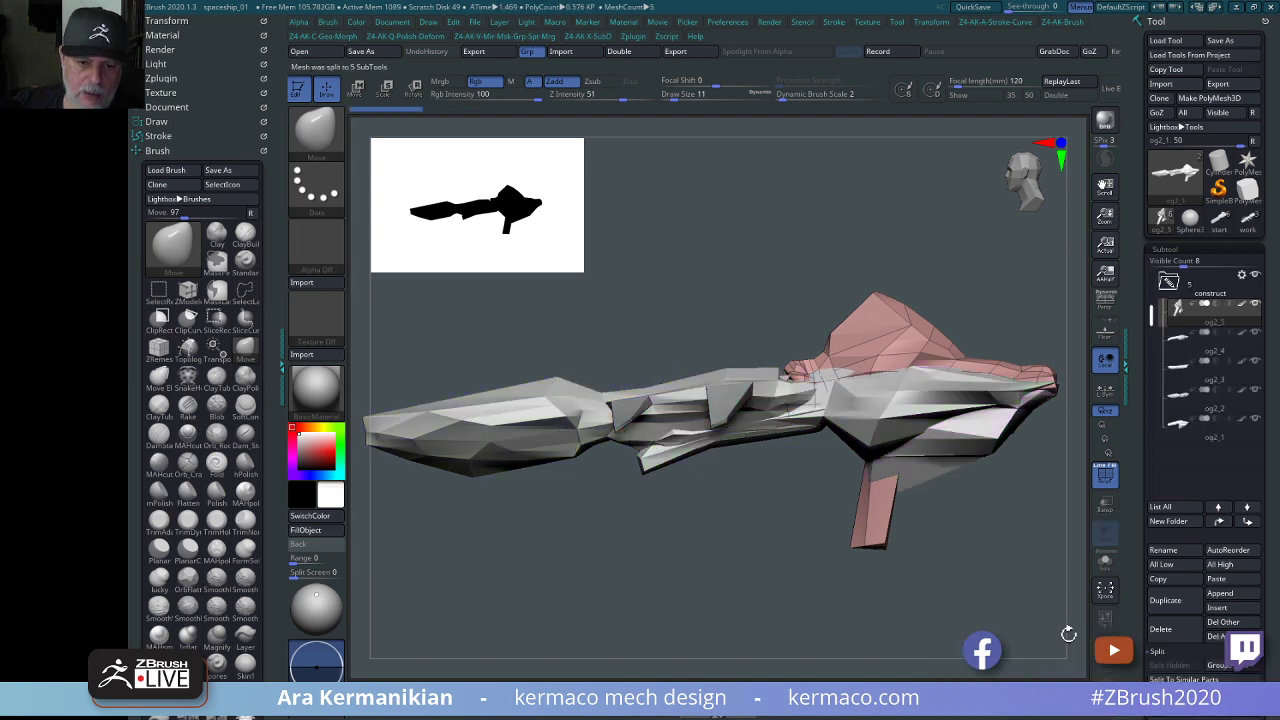
Select the og2_4 hull part, check it in Solo mode and turn on ghost transparency for the other parts.
drag(880, 605, 1010, 590)
drag(1153, 314, 1153, 282)
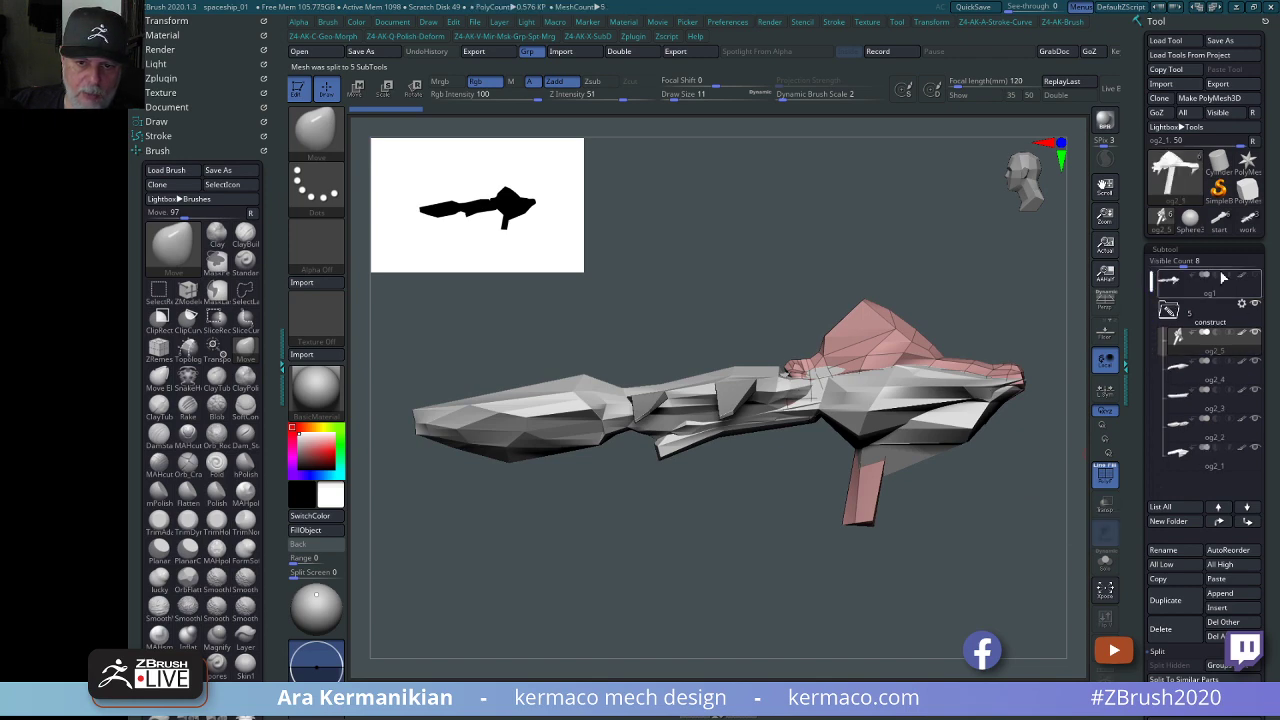
drag(814, 523, 735, 540)
click(1211, 388)
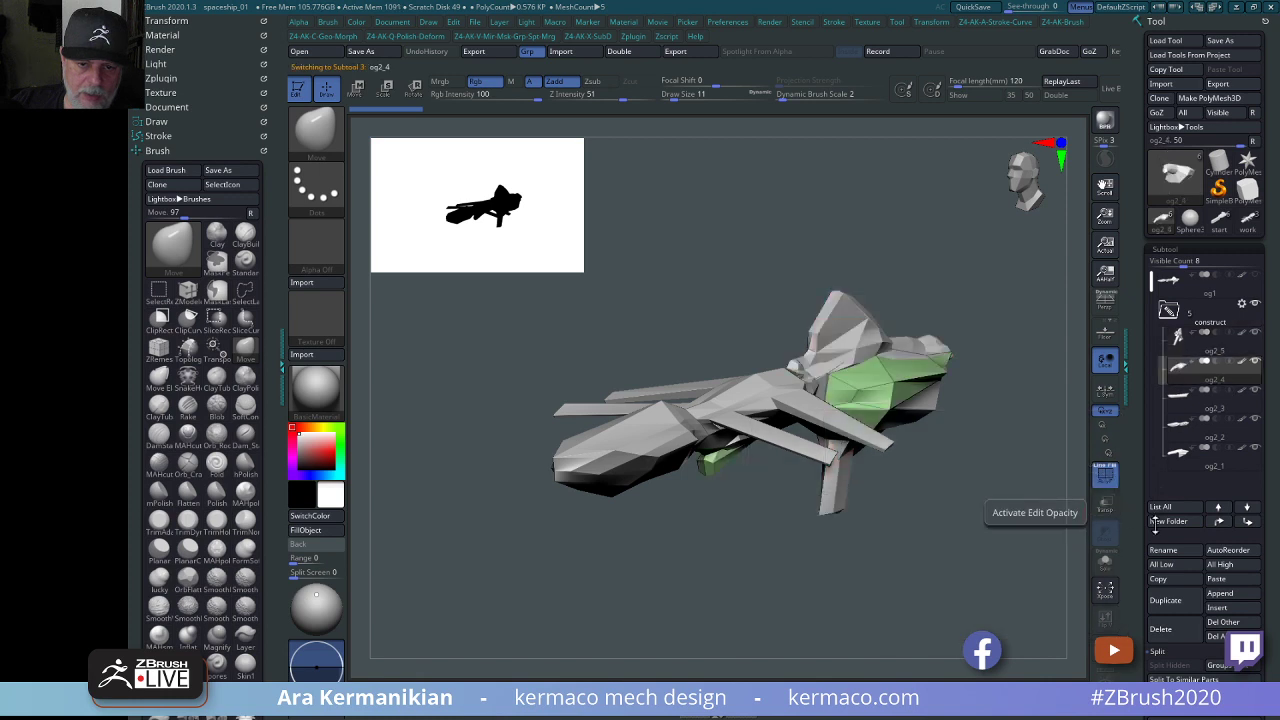
click(1106, 562)
mouse_move(946, 566)
mouse_down()
mouse_move(903, 523)
mouse_move(964, 531)
mouse_move(951, 591)
mouse_move(1023, 514)
mouse_move(952, 504)
mouse_move(951, 529)
mouse_move(994, 534)
mouse_move(937, 539)
mouse_move(975, 577)
mouse_move(951, 600)
mouse_move(1006, 557)
mouse_move(894, 509)
mouse_up()
click(1106, 562)
click(1105, 505)
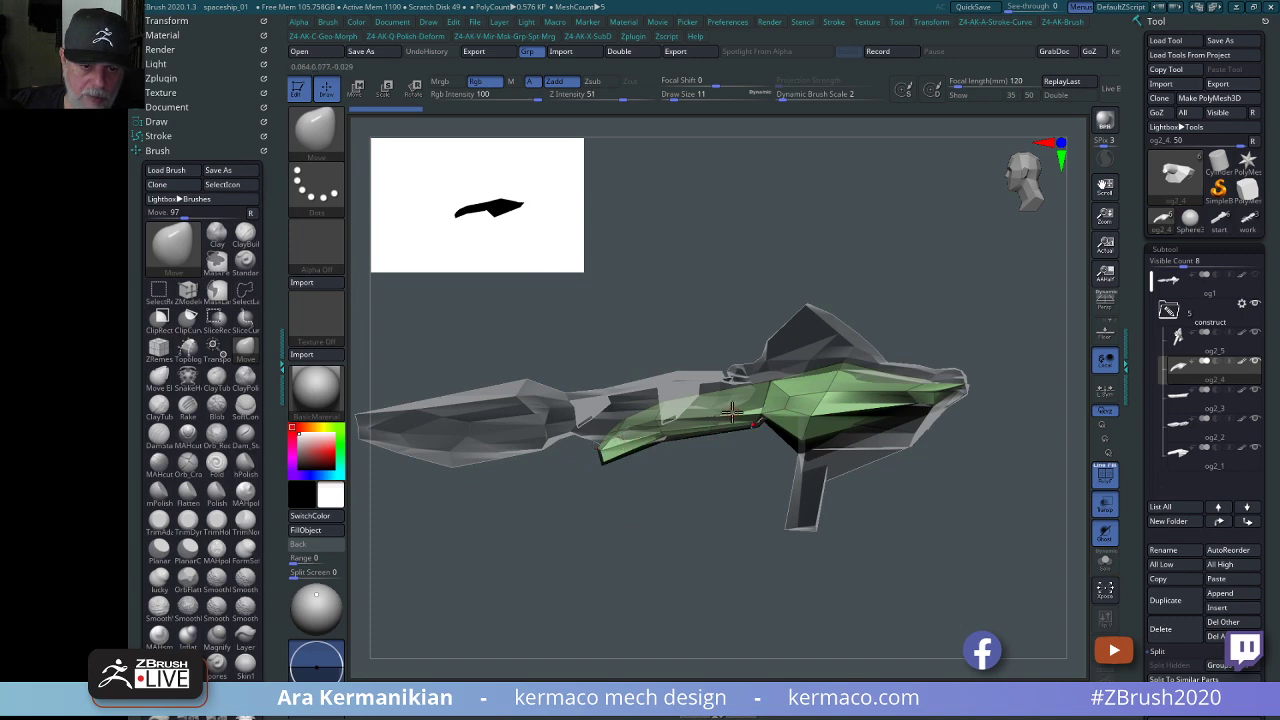
Mirror and weld the og2_4 hull part so that both sides match.
mouse_move(1017, 463)
mouse_down()
mouse_move(1040, 517)
mouse_move(1020, 550)
mouse_up()
mouse_move(866, 520)
mouse_down()
mouse_move(849, 534)
mouse_move(790, 530)
mouse_move(726, 488)
mouse_up()
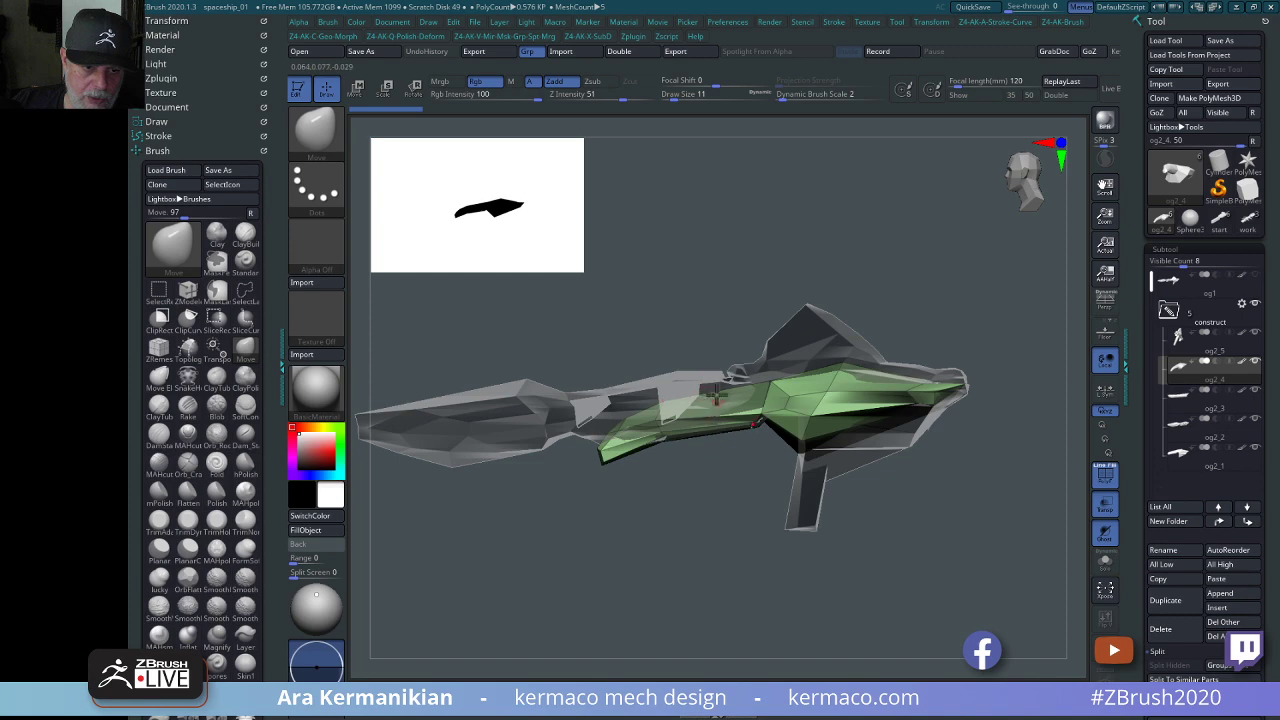
drag(722, 538, 722, 383)
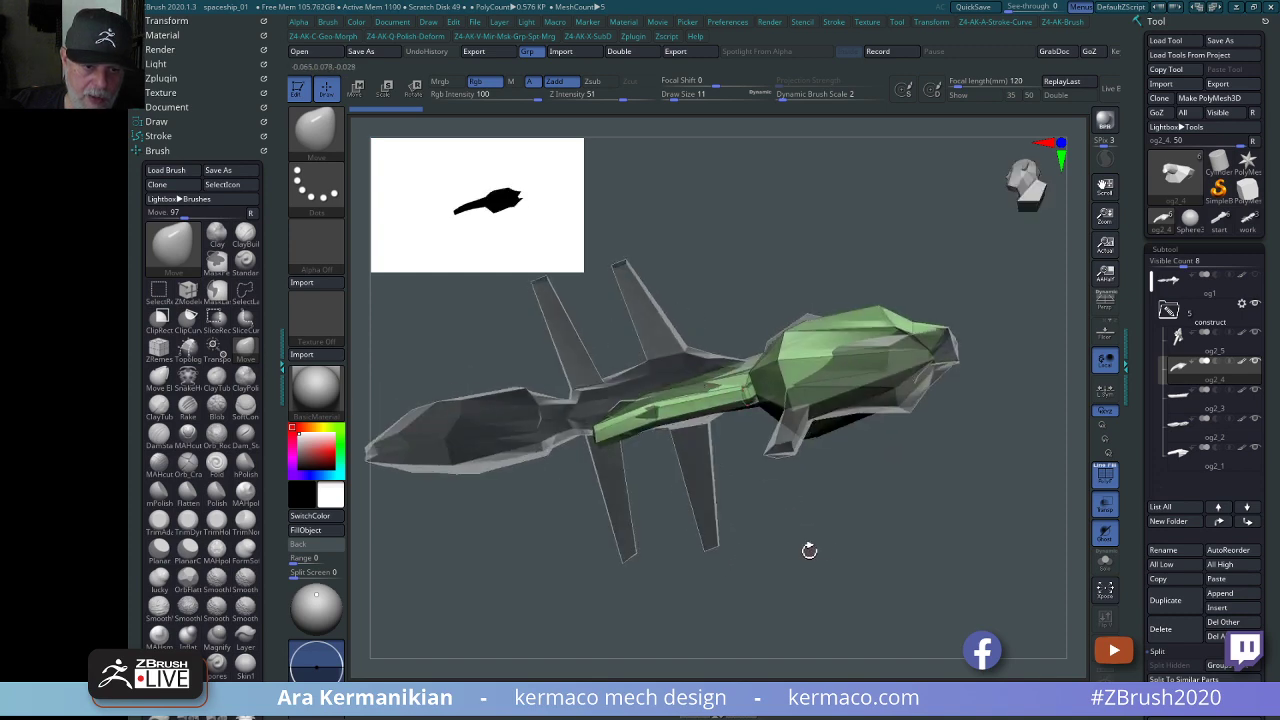
drag(809, 550, 886, 571)
key(a)
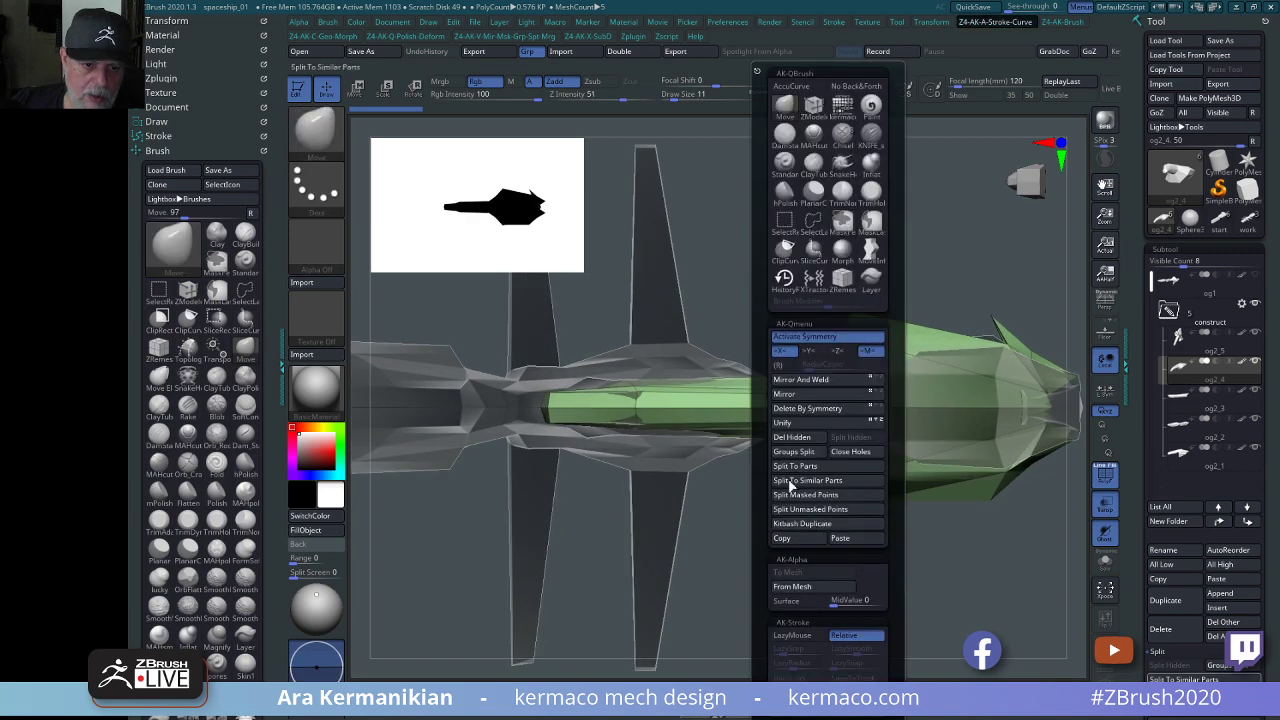
click(814, 383)
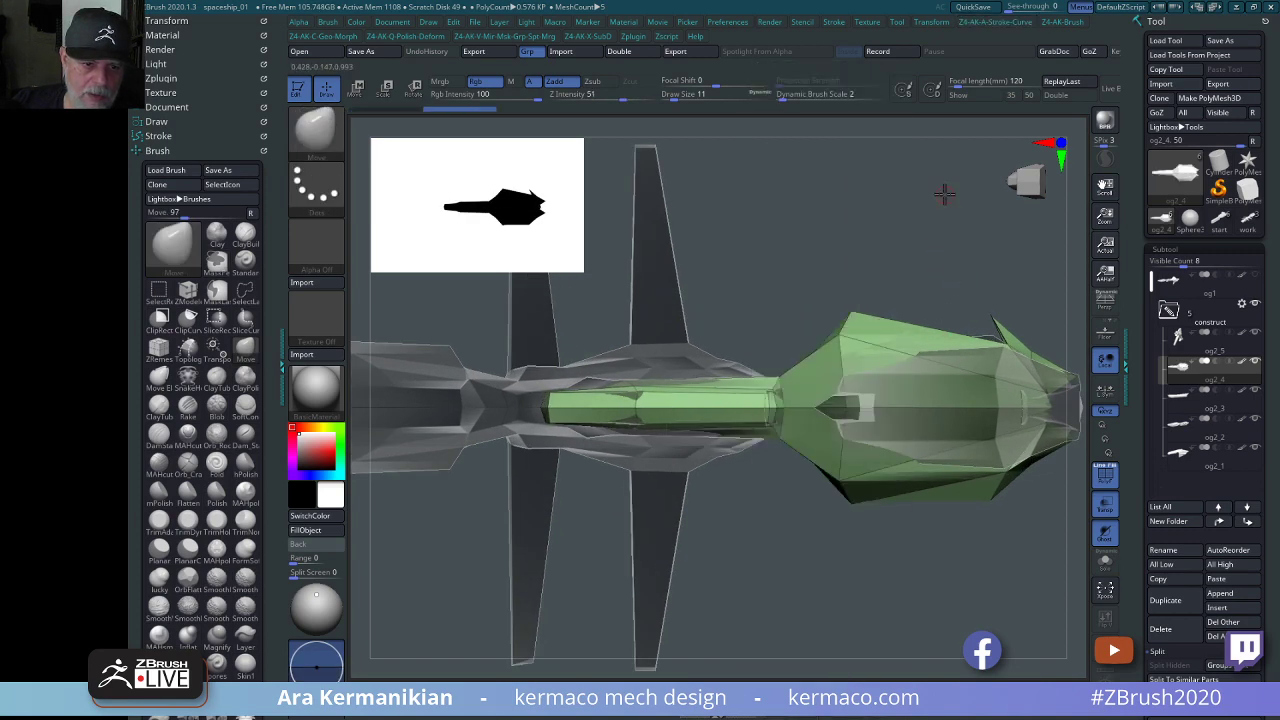
drag(944, 193, 943, 254)
Select the og2_3 subtool, the small piece along the ship's spine, and permanently delete it.
click(1214, 402)
mouse_move(950, 552)
mouse_down()
mouse_move(967, 592)
mouse_move(923, 517)
mouse_move(994, 486)
mouse_move(986, 591)
mouse_move(966, 568)
mouse_up()
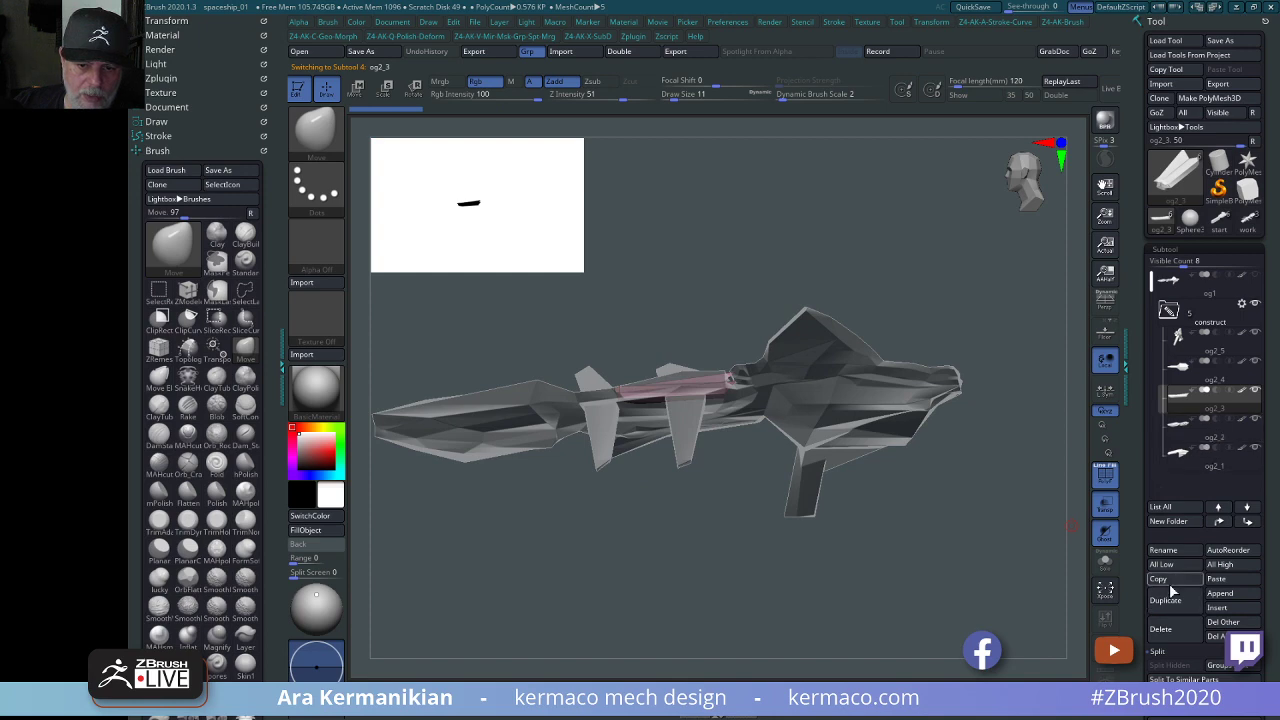
click(1162, 629)
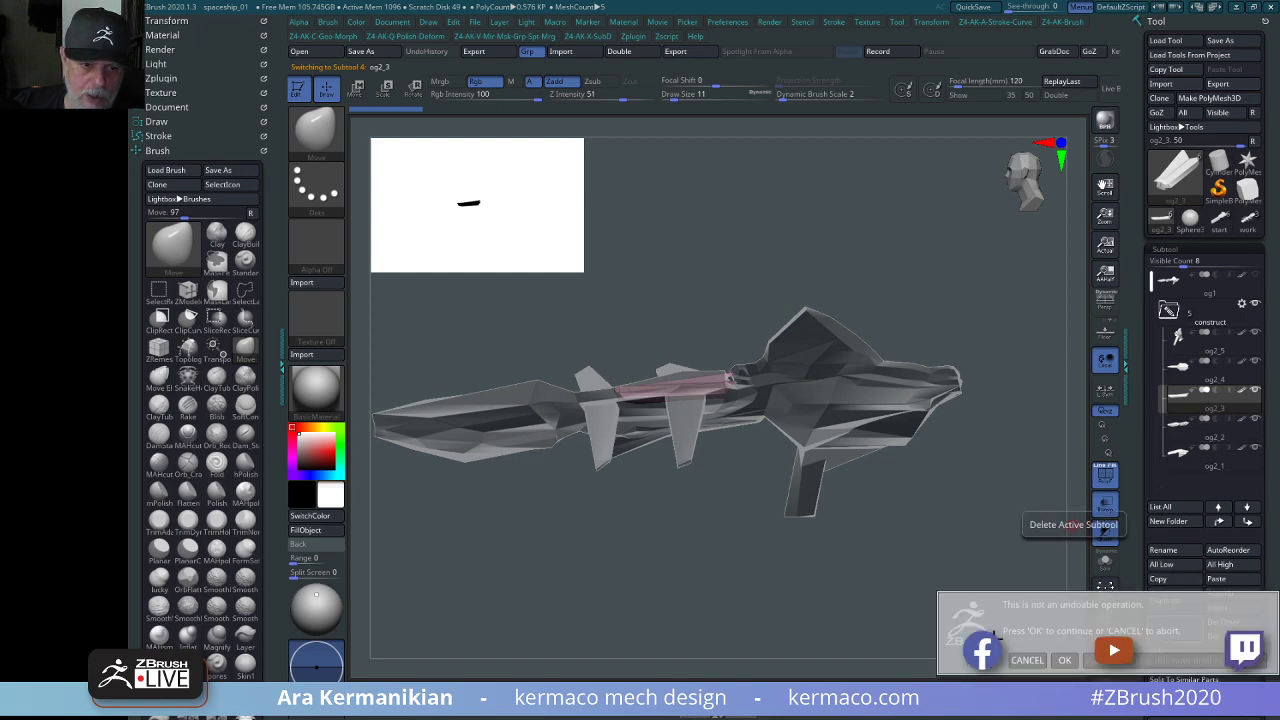
click(1062, 660)
drag(926, 592, 922, 544)
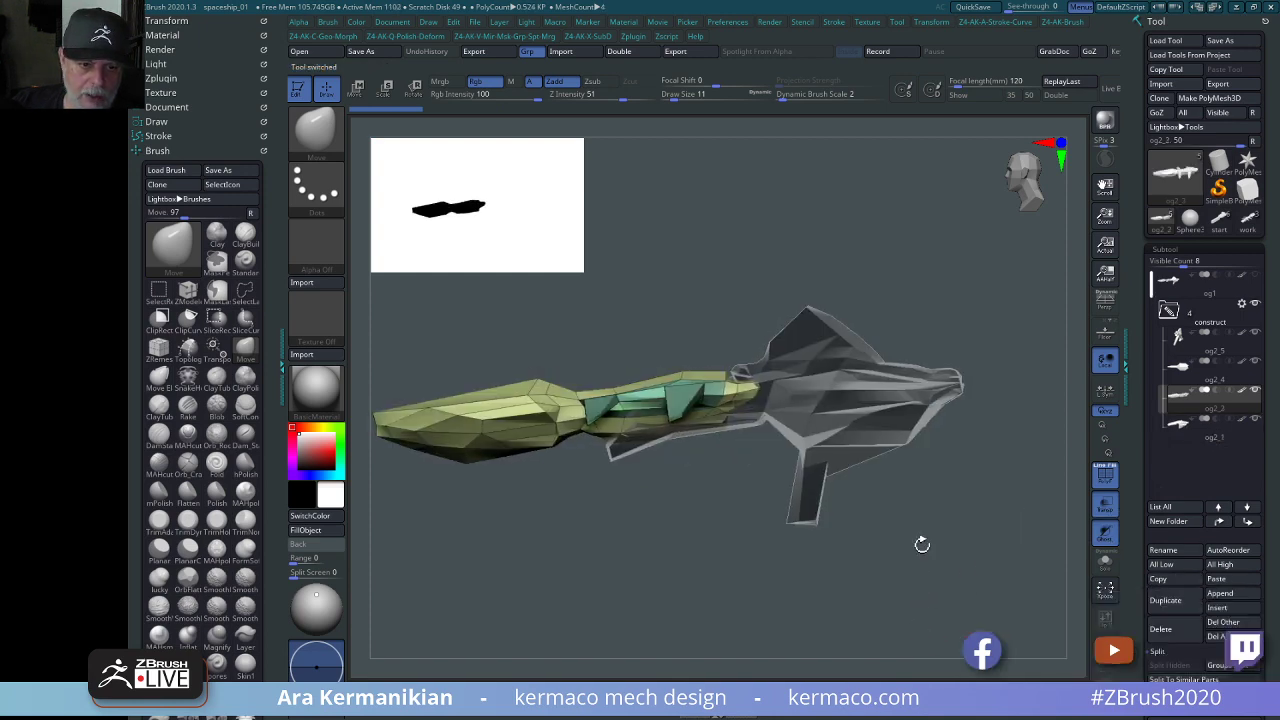
Try pulling the og2_2 nose and wing section away from the ship along its Z axis, and undo the moves.
mouse_move(727, 531)
mouse_down()
mouse_move(777, 535)
mouse_move(762, 597)
mouse_up()
key(w)
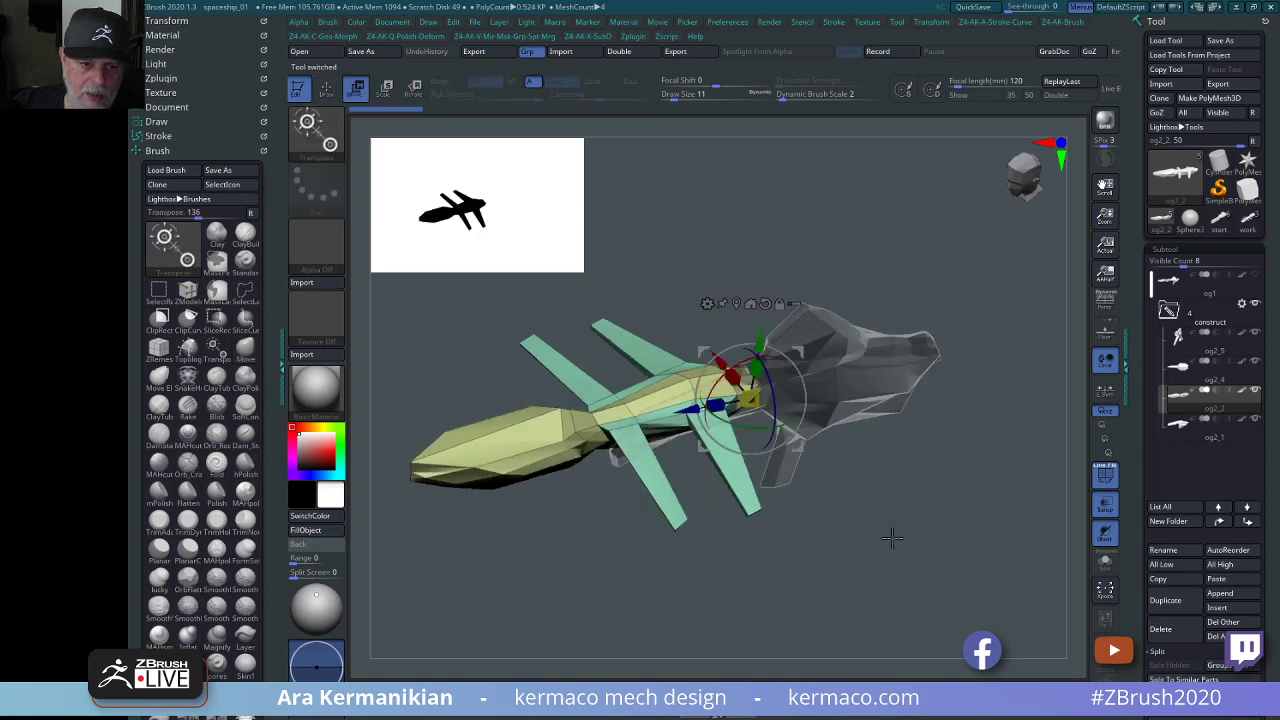
mouse_move(917, 561)
mouse_down()
mouse_move(958, 568)
mouse_move(925, 500)
mouse_up()
drag(780, 408, 637, 433)
mouse_move(843, 547)
mouse_down()
mouse_move(821, 557)
mouse_move(857, 540)
mouse_up()
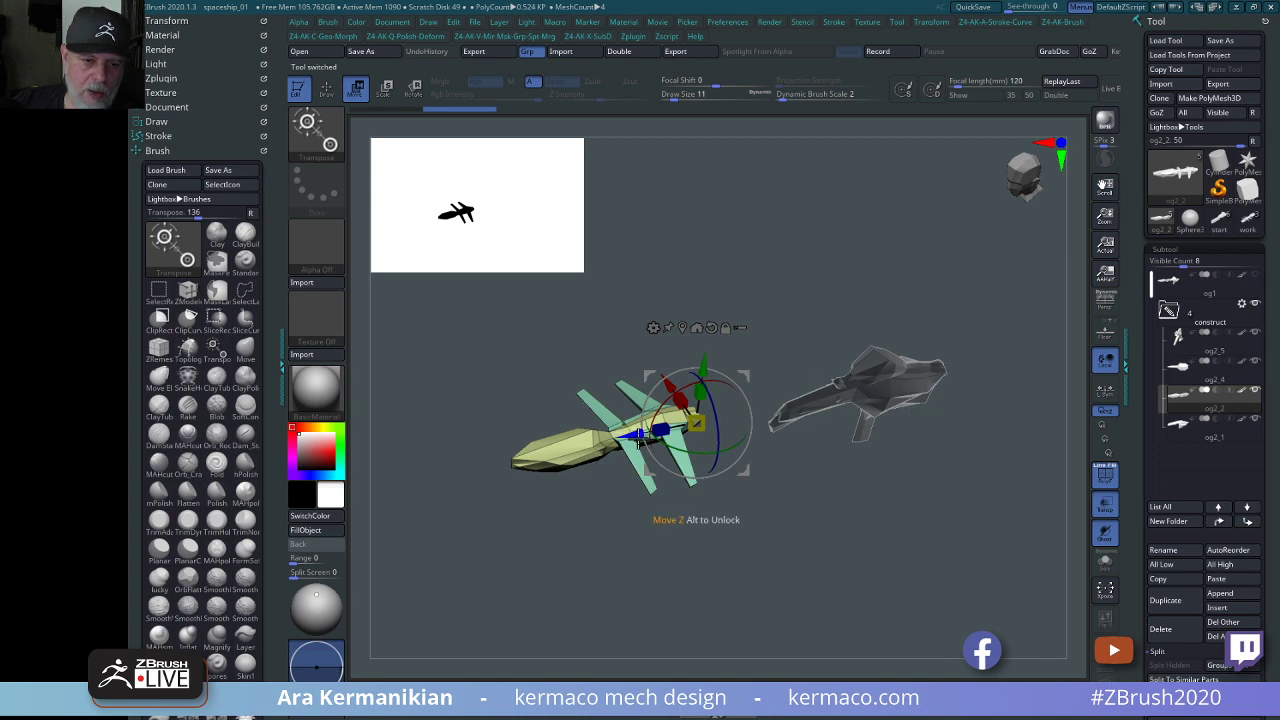
drag(640, 434, 511, 458)
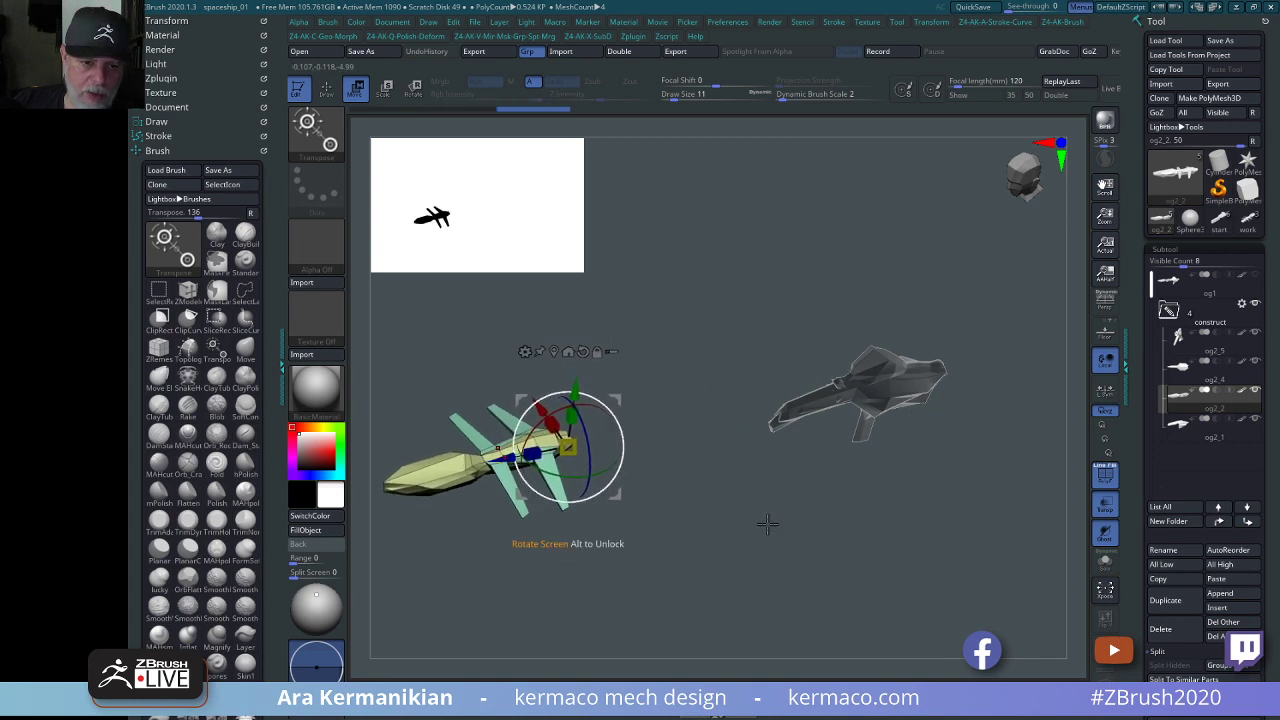
key(ctrl+z)
key(ctrl+z)
shift+drag(906, 560, 872, 618)
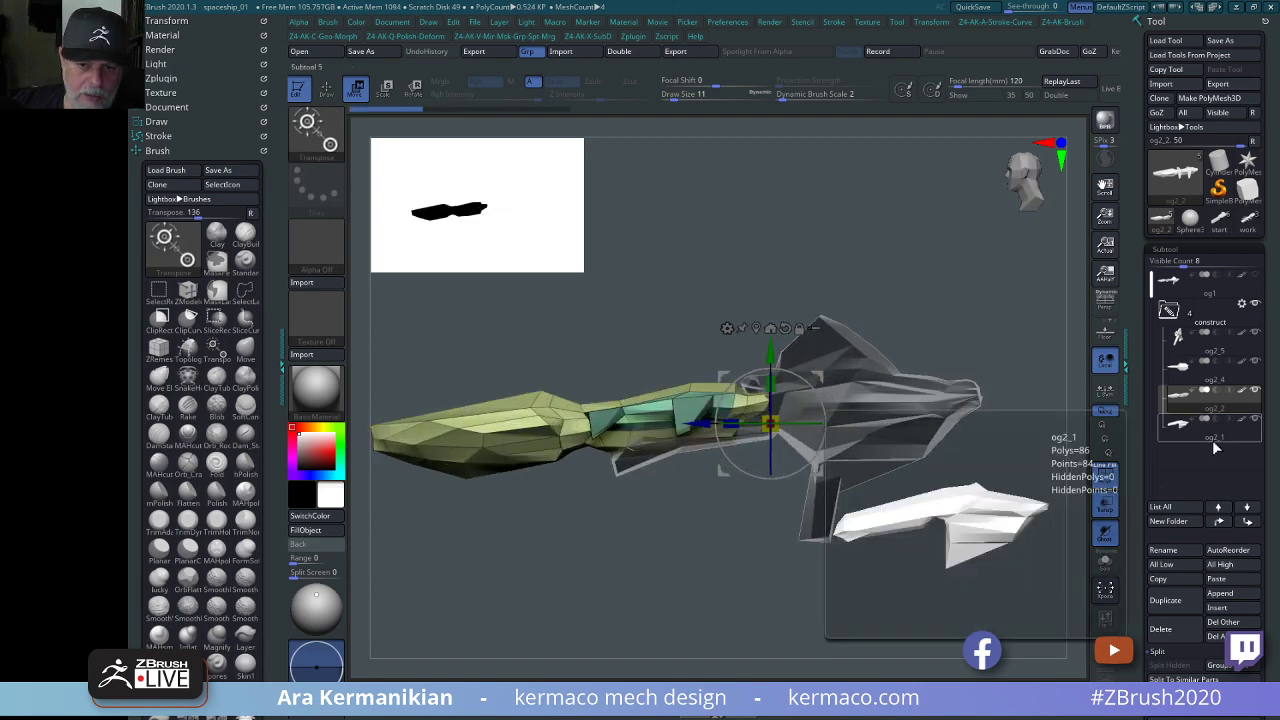
Select the og2_1 lower hull part and examine how it fits inside the ghosted parts from several sides.
click(1212, 437)
drag(930, 617, 945, 532)
drag(988, 473, 771, 464)
drag(1002, 575, 979, 531)
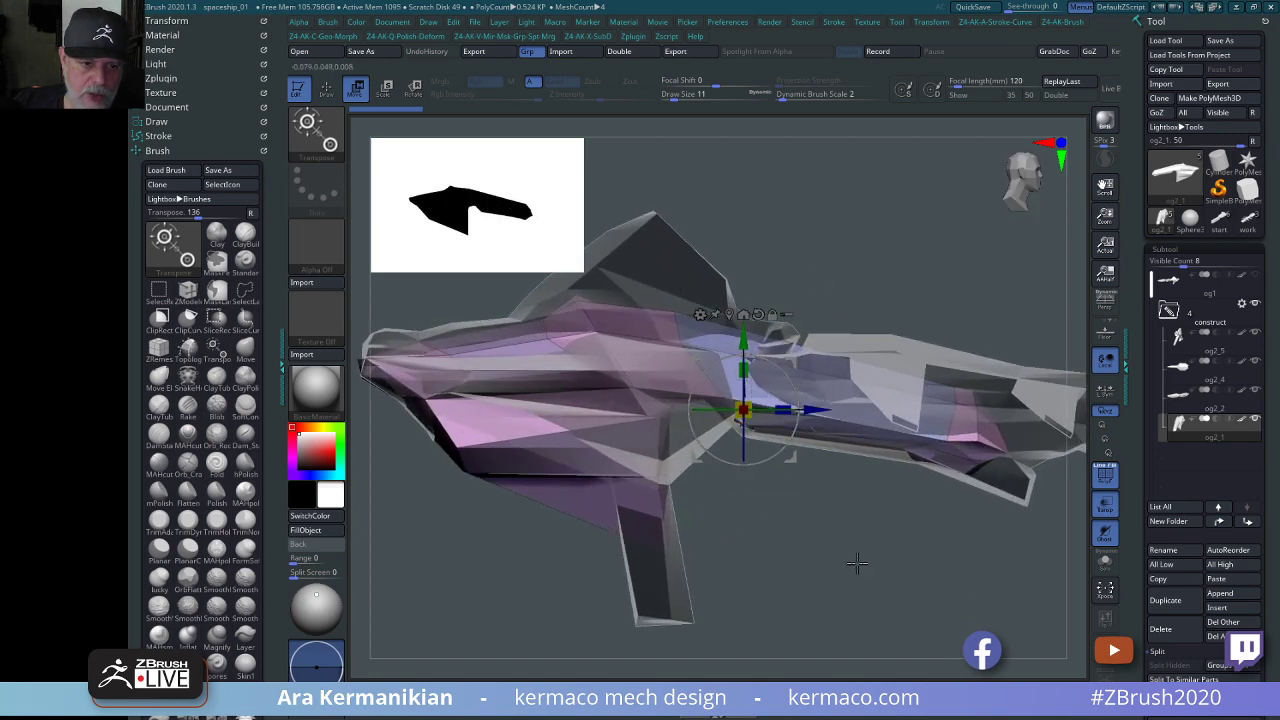
mouse_move(861, 570)
alt+mouse_down()
mouse_move(860, 551)
mouse_move(851, 563)
alt+mouse_up()
drag(791, 561, 966, 509)
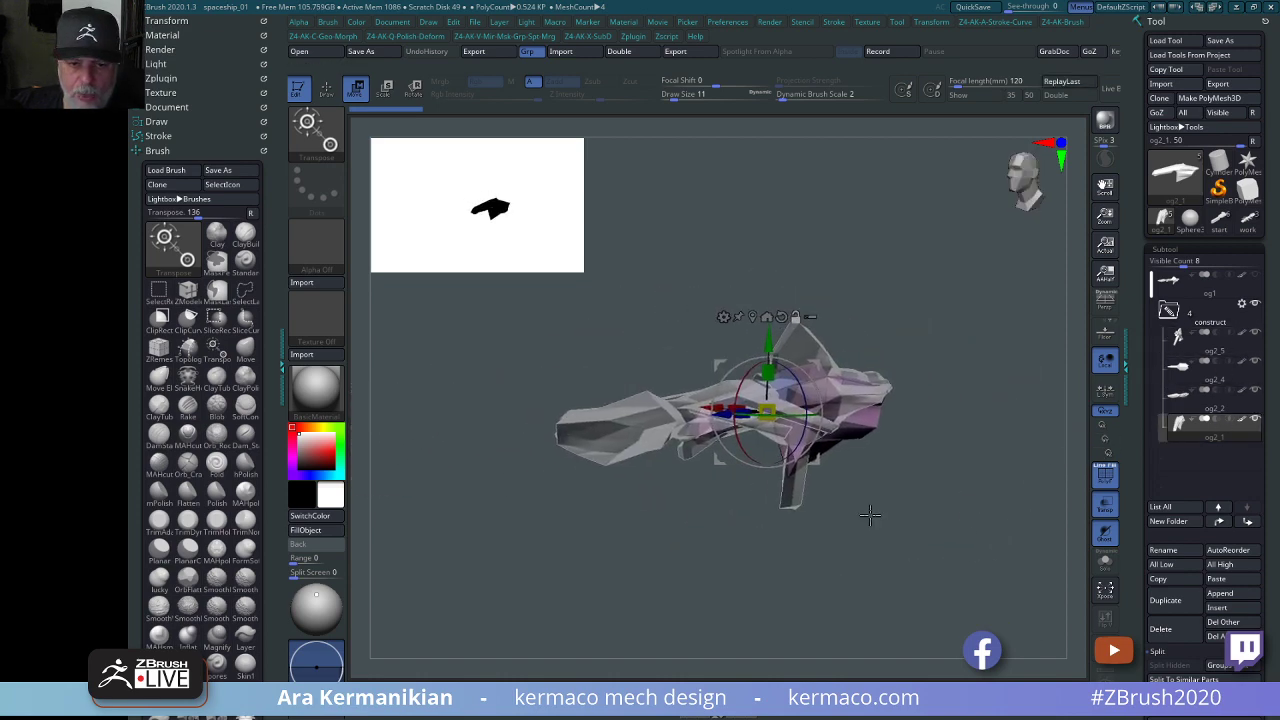
mouse_move(869, 515)
mouse_down()
mouse_move(977, 526)
mouse_move(991, 466)
mouse_move(994, 494)
mouse_move(975, 487)
mouse_up()
key(q)
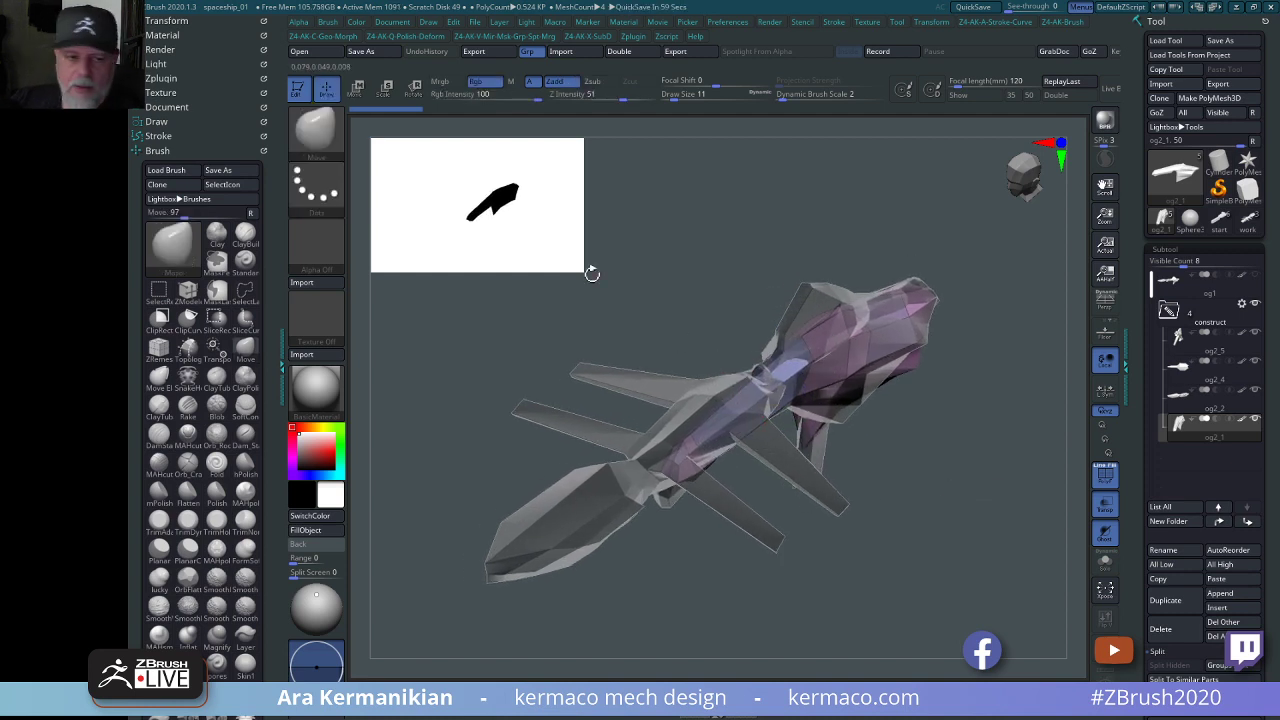
shift+drag(1027, 459, 970, 572)
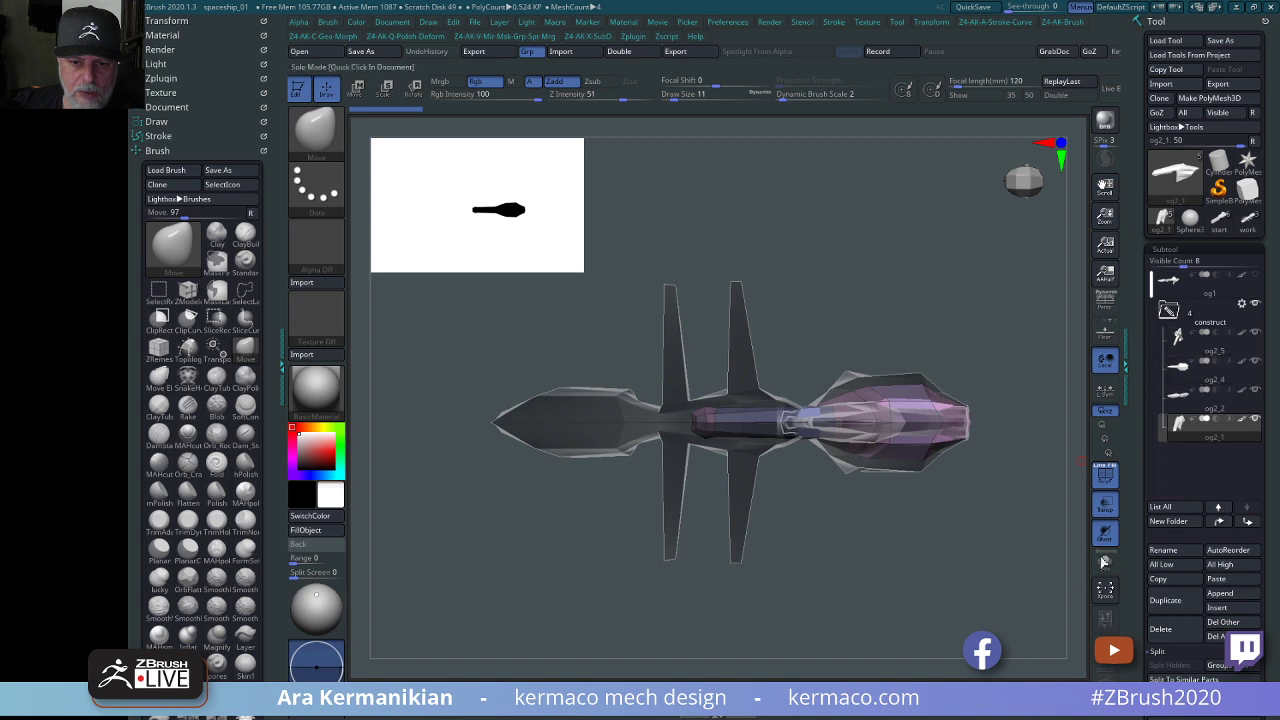
Turn off the ghost transparency and check the whole ship and its silhouette from above.
click(1105, 505)
alt+drag(980, 553, 952, 555)
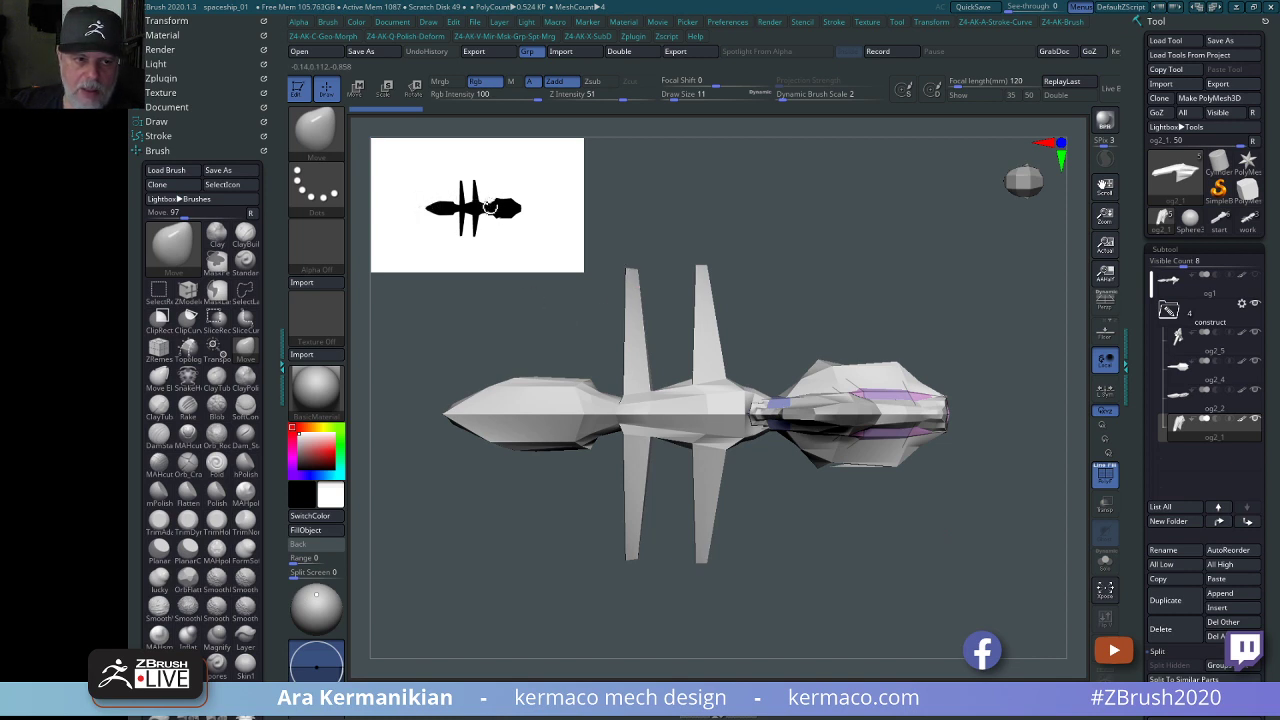
drag(548, 225, 625, 212)
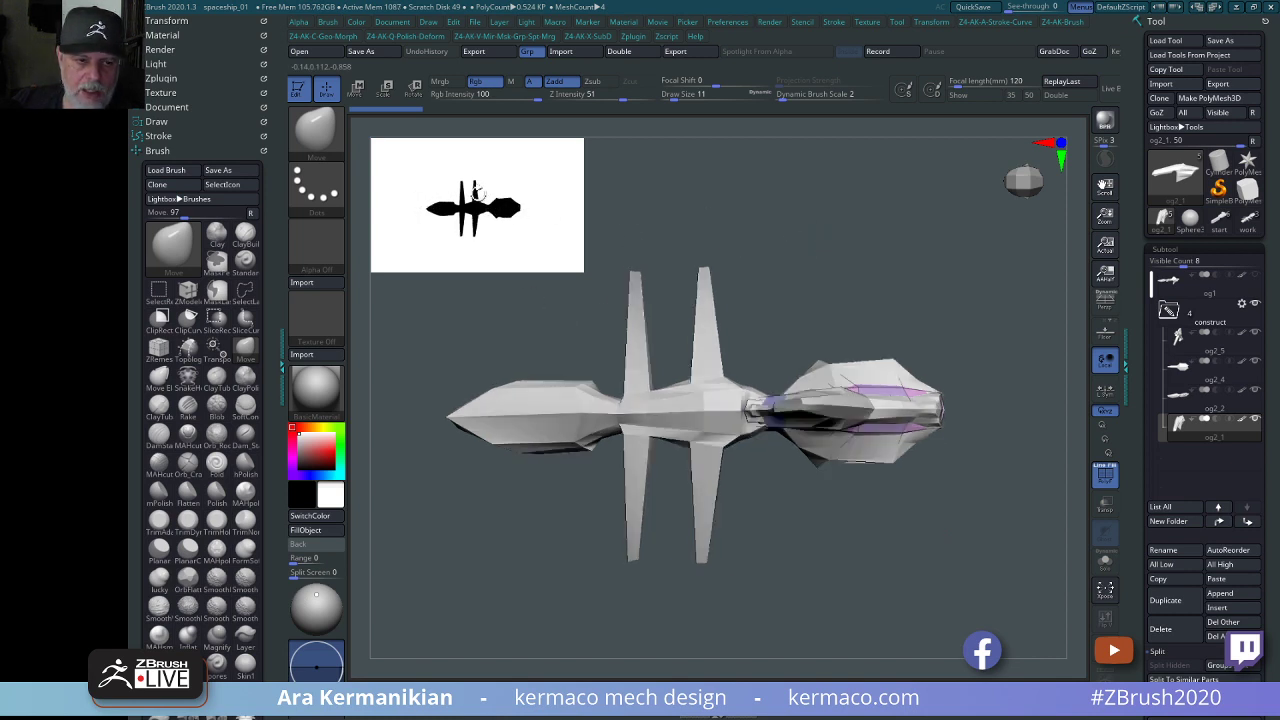
alt+drag(883, 299, 882, 340)
alt+drag(912, 289, 931, 291)
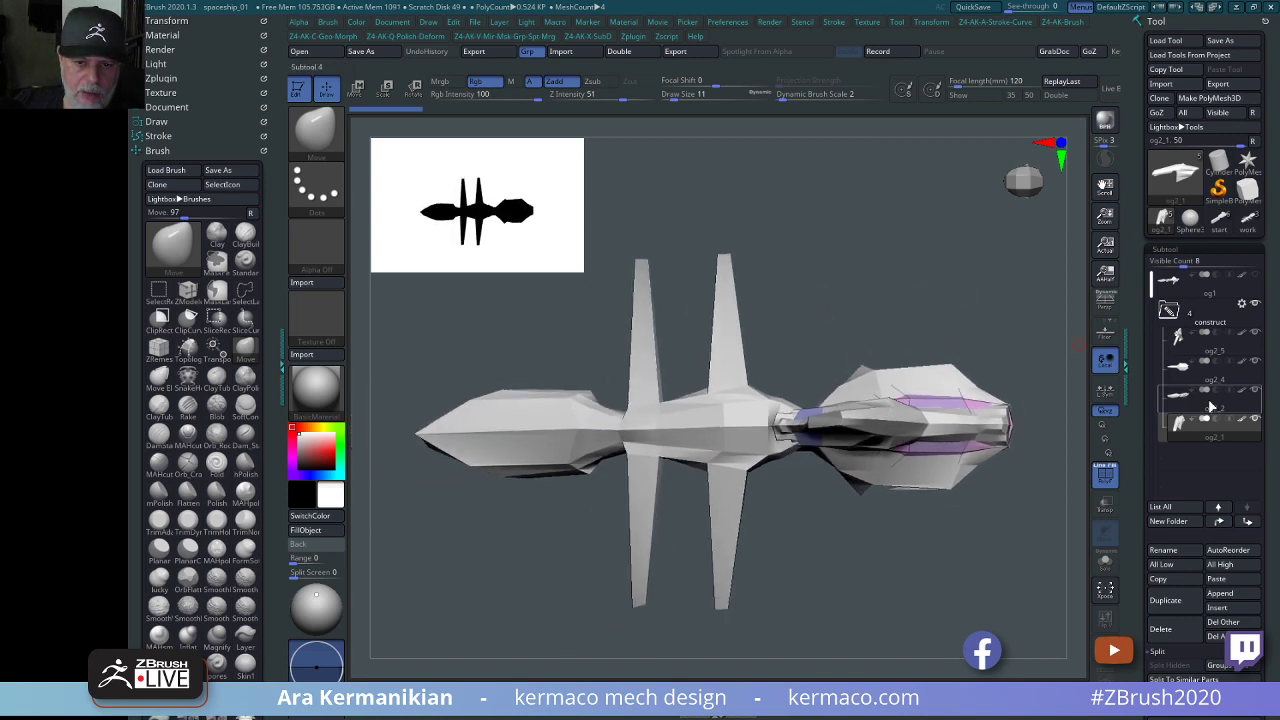
Select the og2_5 fin part, set the Draw Size to 108, and switch to the og2_4 hull part.
click(1205, 342)
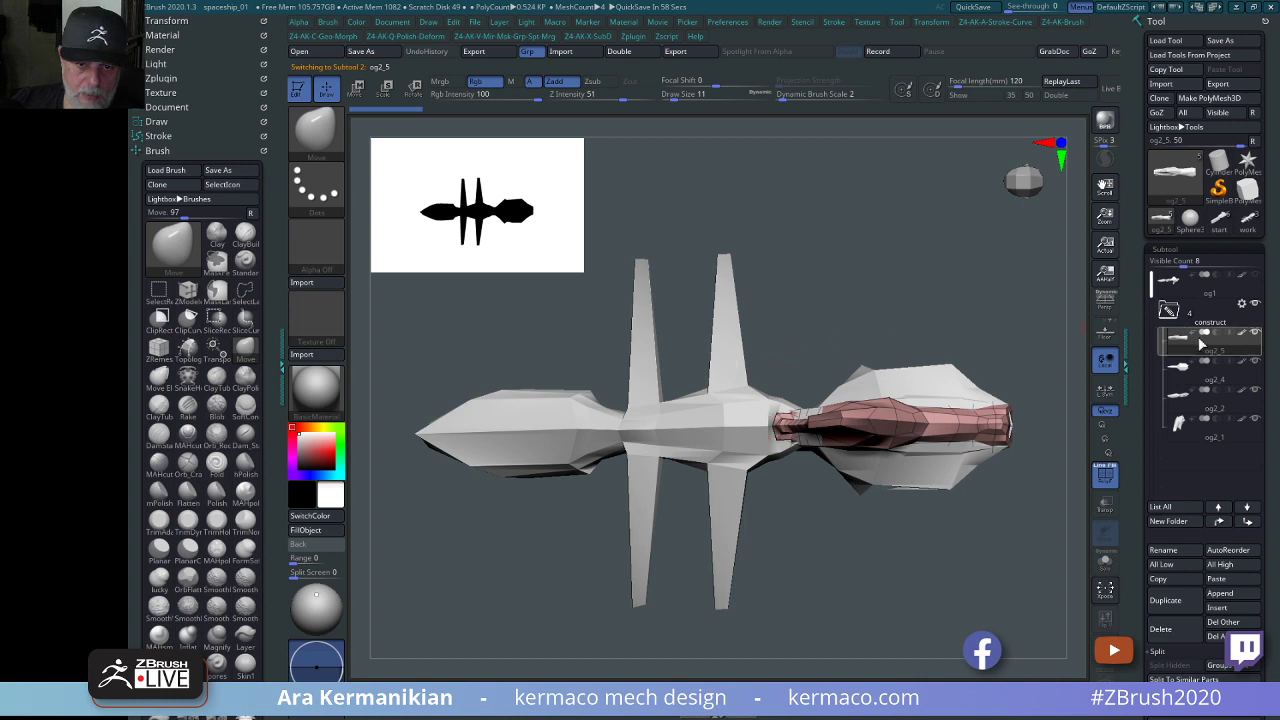
key(s)
key(s)
mouse_move(905, 292)
mouse_down()
mouse_move(934, 292)
mouse_move(943, 277)
mouse_up()
click(1205, 376)
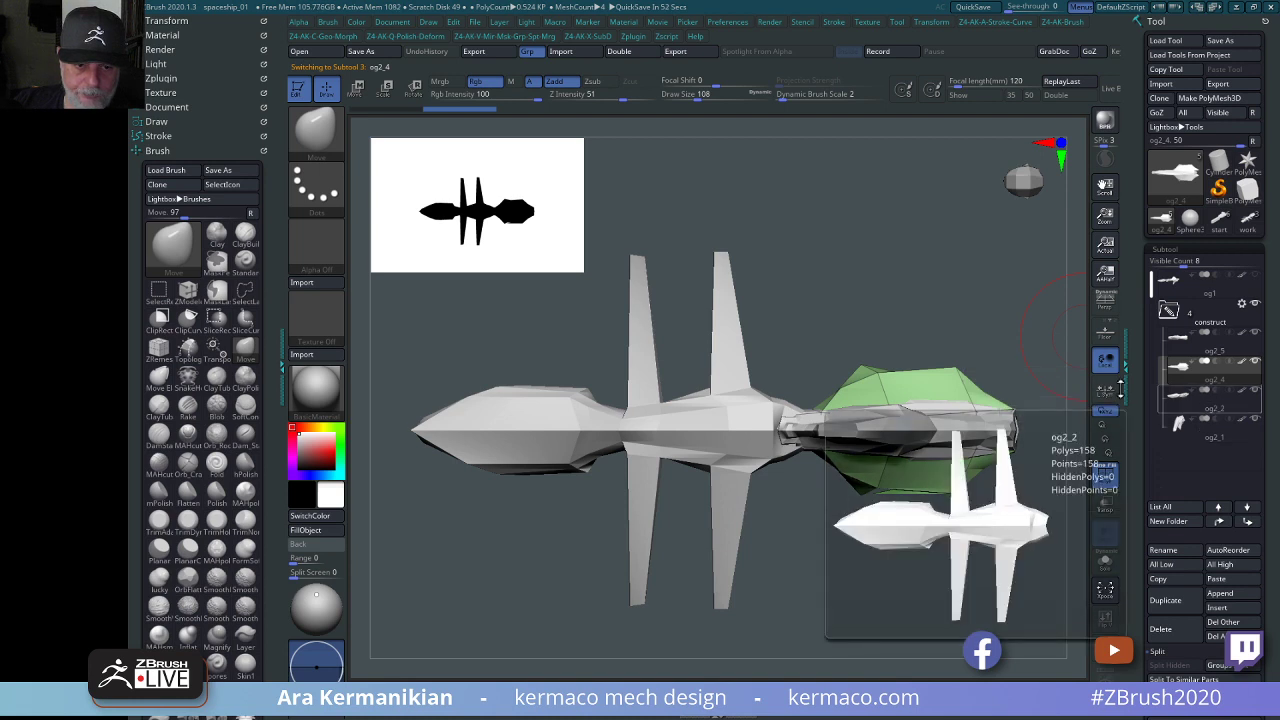
Adjust the wings of the og2_2 section in the top view with the Move brush at Draw Size 87.
click(1208, 414)
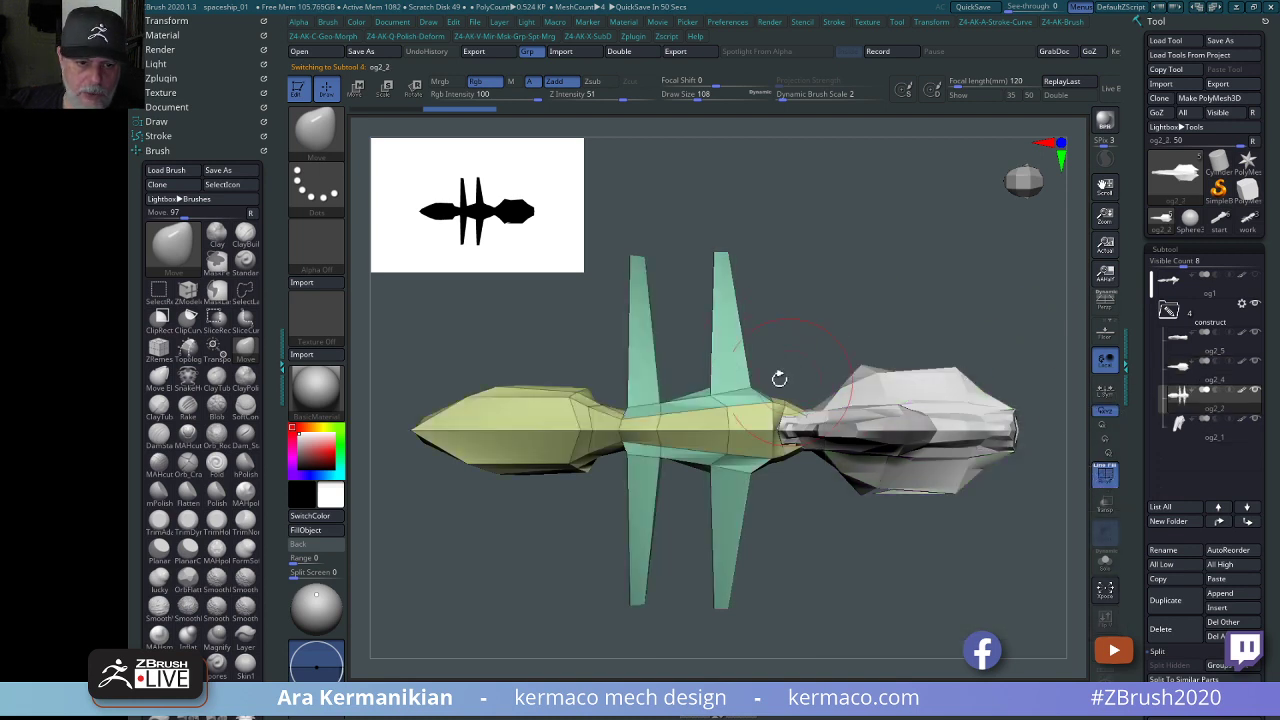
key(s)
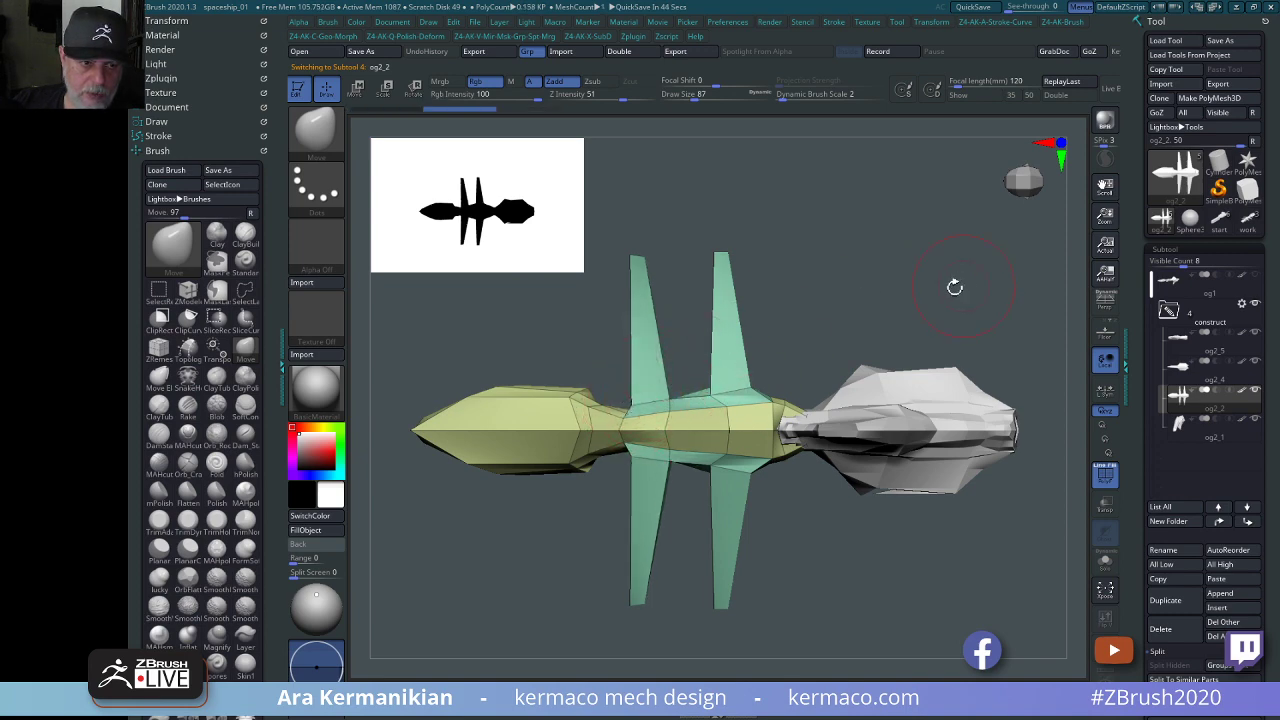
drag(951, 286, 910, 298)
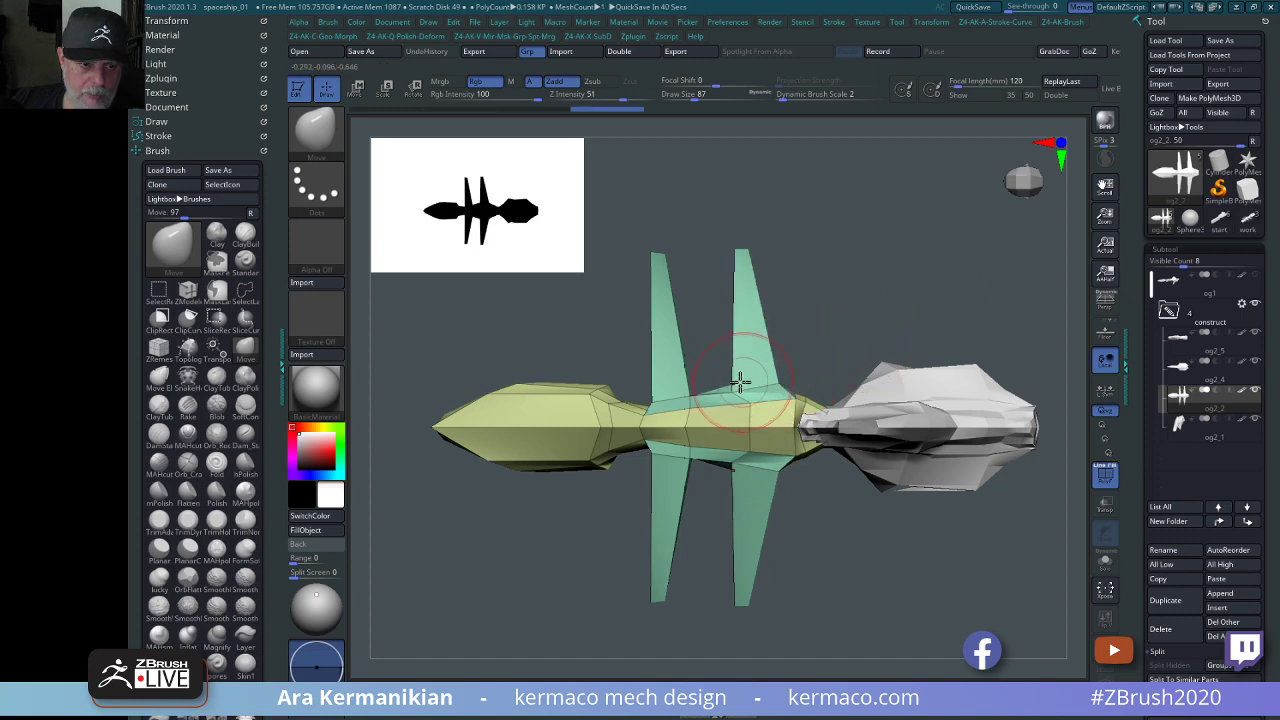
mouse_move(934, 323)
mouse_down()
mouse_move(920, 323)
mouse_move(920, 249)
mouse_move(937, 232)
mouse_move(911, 223)
mouse_move(963, 217)
mouse_move(849, 237)
mouse_move(849, 249)
mouse_move(886, 200)
mouse_move(907, 302)
mouse_move(929, 289)
mouse_move(971, 302)
mouse_up()
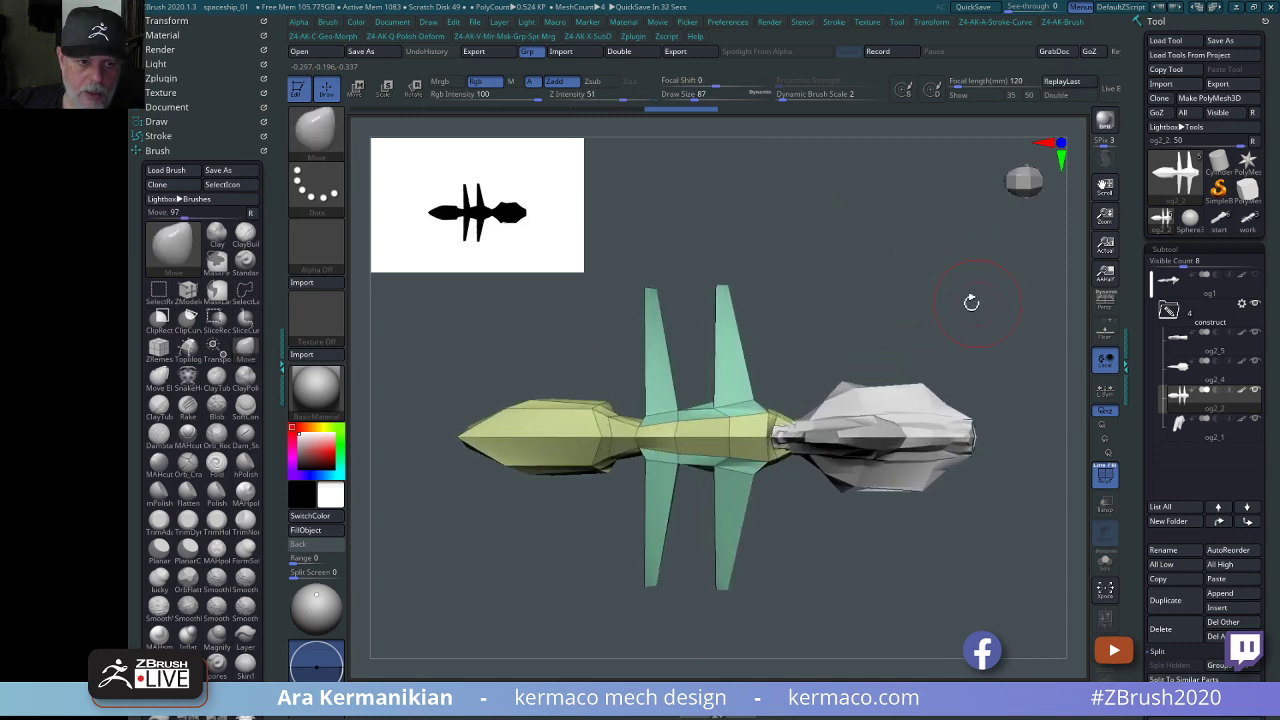
Select the og2_4 hull part and reshape its lower edge in the side view with the Move brush at Draw Size 44.
drag(957, 257, 863, 308)
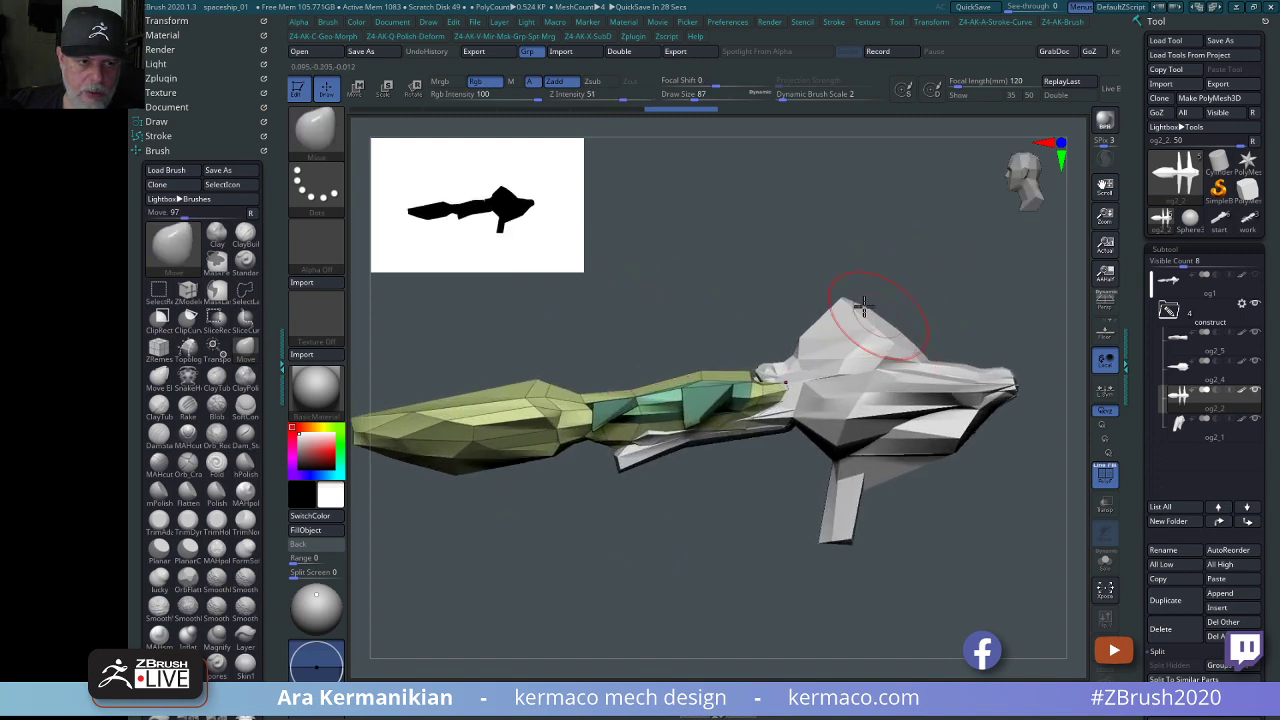
right_drag(826, 455, 697, 560)
alt+click(842, 448)
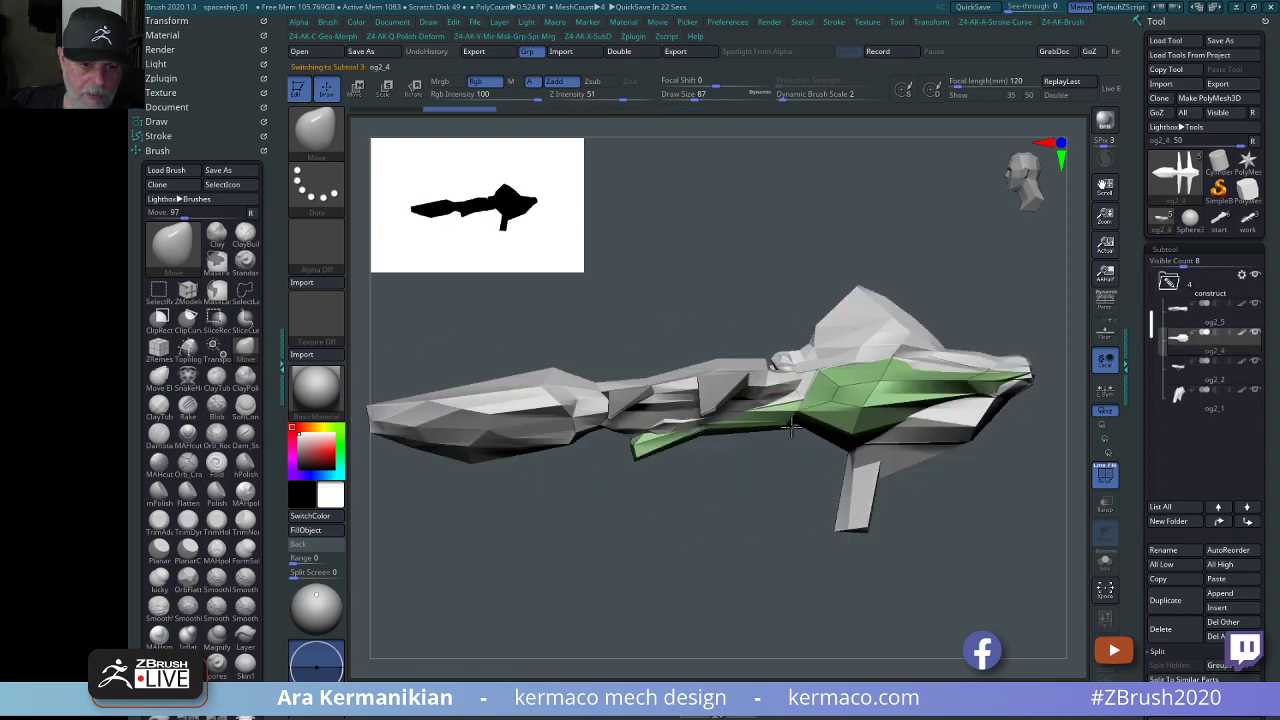
drag(799, 440, 799, 434)
right_drag(783, 483, 678, 443)
mouse_move(875, 286)
right_down()
mouse_move(811, 263)
mouse_move(781, 368)
right_up()
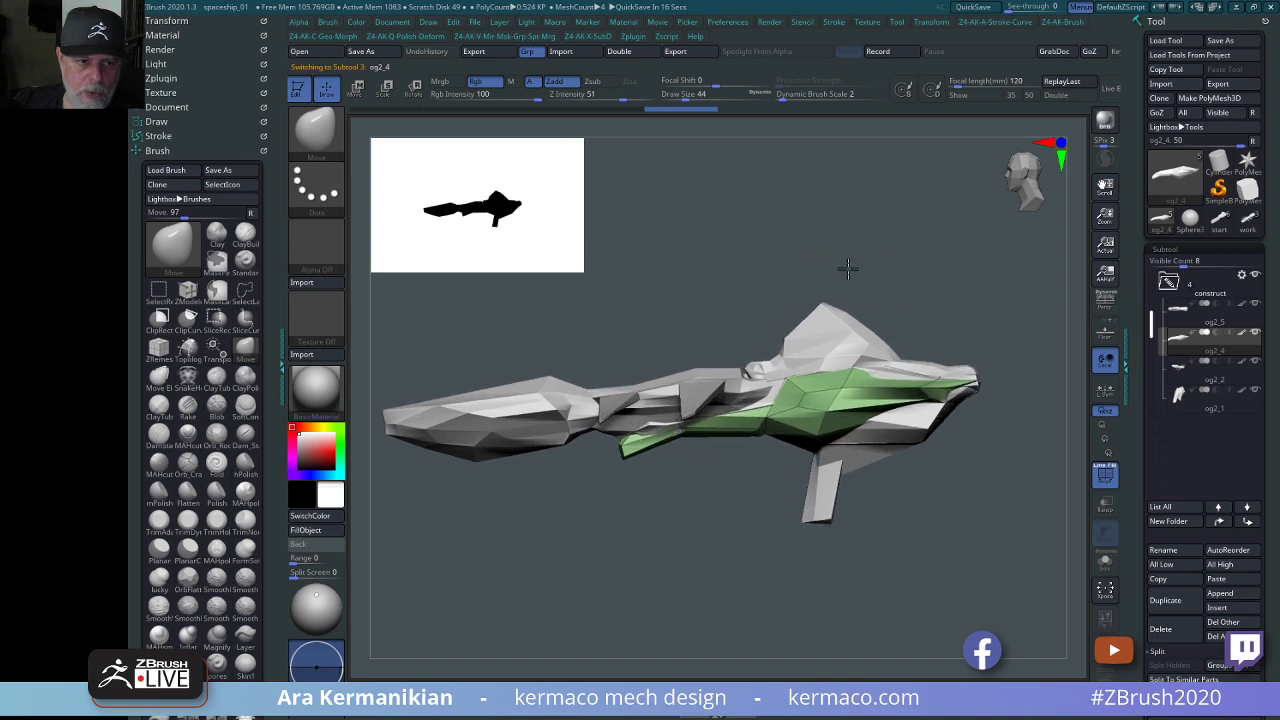
Select the og2_5 part and reshape its dorsal fin with the Move brush in the side and front views.
alt+click(778, 356)
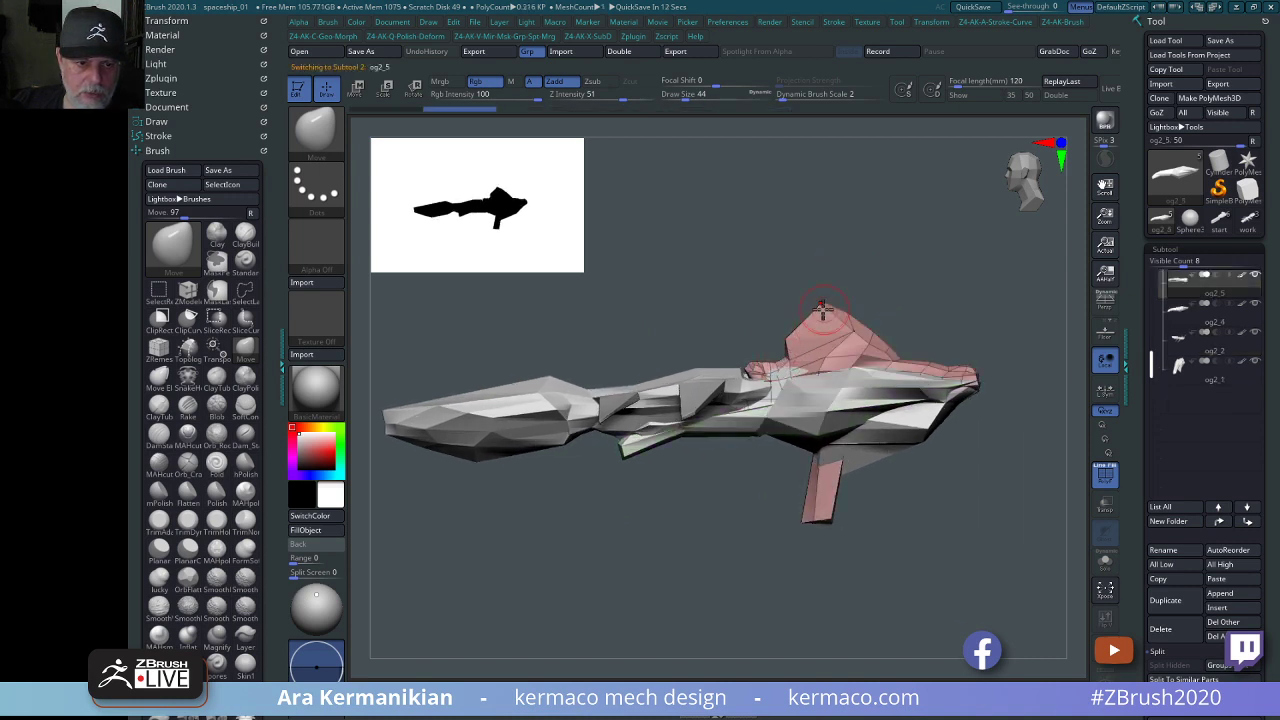
alt+right_drag(899, 255, 900, 301)
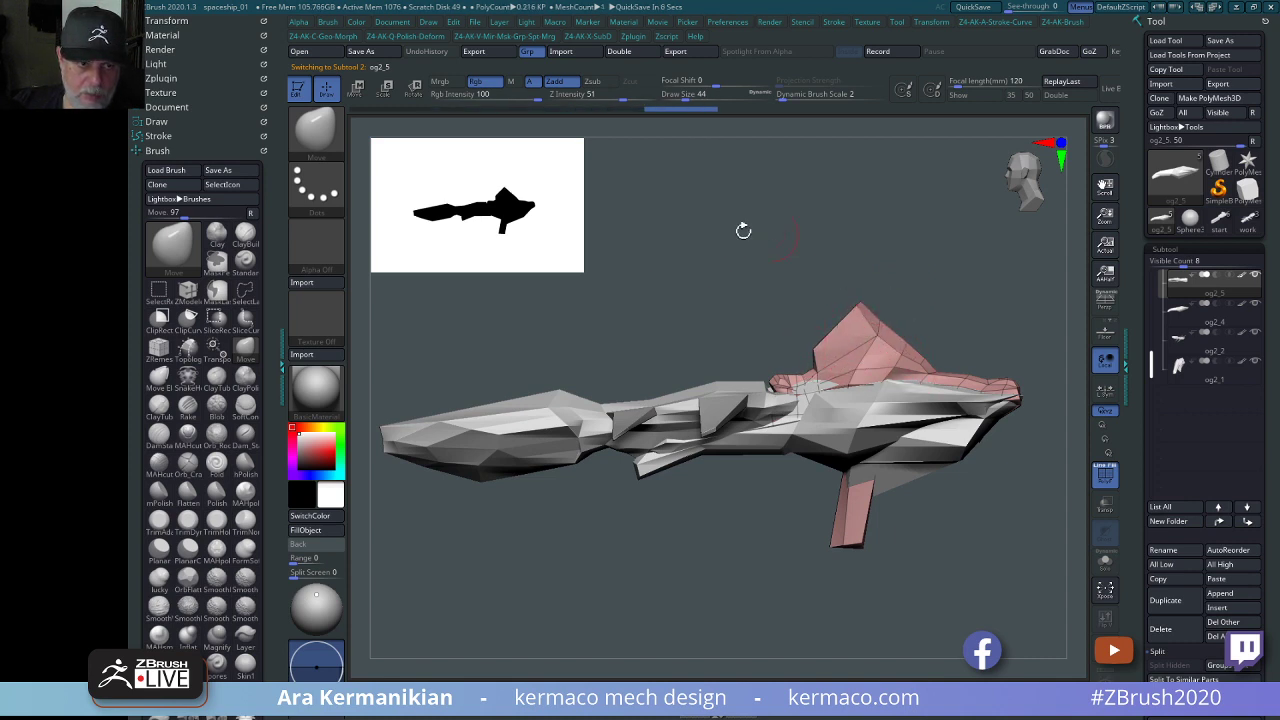
mouse_move(922, 328)
mouse_down()
mouse_move(939, 295)
mouse_move(960, 340)
mouse_move(1000, 334)
mouse_move(962, 348)
mouse_up()
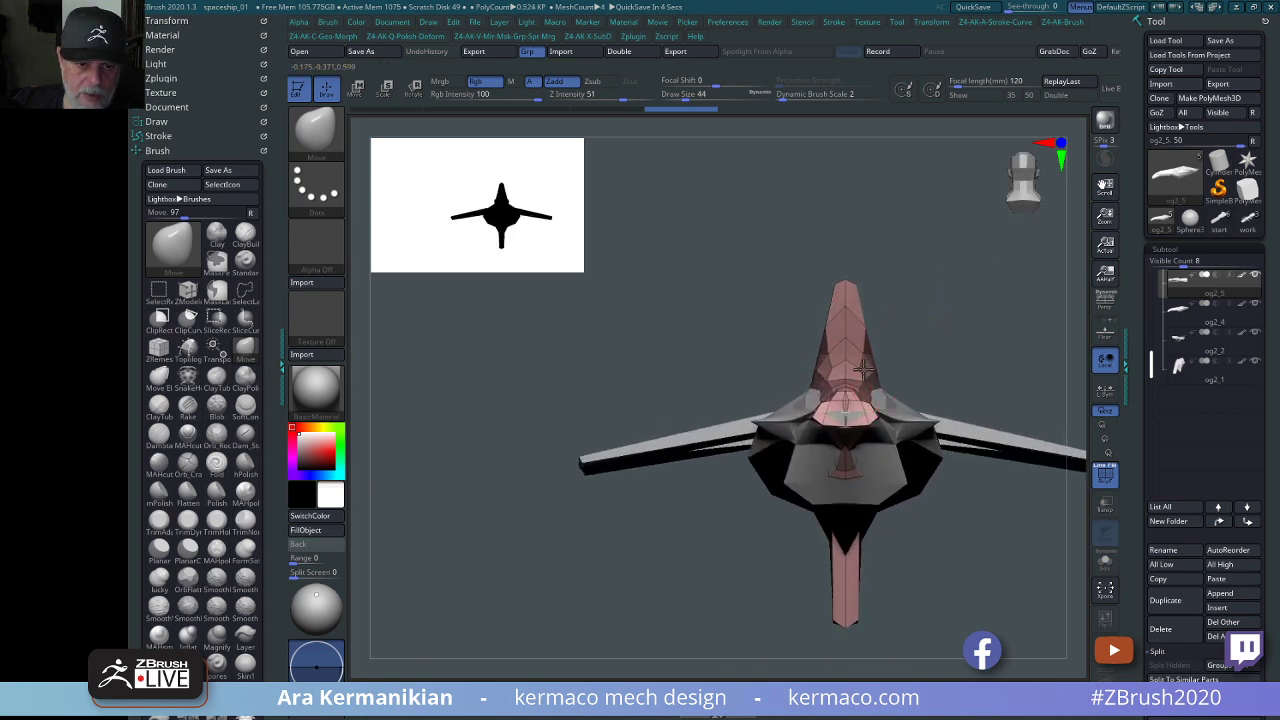
drag(863, 369, 866, 375)
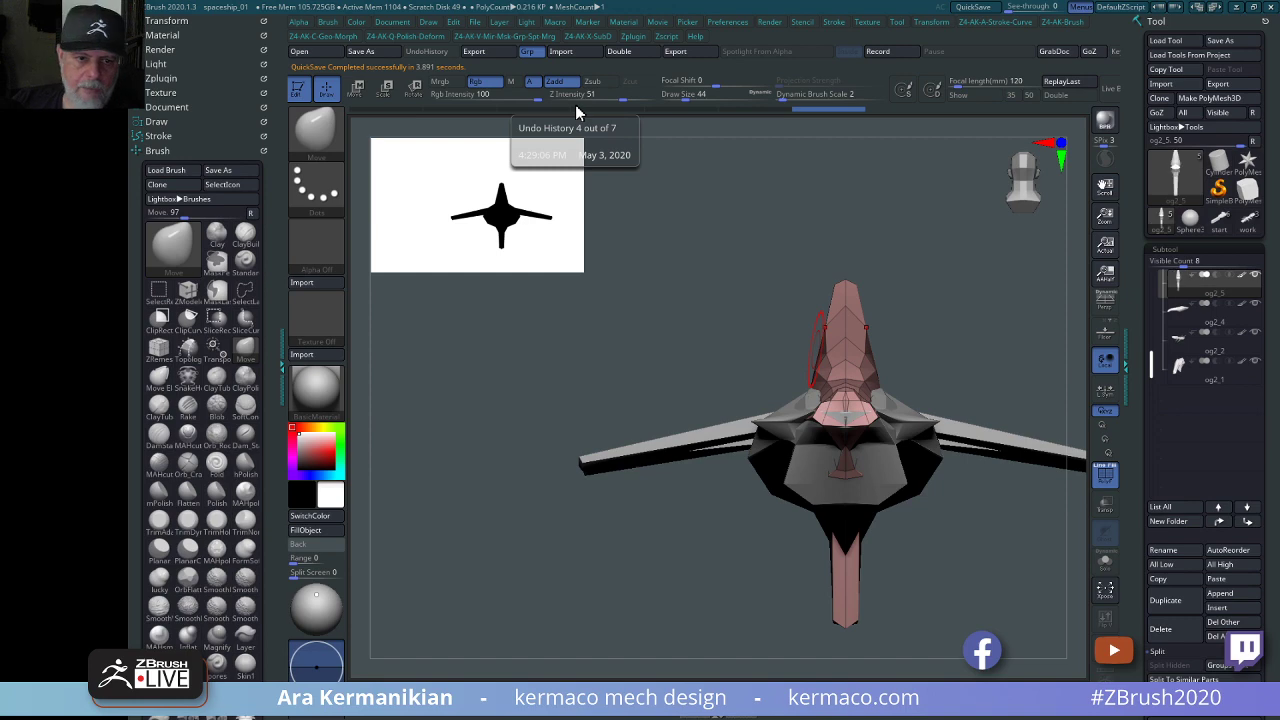
Refine the dorsal fin of og2_5 further and enlarge the silhouette thumbnail to size 512.
drag(1031, 304, 755, 324)
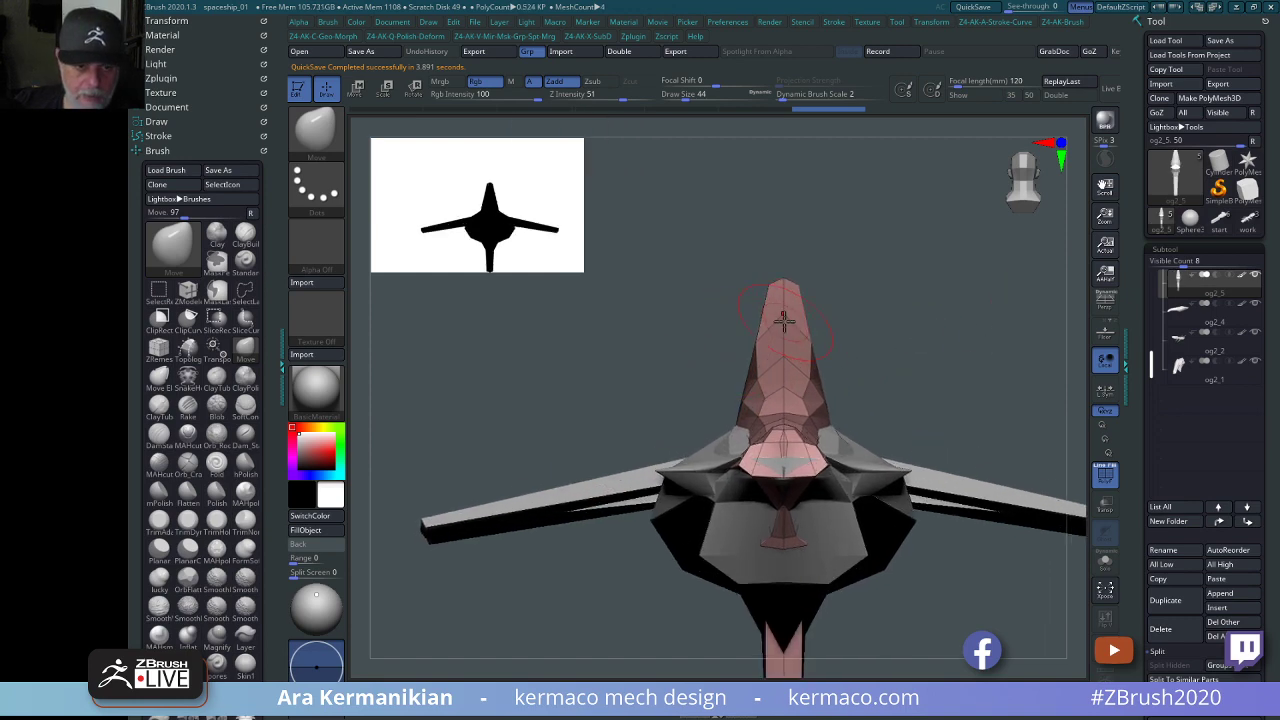
mouse_move(1000, 330)
mouse_down()
mouse_move(980, 351)
mouse_move(966, 340)
mouse_move(992, 280)
mouse_move(849, 274)
mouse_move(909, 297)
mouse_move(907, 323)
mouse_move(960, 232)
mouse_move(978, 300)
mouse_move(963, 290)
mouse_move(966, 328)
mouse_move(943, 266)
mouse_move(994, 514)
mouse_move(860, 512)
mouse_move(991, 480)
mouse_move(954, 480)
mouse_move(966, 434)
mouse_move(975, 483)
mouse_move(949, 503)
mouse_move(914, 474)
mouse_move(985, 462)
mouse_move(929, 477)
mouse_move(960, 449)
mouse_move(920, 444)
mouse_move(938, 441)
mouse_move(931, 423)
mouse_move(931, 434)
mouse_move(470, 224)
mouse_move(724, 379)
mouse_up()
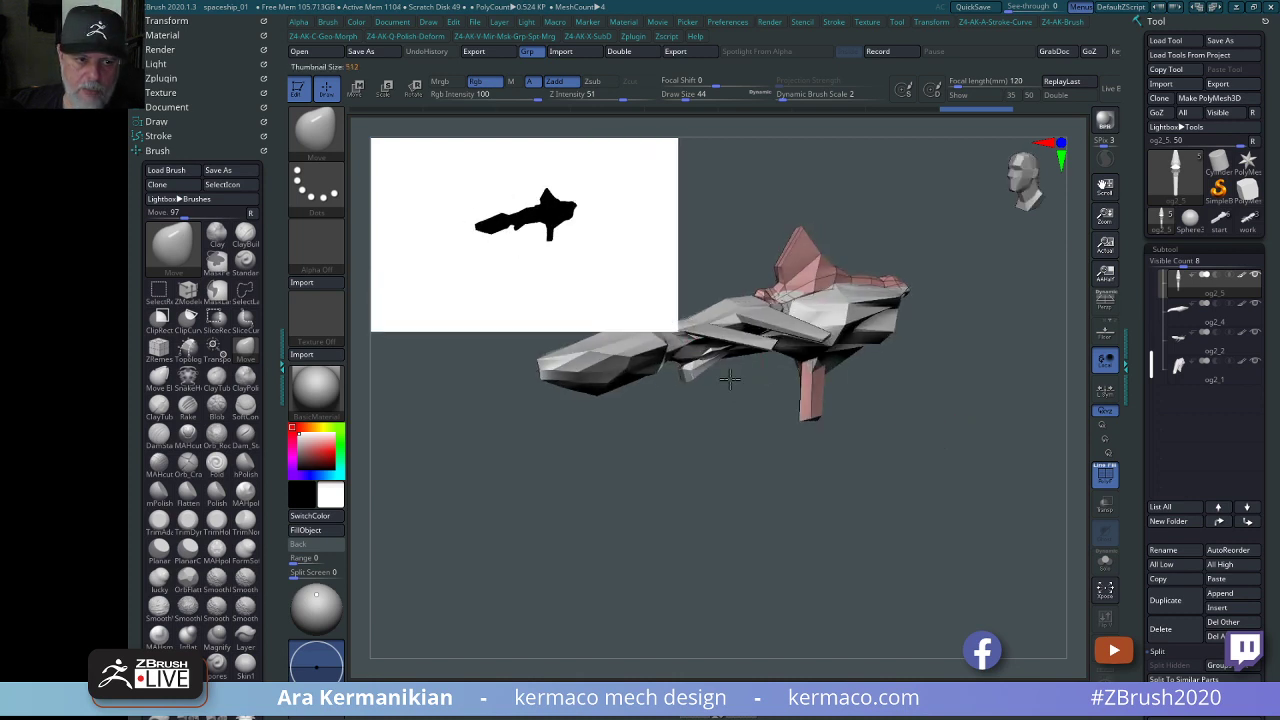
drag(827, 502, 943, 334)
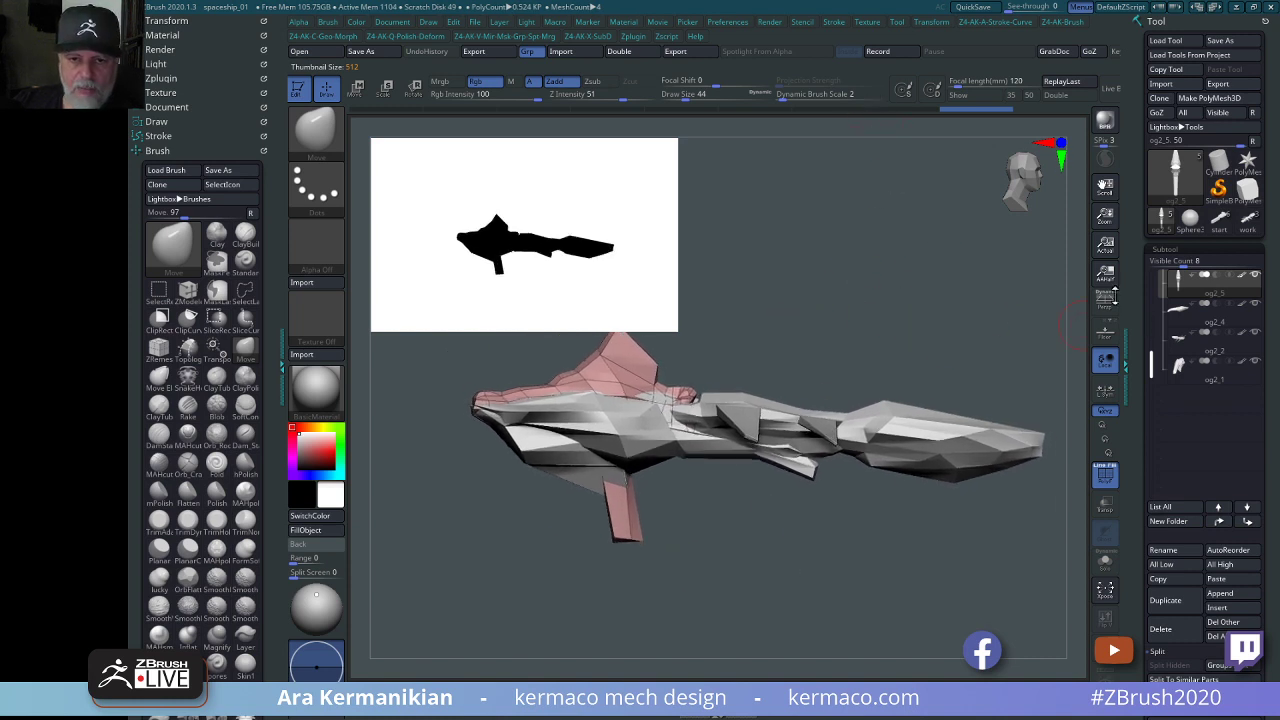
Select the original og1 subtool above the construct folder and duplicate it.
drag(1150, 362, 1156, 271)
click(1212, 287)
click(1167, 601)
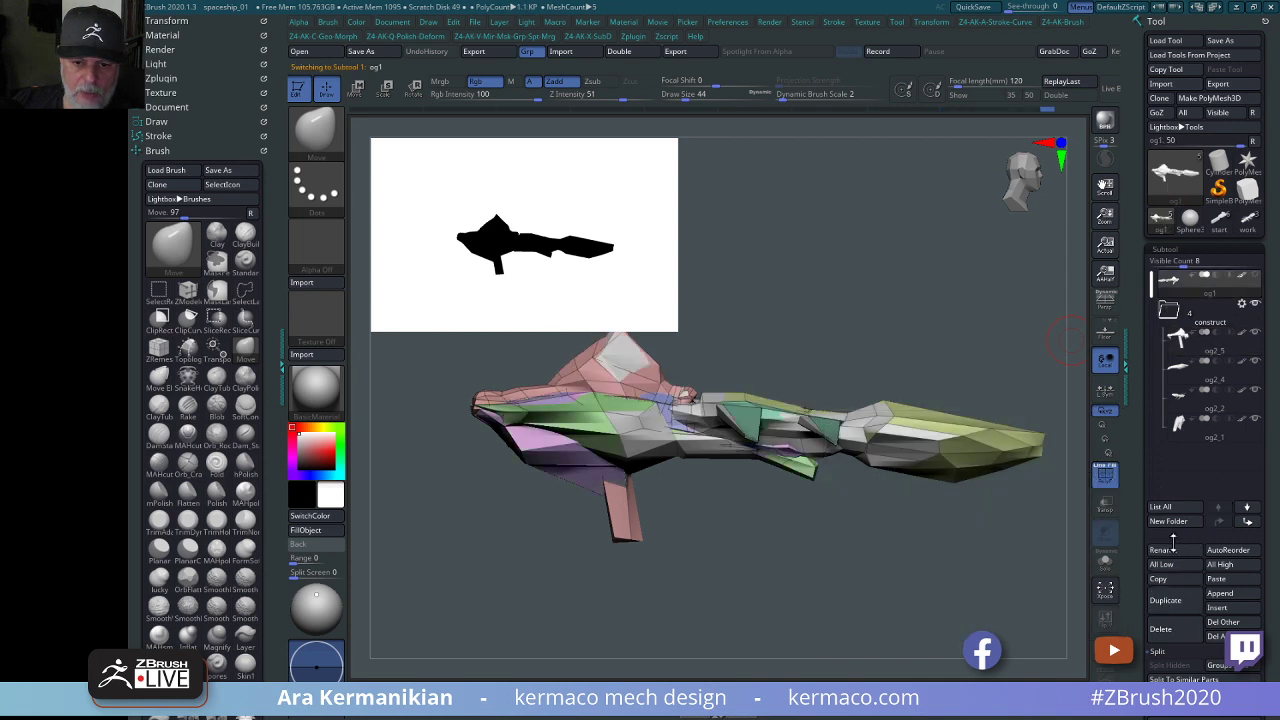
Rename the og1 subtool above the construct folder as Ant.
click(1168, 550)
text(Ant)
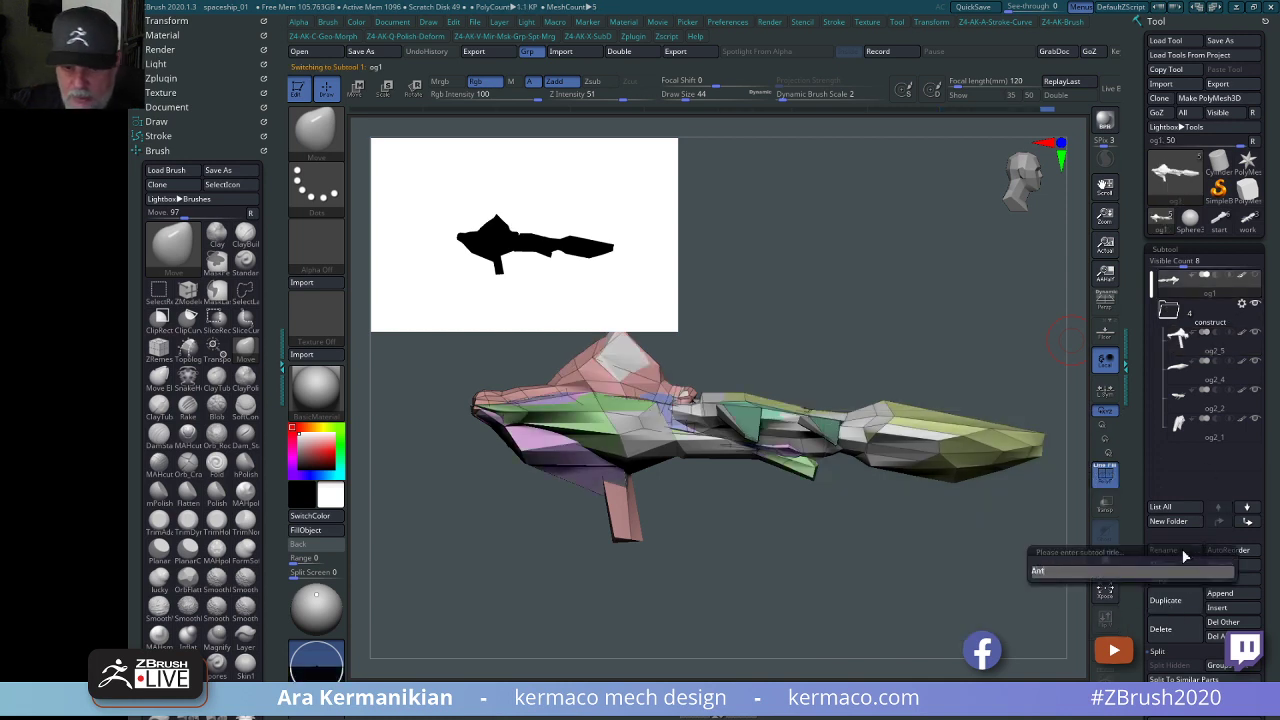
key(Return)
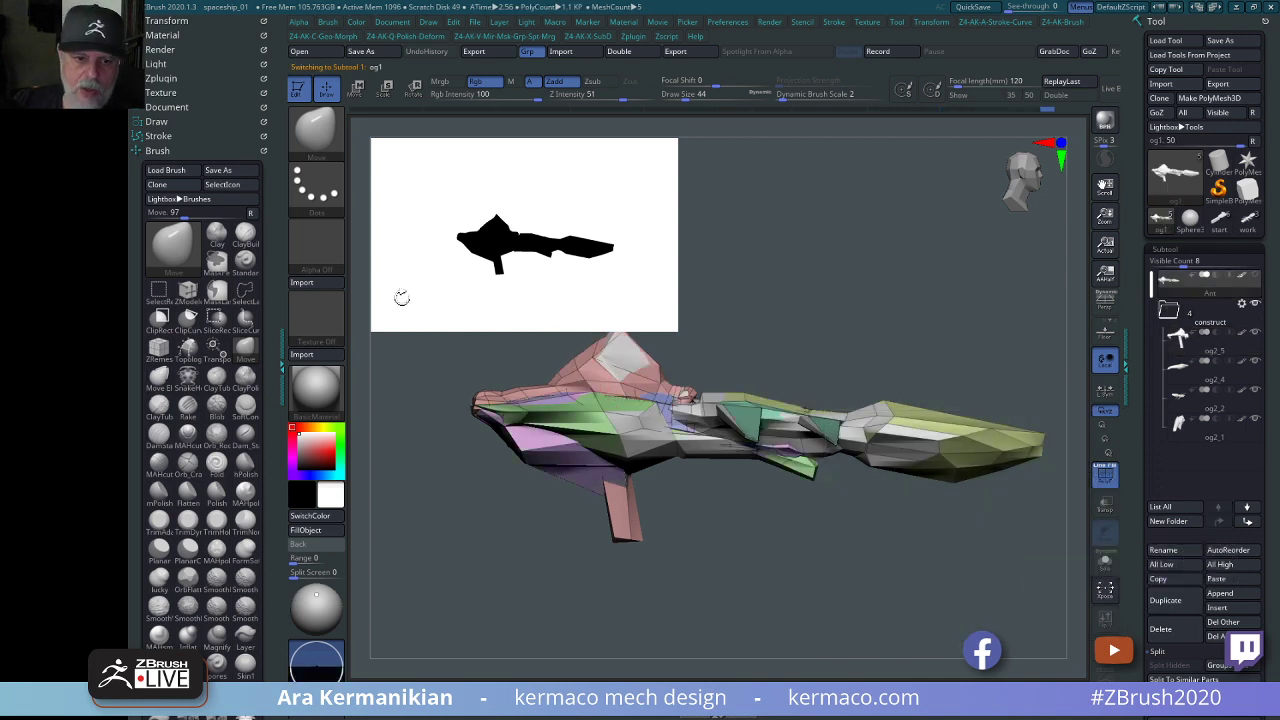
drag(918, 316, 1045, 293)
drag(879, 418, 1017, 354)
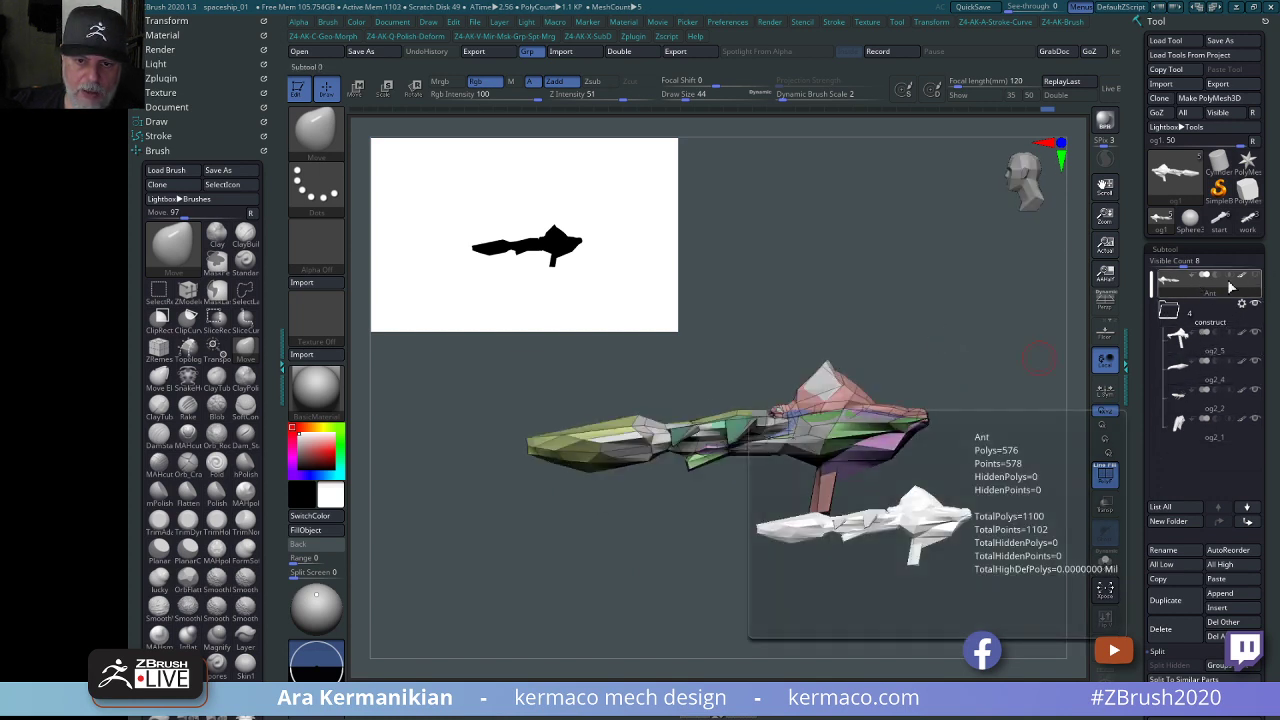
Merge the construct folder's parts into one new subtool and select it with the construct folder collapsed.
mouse_move(1186, 346)
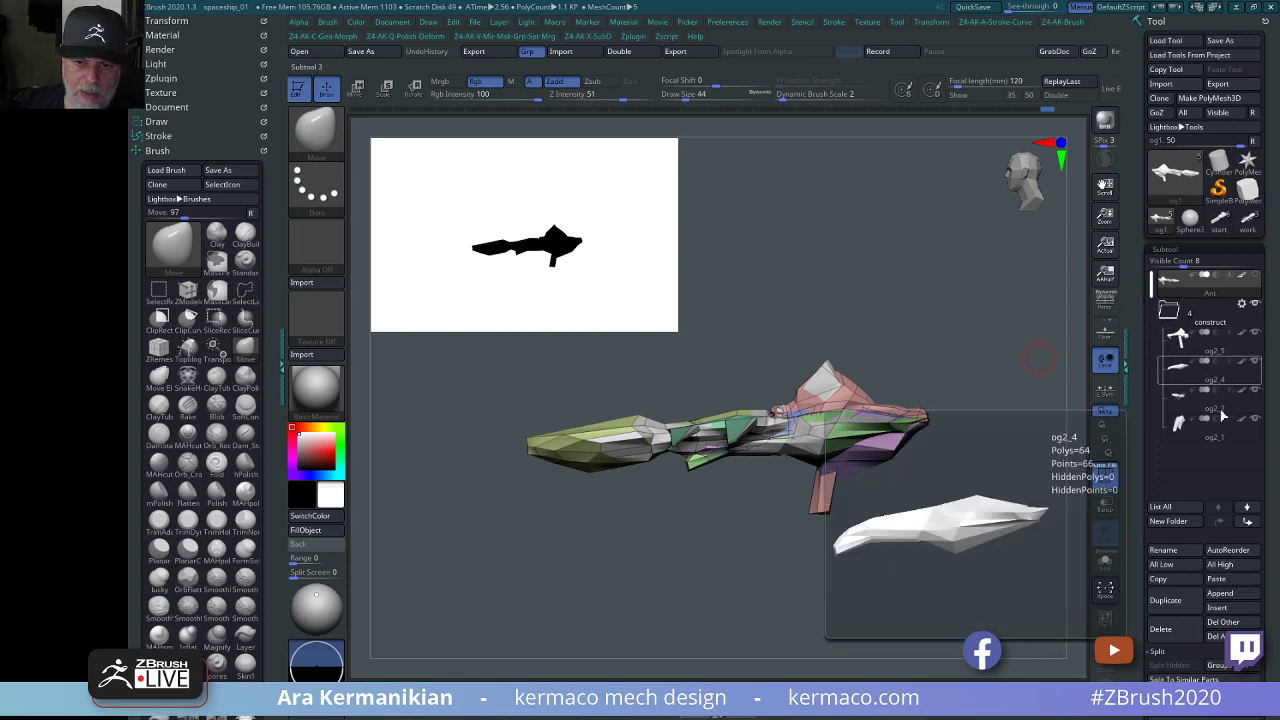
mouse_move(1188, 316)
click(1243, 304)
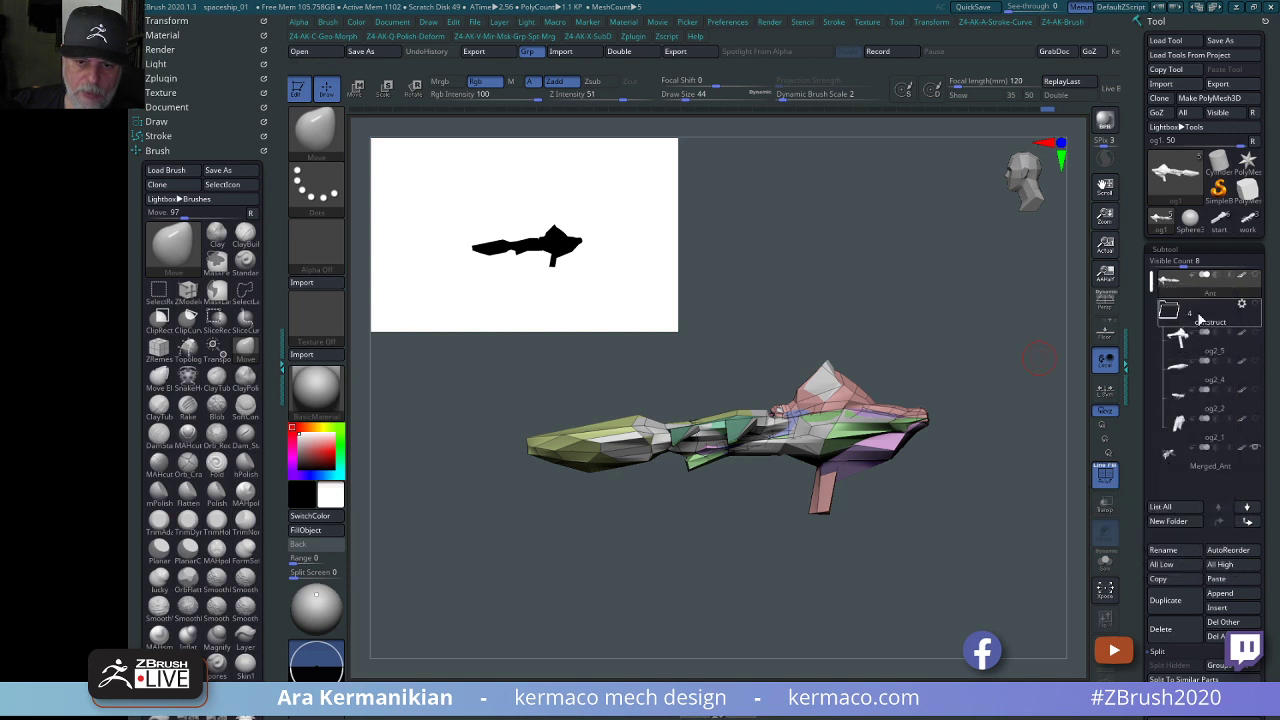
click(1166, 311)
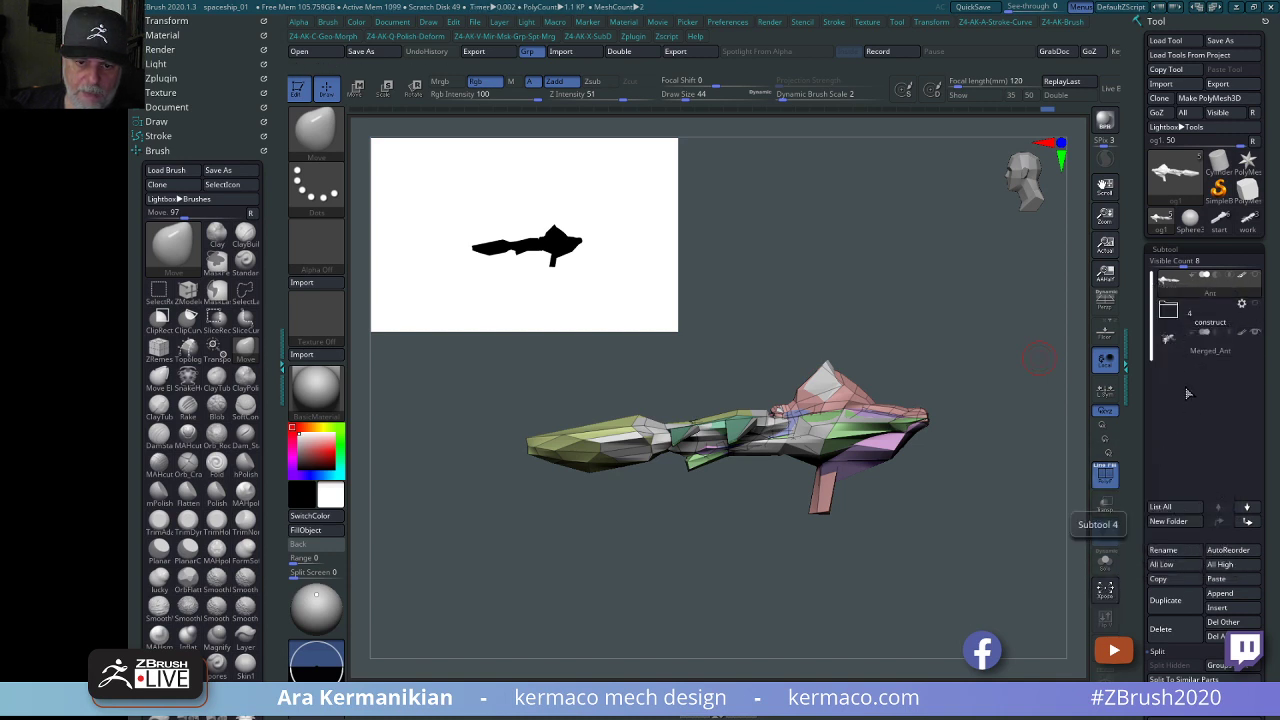
click(1189, 351)
Switch to the ZModeler brush and insert an edge loop around the base of both wing pairs on the merged ship.
drag(1009, 319, 532, 283)
drag(673, 316, 1025, 256)
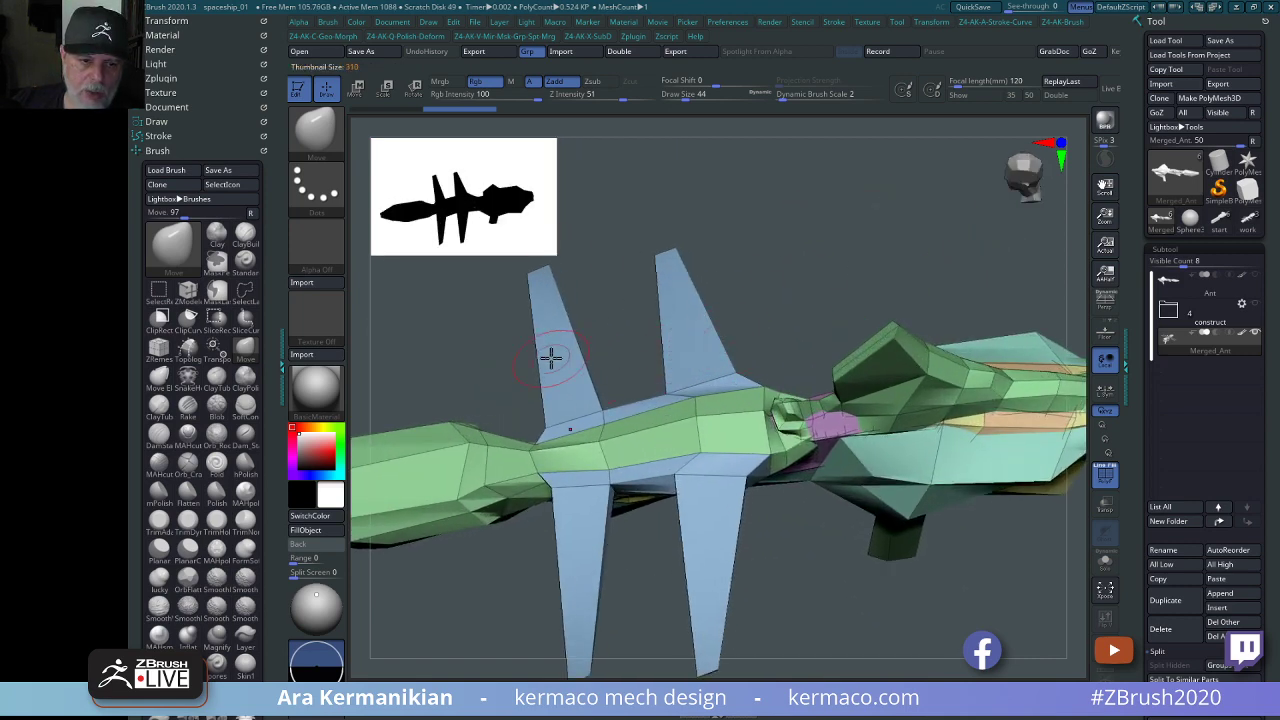
drag(757, 314, 785, 322)
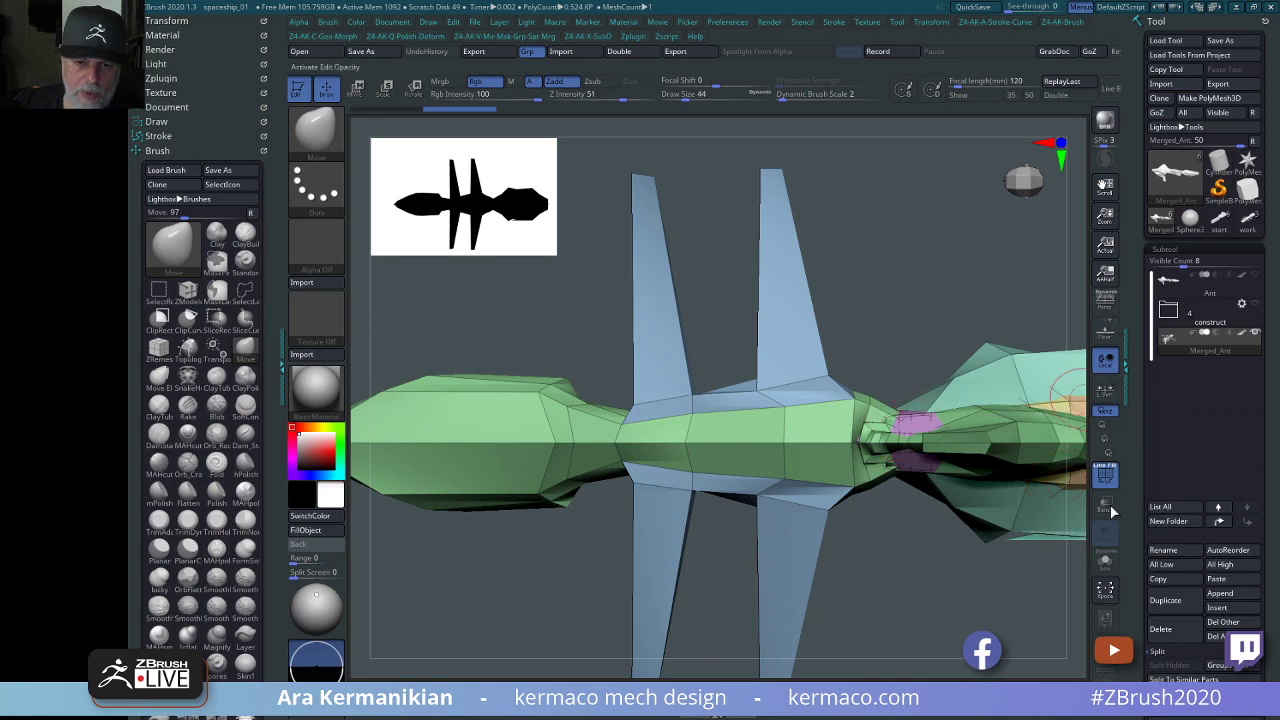
key(space)
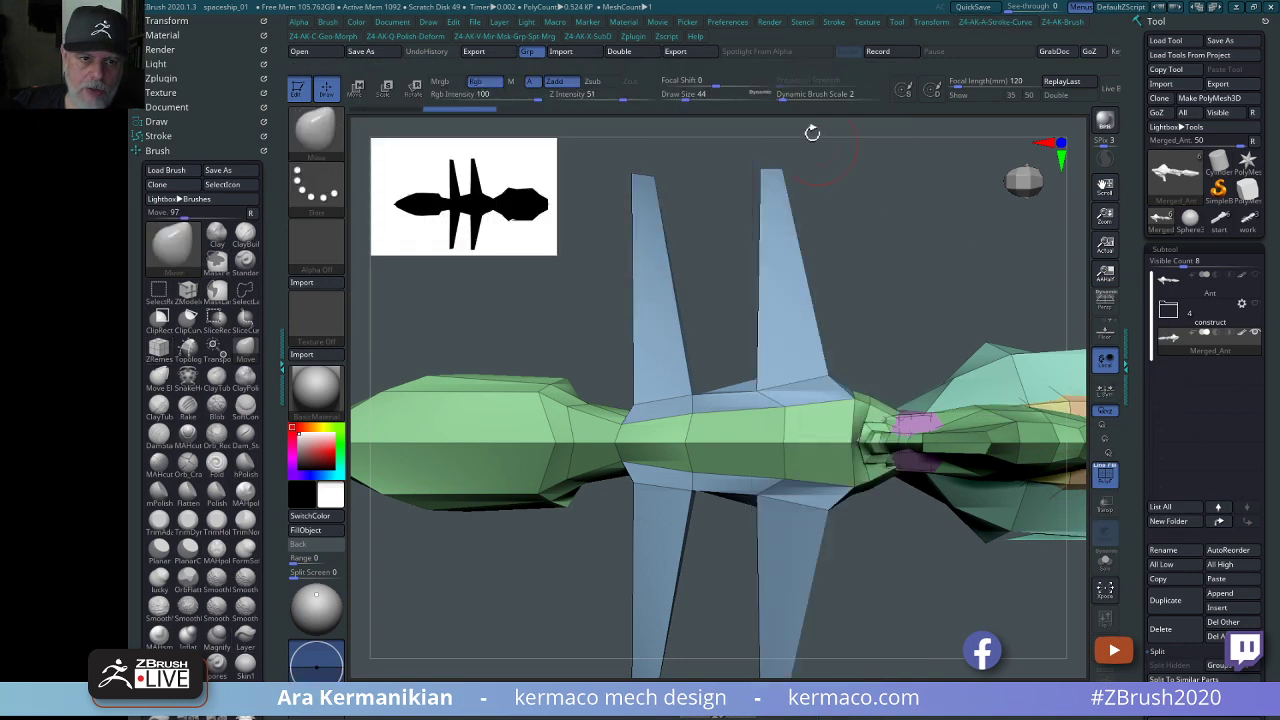
key(ctrl+a)
click(819, 111)
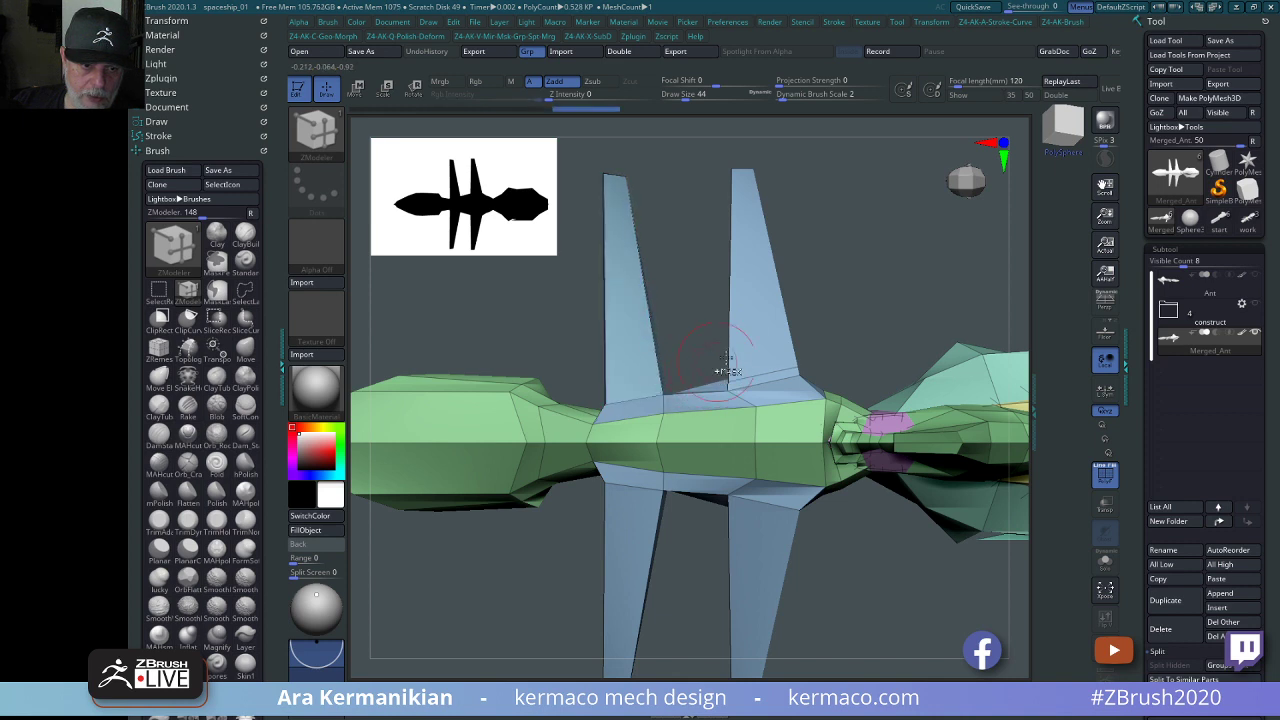
key(ctrl+a)
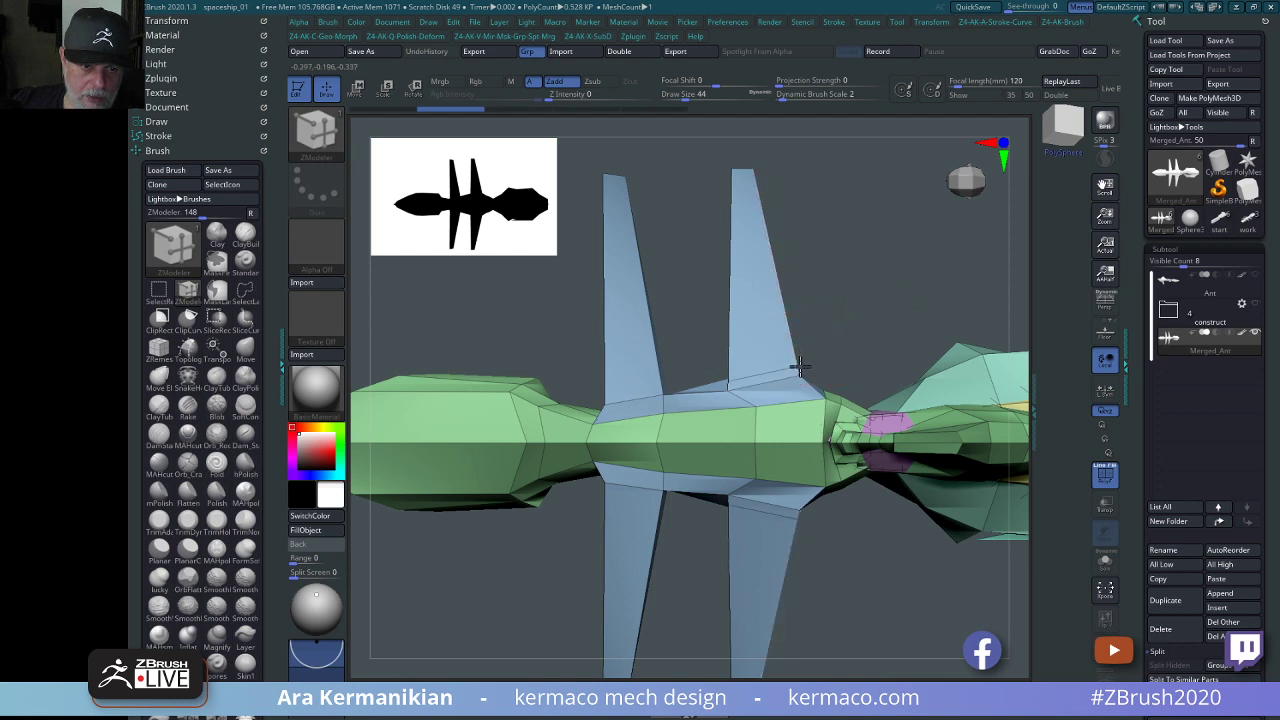
click(663, 385)
Insert two lengthwise edge loops along the middle of each wing pair with ZModeler.
alt+drag(907, 326, 922, 348)
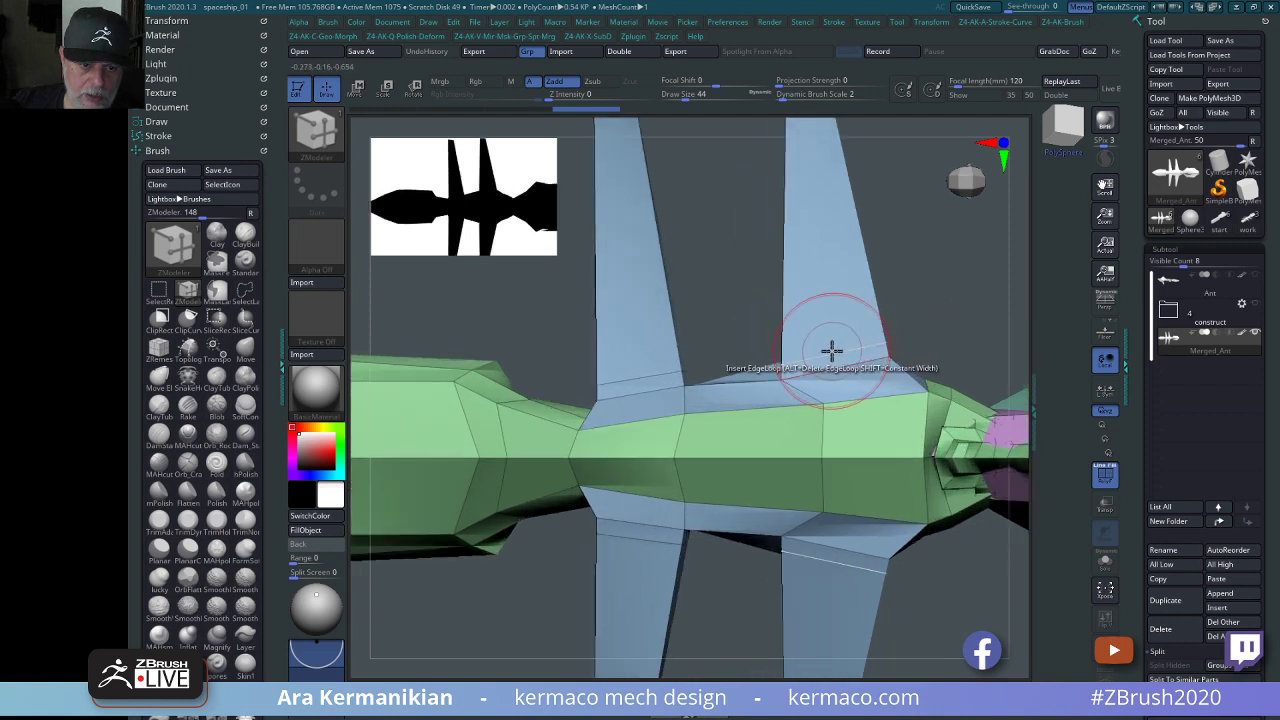
click(820, 355)
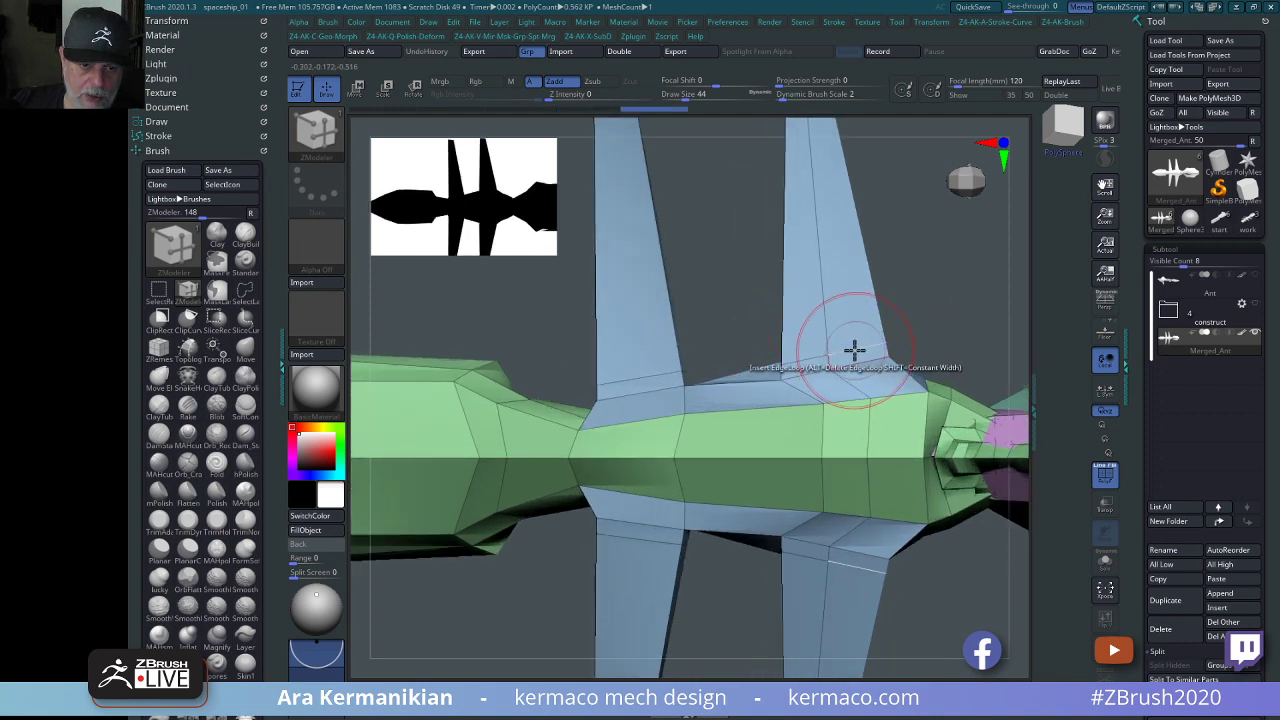
click(845, 350)
click(632, 374)
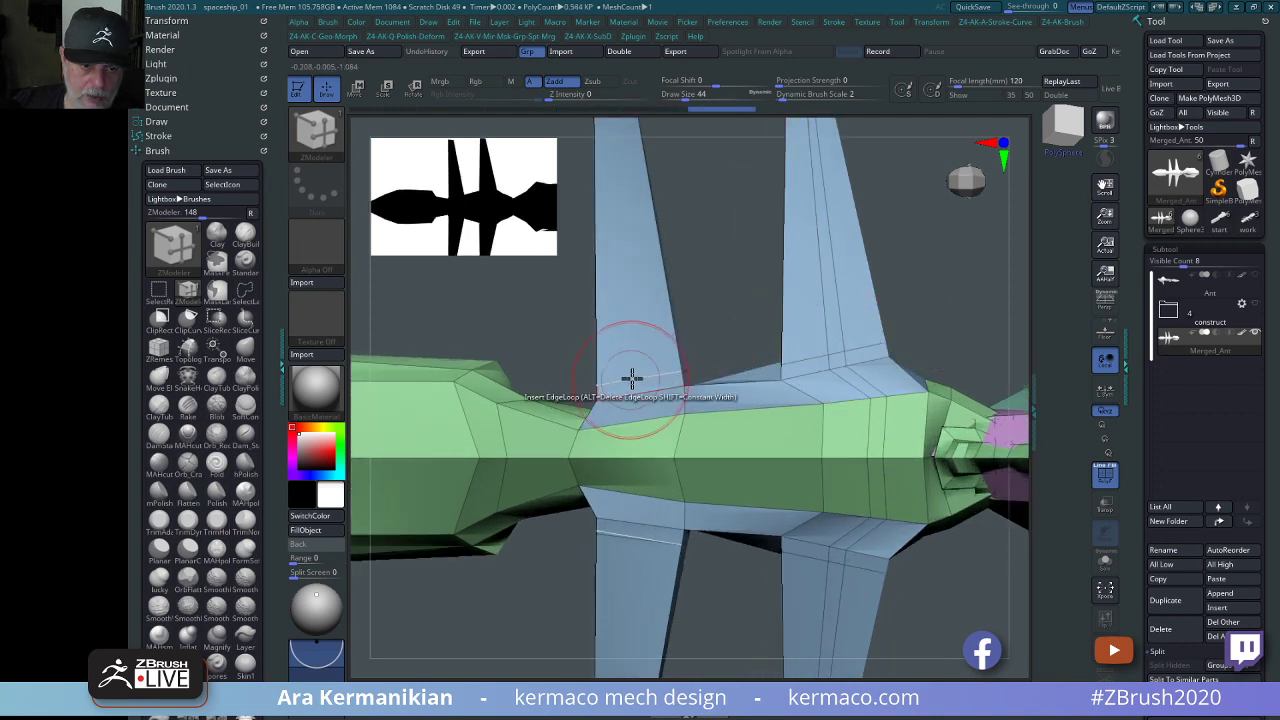
click(628, 378)
click(630, 378)
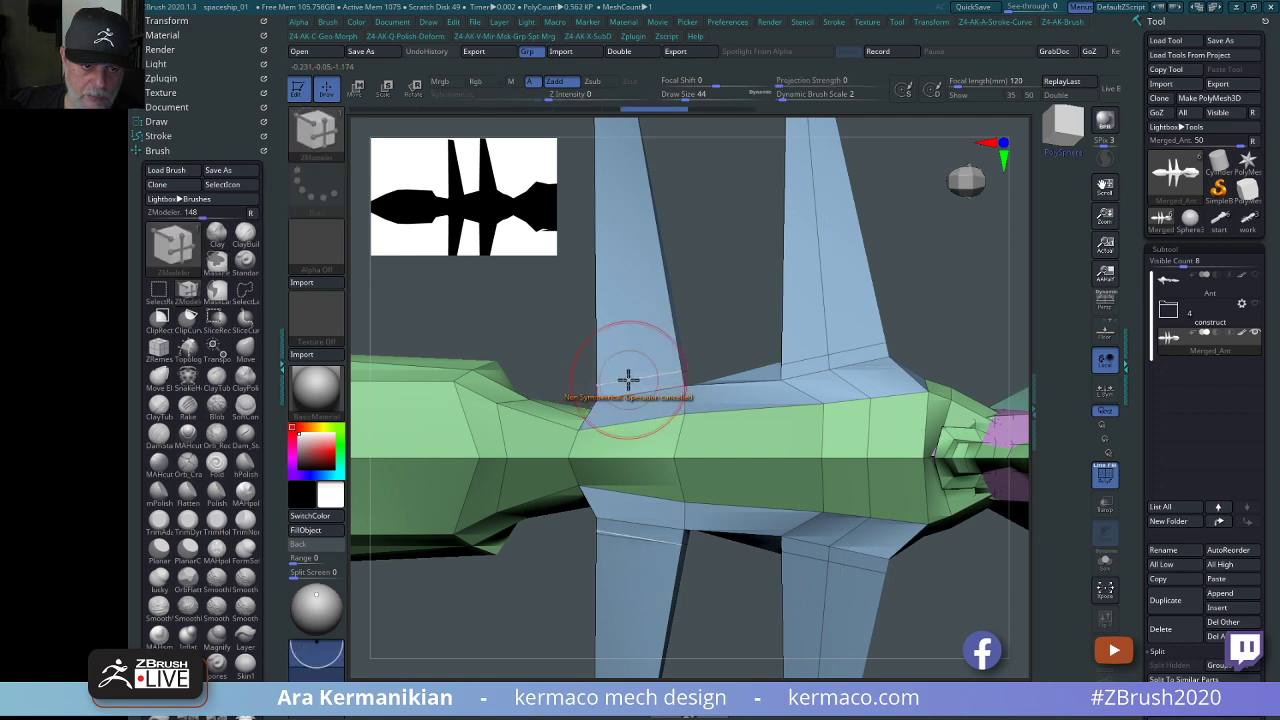
click(630, 378)
drag(628, 381, 652, 377)
drag(735, 317, 930, 320)
drag(835, 325, 917, 320)
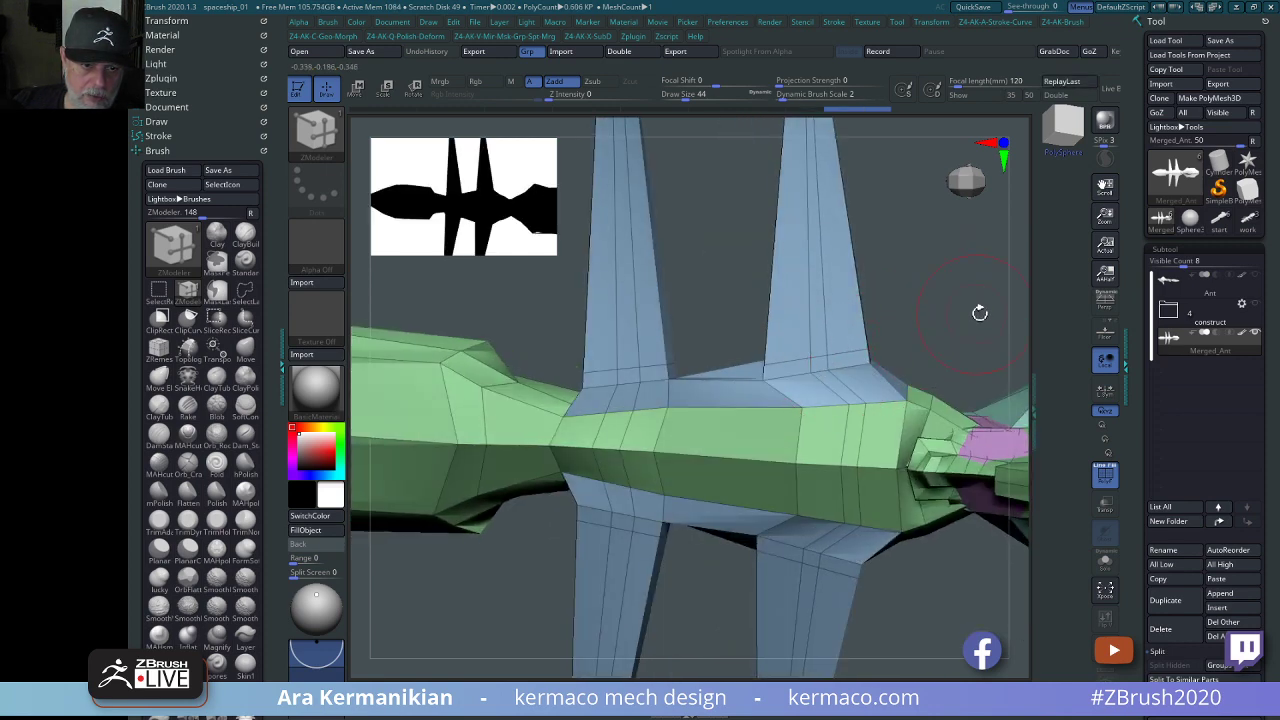
Set the Draw Size to 6 and cut notches into both wing pairs' bases by pushing polygons through with ZModeler's QMesh.
drag(980, 313, 929, 323)
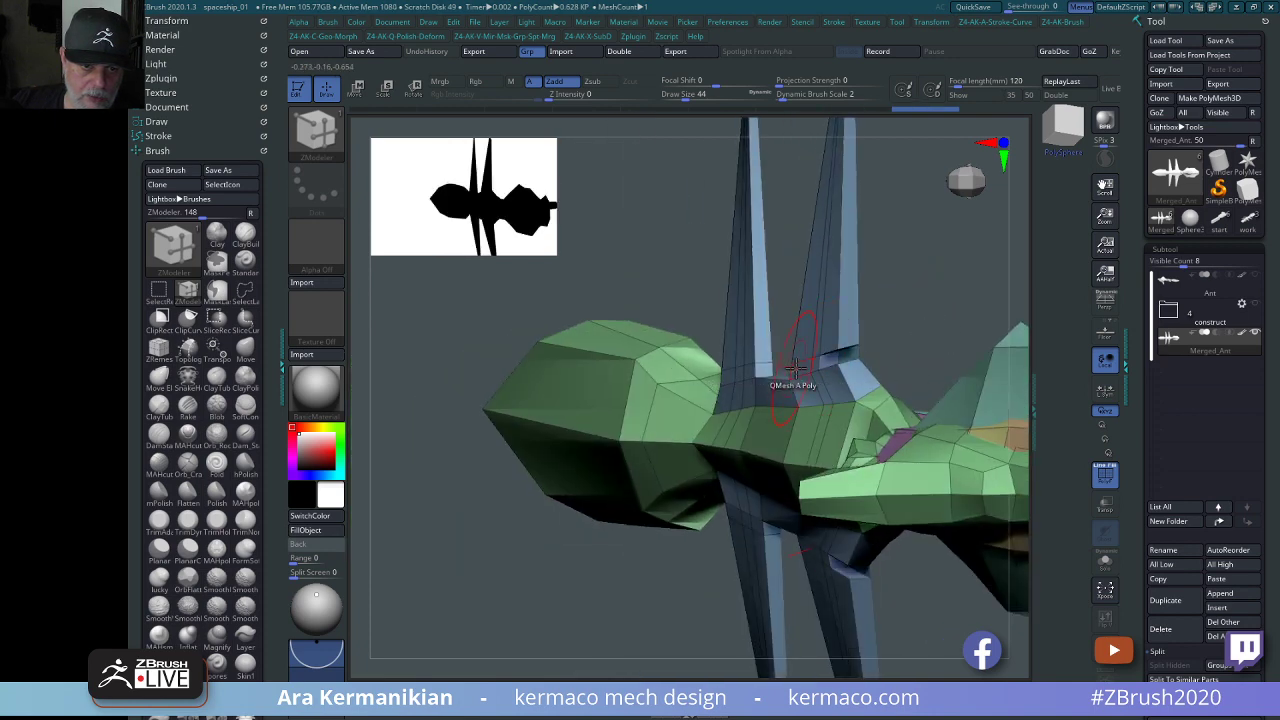
drag(966, 309, 803, 337)
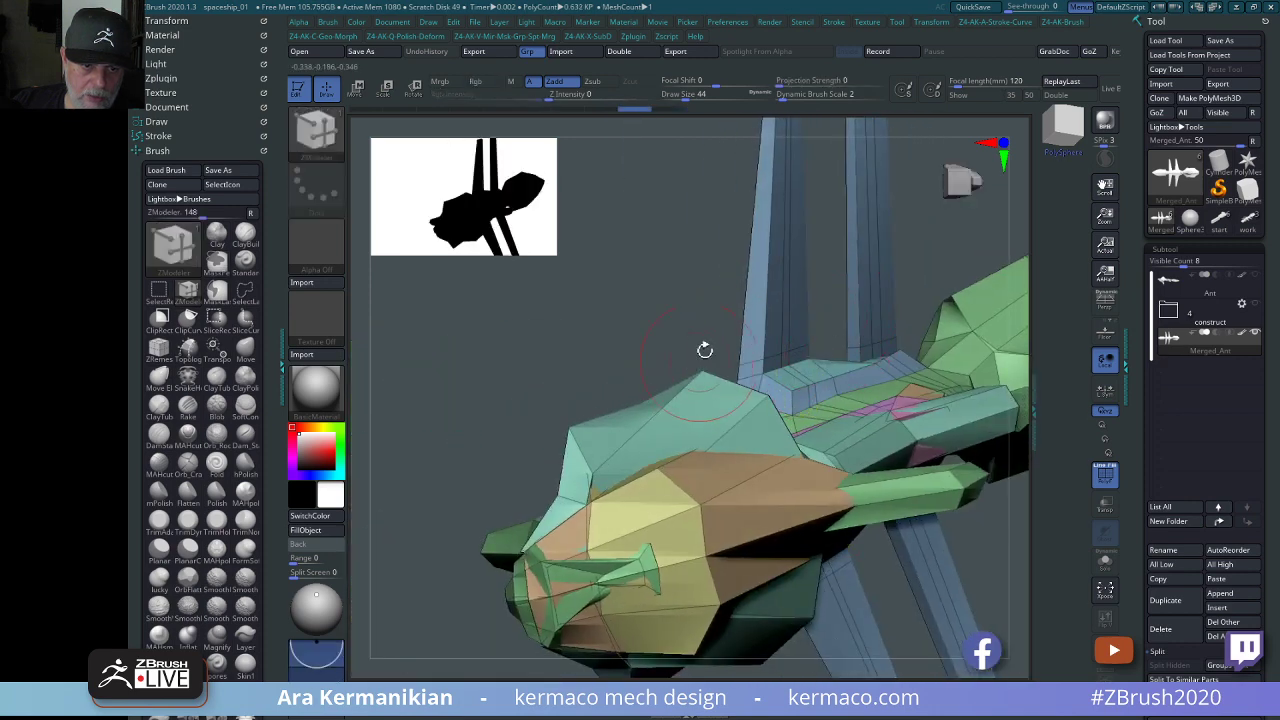
mouse_move(703, 351)
mouse_down()
mouse_move(526, 289)
mouse_move(666, 323)
mouse_move(646, 349)
mouse_up()
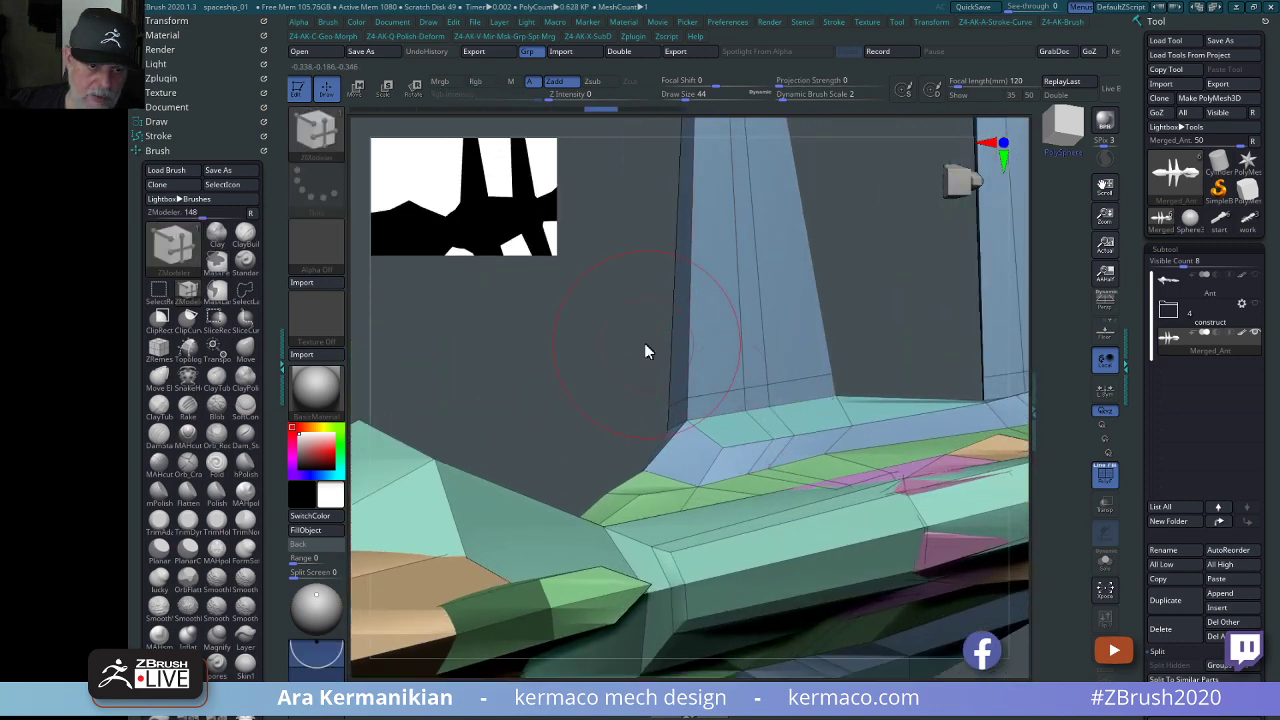
key(s)
key(Return)
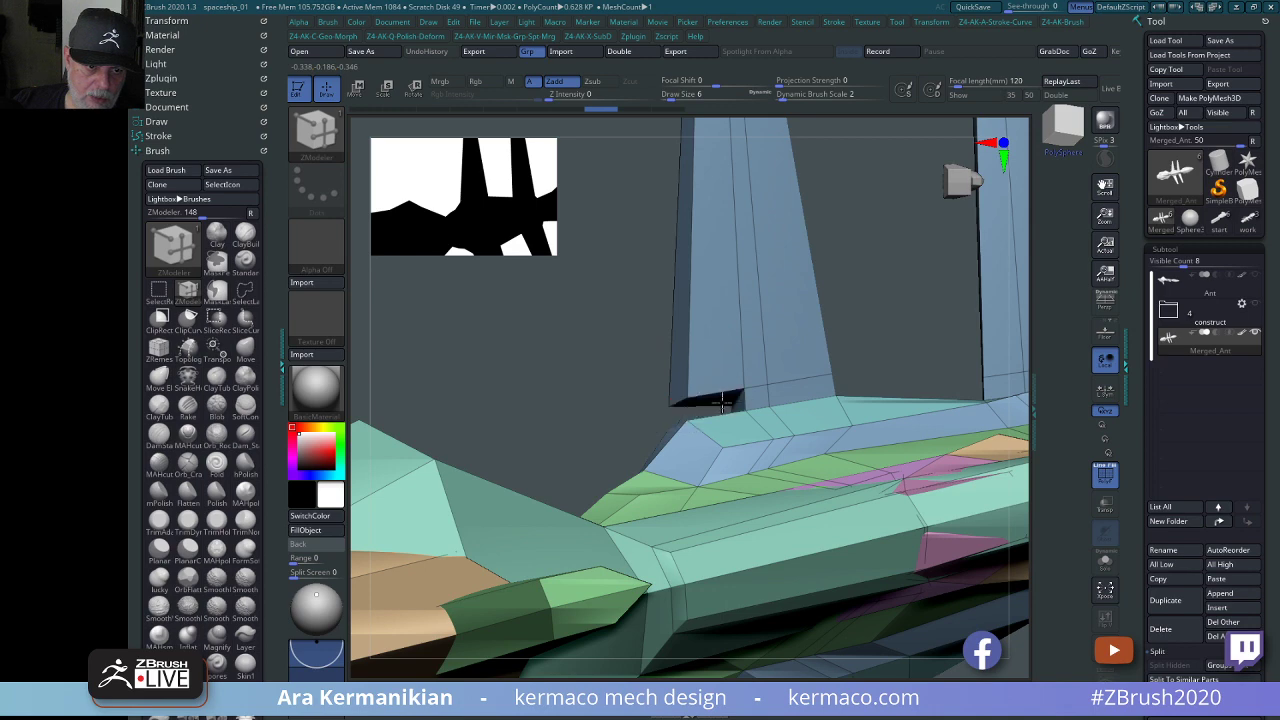
mouse_move(886, 360)
mouse_down()
mouse_move(793, 400)
mouse_move(740, 311)
mouse_move(866, 352)
mouse_up()
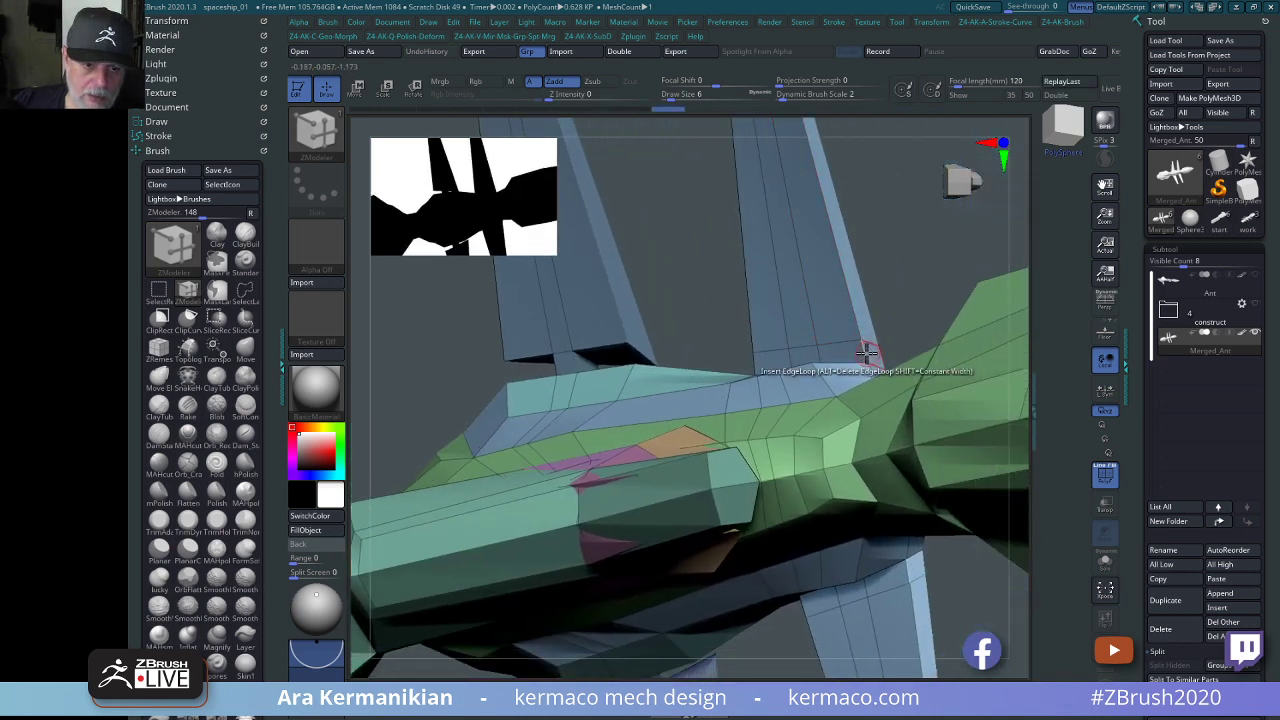
drag(933, 282, 850, 480)
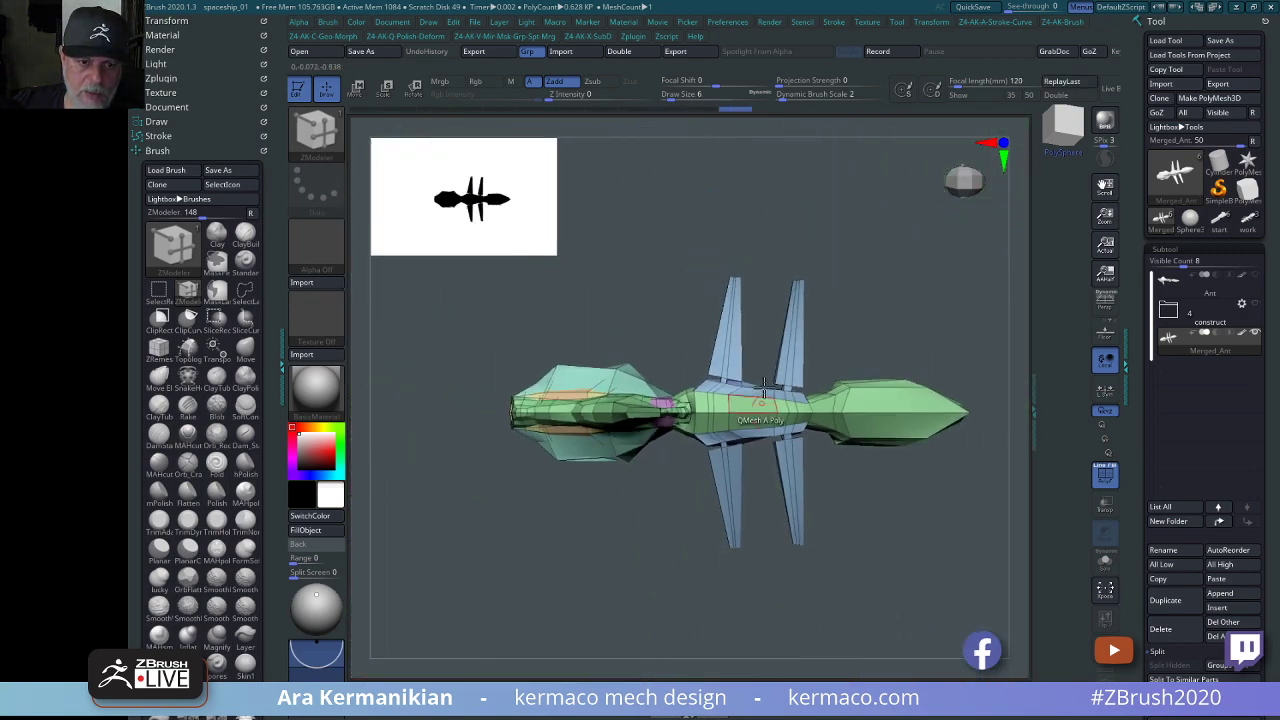
Switch to the Move brush and set its Draw Size to 20 for work on the wings.
drag(785, 247, 845, 490)
key(b)
key(m)
key(v)
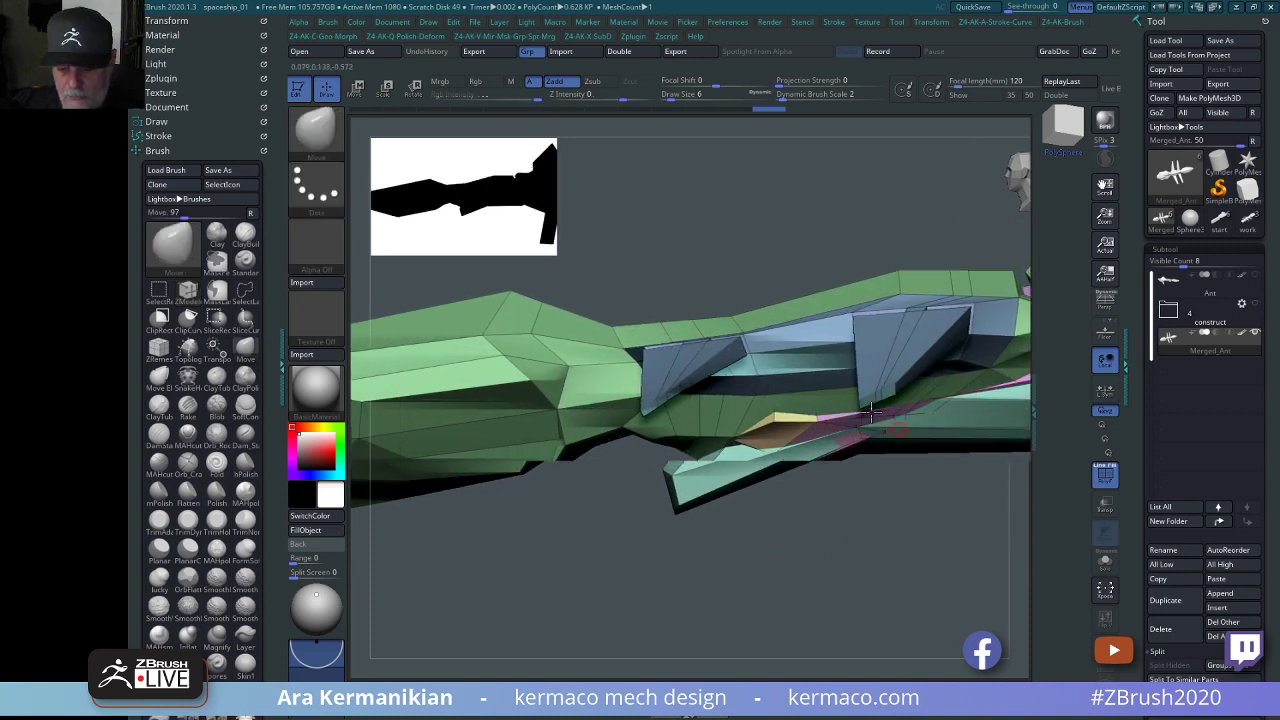
key(s)
drag(895, 526, 893, 526)
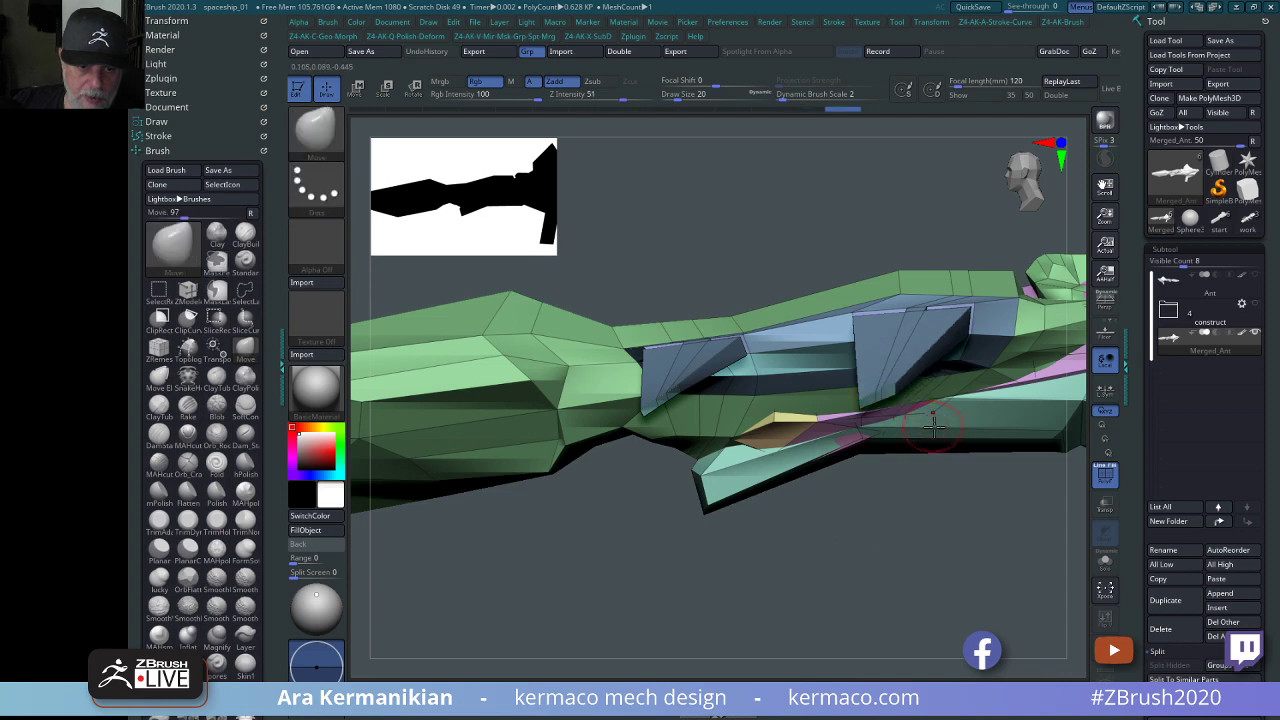
Mask everything except the wing pair nearest the dorsal fin and place the Move gizmo at its tip.
drag(955, 508, 934, 577)
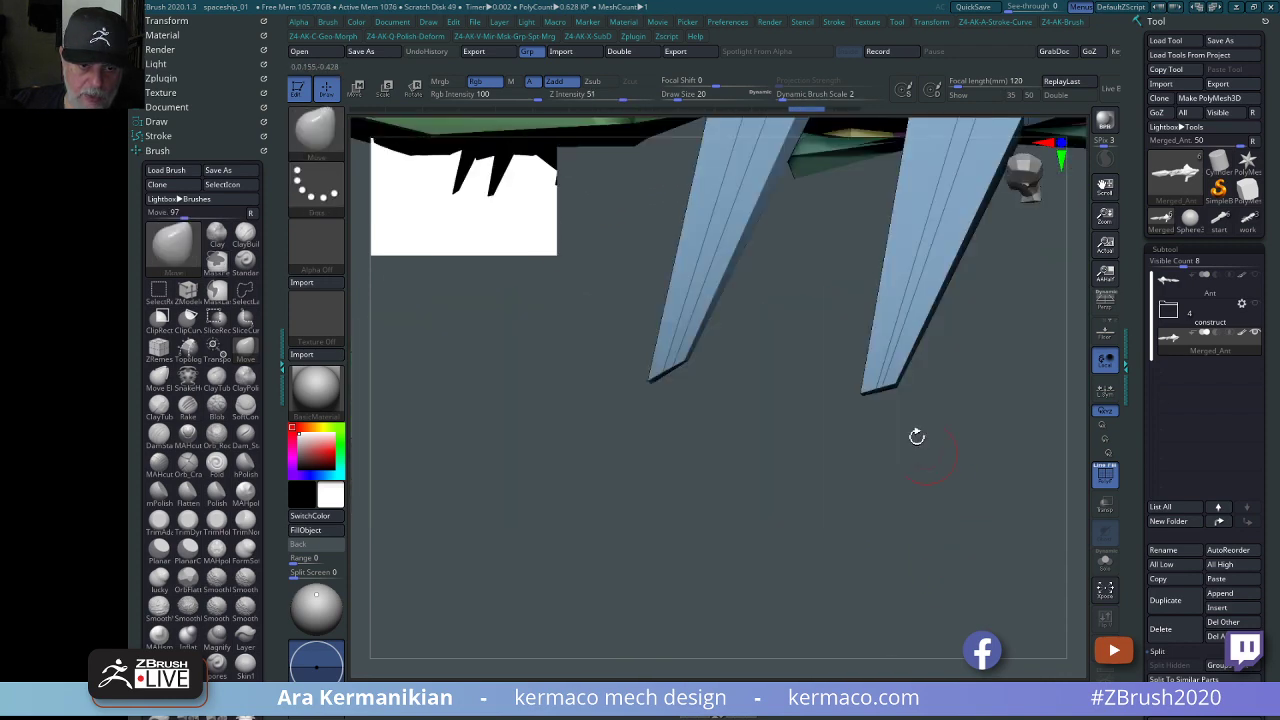
key(ctrl)
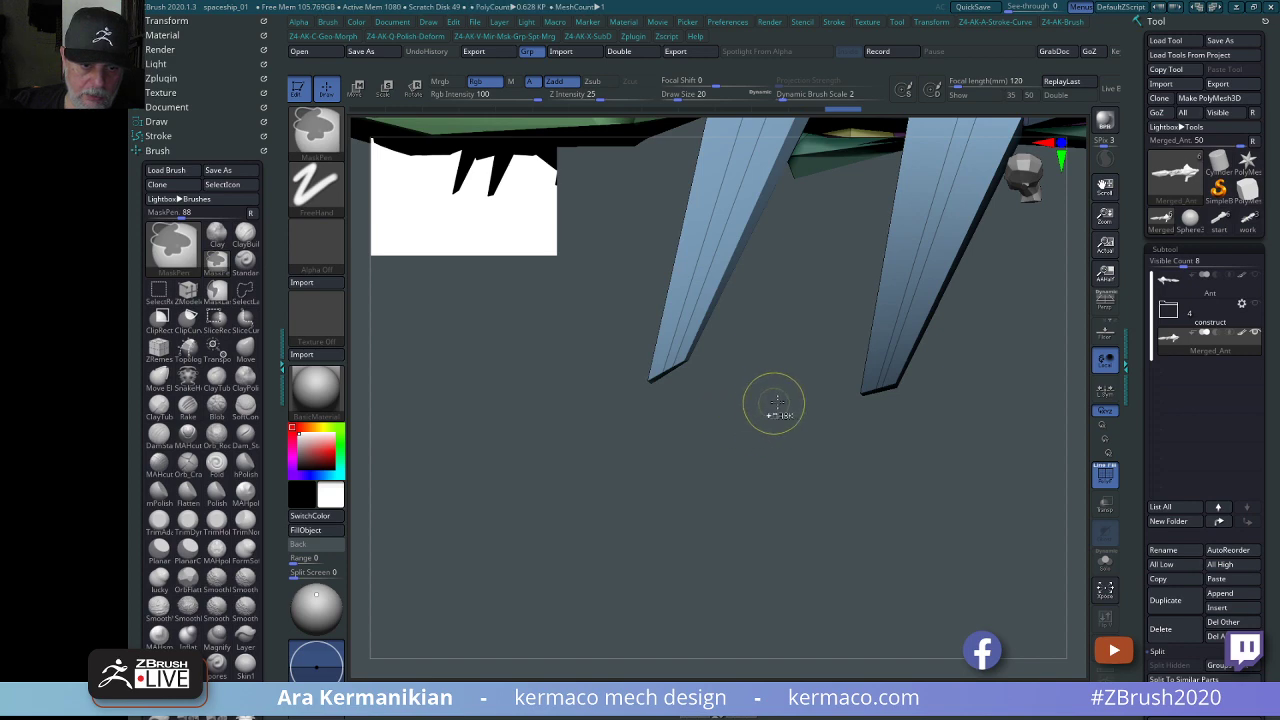
ctrl+click(949, 511)
key(w)
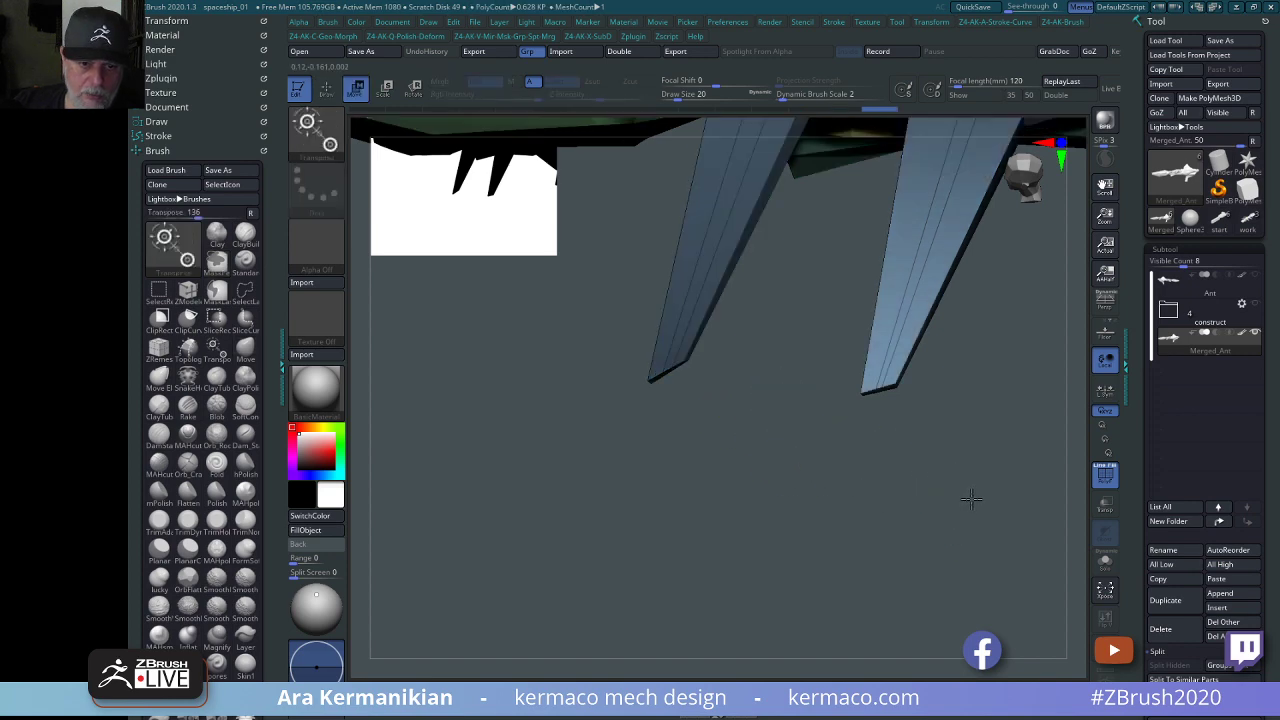
drag(971, 501, 826, 574)
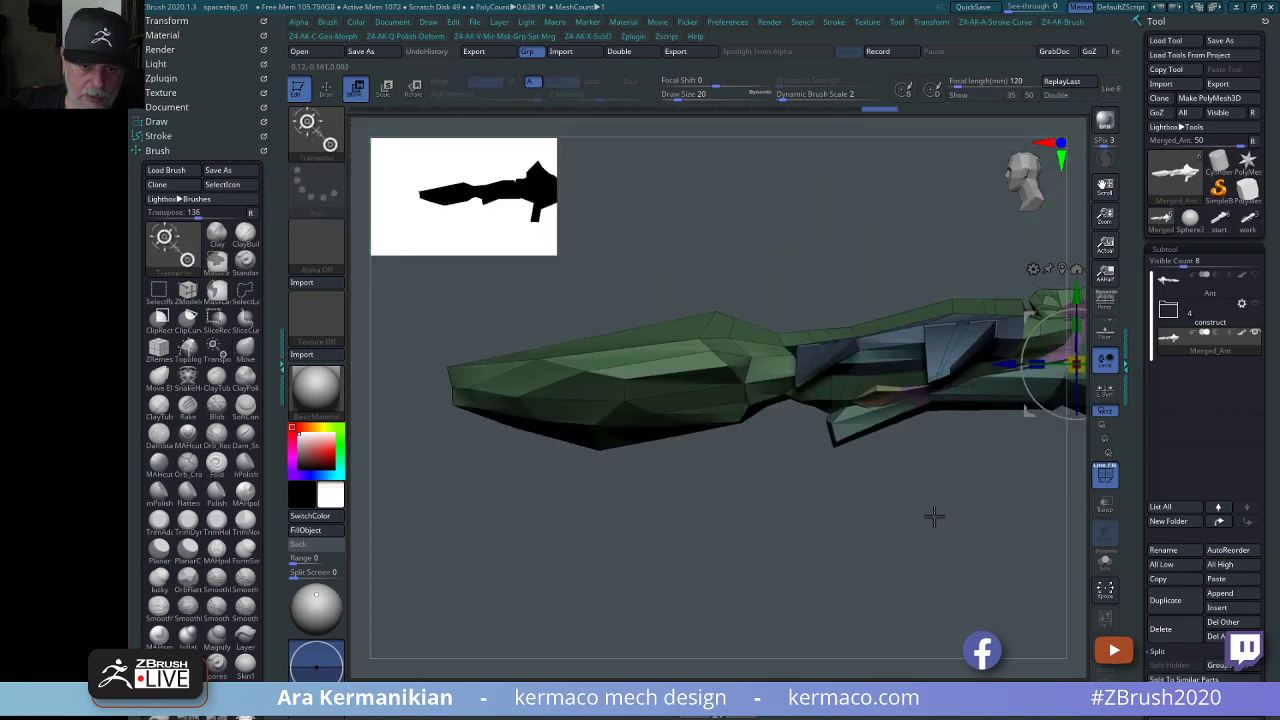
drag(931, 517, 845, 419)
click(651, 452)
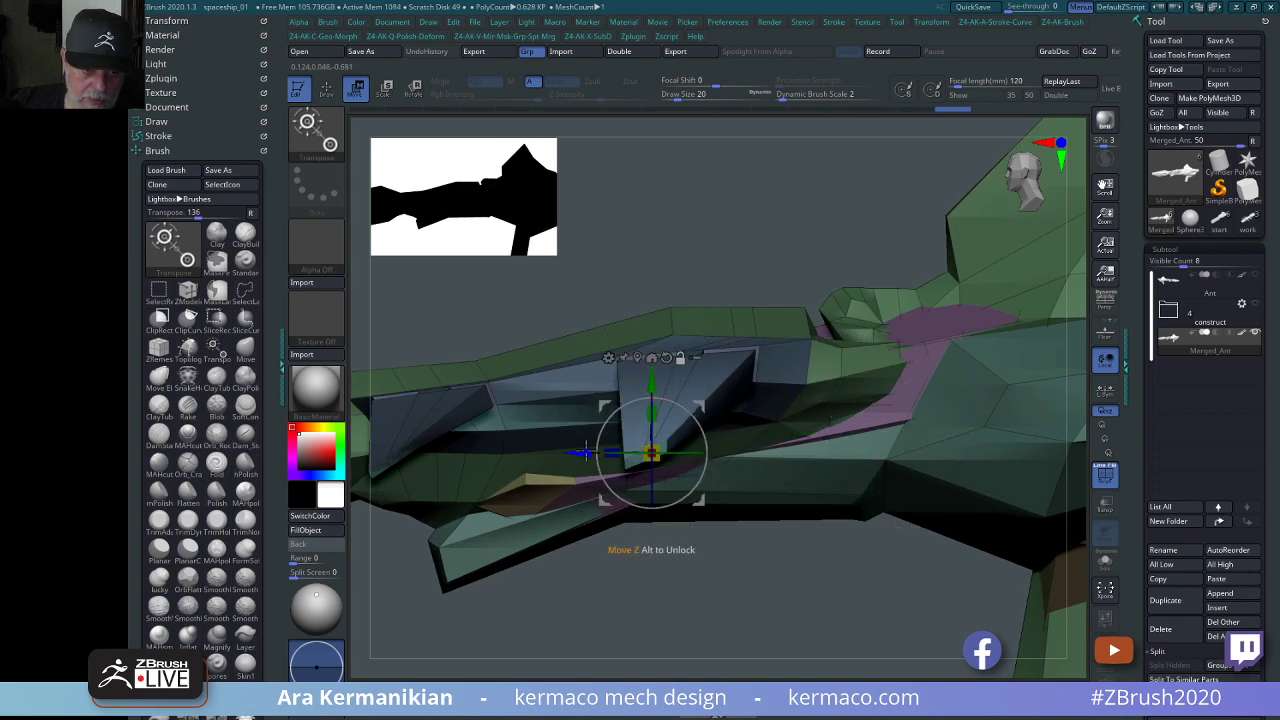
Rotate the rear wings about 17 degrees with the gizmo.
drag(648, 428, 695, 428)
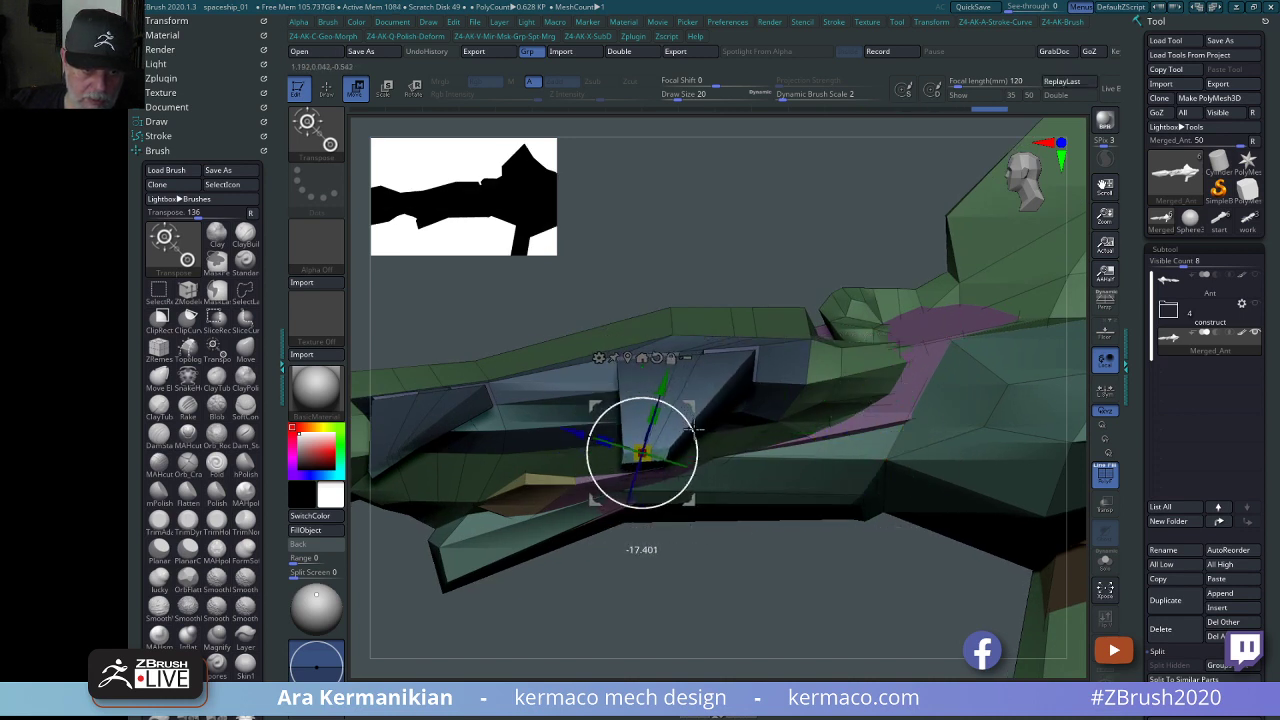
right_drag(724, 484, 829, 477)
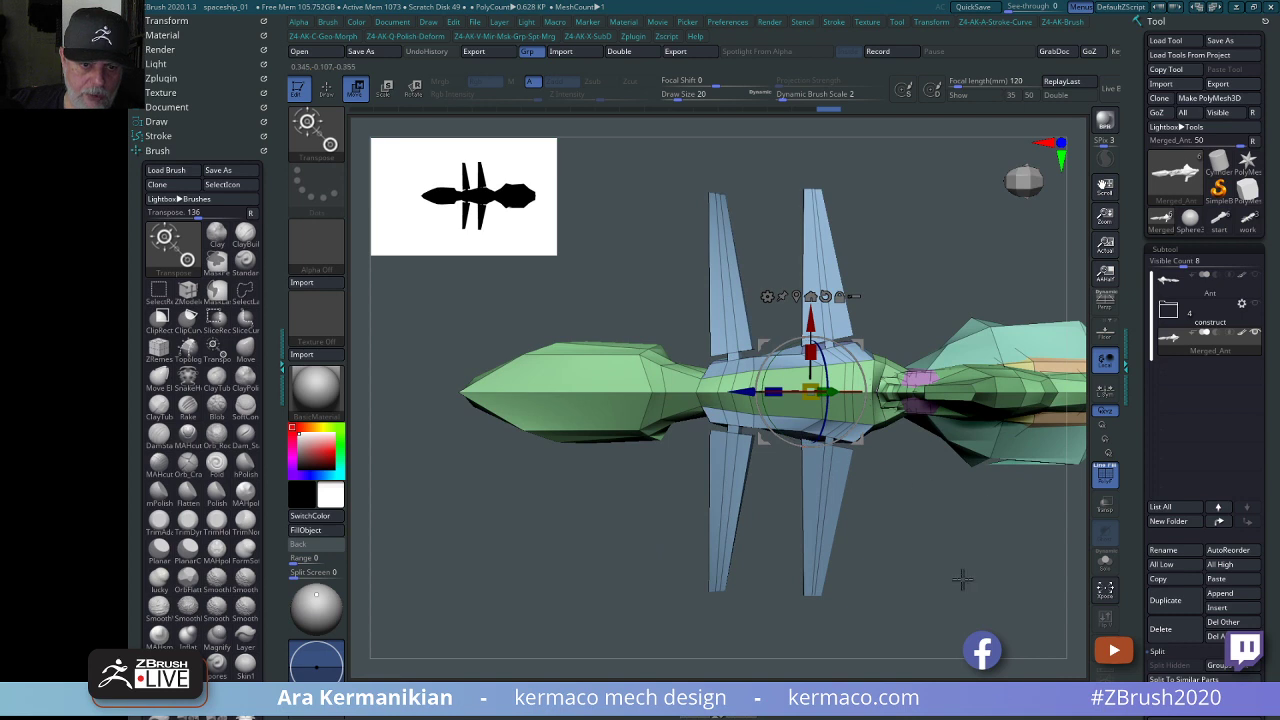
Mask the fuselage and the rear wings, leaving the front wings unmasked.
ctrl+right_drag(962, 579, 858, 530)
ctrl+drag(484, 333, 1043, 469)
ctrl+drag(942, 620, 764, 531)
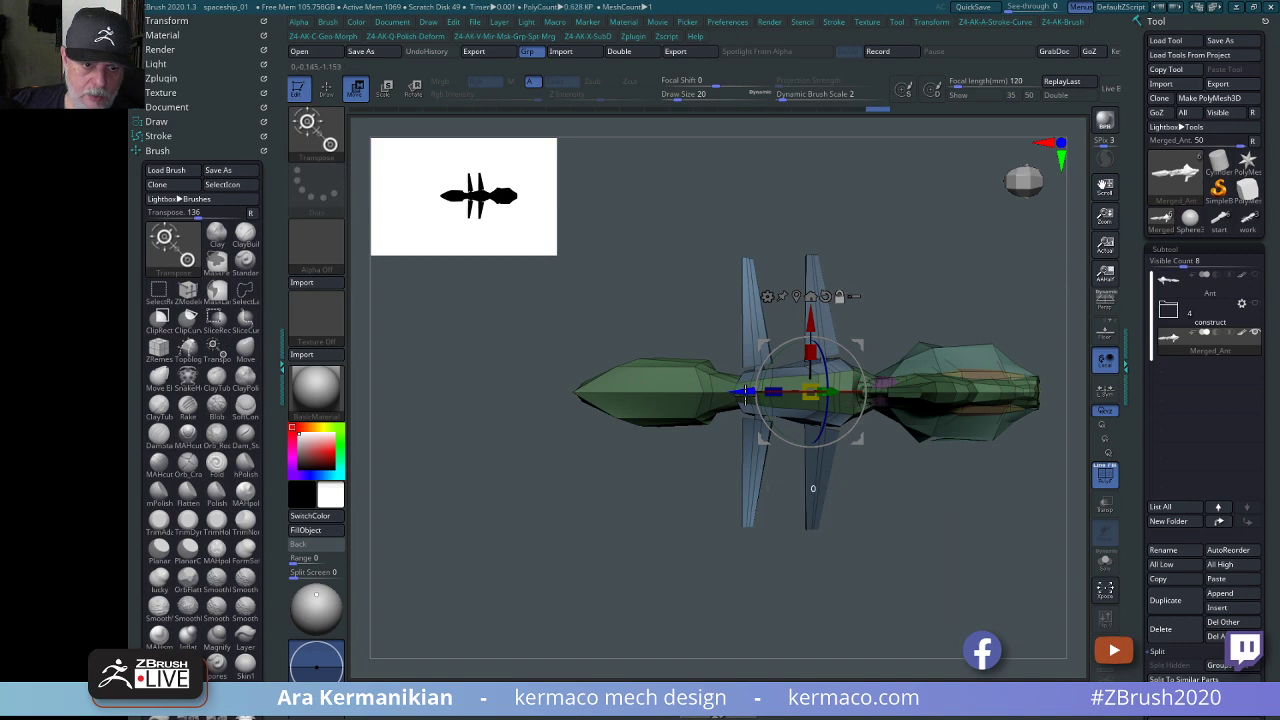
Reposition the gizmo onto the front wings, tilt them, and return to Draw mode.
alt+drag(745, 392, 683, 392)
alt+drag(749, 320, 689, 444)
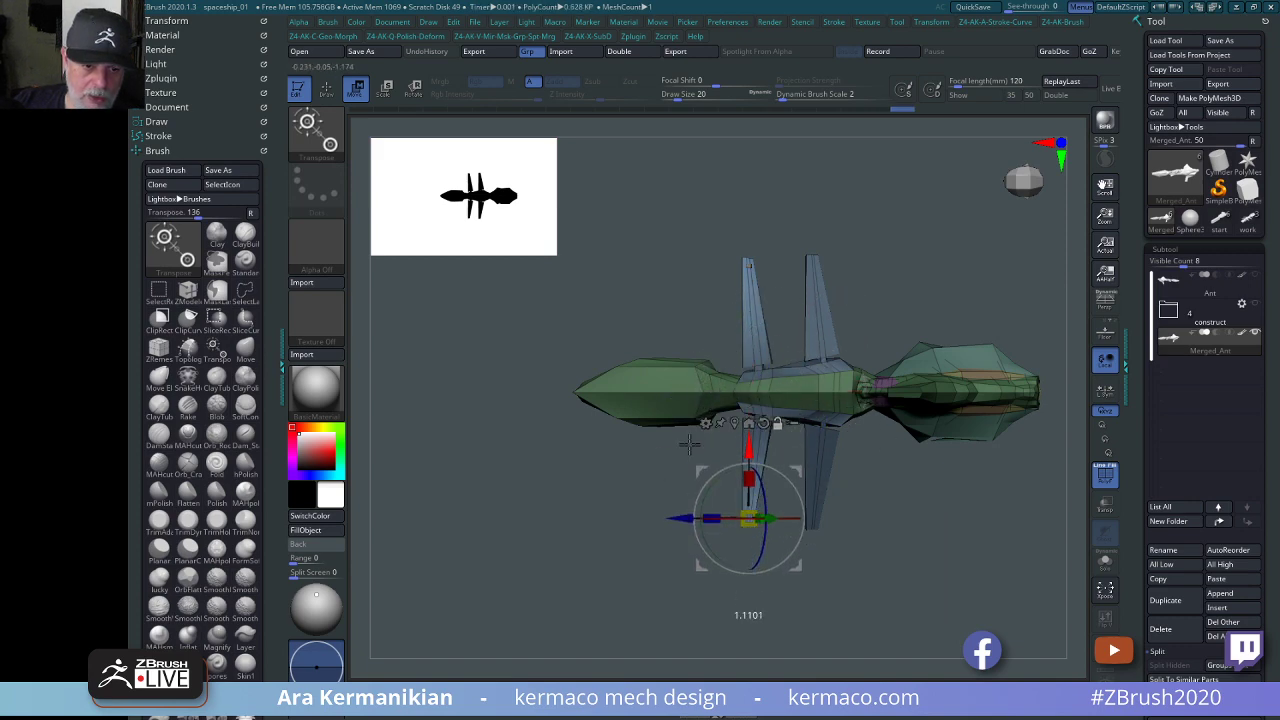
mouse_move(946, 571)
mouse_down()
mouse_move(960, 340)
mouse_move(997, 300)
mouse_move(903, 292)
mouse_move(765, 312)
mouse_move(726, 493)
mouse_move(783, 491)
mouse_up()
mouse_move(898, 258)
mouse_down()
mouse_move(866, 268)
mouse_move(931, 306)
mouse_move(892, 520)
mouse_move(765, 530)
mouse_move(745, 615)
mouse_move(745, 500)
mouse_move(762, 588)
mouse_move(737, 609)
mouse_move(817, 586)
mouse_move(765, 447)
mouse_up()
key(q)
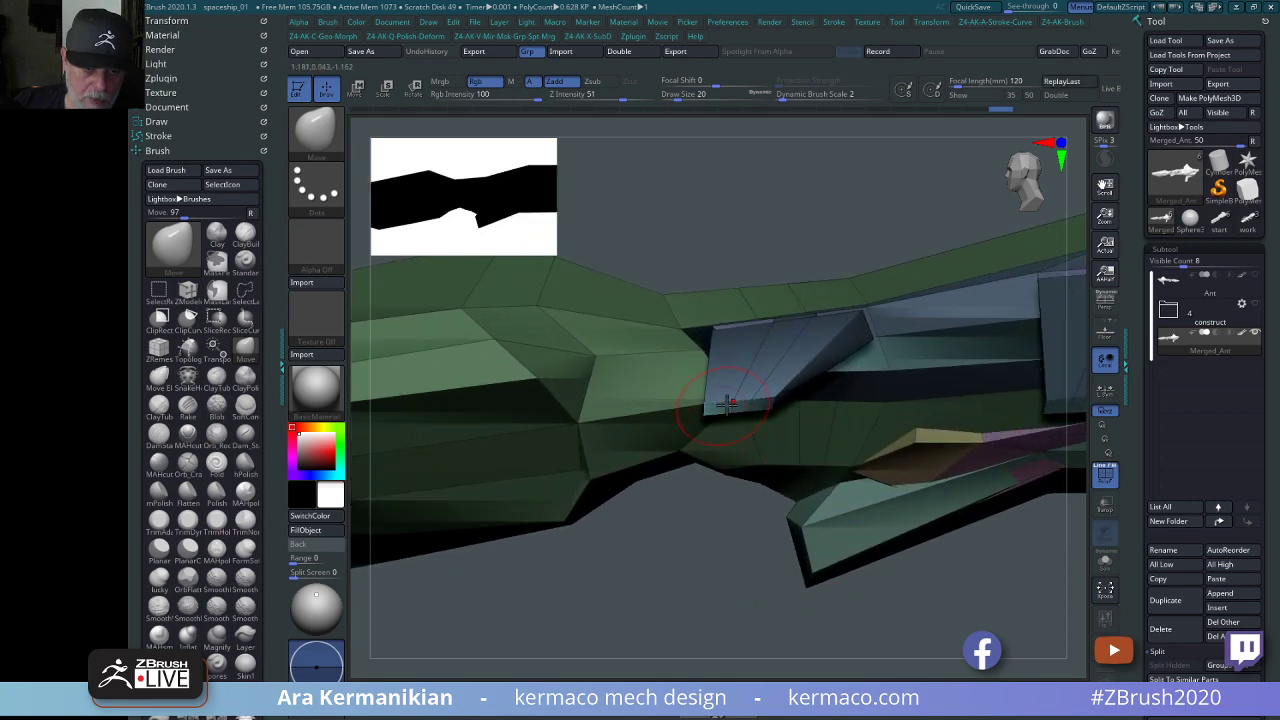
Trim the wing tips from the top view with a straight ClipCurve cut across them.
key(shift)
mouse_move(737, 534)
mouse_down()
mouse_move(606, 590)
mouse_move(739, 469)
mouse_up()
drag(837, 549, 733, 470)
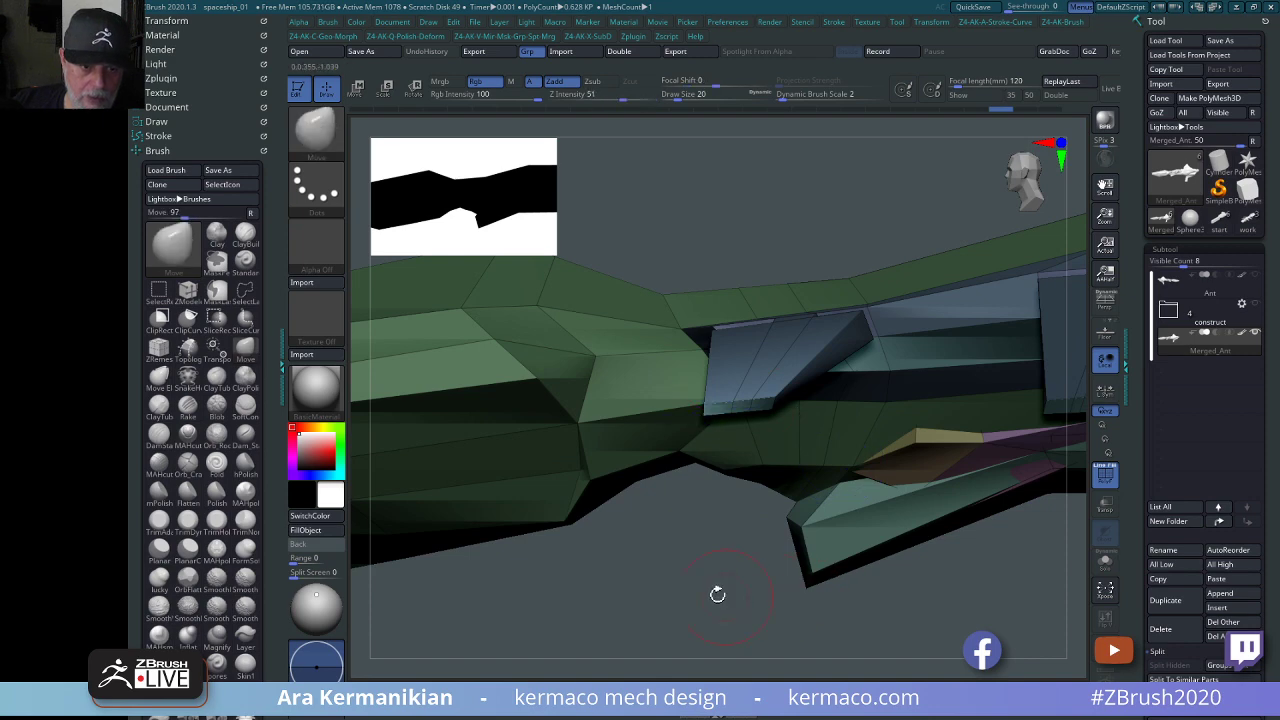
drag(714, 591, 910, 250)
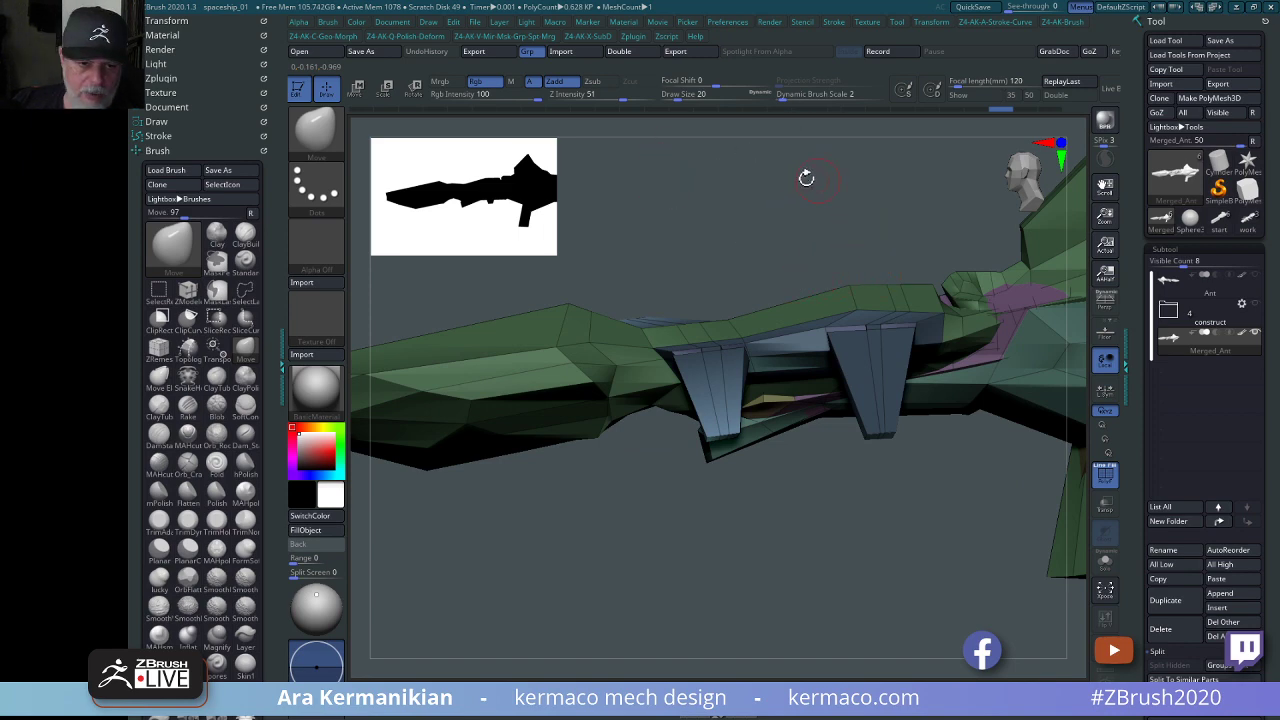
drag(806, 178, 889, 400)
alt+drag(966, 551, 686, 238)
drag(793, 230, 691, 314)
key(ctrl+shift)
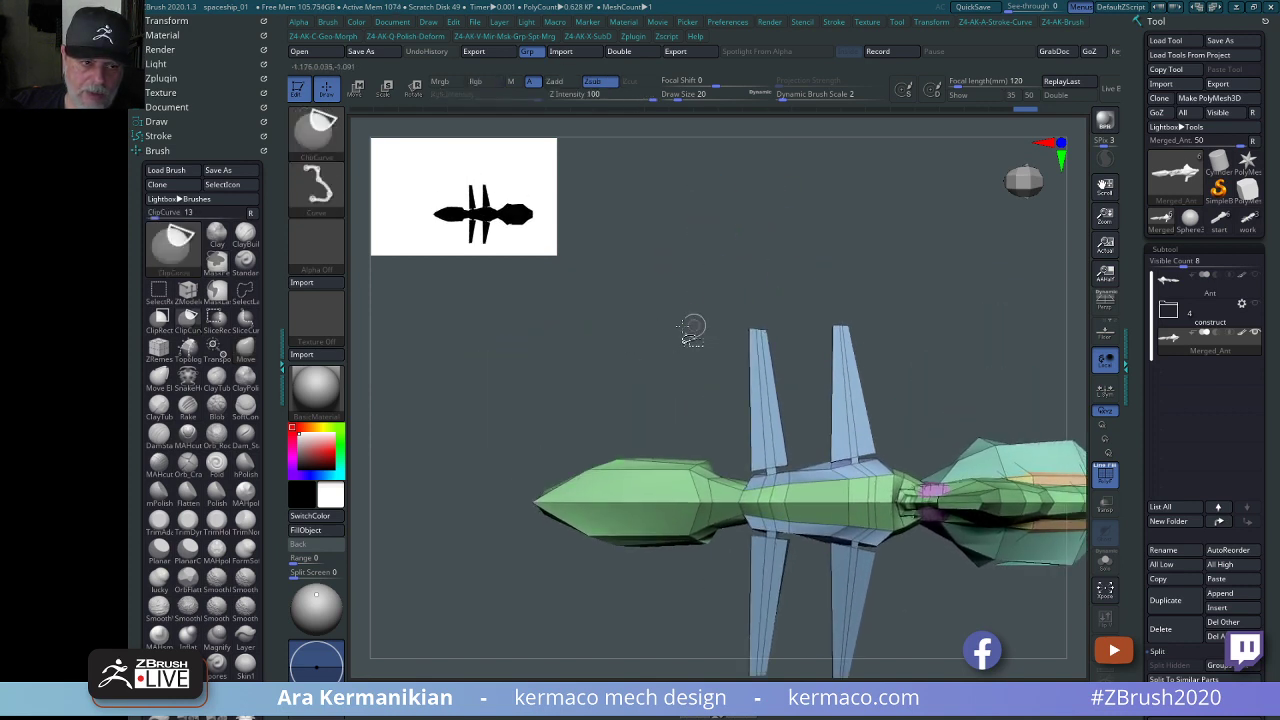
ctrl+shift+drag(631, 355, 870, 301)
mouse_move(954, 317)
mouse_down()
mouse_move(905, 303)
mouse_move(930, 203)
mouse_move(950, 282)
mouse_move(943, 260)
mouse_move(797, 277)
mouse_move(902, 453)
mouse_move(843, 597)
mouse_move(862, 412)
mouse_up()
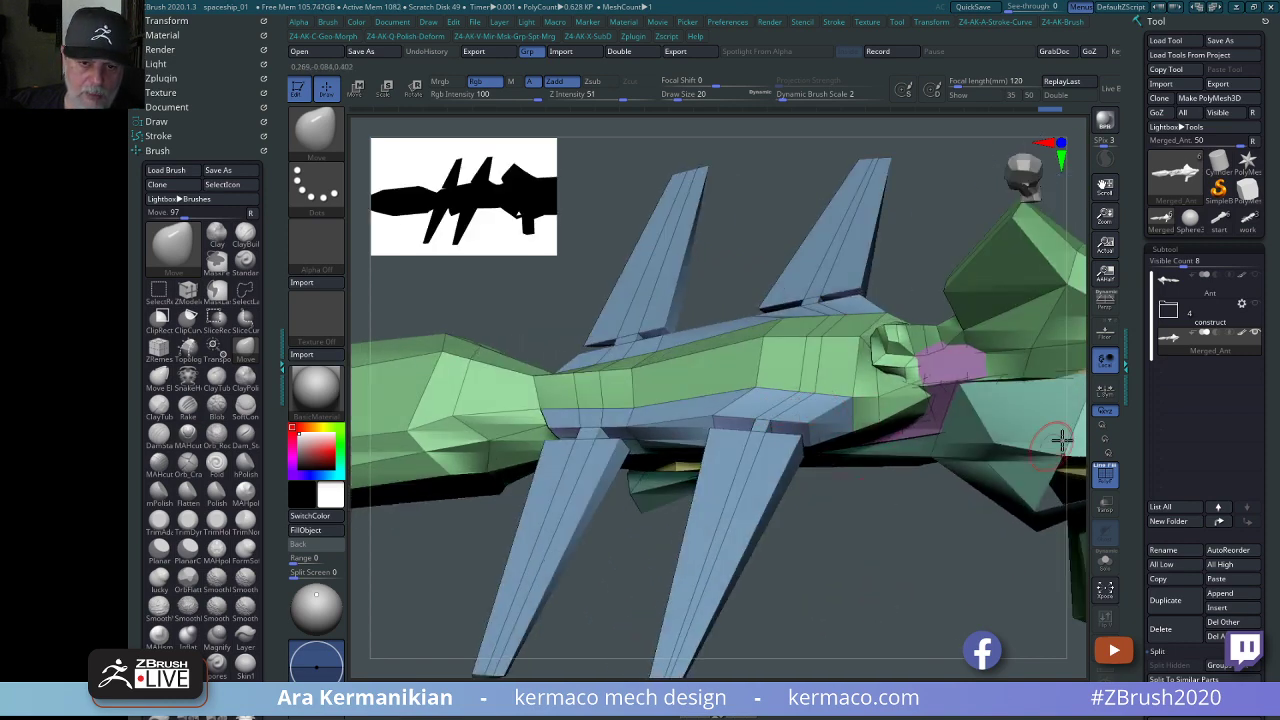
Extrude a narrow raised band over the fuselage between the rear wings with the ZModeler brush.
key(b)
key(z)
key(m)
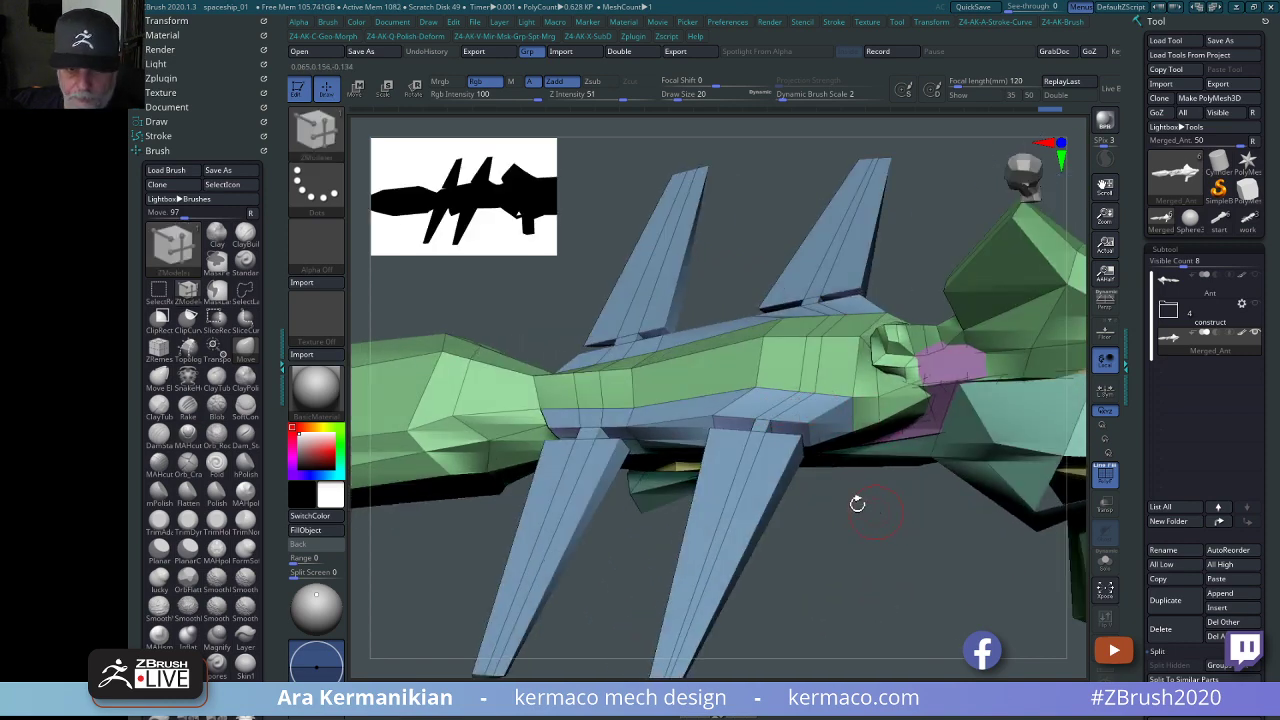
click(756, 402)
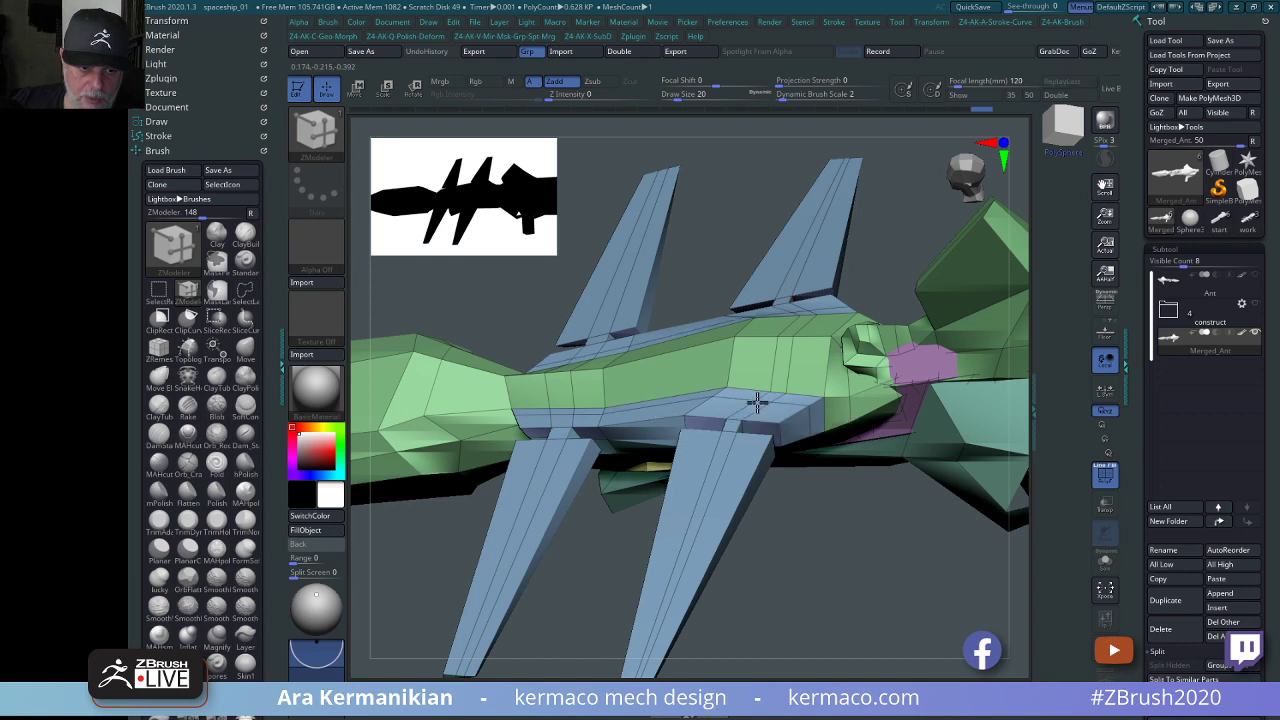
click(756, 403)
drag(757, 393, 759, 387)
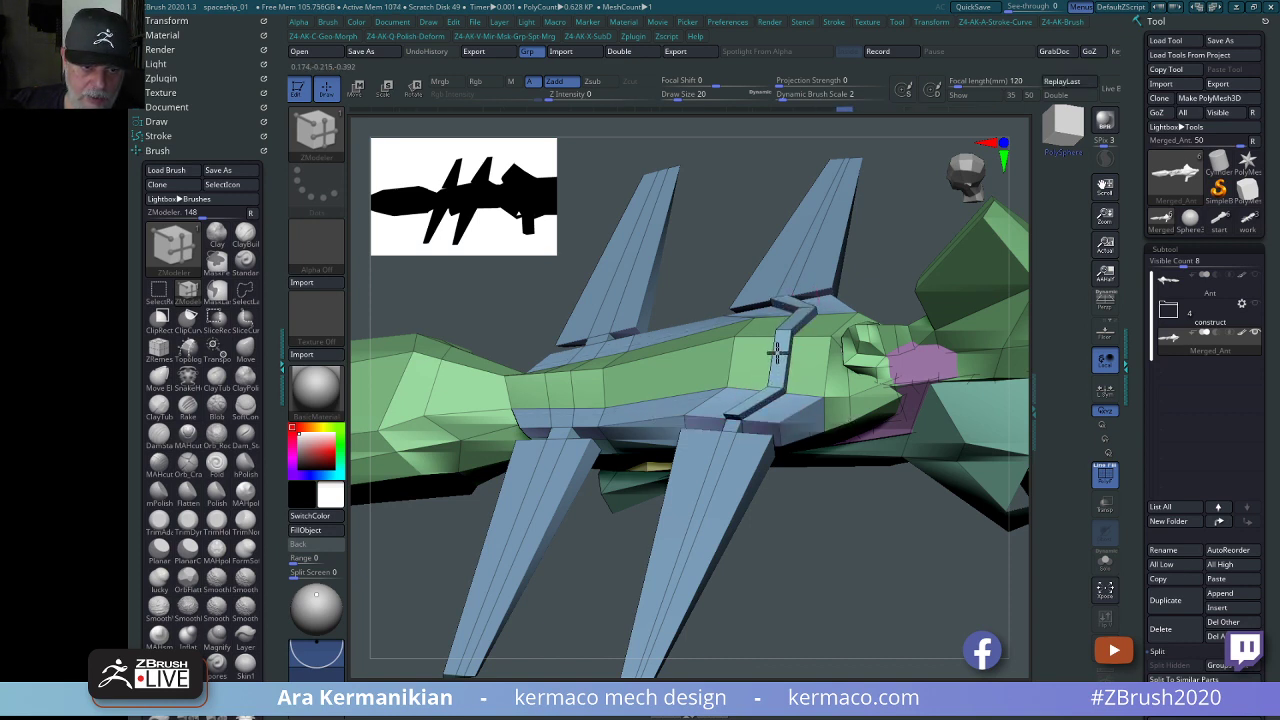
key(shift)
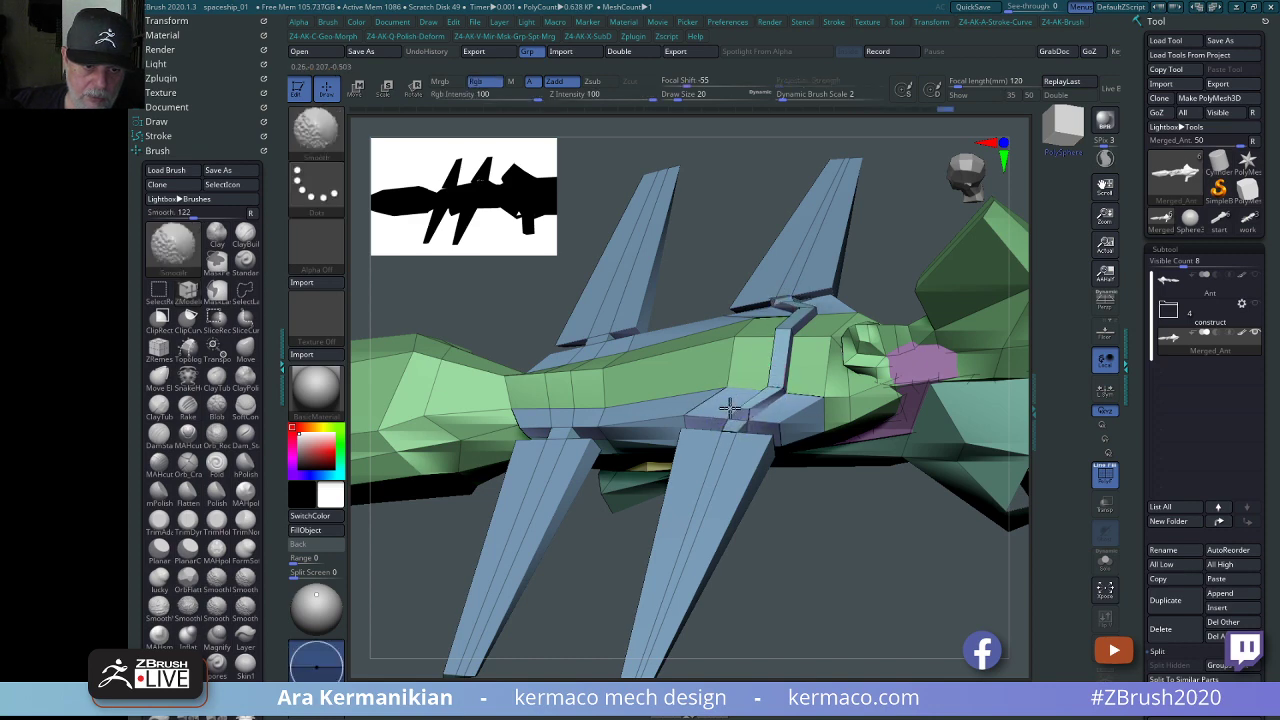
drag(860, 545, 805, 360)
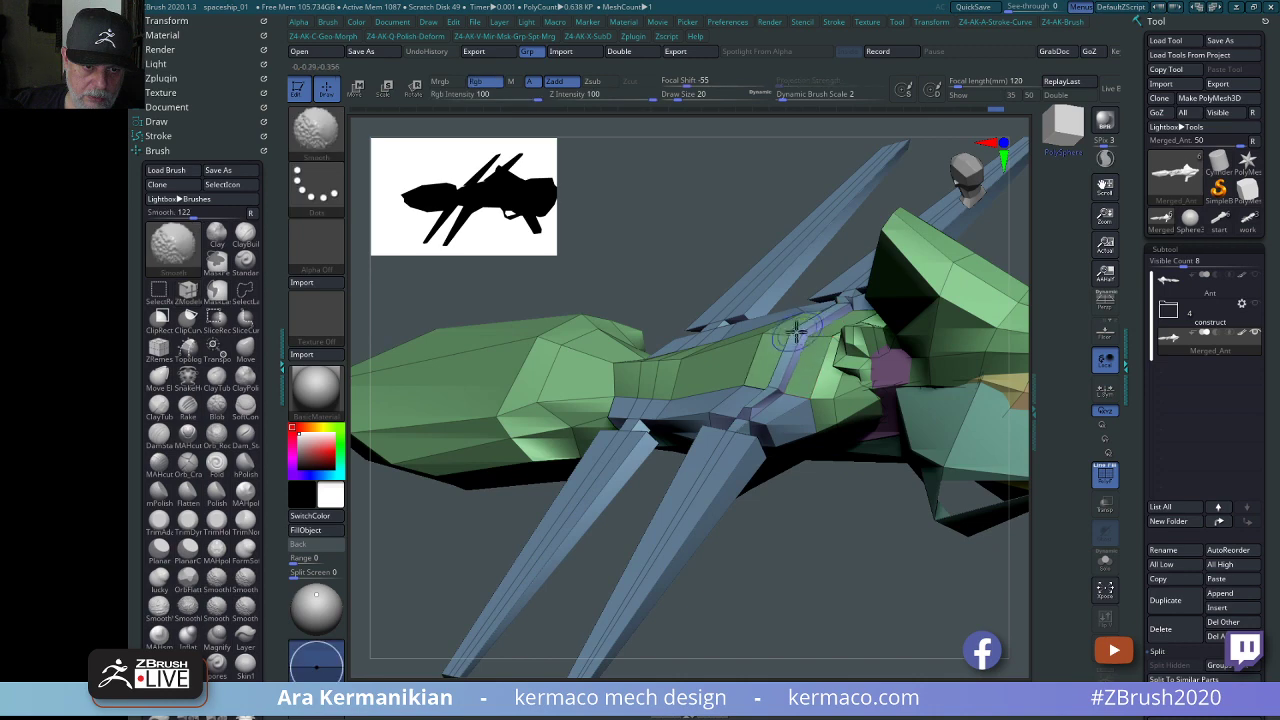
mouse_move(837, 230)
mouse_down()
mouse_move(930, 243)
mouse_move(946, 275)
mouse_move(870, 320)
mouse_move(890, 337)
mouse_up()
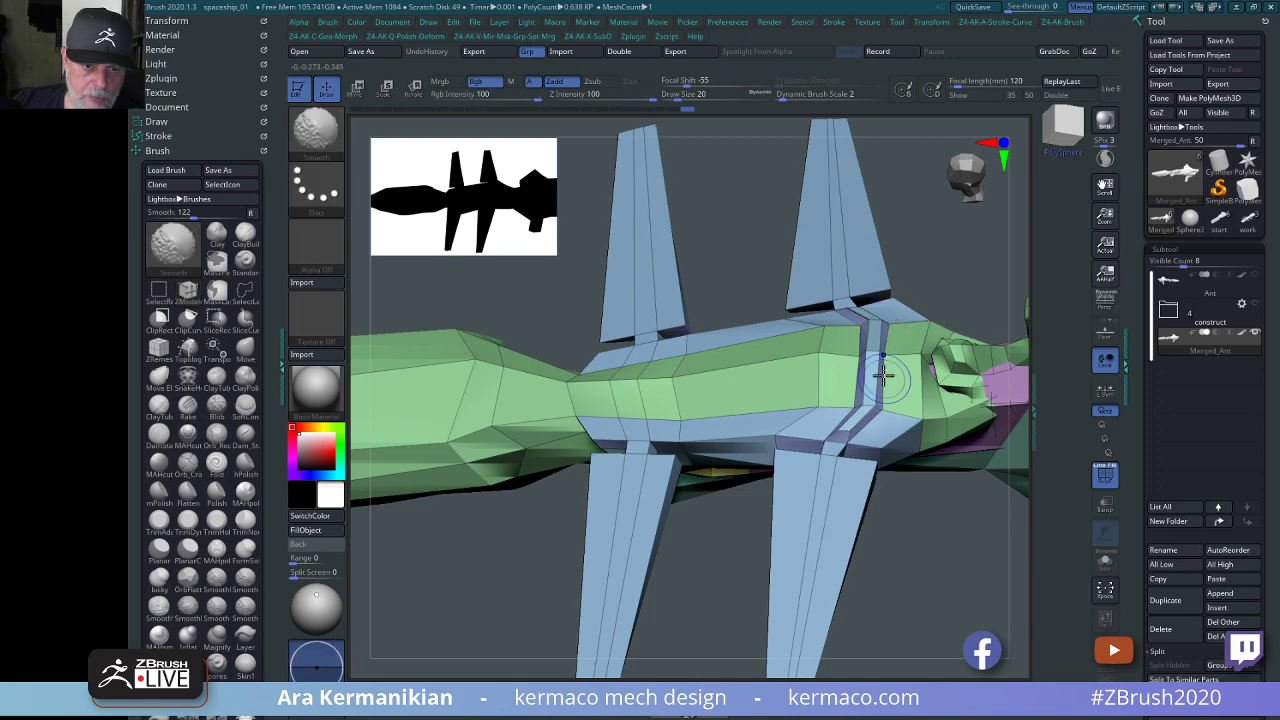
Extrude a matching raised band over the fuselage between the front wings.
mouse_move(993, 286)
alt+mouse_down()
mouse_move(1019, 280)
mouse_move(720, 271)
mouse_move(717, 252)
mouse_move(732, 254)
alt+mouse_up()
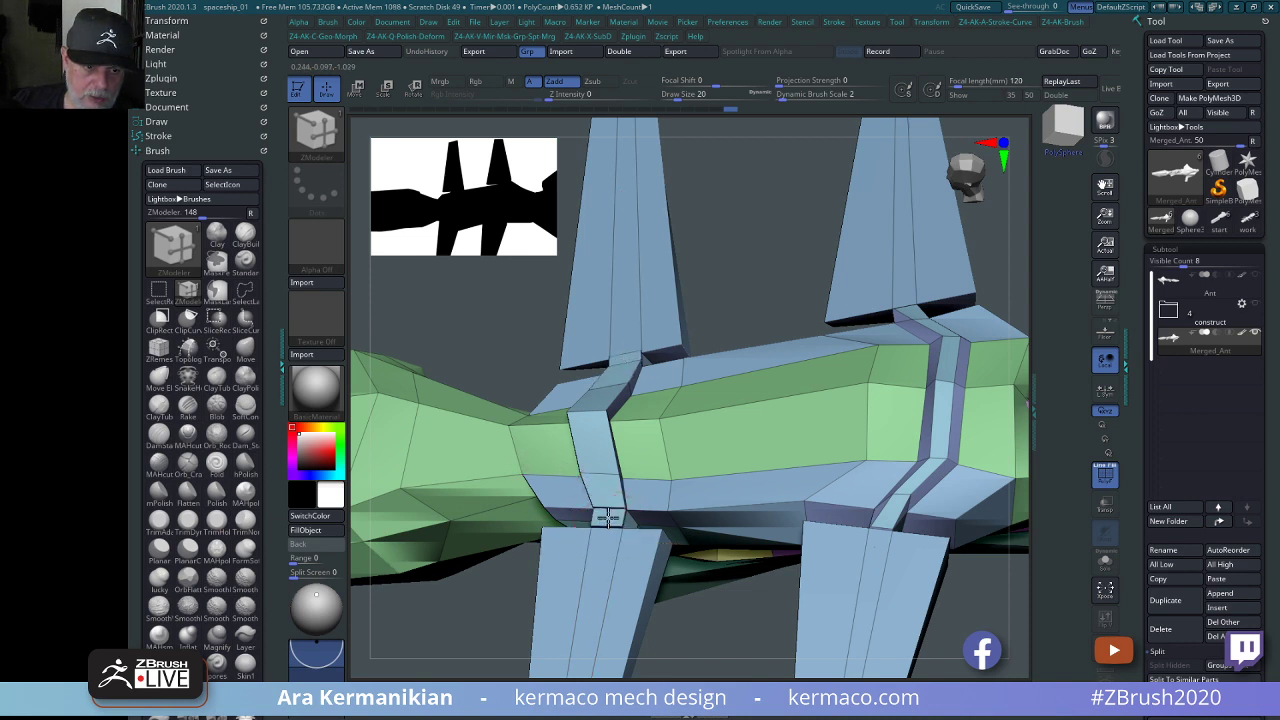
key(shift)
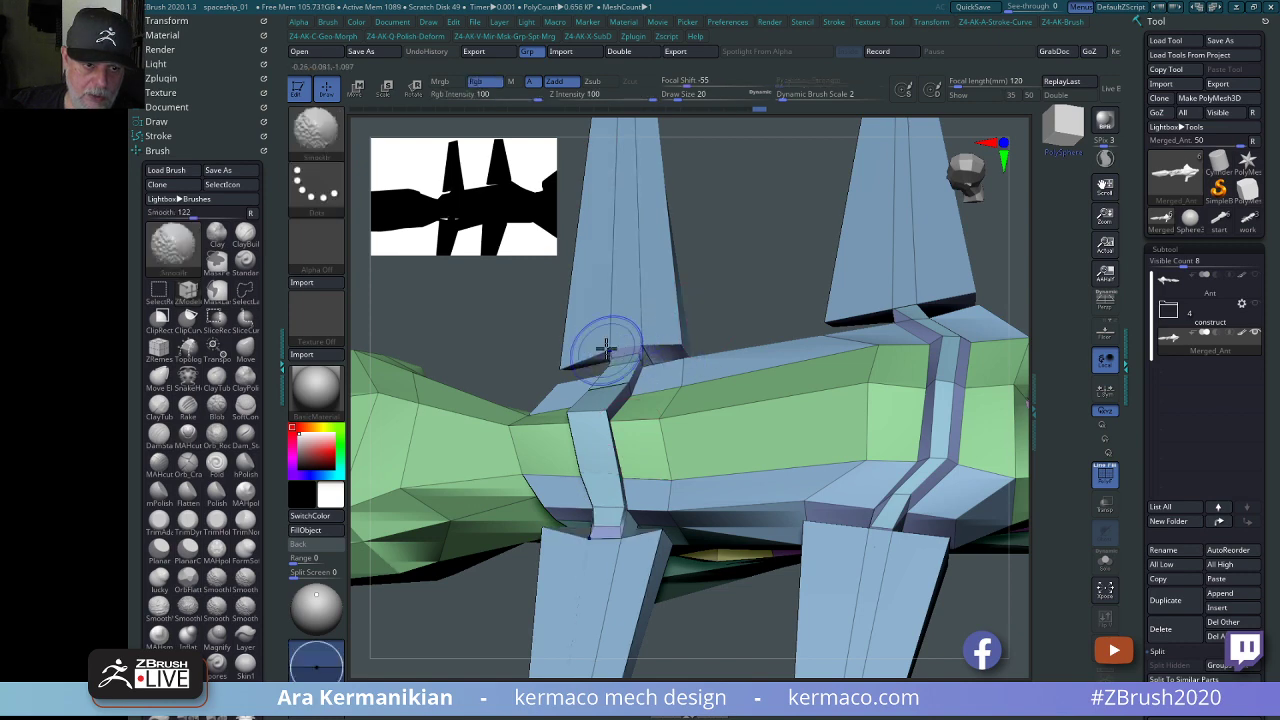
shift+drag(918, 308, 849, 309)
mouse_move(756, 285)
alt+mouse_down()
mouse_move(660, 283)
mouse_move(655, 245)
alt+mouse_up()
mouse_move(851, 203)
mouse_down()
mouse_move(1012, 310)
mouse_move(929, 309)
mouse_move(883, 276)
mouse_move(962, 296)
mouse_up()
key(shift)
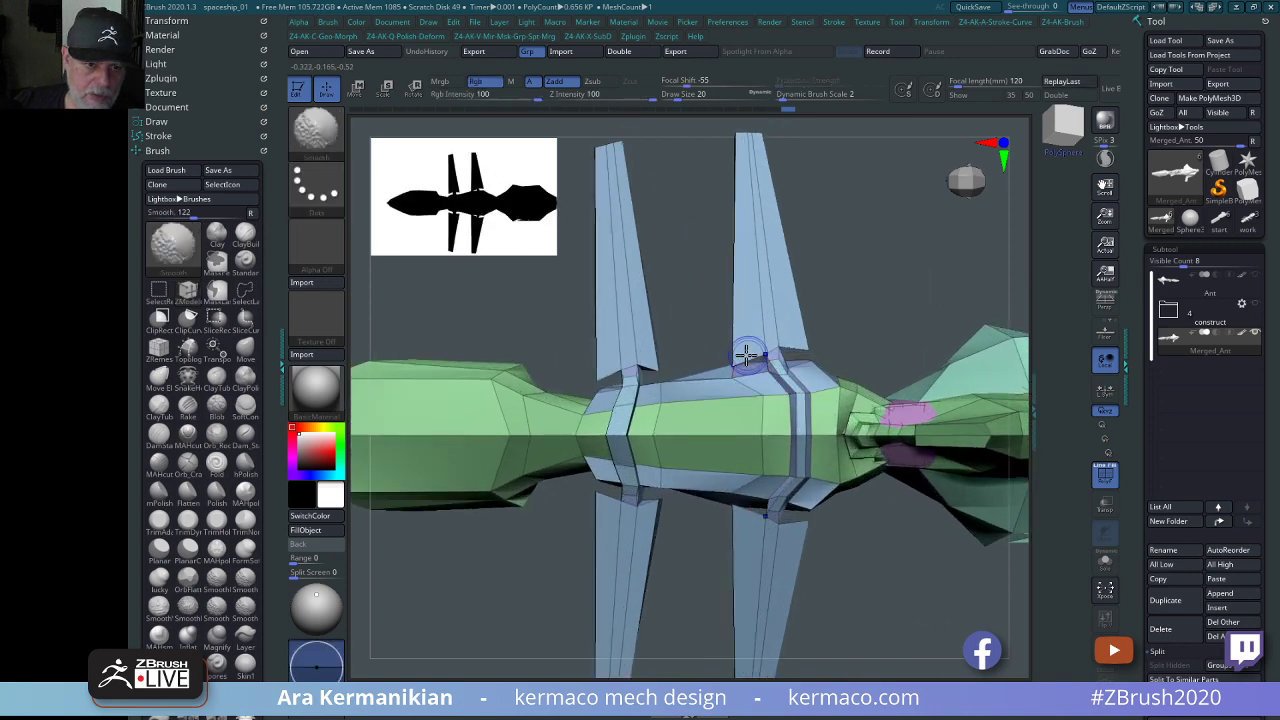
shift+drag(733, 364, 745, 362)
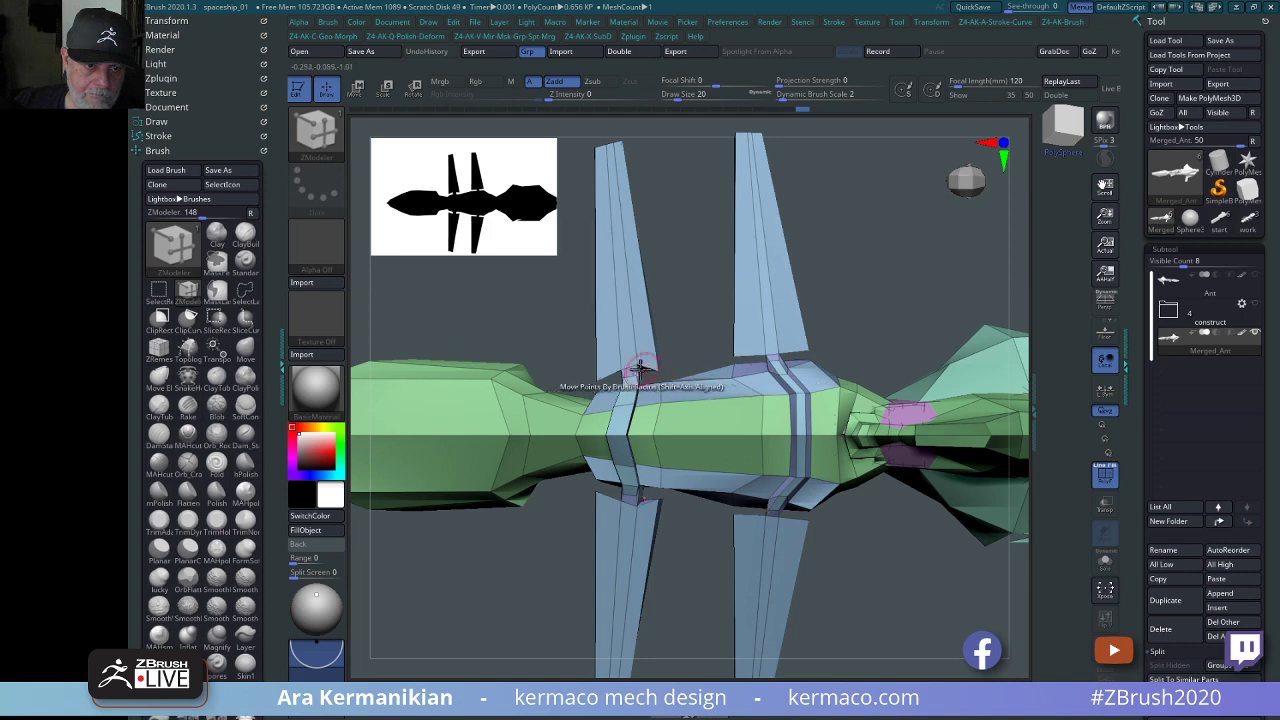
Examine the spaceship's overall silhouette, wings and nose section from several angles.
alt+drag(707, 325, 704, 285)
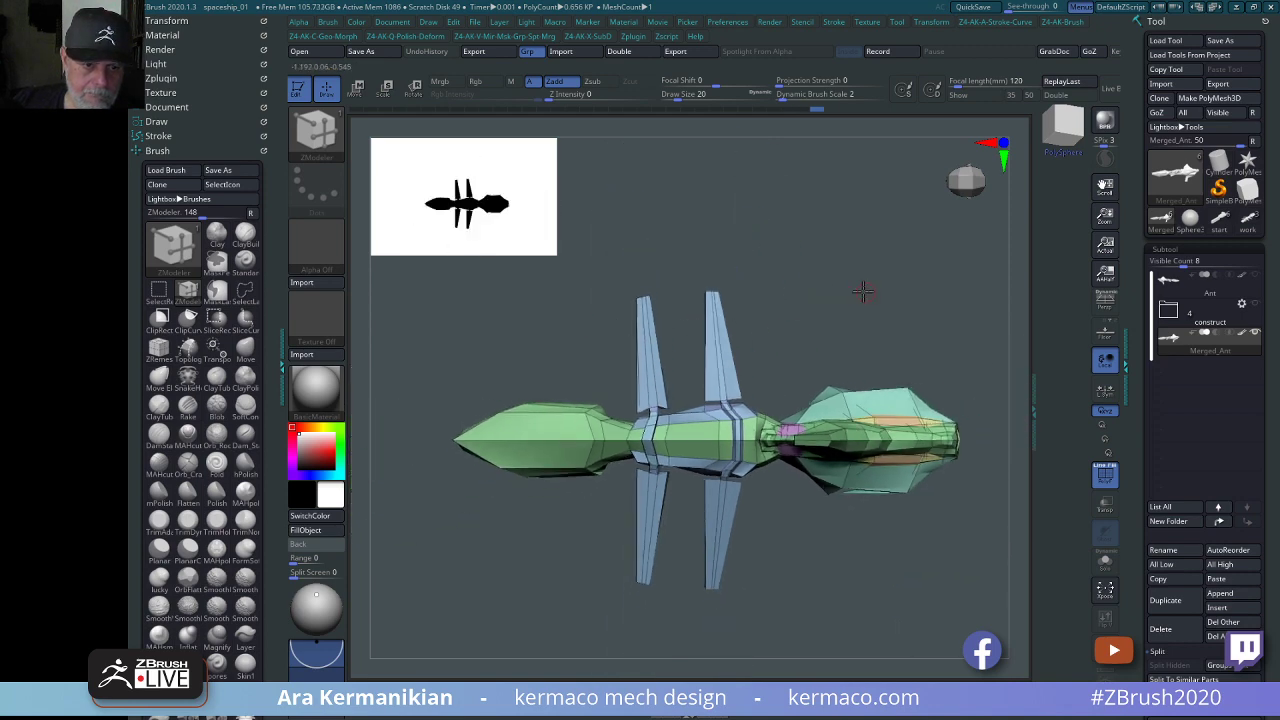
drag(866, 290, 884, 251)
alt+drag(884, 251, 841, 223)
drag(863, 280, 835, 185)
alt+drag(642, 559, 786, 561)
drag(987, 500, 892, 511)
drag(820, 457, 895, 493)
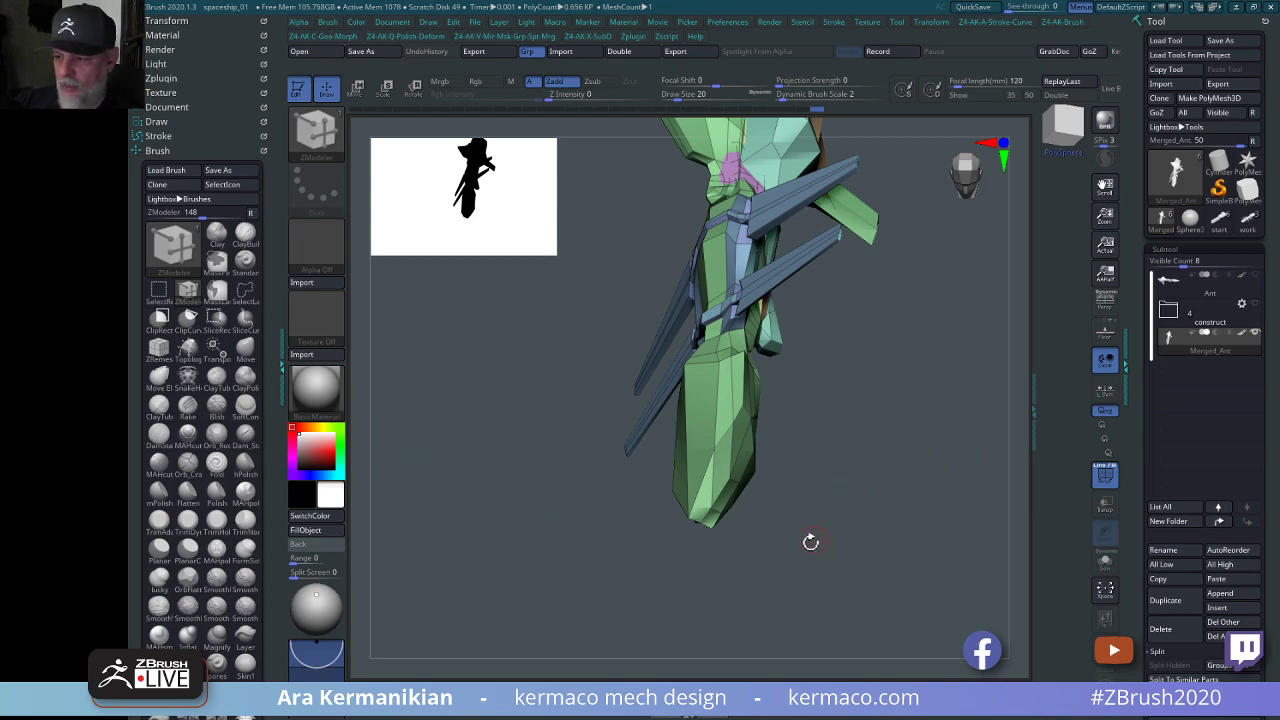
drag(878, 552, 829, 466)
drag(914, 486, 771, 443)
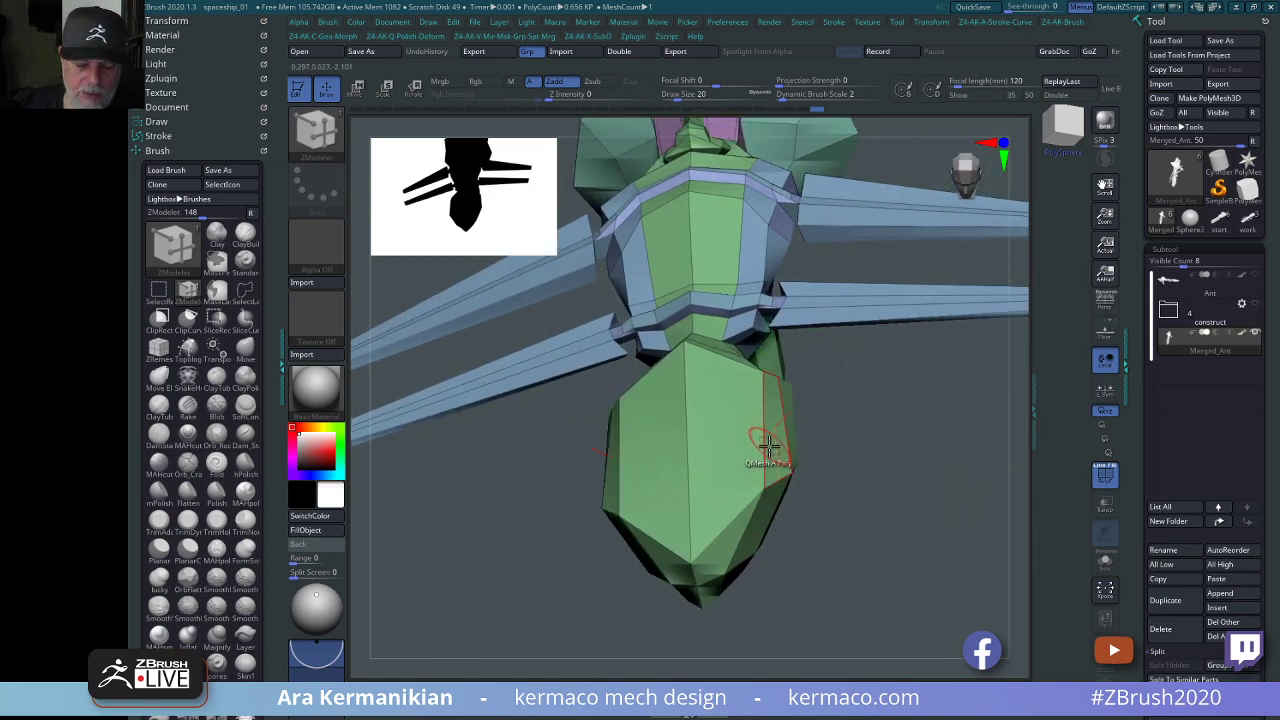
Turn off symmetry and extrude a raised block from the polygons on one side of the nose section.
key(space)
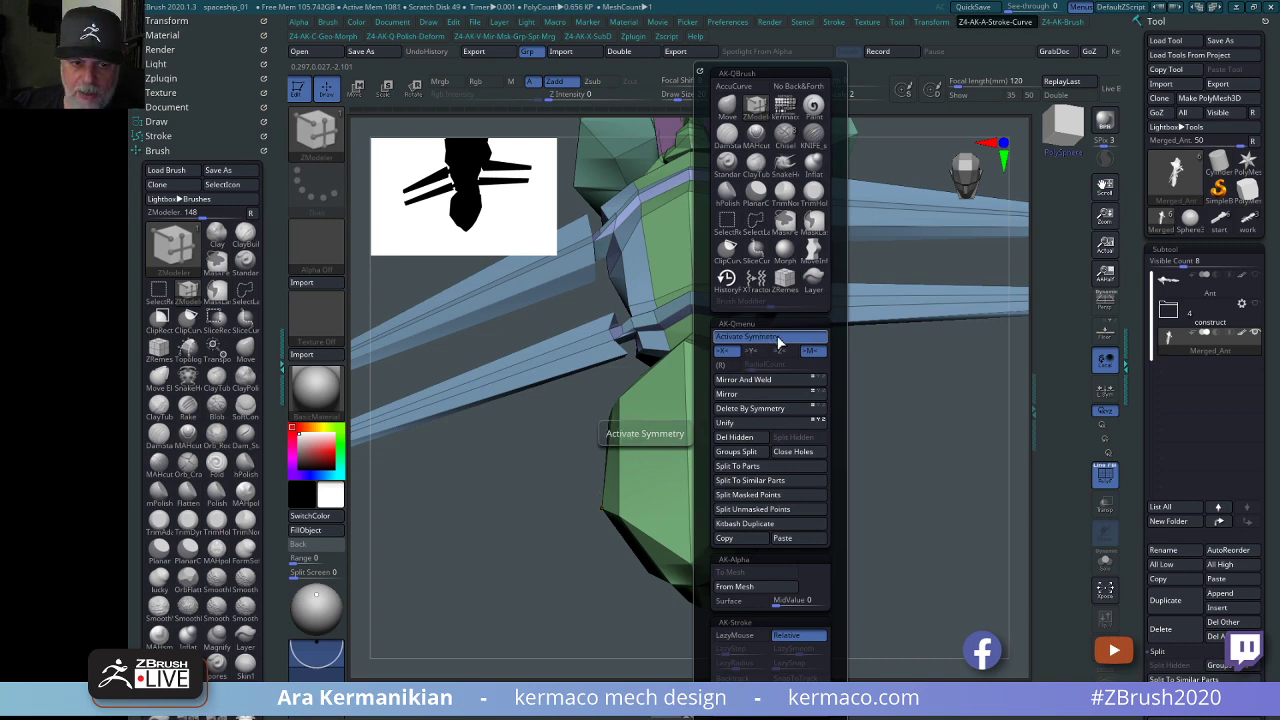
click(780, 342)
drag(931, 500, 835, 410)
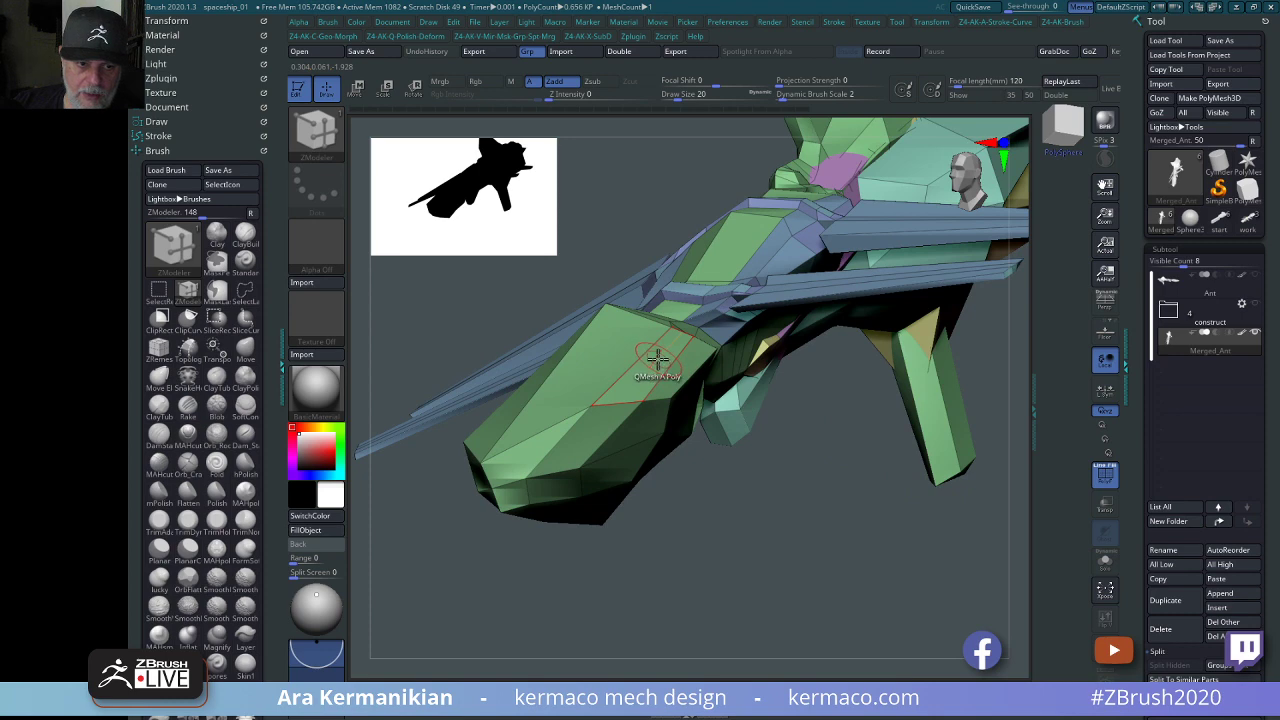
mouse_move(745, 560)
mouse_down()
mouse_move(907, 457)
mouse_move(789, 466)
mouse_move(872, 463)
mouse_move(843, 563)
mouse_move(700, 470)
mouse_up()
Isolate the nose section around the raised block by hiding the rest of the ship.
mouse_move(471, 303)
ctrl+shift+mouse_down()
mouse_move(826, 525)
mouse_move(723, 535)
mouse_move(831, 537)
mouse_move(880, 517)
mouse_move(878, 567)
mouse_move(960, 506)
ctrl+shift+mouse_up()
key(ctrl+shift)
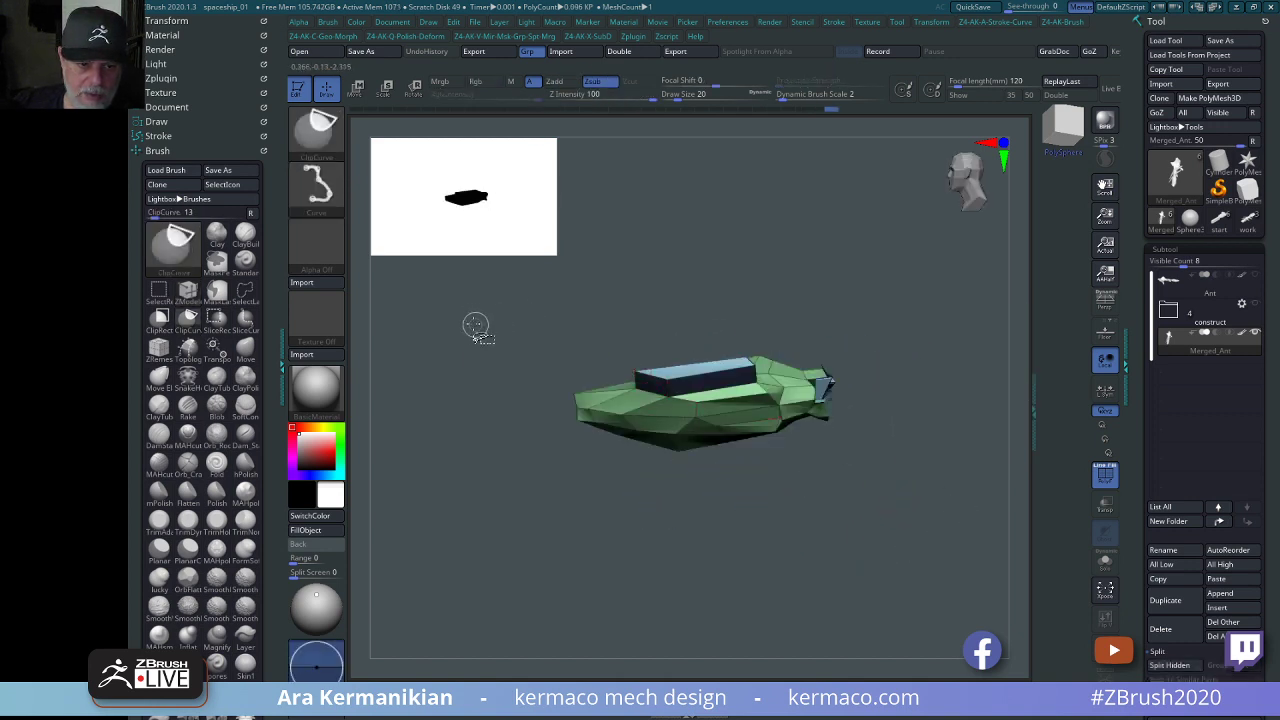
mouse_move(475, 325)
ctrl+shift+mouse_down()
mouse_move(771, 453)
mouse_move(800, 451)
mouse_move(774, 471)
mouse_move(889, 521)
mouse_move(806, 526)
mouse_move(838, 533)
ctrl+shift+mouse_up()
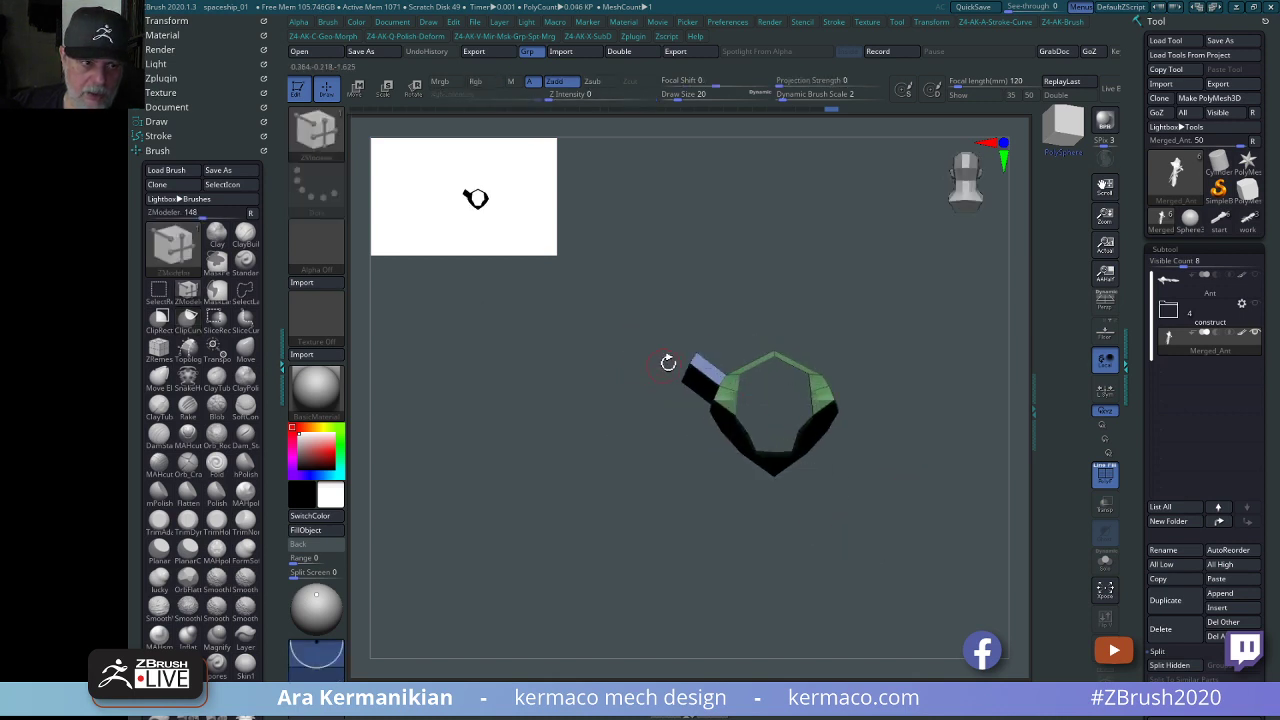
Reshape the outer end of the raised block with the Move brush at draw size 49.
key(ctrl+space)
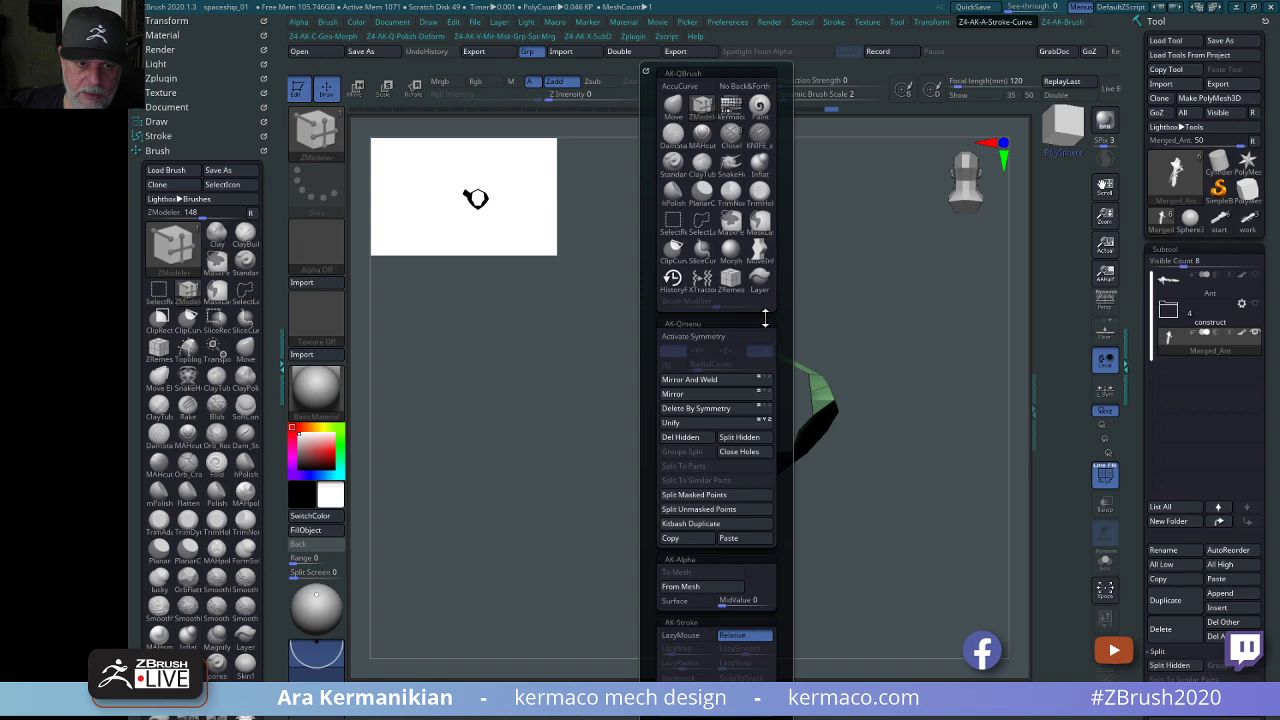
click(673, 105)
key(s)
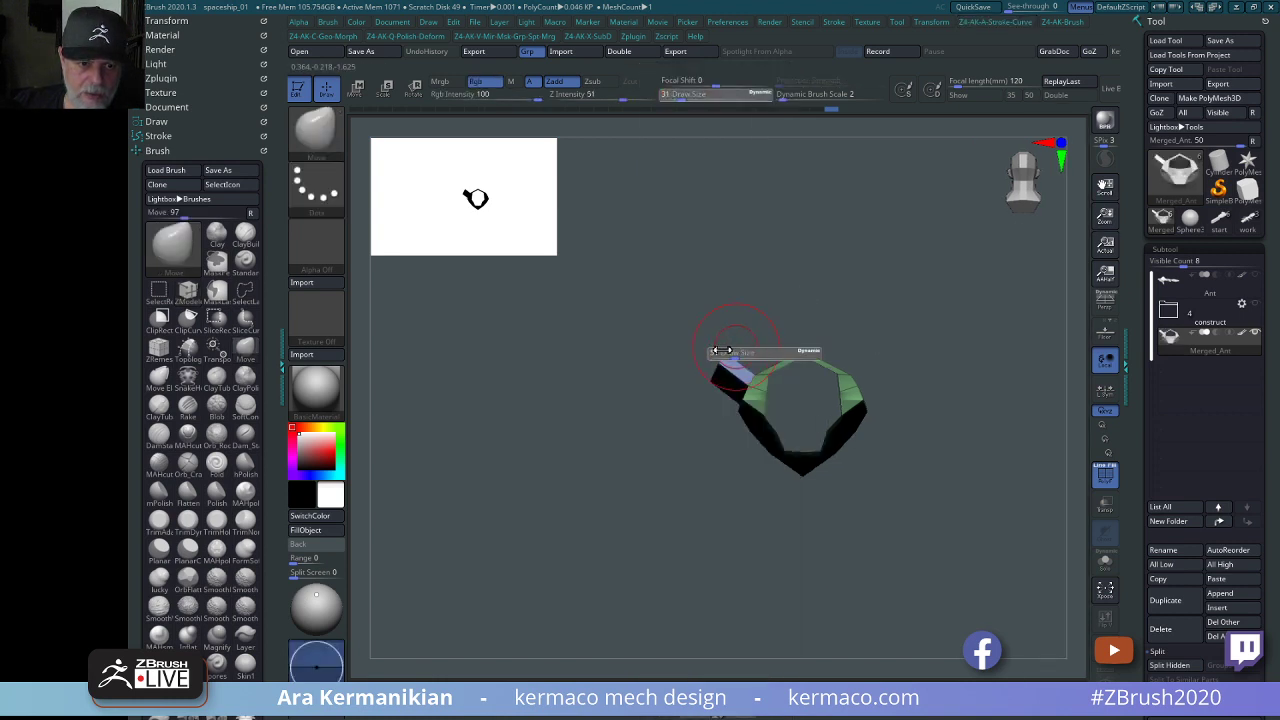
drag(722, 351, 733, 357)
right_drag(716, 386, 734, 383)
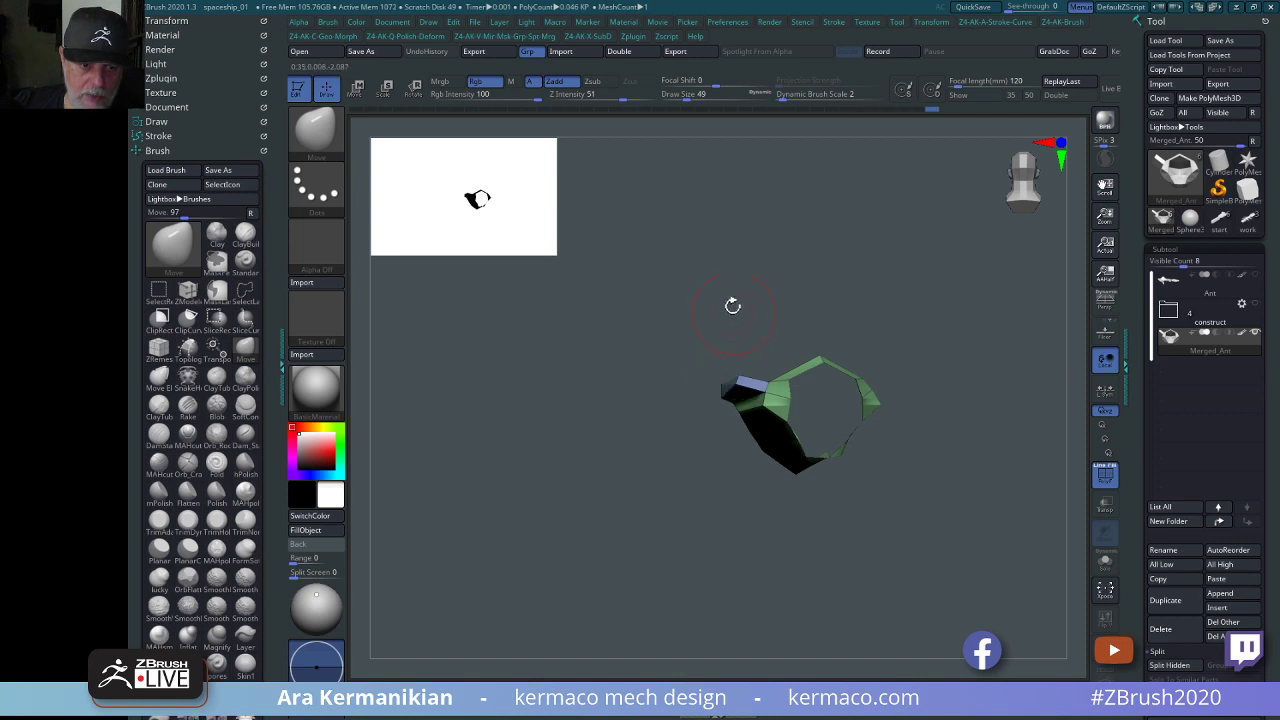
drag(733, 305, 882, 425)
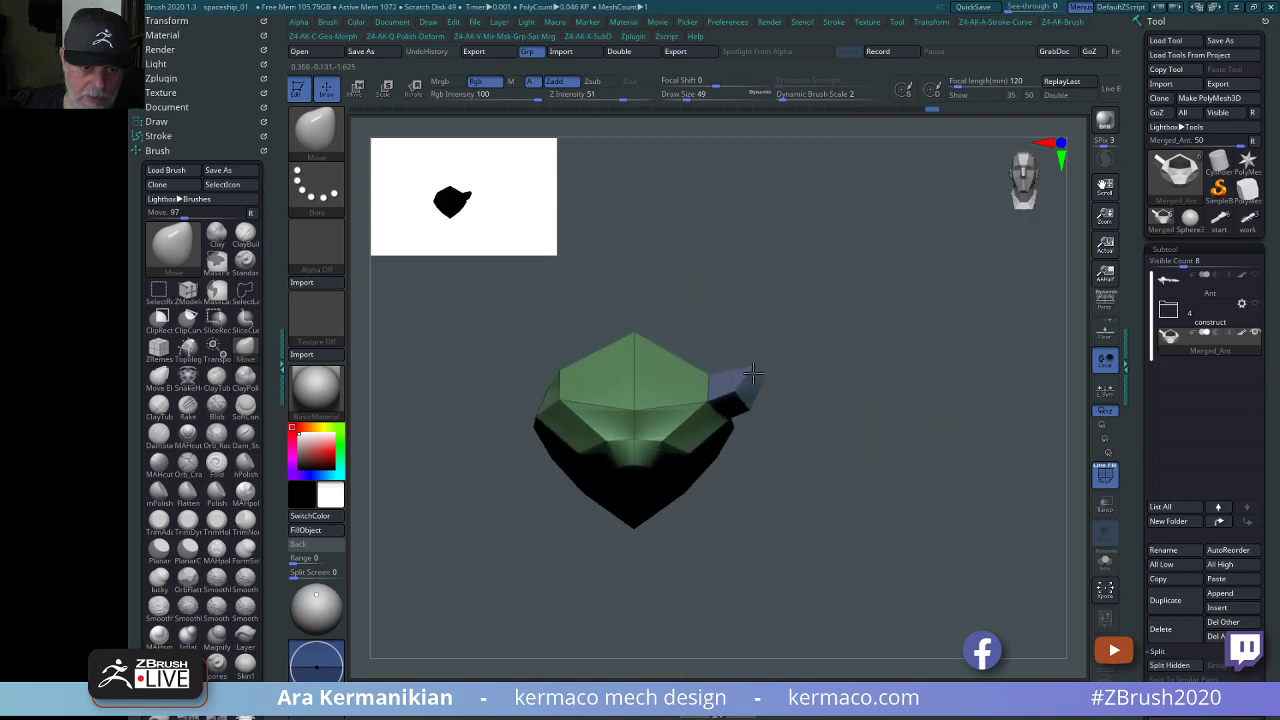
Adjust the raised block's outer corners in the front view with the Move brush at draw size 17.
key(s)
click(740, 401)
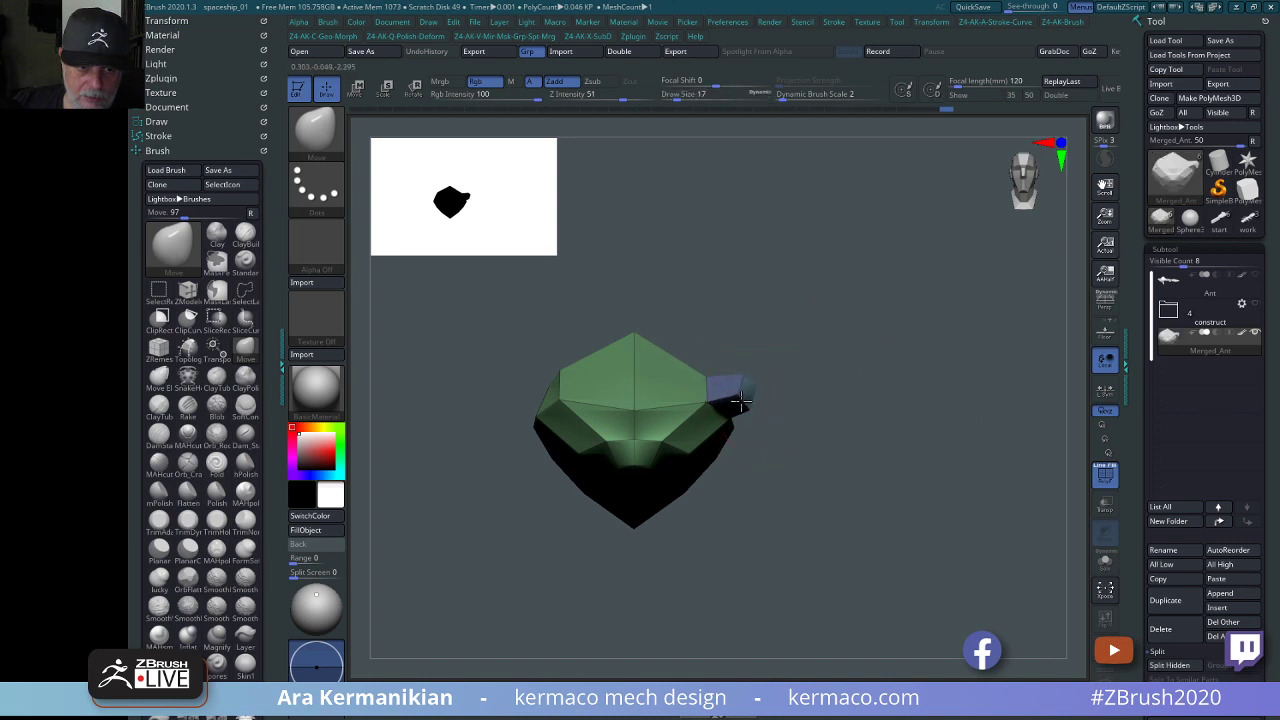
drag(895, 457, 956, 471)
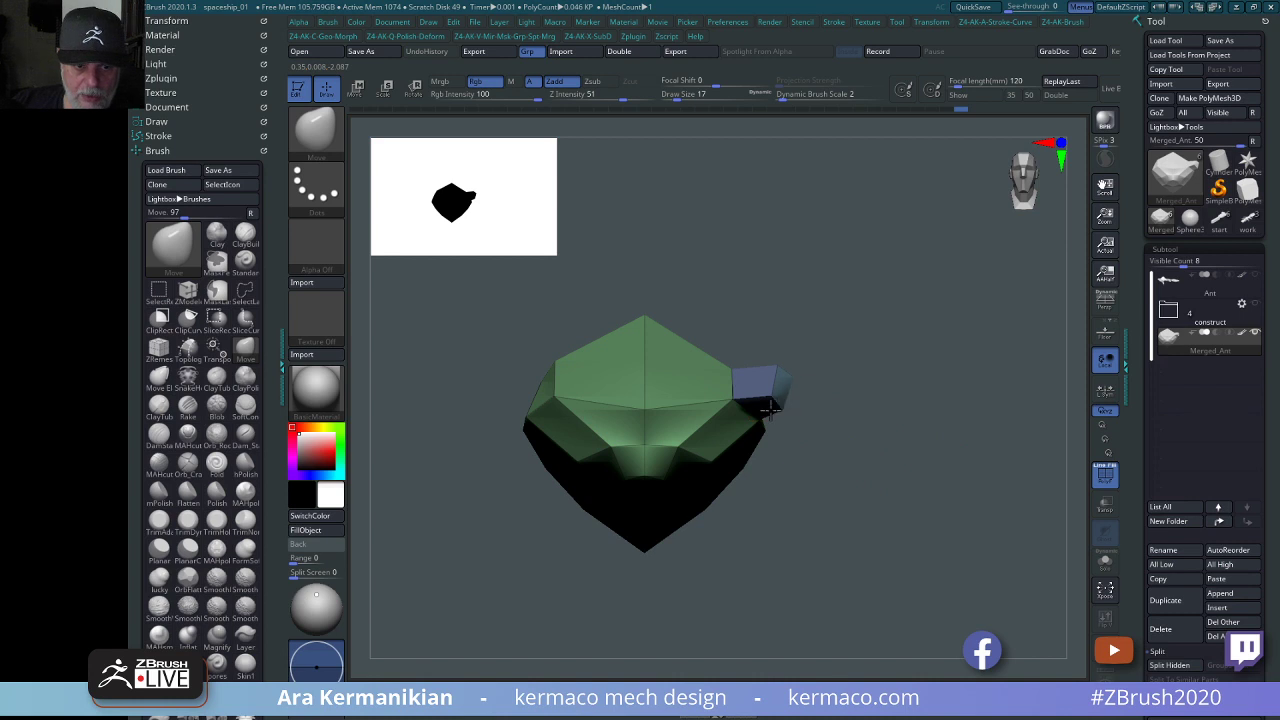
drag(775, 365, 792, 378)
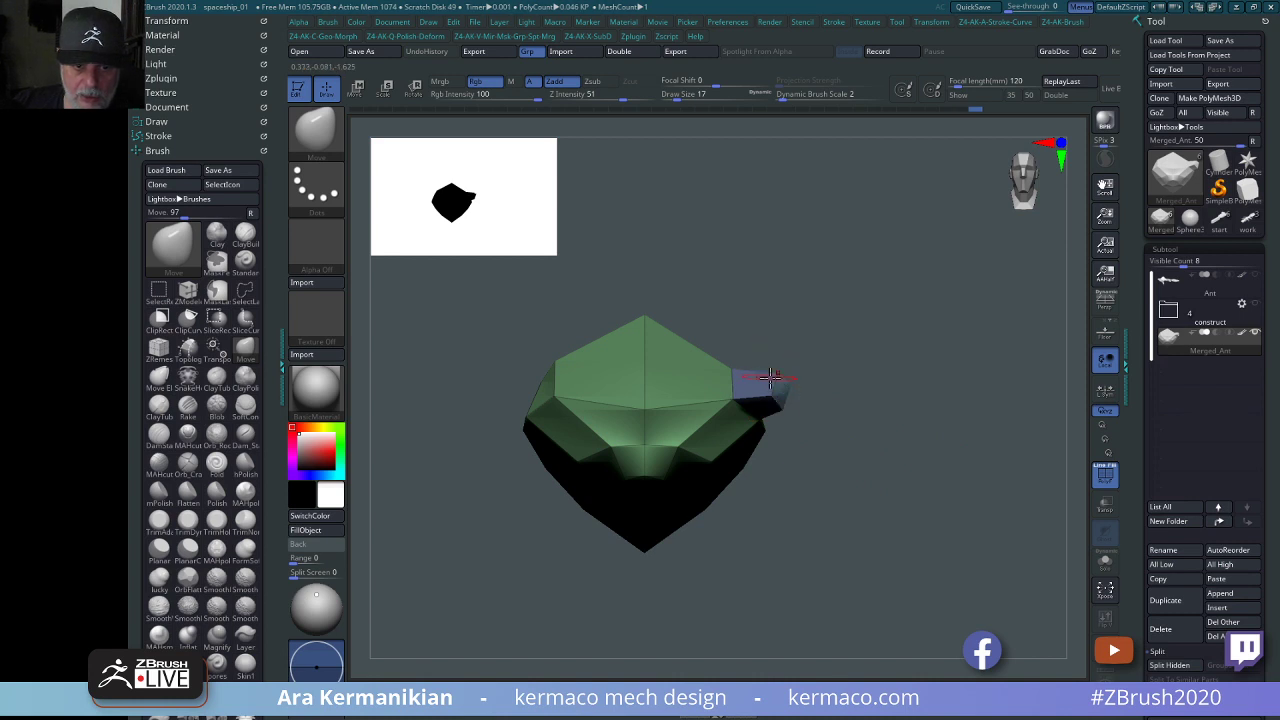
Move the front edge of the raised block backward in the side view to give it a slanted end.
drag(985, 352, 851, 334)
mouse_move(1008, 291)
mouse_down()
mouse_move(1003, 343)
mouse_move(846, 349)
mouse_up()
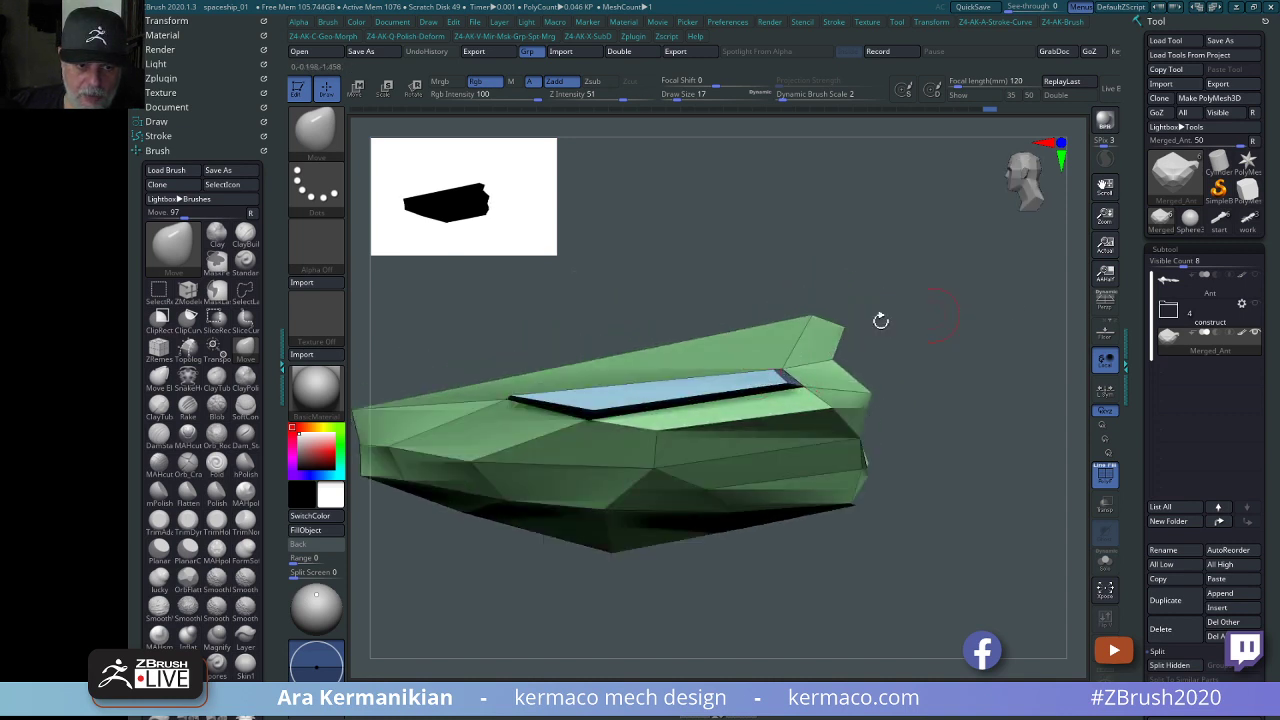
drag(505, 416, 515, 398)
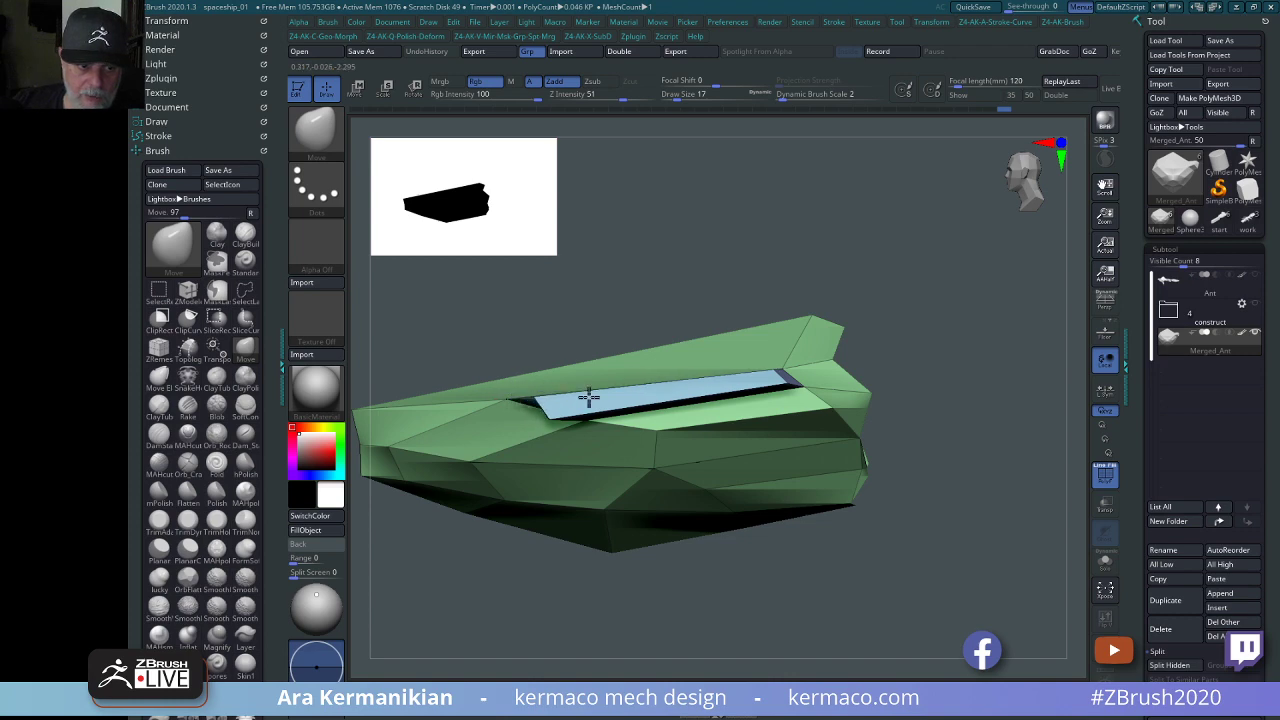
Insert a lengthwise edge loop along the raised block, running through its front end face, with ZModeler.
drag(964, 289, 1033, 311)
alt+drag(897, 306, 665, 507)
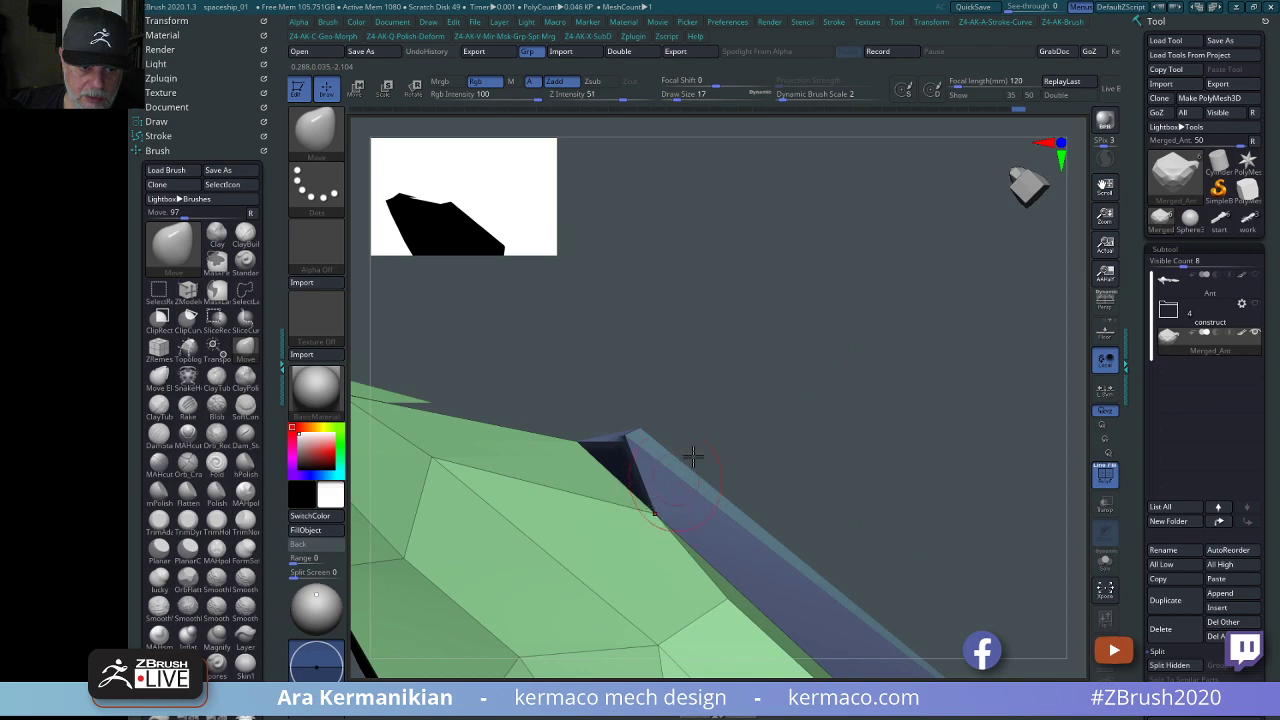
drag(693, 456, 644, 452)
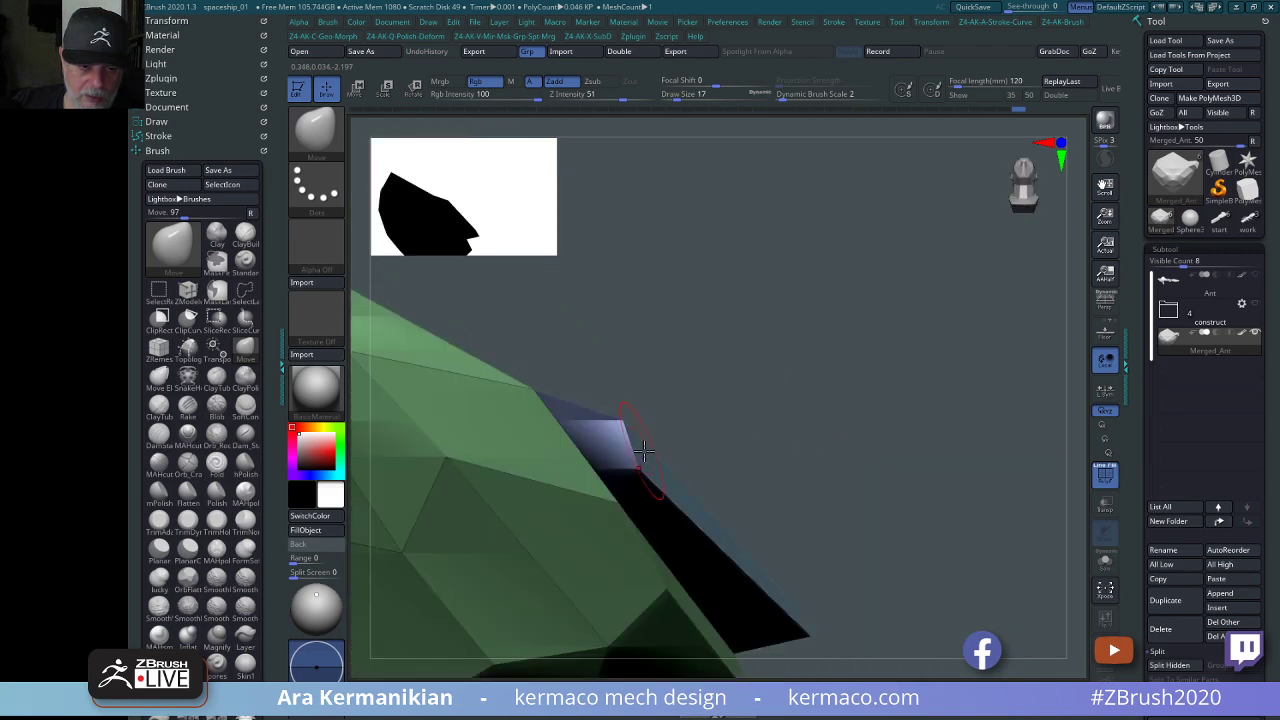
drag(828, 455, 664, 473)
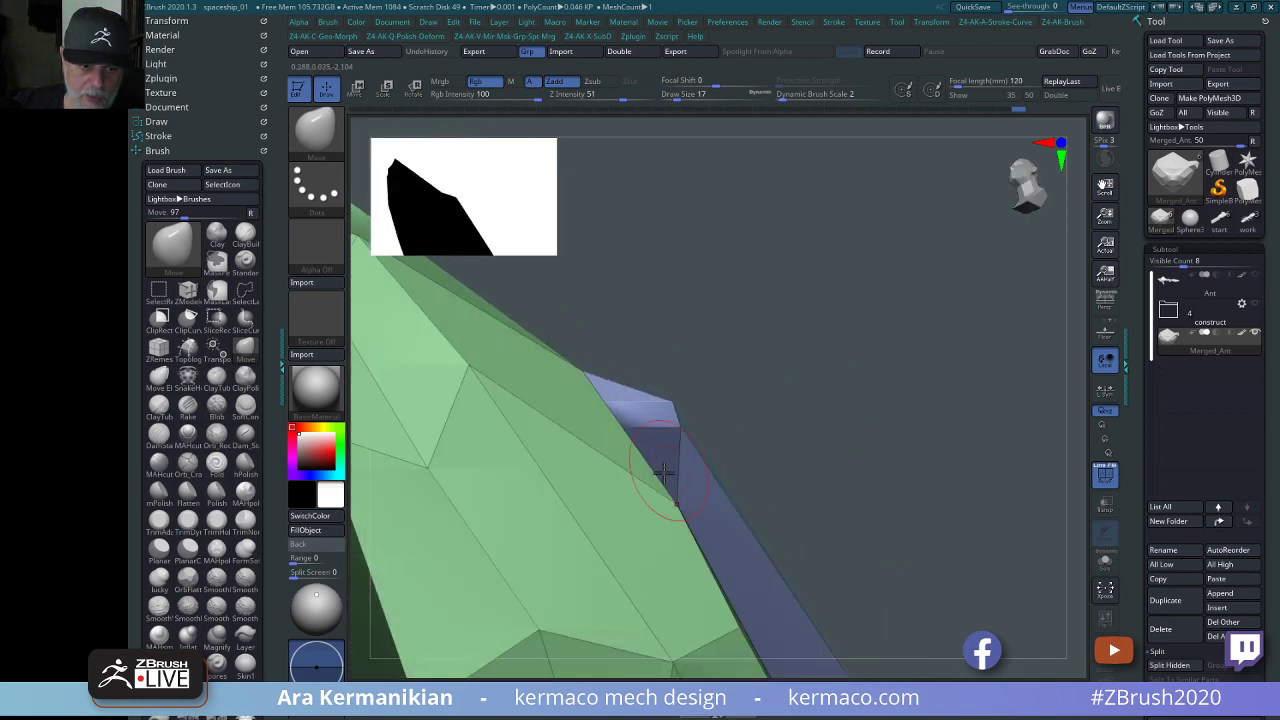
key(Tab)
key(b)
key(z)
key(m)
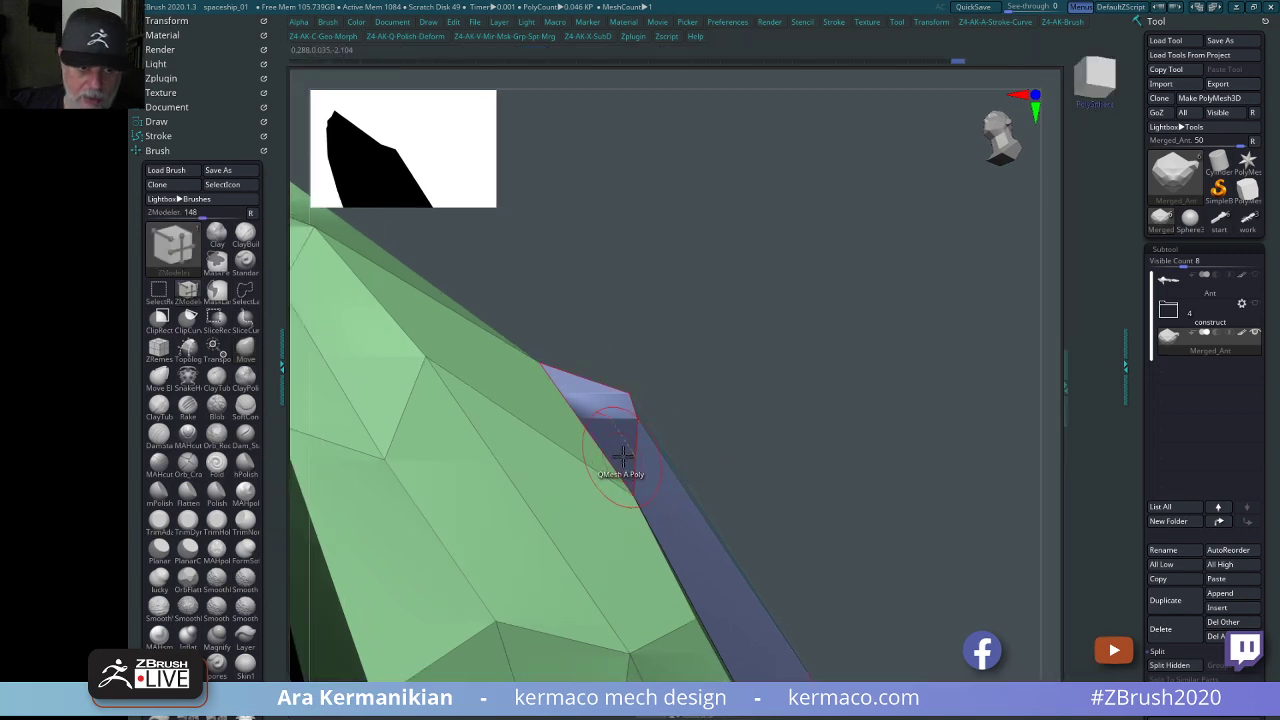
click(634, 454)
drag(663, 417, 791, 531)
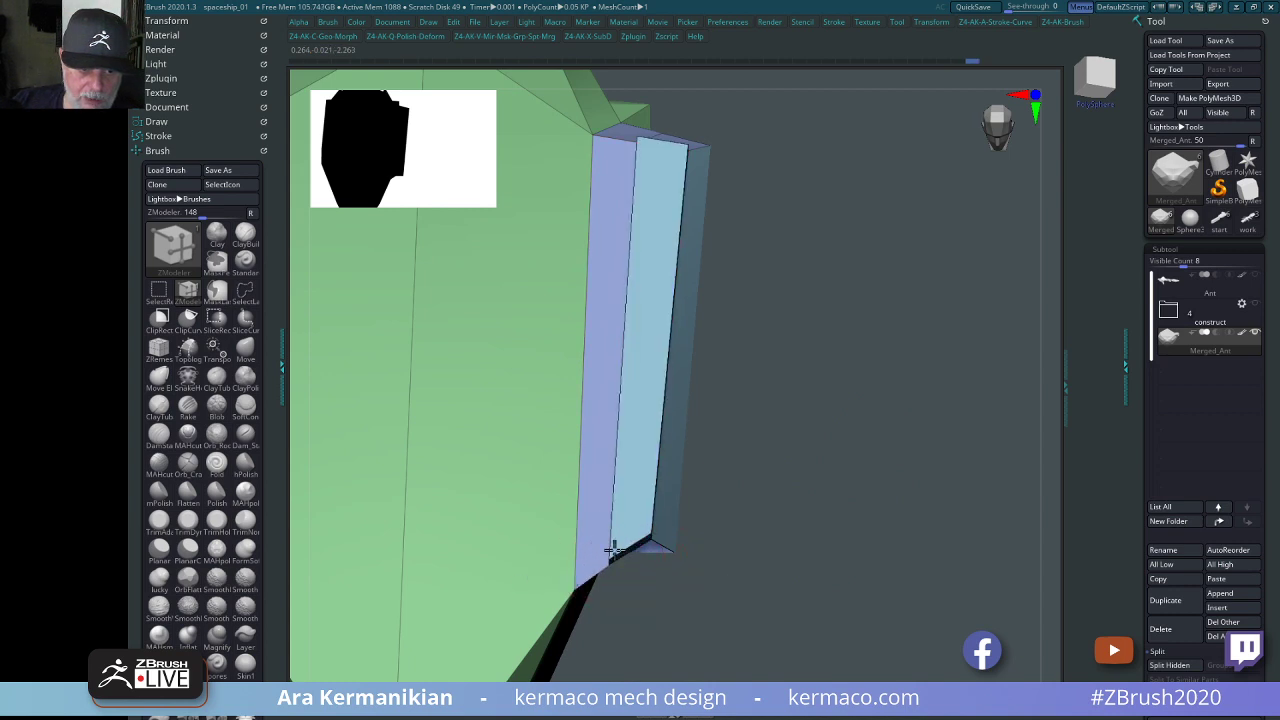
Move the new edge's front point backward with the Move brush to reshape the raised block's front end.
key(b)
key(m)
key(v)
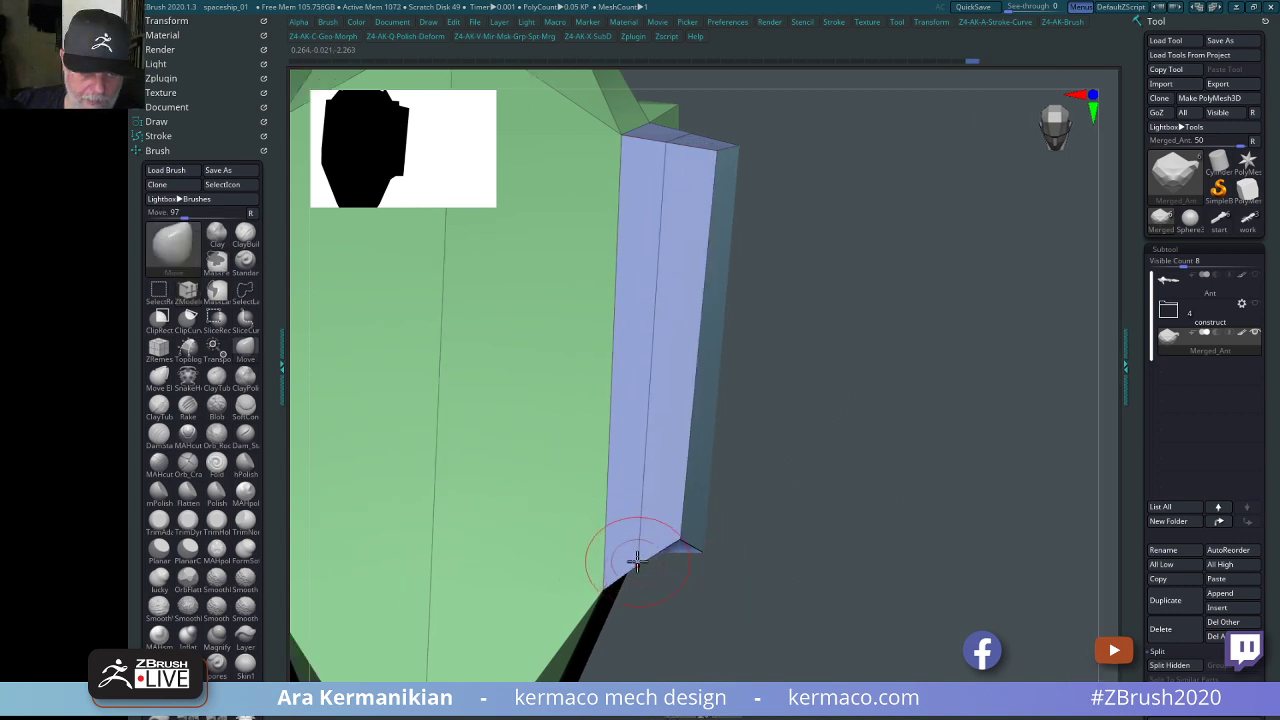
mouse_move(749, 554)
shift+mouse_down()
mouse_move(749, 571)
mouse_move(718, 548)
shift+mouse_up()
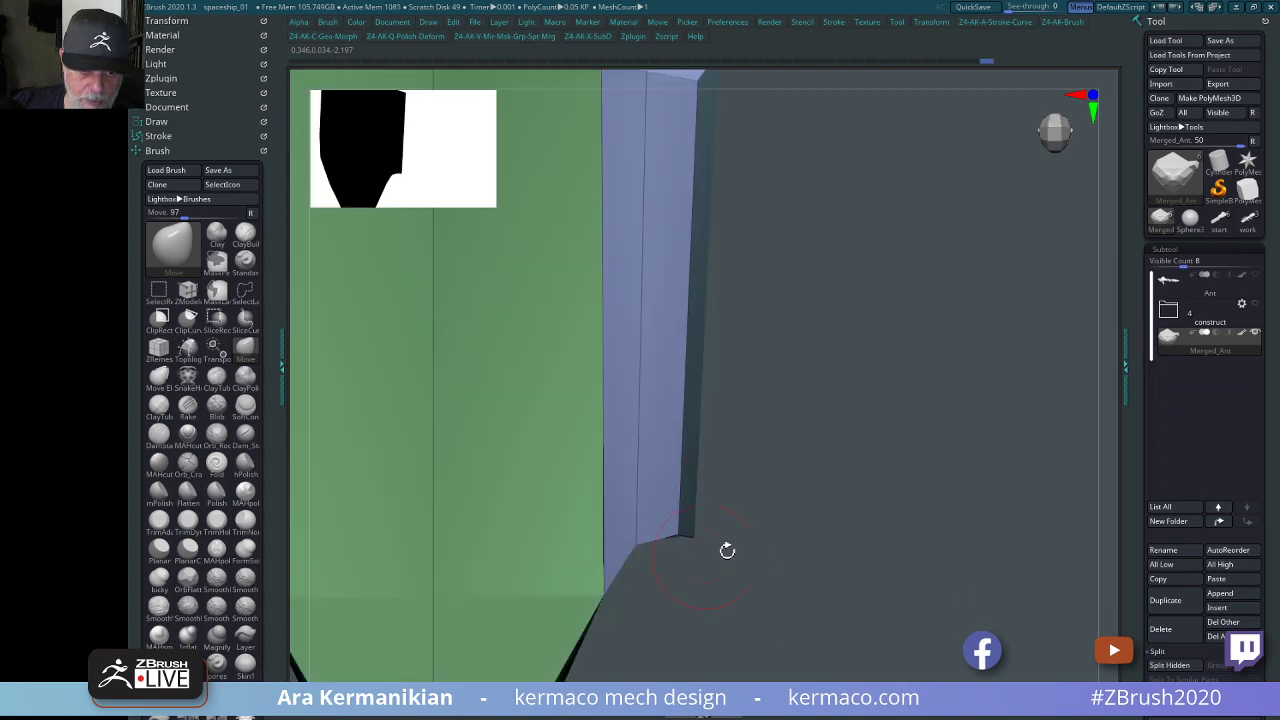
drag(825, 533, 960, 400)
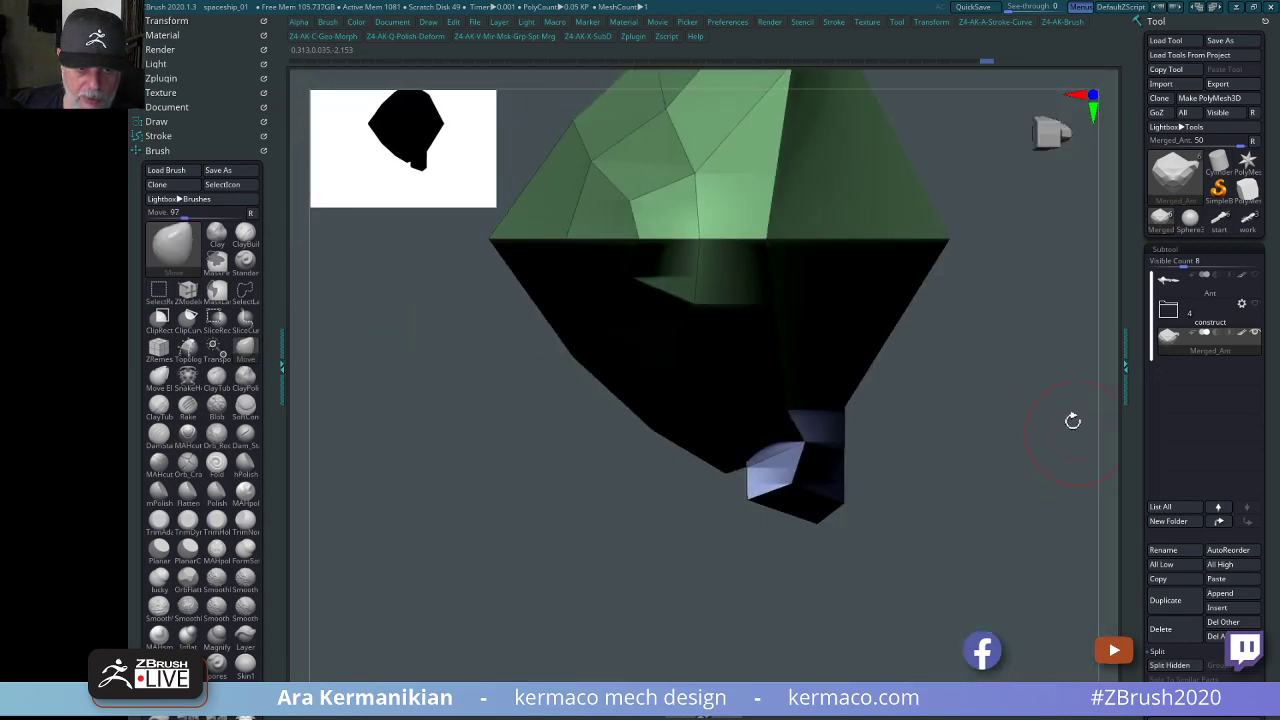
drag(1071, 417, 770, 380)
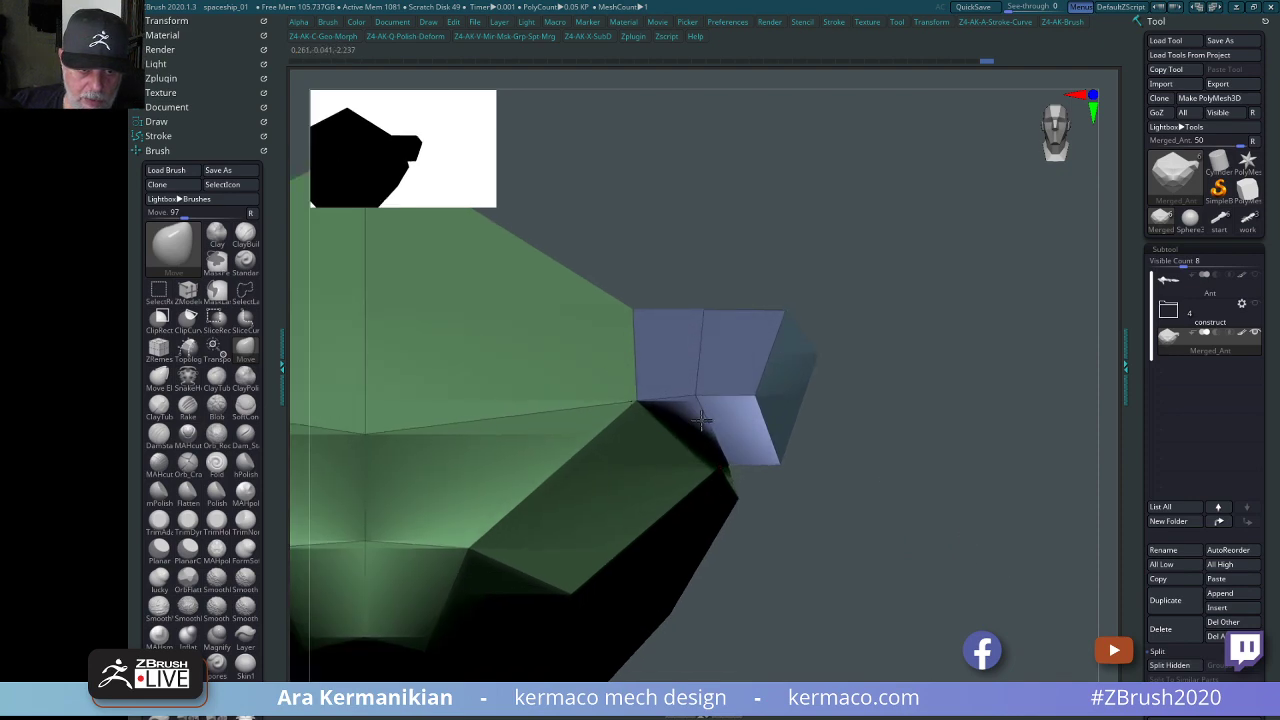
drag(915, 520, 837, 481)
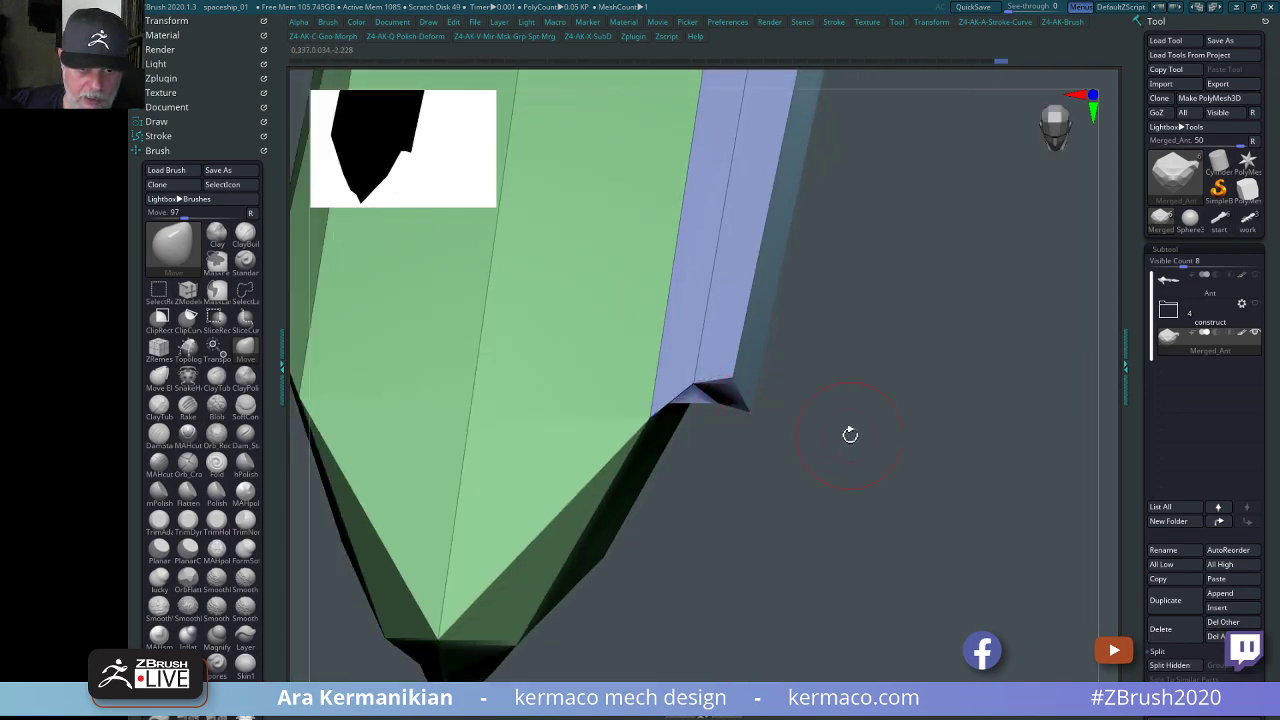
Clip the outer half of the block's front end flat and shift its dividing edge in the front view.
shift+drag(850, 434, 869, 449)
ctrl+shift+drag(846, 387, 680, 352)
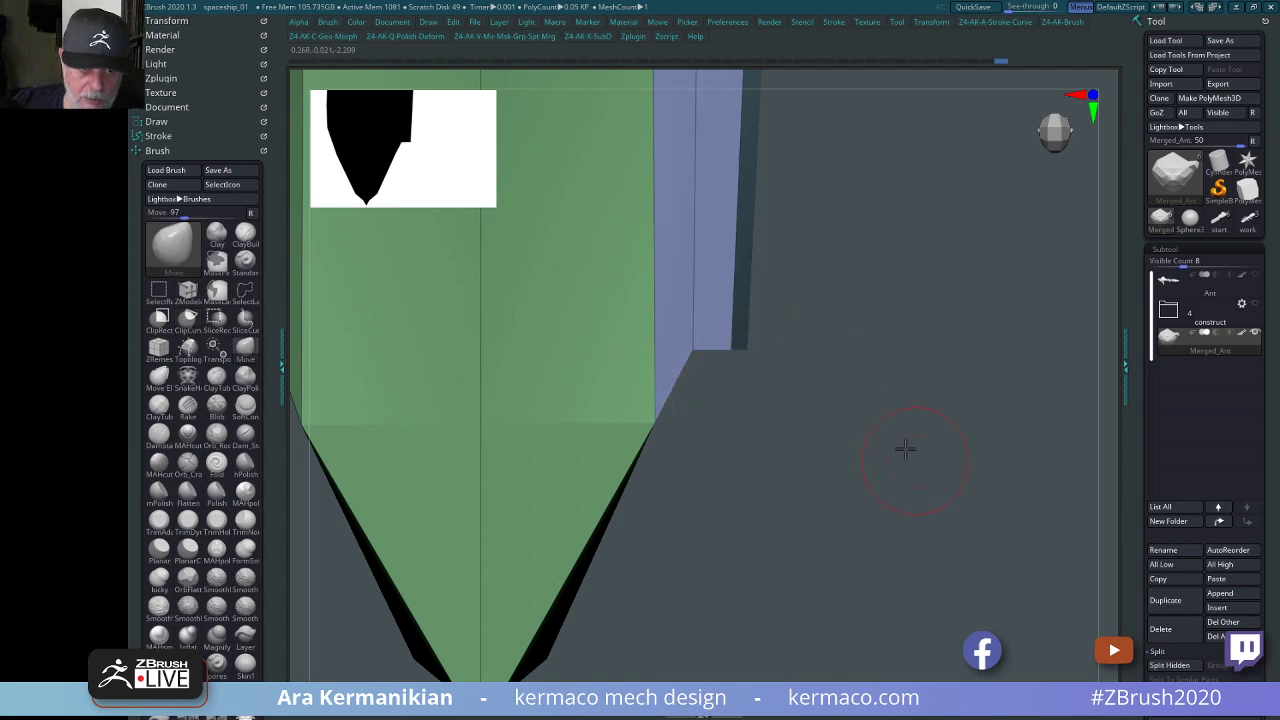
mouse_move(903, 446)
mouse_down()
mouse_move(917, 246)
mouse_move(927, 260)
mouse_move(753, 420)
mouse_up()
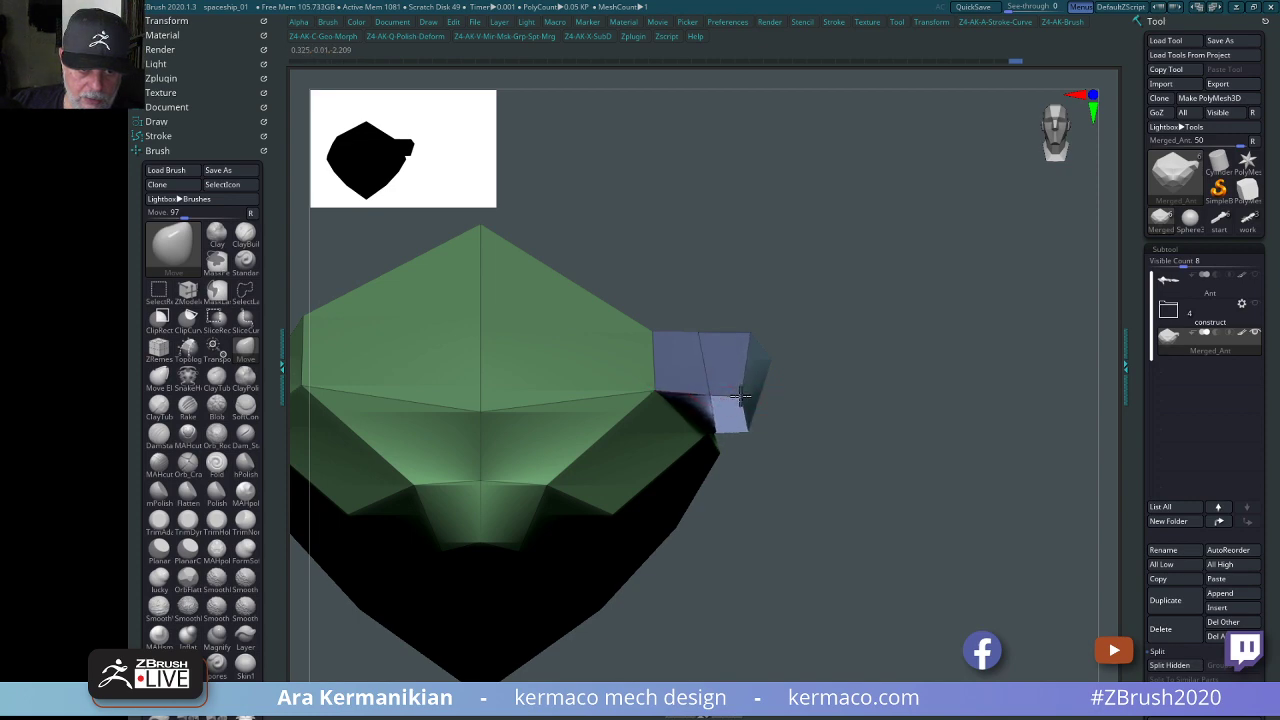
mouse_move(838, 405)
mouse_down()
mouse_move(880, 457)
mouse_move(735, 418)
mouse_move(573, 480)
mouse_up()
Extrude the block's small outer front face forward with QMesh into a long thin bar reaching past the nose.
key(b)
key(z)
key(m)
alt+drag(750, 590, 866, 471)
key(ctrl+z)
alt+drag(880, 217, 828, 293)
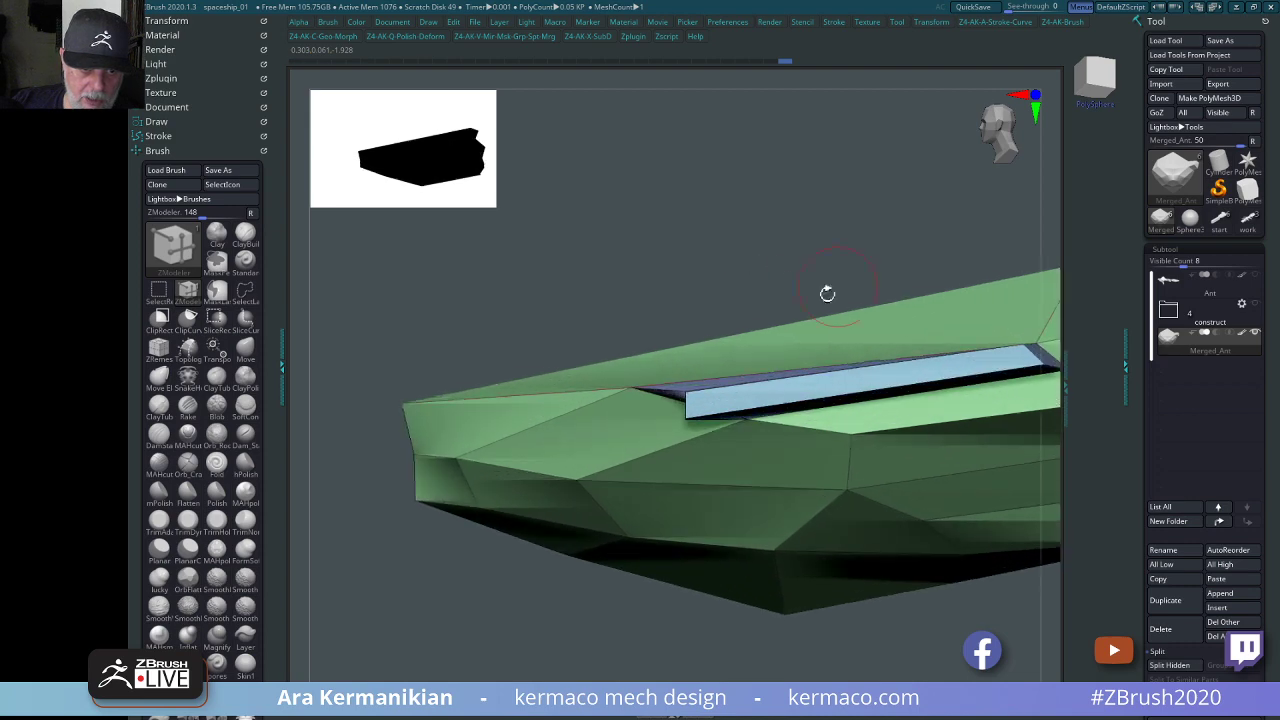
drag(752, 286, 730, 261)
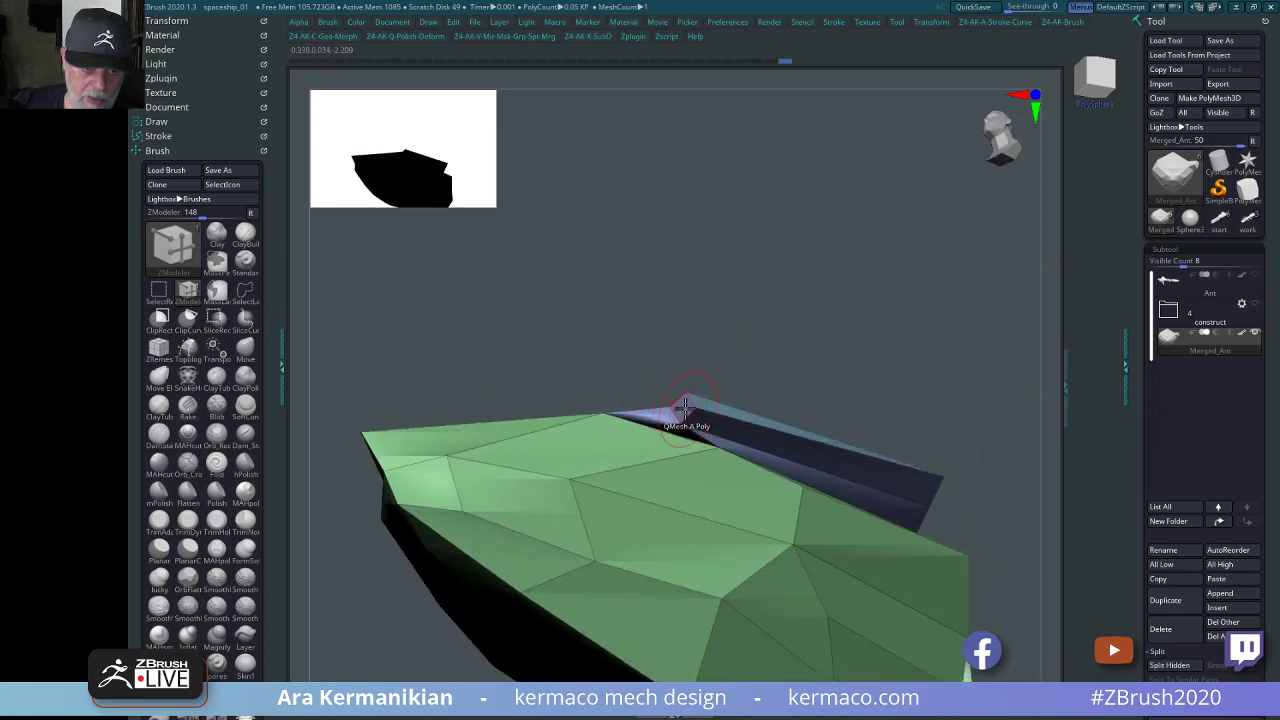
drag(674, 405, 128, 290)
drag(684, 286, 837, 382)
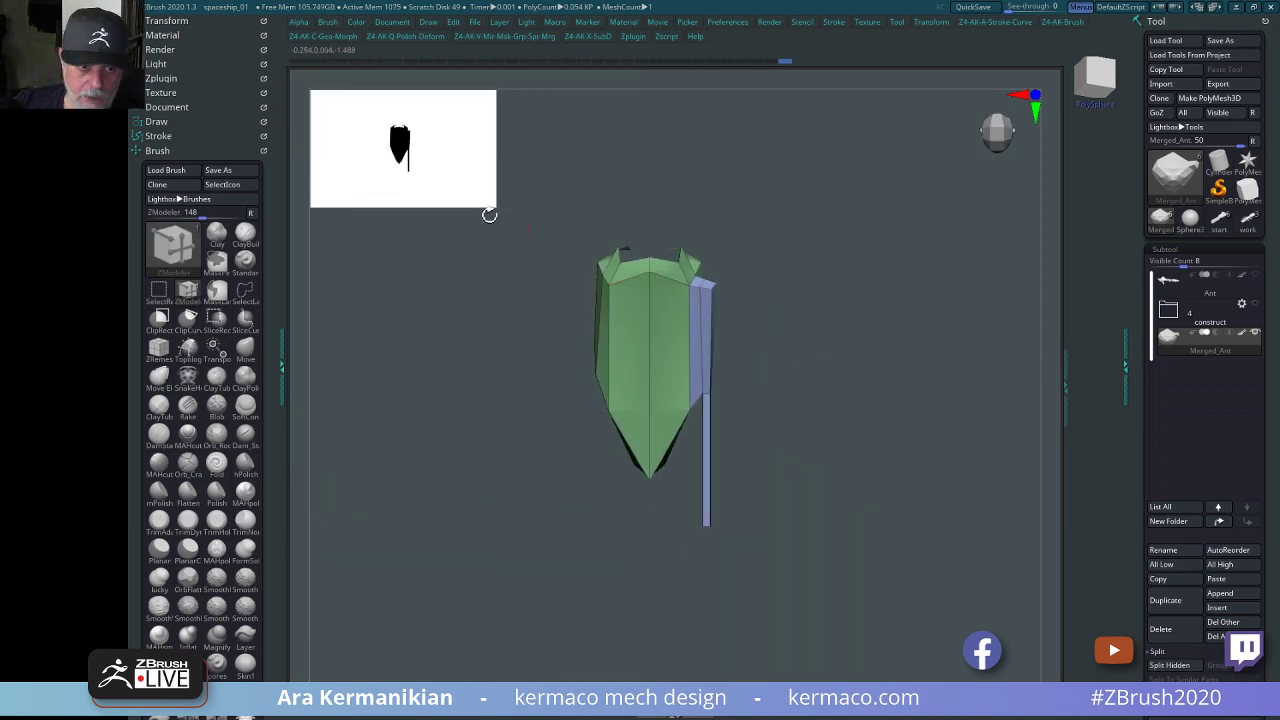
Mask everything except the bar's front tip and lower the tip with the gizmo in the side view.
ctrl+drag(490, 205, 857, 375)
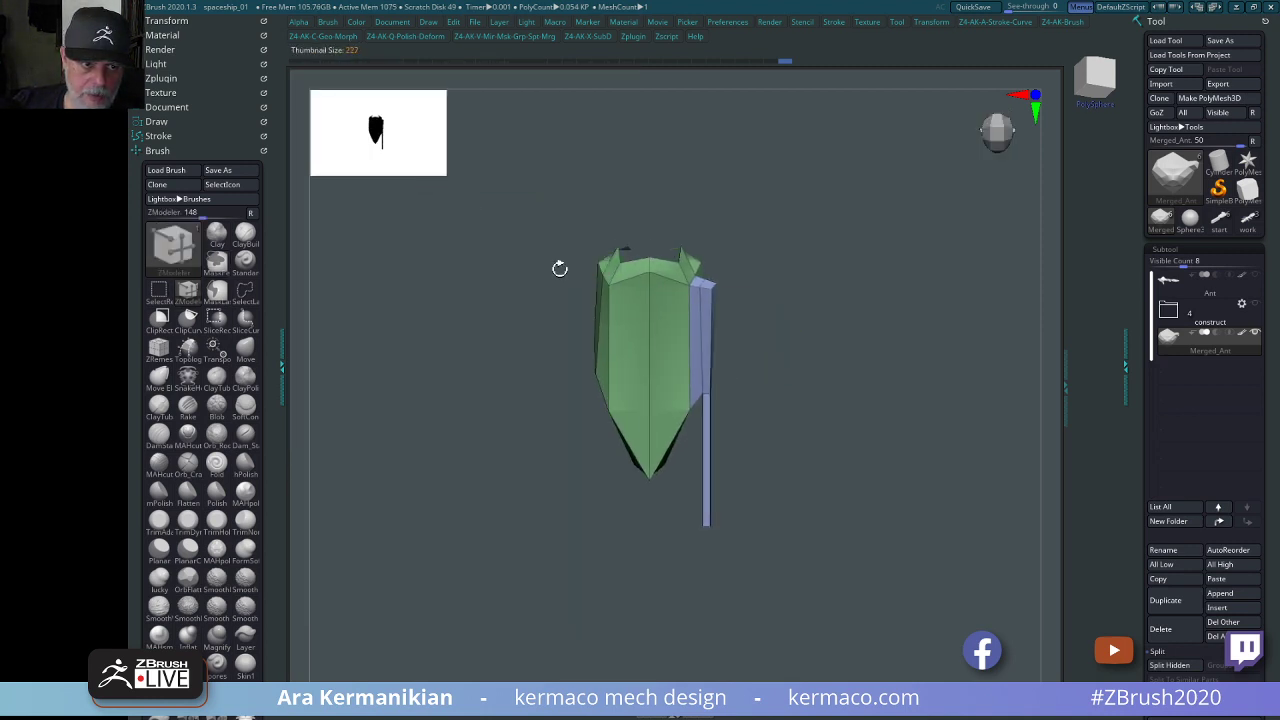
ctrl+drag(485, 227, 909, 478)
key(w)
mouse_move(910, 420)
mouse_down()
mouse_move(877, 340)
mouse_move(989, 477)
mouse_move(906, 407)
mouse_up()
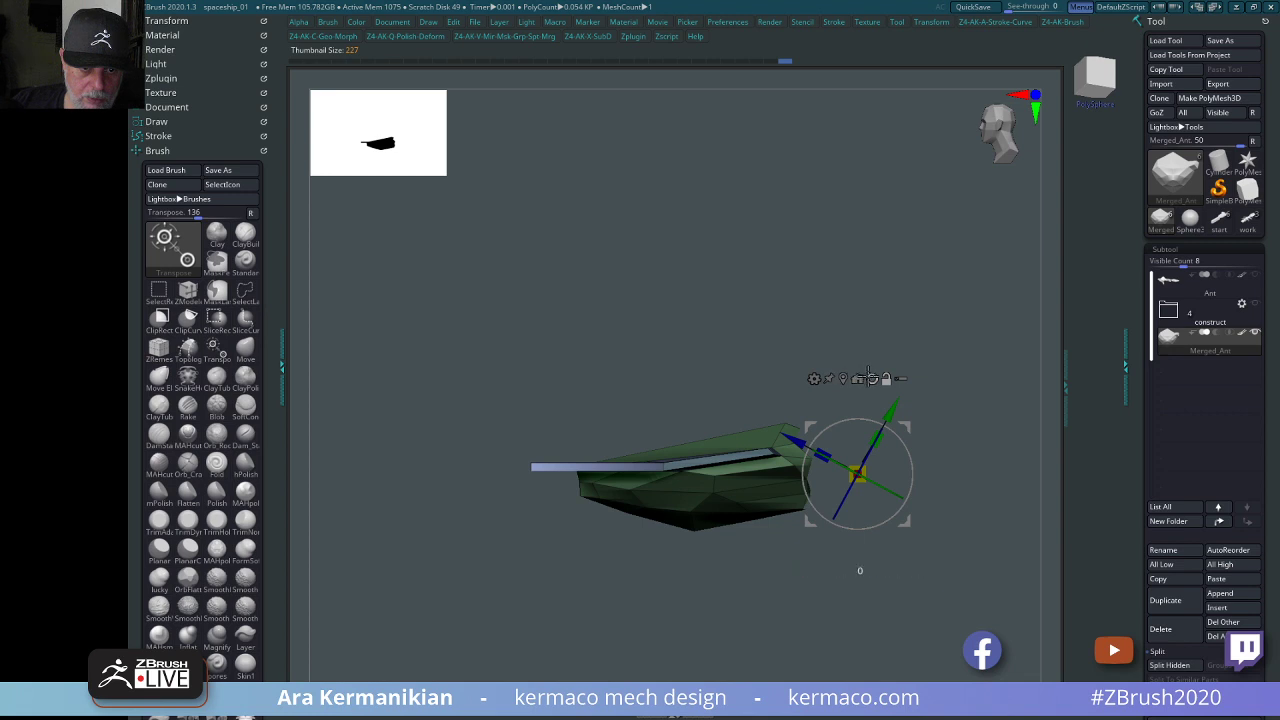
click(842, 378)
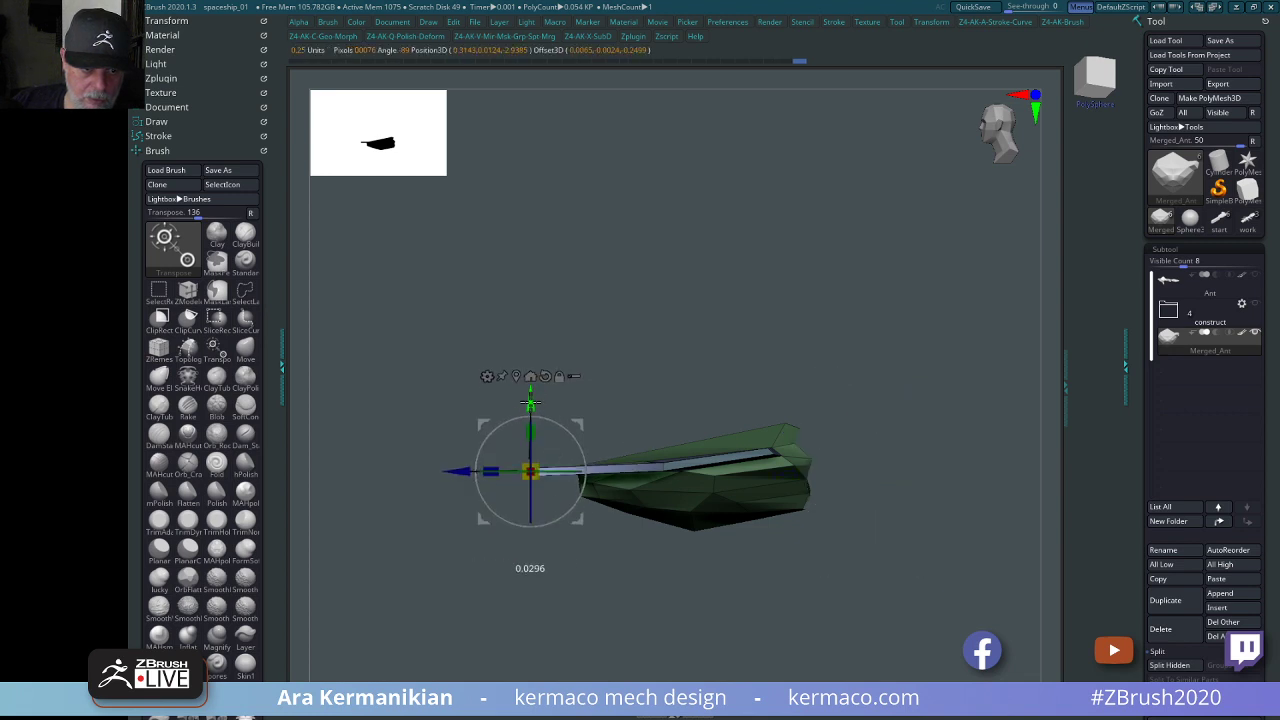
drag(530, 402, 530, 417)
Scale the bar's front tip down in width and height so the bar tapers forward.
drag(744, 335, 843, 640)
drag(601, 435, 610, 440)
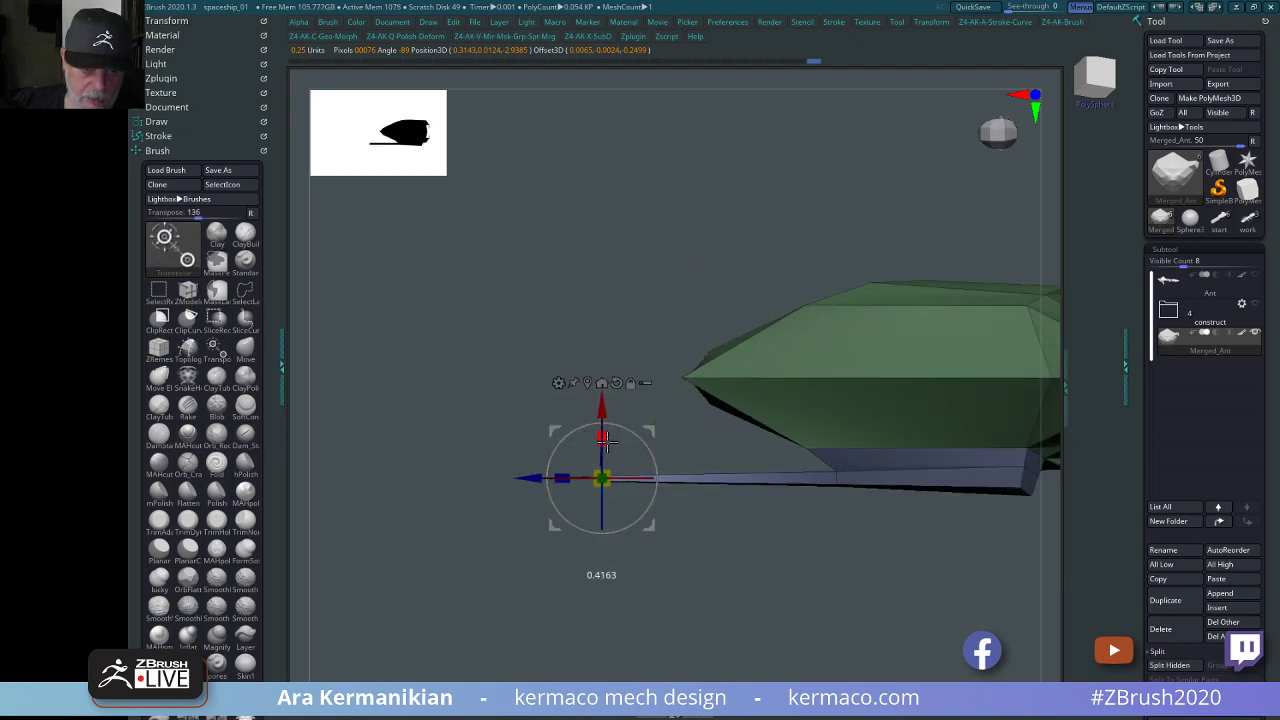
shift+drag(766, 640, 754, 517)
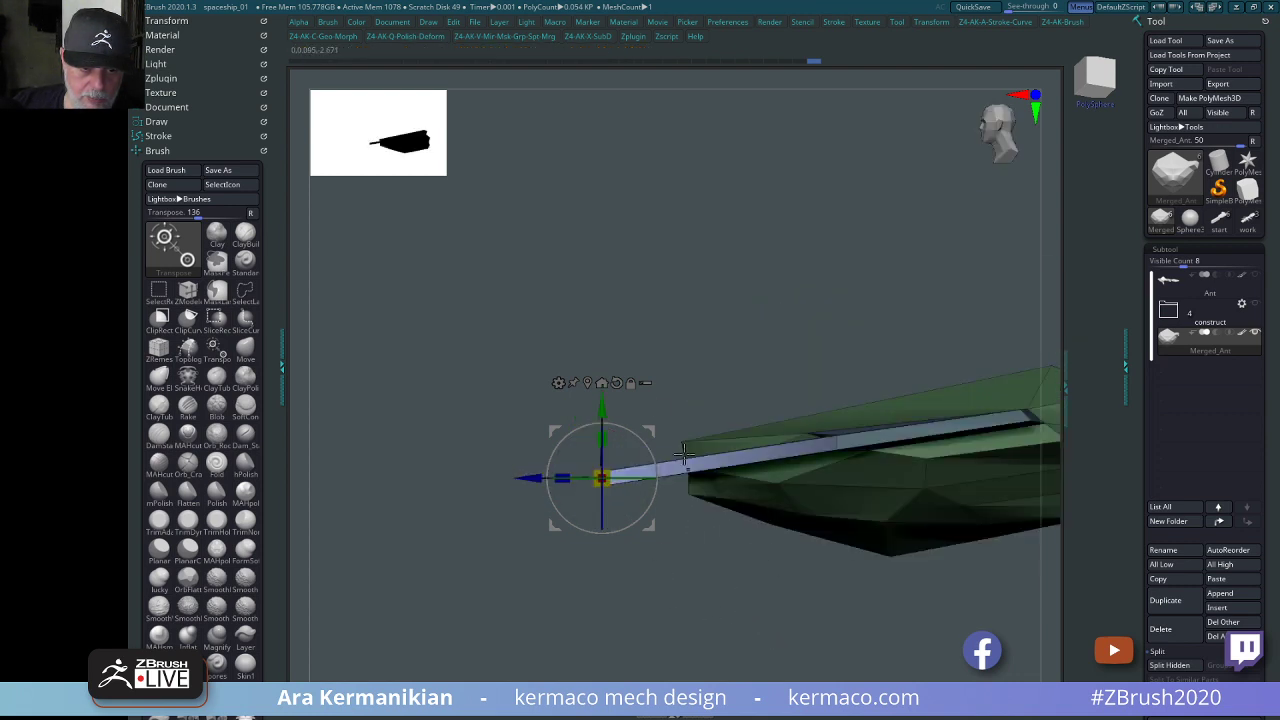
drag(601, 435, 602, 437)
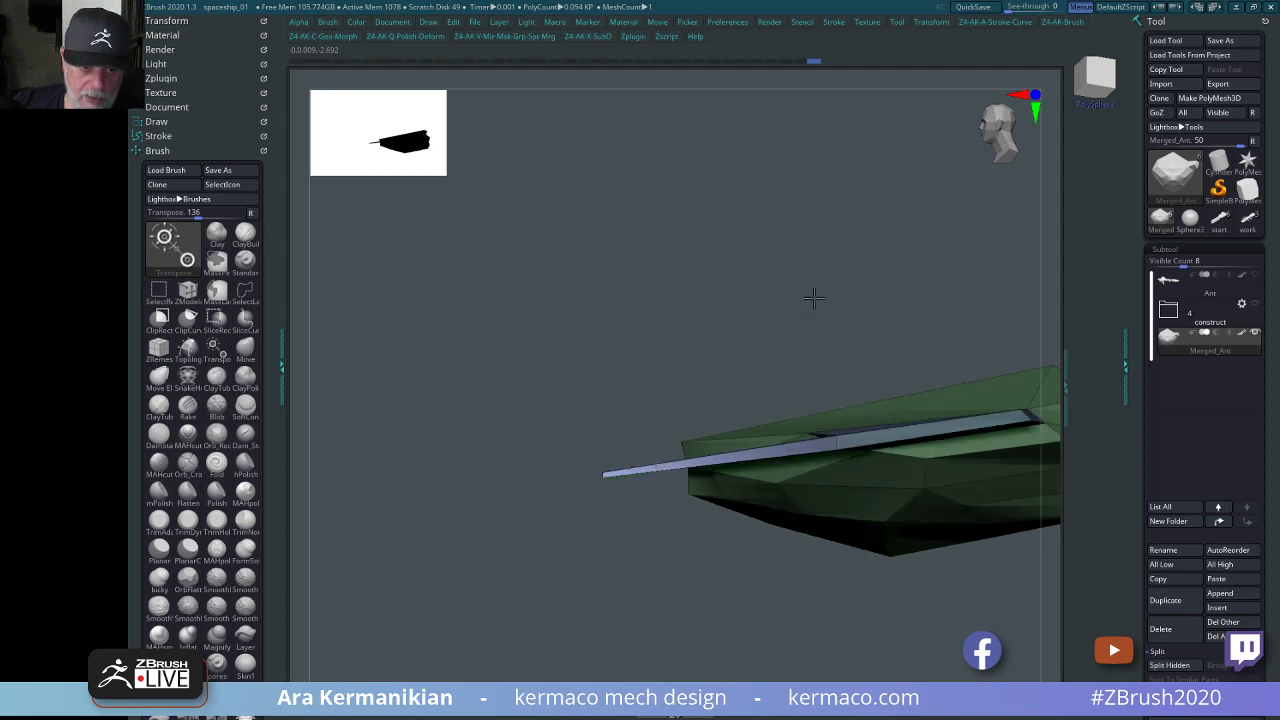
Return to draw mode and show the hidden rest of the ship again.
mouse_move(811, 297)
mouse_down()
mouse_move(900, 335)
mouse_move(945, 412)
mouse_up()
key(q)
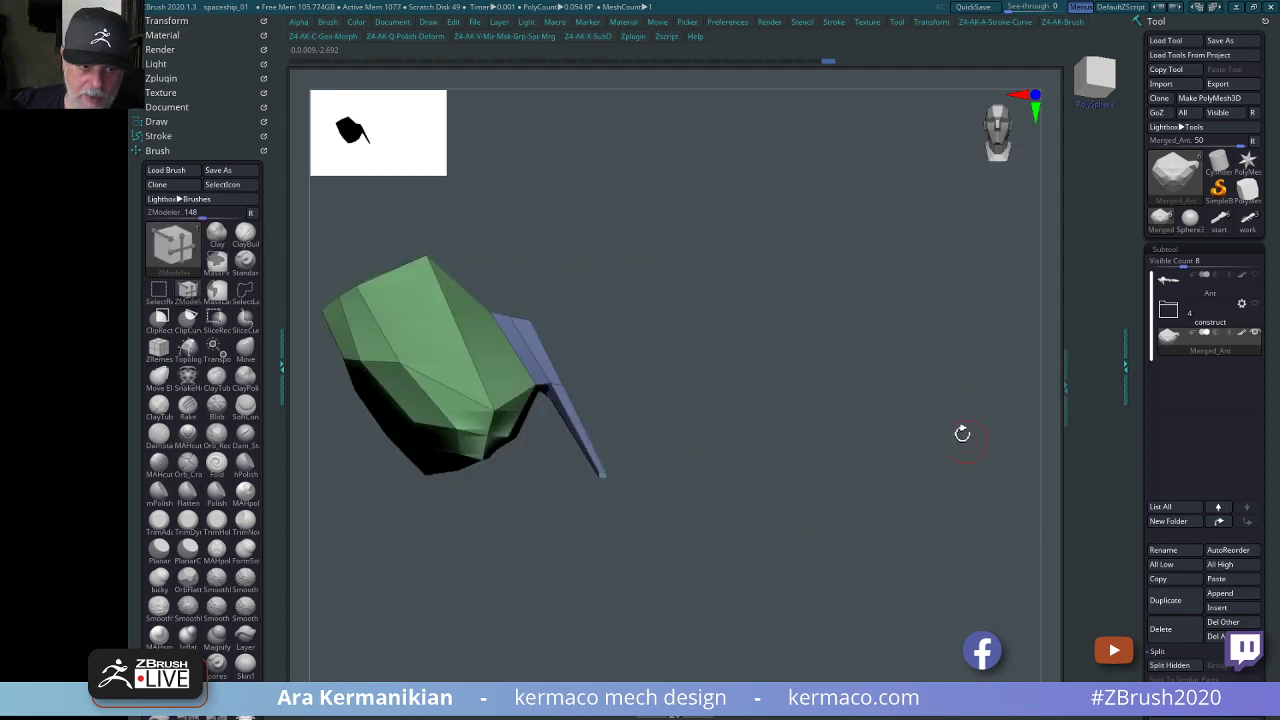
ctrl+shift+click(945, 450)
mouse_move(974, 506)
mouse_down()
mouse_move(894, 526)
mouse_move(863, 575)
mouse_move(834, 557)
mouse_move(886, 306)
mouse_move(820, 314)
mouse_move(878, 248)
mouse_move(808, 428)
mouse_up()
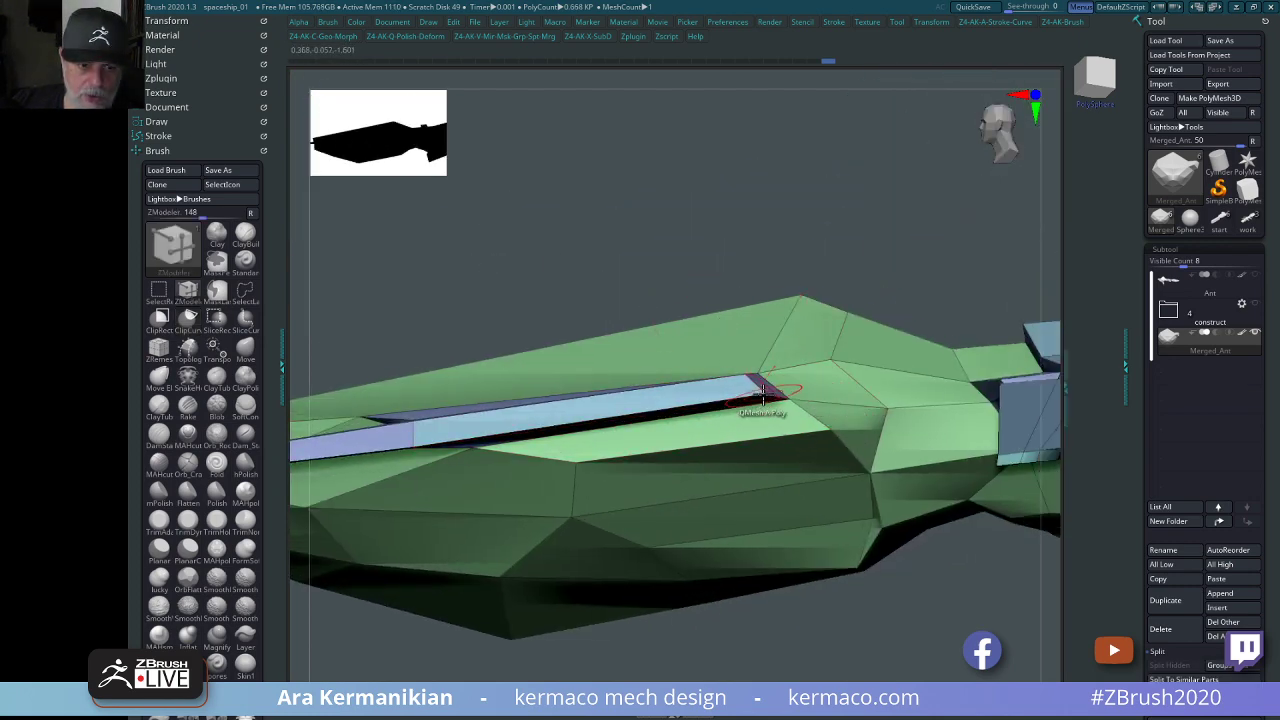
Clip the raised block's outer side straight in the top view and adjust its rear outer corner with the Move brush.
key(b)
key(m)
key(v)
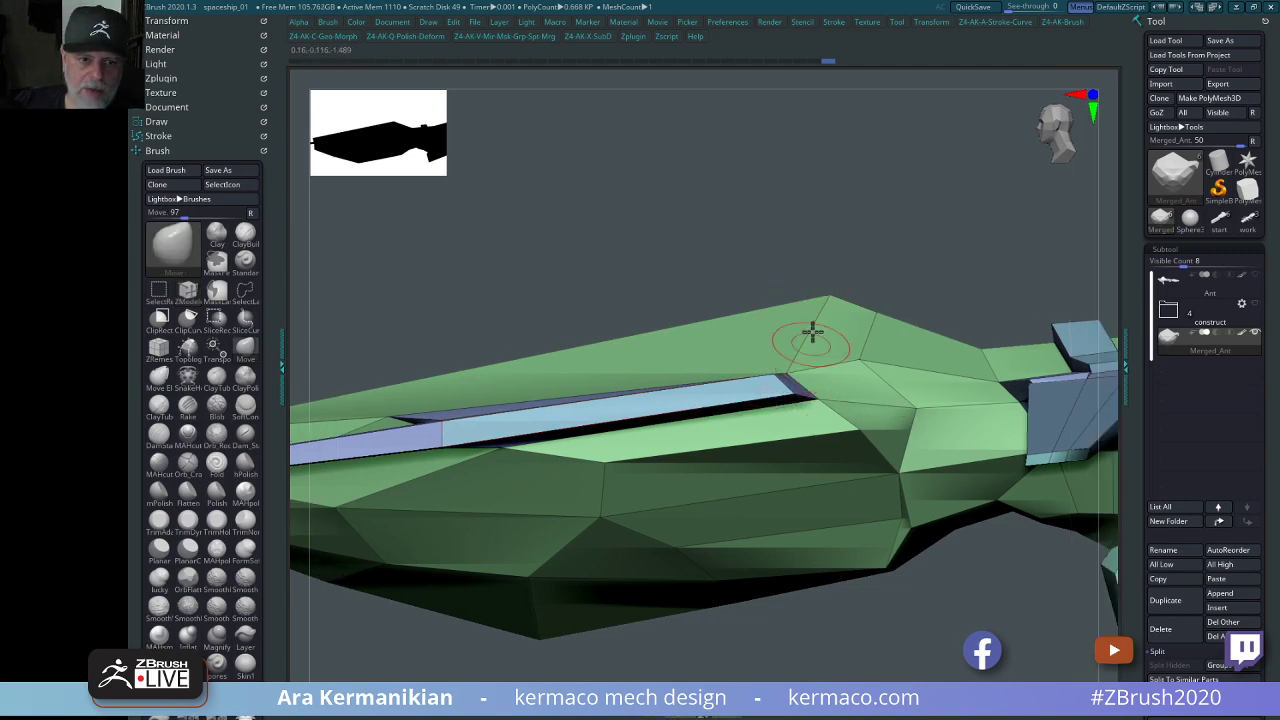
drag(850, 262, 815, 427)
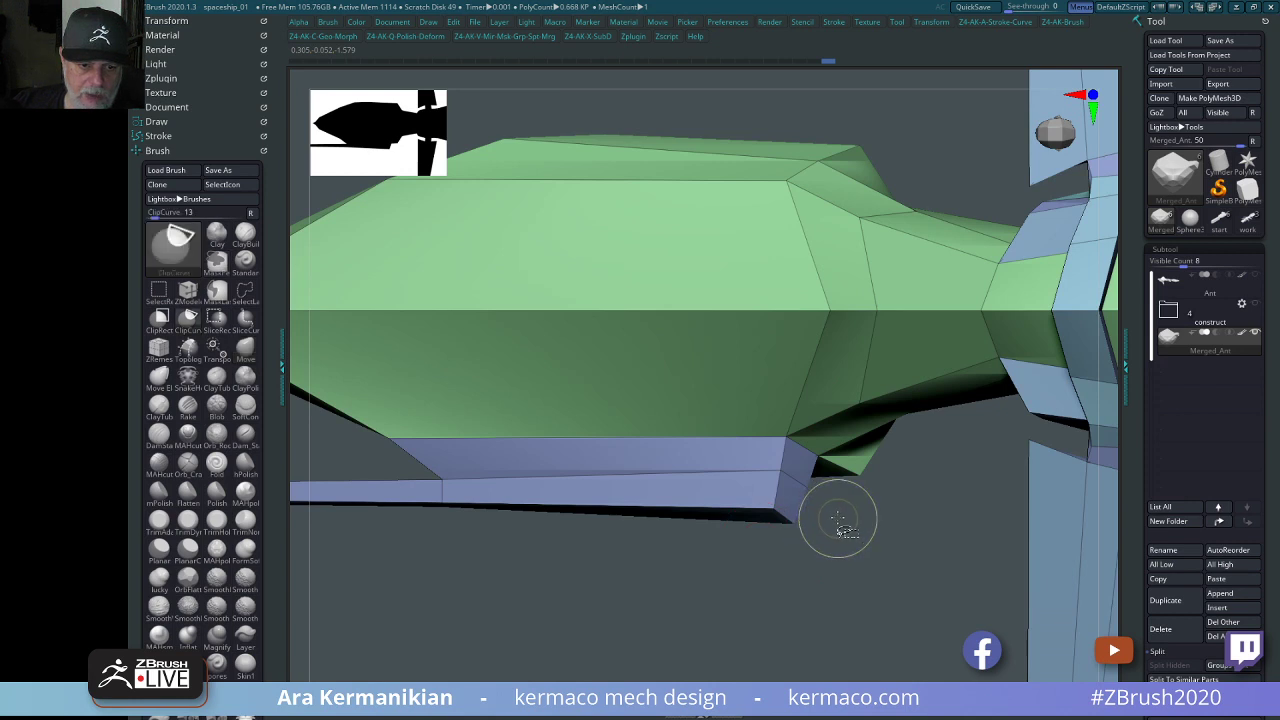
ctrl+shift+drag(830, 498, 658, 544)
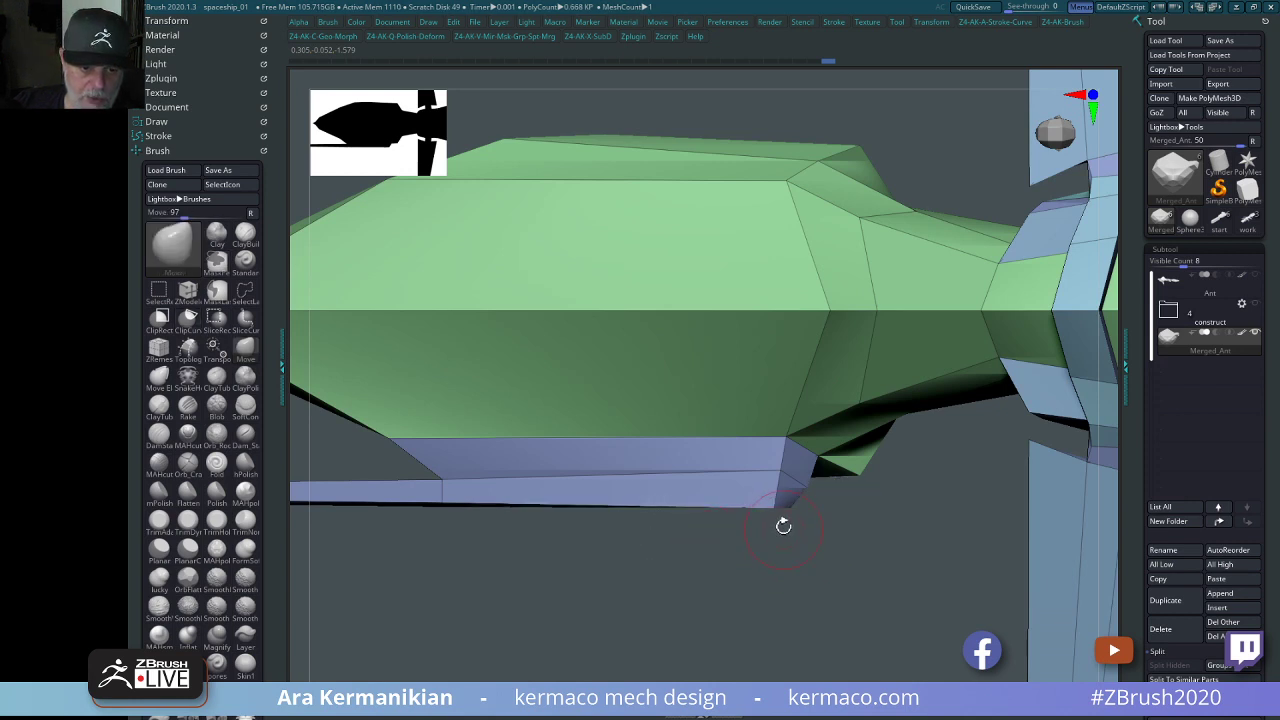
drag(776, 508, 782, 494)
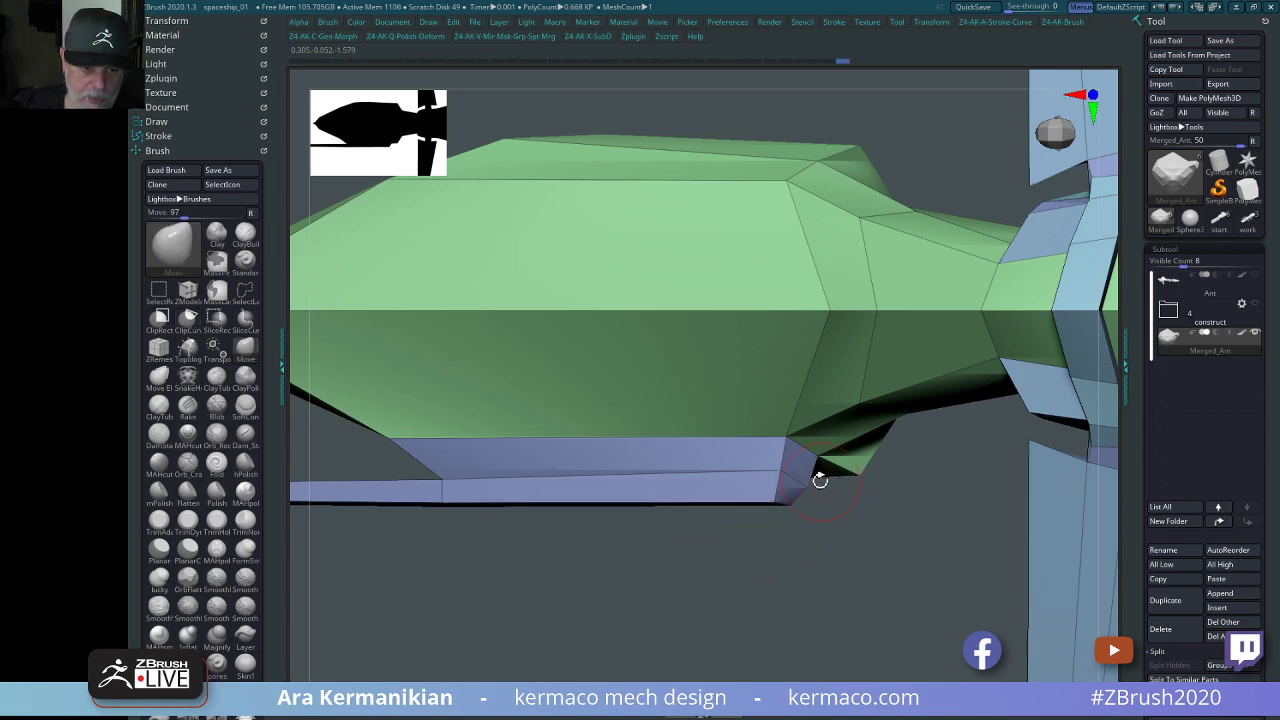
mouse_move(776, 611)
mouse_down()
mouse_move(834, 606)
mouse_move(717, 640)
mouse_move(737, 523)
mouse_move(709, 503)
mouse_move(731, 603)
mouse_move(780, 610)
mouse_move(614, 614)
mouse_move(641, 565)
mouse_move(659, 625)
mouse_up()
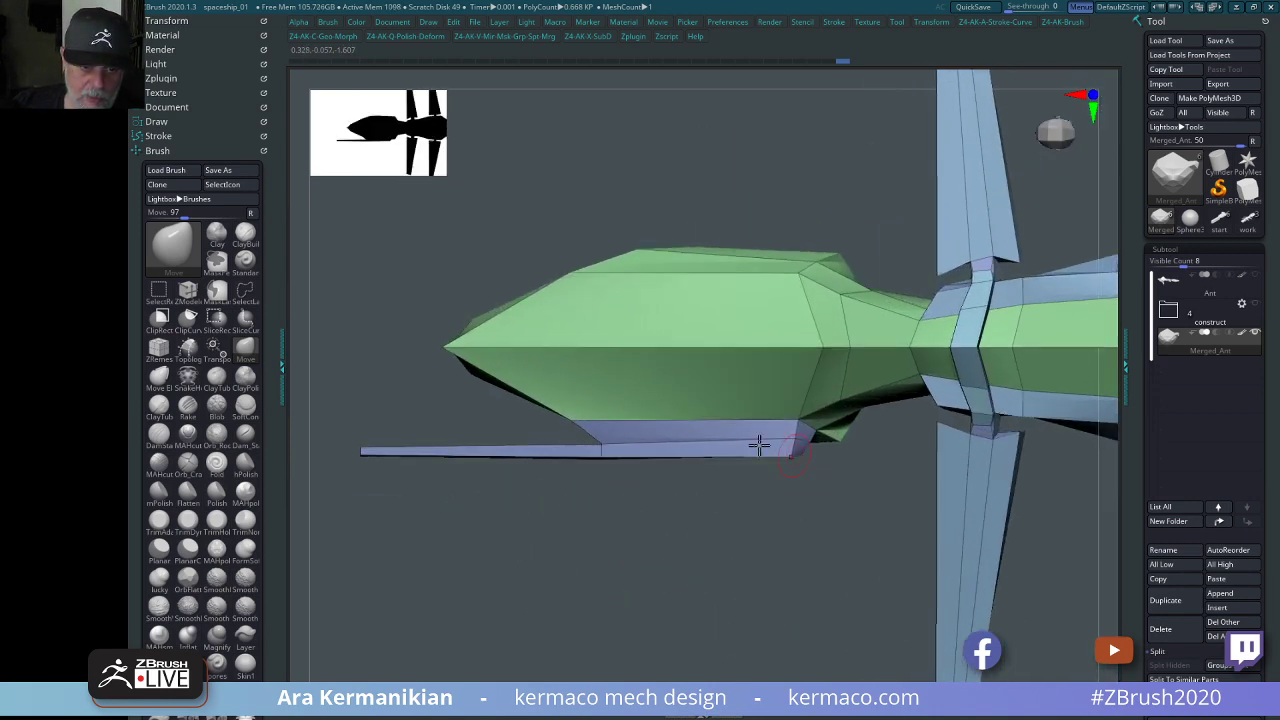
Insert several crosswise edge loops around the nose section and through the raised block with ZModeler.
key(Tab)
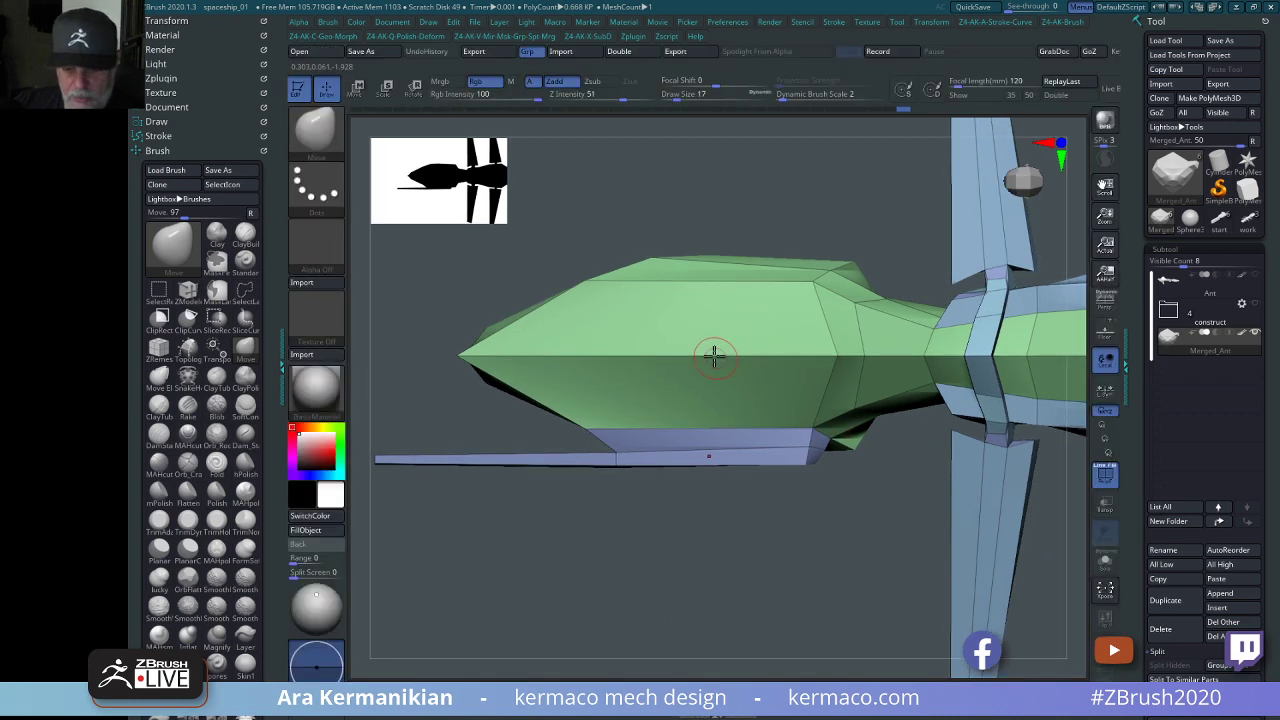
key(b)
key(z)
key(m)
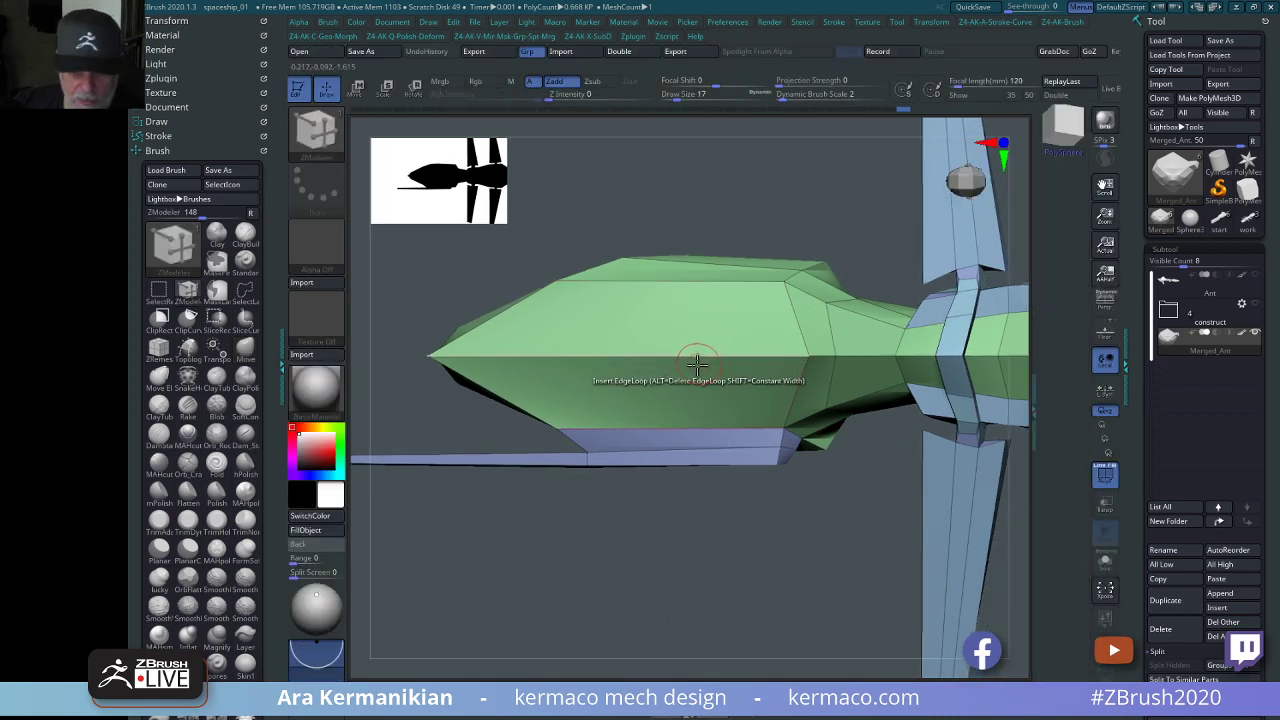
click(710, 354)
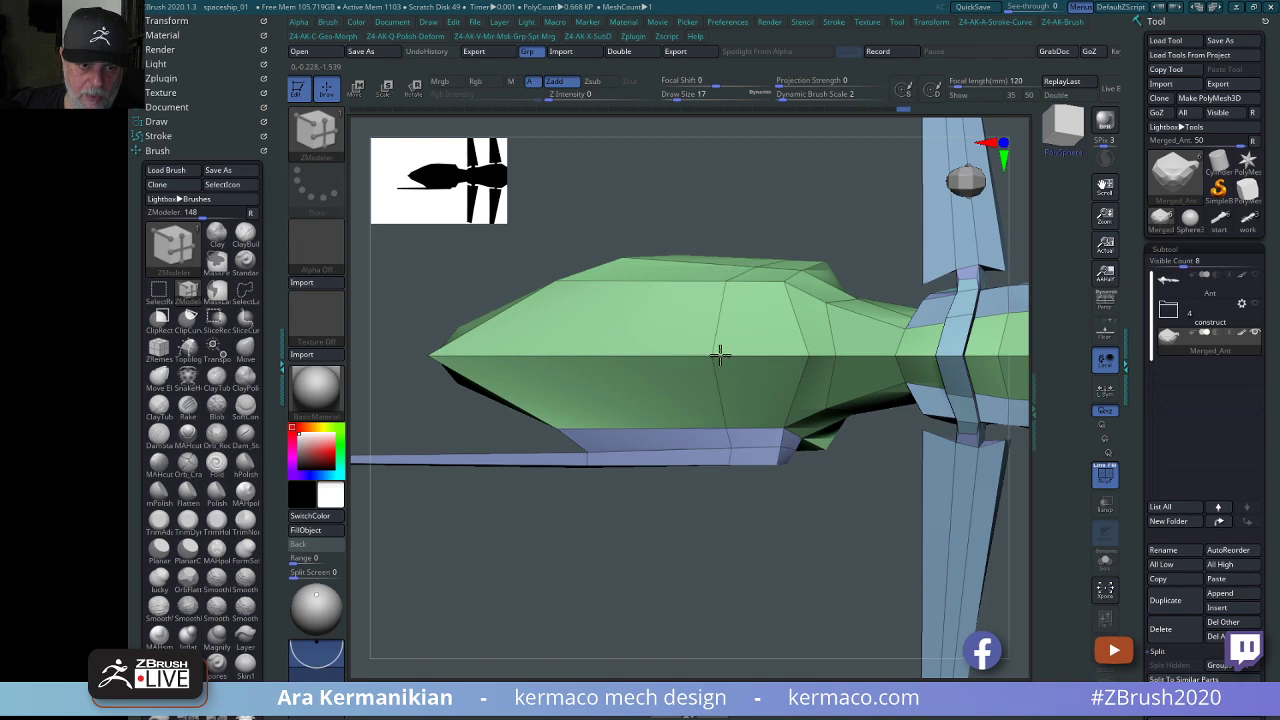
drag(741, 601, 614, 366)
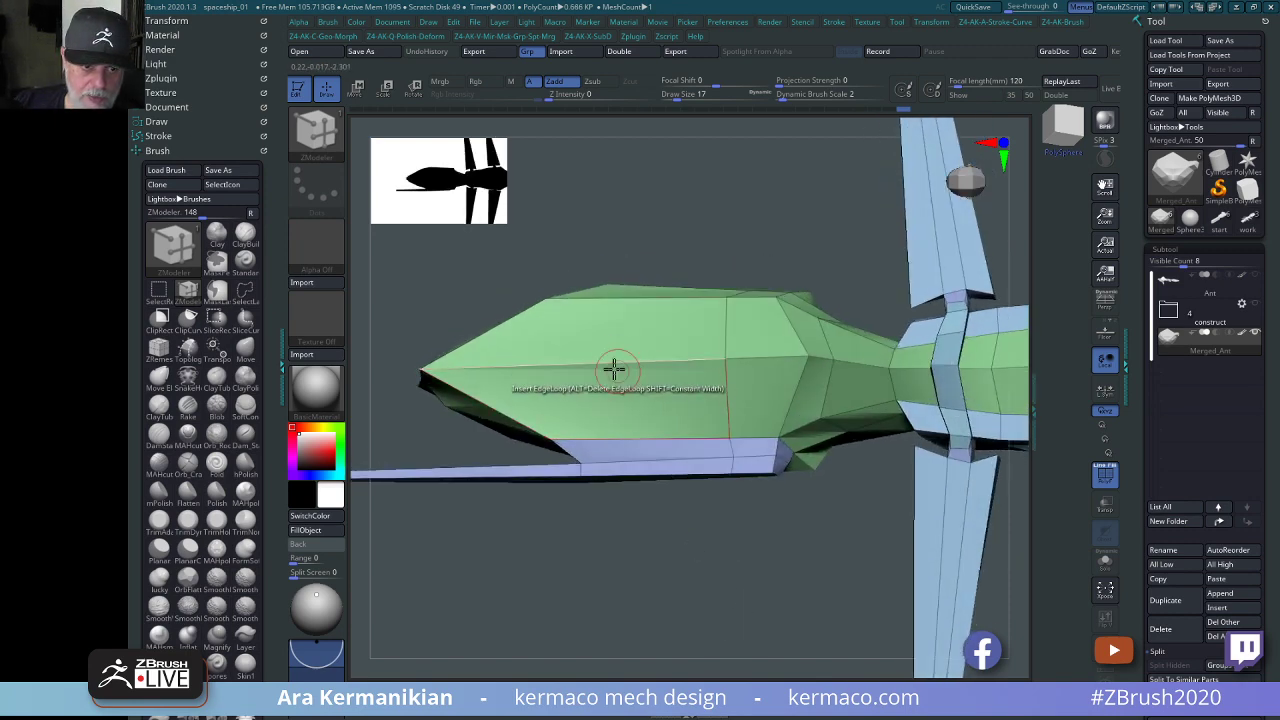
mouse_move(700, 500)
mouse_down()
mouse_move(737, 543)
mouse_move(749, 455)
mouse_move(680, 588)
mouse_move(809, 594)
mouse_move(760, 589)
mouse_up()
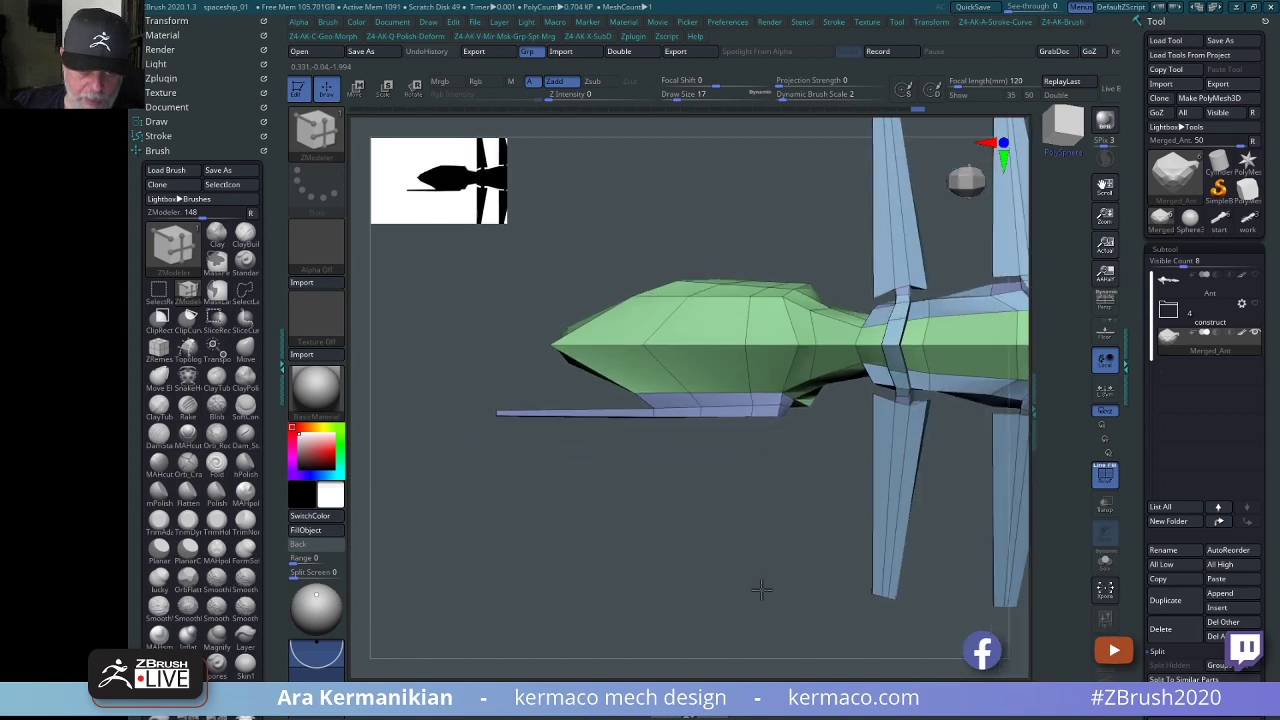
Clip the outer side of the block and its forward bar along one straight line in the top view.
mouse_move(836, 463)
ctrl+shift+mouse_down()
mouse_move(493, 457)
mouse_move(484, 404)
ctrl+shift+mouse_up()
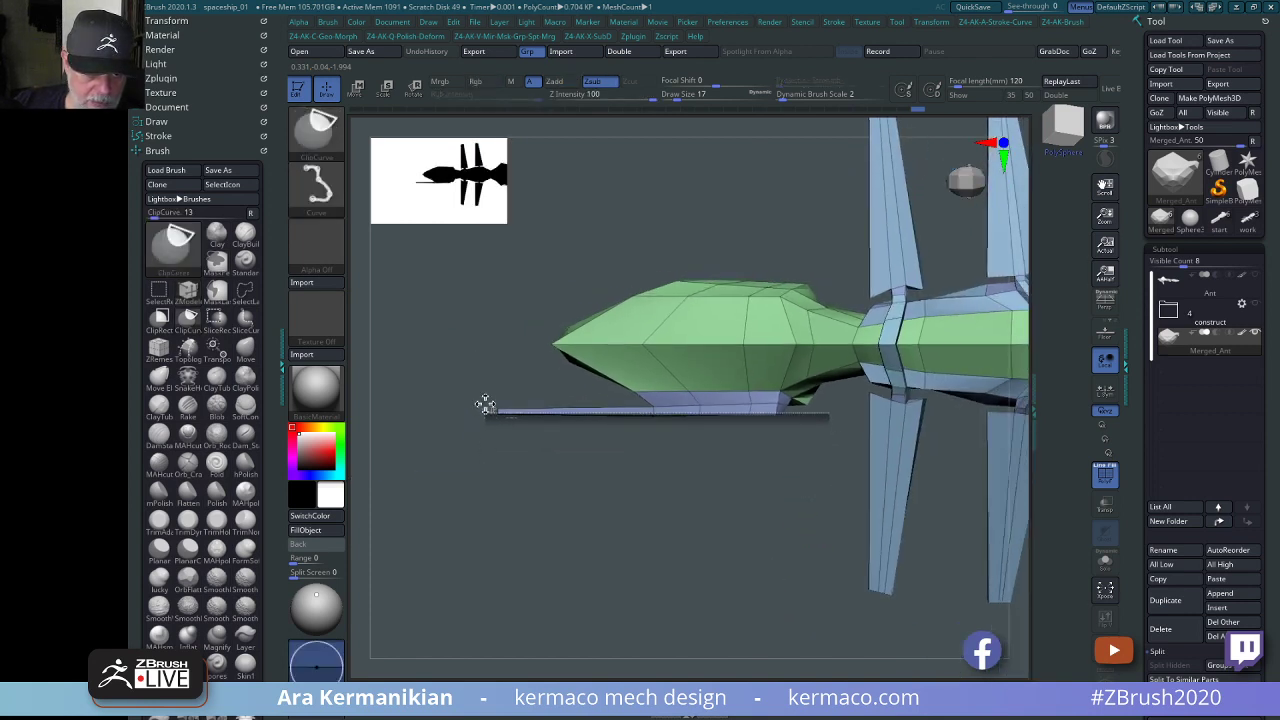
ctrl+shift+drag(484, 404, 486, 406)
mouse_move(654, 546)
mouse_down()
mouse_move(734, 446)
mouse_move(874, 217)
mouse_move(890, 300)
mouse_move(897, 254)
mouse_move(855, 278)
mouse_up()
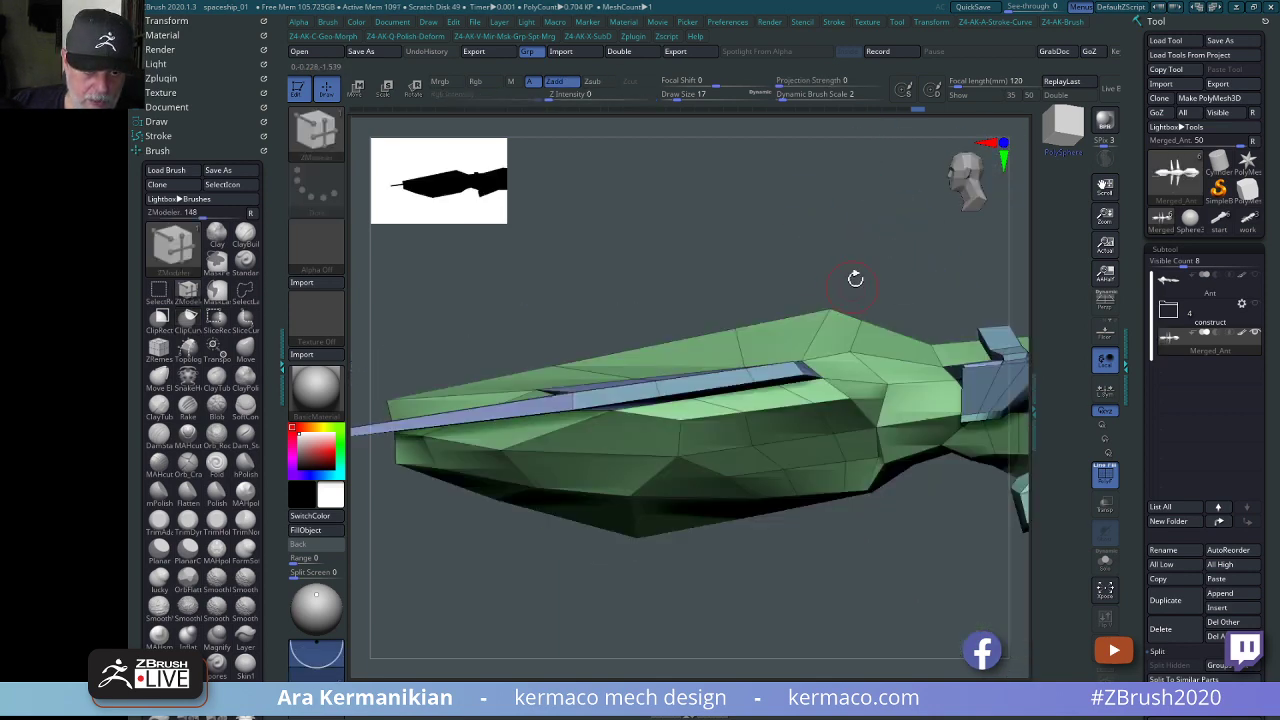
Add a second strip along the underside of the raised nose block with ZModeler, leaving a narrow slit between the two strips.
alt+drag(817, 209, 845, 350)
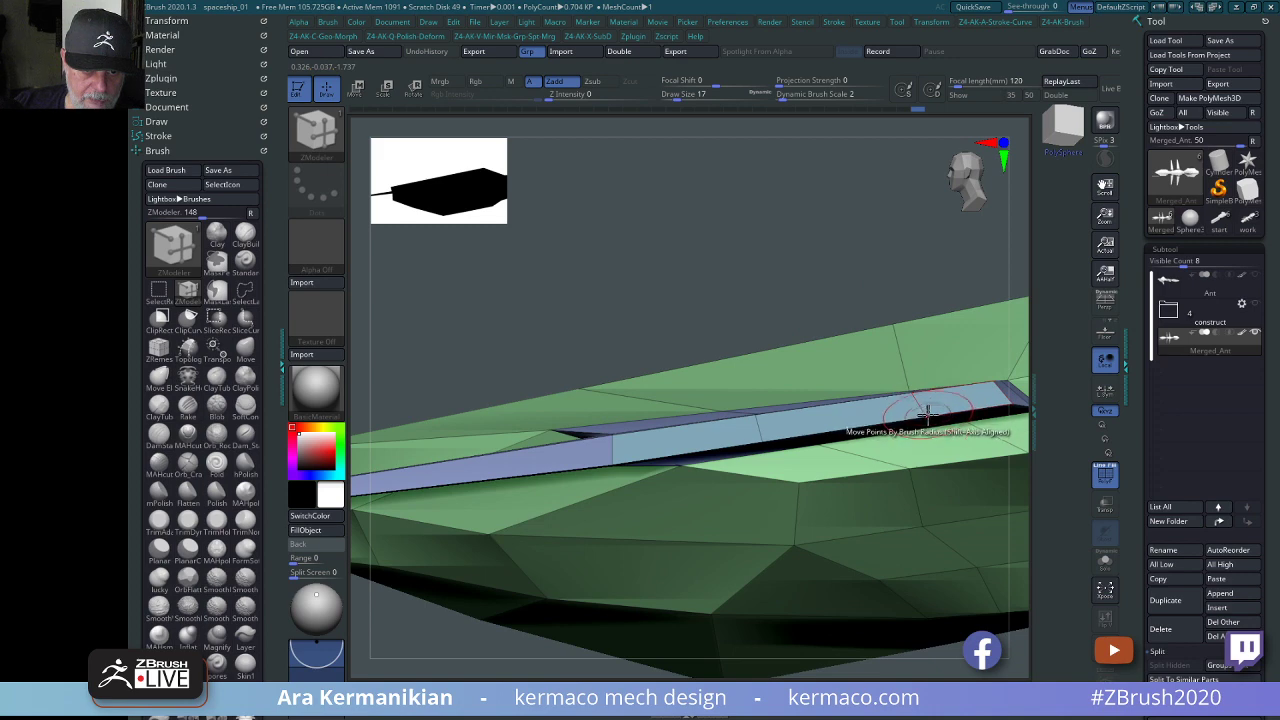
drag(903, 403, 800, 505)
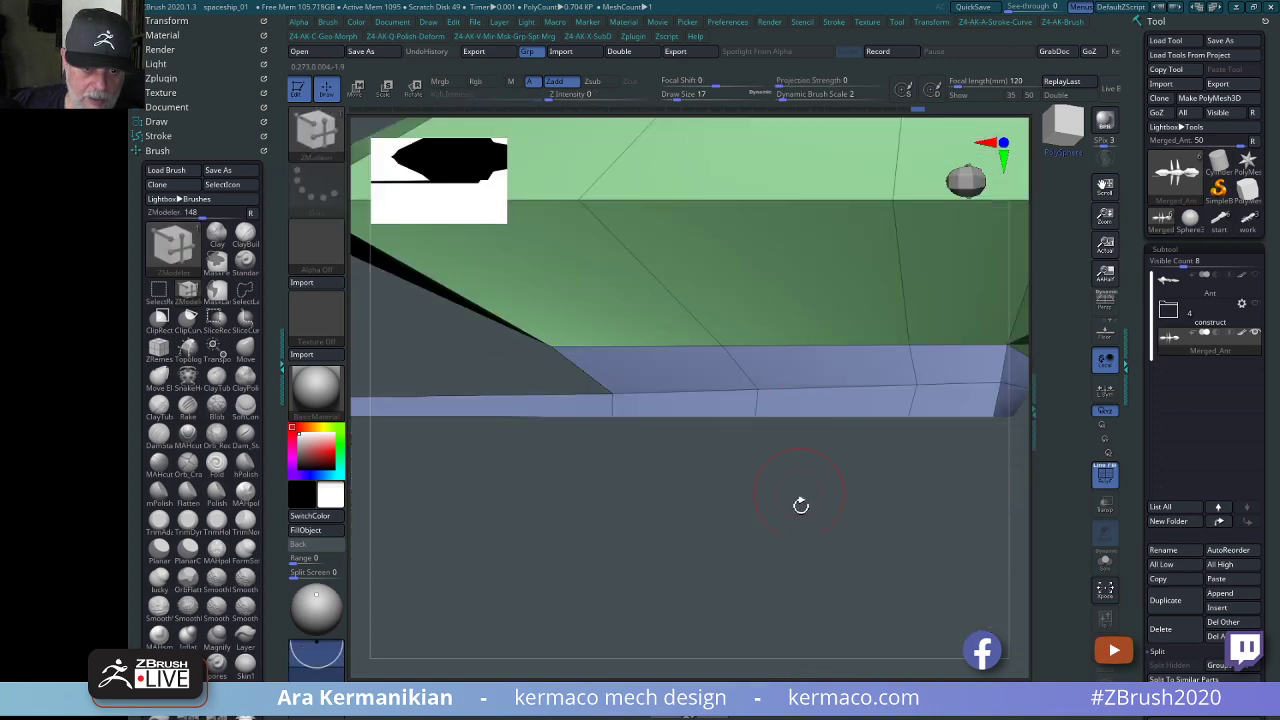
drag(798, 557, 841, 400)
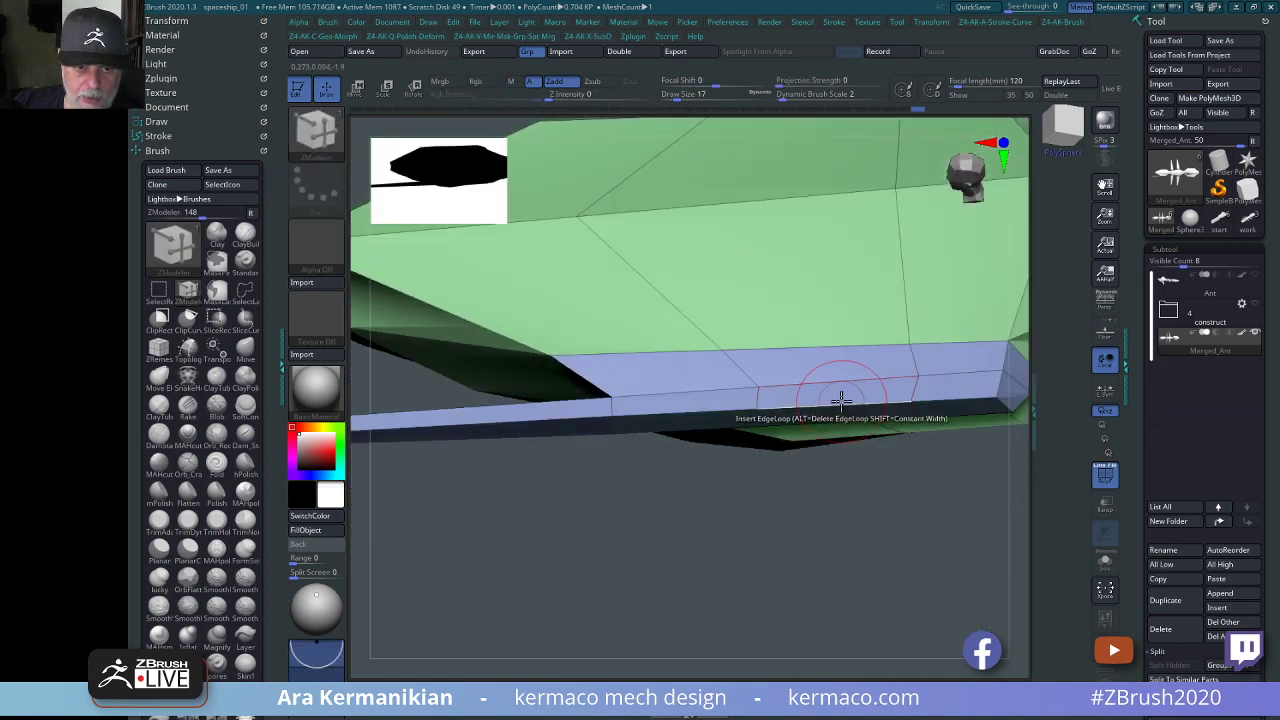
drag(831, 562, 755, 541)
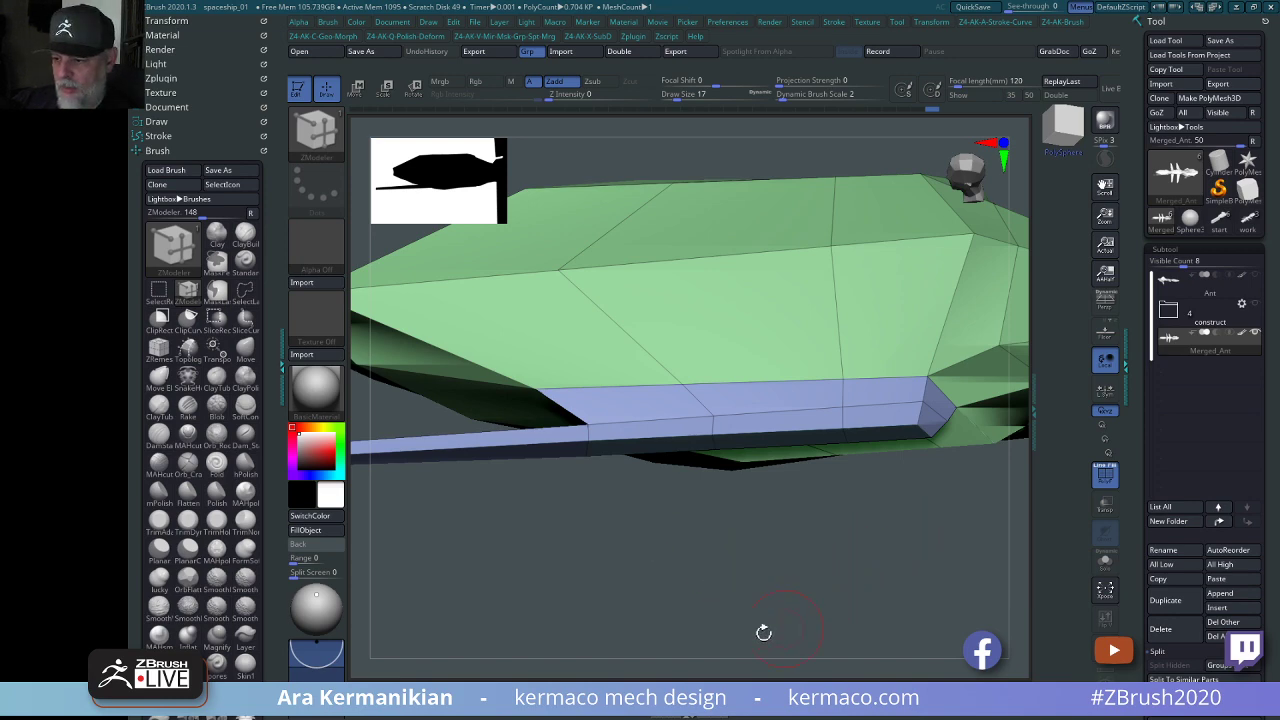
drag(867, 615, 750, 200)
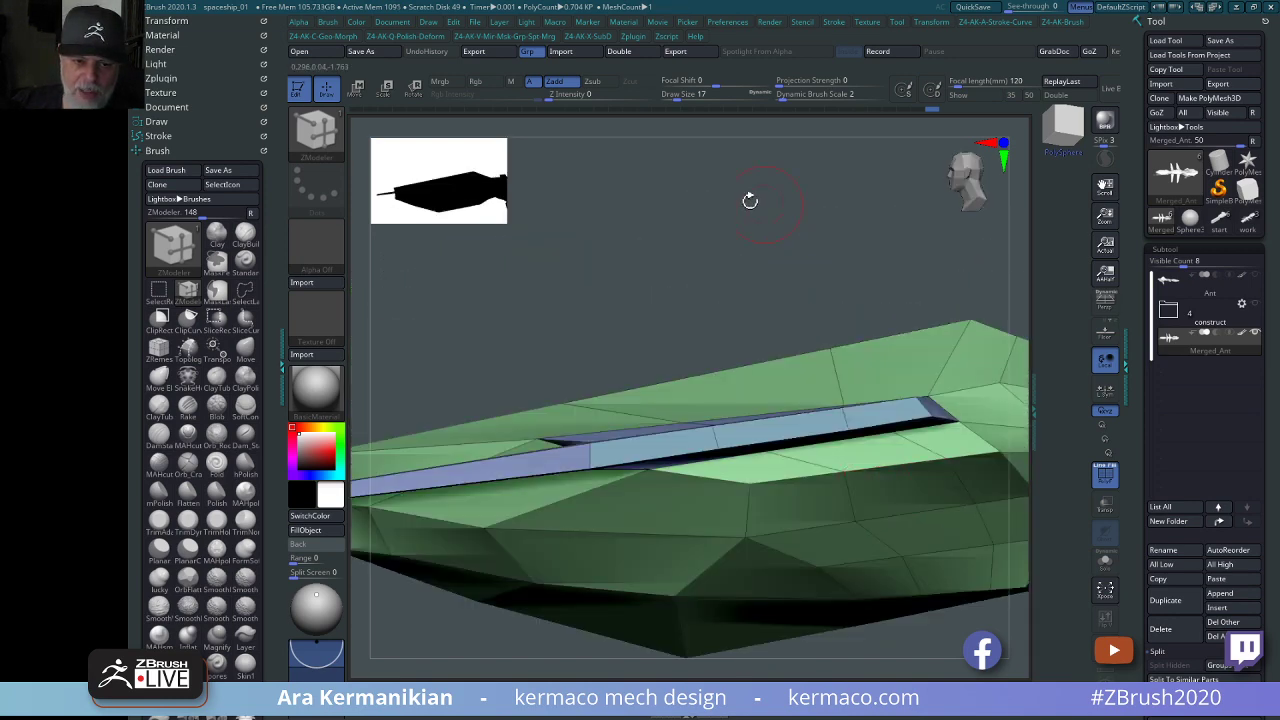
drag(651, 337, 720, 215)
drag(677, 480, 712, 432)
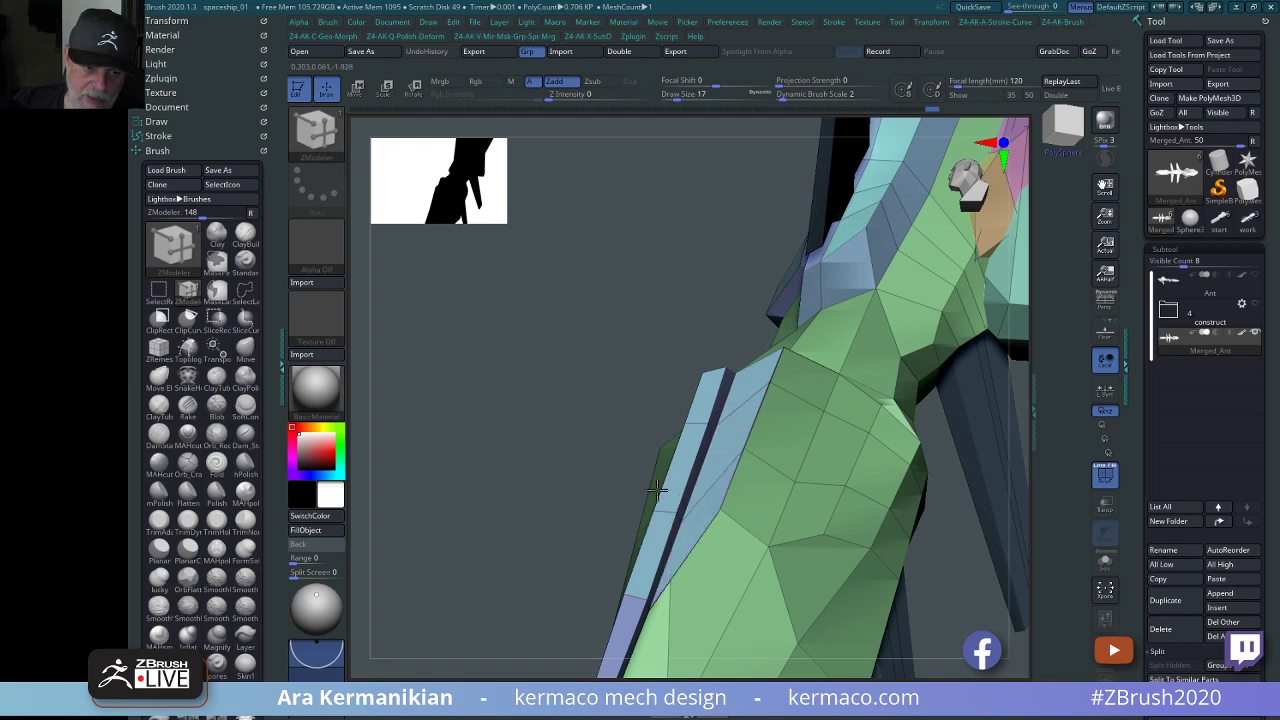
mouse_move(587, 454)
mouse_down()
mouse_move(540, 404)
mouse_move(549, 390)
mouse_up()
key(shift)
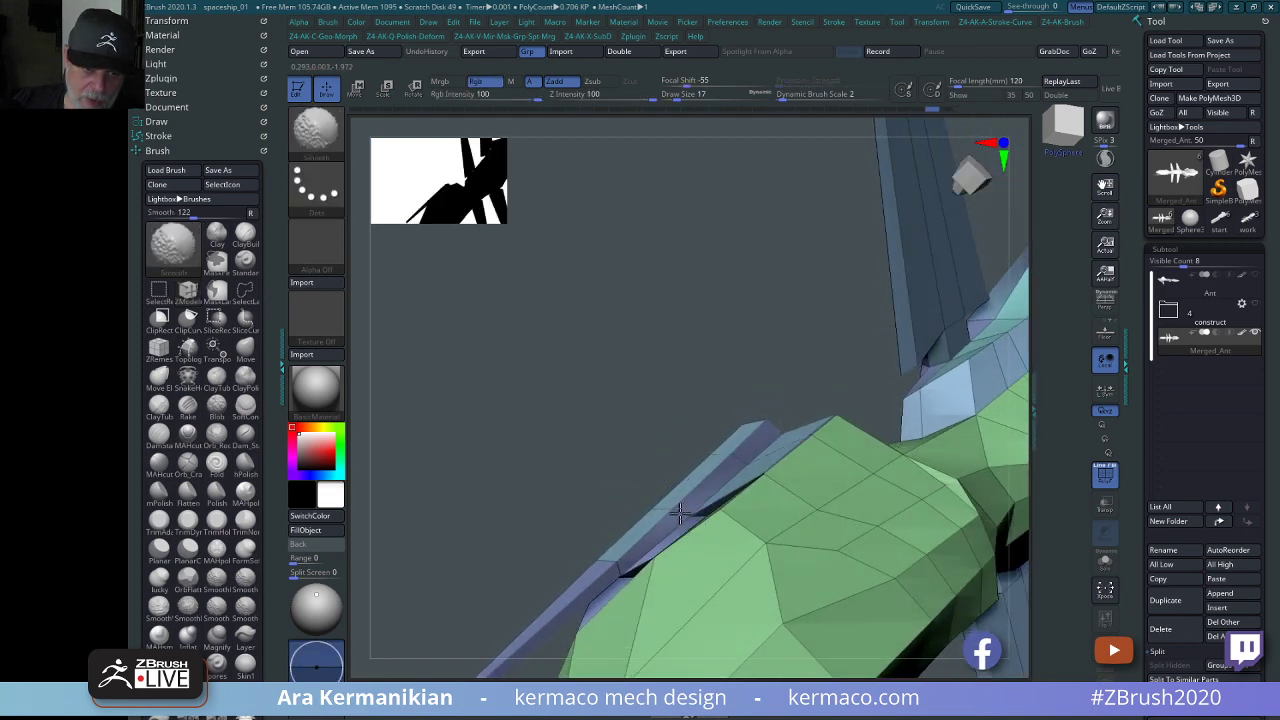
mouse_move(651, 463)
mouse_down()
mouse_move(634, 434)
mouse_move(720, 449)
mouse_up()
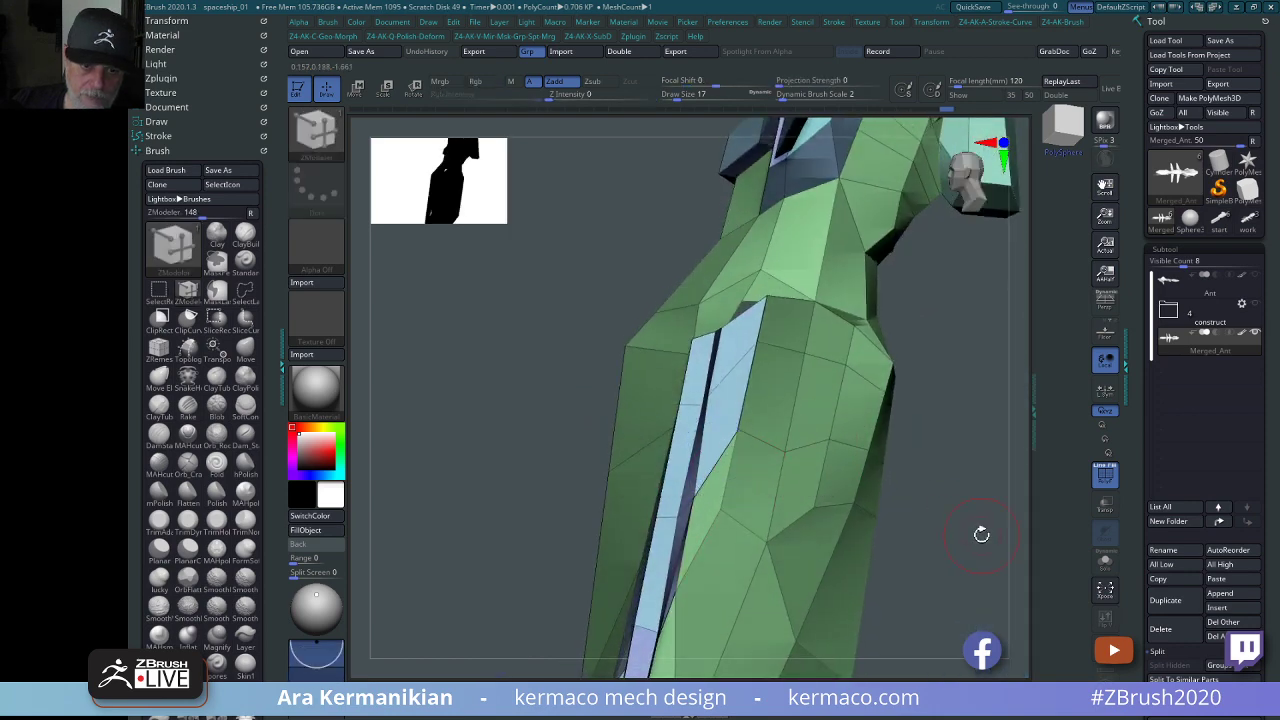
drag(981, 534, 584, 618)
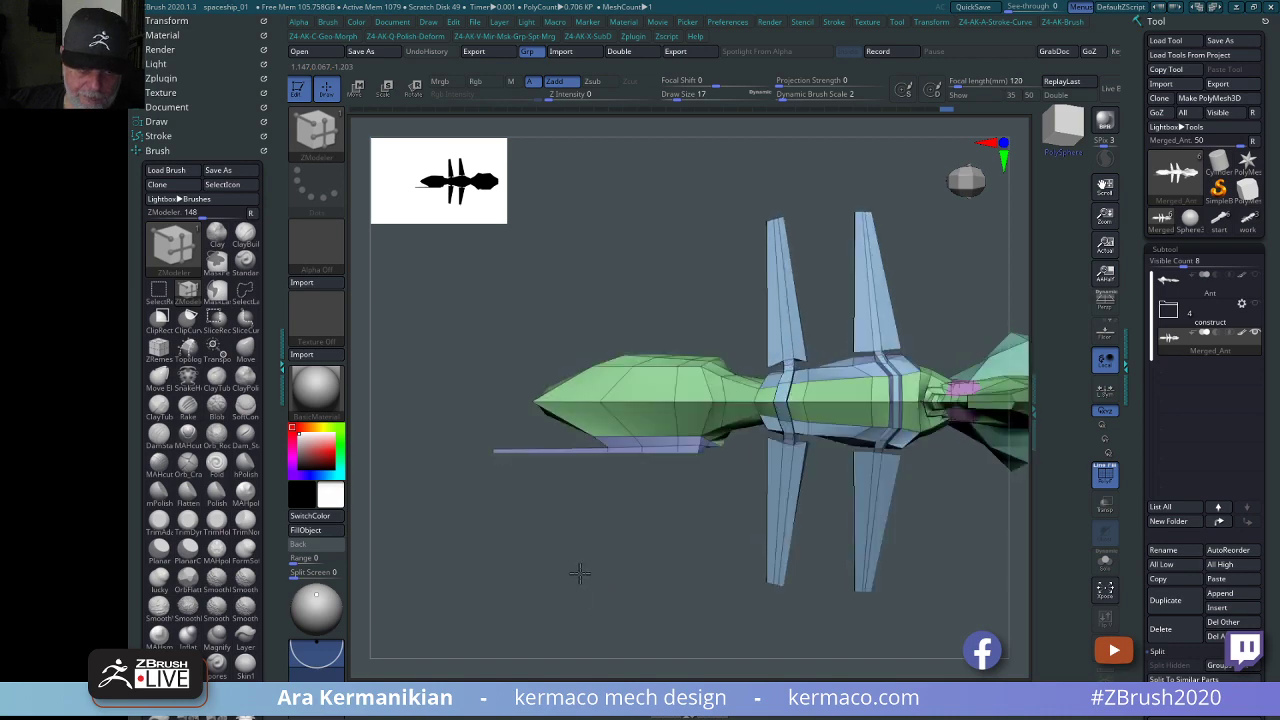
Trim the tip of the ship's front leg with a ClipCurve line in the top view.
drag(580, 572, 690, 458)
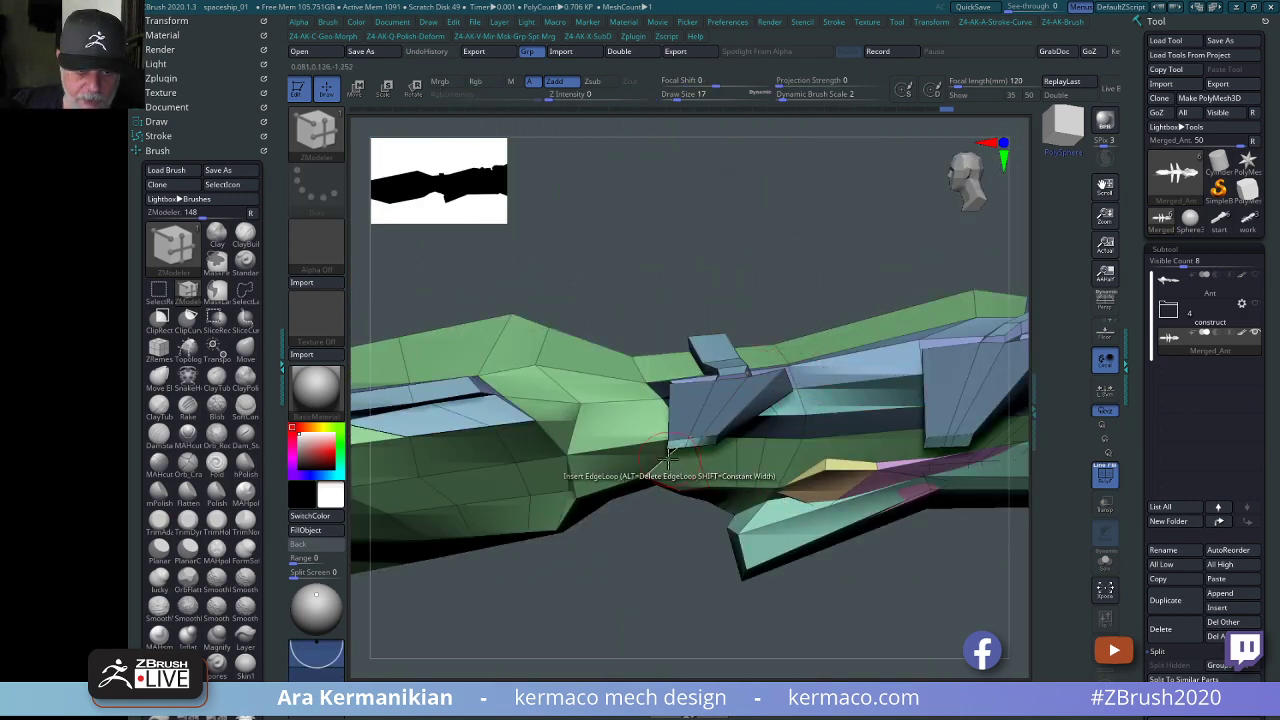
shift+drag(777, 249, 771, 337)
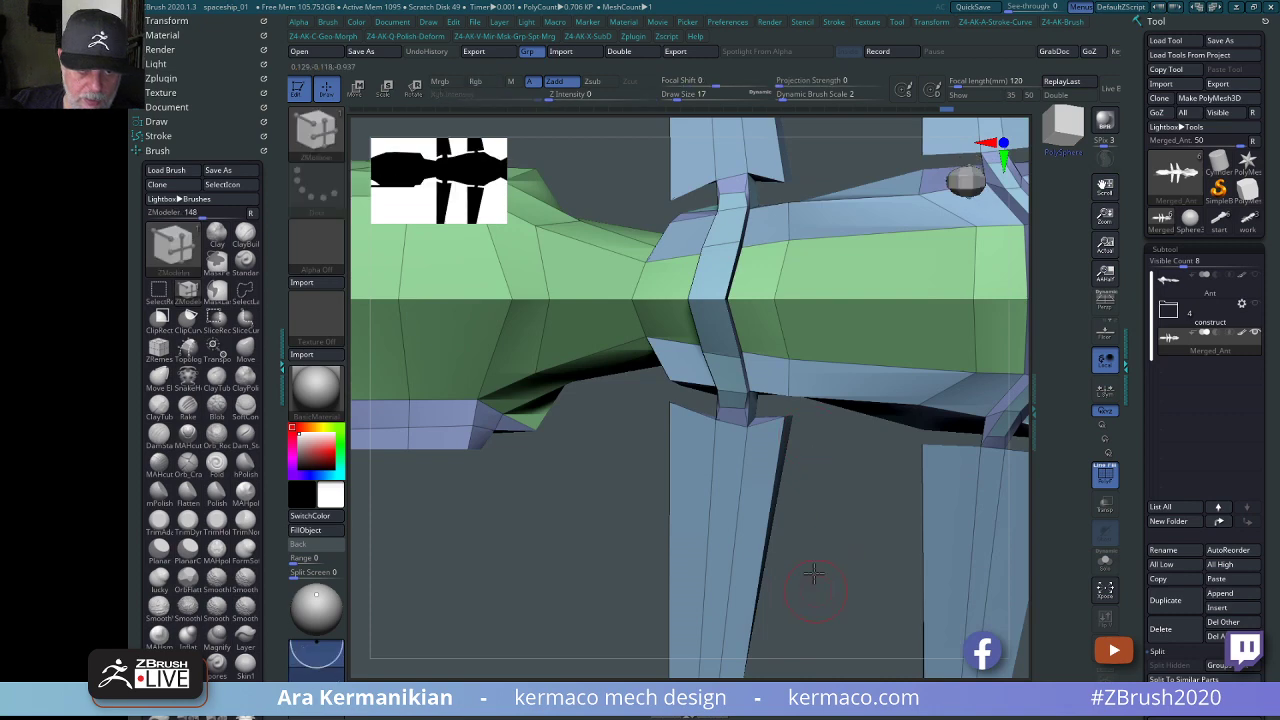
mouse_move(814, 573)
alt+mouse_down()
mouse_move(780, 446)
mouse_move(762, 436)
alt+mouse_up()
key(ctrl+shift)
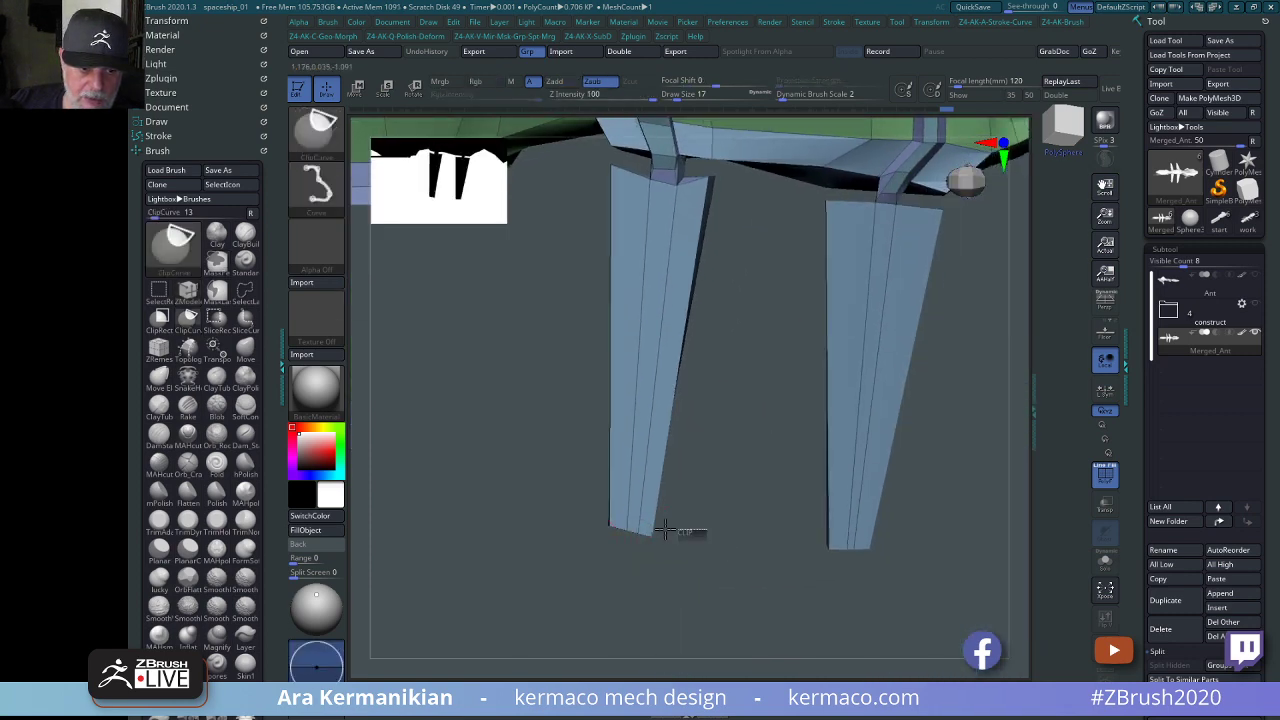
ctrl+shift+drag(665, 531, 508, 518)
Show the whole ship small from the front and load the AK_HardSurface Spotlight set with the three-bar icon from LightBox.
mouse_move(716, 606)
shift+mouse_down()
mouse_move(714, 577)
mouse_move(769, 560)
mouse_move(686, 497)
mouse_move(774, 560)
mouse_move(783, 546)
mouse_move(749, 523)
mouse_move(811, 551)
mouse_move(784, 522)
mouse_move(833, 474)
mouse_move(886, 510)
mouse_move(860, 531)
shift+mouse_up()
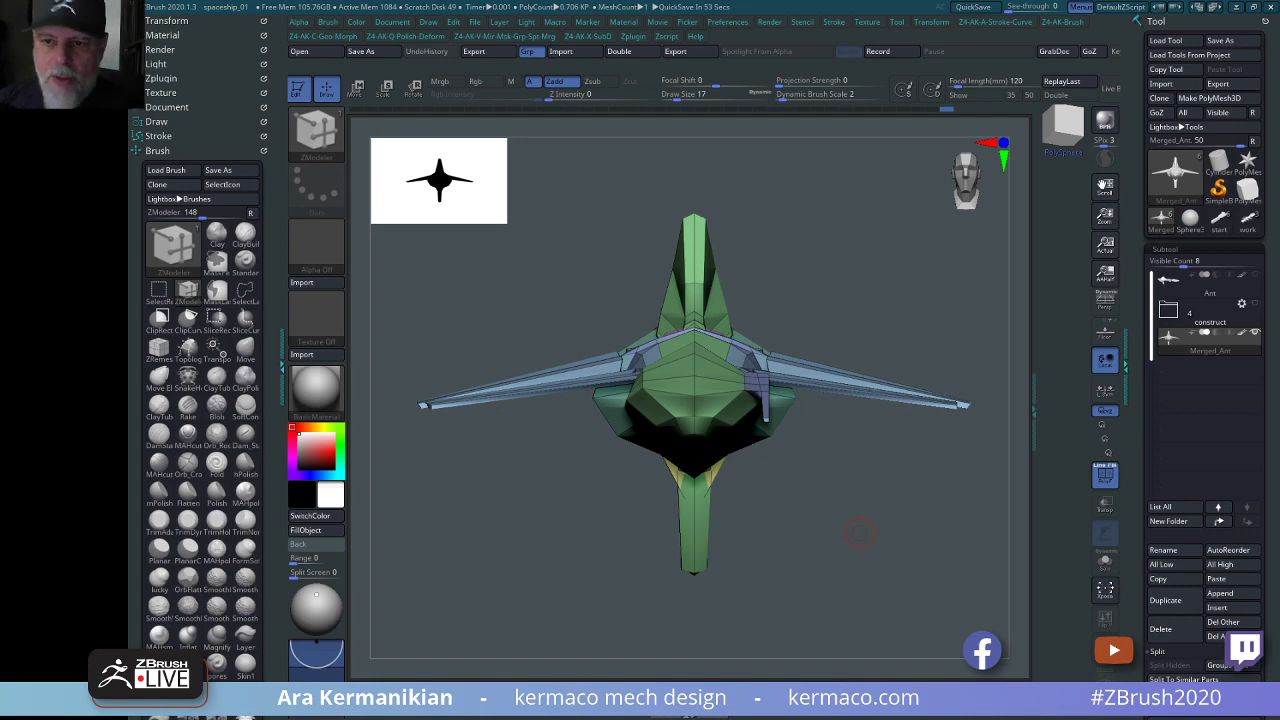
drag(914, 497, 946, 517)
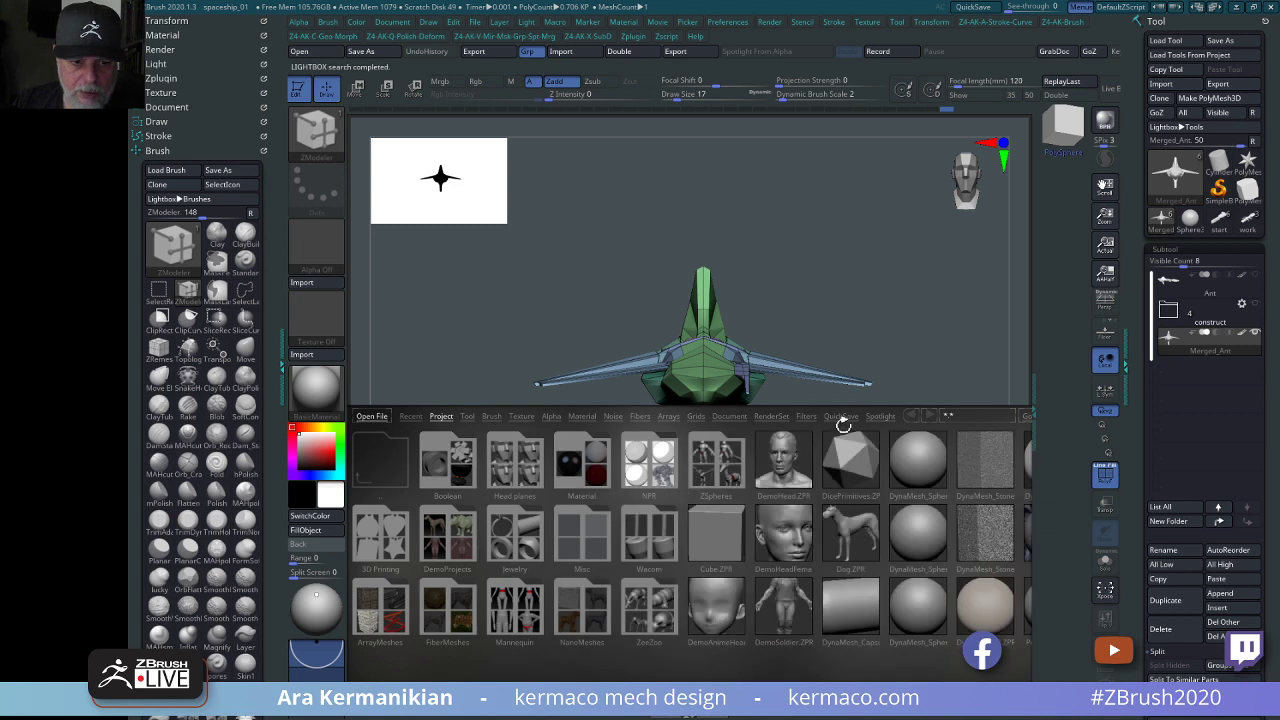
drag(905, 332, 840, 325)
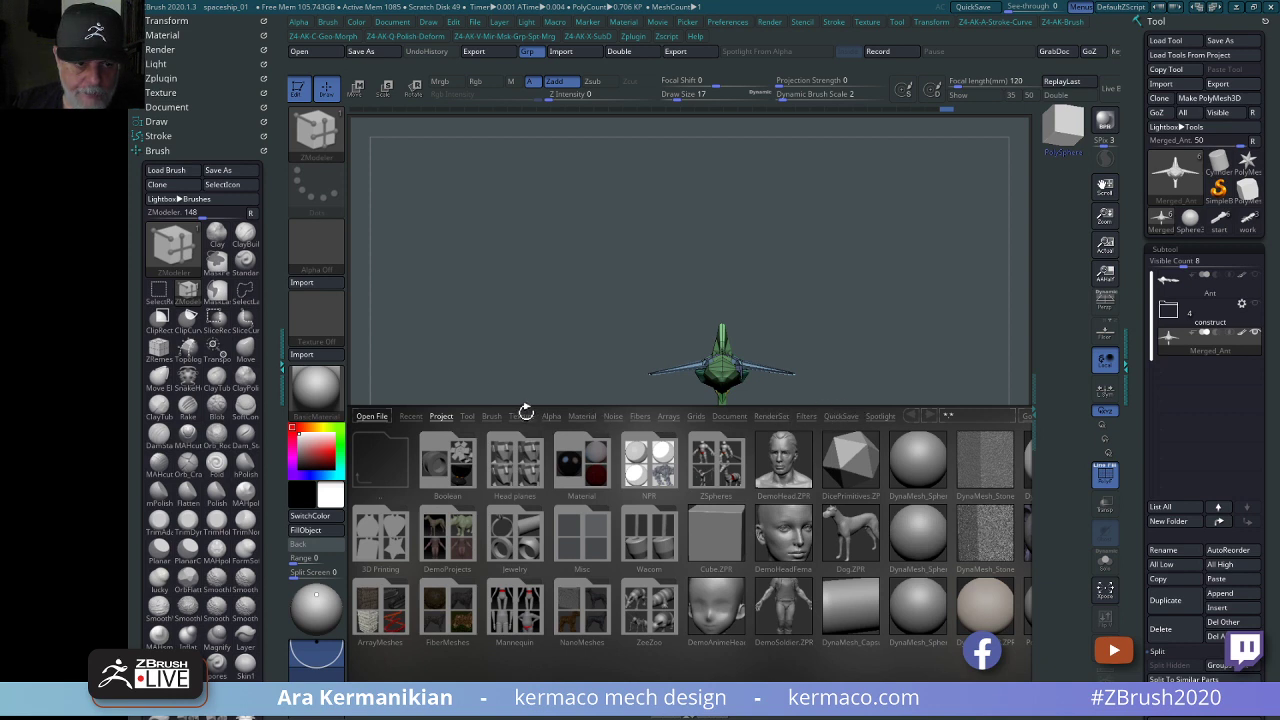
click(879, 416)
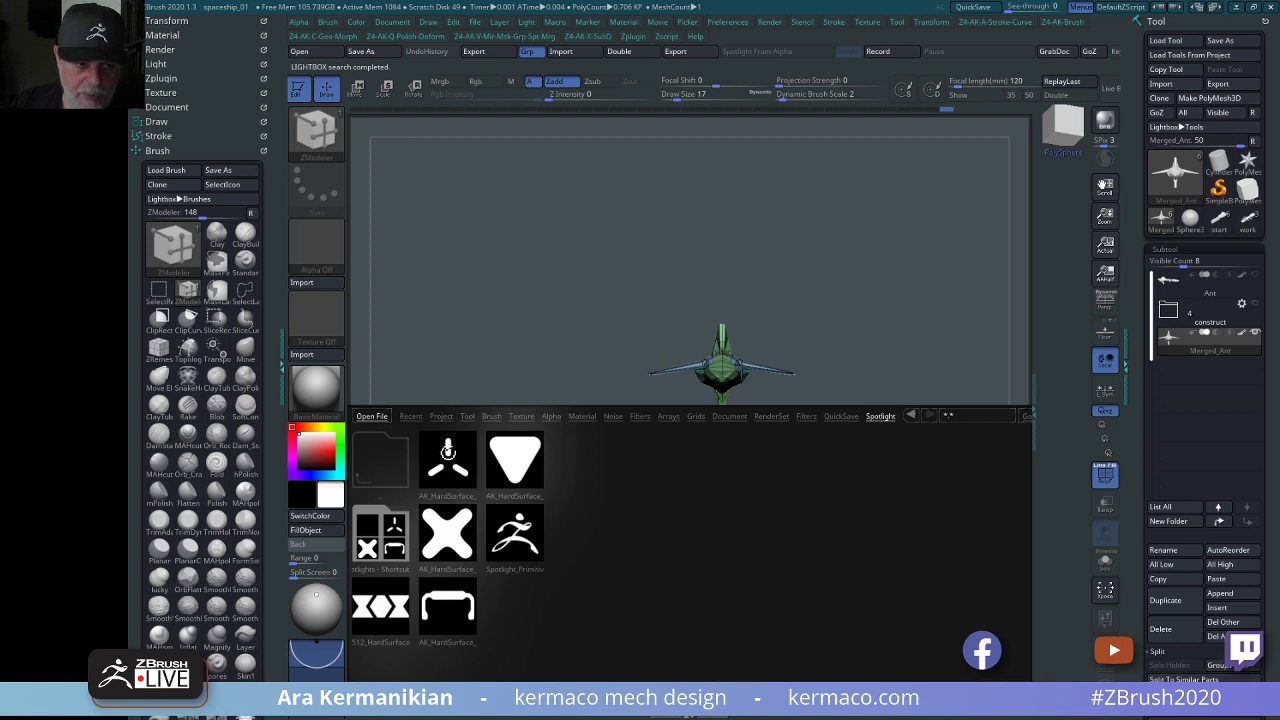
double_click(450, 460)
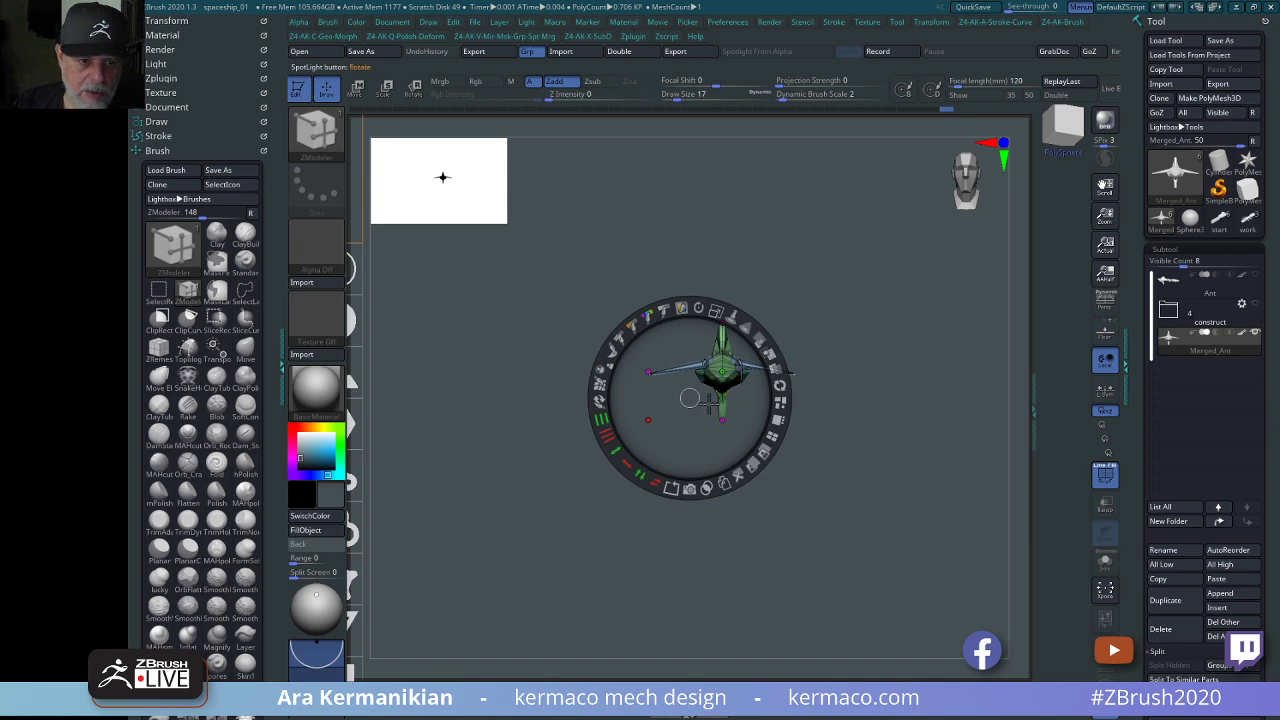
Move the Spotlight's three-bar image over the ship and shrink the shape grid so all its tiles fit beside it.
drag(698, 418, 966, 468)
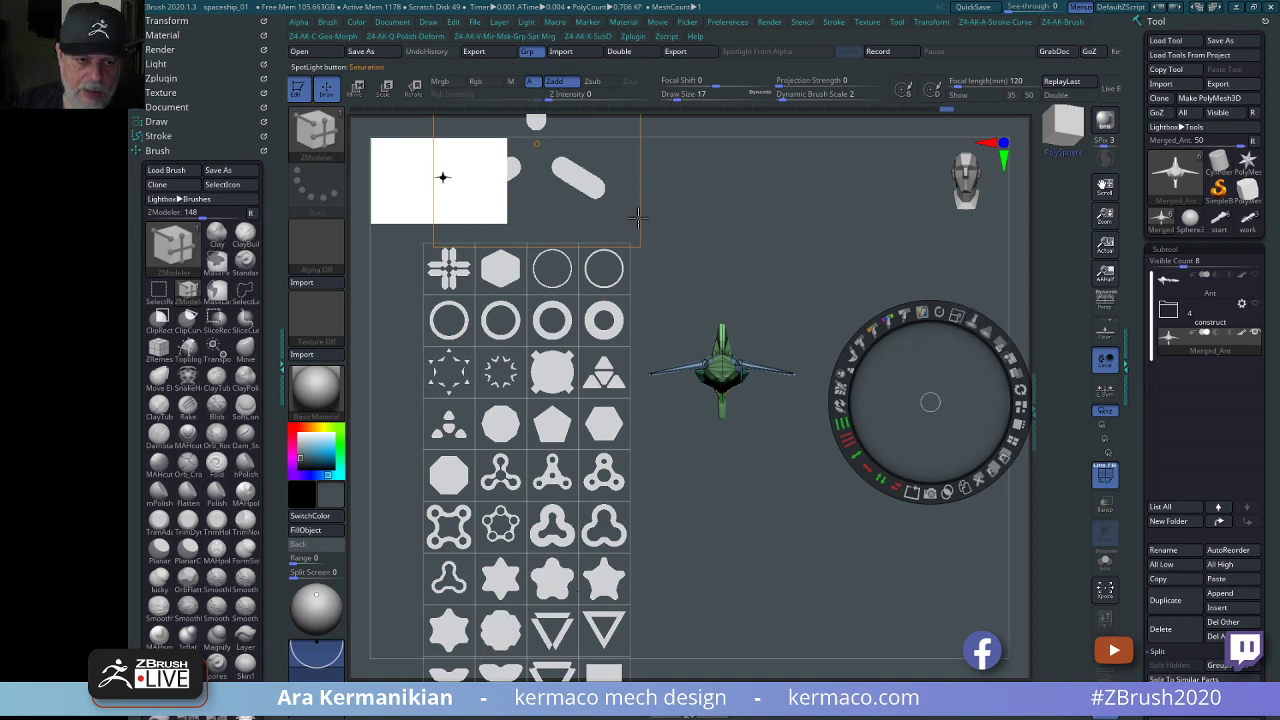
drag(612, 225, 1040, 535)
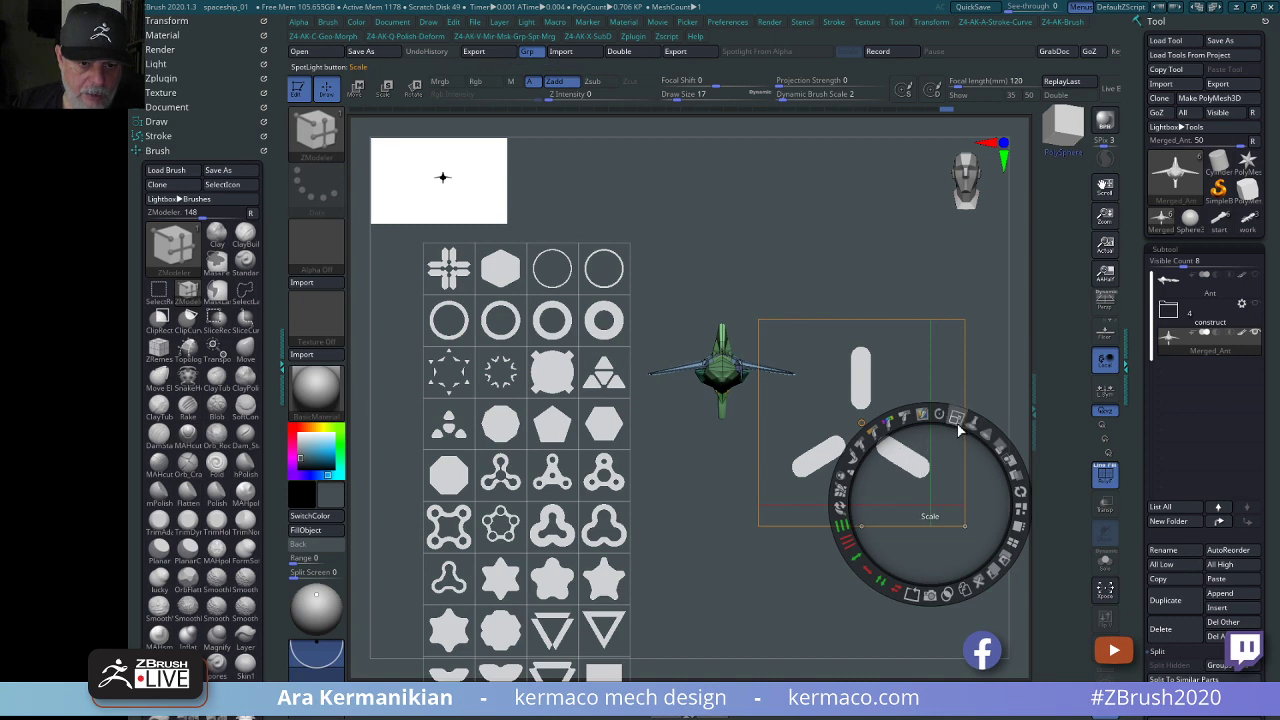
drag(965, 424, 910, 420)
mouse_move(957, 504)
mouse_down()
mouse_move(937, 471)
mouse_move(960, 458)
mouse_move(992, 496)
mouse_move(963, 452)
mouse_move(864, 414)
mouse_move(761, 414)
mouse_up()
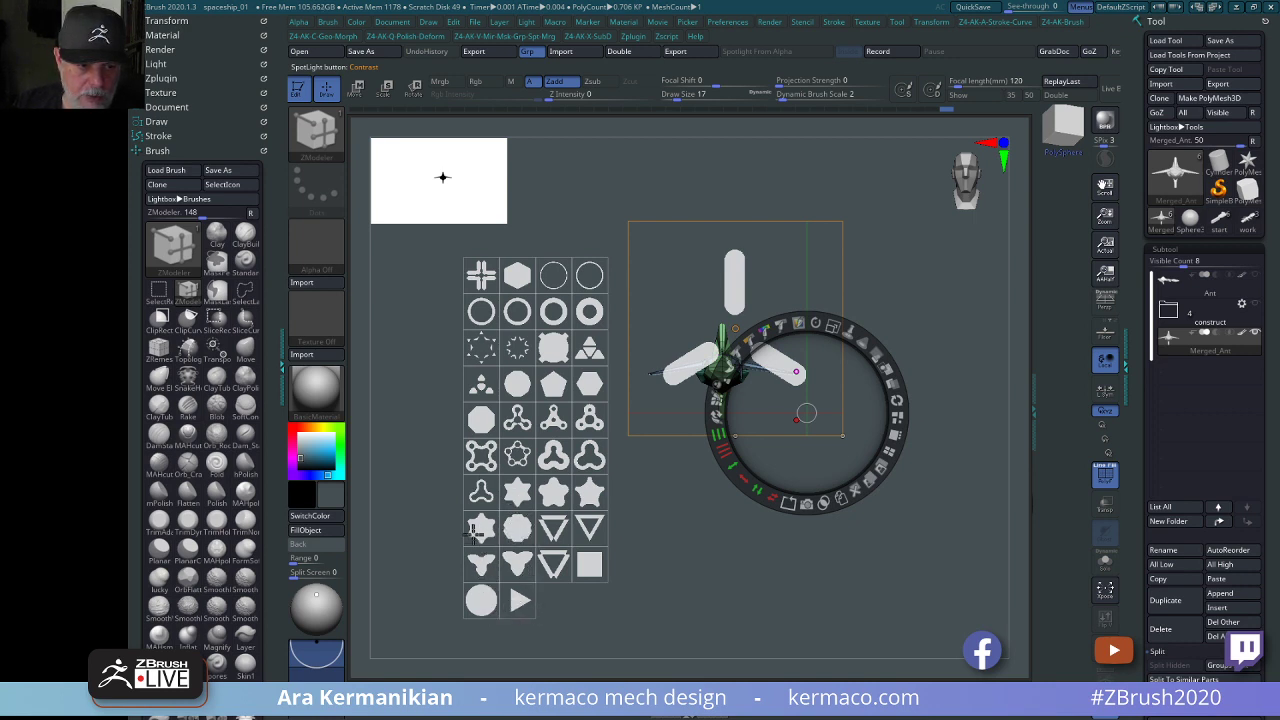
Pull the solid hexagon image out of the shape grid into the empty area below and beside the ship.
click(508, 282)
drag(514, 286, 803, 460)
click(516, 275)
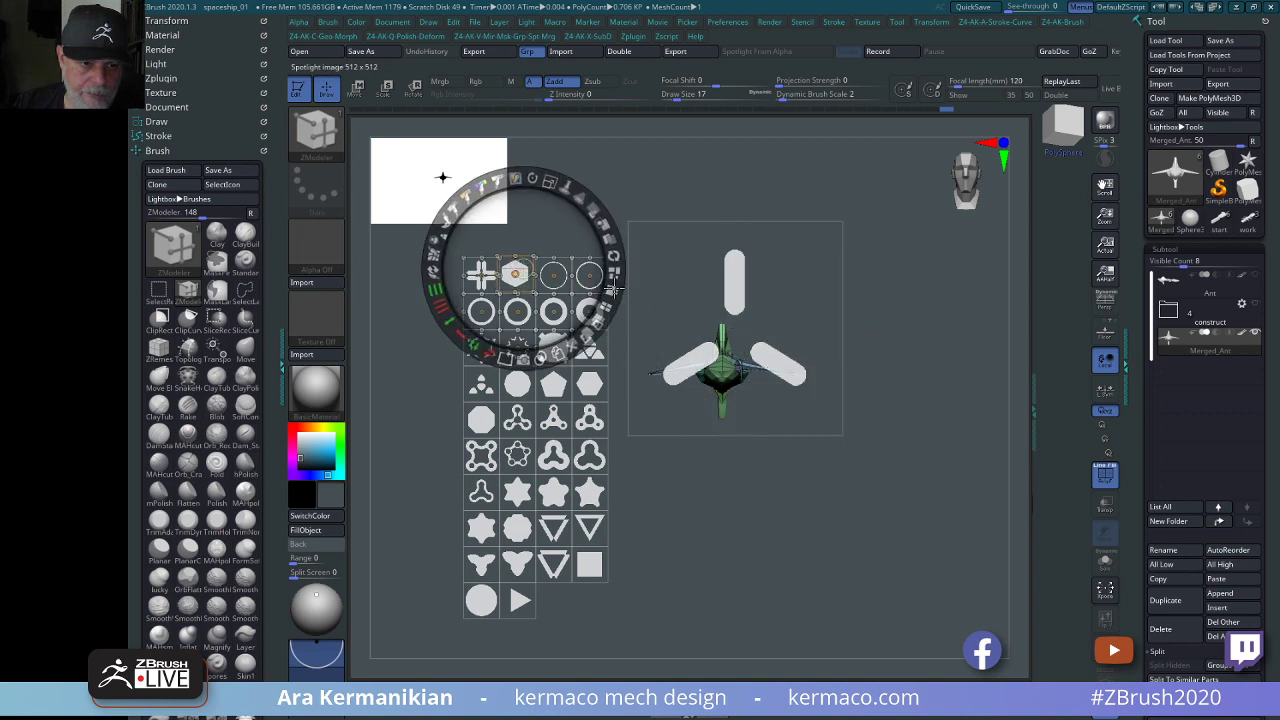
drag(516, 275, 887, 508)
Scale the three-bar image down and park it on the far side of the shape grid, away from the ship.
click(829, 350)
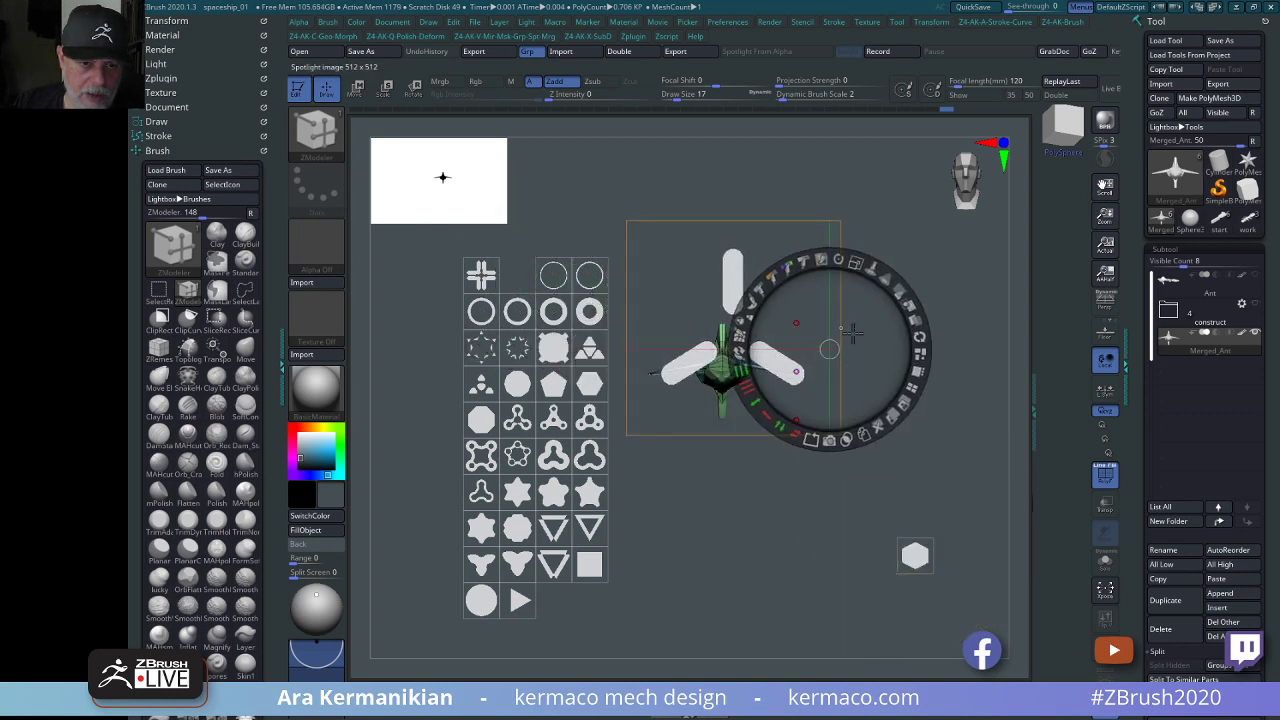
drag(854, 264, 799, 252)
drag(762, 255, 751, 264)
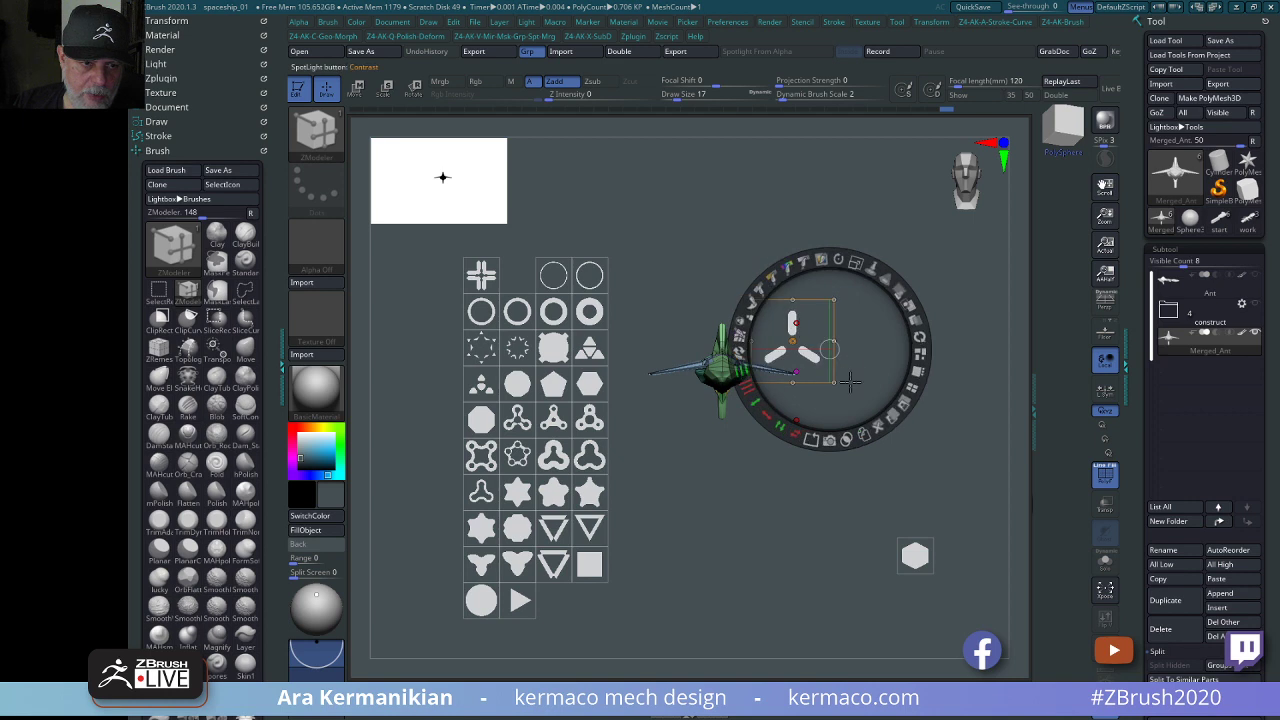
drag(851, 375, 451, 376)
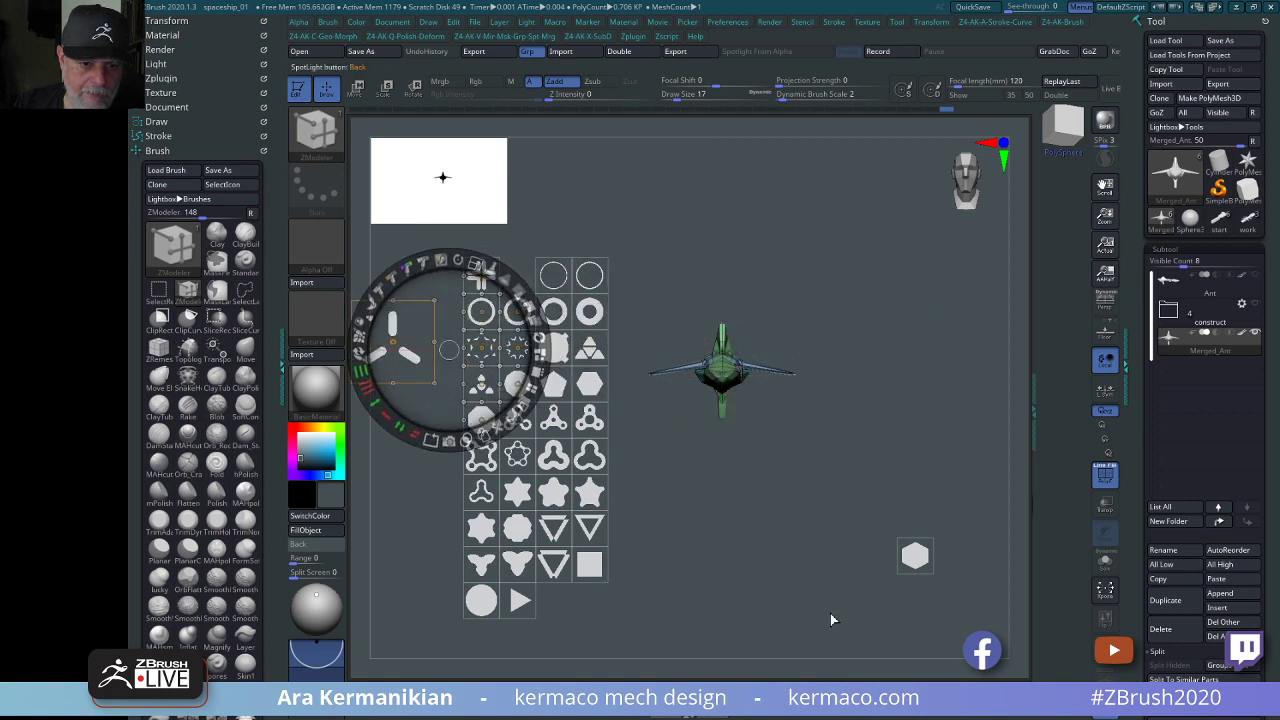
Centre the hexagon image on the ship and enlarge it until it surrounds the whole front silhouette.
click(912, 558)
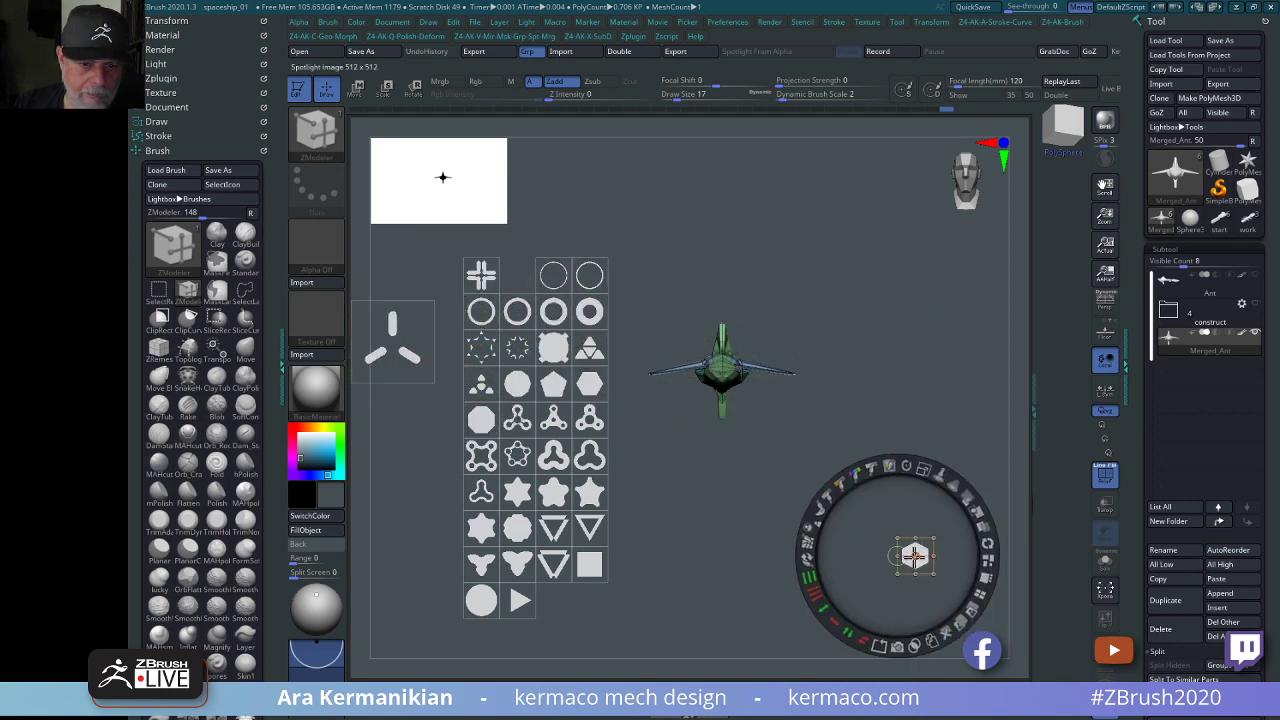
drag(960, 578, 763, 399)
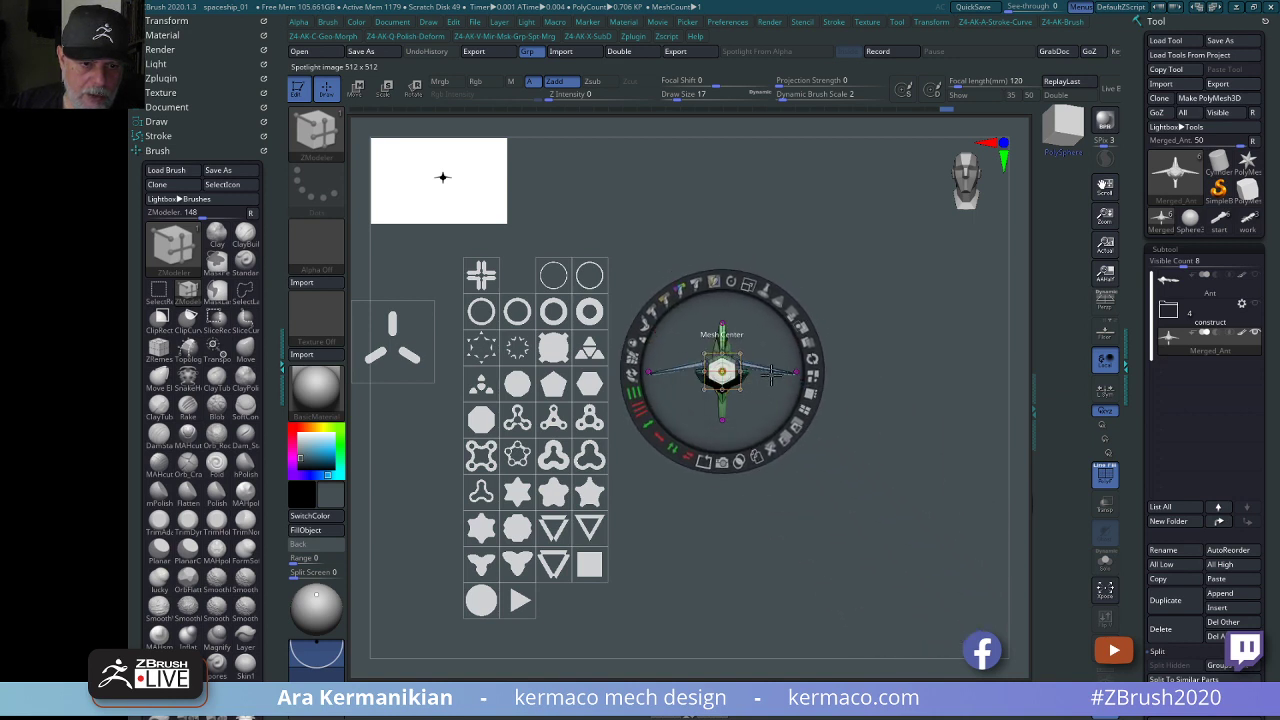
drag(749, 284, 861, 504)
click(778, 294)
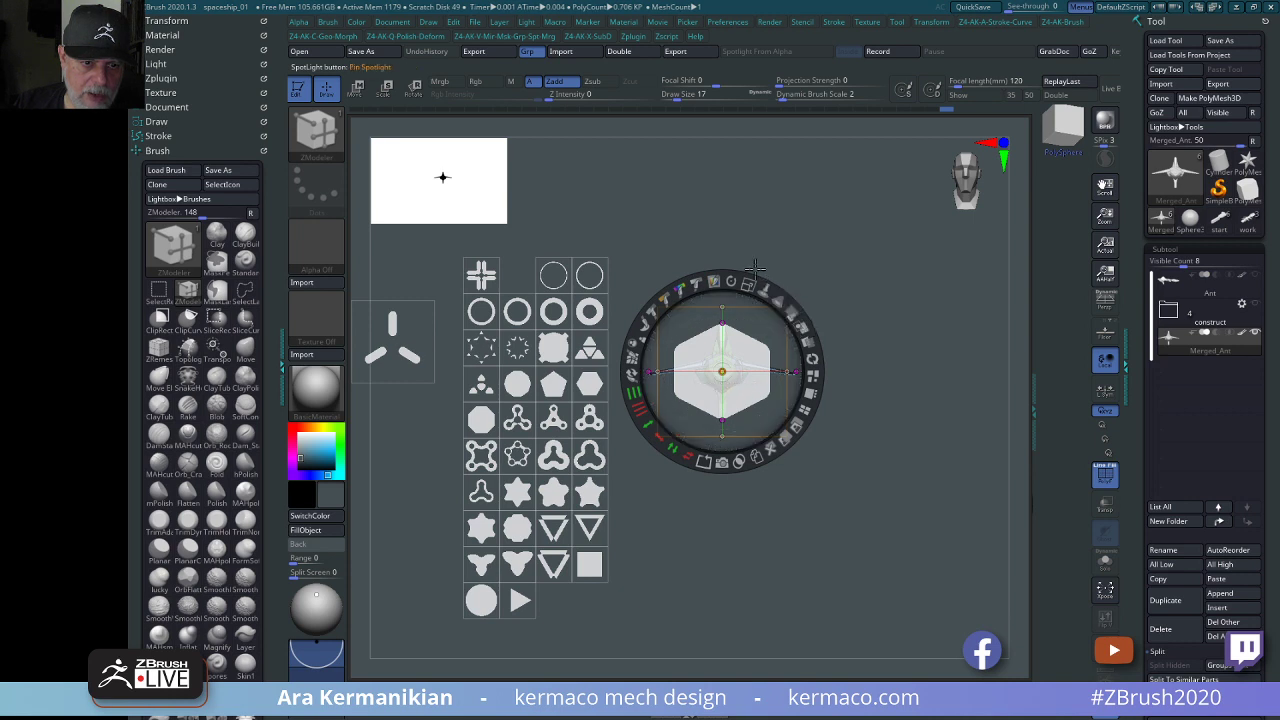
drag(748, 280, 774, 322)
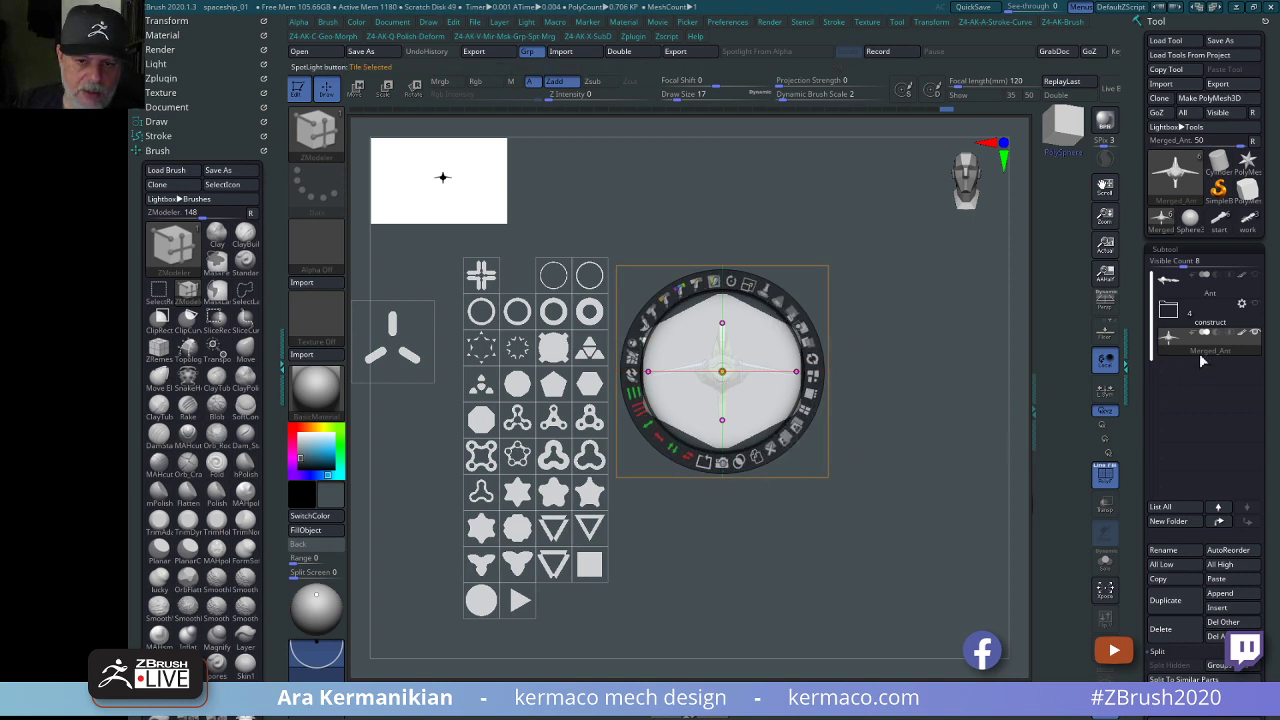
Turn the hexagon into a new 3D subtool with Spotlight's Snapshot3D and close Spotlight.
click(721, 463)
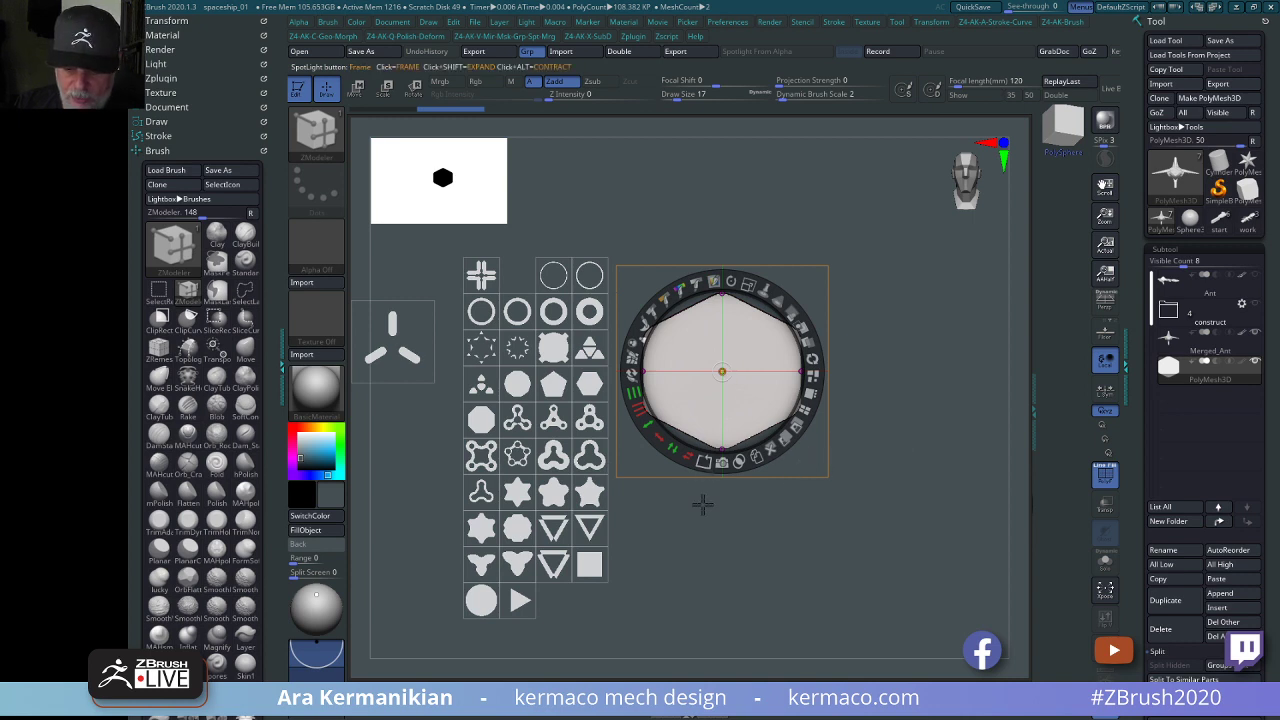
key(shift)
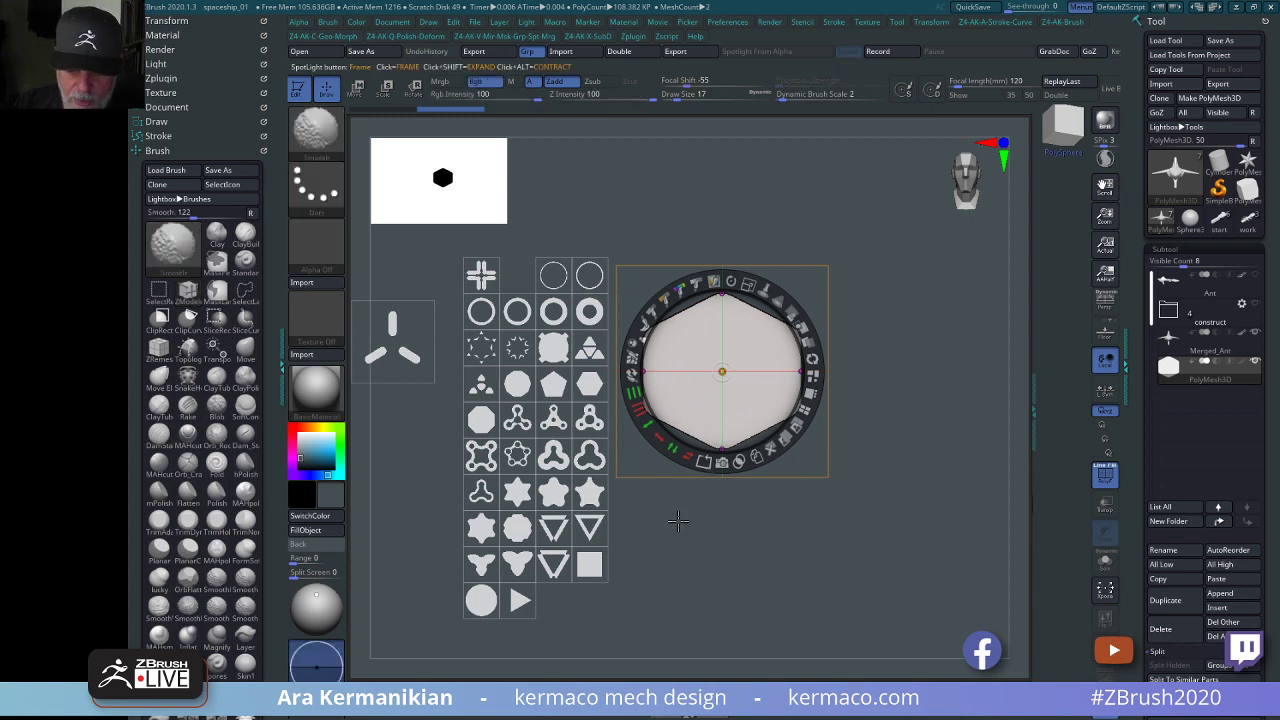
key(shift+z)
Flatten the hexagonal prism along the ship's length with the gizmo into a thin plate around the hull.
drag(871, 491, 811, 538)
key(e)
key(w)
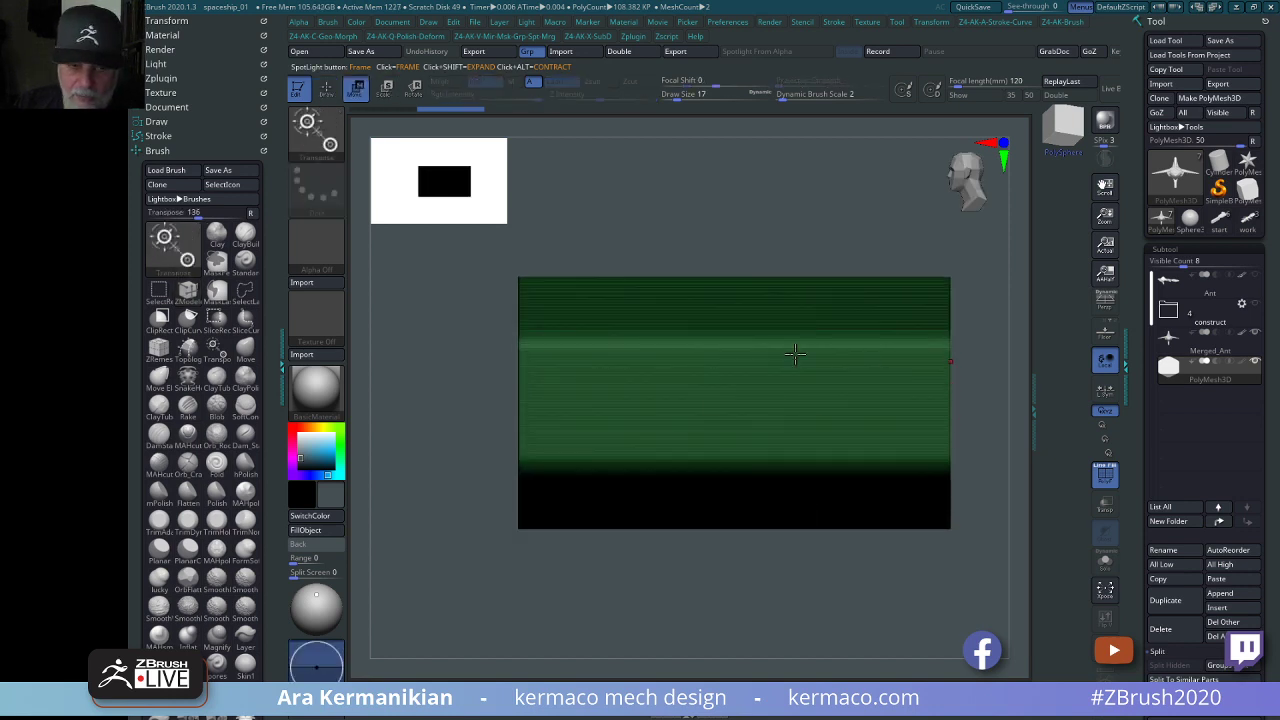
alt+drag(895, 238, 581, 283)
click(751, 351)
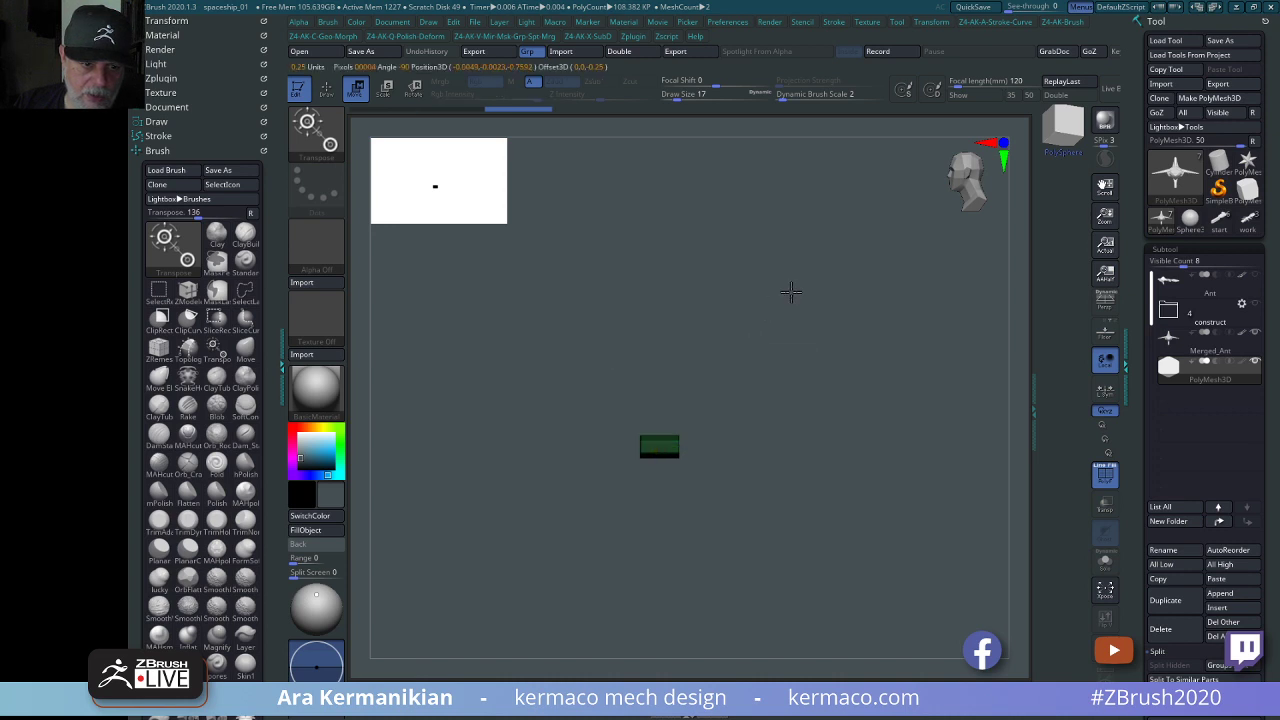
alt+drag(791, 291, 1025, 337)
mouse_move(668, 418)
mouse_down()
mouse_move(705, 418)
mouse_move(686, 418)
mouse_up()
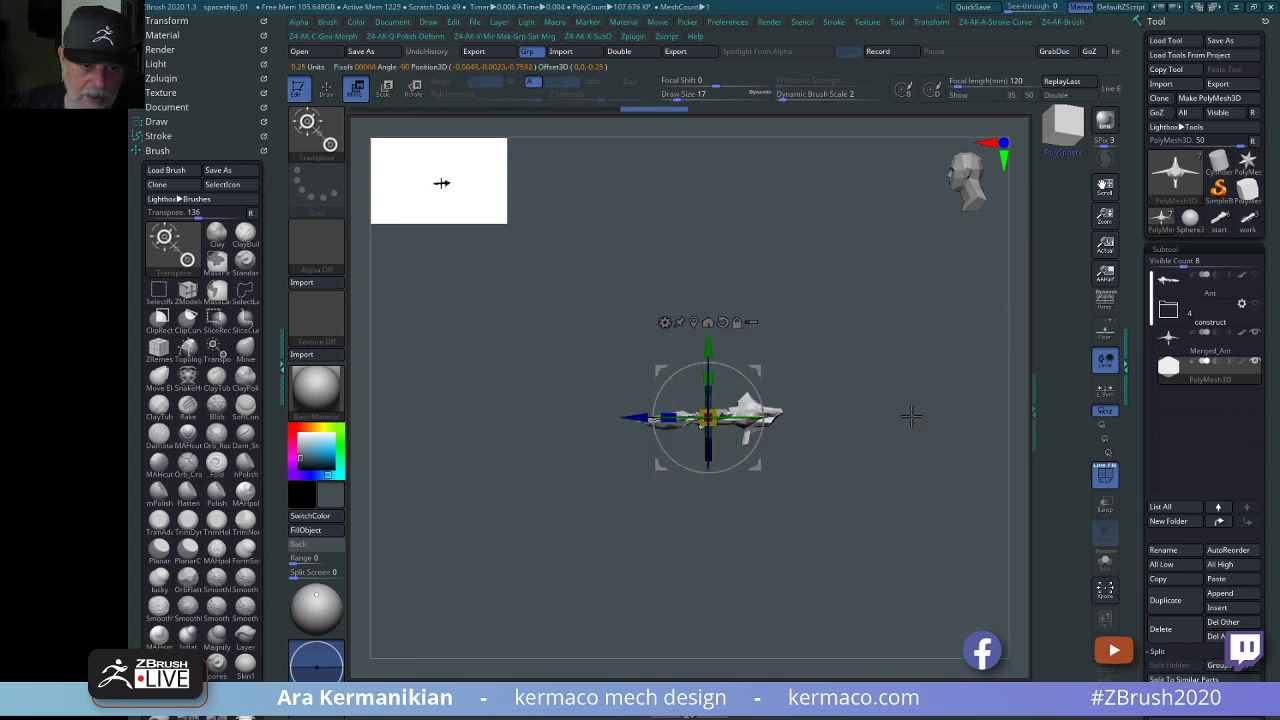
alt+drag(910, 417, 760, 345)
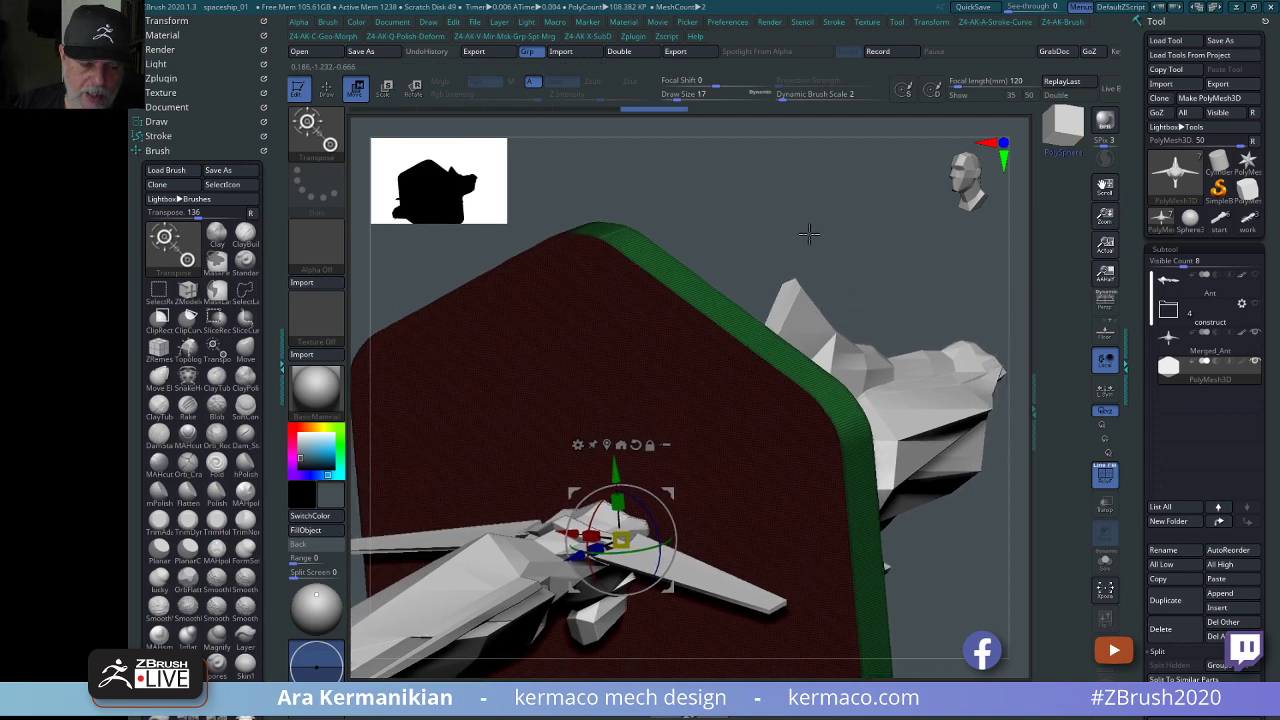
alt+drag(809, 234, 828, 188)
alt+drag(872, 226, 750, 422)
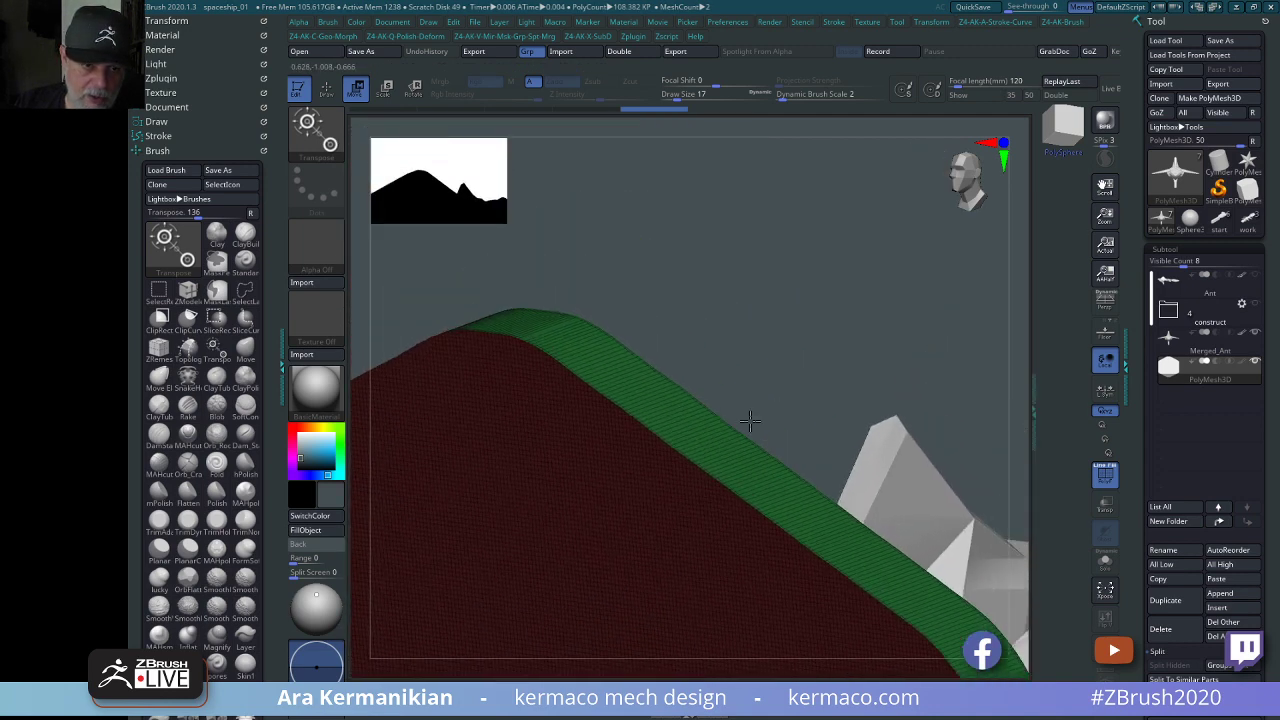
Extrude the hexagonal plate's whole rim outward with ZModeler's QMesh polygon action, using the Polyloop target.
drag(819, 378, 758, 396)
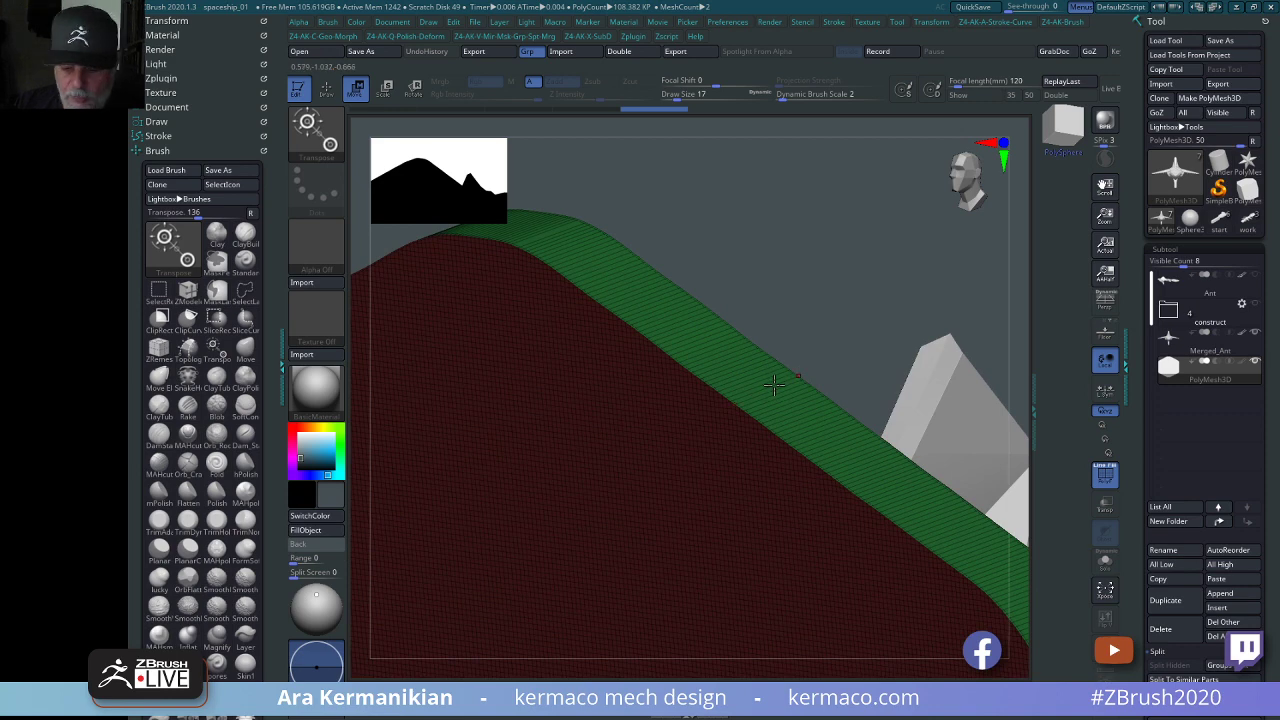
key(q)
mouse_move(820, 362)
alt+mouse_down()
mouse_move(787, 400)
mouse_move(893, 382)
alt+mouse_up()
alt+drag(963, 126, 690, 455)
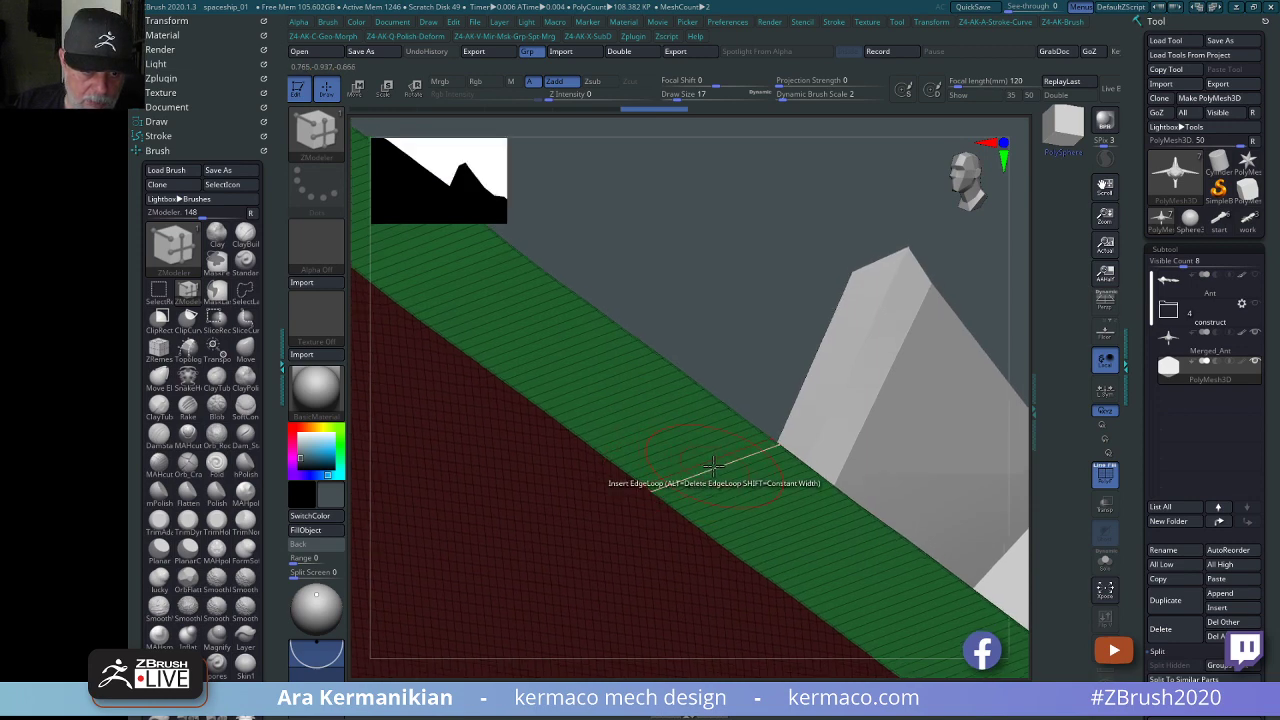
key(space)
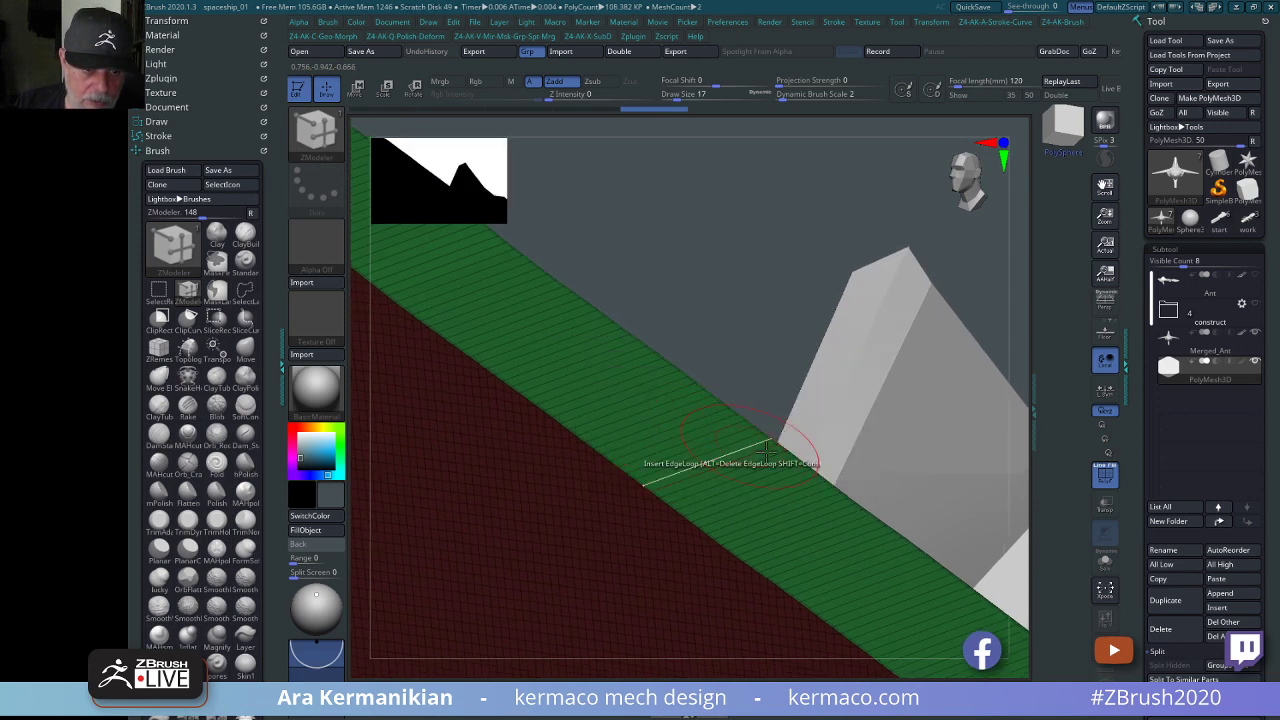
key(space)
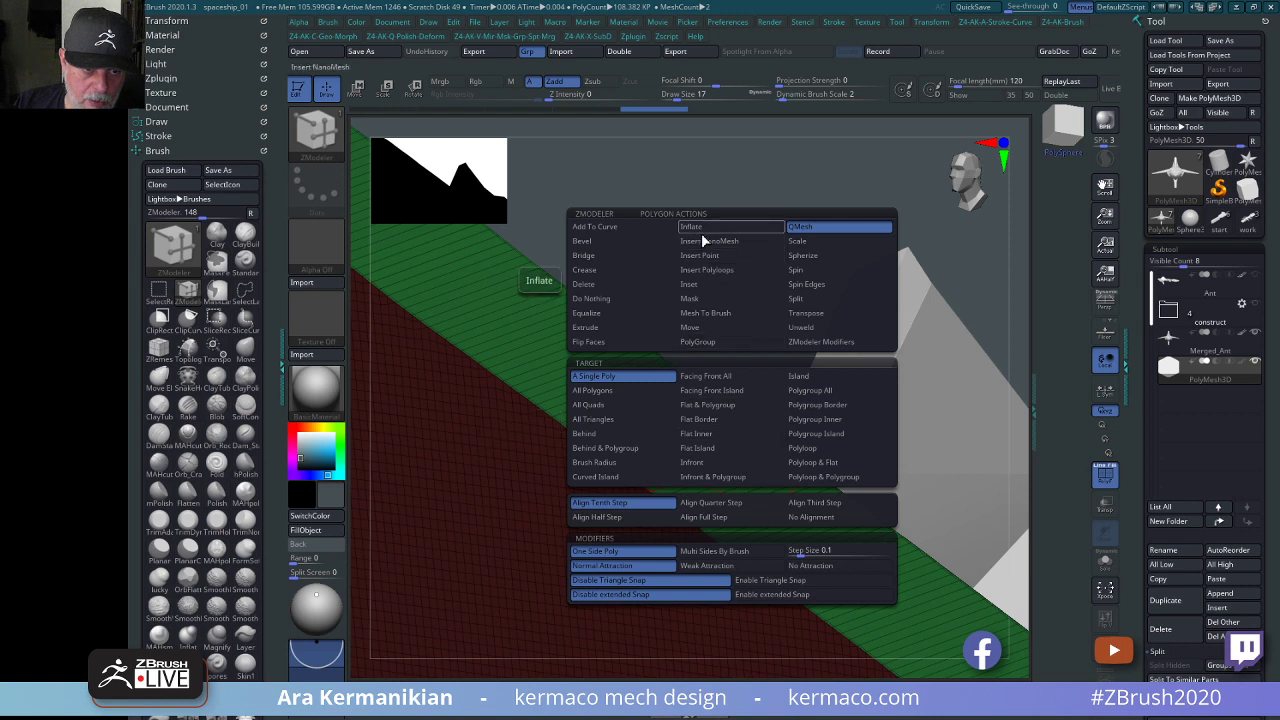
click(805, 448)
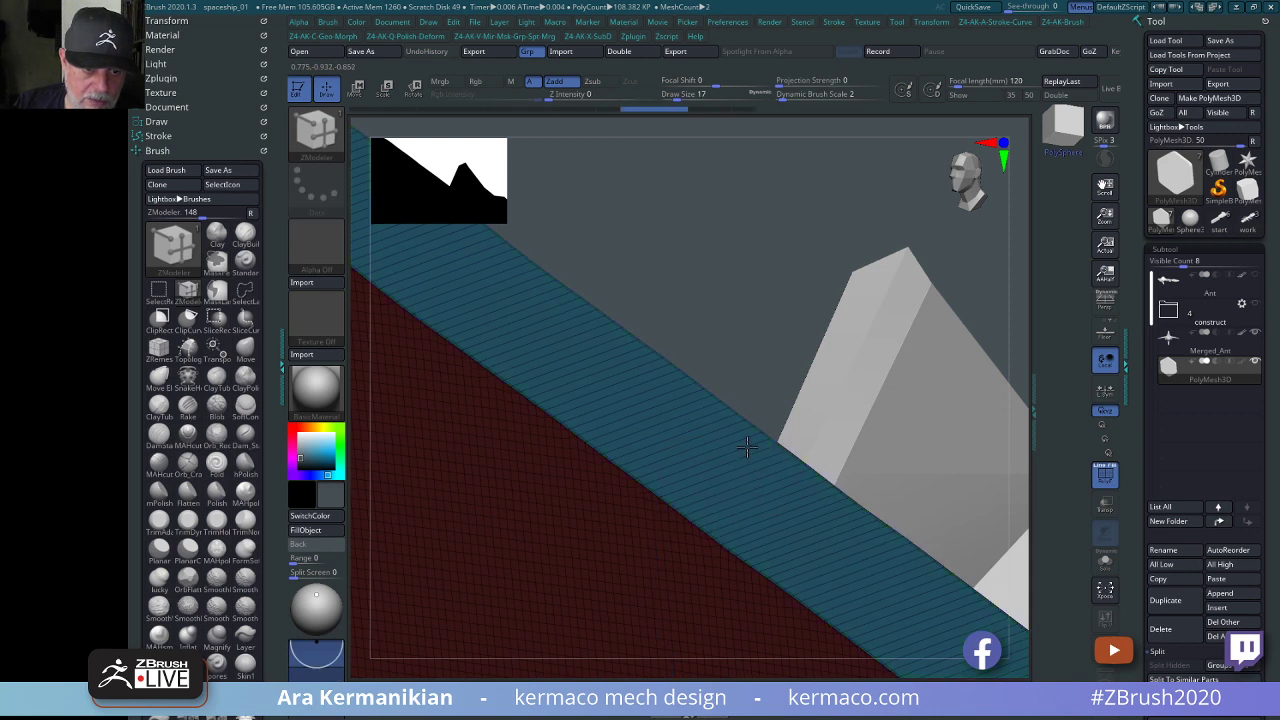
drag(747, 448, 865, 243)
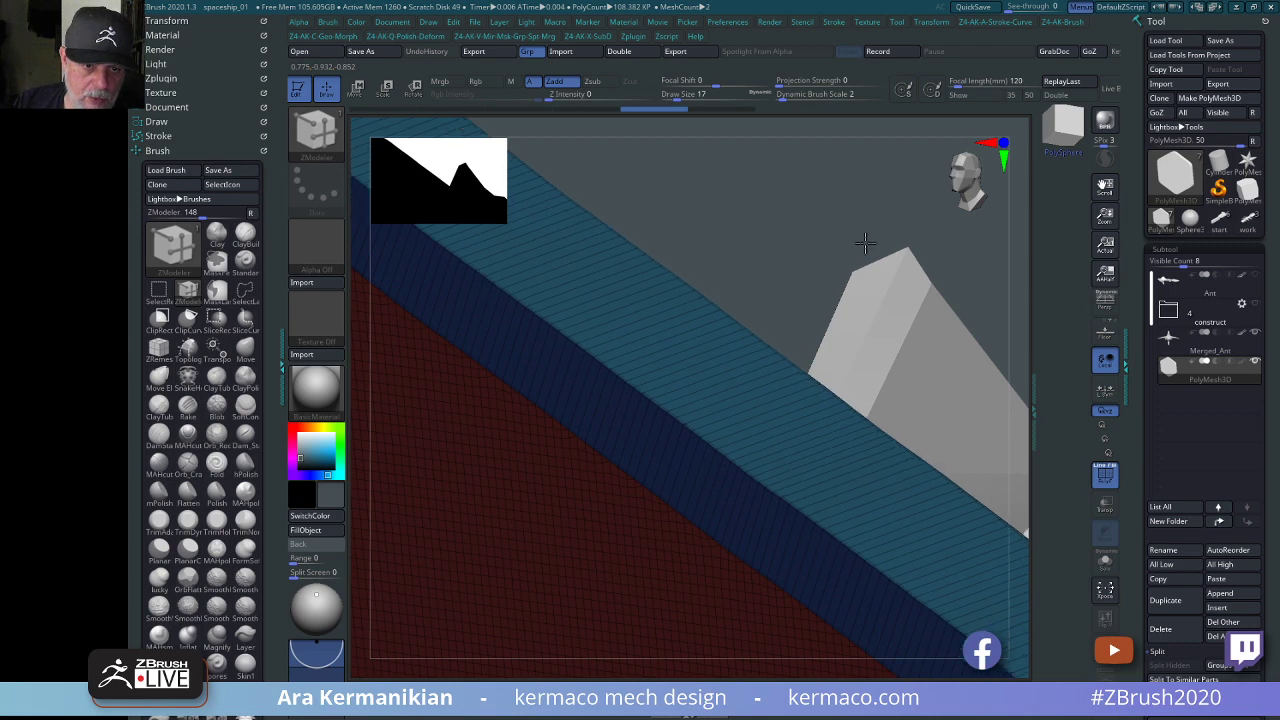
Set ZModeler's edge action to QMesh and the target of its QMesh polygon action to Polygroup All.
drag(952, 173, 995, 183)
drag(971, 259, 714, 329)
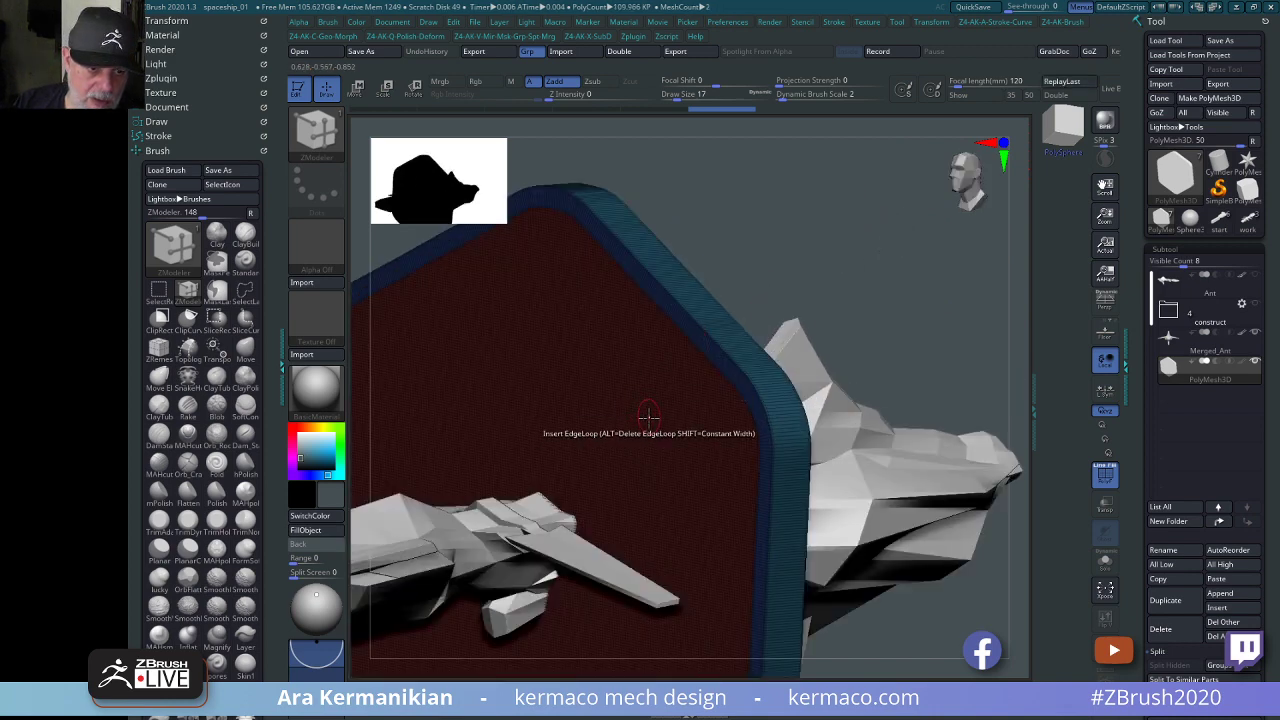
drag(850, 268, 703, 468)
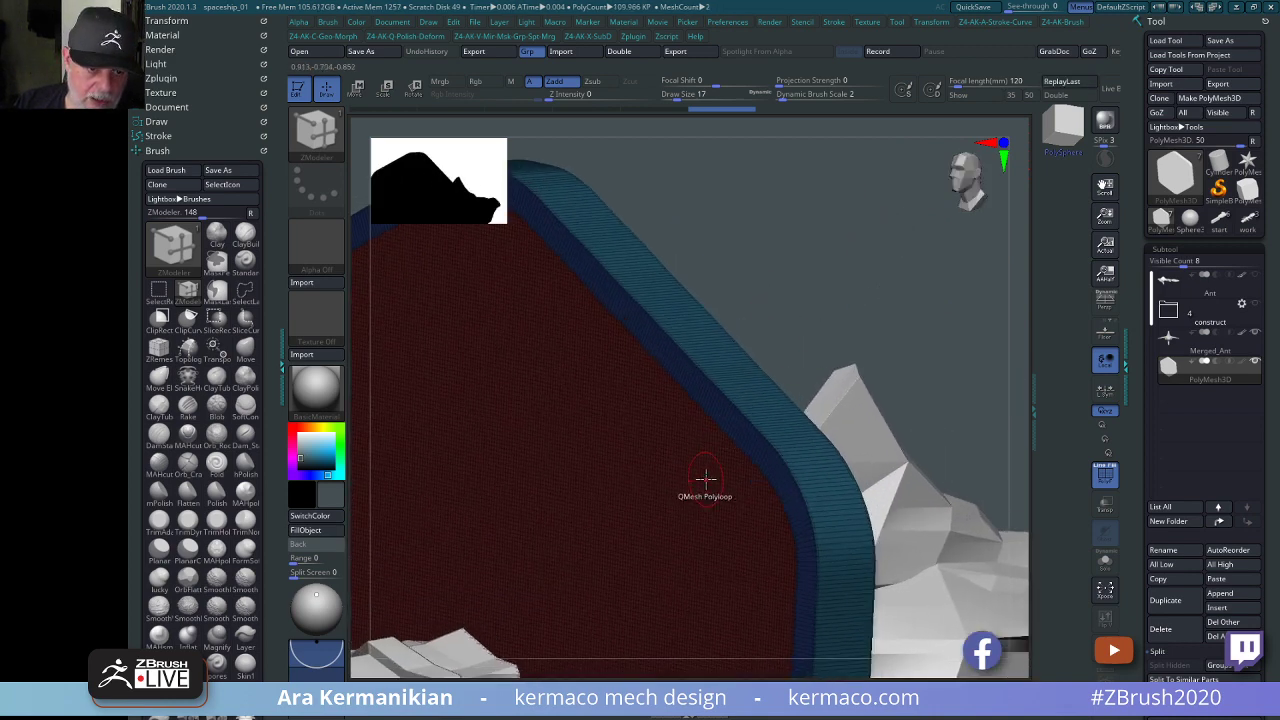
key(space)
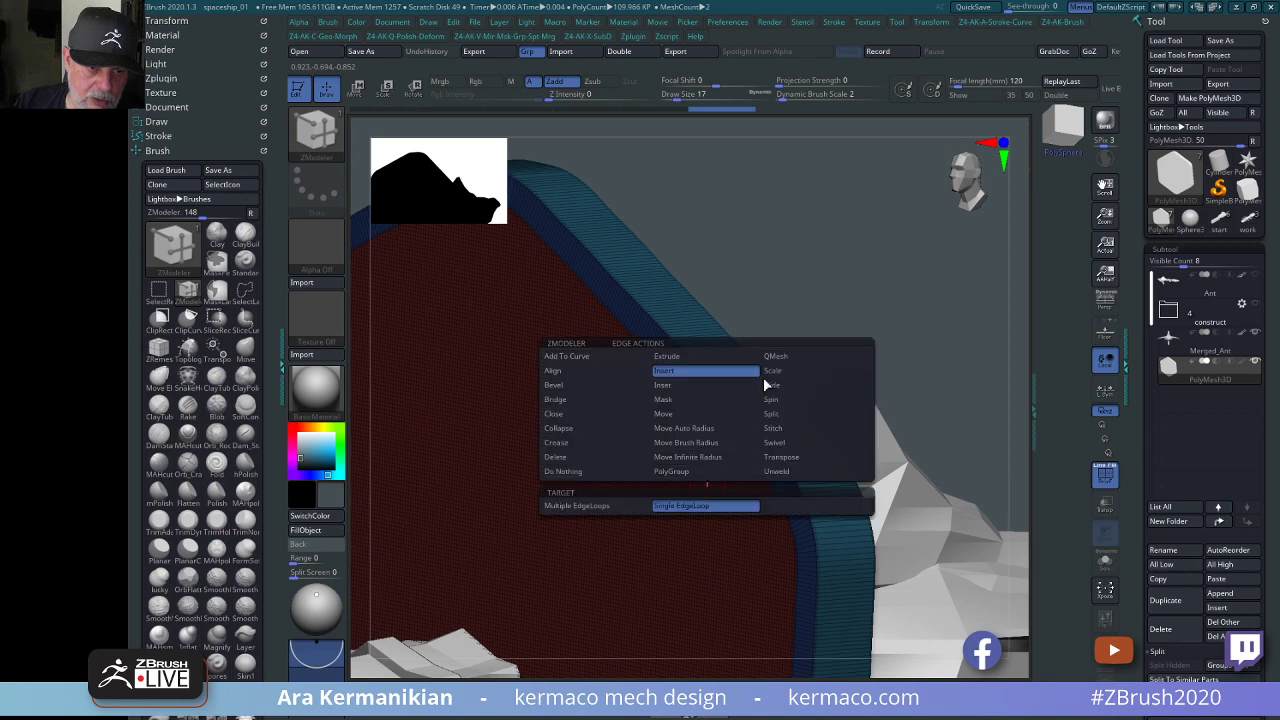
click(790, 357)
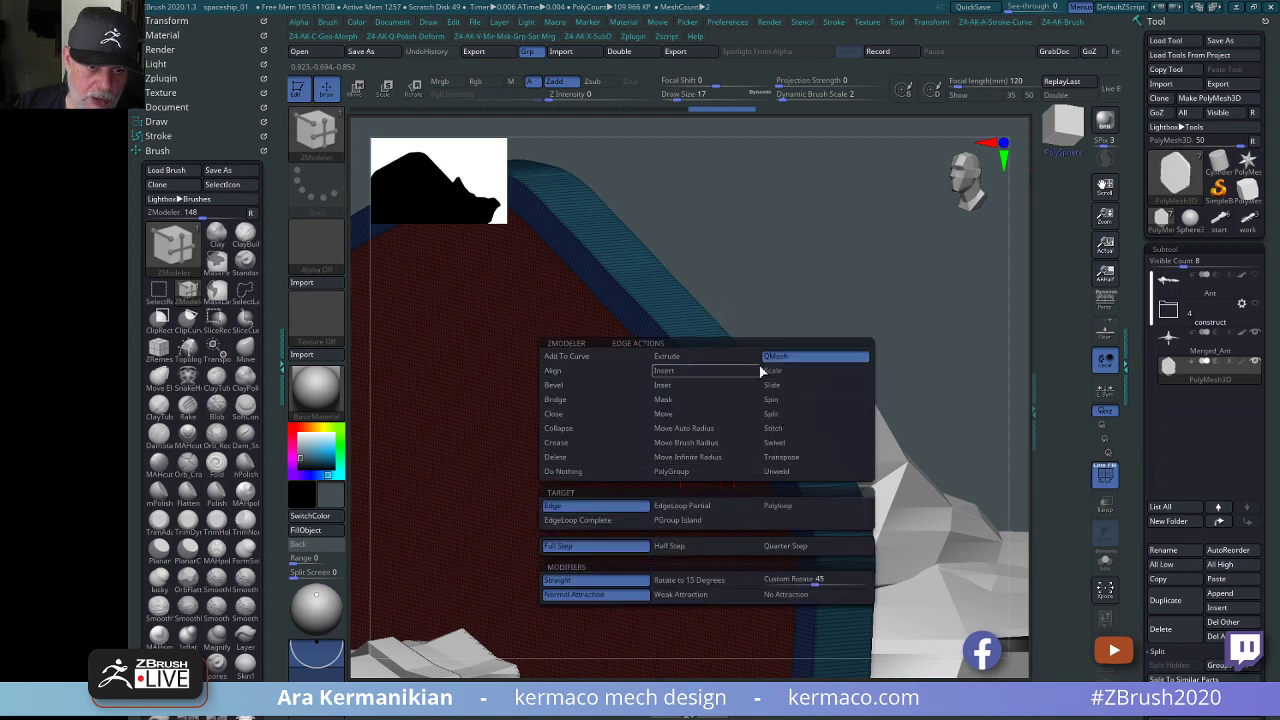
key(space)
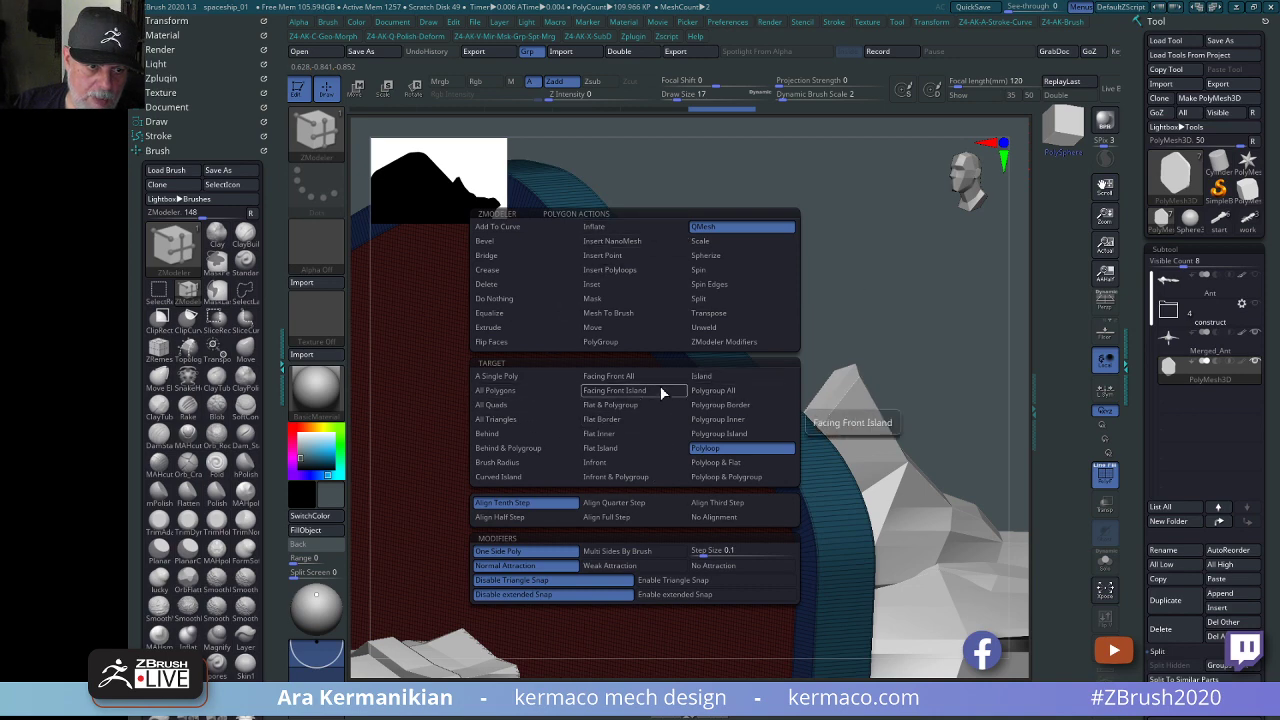
click(725, 389)
Set ZModeler's edge action to Do Nothing and apply QMesh to the plate's flat face polygroup.
drag(946, 317, 760, 380)
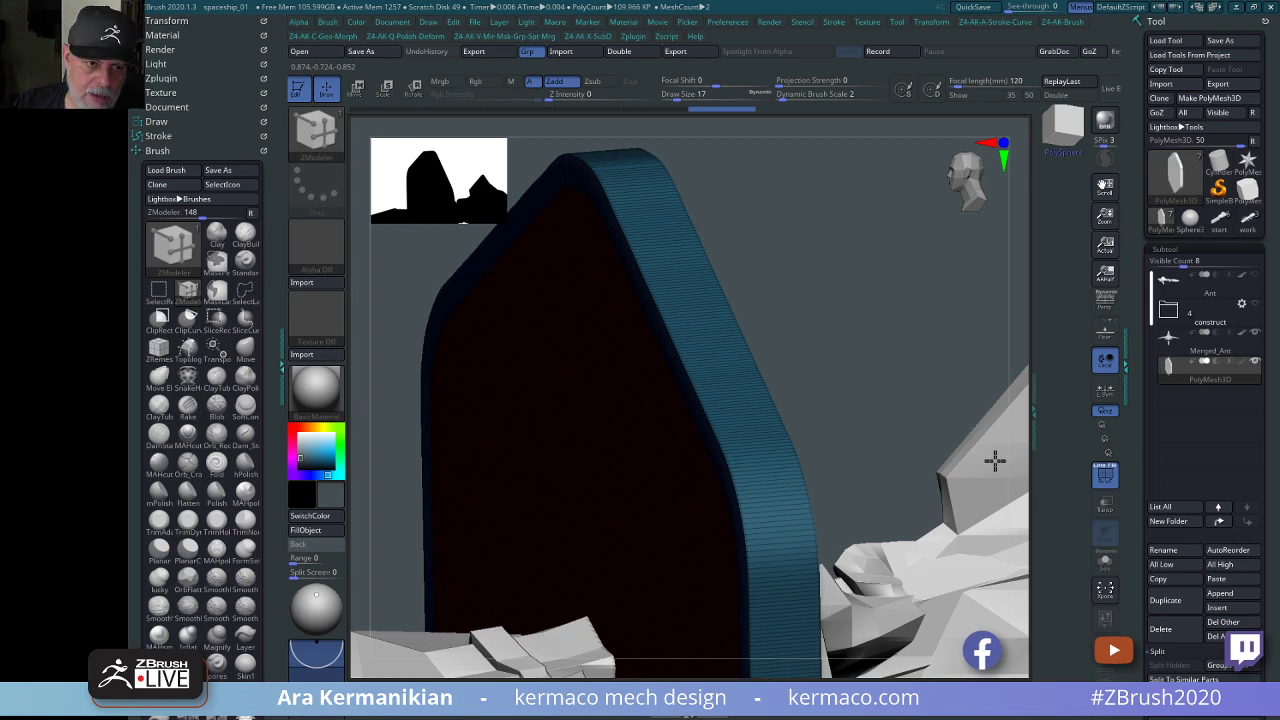
drag(820, 366, 872, 285)
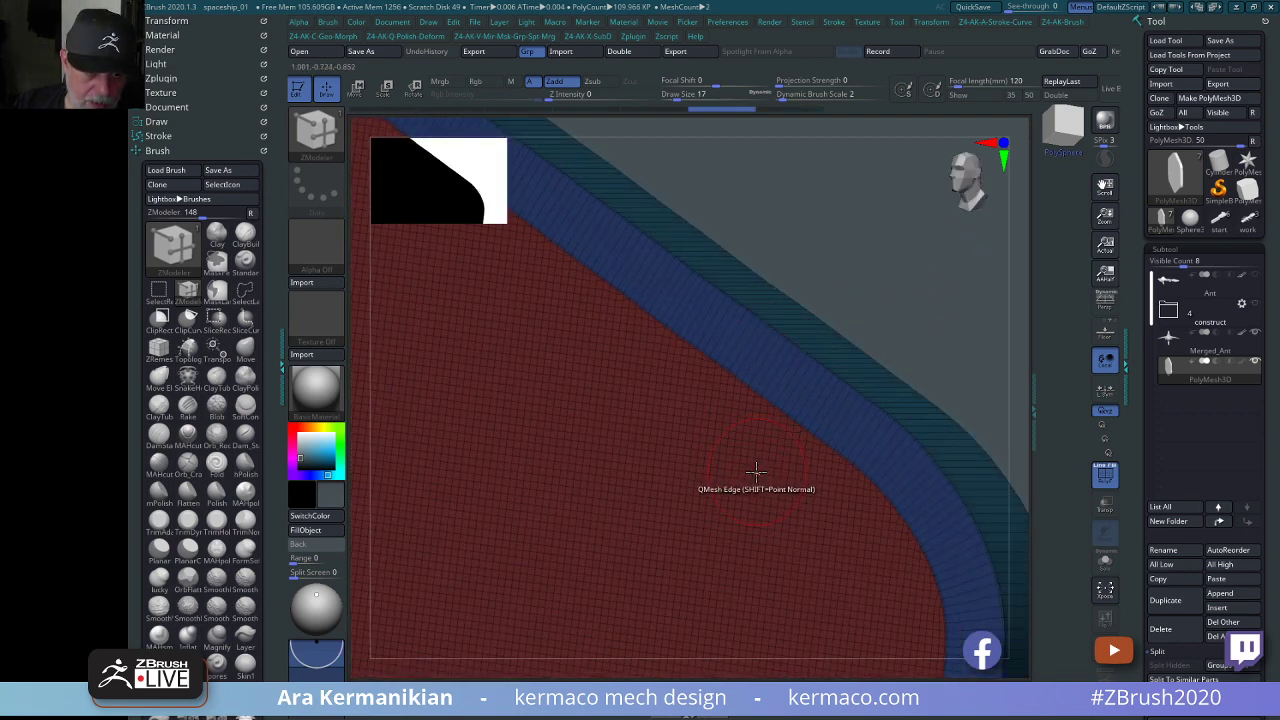
right_click(756, 472)
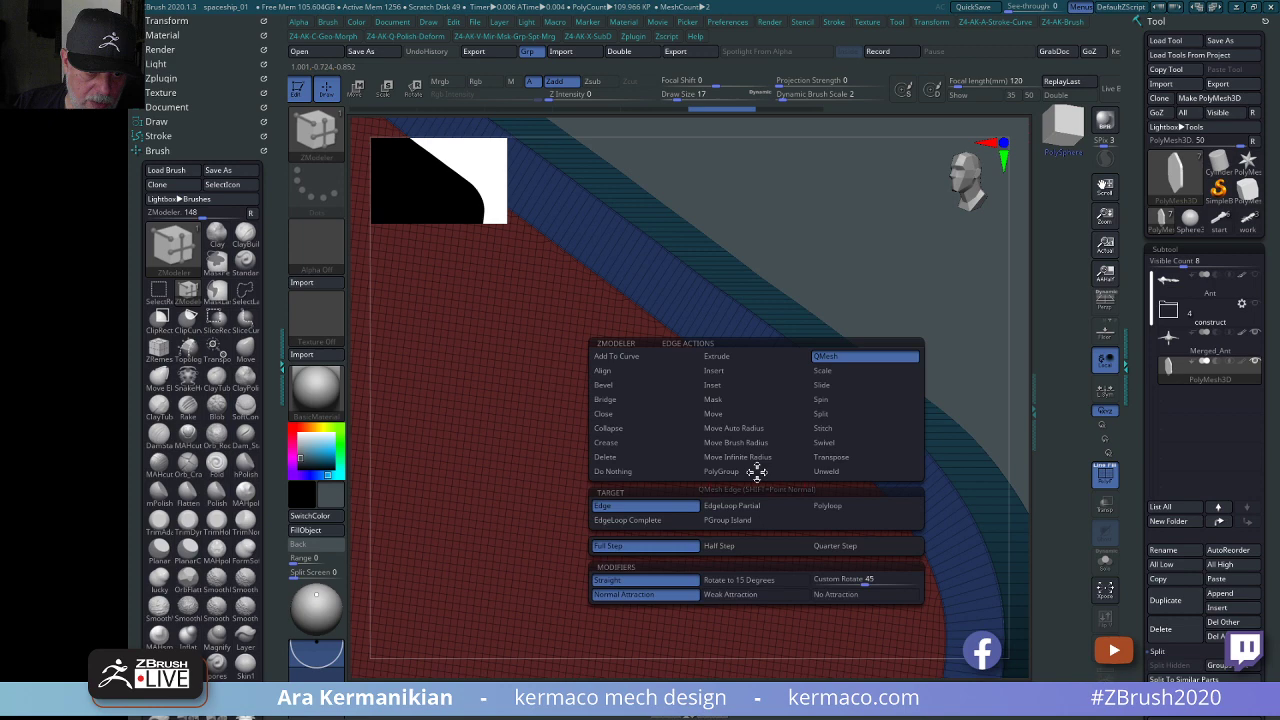
click(630, 475)
right_drag(794, 443, 714, 467)
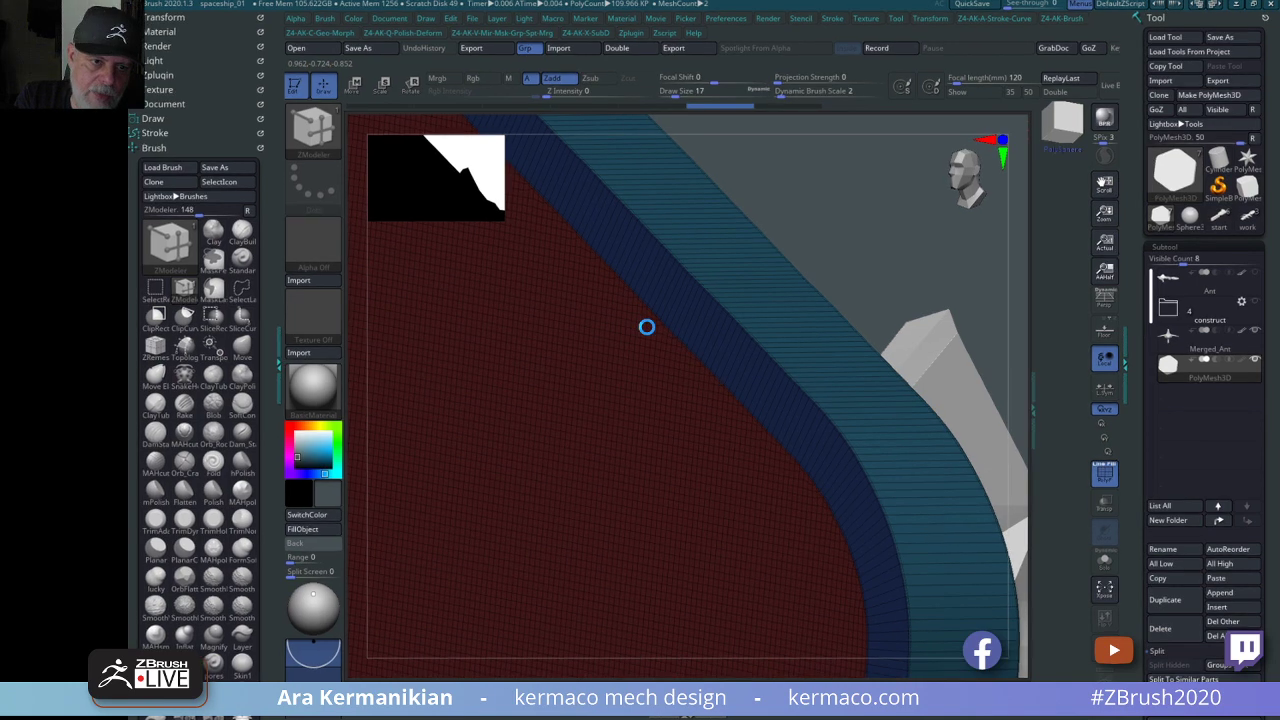
click(647, 325)
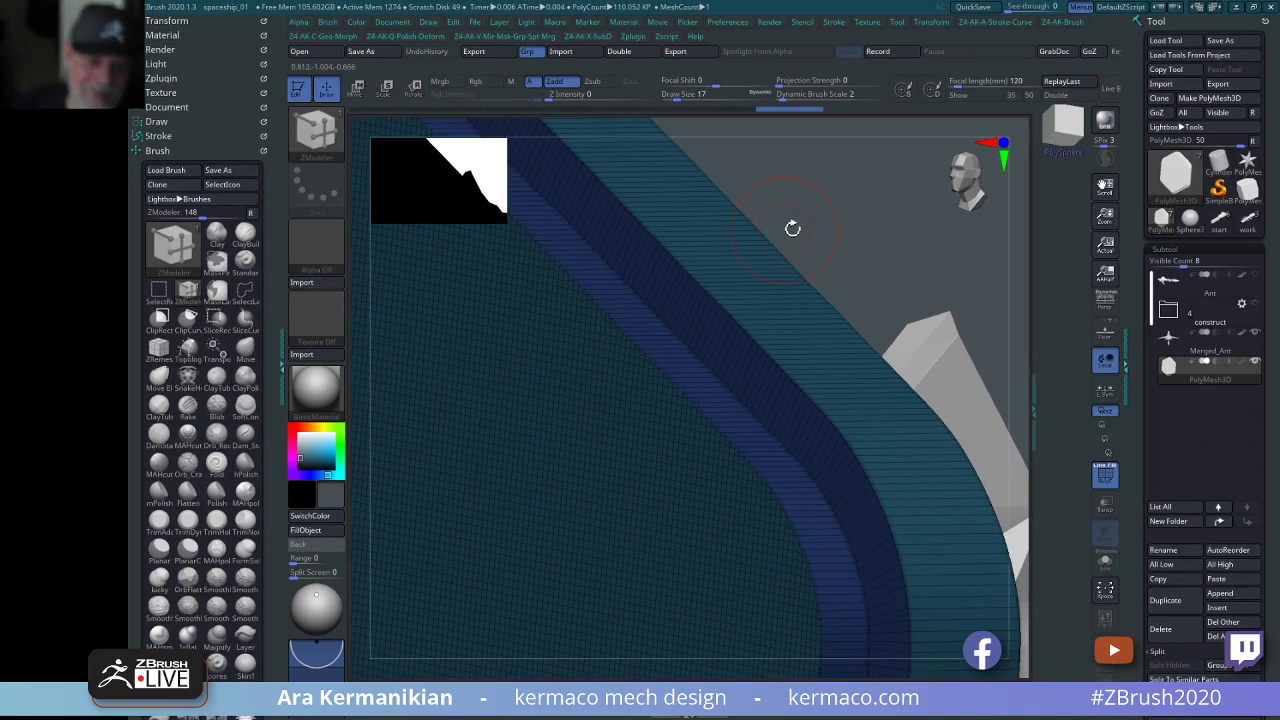
Undo the QMesh edits and the flattening of the hexagonal plate.
mouse_move(877, 229)
ctrl+right_down()
mouse_move(712, 223)
mouse_move(749, 197)
mouse_move(871, 235)
mouse_move(957, 309)
mouse_move(940, 289)
mouse_move(954, 306)
mouse_move(849, 266)
mouse_move(940, 338)
mouse_move(928, 320)
ctrl+right_up()
key(ctrl+z)
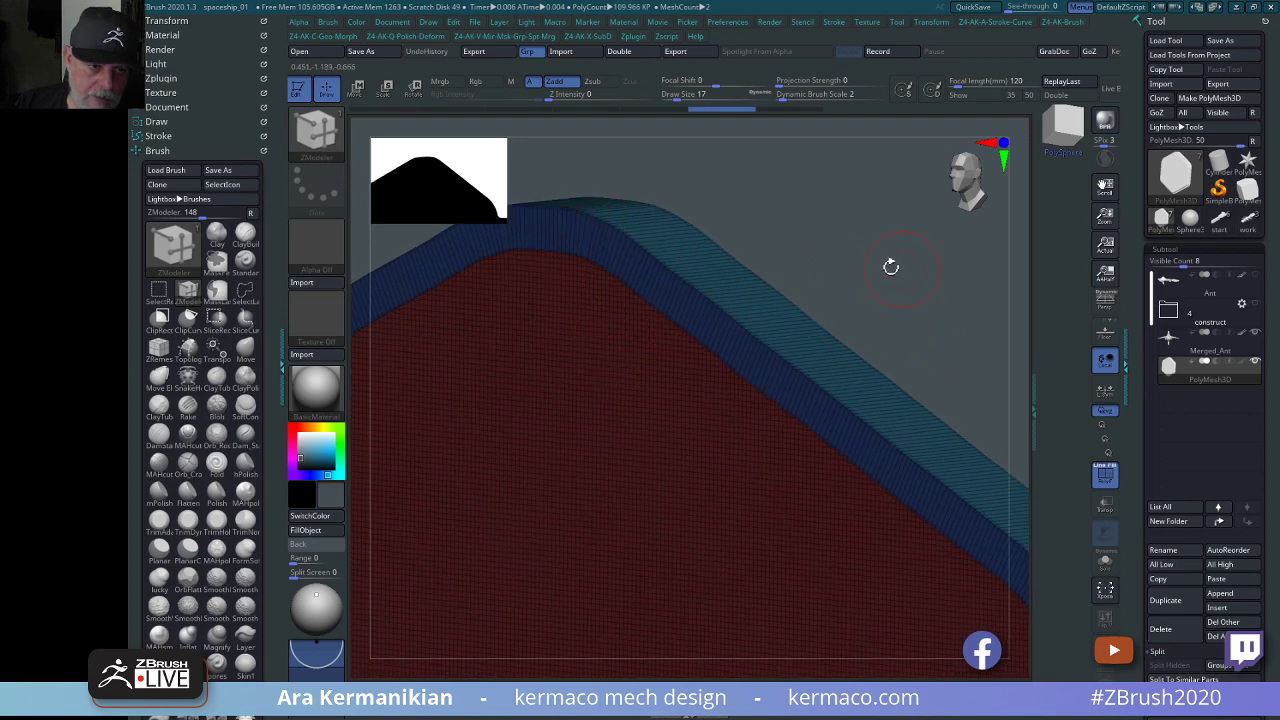
right_drag(891, 266, 666, 357)
key(ctrl)
key(ctrl+z)
key(ctrl+z)
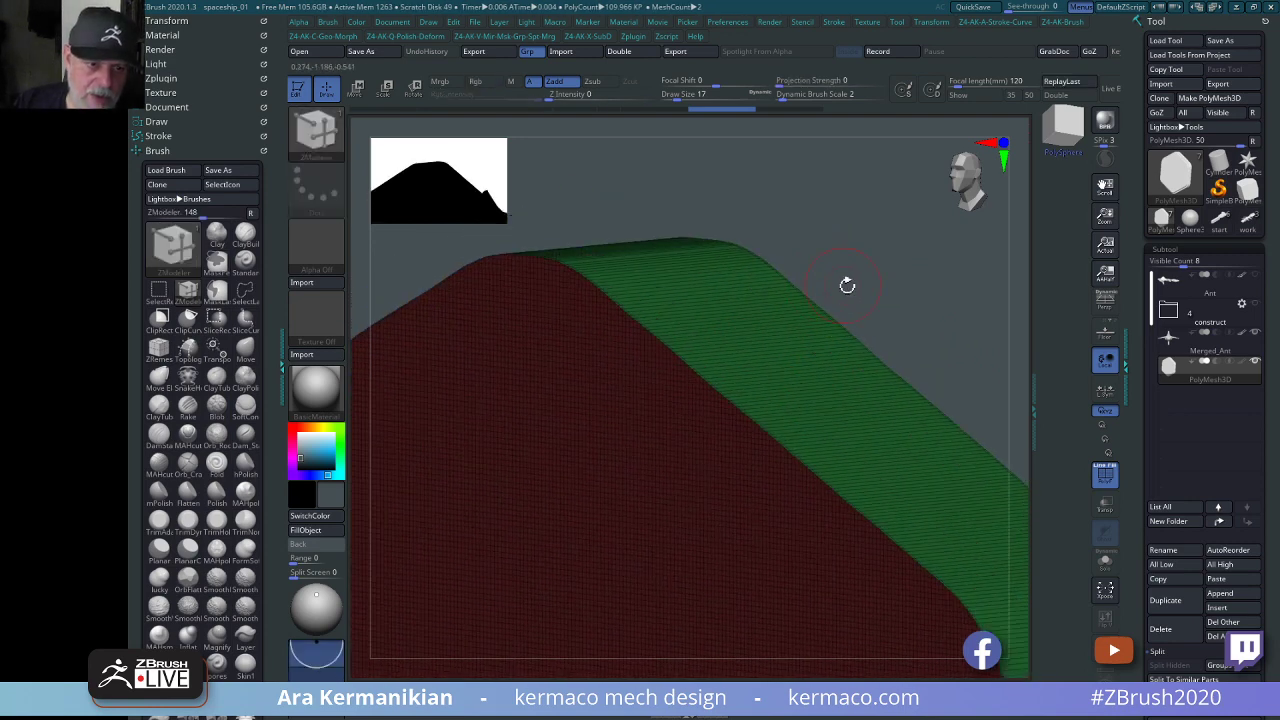
alt+right_drag(918, 266, 575, 162)
key(ctrl+z)
key(ctrl+z)
key(ctrl+z)
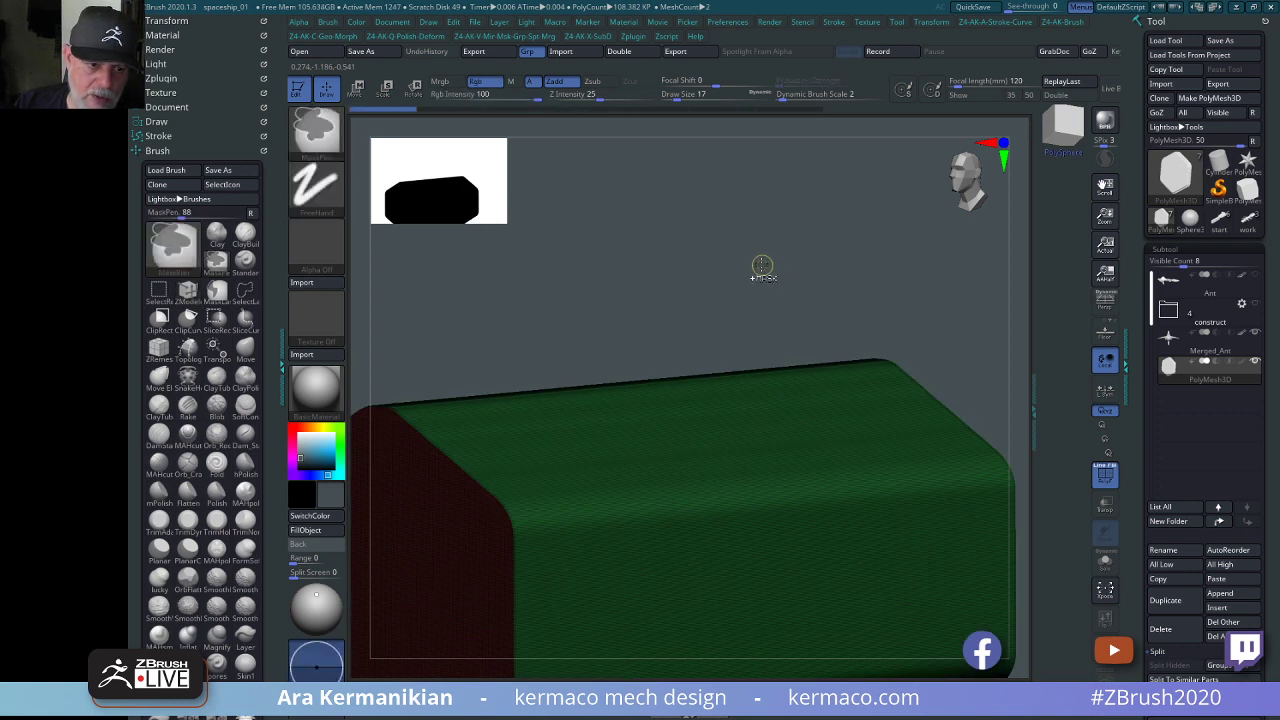
Centre the gizmo on the hexagonal prism in side view and flatten it along the ship's length into a thin plate.
mouse_move(774, 260)
shift+mouse_down()
mouse_move(791, 246)
mouse_move(881, 259)
shift+mouse_up()
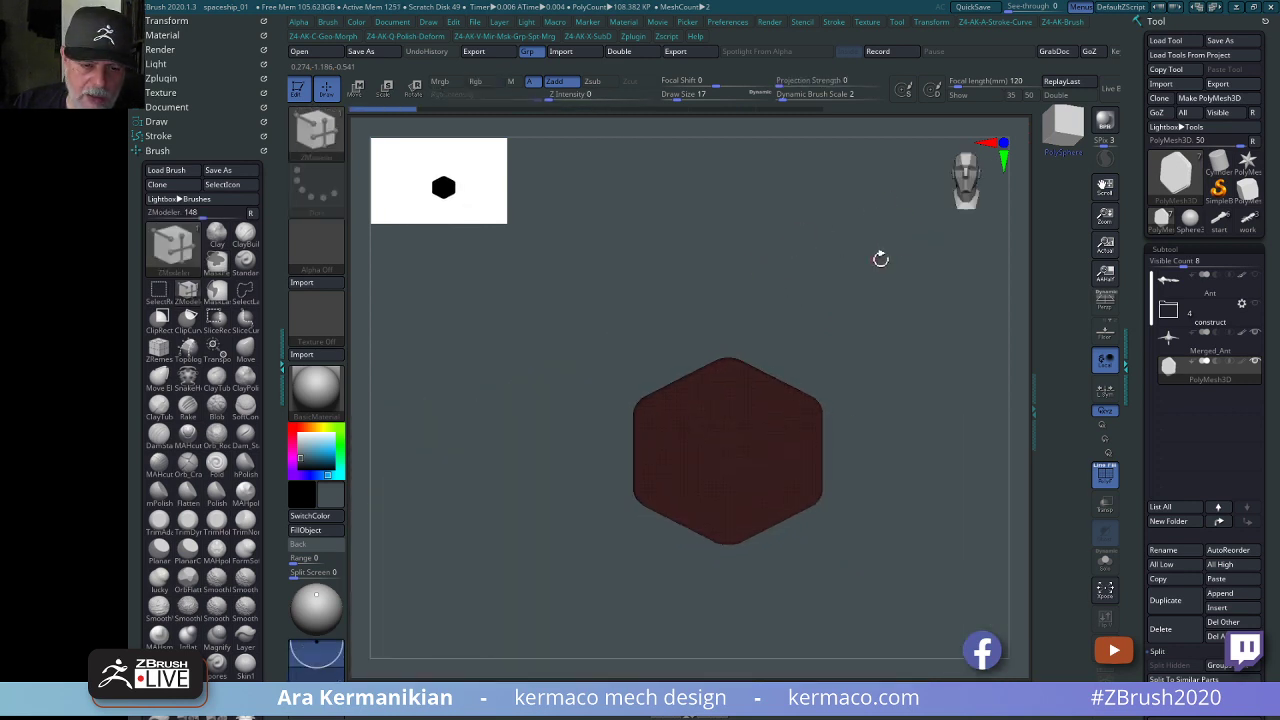
key(w)
shift+drag(960, 275, 711, 325)
alt+drag(791, 313, 738, 293)
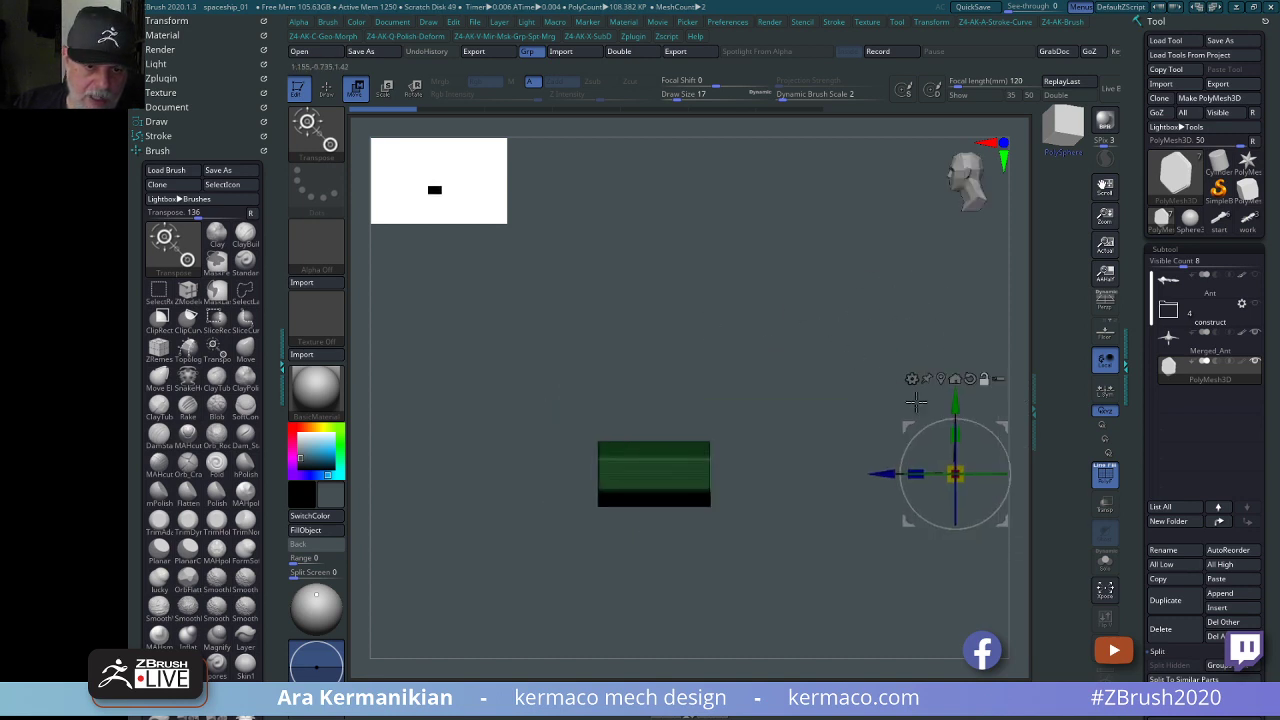
click(942, 380)
drag(611, 472, 657, 476)
mouse_move(783, 386)
shift+mouse_down()
mouse_move(883, 383)
mouse_move(888, 335)
mouse_move(948, 346)
mouse_move(766, 369)
shift+mouse_up()
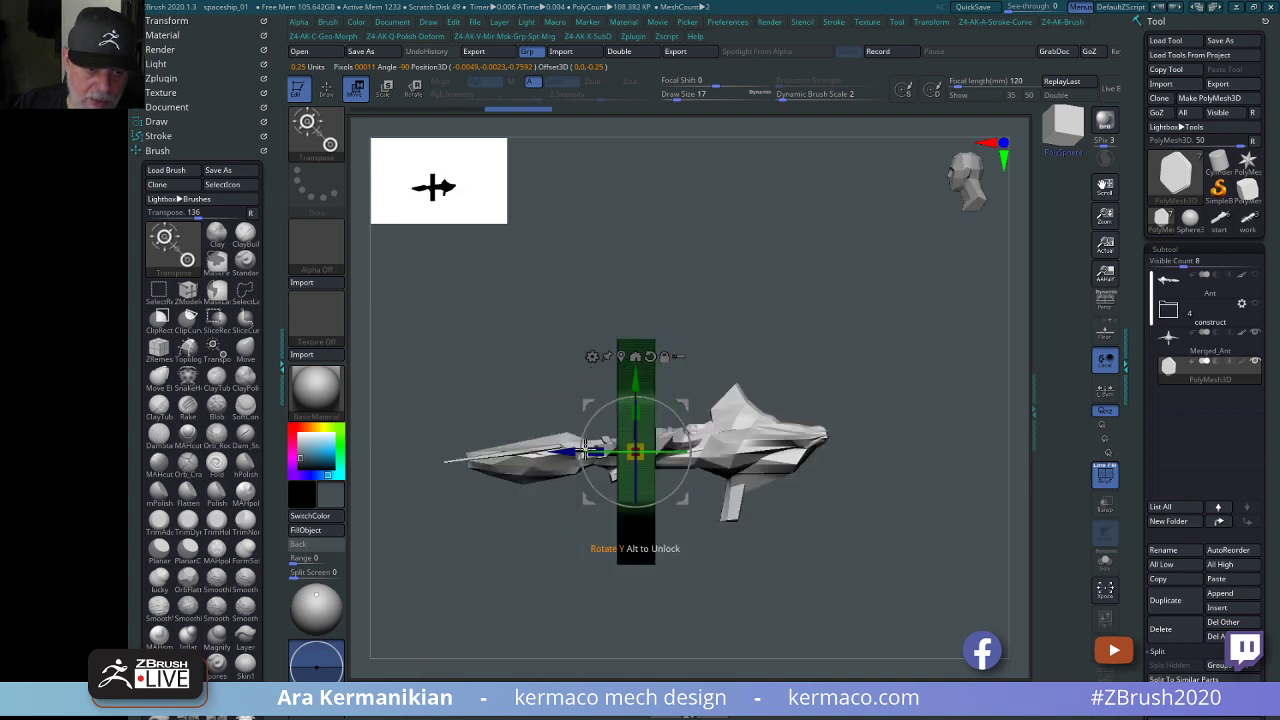
drag(596, 452, 632, 454)
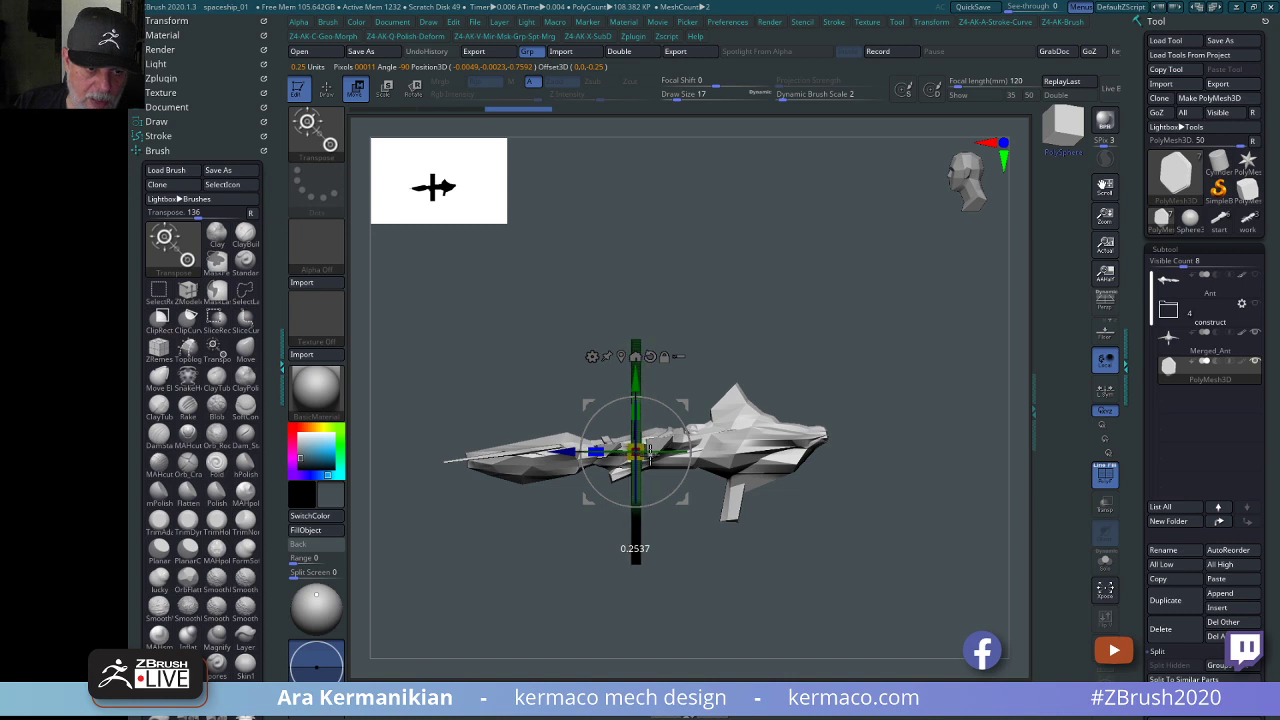
Reopen Spotlight in front view and move its shape images up so the hexagon image sits above the plate.
shift+drag(830, 342, 924, 332)
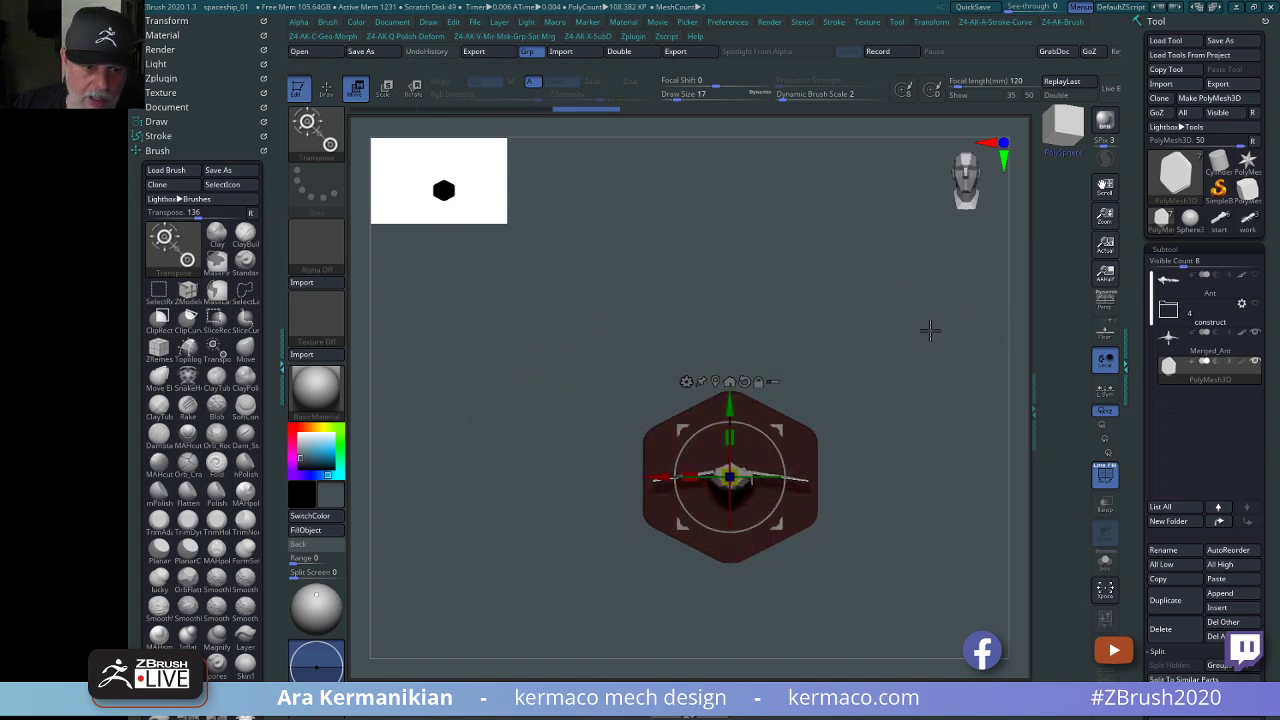
key(shift+z)
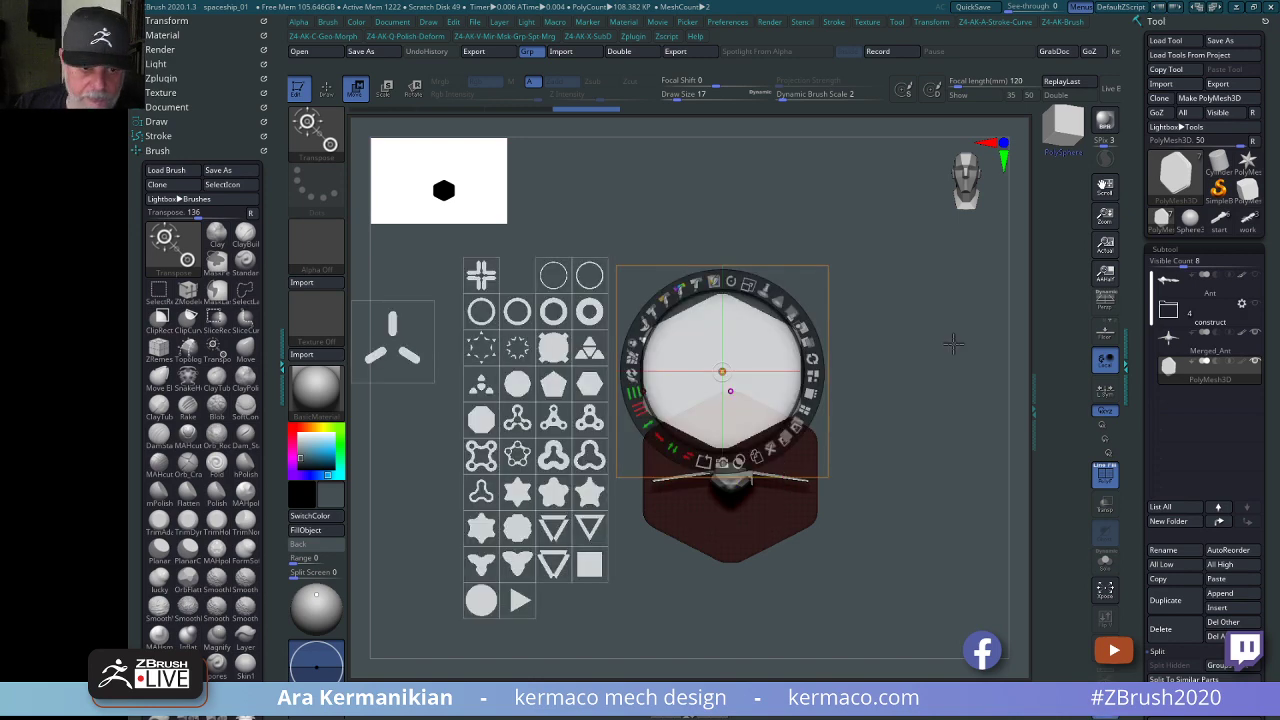
drag(955, 343, 951, 249)
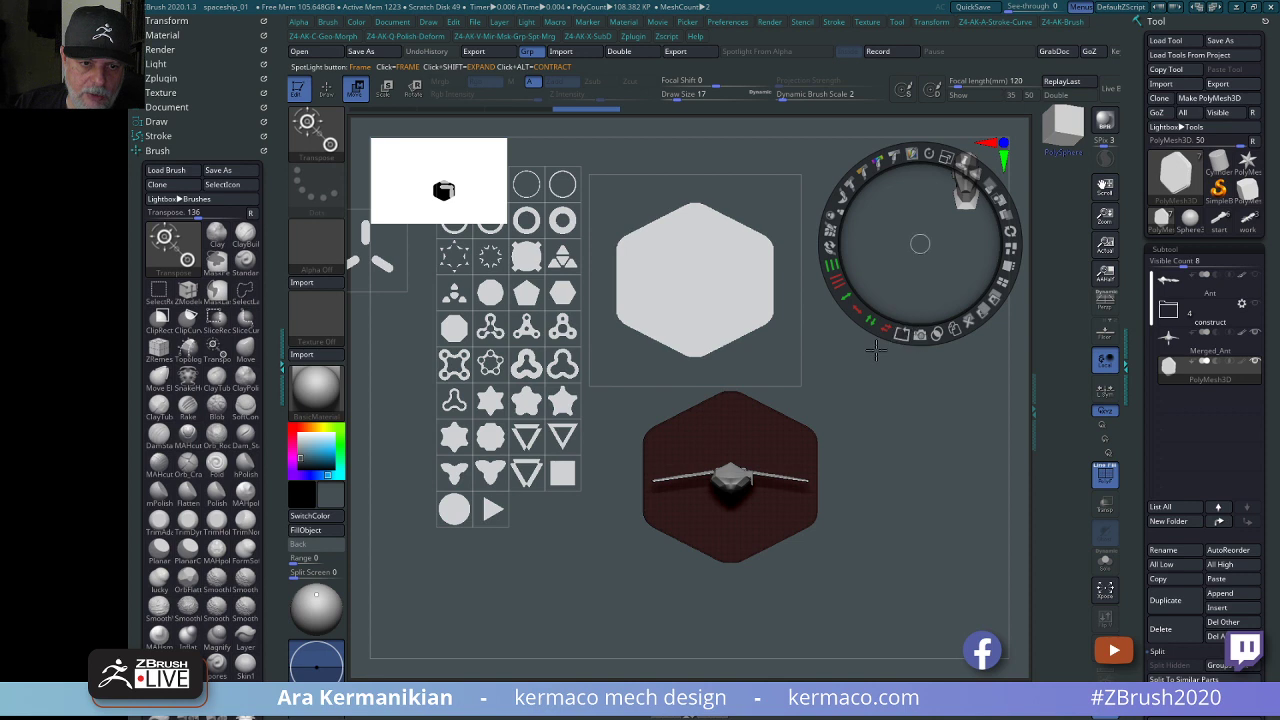
Try to turn the large hexagon image into an outline with Spotlight's Frame option.
click(776, 327)
click(686, 284)
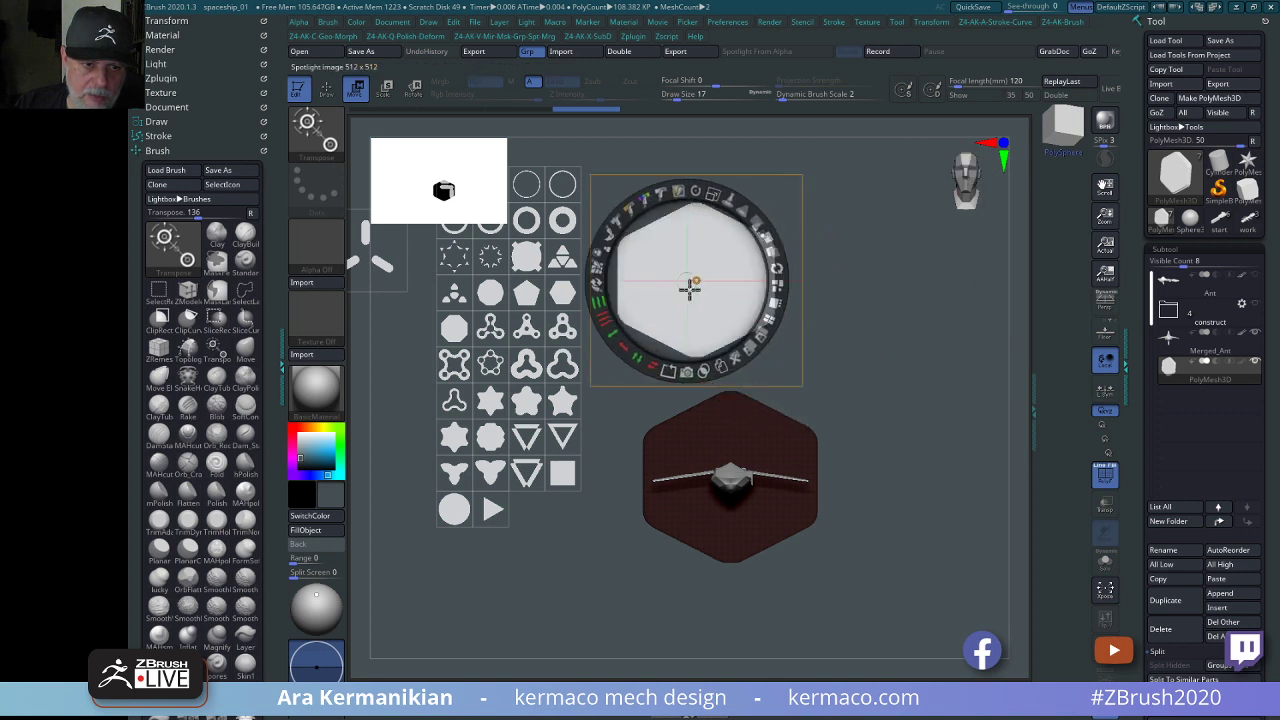
click(675, 374)
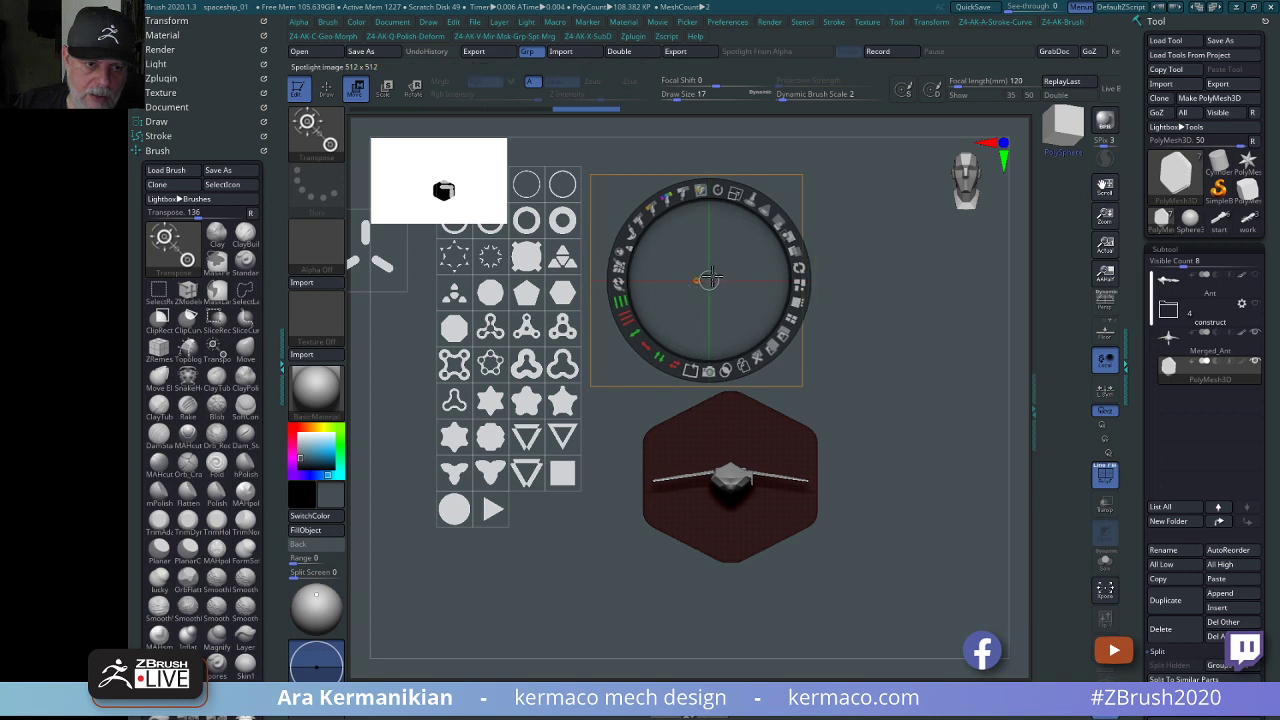
drag(697, 279, 945, 344)
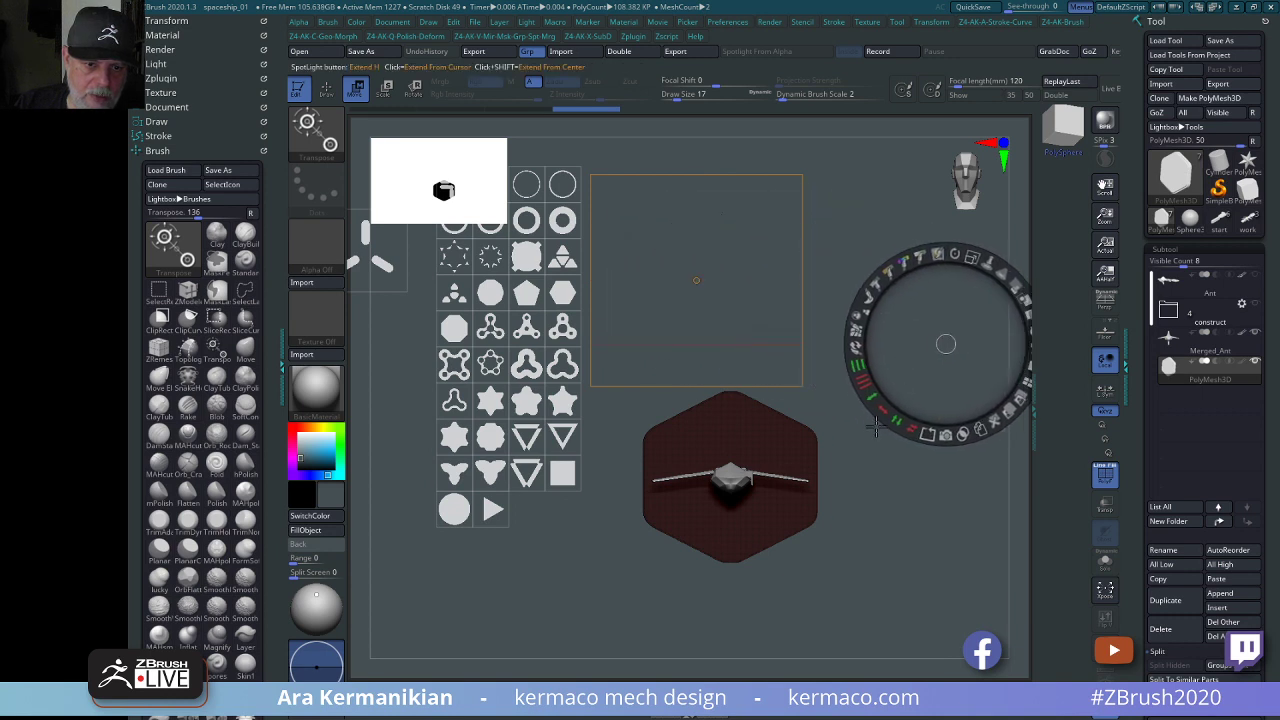
click(929, 437)
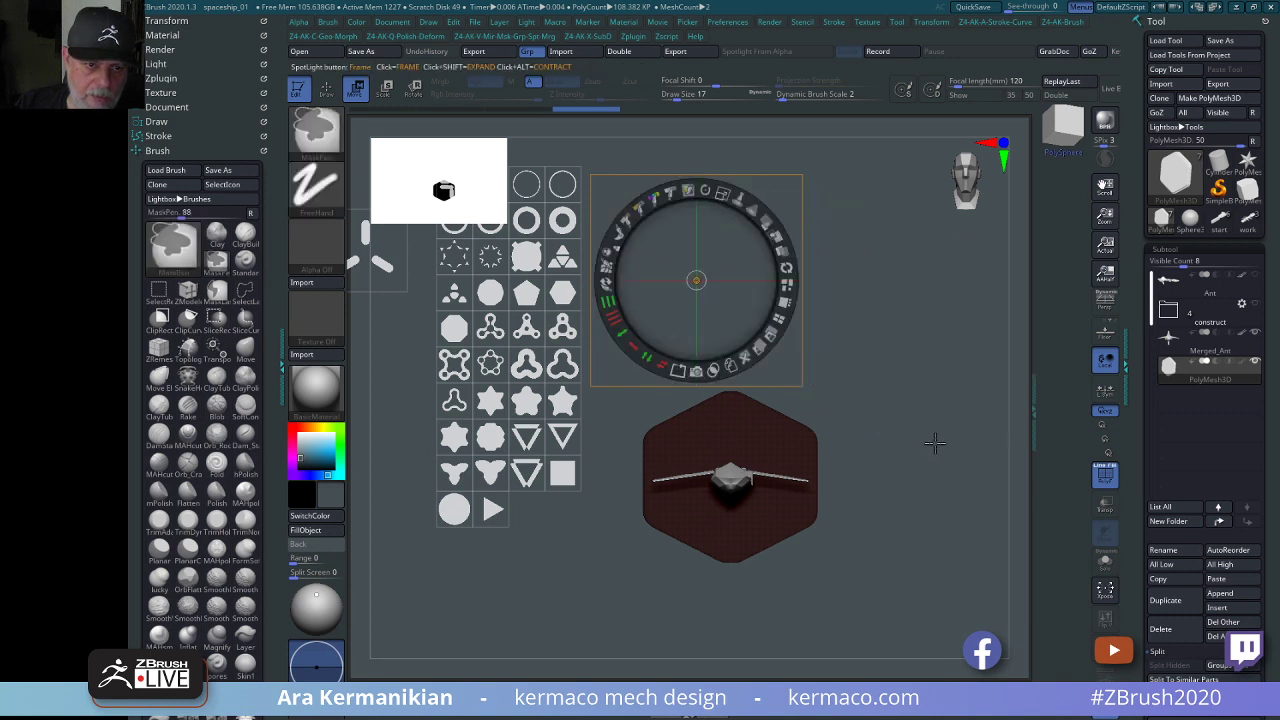
Restore the solid hexagon image, then scale and move the Spotlight images until the hexagon covers the plate.
shift+click(692, 282)
drag(941, 342, 973, 528)
drag(956, 441, 945, 503)
key(ctrl+z)
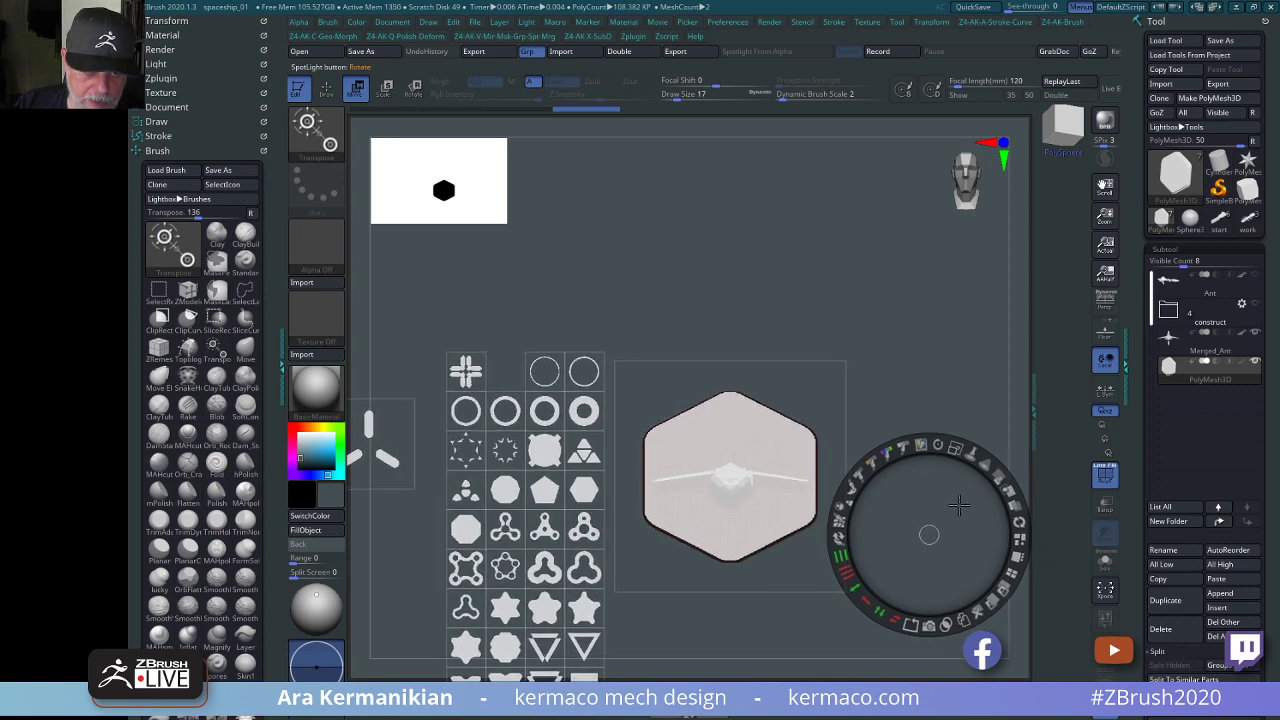
drag(958, 505, 963, 504)
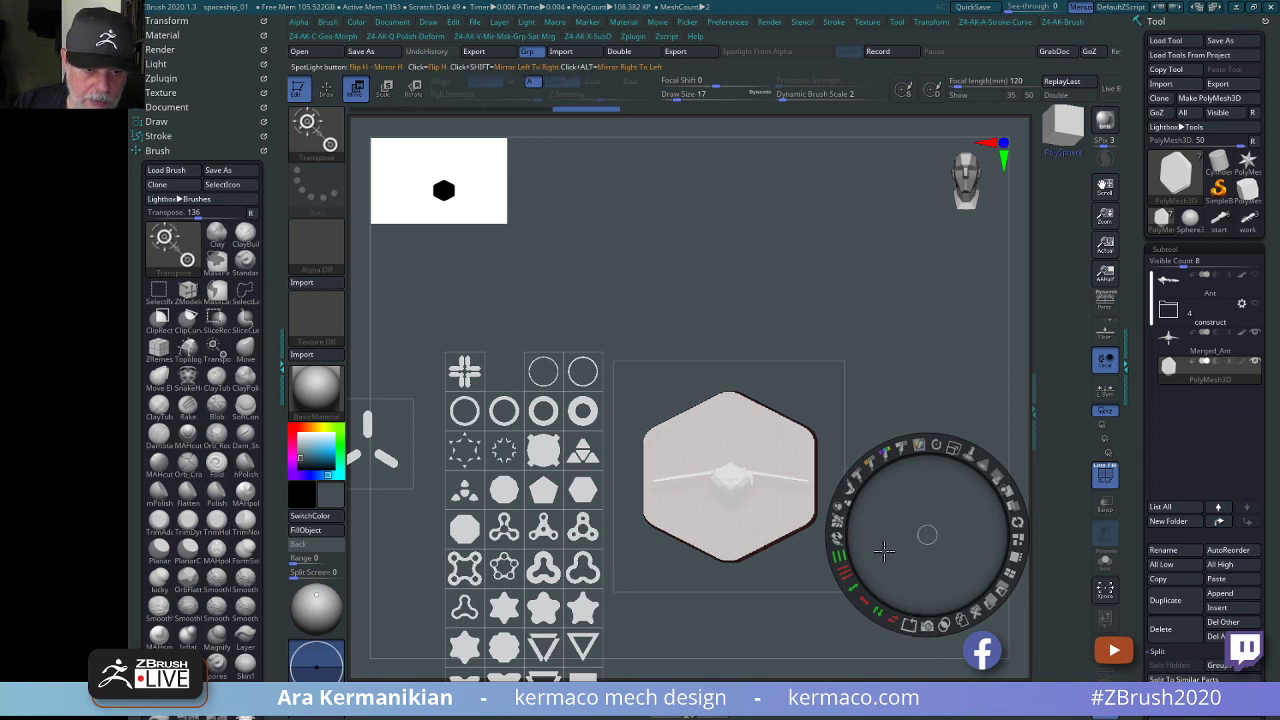
Select the hexagon image over the plate, nudge it into place and reduce it to a thin outline with Spotlight's Frame option.
click(843, 373)
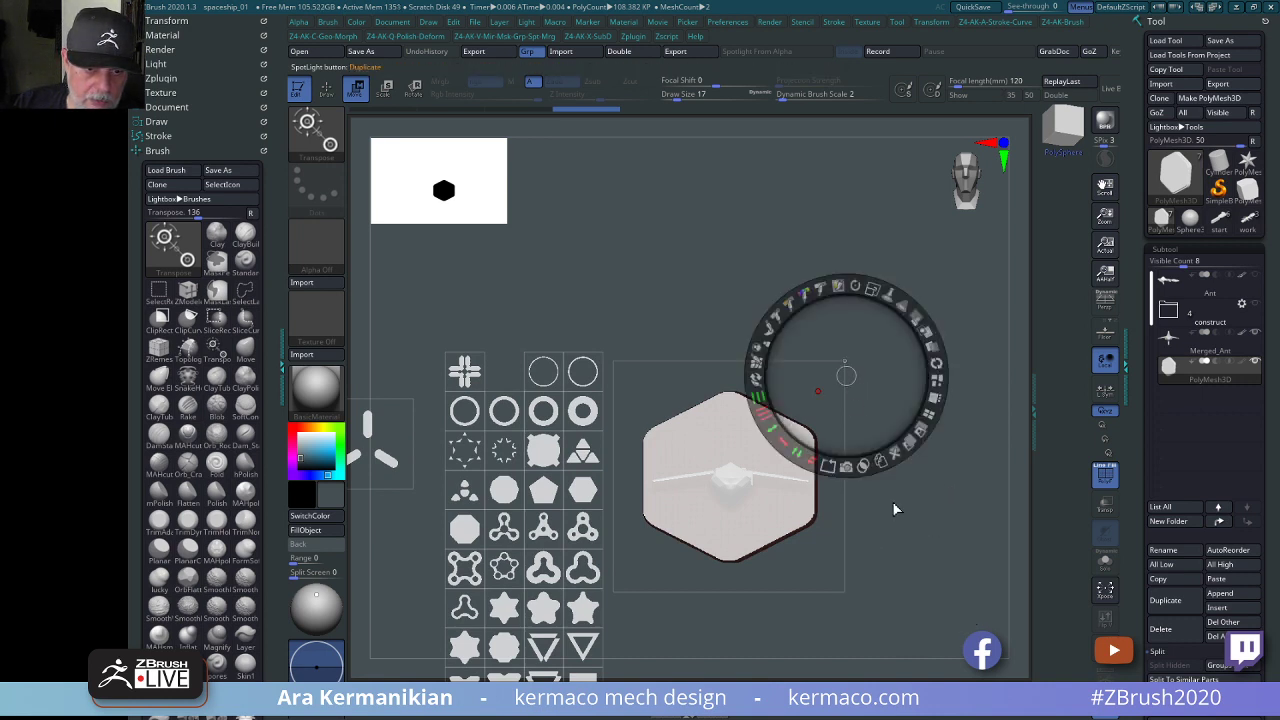
click(655, 360)
drag(676, 365, 912, 245)
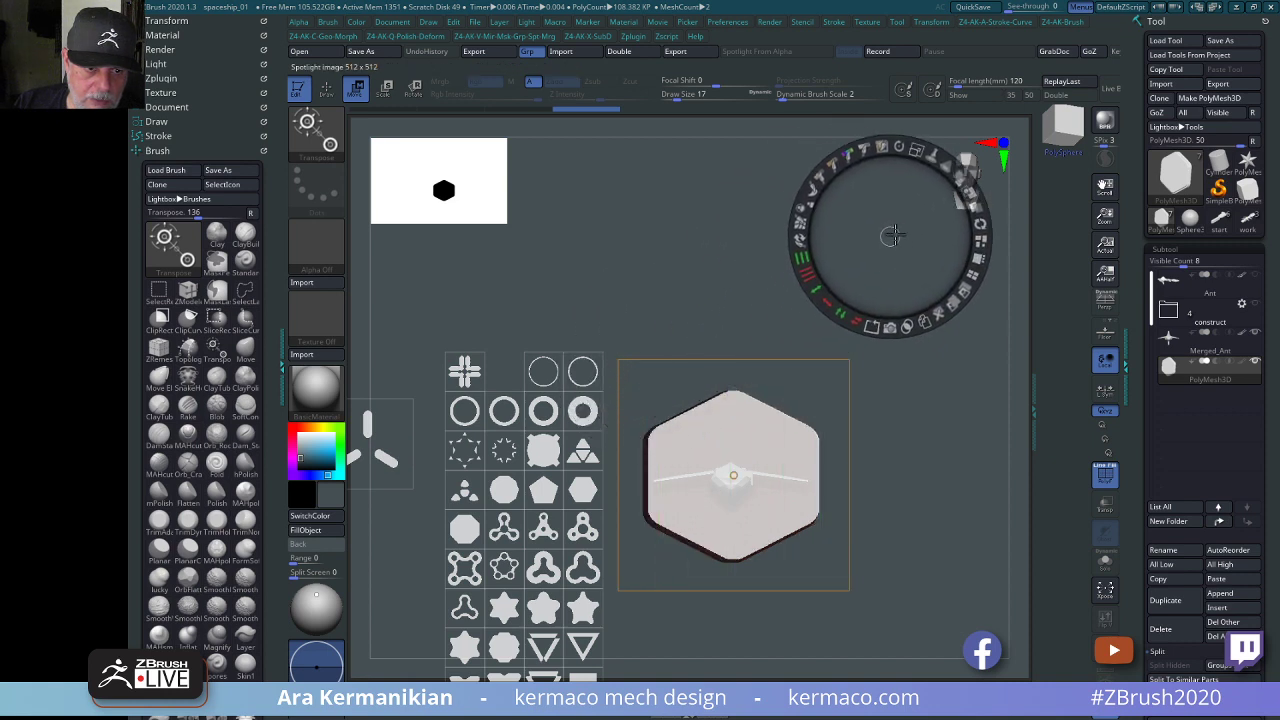
click(877, 330)
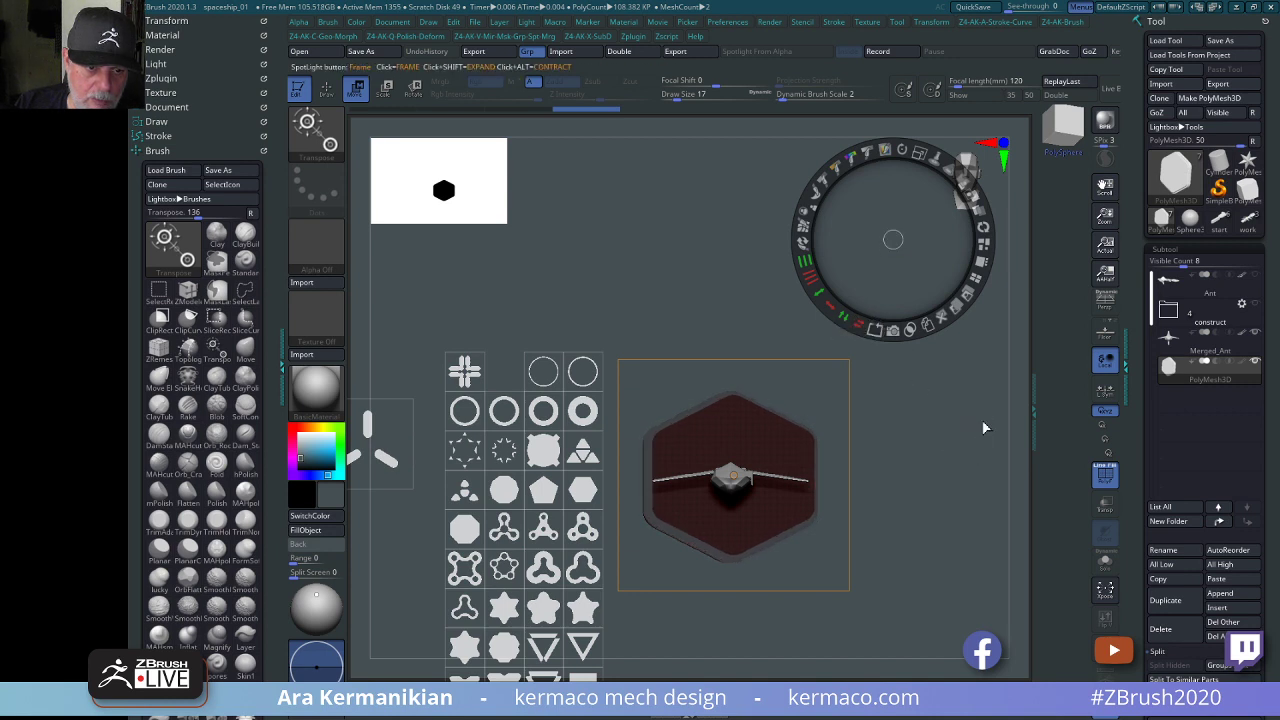
Align the hexagon outline image over the plate and convert it into a separate hexagonal ring mesh with Spotlight's Snapshot 3D.
mouse_move(983, 422)
mouse_down()
mouse_move(962, 425)
mouse_move(981, 422)
mouse_up()
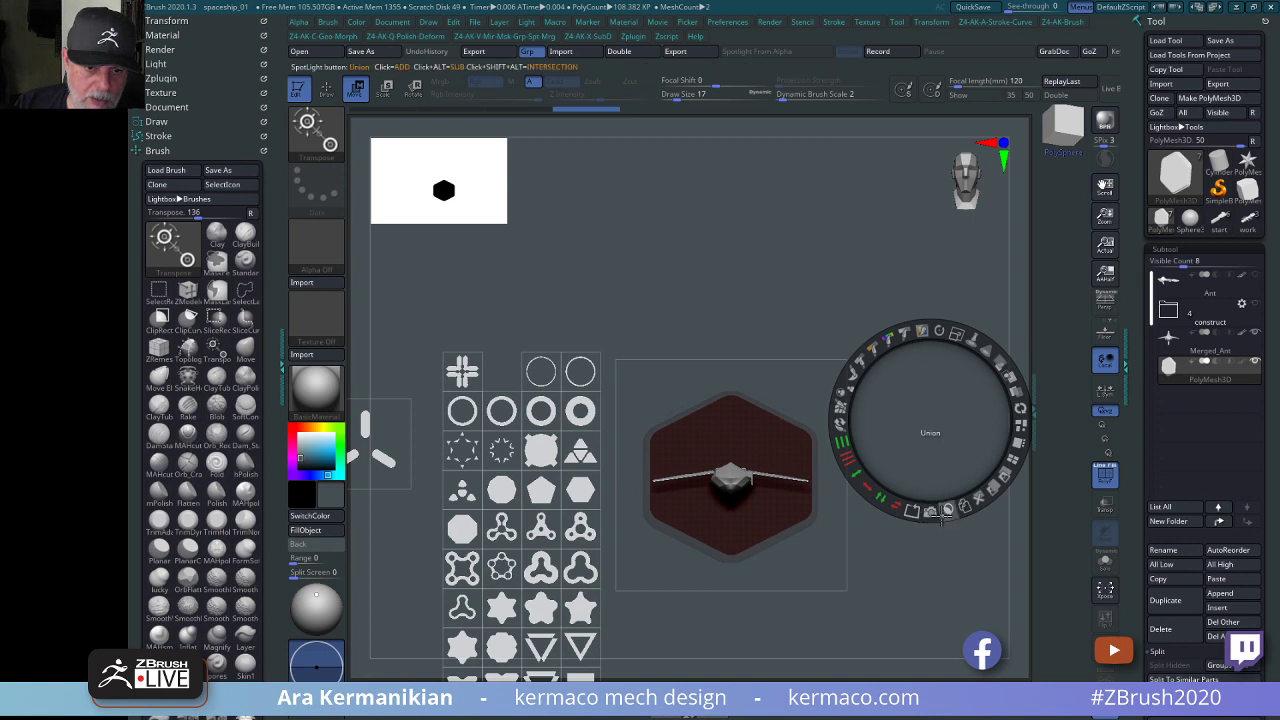
drag(909, 254, 859, 221)
drag(974, 401, 930, 405)
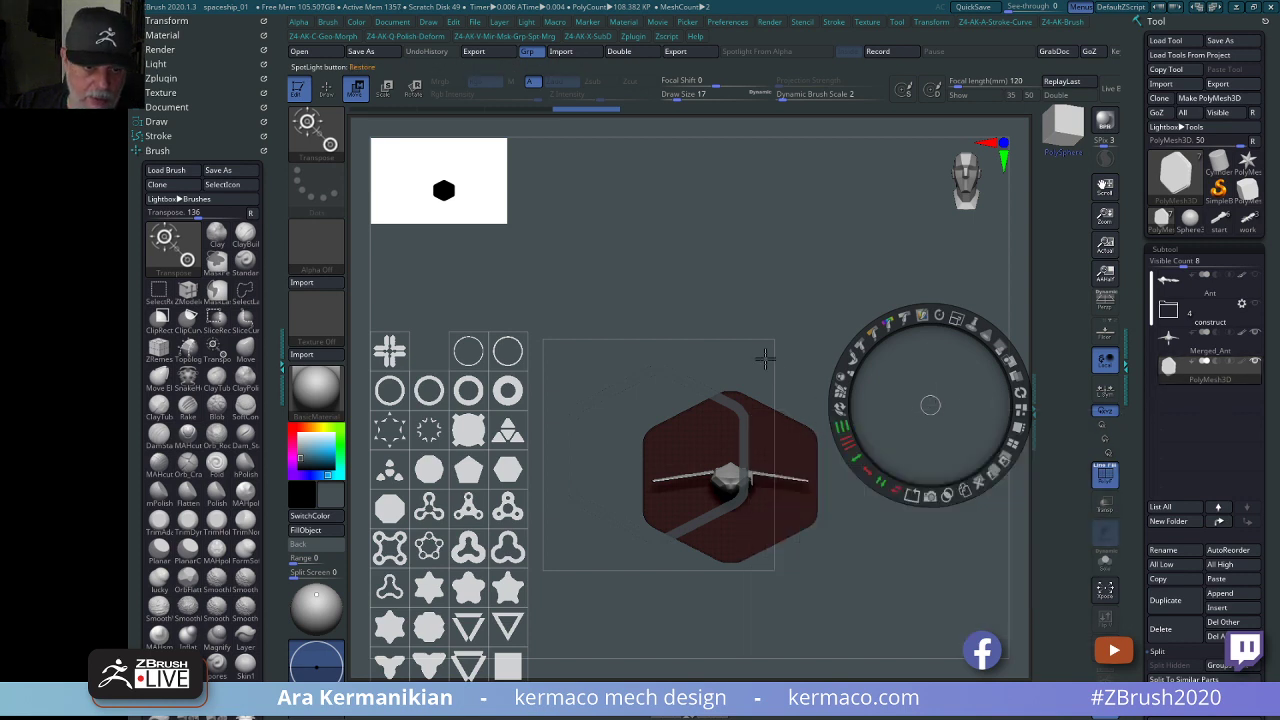
drag(764, 358, 835, 377)
mouse_move(818, 467)
mouse_down()
mouse_move(770, 446)
mouse_move(803, 456)
mouse_up()
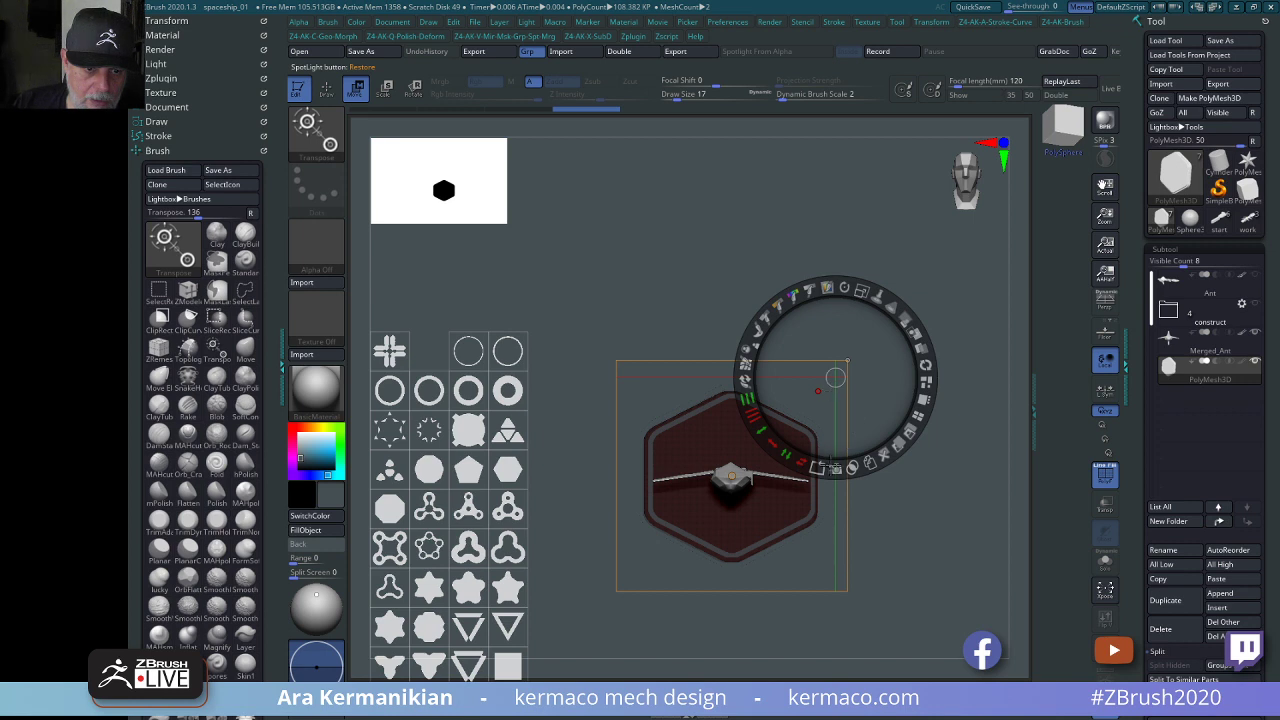
click(851, 469)
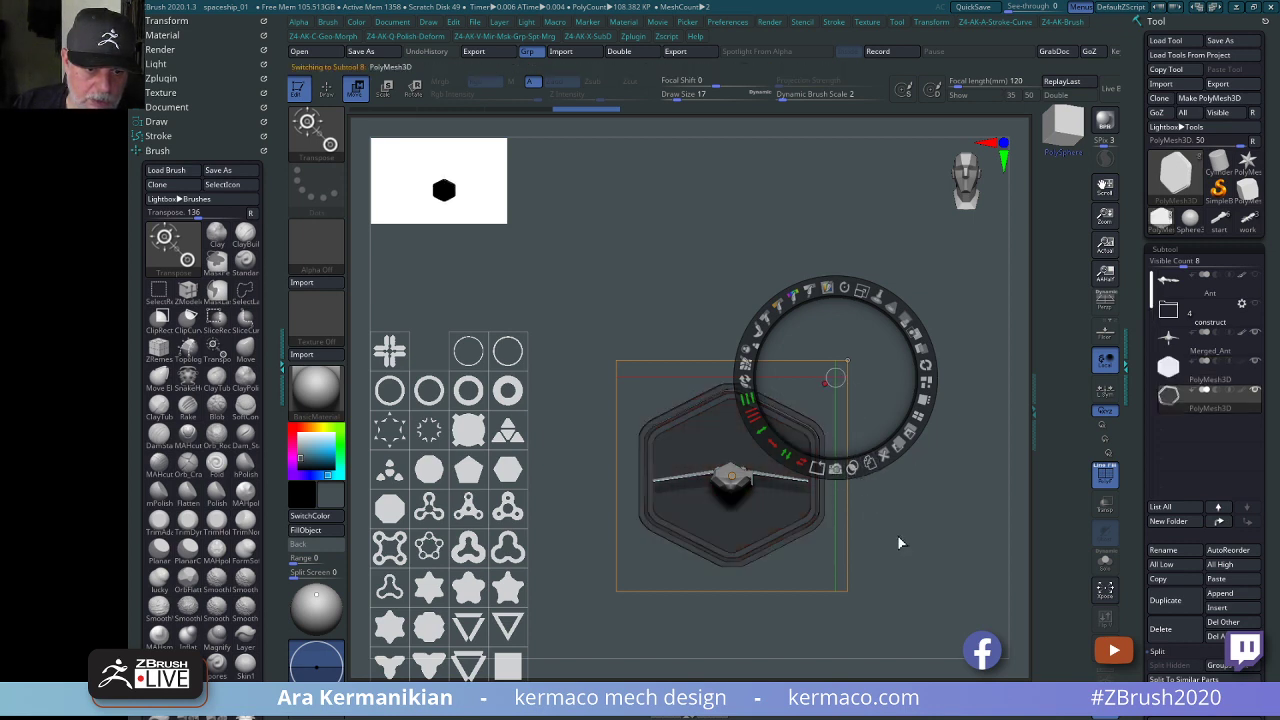
Hide the solid hexagon plate subtool, shift the shape images upward and close Spotlight.
click(1256, 363)
drag(944, 495, 959, 418)
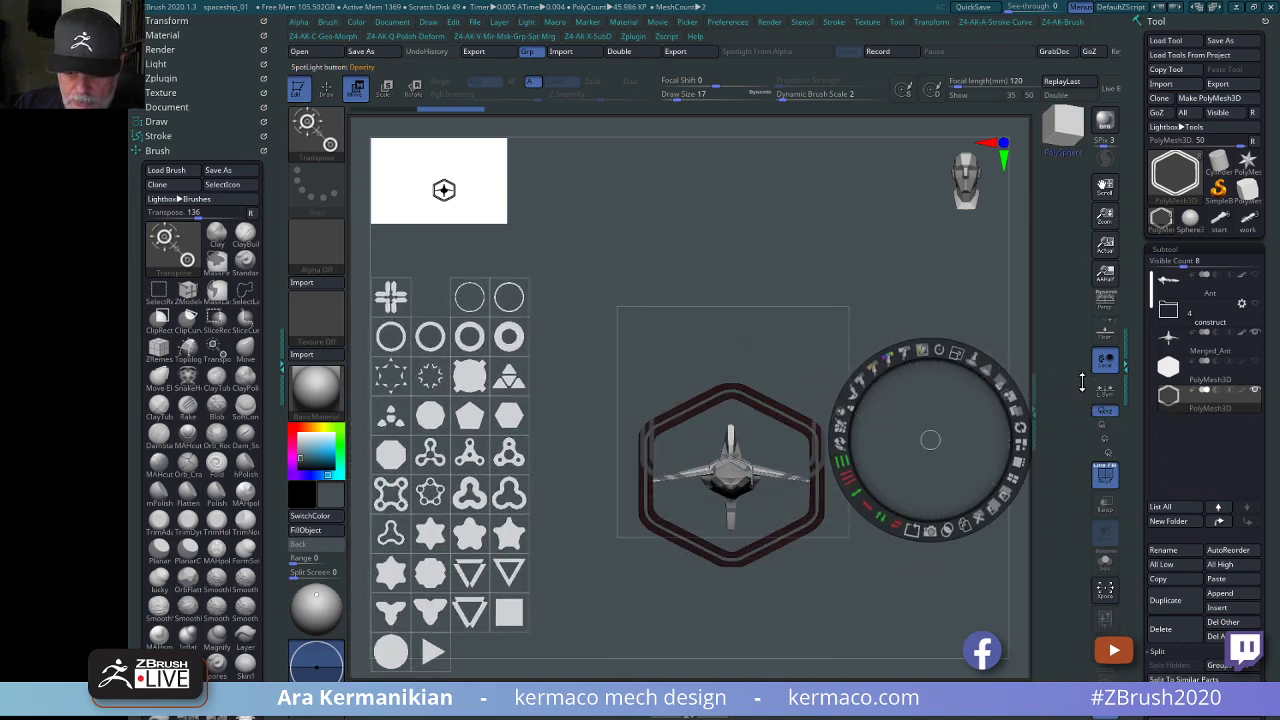
key(shift+z)
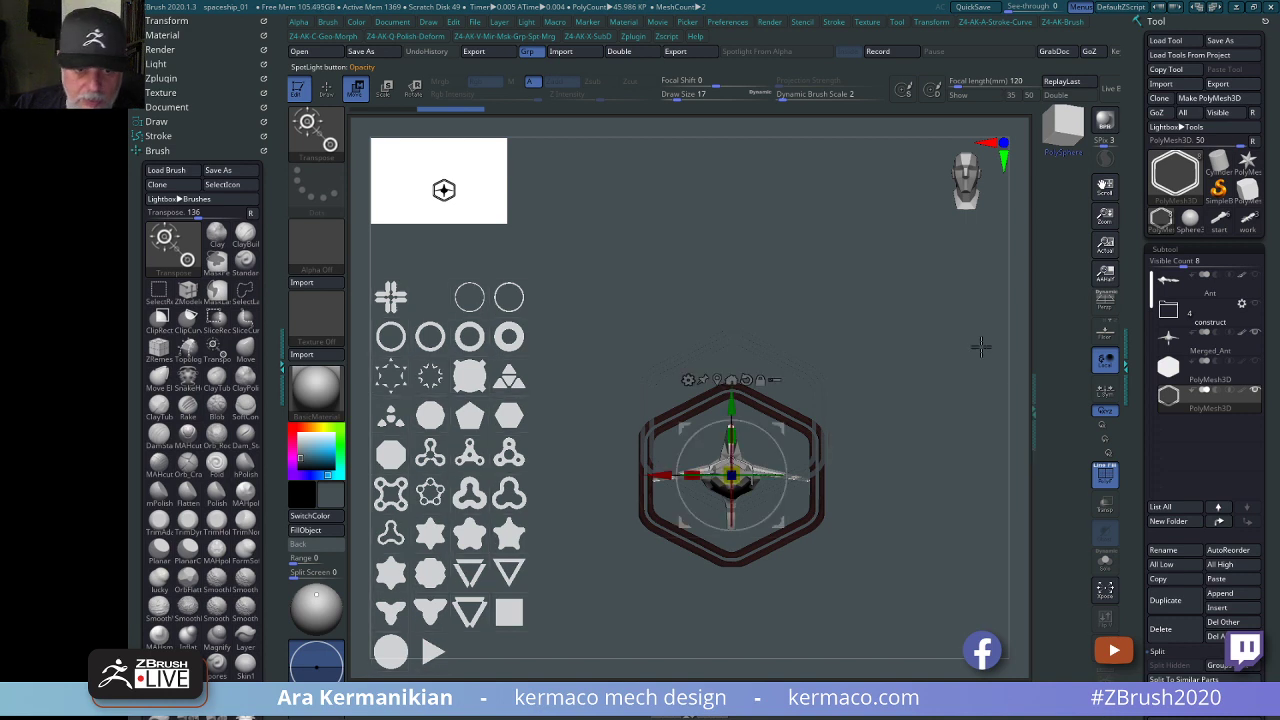
Delete the outer of the two hexagonal rings using ZModeler's Delete polygon action with the Island target.
drag(980, 346, 837, 257)
alt+drag(931, 255, 880, 243)
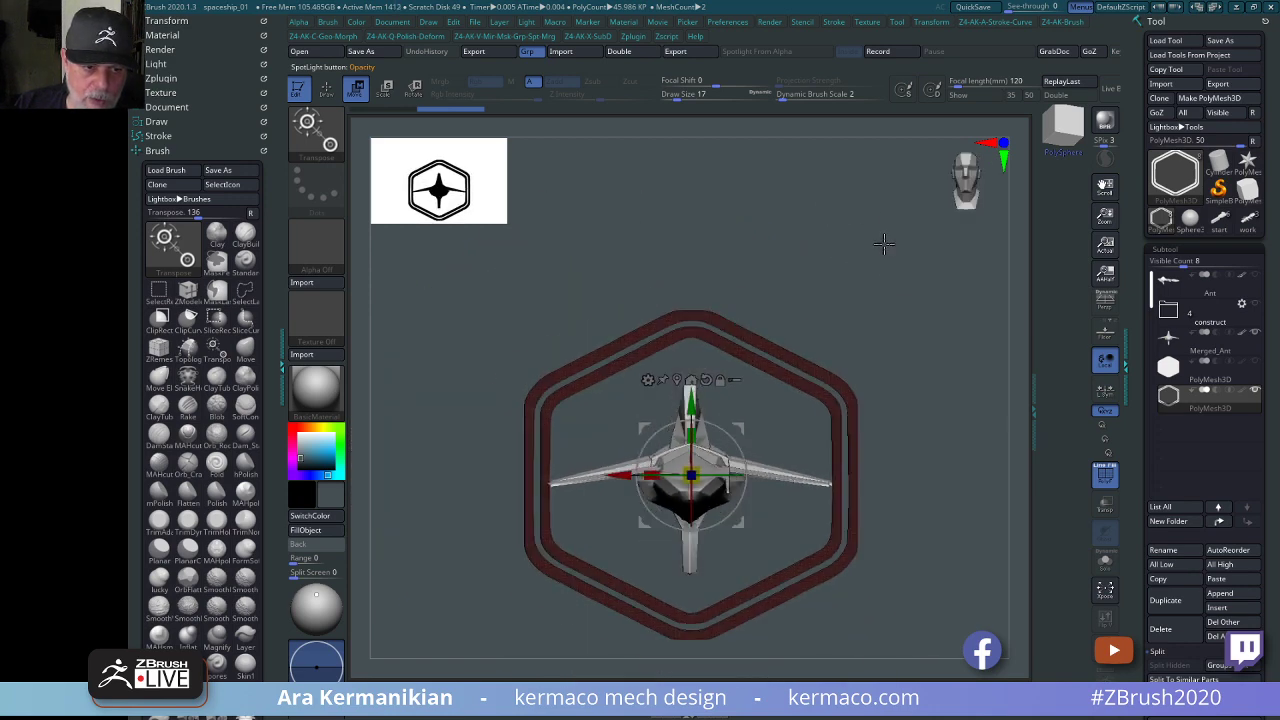
drag(935, 283, 920, 257)
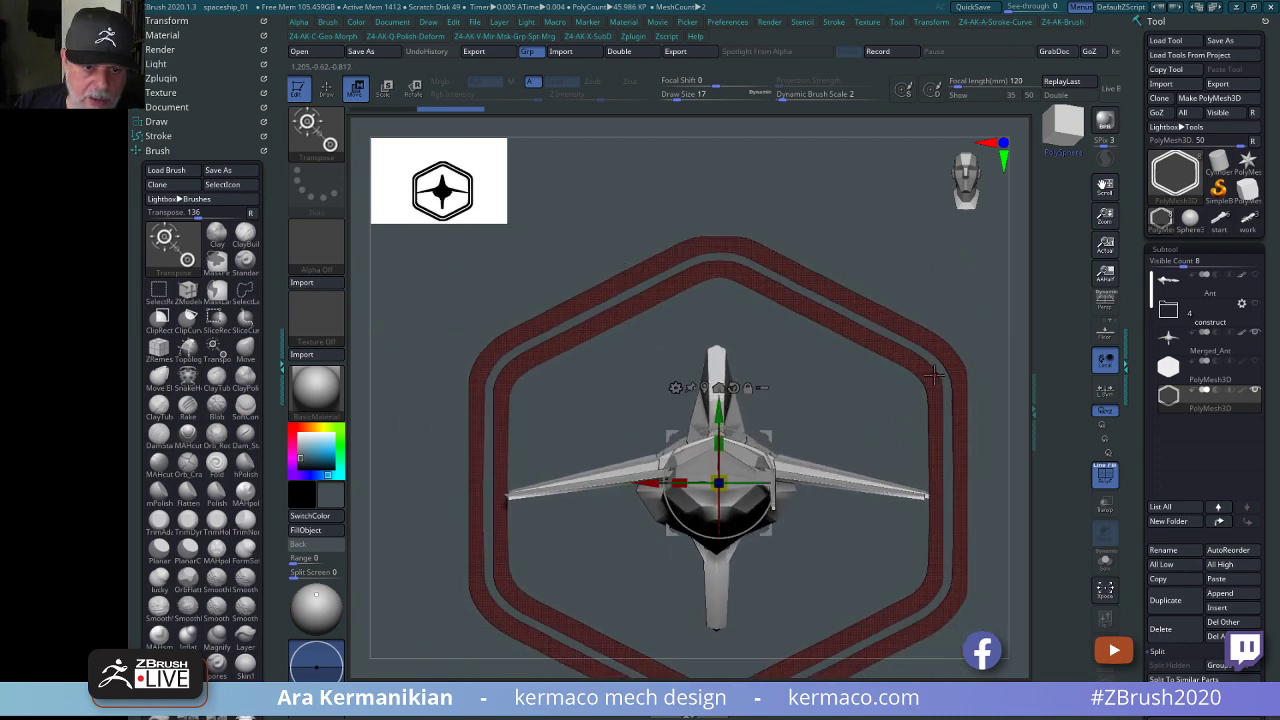
alt+drag(1016, 452, 970, 373)
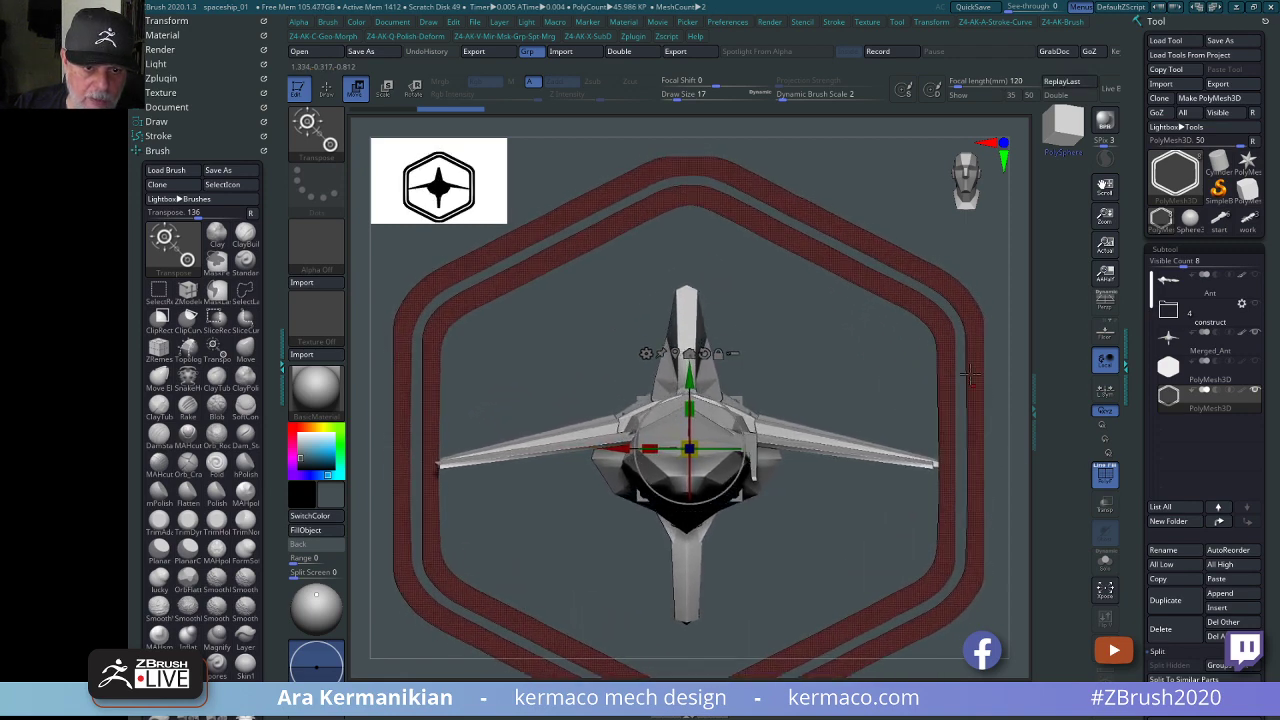
drag(970, 245, 915, 265)
alt+drag(917, 387, 803, 410)
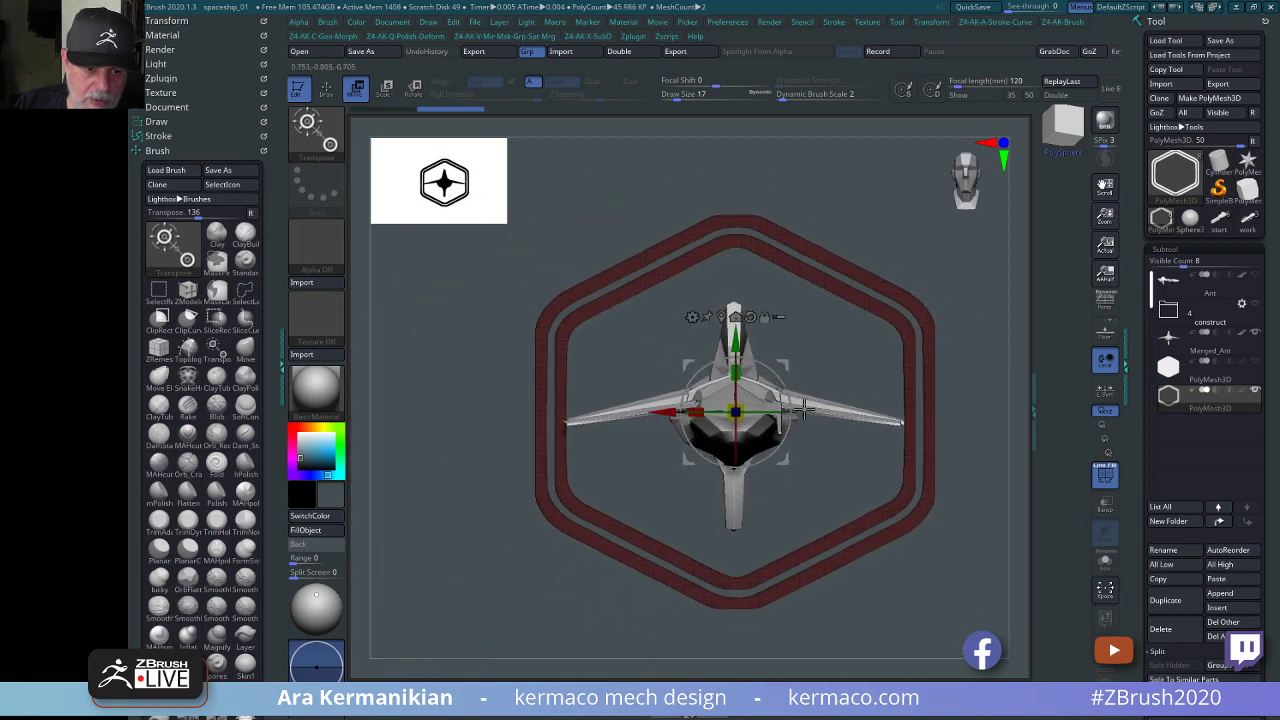
alt+drag(937, 267, 849, 354)
key(q)
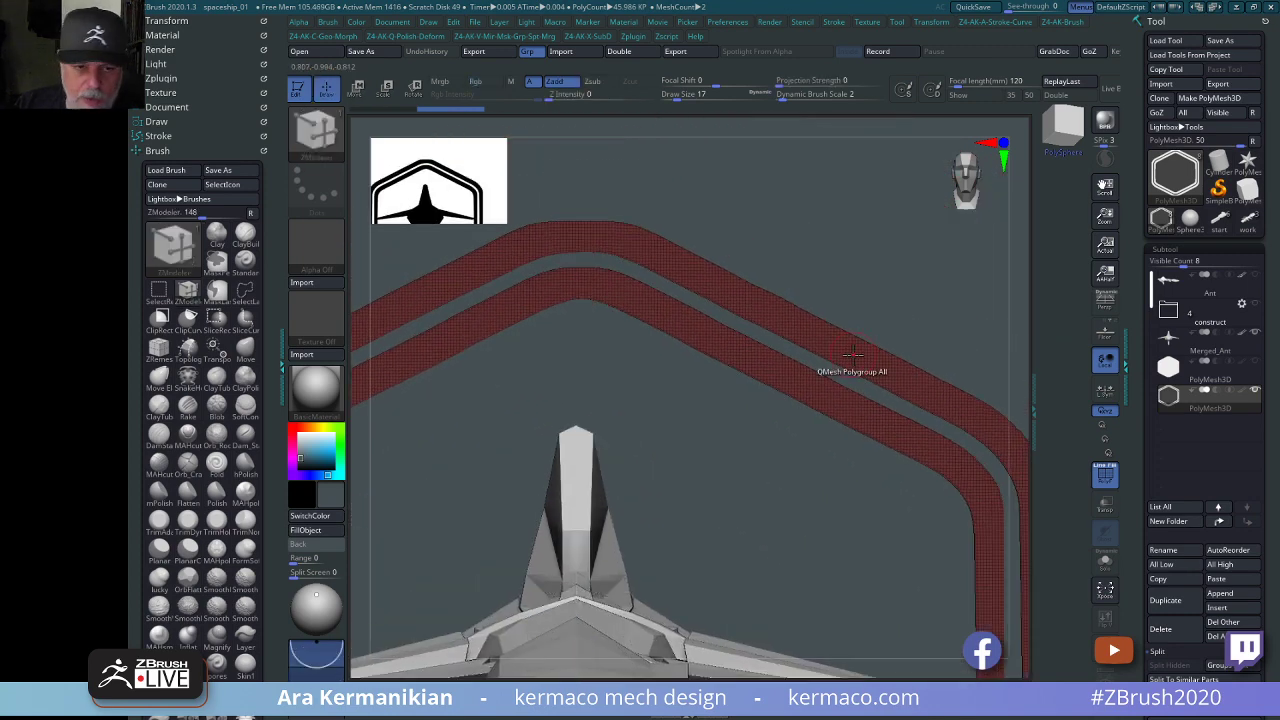
key(space)
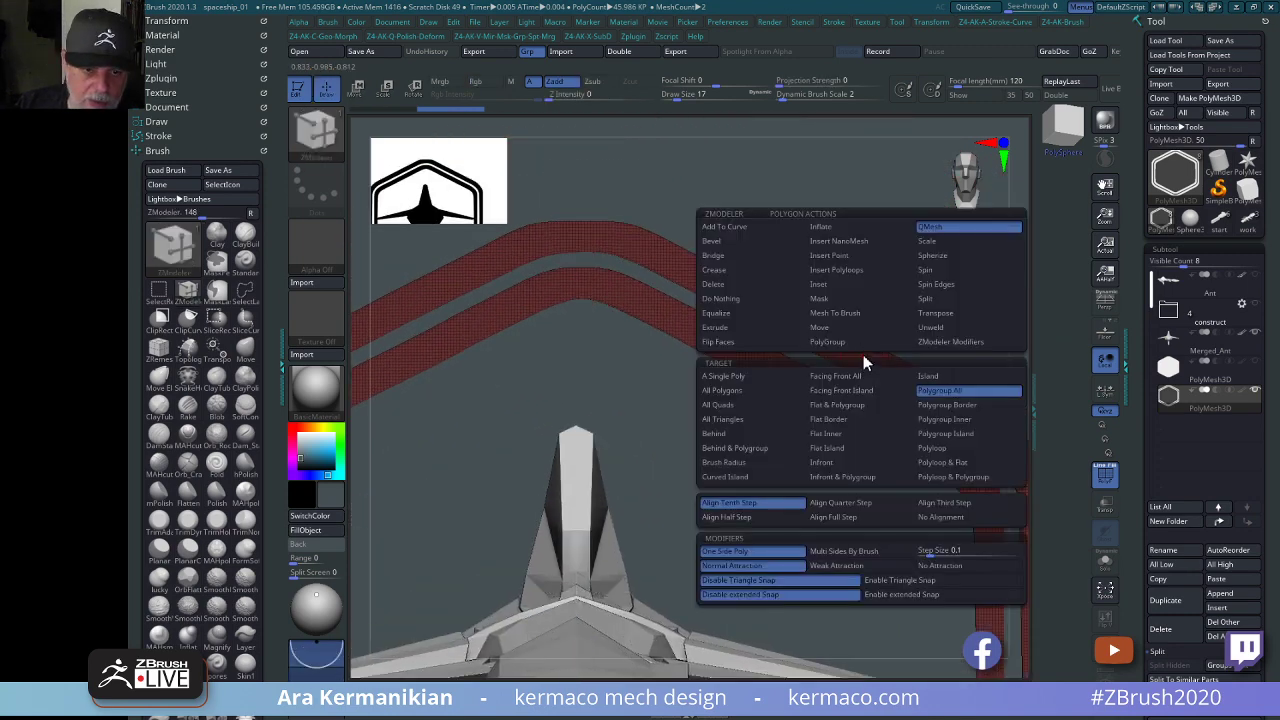
click(736, 288)
click(940, 377)
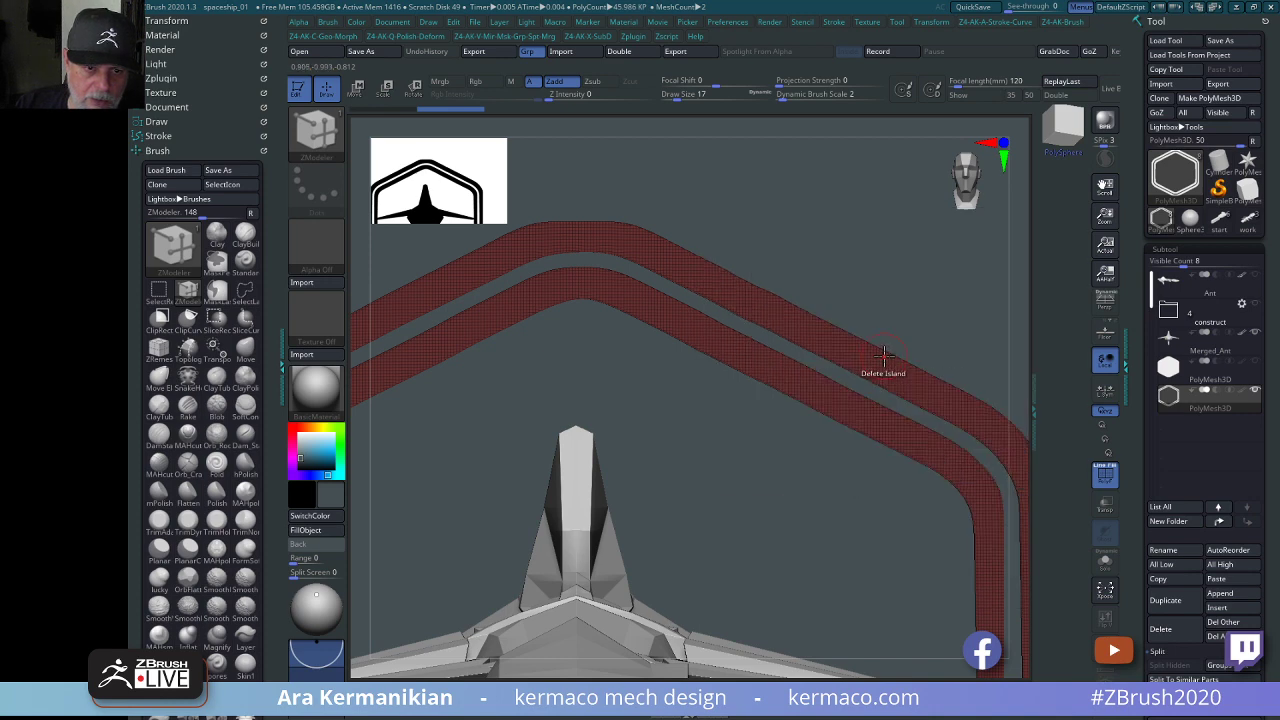
click(884, 357)
Scale up the remaining hexagonal ring so it clears the wing tips and lower it along Y around the ship.
alt+drag(957, 319, 840, 312)
key(w)
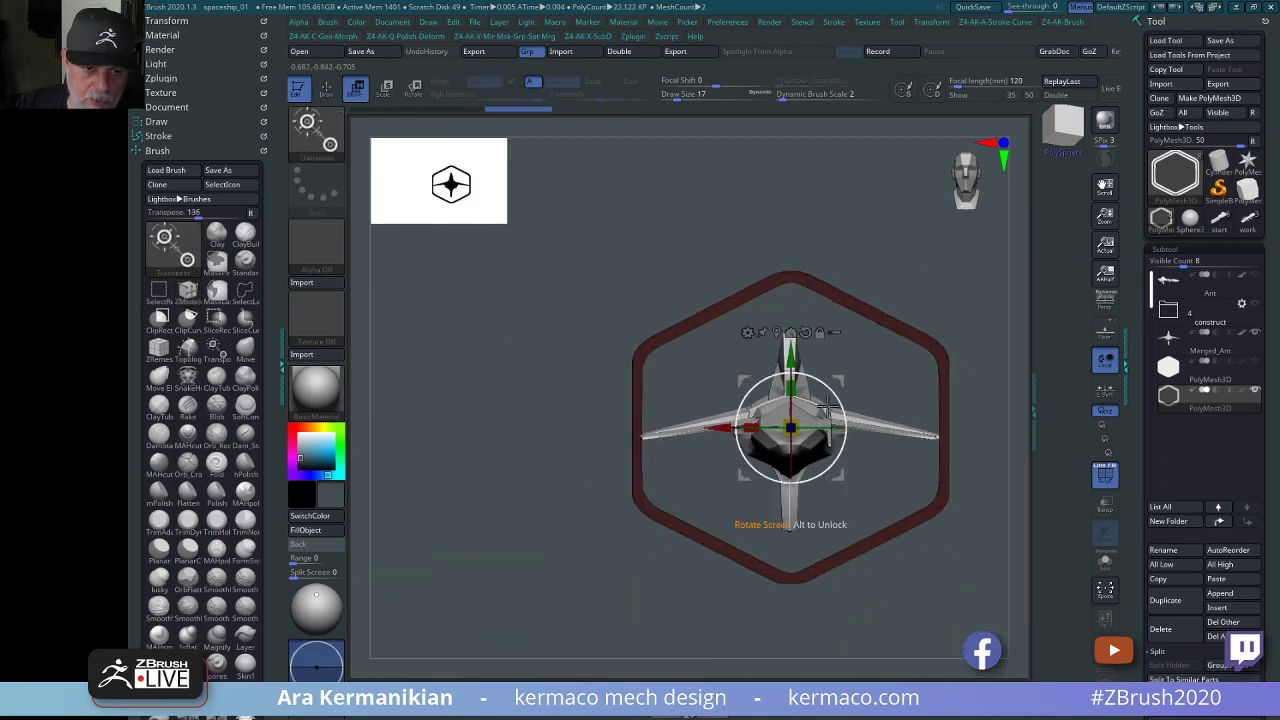
drag(793, 427, 815, 411)
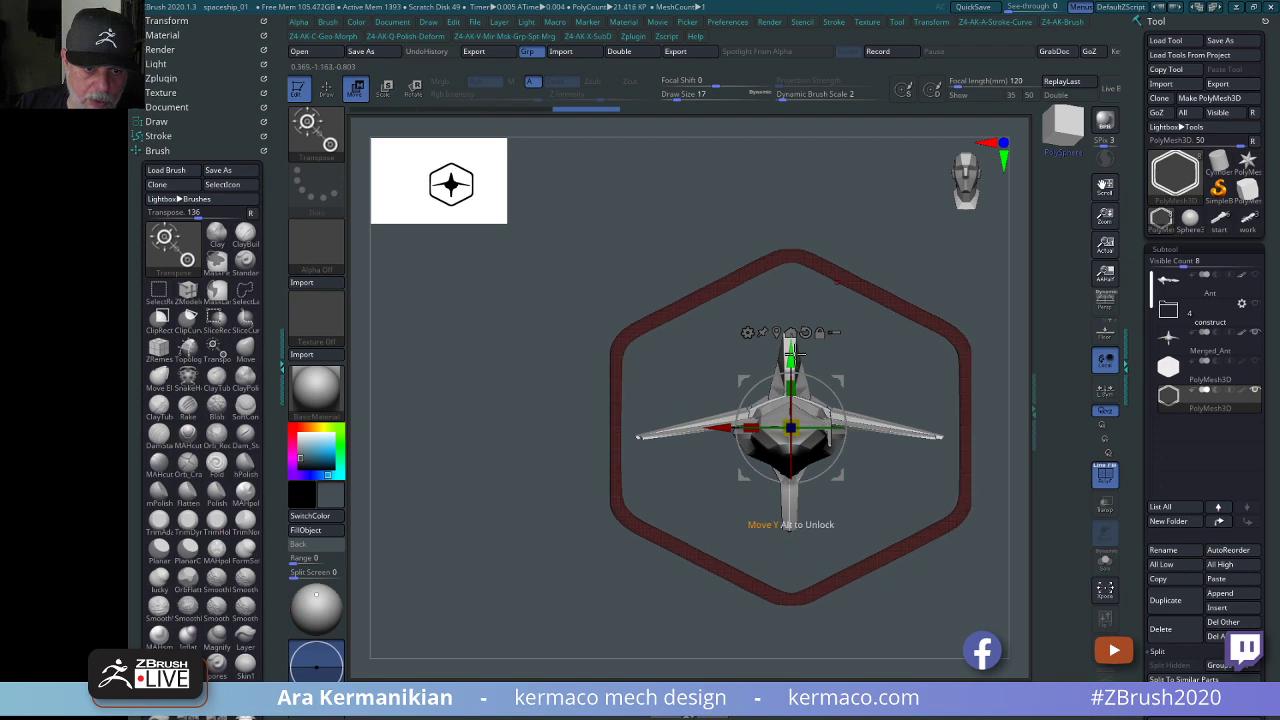
drag(790, 352, 782, 375)
Center the gizmo on the hexagonal ring in side view and thin the ring along Z.
drag(945, 238, 884, 212)
click(762, 344)
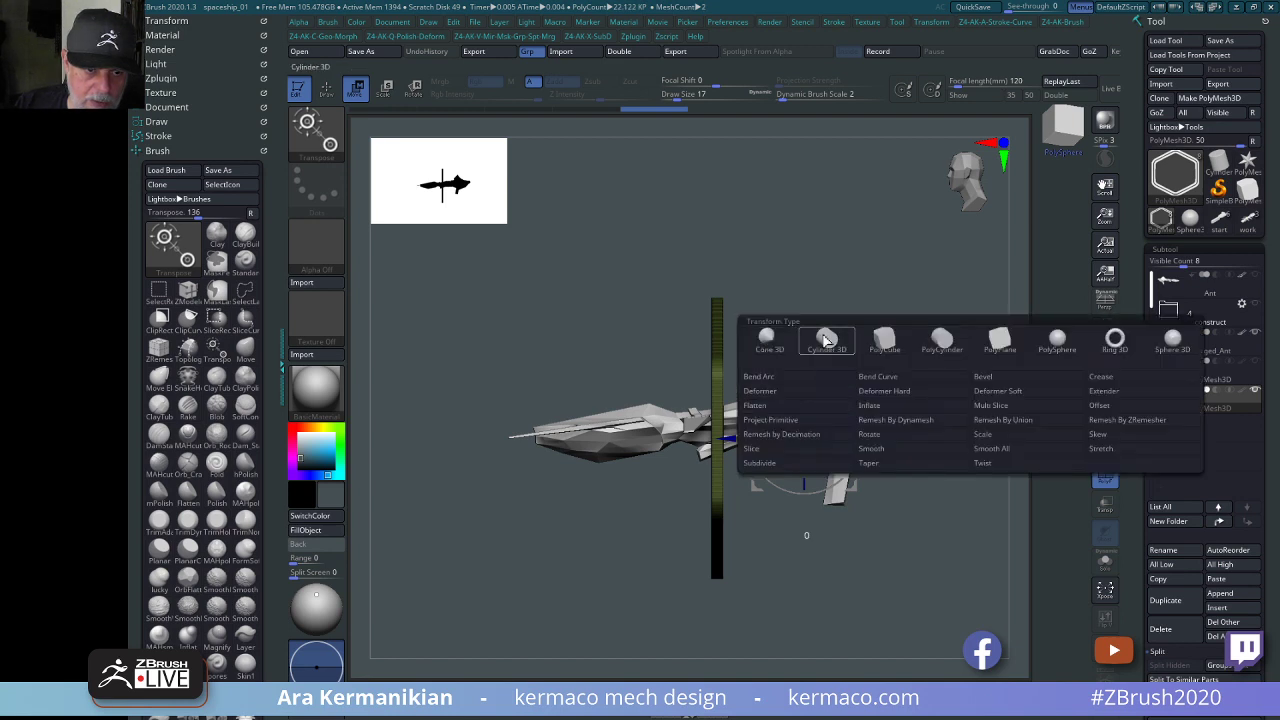
click(789, 343)
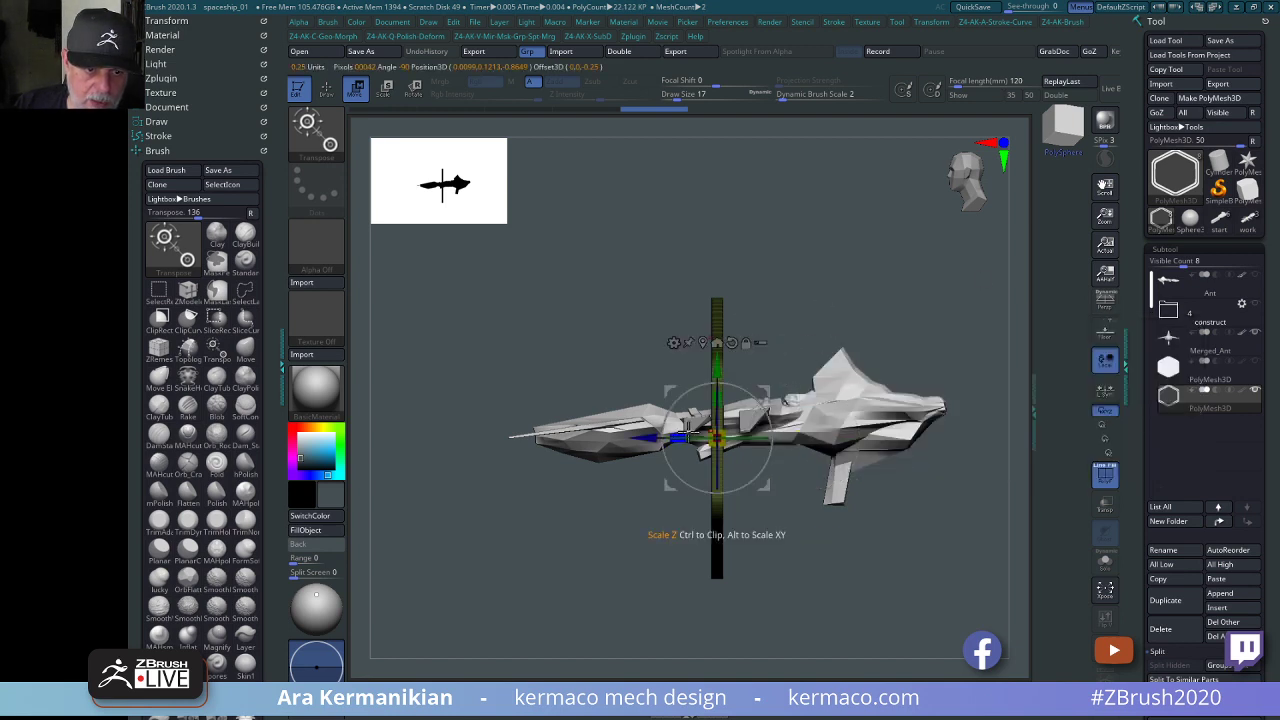
drag(686, 424, 719, 432)
Center the hexagonal ring on the world axis in front view with Mesh To Axis.
drag(800, 280, 862, 344)
mouse_move(865, 300)
alt+mouse_down()
mouse_move(871, 286)
mouse_move(874, 308)
alt+mouse_up()
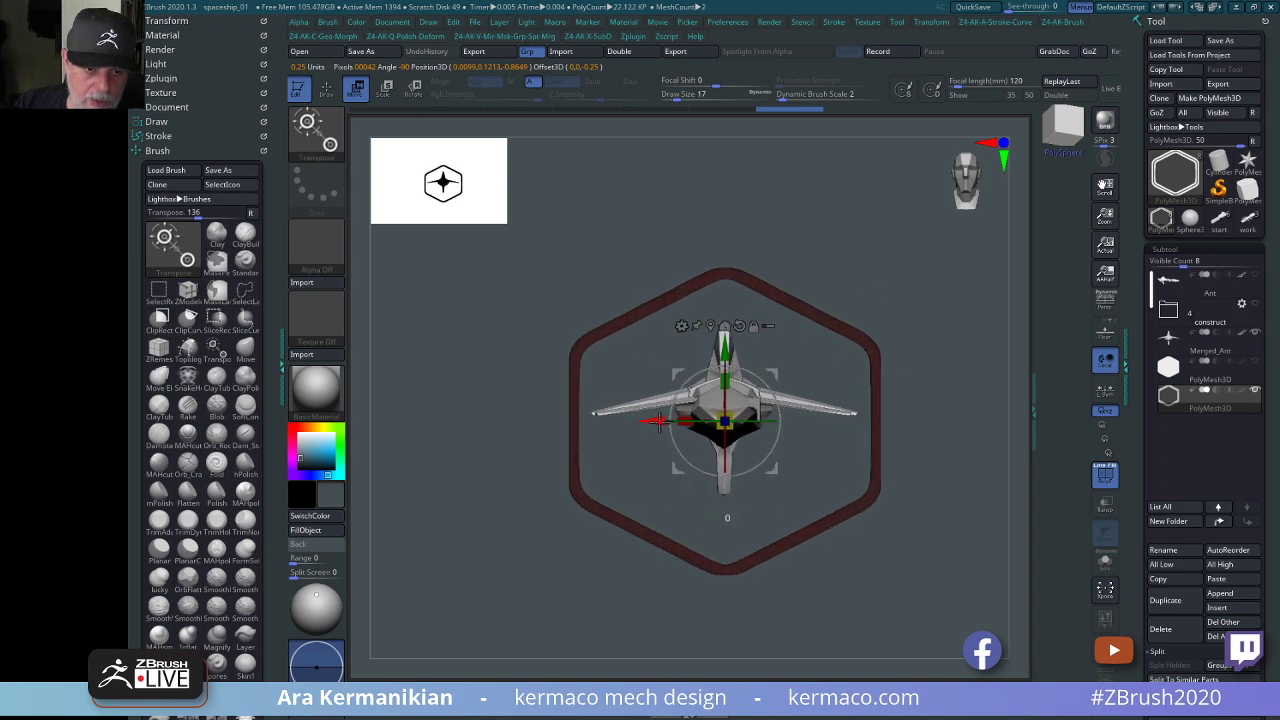
alt+drag(912, 274, 927, 303)
click(744, 356)
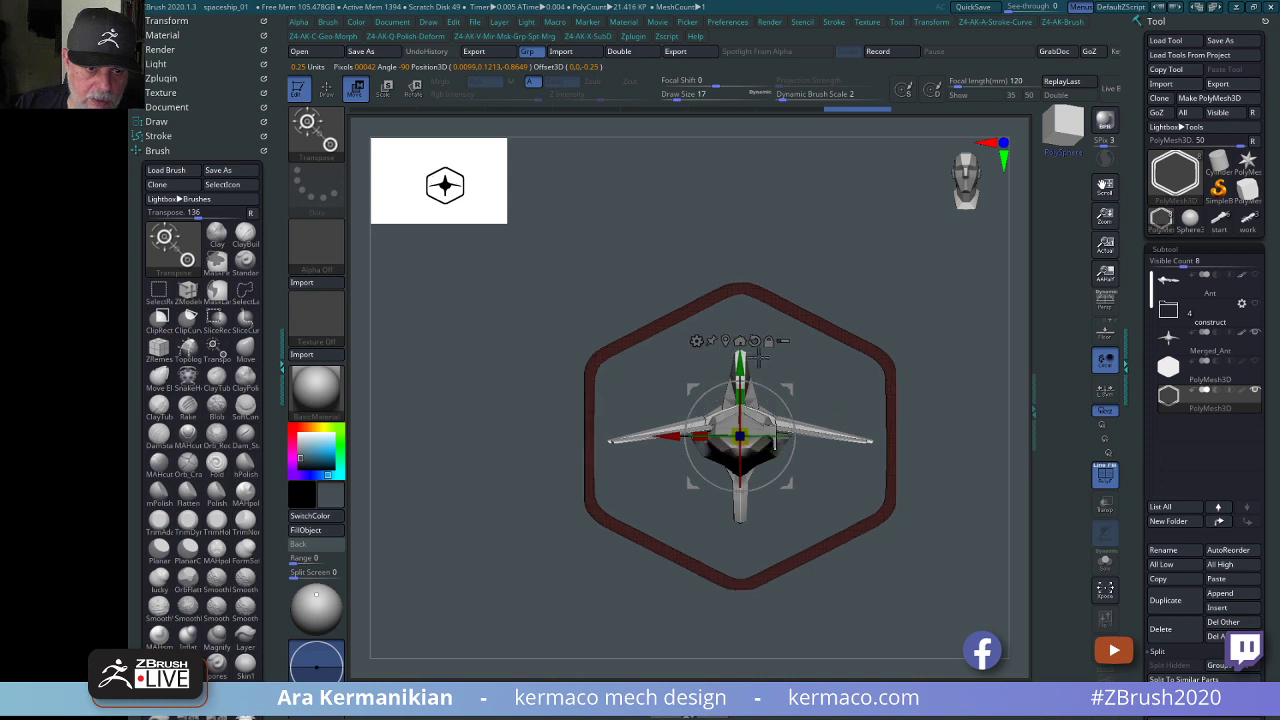
Select the Merged_Ant subtool and move its gizmo to the unmasked mesh center.
click(1210, 345)
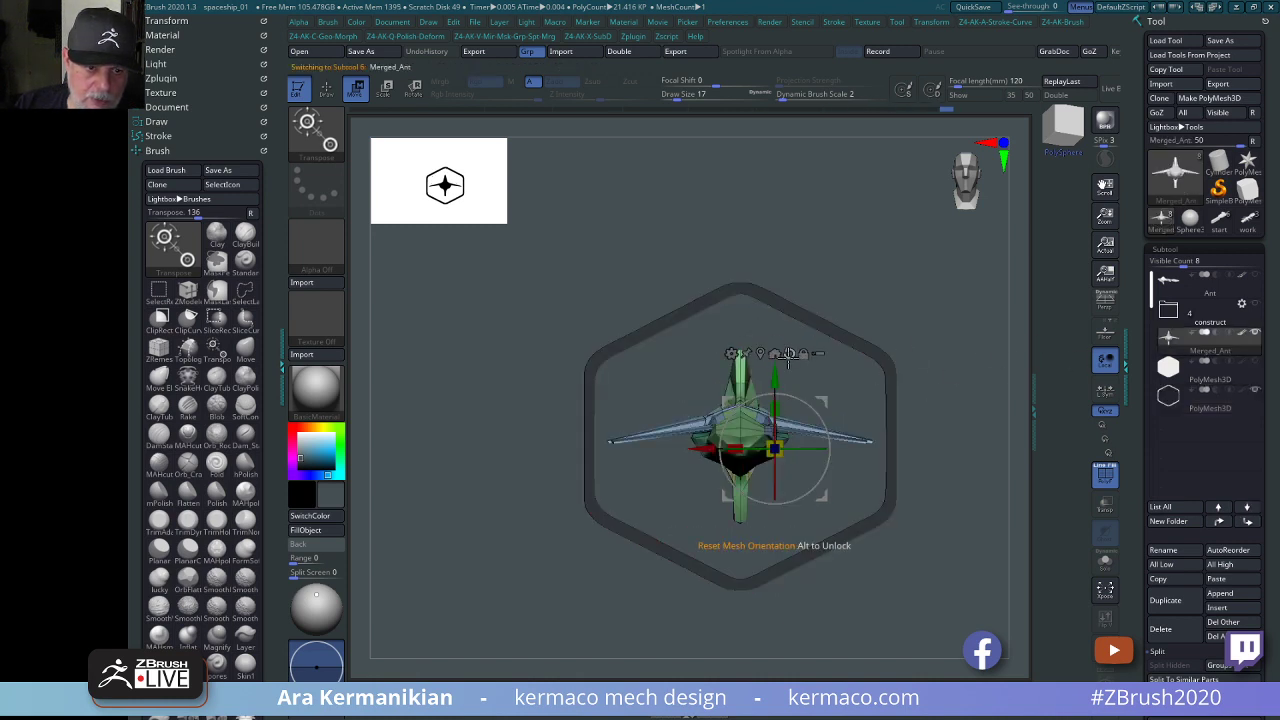
key(a)
click(776, 345)
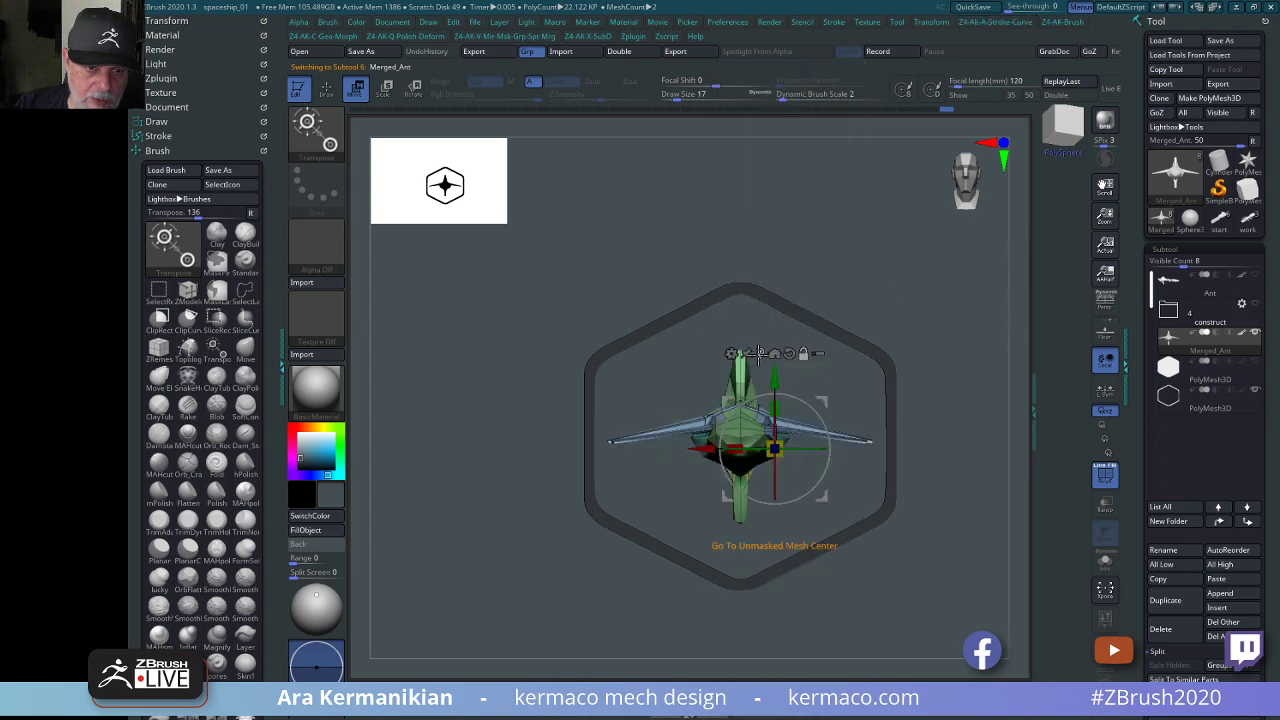
click(766, 353)
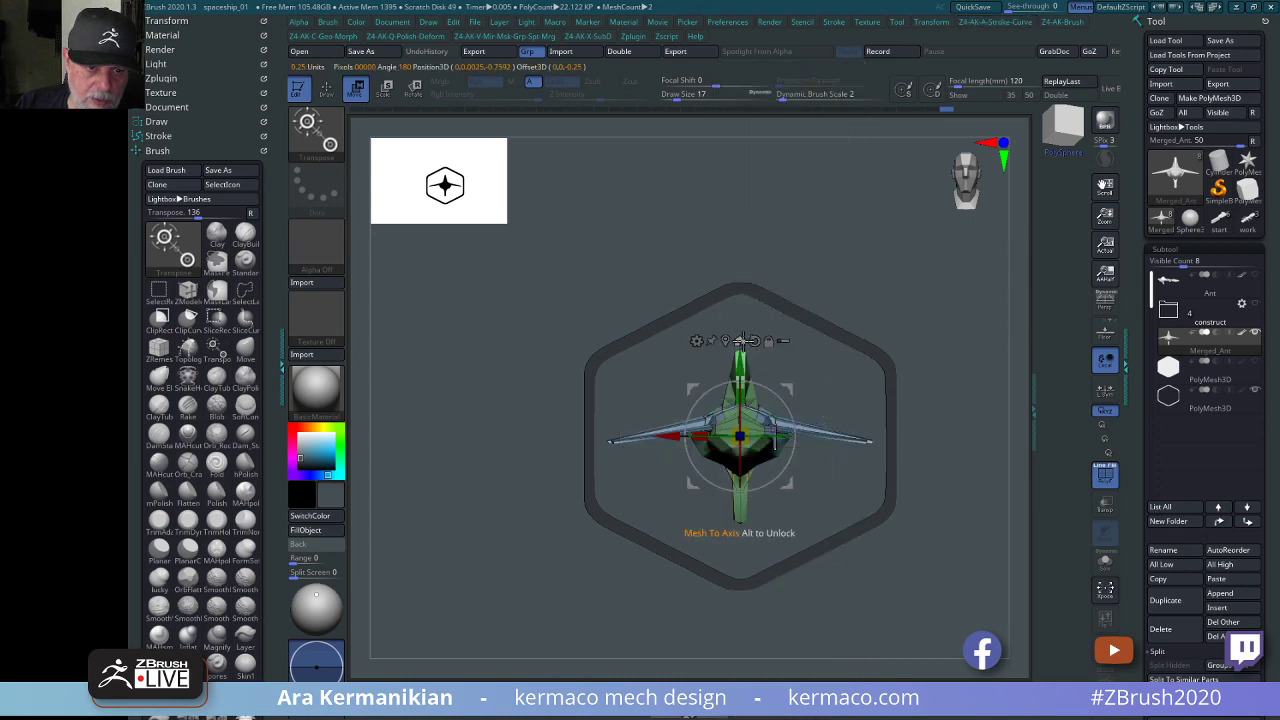
Delete the solid hexagon plate subtool, keeping the hexagonal ring.
click(1212, 376)
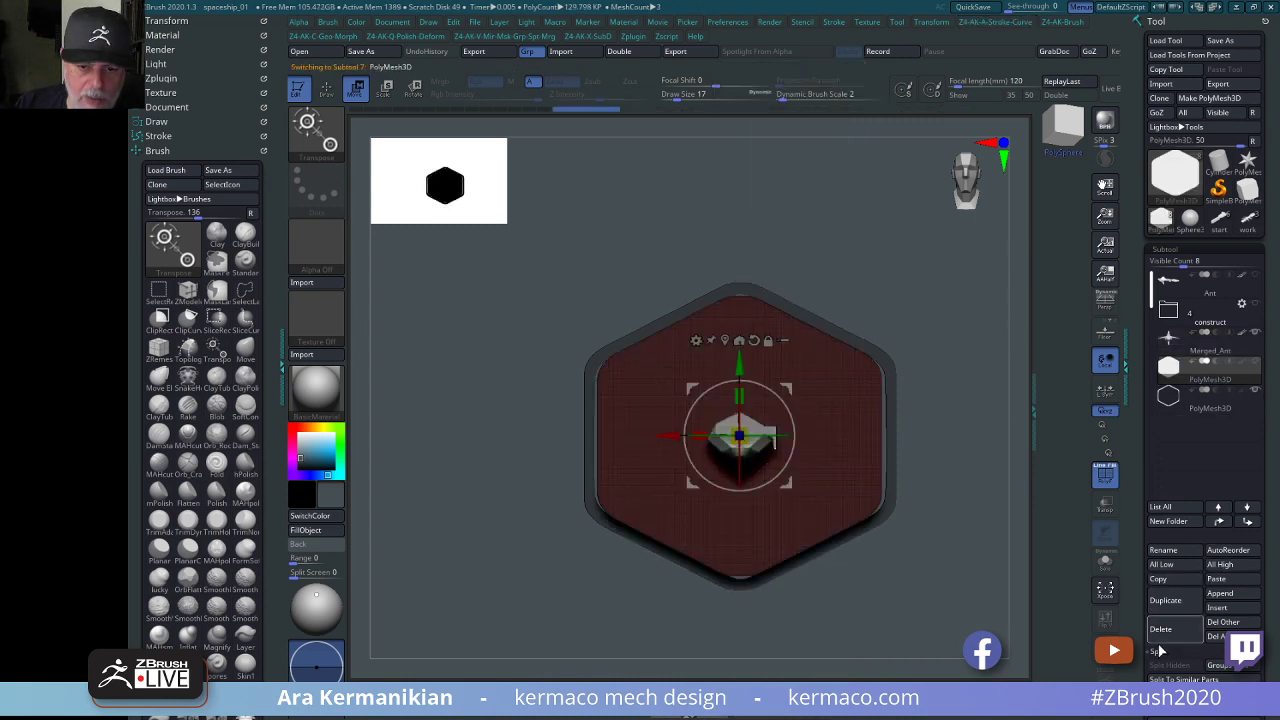
click(1176, 626)
click(1066, 661)
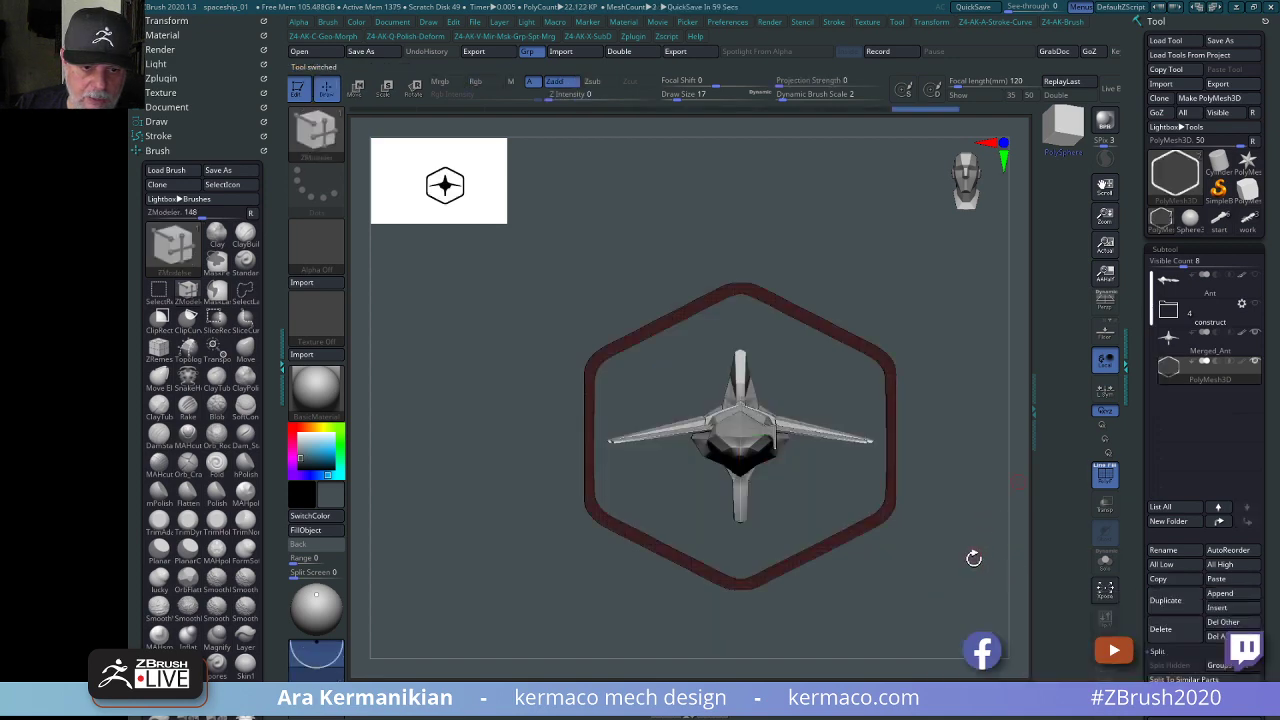
Duplicate the thin ring along Z into a row of eight evenly spaced rings enclosing the ship.
drag(974, 557, 871, 549)
key(w)
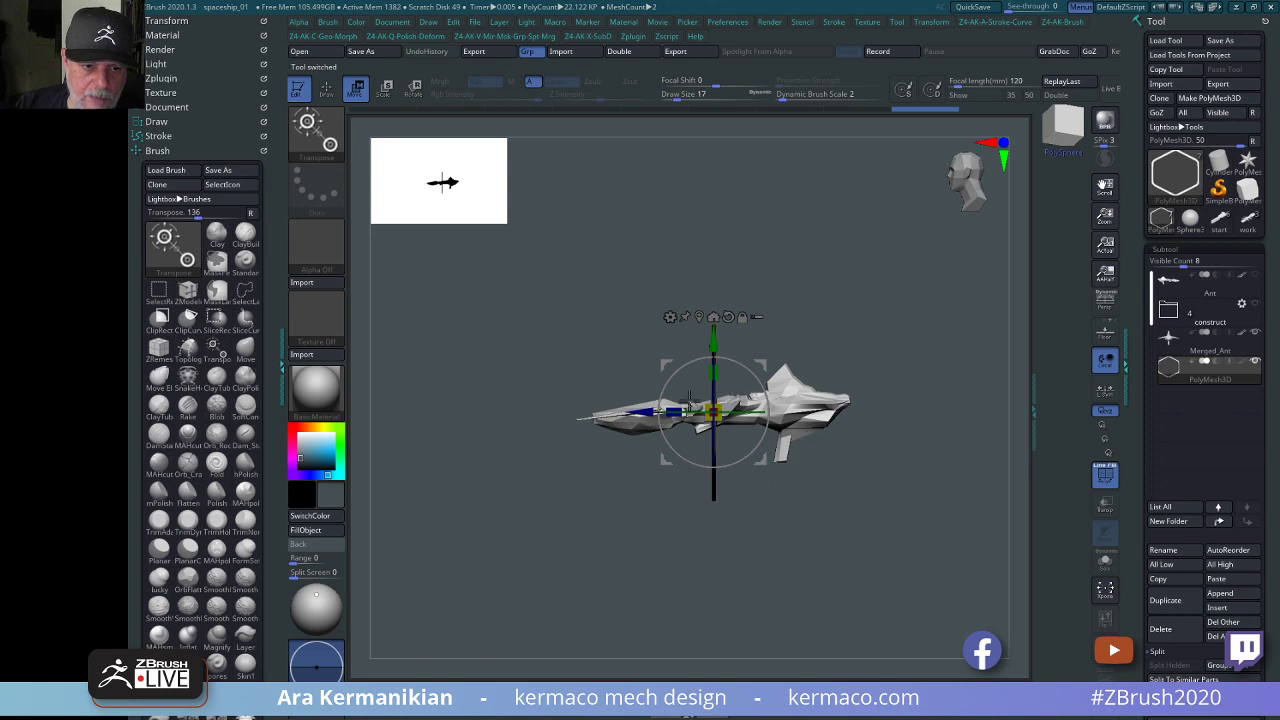
mouse_move(713, 412)
alt+mouse_down()
mouse_move(492, 410)
mouse_move(566, 422)
mouse_move(830, 418)
alt+mouse_up()
mouse_move(671, 295)
mouse_down()
mouse_move(836, 241)
mouse_move(797, 240)
mouse_move(1023, 343)
mouse_up()
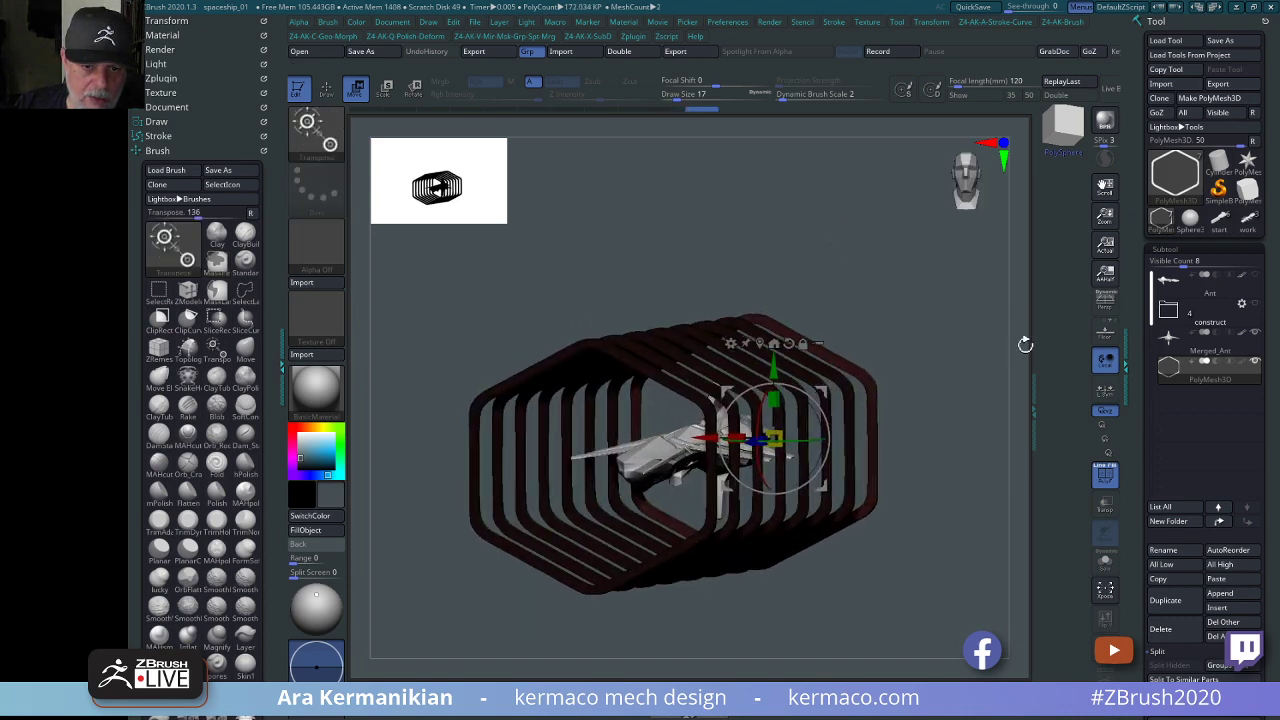
Turn on perspective and examine the row of rings around the ship from several angles.
click(1106, 298)
drag(894, 286, 740, 247)
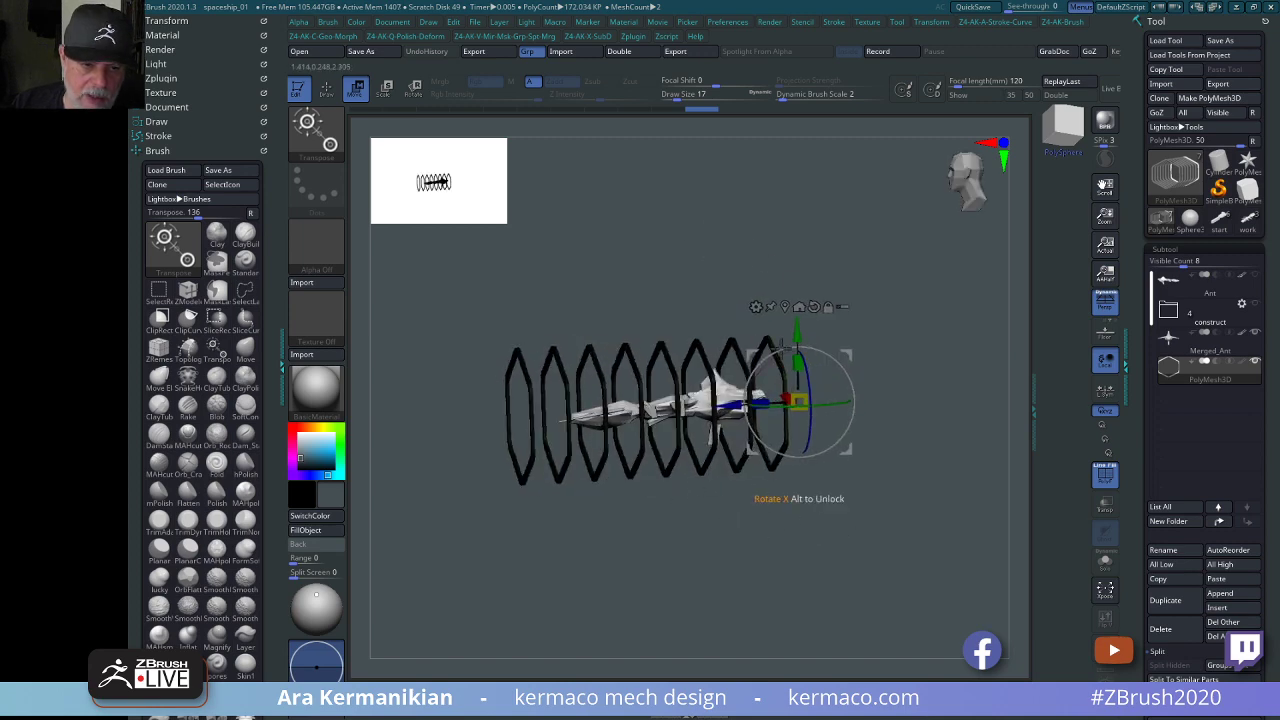
drag(859, 266, 778, 314)
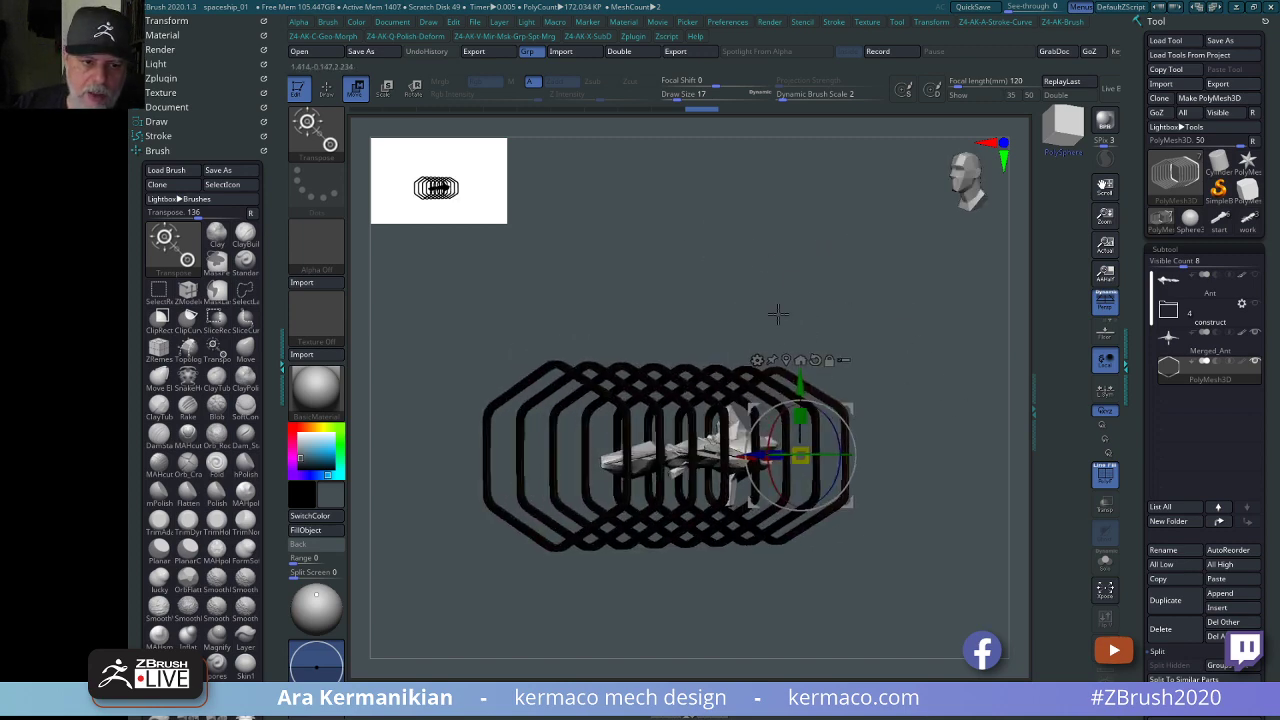
drag(876, 271, 762, 388)
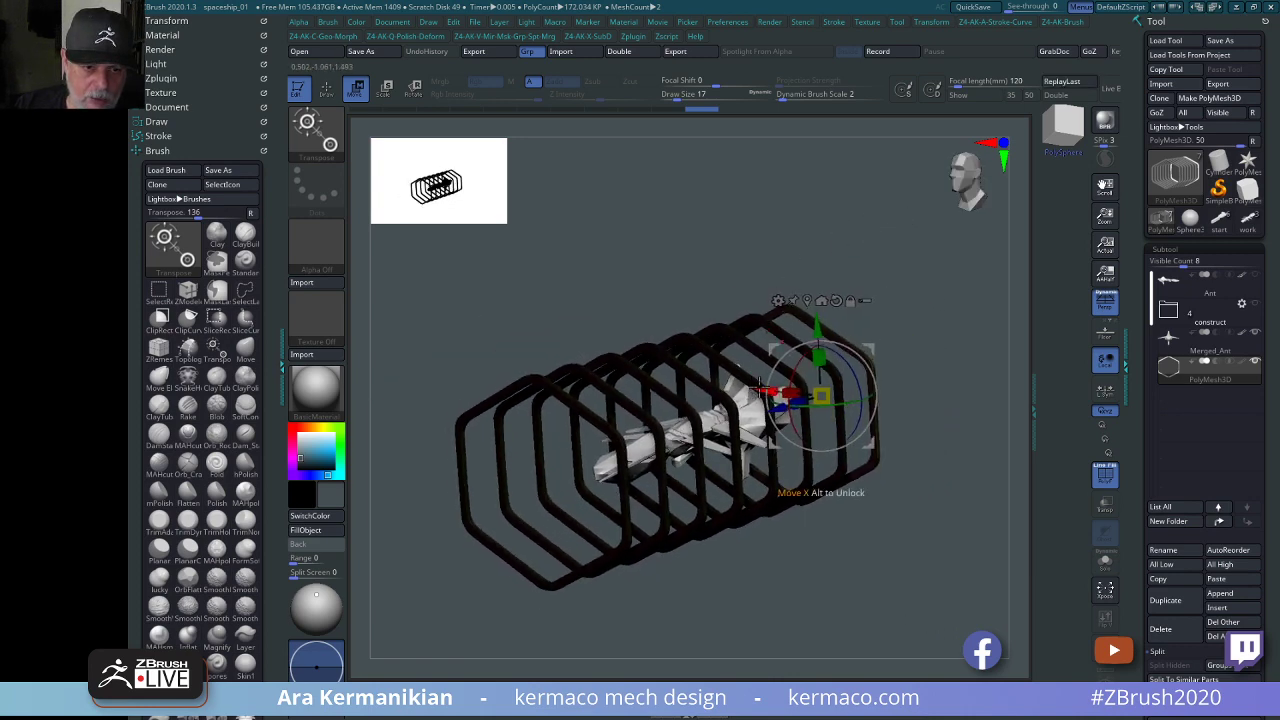
drag(889, 372, 890, 320)
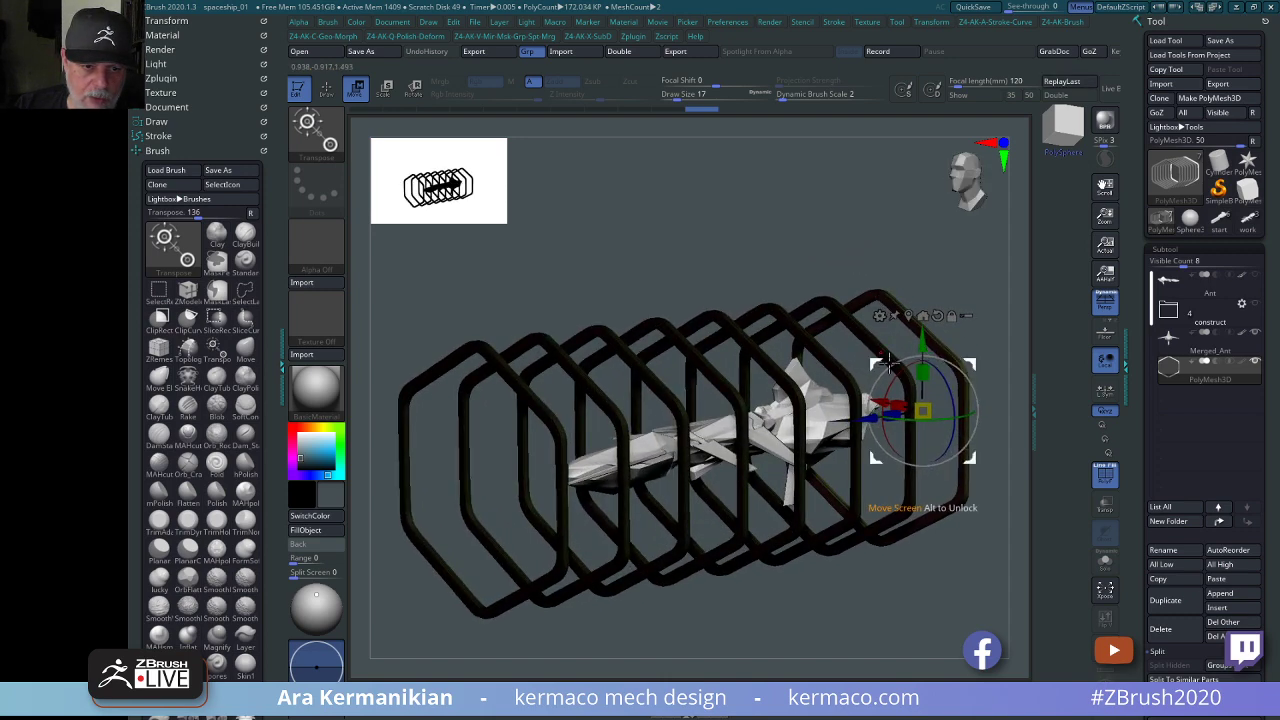
Turn off the polyframe display, set the current color to white and check the rings from the side and front.
click(1105, 488)
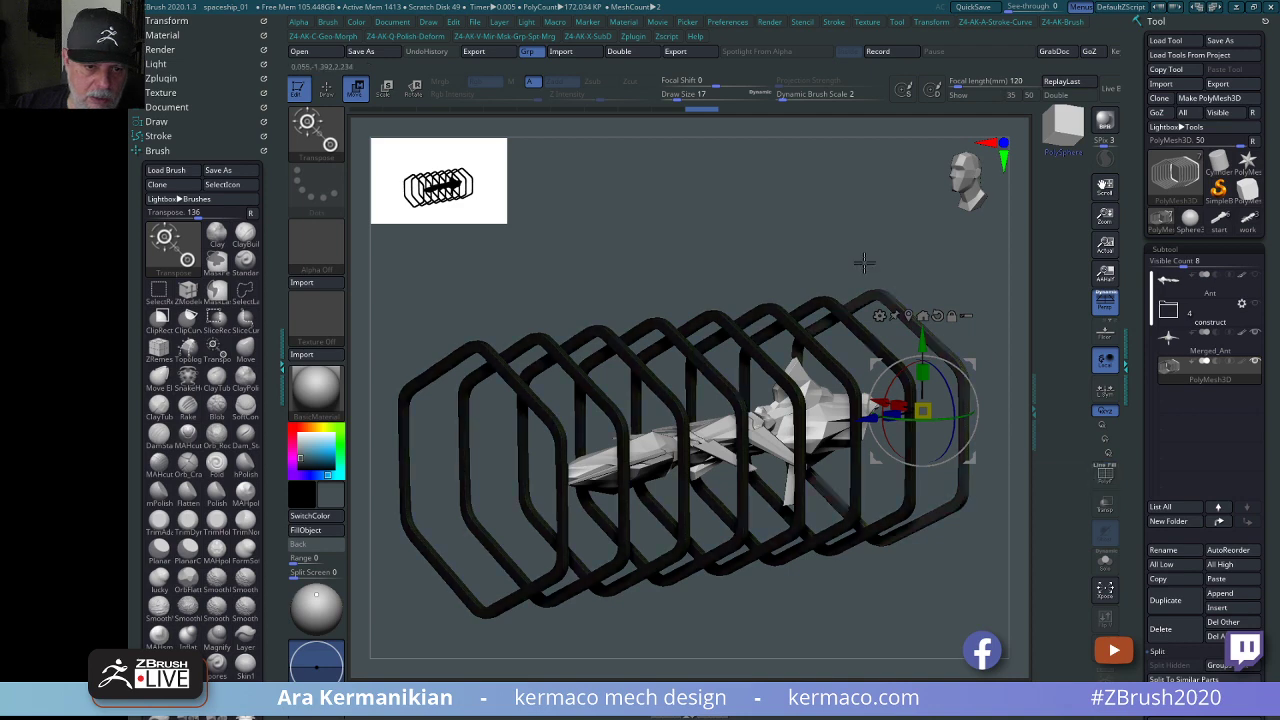
mouse_move(887, 223)
mouse_down()
mouse_move(874, 220)
mouse_move(886, 223)
mouse_up()
click(300, 452)
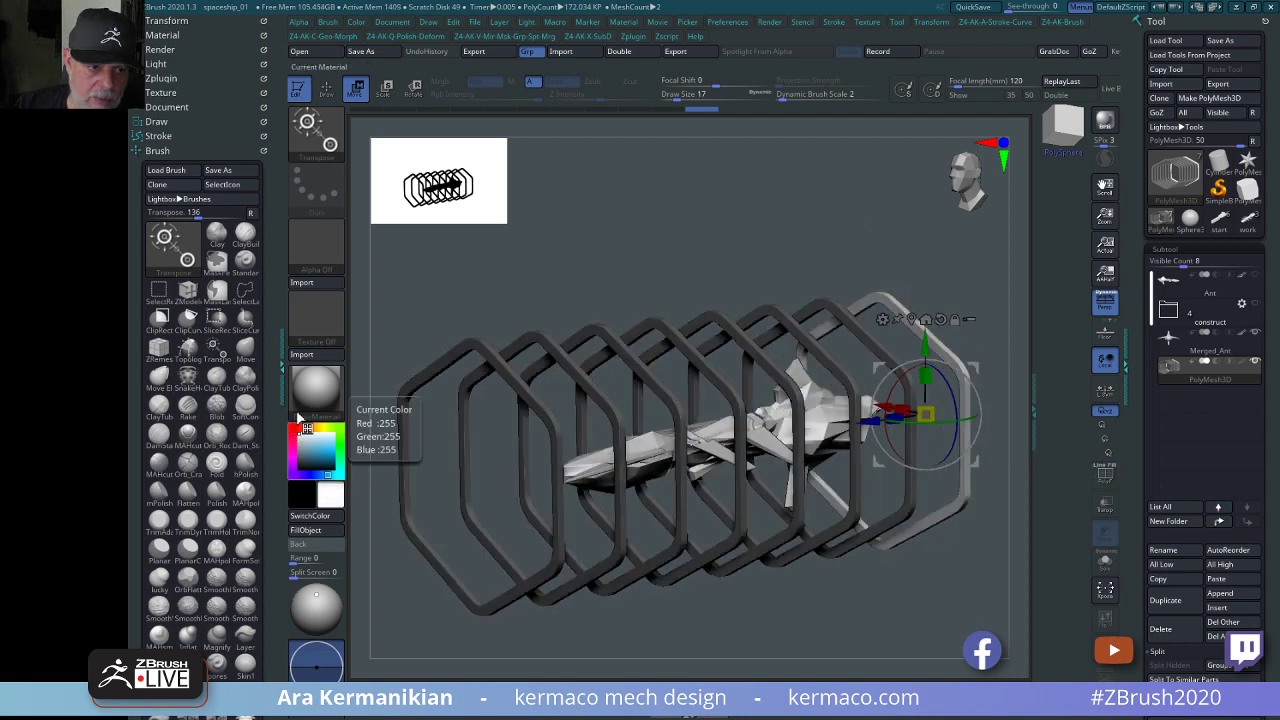
drag(760, 194, 749, 183)
drag(855, 218, 805, 186)
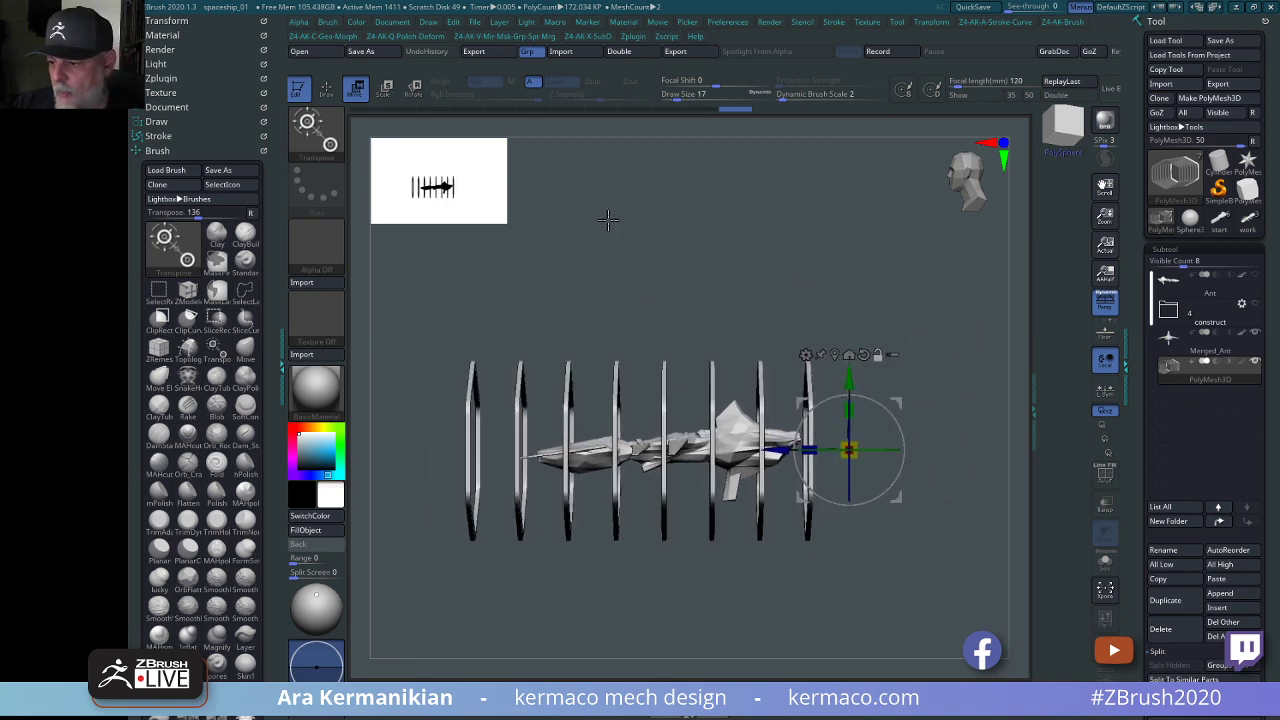
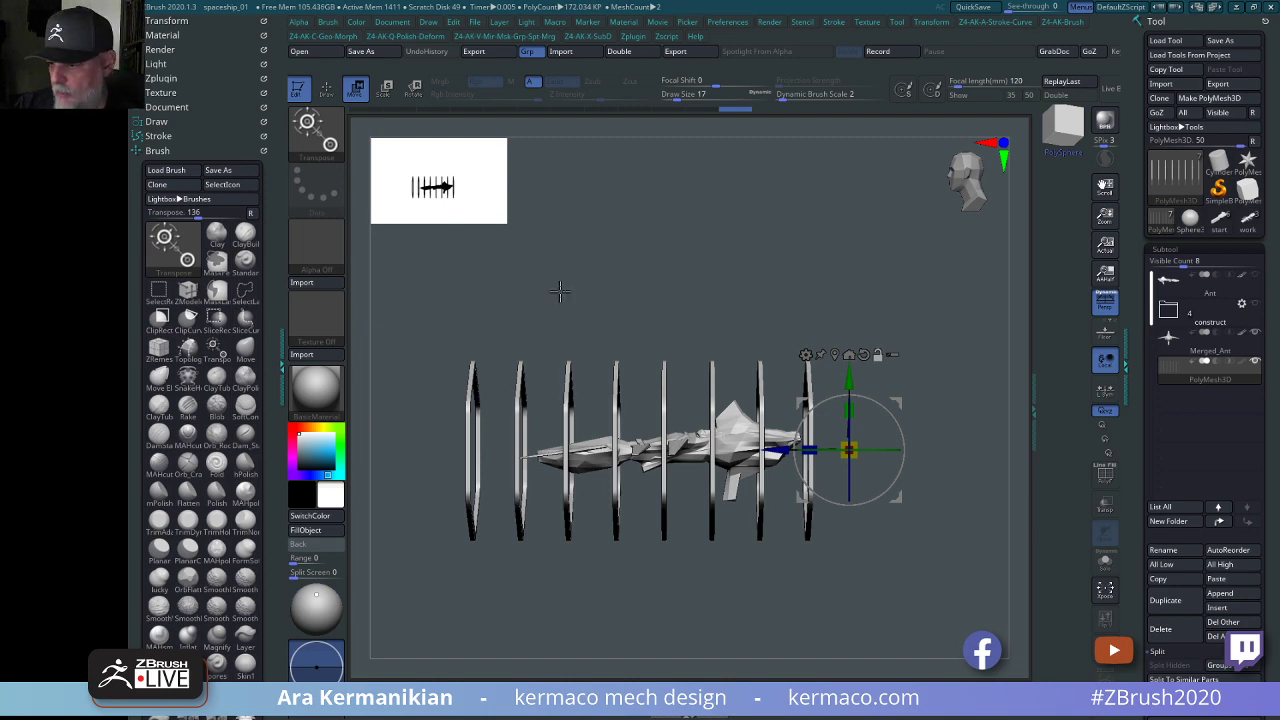
drag(540, 206, 798, 290)
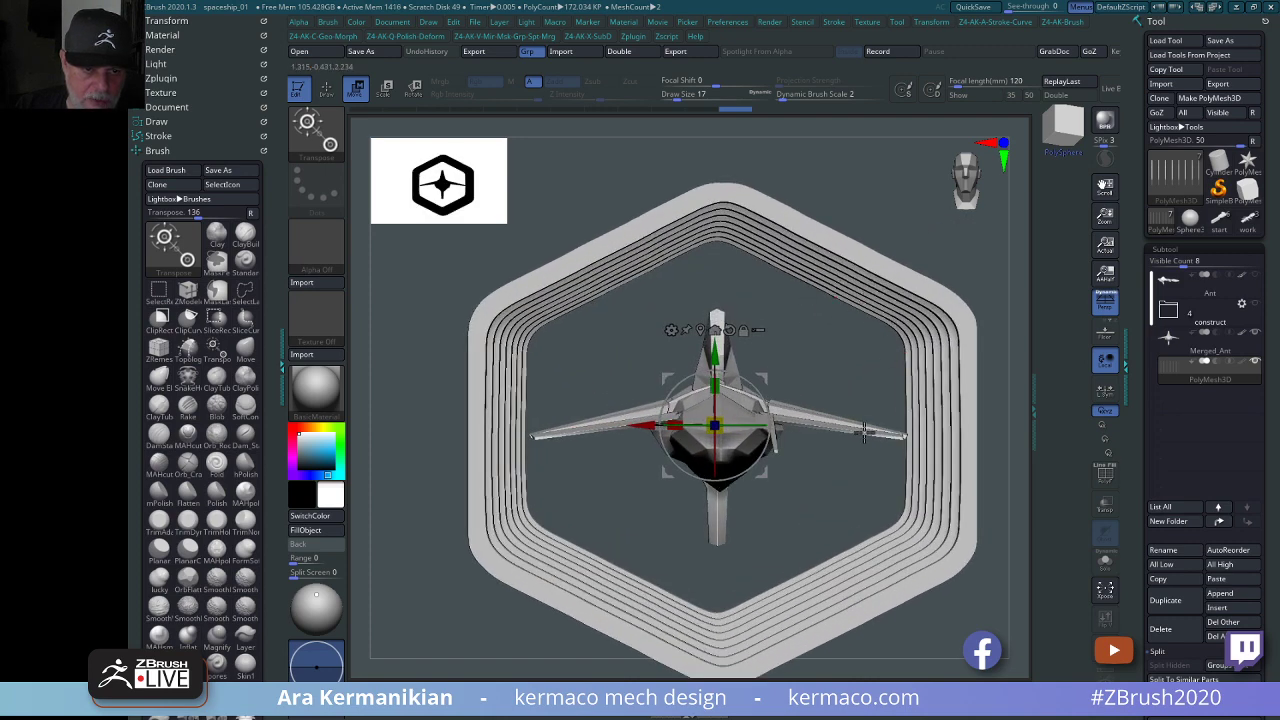
Return to draw mode with the ZModeler brush and set the Draw Size to 97.
shift+drag(938, 204, 921, 207)
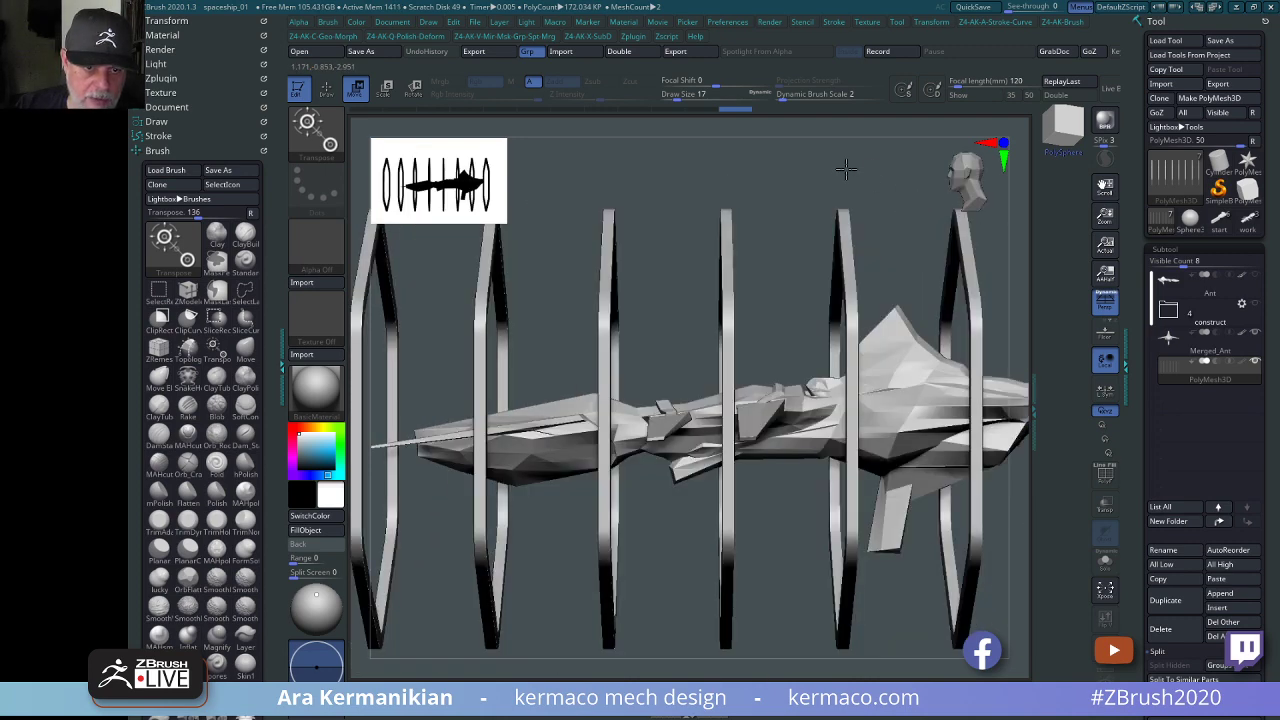
drag(845, 170, 611, 376)
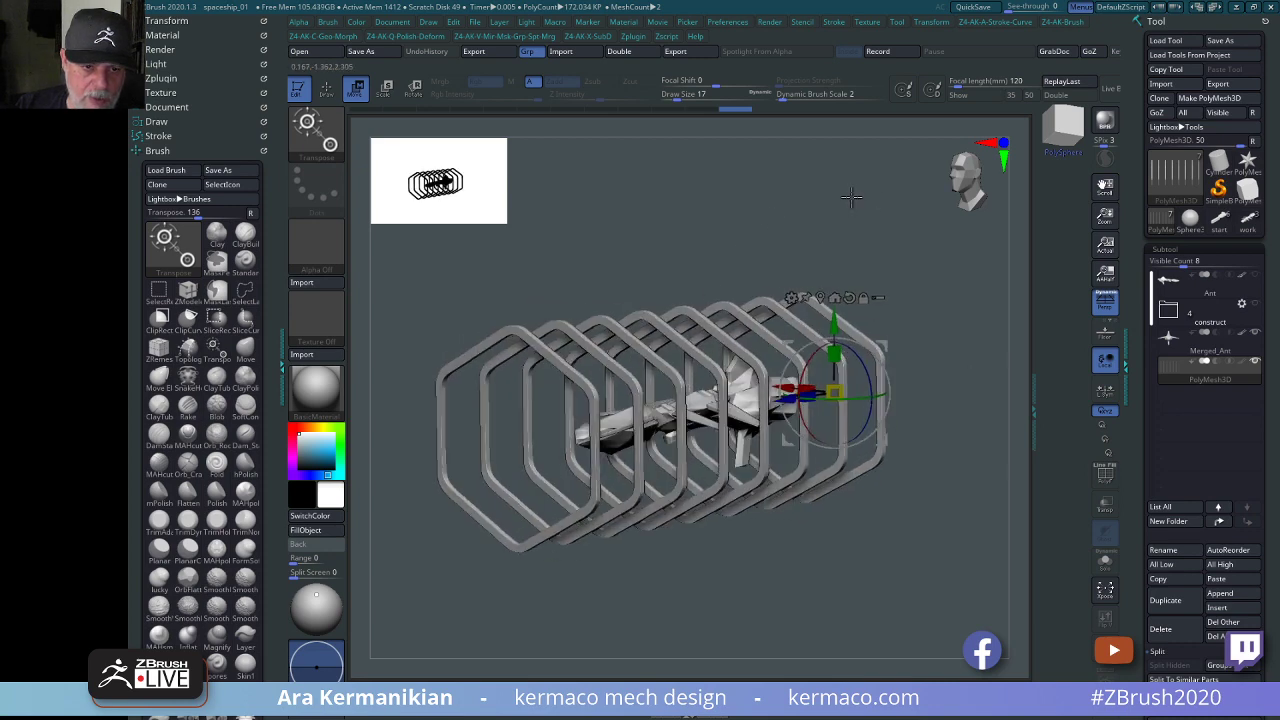
shift+drag(851, 198, 572, 285)
key(q)
key(s)
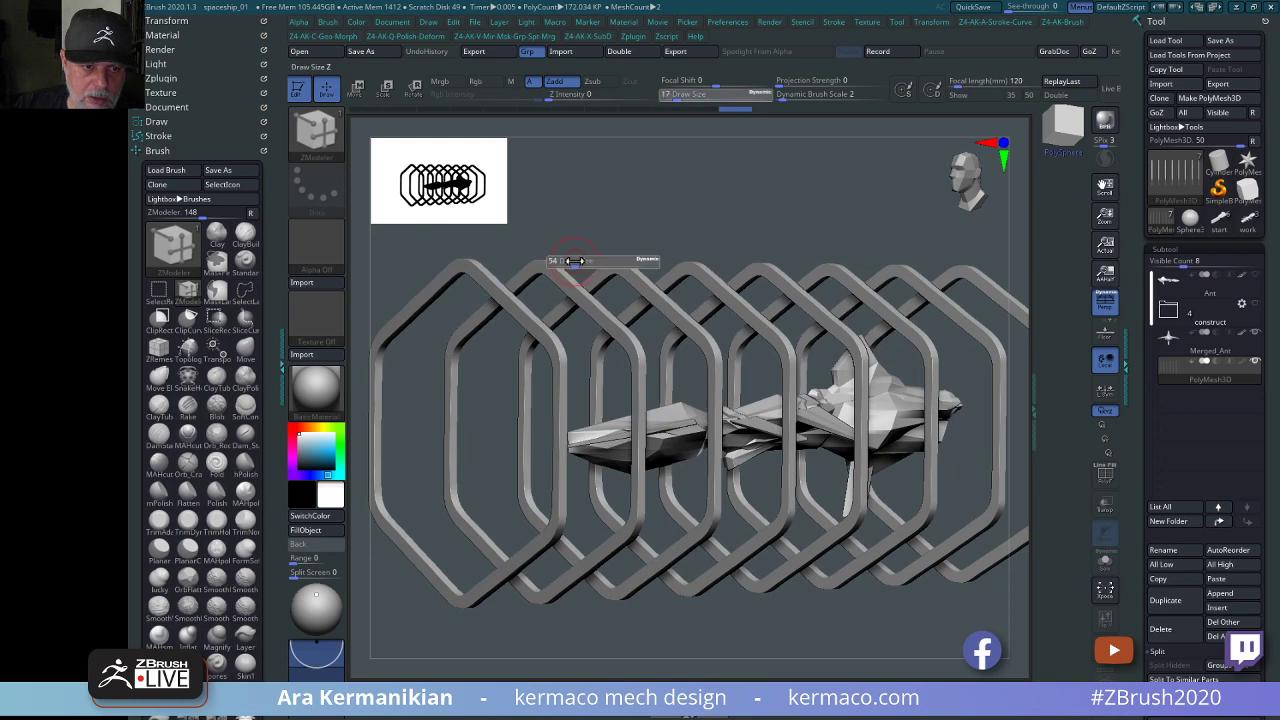
click(574, 267)
Try to thin out the row by deleting three of the rings around the hull.
click(546, 275)
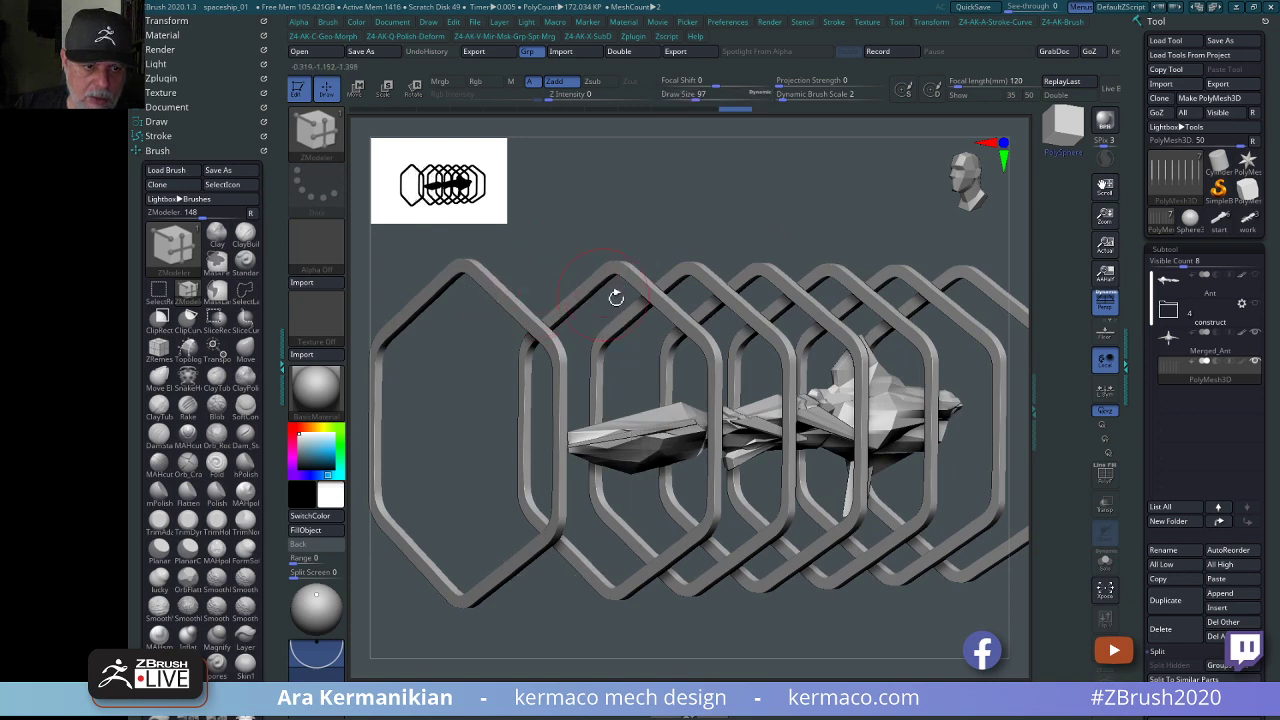
click(700, 285)
click(837, 263)
drag(913, 205, 825, 184)
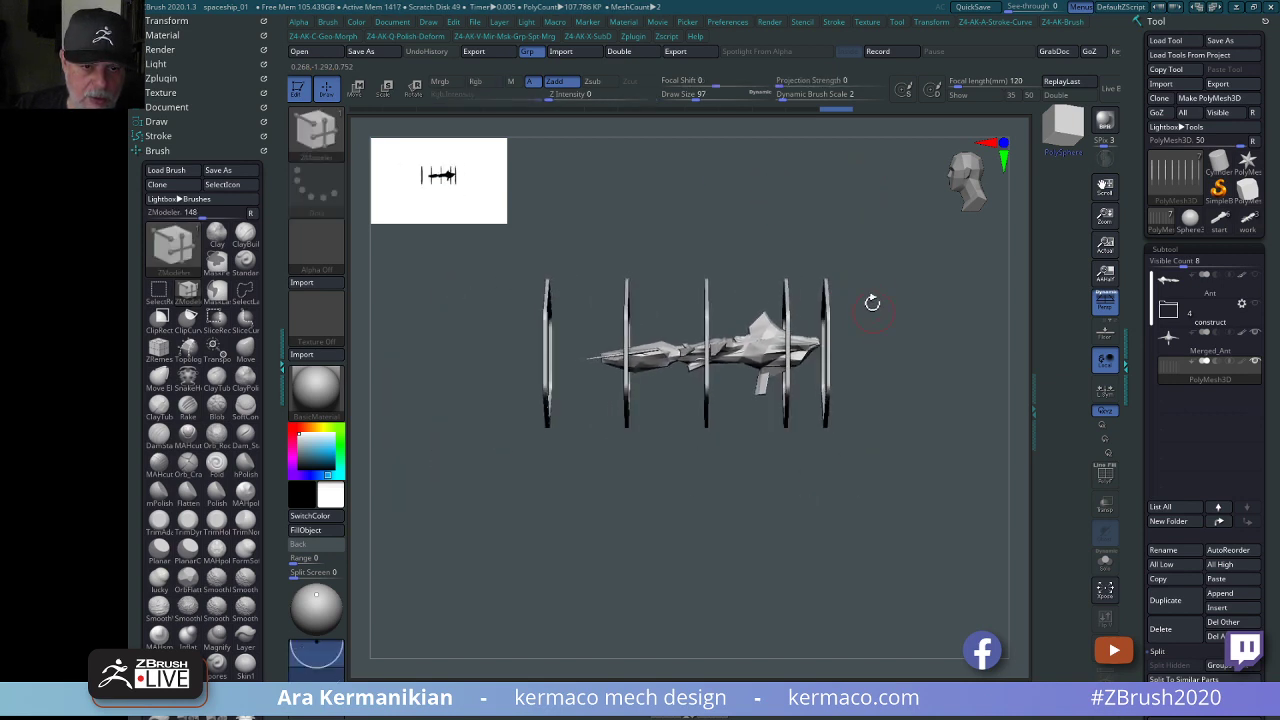
drag(865, 247, 852, 247)
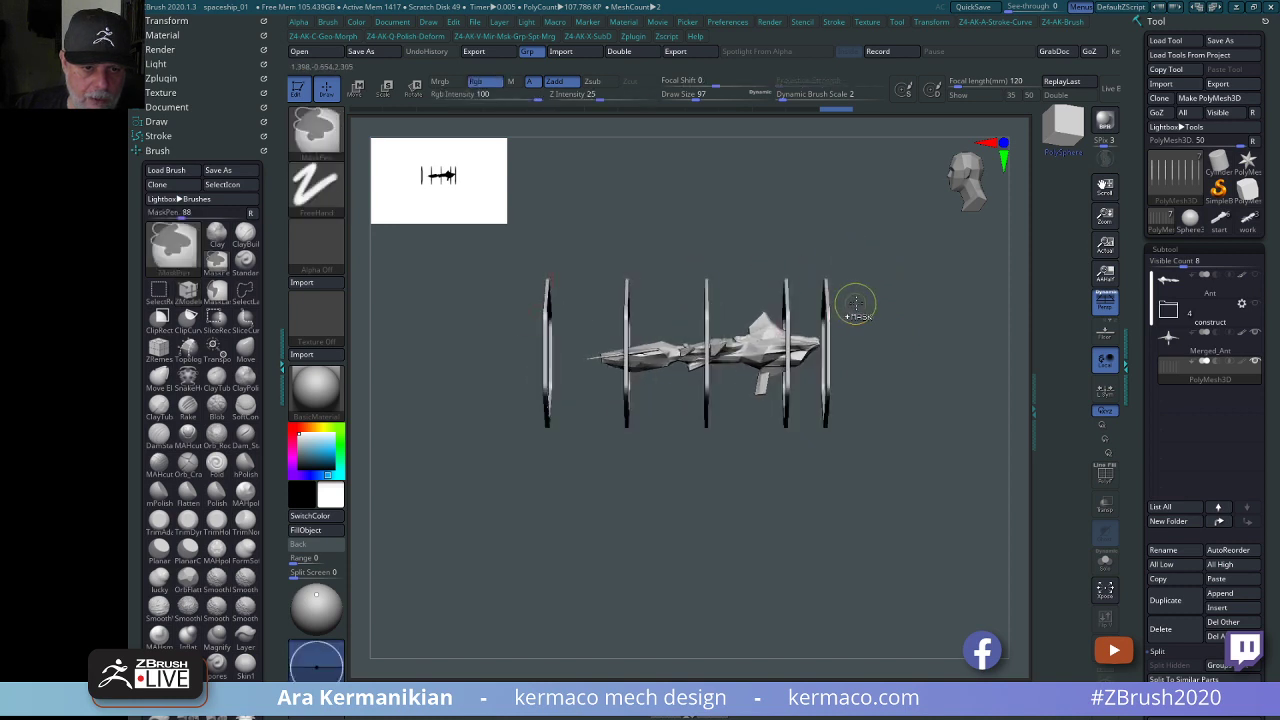
Undo the ring deletions to restore the full row of eight.
key(ctrl+z)
key(ctrl+z)
key(ctrl+z)
key(ctrl+z)
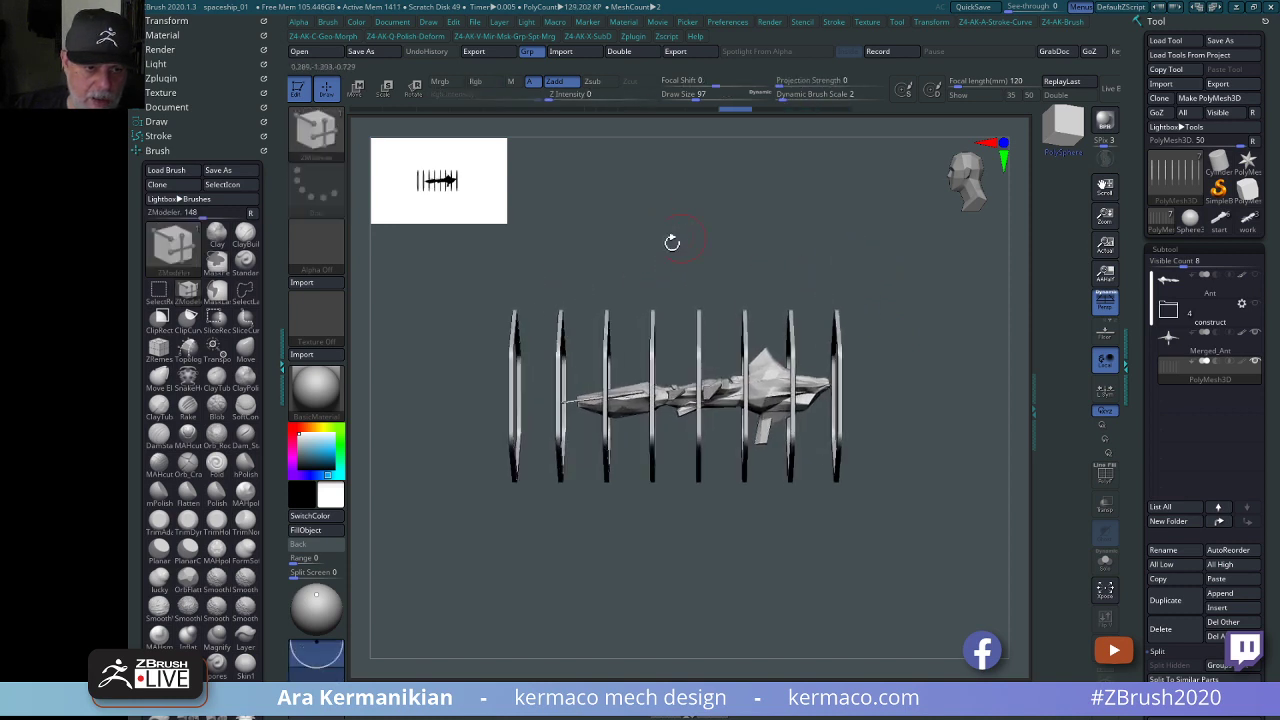
Delete every second ring from the tail end onward, keeping four evenly spaced rings around the ship.
click(512, 337)
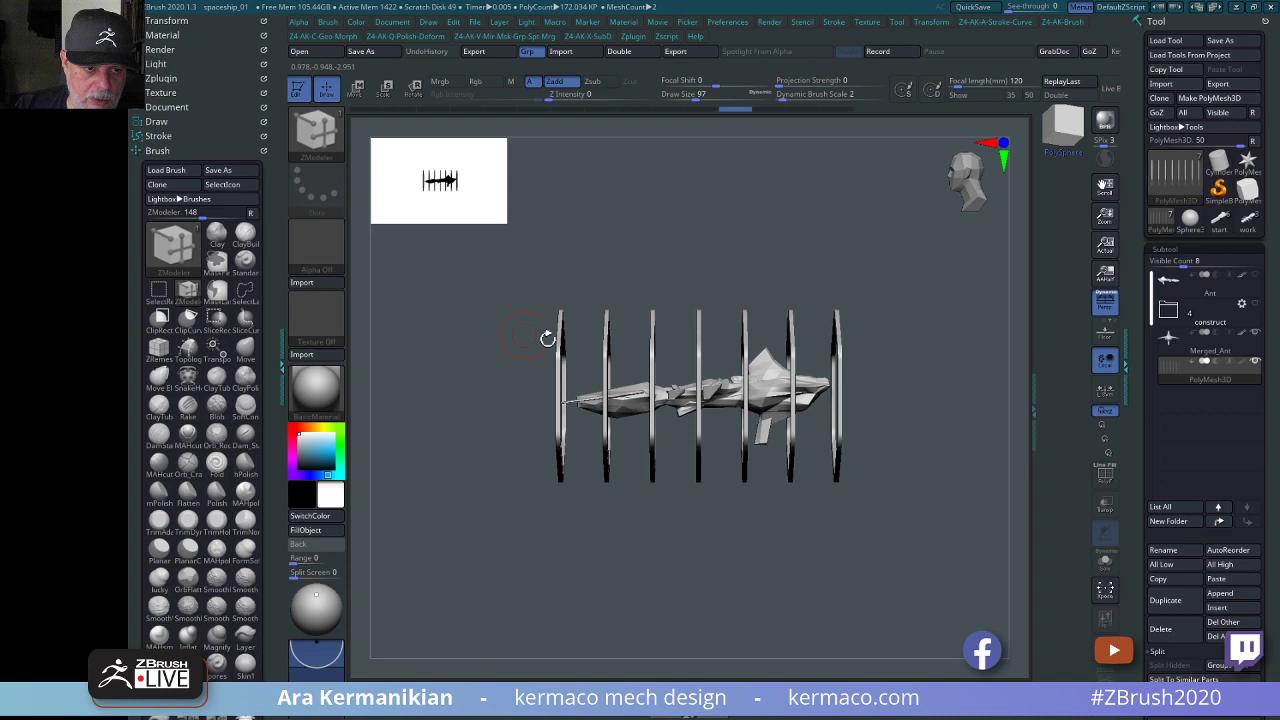
click(605, 322)
click(745, 330)
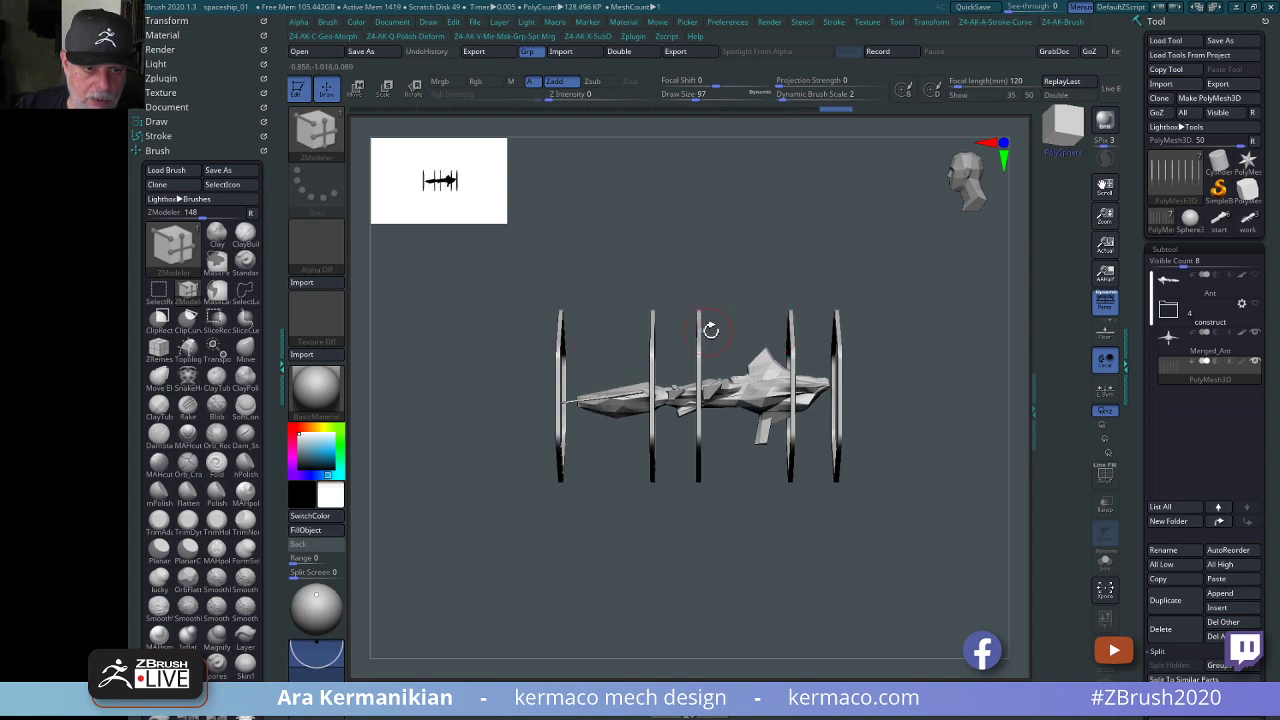
click(788, 340)
drag(794, 257, 757, 270)
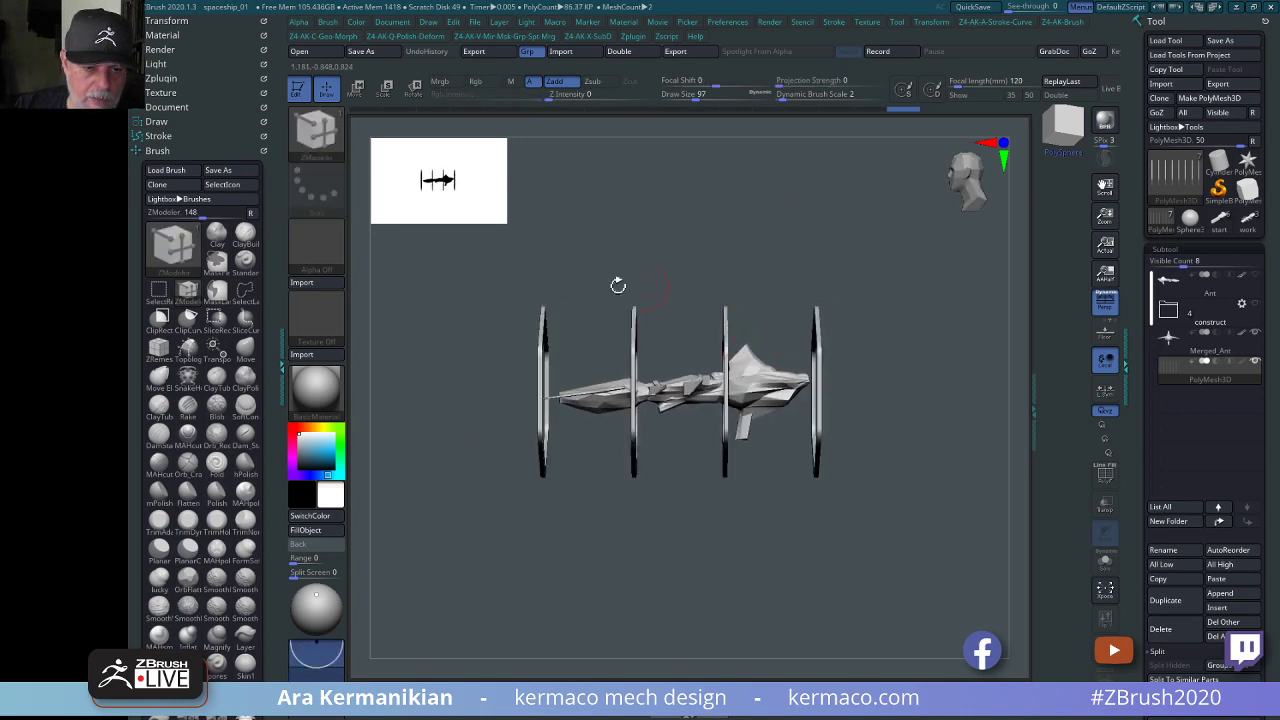
View the four rings straight from the front and turn off perspective.
drag(782, 225, 869, 209)
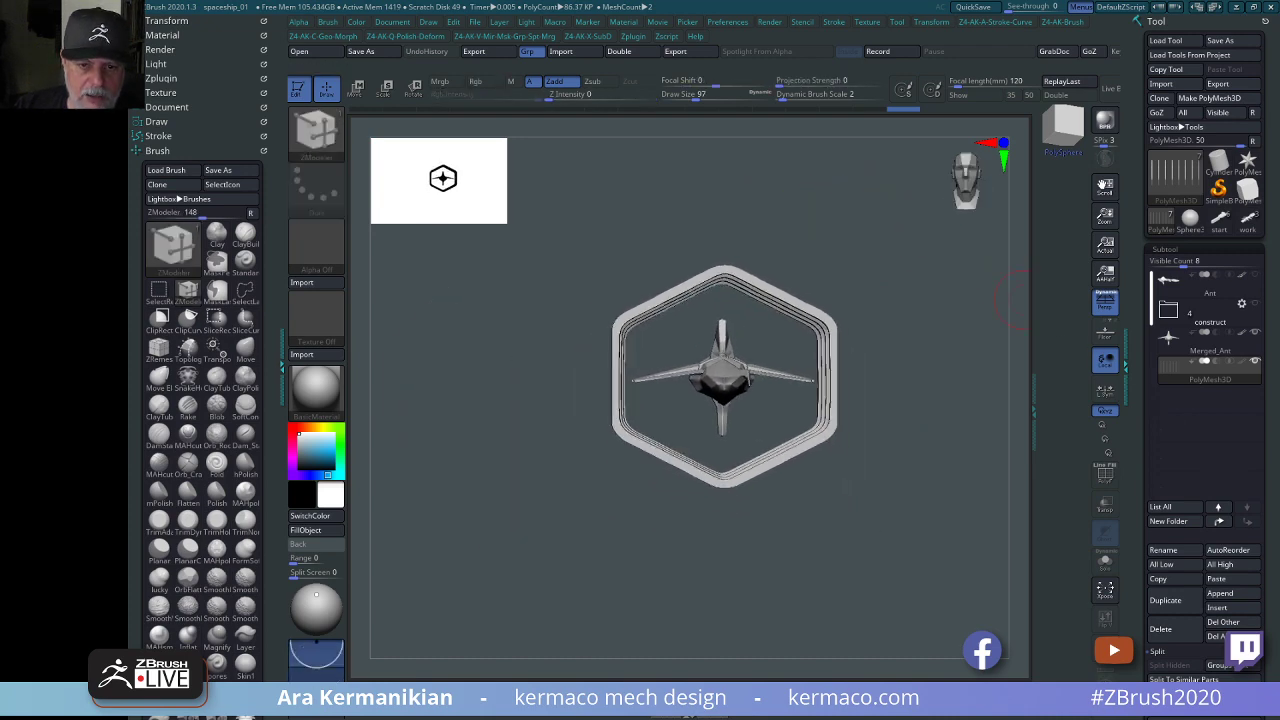
drag(927, 313, 984, 332)
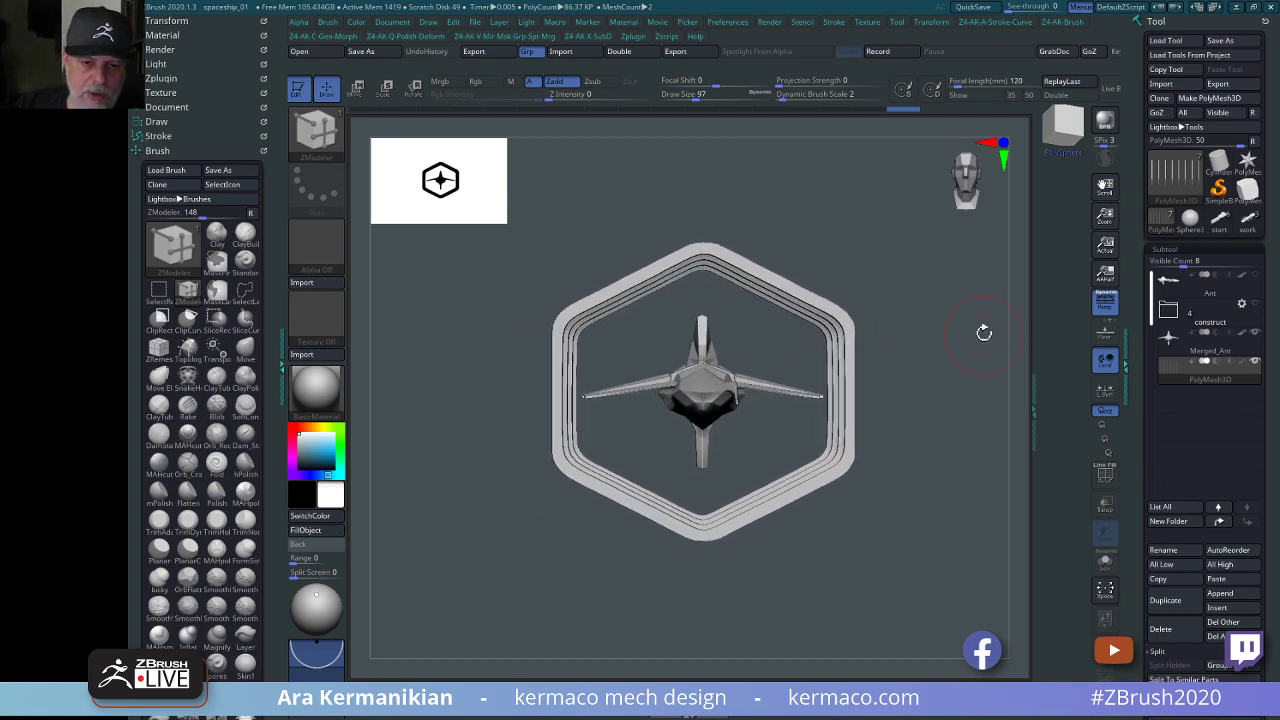
click(1106, 302)
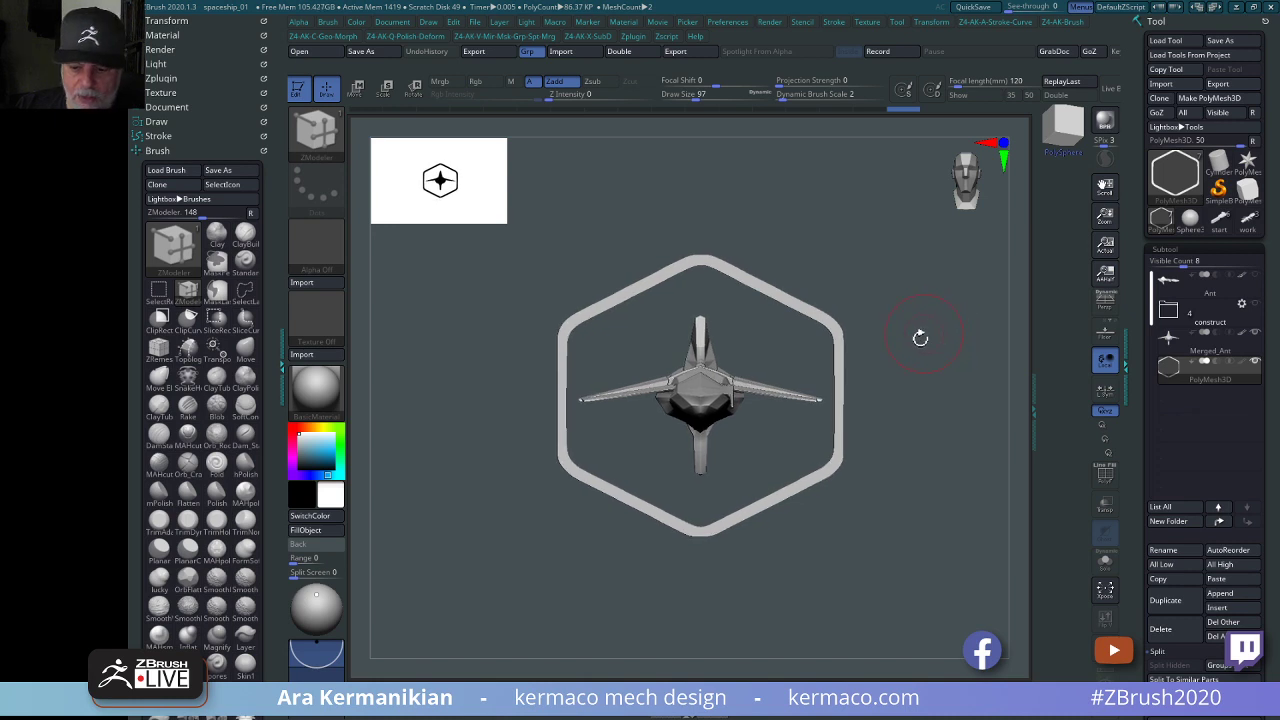
Load the Spotlight set with the rounded triangle from LightBox and scale the whole set down beside the ship.
key(ctrl)
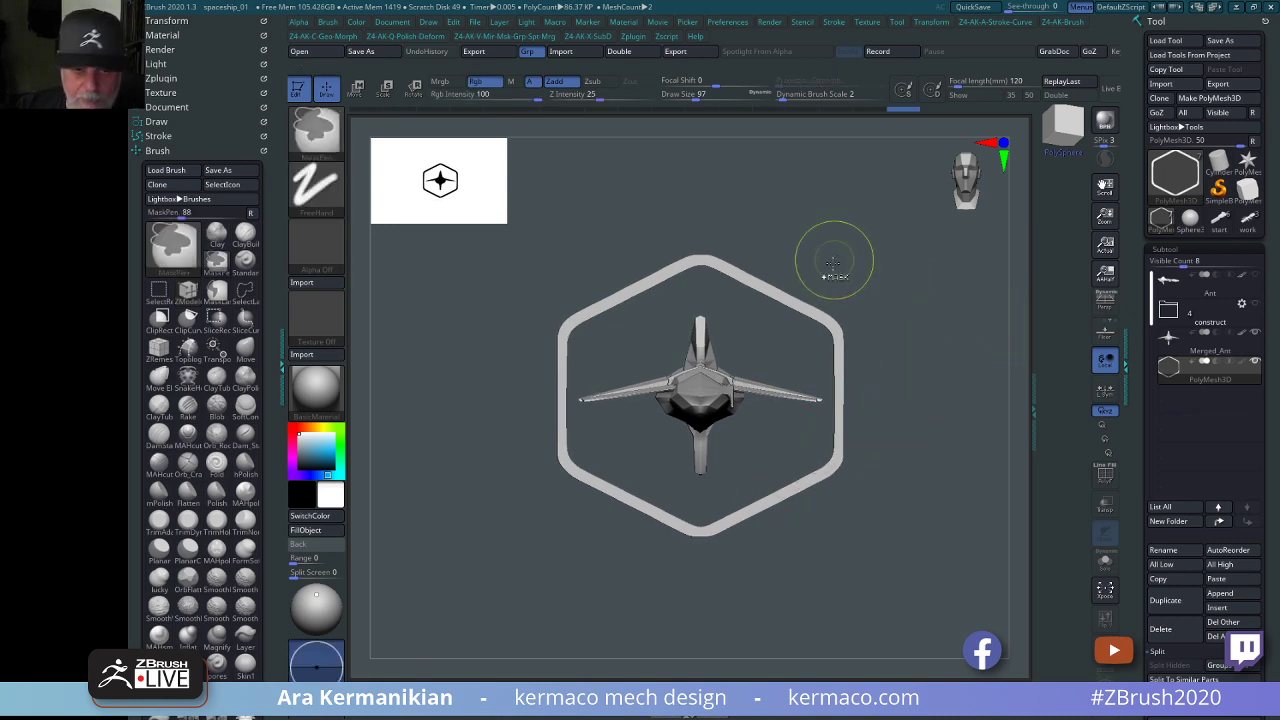
key(ctrl+x)
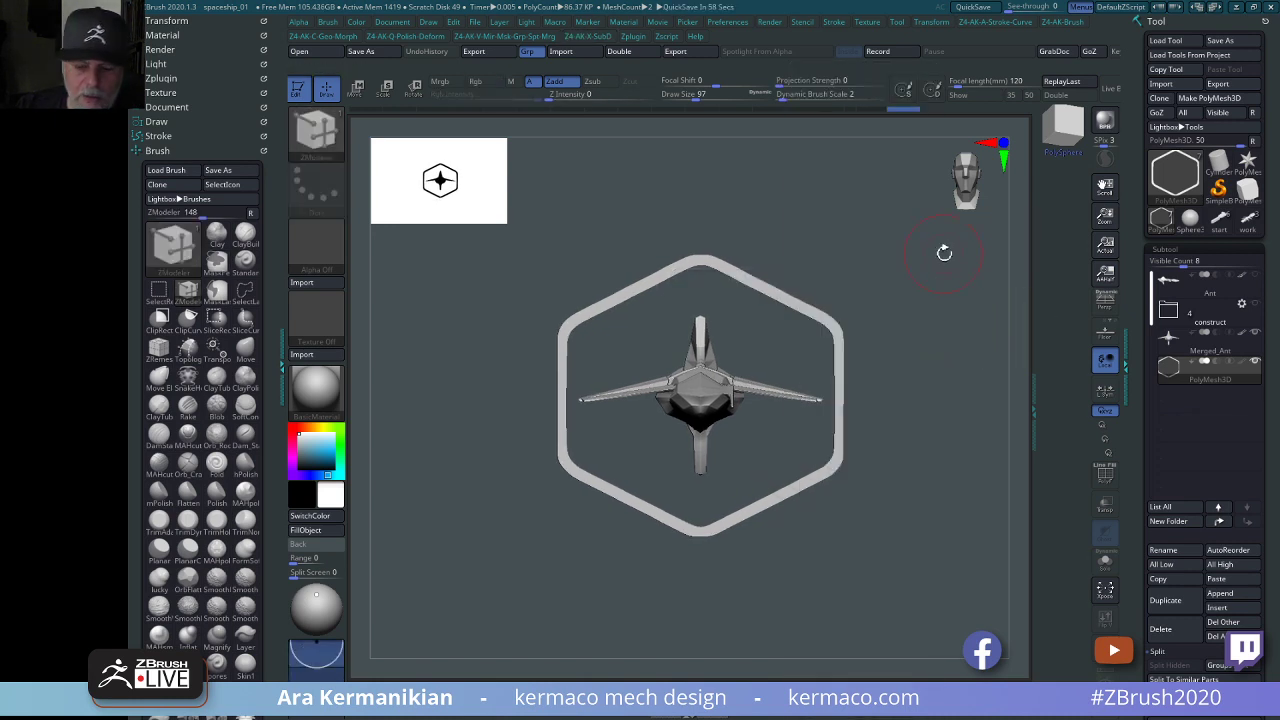
key(shift+z)
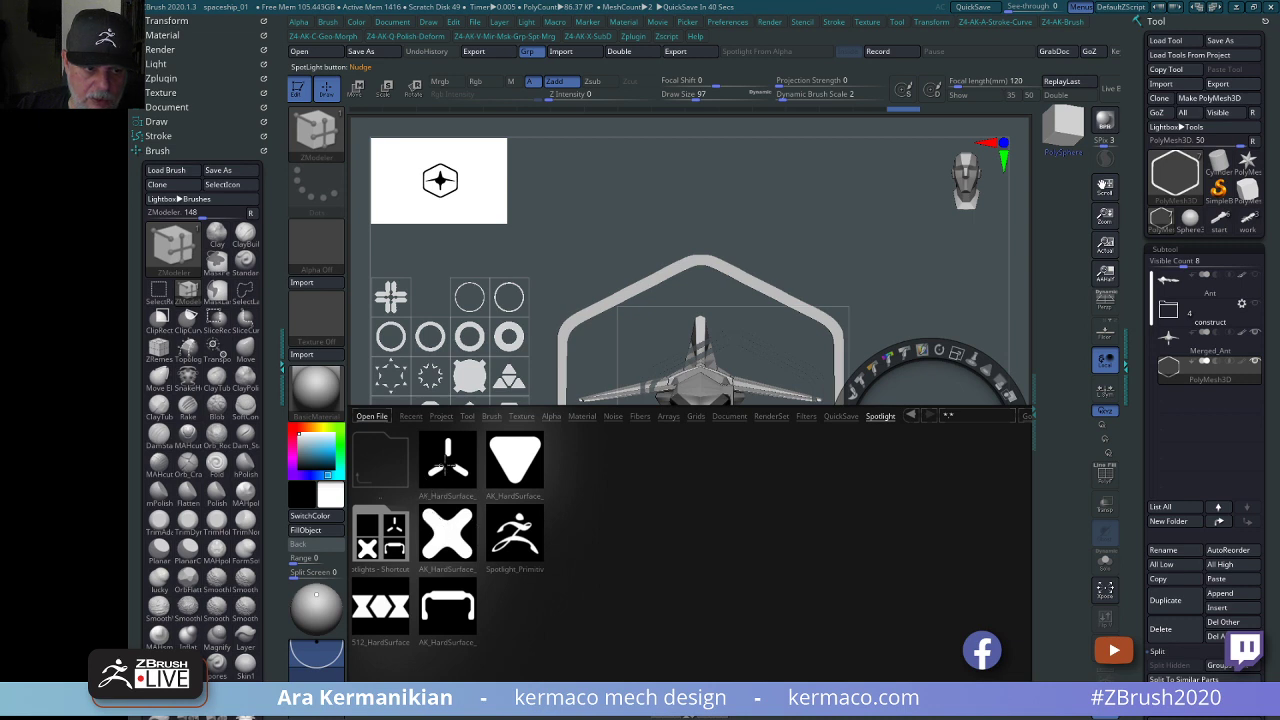
double_click(527, 466)
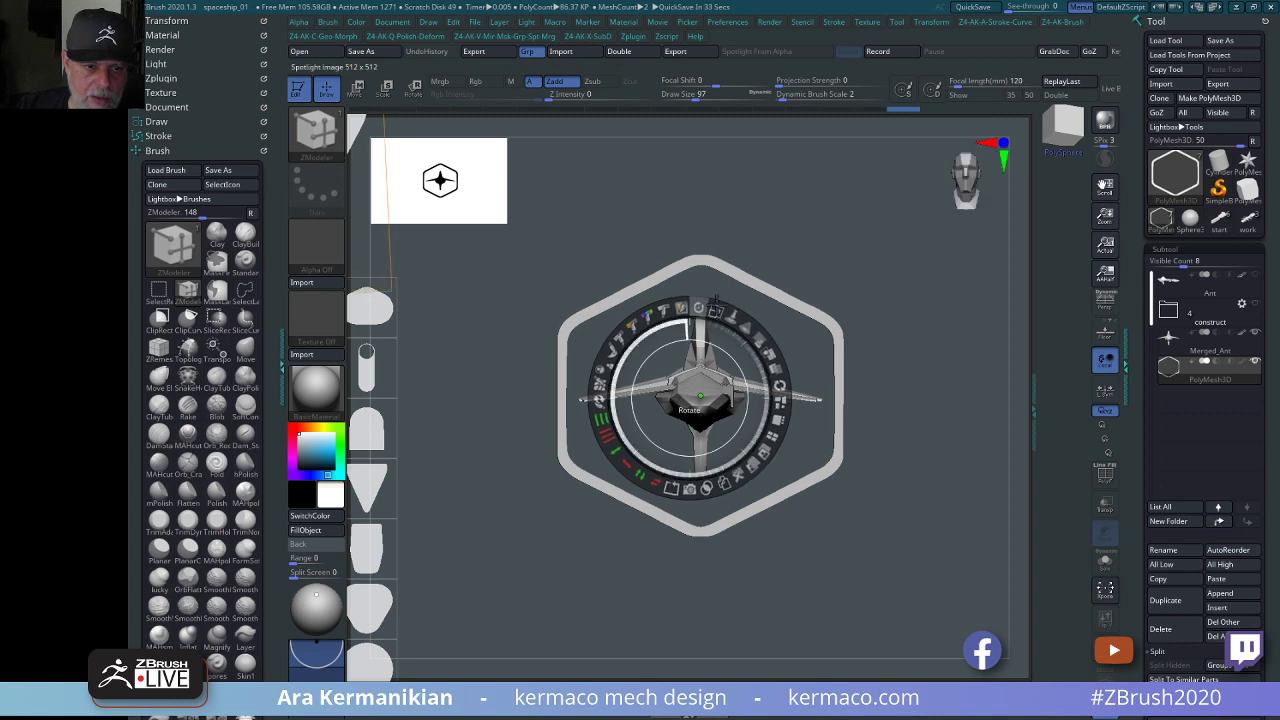
click(930, 440)
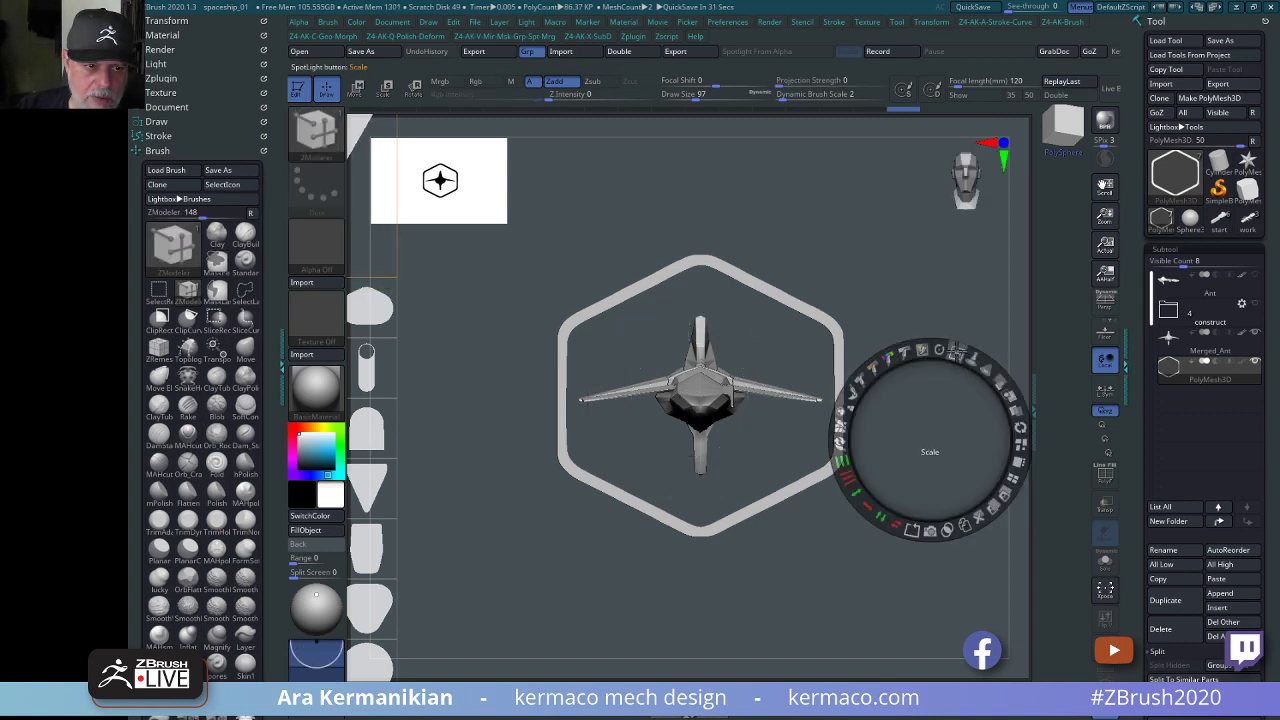
key(shift)
drag(957, 352, 910, 344)
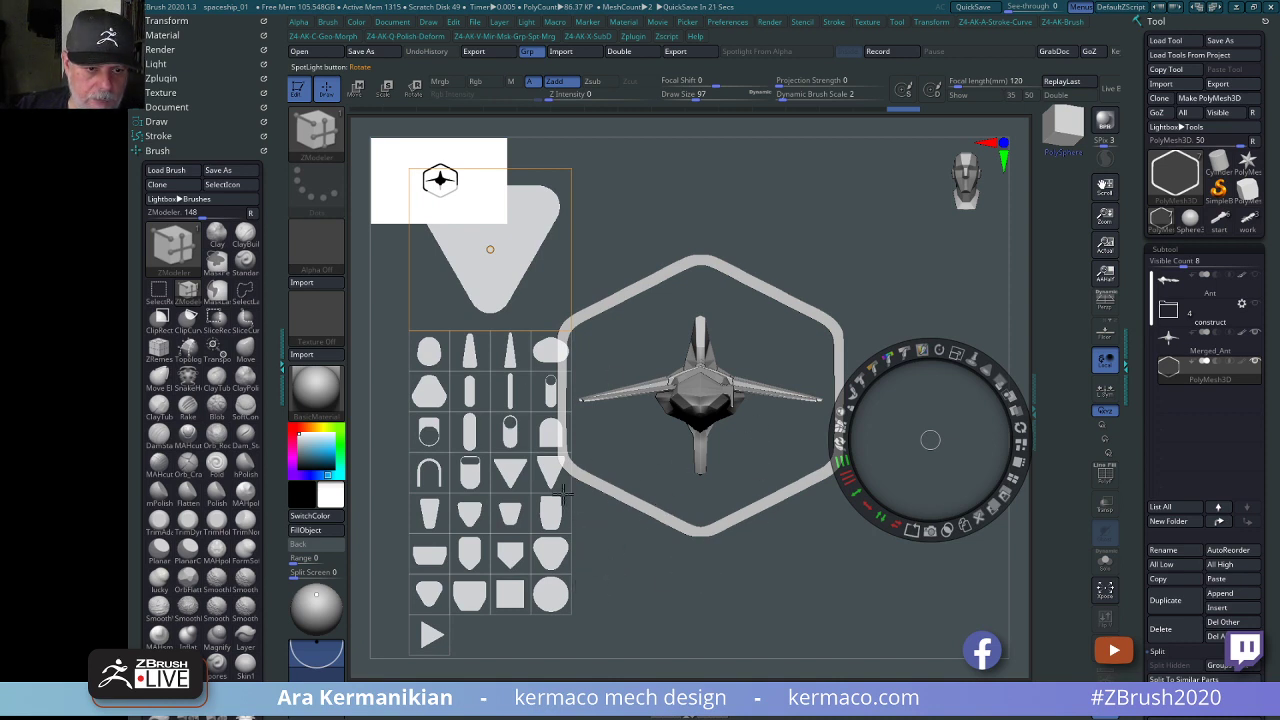
Pull the three-lobed rounded triangle out of the Spotlight sheet to the hexagonal ring's lower edge and enlarge it.
click(554, 551)
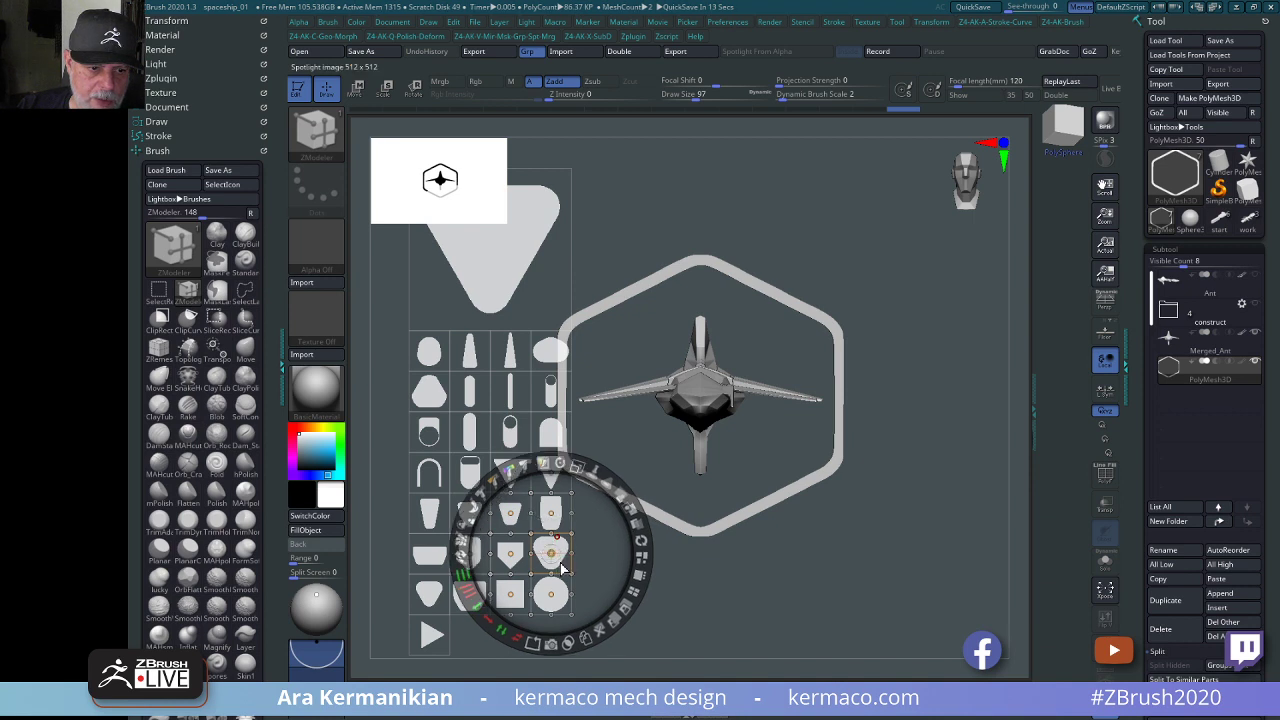
drag(556, 558, 885, 500)
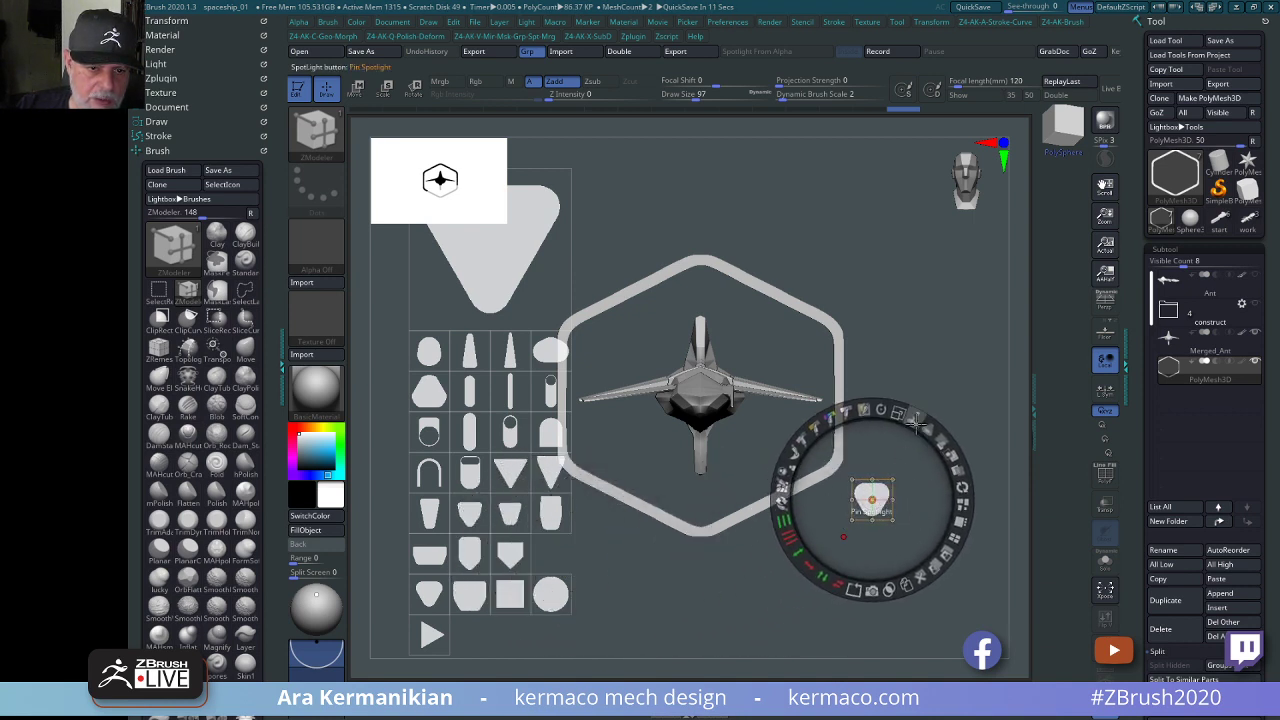
drag(917, 497, 844, 505)
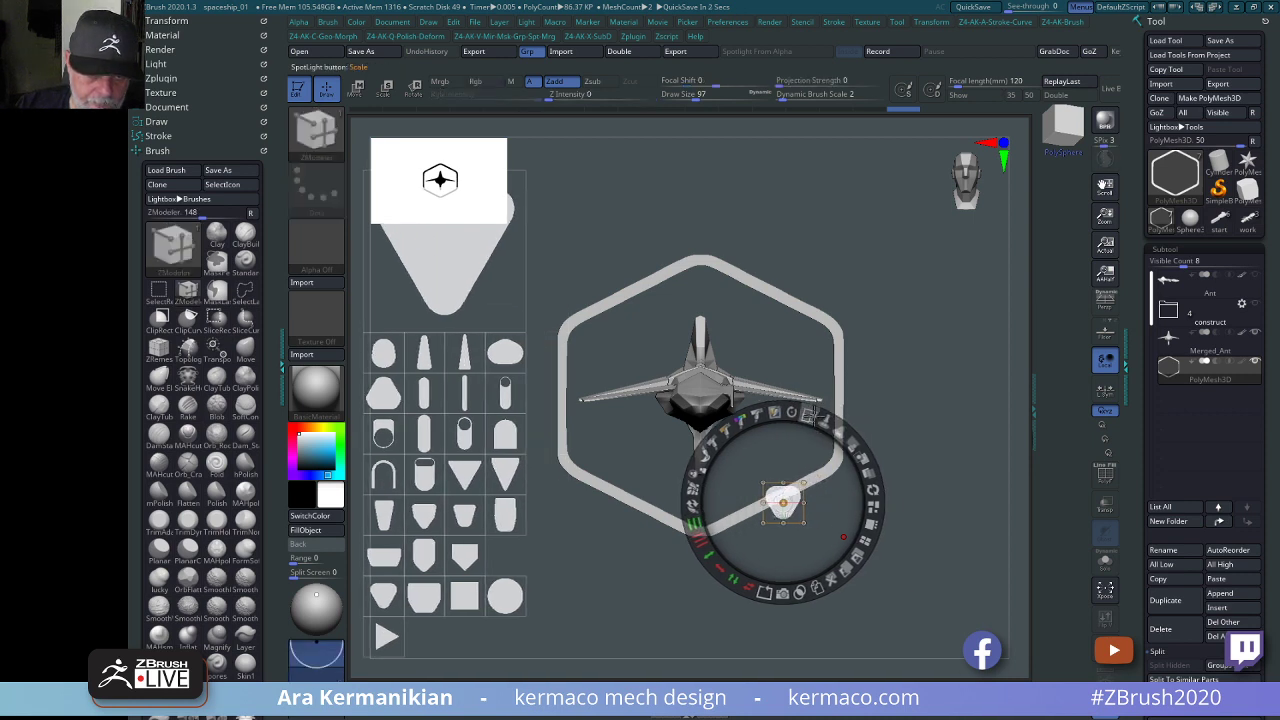
drag(811, 415, 868, 475)
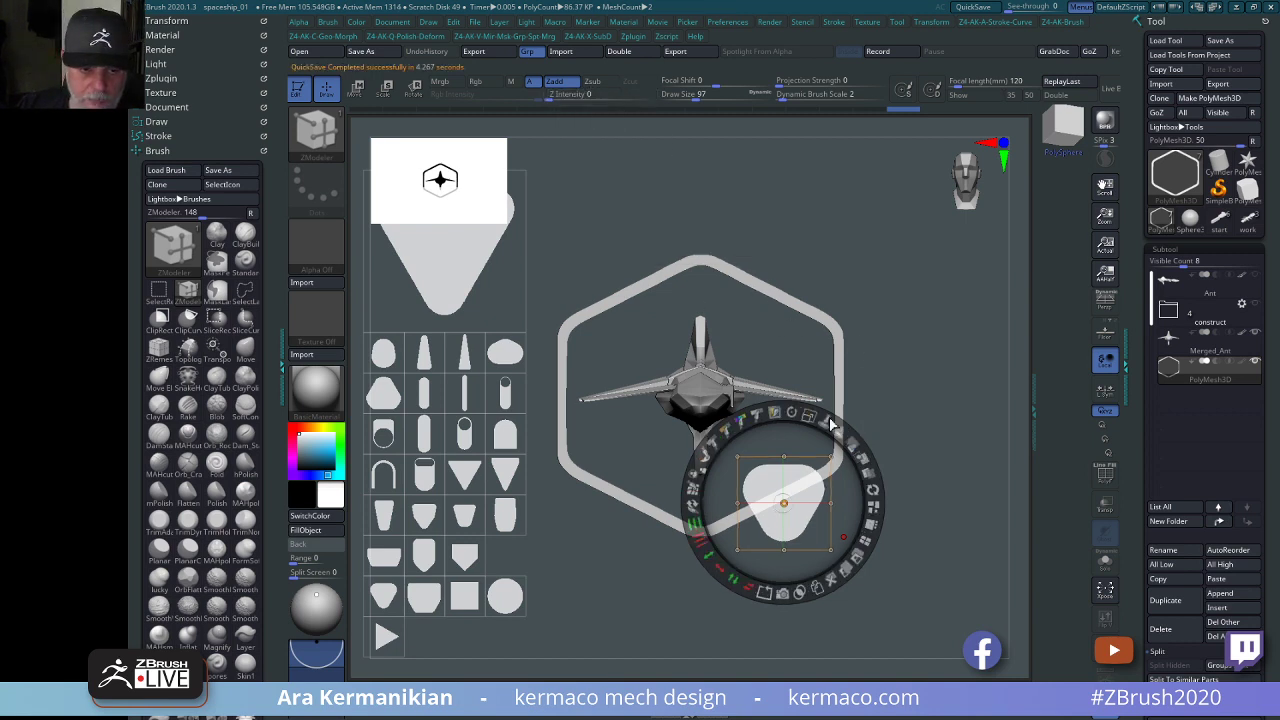
Rotate the rounded triangle so its narrow end points up and scale it down slightly inside the hexagon.
drag(793, 404, 648, 457)
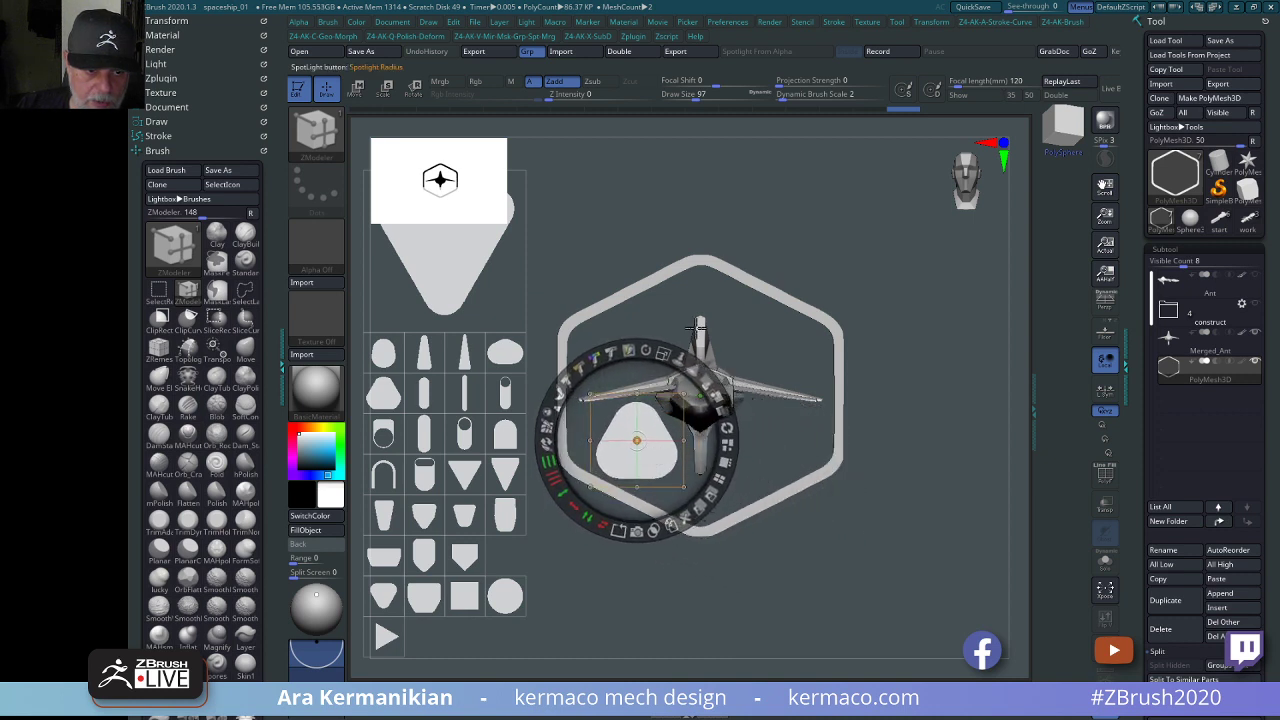
drag(647, 348, 638, 348)
key(ctrl+z)
click(648, 350)
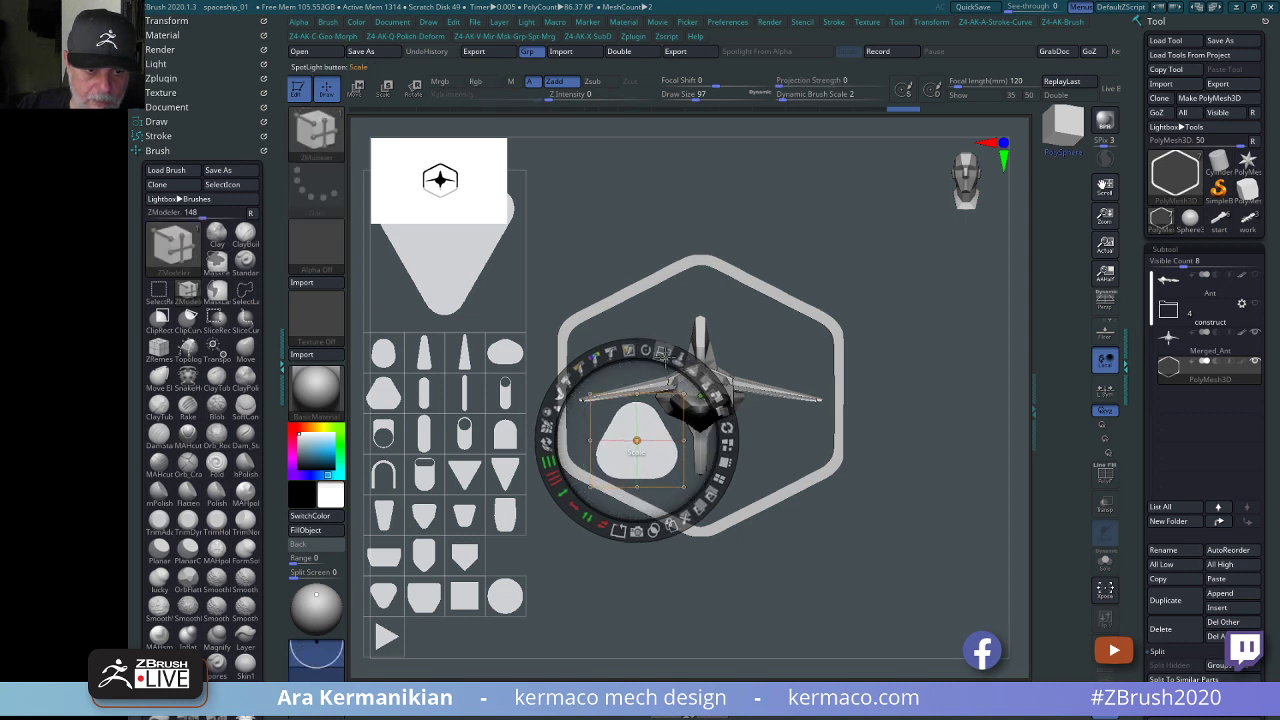
click(657, 353)
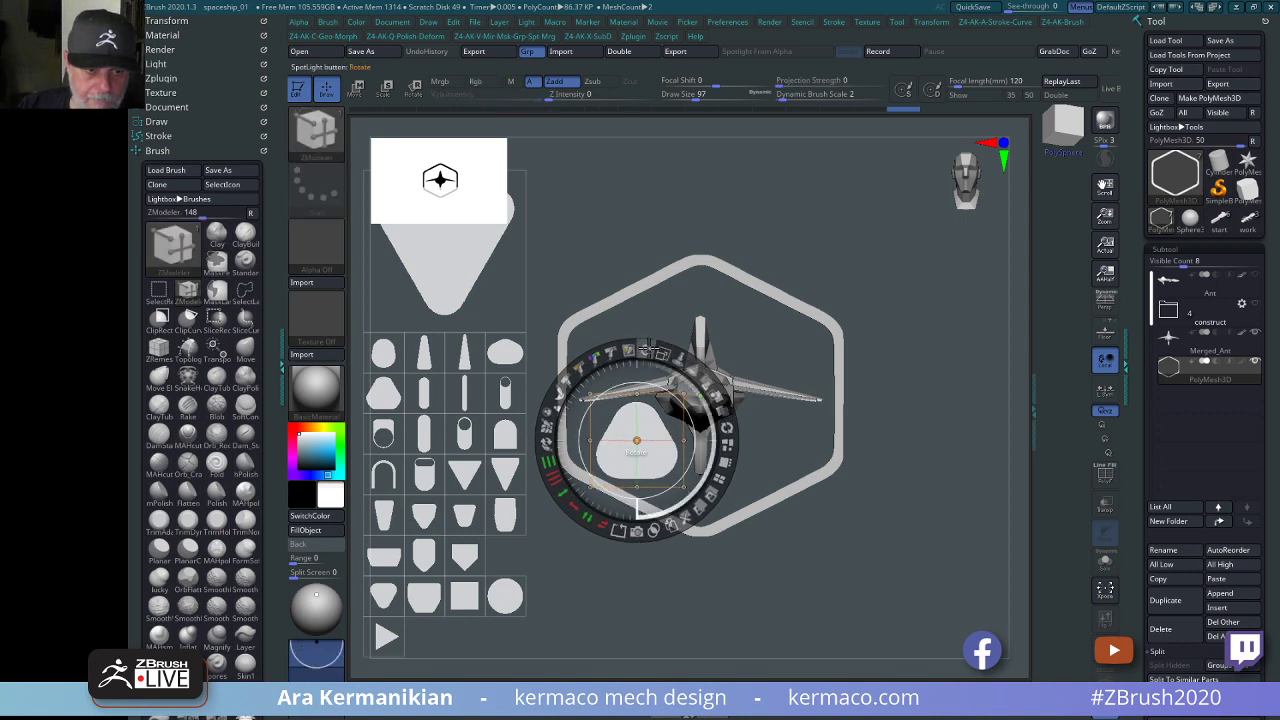
drag(664, 352, 636, 346)
Select the rounded triangle and move it to the empty area beside the hexagonal ring.
drag(921, 272, 927, 245)
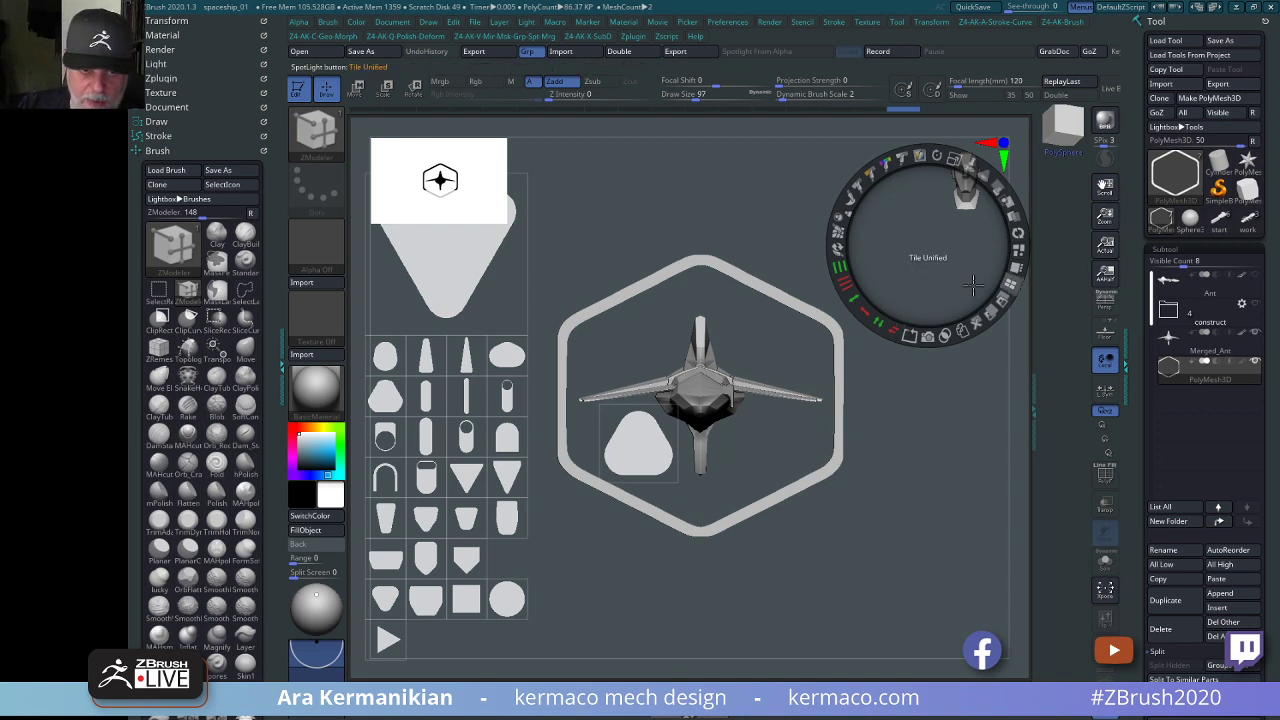
click(655, 455)
click(640, 443)
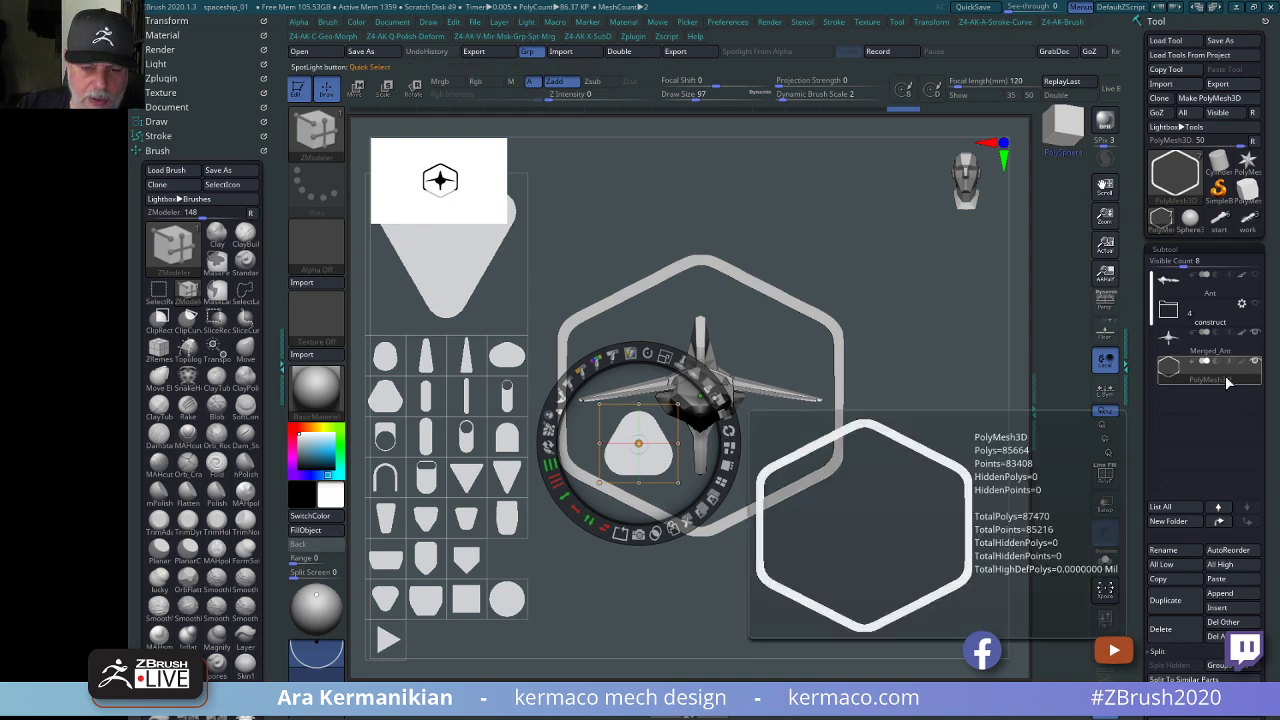
mouse_move(1193, 380)
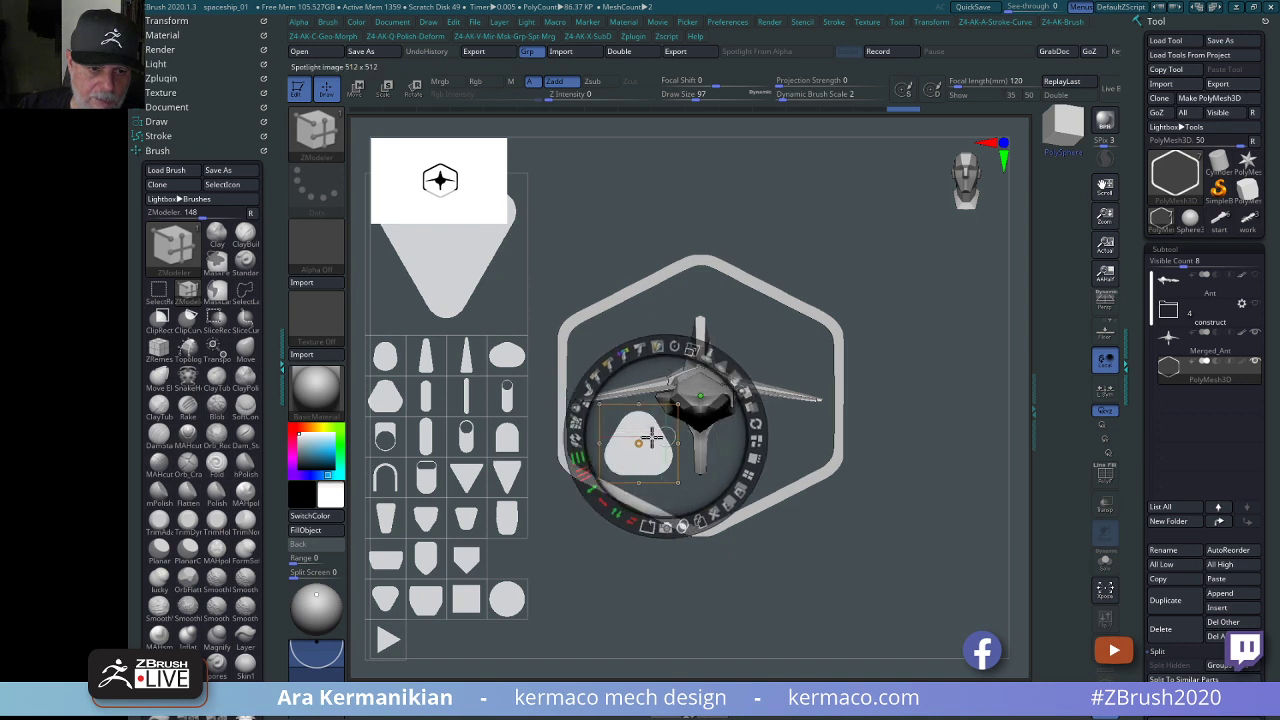
drag(639, 437, 939, 308)
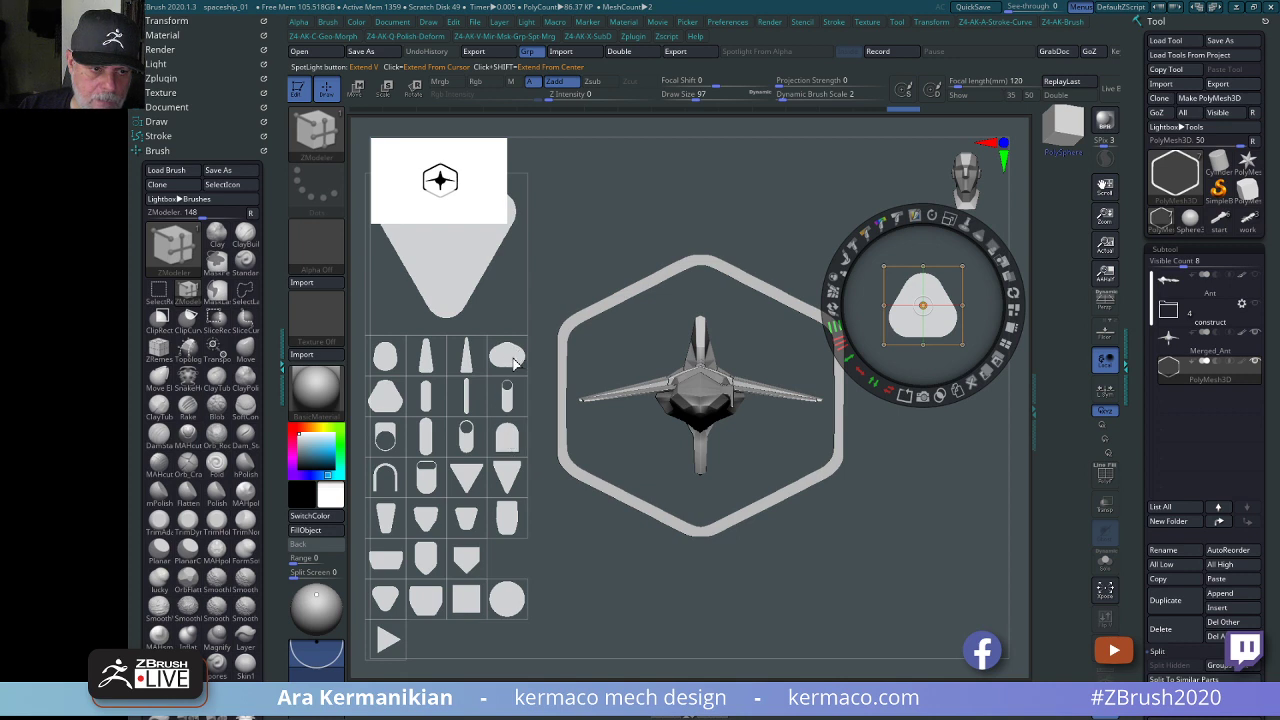
Combine the wide rounded shape with the triangle's base and set the wide source shape aside.
mouse_move(508, 355)
mouse_down()
mouse_move(500, 362)
mouse_move(925, 365)
mouse_move(918, 345)
mouse_move(933, 330)
mouse_move(920, 331)
mouse_move(921, 306)
mouse_up()
key(shift)
shift+drag(938, 242, 951, 286)
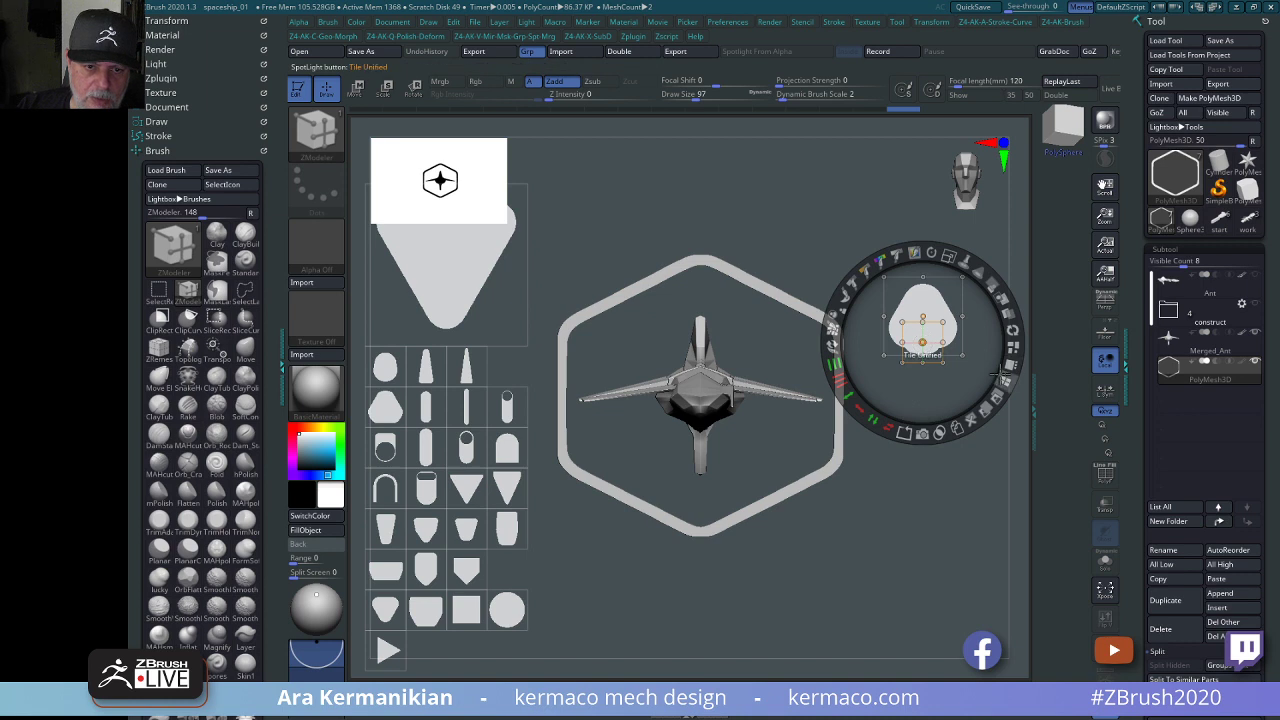
drag(935, 351, 581, 218)
Test a vertical flip on the combined shape, keep its narrow end up and extend it horizontally to widen it.
click(952, 307)
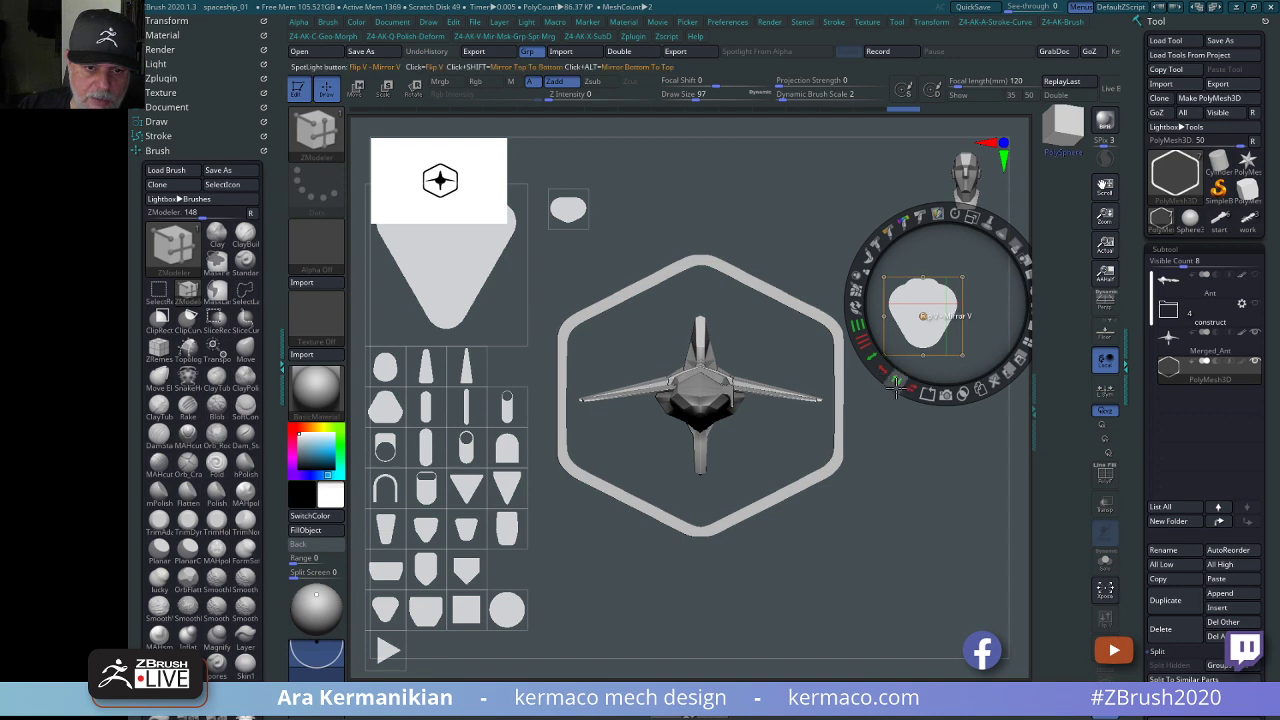
click(899, 388)
drag(857, 343, 880, 393)
key(ctrl+z)
mouse_move(942, 312)
mouse_down()
mouse_move(909, 323)
mouse_move(920, 324)
mouse_up()
mouse_move(858, 382)
mouse_down()
mouse_move(836, 358)
mouse_move(849, 369)
mouse_up()
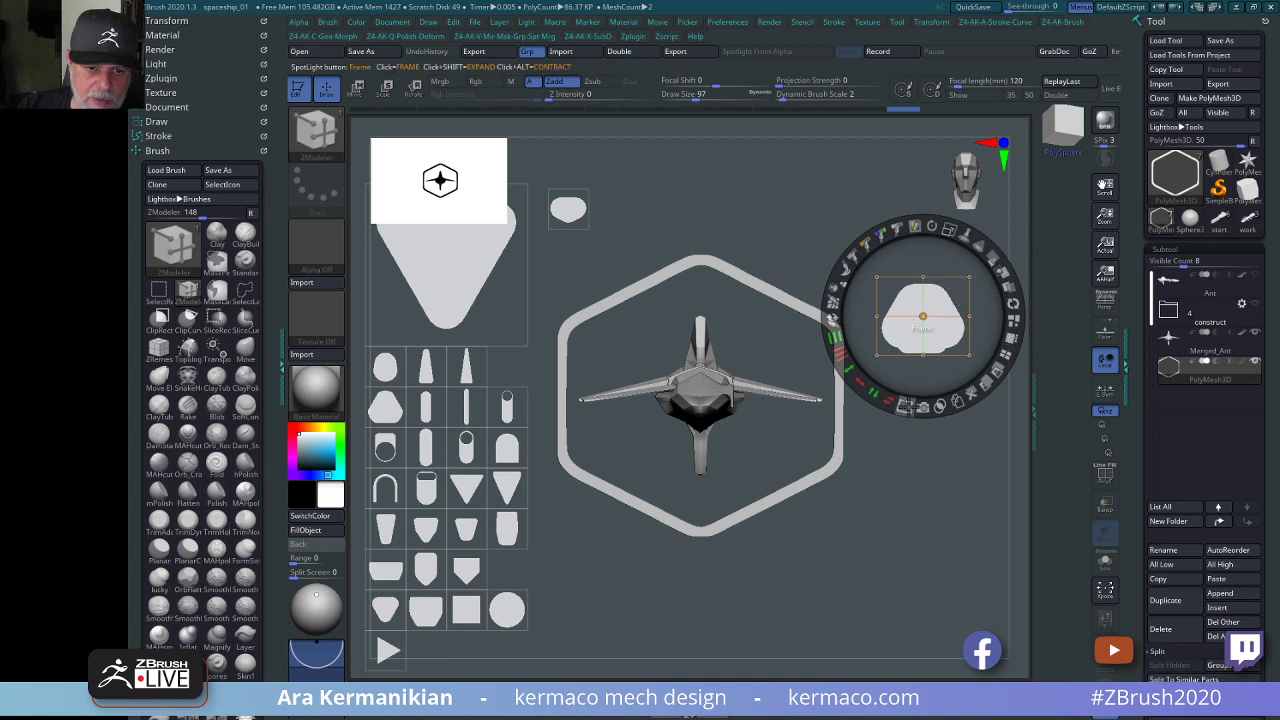
Try the Spotlight Frame operation to turn the widened shape into a thin outline.
click(905, 405)
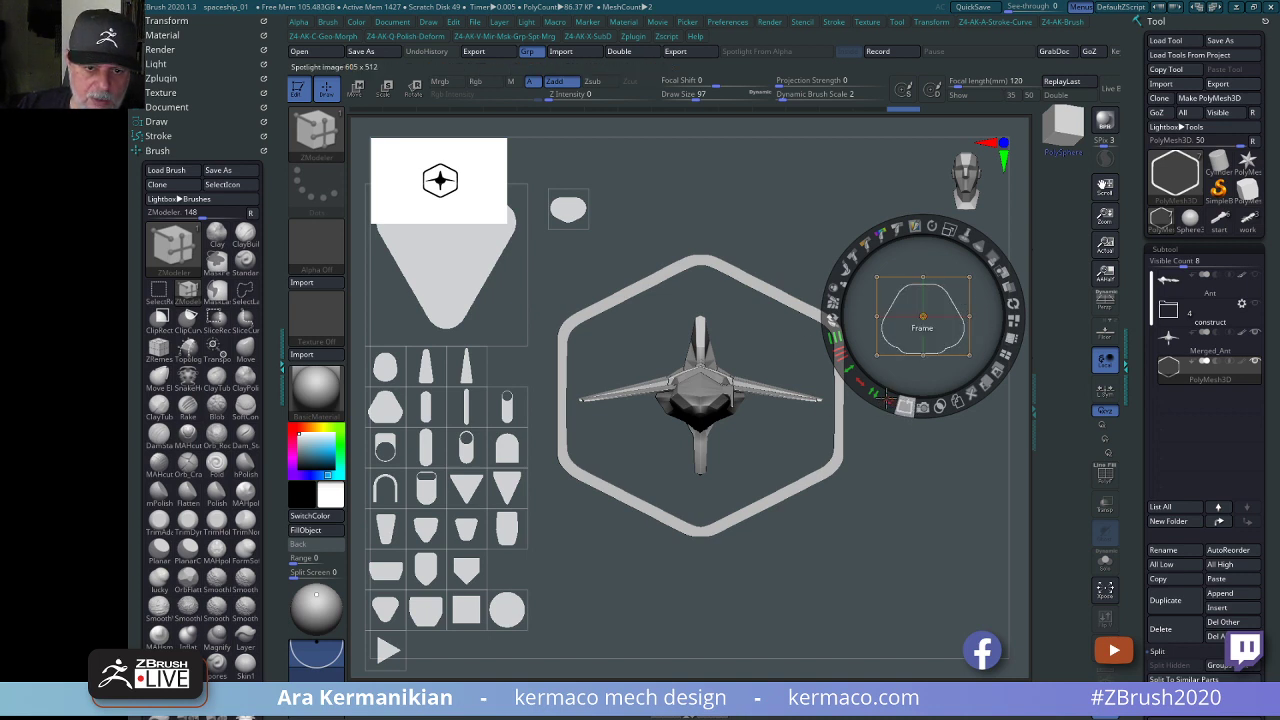
drag(885, 398, 975, 413)
click(921, 406)
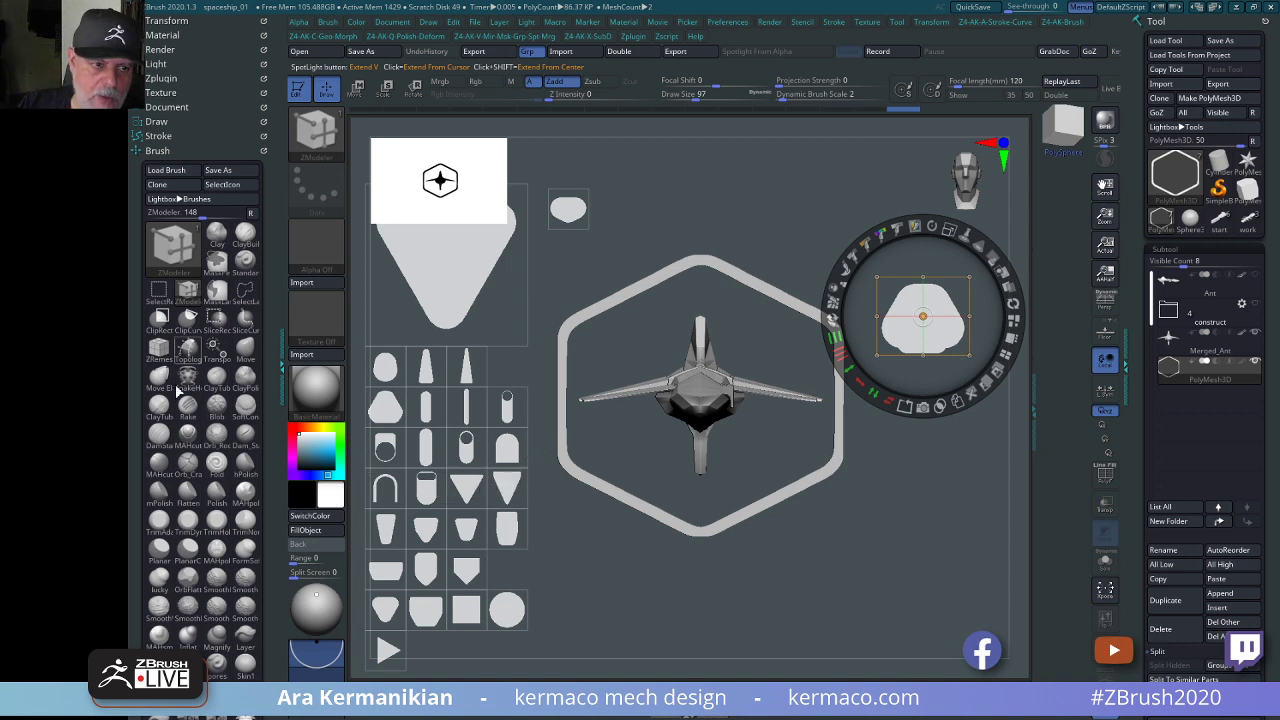
Load the hard-surface Spotlight set with the X-shaped thumbnail and shrink its large X above the hexagonal ring.
key(comma)
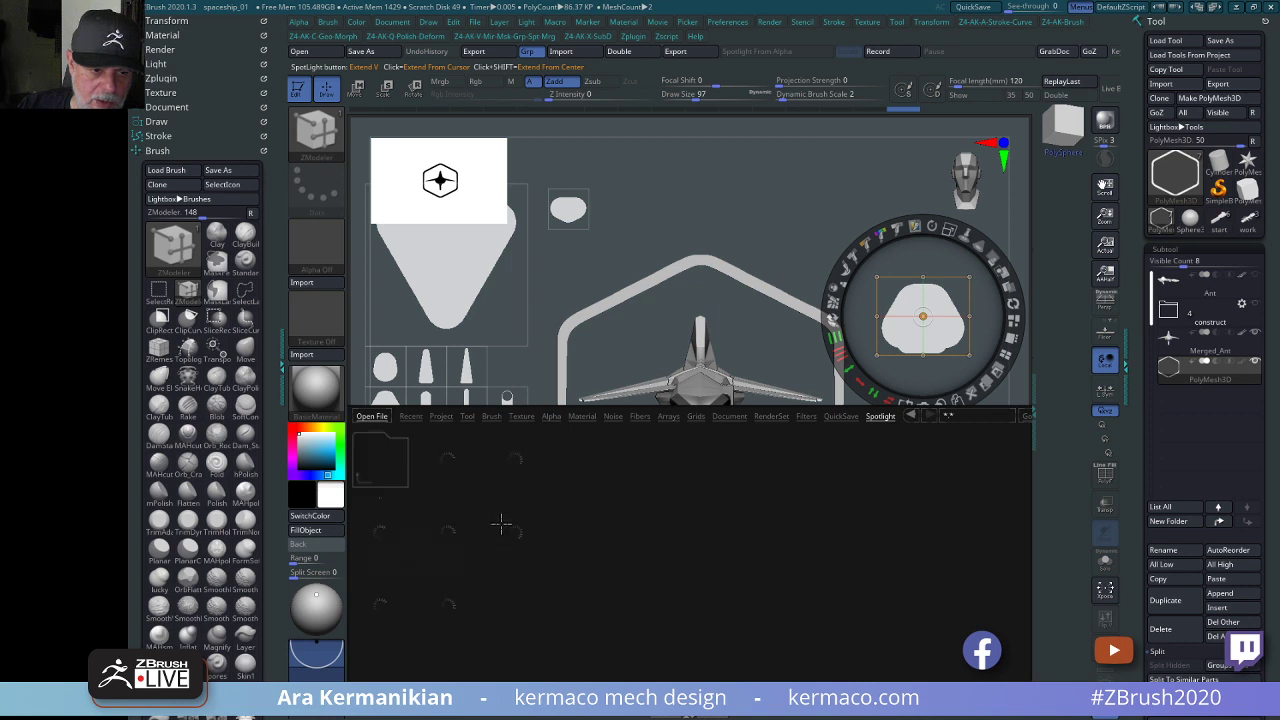
click(511, 460)
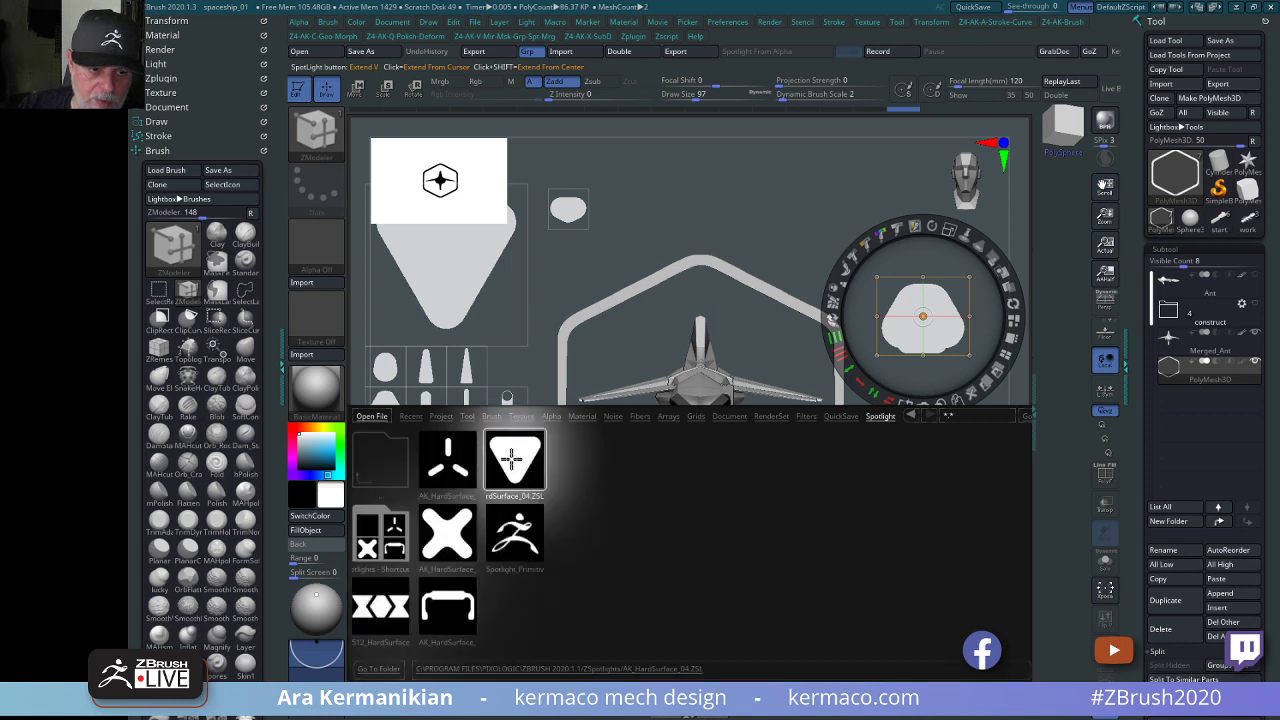
double_click(435, 543)
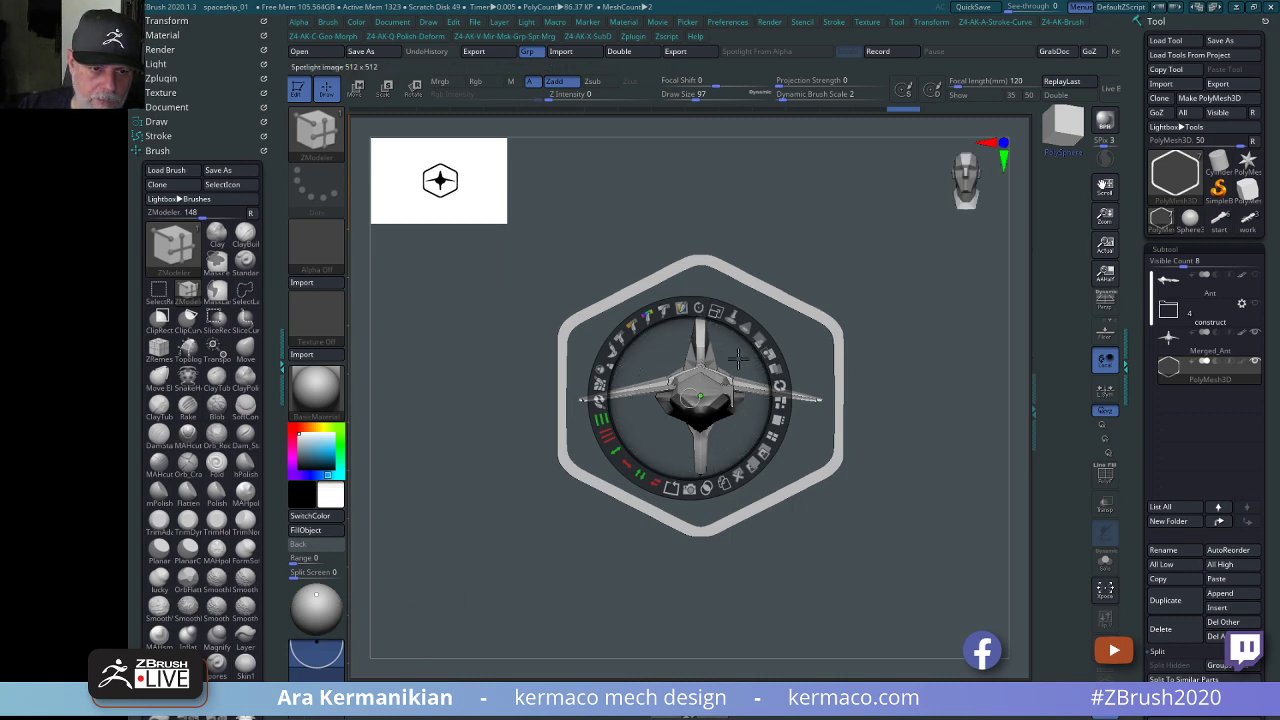
mouse_move(746, 364)
mouse_down()
mouse_move(1143, 417)
mouse_move(1075, 418)
mouse_up()
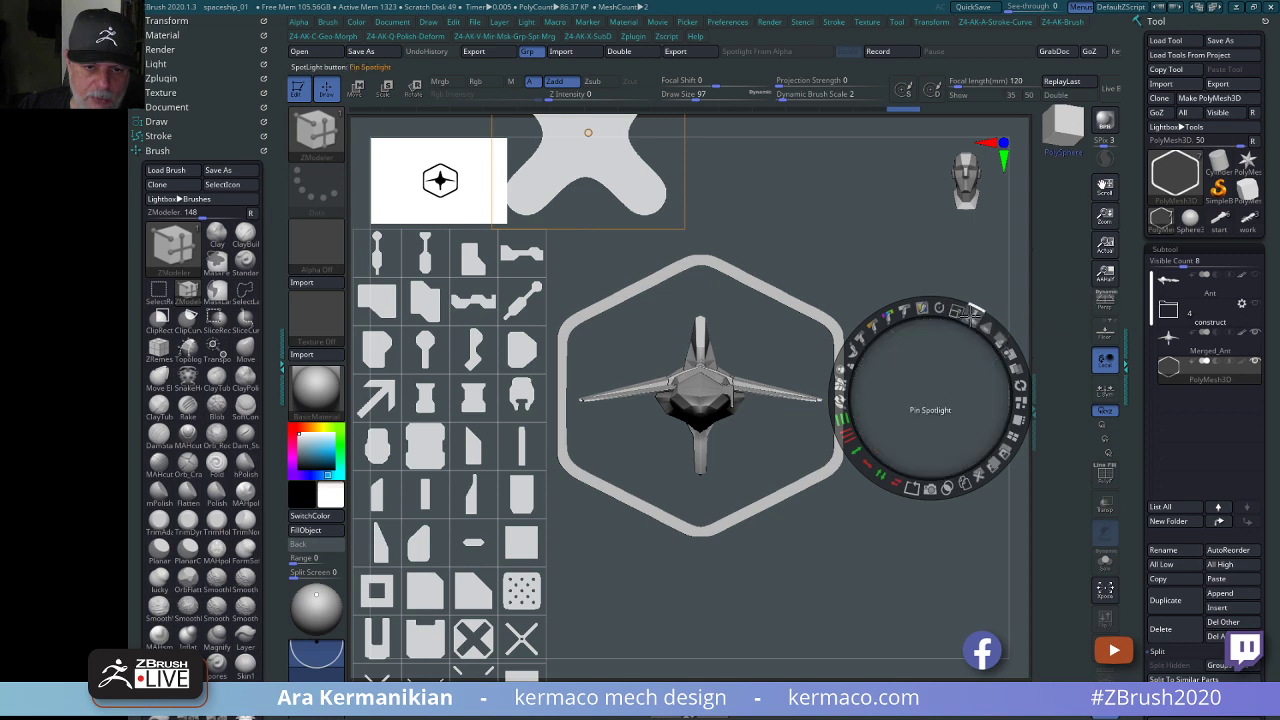
drag(944, 305, 882, 280)
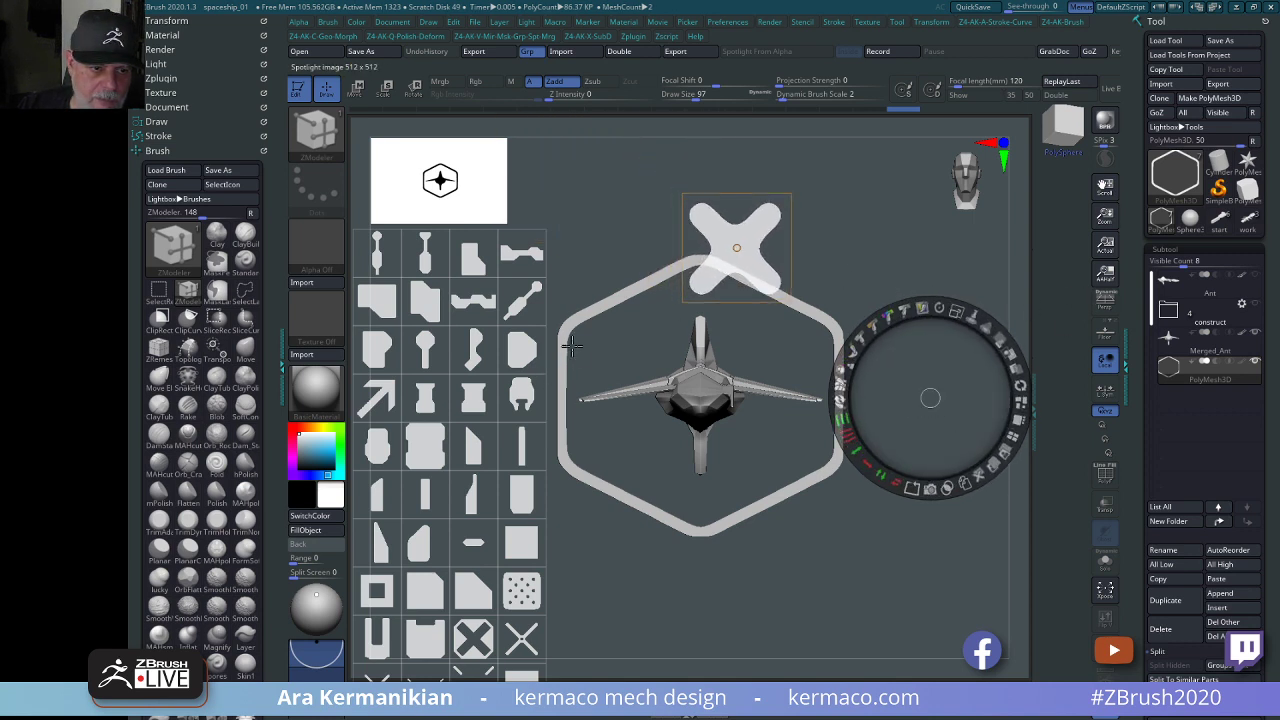
Take the rounded two-pronged shape out of the Spotlight grid and enlarge it in the empty area beside the ring.
click(520, 396)
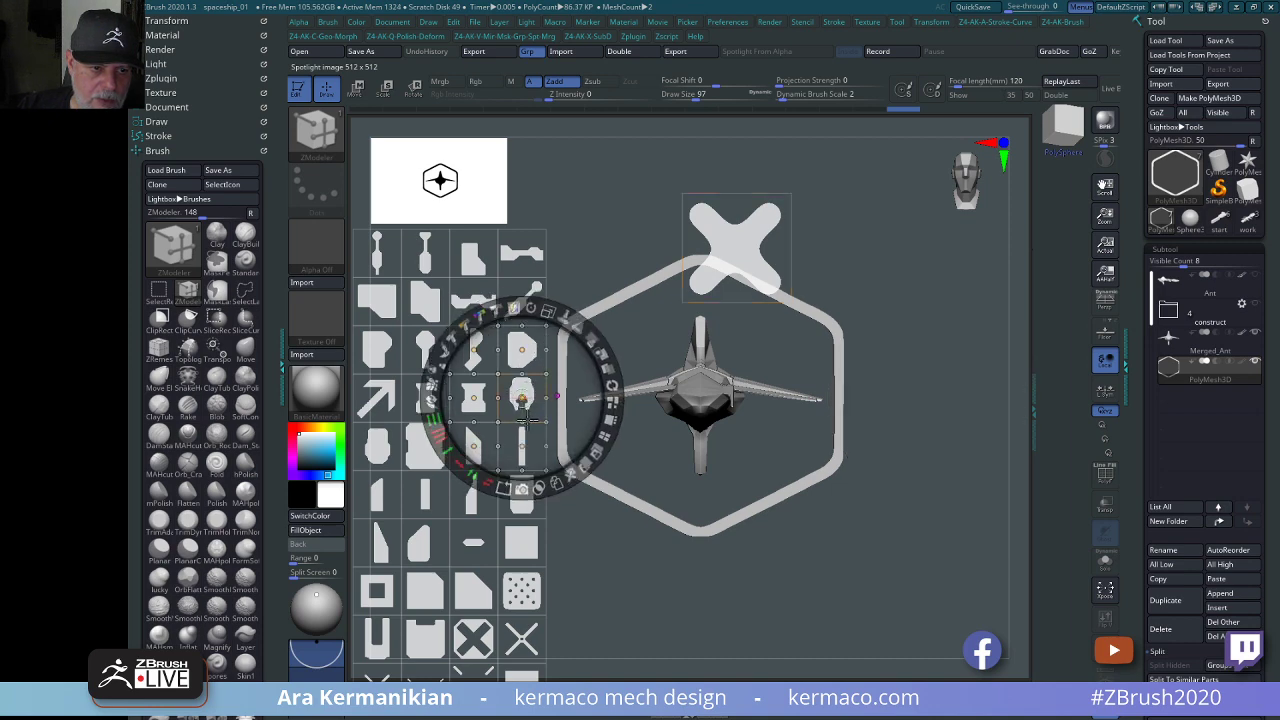
drag(527, 418, 955, 360)
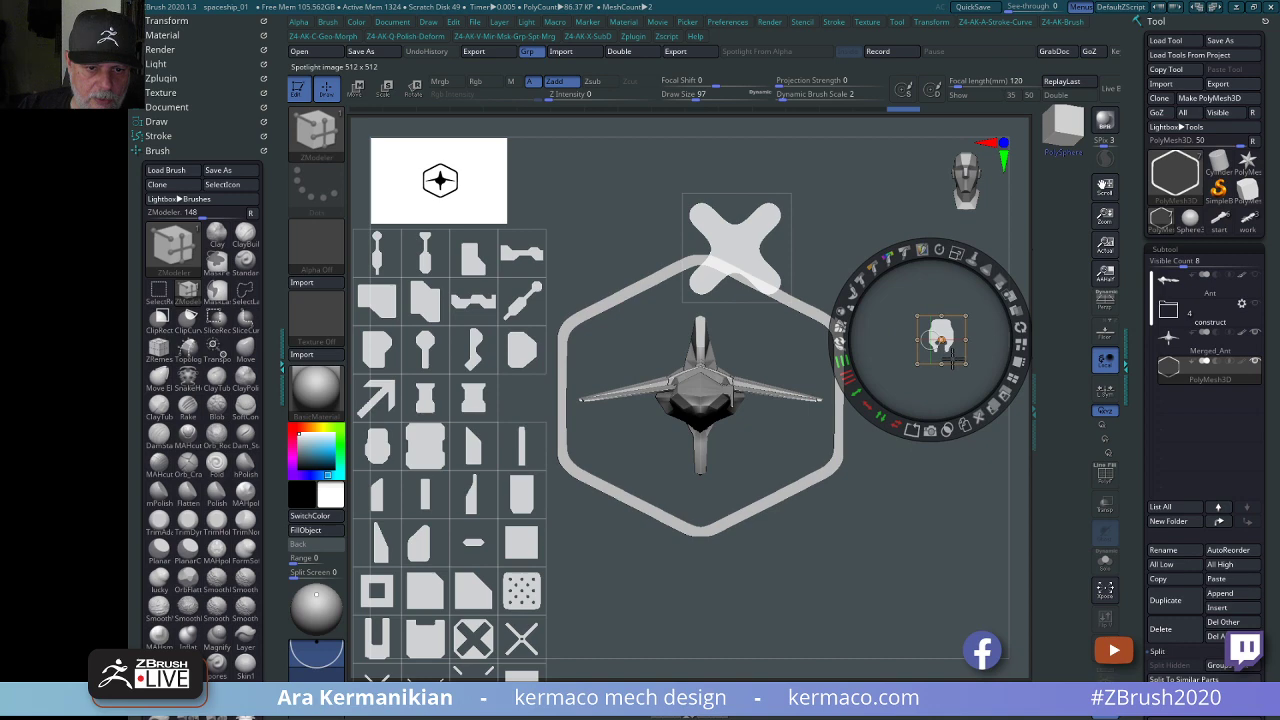
drag(957, 254, 882, 386)
drag(867, 567, 840, 568)
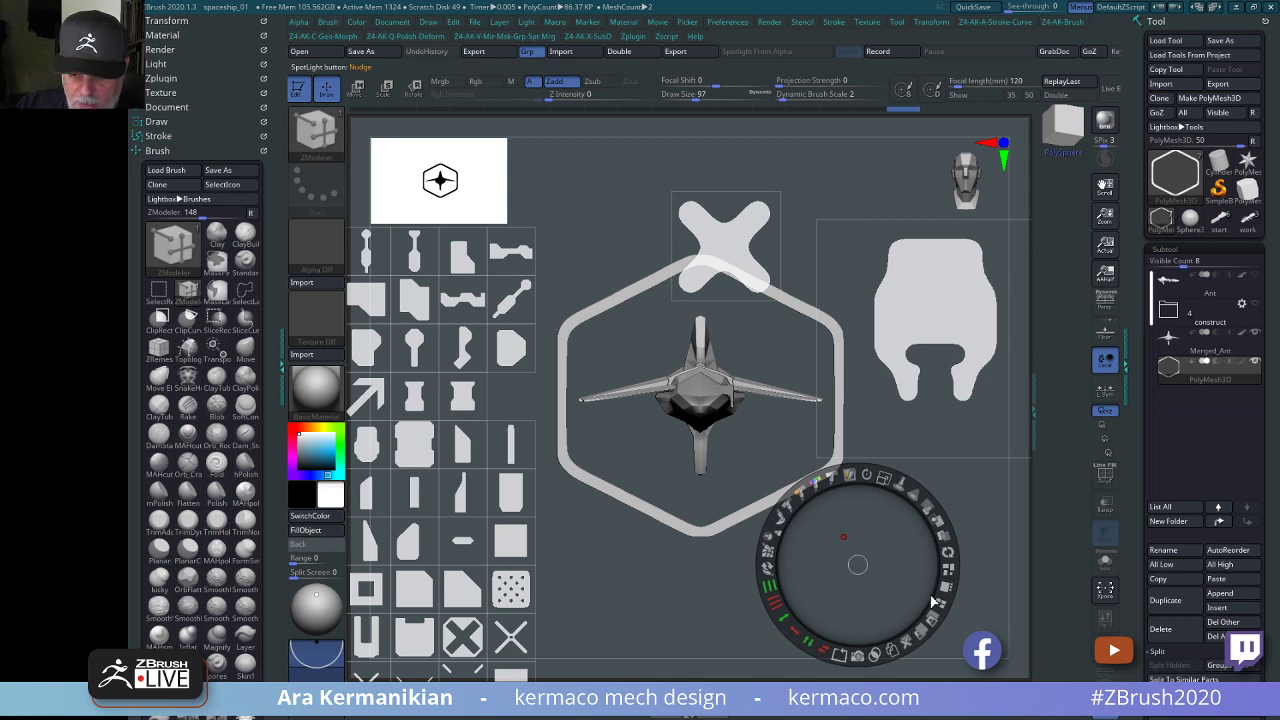
Make the ship small in the view and append a PolyMesh3D star as a new subtool.
key(z)
alt+drag(925, 572, 778, 590)
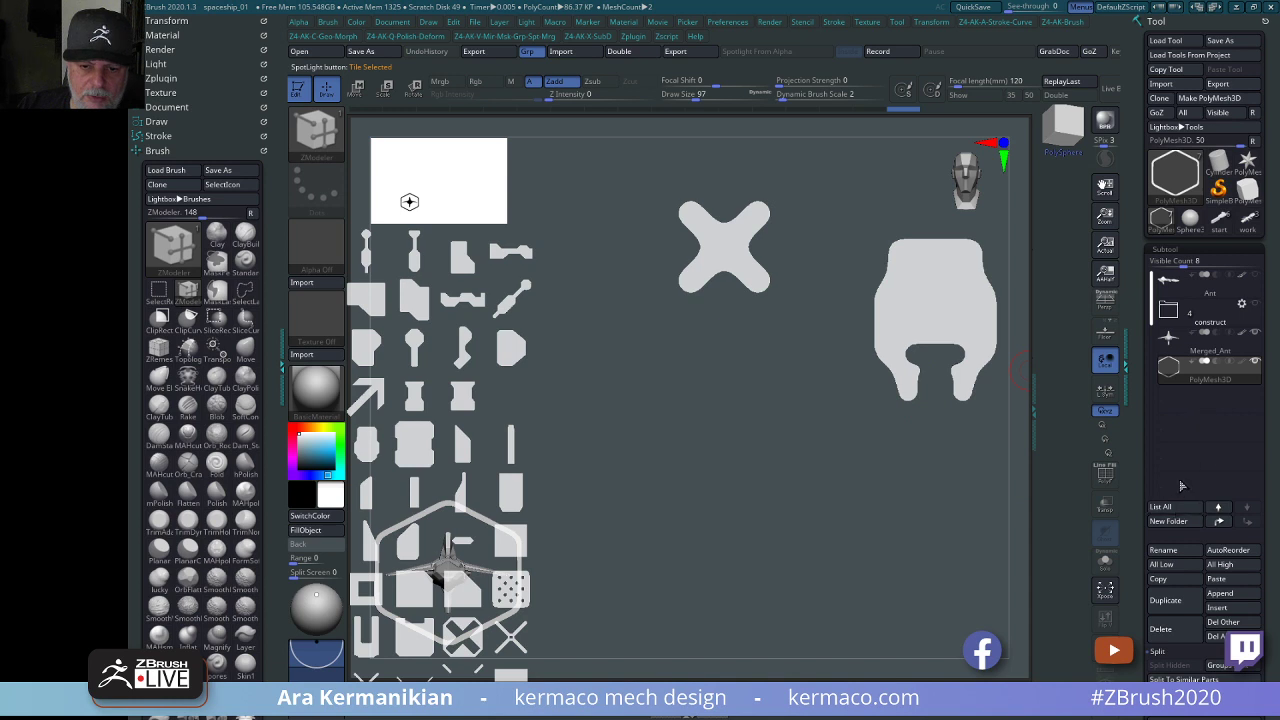
click(1228, 596)
click(1128, 452)
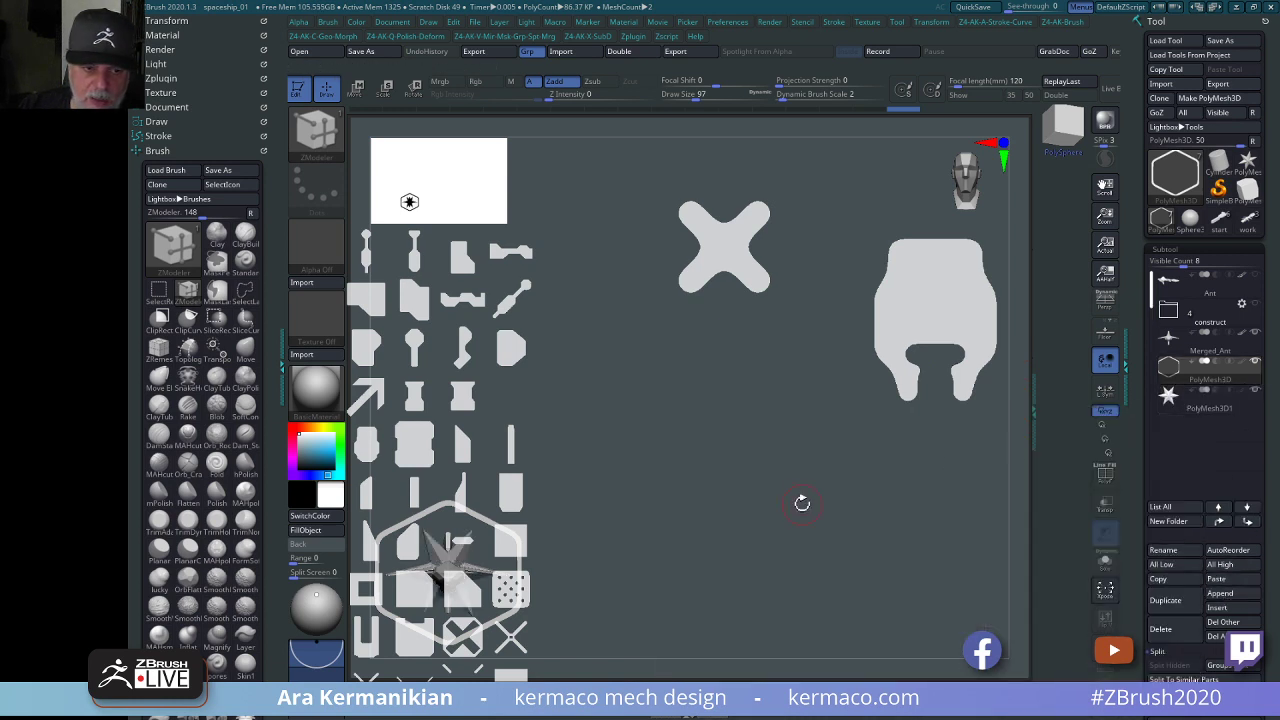
key(w)
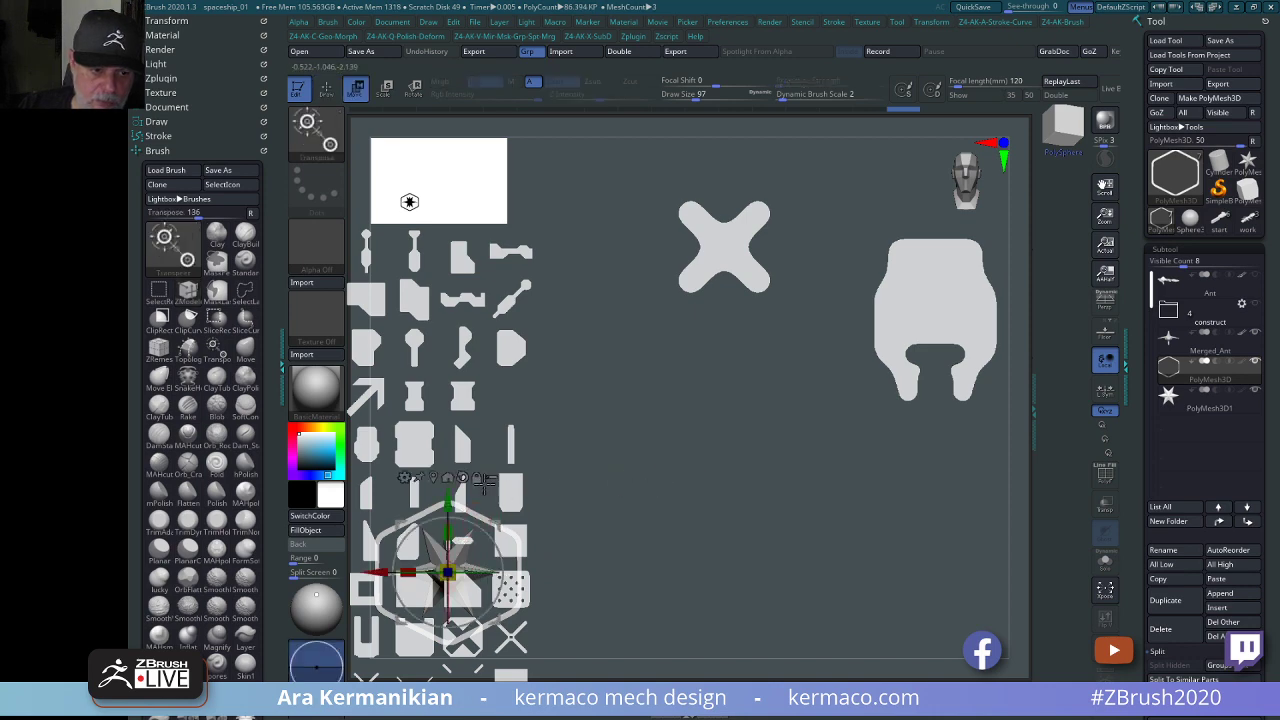
drag(447, 496, 563, 301)
drag(375, 375, 652, 378)
mouse_move(781, 560)
mouse_down()
mouse_move(757, 554)
mouse_move(786, 560)
mouse_move(789, 543)
mouse_up()
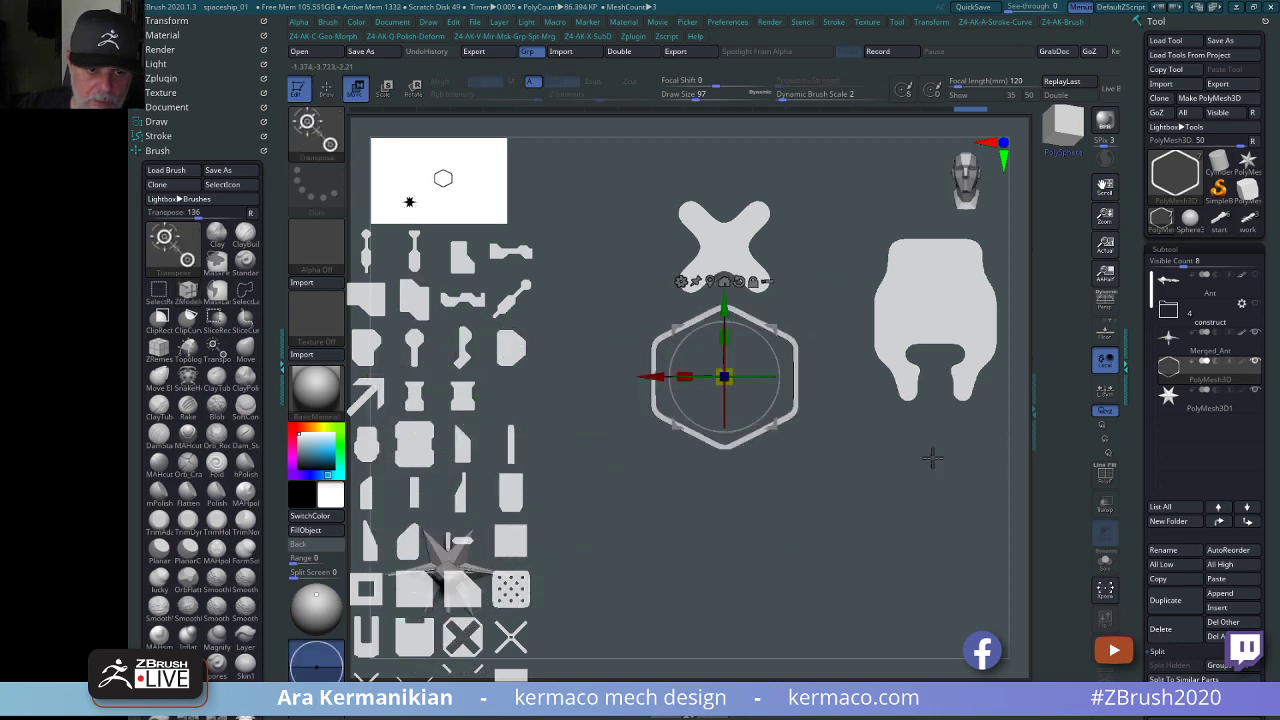
key(ctrl+z)
Select the star subtool and move it away from the ship to the empty area below the enlarged two-pronged shape.
click(1190, 400)
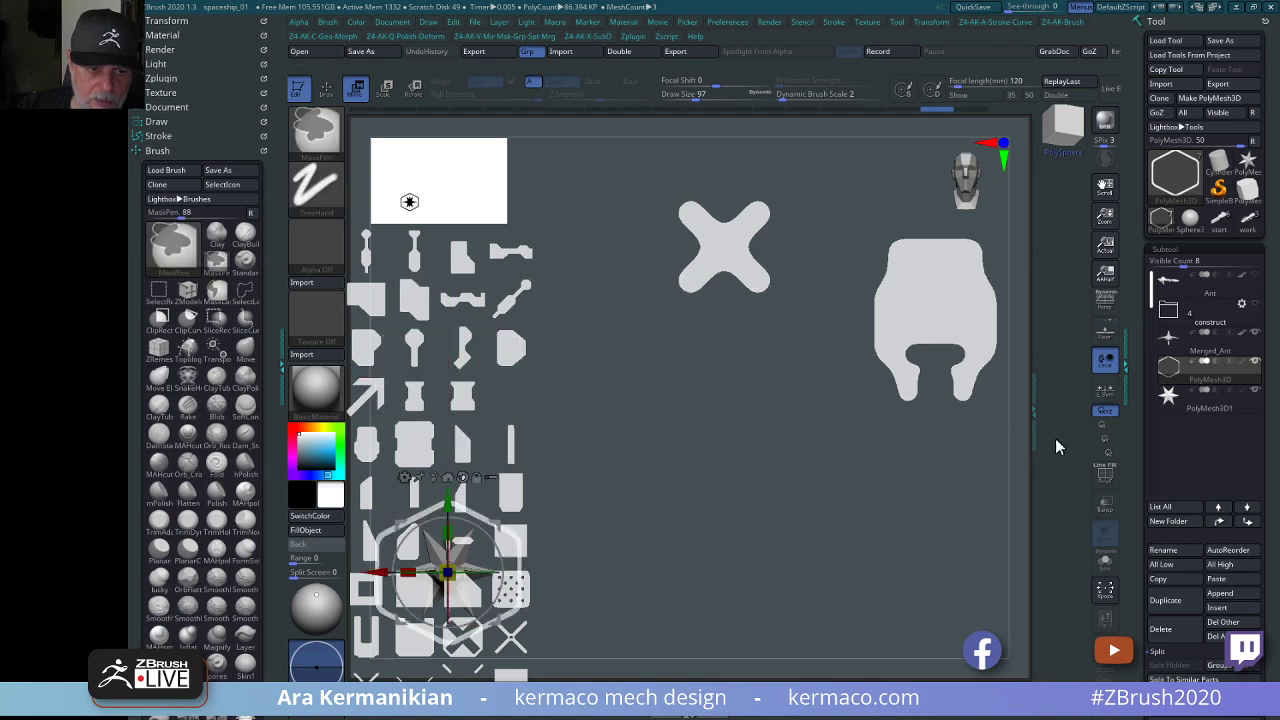
click(1212, 405)
drag(450, 503, 450, 371)
drag(378, 440, 711, 440)
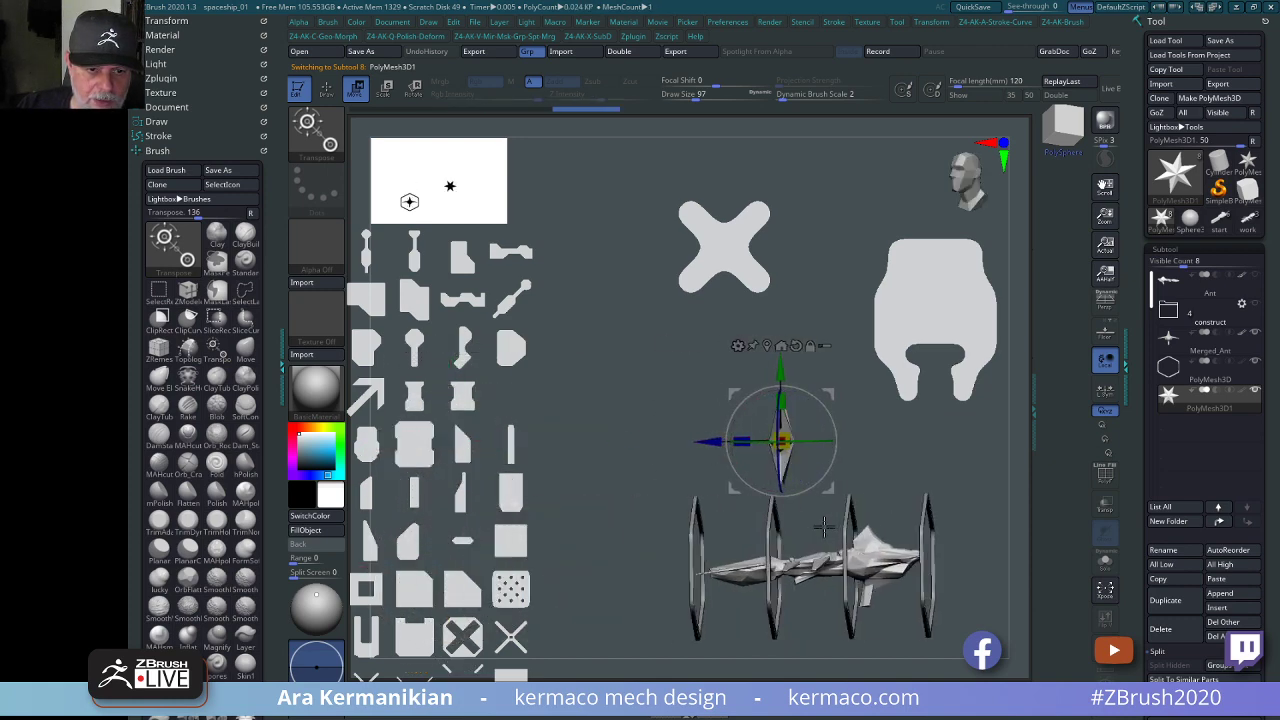
alt+drag(963, 469, 904, 482)
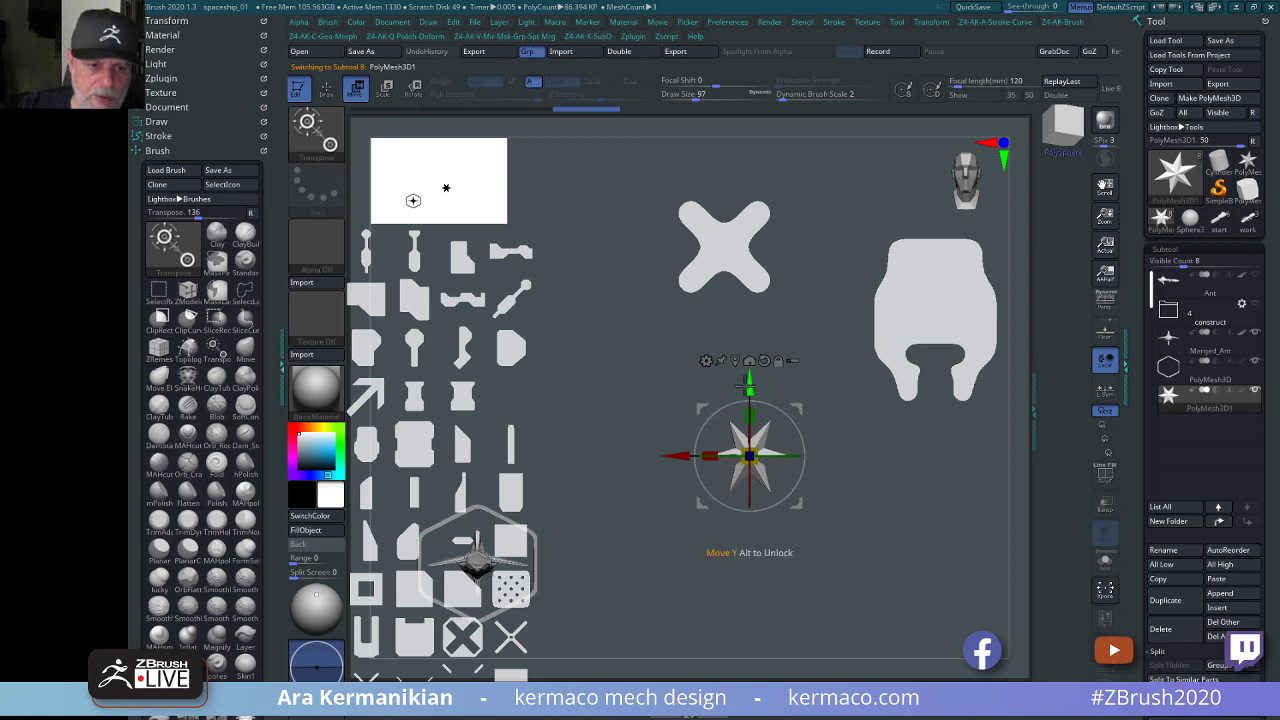
drag(749, 386, 679, 525)
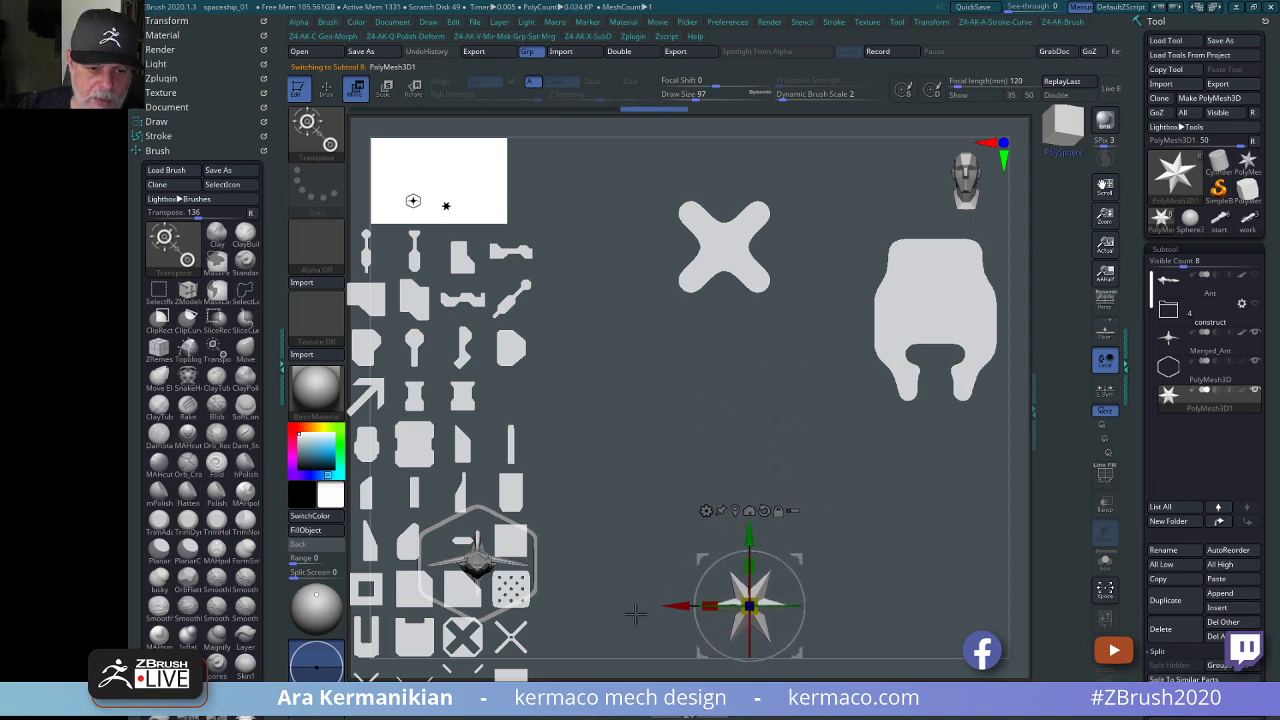
drag(672, 596, 874, 645)
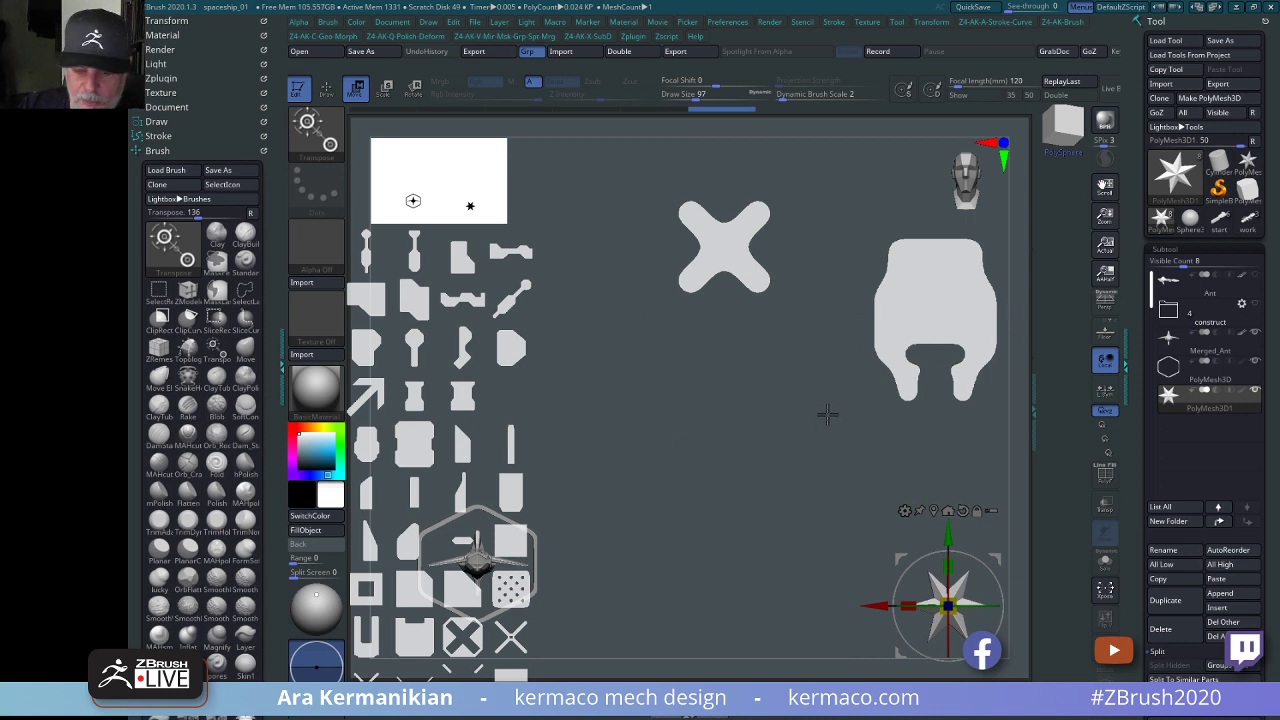
Sample a dark color from the canvas and move the two-pronged Spotlight shape beneath the X shape.
key(c)
key(z)
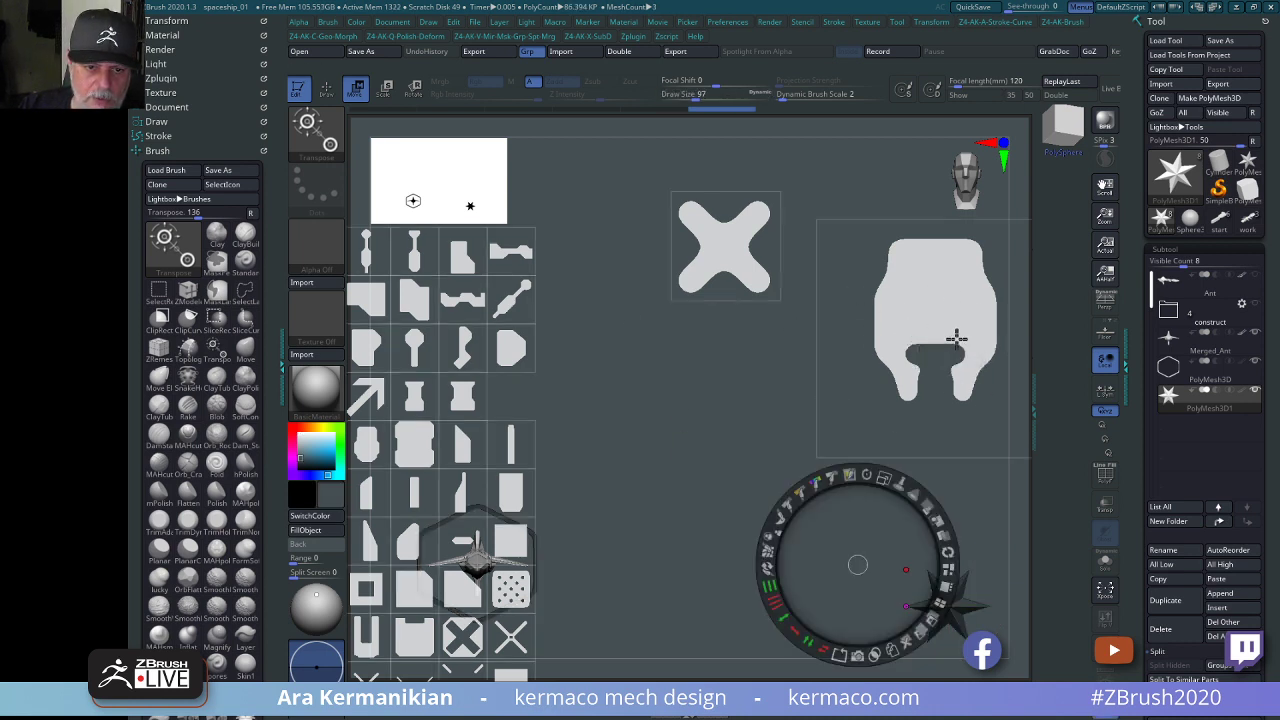
click(950, 320)
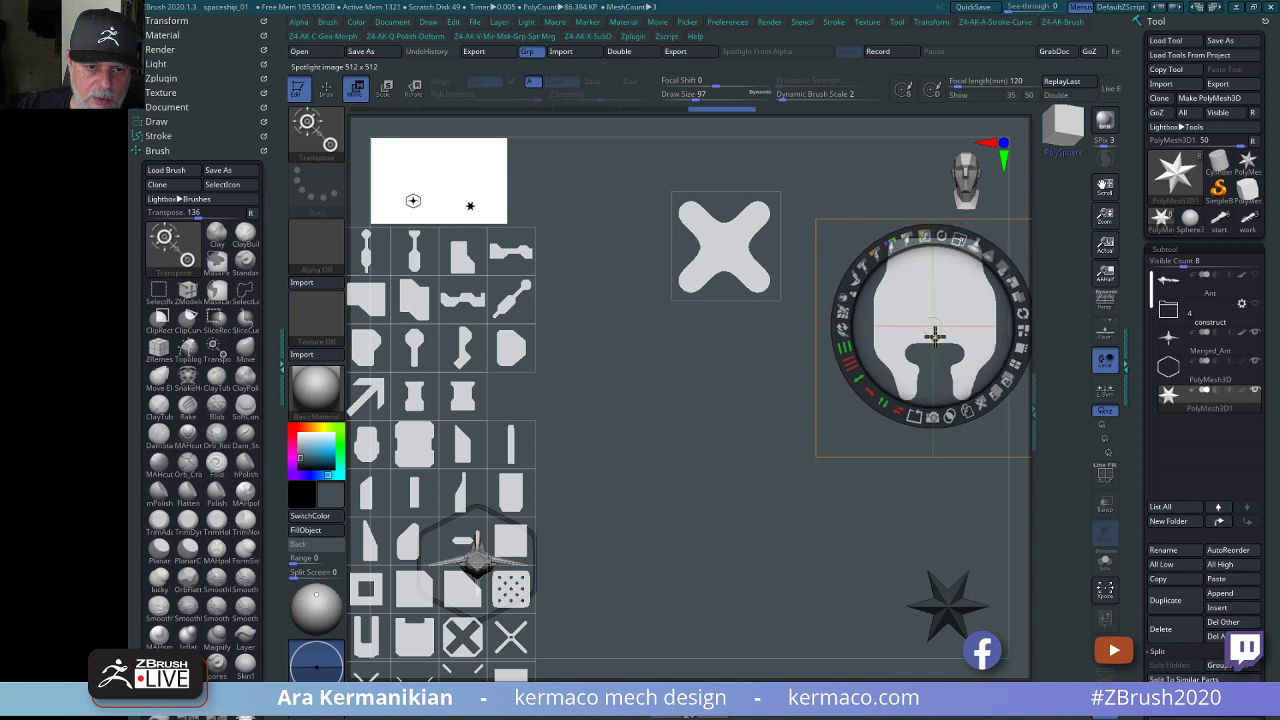
drag(971, 323, 728, 451)
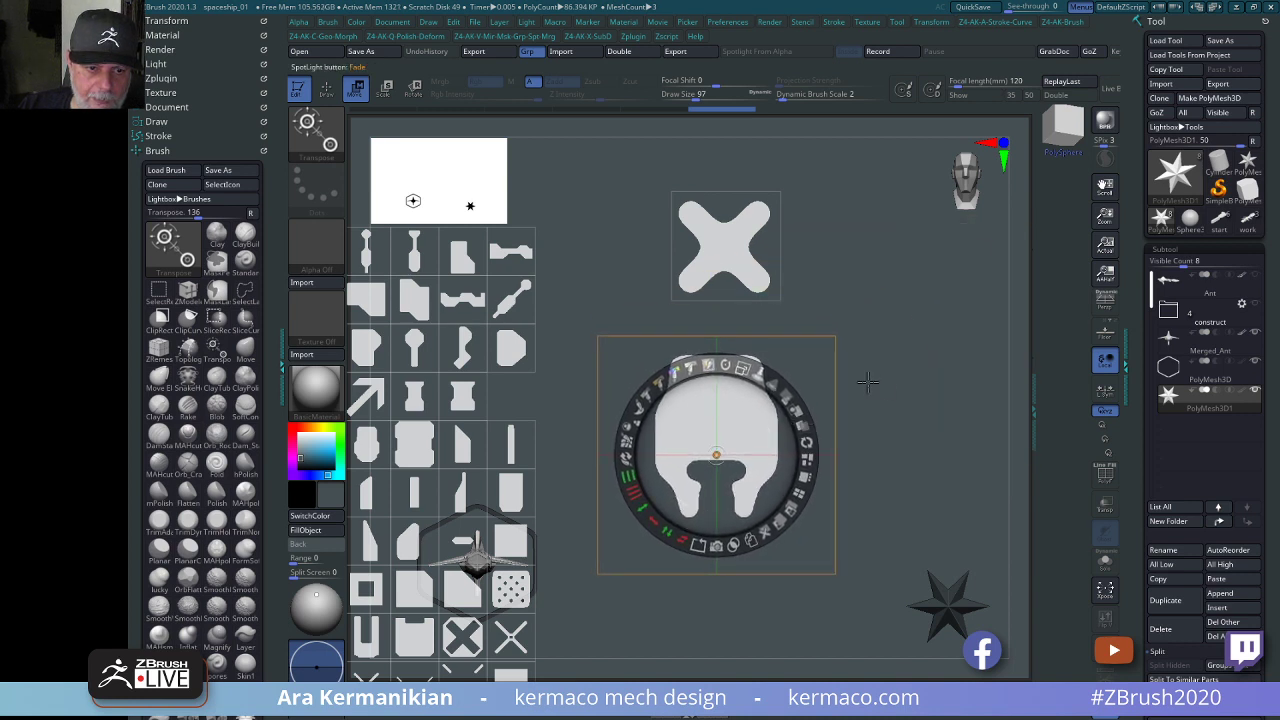
Enlarge the angled strip from the grid, combine it with the two-pronged shape's outer side and set the strip aside.
click(464, 492)
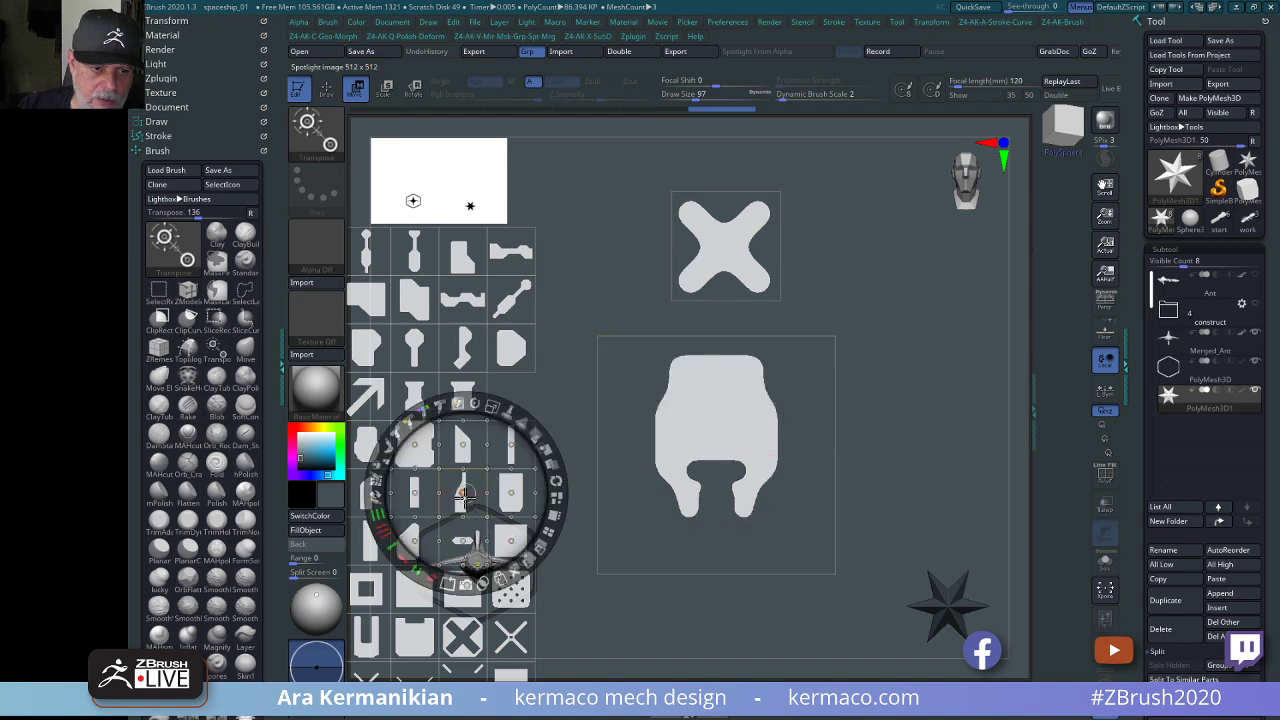
drag(468, 507, 635, 452)
drag(660, 348, 692, 465)
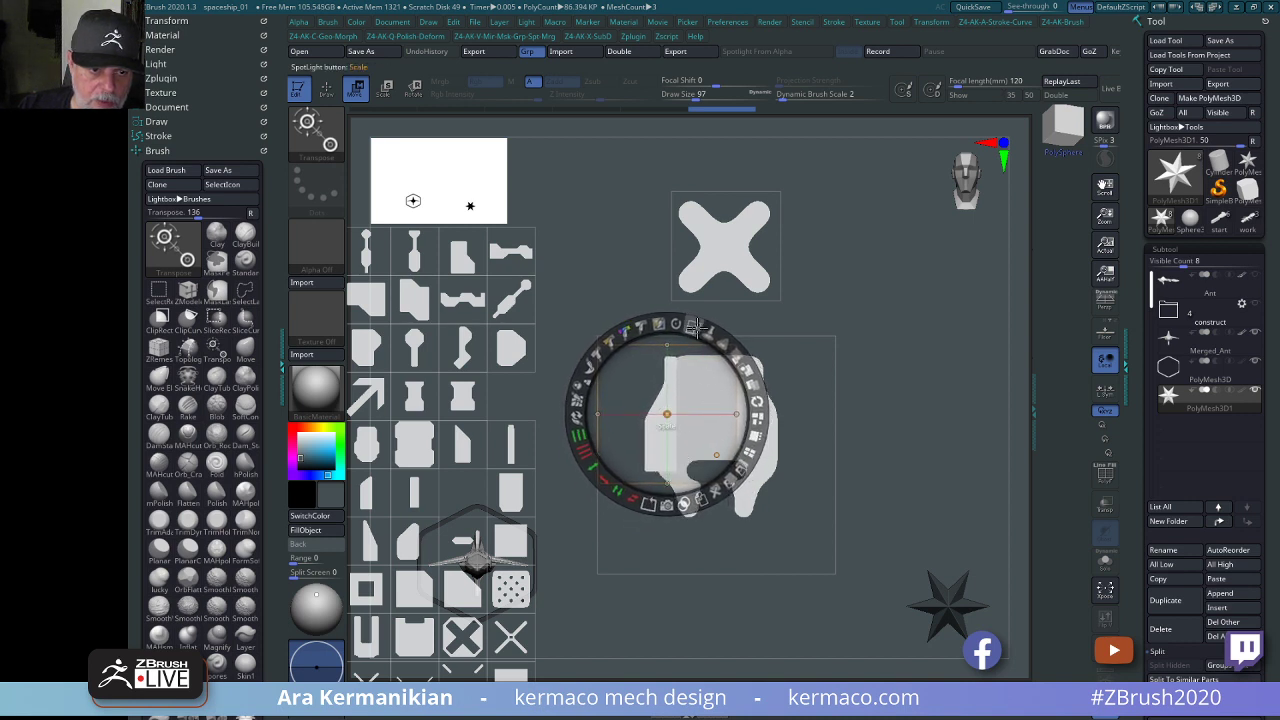
drag(695, 327, 704, 331)
drag(697, 415, 704, 421)
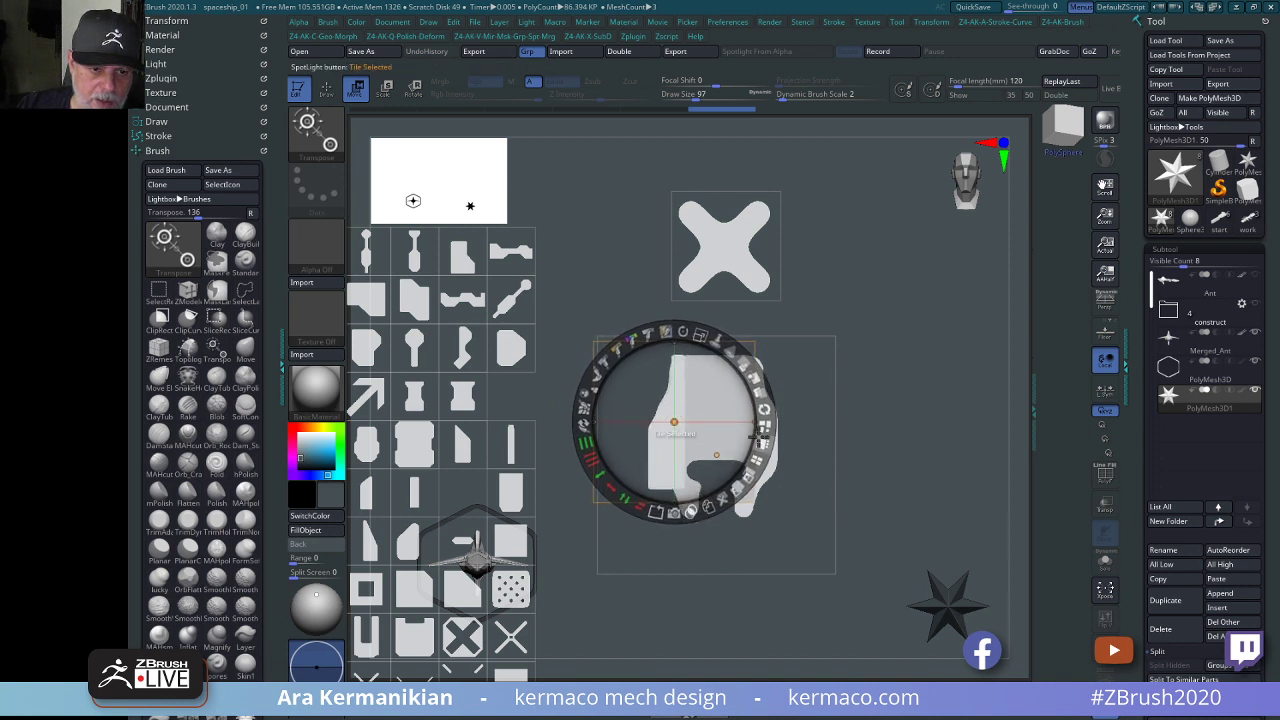
drag(685, 425, 1043, 253)
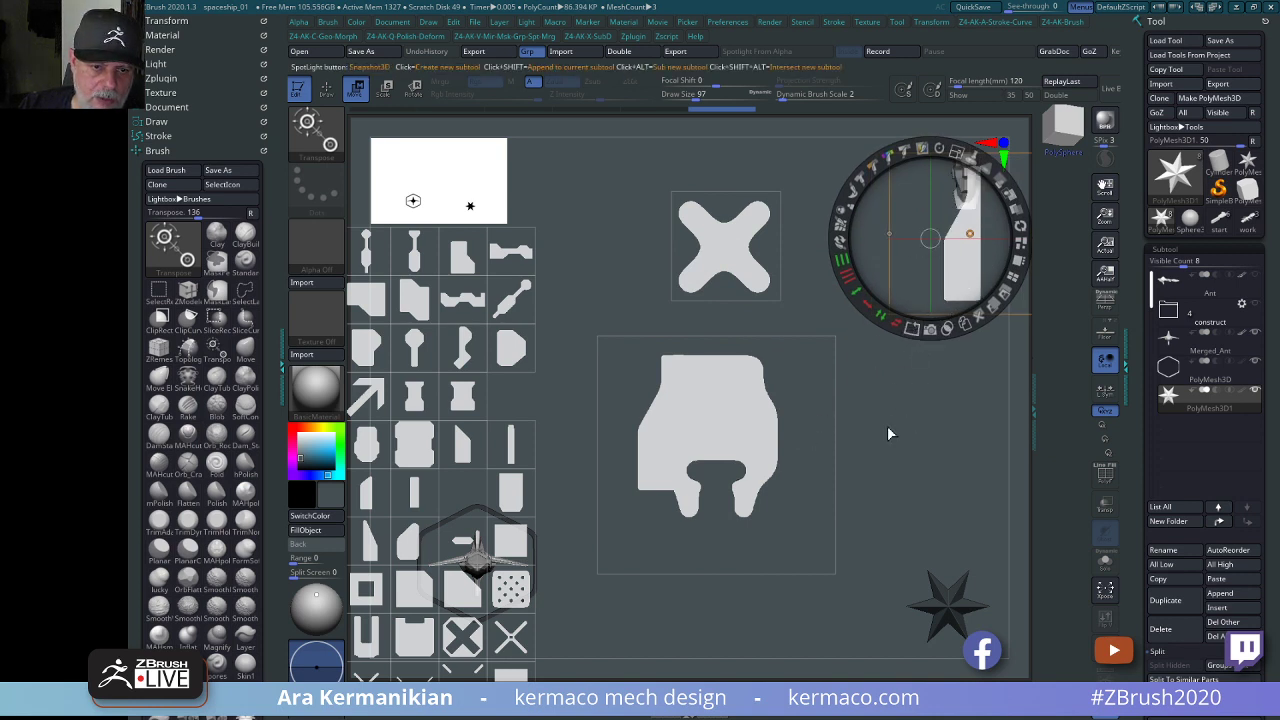
Enlarge the notched square from the grid, subtract it from the prong beneath the angled side and set it aside.
click(730, 437)
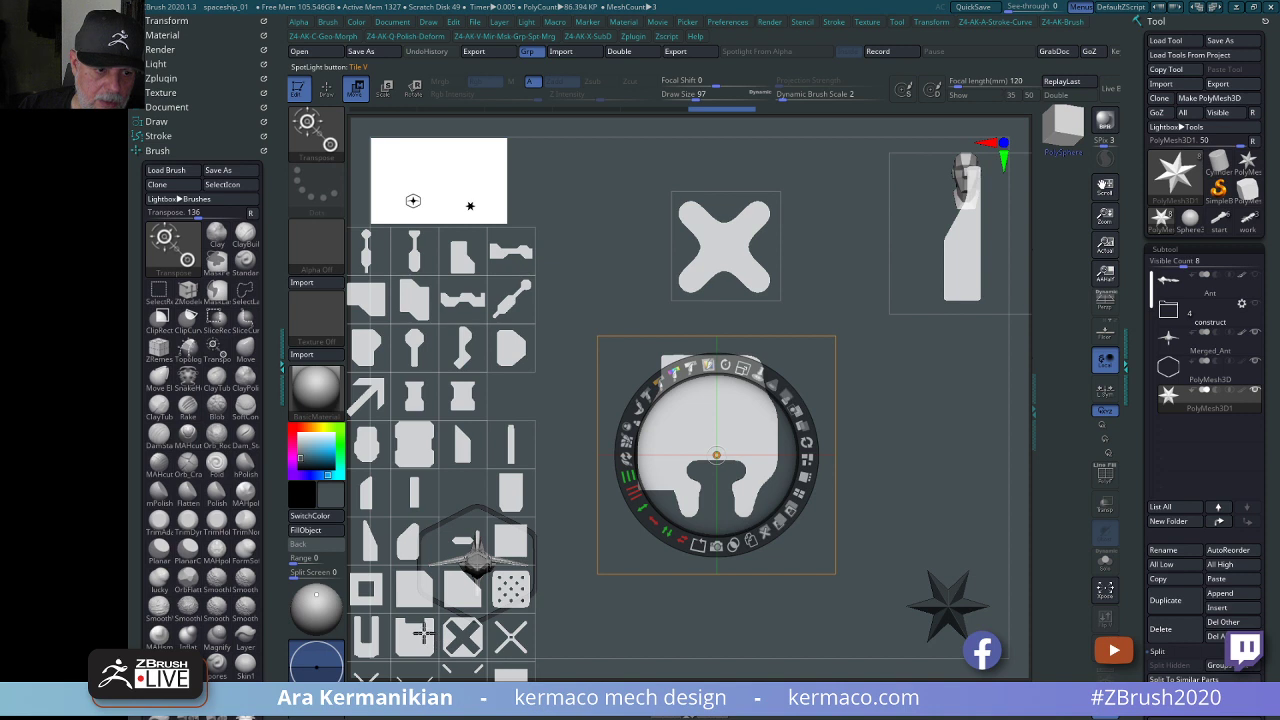
drag(424, 632, 674, 517)
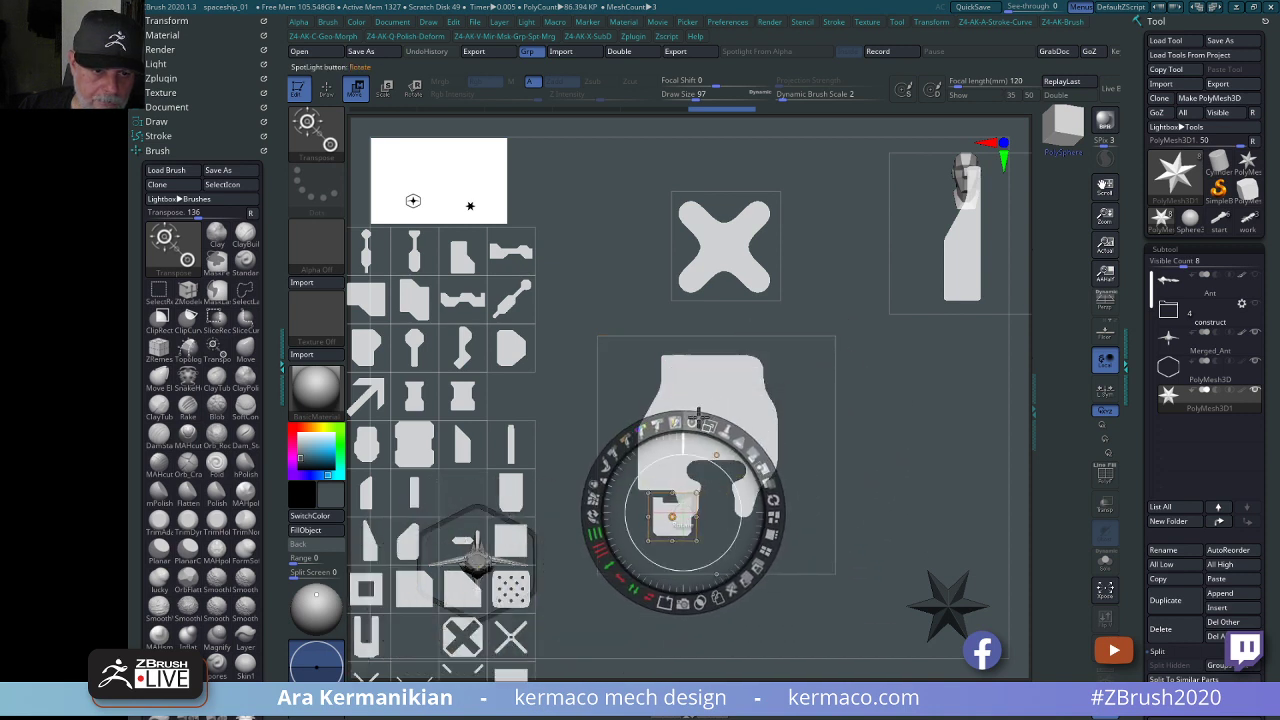
drag(698, 418, 737, 508)
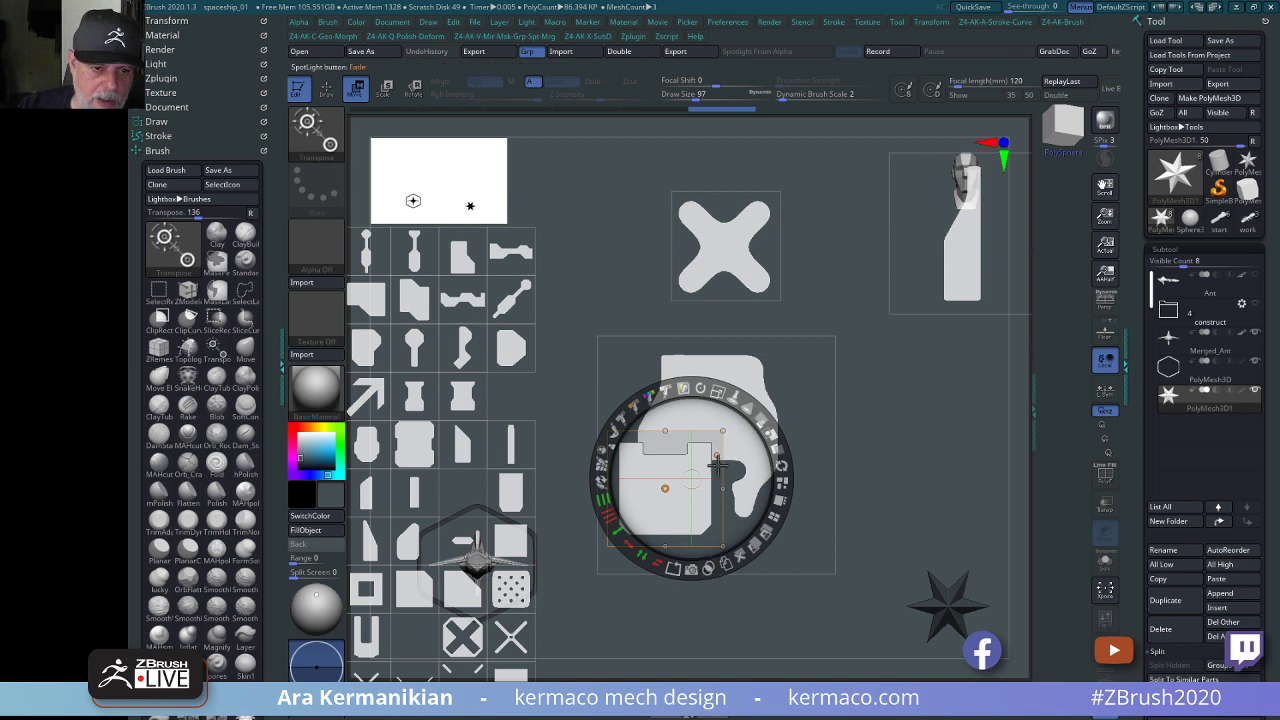
drag(717, 465, 953, 402)
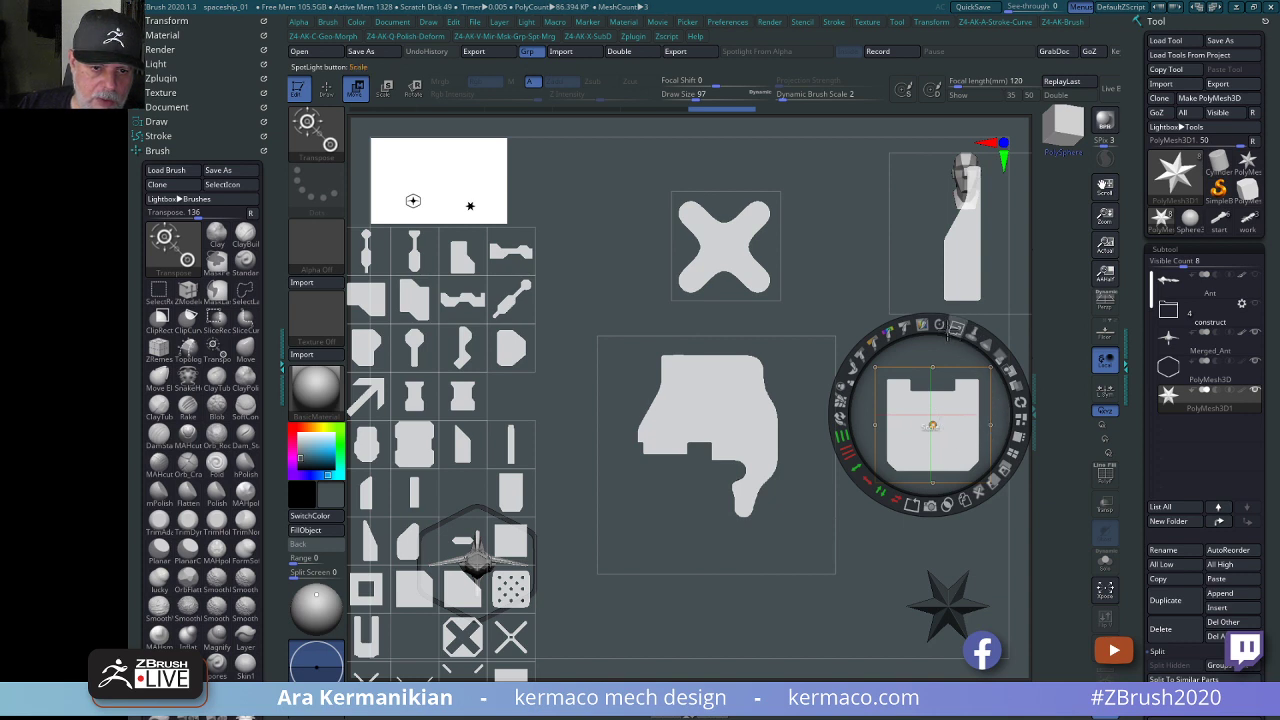
Shrink the notched square, add it beneath the cut edge as a small block and set the source aside.
drag(957, 329, 883, 308)
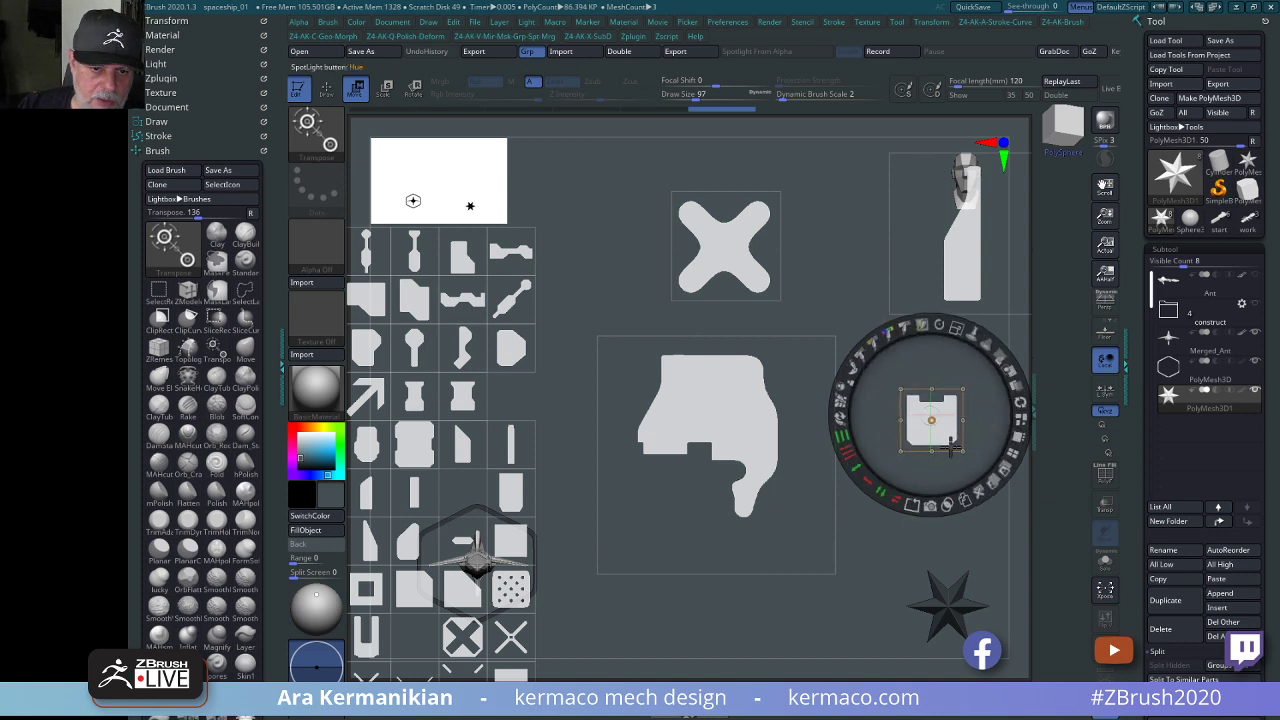
drag(932, 439, 648, 484)
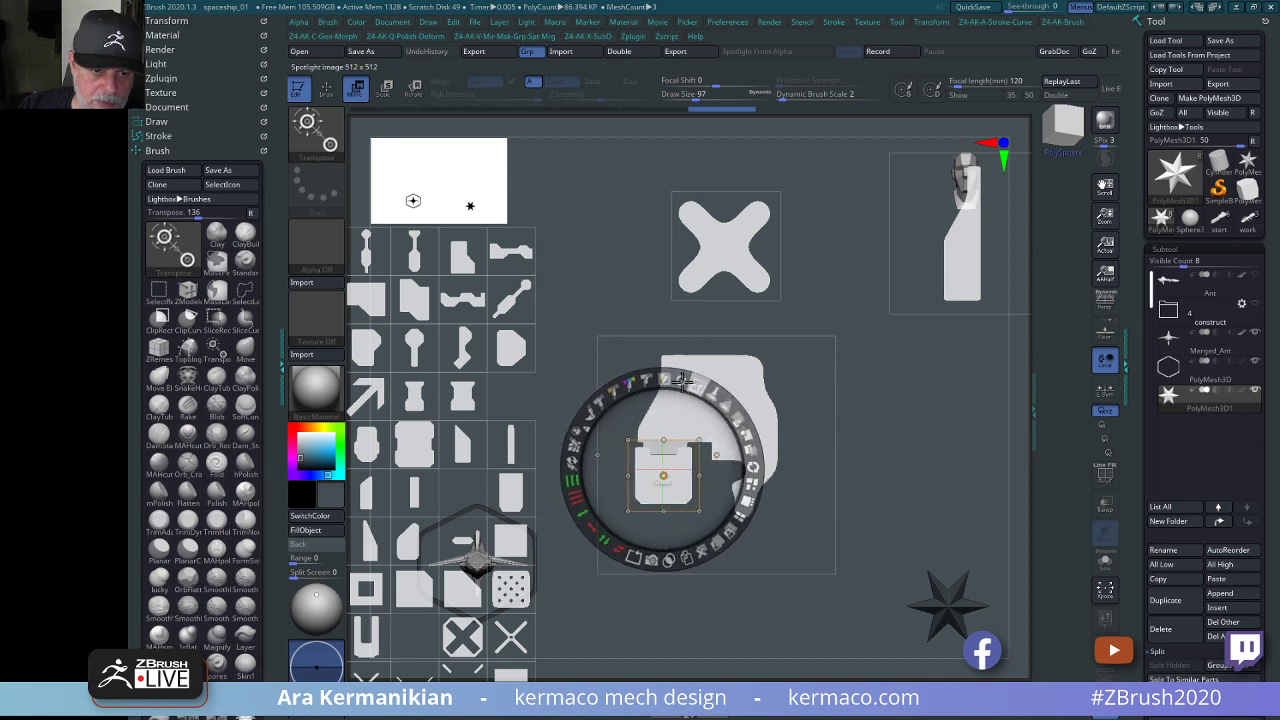
drag(681, 381, 677, 480)
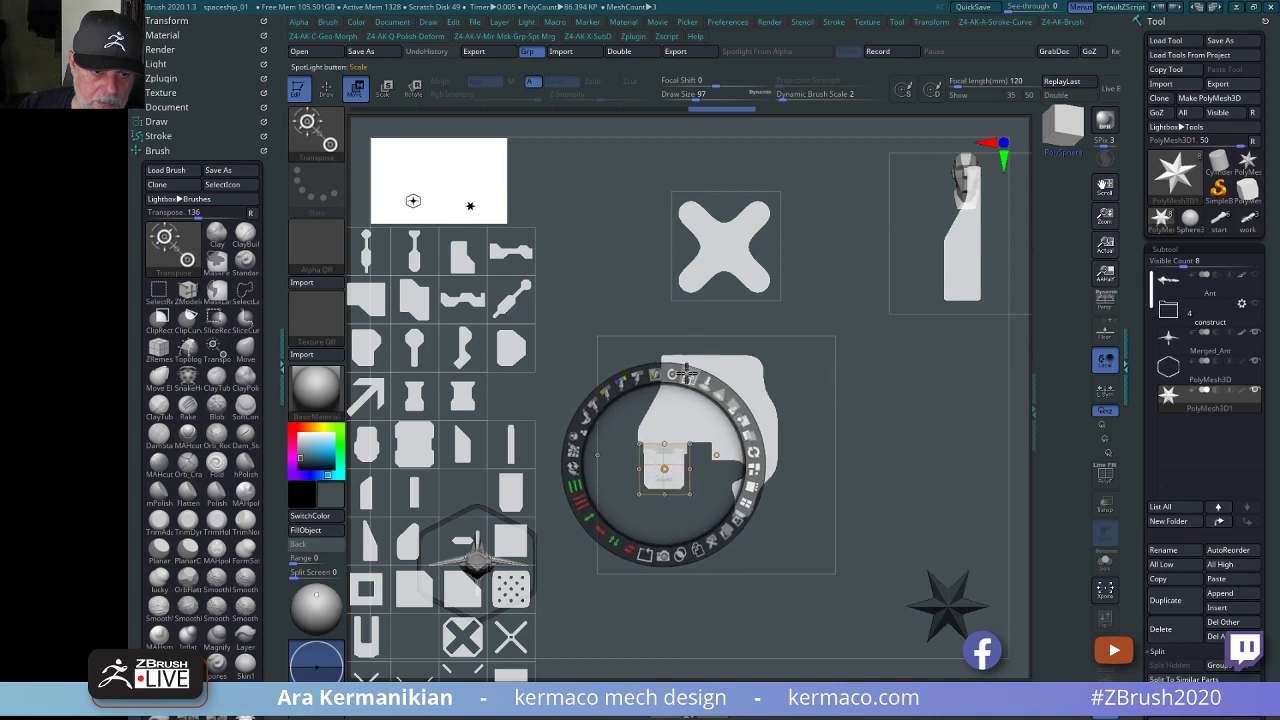
drag(686, 371, 676, 491)
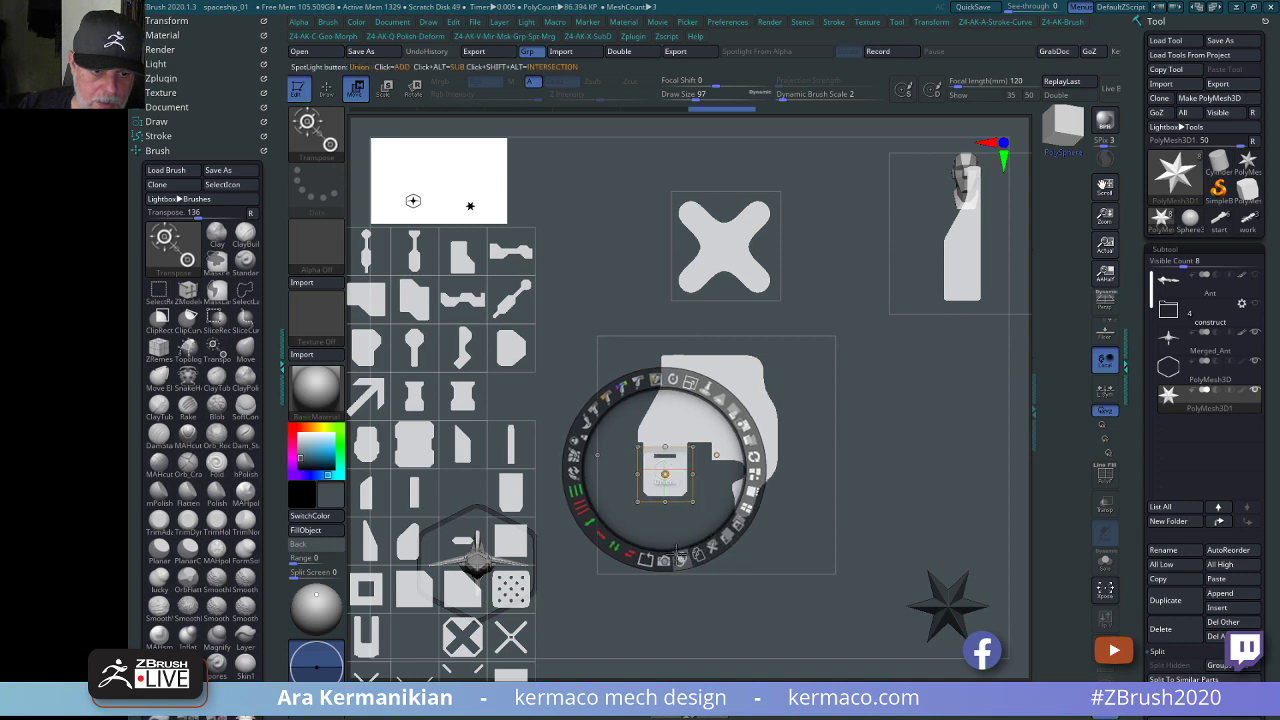
drag(686, 503, 996, 413)
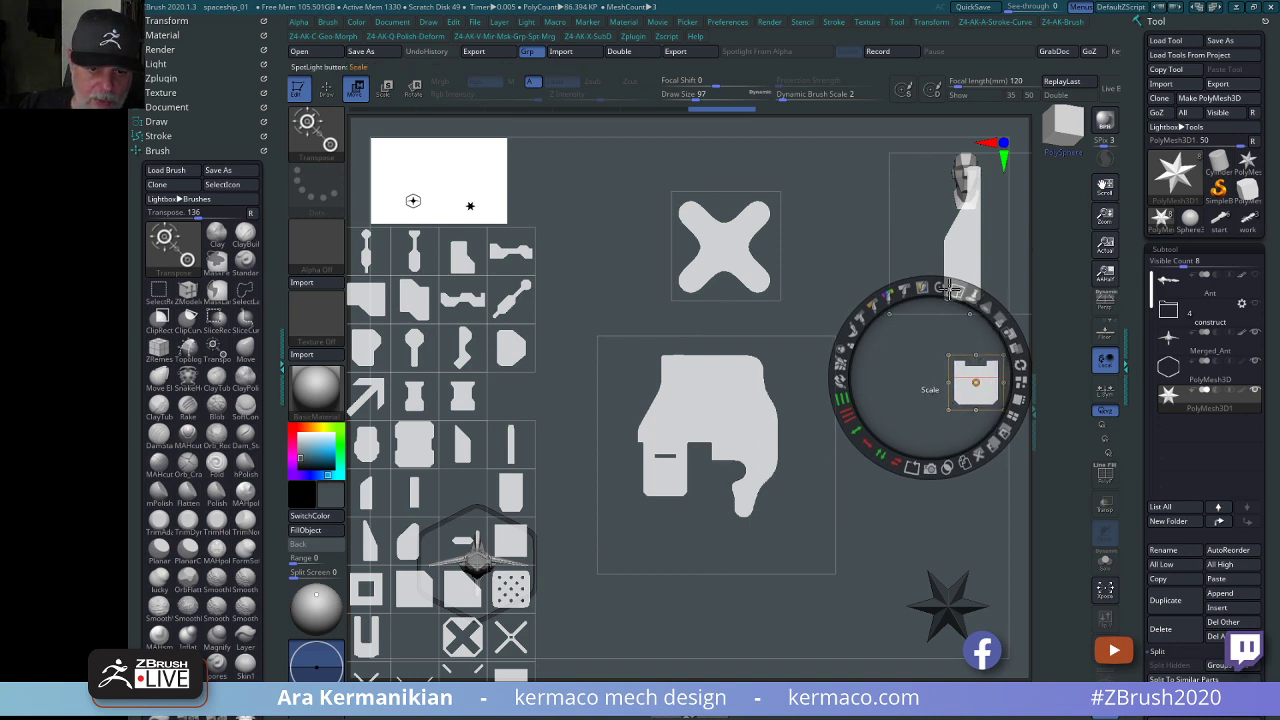
Shrink and tilt the notched square, combine it with the body at the inner corner above the small block and set it aside.
drag(938, 286, 629, 419)
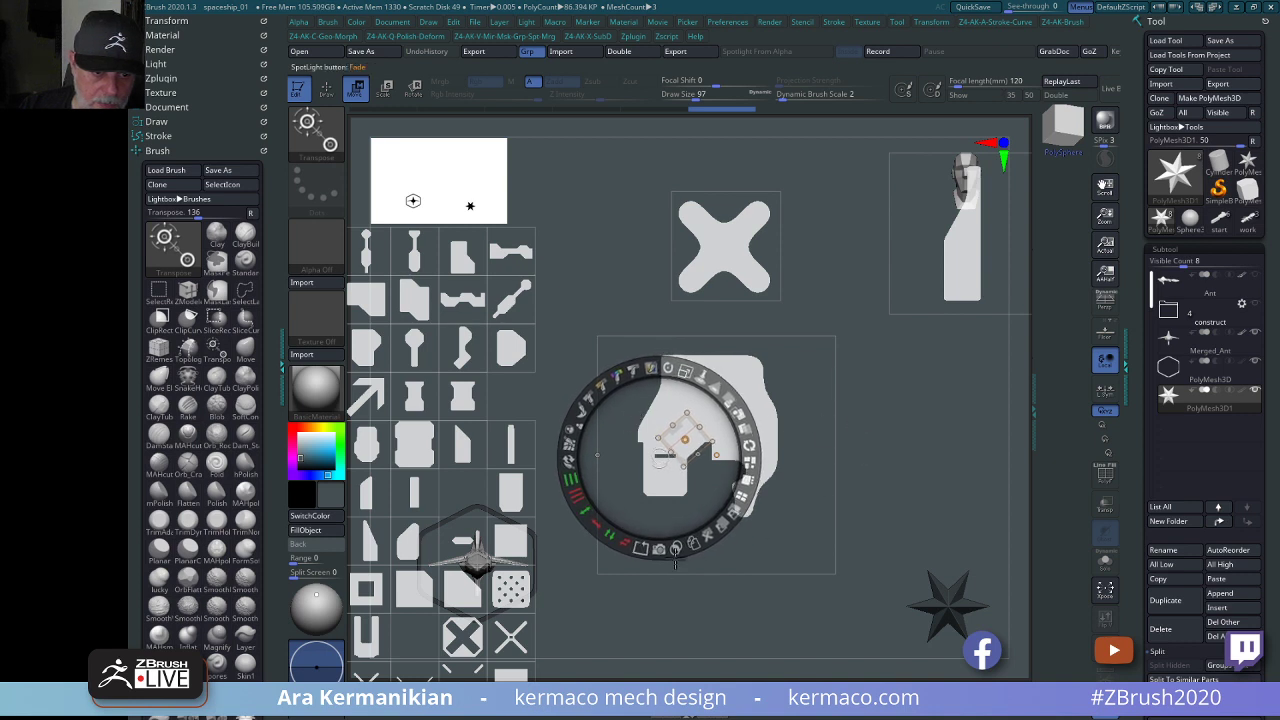
click(677, 549)
drag(705, 515, 839, 472)
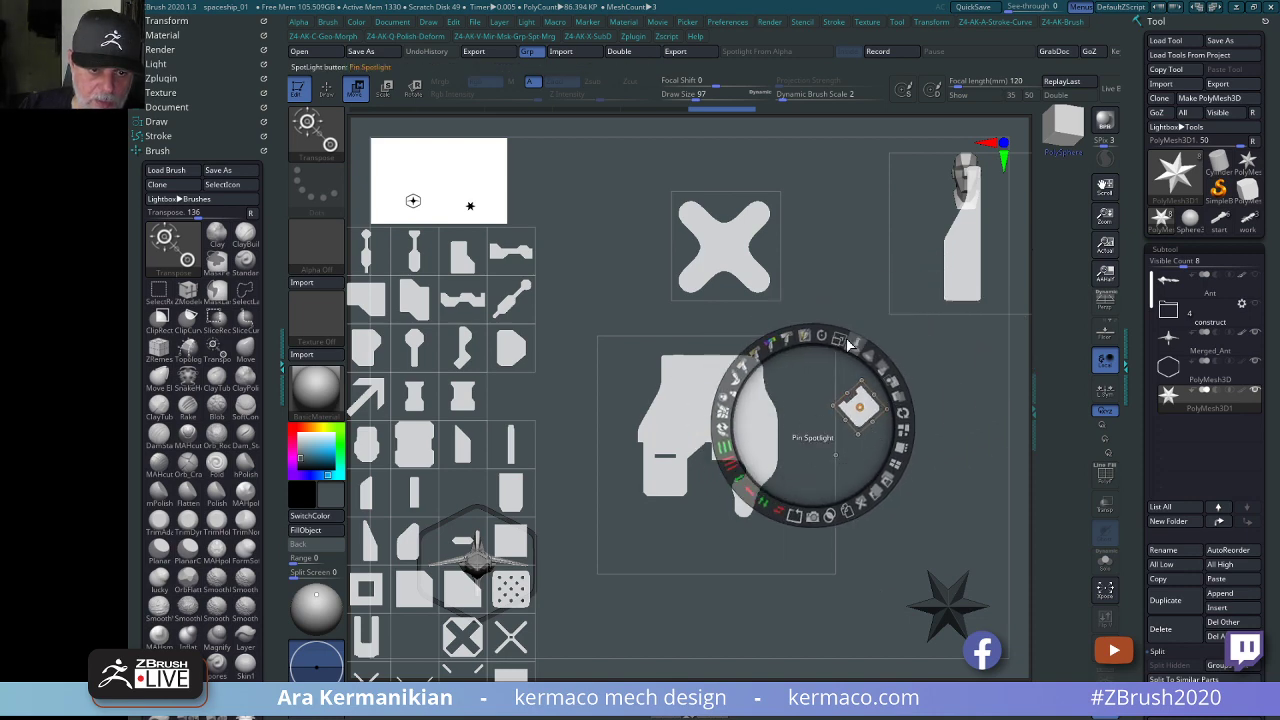
drag(848, 345, 897, 387)
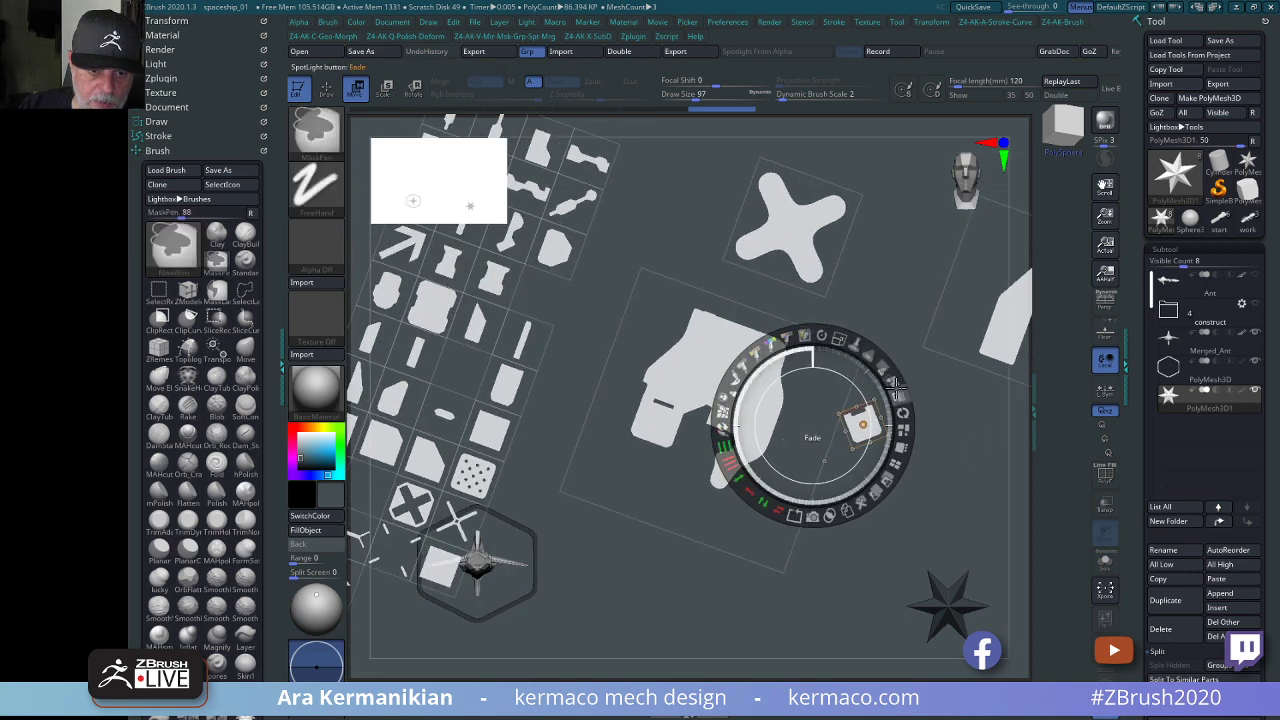
key(ctrl+z)
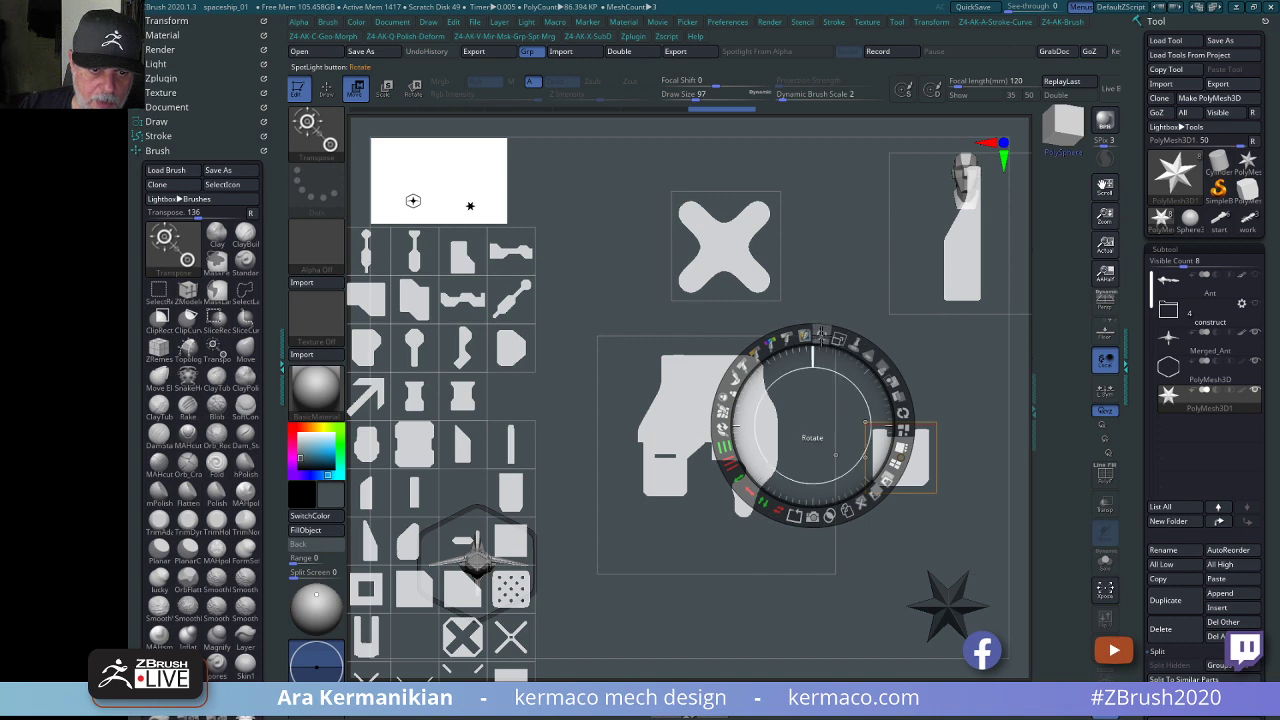
drag(821, 336, 874, 352)
key(ctrl+z)
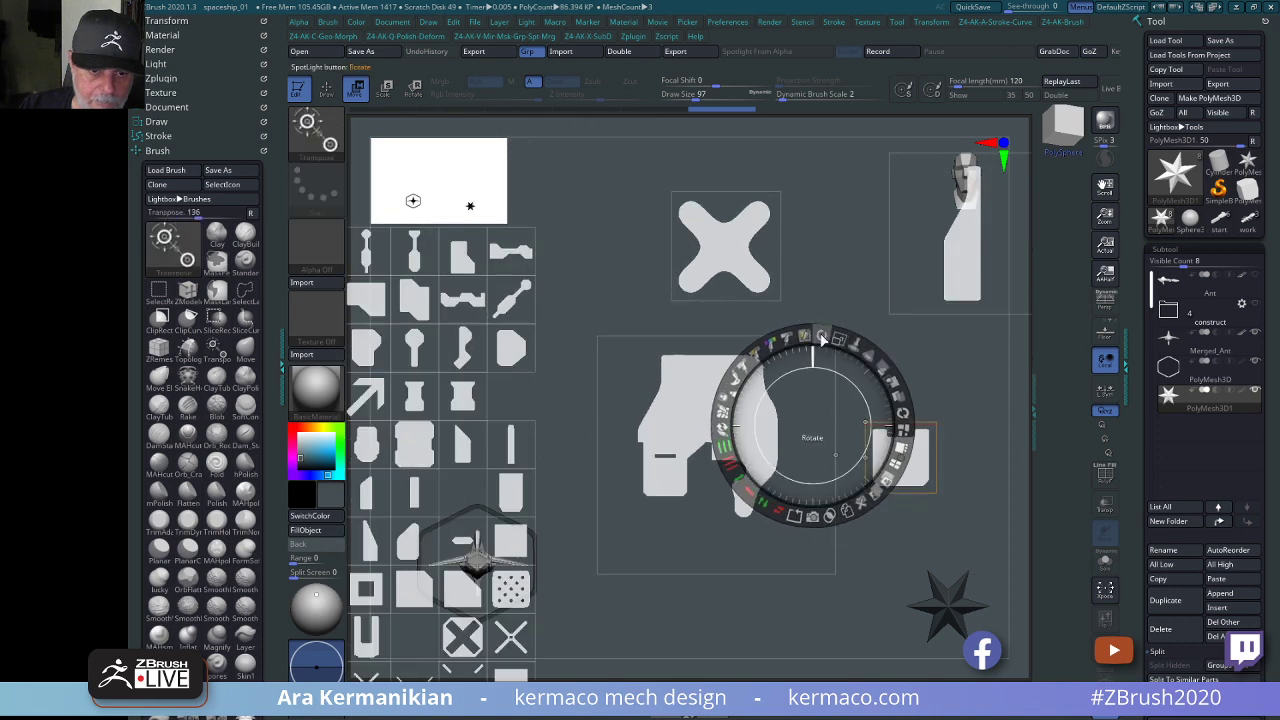
Turn the notched square so its notch faces the custom shape, combine it with the outer side of the slotted prong and set it aside.
drag(826, 334, 894, 433)
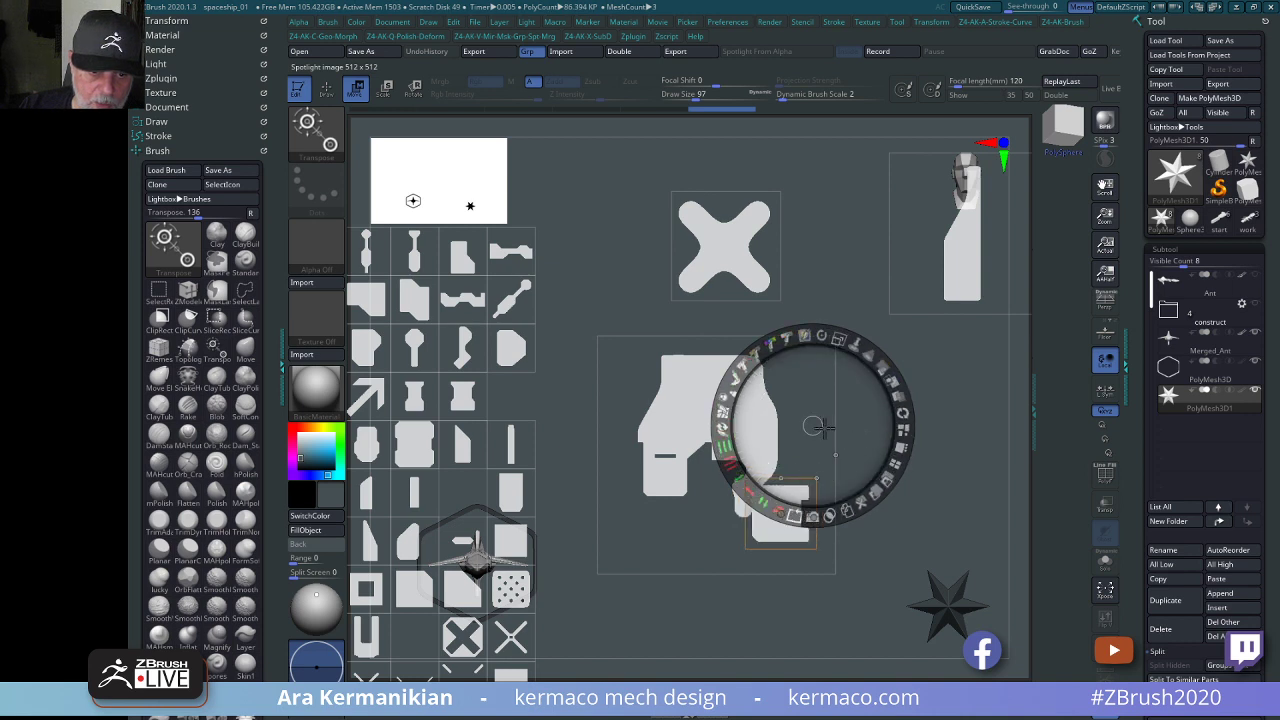
drag(814, 427, 651, 449)
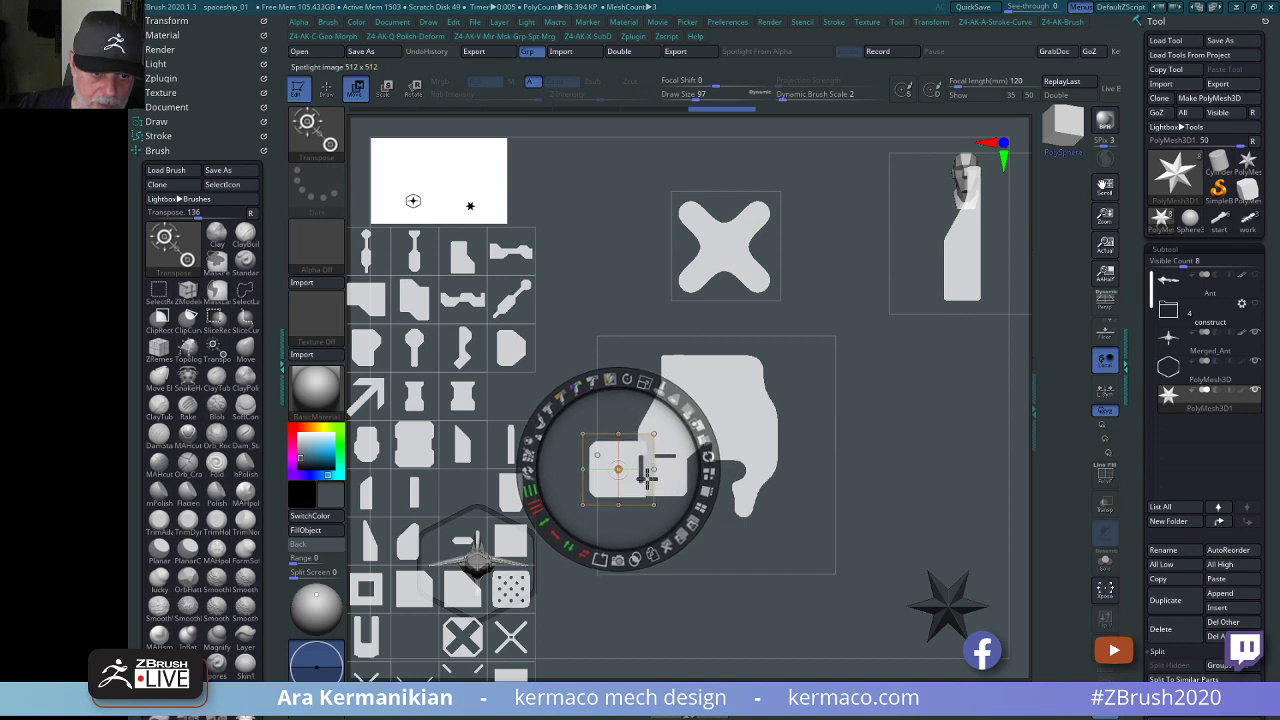
click(645, 551)
drag(885, 482, 918, 476)
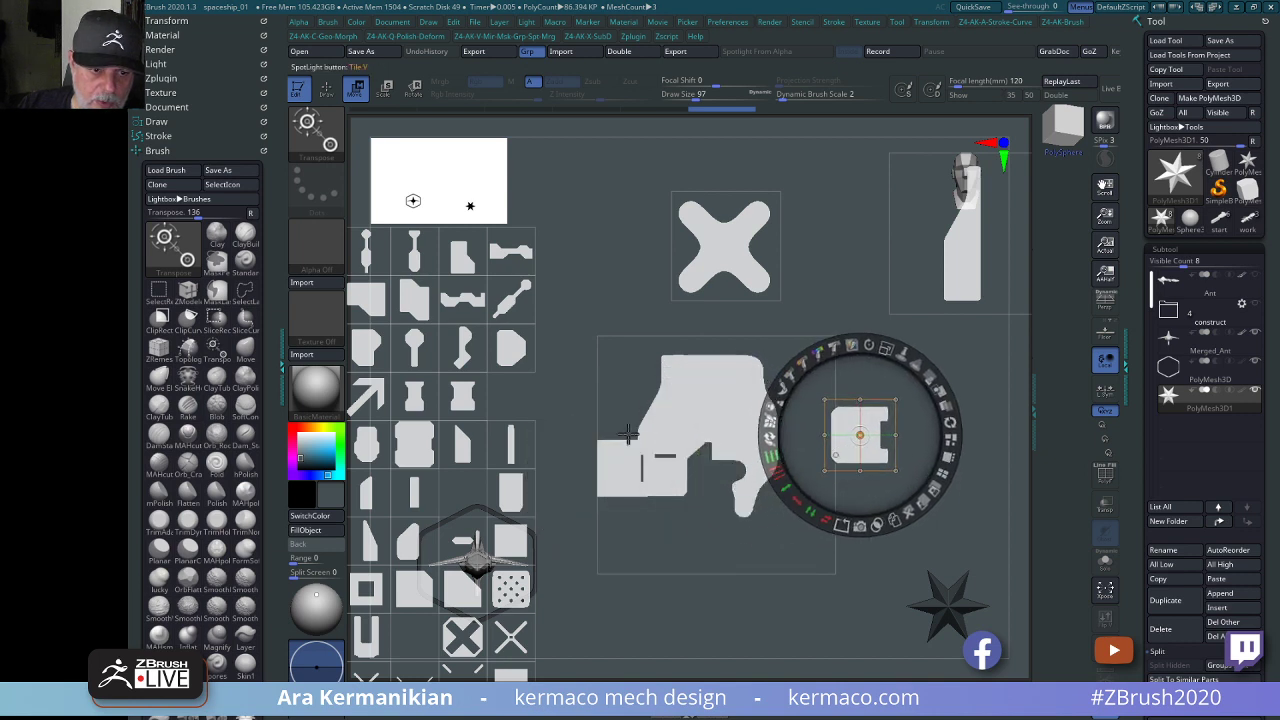
key(ctrl+z)
drag(637, 485, 643, 482)
key(ctrl+z)
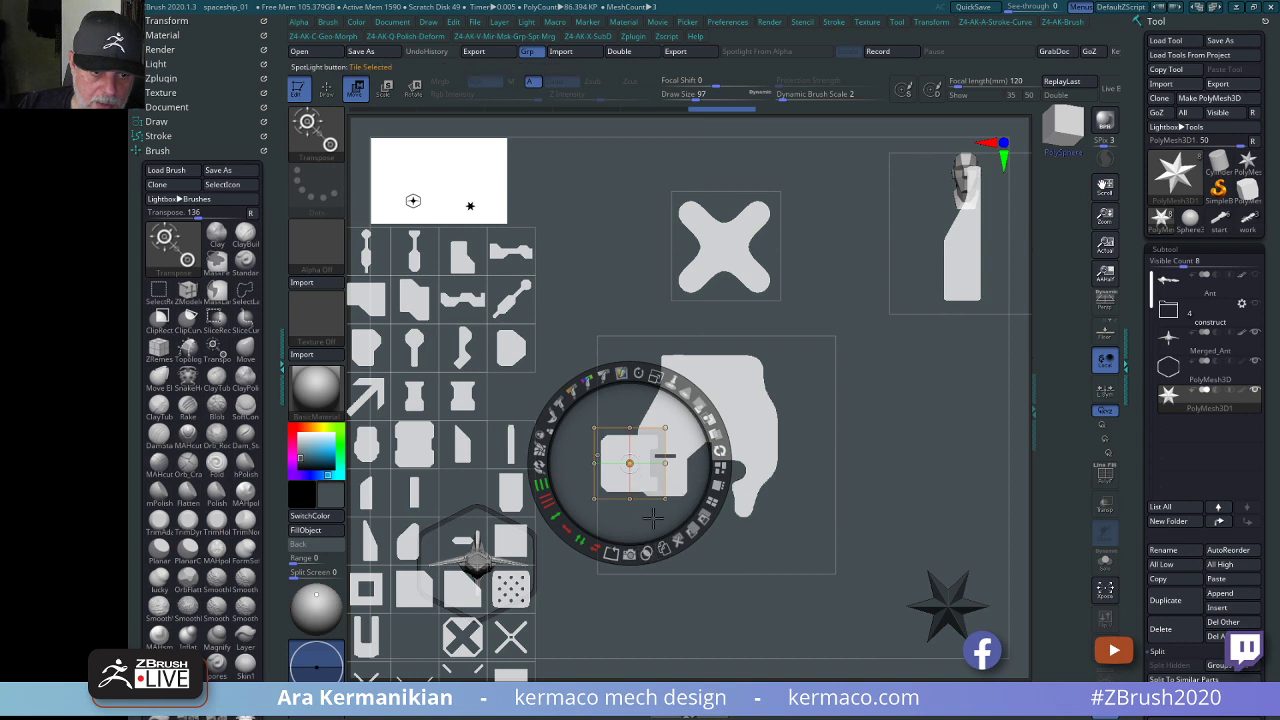
drag(653, 518, 989, 441)
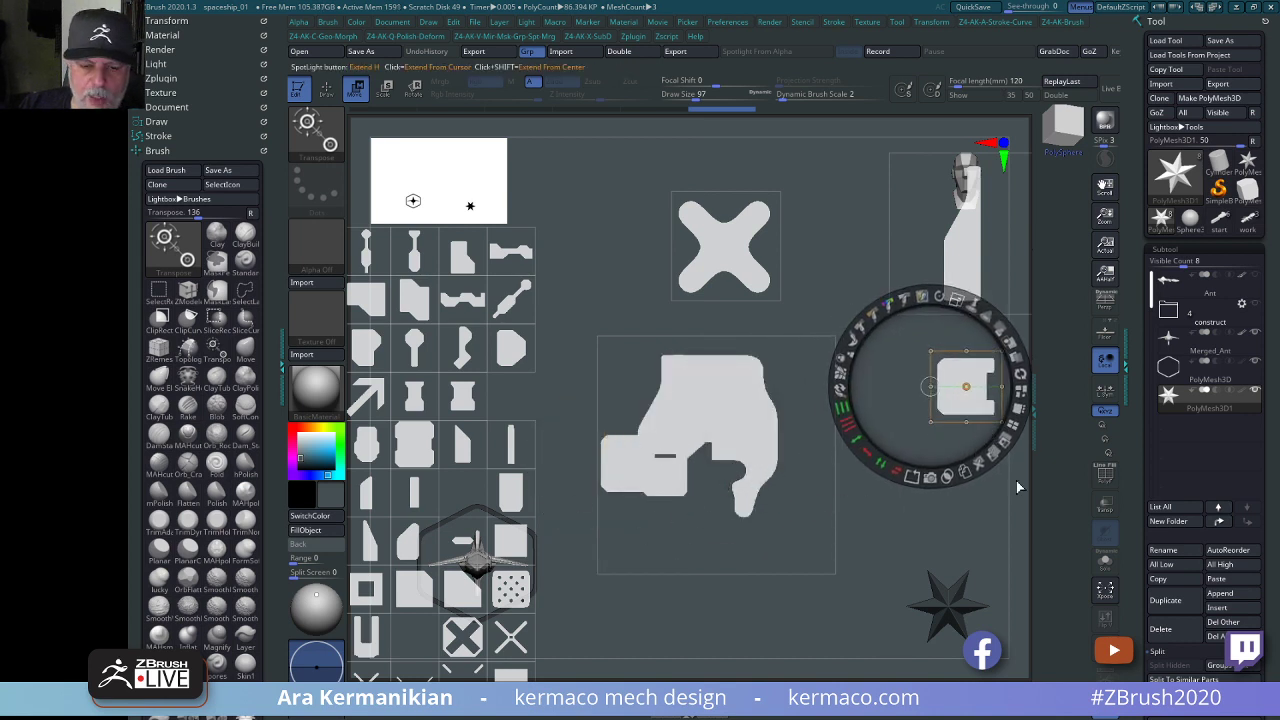
click(930, 478)
click(953, 520)
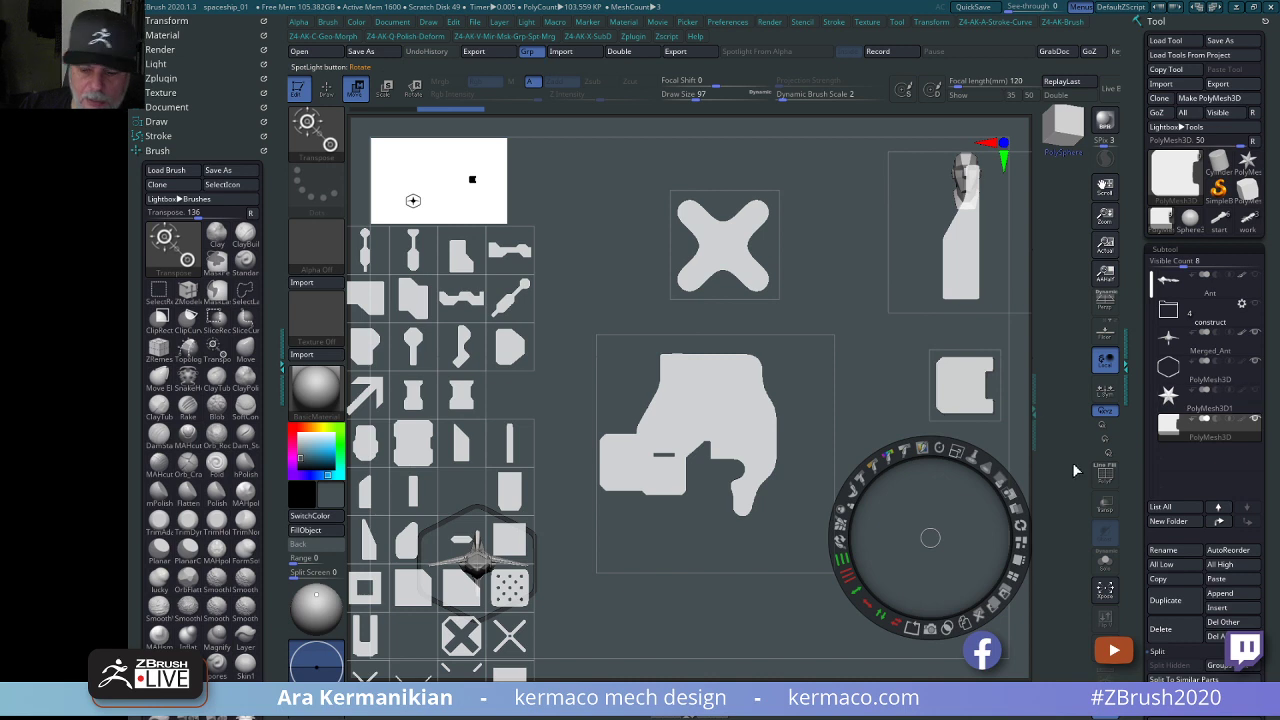
key(shift+z)
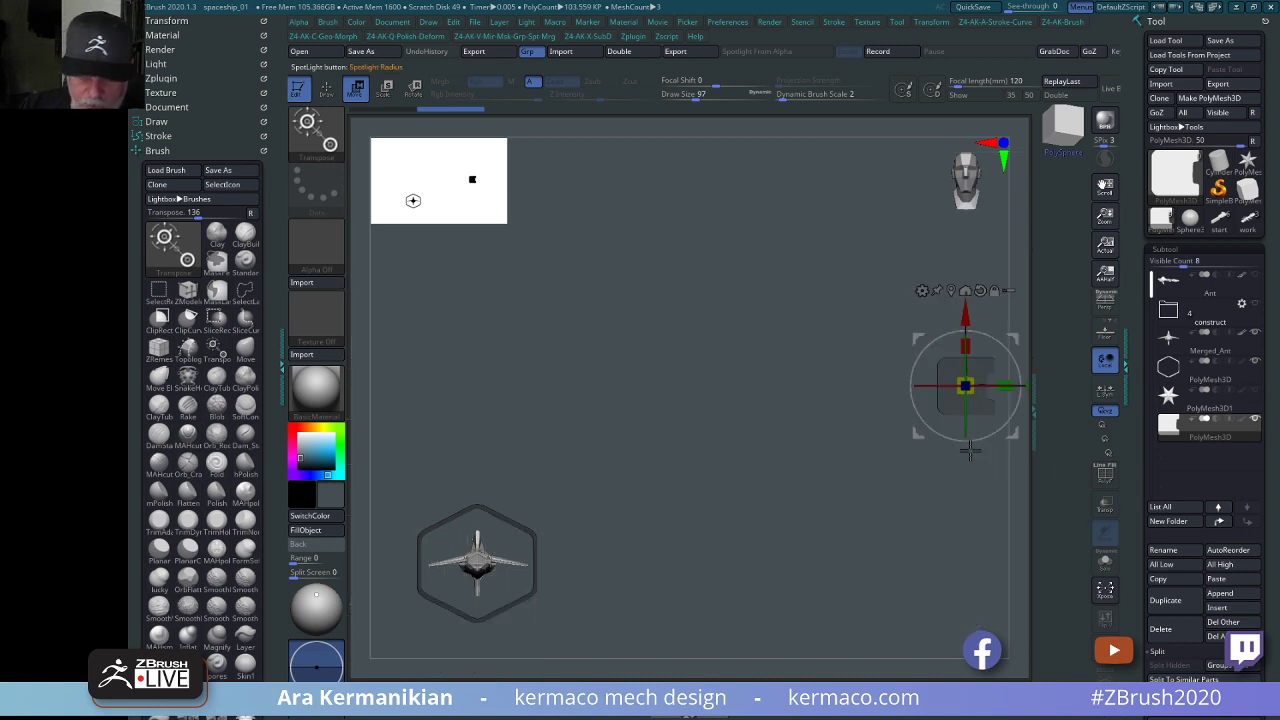
drag(891, 505, 790, 503)
key(shift+z)
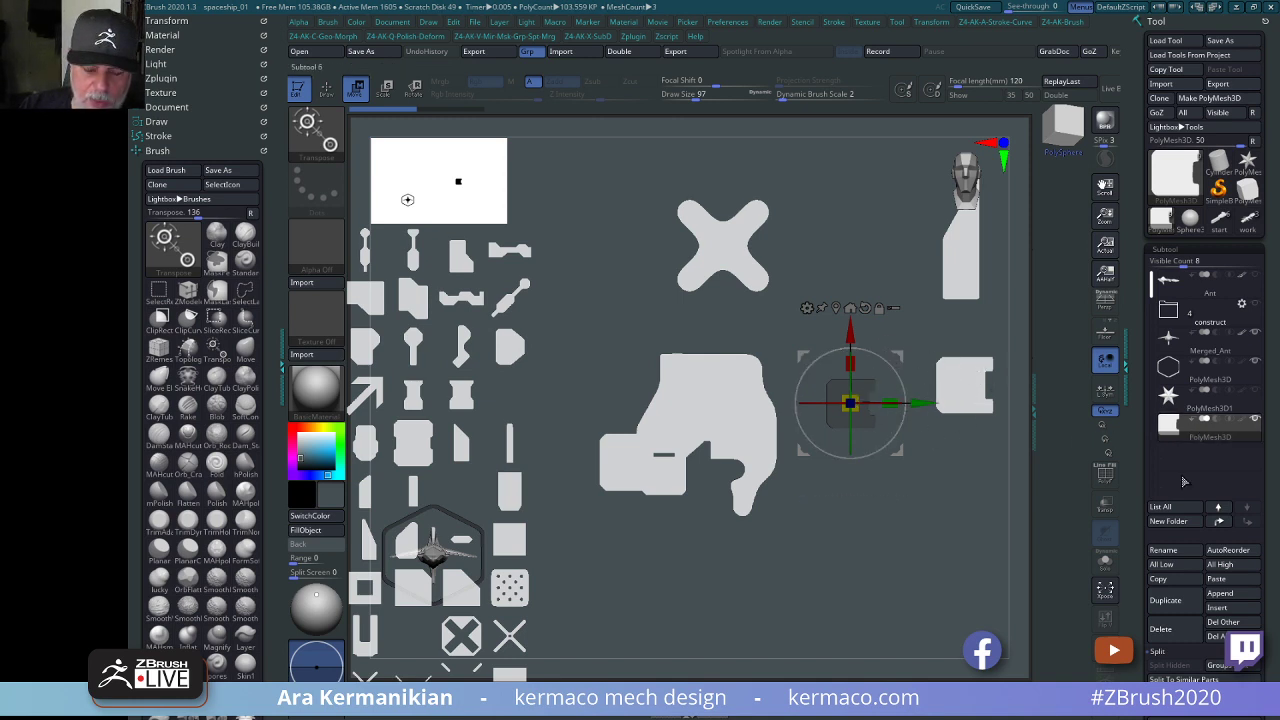
click(1167, 630)
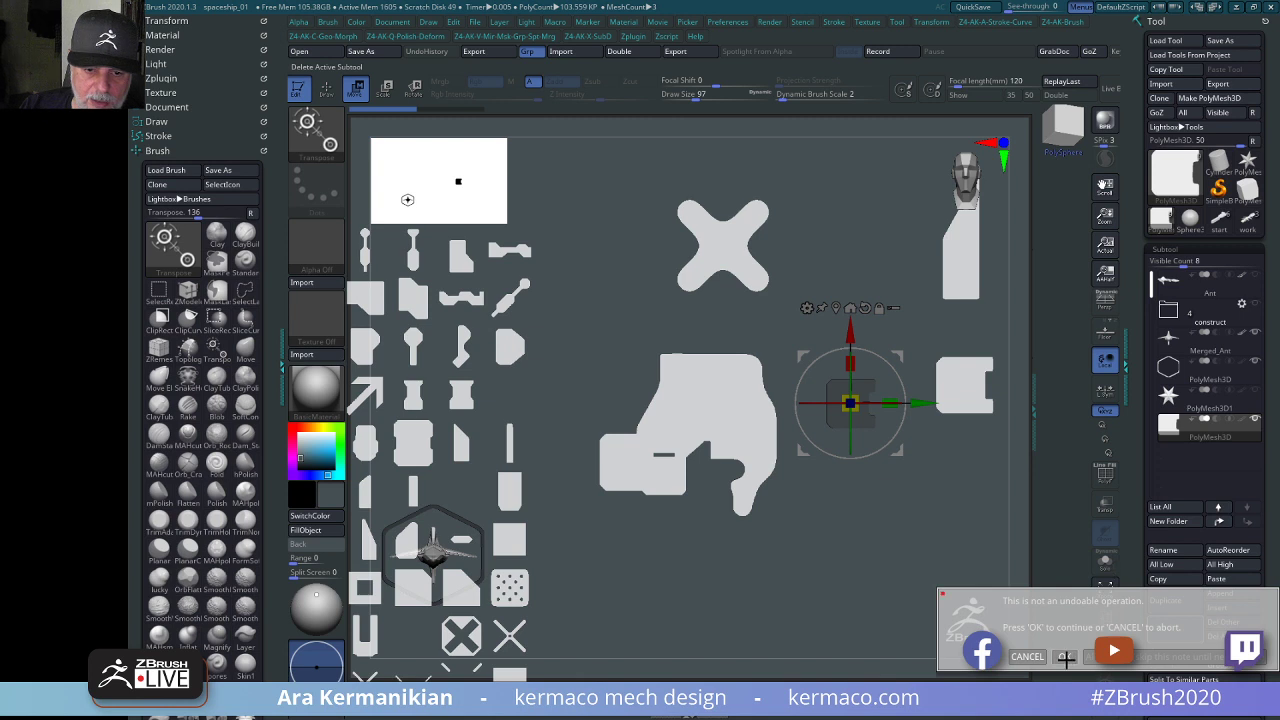
click(1064, 659)
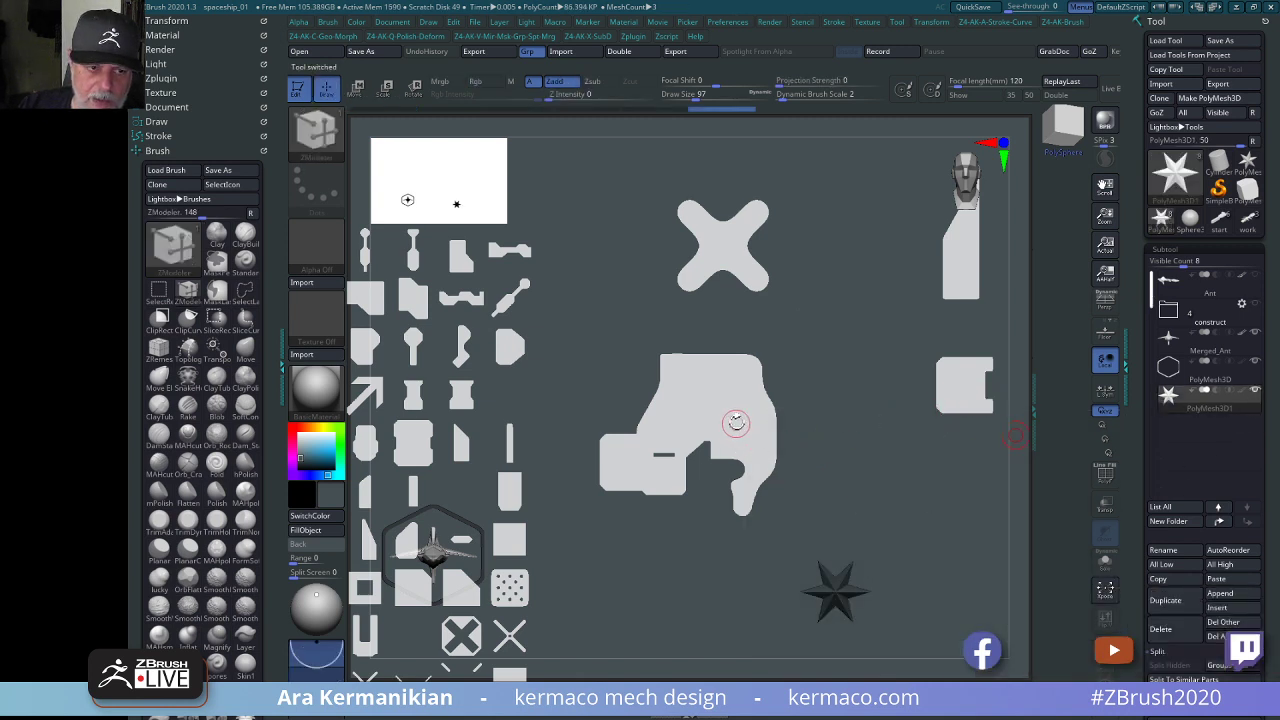
Convert the combined custom silhouette into a 3D mesh, select its subtool, hide the star subtool and leave Spotlight.
key(shift)
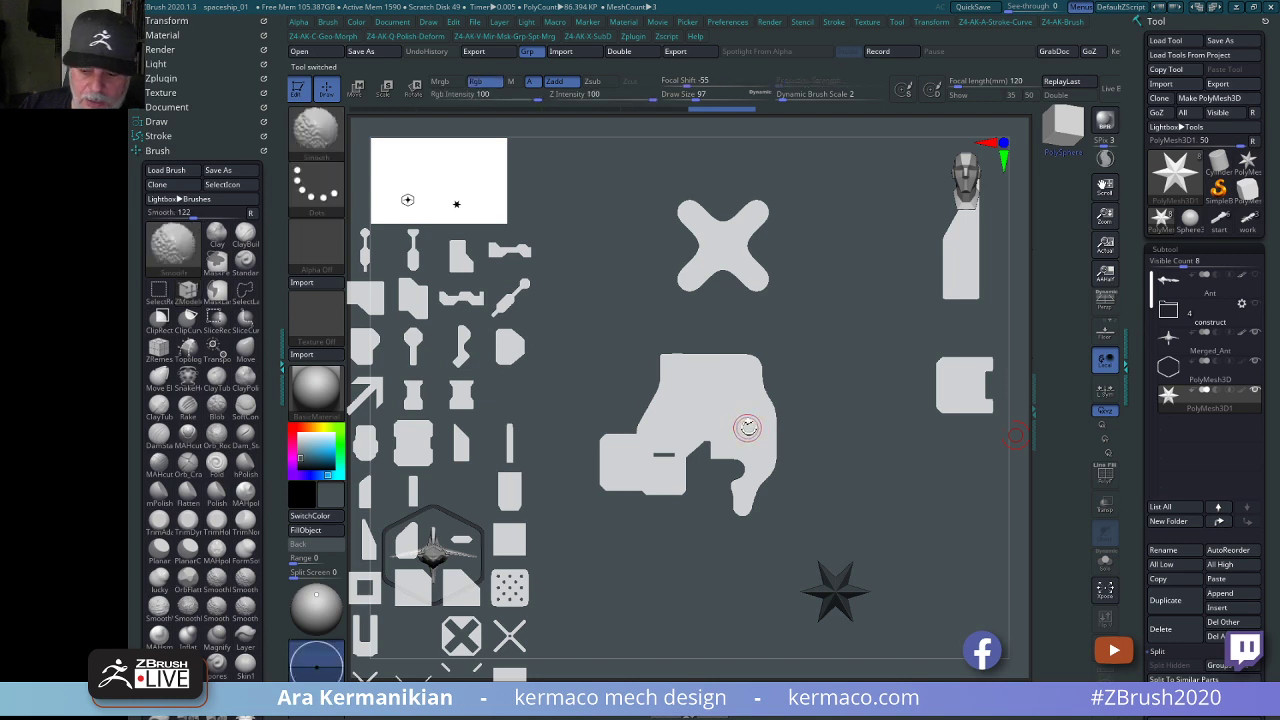
key(shift+z)
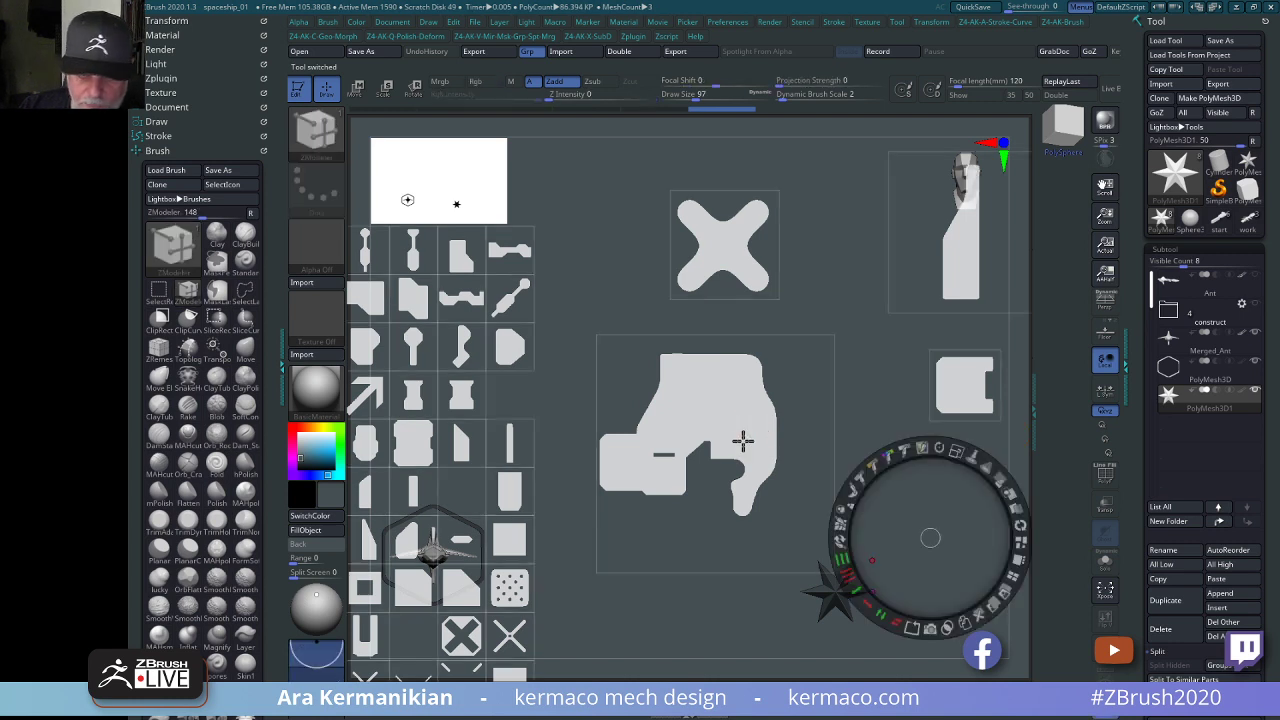
click(750, 436)
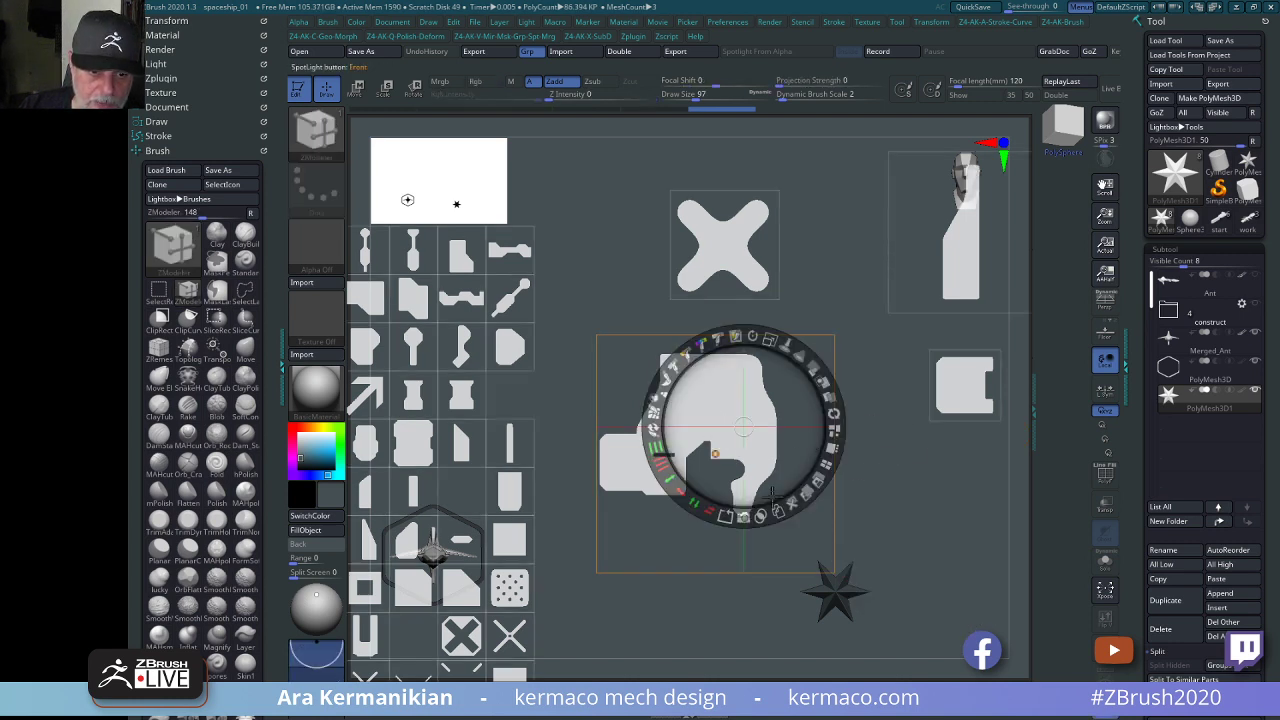
click(743, 516)
click(1210, 438)
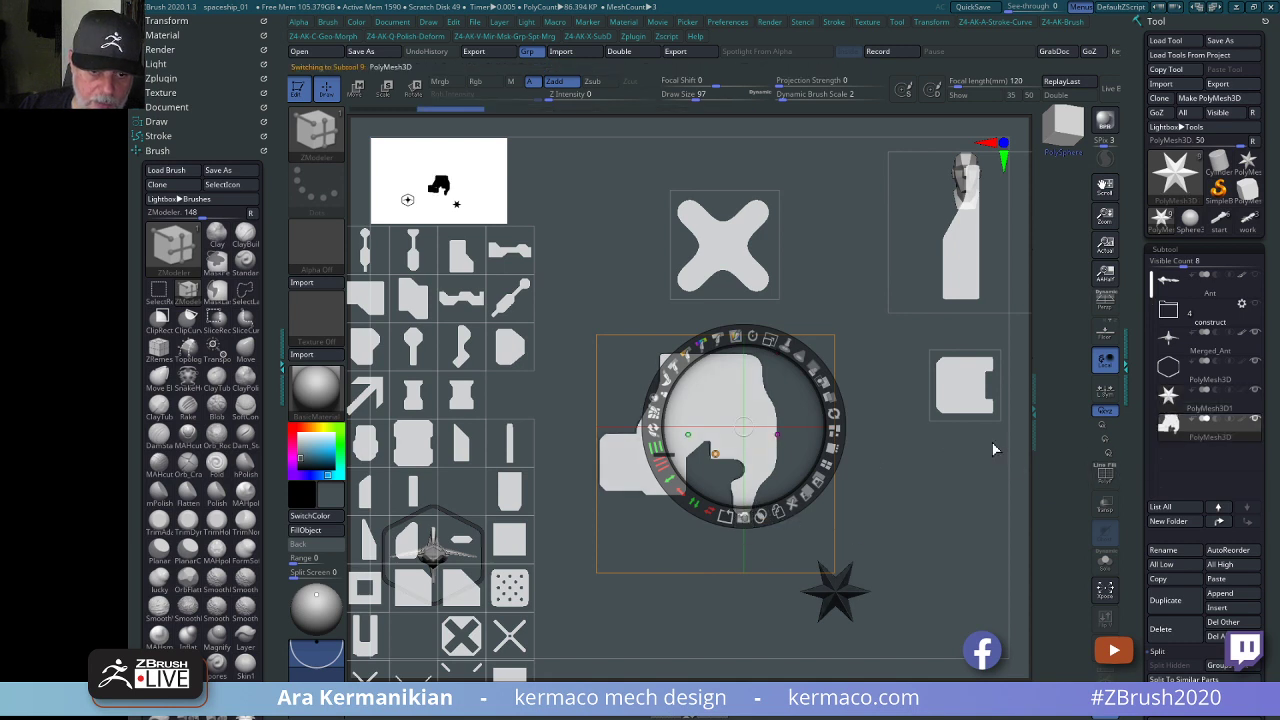
click(1257, 392)
key(shift+z)
Scale the new custom-shaped mesh down and move it sideways to the lower corner of the ship's hexagonal ring.
drag(950, 485, 875, 452)
key(e)
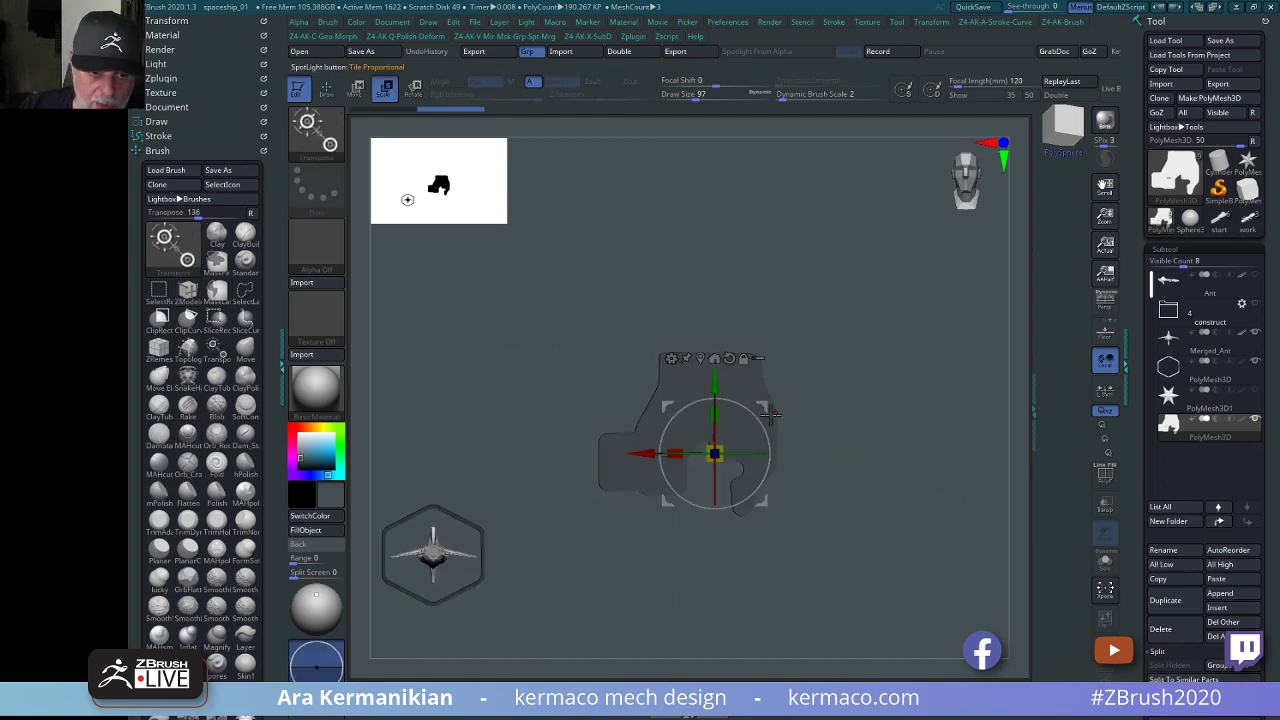
drag(715, 453, 650, 470)
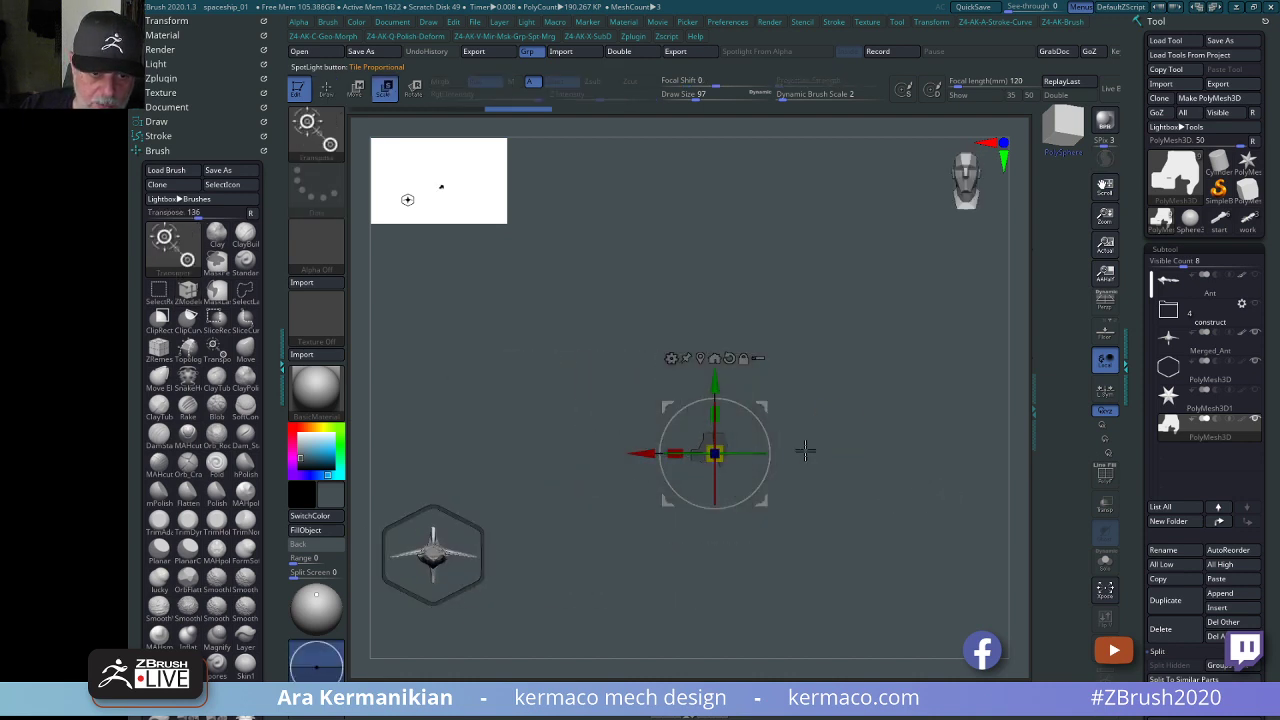
alt+drag(806, 449, 1068, 459)
alt+drag(891, 511, 928, 508)
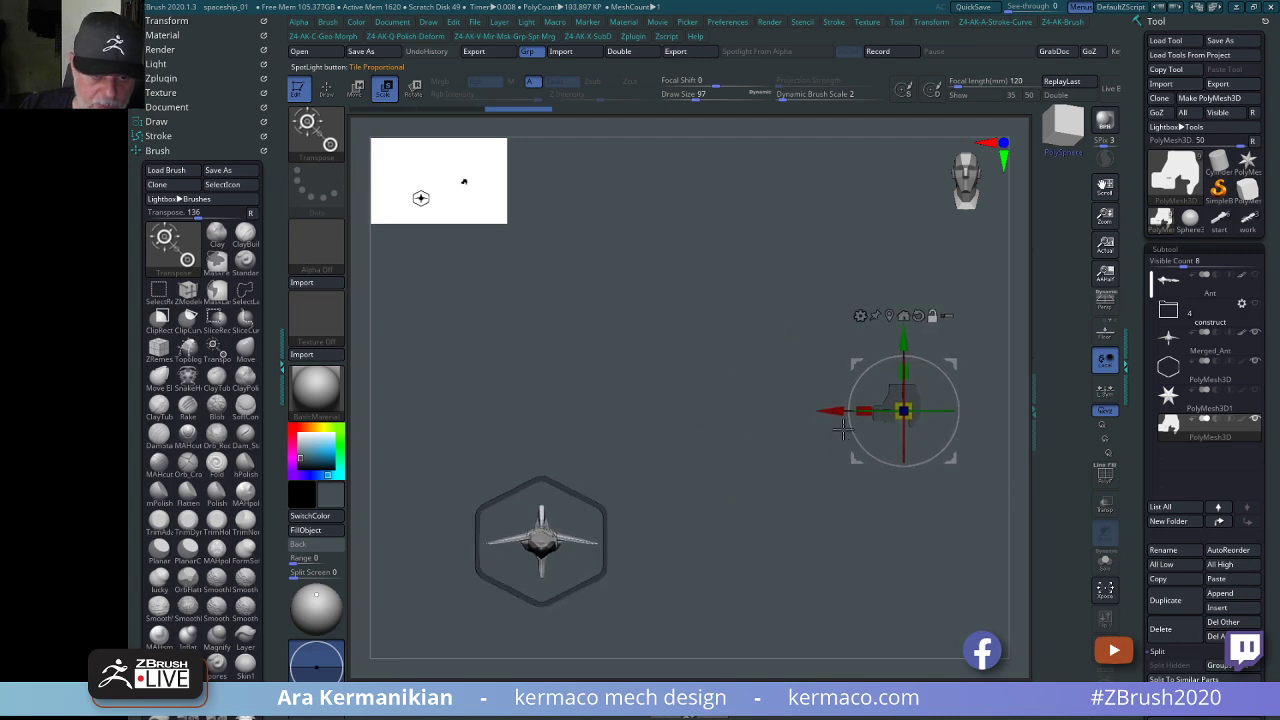
drag(817, 413, 427, 411)
Stretch the custom-shaped mesh along the hull's length so it nearly spans the gap between two hexagonal rings.
drag(514, 343, 468, 506)
alt+drag(717, 503, 929, 523)
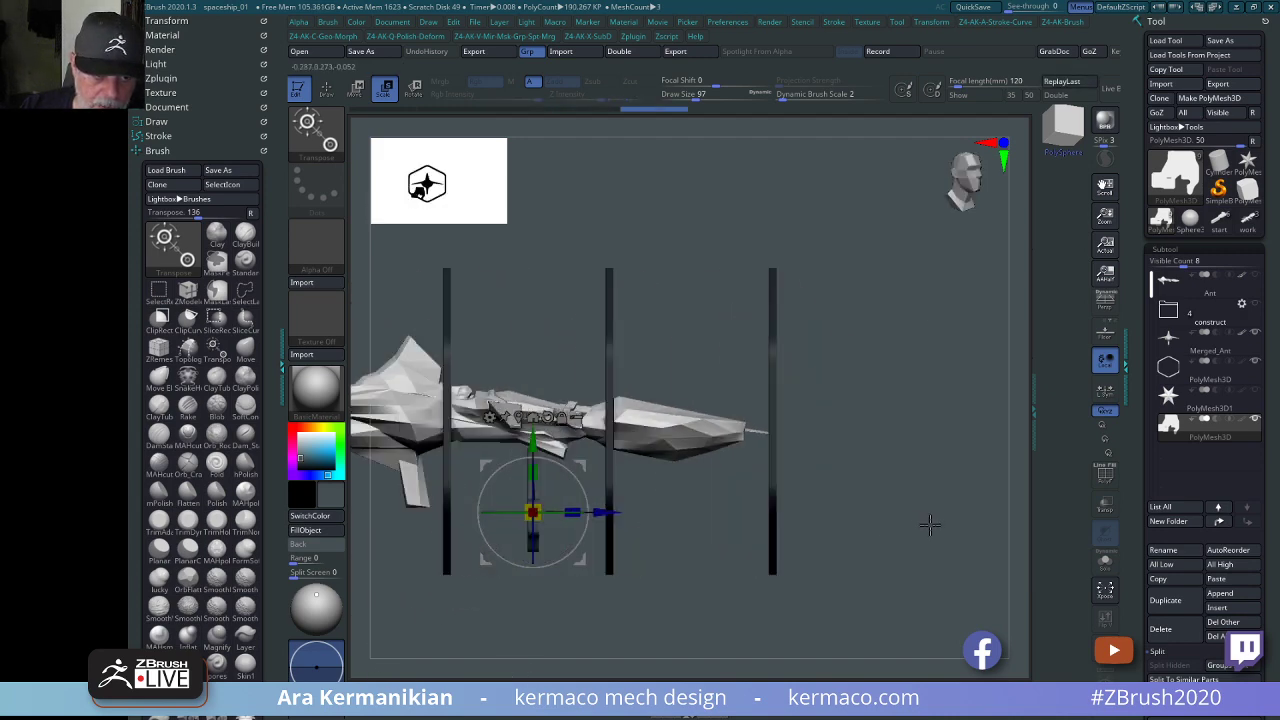
drag(576, 510, 606, 507)
shift+drag(894, 480, 848, 468)
alt+drag(903, 434, 957, 423)
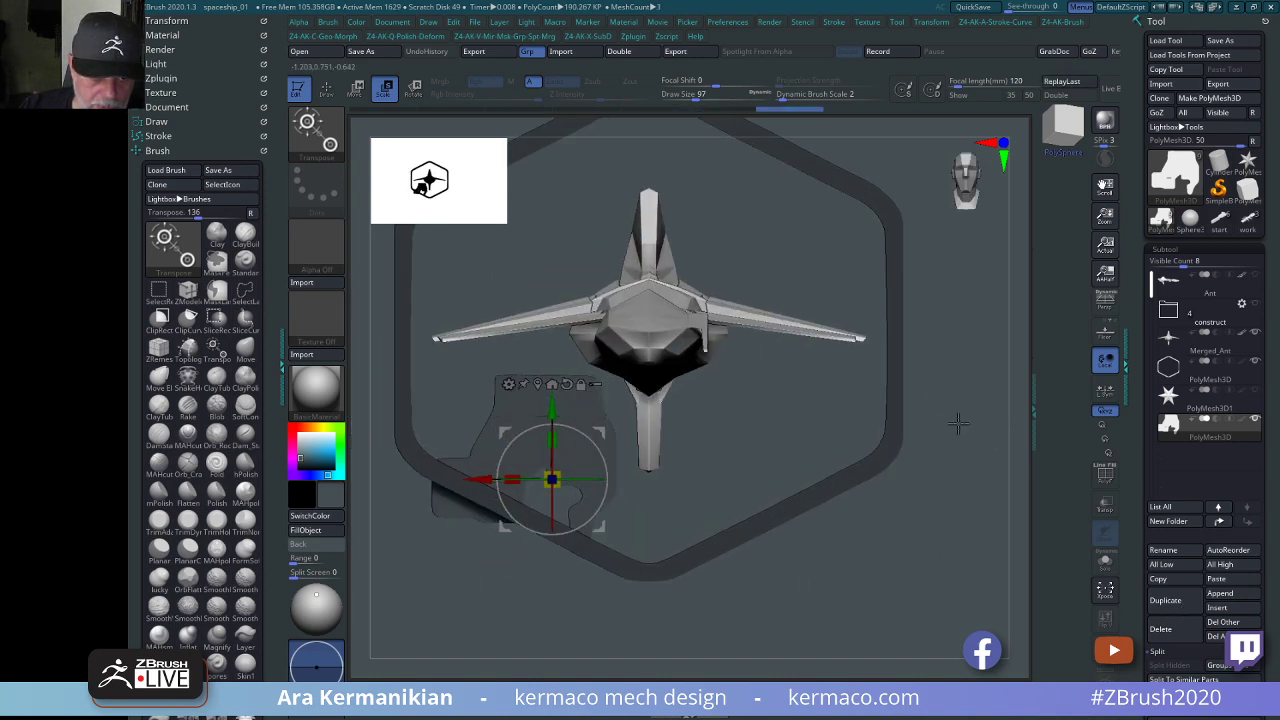
drag(753, 469, 820, 466)
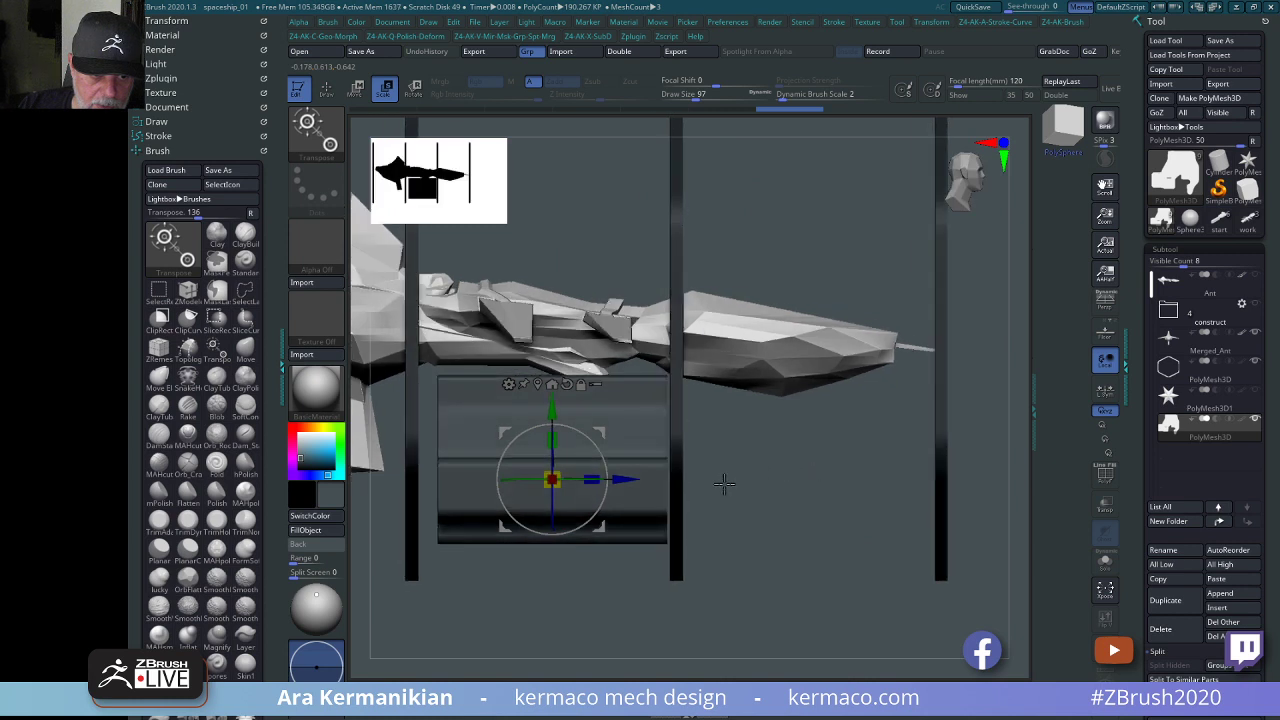
Lower the stretched part slightly and position it lengthwise between the two hexagonal rings beneath the hull.
drag(612, 479, 596, 479)
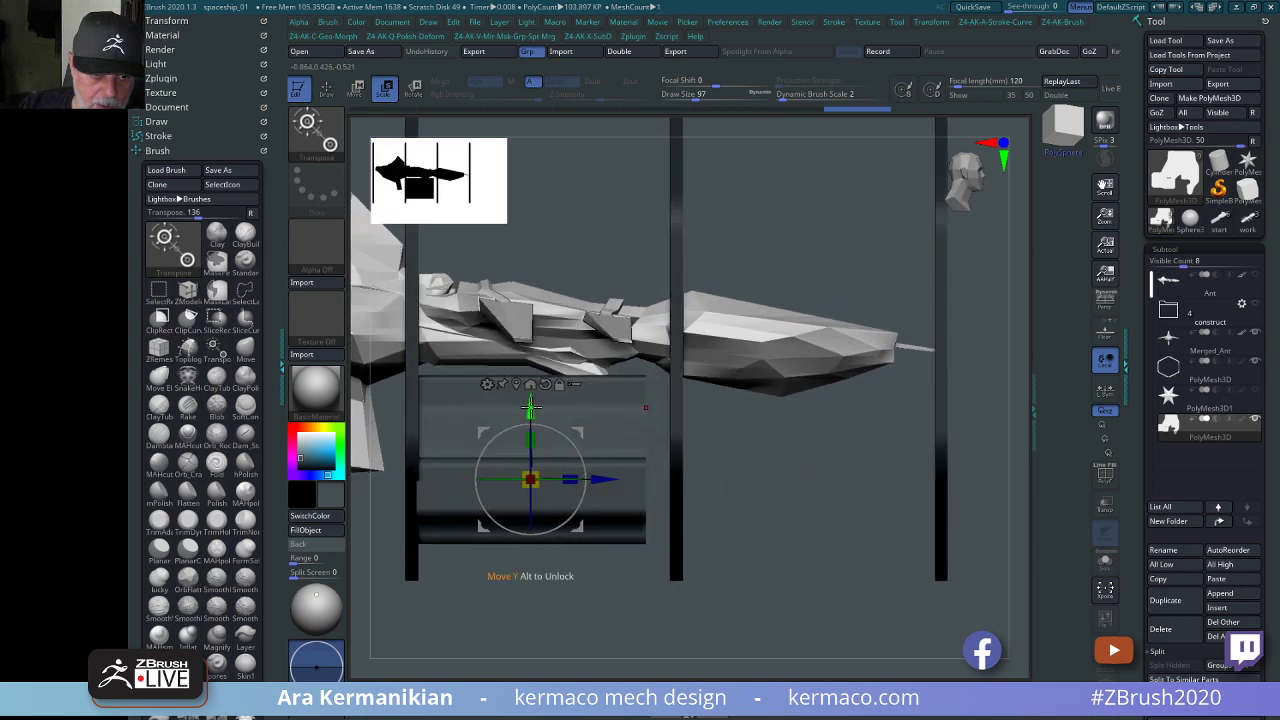
drag(522, 404, 520, 425)
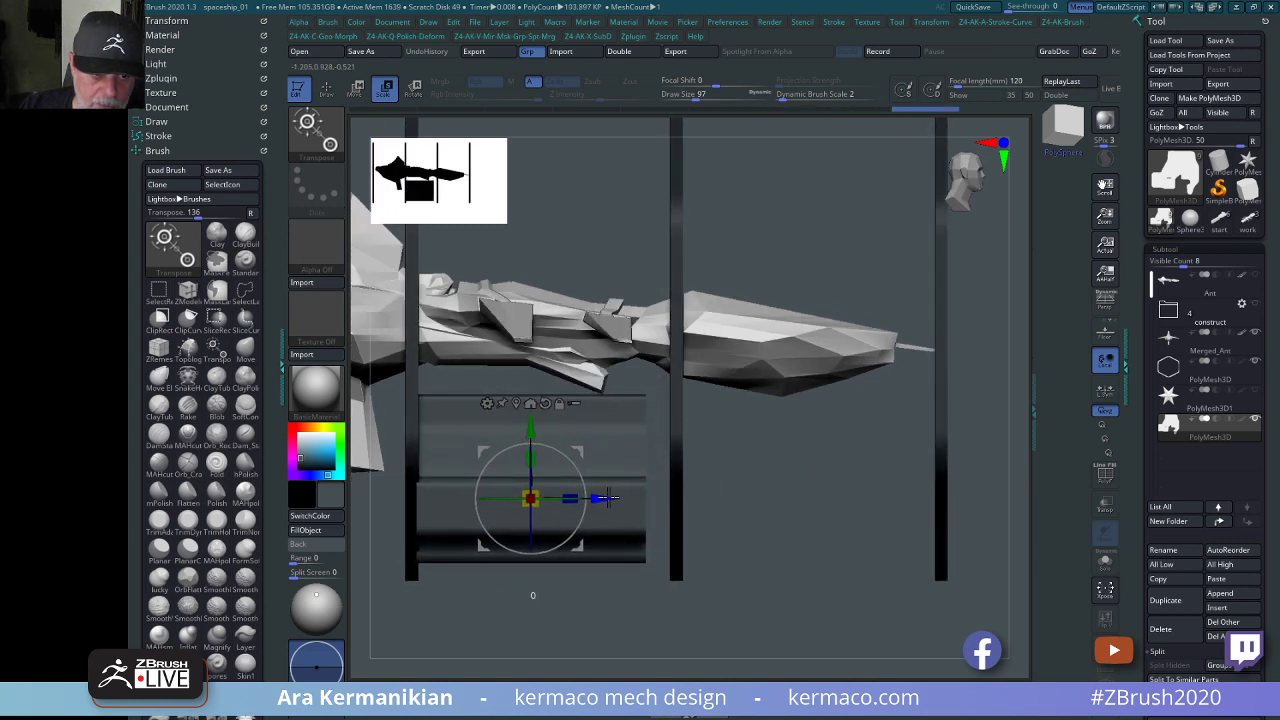
drag(608, 498, 619, 498)
Turn on perspective and enlarge the silhouette thumbnail.
alt+drag(877, 511, 868, 440)
drag(935, 472, 868, 548)
click(1097, 307)
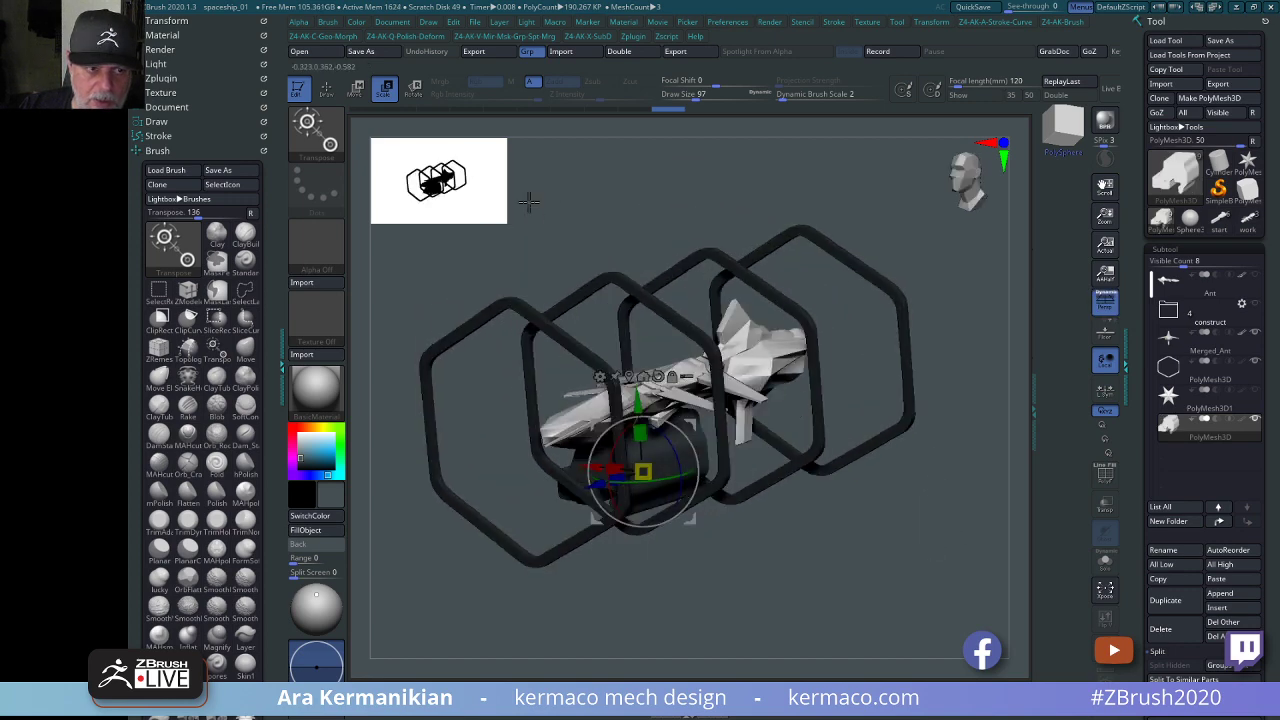
drag(632, 213, 599, 193)
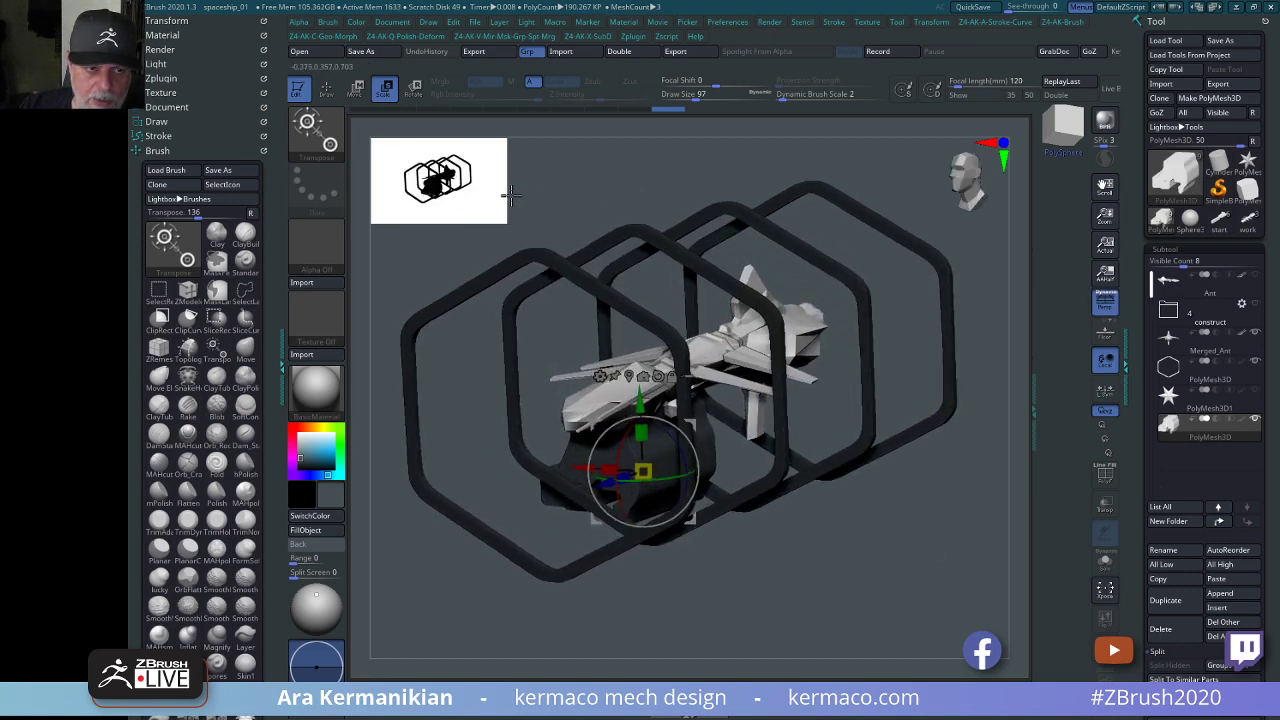
drag(483, 206, 518, 231)
Switch to draw mode and set the main colour to white to lighten the rings and the new part.
mouse_move(861, 585)
mouse_down()
mouse_move(911, 597)
mouse_move(889, 594)
mouse_move(934, 572)
mouse_move(946, 534)
mouse_move(914, 552)
mouse_move(946, 558)
mouse_move(903, 543)
mouse_move(934, 533)
mouse_up()
key(w)
key(q)
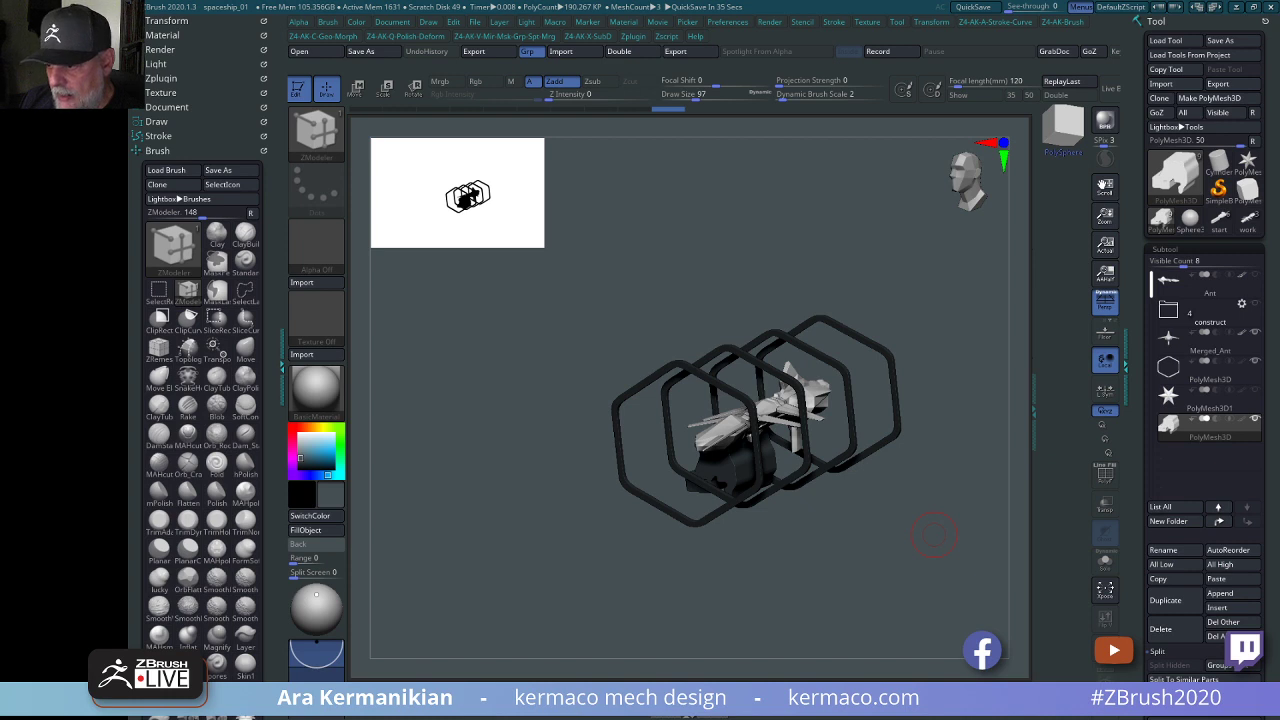
alt+drag(898, 577, 868, 545)
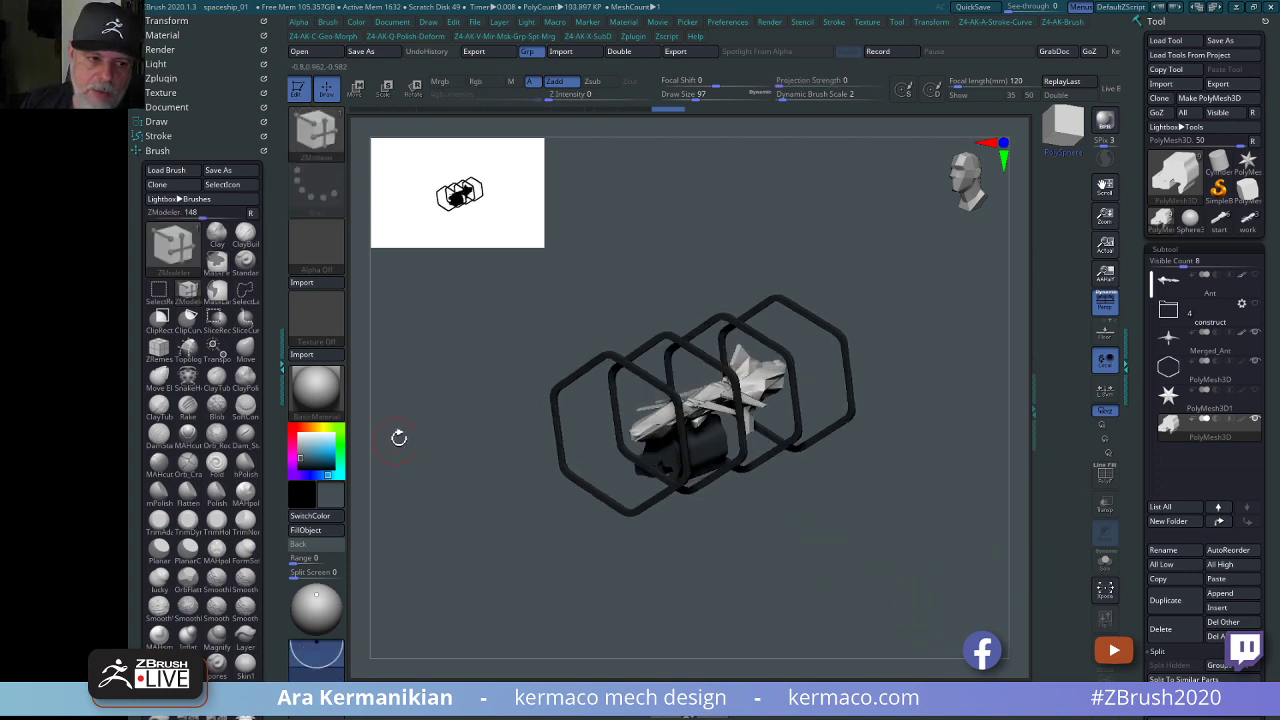
drag(303, 460, 288, 427)
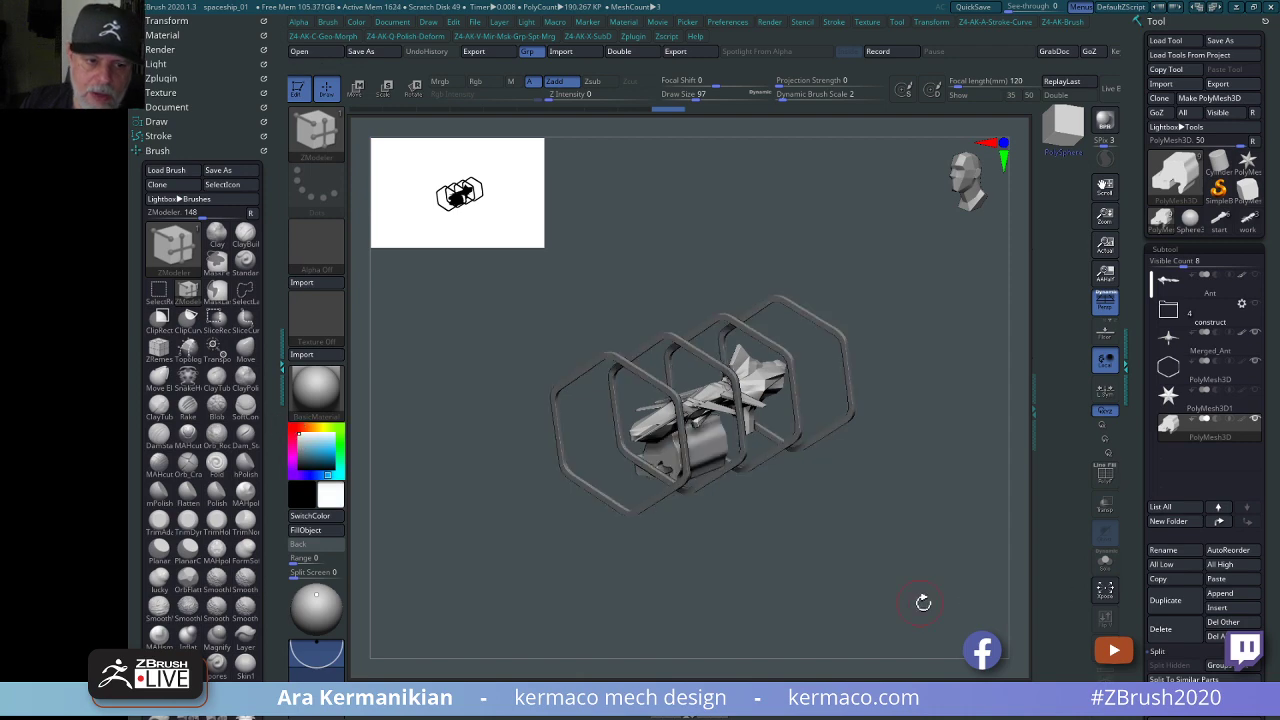
Rotate the custom part a quarter turn in front view and move it up and outward to straddle the rings' vertical side beside the wing tip.
drag(923, 602, 949, 577)
drag(898, 582, 885, 549)
key(w)
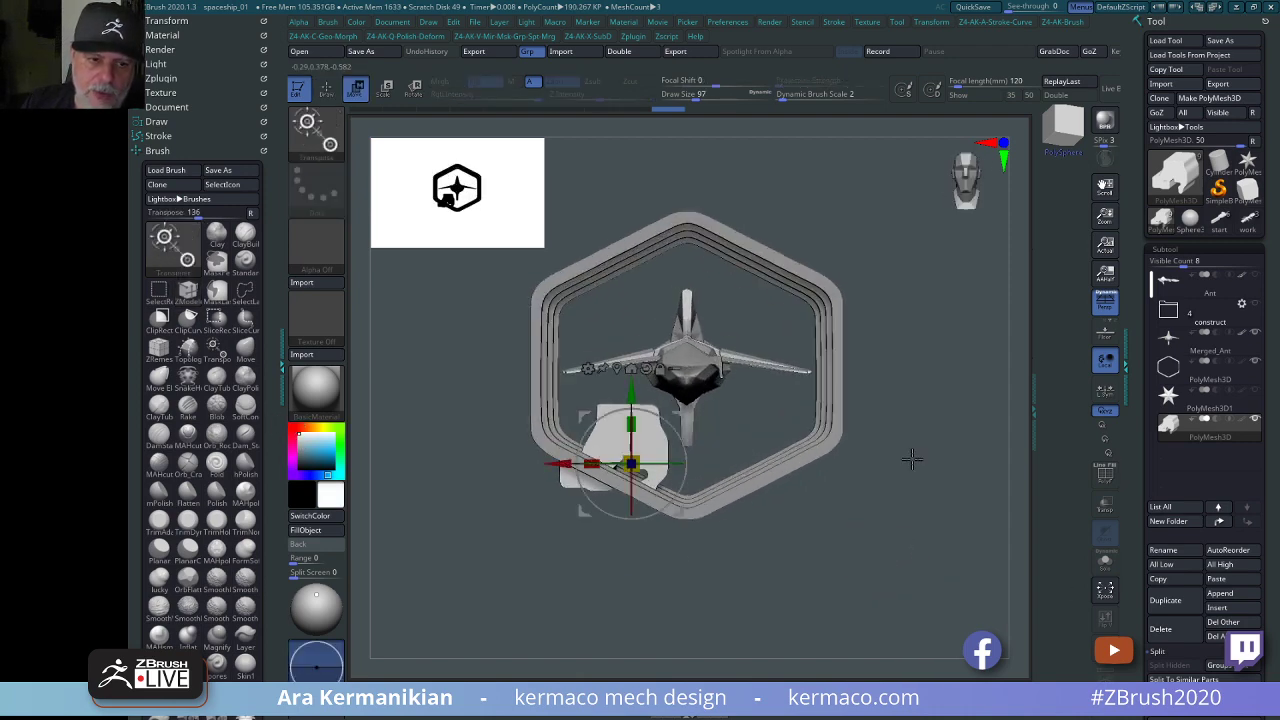
drag(532, 463, 534, 463)
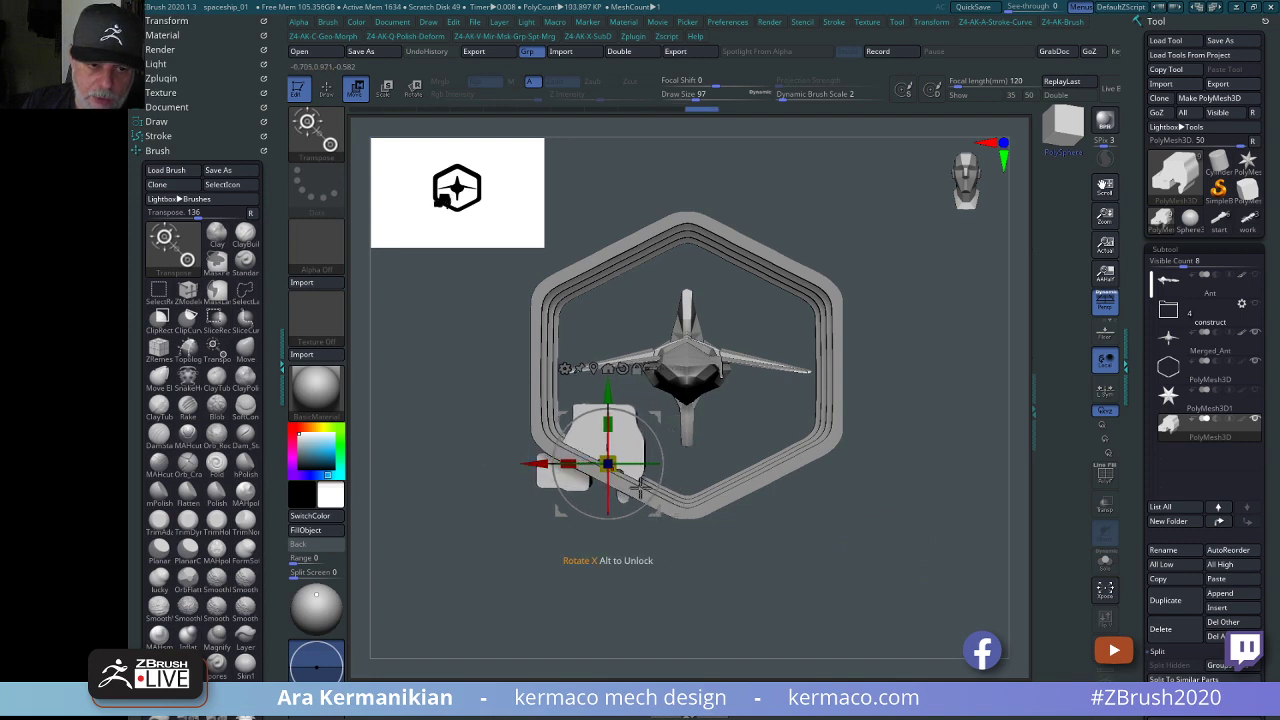
drag(771, 583, 820, 560)
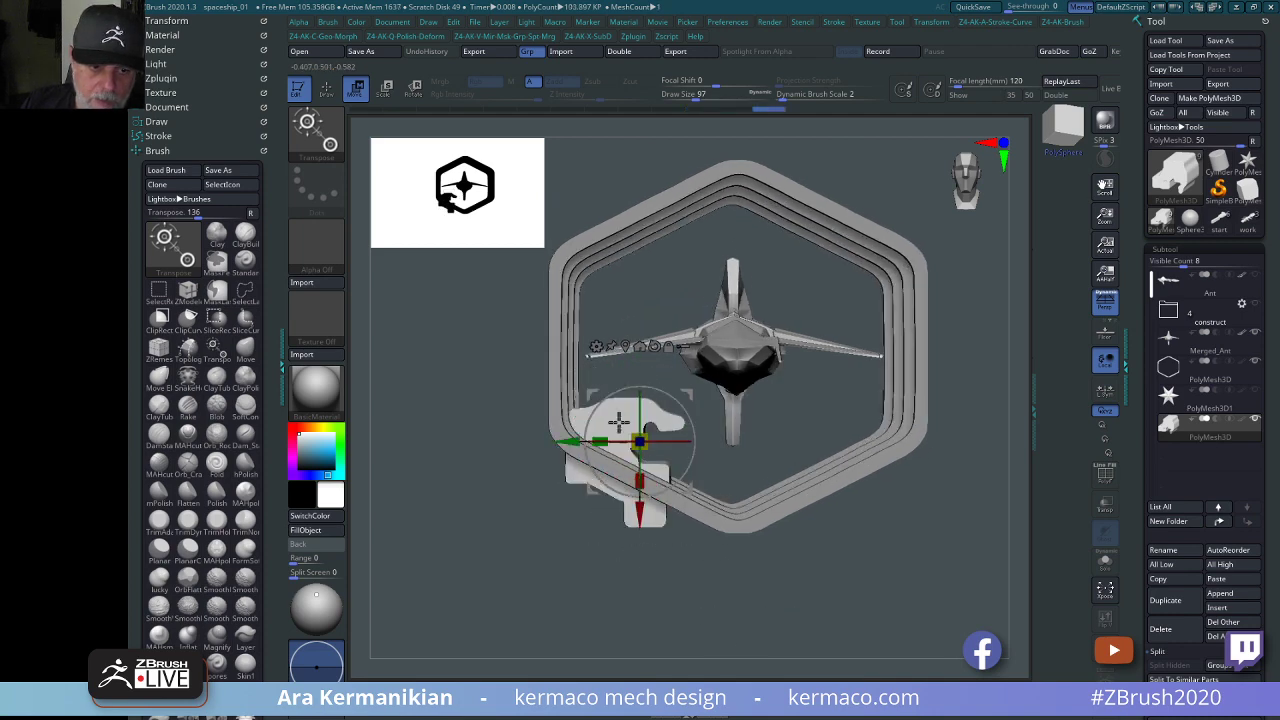
drag(632, 514, 632, 419)
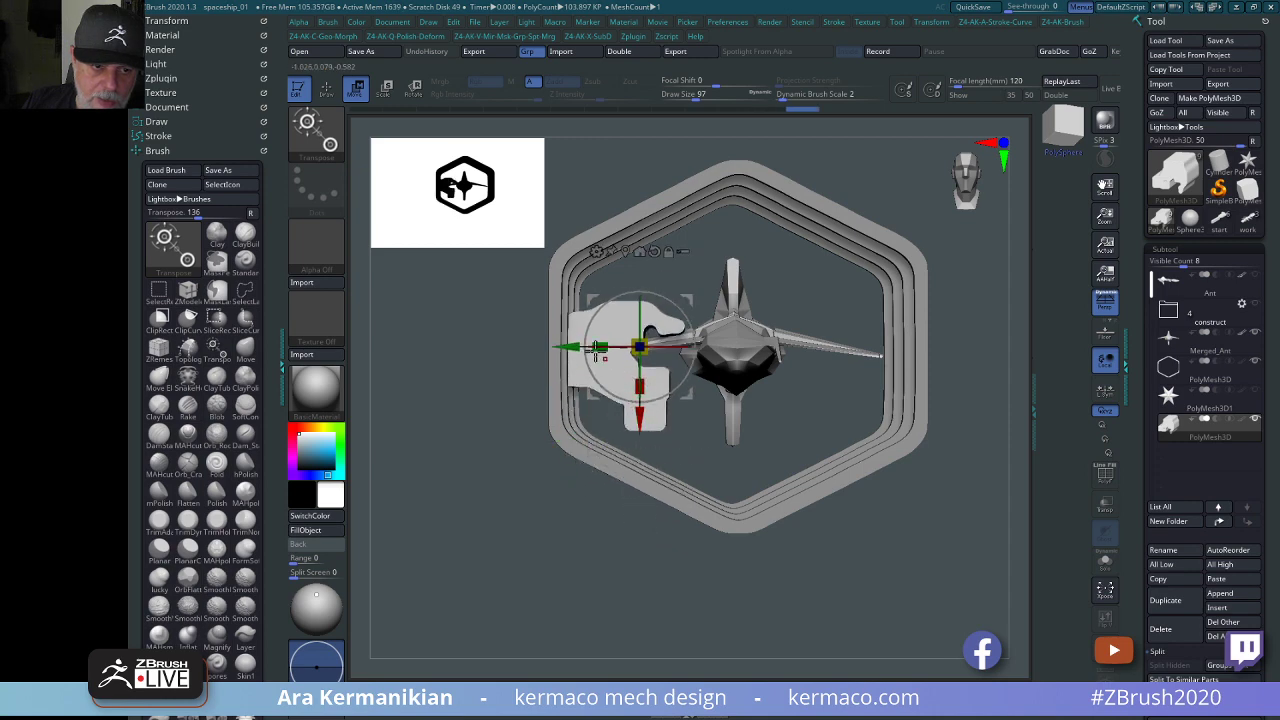
drag(566, 341, 513, 340)
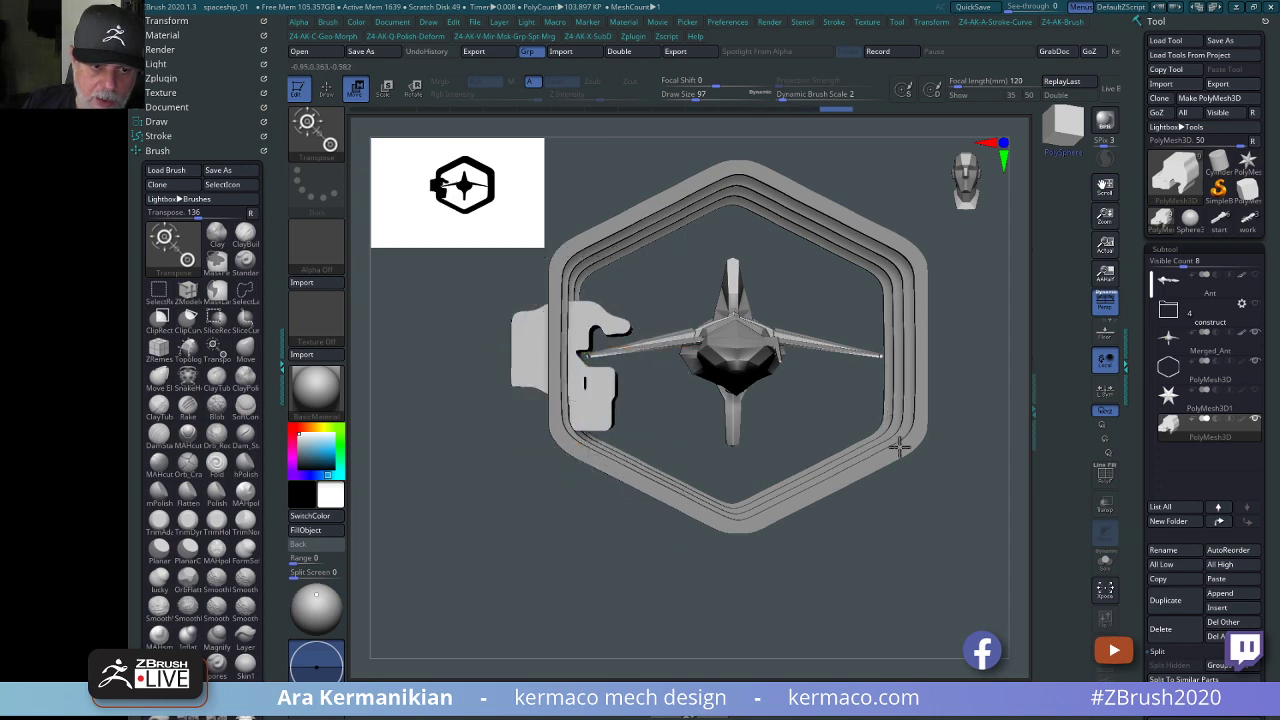
Rotate the custom part 180 degrees and centre it over the bottom corner of the rings, below the hull.
drag(826, 406, 791, 447)
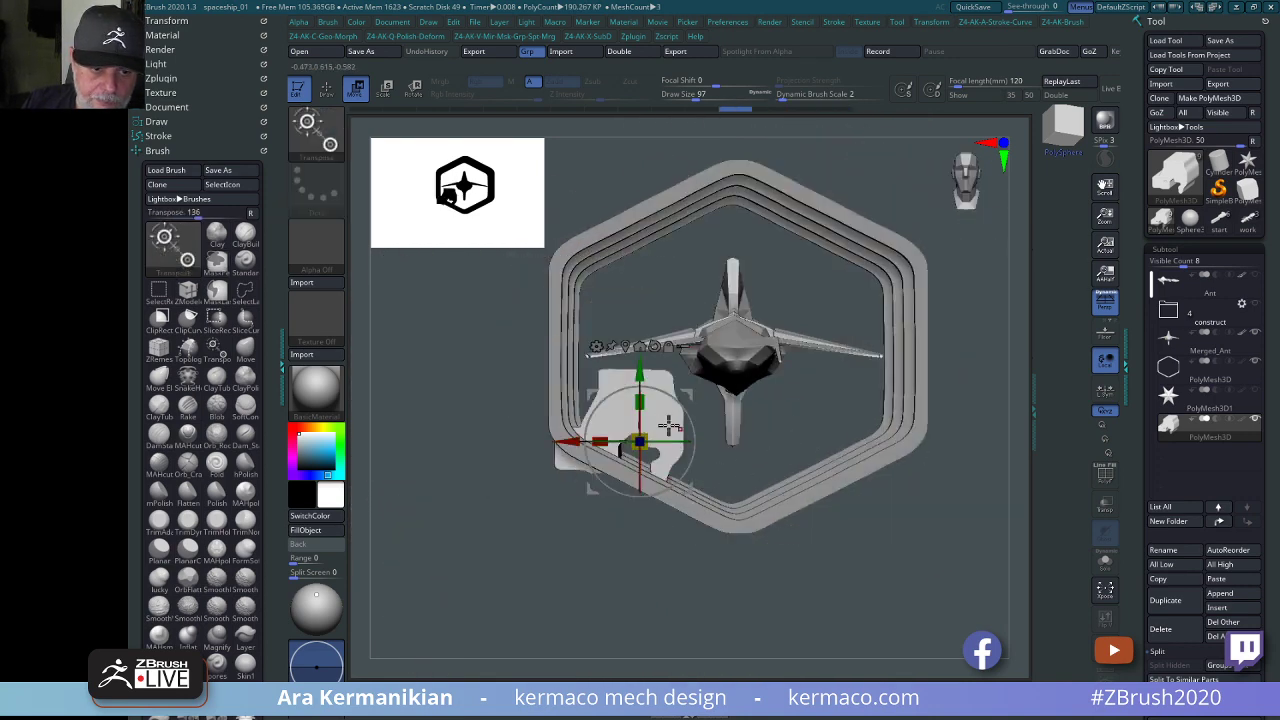
drag(676, 447, 580, 543)
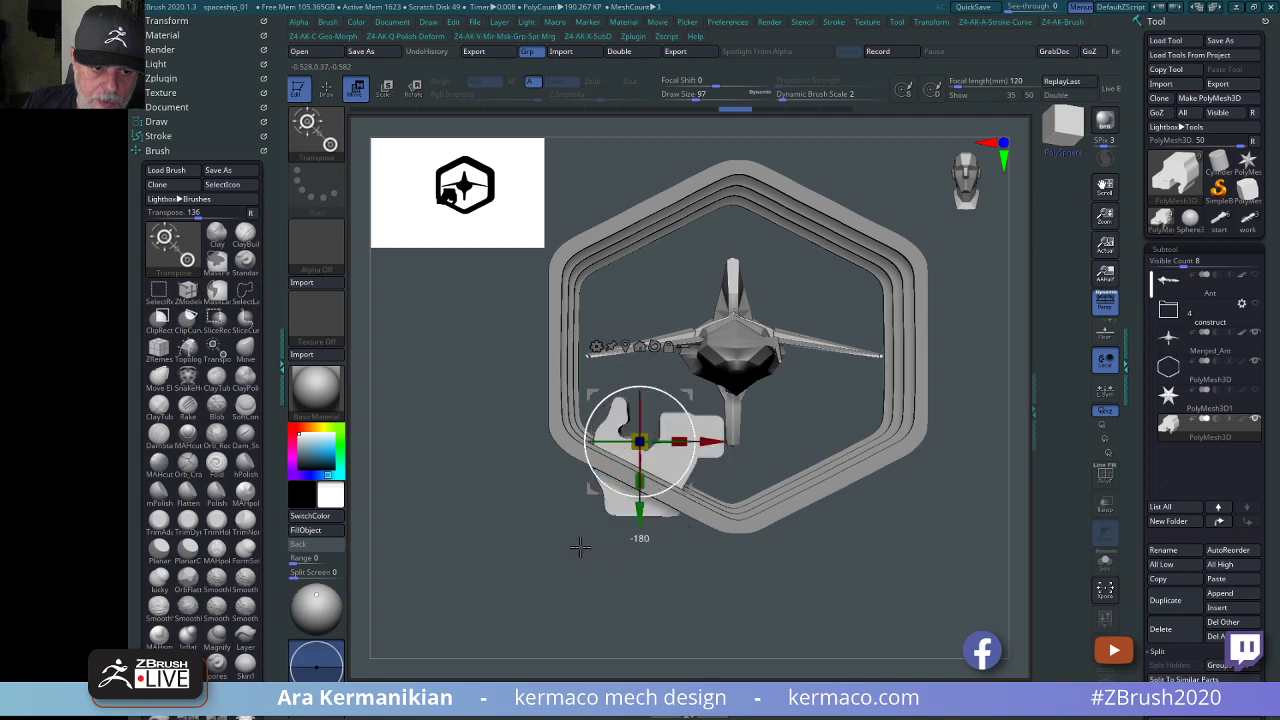
drag(711, 438, 799, 440)
shift+drag(963, 590, 903, 594)
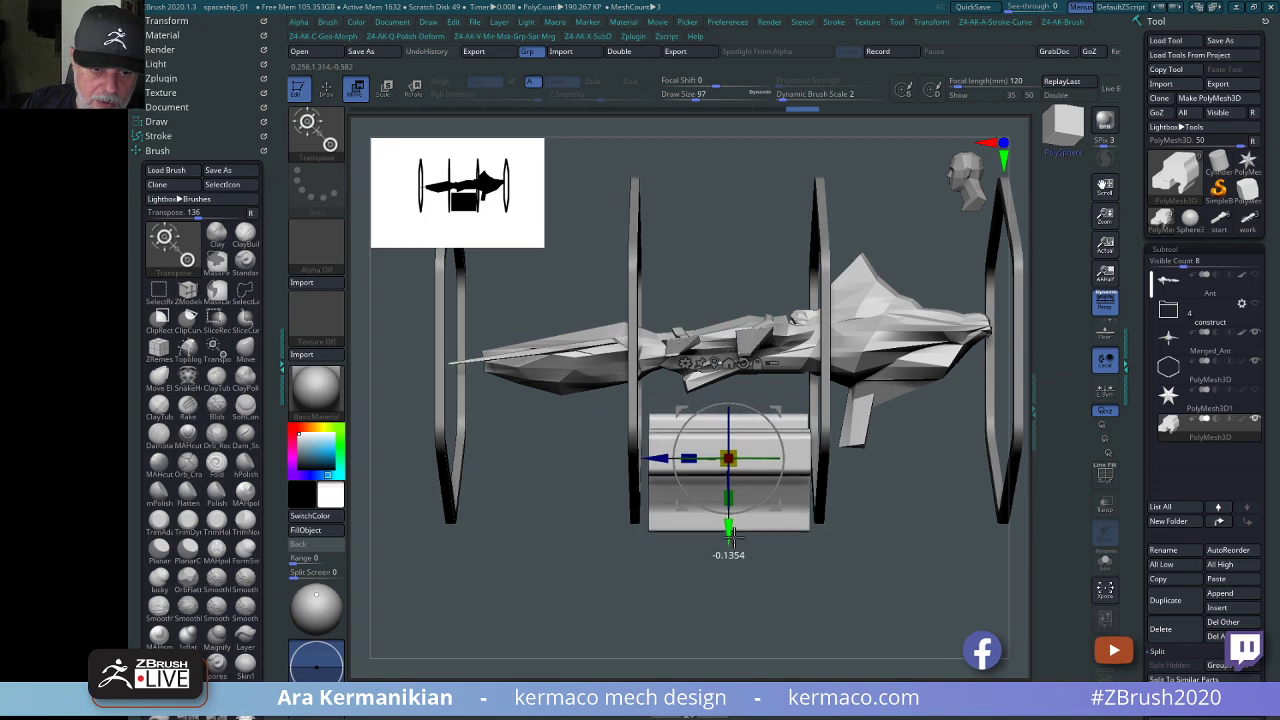
shift+drag(790, 620, 925, 625)
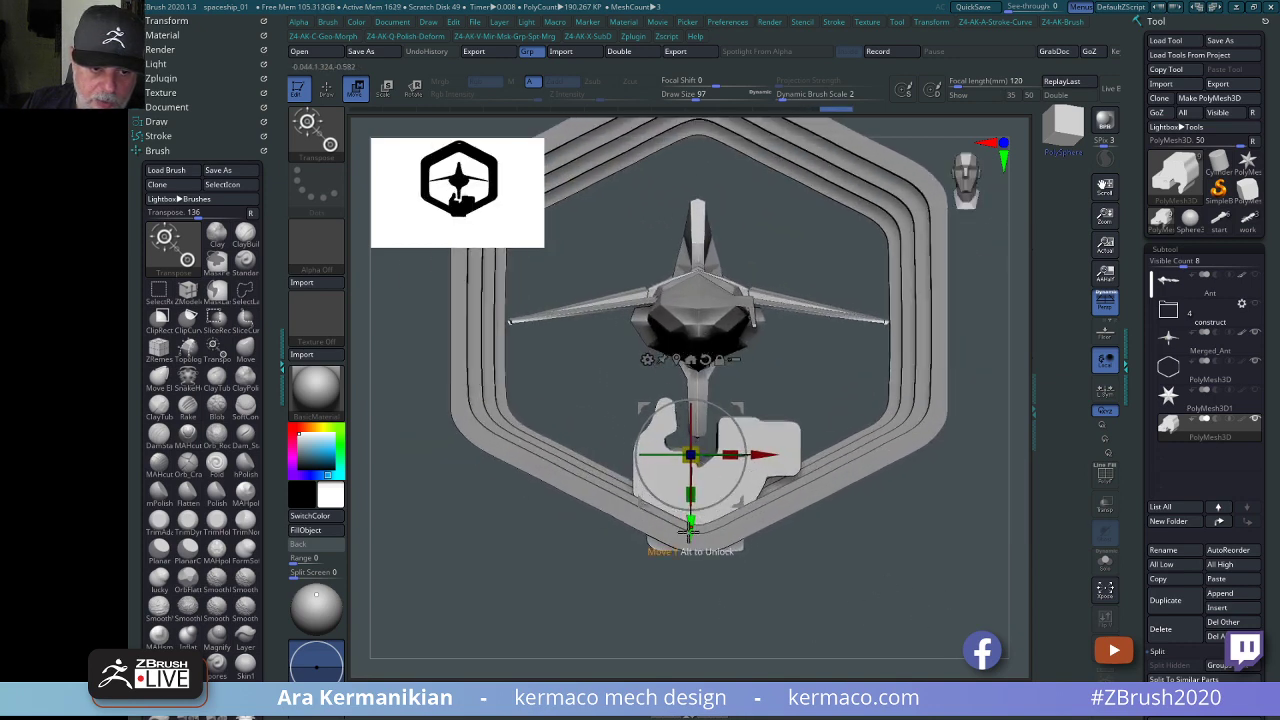
drag(691, 530, 691, 522)
Move the custom part sideways and up so it overlaps the rings' lower sloped side beneath one wing.
alt+drag(940, 562, 866, 556)
drag(784, 452, 918, 452)
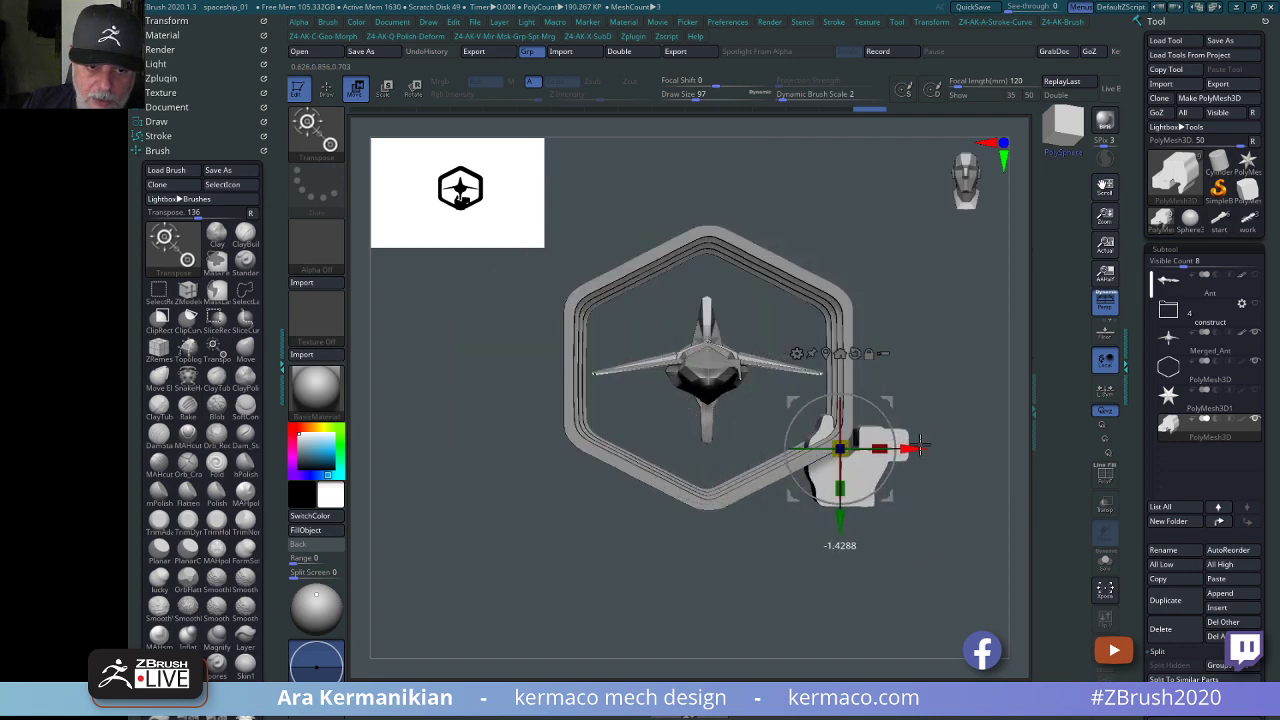
drag(843, 532, 843, 496)
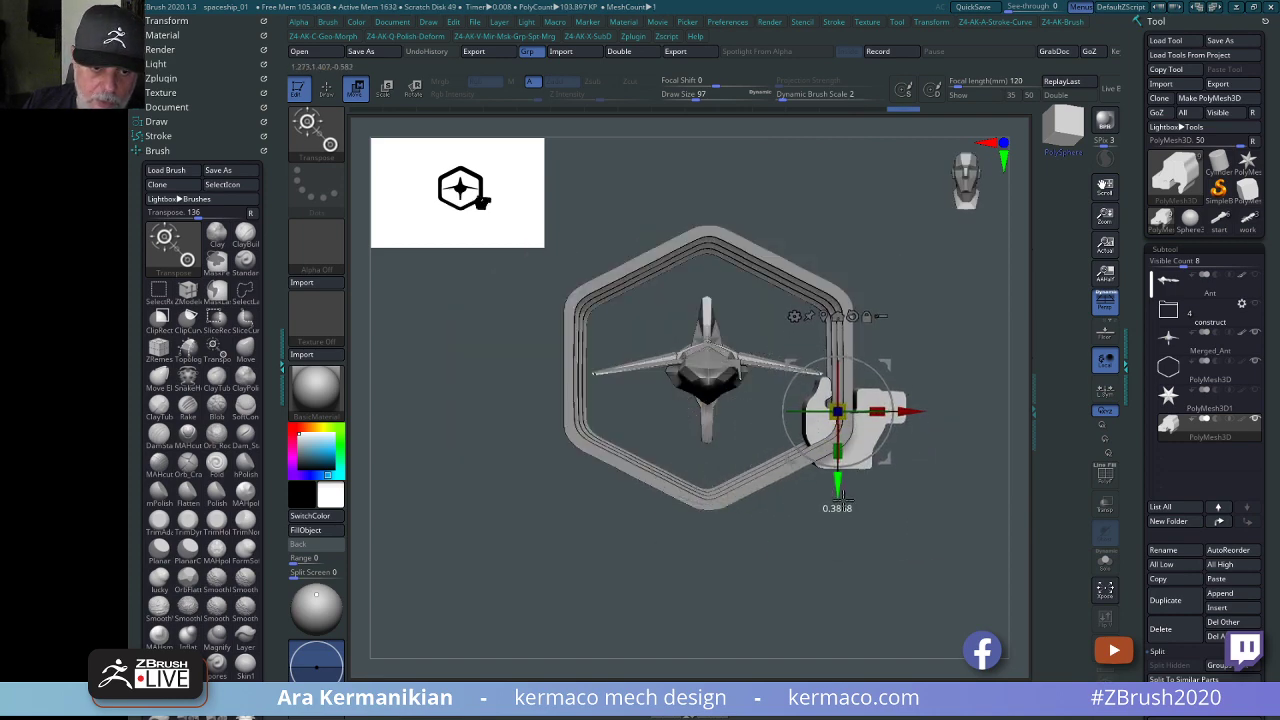
drag(912, 404, 888, 403)
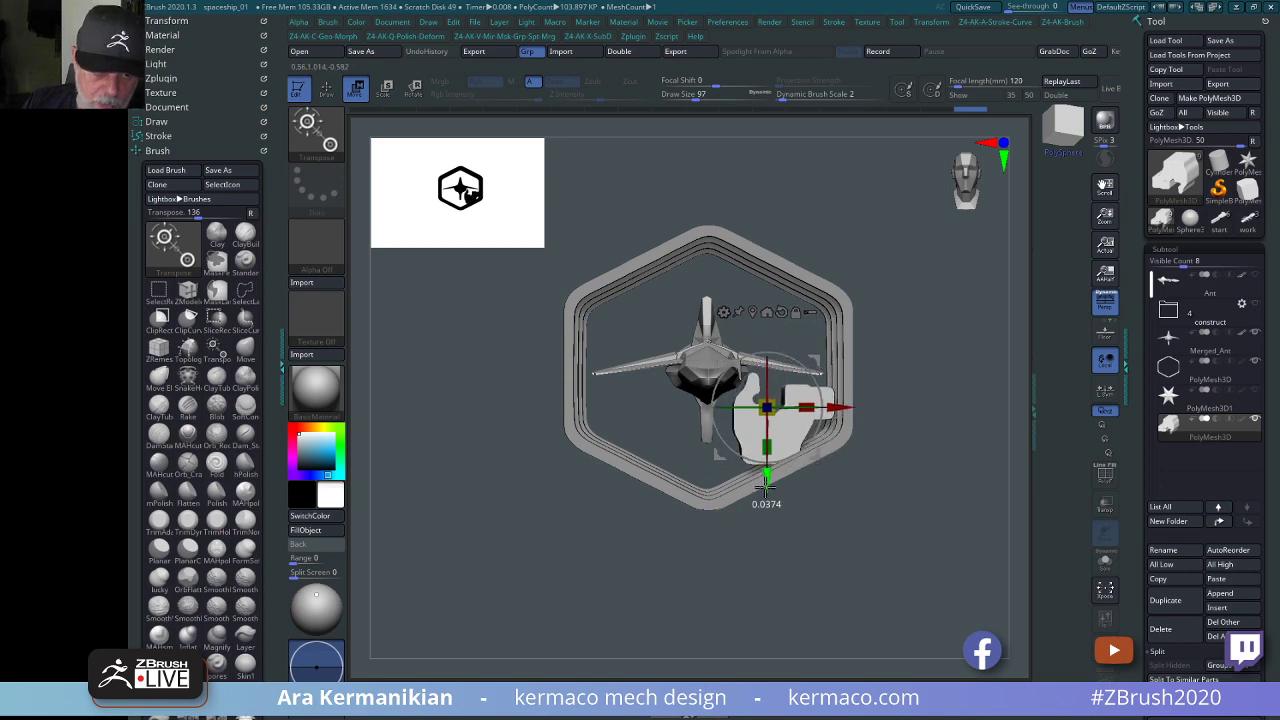
drag(766, 487, 766, 490)
drag(957, 457, 842, 510)
mouse_move(837, 575)
alt+mouse_down()
mouse_move(794, 586)
mouse_move(880, 632)
mouse_move(917, 631)
mouse_move(909, 597)
mouse_move(966, 561)
mouse_move(977, 503)
mouse_move(877, 506)
mouse_move(920, 571)
mouse_move(929, 534)
mouse_move(911, 526)
mouse_move(934, 508)
alt+mouse_up()
Switch to draw mode and shrink the silhouette thumbnail to size 144.
key(q)
drag(517, 231, 434, 178)
drag(652, 184, 738, 157)
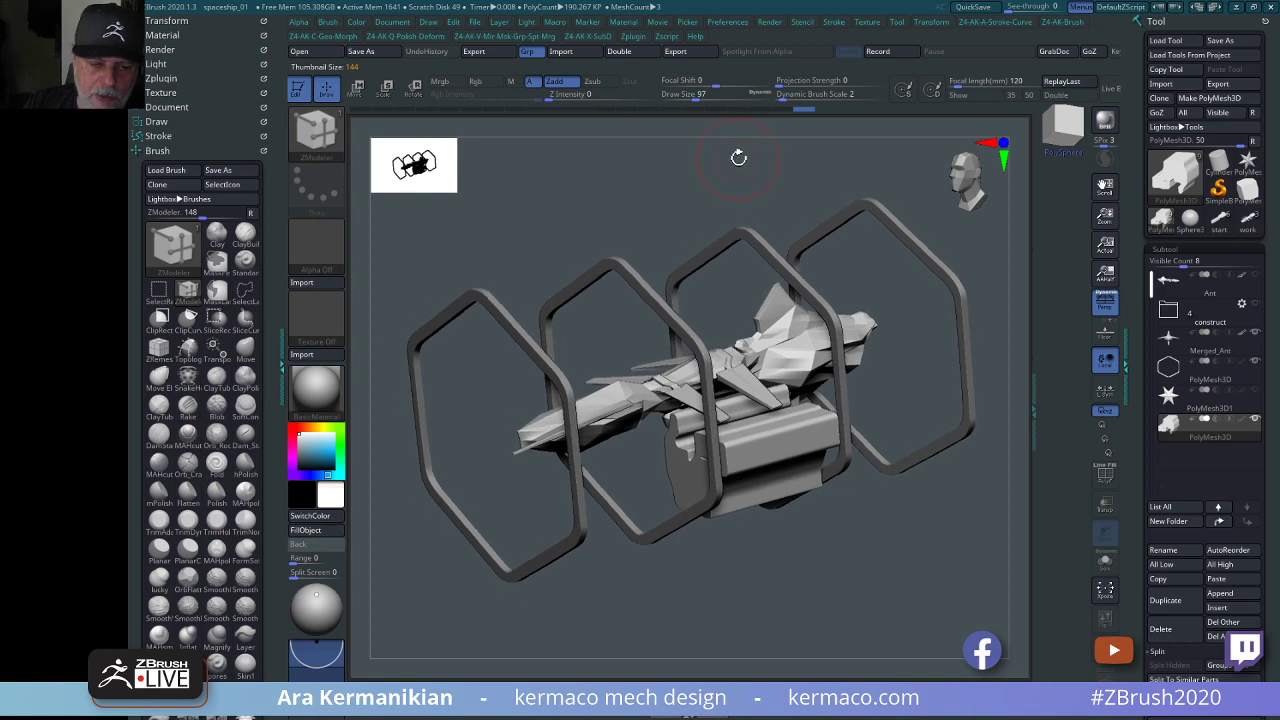
Show the render settings, reposition the light so it strikes the ship from above and to one side, and run a BPR render.
click(150, 150)
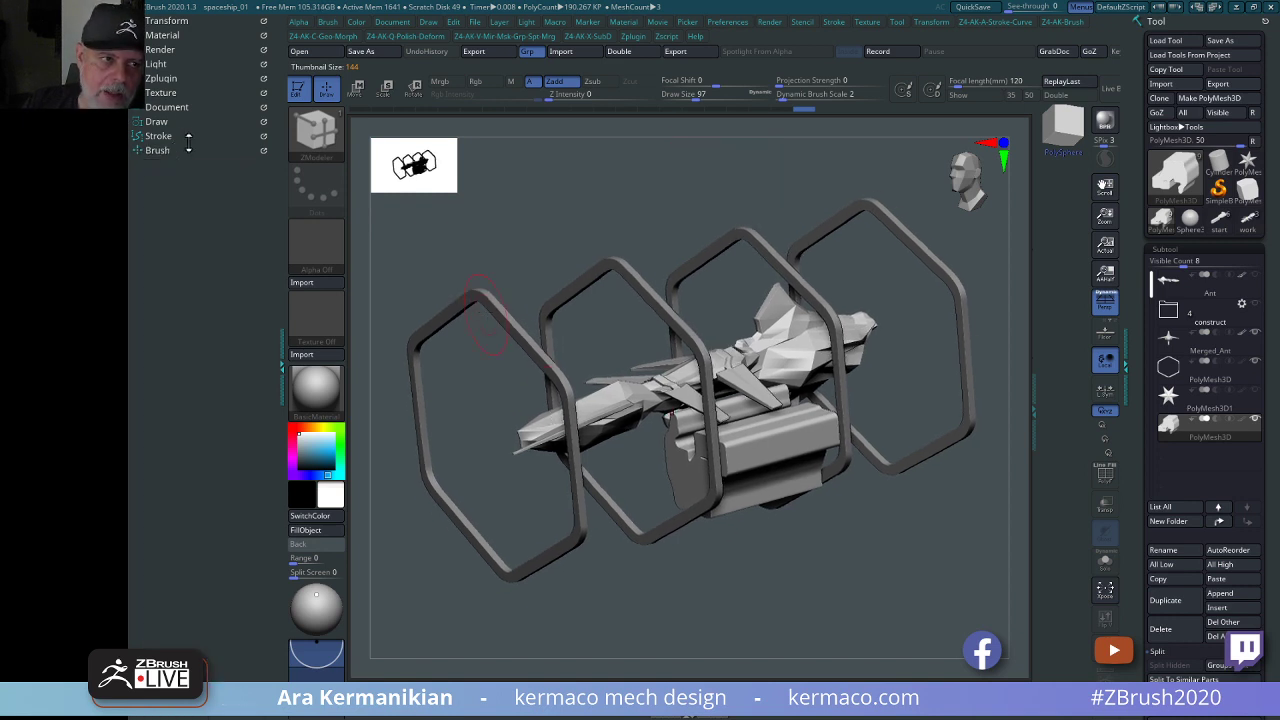
click(160, 49)
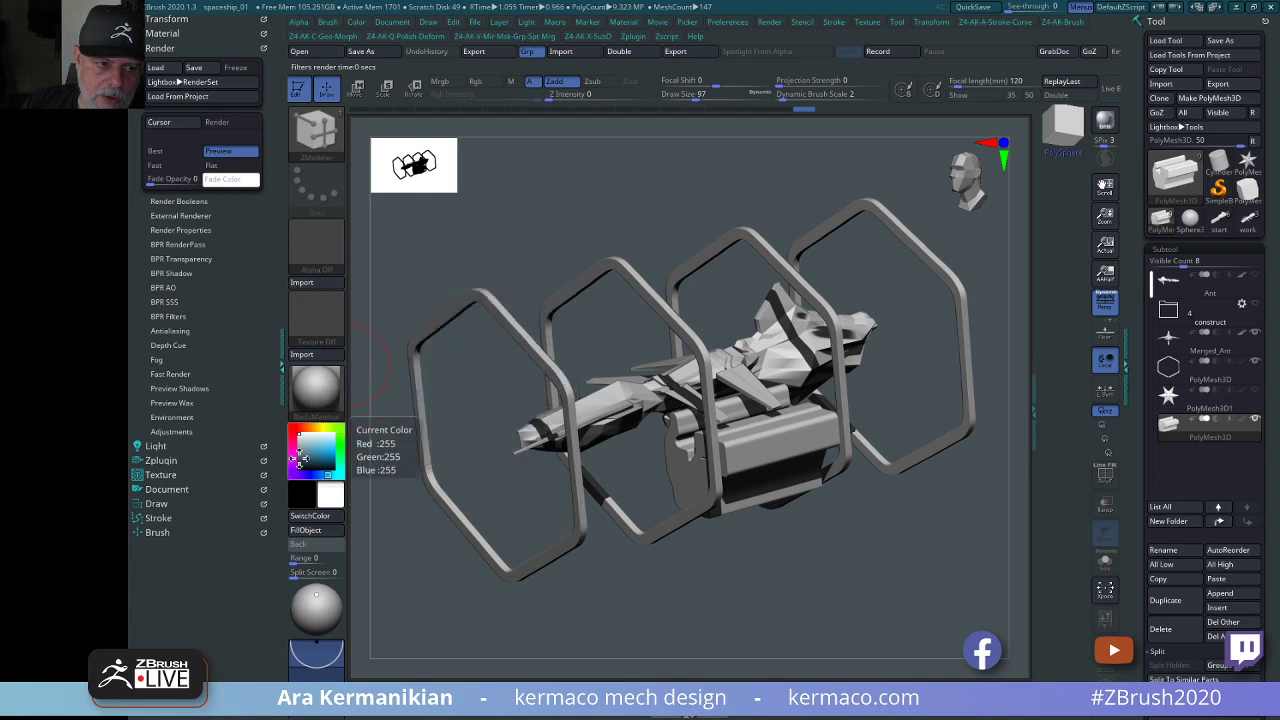
click(306, 598)
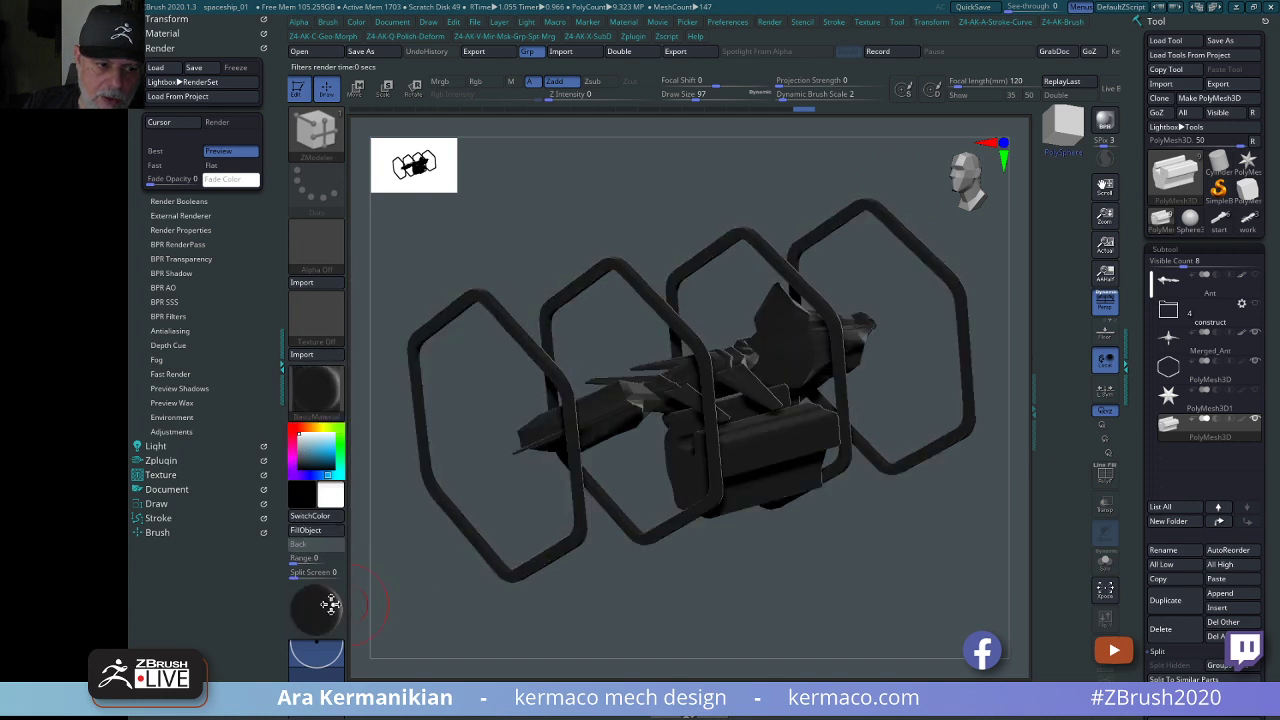
click(330, 604)
click(325, 602)
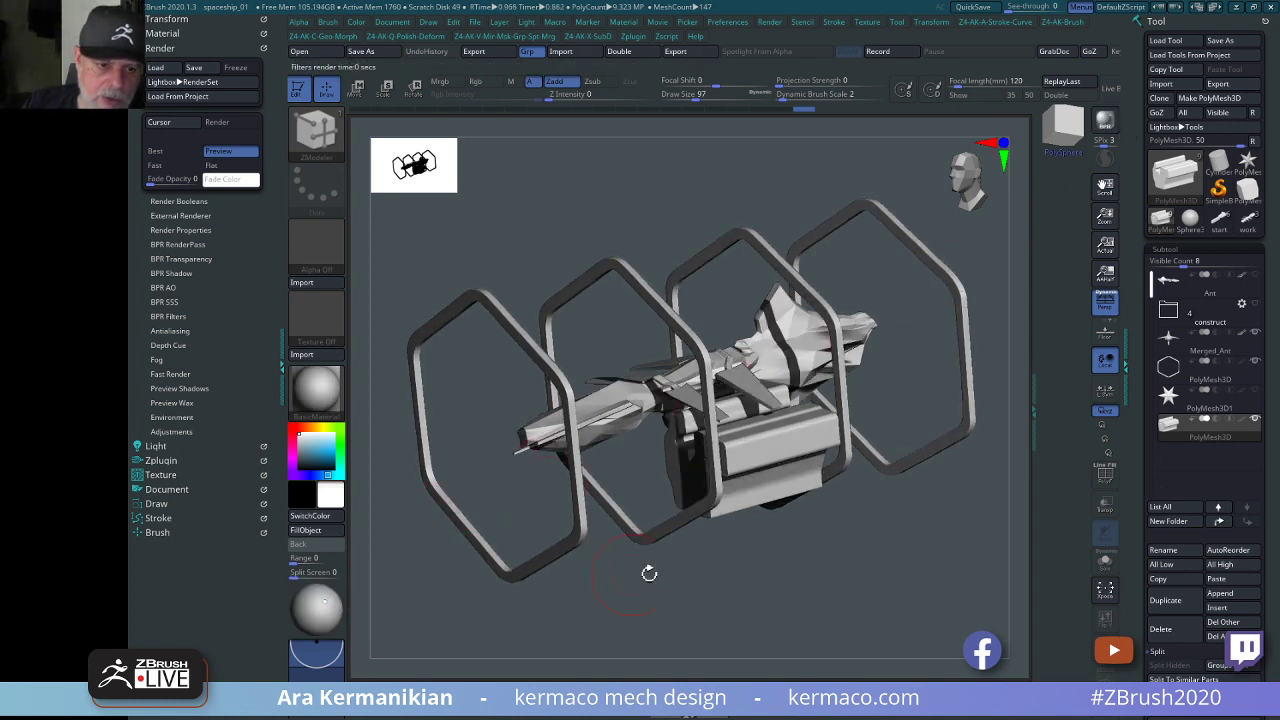
drag(932, 567, 900, 552)
click(1102, 126)
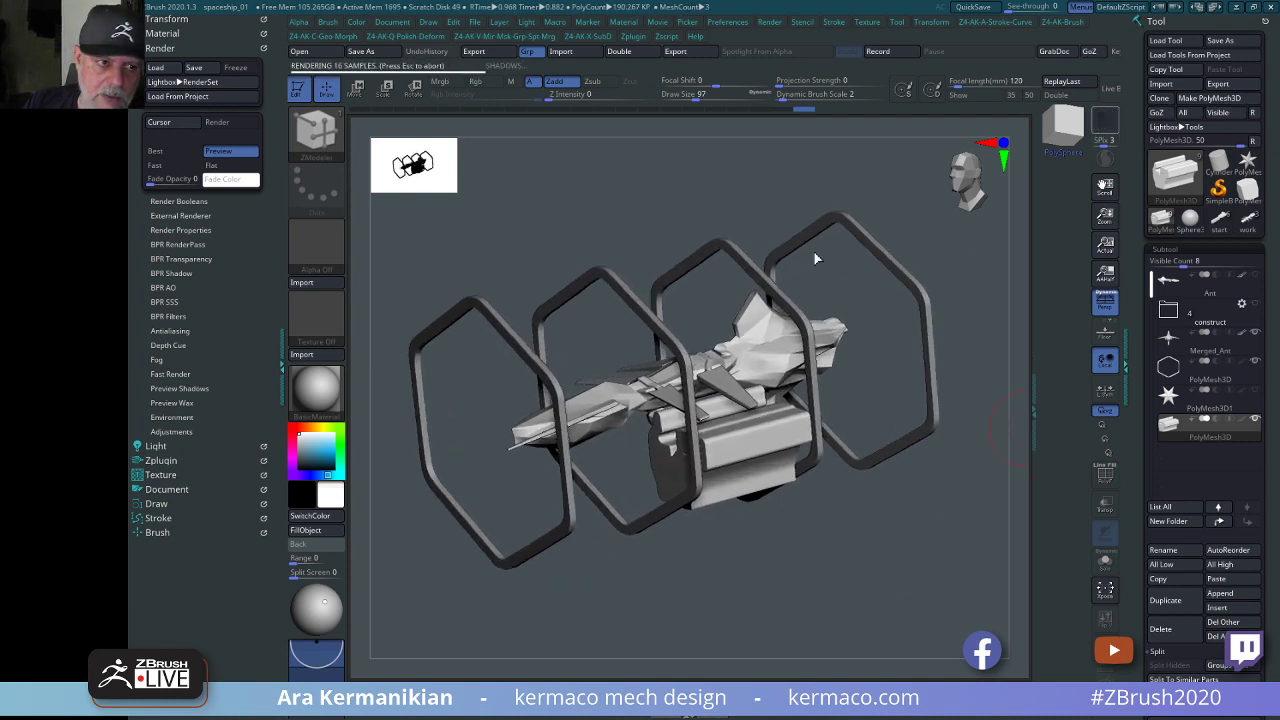
Open the BPR filter settings and bring up the library of filter presets.
click(181, 244)
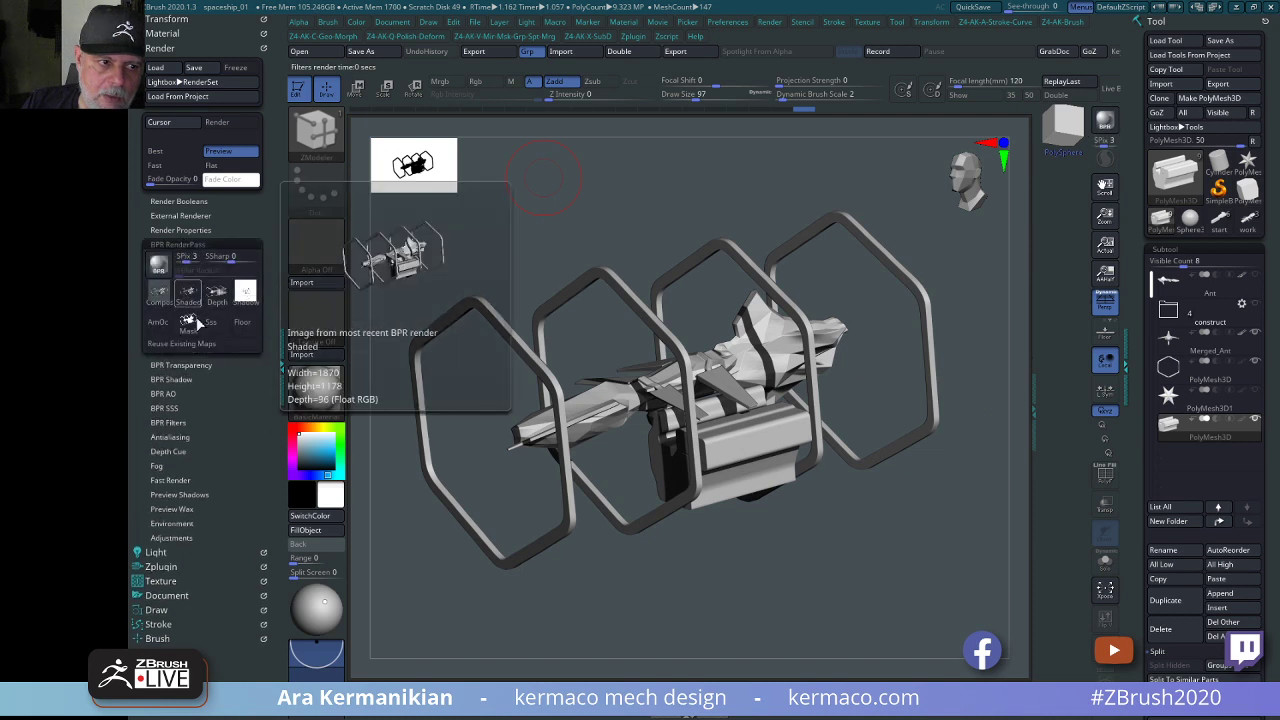
click(182, 244)
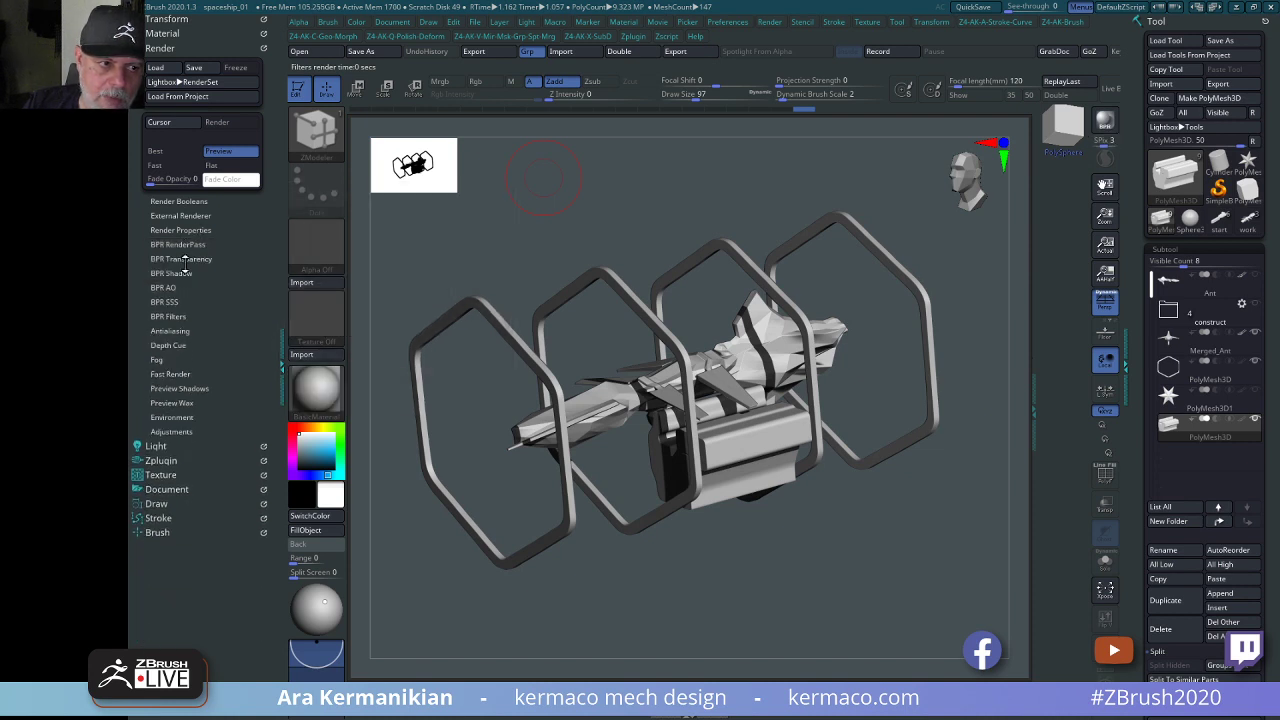
click(168, 316)
click(190, 343)
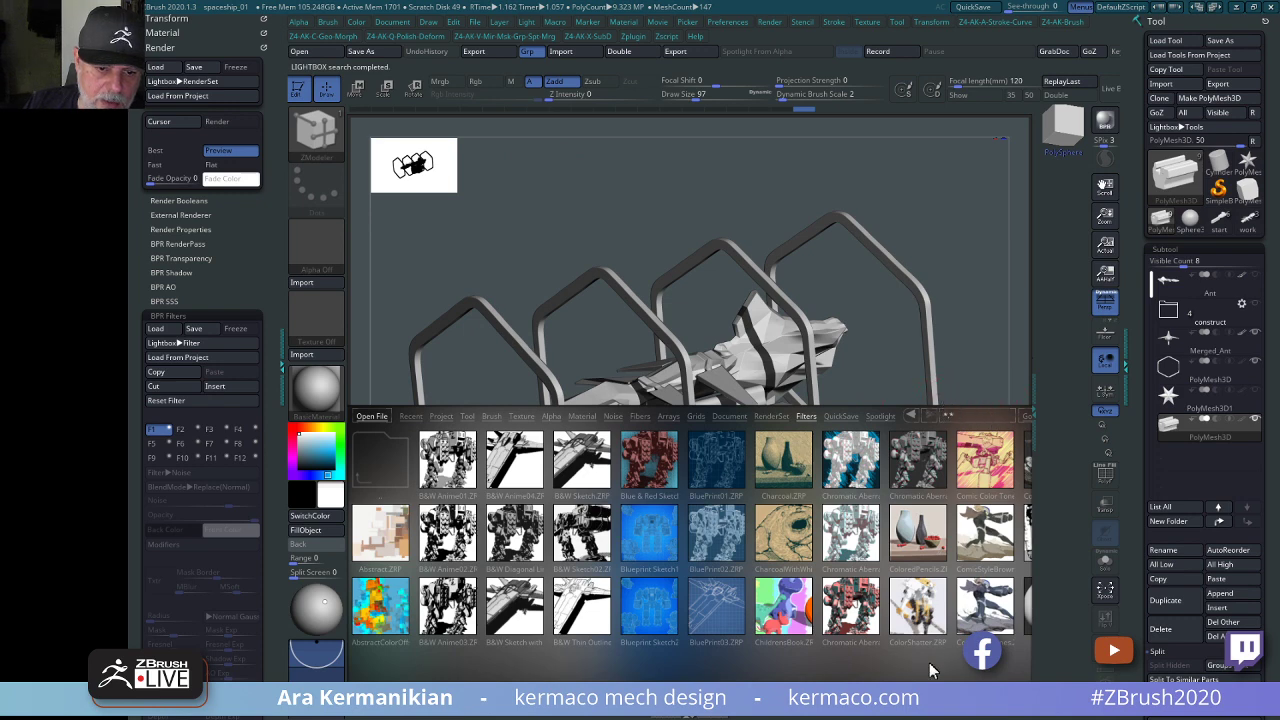
Apply the MessySketch filter preset to the rendered ship.
scroll(830, 590, down, 5)
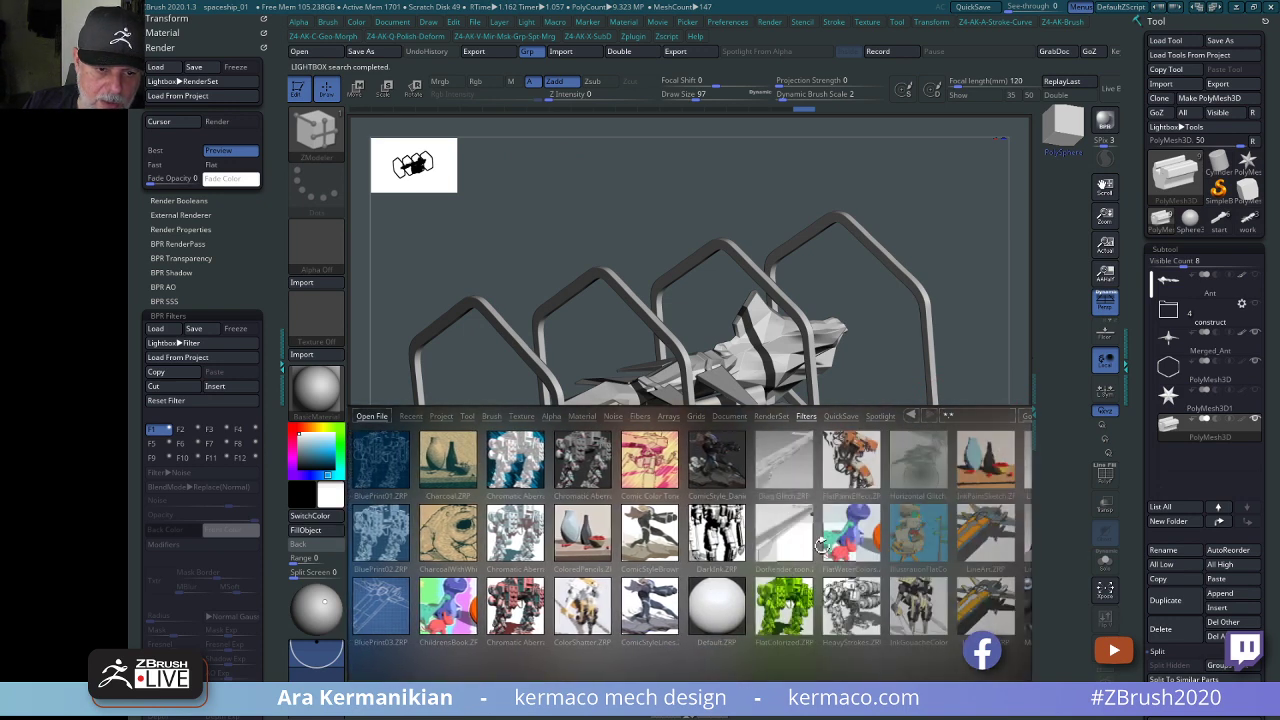
scroll(895, 591, down, 5)
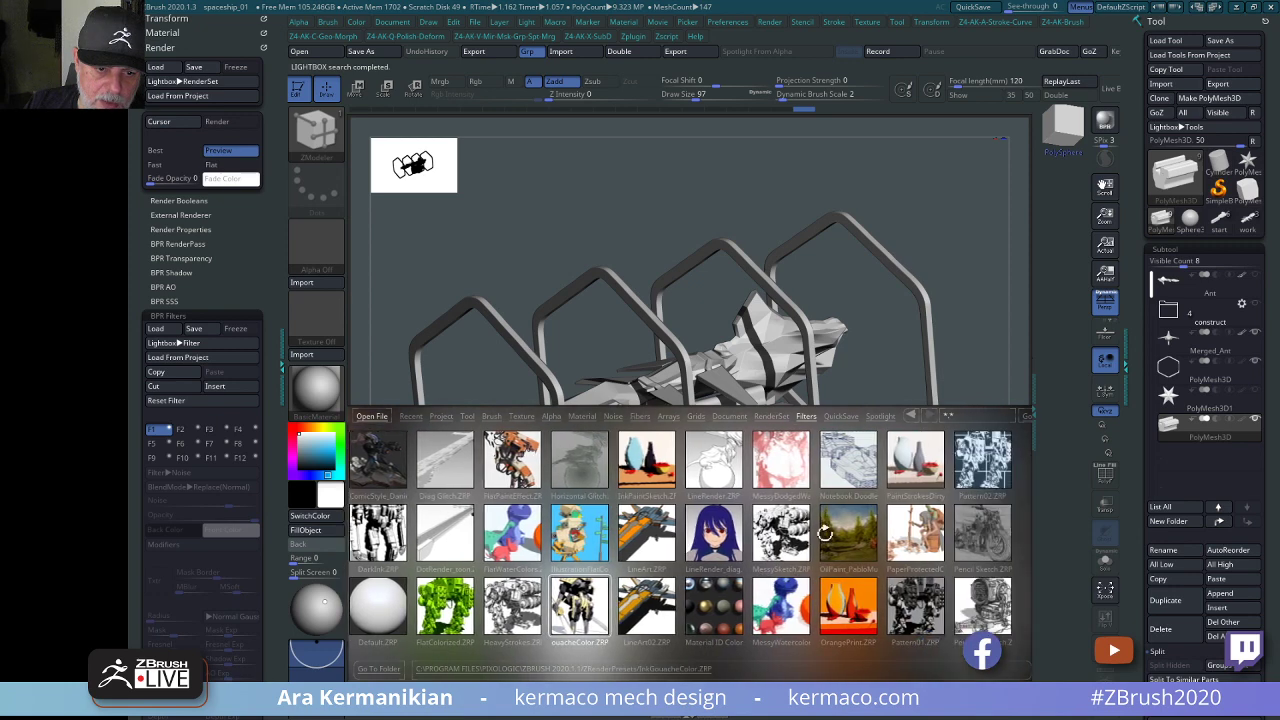
scroll(880, 563, down, 1)
double_click(708, 540)
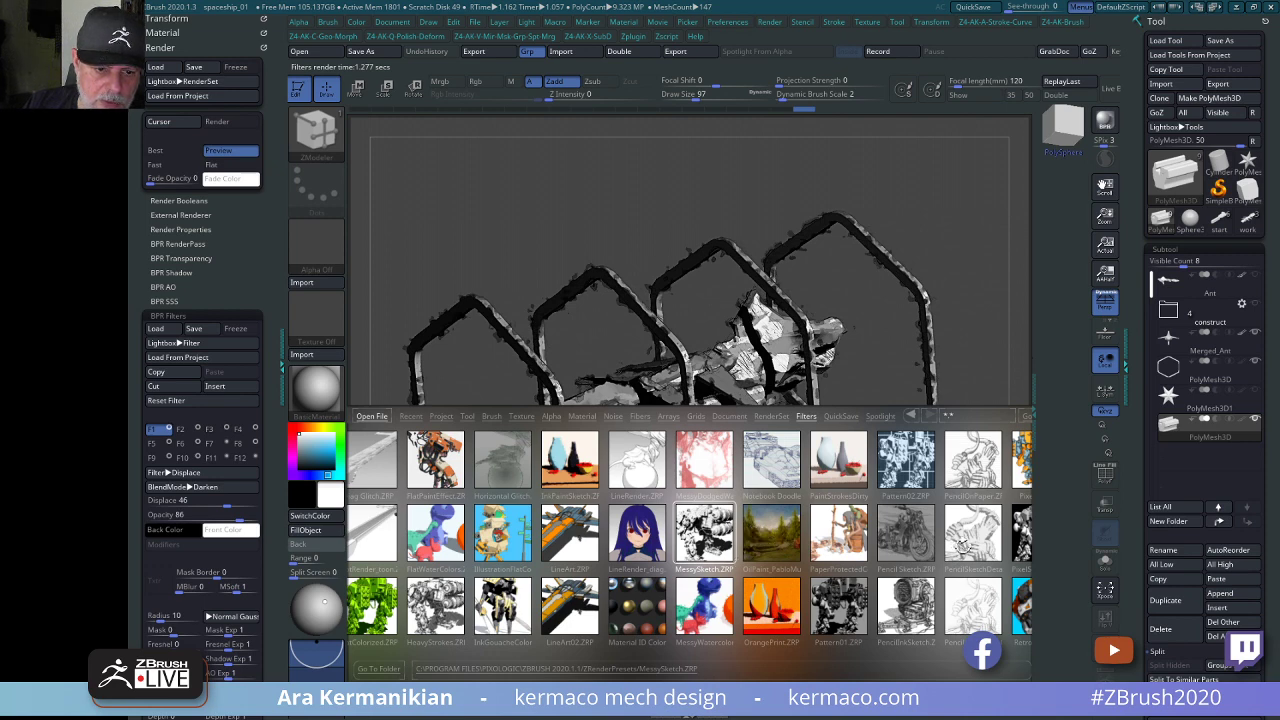
Apply the Sketch01 filter preset to the rendered ship and close the preset library.
drag(962, 545, 881, 525)
drag(968, 535, 868, 532)
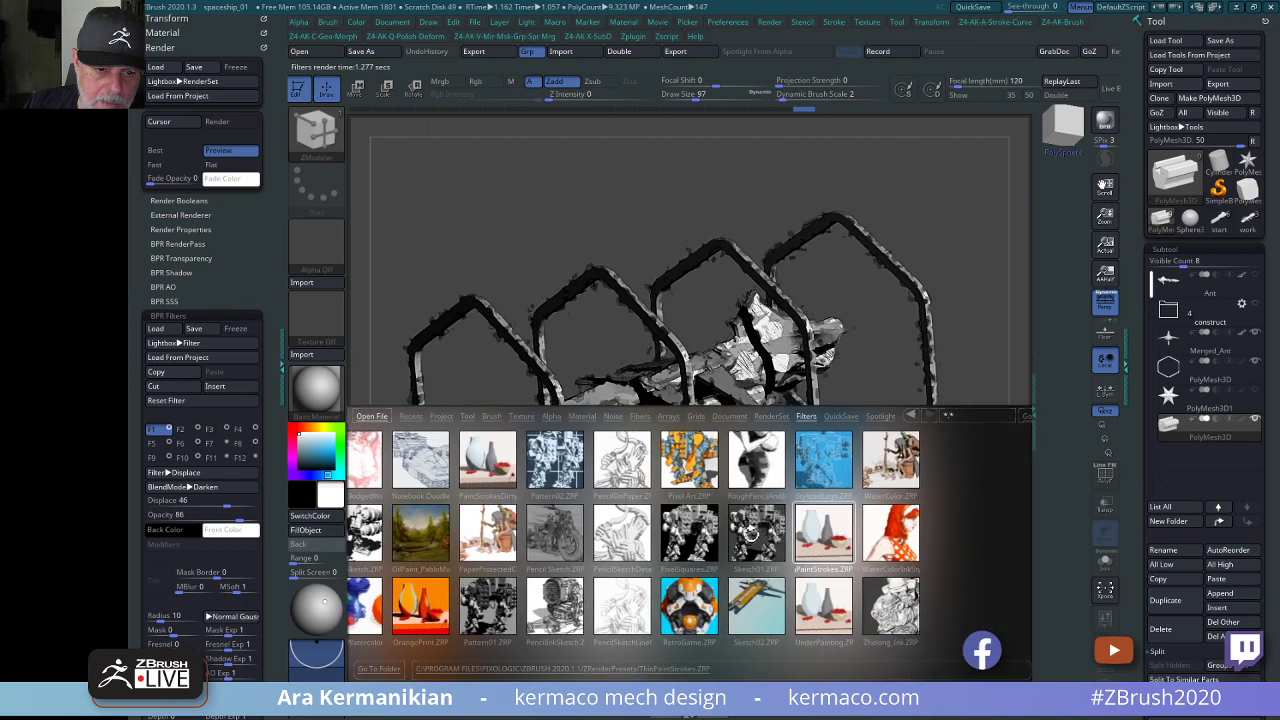
double_click(770, 539)
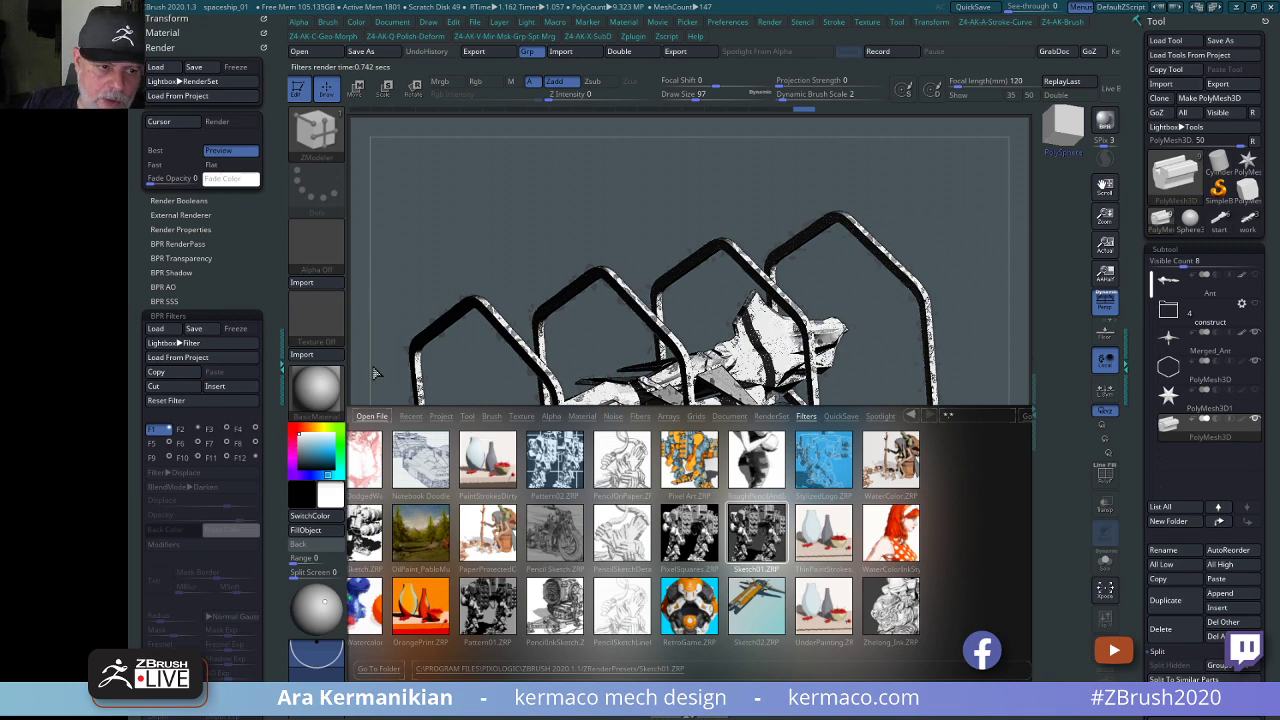
key(comma)
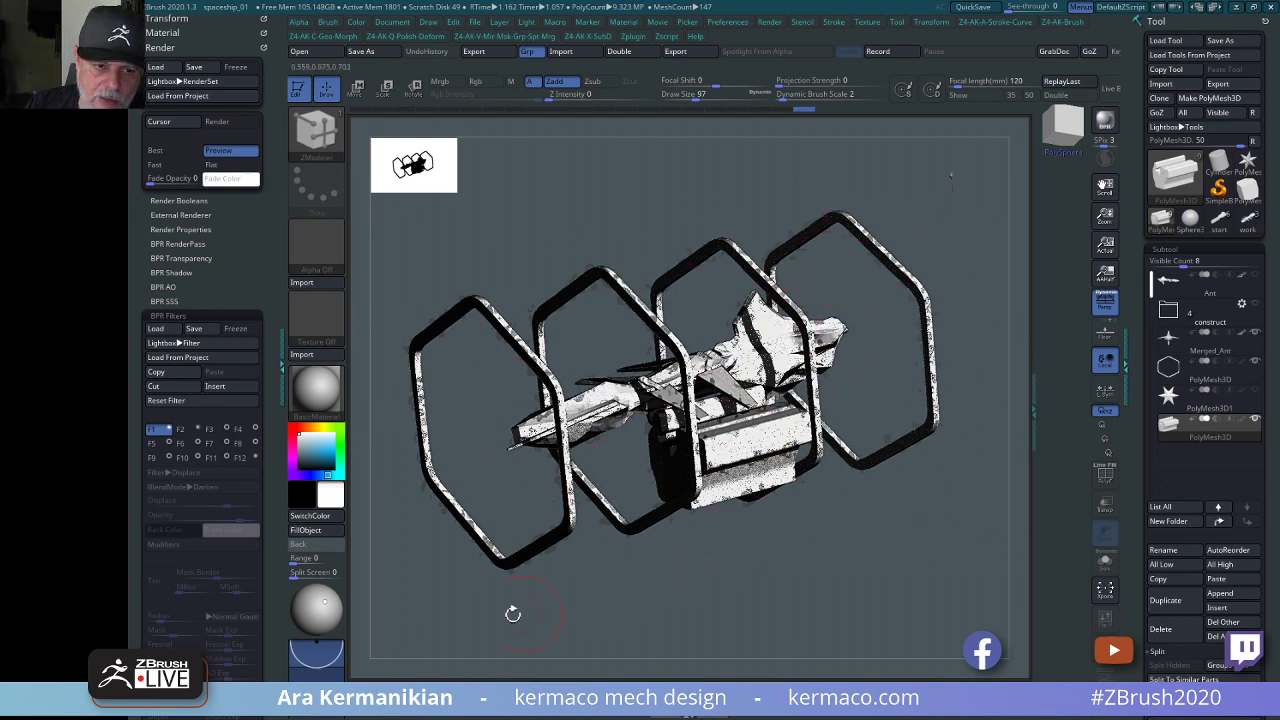
Turn off BPR filter F8 and change the type of filter F2 to Flat Shading.
click(254, 442)
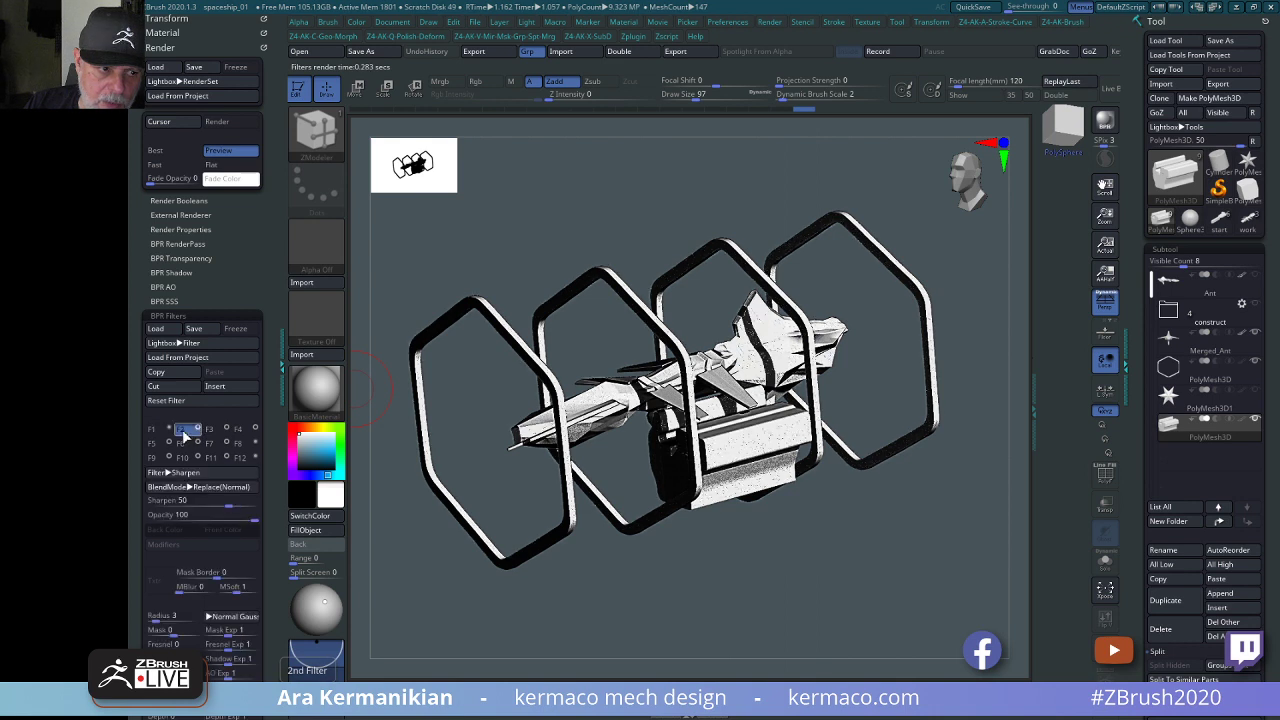
click(200, 476)
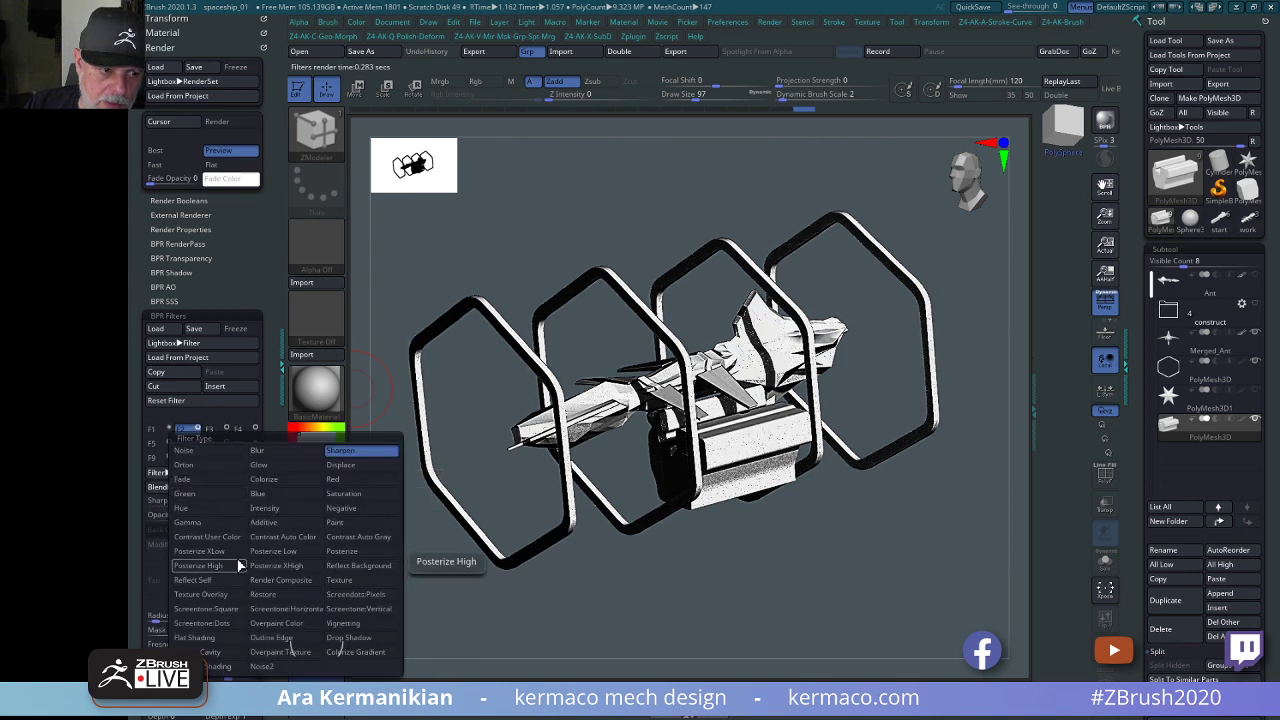
click(205, 637)
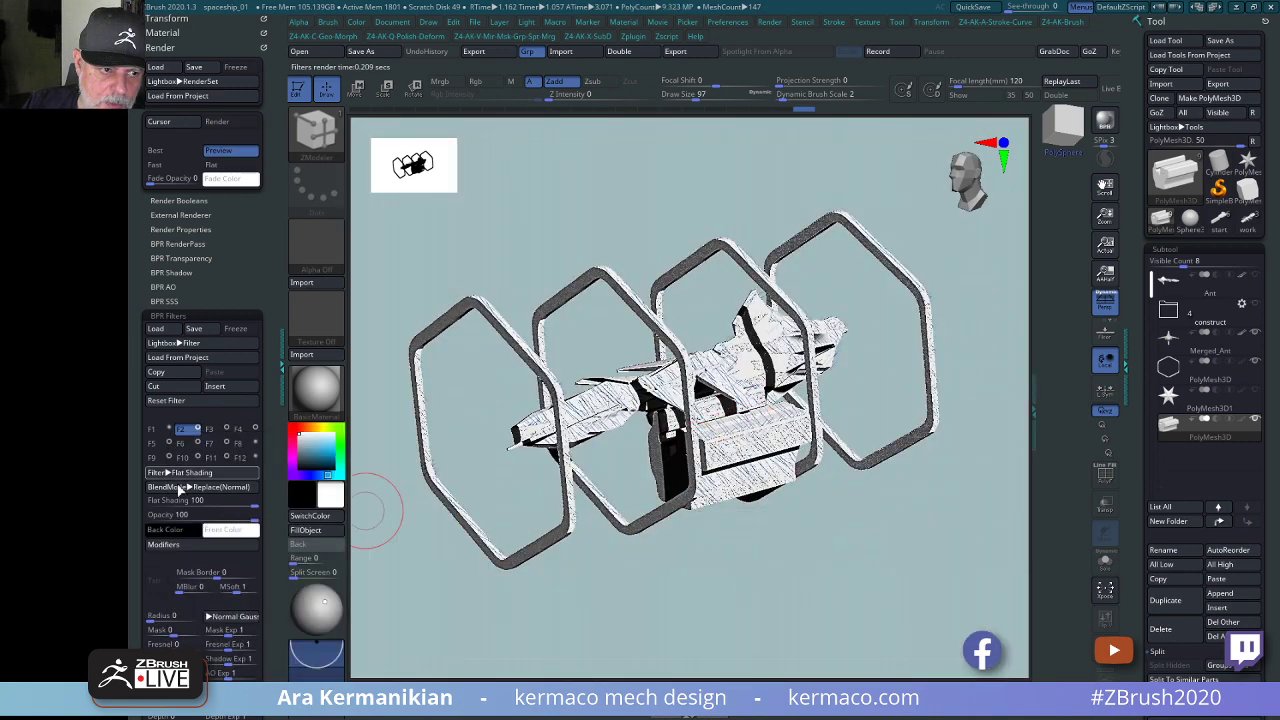
Remove the hatching texture from BPR filter F3 and turn off filter F4.
drag(265, 579, 265, 474)
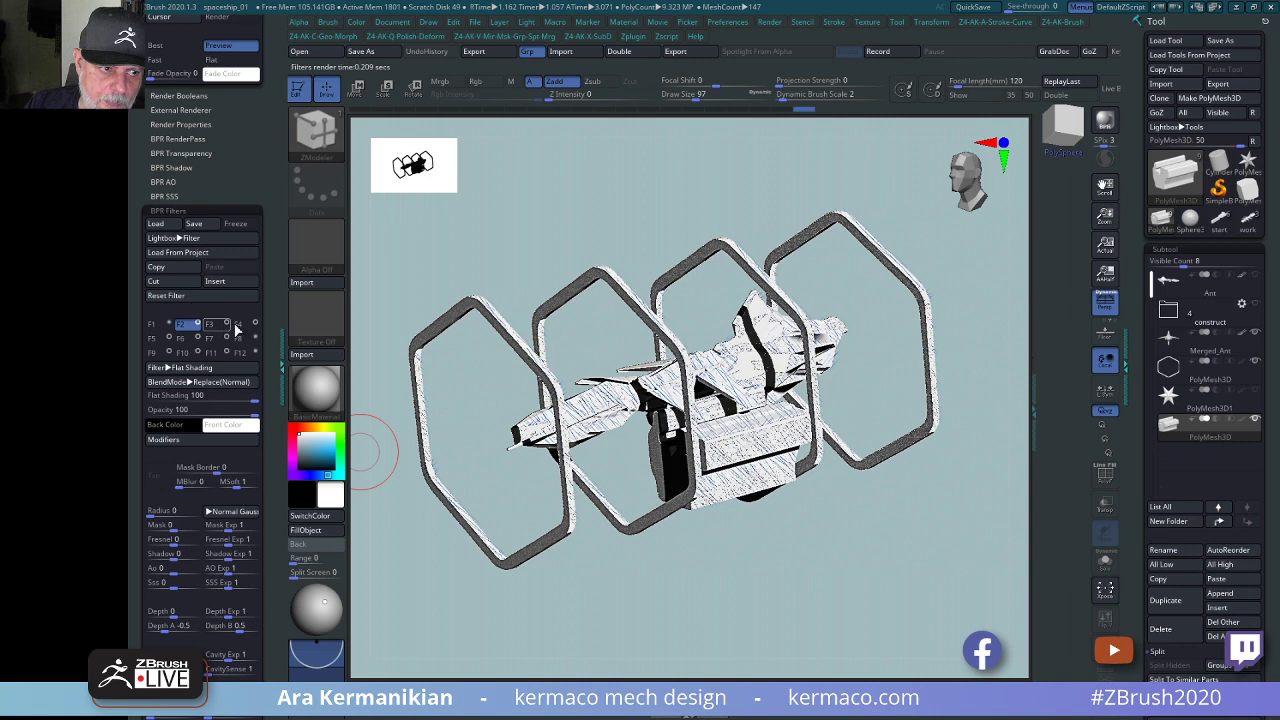
click(208, 325)
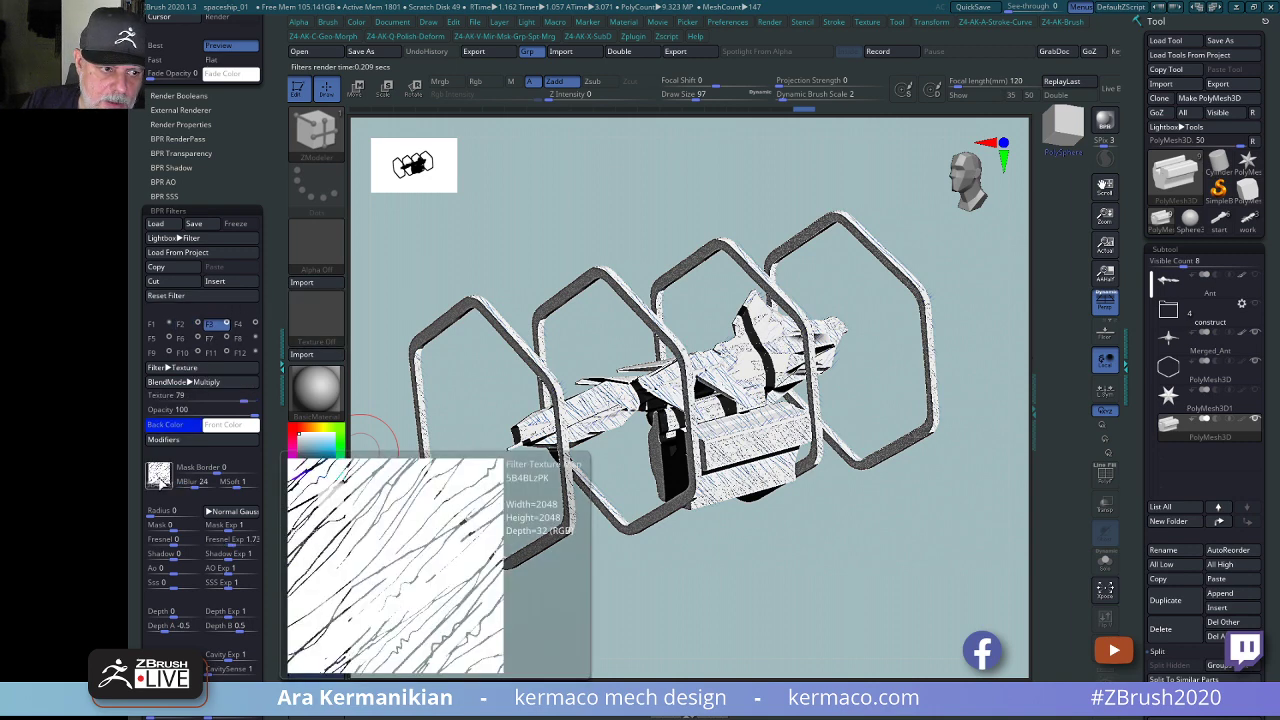
click(159, 476)
click(191, 485)
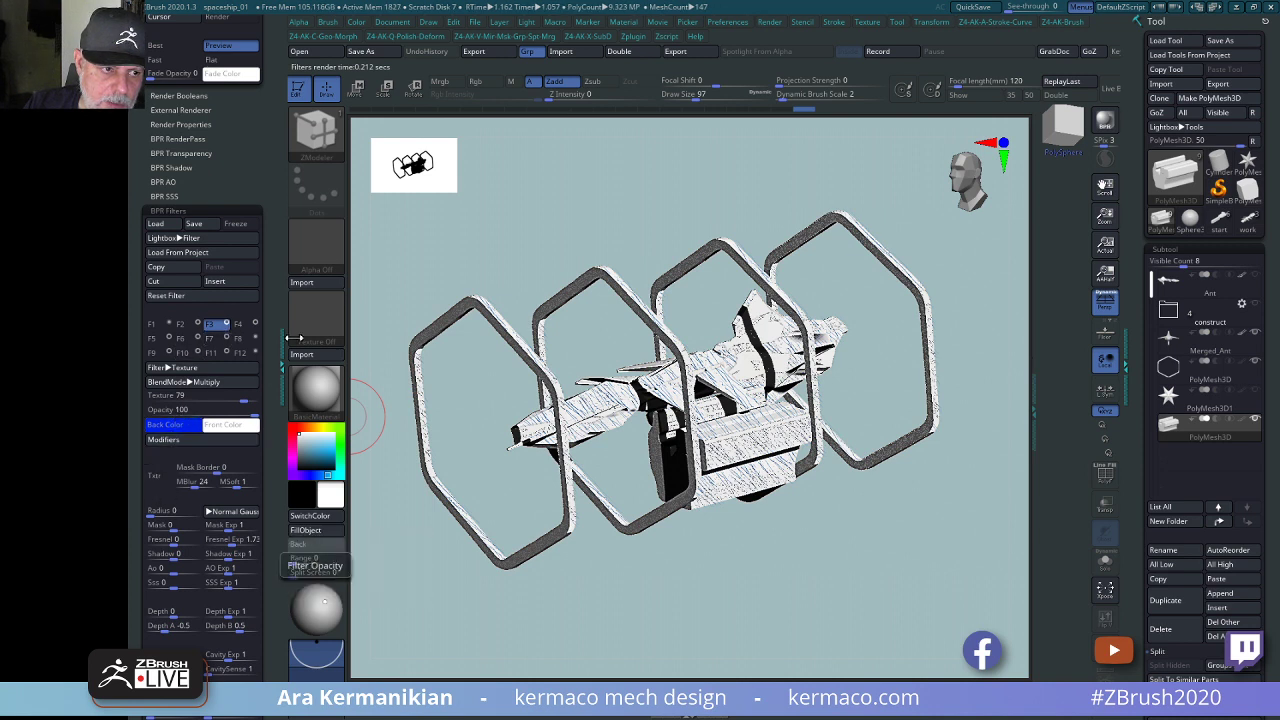
click(251, 325)
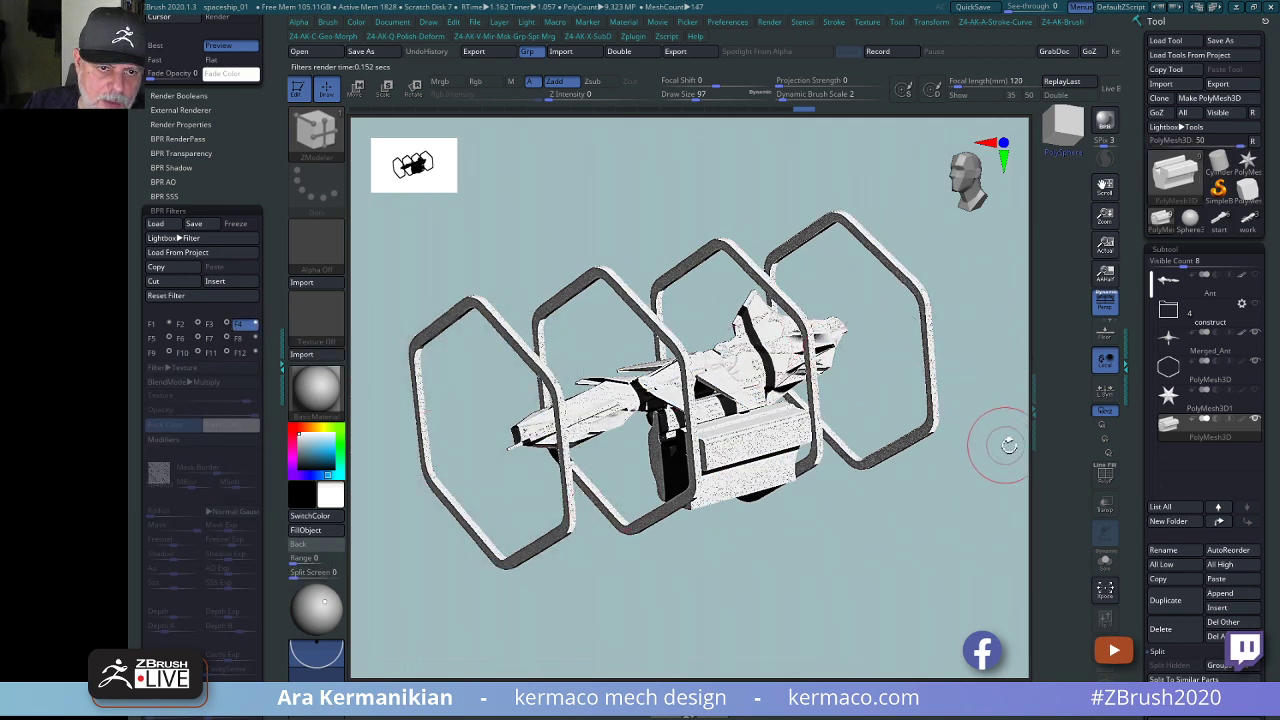
Render the filtered ship with BPR from the side and from three-quarter angles to check the sketch look.
mouse_move(994, 443)
mouse_down()
mouse_move(980, 434)
mouse_move(874, 534)
mouse_move(1018, 312)
mouse_up()
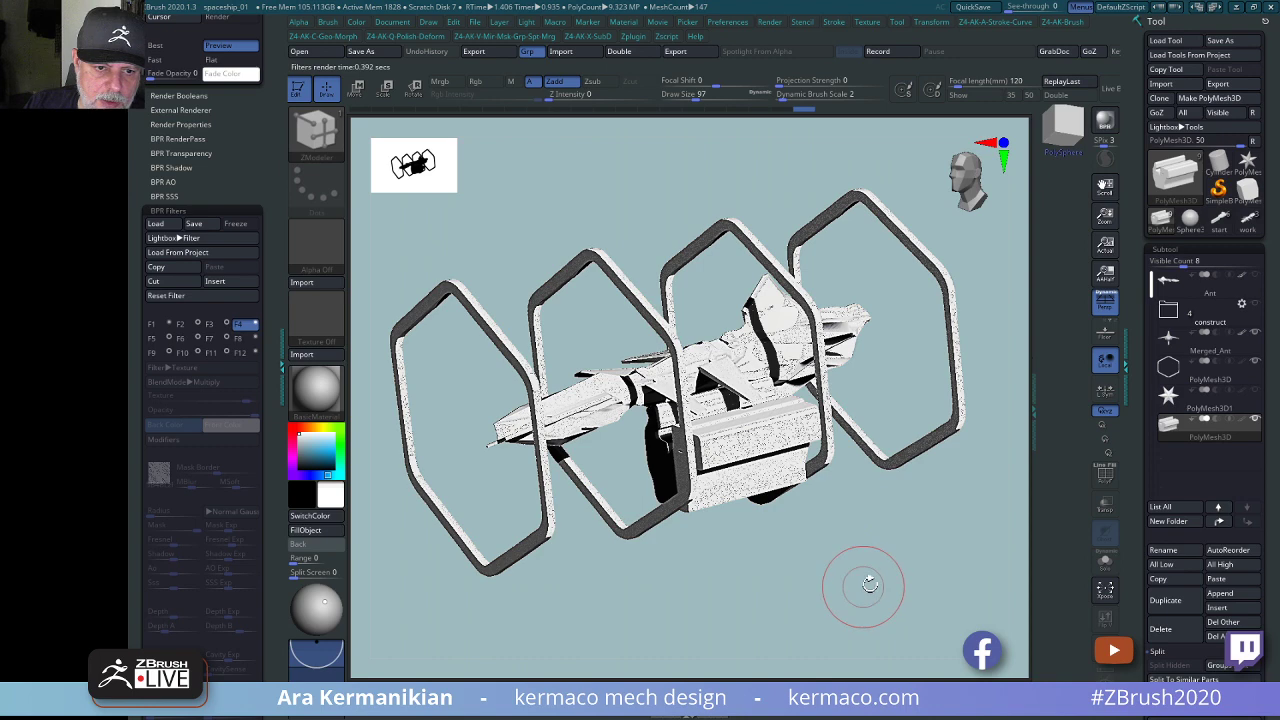
mouse_move(869, 583)
mouse_down()
mouse_move(744, 560)
mouse_move(906, 511)
mouse_move(797, 525)
mouse_up()
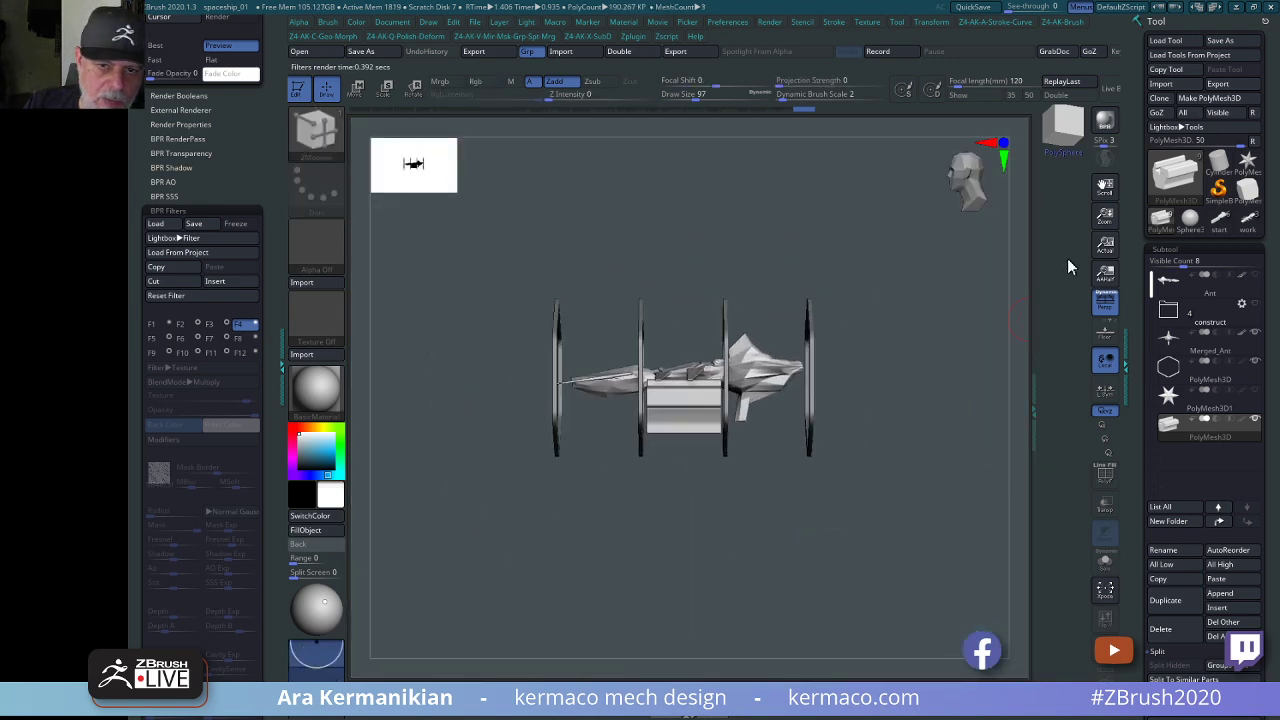
click(1108, 122)
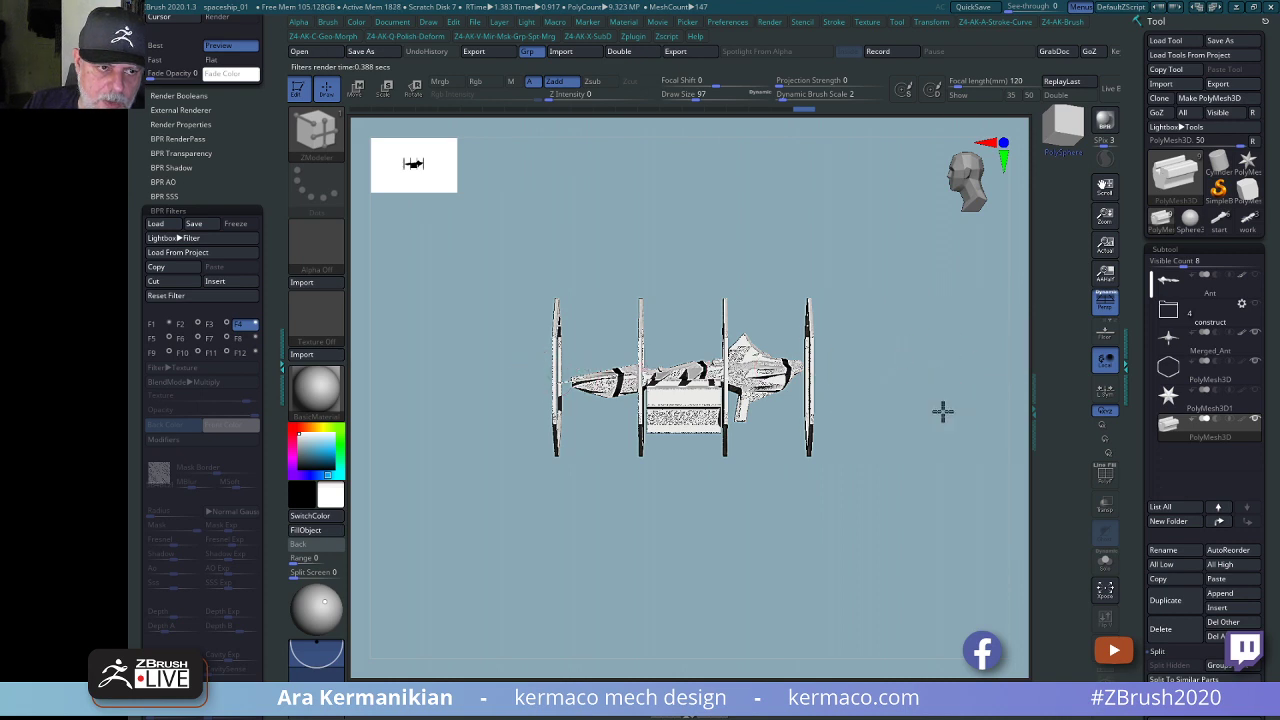
mouse_move(942, 410)
mouse_down()
mouse_move(860, 397)
mouse_move(937, 389)
mouse_move(901, 375)
mouse_move(886, 426)
mouse_move(909, 409)
mouse_move(950, 437)
mouse_move(969, 380)
mouse_move(950, 378)
mouse_move(900, 434)
mouse_move(914, 451)
mouse_move(971, 394)
mouse_move(931, 429)
mouse_up()
drag(876, 524, 849, 490)
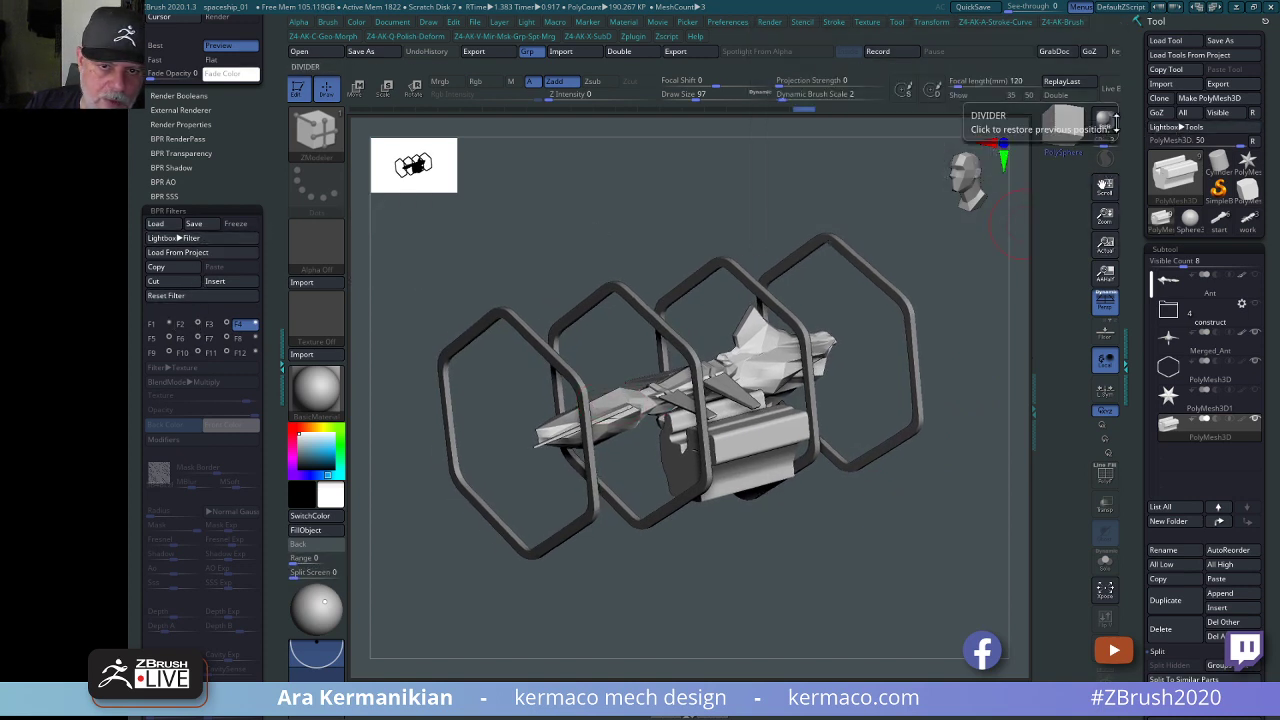
click(1106, 120)
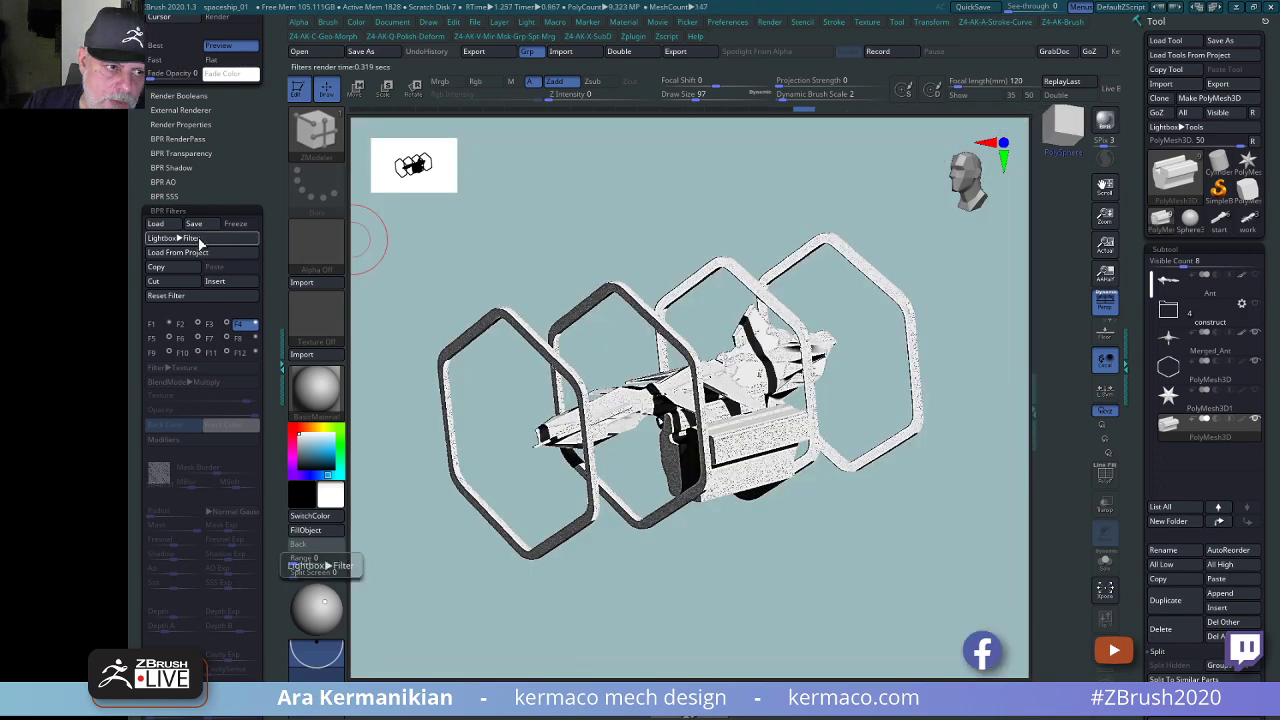
Load the FlatColorized preset from the BPR filter library and close the library.
click(193, 241)
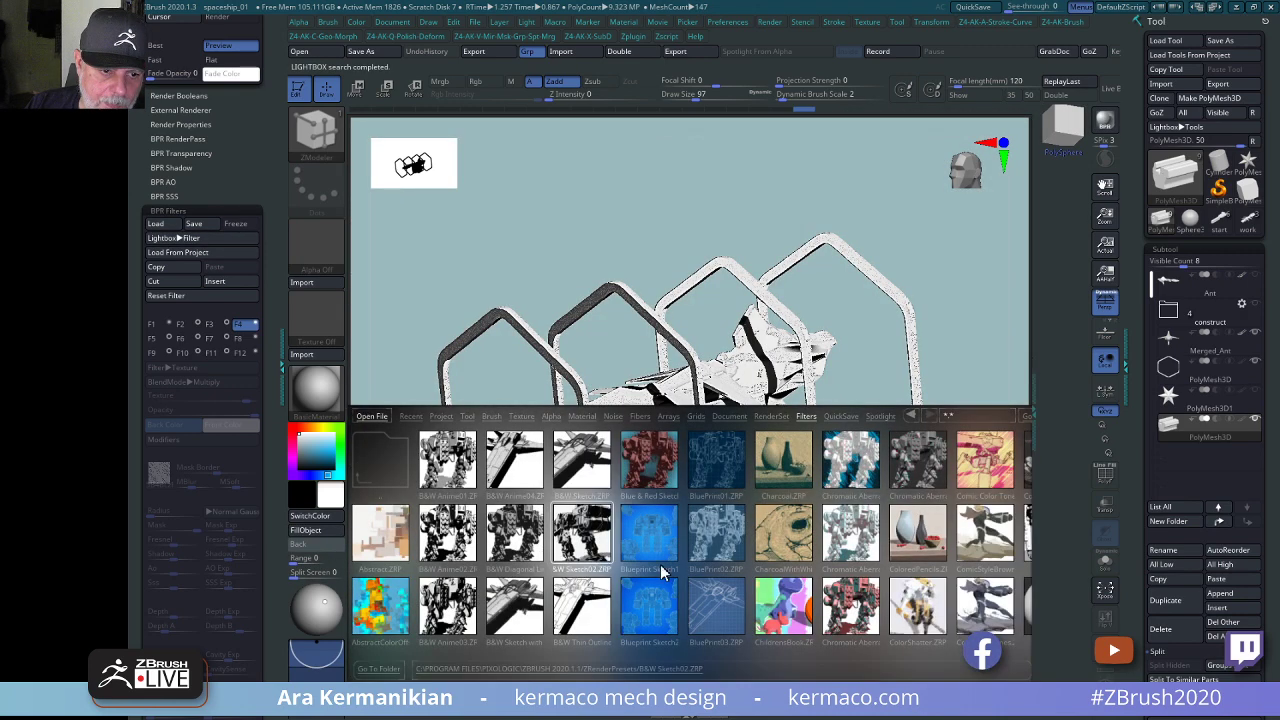
click(663, 546)
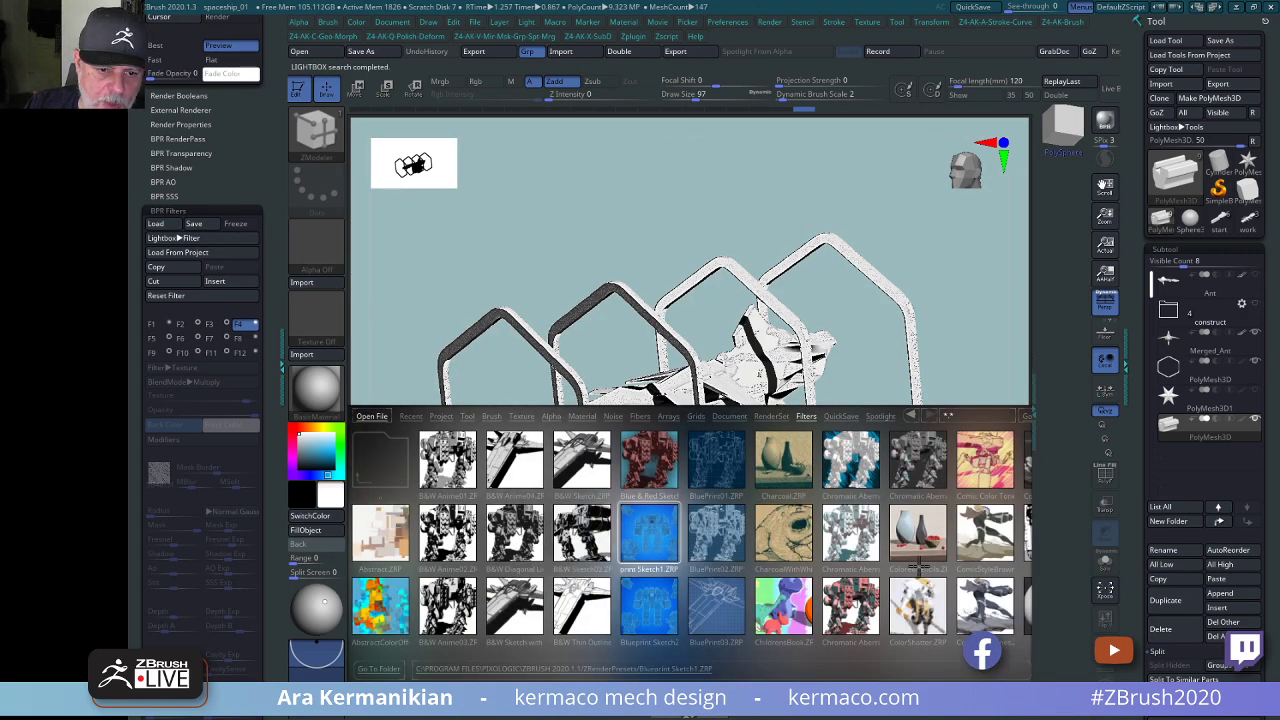
drag(919, 566, 727, 601)
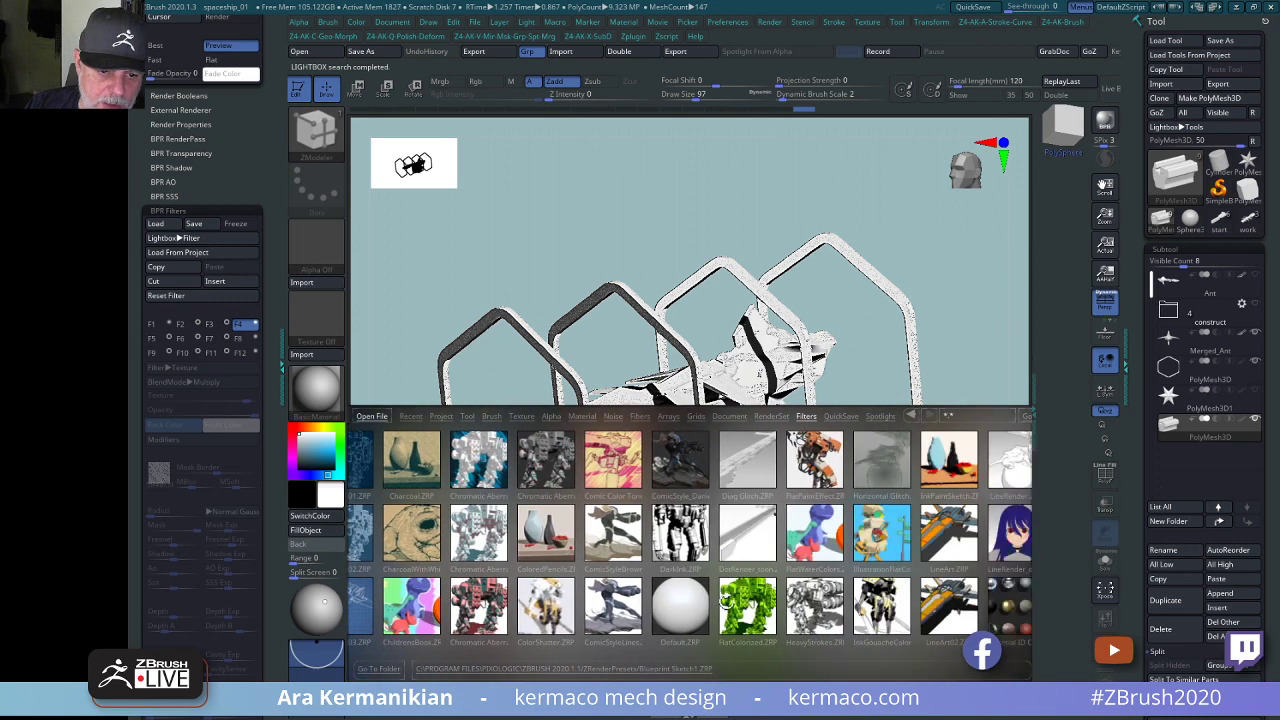
click(740, 603)
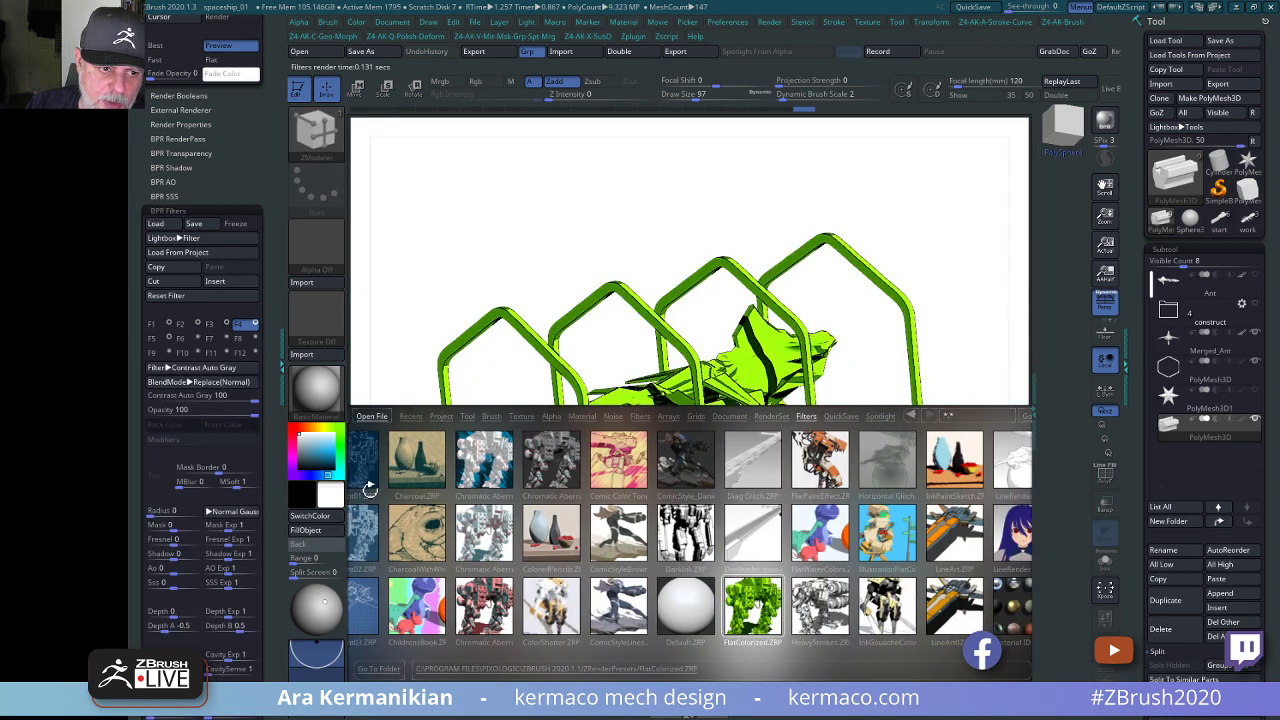
key(comma)
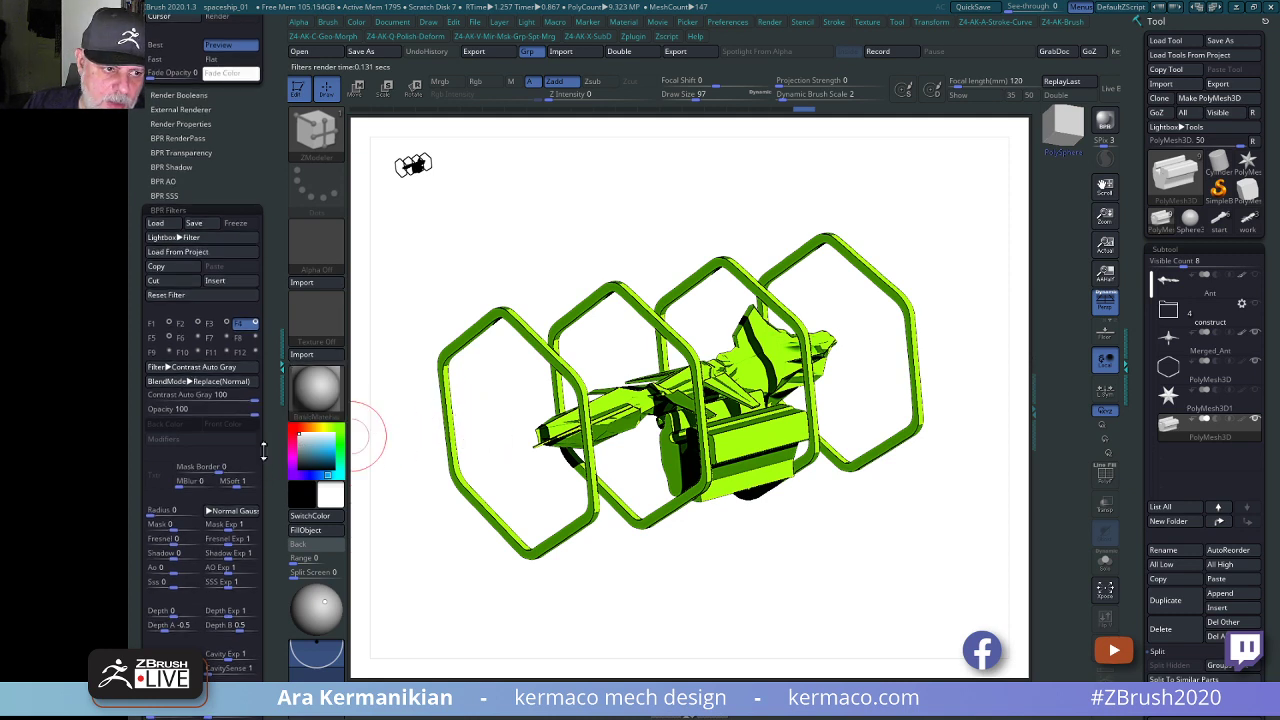
Change the front color of the Flat Shading BPR filter F1 to a neutral mid gray.
click(155, 323)
click(236, 424)
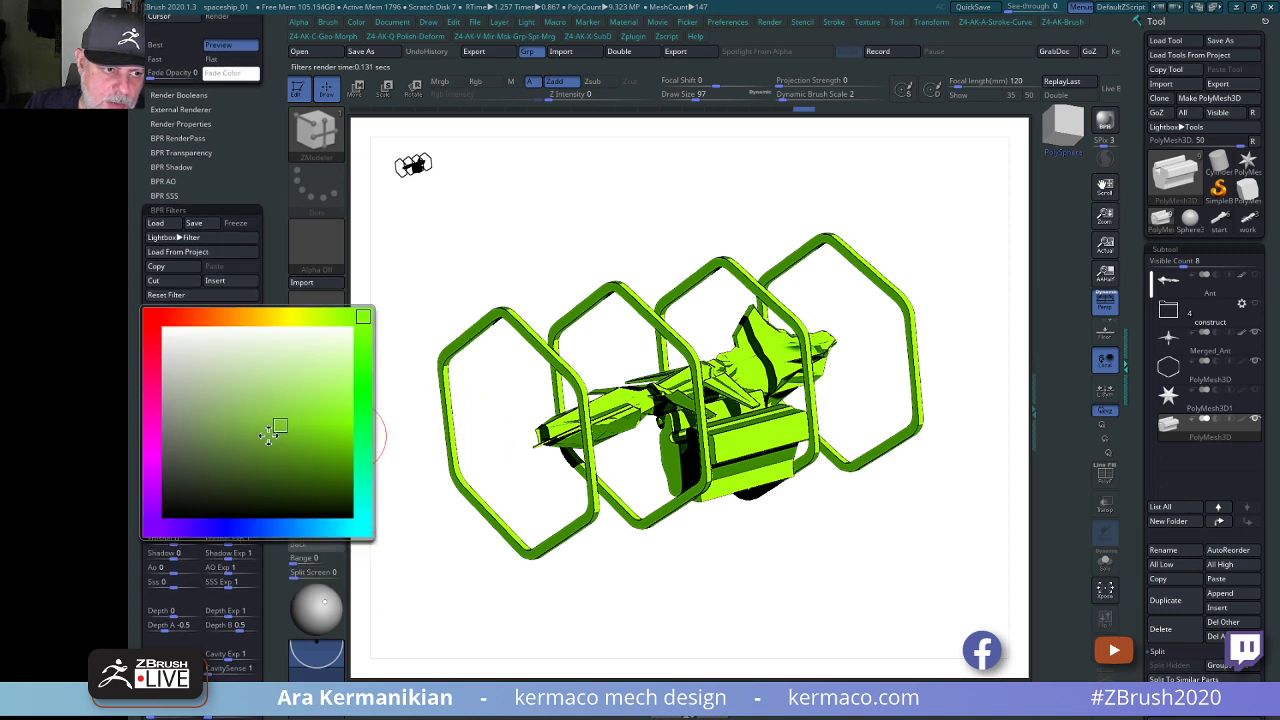
click(279, 430)
click(238, 425)
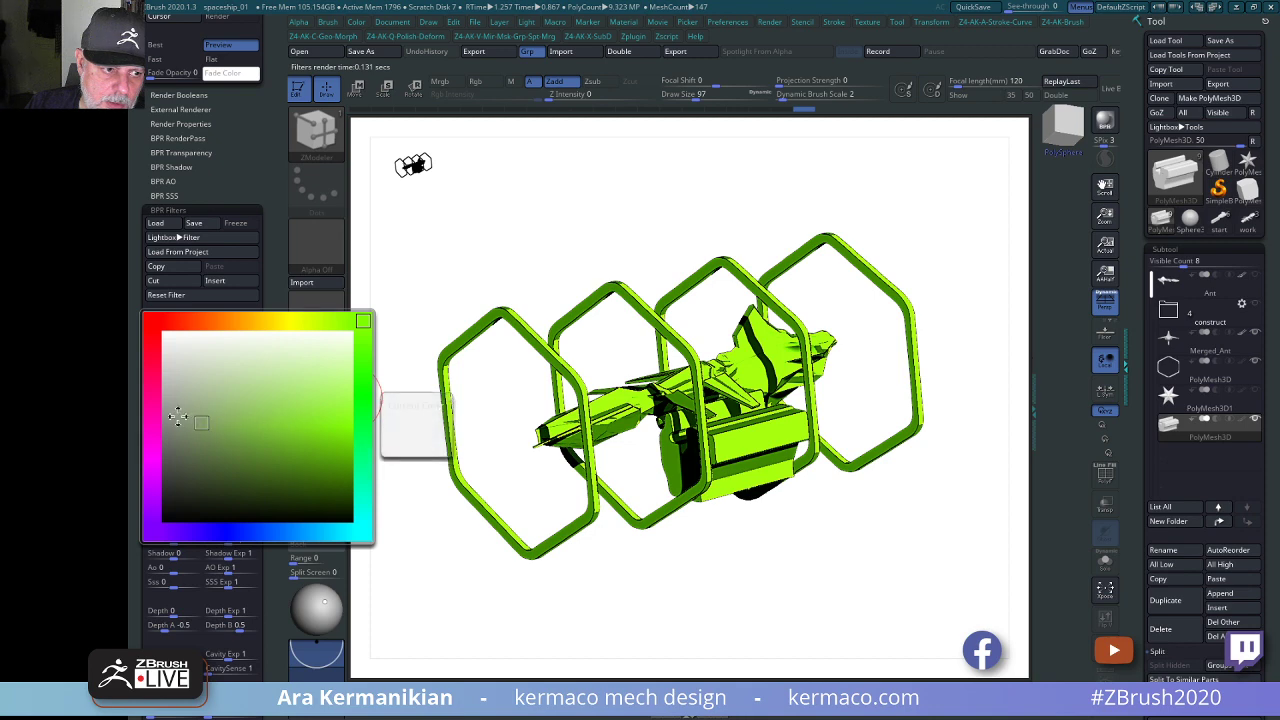
click(164, 435)
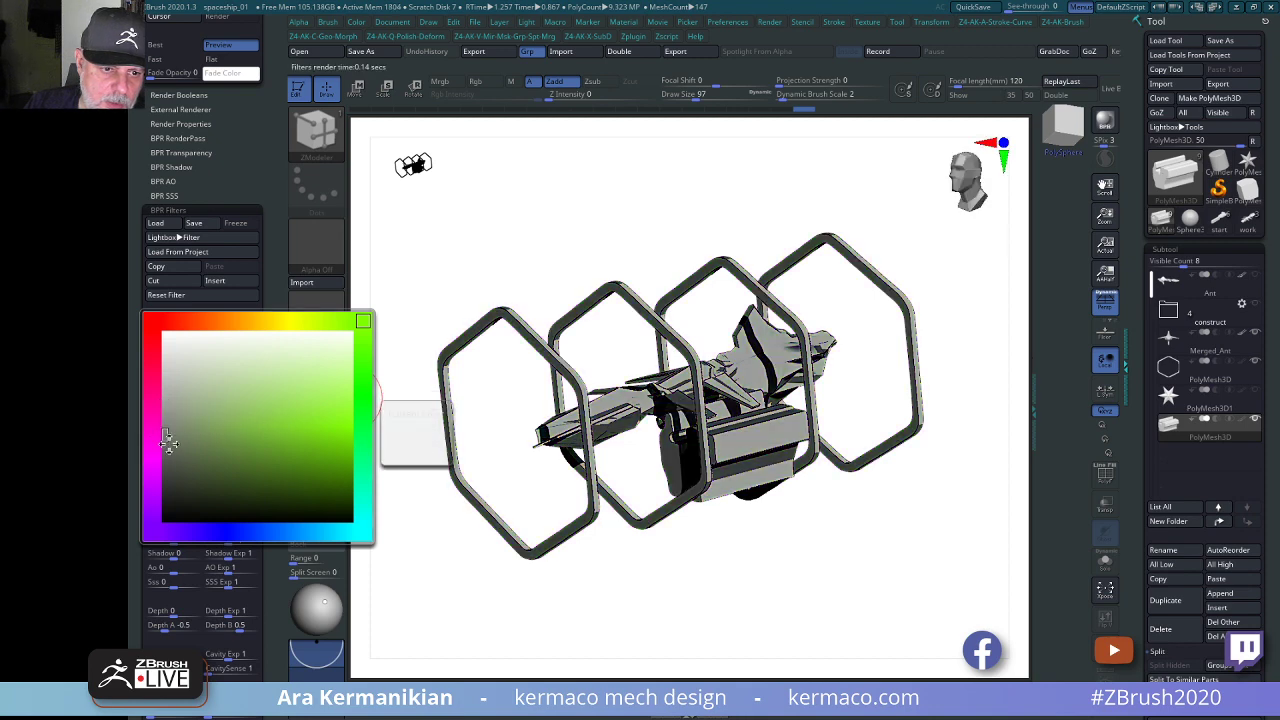
click(163, 380)
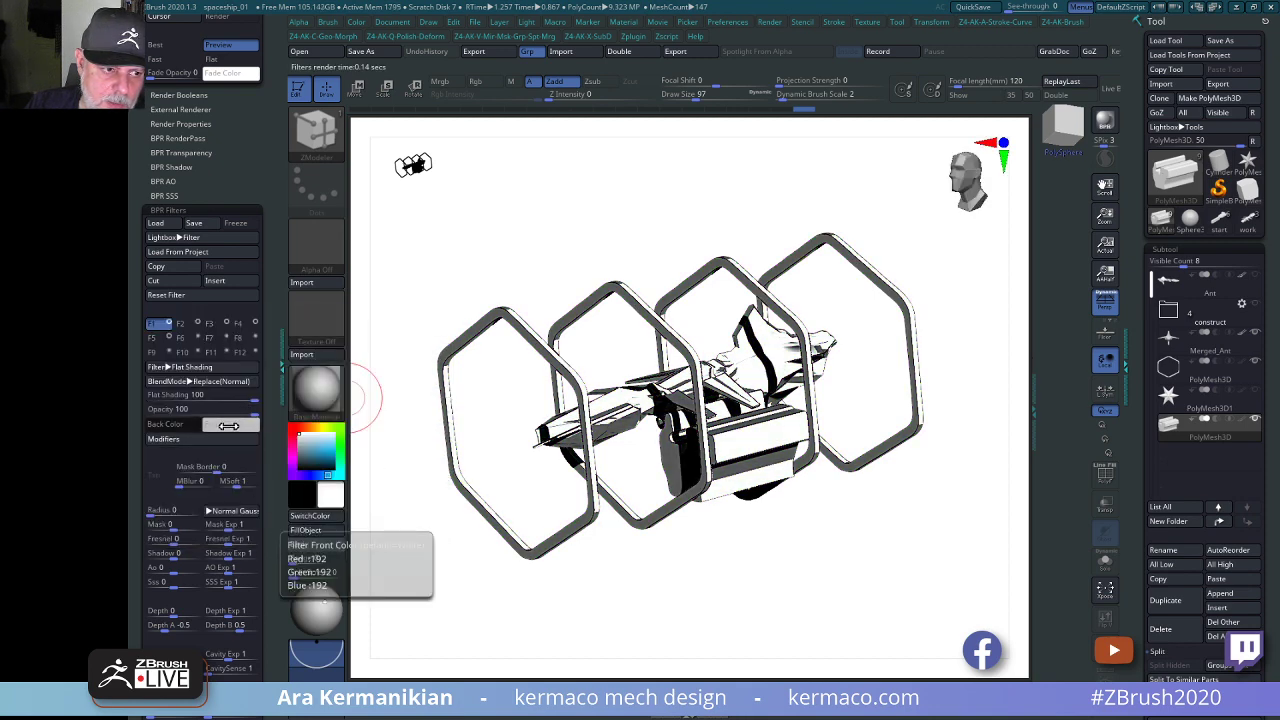
click(232, 424)
click(164, 435)
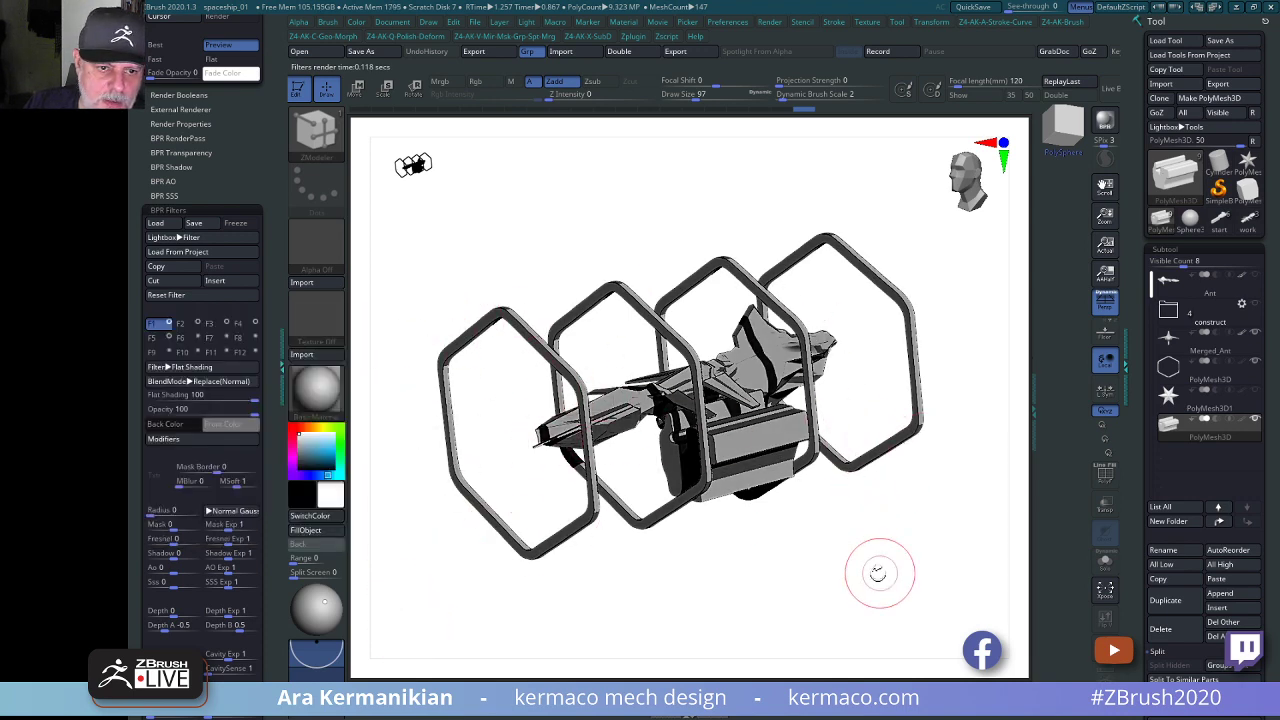
Check the gray filter look with a BPR render of the ship from the side, with the Merged_Ant subtool selected.
shift+drag(886, 554, 706, 526)
key(shift+r)
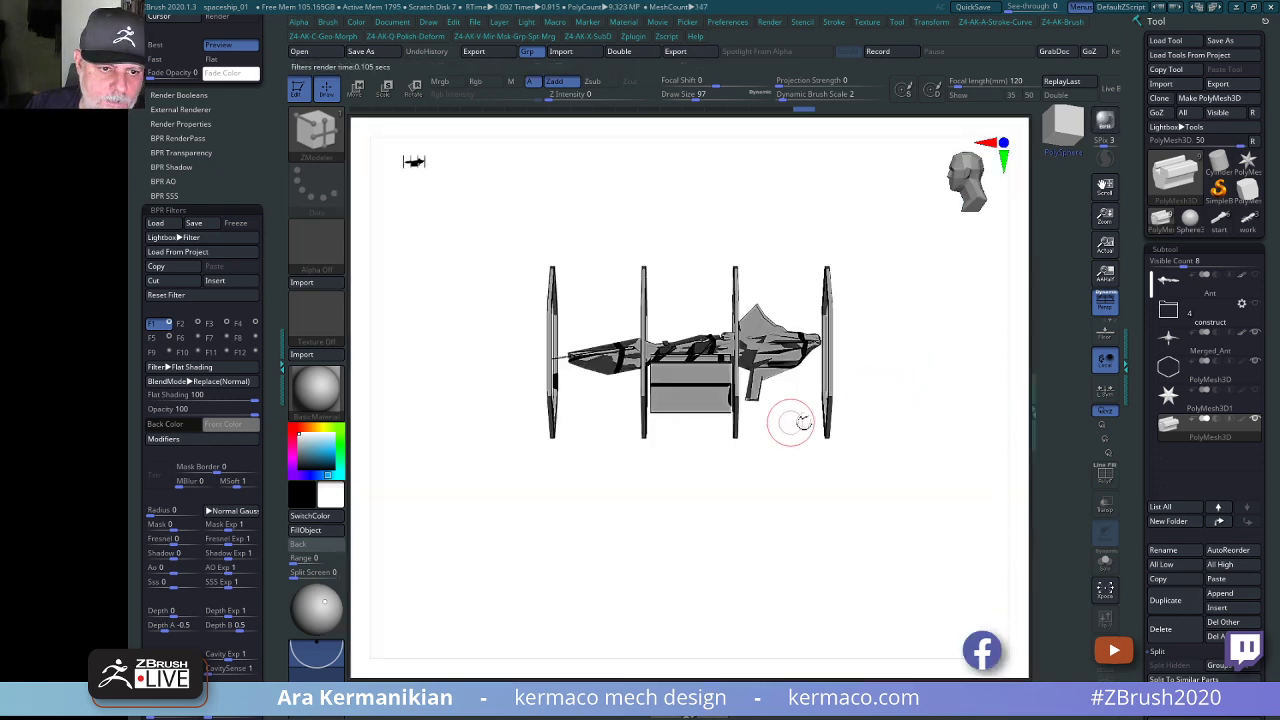
alt+drag(907, 405, 961, 403)
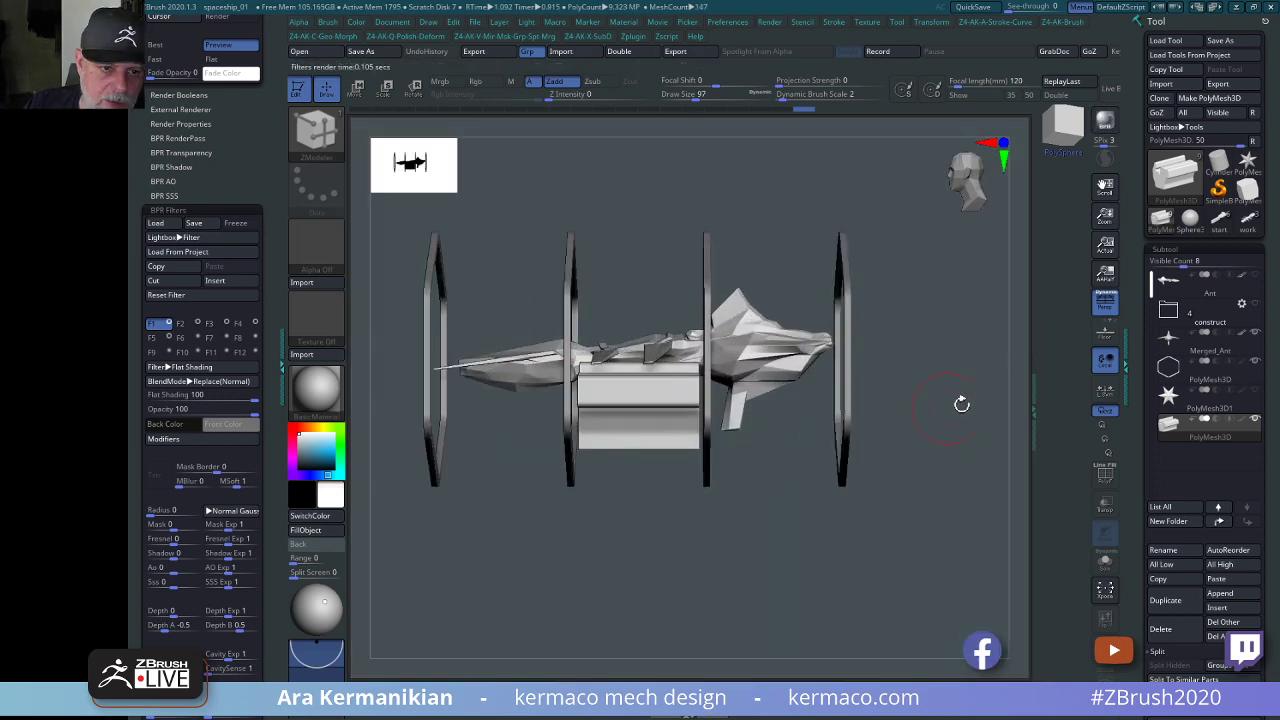
click(1197, 353)
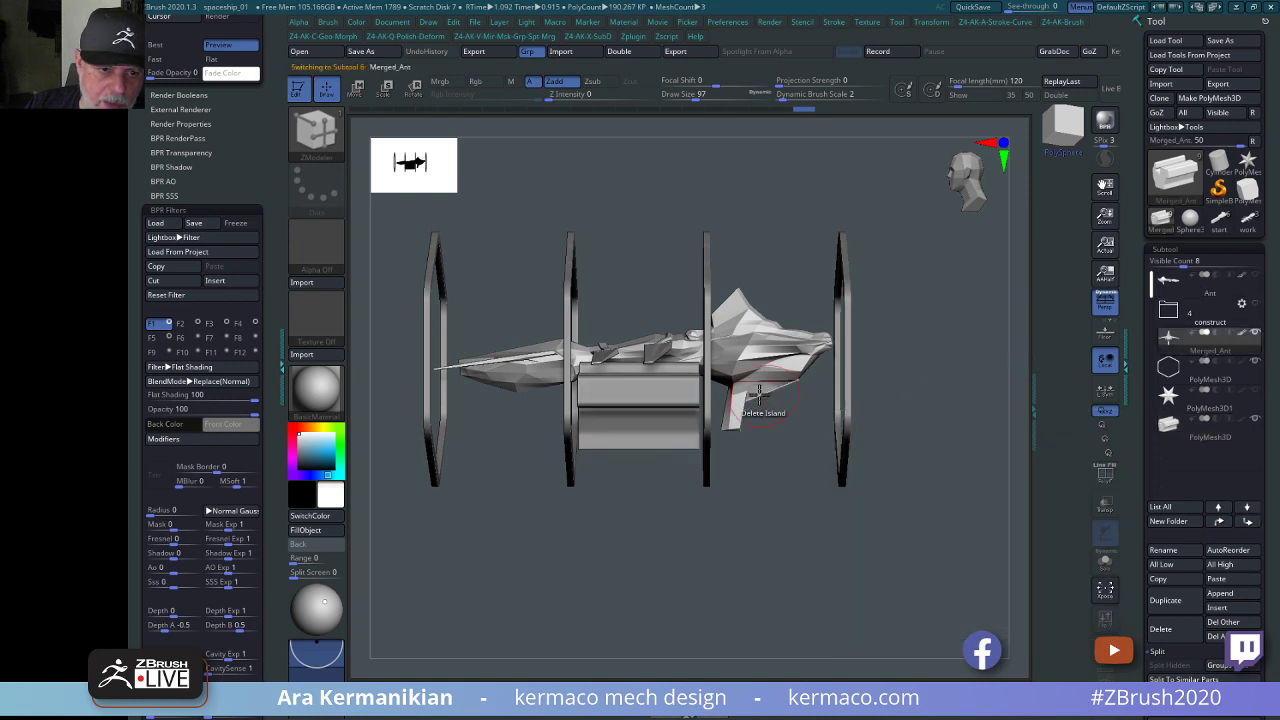
click(1104, 120)
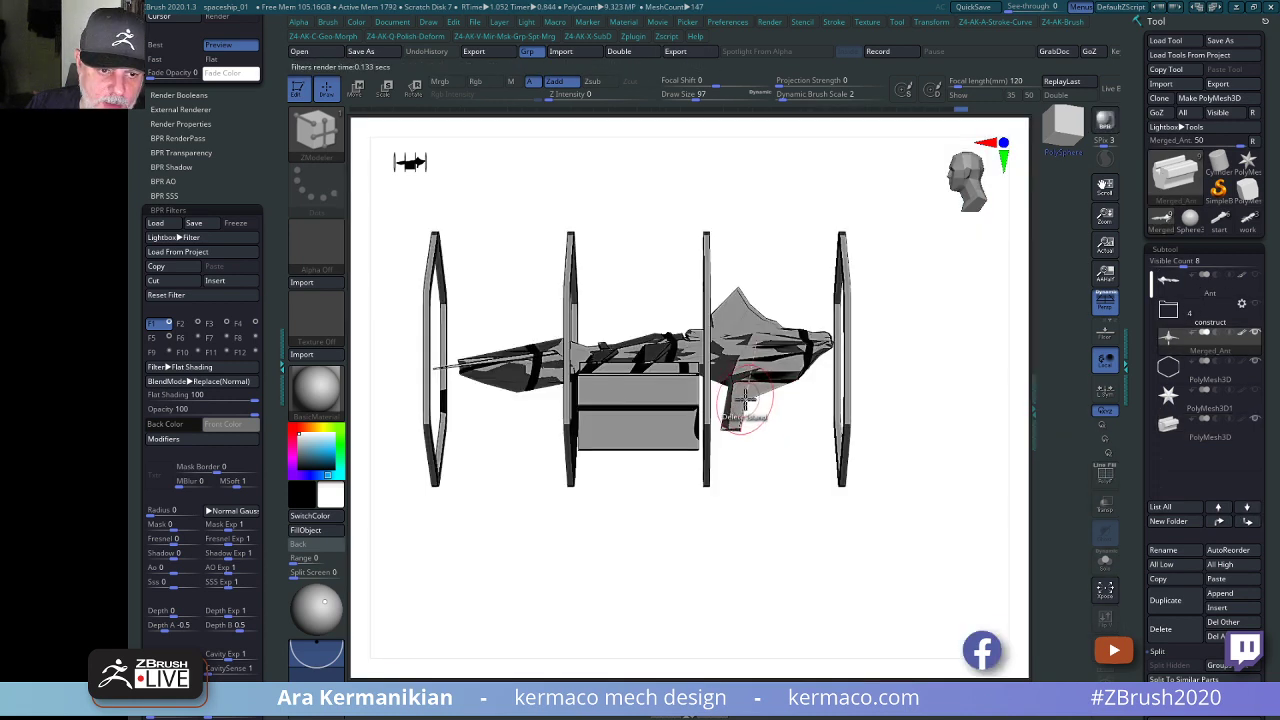
Adjust the underside of the Merged_Ant head near the lower fin with the Move brush.
key(b)
key(m)
key(v)
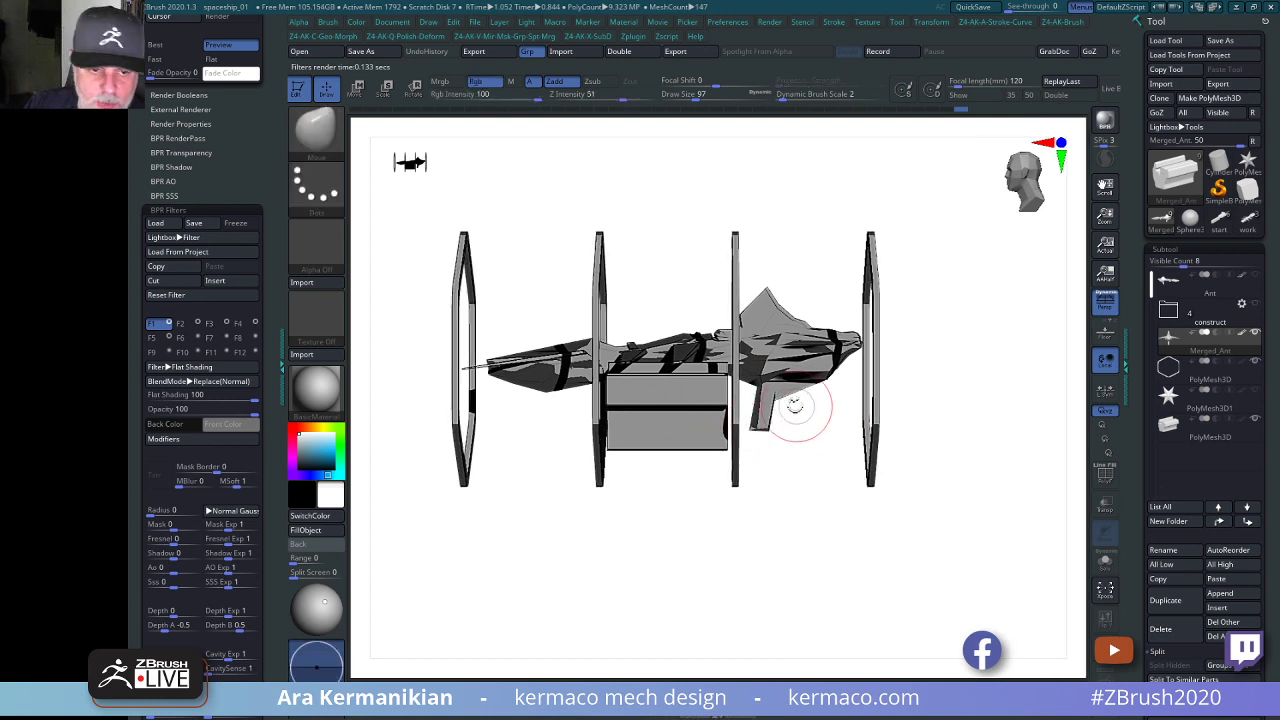
click(772, 401)
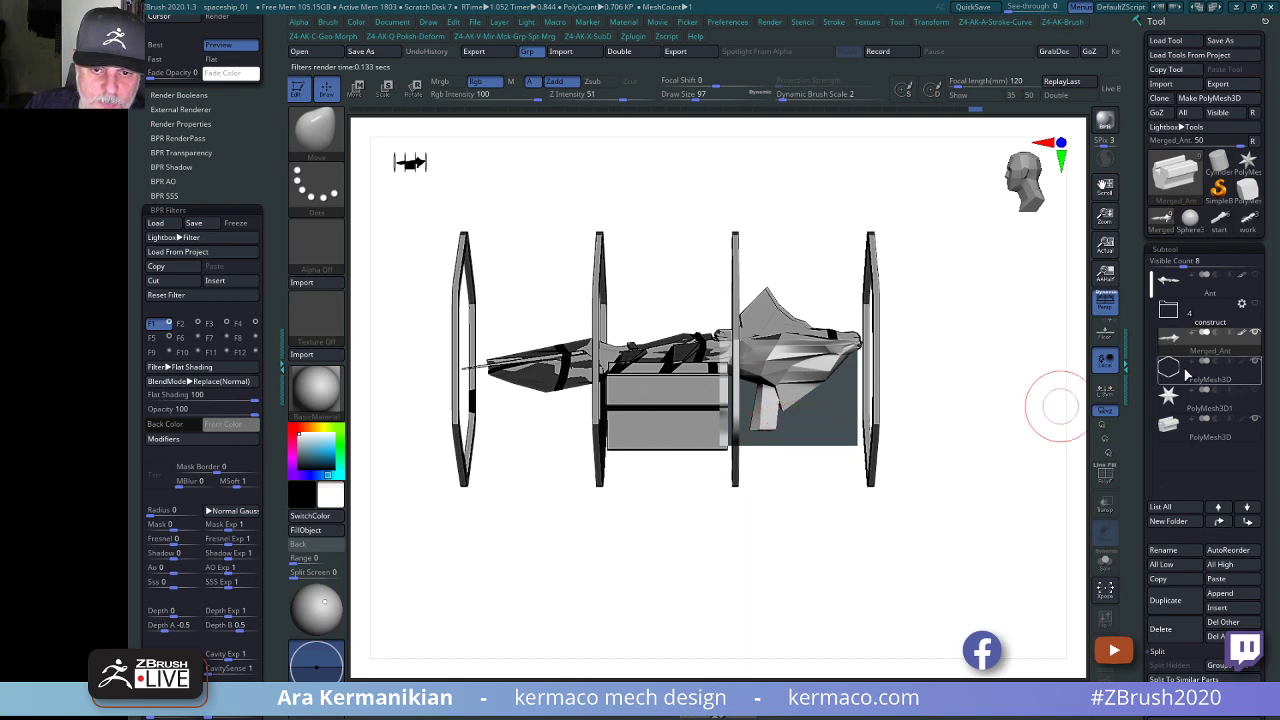
key(ctrl)
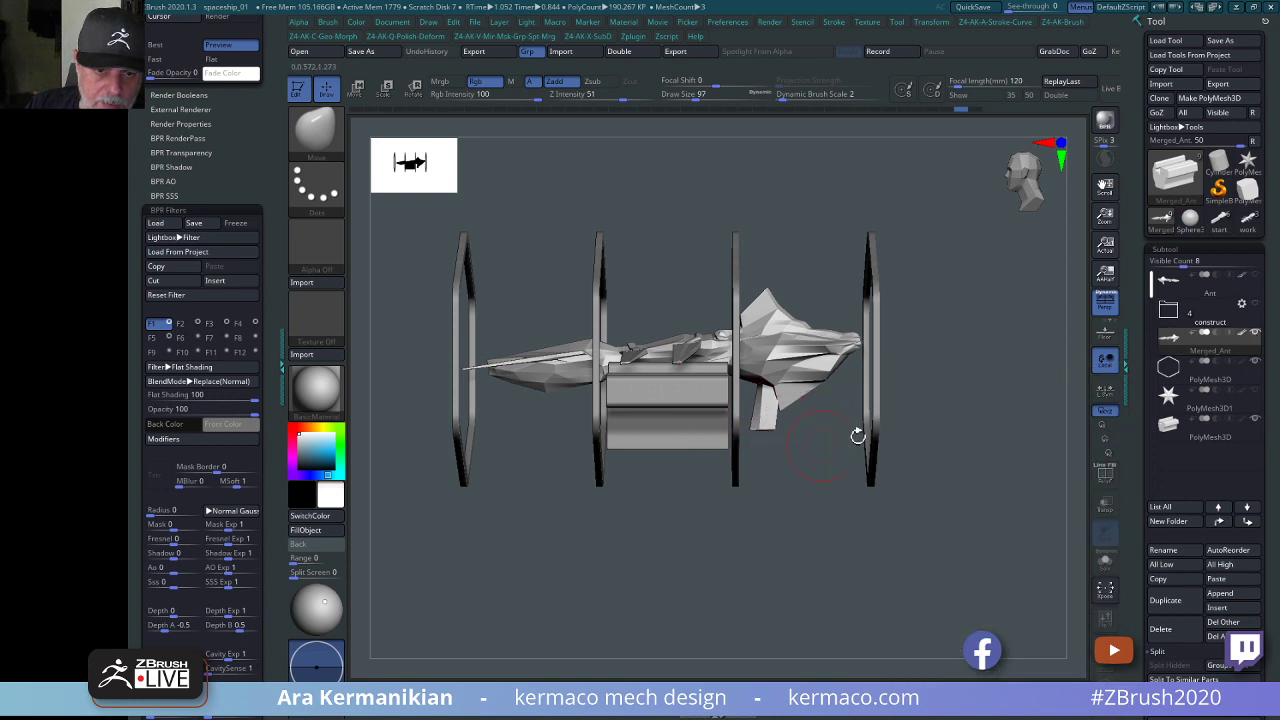
click(1203, 333)
click(1212, 345)
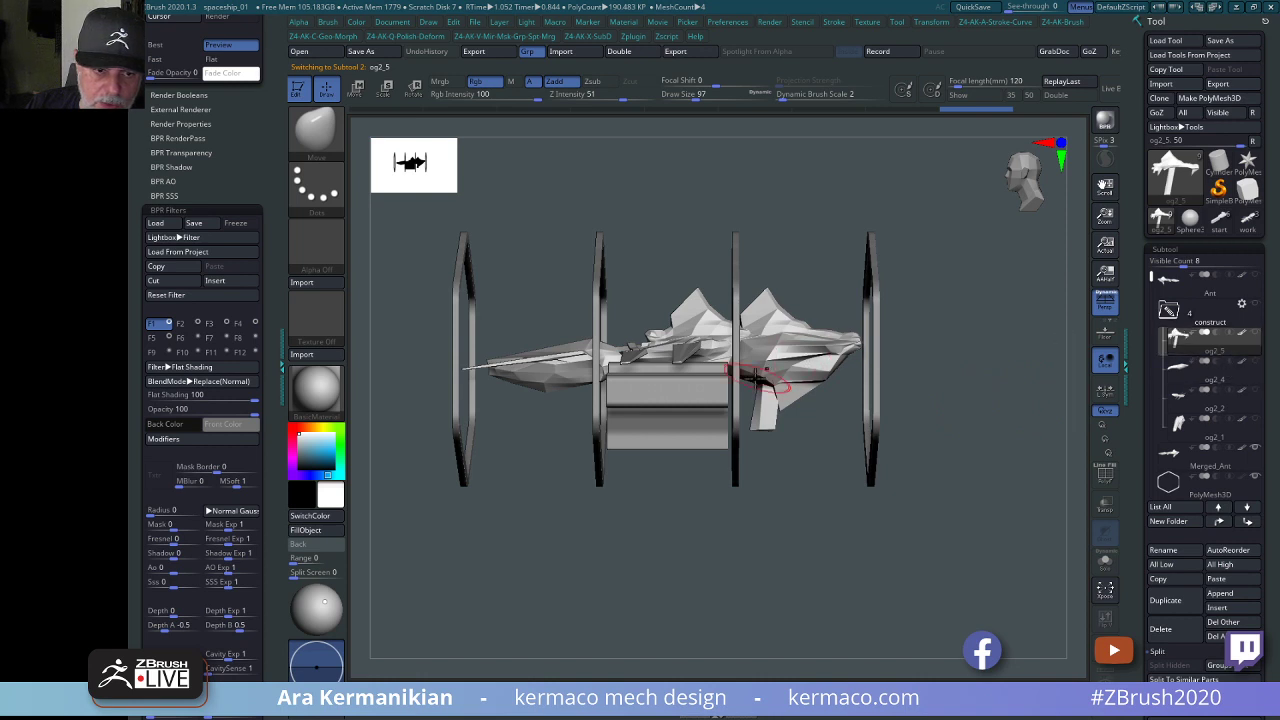
click(1168, 311)
click(1210, 352)
Isolate the crested head piece and try to reshape its lower fin with the Move brush and a clip across the tip.
drag(929, 406, 820, 389)
ctrl+shift+click(787, 440)
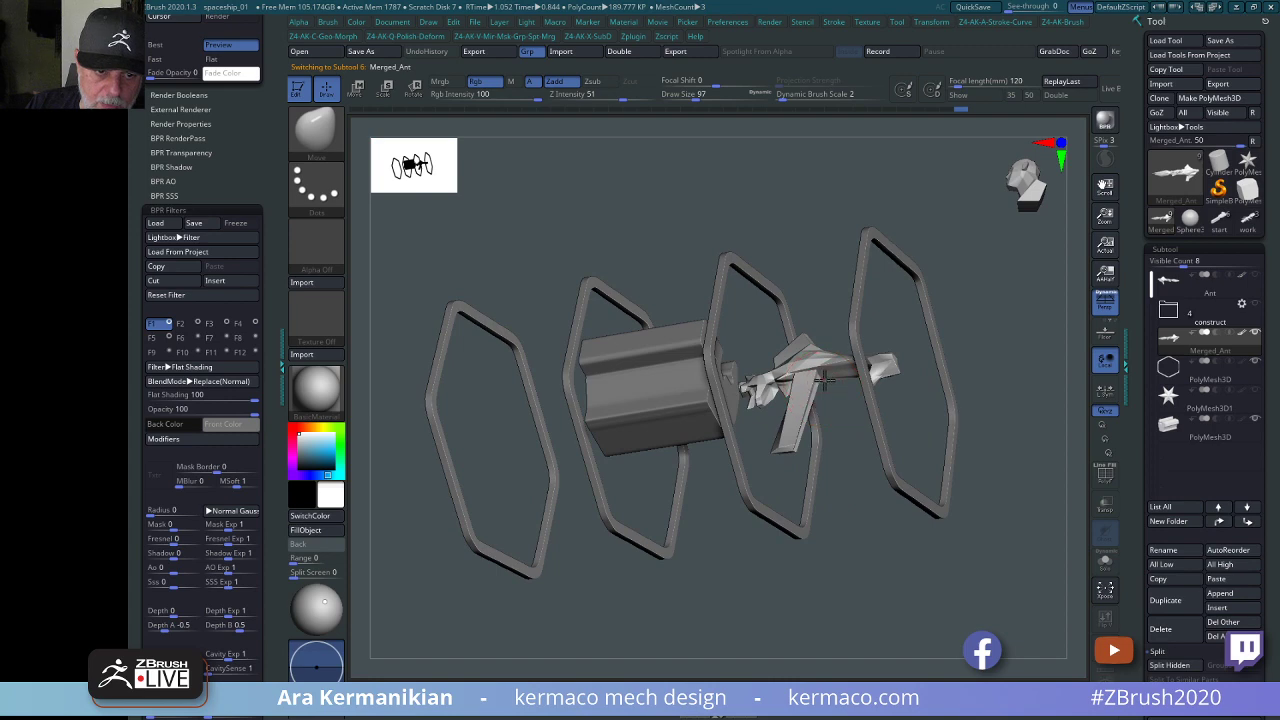
shift+drag(1029, 303, 925, 425)
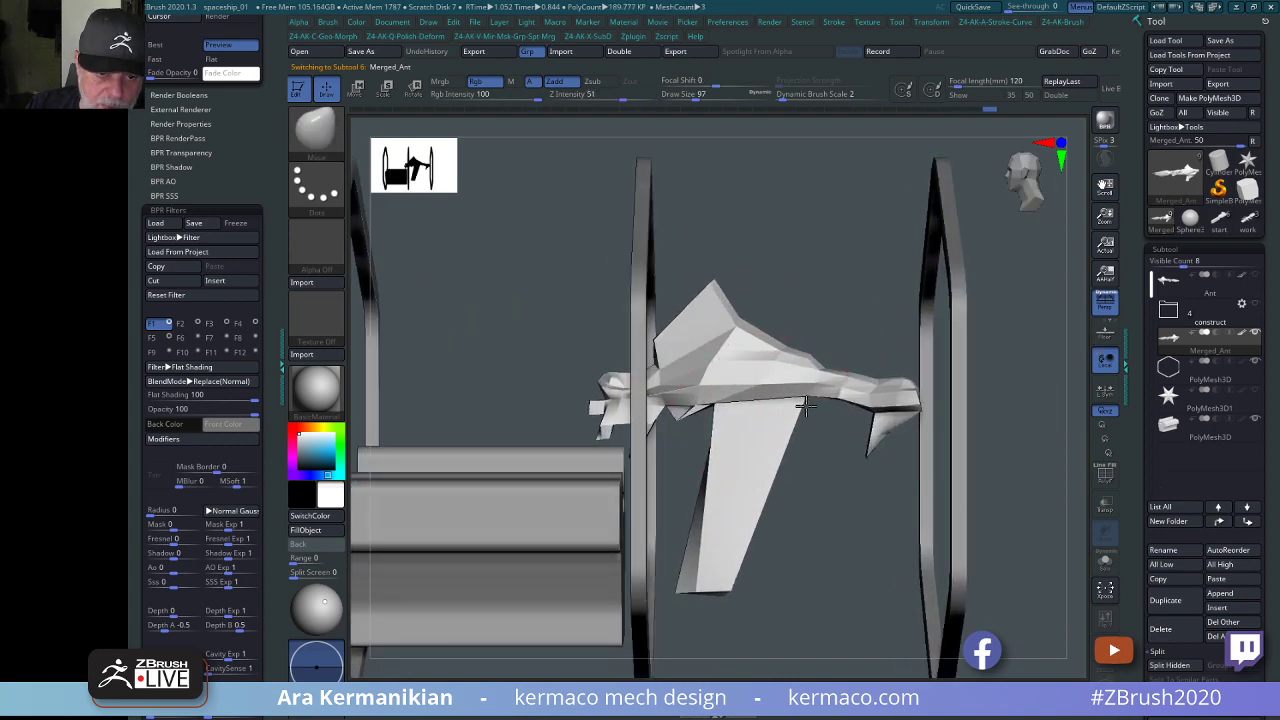
key(s)
drag(788, 423, 778, 424)
mouse_move(695, 590)
mouse_down()
mouse_move(663, 582)
mouse_move(700, 592)
mouse_move(724, 621)
mouse_move(711, 625)
mouse_up()
ctrl+shift+drag(775, 598, 651, 595)
drag(841, 567, 820, 568)
drag(1012, 484, 1055, 465)
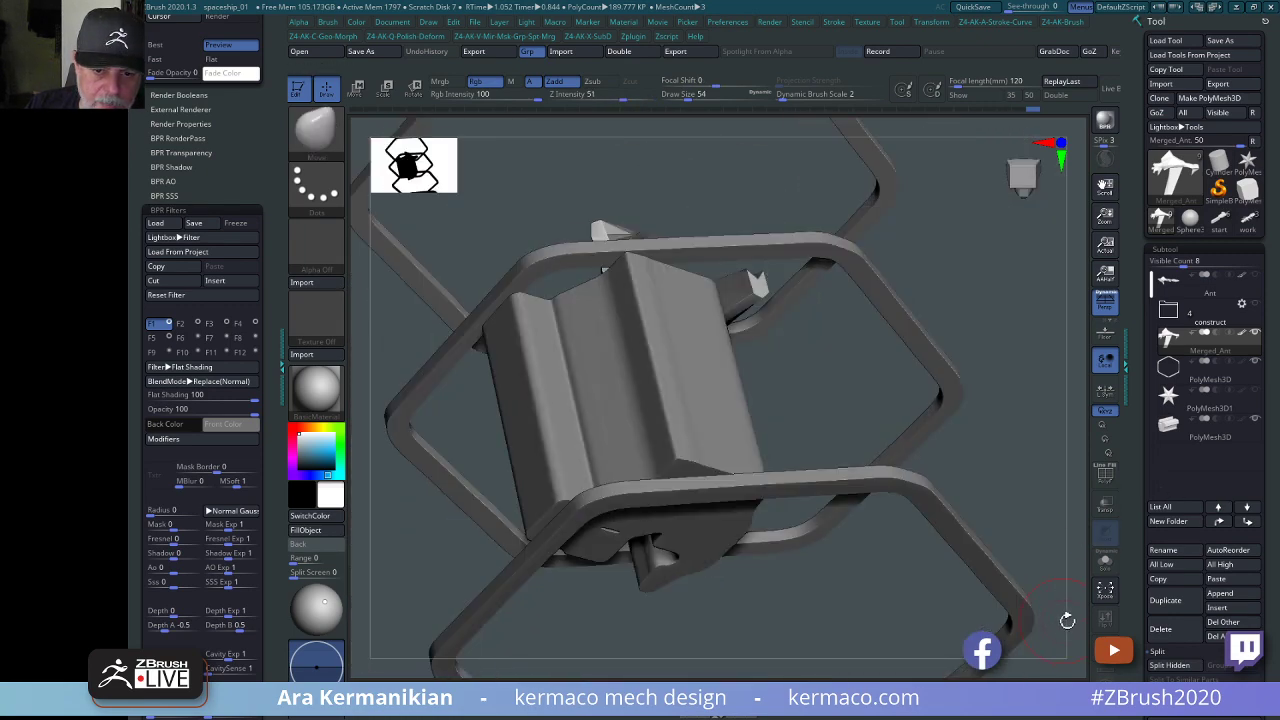
Show the Merged_Ant subtool in Solo mode and undo the recent edits to the lower fin.
click(1107, 563)
drag(966, 531, 998, 496)
mouse_move(900, 470)
alt+mouse_down()
mouse_move(956, 466)
mouse_move(912, 440)
mouse_move(949, 386)
mouse_move(920, 386)
mouse_move(940, 369)
mouse_move(913, 240)
mouse_move(931, 374)
mouse_move(889, 360)
mouse_move(974, 380)
mouse_move(955, 241)
mouse_move(903, 297)
mouse_move(974, 317)
alt+mouse_up()
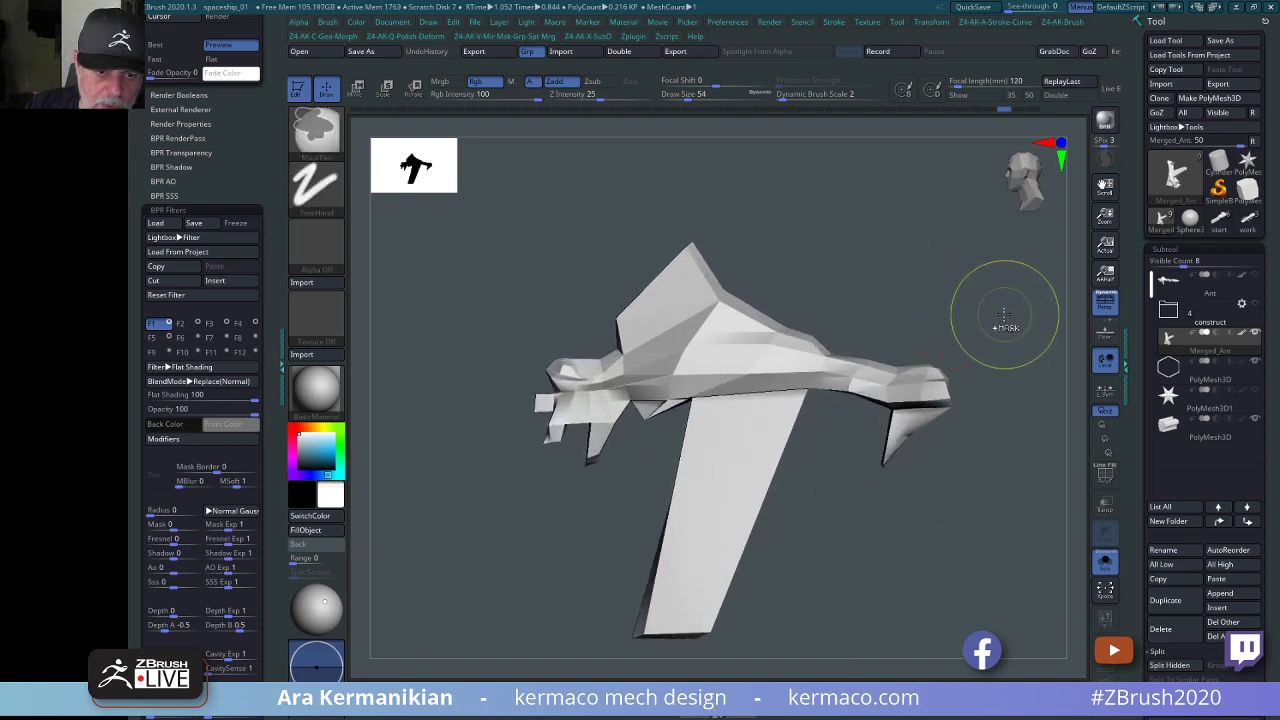
key(ctrl+z)
key(ctrl+z)
key(ctrl+z)
key(ctrl+z)
key(ctrl+z)
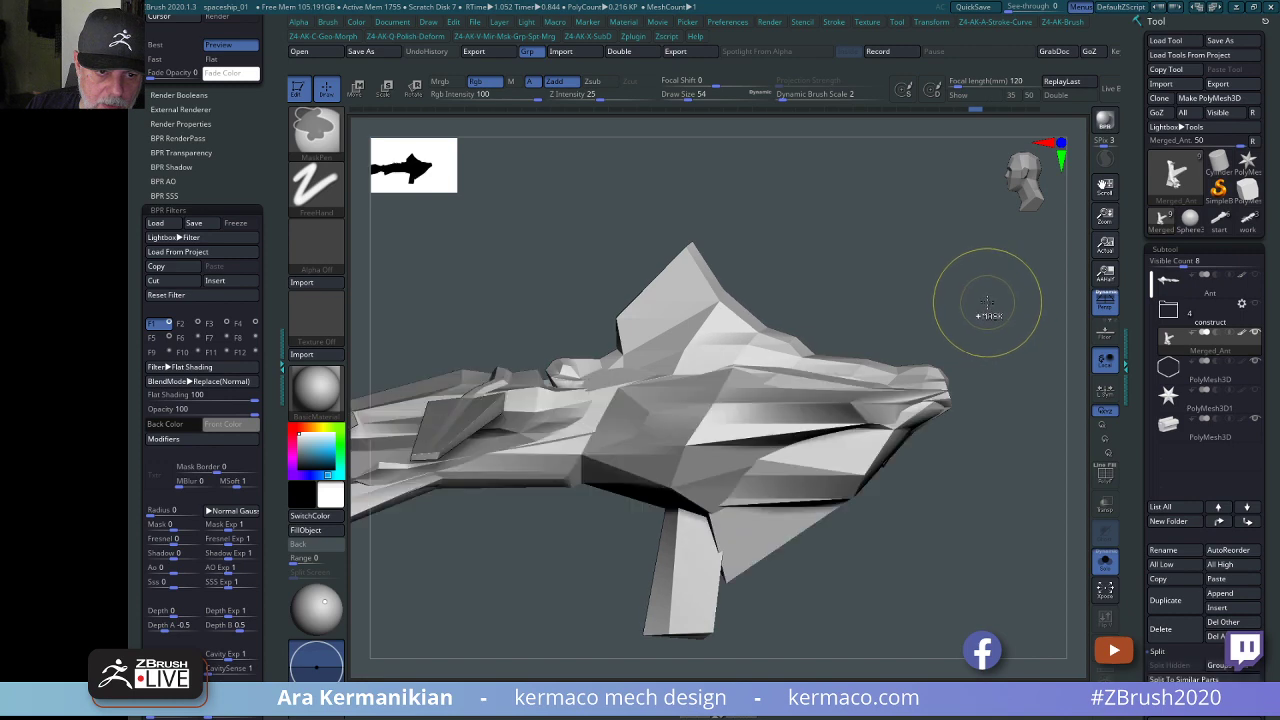
mouse_move(988, 304)
alt+mouse_down()
mouse_move(1031, 297)
mouse_move(817, 299)
alt+mouse_up()
drag(897, 300, 917, 363)
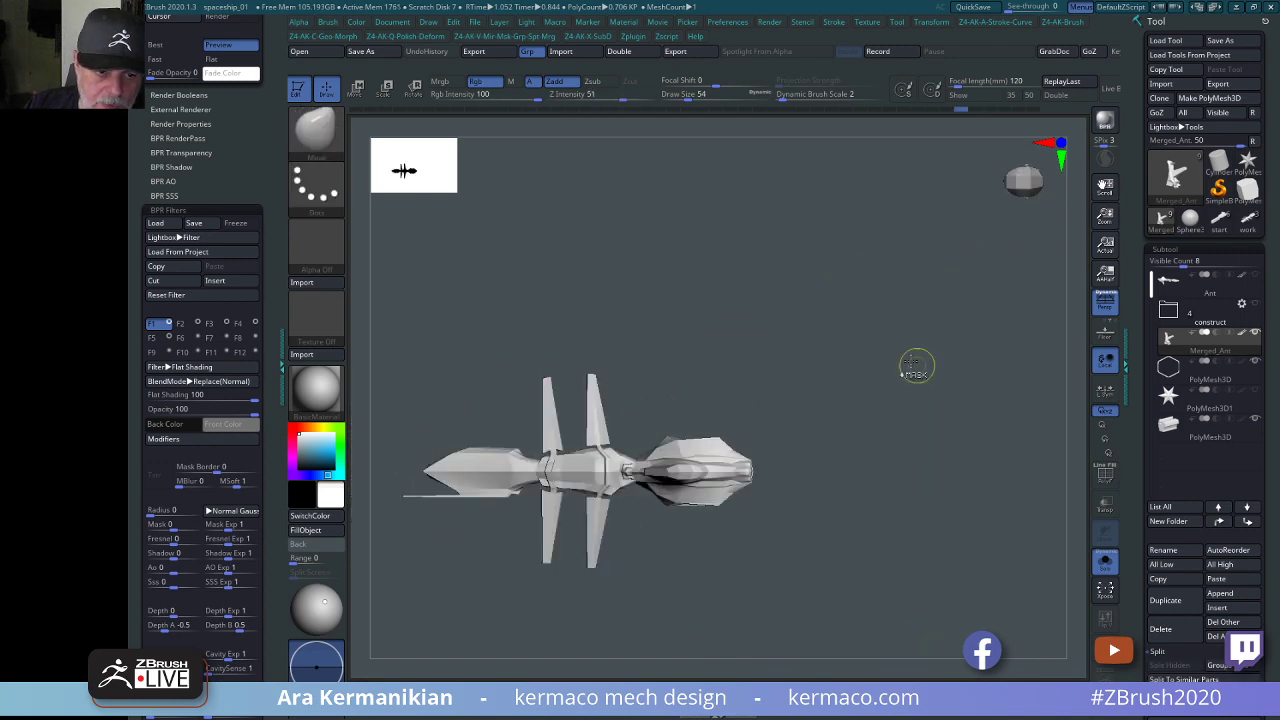
key(ctrl+a)
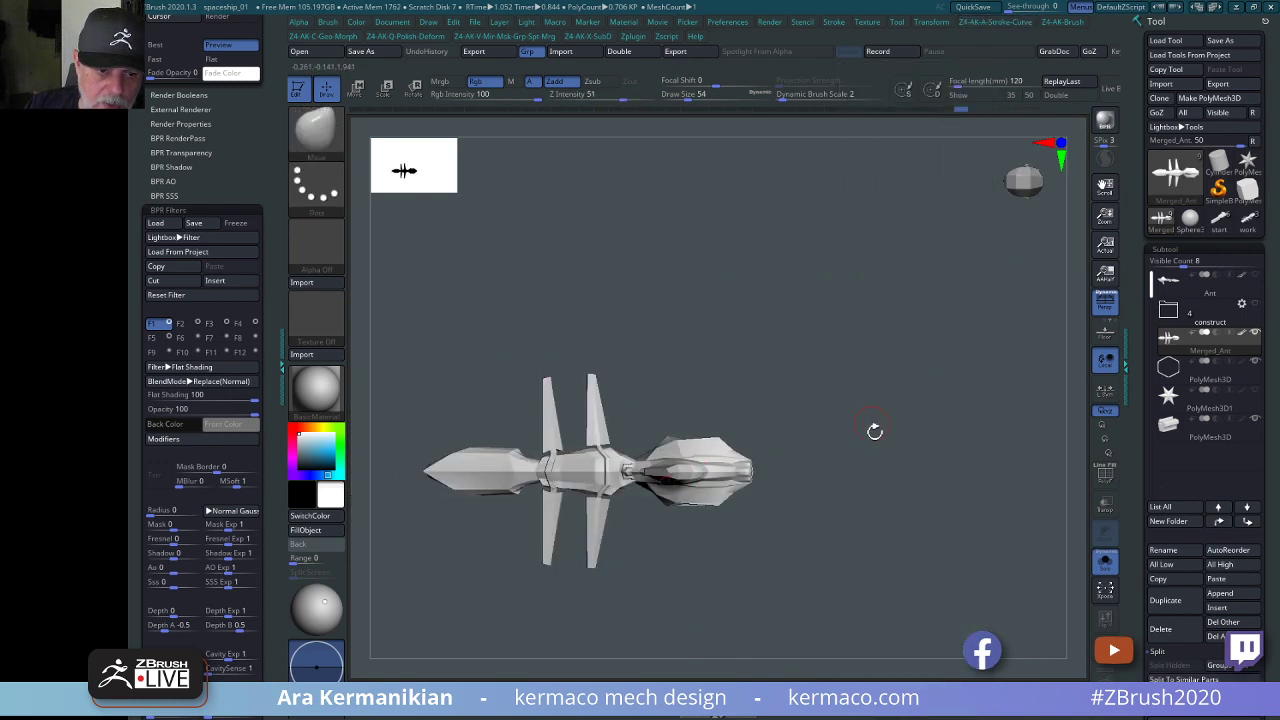
Isolate the crested head piece of Merged_Ant again, including its lower fin, and enlarge it in the view.
drag(874, 431, 908, 368)
ctrl+shift+click(692, 519)
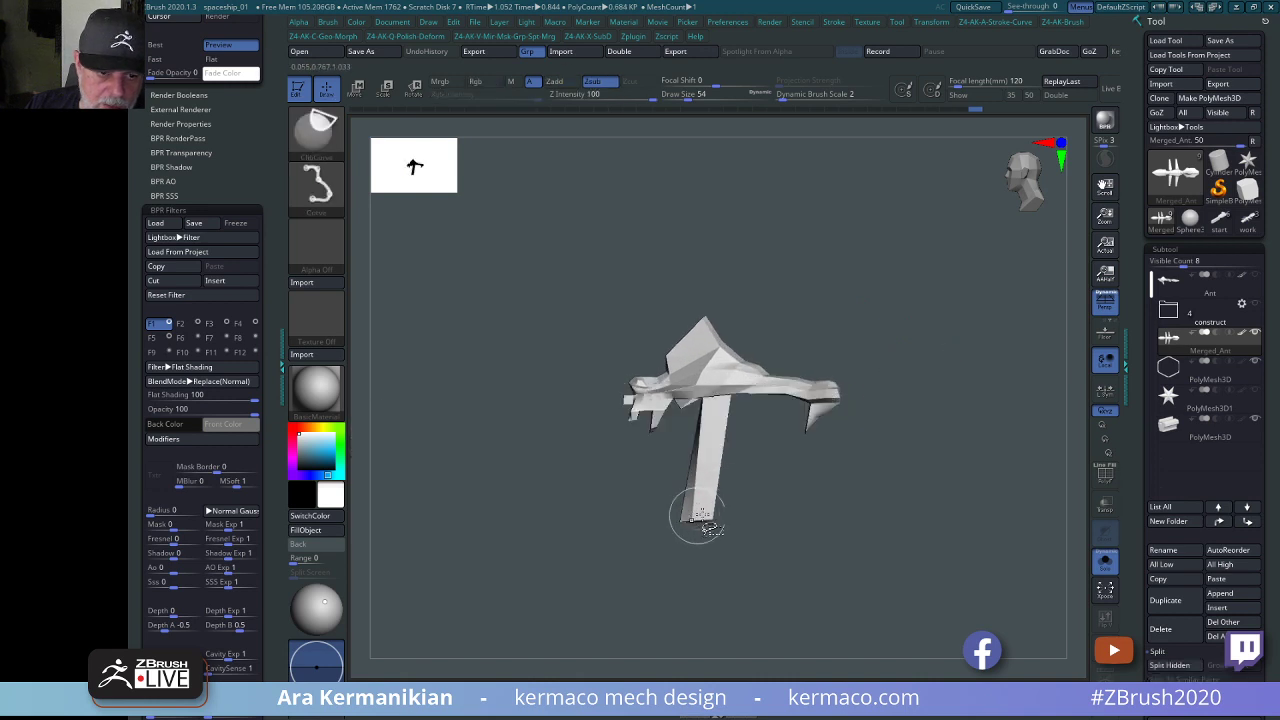
drag(831, 538, 743, 415)
key(space)
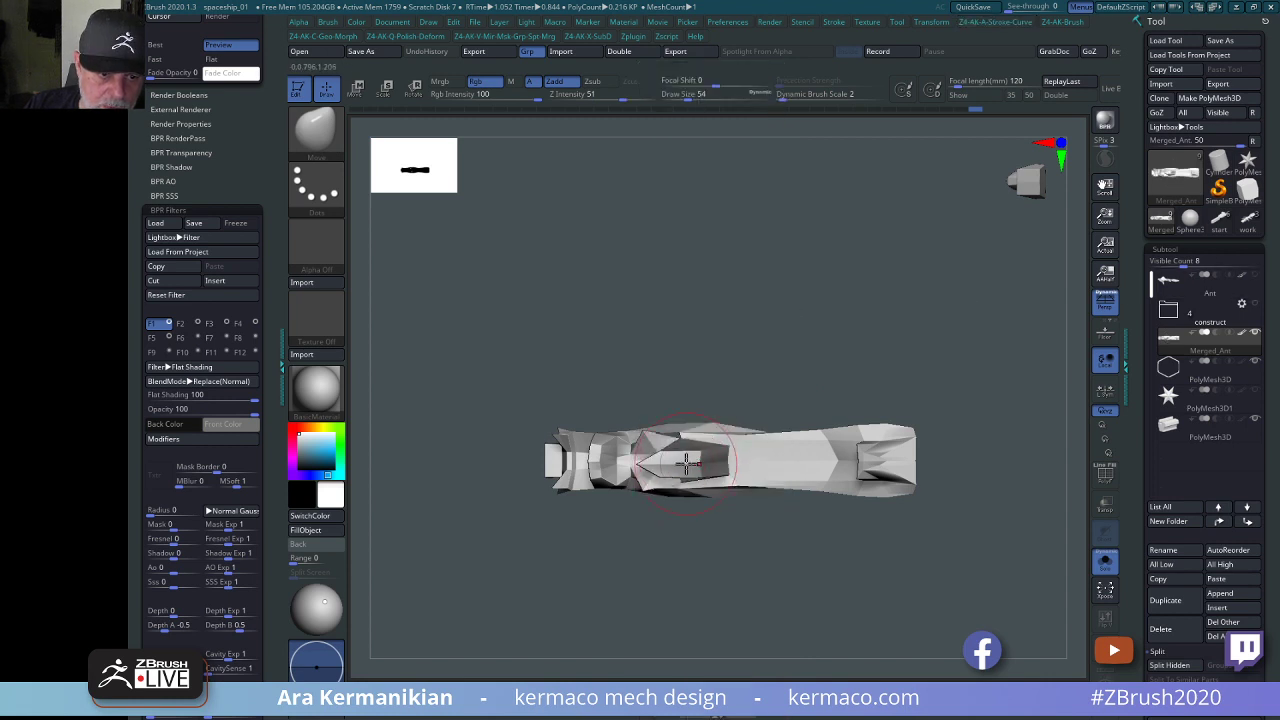
drag(924, 264, 962, 199)
Reshape the lower fin into a broad taper with the Move brush and trim its tip flat with Clip Curve.
mouse_move(632, 444)
ctrl+shift+mouse_down()
mouse_move(655, 614)
mouse_move(395, 425)
mouse_move(600, 511)
mouse_move(722, 325)
mouse_move(708, 290)
mouse_move(738, 280)
mouse_move(693, 272)
mouse_move(719, 270)
mouse_move(722, 306)
ctrl+shift+mouse_up()
key(space)
key(ctrl+z)
mouse_move(664, 577)
ctrl+shift+mouse_down()
mouse_move(730, 397)
mouse_move(681, 338)
mouse_move(697, 410)
mouse_move(712, 385)
ctrl+shift+mouse_up()
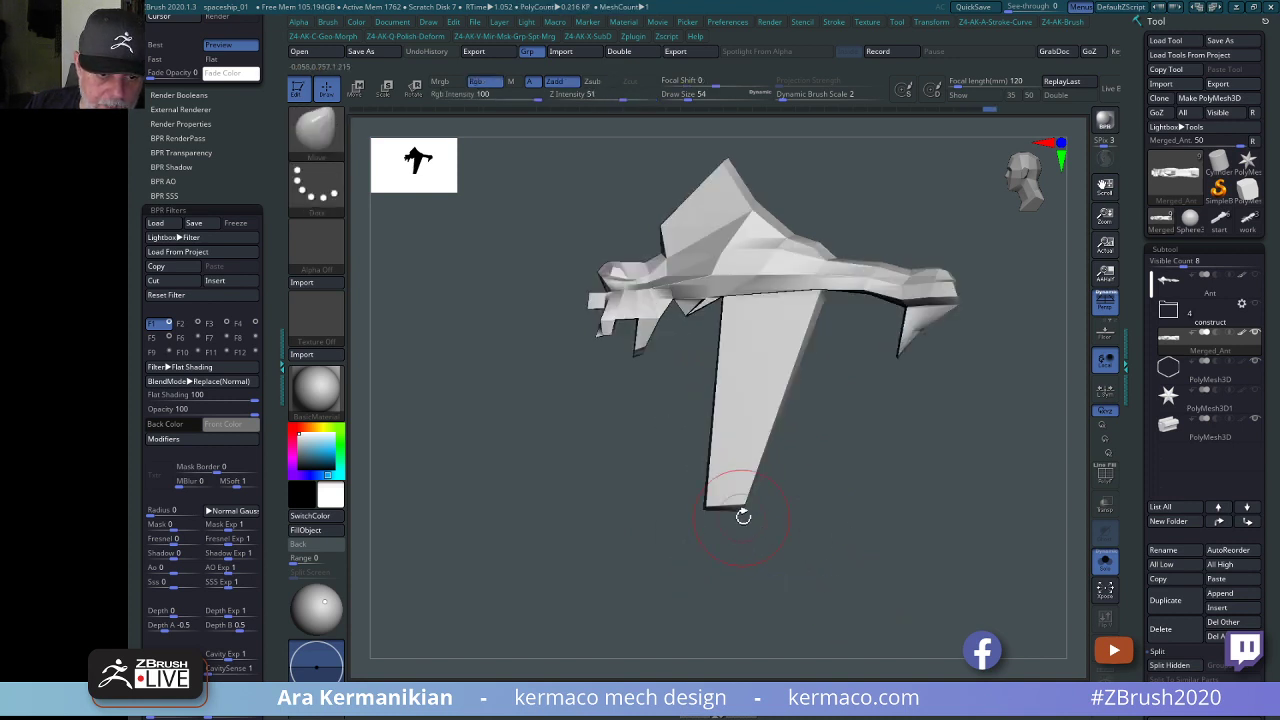
drag(742, 512, 753, 513)
ctrl+shift+drag(857, 517, 562, 502)
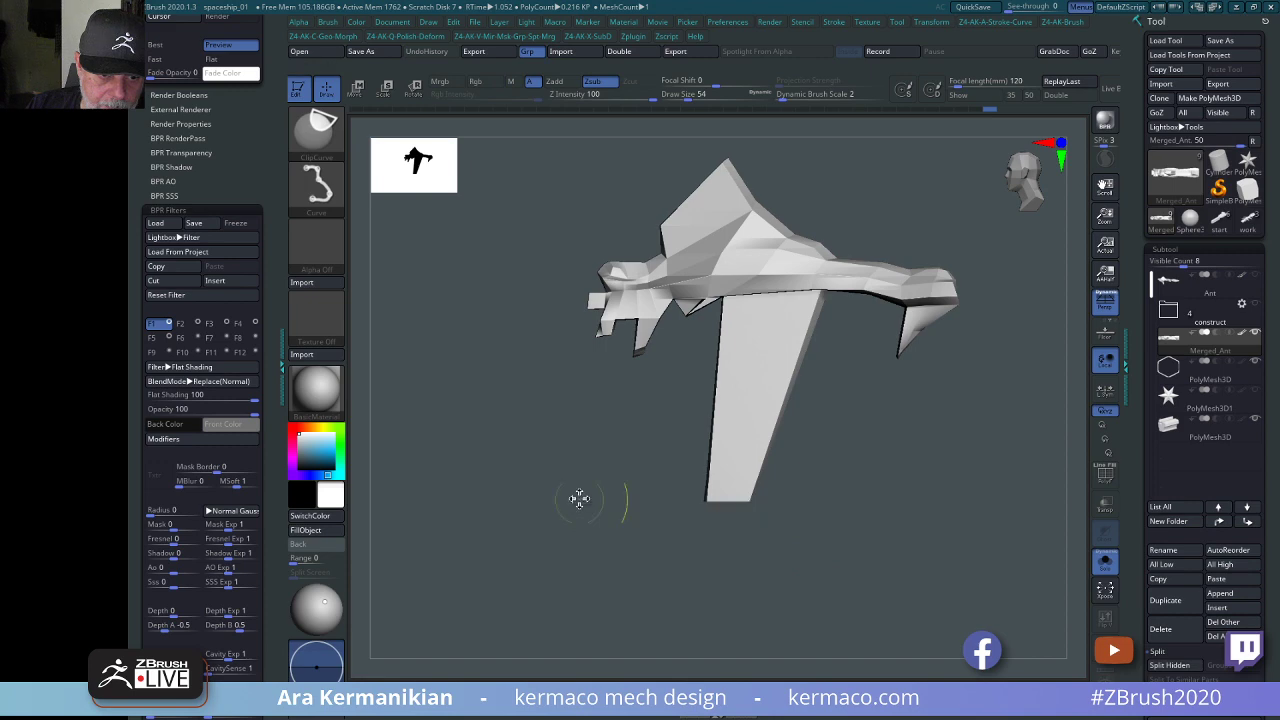
ctrl+drag(574, 433, 790, 455)
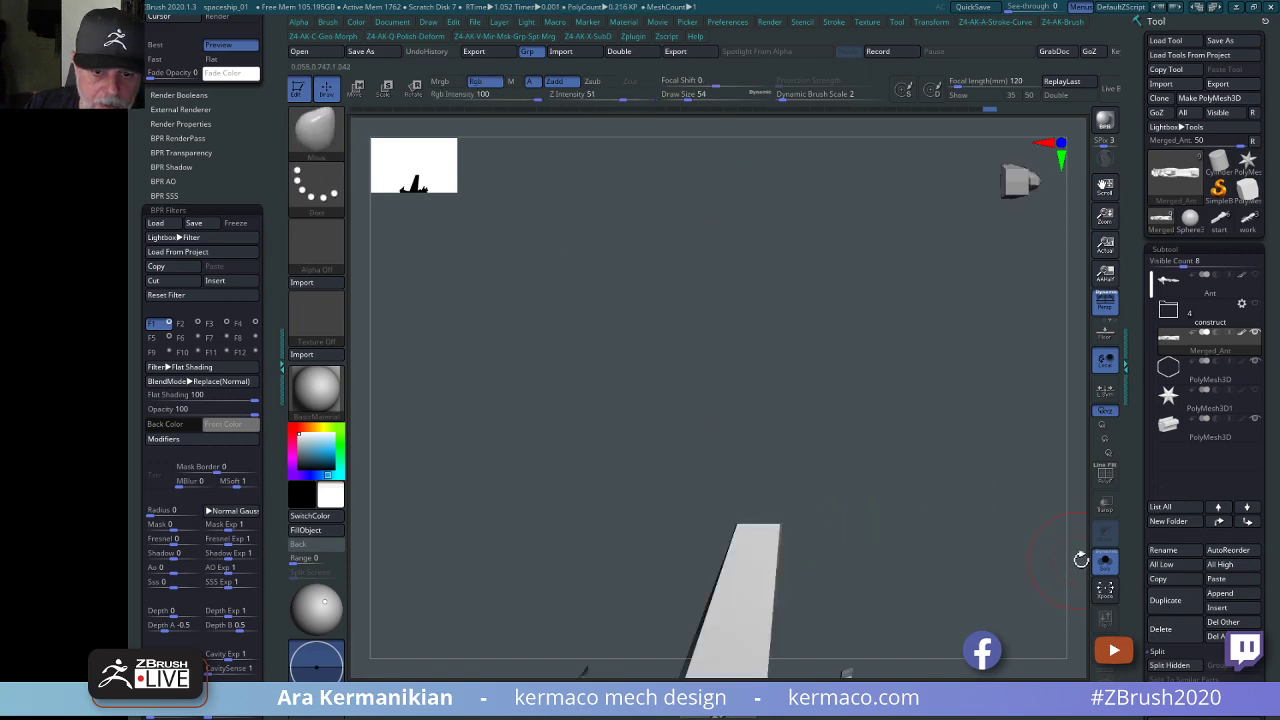
Turn off Solo mode, bring the whole ship back and render it with BPR from the side.
click(1105, 562)
key(f)
drag(794, 260, 1034, 381)
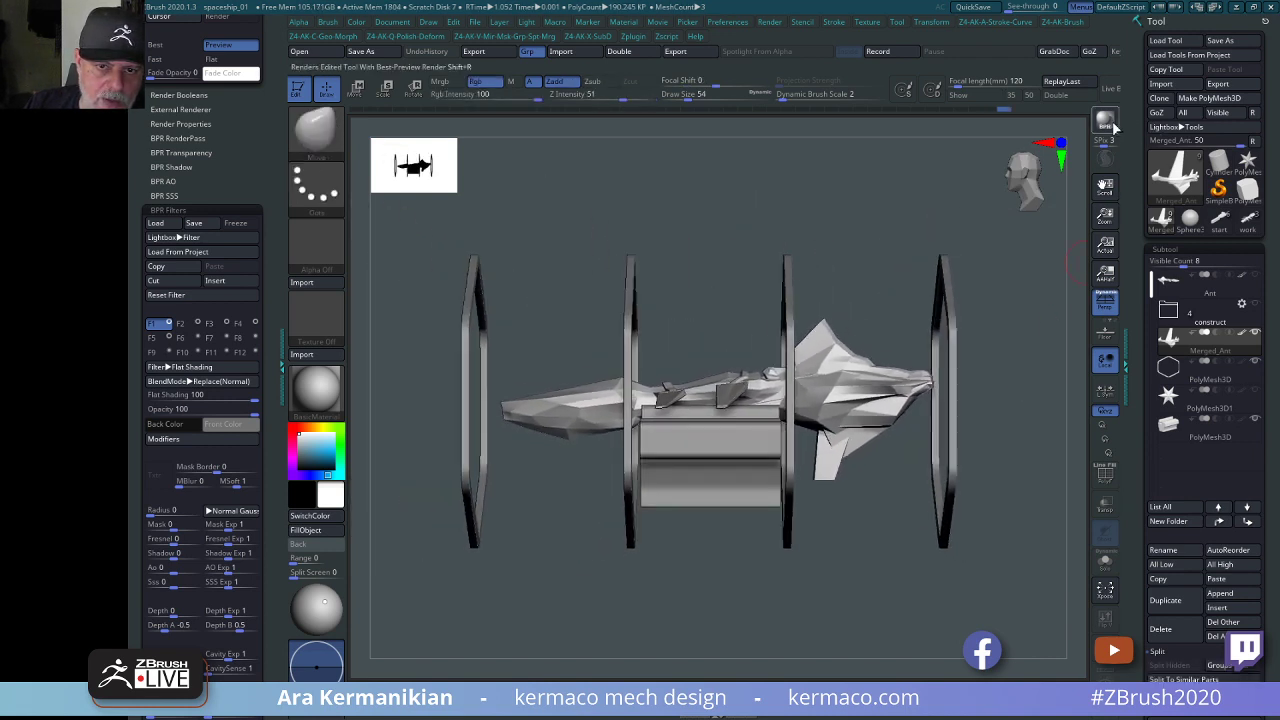
click(1101, 122)
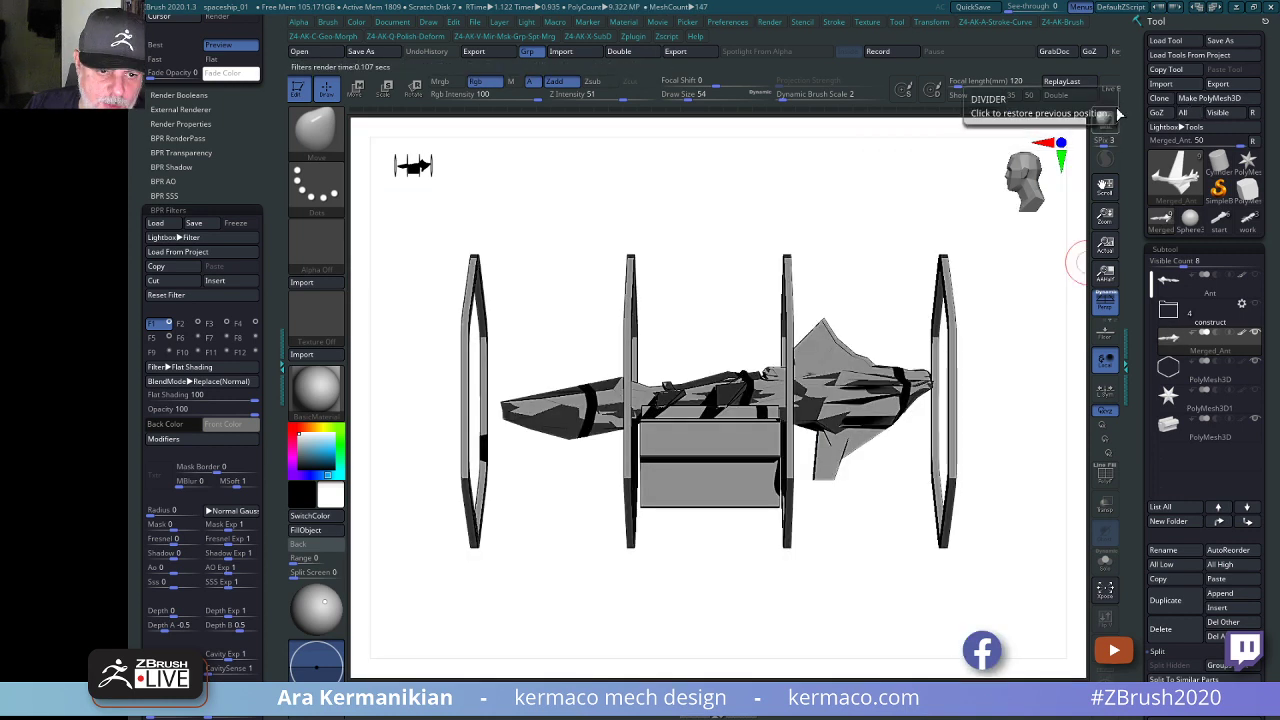
Adjust the crest on top of the head with the Move brush and render the ship with BPR again.
click(838, 345)
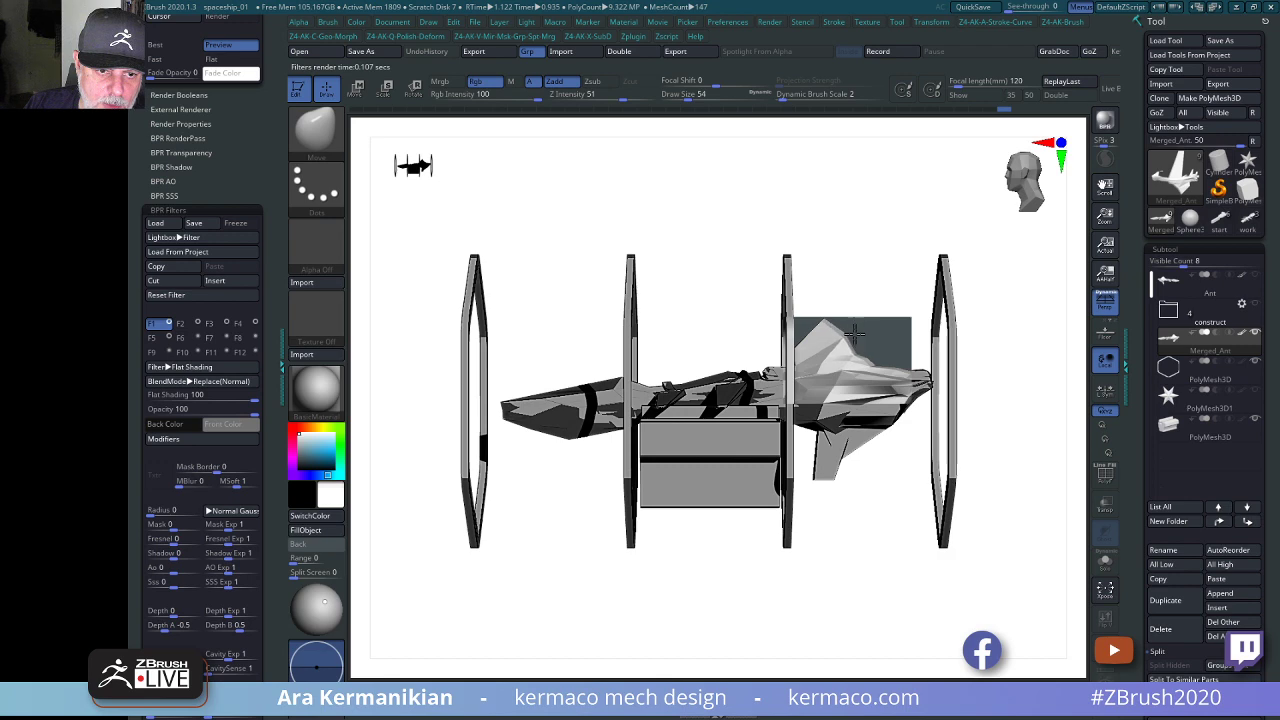
click(1104, 121)
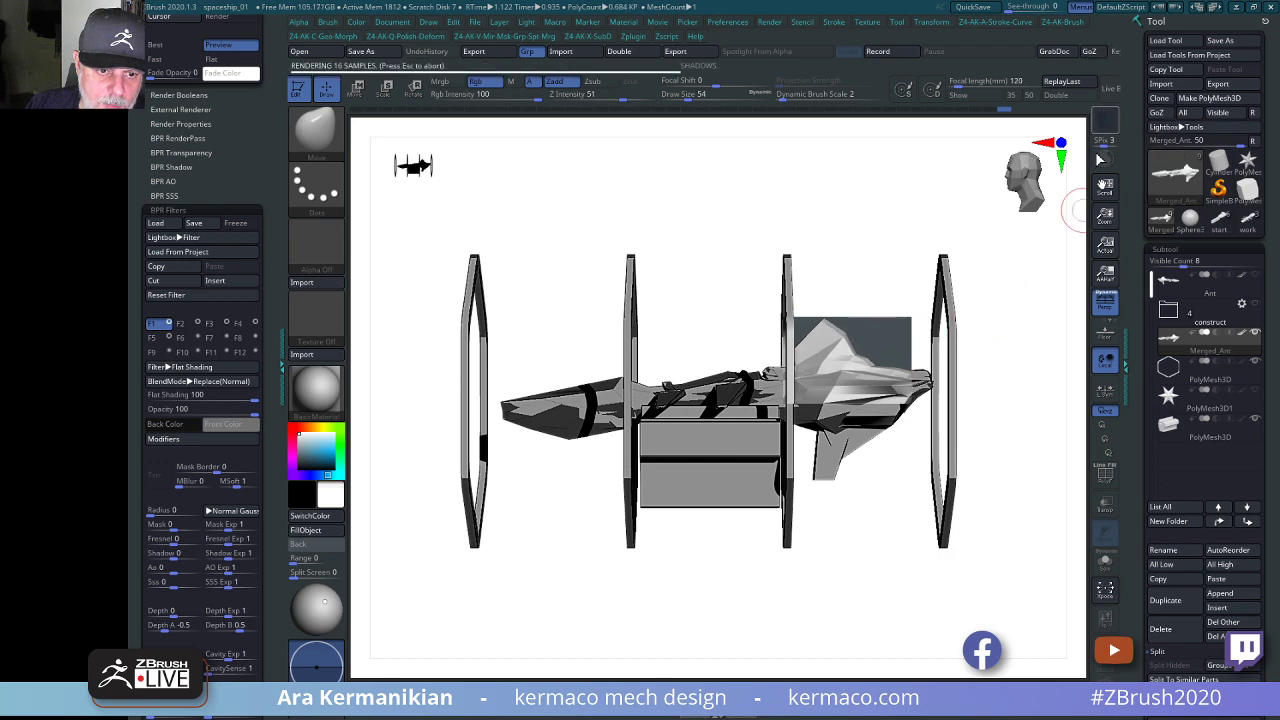
drag(917, 180, 872, 462)
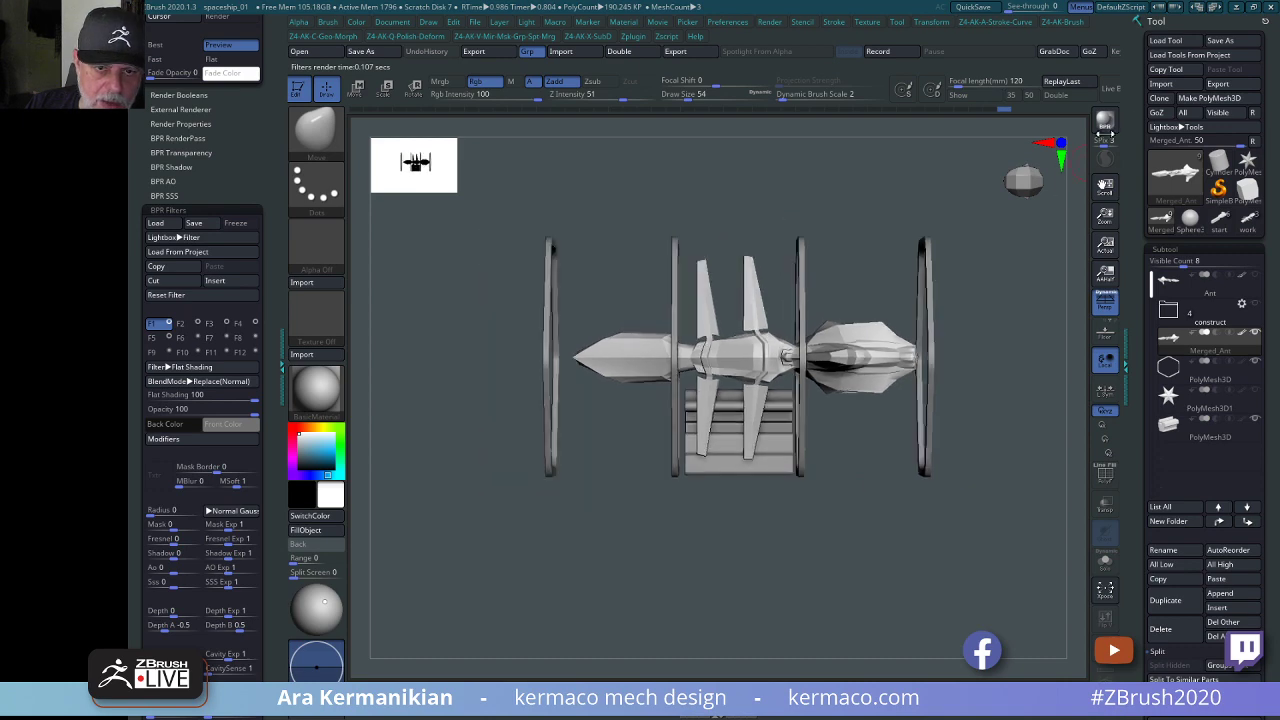
Render the ship, rings and block with BPR, and turn the model to its front view.
click(1108, 125)
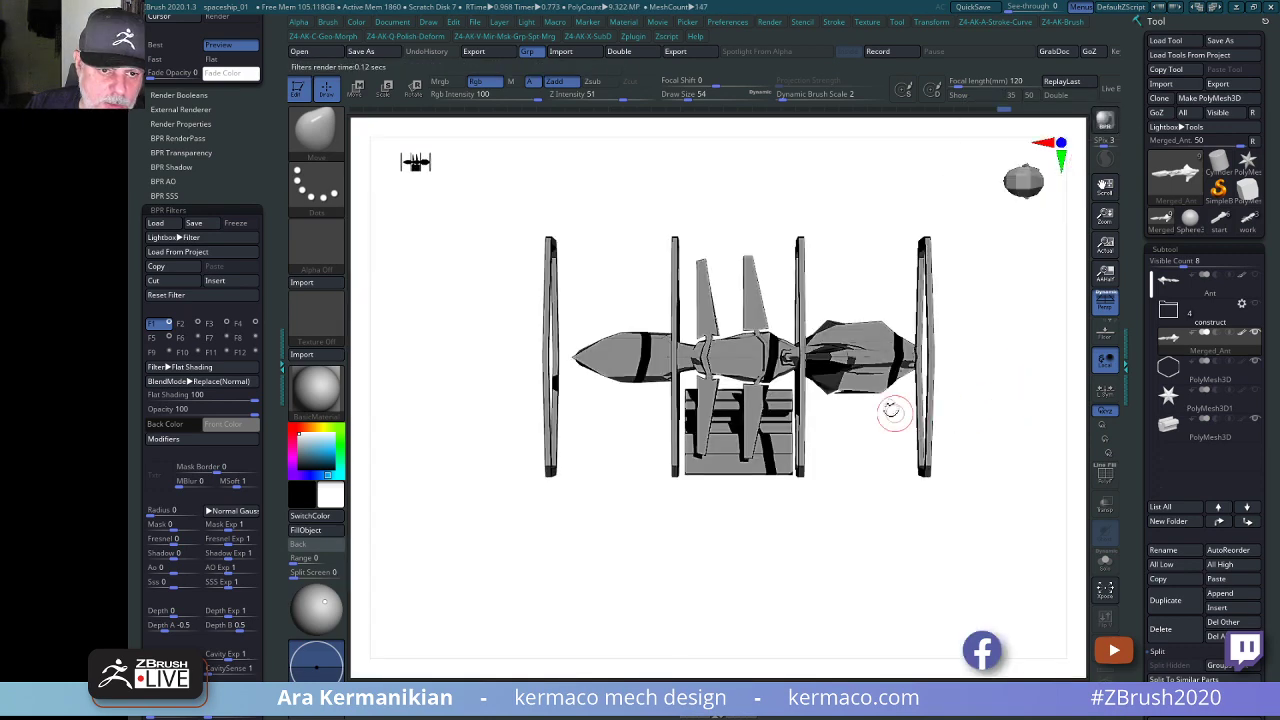
click(979, 390)
mouse_move(977, 409)
mouse_down()
mouse_move(974, 451)
mouse_move(991, 380)
mouse_move(1009, 414)
mouse_move(991, 466)
mouse_move(986, 417)
mouse_move(995, 425)
mouse_move(946, 451)
mouse_move(911, 448)
mouse_up()
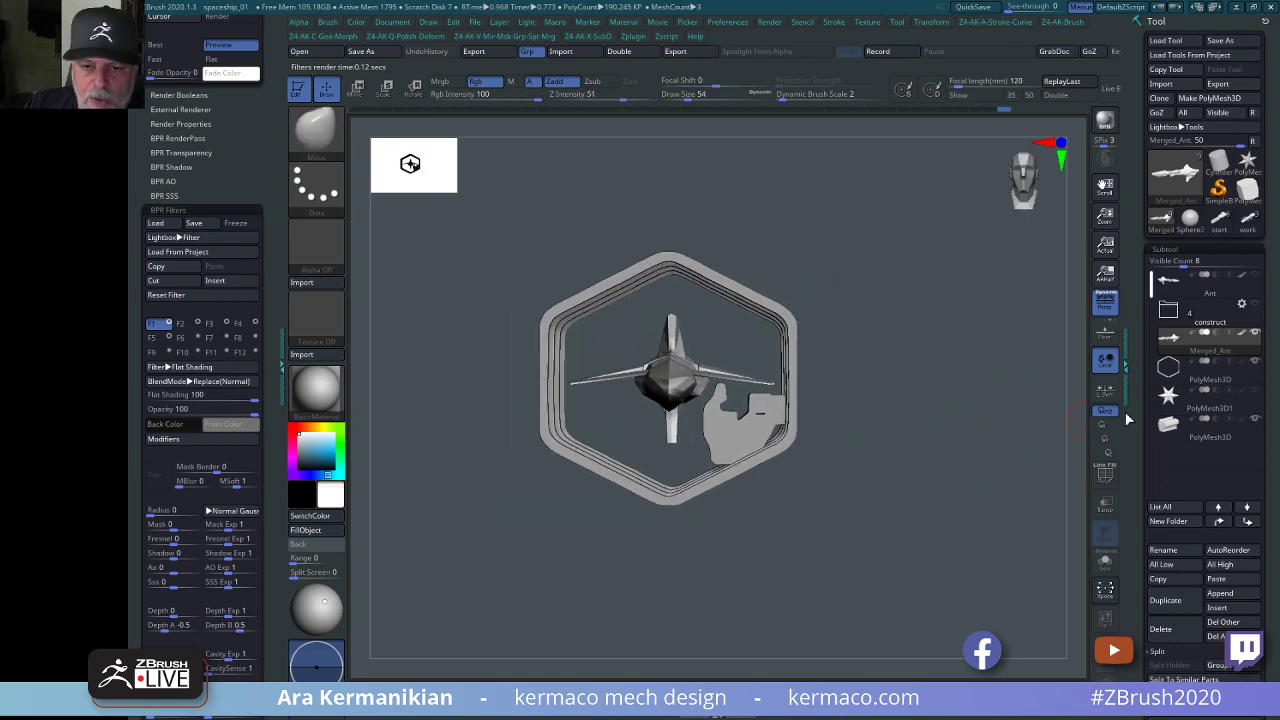
Delete the star-shaped PolyMesh3D1 subtool from the list.
click(1238, 410)
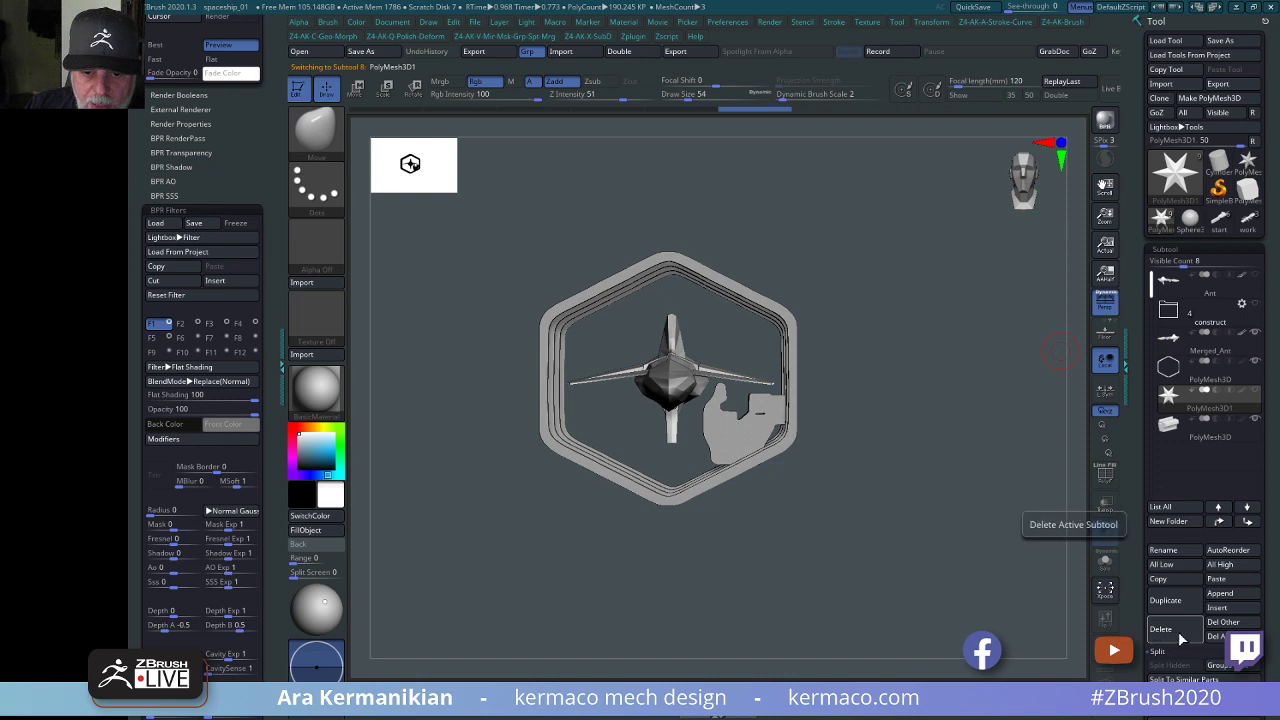
click(1164, 628)
click(1064, 660)
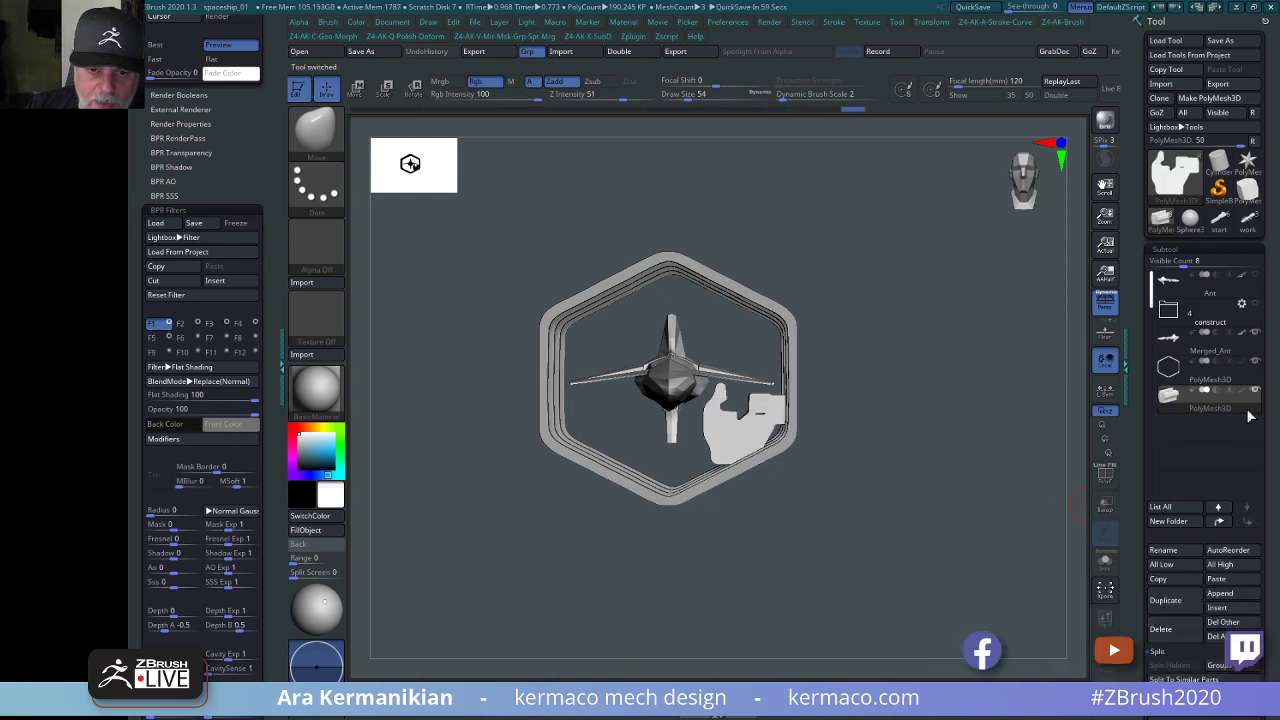
Create a subtool folder named "station" from the hexagonal ring subtool and add the block subtool to it.
click(1234, 381)
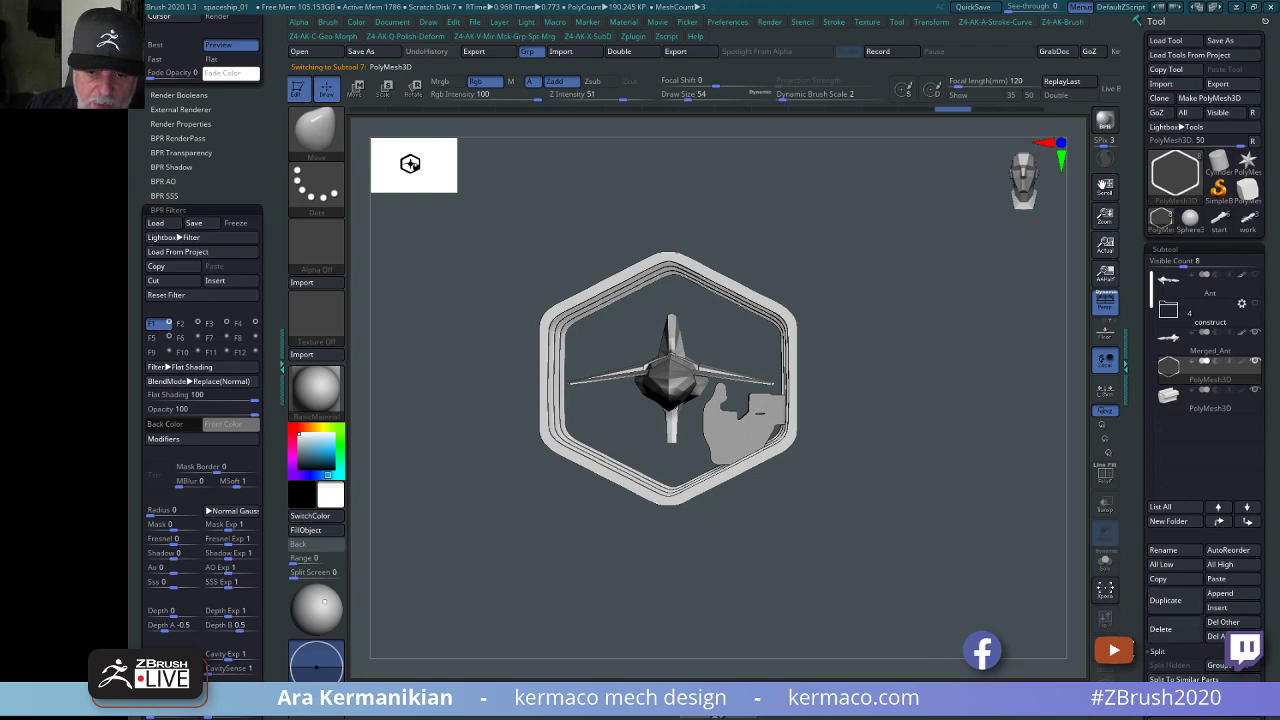
drag(909, 523, 1118, 595)
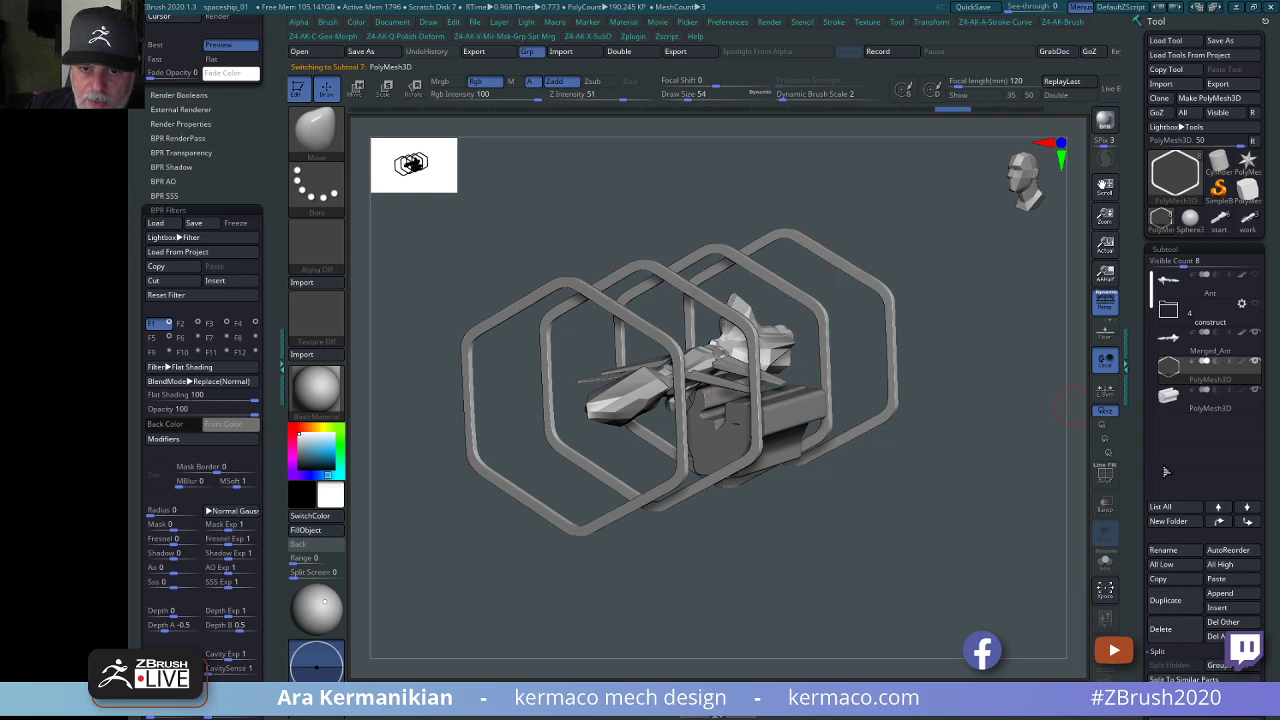
drag(1132, 627, 1131, 591)
click(1169, 476)
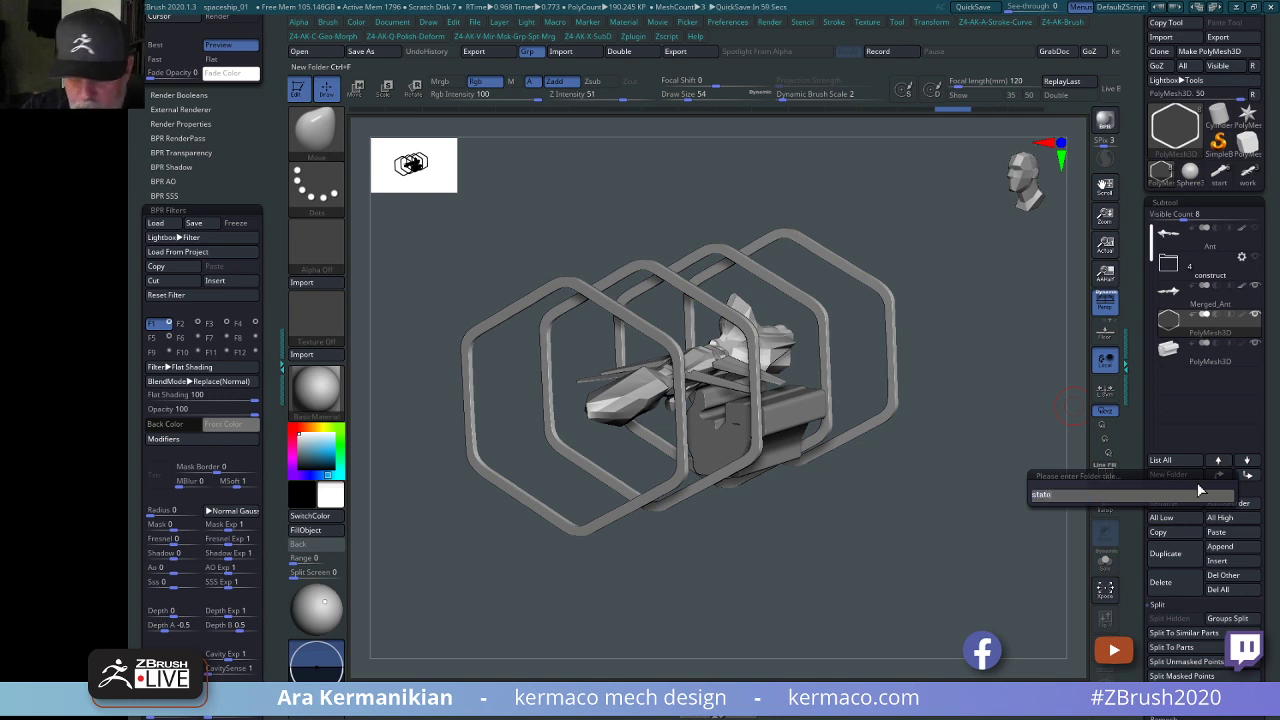
key(Return)
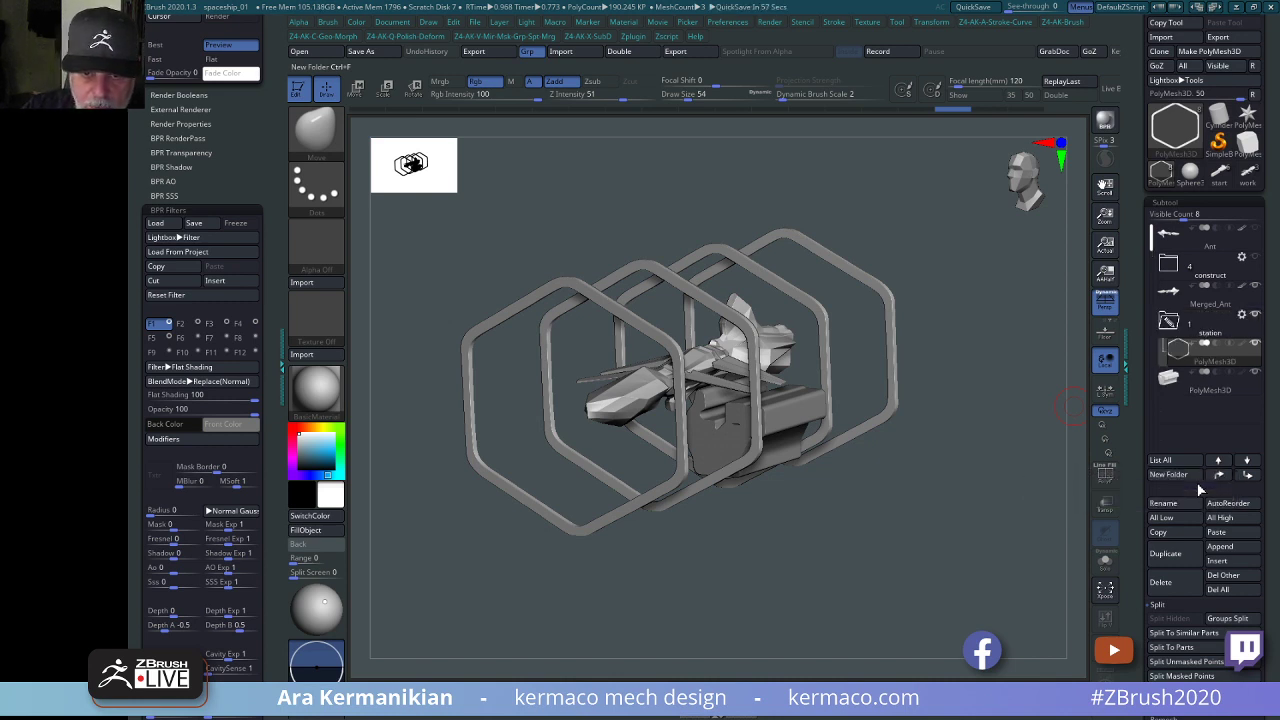
drag(1219, 377, 1222, 350)
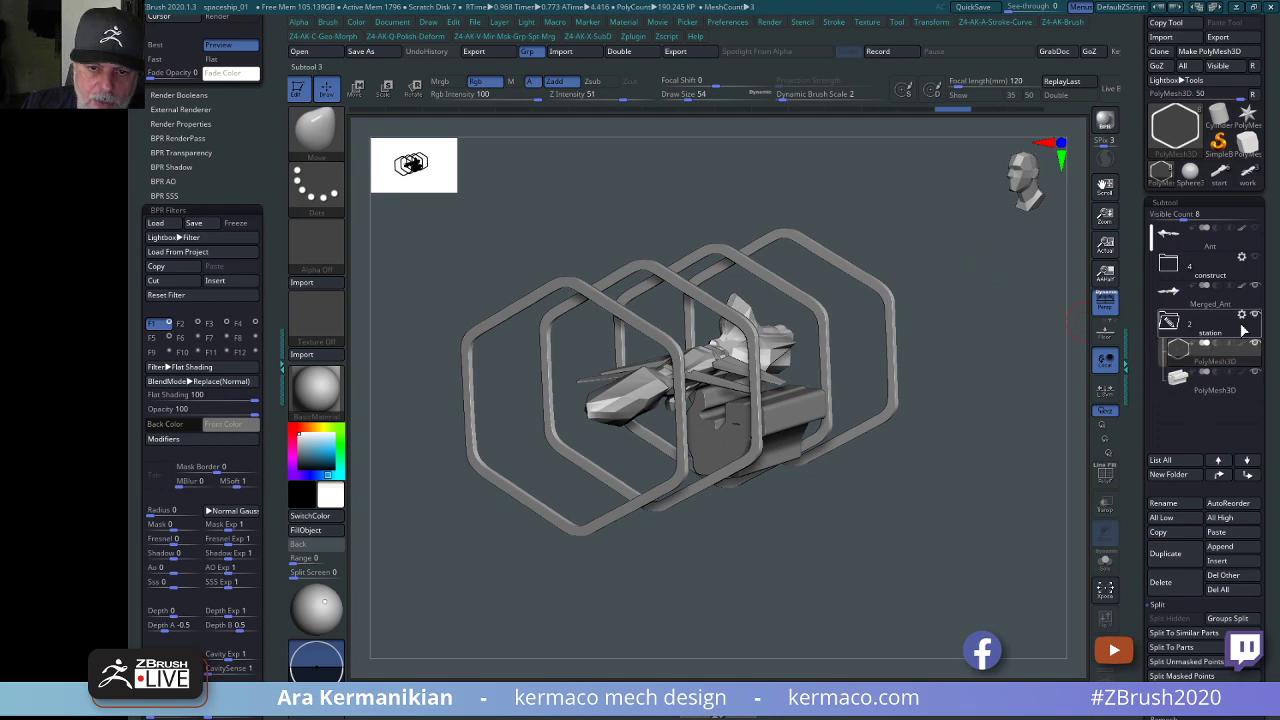
Hide the station folder, make Merged_Ant the active subtool and enlarge it in a straight plan view.
click(1256, 315)
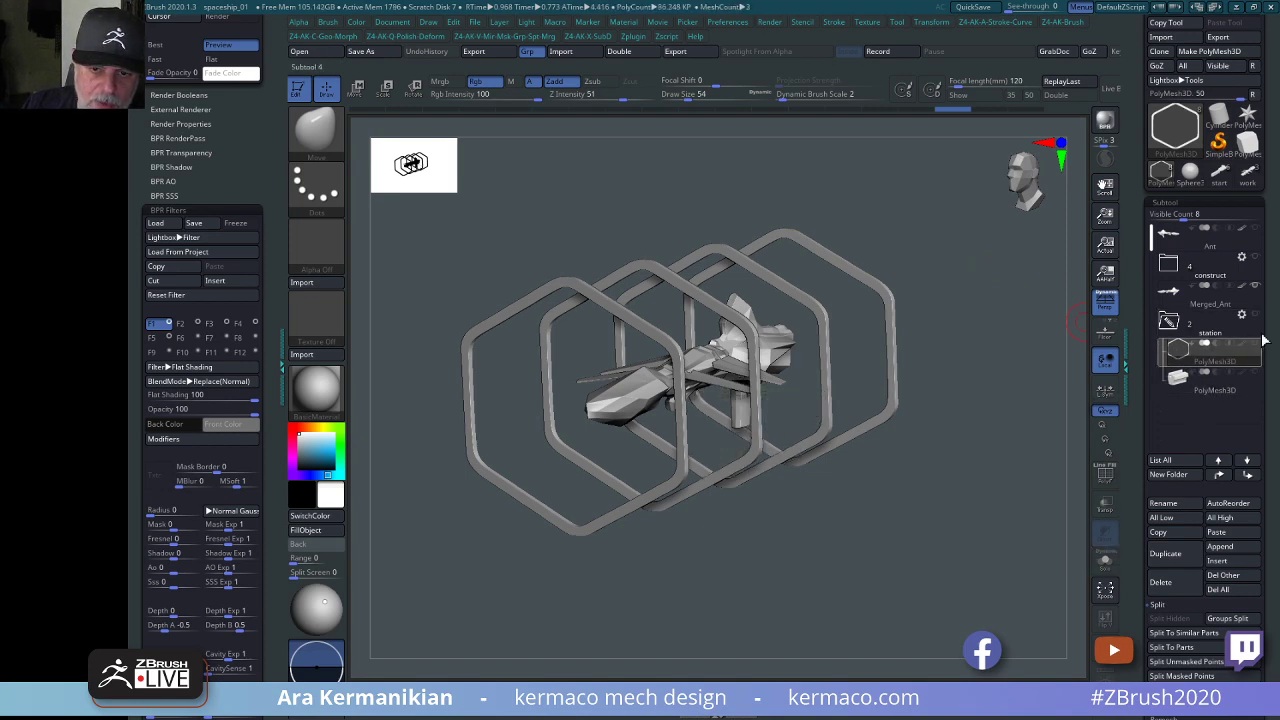
mouse_move(1190, 366)
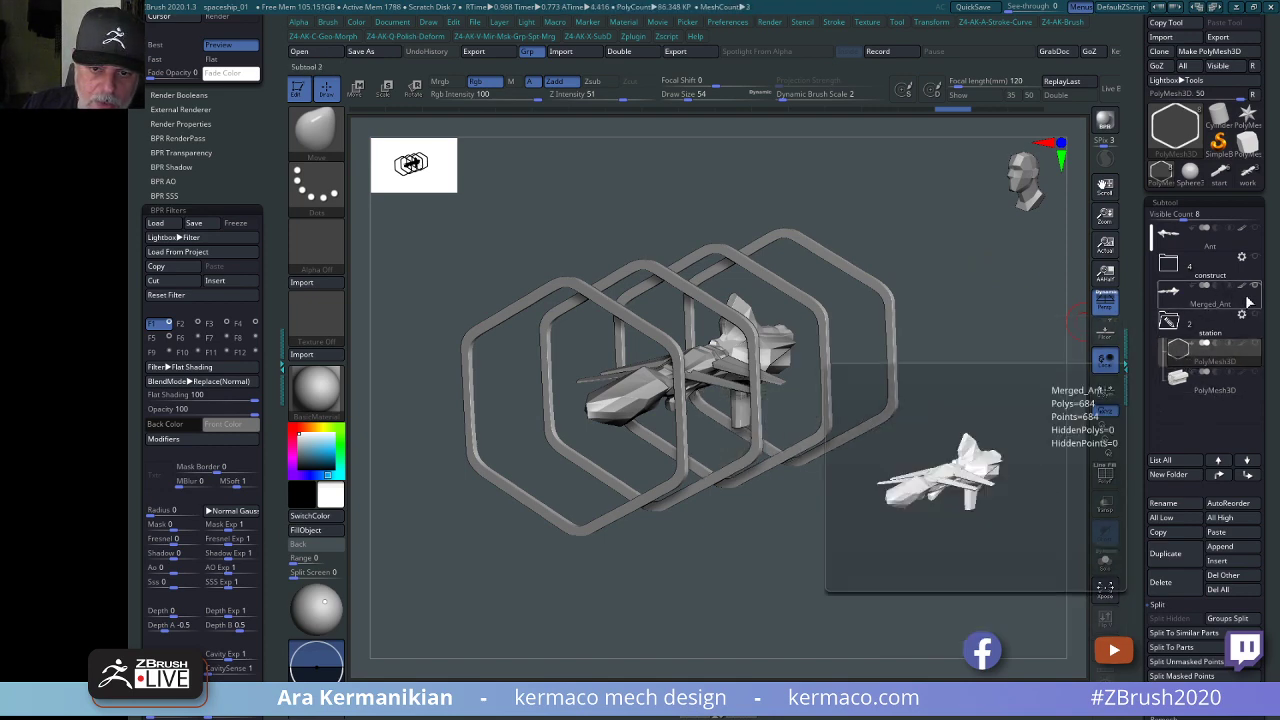
click(1223, 306)
alt+drag(980, 451, 846, 518)
mouse_move(894, 601)
mouse_down()
mouse_move(883, 511)
mouse_move(905, 617)
mouse_up()
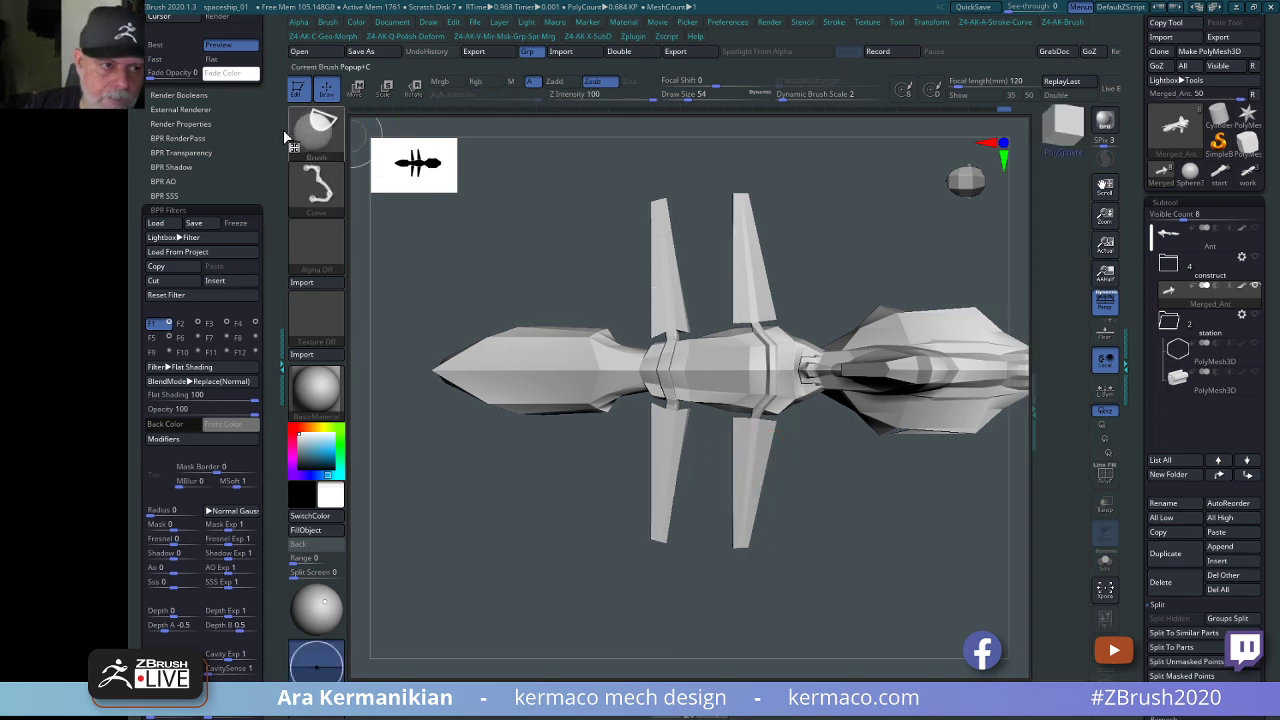
Hide the head piece of Merged_Ant, leaving only the tail, middle body and four fins visible.
ctrl+shift+click(312, 130)
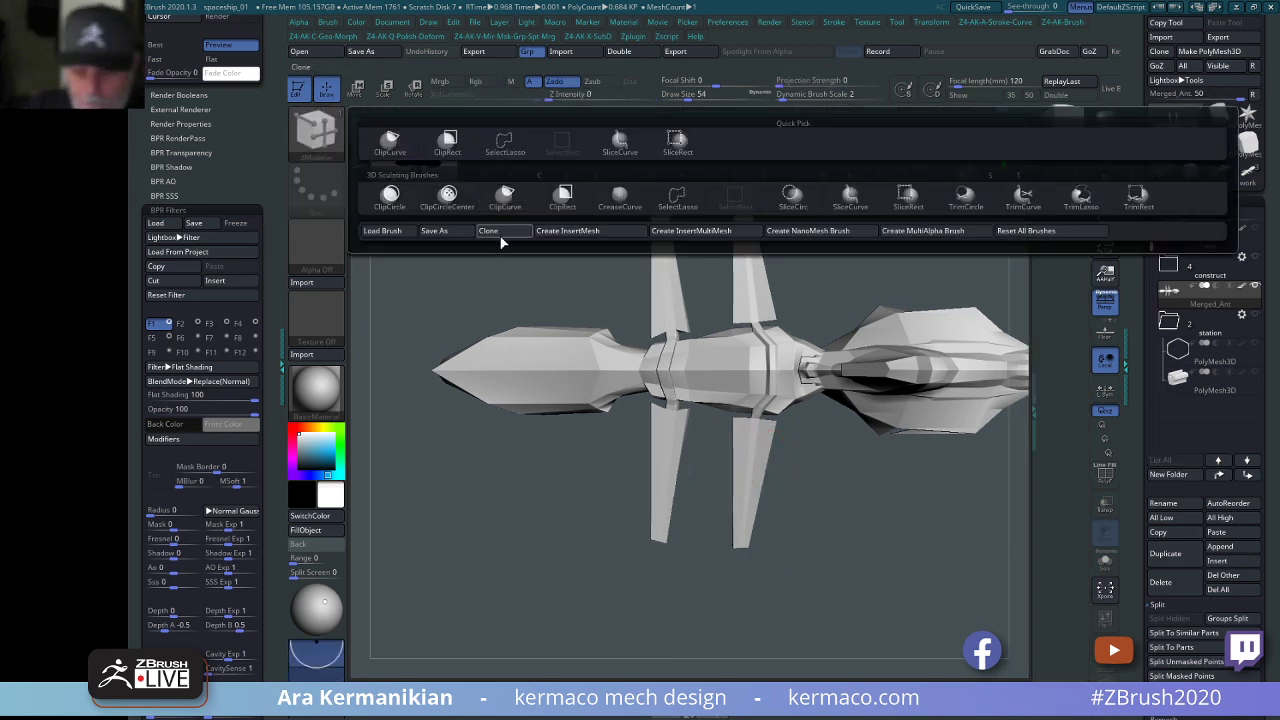
ctrl+shift+click(732, 378)
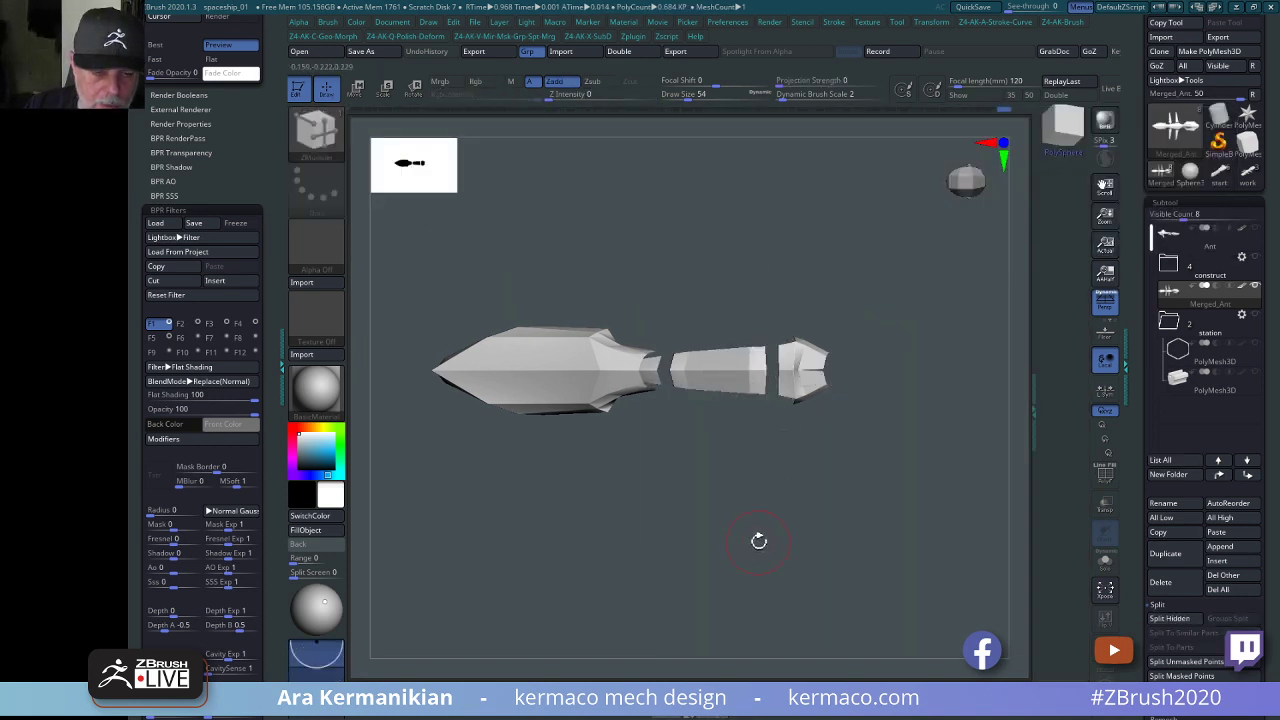
ctrl+shift+click(805, 512)
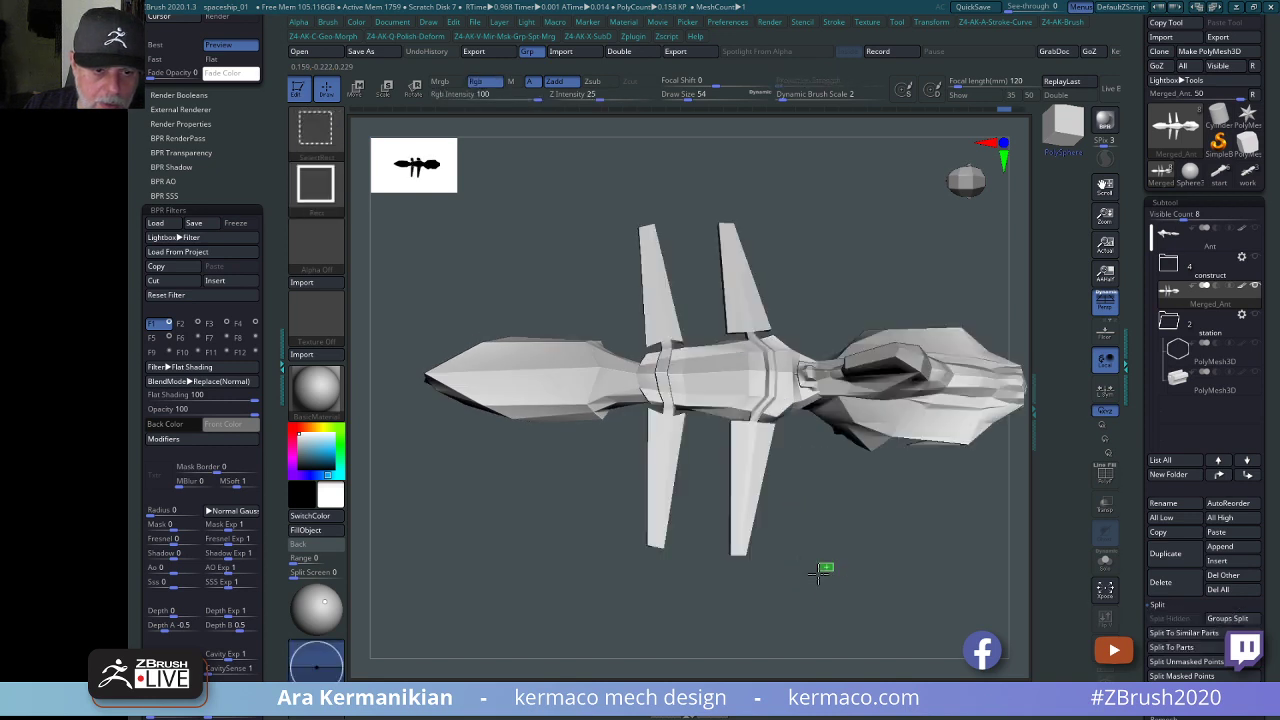
shift+drag(846, 560, 823, 517)
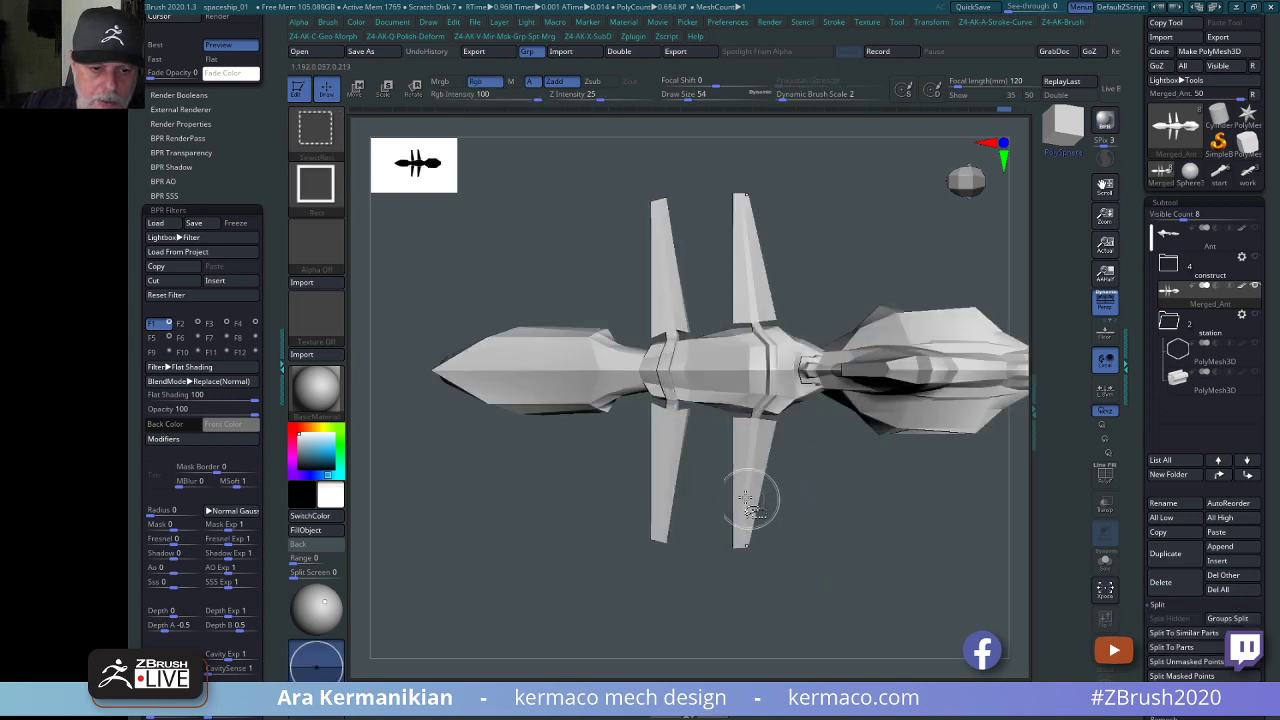
ctrl+shift+click(752, 366)
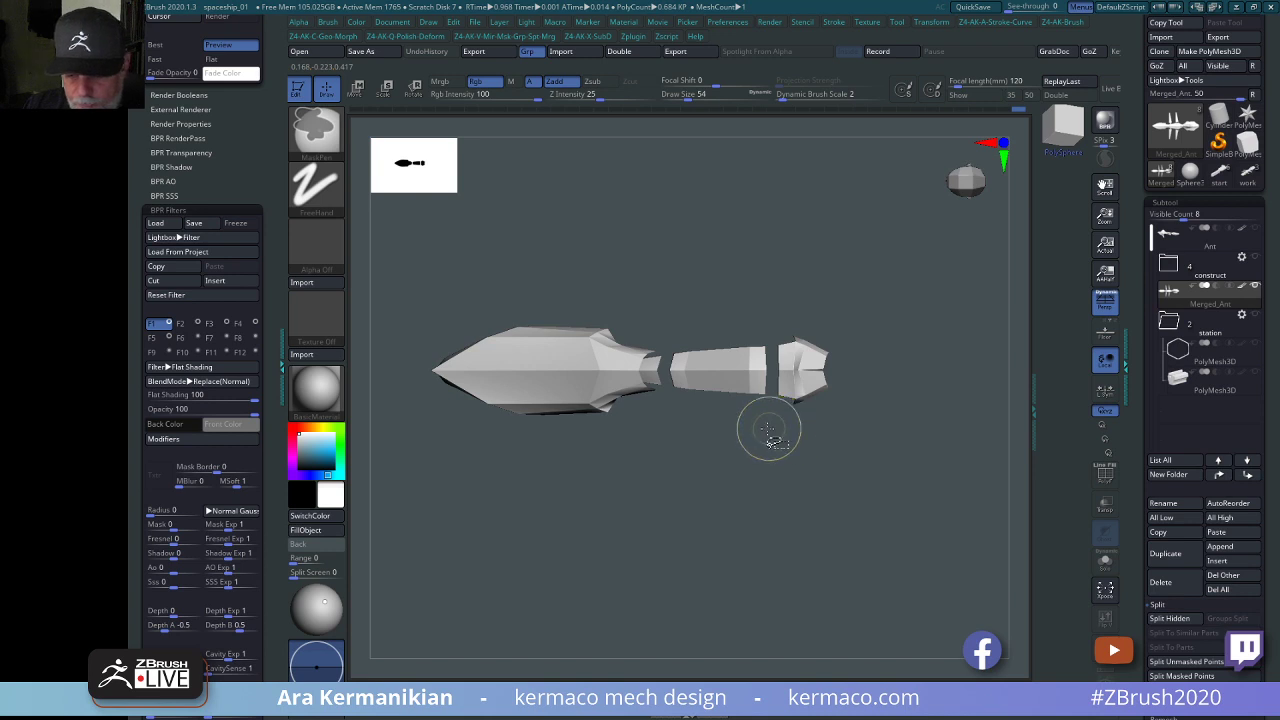
ctrl+shift+click(755, 440)
drag(866, 543, 878, 537)
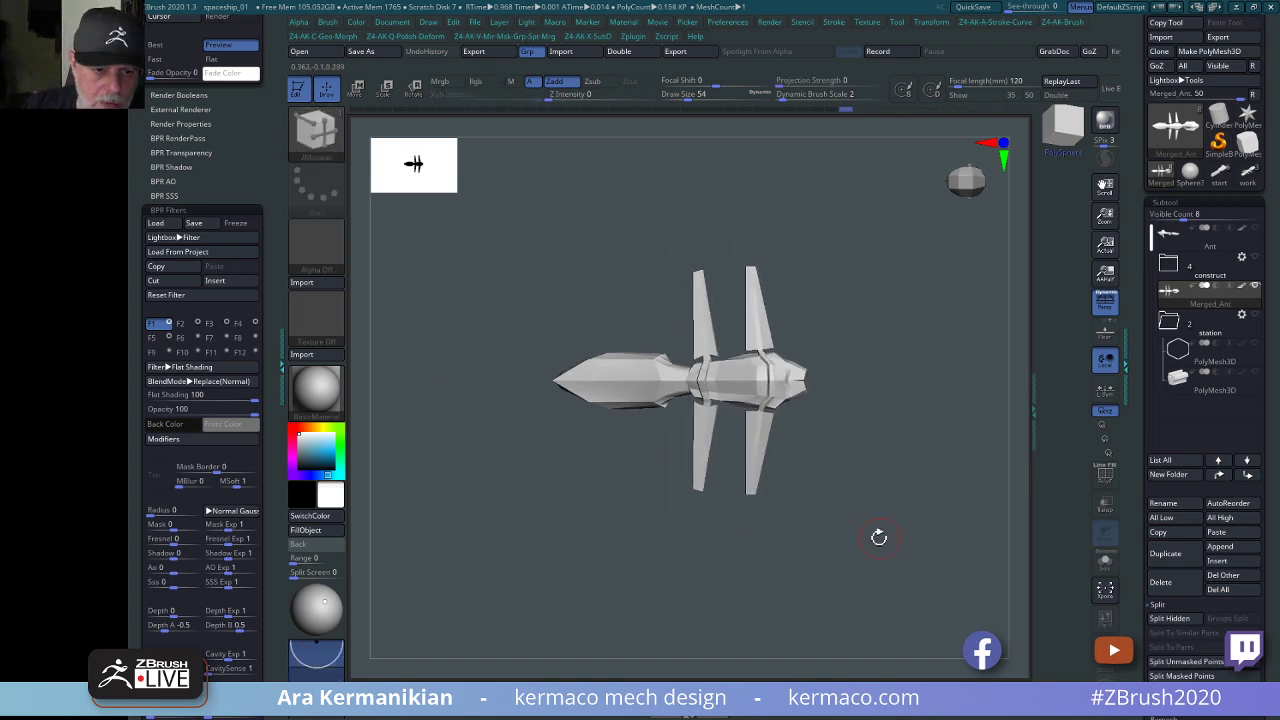
Turn on PolyFrame and adjust the upper surface of the middle body between the fins with the Move brush at draw size 54.
click(1104, 472)
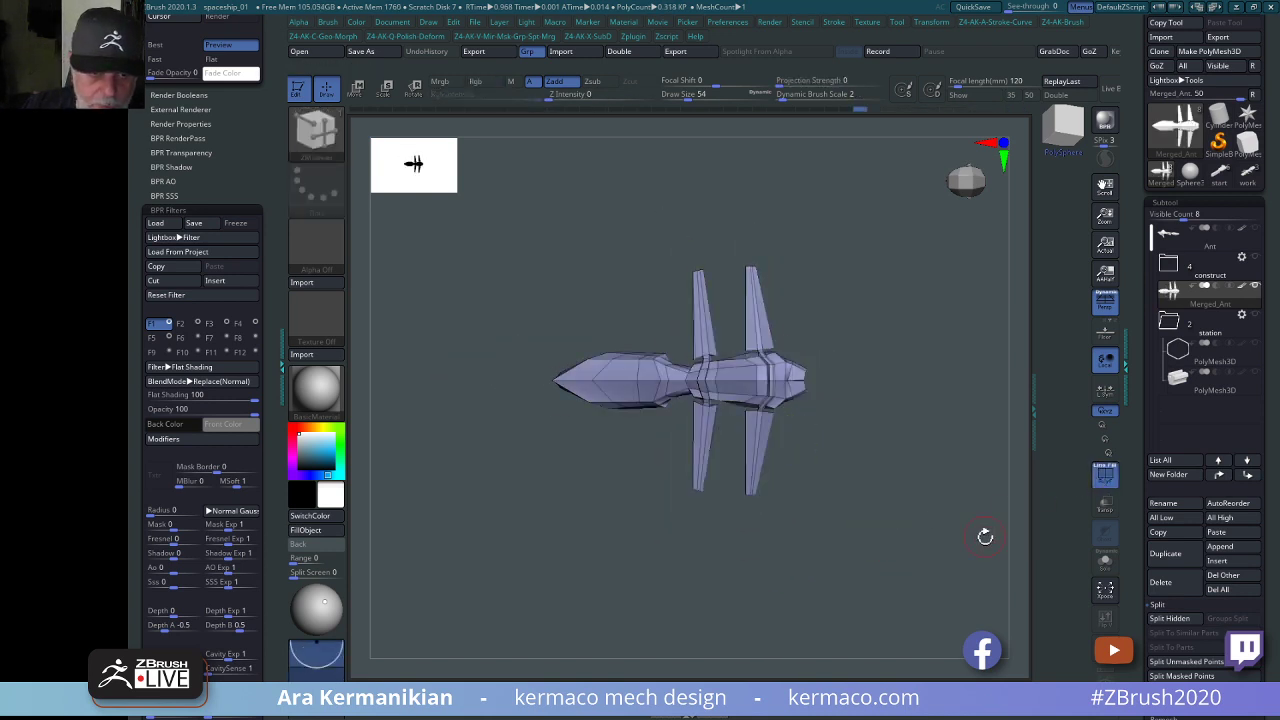
mouse_move(985, 537)
mouse_down()
mouse_move(991, 423)
mouse_move(1000, 437)
mouse_move(951, 518)
mouse_move(843, 406)
mouse_move(900, 486)
mouse_move(802, 378)
mouse_up()
key(shift)
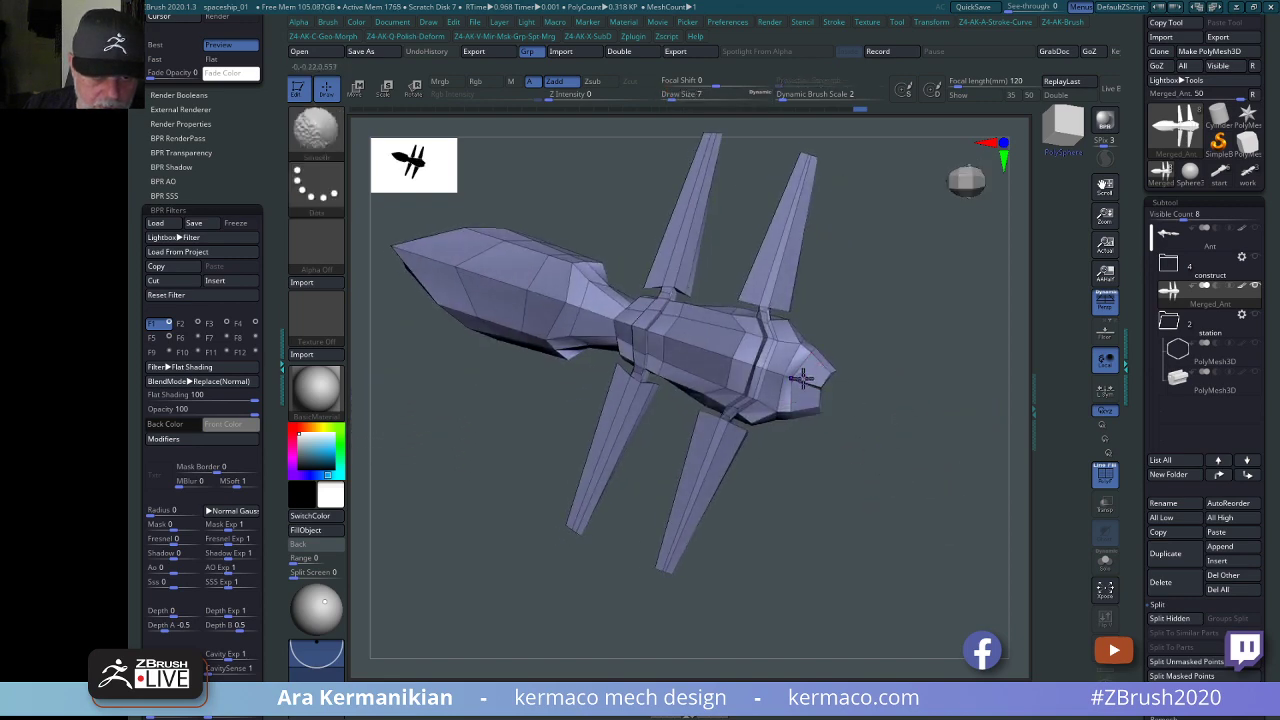
key(shift)
key(s)
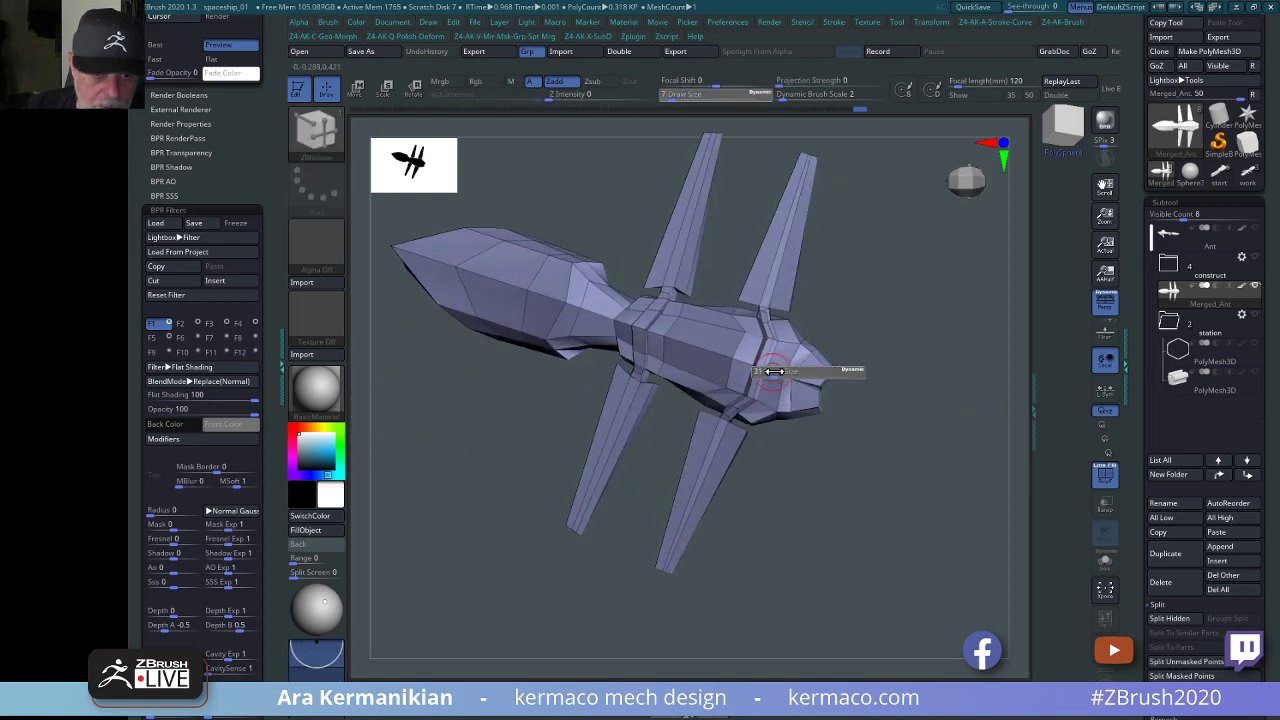
mouse_move(780, 368)
mouse_down()
mouse_move(810, 368)
mouse_move(812, 342)
mouse_move(792, 325)
mouse_up()
drag(926, 457, 928, 368)
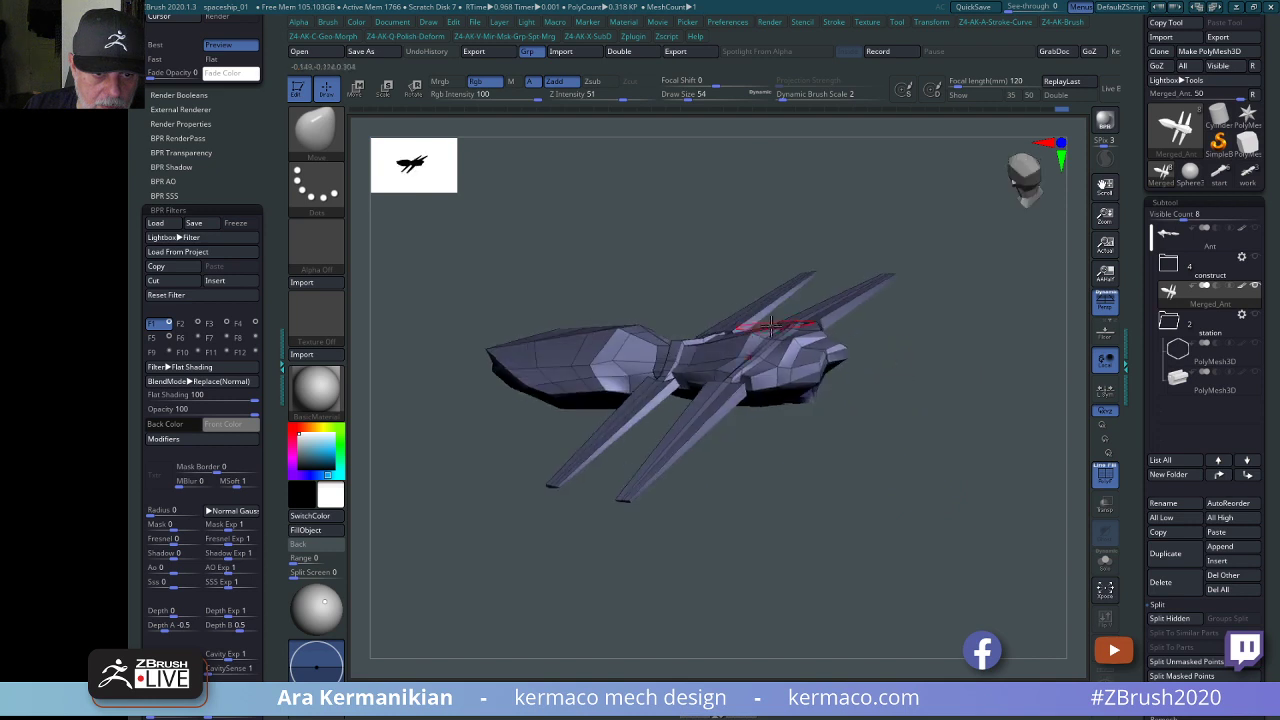
drag(771, 332, 685, 338)
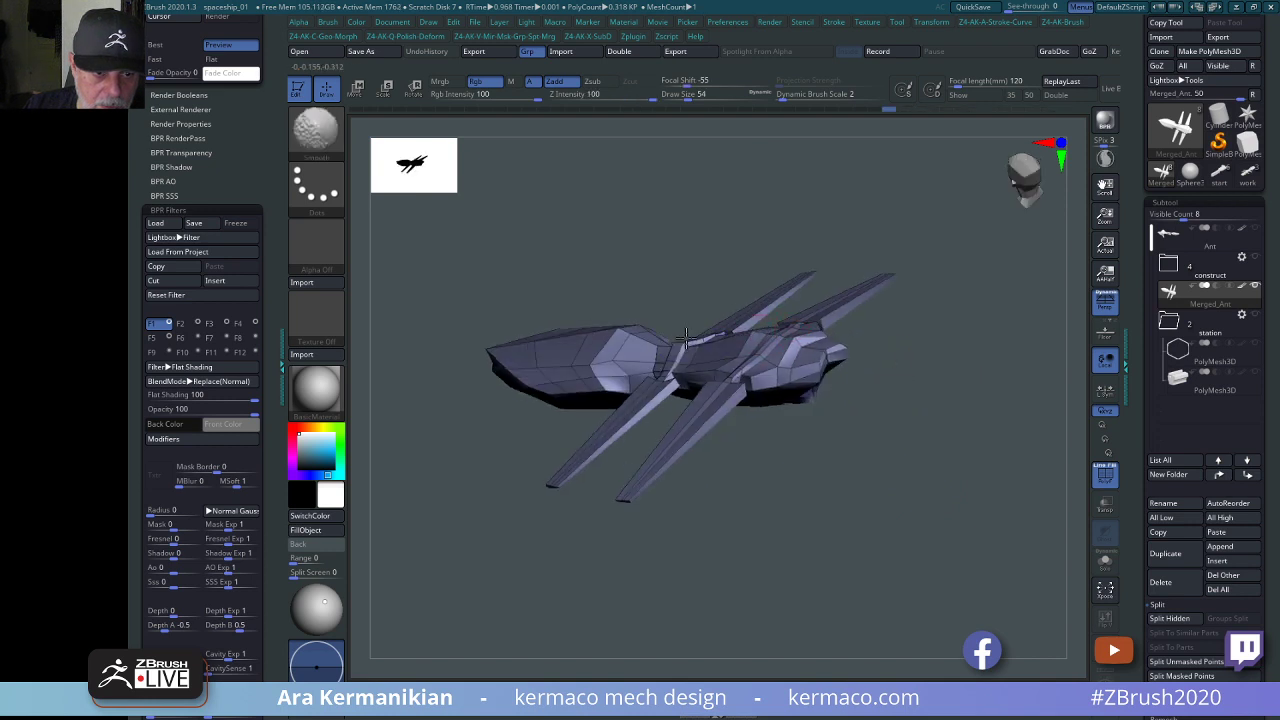
mouse_move(678, 336)
right_down()
mouse_move(709, 206)
mouse_move(849, 240)
mouse_move(870, 285)
mouse_move(766, 301)
right_up()
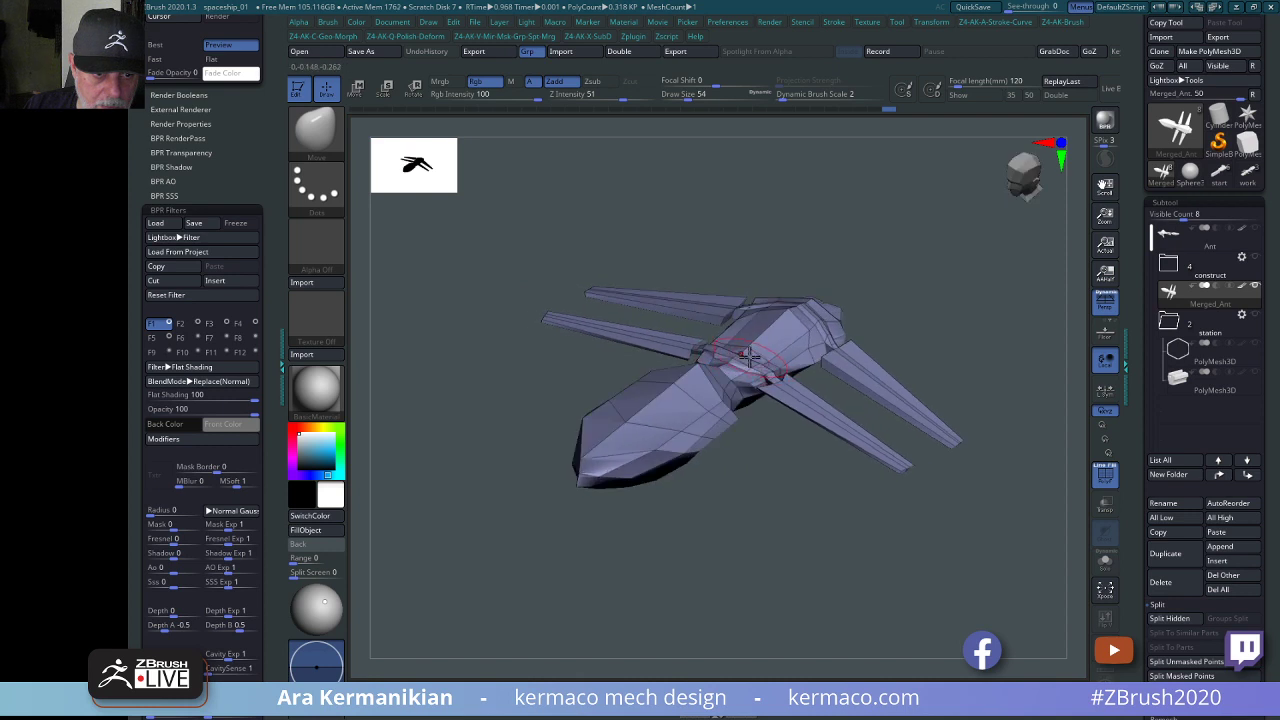
right_drag(926, 289, 871, 276)
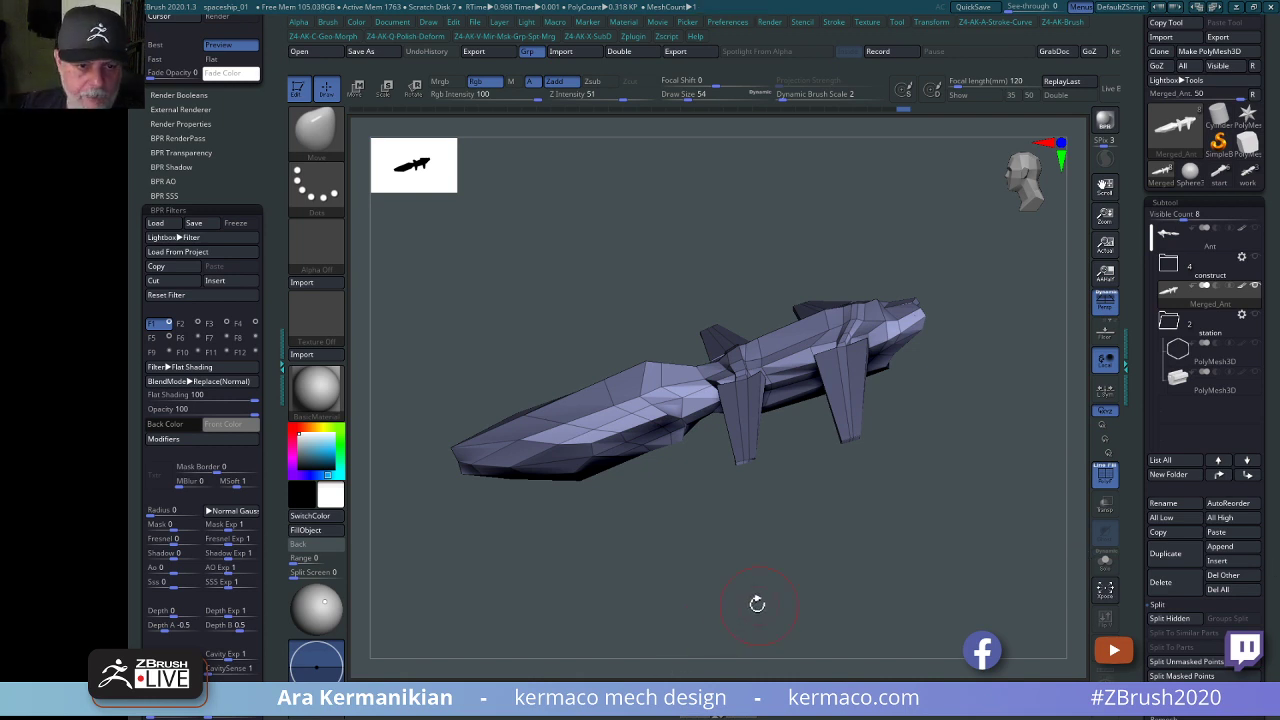
Set the Draw Size to 51 and sweep both wing pairs toward the long tapered hull section with the Move brush.
drag(757, 603, 852, 388)
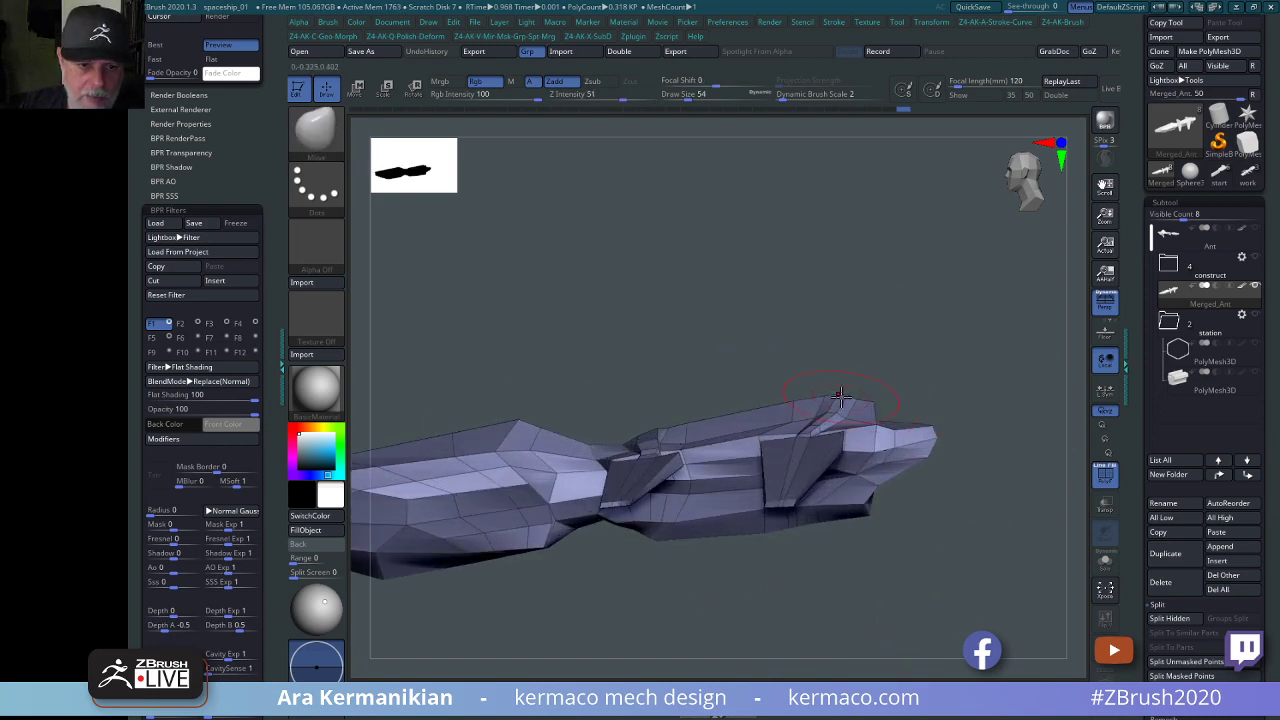
mouse_move(926, 324)
mouse_down()
mouse_move(911, 363)
mouse_move(751, 294)
mouse_move(847, 263)
mouse_move(894, 197)
mouse_move(931, 231)
mouse_move(923, 251)
mouse_move(950, 236)
mouse_move(925, 270)
mouse_up()
key(s)
click(814, 300)
key(s)
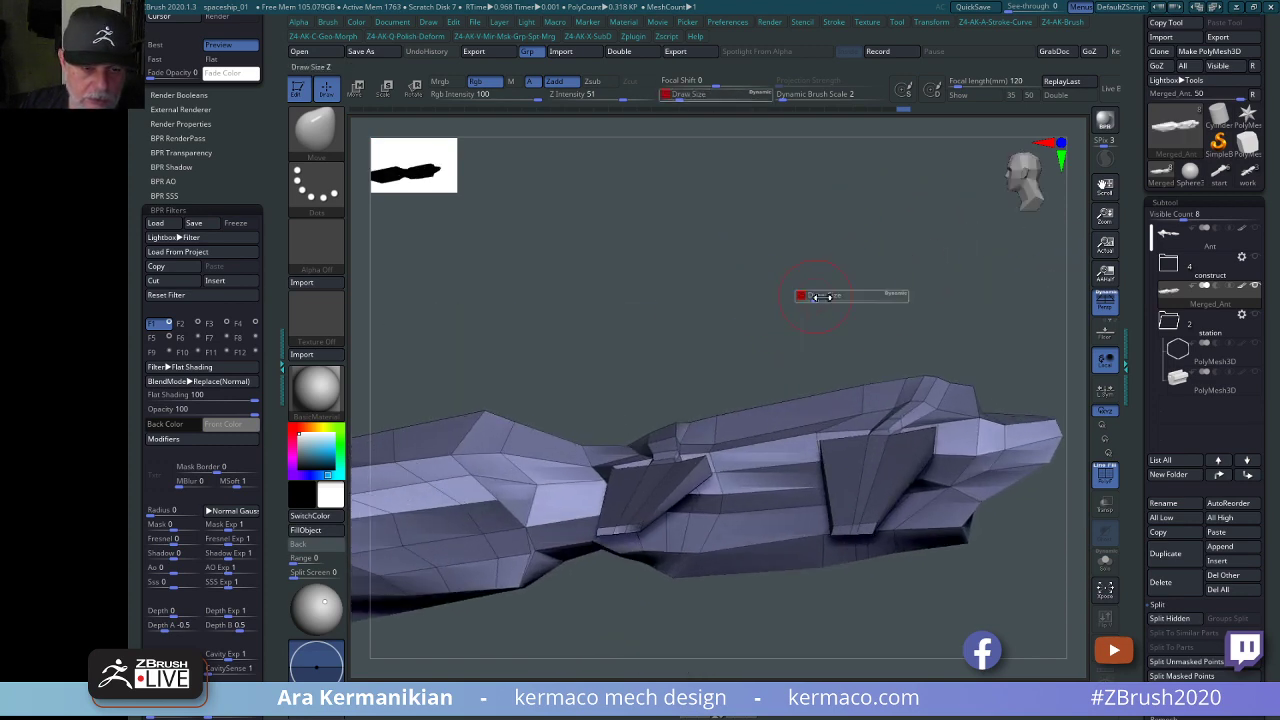
mouse_move(829, 298)
mouse_down()
mouse_move(840, 298)
mouse_move(769, 345)
mouse_move(808, 337)
mouse_move(798, 340)
mouse_up()
Set the Draw Size to 27 and smooth the raised collar where the wing pair nearest the narrow waist joins the body.
key(s)
key(s)
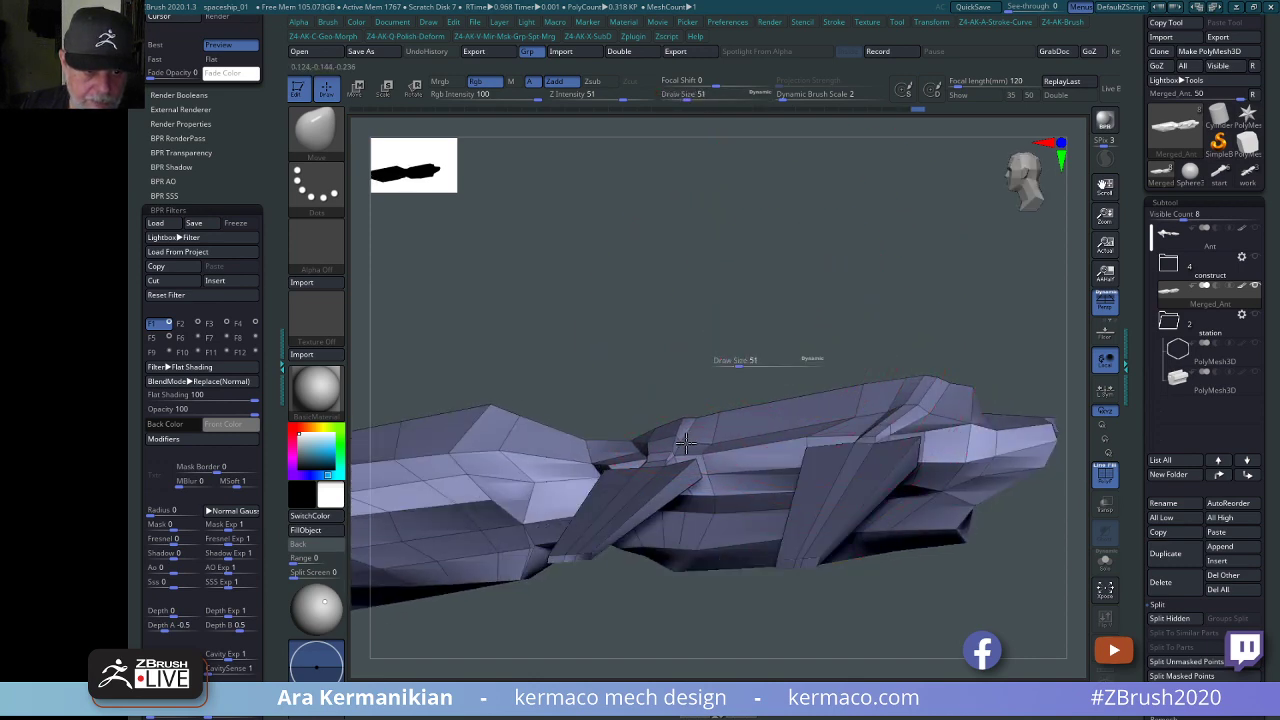
text(27)
key(Return)
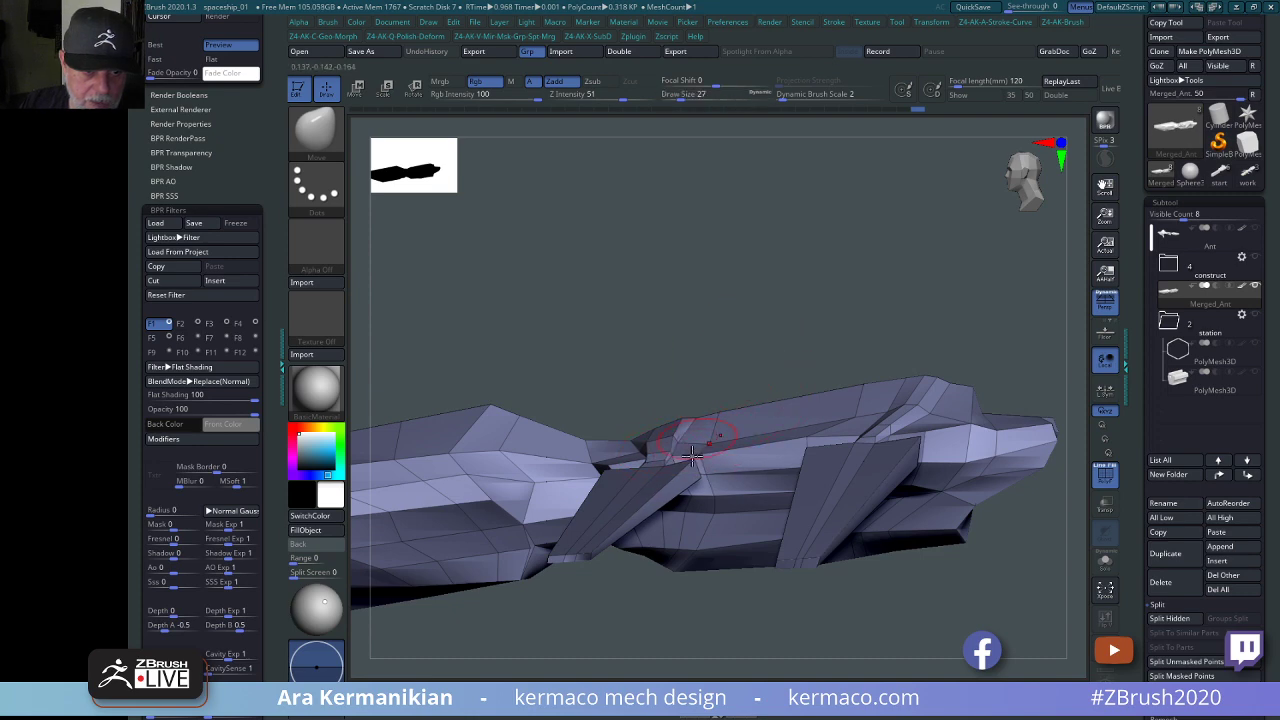
drag(748, 364, 752, 430)
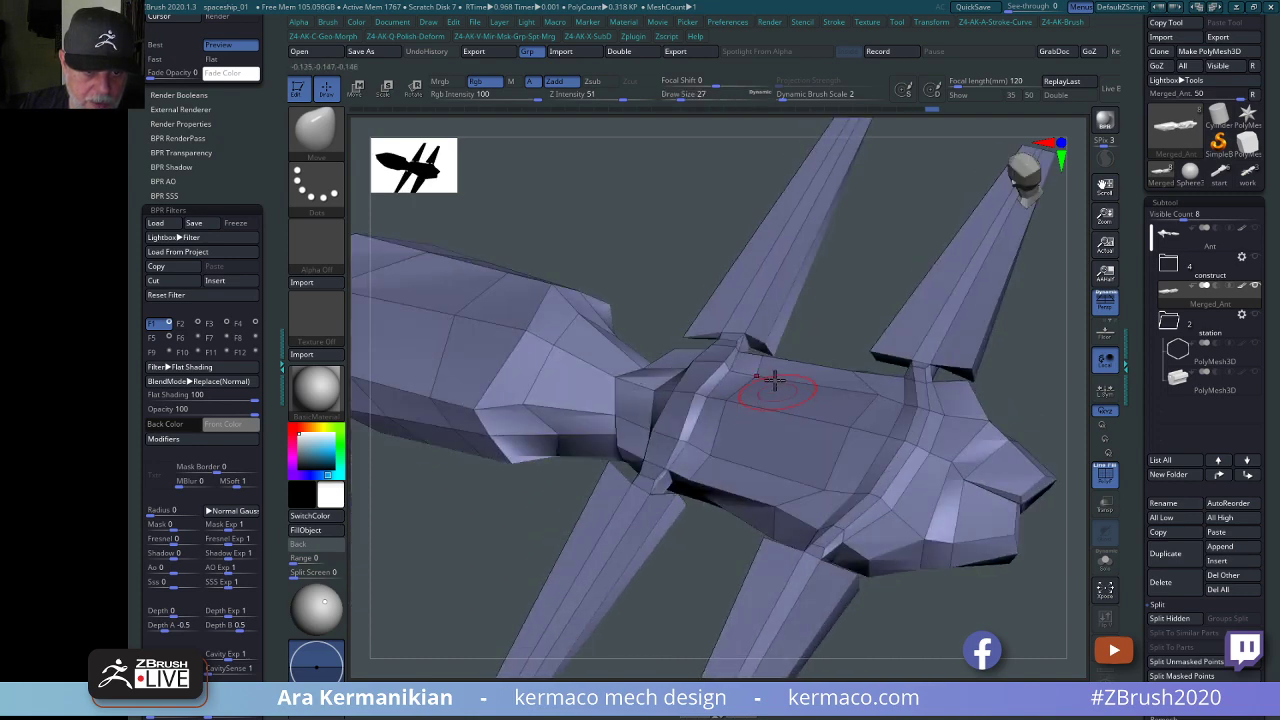
alt+drag(846, 264, 934, 318)
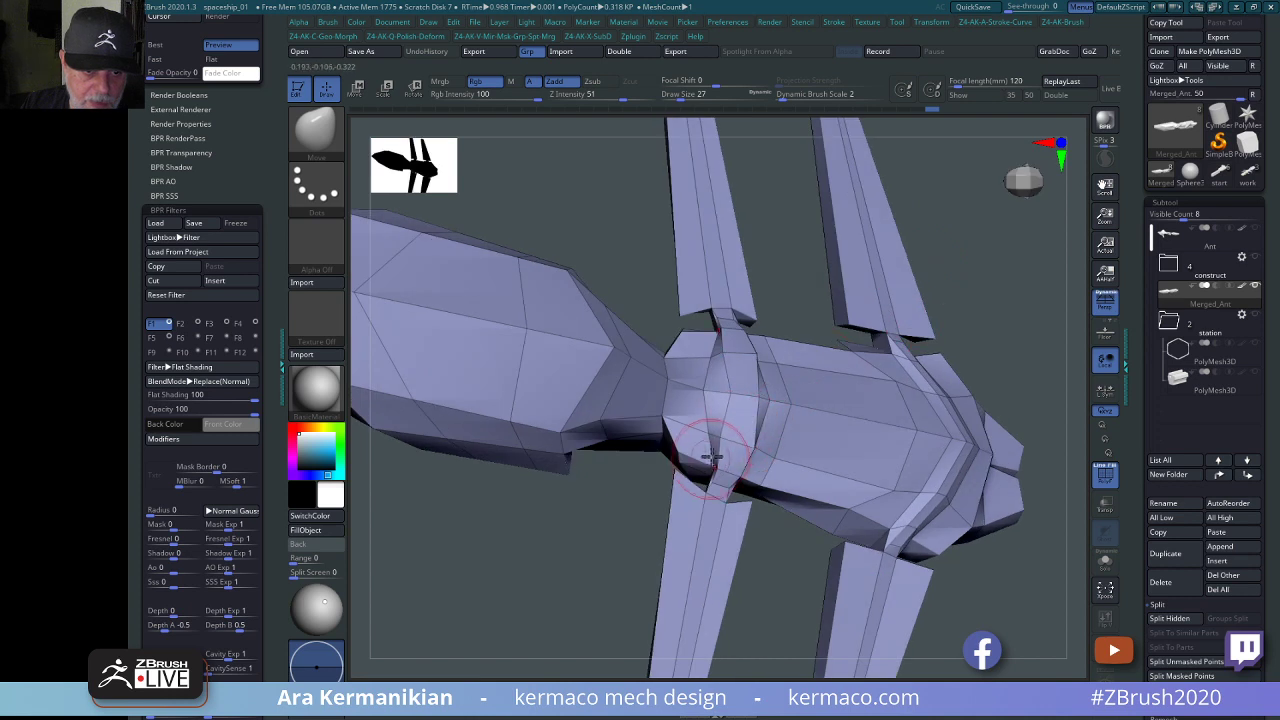
key(shift)
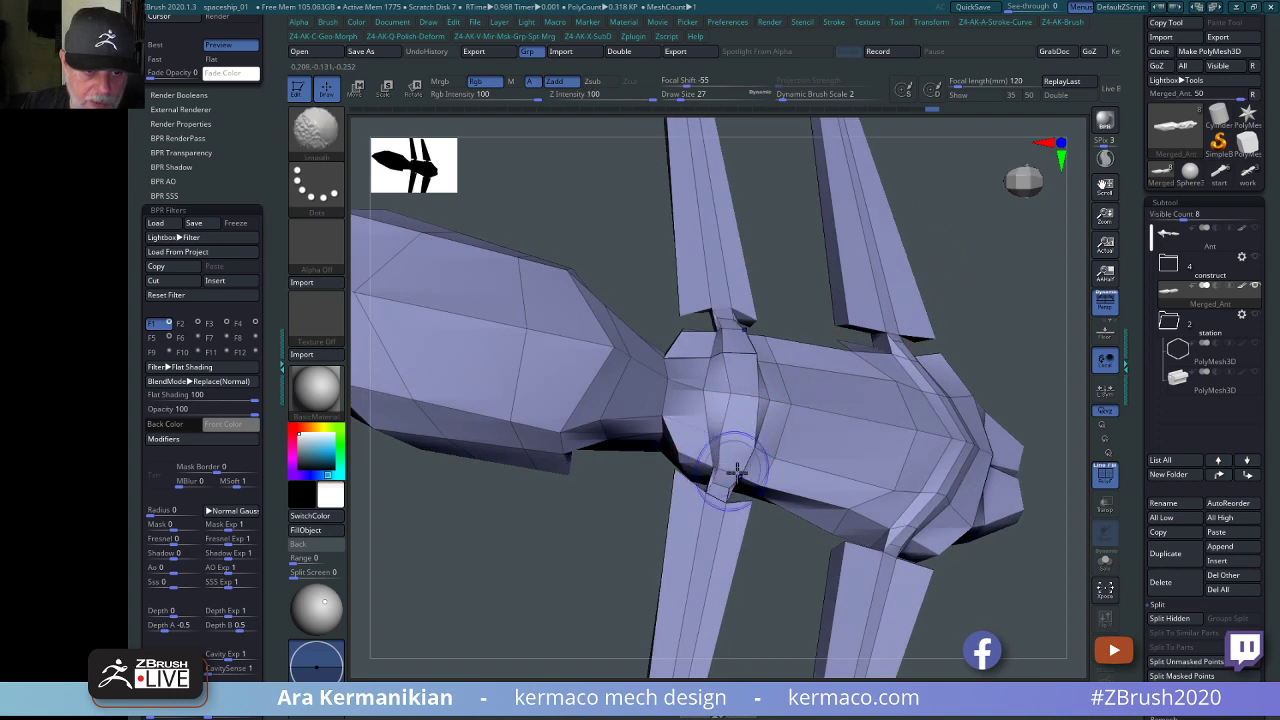
mouse_move(735, 470)
shift+mouse_down()
mouse_move(754, 432)
mouse_move(738, 445)
shift+mouse_up()
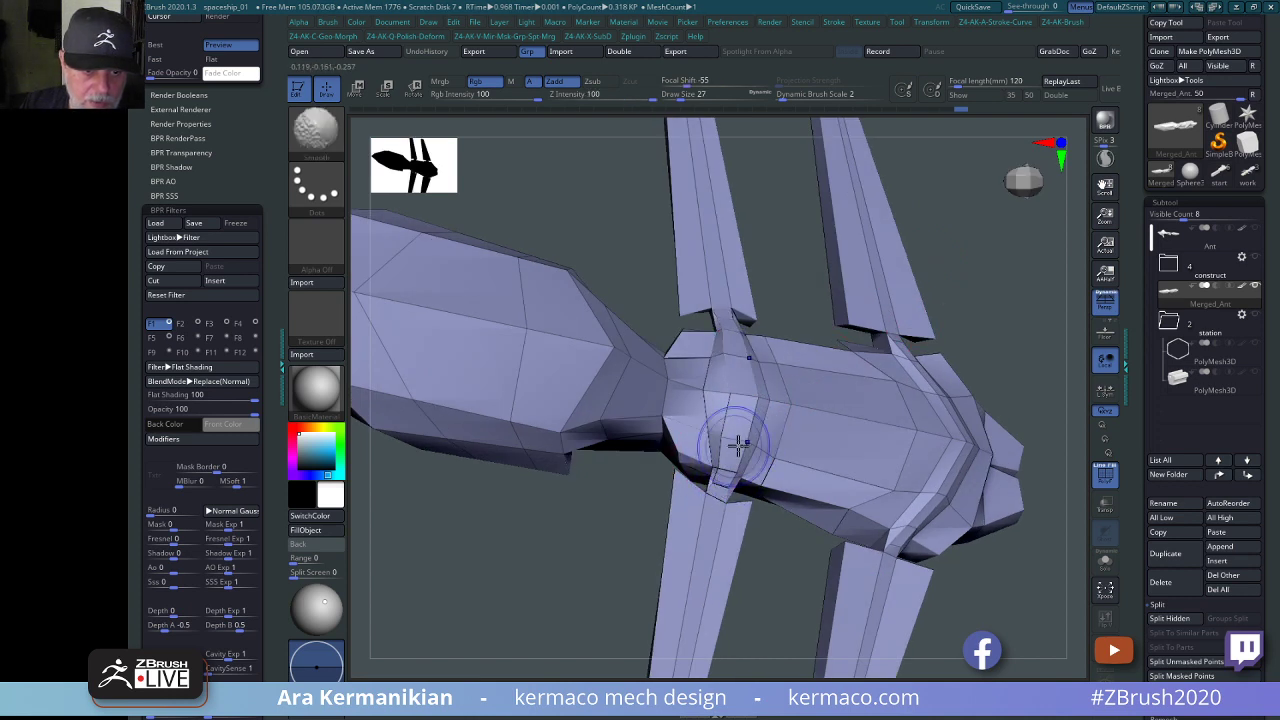
key(shift)
Reshape the short nose section's profile from the front and side views with the Move brush.
mouse_move(1030, 348)
mouse_down()
mouse_move(960, 340)
mouse_move(1057, 357)
mouse_move(1066, 388)
mouse_move(847, 377)
mouse_move(857, 428)
mouse_move(809, 389)
mouse_up()
drag(921, 396, 822, 394)
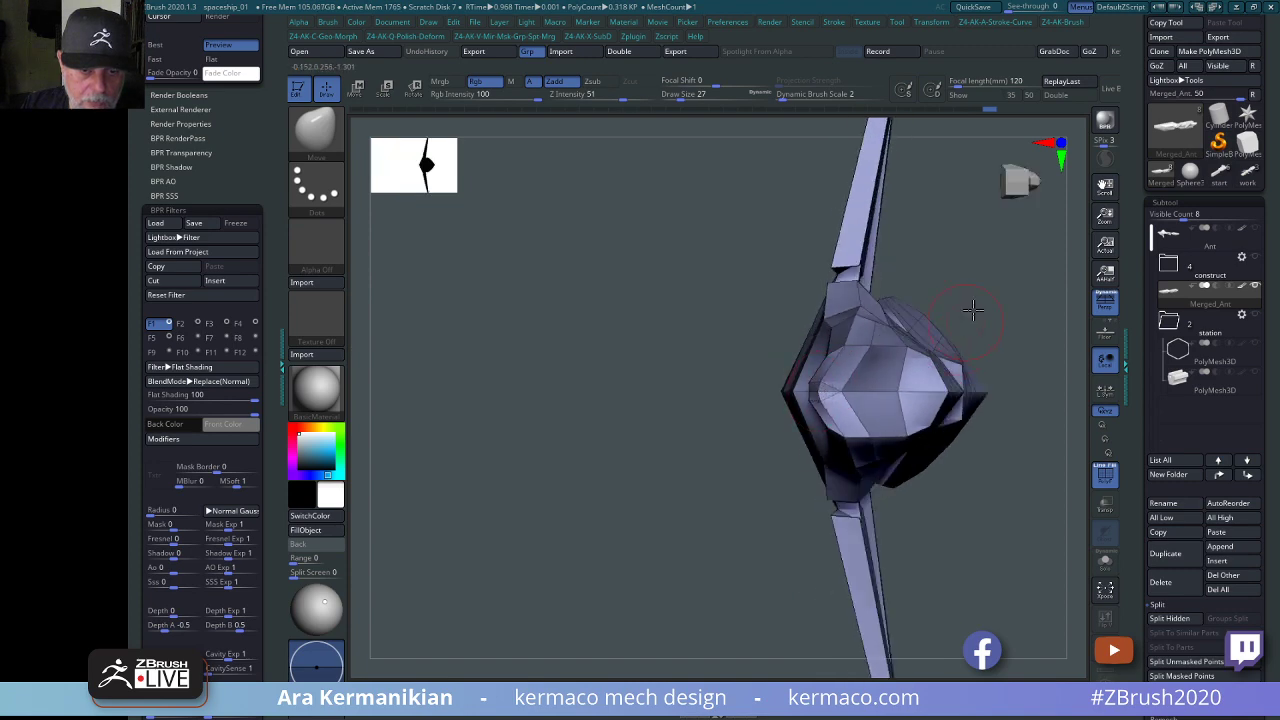
drag(973, 311, 849, 366)
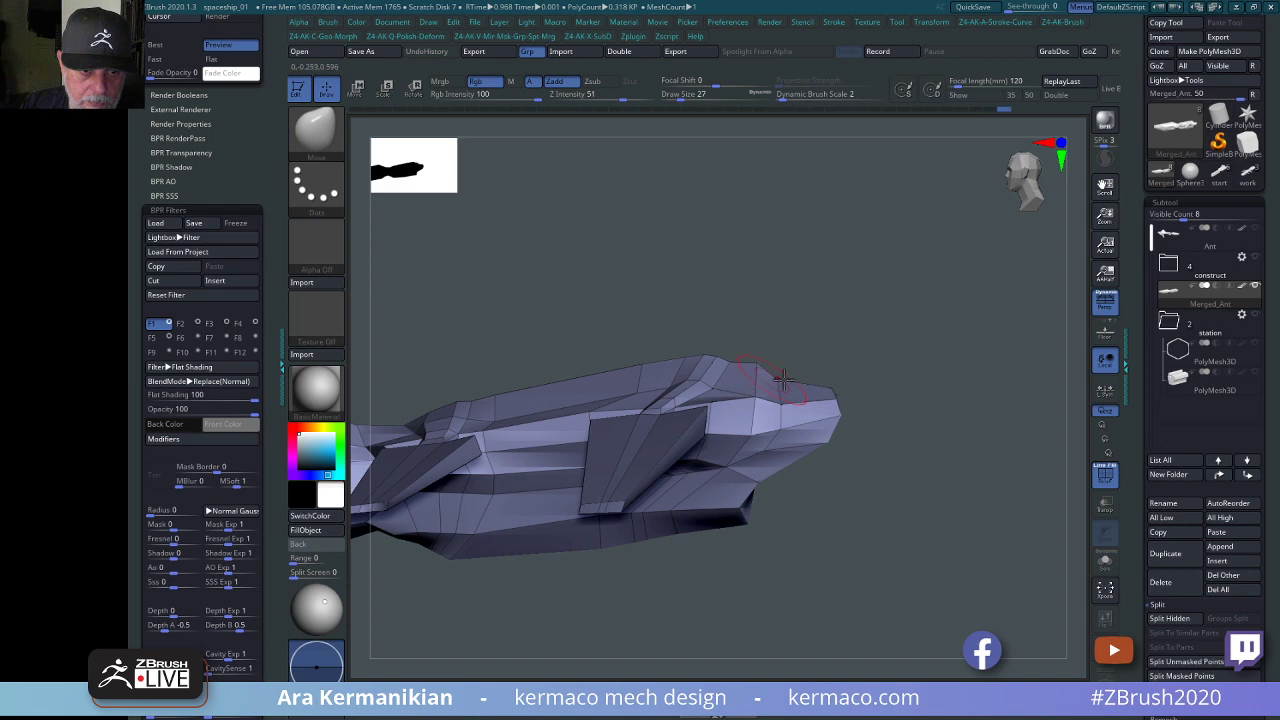
drag(789, 377, 820, 363)
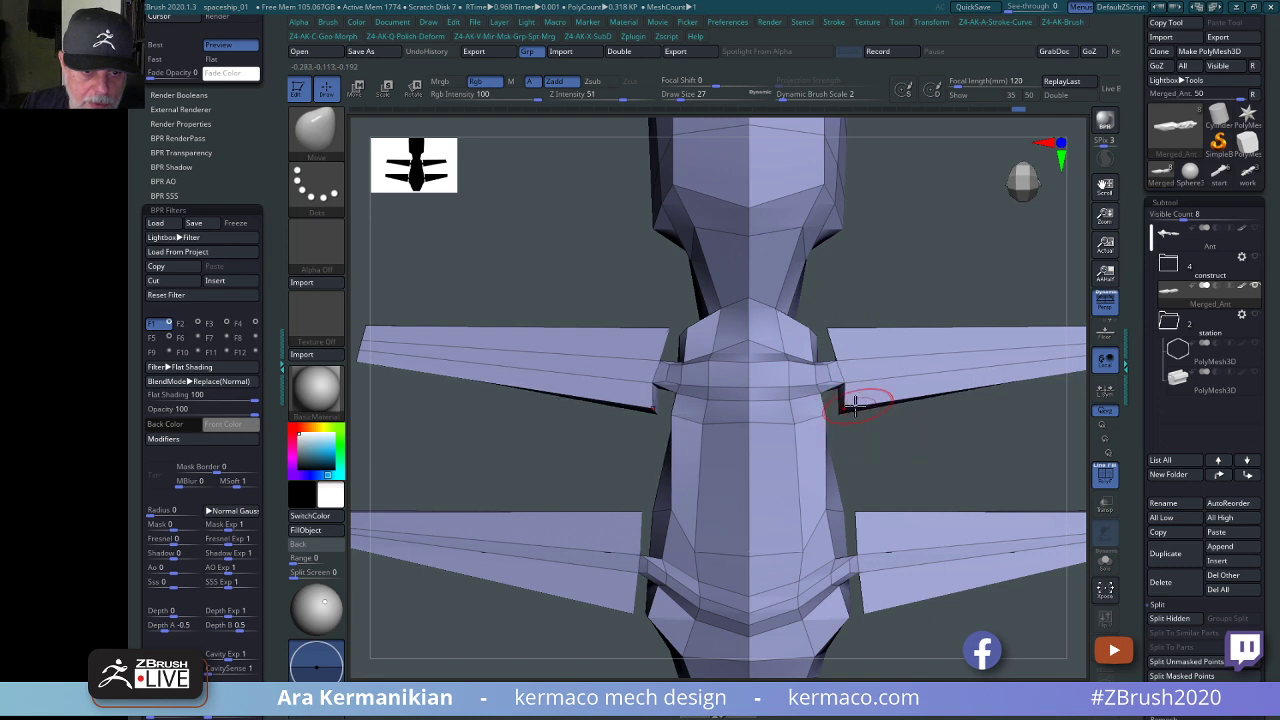
Frame the whole ship and refine the points around the nose tip with the Move brush.
key(f)
alt+drag(940, 473, 977, 465)
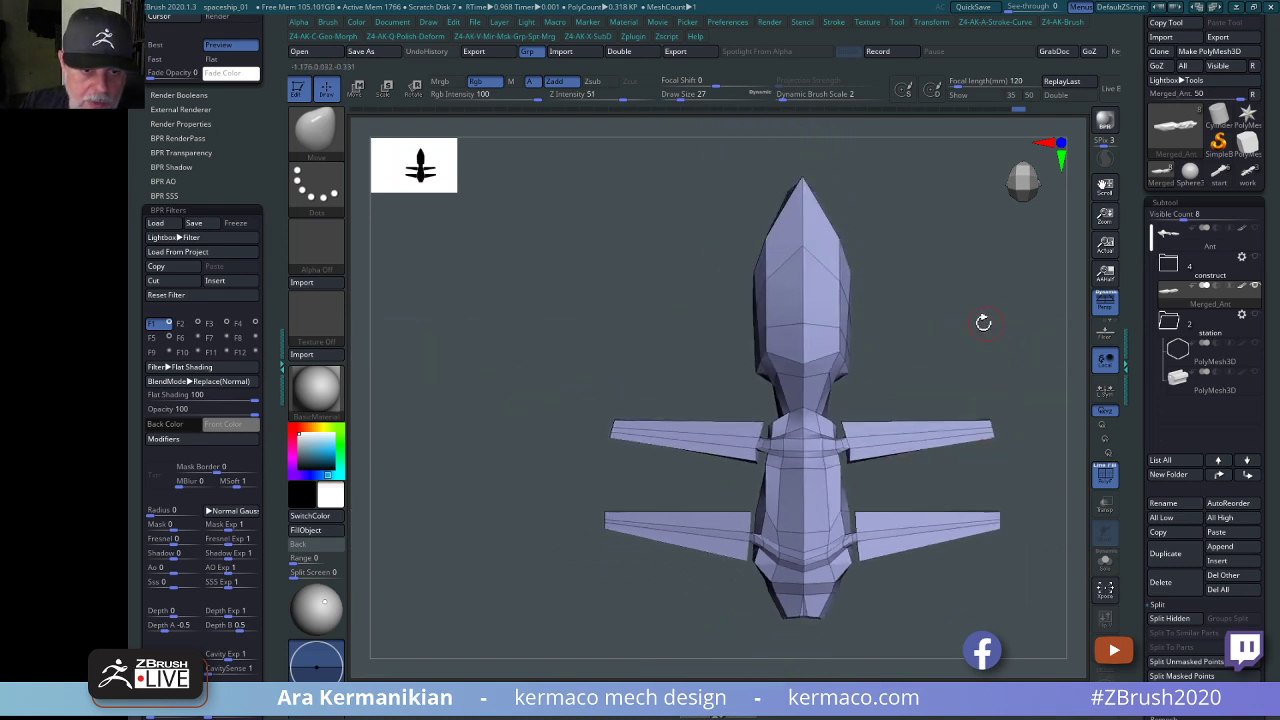
alt+drag(983, 322, 866, 290)
alt+drag(943, 317, 941, 354)
drag(941, 354, 805, 357)
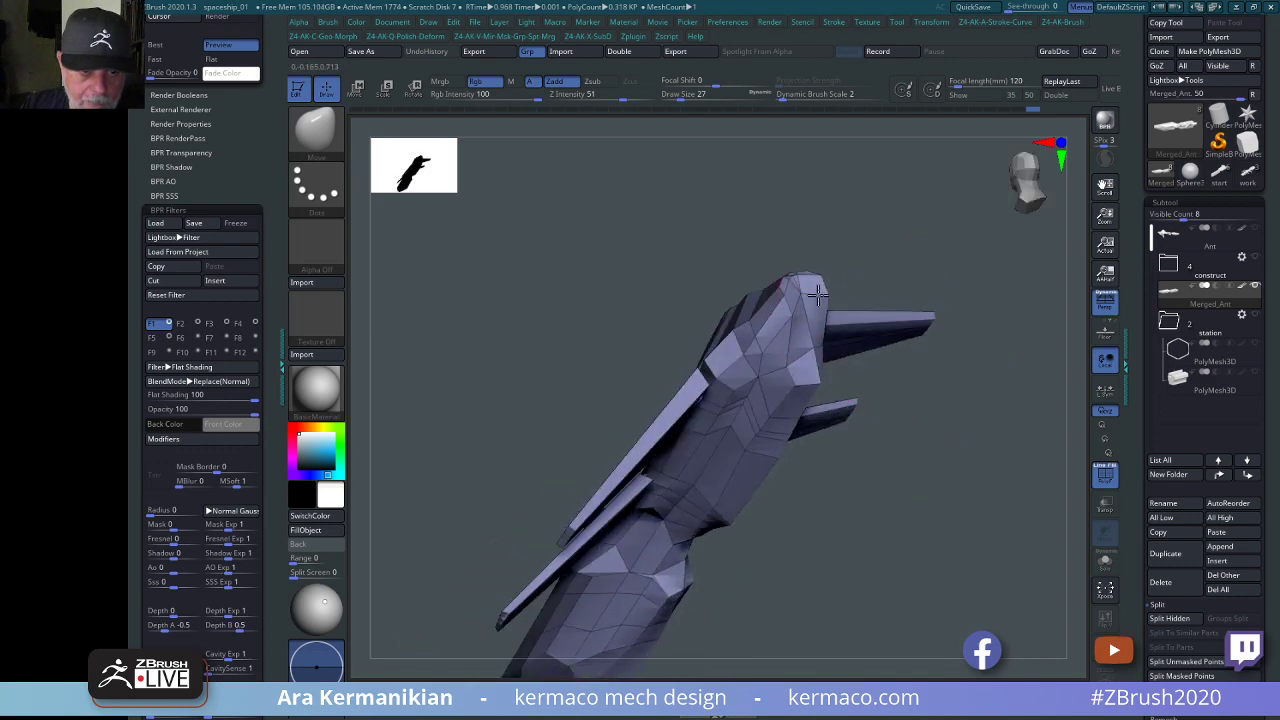
shift+drag(854, 283, 980, 481)
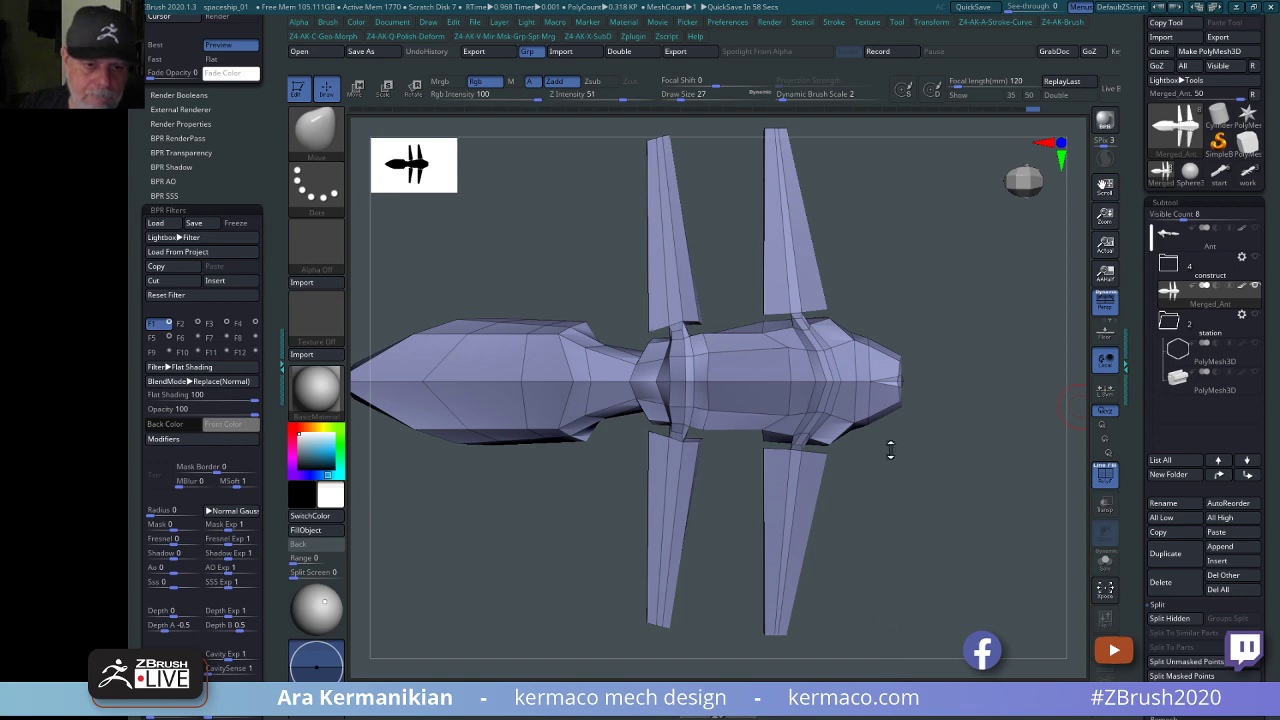
Adjust the inner corners of the wings at their roots from the top view with the Move brush.
drag(1037, 365, 980, 362)
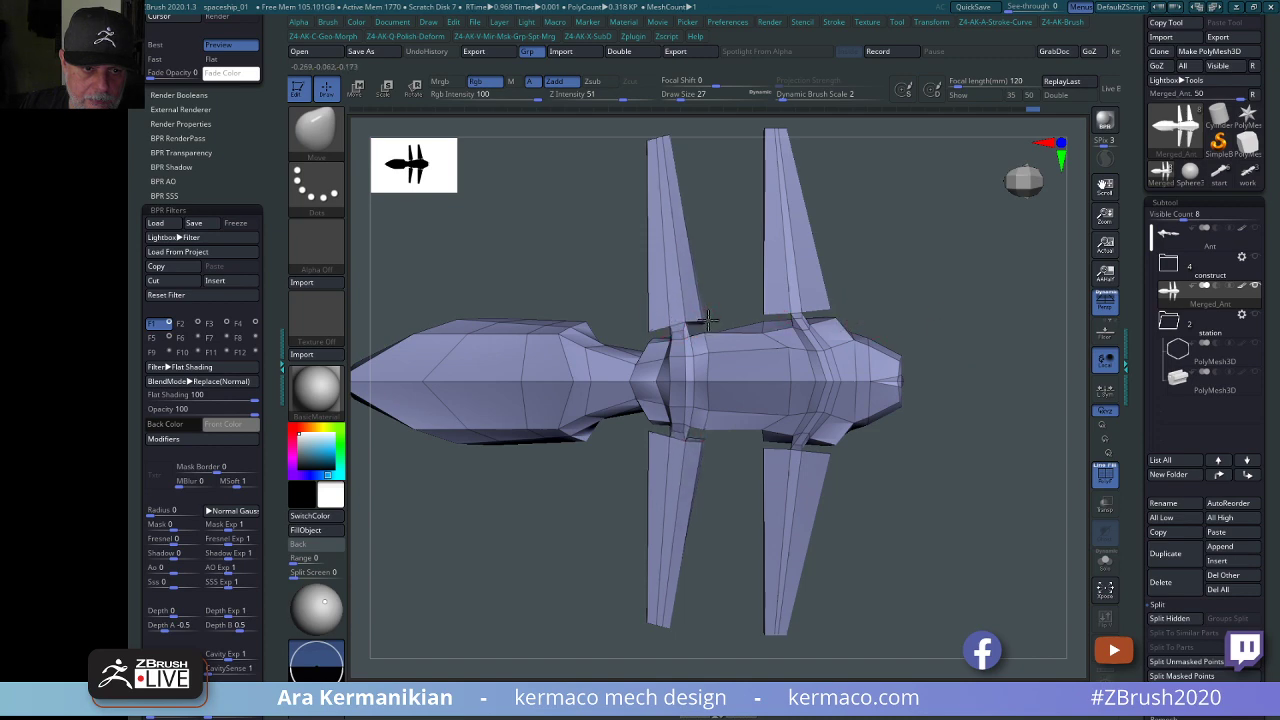
drag(1072, 417, 1009, 414)
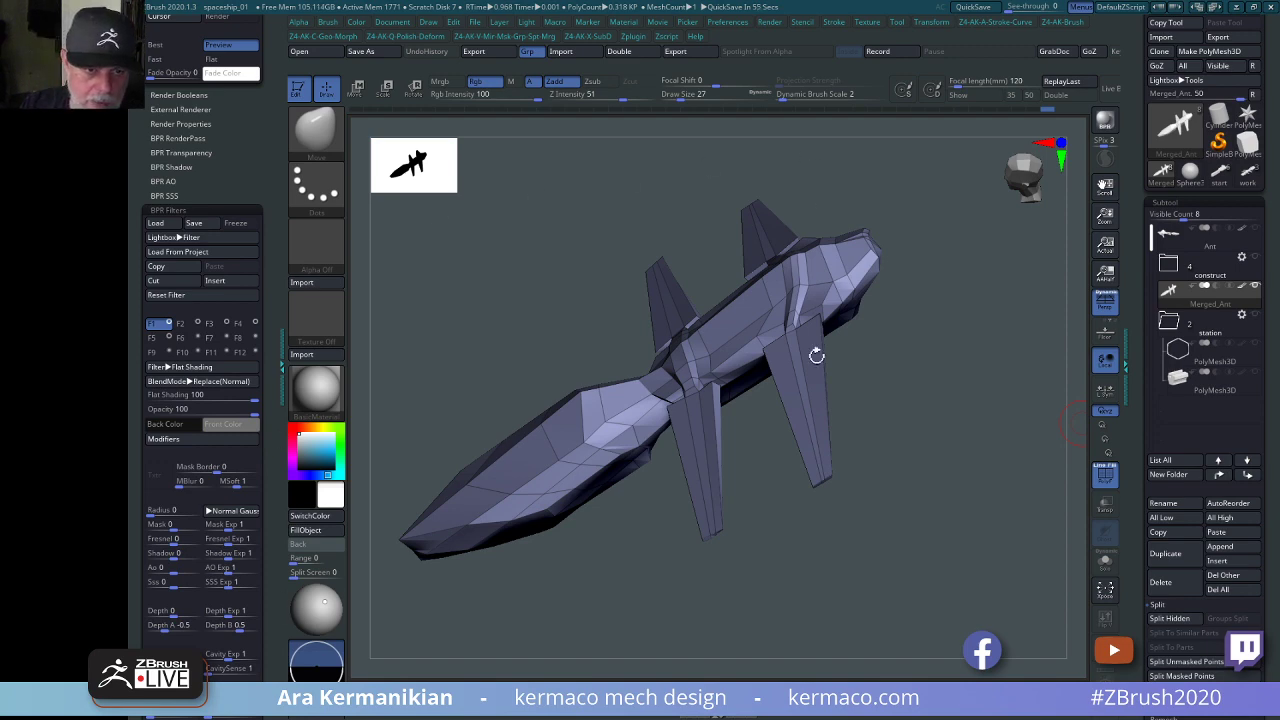
mouse_move(948, 543)
mouse_down()
mouse_move(994, 508)
mouse_move(827, 574)
mouse_move(966, 549)
mouse_move(963, 531)
mouse_move(934, 526)
mouse_up()
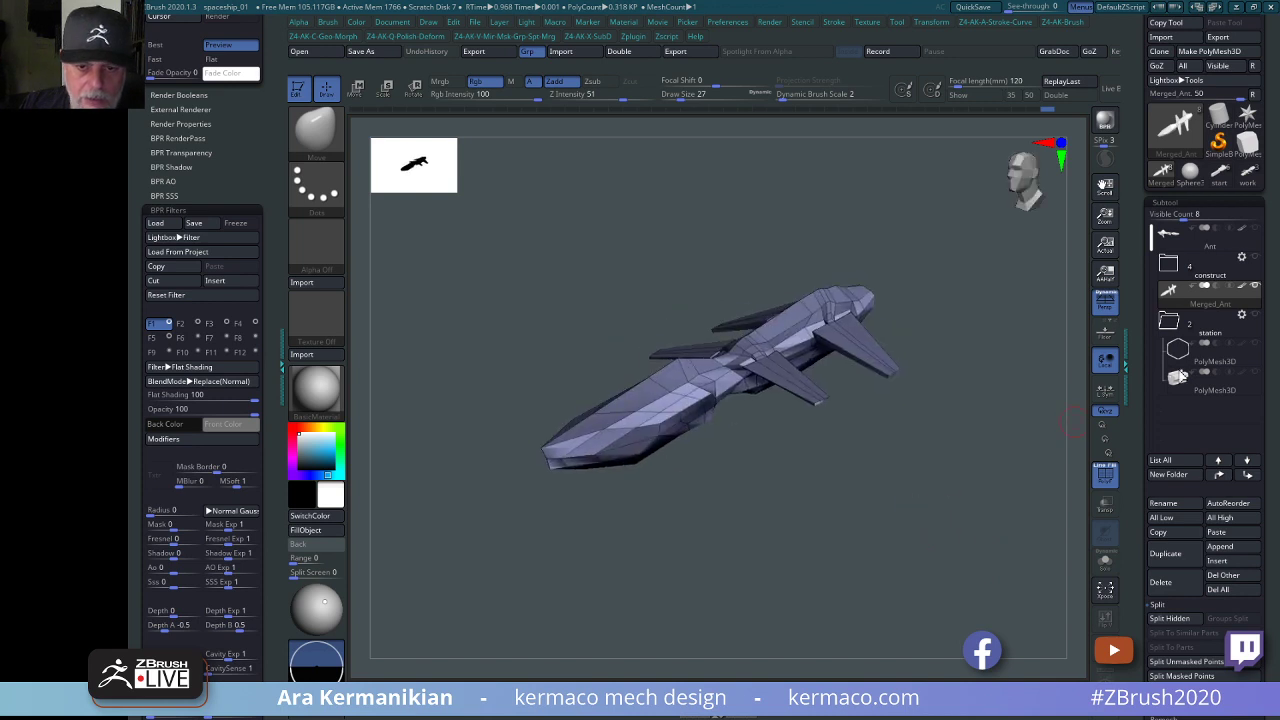
Expand the construct folder and examine the previews of its subtools.
mouse_move(1182, 335)
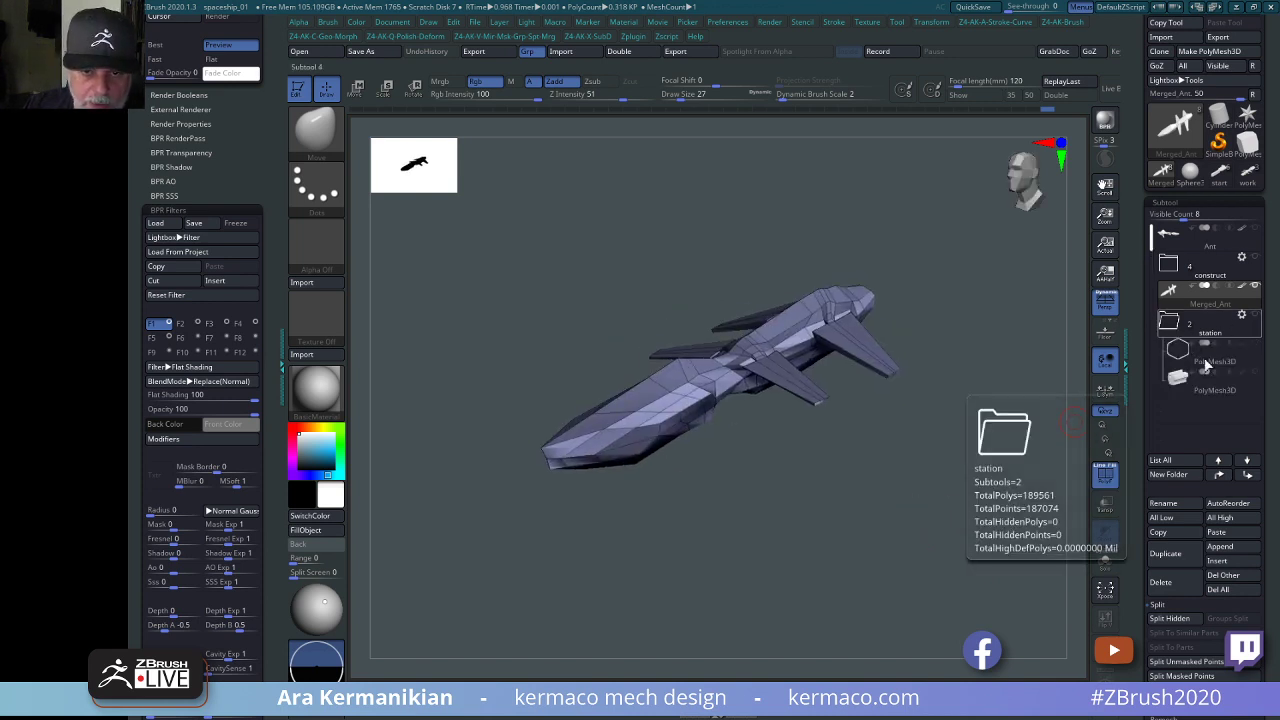
click(1176, 266)
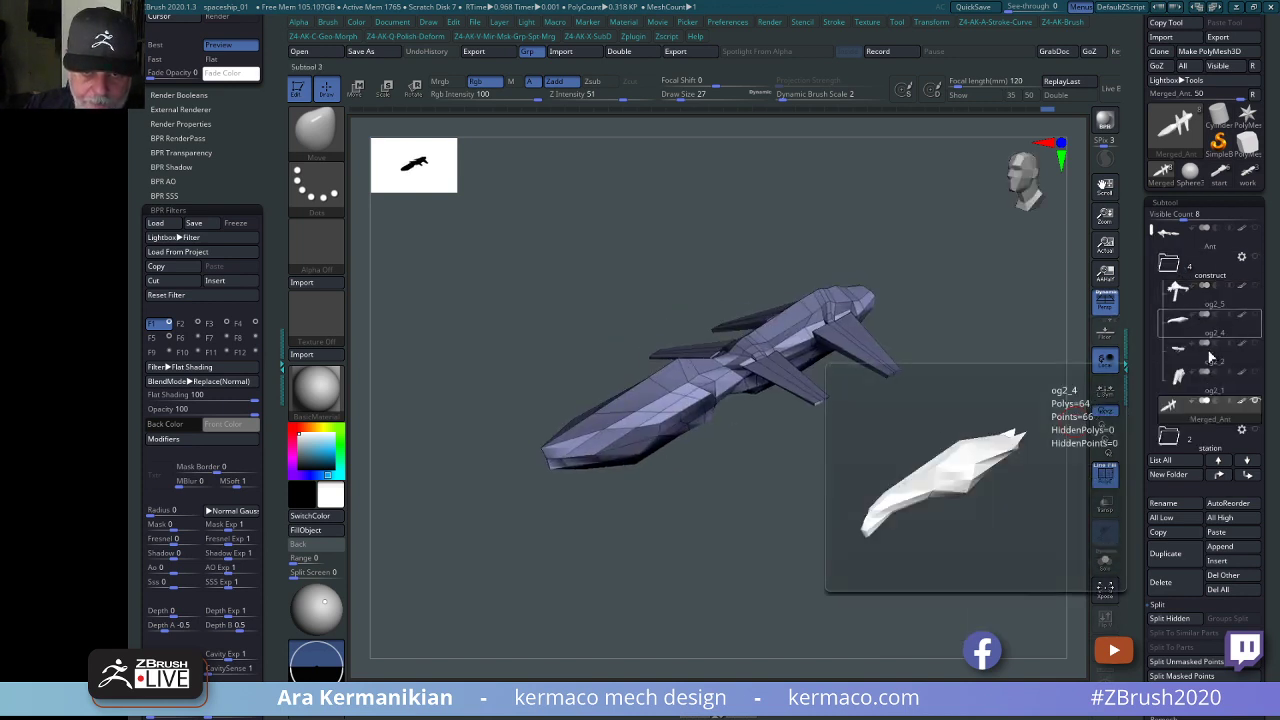
mouse_move(1218, 303)
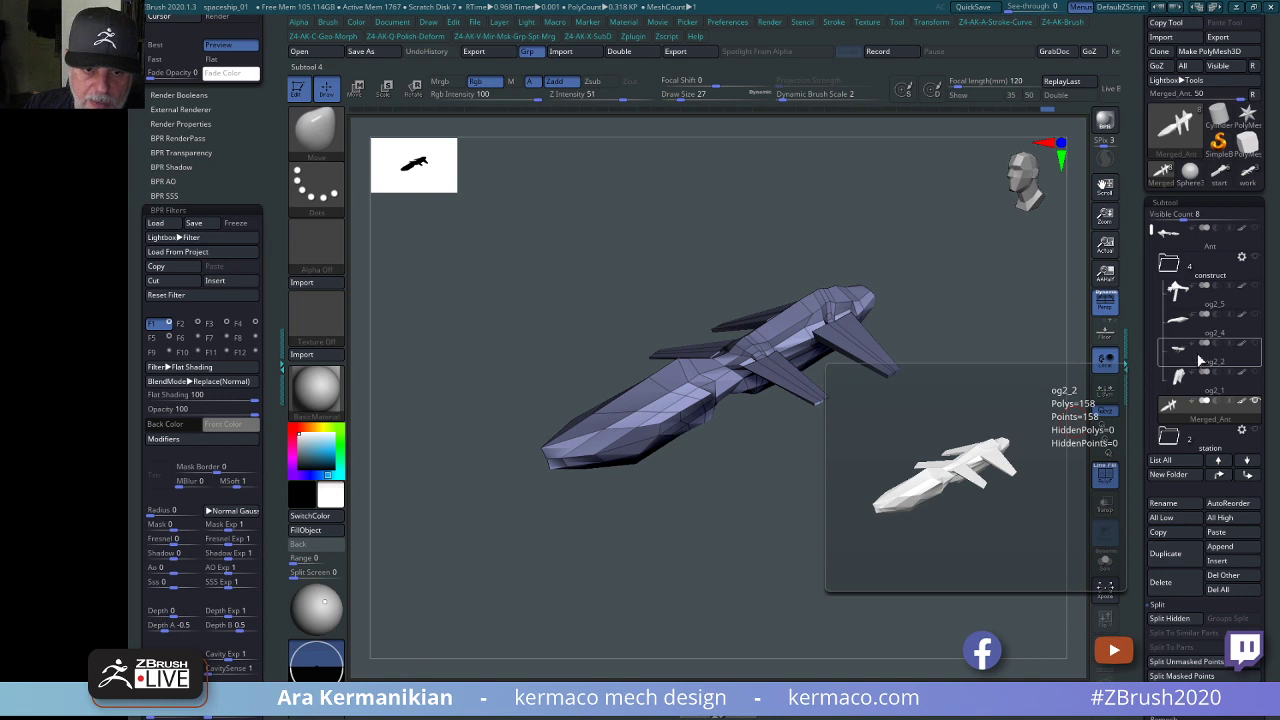
mouse_move(1151, 232)
mouse_down()
mouse_move(1150, 300)
mouse_move(1151, 230)
mouse_up()
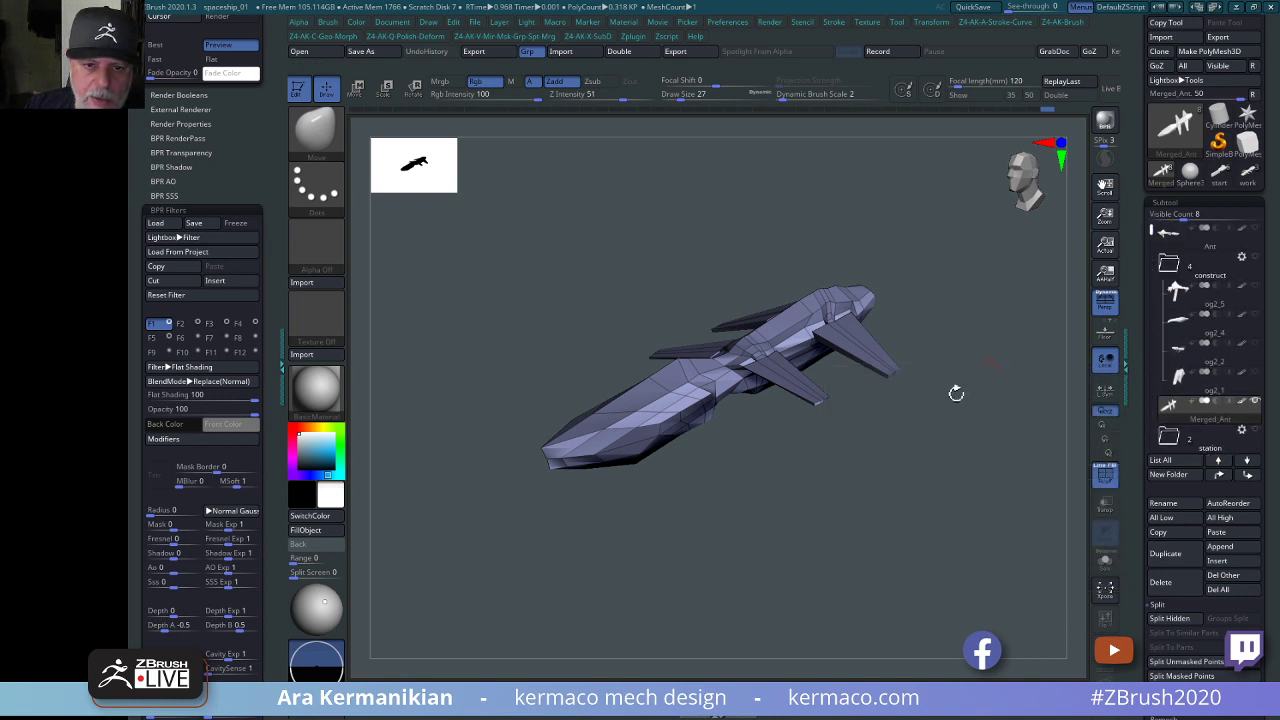
drag(956, 393, 939, 431)
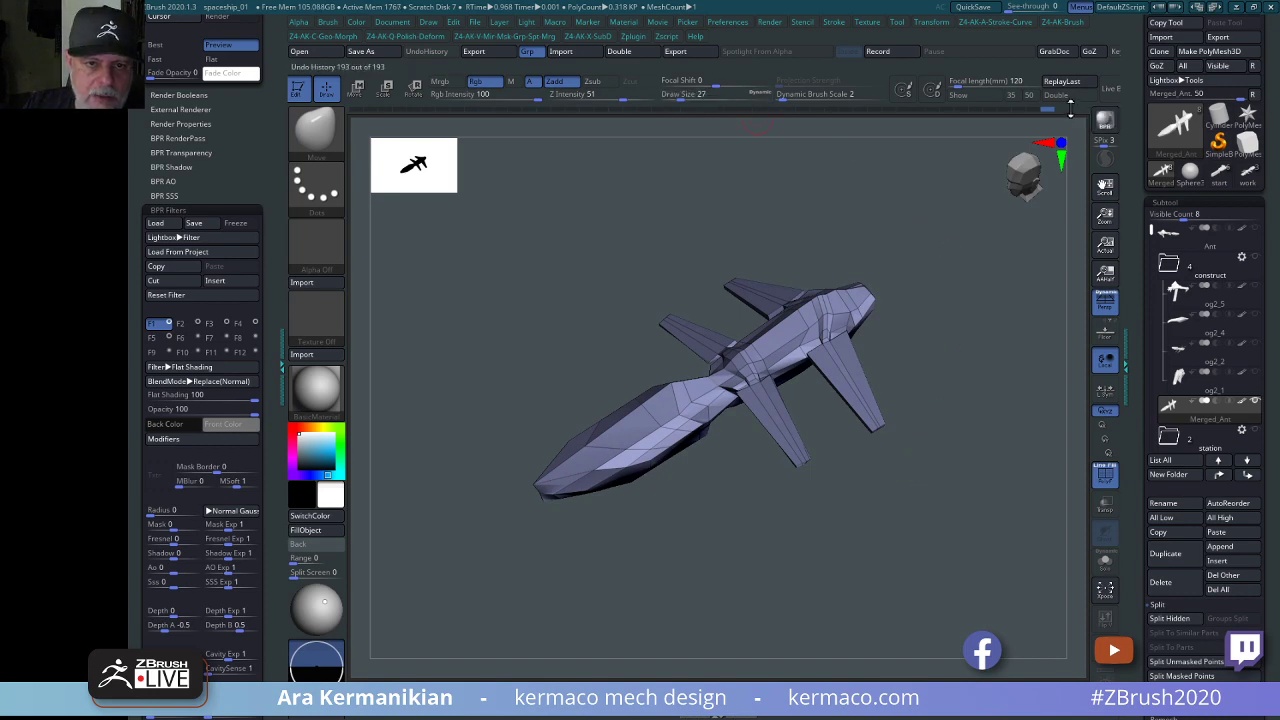
Duplicate Merged_Ant at its earlier full-assembly history state, and return the original Merged_Ant to its latest state.
drag(1041, 110, 808, 113)
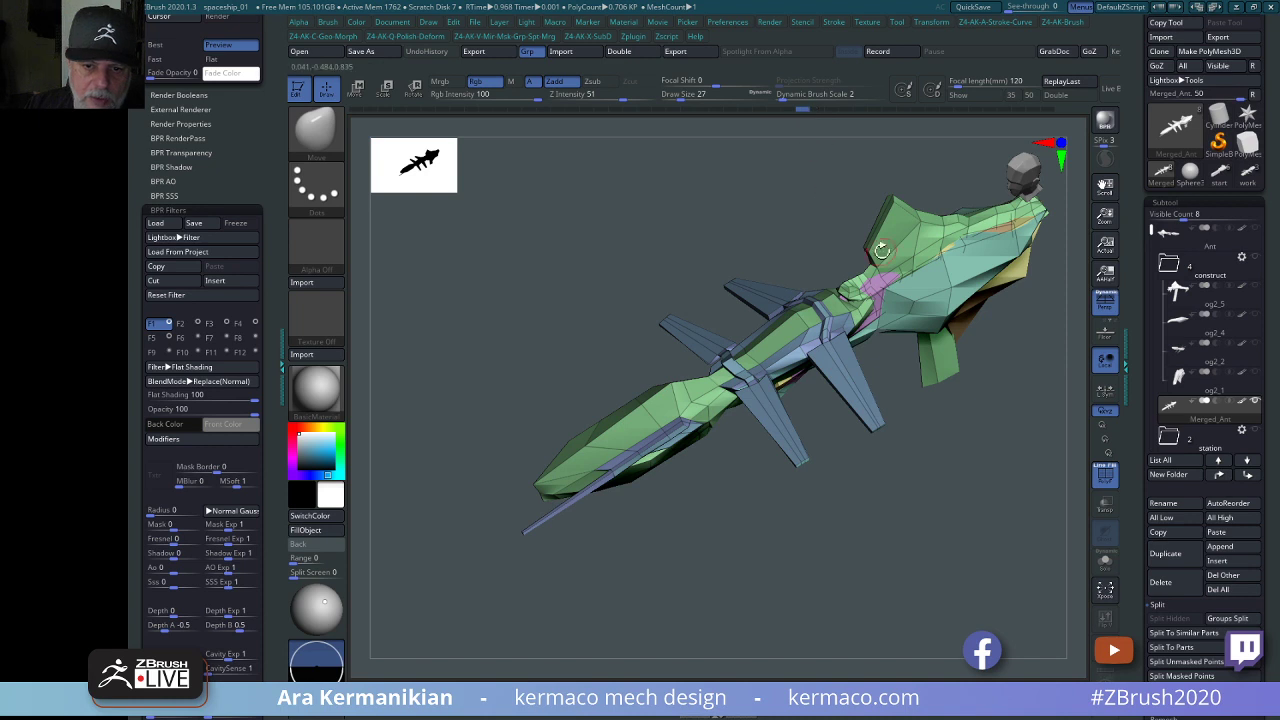
click(1174, 560)
click(1195, 404)
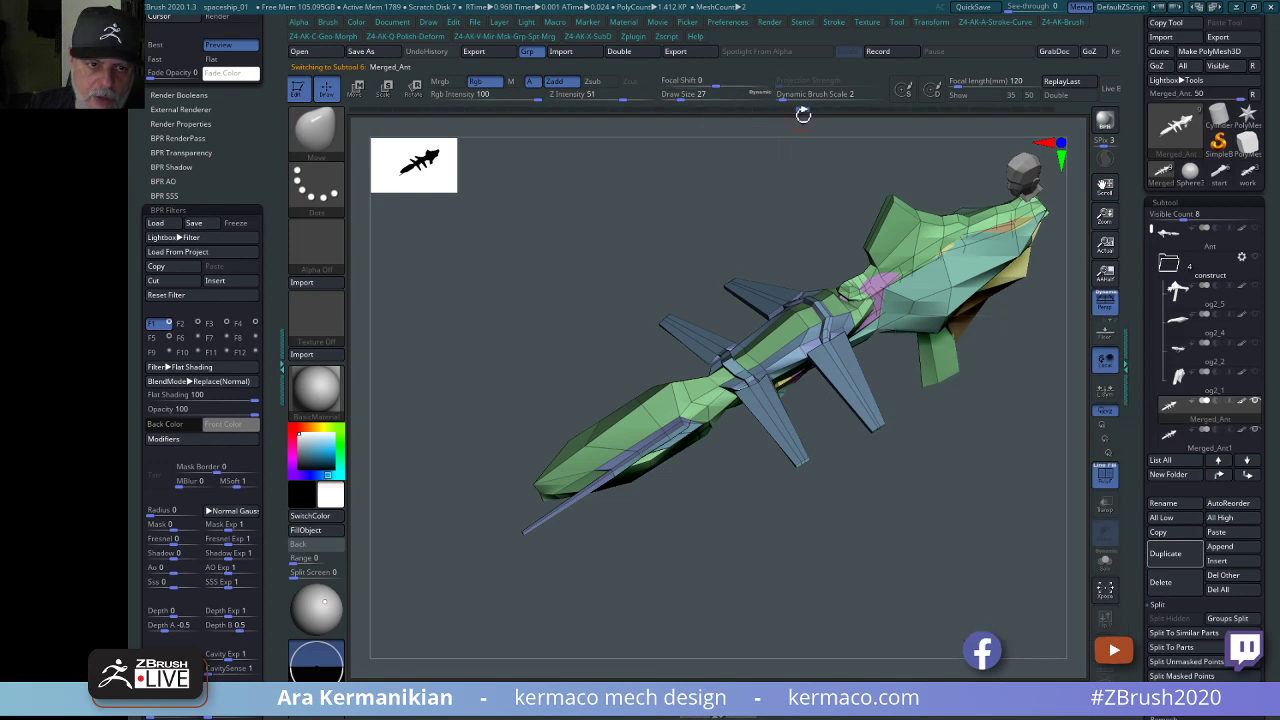
drag(803, 112, 1117, 121)
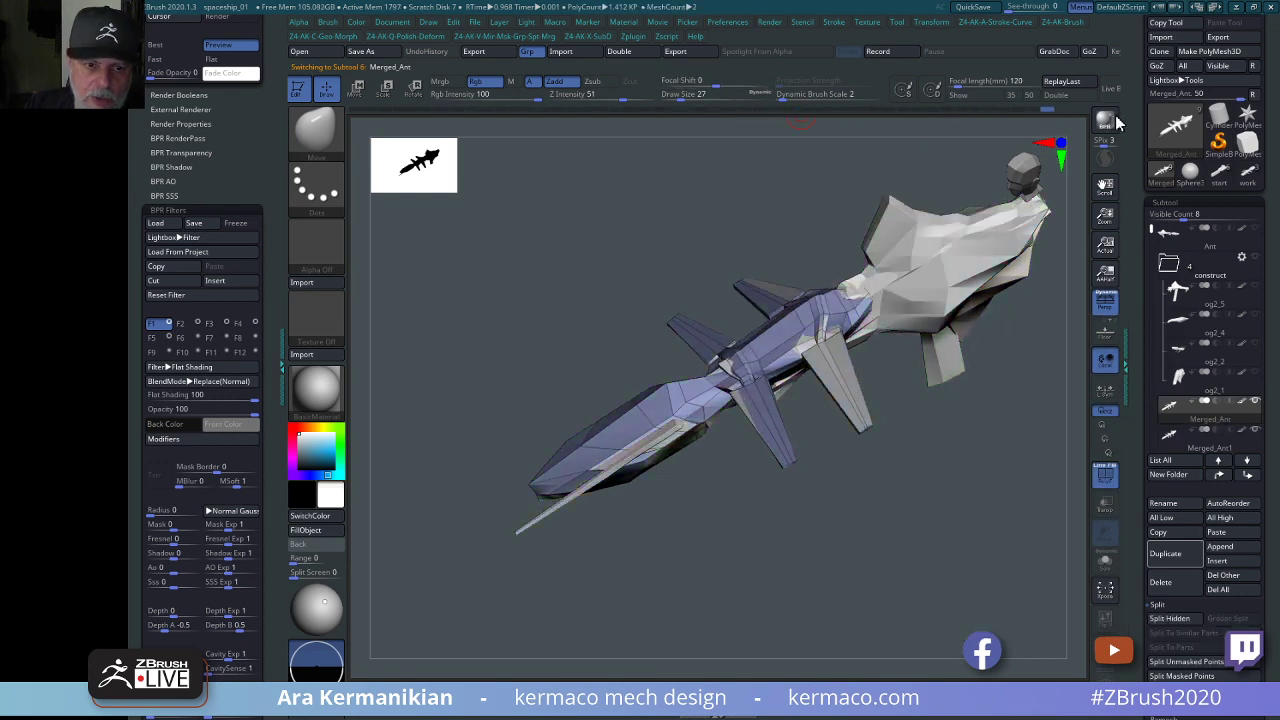
Split the hidden geometry of Merged_Ant into a separate subtool.
mouse_move(798, 587)
mouse_down()
mouse_move(888, 585)
mouse_move(891, 540)
mouse_up()
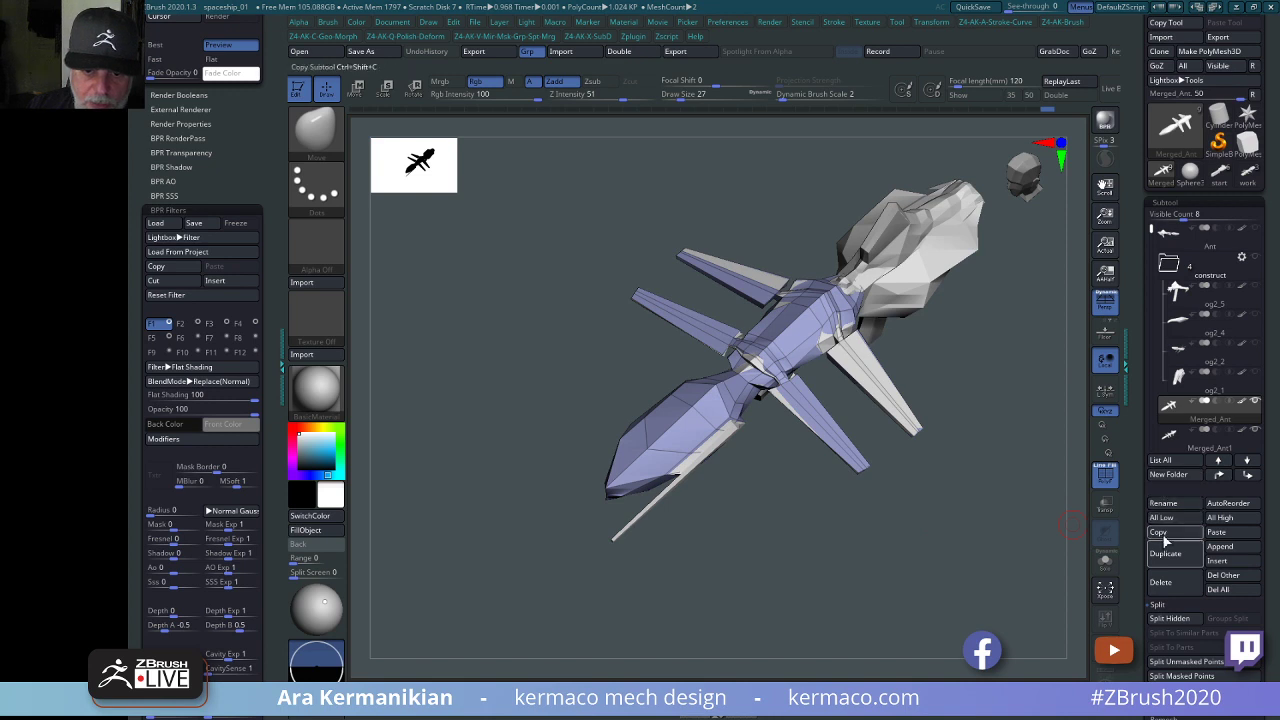
drag(959, 576, 955, 548)
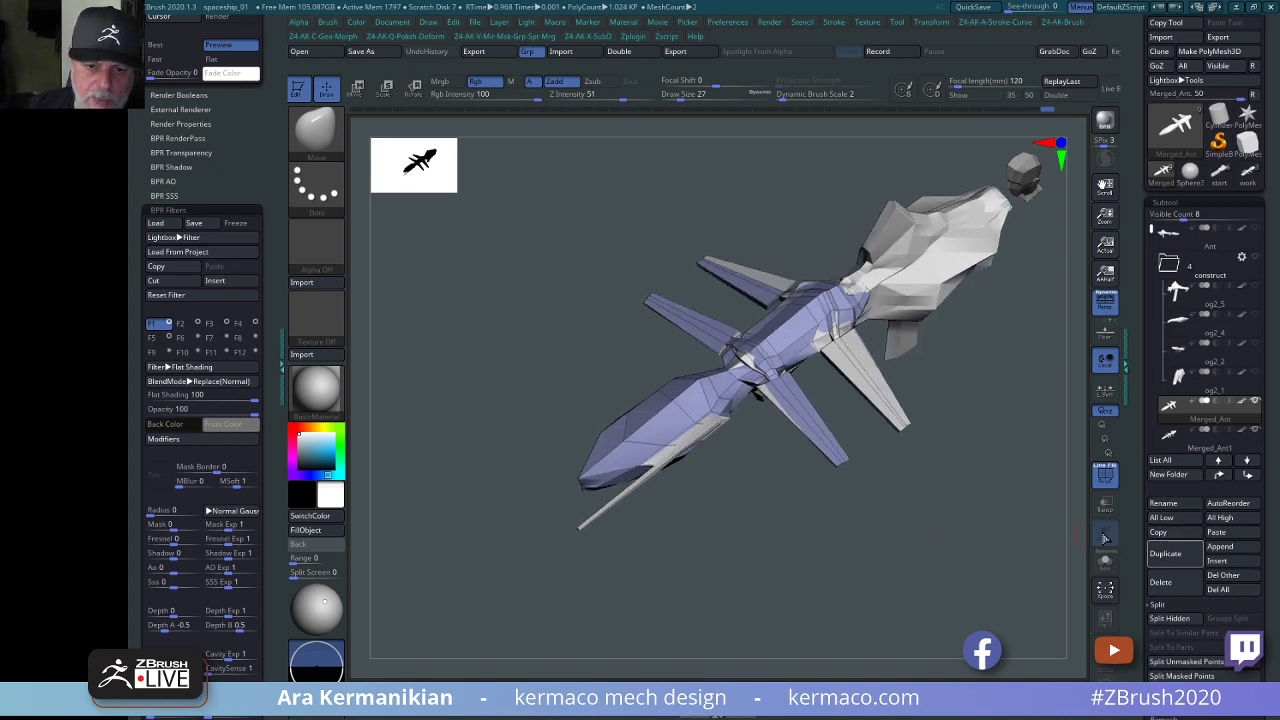
click(1171, 619)
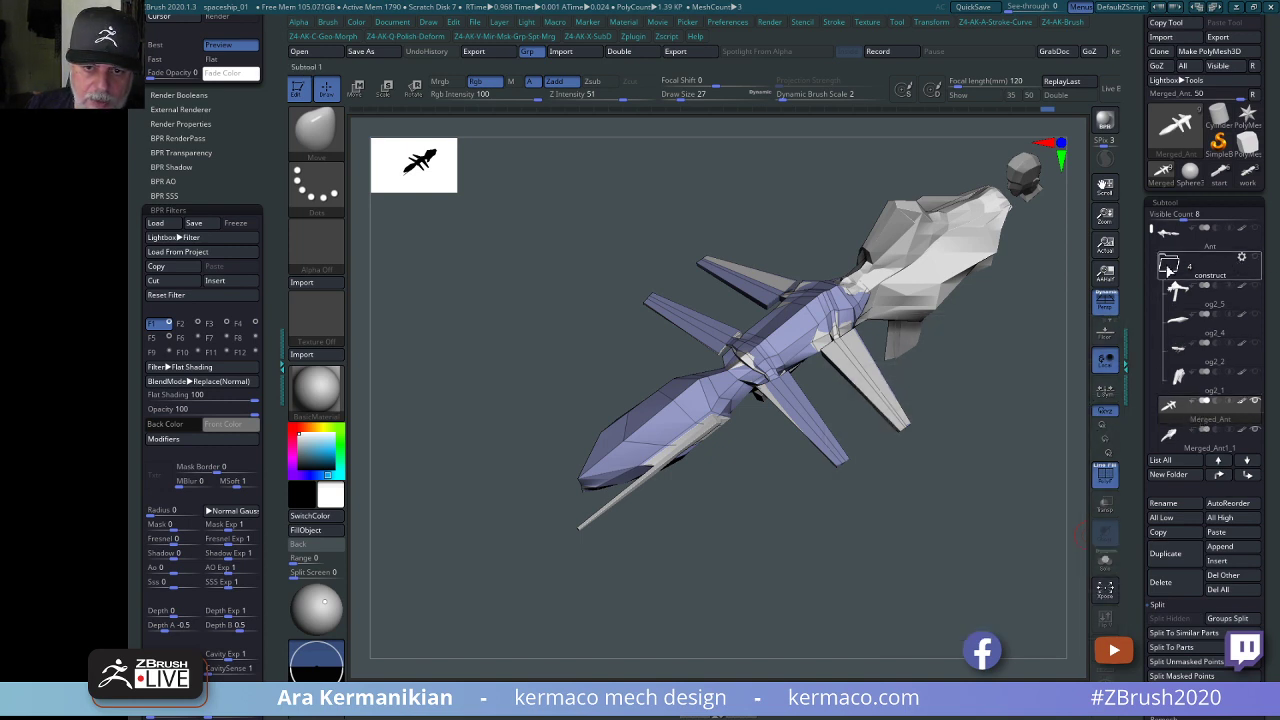
Collapse the construct folder and move the station folder above it in the subtool list.
click(1168, 266)
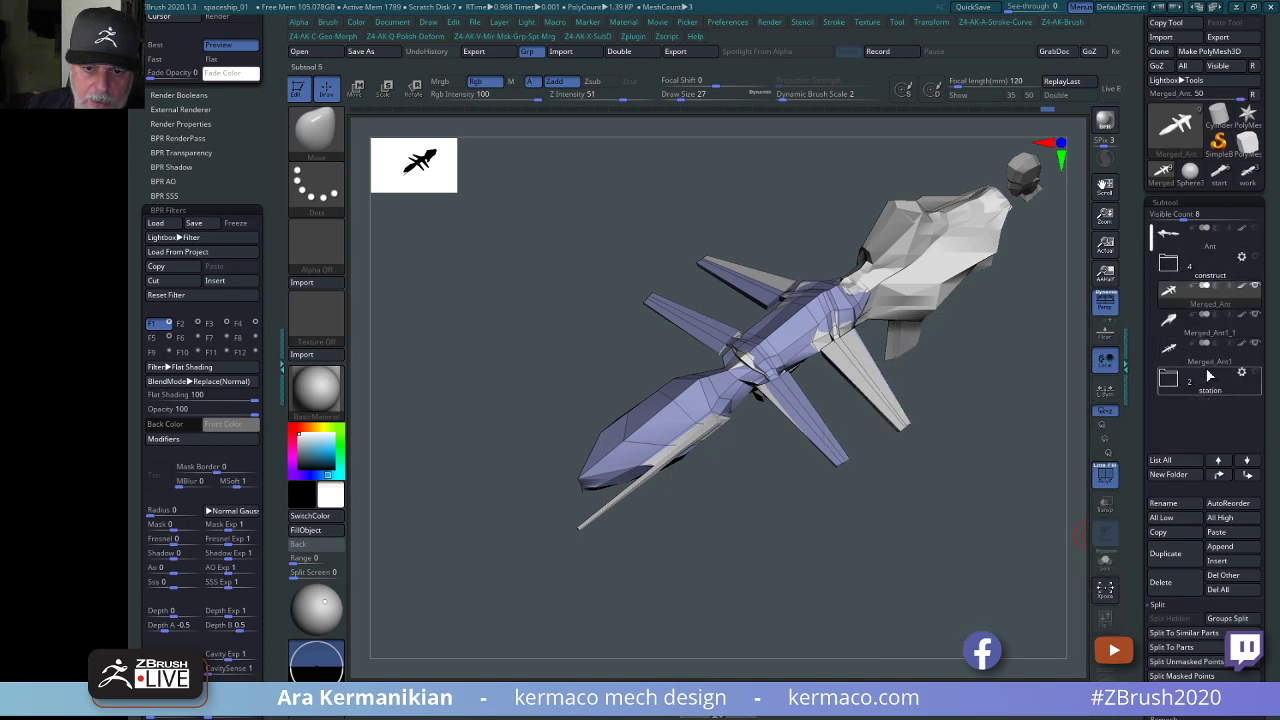
drag(1171, 383, 1186, 263)
Isolate the Merged_Ant1 subtool in Solo mode.
click(1198, 386)
drag(930, 520, 903, 362)
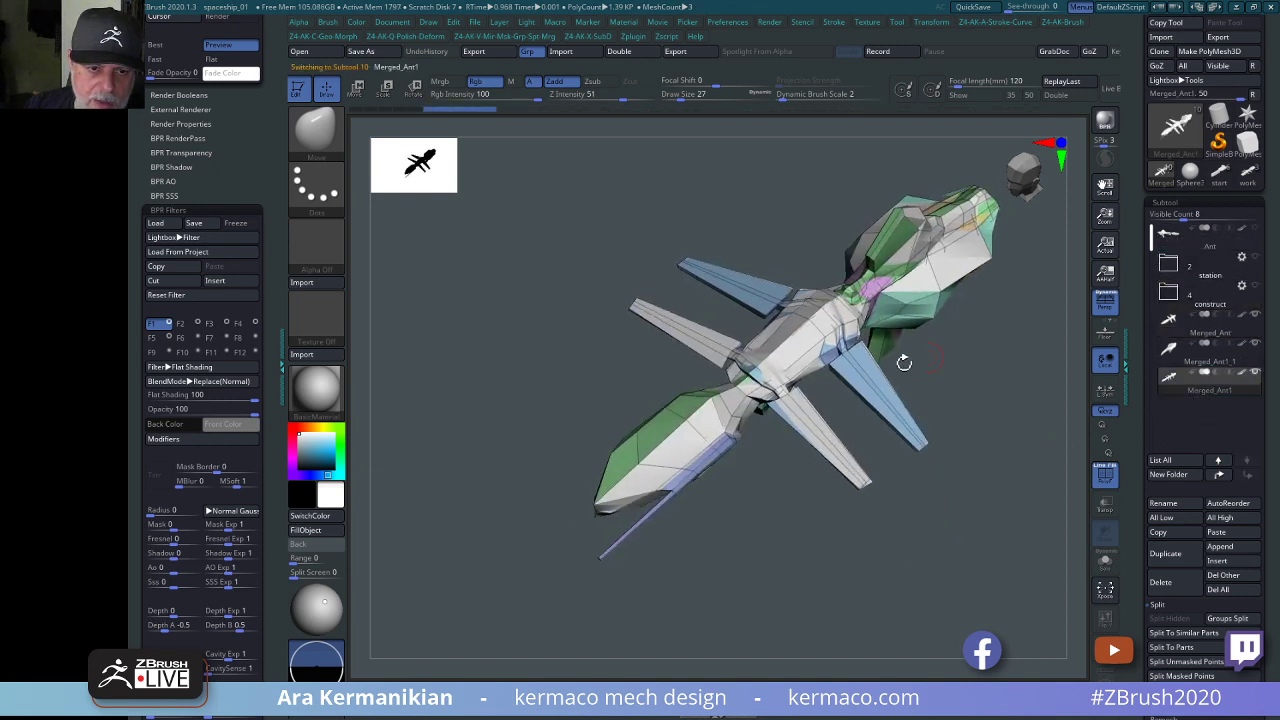
click(1105, 562)
drag(925, 495, 898, 464)
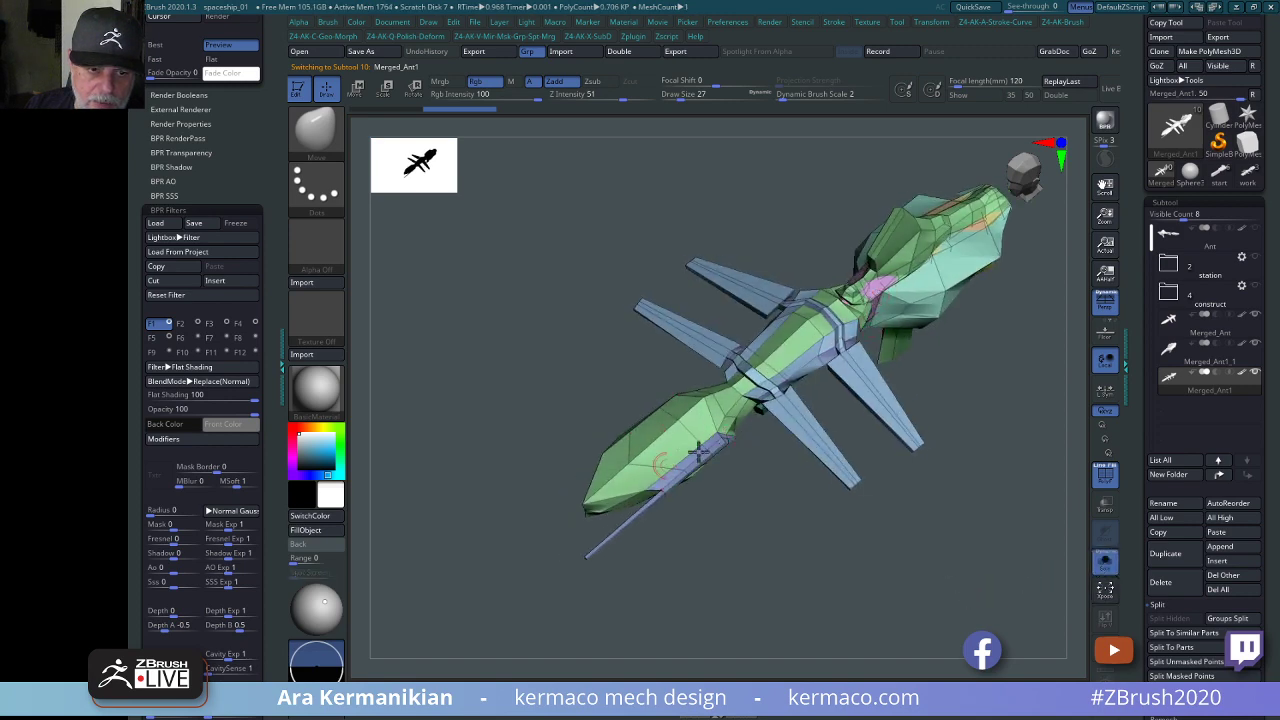
mouse_move(863, 580)
mouse_down()
mouse_move(789, 574)
mouse_move(846, 574)
mouse_up()
Hide the large faceted assembly beyond the nose in Merged_Ant1, keeping the winged ship and thin rod, and delete the hidden geometry.
ctrl+shift+drag(464, 474, 705, 614)
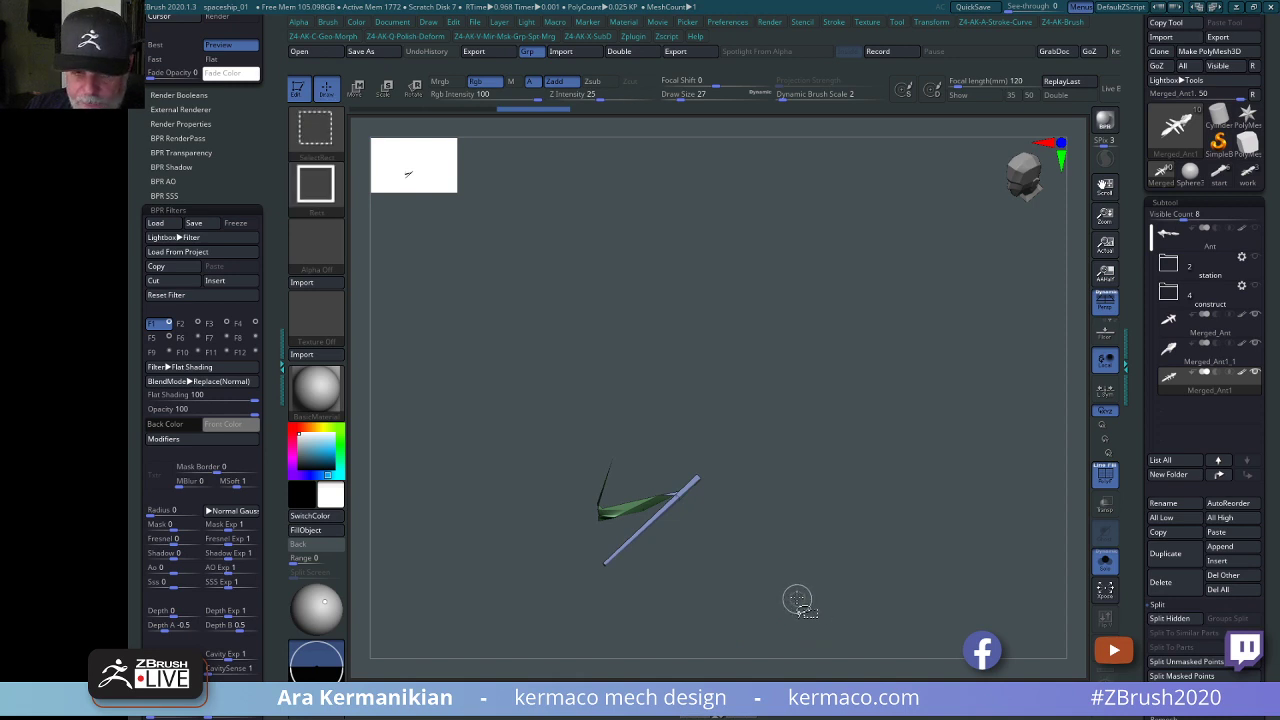
ctrl+shift+click(797, 600)
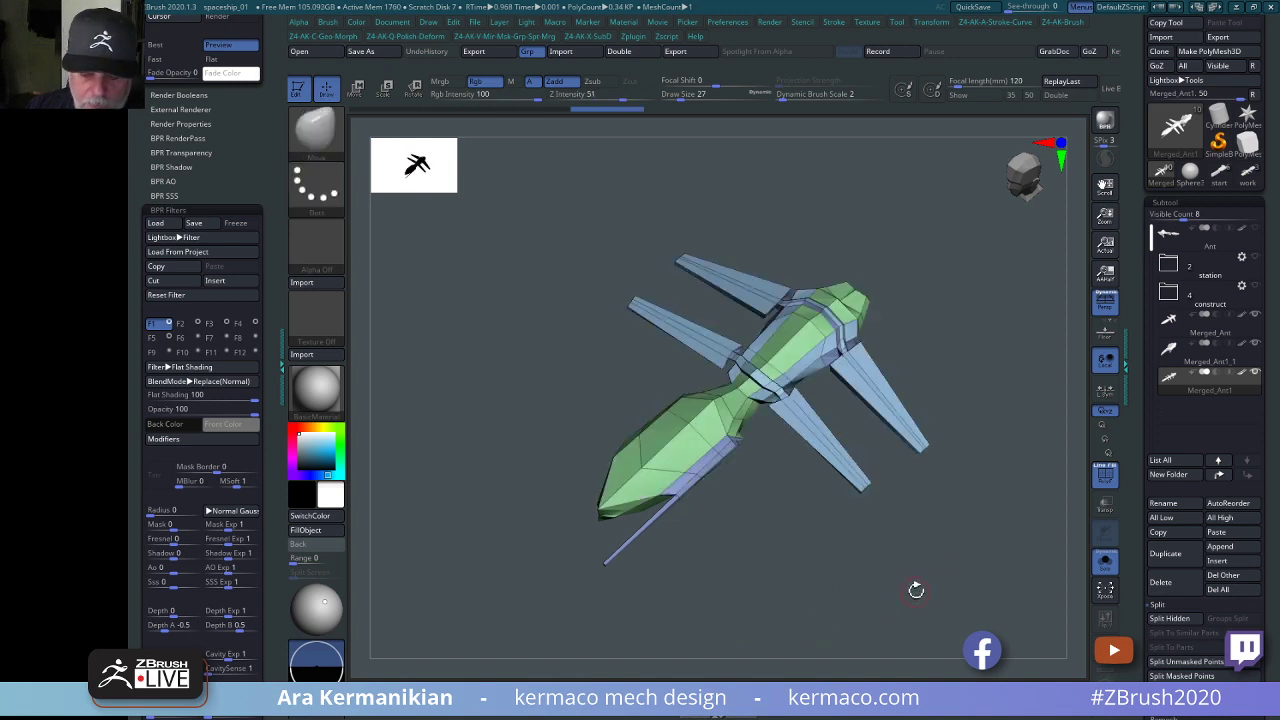
key(ctrl)
key(space)
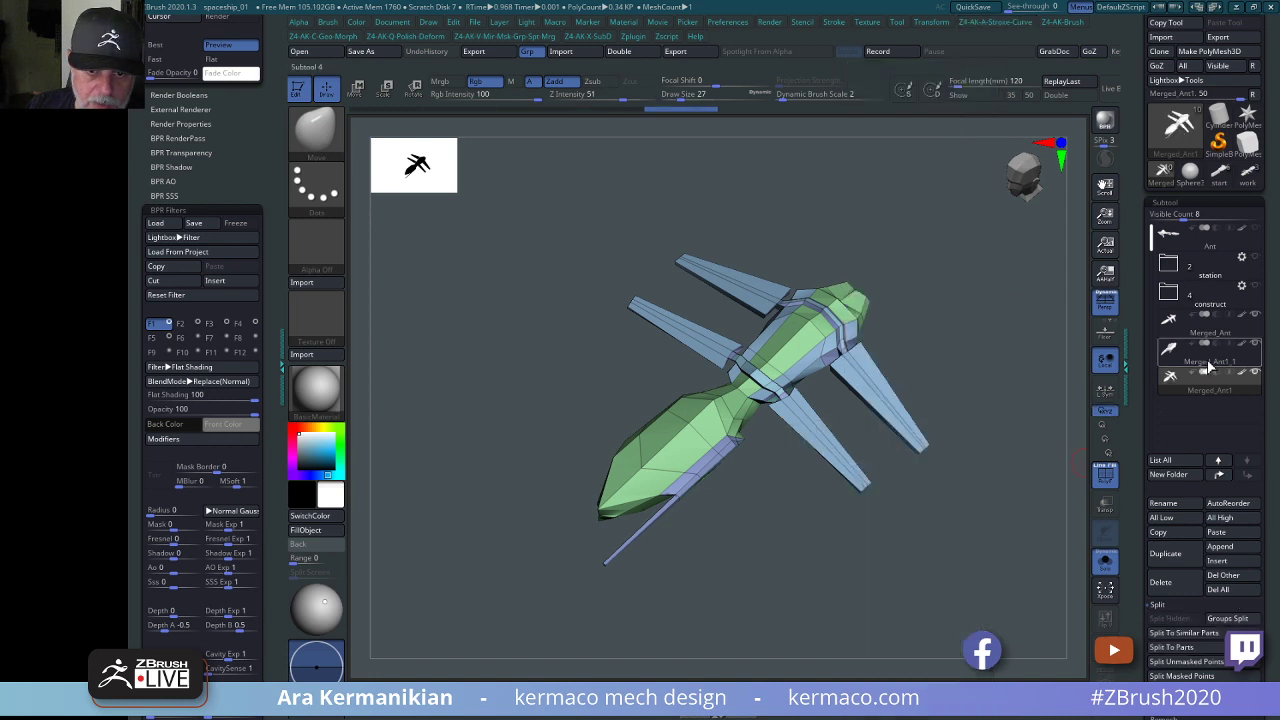
Merge the Merged_Ant1_1 subtool down into Merged_Ant1 and accept the non-undoable operation.
click(1207, 357)
drag(1004, 514, 1033, 464)
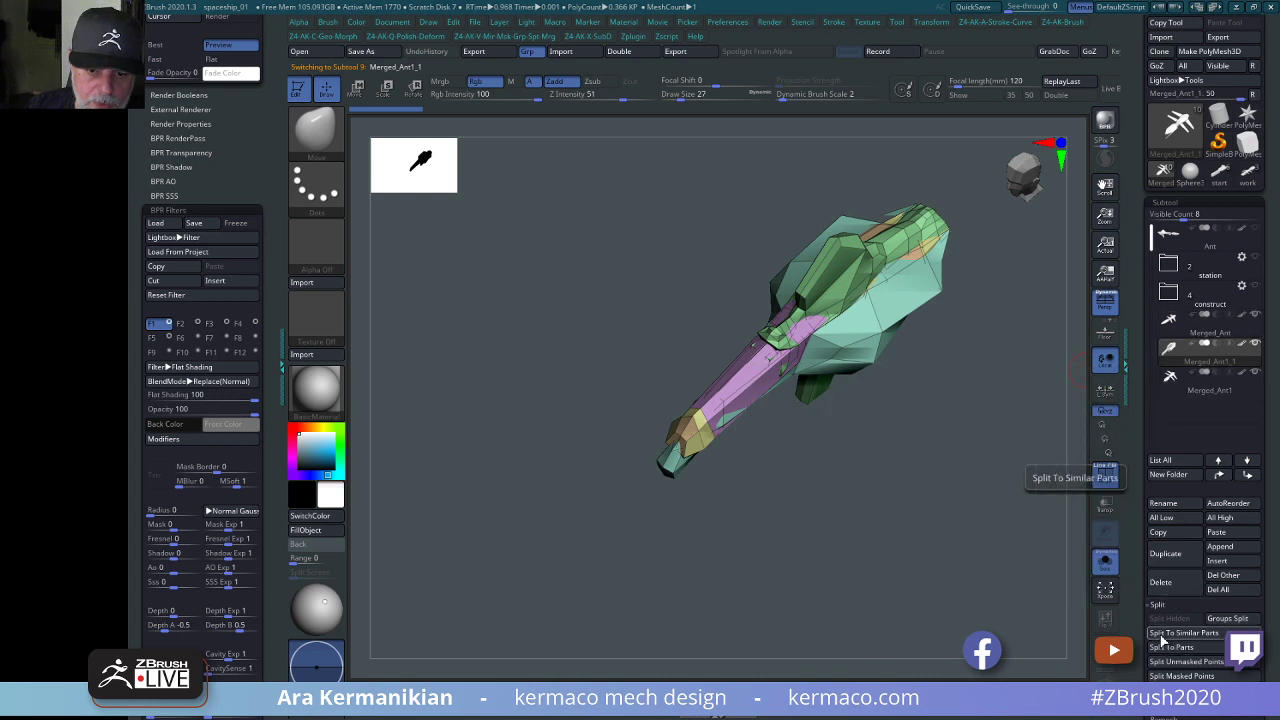
click(1161, 691)
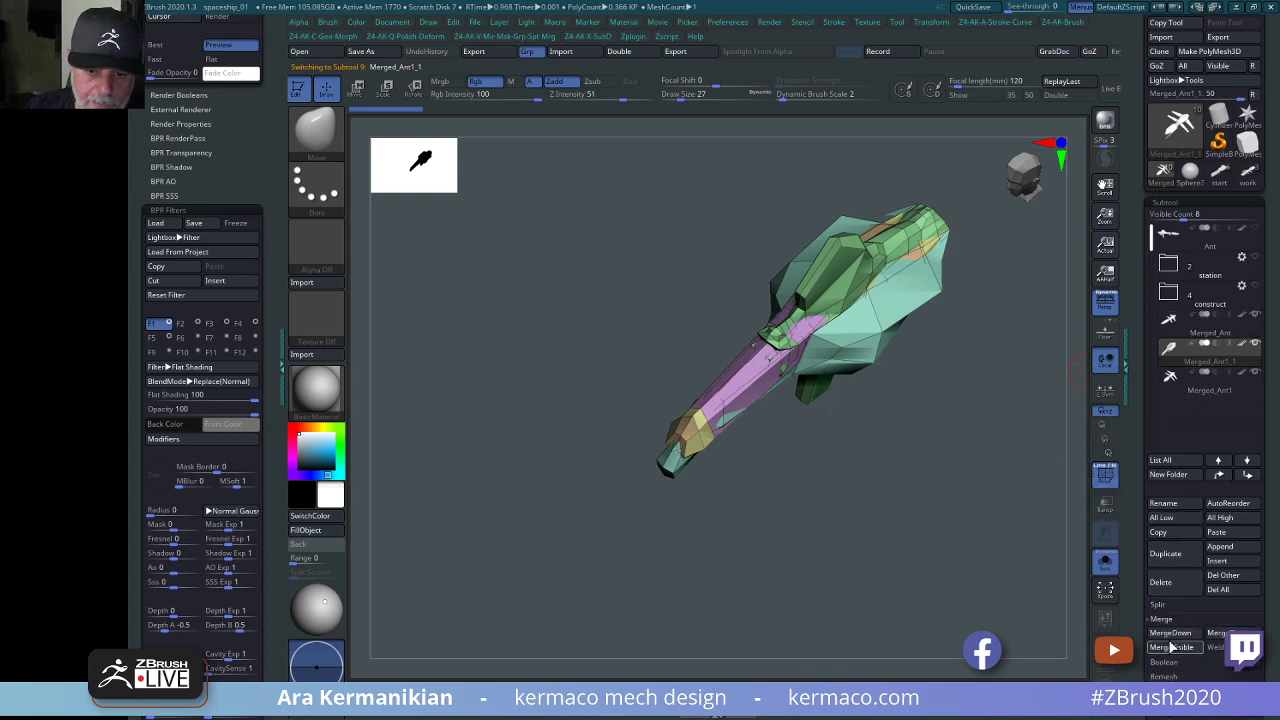
click(1170, 633)
click(1069, 660)
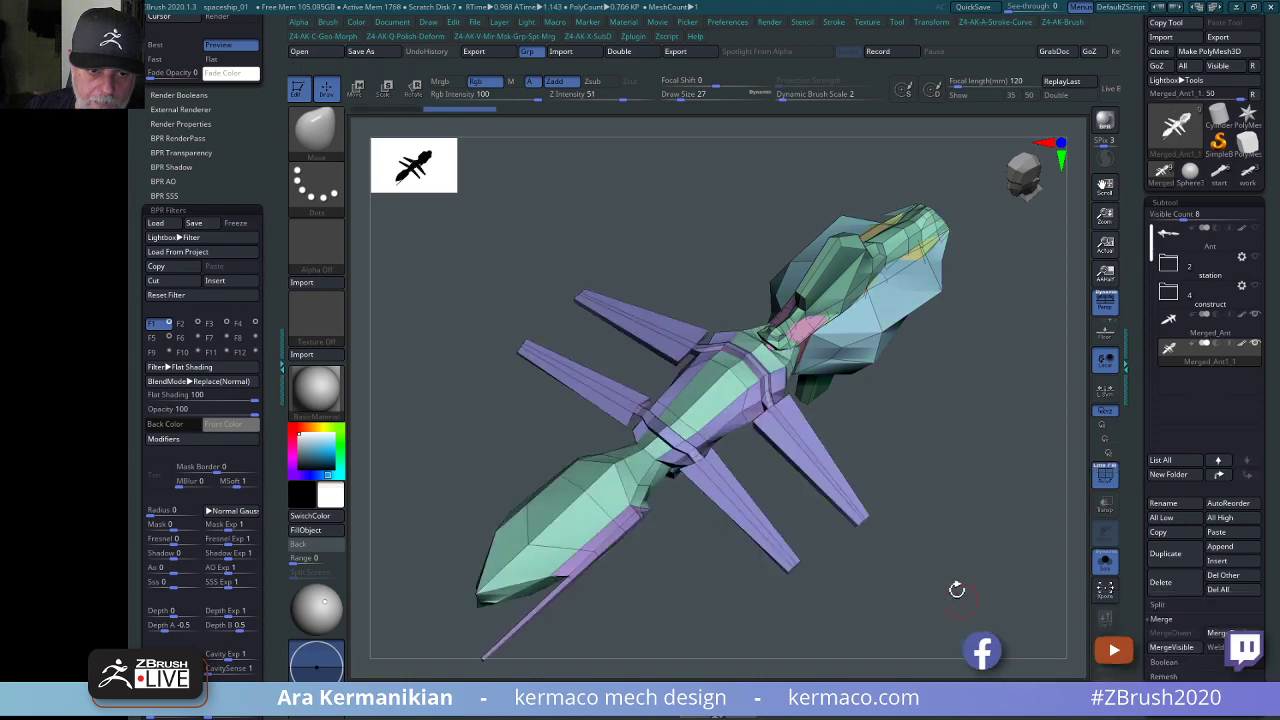
Delete the earlier Merged_Ant subtool, leaving the combined Merged_Ant1_1 ship in the list.
drag(957, 586, 949, 560)
drag(697, 551, 631, 516)
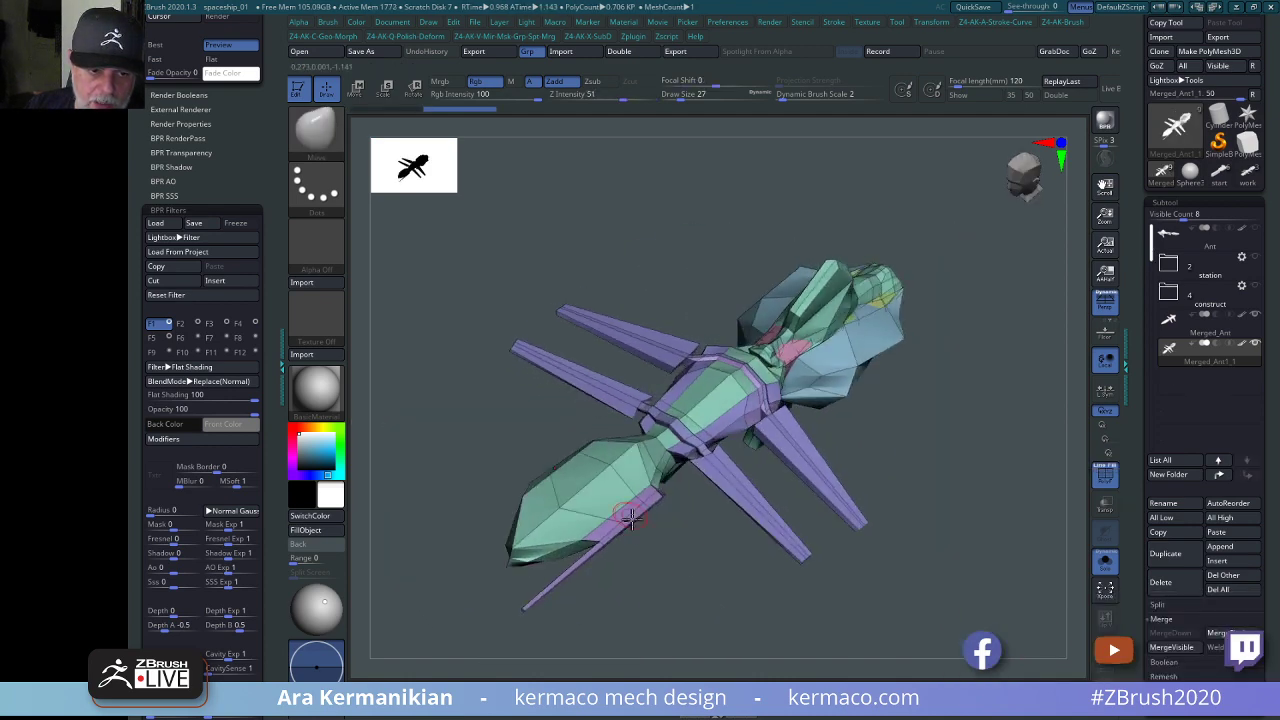
drag(945, 474, 954, 487)
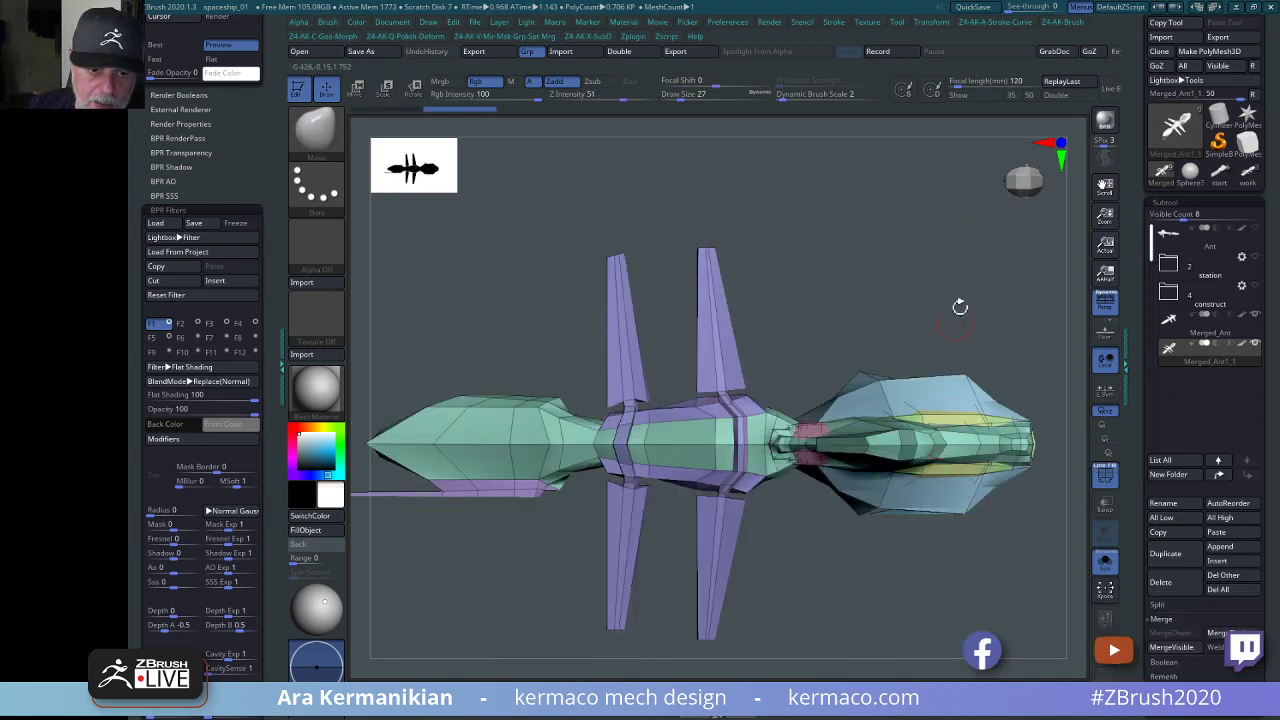
alt+drag(825, 268, 922, 298)
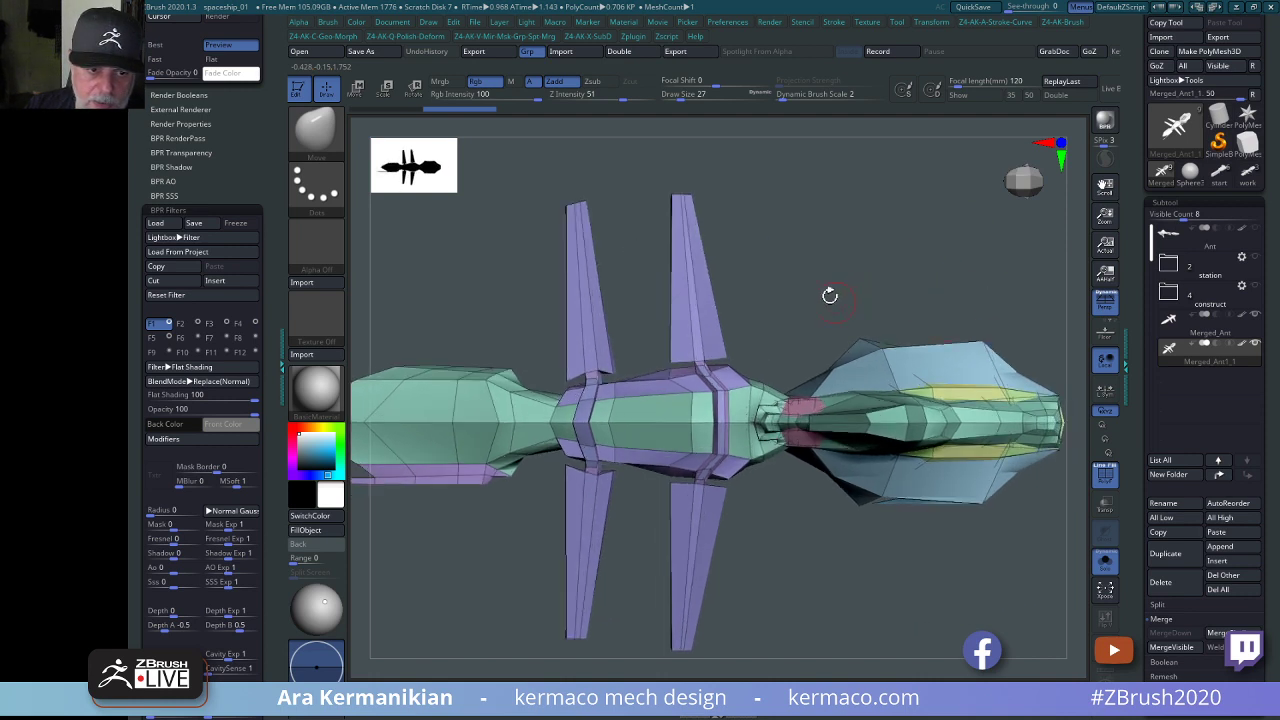
key(ctrl+shift)
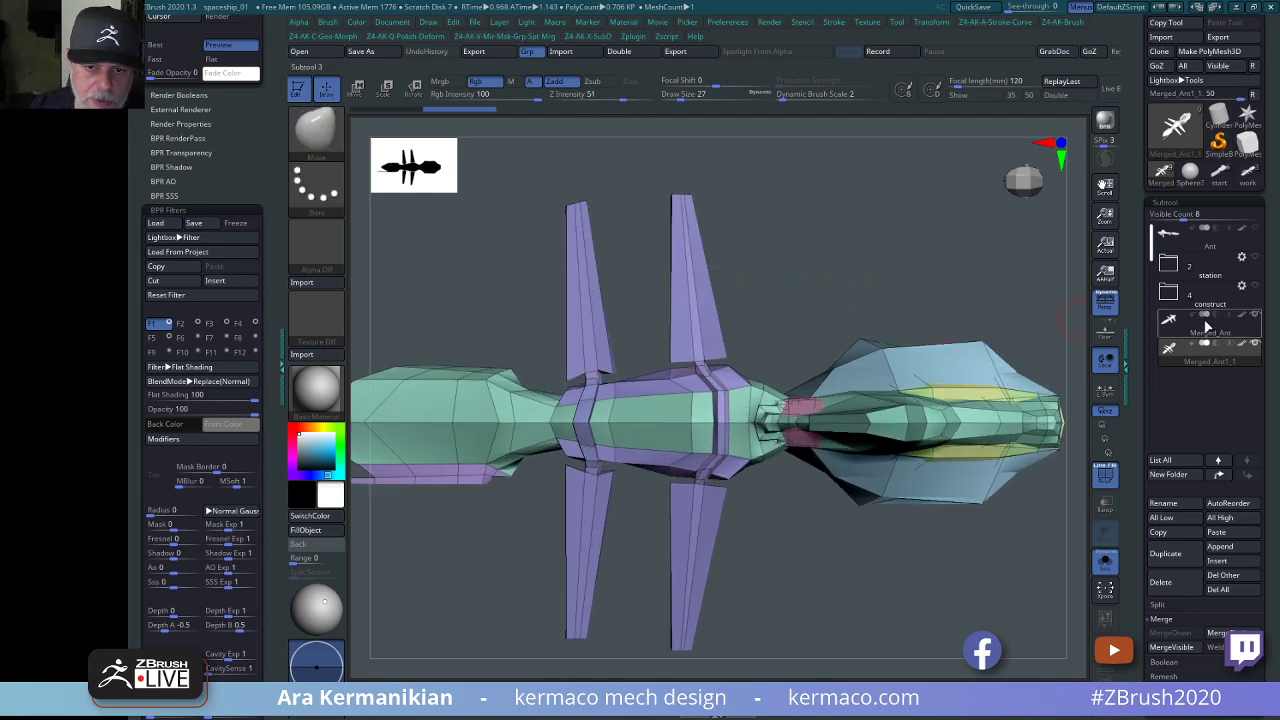
click(1206, 328)
mouse_move(920, 334)
alt+mouse_down()
mouse_move(966, 326)
mouse_move(945, 338)
alt+mouse_up()
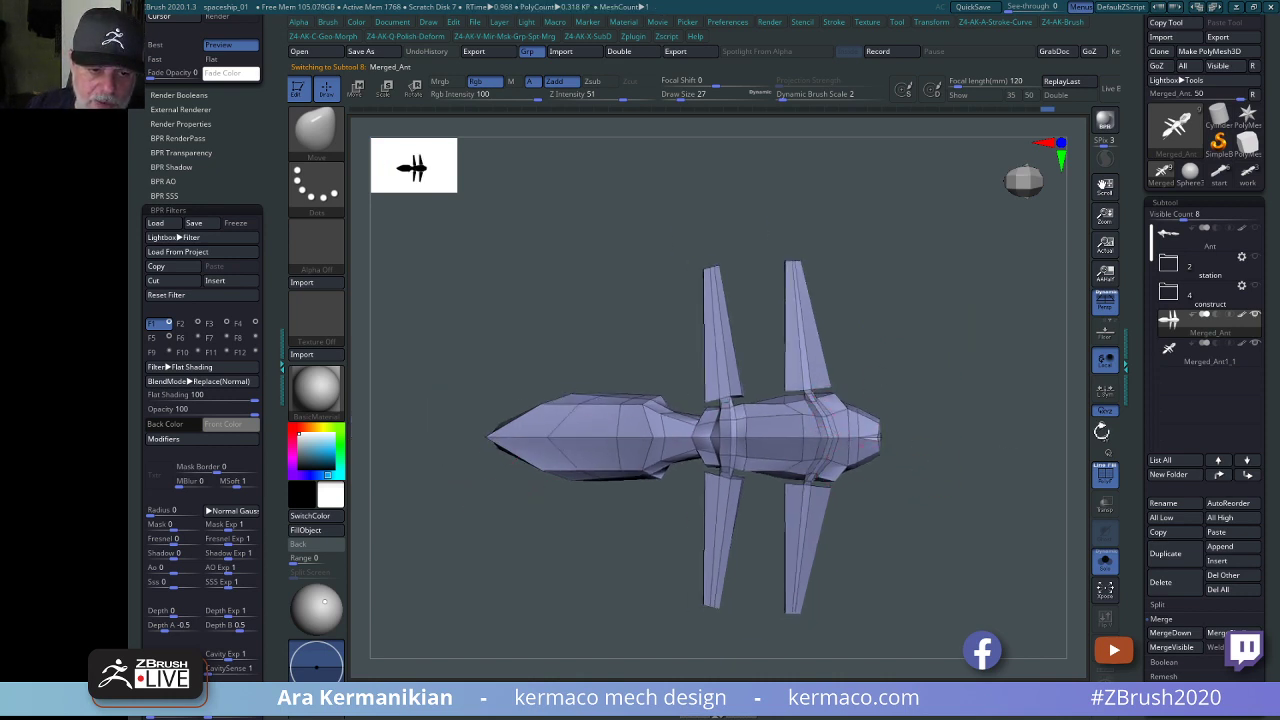
click(1163, 583)
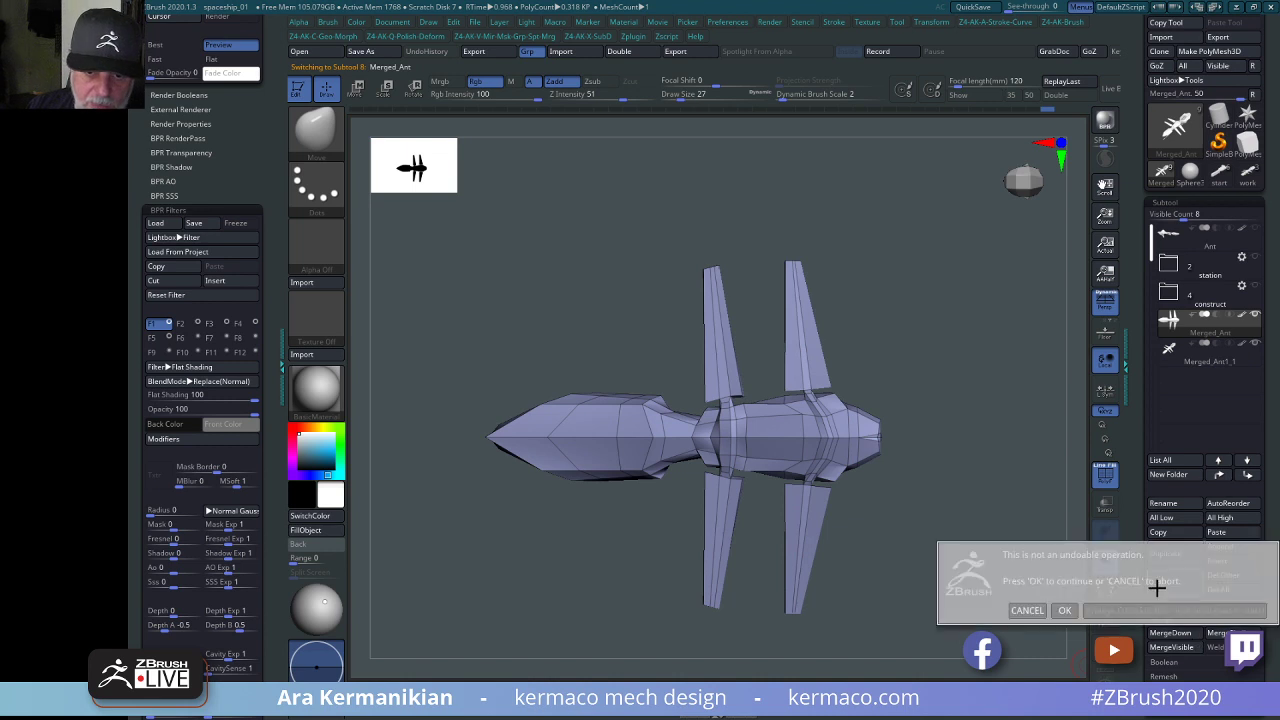
click(1058, 610)
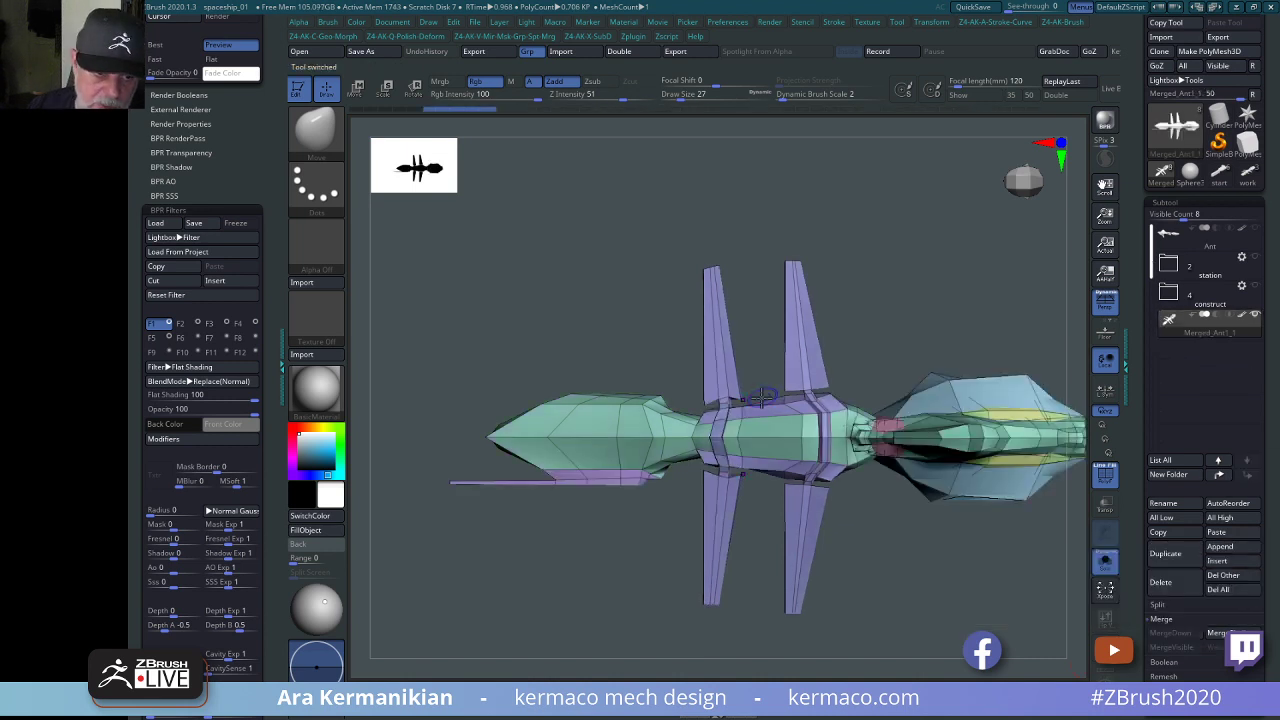
Show only the winged ship with its thin rod in Merged_Ant1_1 and give it a single polygroup.
key(ctrl+shift)
ctrl+shift+drag(408, 404, 489, 528)
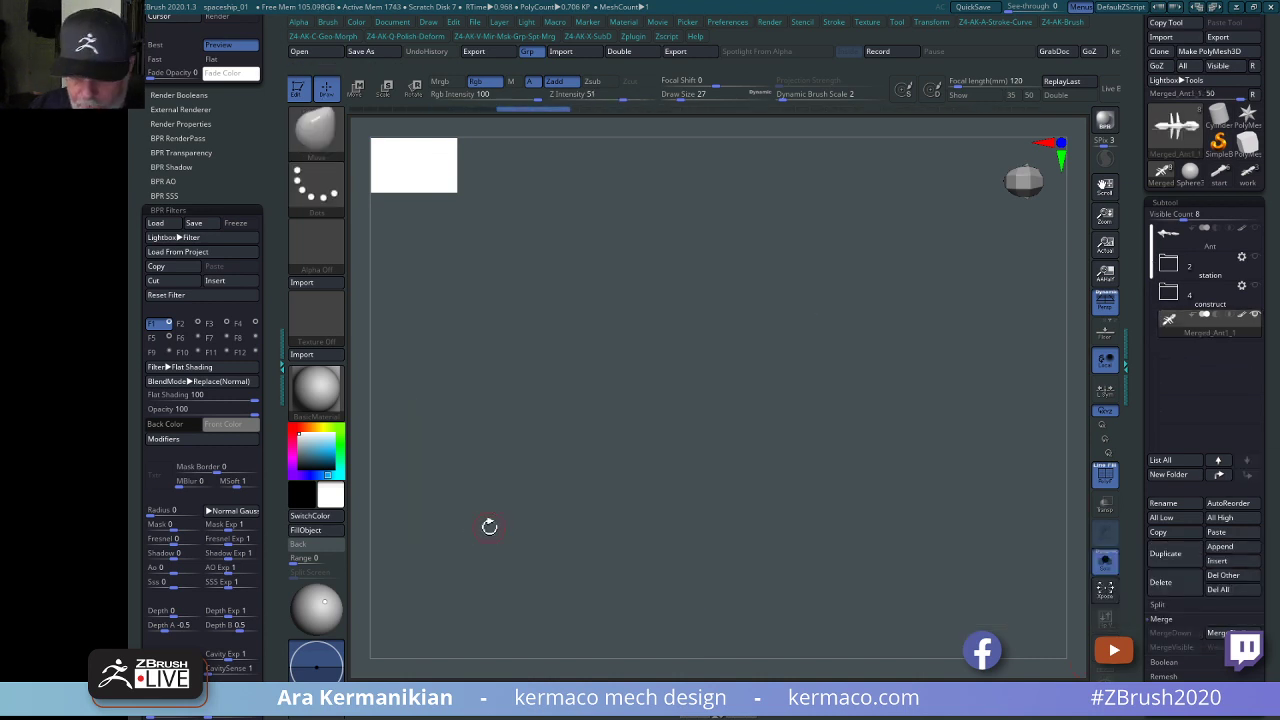
key(ctrl+shift+a)
key(shift+f)
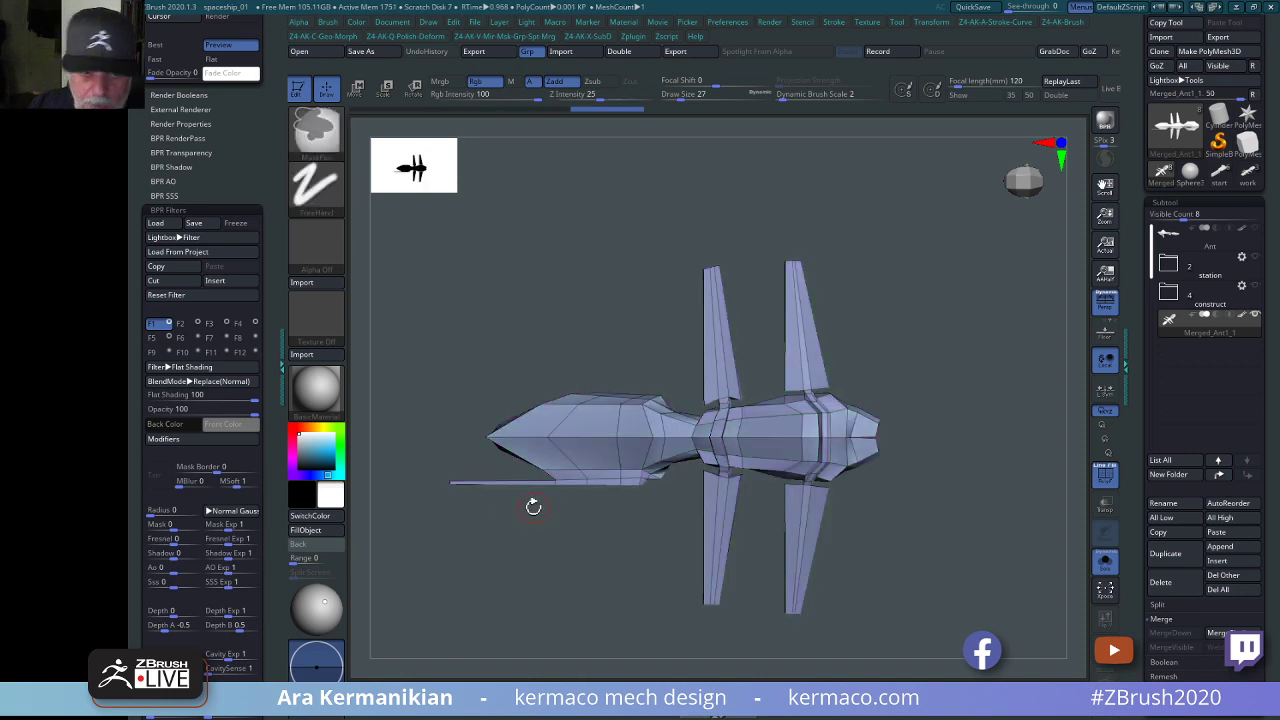
Smooth the raised bands across the middle hull at the rear and front wing pairs.
drag(1017, 455, 970, 512)
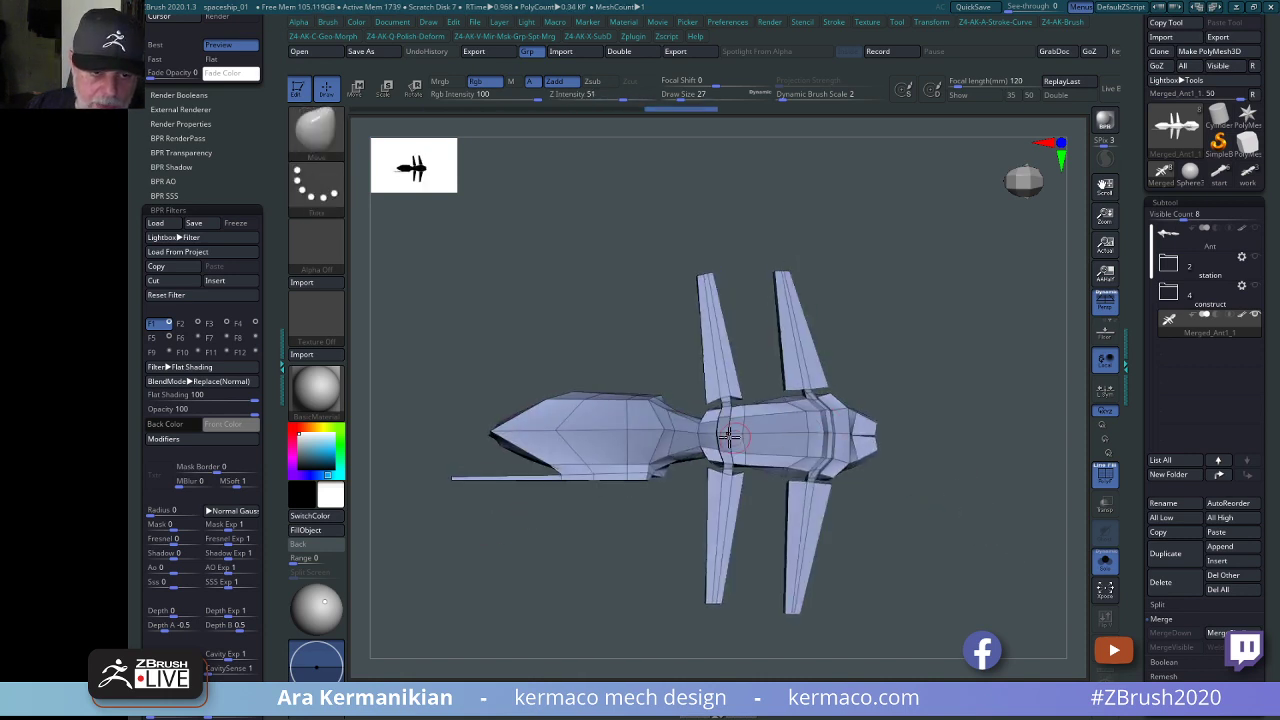
mouse_move(729, 436)
shift+mouse_down()
mouse_move(717, 432)
mouse_move(741, 405)
mouse_move(724, 446)
shift+mouse_up()
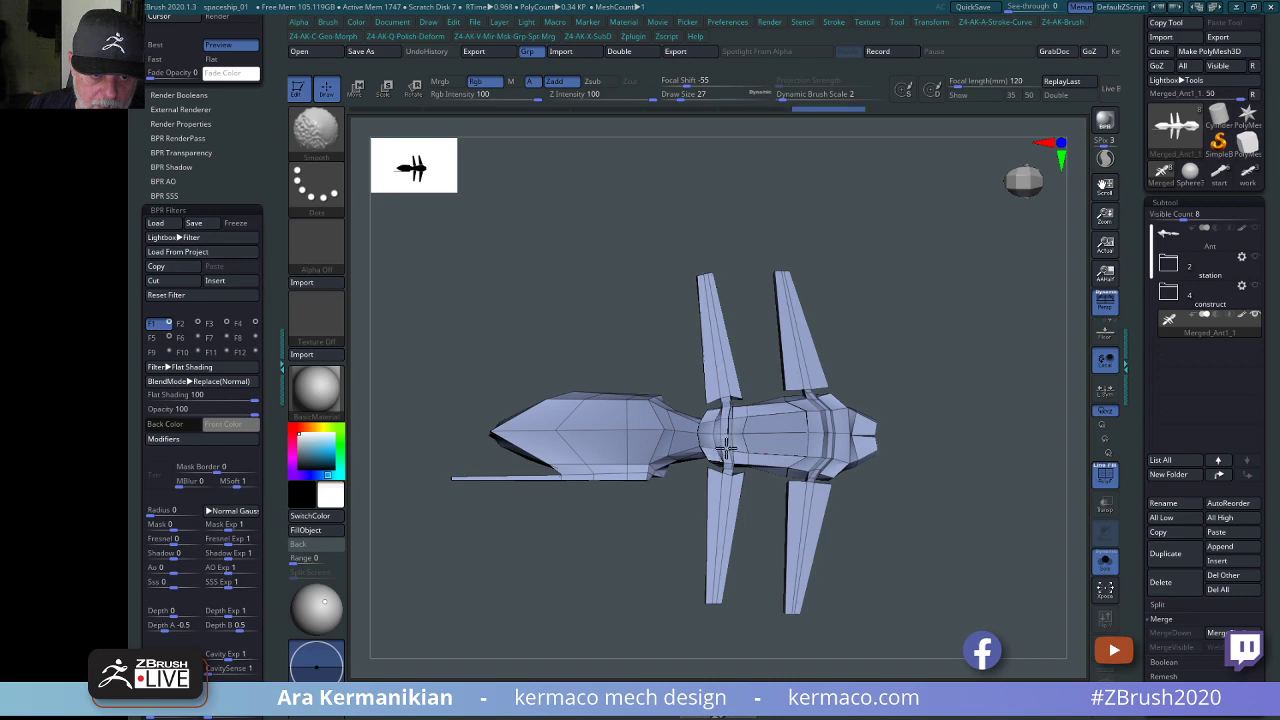
mouse_move(824, 432)
shift+mouse_down()
mouse_move(819, 411)
mouse_move(813, 434)
shift+mouse_up()
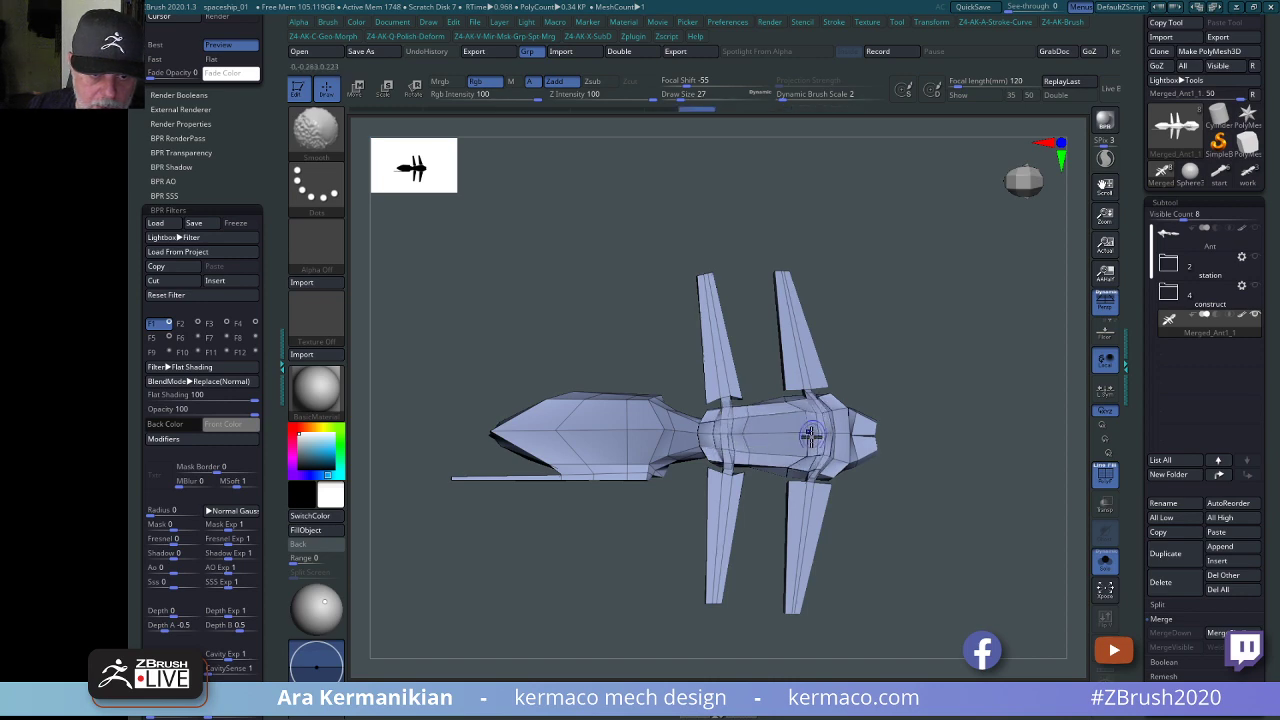
Pull in the nose-side root corners of the front and rear wing pairs.
mouse_move(1045, 484)
mouse_down()
mouse_move(968, 400)
mouse_move(1000, 397)
mouse_move(1060, 451)
mouse_move(966, 434)
mouse_move(889, 477)
mouse_move(846, 470)
mouse_up()
mouse_move(934, 474)
mouse_down()
mouse_move(846, 466)
mouse_move(866, 482)
mouse_up()
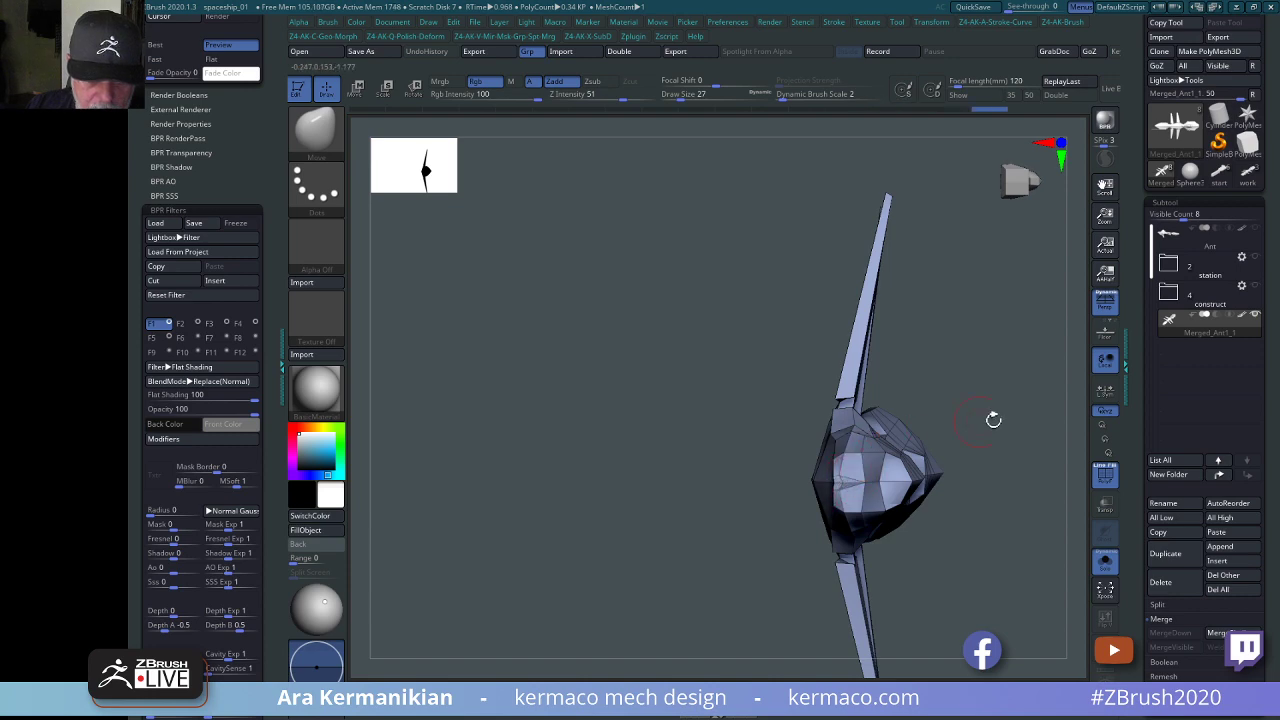
mouse_move(994, 420)
mouse_down()
mouse_move(1035, 428)
mouse_move(1042, 391)
mouse_move(1062, 401)
mouse_move(998, 415)
mouse_move(989, 383)
mouse_move(985, 424)
mouse_move(946, 417)
mouse_up()
drag(862, 407, 854, 408)
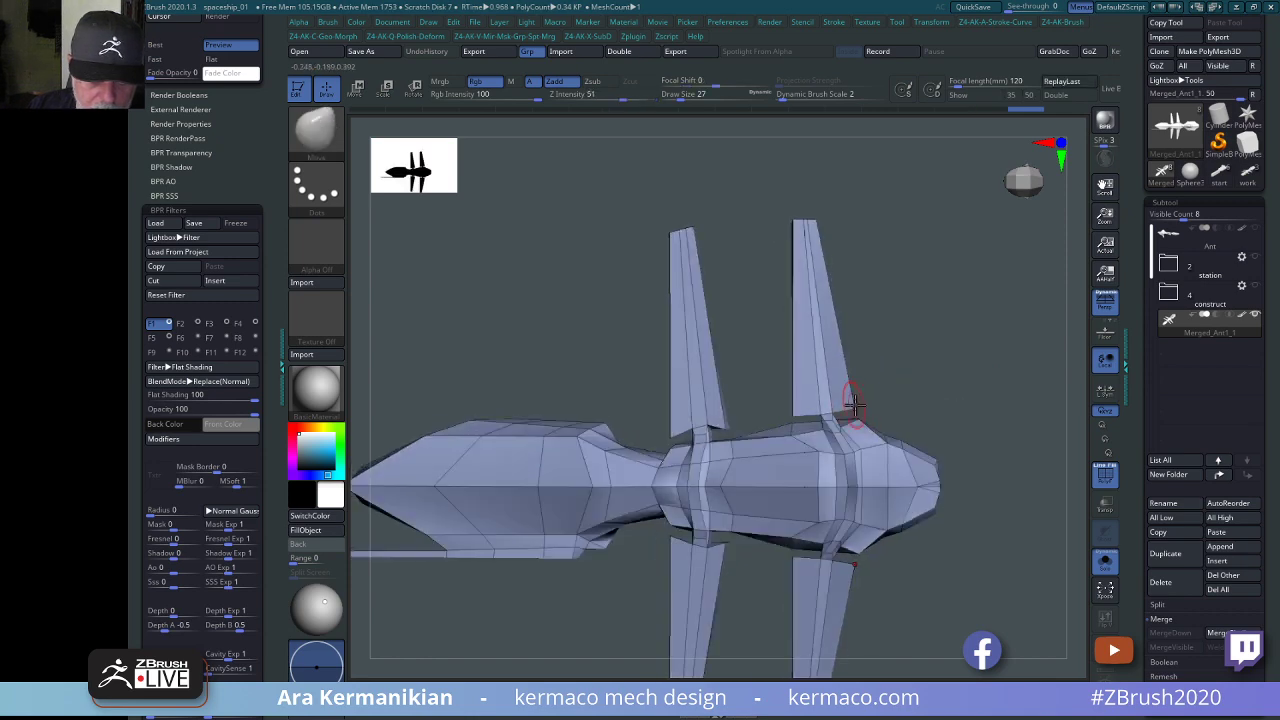
drag(731, 425, 721, 426)
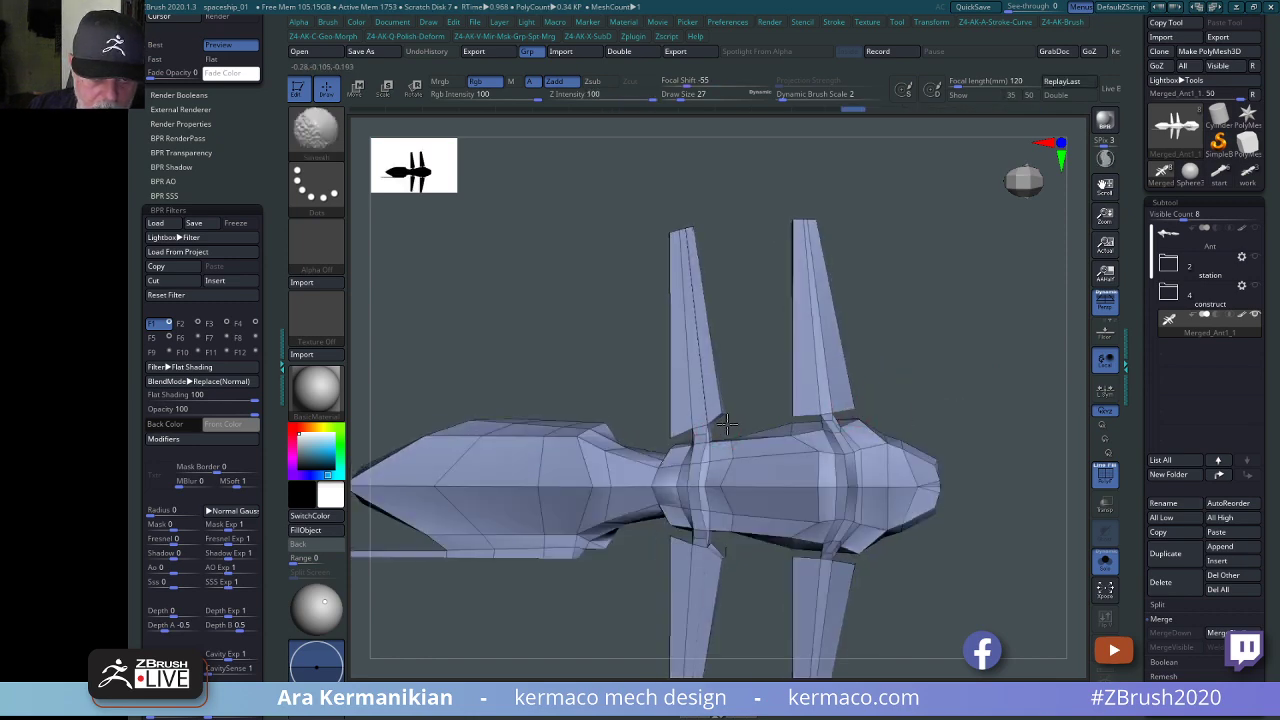
Smooth the remaining root corners of both wing pairs and the hull band beside the front wings.
drag(1053, 414, 916, 403)
key(shift)
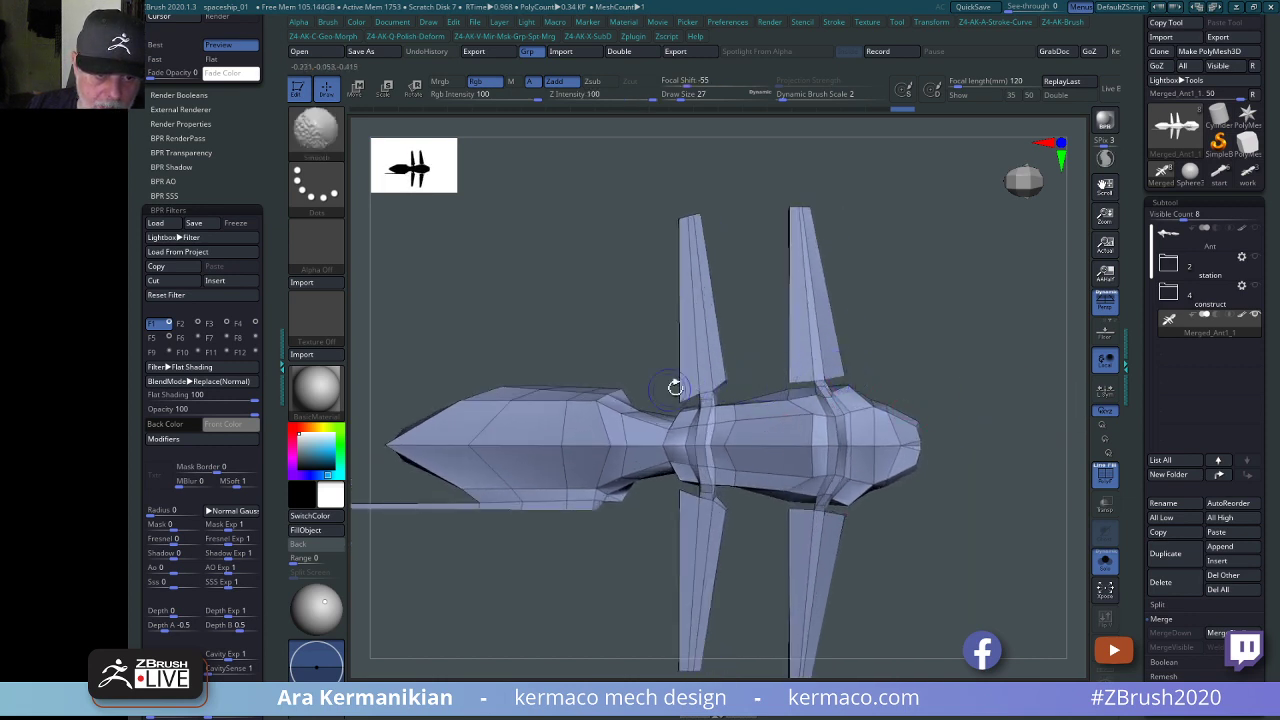
shift+drag(687, 392, 688, 389)
mouse_move(762, 371)
alt+mouse_down()
mouse_move(773, 376)
mouse_move(722, 361)
alt+mouse_up()
key(shift)
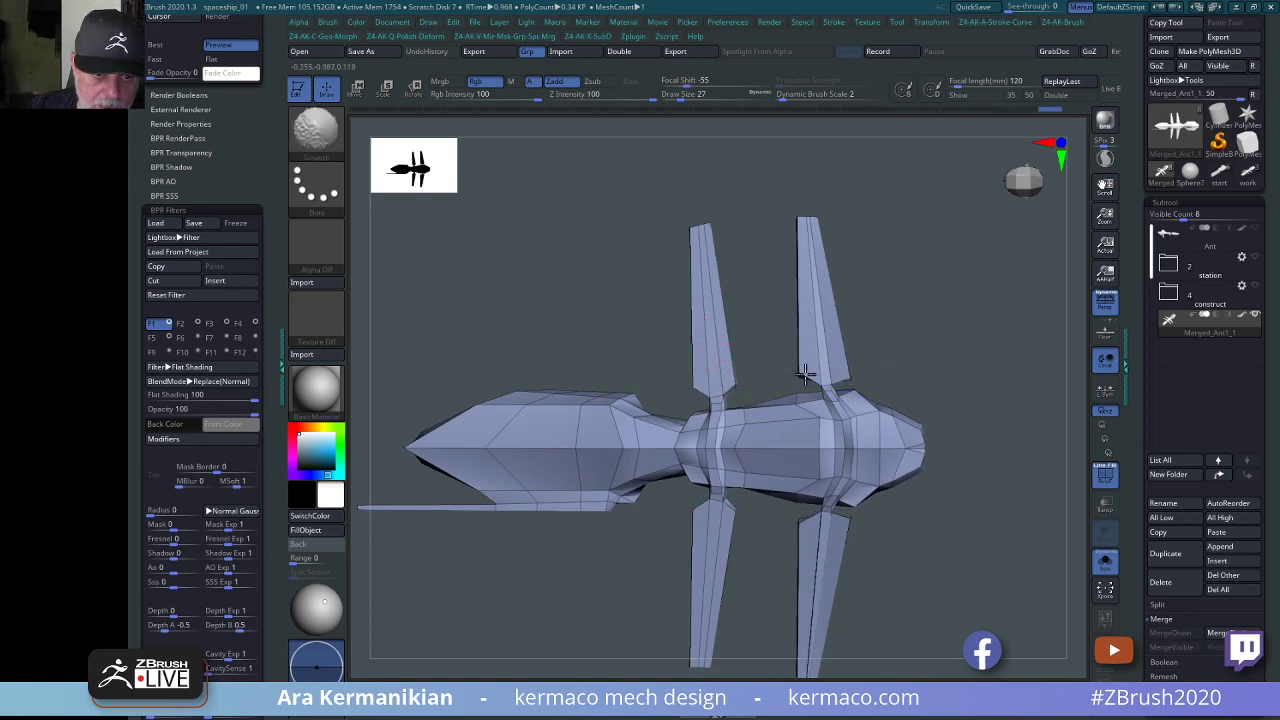
shift+drag(849, 380, 846, 362)
mouse_move(937, 373)
alt+mouse_down()
mouse_move(949, 375)
mouse_move(944, 358)
alt+mouse_up()
shift+drag(846, 397, 834, 397)
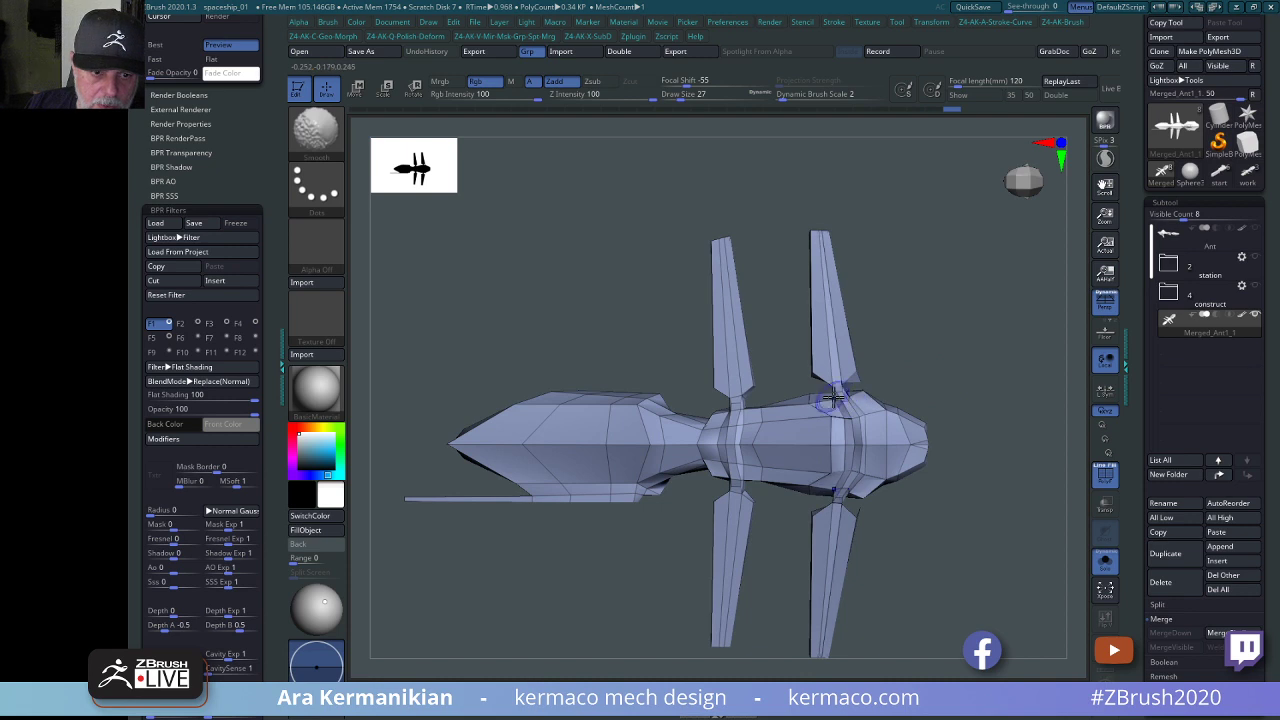
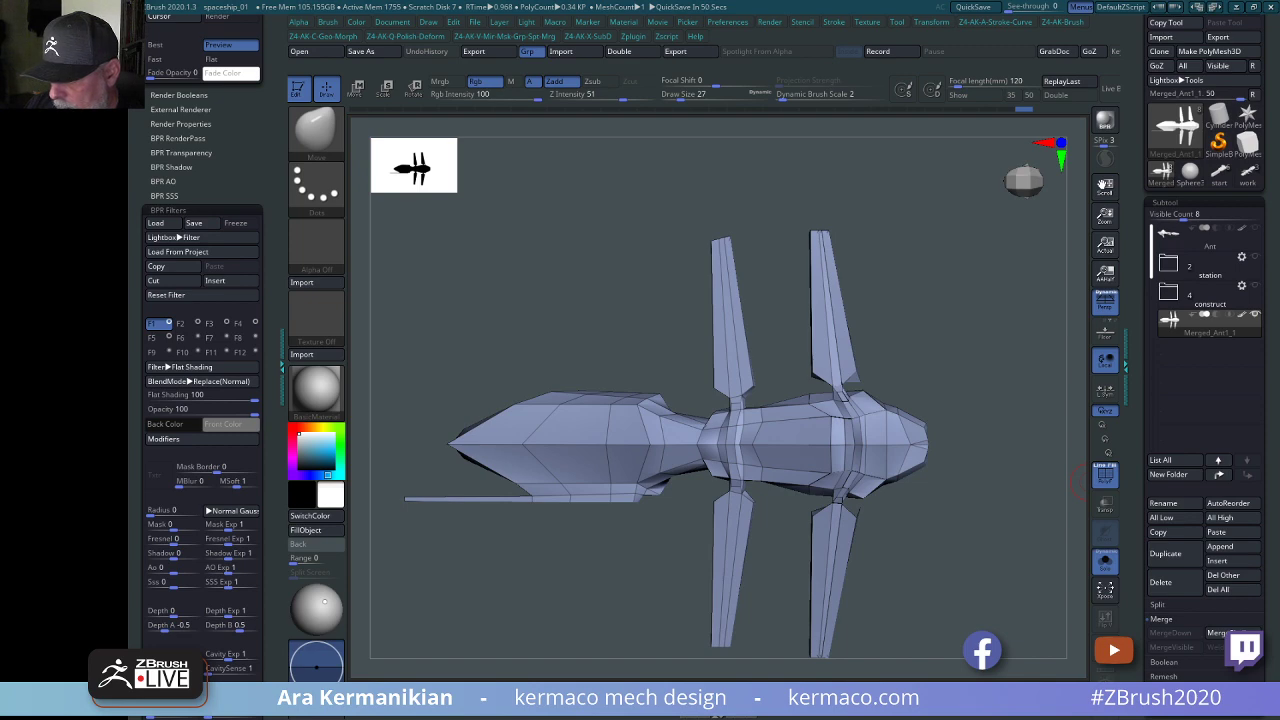
Try to trim the front wings' root corners with the ClipCurve brush and undo the cuts.
drag(854, 600, 917, 354)
key(ctrl+z)
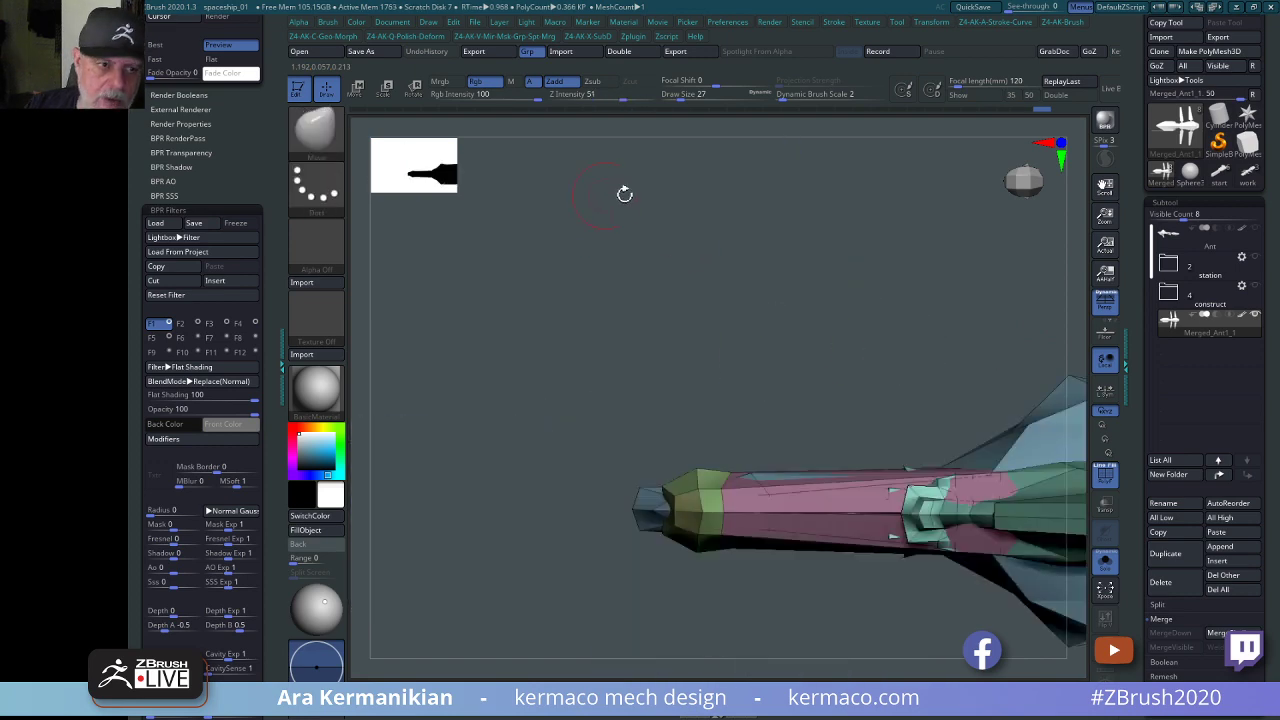
key(ctrl+shift+z)
click(308, 131)
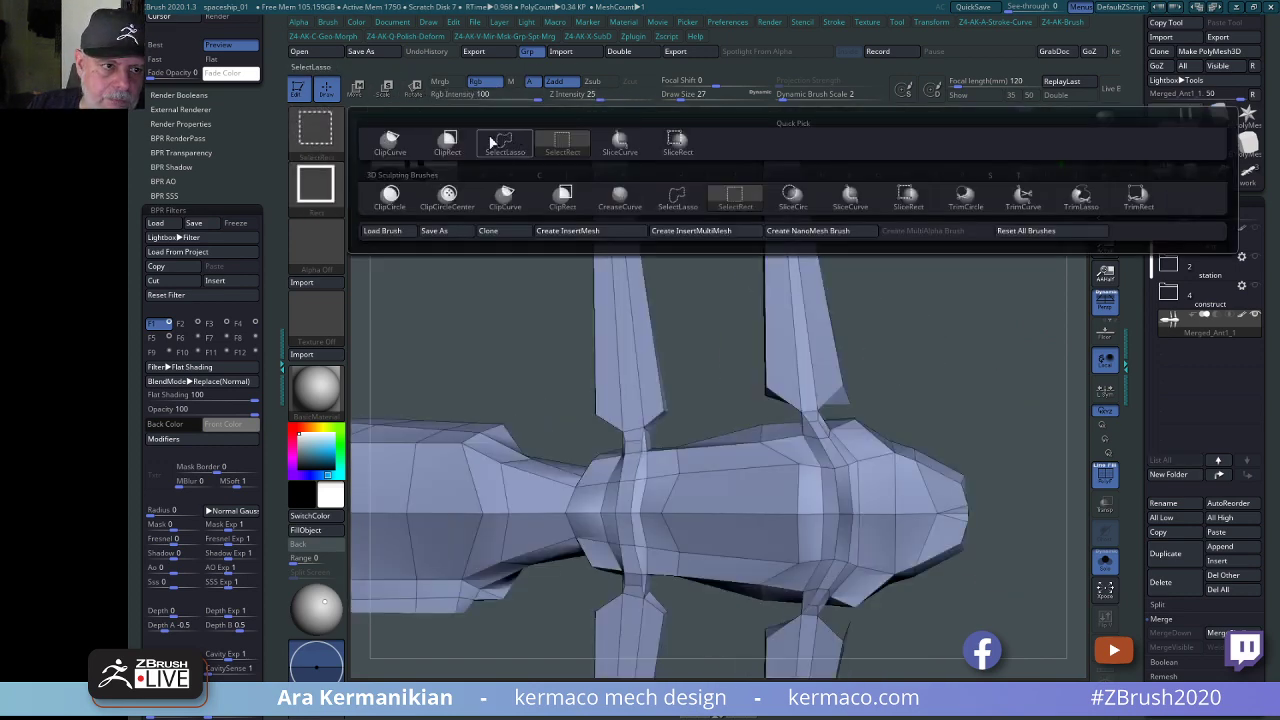
click(434, 137)
ctrl+shift+drag(882, 363, 850, 398)
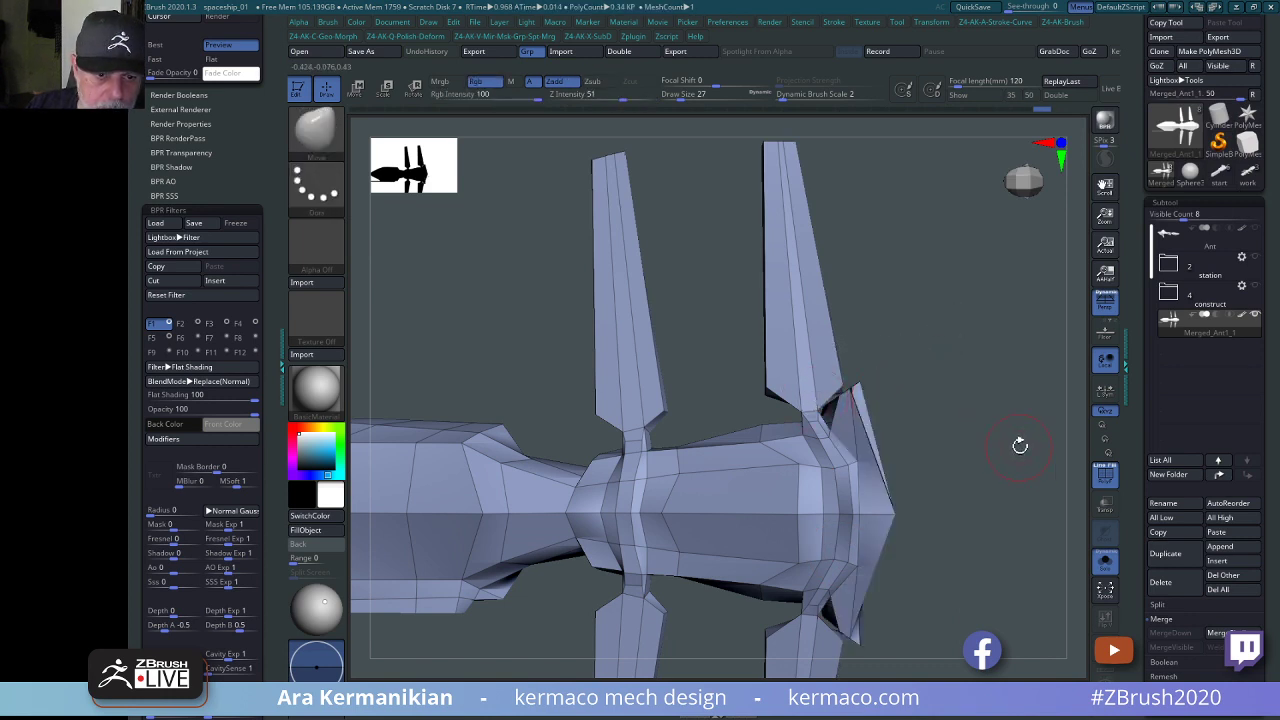
key(ctrl+z)
ctrl+shift+drag(910, 356, 833, 404)
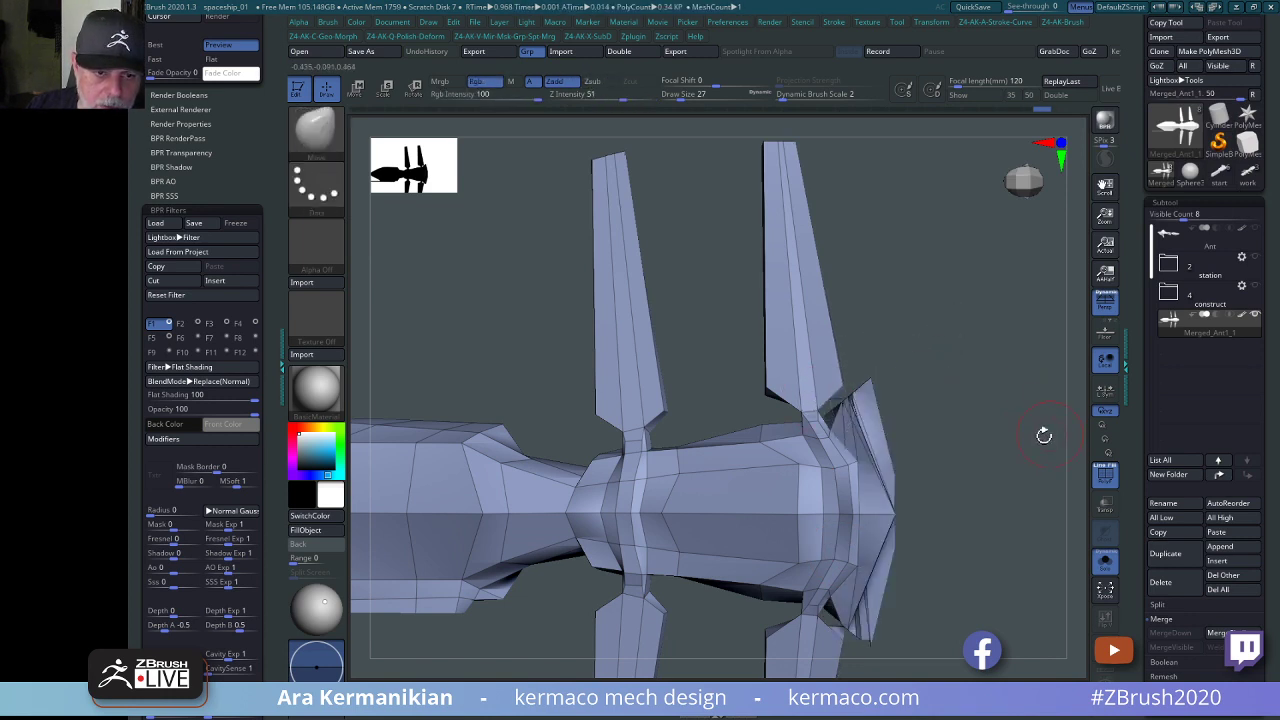
key(ctrl+z)
Mask the nose and middle hull, try clipping the front wings' root corners again, and undo it.
alt+drag(969, 375, 930, 345)
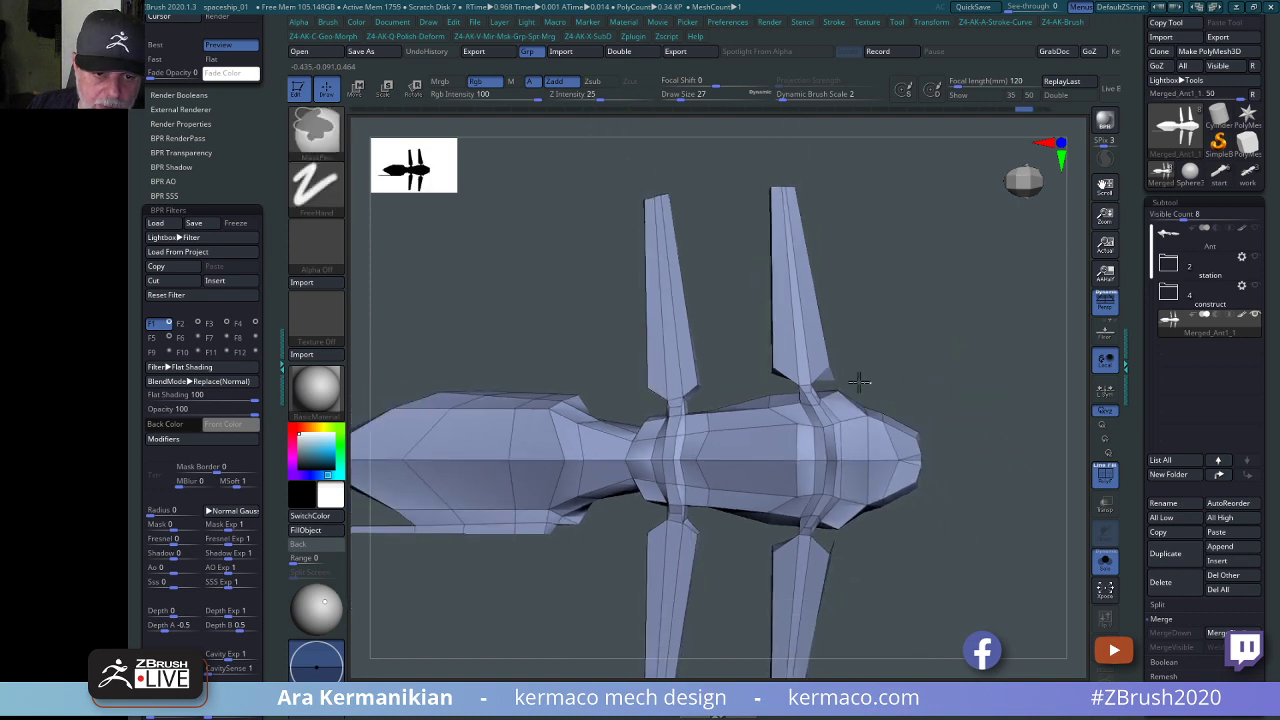
ctrl+drag(830, 386, 826, 537)
ctrl+drag(1008, 547, 836, 370)
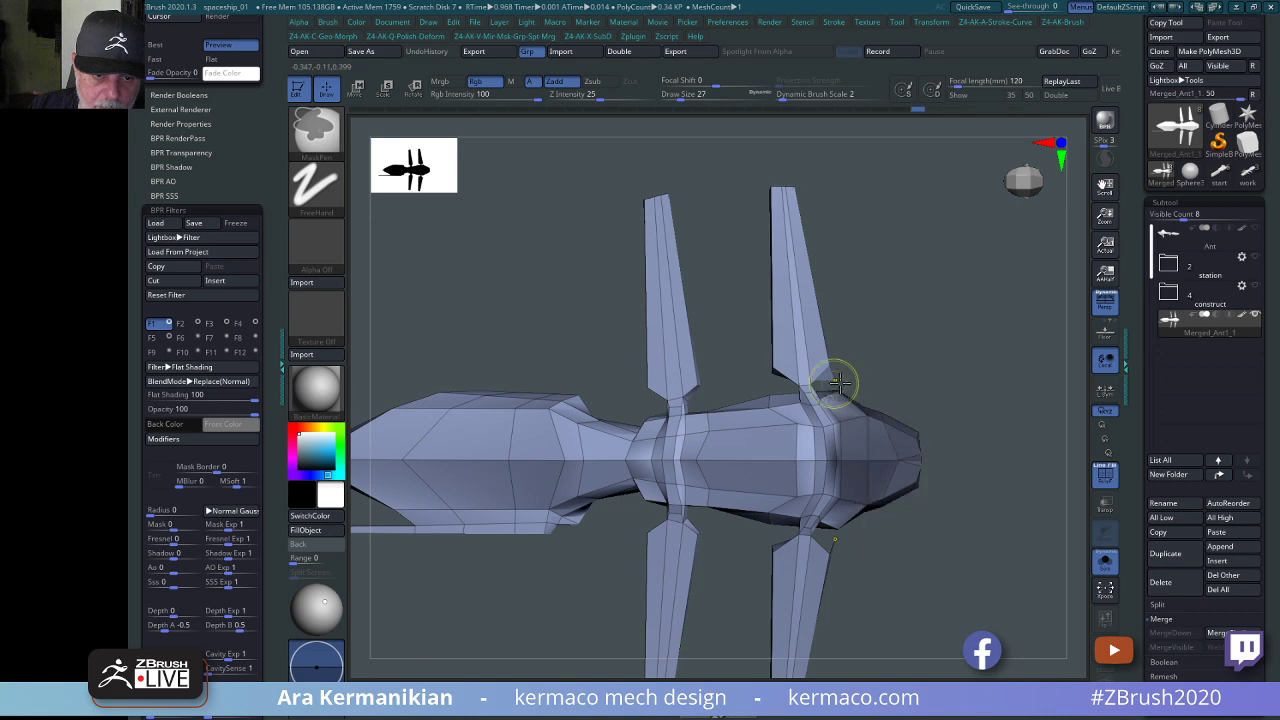
alt+drag(952, 359, 985, 415)
ctrl+shift+drag(919, 372, 840, 399)
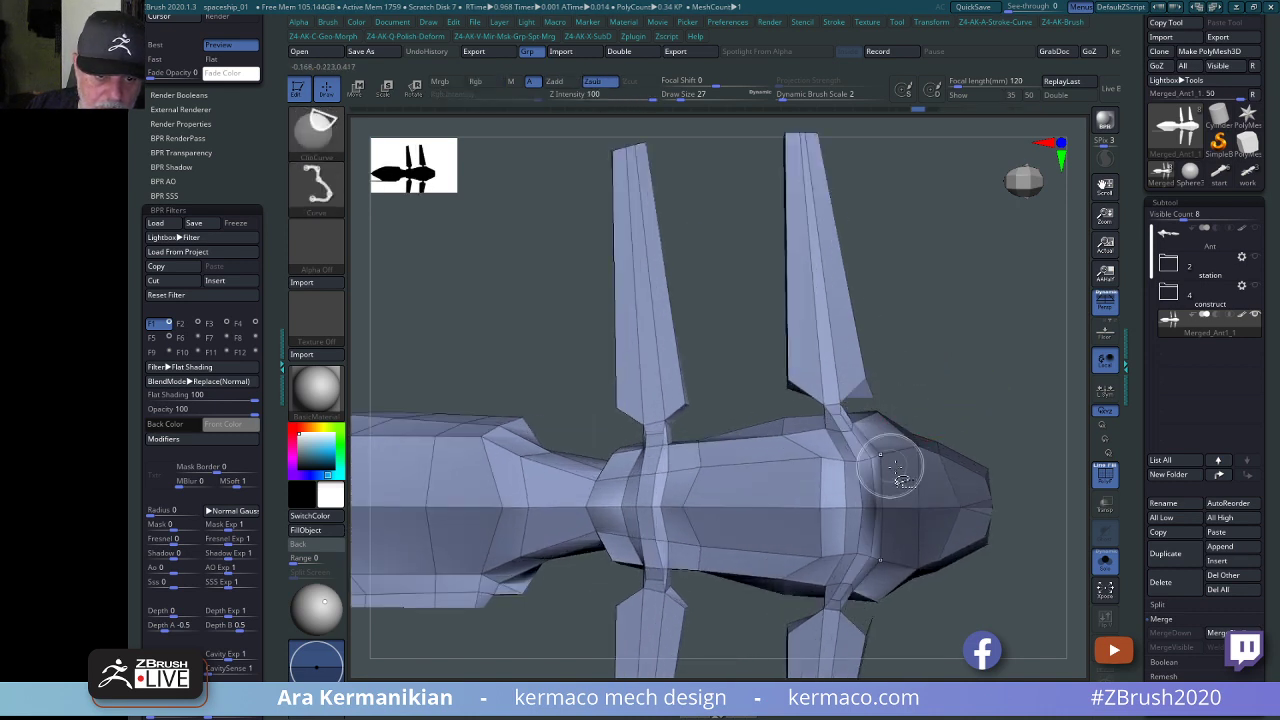
mouse_move(1015, 570)
ctrl+shift+mouse_down()
mouse_move(829, 516)
mouse_move(655, 442)
mouse_move(746, 491)
mouse_move(900, 514)
mouse_move(1005, 568)
mouse_move(744, 484)
mouse_move(576, 400)
ctrl+shift+mouse_up()
key(ctrl+z)
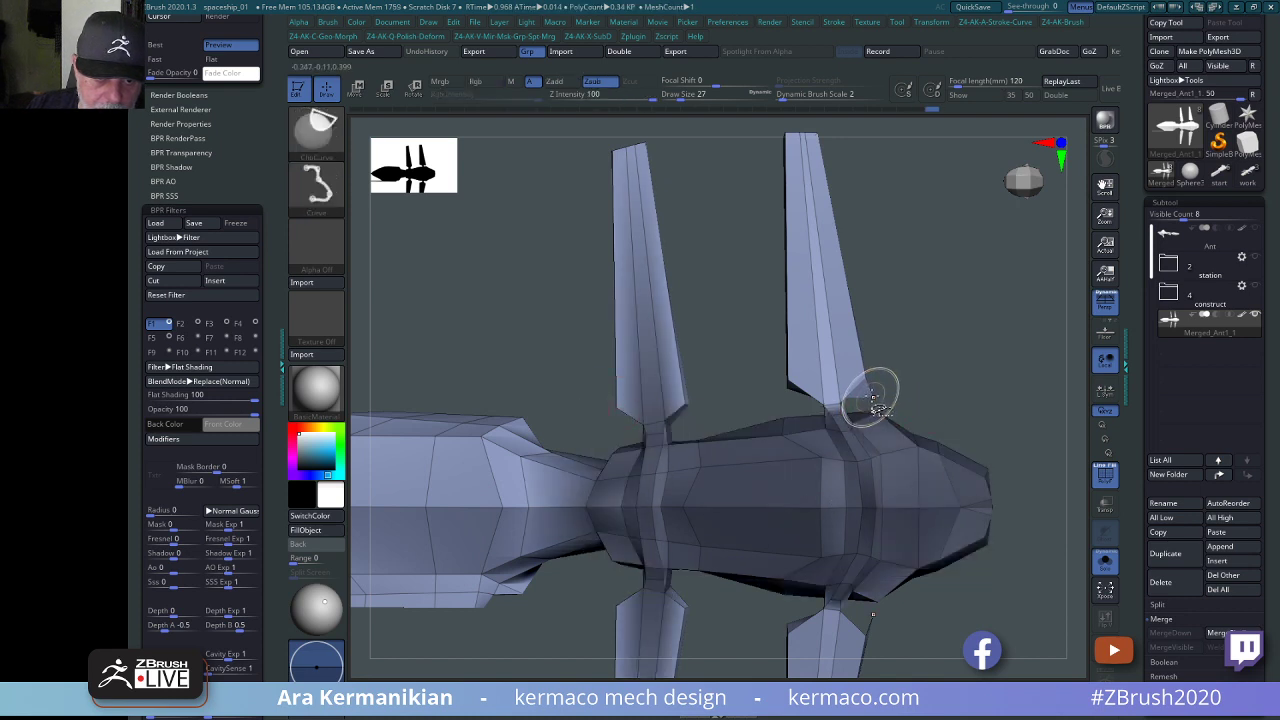
Examine the ship's hull and wings from above, below and the side.
drag(995, 371, 970, 425)
key(f)
drag(974, 500, 877, 317)
alt+drag(962, 346, 881, 358)
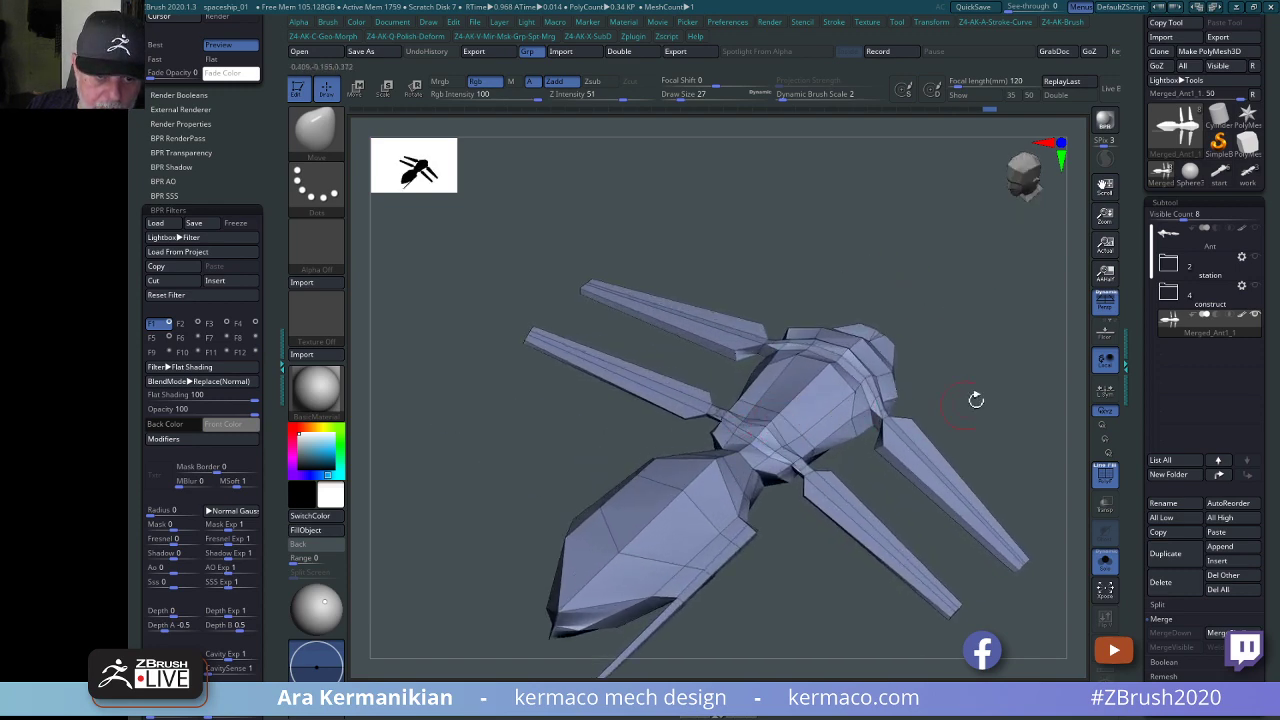
mouse_move(976, 400)
mouse_down()
mouse_move(969, 363)
mouse_move(1009, 280)
mouse_move(1015, 314)
mouse_move(977, 297)
mouse_move(989, 337)
mouse_move(909, 374)
mouse_move(969, 383)
mouse_move(801, 348)
mouse_up()
drag(969, 348, 971, 423)
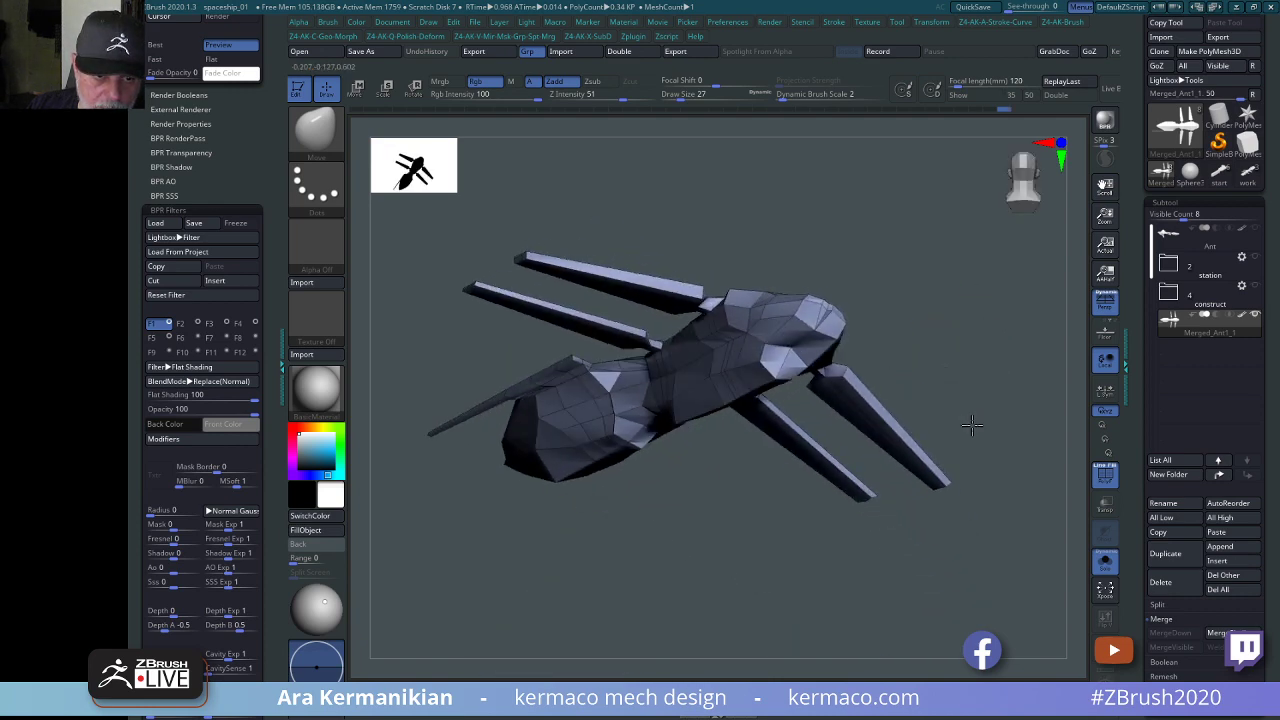
drag(849, 354, 530, 254)
alt+drag(850, 264, 843, 368)
Set the draw size to 80 and reshape the middle hull's underside and wing height with the Move brush.
key(s)
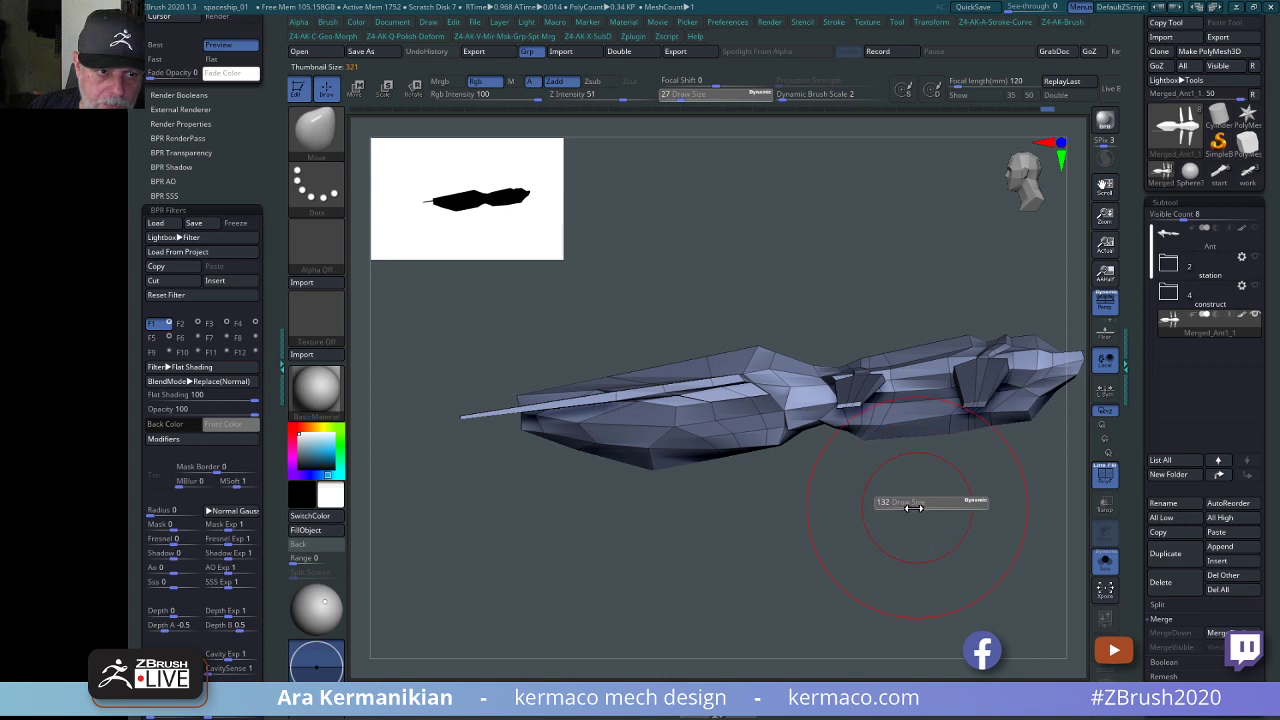
drag(913, 508, 896, 508)
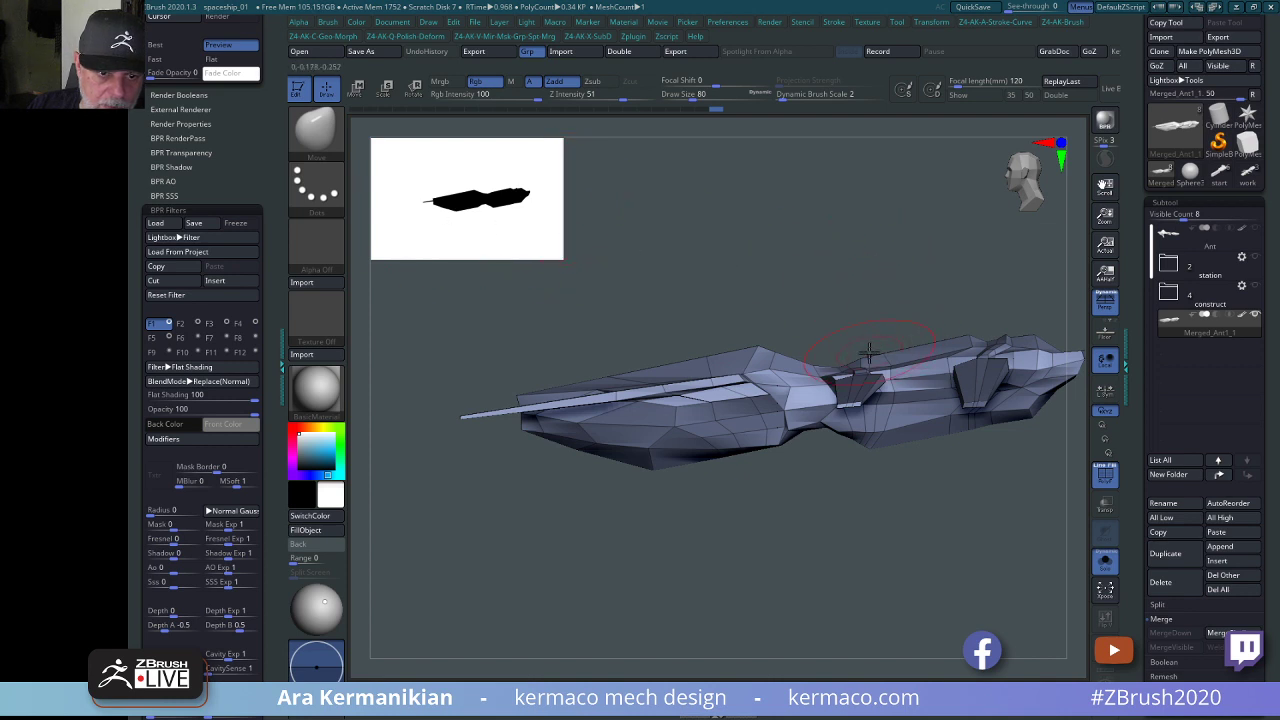
drag(872, 345, 868, 352)
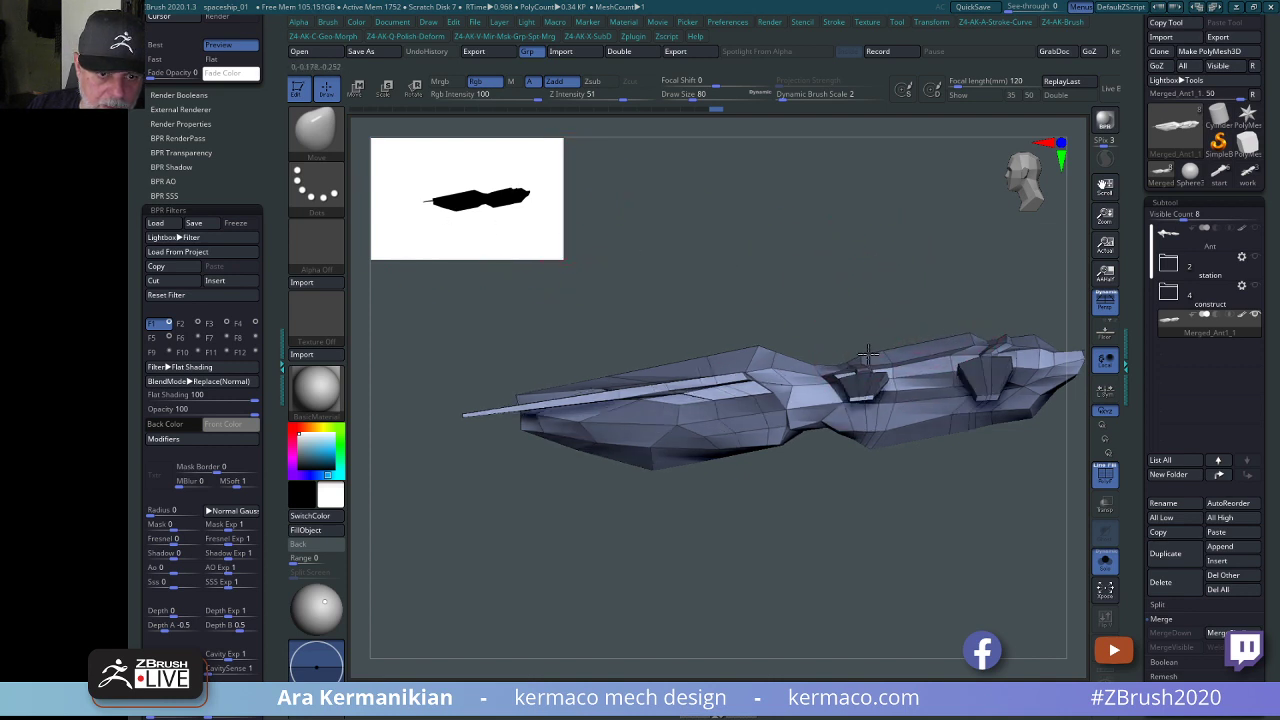
Show the hidden rear hull parts and examine the whole ship from above and from the side.
alt+drag(986, 288, 1058, 345)
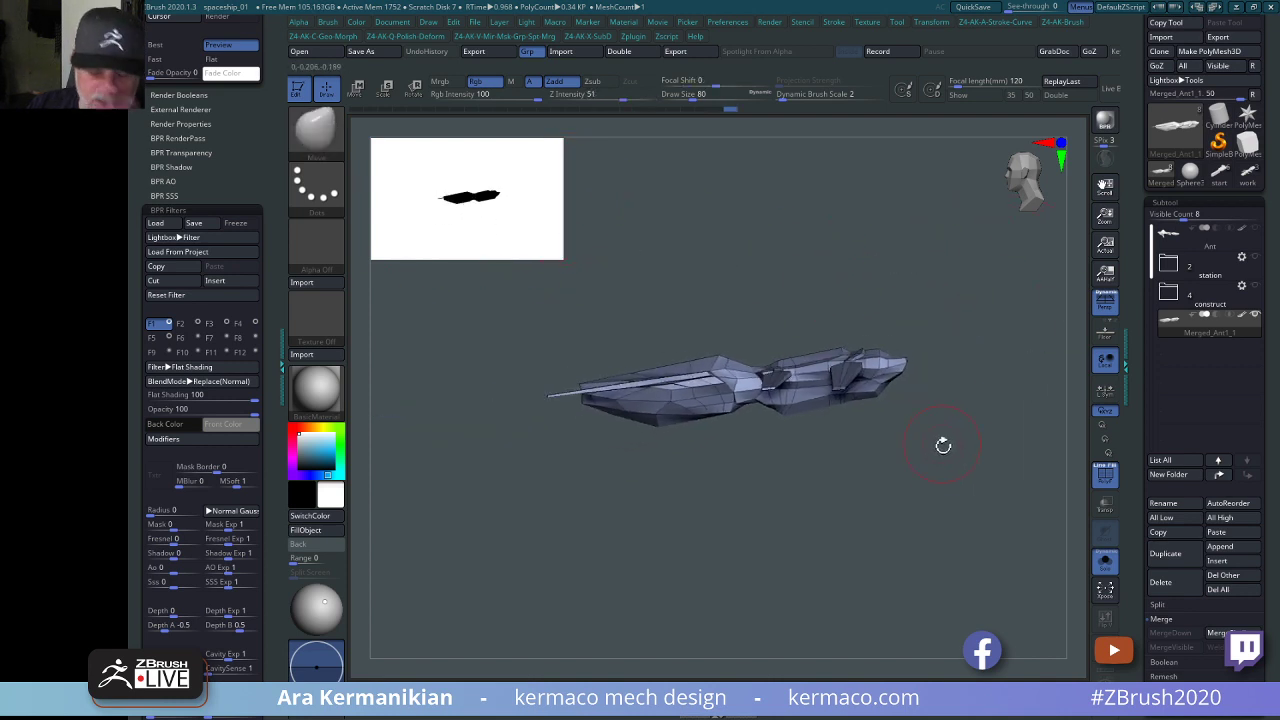
drag(930, 453, 994, 503)
drag(843, 517, 588, 303)
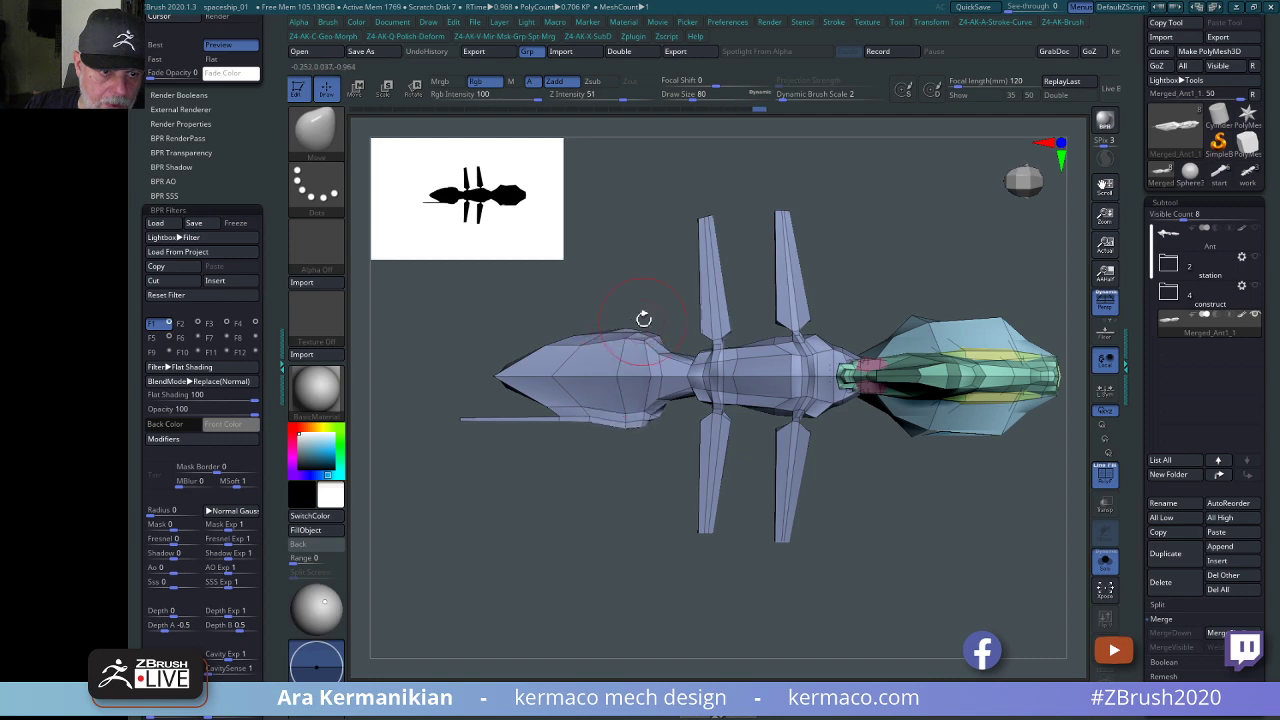
drag(643, 314, 640, 340)
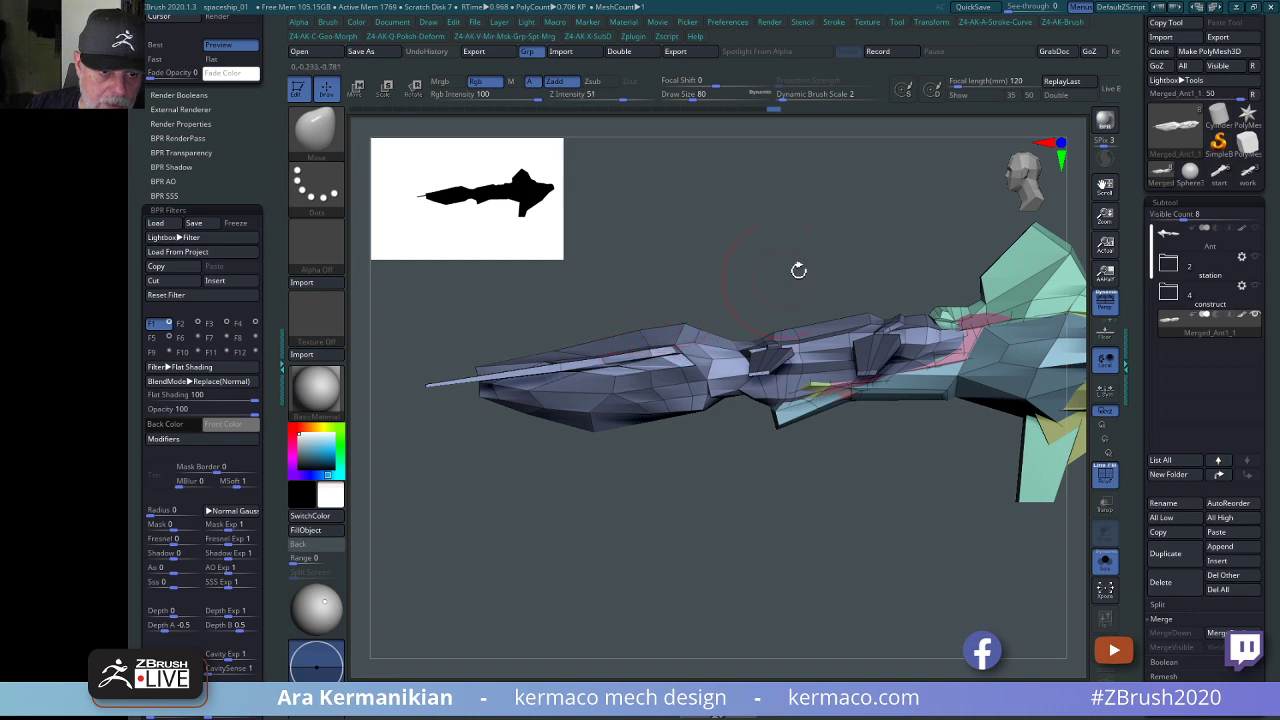
mouse_move(800, 271)
mouse_down()
mouse_move(763, 249)
mouse_move(803, 259)
mouse_up()
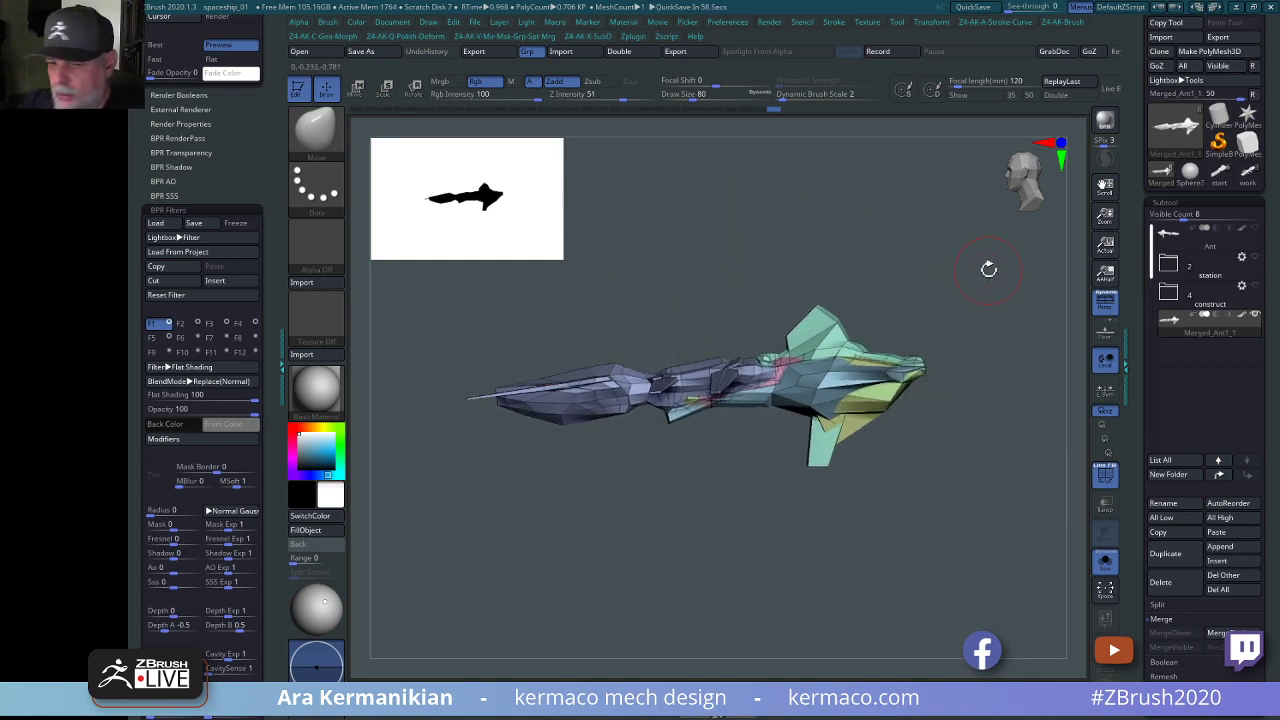
drag(943, 461, 858, 383)
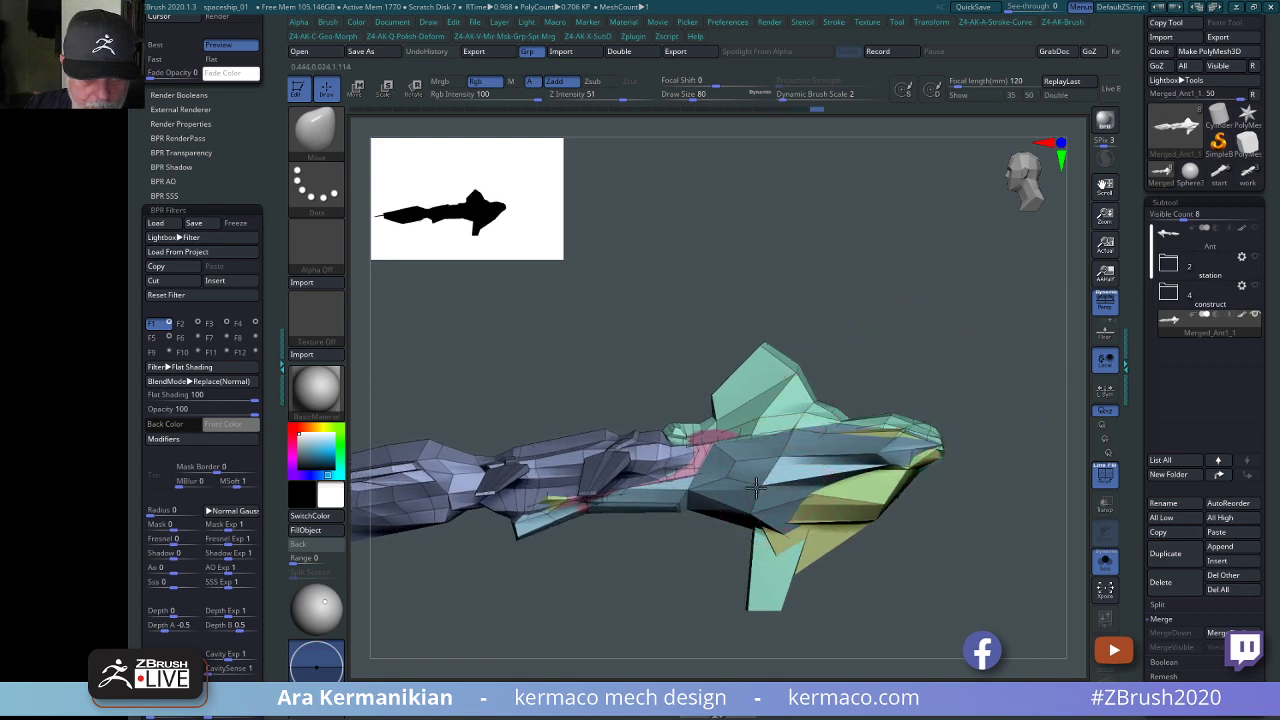
alt+drag(1006, 314, 974, 310)
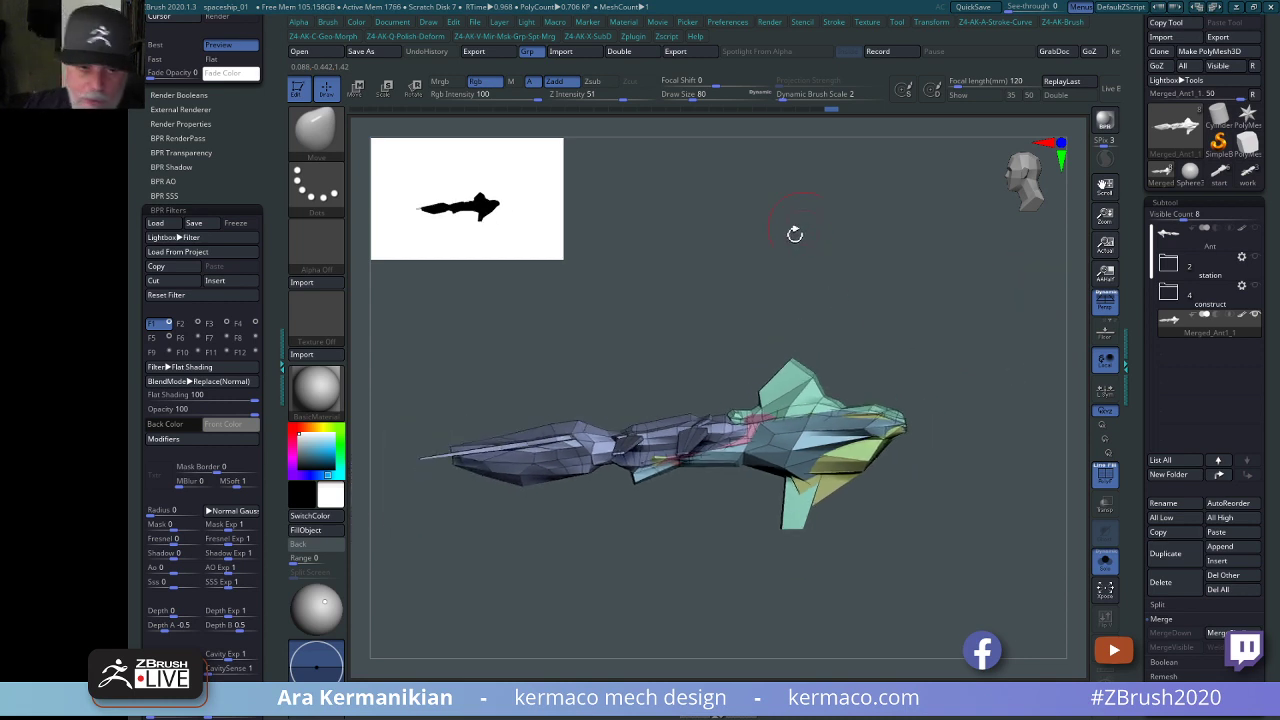
shift+drag(976, 308, 953, 401)
drag(986, 494, 687, 312)
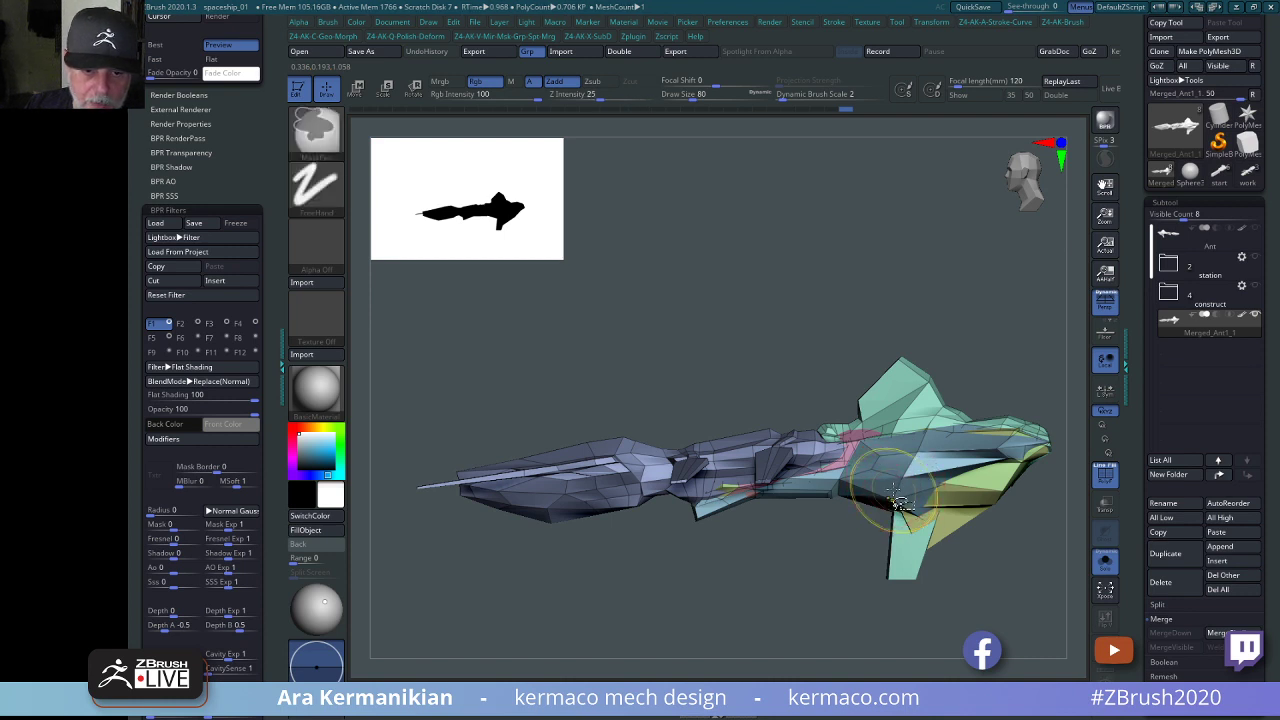
ctrl+shift+click(888, 505)
mouse_move(877, 339)
mouse_down()
mouse_move(806, 291)
mouse_move(860, 360)
mouse_move(927, 329)
mouse_move(860, 323)
mouse_up()
ctrl+shift+click(892, 341)
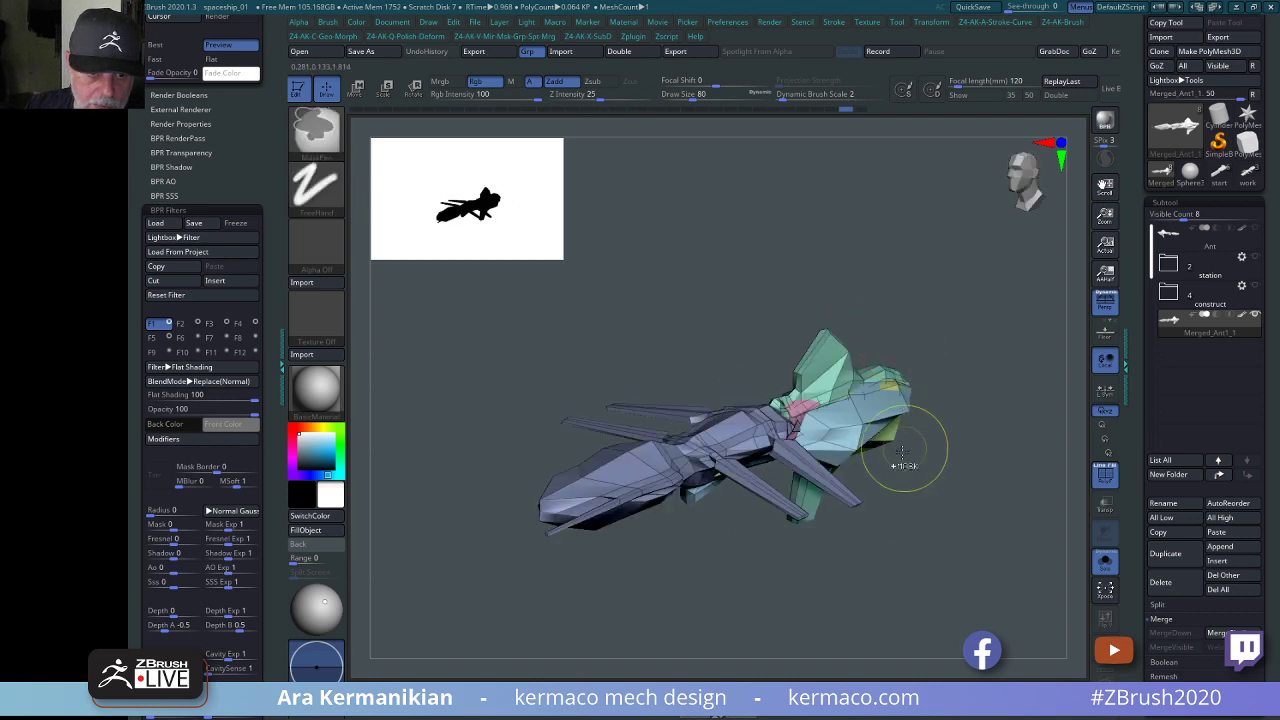
key(ctrl+shift)
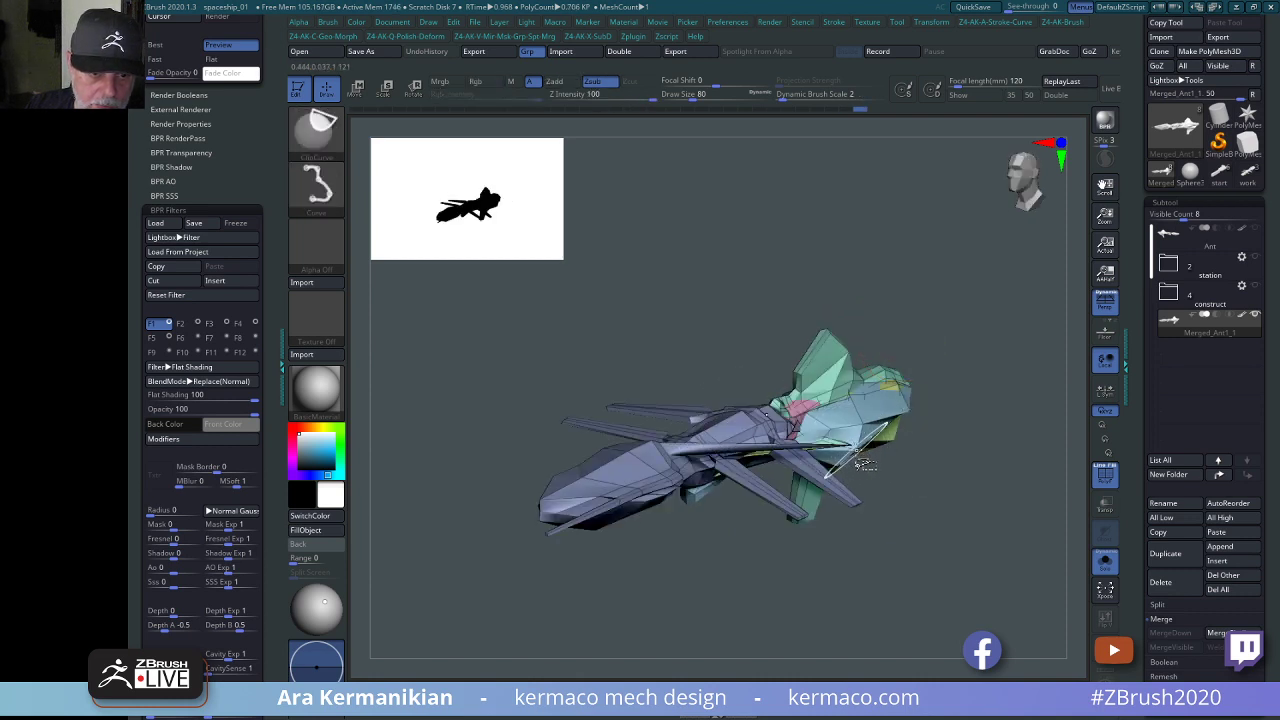
drag(1032, 403, 980, 374)
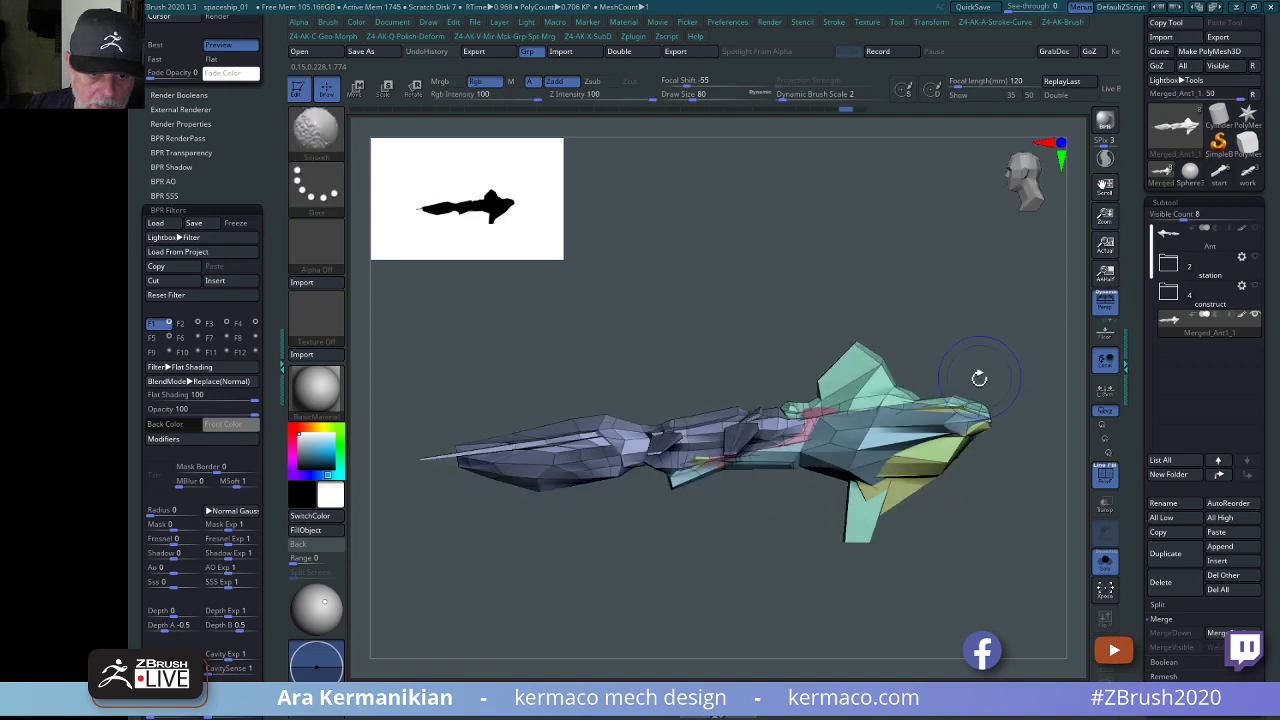
Isolate the light blue rear hull shell and assign it a new polygroup.
ctrl+shift+click(858, 452)
drag(969, 320, 969, 394)
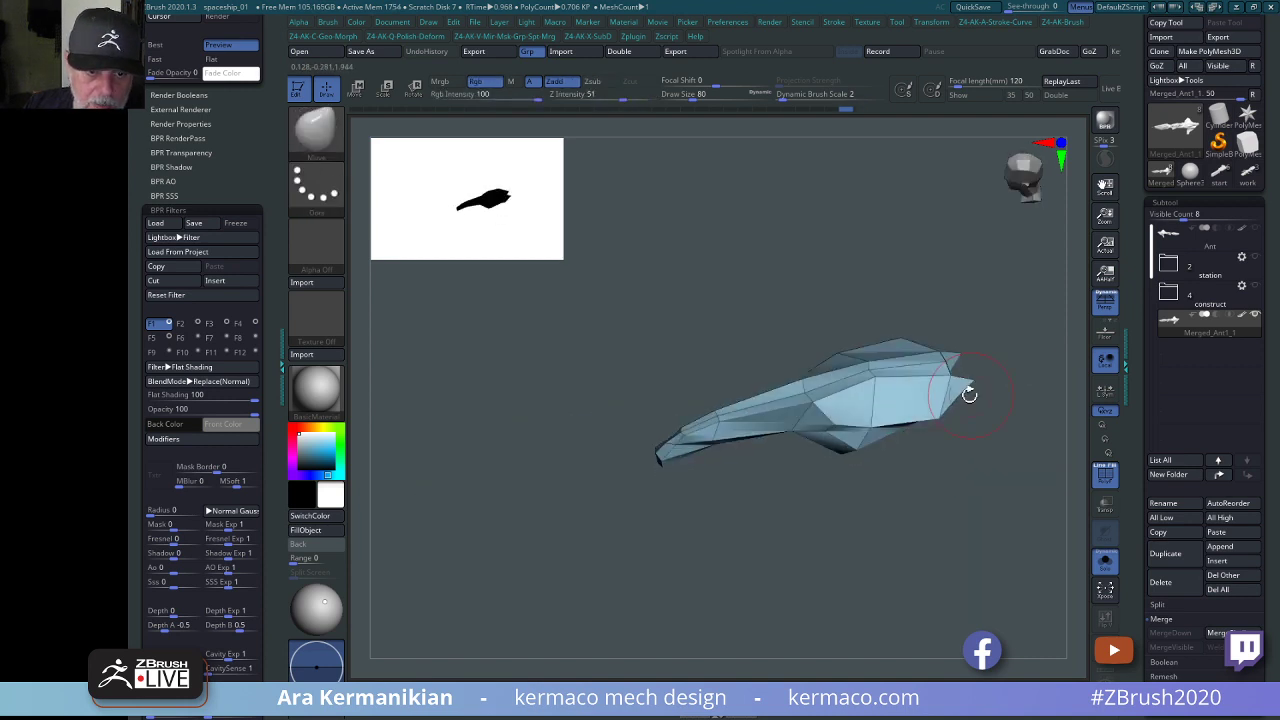
key(ctrl+w)
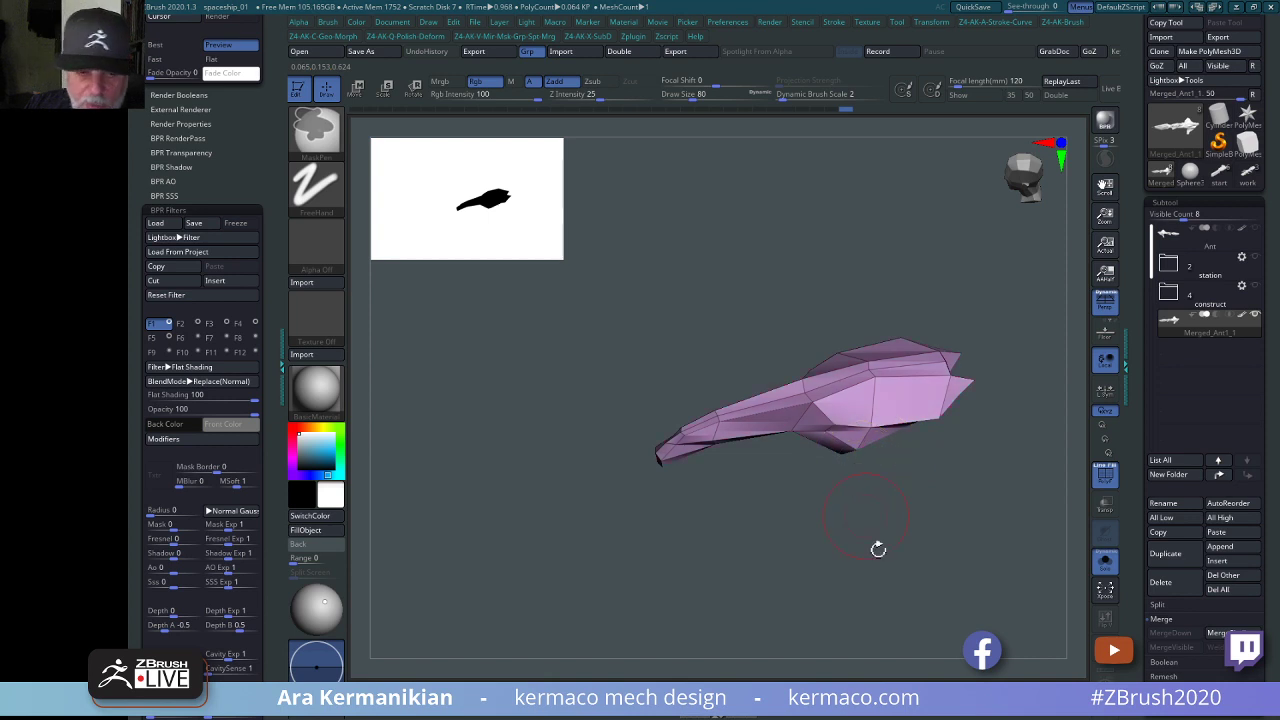
drag(877, 546, 922, 576)
key(ctrl+w)
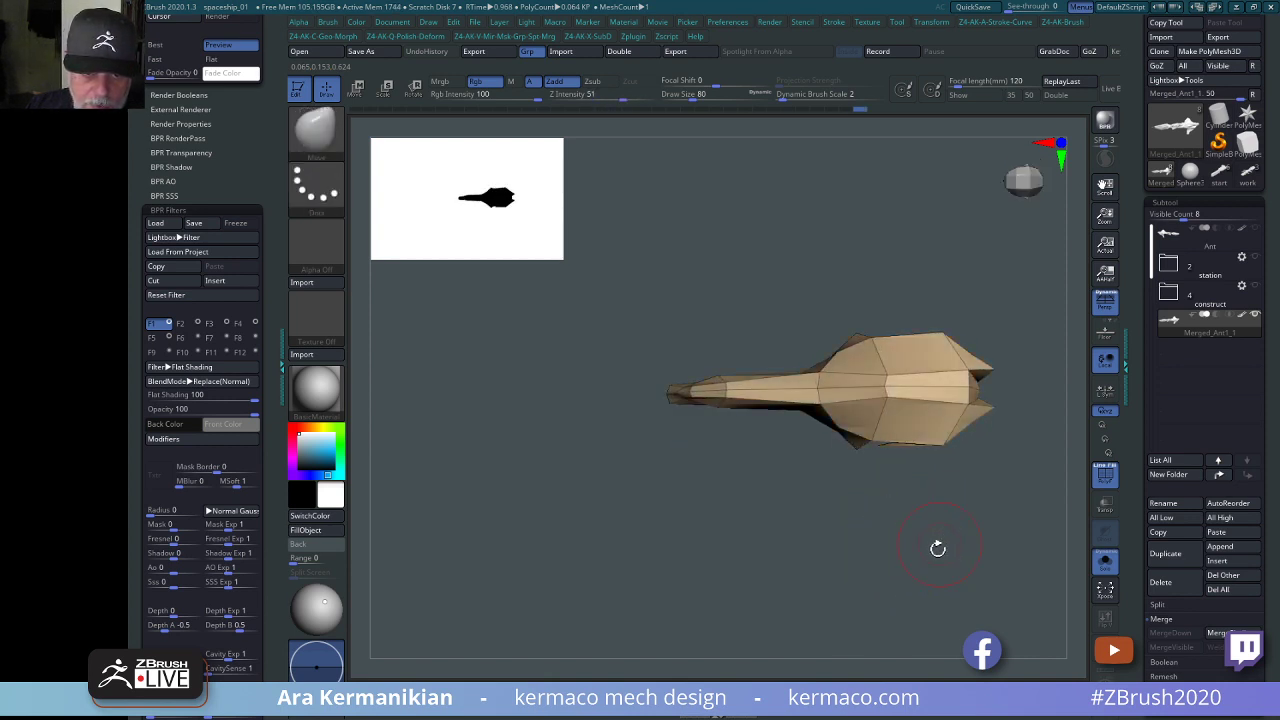
key(shift+f)
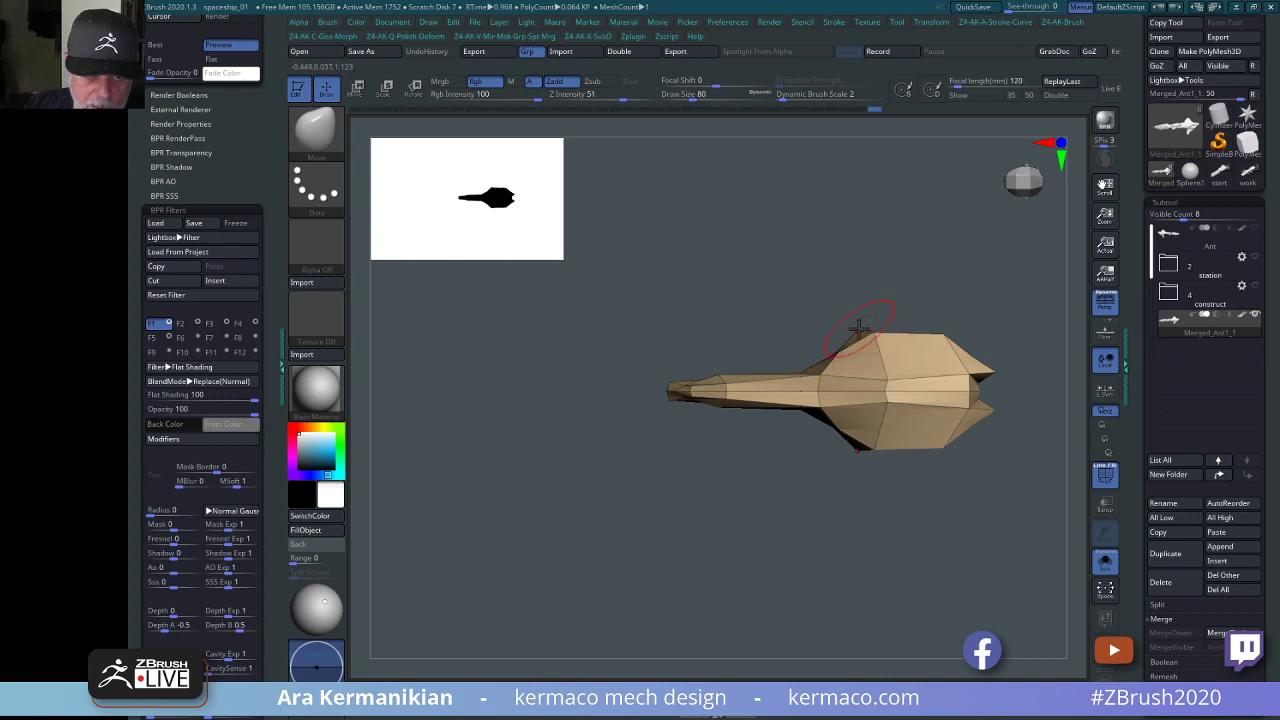
Set the draw size to 16 and reshape the tip of the isolated shell's forward neck with the Move brush.
drag(749, 489, 776, 353)
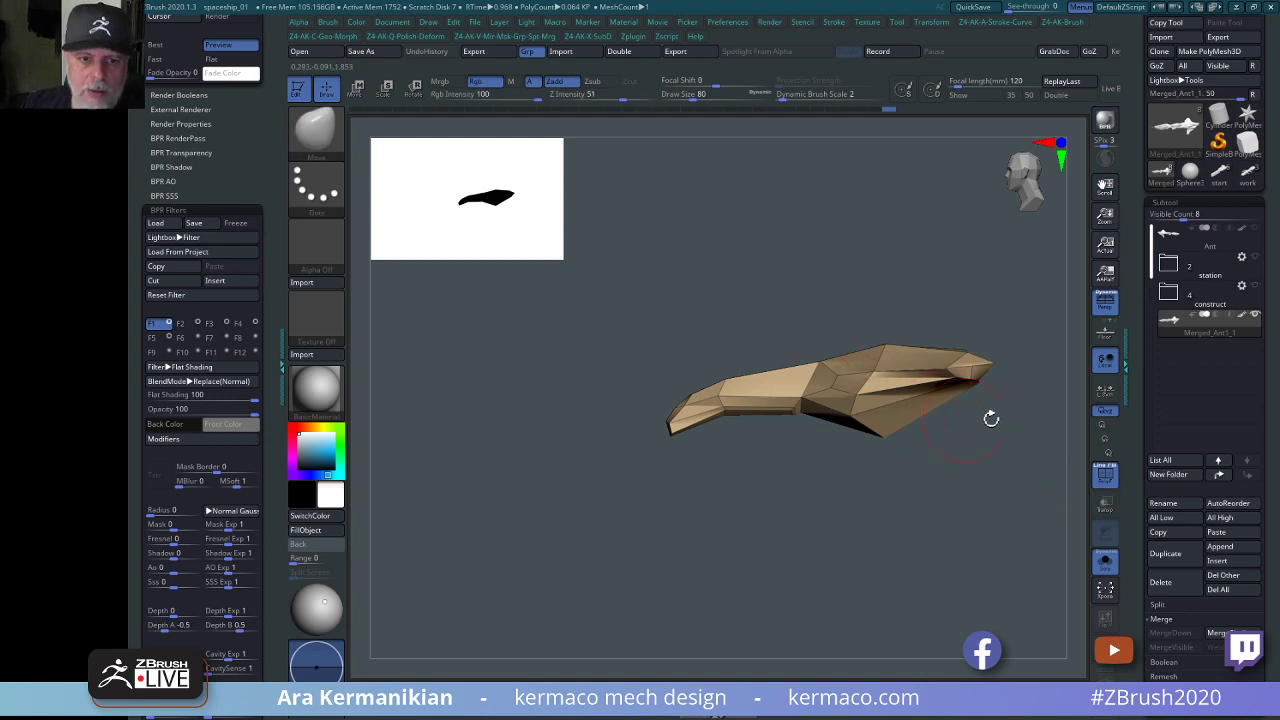
drag(991, 418, 909, 442)
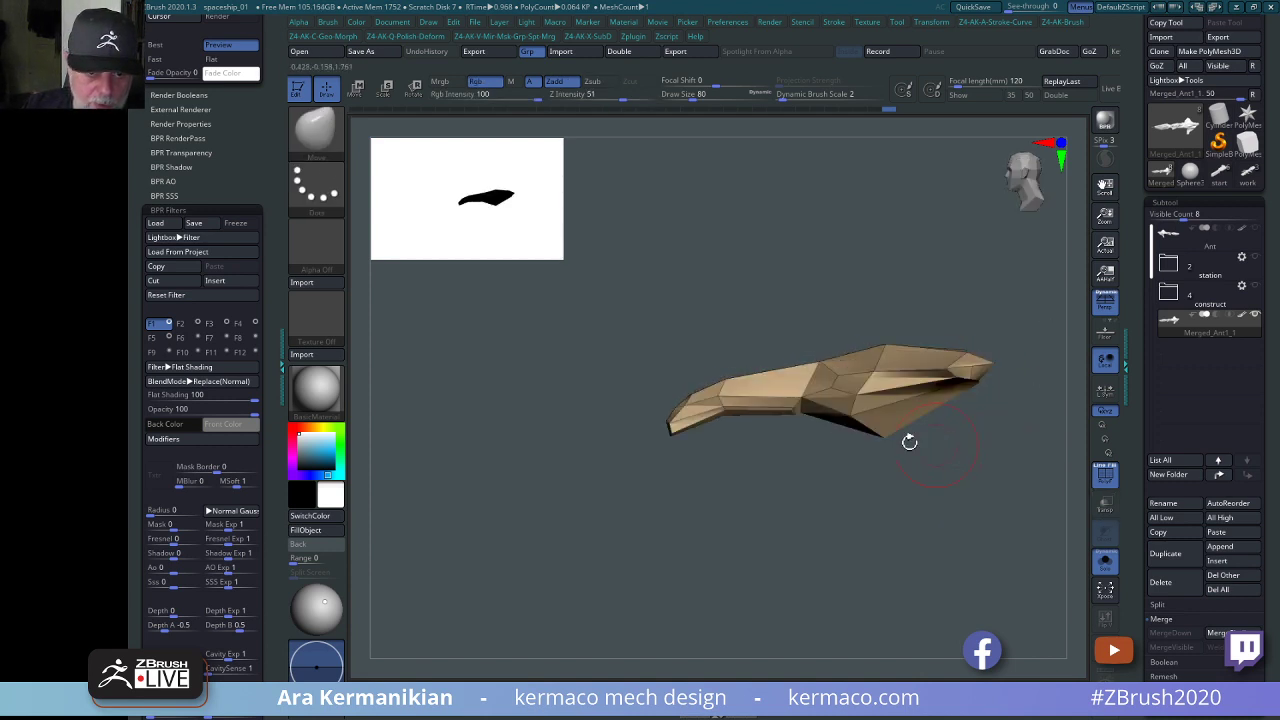
drag(684, 524, 783, 542)
key(s)
click(960, 427)
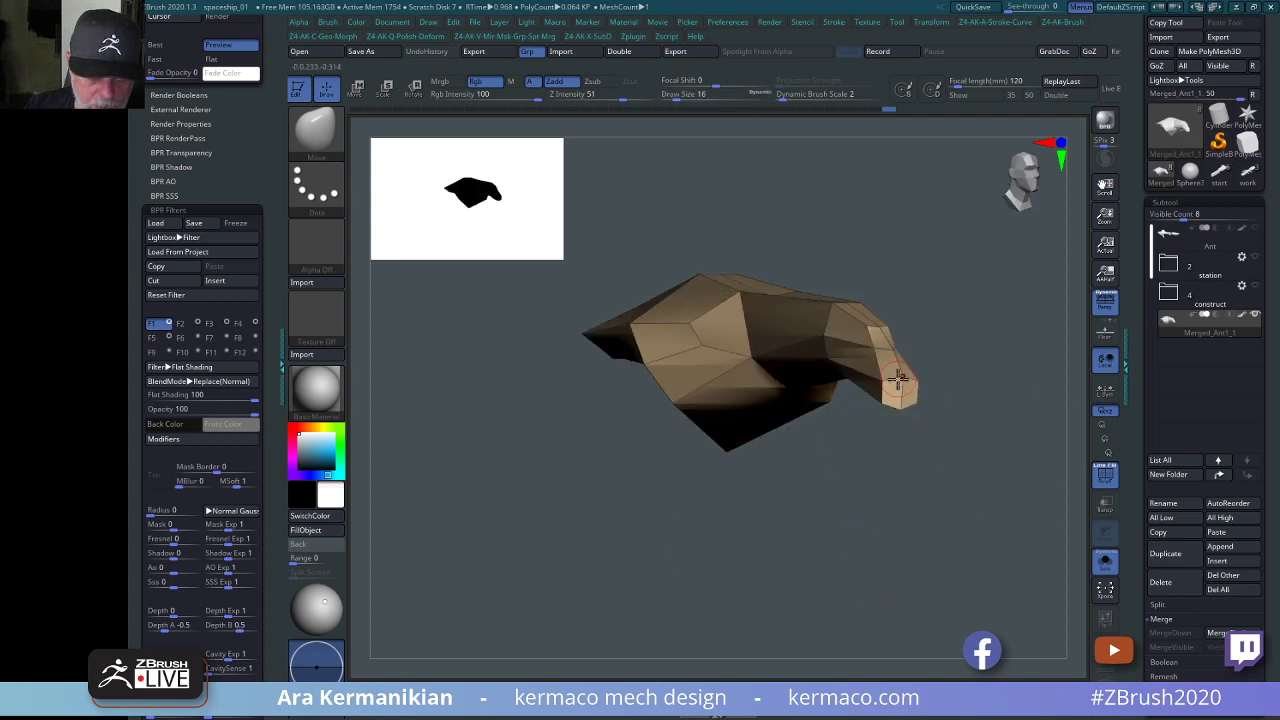
drag(913, 405, 688, 427)
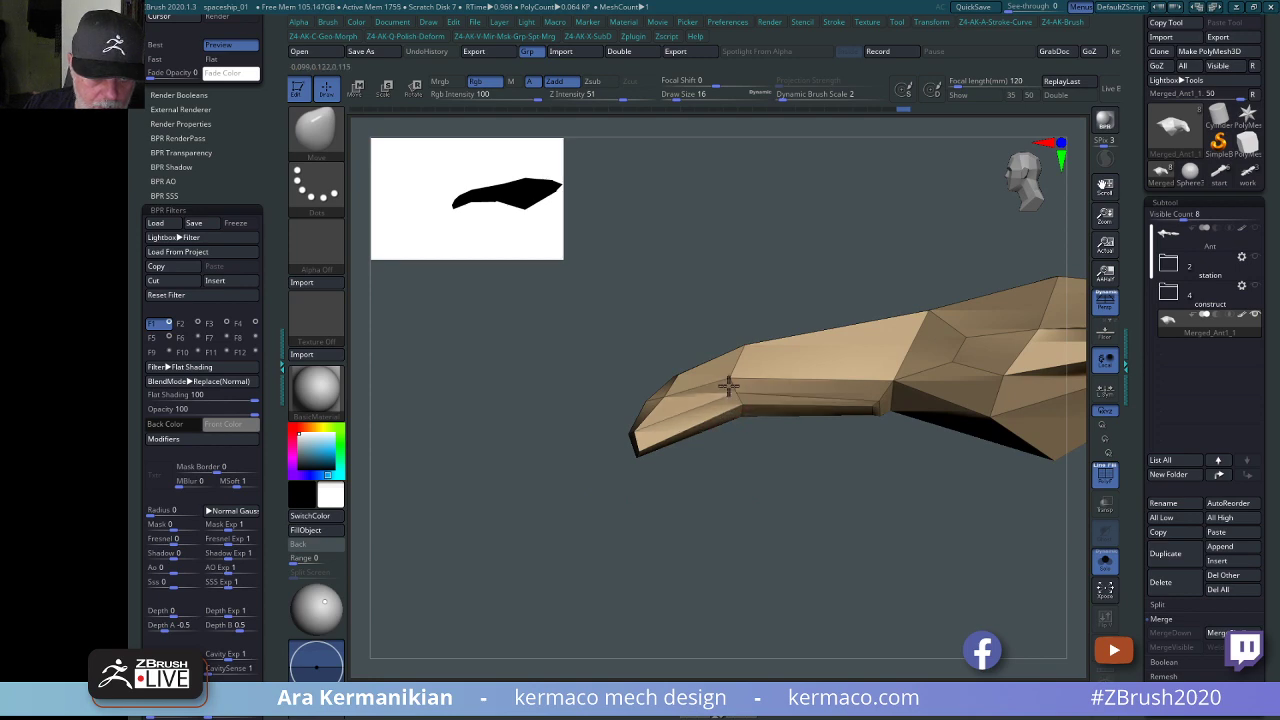
mouse_move(752, 483)
mouse_down()
mouse_move(826, 517)
mouse_move(820, 434)
mouse_move(771, 539)
mouse_move(672, 396)
mouse_move(602, 340)
mouse_up()
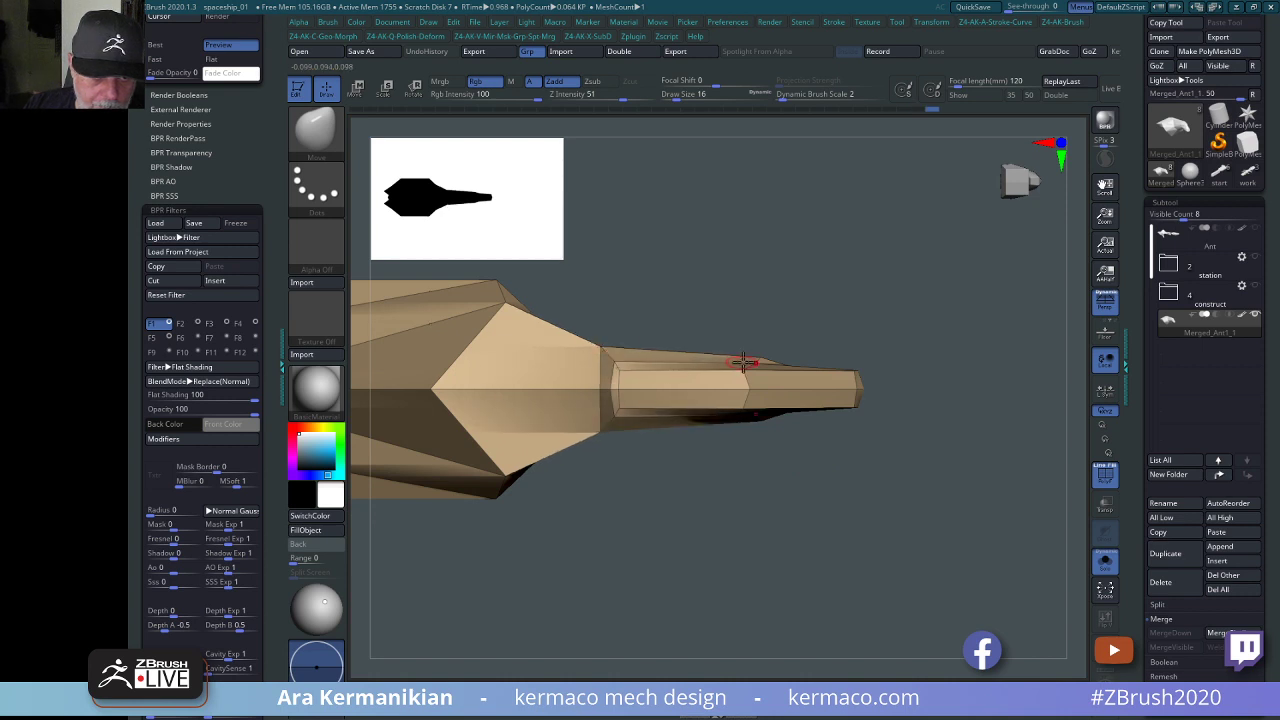
drag(764, 348, 698, 377)
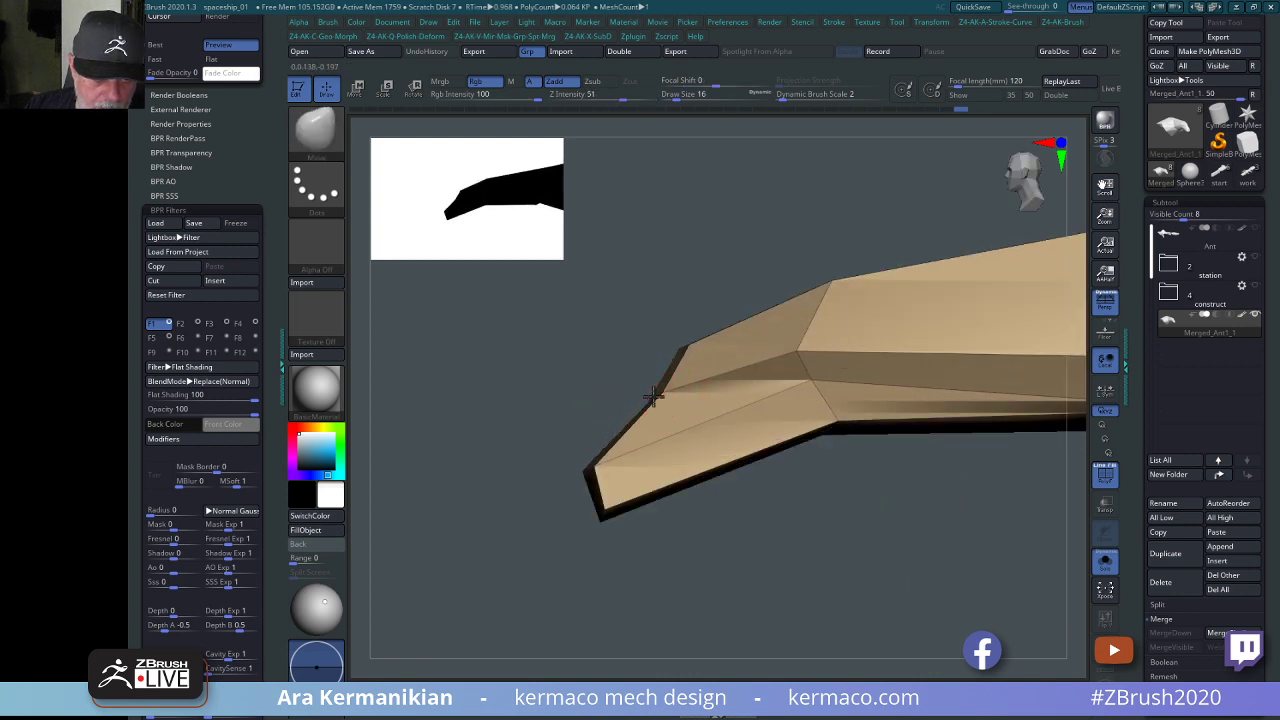
Show the whole ship again and examine how the tan rear shell fits from the side and above.
drag(906, 584, 846, 566)
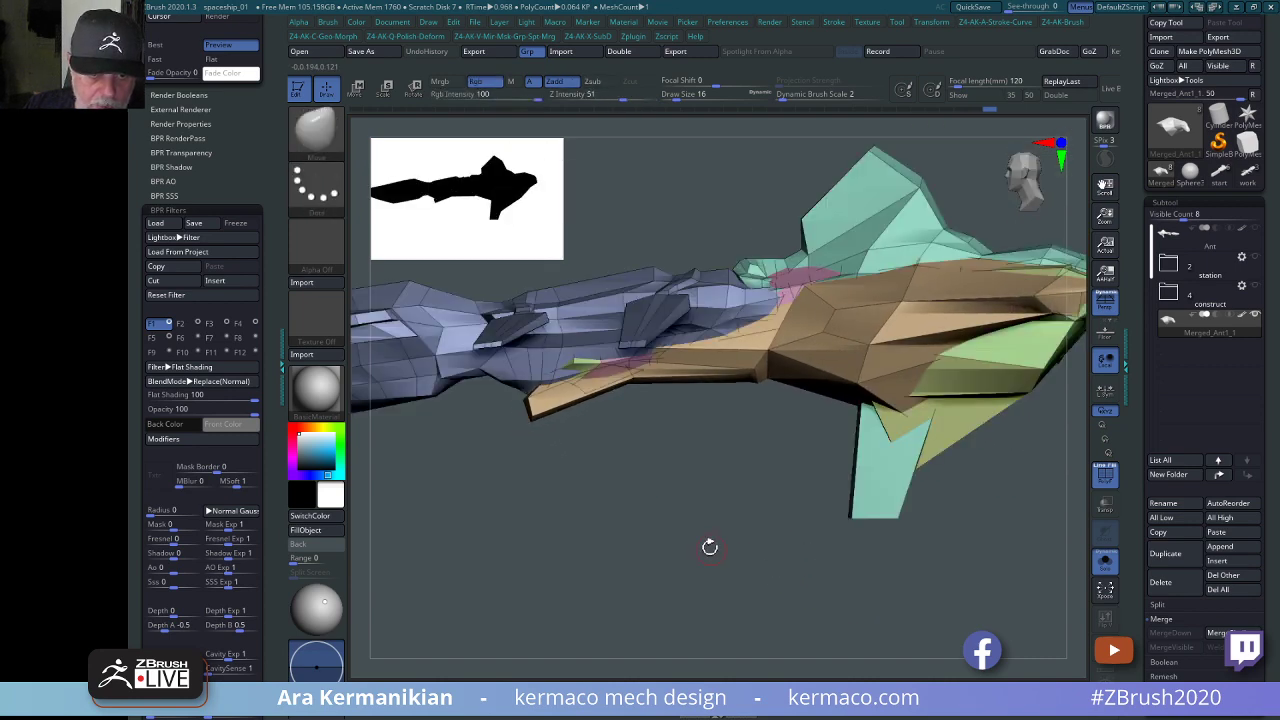
drag(709, 543, 863, 457)
drag(1023, 534, 773, 309)
drag(835, 210, 736, 311)
drag(836, 202, 752, 503)
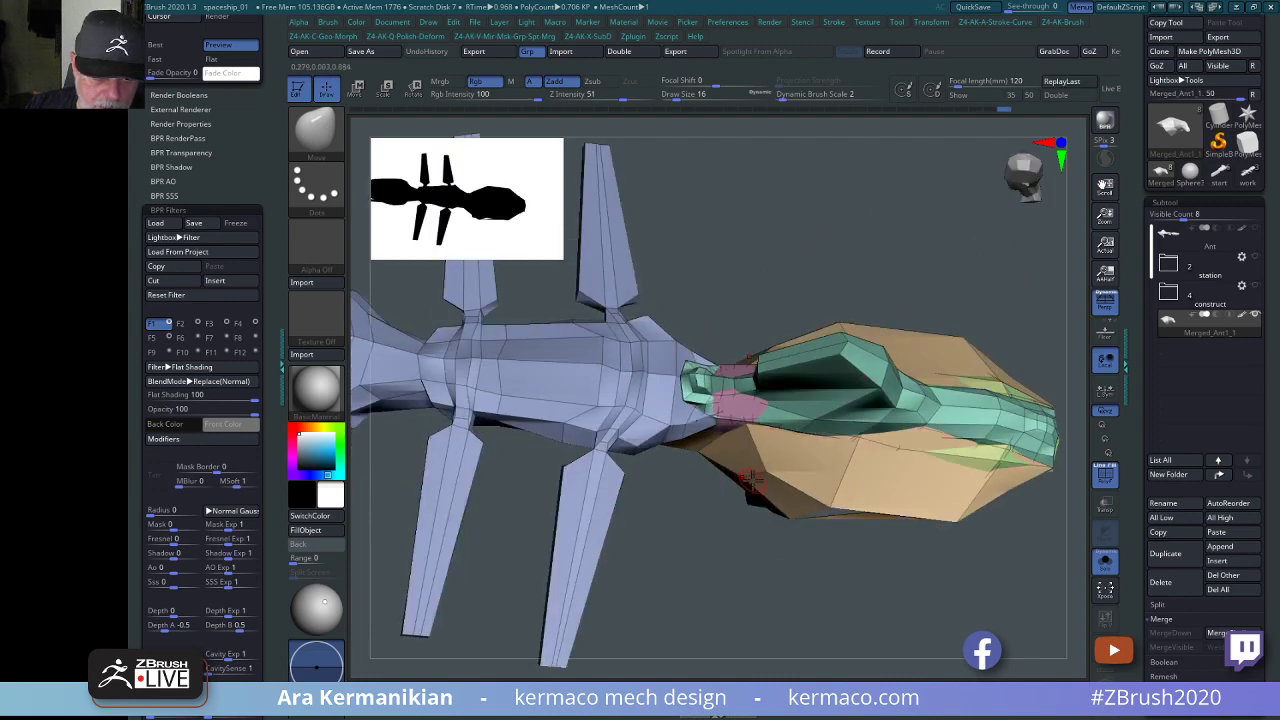
mouse_move(737, 483)
mouse_down()
mouse_move(740, 571)
mouse_move(749, 377)
mouse_move(1005, 335)
mouse_move(850, 430)
mouse_move(777, 380)
mouse_move(923, 380)
mouse_move(905, 428)
mouse_move(866, 438)
mouse_move(960, 443)
mouse_move(880, 480)
mouse_move(850, 517)
mouse_move(997, 526)
mouse_move(903, 517)
mouse_move(871, 380)
mouse_up()
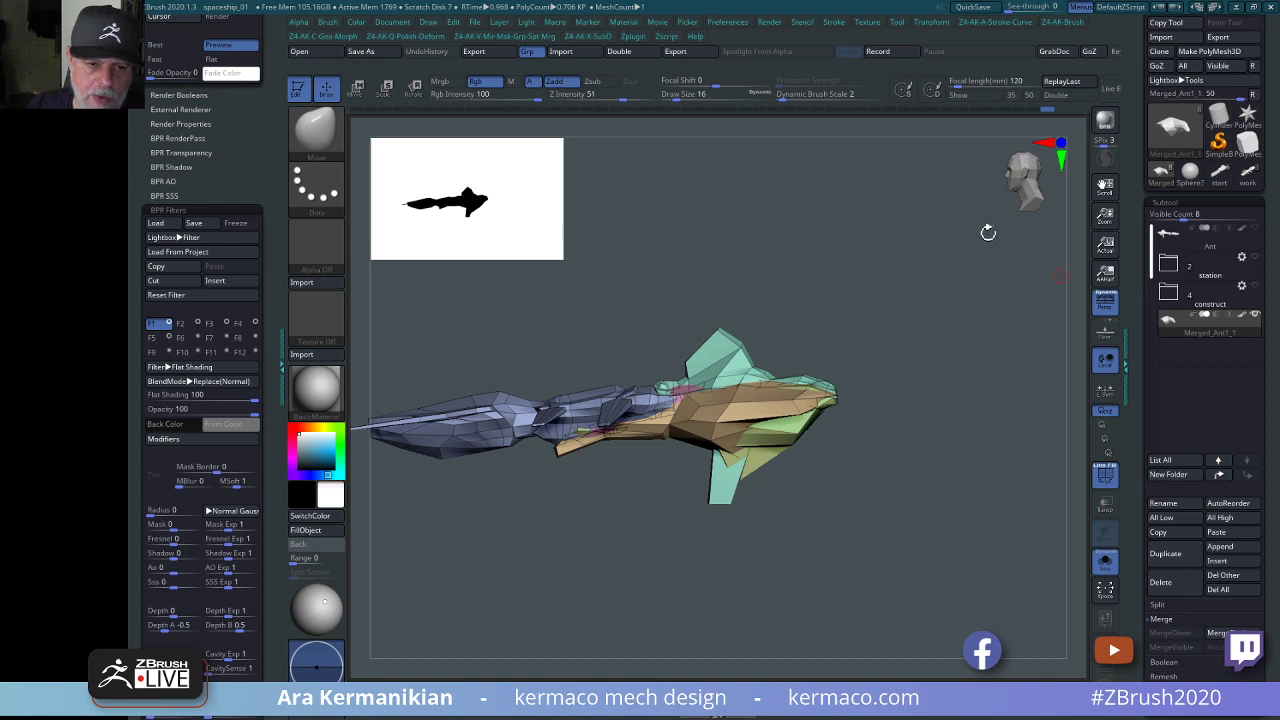
Mask everything except the tan rear hull shell, keeping the whole ship visible.
ctrl+shift+click(735, 408)
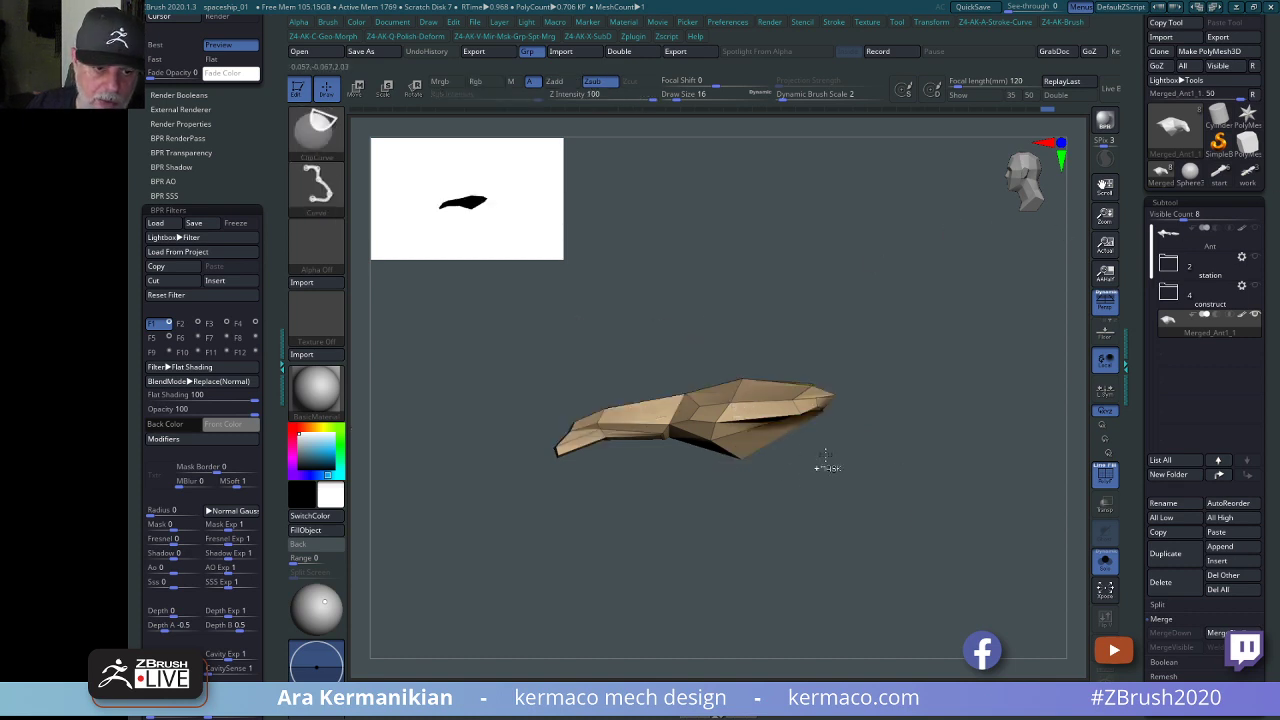
ctrl+drag(490, 348, 984, 590)
ctrl+shift+click(934, 554)
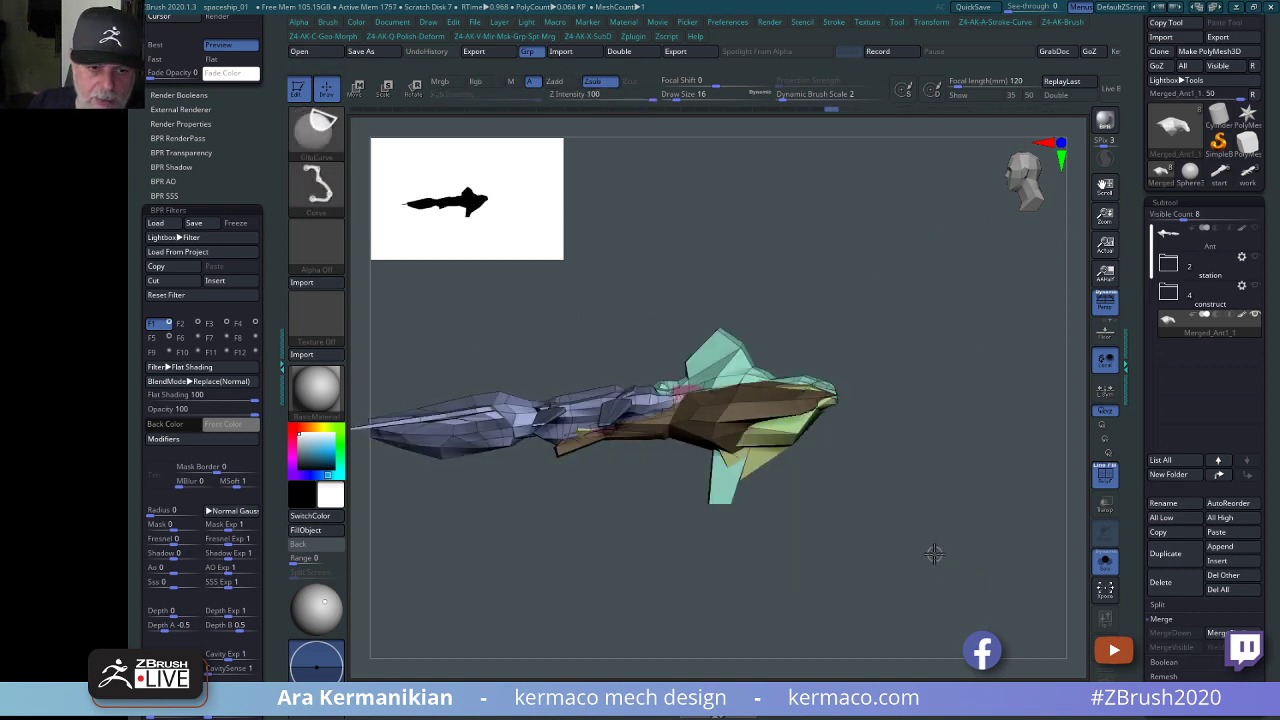
ctrl+click(935, 484)
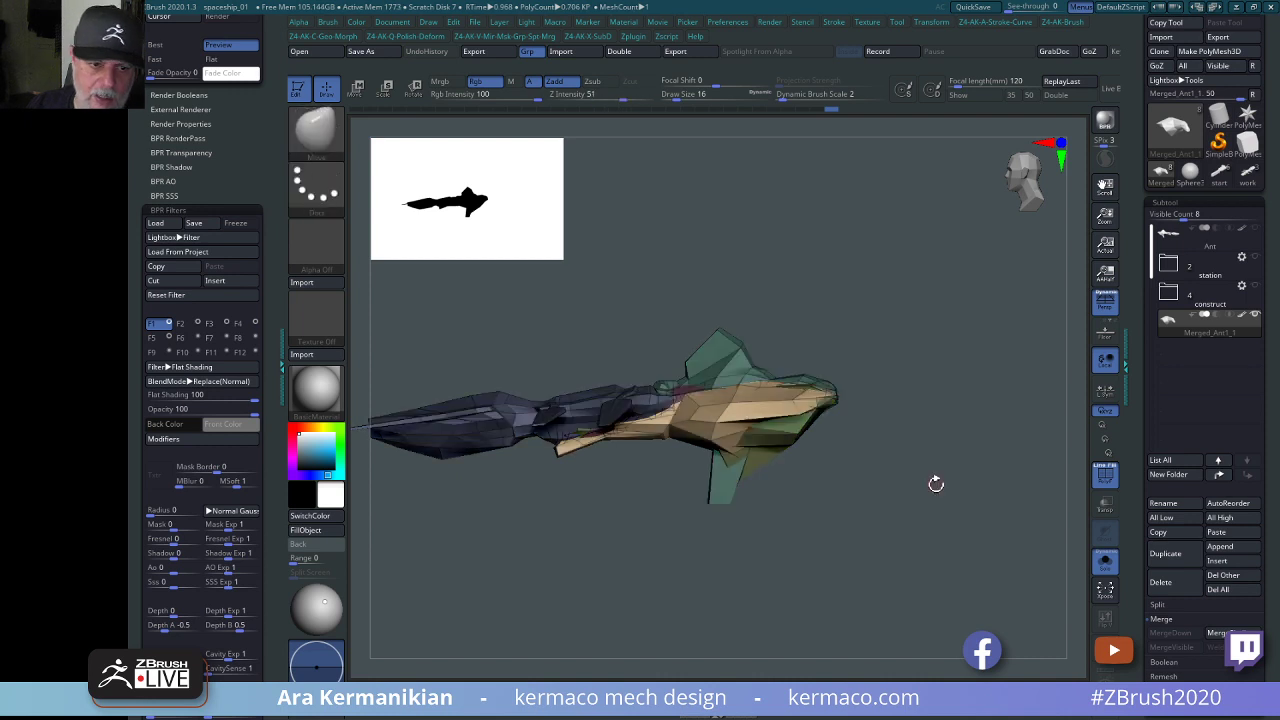
Set the draw size to 90 and pull the tan shell's rear corners back into two prongs with the Move brush.
mouse_move(960, 486)
mouse_down()
mouse_move(997, 580)
mouse_move(934, 586)
mouse_move(757, 440)
mouse_move(850, 456)
mouse_move(800, 454)
mouse_up()
key(s)
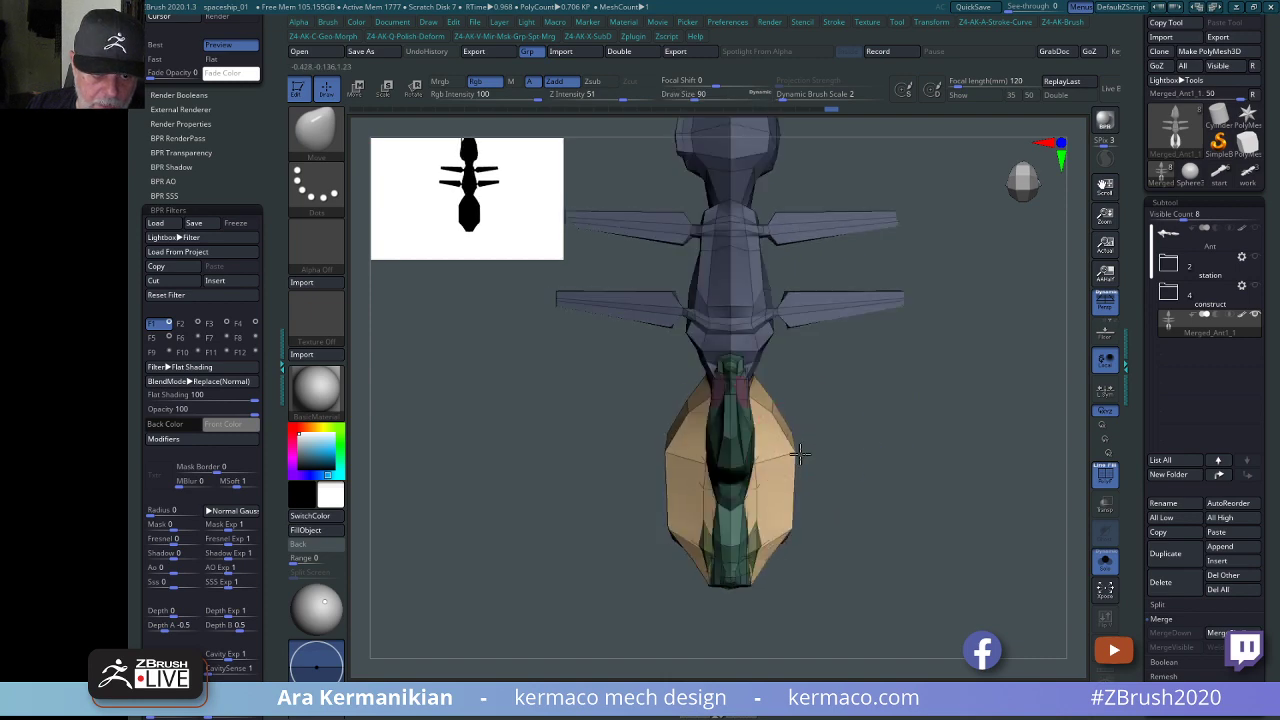
drag(770, 518, 758, 593)
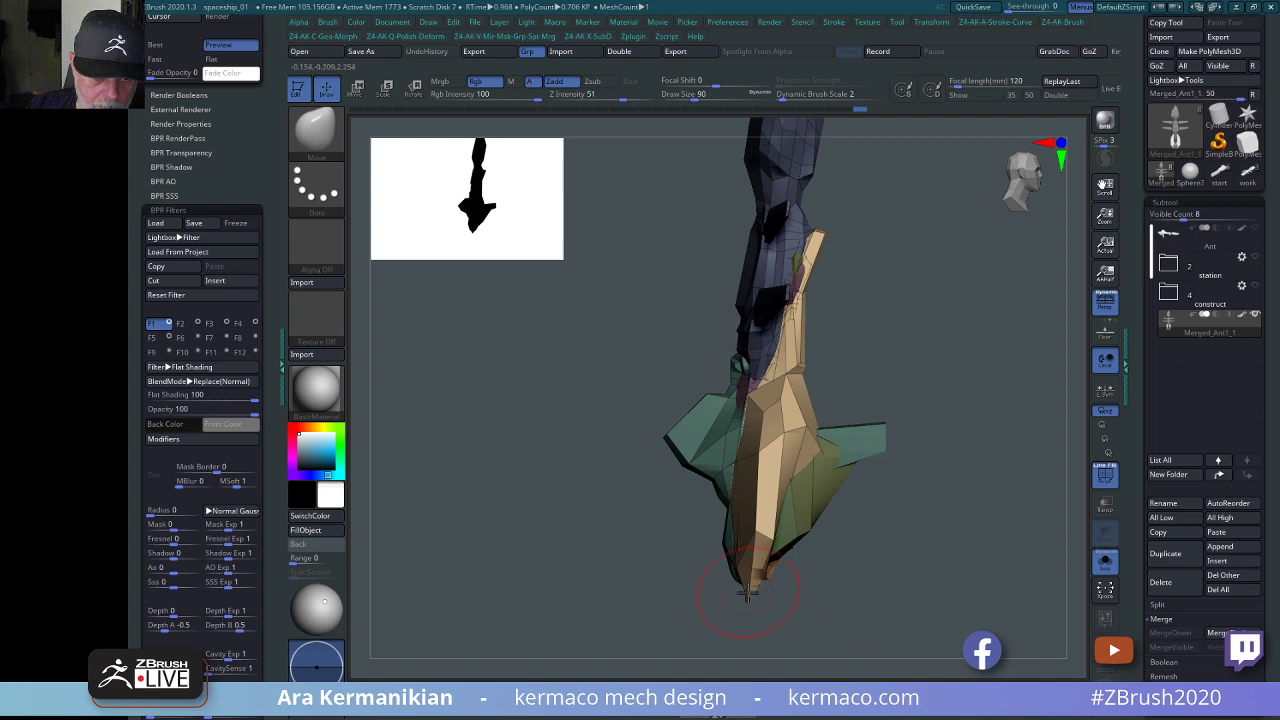
drag(740, 637, 828, 590)
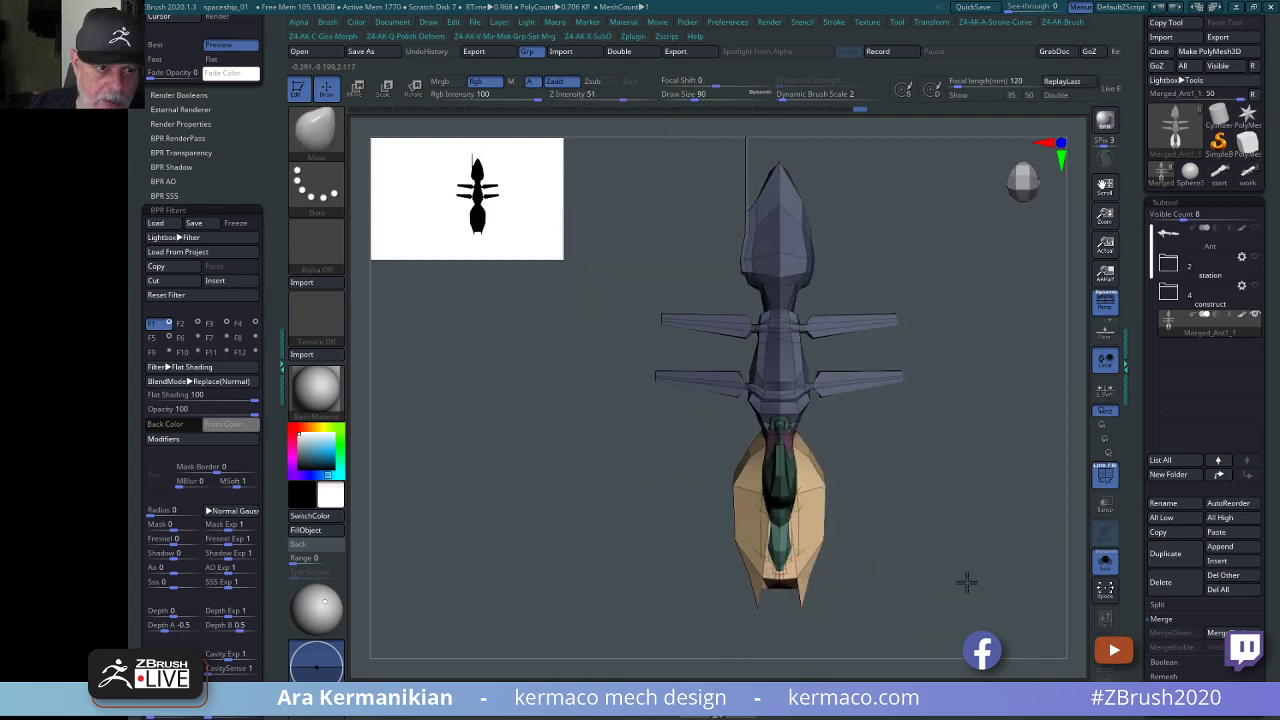
drag(966, 582, 812, 531)
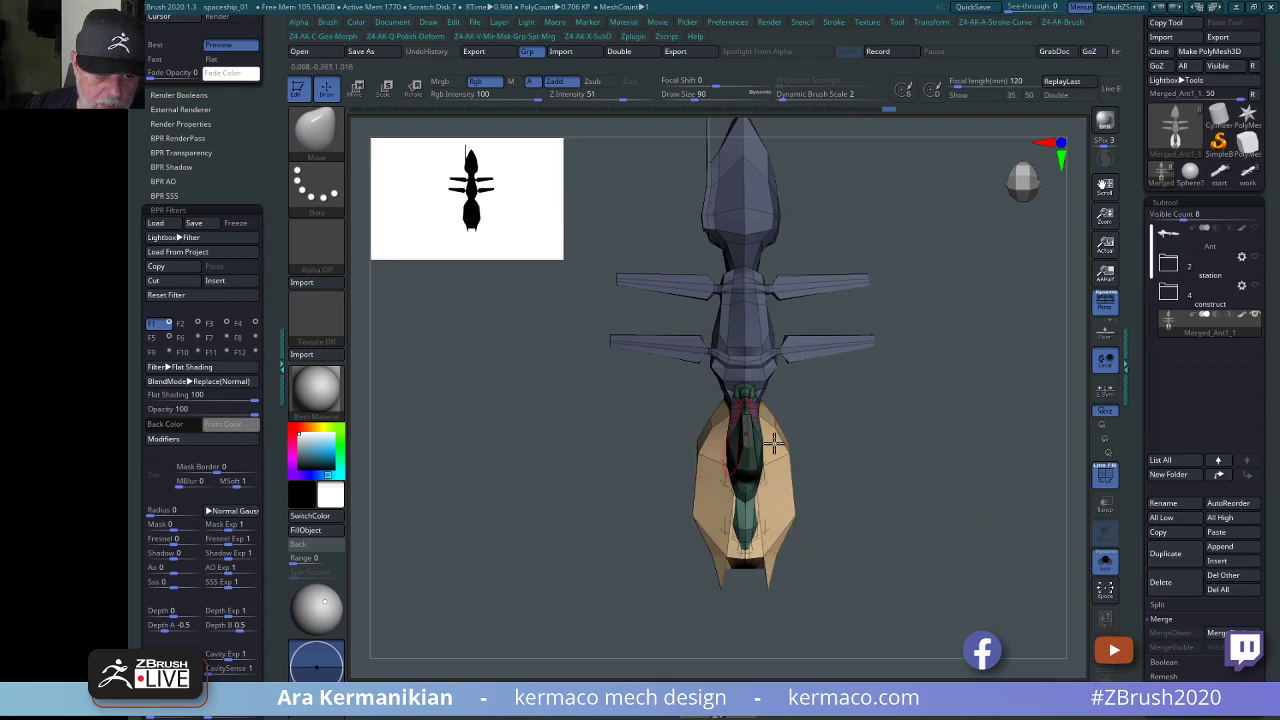
drag(915, 478, 985, 480)
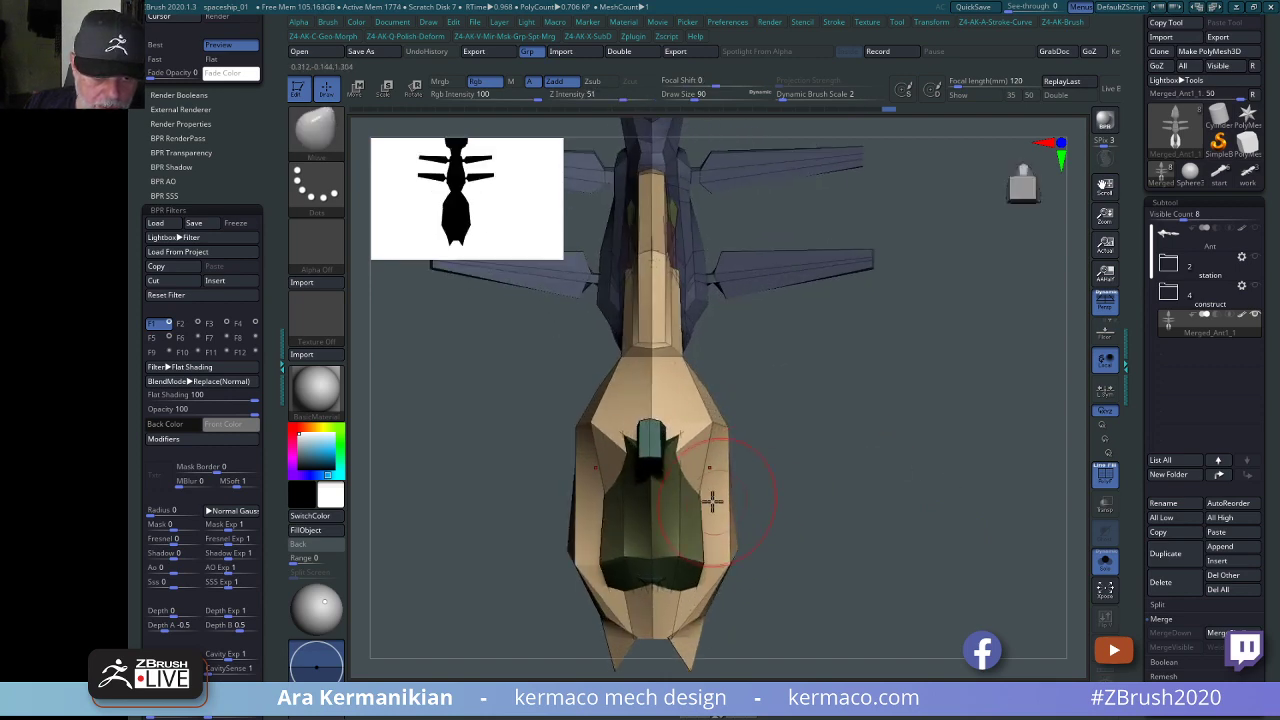
drag(830, 489, 829, 500)
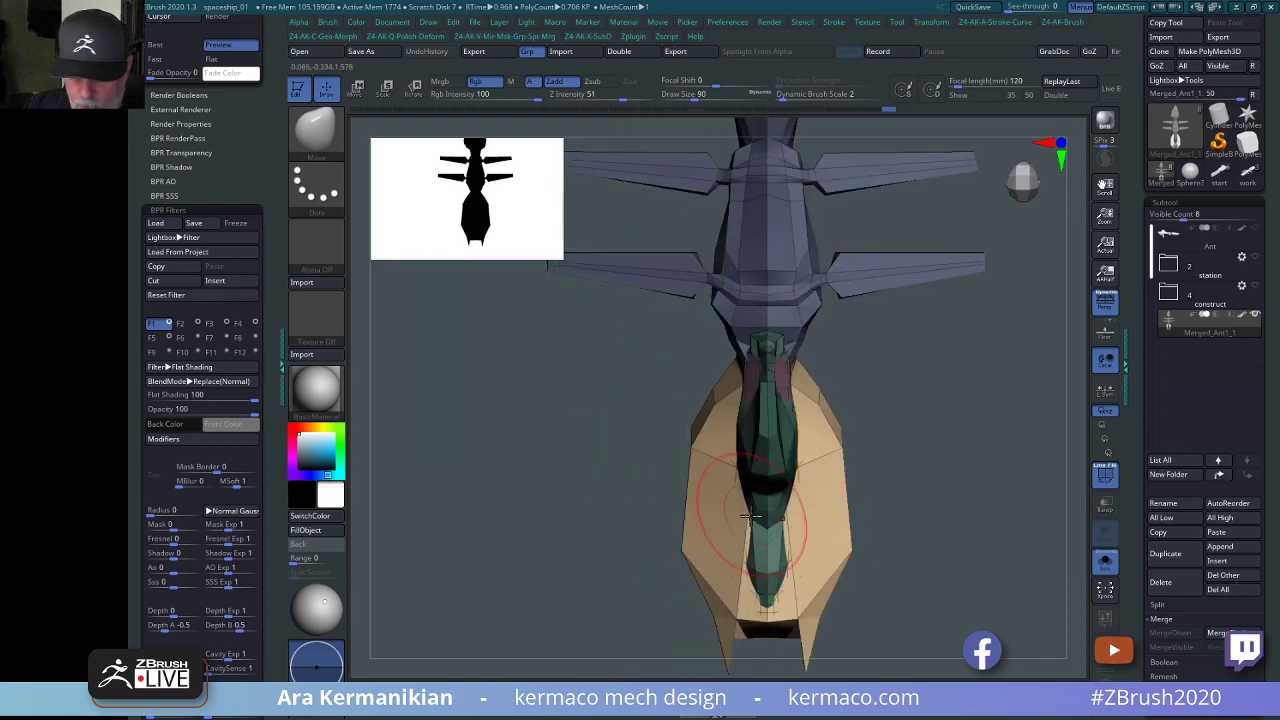
Set the ZModeler polygon action to Do Nothing and insert an edge loop across the sides of the tan rear shell.
key(b)
key(z)
key(m)
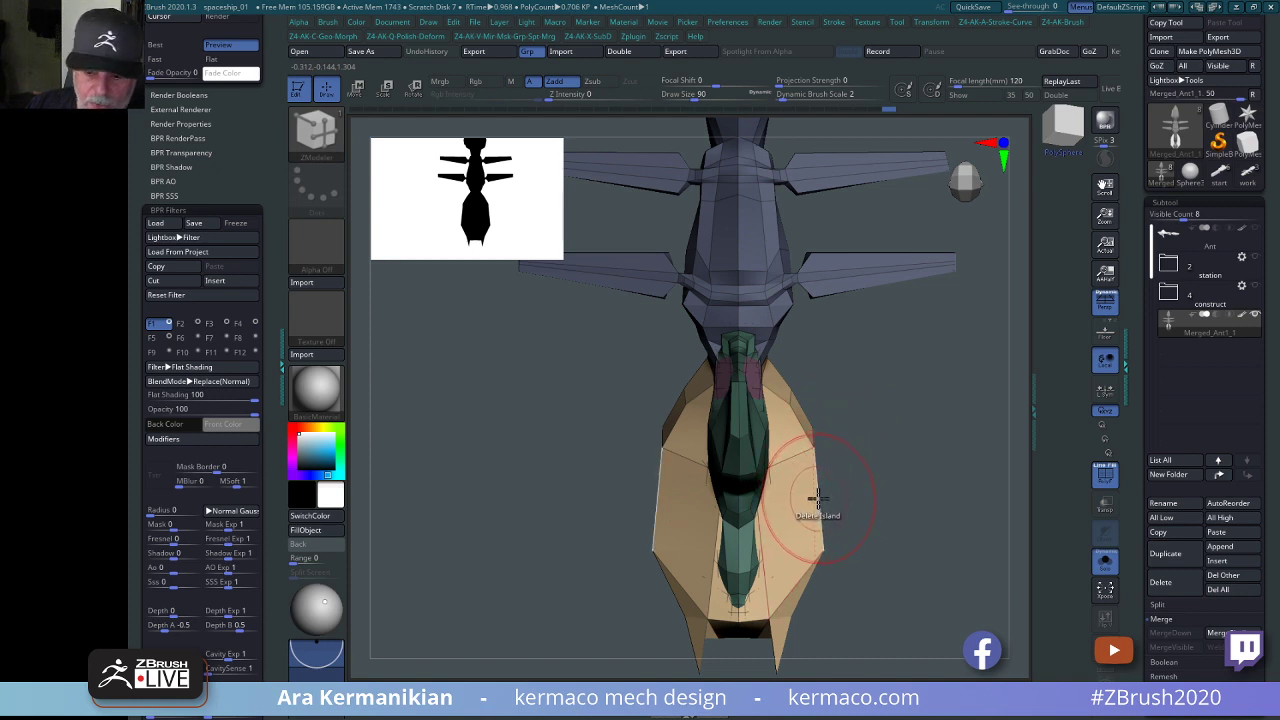
key(space)
click(788, 372)
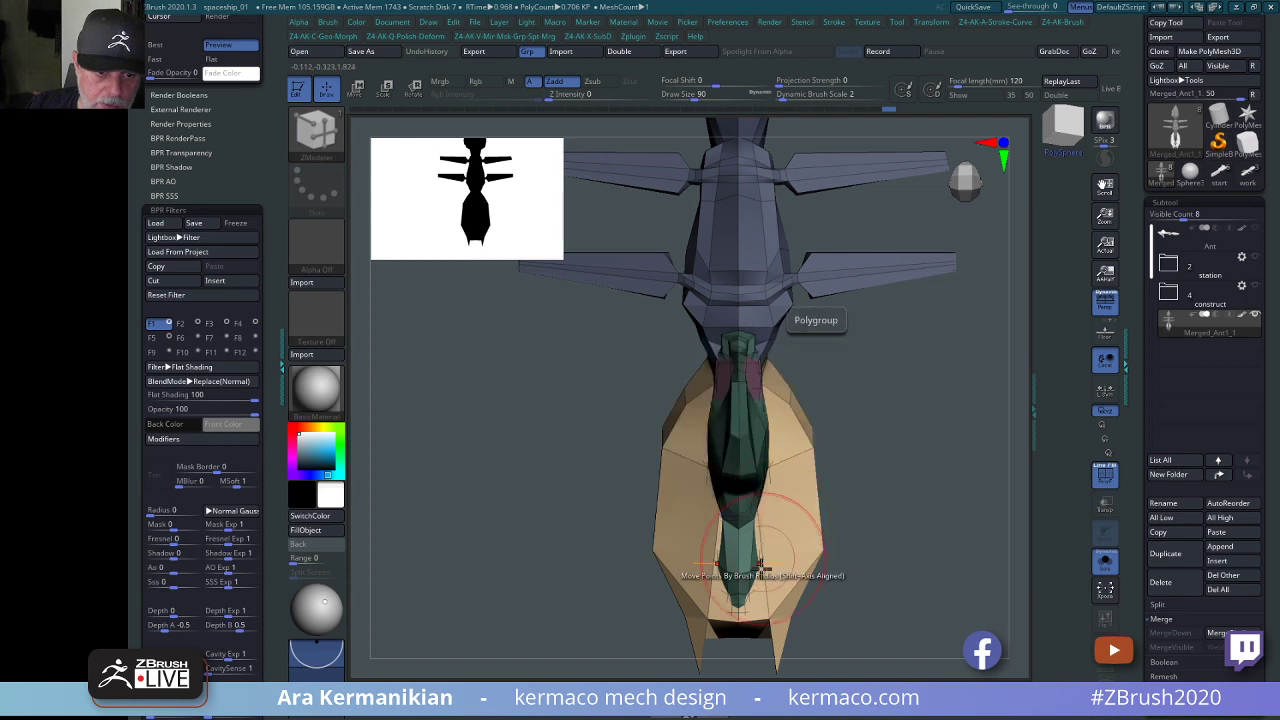
key(space)
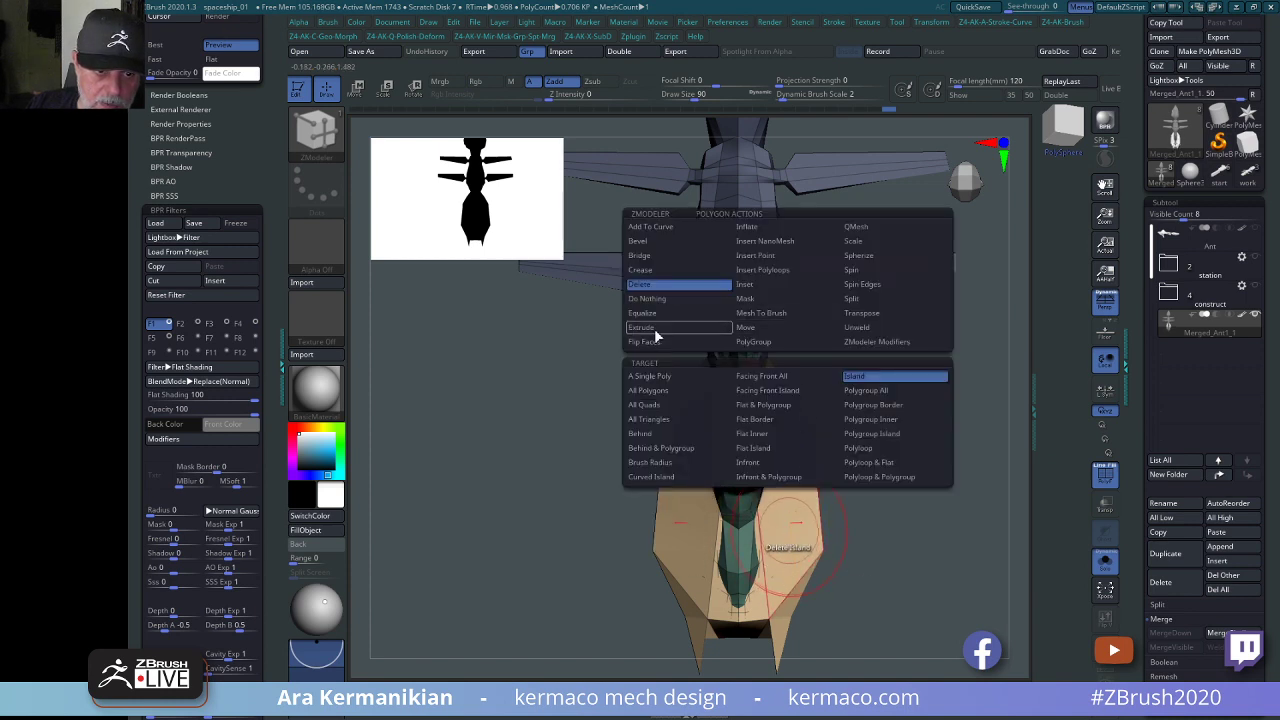
click(646, 299)
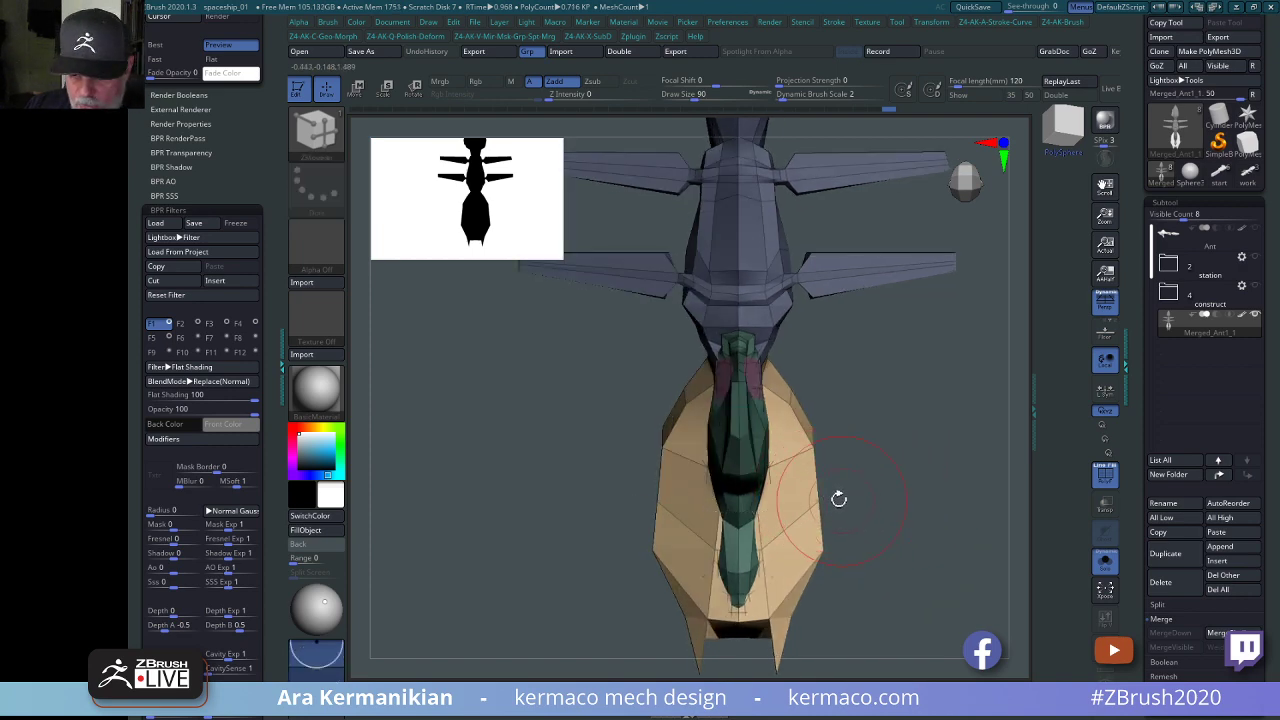
Pull the tan shell's side points inward at the new edge loop with the Move brush to form a slight waist.
key(b)
key(m)
key(v)
mouse_move(849, 503)
mouse_down()
mouse_move(862, 503)
mouse_move(835, 503)
mouse_up()
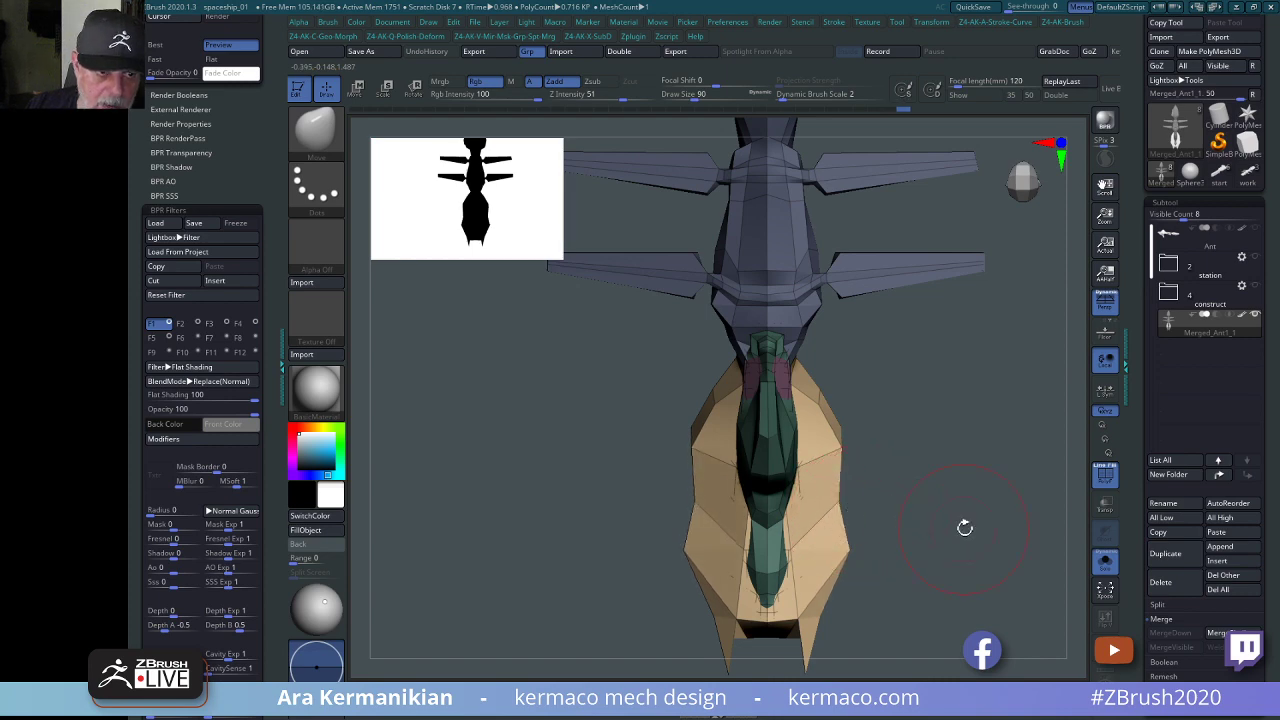
drag(966, 526, 722, 502)
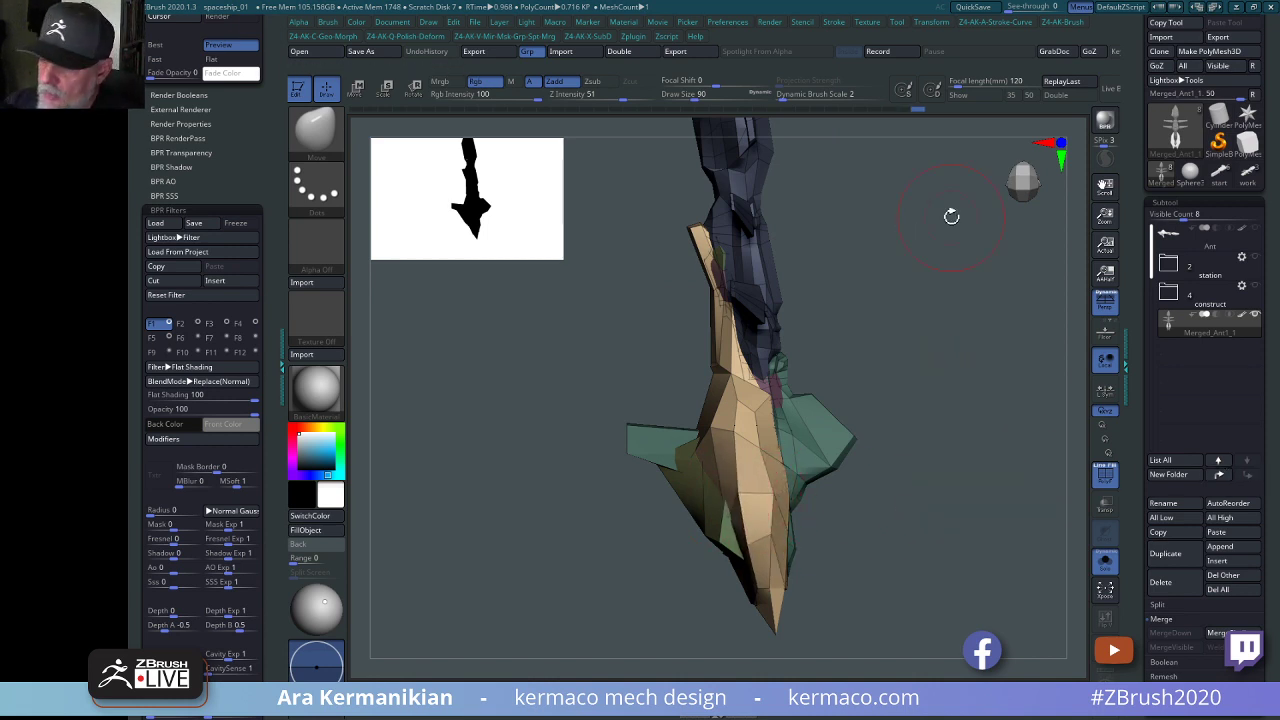
mouse_move(985, 546)
mouse_down()
mouse_move(894, 546)
mouse_move(847, 530)
mouse_up()
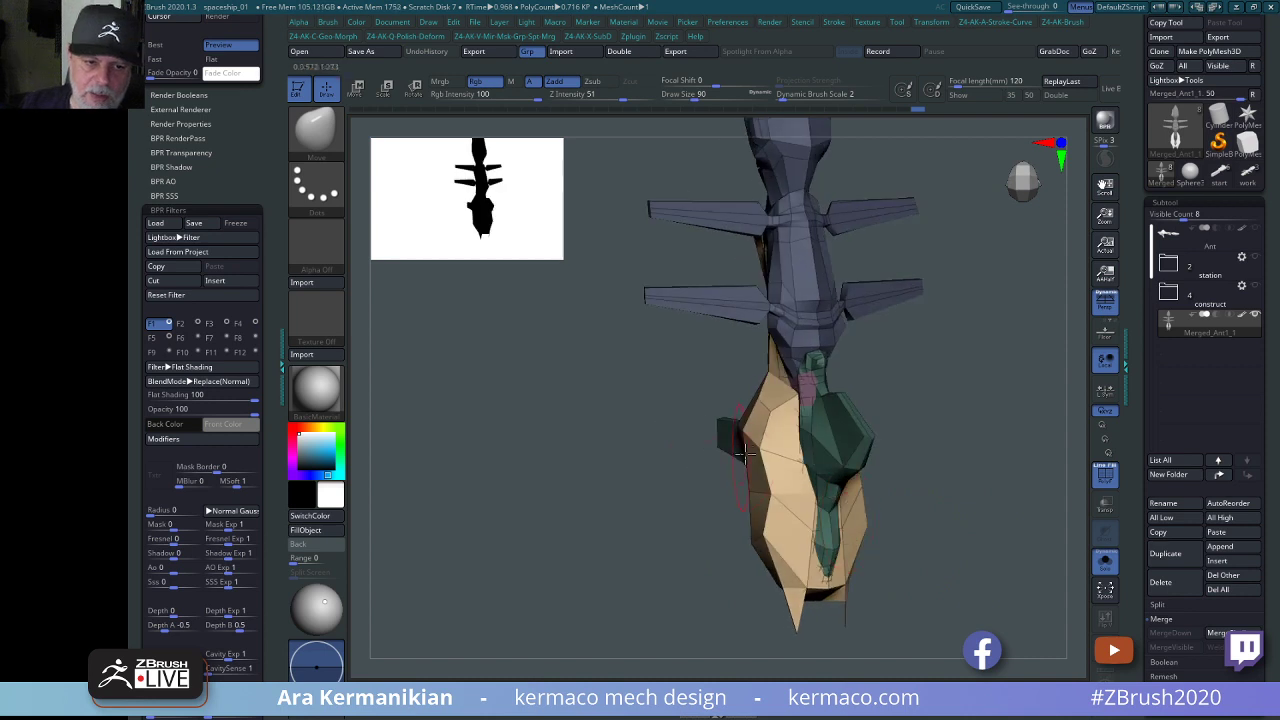
Set the draw size to 56 and adjust the tan shell's lower rear sides with the Move brush.
key(s)
drag(746, 445, 736, 445)
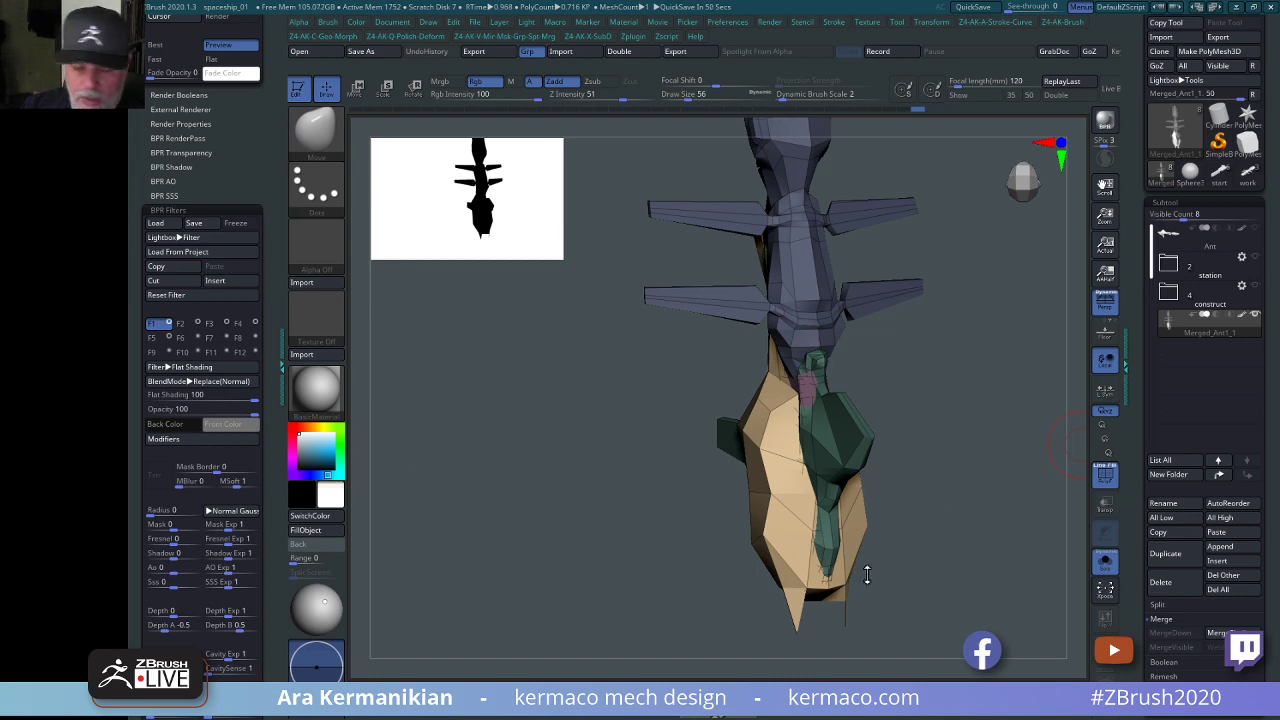
mouse_move(867, 574)
mouse_down()
mouse_move(957, 603)
mouse_move(886, 608)
mouse_move(851, 580)
mouse_move(934, 509)
mouse_move(957, 517)
mouse_move(747, 516)
mouse_move(808, 509)
mouse_up()
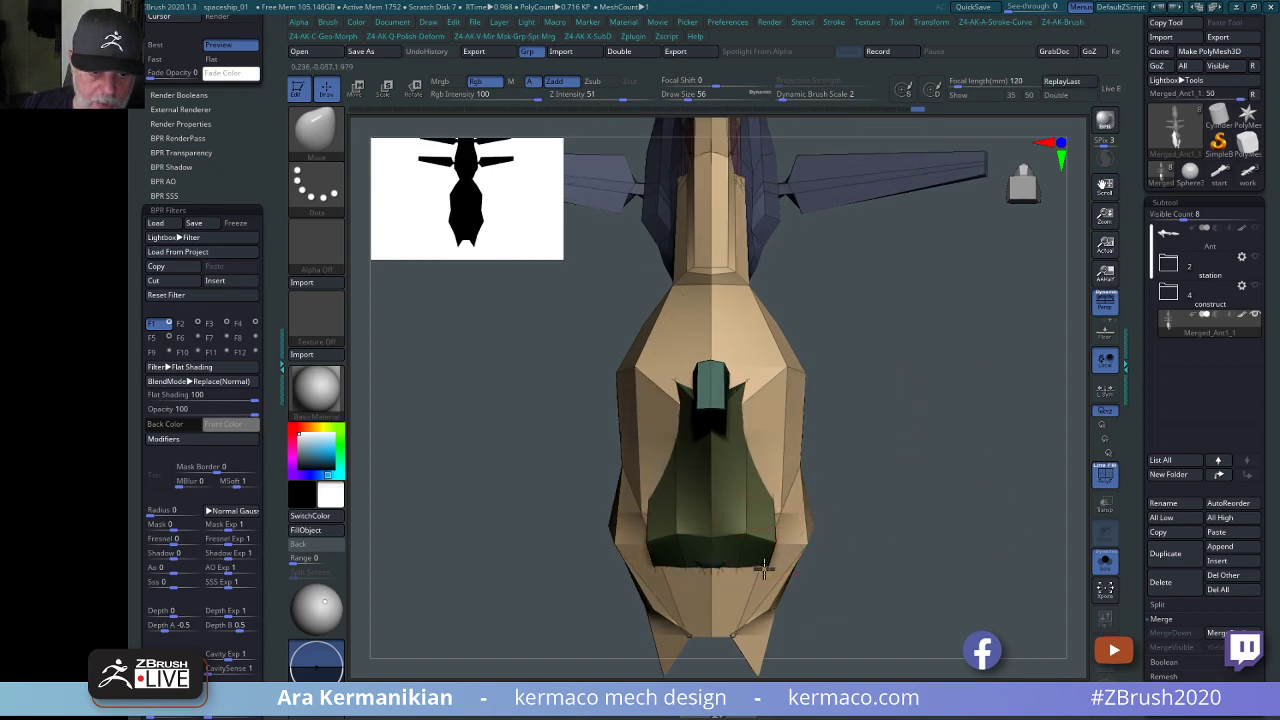
mouse_move(766, 547)
mouse_down()
mouse_move(788, 549)
mouse_move(778, 598)
mouse_move(940, 593)
mouse_move(917, 583)
mouse_move(934, 380)
mouse_move(881, 321)
mouse_move(802, 282)
mouse_move(835, 271)
mouse_move(811, 263)
mouse_move(707, 636)
mouse_move(760, 606)
mouse_move(735, 565)
mouse_move(877, 563)
mouse_move(851, 563)
mouse_up()
ctrl+shift+drag(988, 443, 517, 456)
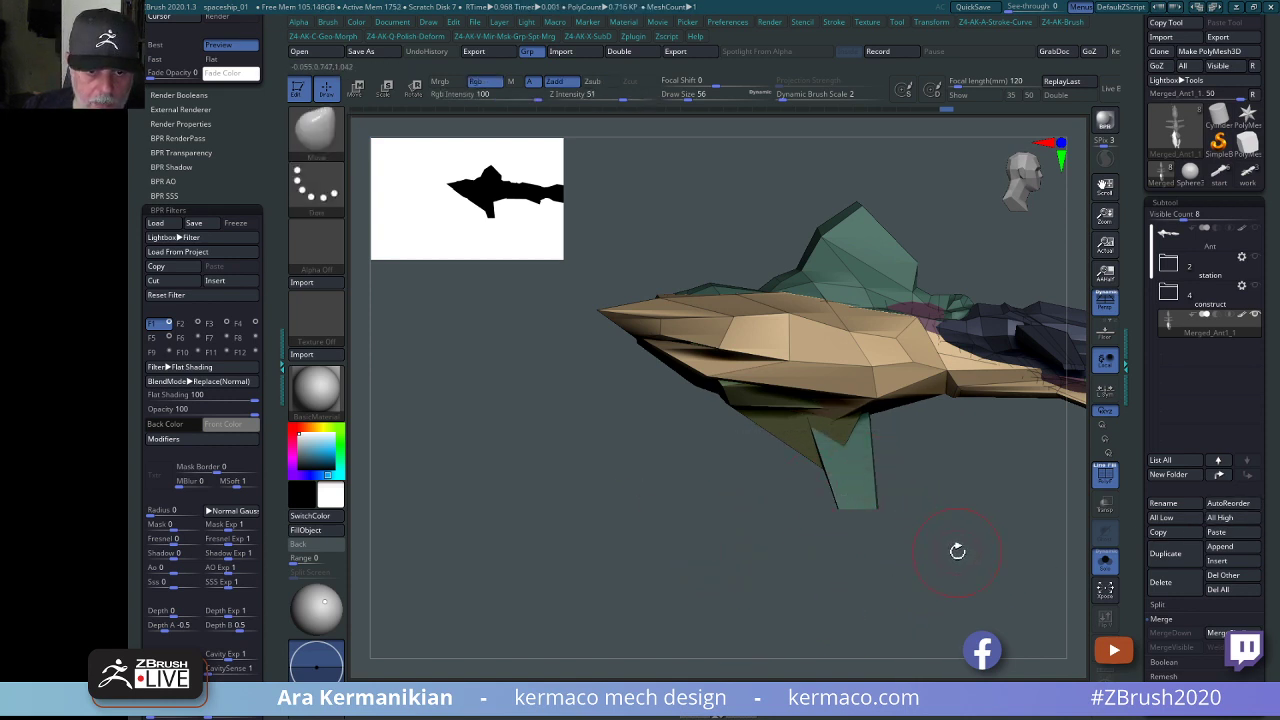
drag(974, 549, 957, 449)
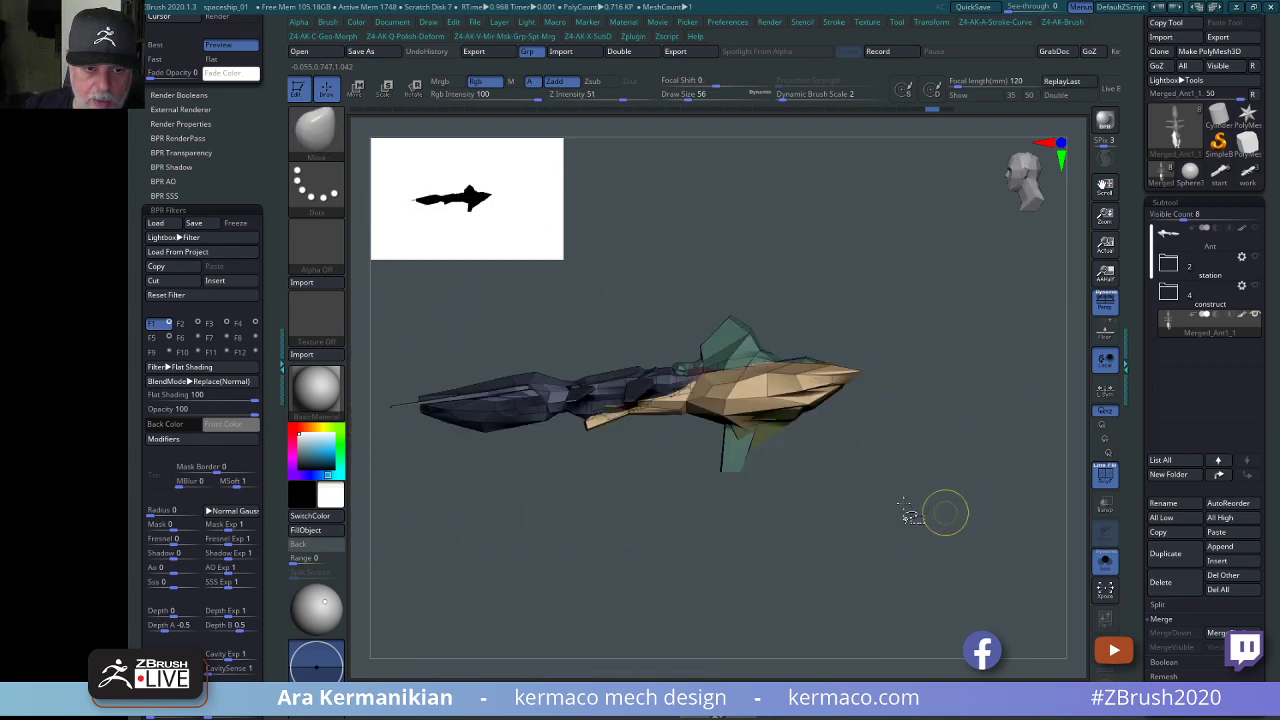
Clear the mask and mask everything except the teal fin part, using isolation to select it and keeping the whole ship visible.
ctrl+drag(899, 491, 973, 562)
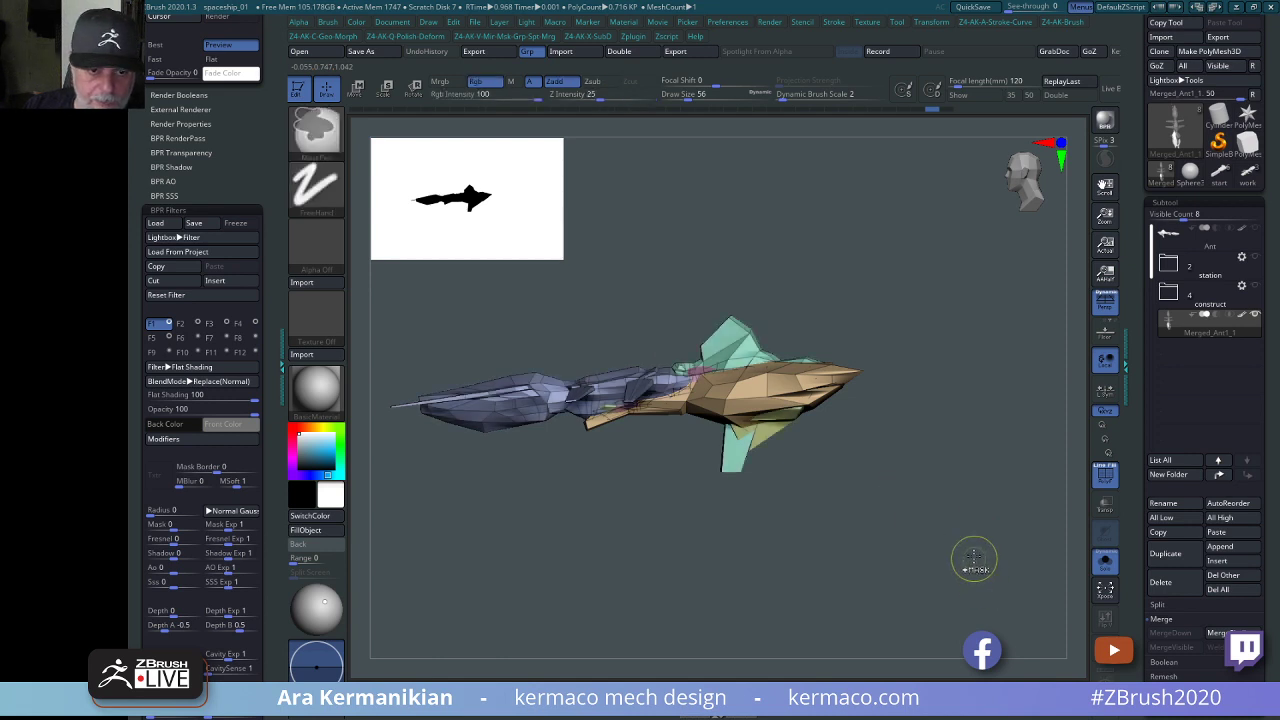
ctrl+shift+click(740, 335)
drag(1013, 326, 1072, 532)
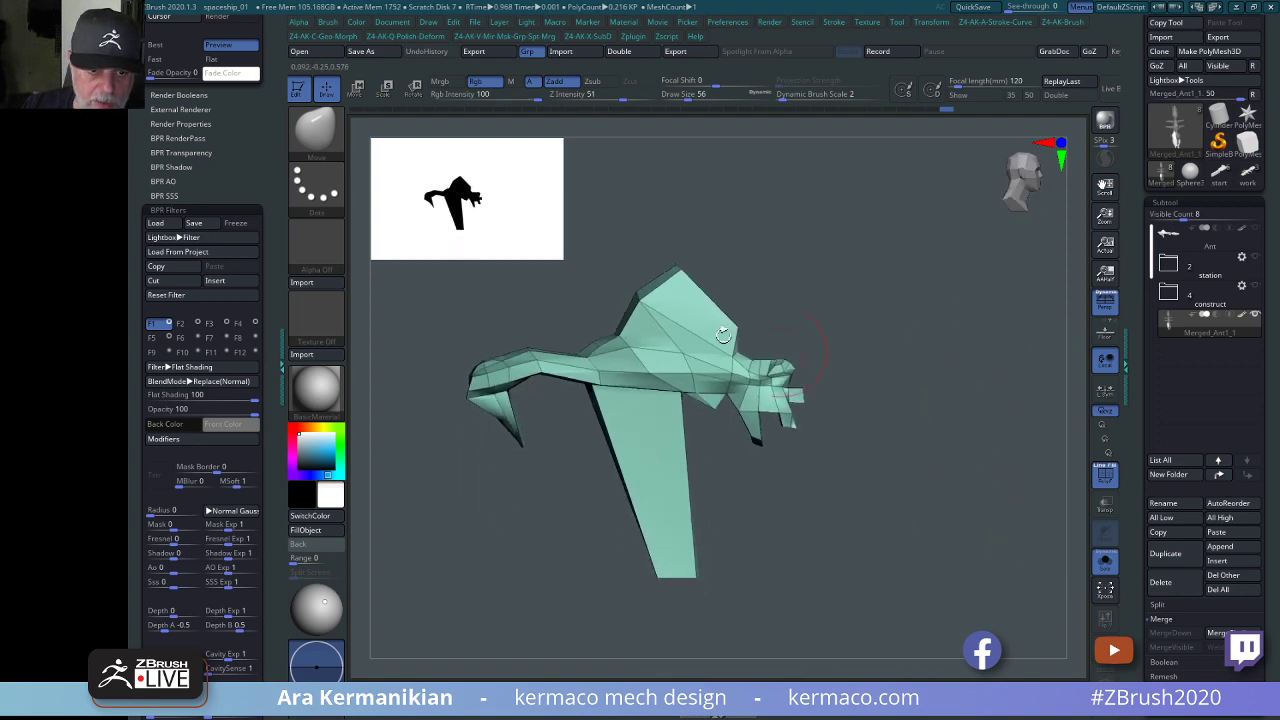
mouse_move(402, 278)
ctrl+mouse_down()
mouse_move(537, 294)
mouse_move(914, 566)
mouse_move(929, 593)
mouse_move(915, 628)
ctrl+mouse_up()
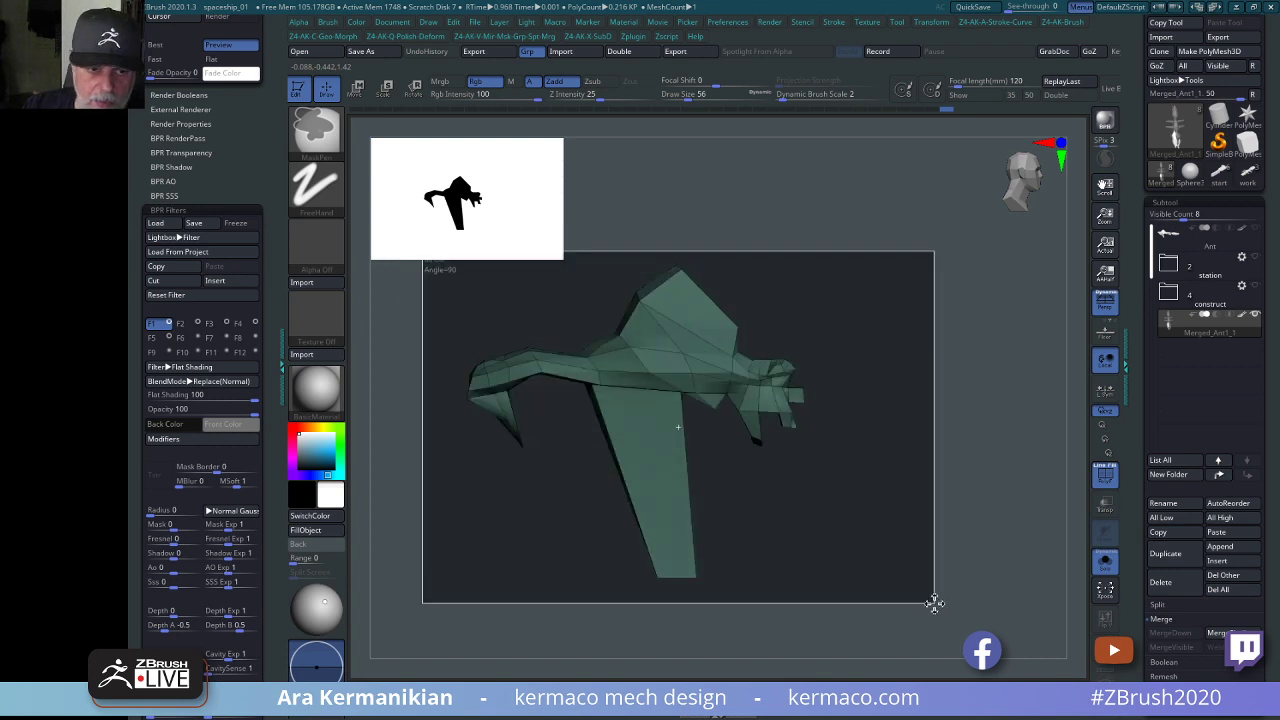
ctrl+shift+click(934, 569)
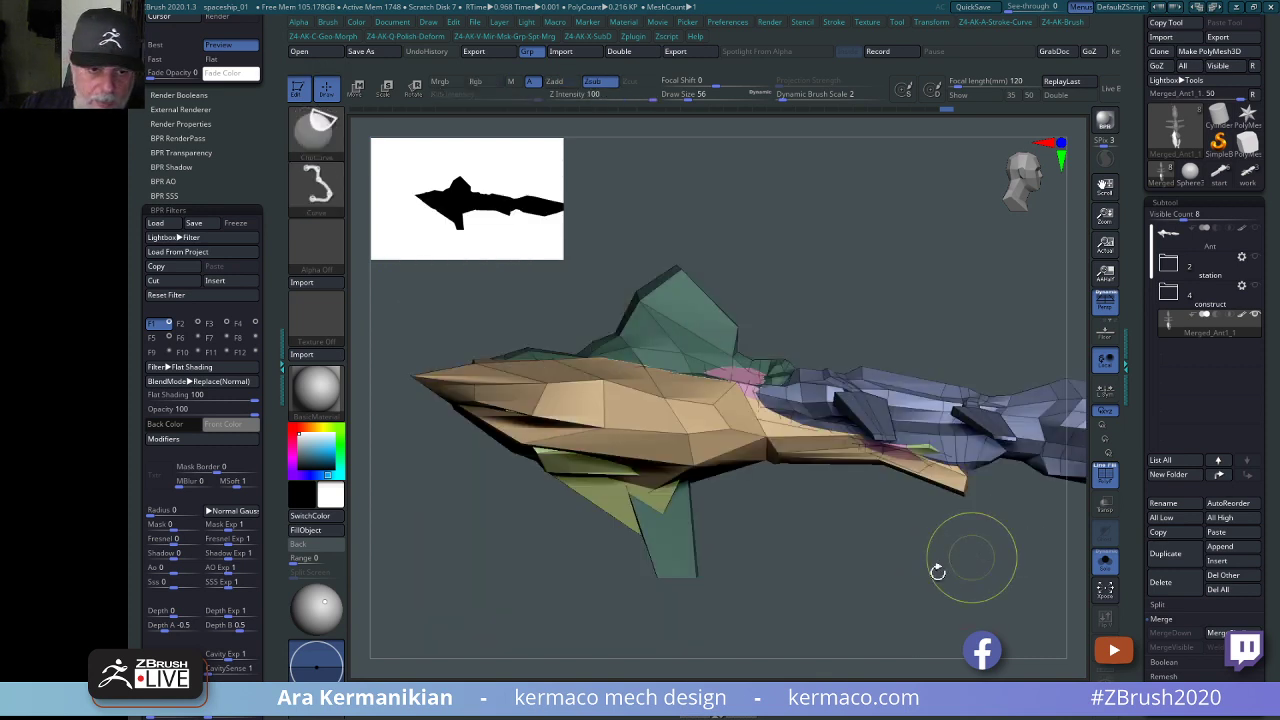
drag(951, 575, 1029, 566)
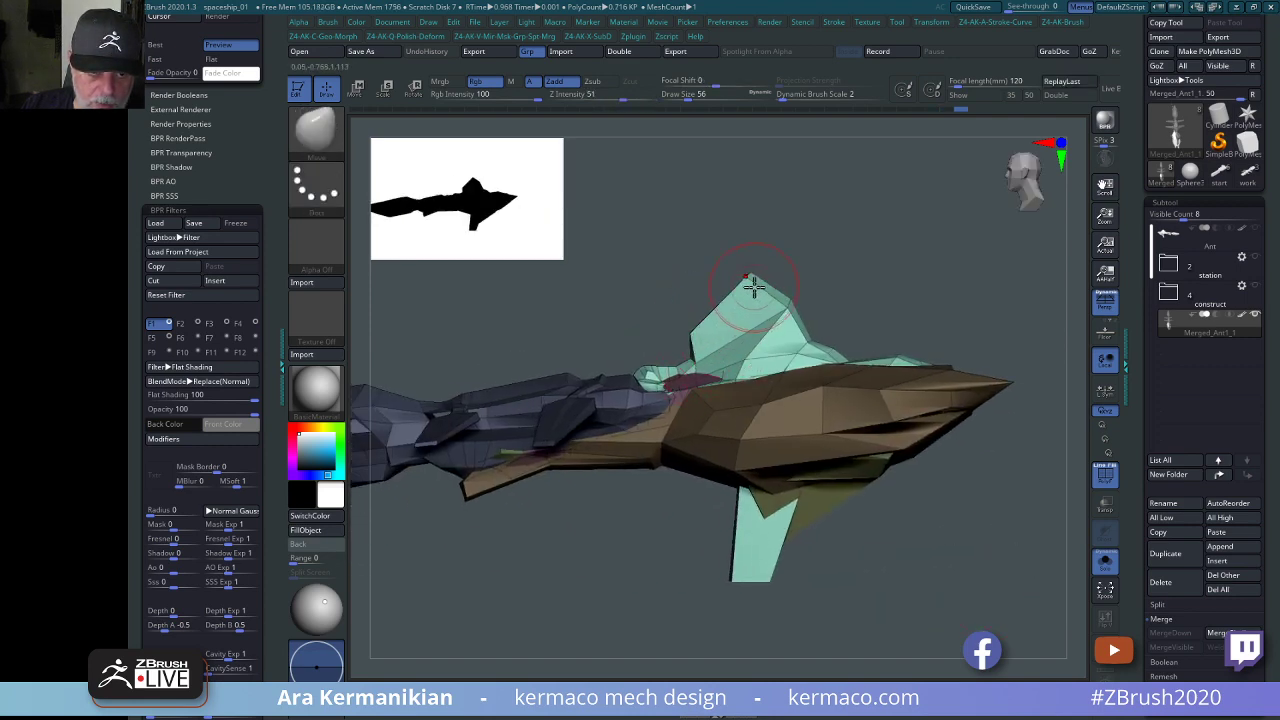
Tuck the teal part's rear end into the tan shell and reshape the lower fin's tip with the Move brush.
mouse_move(928, 280)
mouse_down()
mouse_move(925, 317)
mouse_move(870, 355)
mouse_up()
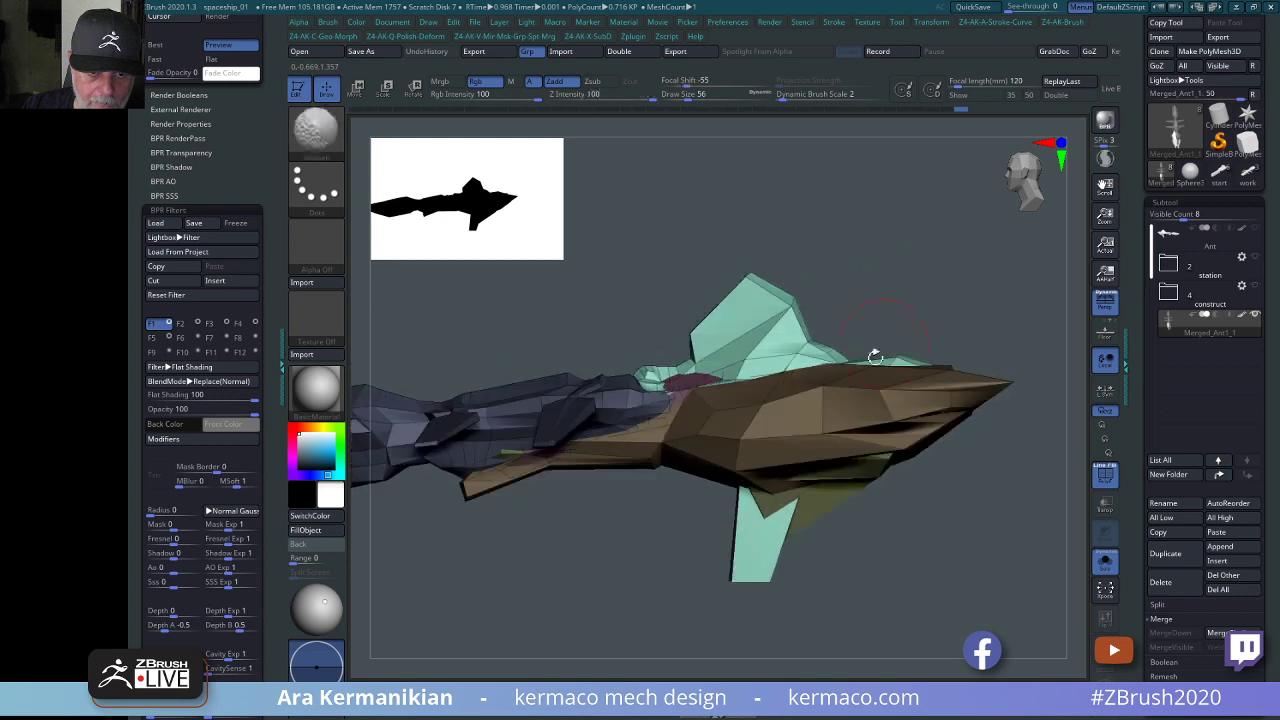
drag(926, 309, 877, 368)
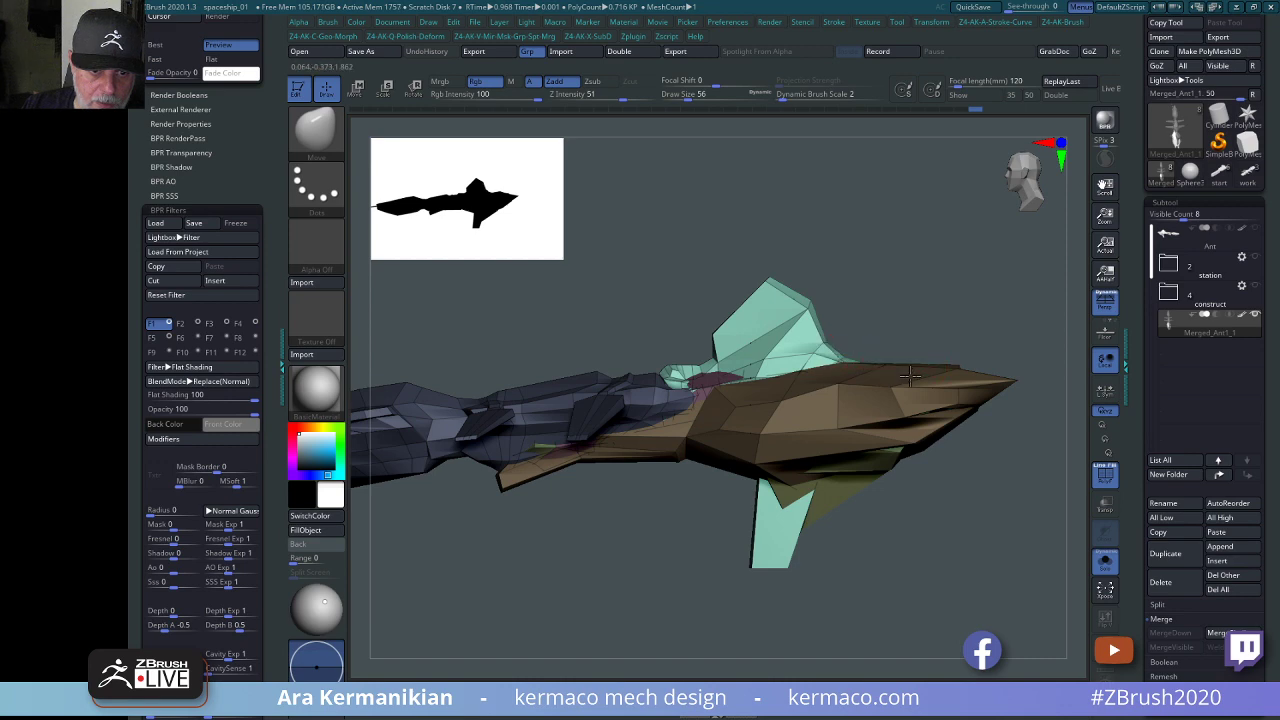
drag(930, 349, 856, 486)
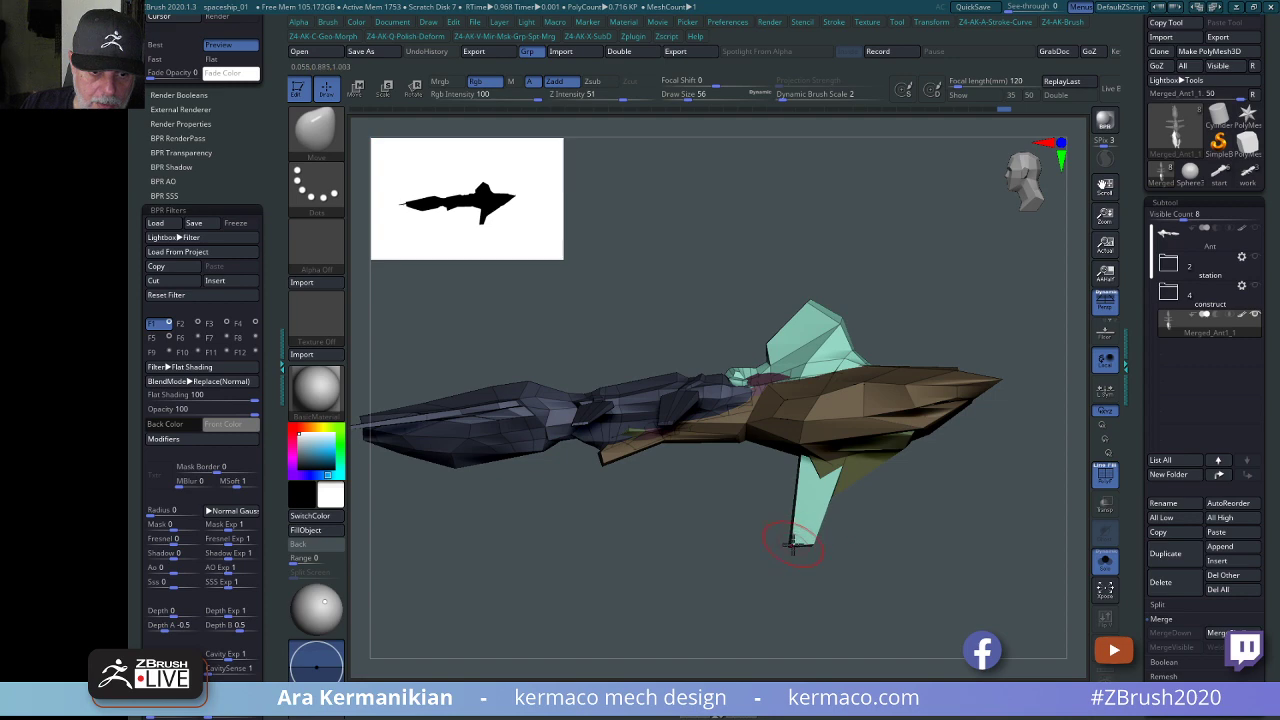
drag(863, 531, 855, 460)
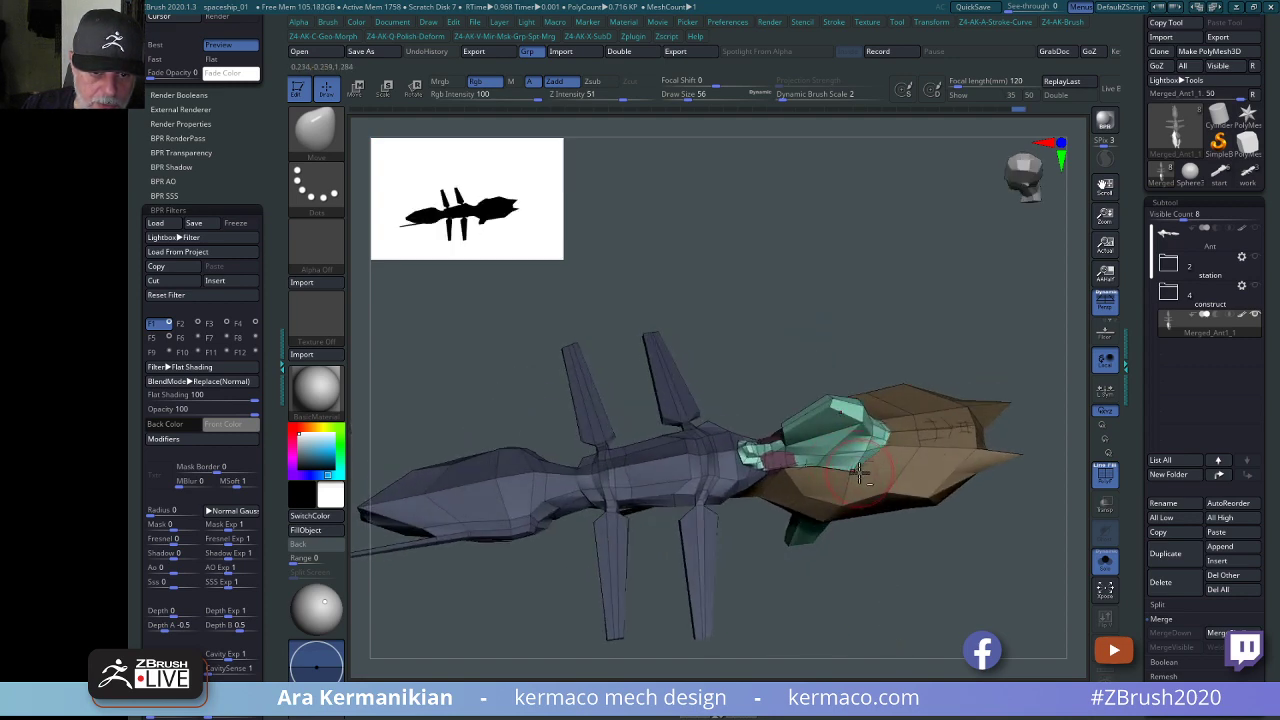
drag(1025, 363, 975, 442)
drag(930, 324, 846, 336)
drag(971, 320, 912, 404)
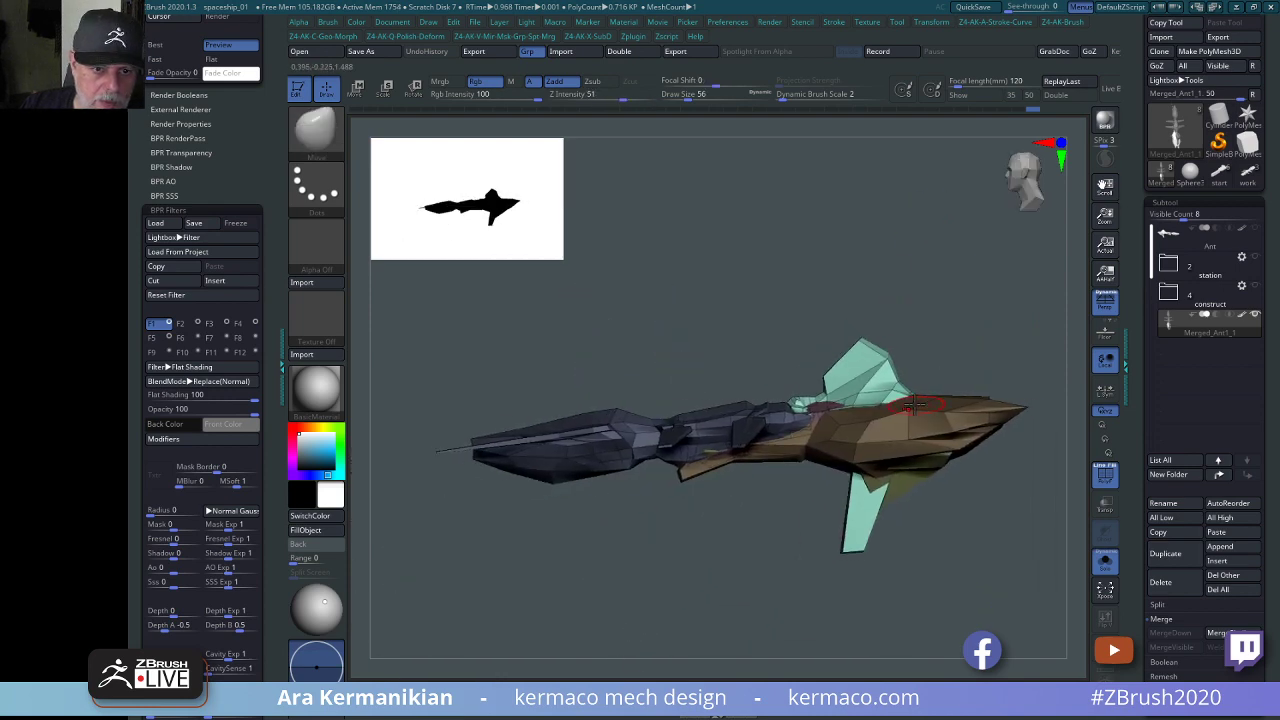
Set the draw size to 80 and extend the upper teal fin's front edge forward with the Move brush.
key(s)
drag(863, 342, 804, 366)
key(ctrl+z)
ctrl+drag(714, 383, 826, 484)
mouse_move(813, 386)
mouse_down()
mouse_move(811, 366)
mouse_move(827, 382)
mouse_move(809, 369)
mouse_move(827, 367)
mouse_up()
key(ctrl+z)
key(s)
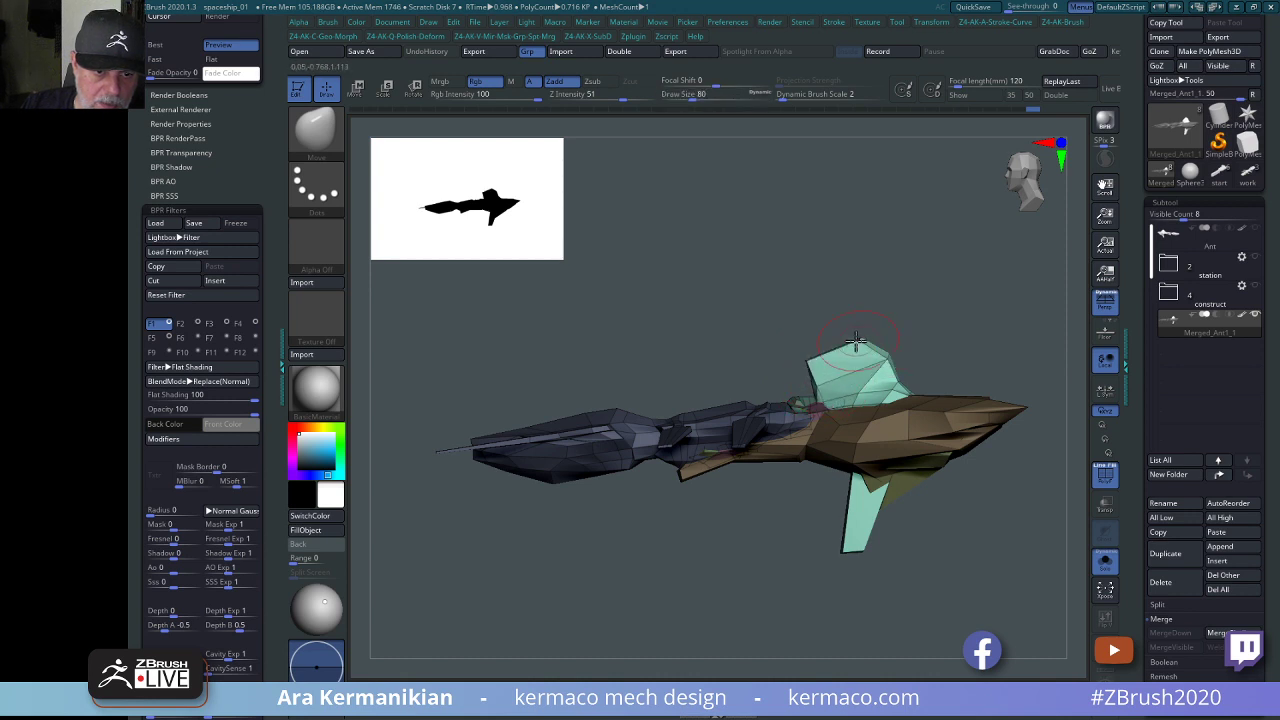
Set the draw size to 22 and refine the upper fin's front base and rear edge with the Move brush.
drag(927, 292, 1019, 296)
mouse_move(865, 297)
mouse_down()
mouse_move(911, 300)
mouse_move(975, 370)
mouse_up()
key(z)
drag(817, 505, 820, 497)
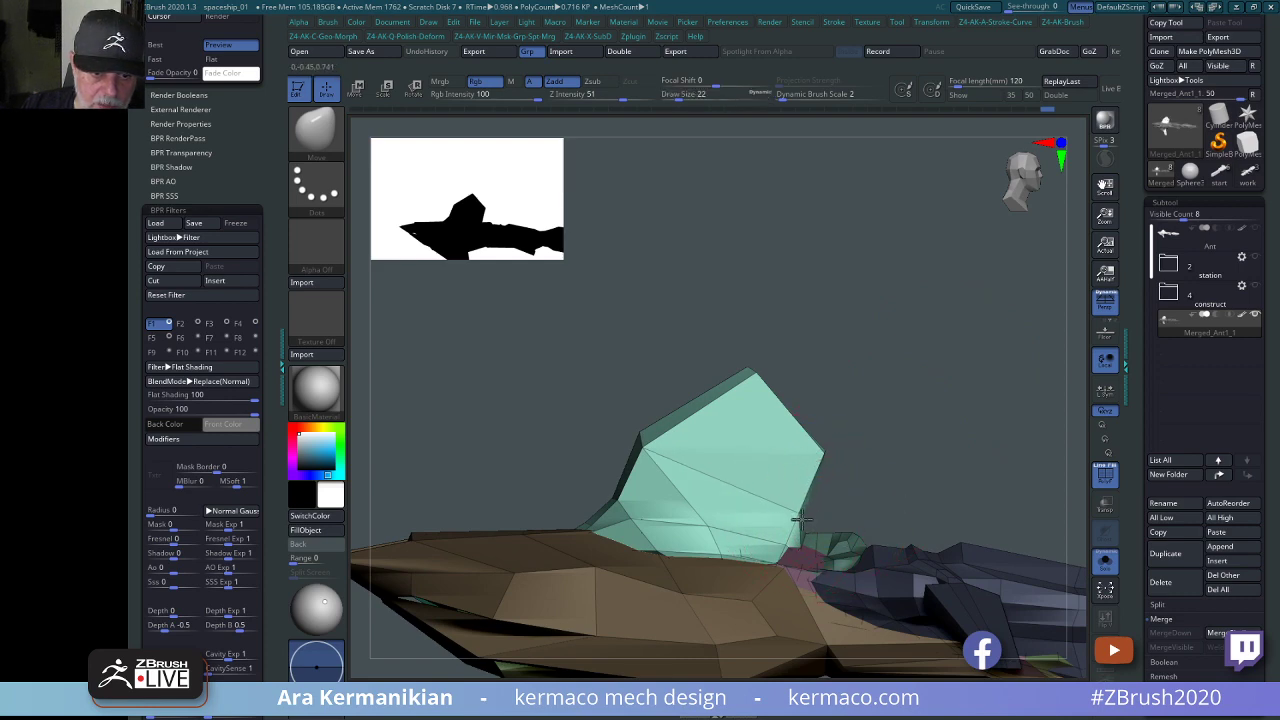
mouse_move(931, 484)
mouse_down()
mouse_move(837, 509)
mouse_move(1023, 380)
mouse_move(878, 300)
mouse_move(926, 323)
mouse_move(929, 400)
mouse_move(948, 365)
mouse_move(1037, 357)
mouse_up()
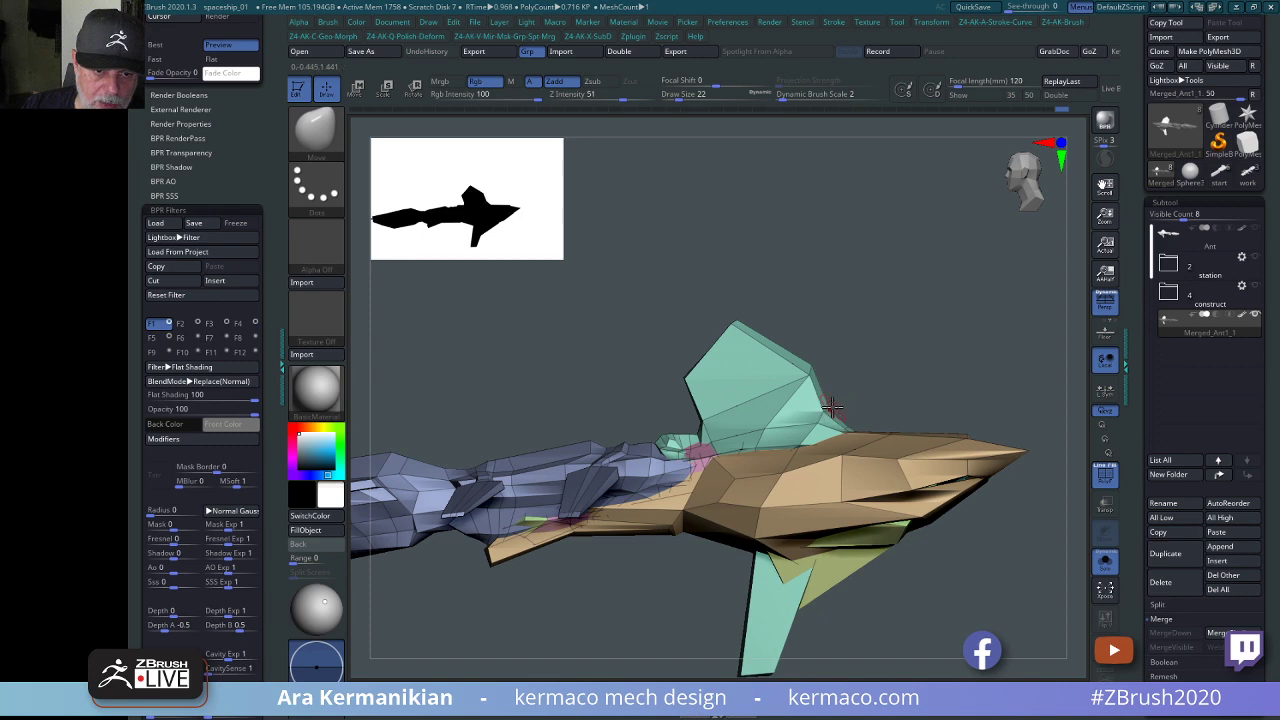
mouse_move(838, 405)
mouse_down()
mouse_move(885, 388)
mouse_move(849, 380)
mouse_move(823, 420)
mouse_up()
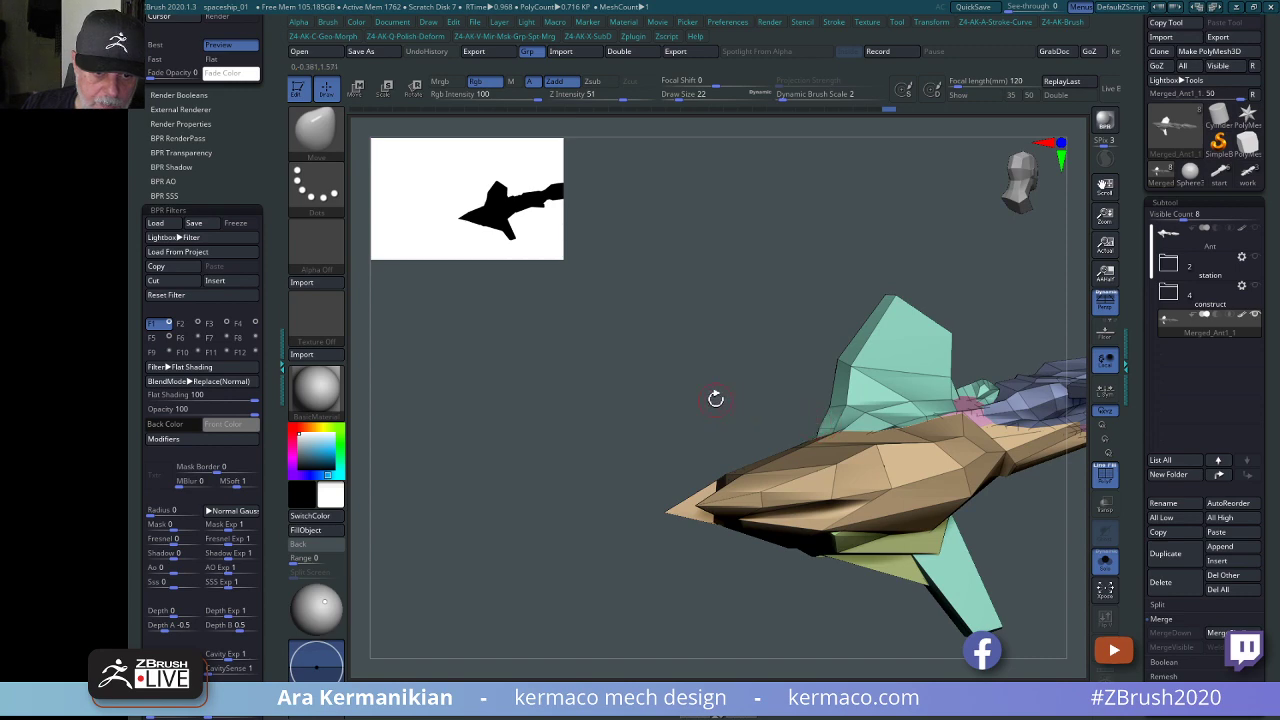
mouse_move(716, 399)
mouse_down()
mouse_move(837, 383)
mouse_move(900, 345)
mouse_move(874, 289)
mouse_move(950, 323)
mouse_move(1000, 323)
mouse_move(986, 343)
mouse_move(680, 380)
mouse_move(710, 452)
mouse_up()
Set the draw size to 71 and adjust the teal part's small front end at the hull joint with the Move brush.
key(s)
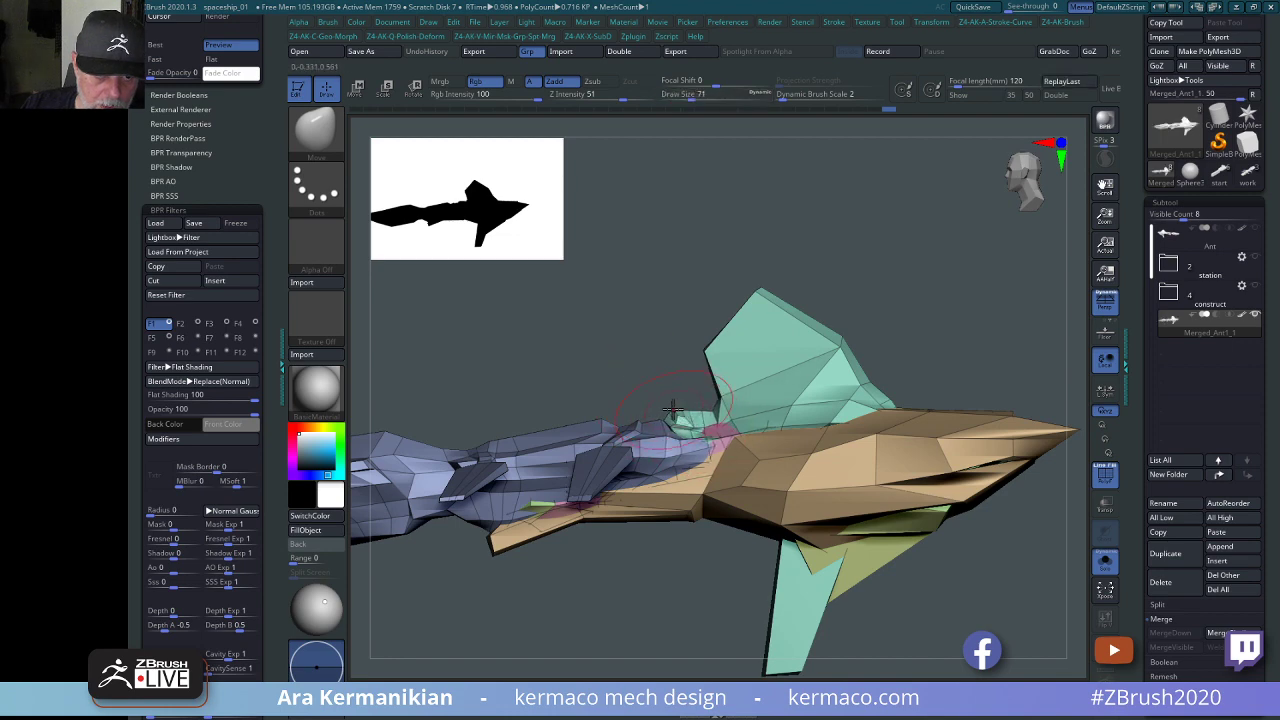
mouse_move(639, 356)
mouse_down()
mouse_move(660, 398)
mouse_move(690, 416)
mouse_up()
key(s)
alt+drag(990, 276, 831, 300)
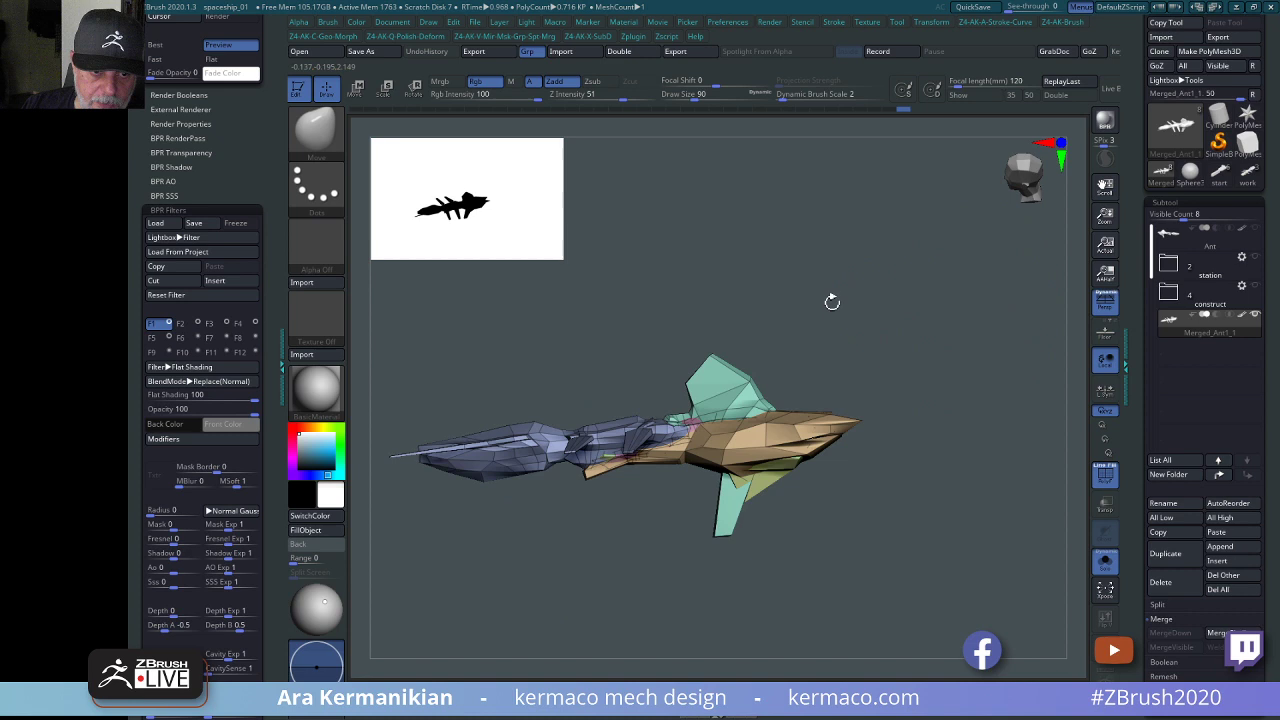
Isolate the teal fin part and try to stretch its rear end backward at draw size 207.
ctrl+shift+click(705, 365)
drag(922, 352, 968, 411)
ctrl+shift+click(1012, 347)
ctrl+shift+click(770, 385)
key(s)
drag(889, 322, 1040, 317)
key(ctrl+z)
Show the whole ship again with only the teal fin part left unmasked.
ctrl+click(944, 474)
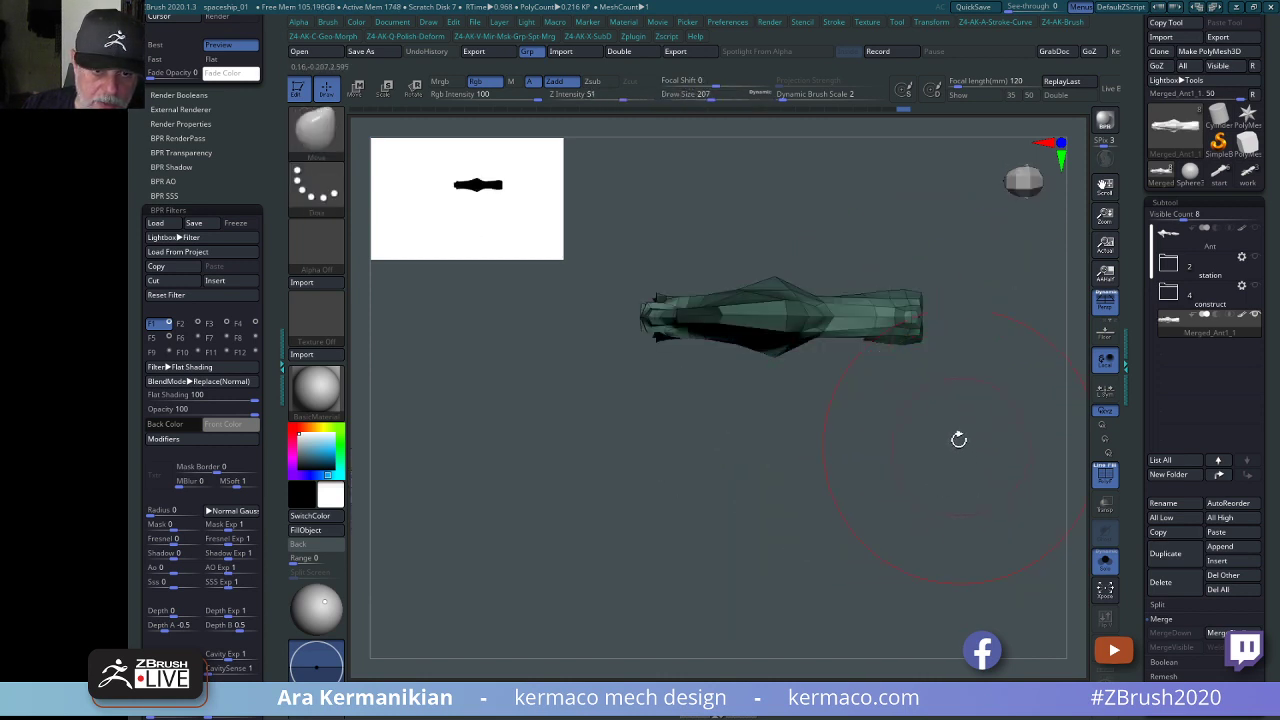
ctrl+click(949, 398)
ctrl+click(945, 335)
ctrl+shift+click(968, 523)
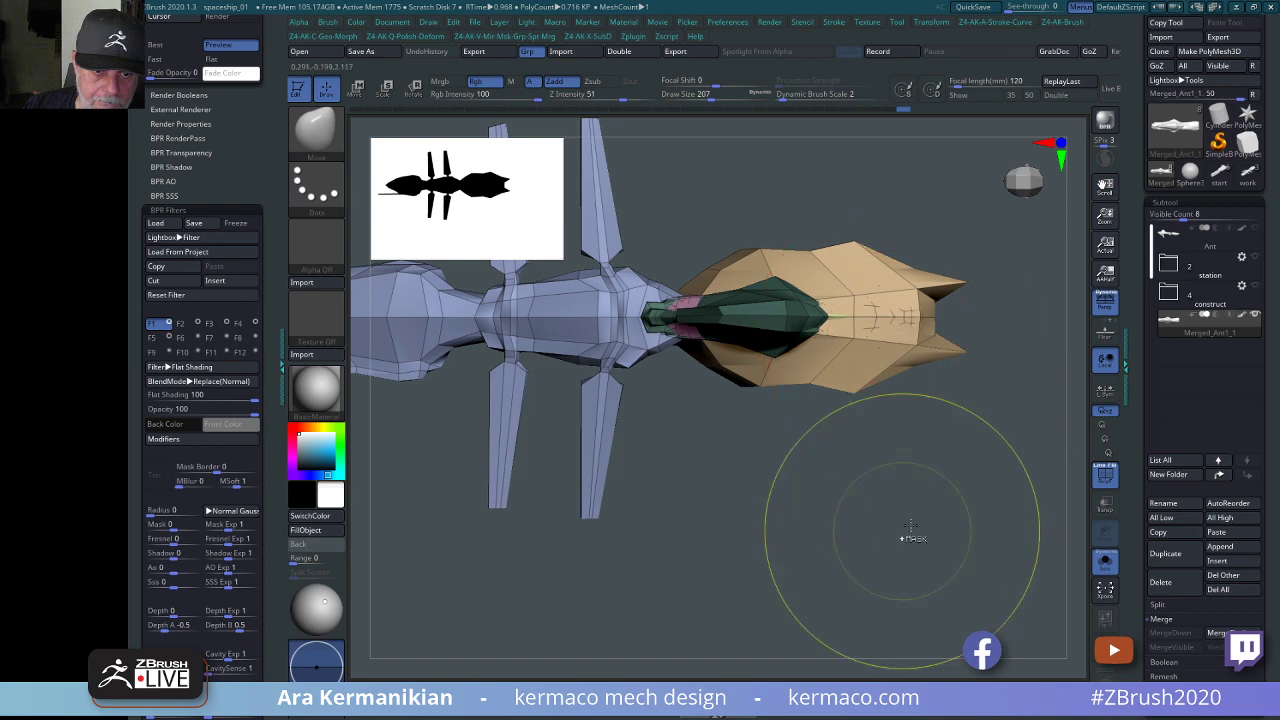
ctrl+drag(901, 535, 974, 597)
key(ctrl+z)
ctrl+click(965, 539)
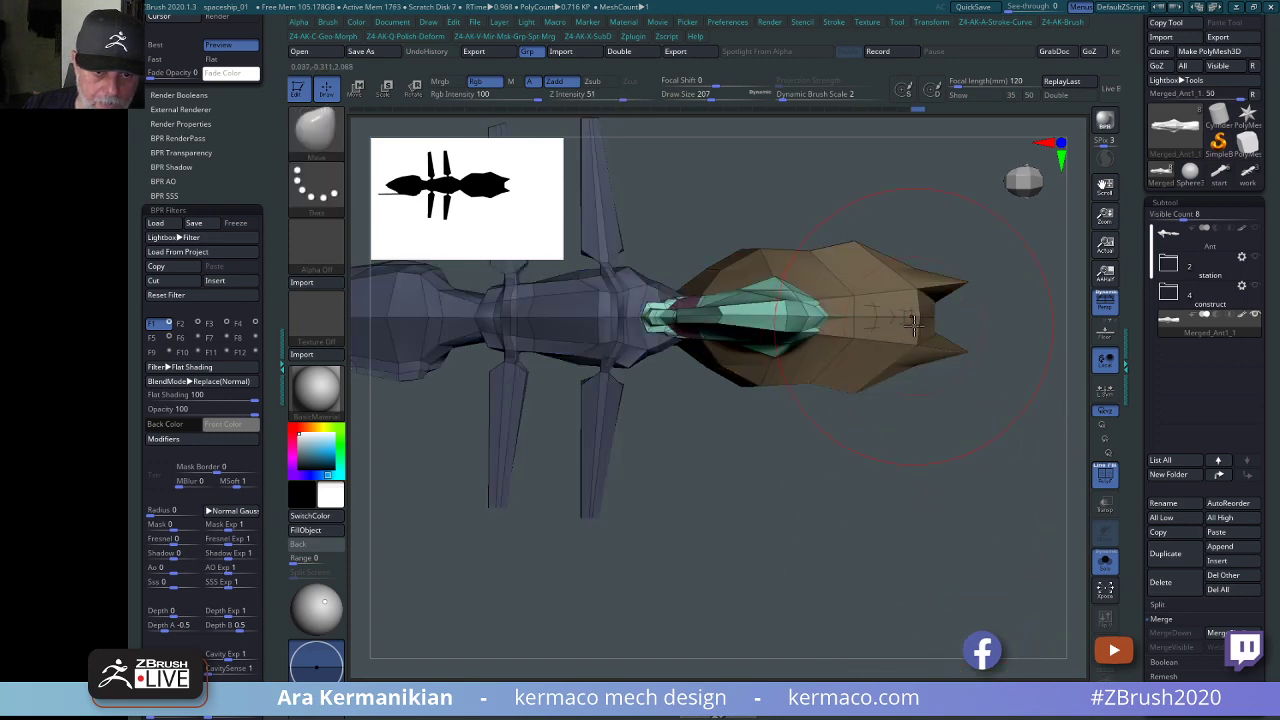
Raise the teal part's rear end through the tan shell and pull its lower tip out below with the Move brush.
mouse_move(977, 517)
mouse_down()
mouse_move(977, 346)
mouse_move(870, 448)
mouse_up()
mouse_move(903, 346)
mouse_down()
mouse_move(898, 306)
mouse_move(904, 330)
mouse_up()
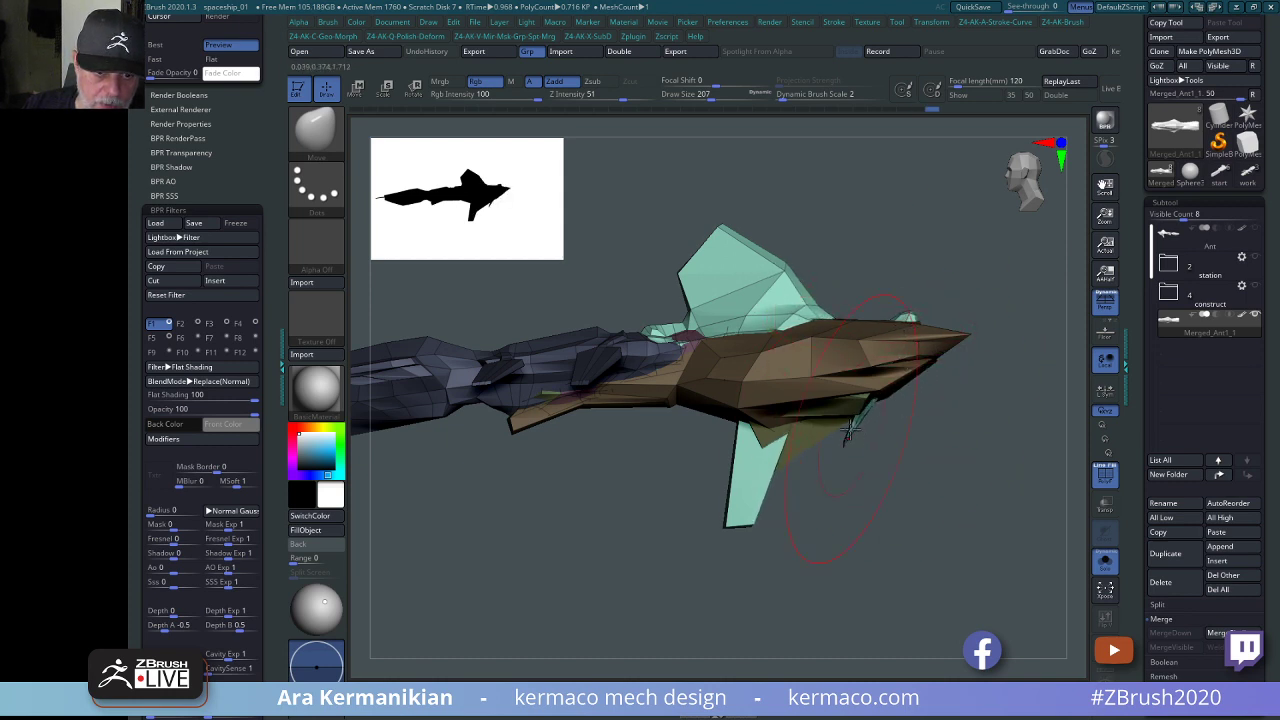
mouse_move(847, 429)
mouse_down()
mouse_move(878, 437)
mouse_move(883, 466)
mouse_up()
Set the draw size to 124 and widen the teal spike protruding beneath the rear of the tan shell.
mouse_move(943, 501)
mouse_down()
mouse_move(840, 523)
mouse_move(826, 508)
mouse_up()
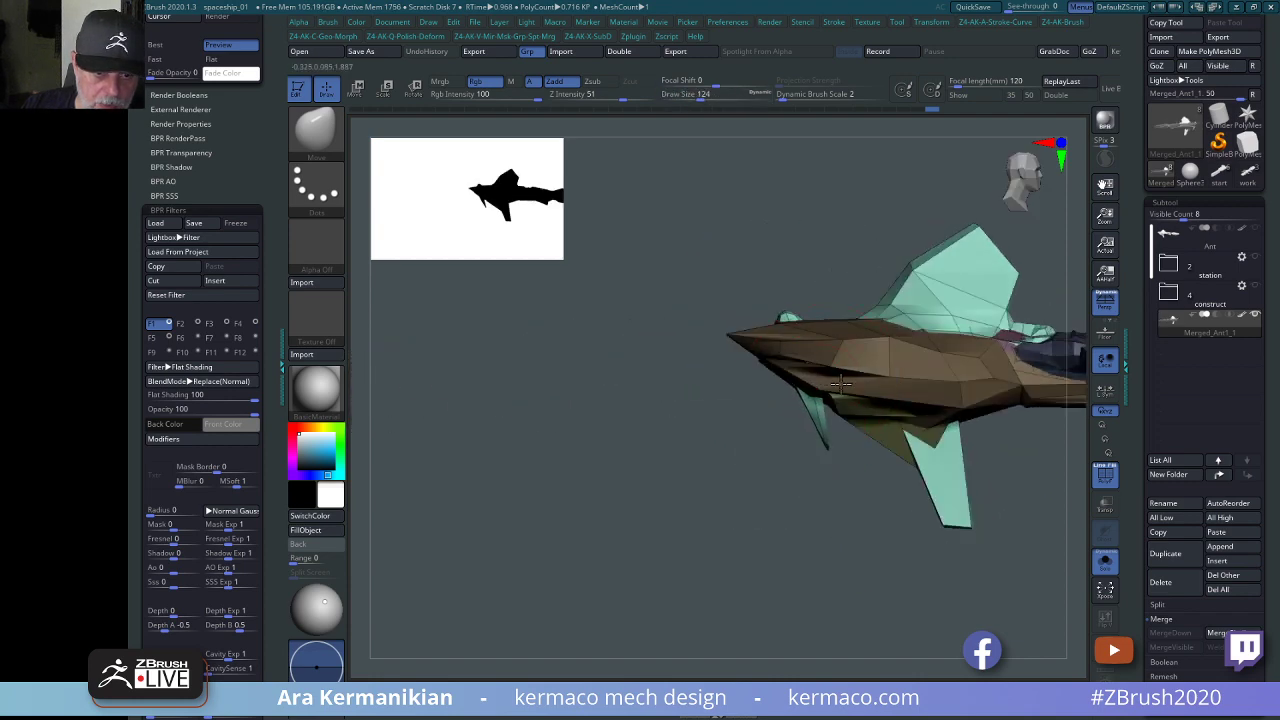
mouse_move(798, 400)
mouse_down()
mouse_move(777, 401)
mouse_move(810, 389)
mouse_up()
drag(820, 442, 840, 444)
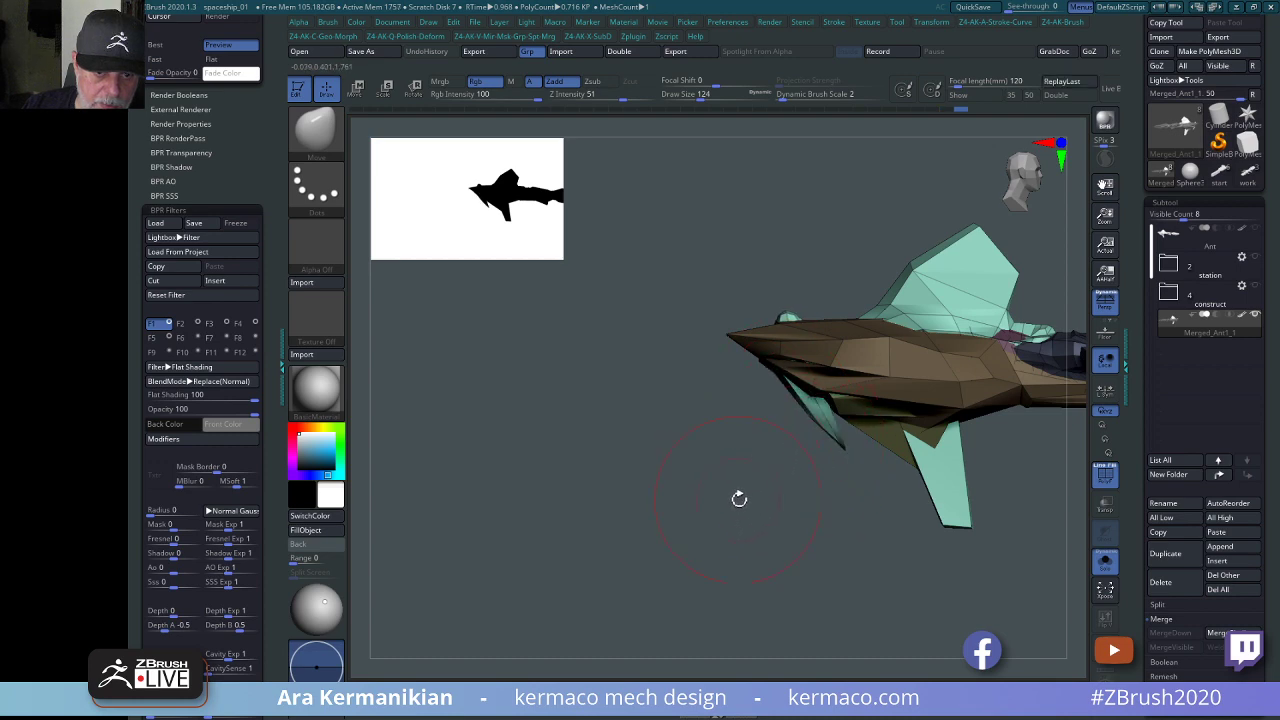
mouse_move(739, 498)
mouse_down()
mouse_move(860, 491)
mouse_move(849, 460)
mouse_move(880, 467)
mouse_move(835, 468)
mouse_move(960, 491)
mouse_move(879, 461)
mouse_move(818, 480)
mouse_up()
Set the draw size to 87 and shape the teal spike into a broad tail fin, isolating the teal part.
key(s)
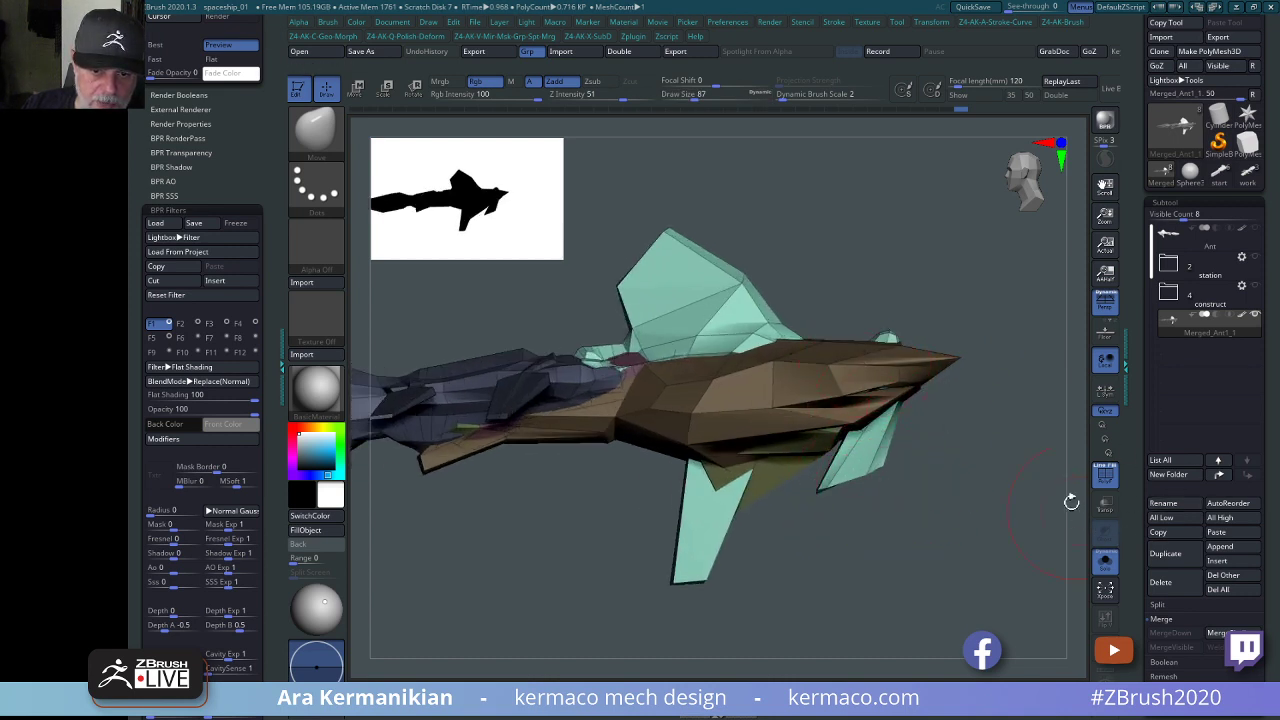
drag(968, 495, 1003, 500)
ctrl+shift+click(918, 484)
drag(894, 447, 875, 438)
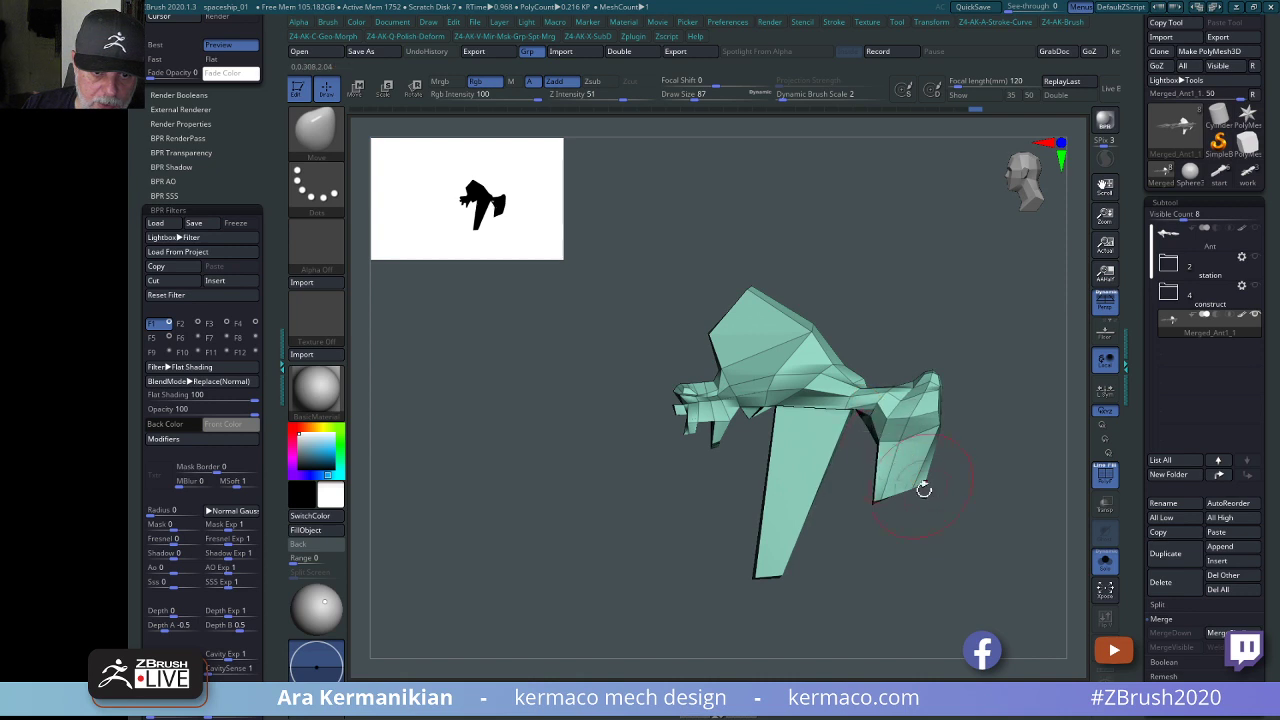
Set the draw size to 31 and square off the teal tail fin's lower edge beneath the tan shell.
key(s)
drag(937, 506, 925, 506)
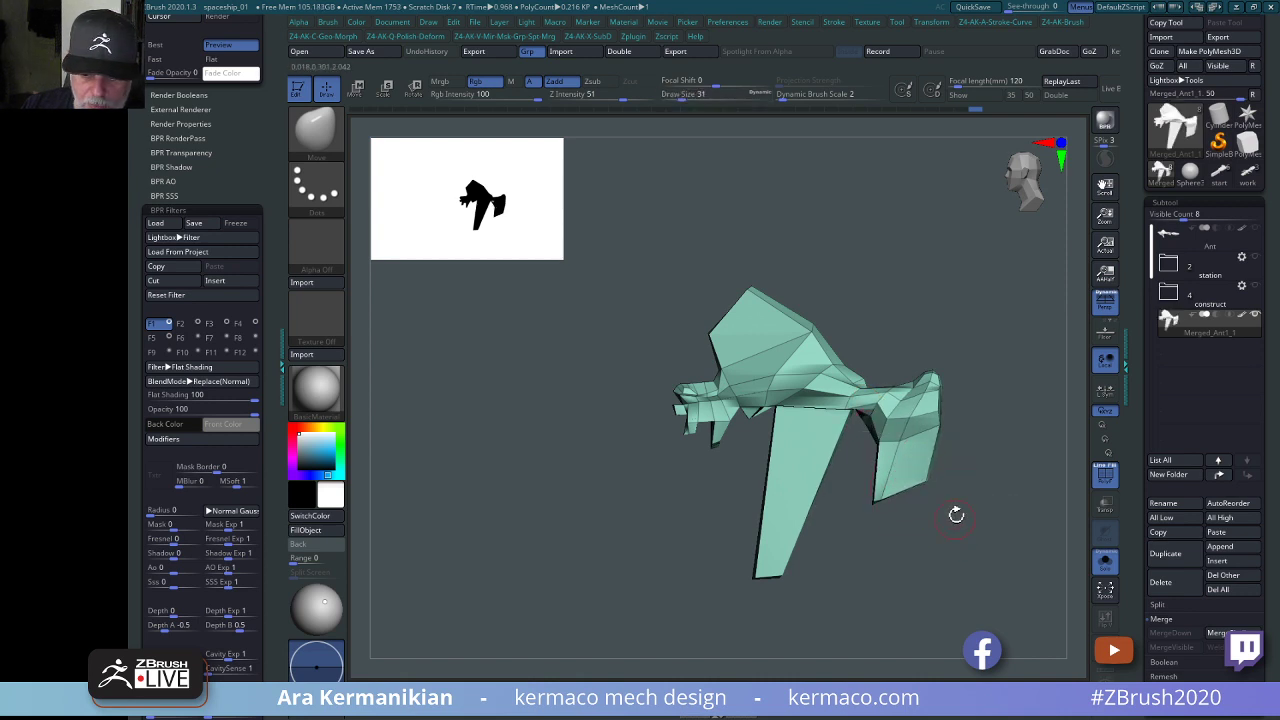
shift+drag(908, 563, 978, 541)
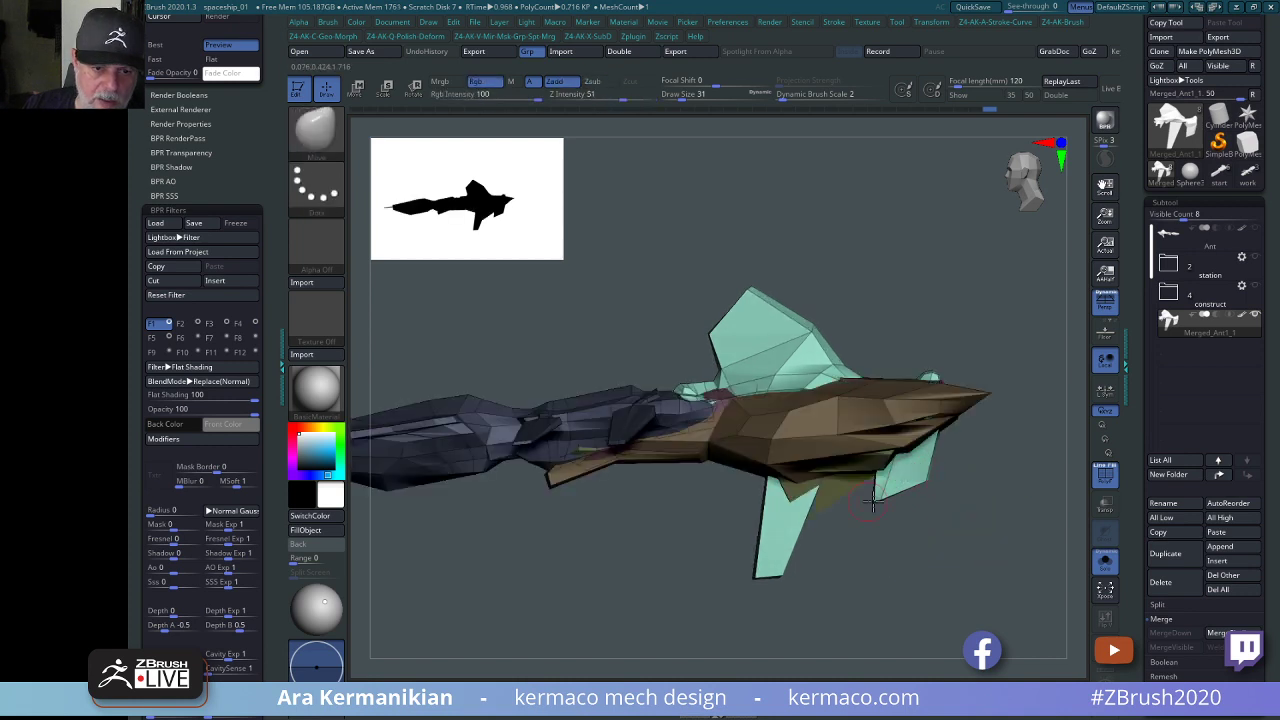
mouse_move(1001, 426)
ctrl+shift+mouse_down()
mouse_move(866, 537)
mouse_move(858, 516)
ctrl+shift+mouse_up()
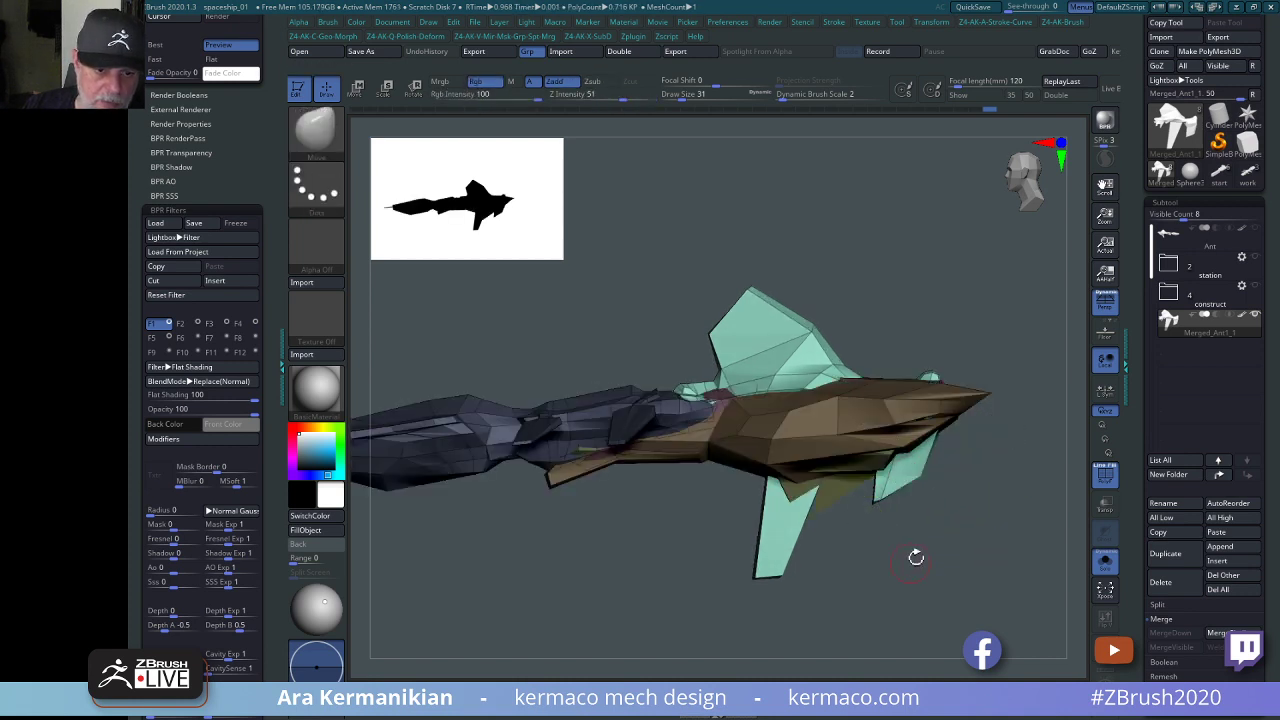
key(ctrl+shift)
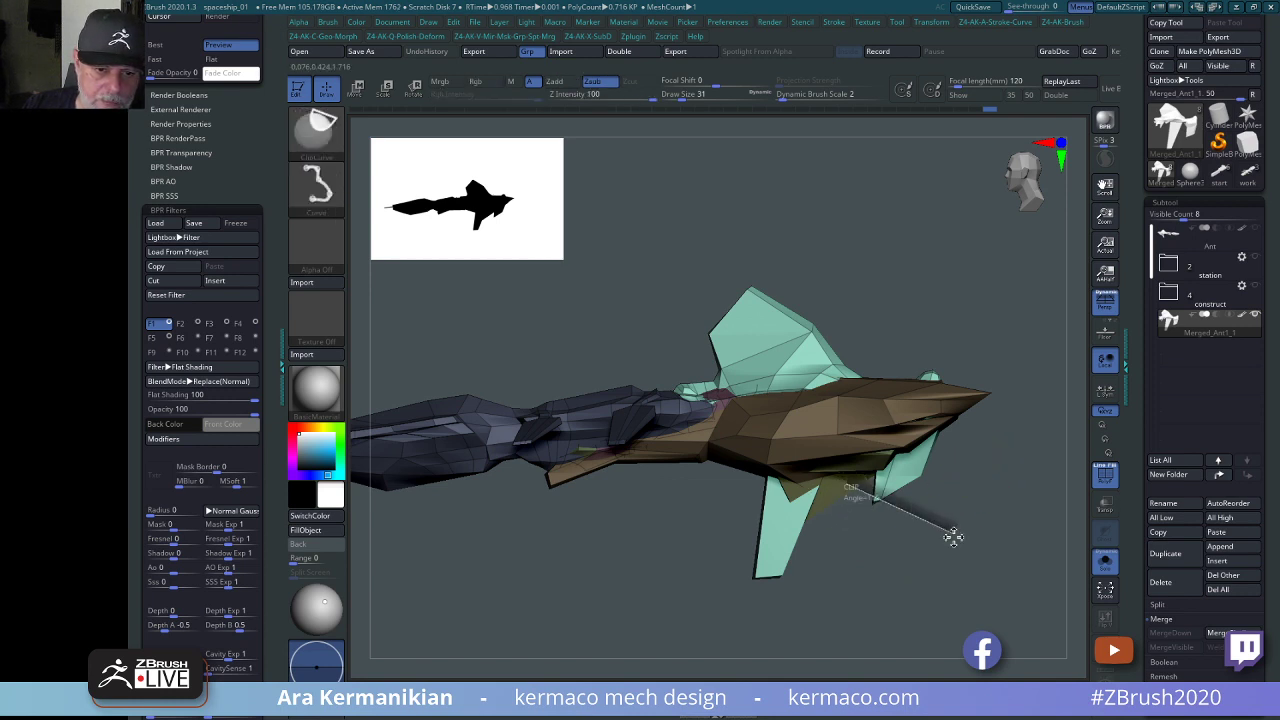
mouse_move(954, 537)
ctrl+shift+mouse_down()
mouse_move(963, 518)
mouse_move(991, 558)
mouse_move(626, 468)
mouse_move(805, 461)
mouse_move(757, 457)
mouse_move(870, 480)
ctrl+shift+mouse_up()
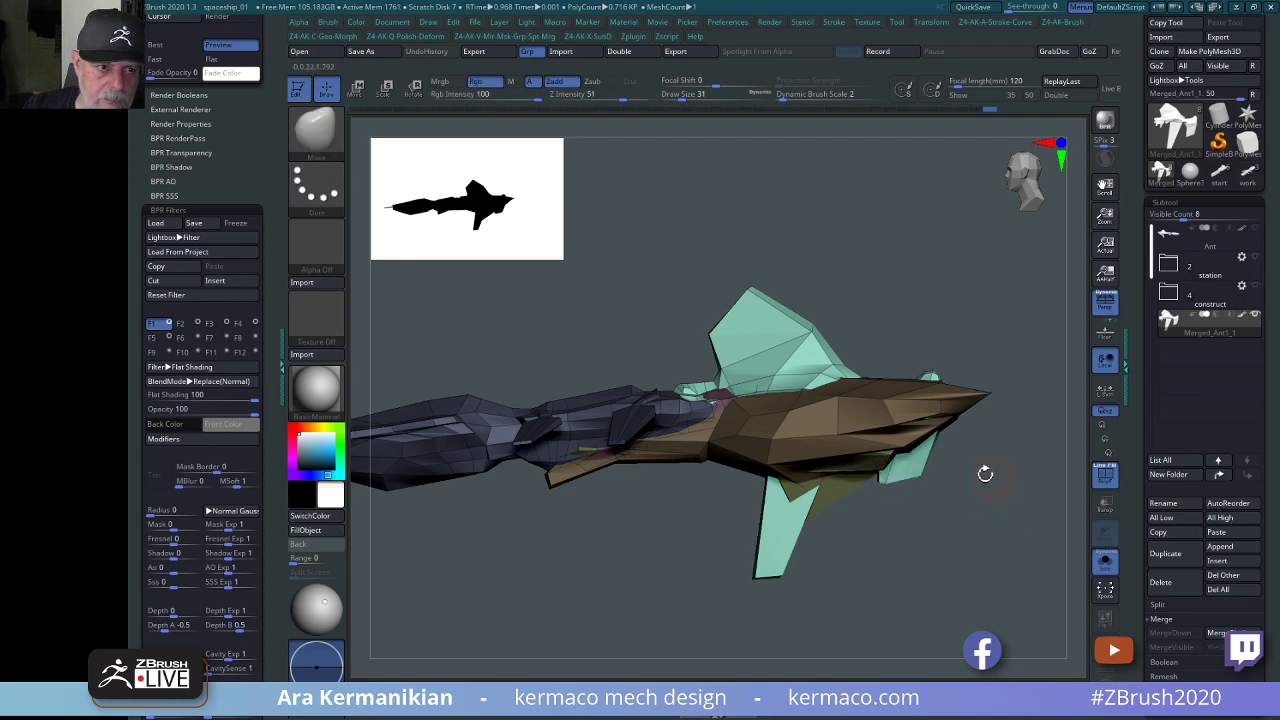
Set the draw size to 83 and build up the teal hump above the rear of the tan shell.
drag(1067, 486, 912, 476)
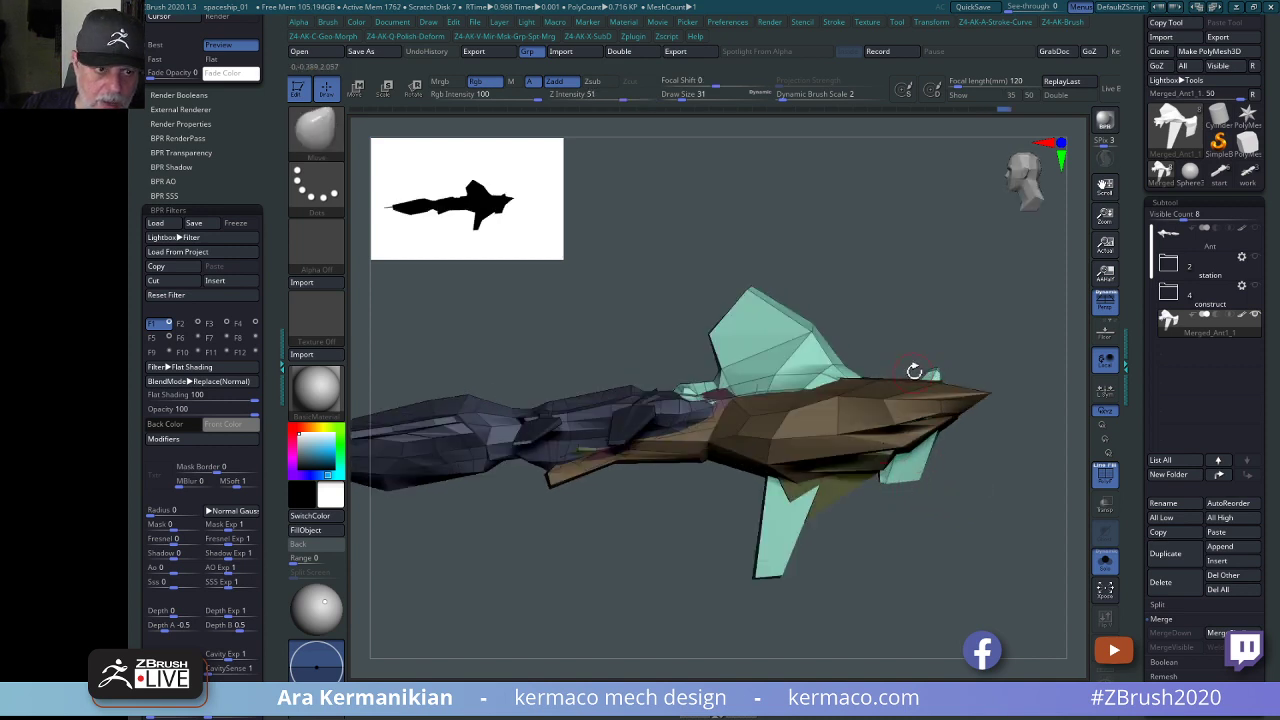
mouse_move(914, 371)
mouse_down()
mouse_move(828, 420)
mouse_move(920, 366)
mouse_move(986, 280)
mouse_move(966, 314)
mouse_move(931, 311)
mouse_move(958, 387)
mouse_move(957, 349)
mouse_move(1000, 331)
mouse_move(838, 378)
mouse_up()
key(s)
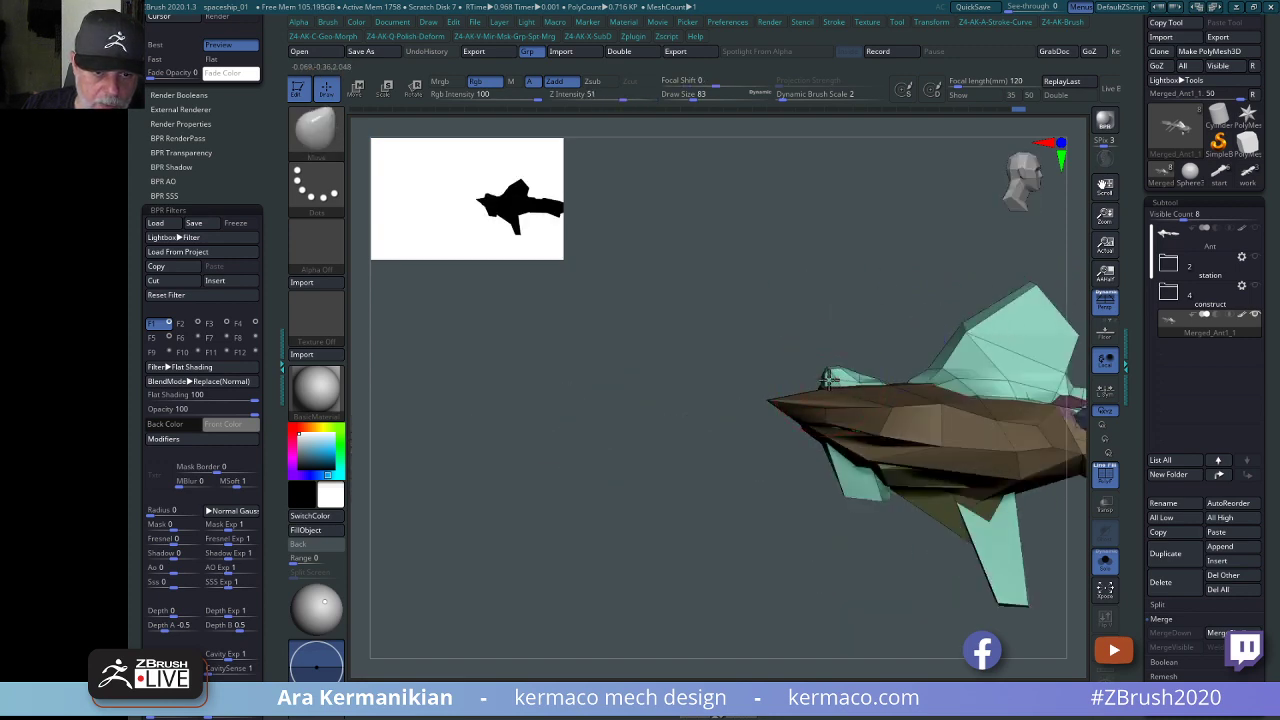
drag(864, 309, 943, 393)
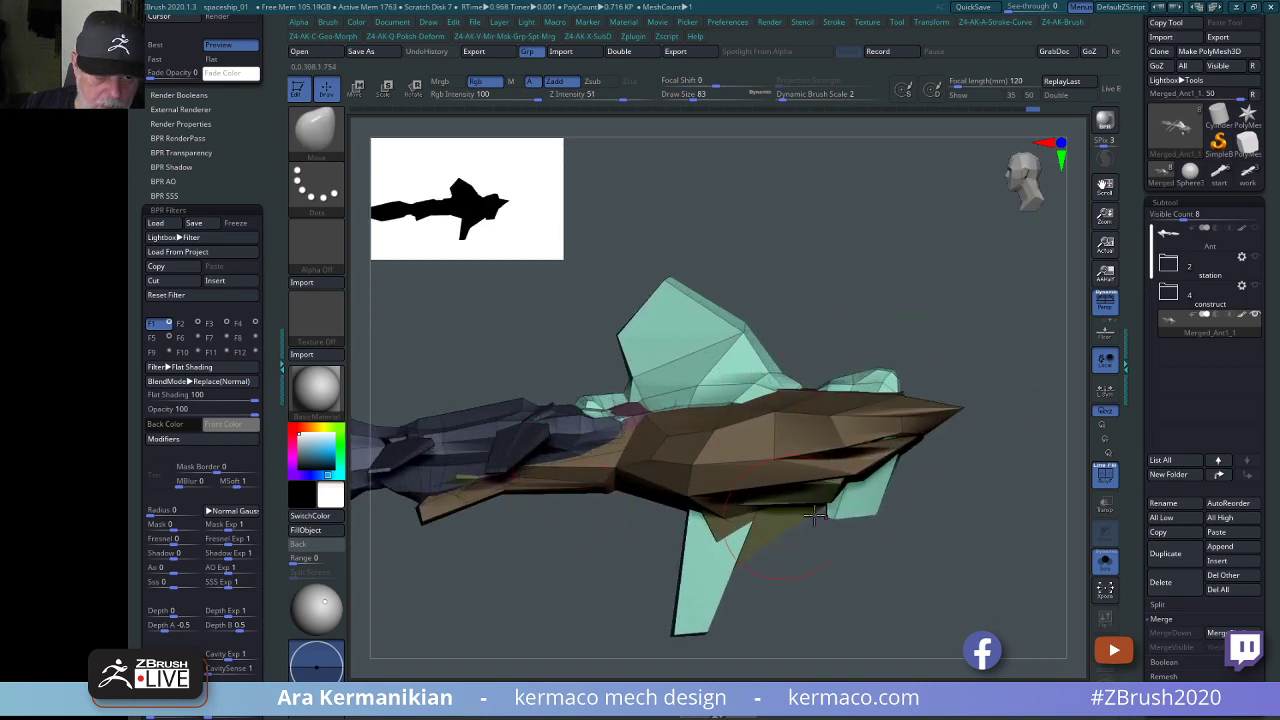
Isolate the teal part and switch to the ZModeler brush with a draw size of 23 at its front end.
ctrl+shift+click(876, 502)
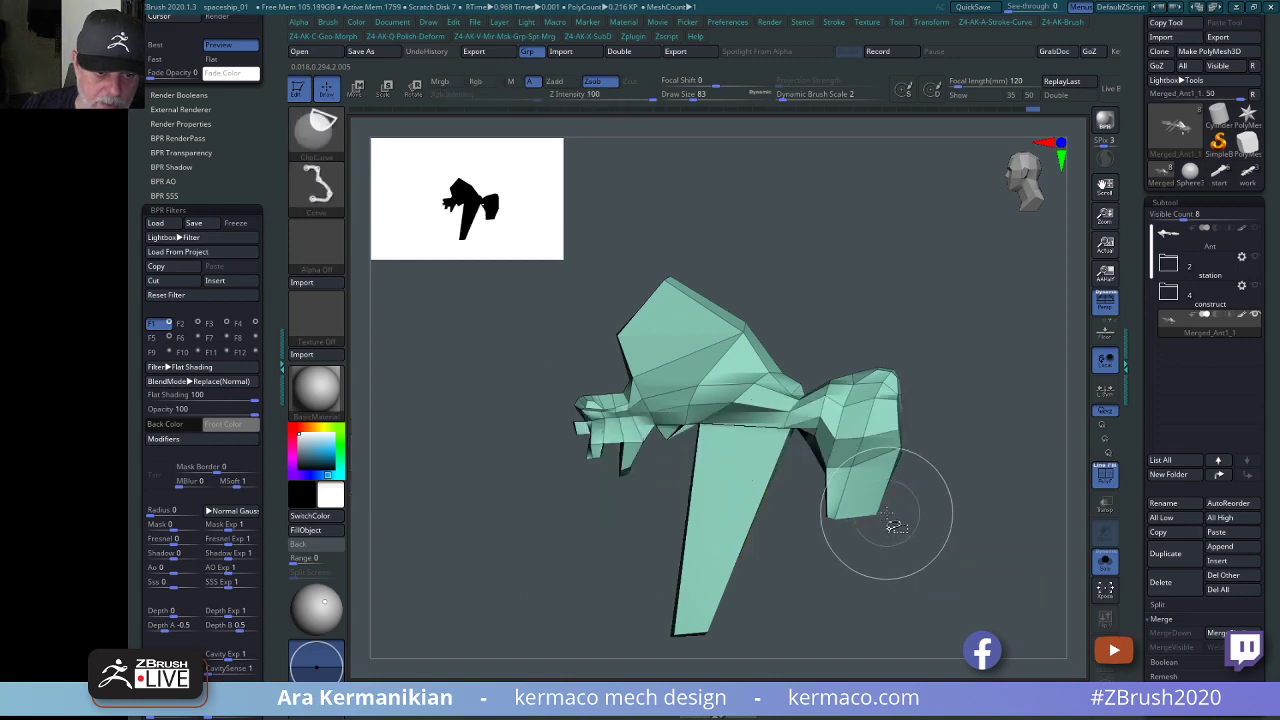
alt+drag(935, 539, 975, 500)
mouse_move(686, 429)
mouse_down()
mouse_move(643, 503)
mouse_move(606, 480)
mouse_move(765, 462)
mouse_move(840, 437)
mouse_move(994, 446)
mouse_move(847, 467)
mouse_move(926, 448)
mouse_move(905, 448)
mouse_up()
key(s)
key(b)
key(z)
key(m)
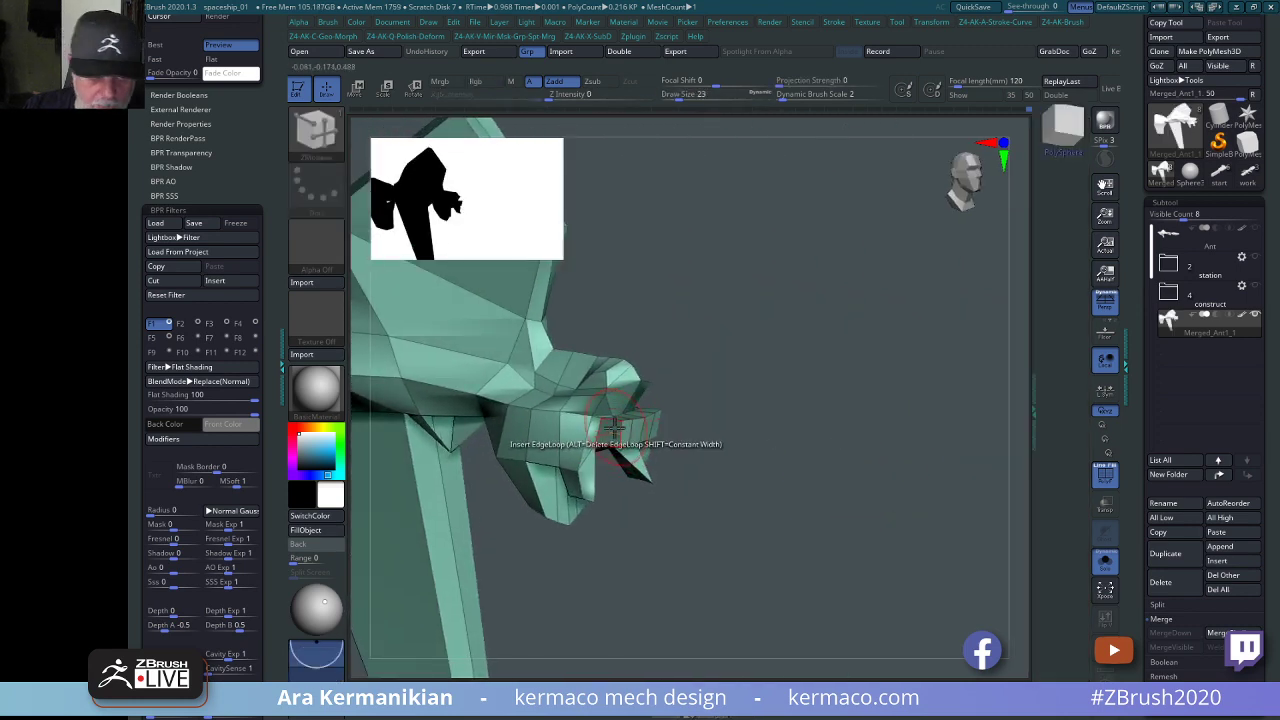
key(space)
click(675, 232)
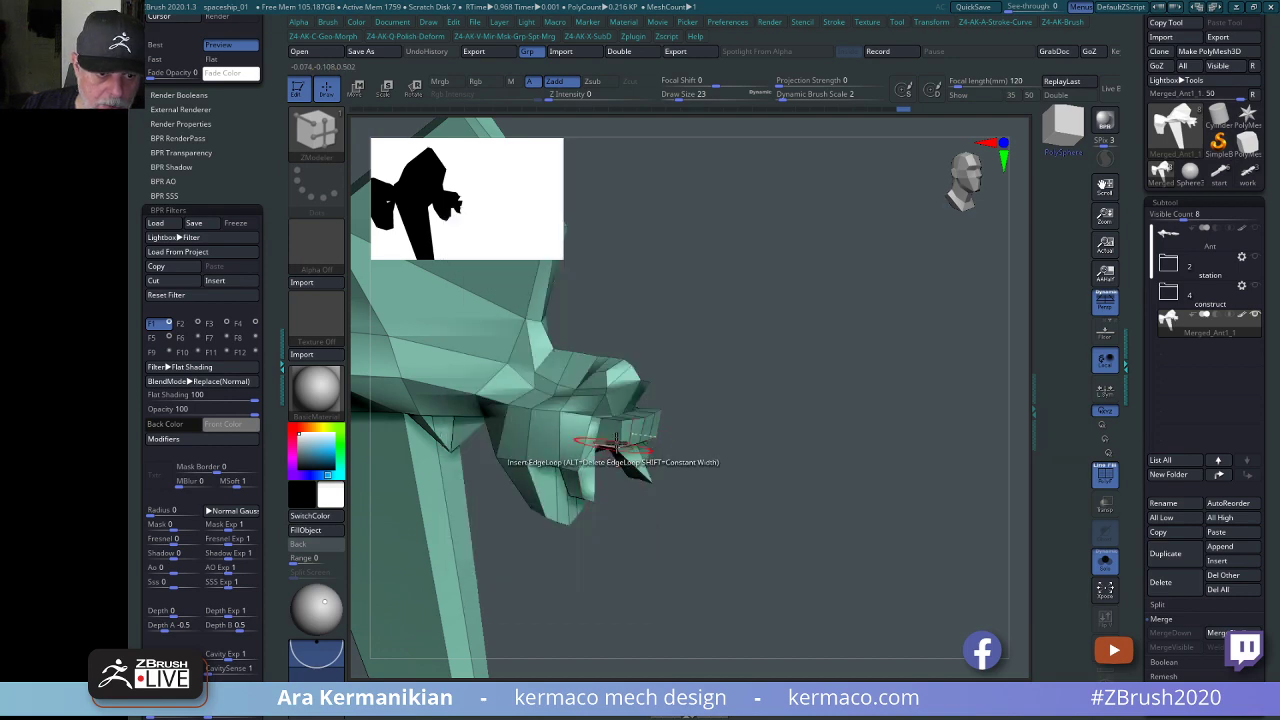
drag(608, 430, 640, 424)
key(ctrl+z)
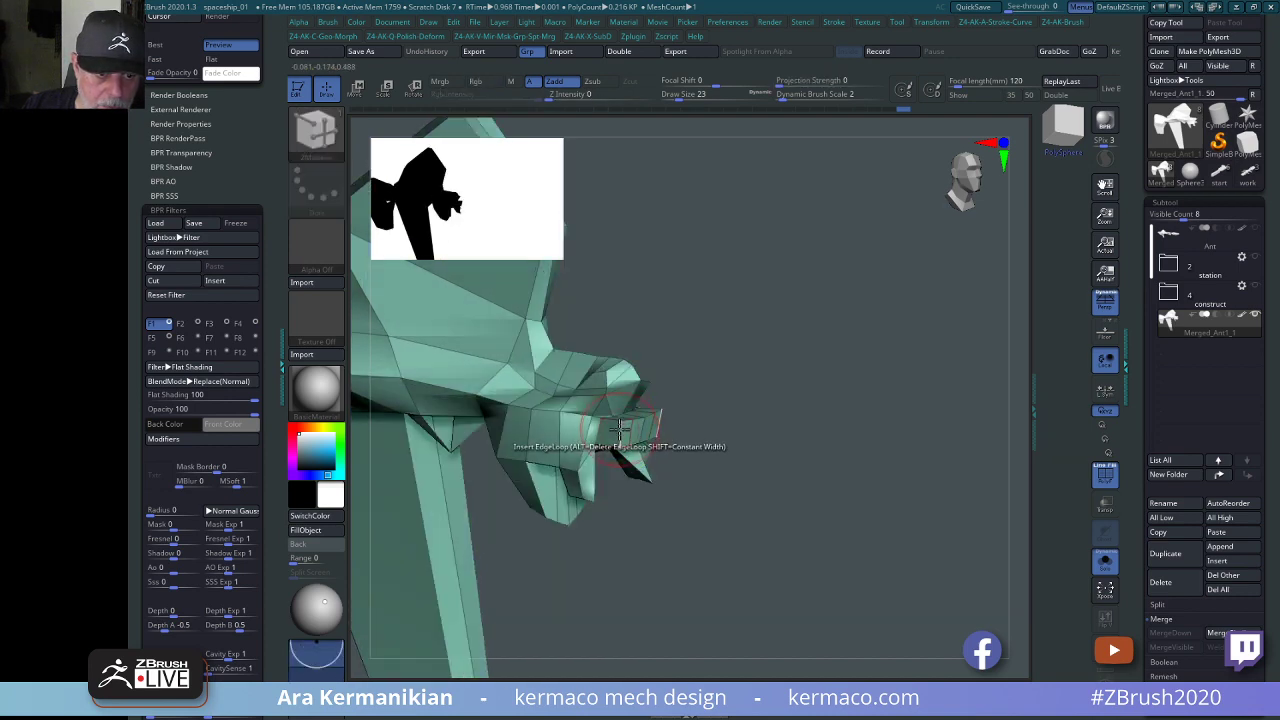
Mark the side faces of the small front prong and collapse them into the teal part with ZModeler.
key(space)
click(472, 377)
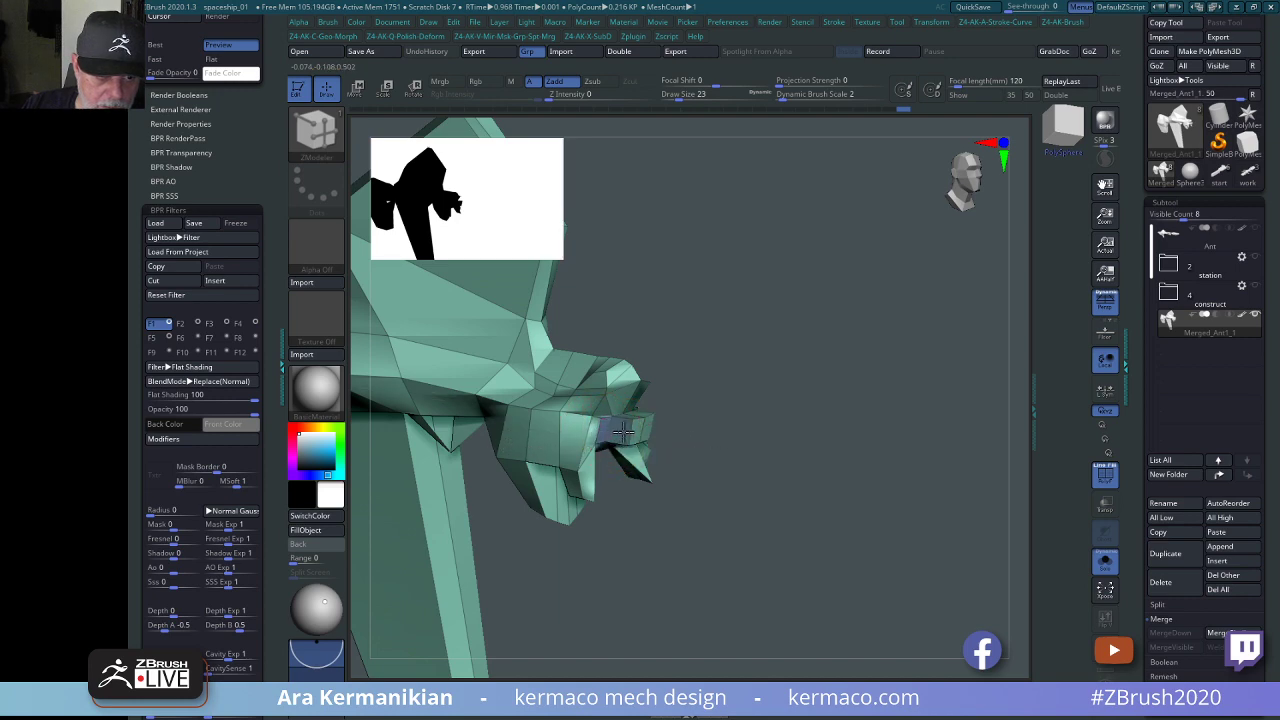
mouse_move(775, 436)
mouse_down()
mouse_move(791, 437)
mouse_move(789, 383)
mouse_move(769, 385)
mouse_move(777, 457)
mouse_move(791, 366)
mouse_move(766, 314)
mouse_move(757, 387)
mouse_move(586, 450)
mouse_up()
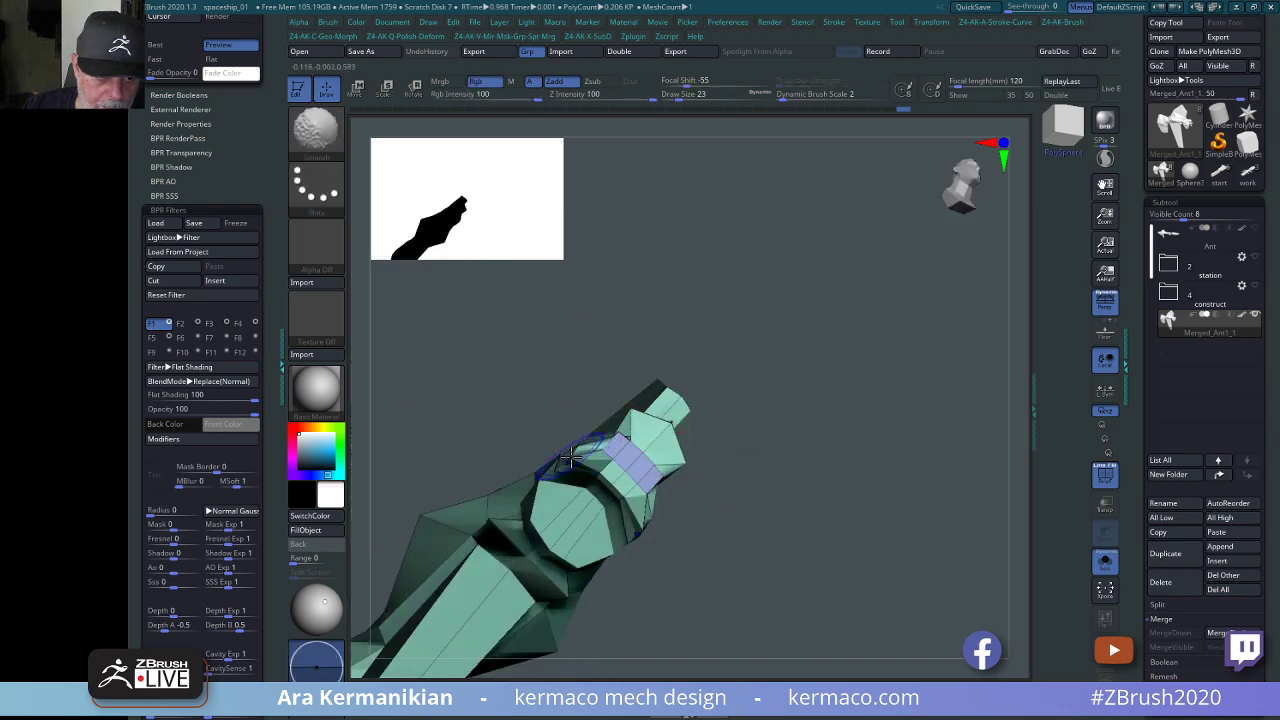
drag(871, 480, 887, 457)
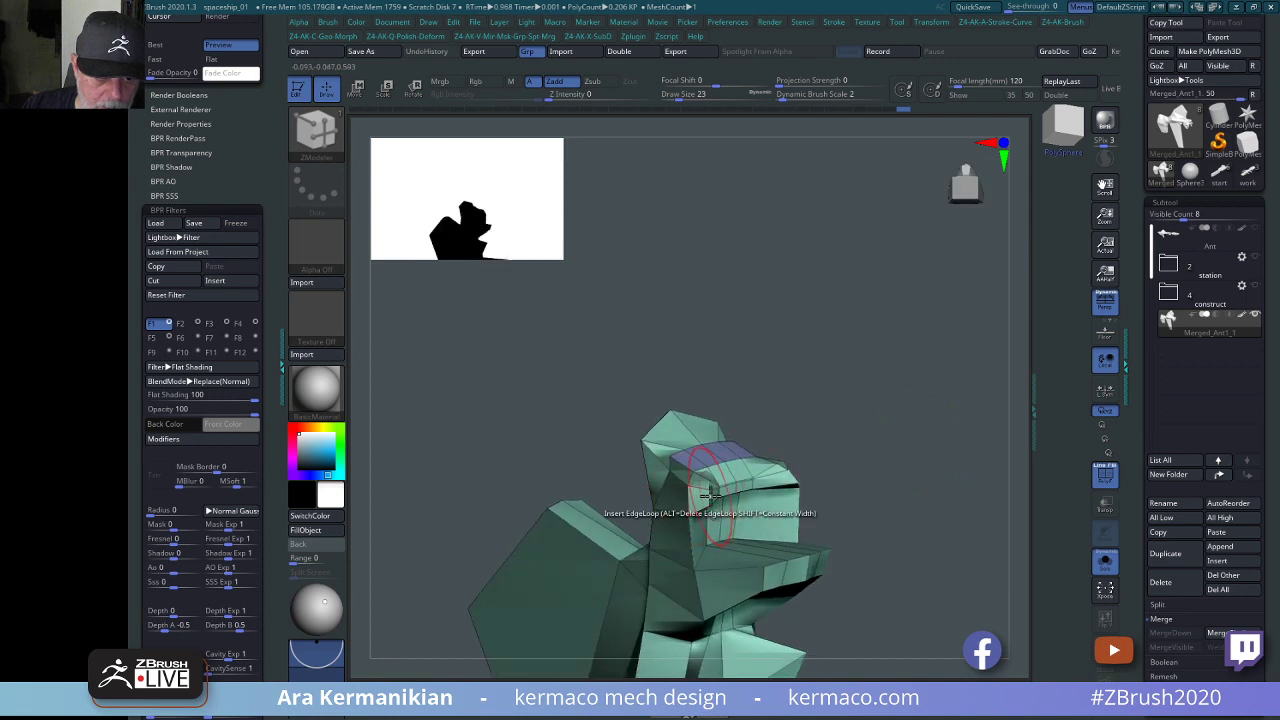
Adjust the faces around the purple strip on the teal part's front end with the ZModeler brush.
drag(716, 492, 703, 495)
key(b)
key(z)
key(m)
mouse_move(785, 488)
right_down()
mouse_move(891, 449)
mouse_move(763, 478)
right_up()
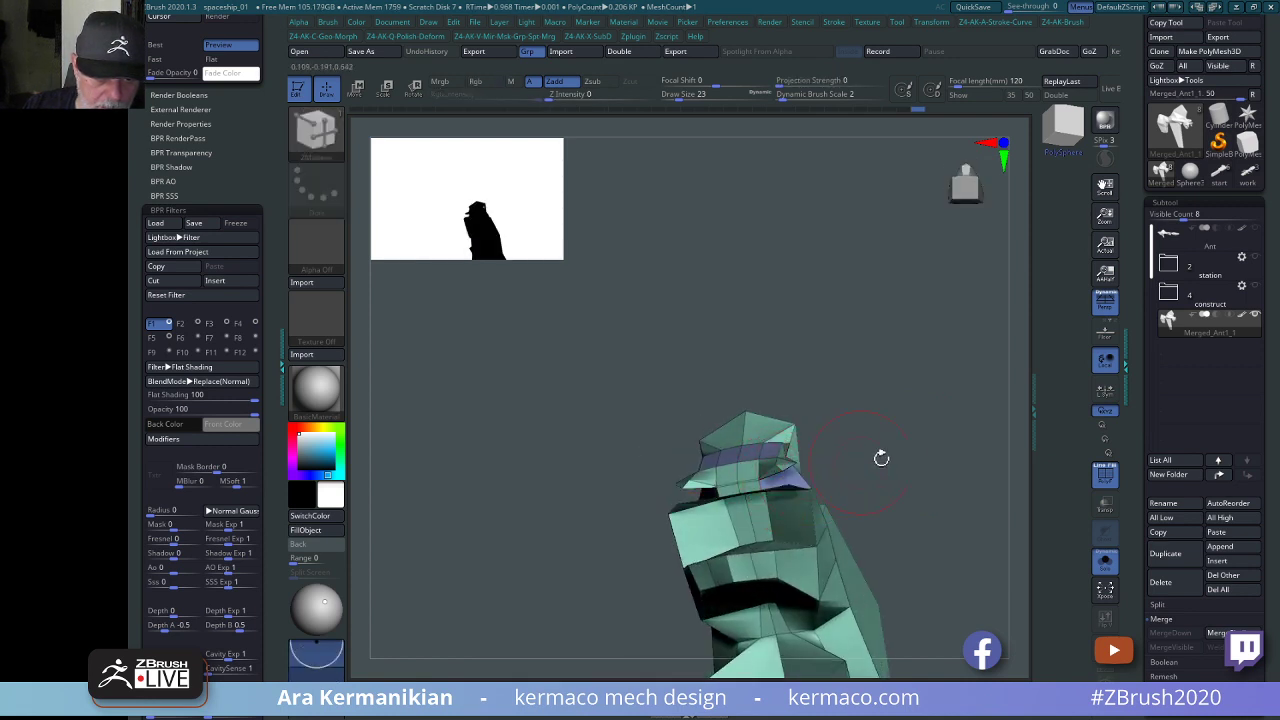
right_drag(881, 458, 790, 460)
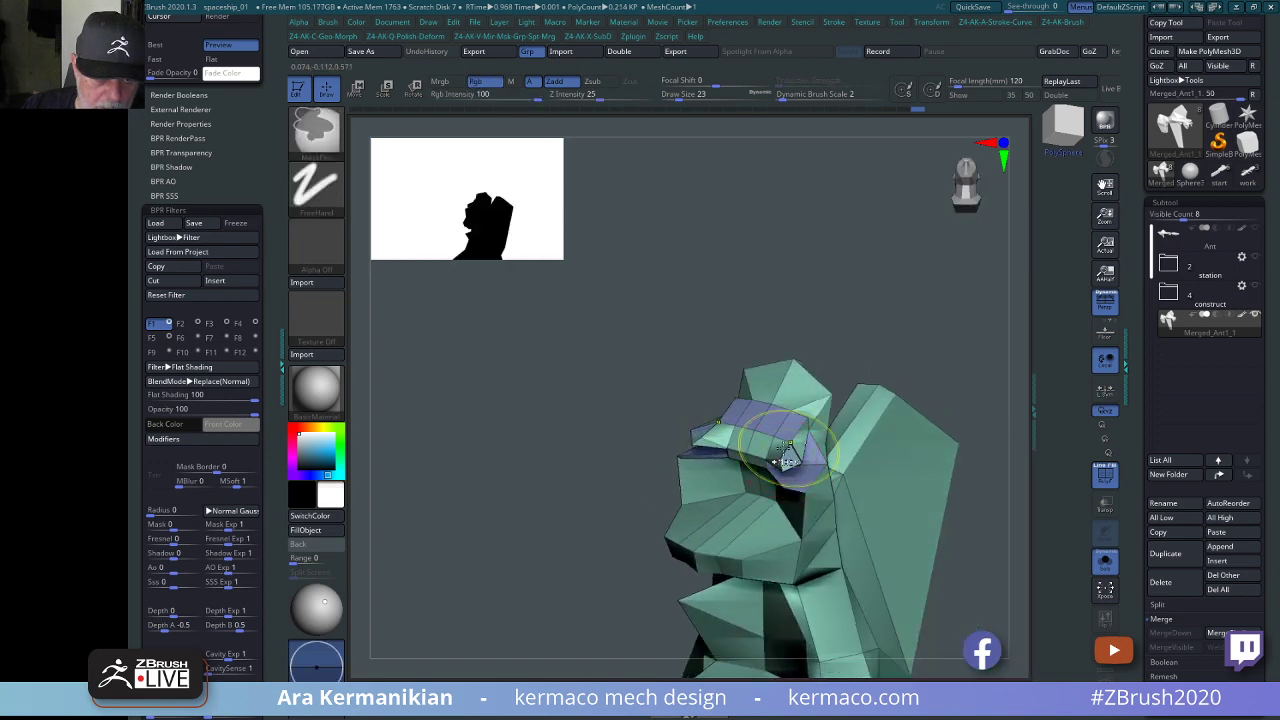
mouse_move(933, 355)
right_down()
mouse_move(920, 434)
mouse_move(957, 420)
mouse_move(914, 380)
mouse_move(803, 377)
mouse_move(914, 409)
mouse_move(863, 323)
mouse_move(697, 477)
right_up()
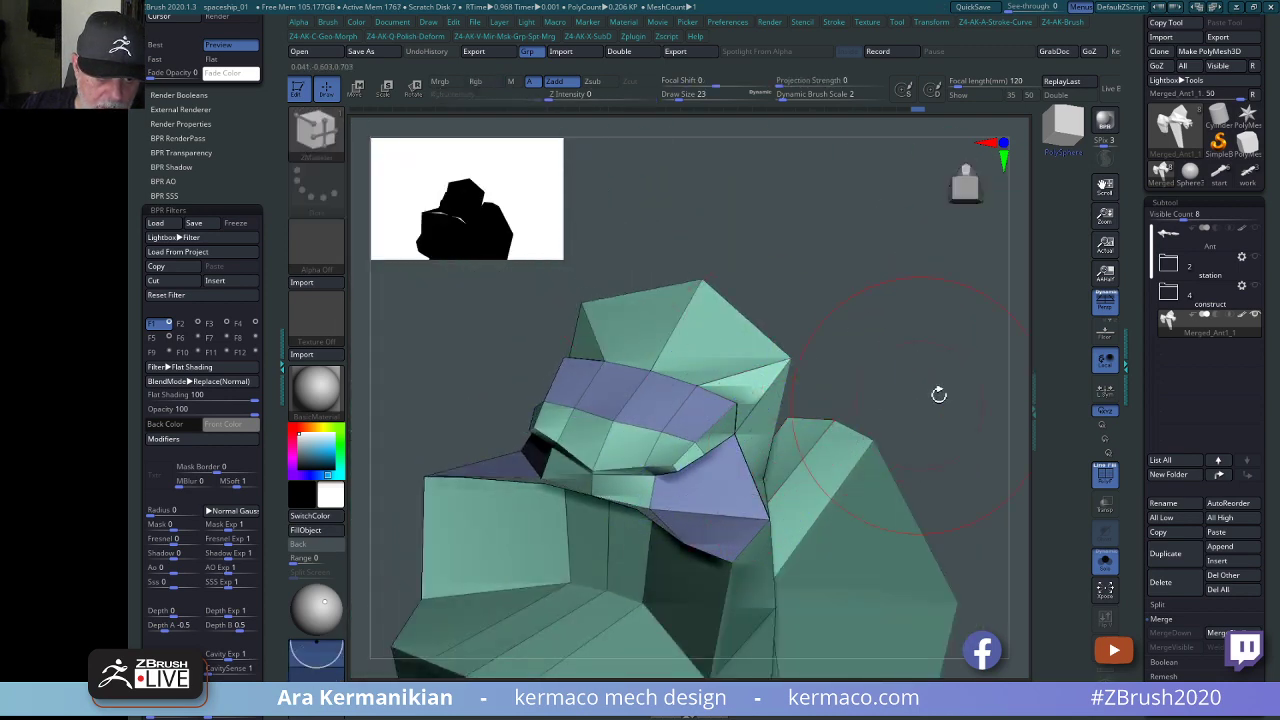
mouse_move(937, 391)
right_down()
mouse_move(809, 391)
mouse_move(723, 450)
right_up()
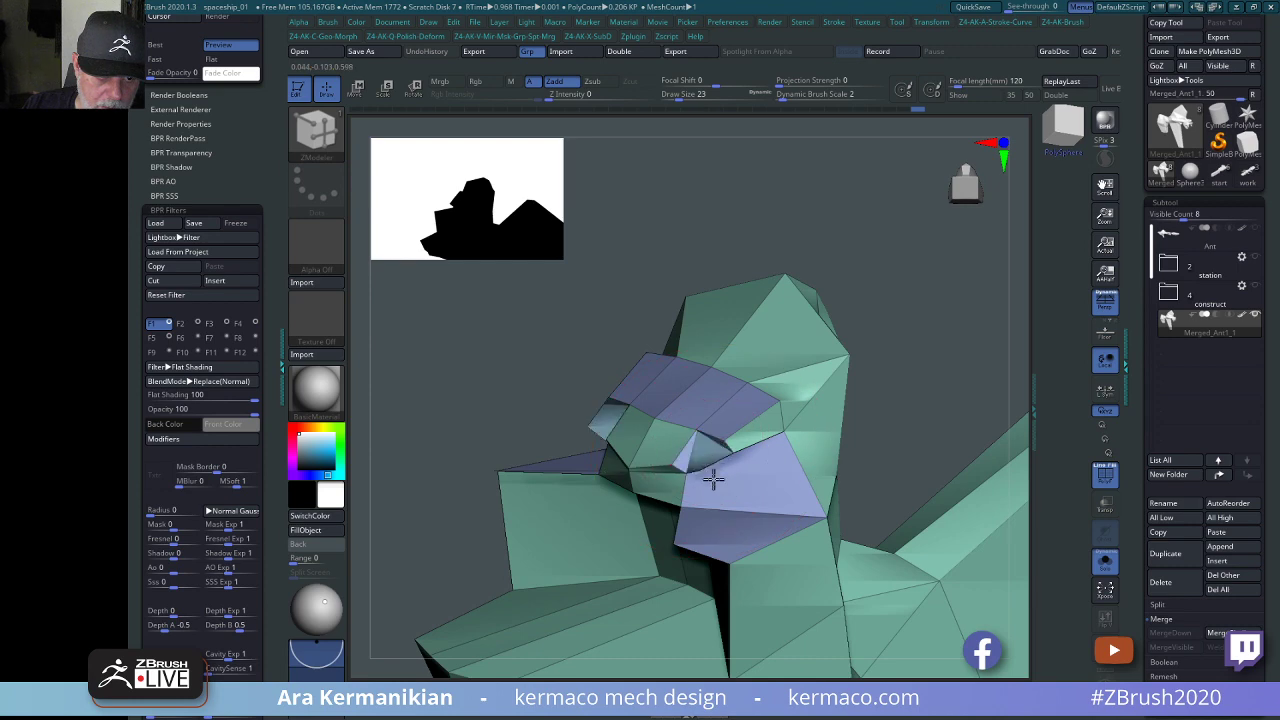
Set the draw size to 8 and move the points of the faces beside the front end's purple strip.
key(s)
mouse_move(695, 456)
mouse_down()
mouse_move(626, 479)
mouse_move(654, 501)
mouse_up()
right_drag(906, 408, 1005, 410)
mouse_move(632, 520)
shift+mouse_down()
mouse_move(571, 515)
mouse_move(482, 481)
shift+mouse_up()
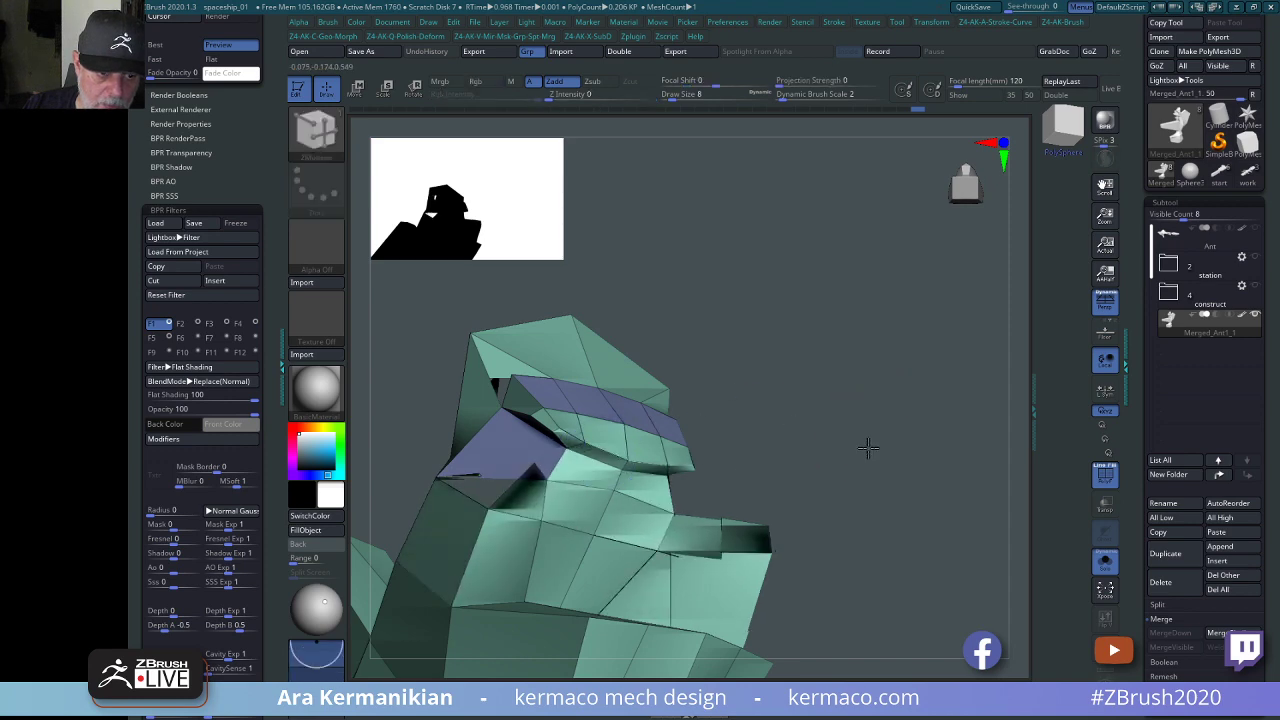
mouse_move(865, 446)
right_down()
mouse_move(857, 514)
mouse_move(660, 597)
right_up()
key(shift)
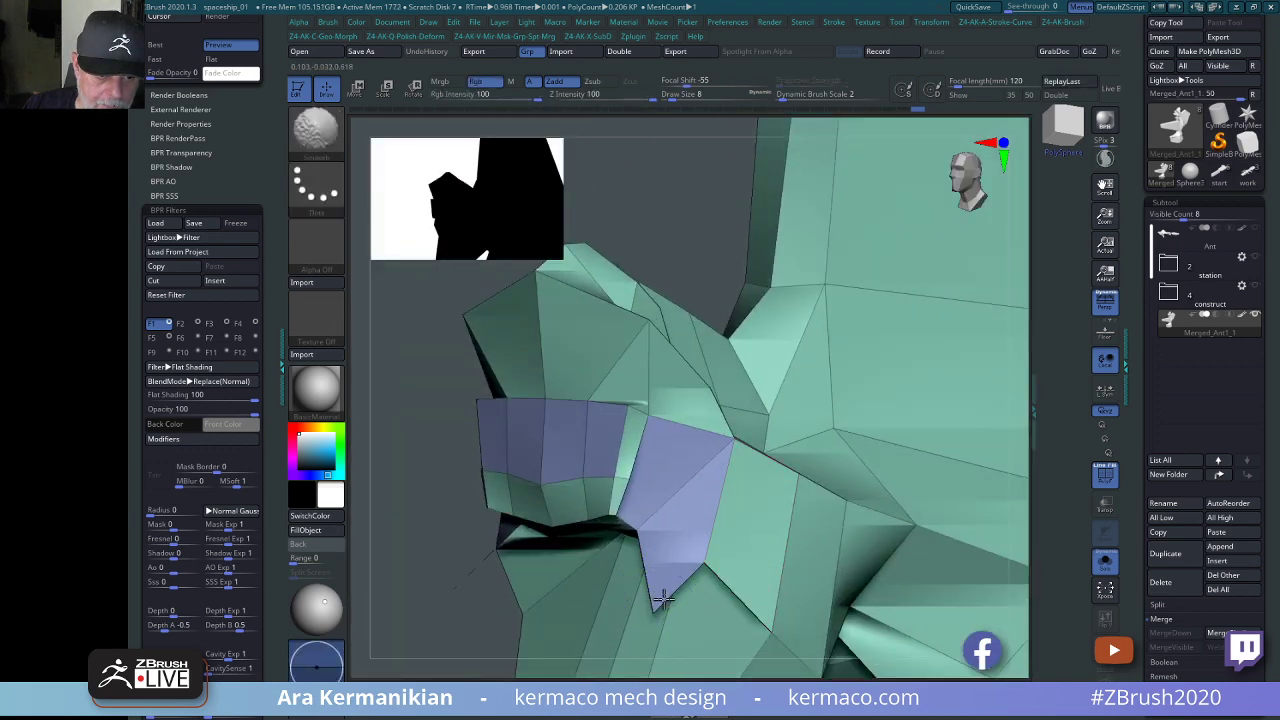
mouse_move(438, 542)
mouse_down()
mouse_move(397, 520)
mouse_move(417, 499)
mouse_move(431, 429)
mouse_move(757, 457)
mouse_move(683, 461)
mouse_up()
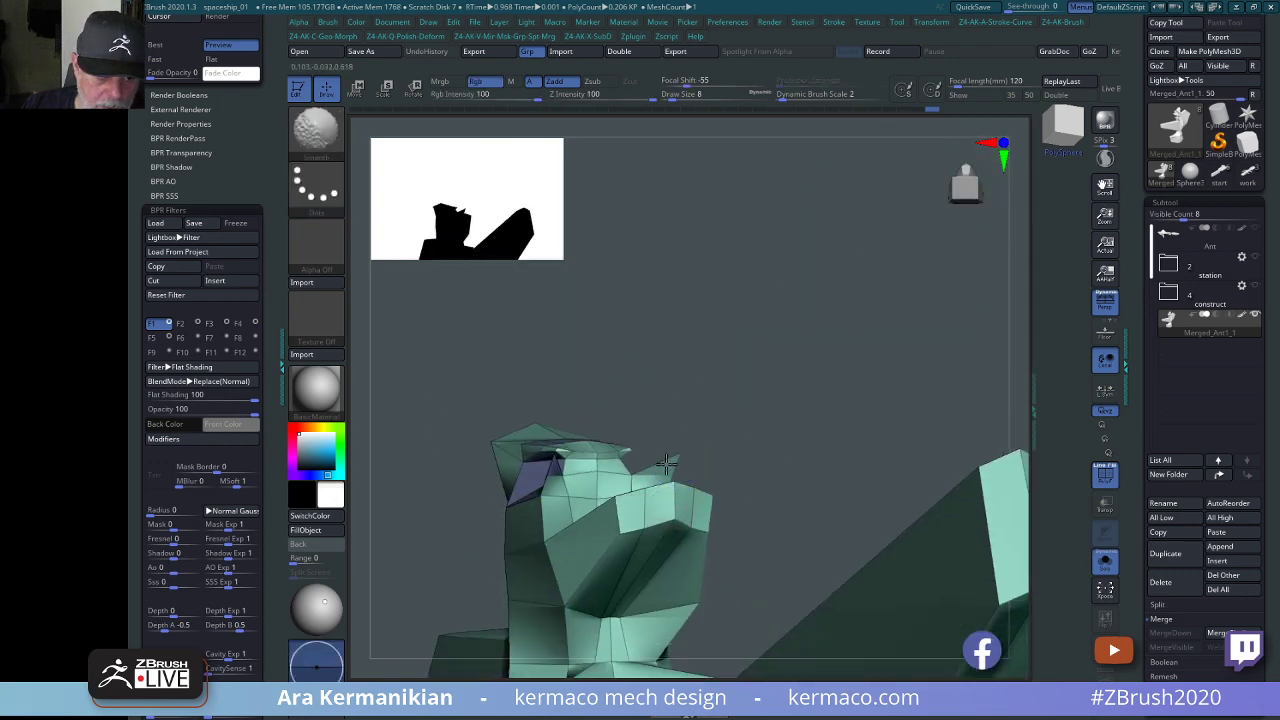
key(shift)
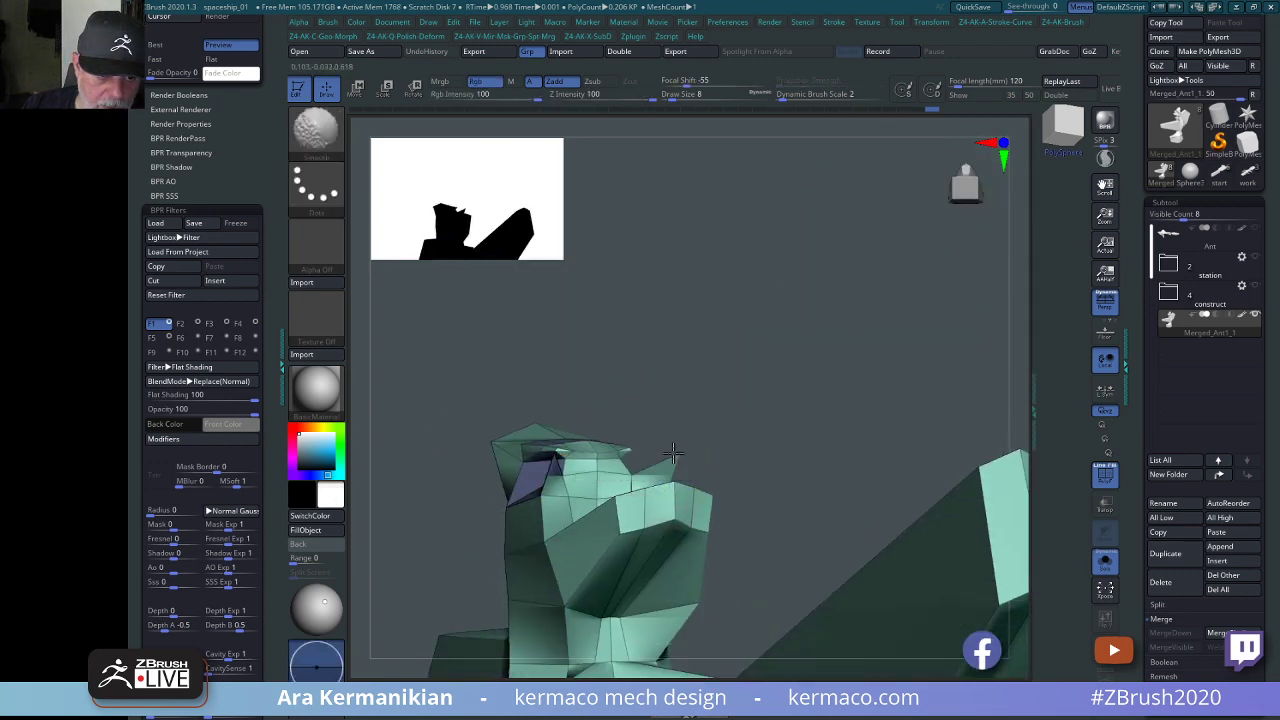
drag(687, 459, 515, 530)
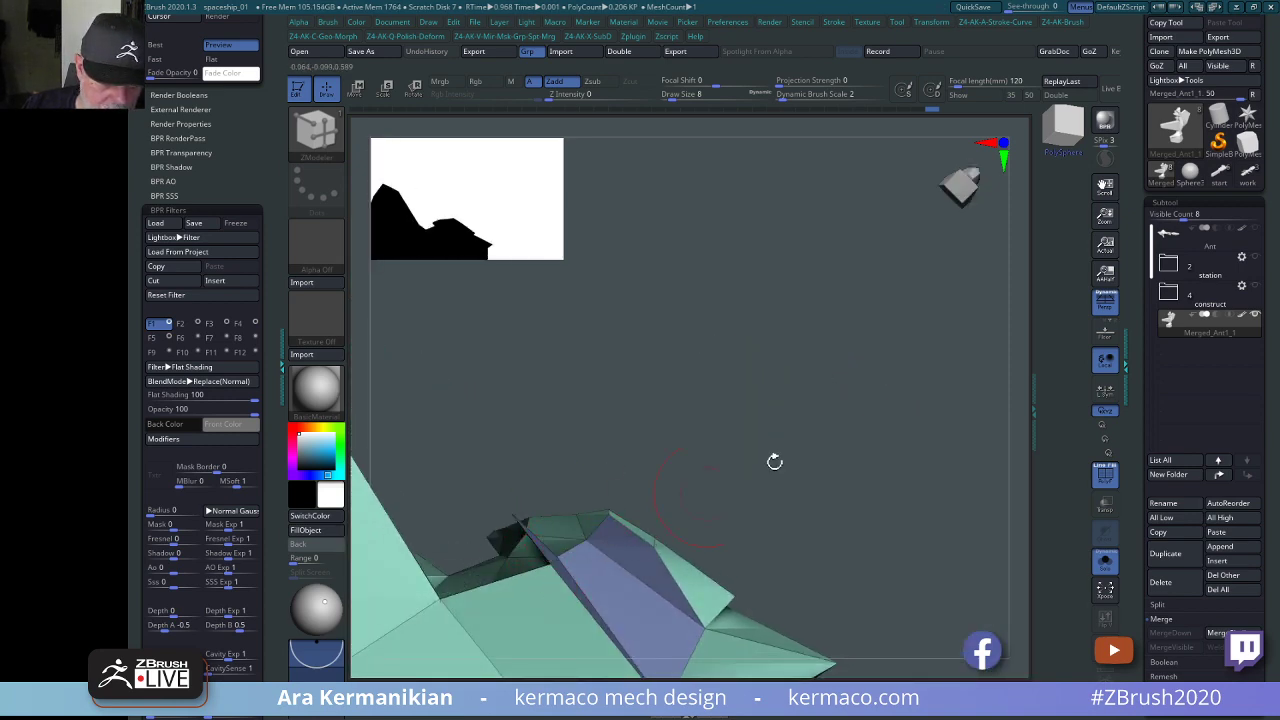
drag(774, 461, 582, 525)
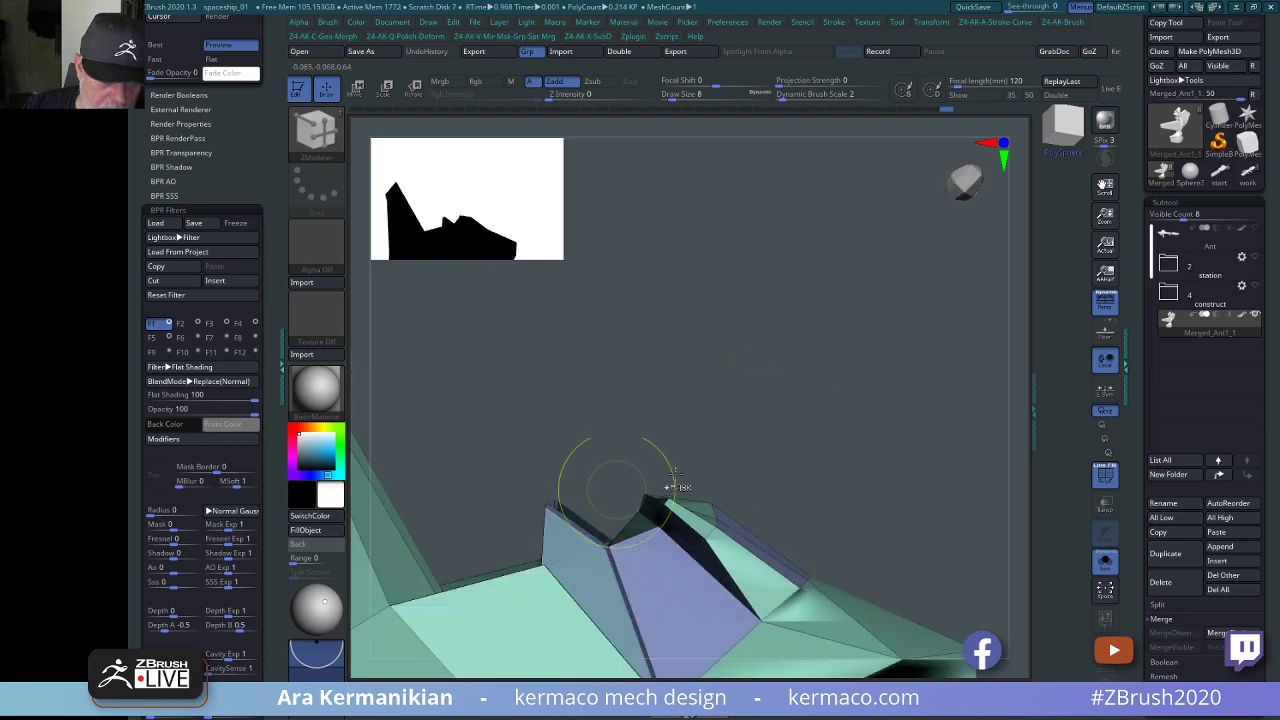
drag(660, 470, 686, 474)
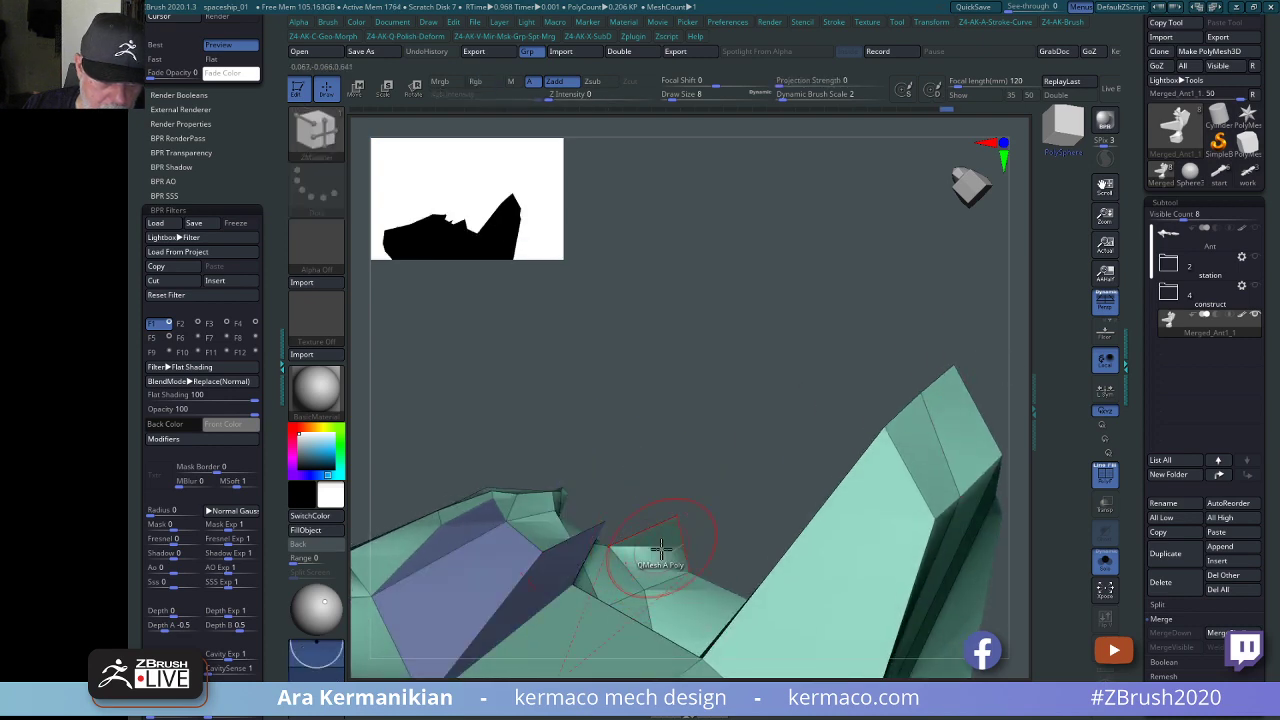
key(ctrl+z)
Examine the purple faces and the stray spike on the teal part's front end from several sides.
drag(769, 389, 683, 268)
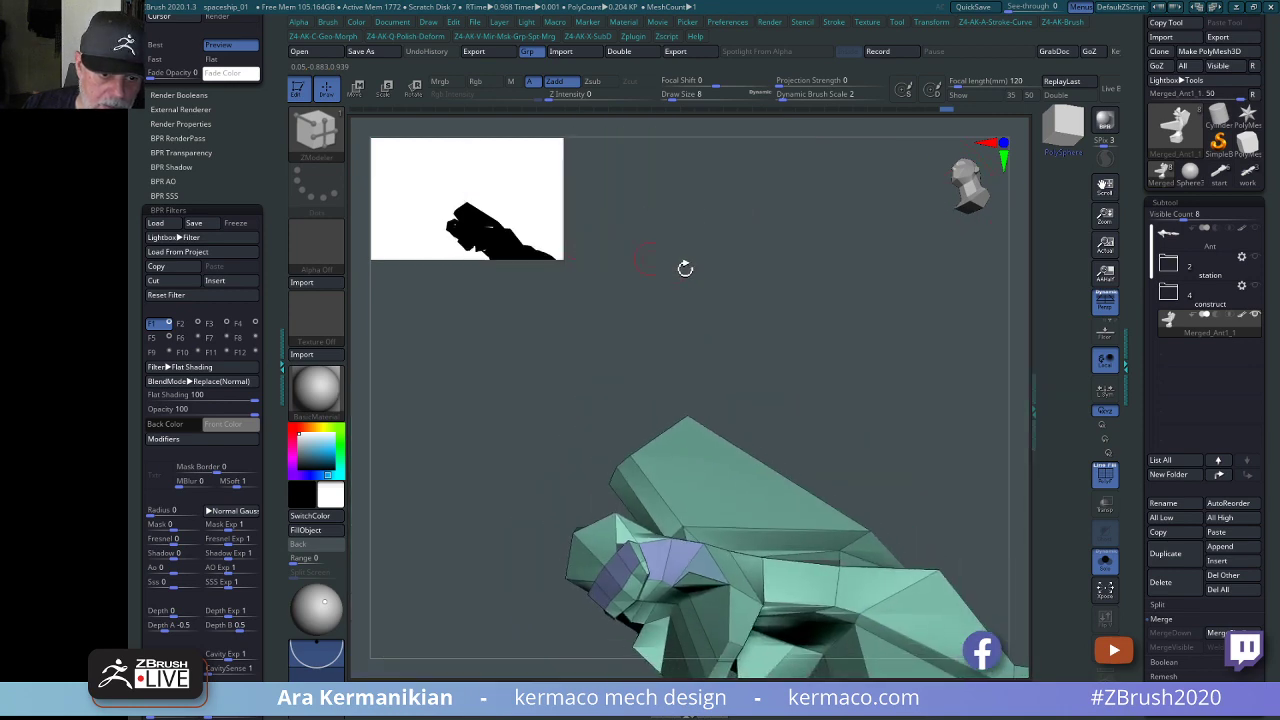
drag(971, 295, 950, 380)
drag(547, 653, 583, 427)
key(s)
click(725, 561)
key(shift)
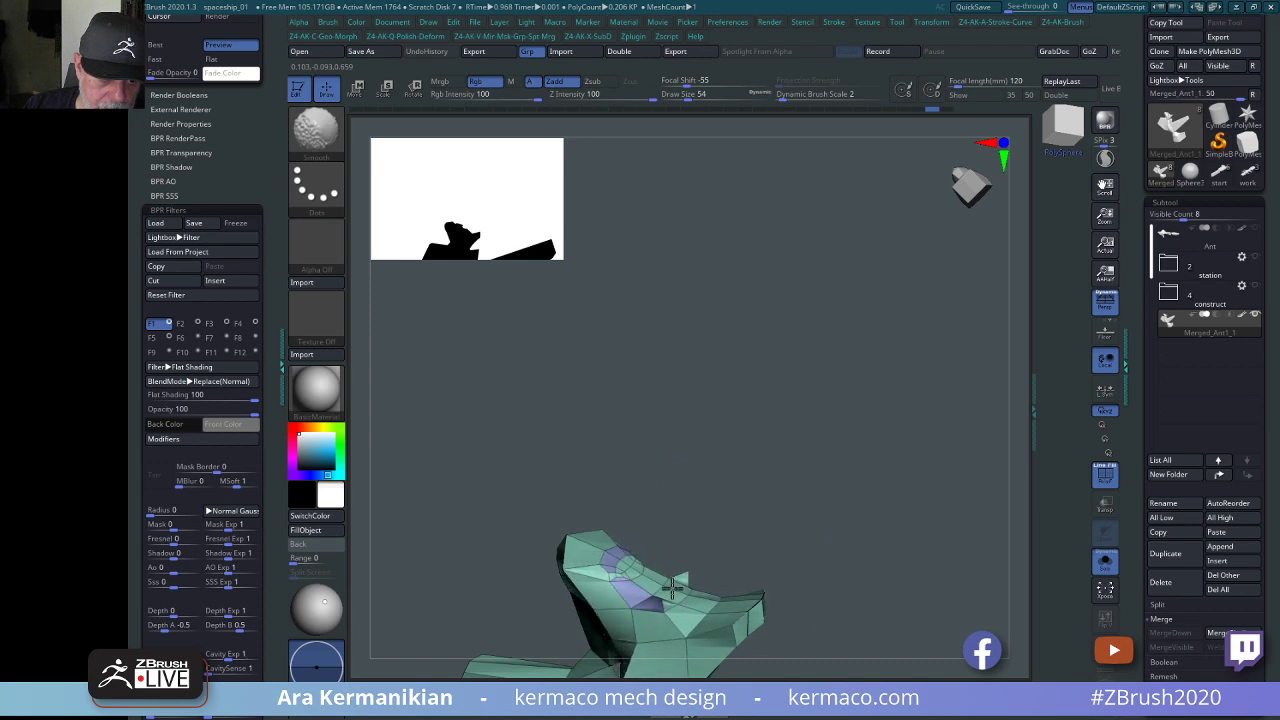
mouse_move(702, 572)
mouse_down()
mouse_move(731, 586)
mouse_move(814, 443)
mouse_move(874, 446)
mouse_move(808, 457)
mouse_move(897, 480)
mouse_move(903, 437)
mouse_move(960, 446)
mouse_move(925, 433)
mouse_up()
Set the draw size to 9 and the ZModeler point action to QMesh, and weld the front end's stray spike into the neighbouring mesh.
key(s)
mouse_move(858, 406)
mouse_down()
mouse_move(786, 397)
mouse_move(692, 473)
mouse_up()
drag(840, 356, 593, 555)
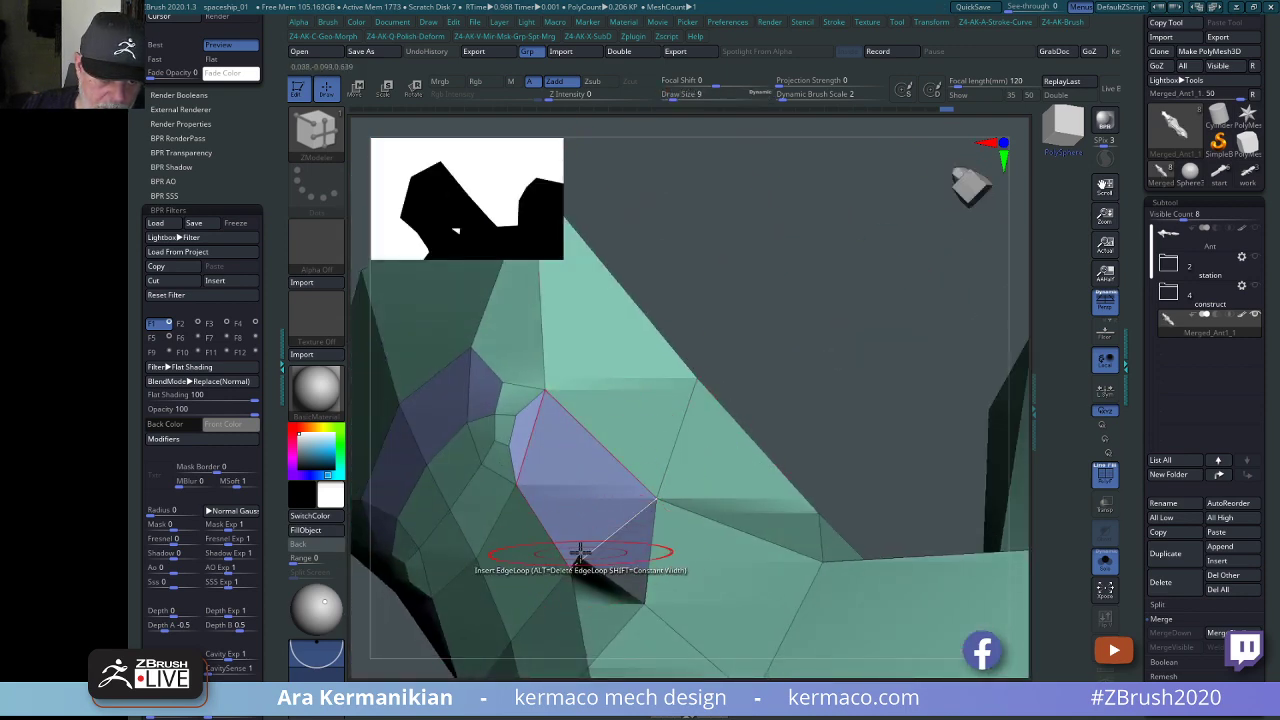
drag(917, 366, 594, 509)
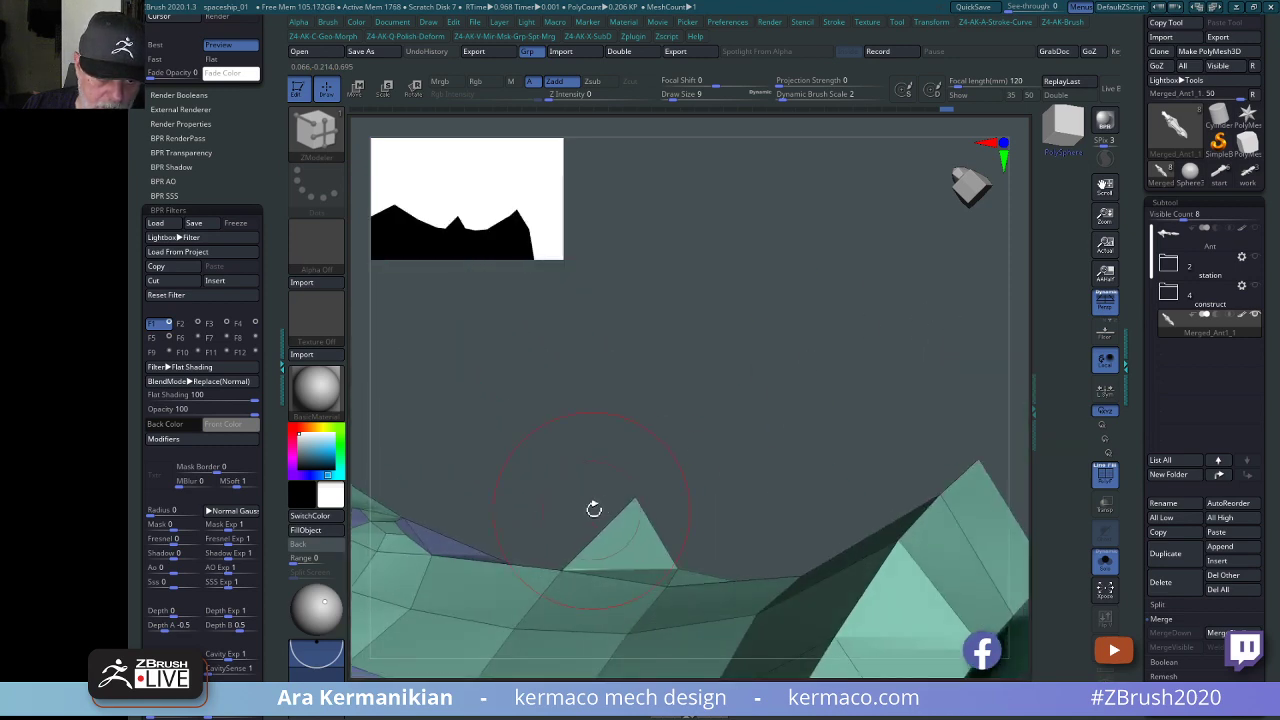
key(space)
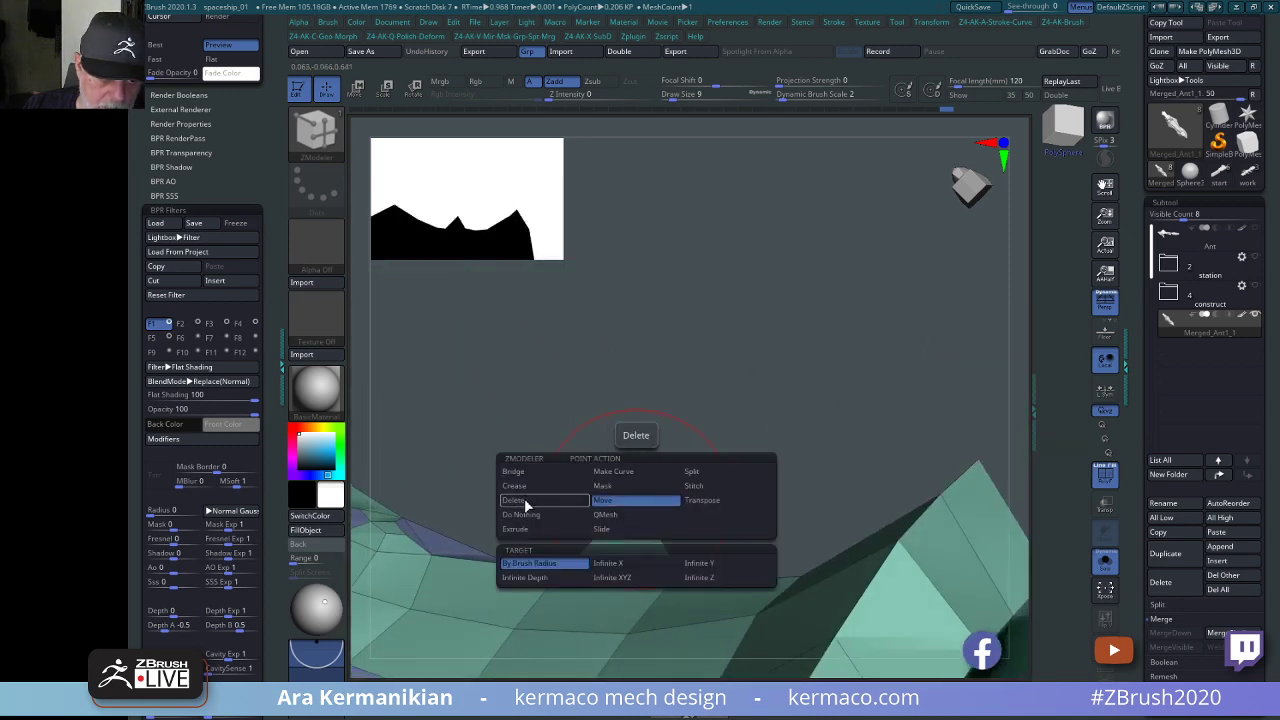
click(612, 515)
drag(731, 480, 862, 350)
alt+drag(834, 242, 609, 498)
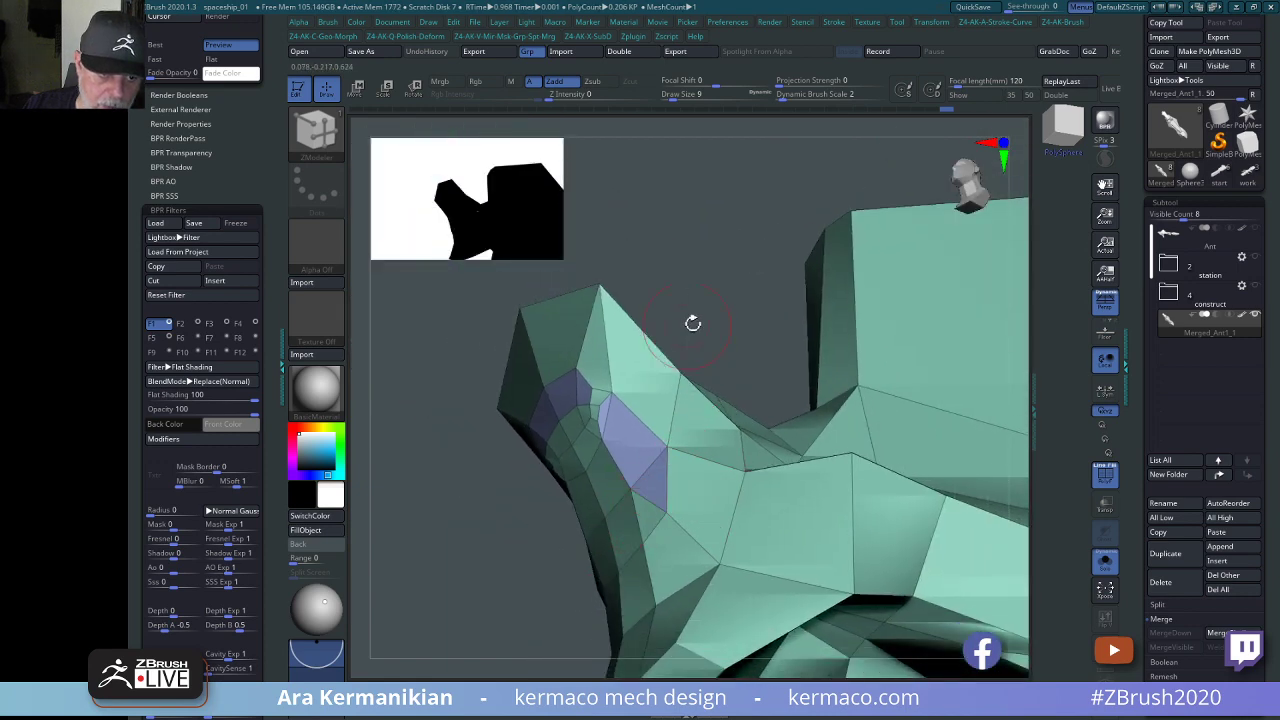
drag(729, 246, 746, 551)
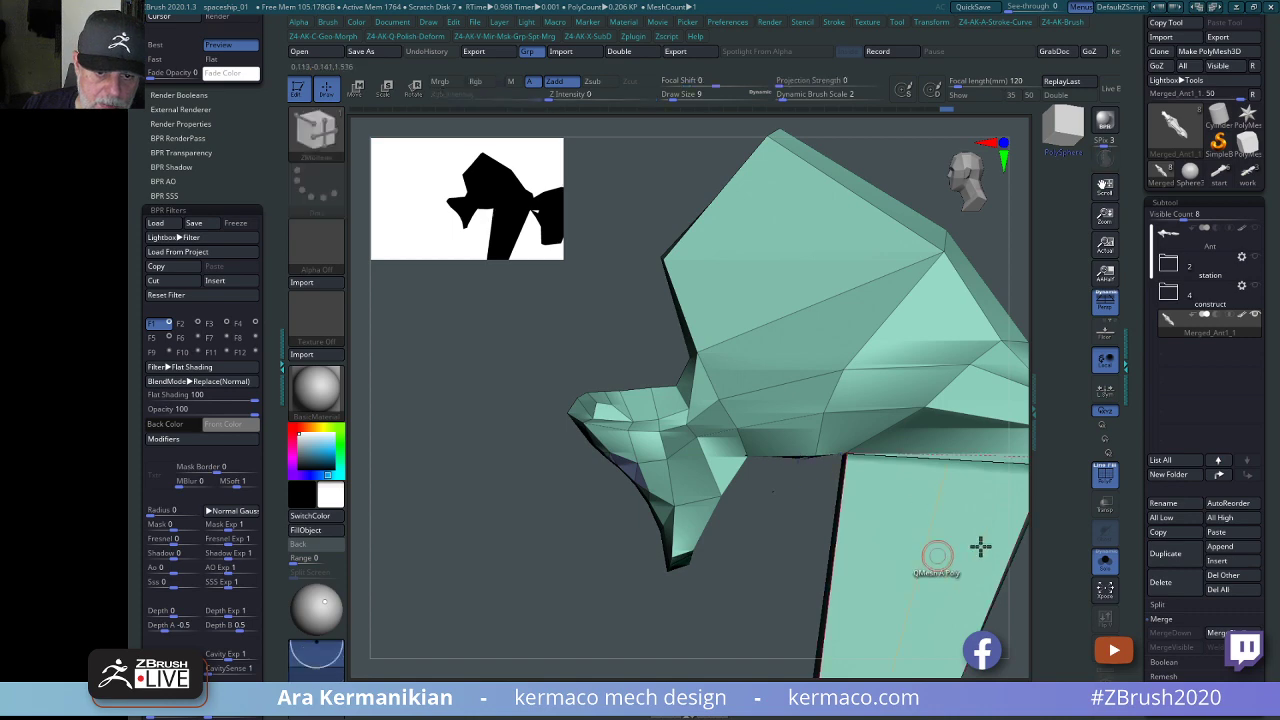
Show the whole ship again, set the draw size to 62 and switch back to the Move brush.
drag(780, 551, 575, 590)
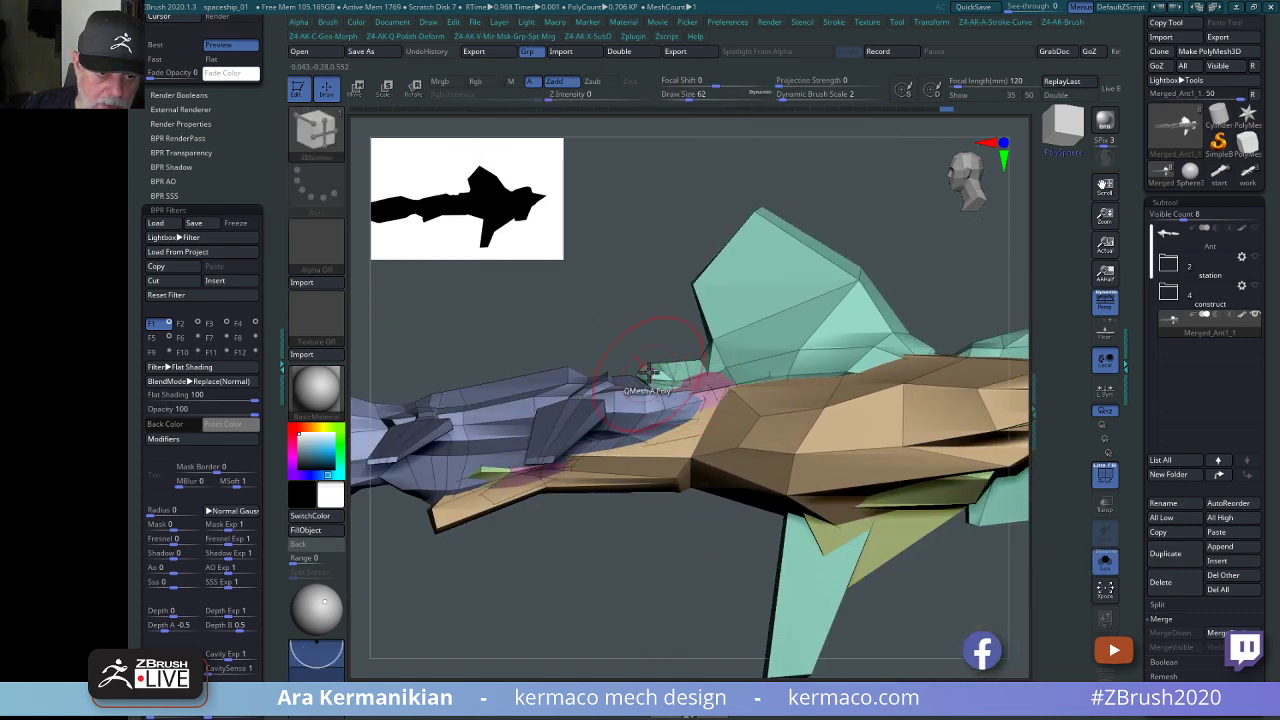
key(b)
key(m)
key(v)
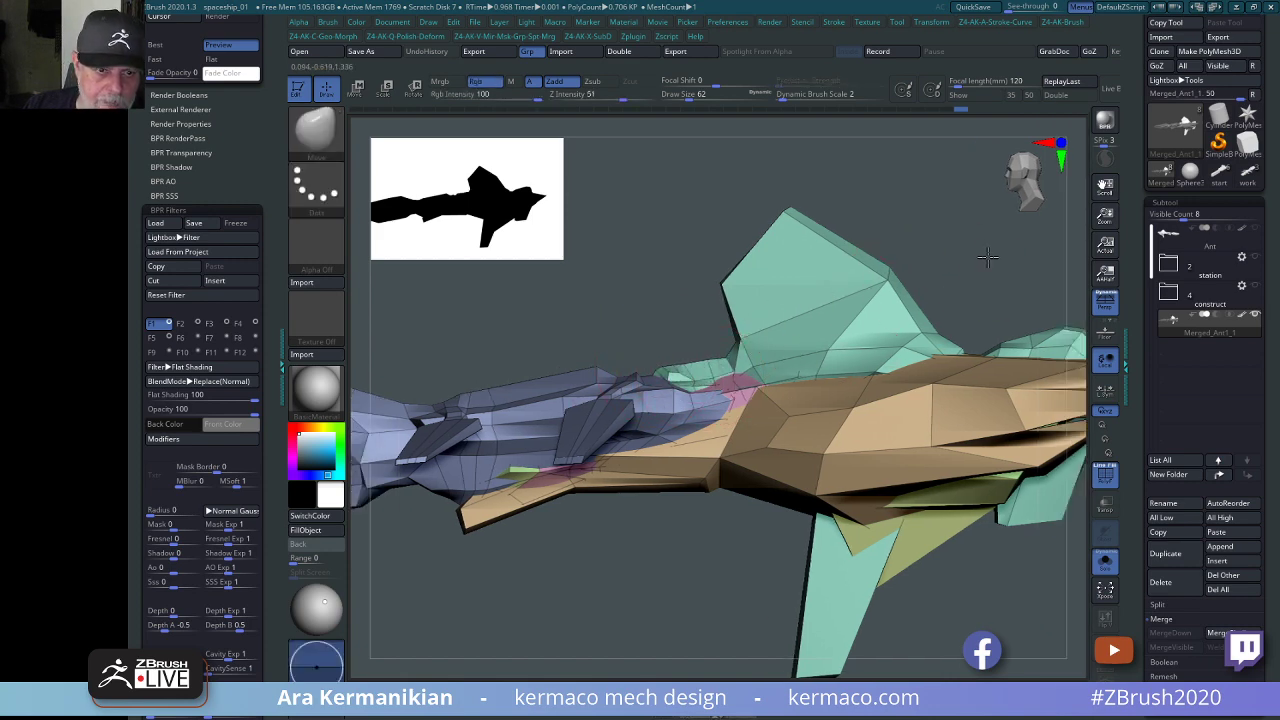
Isolate the blue body, set the draw size to 29 and show the whole ship again.
drag(987, 257, 706, 375)
mouse_move(975, 287)
mouse_down()
mouse_move(994, 271)
mouse_move(991, 337)
mouse_move(1075, 278)
mouse_move(980, 400)
mouse_up()
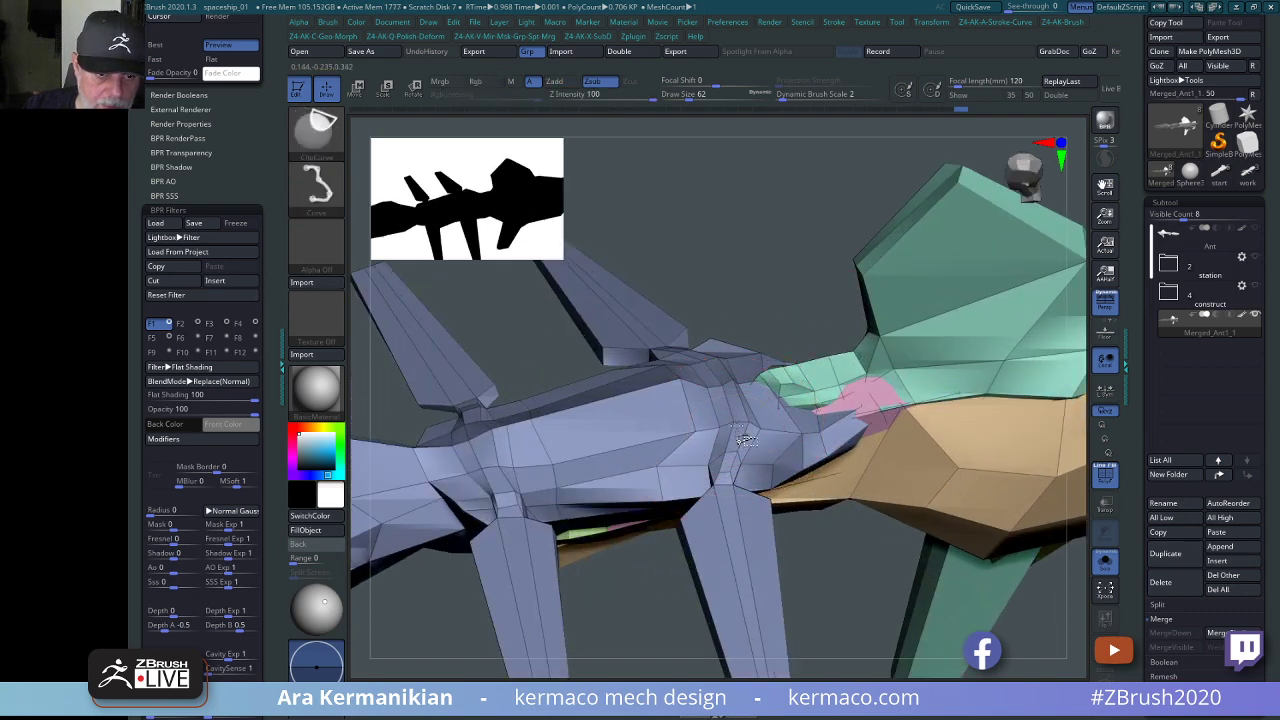
ctrl+shift+click(745, 437)
key(s)
drag(753, 394, 732, 378)
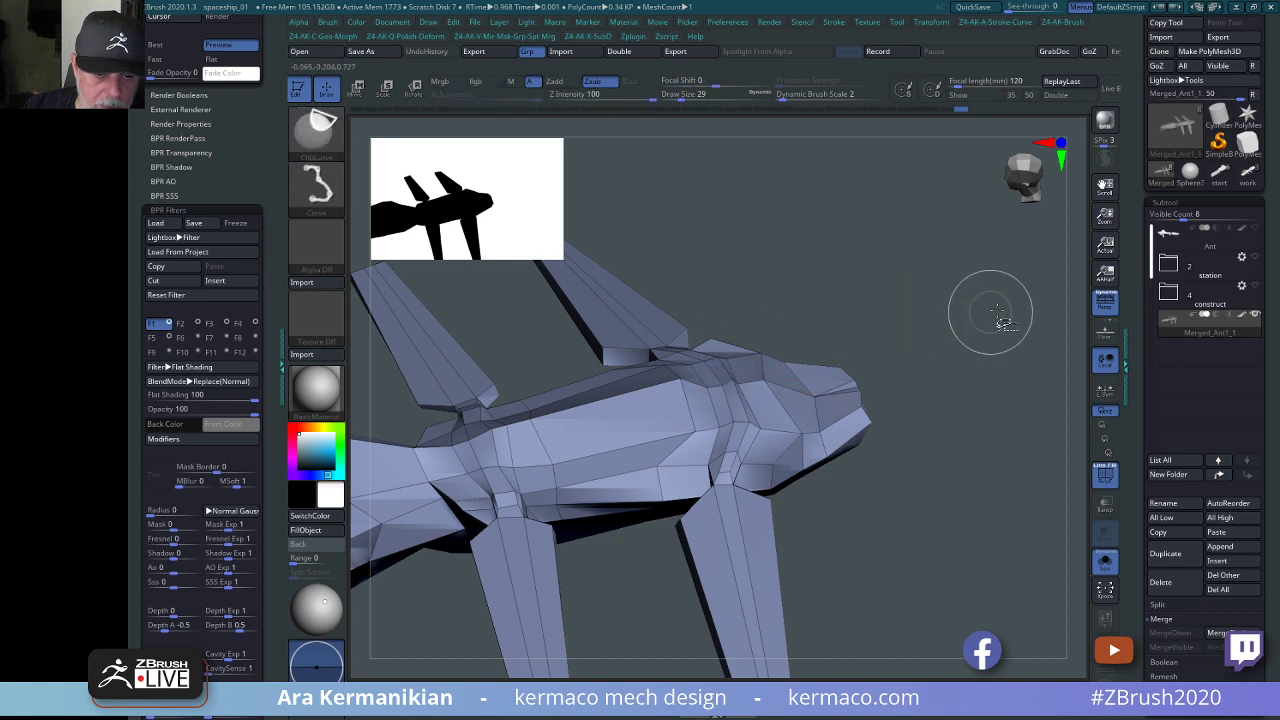
ctrl+shift+click(955, 470)
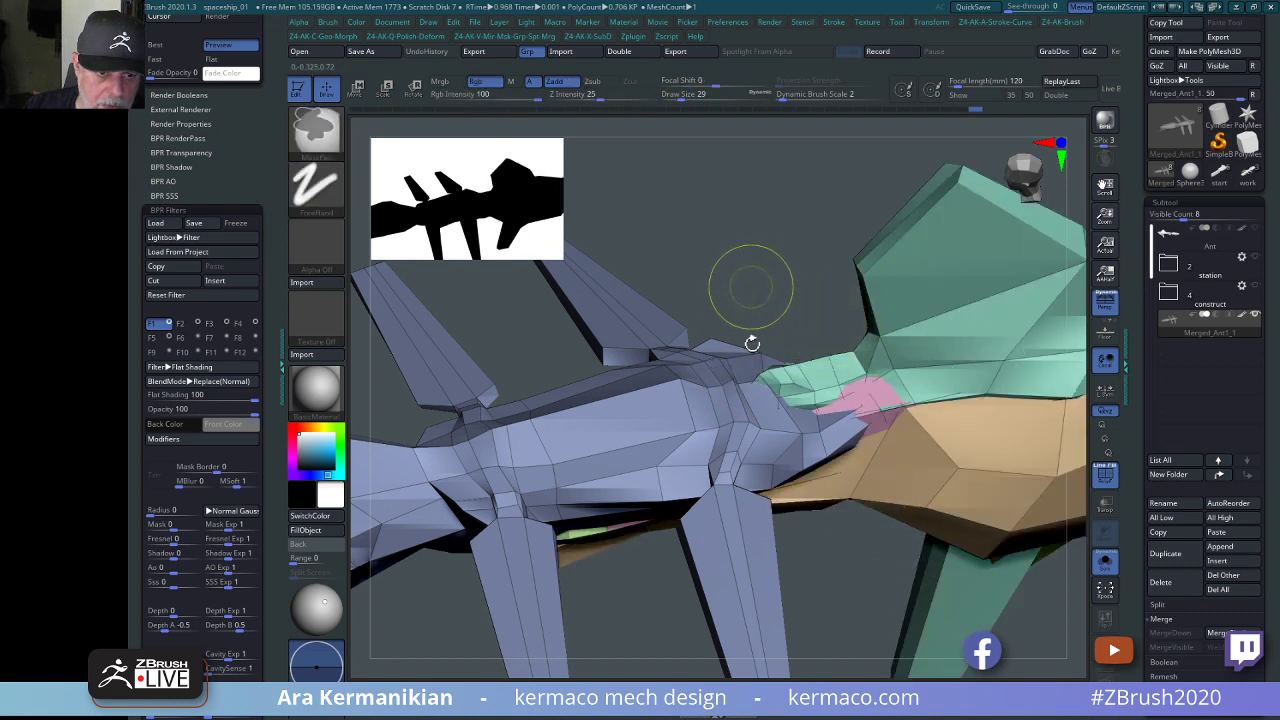
Adjust the top of the blue midsection near the front pair of legs with the Move brush, working from side and top views.
mouse_move(748, 380)
right_down()
mouse_move(763, 220)
mouse_move(740, 379)
right_up()
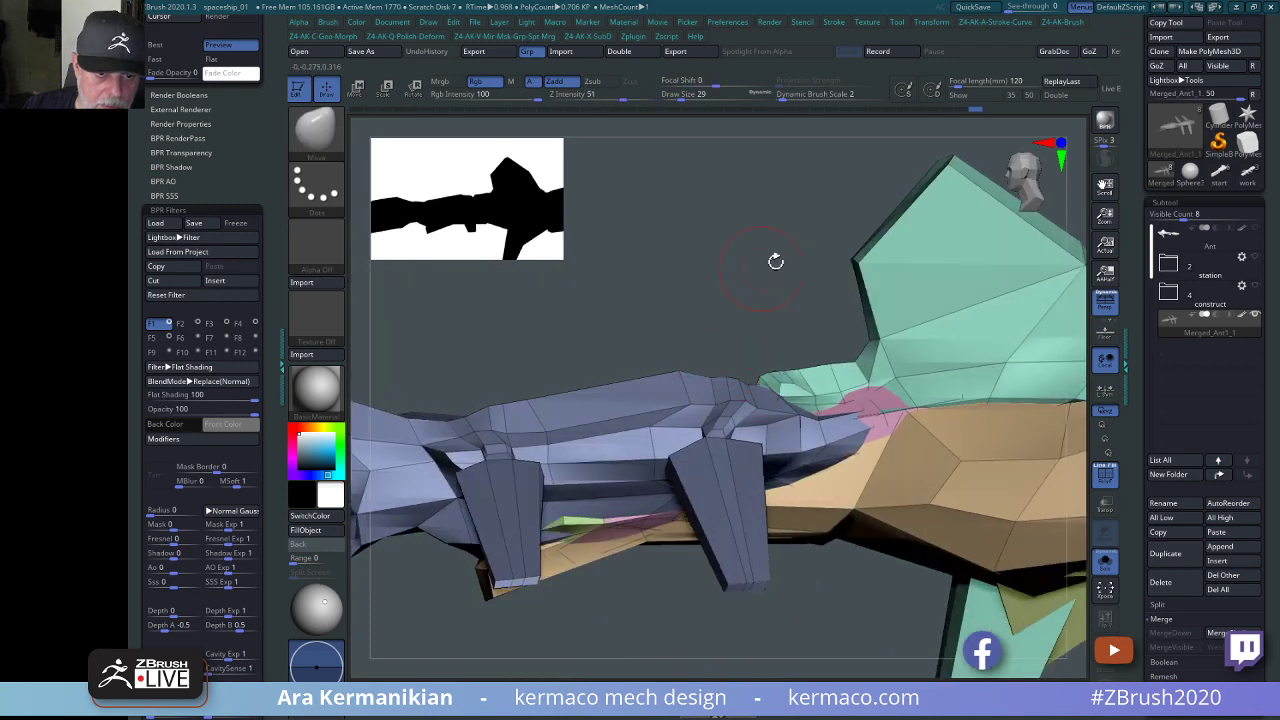
ctrl+right_drag(776, 261, 861, 244)
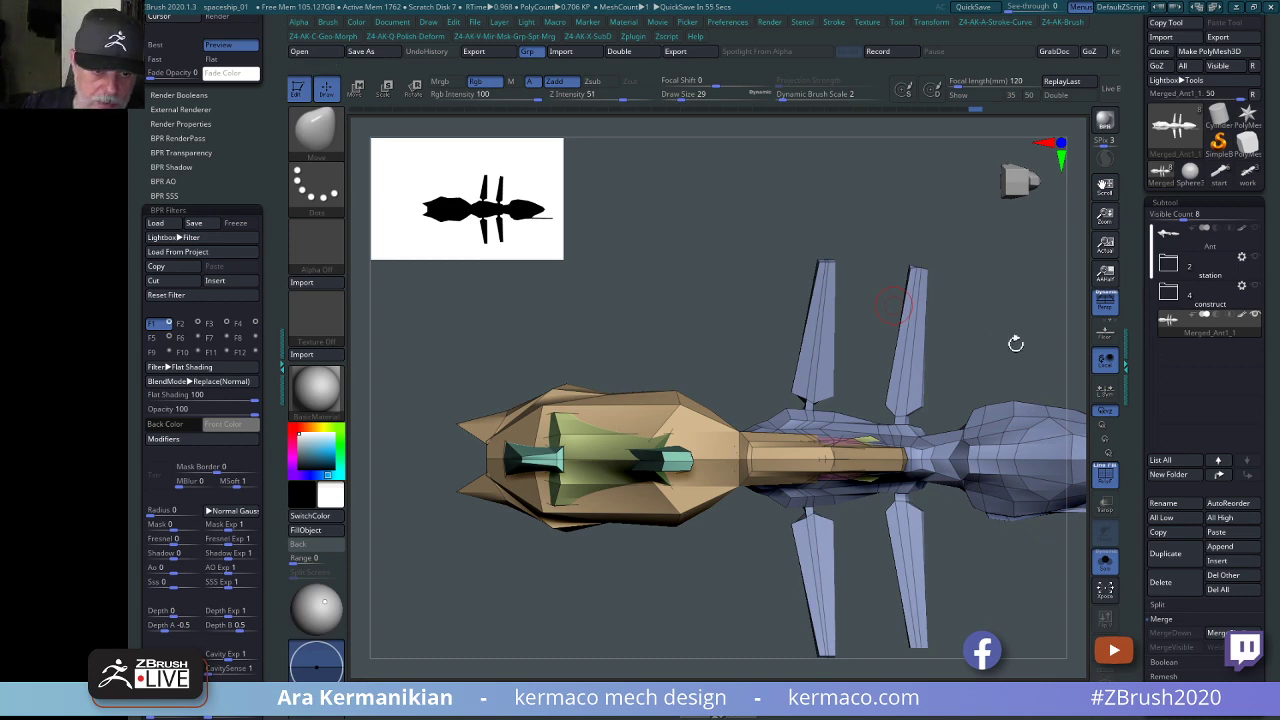
right_drag(1015, 343, 951, 319)
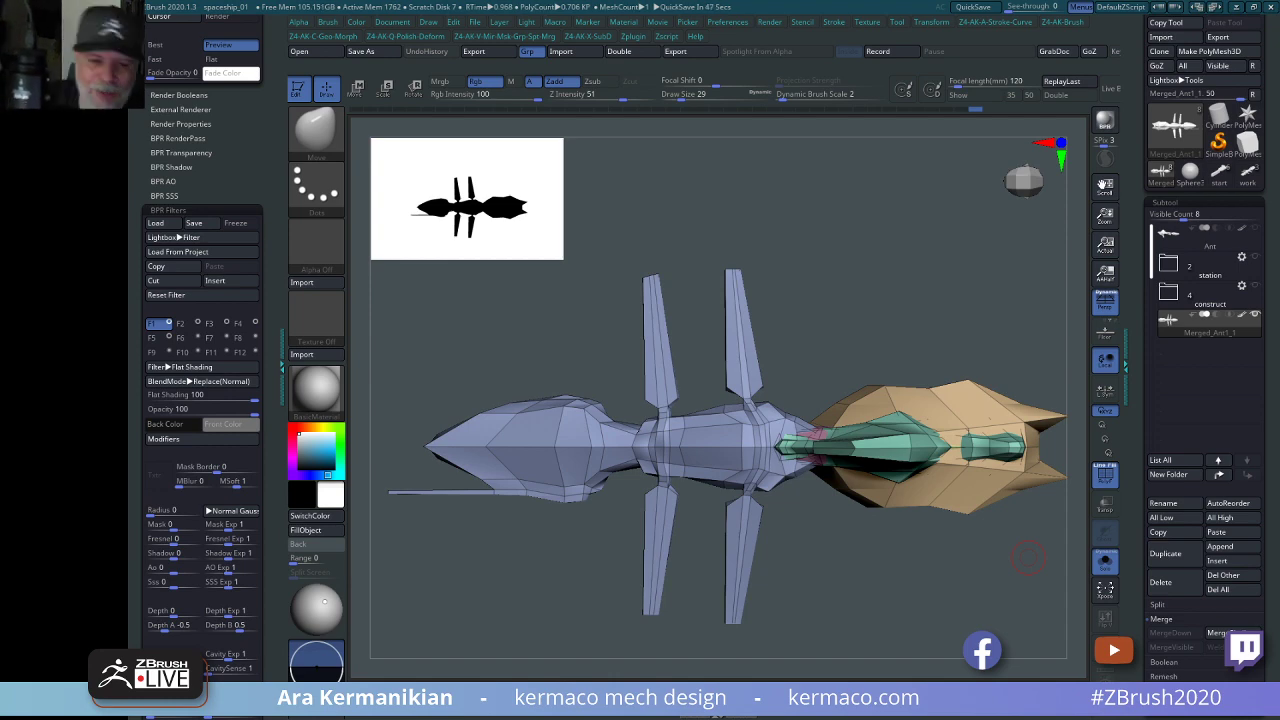
drag(892, 388, 963, 357)
alt+drag(928, 306, 826, 362)
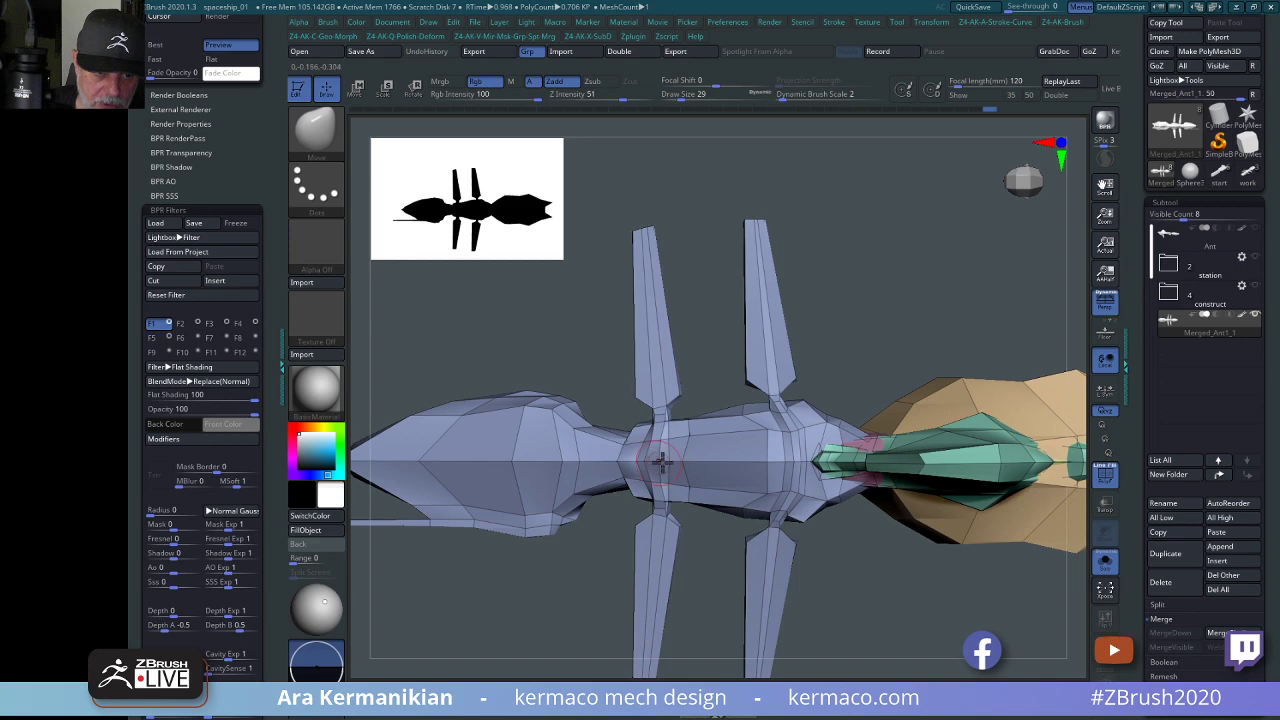
drag(971, 305, 665, 428)
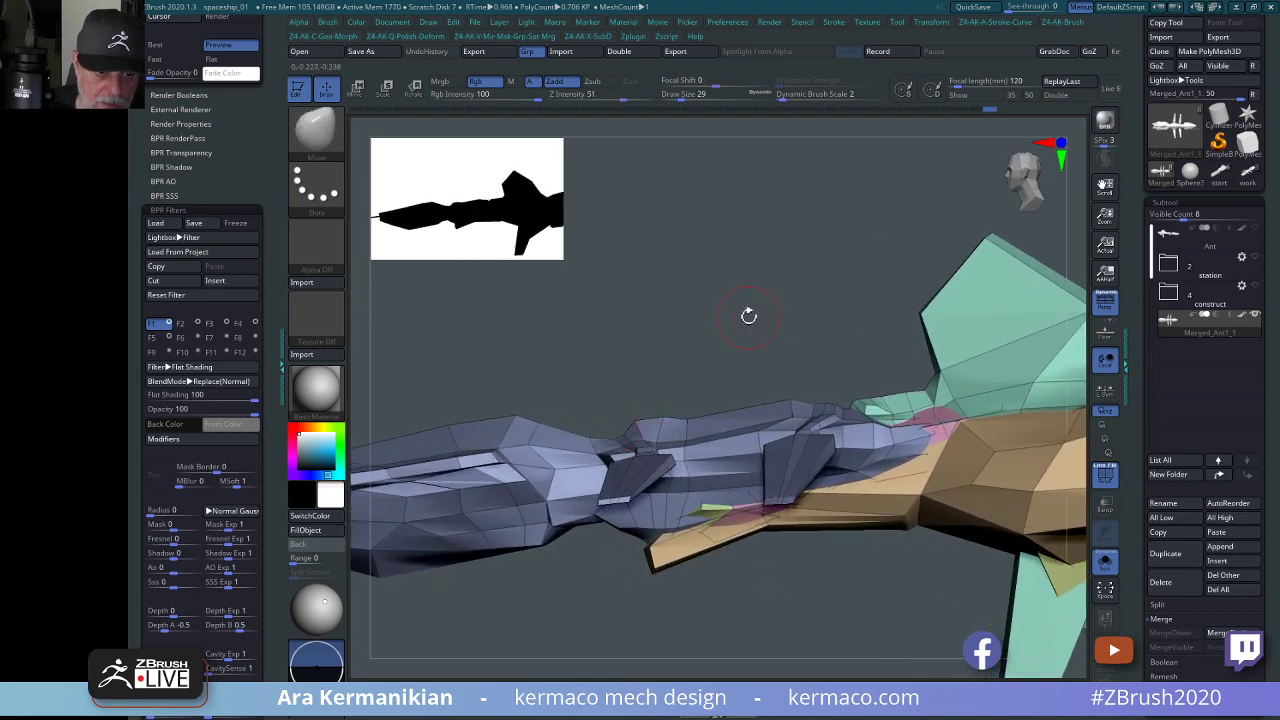
drag(748, 316, 690, 428)
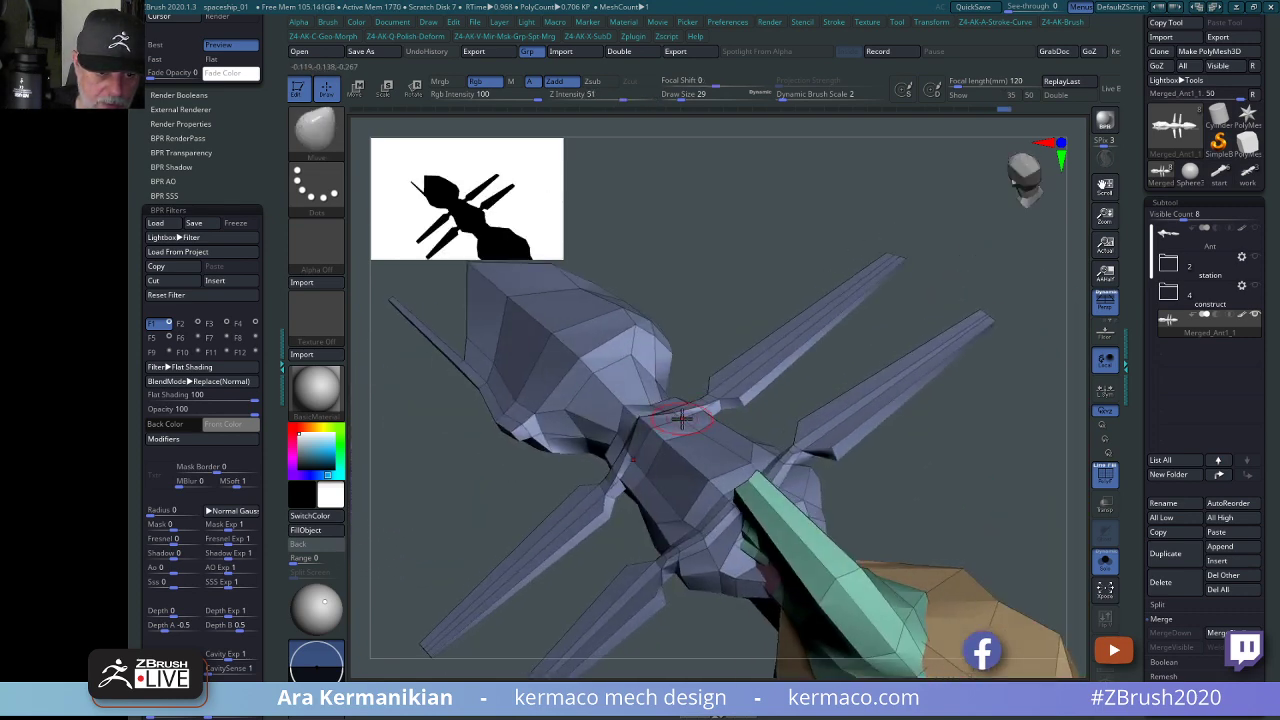
Set the draw size to 16 and move the points where the front legs join the blue body.
drag(857, 359, 726, 409)
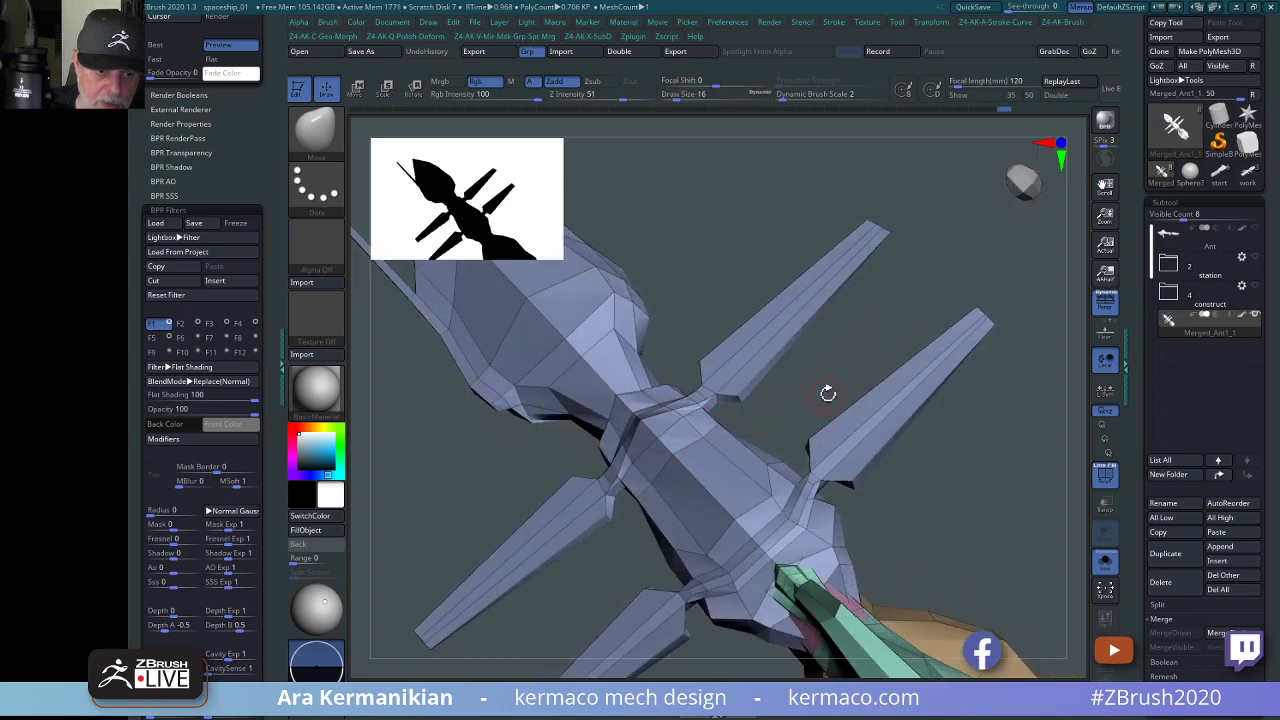
mouse_move(829, 391)
mouse_down()
mouse_move(853, 316)
mouse_move(943, 337)
mouse_move(943, 277)
mouse_move(764, 313)
mouse_up()
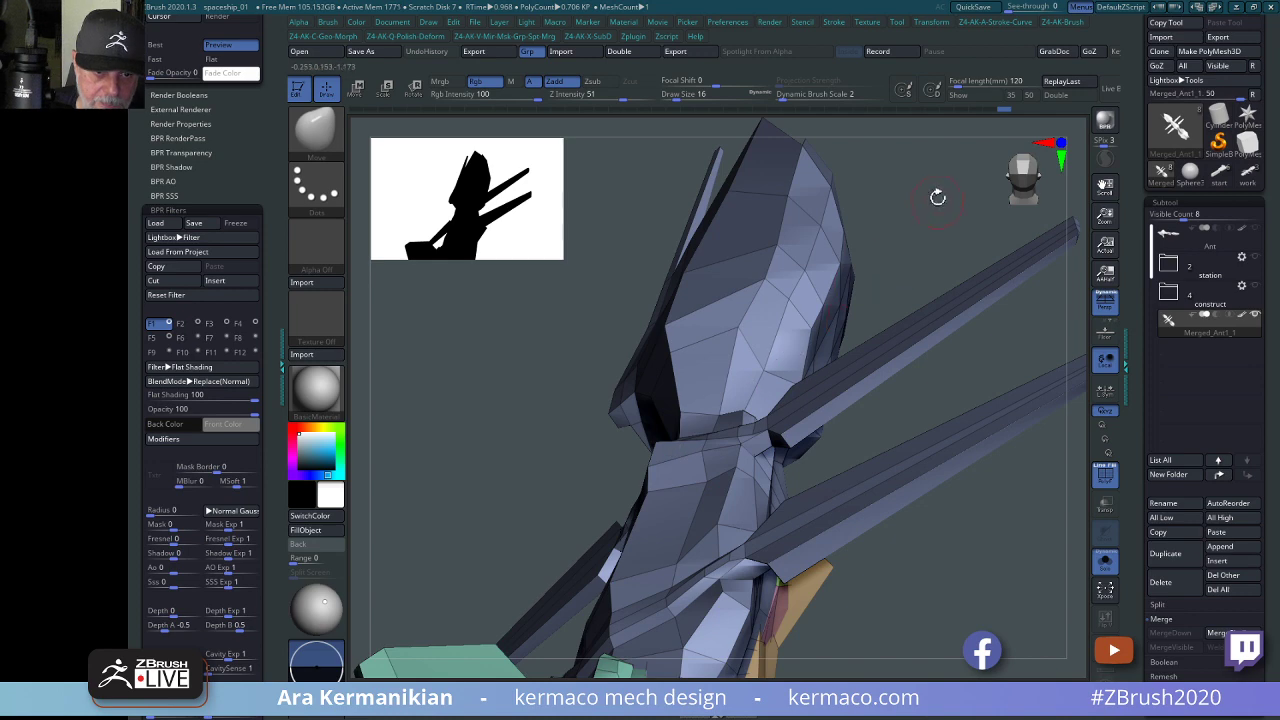
drag(937, 197, 790, 476)
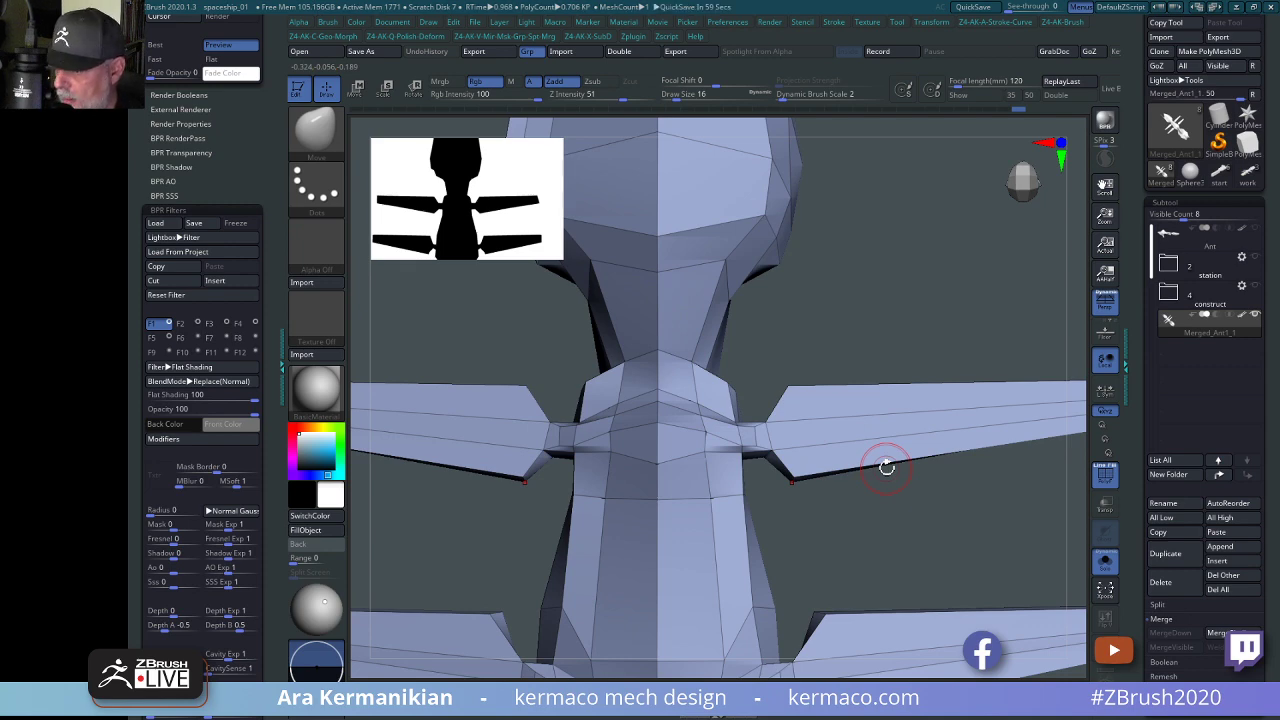
Set the draw size to 29 and reshape the top outline of the blue midsection between the two leg pairs.
mouse_move(973, 299)
alt+mouse_down()
mouse_move(877, 294)
mouse_move(1029, 354)
mouse_move(1052, 383)
mouse_move(951, 366)
mouse_move(903, 368)
mouse_move(906, 386)
mouse_move(880, 380)
mouse_move(1044, 390)
mouse_move(1072, 370)
mouse_move(863, 343)
mouse_move(1033, 306)
mouse_move(934, 317)
mouse_move(954, 300)
mouse_move(974, 297)
mouse_move(949, 323)
mouse_move(934, 277)
mouse_move(1016, 309)
mouse_move(928, 309)
mouse_move(920, 417)
mouse_move(966, 423)
mouse_move(955, 394)
mouse_move(1020, 378)
mouse_move(1021, 404)
mouse_move(906, 449)
mouse_move(951, 441)
mouse_move(991, 397)
mouse_move(771, 503)
mouse_move(831, 588)
mouse_move(742, 365)
alt+mouse_up()
key(s)
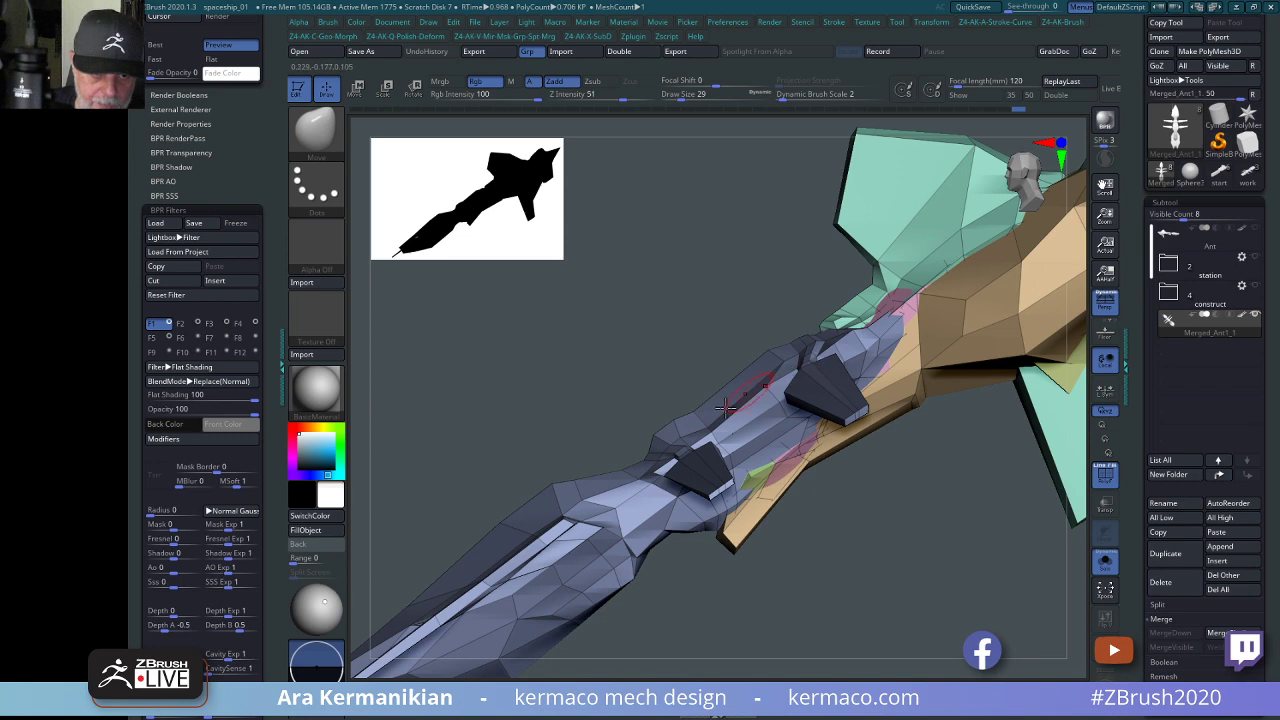
drag(726, 407, 693, 451)
Turn off the polyframe display and render the ship with BPR from several angles and distances.
drag(878, 578, 1024, 532)
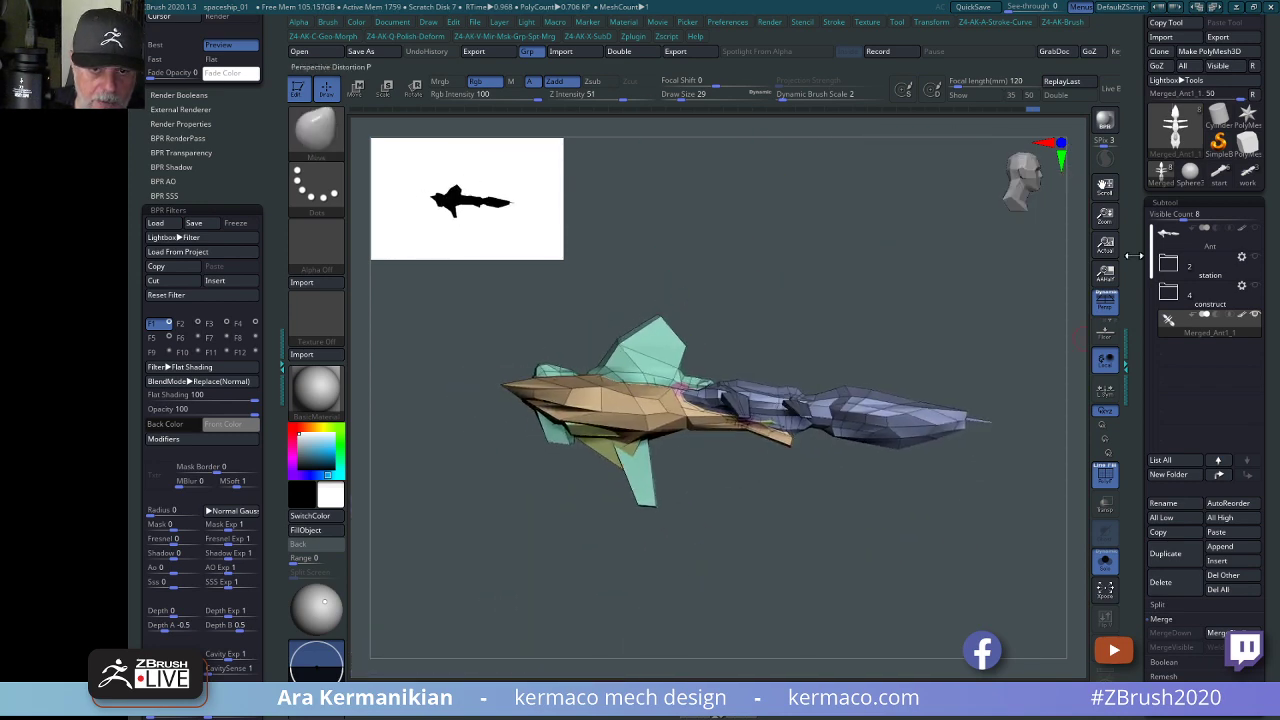
click(1104, 120)
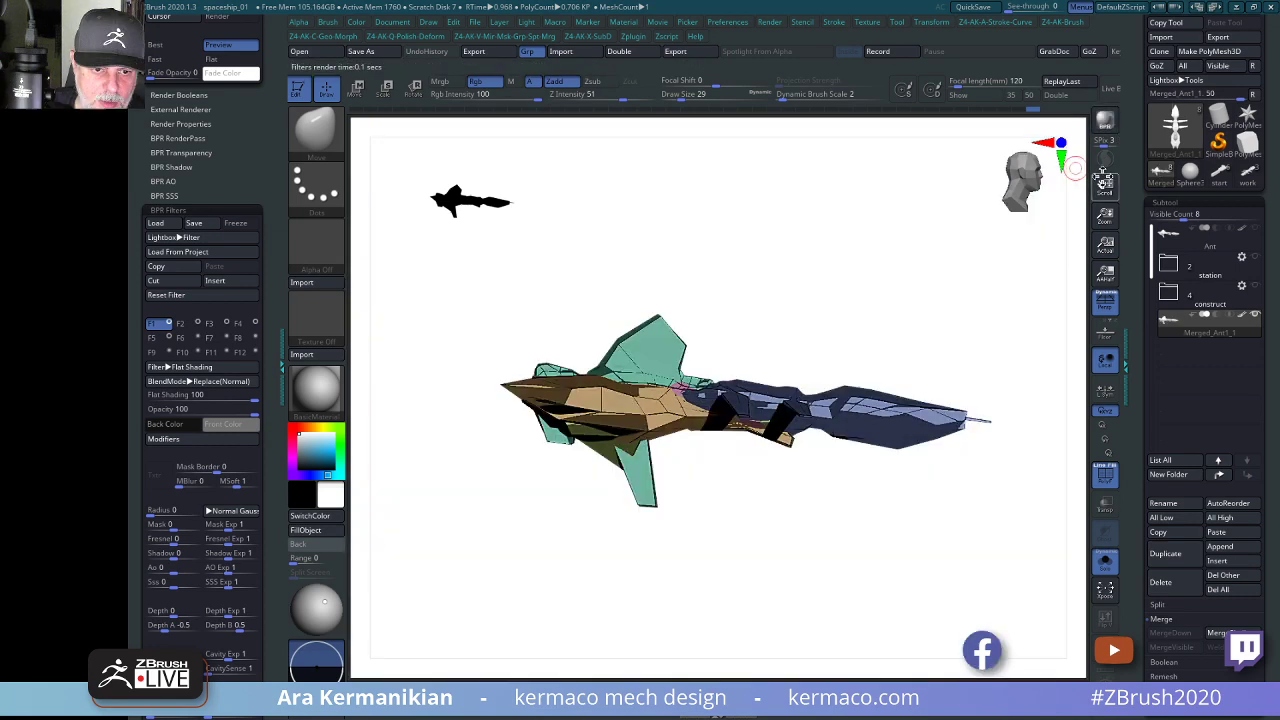
drag(930, 347, 919, 463)
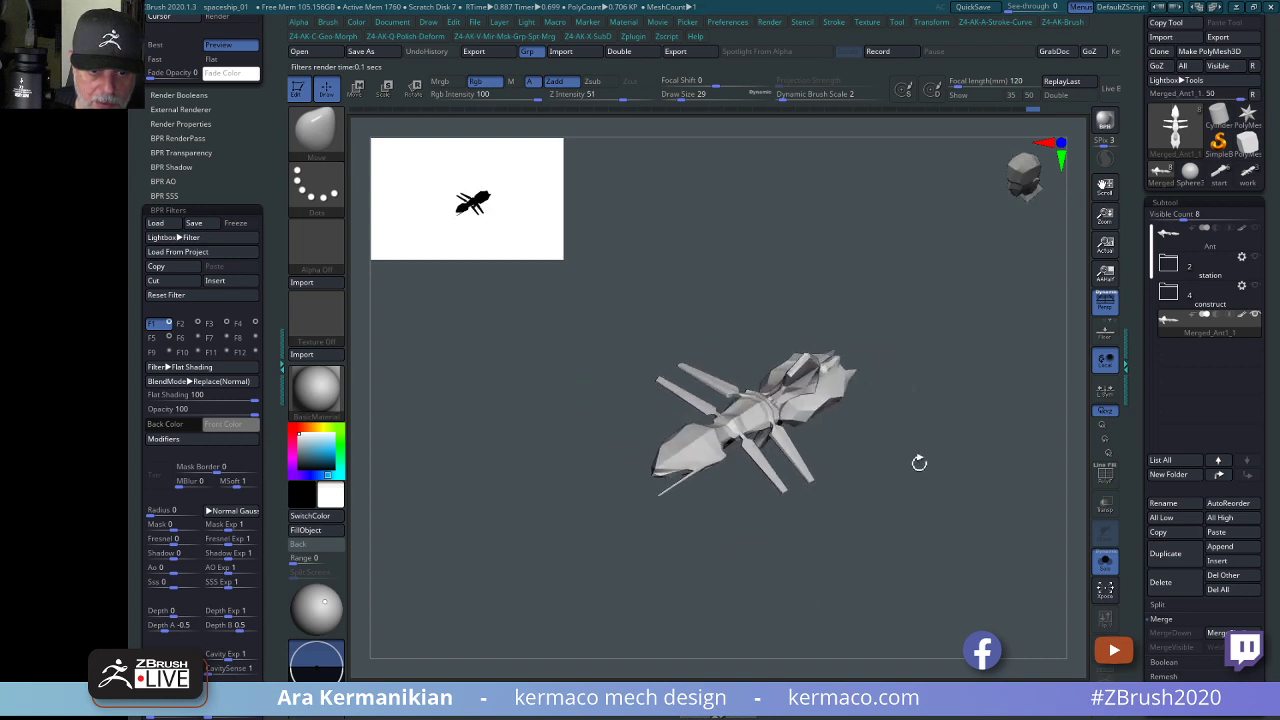
click(1107, 133)
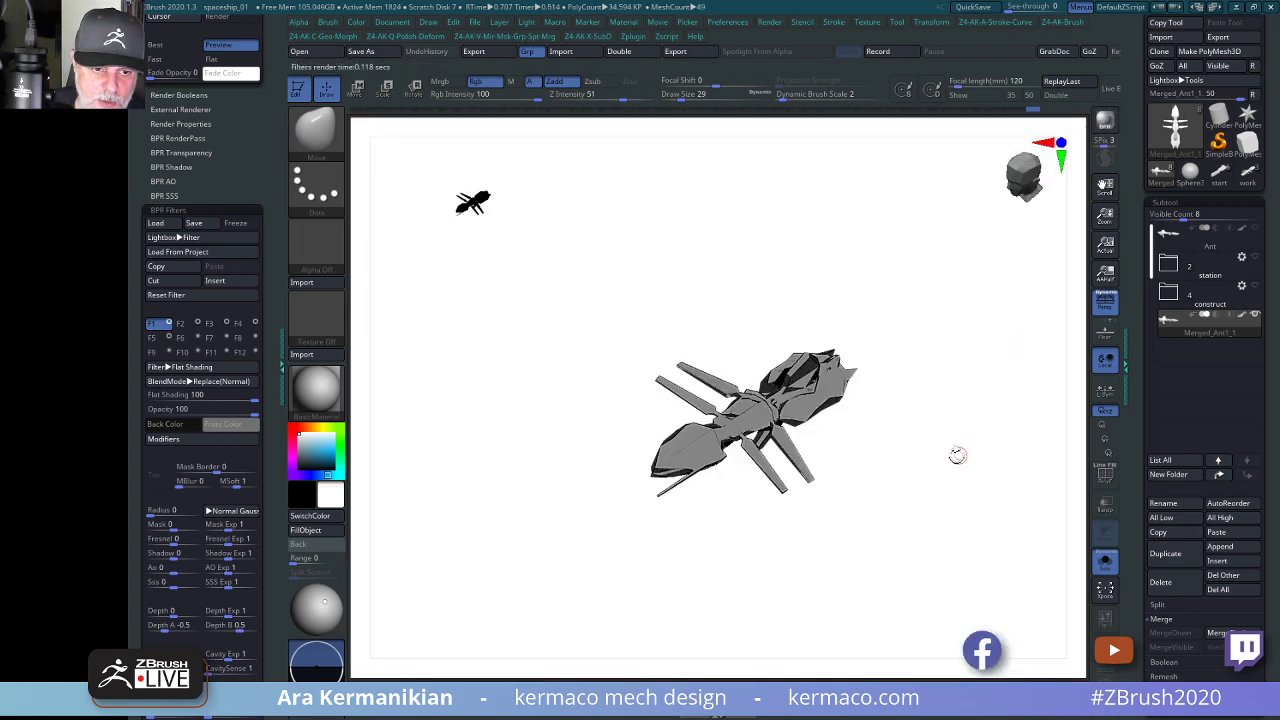
alt+drag(958, 455, 1034, 268)
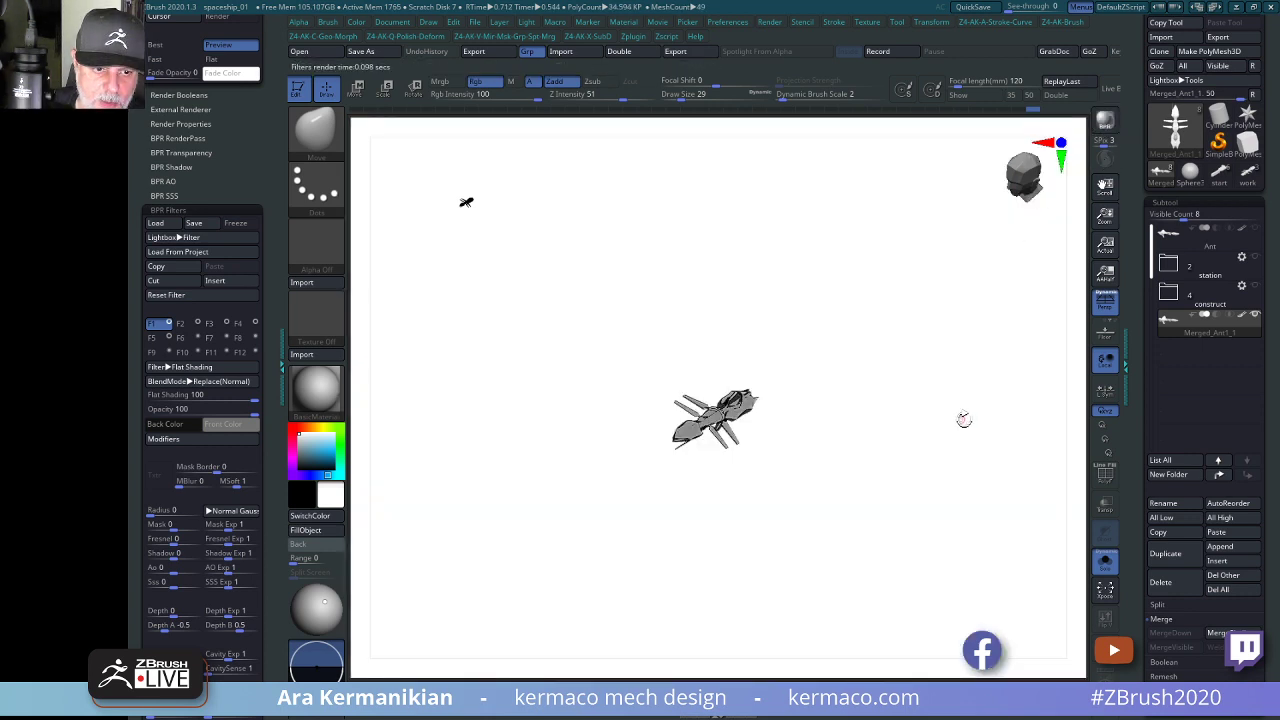
drag(963, 420, 895, 432)
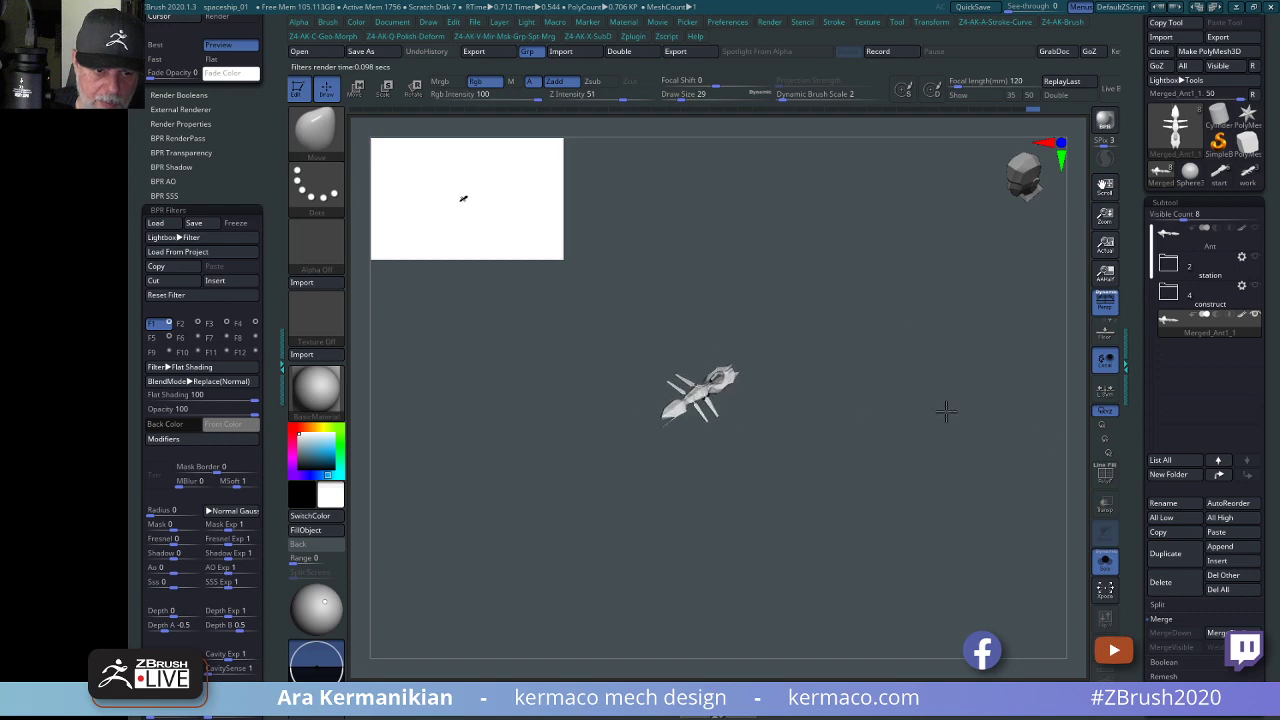
alt+drag(946, 411, 930, 288)
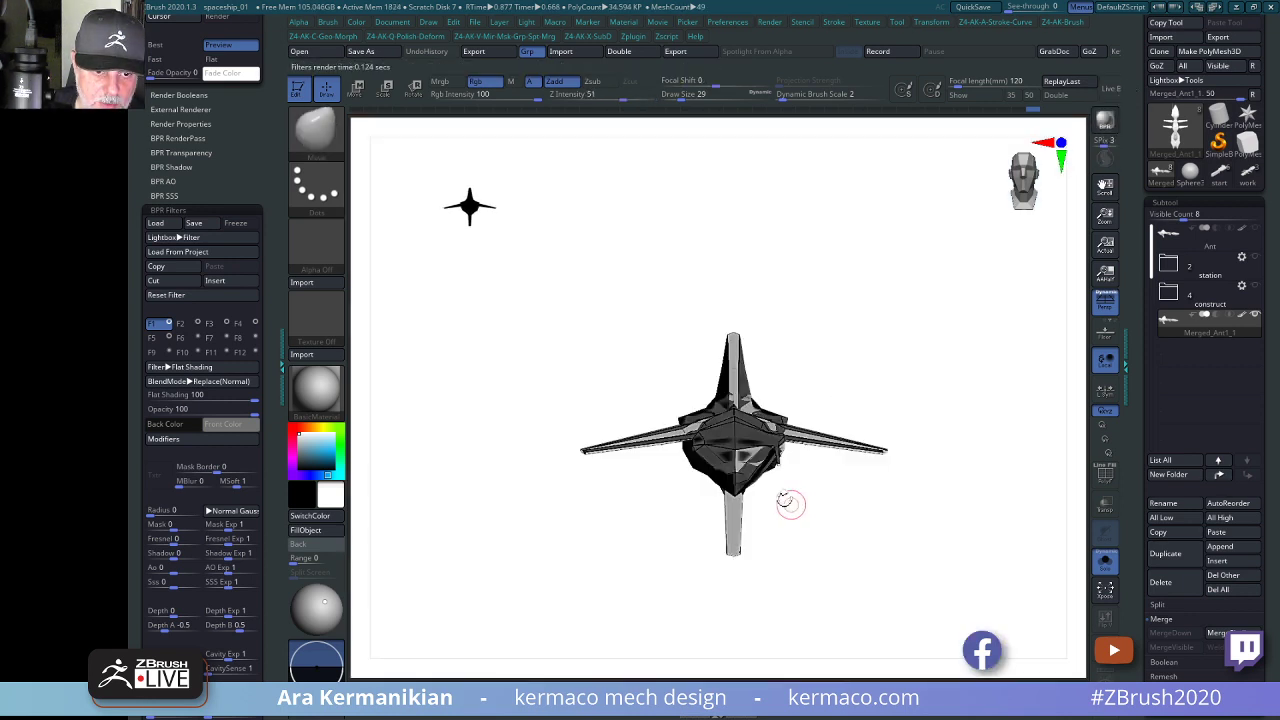
Turn off Shadows in the render properties and render the ship's front view with BPR.
click(175, 154)
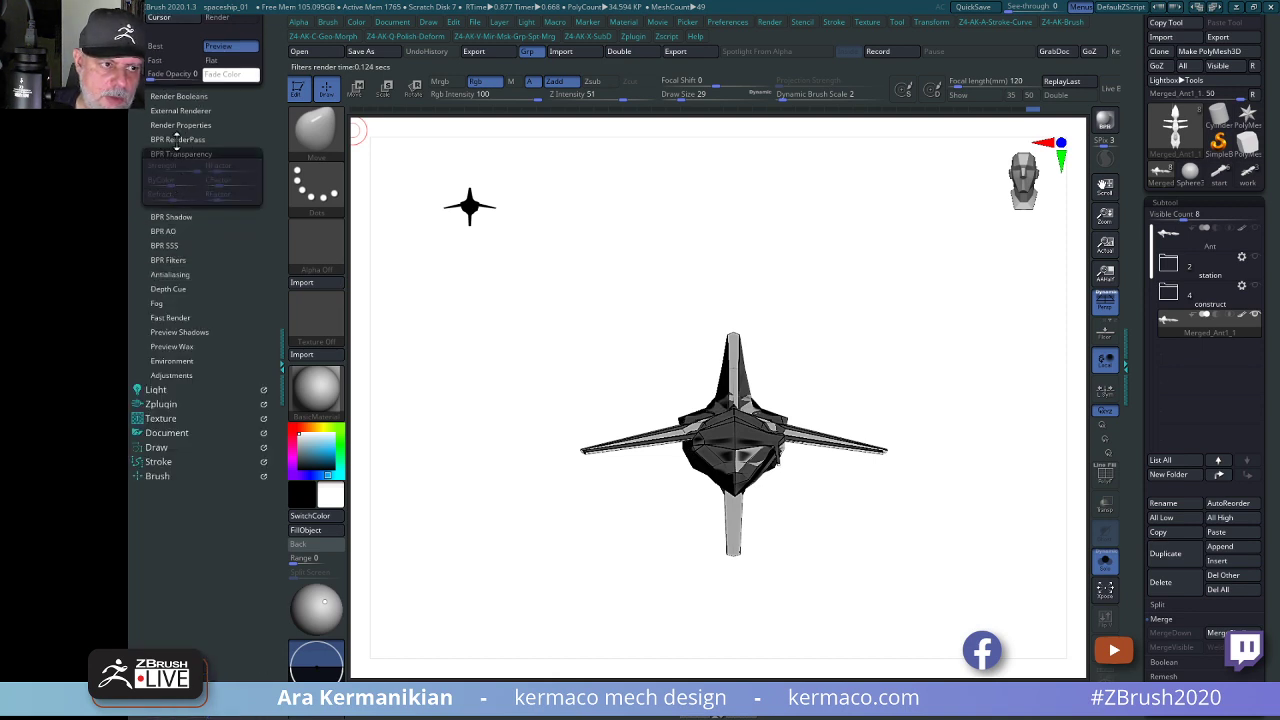
click(177, 140)
click(178, 138)
click(171, 174)
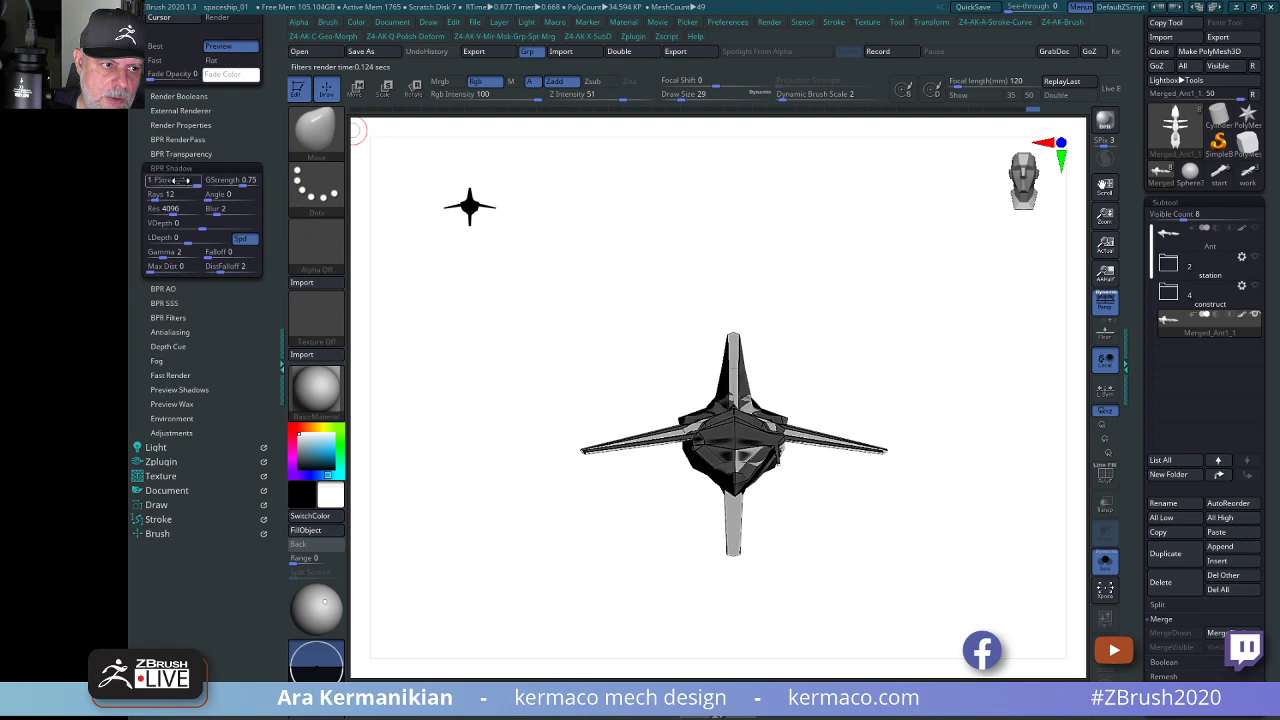
click(172, 168)
click(181, 110)
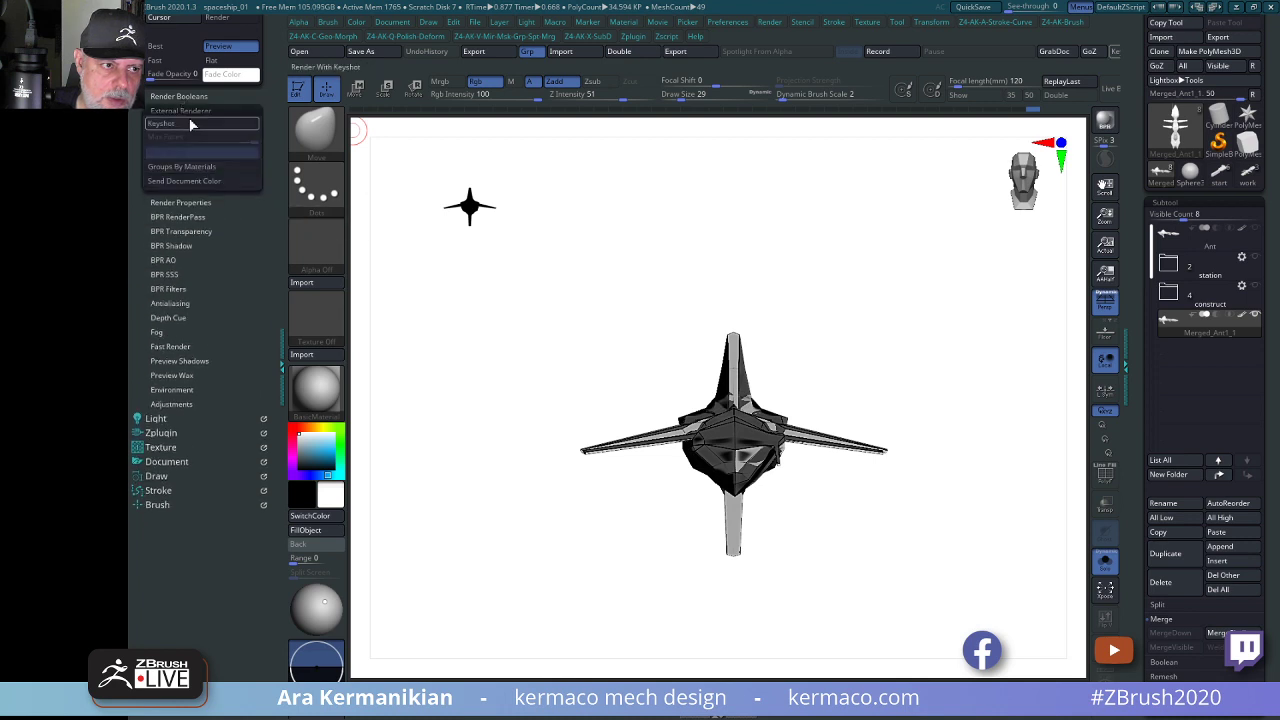
click(181, 110)
click(181, 125)
click(162, 237)
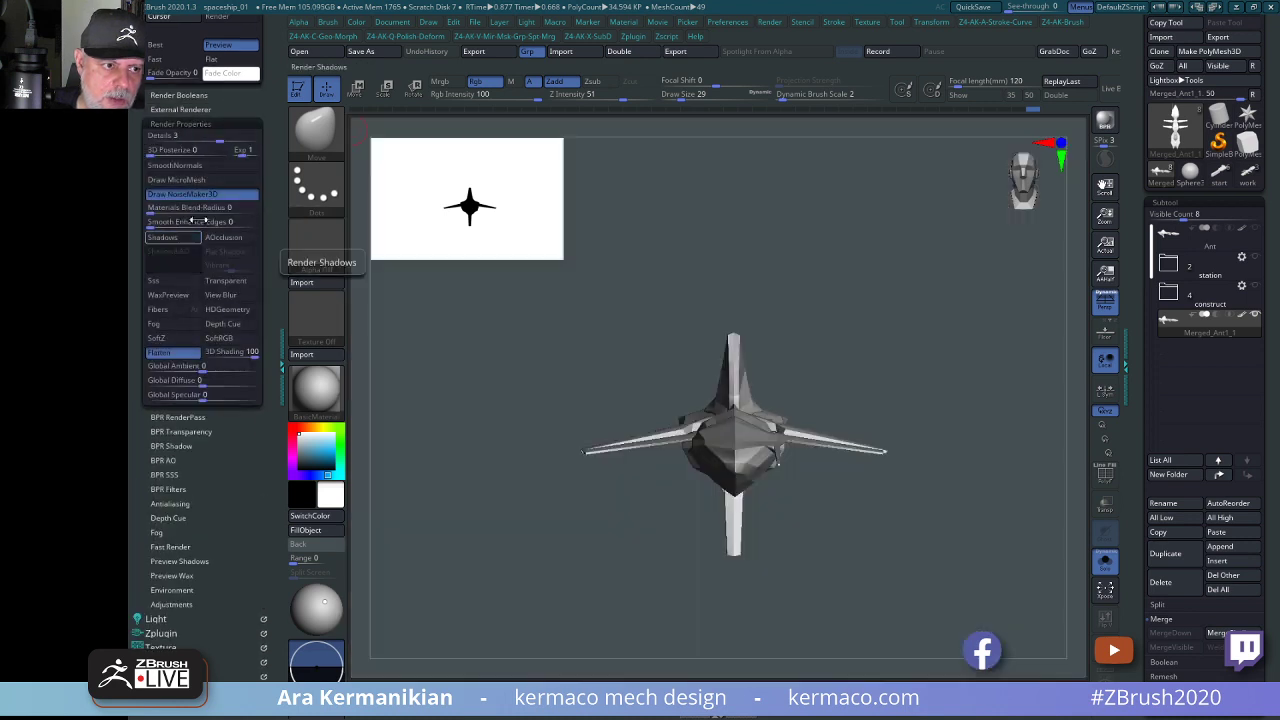
key(shift+r)
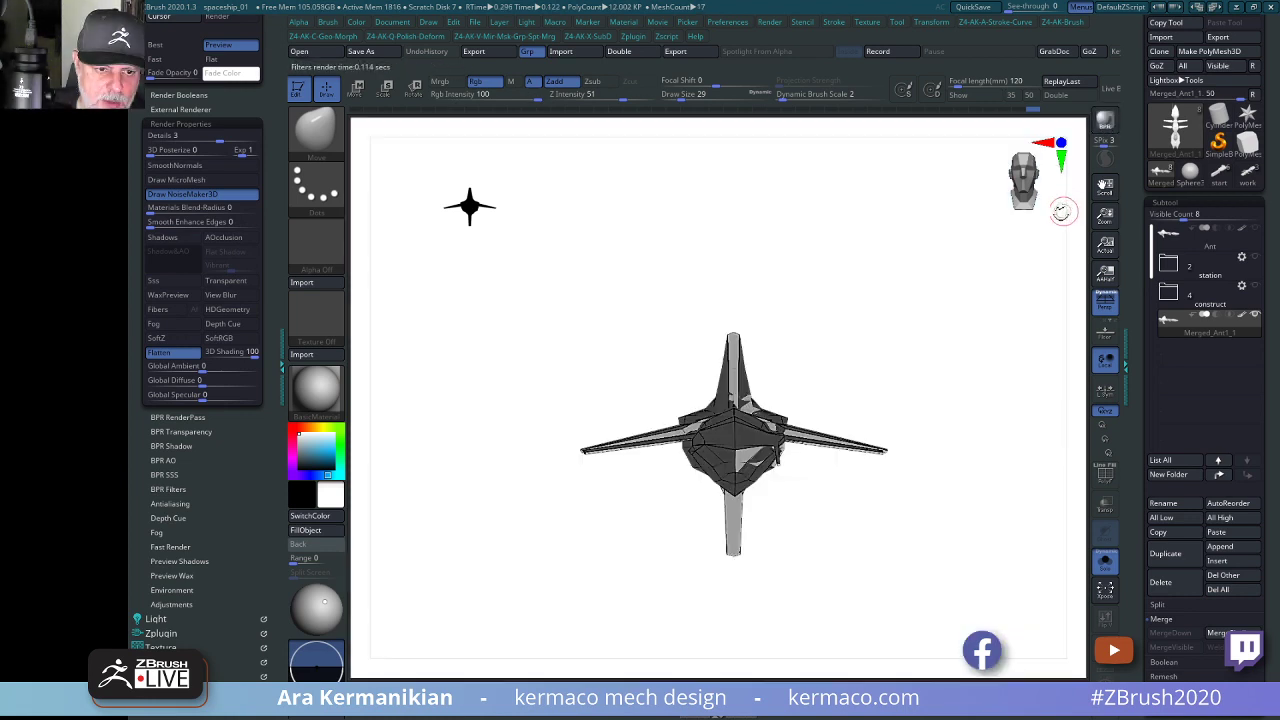
Try to move the tip of the tall upper fin with the Move brush, and undo the change.
mouse_move(951, 347)
mouse_down()
mouse_move(906, 343)
mouse_move(980, 294)
mouse_move(951, 337)
mouse_move(934, 309)
mouse_move(879, 291)
mouse_move(914, 360)
mouse_move(909, 334)
mouse_move(957, 271)
mouse_move(914, 303)
mouse_up()
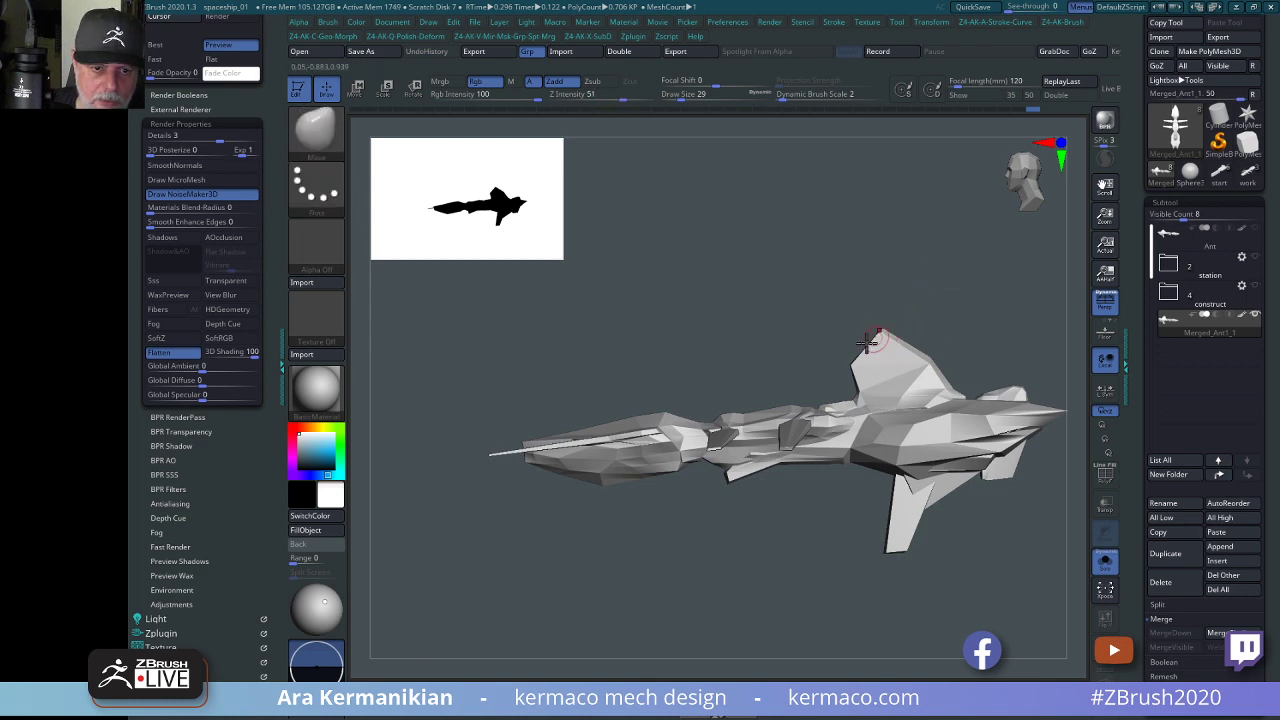
key(s)
mouse_move(885, 325)
mouse_down()
mouse_move(915, 324)
mouse_move(876, 315)
mouse_move(906, 324)
mouse_move(904, 360)
mouse_move(863, 370)
mouse_up()
key(ctrl+z)
Set the Move brush's draw size to 35 while working around the tall upper fin.
key(s)
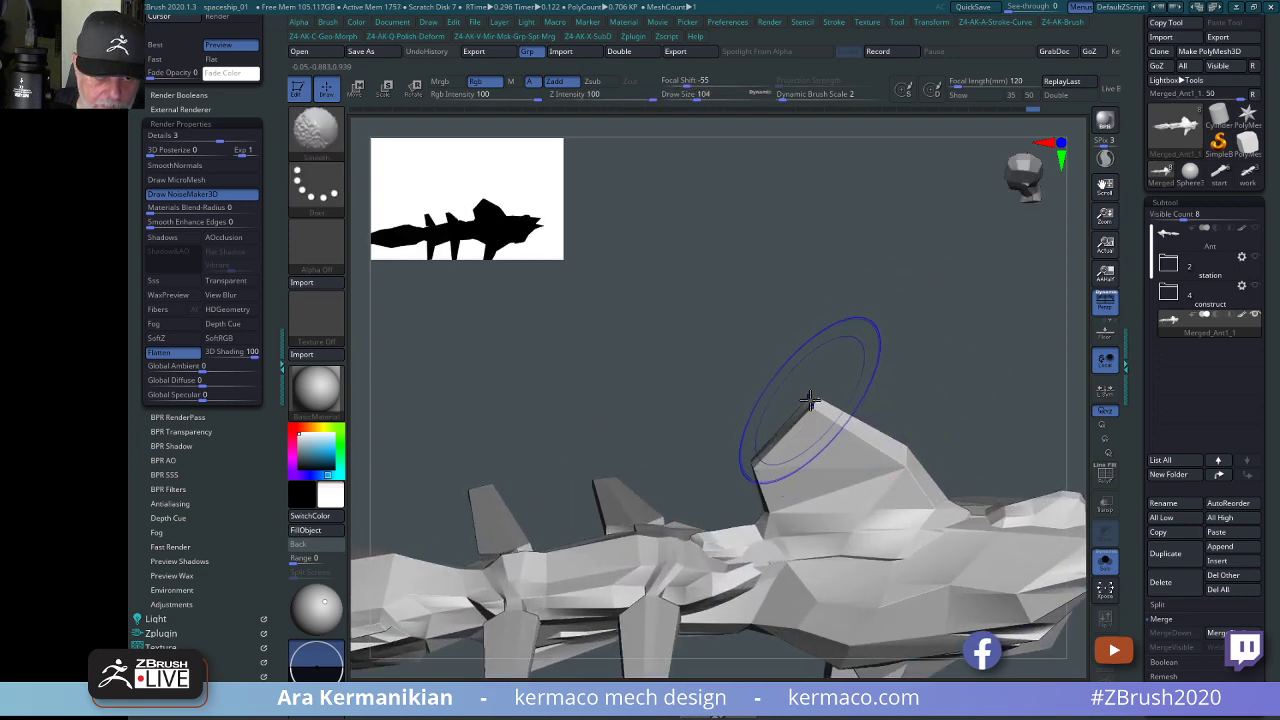
alt+drag(974, 371, 825, 300)
mouse_move(880, 310)
mouse_down()
mouse_move(906, 369)
mouse_move(886, 240)
mouse_move(963, 346)
mouse_move(980, 470)
mouse_move(797, 485)
mouse_move(854, 486)
mouse_move(734, 537)
mouse_move(960, 363)
mouse_move(860, 551)
mouse_move(920, 543)
mouse_move(878, 553)
mouse_up()
key(s)
click(913, 504)
key(s)
mouse_move(911, 496)
mouse_down()
mouse_move(937, 486)
mouse_move(905, 487)
mouse_up()
Examine the ship from several sides, isolate the rear hull with its forward prong, and show the whole ship again.
mouse_move(886, 546)
mouse_down()
mouse_move(966, 443)
mouse_move(917, 503)
mouse_move(986, 467)
mouse_move(931, 497)
mouse_move(866, 566)
mouse_move(949, 480)
mouse_move(936, 317)
mouse_move(900, 471)
mouse_move(940, 509)
mouse_move(903, 551)
mouse_move(789, 548)
mouse_move(779, 403)
mouse_up()
drag(868, 528, 930, 525)
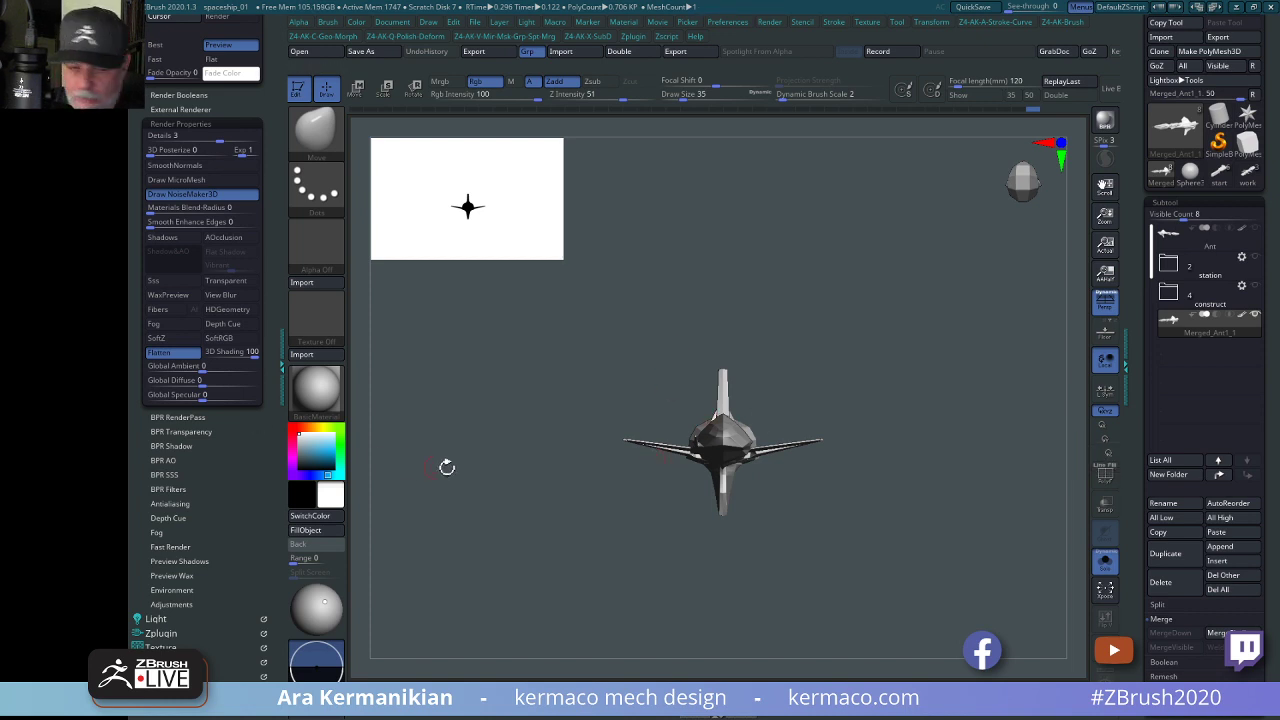
drag(1003, 529, 811, 291)
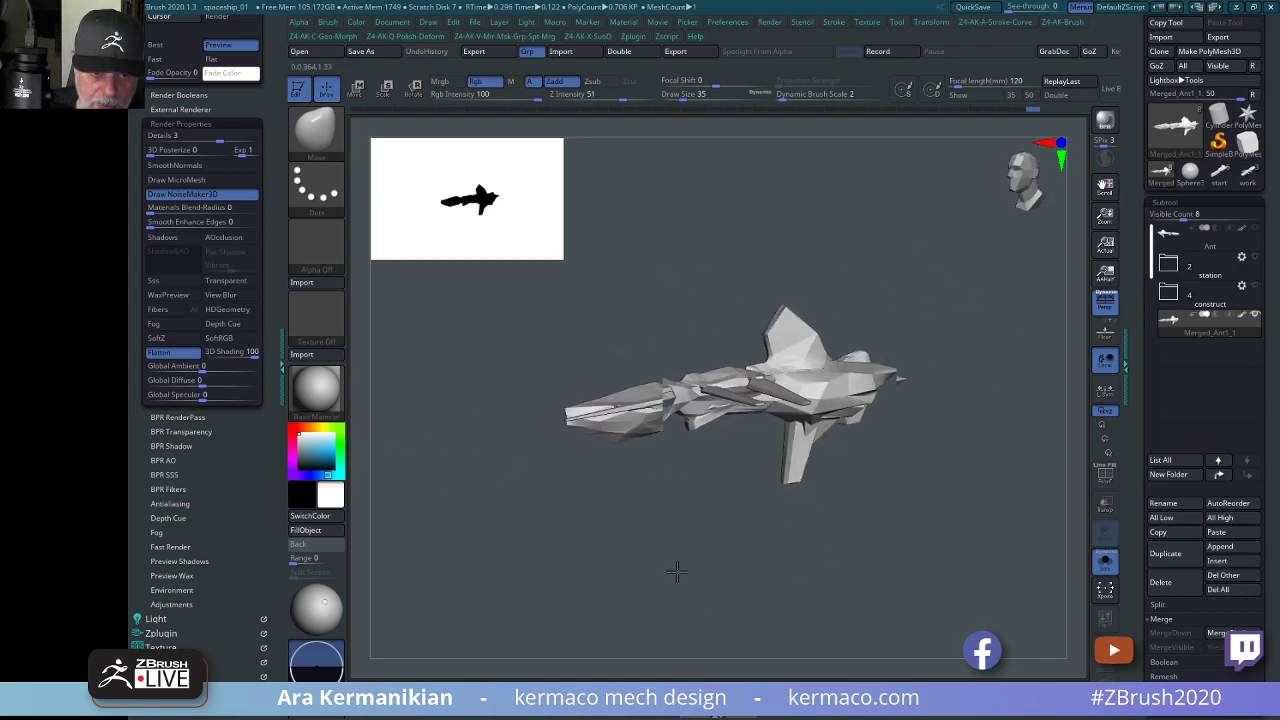
alt+drag(677, 569, 774, 530)
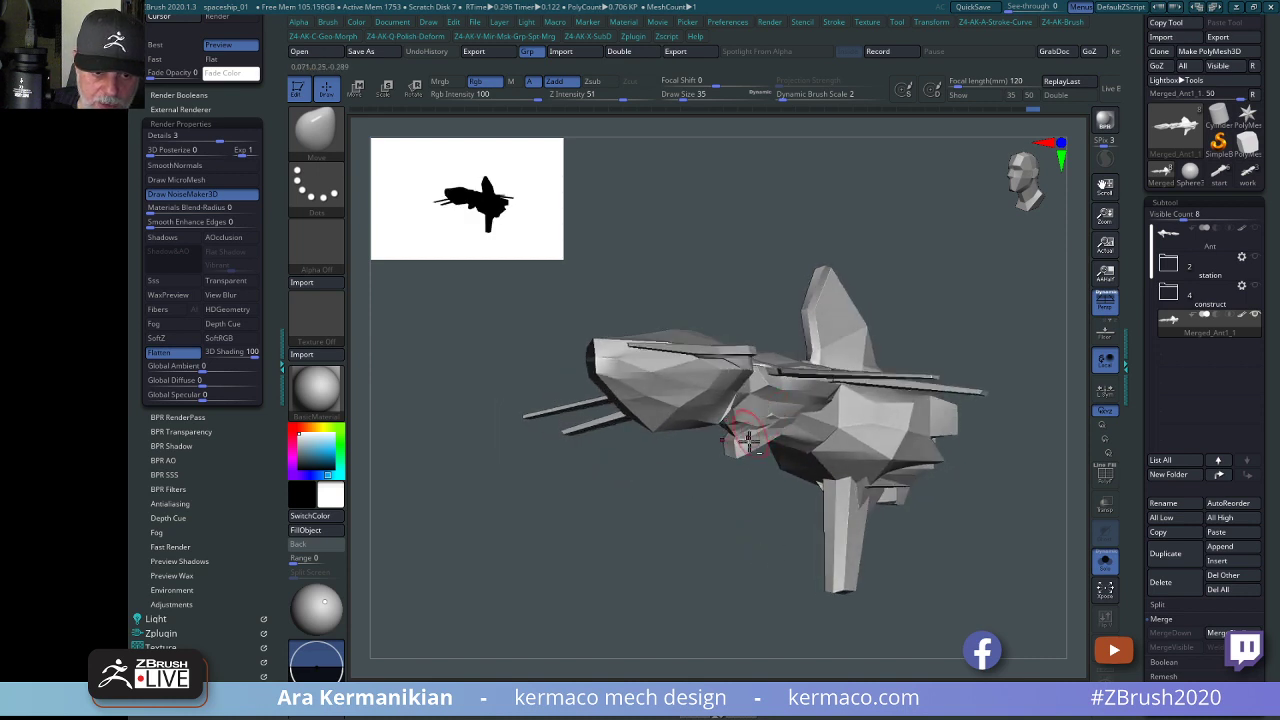
key(ctrl+shift)
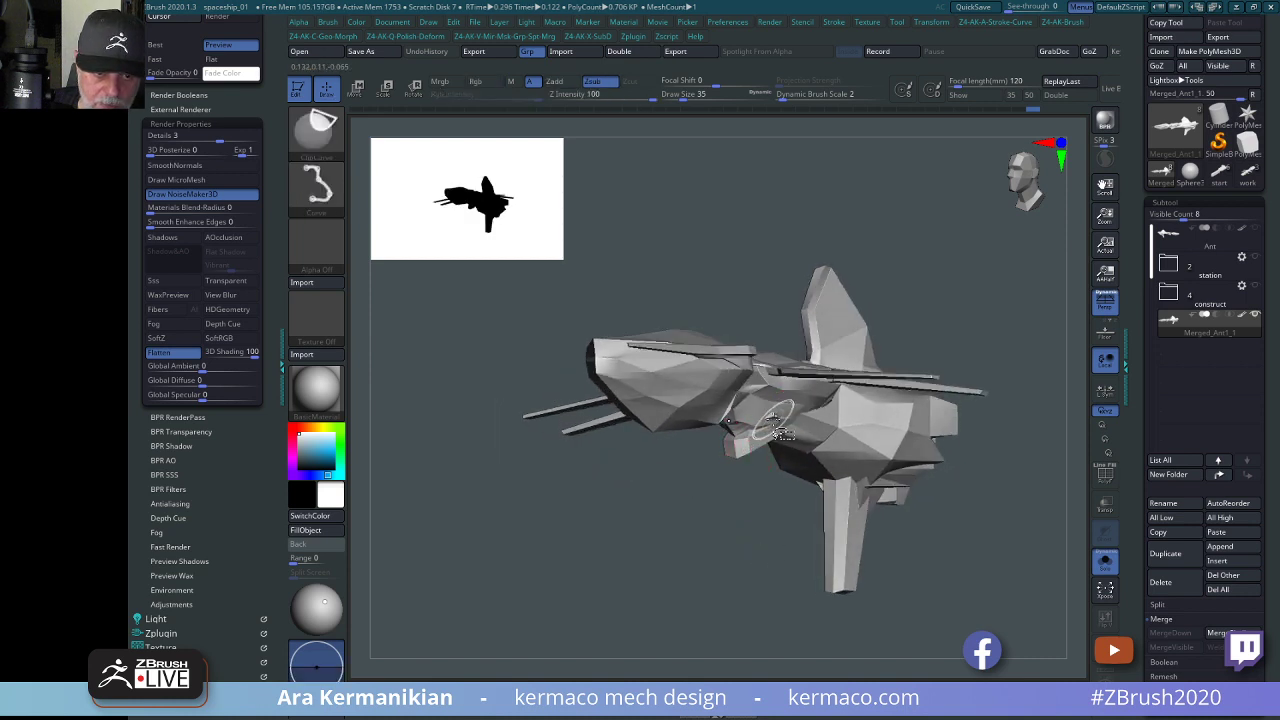
ctrl+shift+click(774, 424)
drag(846, 582, 750, 585)
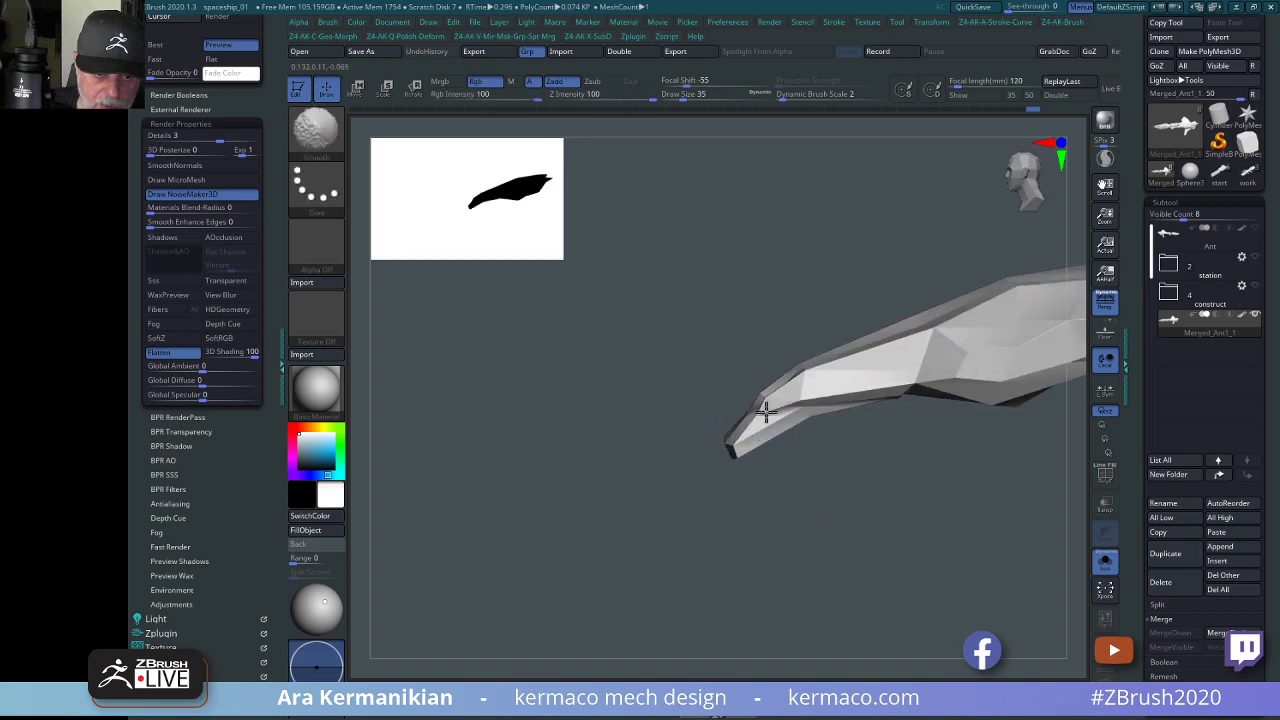
ctrl+shift+click(877, 590)
Isolate small face groups around the underside prong, and narrow the visible geometry to the prong and its connected hull piece.
mouse_move(877, 603)
mouse_down()
mouse_move(851, 557)
mouse_move(845, 501)
mouse_up()
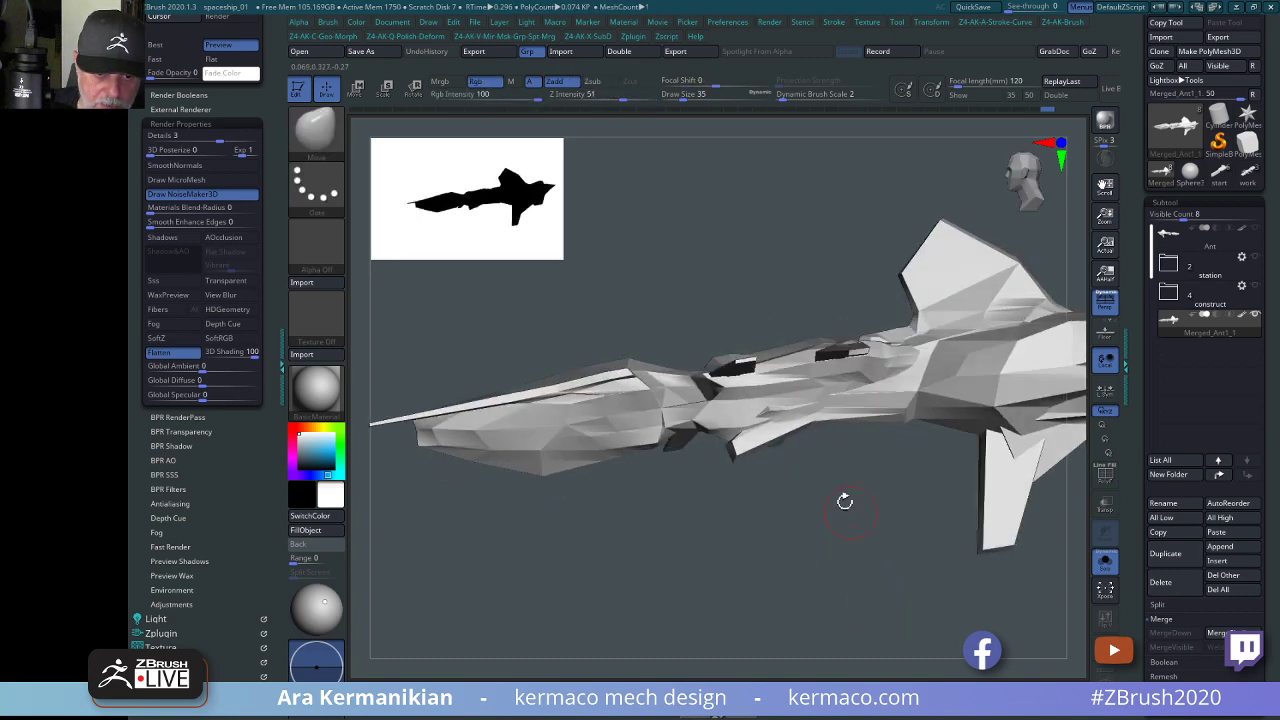
ctrl+shift+click(778, 432)
mouse_move(790, 452)
mouse_down()
mouse_move(846, 529)
mouse_move(900, 528)
mouse_up()
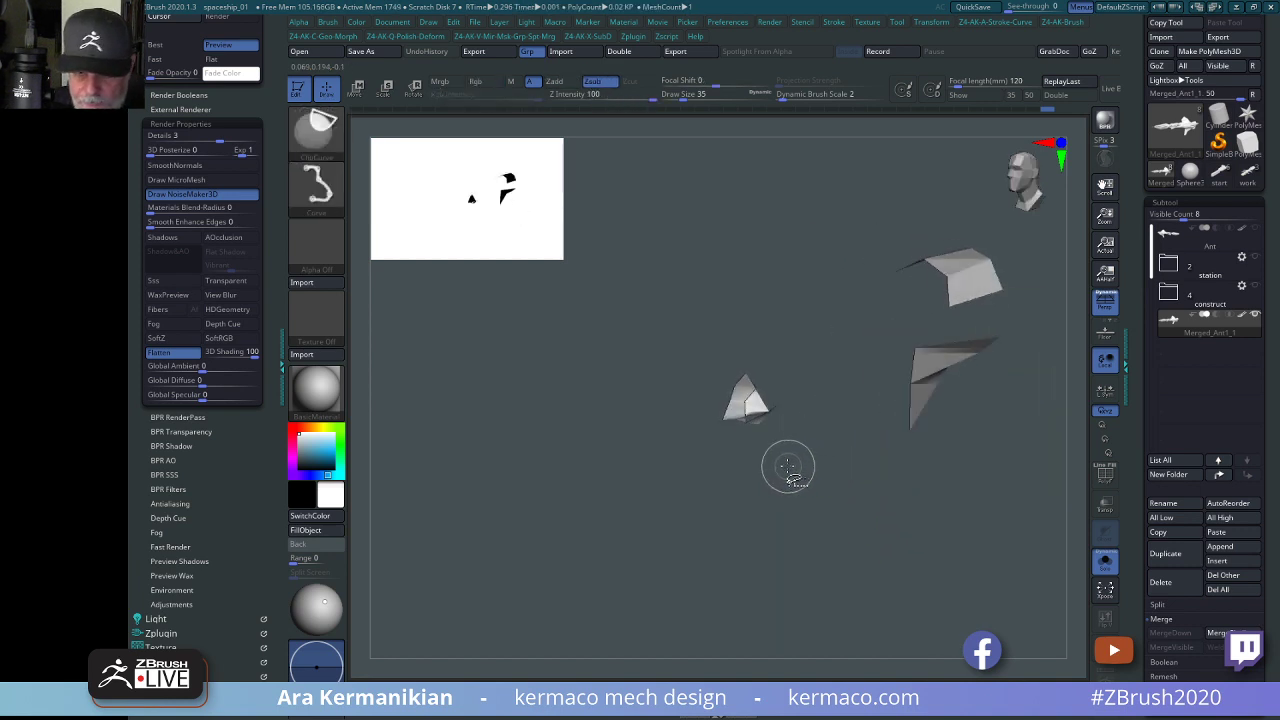
ctrl+shift+click(882, 568)
drag(882, 568, 876, 521)
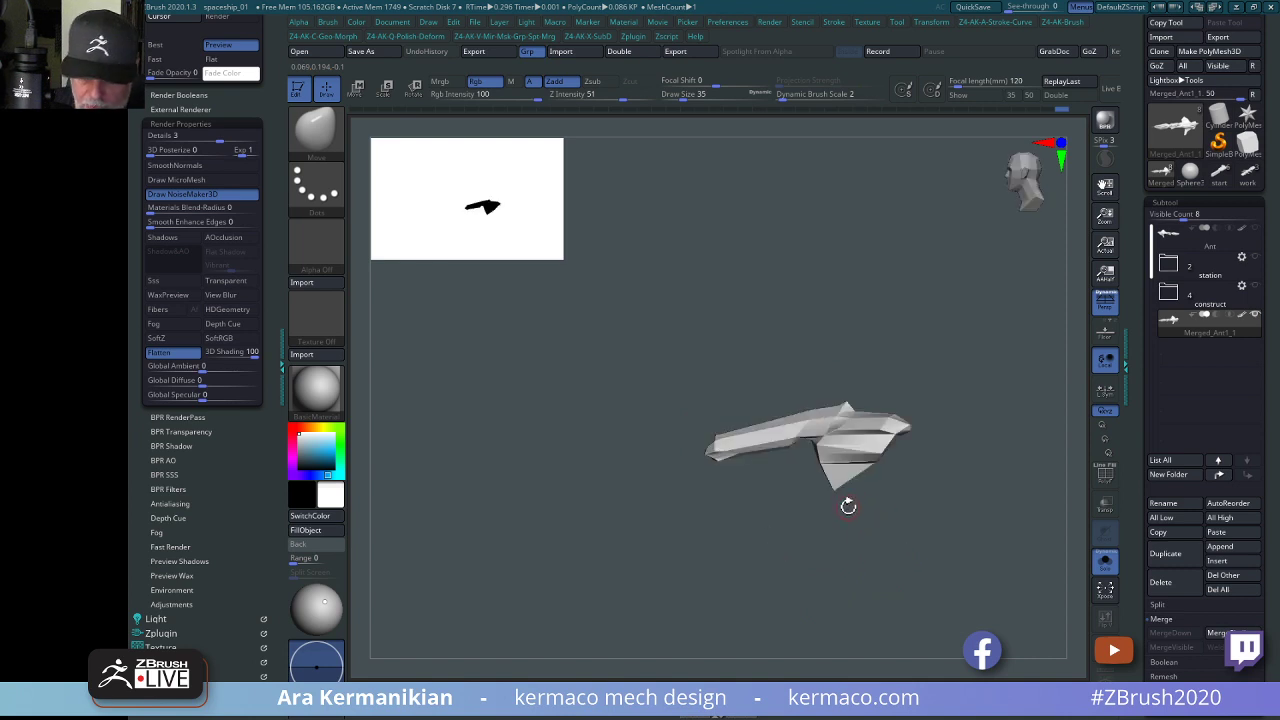
Try to apply Mirror And Weld to the isolated prong and its connected hull piece.
key(ctrl)
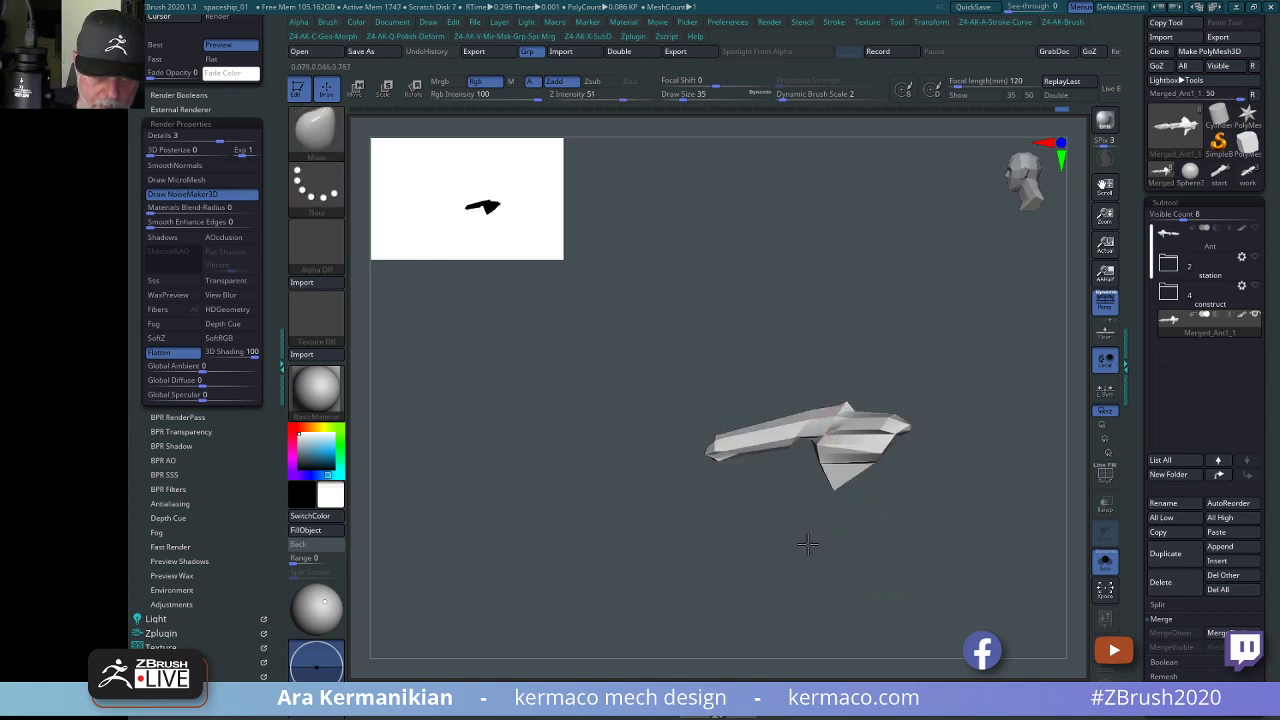
drag(807, 544, 745, 440)
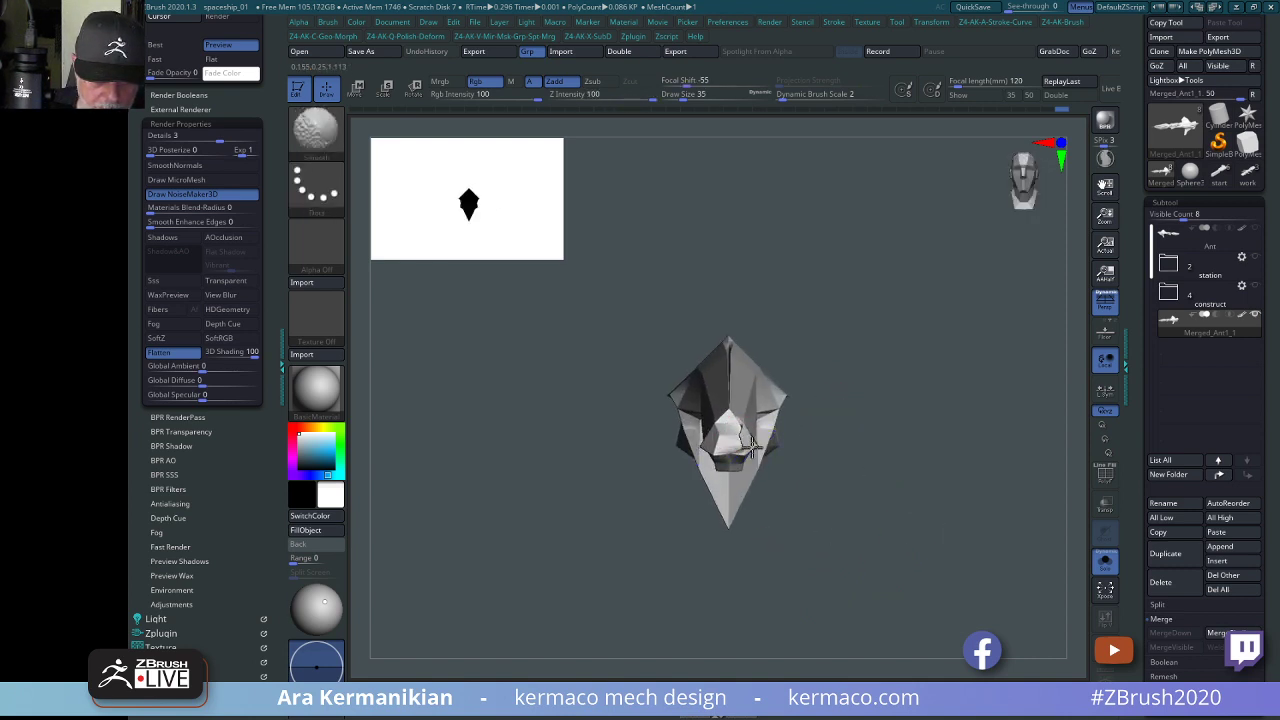
drag(908, 500, 893, 497)
drag(646, 497, 700, 557)
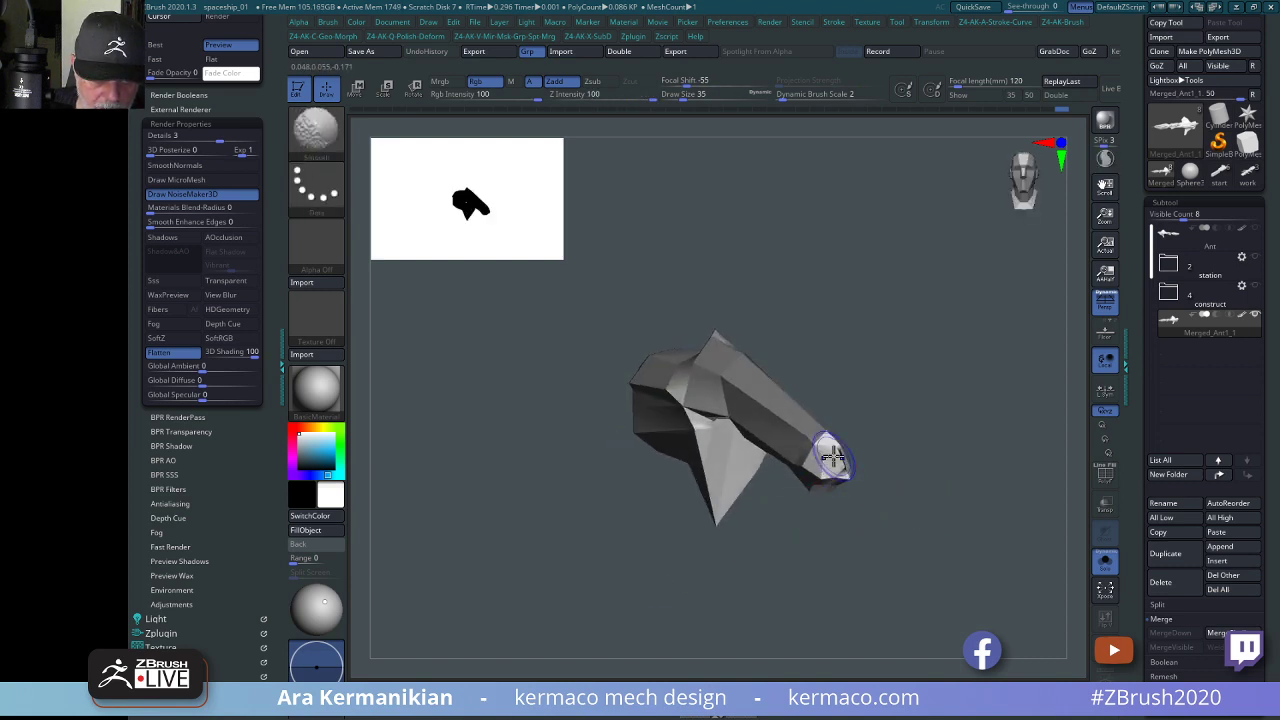
drag(827, 463, 934, 514)
key(space)
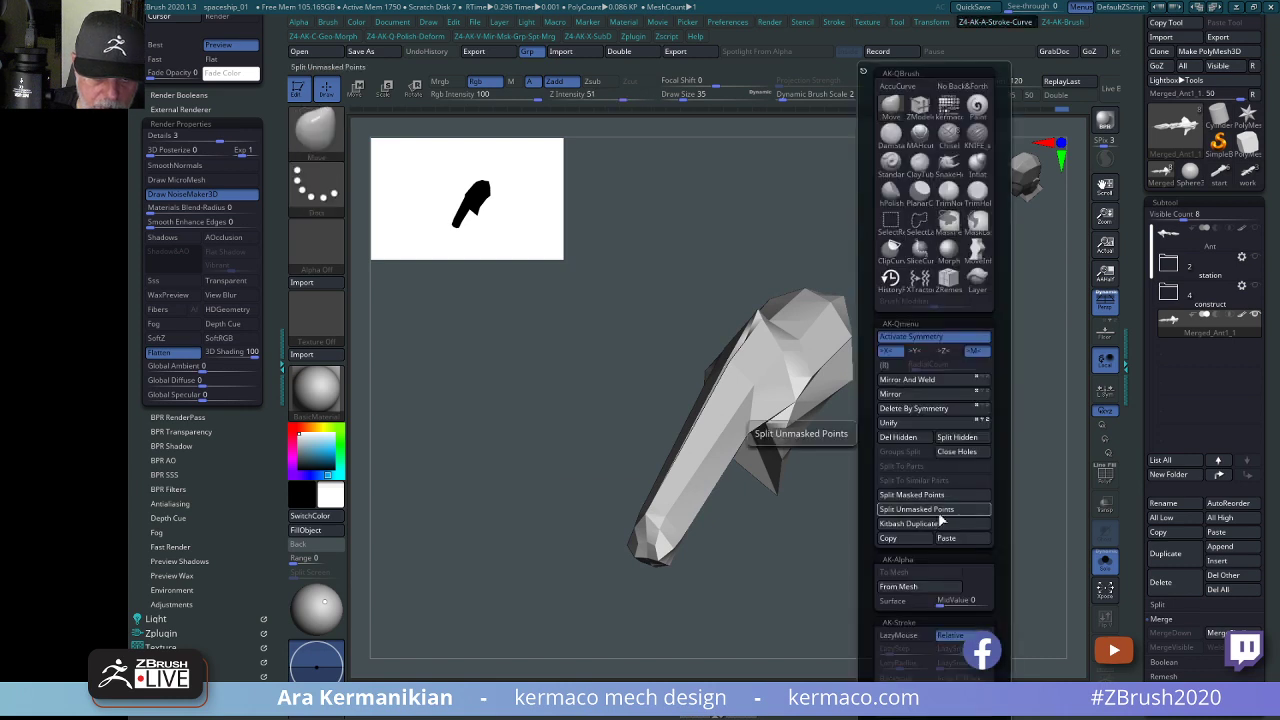
click(921, 381)
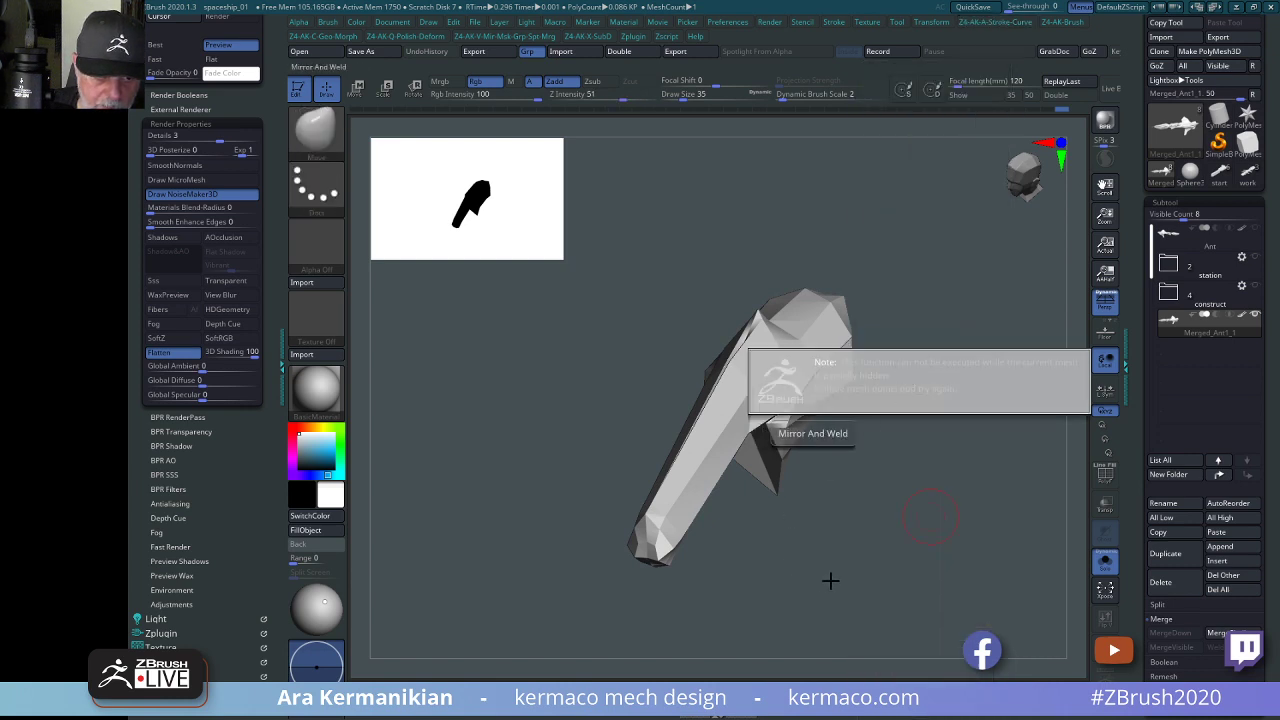
Show the whole ship and examine the underside around the prong, hiding and restoring the forward body to see the prong's tip.
drag(958, 500, 1074, 494)
drag(1060, 550, 560, 486)
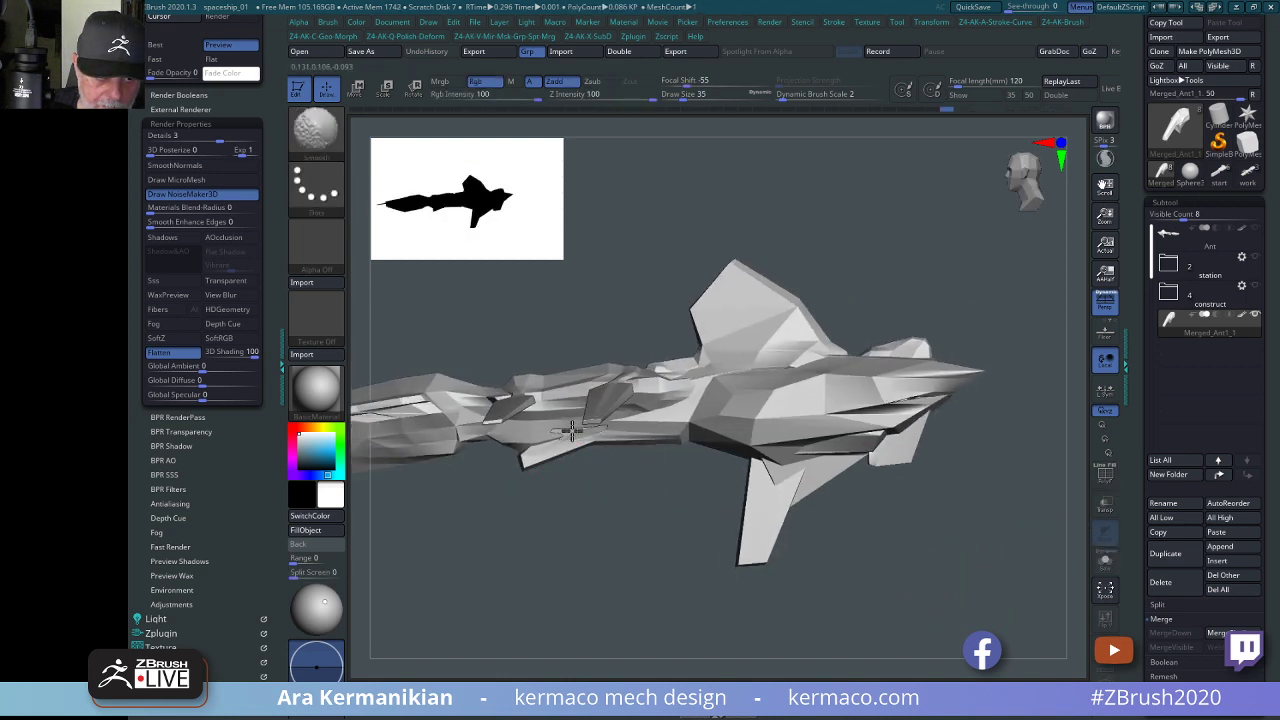
drag(669, 551, 613, 436)
mouse_move(803, 491)
mouse_down()
mouse_move(648, 480)
mouse_move(766, 538)
mouse_move(826, 456)
mouse_up()
ctrl+shift+click(606, 451)
ctrl+shift+click(602, 456)
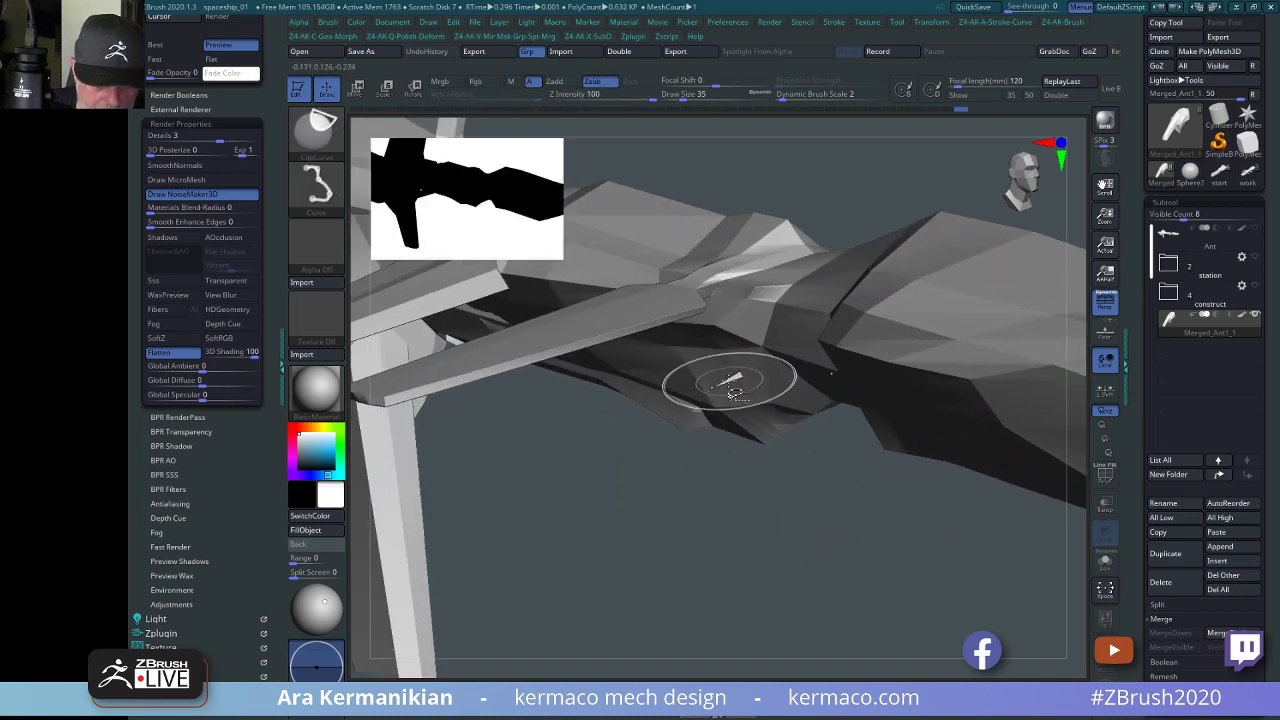
ctrl+shift+click(728, 386)
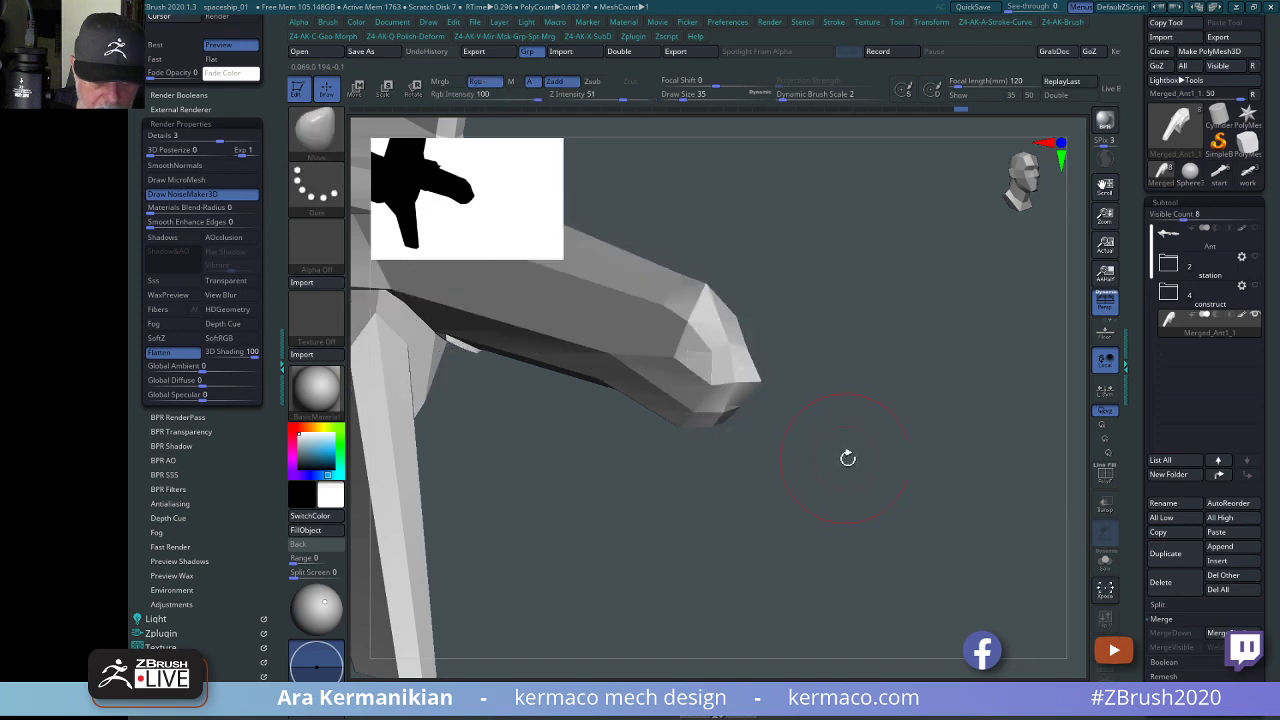
mouse_move(886, 463)
mouse_down()
mouse_move(846, 449)
mouse_move(884, 456)
mouse_up()
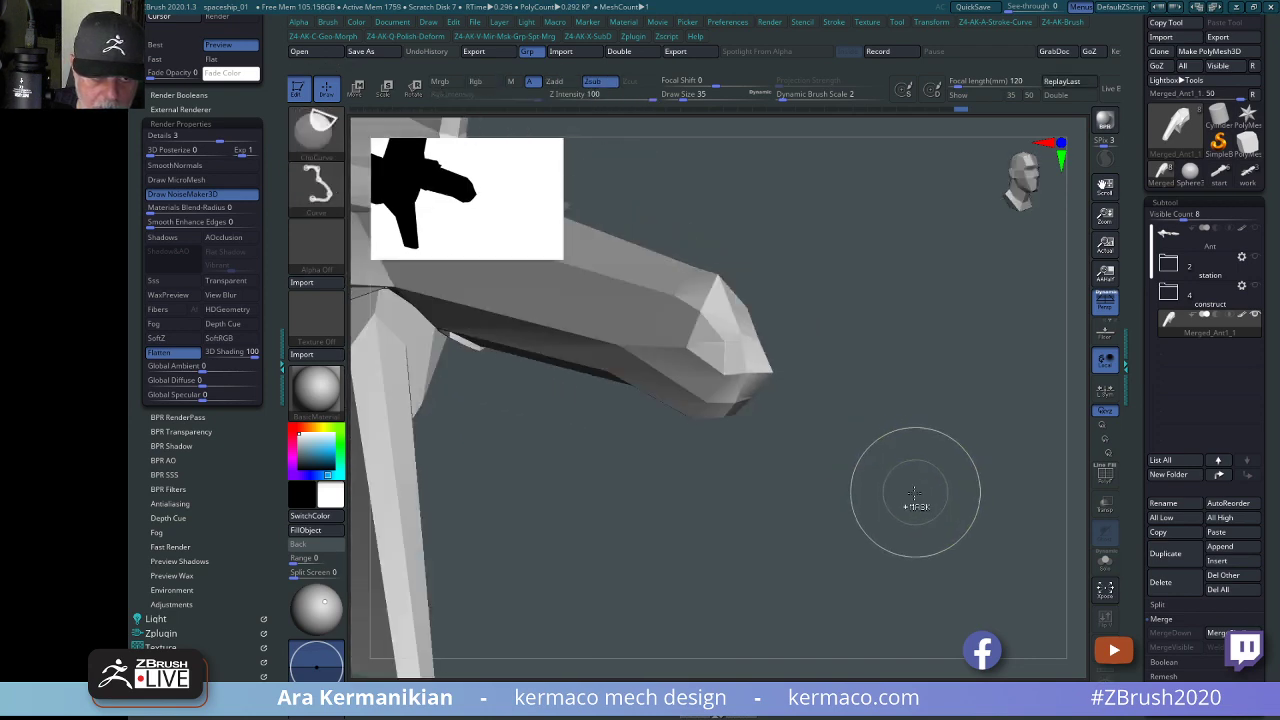
ctrl+shift+click(925, 534)
drag(920, 530, 900, 540)
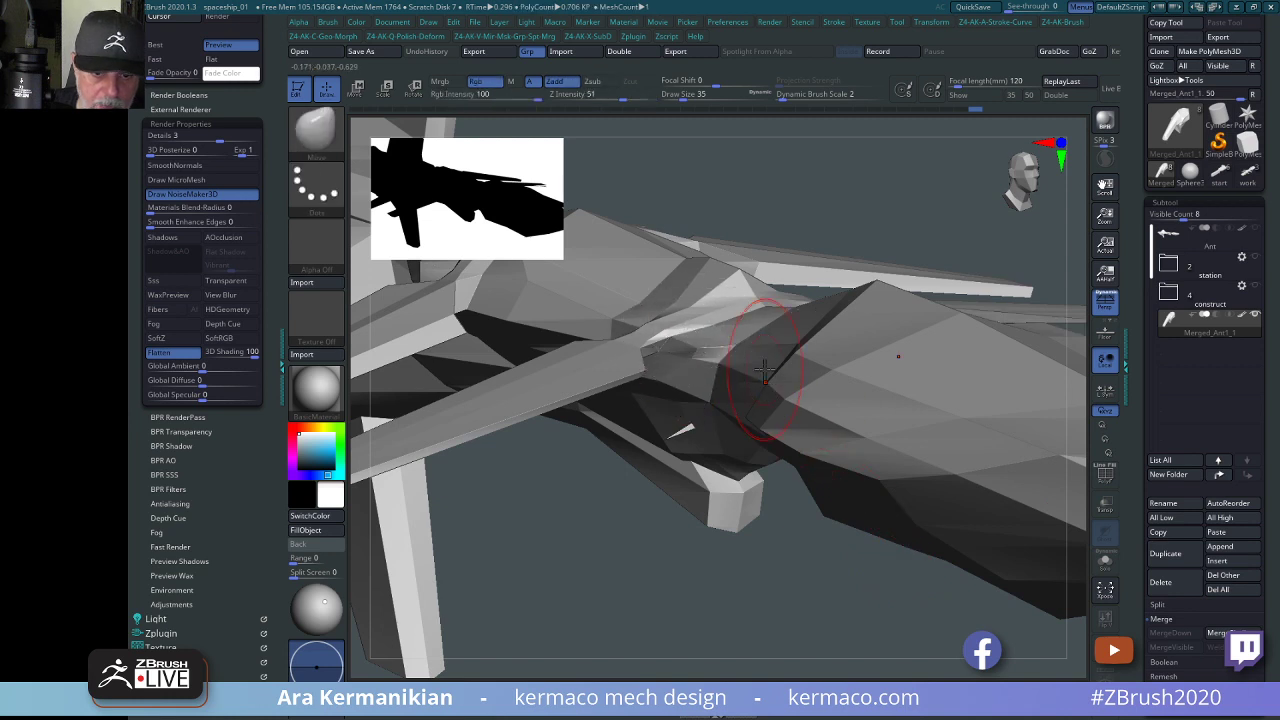
drag(801, 609, 878, 550)
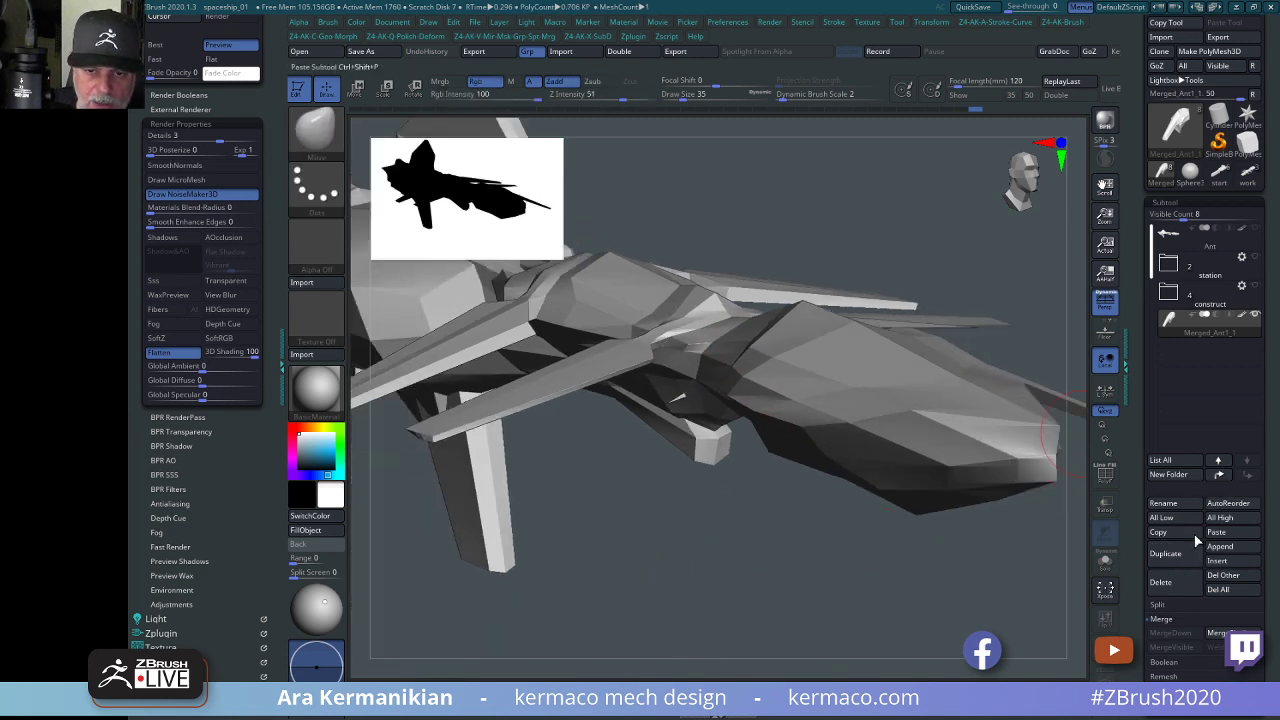
Split the merged ship into separate subtools with Split To Parts.
click(1158, 606)
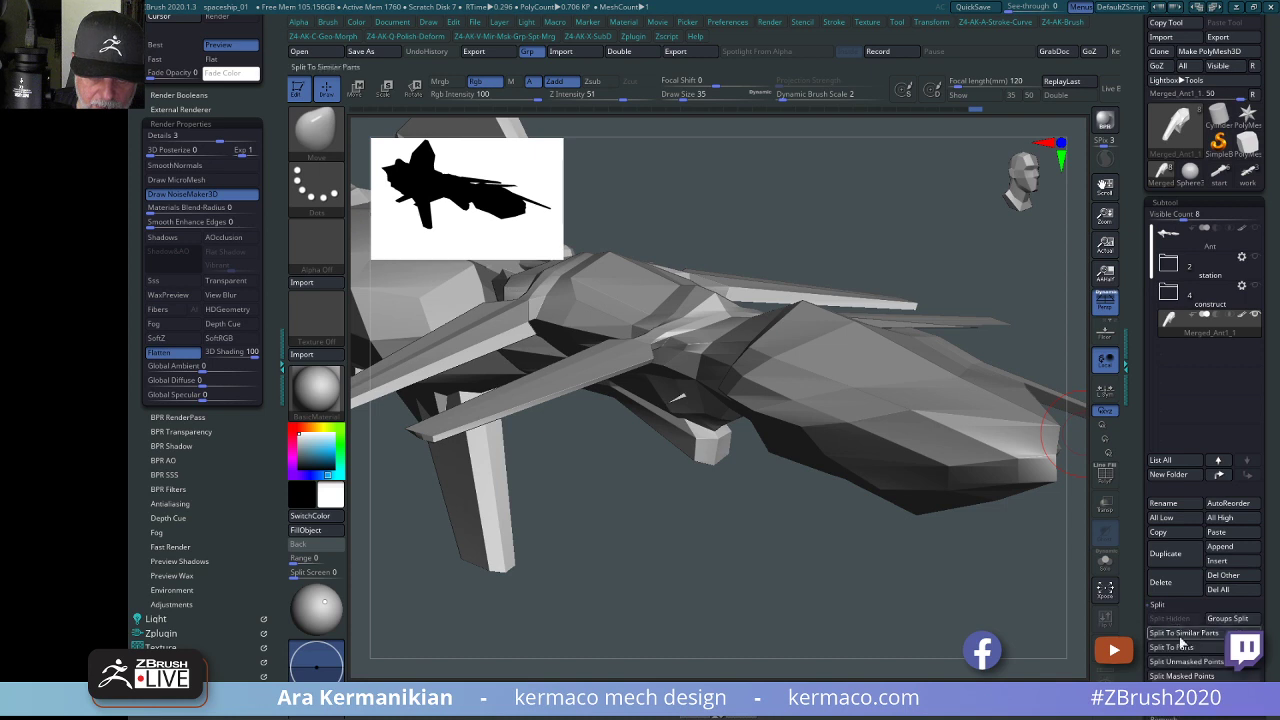
click(1185, 648)
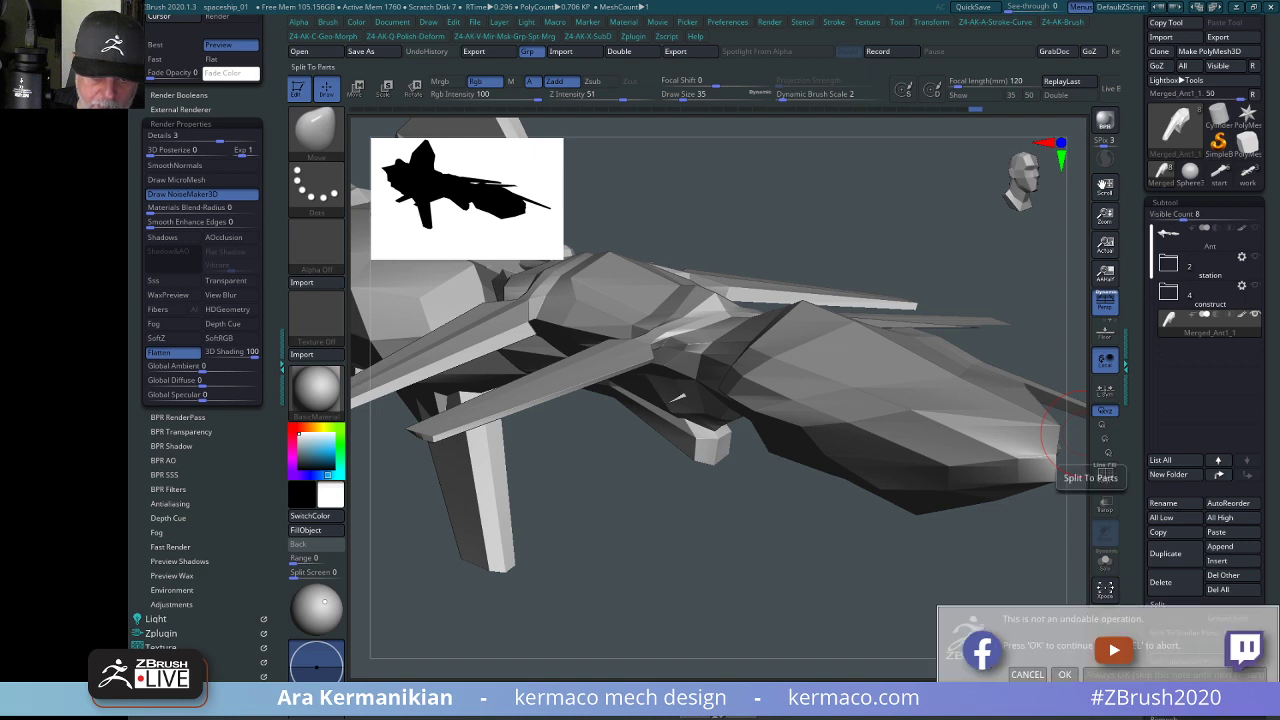
click(1060, 675)
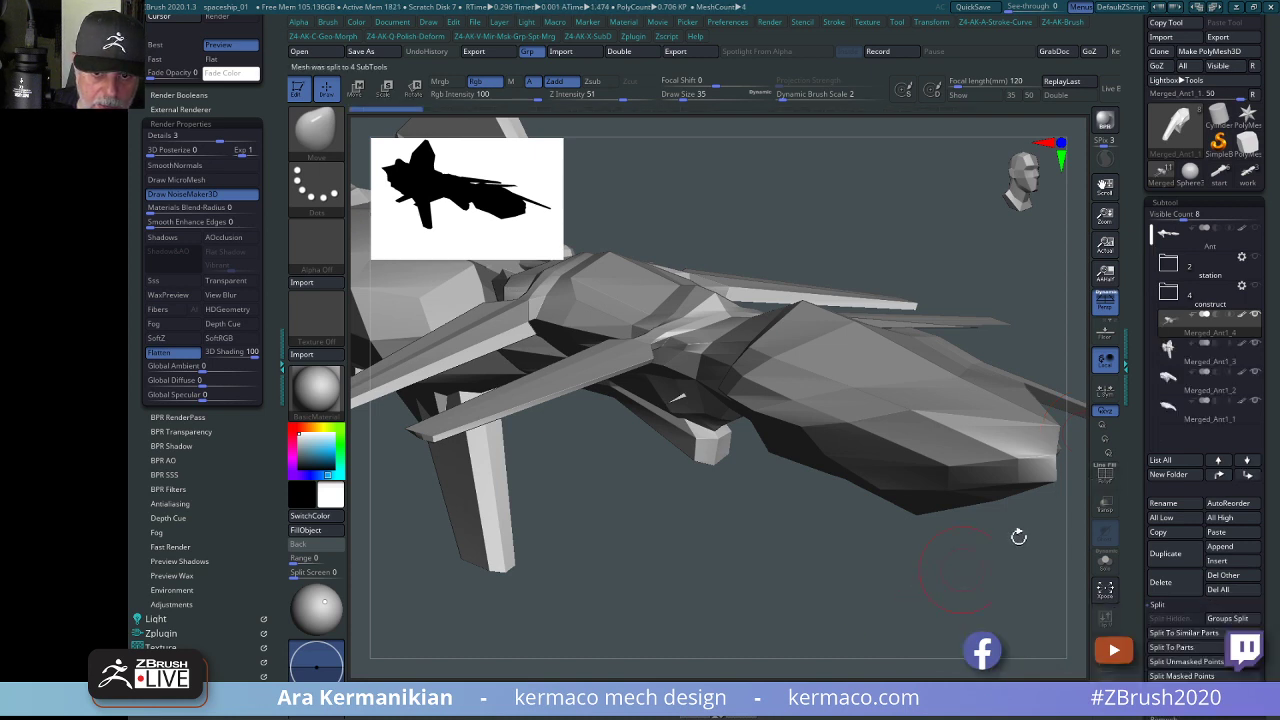
Select subtool Merged_Ant1_3, the part with the fins, and turn on Solo to view it alone.
click(1219, 363)
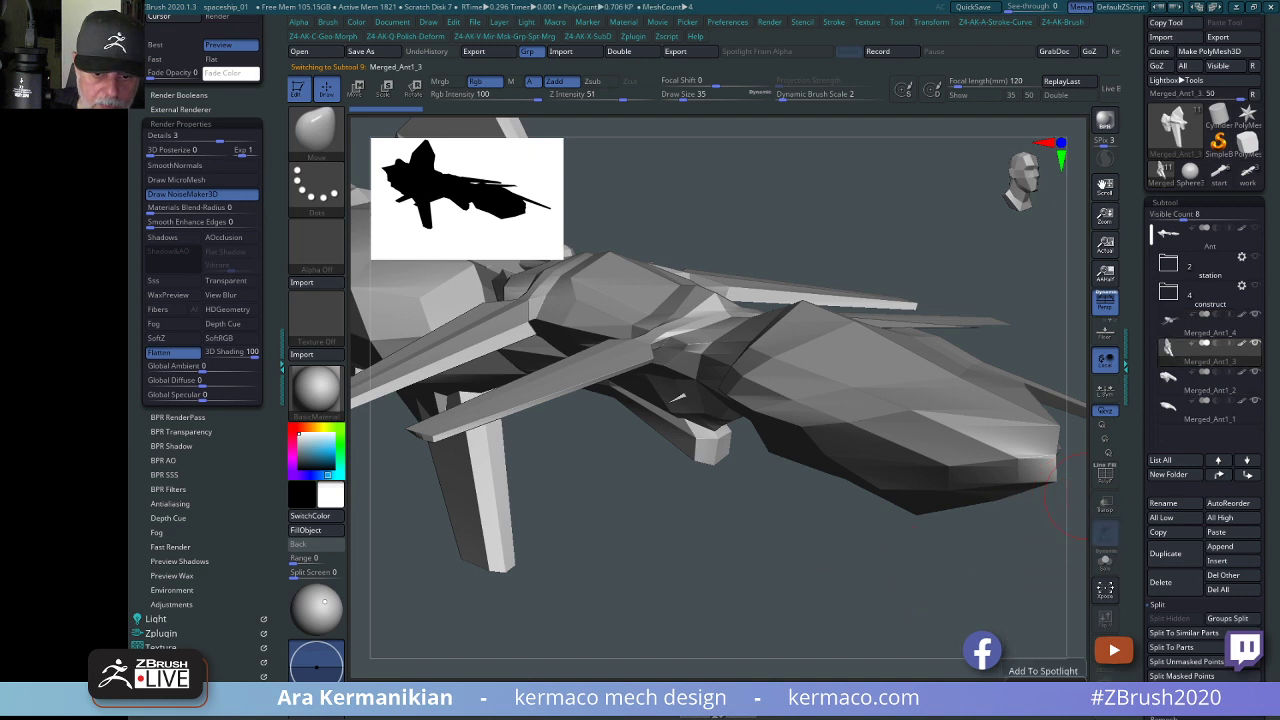
click(1105, 560)
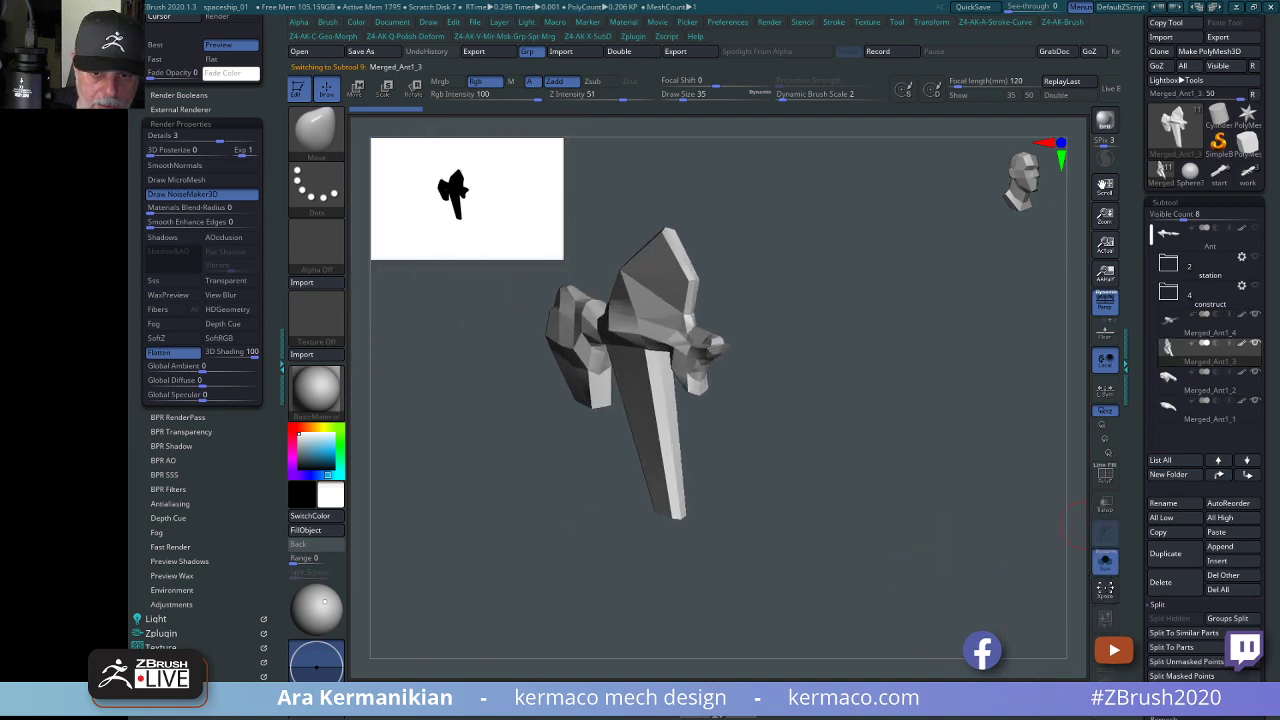
drag(755, 552, 935, 673)
drag(893, 619, 821, 470)
Examine the legged body subtool Merged_Ant1_4 in Solo mode and frame it in a straight top-down orientation.
shift+drag(709, 424, 714, 424)
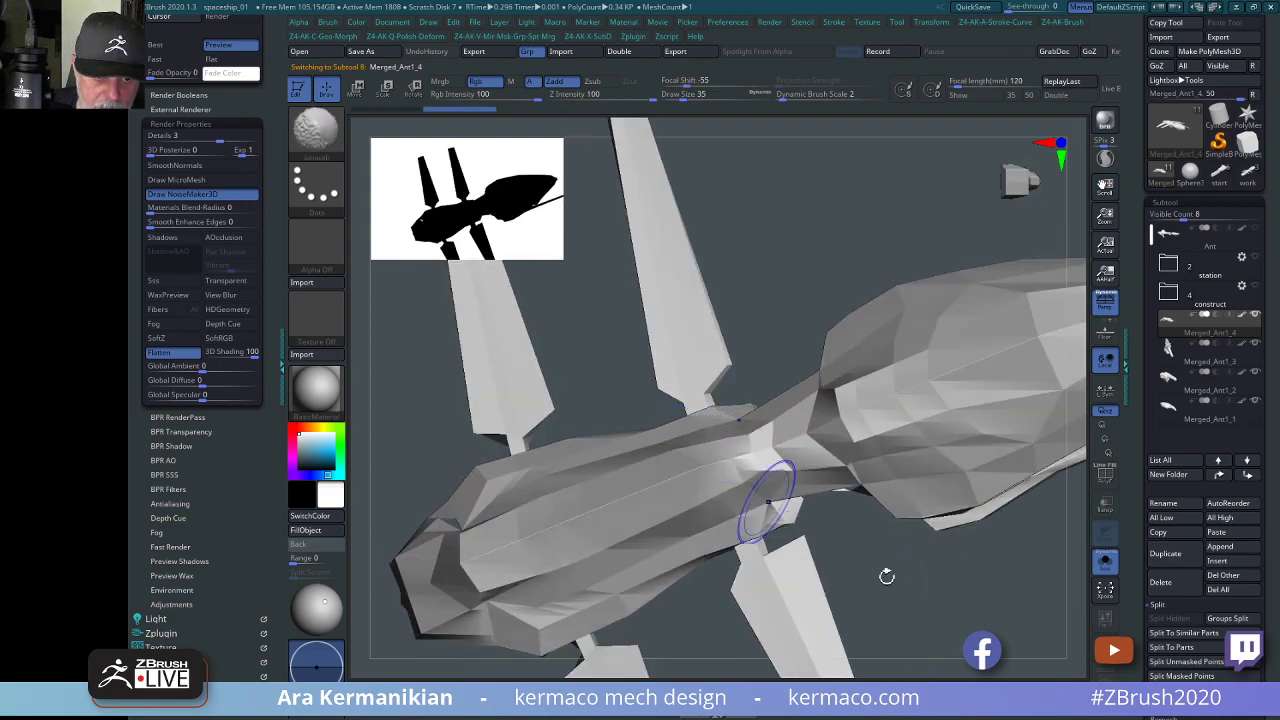
drag(886, 576, 729, 387)
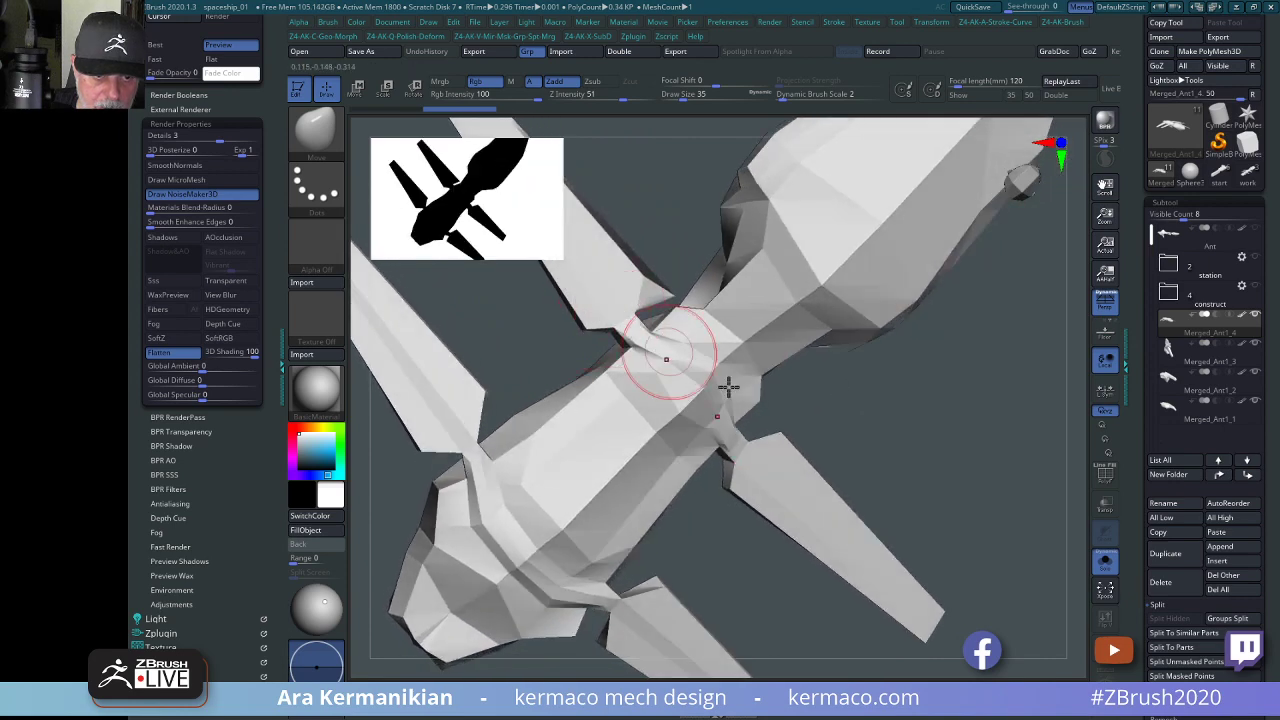
drag(900, 455, 980, 480)
key(f)
drag(900, 502, 923, 327)
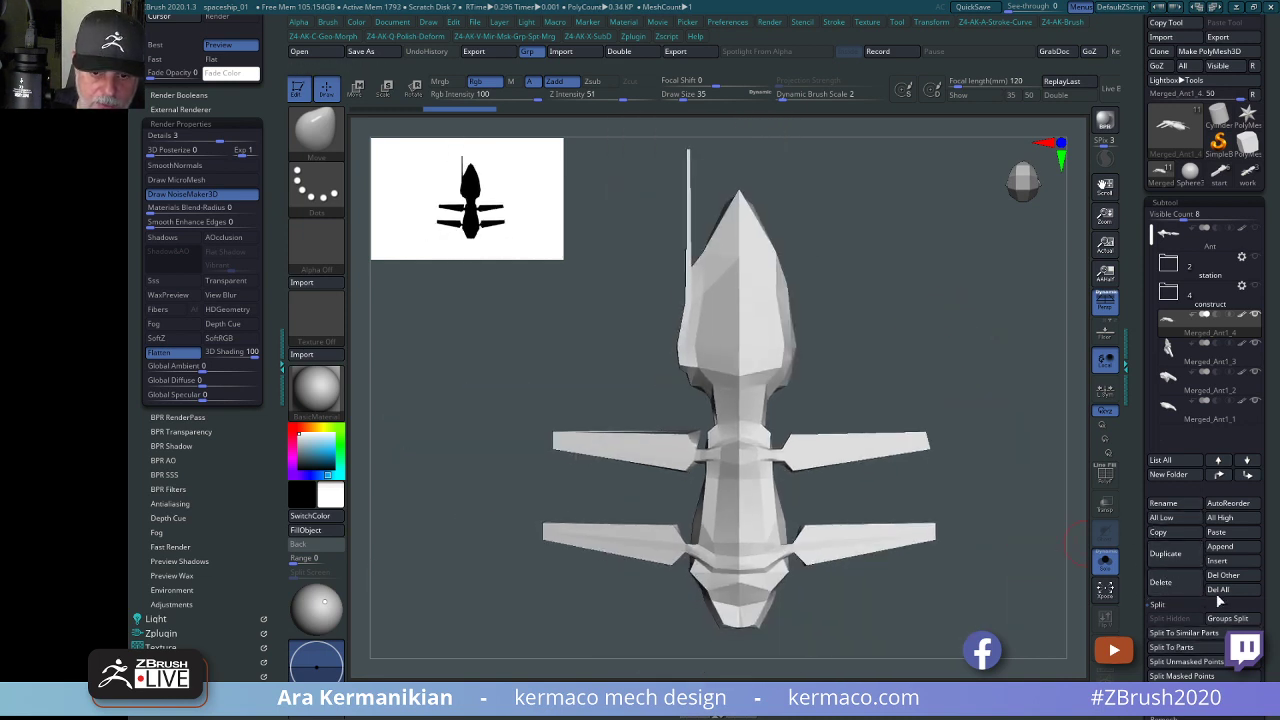
drag(894, 328, 910, 359)
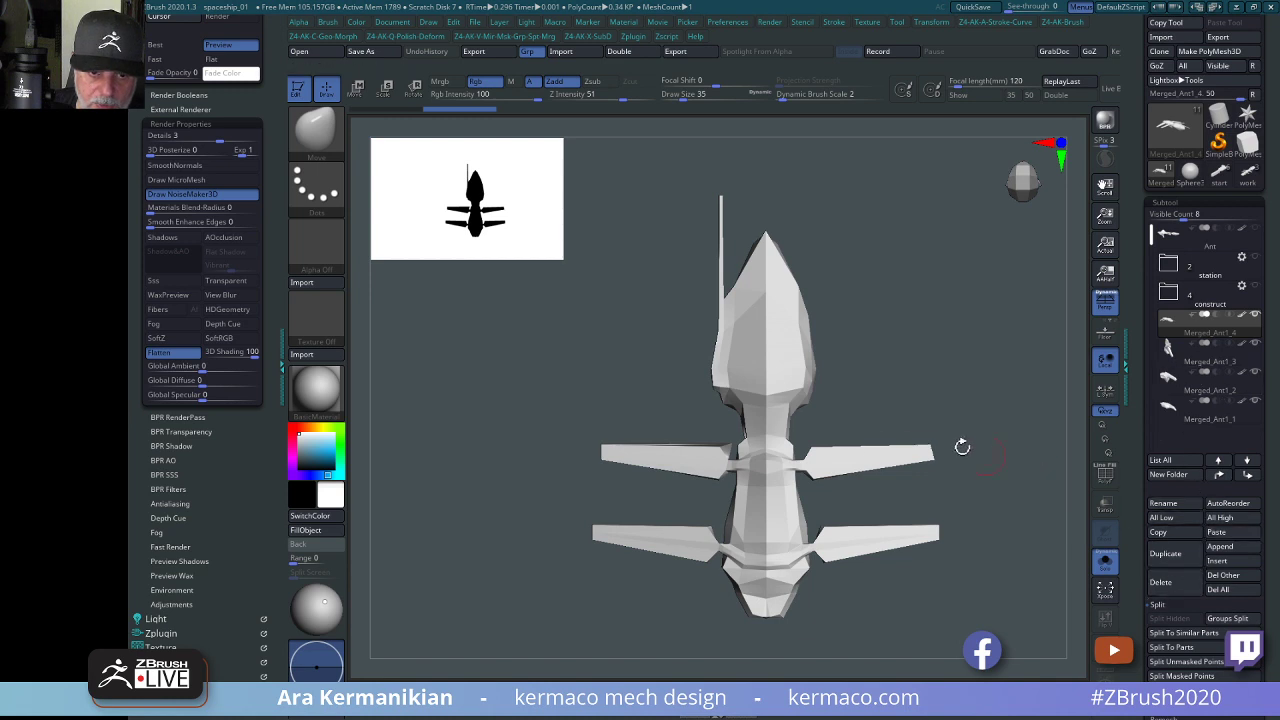
Try Mirror And Weld on the whole legged body Merged_Ant1_4, and undo it.
key(space)
click(867, 380)
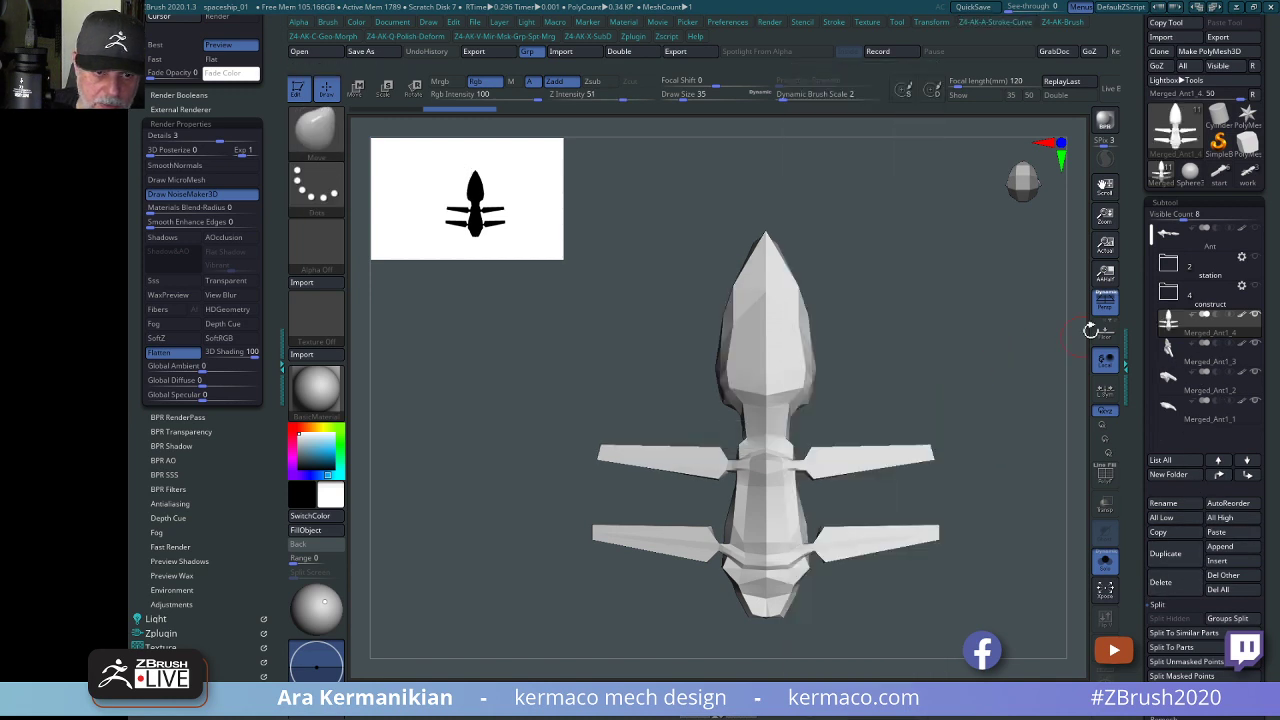
key(ctrl+z)
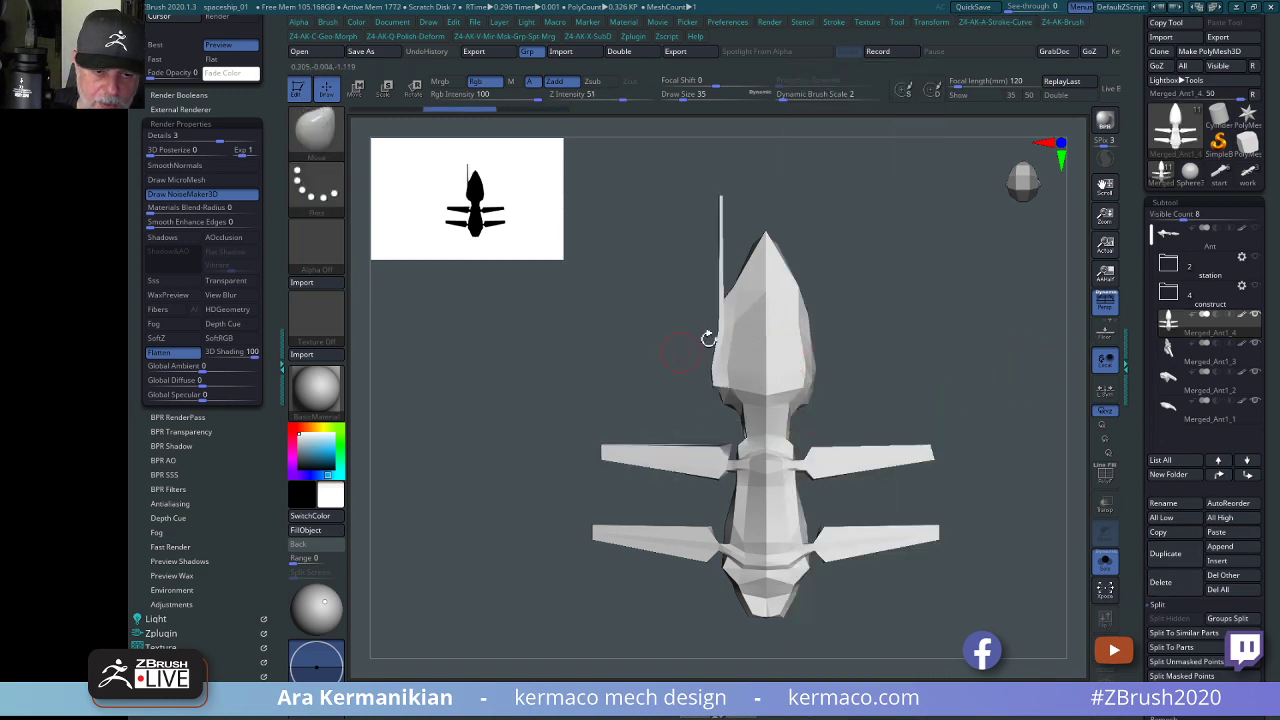
Try to isolate the pointed section of the body with a selection rectangle, and undo the selection.
drag(835, 395, 865, 323)
mouse_move(941, 284)
alt+mouse_down()
mouse_move(1000, 323)
mouse_move(940, 321)
alt+mouse_up()
mouse_move(650, 222)
ctrl+shift+mouse_down()
mouse_move(958, 500)
mouse_move(1000, 471)
ctrl+shift+mouse_up()
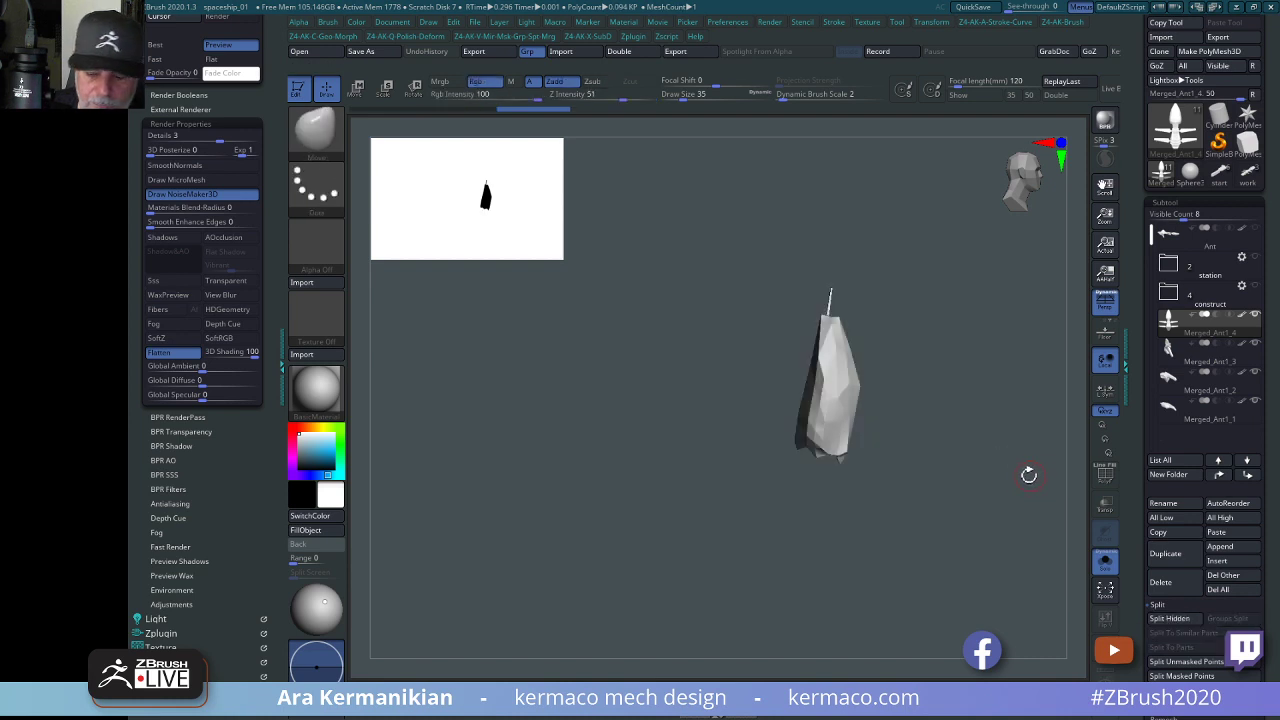
key(ctrl+z)
Isolate the pointed section with its long thin spike and separate it from the legged body with Split Hidden.
mouse_move(949, 353)
mouse_down()
mouse_move(975, 357)
mouse_move(931, 355)
mouse_up()
ctrl+shift+drag(643, 232, 1012, 494)
drag(1063, 458, 1035, 445)
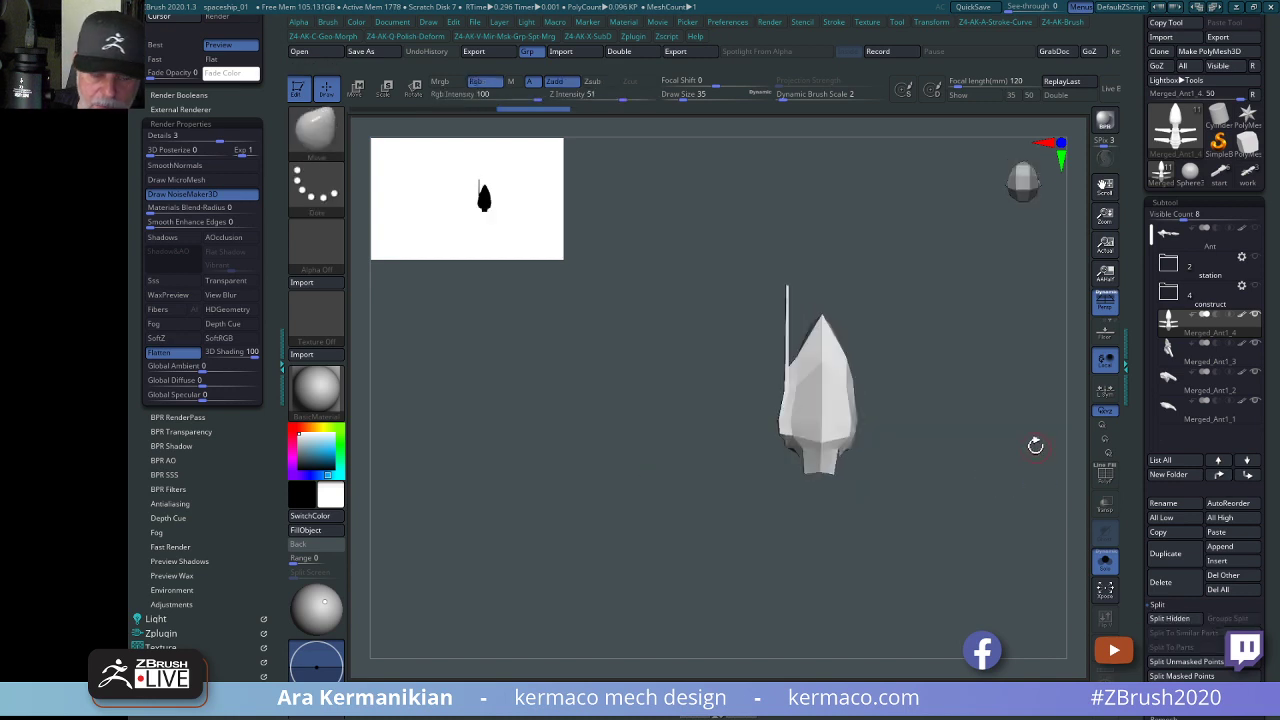
key(a)
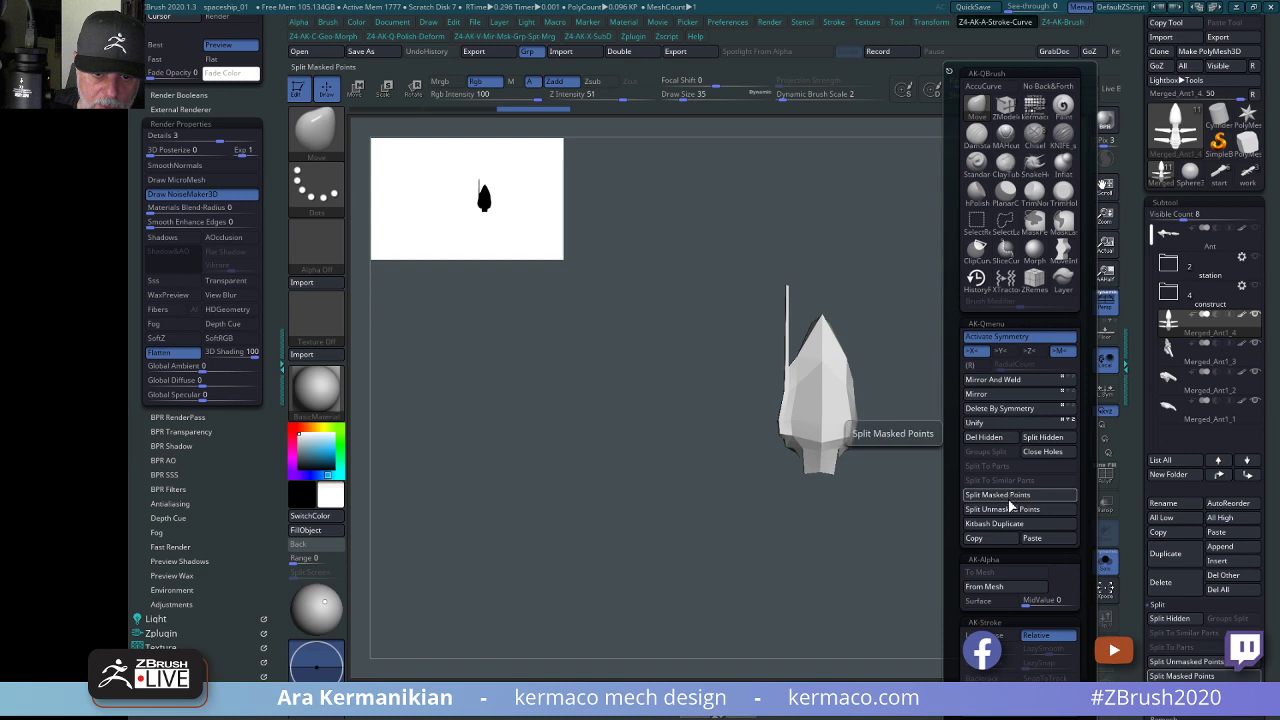
click(1034, 441)
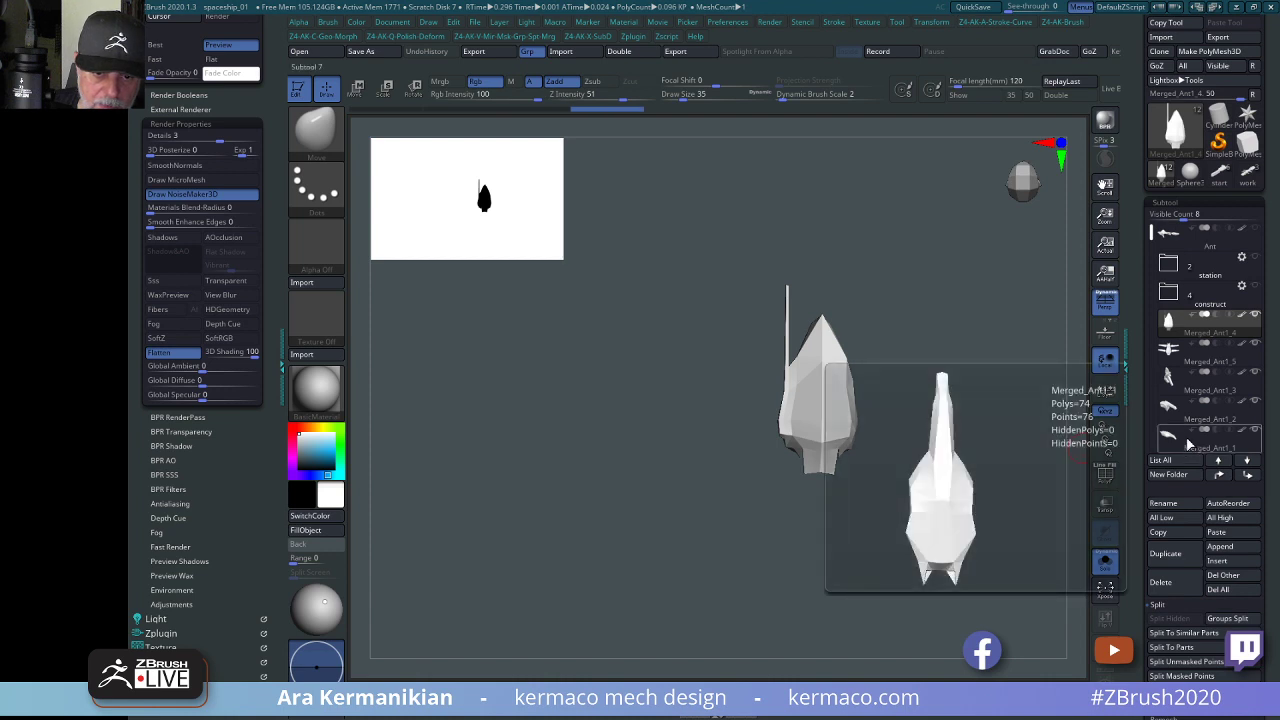
Select the legged body subtool Merged_Ant1_5 and apply Mirror And Weld to make it symmetrical.
click(1207, 366)
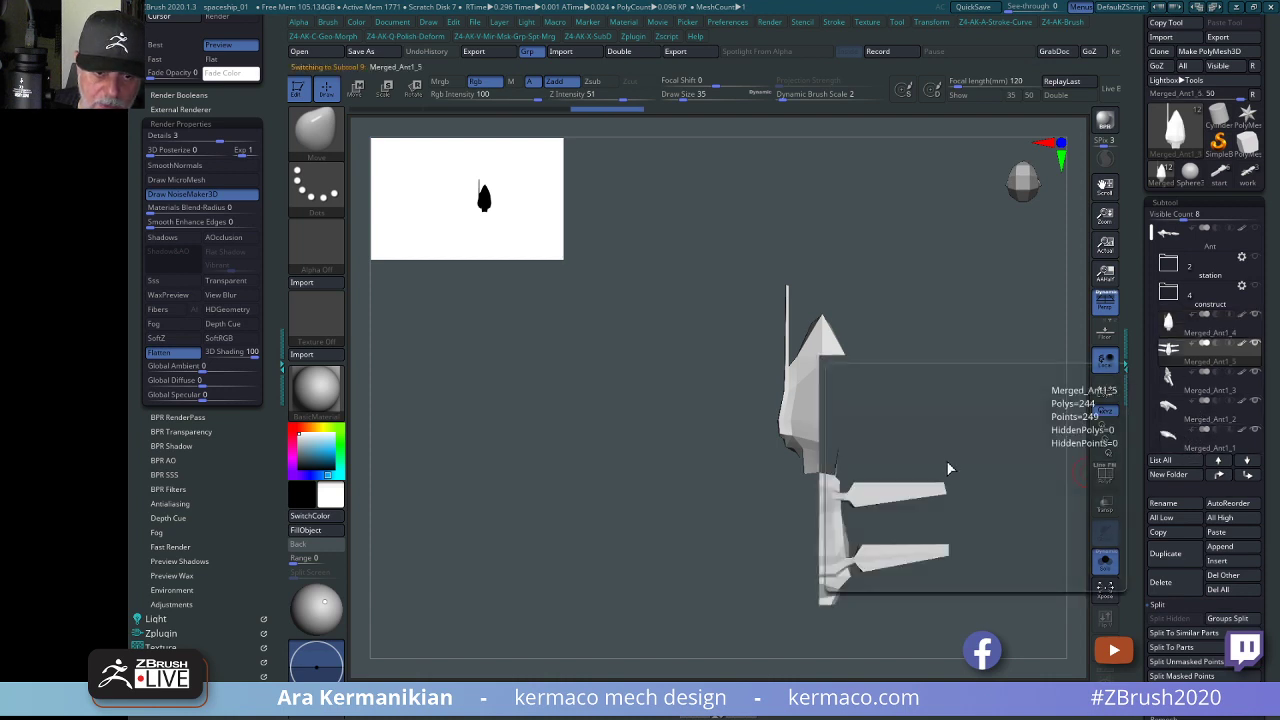
mouse_move(1006, 380)
mouse_down()
mouse_move(943, 309)
mouse_move(980, 332)
mouse_move(946, 323)
mouse_move(983, 334)
mouse_move(1018, 332)
mouse_move(1015, 322)
mouse_move(869, 340)
mouse_move(978, 330)
mouse_up()
key(ctrl+a)
click(963, 379)
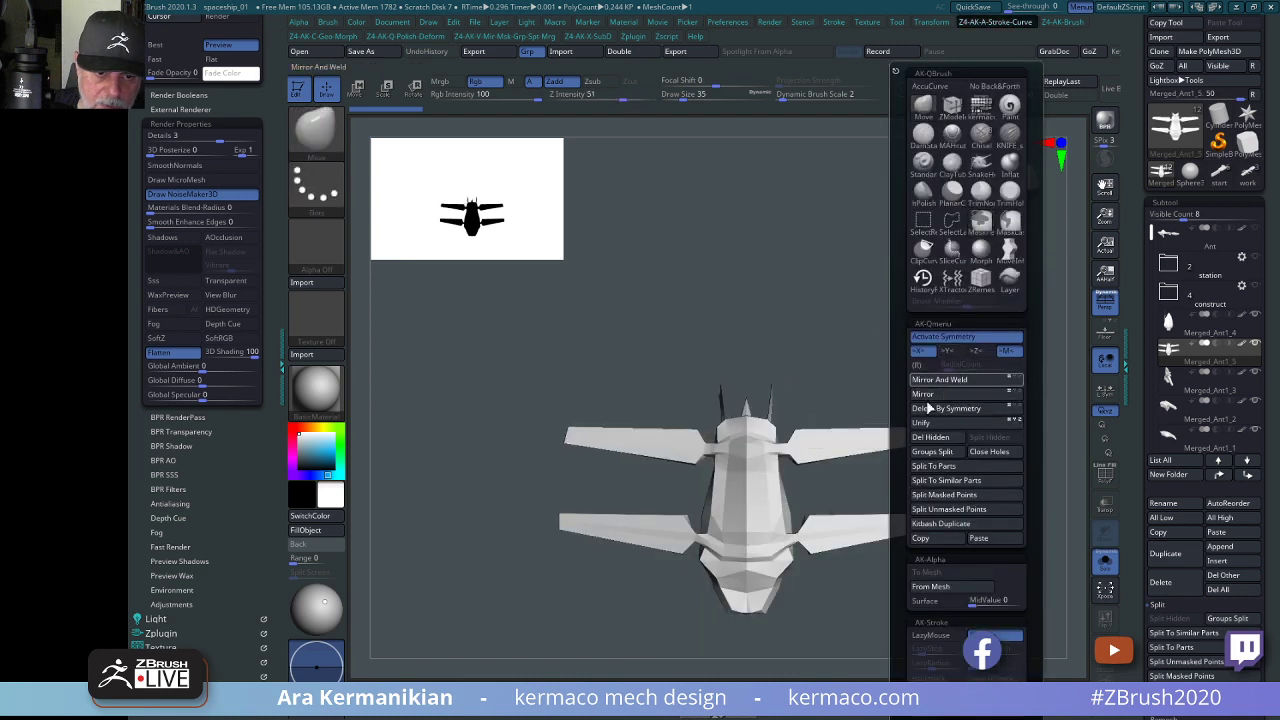
Select the pointed section Merged_Ant1_4 and merge it down with the legged body below it.
click(1189, 390)
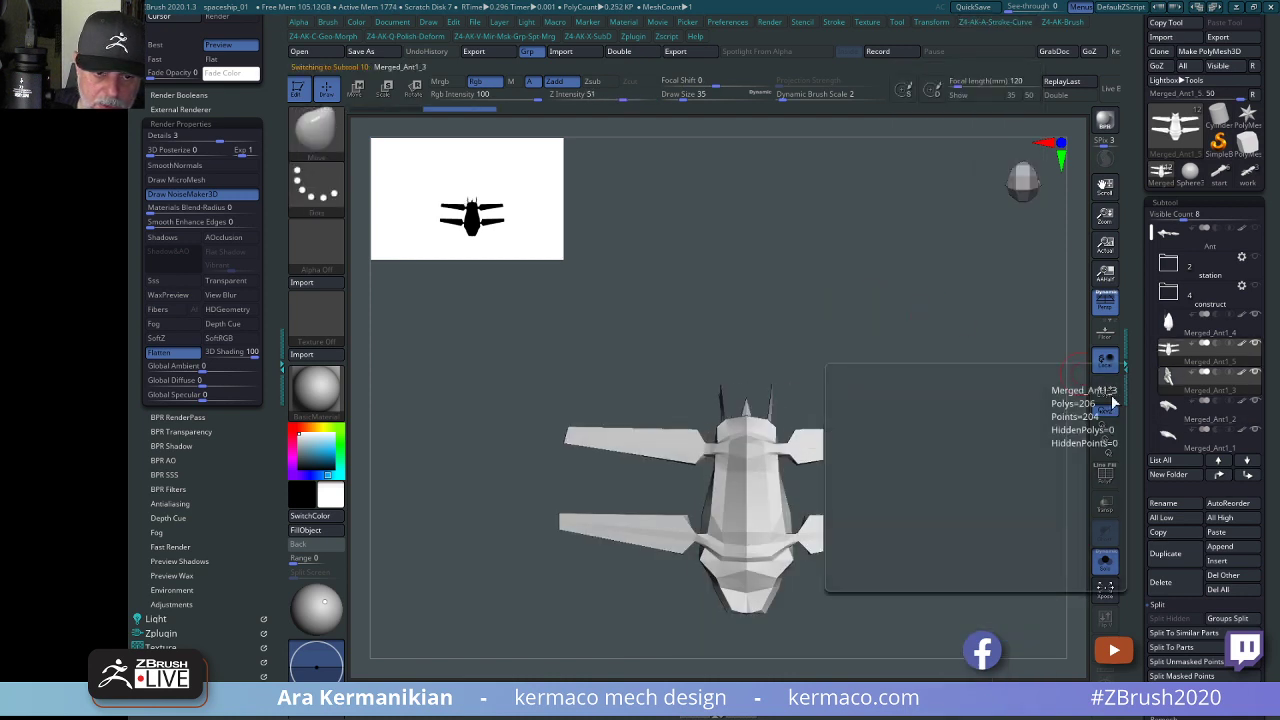
click(1203, 338)
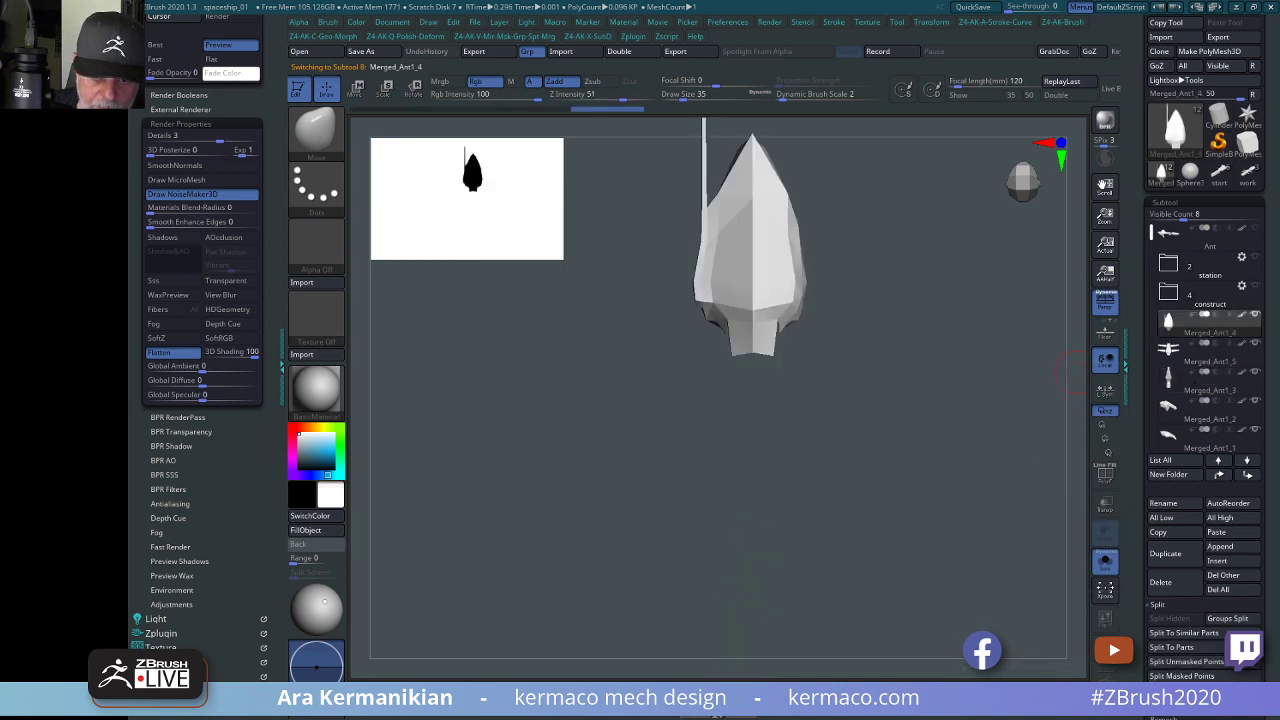
click(1162, 690)
click(1198, 632)
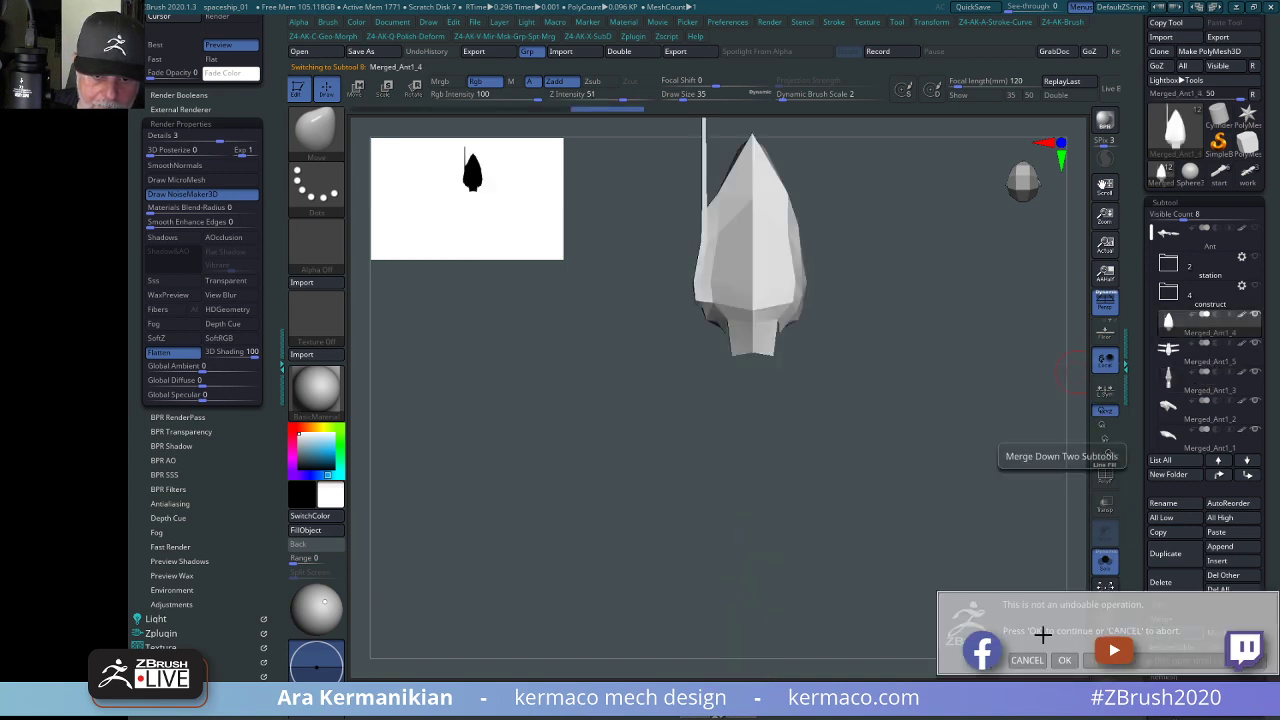
click(1066, 660)
drag(983, 529, 966, 436)
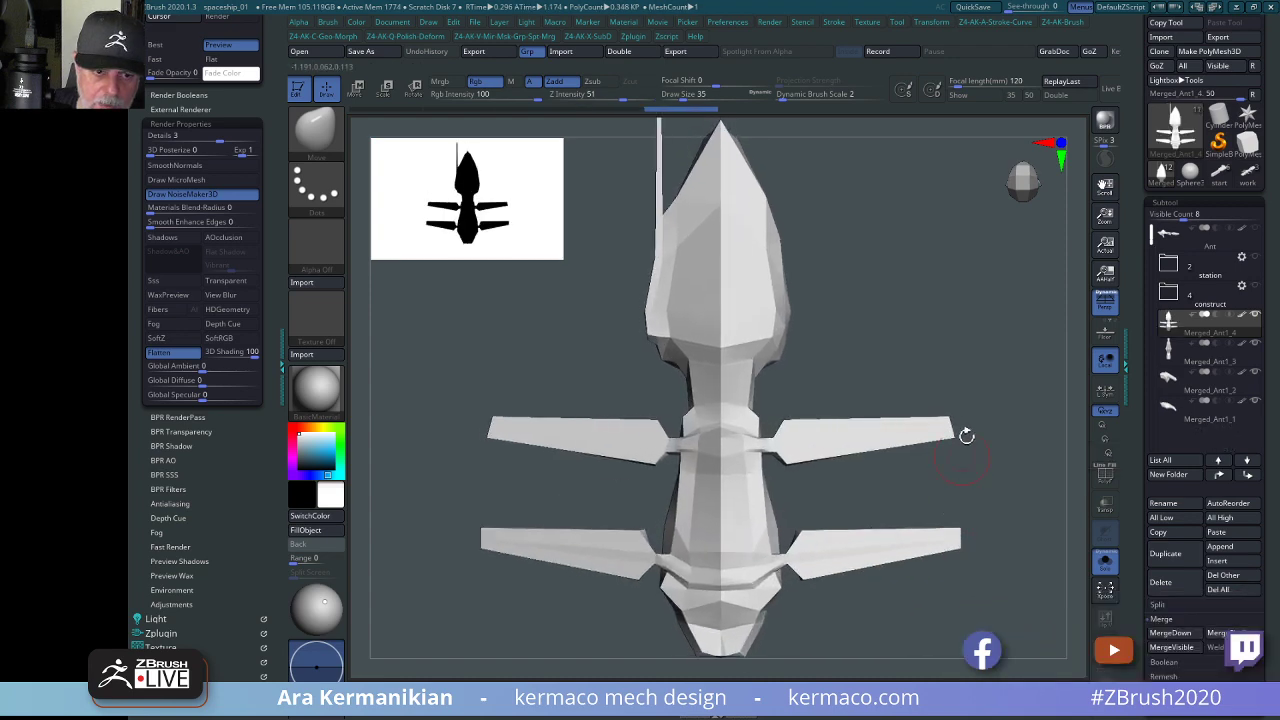
Open the Modify Topology options in the Geometry settings for the merged legged body.
drag(1010, 336, 1020, 410)
drag(745, 412, 726, 366)
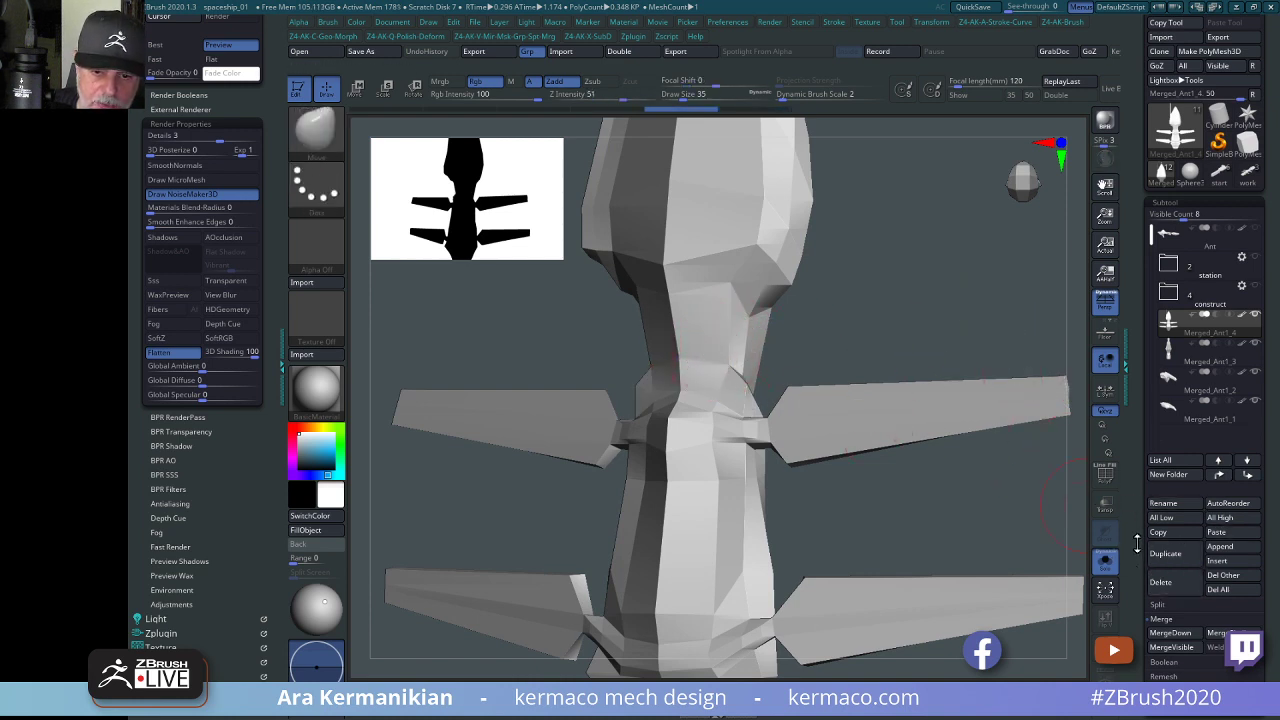
key(ctrl+space)
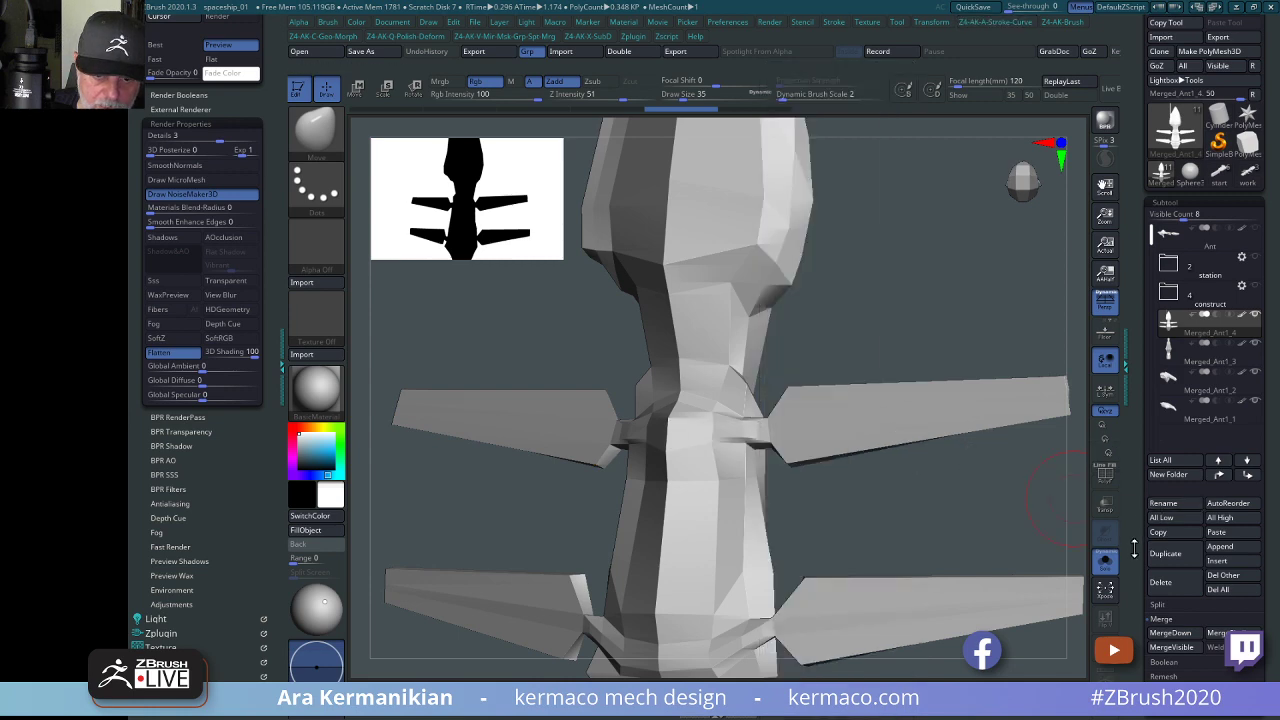
drag(1134, 545, 1130, 420)
click(1179, 424)
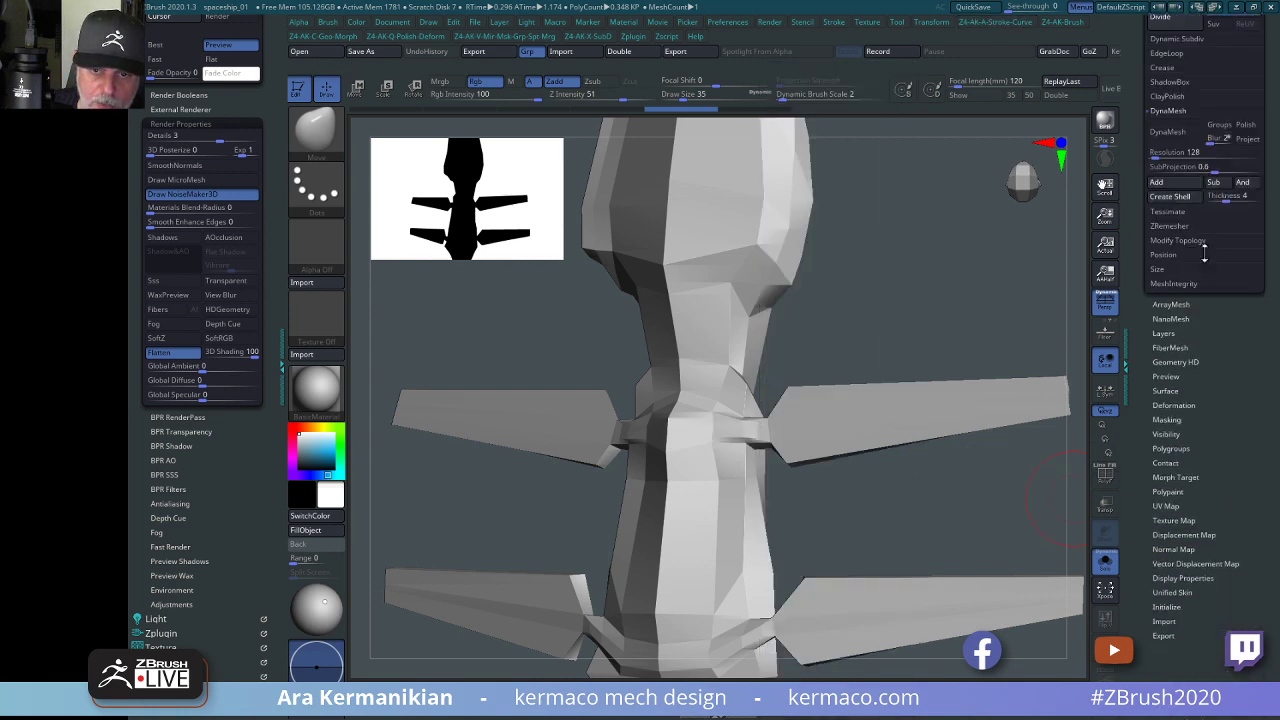
click(1198, 242)
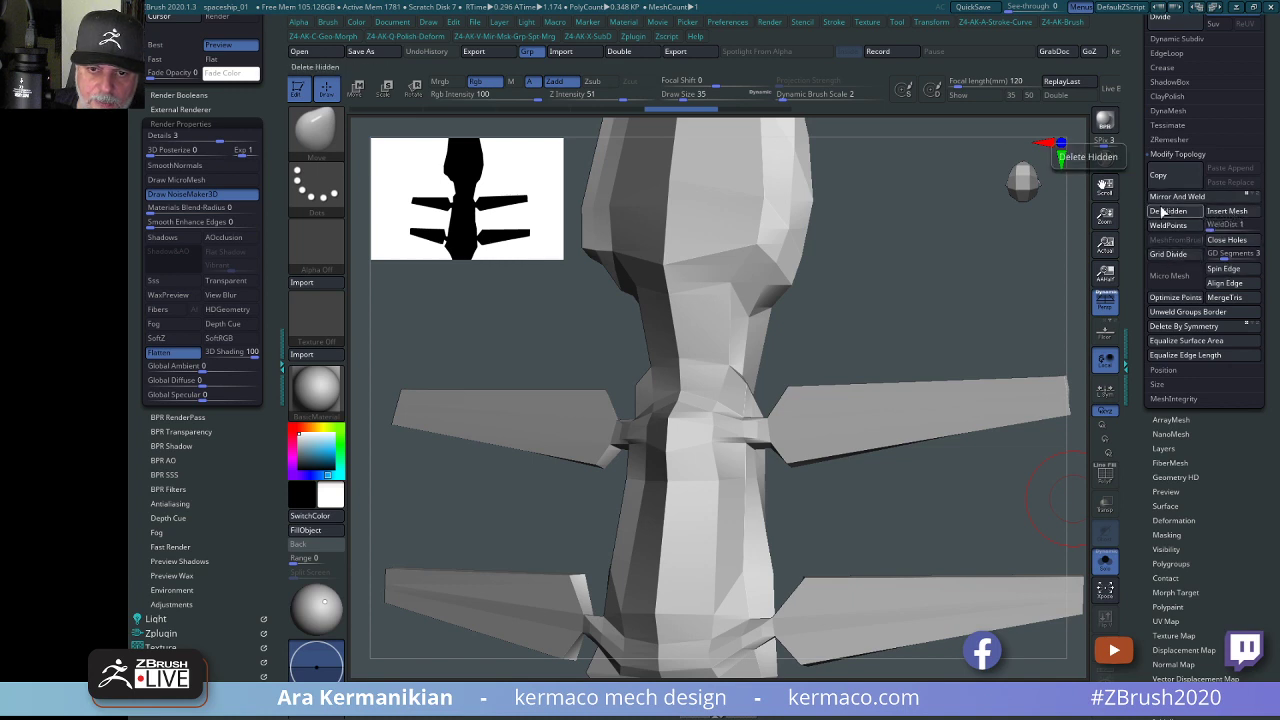
mouse_move(709, 387)
shift+mouse_down()
mouse_move(726, 363)
mouse_move(695, 350)
shift+mouse_up()
mouse_move(965, 299)
mouse_down()
mouse_move(978, 297)
mouse_move(962, 321)
mouse_up()
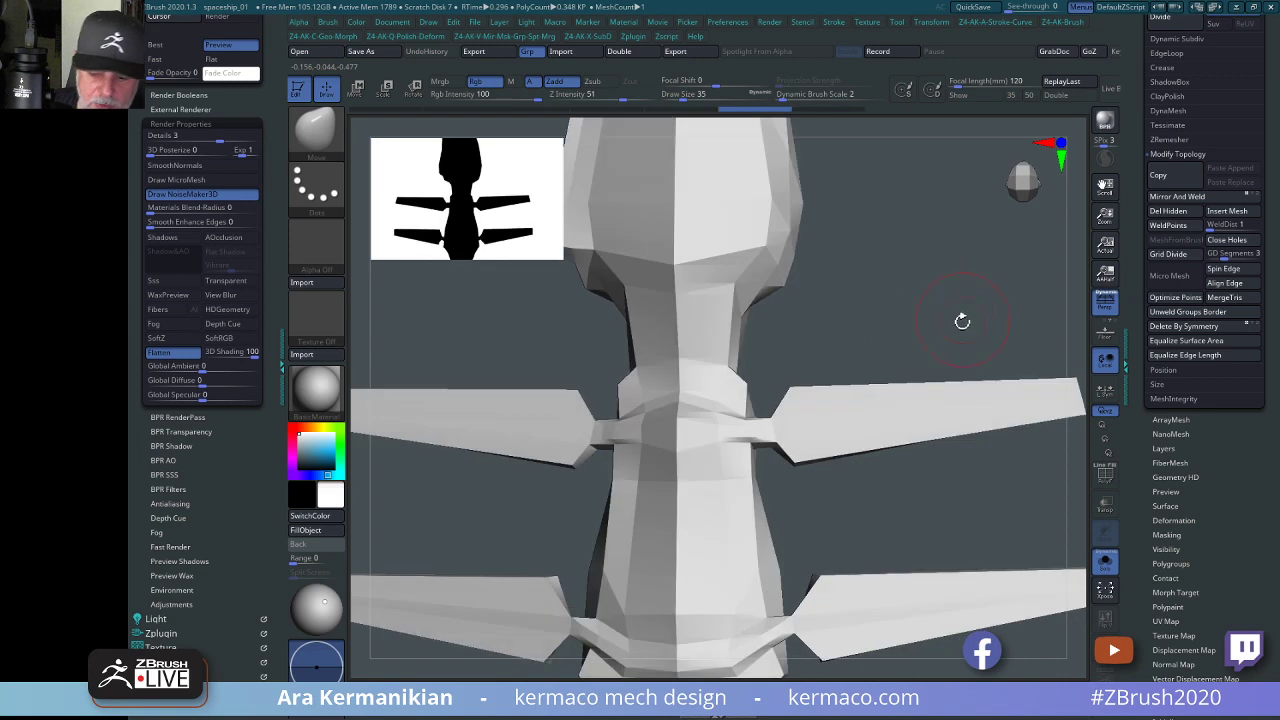
Preview the body with Dynamic Subdiv, set to always activate automatically, and check the pointed section in isolation before showing everything again.
key(d)
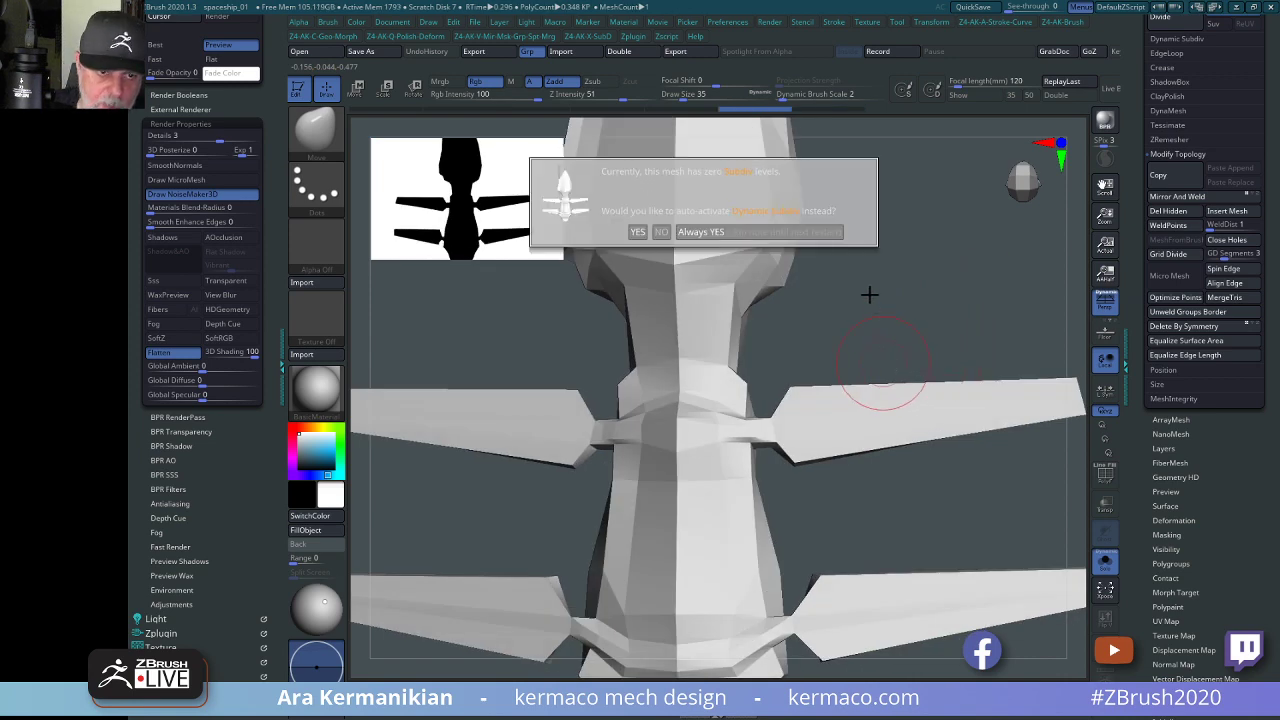
click(757, 237)
alt+drag(954, 308, 900, 310)
key(shift+d)
alt+drag(1024, 330, 923, 388)
ctrl+shift+click(808, 257)
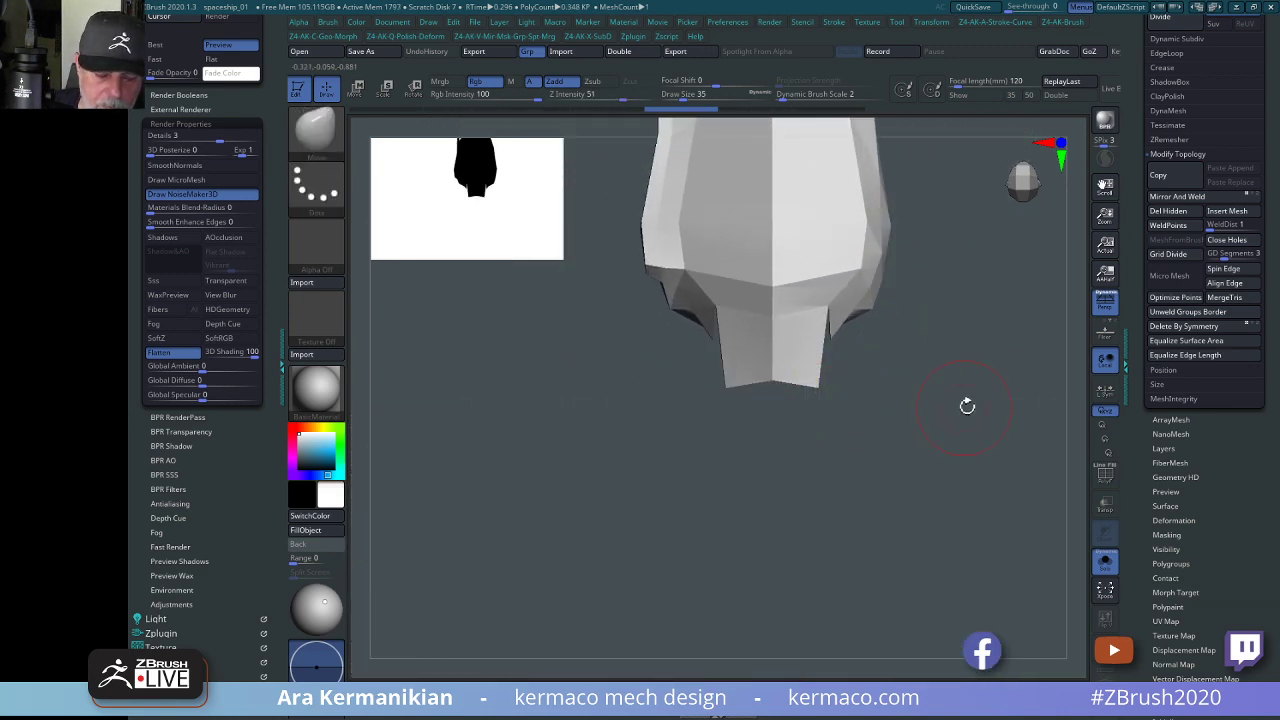
ctrl+shift+click(947, 366)
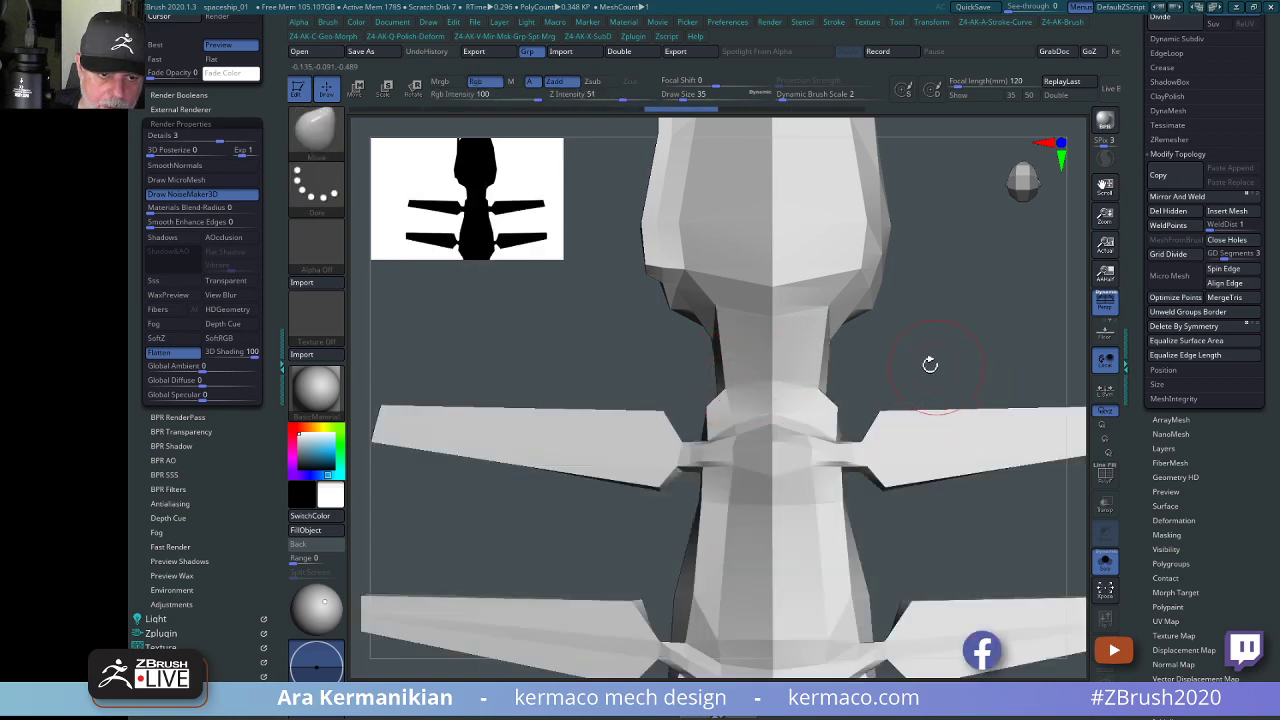
Turn on Dynamic Subdiv and PolyFrame and examine the seam between the pointed section and the legged body.
alt+drag(957, 360, 948, 408)
key(d)
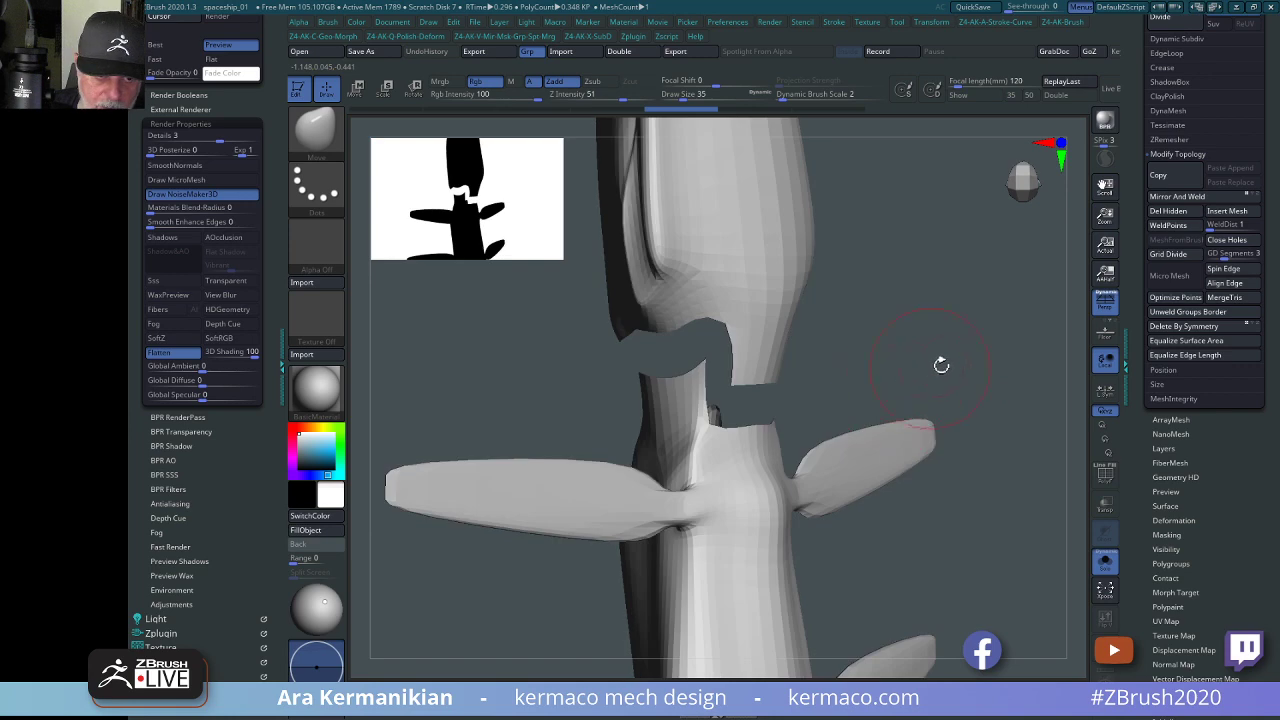
drag(941, 364, 1040, 378)
click(1102, 478)
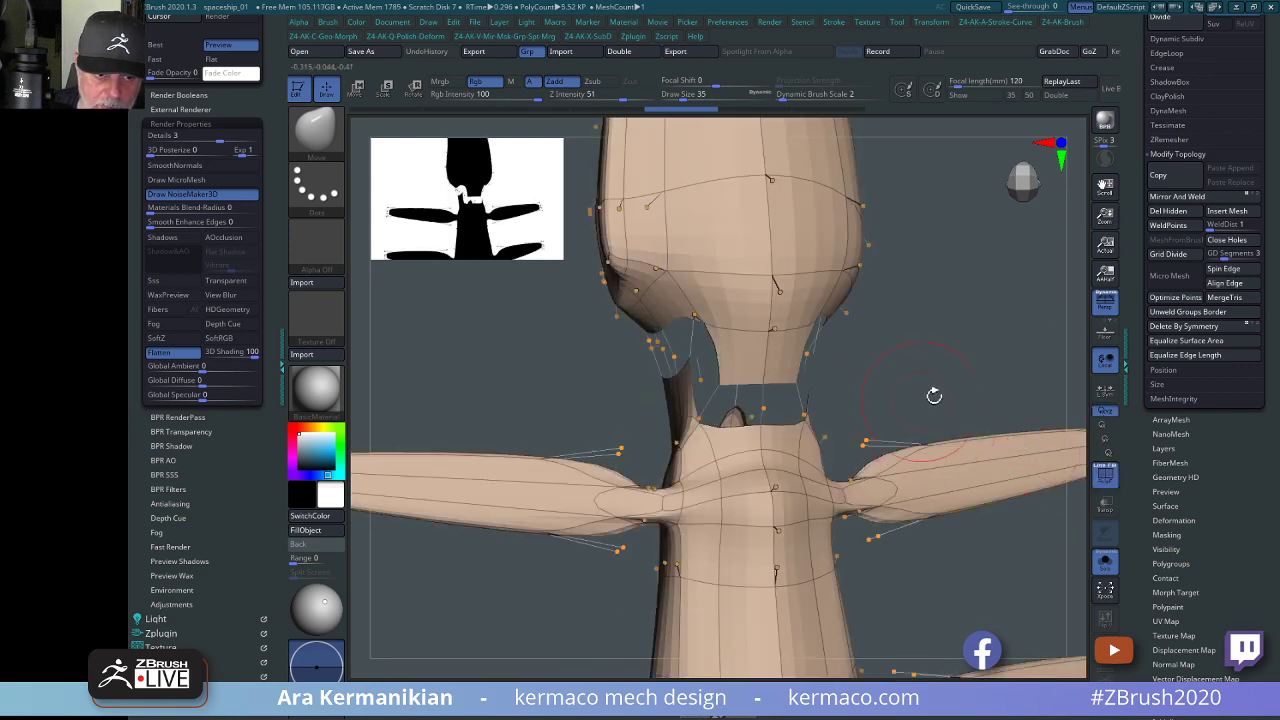
mouse_move(934, 394)
mouse_down()
mouse_move(1014, 406)
mouse_move(1066, 389)
mouse_move(879, 393)
mouse_move(1051, 404)
mouse_move(924, 421)
mouse_move(930, 408)
mouse_up()
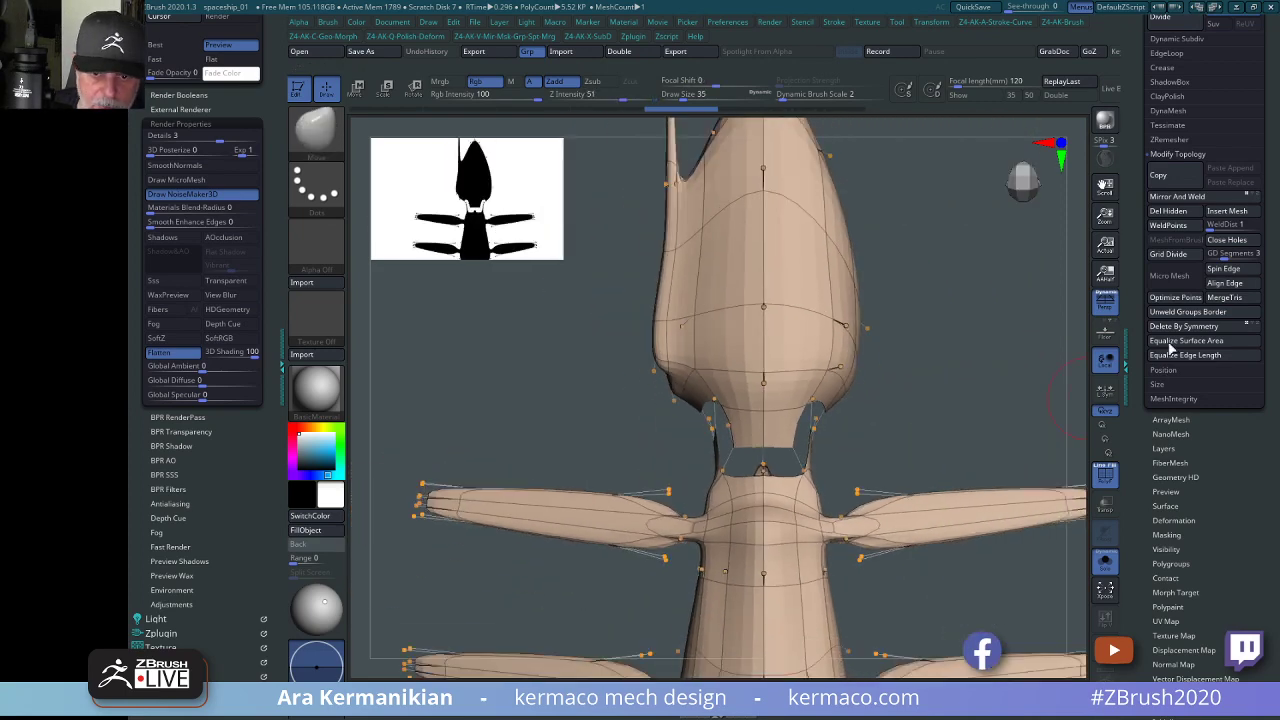
Weld the points along the neck seam with WeldPoints and set the brush draw size to 18.
click(1165, 226)
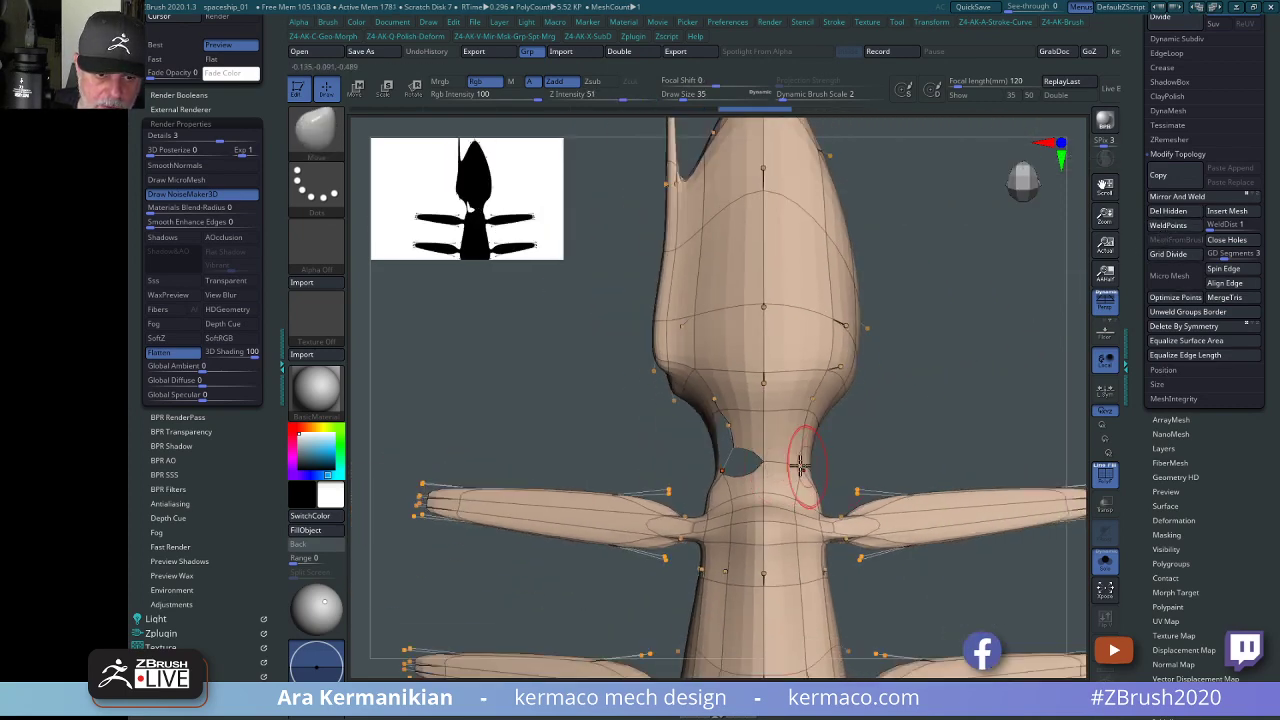
drag(900, 445, 854, 480)
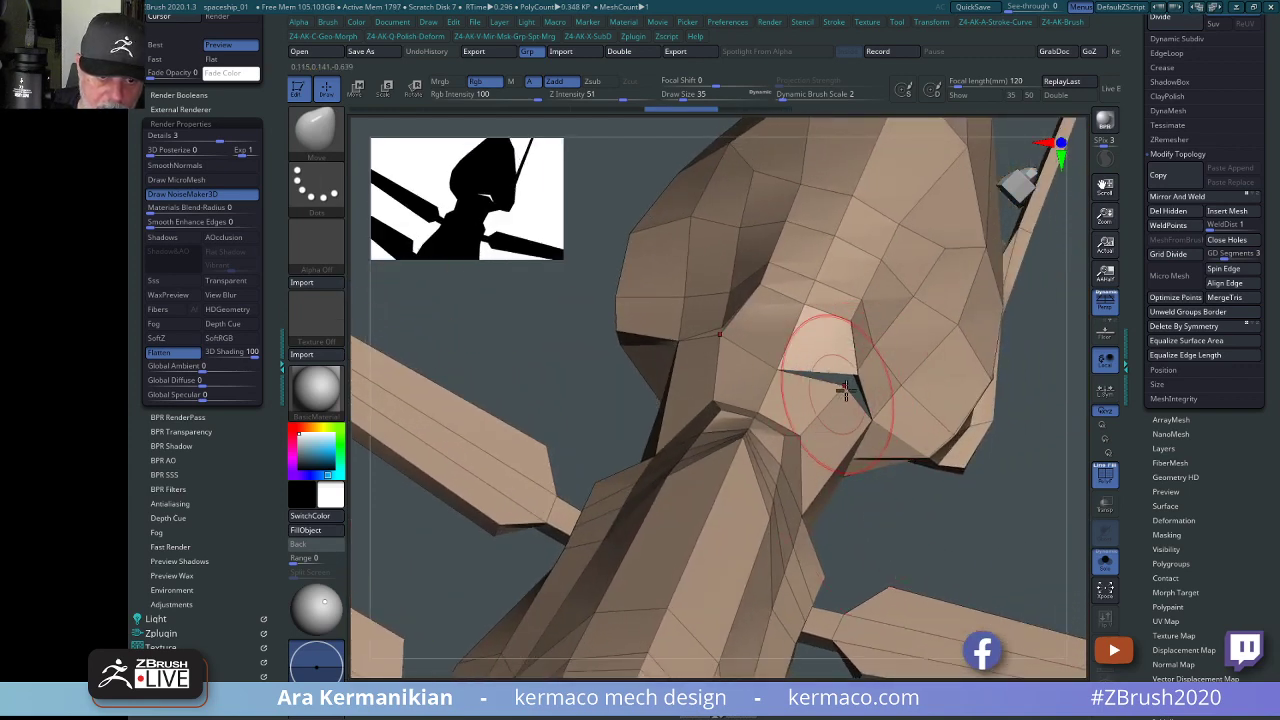
key(s)
drag(872, 399, 866, 402)
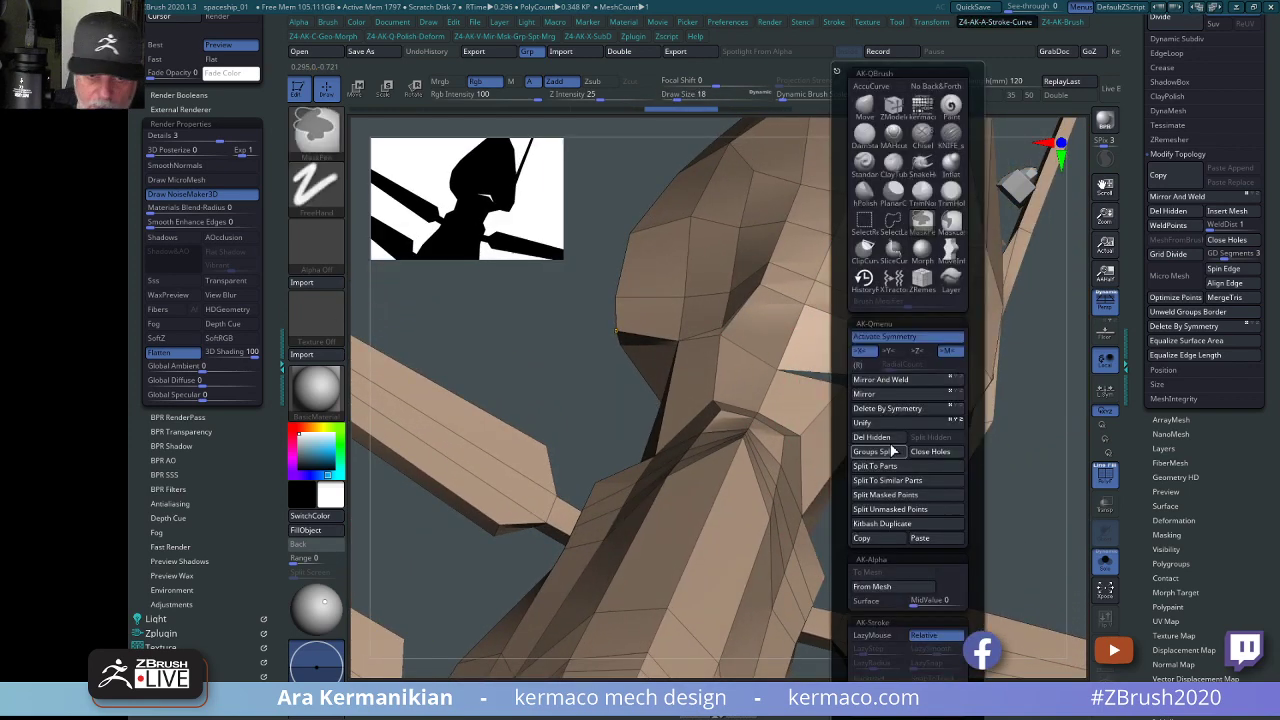
Try Mirror And Weld on the whole body, undo it, and deactivate symmetry.
key(space)
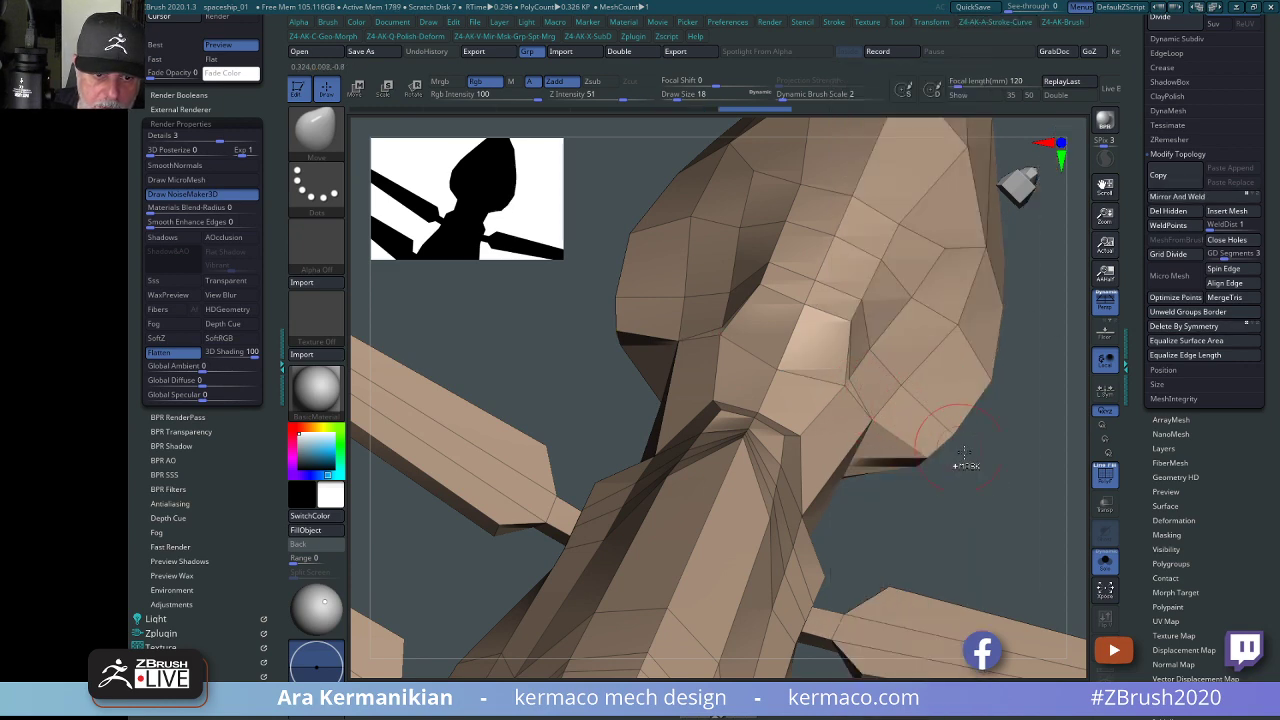
key(ctrl+z)
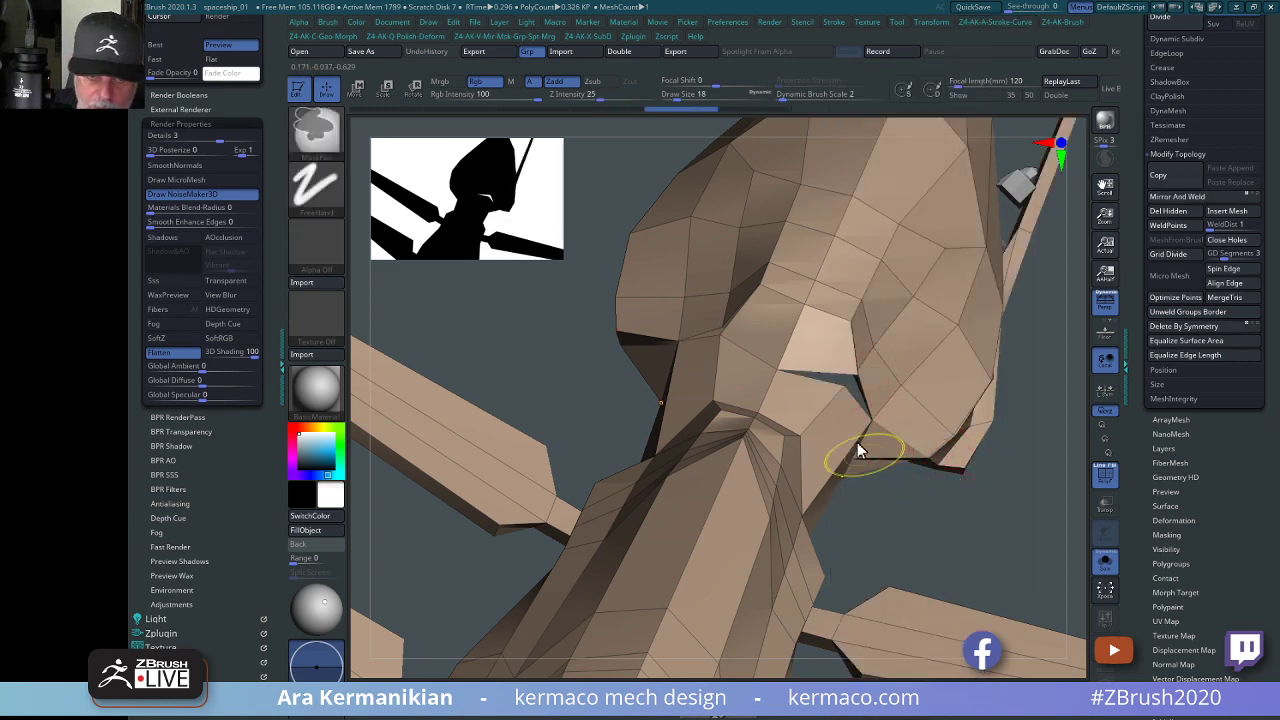
key(space)
click(855, 341)
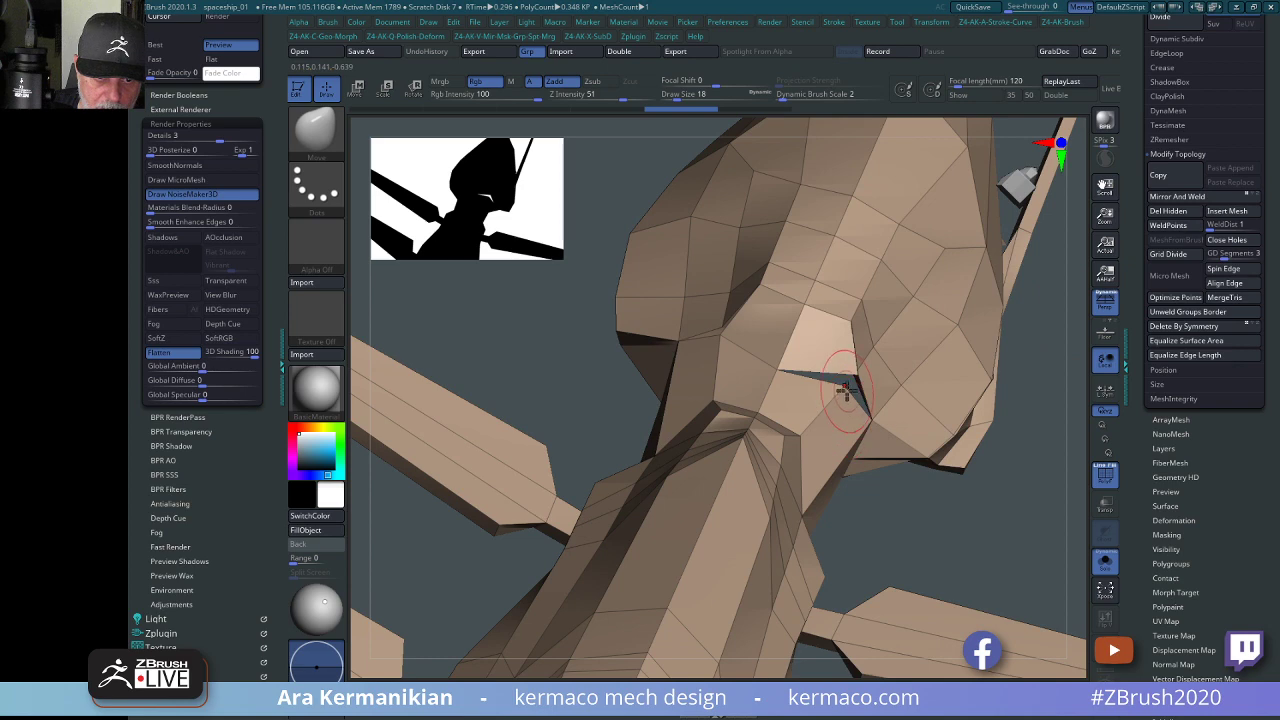
Switch to the ZModeler brush and set its point action to Stitch, Two Points, To End Point.
key(space)
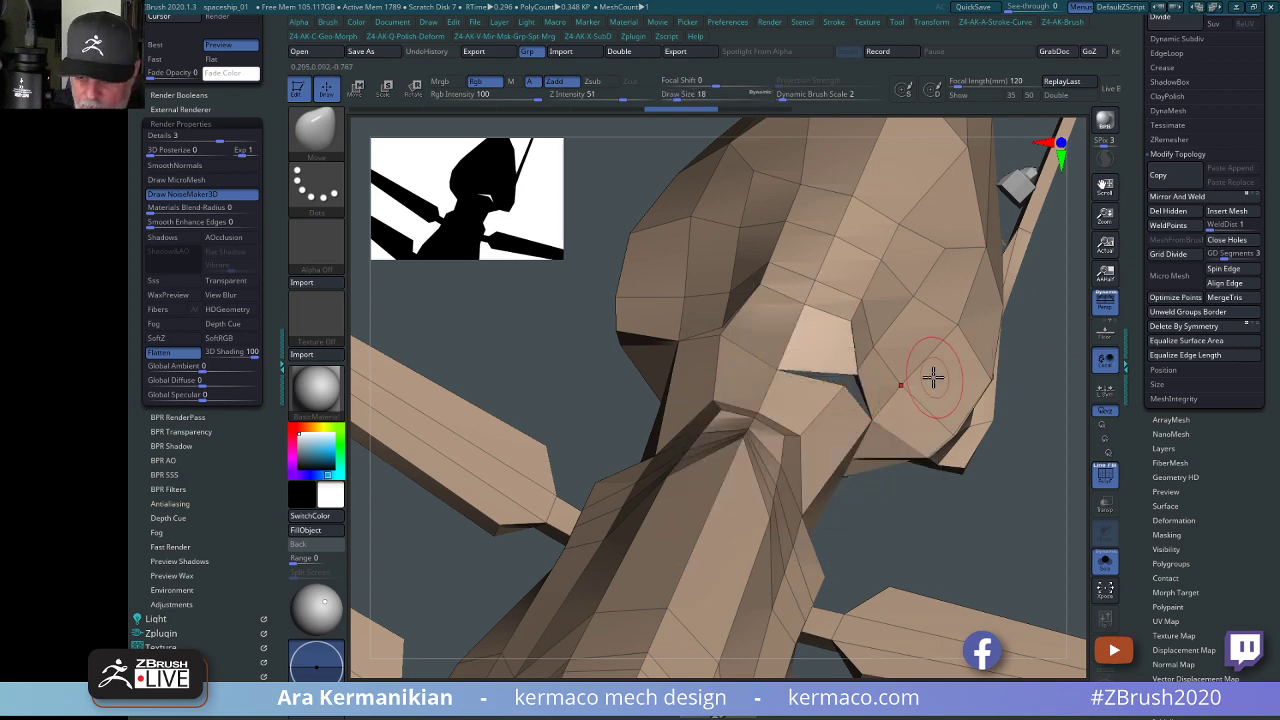
key(b)
key(z)
key(m)
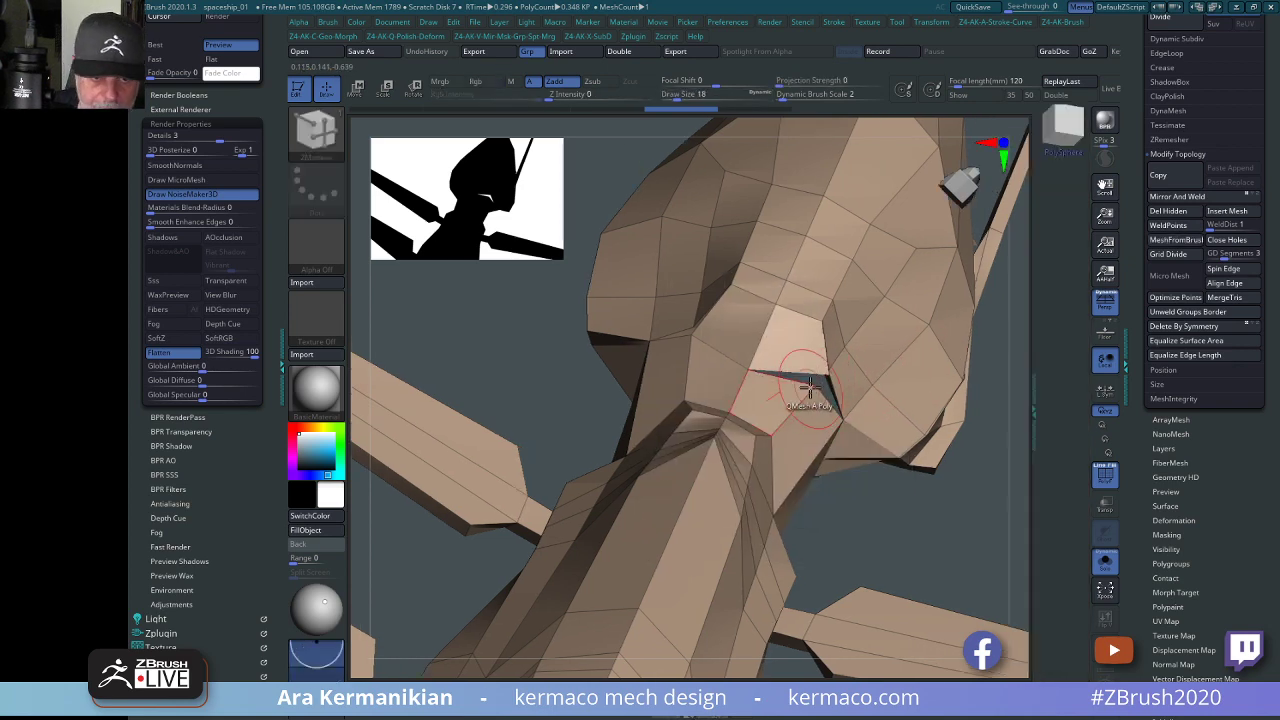
key(space)
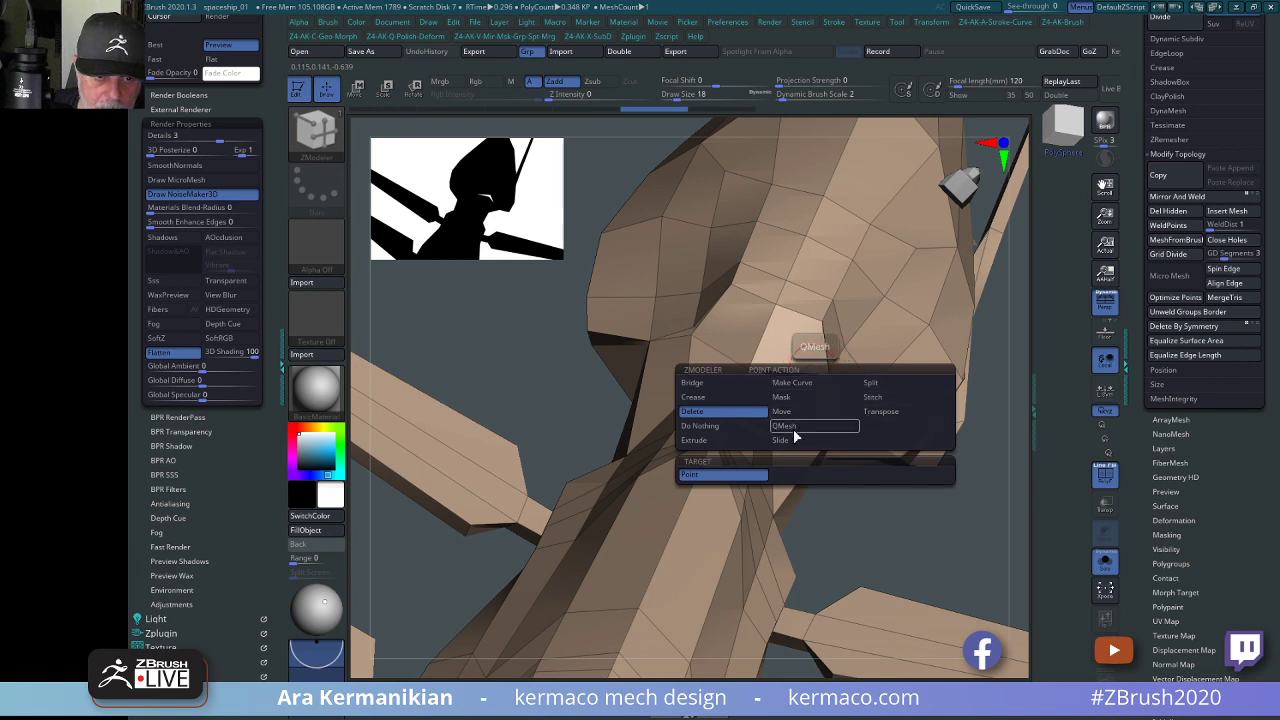
click(877, 398)
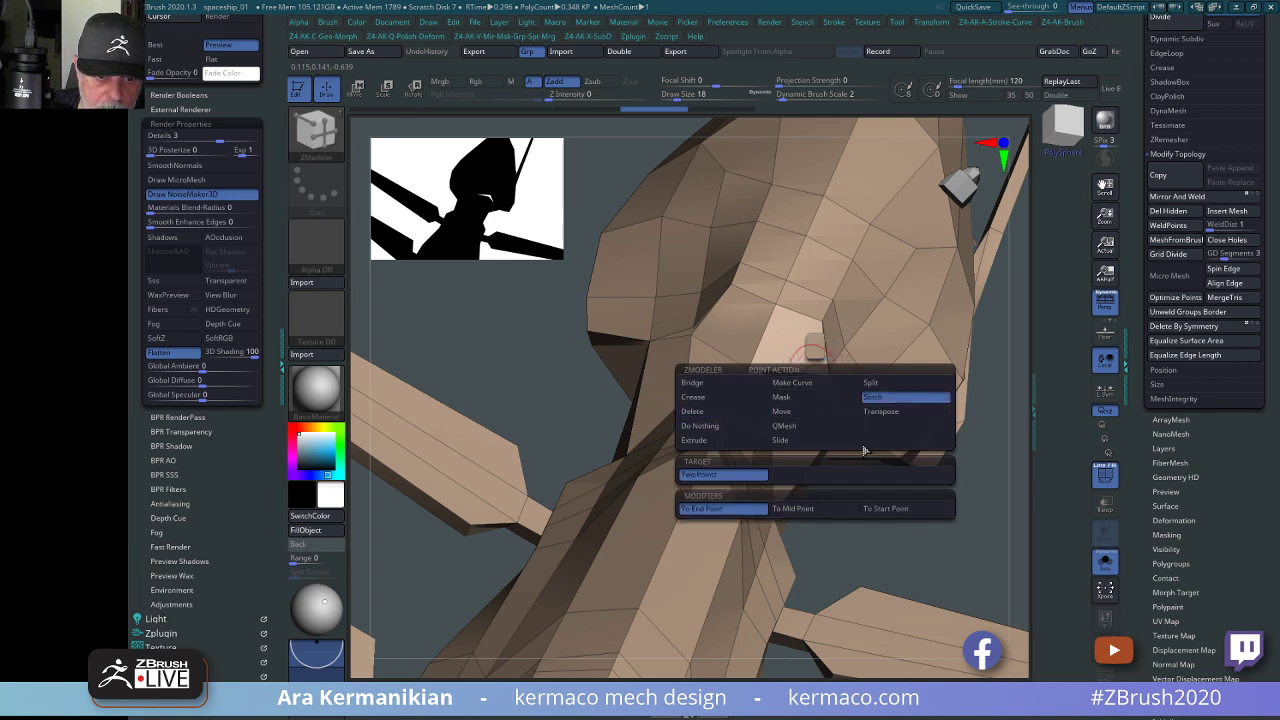
click(757, 514)
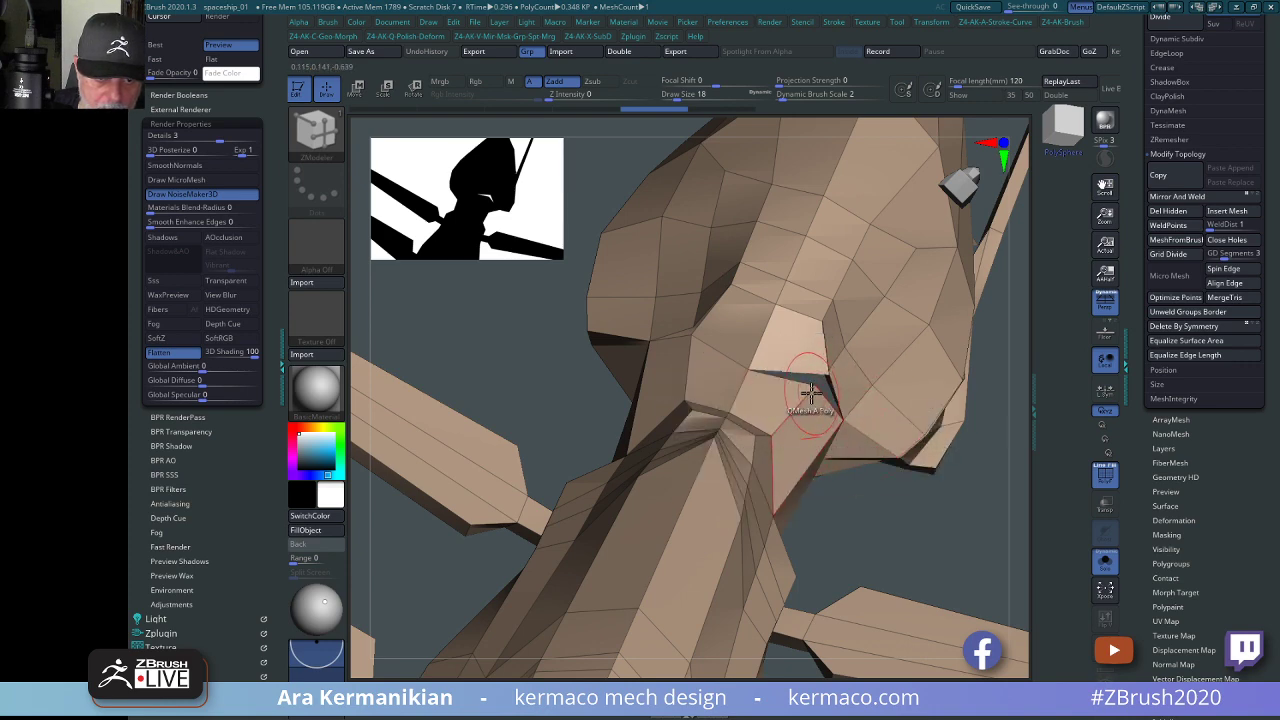
Set ZModeler's edge action to Do Nothing and its polygon action to Extrude.
mouse_move(922, 532)
mouse_down()
mouse_move(937, 543)
mouse_move(941, 525)
mouse_up()
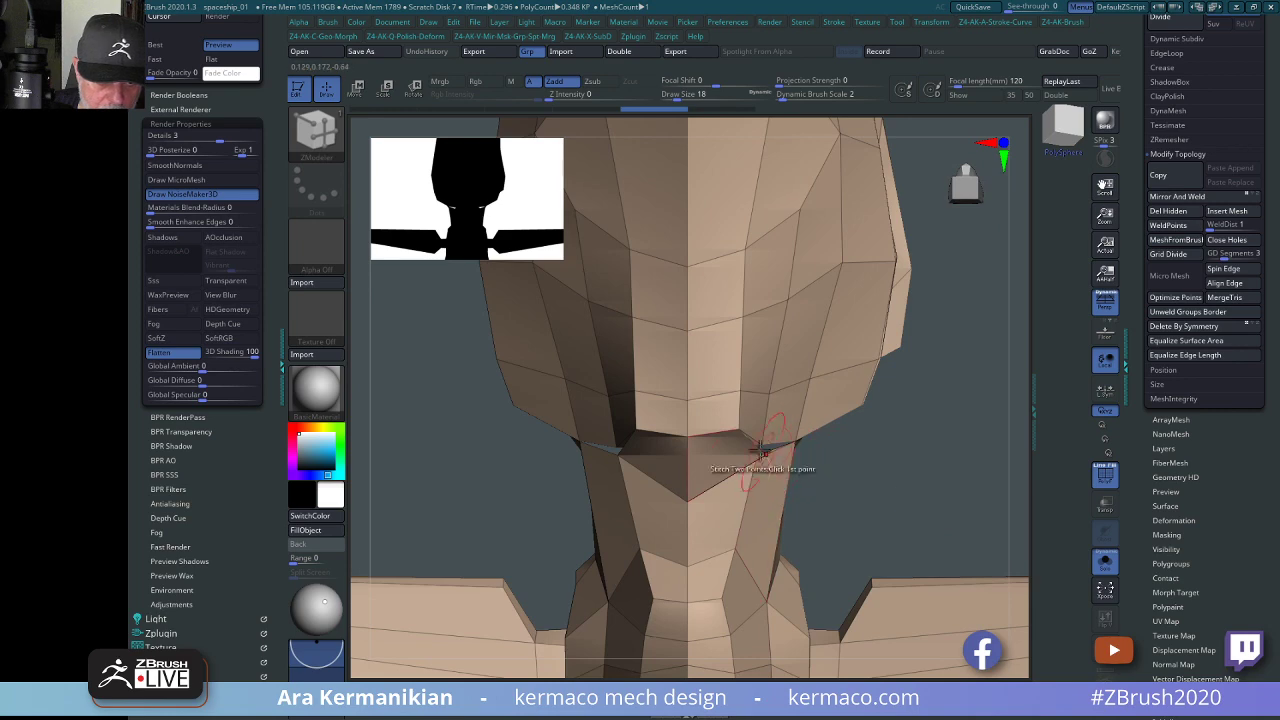
drag(890, 498, 918, 492)
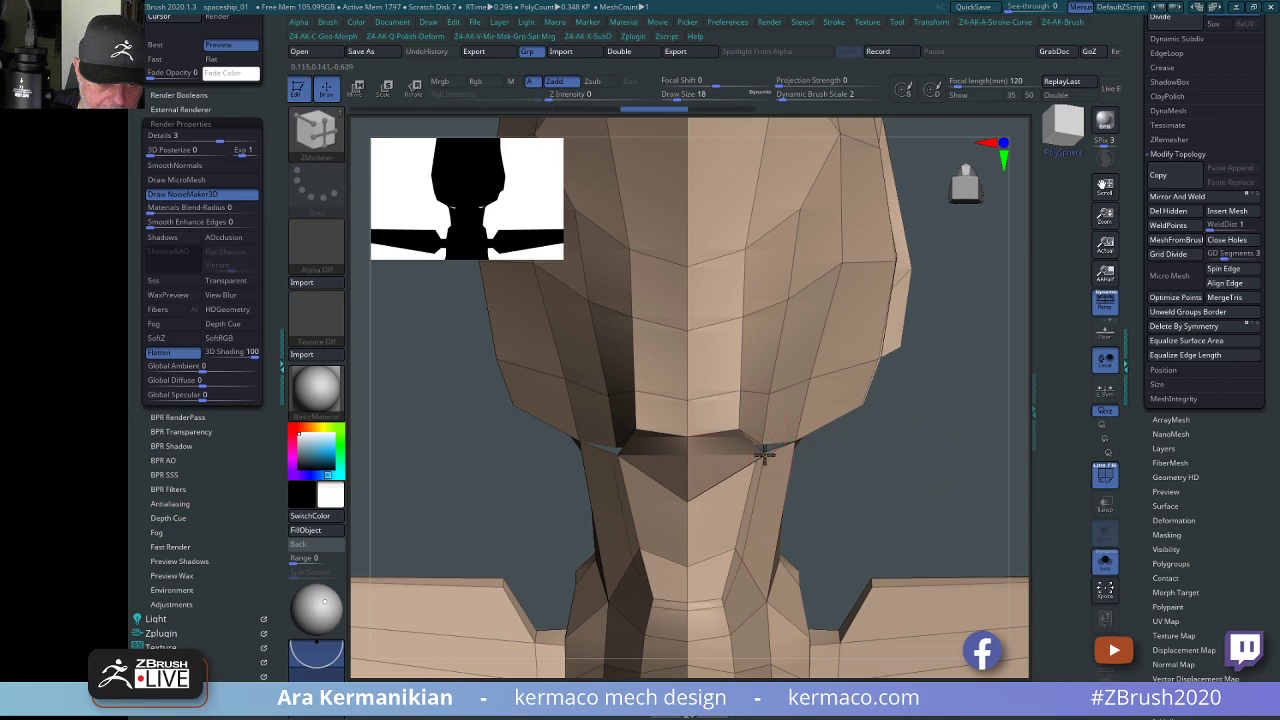
alt+drag(892, 503, 923, 483)
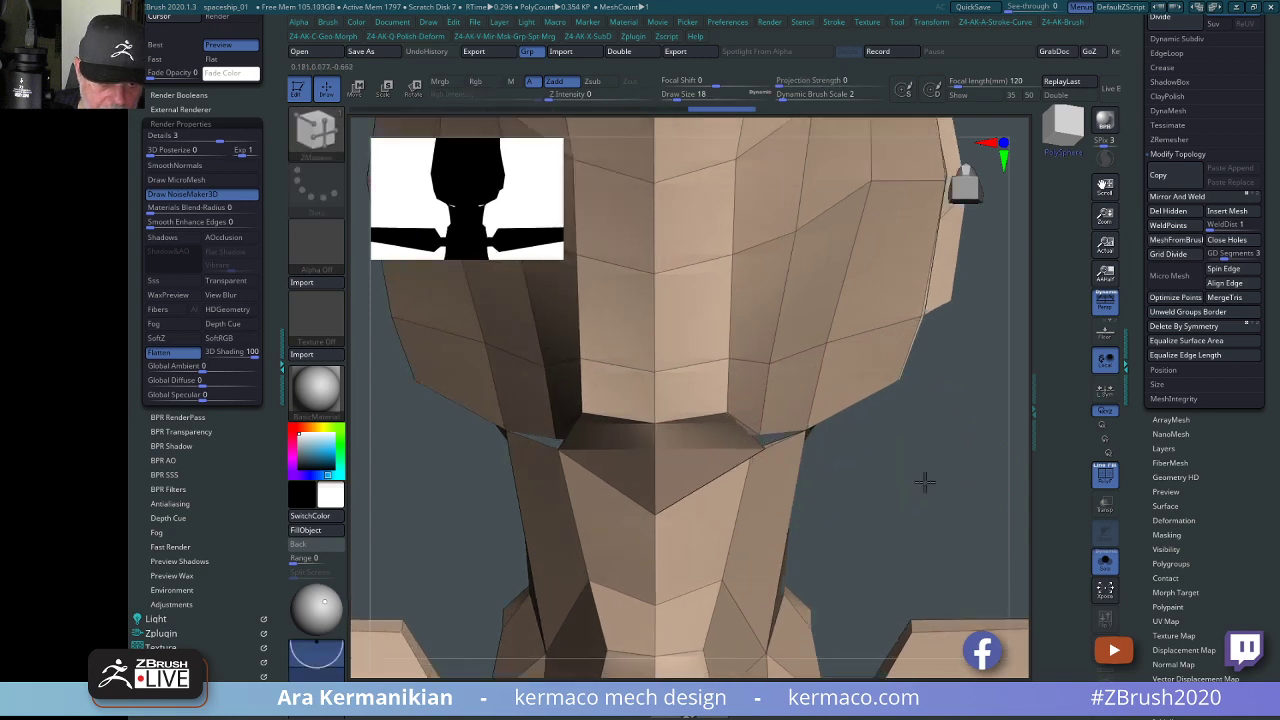
key(space)
key(space)
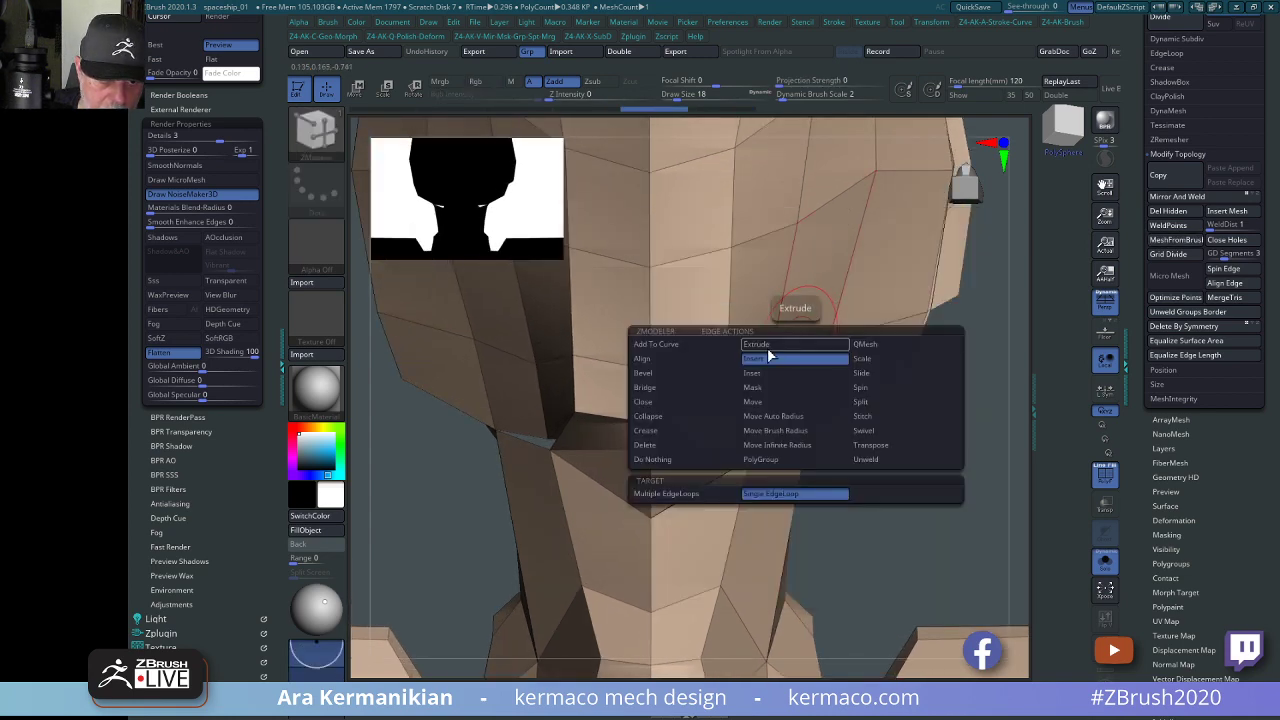
click(658, 459)
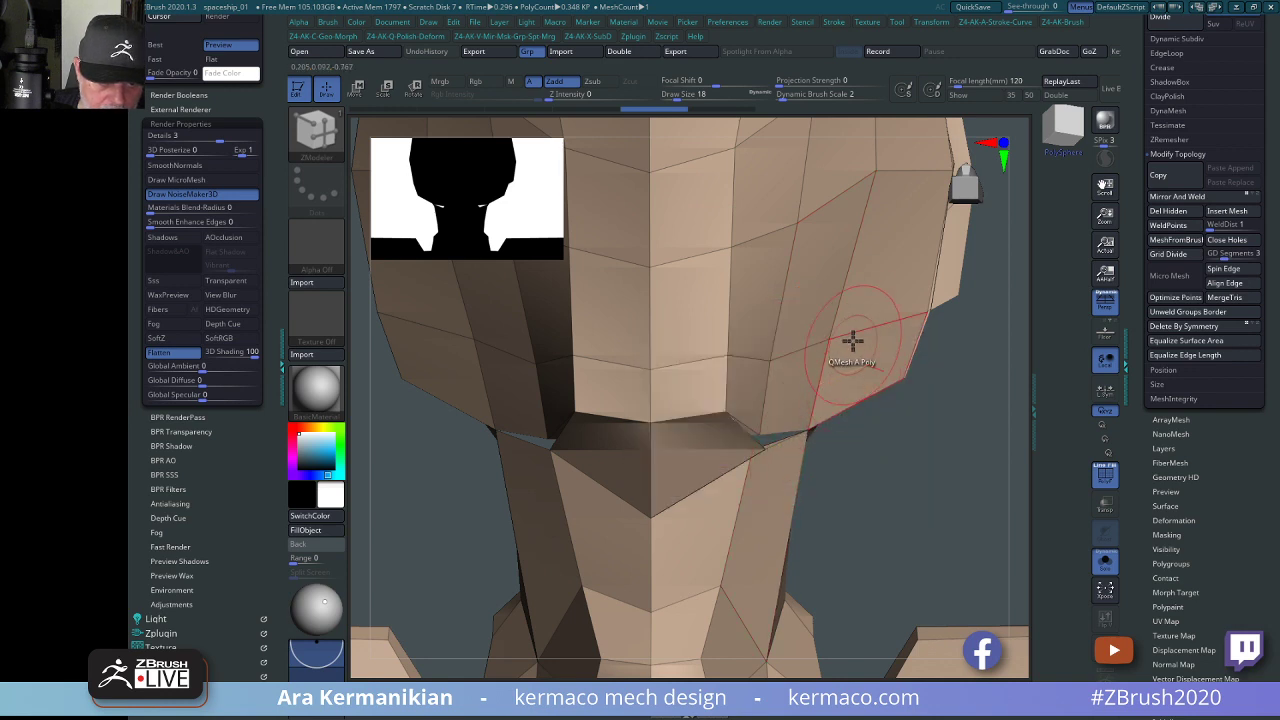
key(space)
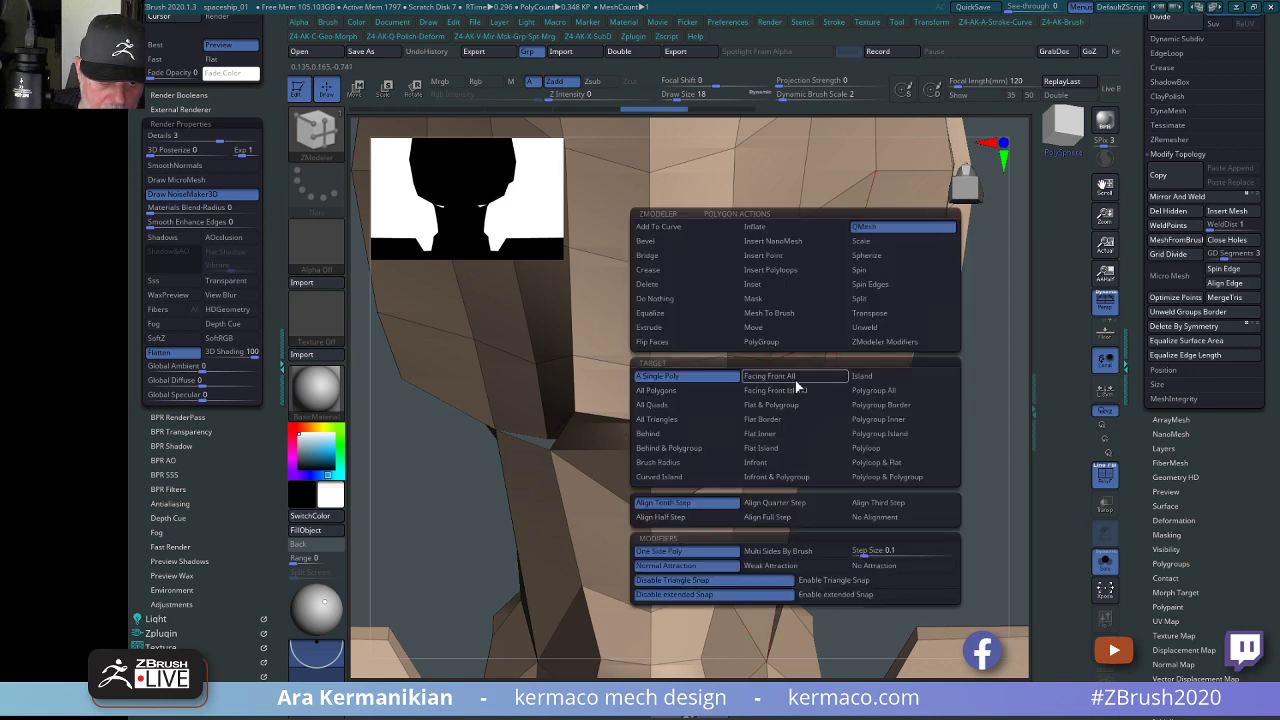
click(675, 327)
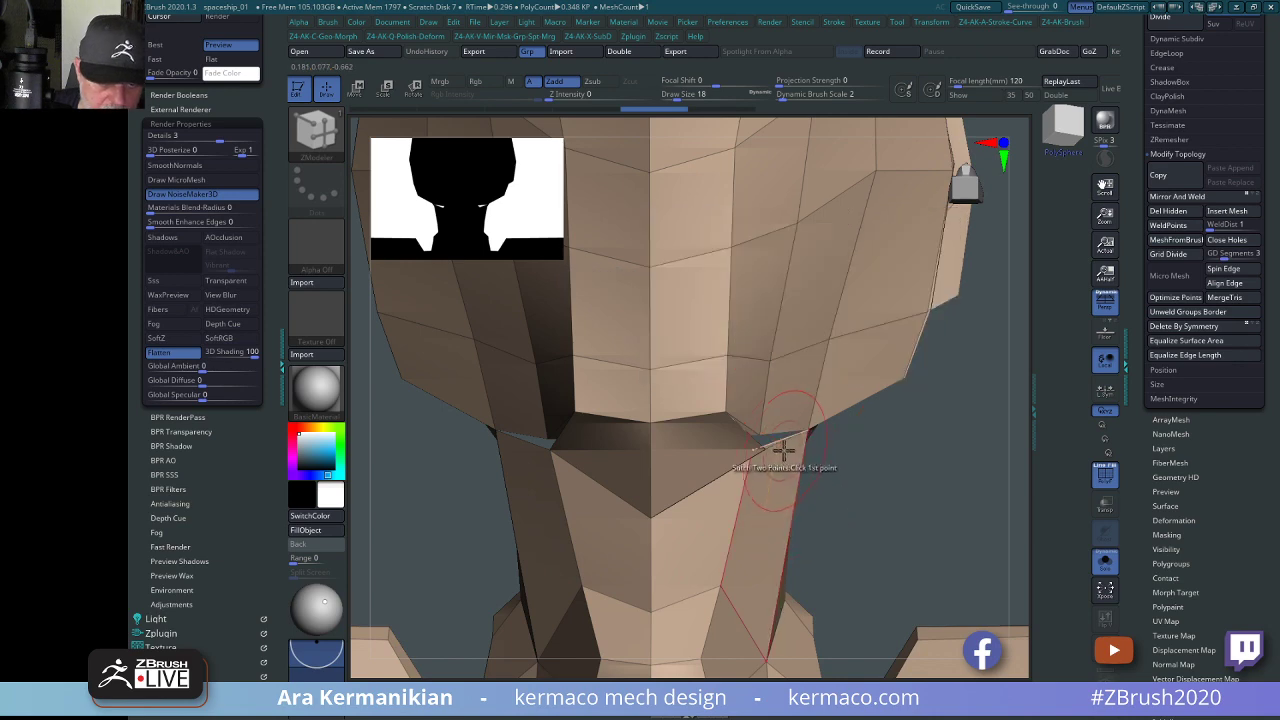
Stitch the two separated points at one corner of the underside neck gap together.
drag(965, 495, 747, 437)
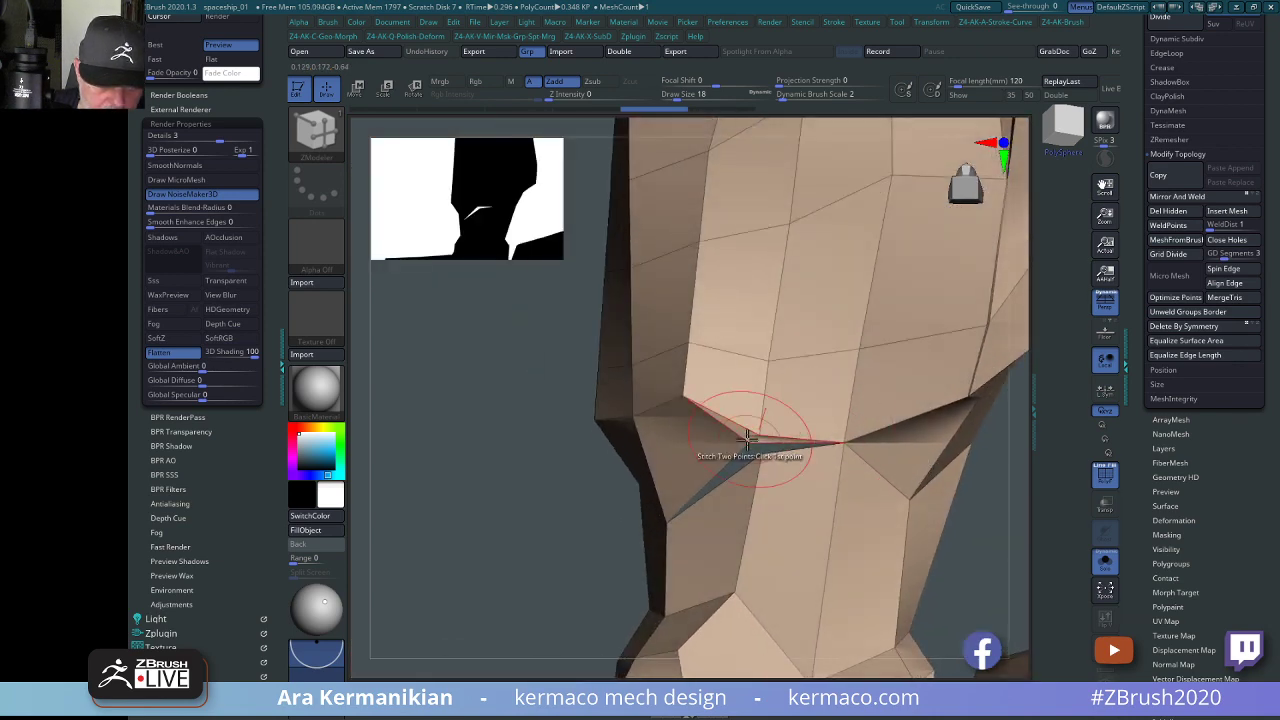
click(763, 432)
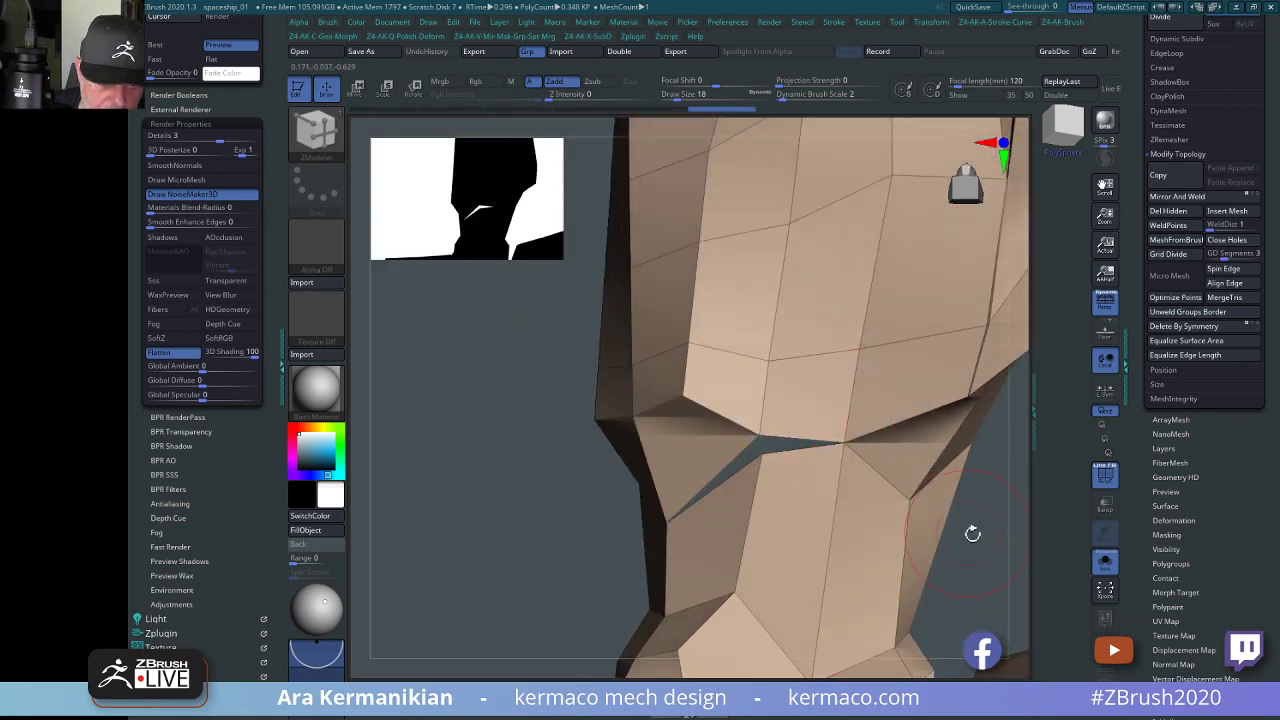
drag(972, 534, 1008, 549)
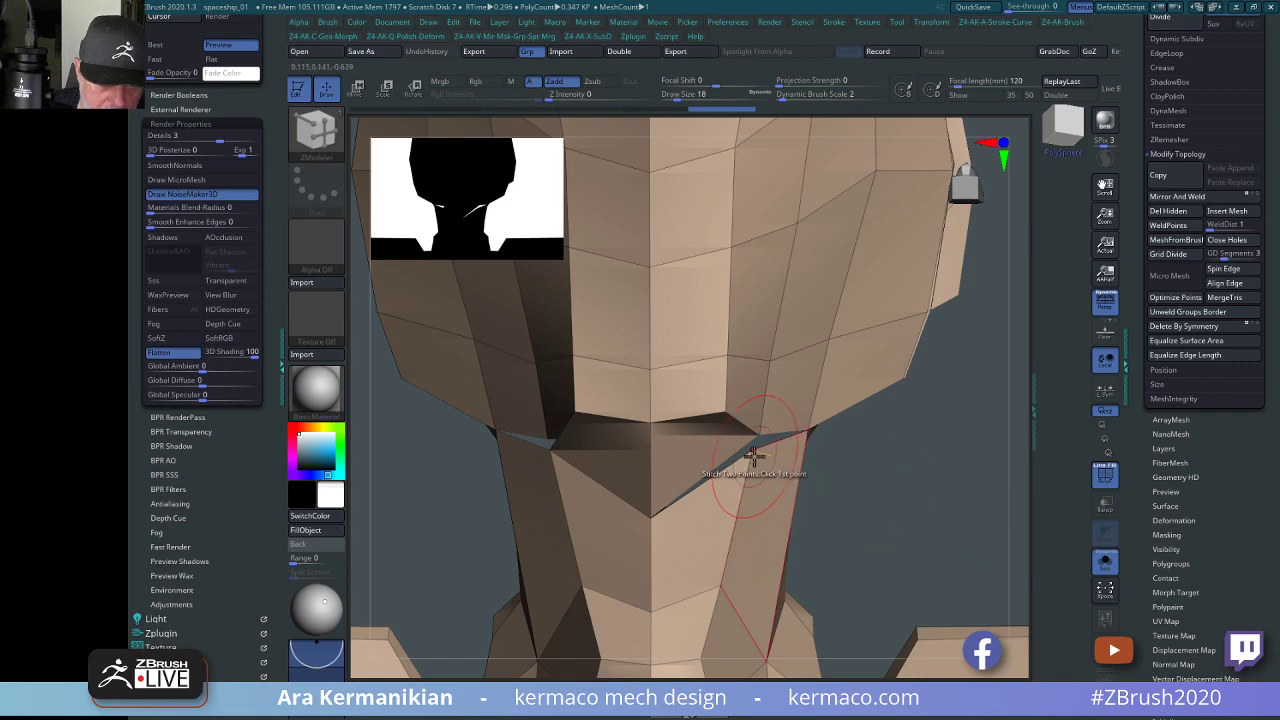
drag(894, 502, 921, 508)
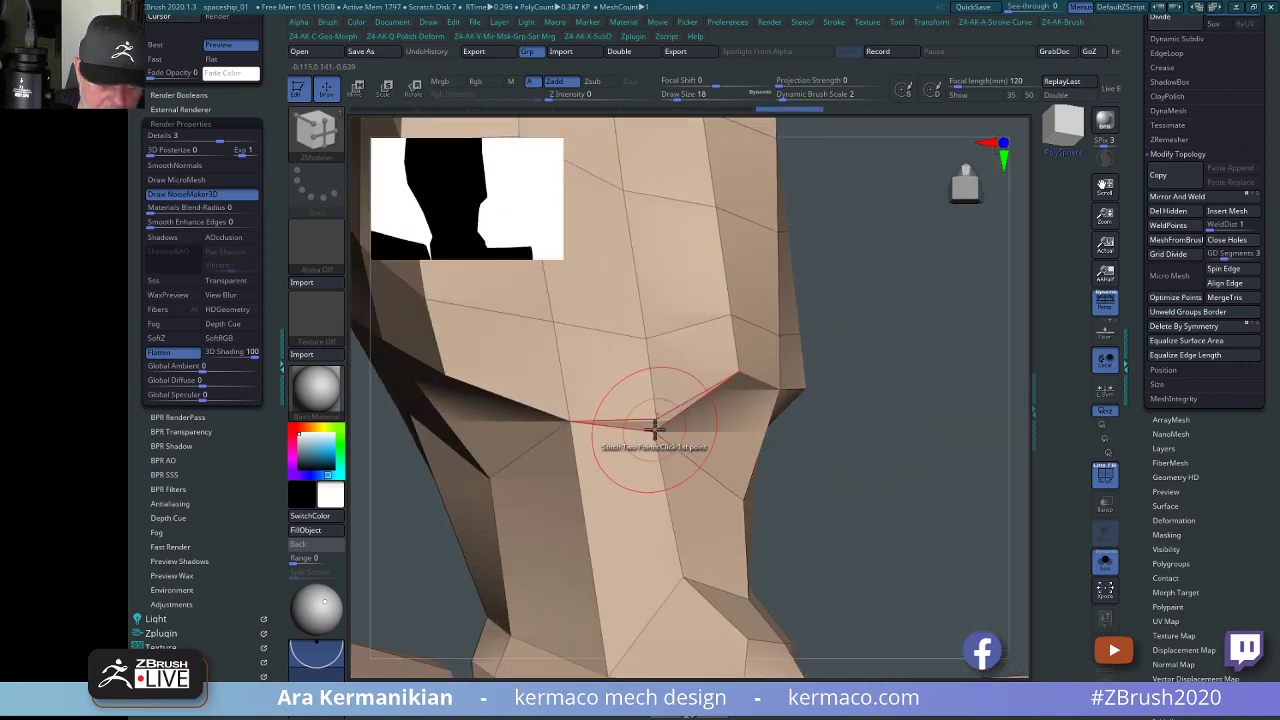
Preview the neck with Dynamic Subdiv and examine the remaining gaps from several angles.
drag(927, 519, 884, 508)
key(d)
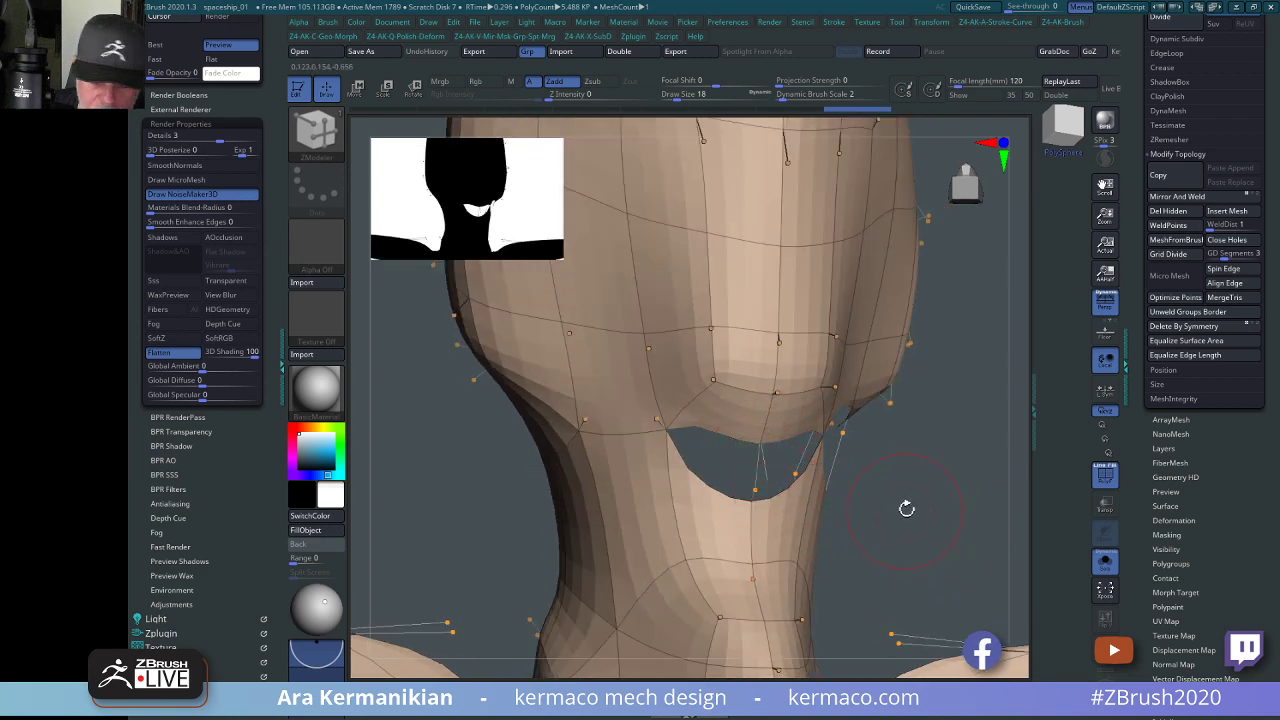
drag(1025, 478, 810, 435)
drag(947, 584, 933, 479)
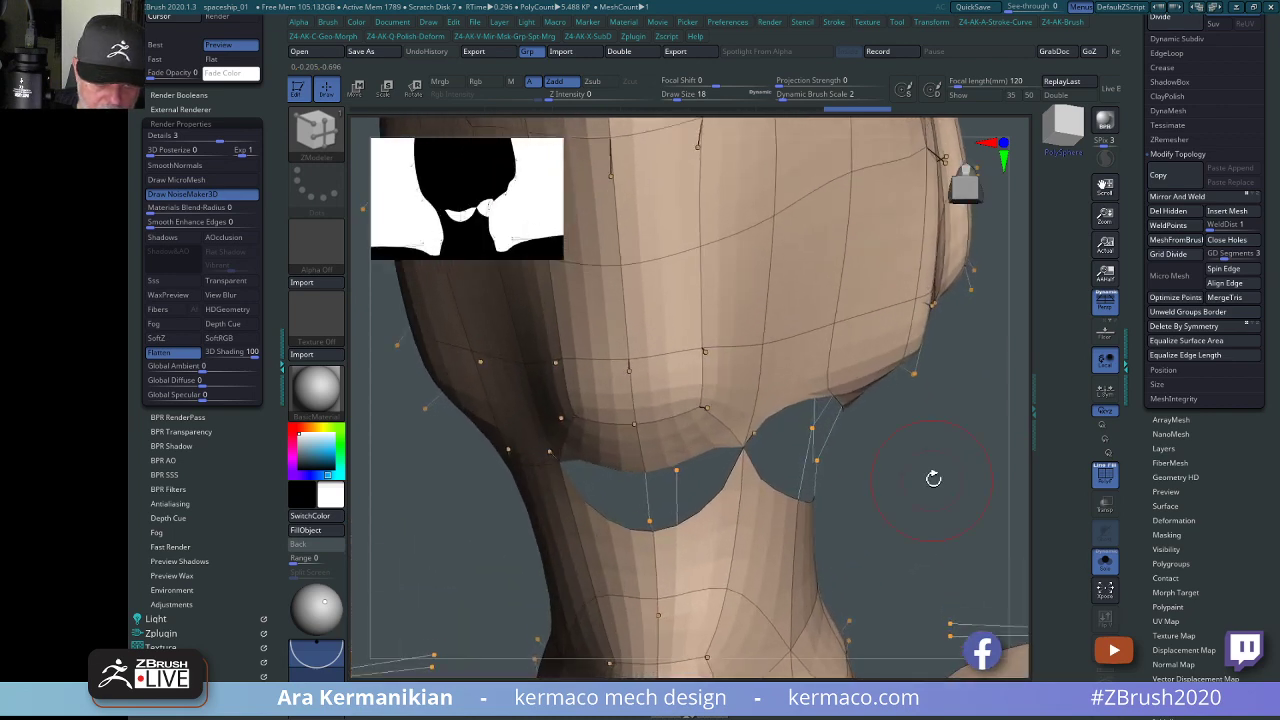
Try to stitch the separated points along the side of the underside neck gap, checking the gap from several angles.
key(shift+d)
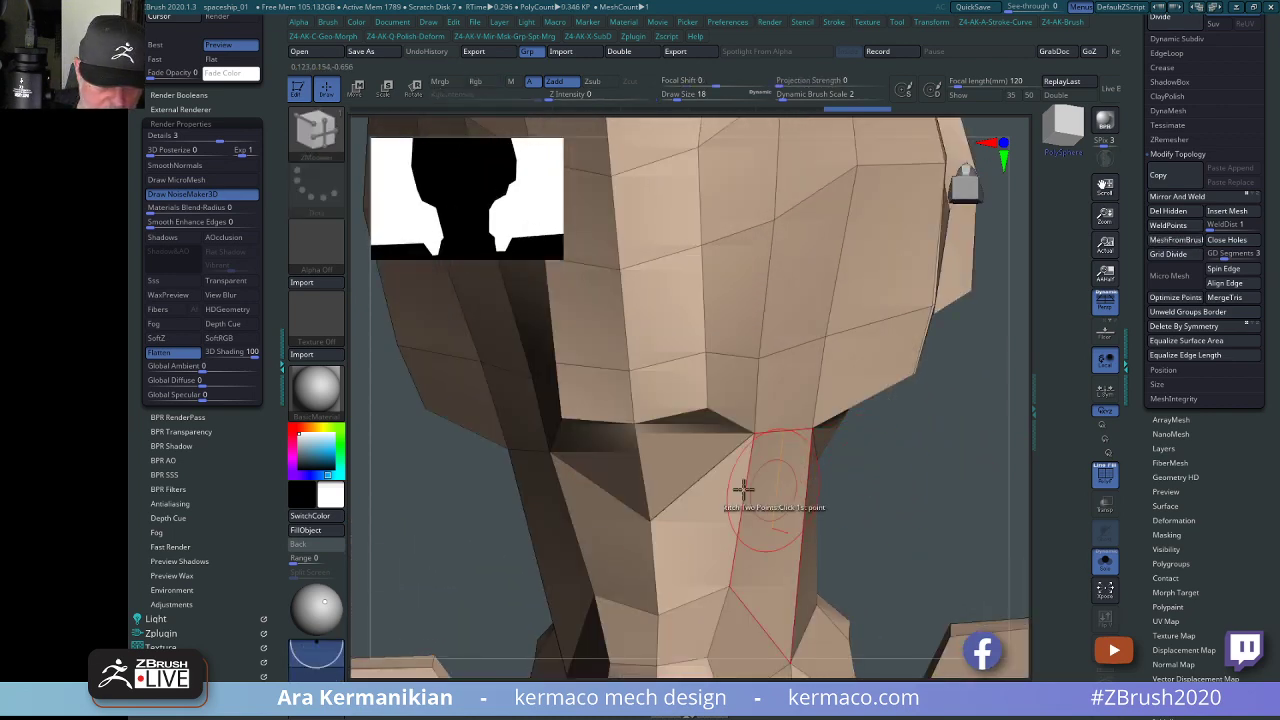
drag(883, 560, 917, 563)
key(shift+d)
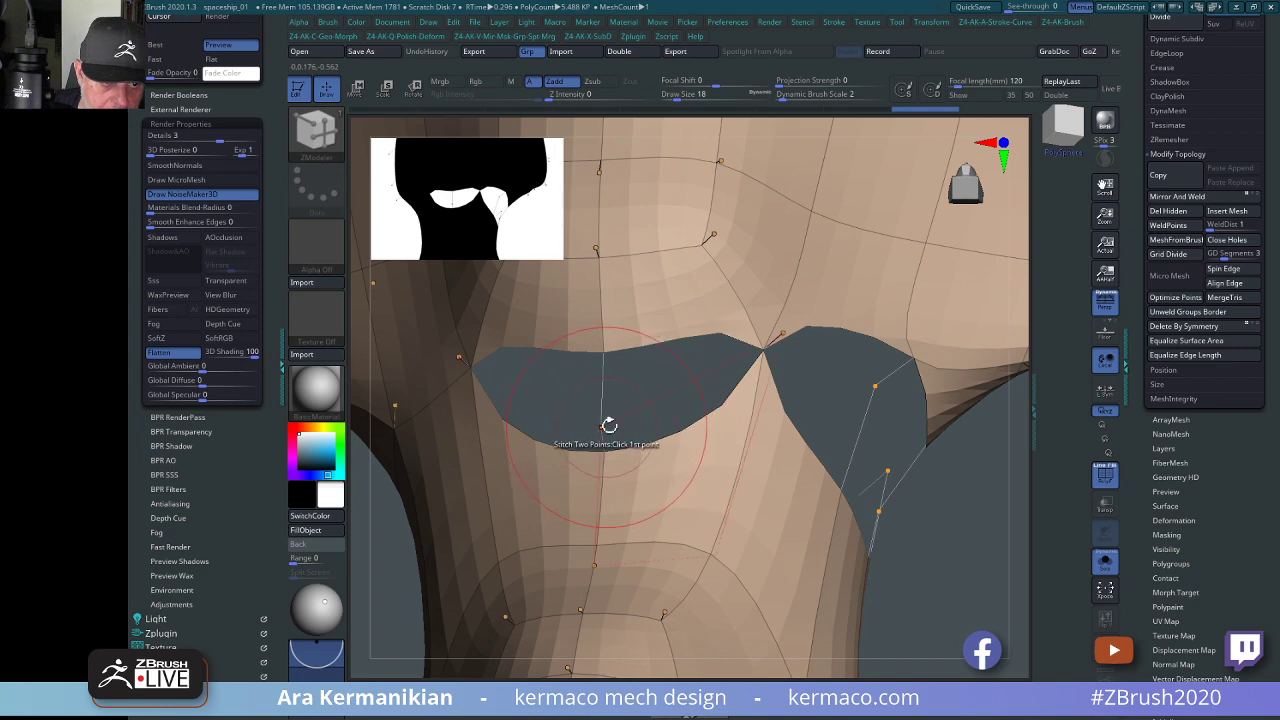
drag(652, 407, 633, 466)
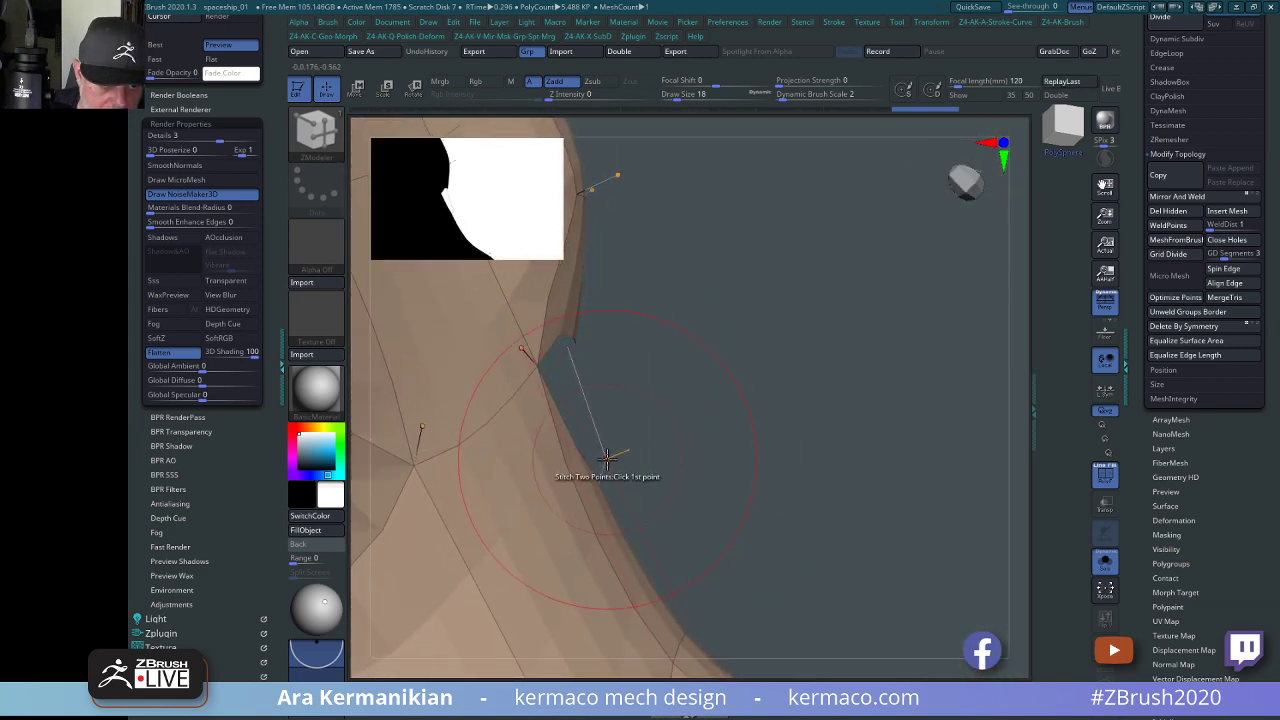
drag(787, 481, 697, 451)
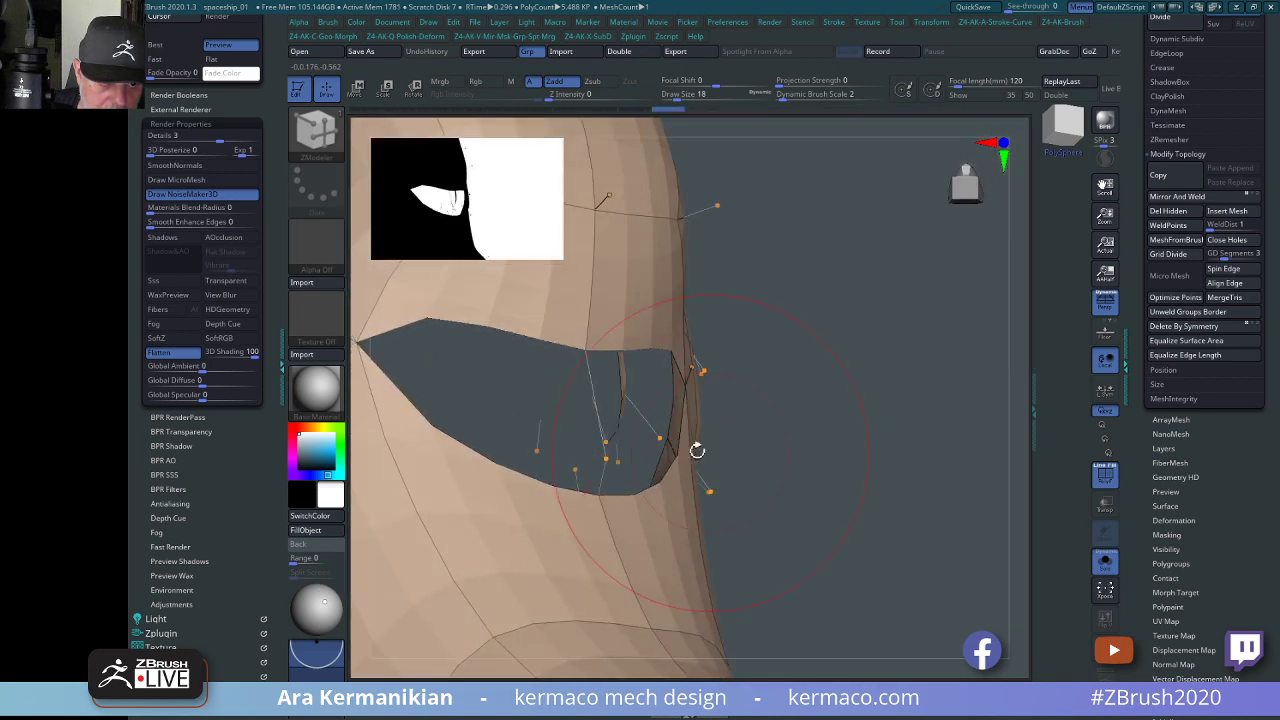
drag(909, 453, 652, 455)
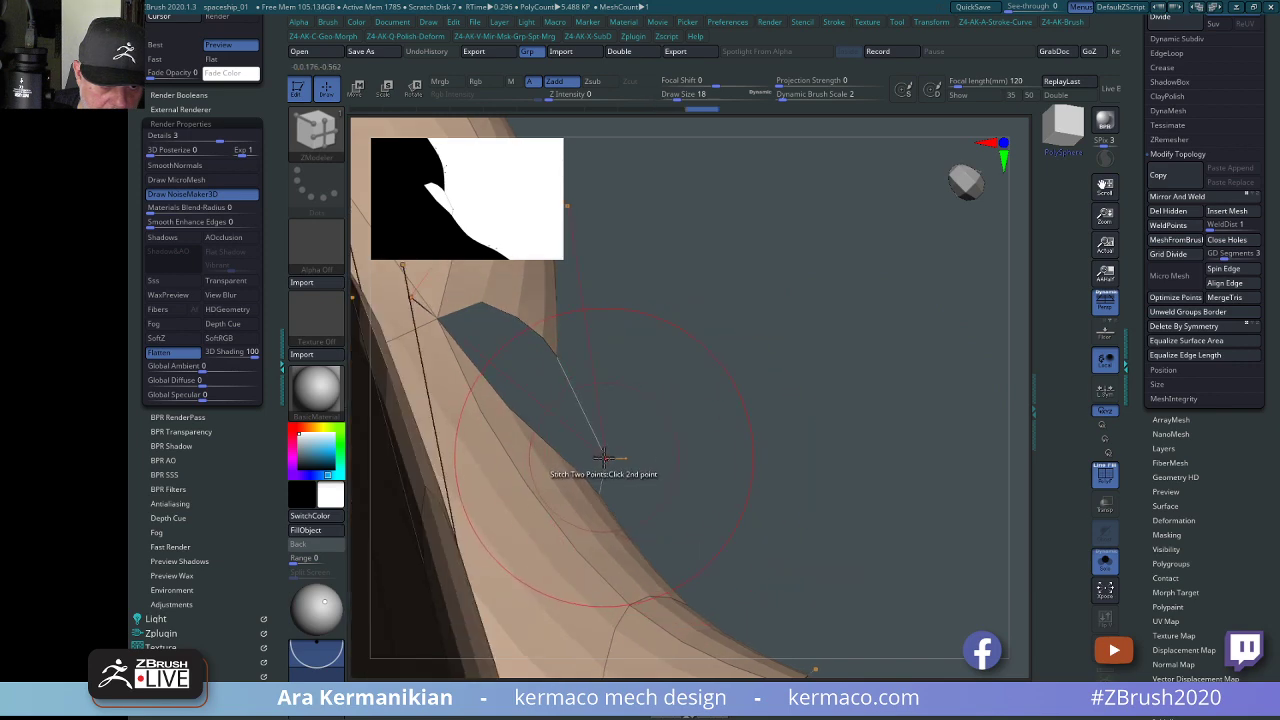
click(604, 457)
alt+drag(729, 494, 852, 492)
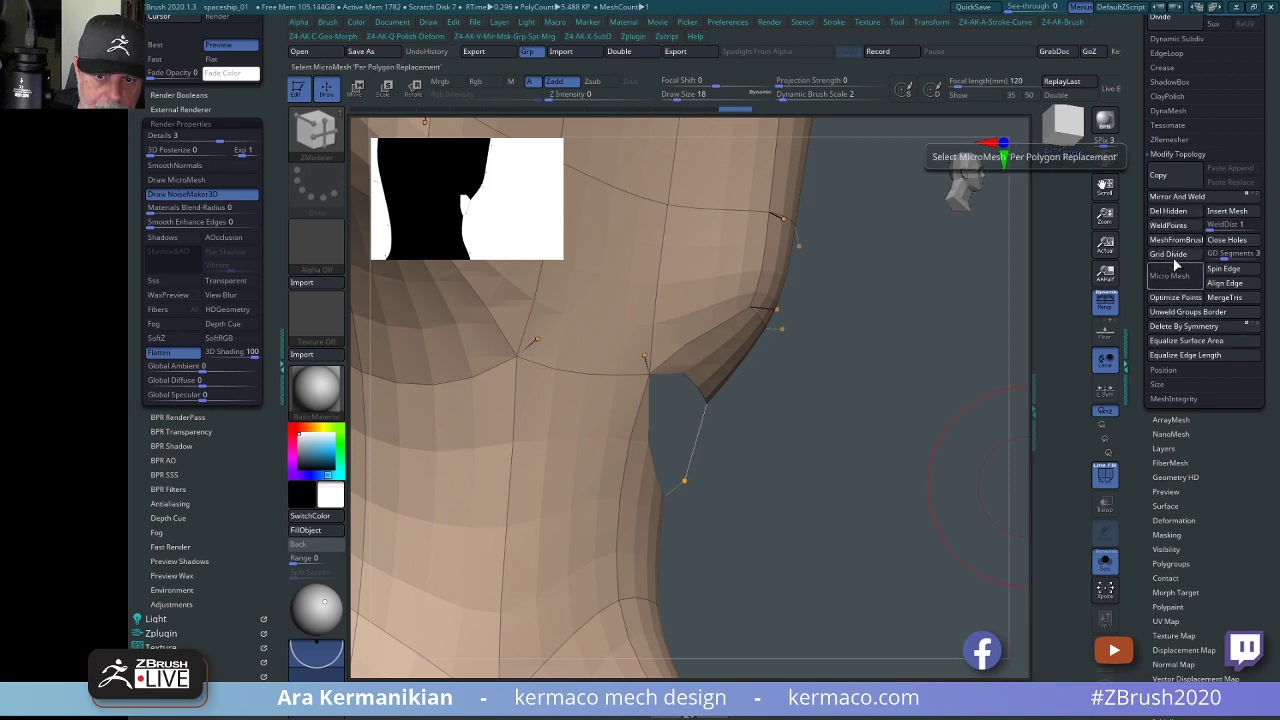
Try to weld the body's identical points around the neck gap, and undo the last change.
click(1170, 226)
drag(894, 491, 990, 432)
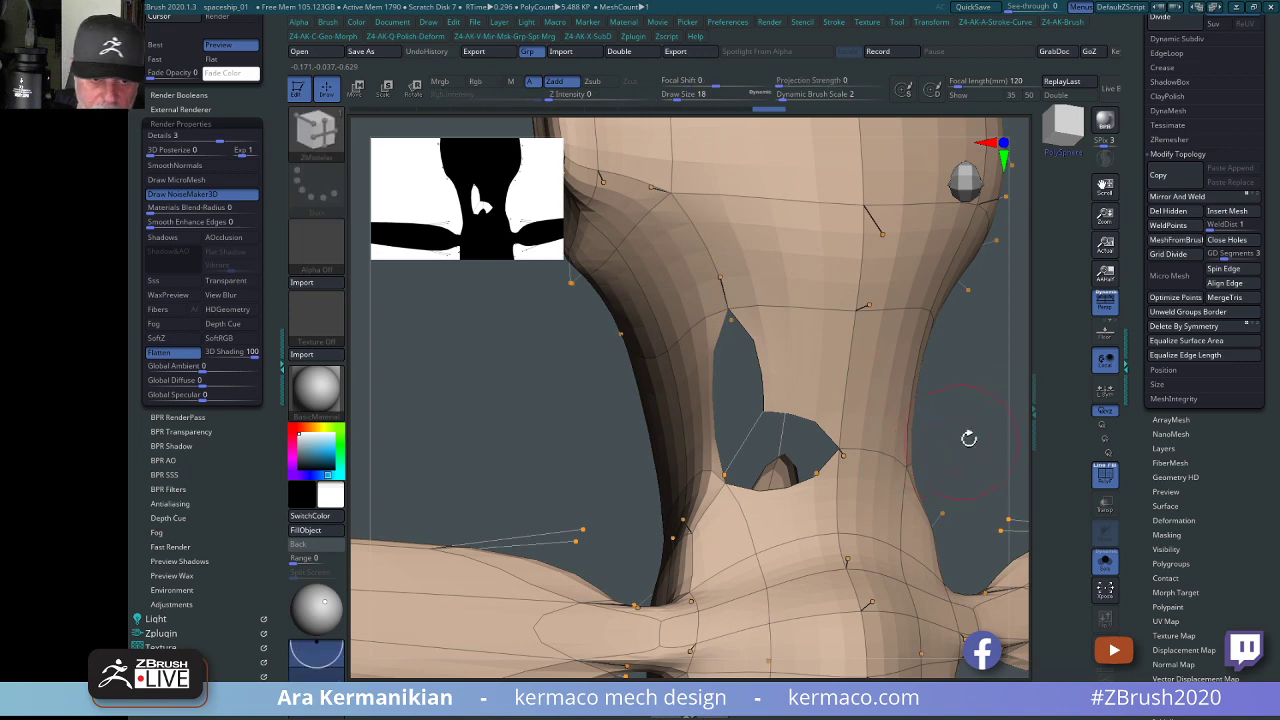
mouse_move(954, 443)
mouse_down()
mouse_move(1014, 428)
mouse_move(932, 423)
mouse_move(954, 407)
mouse_up()
key(ctrl+z)
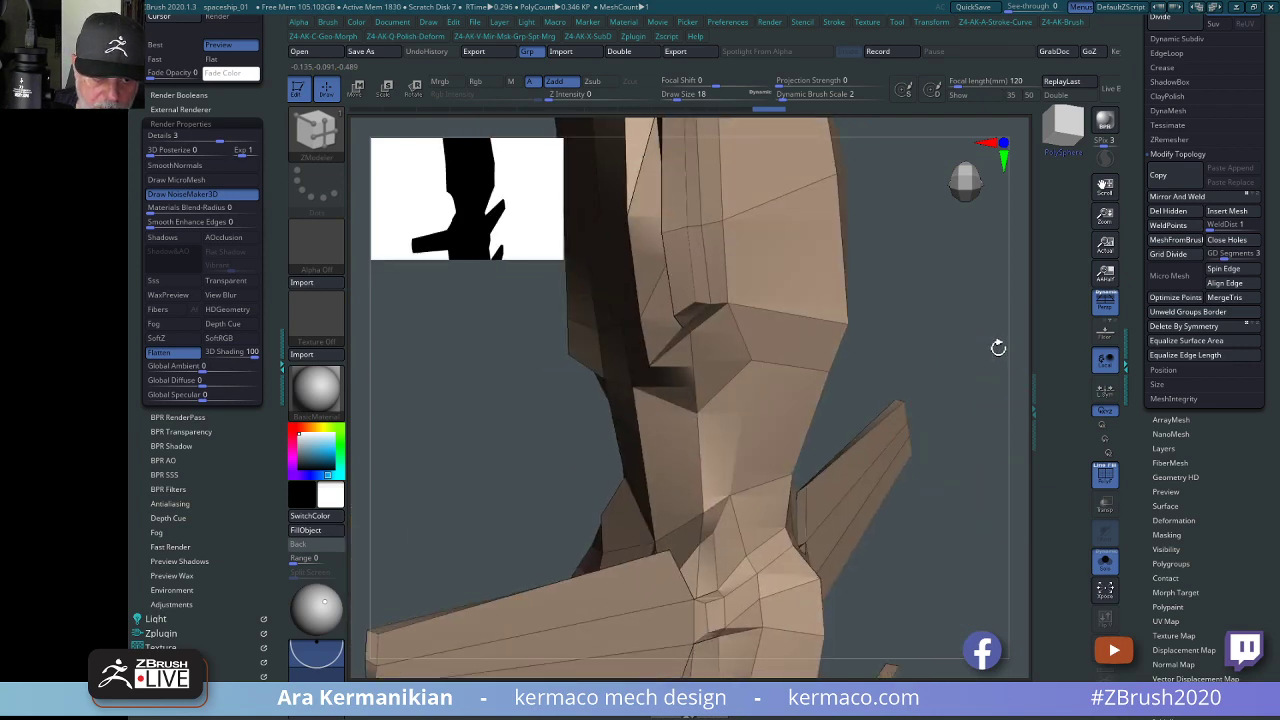
Compare the neck gap with and without the Dynamic Subdiv preview, examining its open corner points up close.
drag(998, 347, 977, 494)
key(d)
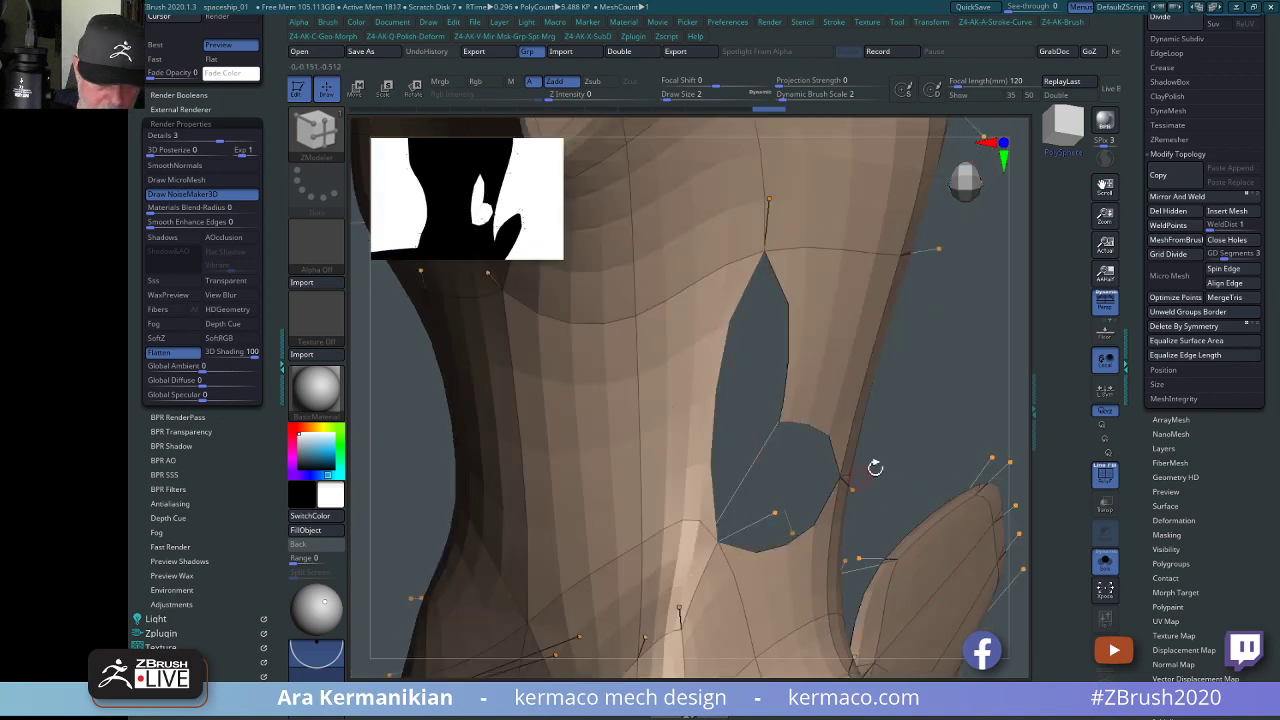
key(shift)
key(shift+d)
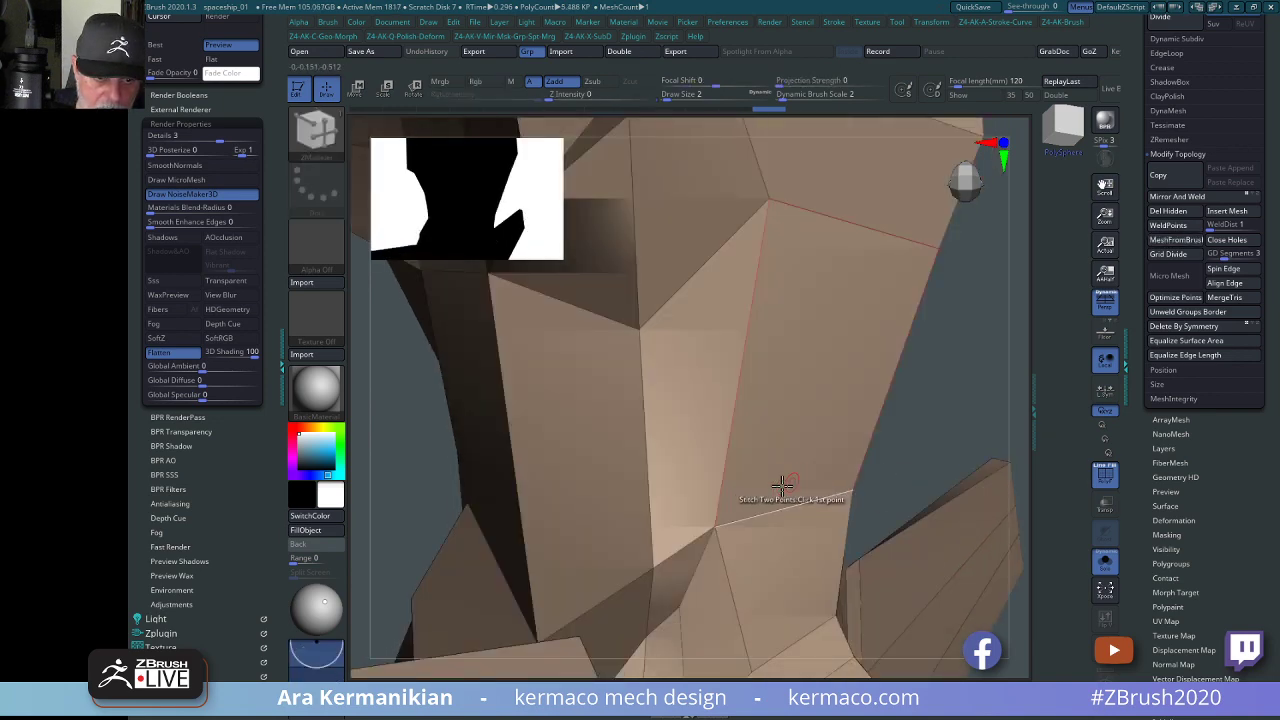
click(960, 478)
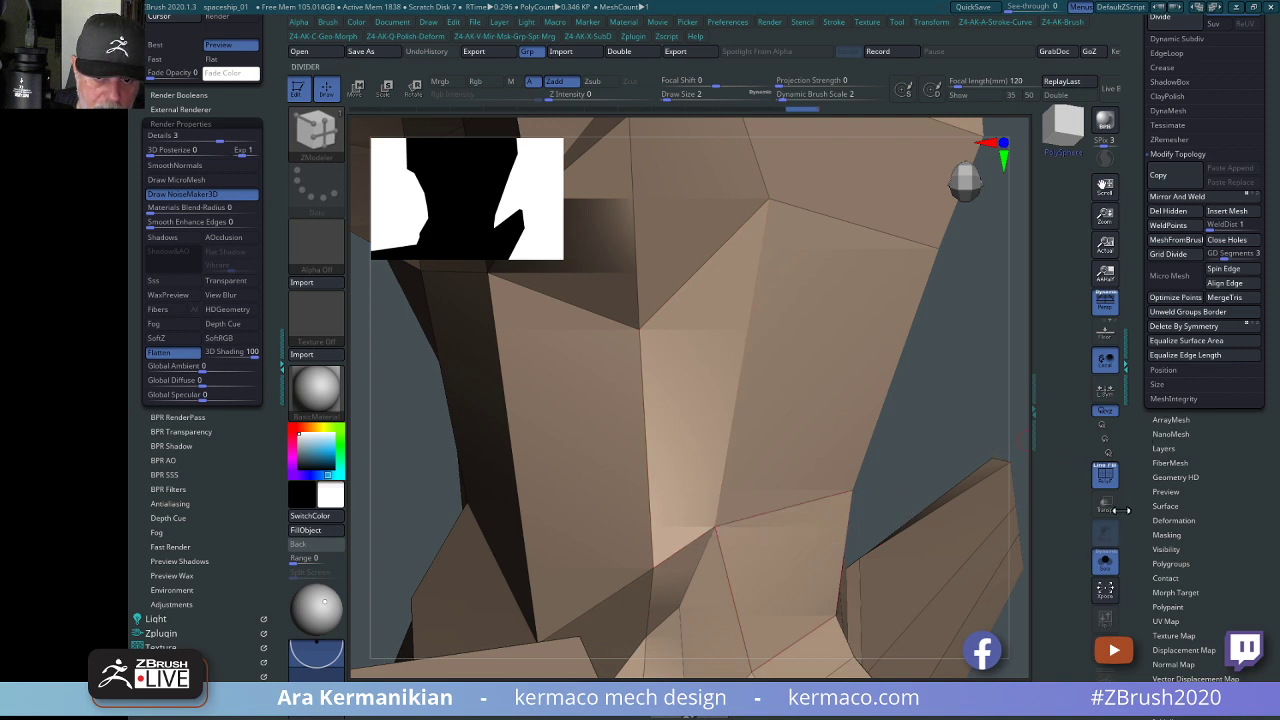
alt+drag(989, 449, 930, 390)
key(d)
drag(989, 434, 973, 378)
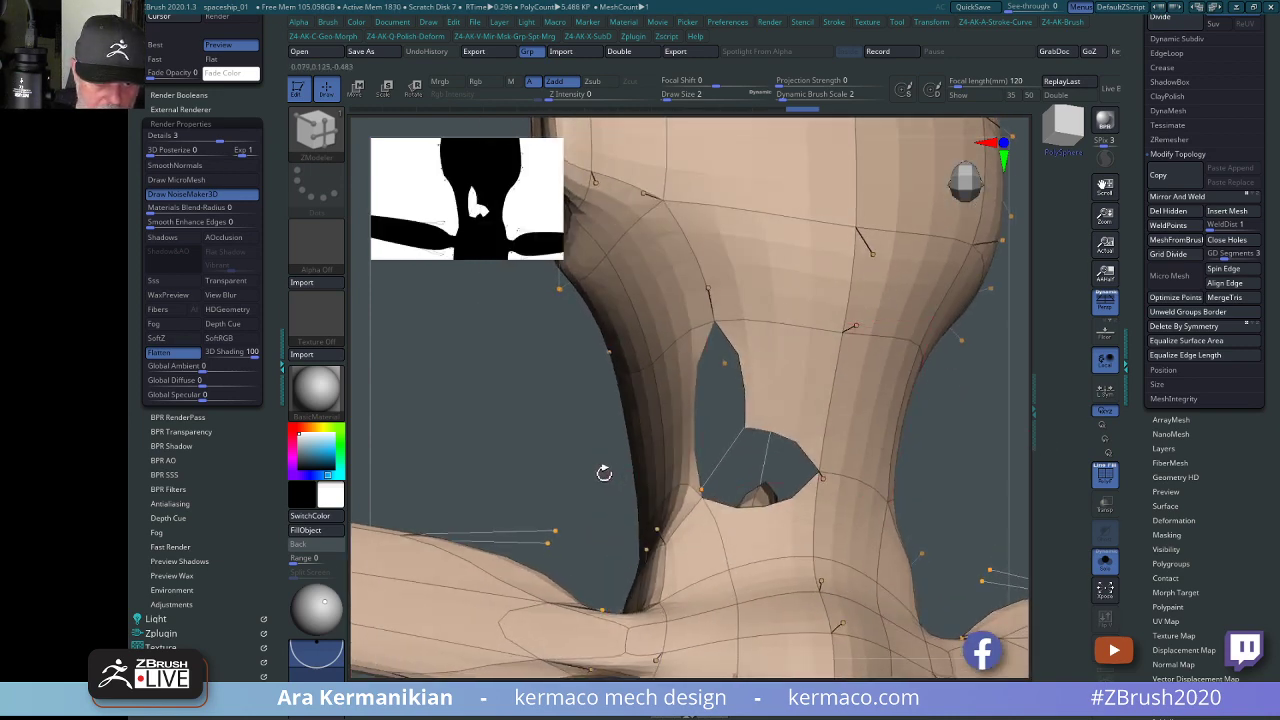
drag(604, 473, 537, 468)
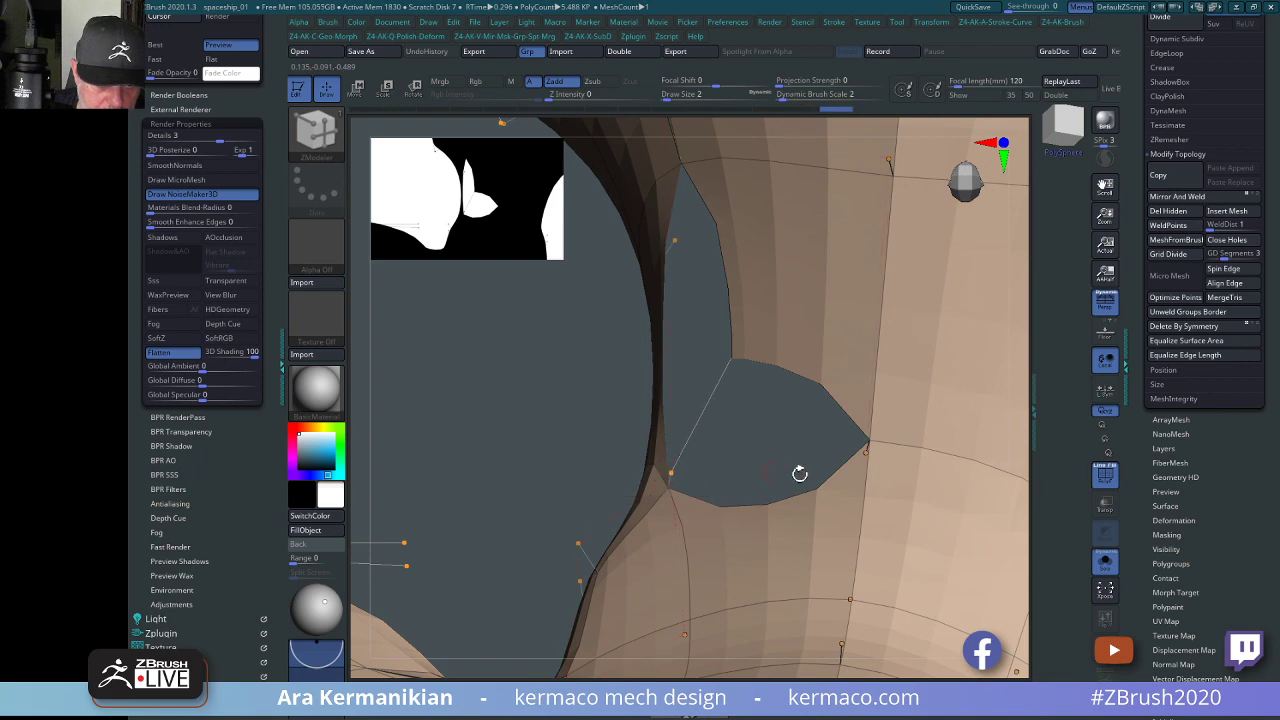
Try welding the body's identical points again, and switch to the Move brush.
click(1168, 226)
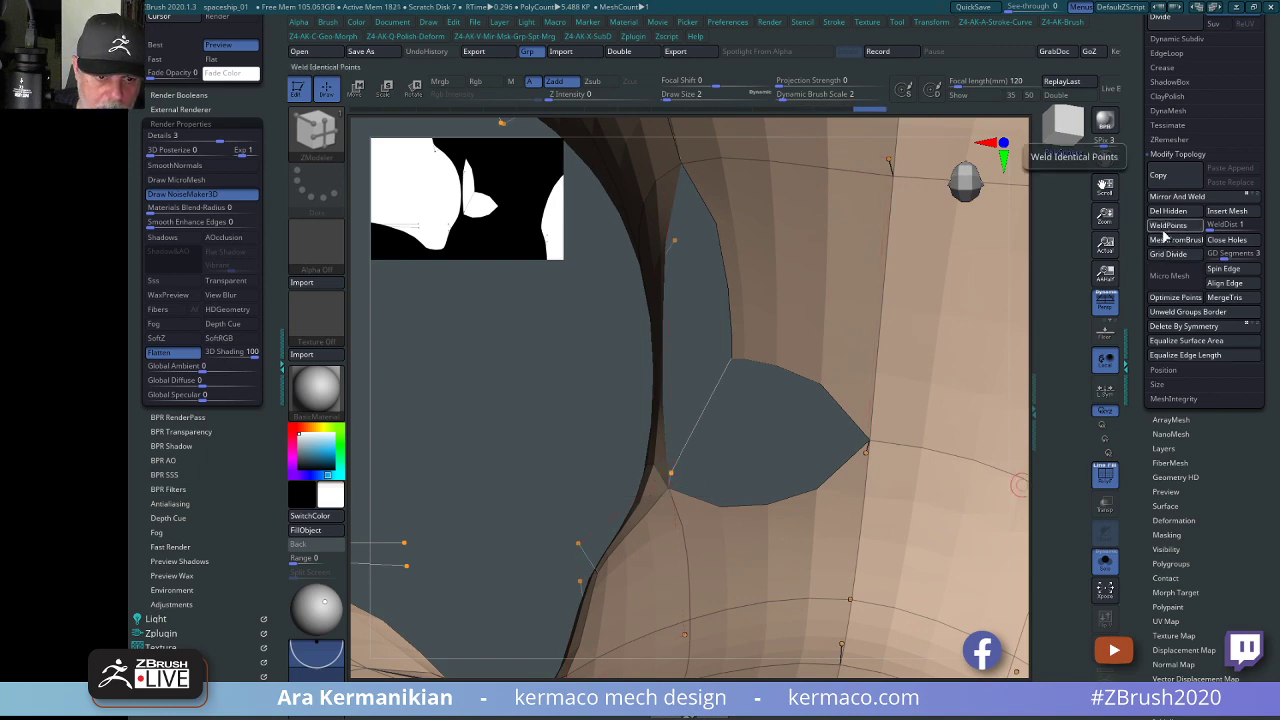
drag(534, 394, 650, 475)
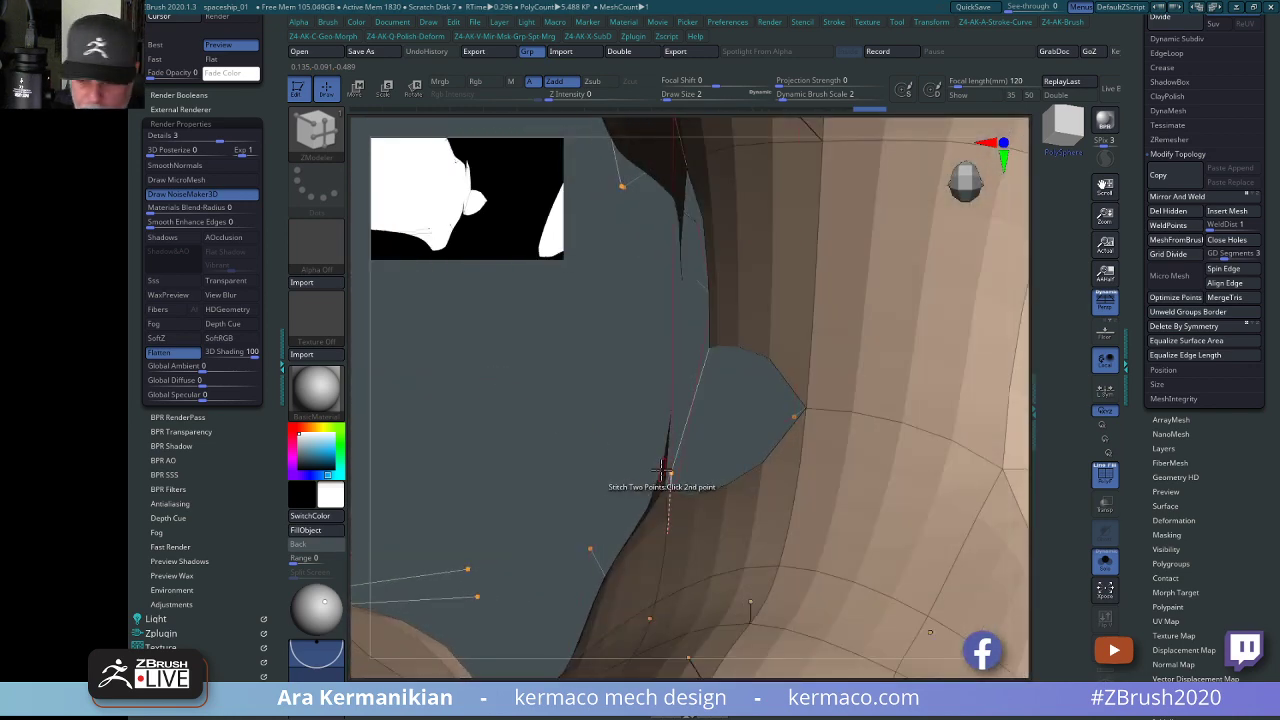
key(b)
key(m)
key(v)
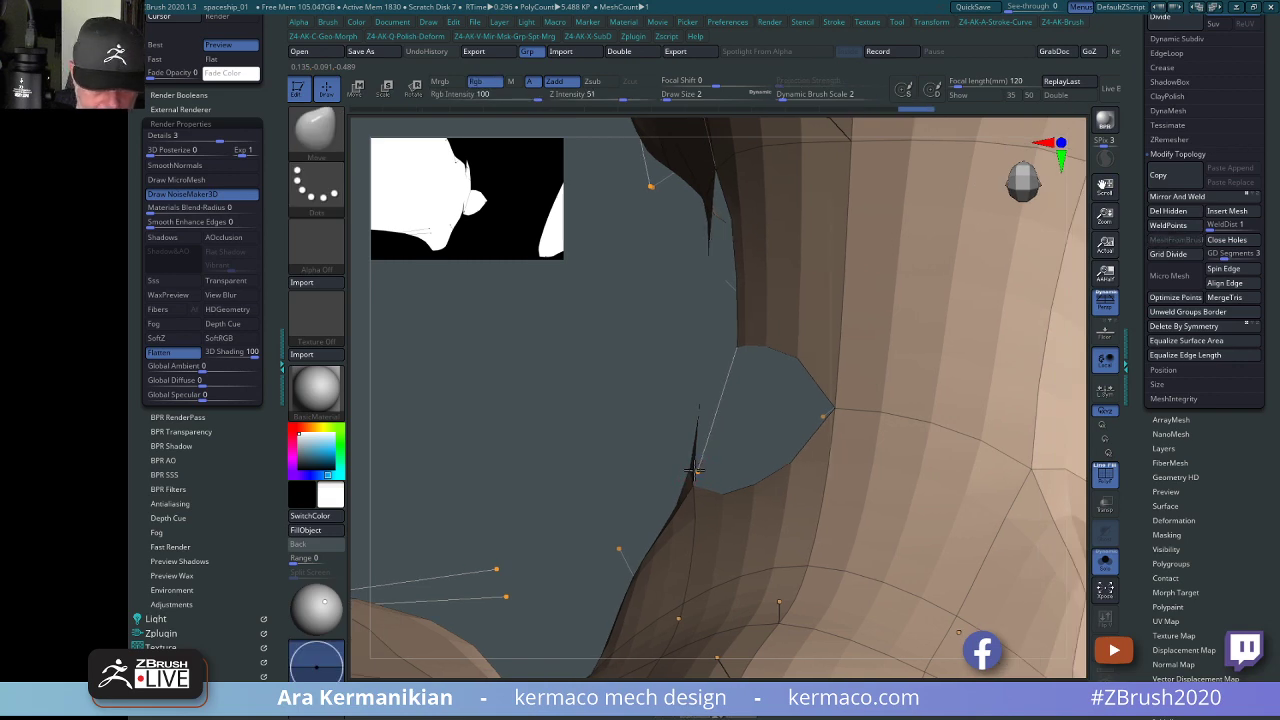
Examine the smoothed and low-poly neck from several angles to find which underside polygon causes the gap.
drag(646, 434, 705, 466)
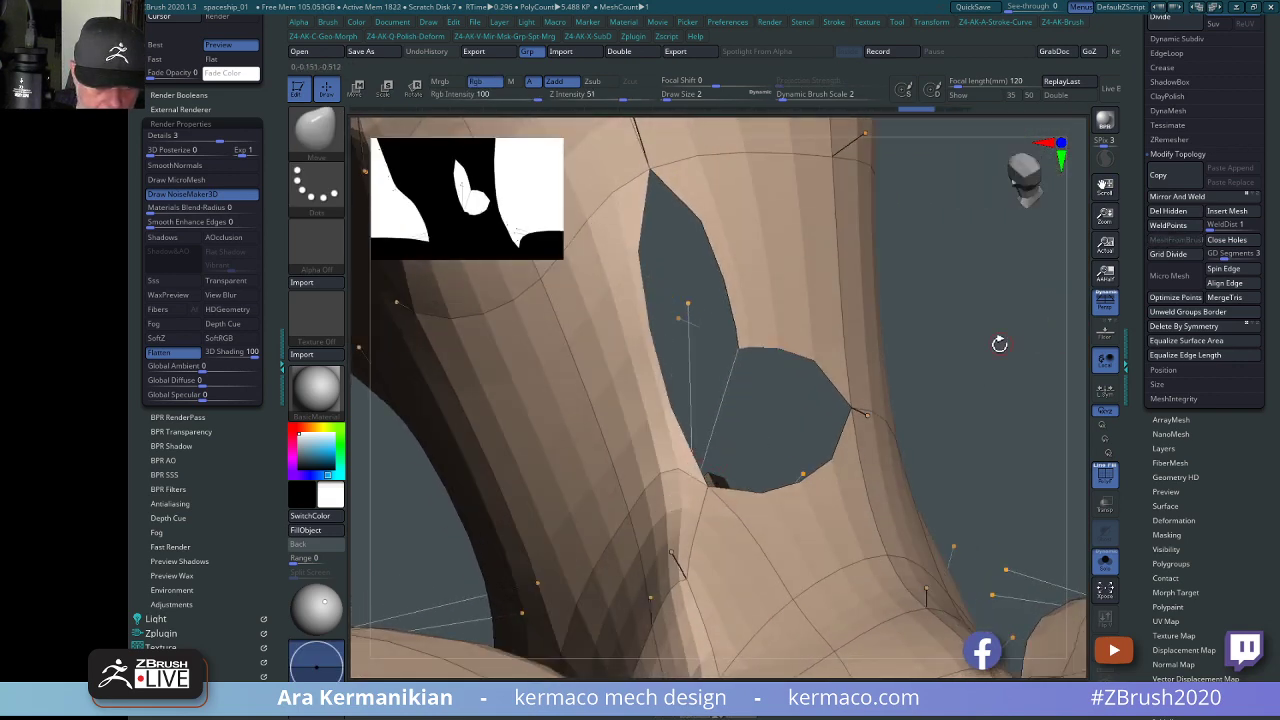
mouse_move(999, 344)
mouse_down()
mouse_move(966, 380)
mouse_move(1014, 391)
mouse_move(730, 511)
mouse_up()
key(shift)
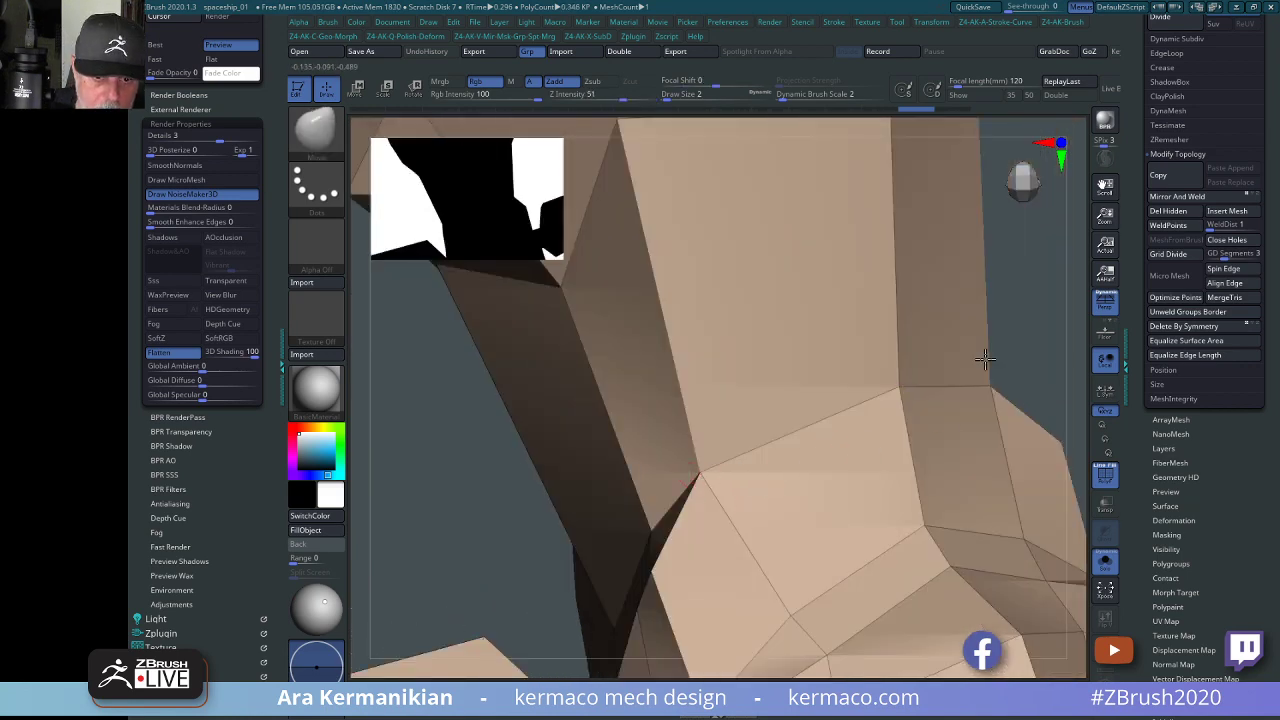
mouse_move(985, 358)
mouse_down()
mouse_move(946, 374)
mouse_move(993, 378)
mouse_up()
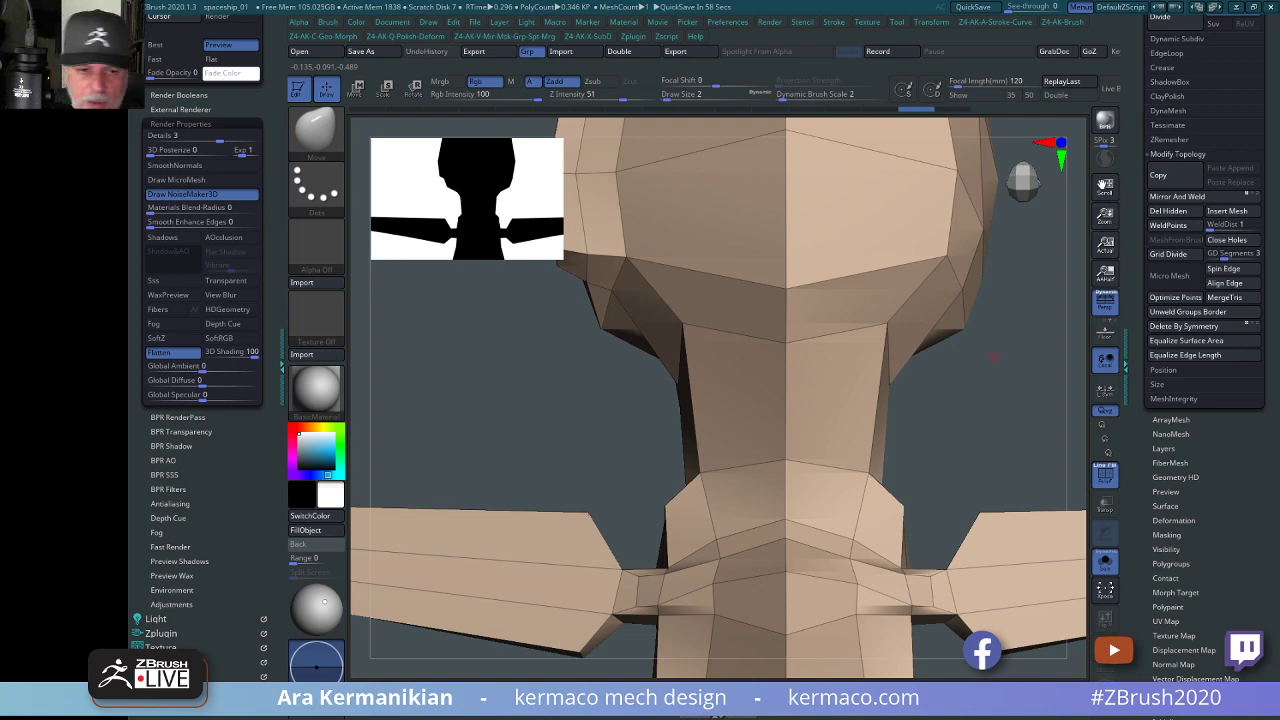
drag(557, 440, 577, 443)
mouse_move(996, 450)
mouse_down()
mouse_move(986, 457)
mouse_move(987, 428)
mouse_move(975, 445)
mouse_up()
drag(1019, 390, 989, 391)
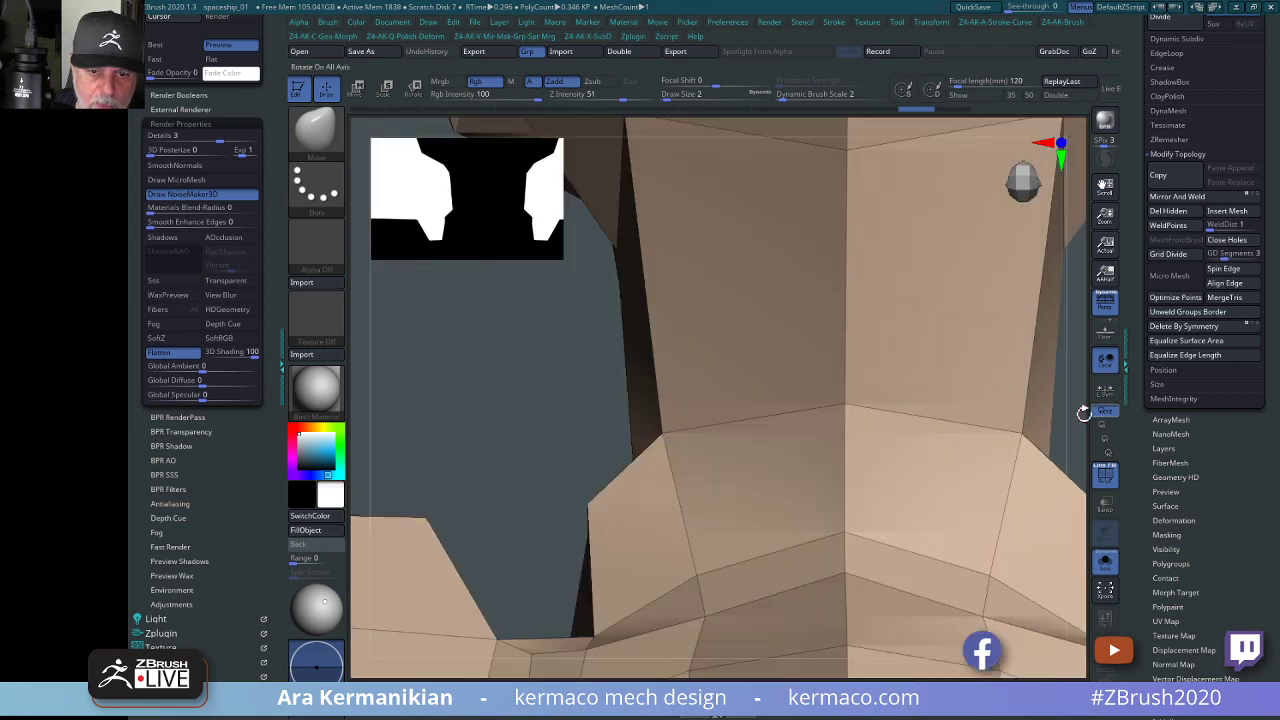
alt+drag(1086, 413, 994, 412)
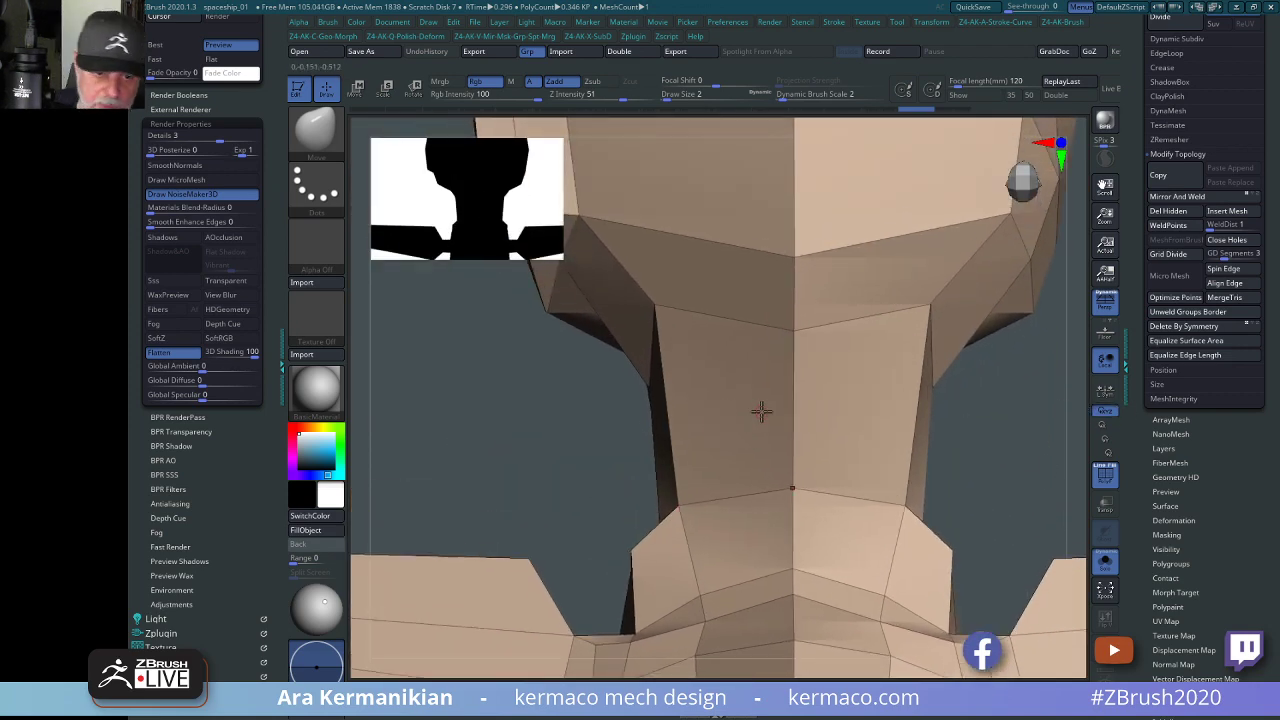
Switch to ZModeler with the polygon action set to Delete, try an Island deletion on the neck's underside, and undo it.
key(b)
key(z)
key(m)
key(space)
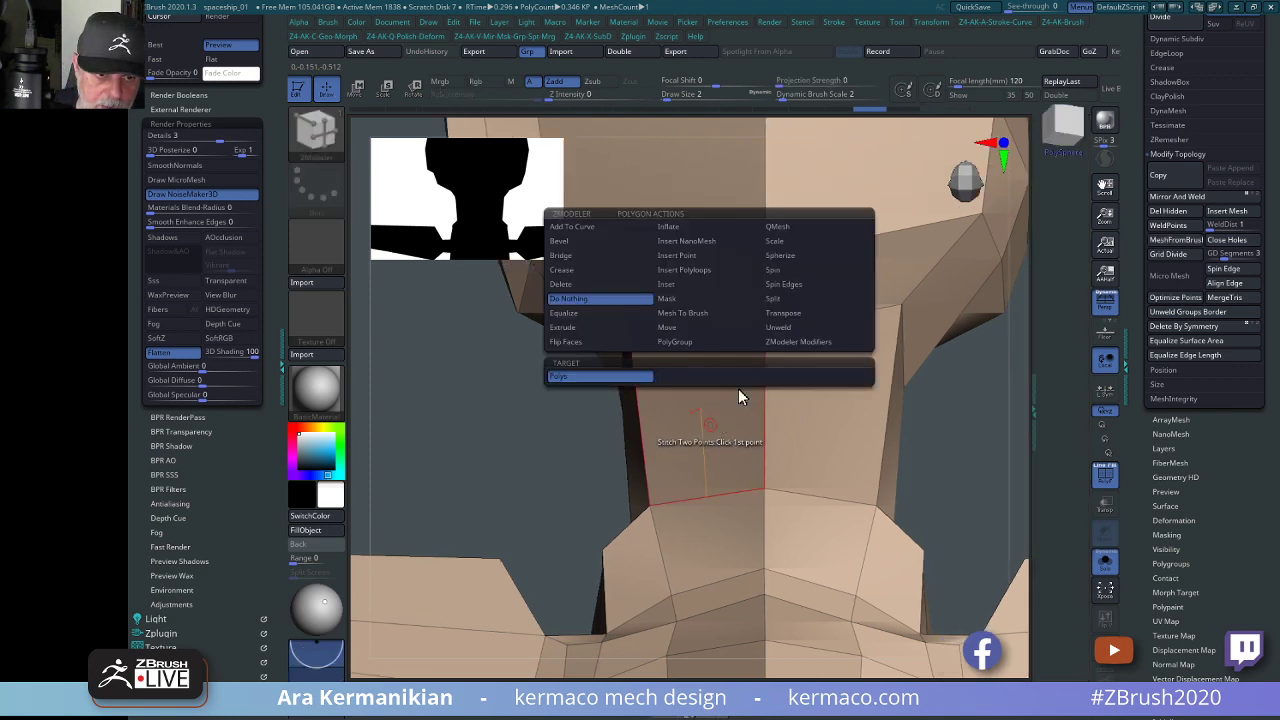
click(570, 287)
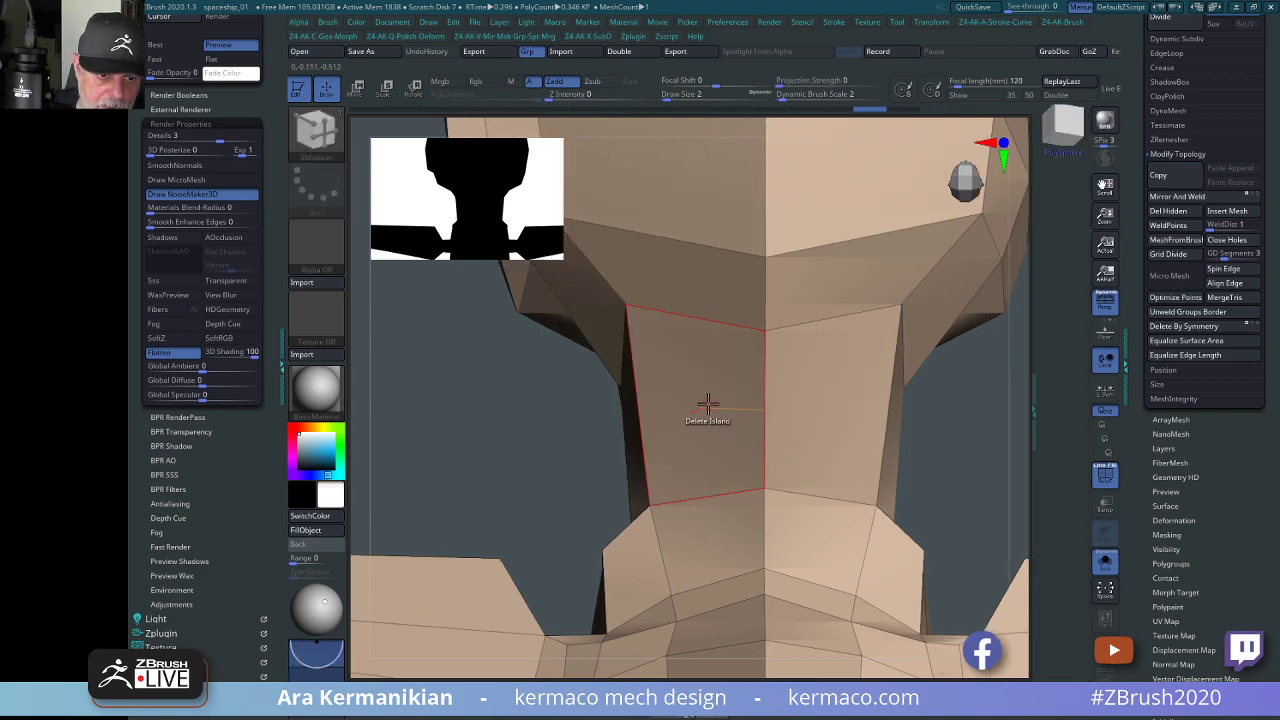
click(706, 404)
key(ctrl+z)
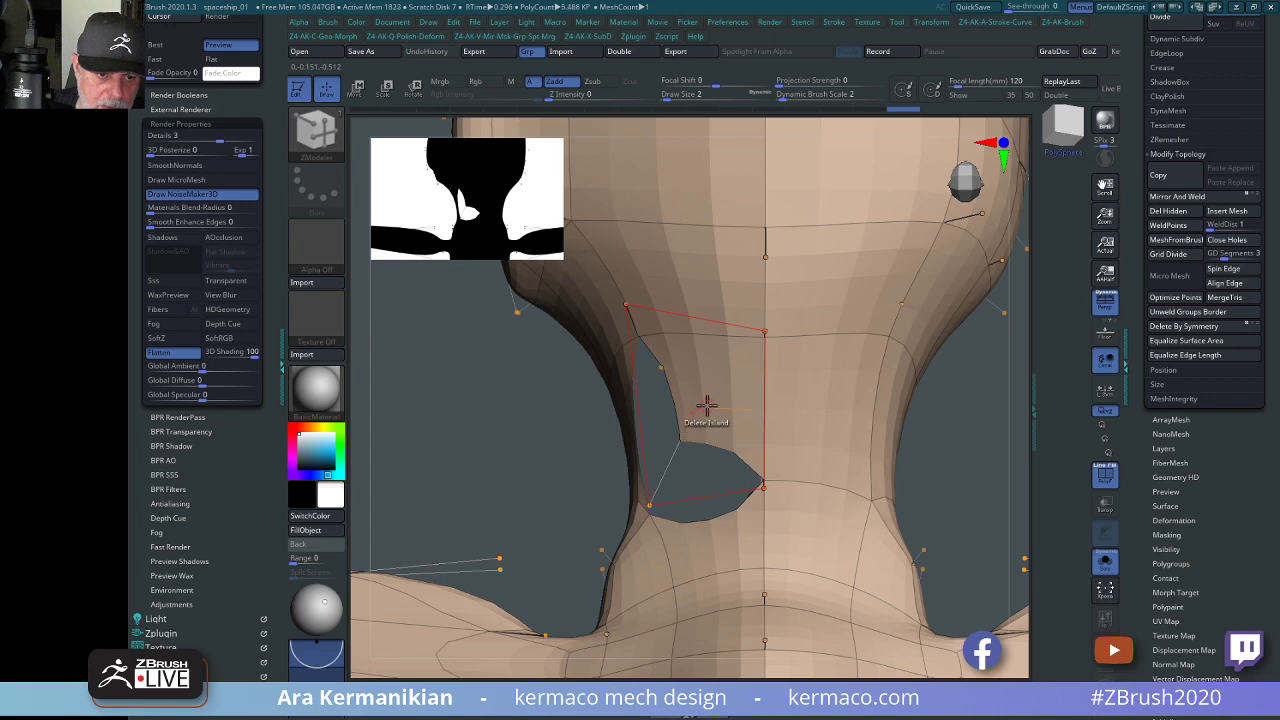
Delete the single gapped polygon on the neck's underside with the A Poly target, and fill the opening with Close Holes.
key(space)
click(592, 376)
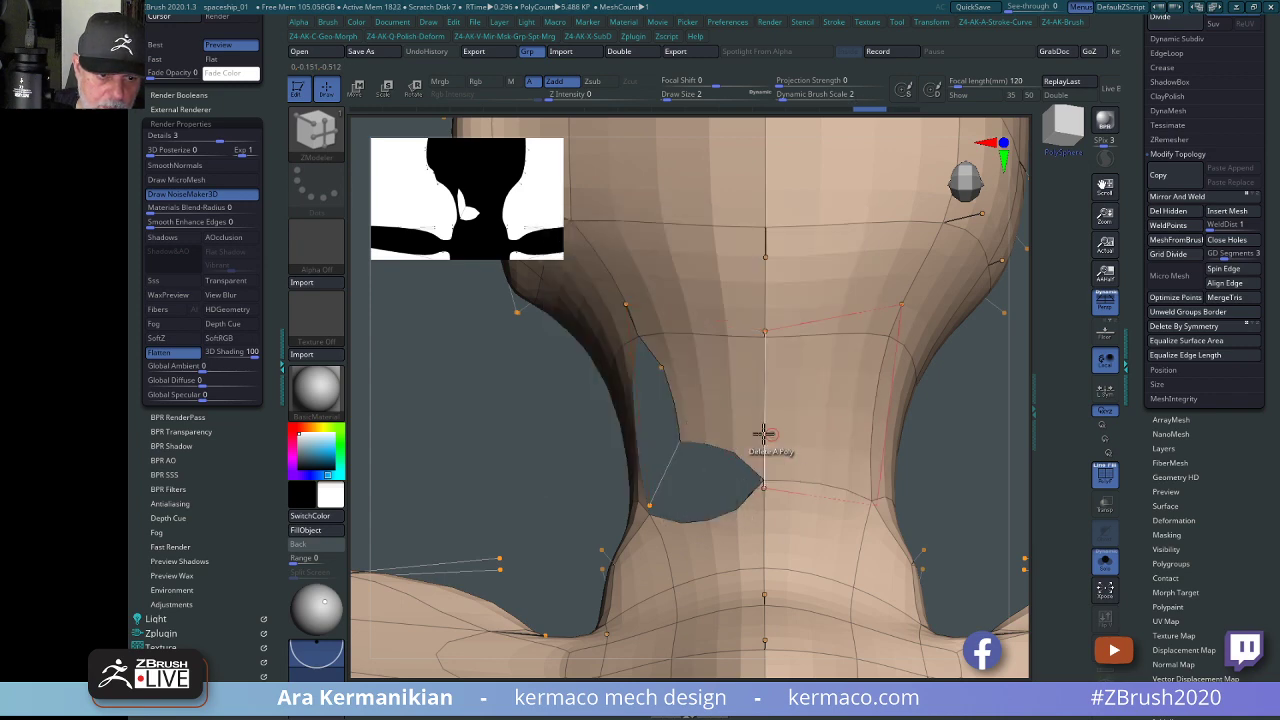
click(720, 409)
drag(397, 450, 425, 445)
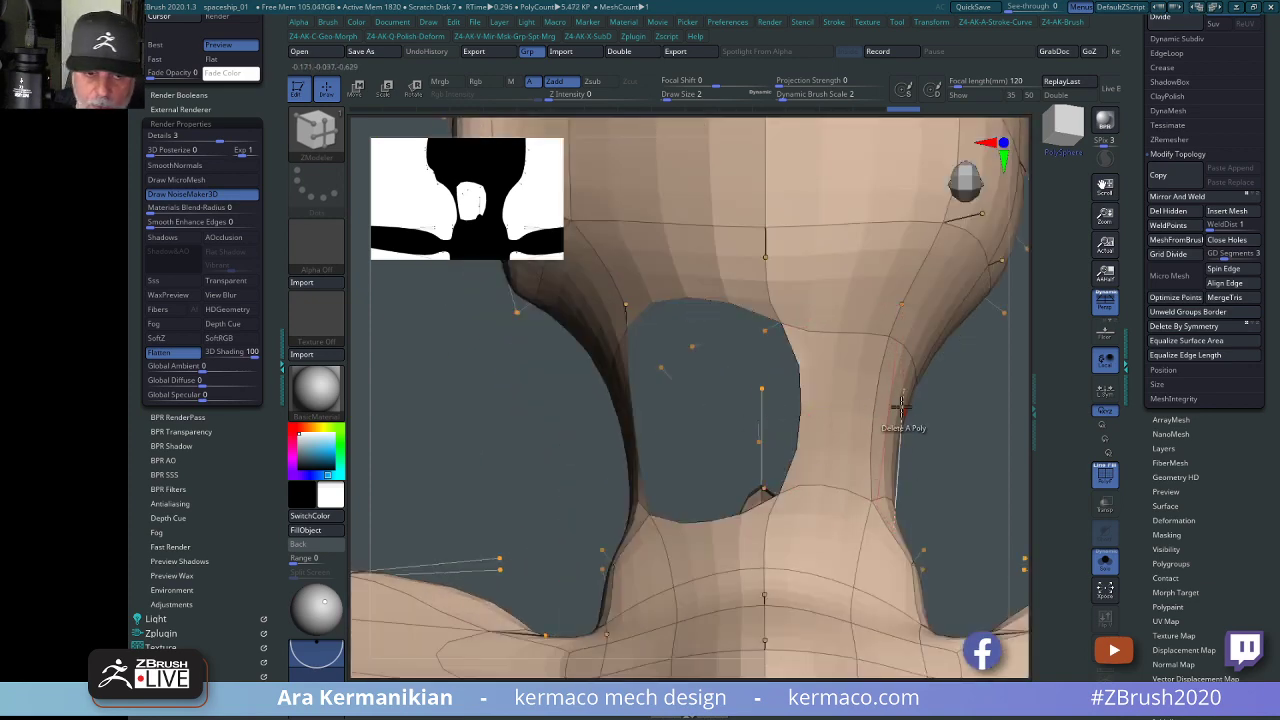
click(1237, 248)
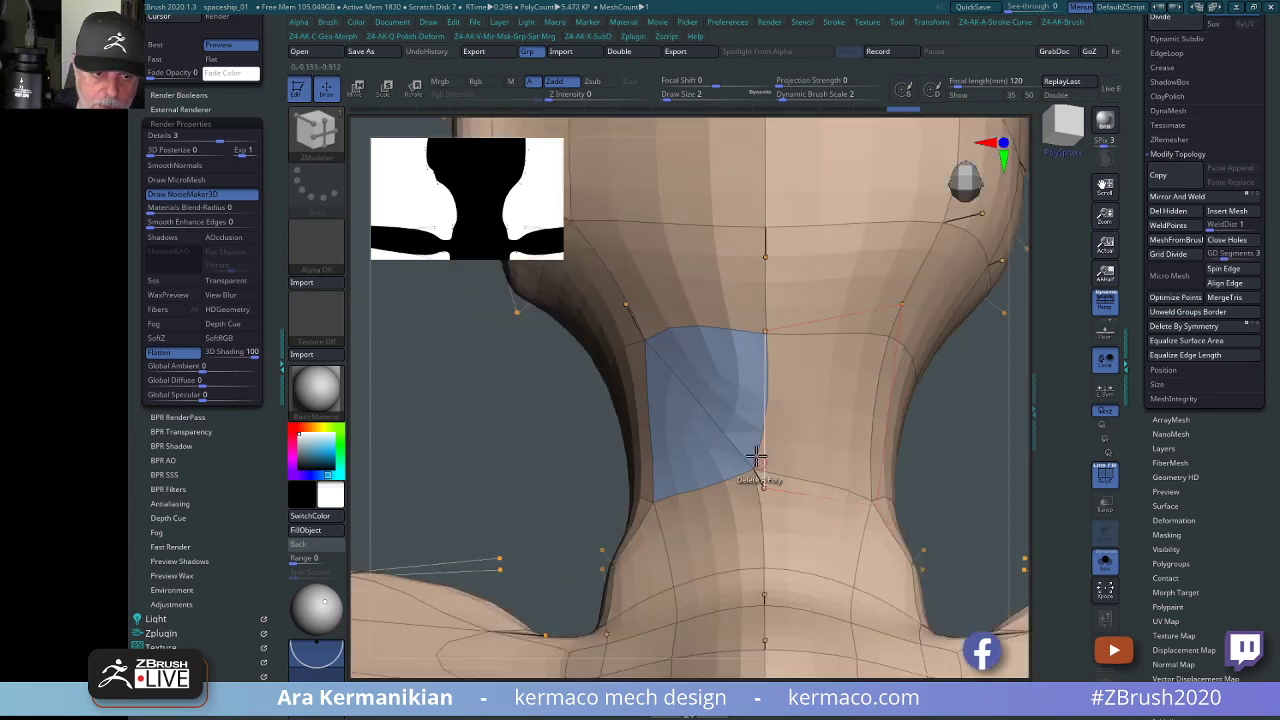
Set ZModeler's edge action to Delete with the Edge target, and remove the diagonal edge across the filled neck patch.
key(space)
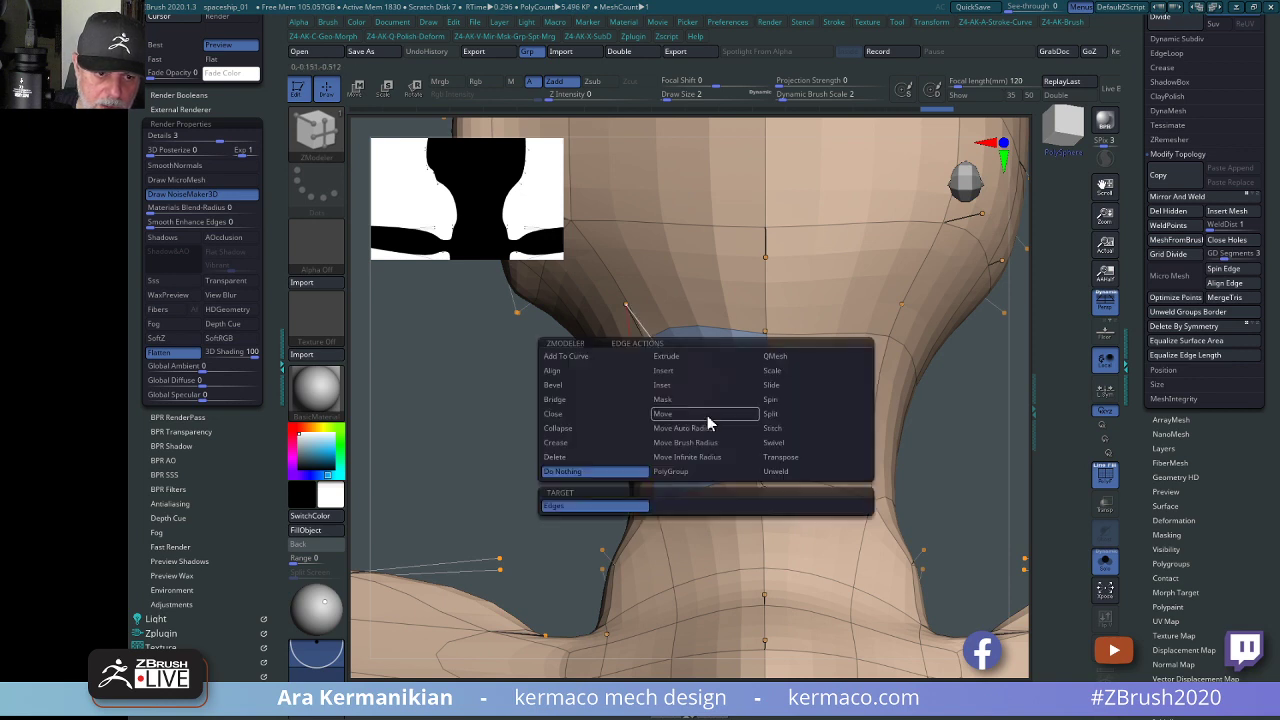
click(567, 459)
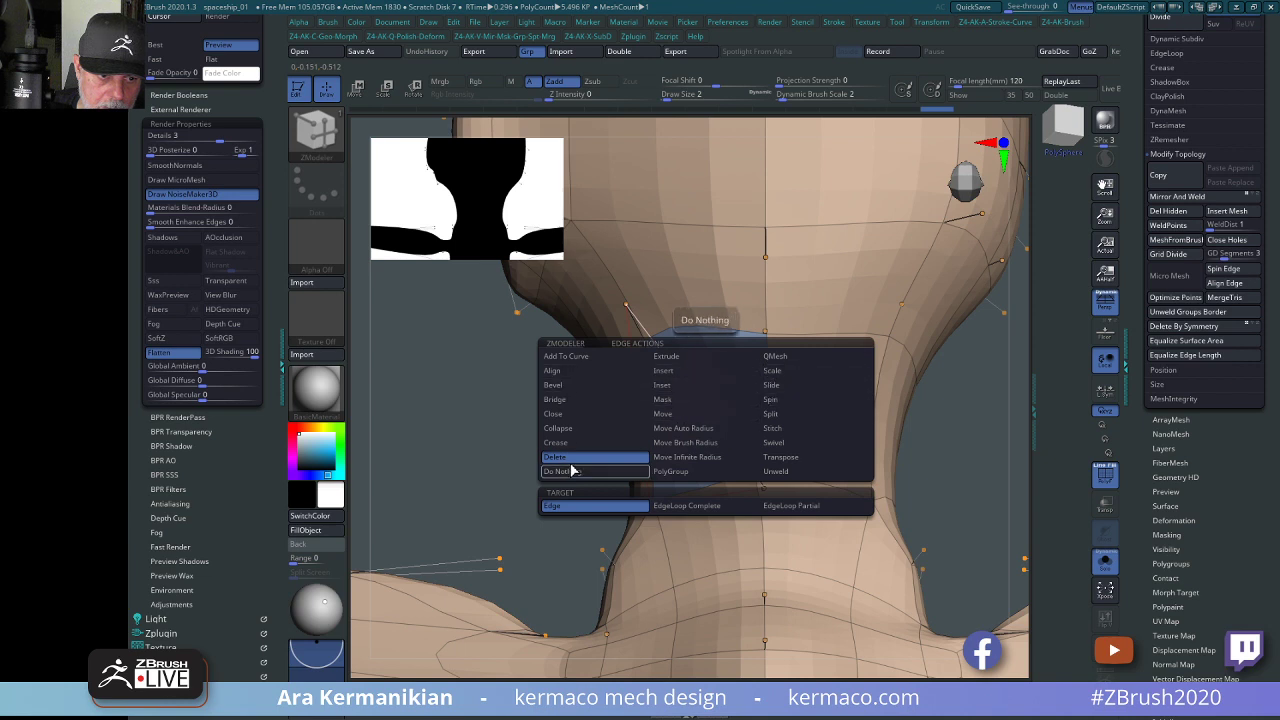
click(588, 505)
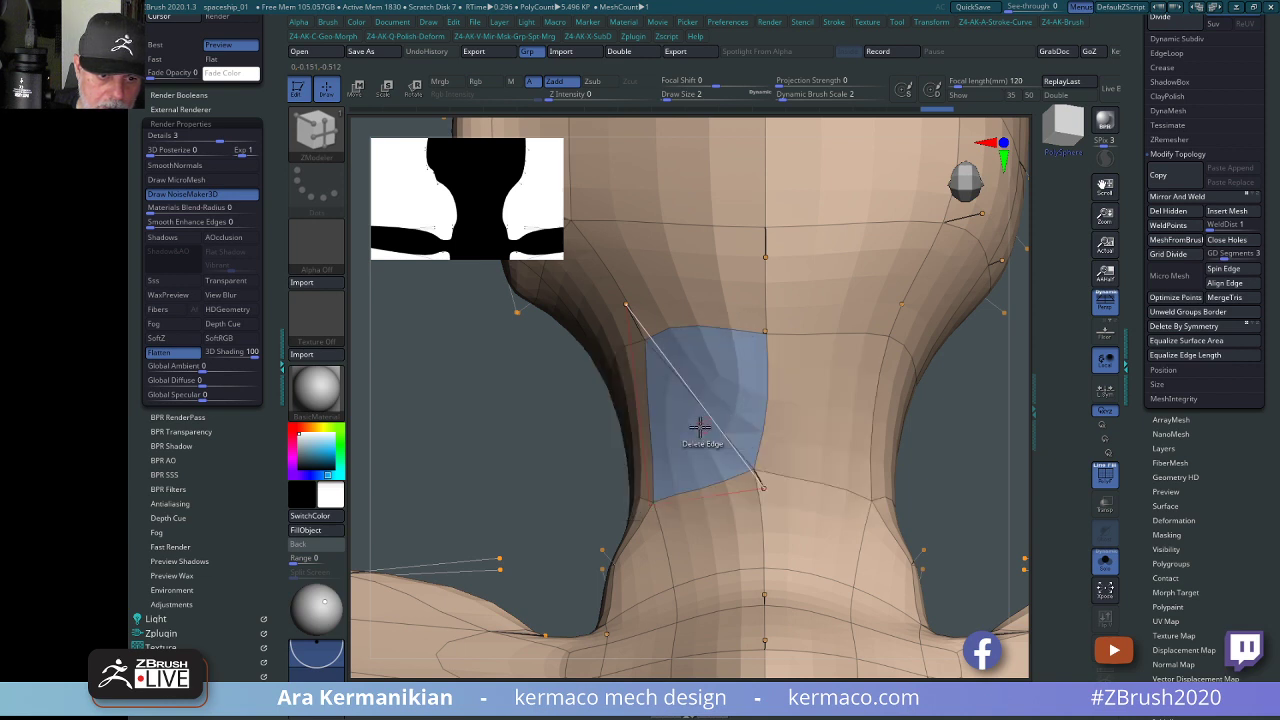
click(707, 416)
drag(468, 442, 500, 438)
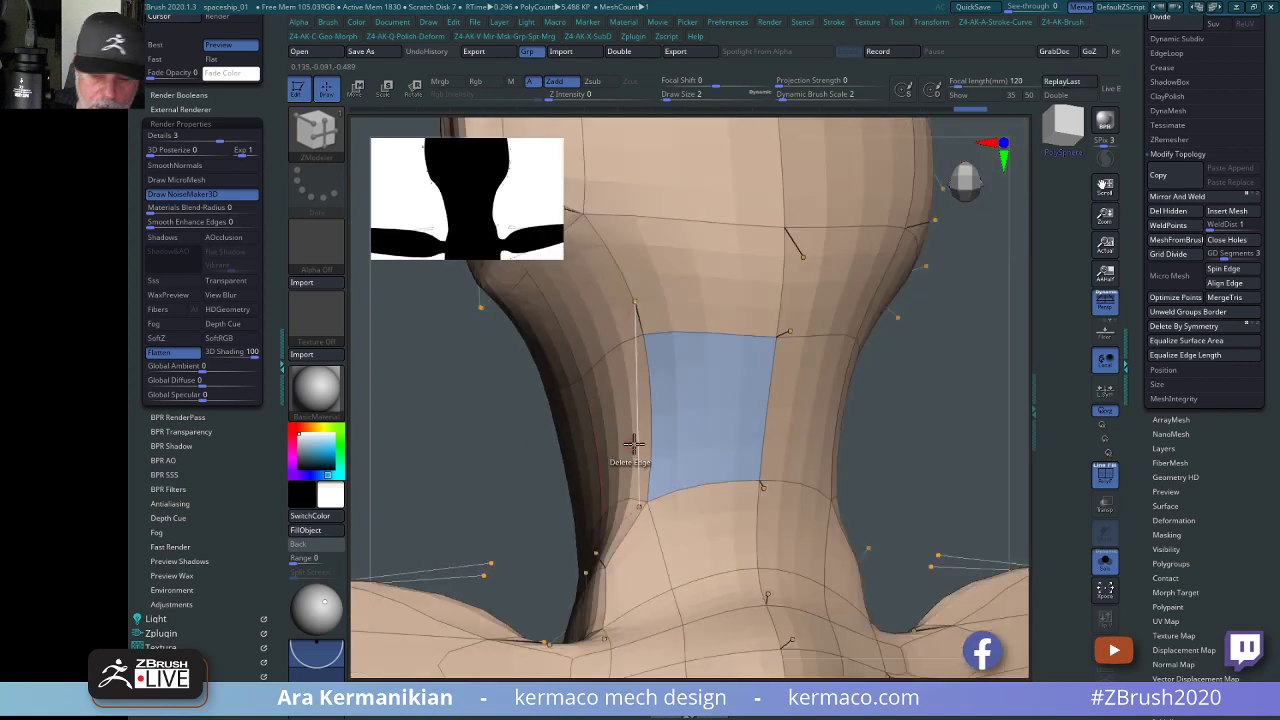
Assign the whole ship body to one polygroup and inspect the complete model in smoothed and low-poly form.
key(ctrl+w)
alt+drag(977, 457, 951, 492)
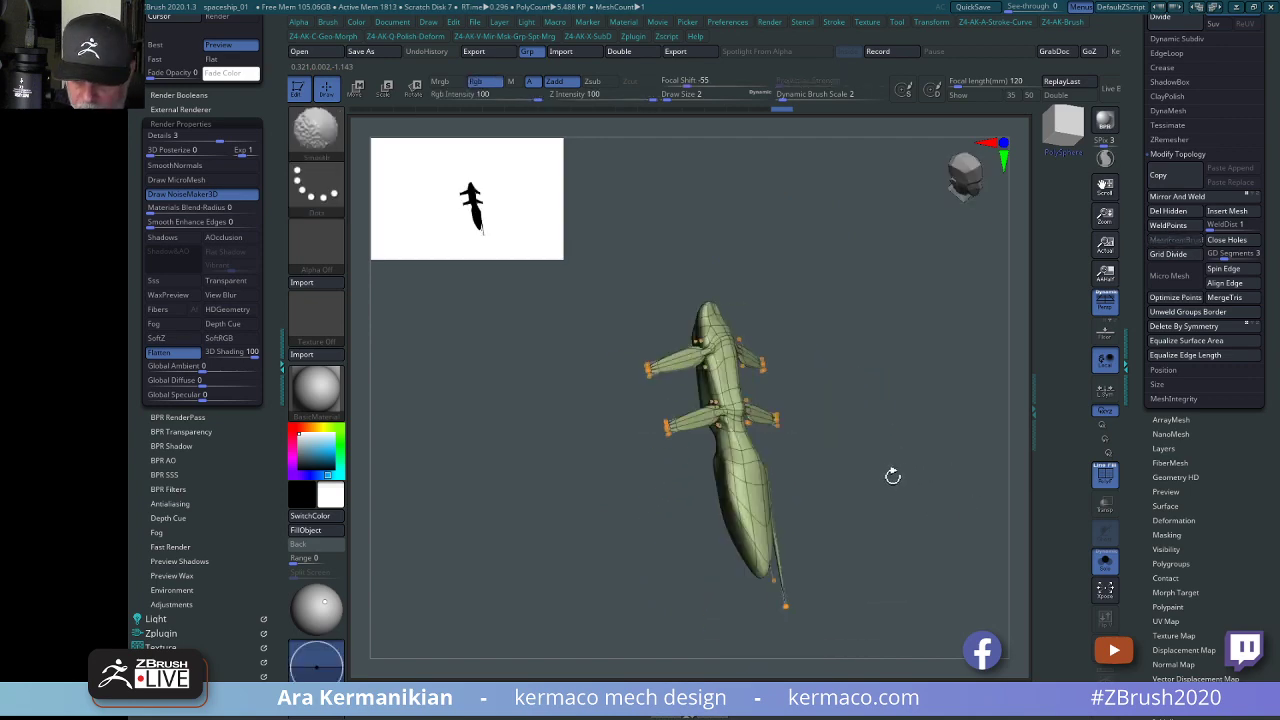
key(shift+d)
shift+drag(889, 535, 928, 515)
key(d)
key(shift+d)
Merge the legged body subtool Merged_Ant1_4 down with Merged_Ant1_3 below it.
scroll(1150, 320, up, 5)
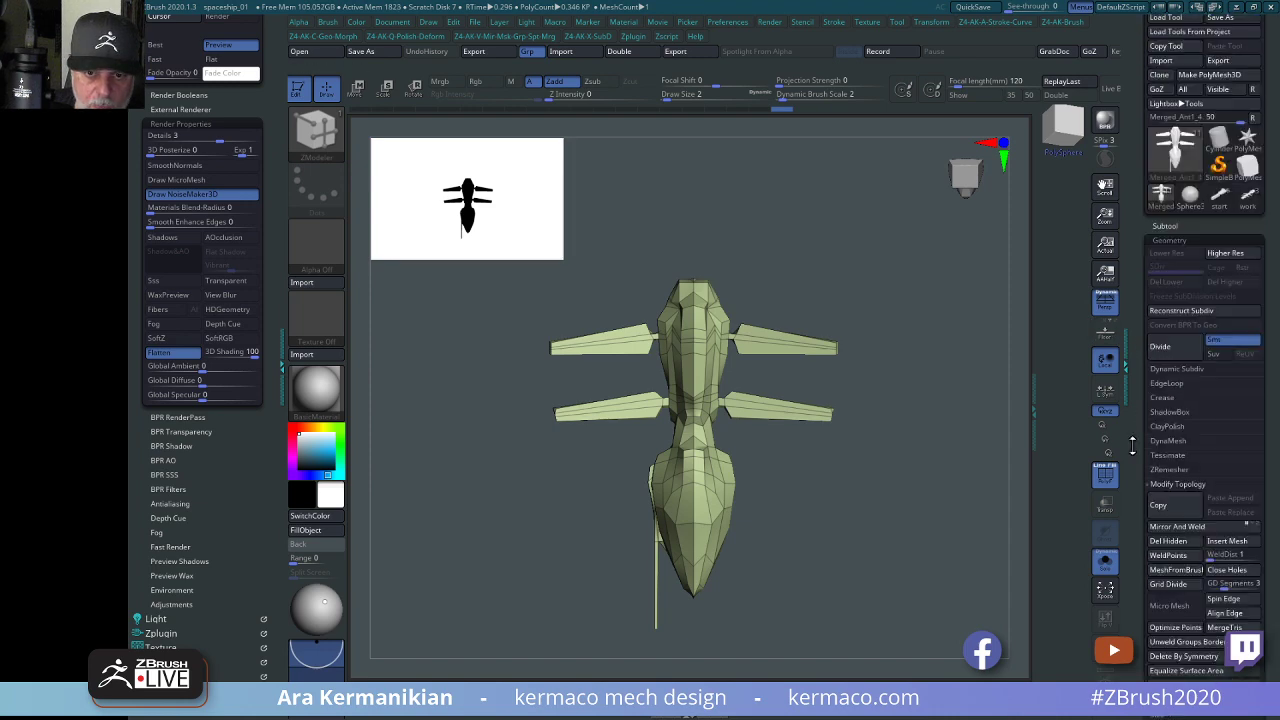
click(1175, 249)
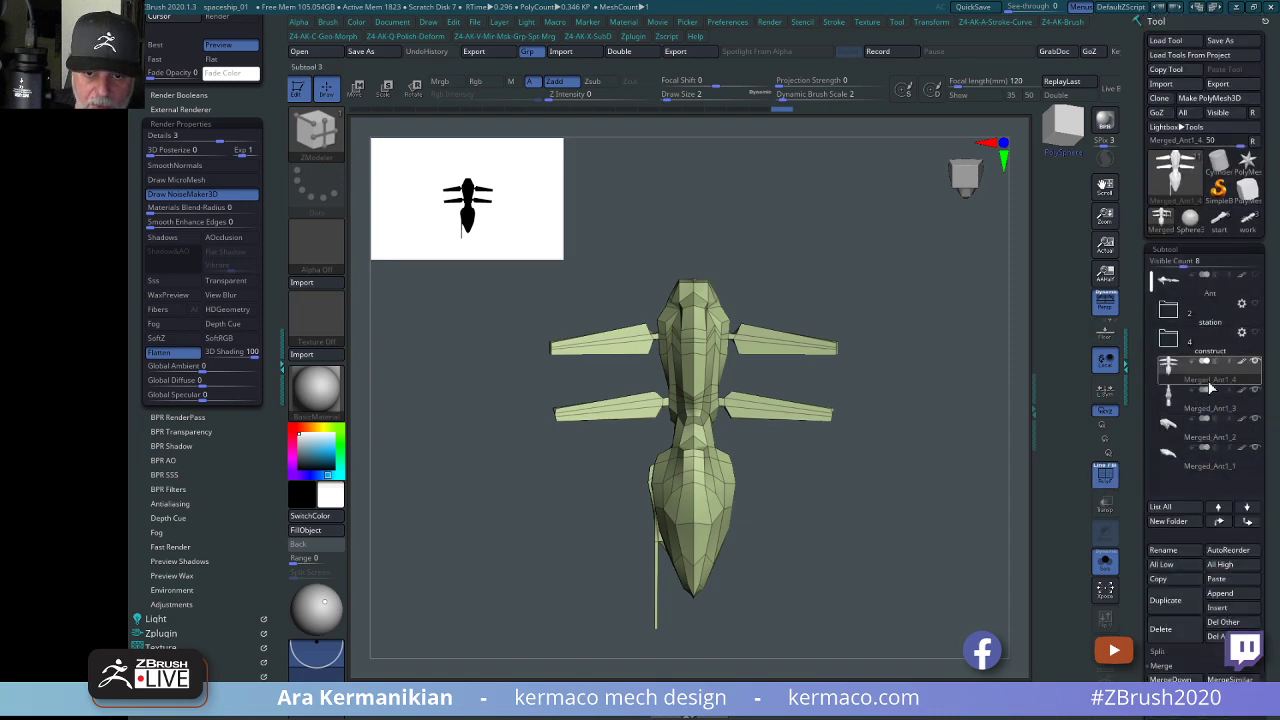
click(1172, 679)
click(1172, 699)
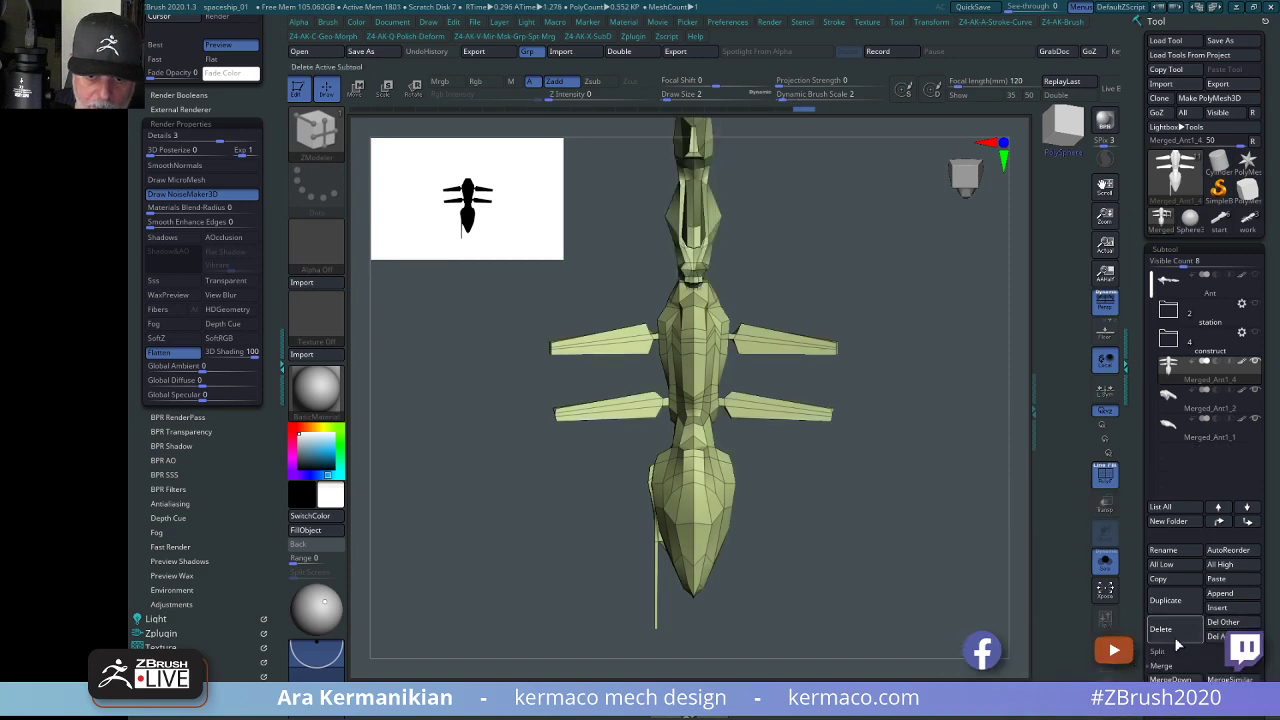
Merge the remaining Merged_Ant1_2 and Merged_Ant1_1 subtools down into Merged_Ant1_4.
click(1171, 679)
click(1171, 679)
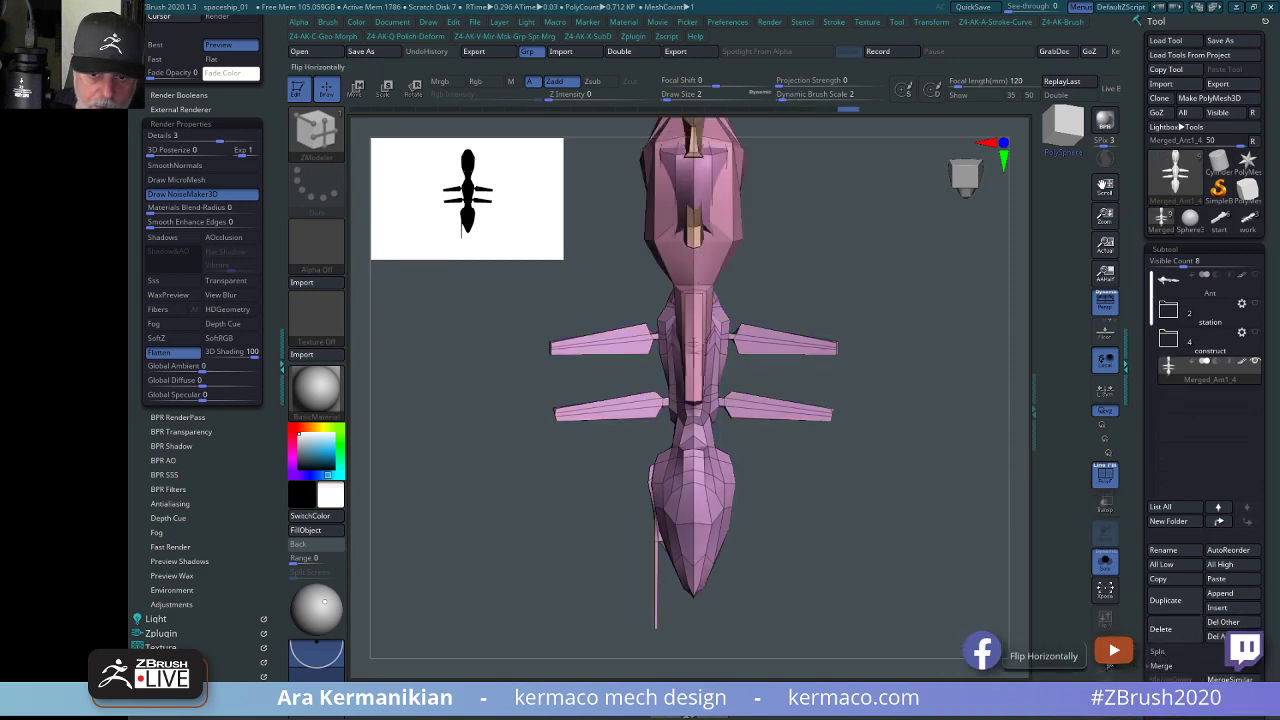
mouse_move(948, 596)
mouse_down()
mouse_move(963, 523)
mouse_move(986, 509)
mouse_move(932, 578)
mouse_move(771, 609)
mouse_move(694, 591)
mouse_move(860, 543)
mouse_move(908, 594)
mouse_move(940, 597)
mouse_move(923, 623)
mouse_move(946, 658)
mouse_move(929, 634)
mouse_move(934, 591)
mouse_move(905, 578)
mouse_up()
Select the ZModeler brush, toggle dynamic subdivision, and examine the merged ship from the side and above.
key(b)
key(z)
key(m)
key(d)
key(shift+d)
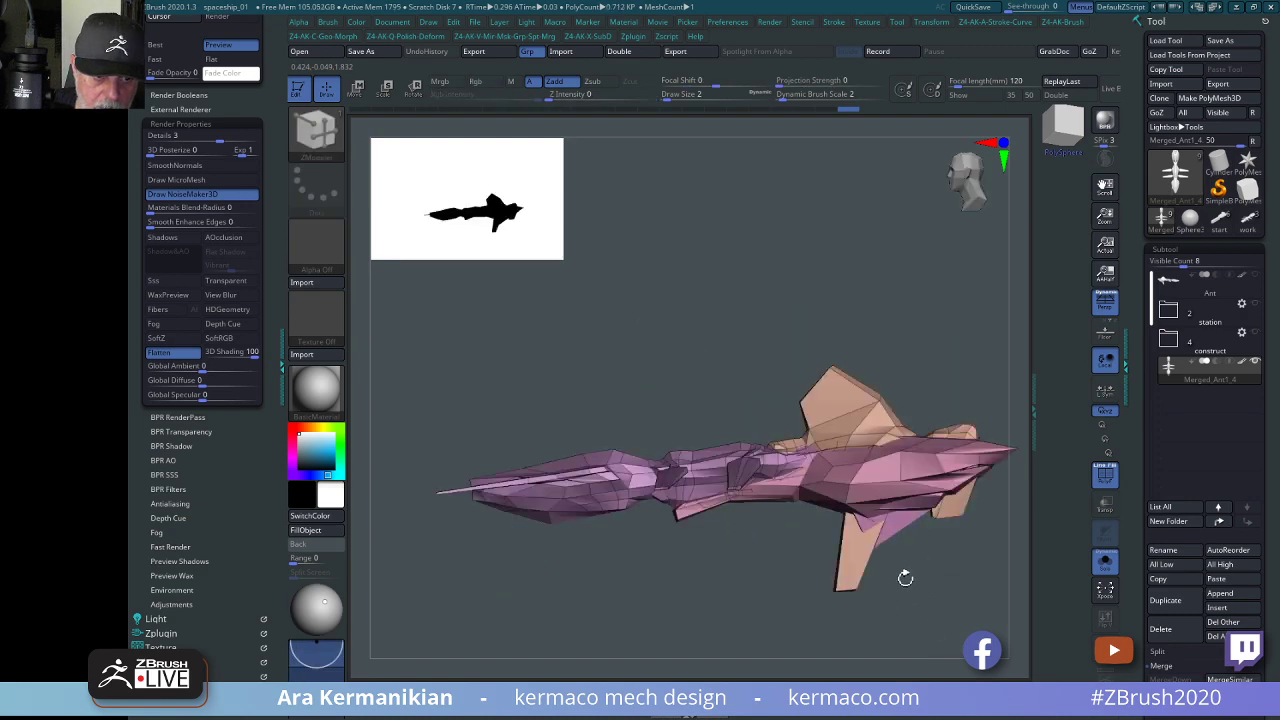
drag(857, 287, 923, 302)
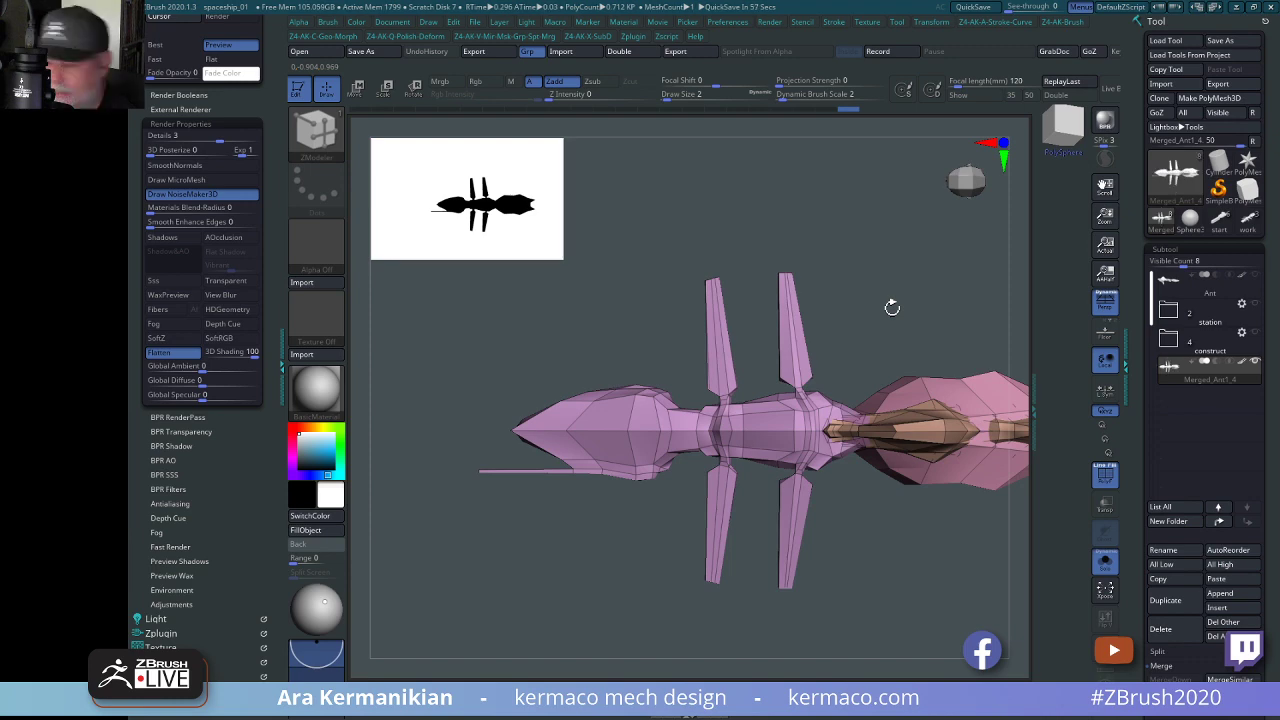
alt+drag(934, 260, 810, 290)
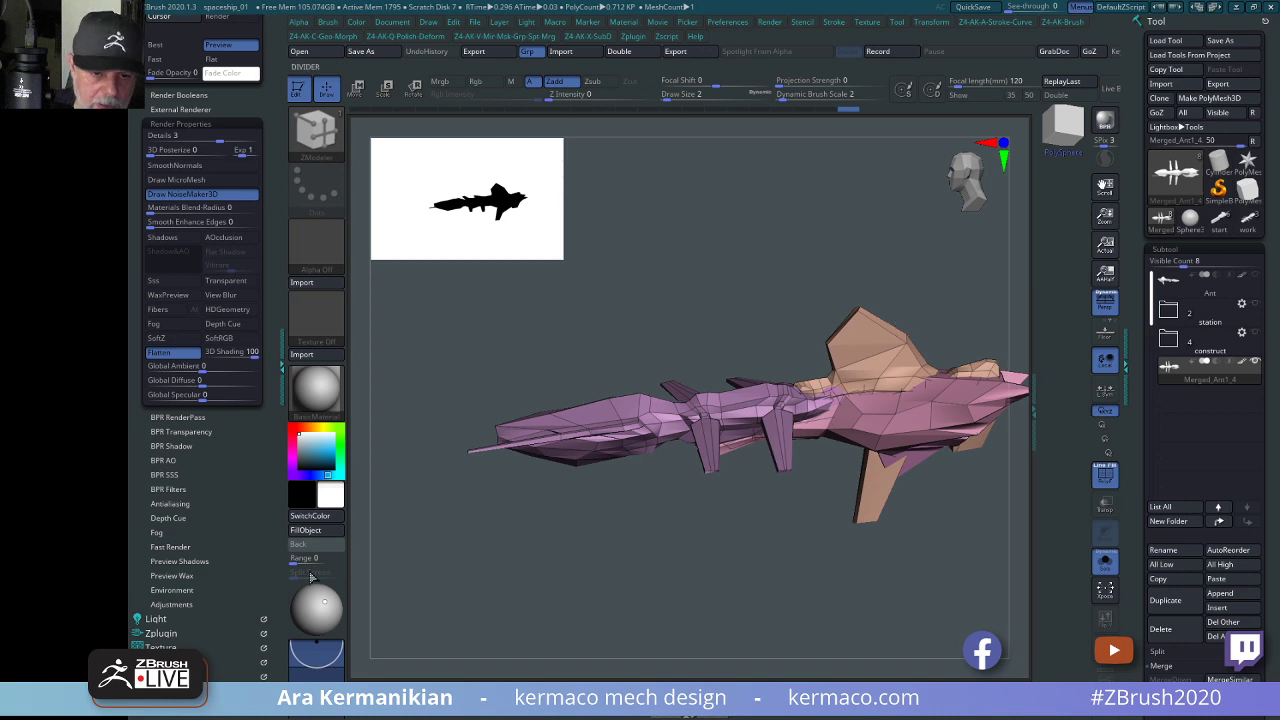
drag(566, 596, 632, 600)
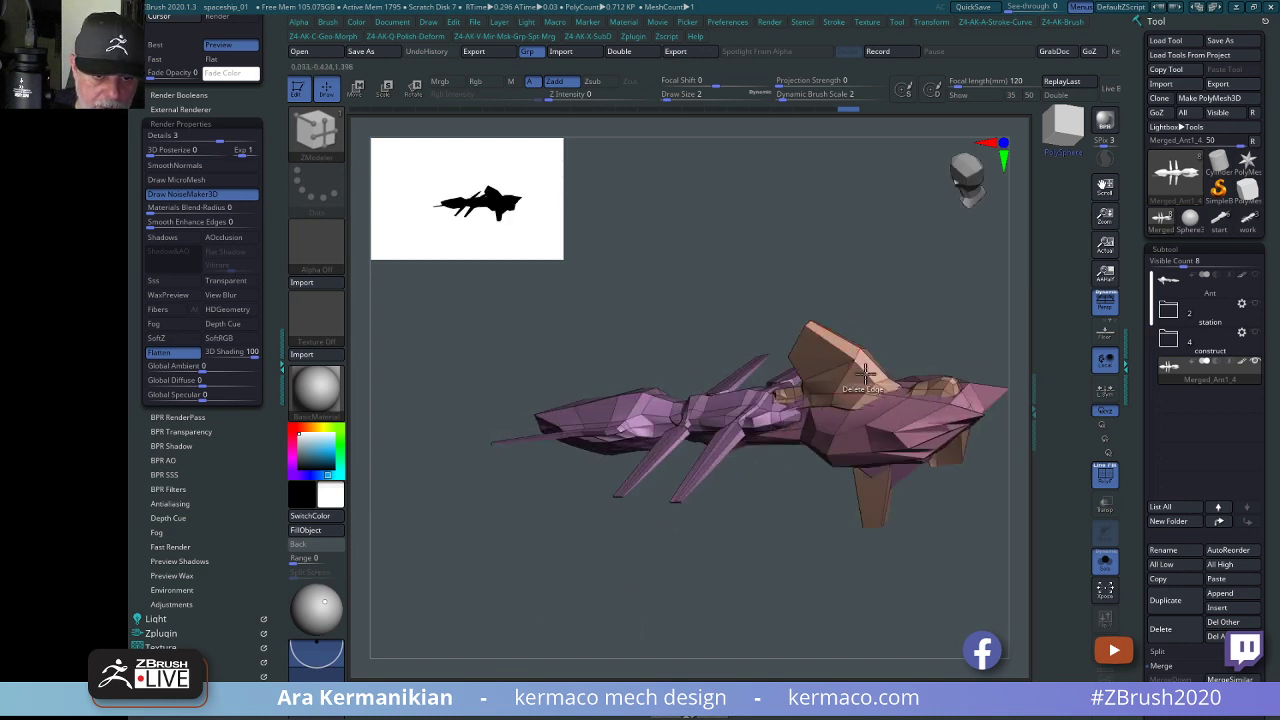
drag(786, 593, 743, 494)
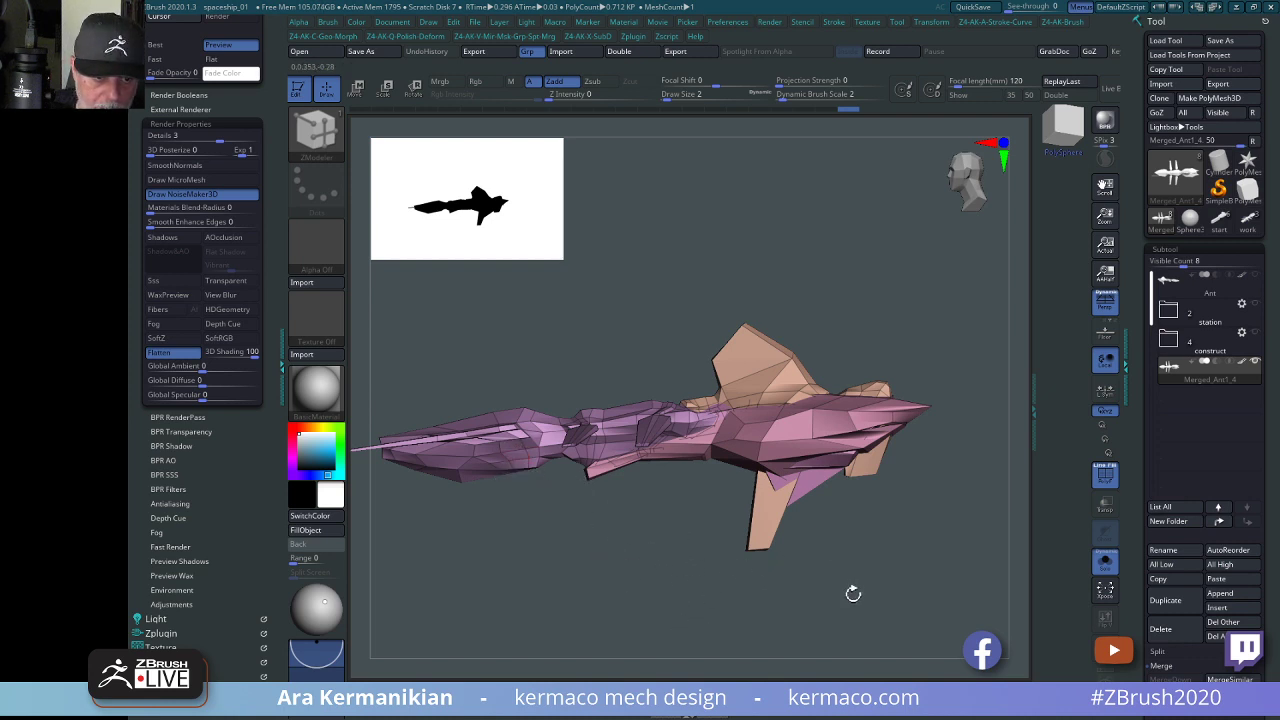
drag(853, 594, 745, 601)
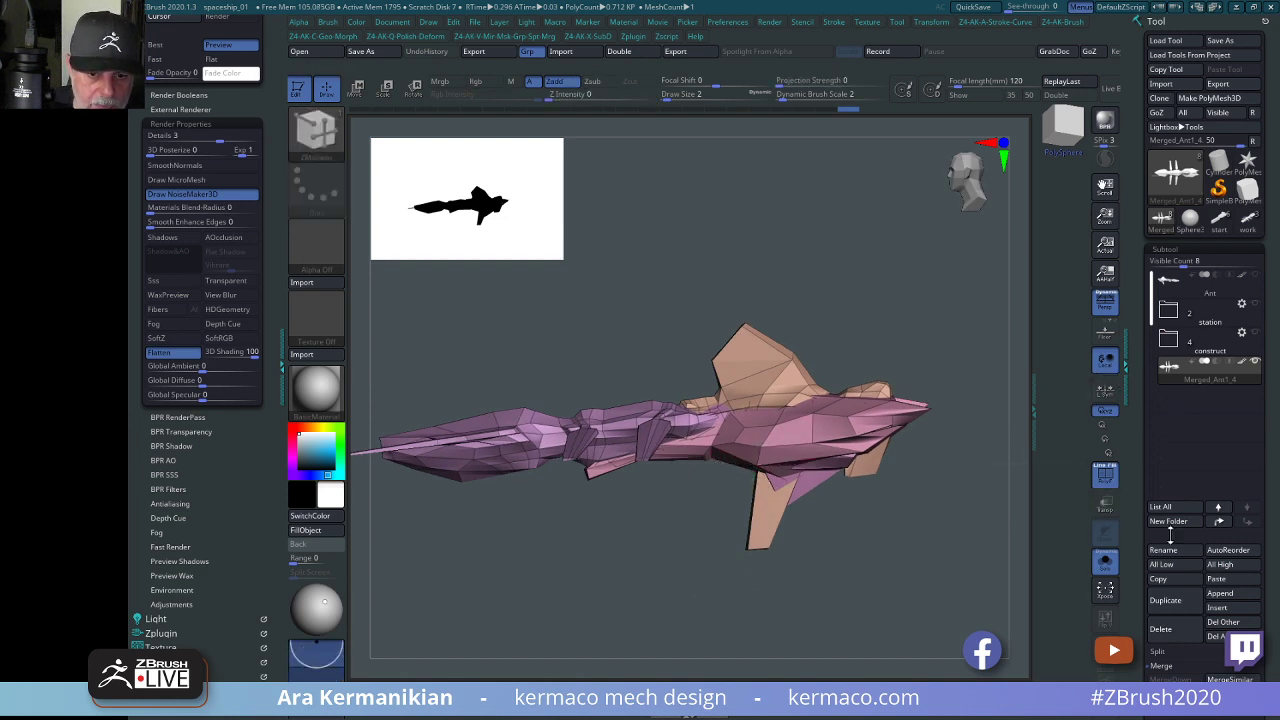
Split the merged ship into separate subtools with Split To Parts.
click(1158, 652)
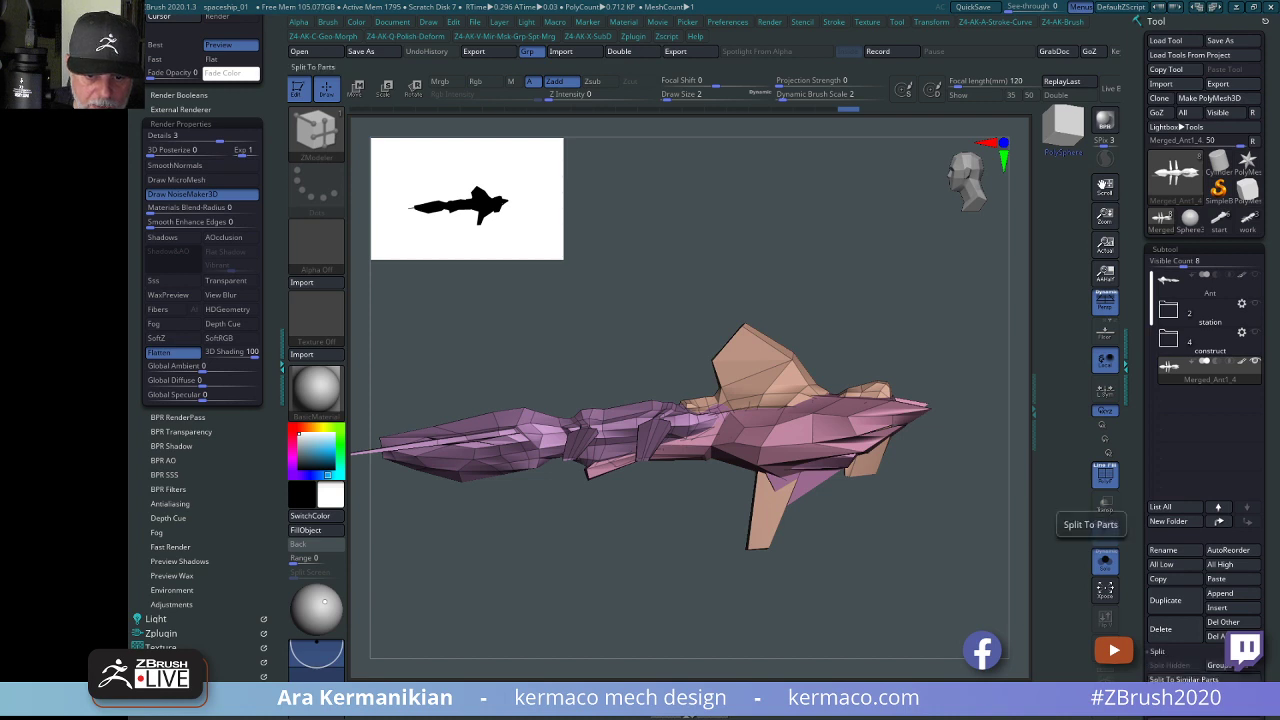
click(1174, 694)
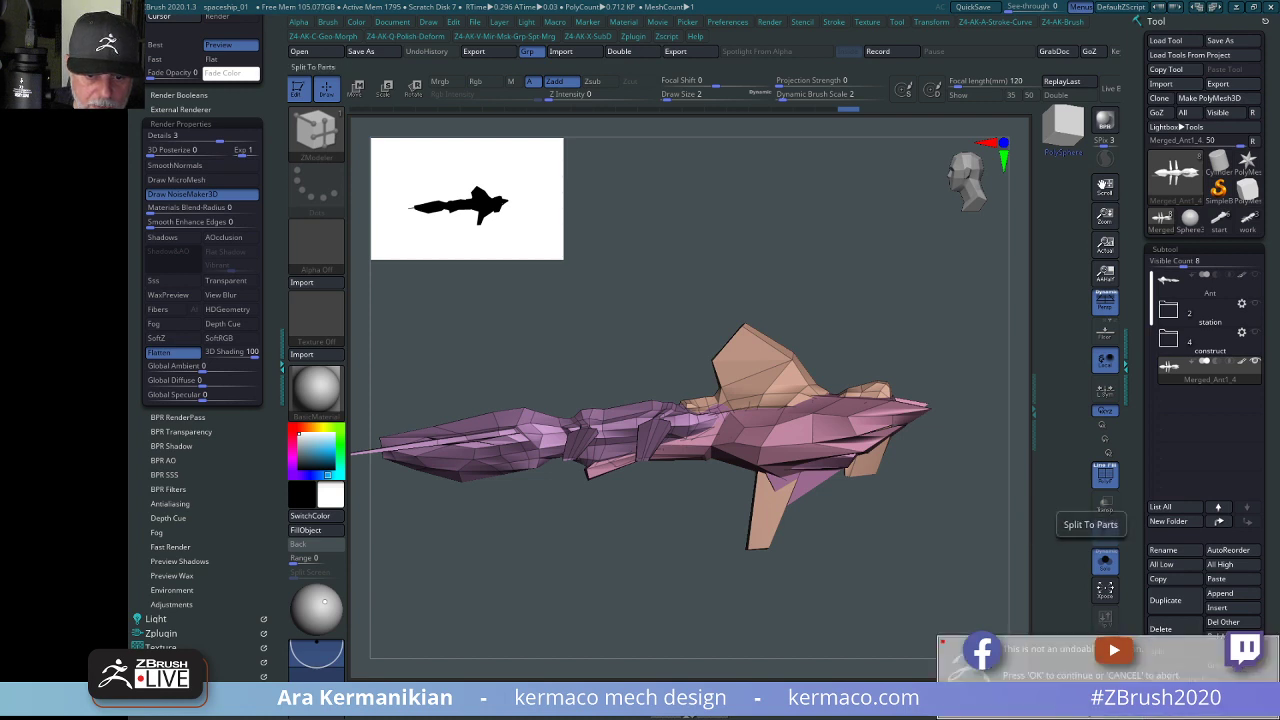
click(1026, 662)
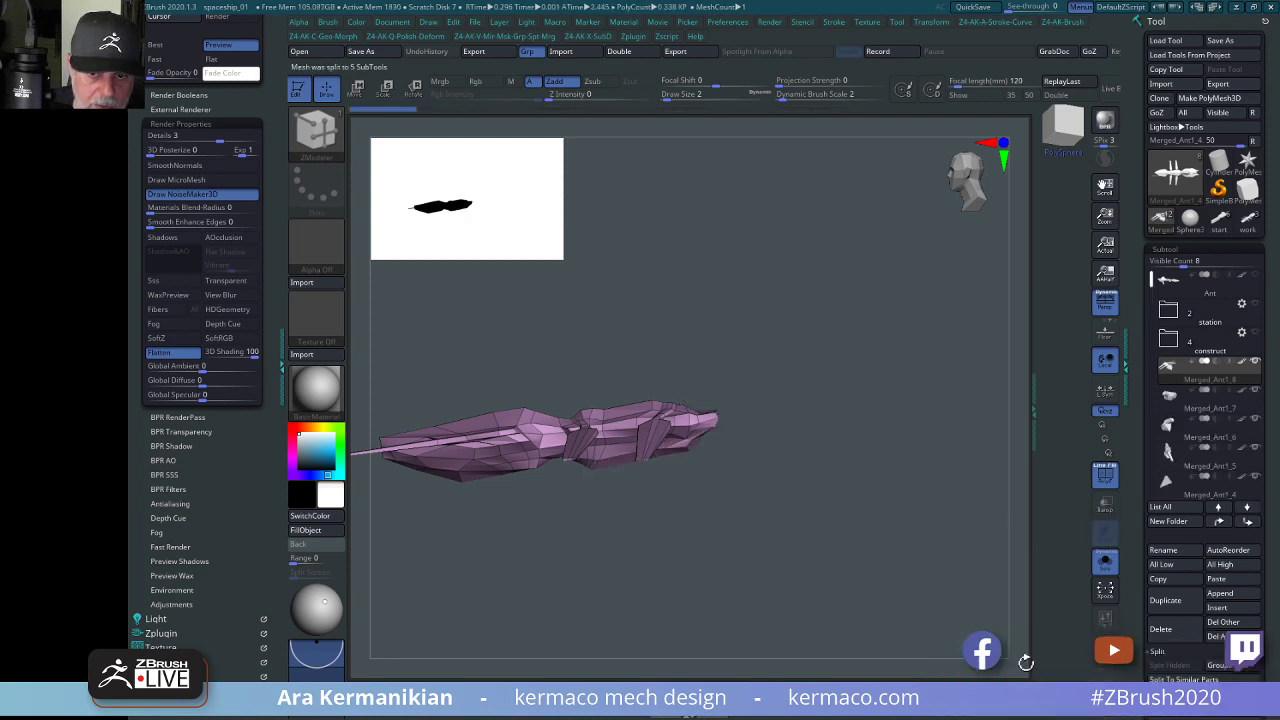
Undo the one-sided ZModeler edit at the front end of the legged body and activate symmetry.
drag(873, 531, 908, 545)
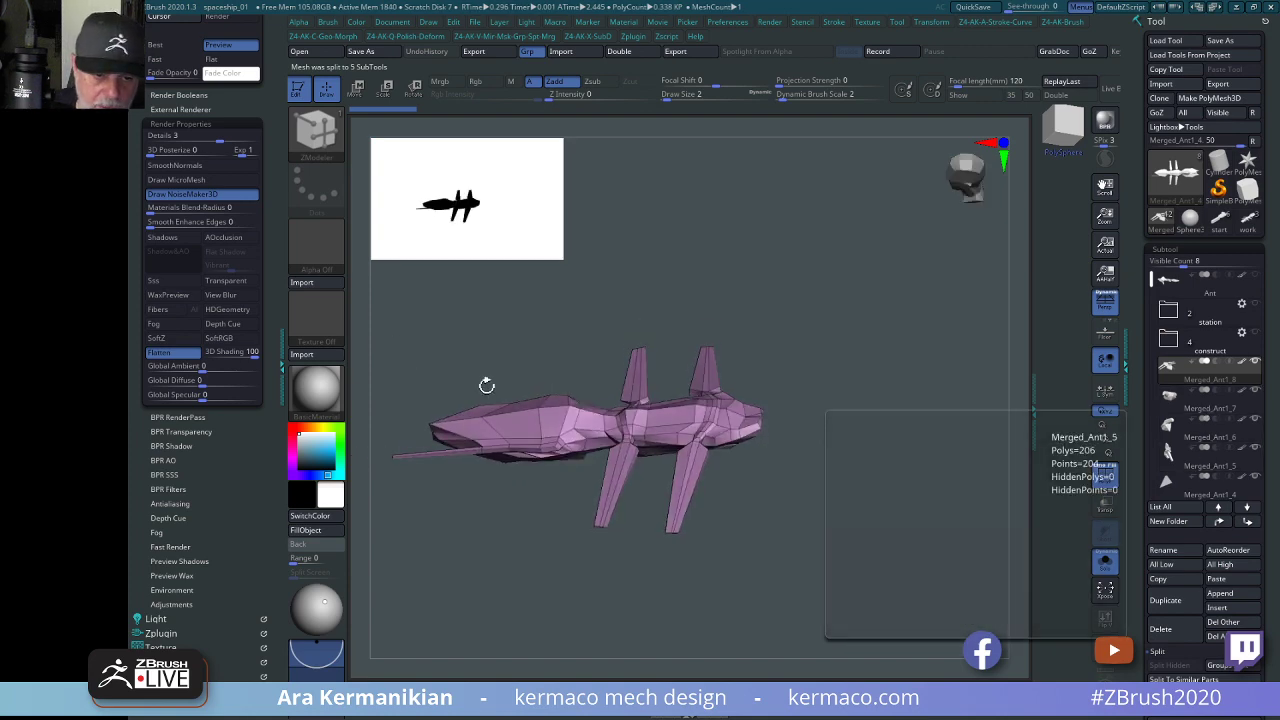
alt+drag(855, 489, 910, 581)
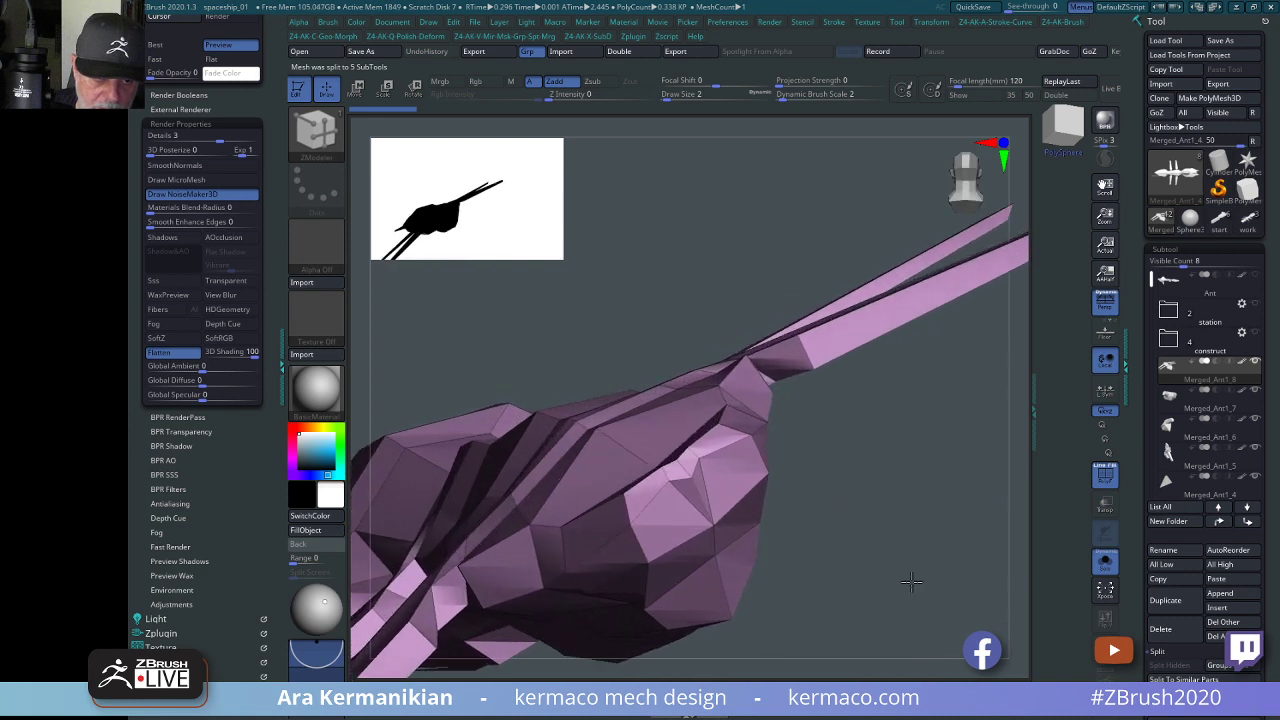
click(692, 478)
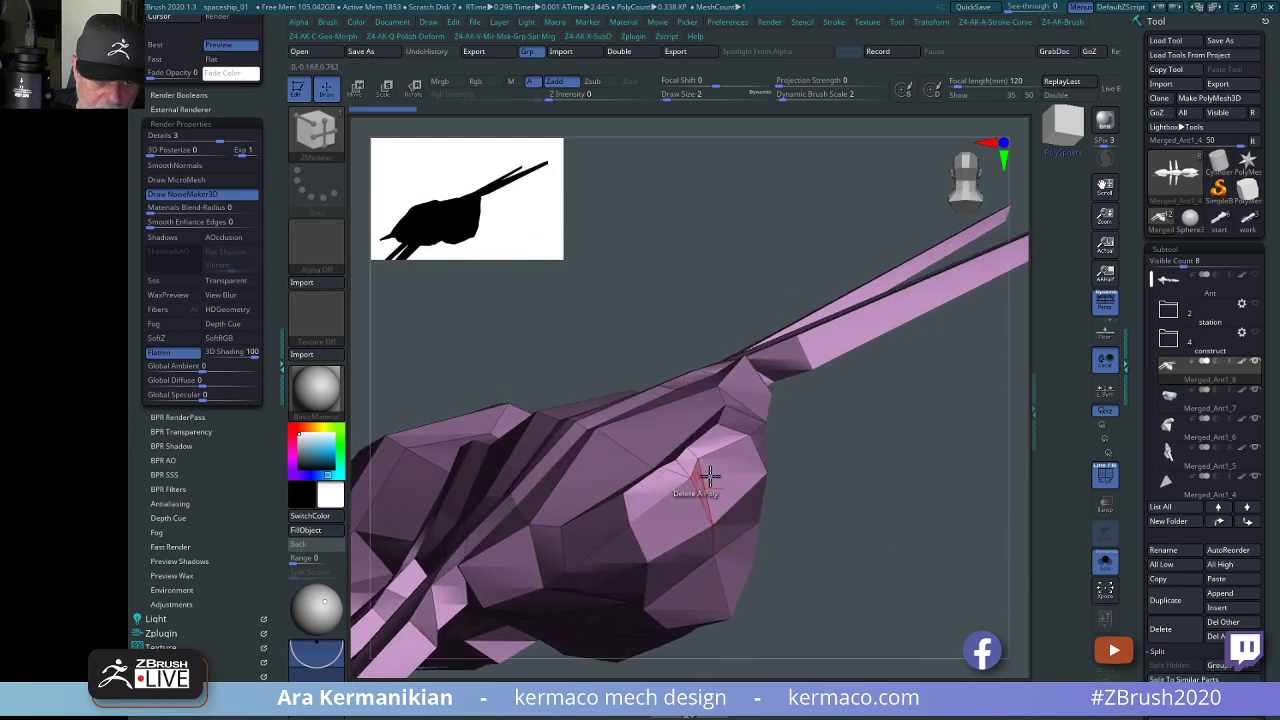
key(ctrl+z)
key(ctrl+a)
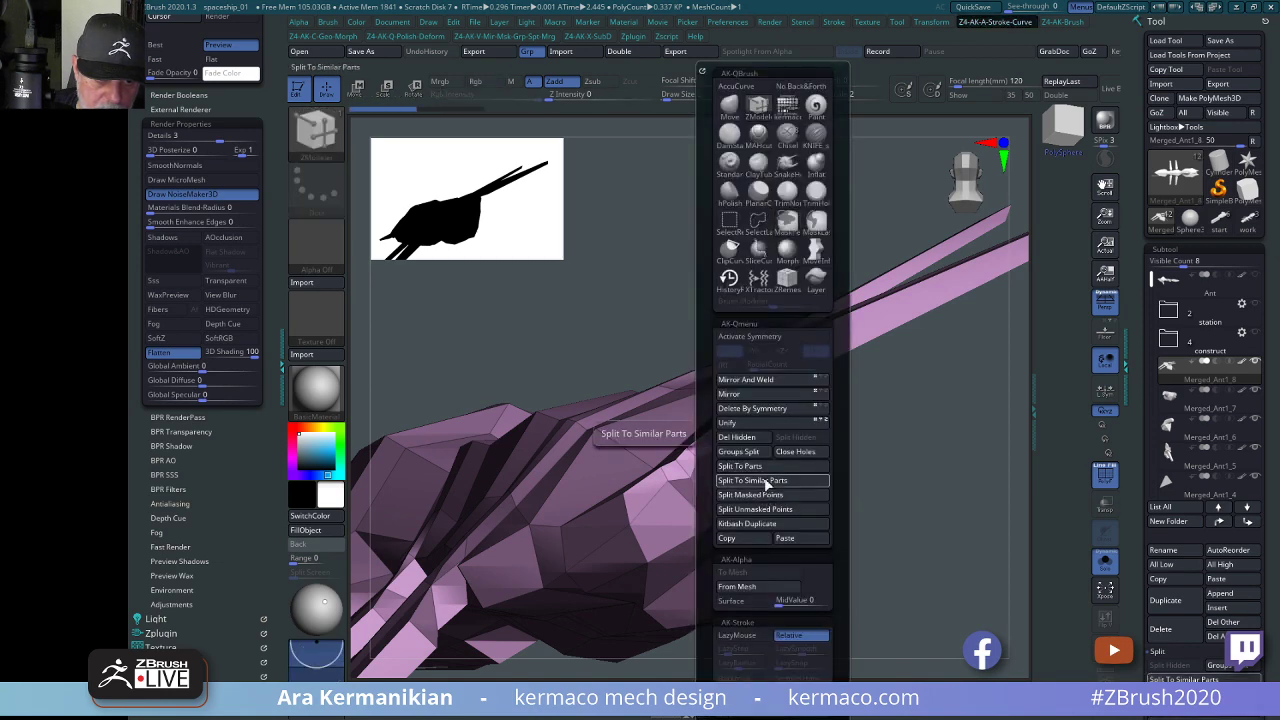
click(772, 338)
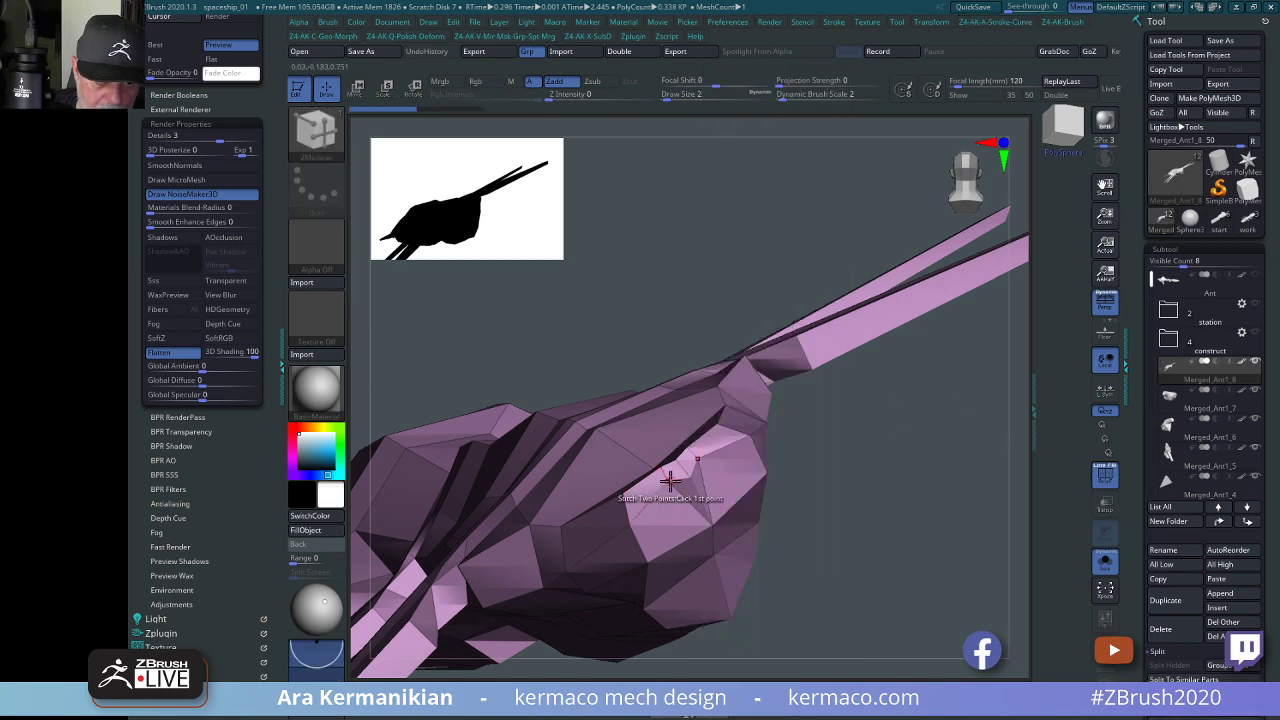
Remove the small surplus facets at the front end of the legged body on both sides with ZModeler.
click(695, 476)
drag(857, 540, 735, 507)
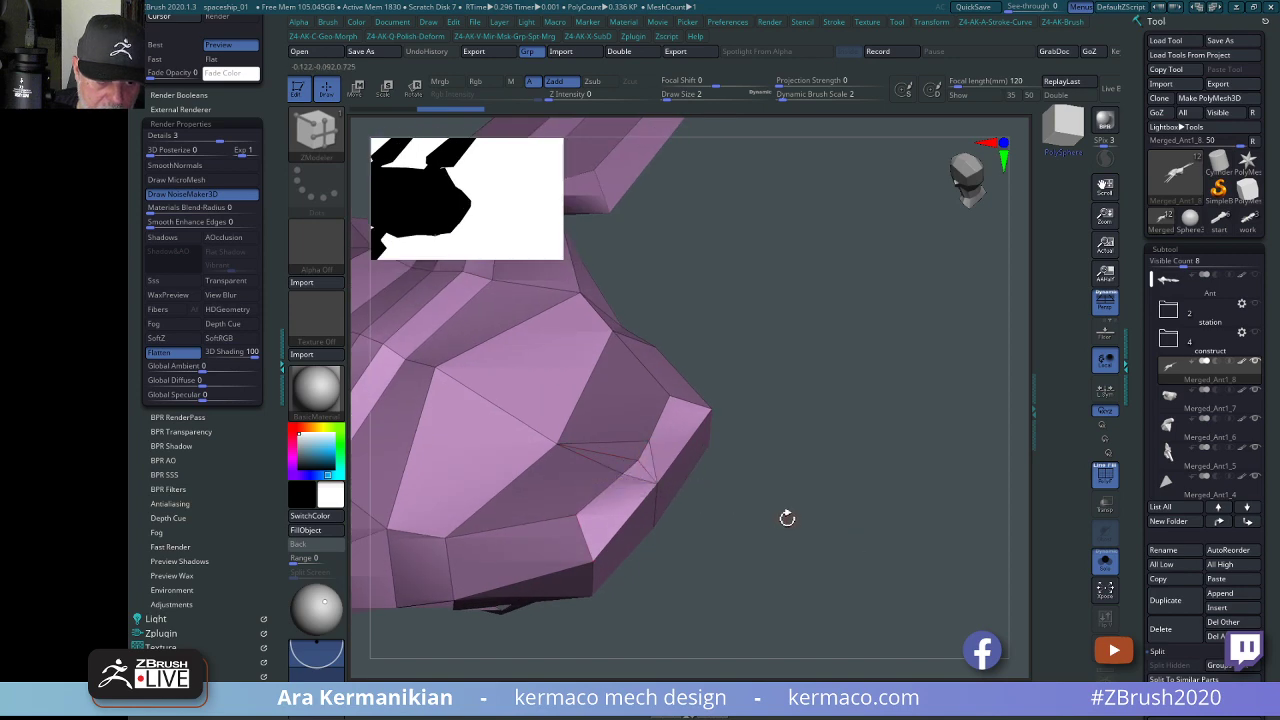
click(618, 470)
click(656, 482)
mouse_move(780, 510)
mouse_down()
mouse_move(891, 506)
mouse_move(780, 549)
mouse_move(900, 520)
mouse_move(857, 551)
mouse_move(952, 502)
mouse_move(869, 414)
mouse_move(889, 366)
mouse_move(947, 340)
mouse_move(883, 332)
mouse_up()
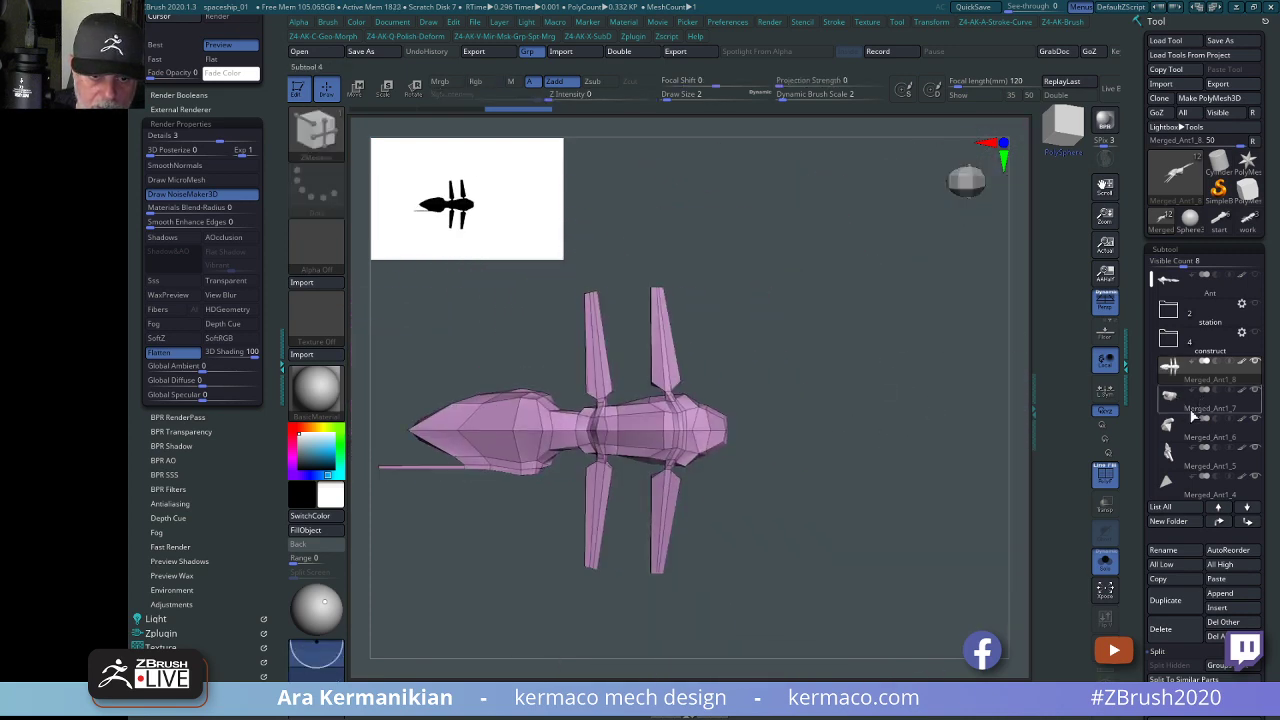
Select the Merged_Ant1_7 hull part and turn Solo off to view it within the ghosted ship.
click(1192, 410)
drag(900, 557, 1013, 463)
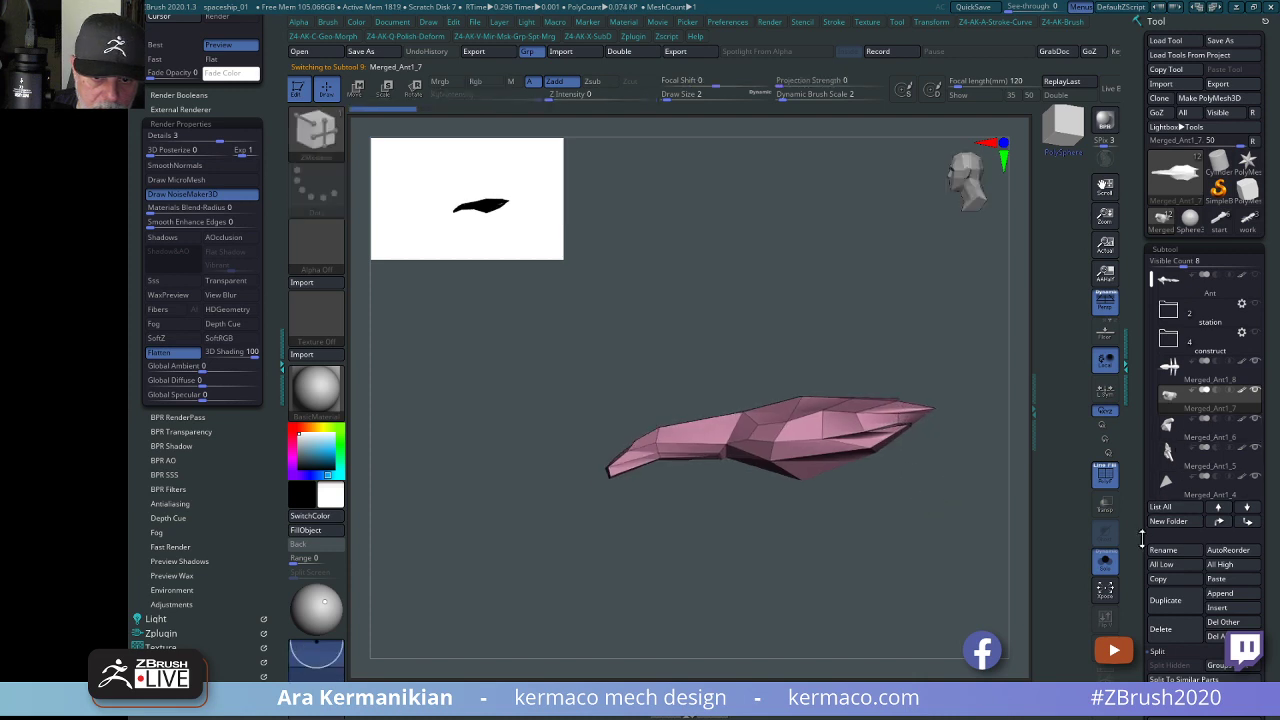
click(1103, 566)
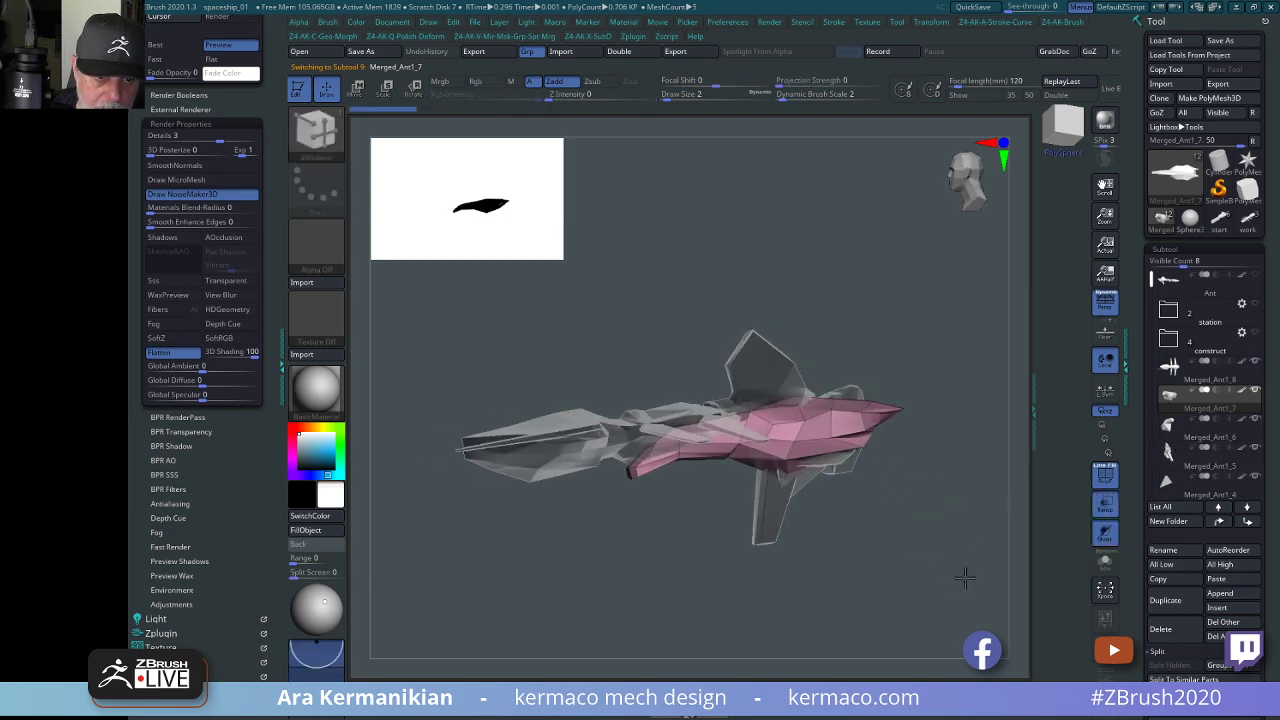
Select Merged_Ant1_6, turn Transparency off, and examine how the part sits inside the hull and behind the lower fin.
click(1200, 440)
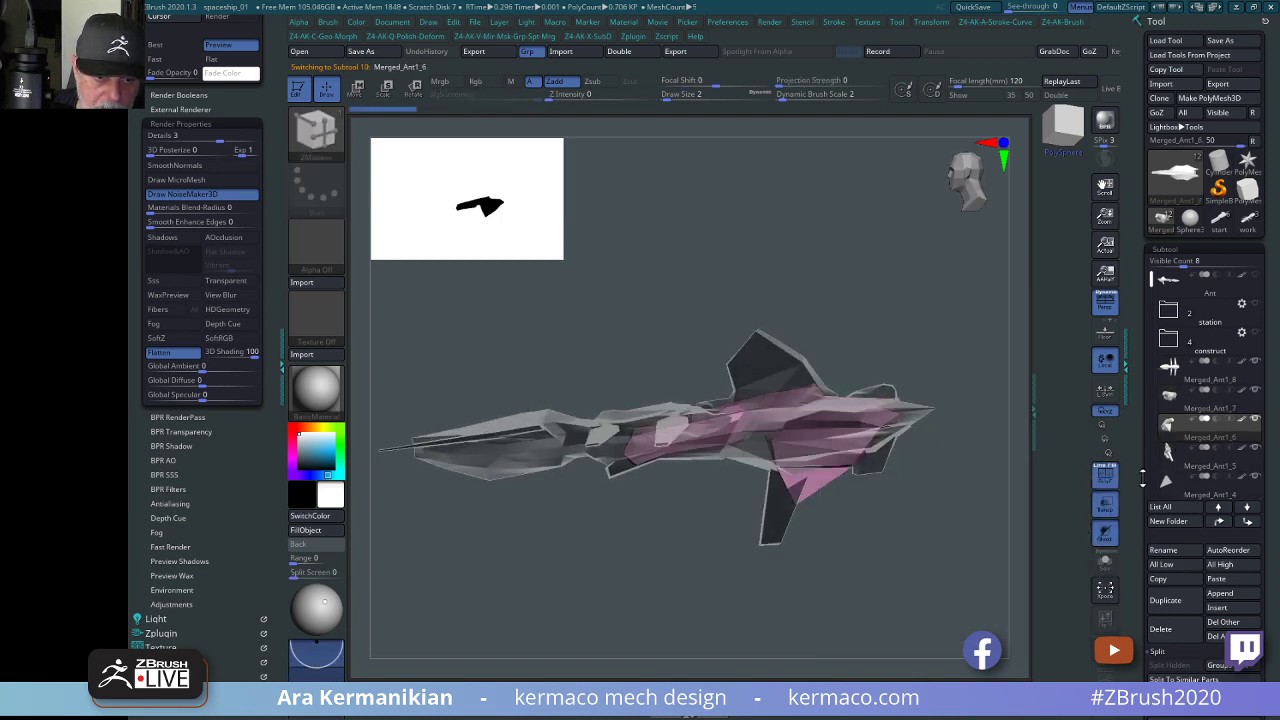
drag(958, 530, 910, 575)
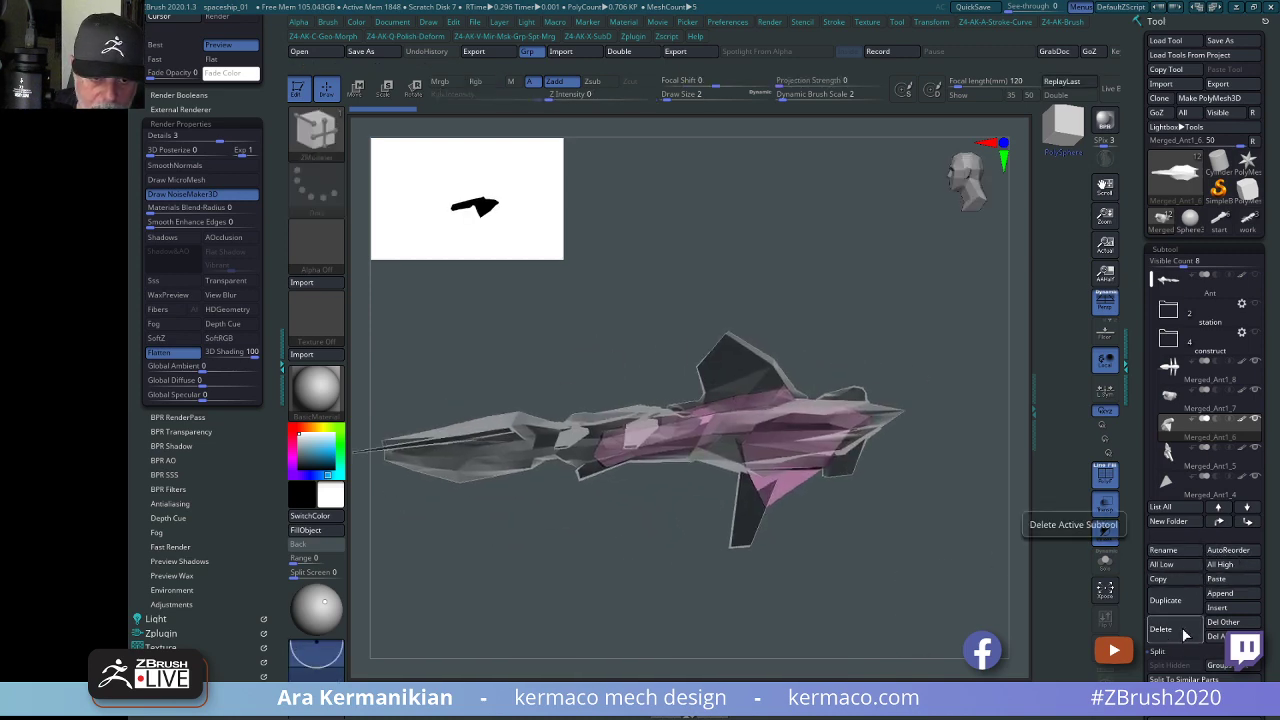
drag(969, 603, 790, 425)
drag(851, 543, 1042, 528)
click(1110, 505)
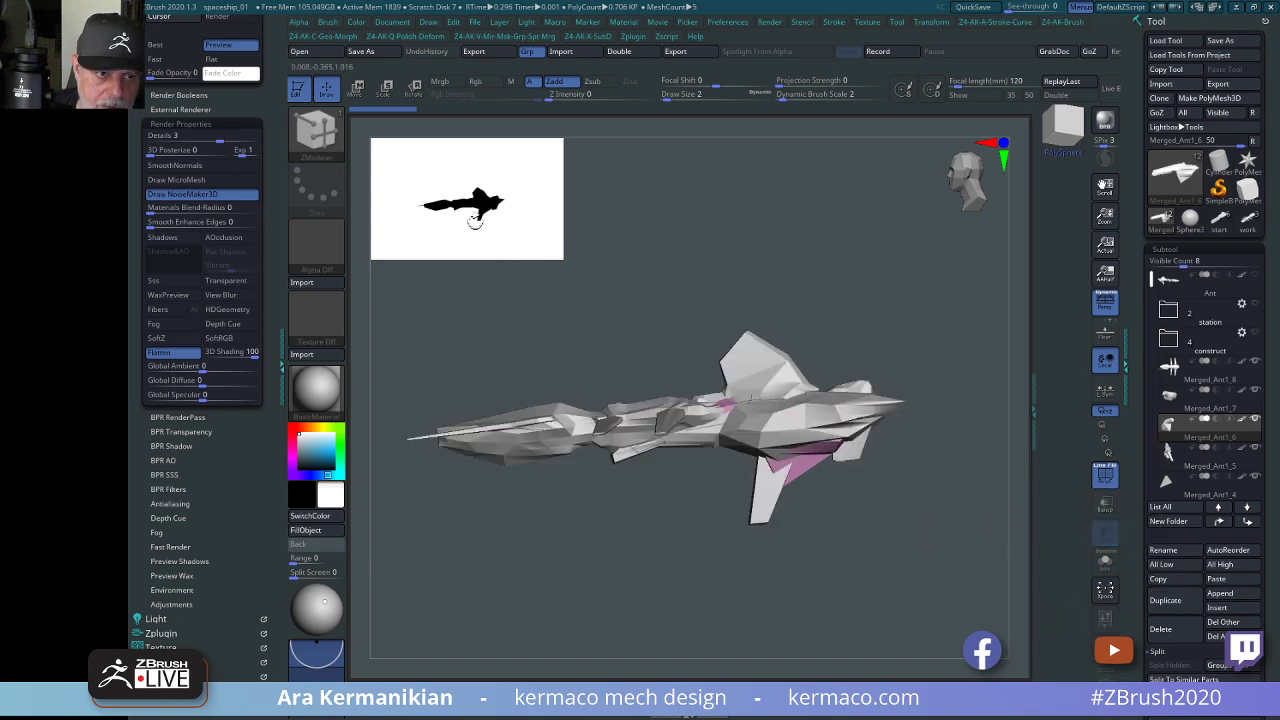
drag(804, 523, 1030, 545)
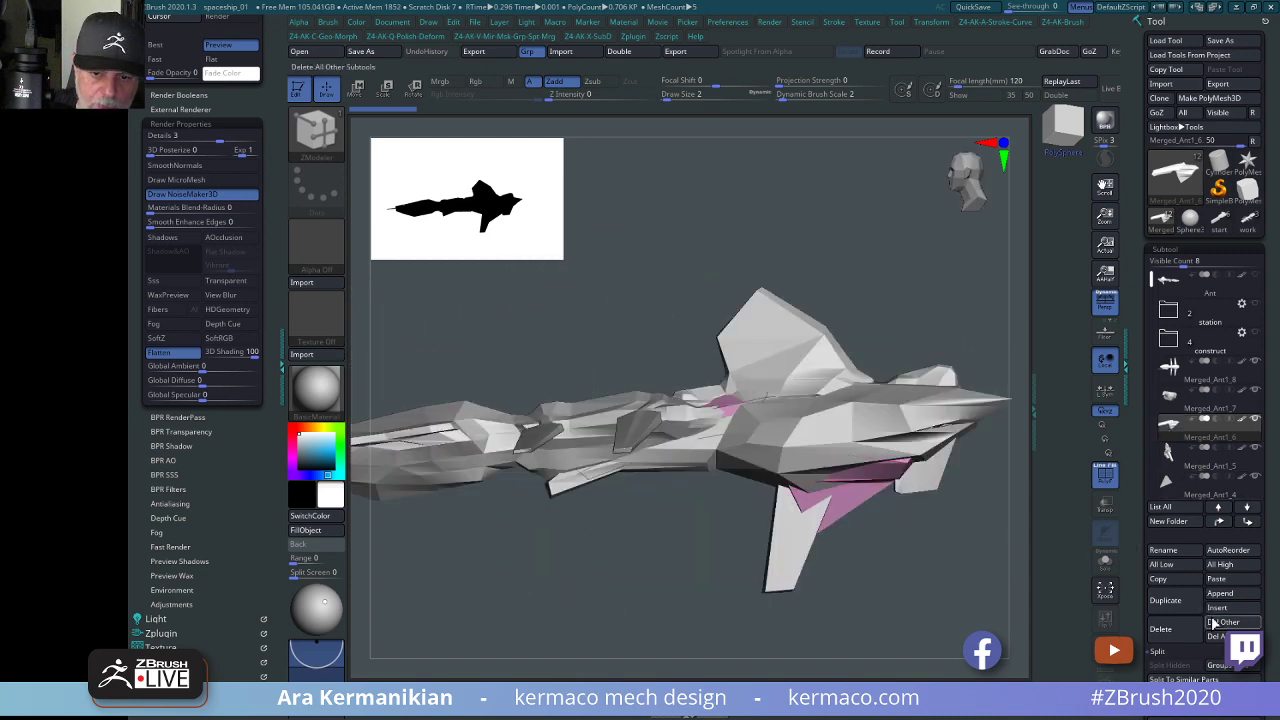
click(1162, 629)
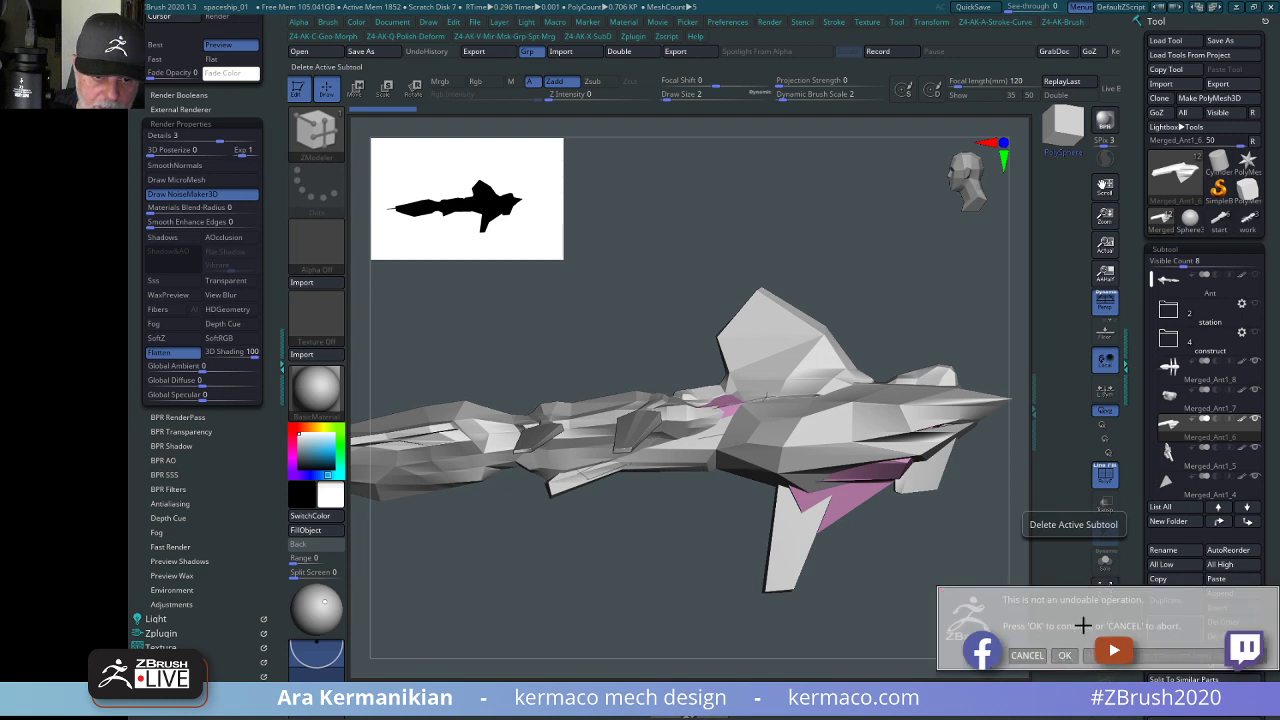
click(1010, 655)
drag(931, 577, 897, 538)
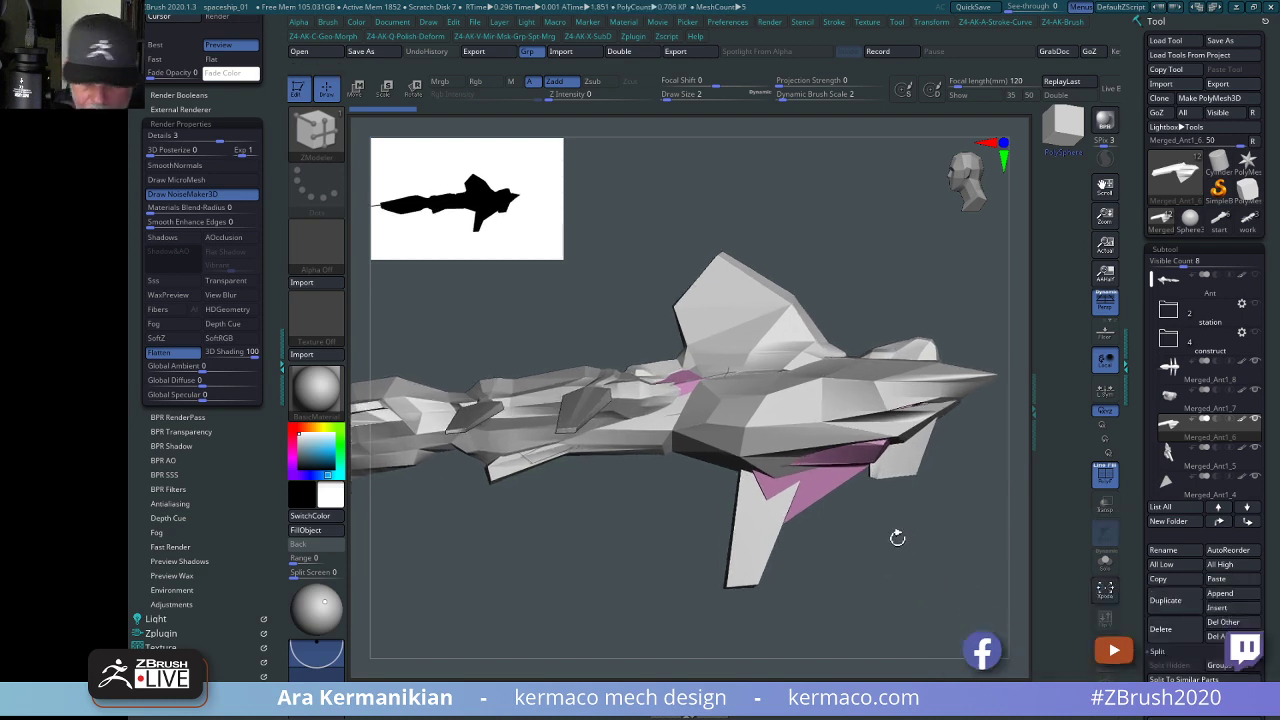
Select the finned Merged_Ant1_5 part, isolate it with Solo, and inspect the gap beside its lower fin.
click(1195, 467)
mouse_move(887, 588)
mouse_down()
mouse_move(964, 570)
mouse_move(919, 449)
mouse_up()
click(1104, 562)
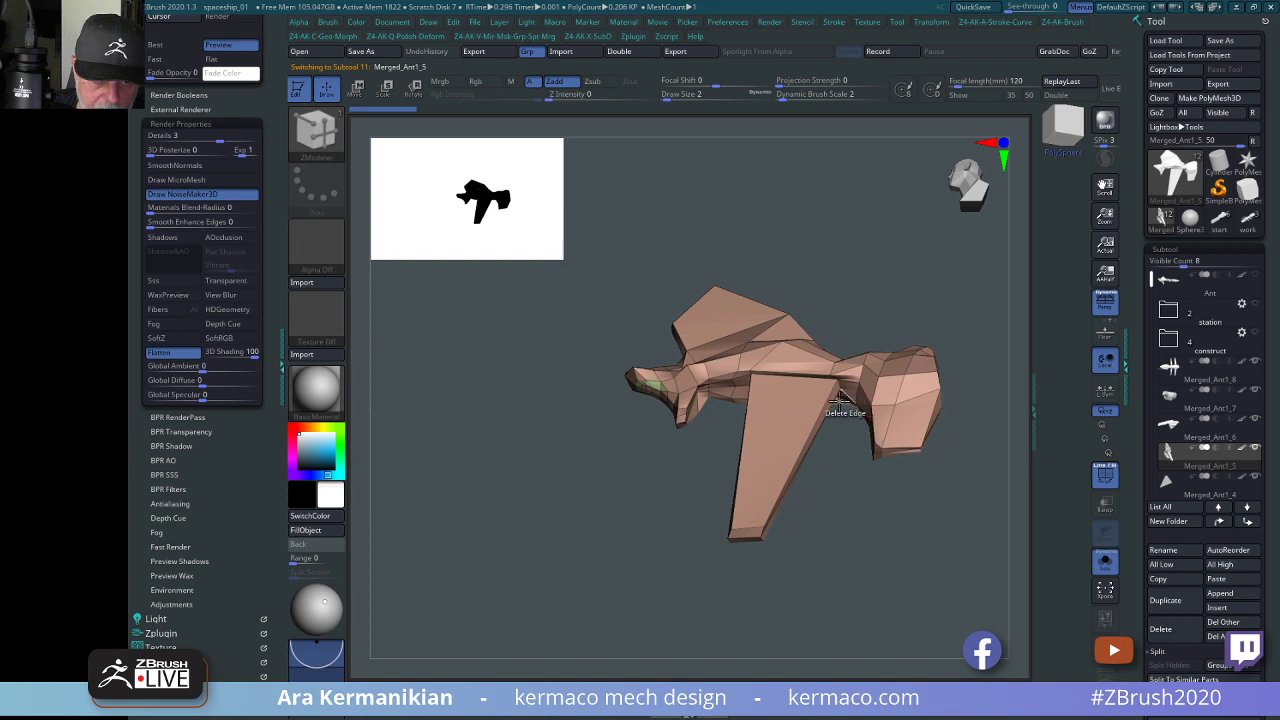
drag(829, 576, 805, 583)
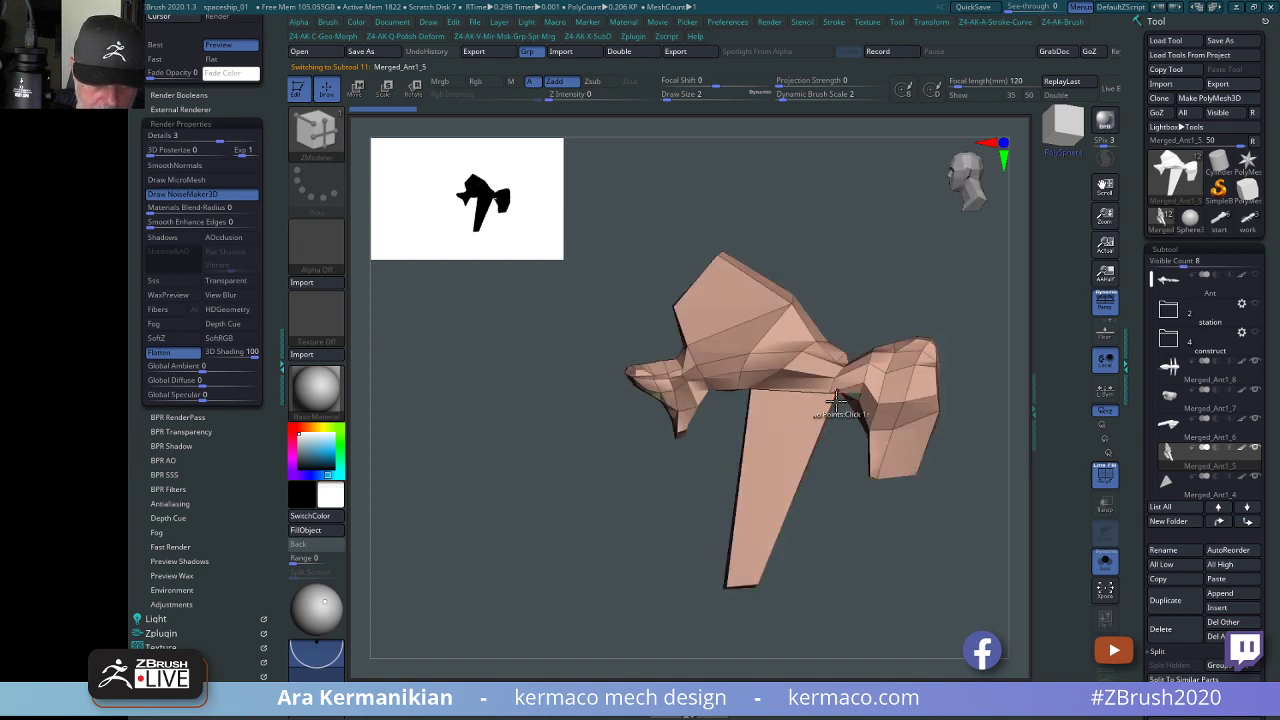
Switch to the Move brush at draw size 46 and try pulling the finned part's underside down beside the lower fin.
key(b)
key(m)
key(v)
mouse_move(866, 524)
mouse_down()
mouse_move(850, 470)
mouse_move(849, 514)
mouse_move(864, 516)
mouse_up()
key(s)
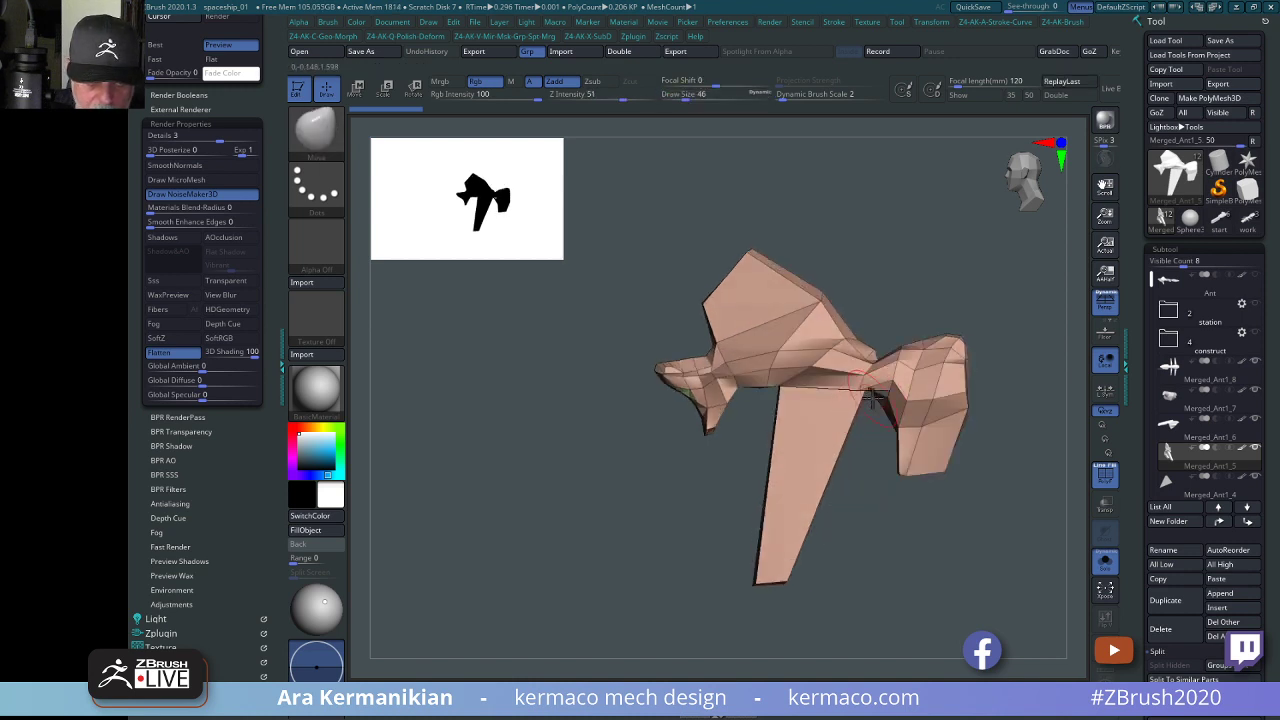
mouse_move(873, 395)
mouse_down()
mouse_move(846, 471)
mouse_move(856, 552)
mouse_up()
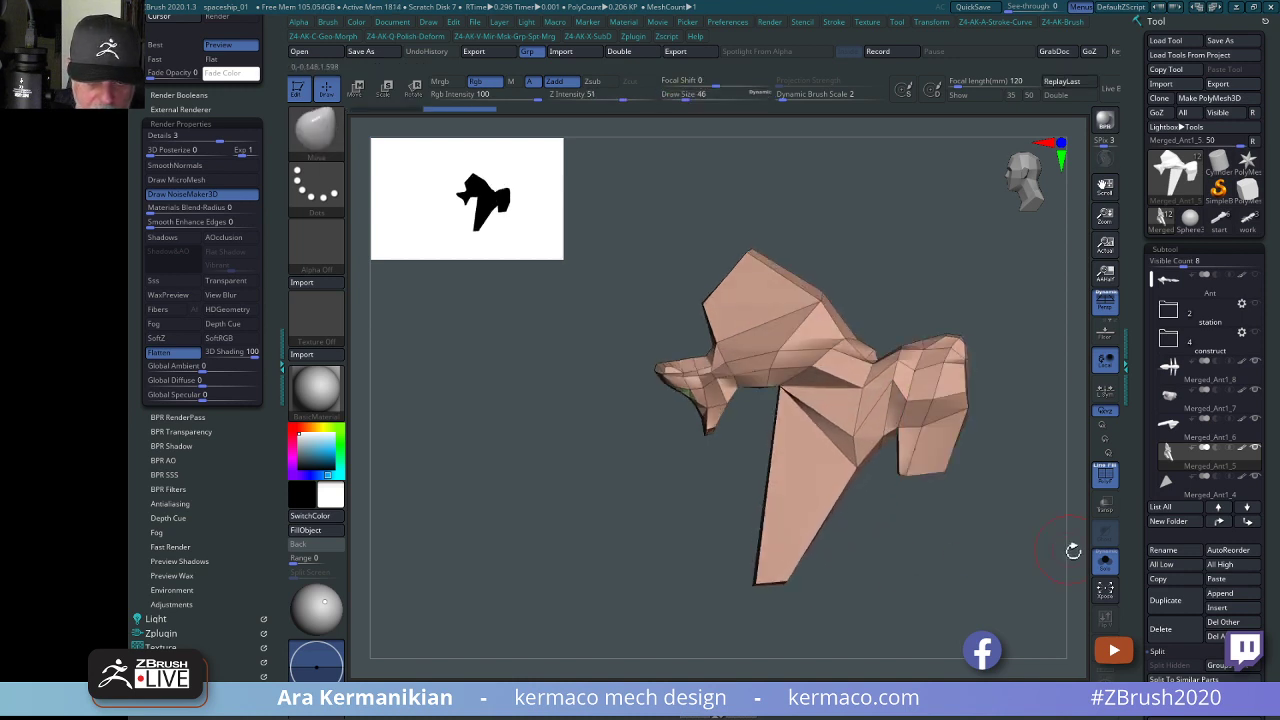
Turn Solo off, ghost the surrounding ship, and pull the finned part's underside down with Move to cover the triangular web behind the lower fin.
click(1106, 568)
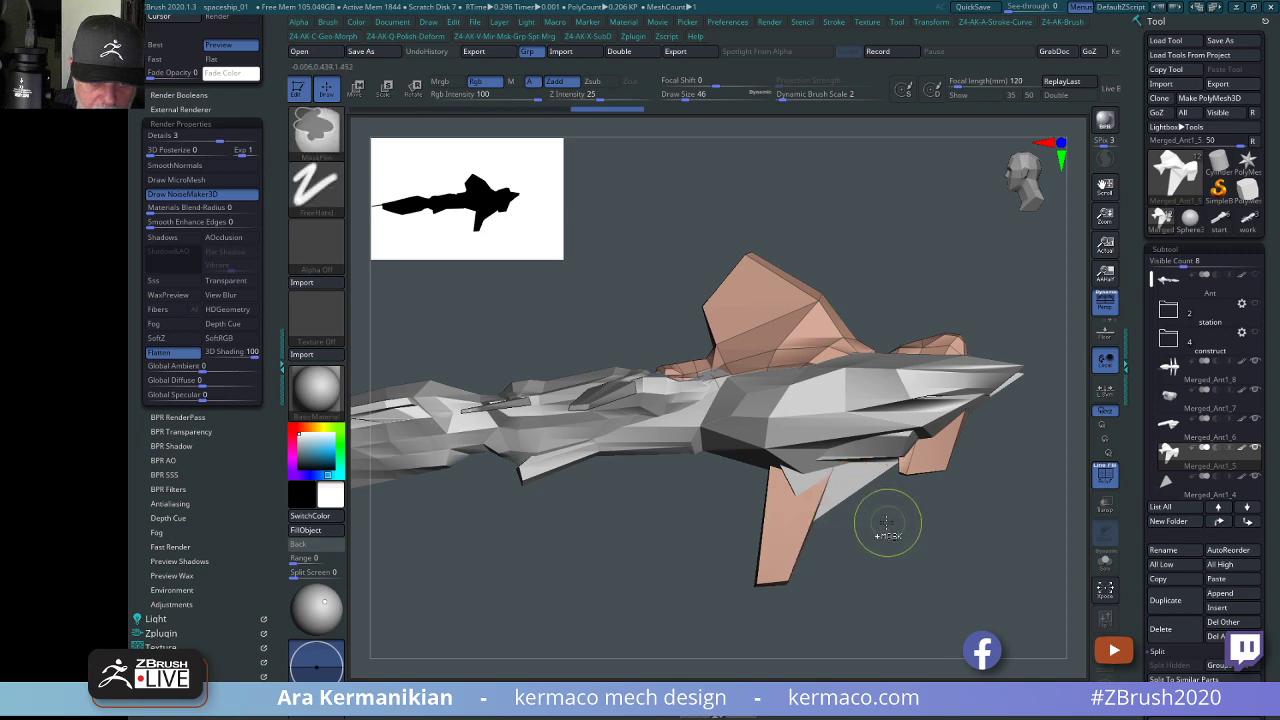
mouse_move(886, 523)
mouse_down()
mouse_move(921, 509)
mouse_move(894, 543)
mouse_up()
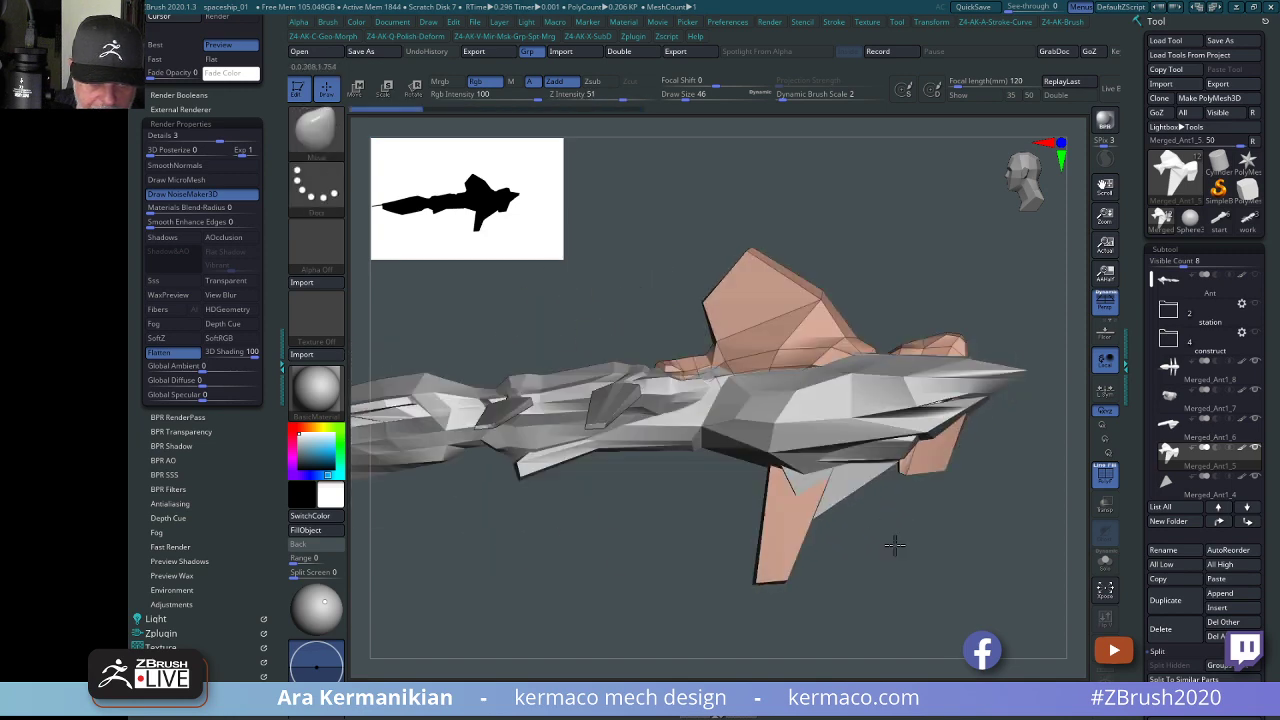
click(1116, 532)
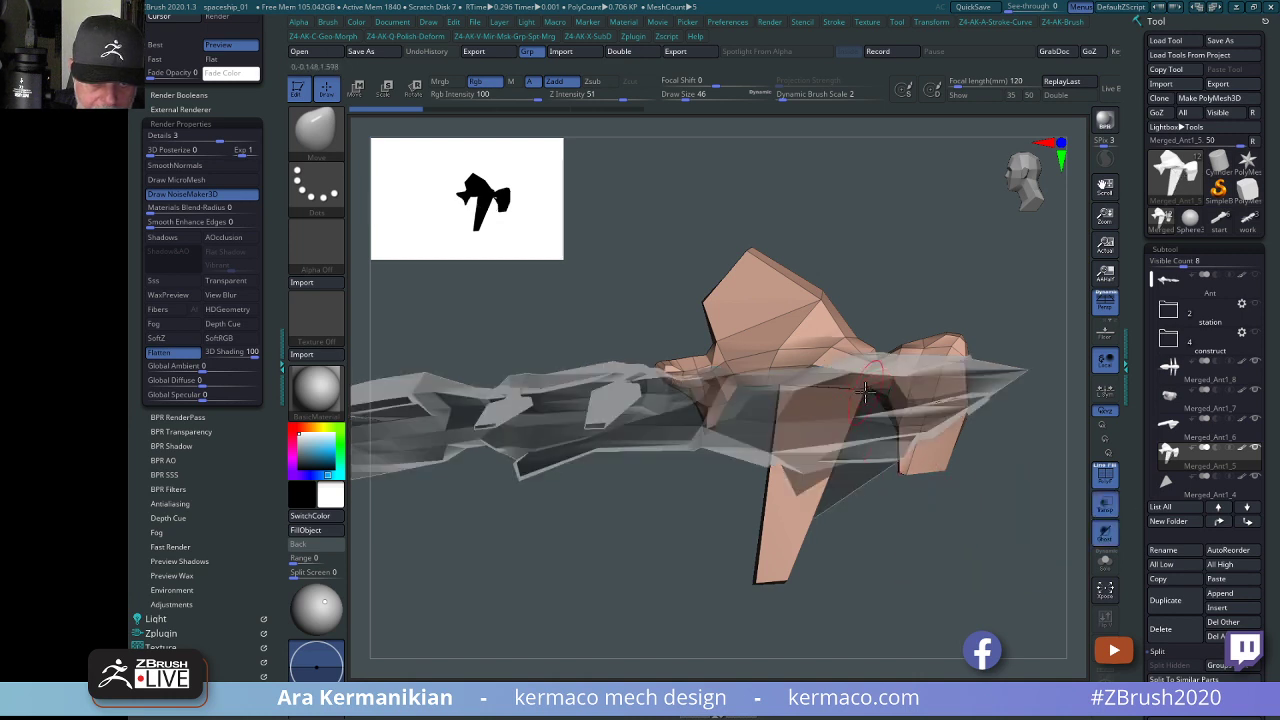
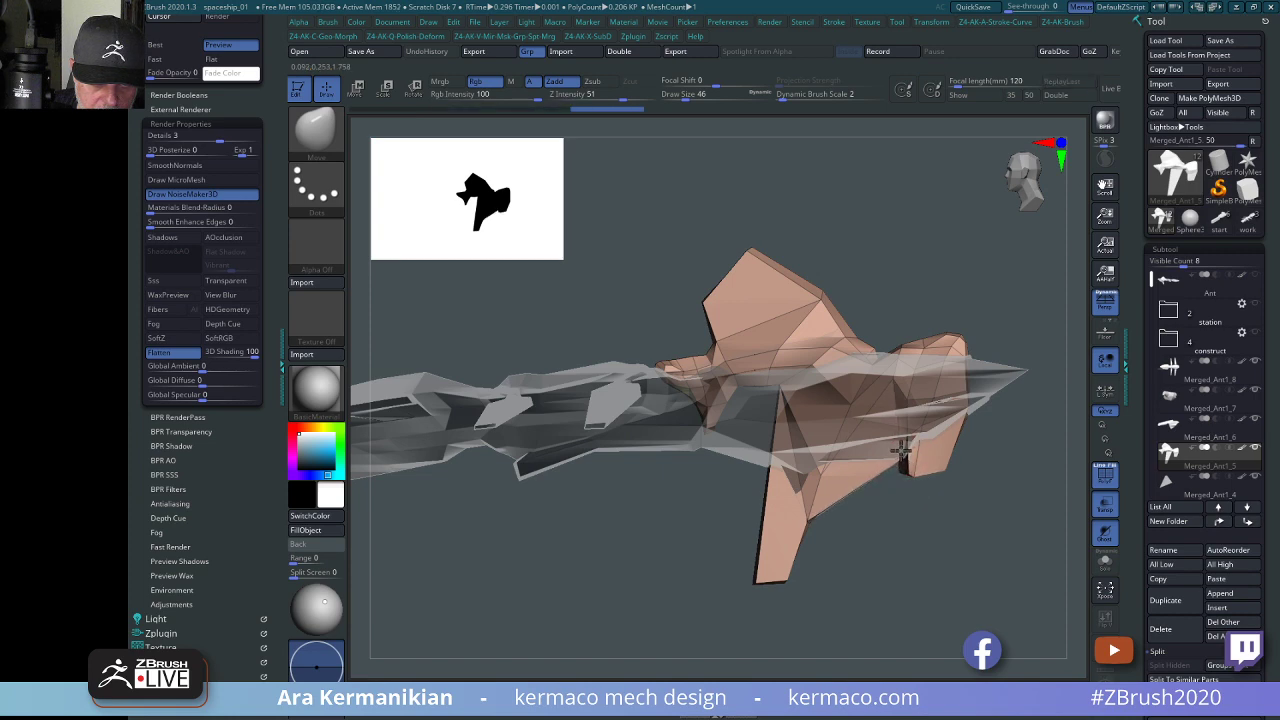
drag(934, 517, 969, 365)
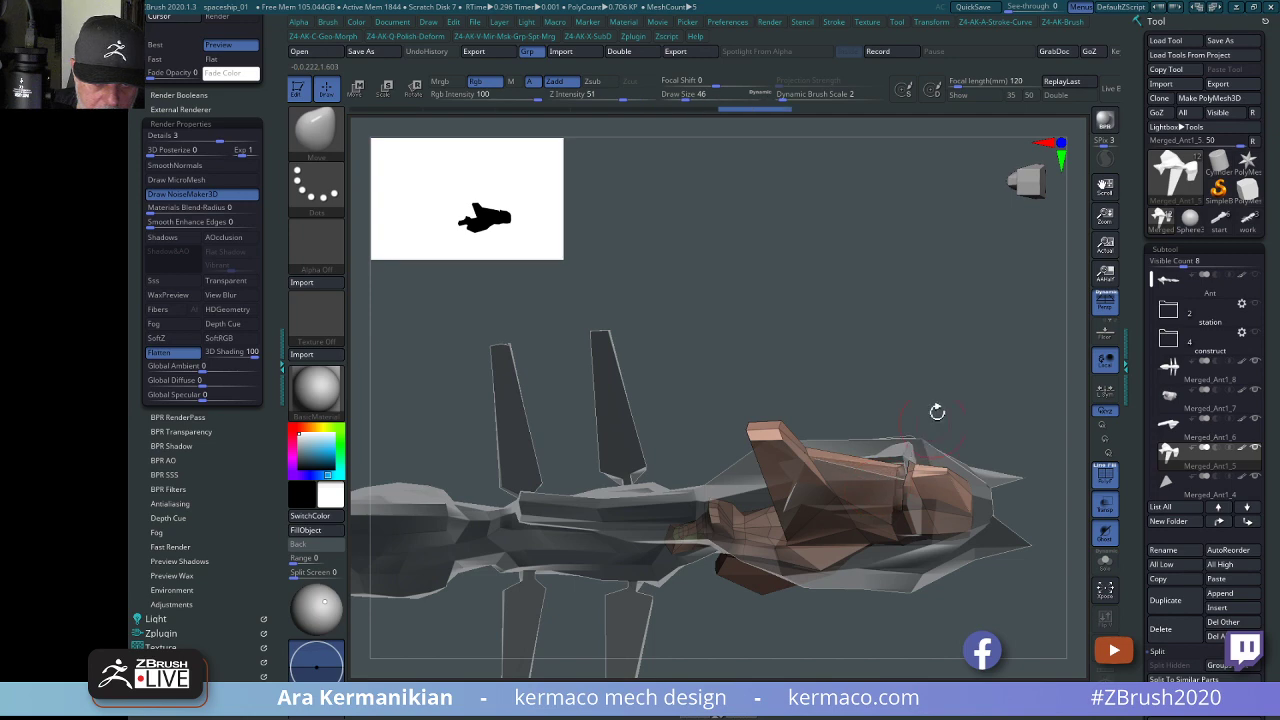
drag(937, 411, 969, 537)
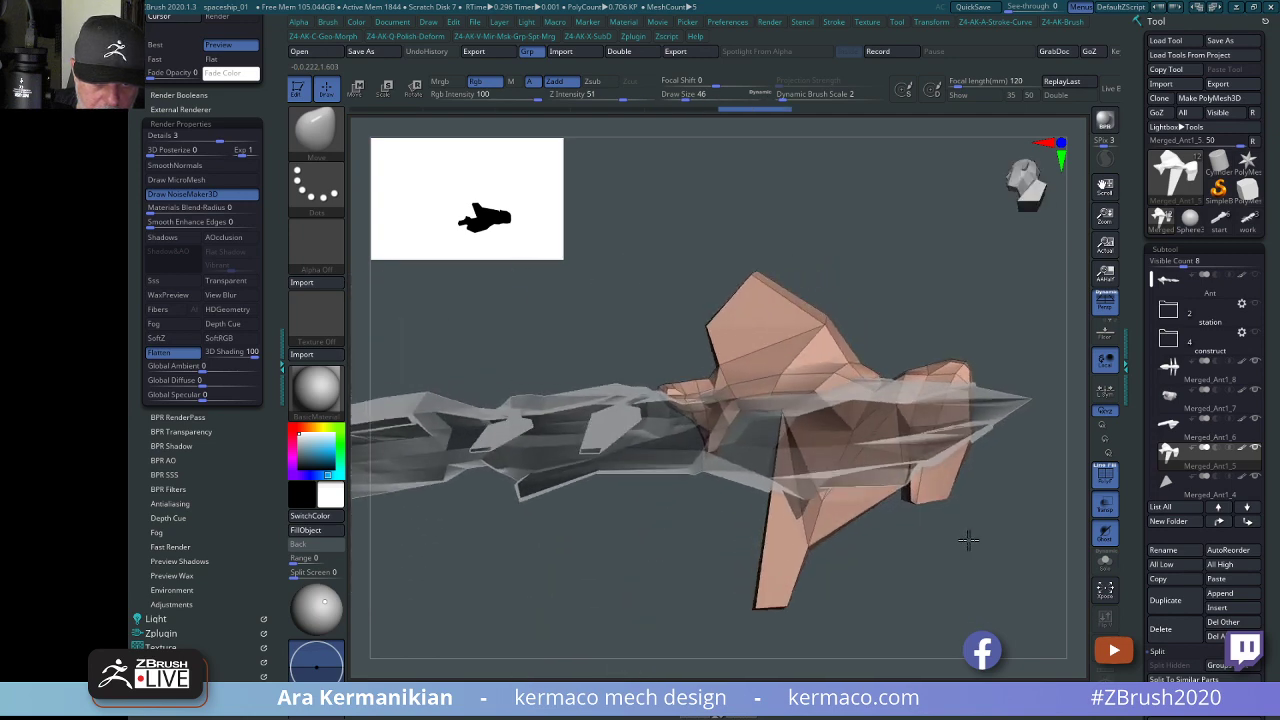
Examine the finned part's underside and the triangular web behind its lower fin from the side and from below.
right_click(884, 452)
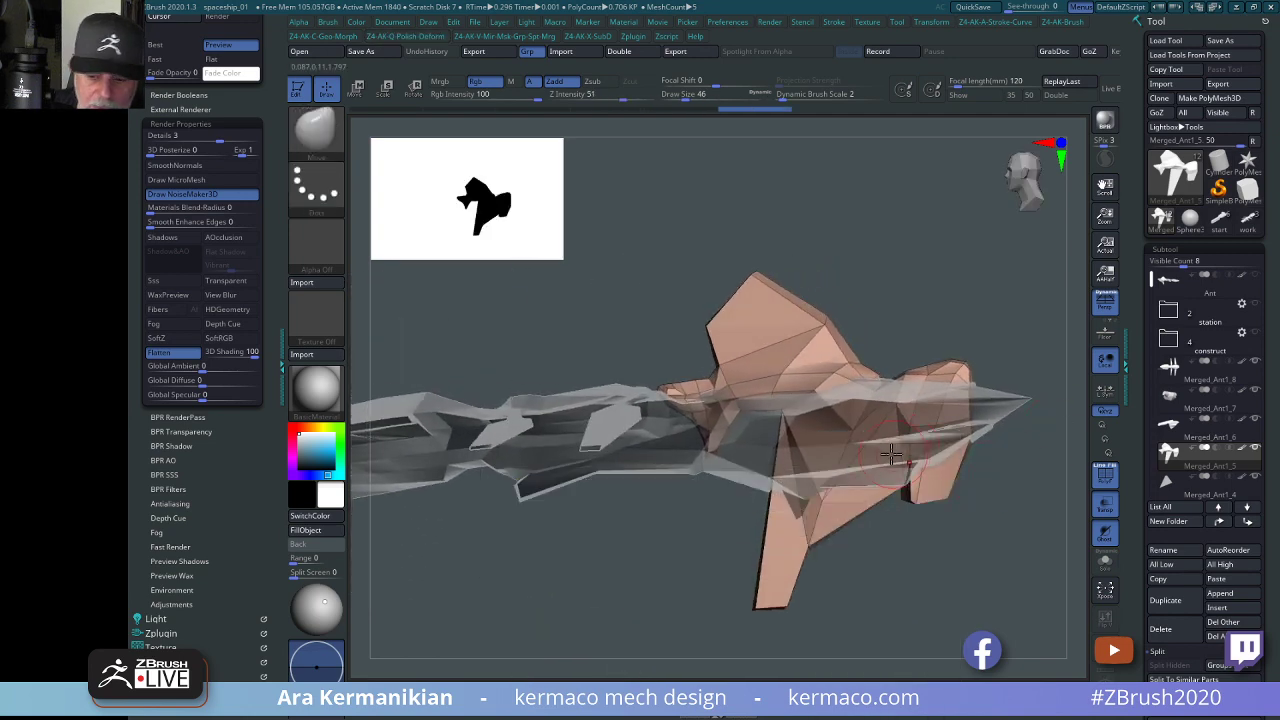
right_click(891, 453)
mouse_move(985, 590)
mouse_down()
mouse_move(968, 519)
mouse_move(1000, 470)
mouse_move(1040, 460)
mouse_up()
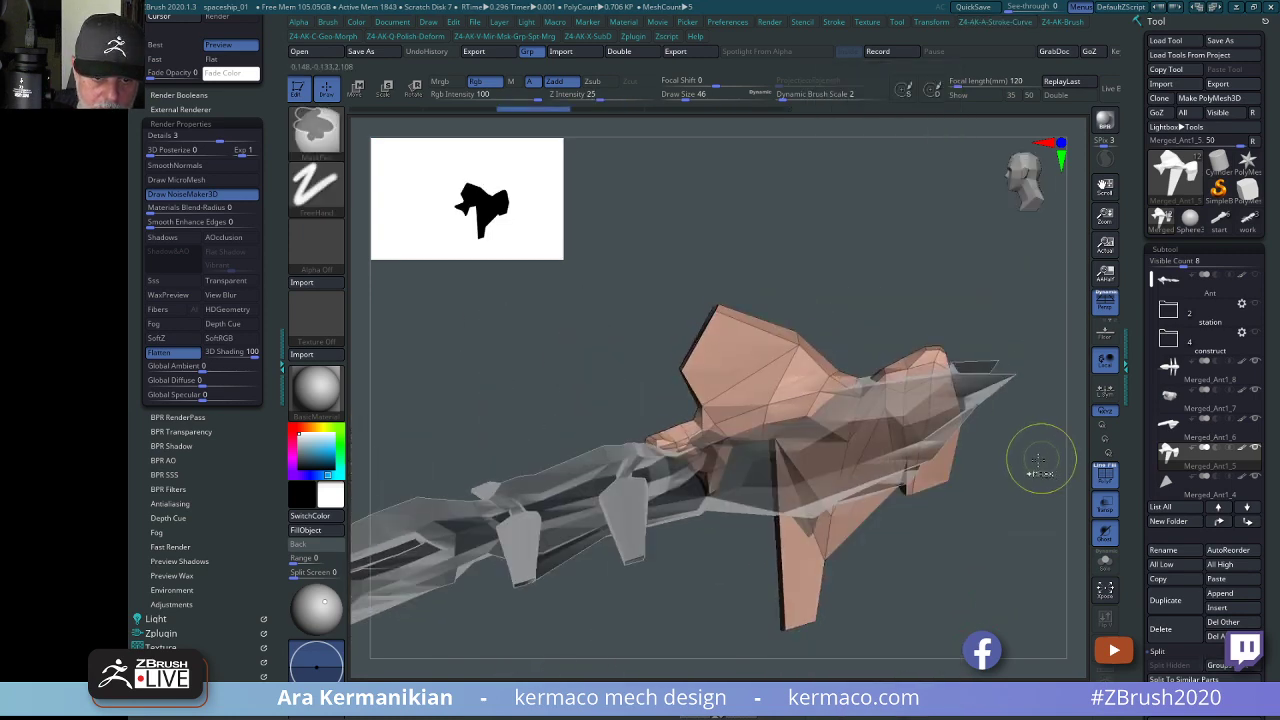
drag(974, 543, 951, 480)
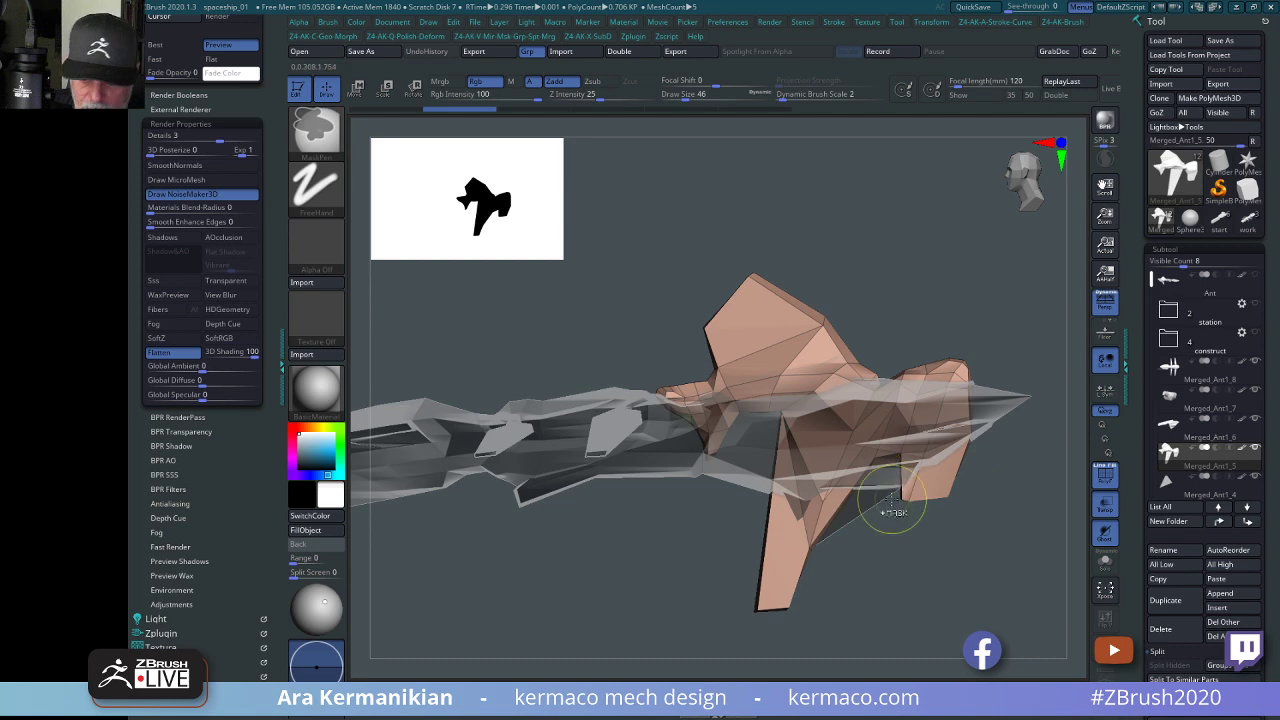
key(ctrl+a)
click(884, 343)
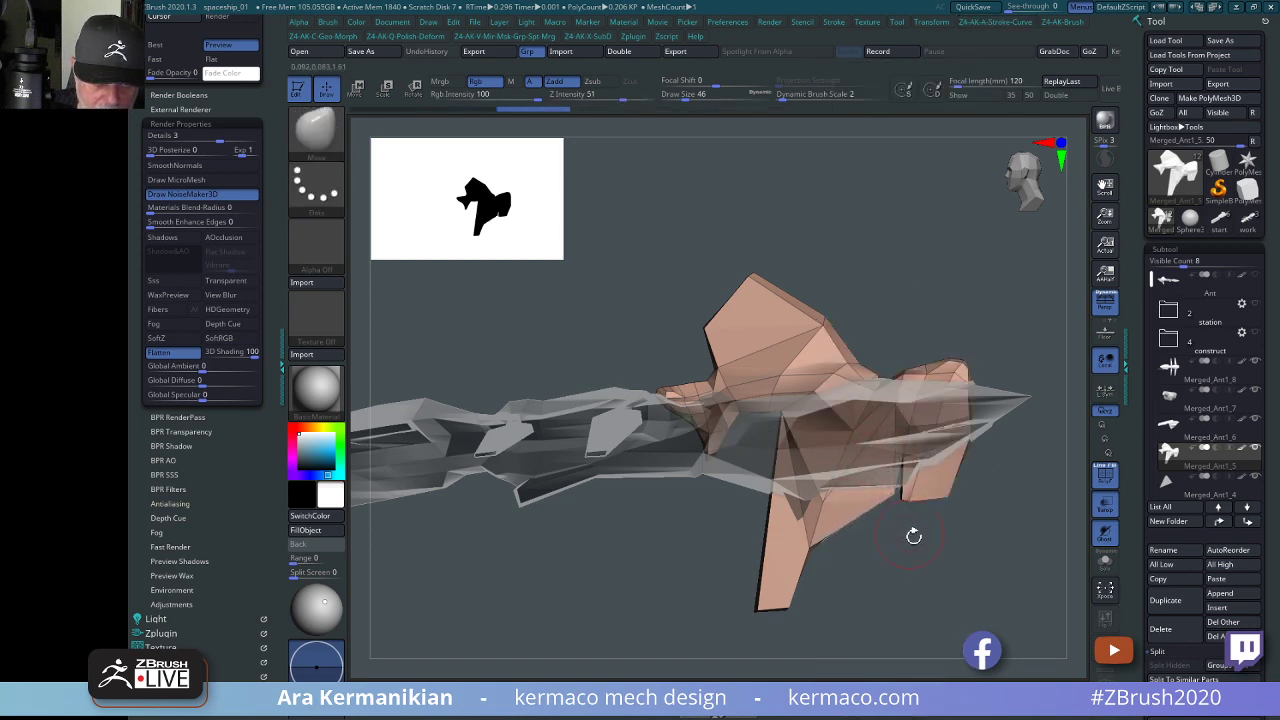
drag(914, 531, 890, 440)
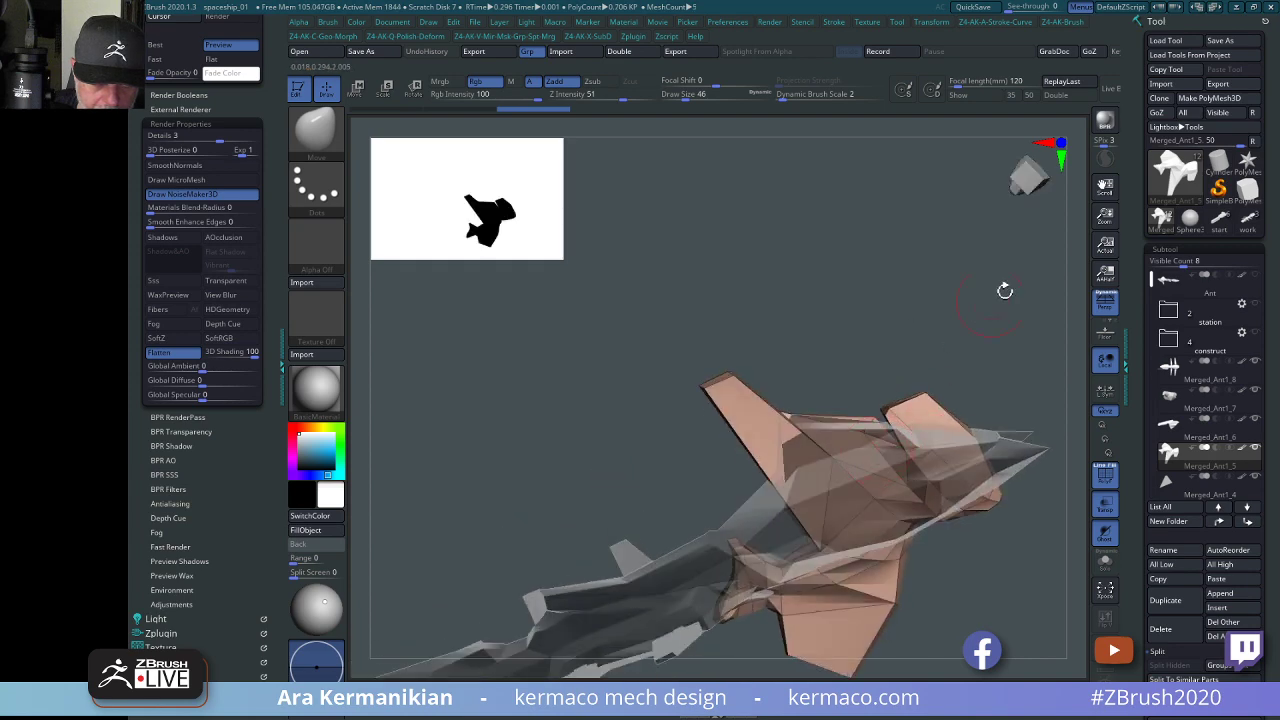
drag(1005, 290, 1046, 374)
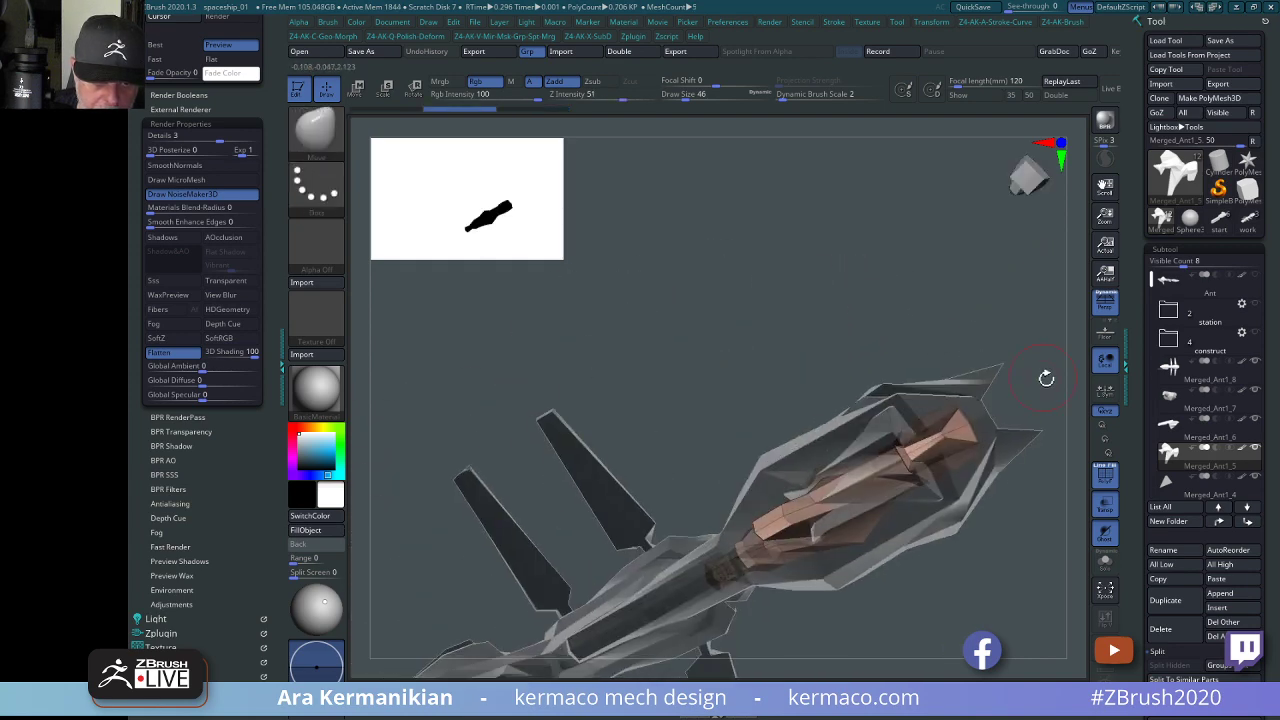
drag(1014, 286, 929, 468)
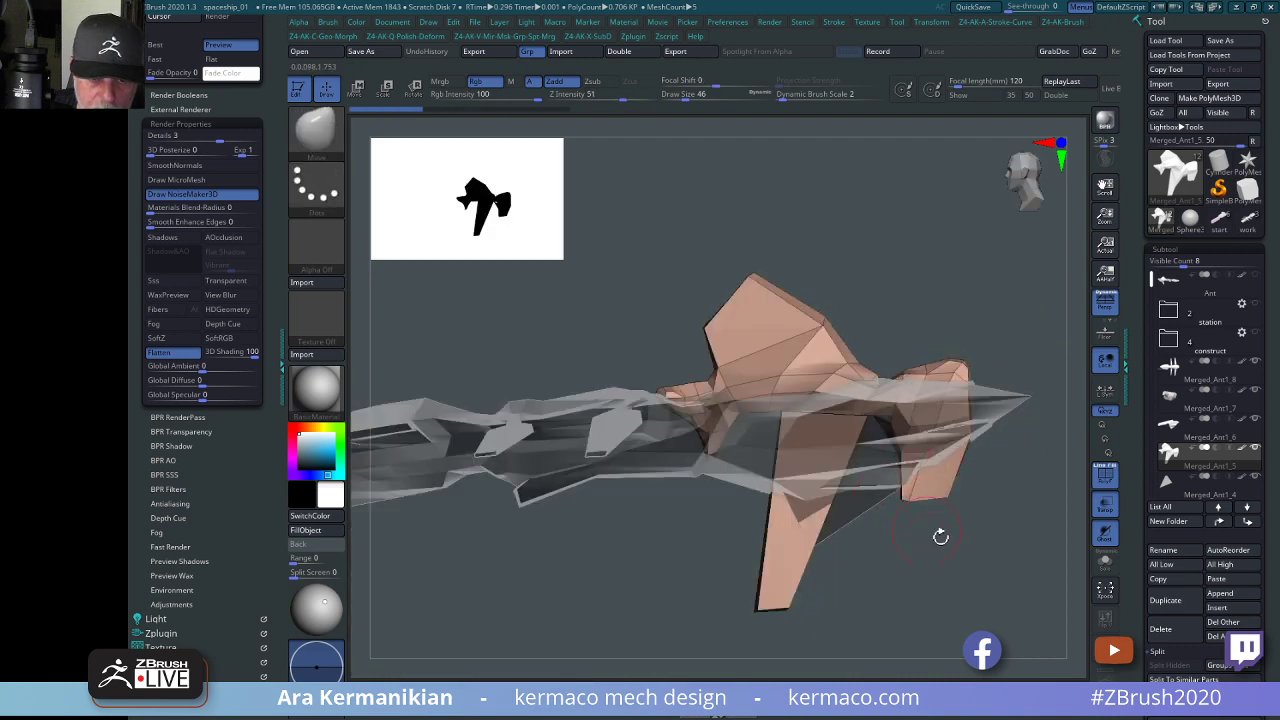
key(b)
key(c)
key(b)
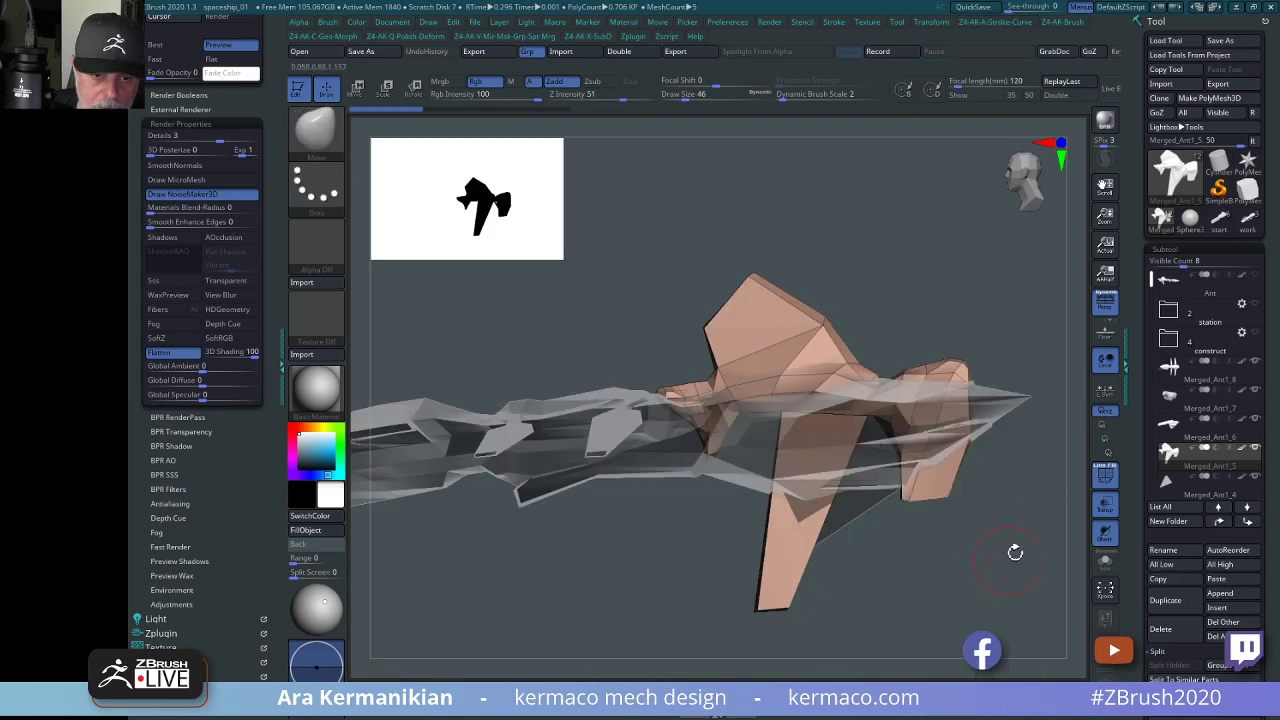
key(ctrl+q)
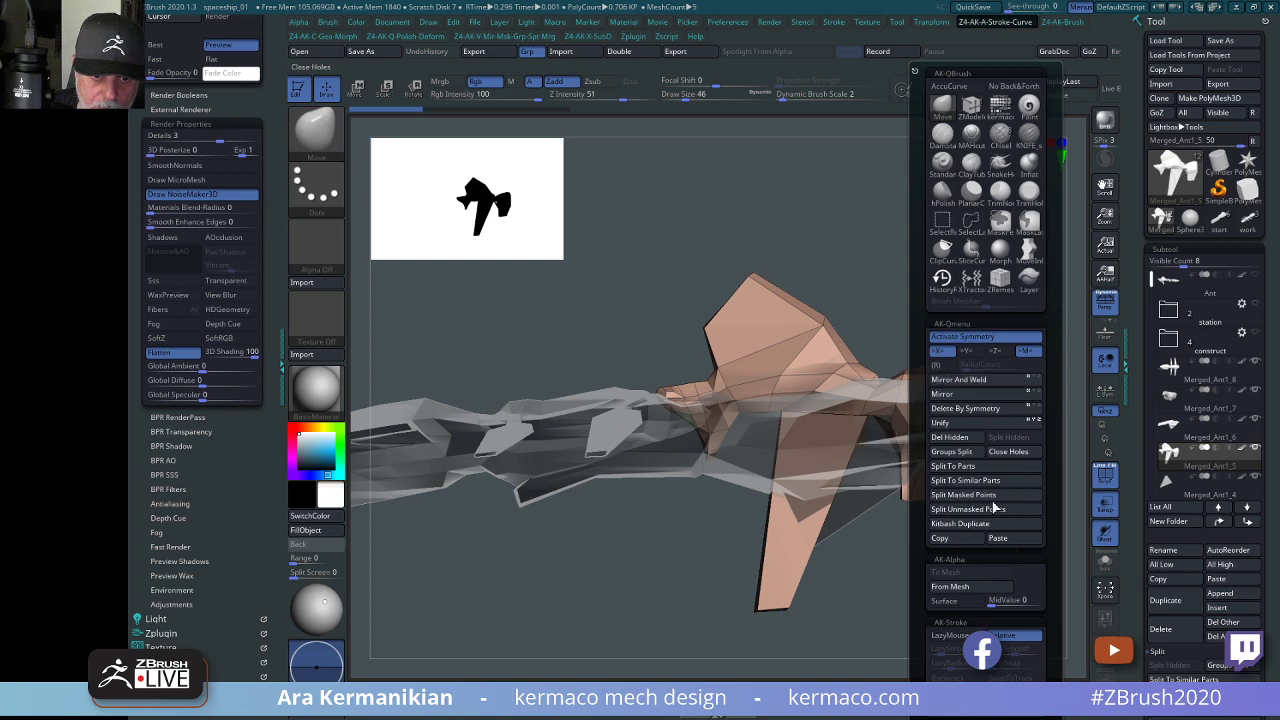
drag(993, 508, 869, 421)
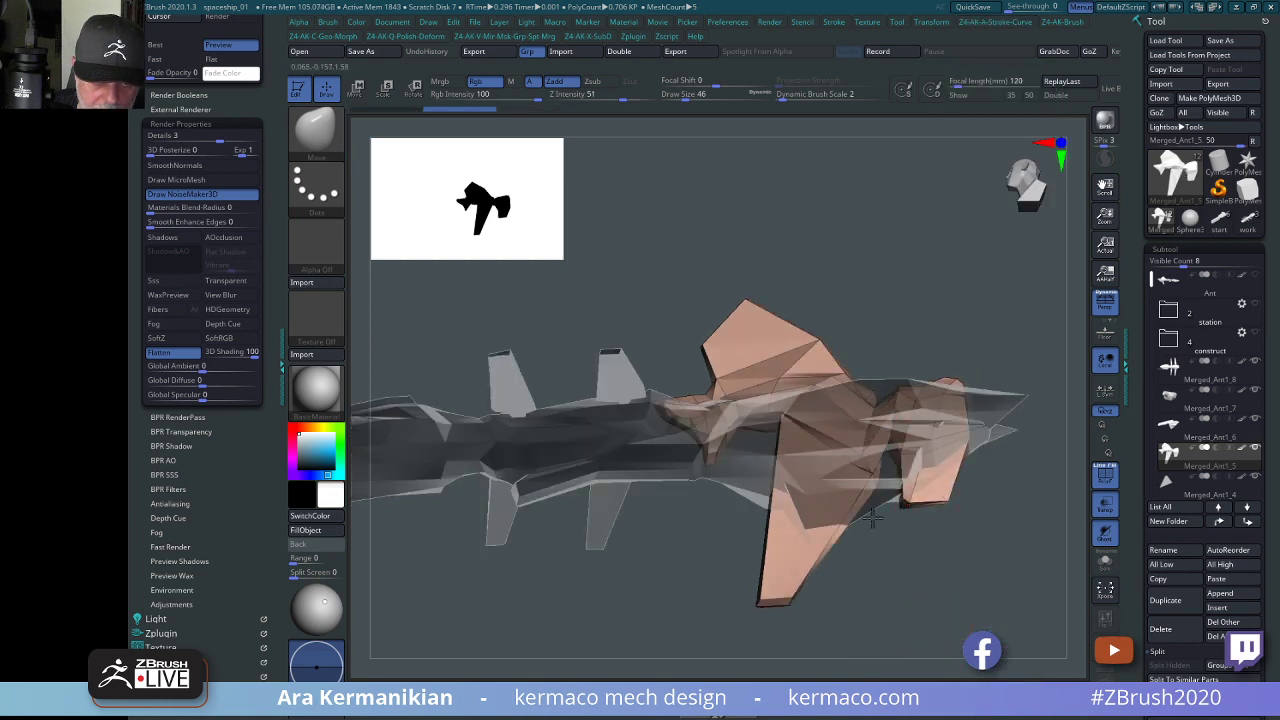
Reduce the Move brush's draw size to 23 and reshape the finned part's underside between the lower fin and the rear block.
drag(912, 560, 914, 623)
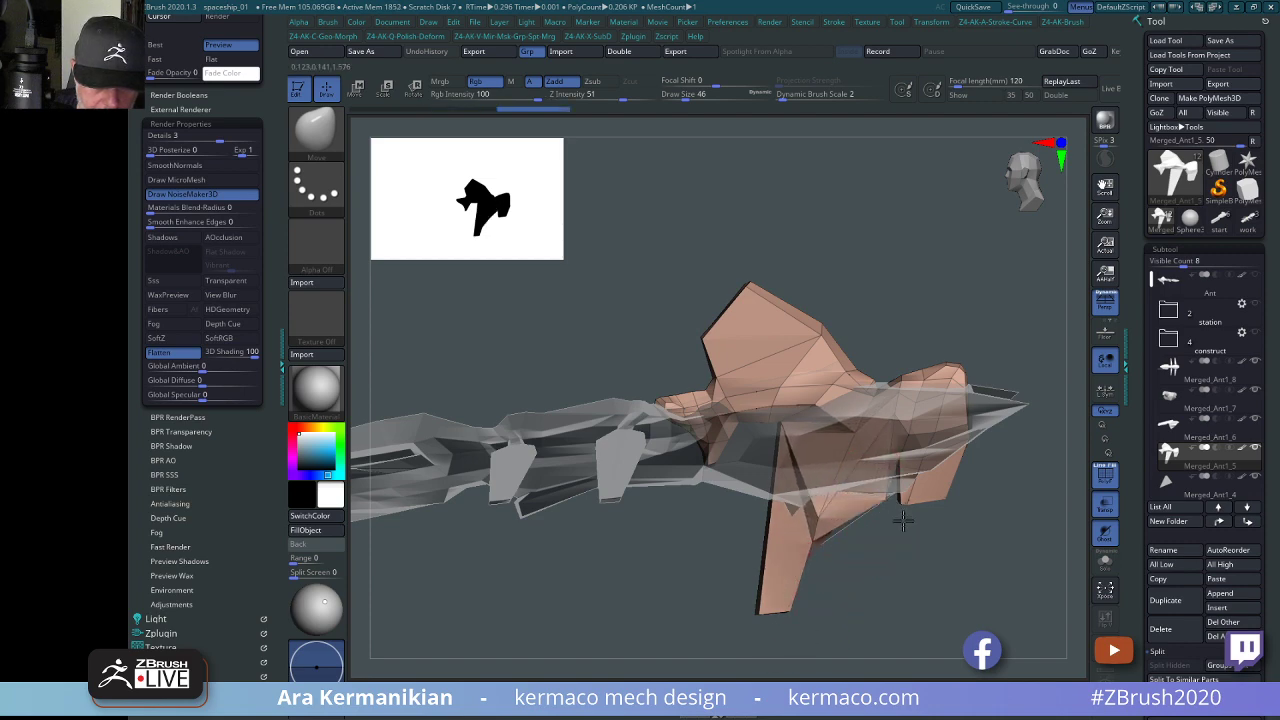
mouse_move(836, 541)
mouse_down()
mouse_move(887, 540)
mouse_move(888, 460)
mouse_up()
key(s)
mouse_move(877, 521)
mouse_down()
mouse_move(840, 522)
mouse_move(836, 543)
mouse_up()
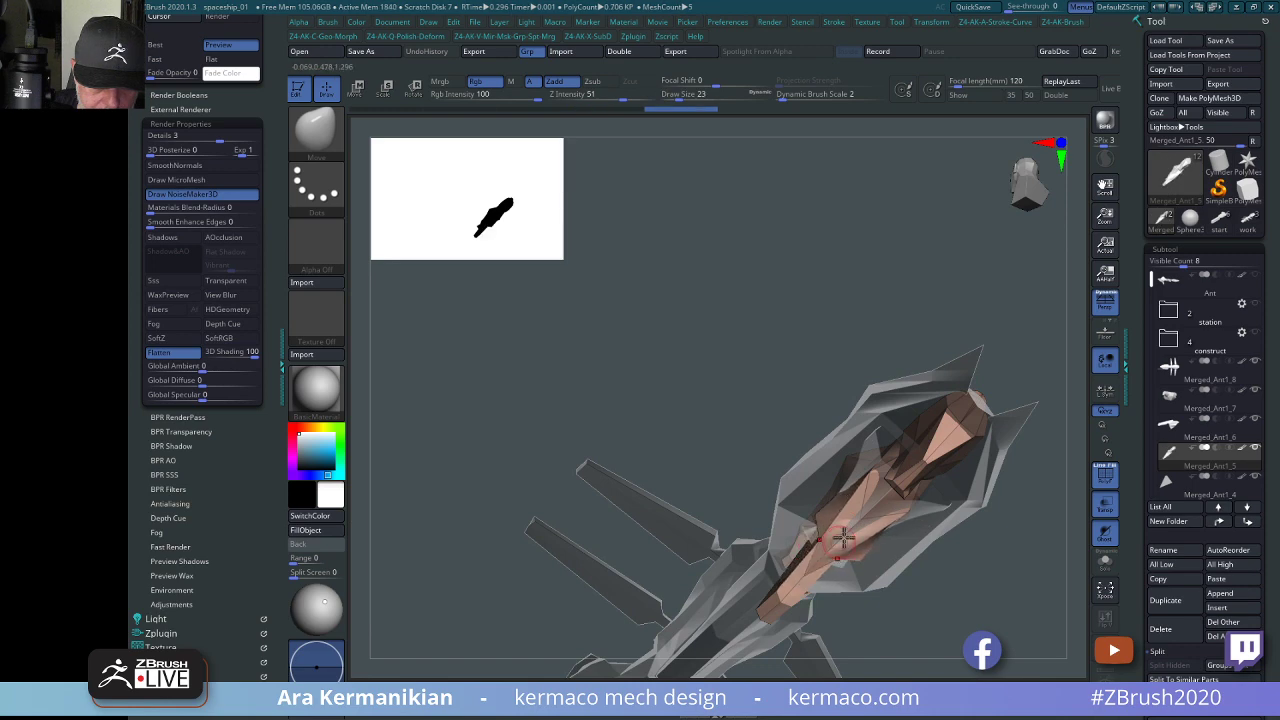
drag(916, 420, 889, 389)
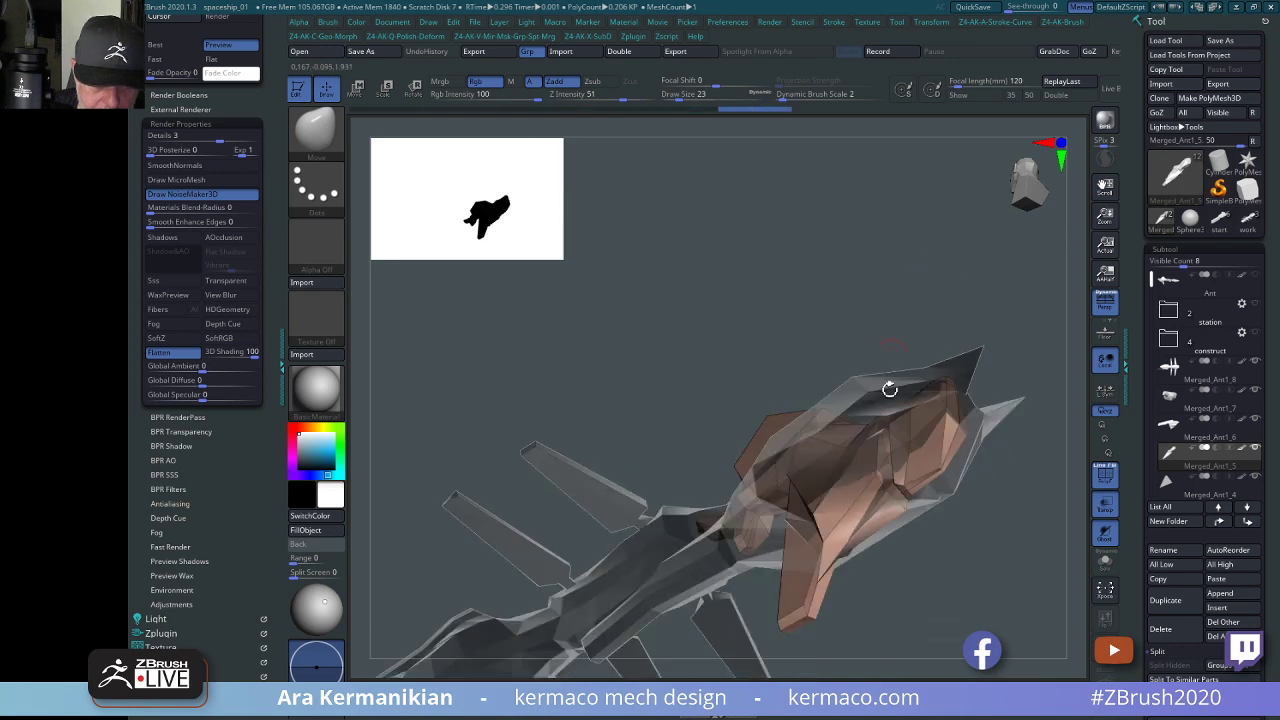
mouse_move(967, 543)
mouse_down()
mouse_move(860, 487)
mouse_move(896, 490)
mouse_move(873, 519)
mouse_up()
mouse_move(900, 428)
mouse_down()
mouse_move(1008, 388)
mouse_move(1014, 557)
mouse_move(1031, 528)
mouse_up()
mouse_move(1049, 382)
mouse_down()
mouse_move(1006, 371)
mouse_move(957, 323)
mouse_move(1014, 289)
mouse_move(969, 514)
mouse_move(790, 402)
mouse_move(790, 455)
mouse_move(823, 391)
mouse_move(793, 463)
mouse_move(857, 374)
mouse_move(787, 455)
mouse_up()
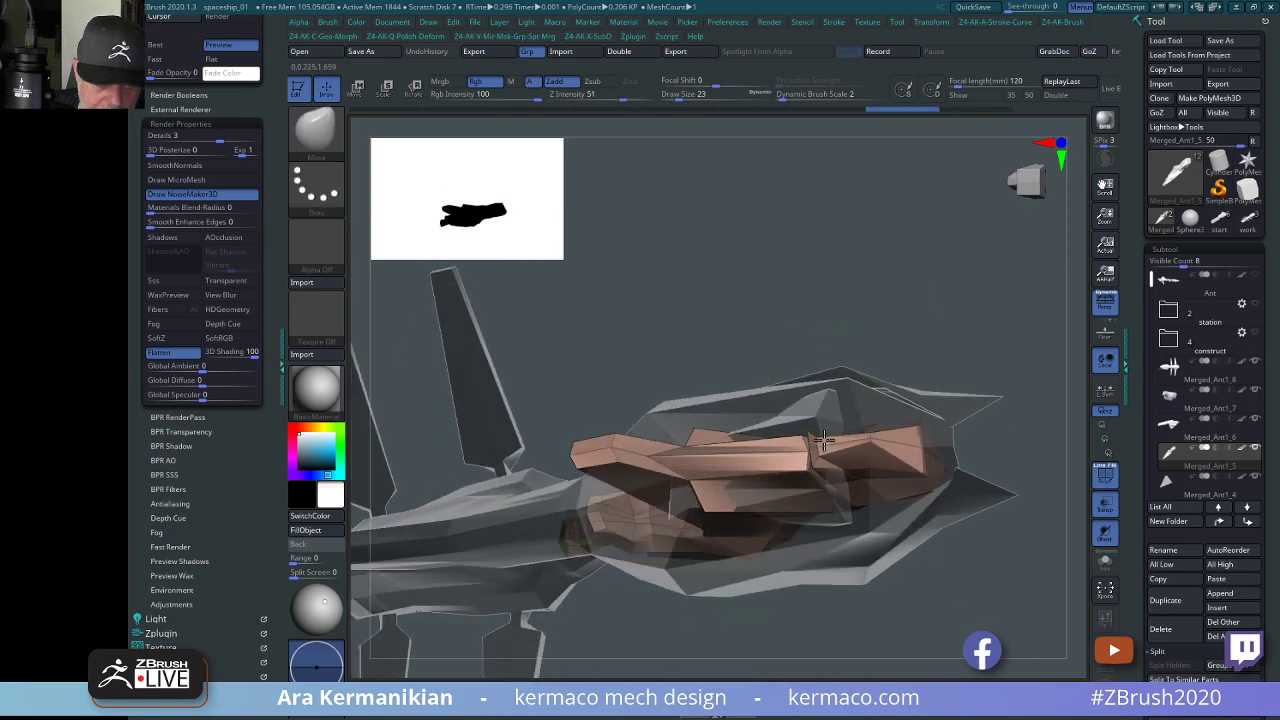
drag(983, 317, 940, 505)
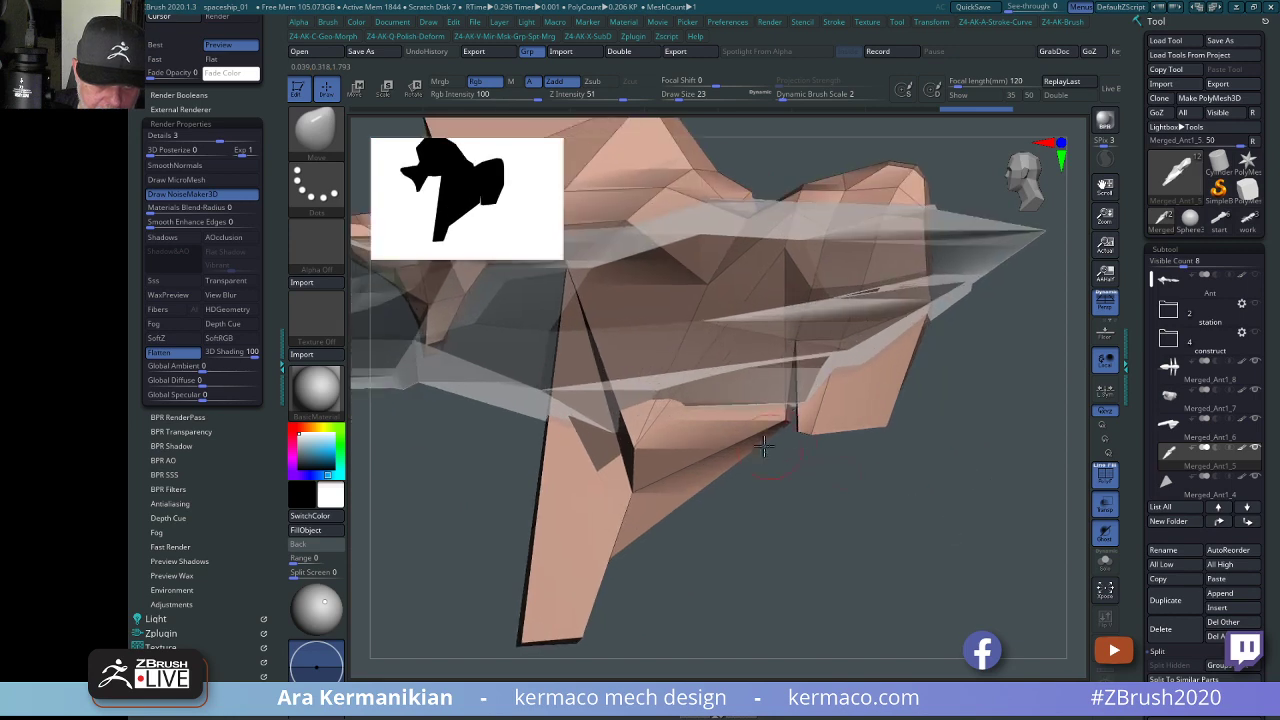
drag(783, 430, 935, 555)
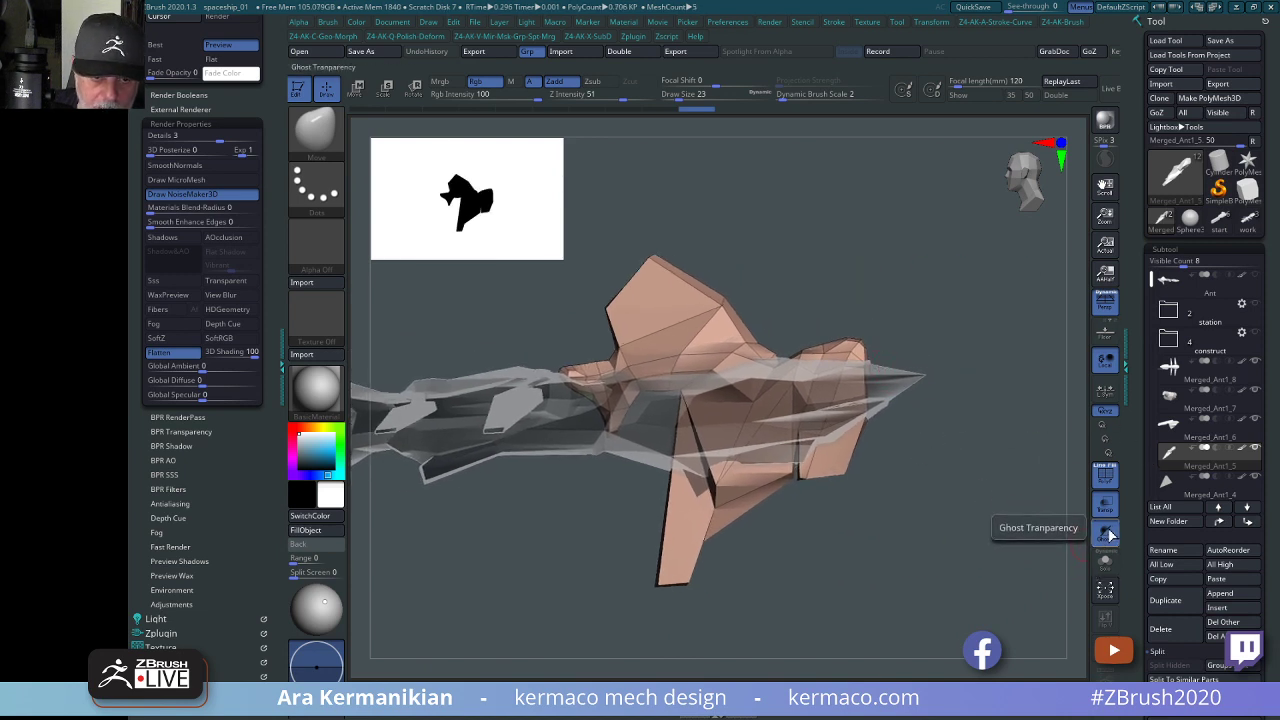
Select Merged_Ant1_6, duplicate it, and delete the duplicate.
click(1208, 432)
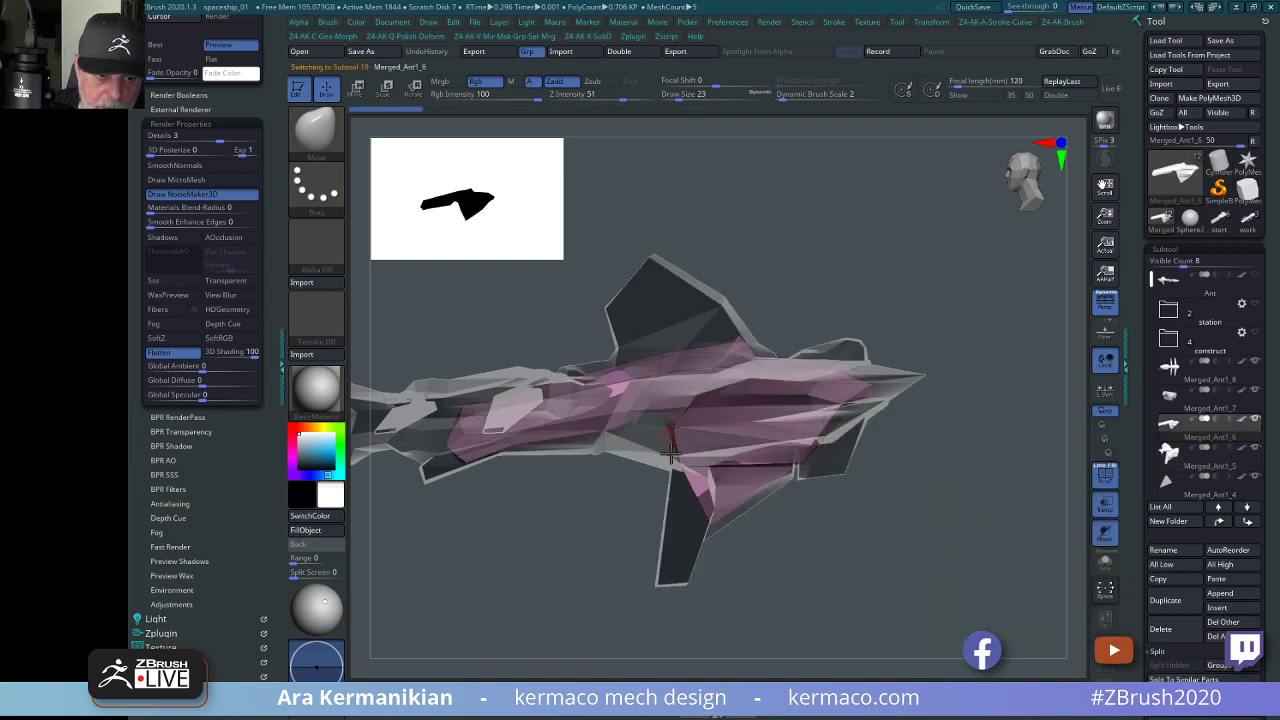
click(1165, 601)
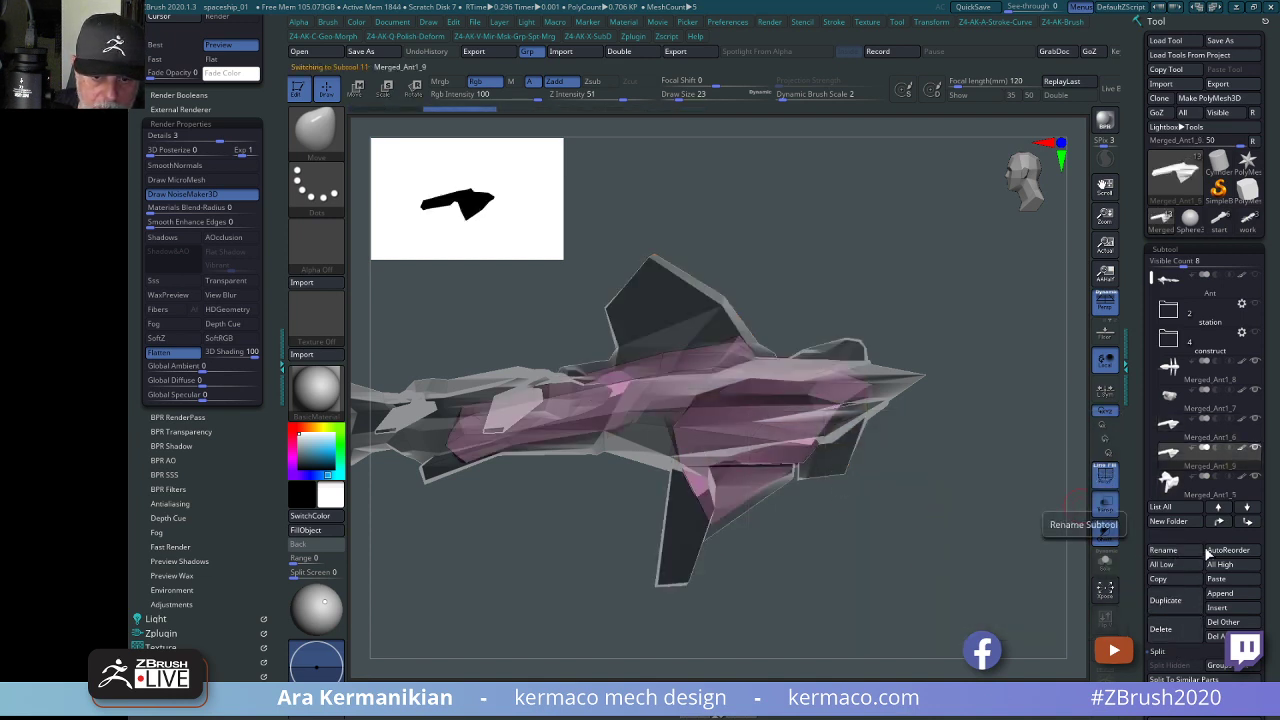
click(1162, 629)
click(1069, 658)
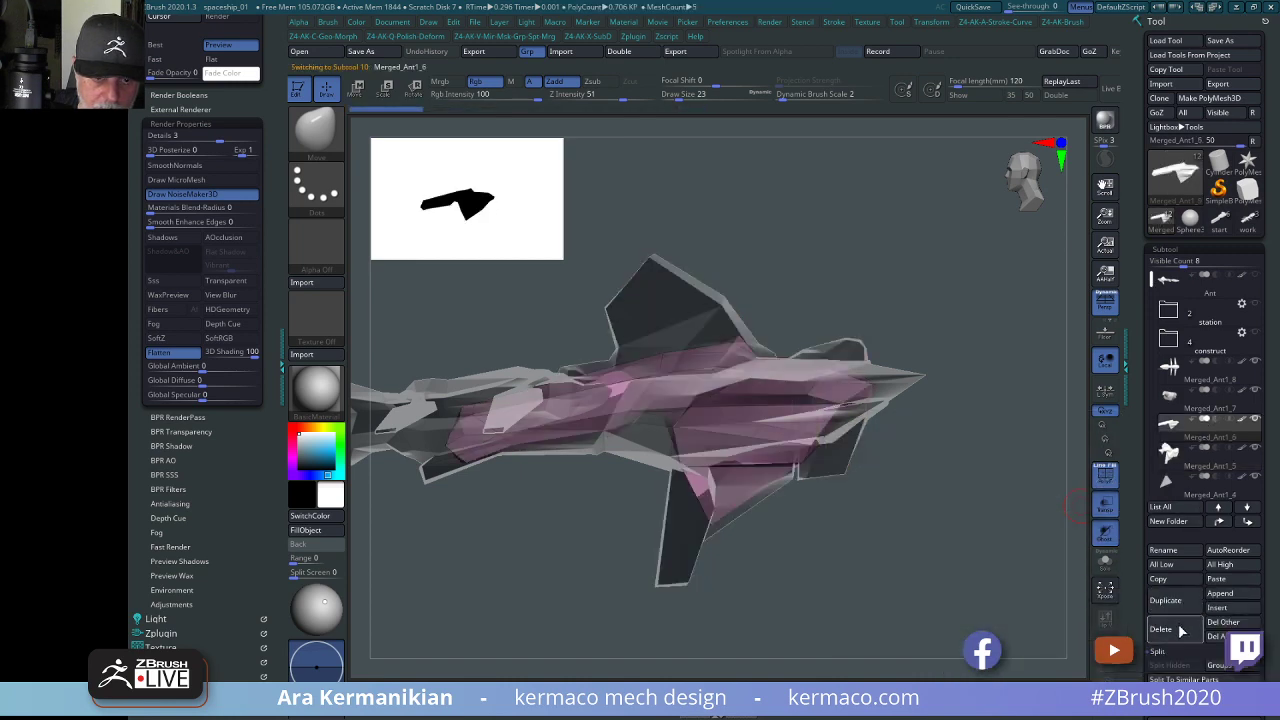
Delete the surplus Merged_Ant1_6 part from inside the hull.
drag(938, 583, 1113, 604)
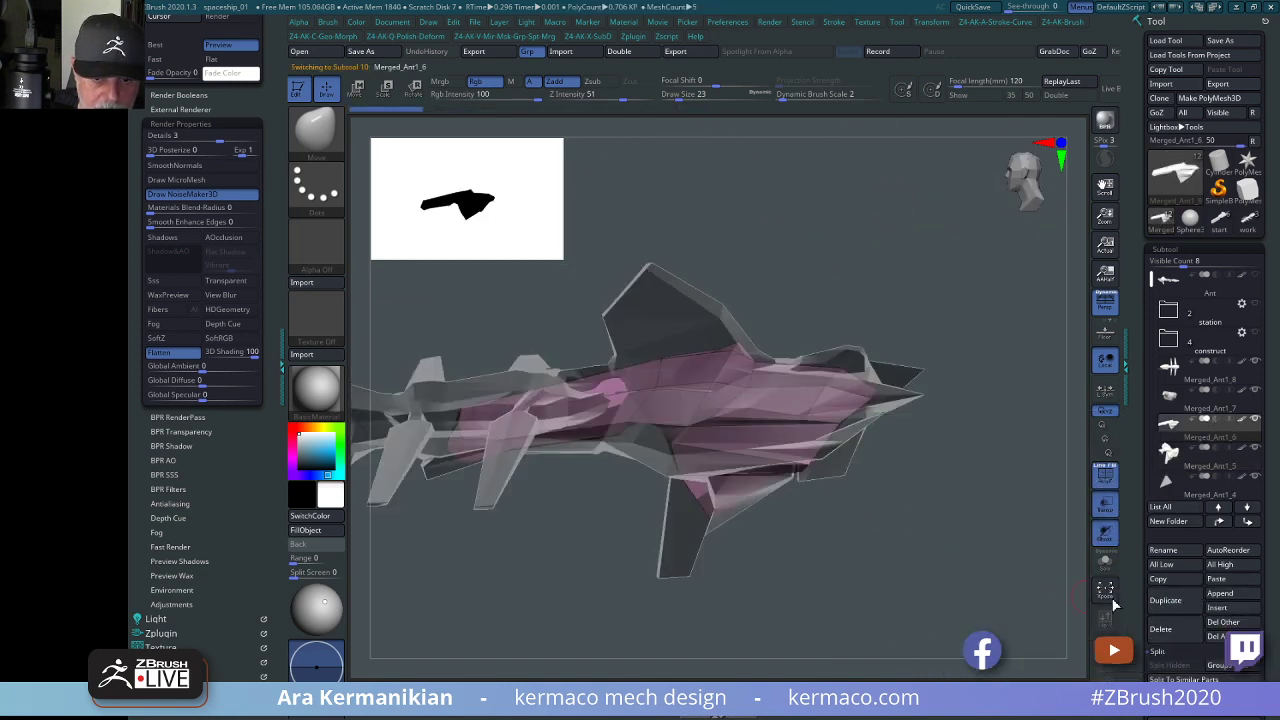
click(1173, 635)
click(1063, 660)
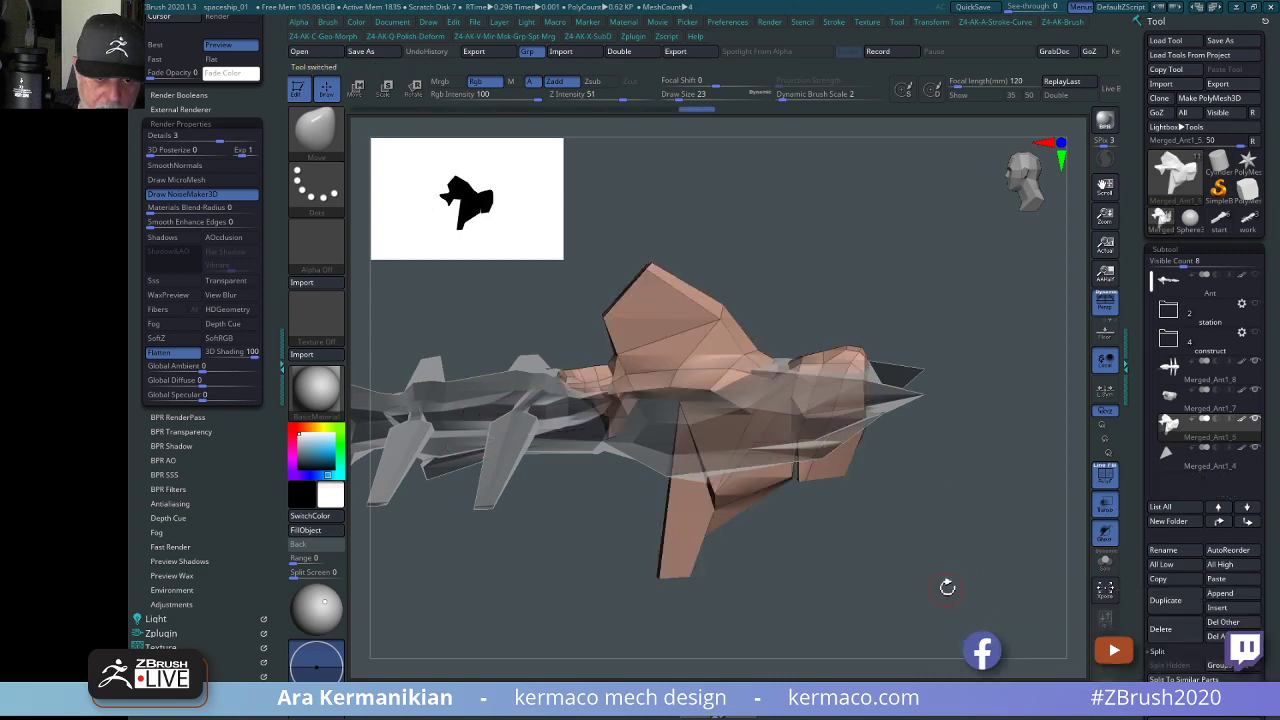
Isolate the finned part with Solo and fill the narrow gap beside its rear block with new faces using a ZModeler edge action.
drag(943, 586, 917, 248)
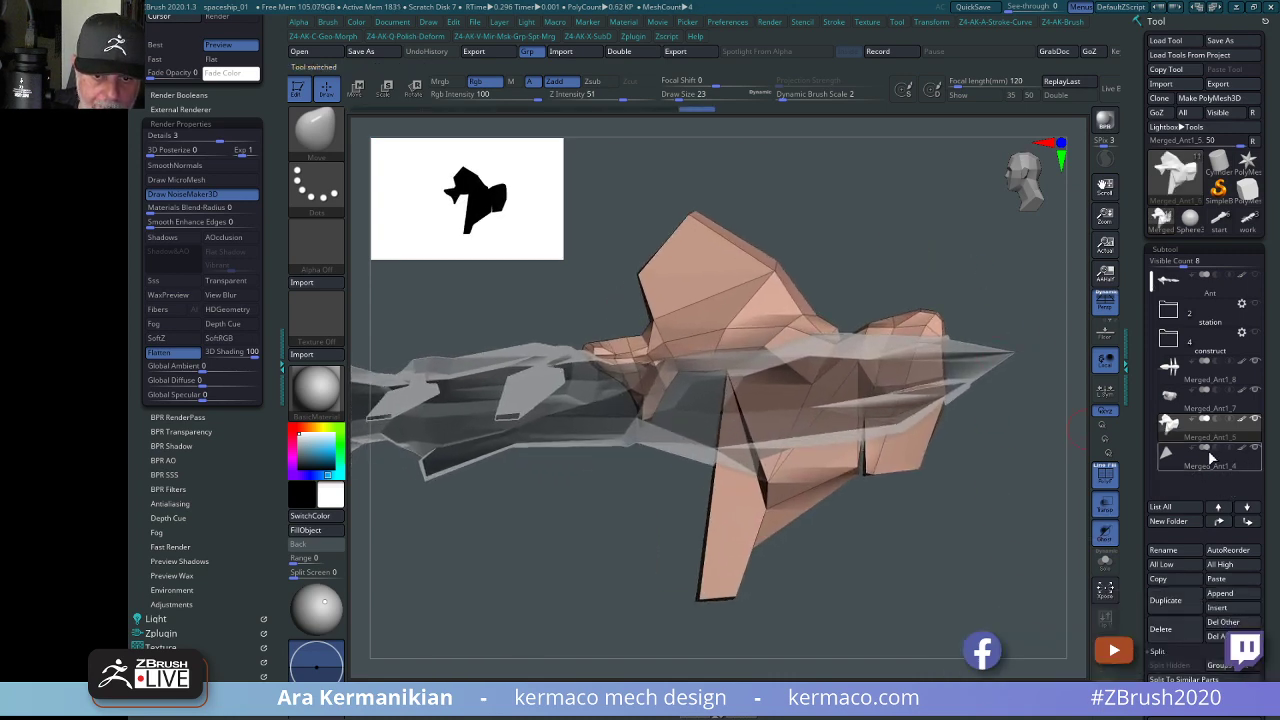
drag(972, 560, 932, 533)
click(1105, 565)
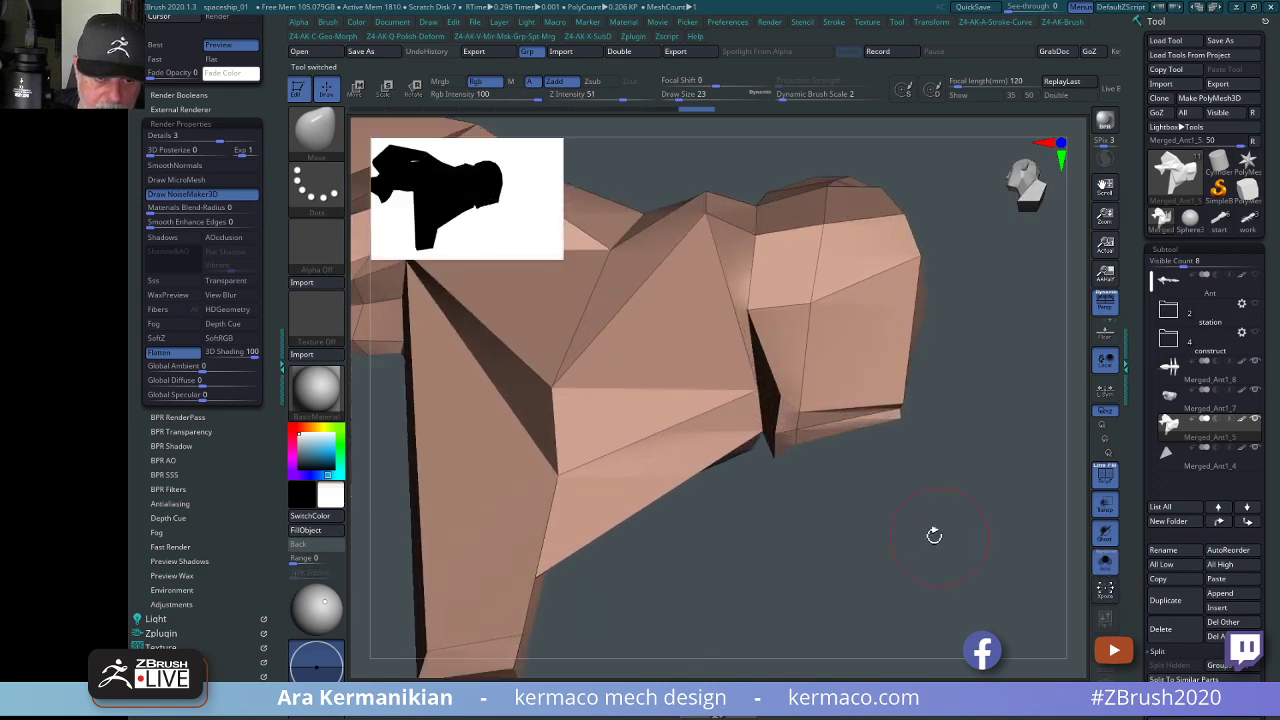
drag(827, 515, 834, 440)
drag(1043, 418, 976, 344)
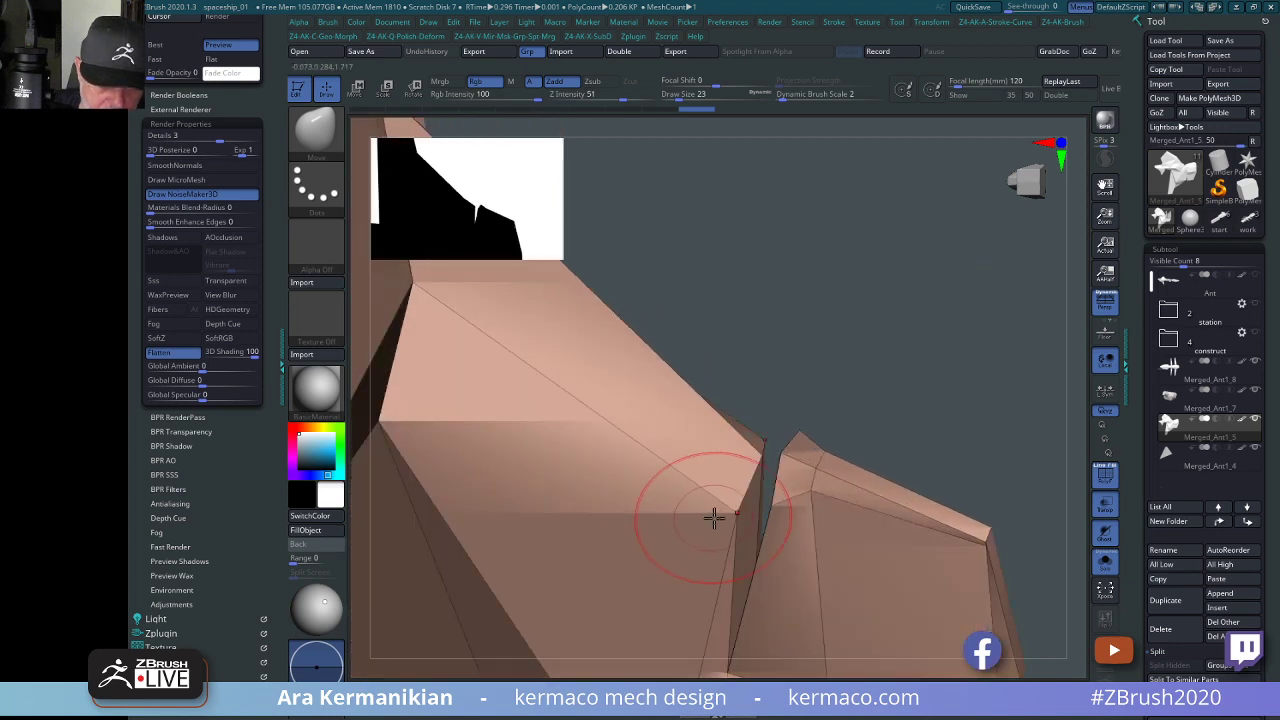
key(b)
key(z)
key(m)
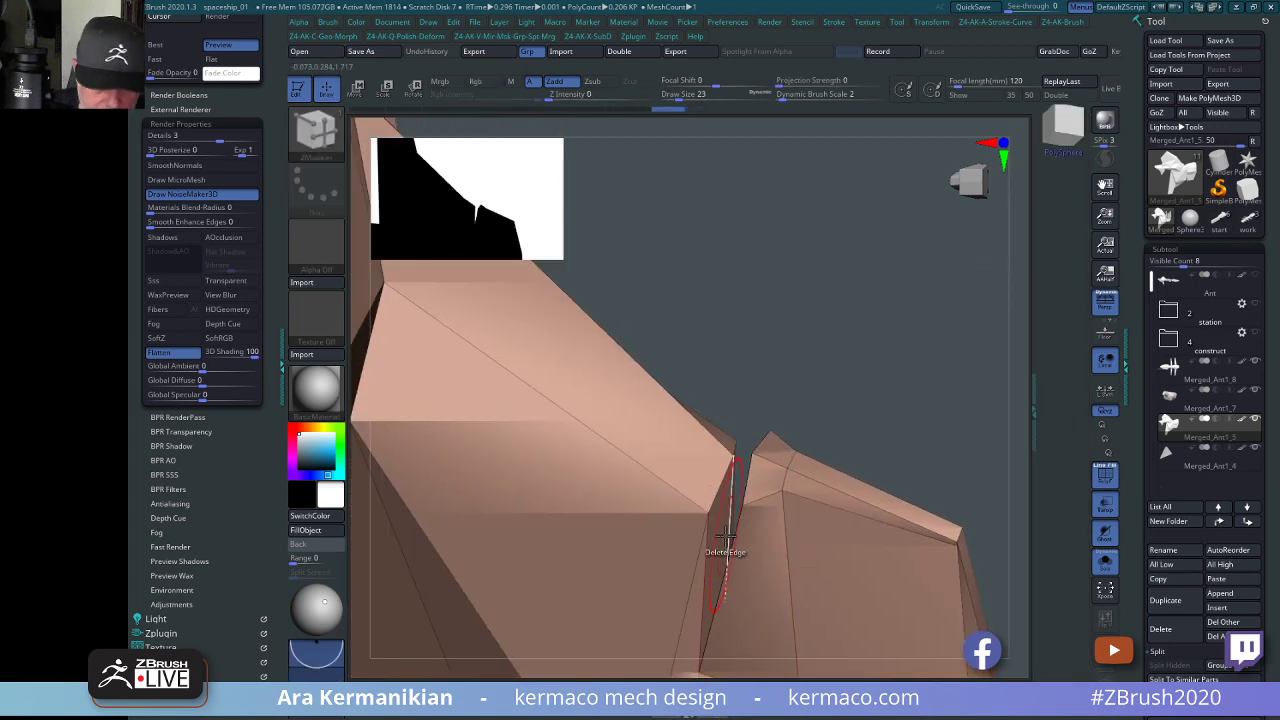
key(space)
click(790, 228)
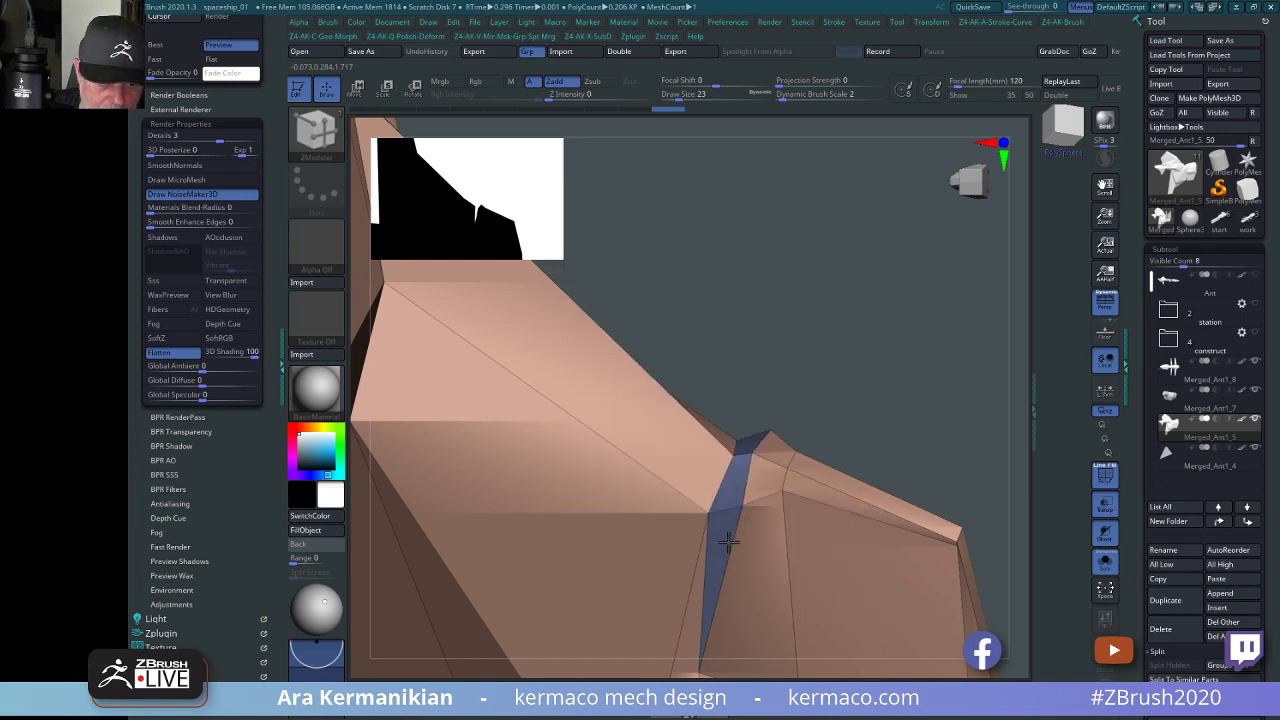
drag(989, 362, 908, 568)
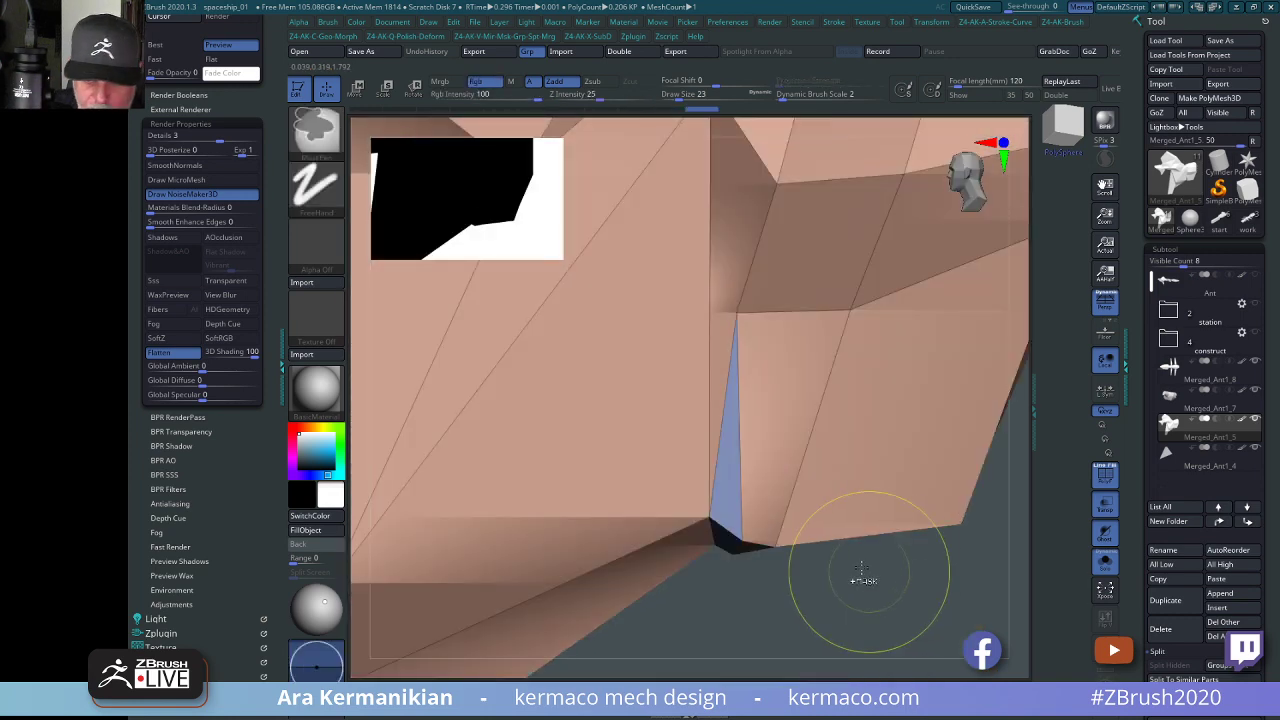
Assign the whole finned part to a single polygroup and turn Solo off.
key(ctrl+w)
mouse_move(789, 651)
mouse_down()
mouse_move(834, 606)
mouse_move(937, 573)
mouse_move(912, 485)
mouse_up()
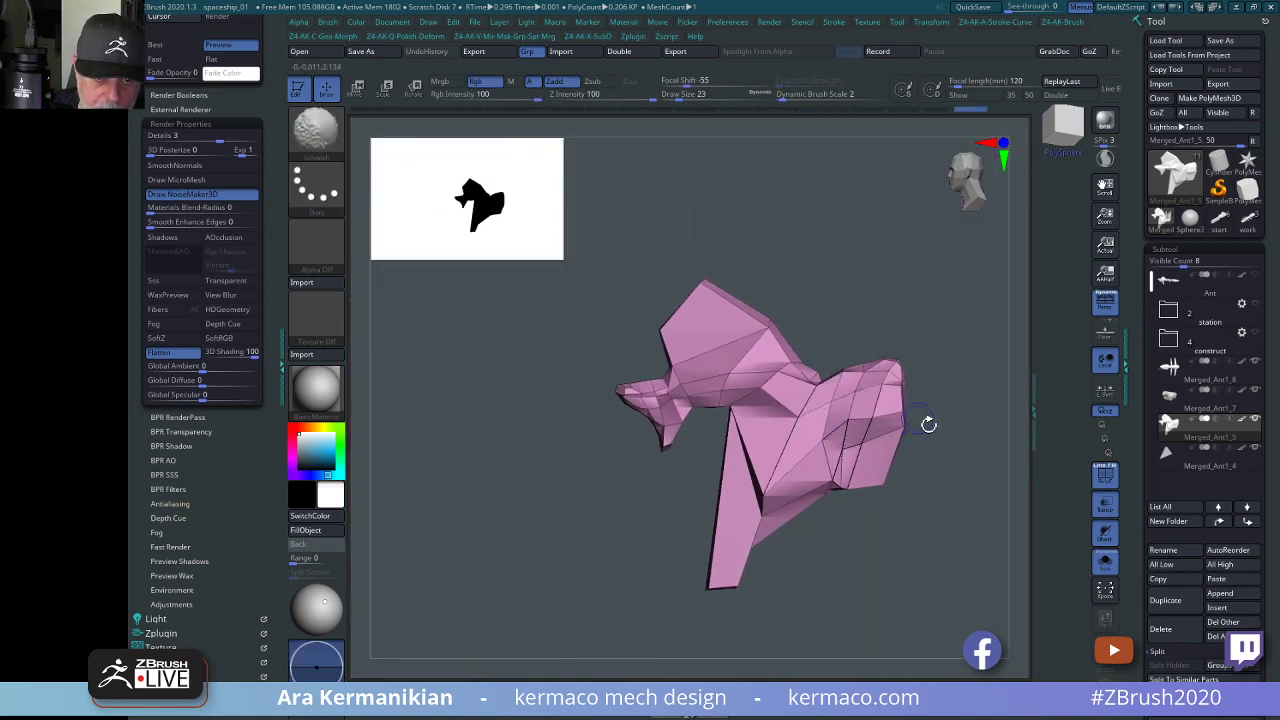
mouse_move(929, 423)
mouse_down()
mouse_move(934, 503)
mouse_move(891, 571)
mouse_move(934, 577)
mouse_move(907, 541)
mouse_up()
click(1101, 588)
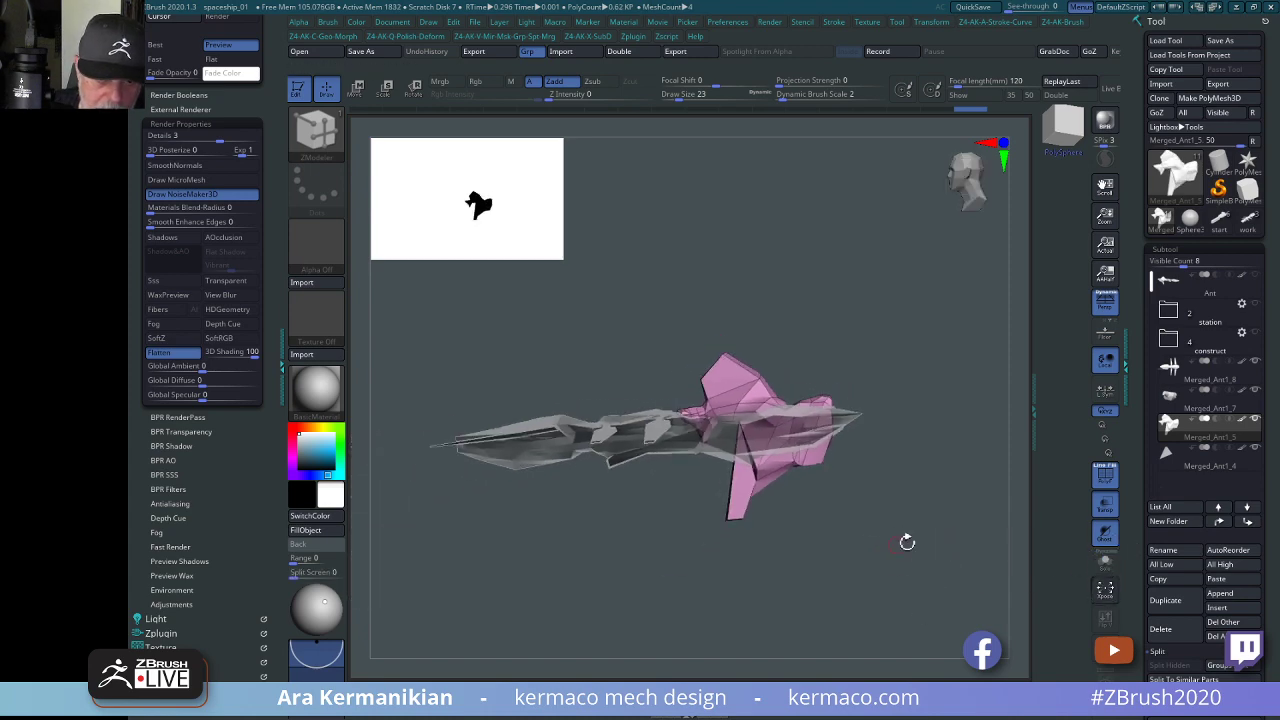
Select the Merged_Ant1_7 hull part and view it within the ghosted ship.
click(1190, 398)
drag(917, 522, 1045, 488)
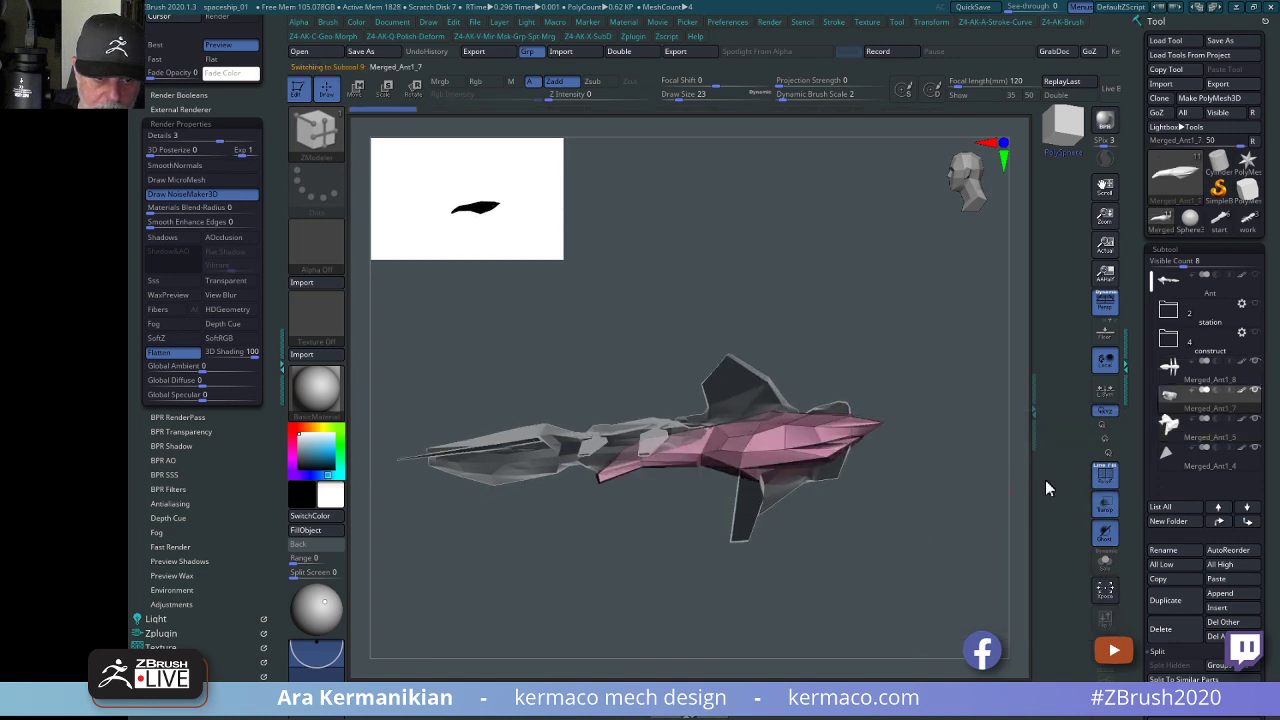
Delete the small leftover piece, subtool Merged_Ant1_4, from the spaceship.
click(1203, 455)
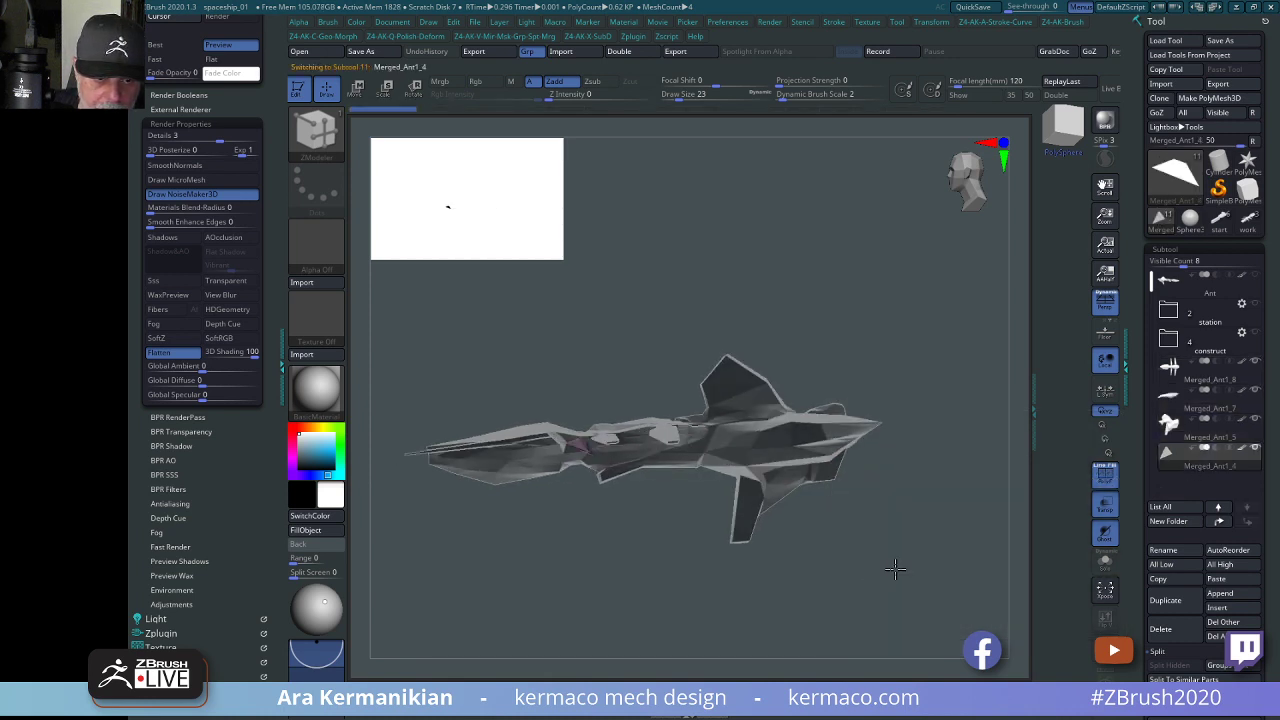
mouse_move(960, 560)
mouse_down()
mouse_move(951, 535)
mouse_move(967, 555)
mouse_up()
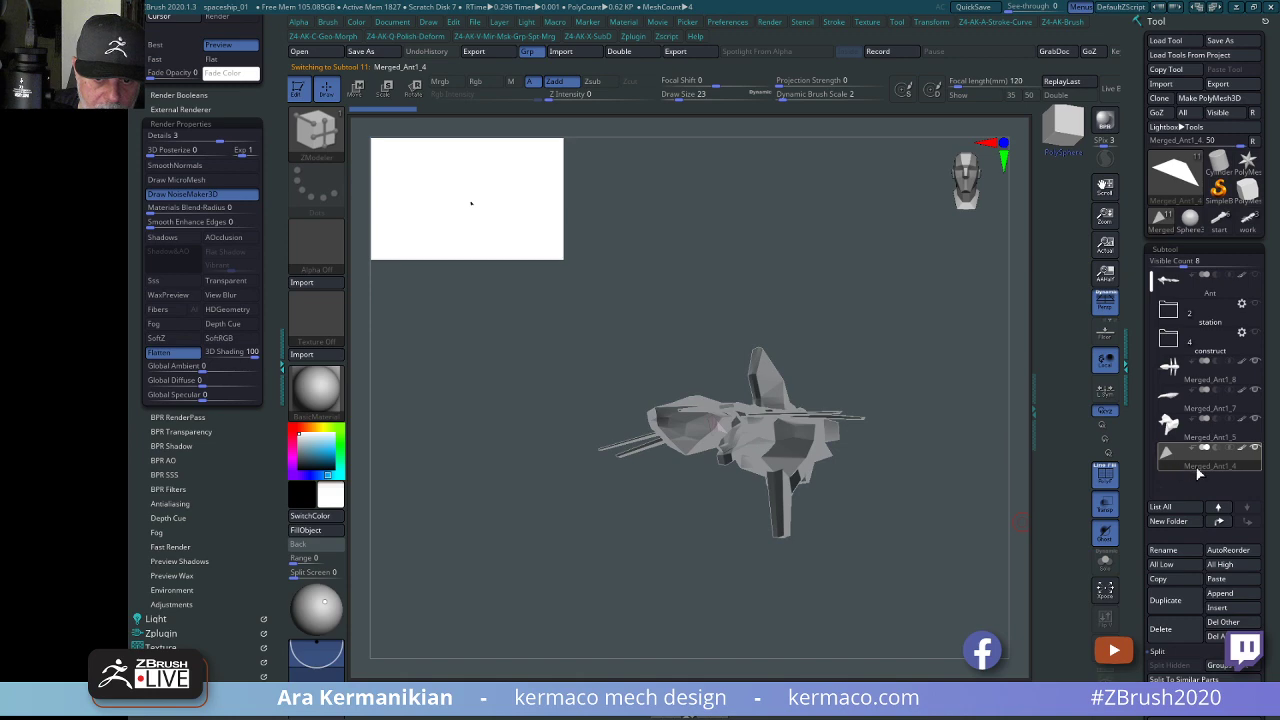
drag(1005, 590, 934, 351)
drag(914, 466, 974, 554)
click(1162, 629)
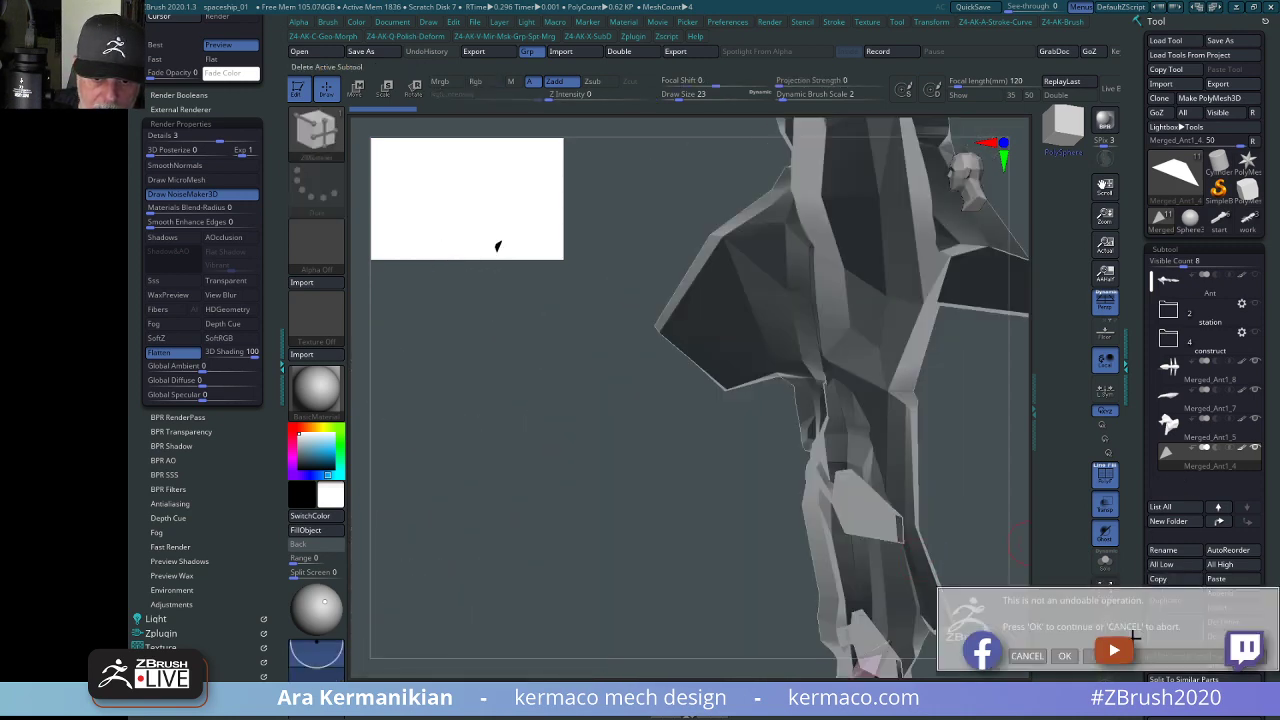
click(1060, 656)
Merge subtool Merged_Ant1_8 down with Merged_Ant1_7 and Merged_Ant1_5 into a single subtool.
drag(981, 498, 870, 485)
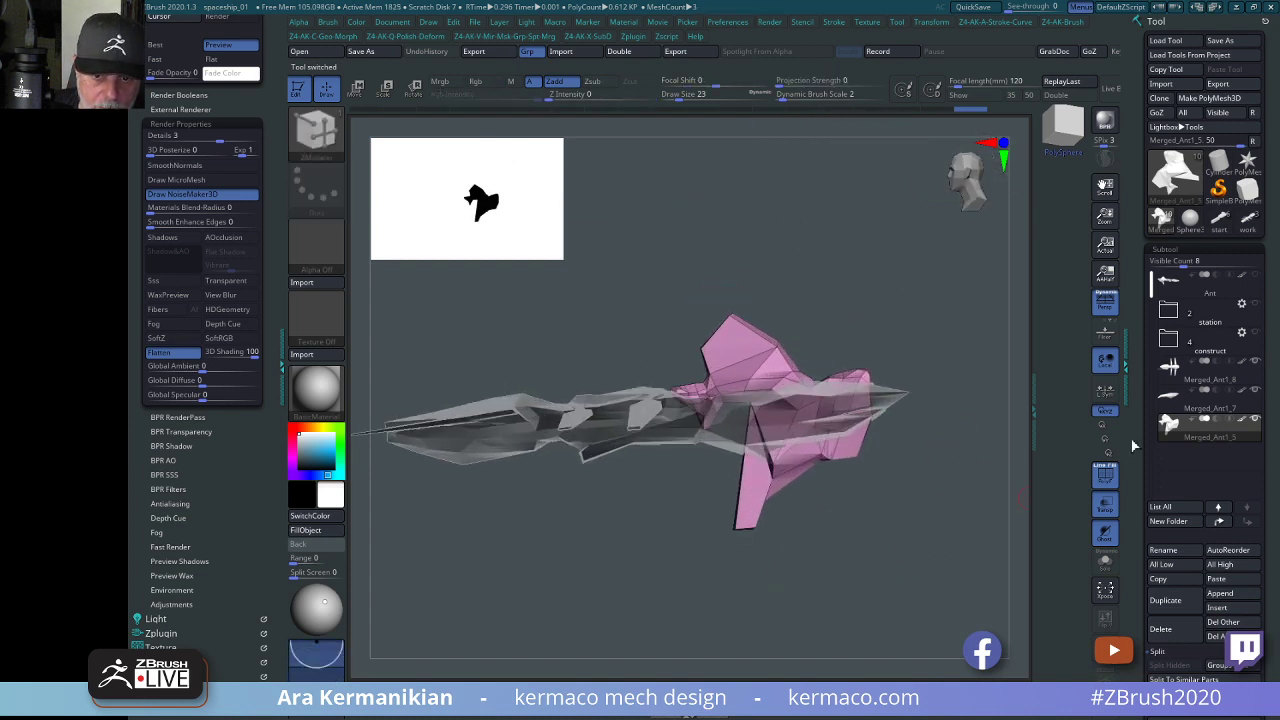
click(1225, 383)
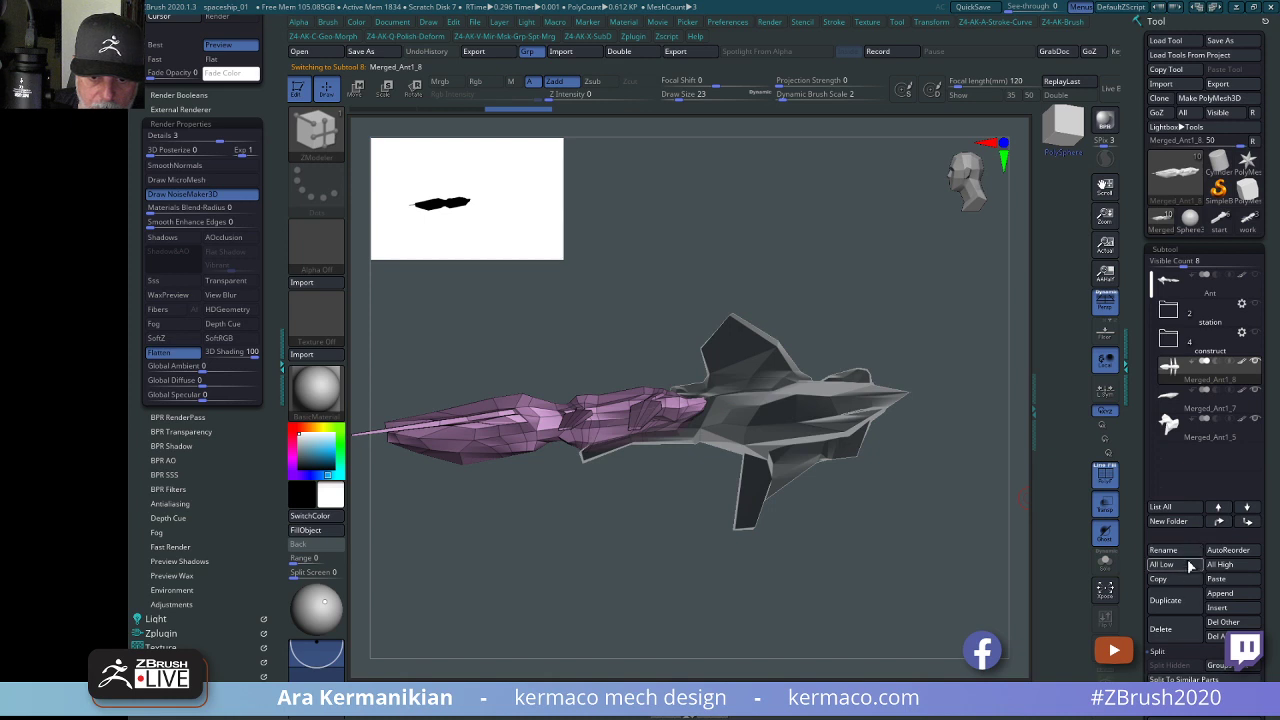
drag(1138, 548, 1134, 420)
click(1174, 569)
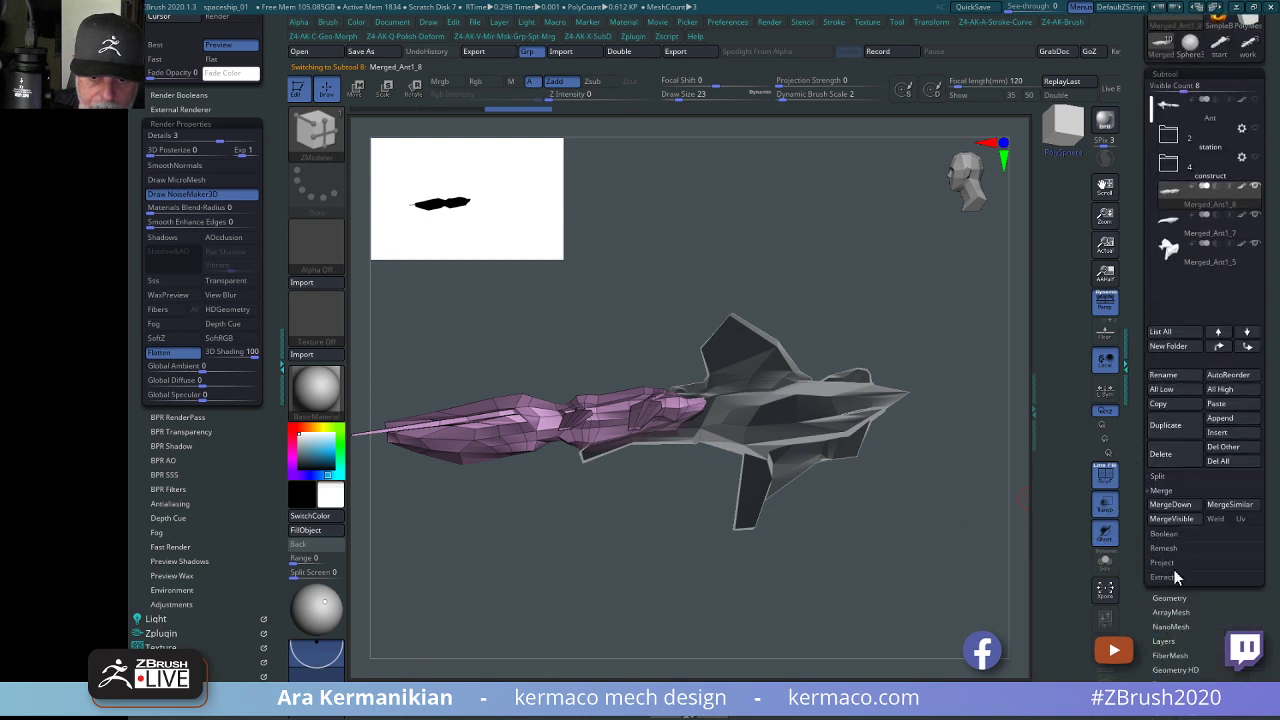
click(1178, 507)
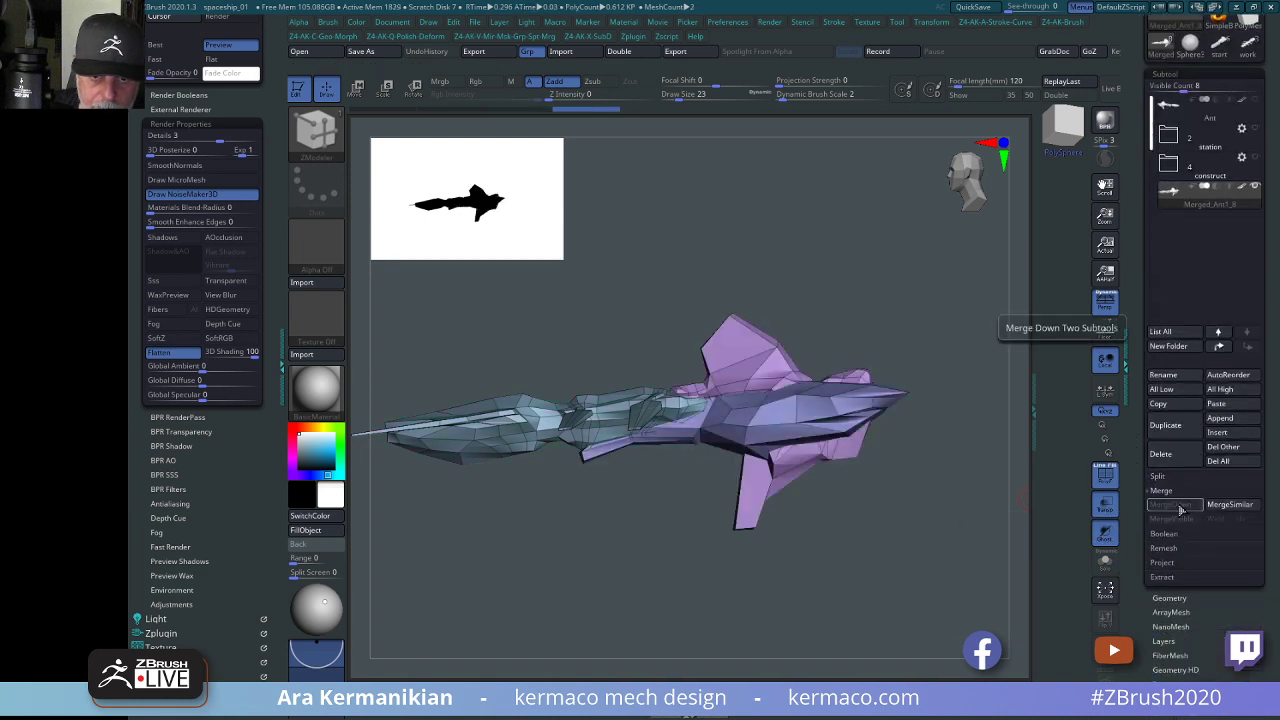
Examine the merged ship from the side, above and below, temporarily isolating the fin polygroup to check its shape.
mouse_move(943, 532)
mouse_down()
mouse_move(937, 594)
mouse_move(940, 527)
mouse_move(960, 537)
mouse_move(921, 527)
mouse_up()
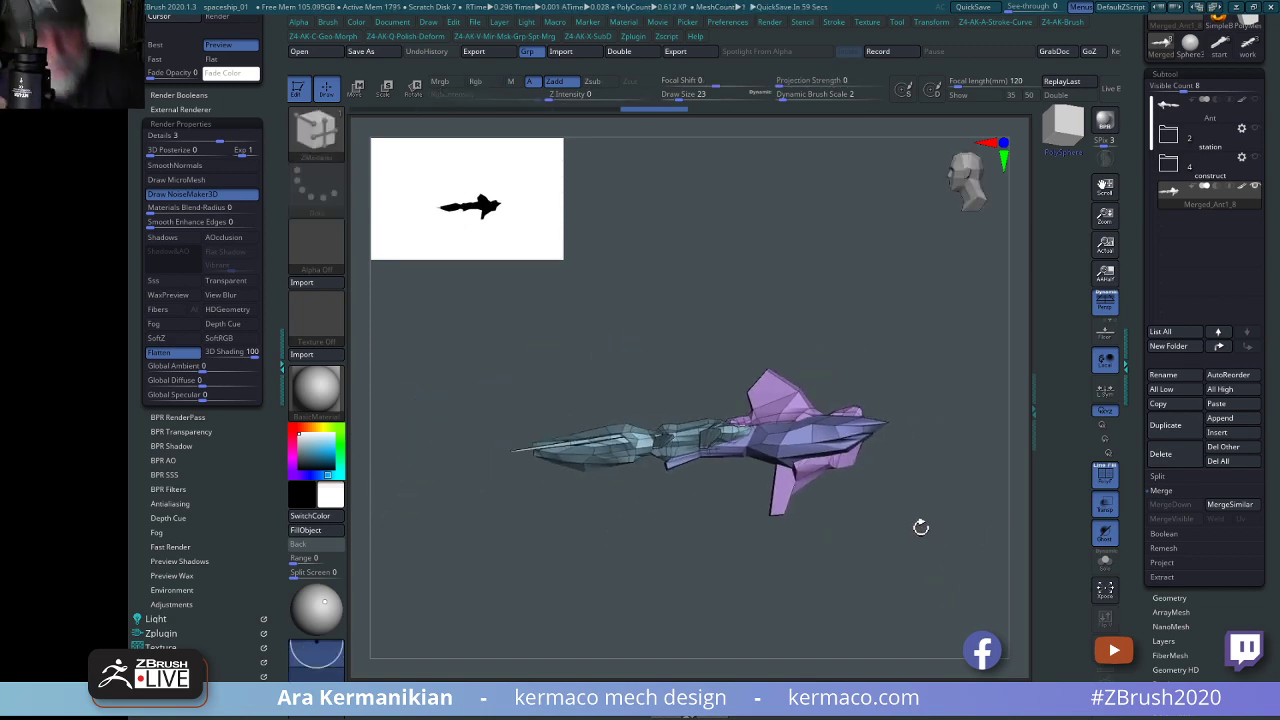
drag(974, 376, 849, 435)
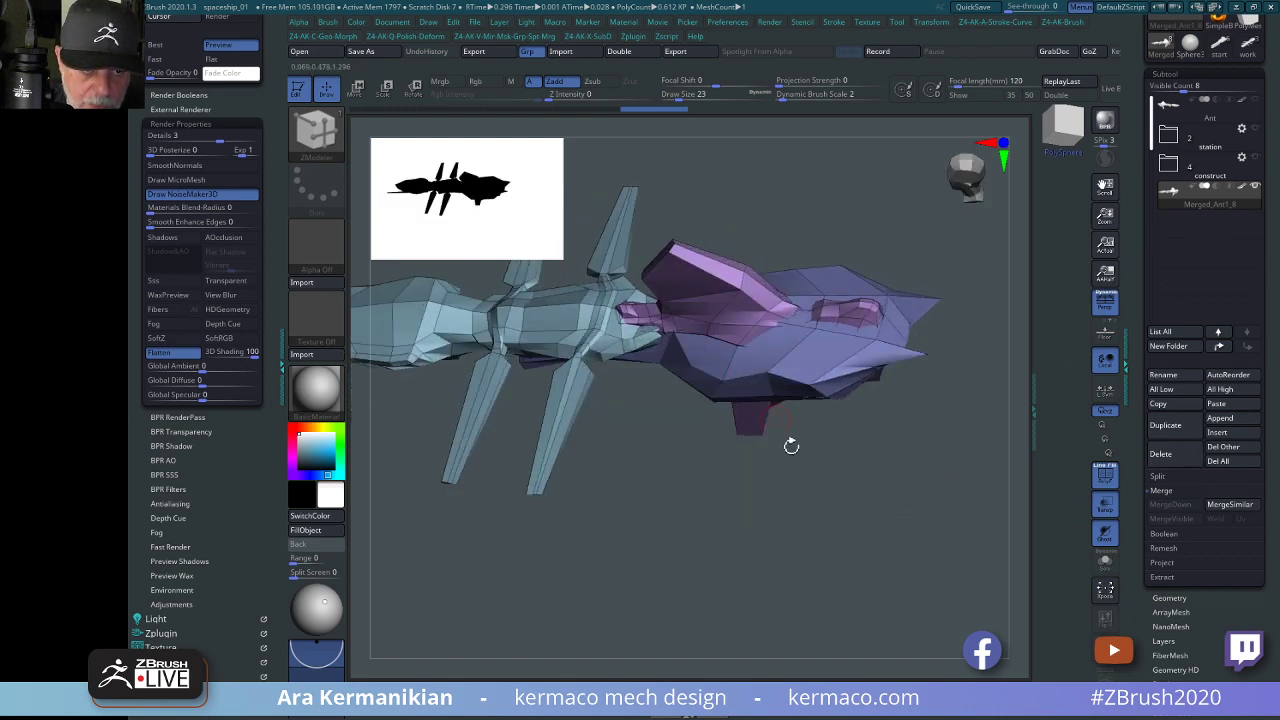
drag(805, 582, 815, 465)
drag(912, 425, 861, 561)
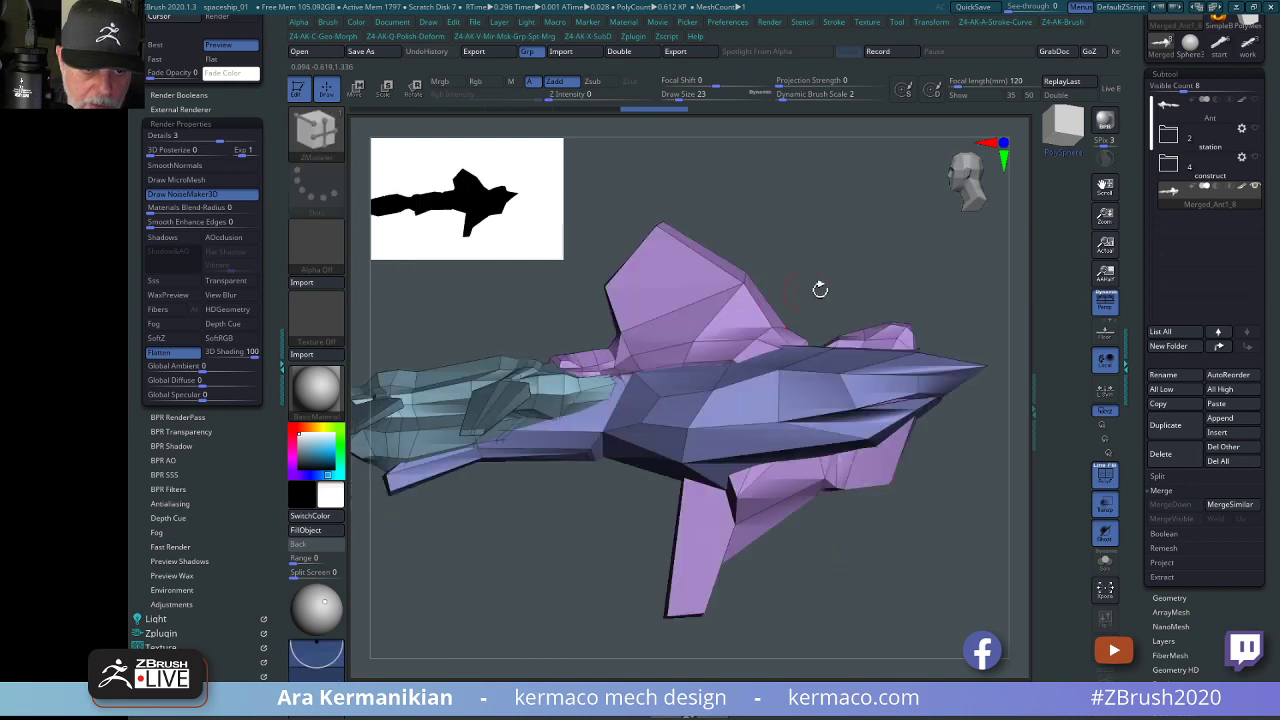
ctrl+shift+click(736, 317)
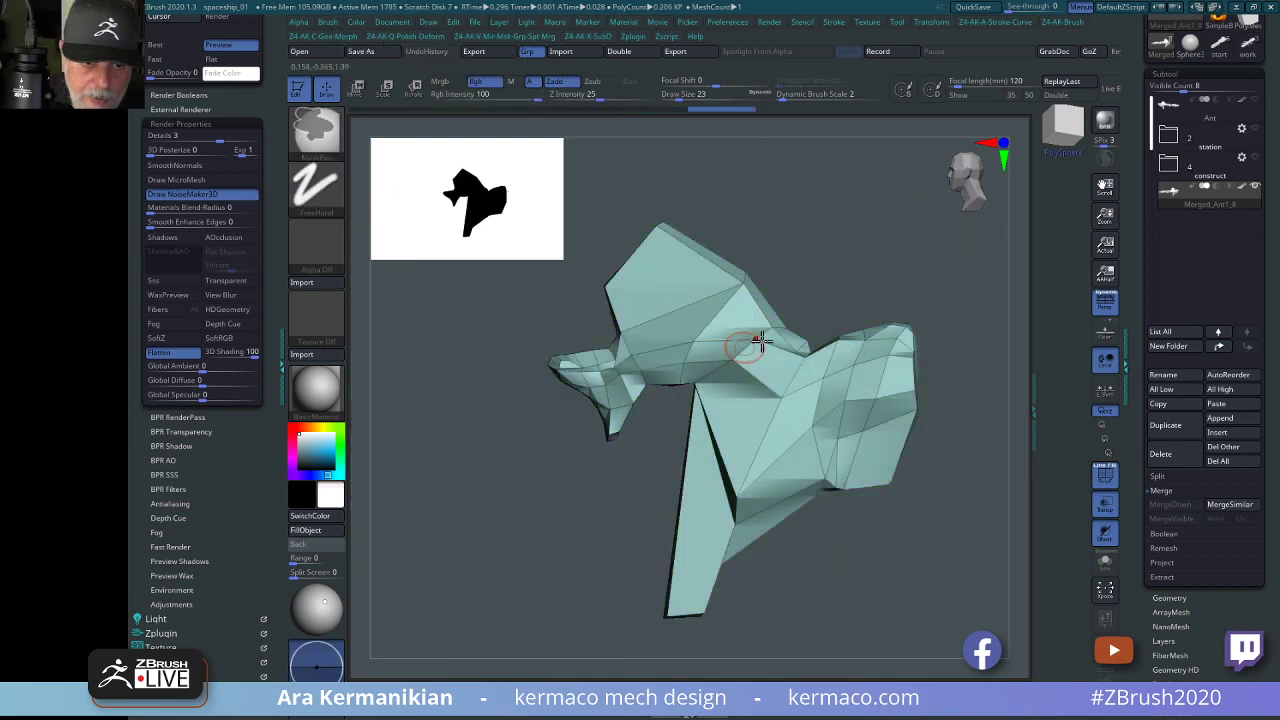
ctrl+shift+click(814, 266)
drag(864, 237, 893, 233)
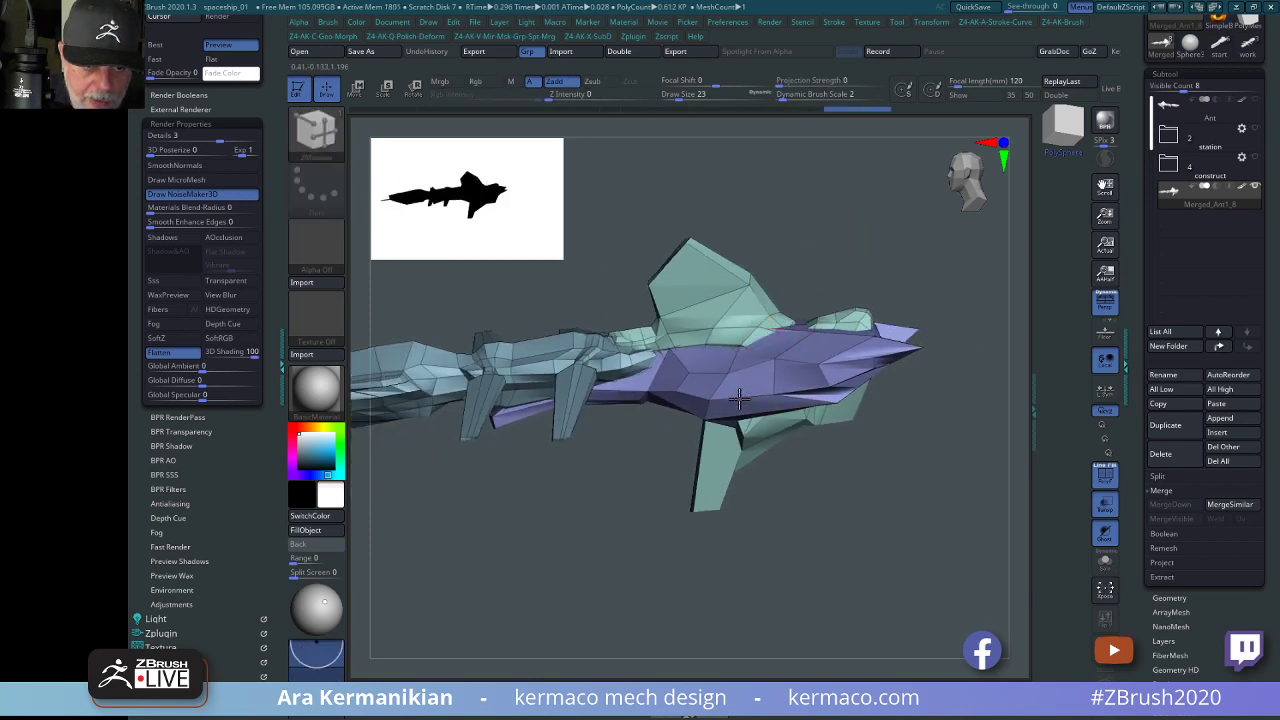
drag(817, 257, 815, 435)
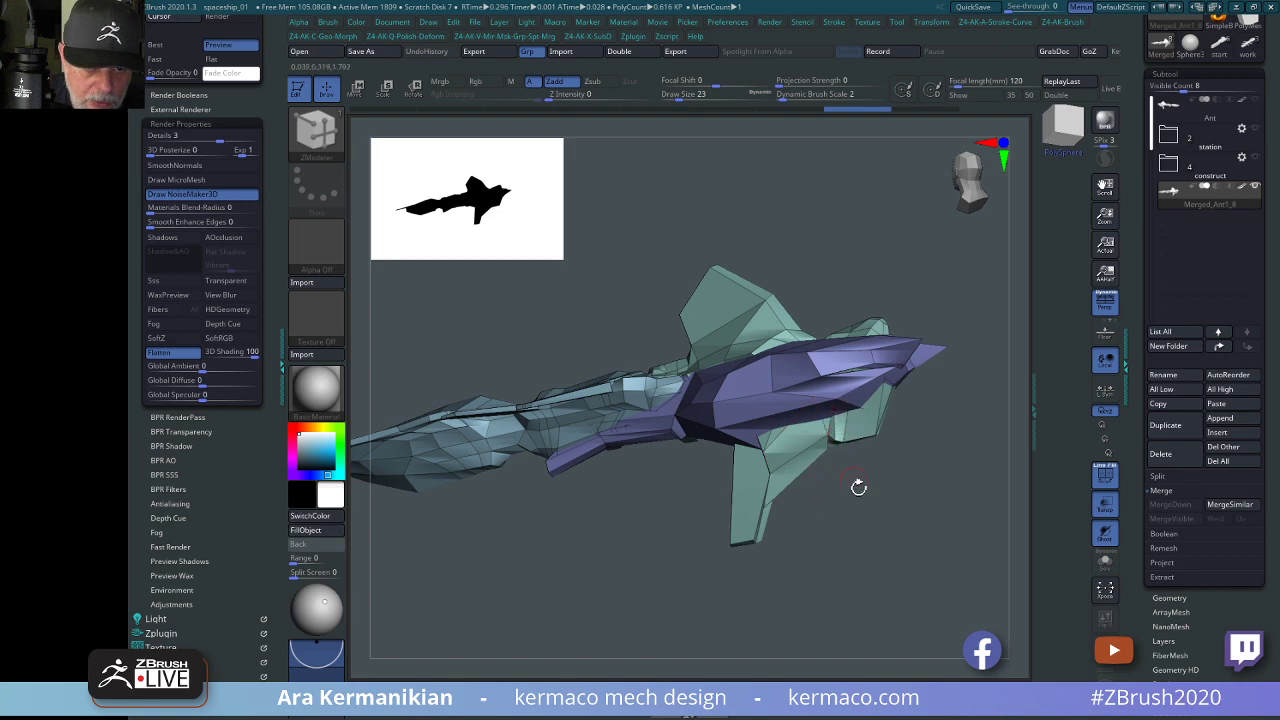
drag(858, 487, 896, 492)
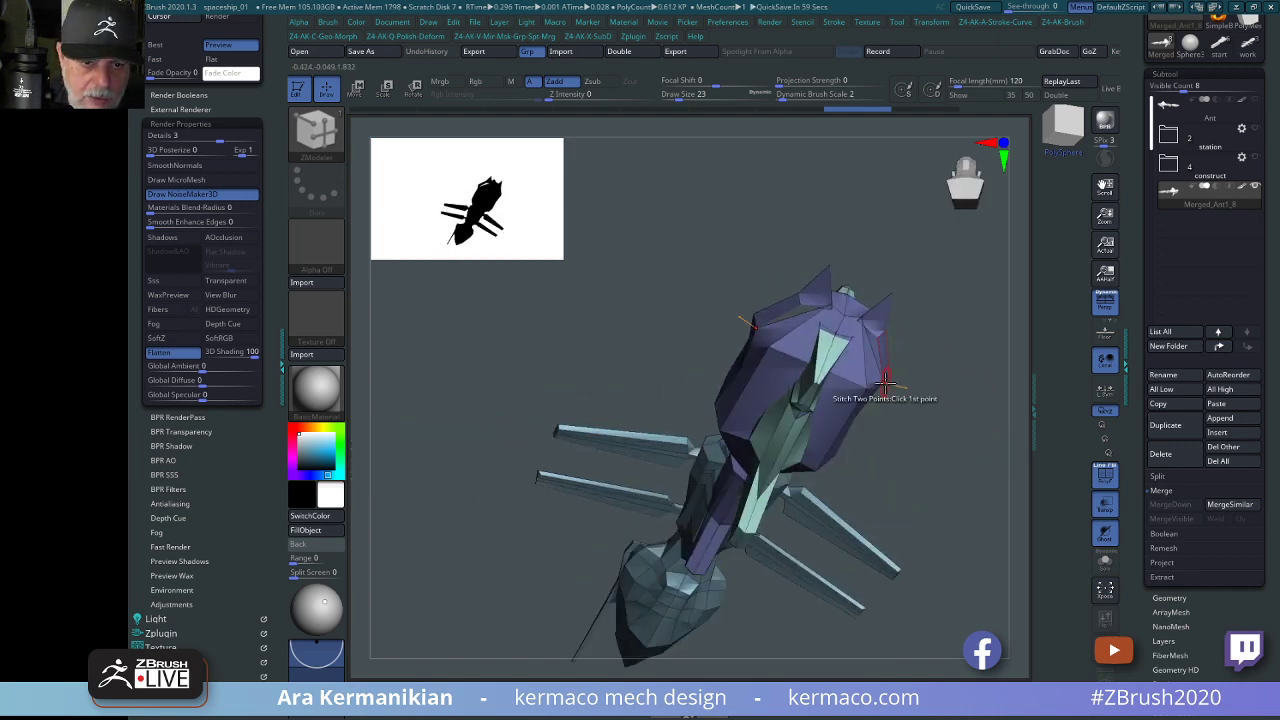
drag(987, 490, 1010, 522)
key(ctrl+shift)
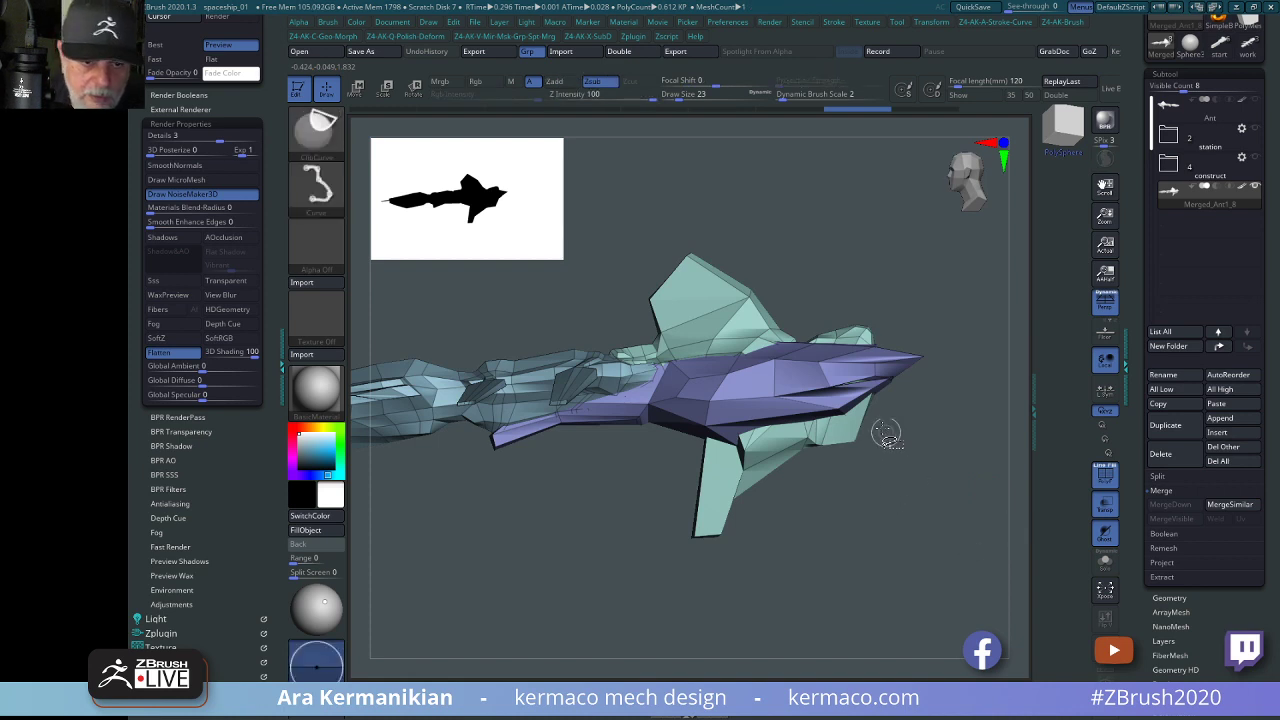
Isolate the purple hull polygroup, set the draw size to 71, check the hull's shape and show the whole ship again.
ctrl+shift+click(905, 368)
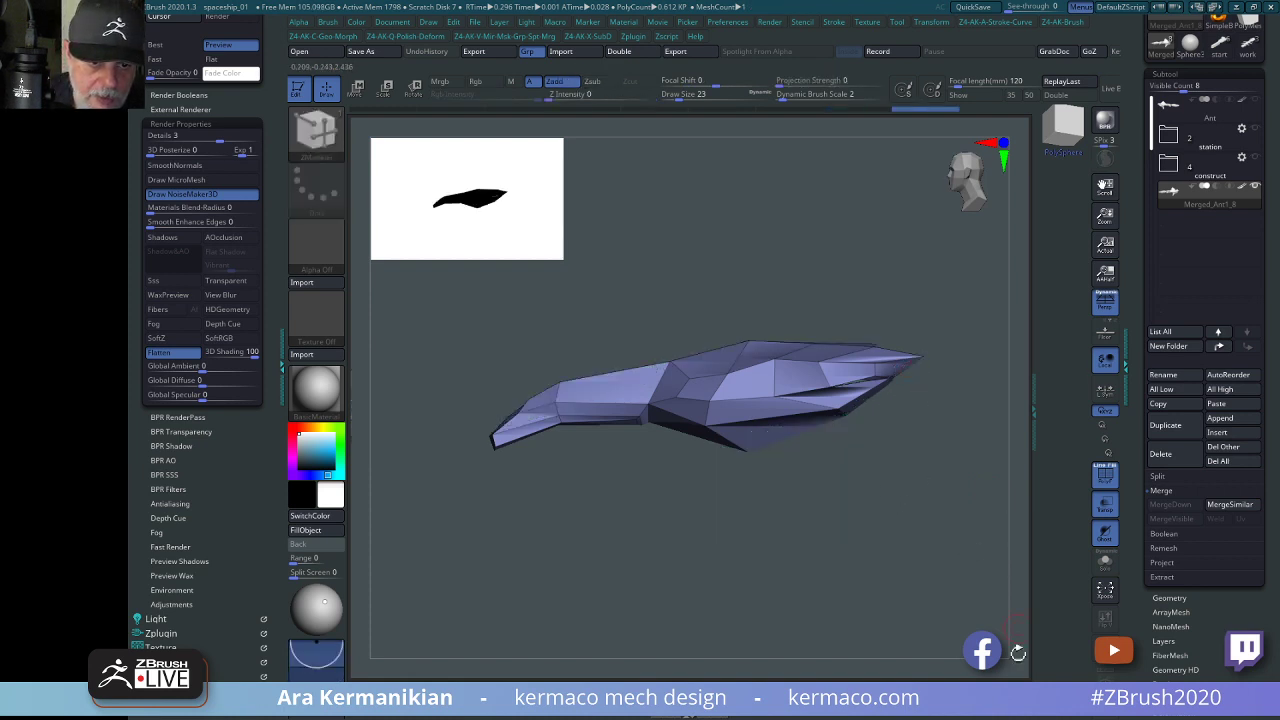
drag(912, 380, 963, 482)
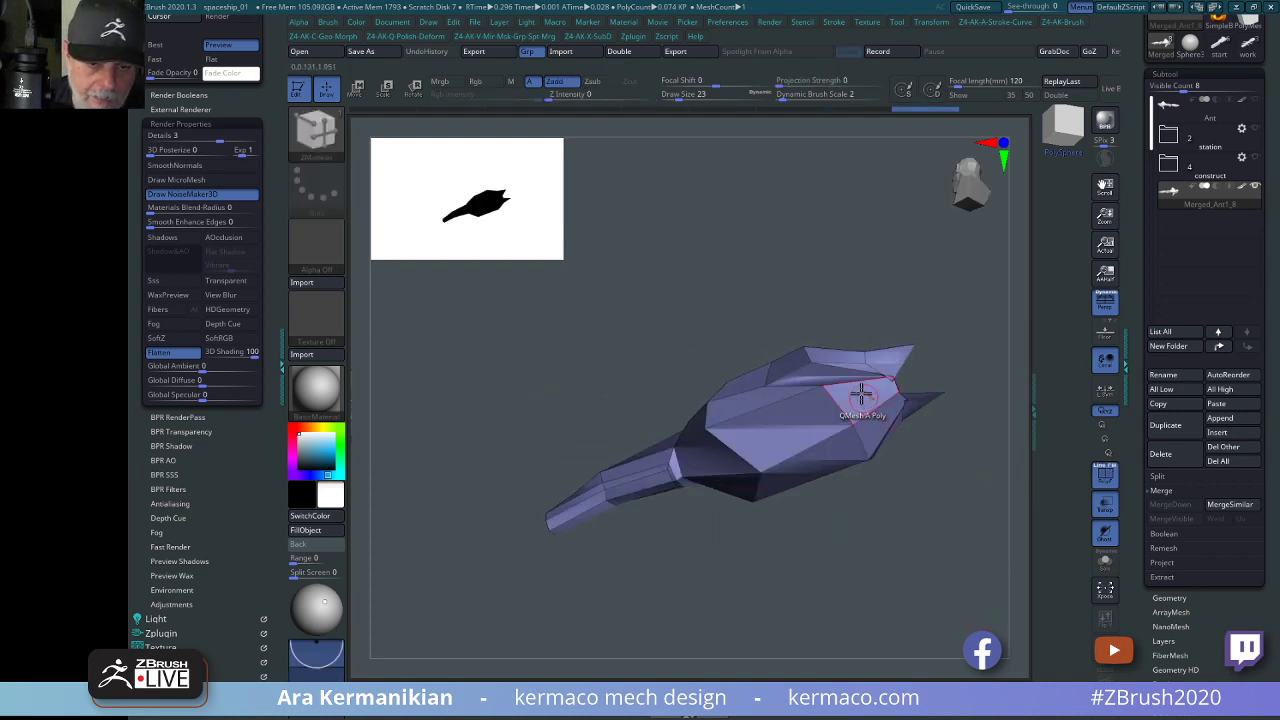
drag(1023, 403, 894, 466)
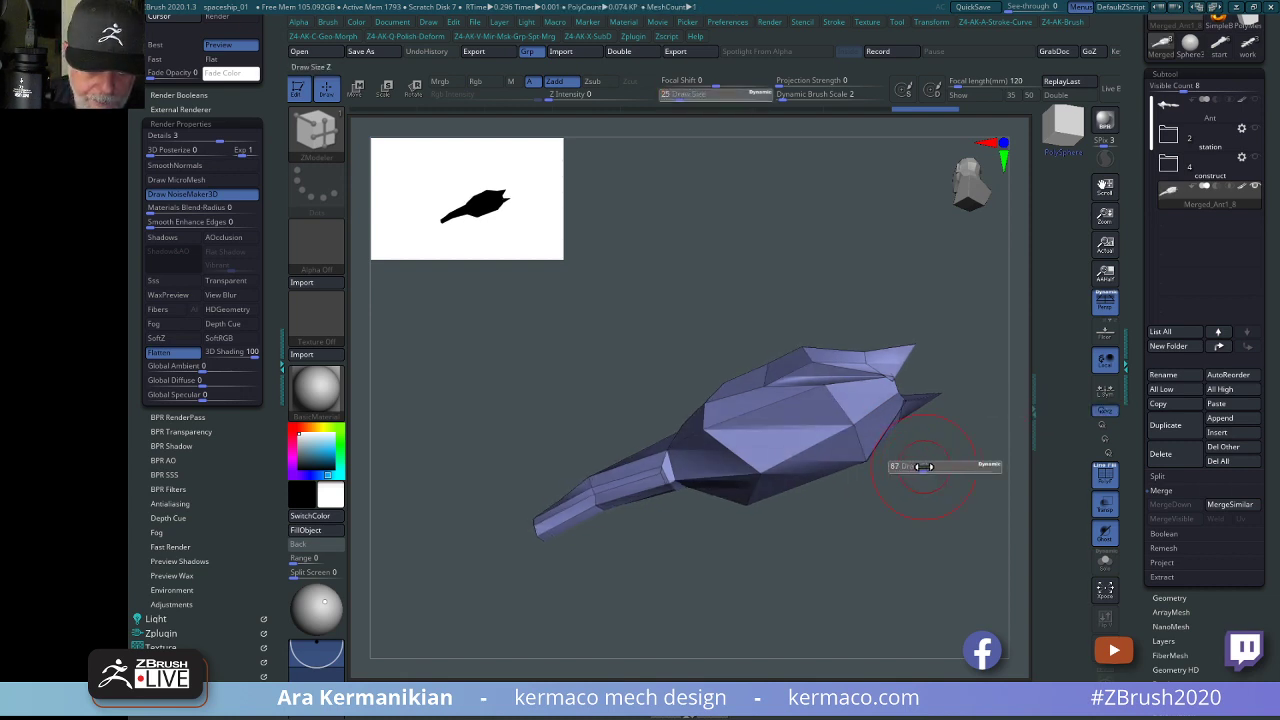
key(shift)
mouse_move(989, 409)
mouse_down()
mouse_move(958, 390)
mouse_move(958, 344)
mouse_move(935, 342)
mouse_up()
key(s)
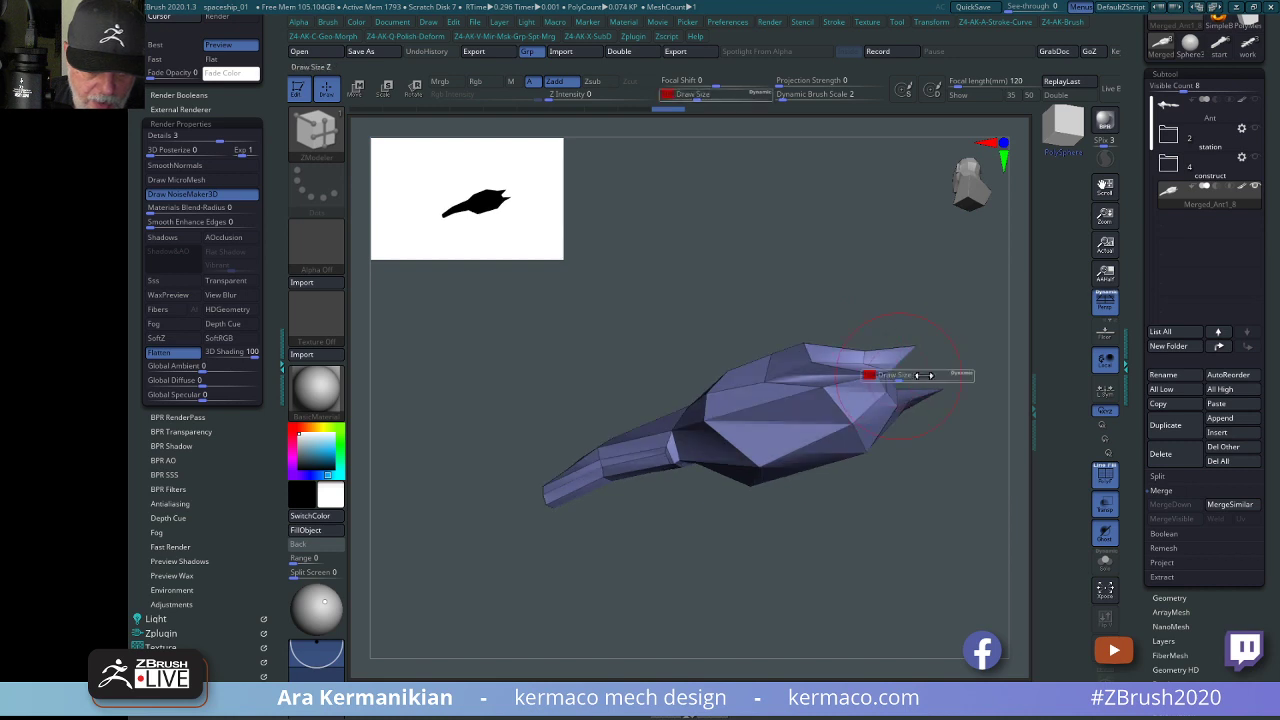
mouse_move(898, 380)
mouse_down()
mouse_move(926, 380)
mouse_move(890, 380)
mouse_up()
mouse_move(853, 528)
mouse_down()
mouse_move(873, 572)
mouse_move(937, 571)
mouse_up()
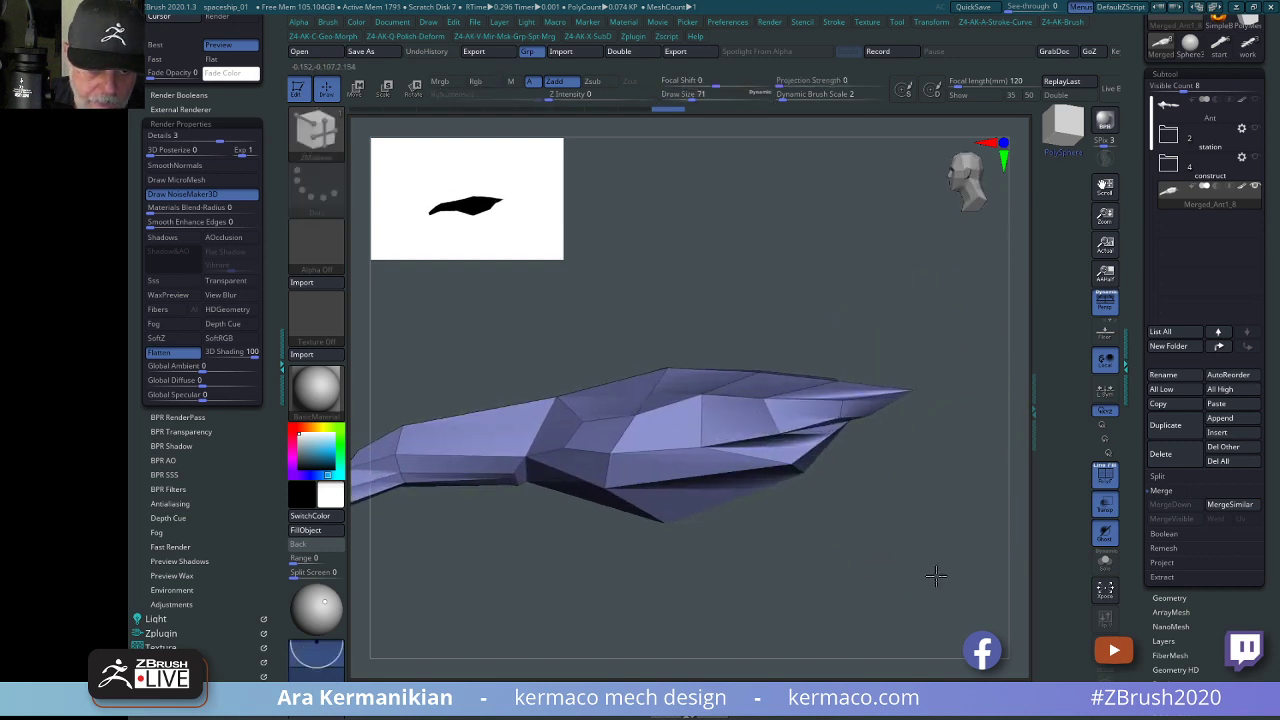
drag(920, 514, 1014, 497)
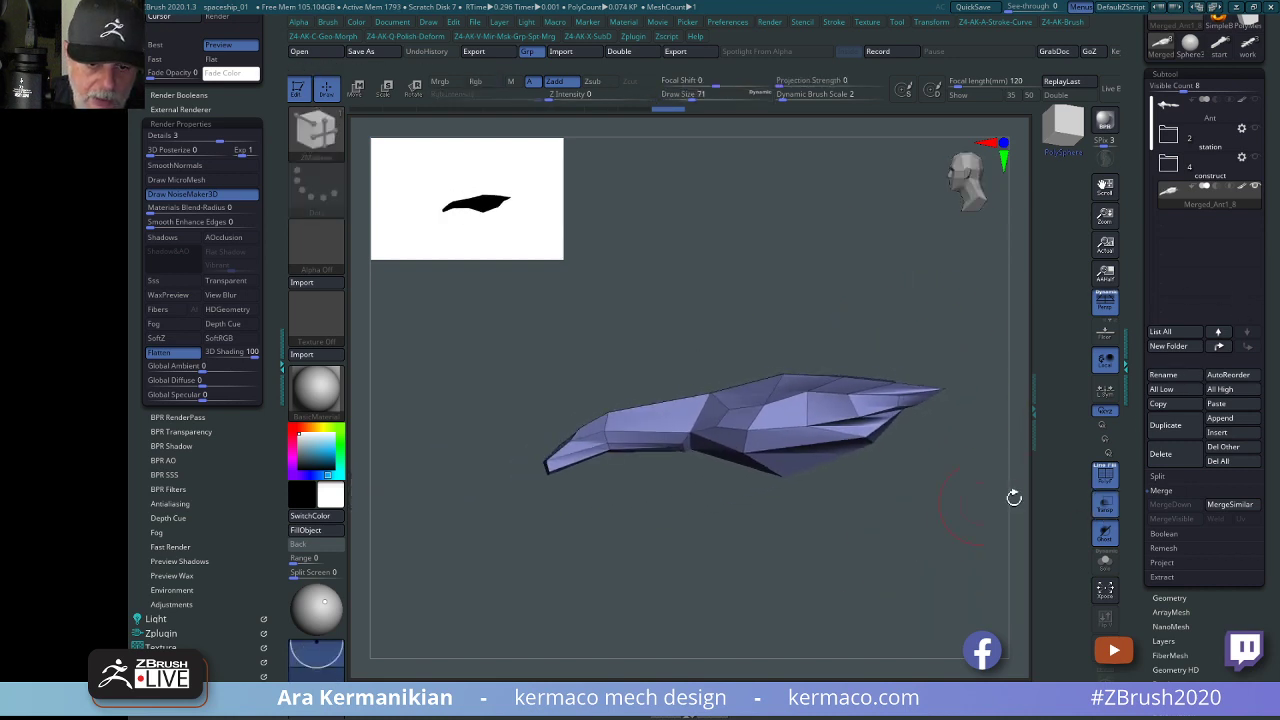
mouse_move(950, 530)
mouse_down()
mouse_move(922, 541)
mouse_move(966, 529)
mouse_move(963, 543)
mouse_move(966, 491)
mouse_move(983, 543)
mouse_move(937, 531)
mouse_up()
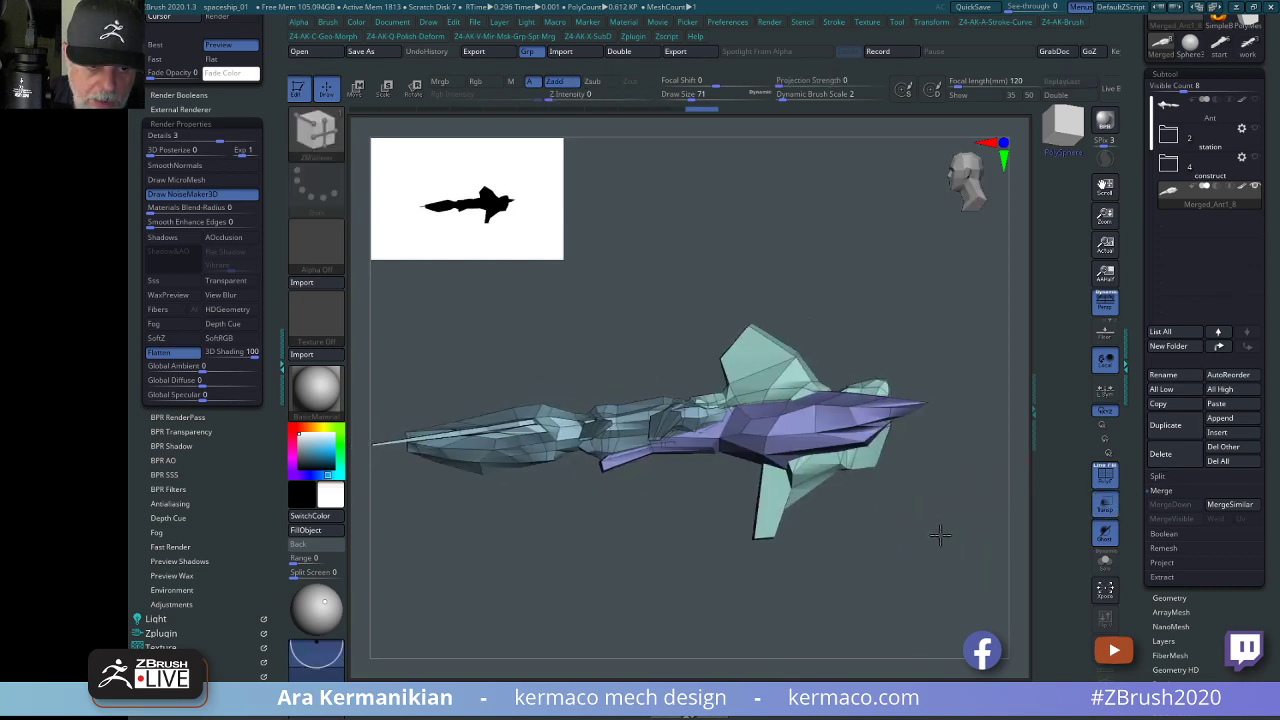
Mask everything on the ship except the green fin polygroup, isolating that group to mask it and then inverting the mask.
drag(963, 266, 814, 503)
alt+drag(816, 300, 850, 324)
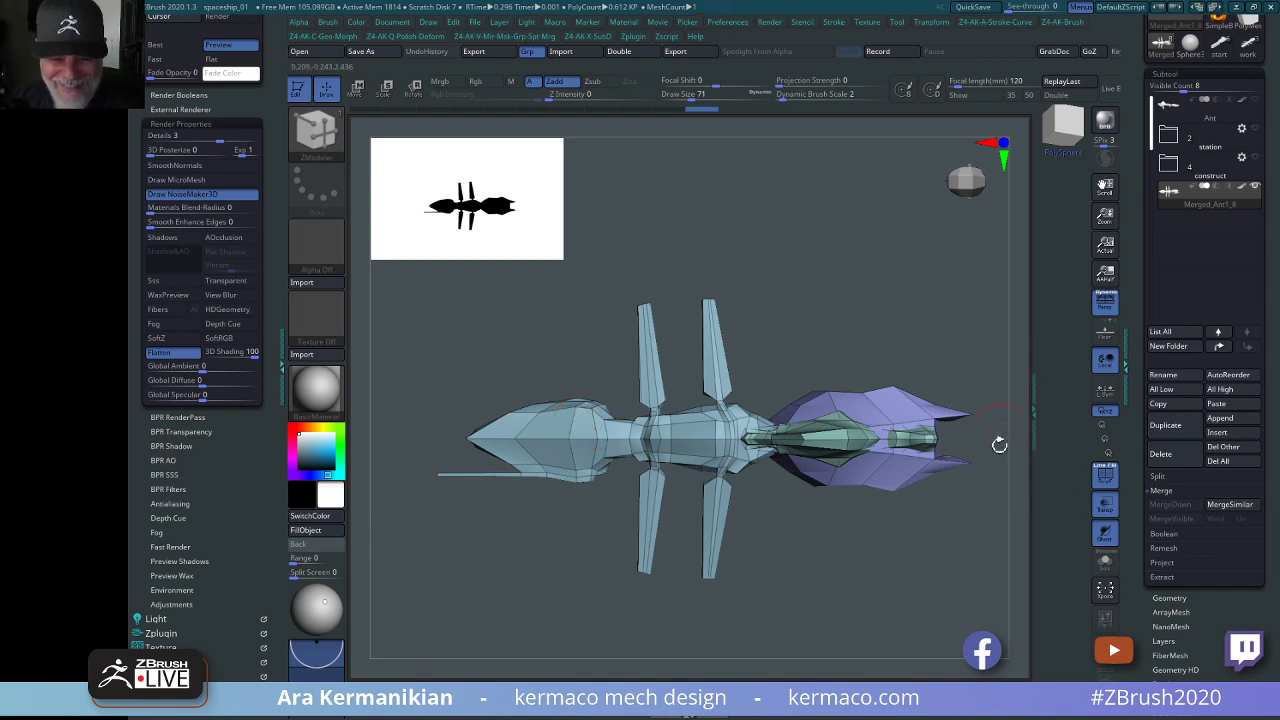
drag(1000, 443, 856, 375)
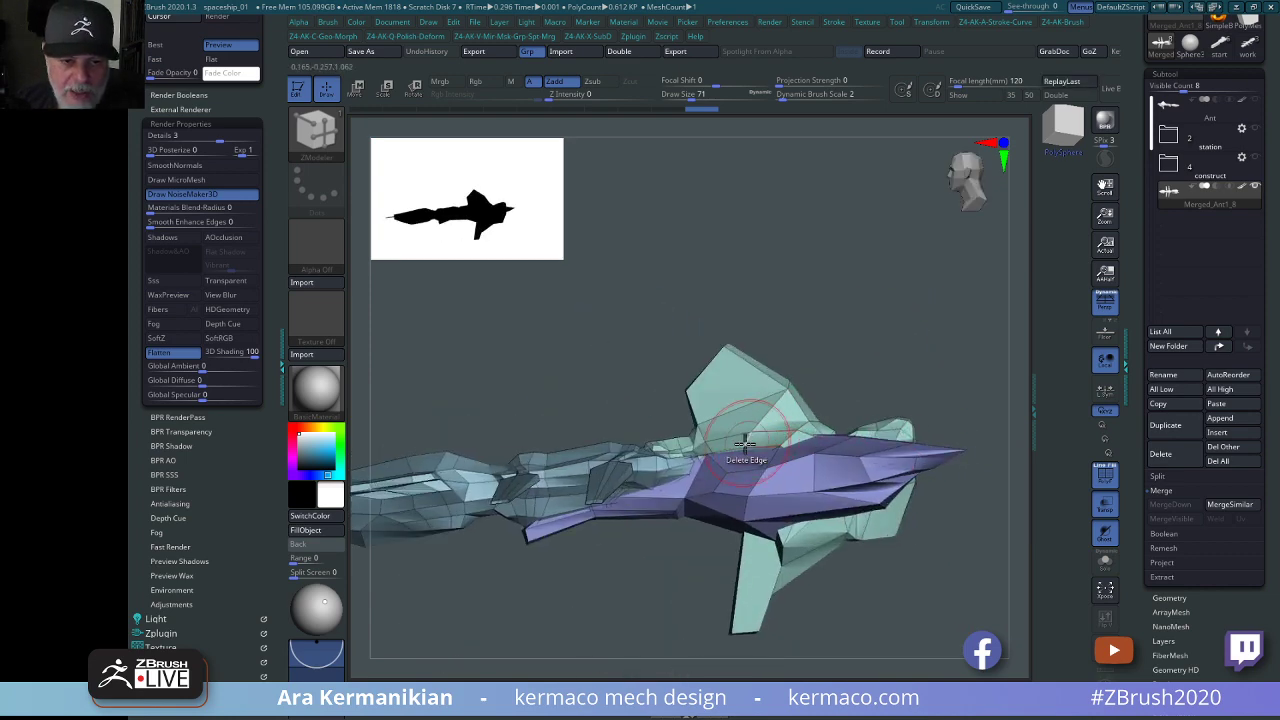
drag(948, 340, 830, 381)
ctrl+shift+click(823, 380)
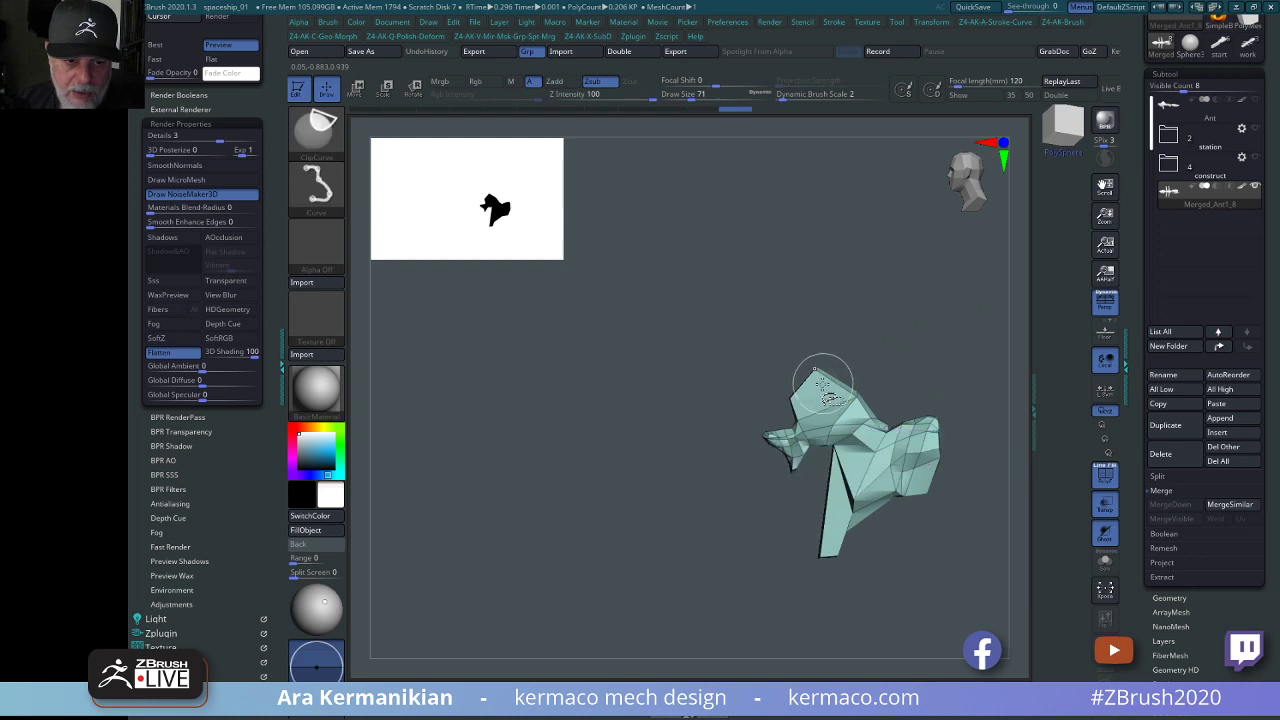
ctrl+drag(608, 286, 1008, 668)
ctrl+shift+click(894, 357)
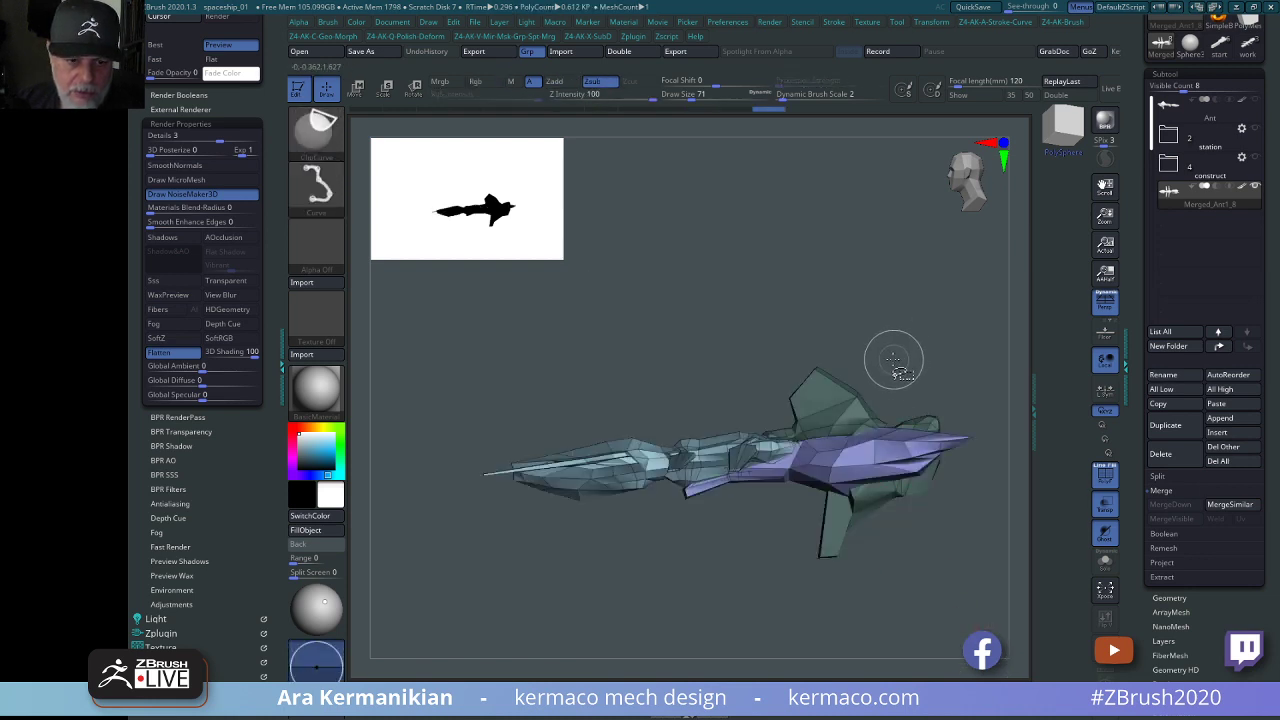
key(ctrl+shift)
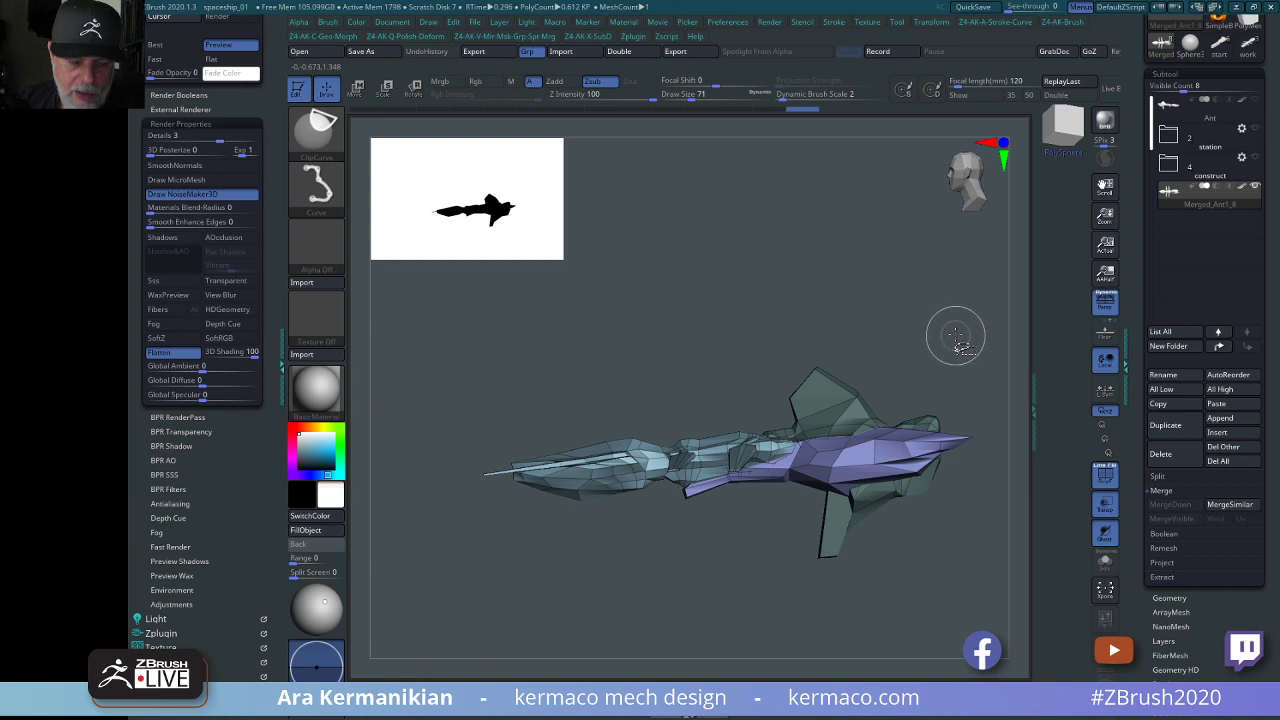
ctrl+click(955, 336)
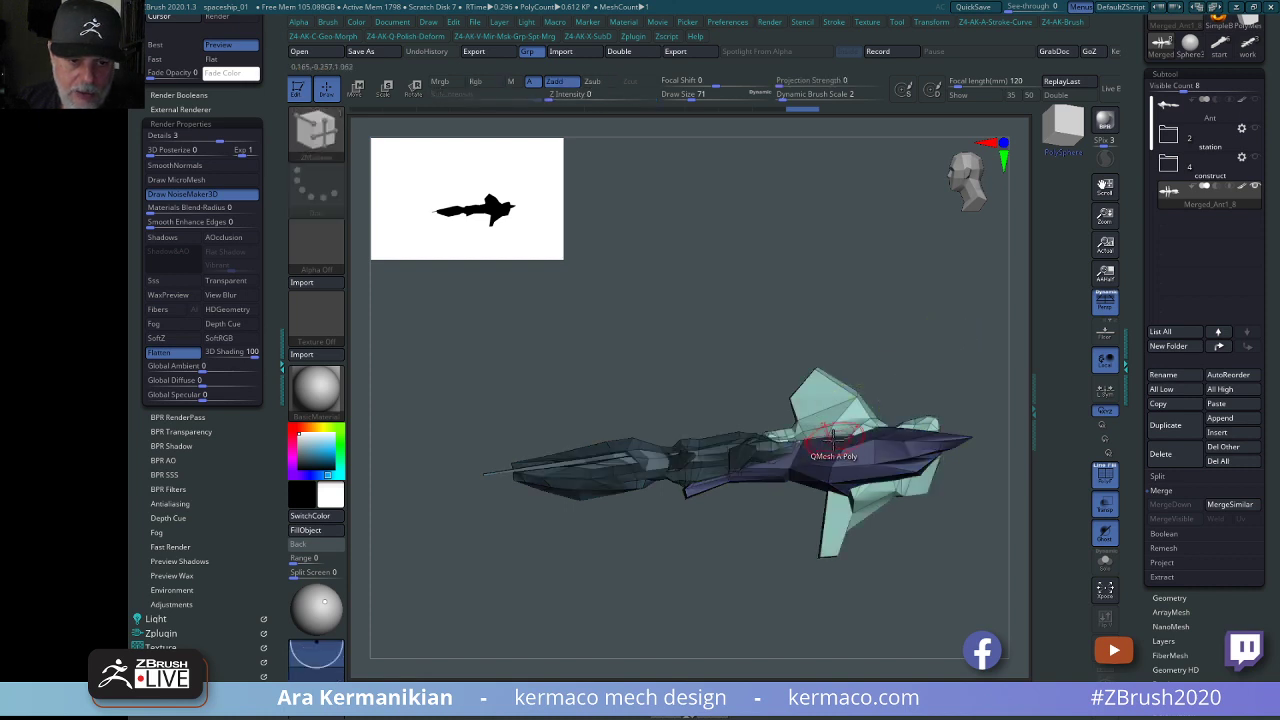
Nudge the unmasked fin section slightly where it narrows toward the ship's middle, using the Move brush.
alt+drag(956, 326, 1000, 343)
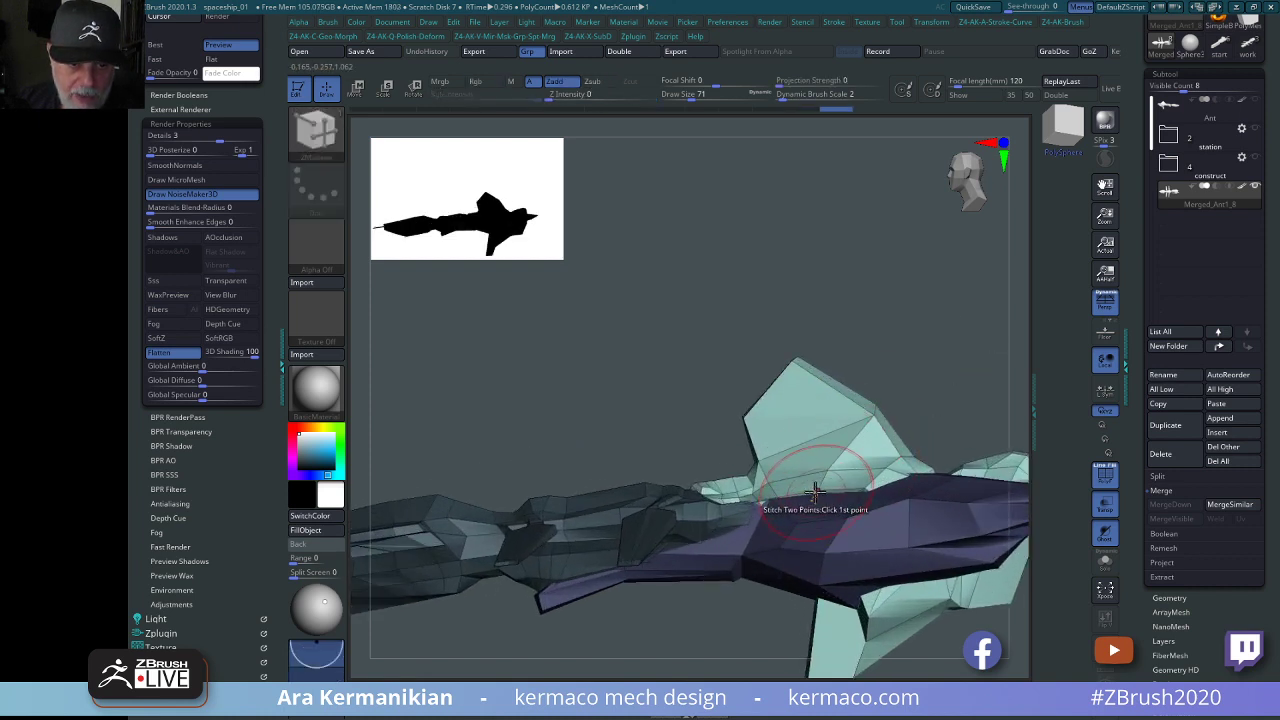
key(b)
key(m)
key(v)
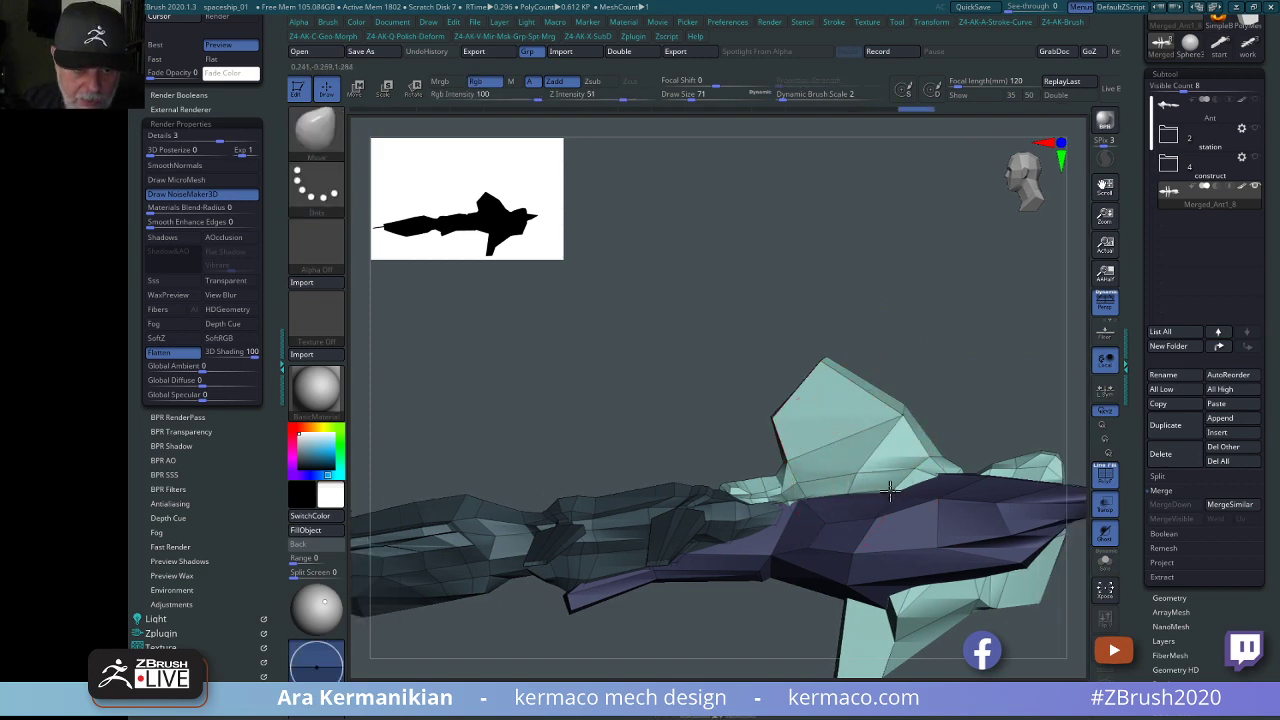
right_drag(900, 478, 825, 490)
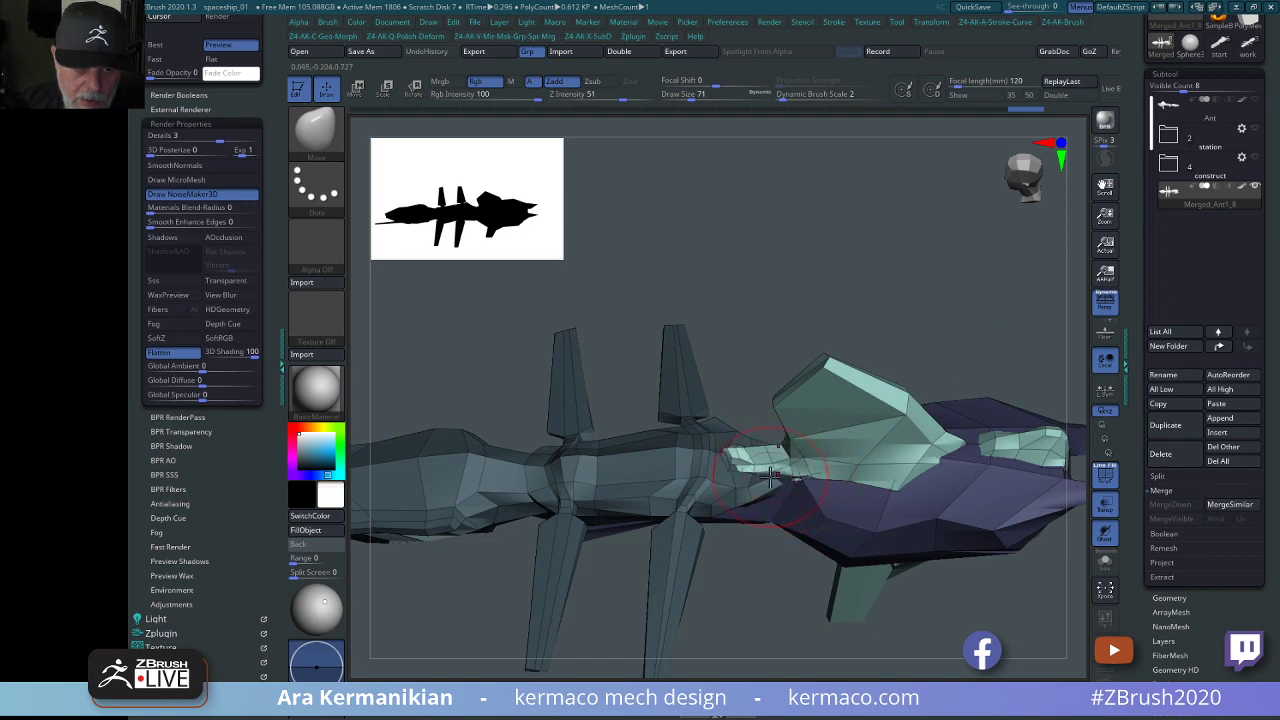
right_drag(984, 300, 883, 410)
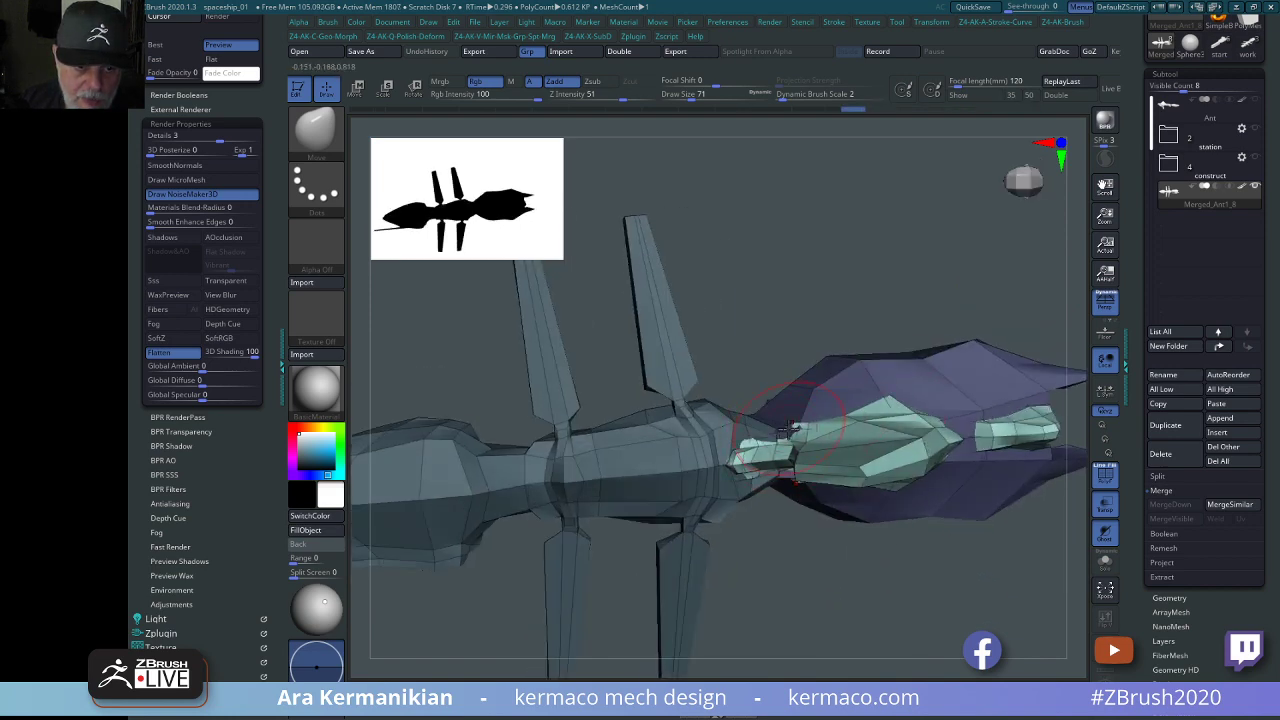
drag(792, 428, 793, 424)
right_drag(936, 373, 923, 263)
ctrl+right_drag(1000, 311, 985, 372)
Set the draw size to 29 and nudge the lower edge of the fin's narrow end where it meets the hull.
key(s)
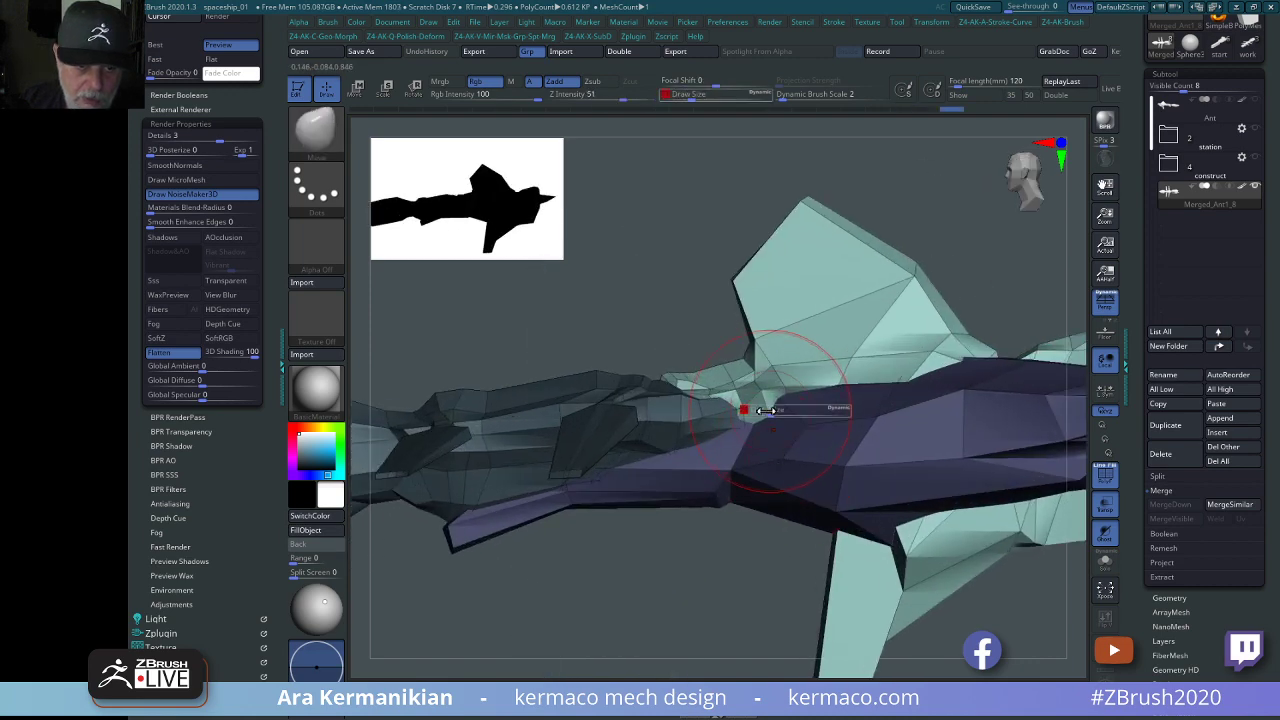
click(753, 411)
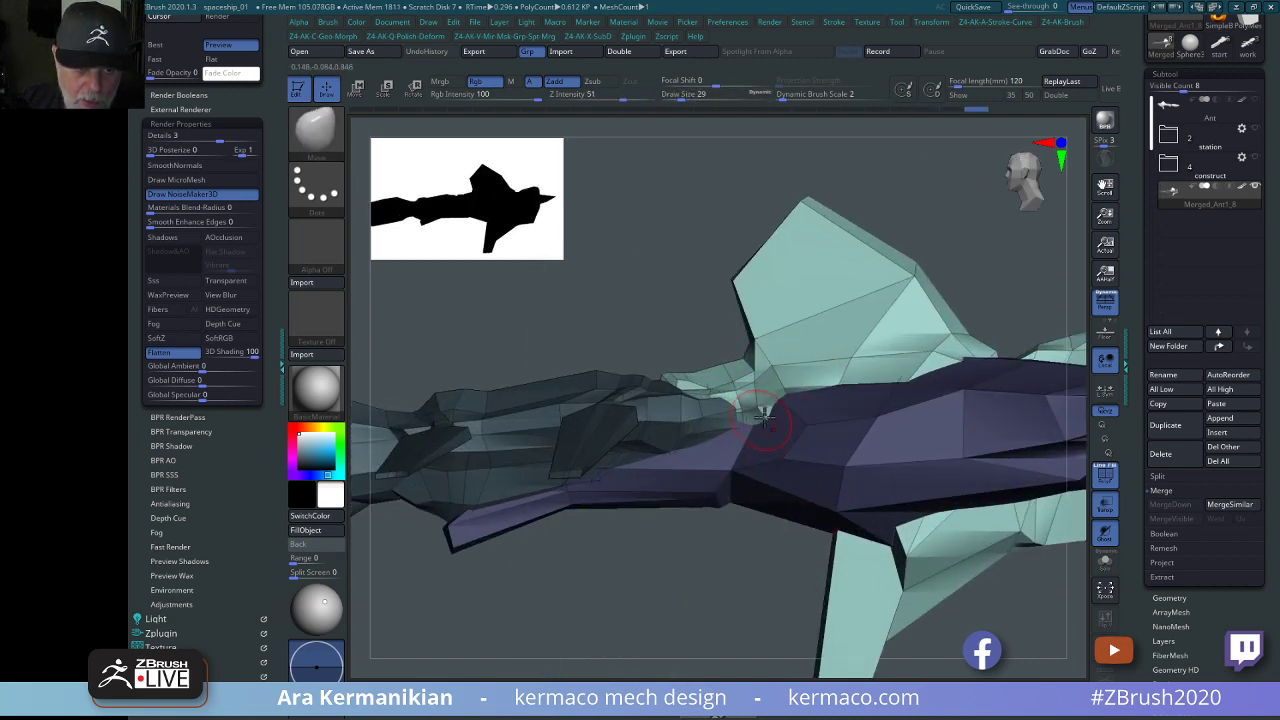
drag(762, 427, 766, 421)
right_drag(974, 274, 1062, 302)
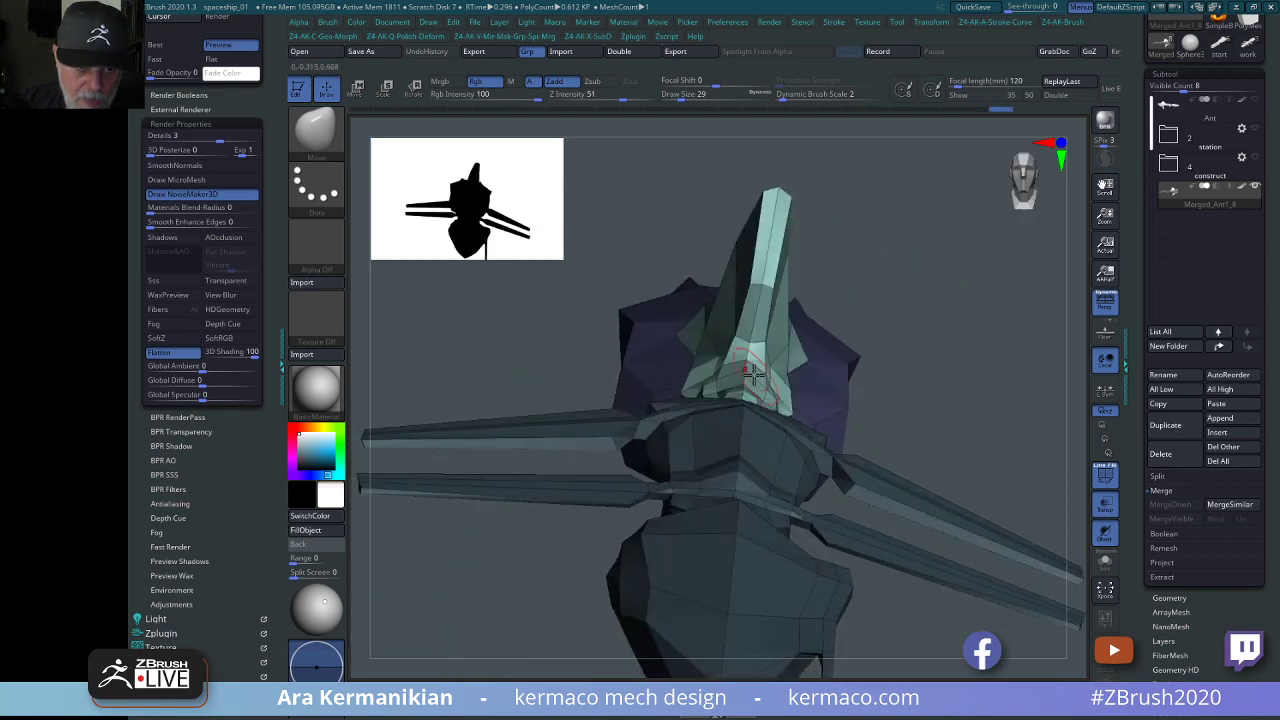
Check how the fin section meets the hull from several angles, frame the whole ship and clear the mask.
right_drag(975, 402, 807, 376)
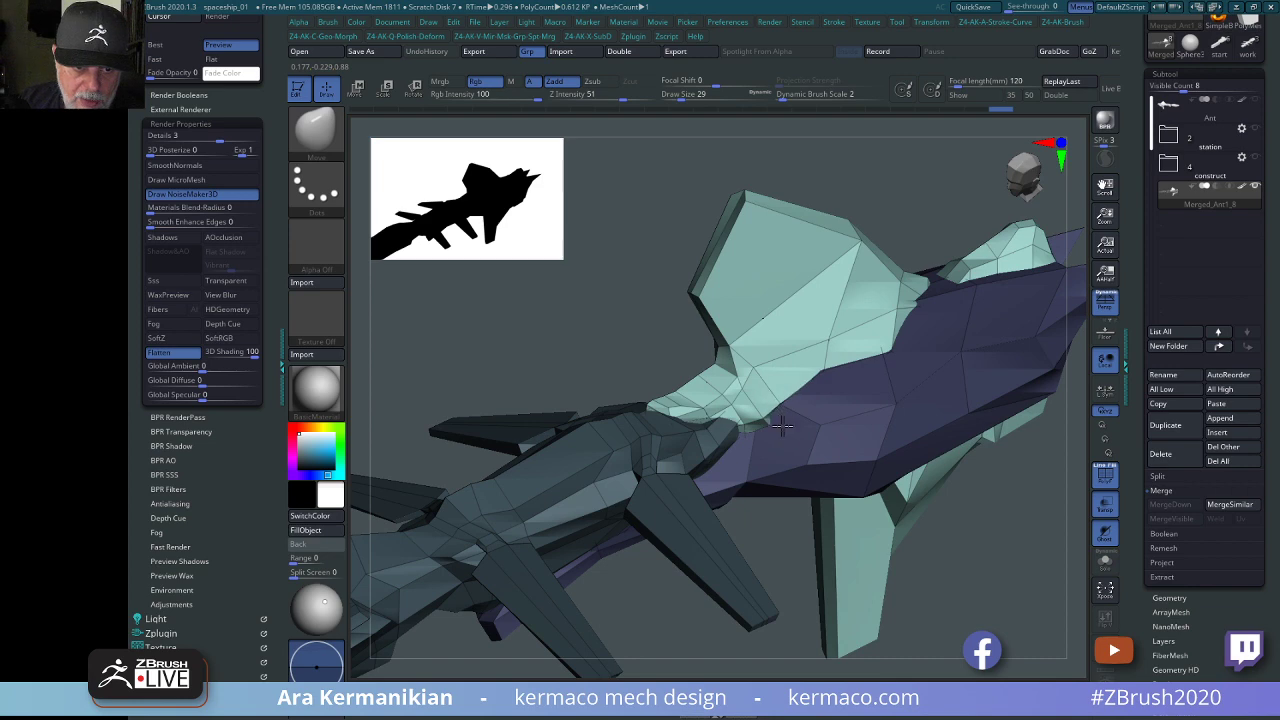
right_drag(960, 590, 816, 453)
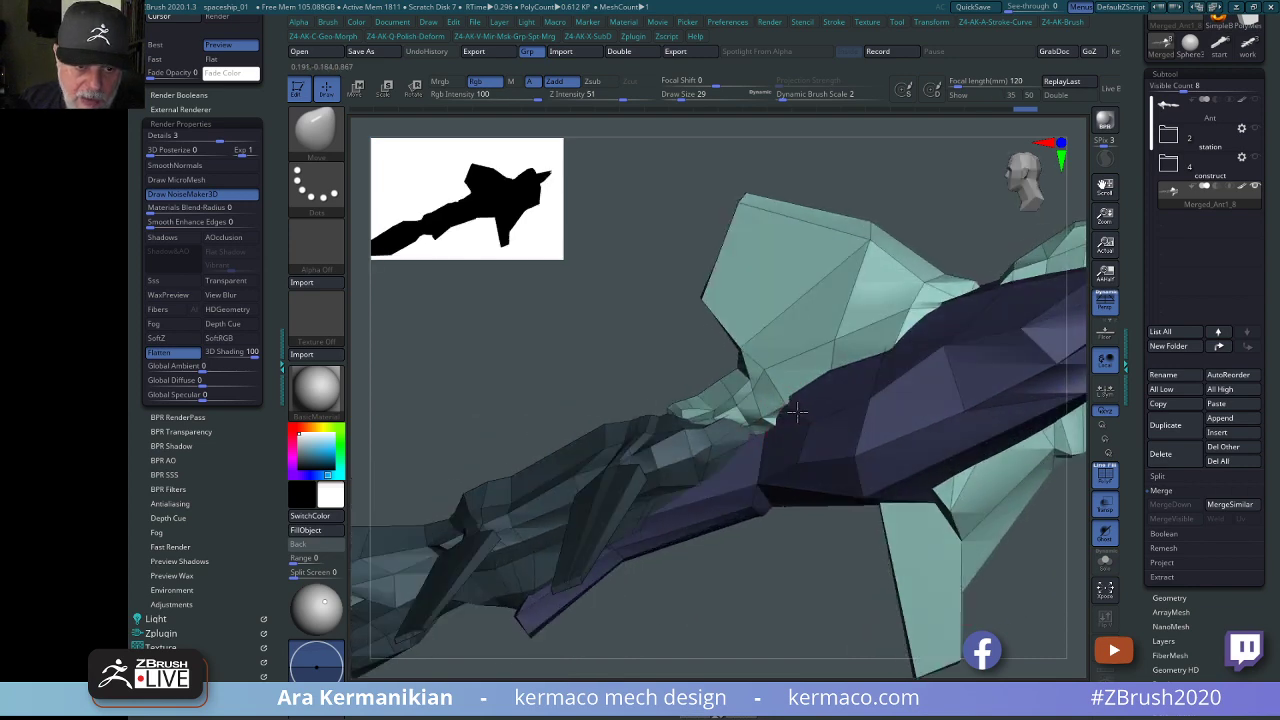
drag(1013, 194, 983, 301)
key(f)
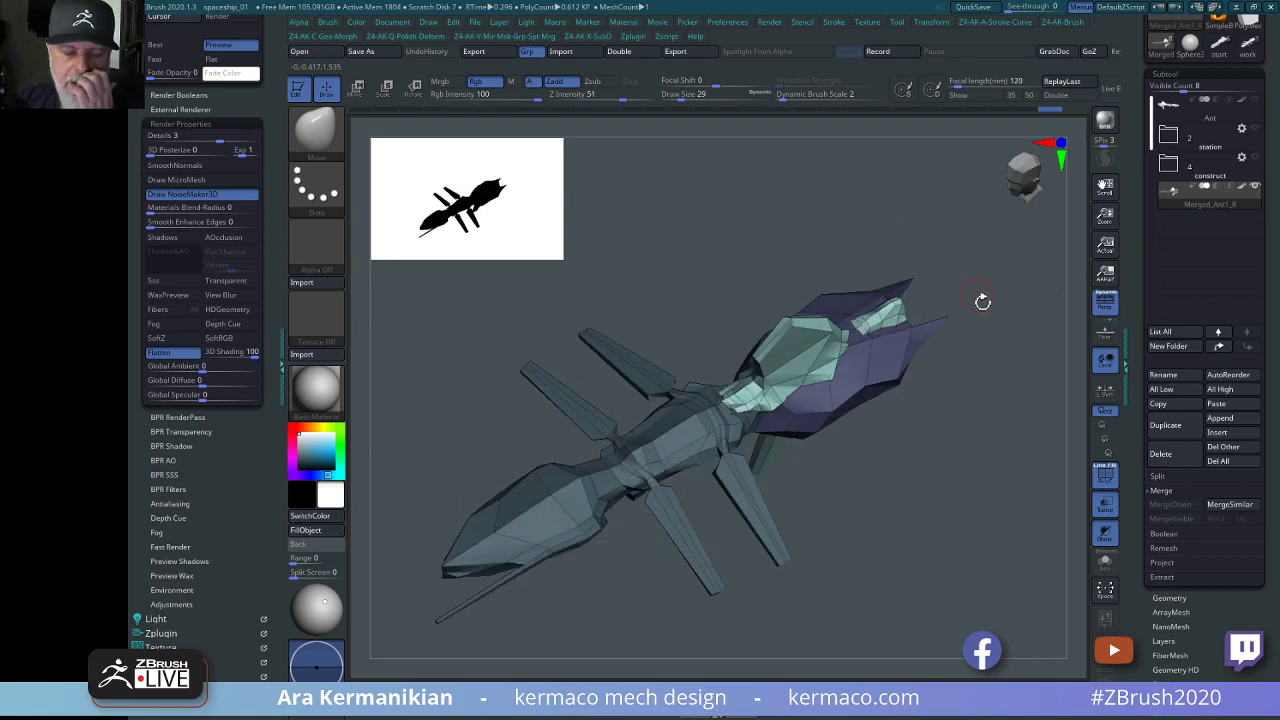
drag(988, 391, 1011, 409)
Render the ship with BPR, turn off the polygroup wireframe display and render the plain gray model again.
click(1107, 293)
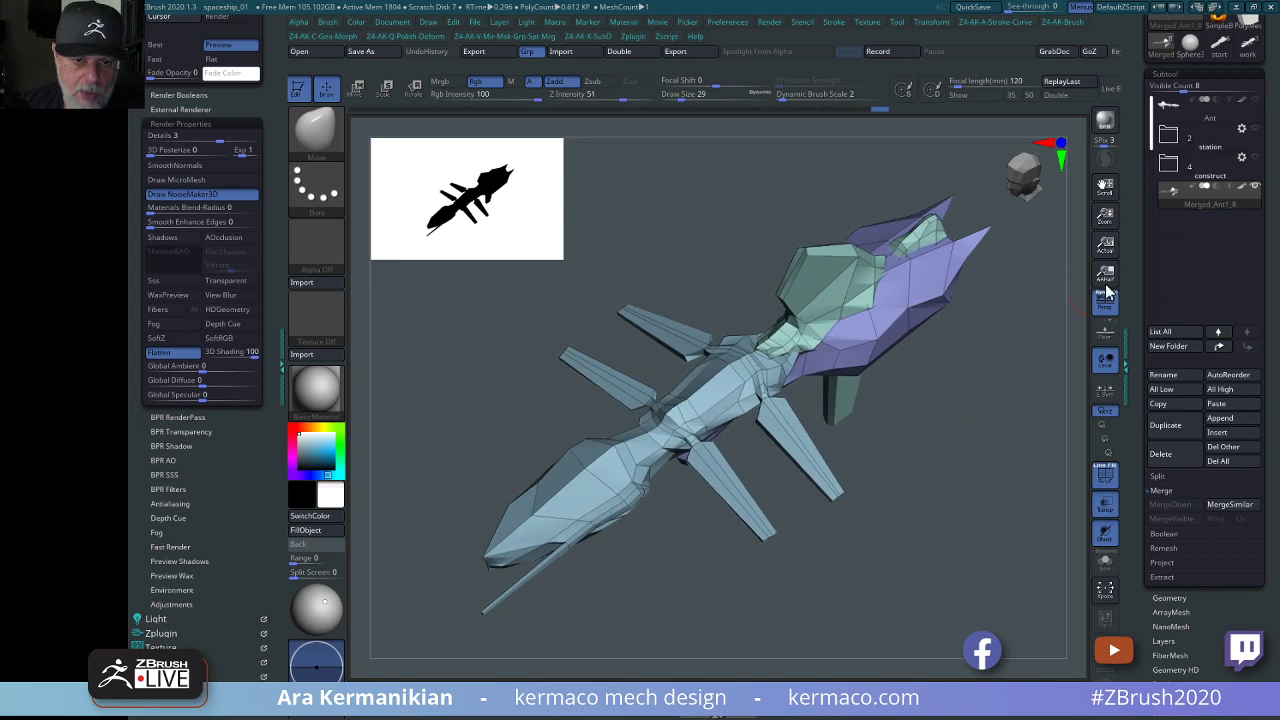
click(1105, 120)
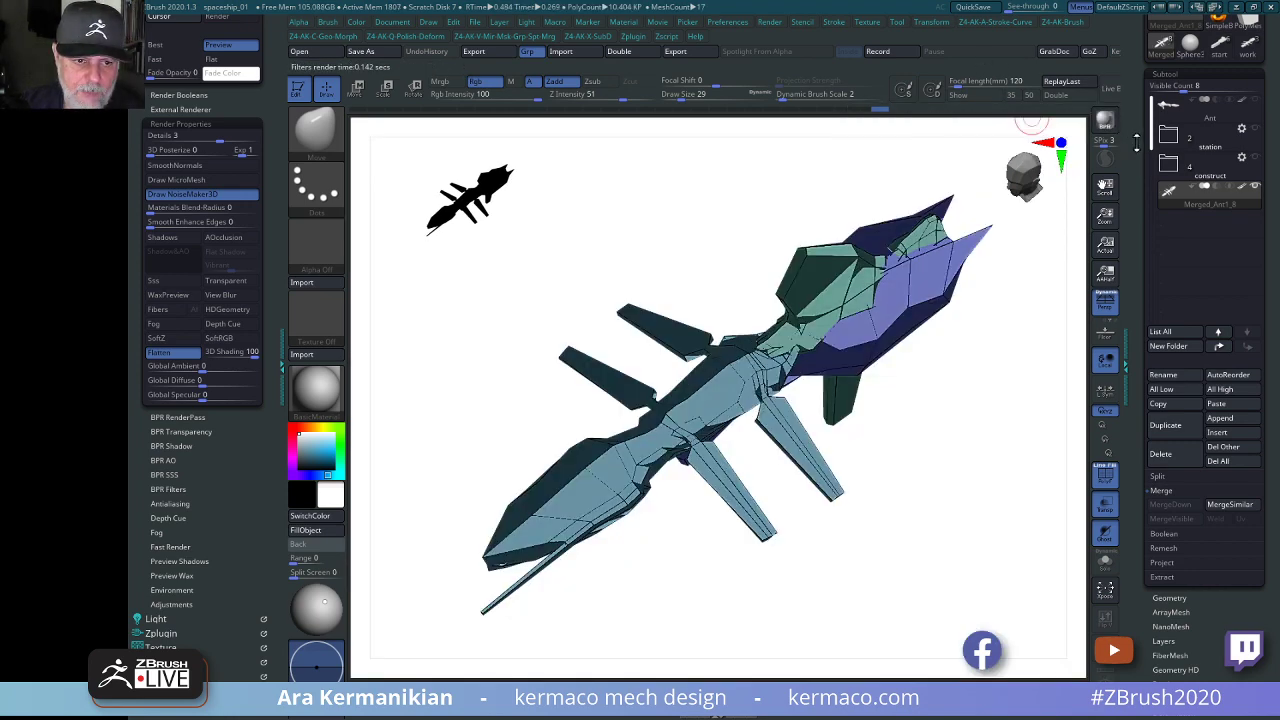
click(1106, 483)
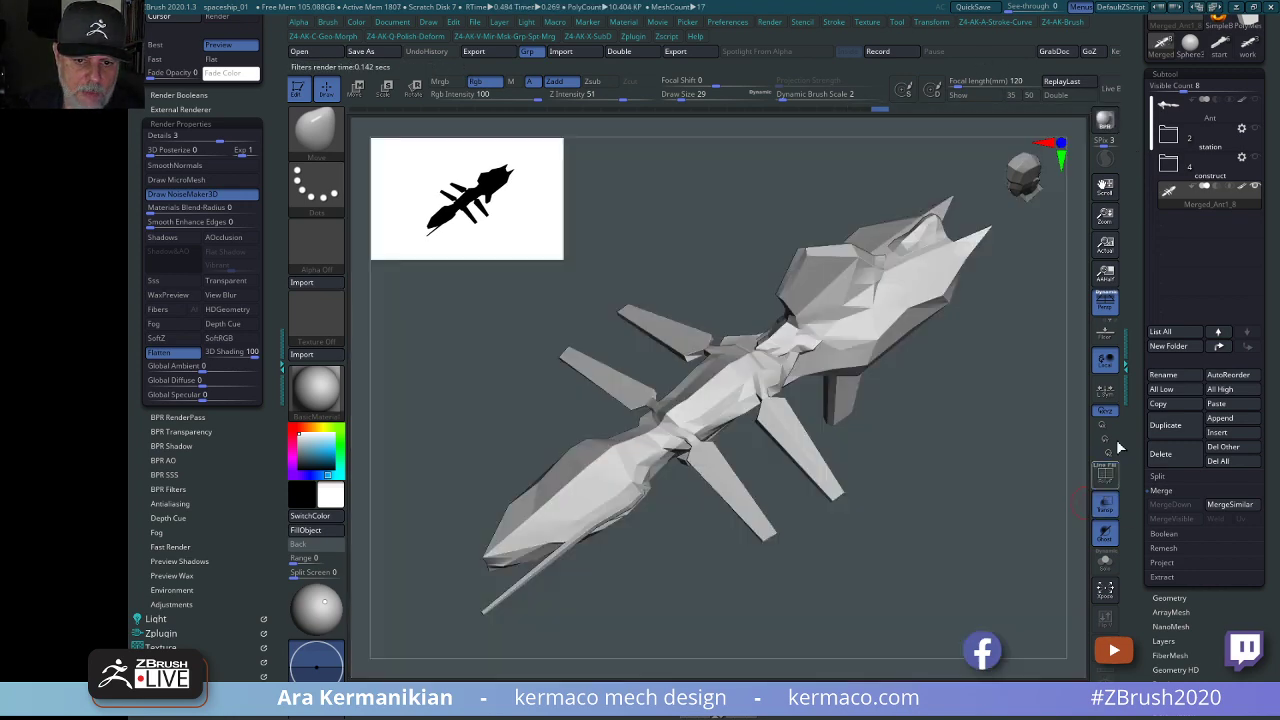
click(1105, 120)
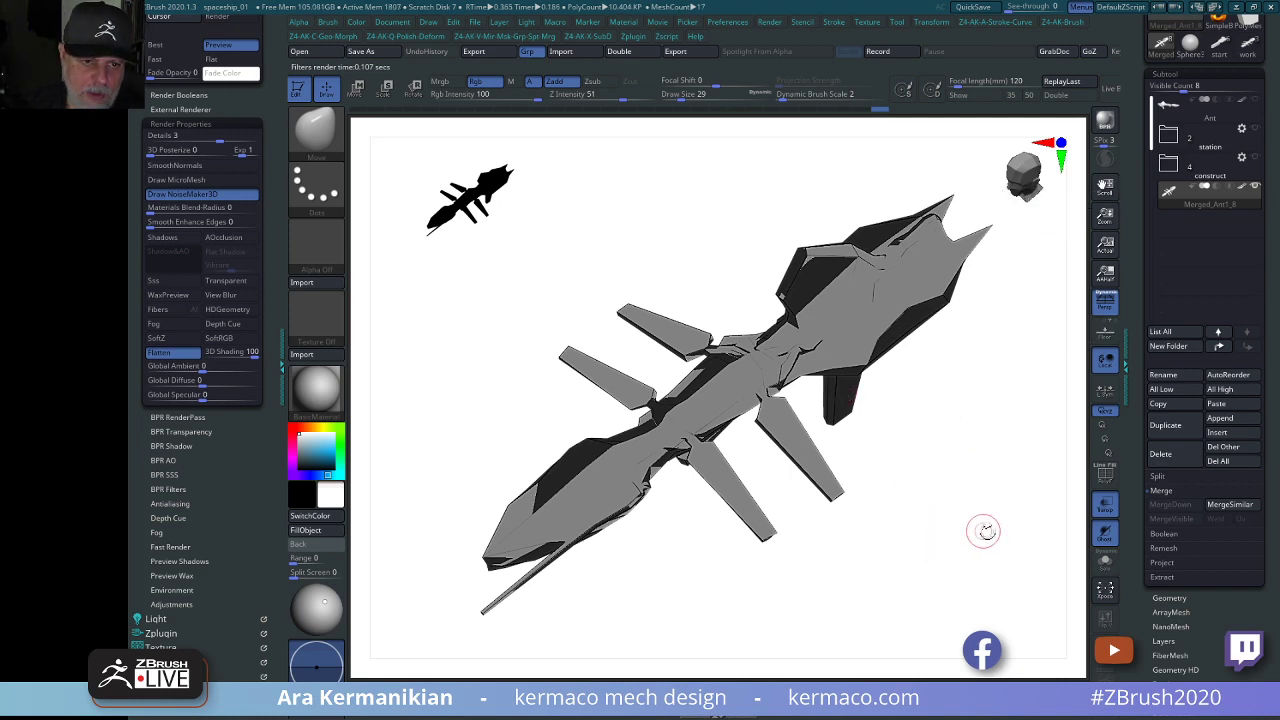
drag(985, 531, 997, 459)
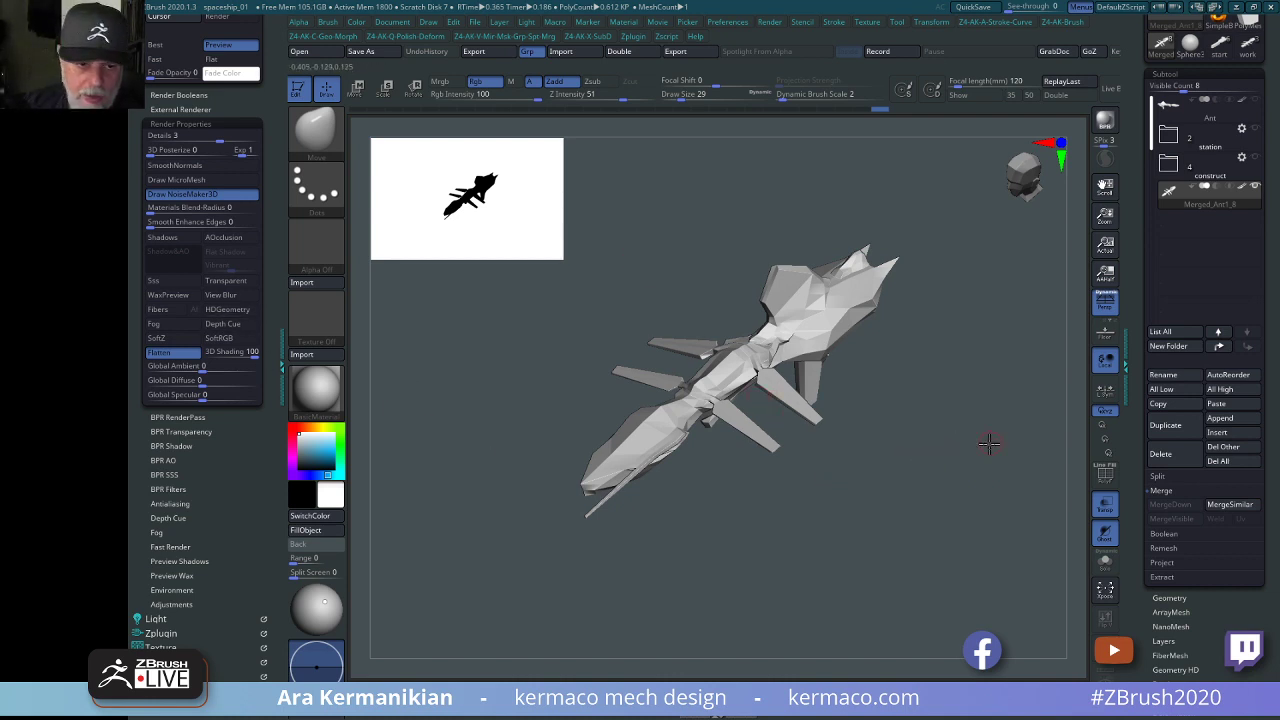
From a straight top view, nudge the rear wings' tips with the Move brush and enlarge the silhouette thumbnail to 508.
mouse_move(988, 443)
mouse_down()
mouse_move(1011, 486)
mouse_move(960, 564)
mouse_move(943, 563)
mouse_move(938, 588)
mouse_up()
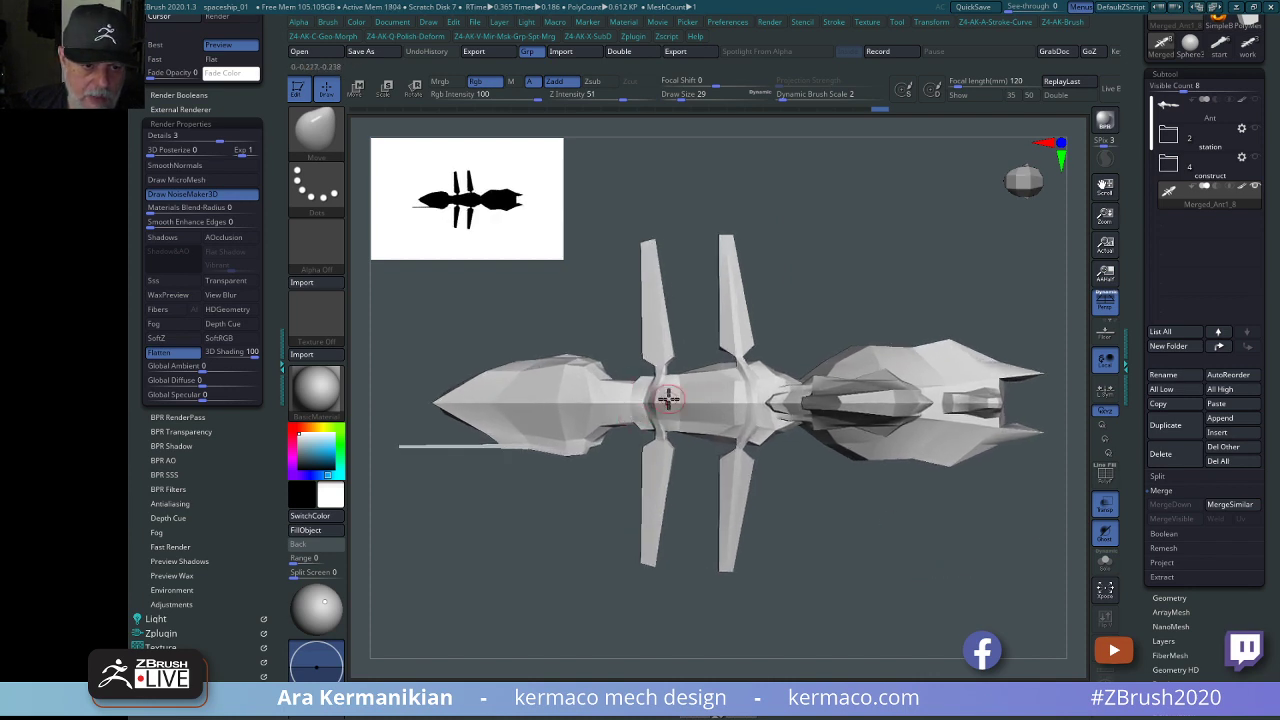
key(shift)
mouse_move(898, 547)
mouse_down()
mouse_move(906, 555)
mouse_move(884, 540)
mouse_move(886, 565)
mouse_up()
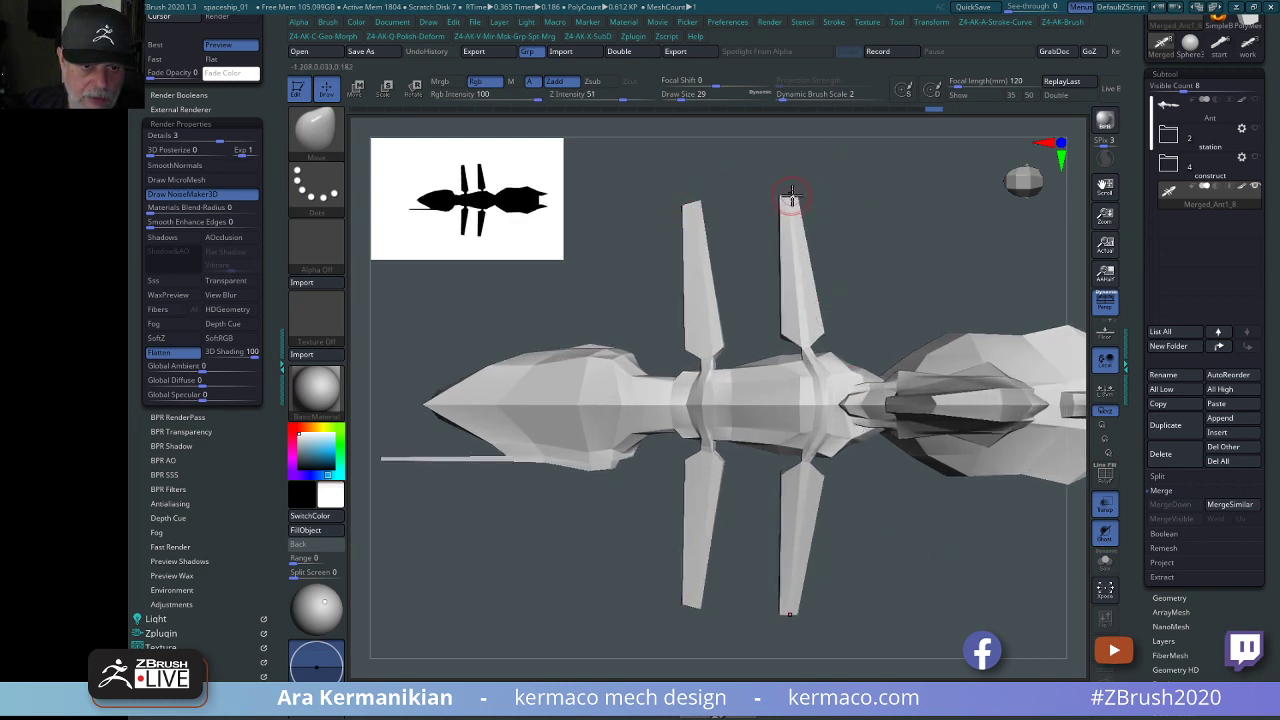
drag(800, 203, 765, 221)
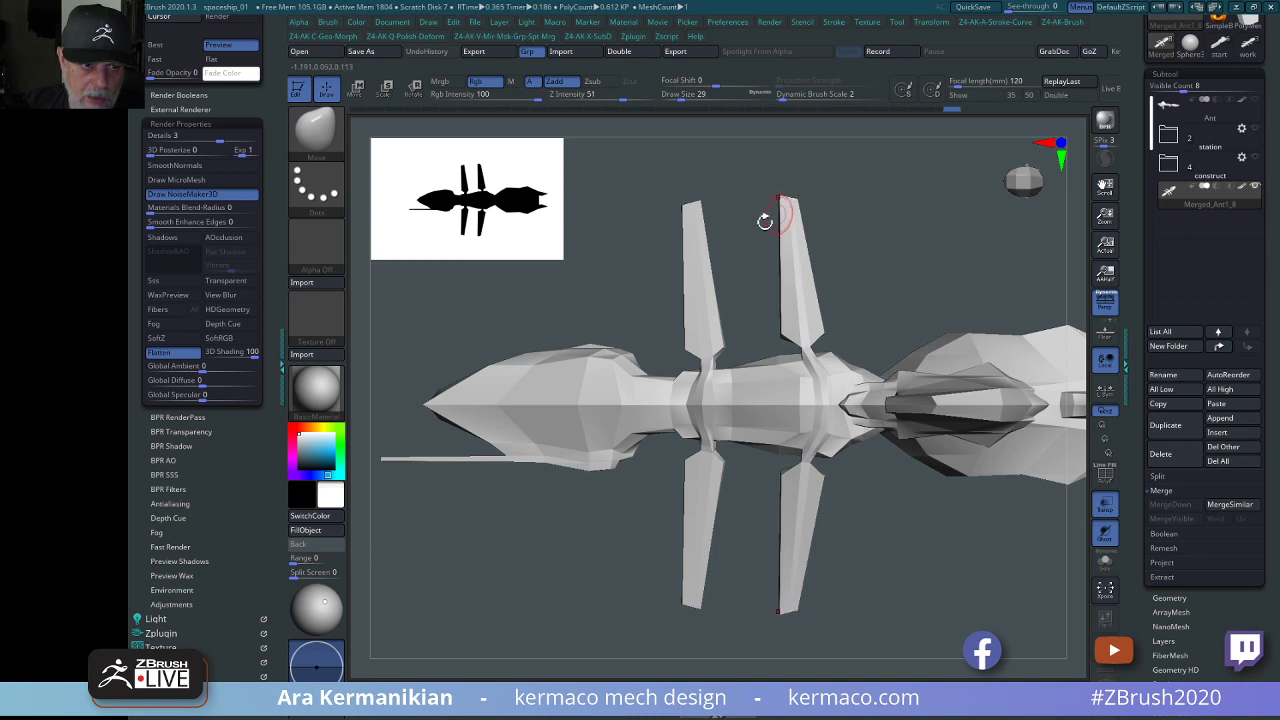
drag(530, 246, 788, 233)
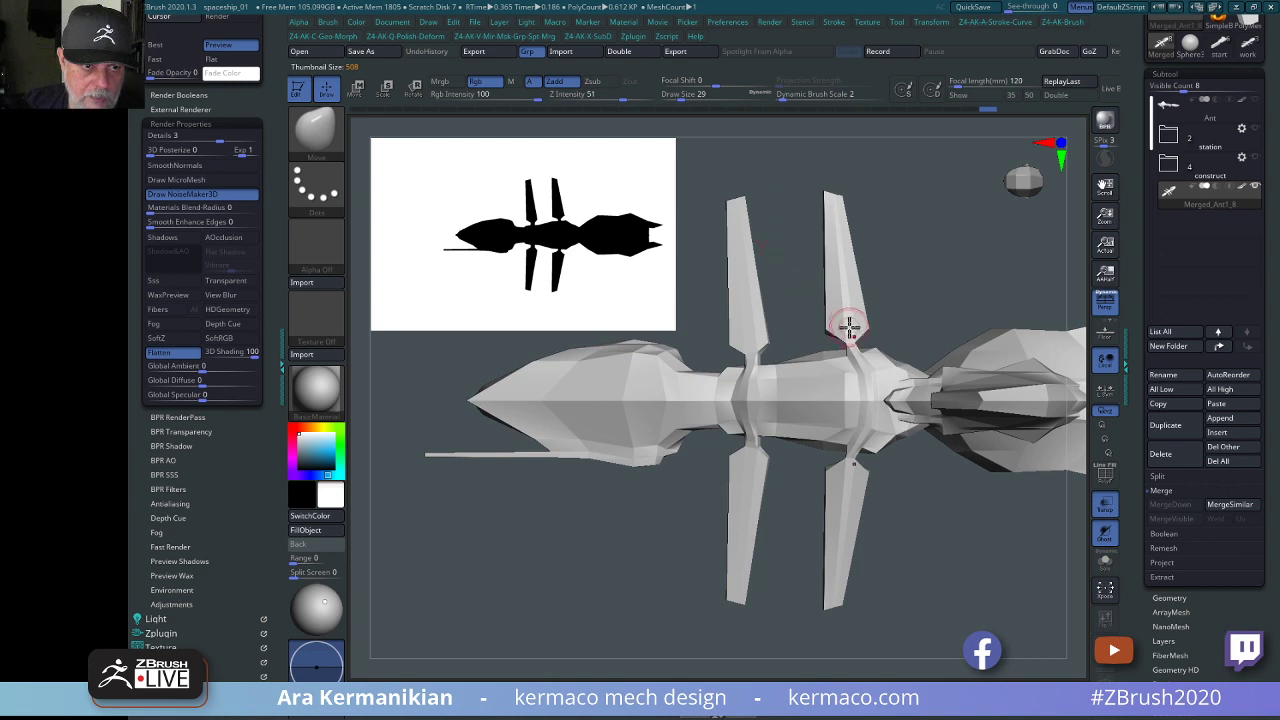
Pull the rear-side base corner of the front wings slightly outward, try a similar nudge on the rear wings and undo it.
drag(765, 337, 780, 338)
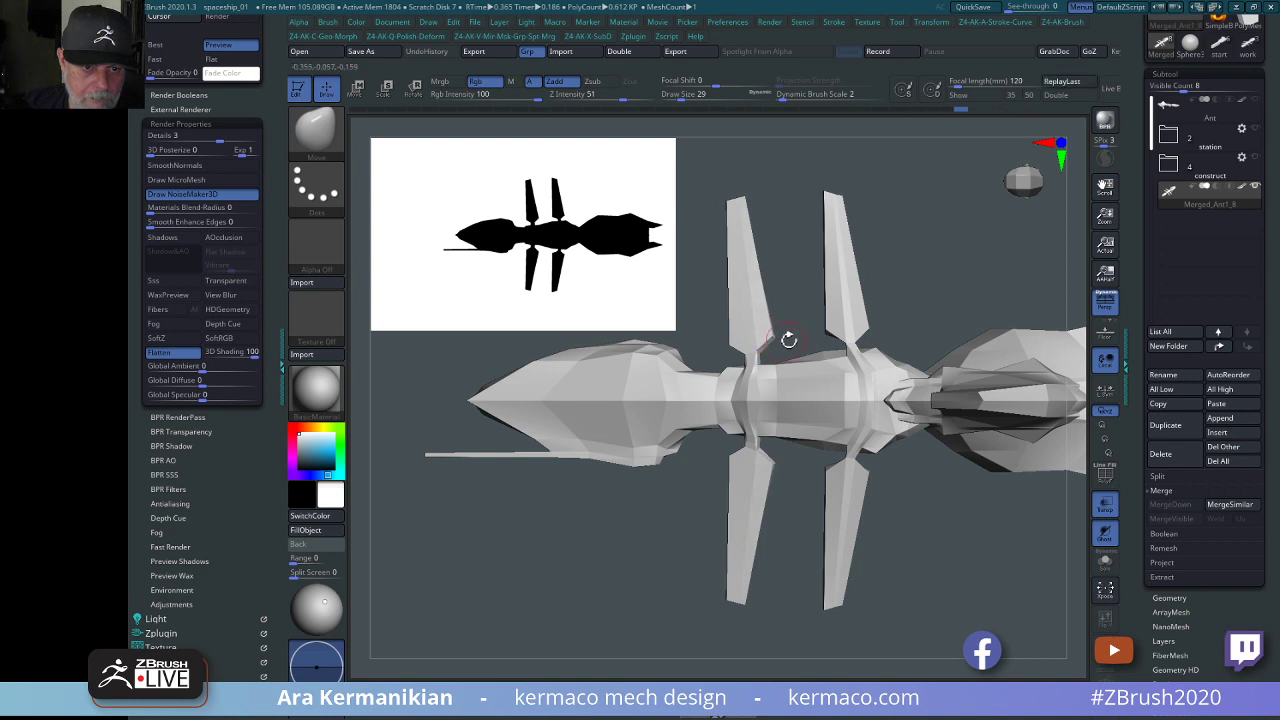
drag(788, 340, 841, 322)
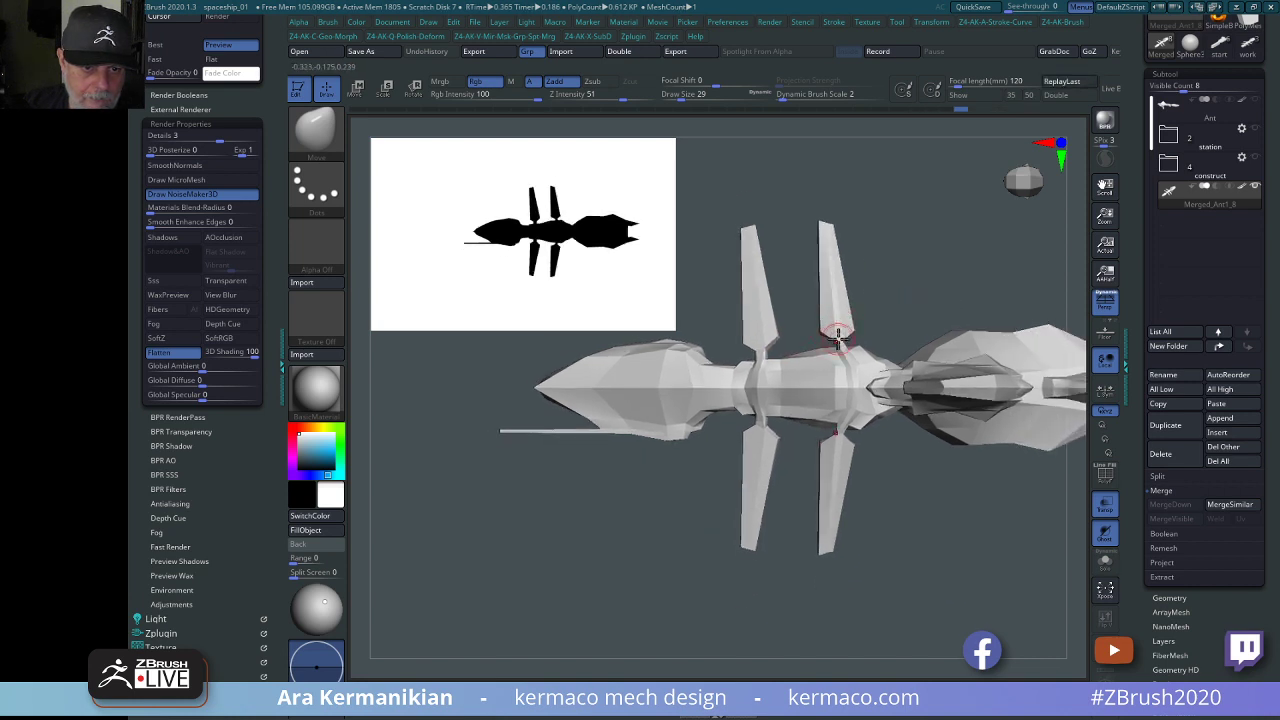
alt+drag(941, 283, 826, 334)
mouse_move(690, 310)
alt+mouse_down()
mouse_move(735, 305)
mouse_move(745, 328)
alt+mouse_up()
key(ctrl+shift)
key(ctrl+z)
Mask the nose, front wings, body and tail so that only the rear pair of wings stays editable.
alt+drag(1031, 297, 703, 318)
alt+drag(748, 276, 789, 324)
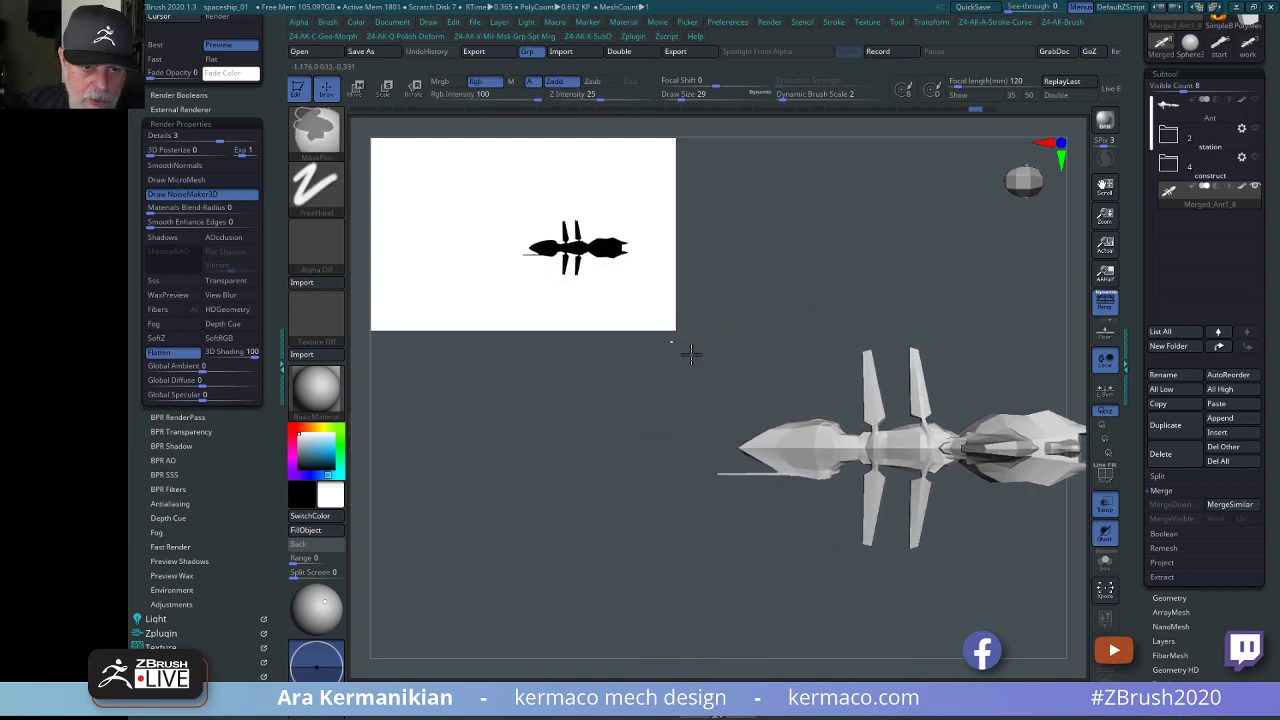
mouse_move(673, 343)
ctrl+mouse_down()
mouse_move(841, 614)
mouse_move(893, 612)
ctrl+mouse_up()
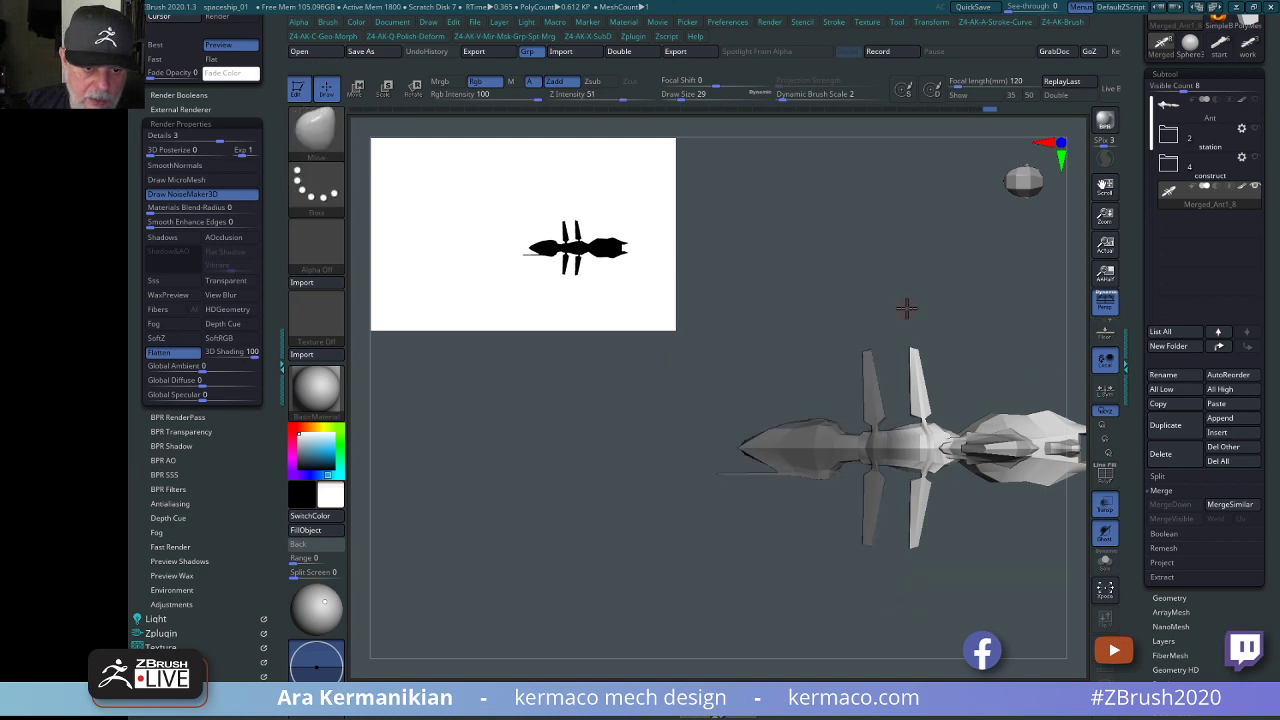
alt+drag(906, 308, 832, 437)
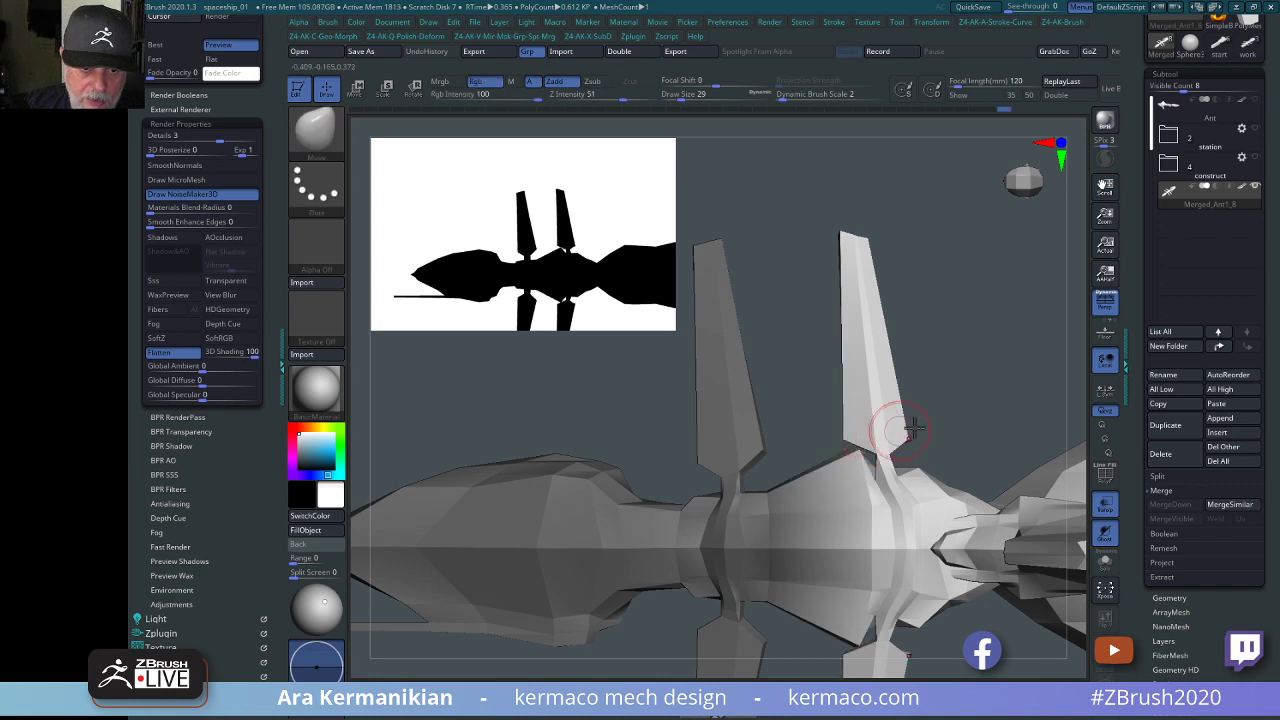
key(ctrl+z)
mouse_move(1042, 398)
alt+mouse_down()
mouse_move(937, 380)
mouse_move(1077, 469)
alt+mouse_up()
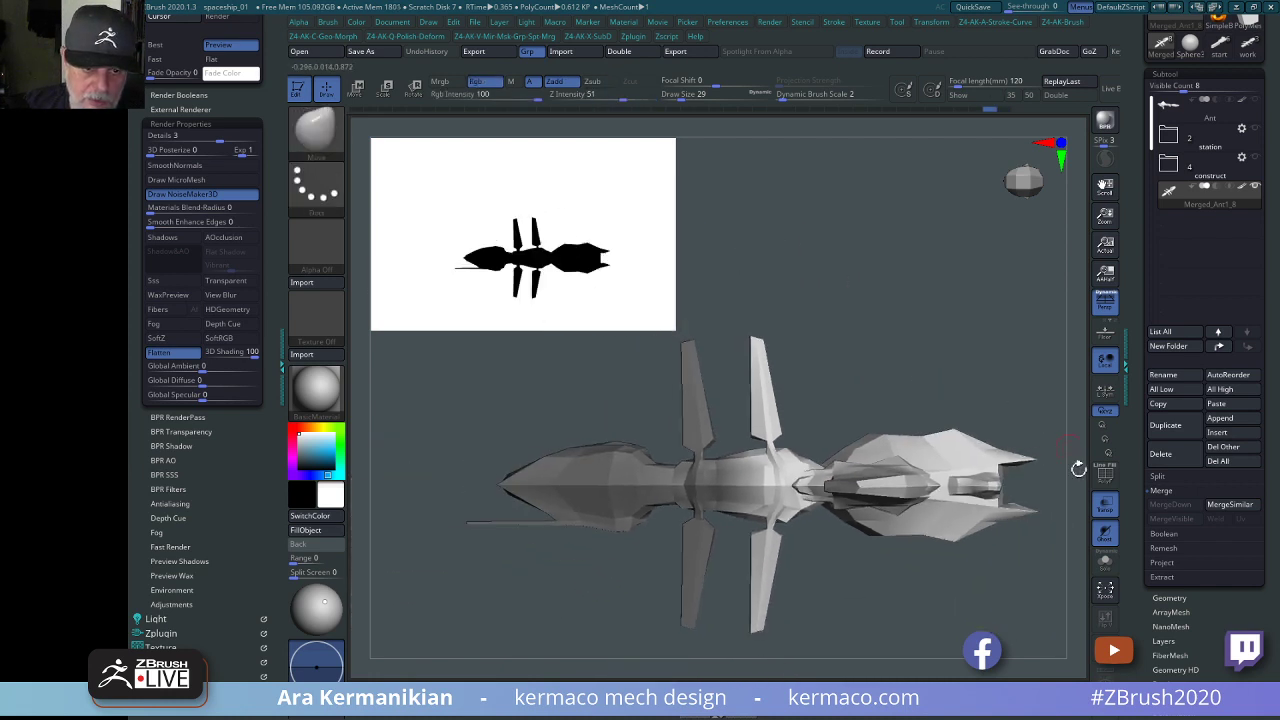
ctrl+drag(1057, 540, 811, 393)
ctrl+drag(737, 445, 900, 532)
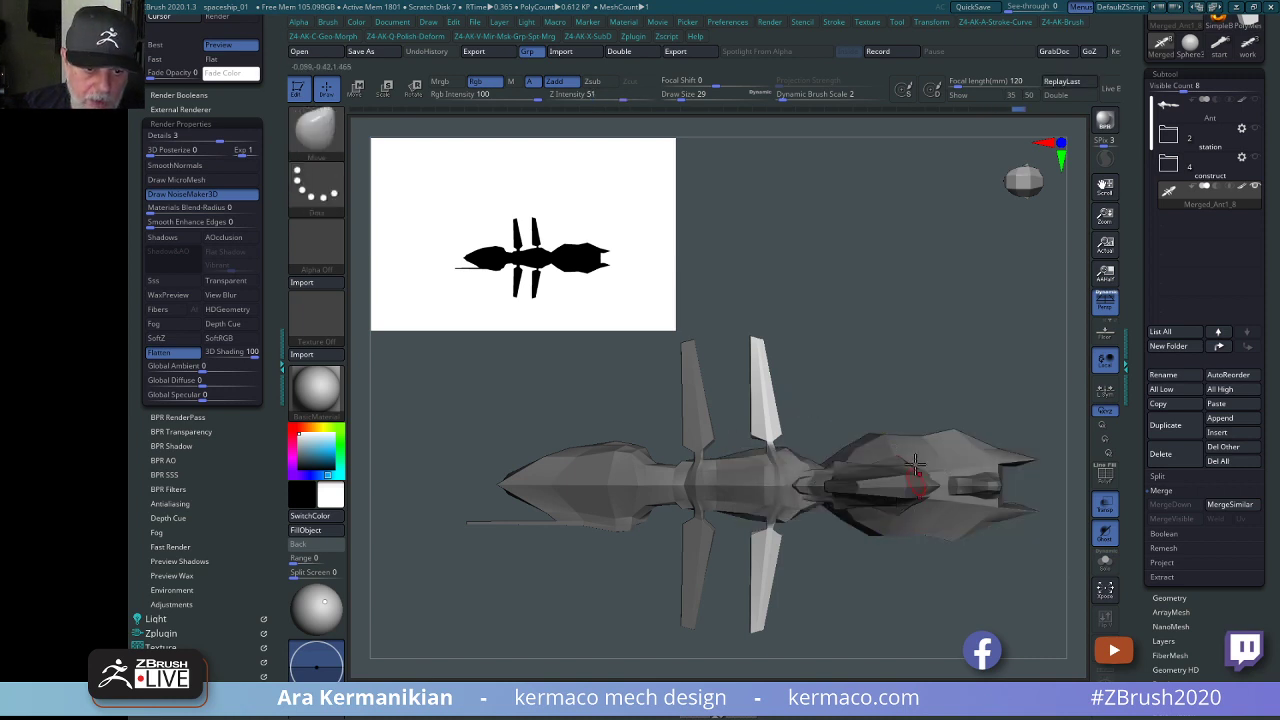
alt+drag(937, 345, 1041, 431)
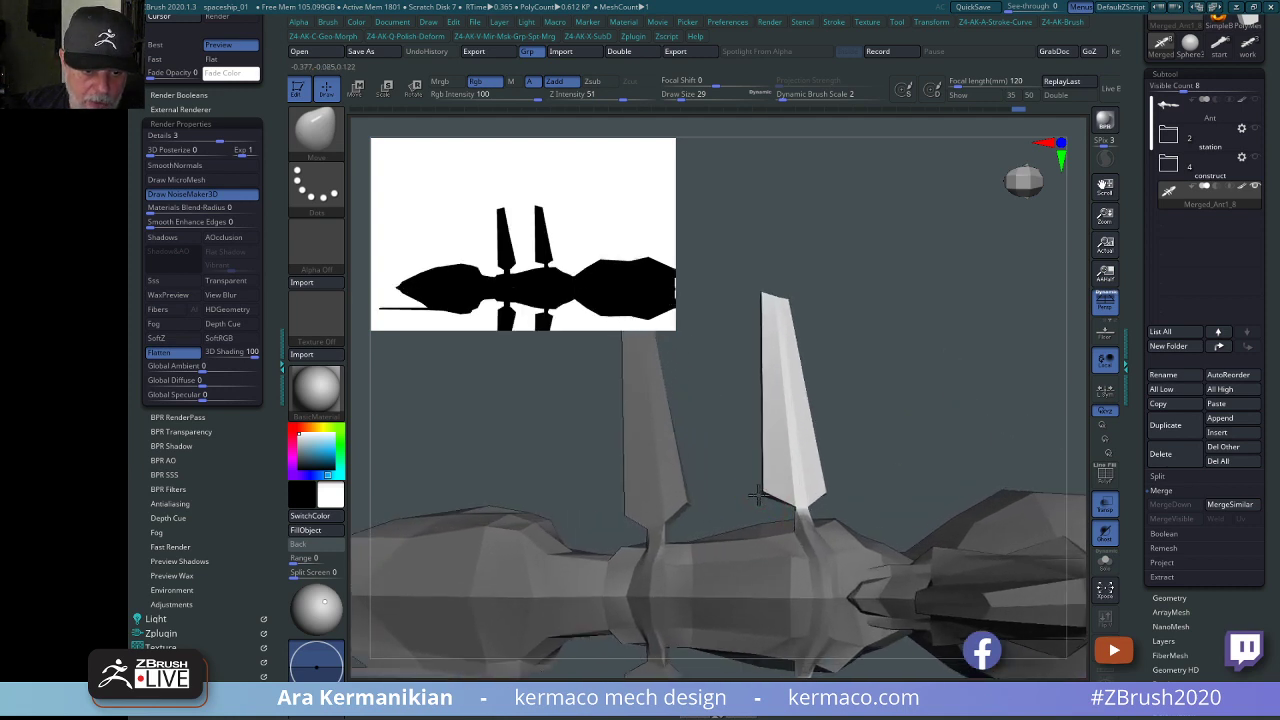
Reshape the base of the unmasked rear wings by moving its front corner slightly toward the body.
drag(769, 488, 763, 496)
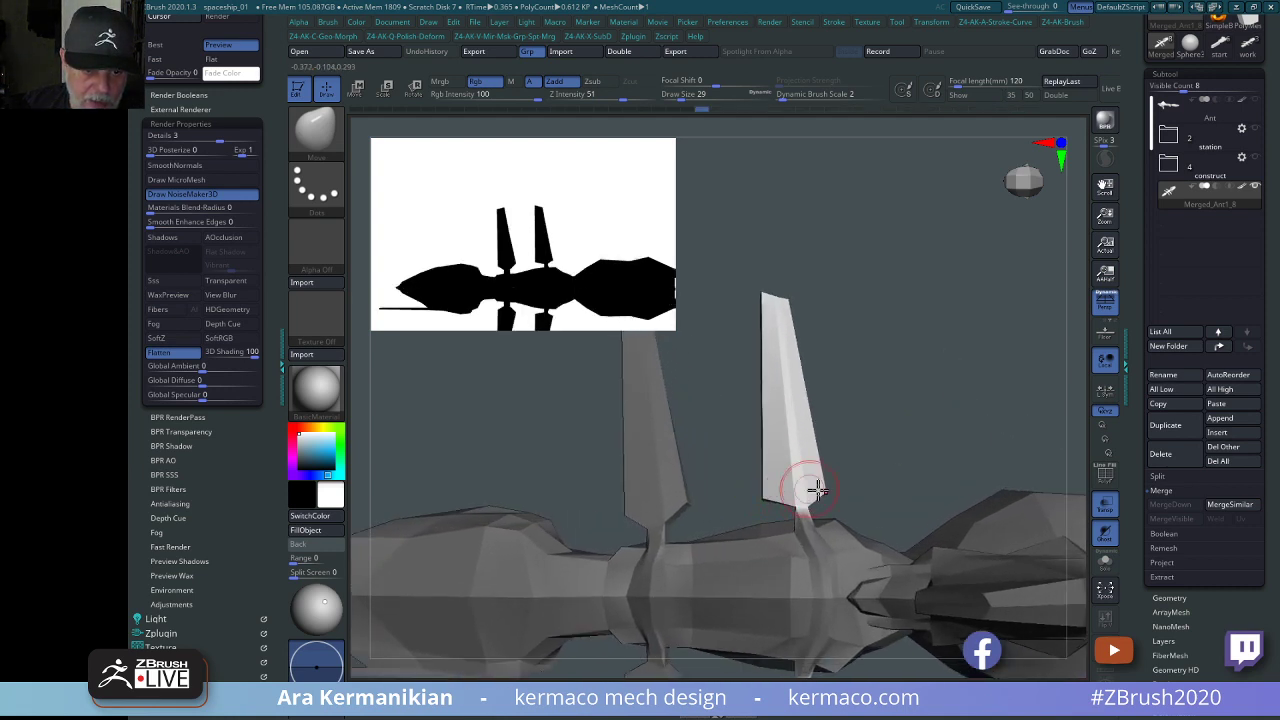
drag(900, 412, 820, 355)
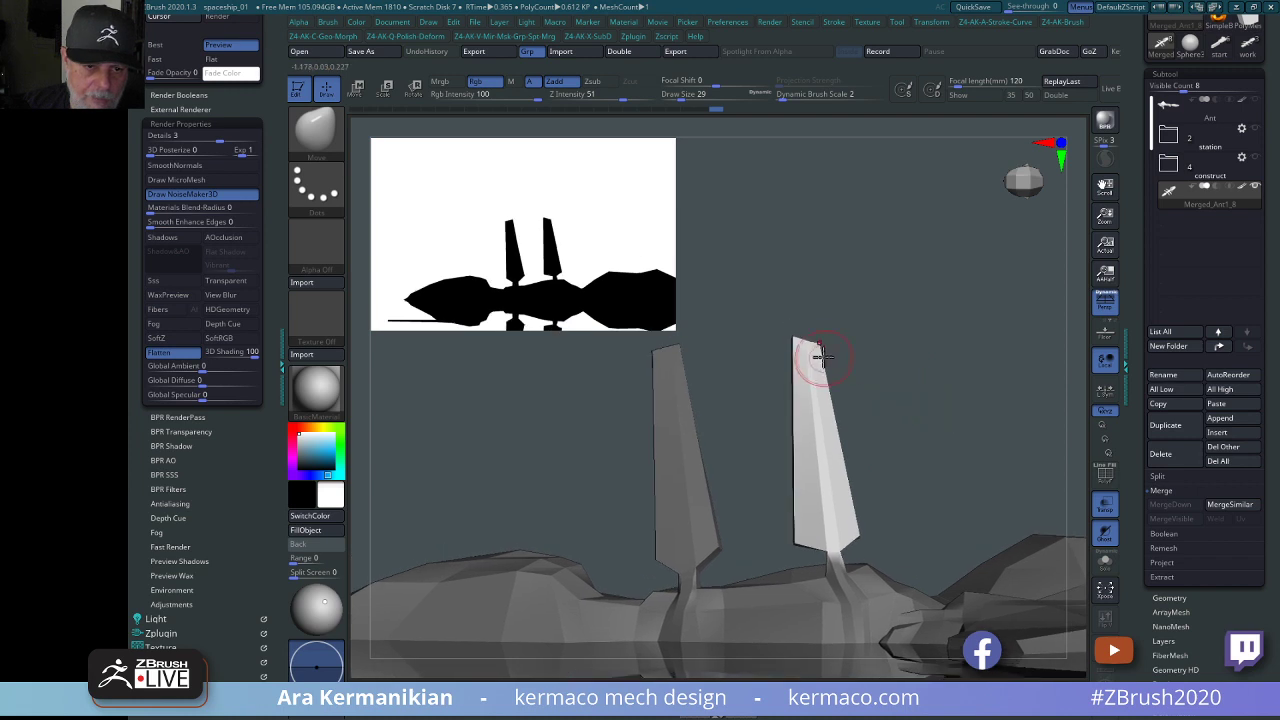
drag(964, 391, 890, 389)
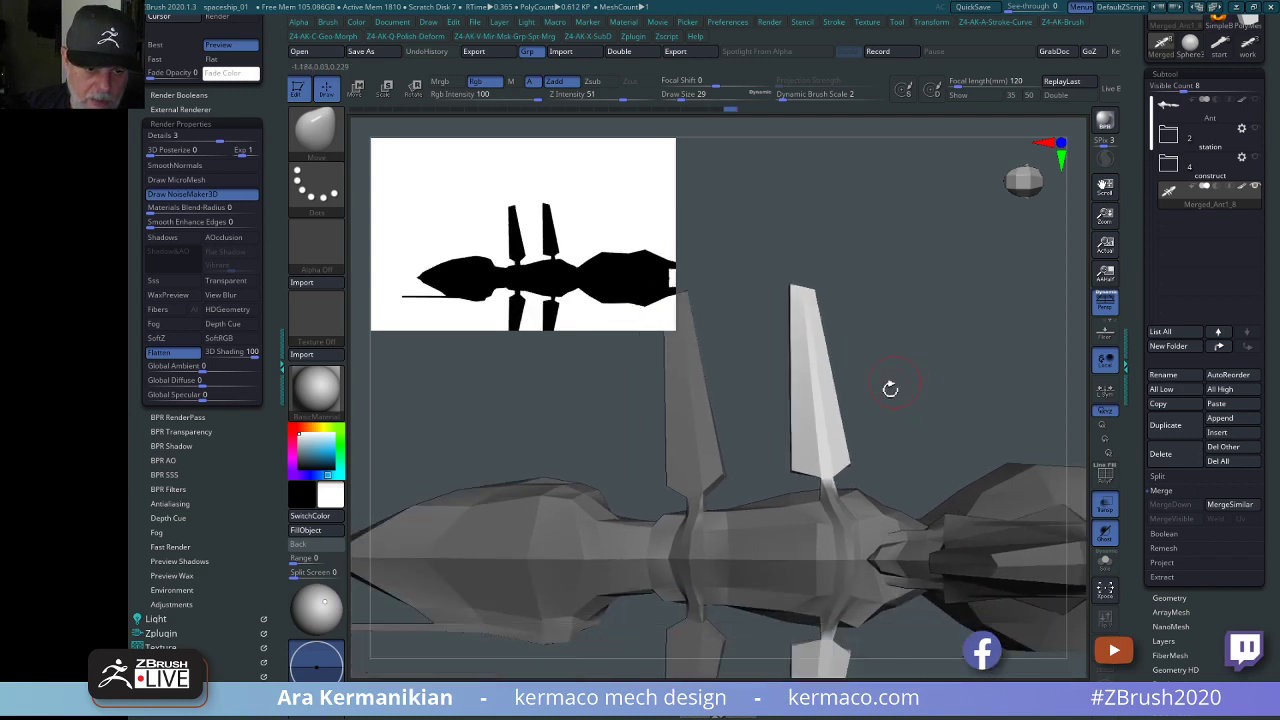
drag(1007, 371, 938, 385)
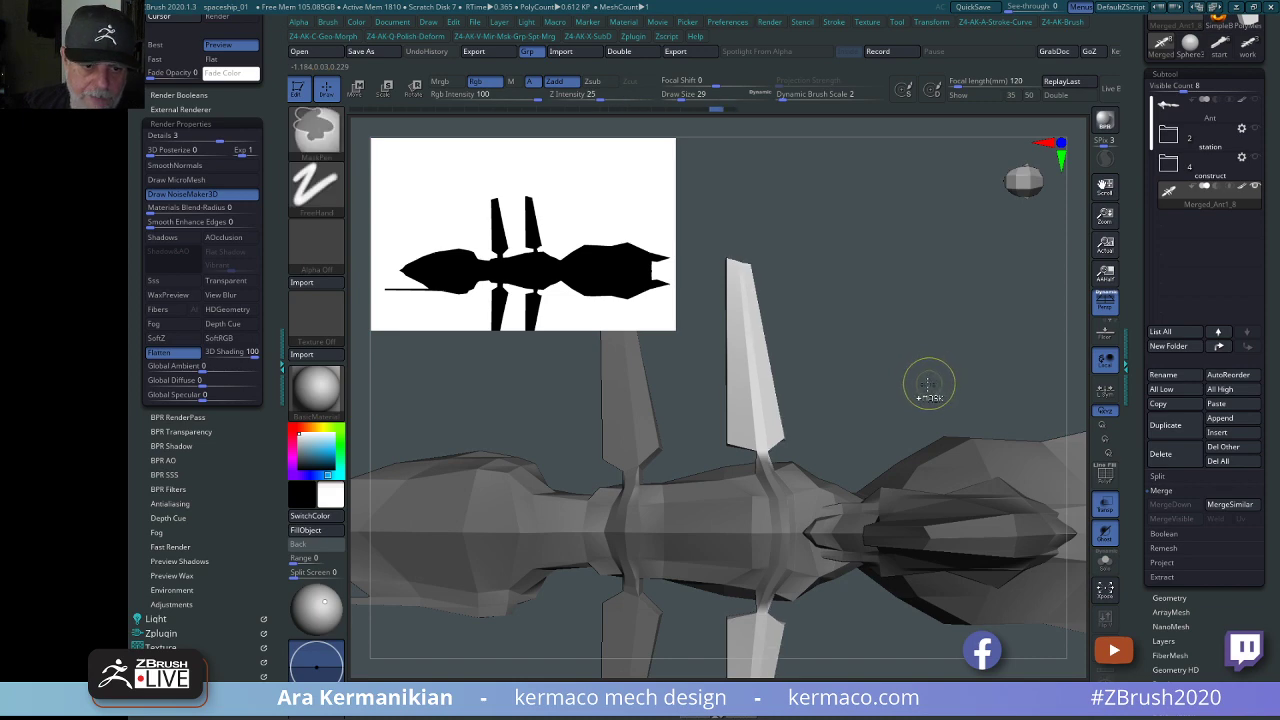
key(ctrl+a)
Set the draw size to 7, fine-tune the base corners of the rear wings and clear the mask.
mouse_move(856, 408)
alt+mouse_down()
mouse_move(946, 363)
mouse_move(812, 356)
alt+mouse_up()
key(s)
click(890, 356)
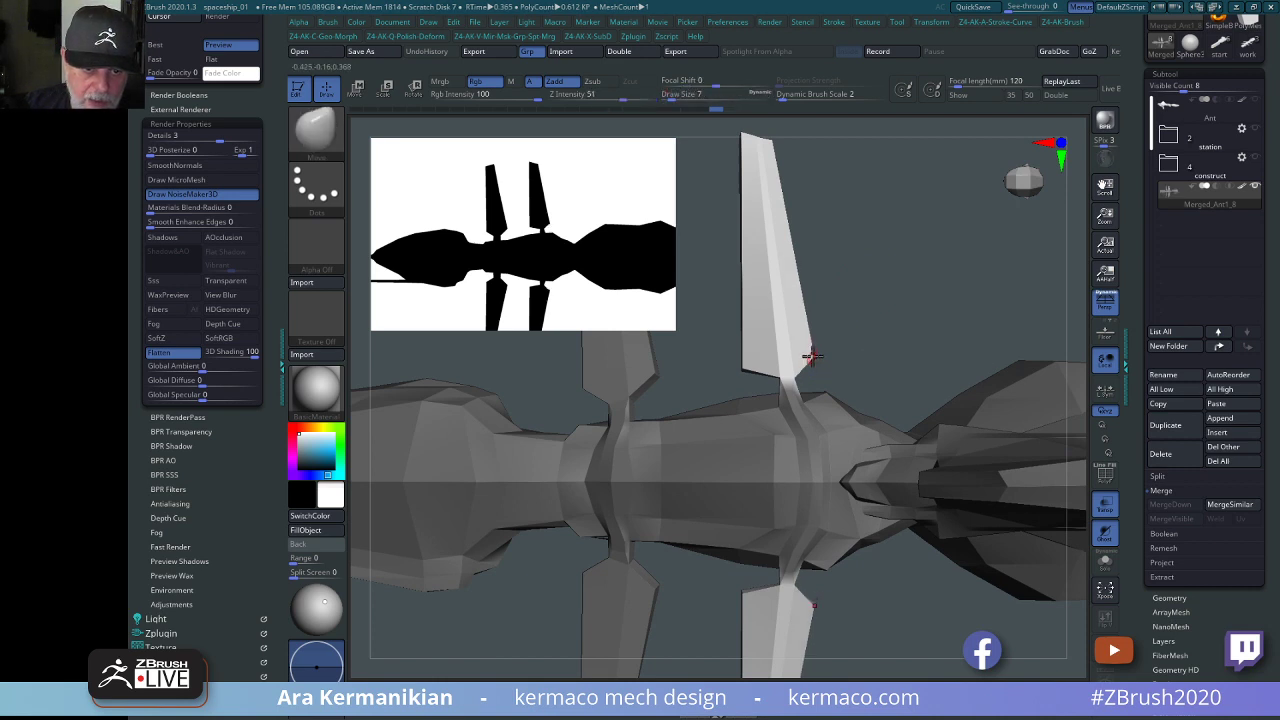
drag(906, 402, 879, 559)
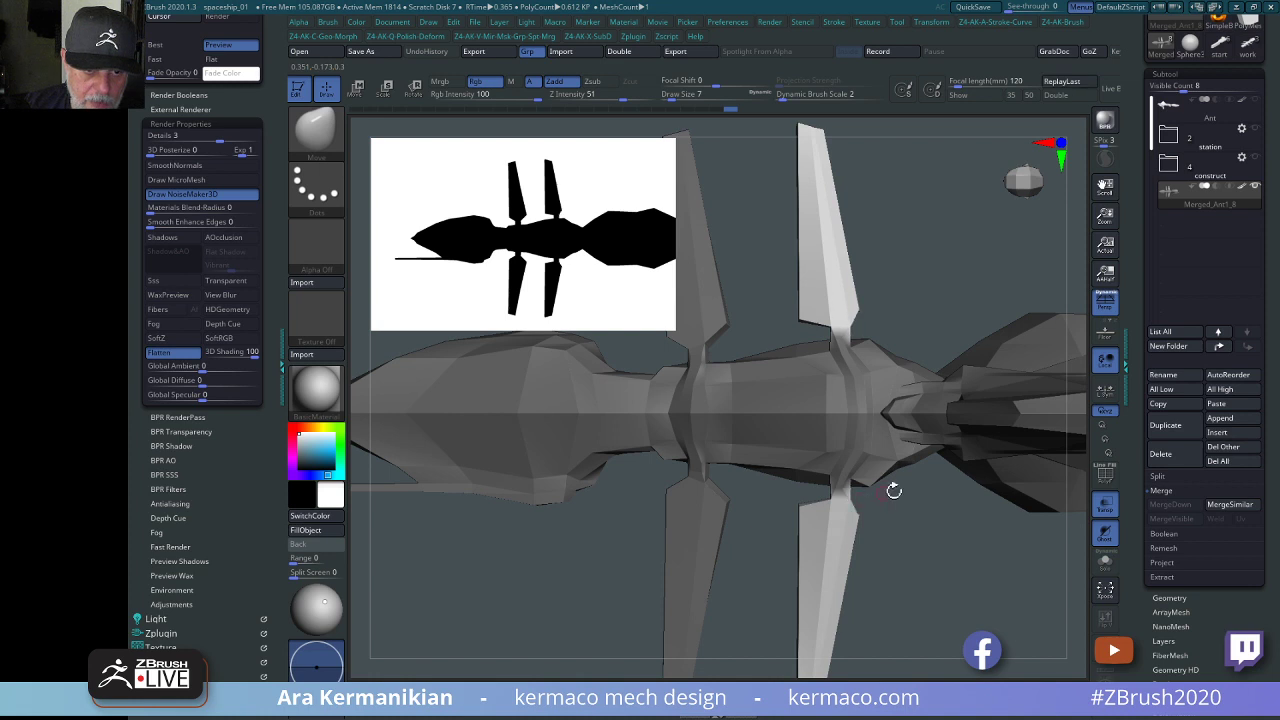
mouse_move(894, 491)
mouse_down()
mouse_move(897, 583)
mouse_move(903, 323)
mouse_move(789, 400)
mouse_up()
key(ctrl)
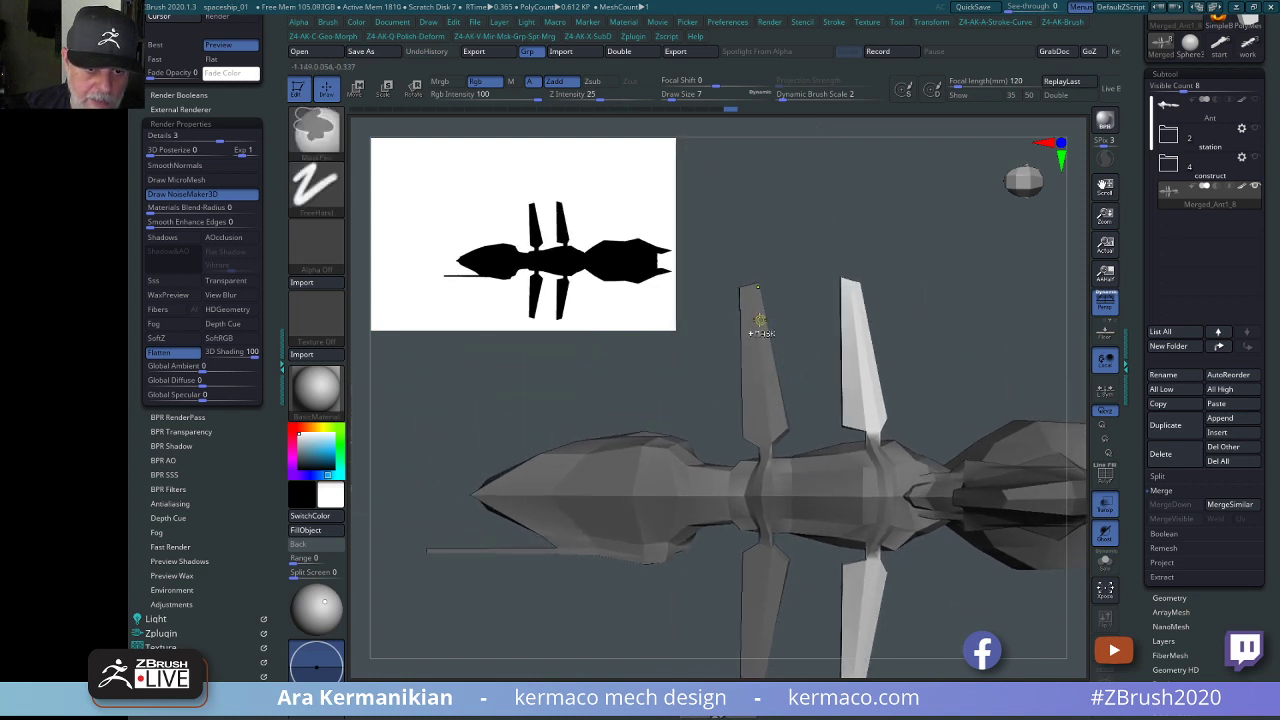
mouse_move(971, 320)
mouse_down()
mouse_move(977, 331)
mouse_move(864, 458)
mouse_up()
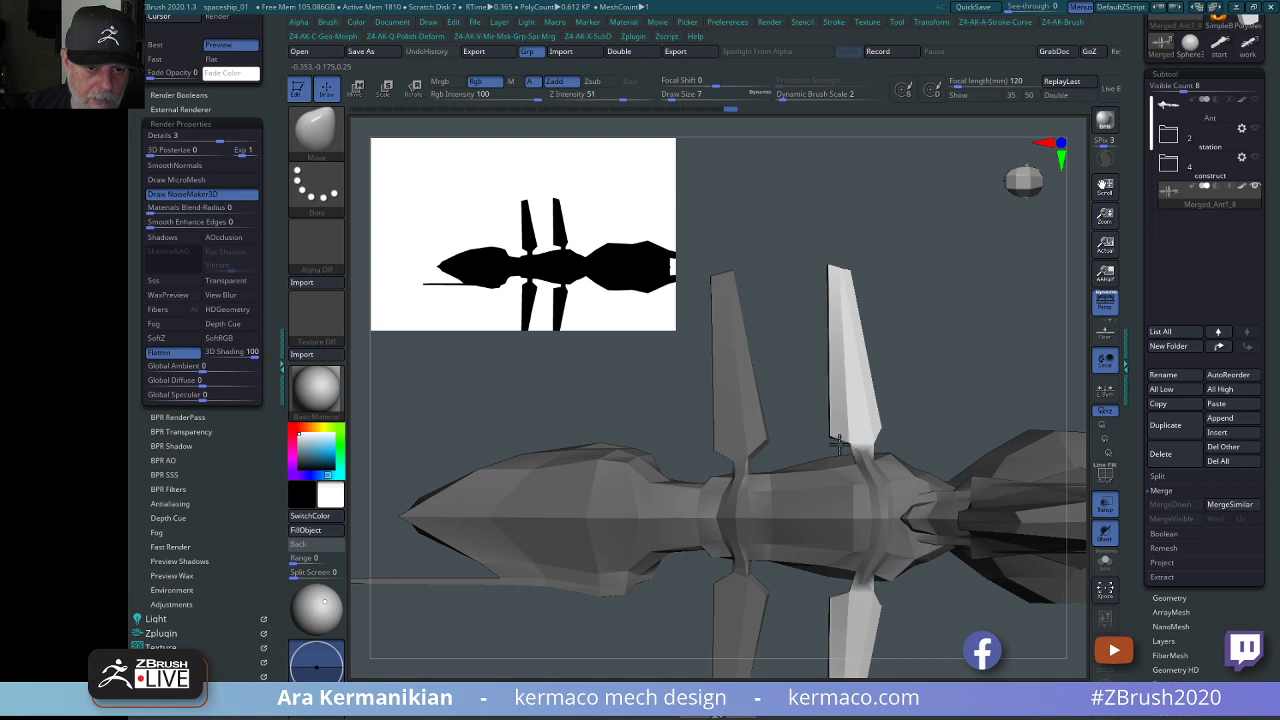
ctrl+drag(952, 405, 918, 434)
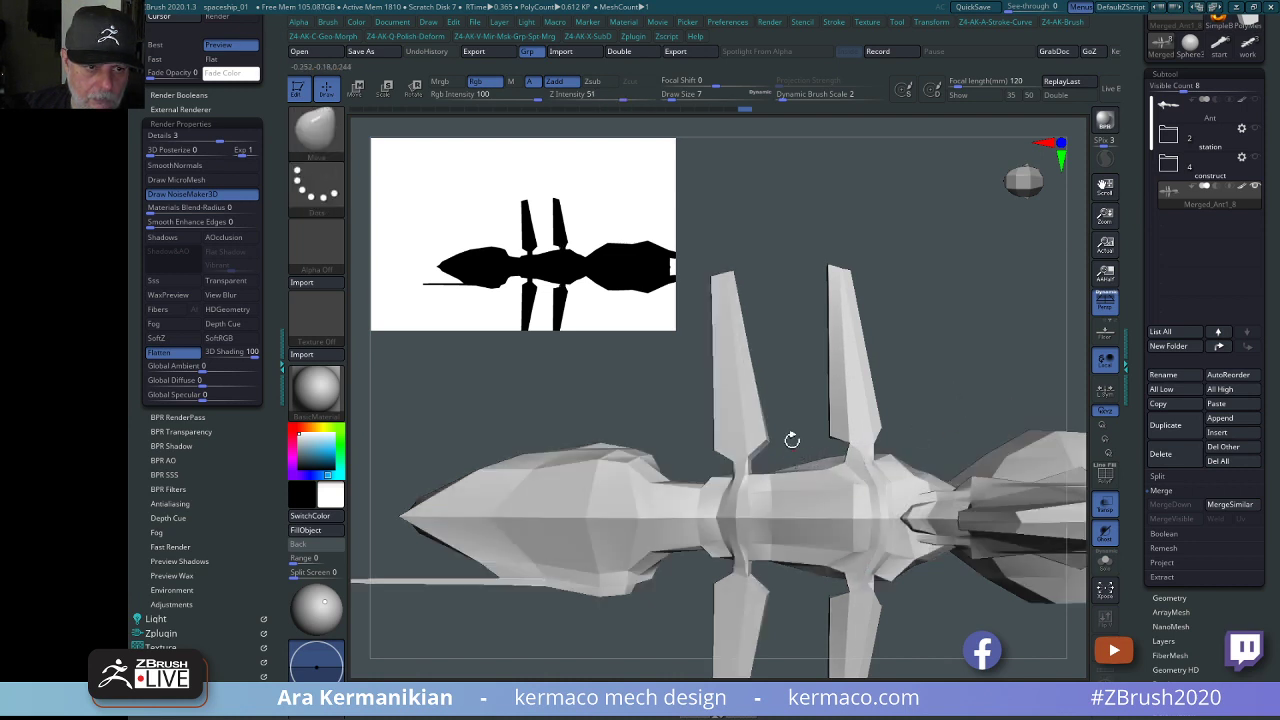
Inspect the ship's silhouette from the side and below, and set the draw size to 65 over the lower fin.
drag(1040, 355, 916, 258)
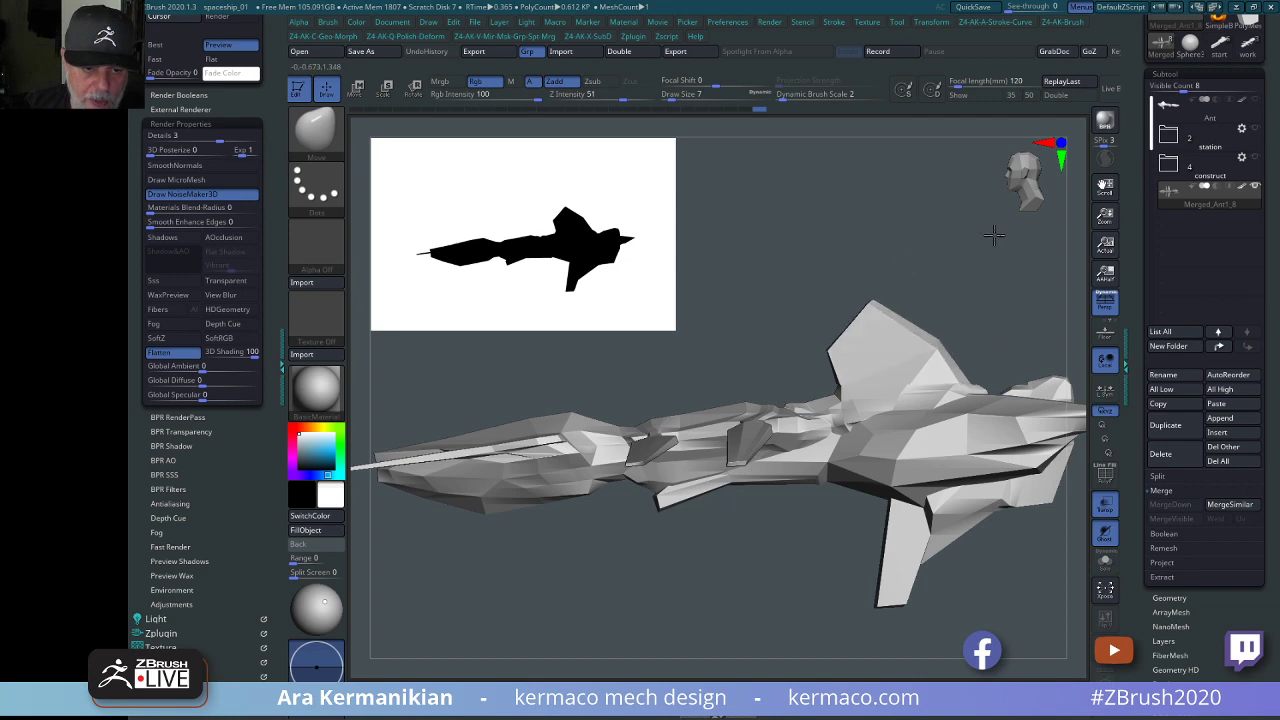
drag(991, 229, 1000, 300)
drag(997, 486, 984, 370)
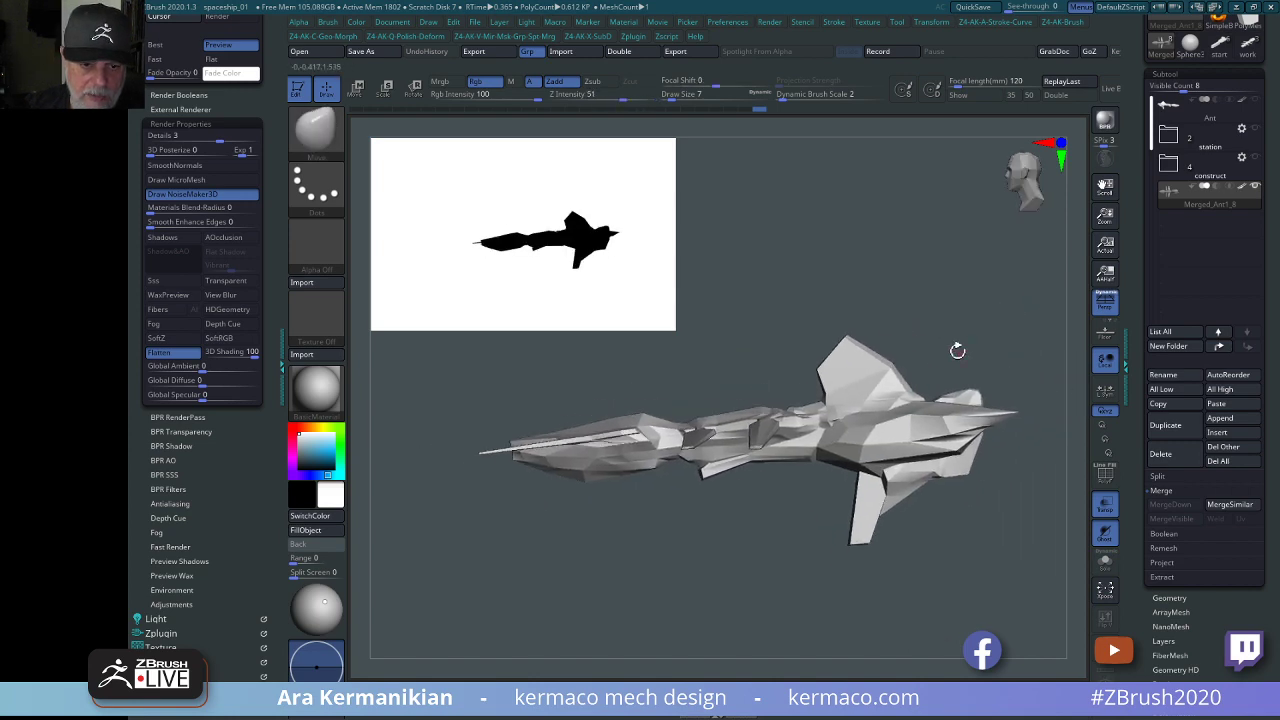
drag(1006, 569, 985, 614)
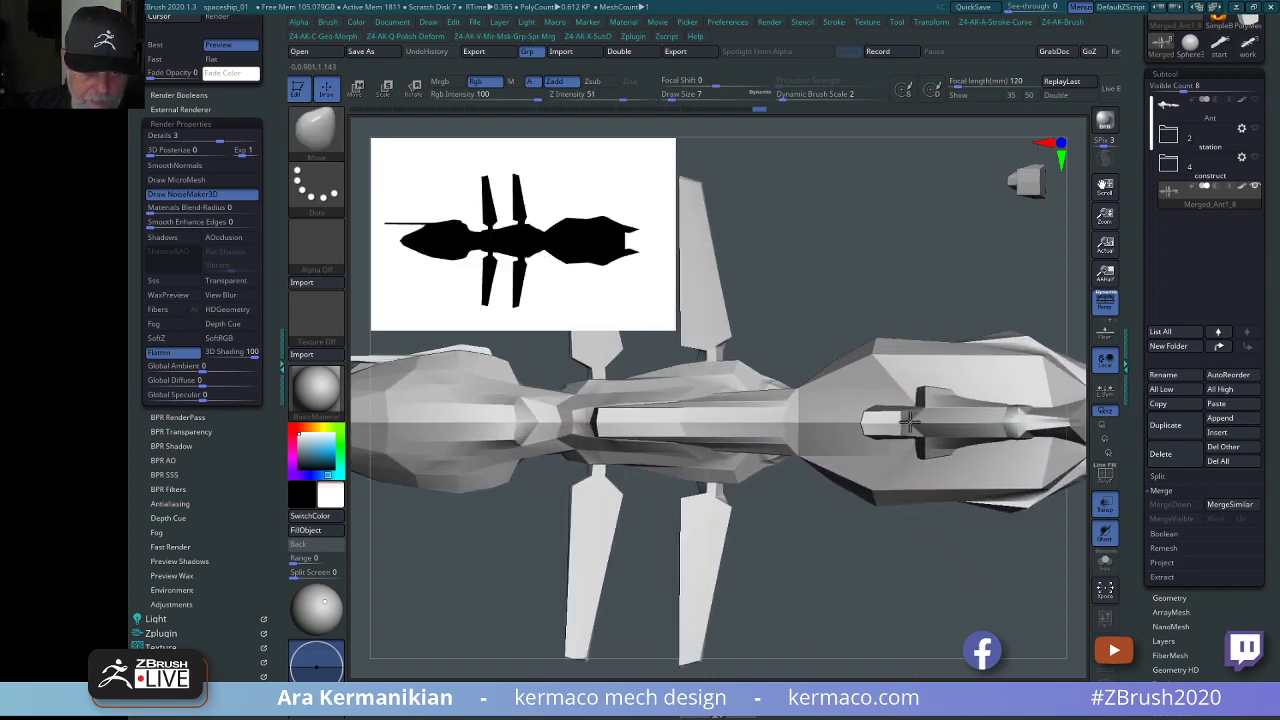
mouse_move(989, 269)
mouse_down()
mouse_move(1006, 364)
mouse_move(966, 423)
mouse_move(990, 410)
mouse_move(925, 436)
mouse_up()
key(s)
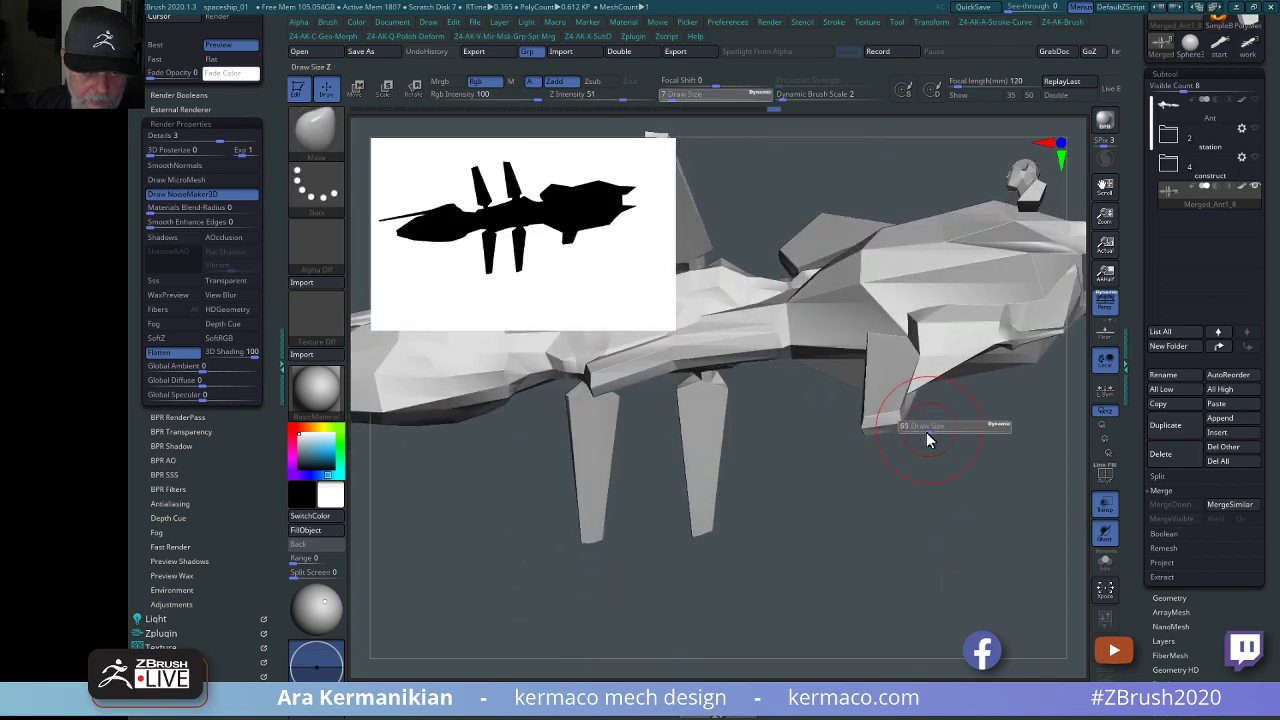
shift+drag(952, 548, 969, 480)
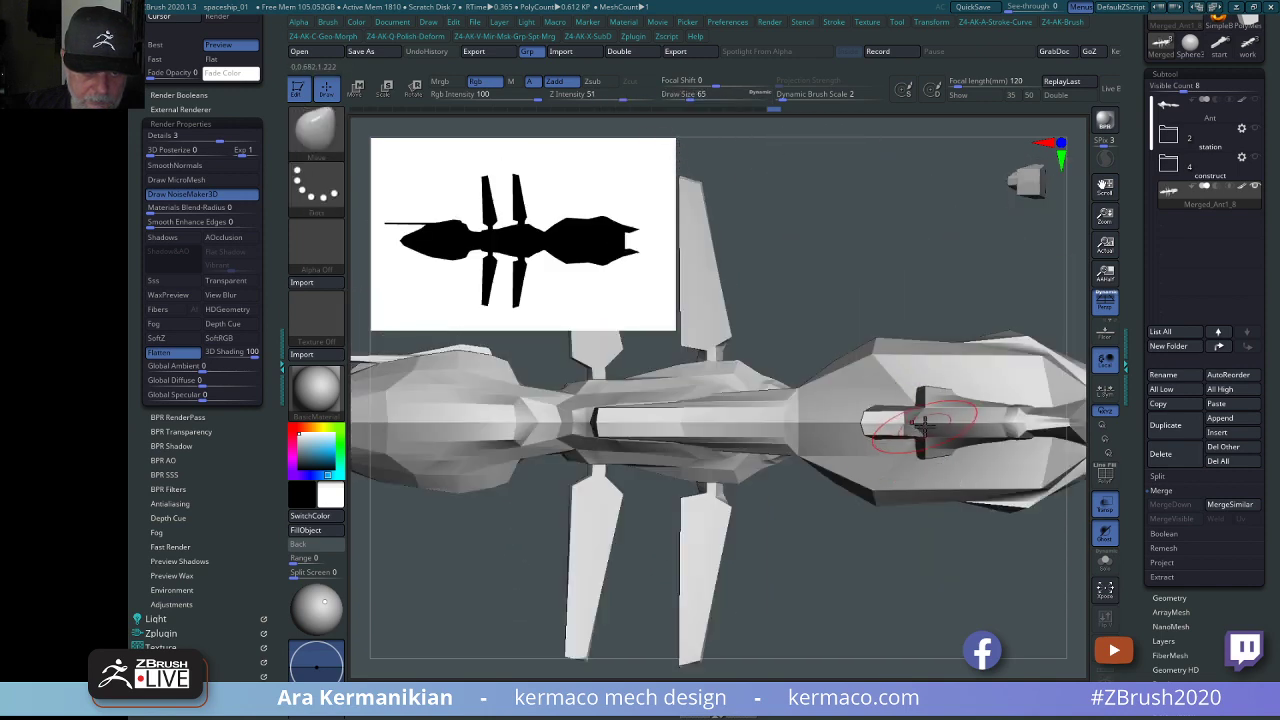
alt+drag(964, 284, 863, 325)
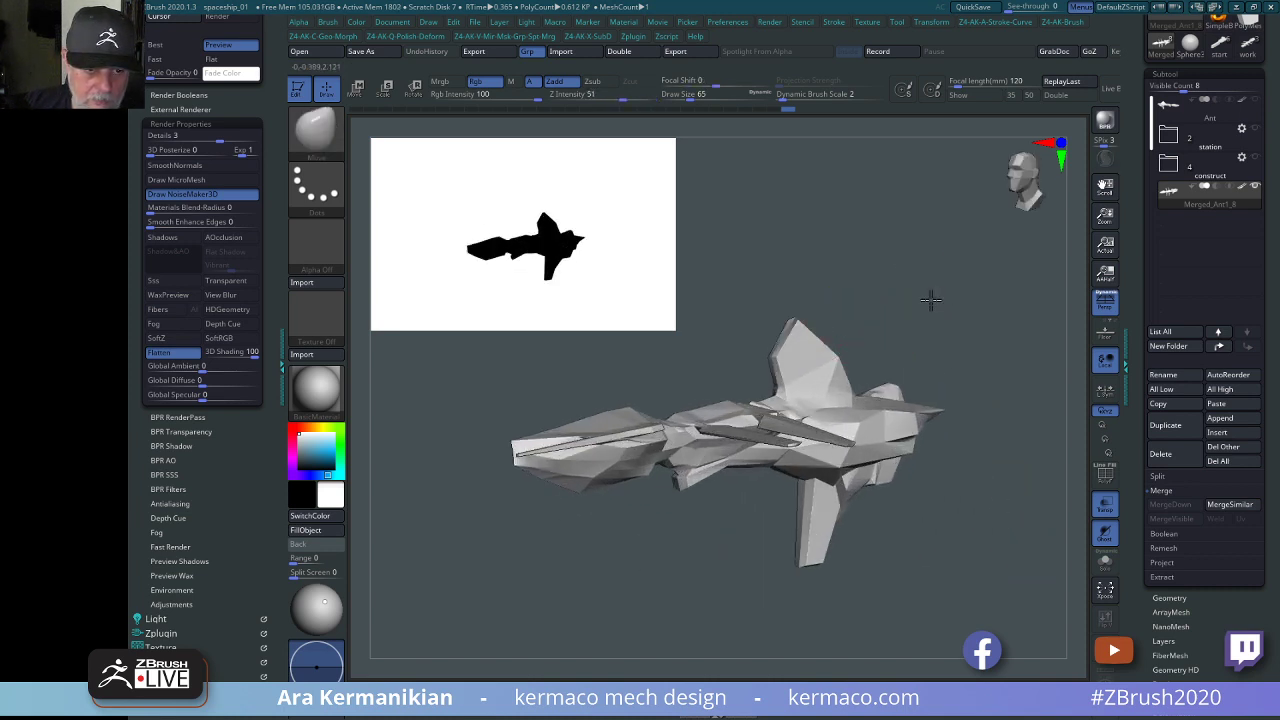
Set the draw size to 37 and reshape the front end of the narrow beam beneath the mid-hull.
drag(930, 300, 908, 326)
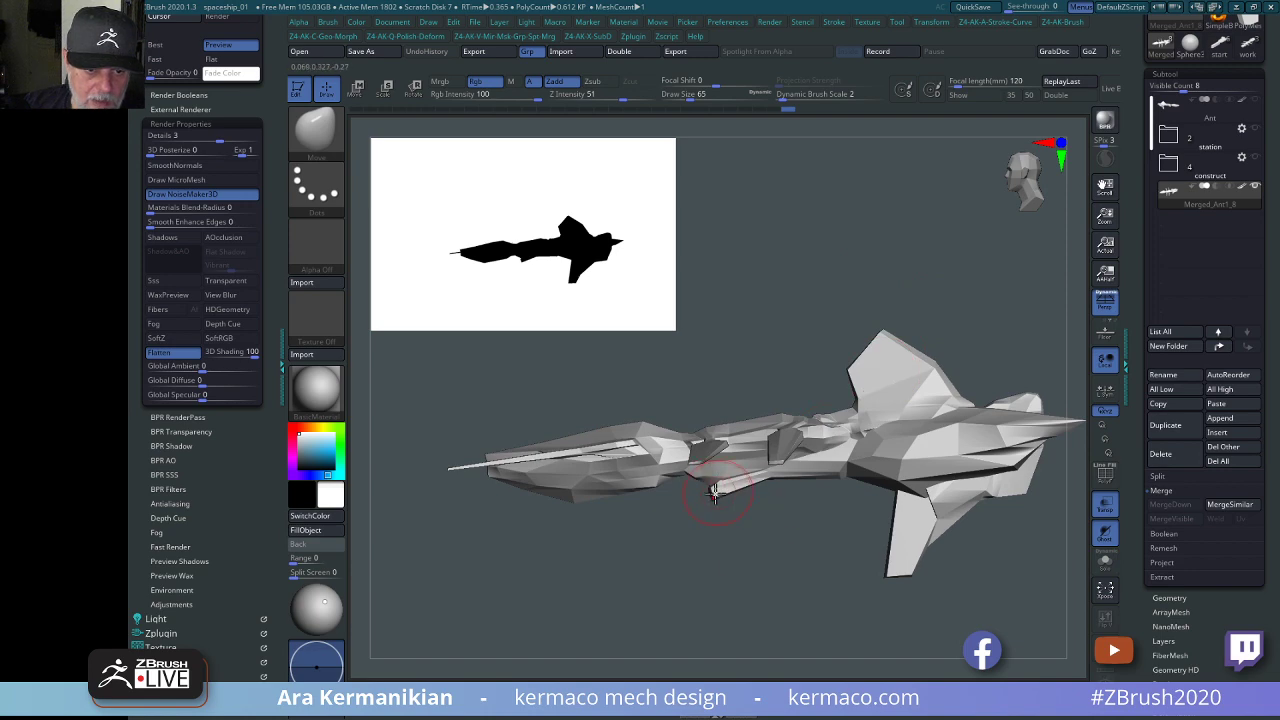
drag(716, 538, 1040, 650)
key(s)
drag(768, 385, 731, 378)
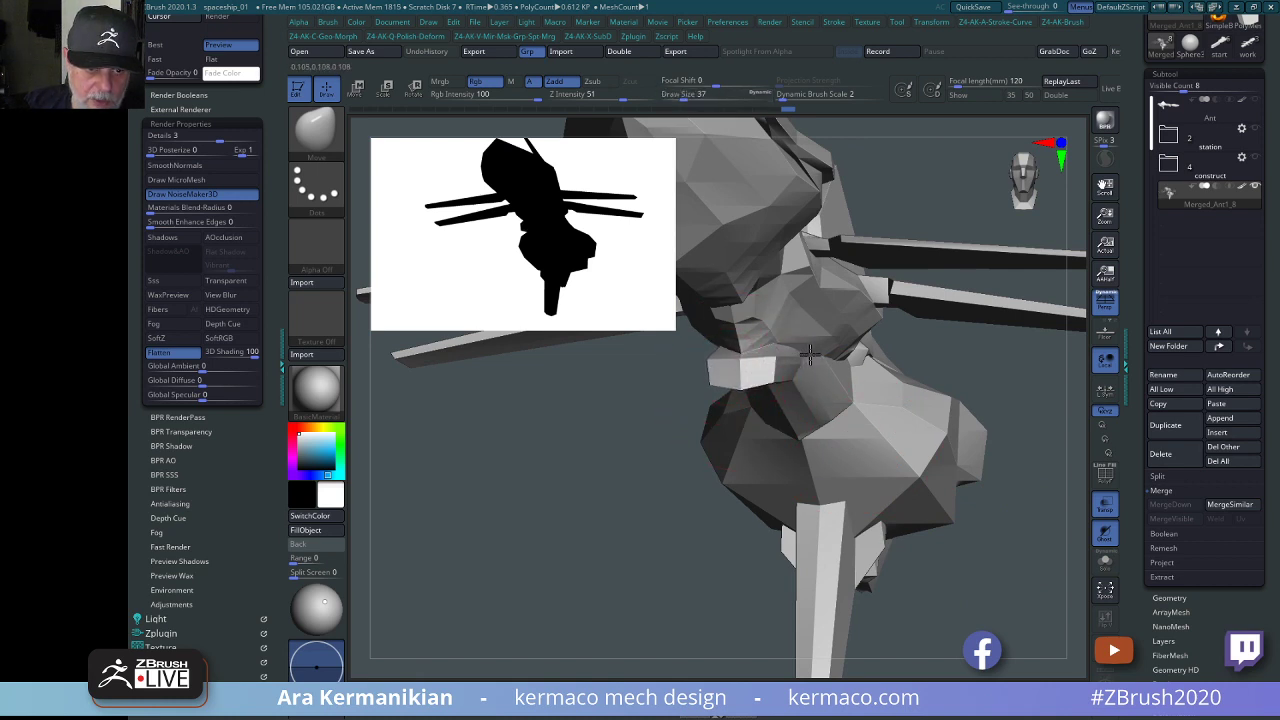
mouse_move(1020, 390)
mouse_down()
mouse_move(914, 371)
mouse_move(986, 443)
mouse_move(1014, 374)
mouse_move(986, 459)
mouse_move(829, 418)
mouse_up()
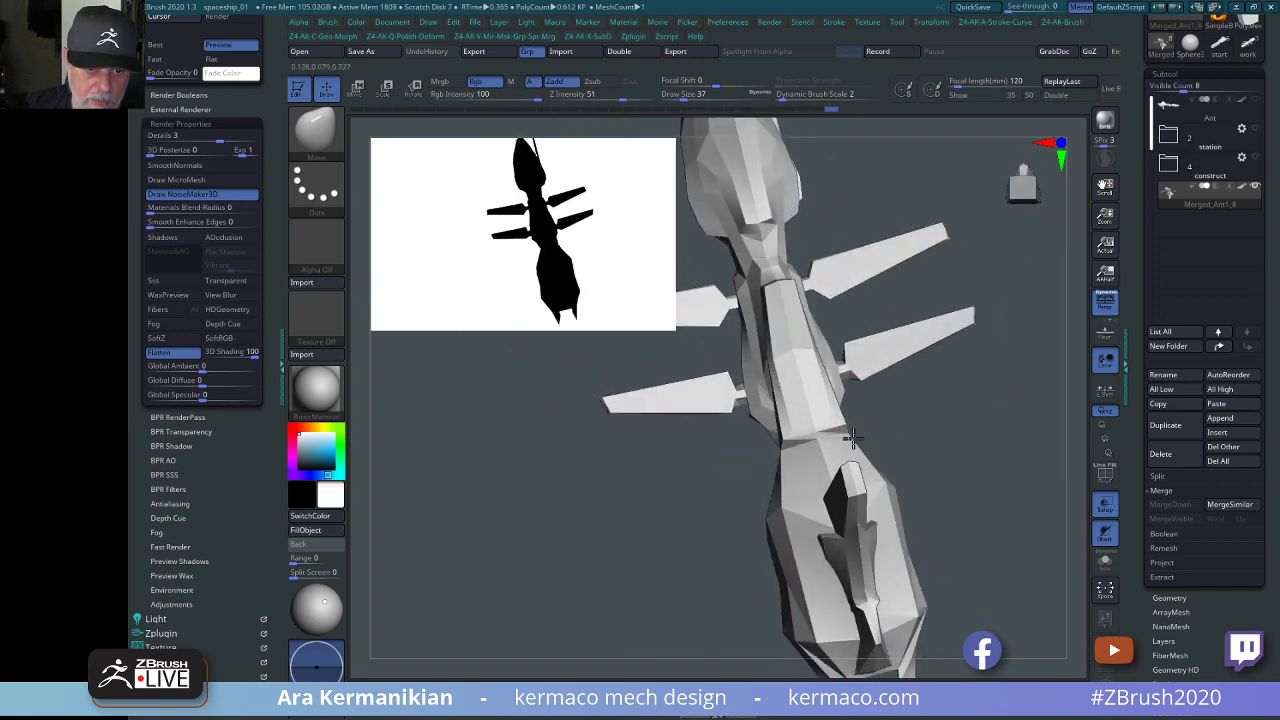
mouse_move(852, 437)
right_down()
mouse_move(929, 457)
mouse_move(853, 440)
right_up()
Refine the side profile of the beam beneath the mid-hull so its front end forms an angled wedge.
drag(1026, 396, 937, 506)
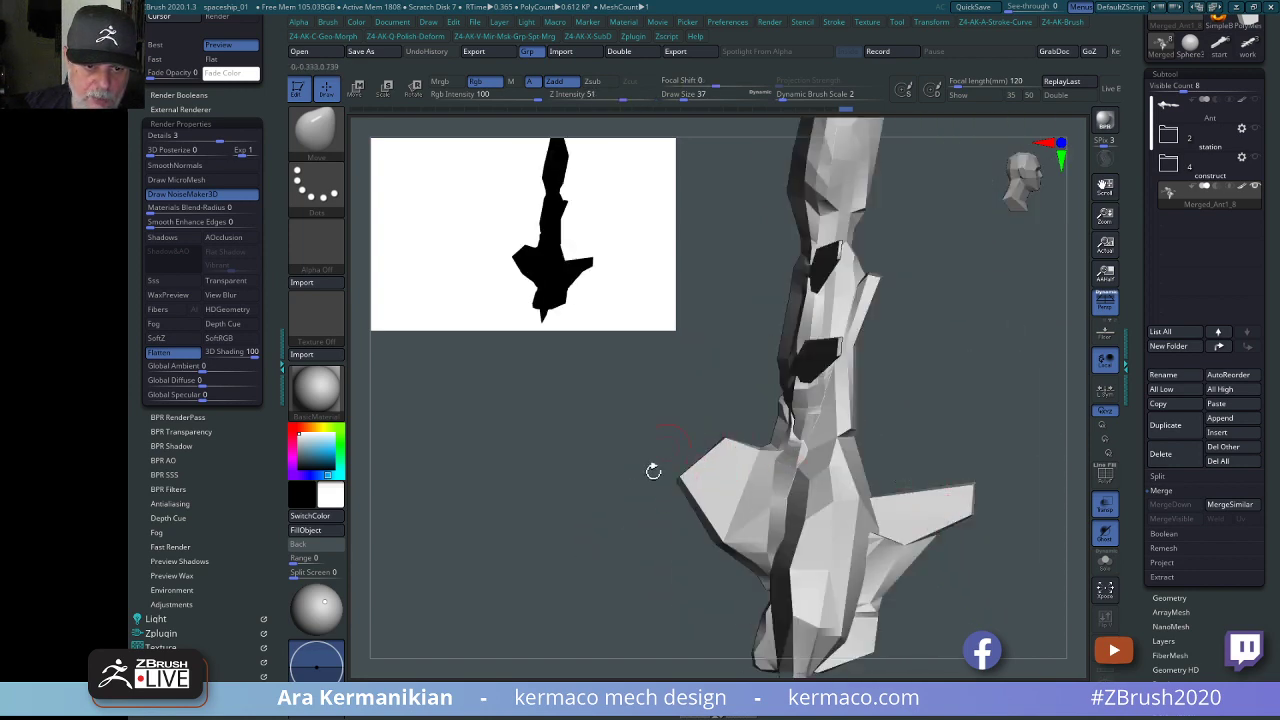
drag(653, 471, 740, 498)
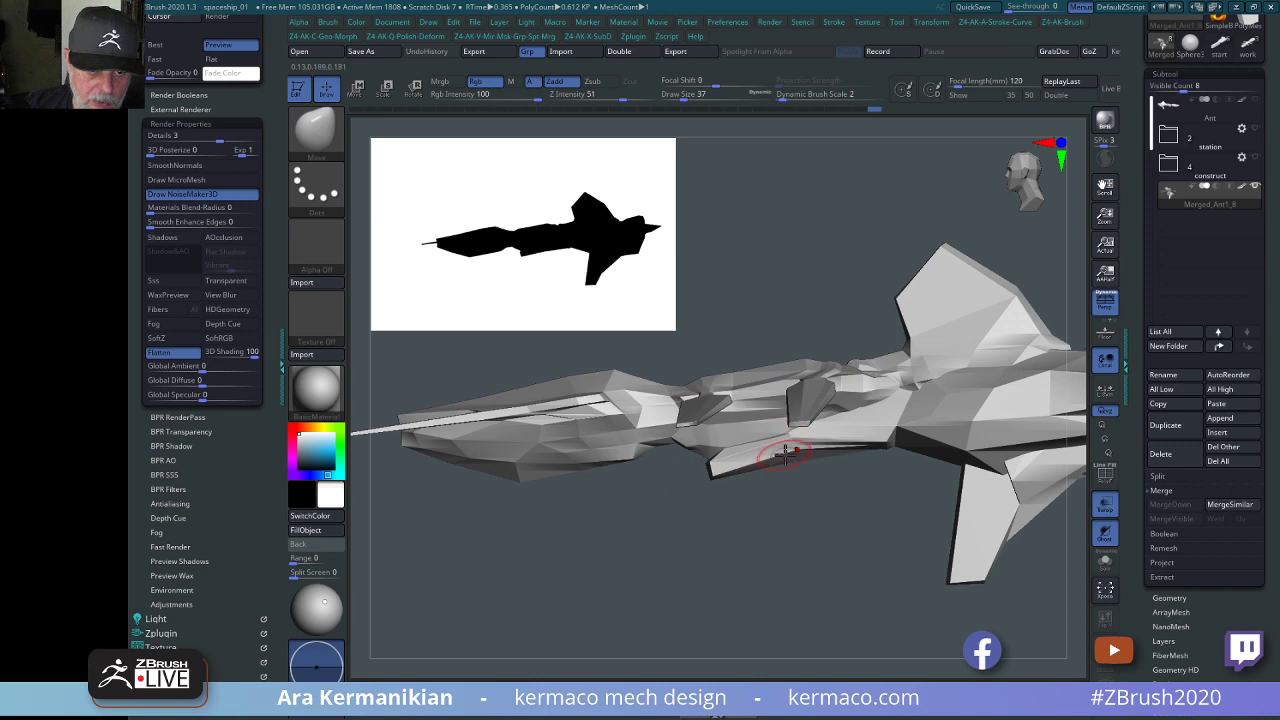
mouse_move(785, 454)
mouse_down()
mouse_move(803, 537)
mouse_move(820, 549)
mouse_move(929, 234)
mouse_move(929, 264)
mouse_up()
Set the draw size to 20 and refine the edges of the upper and lower tail fins.
key(bracketleft)
key(bracketleft)
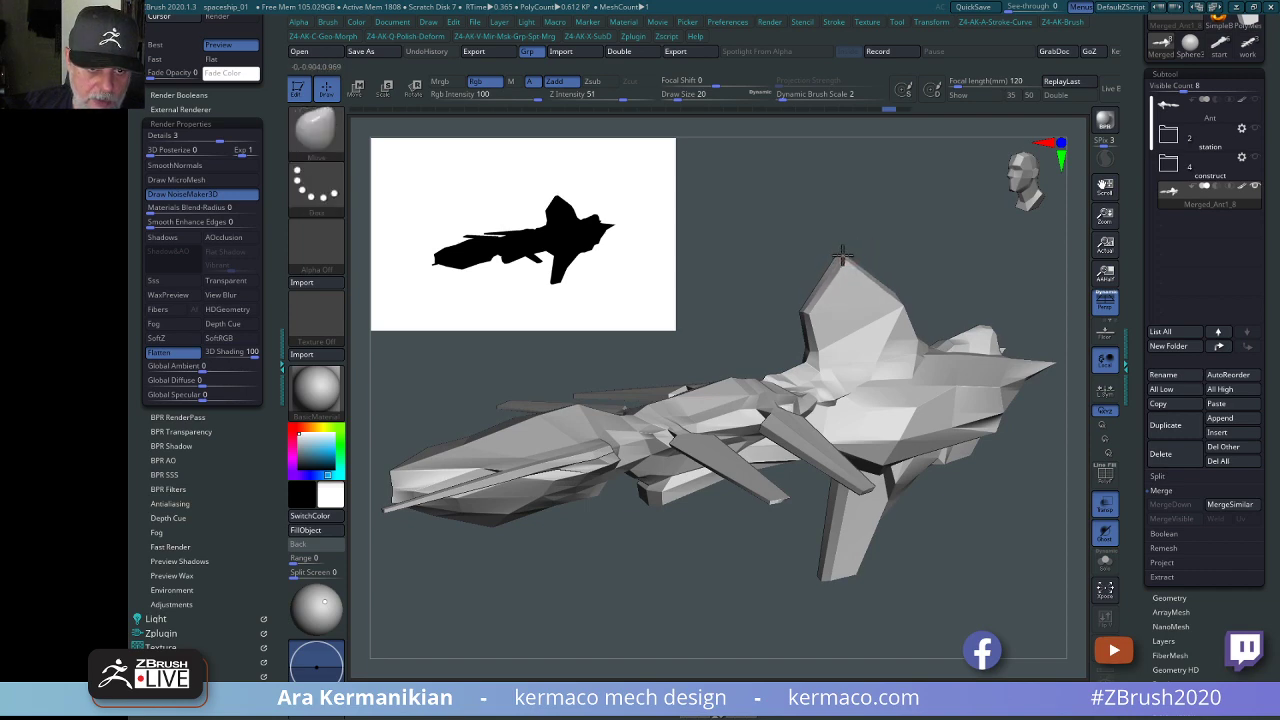
drag(885, 261, 839, 314)
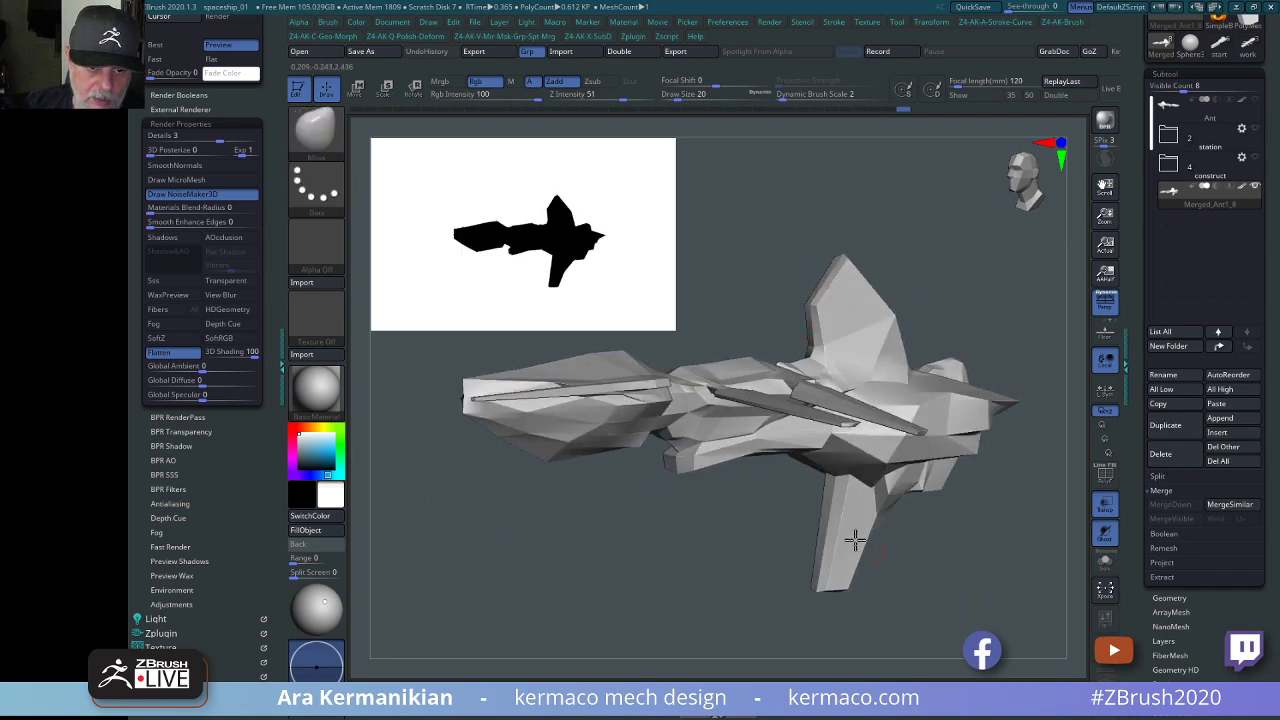
drag(968, 582, 889, 378)
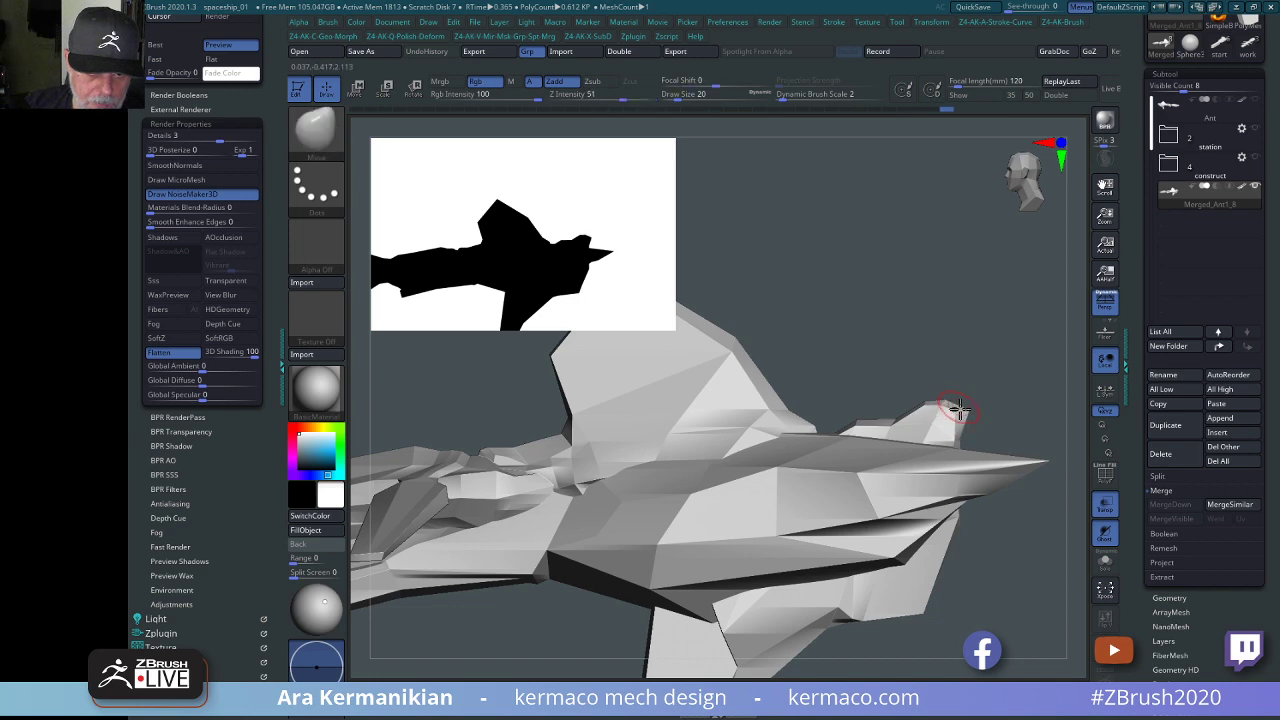
Set the draw size to 35 and adjust the pointed rear tips of the tail's side plates.
mouse_move(998, 432)
mouse_down()
mouse_move(1003, 447)
mouse_move(991, 444)
mouse_move(1007, 443)
mouse_up()
key(s)
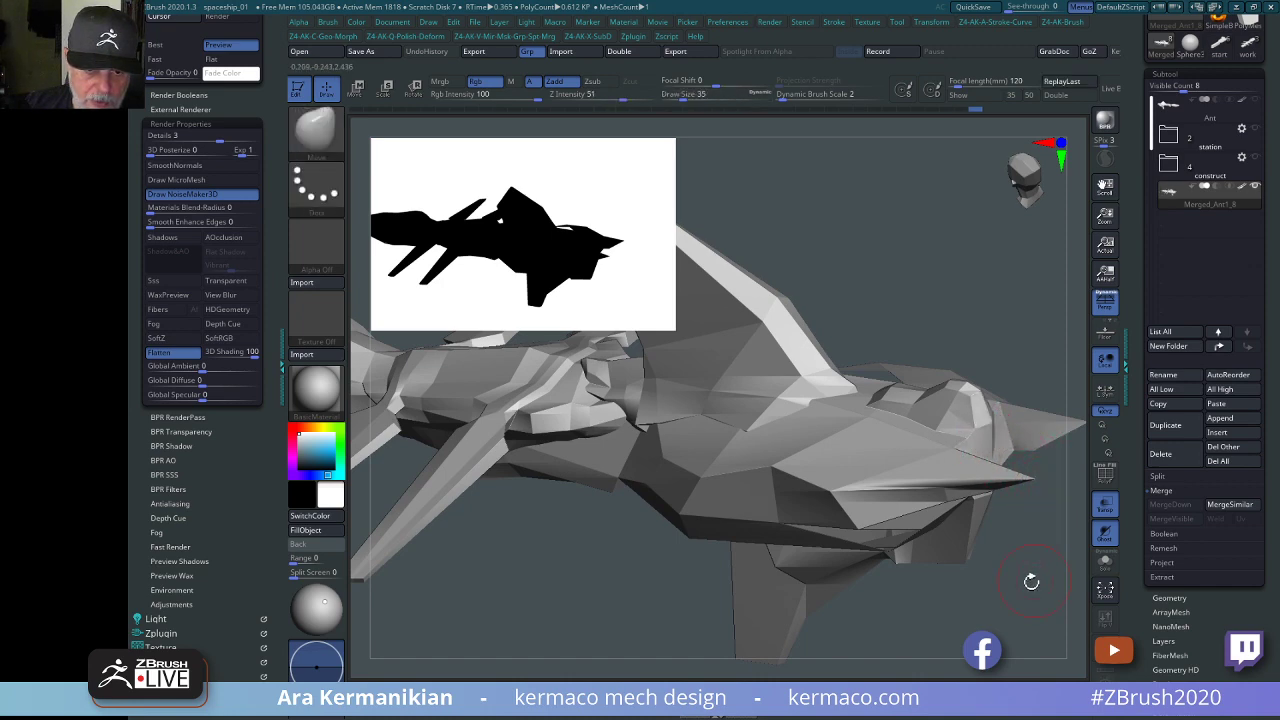
drag(1031, 581, 829, 443)
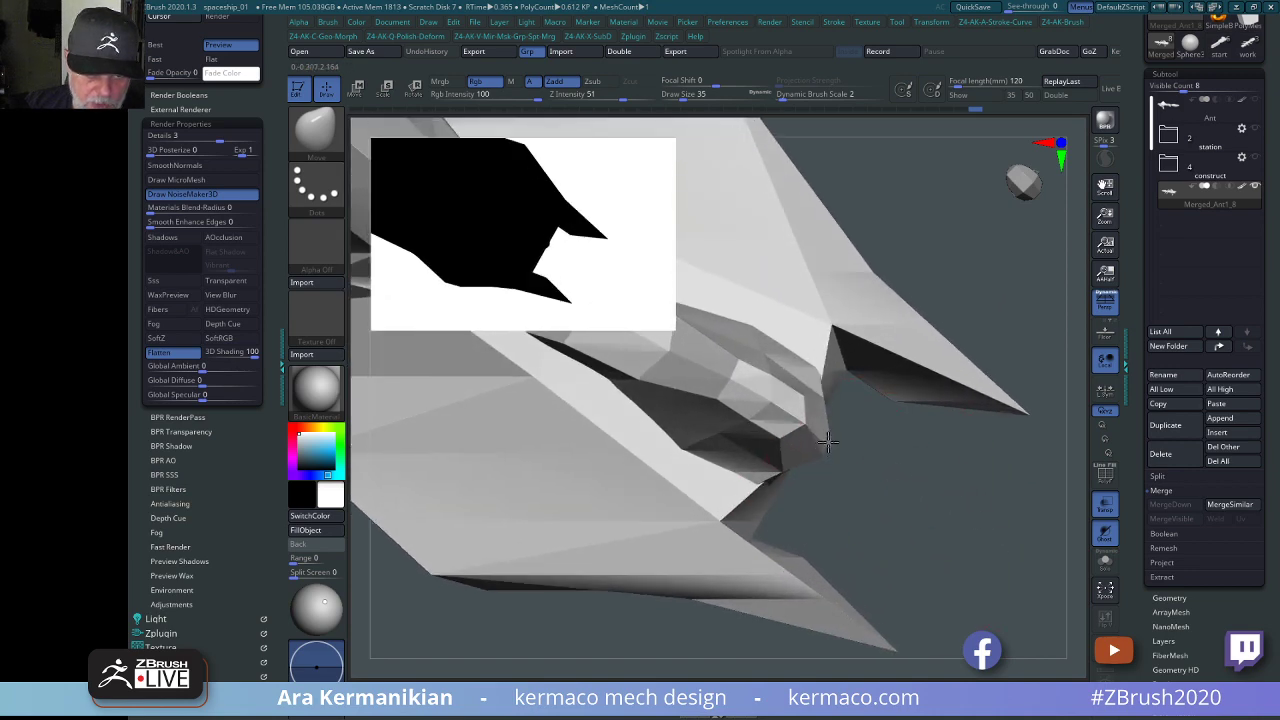
drag(943, 529, 962, 497)
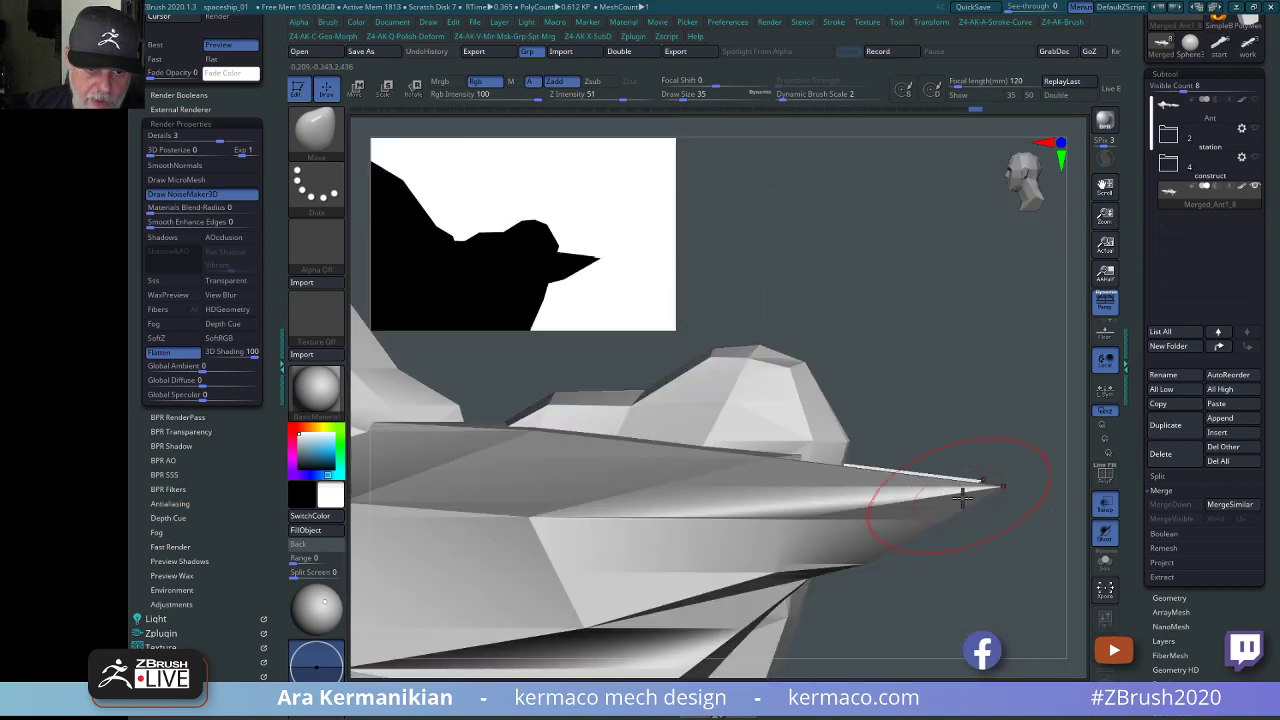
drag(978, 392, 891, 424)
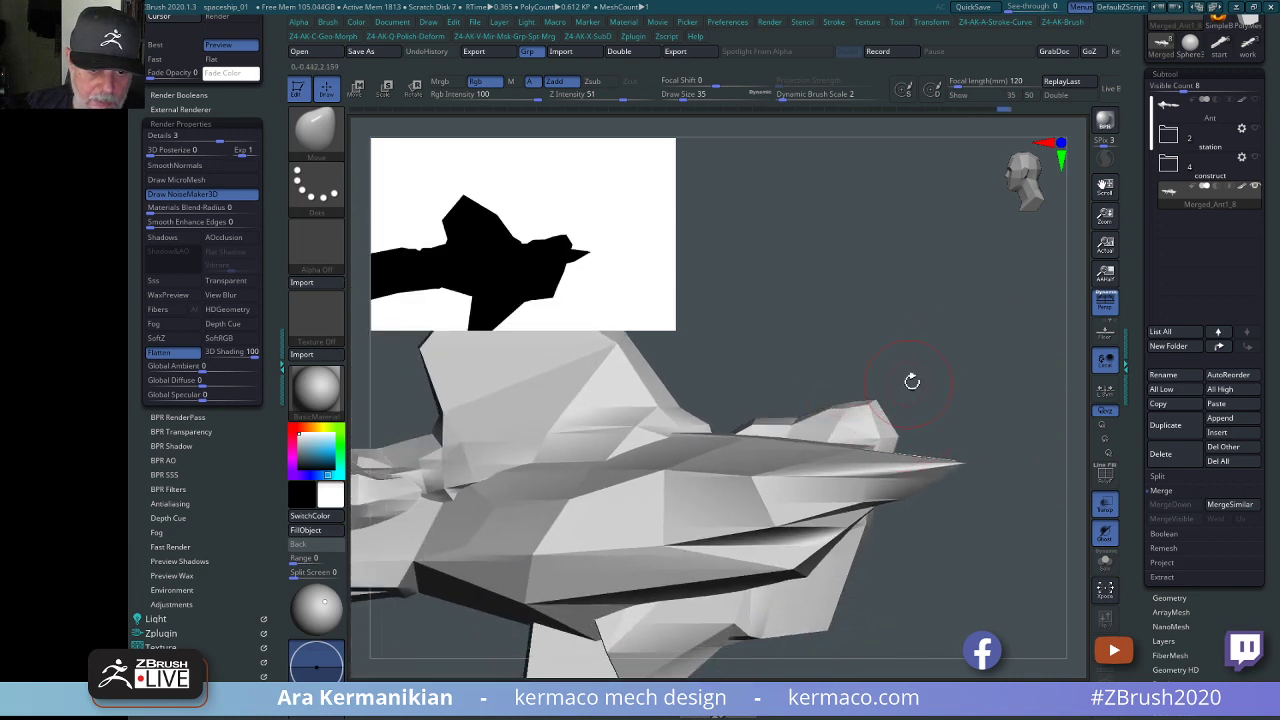
Set the draw size to 18 and reshape the rounded hump on top of the tail's rear end.
drag(912, 381, 855, 404)
key(s)
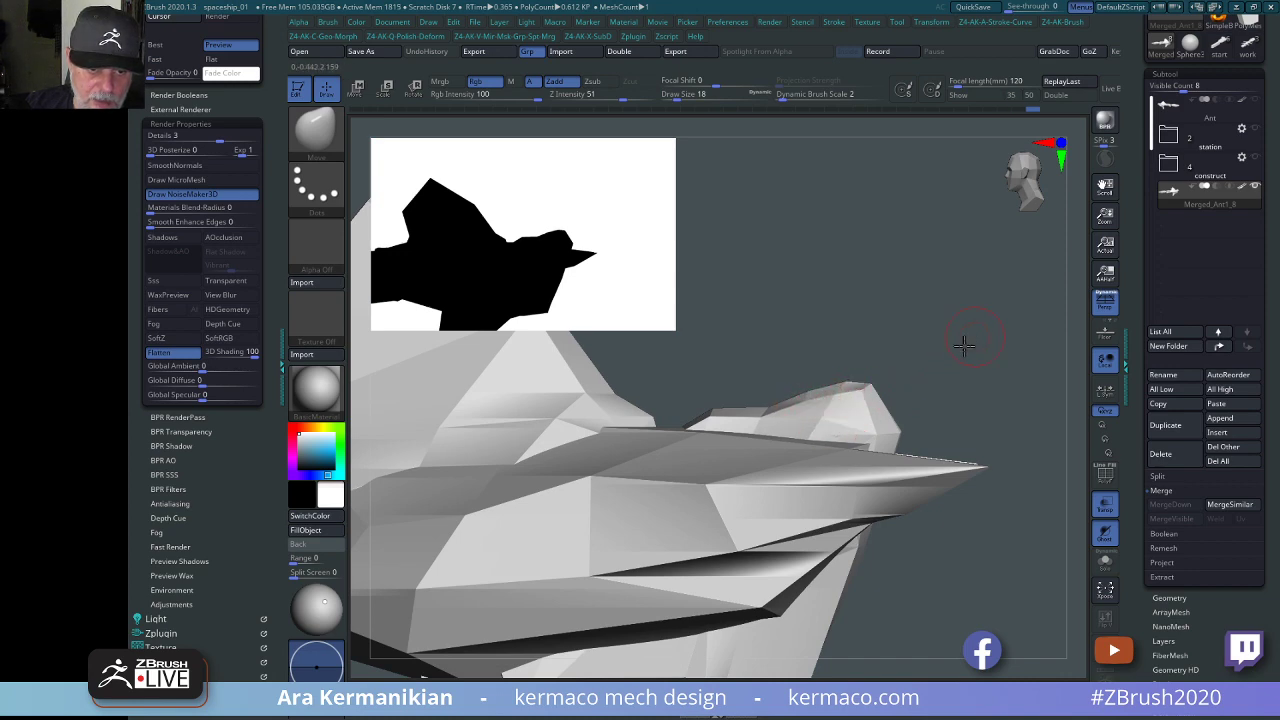
drag(964, 345, 856, 398)
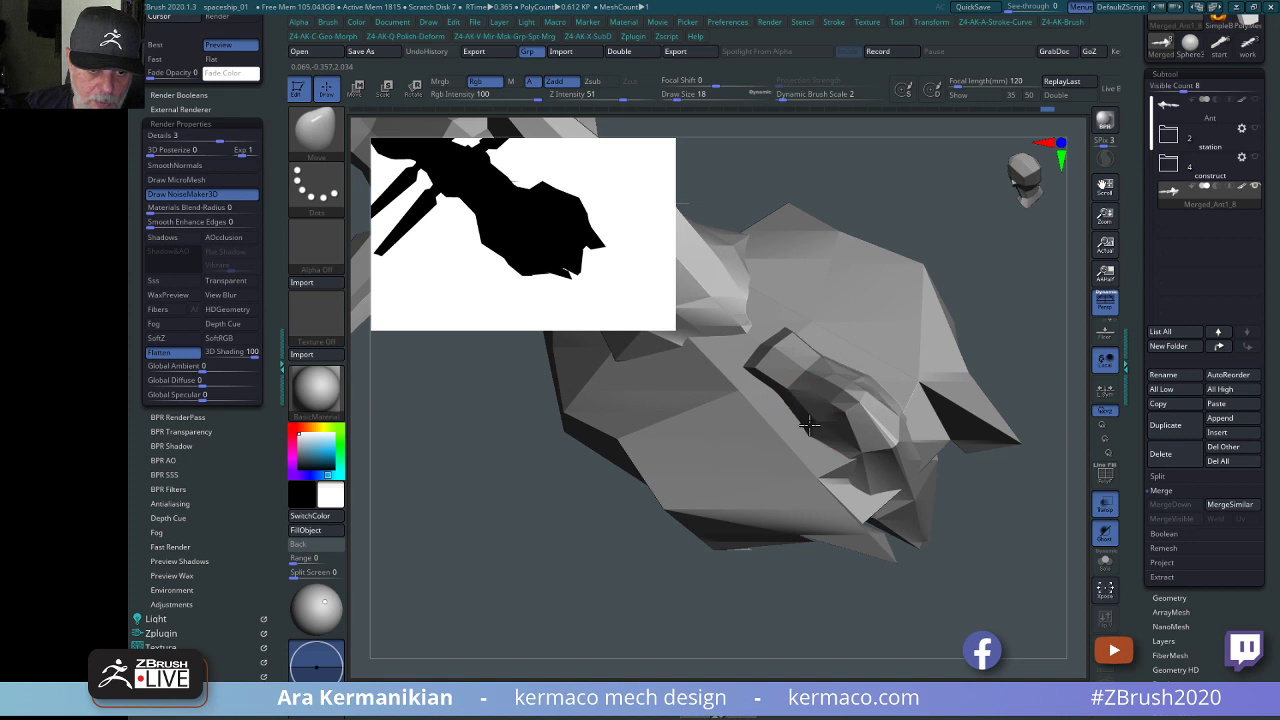
drag(998, 527, 1063, 568)
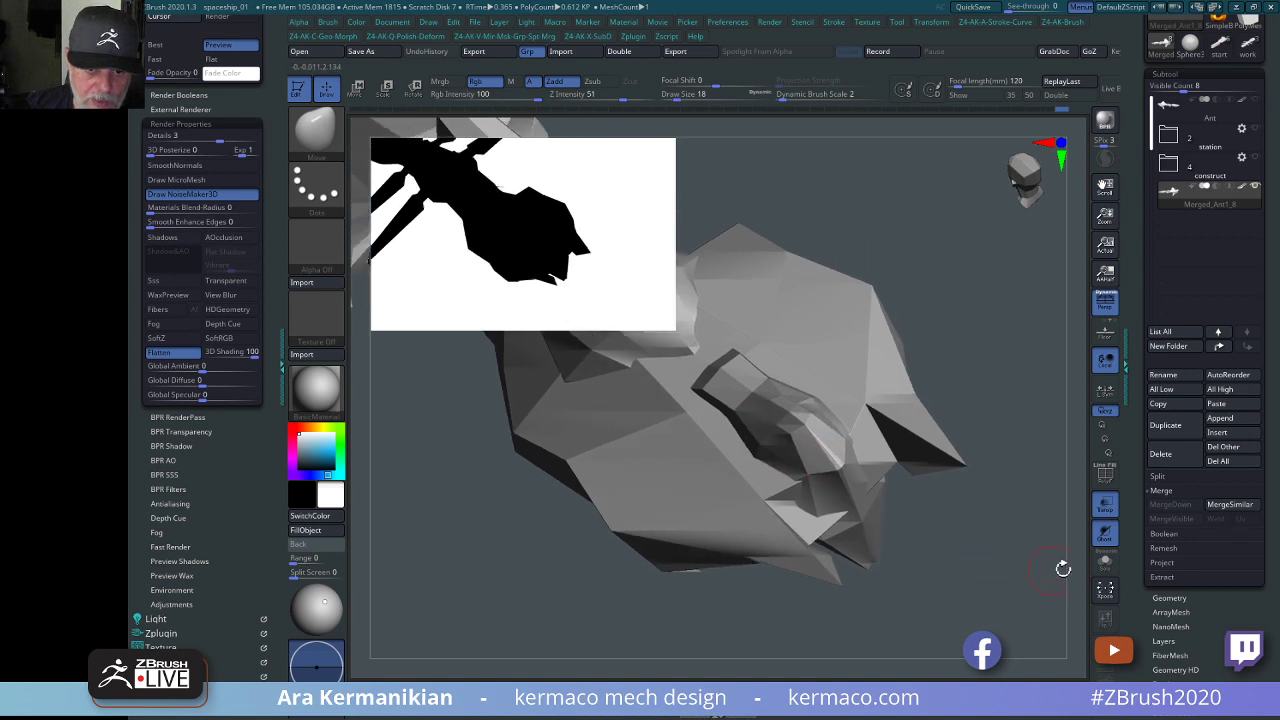
Show the wireframe and use the ZModeler brush to simplify the edges at the rear of the tail's central piece.
click(1105, 476)
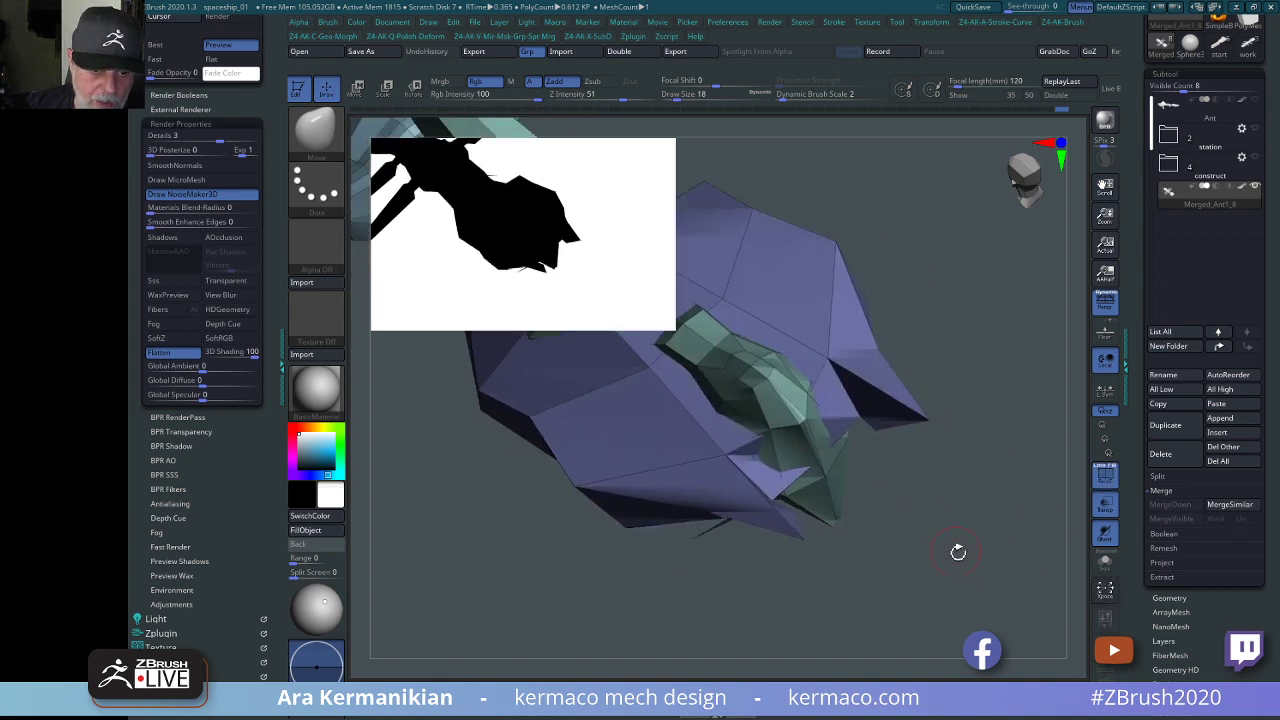
drag(957, 551, 868, 430)
drag(903, 483, 905, 520)
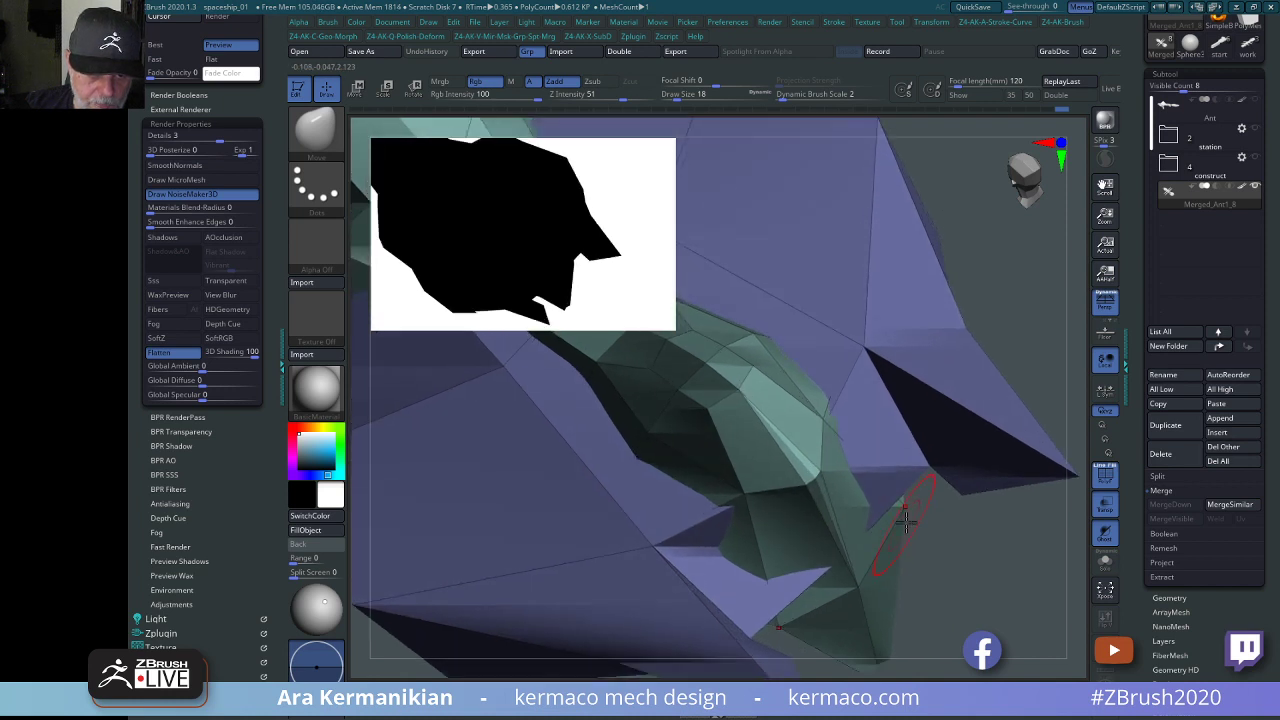
key(space)
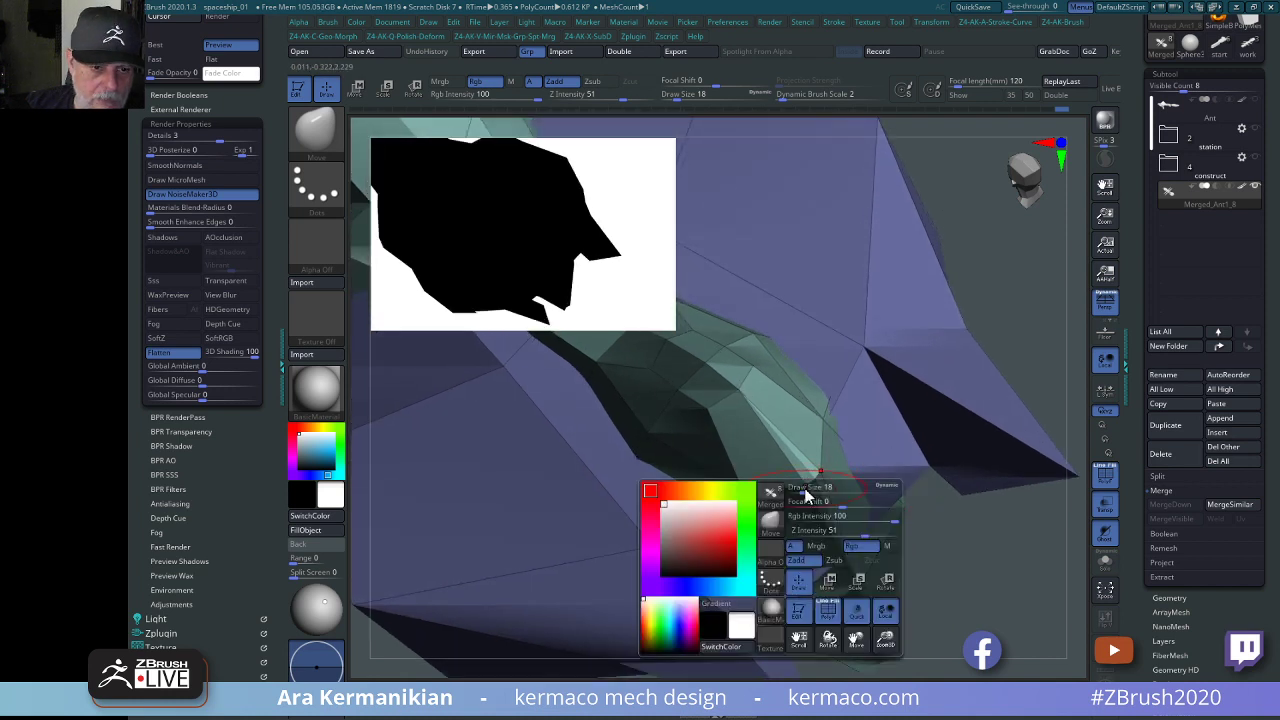
key(b)
key(z)
key(m)
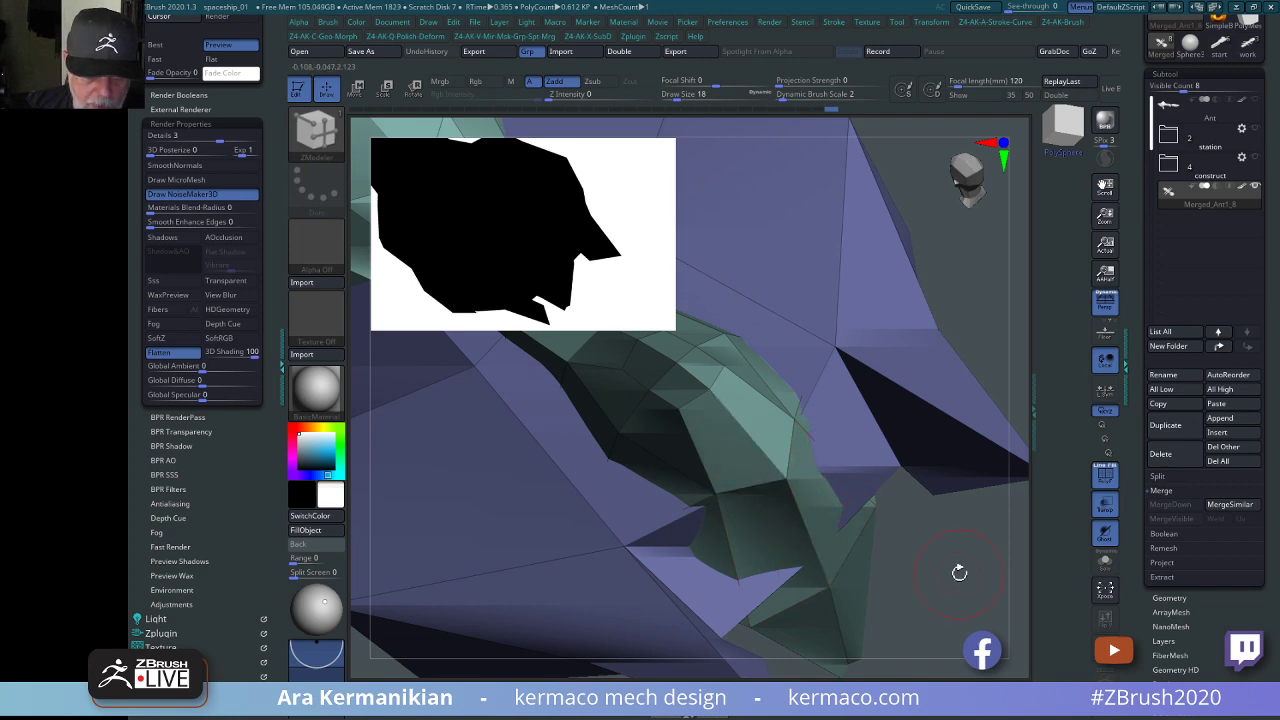
Inspect the ship's silhouette from the side and above, with the draw size set to 49.
drag(959, 572, 913, 512)
drag(937, 366, 874, 380)
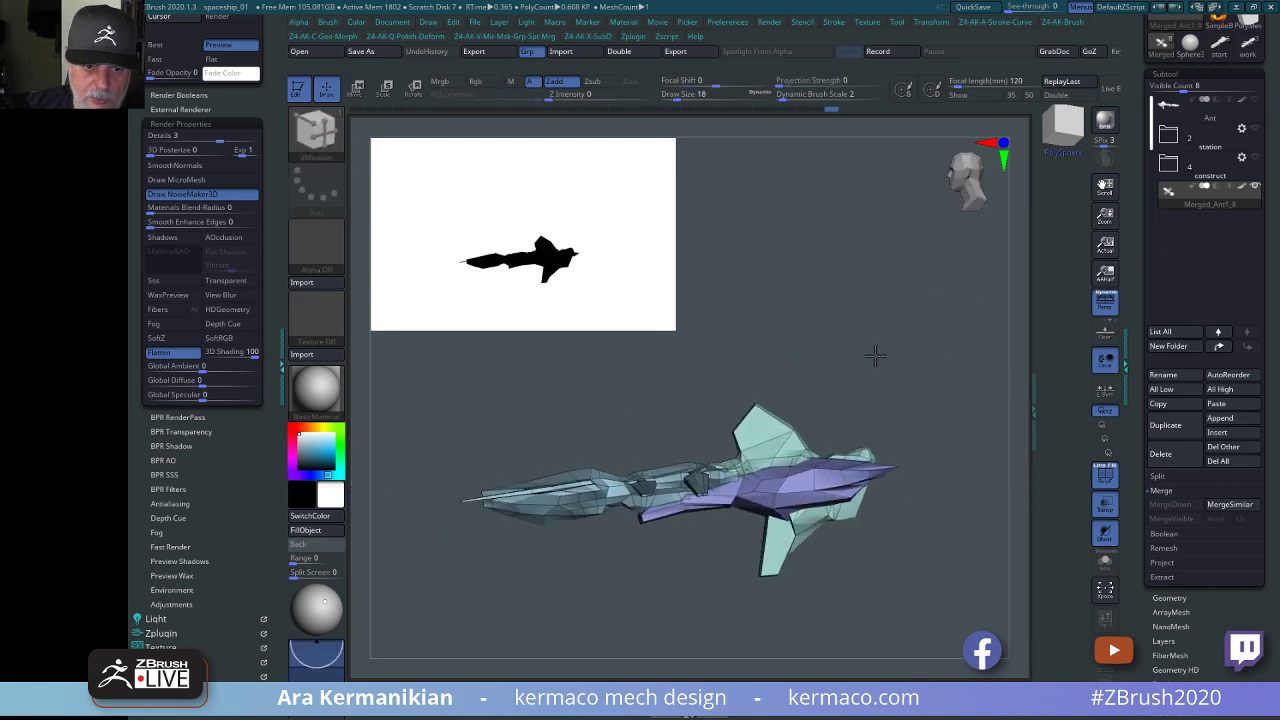
key(s)
drag(876, 360, 864, 360)
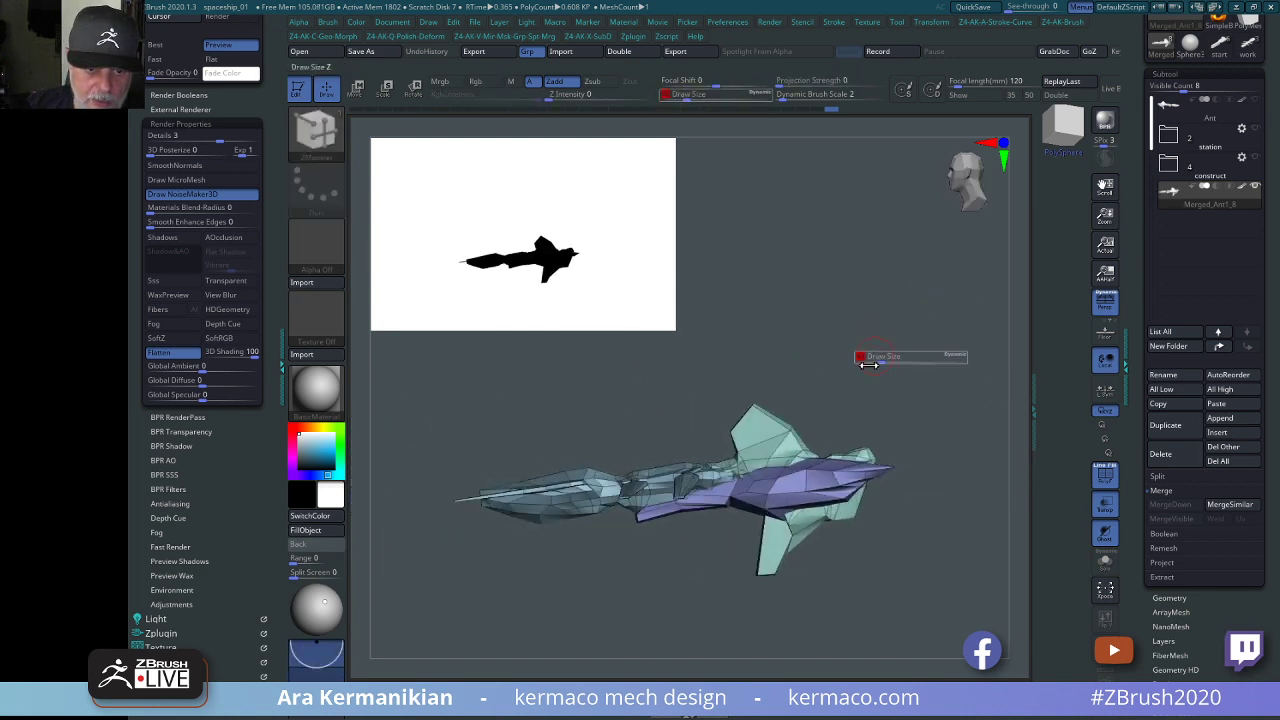
mouse_move(892, 410)
alt+mouse_down()
mouse_move(917, 377)
mouse_move(818, 365)
mouse_move(950, 345)
mouse_move(851, 373)
alt+mouse_up()
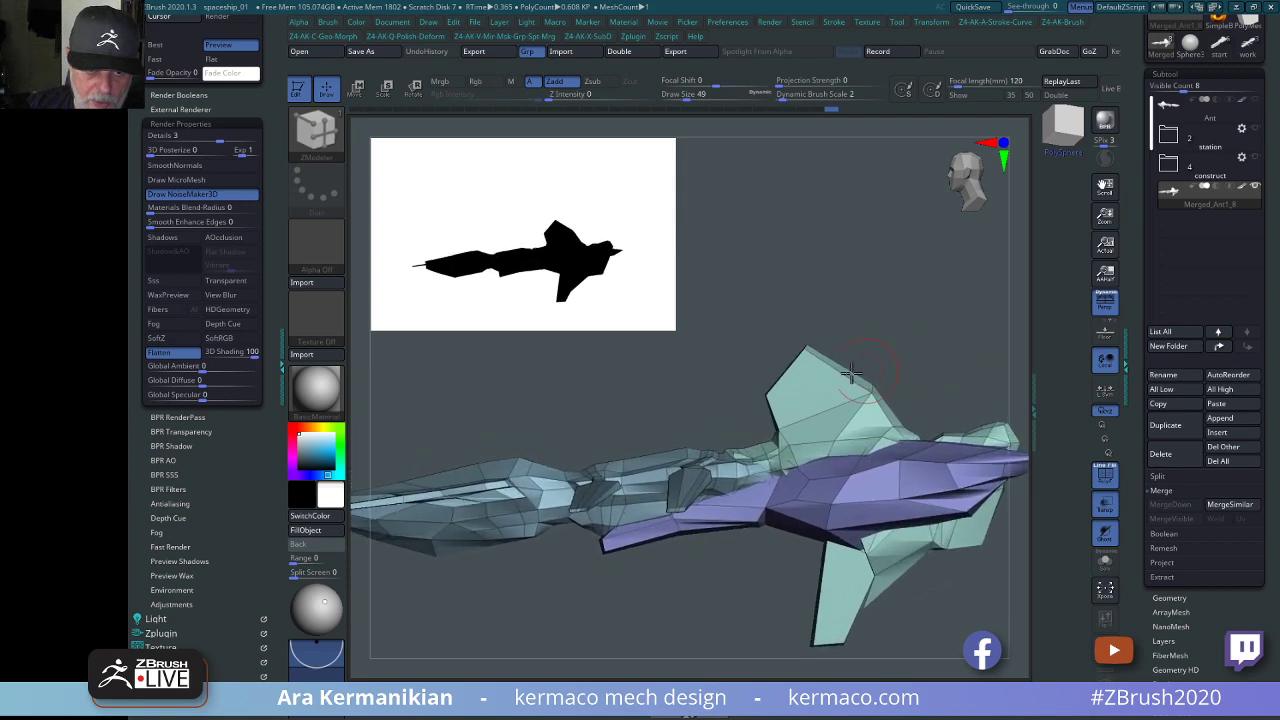
mouse_move(688, 375)
mouse_down()
mouse_move(717, 389)
mouse_move(683, 377)
mouse_up()
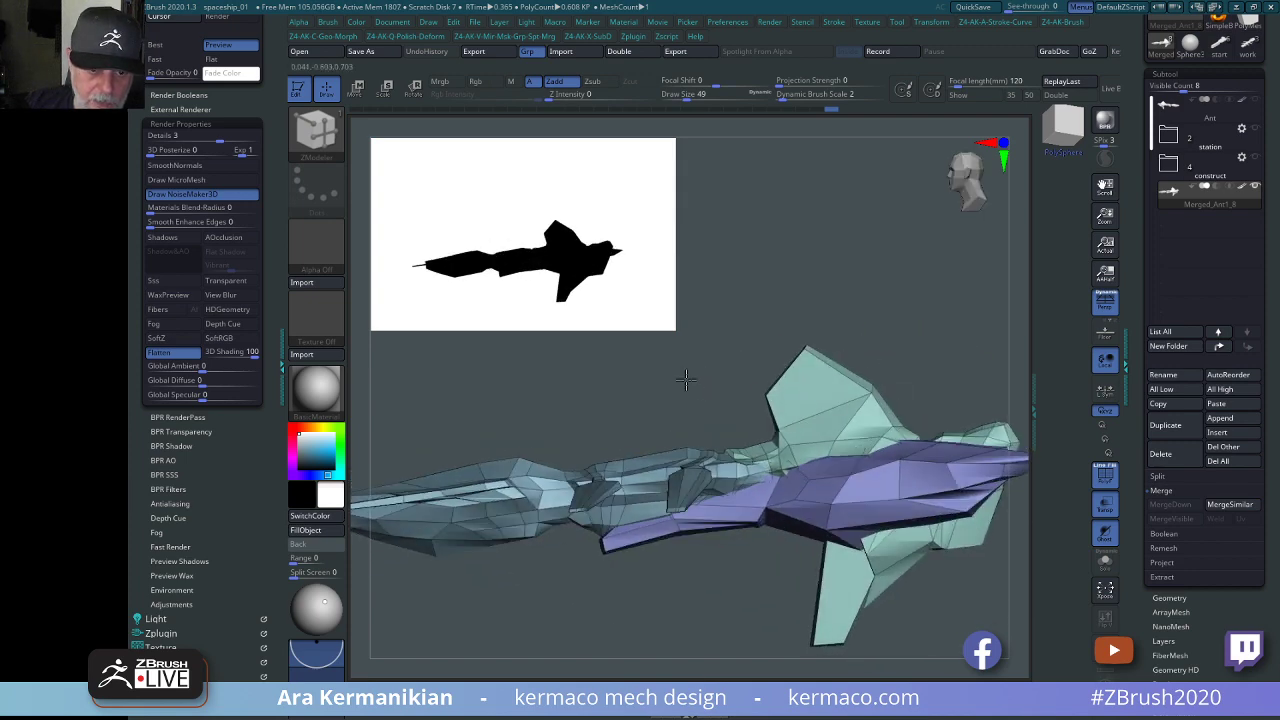
alt+drag(919, 329, 927, 399)
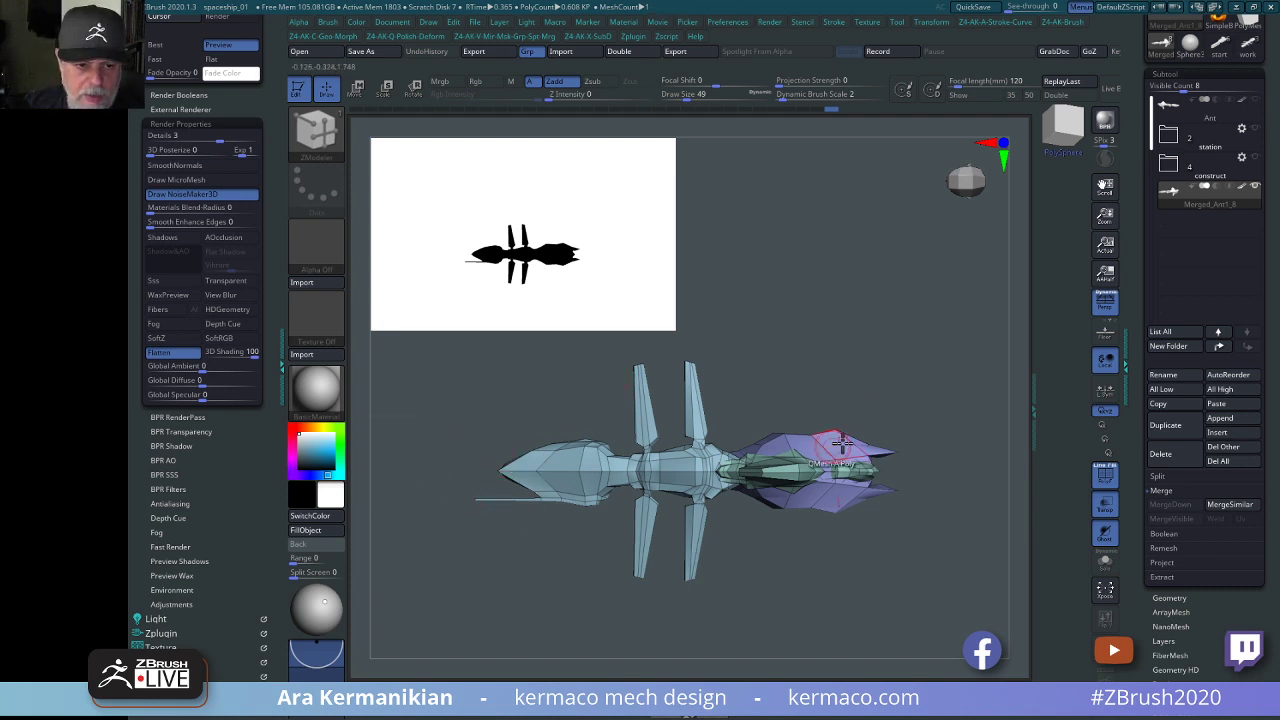
drag(885, 370, 890, 293)
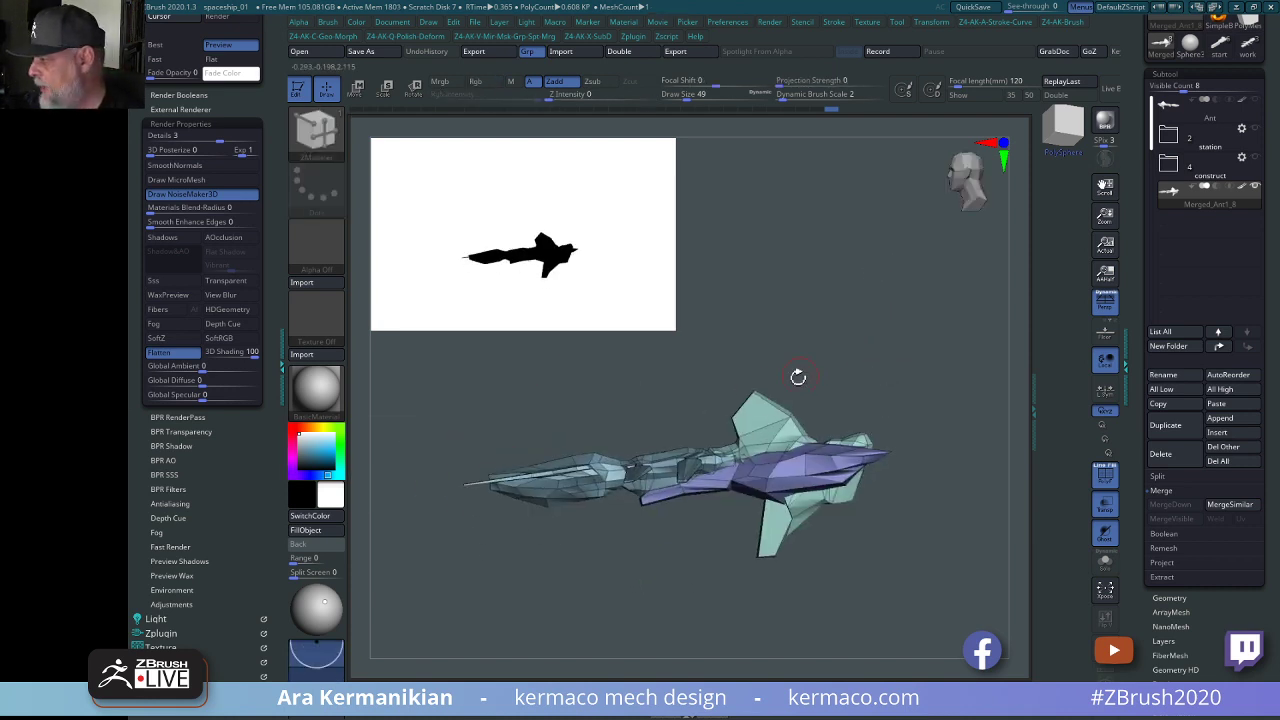
drag(835, 344, 772, 346)
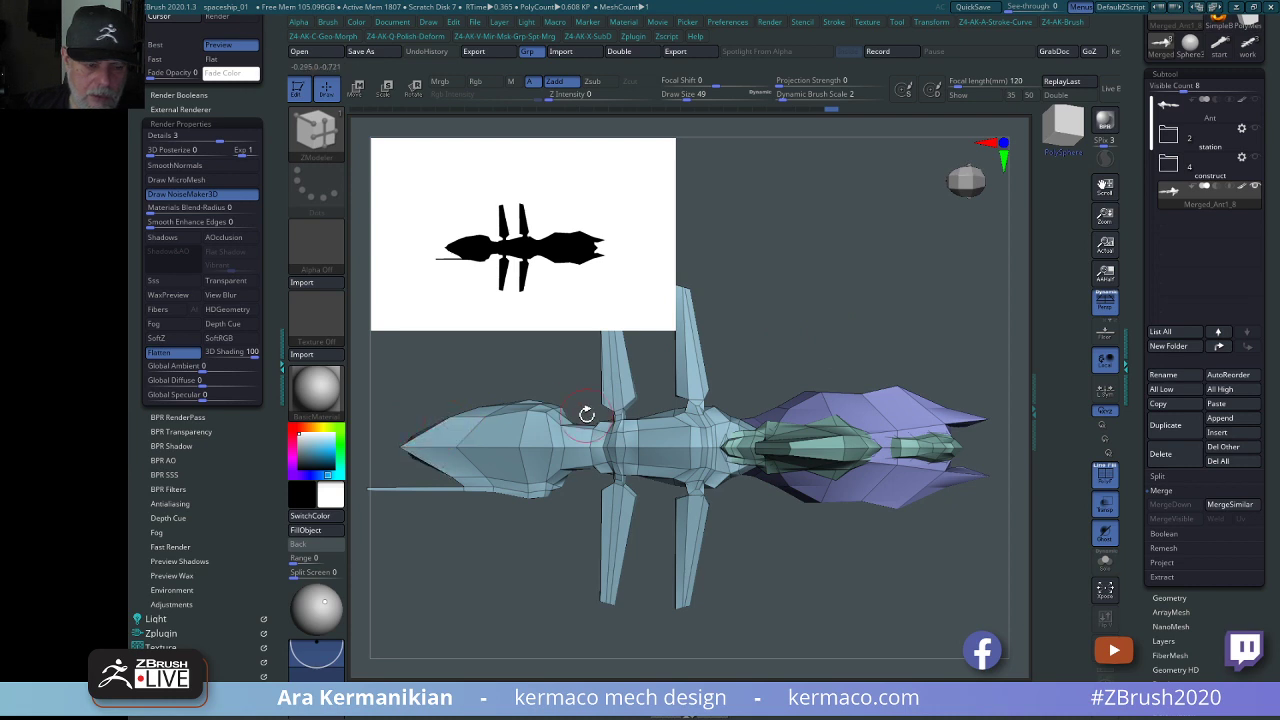
With the Move brush at draw size 62, extend the nose tip slightly forward in the top view.
key(b)
key(m)
key(v)
key(s)
drag(525, 419, 534, 413)
drag(406, 447, 403, 447)
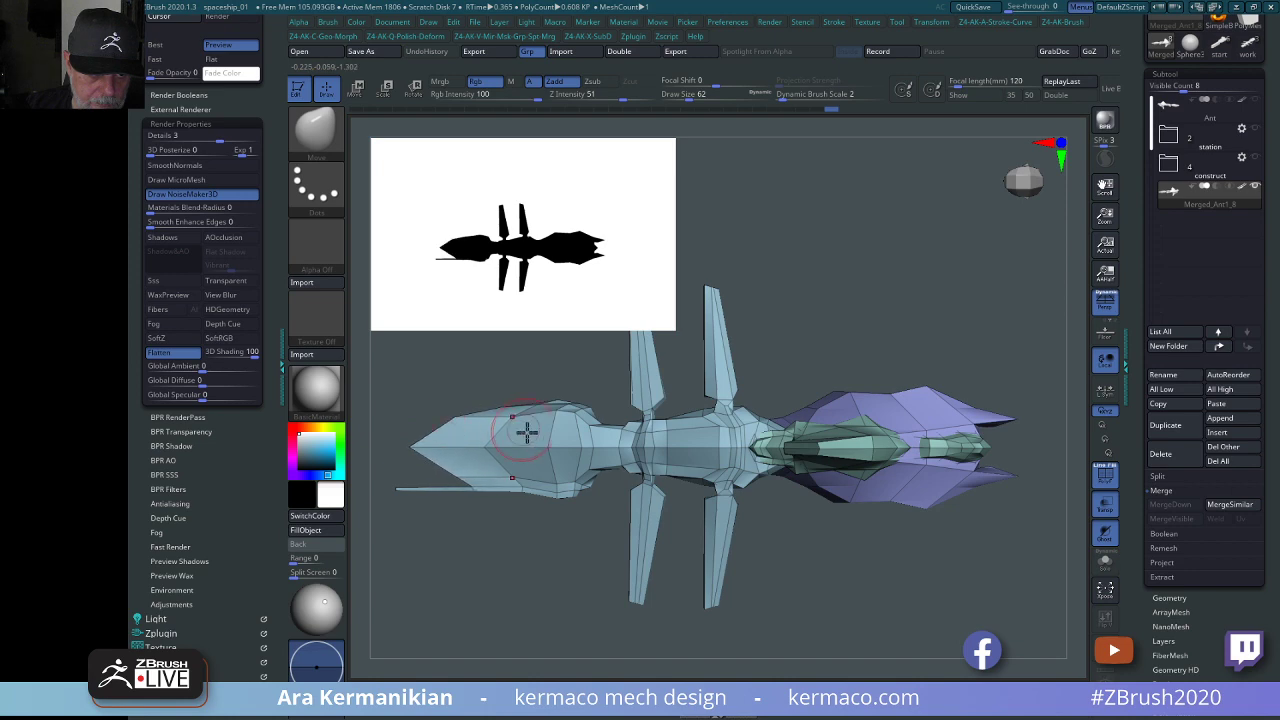
Set the draw size to 41 and adjust the nose section's contour from the side.
drag(499, 582, 616, 484)
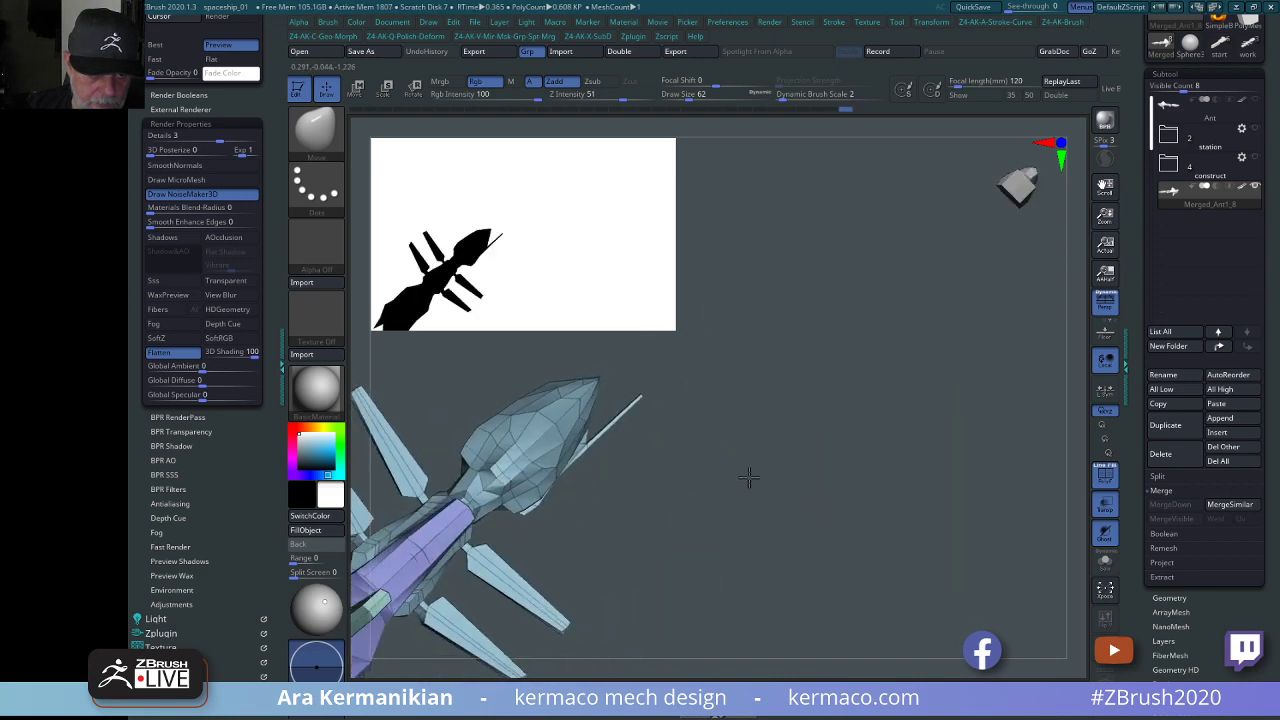
mouse_move(749, 477)
shift+mouse_down()
mouse_move(688, 418)
mouse_move(752, 410)
mouse_move(862, 445)
mouse_move(753, 467)
mouse_move(963, 357)
mouse_move(871, 357)
mouse_move(843, 327)
mouse_move(737, 297)
mouse_move(783, 506)
shift+mouse_up()
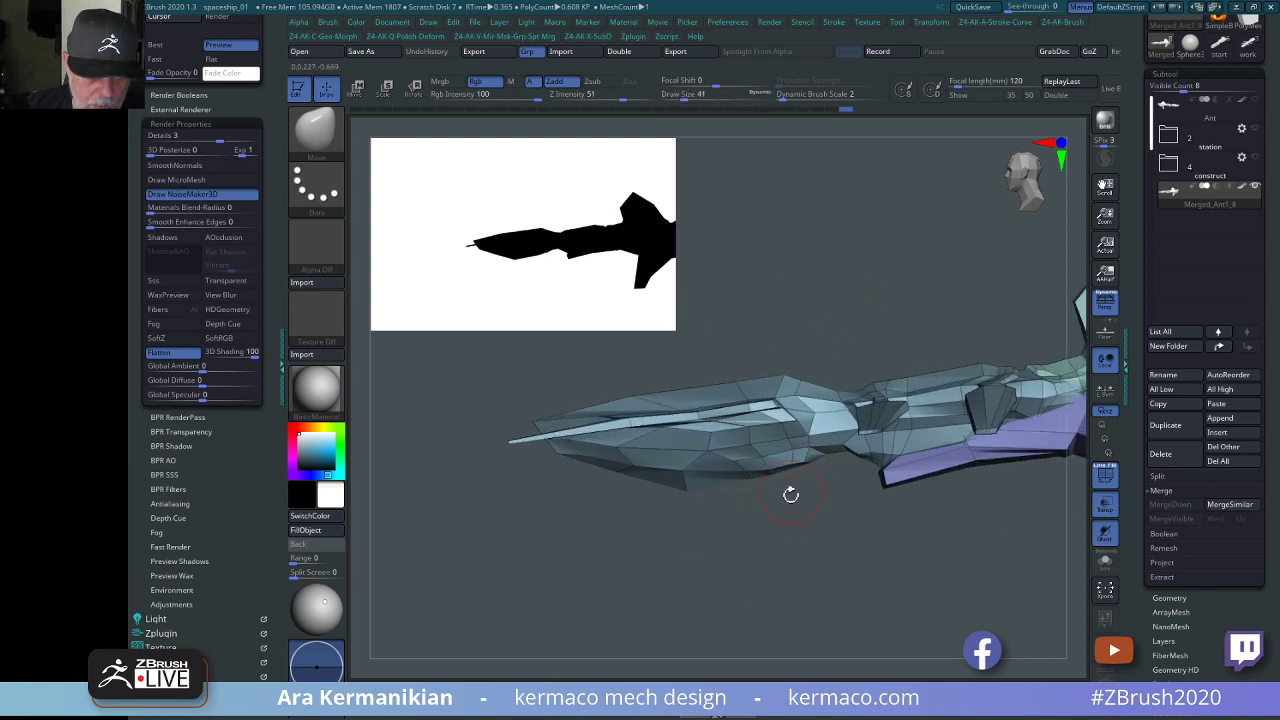
drag(800, 508, 740, 449)
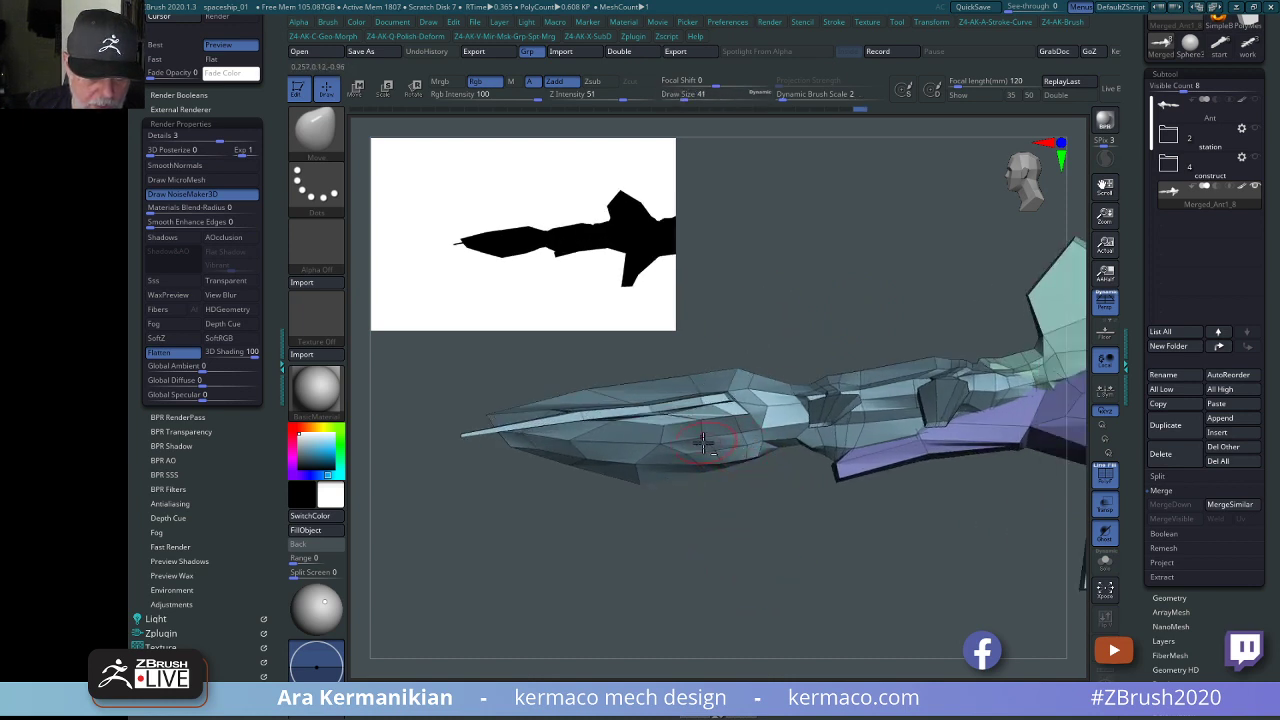
Set the draw size to 33 and refine the underside of the nose section near its tip.
drag(757, 562, 737, 389)
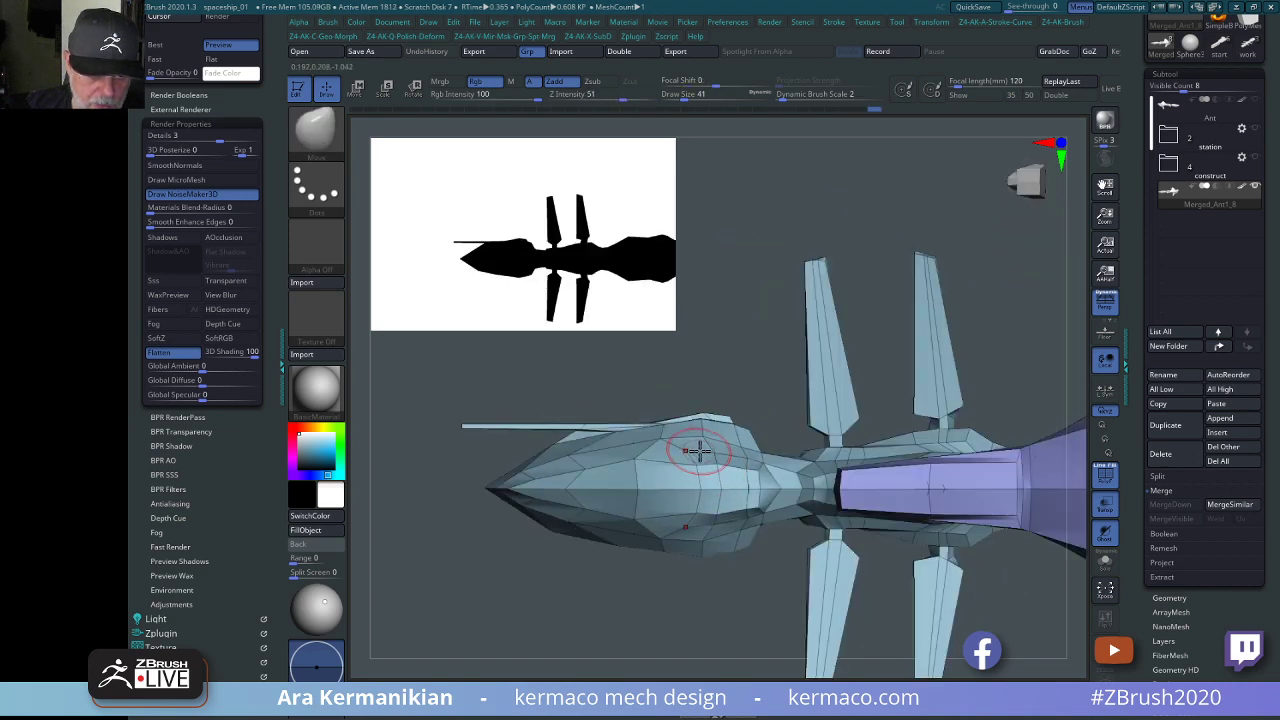
key([)
drag(576, 490, 588, 488)
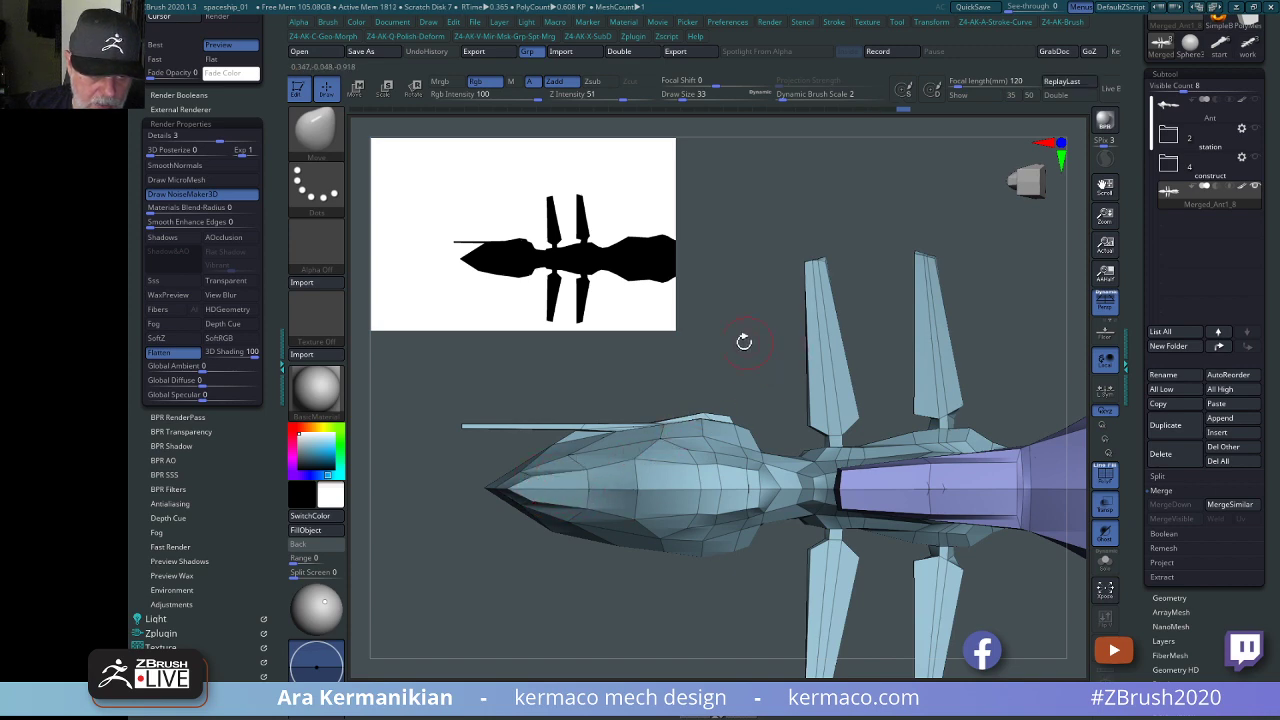
drag(747, 340, 994, 354)
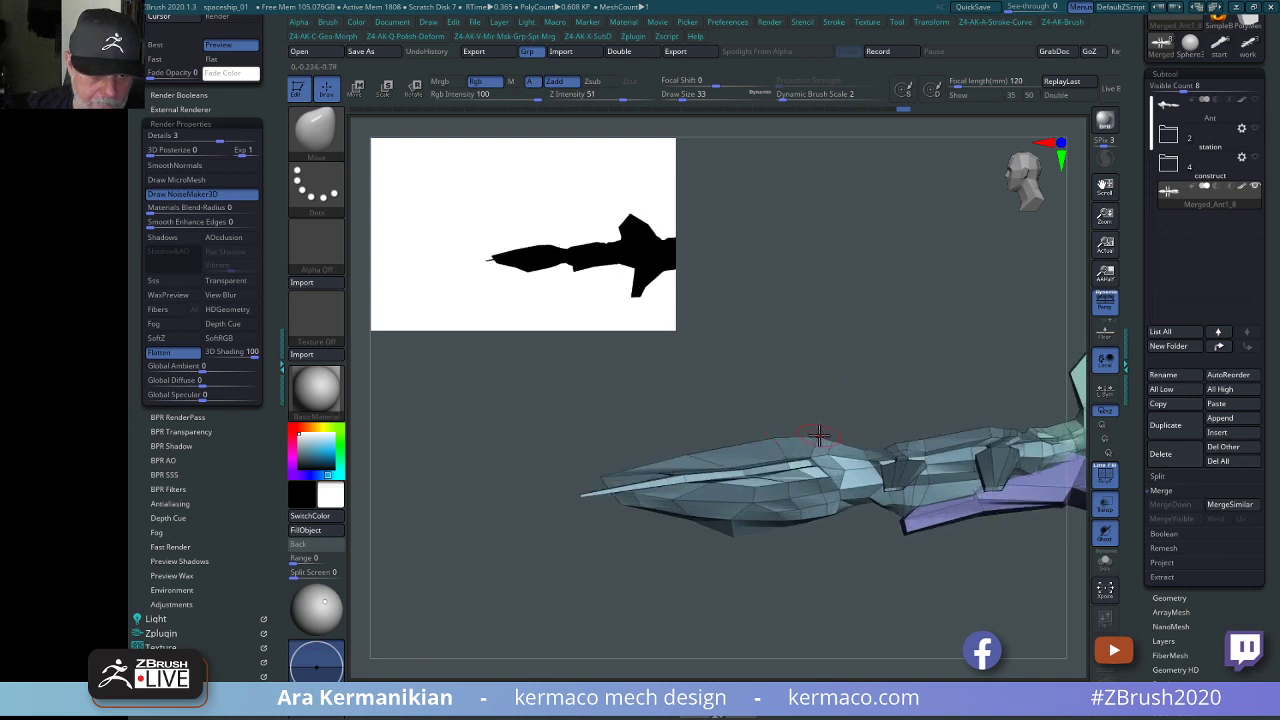
Refine the nose section's upper contour toward the neck in the side view.
drag(881, 410, 715, 427)
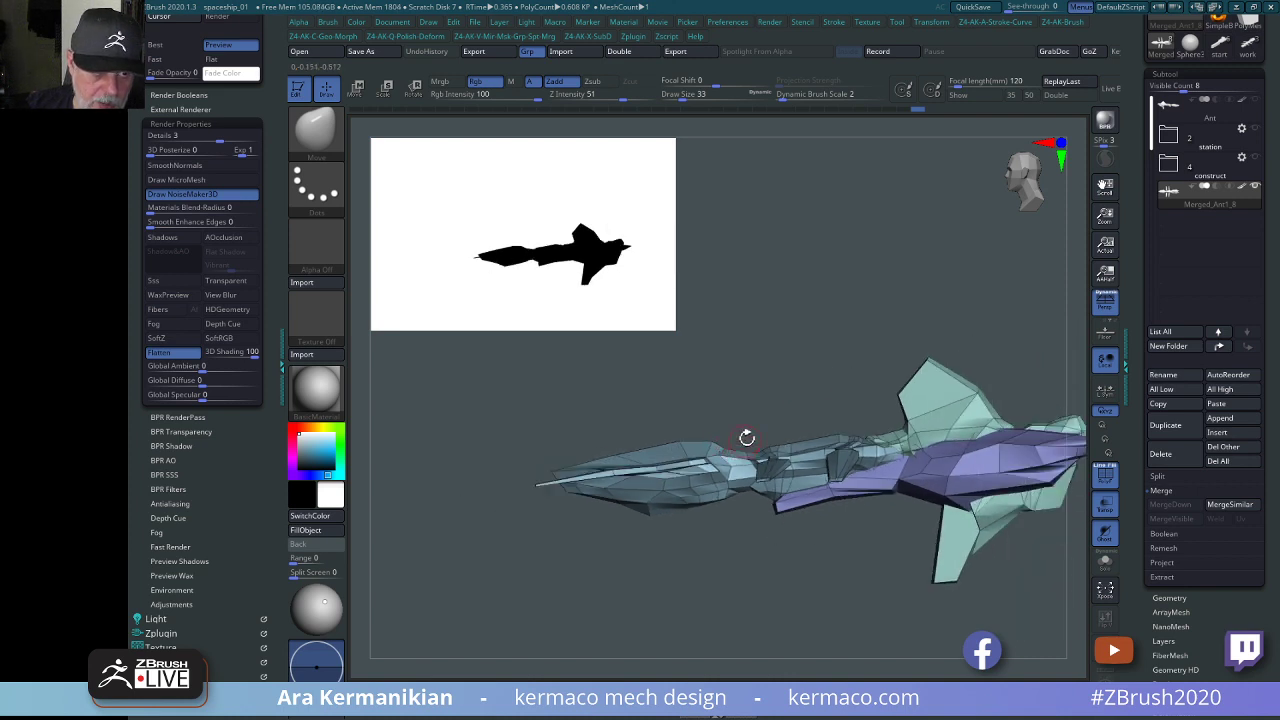
drag(746, 437, 712, 367)
alt+drag(822, 343, 897, 388)
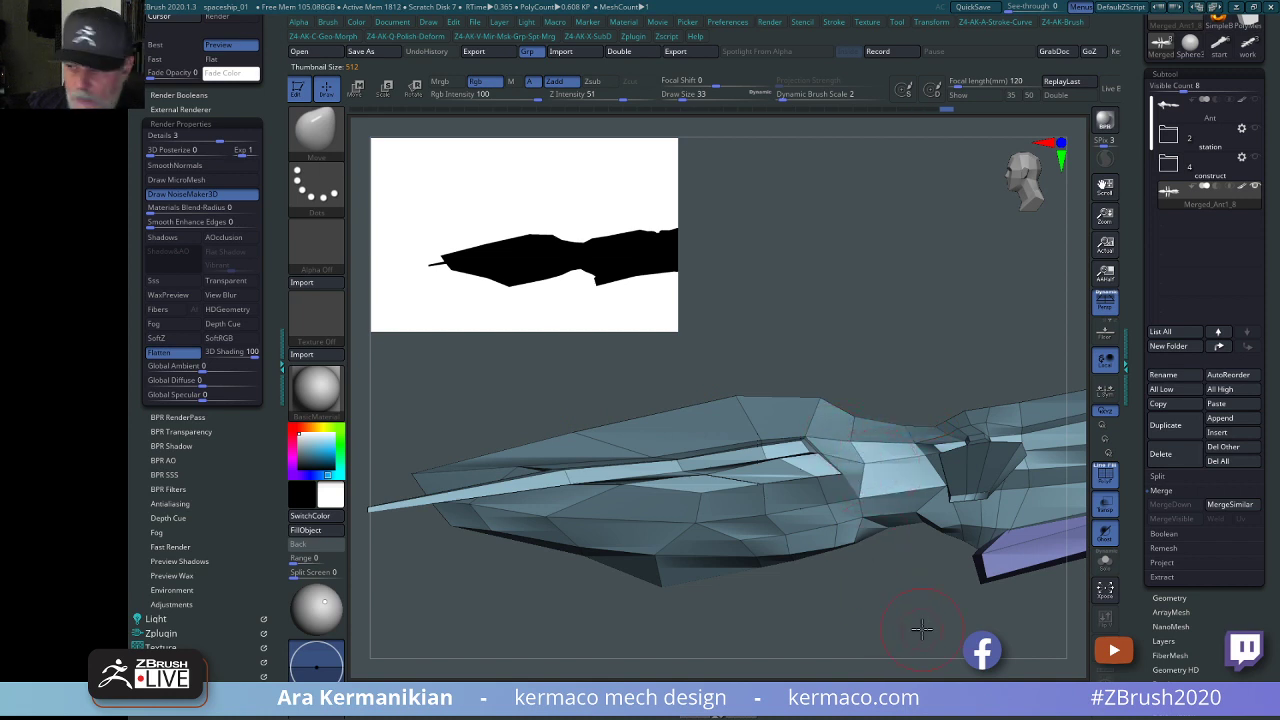
Review the whole ship from several angles, turn on its smoothed Dynamic Subdiv preview, and reduce the silhouette thumbnail size to 192.
drag(922, 628, 812, 555)
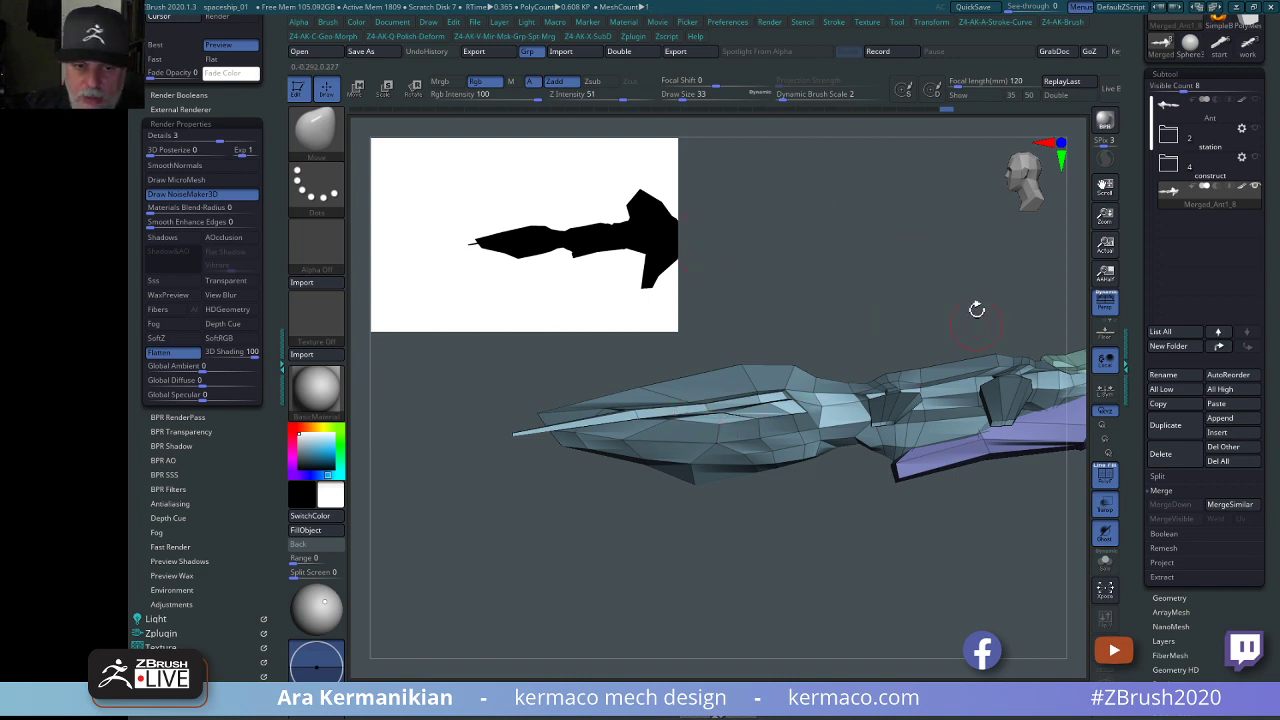
drag(976, 309, 1010, 286)
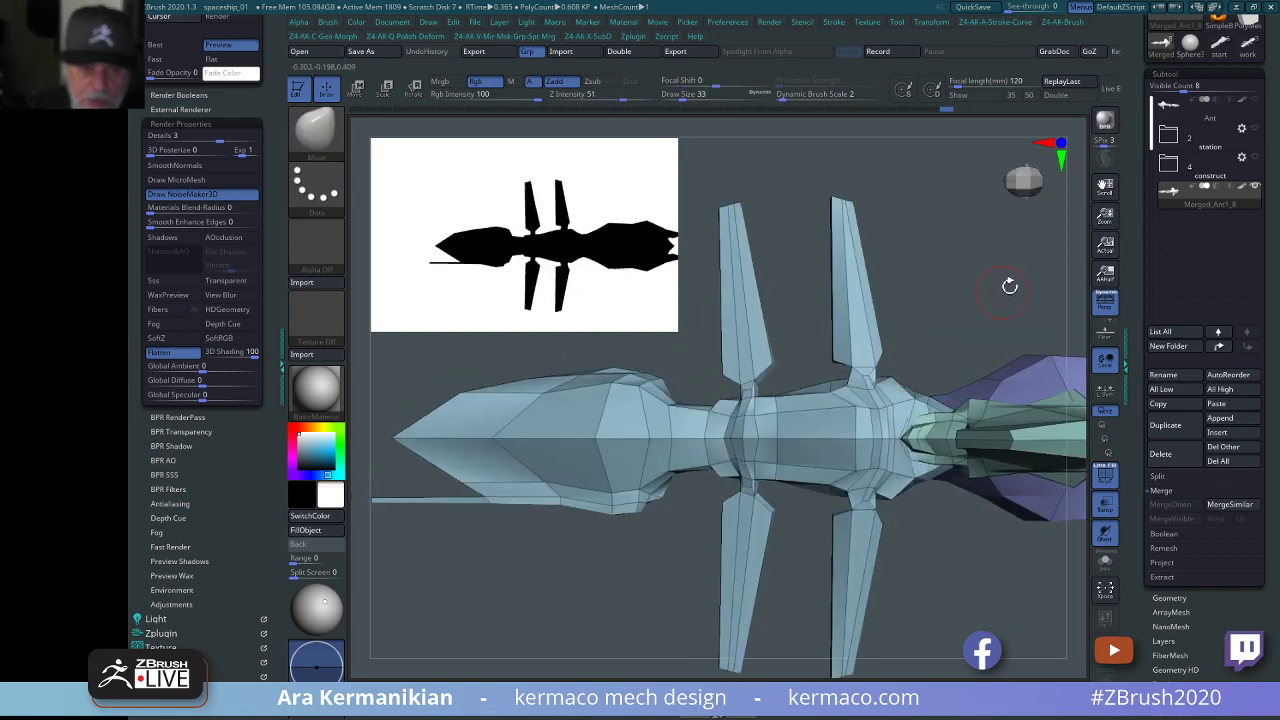
alt+drag(978, 335, 927, 344)
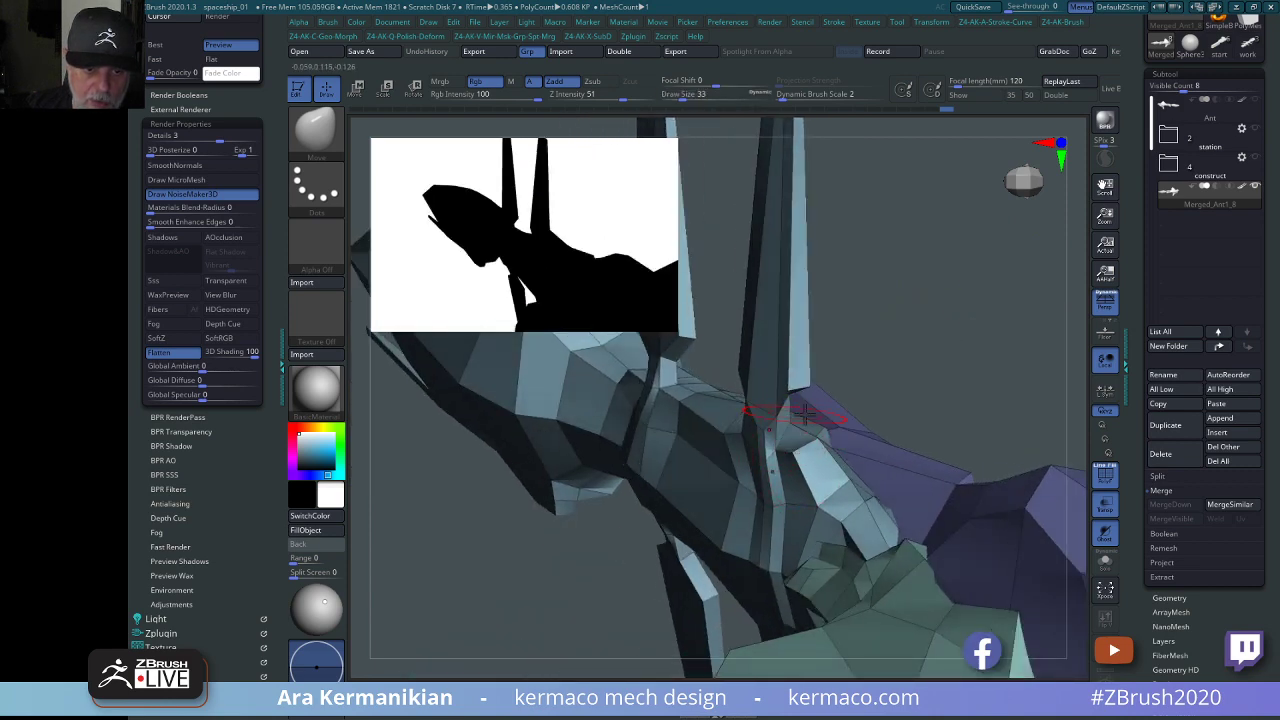
mouse_move(805, 413)
mouse_down()
mouse_move(1000, 334)
mouse_move(880, 380)
mouse_move(917, 389)
mouse_move(903, 388)
mouse_move(946, 266)
mouse_move(900, 249)
mouse_move(808, 269)
mouse_up()
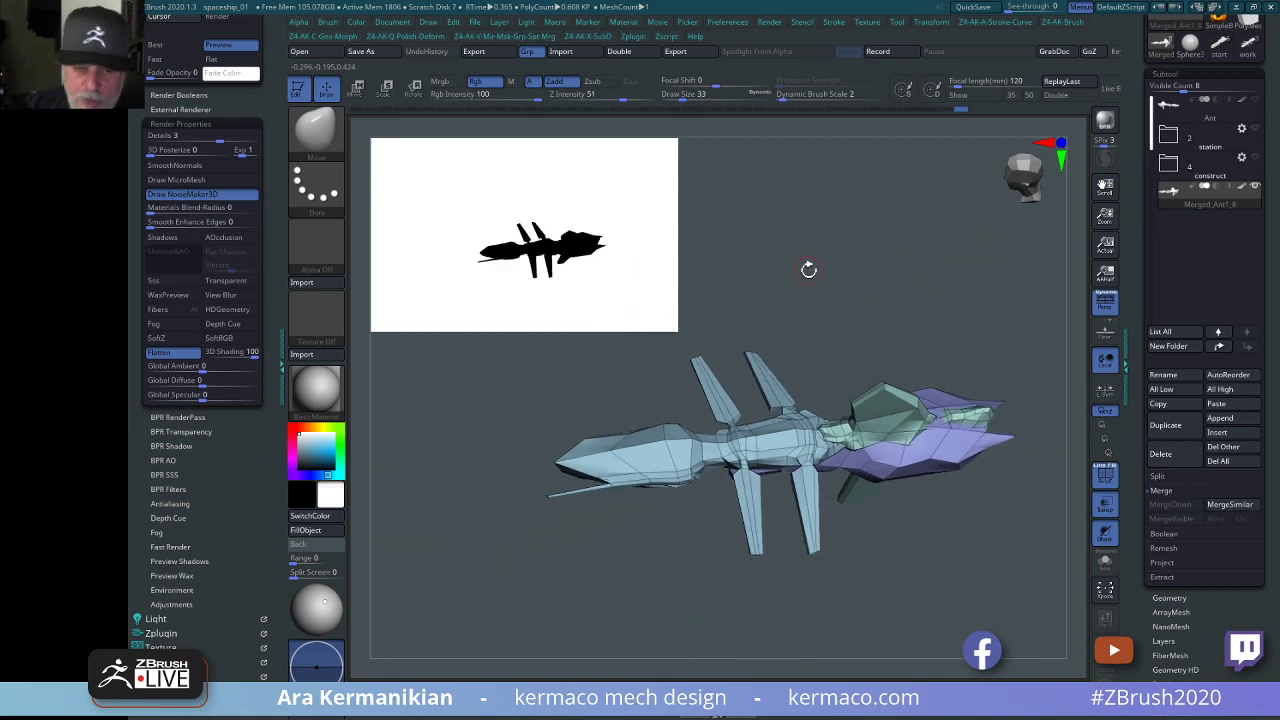
drag(990, 517, 1018, 522)
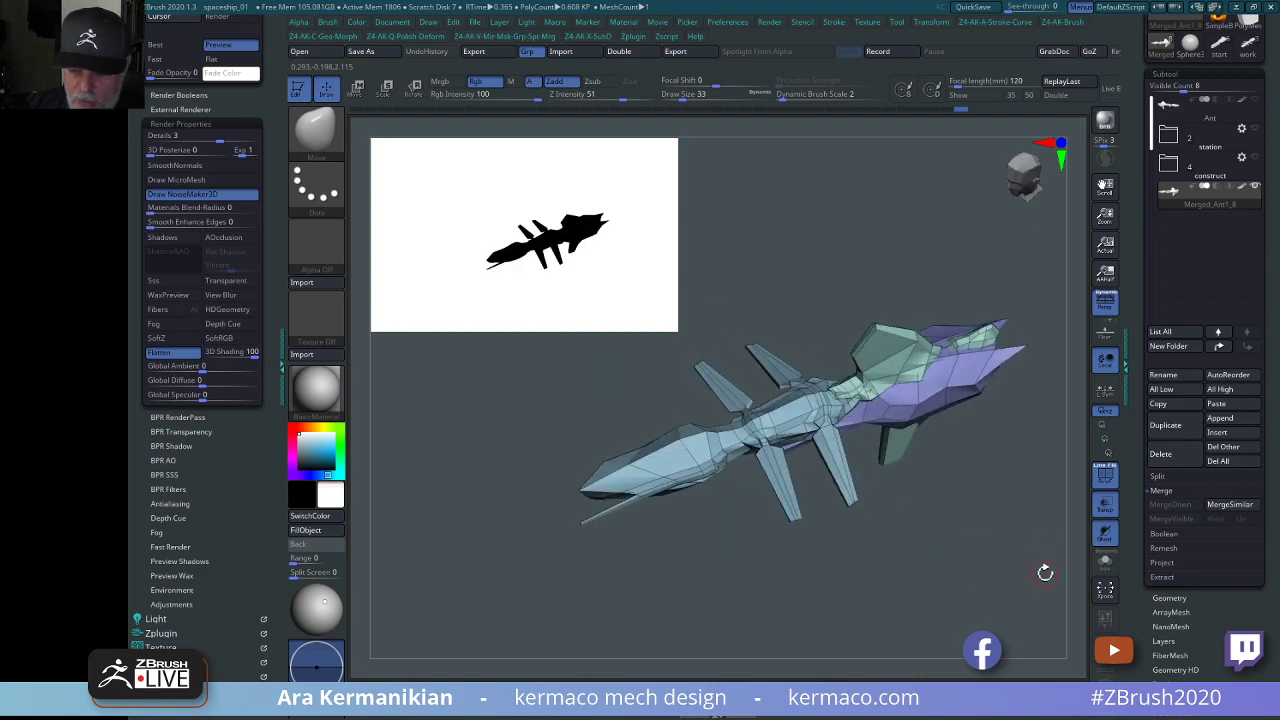
drag(1045, 572, 1035, 522)
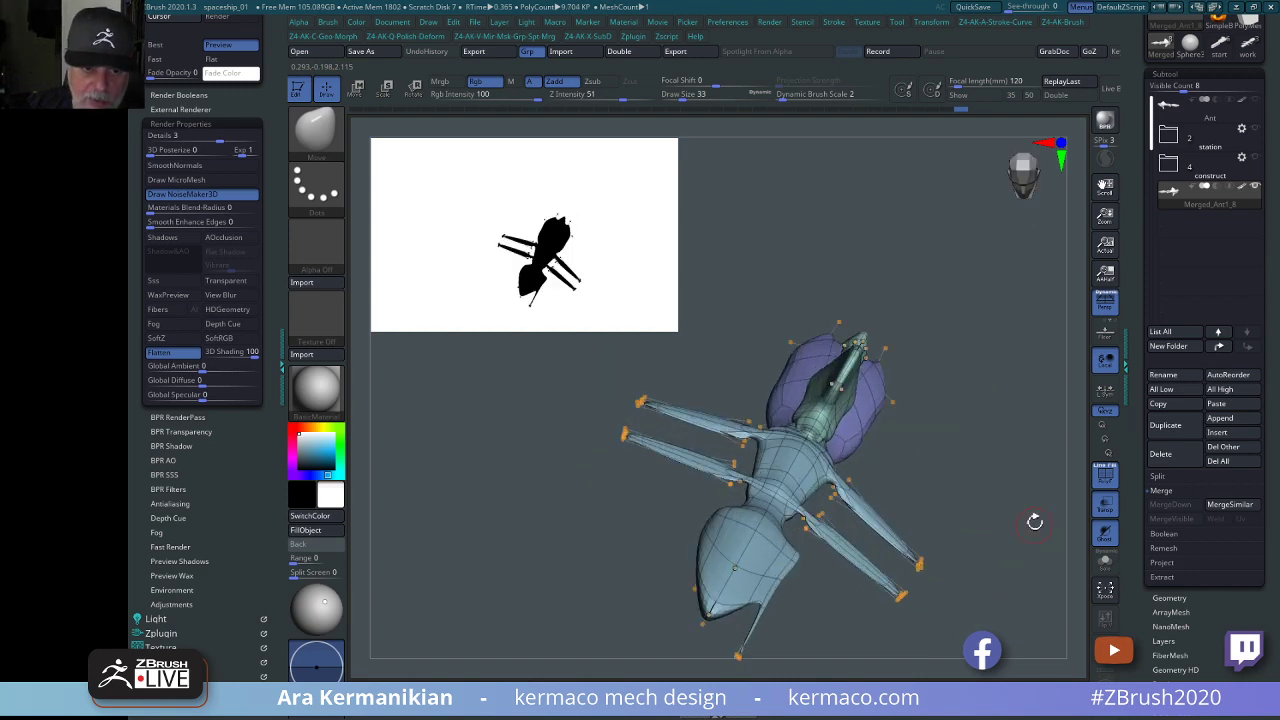
key(F5)
key(Escape)
drag(650, 315, 470, 216)
drag(864, 272, 954, 240)
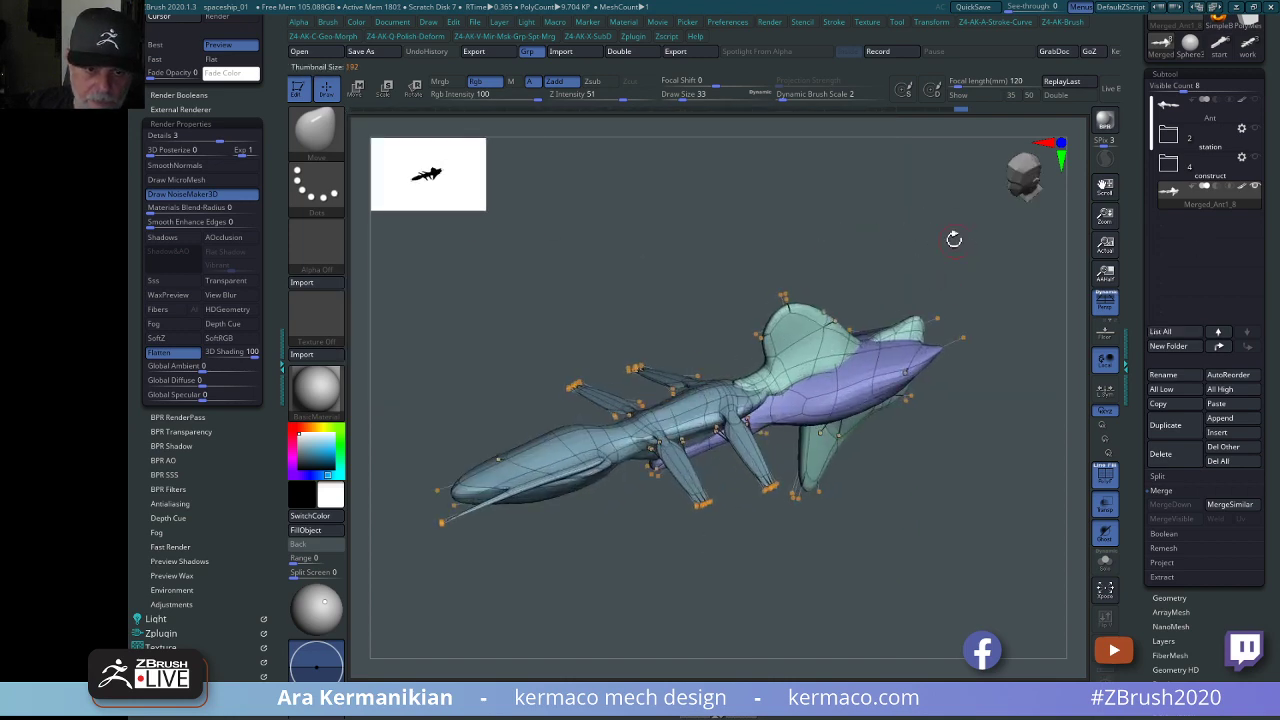
Set the ship's Dynamic Subdiv to QGrid 3 with Bevel mode, constant edge width and a coverage of 0.0006.
click(1170, 597)
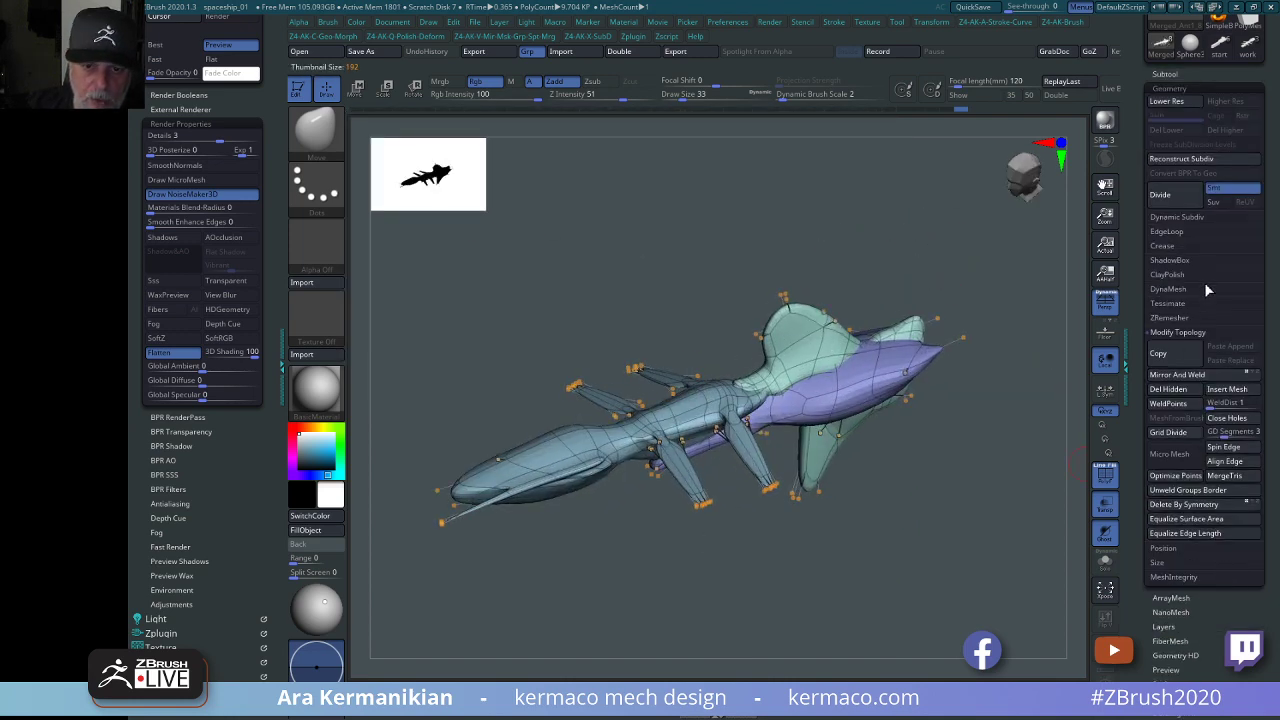
click(1178, 217)
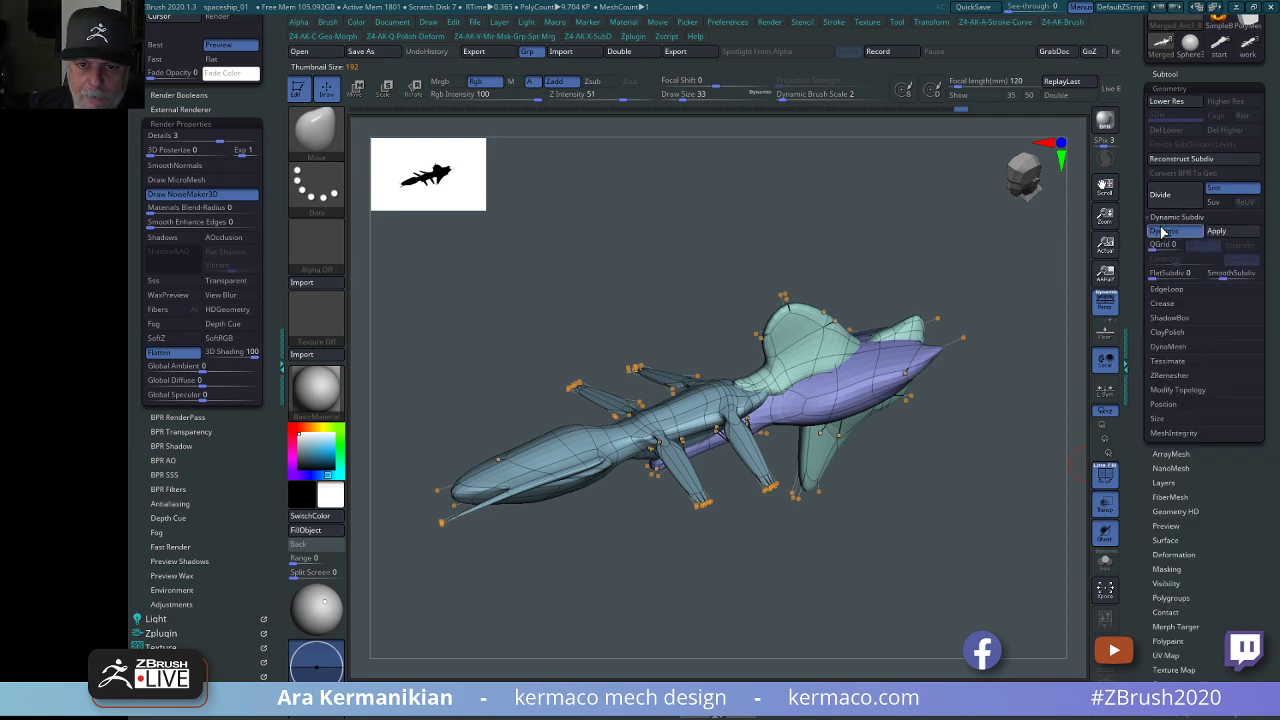
click(1163, 236)
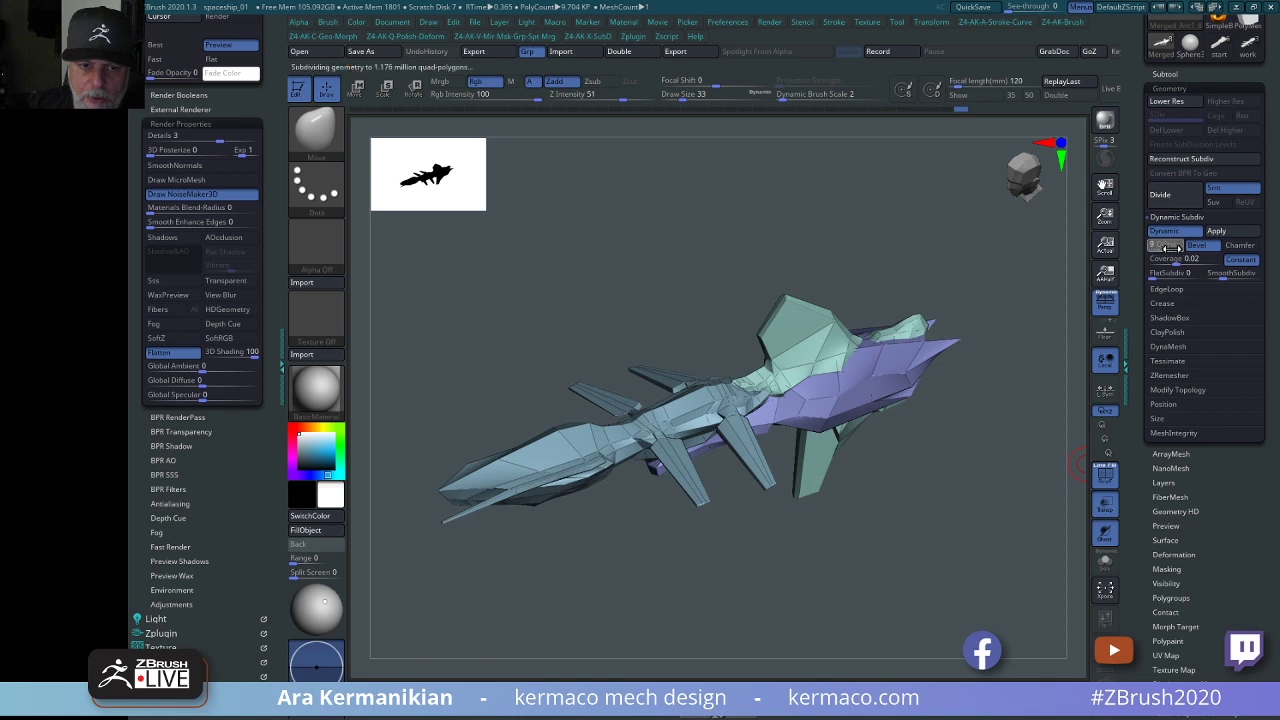
drag(1170, 248, 1168, 263)
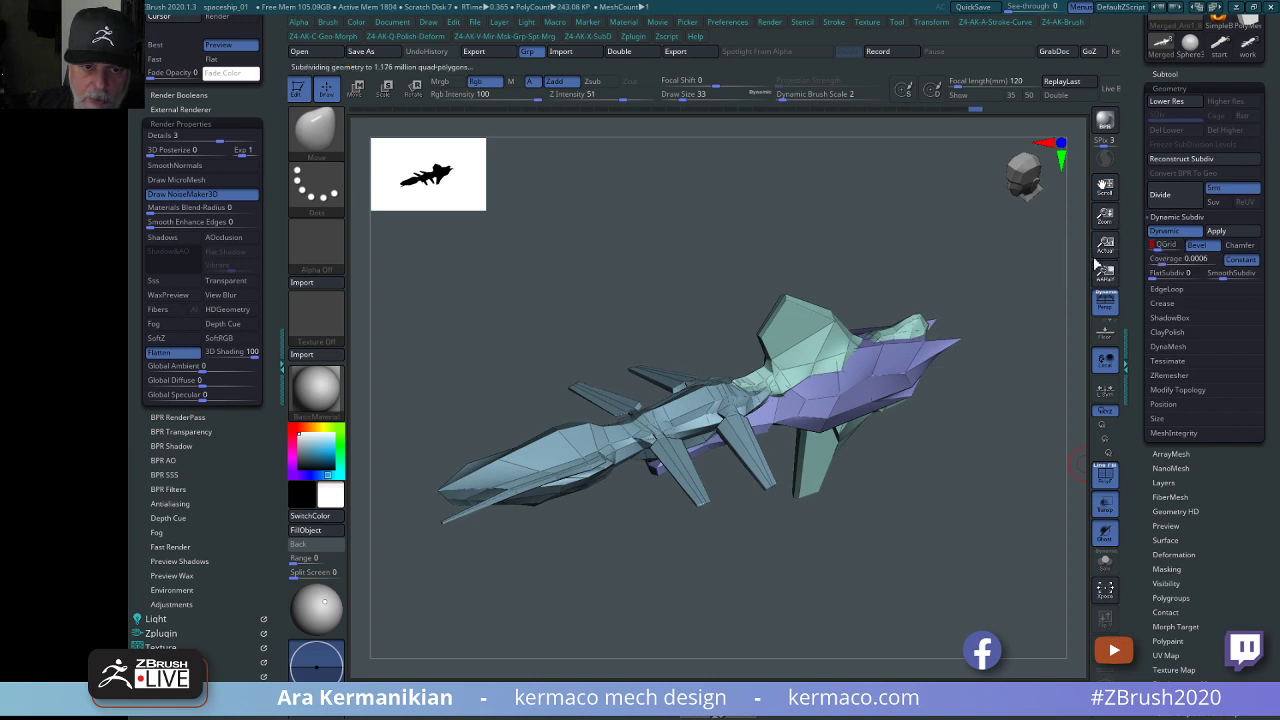
drag(927, 488, 1000, 520)
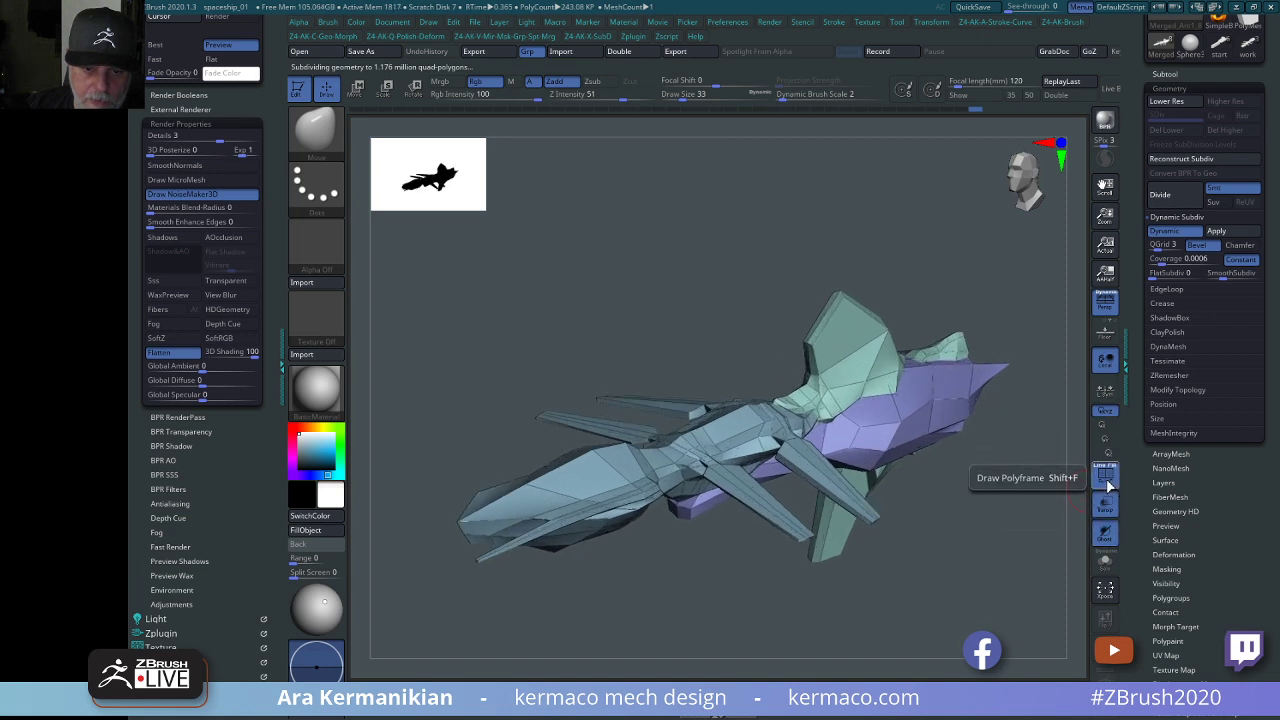
Hide the polyframe and set the QGrid coverage to 0.0346 to soften the ship's bevelled edges.
click(1105, 475)
drag(1011, 556, 1015, 428)
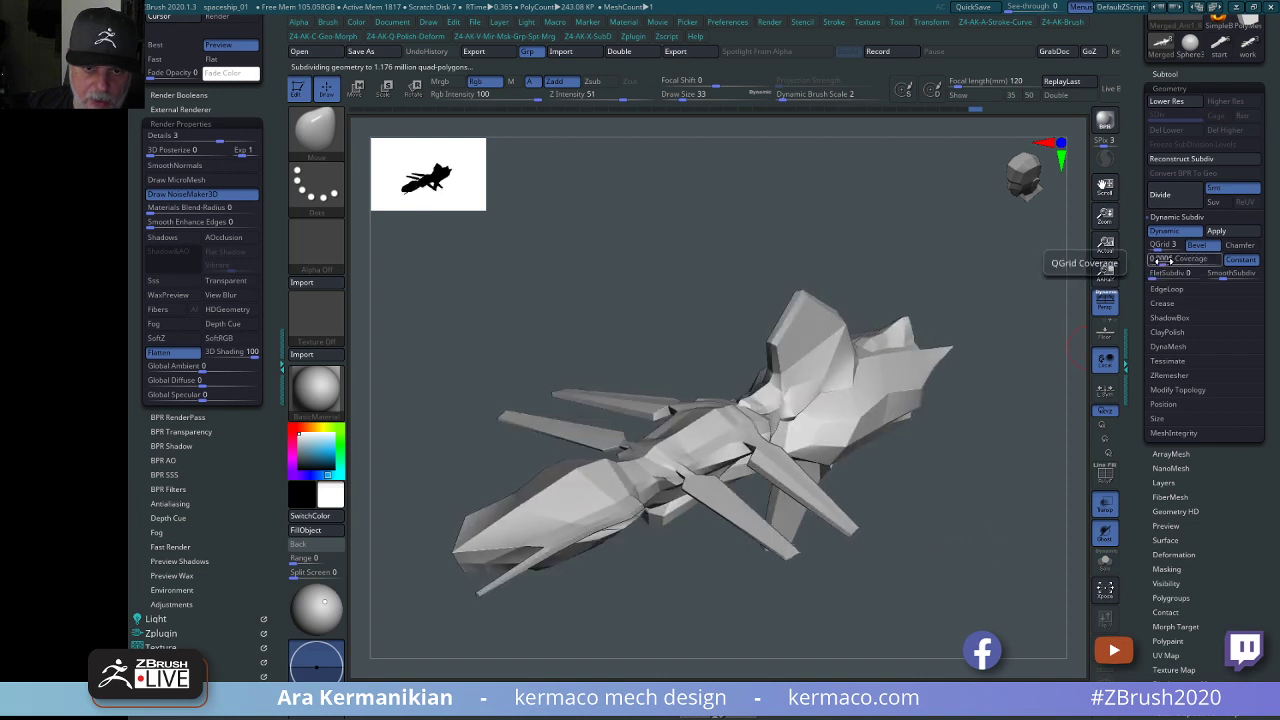
drag(1158, 258, 1180, 259)
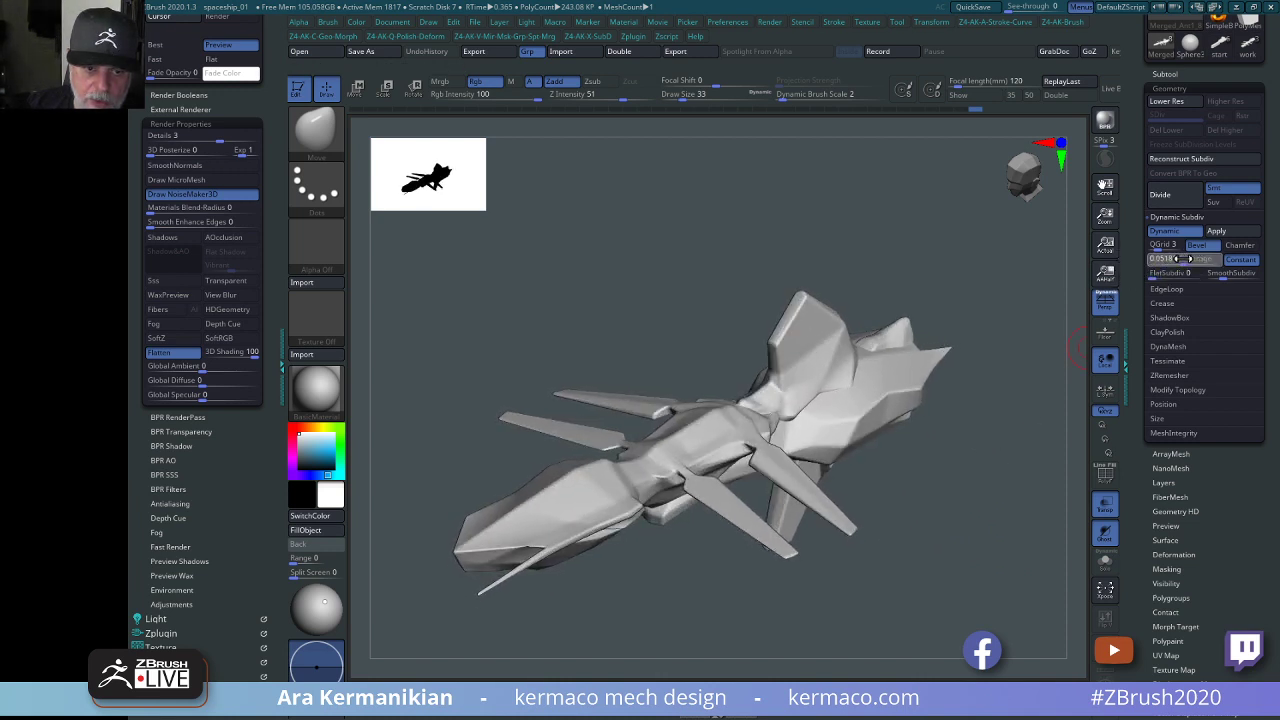
drag(1020, 511, 662, 291)
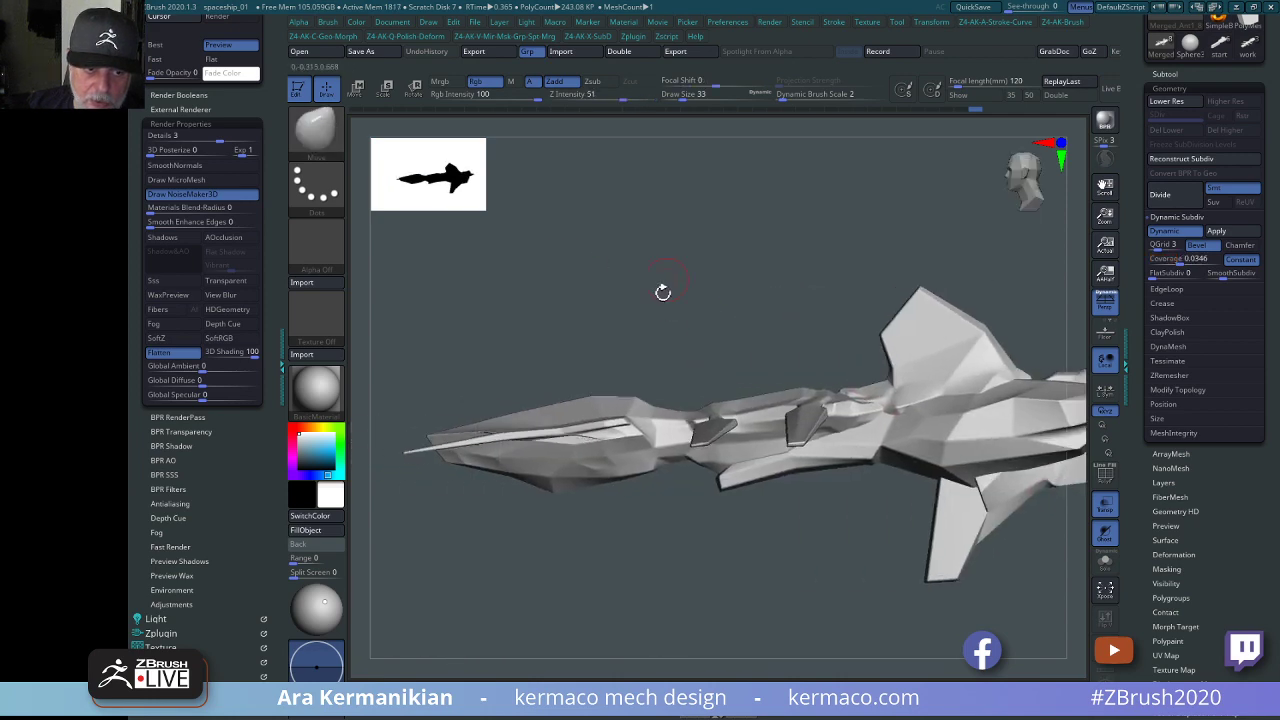
Set the draw size to 49 and adjust the hull where the nose section meets the neck.
key(z)
drag(671, 357, 688, 357)
mouse_move(785, 325)
mouse_down()
mouse_move(803, 371)
mouse_move(782, 372)
mouse_up()
key(z)
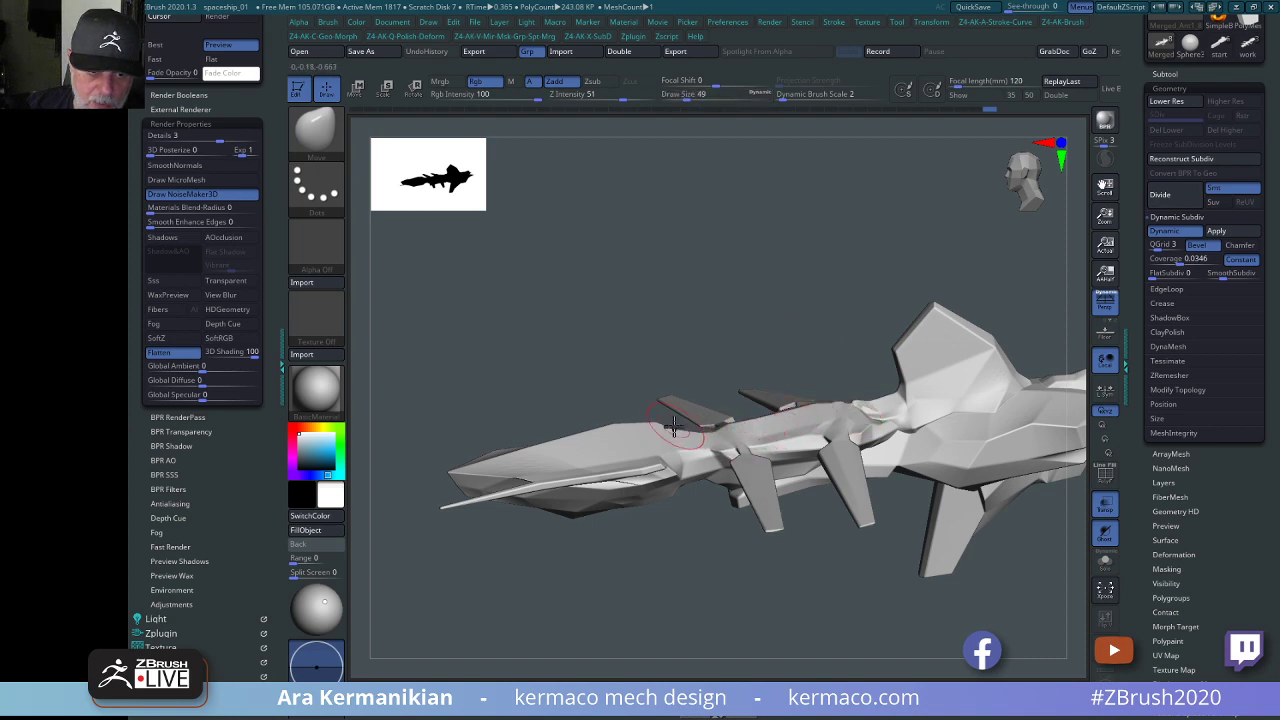
drag(722, 318, 944, 472)
drag(992, 509, 940, 478)
drag(940, 560, 722, 452)
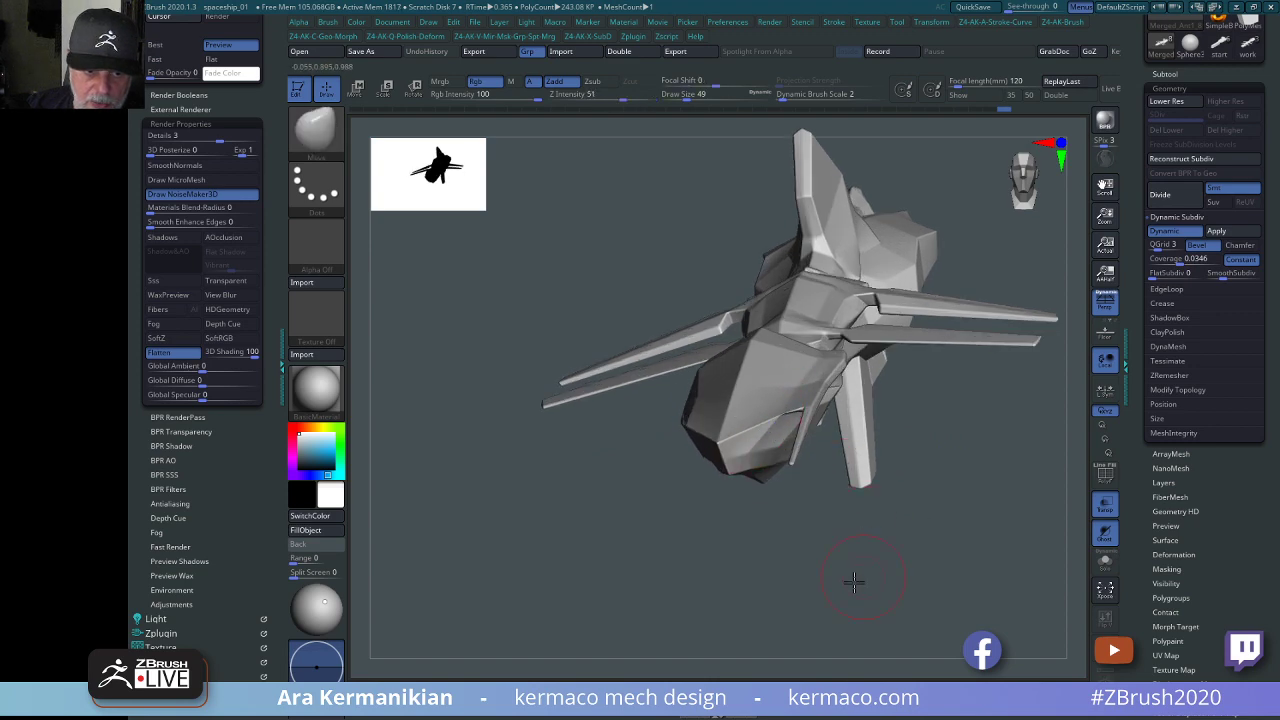
Smooth the side of the nose section beneath the long blade and check it from the underside.
mouse_move(851, 583)
alt+mouse_down()
mouse_move(854, 606)
mouse_move(853, 468)
mouse_move(940, 451)
mouse_move(960, 490)
mouse_move(801, 581)
mouse_move(766, 531)
alt+mouse_up()
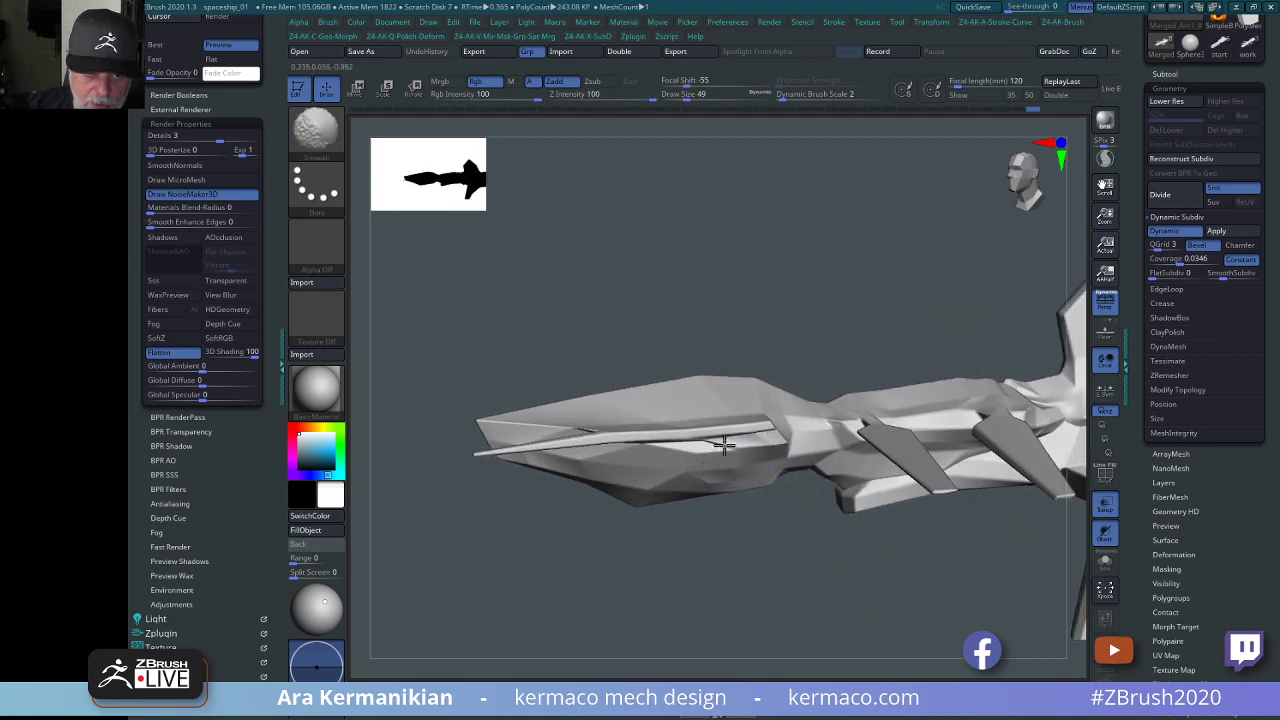
drag(884, 357, 876, 259)
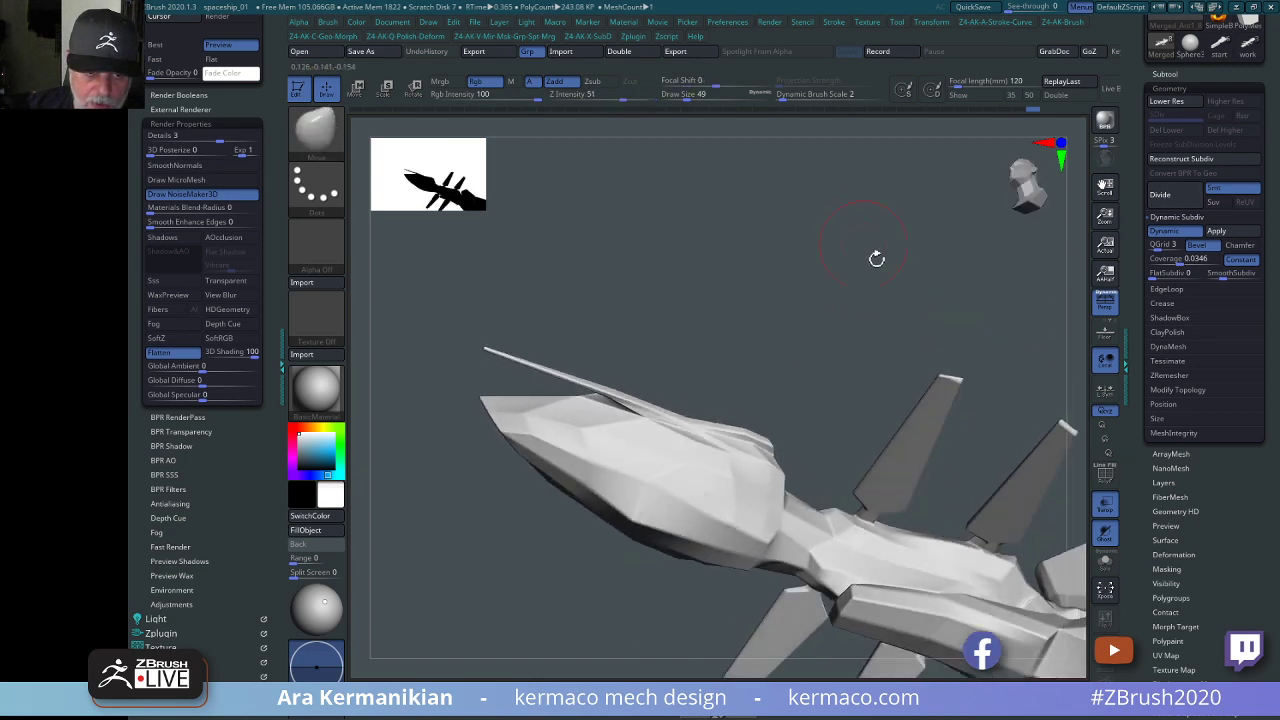
drag(815, 330, 737, 491)
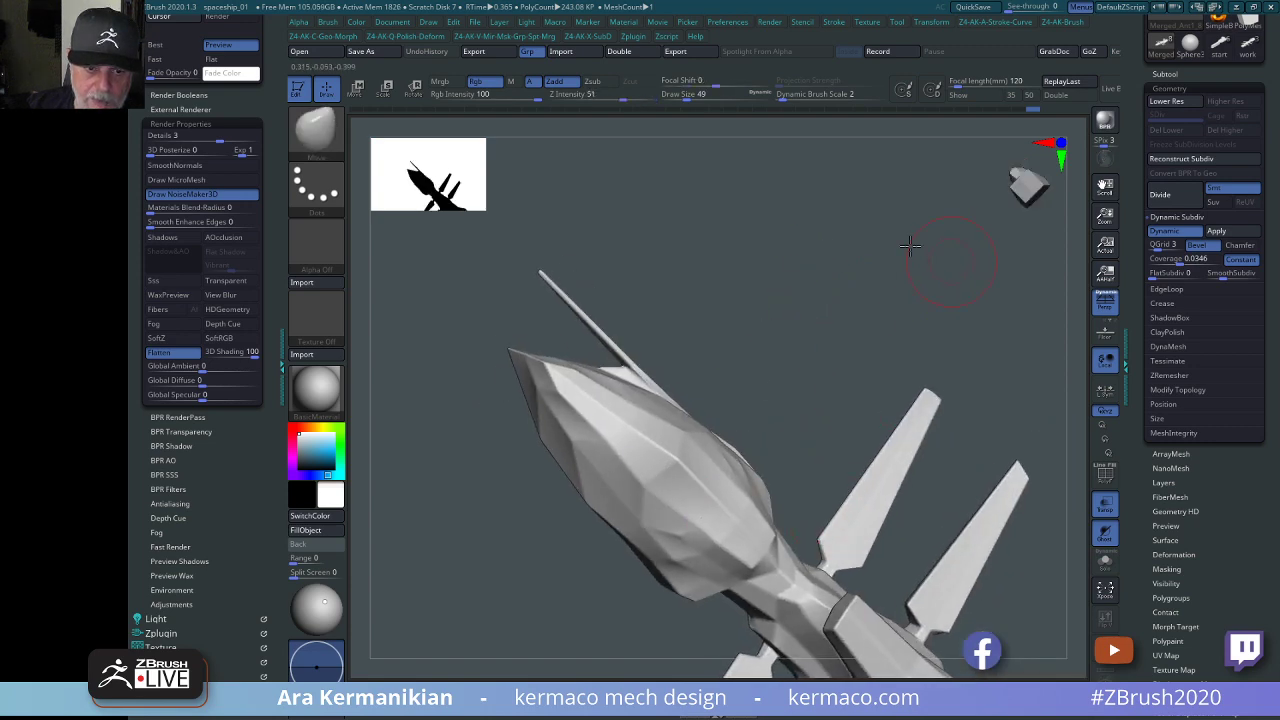
drag(909, 249, 661, 600)
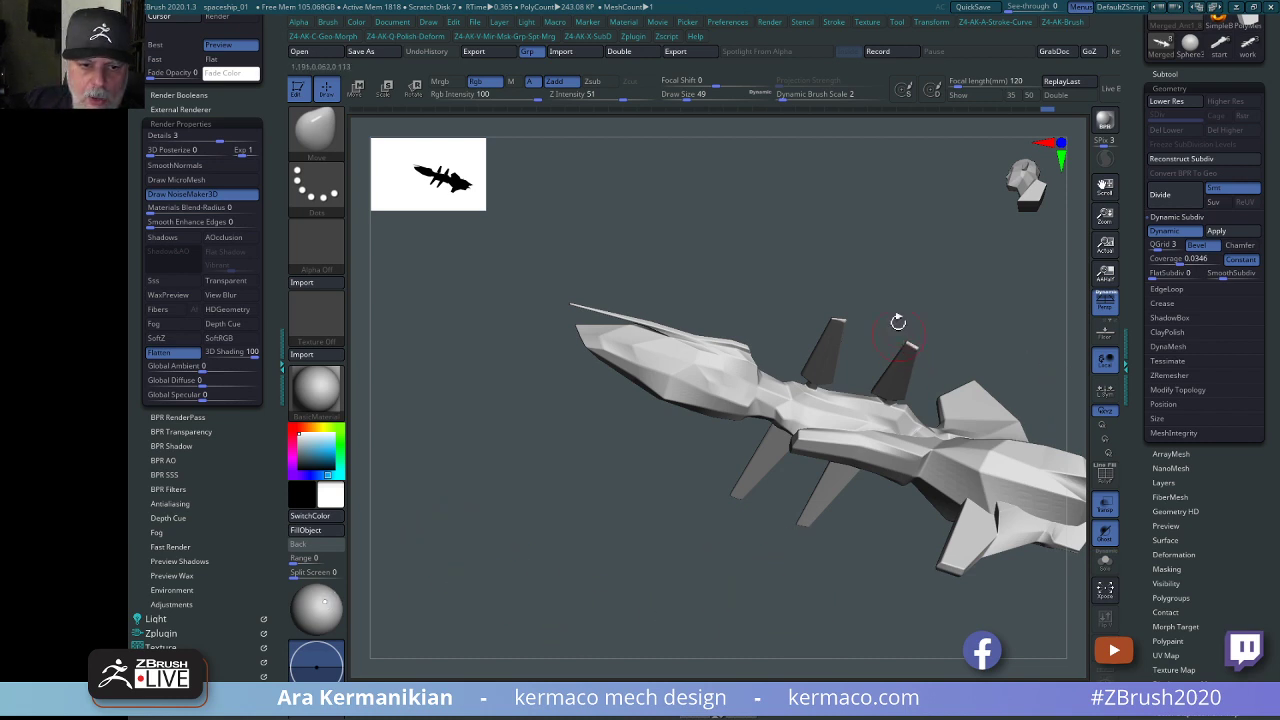
Switch the QGrid edges to Chamfer mode and compare them with constant edge width off and on.
drag(1040, 290, 1080, 330)
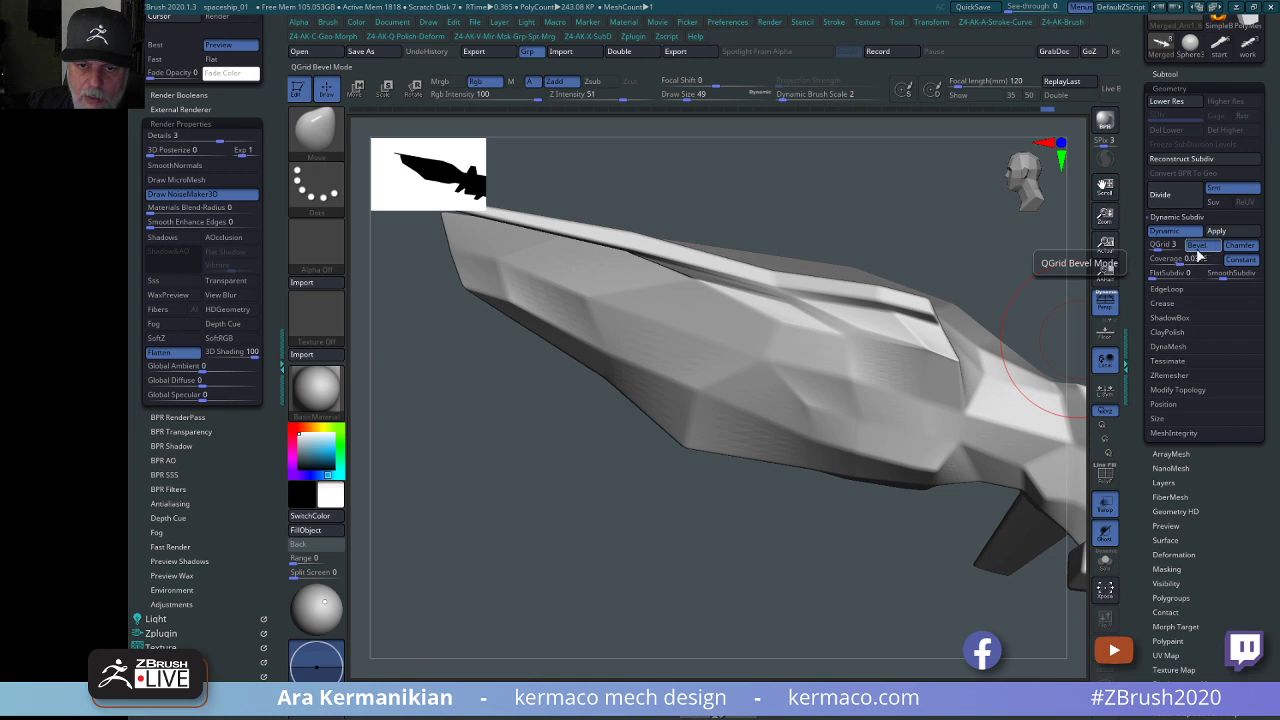
drag(1000, 295, 938, 251)
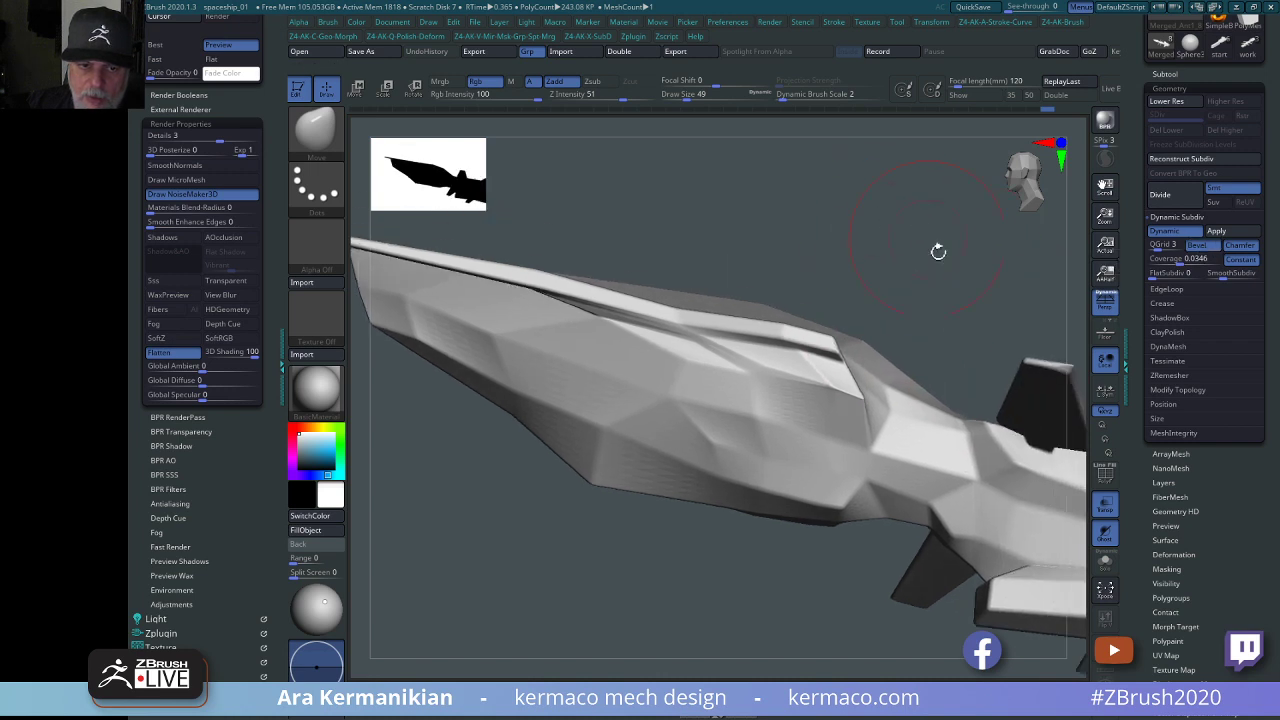
click(1245, 262)
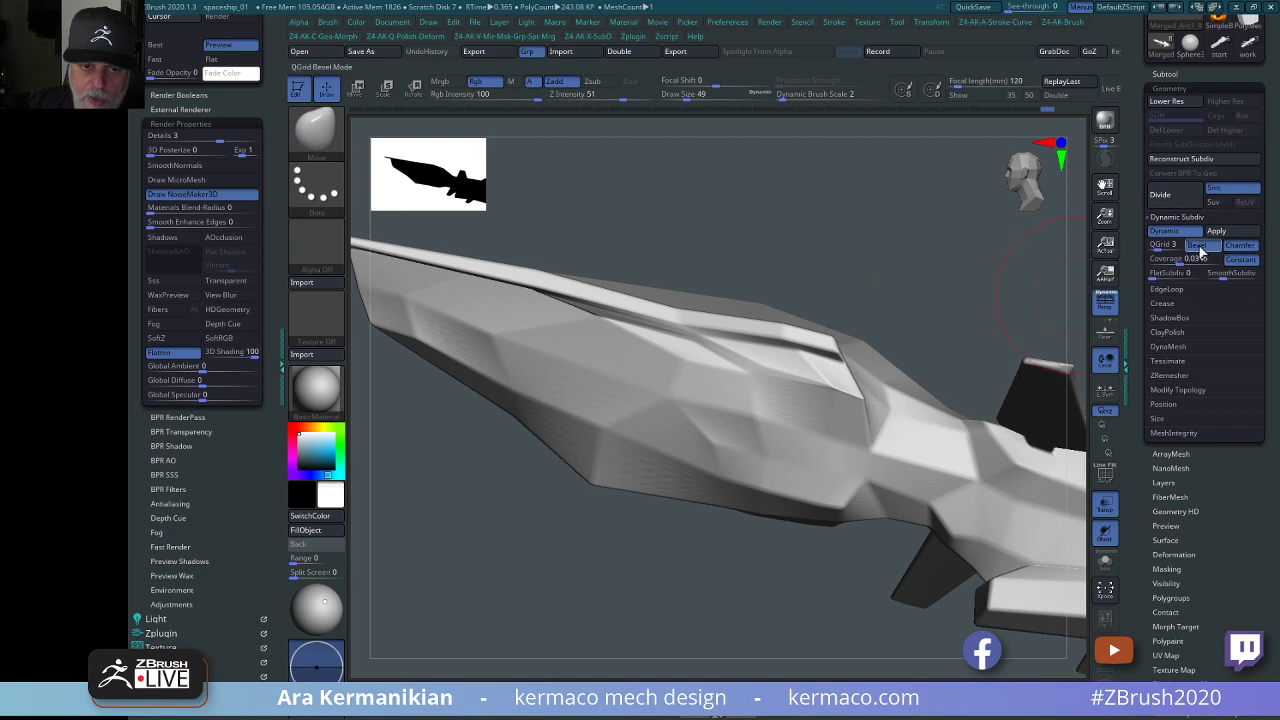
click(1246, 264)
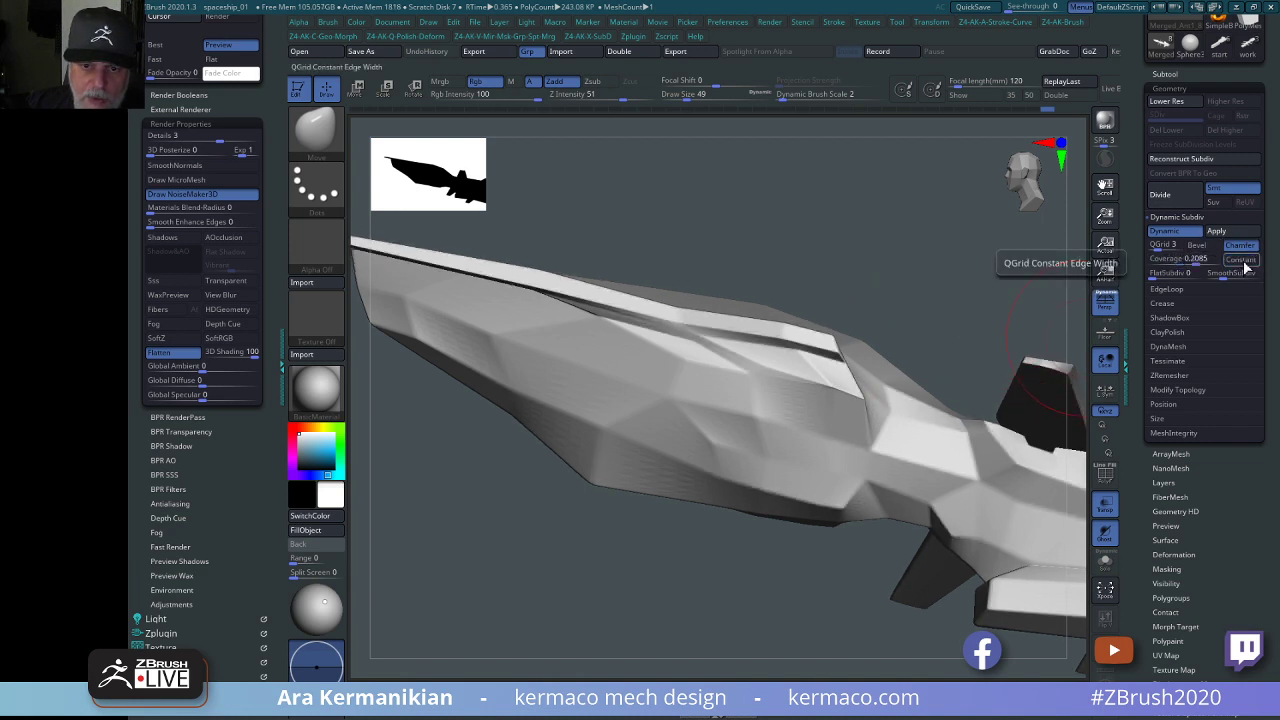
click(1234, 262)
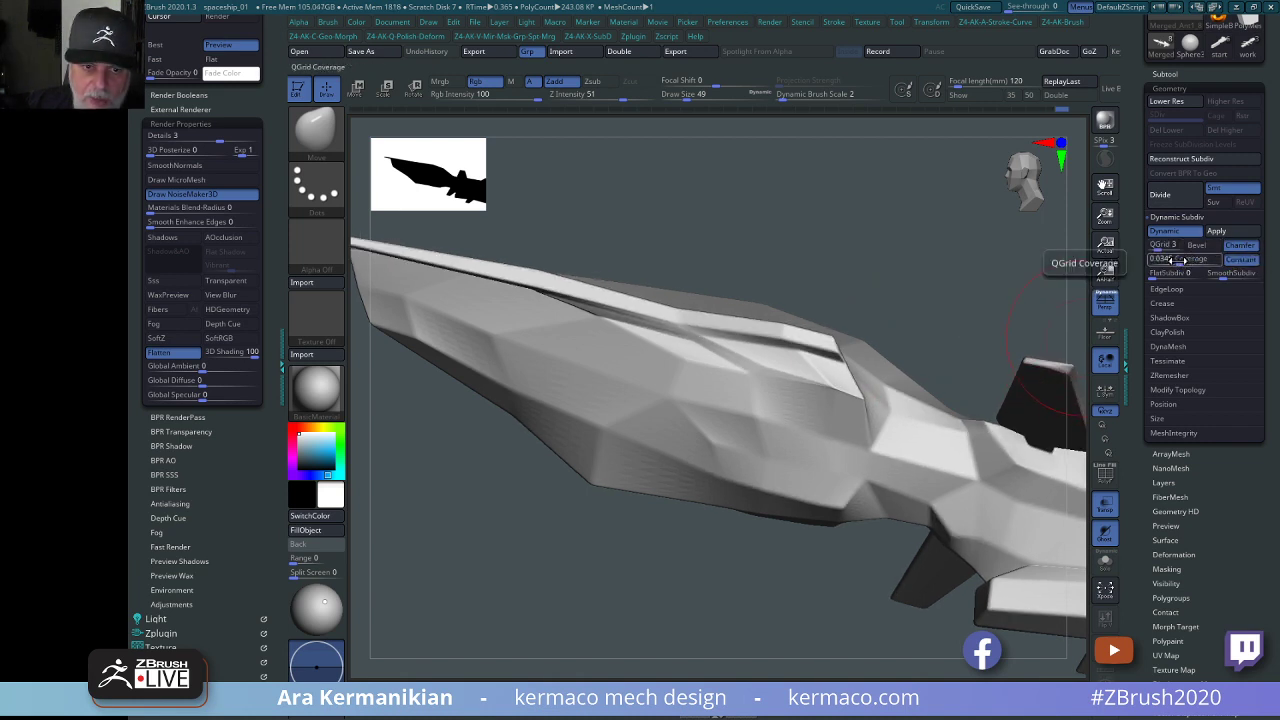
Turn off constant edge width, set the QGrid coverage to 0.2012 and combine Bevel with Chamfer.
drag(1188, 260, 1205, 261)
click(1240, 259)
drag(1075, 250, 1088, 330)
drag(919, 318, 1075, 312)
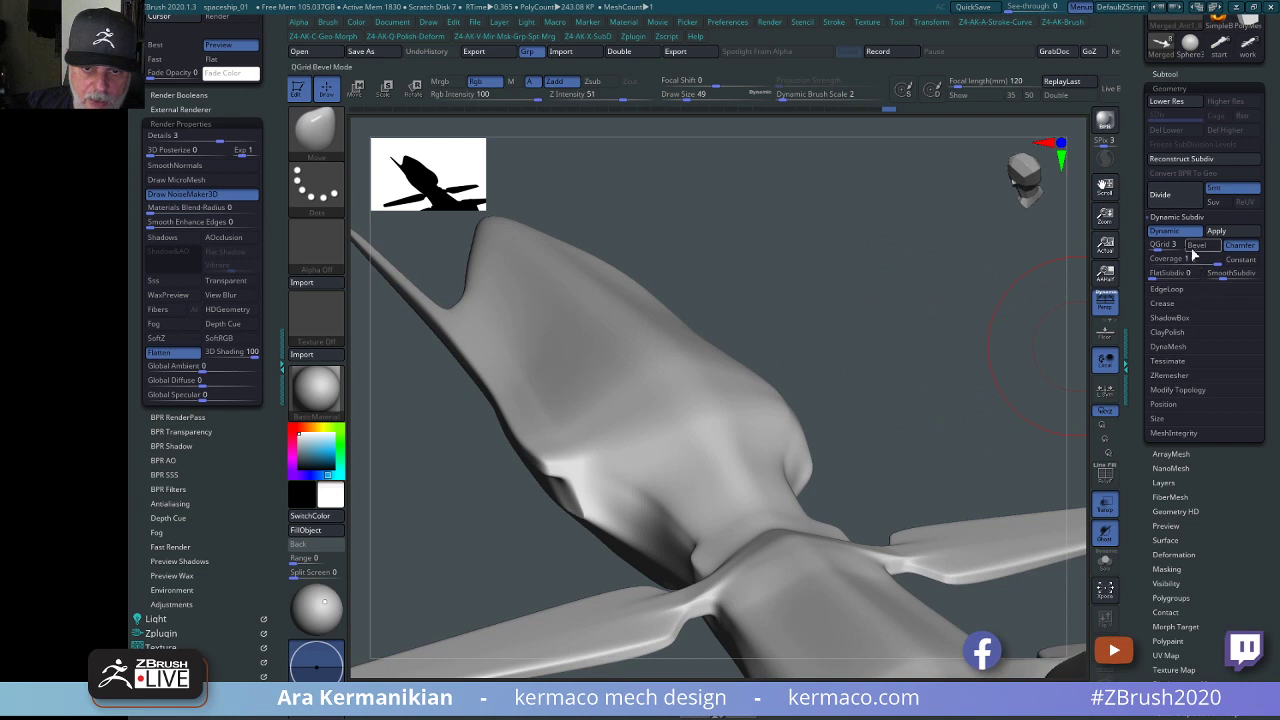
mouse_move(1210, 260)
mouse_down()
mouse_move(1180, 260)
mouse_move(1205, 262)
mouse_up()
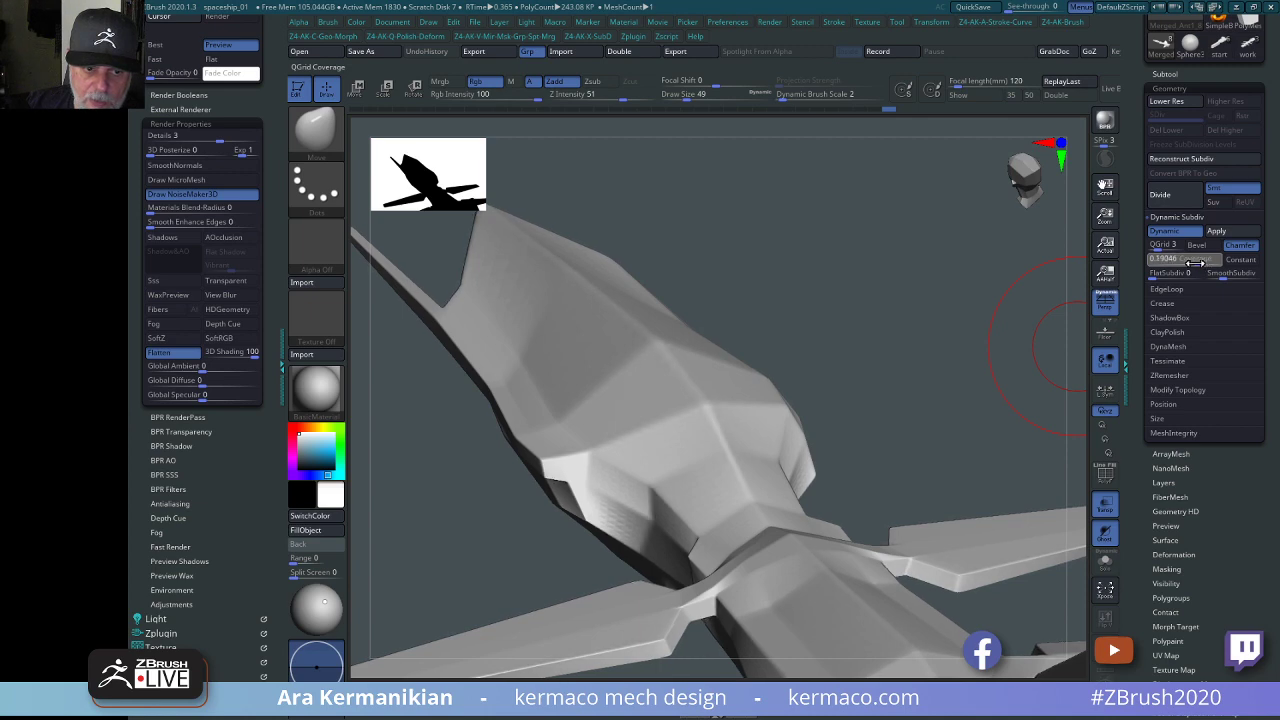
drag(963, 422, 1040, 430)
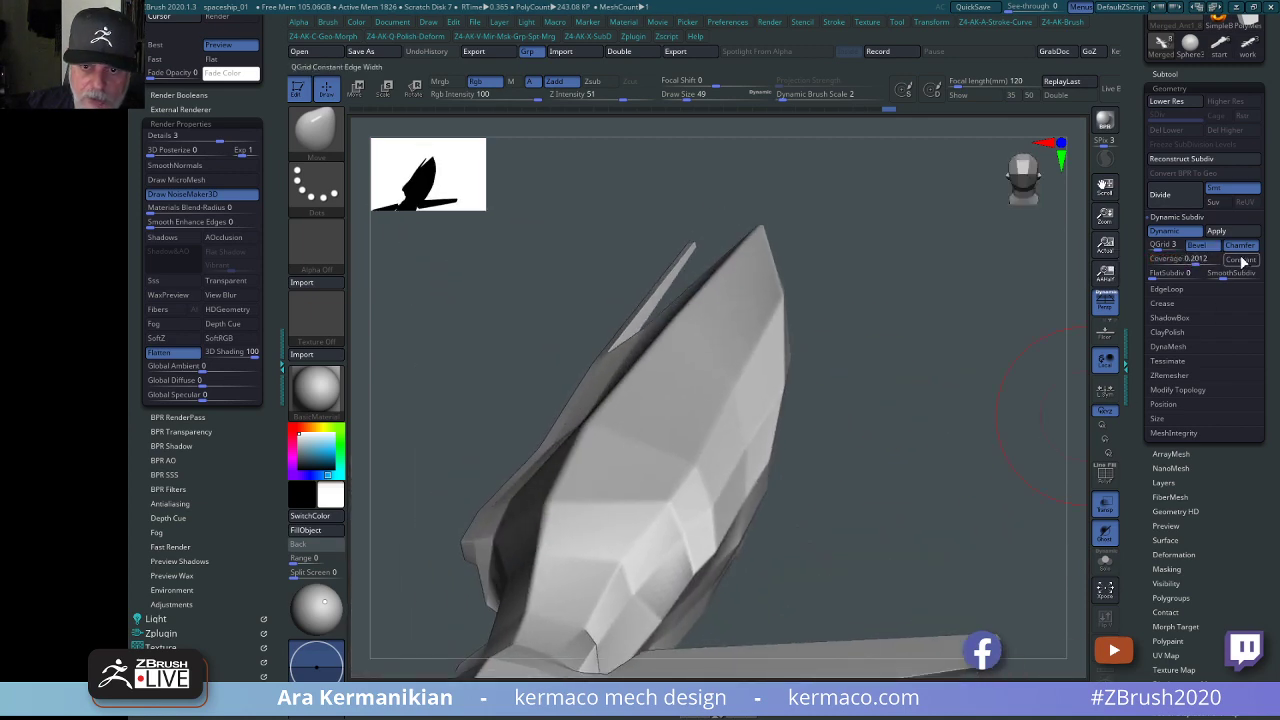
Turn off Dynamic Subdiv and, with the Move brush at draw size 16, adjust the nose section's facets near the tip.
mouse_move(897, 408)
alt+mouse_down()
mouse_move(923, 381)
mouse_move(977, 411)
mouse_move(952, 340)
mouse_move(975, 318)
mouse_move(921, 269)
mouse_move(737, 289)
mouse_move(790, 262)
mouse_move(947, 402)
mouse_move(1062, 352)
mouse_move(1023, 357)
mouse_move(953, 268)
mouse_move(637, 323)
mouse_move(771, 249)
mouse_move(806, 360)
mouse_move(852, 259)
mouse_move(906, 569)
mouse_move(960, 483)
mouse_move(977, 531)
mouse_move(1024, 488)
mouse_move(829, 563)
mouse_move(845, 576)
mouse_move(871, 514)
mouse_move(891, 363)
mouse_move(908, 340)
mouse_move(858, 341)
mouse_move(909, 397)
mouse_move(863, 357)
mouse_move(820, 349)
mouse_move(973, 421)
mouse_move(882, 386)
mouse_move(1029, 474)
mouse_move(954, 481)
alt+mouse_up()
click(1172, 232)
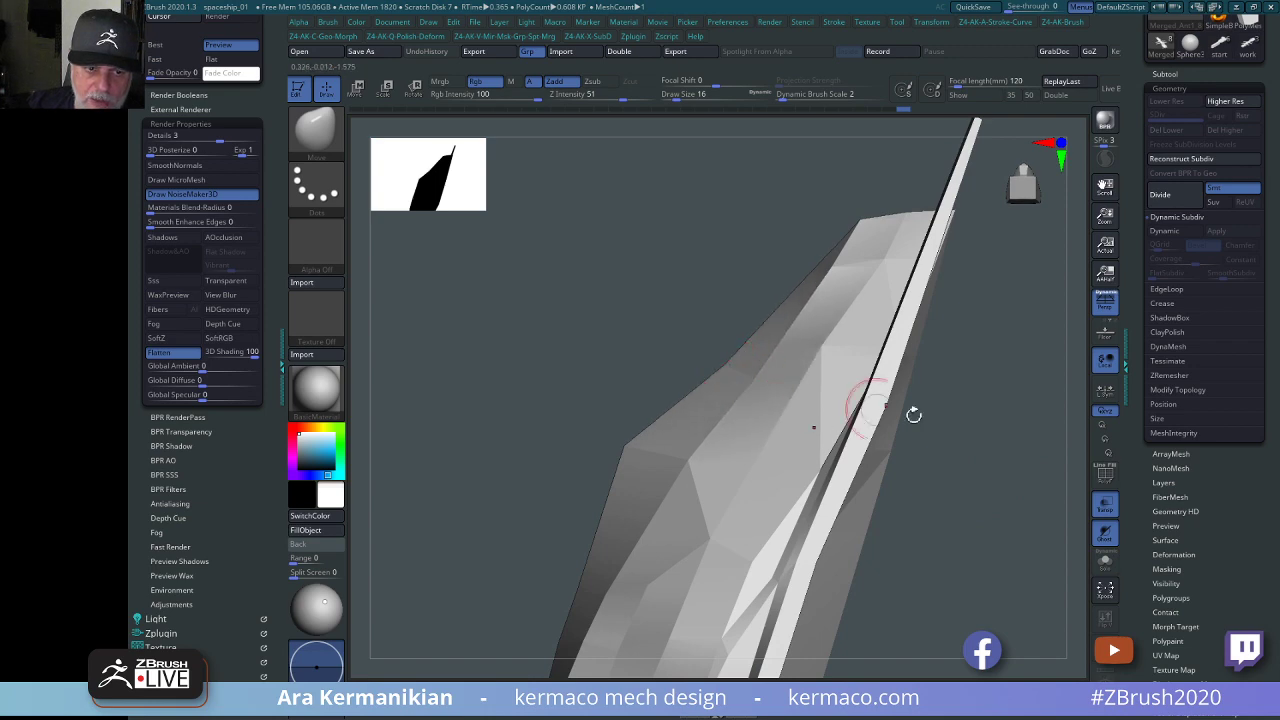
mouse_move(913, 414)
mouse_down()
mouse_move(1031, 534)
mouse_move(963, 483)
mouse_move(957, 517)
mouse_move(931, 471)
mouse_move(989, 529)
mouse_move(897, 551)
mouse_move(948, 516)
mouse_move(926, 537)
mouse_move(937, 557)
mouse_move(920, 540)
mouse_move(956, 518)
mouse_move(763, 543)
mouse_move(940, 540)
mouse_move(874, 560)
mouse_move(904, 538)
mouse_up()
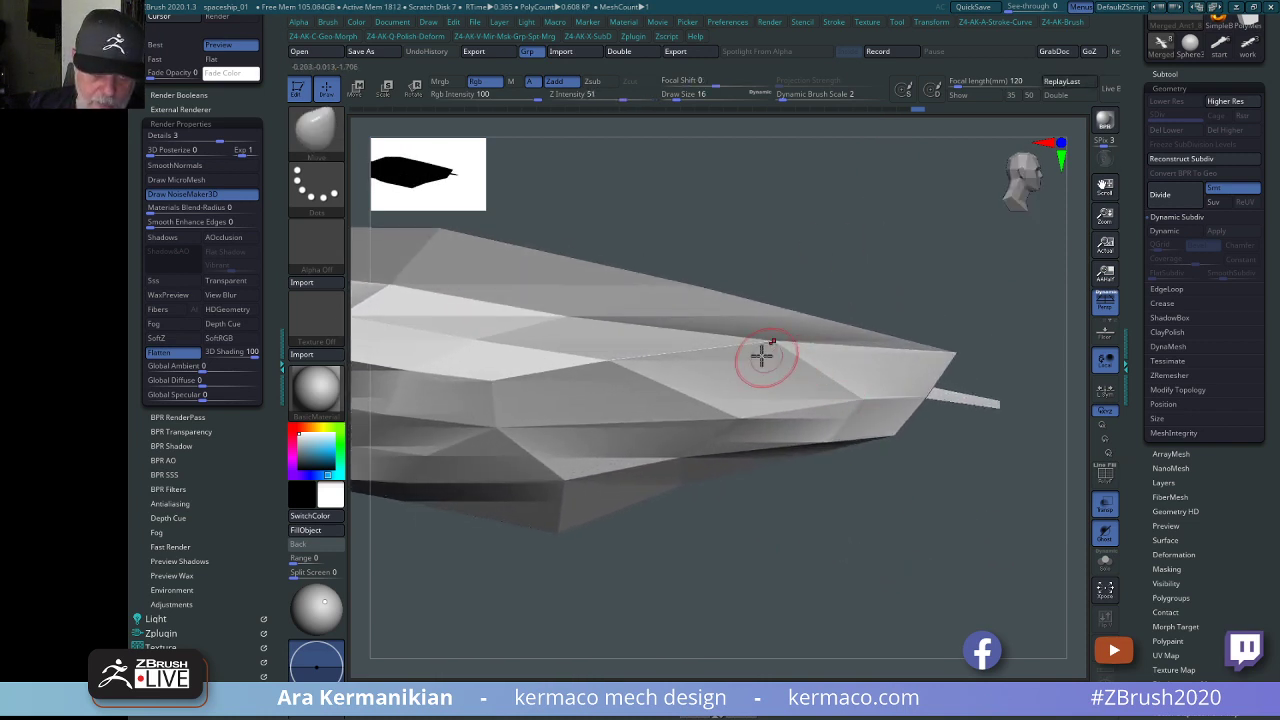
mouse_move(790, 365)
mouse_down()
mouse_move(908, 331)
mouse_move(814, 431)
mouse_move(829, 503)
mouse_move(802, 624)
mouse_move(808, 434)
mouse_up()
Refine the facets behind the nose tip, checking them in the side and top views.
drag(873, 573, 952, 291)
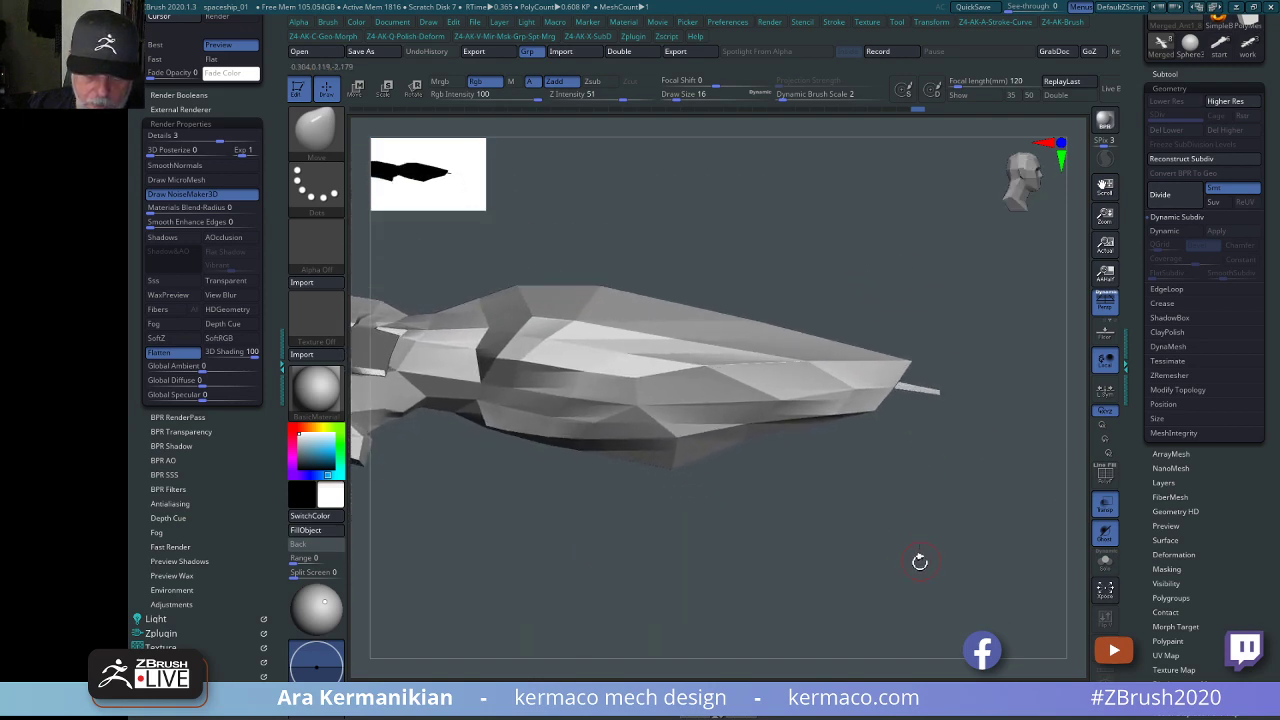
drag(920, 560, 911, 400)
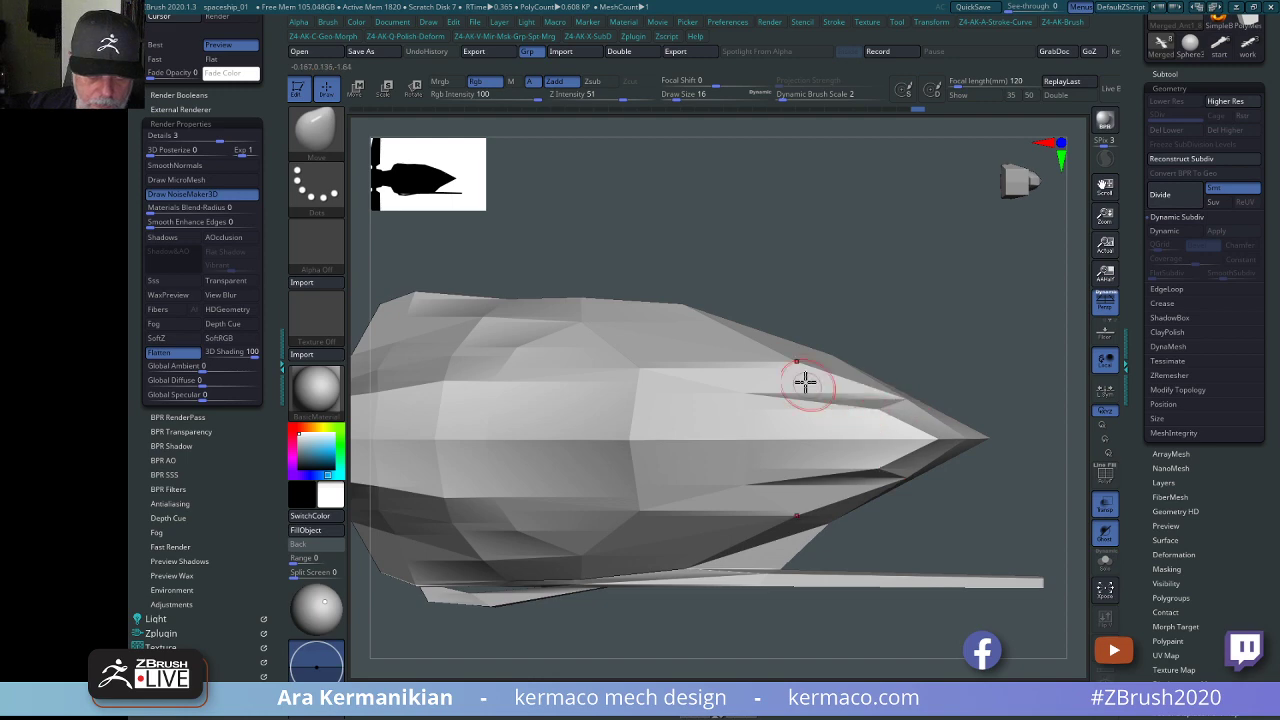
right_drag(805, 381, 790, 436)
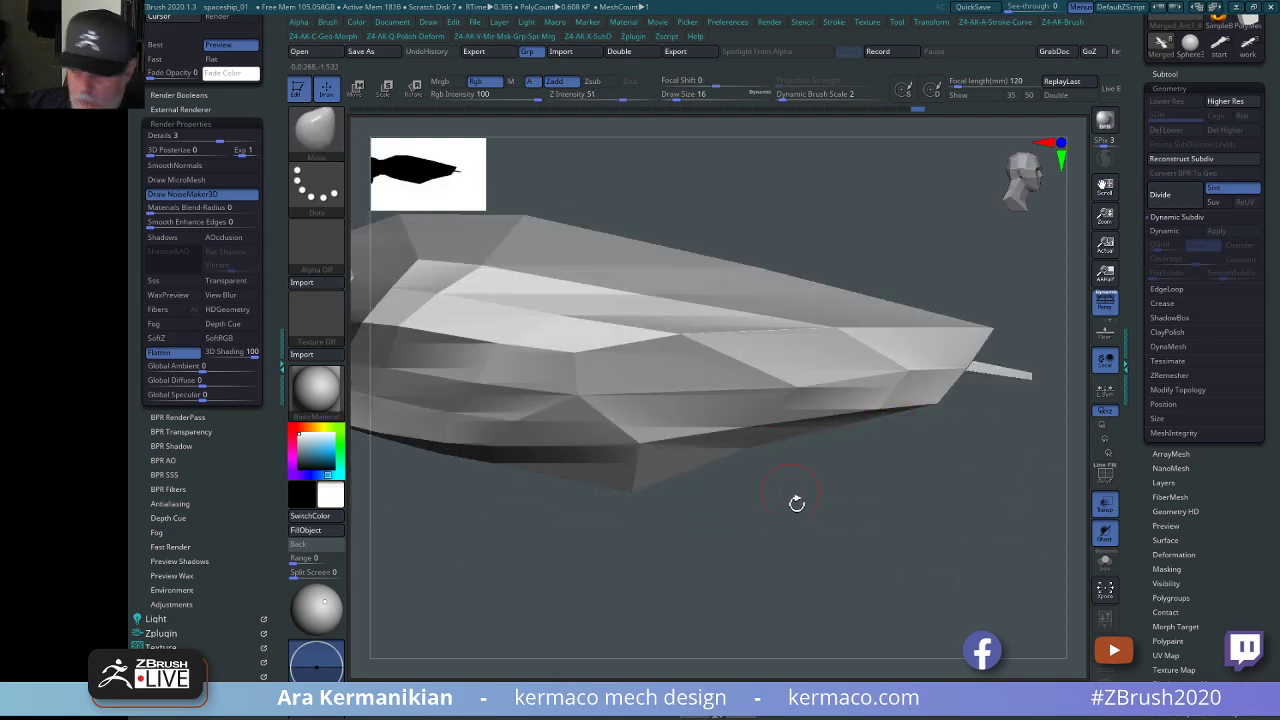
right_drag(885, 577, 768, 540)
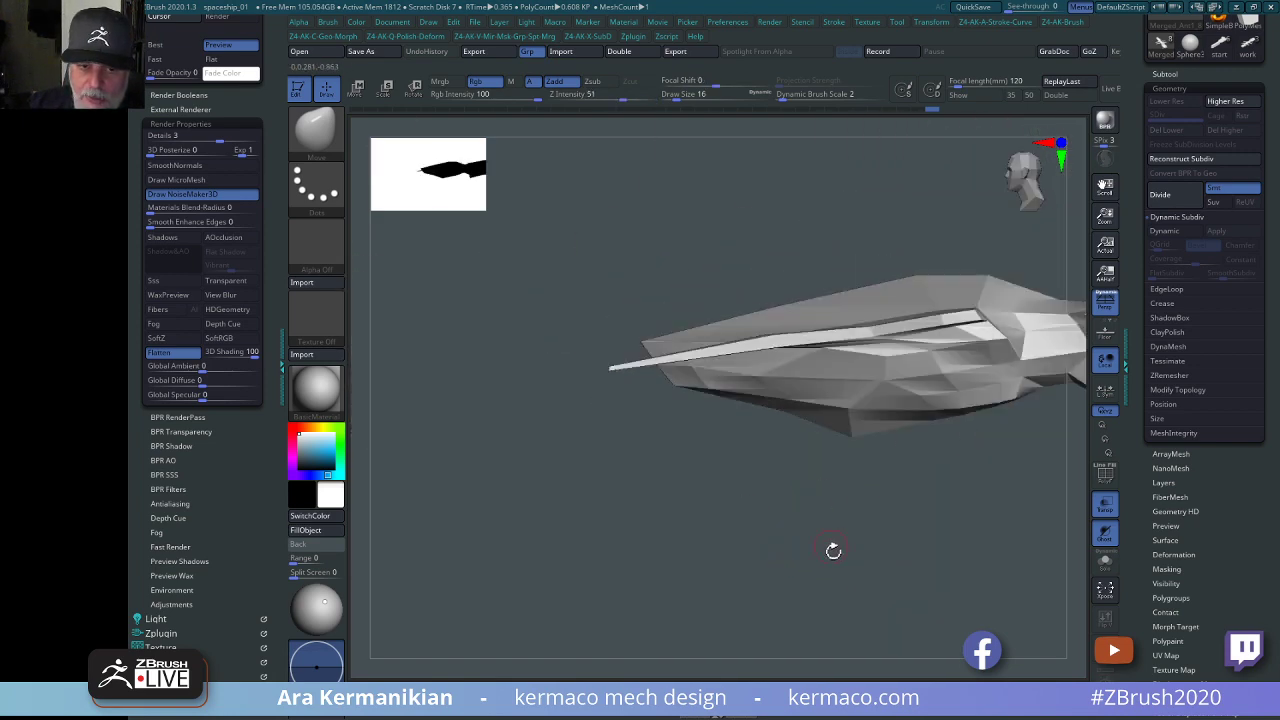
Examine the nose section and the whole ship from above and the side, and set the Move brush's draw size to 54.
right_drag(906, 515, 890, 393)
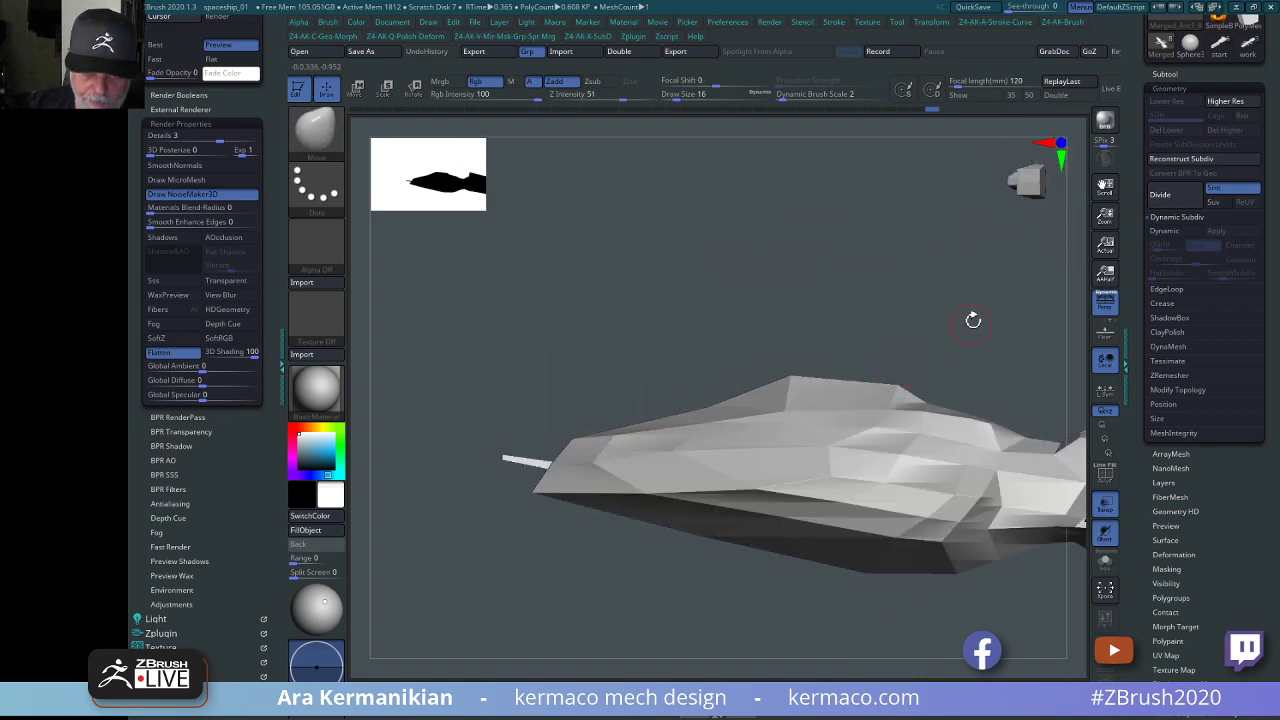
right_drag(973, 320, 589, 554)
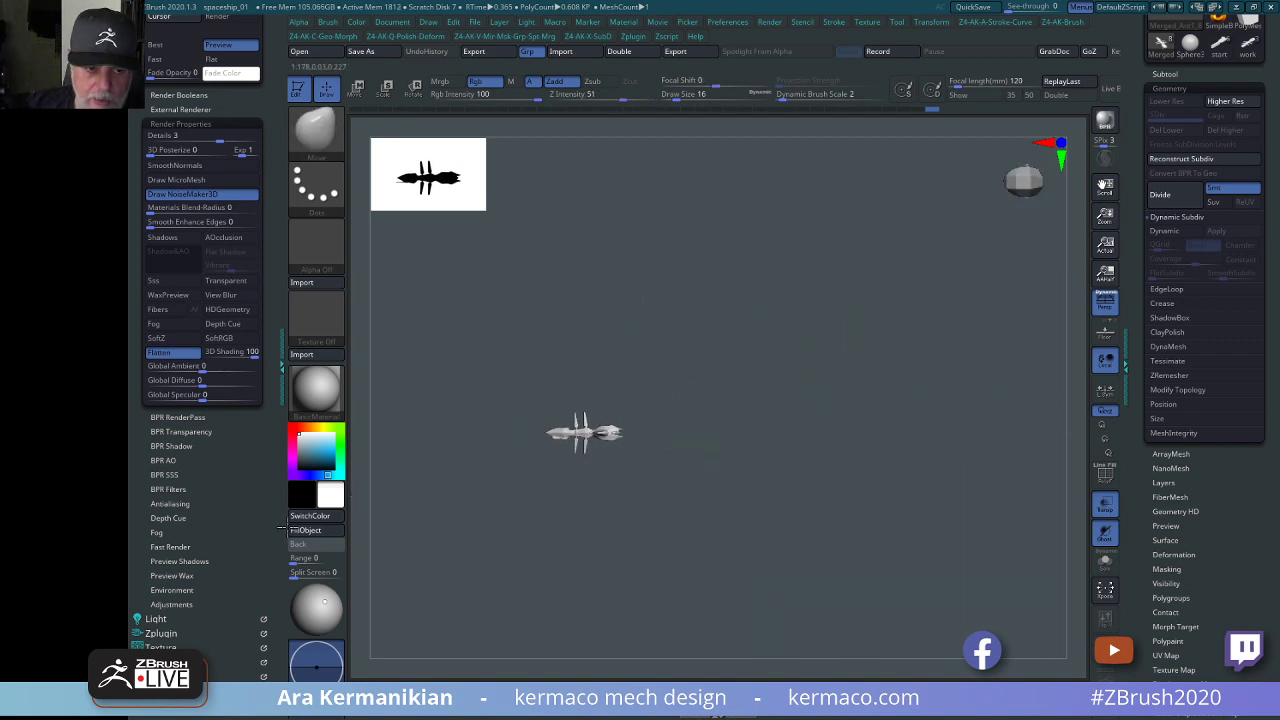
ctrl+right_drag(283, 528, 387, 537)
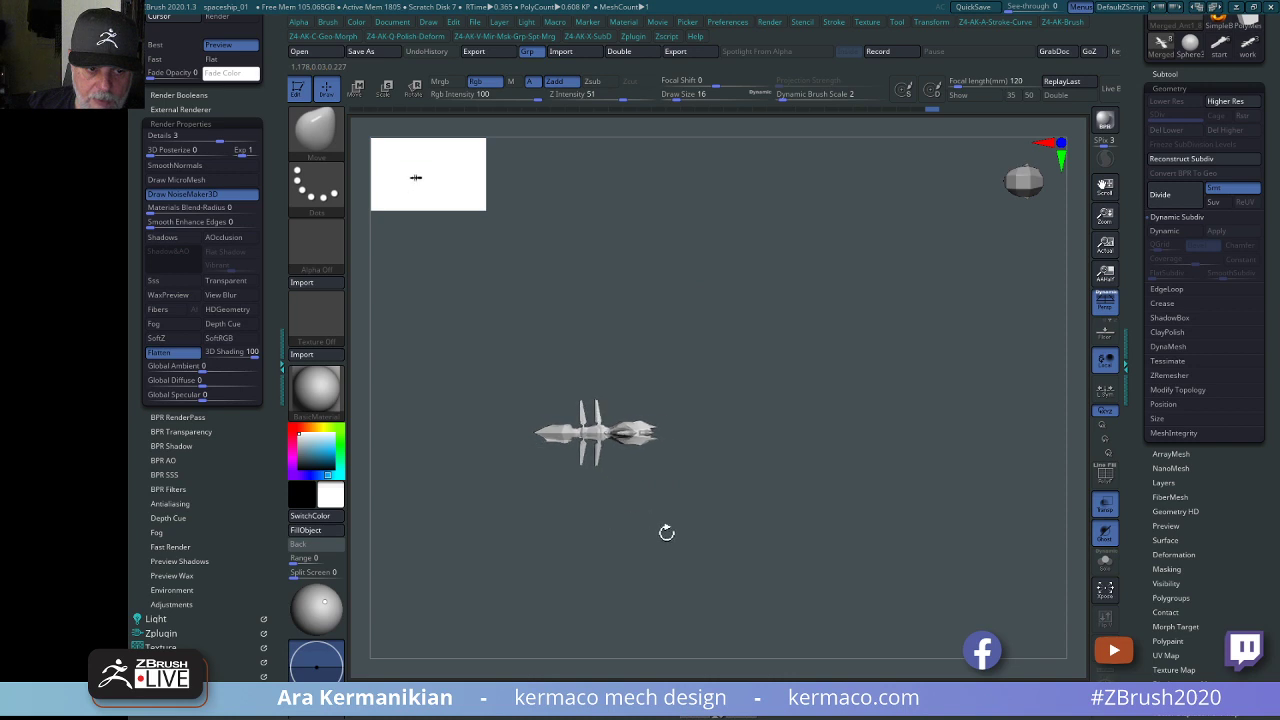
ctrl+right_drag(738, 514, 608, 549)
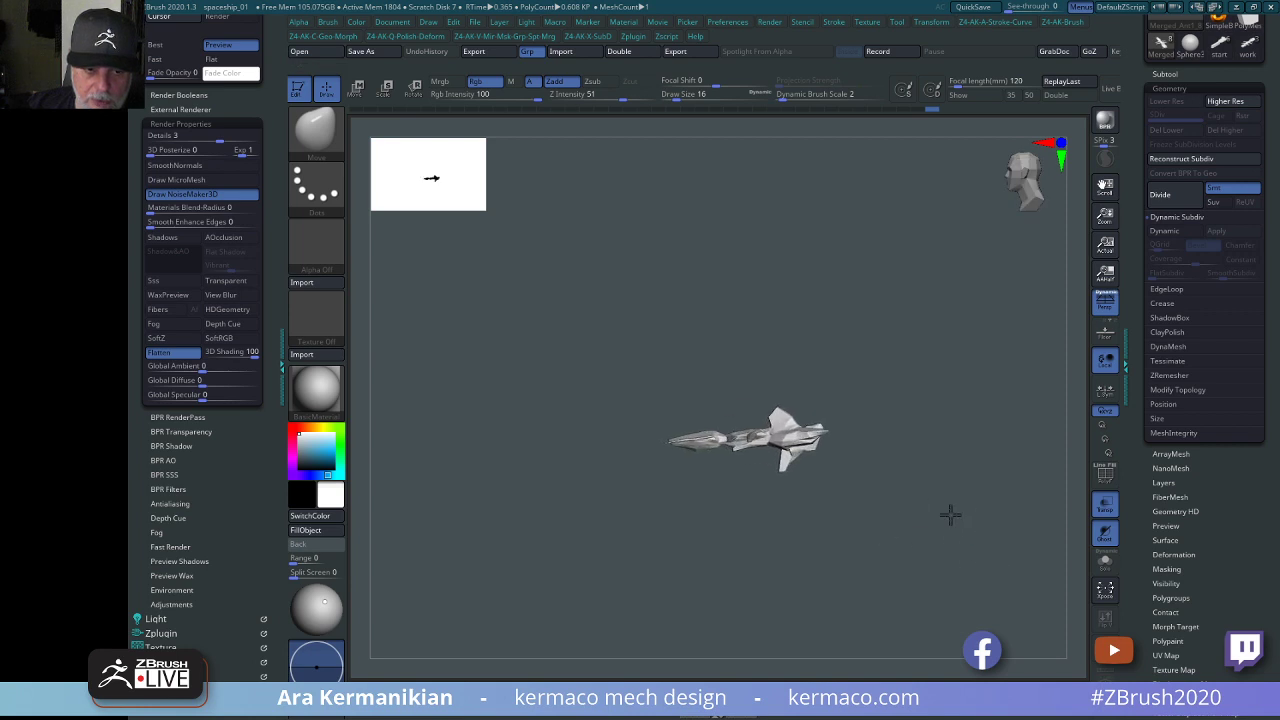
ctrl+right_drag(991, 520, 1015, 532)
drag(910, 557, 867, 248)
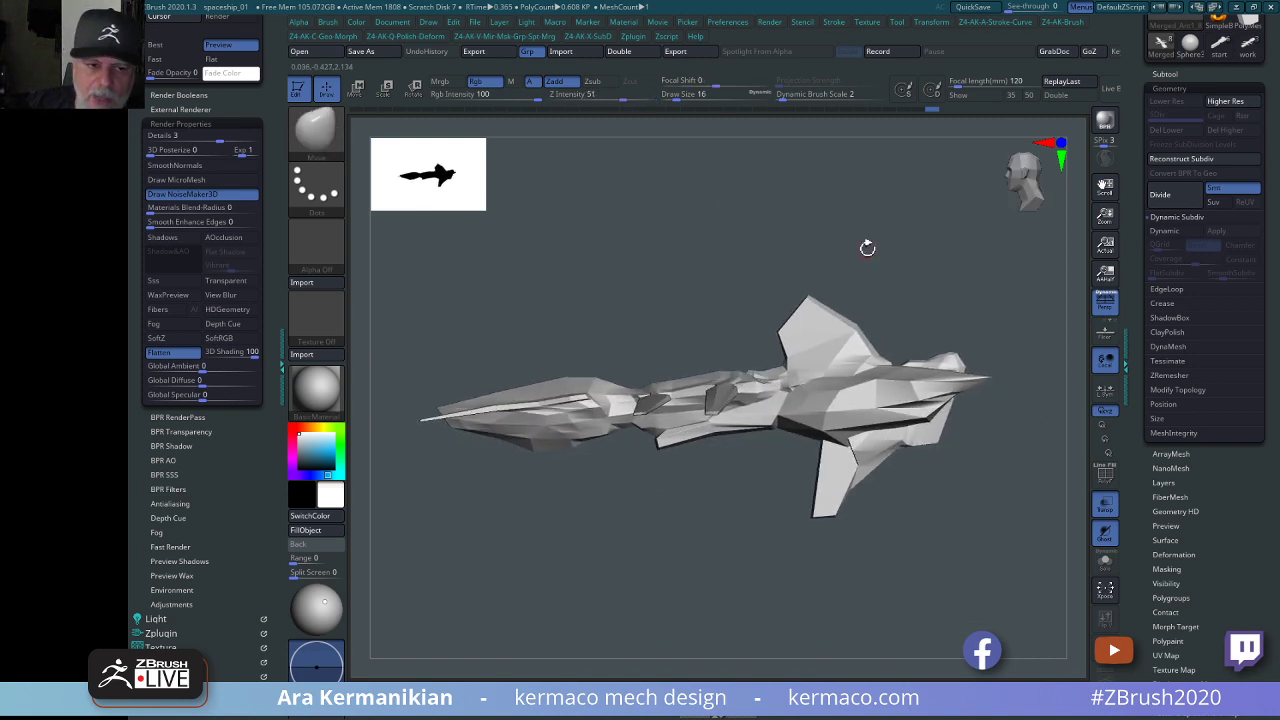
alt+drag(645, 300, 863, 283)
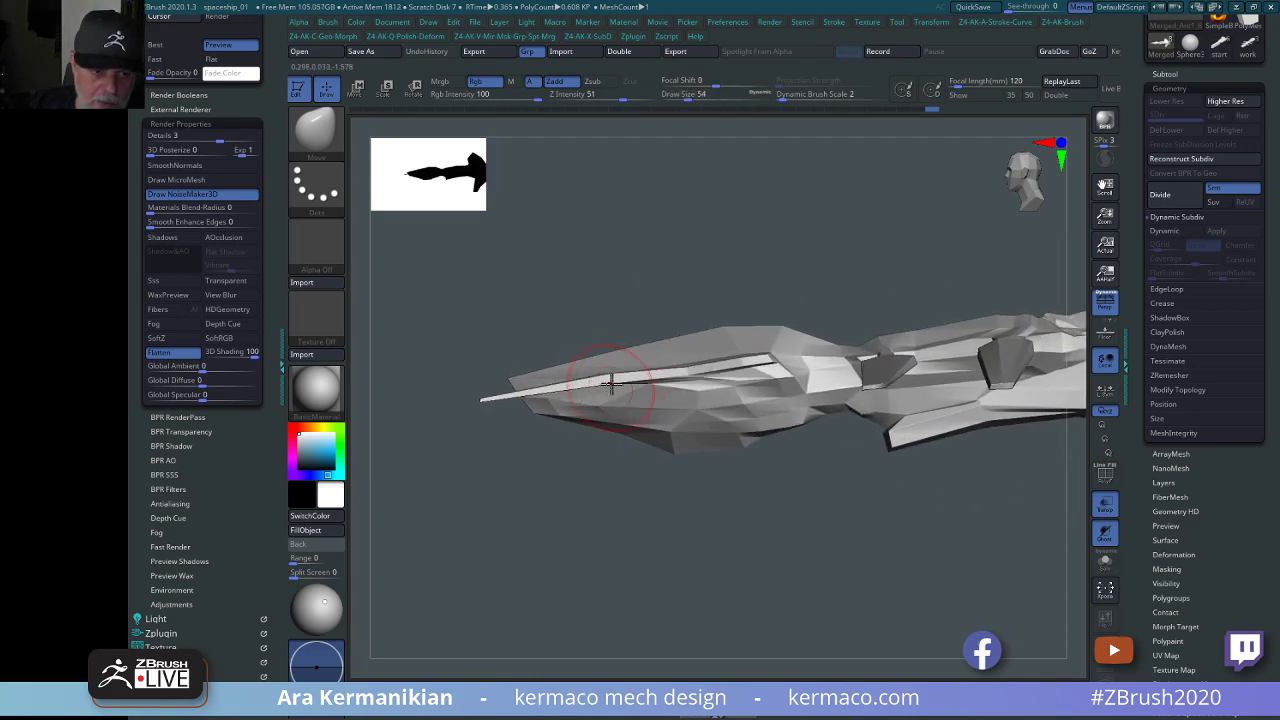
drag(688, 323, 690, 368)
Turn off perspective and examine the ship's silhouette from the front, rear and side.
drag(949, 265, 866, 536)
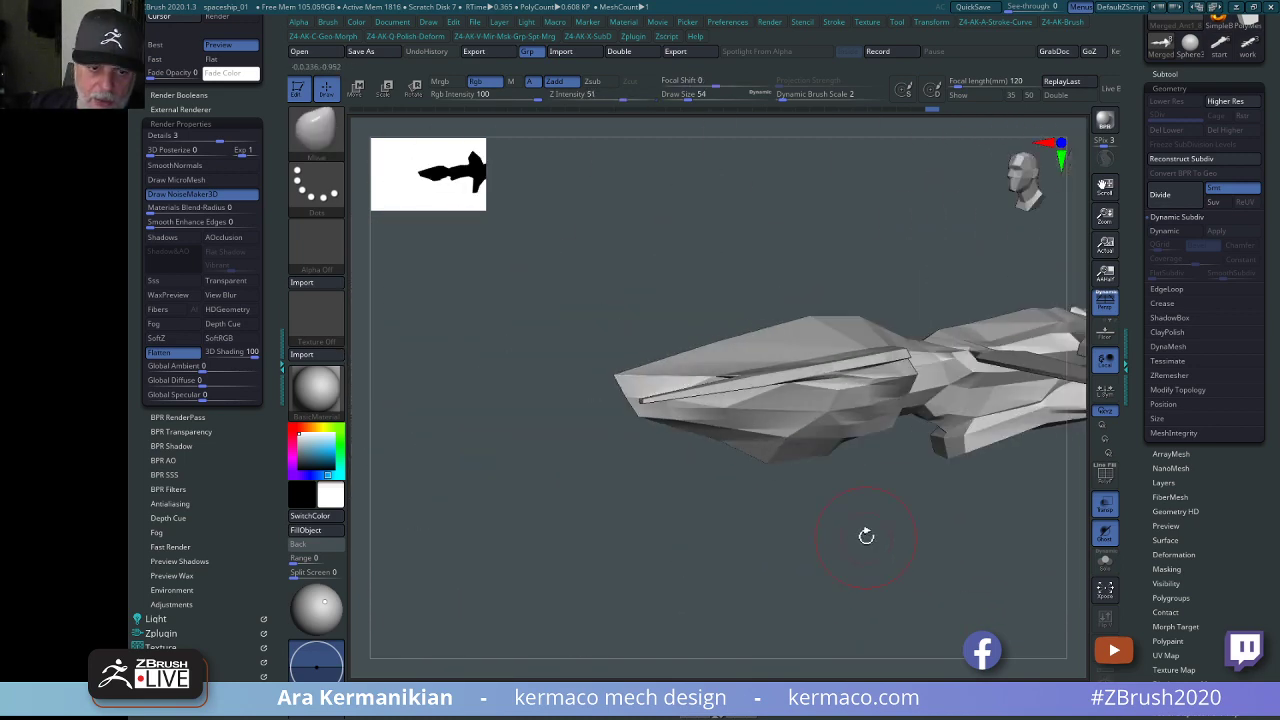
drag(794, 514, 884, 521)
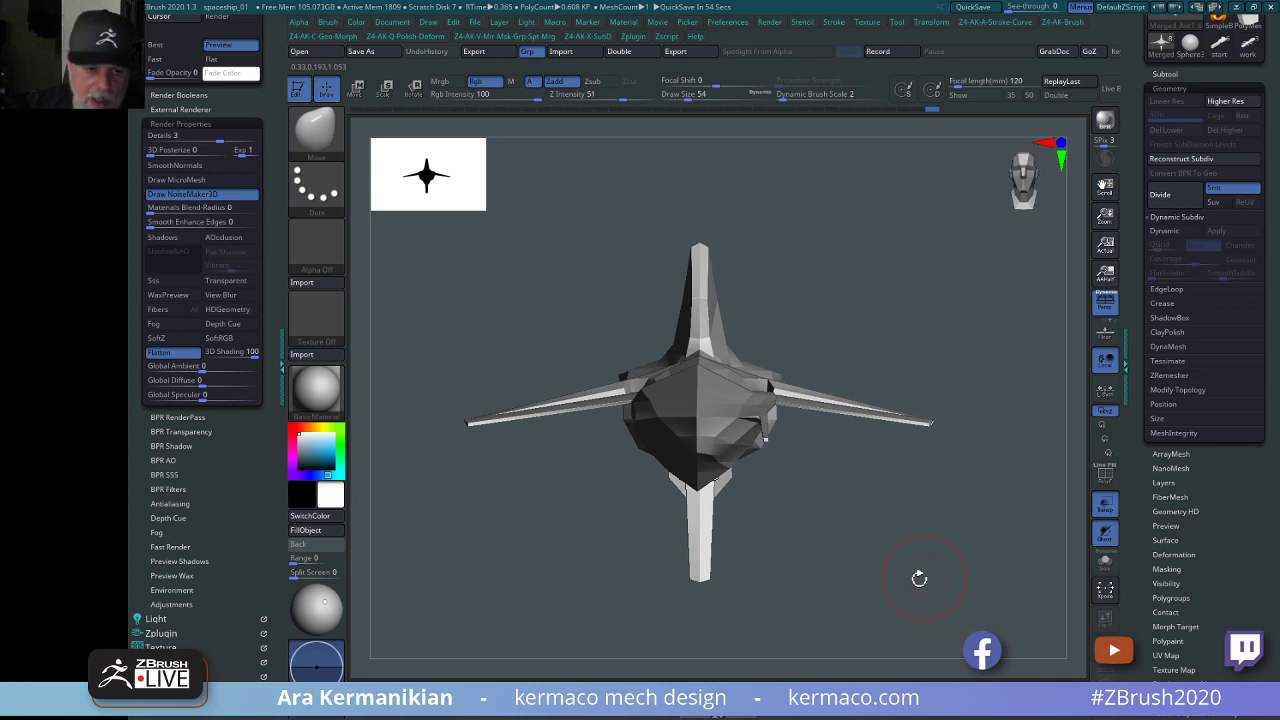
drag(919, 578, 1060, 520)
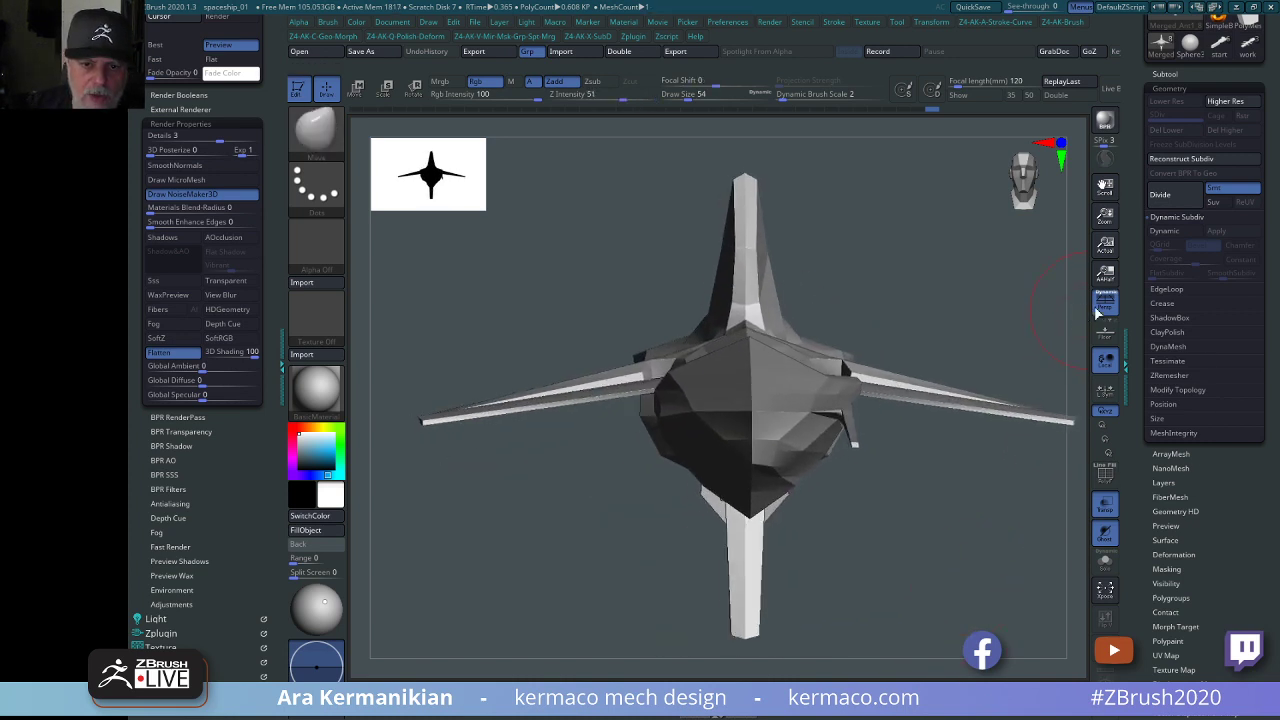
click(1104, 301)
drag(1028, 366, 974, 333)
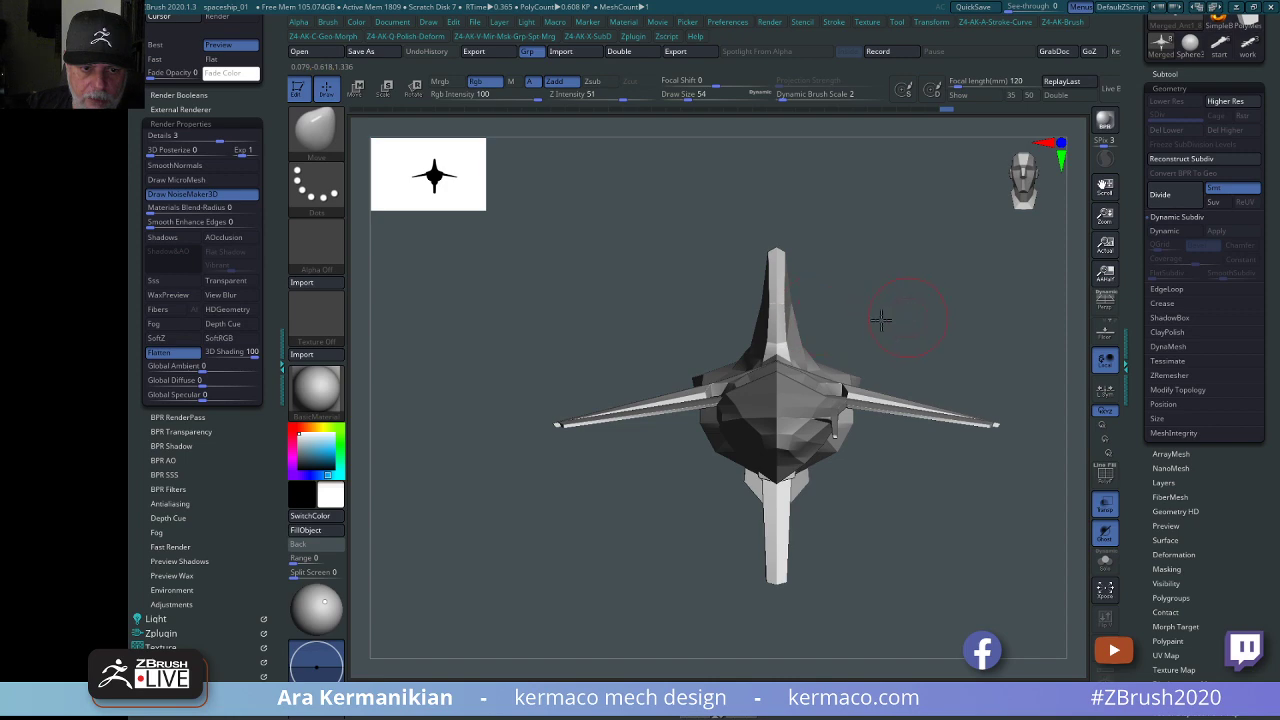
drag(881, 319, 798, 322)
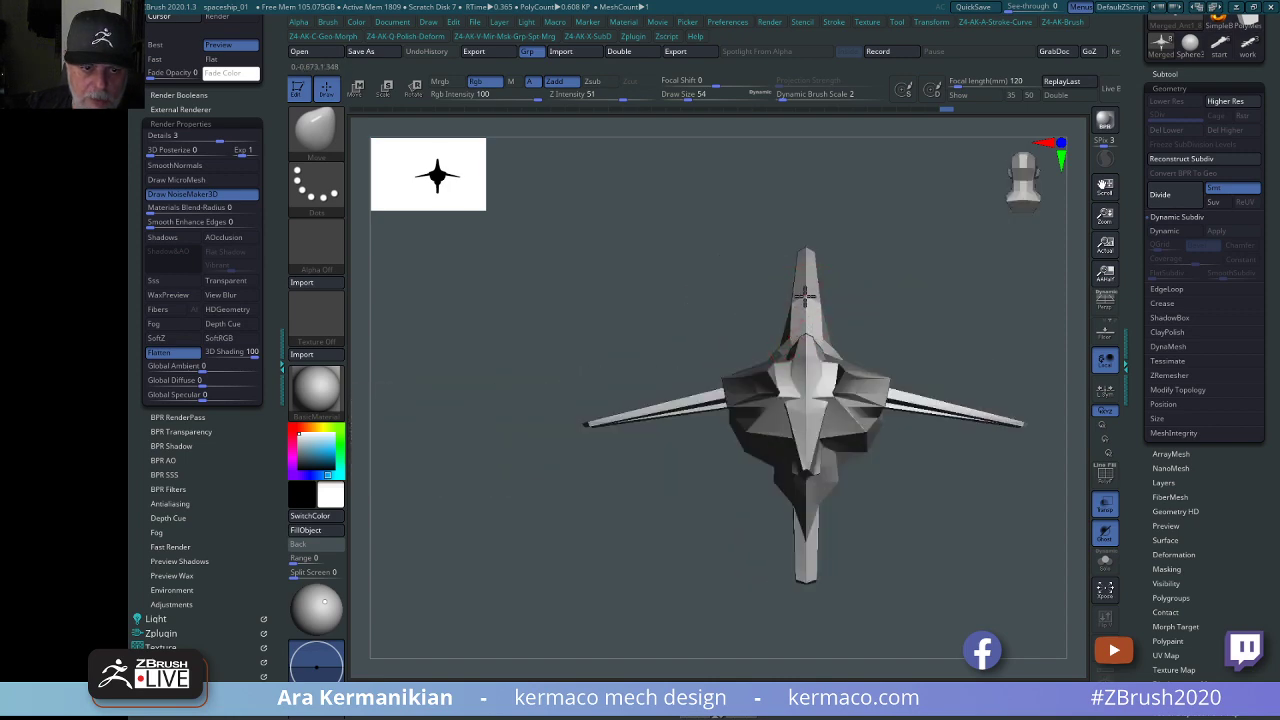
drag(986, 281, 934, 277)
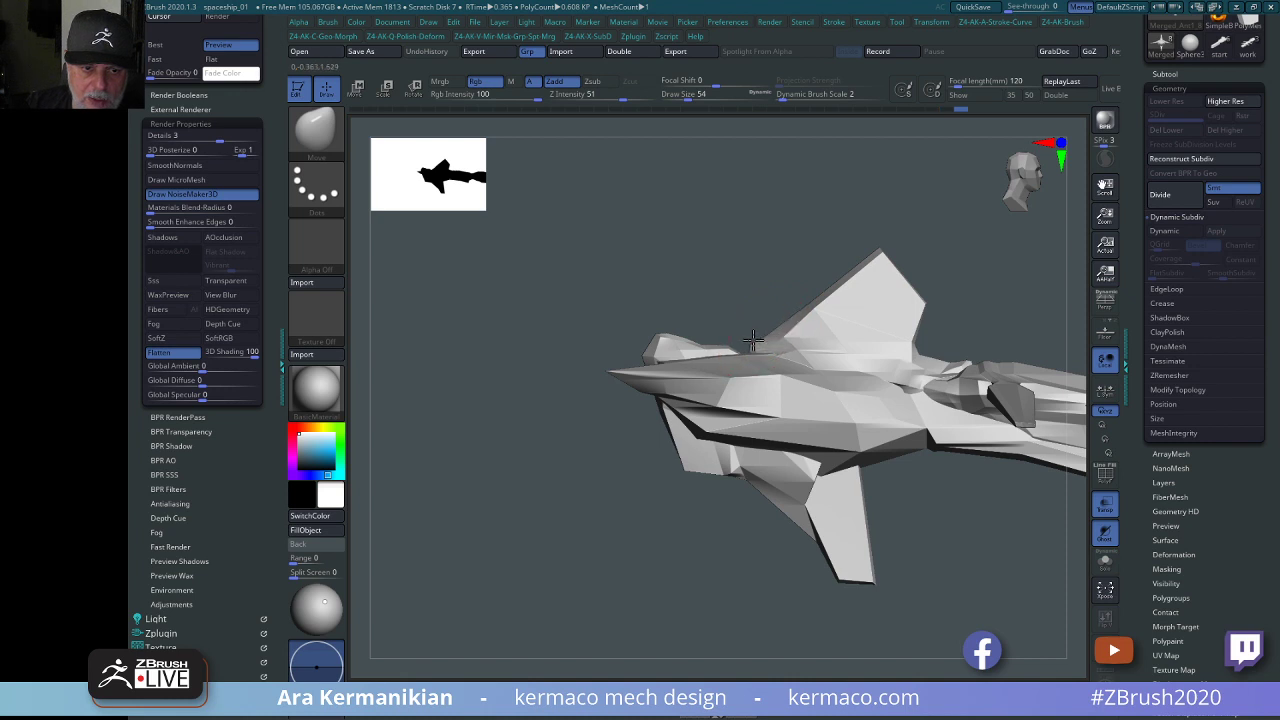
drag(1040, 281, 953, 280)
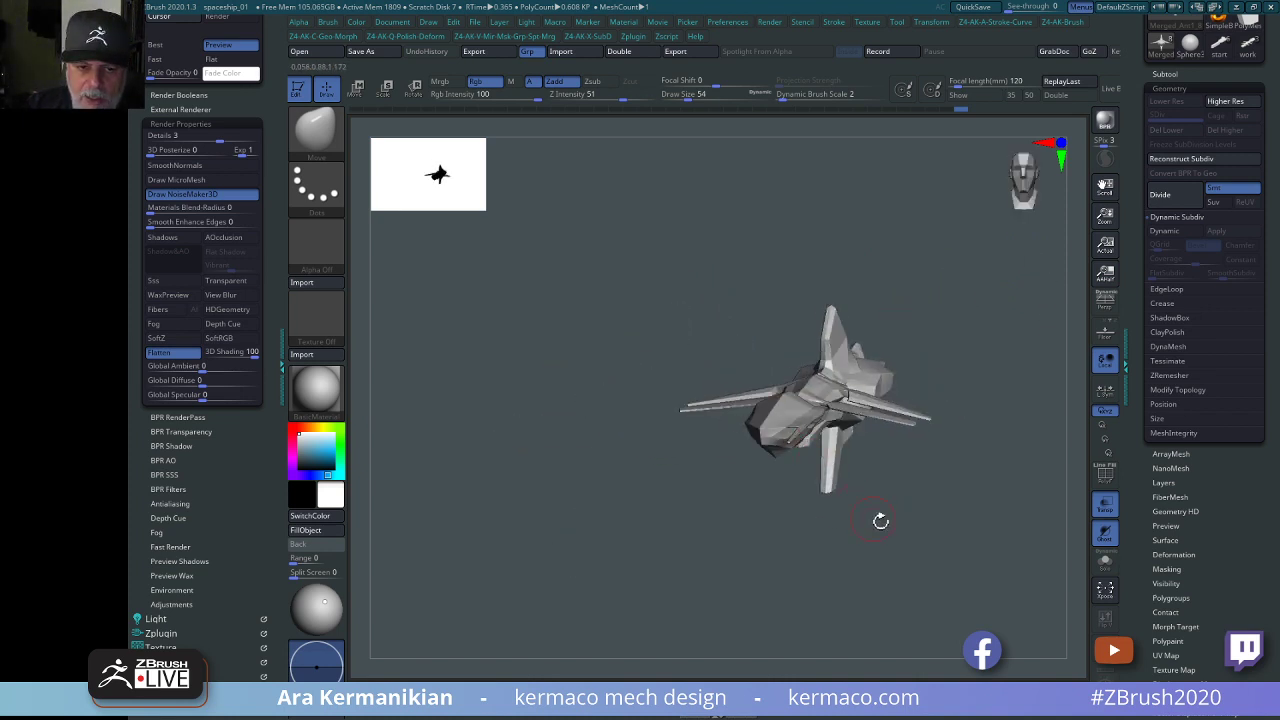
drag(880, 520, 900, 571)
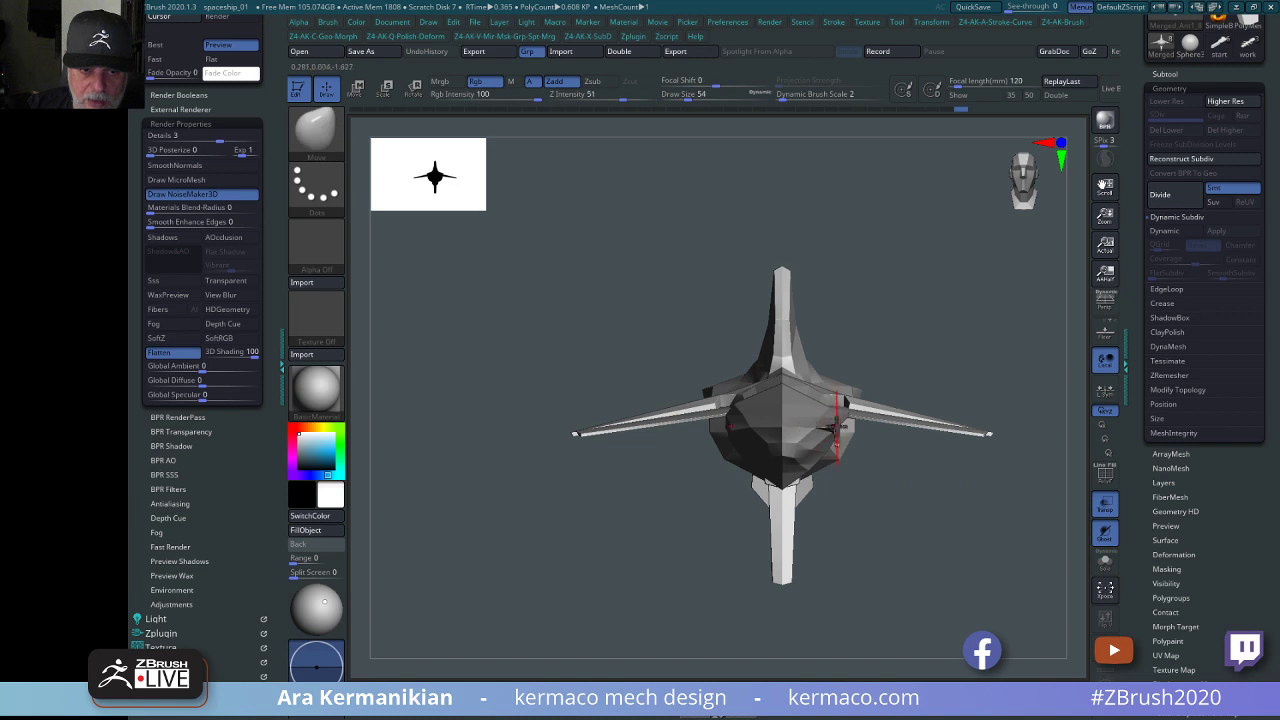
drag(986, 557, 884, 484)
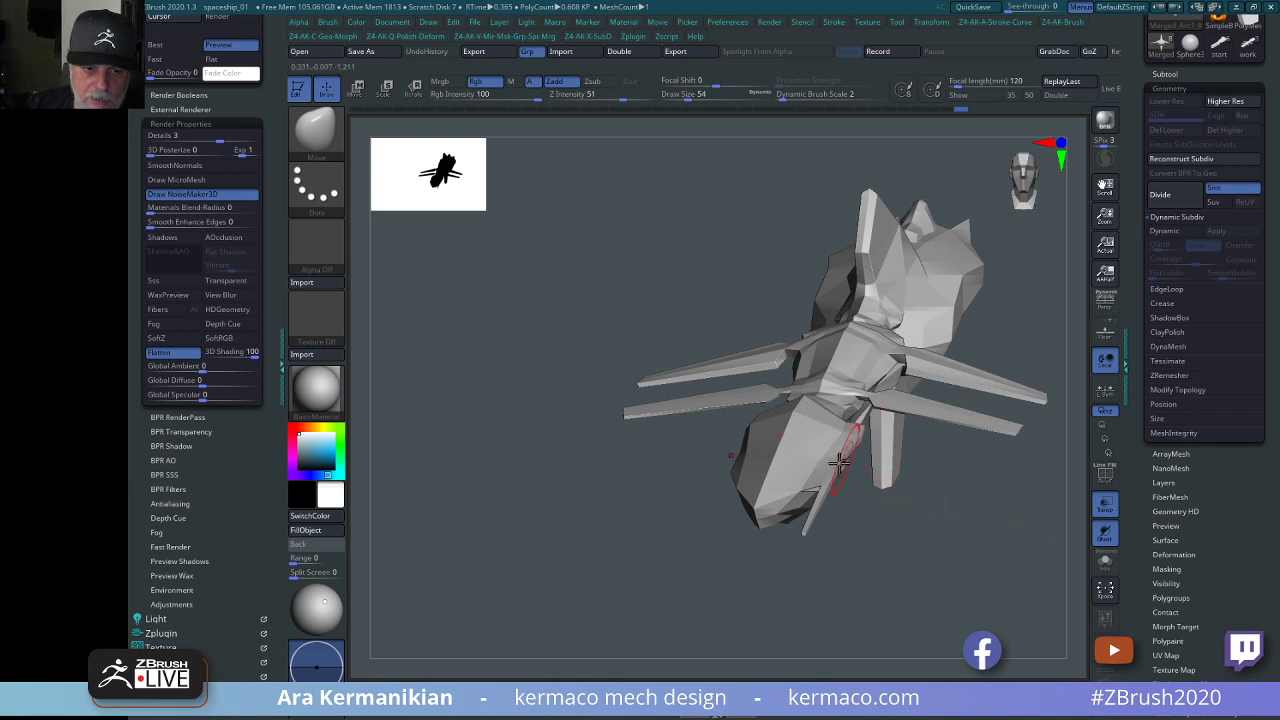
Isolate the polygroup holding the nose and four-winged middle body, and display its polyframe from the top.
mouse_move(840, 462)
mouse_down()
mouse_move(897, 620)
mouse_move(832, 480)
mouse_up()
key(ctrl+shift)
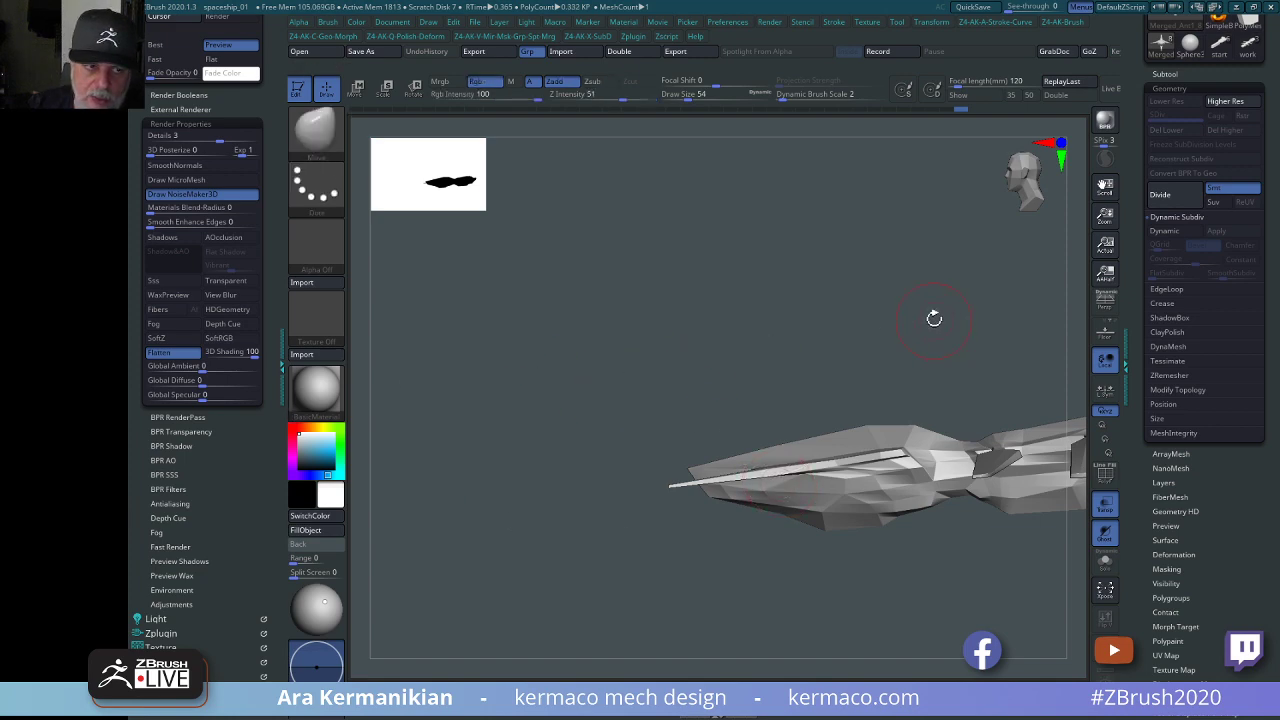
drag(934, 318, 972, 220)
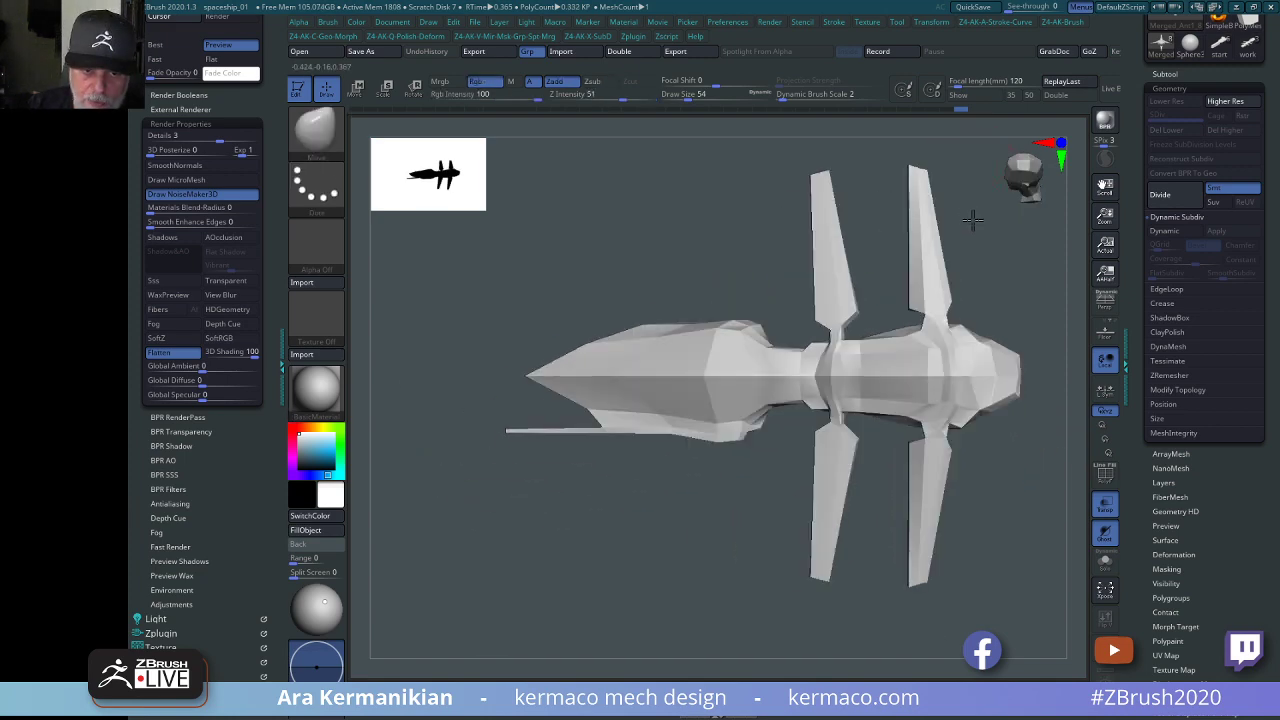
drag(1012, 535, 873, 528)
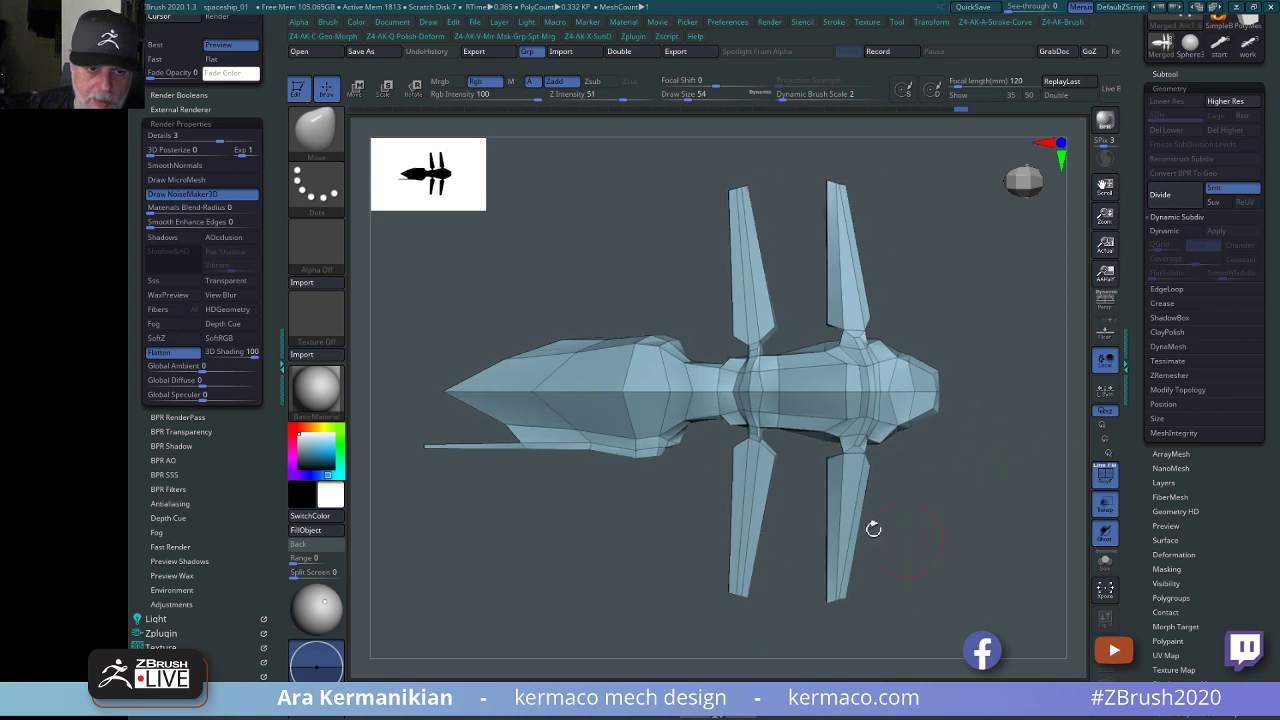
Switch to the ZModeler brush, set its edge action to Insert and reduce the draw size to 22.
key(b)
key(z)
key(m)
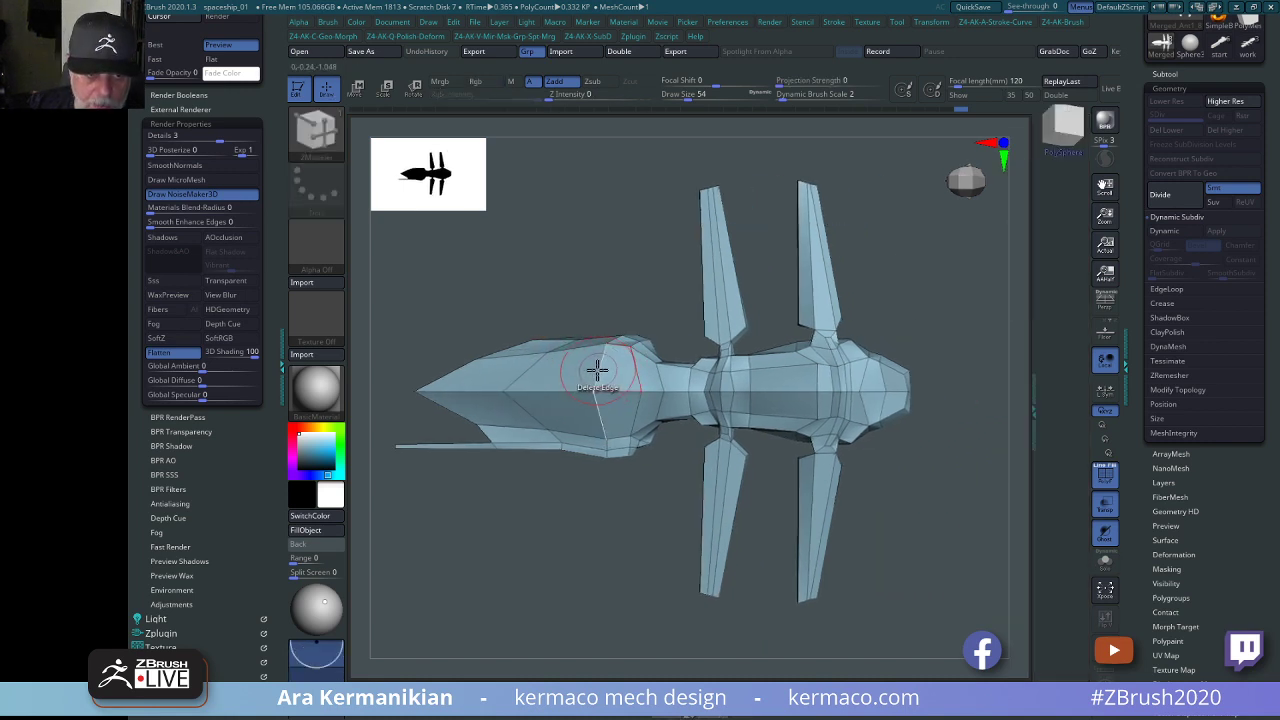
key(space)
click(574, 373)
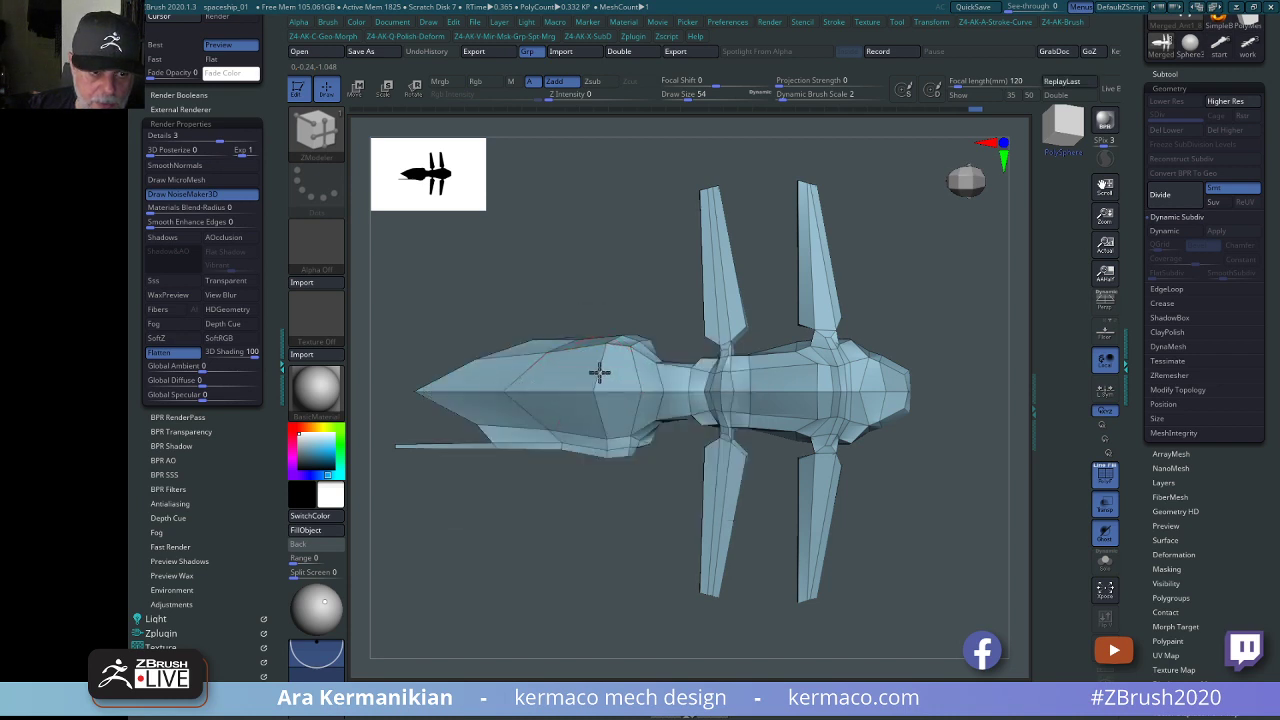
alt+drag(895, 513, 872, 540)
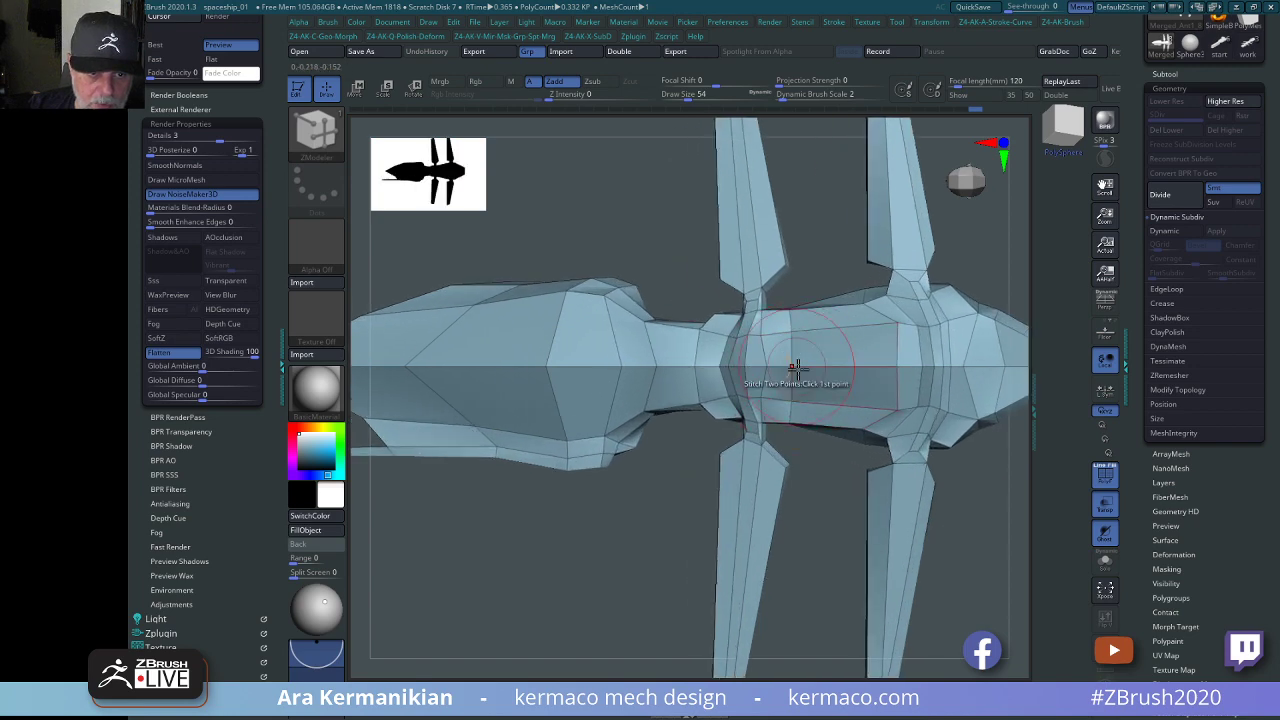
key(s)
drag(799, 349, 785, 349)
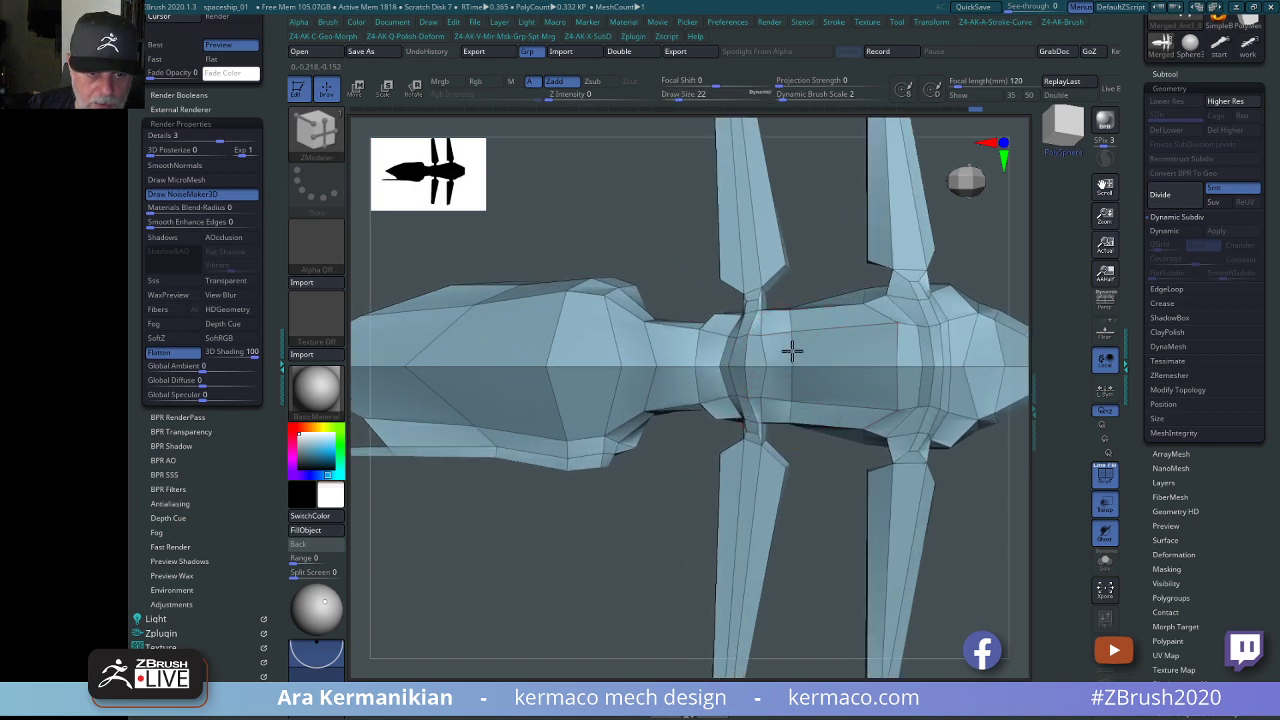
Try to insert an edge loop beside the nose section's centreline from the underside.
drag(1000, 251, 767, 264)
shift+drag(874, 296, 888, 304)
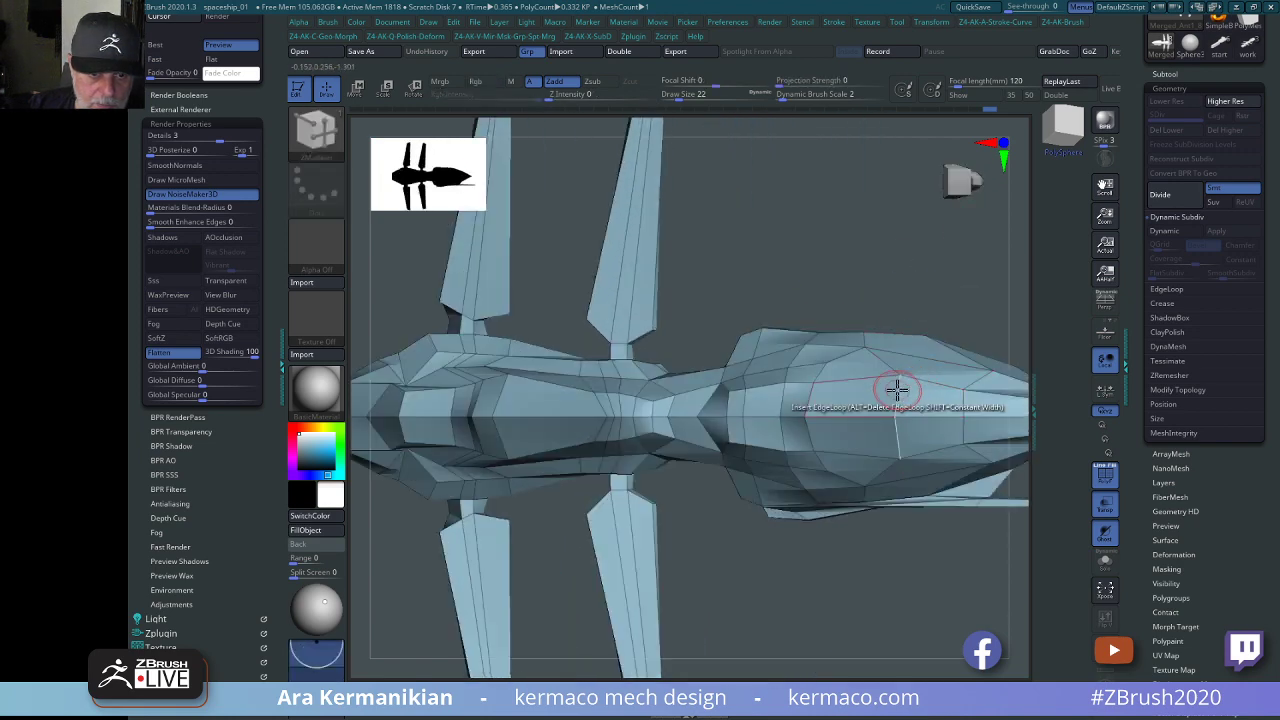
click(896, 393)
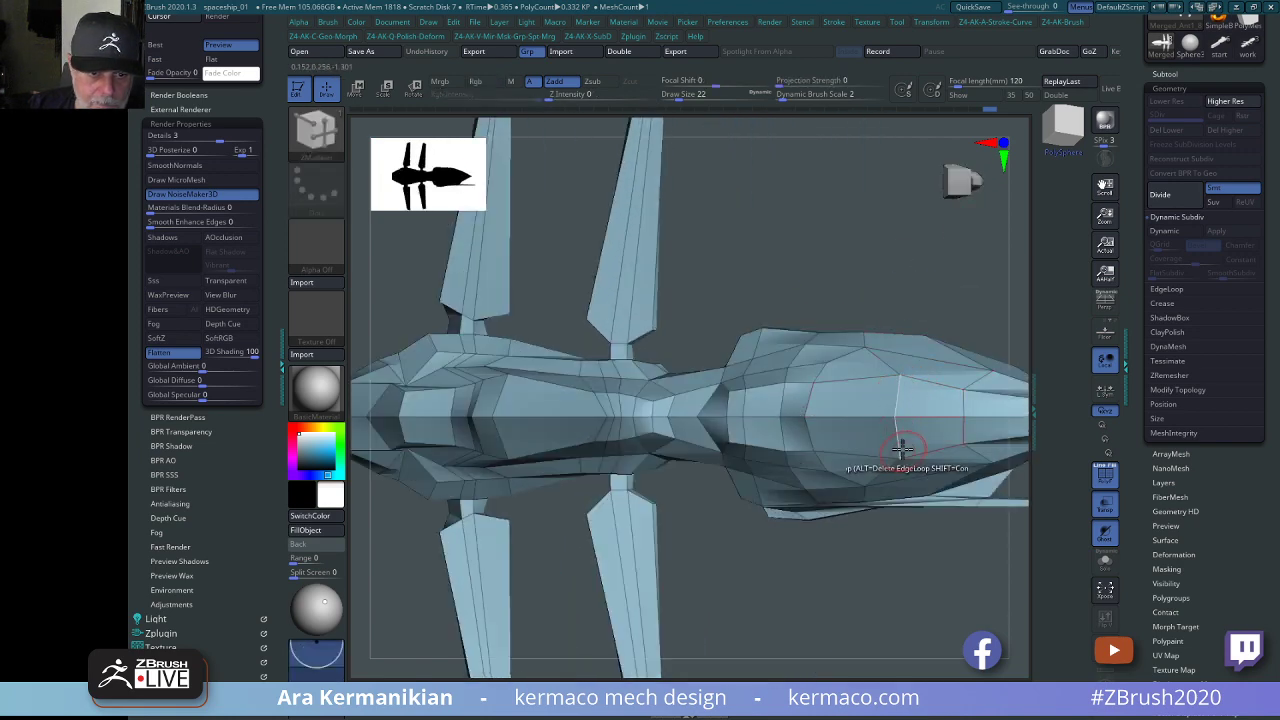
key(f)
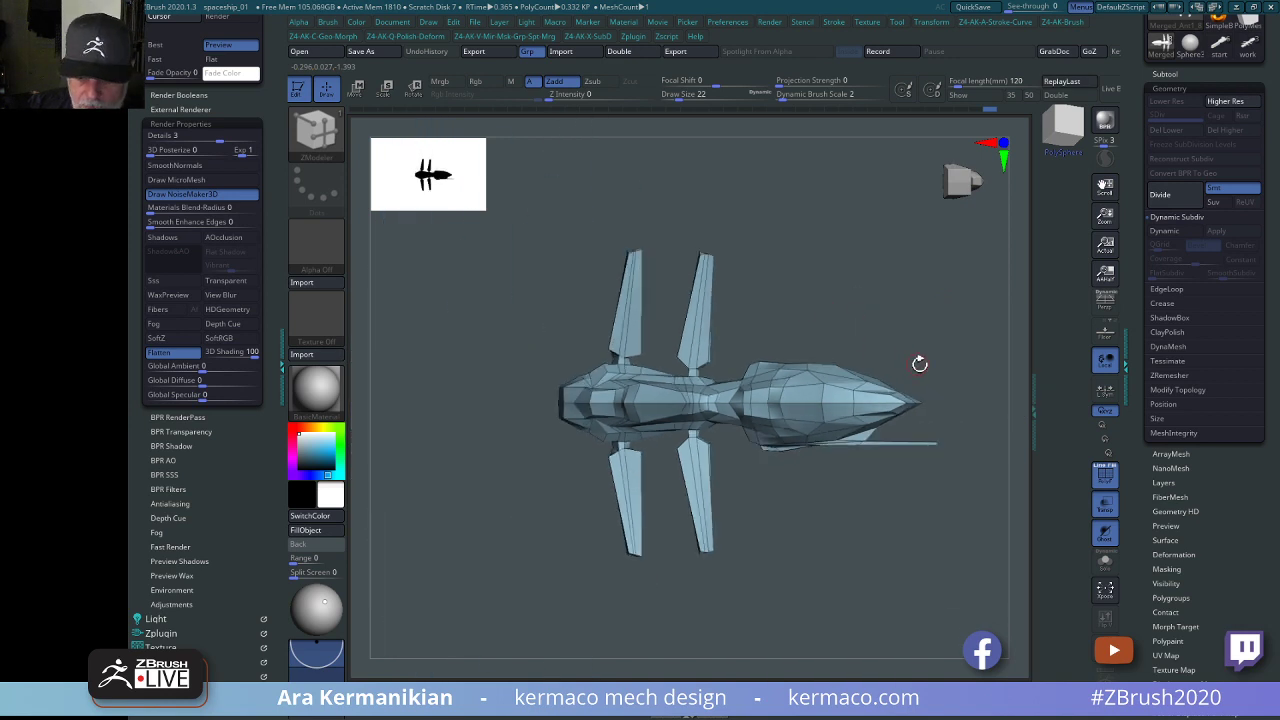
Check the isolated ship section's mesh integrity and run Fix Mesh on it.
click(1178, 434)
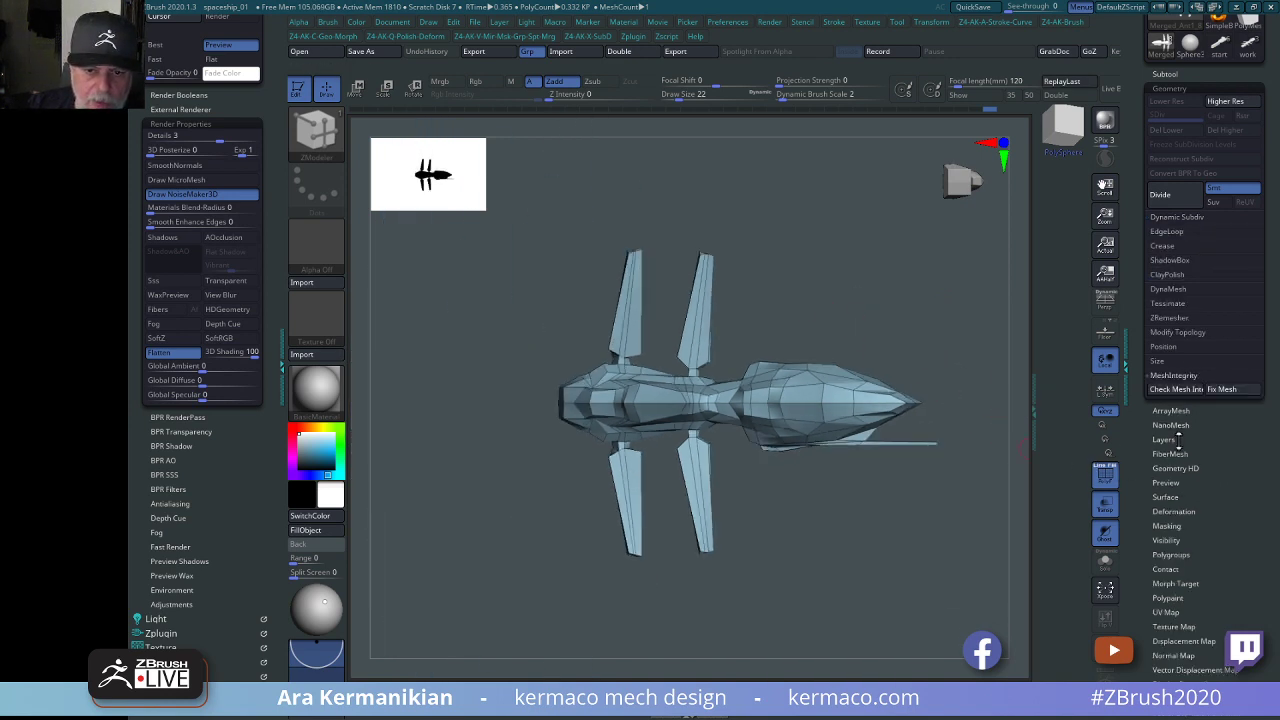
click(1176, 389)
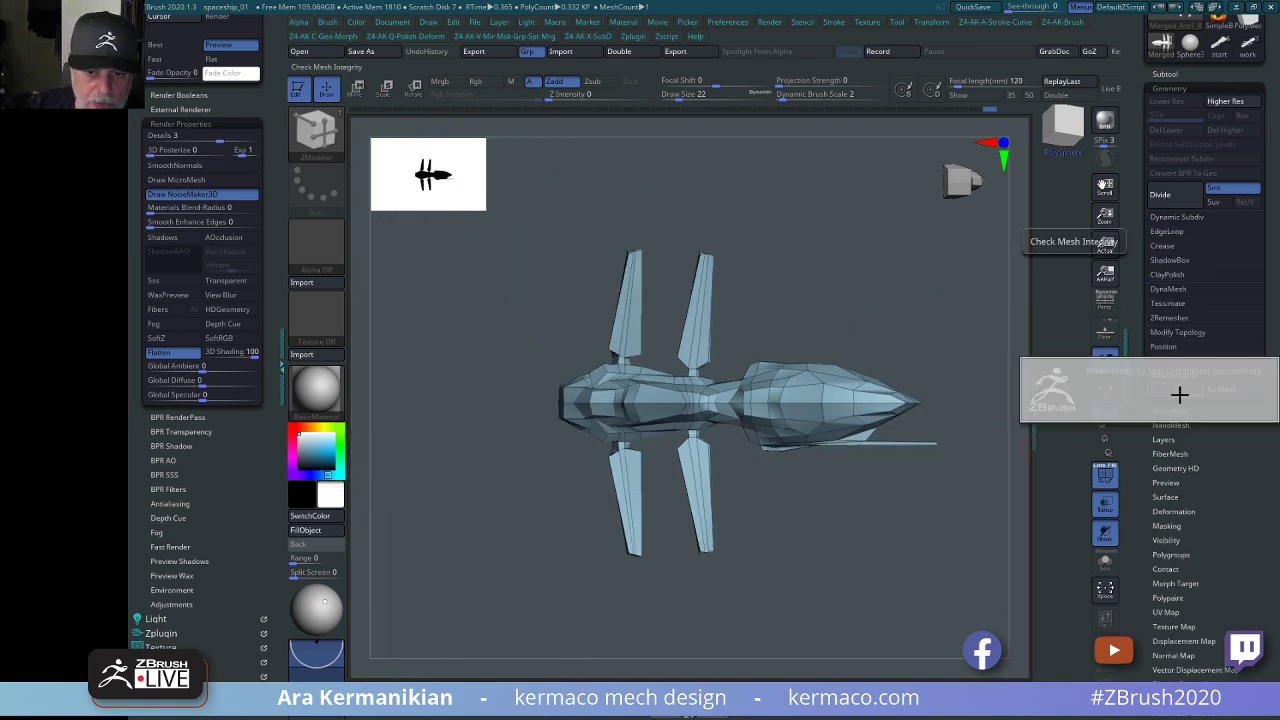
click(1236, 393)
Try the nose's edge loop insertion again and inspect the topology where the nose meets the neck.
drag(922, 306, 963, 335)
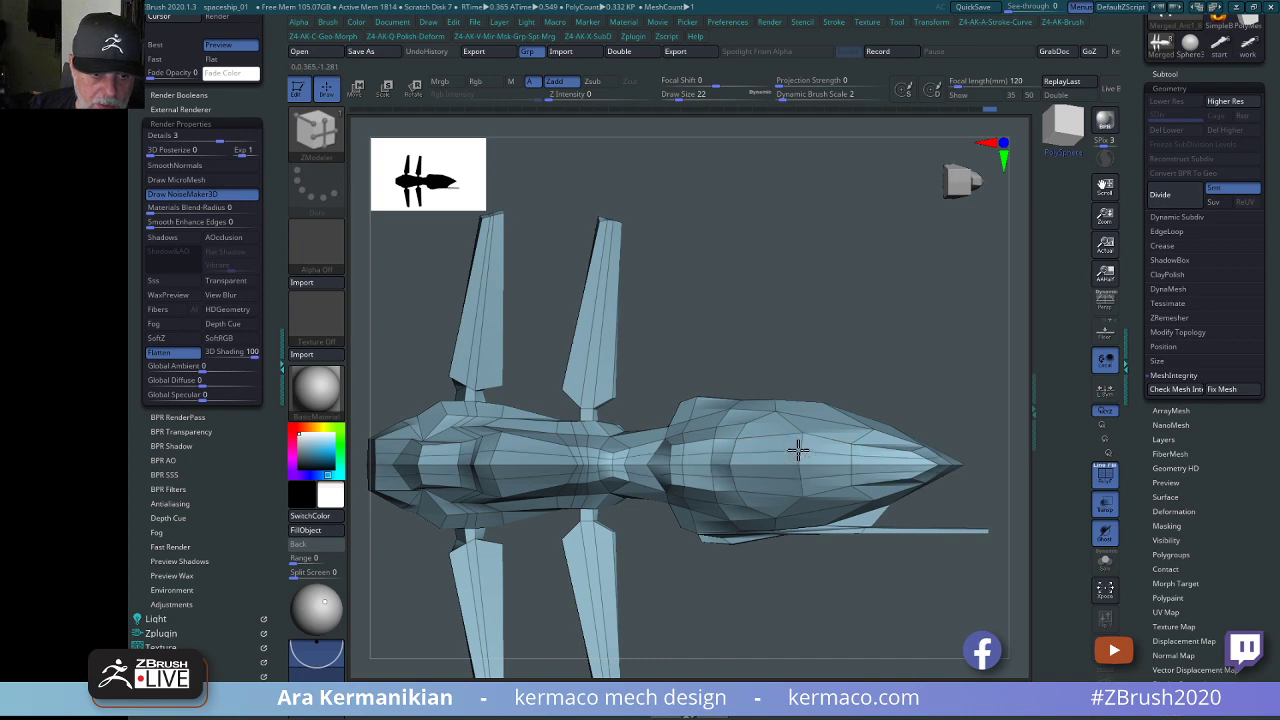
click(797, 450)
drag(990, 526, 594, 588)
drag(817, 570, 1040, 610)
mouse_move(908, 268)
mouse_down()
mouse_move(930, 260)
mouse_move(888, 256)
mouse_up()
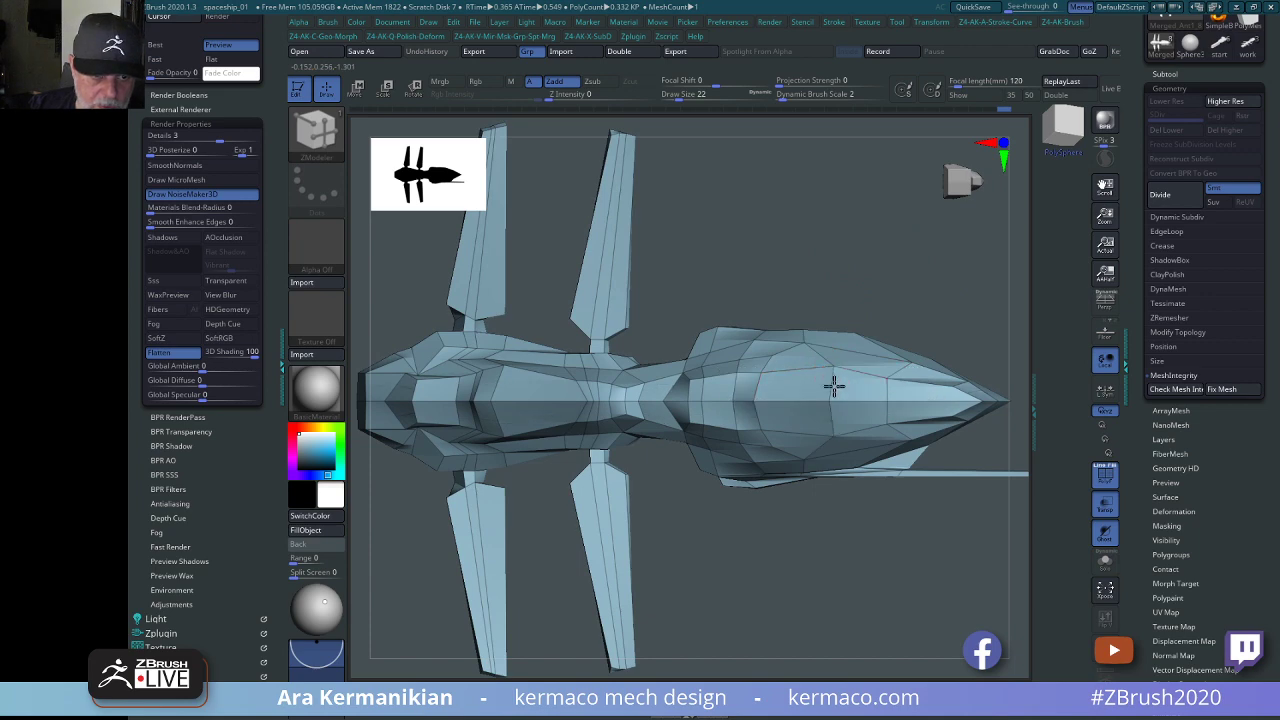
alt+drag(669, 265, 872, 325)
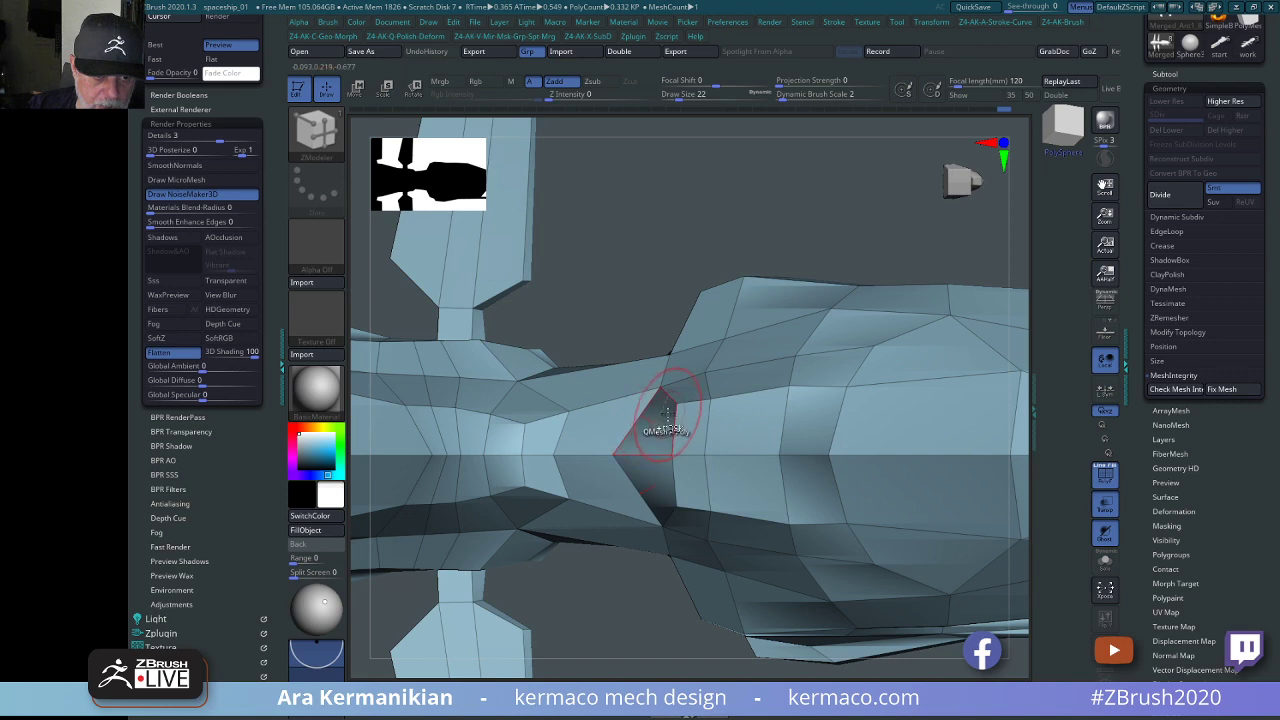
alt+drag(883, 232, 792, 247)
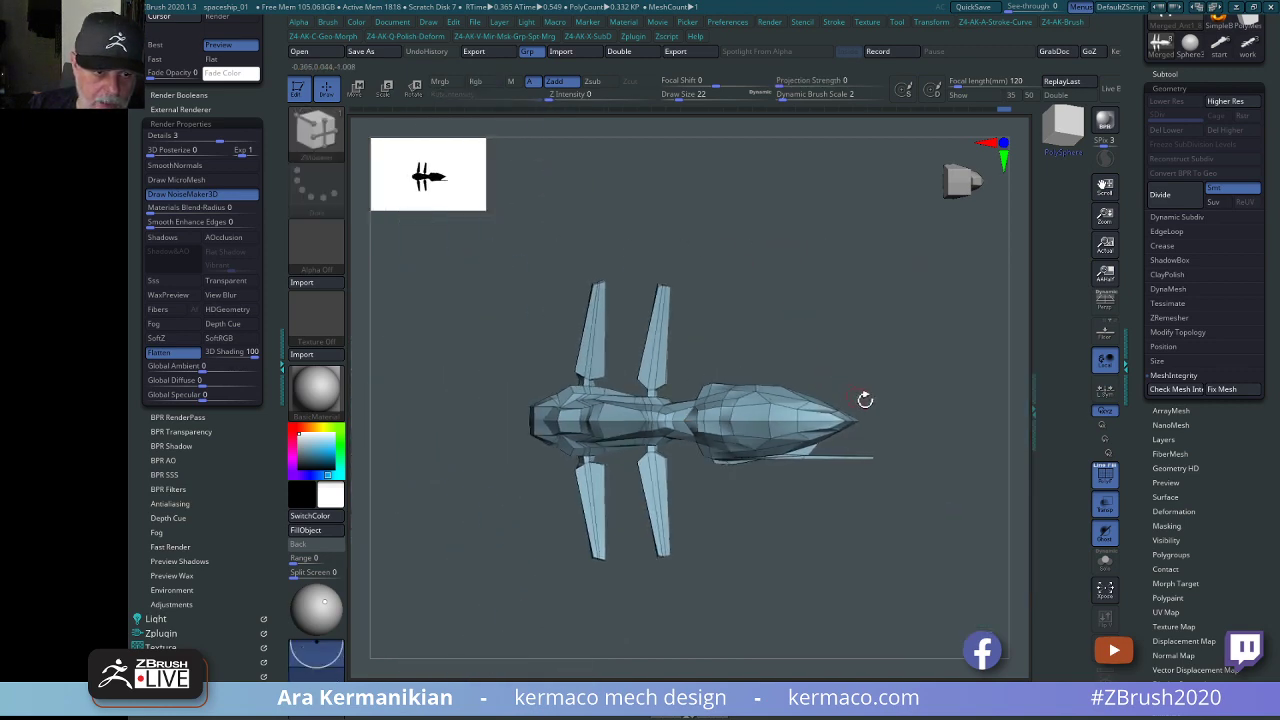
Slice the isolated section lengthwise along its centreline with the SliceCurve brush and regroup it as a single polygroup.
key(ctrl+shift)
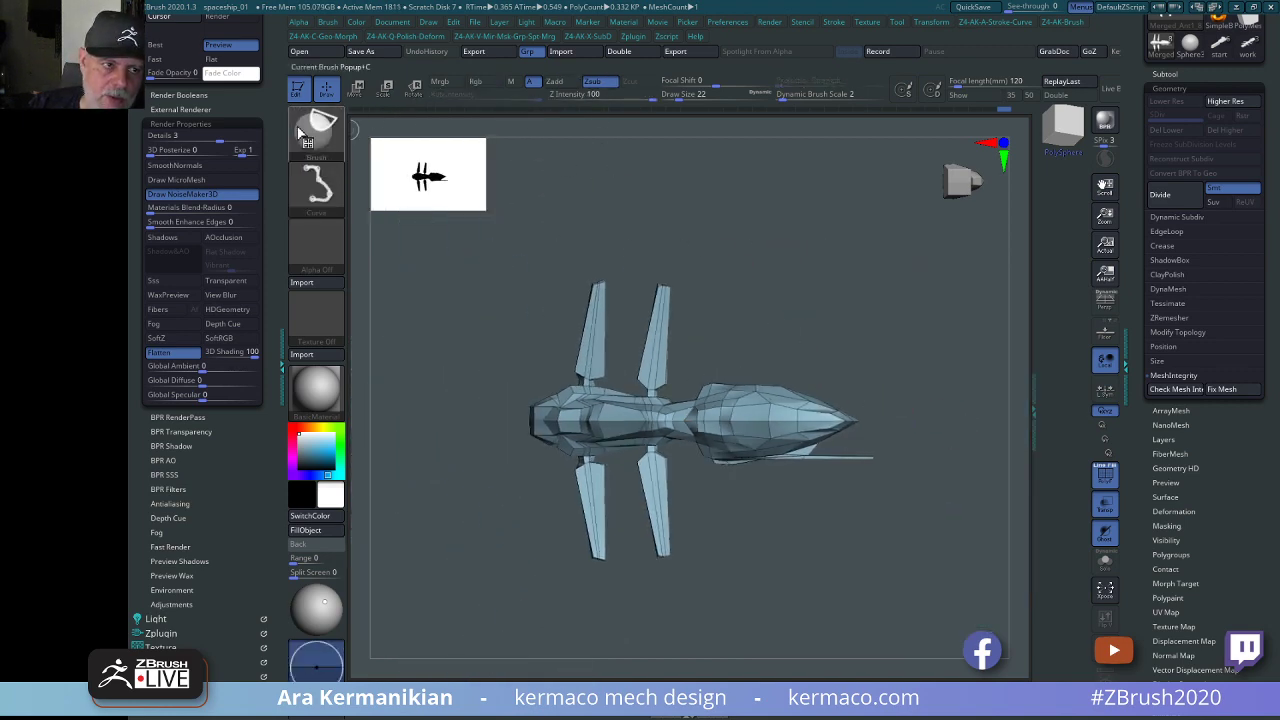
click(300, 132)
click(622, 147)
ctrl+shift+drag(392, 378, 811, 426)
alt+drag(573, 534, 520, 581)
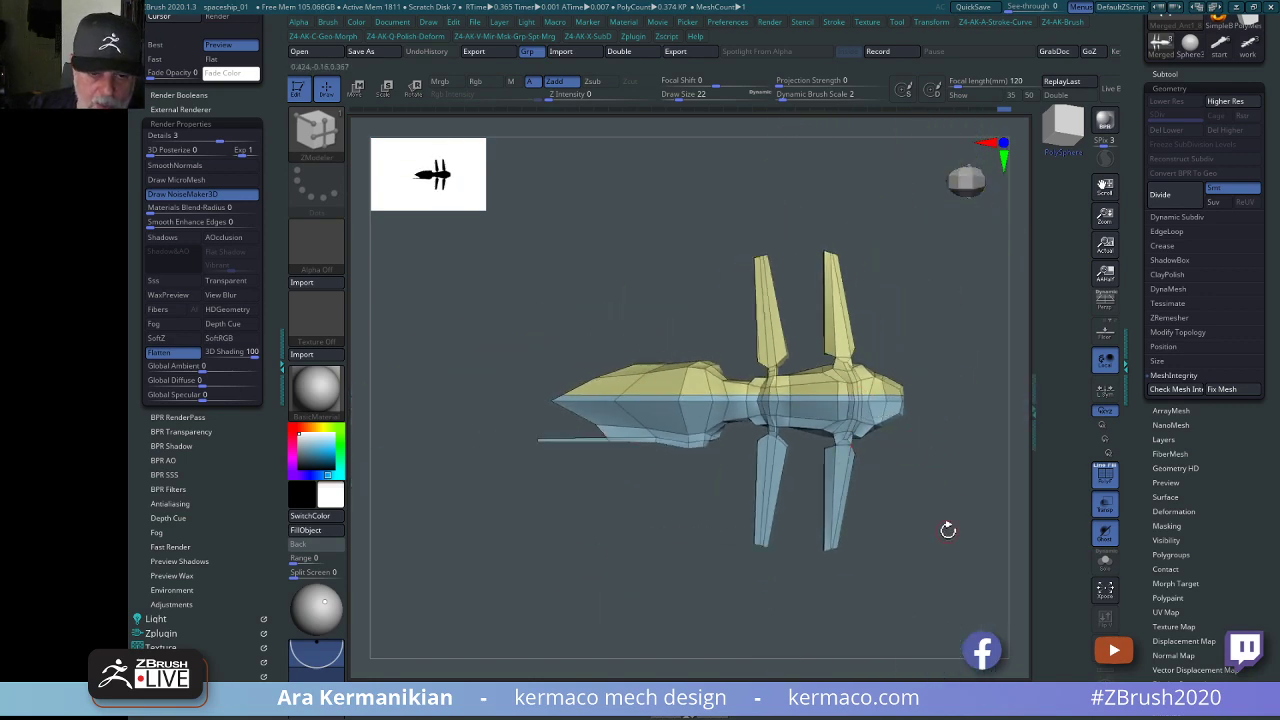
alt+drag(948, 530, 948, 548)
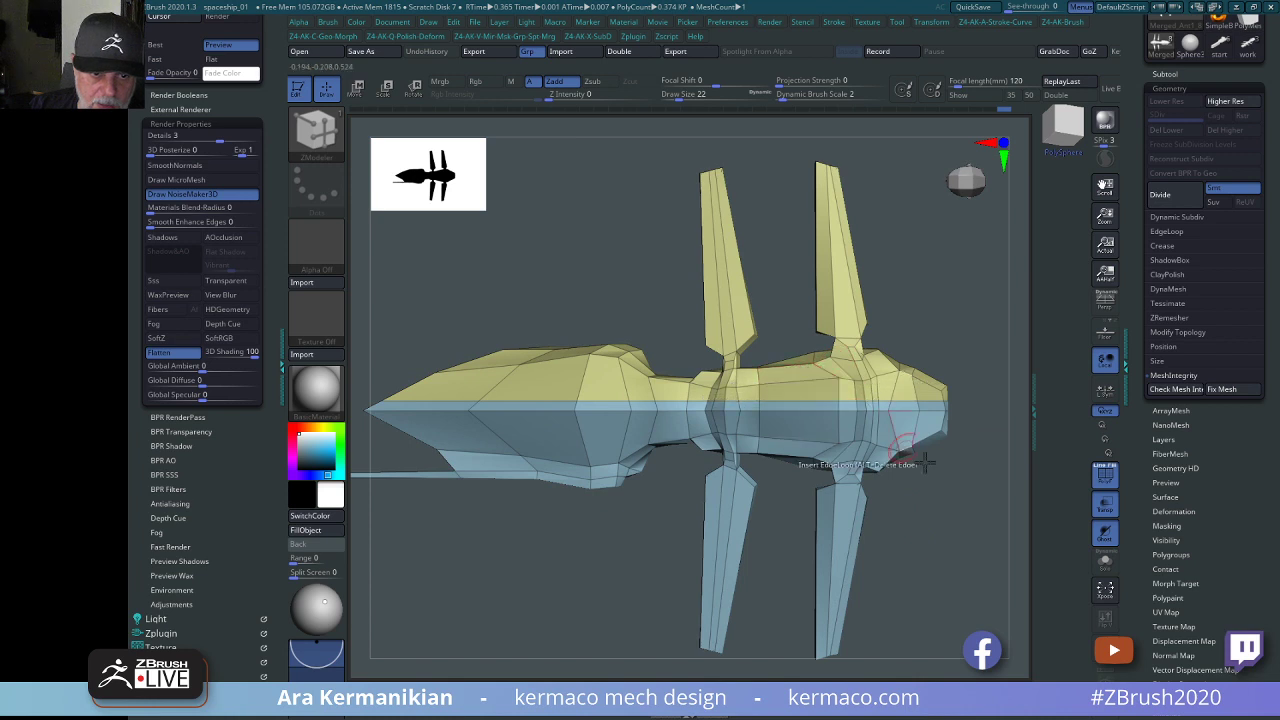
key(ctrl+w)
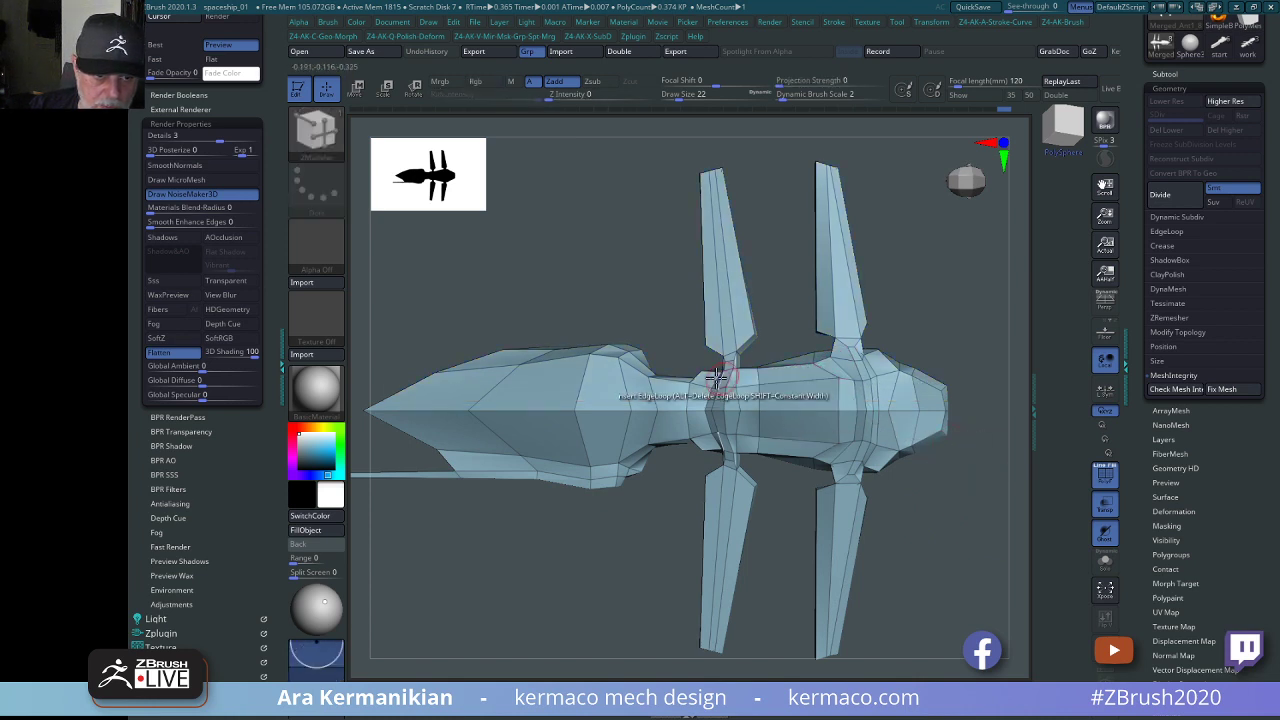
Remove the last edge loop inserted on the isolated section and bring the whole merged ship back into view.
click(625, 390)
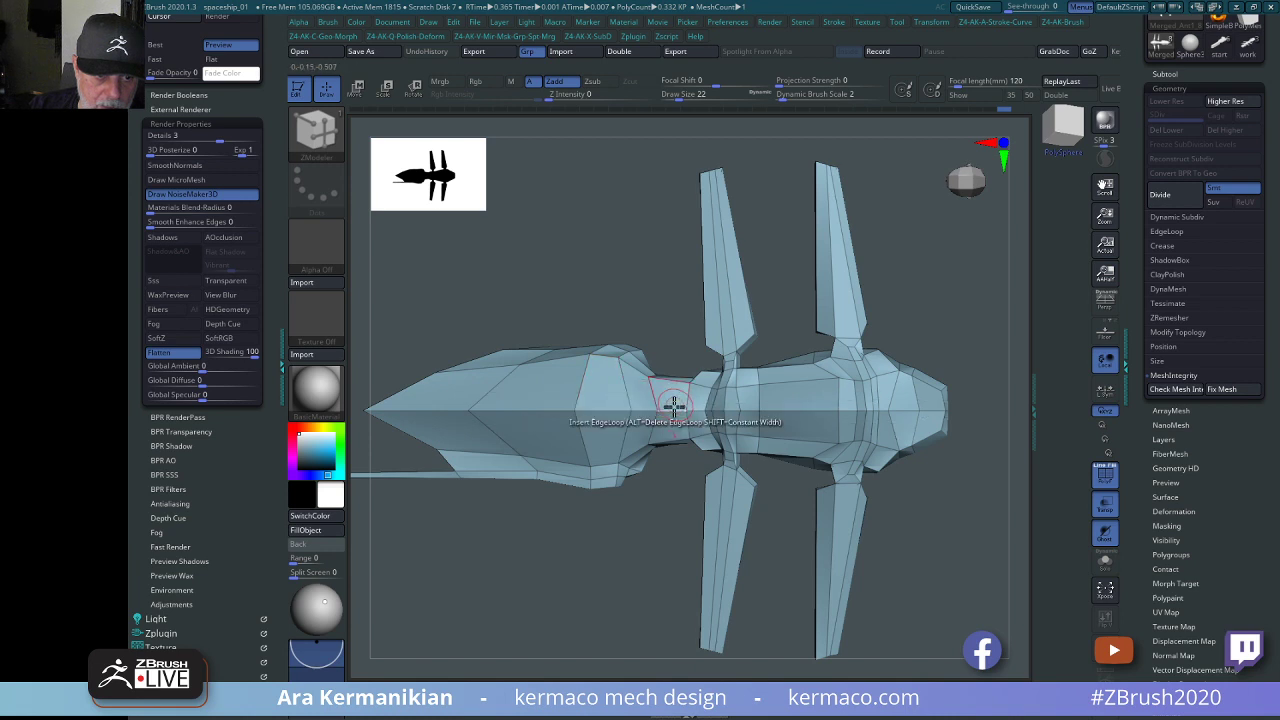
key(space)
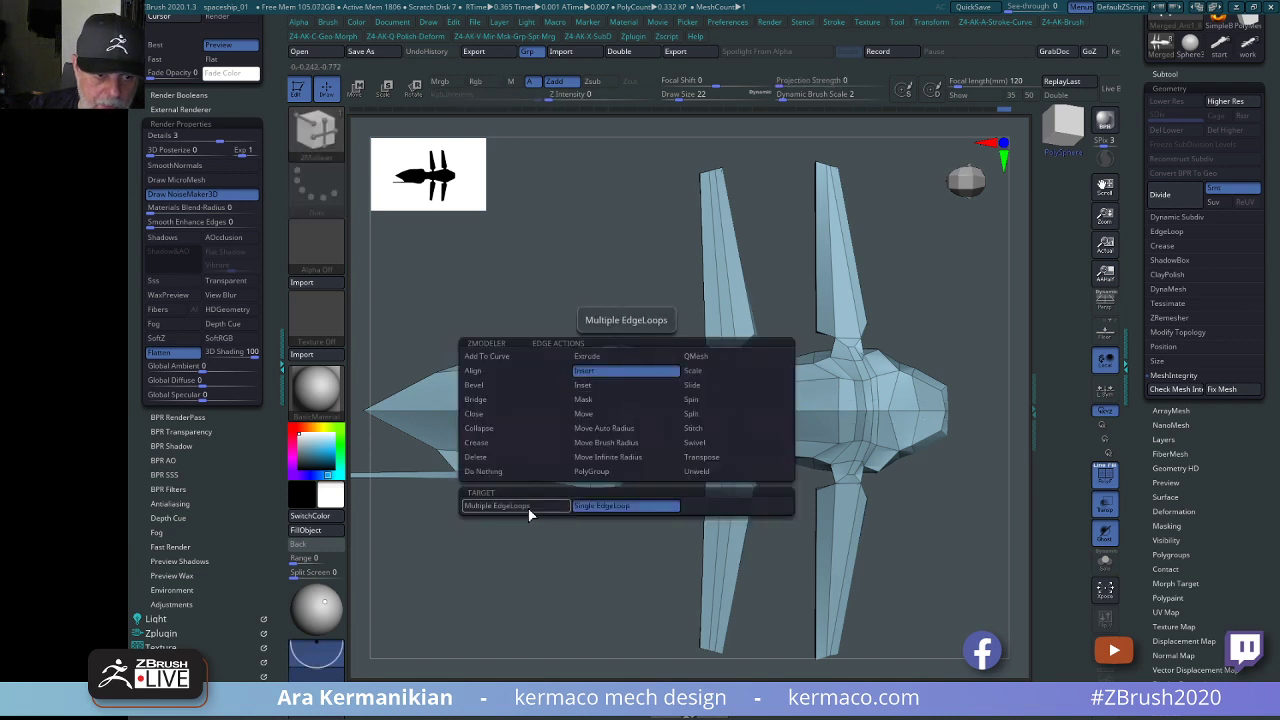
click(638, 540)
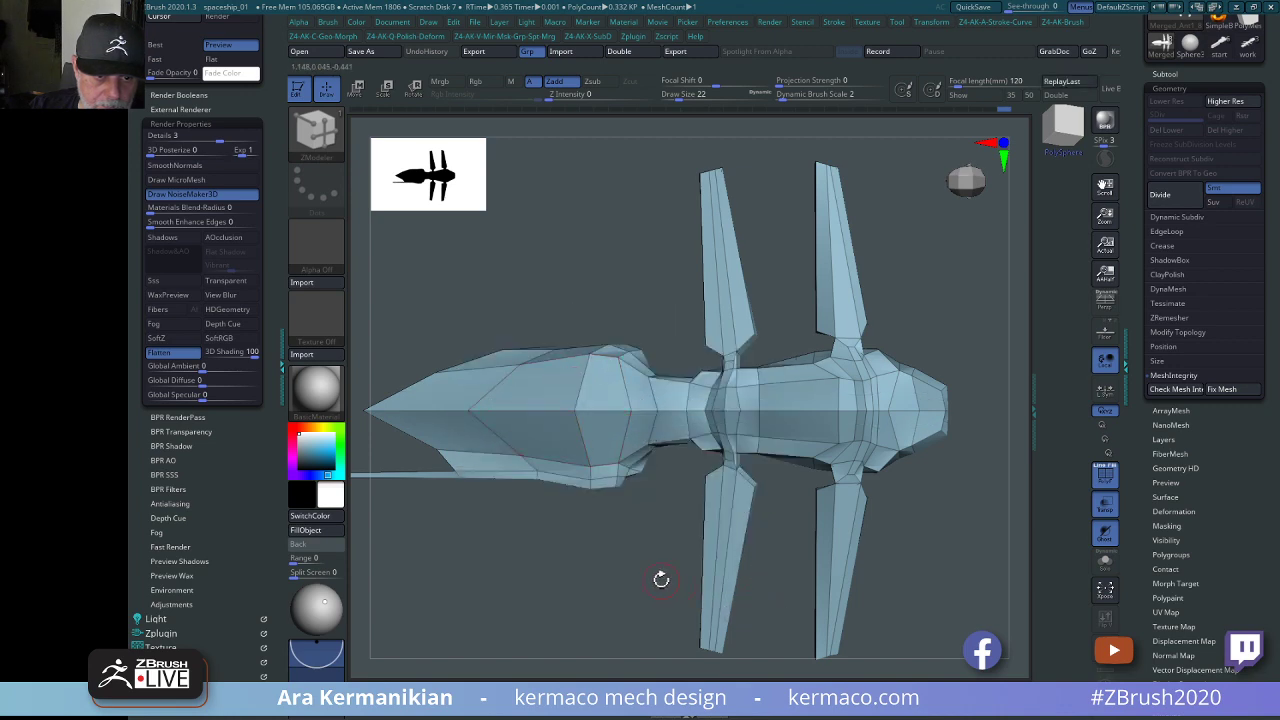
drag(551, 586, 839, 548)
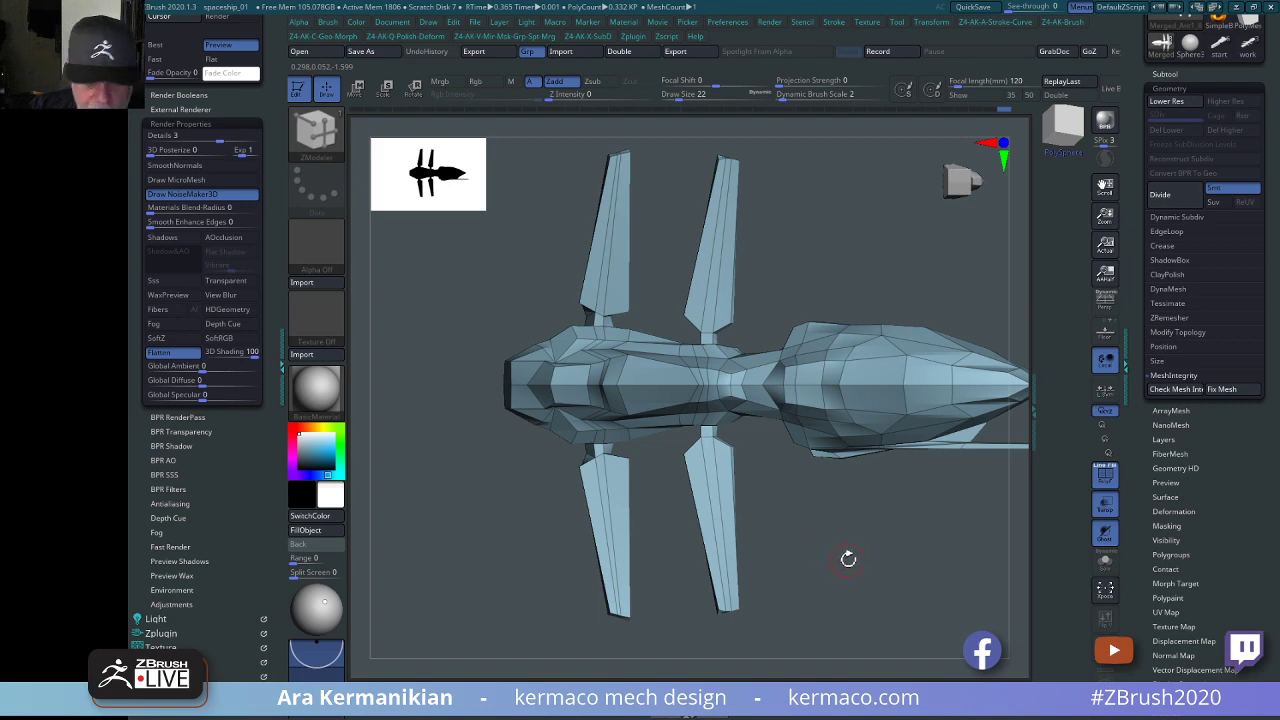
drag(848, 558, 597, 550)
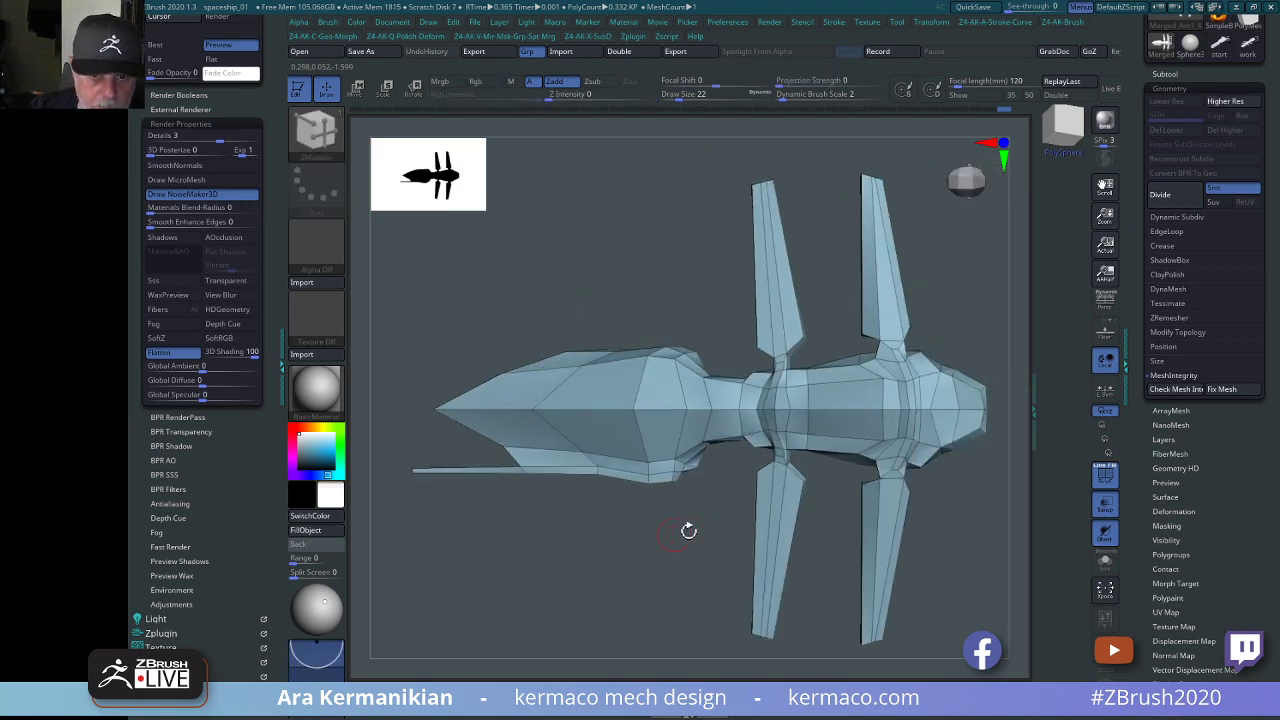
drag(634, 571, 760, 620)
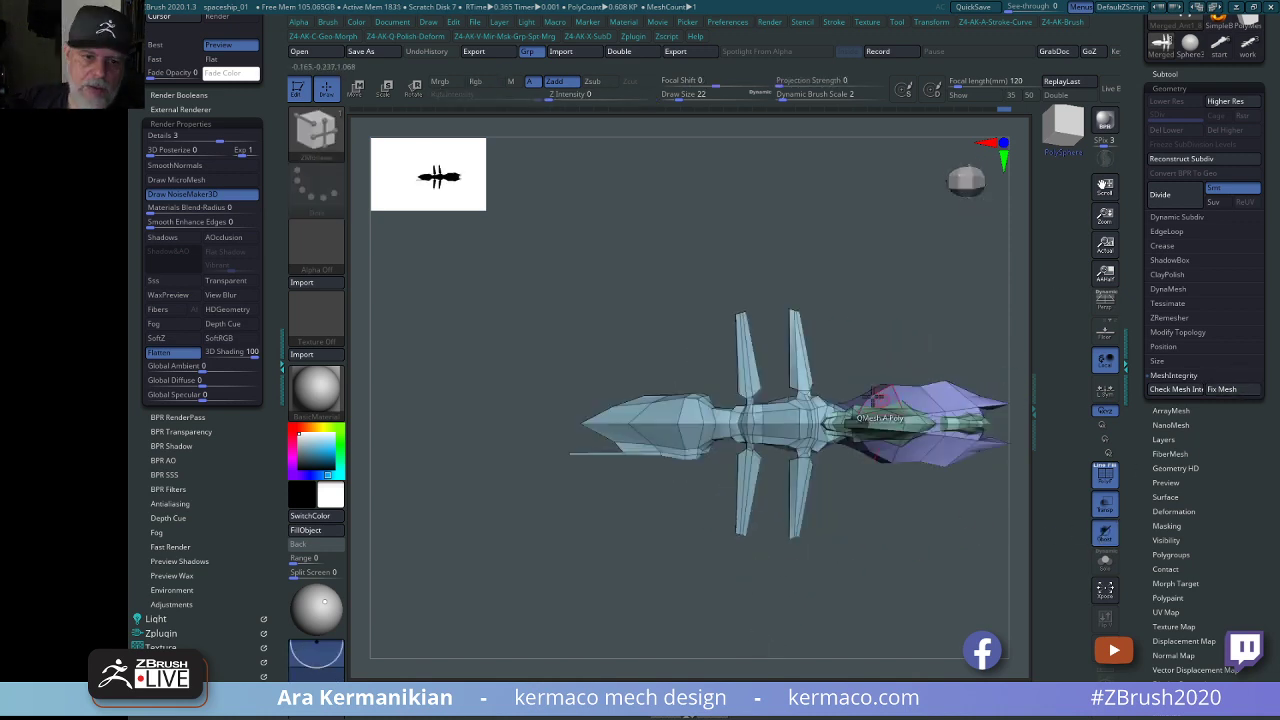
Split the merged ship subtool into its separate parts and frame the front body.
click(1166, 73)
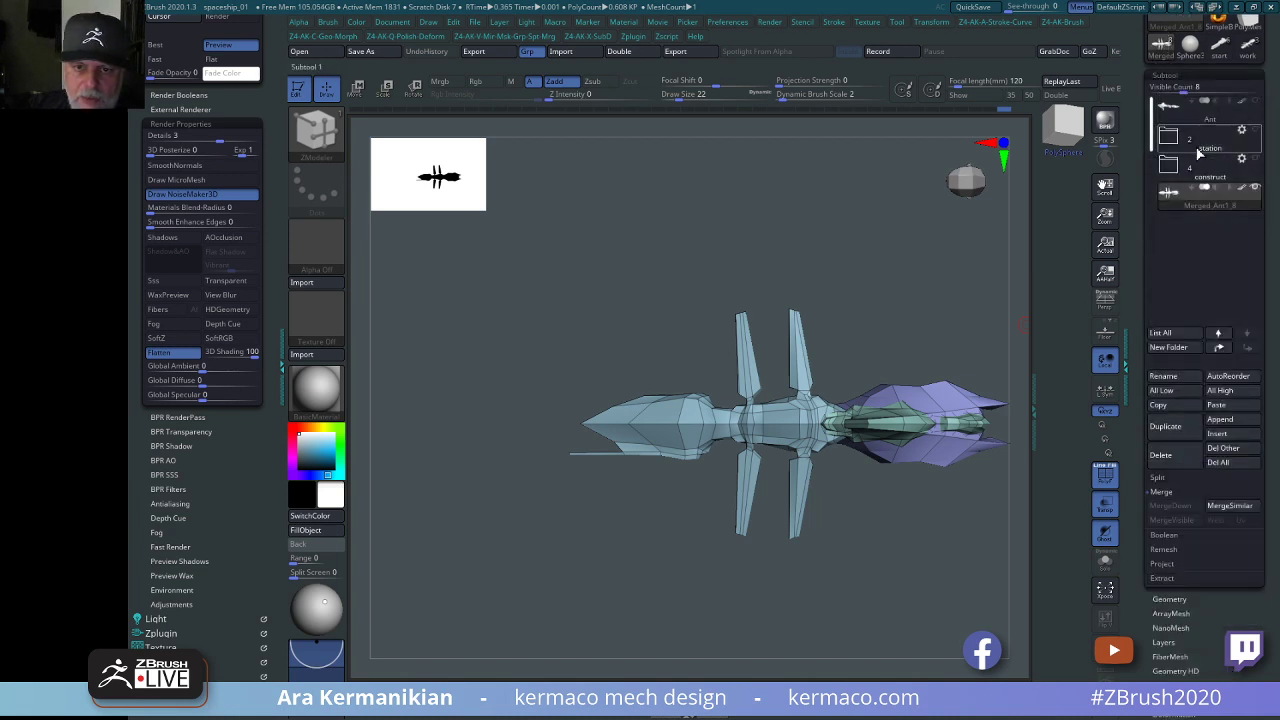
click(1157, 480)
click(1195, 520)
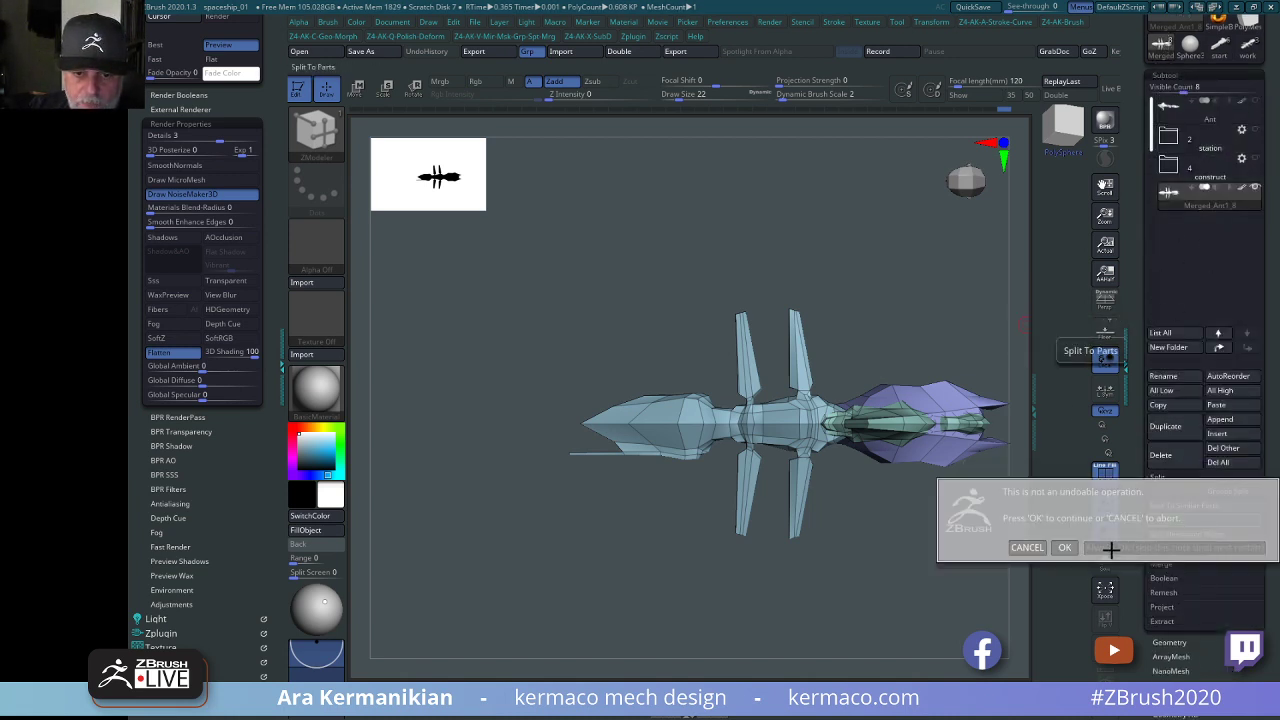
key(f)
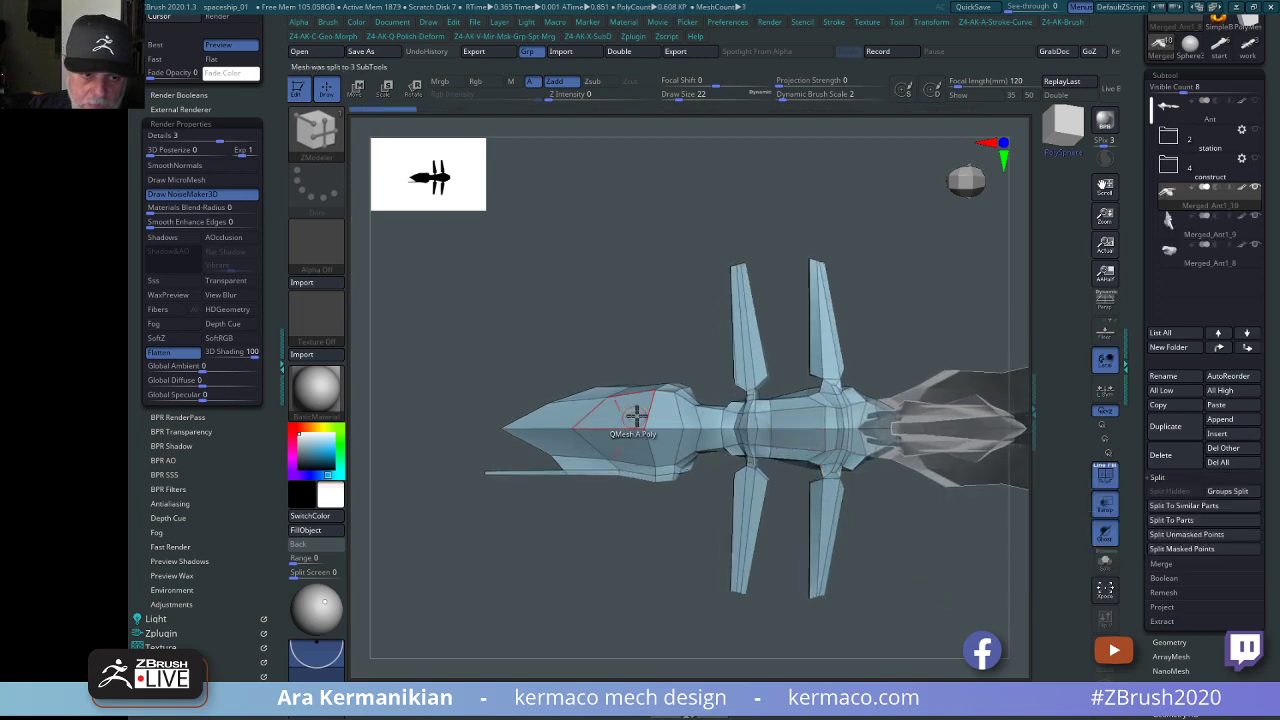
Insert symmetric lengthwise edge loops on both sides of the front body's centreline and check them from the front.
drag(679, 566, 820, 655)
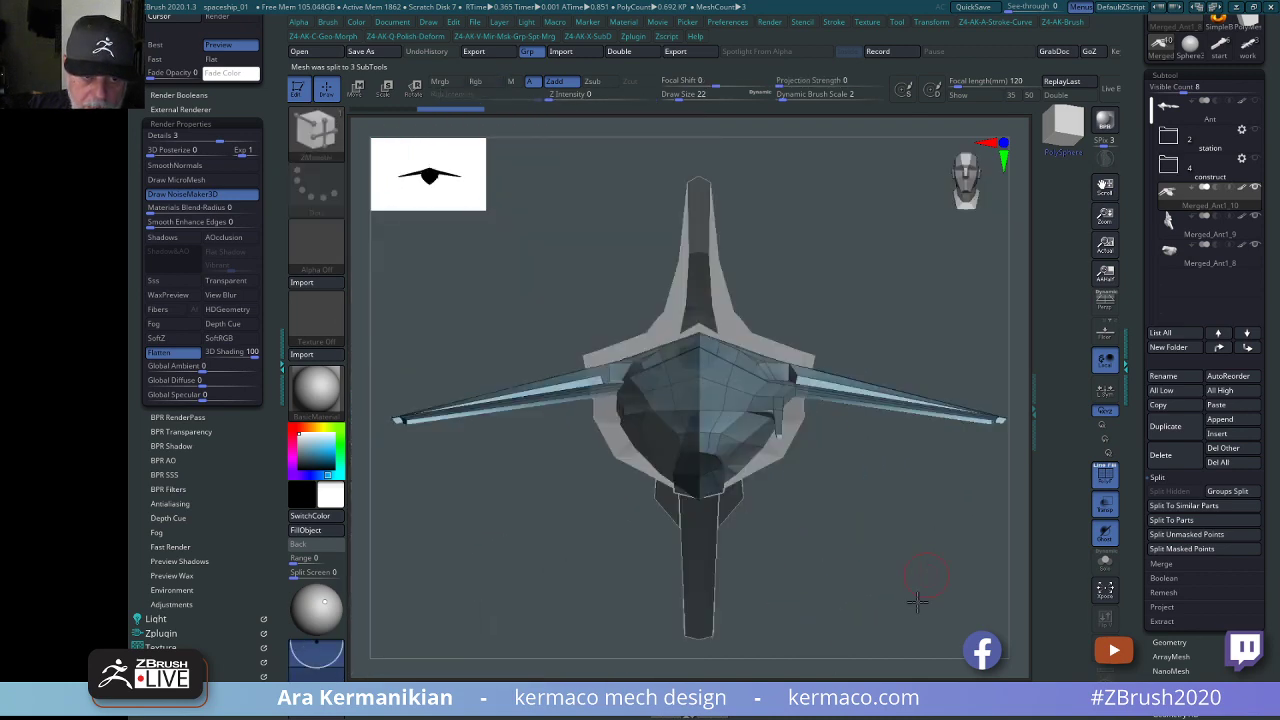
drag(917, 601, 775, 454)
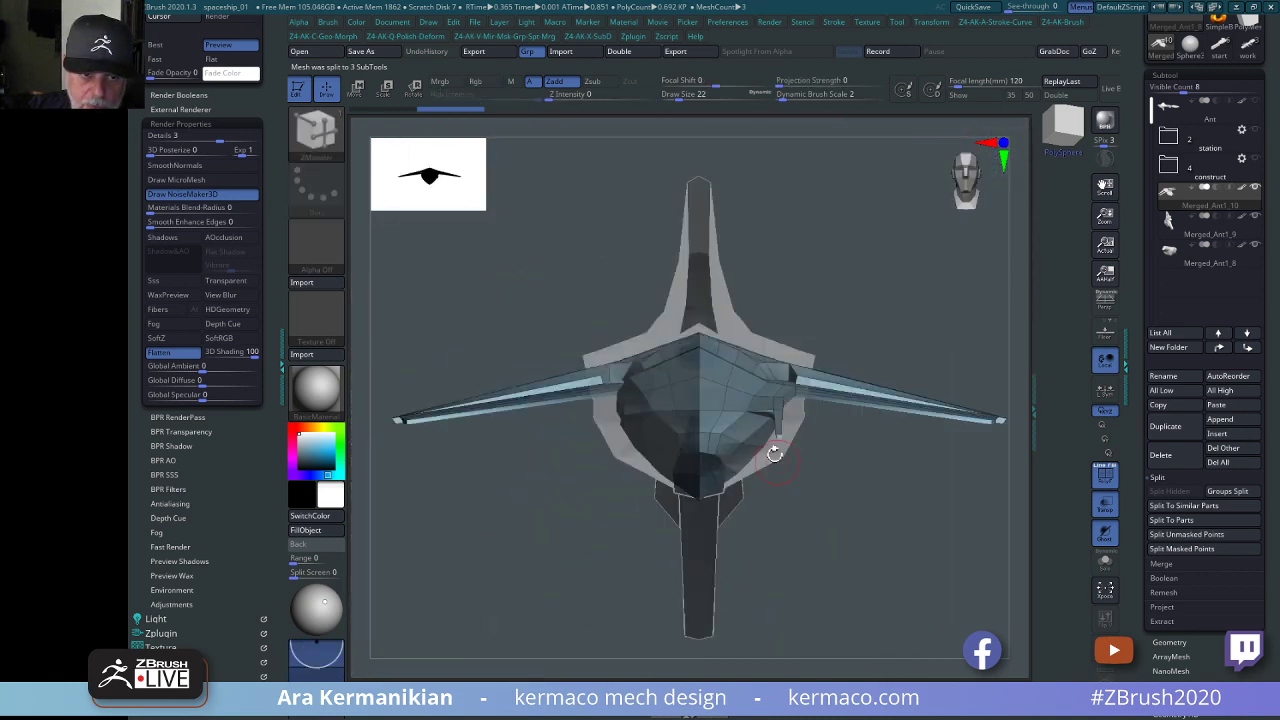
mouse_move(915, 549)
mouse_down()
mouse_move(845, 553)
mouse_move(911, 549)
mouse_move(909, 600)
mouse_move(860, 539)
mouse_move(784, 534)
mouse_up()
Turn off the transparent display of the other parts and switch to the Move brush with draw size 35.
key(s)
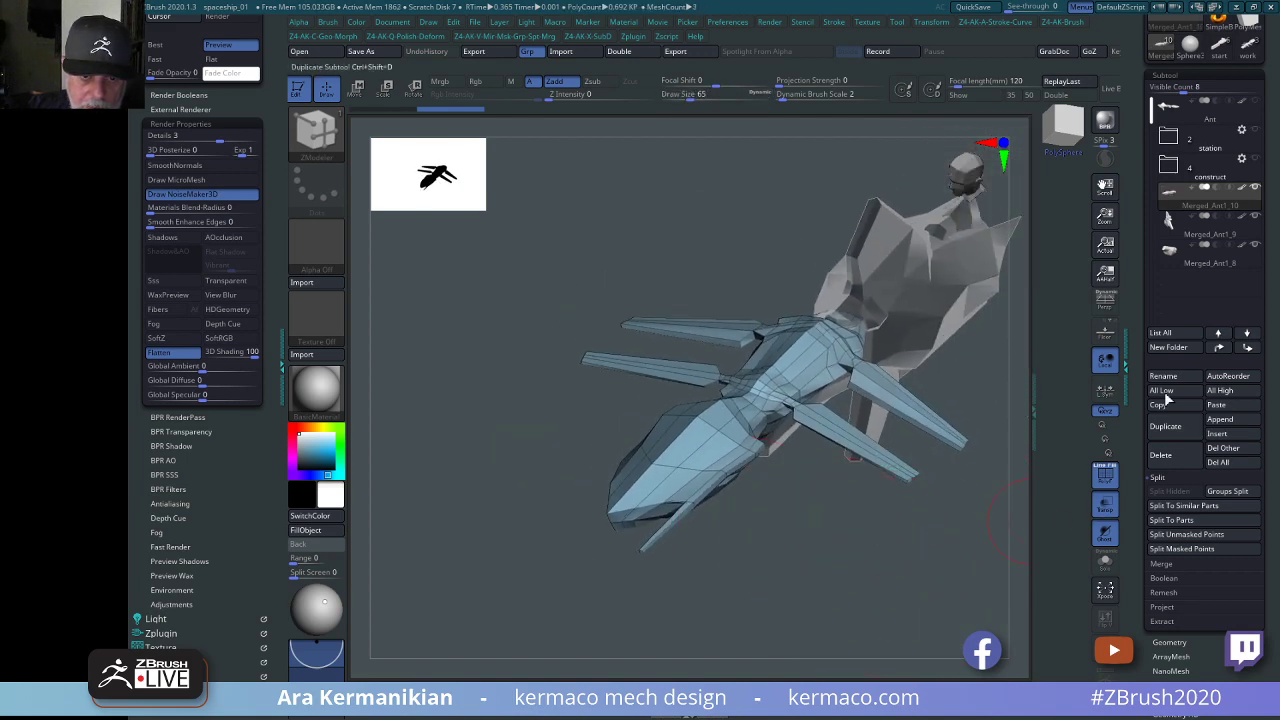
click(1111, 510)
mouse_move(880, 566)
mouse_down()
mouse_move(846, 563)
mouse_move(838, 590)
mouse_up()
key(s)
drag(709, 485, 701, 484)
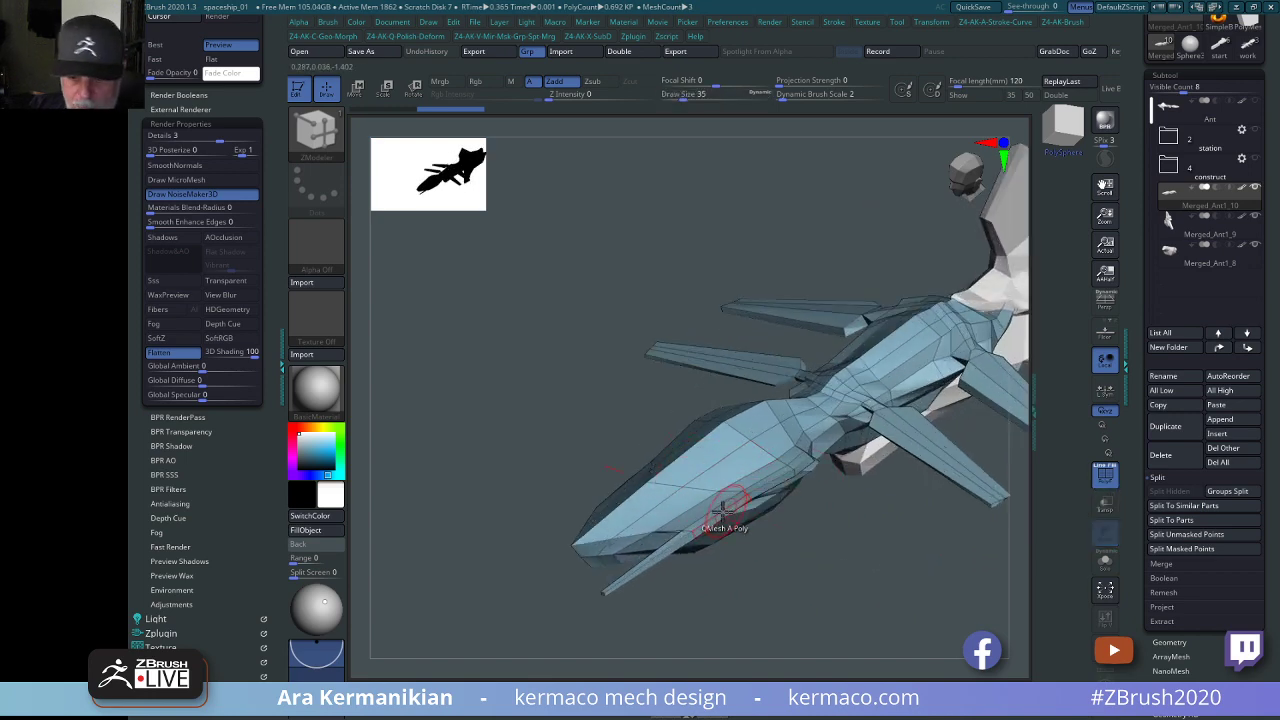
key(b)
key(m)
key(v)
Reshape the nose section's contour with the Move brush, checking it from the front and the side.
mouse_move(775, 558)
mouse_down()
mouse_move(794, 563)
mouse_move(802, 595)
mouse_move(817, 568)
mouse_move(735, 716)
mouse_up()
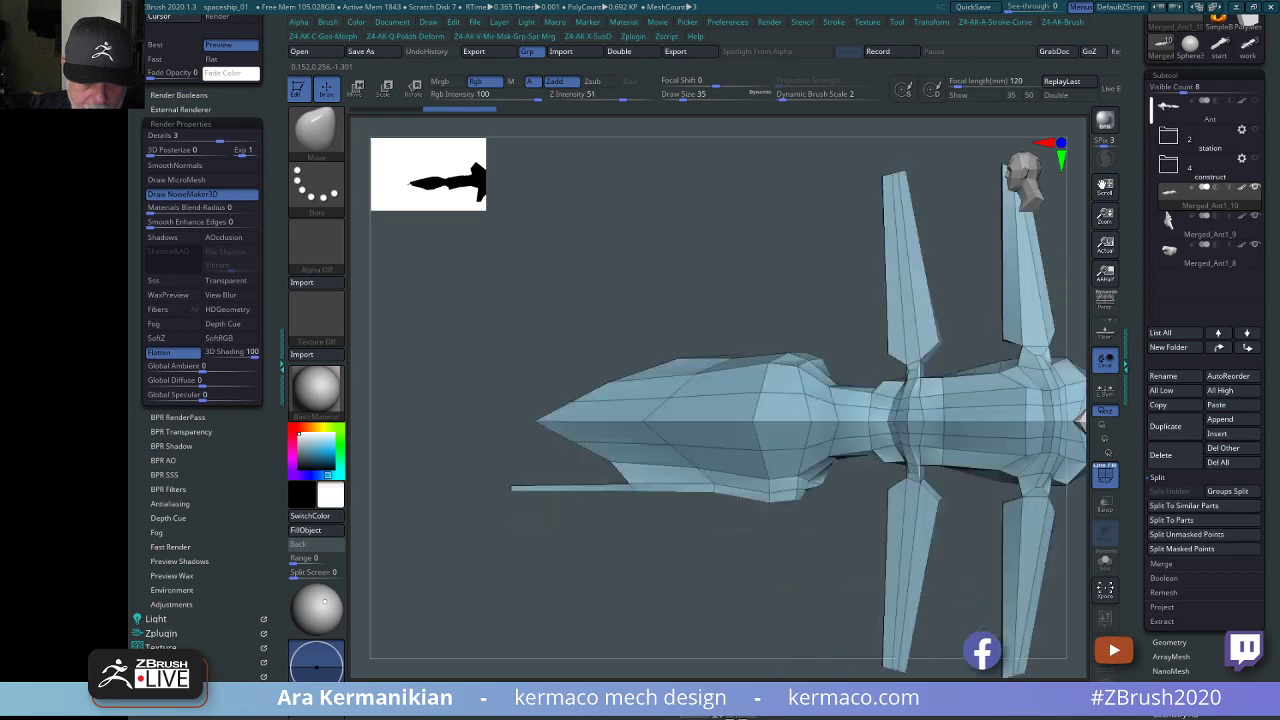
alt+drag(626, 246, 755, 286)
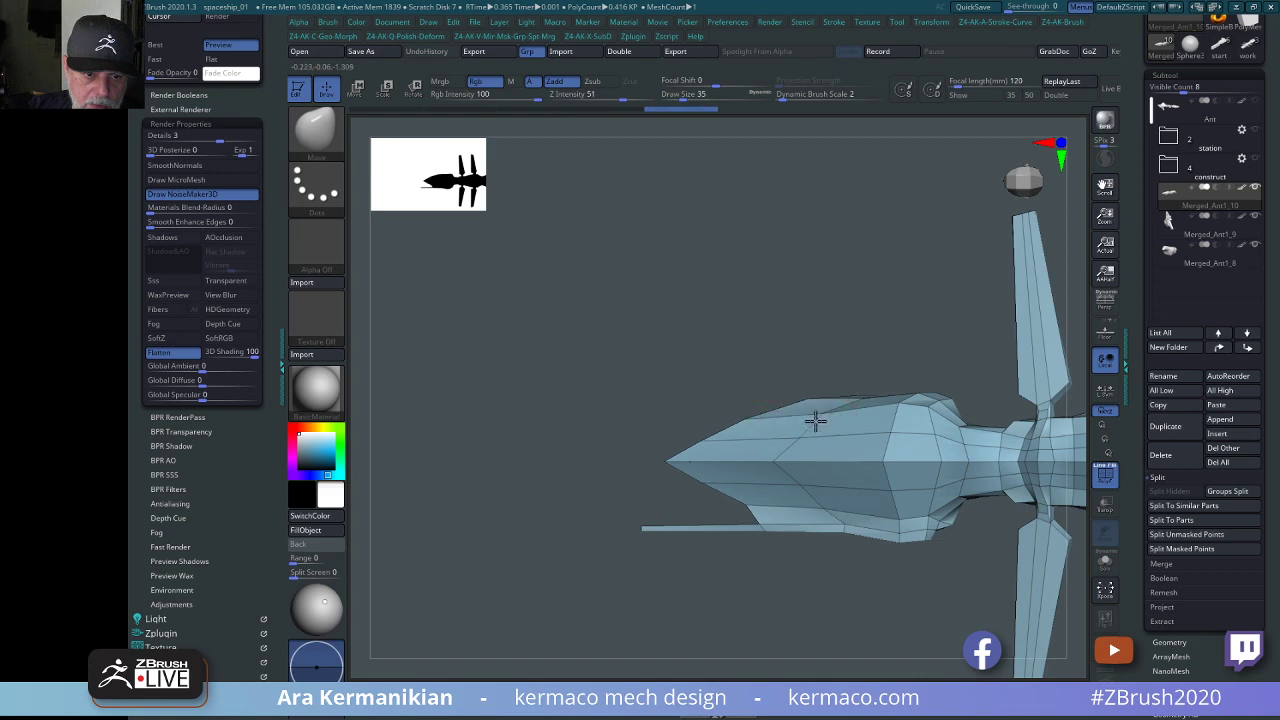
drag(840, 385, 829, 280)
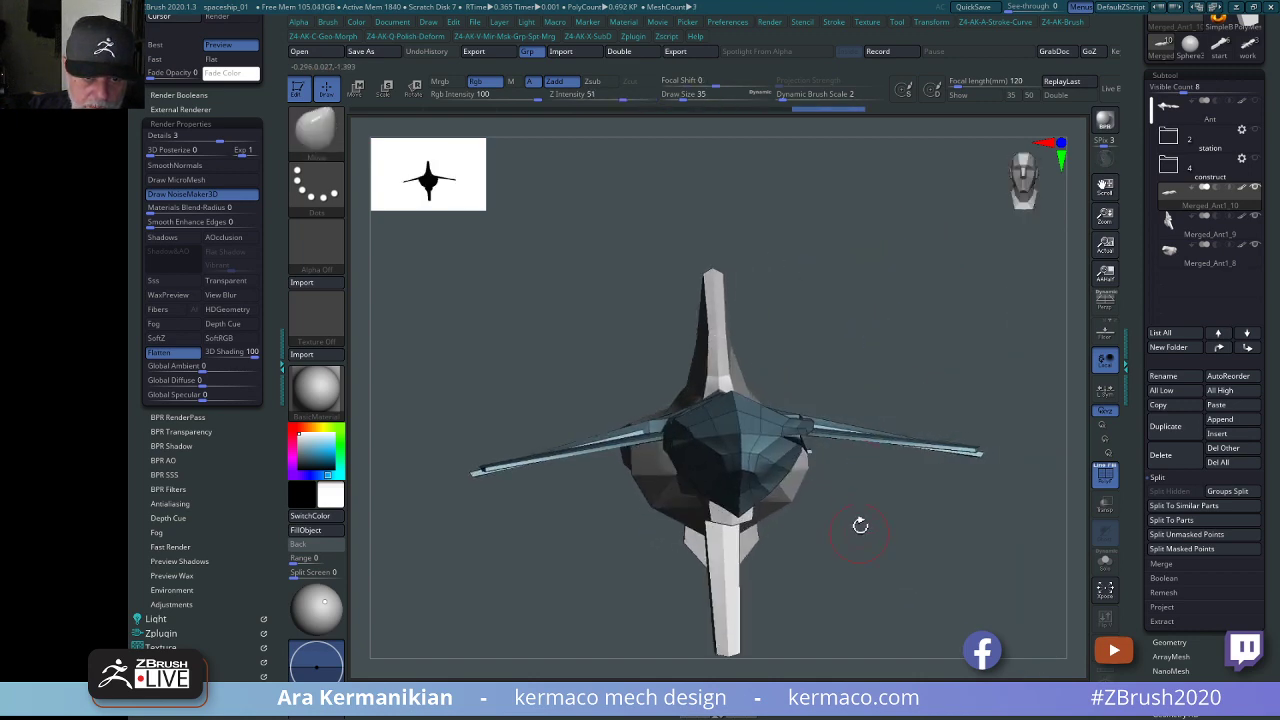
drag(860, 523, 783, 403)
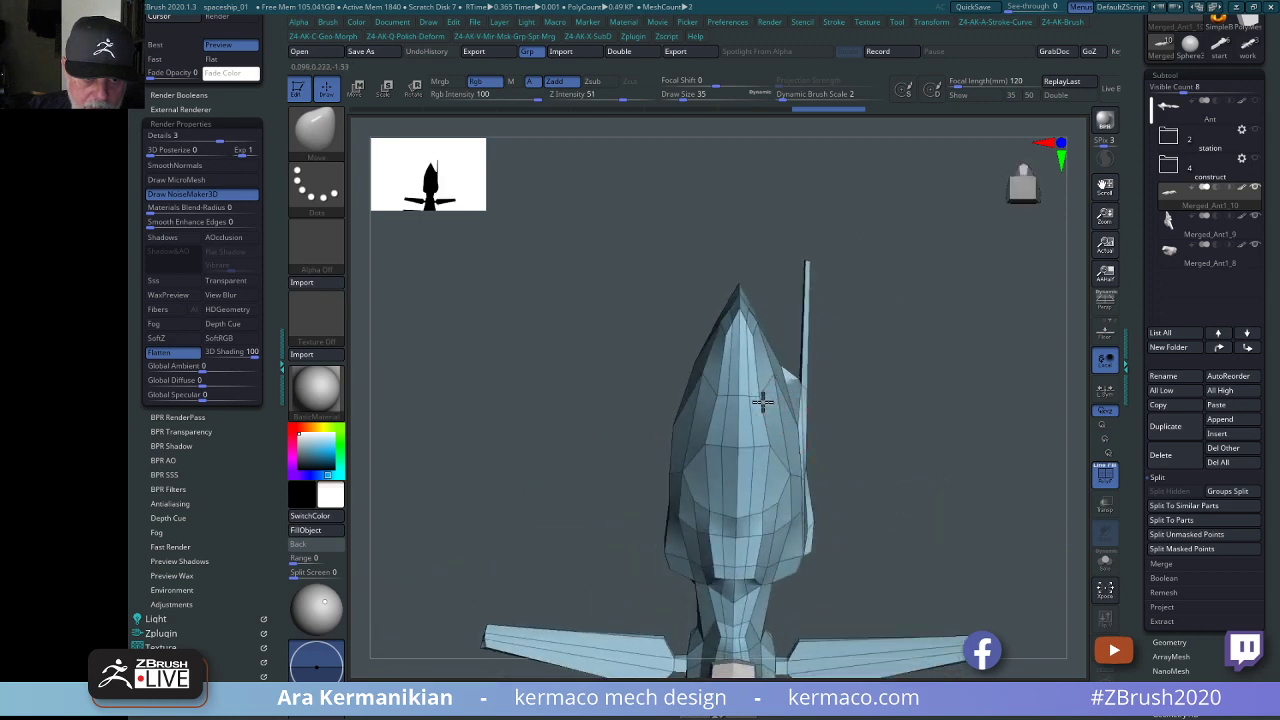
drag(1054, 370, 827, 440)
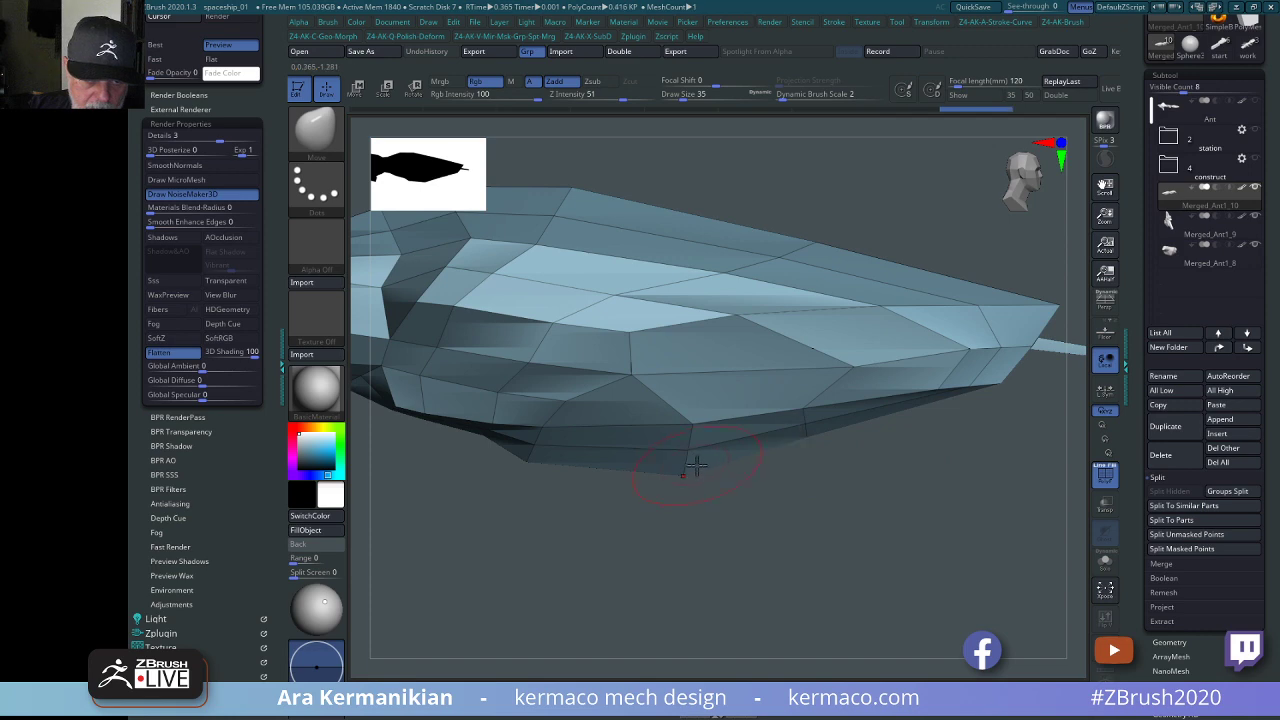
drag(607, 462, 886, 592)
drag(1034, 280, 797, 440)
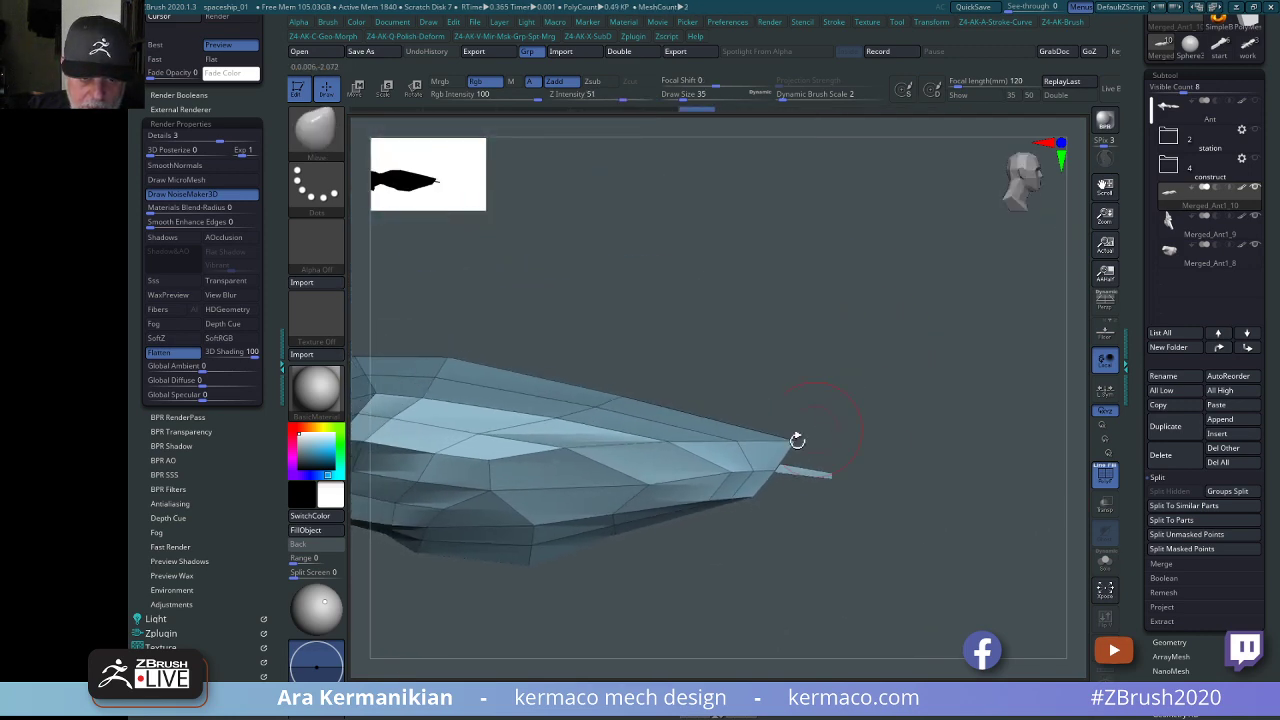
drag(830, 337, 945, 302)
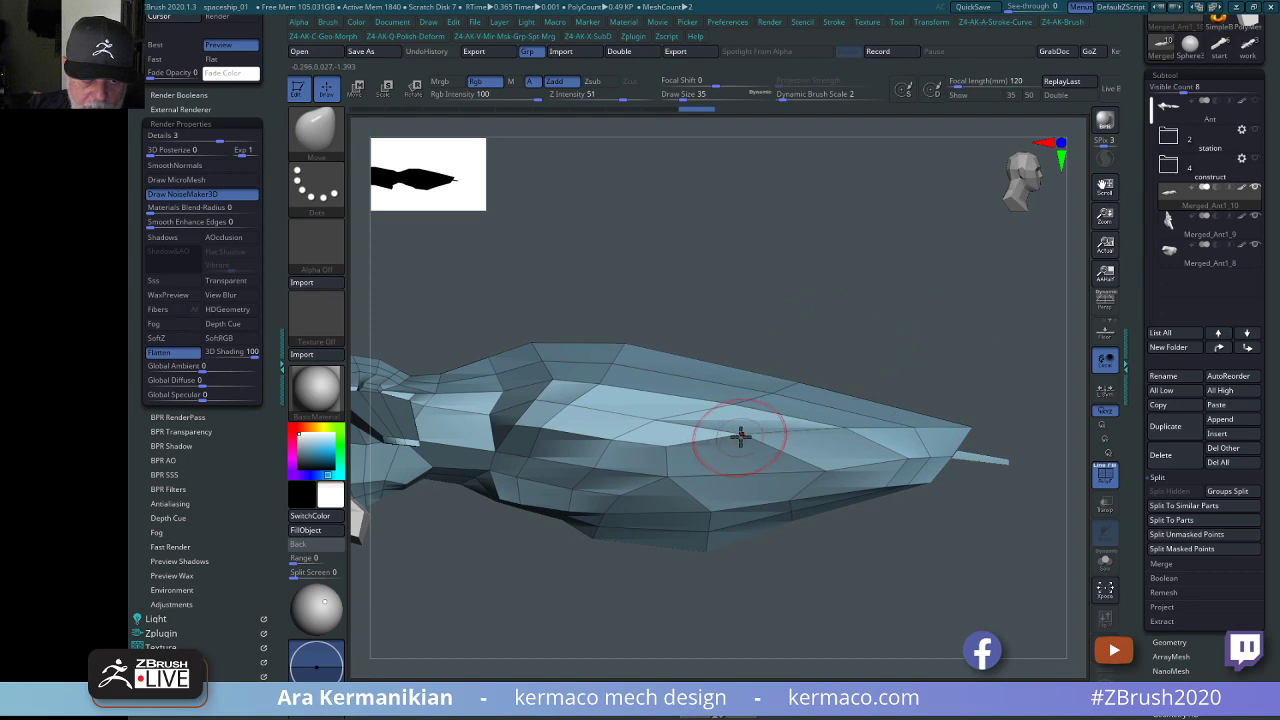
Nudge the vertices along the nose's new edge loops with the Move brush at draw size 14.
key(s)
drag(743, 436, 733, 436)
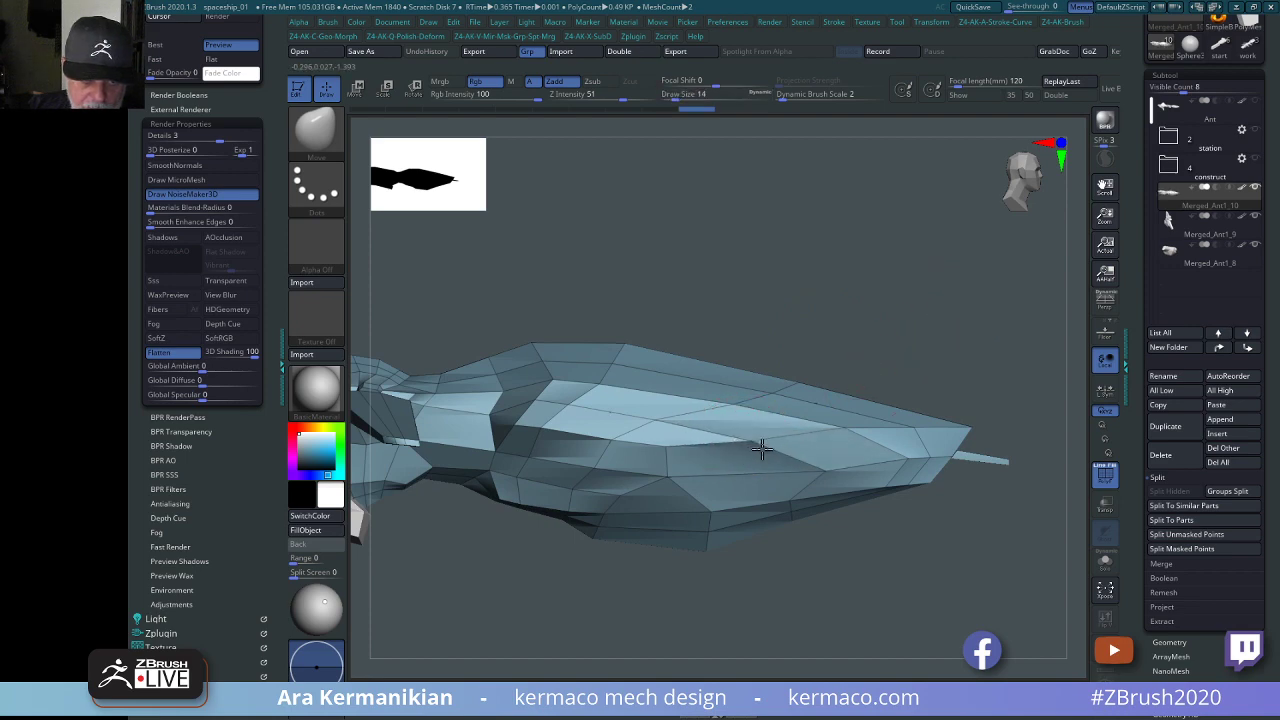
drag(900, 289, 760, 432)
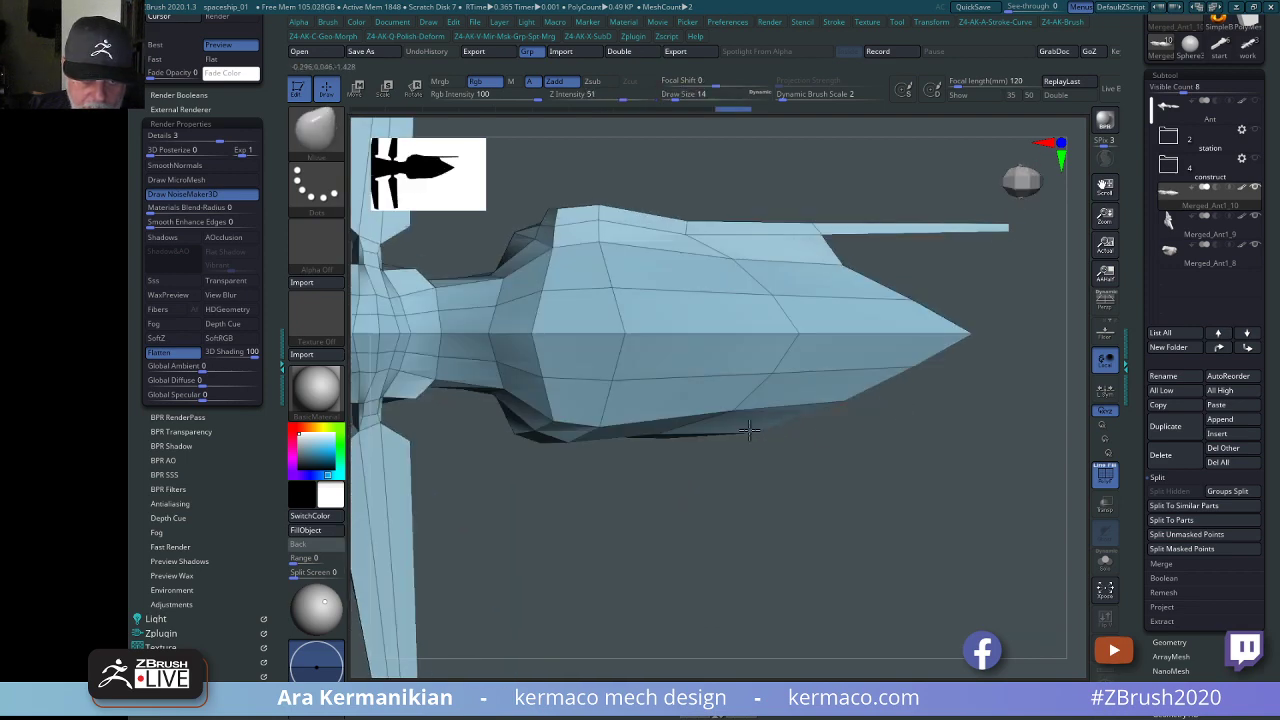
drag(806, 539, 851, 429)
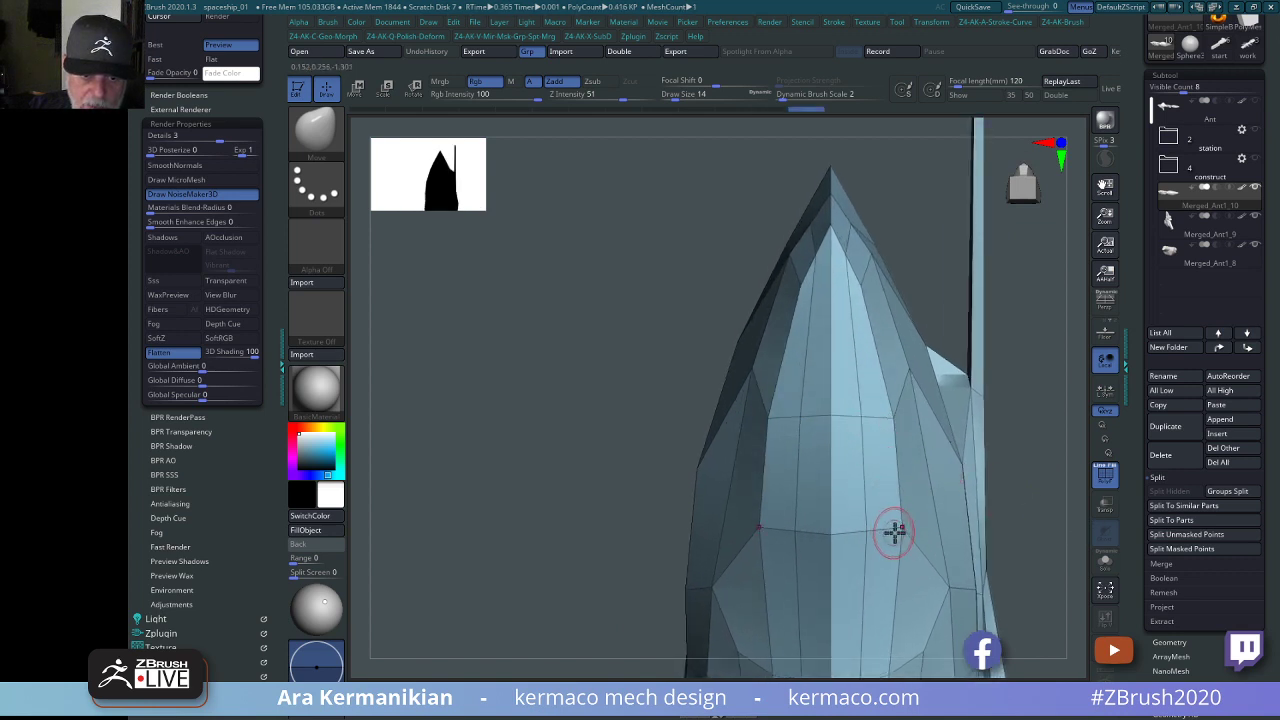
drag(1043, 546, 813, 469)
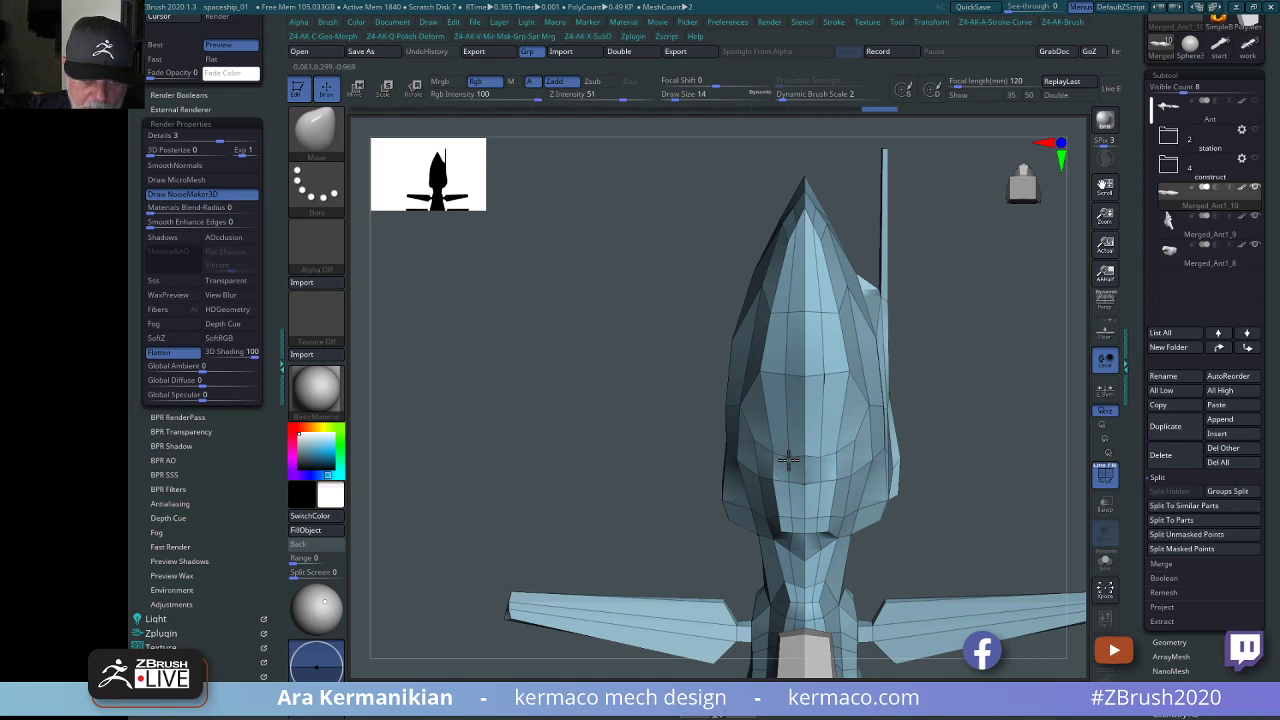
mouse_move(993, 473)
mouse_down()
mouse_move(945, 493)
mouse_move(872, 494)
mouse_move(955, 437)
mouse_move(1011, 534)
mouse_move(980, 591)
mouse_move(966, 582)
mouse_move(1006, 586)
mouse_move(917, 583)
mouse_move(1069, 601)
mouse_move(810, 430)
mouse_up()
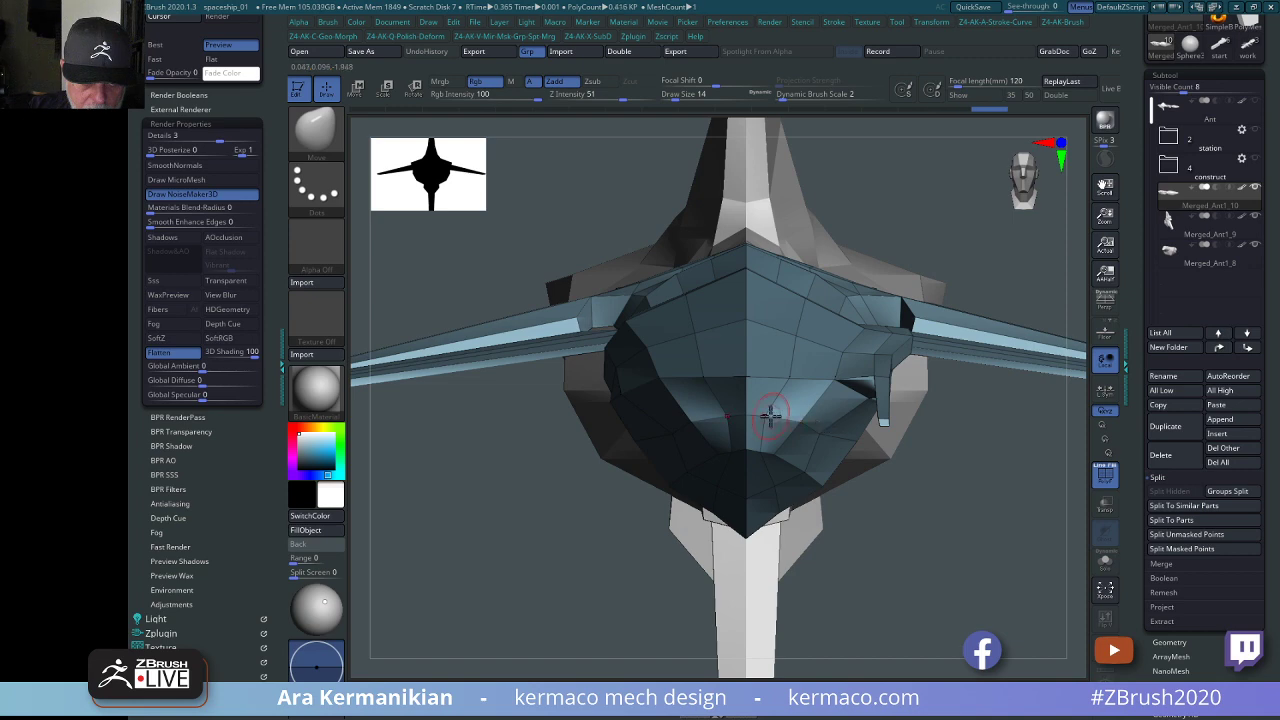
Refine the nose from the front and adjust its side profile with the Move brush at draw size 71.
mouse_move(992, 560)
mouse_down()
mouse_move(971, 543)
mouse_move(942, 451)
mouse_up()
drag(850, 547, 871, 532)
drag(999, 410, 866, 449)
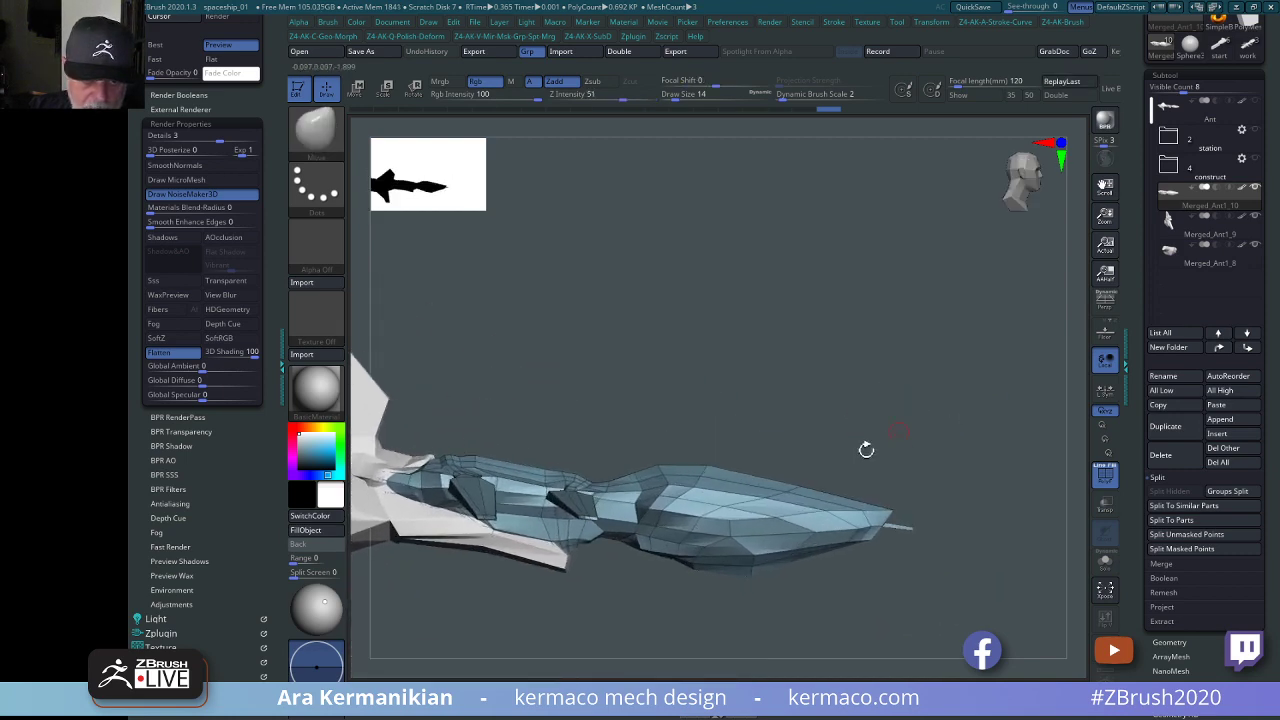
key(s)
click(796, 490)
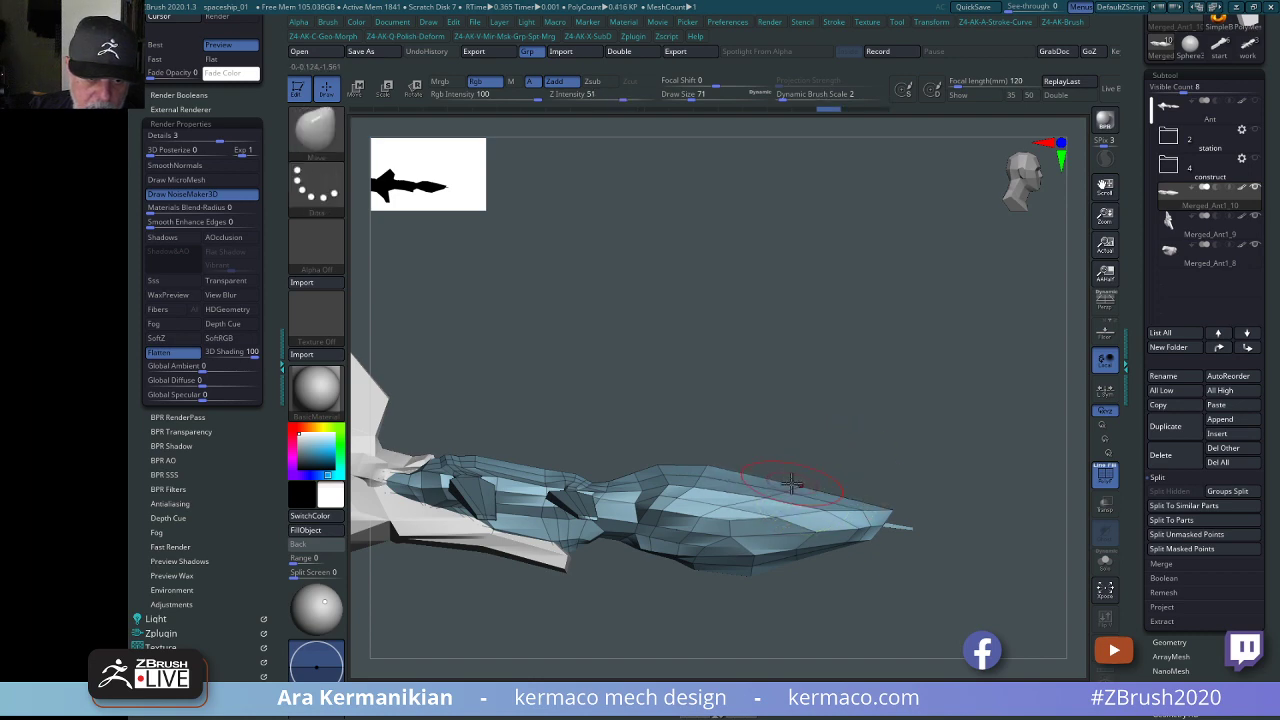
mouse_move(868, 438)
mouse_down()
mouse_move(885, 386)
mouse_move(643, 334)
mouse_move(726, 280)
mouse_move(977, 531)
mouse_up()
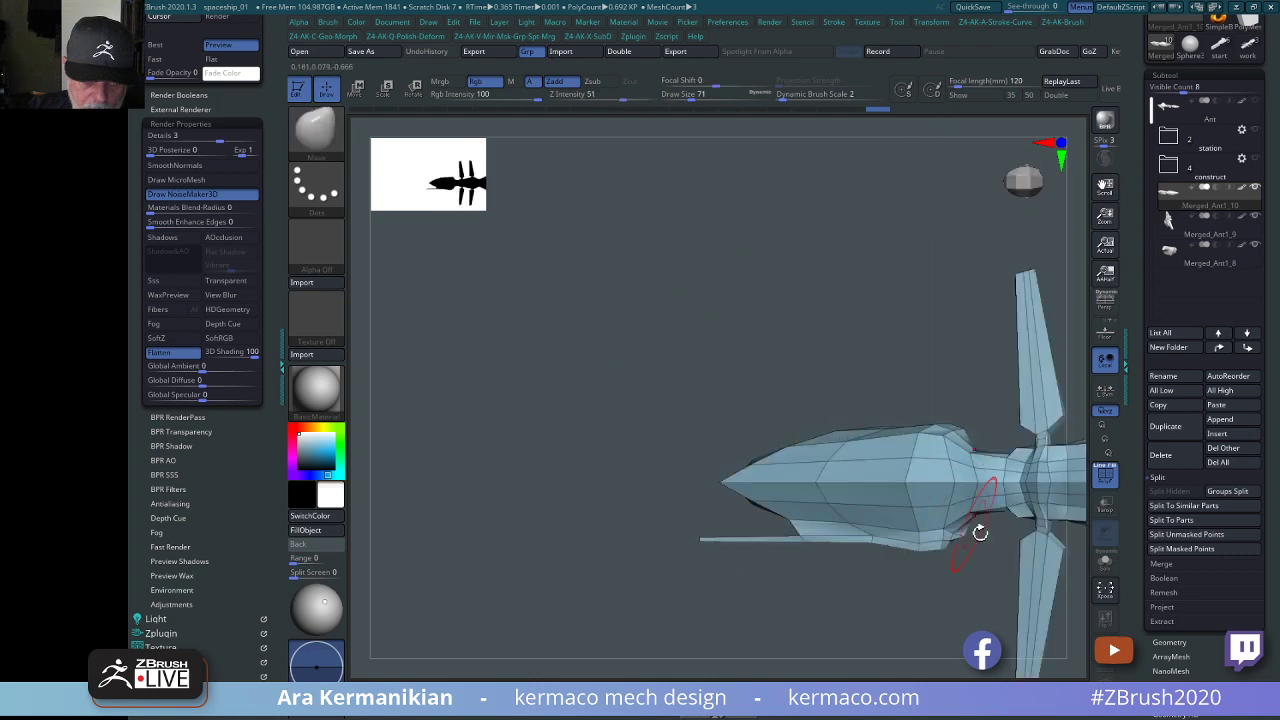
Adjust the neck between the nose and the middle body with the Move brush at draw size 33.
mouse_move(823, 642)
alt+mouse_down()
mouse_move(686, 629)
mouse_move(700, 660)
alt+mouse_up()
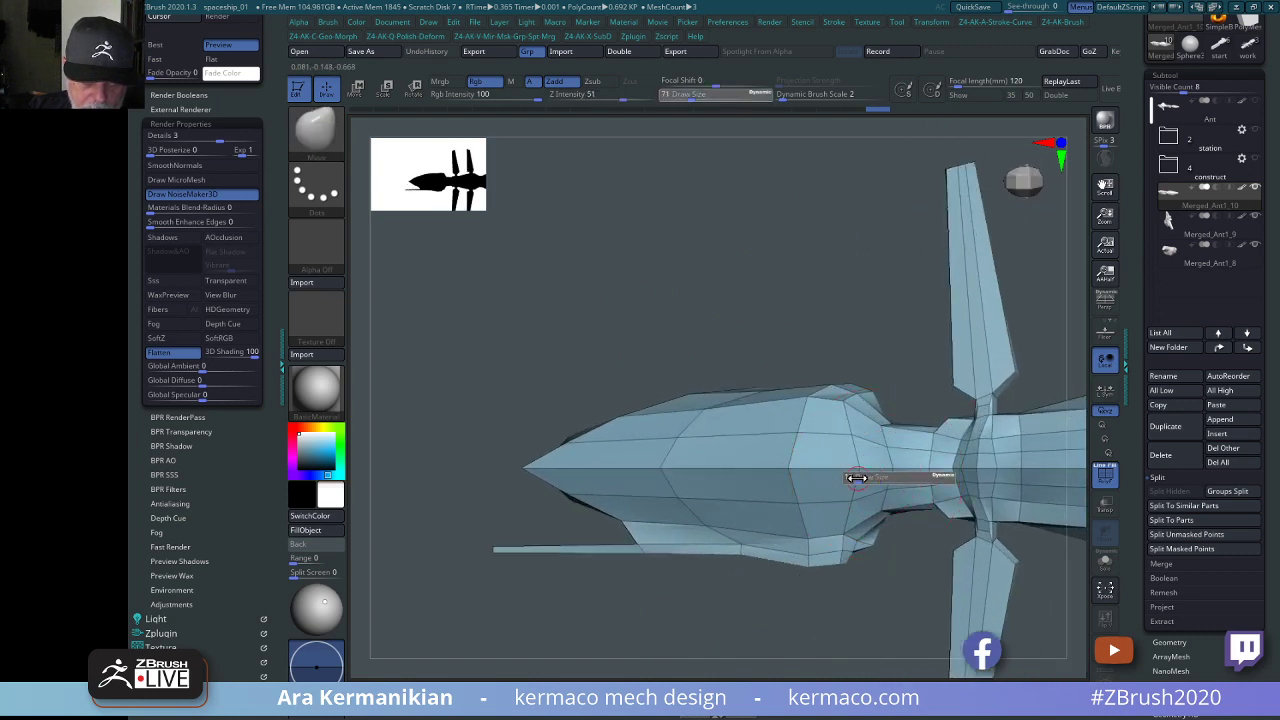
click(857, 478)
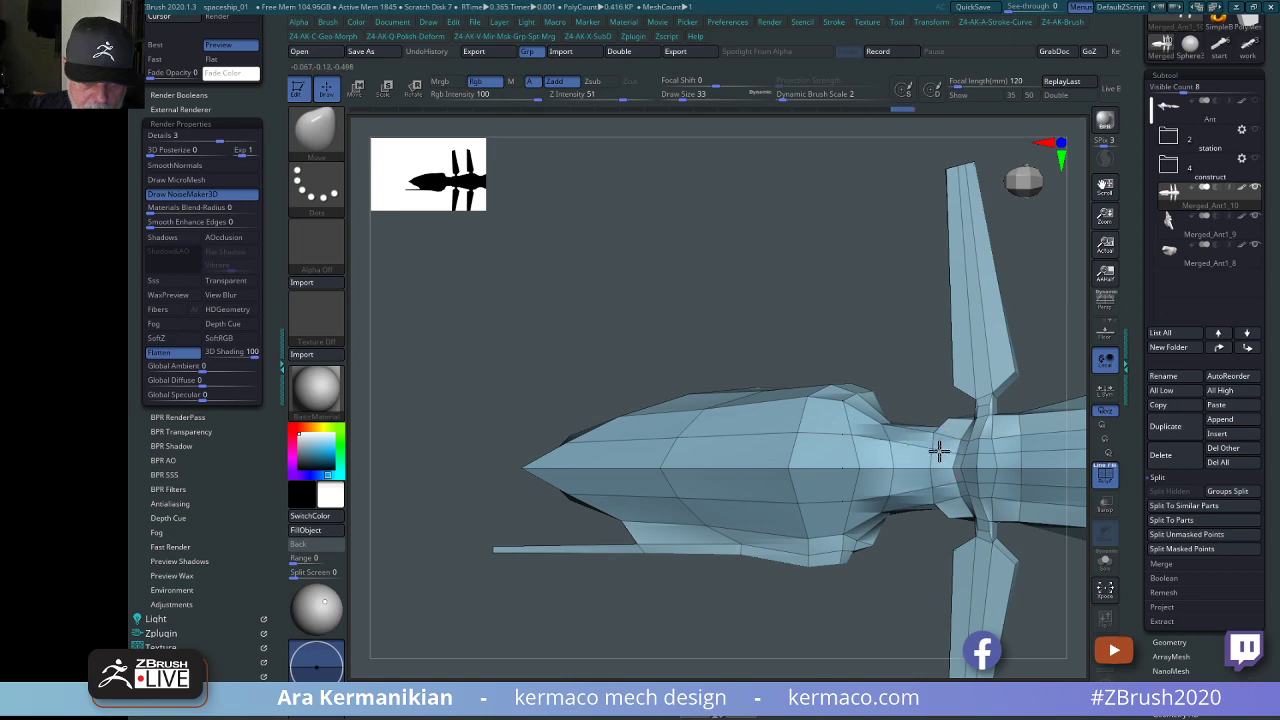
drag(890, 335, 896, 275)
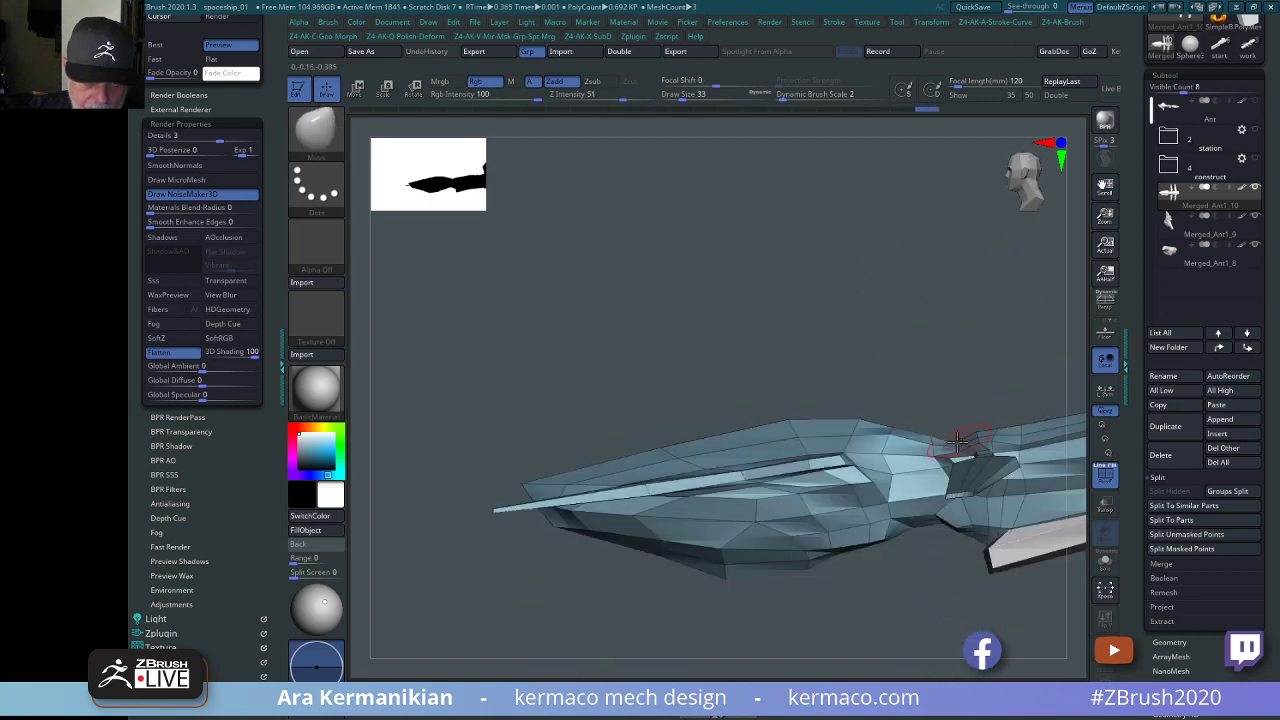
mouse_move(955, 444)
mouse_down()
mouse_move(900, 323)
mouse_move(778, 403)
mouse_up()
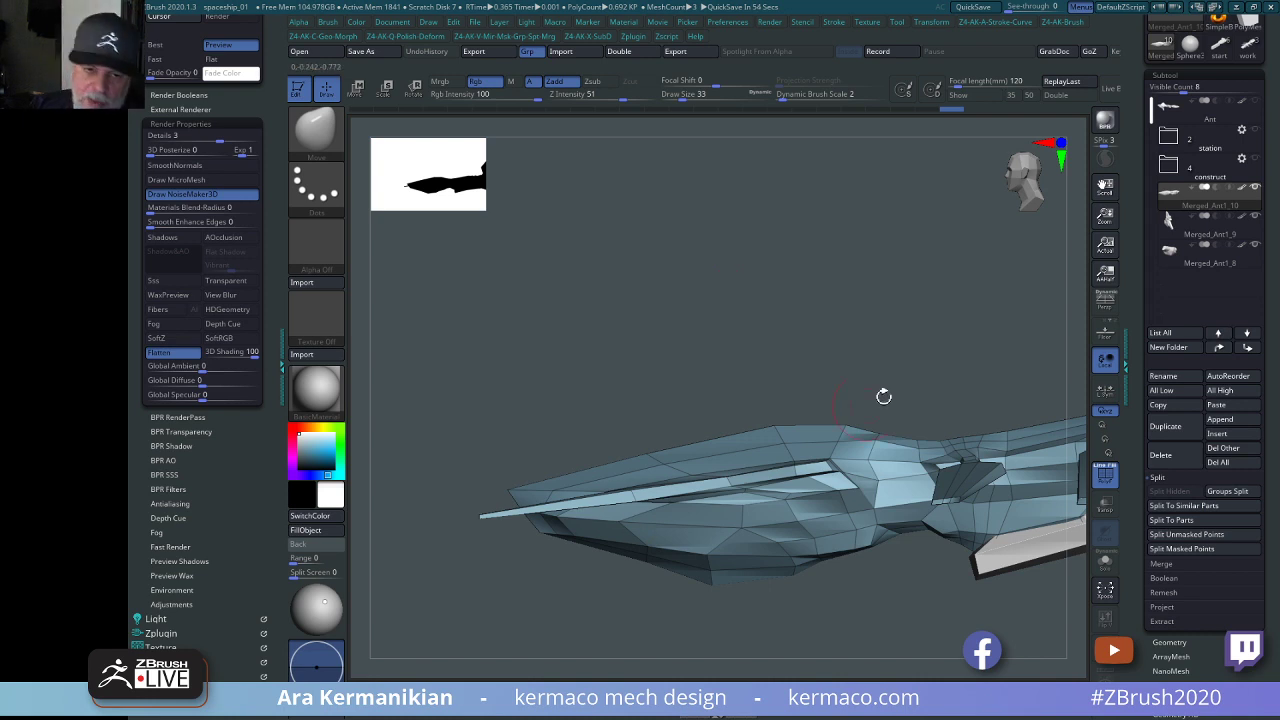
Merge the split ship parts back down into a single subtool.
drag(883, 396, 1064, 474)
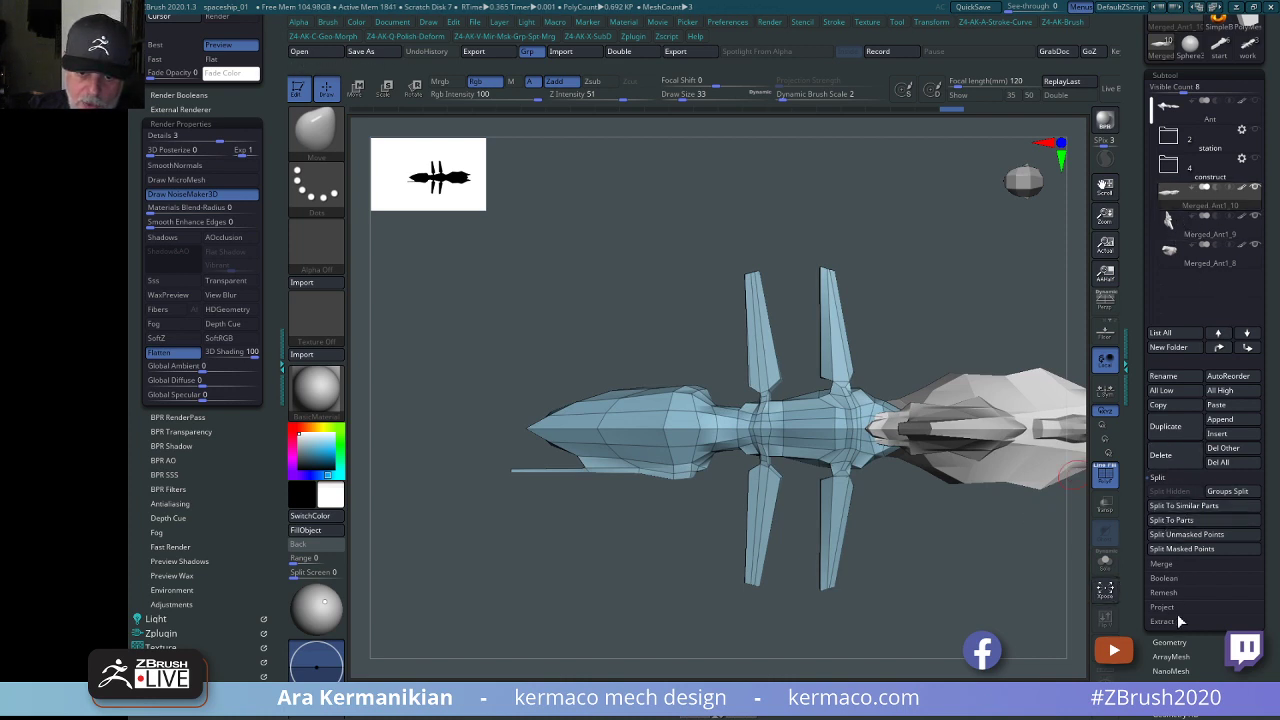
click(1163, 565)
click(1172, 506)
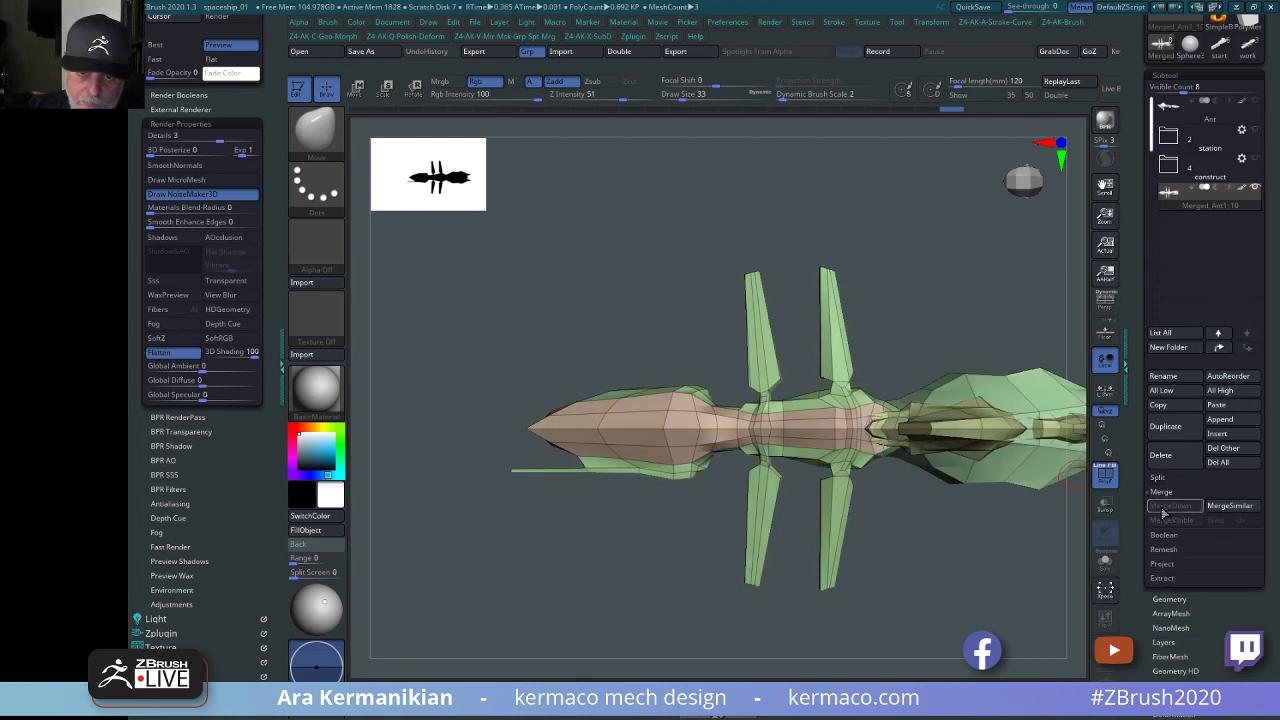
mouse_move(897, 360)
alt+mouse_down()
mouse_move(928, 334)
mouse_move(790, 430)
alt+mouse_up()
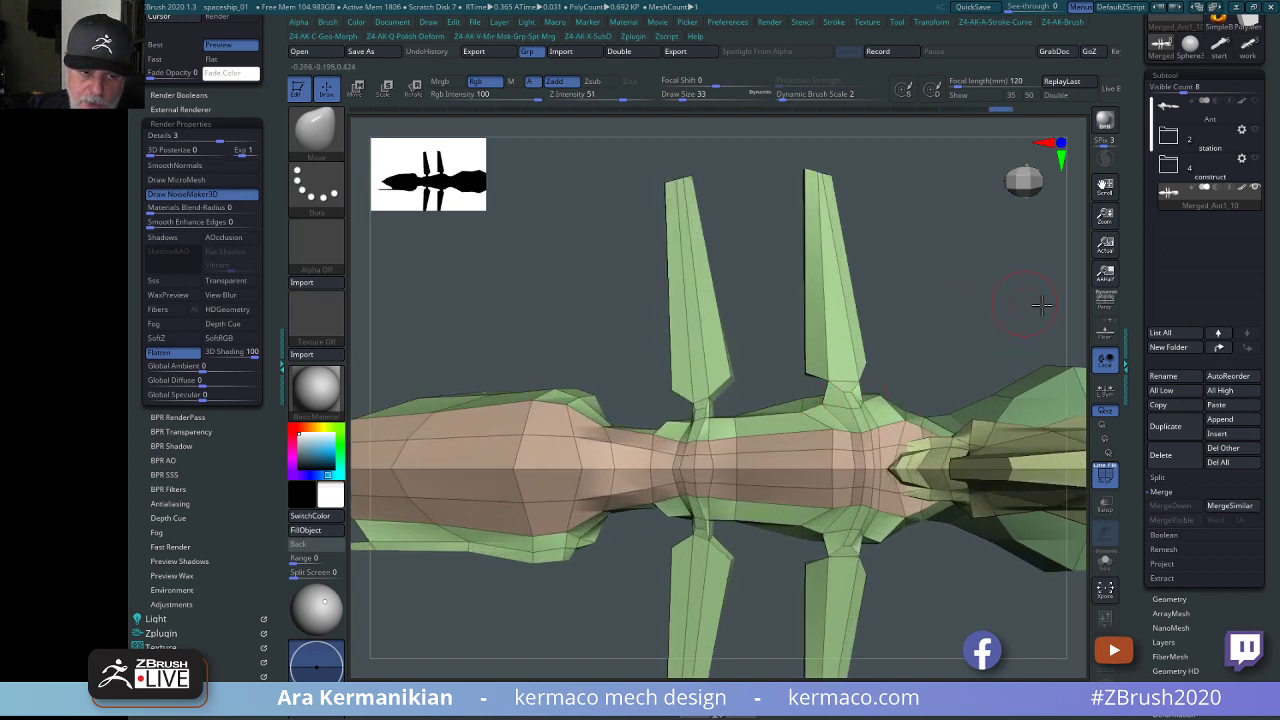
Split the merged ship into separate subtools by its parts and put the front body in a single polygroup.
alt+drag(1041, 305, 960, 306)
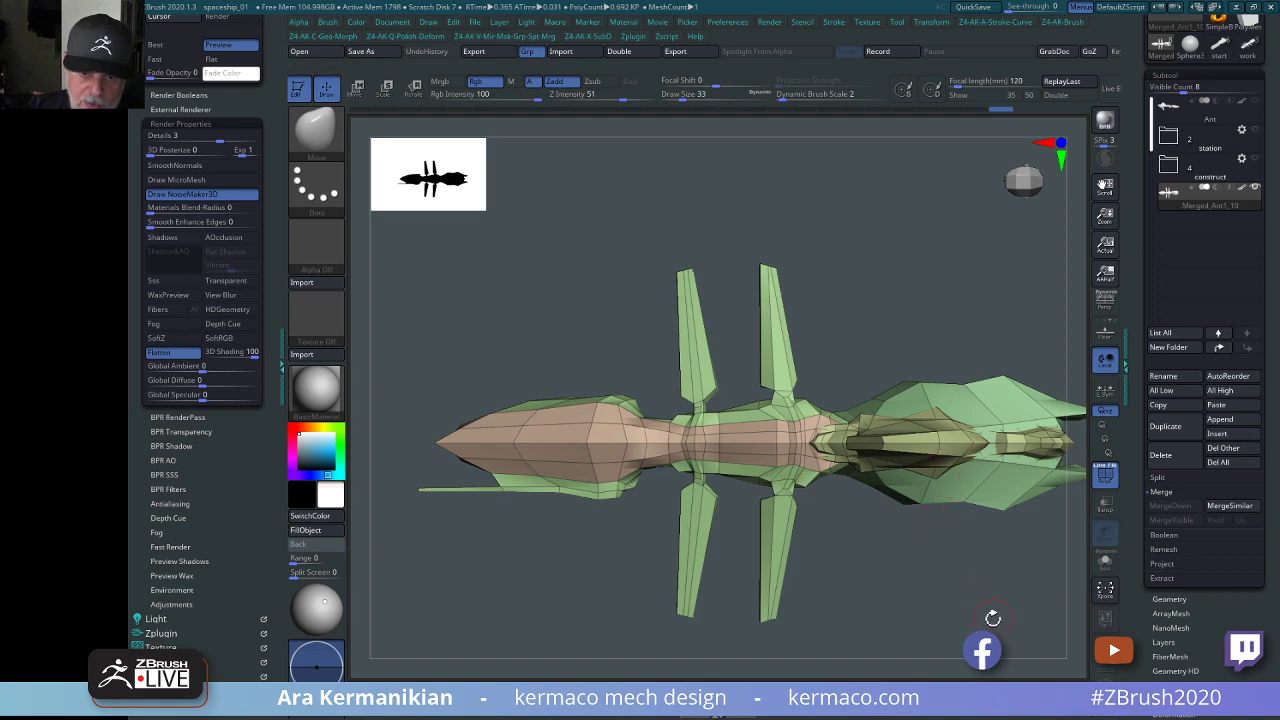
click(1158, 477)
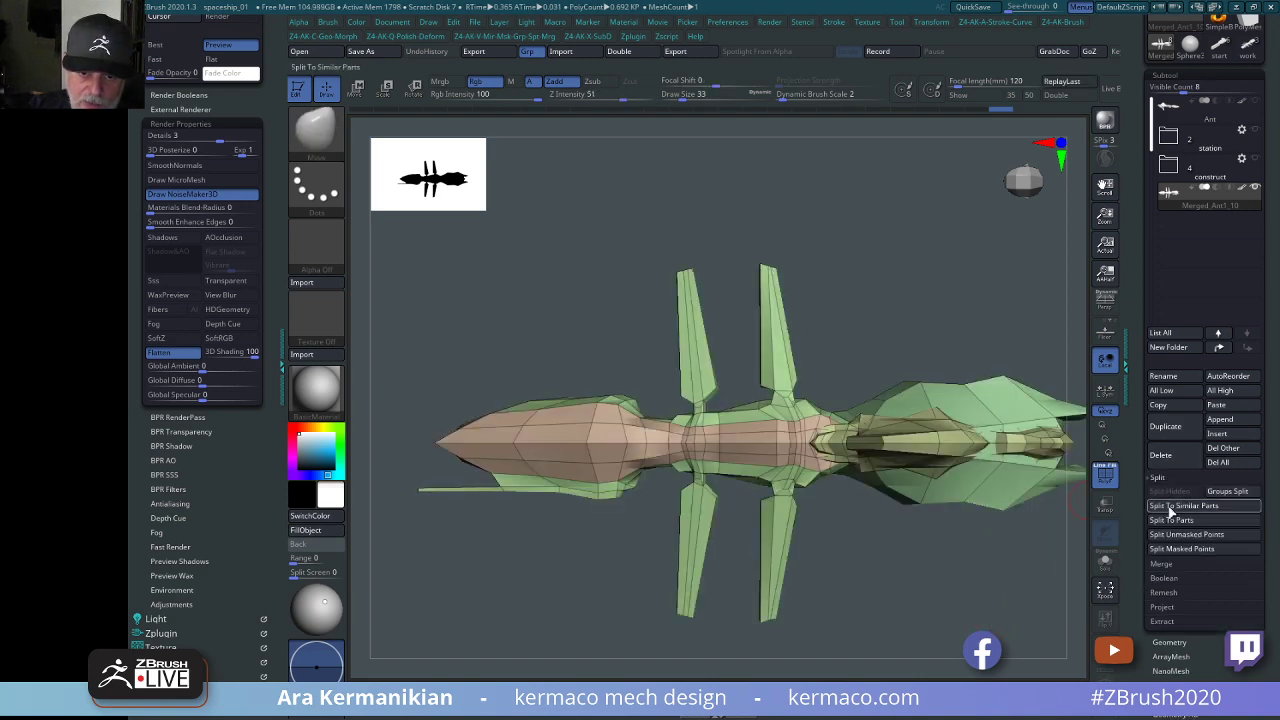
click(1175, 522)
click(1071, 549)
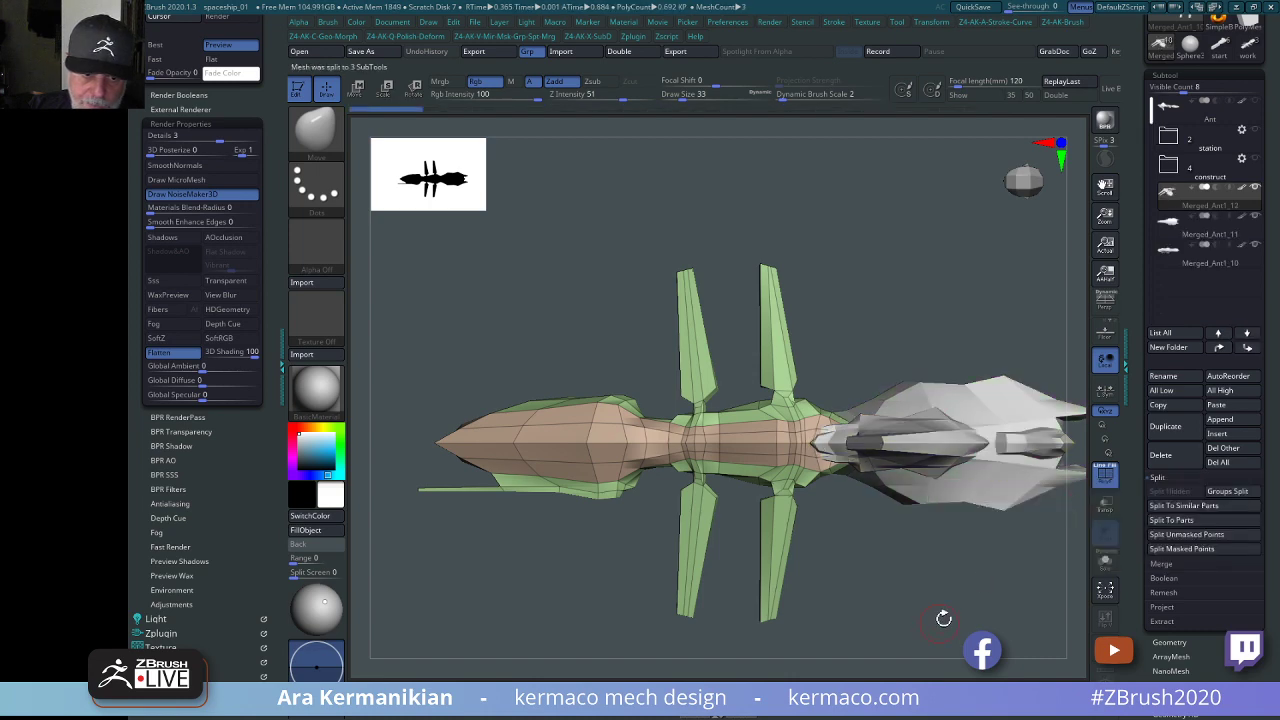
drag(943, 618, 822, 517)
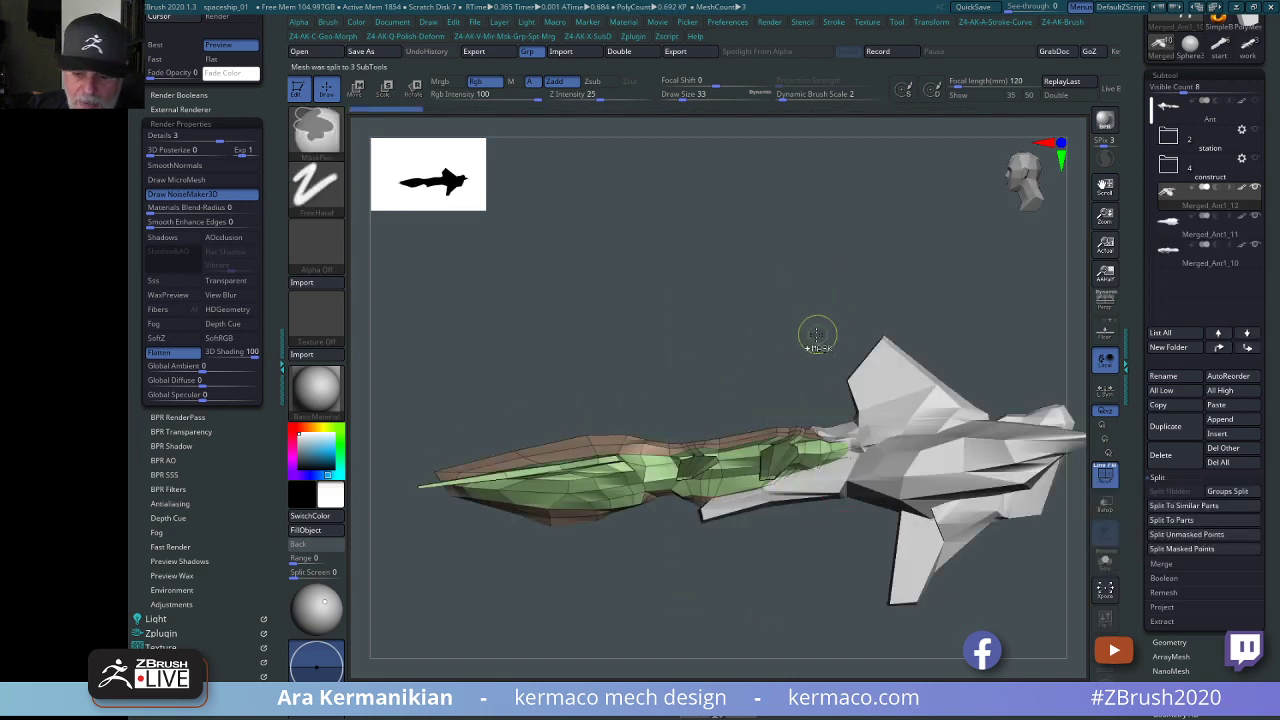
drag(871, 269, 908, 601)
key(f)
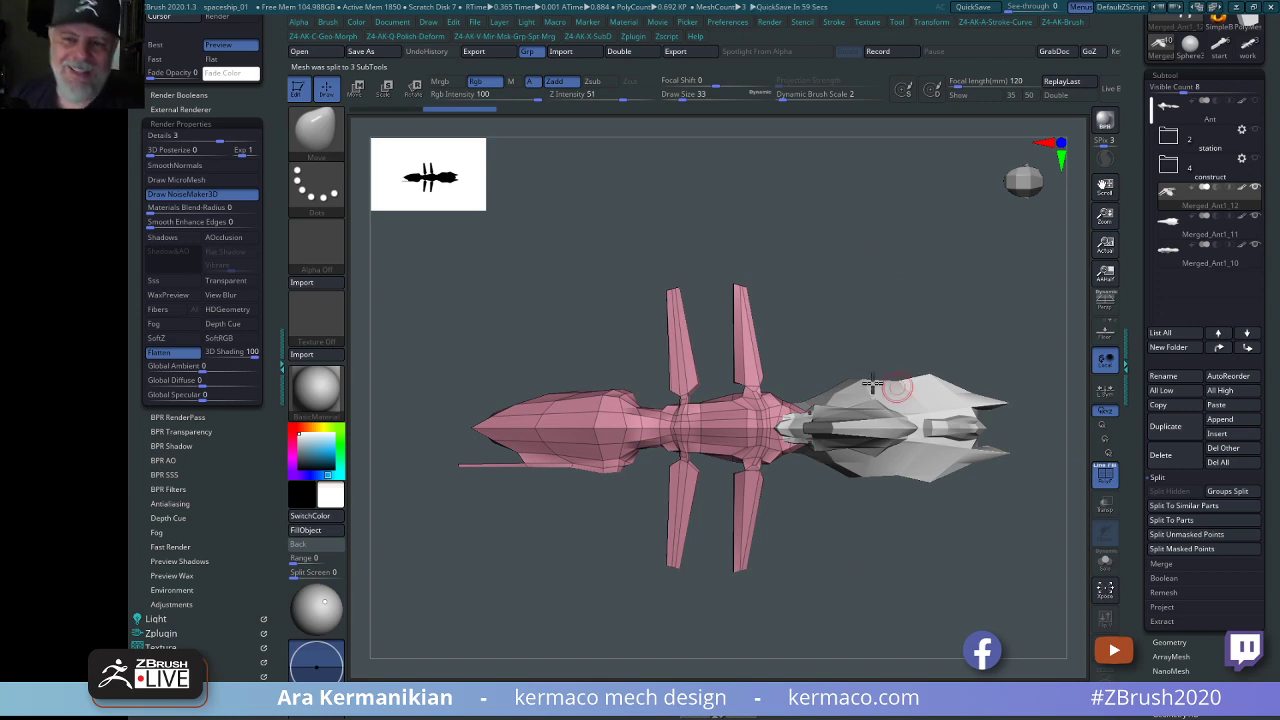
Insert additional edge loops around the nose with ZModeler and regroup the whole front body as one polygroup.
drag(806, 363, 838, 590)
key(b)
key(z)
key(m)
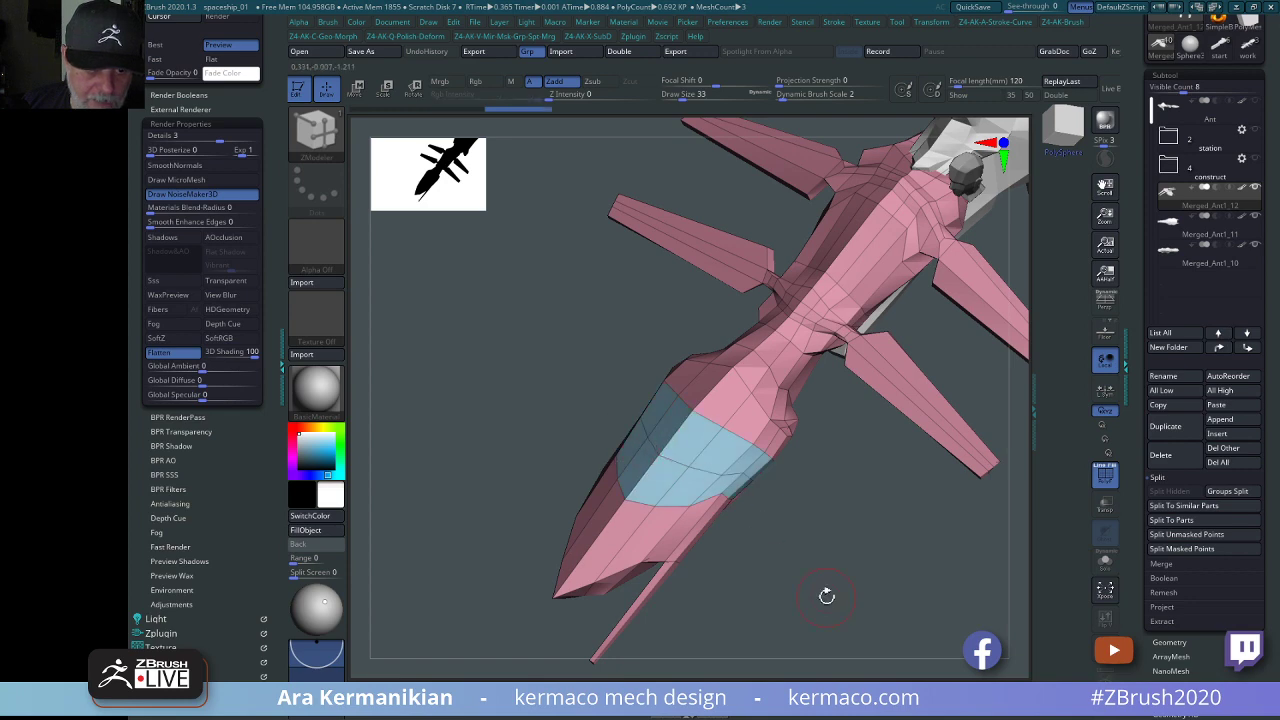
drag(826, 597, 806, 557)
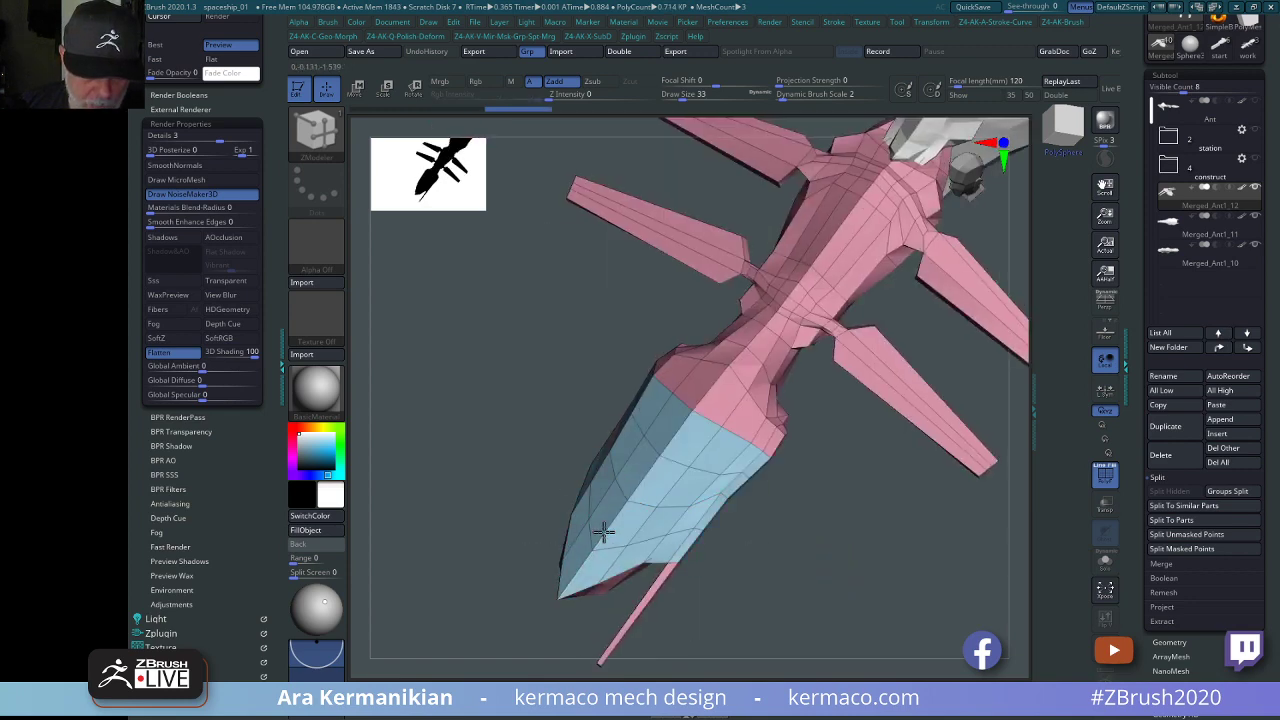
drag(821, 613, 854, 470)
mouse_move(853, 402)
alt+mouse_down()
mouse_move(931, 306)
mouse_move(918, 434)
mouse_move(889, 397)
mouse_move(802, 485)
mouse_move(717, 523)
mouse_move(763, 571)
mouse_move(777, 563)
mouse_move(771, 515)
alt+mouse_up()
key(ctrl+q)
key(ctrl+w)
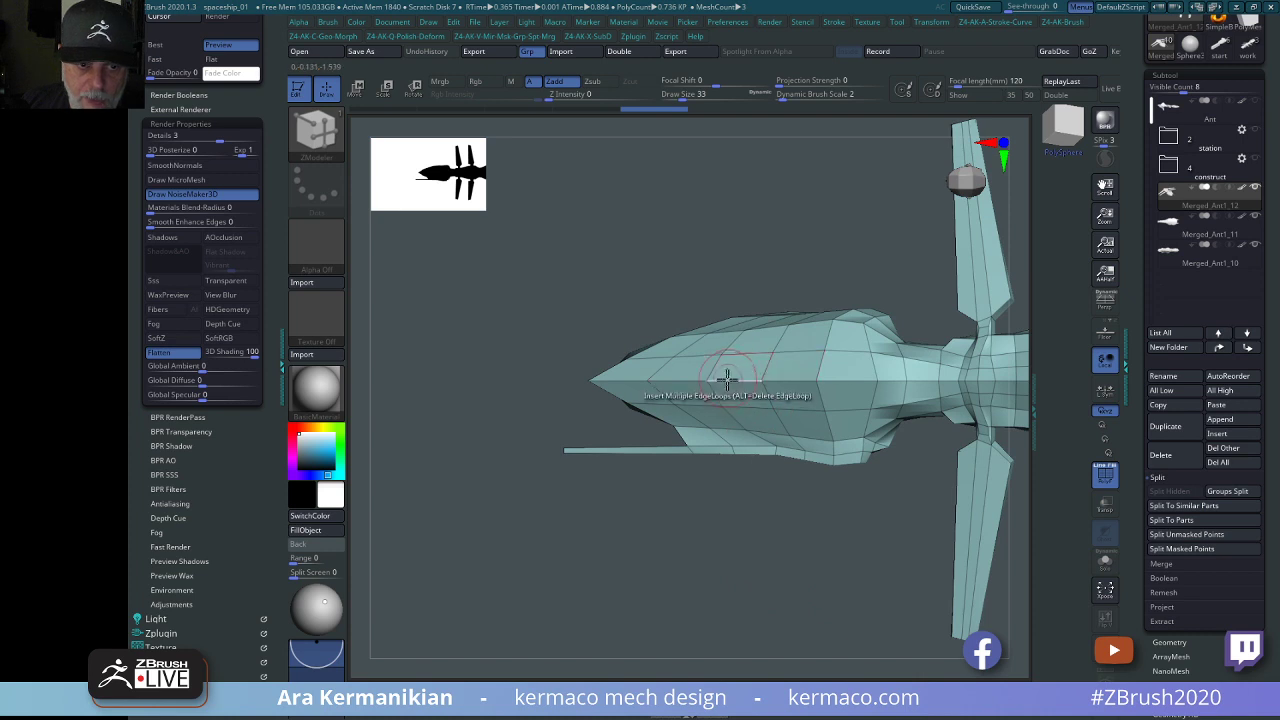
Adjust the vertices along the nose's new edge loops with the Move brush at draw size 33.
key(b)
key(m)
key(v)
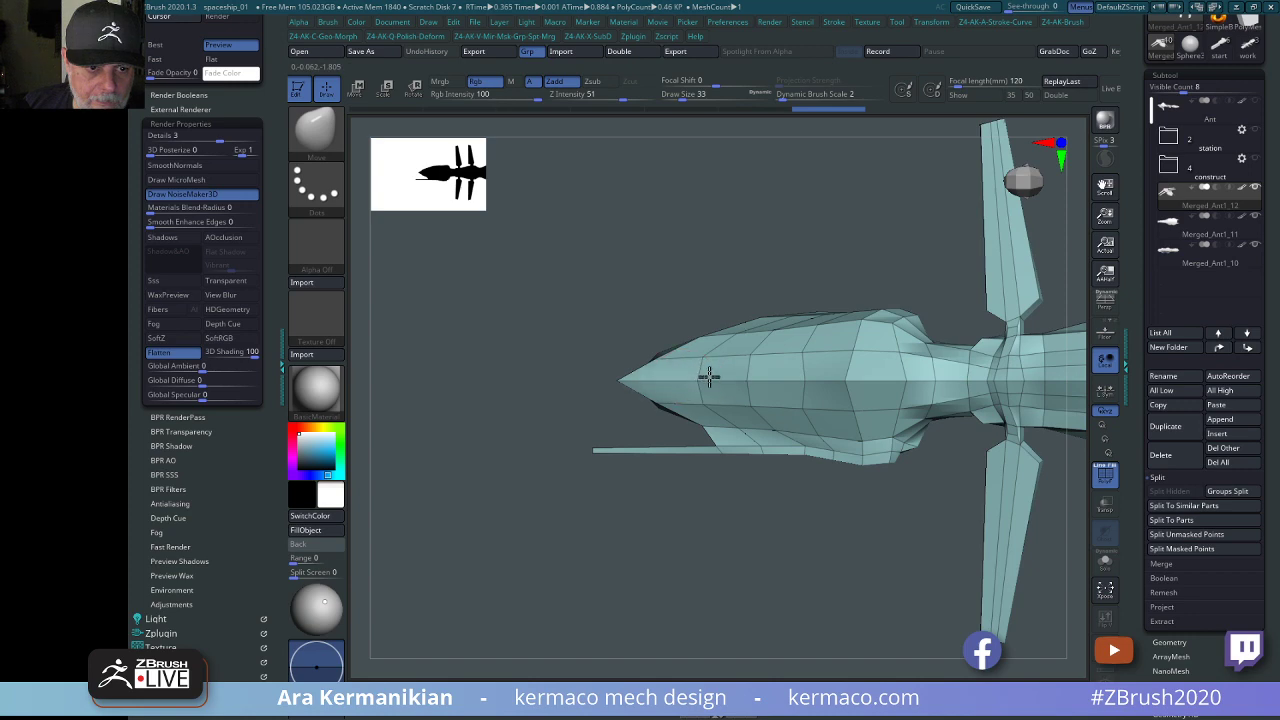
drag(837, 246, 668, 428)
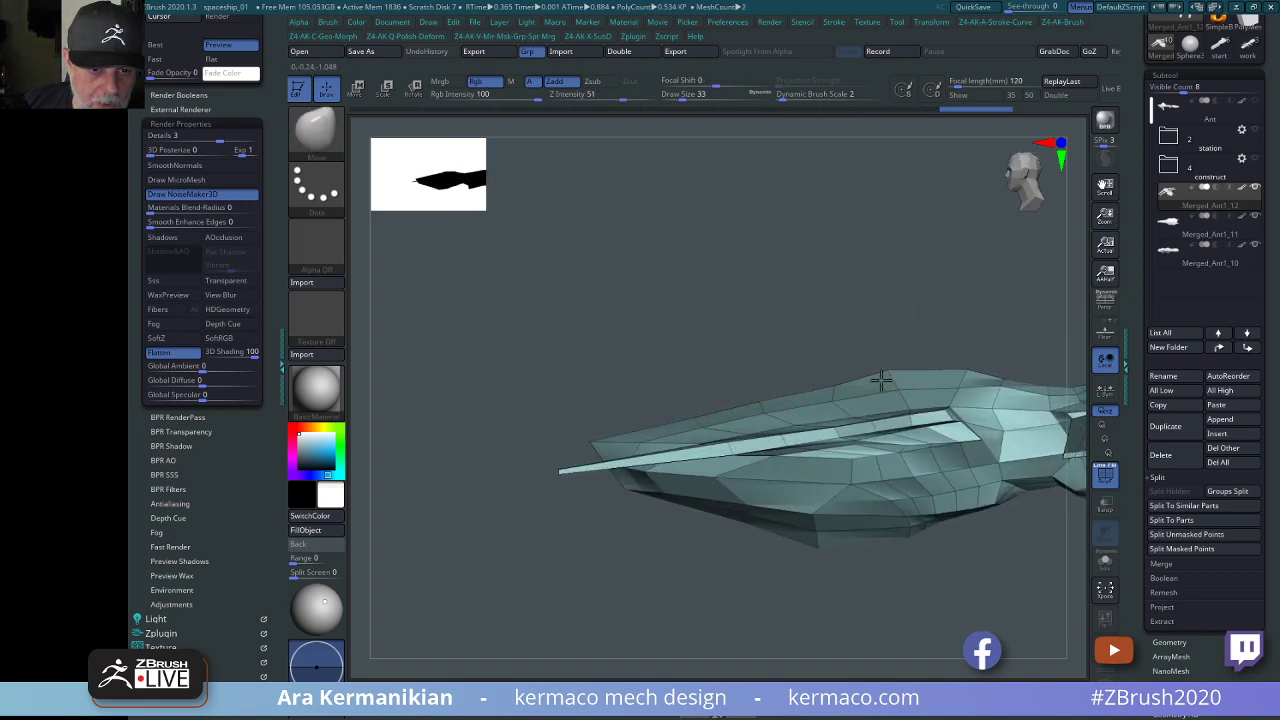
drag(944, 271, 823, 537)
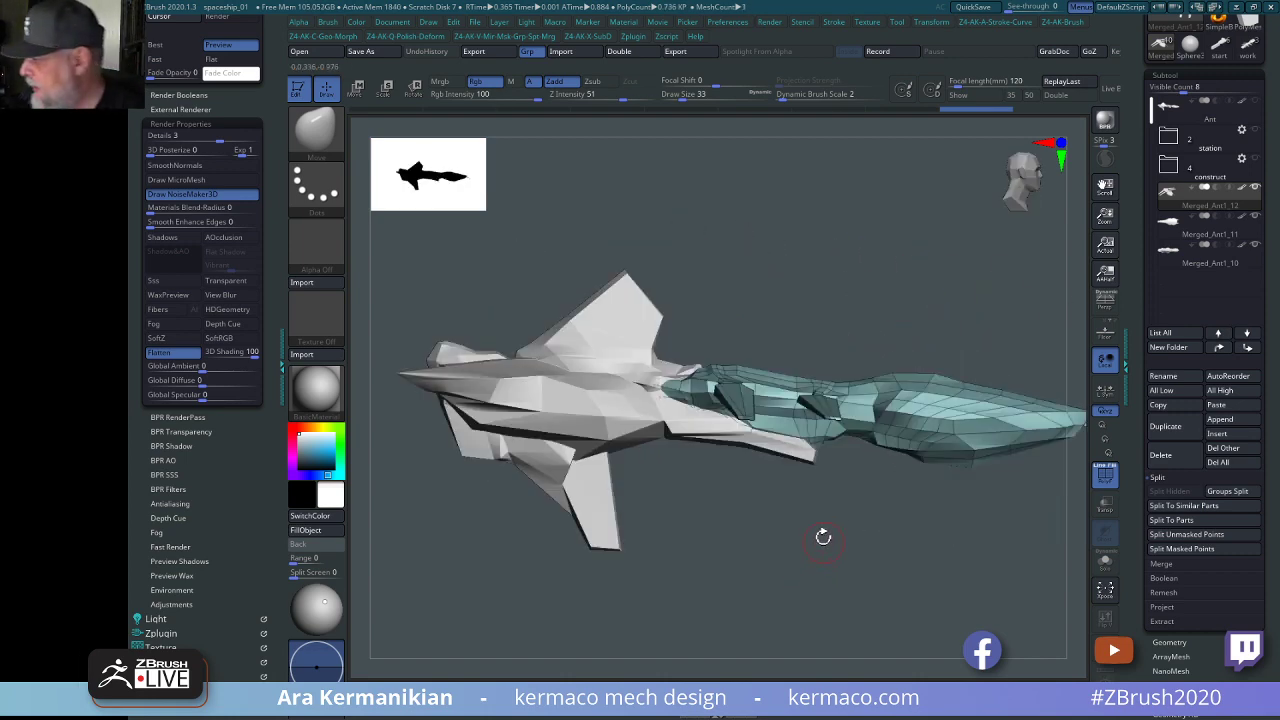
drag(742, 518, 860, 490)
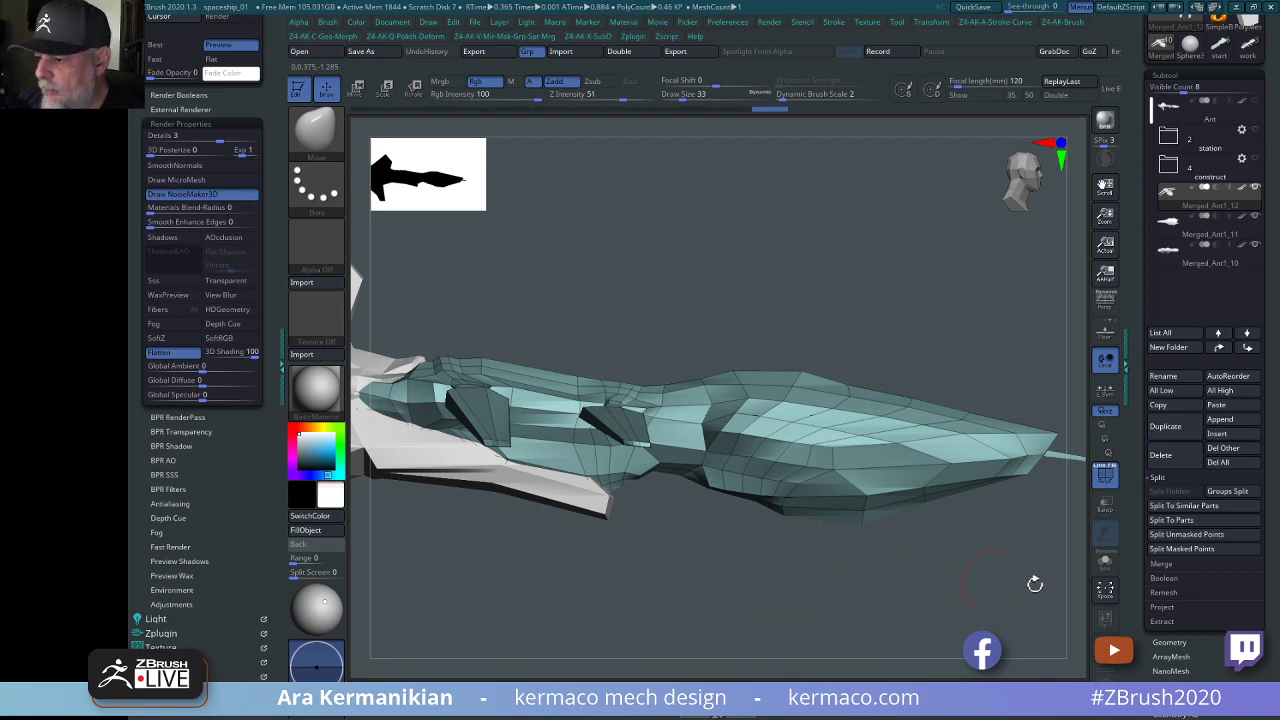
drag(964, 610, 882, 606)
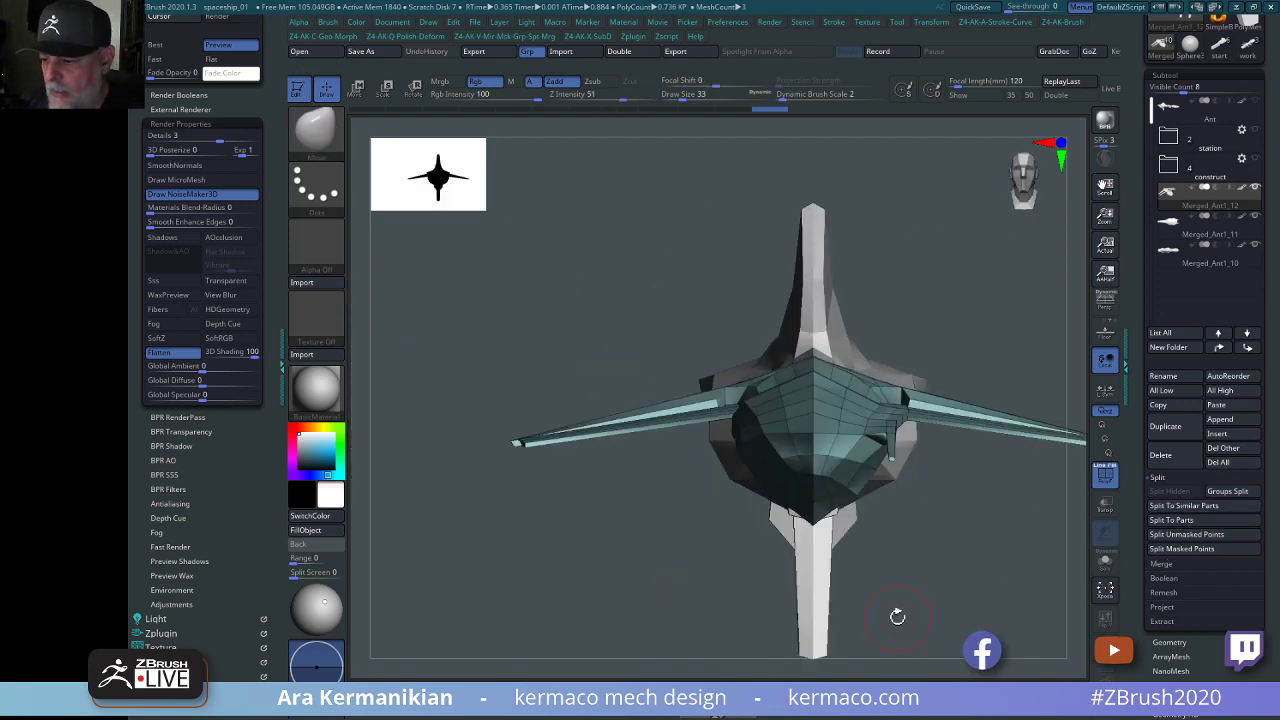
drag(956, 599, 869, 591)
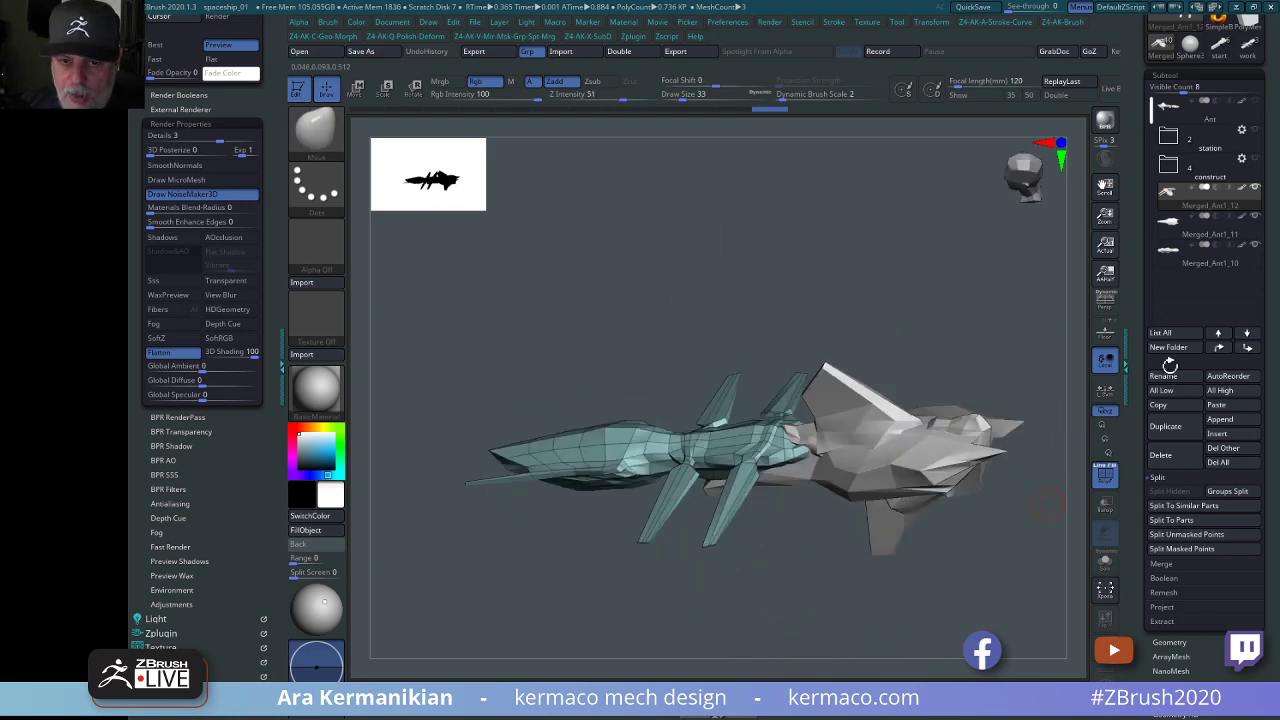
Merge the separate ship parts down into a single subtool.
click(1190, 572)
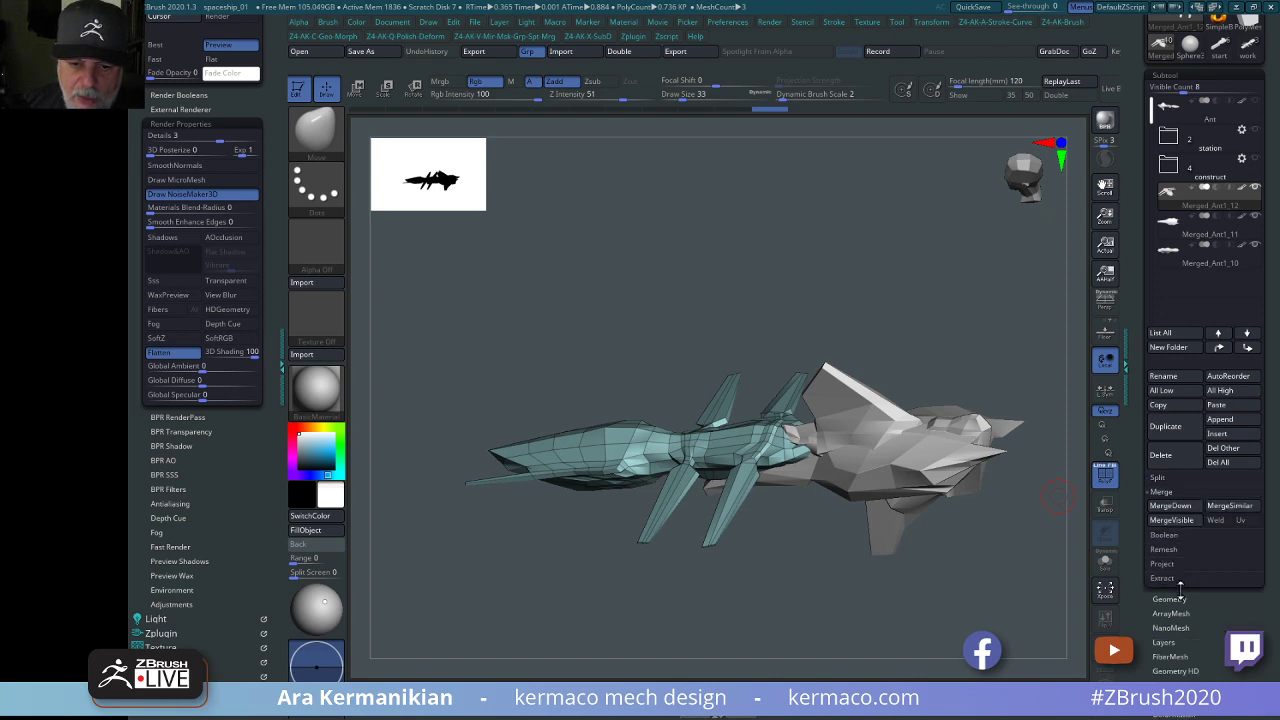
click(1183, 507)
drag(1037, 563, 1008, 312)
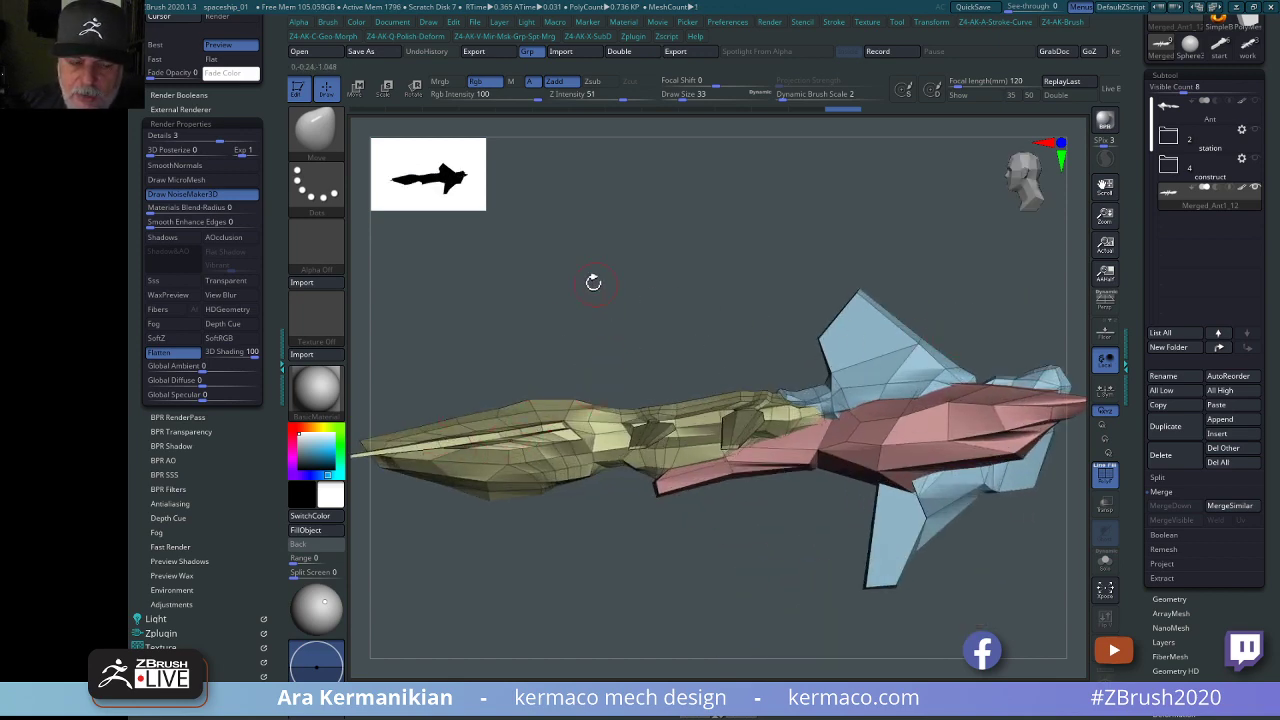
Isolate the front body for inspection, restore the whole ship and examine its shape from above and the side.
drag(593, 282, 543, 360)
mouse_move(394, 334)
ctrl+shift+mouse_down()
mouse_move(600, 523)
mouse_move(594, 512)
mouse_move(624, 518)
ctrl+shift+mouse_up()
key(ctrl+shift+a)
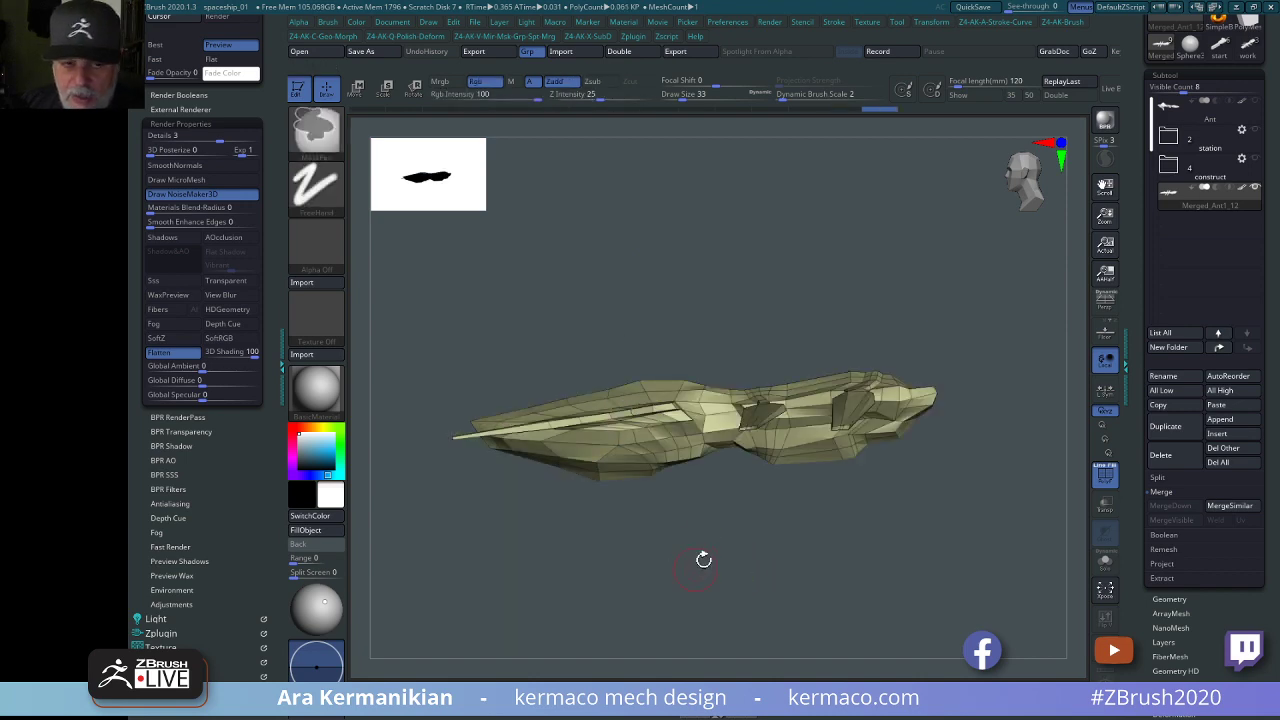
drag(846, 287, 797, 385)
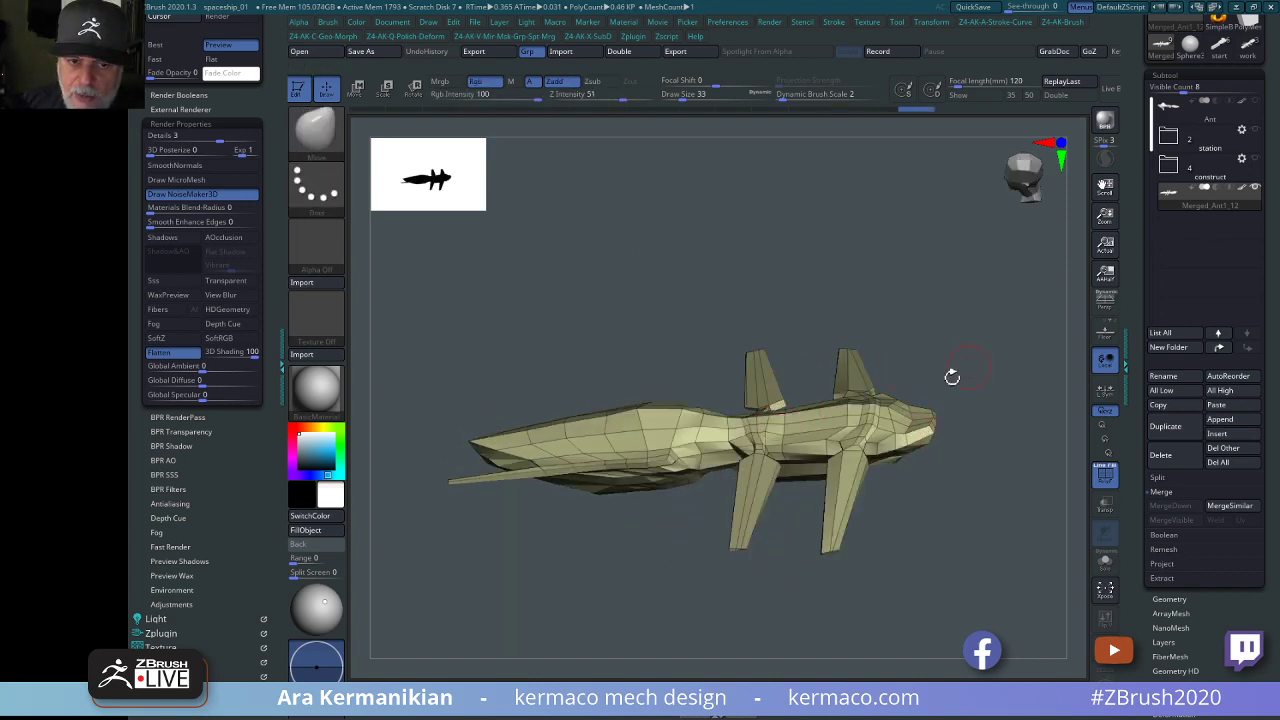
drag(941, 420, 900, 408)
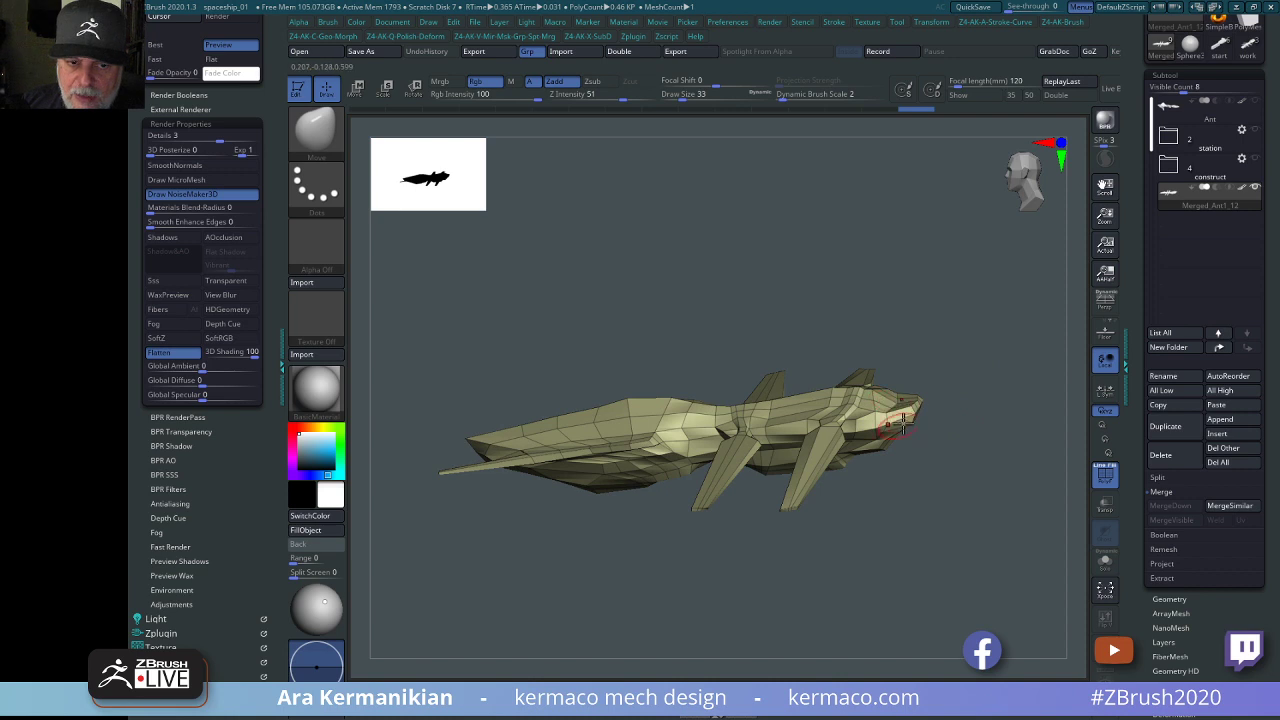
ctrl+shift+click(851, 269)
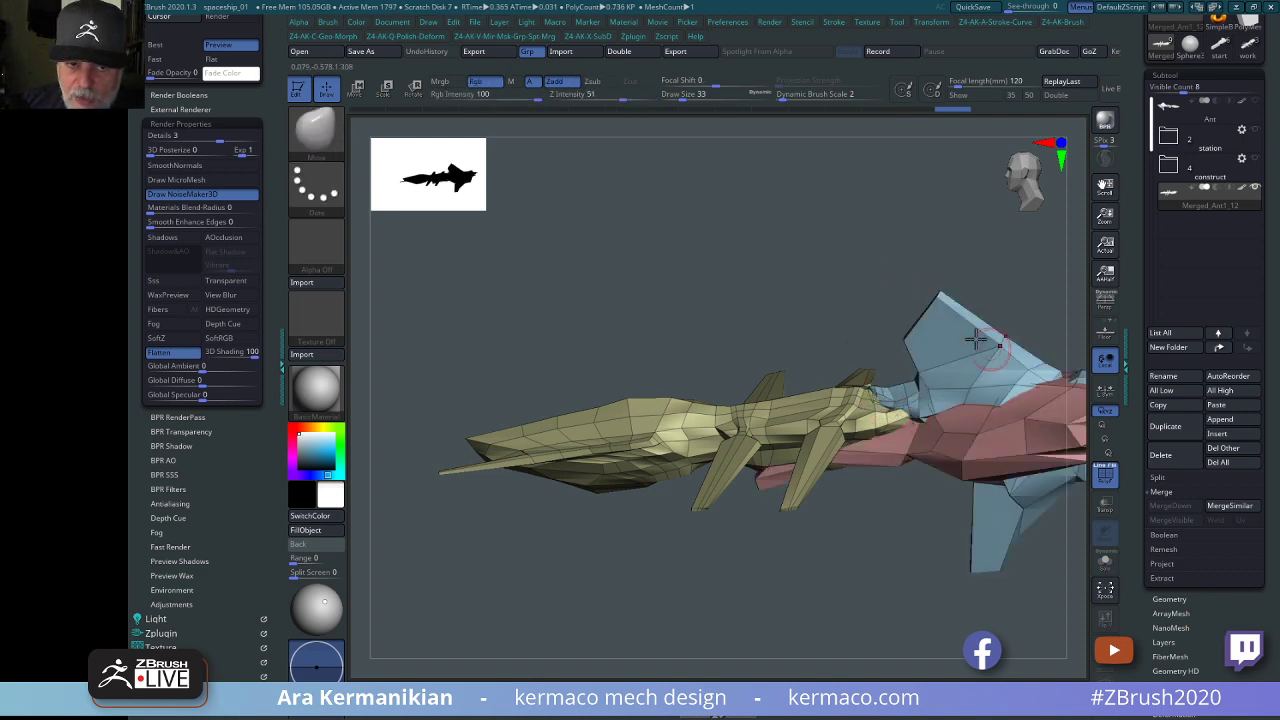
drag(748, 270, 793, 292)
alt+drag(954, 303, 845, 360)
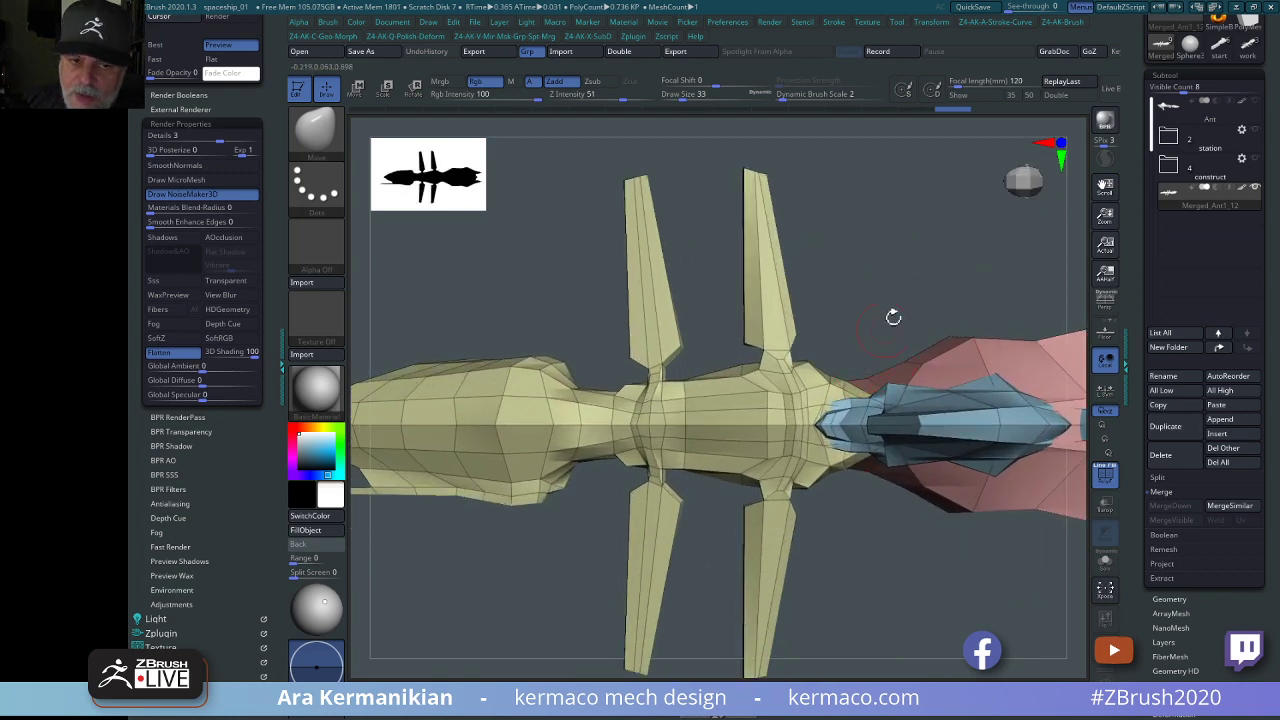
drag(894, 320, 682, 455)
mouse_move(848, 226)
mouse_down()
mouse_move(900, 291)
mouse_move(820, 332)
mouse_move(864, 207)
mouse_up()
drag(740, 515, 745, 440)
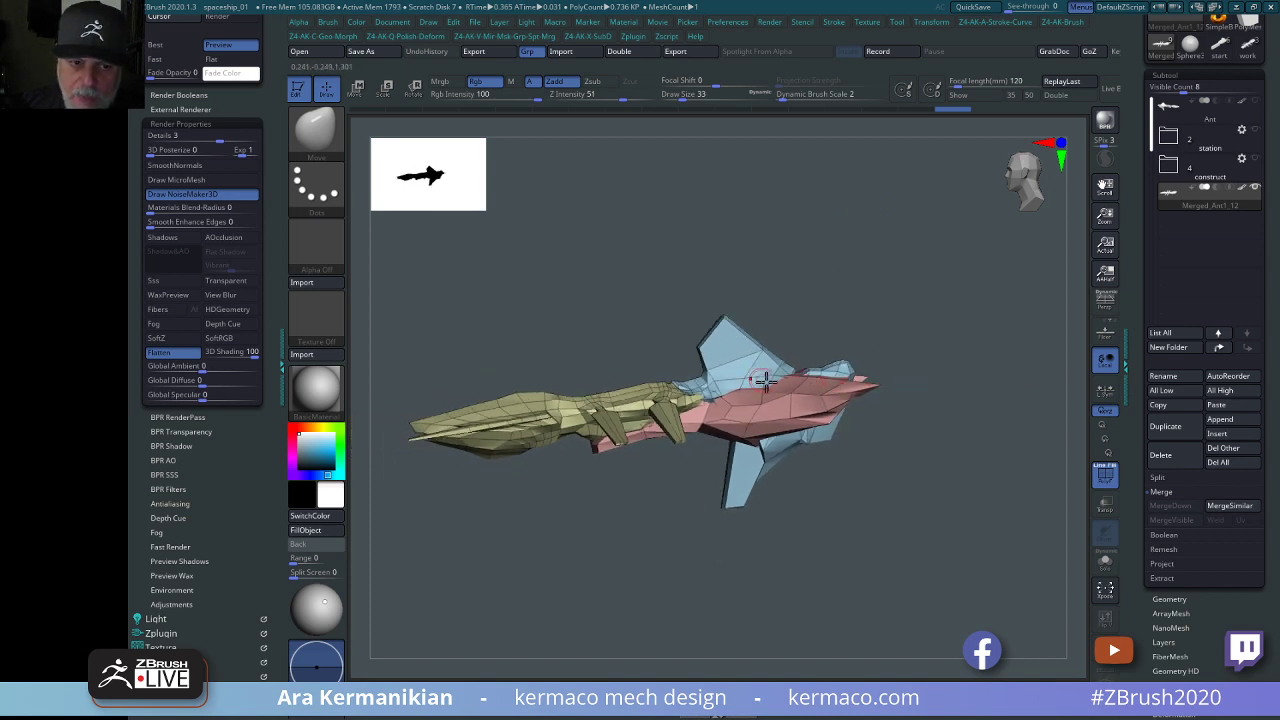
Adjust the front end of the small tail piece on the rear body with the Move brush at draw size 33.
drag(887, 302, 929, 366)
key(b)
key(m)
key(v)
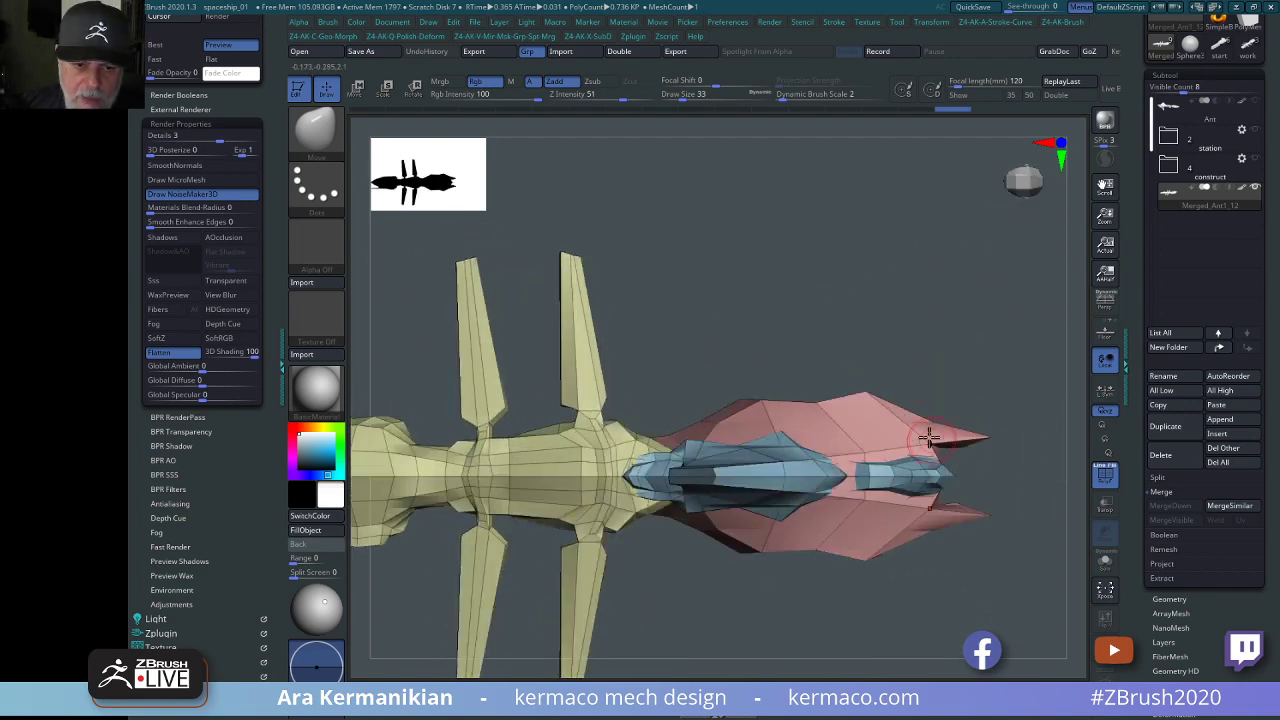
drag(867, 459, 866, 446)
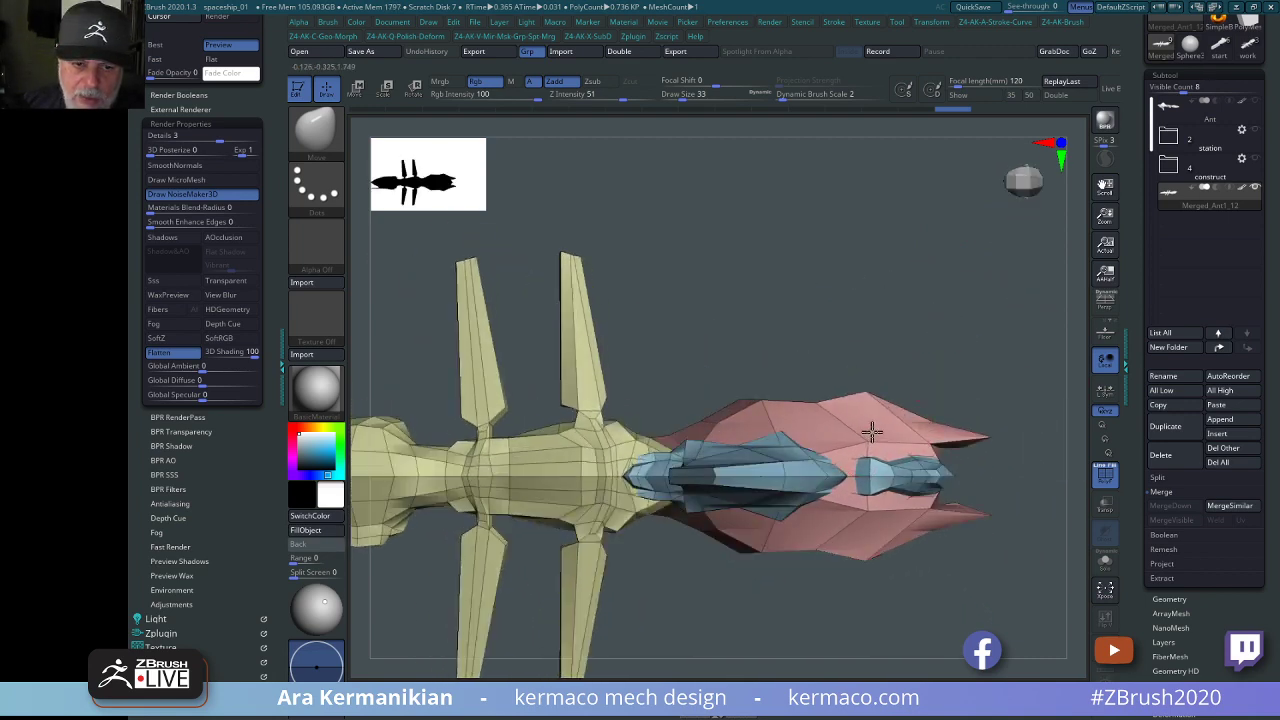
mouse_move(1017, 391)
mouse_down()
mouse_move(978, 270)
mouse_move(997, 286)
mouse_move(911, 323)
mouse_move(837, 458)
mouse_up()
alt+drag(901, 329, 1015, 305)
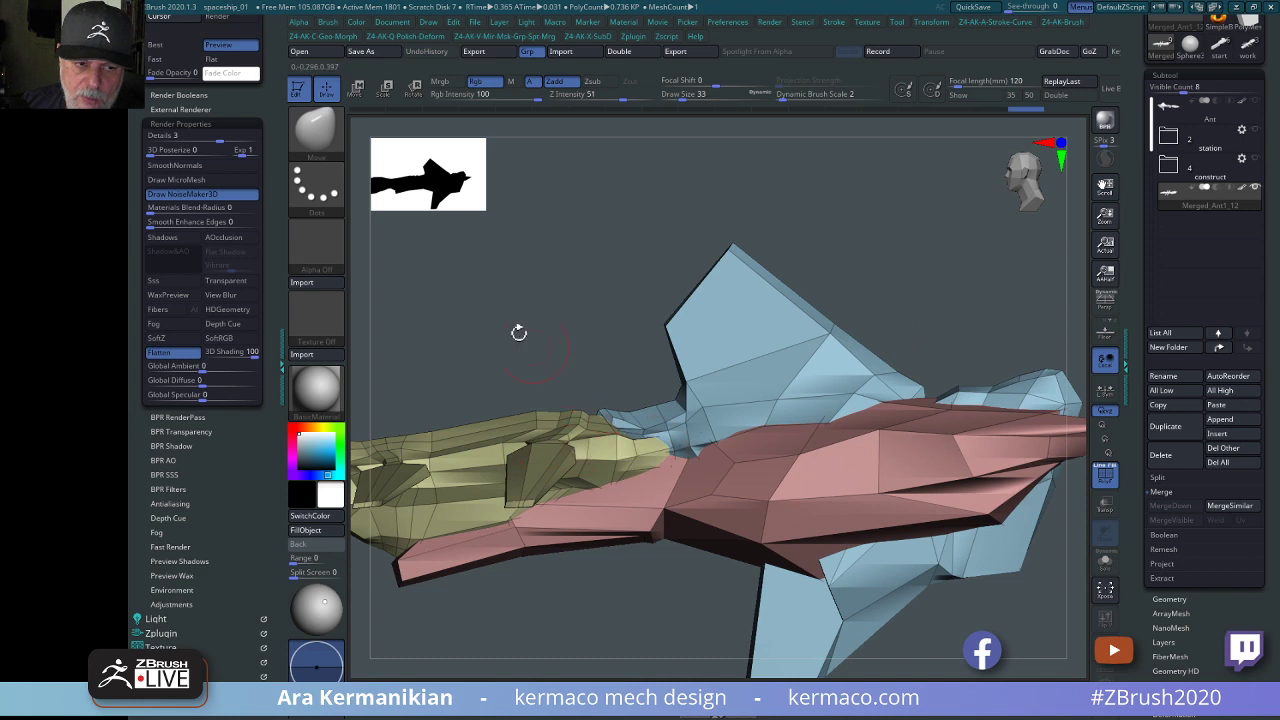
alt+drag(519, 333, 872, 412)
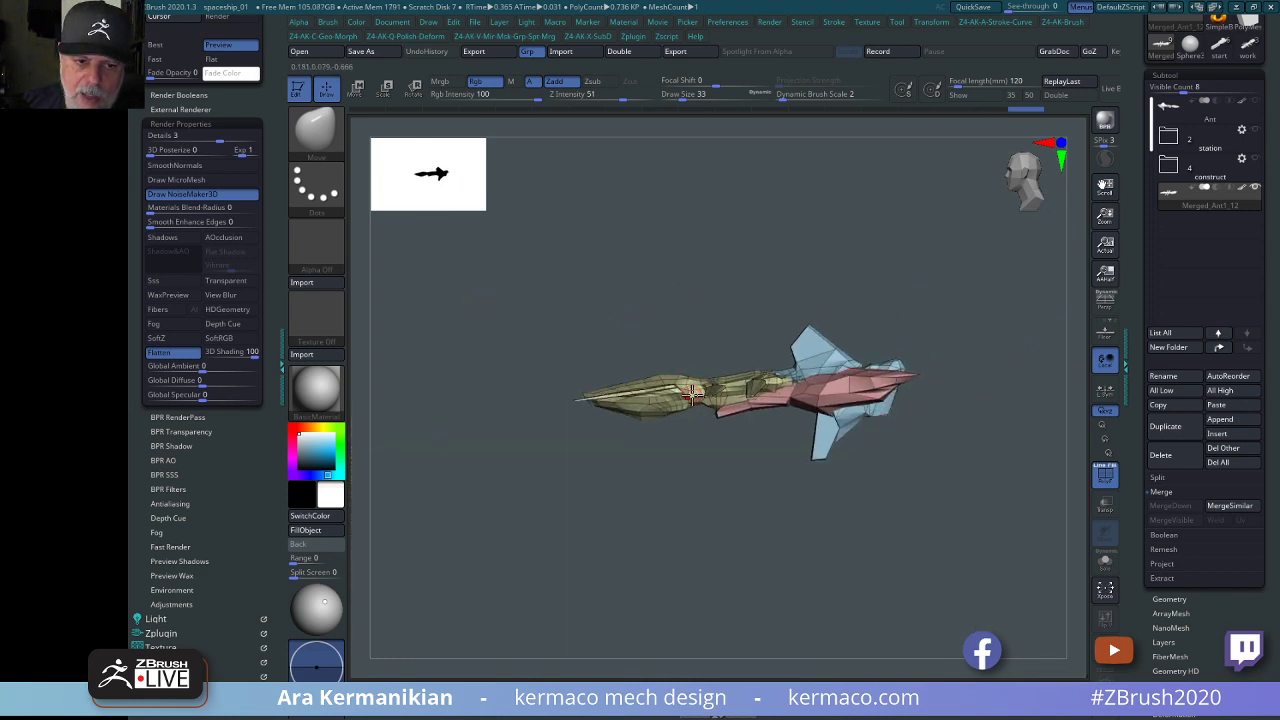
Examine the whole ship's silhouette and the rear body with its fins from the side, rear and top.
drag(739, 300, 777, 357)
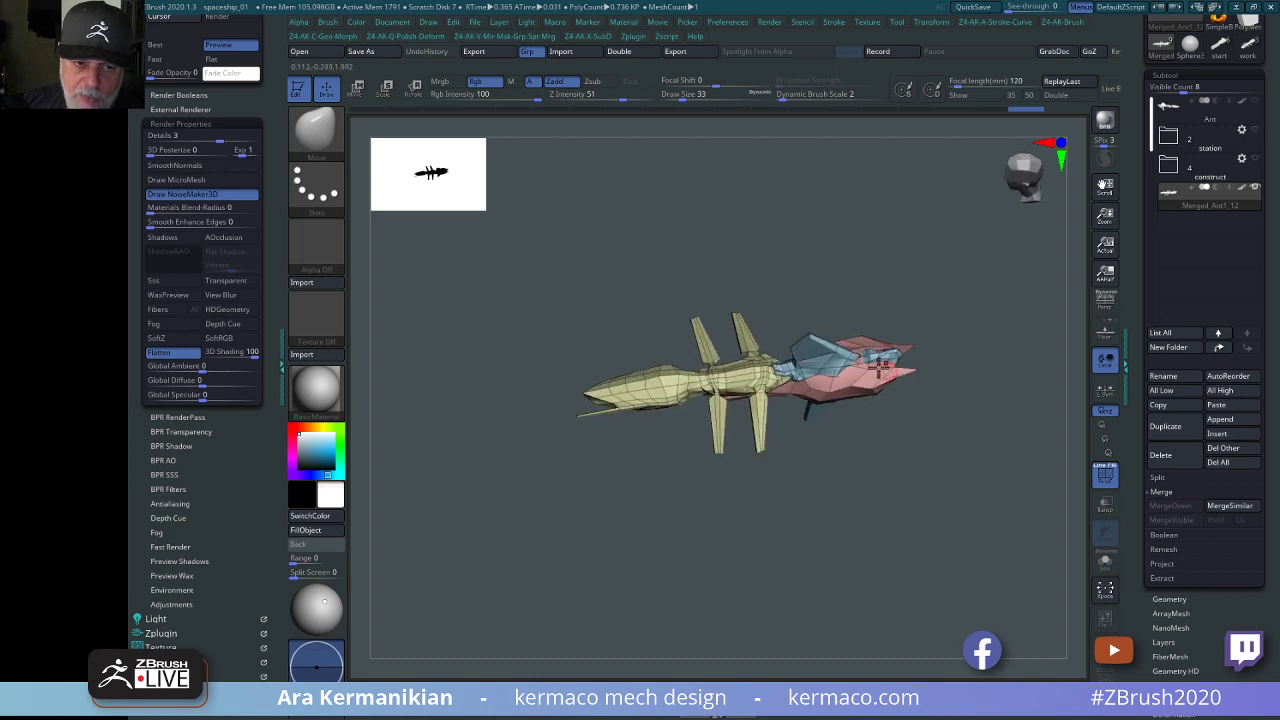
drag(907, 454, 822, 418)
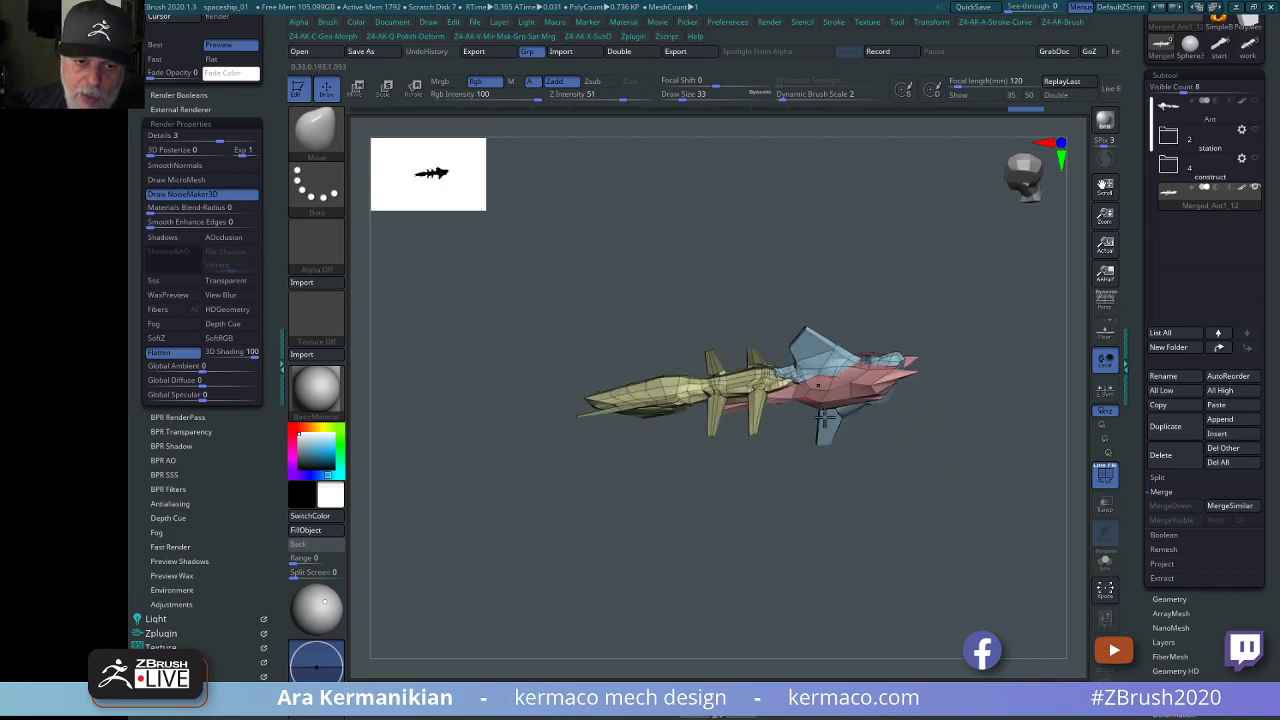
drag(922, 474, 716, 398)
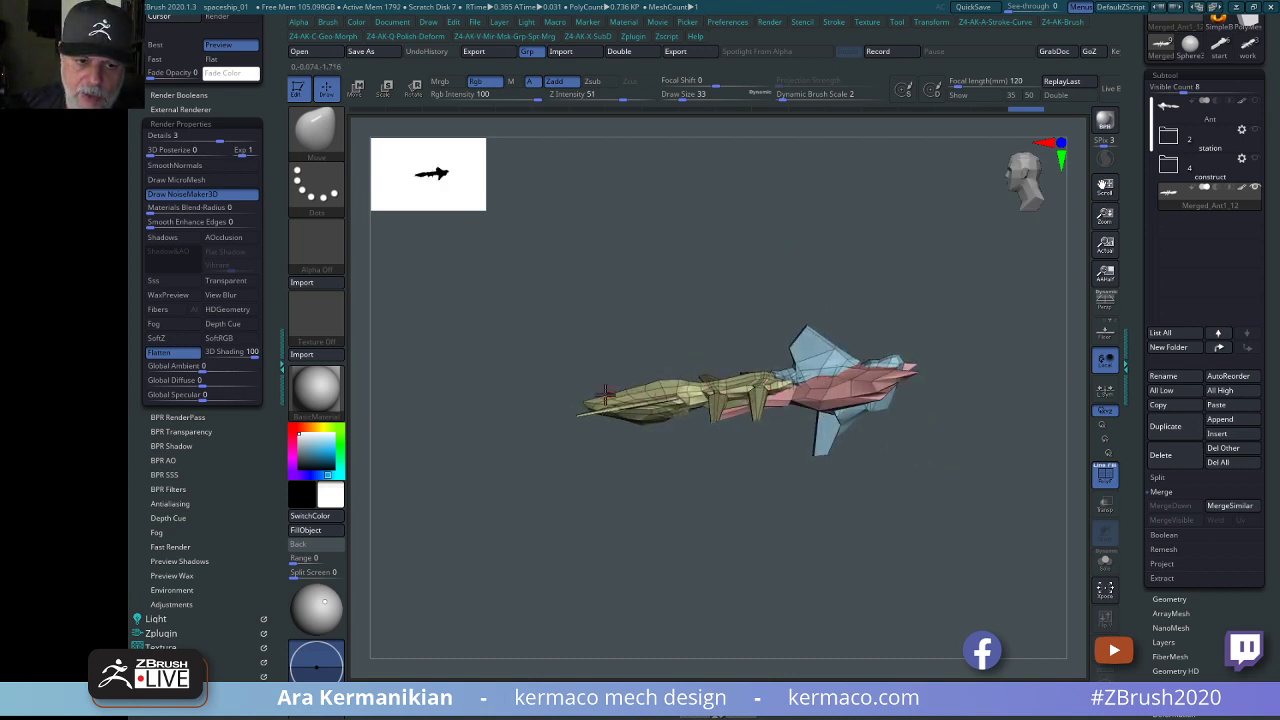
drag(708, 527, 747, 487)
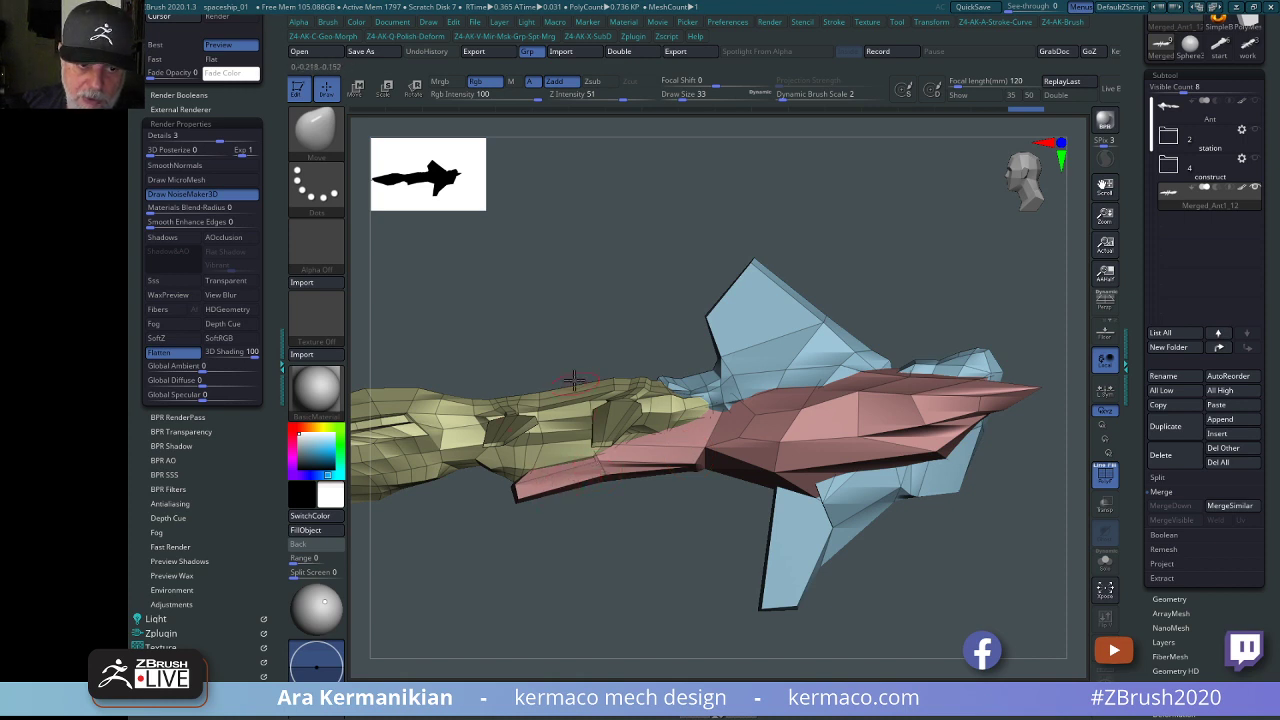
drag(637, 323, 960, 292)
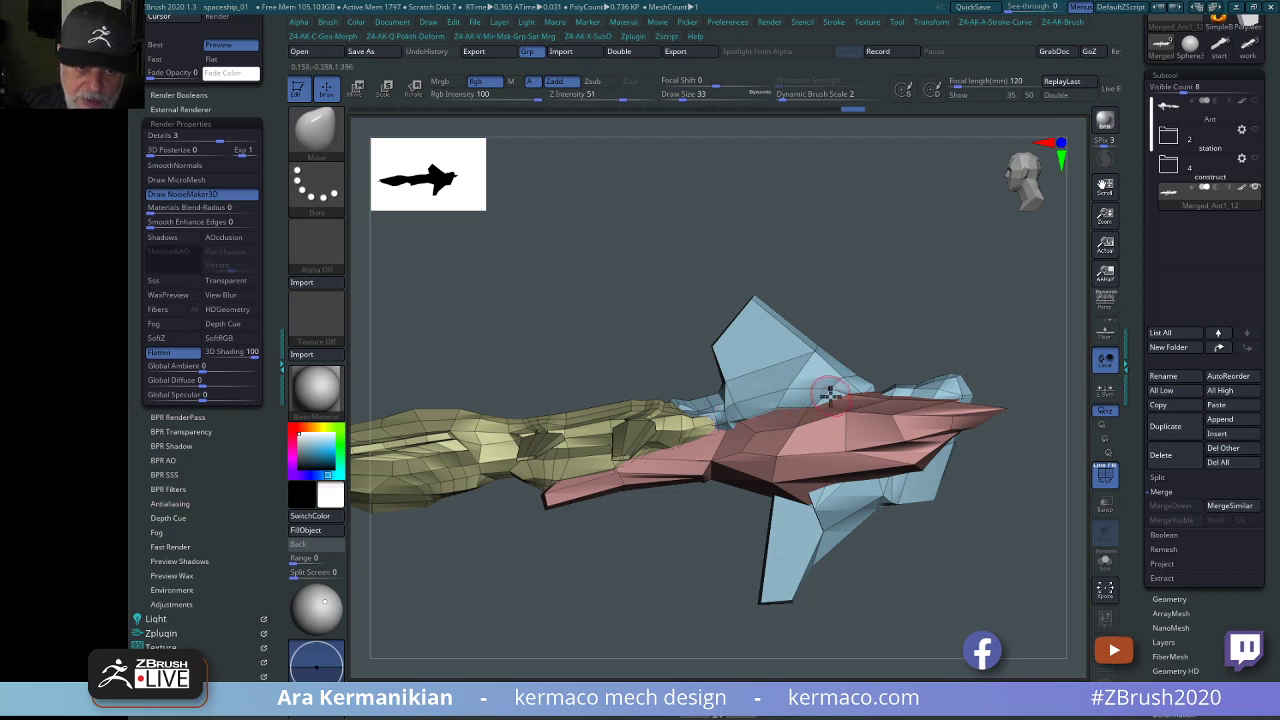
drag(925, 342, 884, 402)
alt+drag(989, 400, 1014, 382)
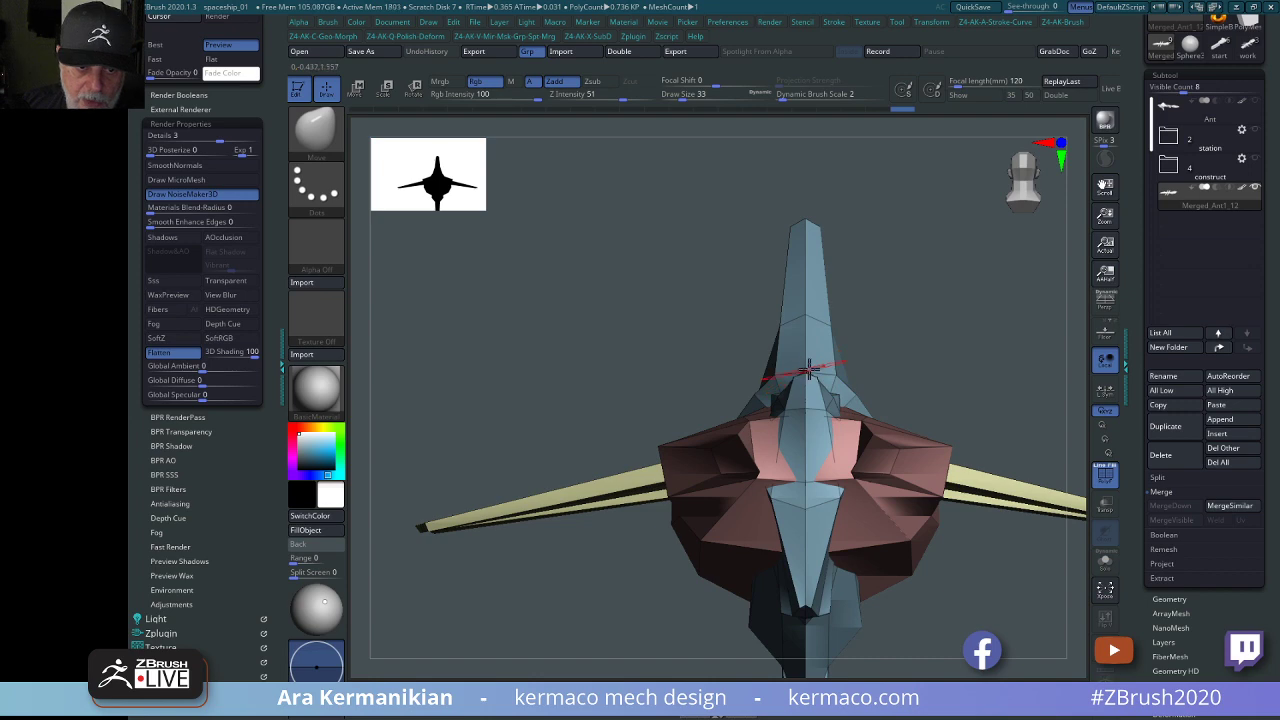
drag(810, 370, 985, 478)
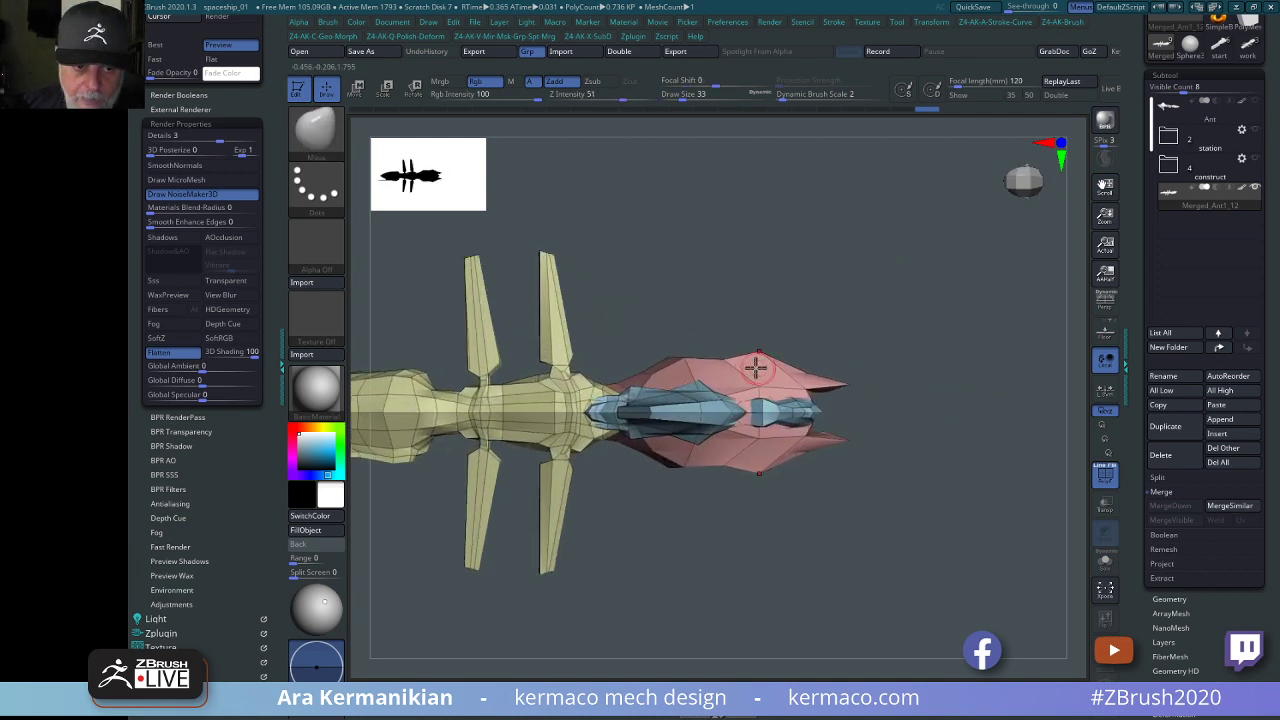
Widen the rear body symmetrically from the top view with the Move brush at draw size 177.
key(s)
drag(756, 367, 774, 364)
alt+drag(854, 320, 955, 334)
drag(830, 372, 886, 360)
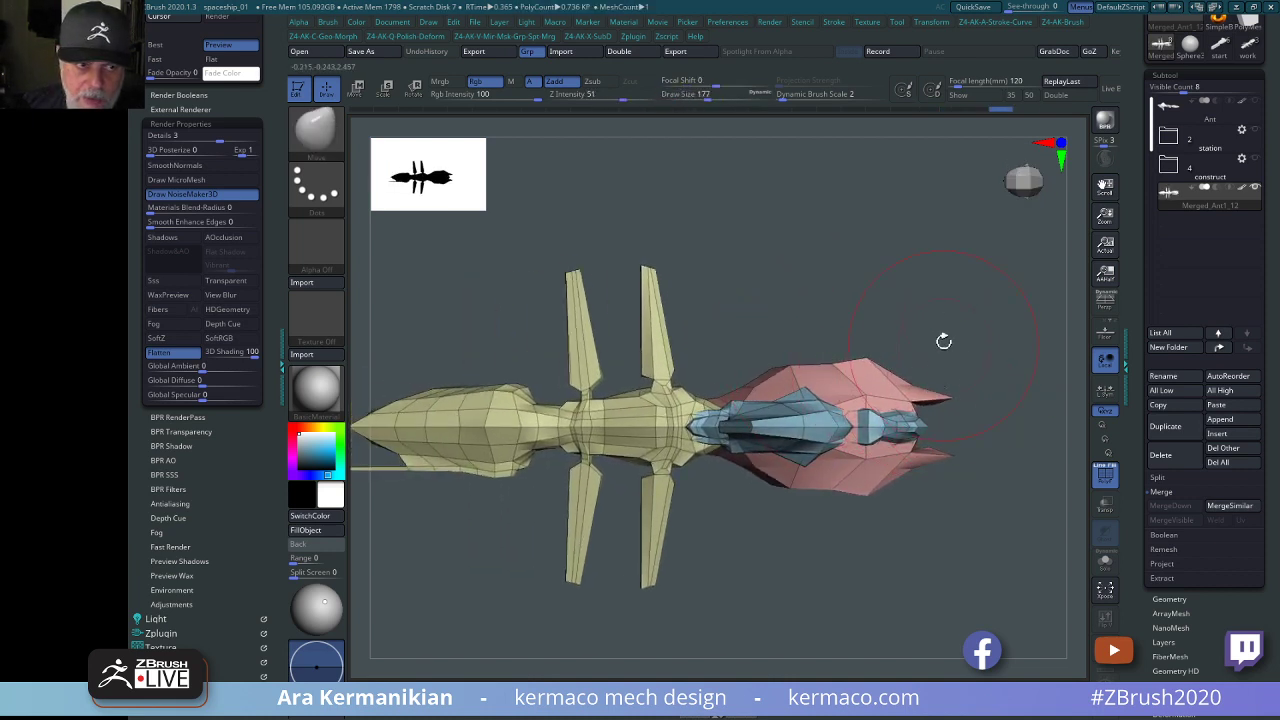
drag(994, 314, 784, 246)
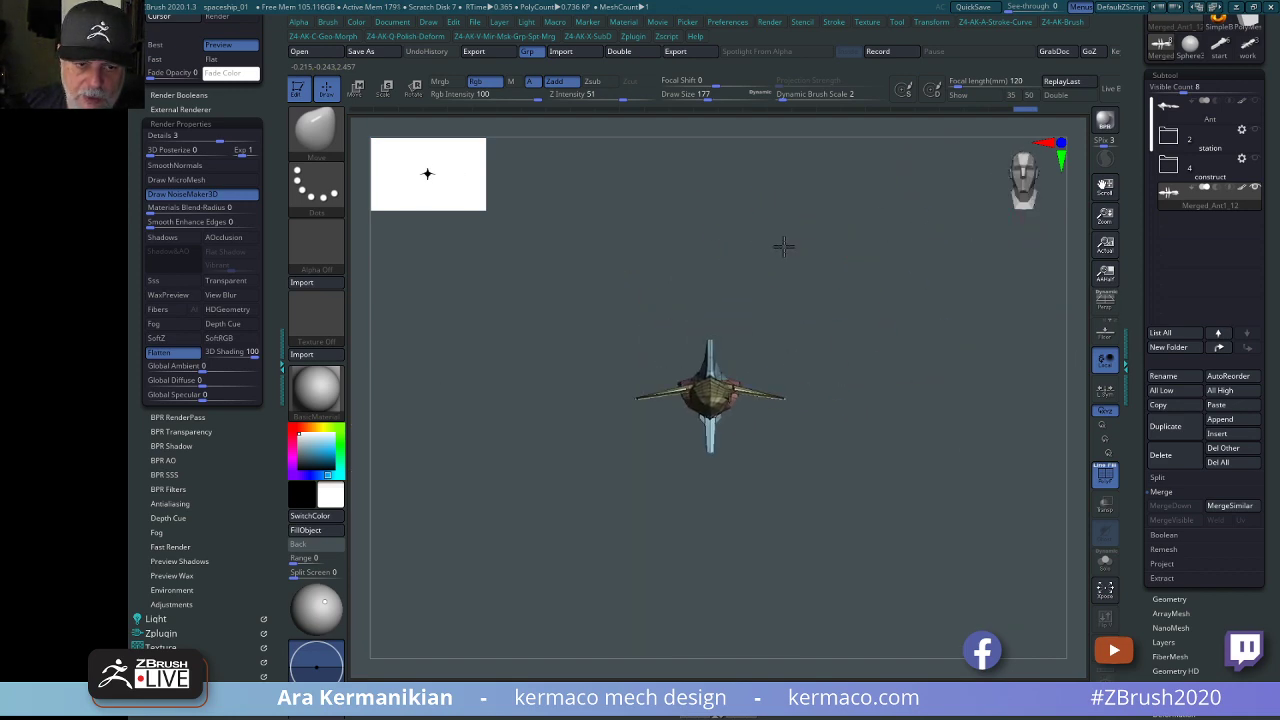
Set the draw size to 87 and examine the whole ship from above and from a front three-quarter view.
mouse_move(934, 263)
mouse_down()
mouse_move(931, 291)
mouse_move(894, 337)
mouse_move(1014, 363)
mouse_up()
mouse_move(936, 315)
alt+mouse_down()
mouse_move(1031, 304)
mouse_move(990, 299)
alt+mouse_up()
key(z)
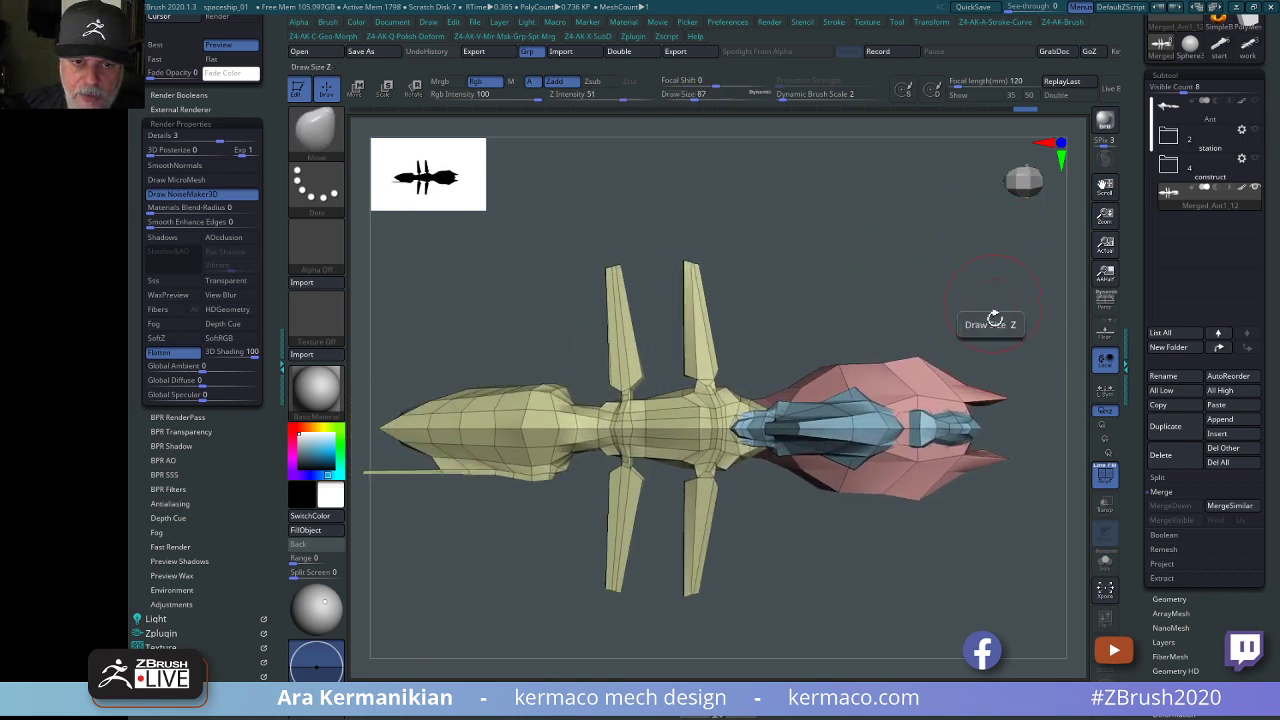
alt+drag(1028, 342, 1023, 331)
alt+drag(960, 275, 991, 277)
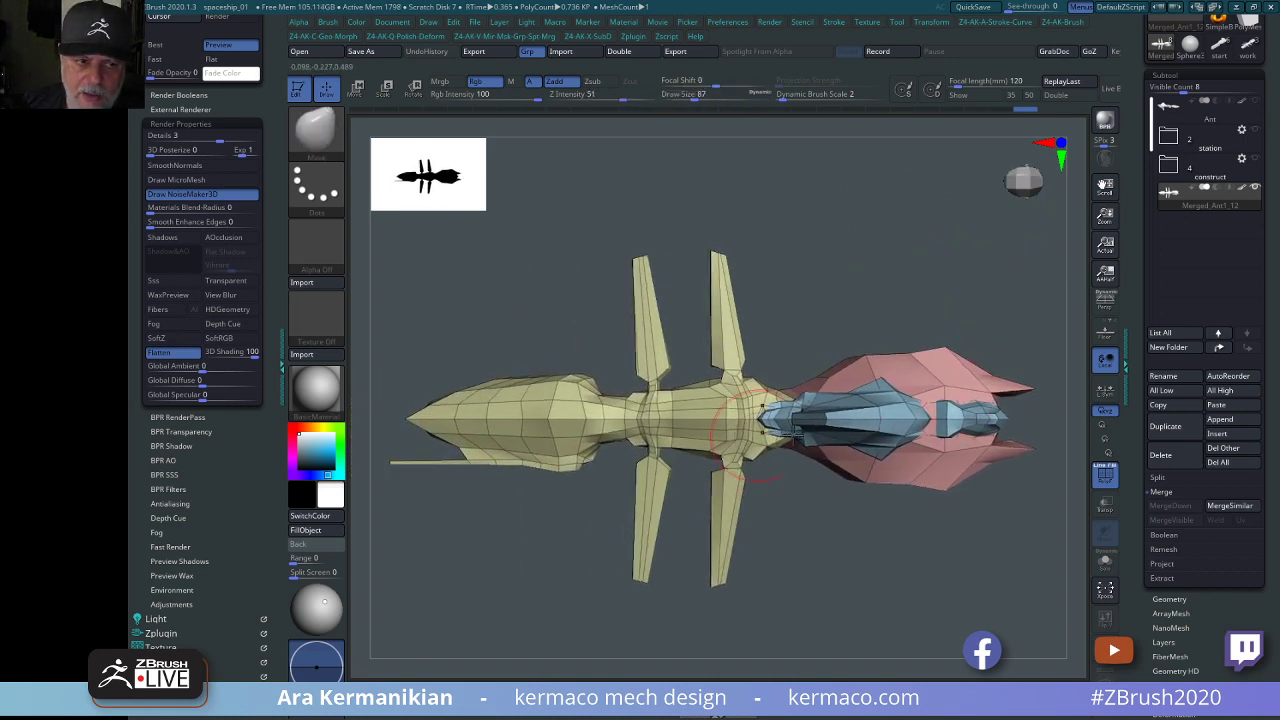
drag(909, 605, 968, 469)
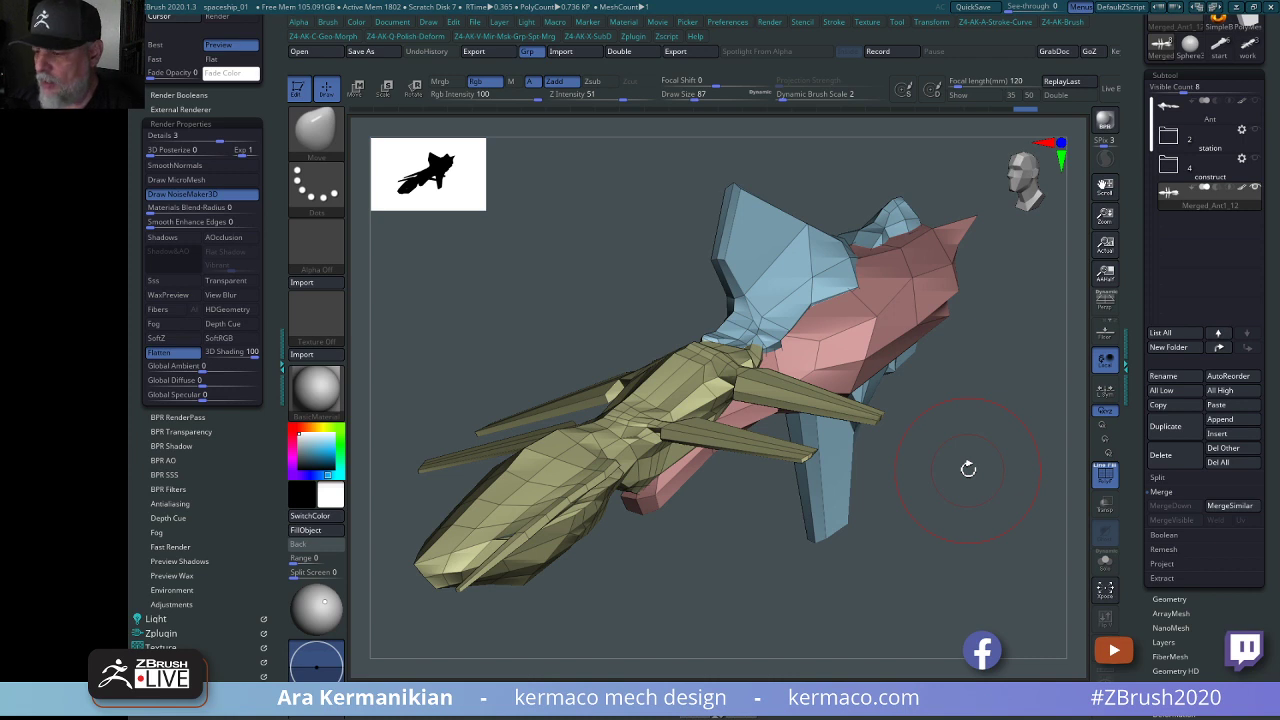
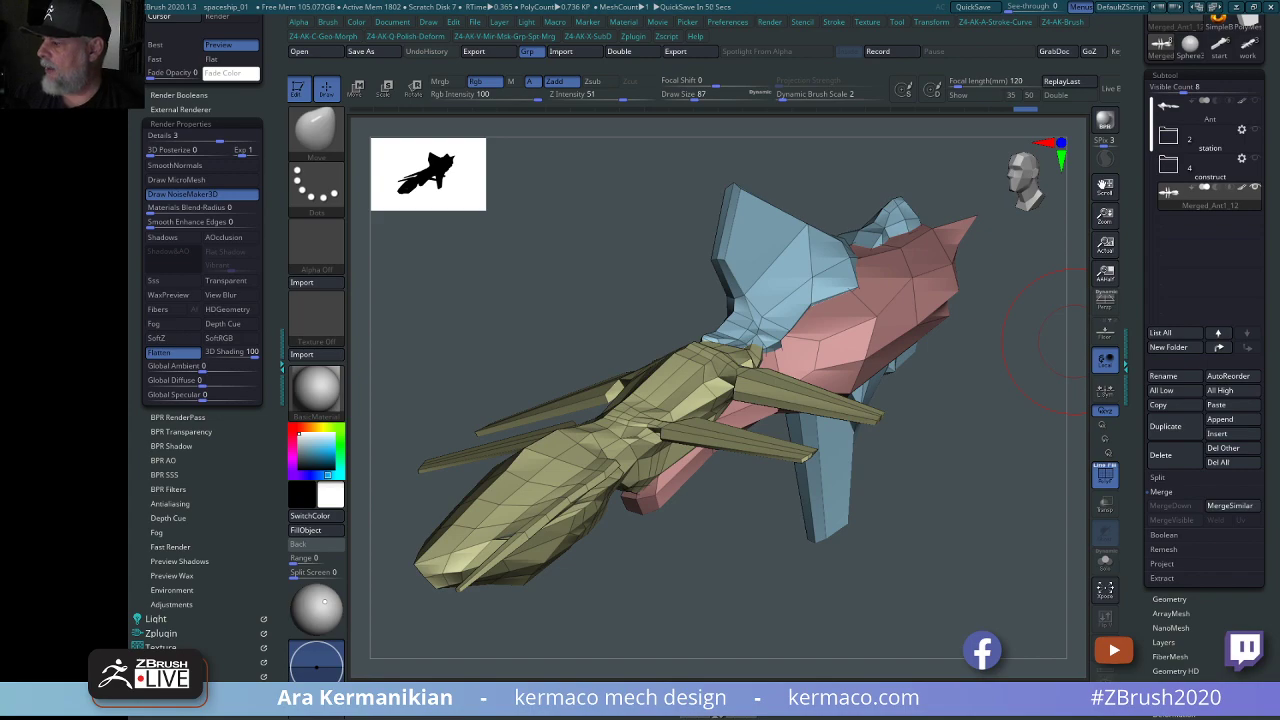
Bring the reference image board over the modelling window, maximize it and restore it to its normal size.
drag(1279, 60, 916, 29)
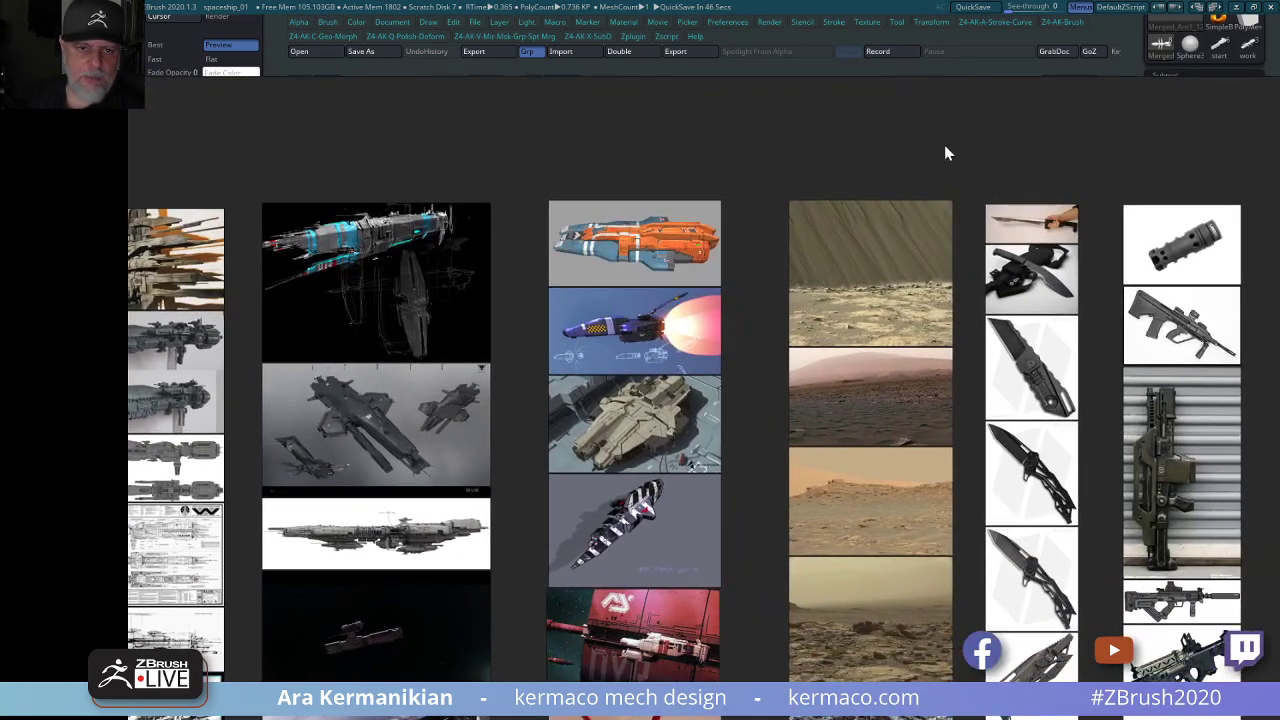
right_click(960, 145)
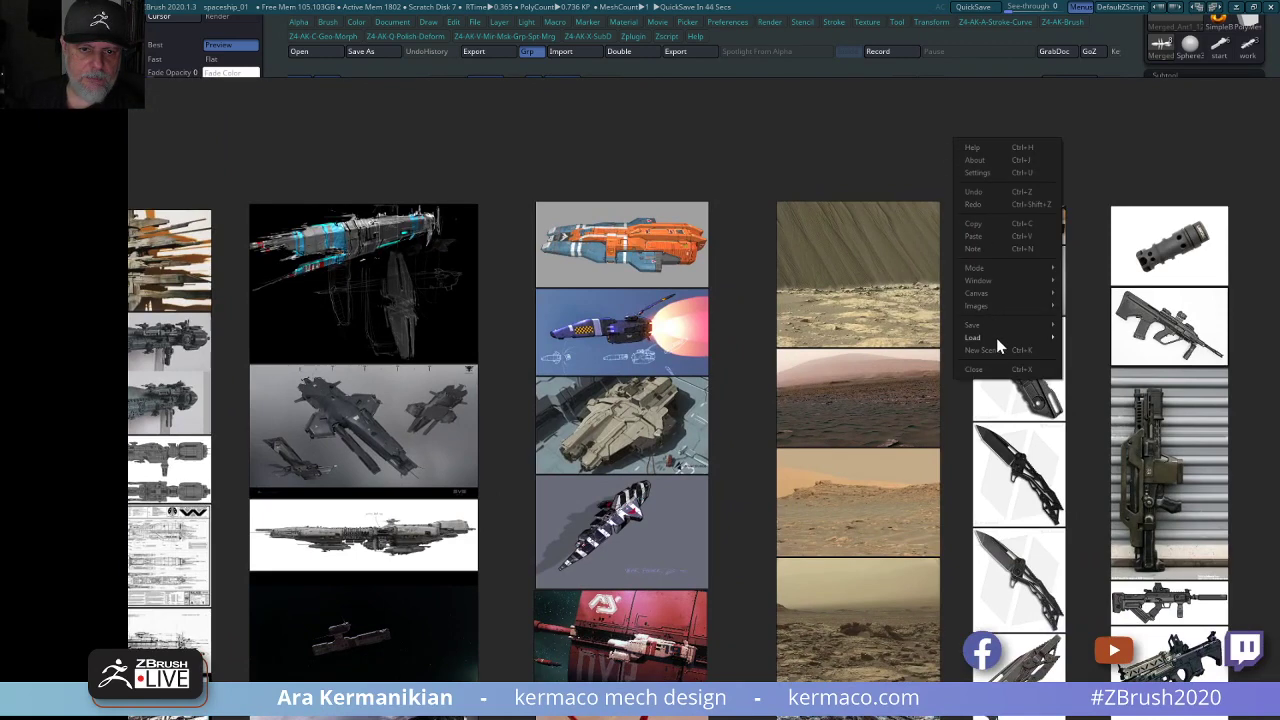
mouse_move(1042, 281)
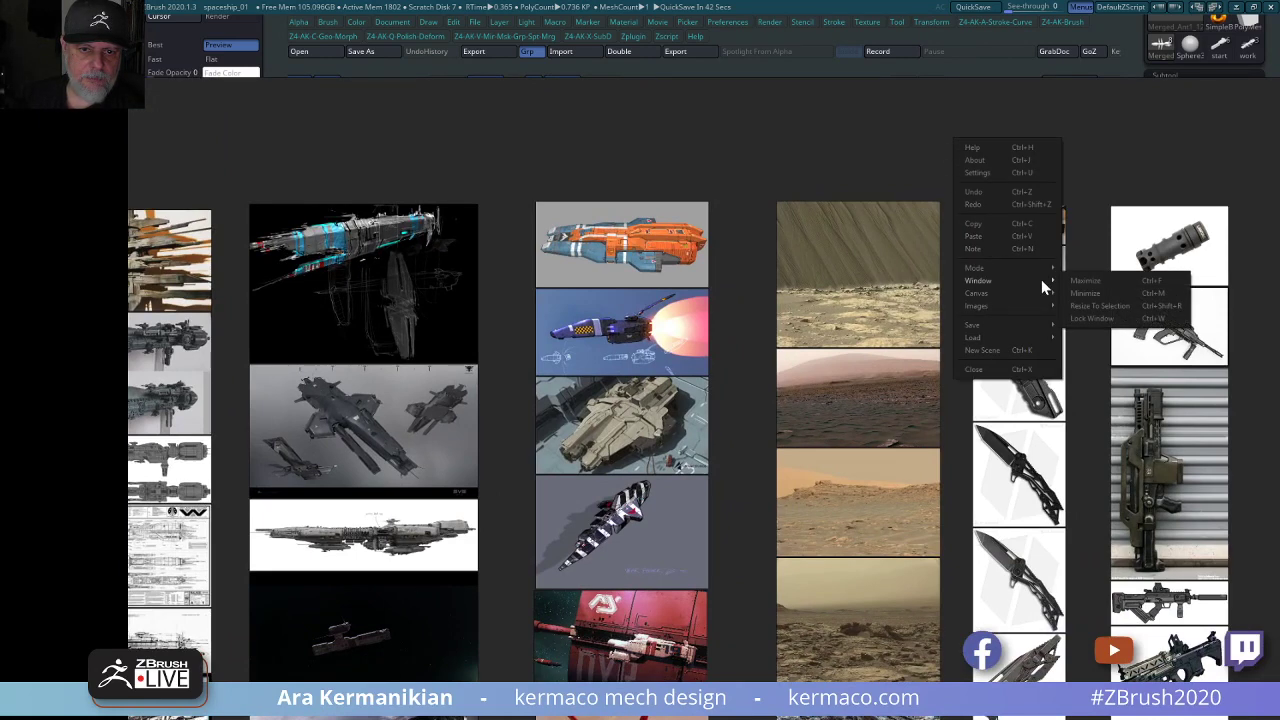
click(1112, 281)
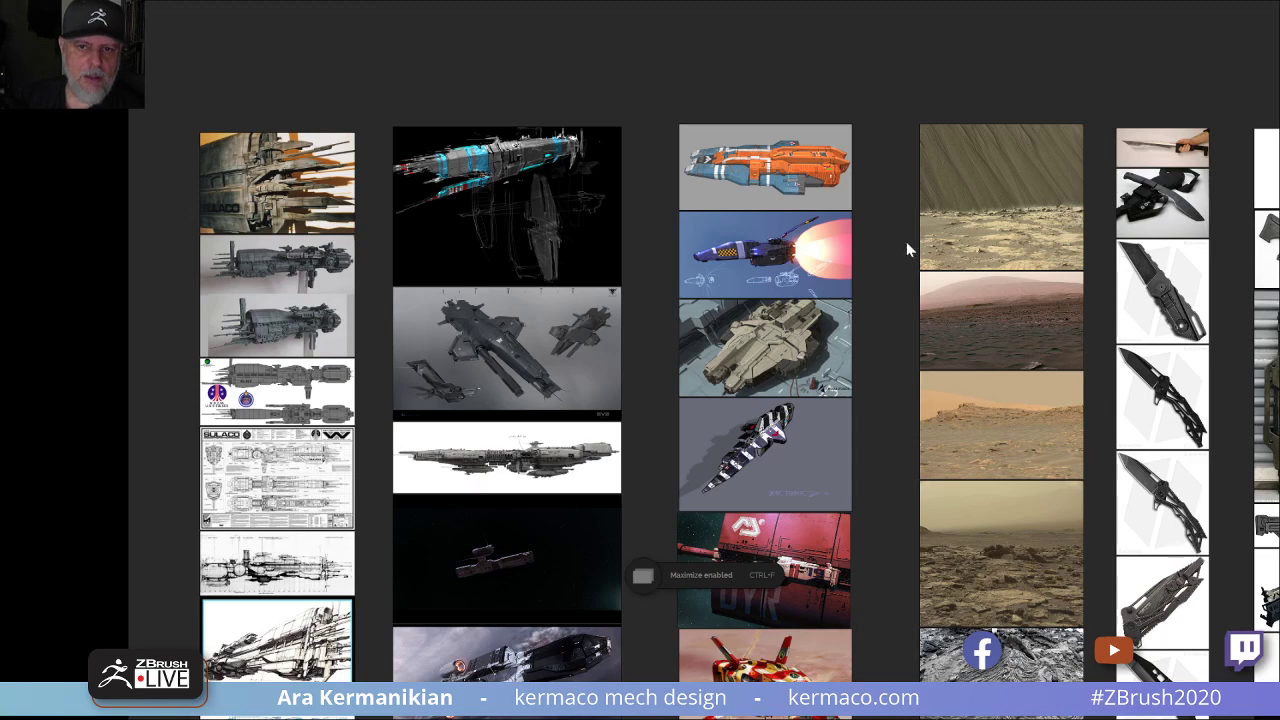
key(ctrl+f)
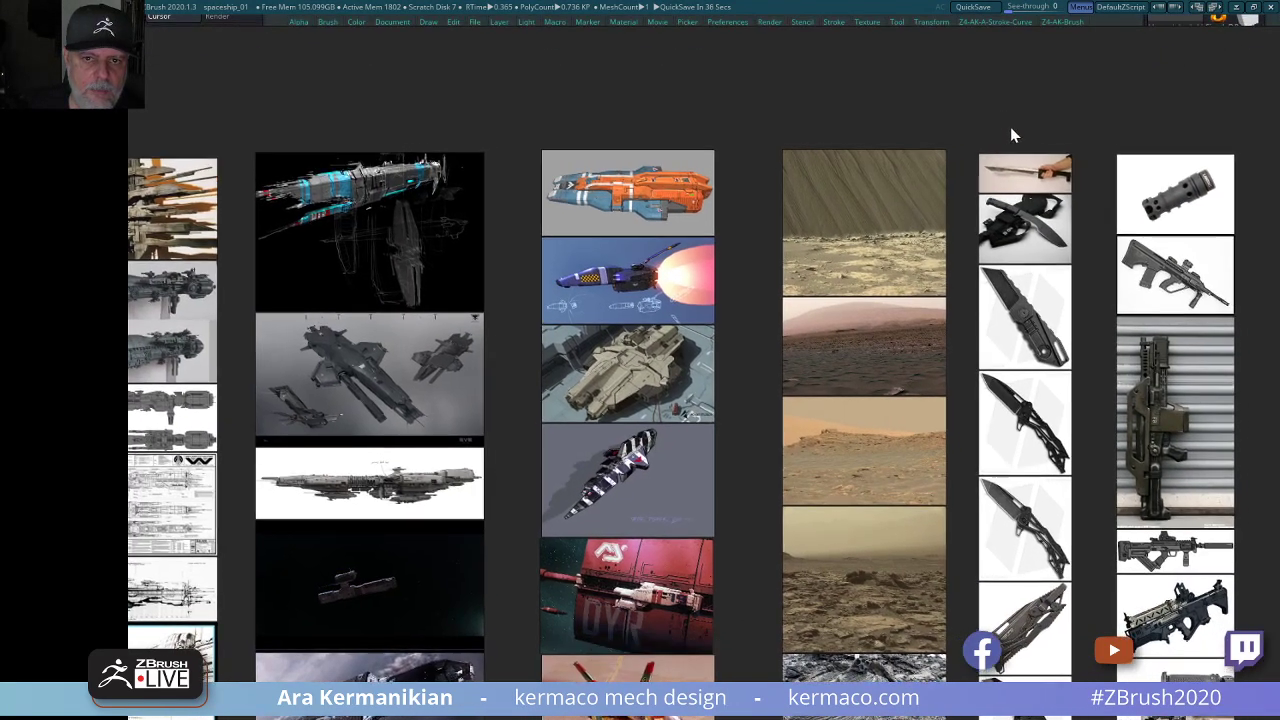
Minimize the reference board to reveal the ship and switch back to the board, two times.
right_click(1048, 121)
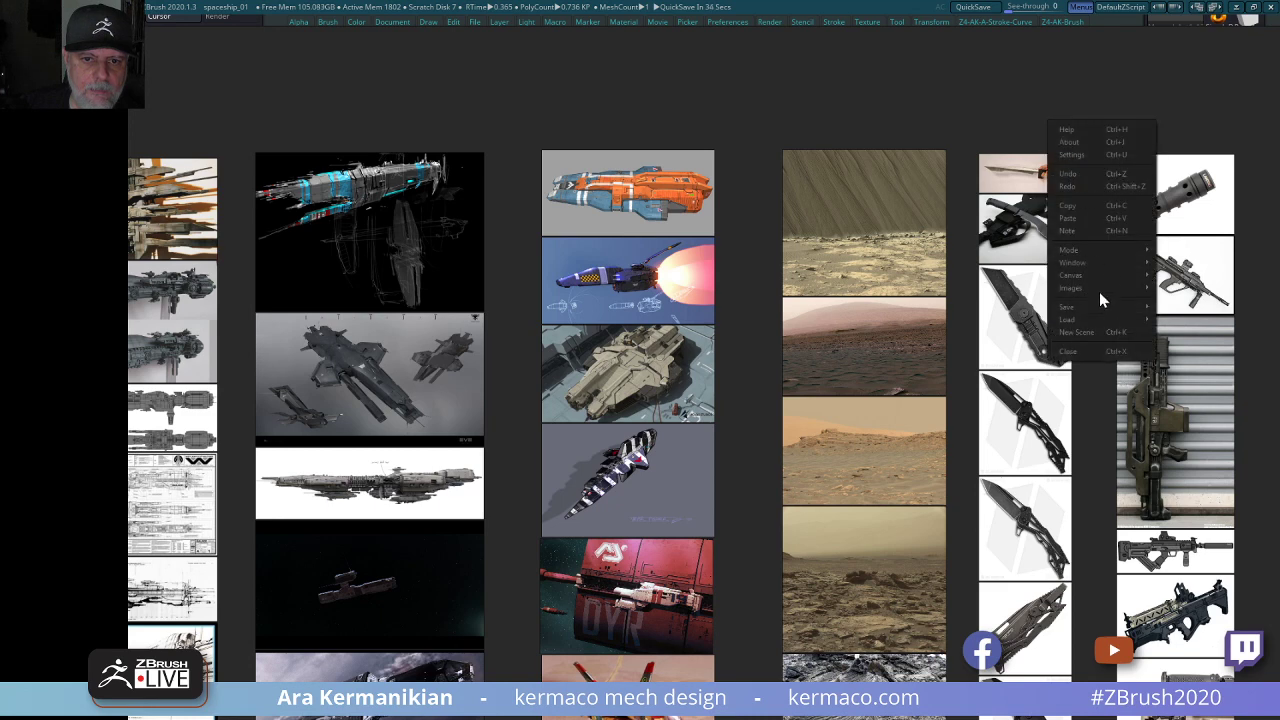
mouse_move(1104, 268)
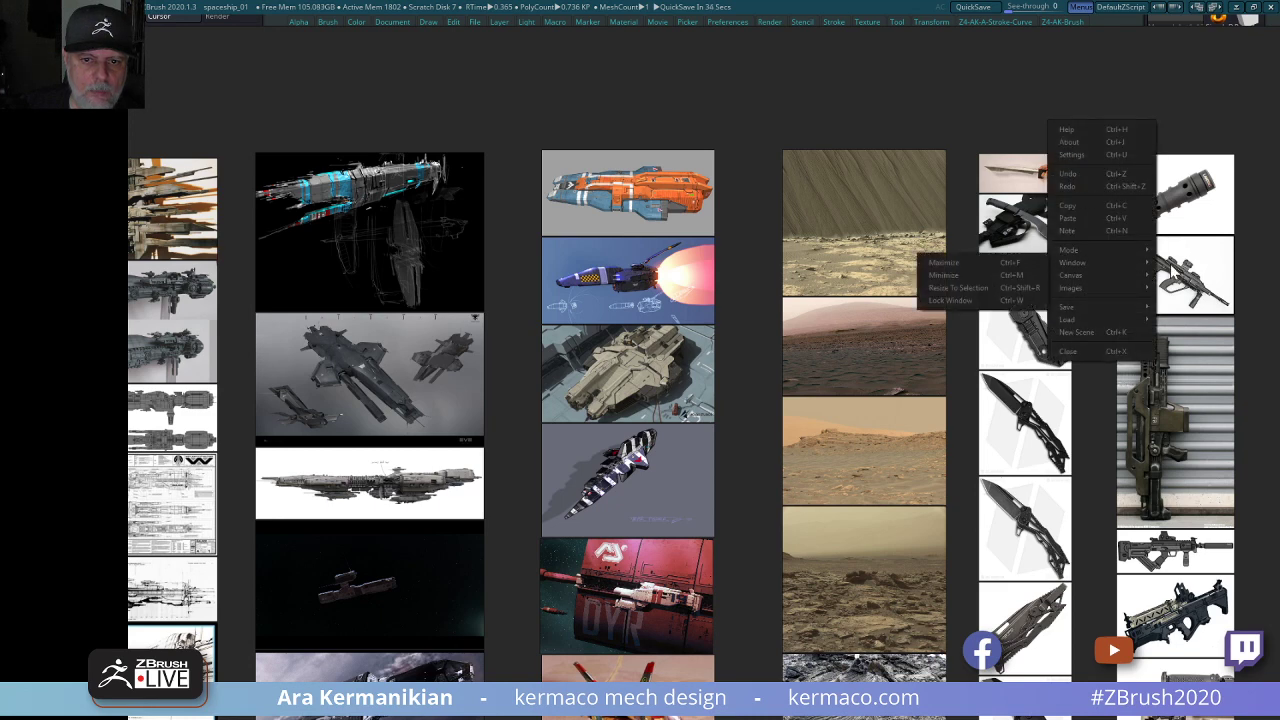
click(977, 273)
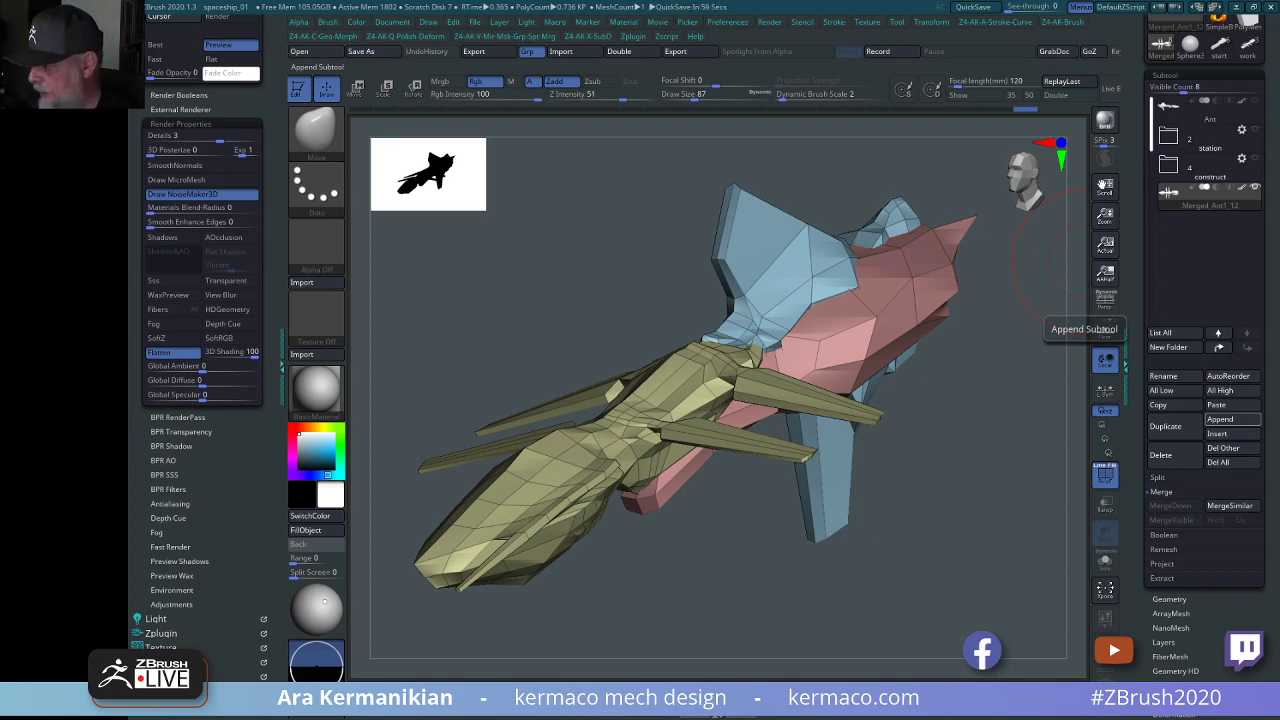
key(alt+Tab)
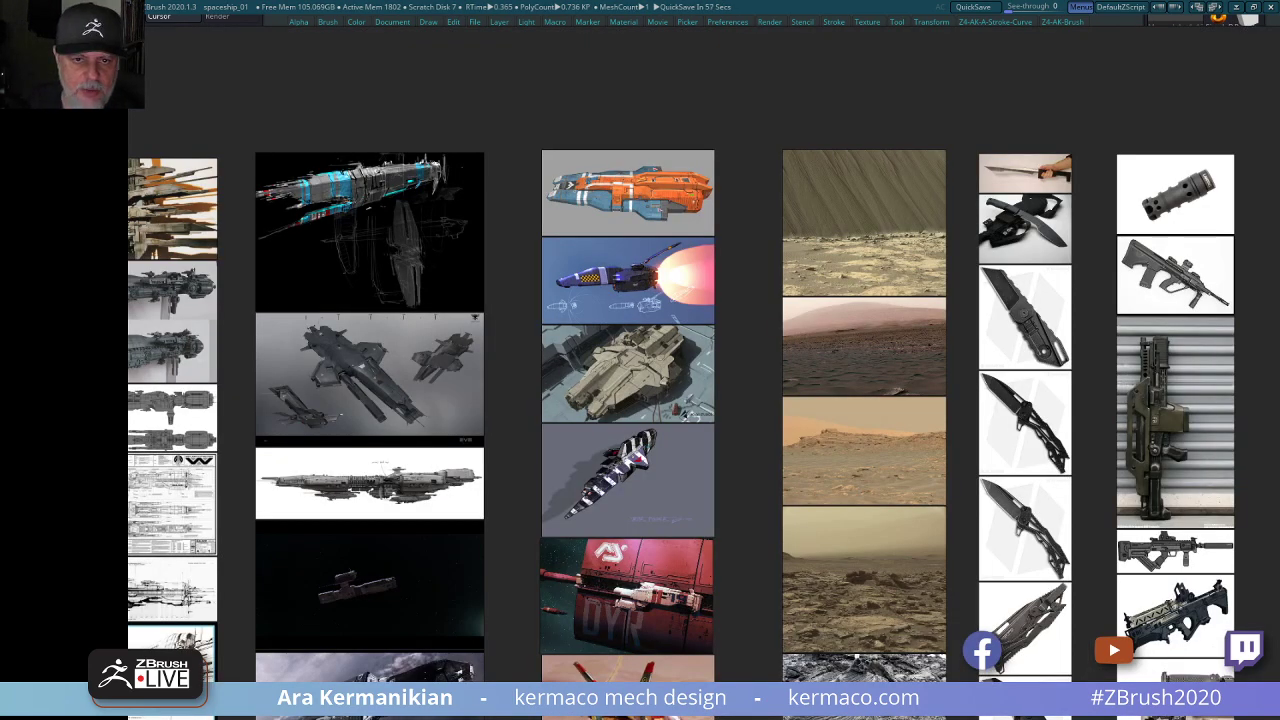
right_click(757, 90)
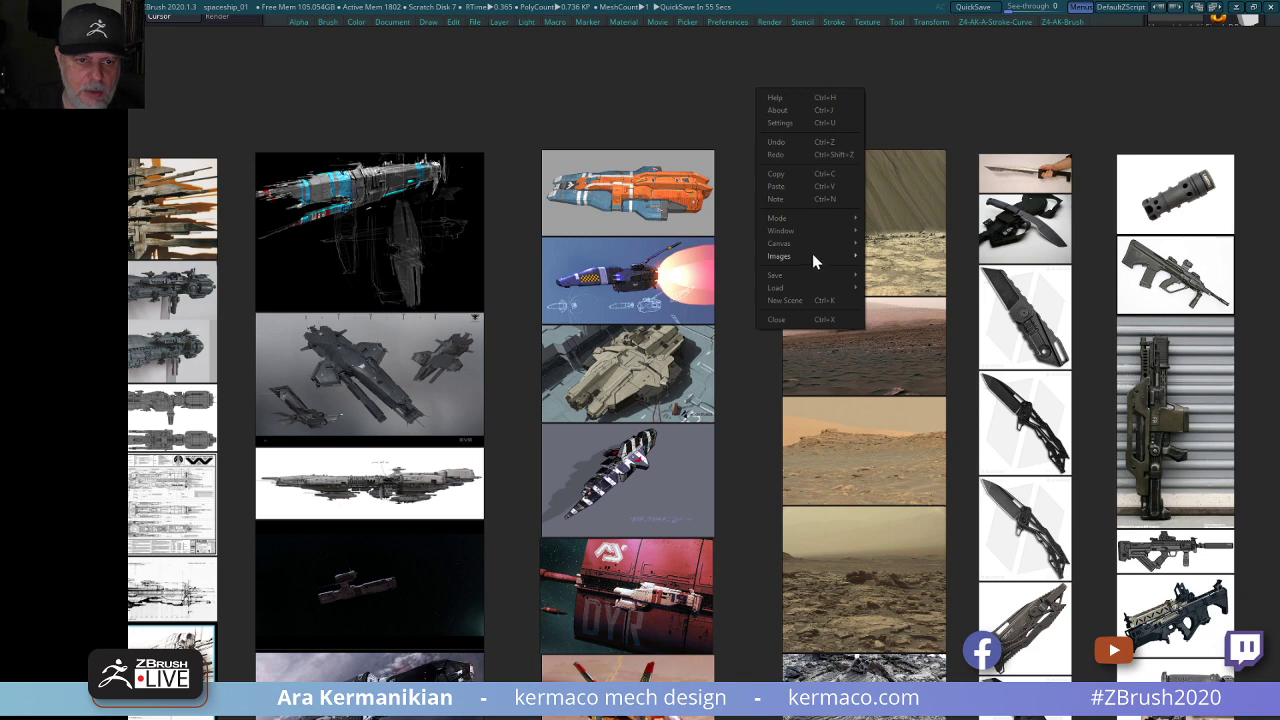
mouse_move(828, 232)
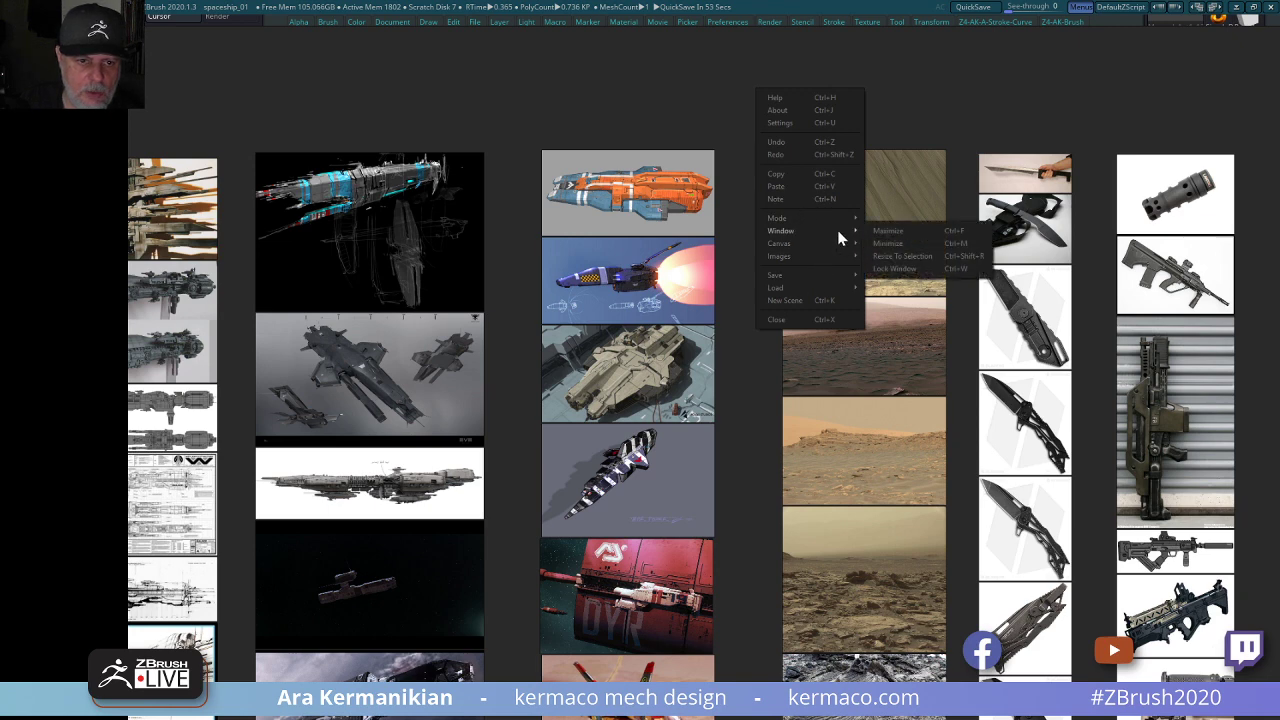
click(920, 243)
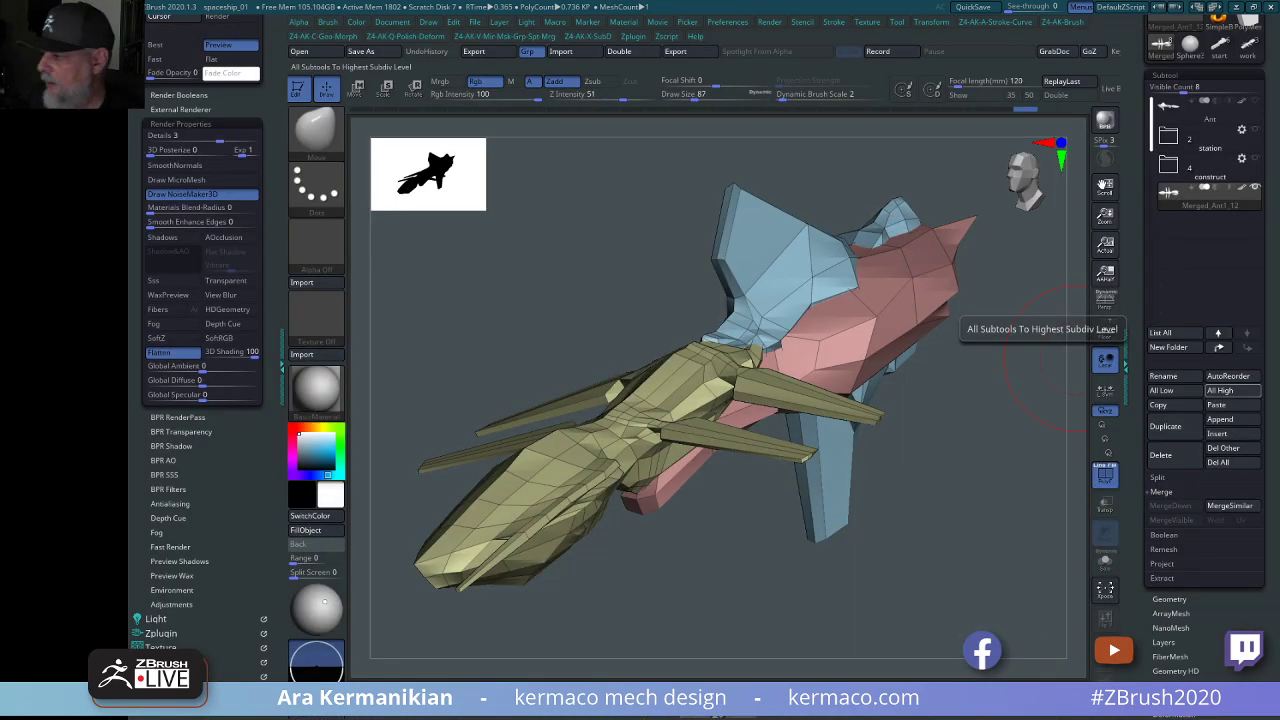
key(alt+Tab)
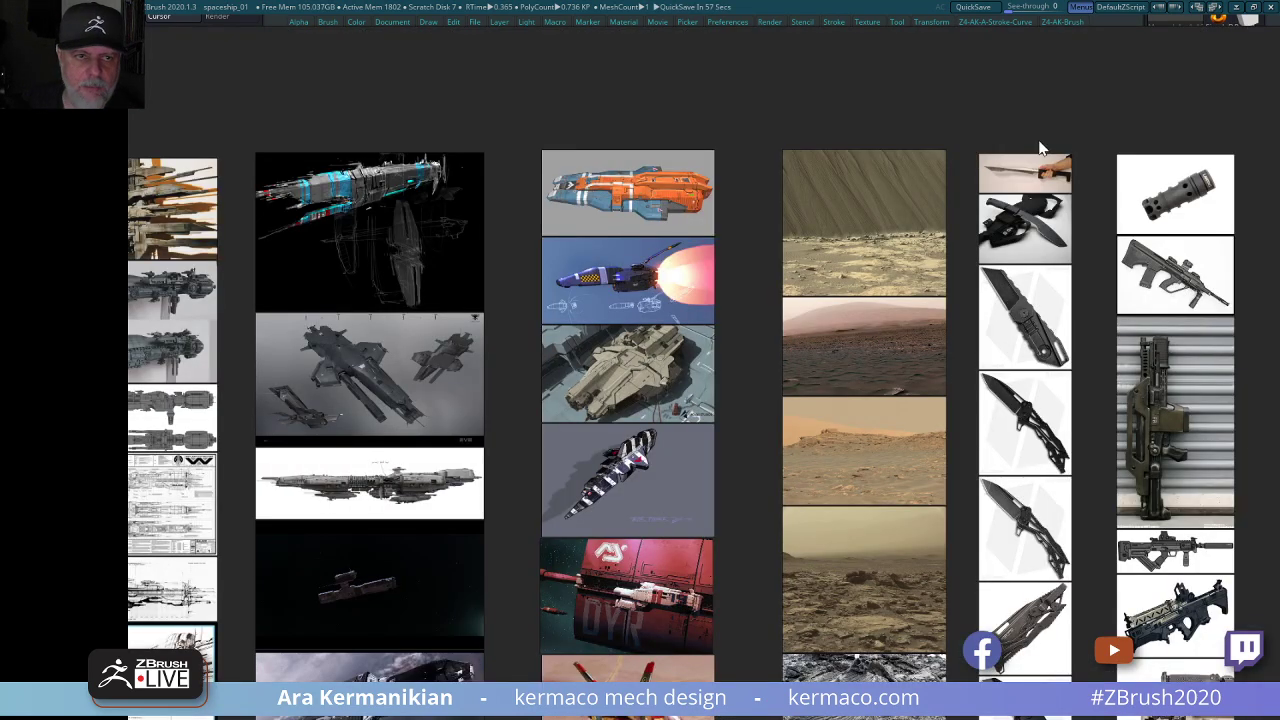
Survey the reference board and examine the Sulaco antenna close-up and the side view of the USS Avenger model.
scroll(894, 355, down, 3)
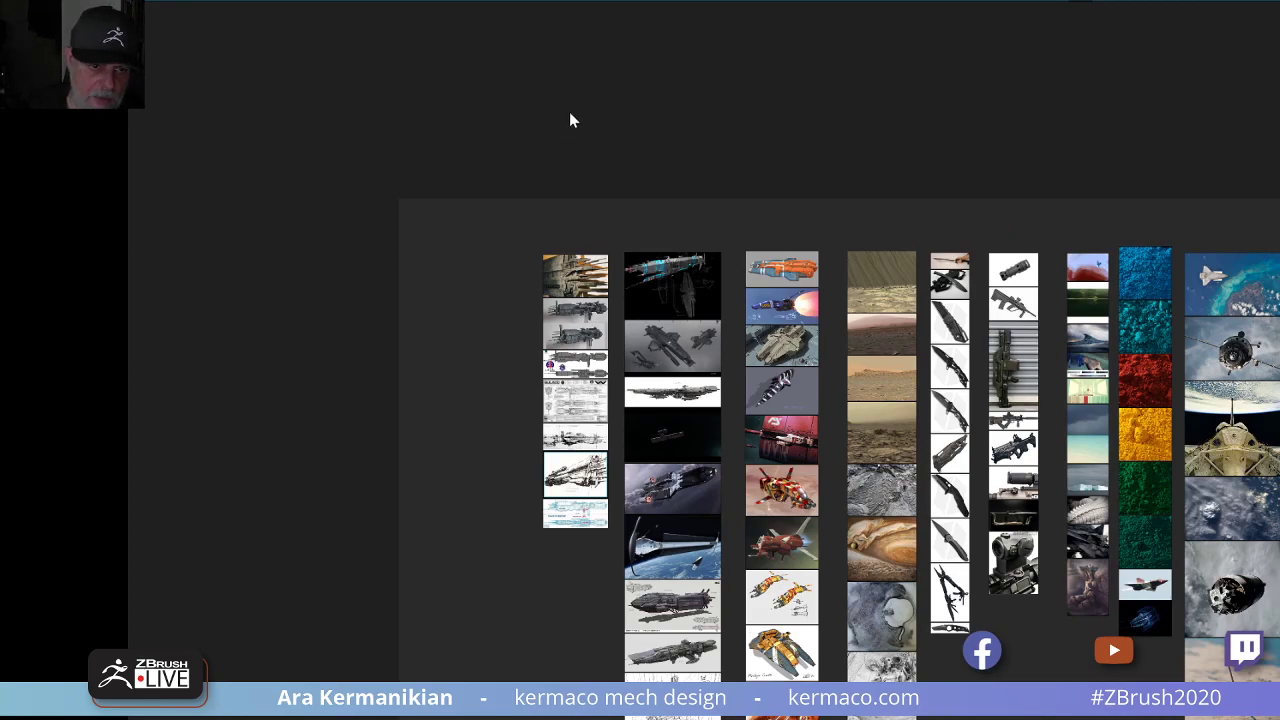
middle_drag(631, 20, 731, 28)
scroll(650, 331, up, 8)
scroll(617, 463, up, 5)
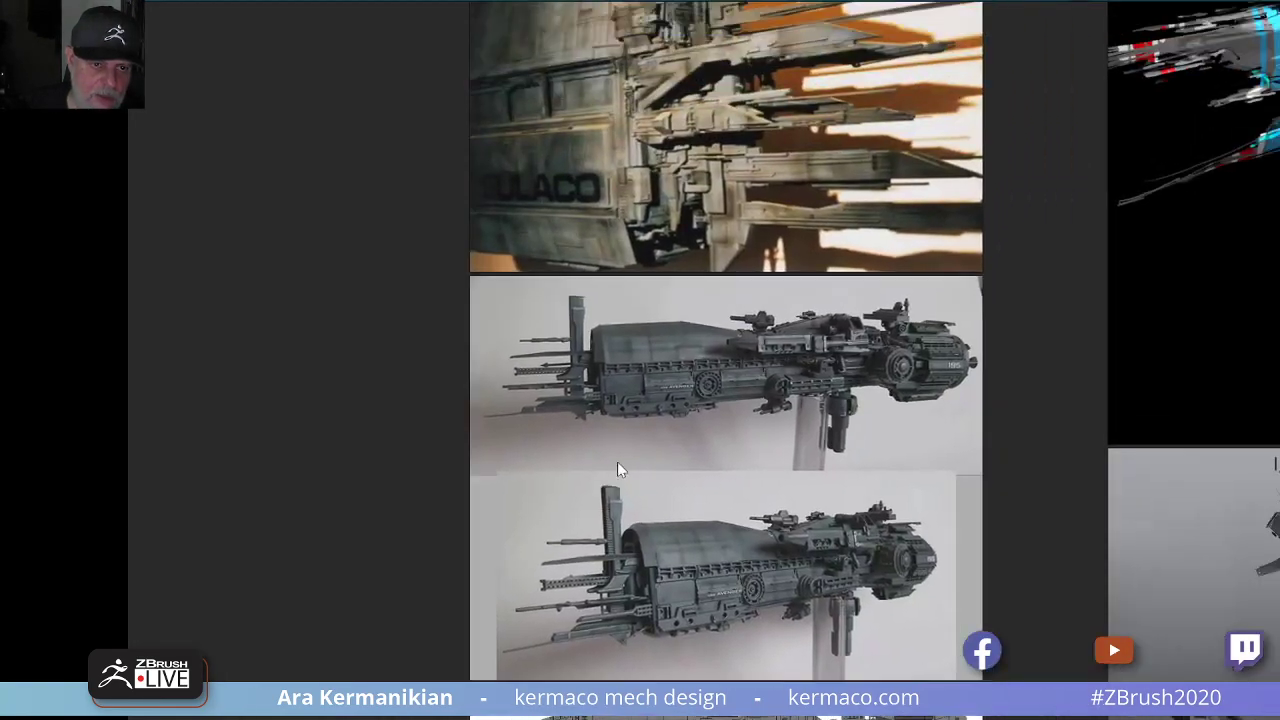
scroll(600, 358, up, 2)
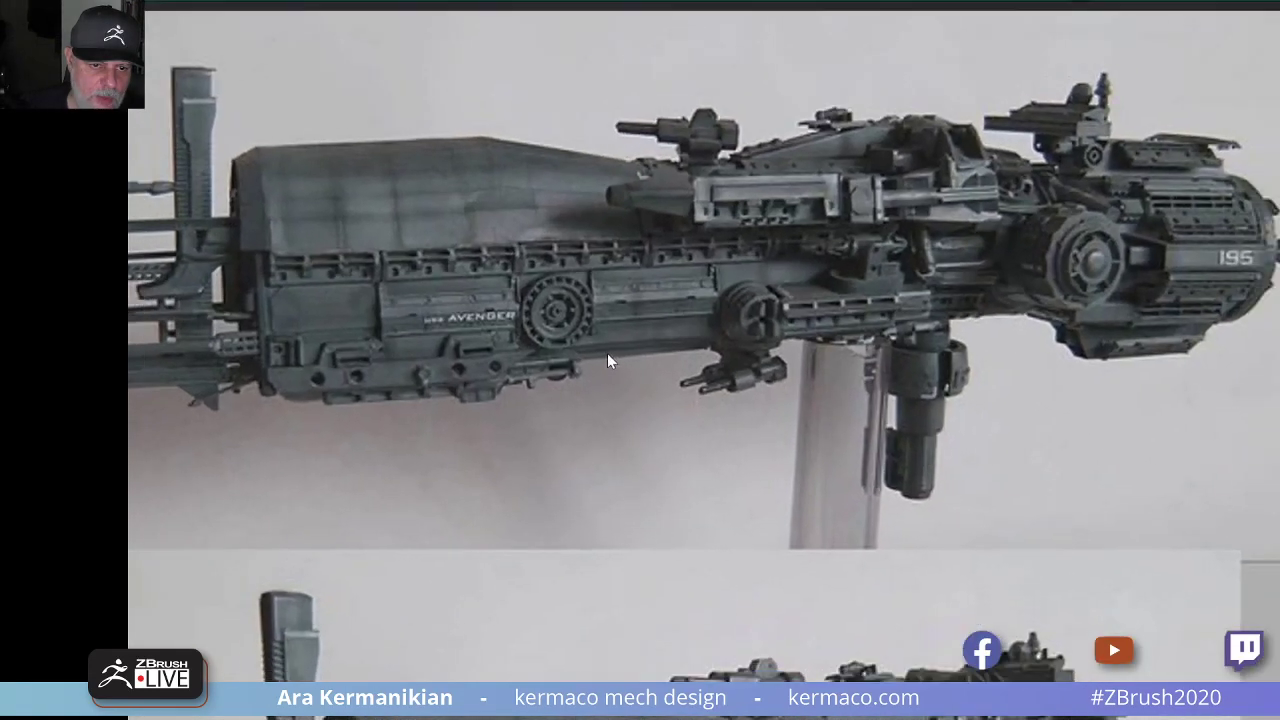
scroll(606, 326, down, 1)
middle_drag(625, 323, 677, 335)
middle_drag(730, 285, 657, 319)
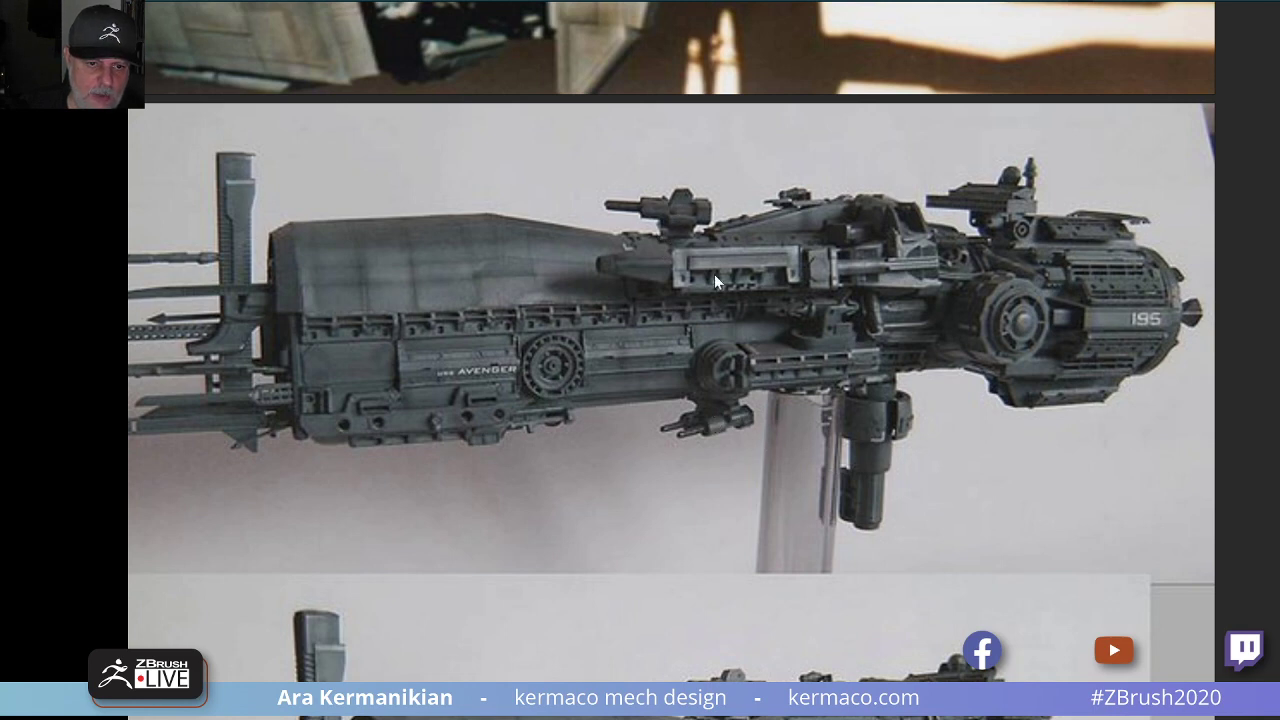
Examine the angled USS Avenger model photo, the grey U.S.S. Sulaco elevations and the Sulaco blueprint sheet.
scroll(880, 383, down, 5)
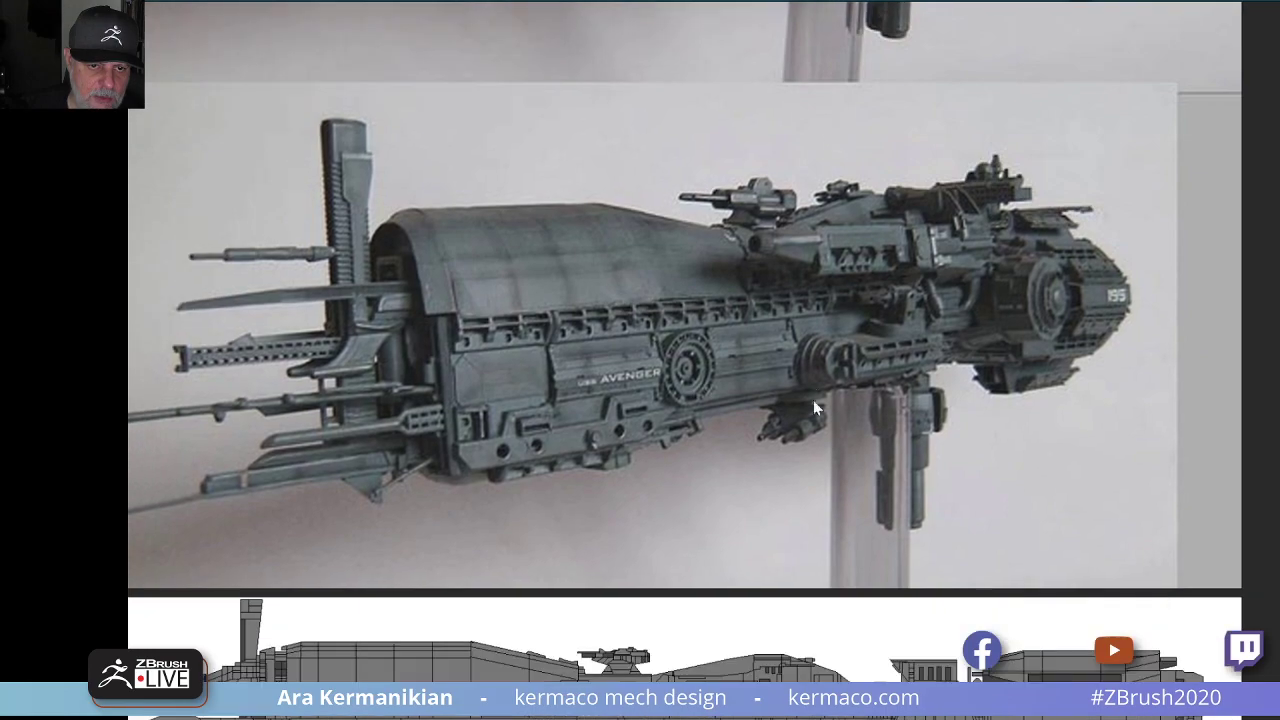
middle_drag(814, 402, 764, 132)
middle_drag(715, 405, 871, 328)
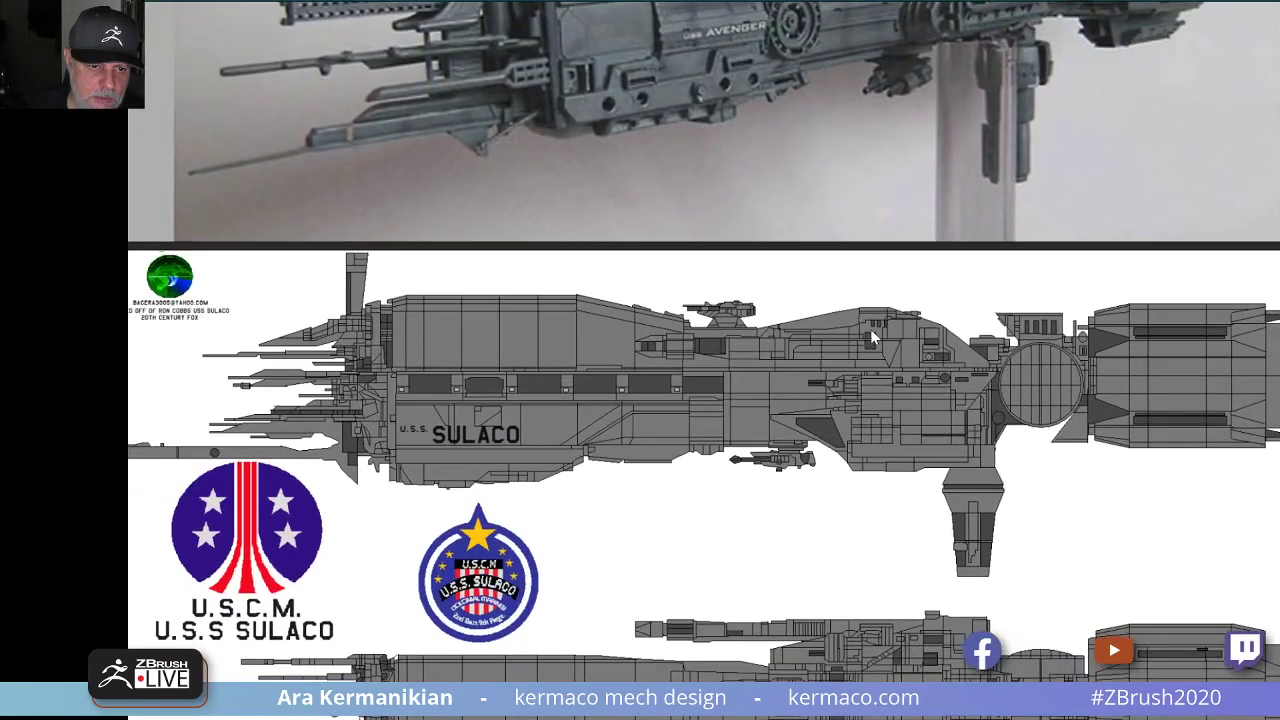
scroll(871, 331, down, 4)
middle_drag(758, 345, 668, 328)
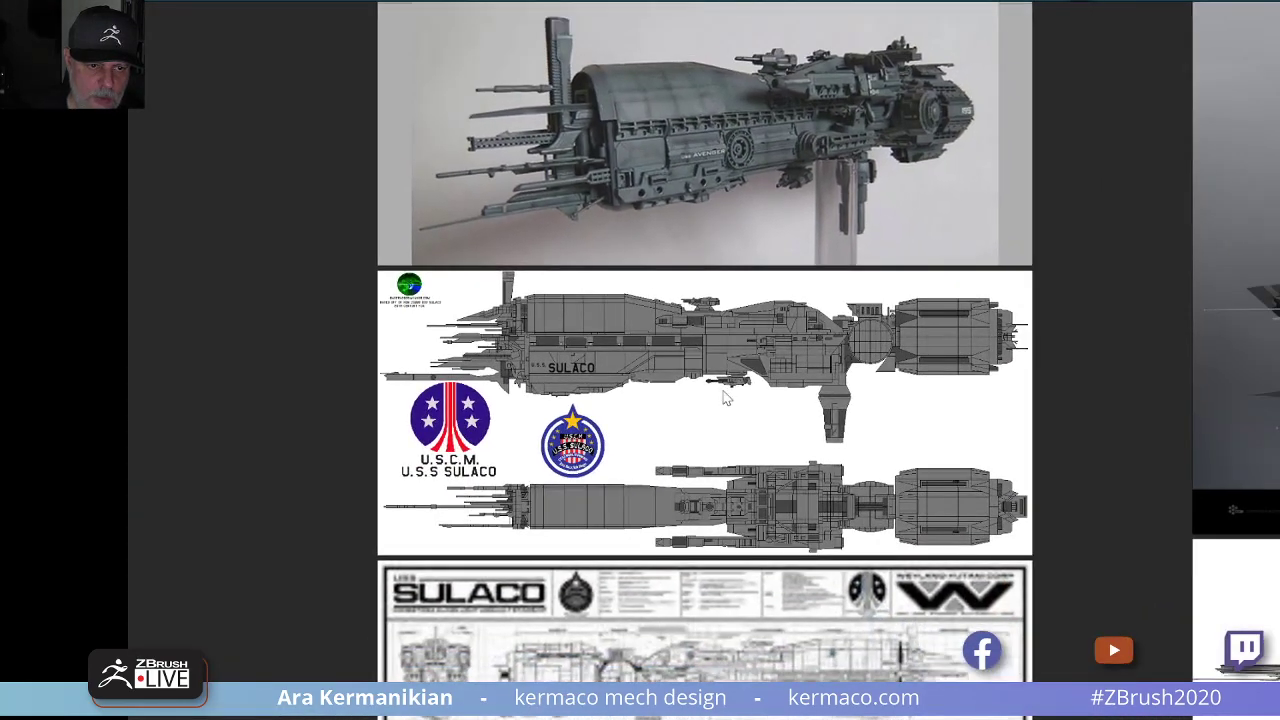
middle_drag(738, 502, 628, 320)
middle_drag(690, 470, 624, 304)
scroll(642, 403, up, 2)
middle_drag(577, 492, 701, 266)
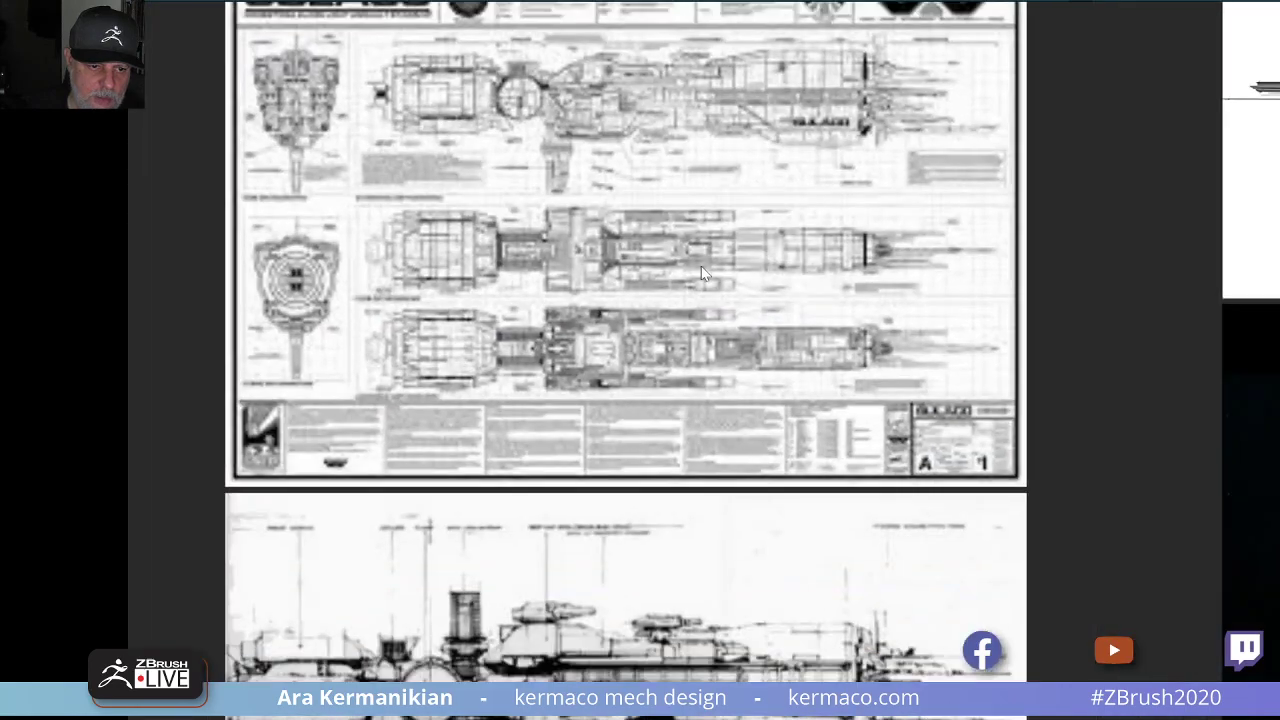
Compare the black-and-white side elevation with the ink perspective sketch of the Sulaco's hull and rear antennas.
scroll(660, 270, down, 8)
mouse_move(682, 456)
middle_down()
mouse_move(638, 355)
mouse_move(806, 465)
middle_up()
scroll(640, 358, up, 8)
scroll(768, 412, down, 6)
mouse_move(665, 262)
middle_down()
mouse_move(606, 237)
mouse_move(646, 204)
middle_up()
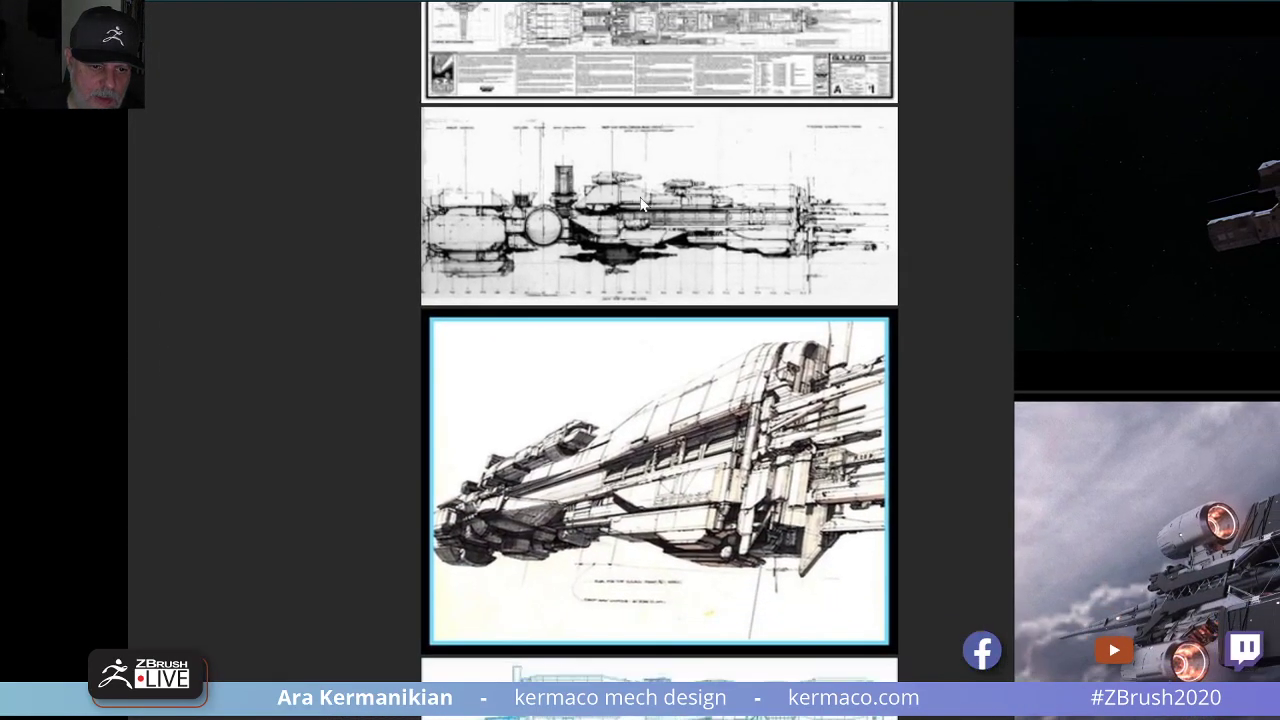
scroll(828, 354, down, 6)
scroll(722, 370, up, 5)
scroll(676, 359, up, 1)
mouse_move(668, 503)
middle_down()
mouse_move(612, 353)
mouse_move(609, 482)
middle_up()
scroll(657, 466, up, 2)
middle_drag(674, 168, 702, 433)
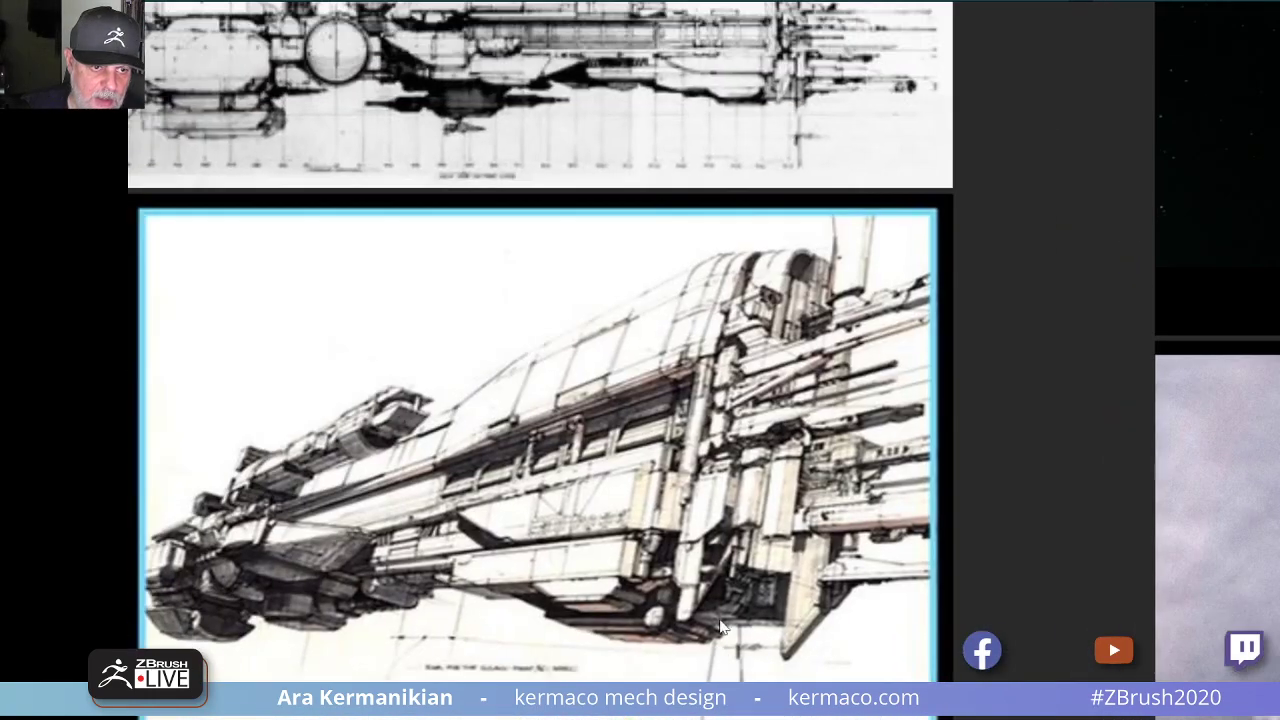
scroll(702, 433, down, 6)
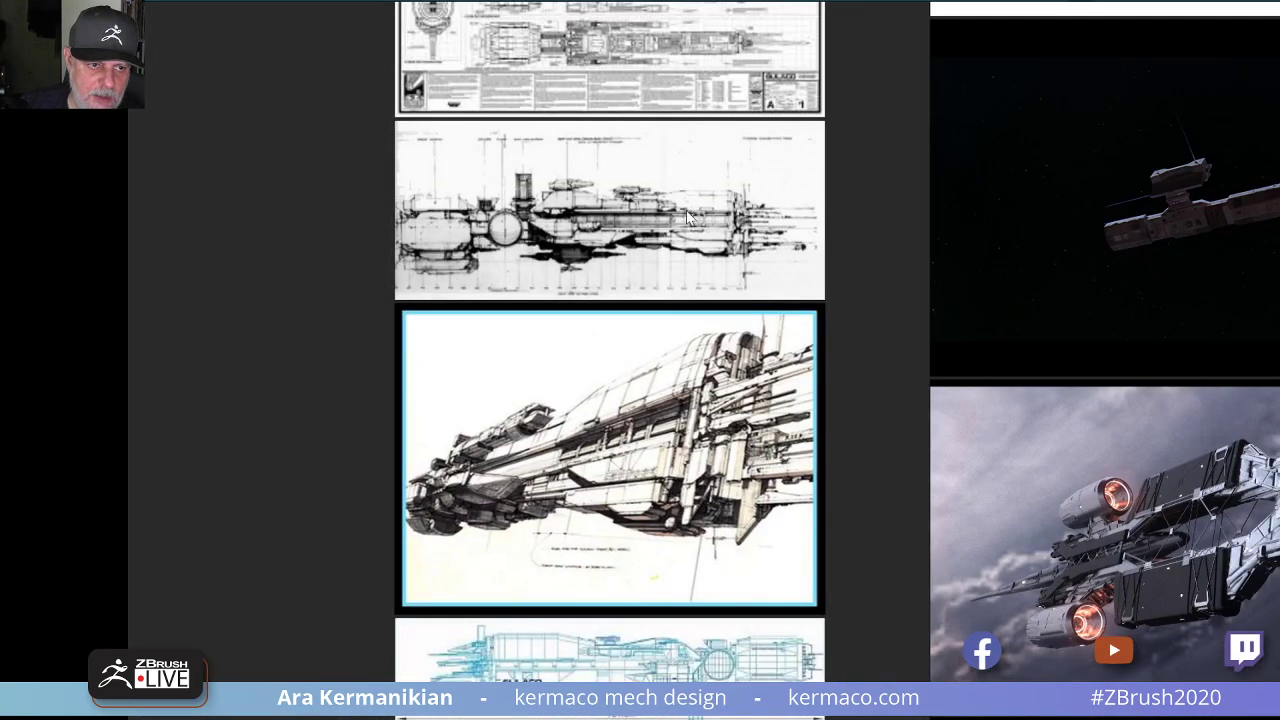
Study the black concept painting of the grey spaceship with cyan stripes, including its faint design sketches.
middle_drag(620, 410, 554, 402)
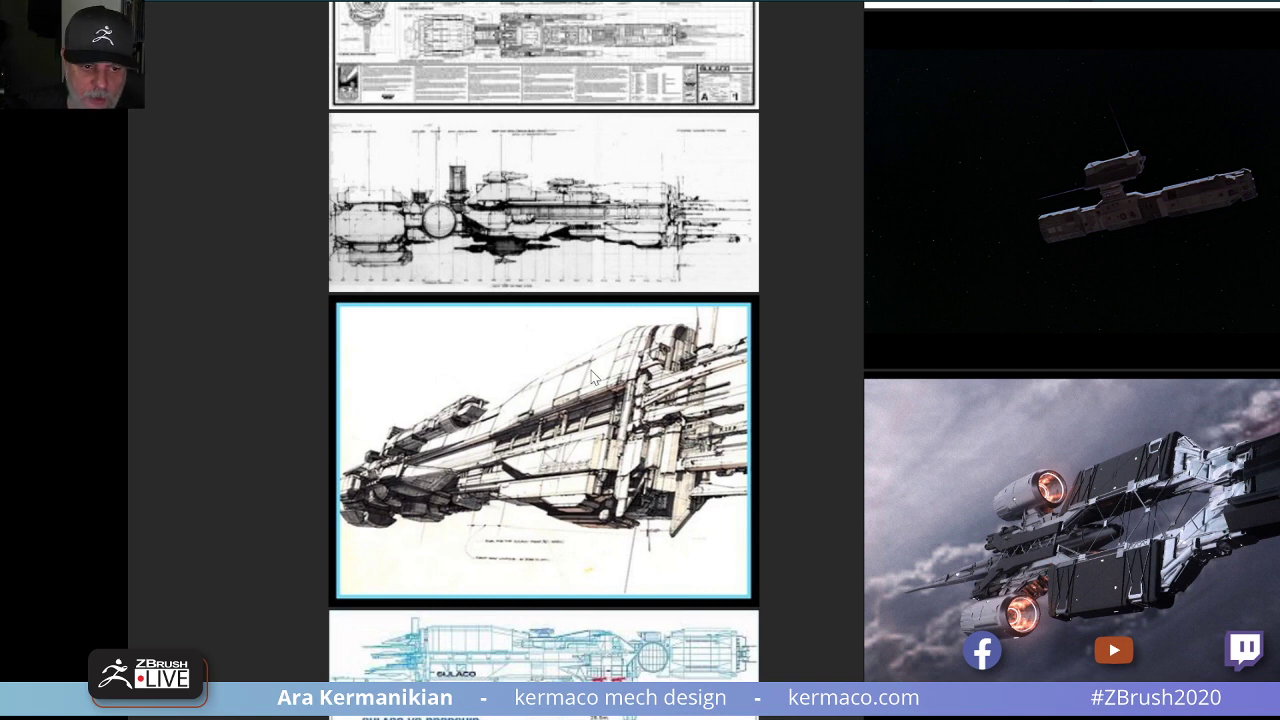
middle_drag(840, 340, 664, 522)
middle_drag(953, 244, 767, 526)
scroll(911, 295, down, 3)
scroll(893, 290, up, 1)
middle_drag(893, 293, 830, 606)
middle_drag(843, 337, 843, 712)
middle_drag(745, 290, 914, 45)
scroll(943, 314, up, 5)
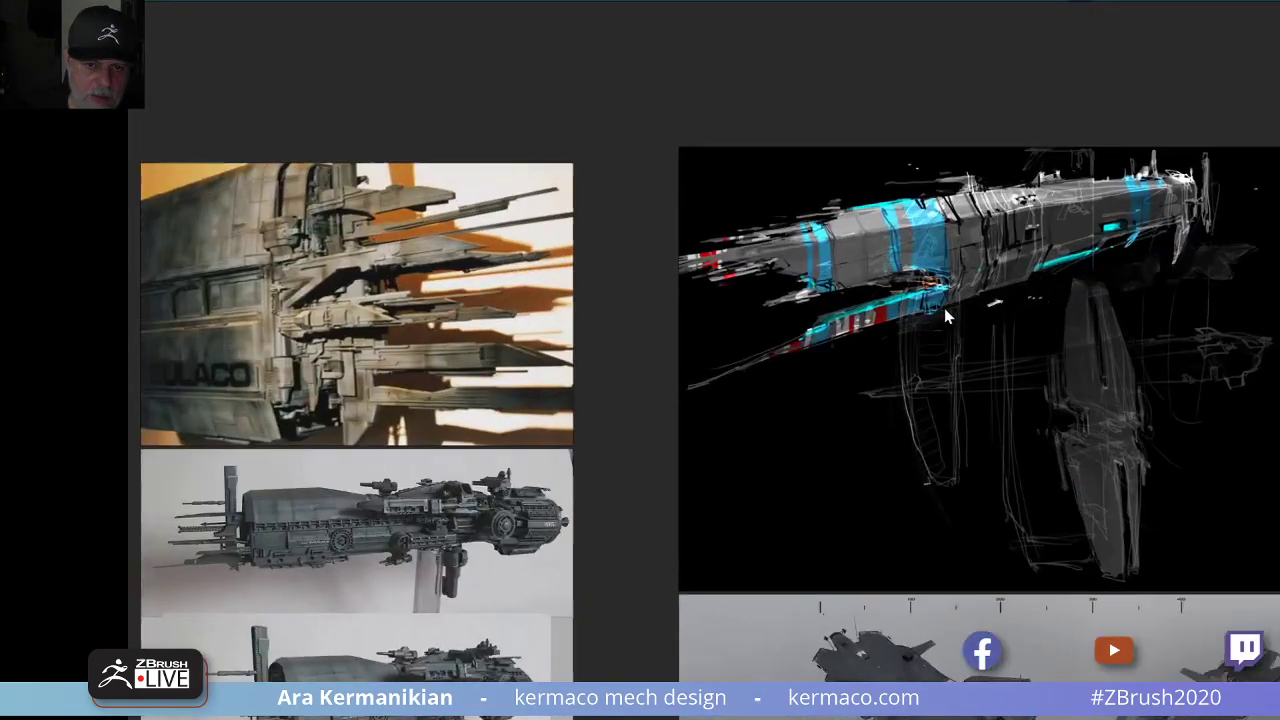
scroll(816, 331, up, 1)
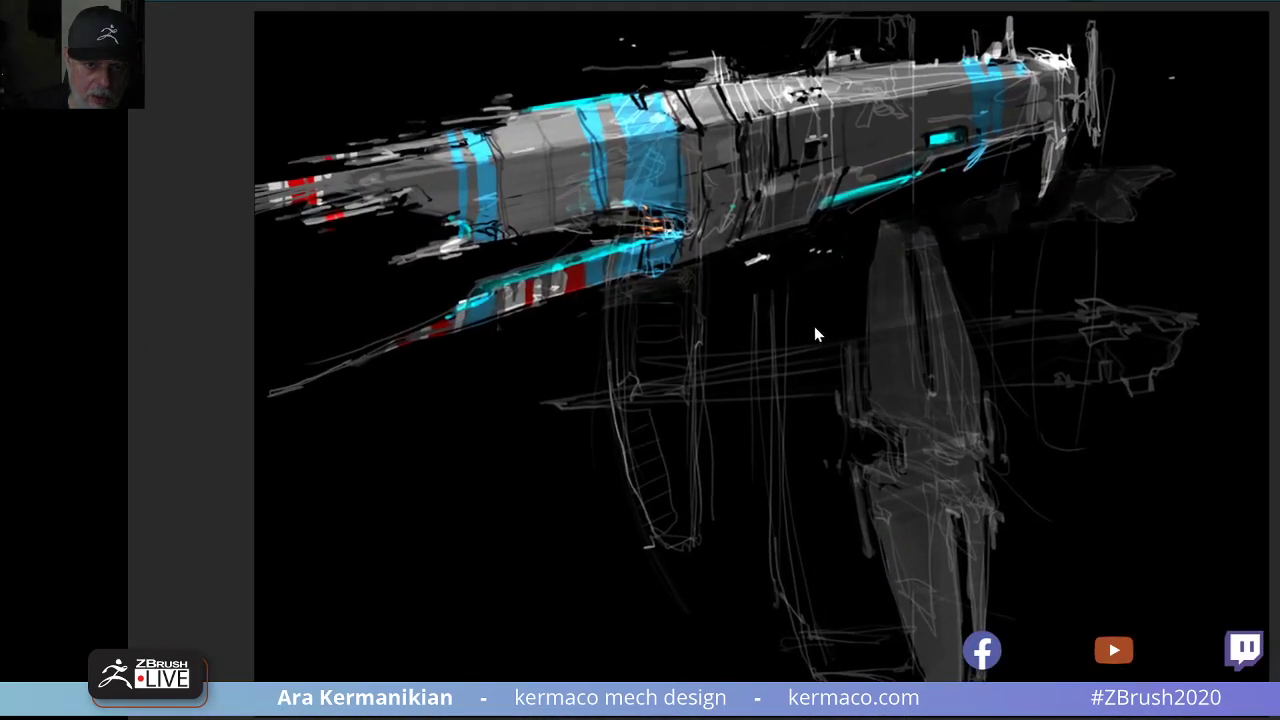
scroll(777, 348, down, 2)
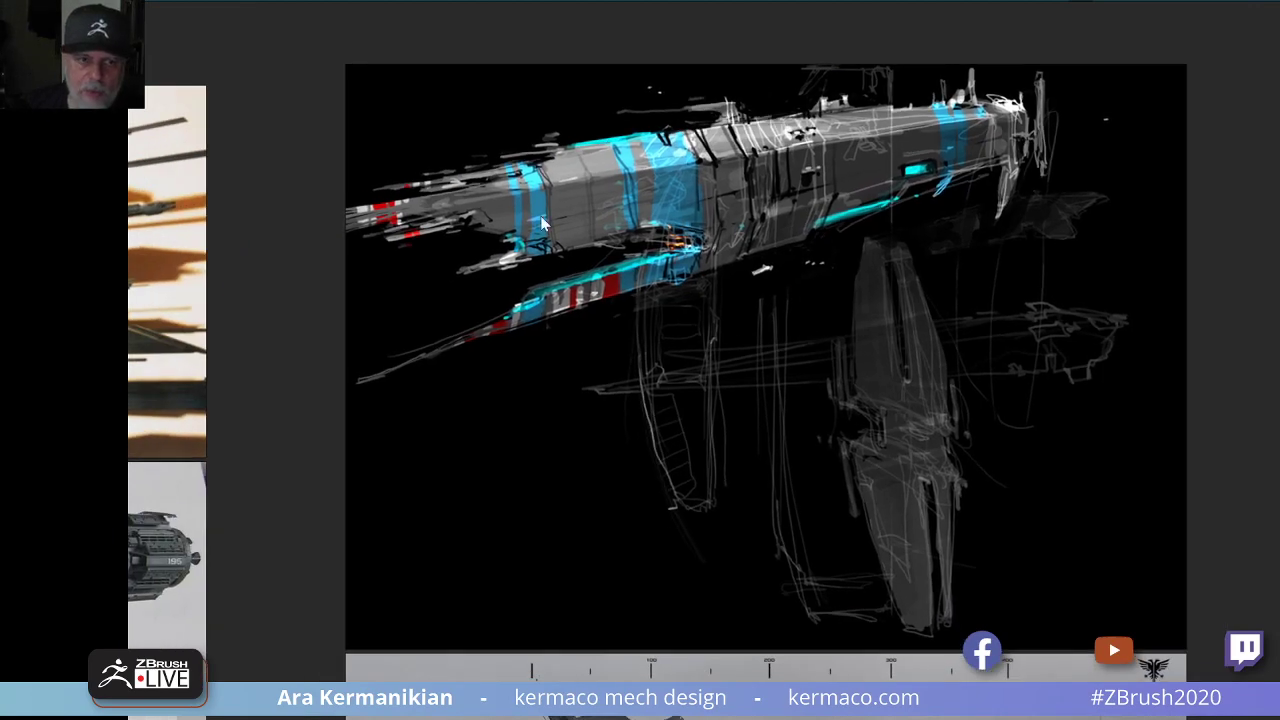
scroll(829, 432, down, 1)
Study the EVE Online concept sheet showing the dark grey spaceship from three angles.
middle_drag(704, 495, 678, 201)
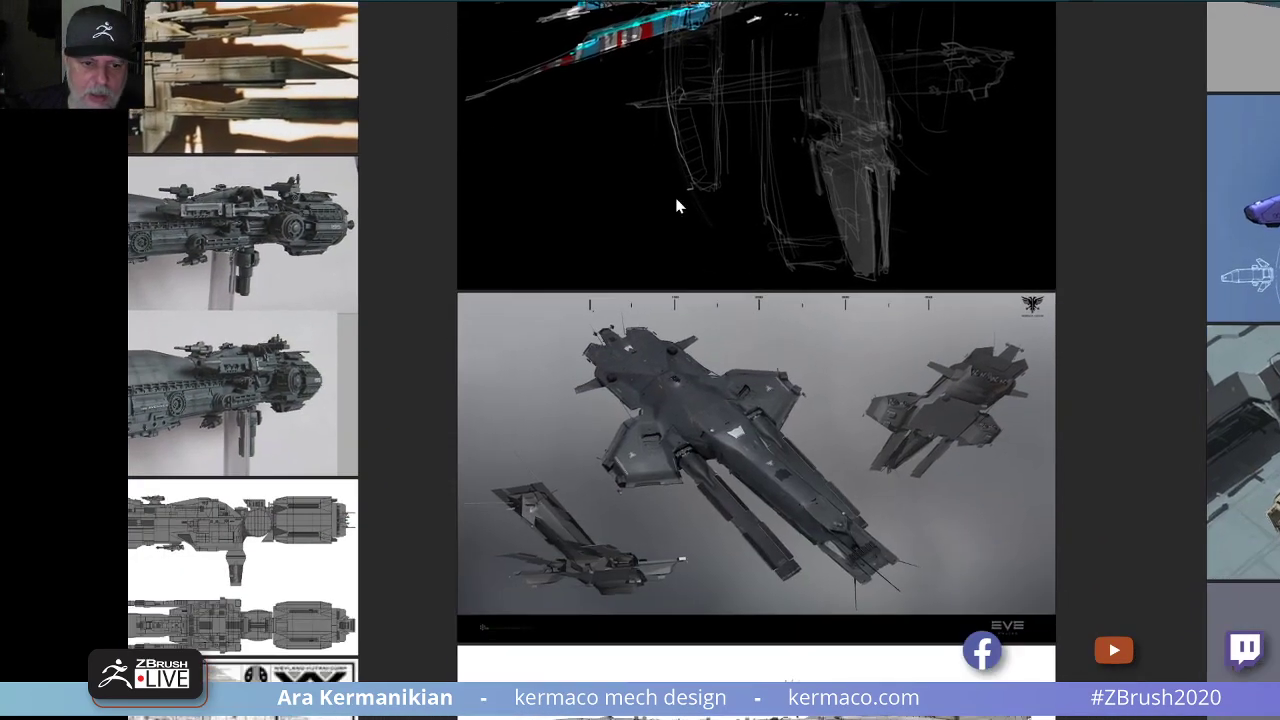
middle_drag(714, 393, 739, 234)
scroll(794, 284, up, 3)
middle_drag(783, 274, 785, 265)
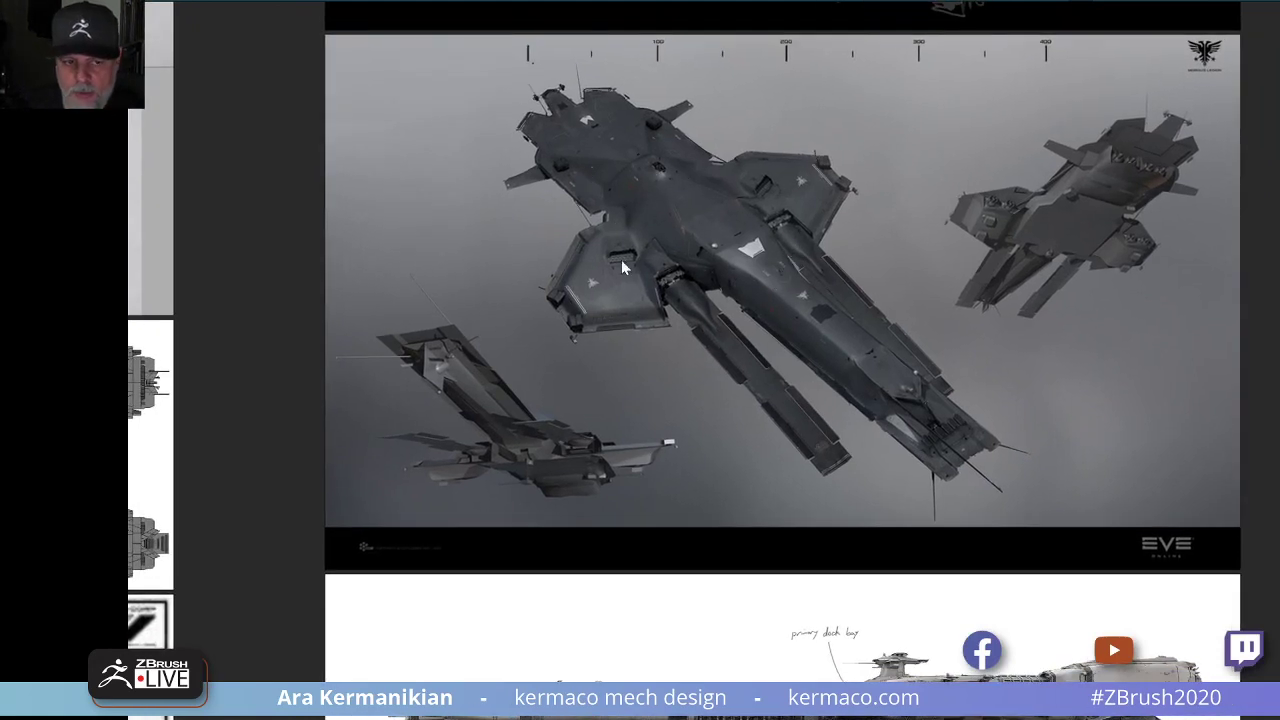
Examine the grey ship's side elevation around the primary dock bay and the ribbed midsection.
middle_drag(833, 450, 858, 163)
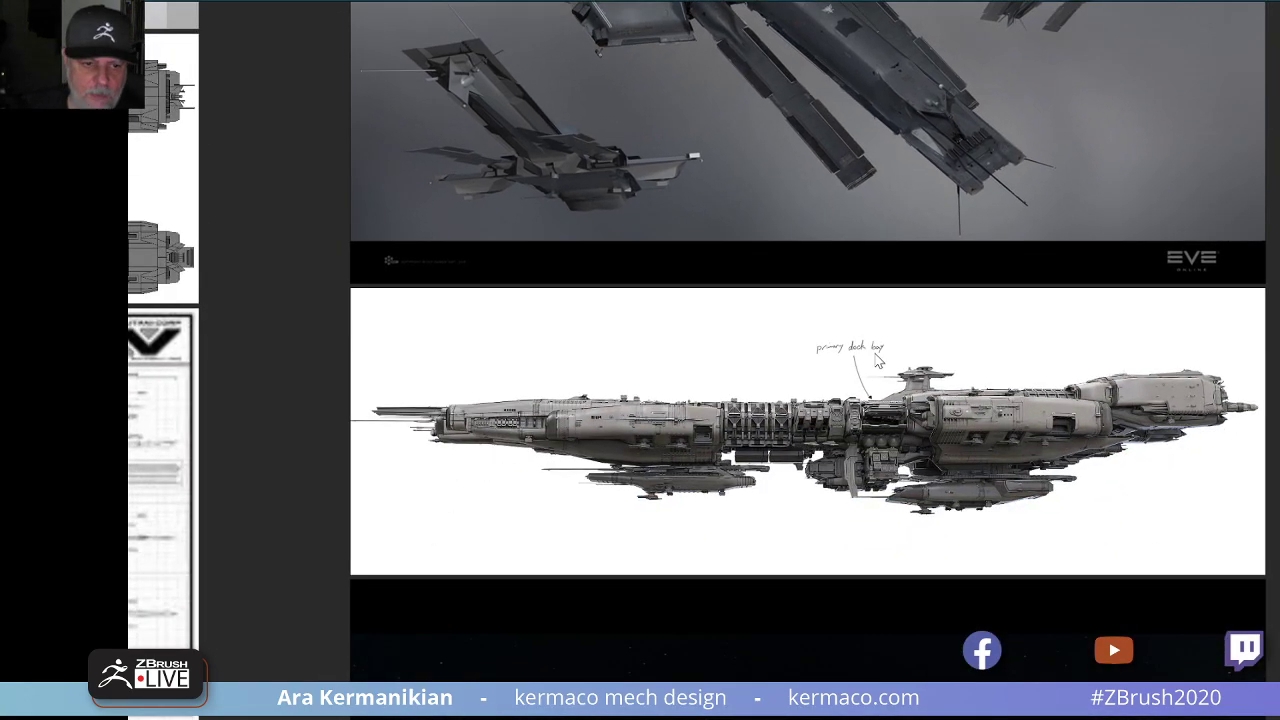
middle_drag(834, 407, 778, 350)
scroll(838, 411, up, 1)
scroll(840, 411, up, 2)
middle_drag(686, 375, 763, 379)
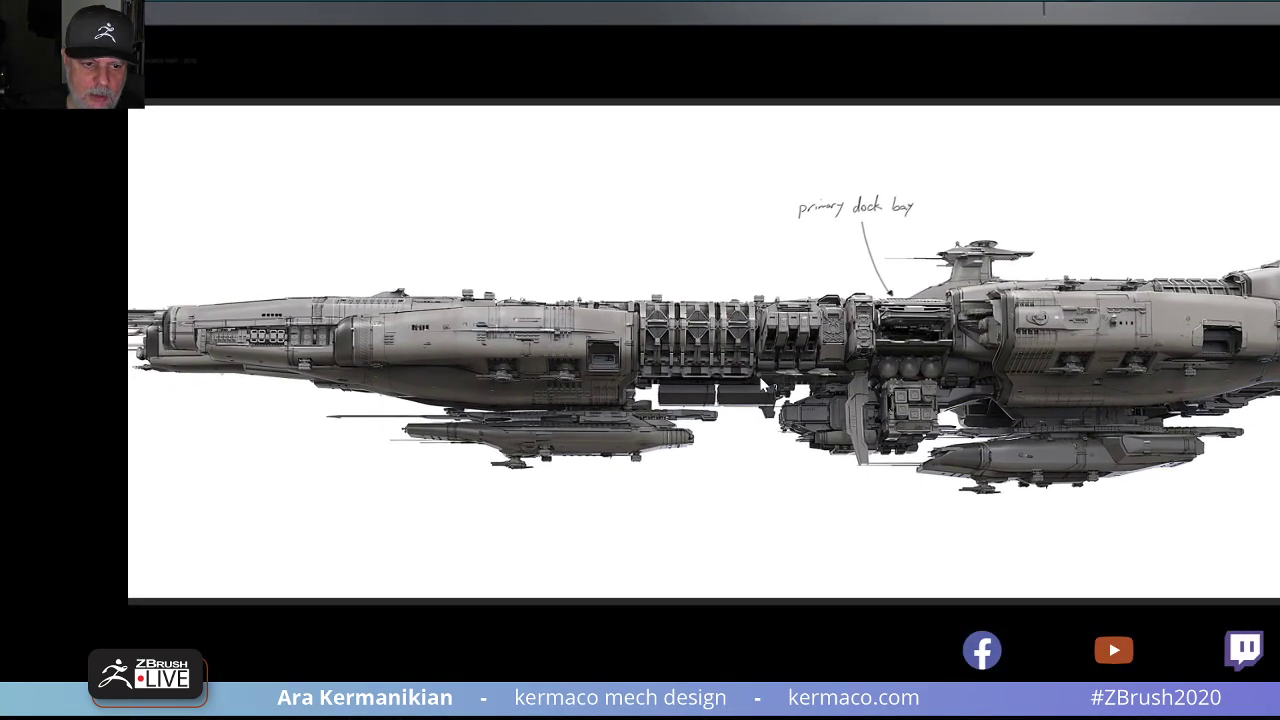
scroll(758, 372, down, 2)
middle_drag(746, 330, 674, 348)
scroll(676, 352, up, 6)
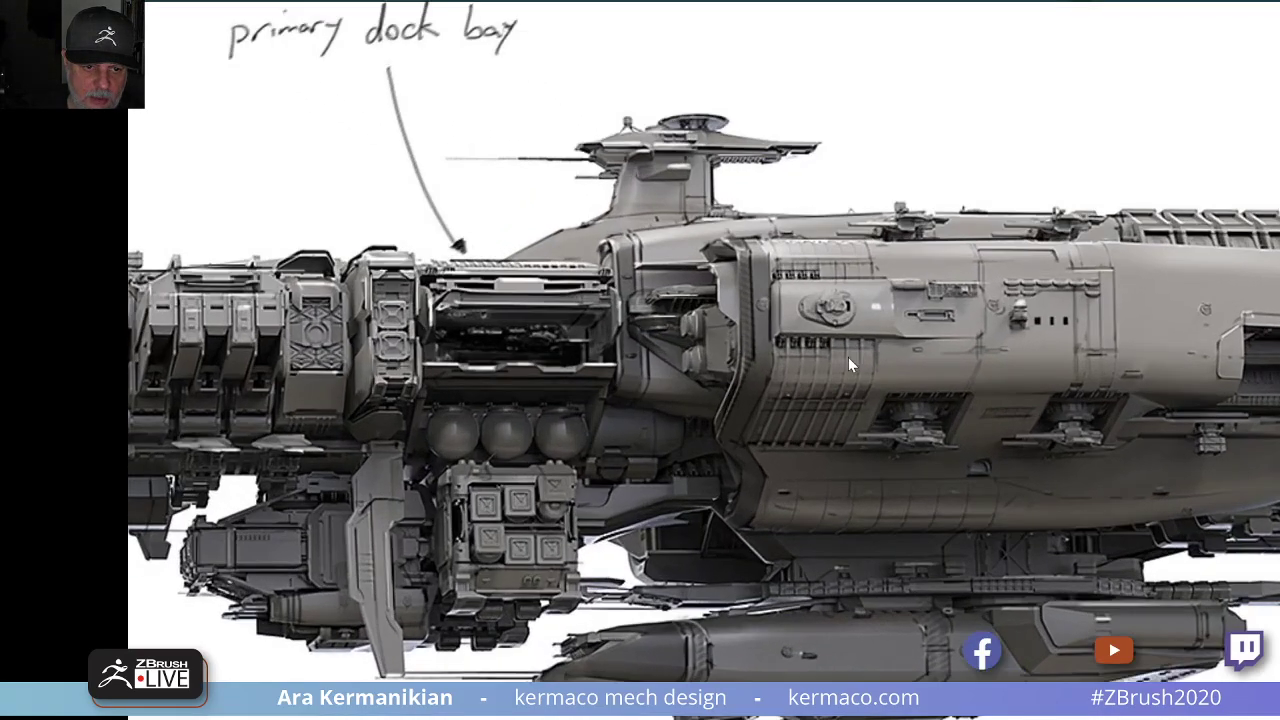
Examine the large hull section beyond the dock bay up close, including its panel lines, turrets and hangar opening.
middle_drag(848, 365, 663, 396)
scroll(663, 396, up, 3)
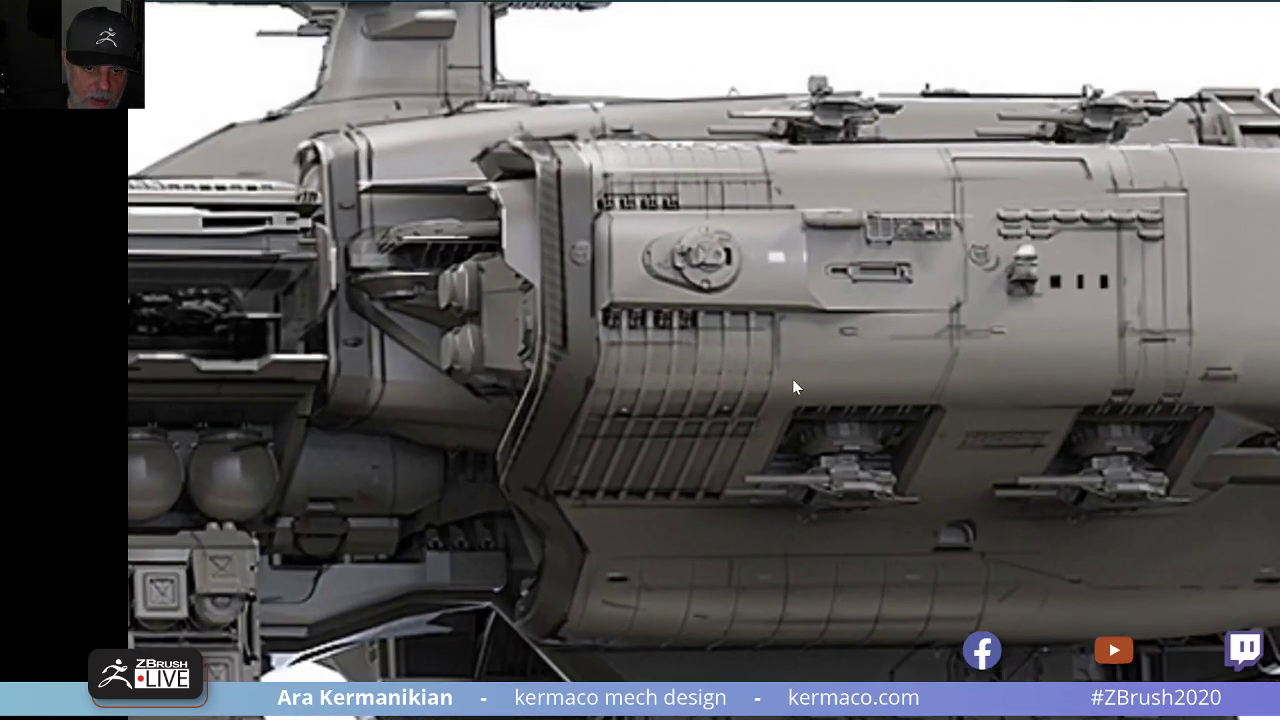
middle_drag(792, 378, 679, 392)
scroll(679, 392, down, 3)
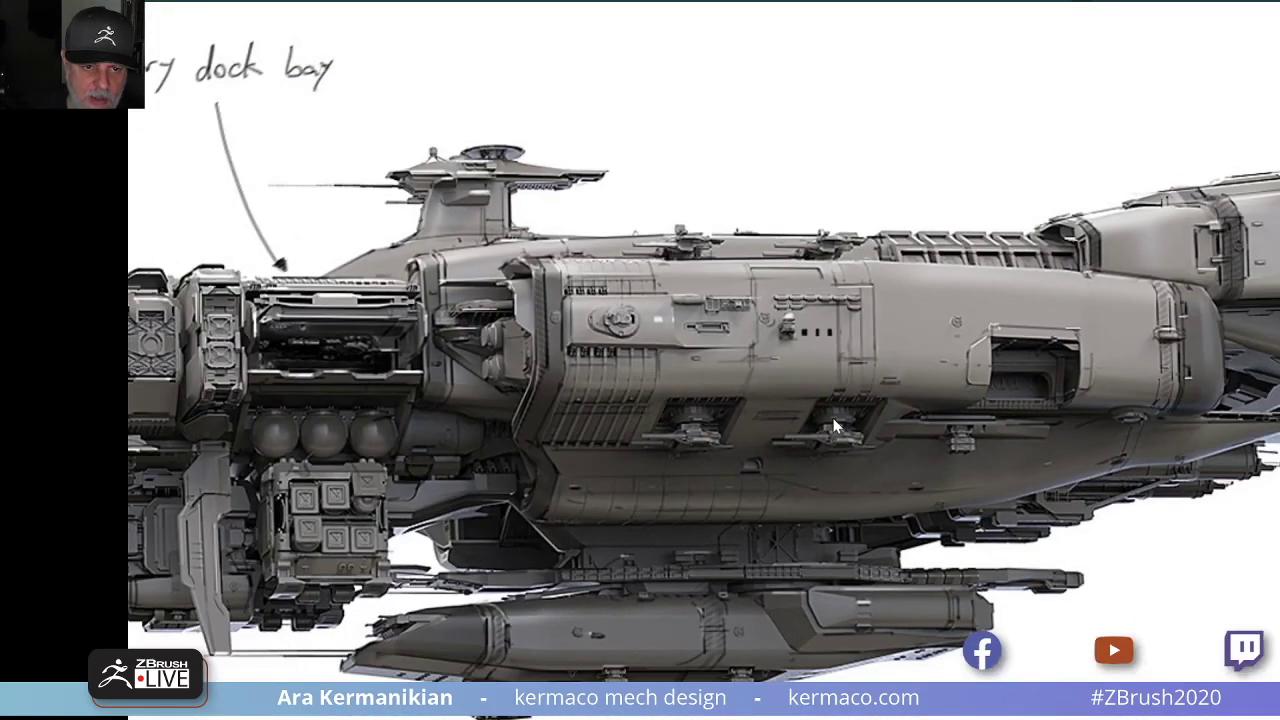
middle_drag(975, 264, 728, 336)
scroll(836, 331, down, 1)
middle_drag(1020, 372, 605, 385)
middle_drag(530, 362, 970, 286)
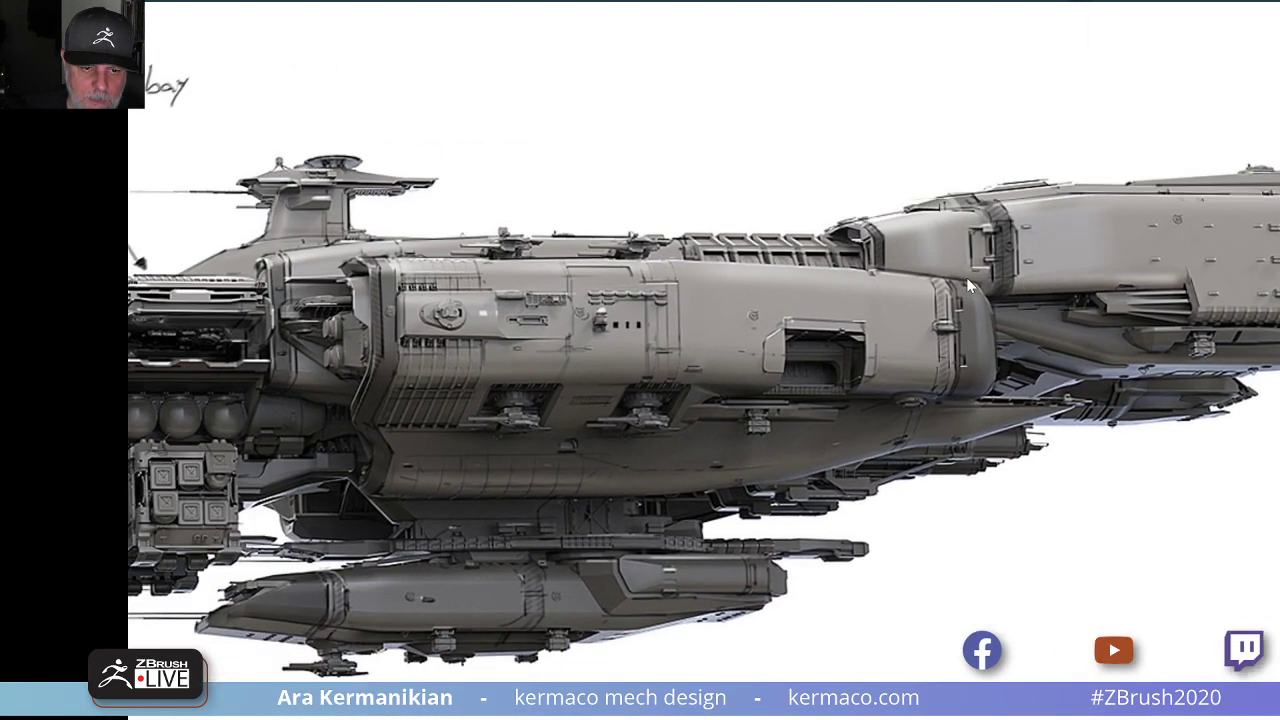
middle_drag(806, 317, 1020, 240)
middle_drag(642, 330, 749, 230)
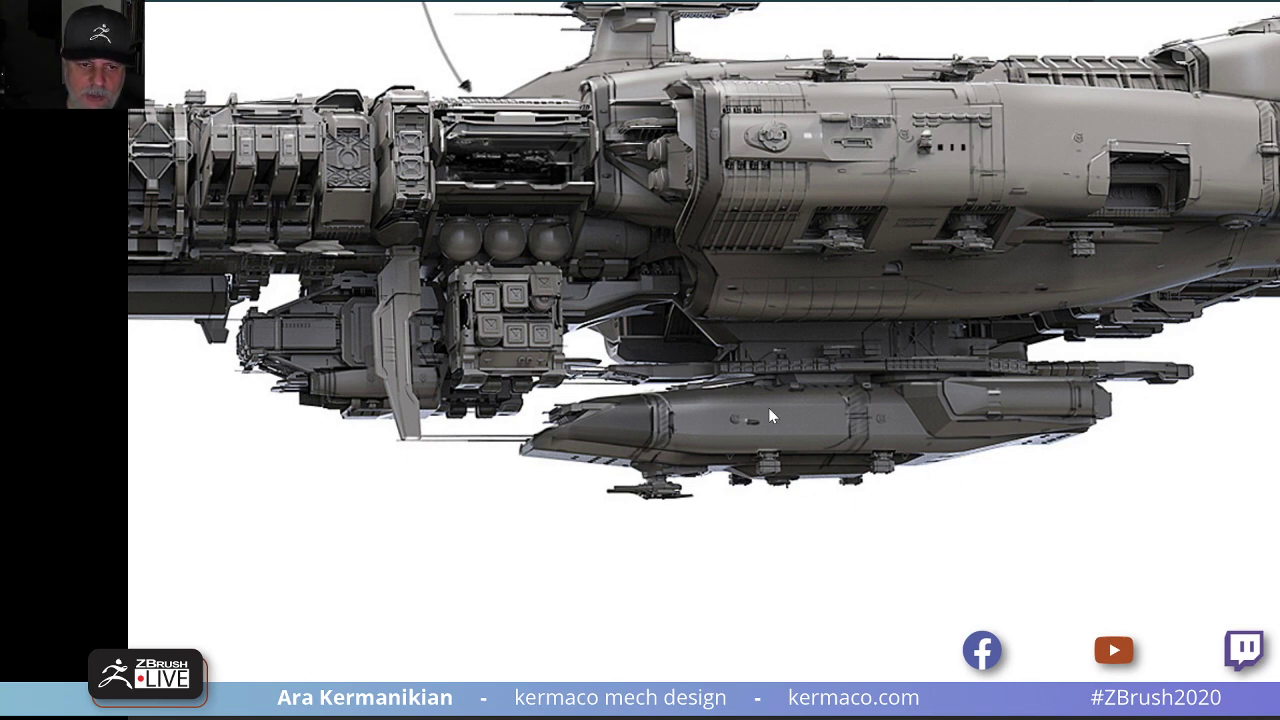
Compare the side elevation's underslung pods, trussed midsection and tapered hull with antennas.
middle_drag(731, 394, 1033, 462)
middle_drag(750, 365, 1250, 402)
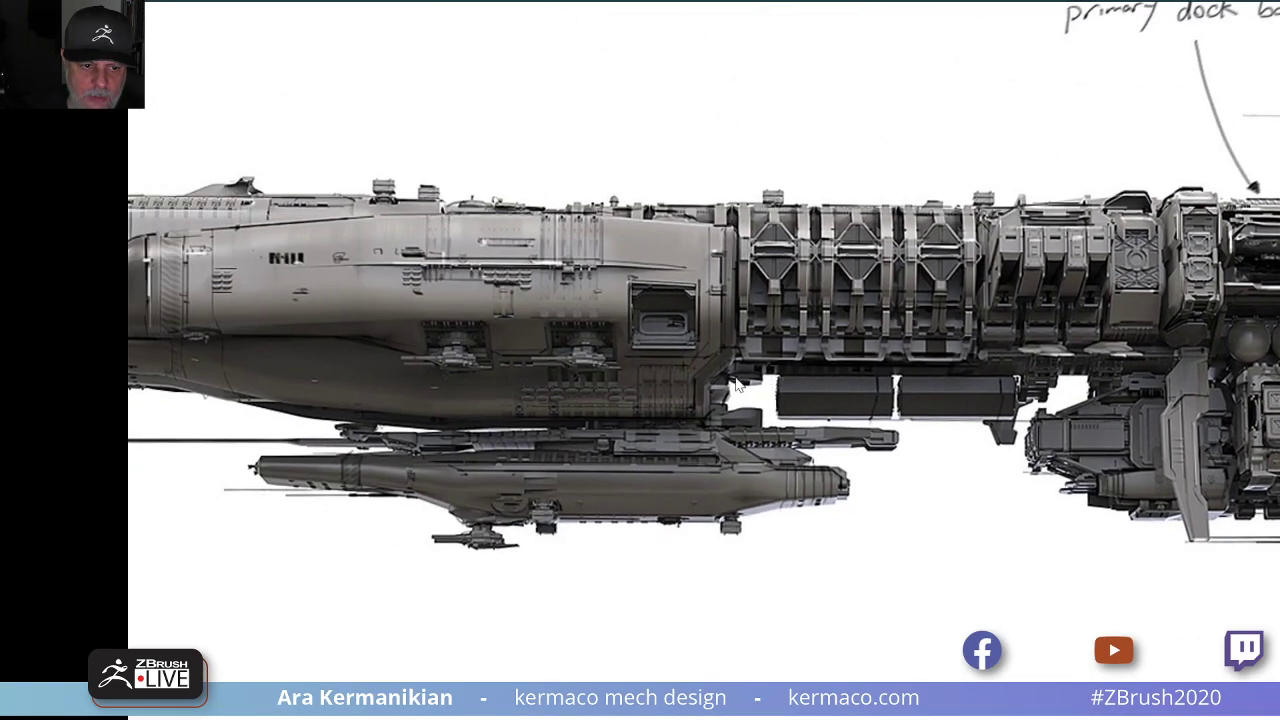
middle_drag(701, 494, 755, 385)
scroll(869, 455, down, 10)
scroll(749, 337, up, 6)
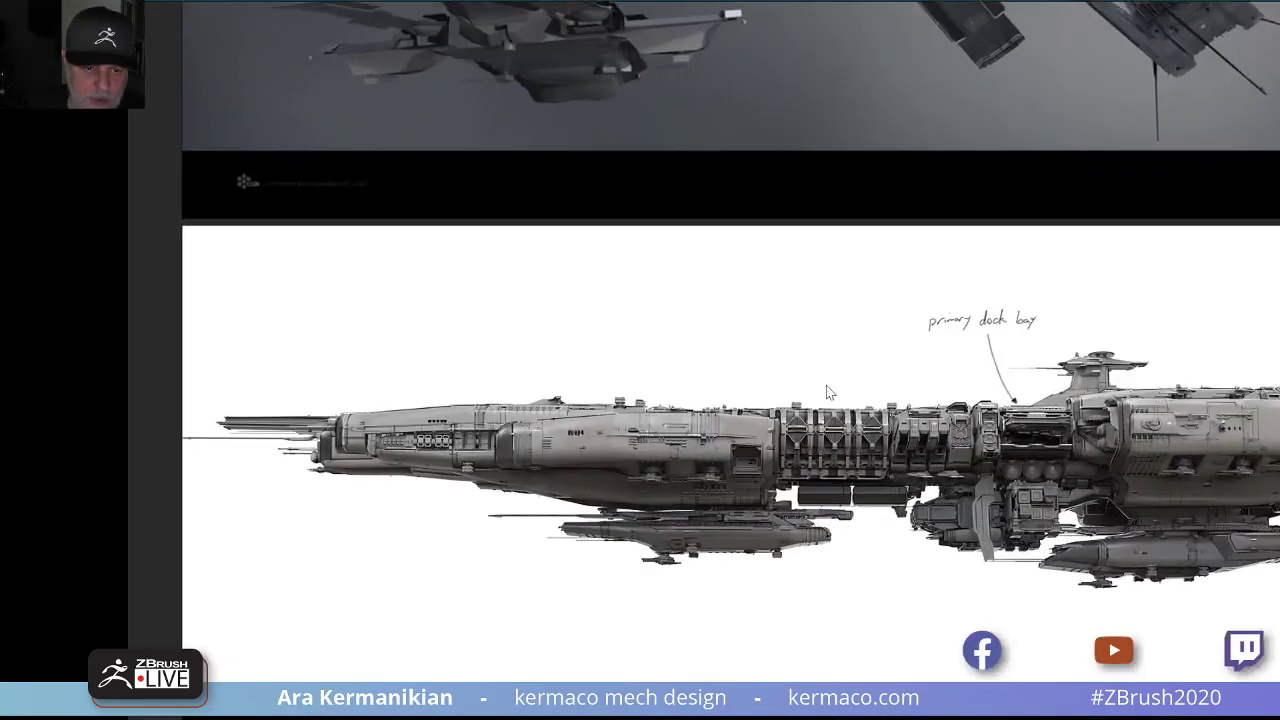
middle_drag(876, 466, 982, 395)
Study the dark starfield still of the elongated spaceship with the raised antenna module.
scroll(982, 395, down, 8)
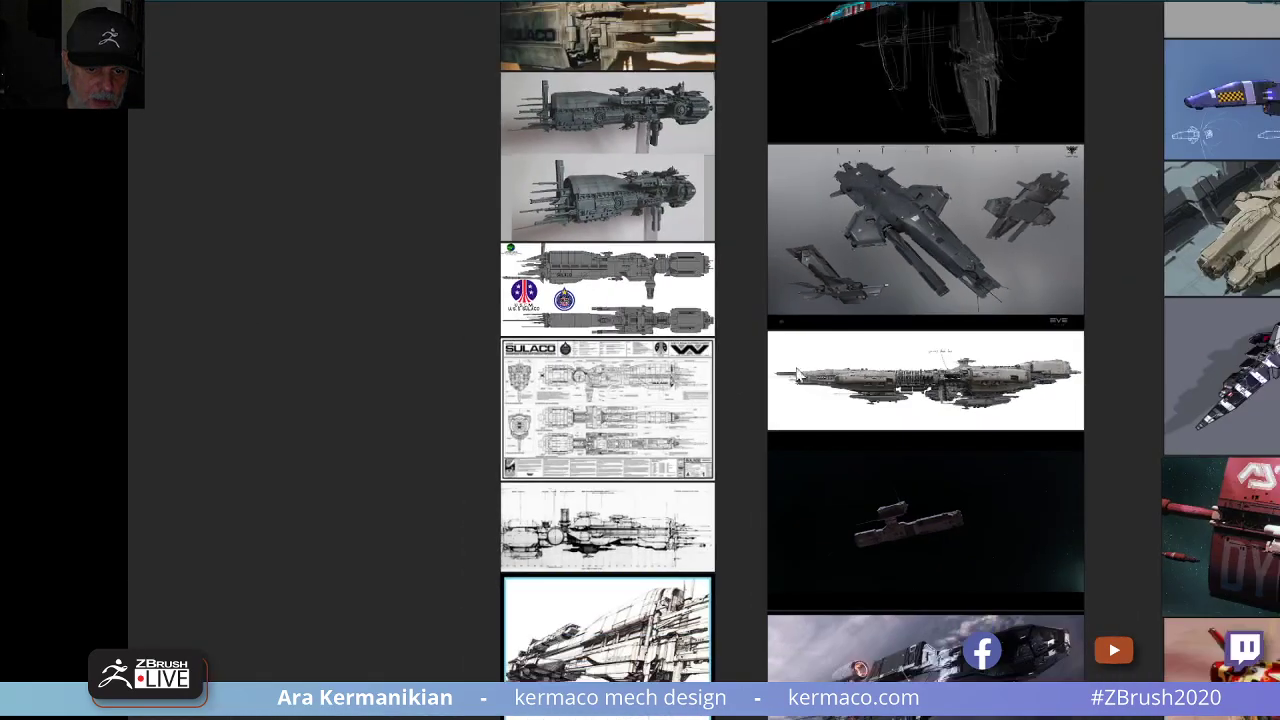
middle_drag(868, 466, 722, 316)
scroll(719, 310, up, 8)
middle_drag(795, 352, 692, 174)
middle_drag(772, 323, 743, 307)
scroll(786, 340, down, 1)
scroll(790, 342, up, 3)
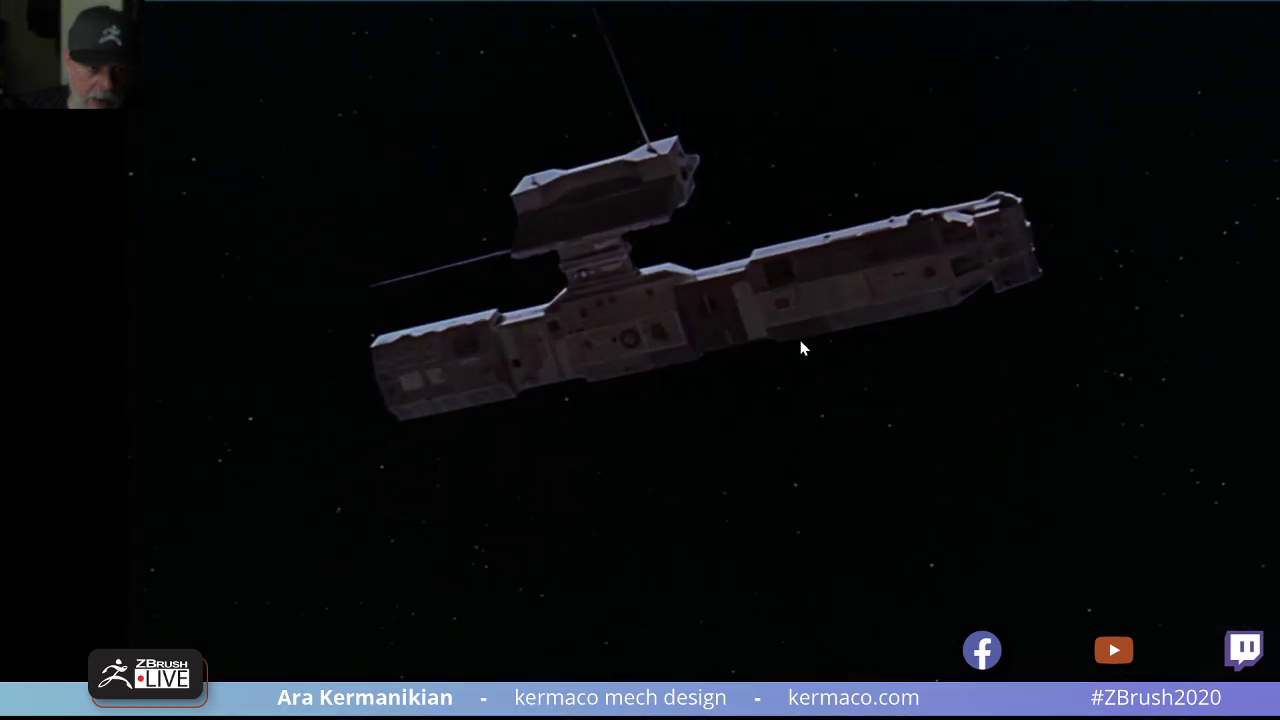
scroll(800, 342, down, 1)
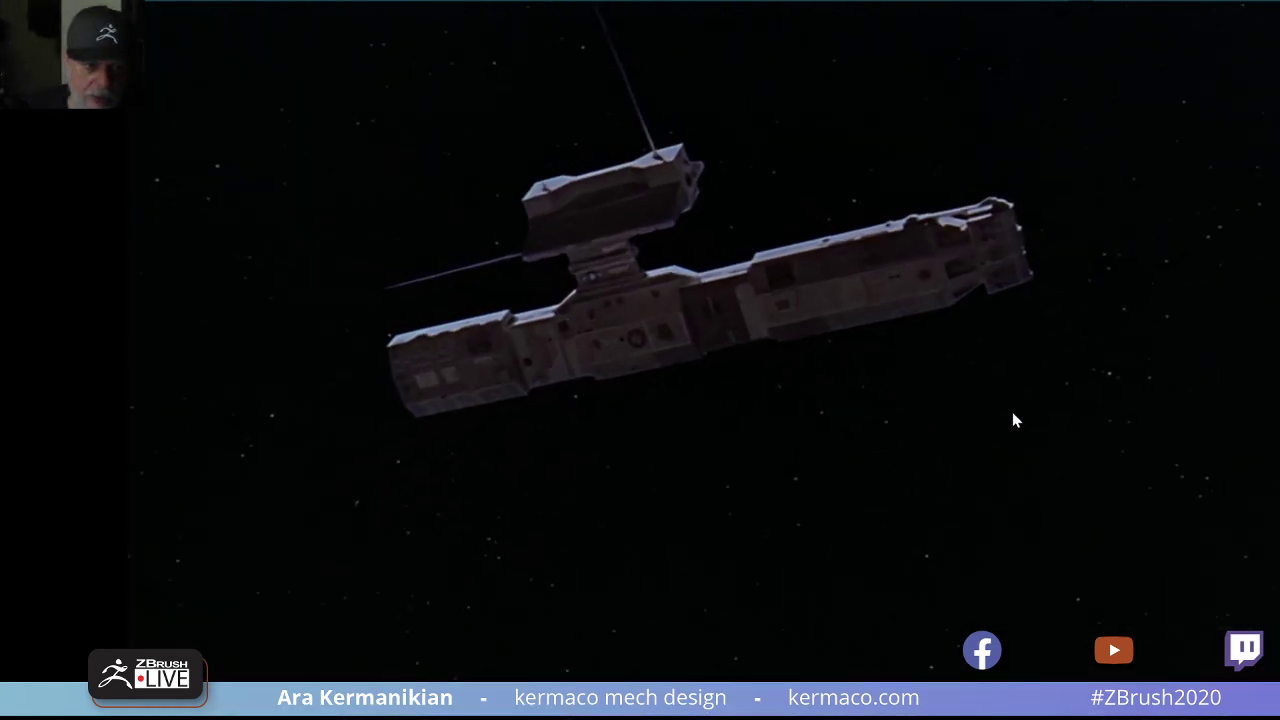
Examine the ship with glowing engines above the clouds and the long-finned white spacecraft orbiting Earth.
scroll(980, 415, down, 4)
middle_drag(863, 332, 713, 120)
middle_drag(803, 299, 794, 105)
middle_drag(745, 398, 757, 69)
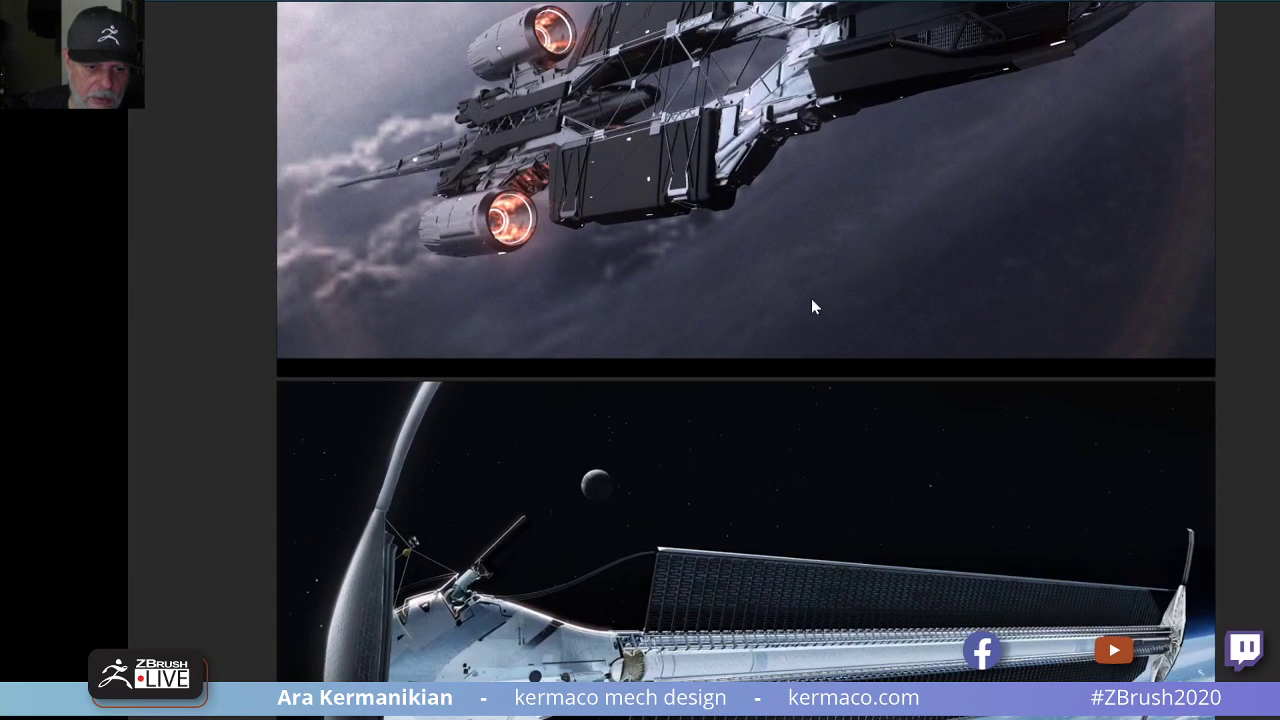
middle_drag(811, 299, 866, 56)
scroll(885, 357, down, 2)
middle_drag(885, 357, 789, 251)
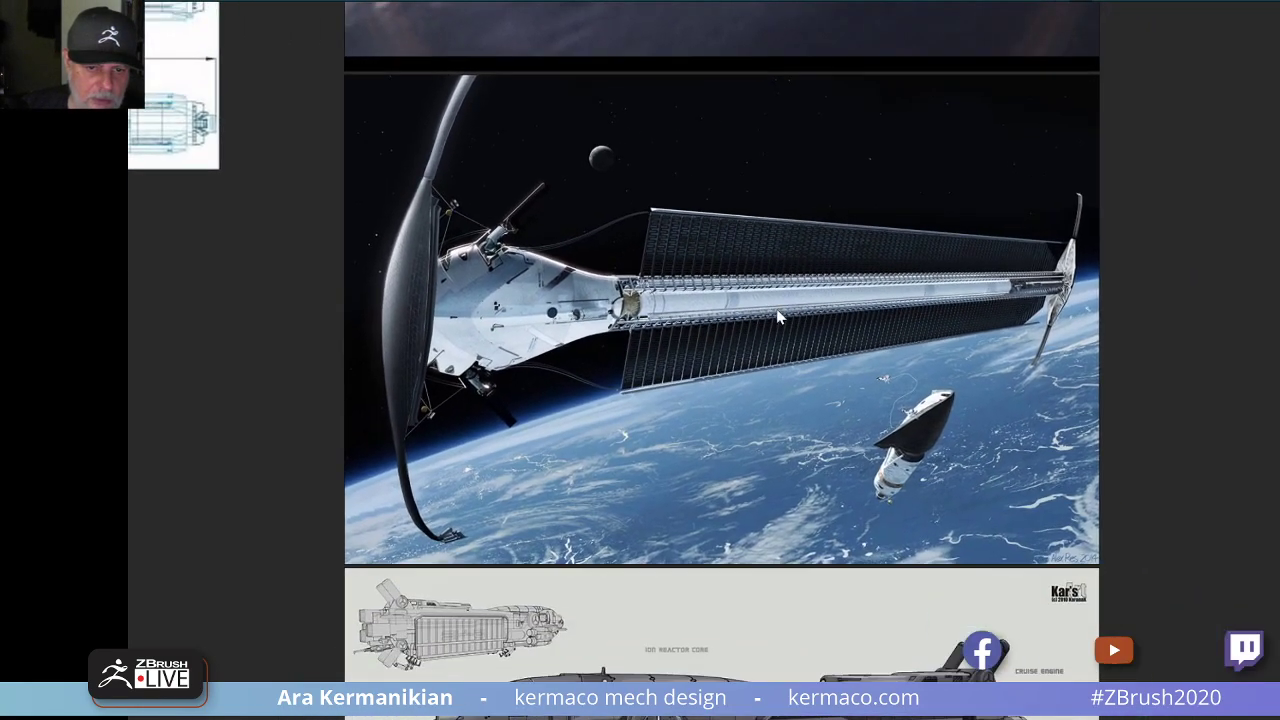
scroll(772, 310, up, 4)
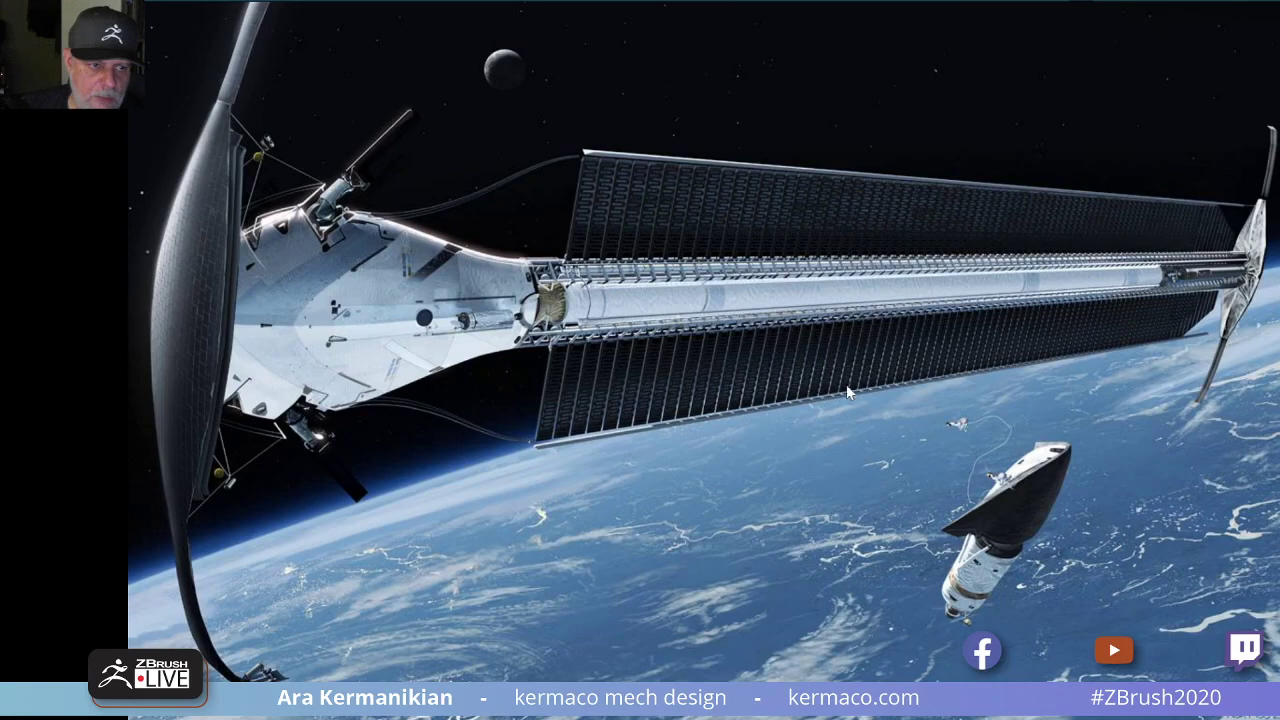
Study the G-42 Sectoral Transport sheet and delete the selected picture of the white spacecraft above Earth.
scroll(843, 406, down, 4)
middle_drag(760, 390, 757, 132)
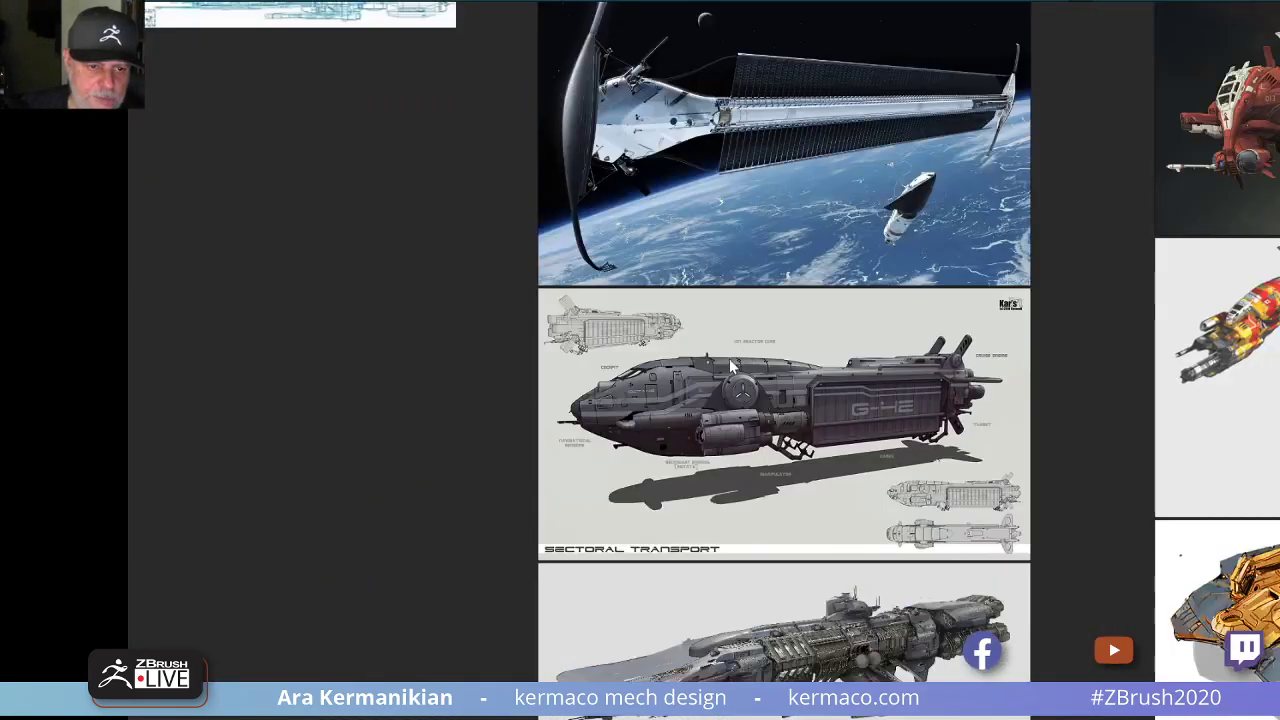
middle_drag(729, 358, 731, 293)
scroll(803, 310, up, 4)
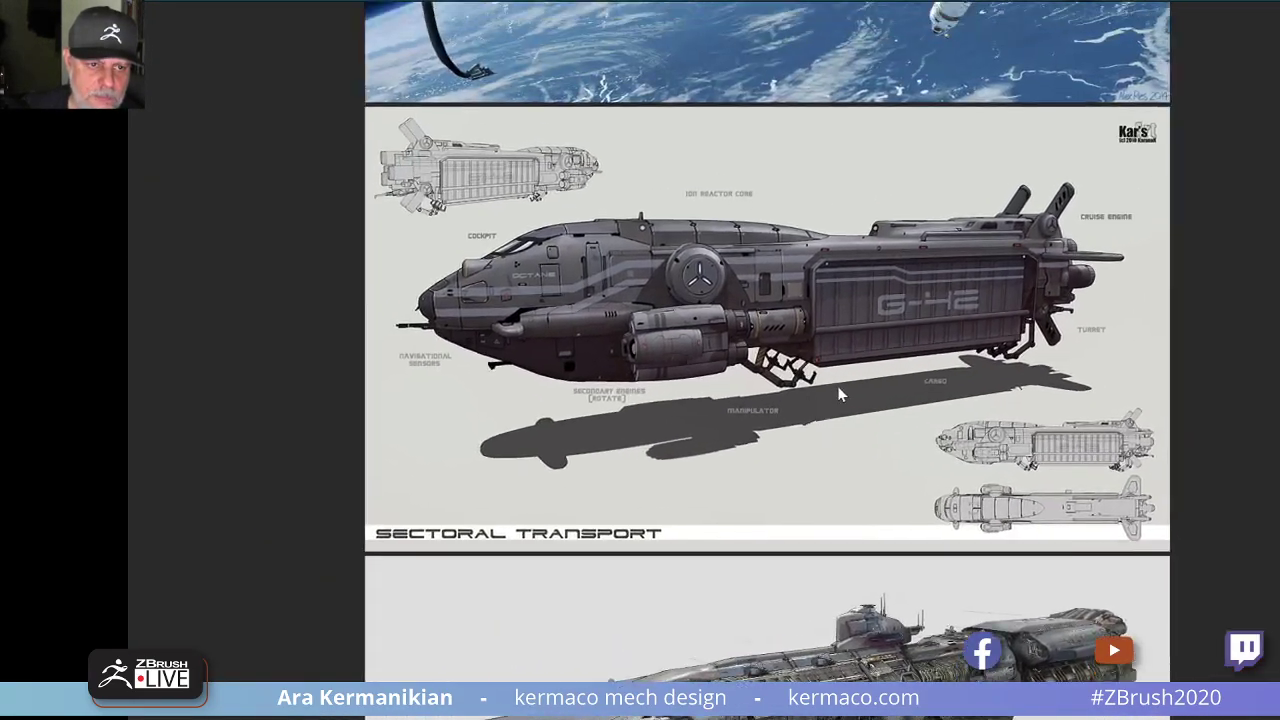
scroll(848, 296, up, 3)
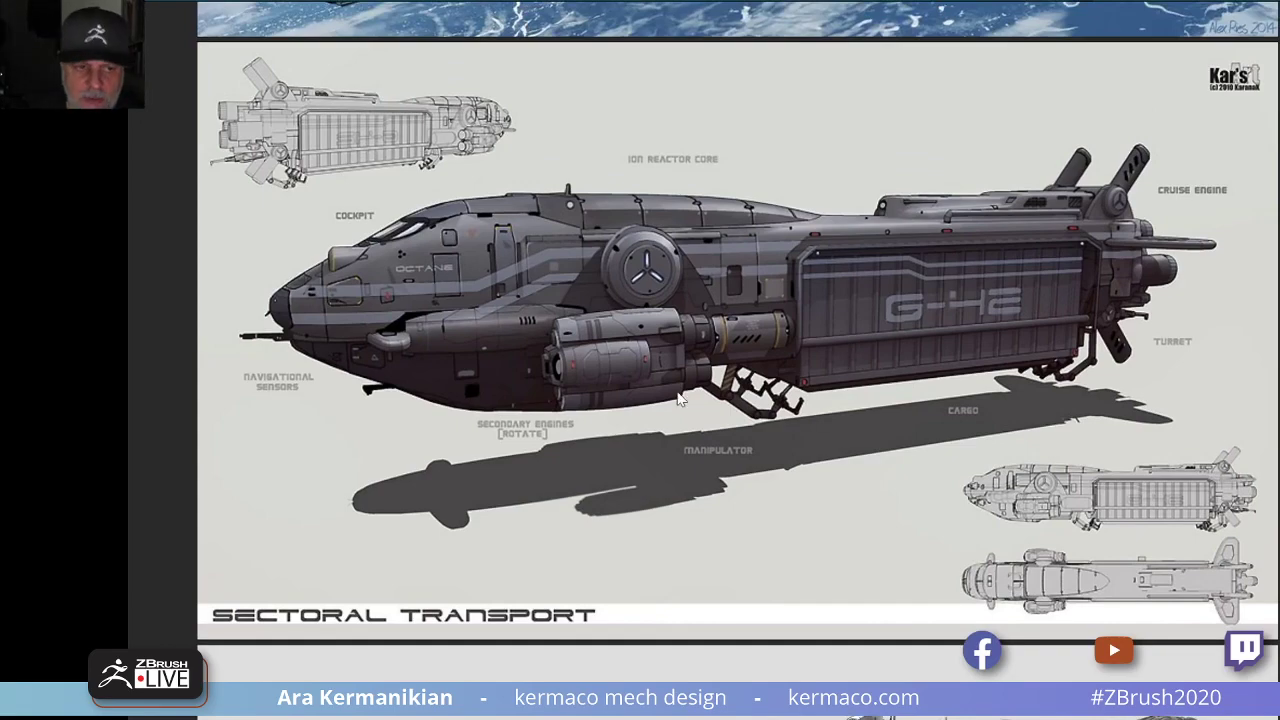
scroll(896, 358, down, 5)
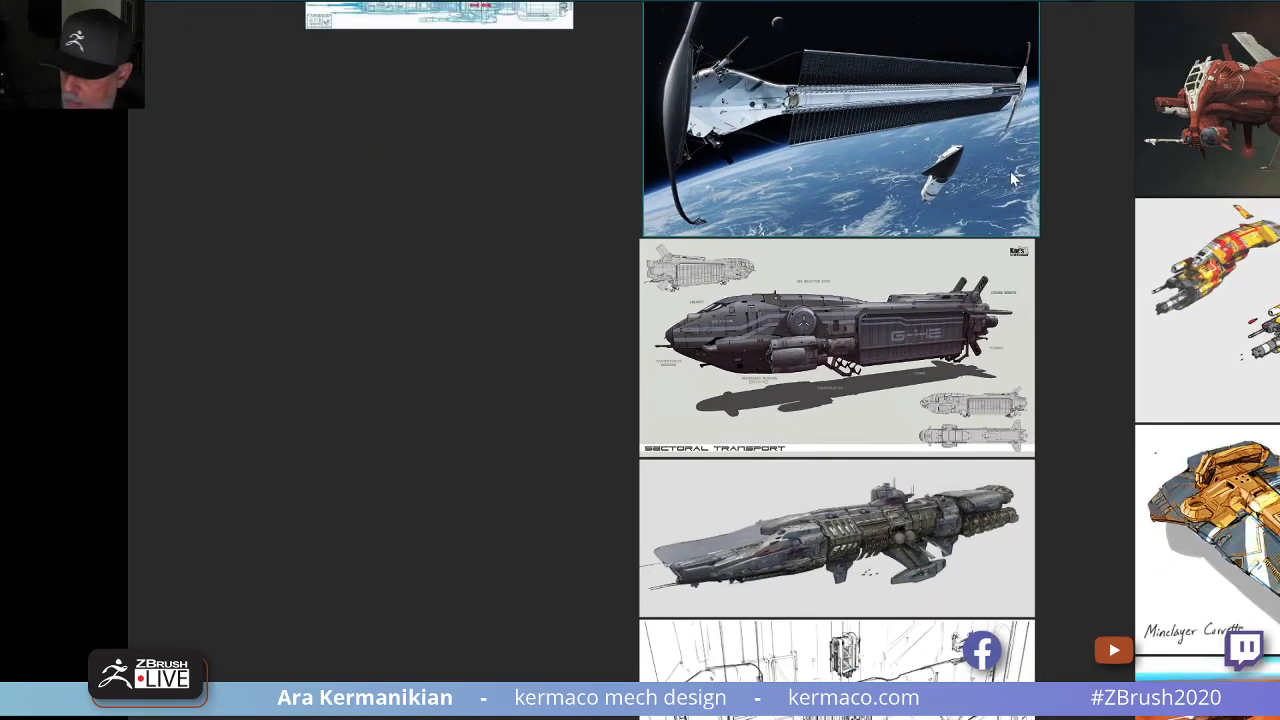
key(Delete)
Examine the weathered grey capital ship painting from its engines and exposed ribbed midsection to its pointed hull.
scroll(849, 482, up, 8)
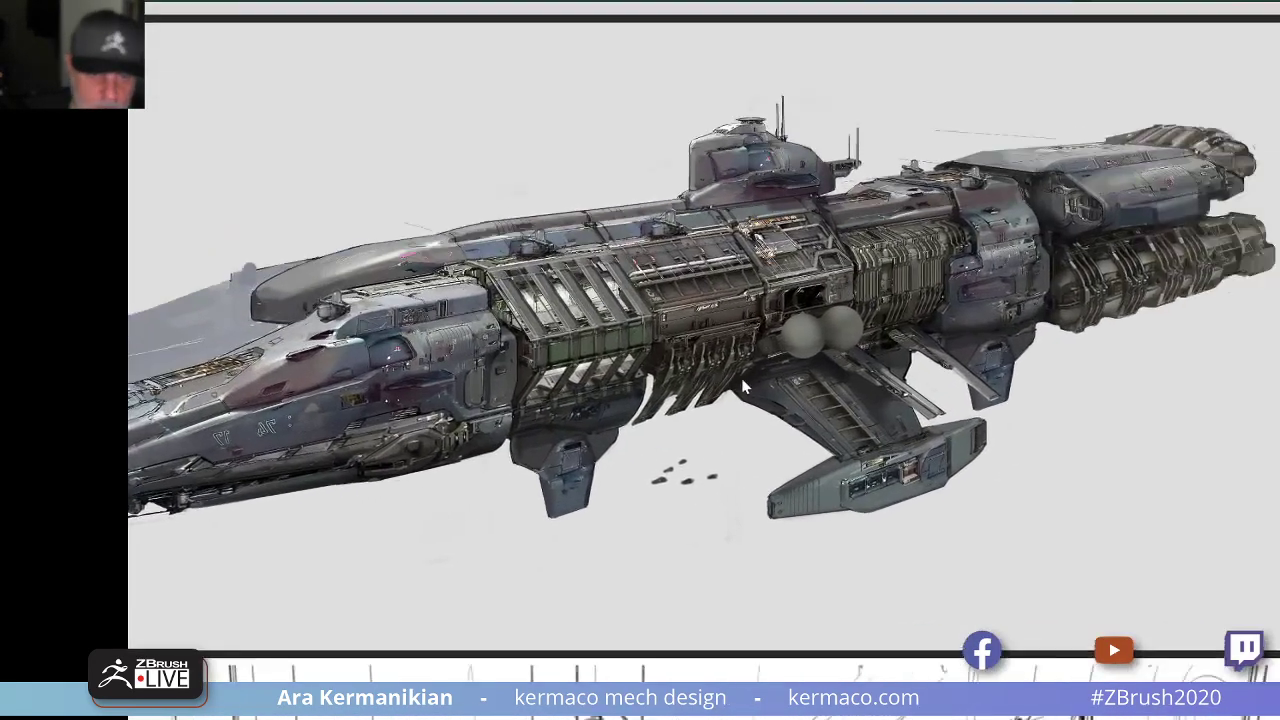
middle_drag(742, 380, 680, 391)
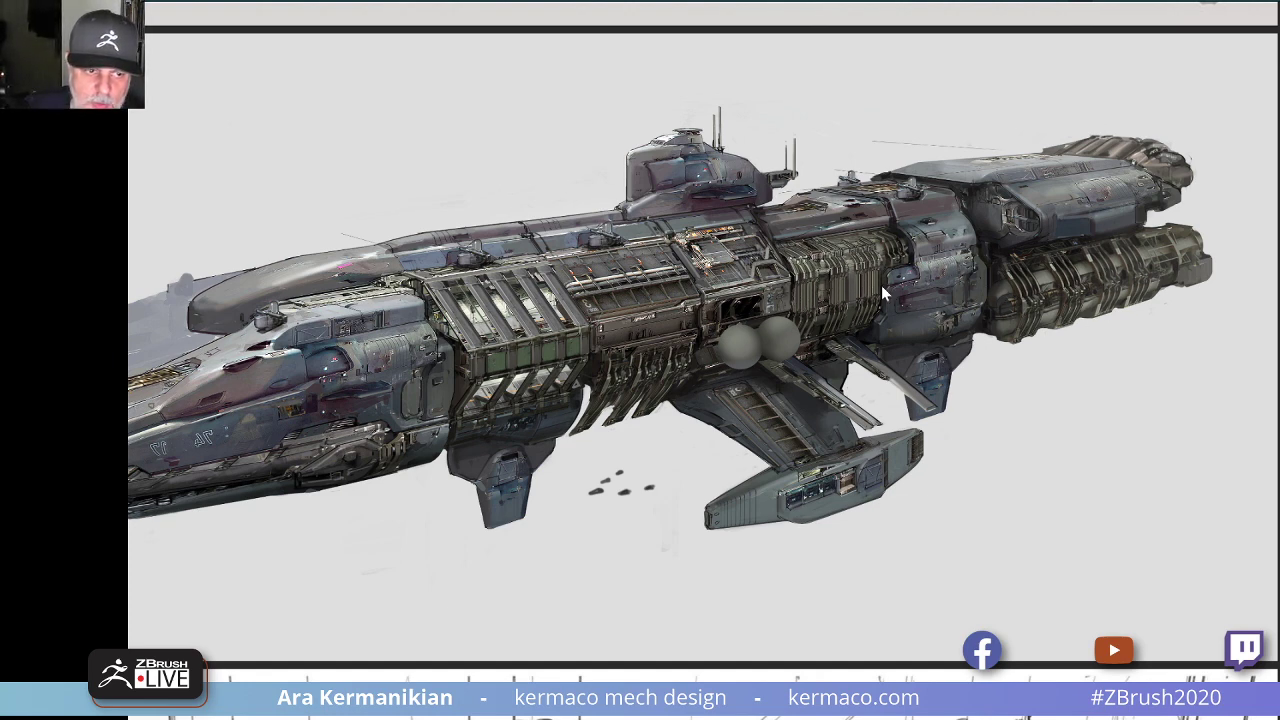
middle_drag(666, 482, 791, 343)
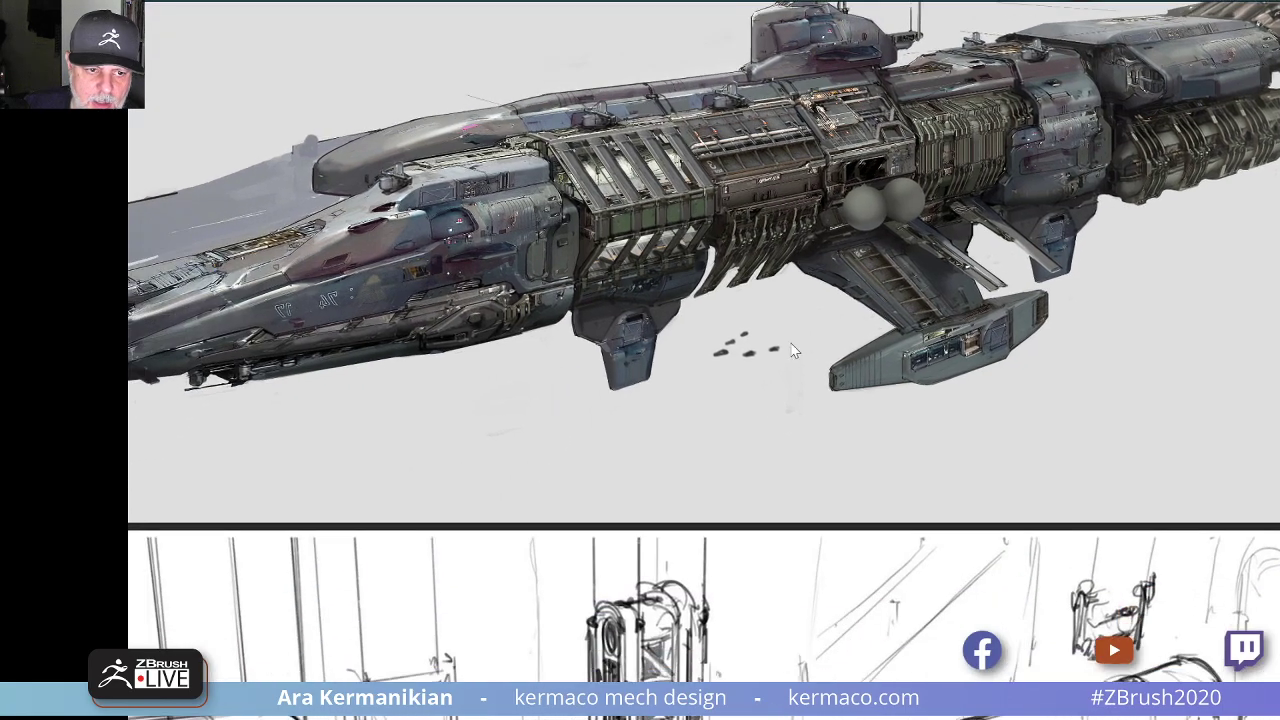
scroll(791, 350, down, 5)
scroll(857, 393, up, 7)
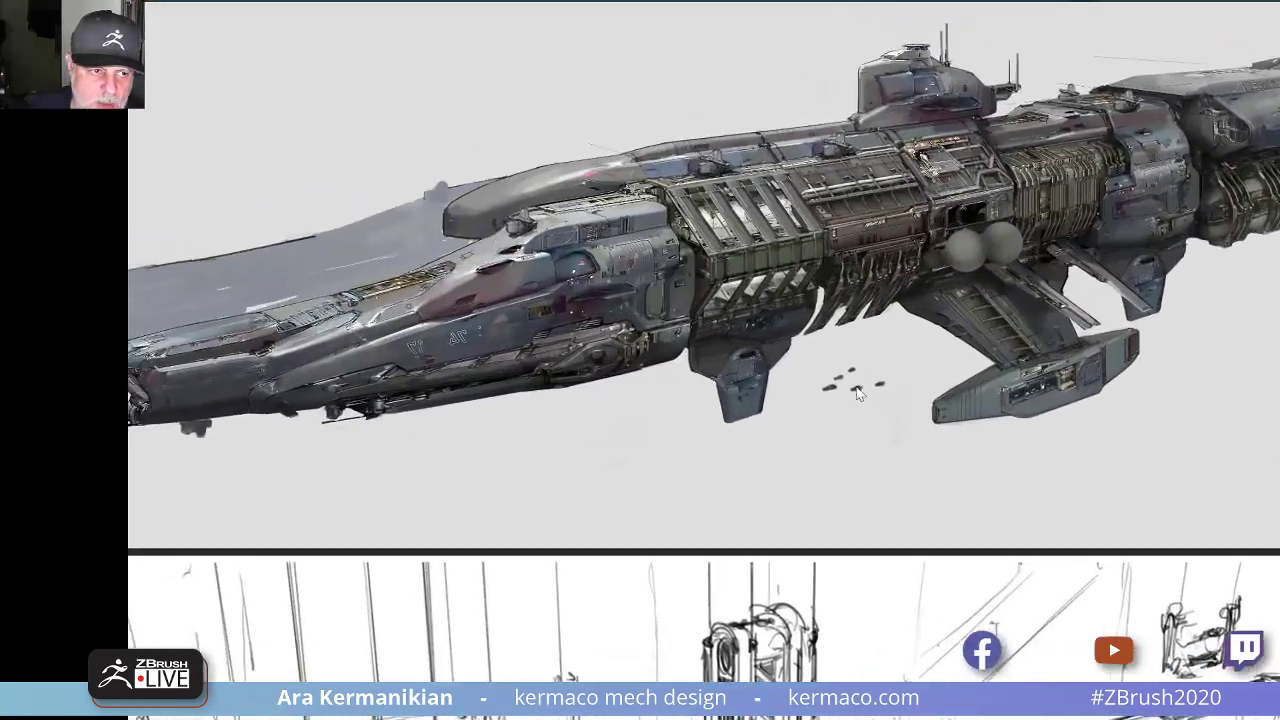
scroll(857, 393, down, 1)
middle_drag(857, 393, 939, 396)
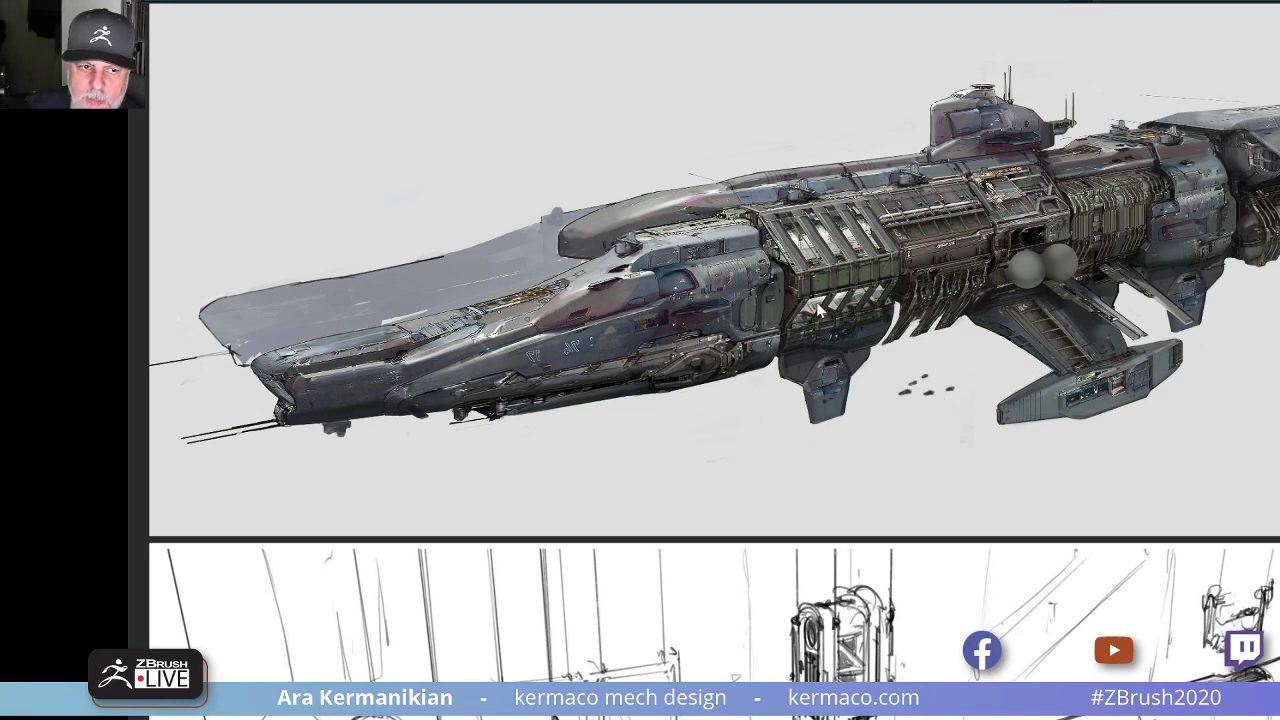
Study the black-and-white hangar line sketch of the EUSF ship with its exposed engine and frame details.
scroll(891, 389, down, 2)
middle_drag(788, 369, 678, 128)
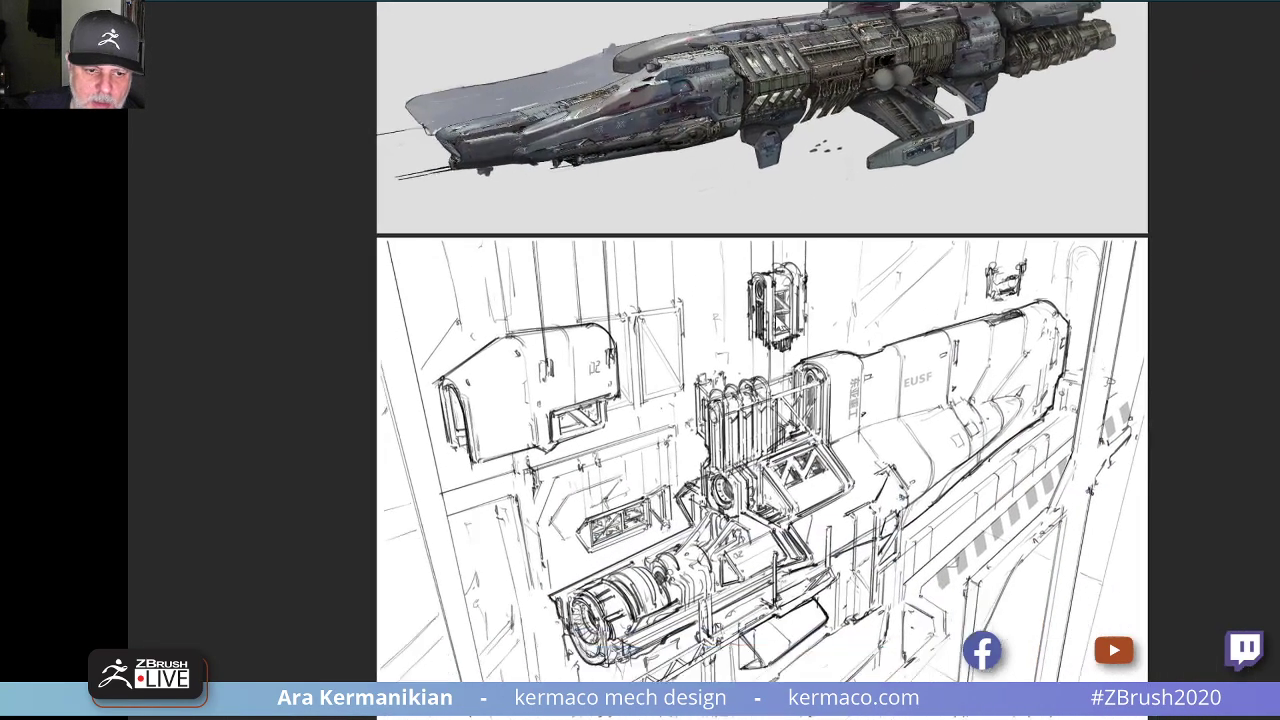
middle_drag(855, 487, 914, 298)
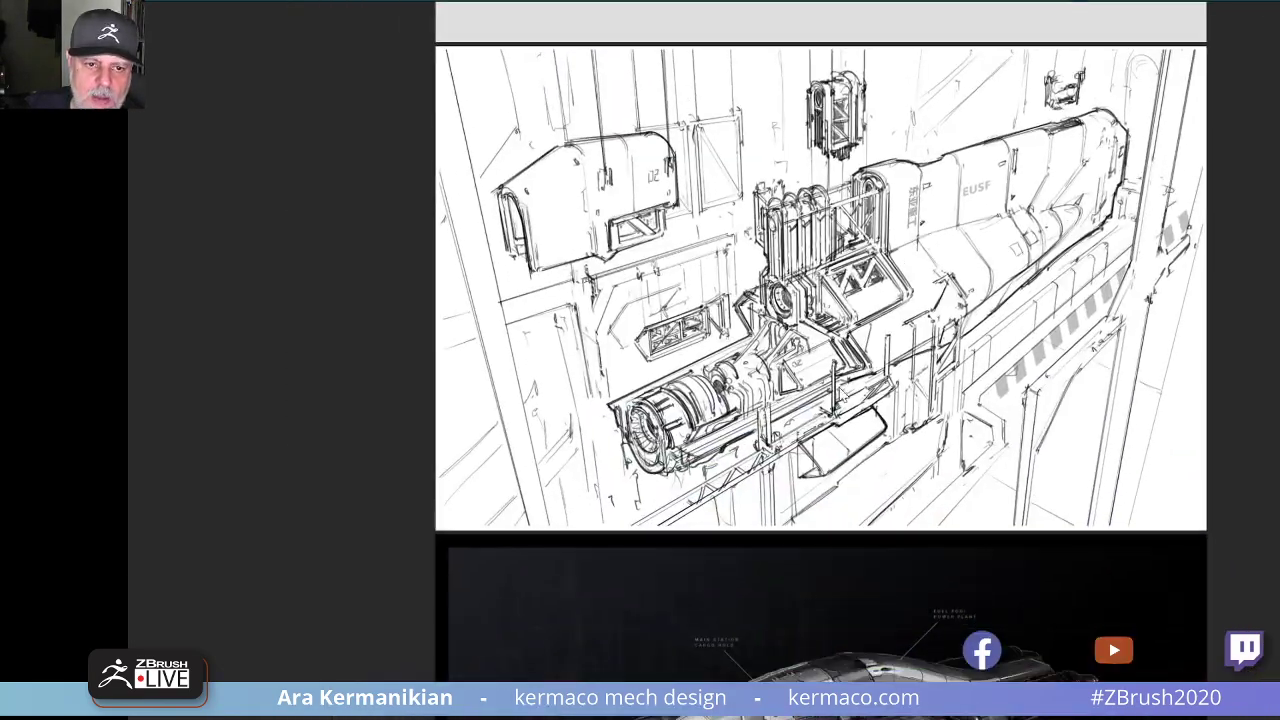
scroll(873, 400, up, 4)
scroll(870, 448, down, 2)
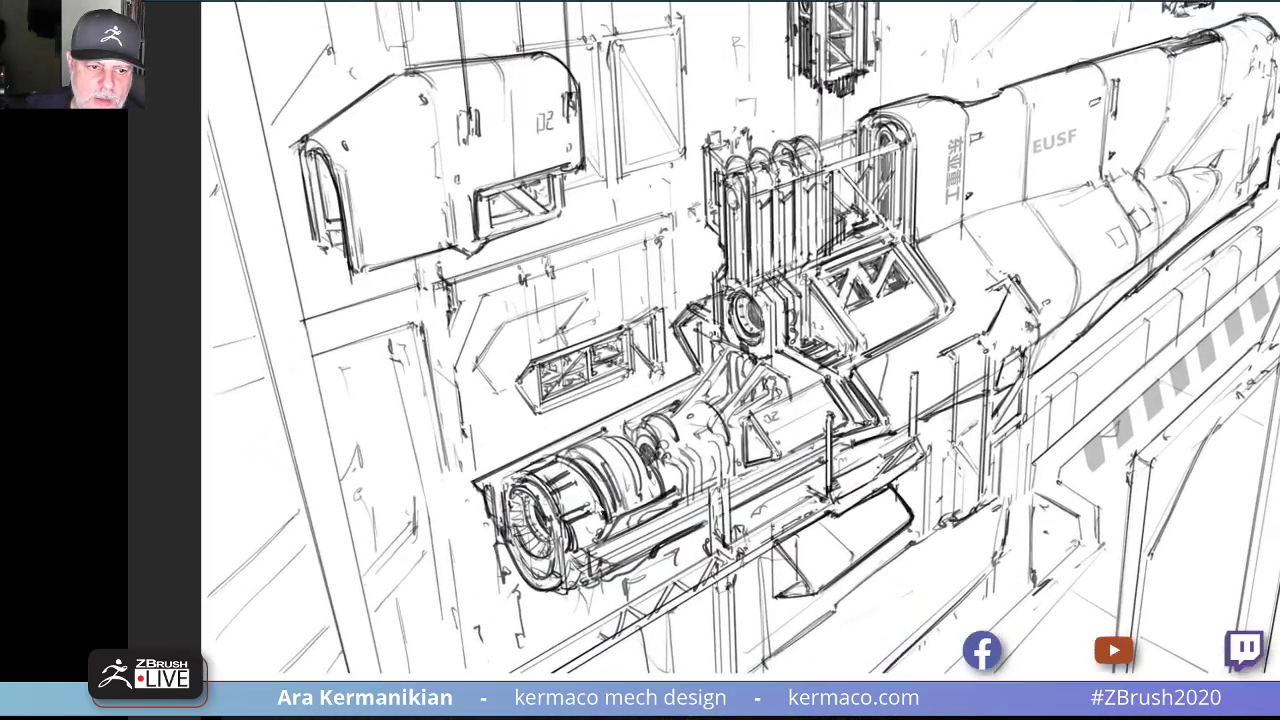
Examine the SpaceX LCH-11 Bison light cargo hauler painting with its payload cylinders.
scroll(872, 444, down, 3)
middle_drag(839, 651, 790, 228)
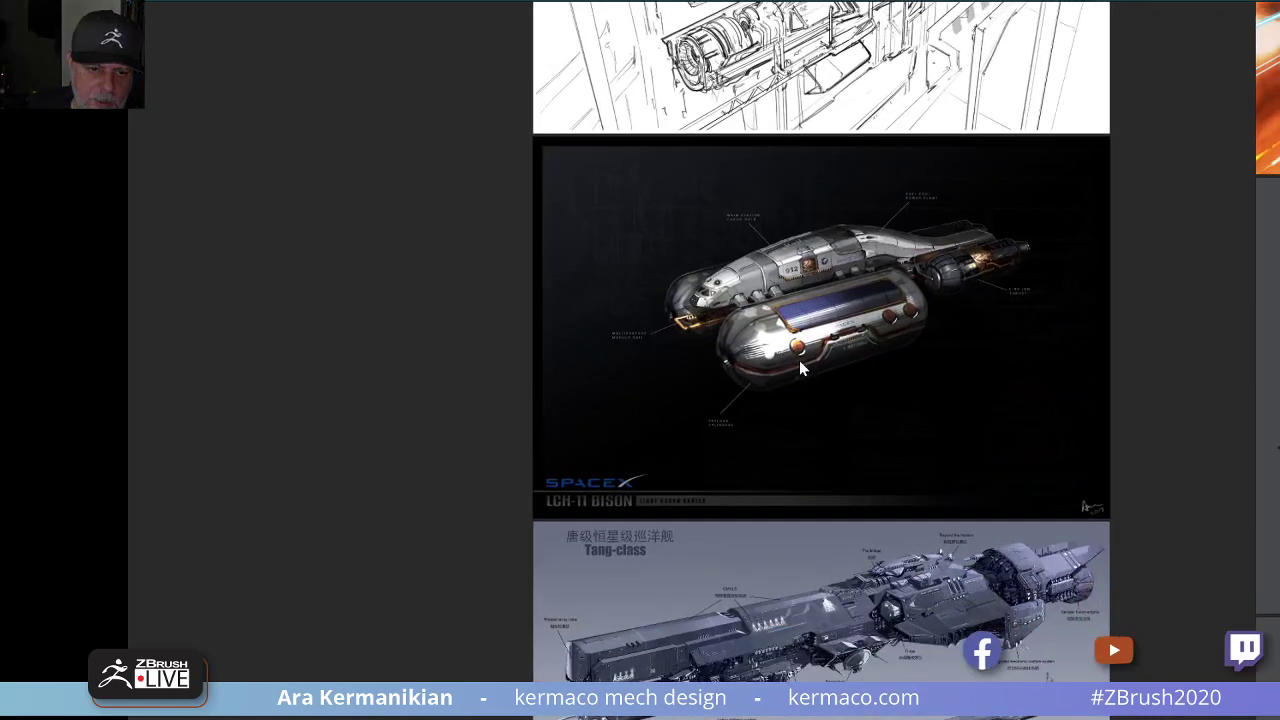
scroll(799, 362, up, 4)
middle_drag(846, 356, 742, 392)
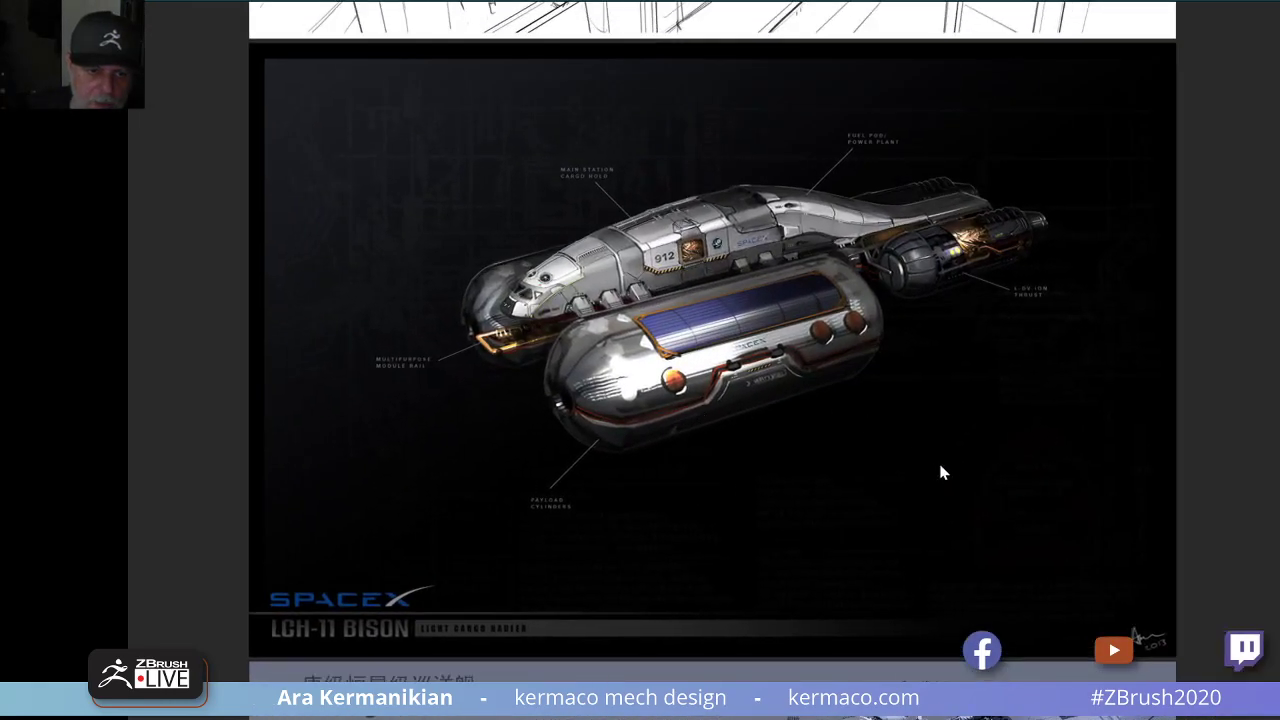
click(939, 465)
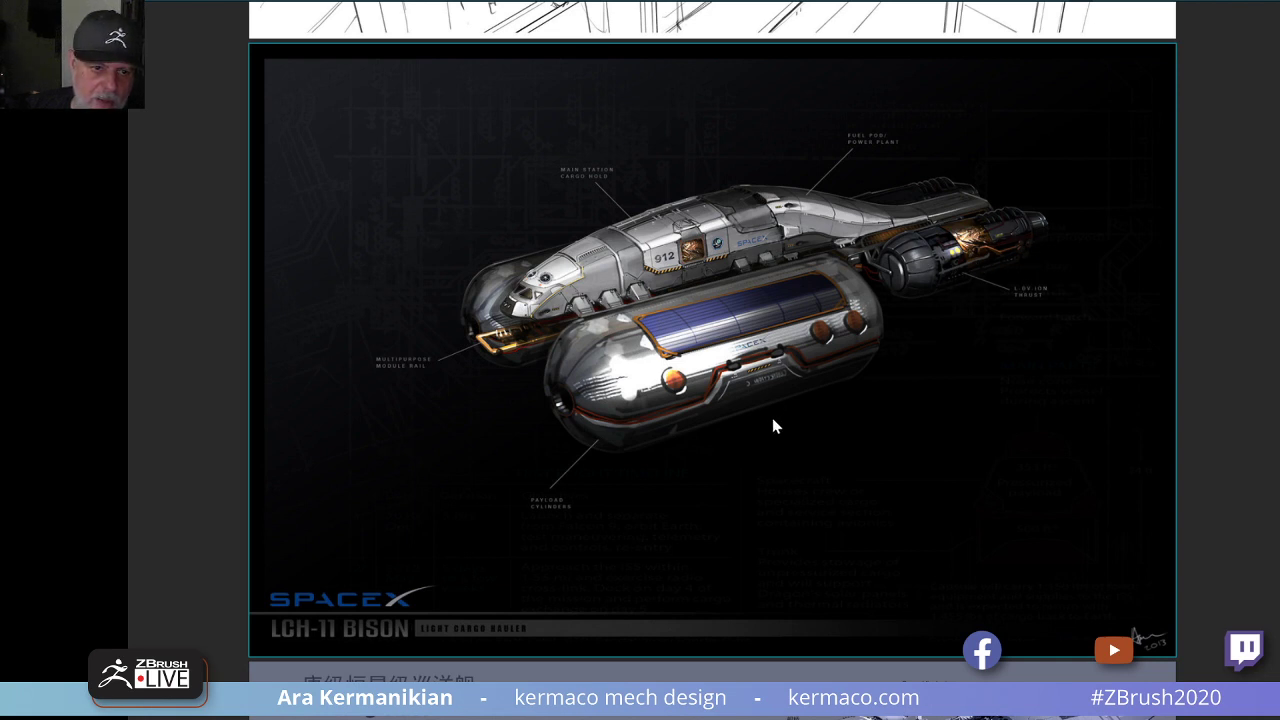
middle_drag(767, 416, 761, 411)
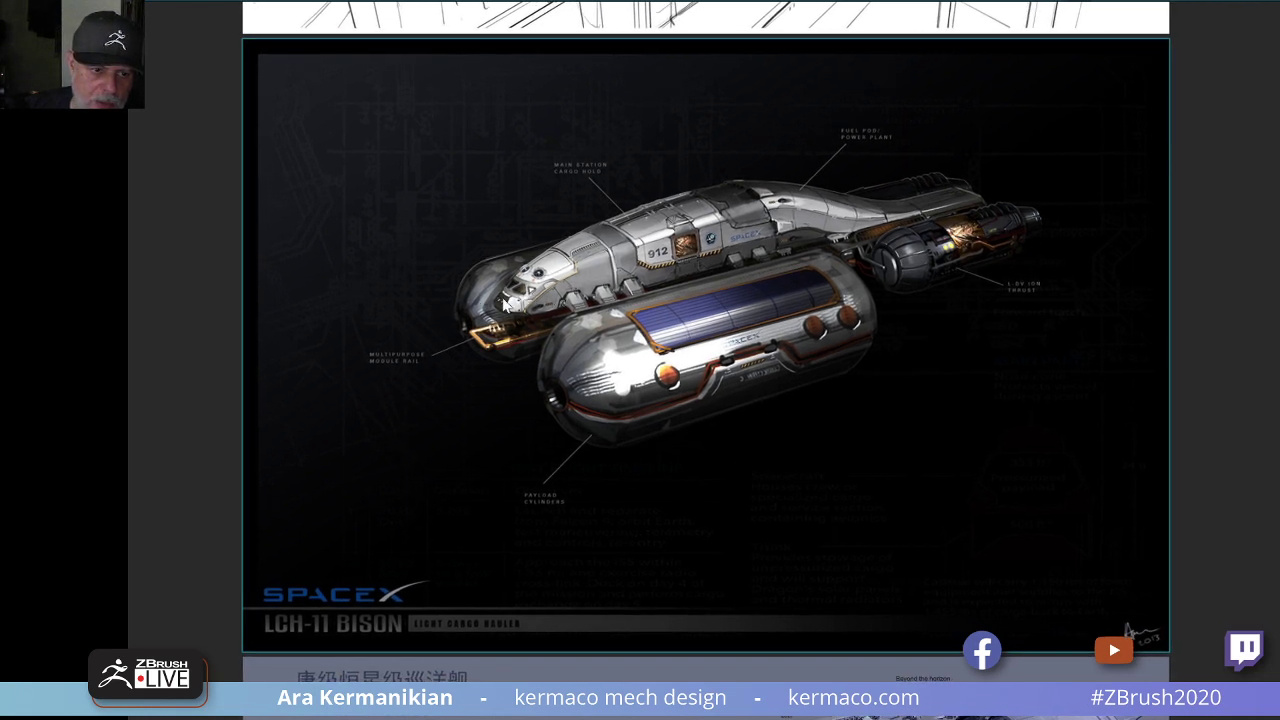
Study the labelled Tang-class spaceship sheet with its aircraft carrier size comparison.
middle_drag(767, 670, 763, 176)
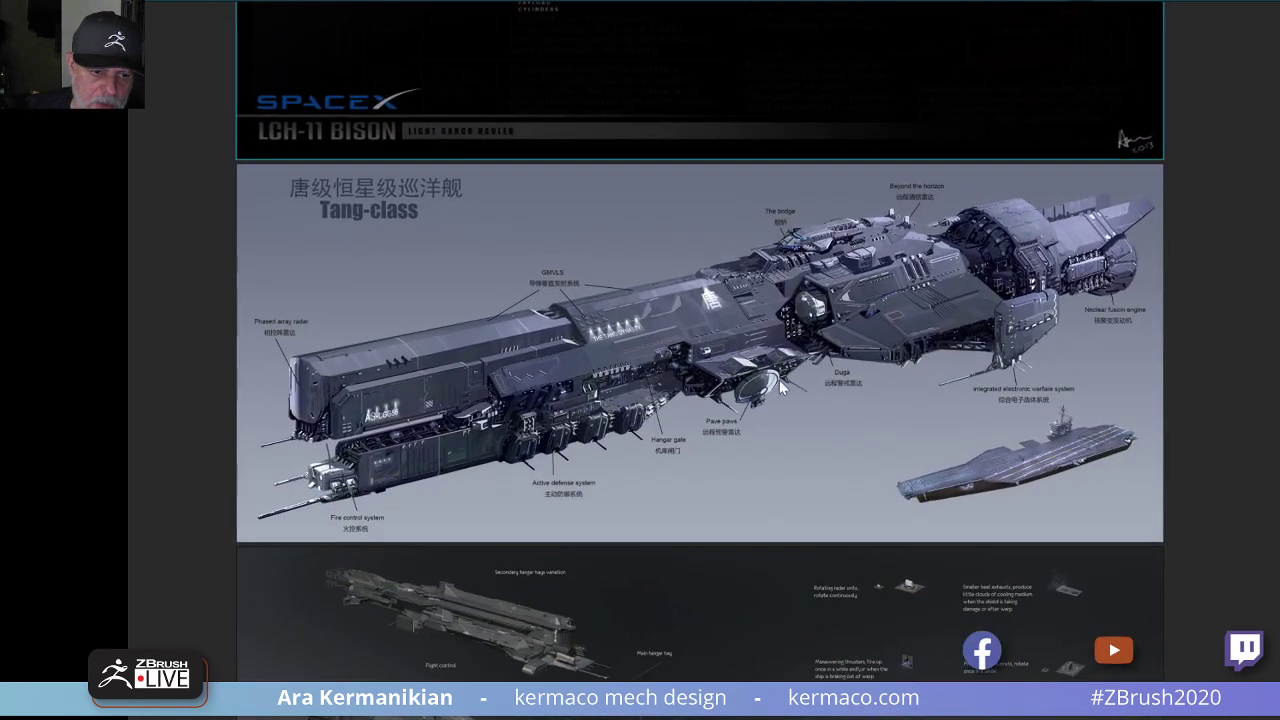
scroll(819, 368, up, 3)
middle_drag(764, 388, 754, 384)
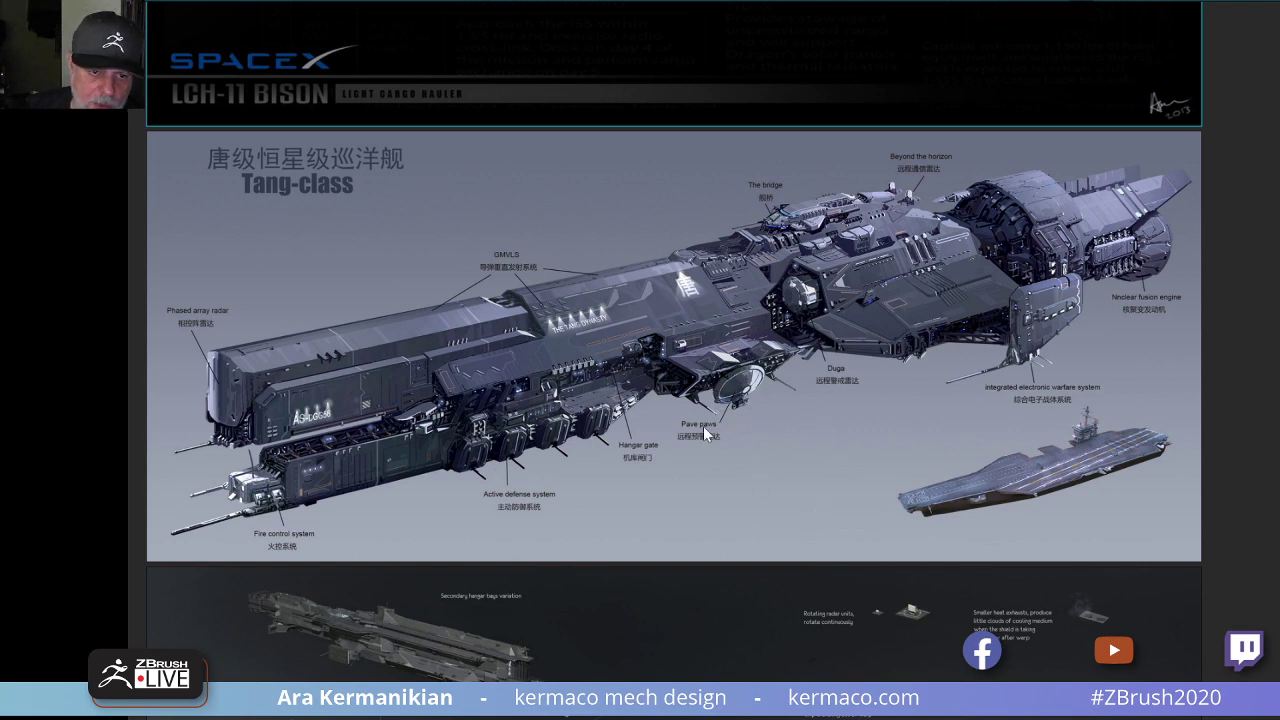
Study the grey EVE Online Chimera carrier sheet with its annotated details and the related ship sheet below it.
scroll(719, 459, down, 5)
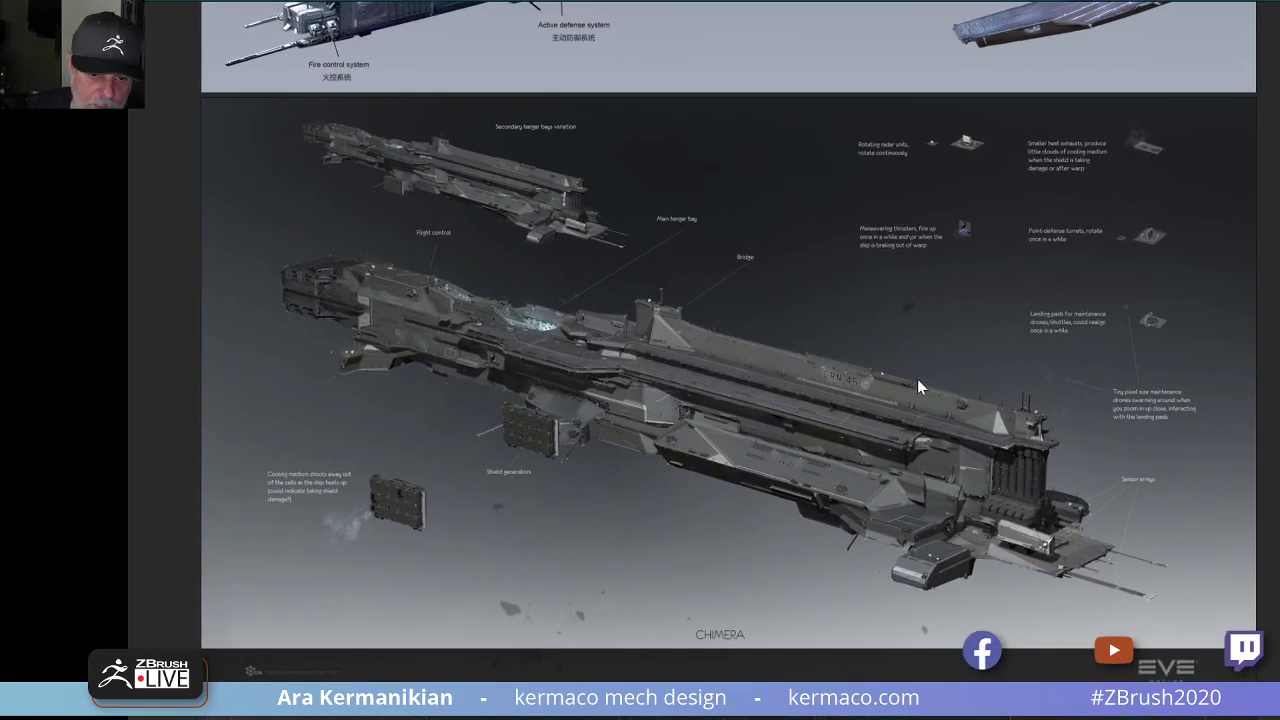
scroll(838, 427, down, 2)
middle_drag(842, 585, 768, 120)
middle_drag(730, 447, 724, 246)
middle_drag(717, 522, 749, 240)
Examine the two dark EVE Online tactical destroyer sheets with their antenna arms and sniper, defense and speed configurations.
scroll(738, 480, up, 2)
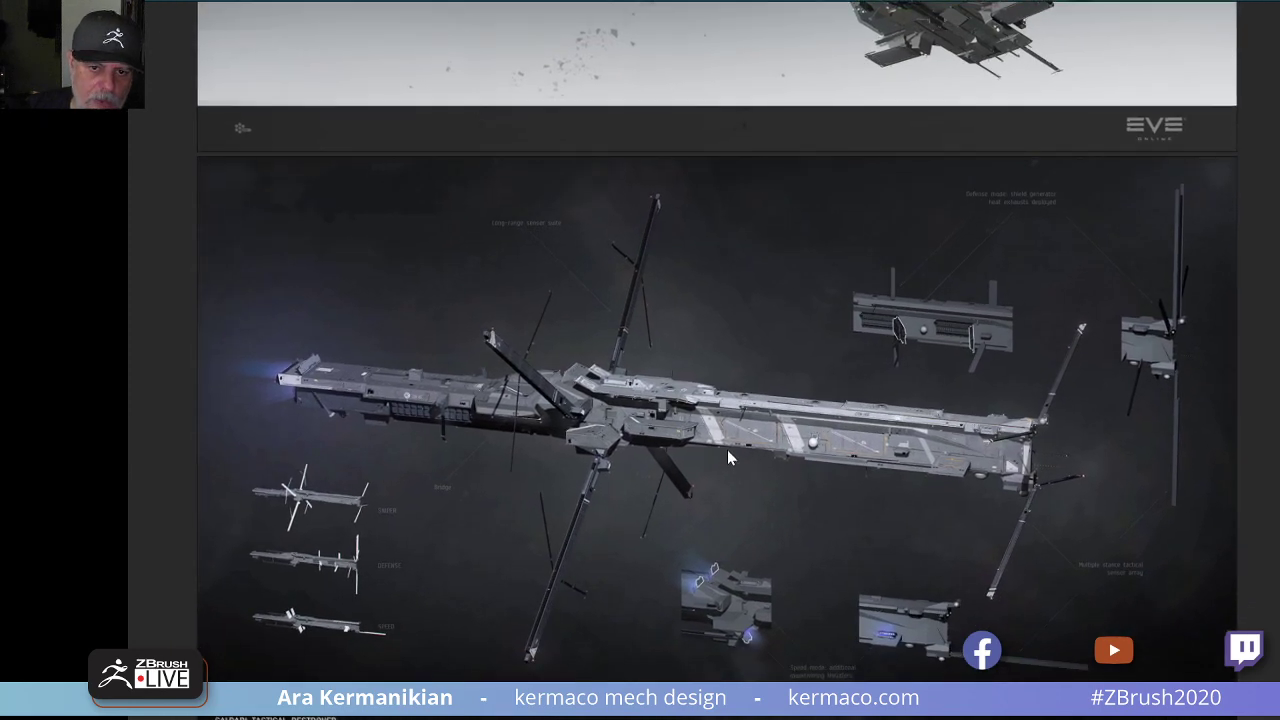
middle_drag(727, 449, 749, 254)
scroll(890, 356, down, 3)
middle_drag(763, 345, 782, 158)
scroll(855, 396, up, 1)
middle_drag(792, 397, 732, 323)
scroll(854, 436, up, 4)
middle_drag(858, 401, 867, 481)
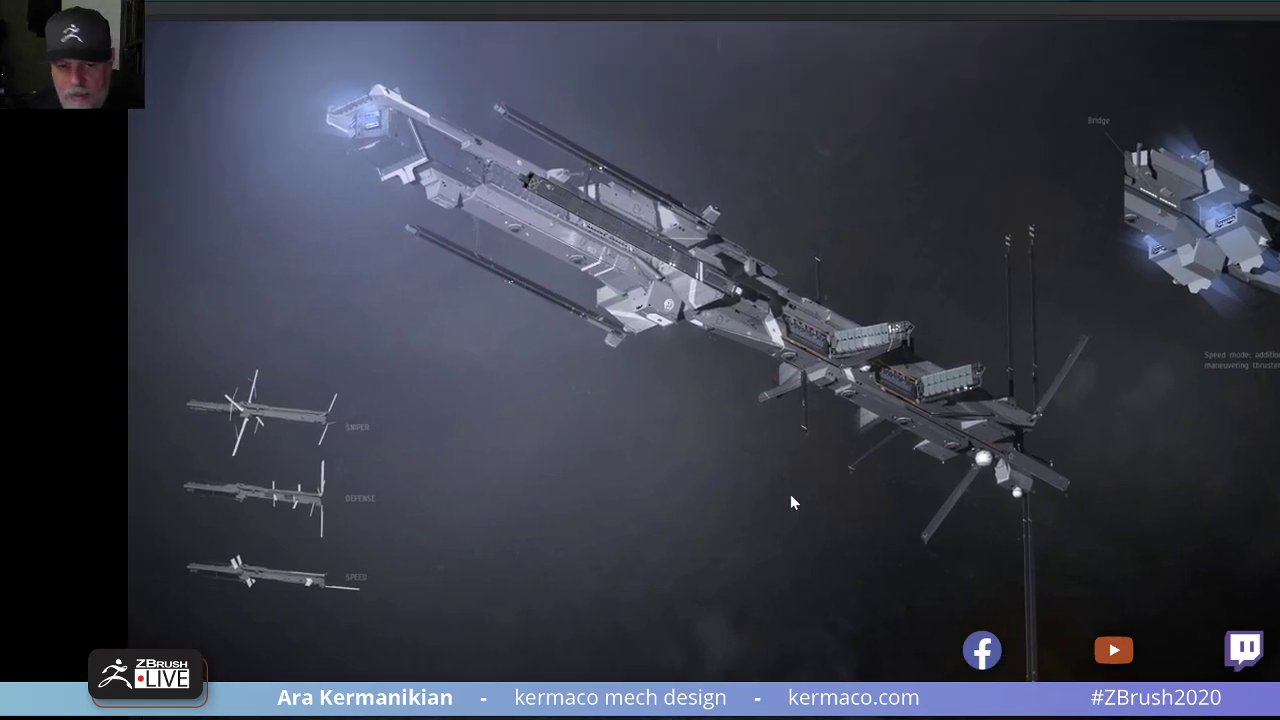
Study the EVE Online Blackbird sheet, including a close look at its layered hull, wings and forward antennas.
drag(960, 649, 907, 287)
scroll(907, 287, down, 8)
scroll(918, 445, up, 6)
drag(862, 410, 851, 536)
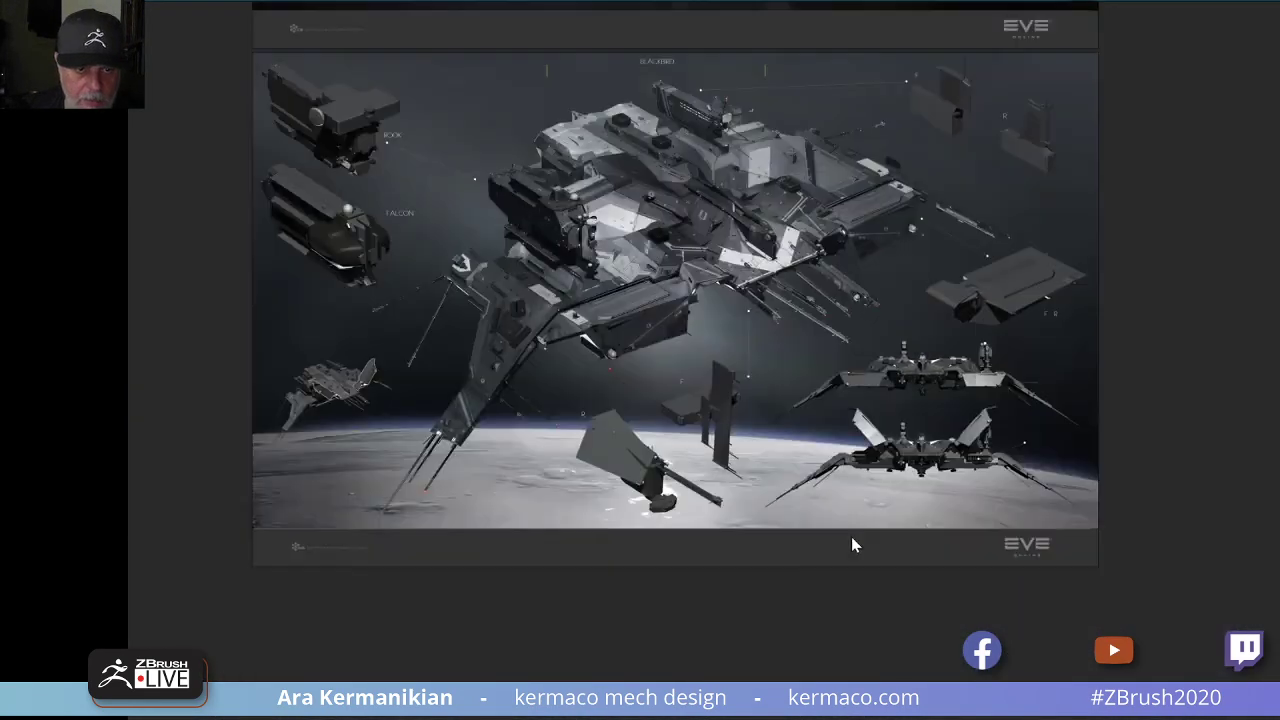
scroll(765, 360, up, 2)
middle_drag(758, 352, 836, 528)
scroll(840, 515, up, 3)
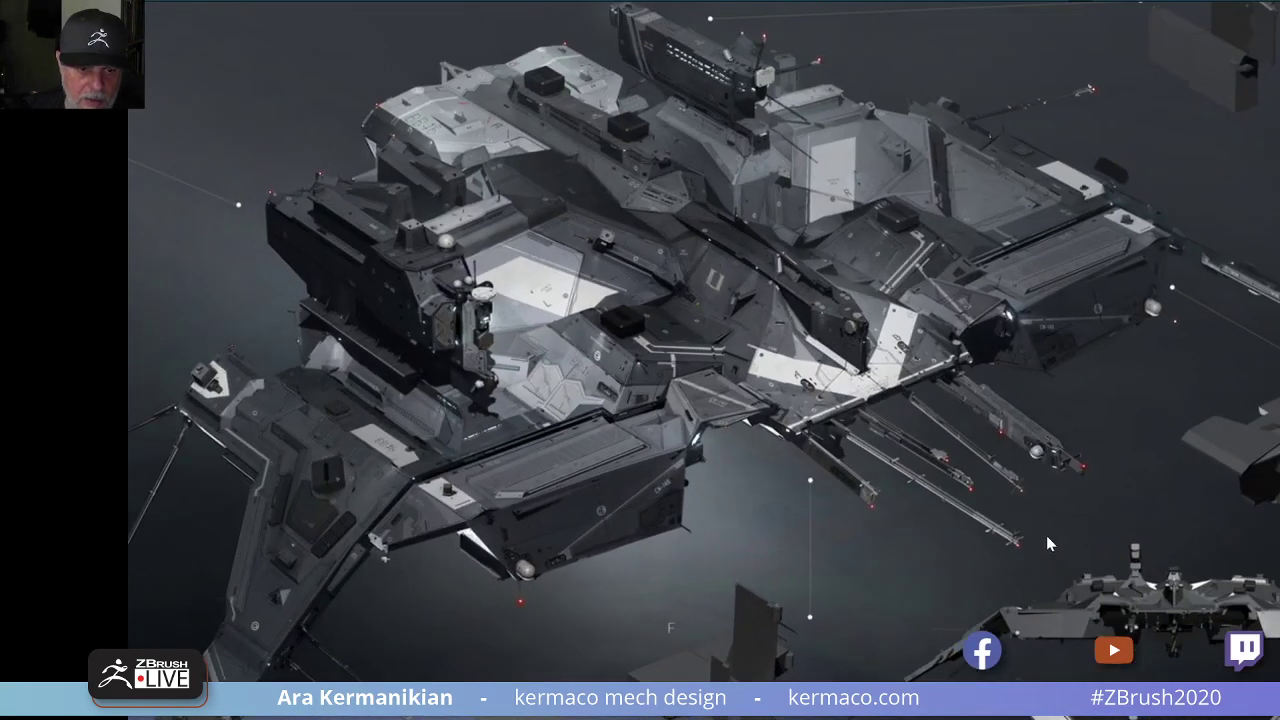
Examine the red-and-white SAR rescue ship paintings in the neighbouring column of references.
scroll(1037, 528, down, 10)
middle_drag(982, 424, 612, 428)
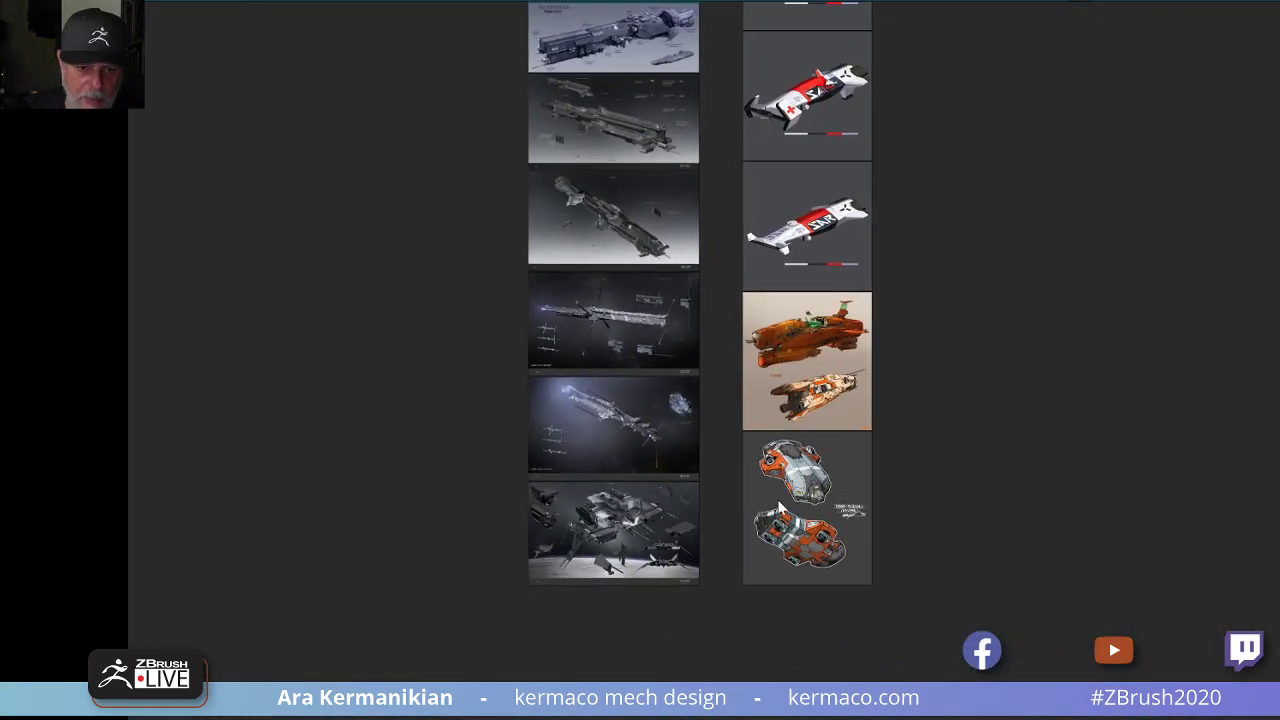
scroll(877, 535, up, 4)
scroll(877, 535, up, 2)
mouse_move(889, 458)
middle_down()
mouse_move(840, 611)
mouse_move(846, 712)
middle_up()
middle_drag(856, 108, 885, 397)
middle_drag(865, 191, 889, 476)
middle_drag(906, 268, 908, 631)
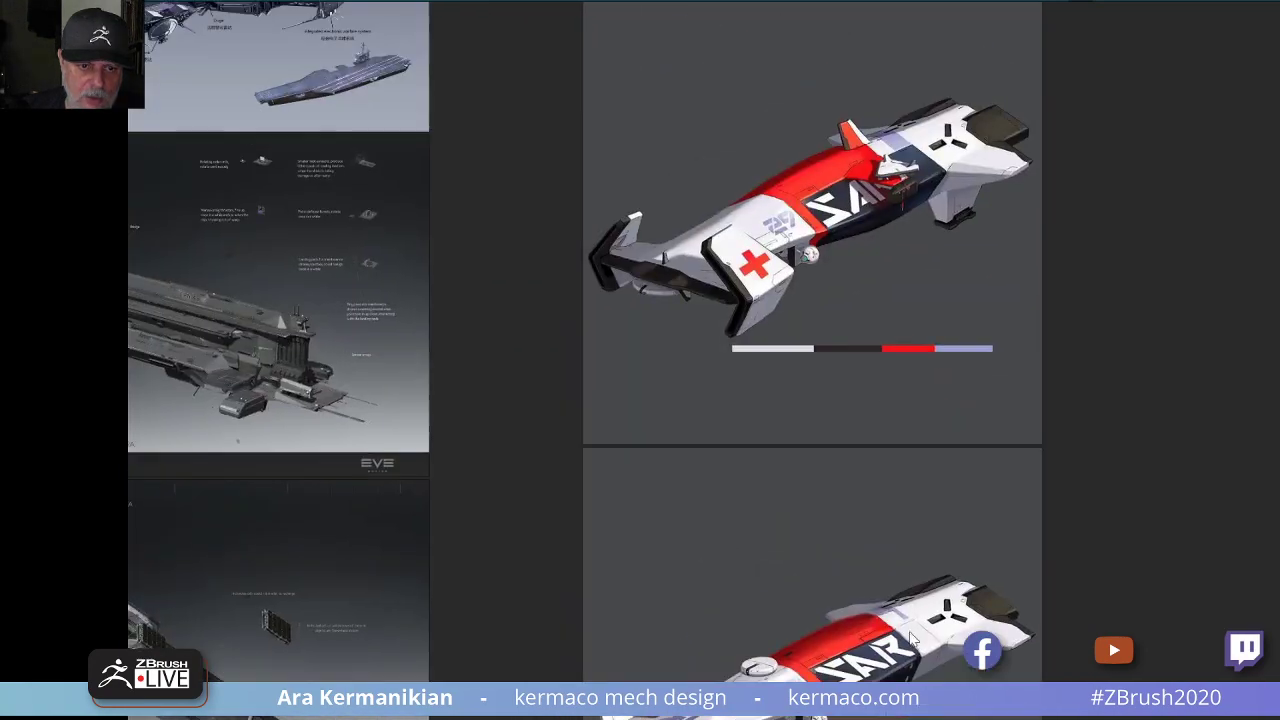
middle_drag(897, 191, 888, 580)
middle_drag(874, 104, 904, 628)
mouse_move(950, 190)
middle_down()
mouse_move(941, 462)
mouse_move(916, 511)
middle_up()
Study the red DYR cargo ship painting with the white number 19 vessel alongside its paneled hull.
scroll(980, 467, down, 1)
middle_drag(890, 321, 851, 612)
mouse_move(941, 334)
middle_down()
mouse_move(960, 577)
mouse_move(994, 346)
mouse_move(877, 631)
middle_up()
middle_drag(920, 377, 905, 641)
mouse_move(880, 335)
middle_down()
mouse_move(918, 545)
mouse_move(910, 650)
middle_up()
middle_drag(903, 315, 854, 603)
middle_drag(842, 333, 895, 60)
middle_drag(895, 650, 897, 409)
scroll(897, 409, up, 9)
middle_drag(830, 168, 881, 278)
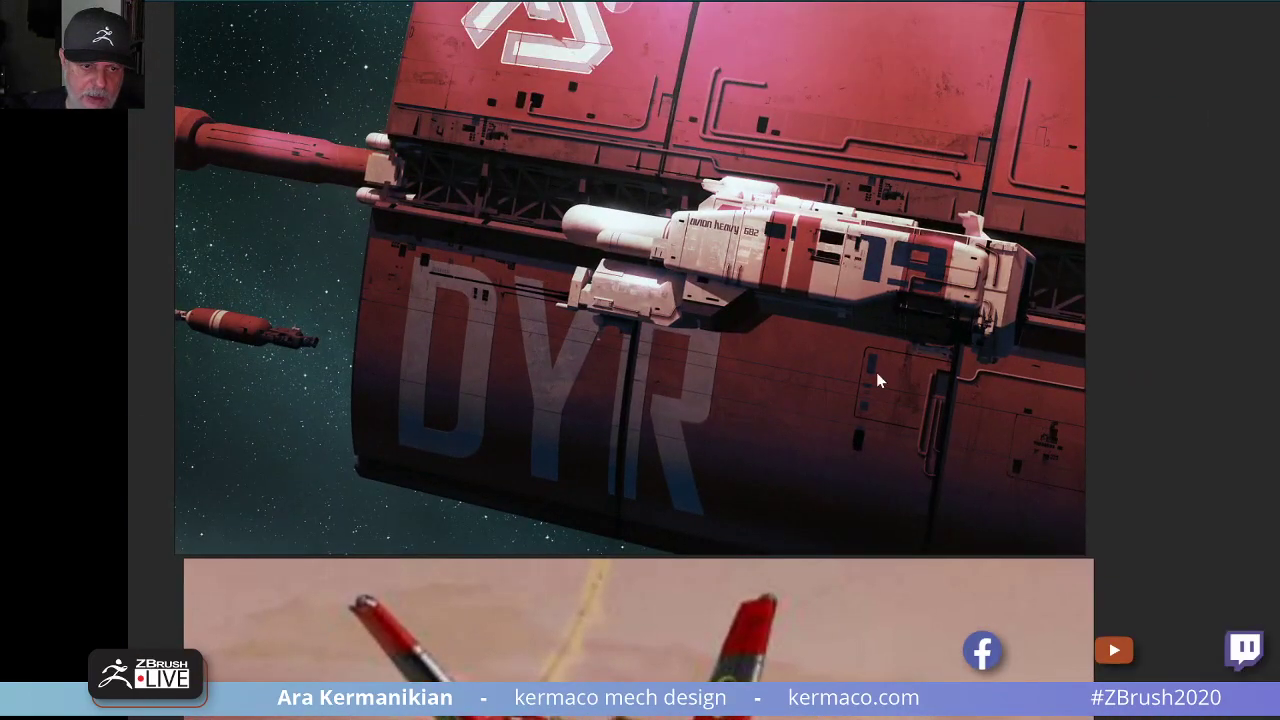
Survey the whole reference board with all of its image columns.
scroll(920, 396, down, 9)
middle_drag(923, 402, 743, 381)
middle_drag(818, 445, 845, 177)
middle_drag(875, 453, 791, 612)
scroll(791, 617, down, 6)
scroll(903, 435, up, 3)
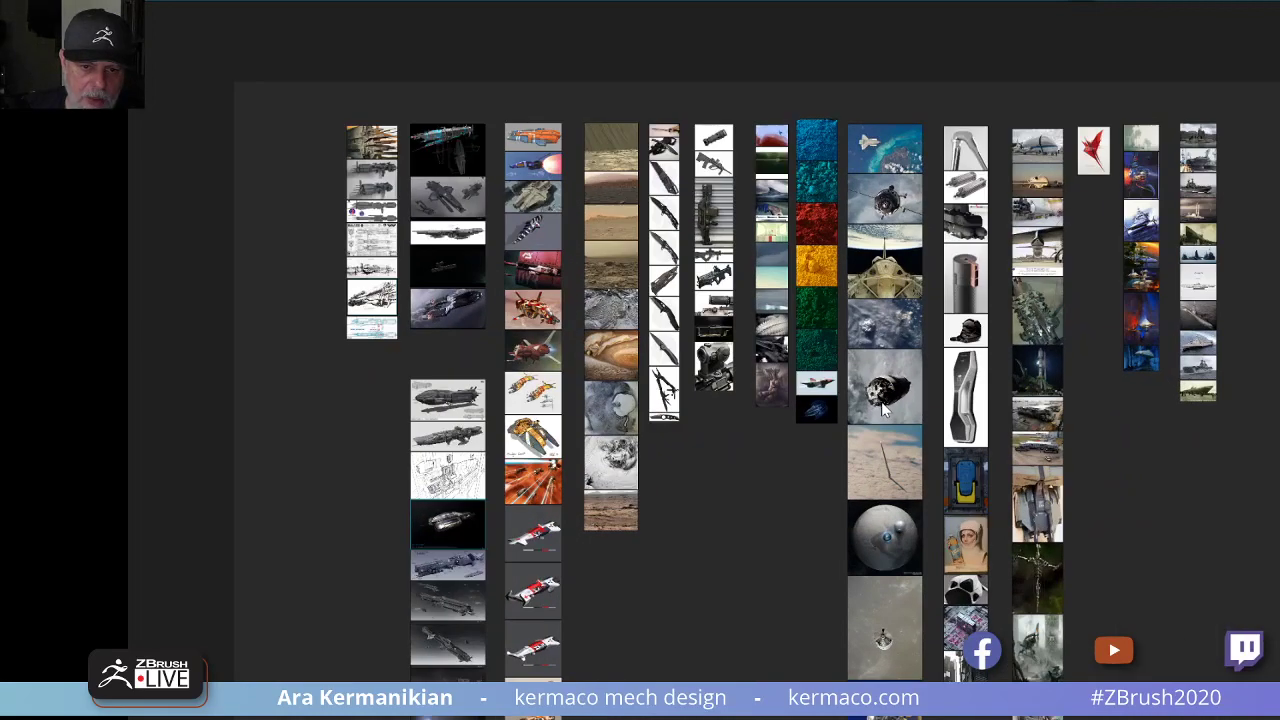
middle_drag(903, 427, 854, 372)
scroll(879, 391, down, 3)
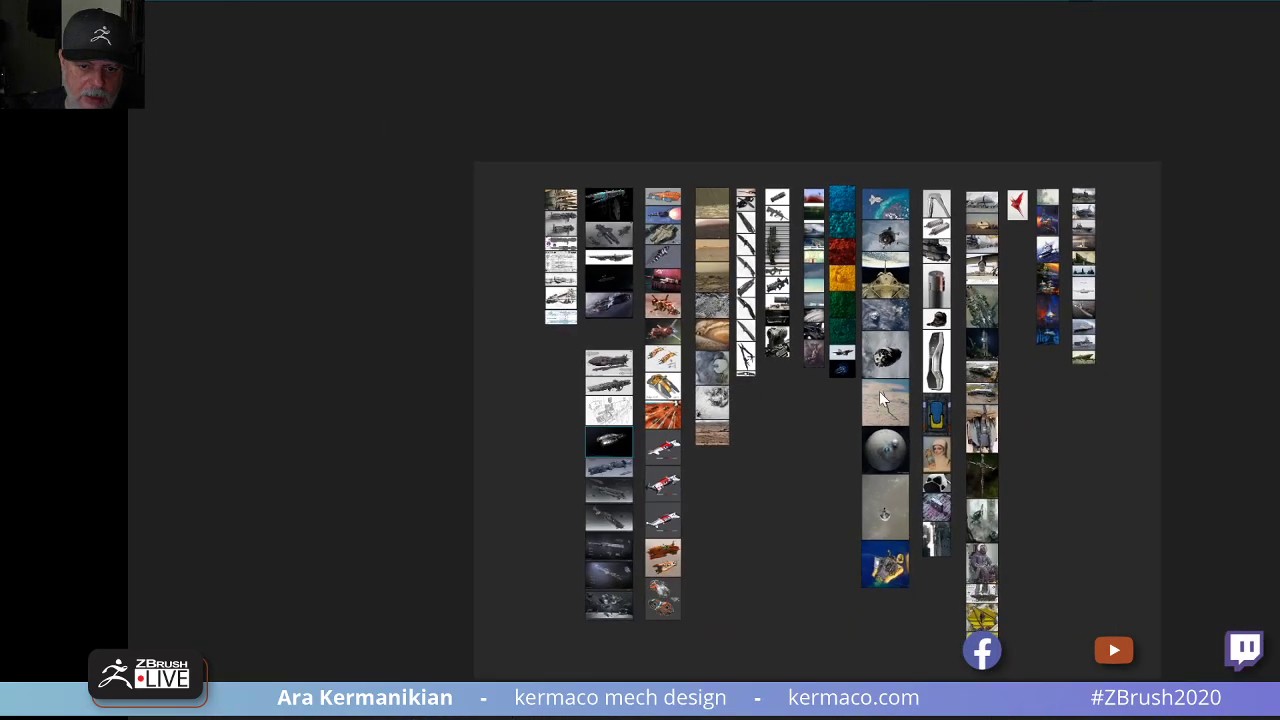
scroll(912, 374, up, 1)
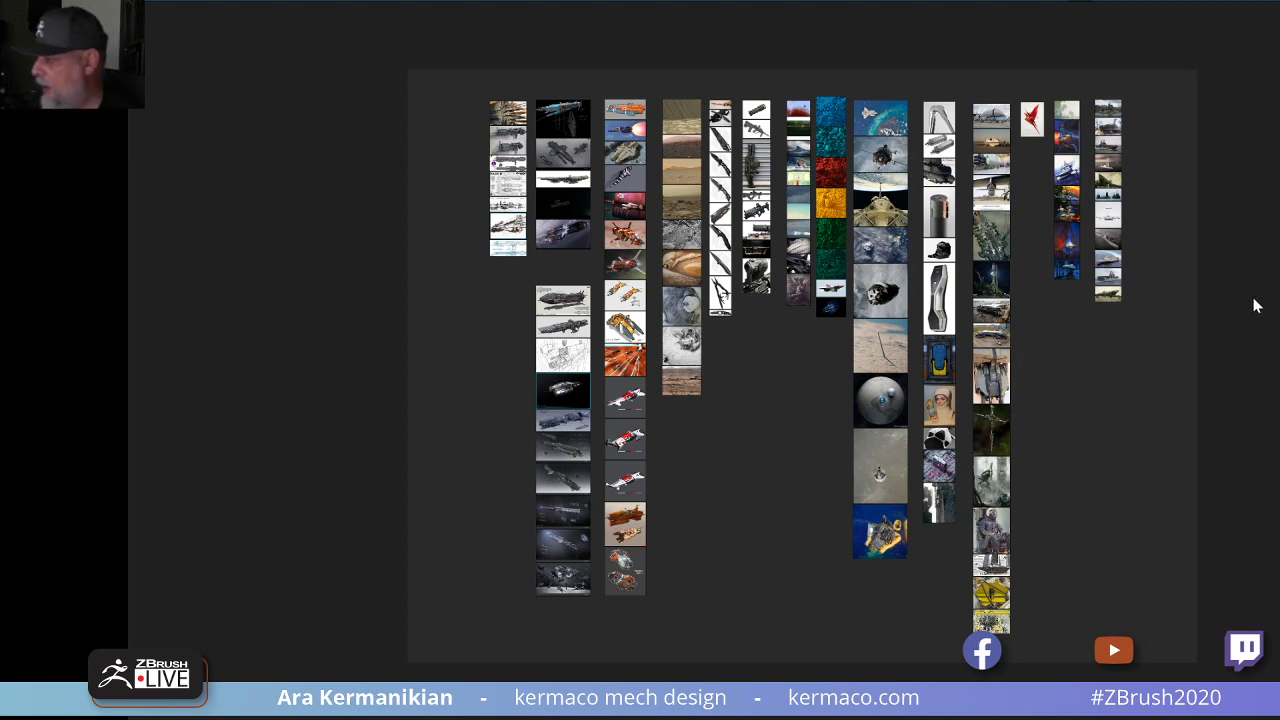
Move the reference board aside to uncover the spaceship model in ZBrush.
right_drag(1262, 312, 1279, 290)
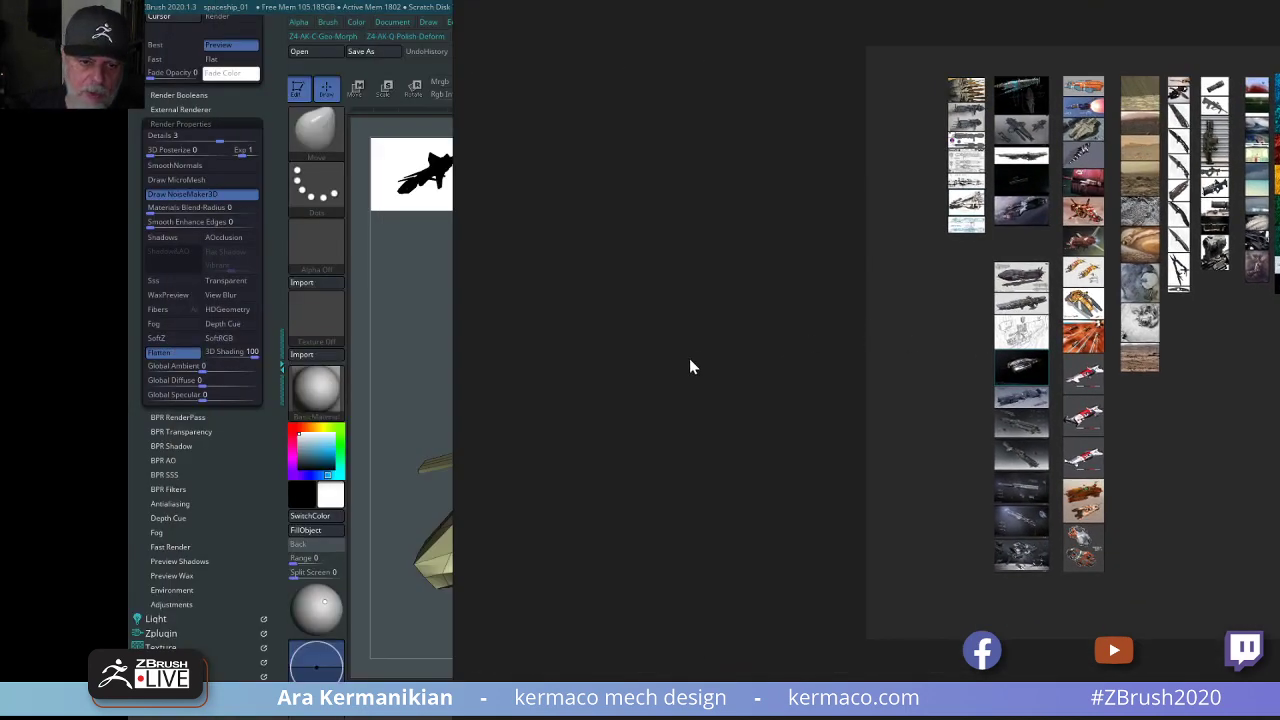
right_drag(689, 358, 1279, 358)
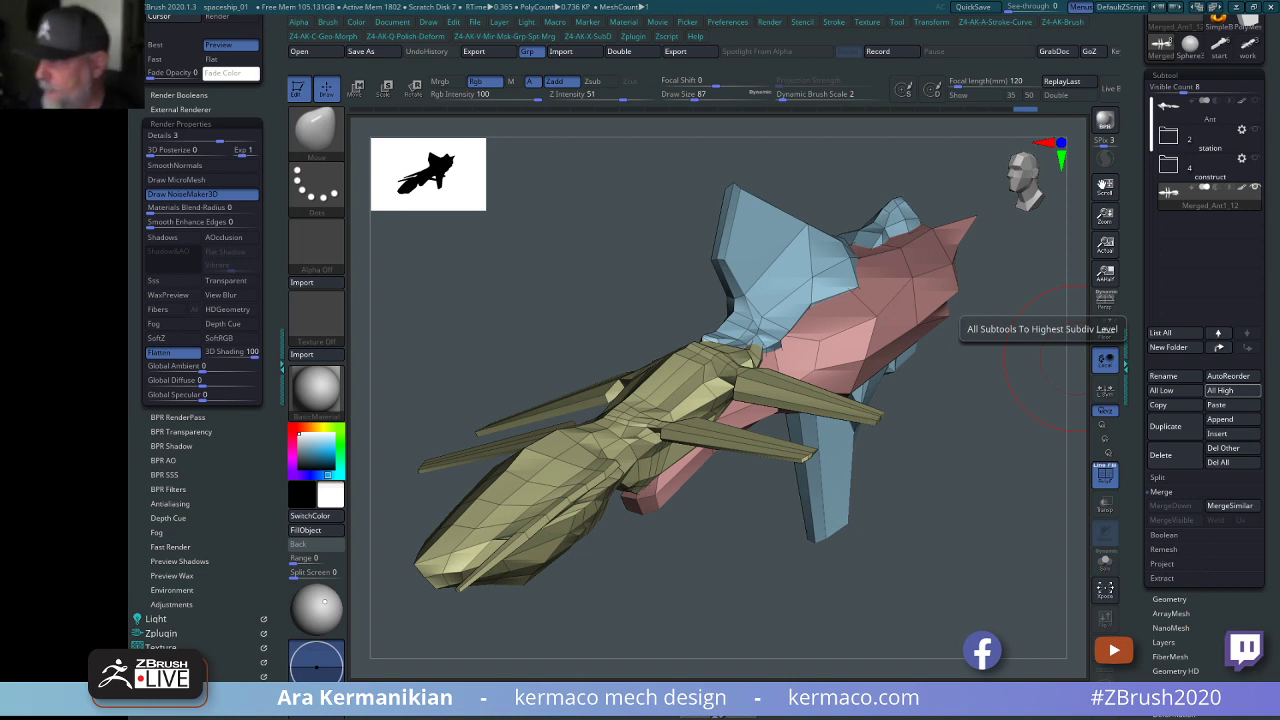
Switch to the web browser and open zbrushlive.com.
drag(1076, 367, 927, 1)
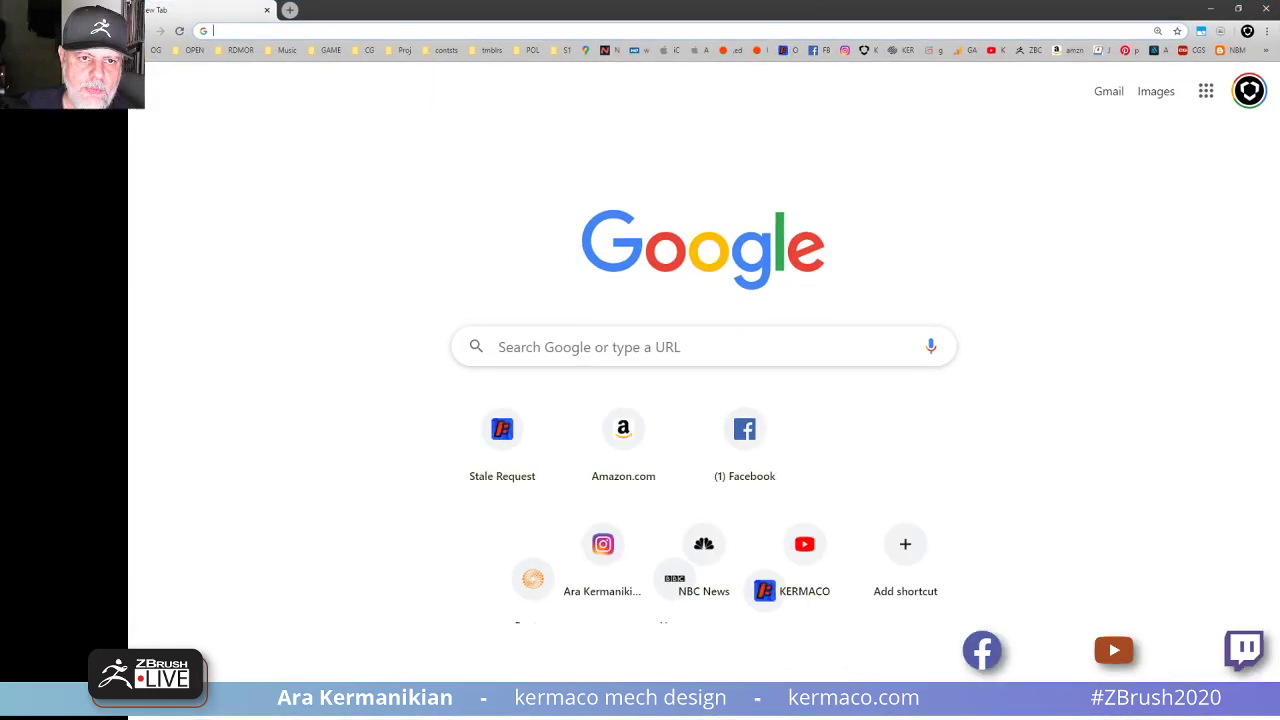
text(z)
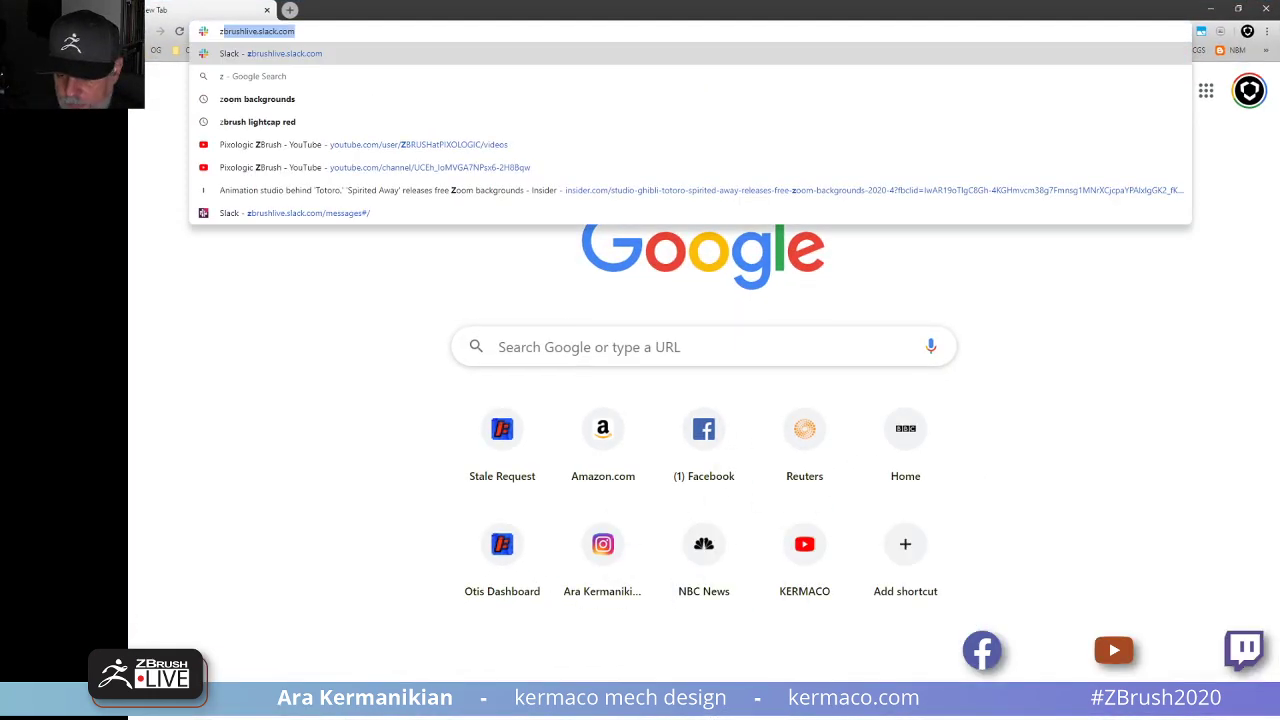
text(brush lib)
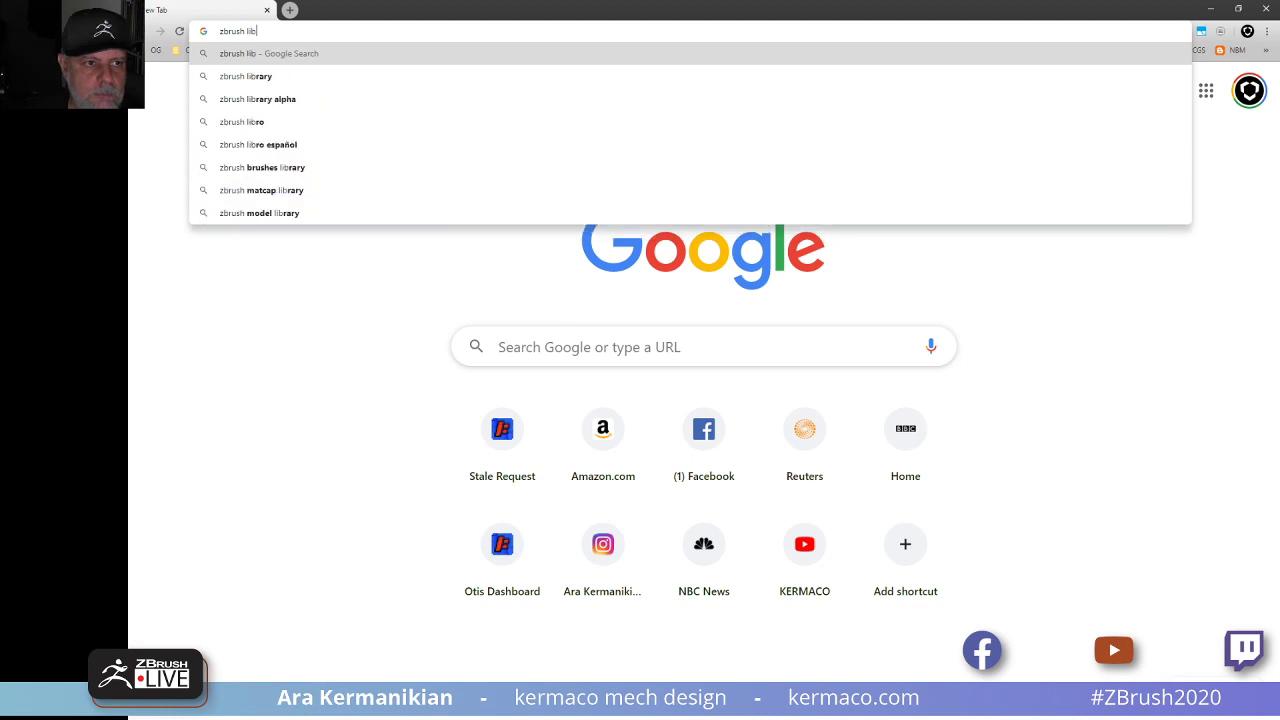
text(g)
key(BackSpace)
text(ve)
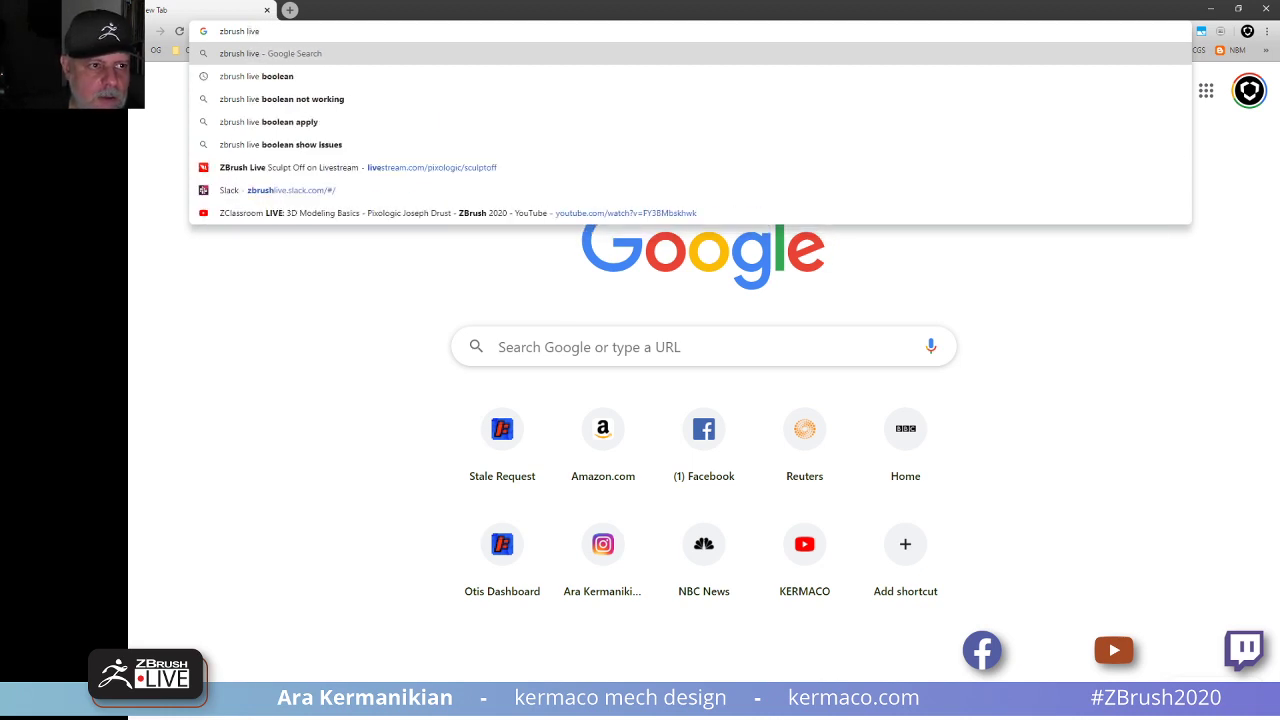
key(BackSpace)
key(End)
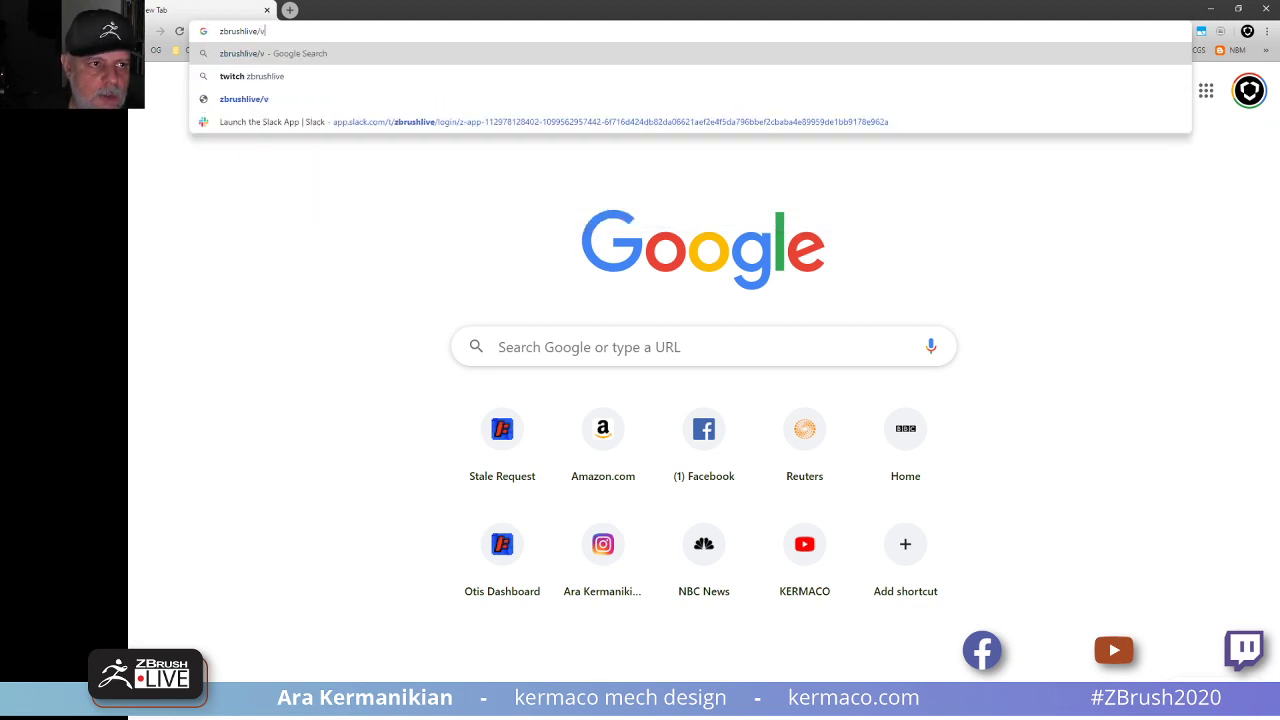
text(.com)
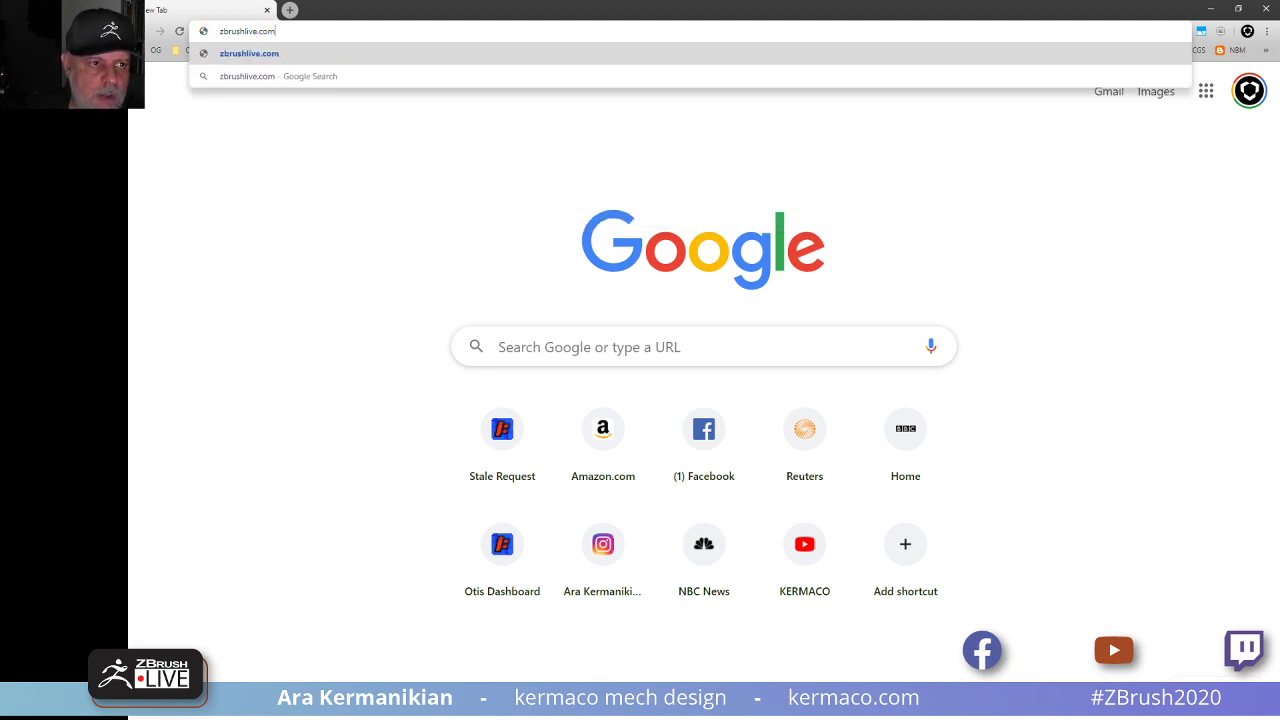
key(Return)
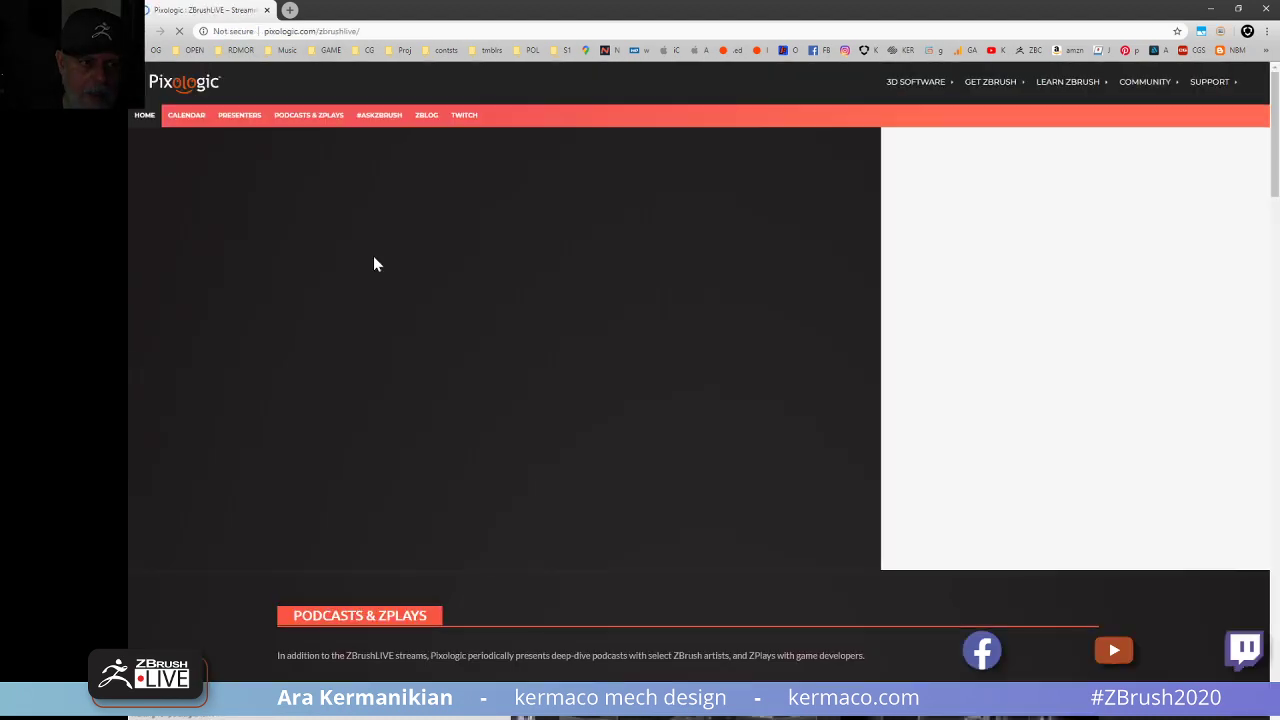
Open the ZBrushLIVE calendar and look over the May 2020 schedule.
click(186, 118)
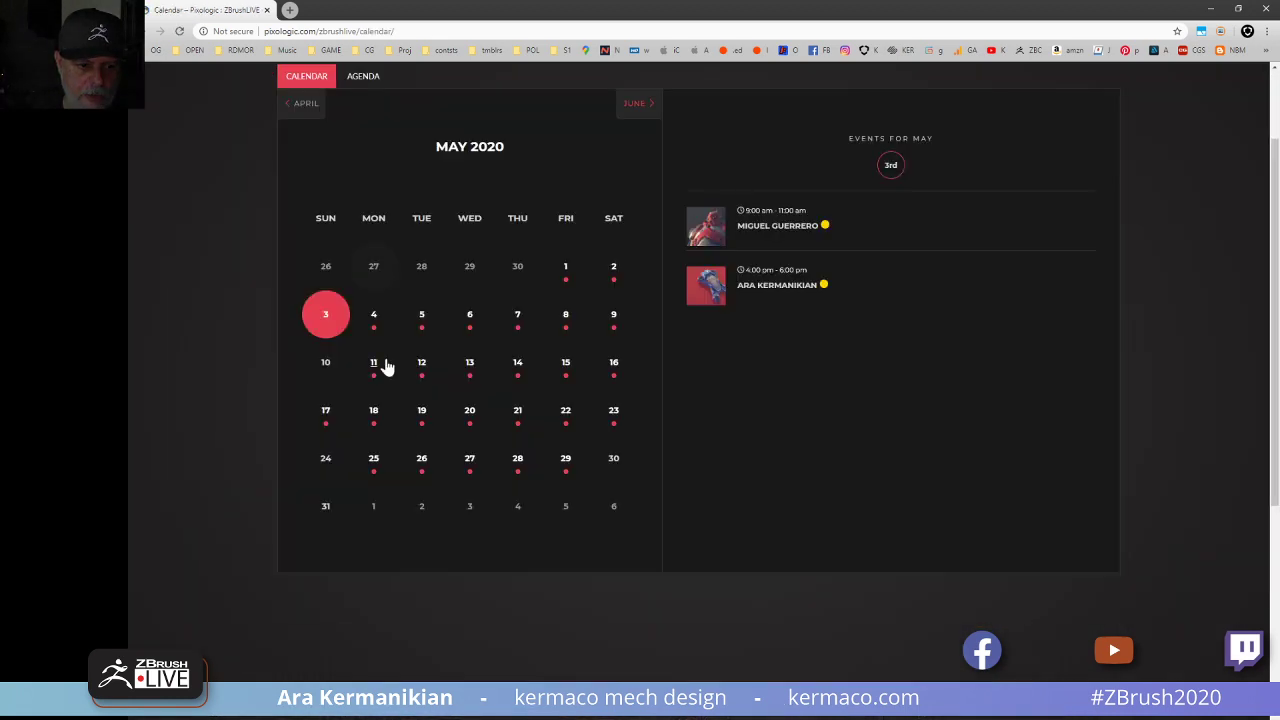
scroll(380, 350, up, 2)
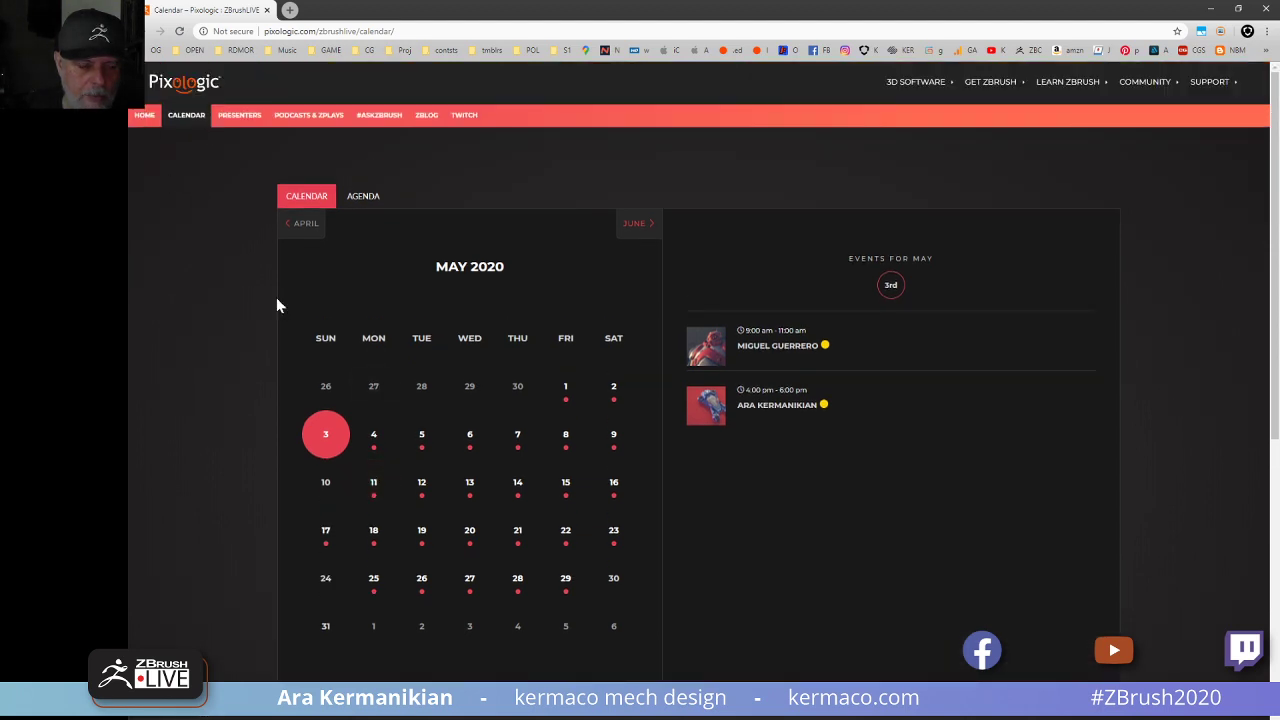
Return to the ZBrushLIVE home page and look through its podcasts, latest Twitch streams and site sections.
click(140, 119)
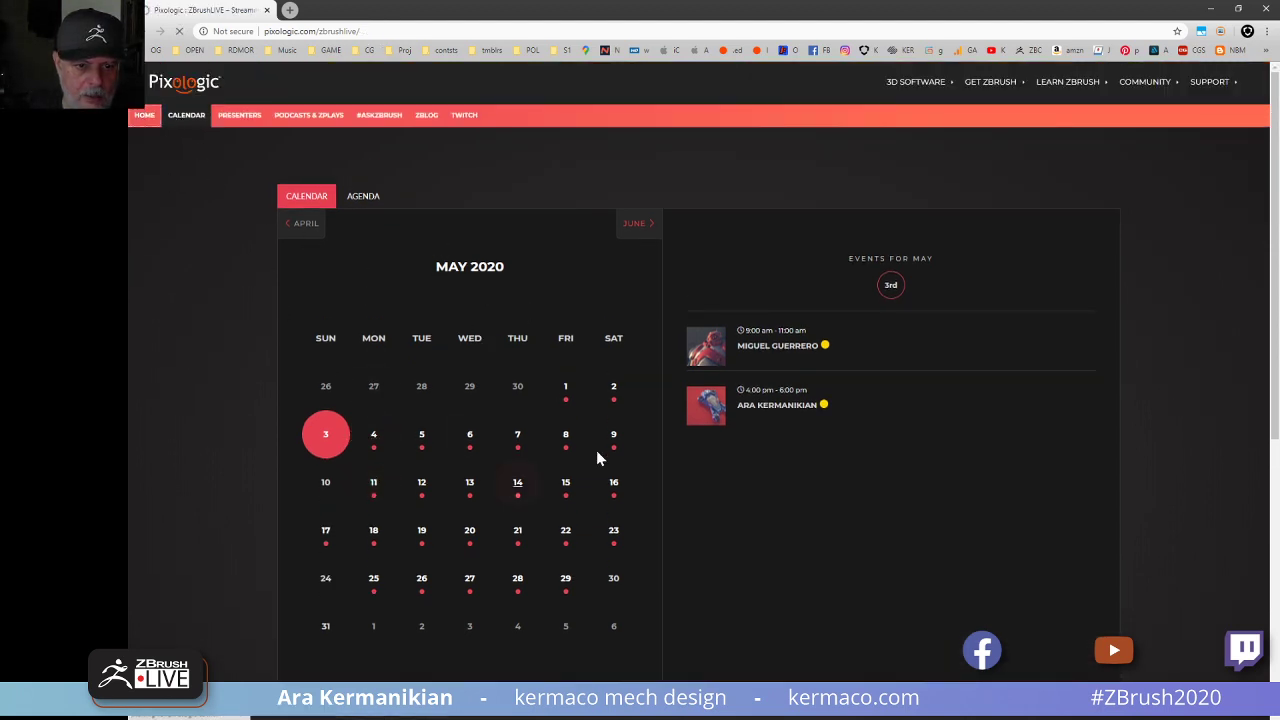
scroll(512, 399, down, 3)
scroll(512, 403, down, 6)
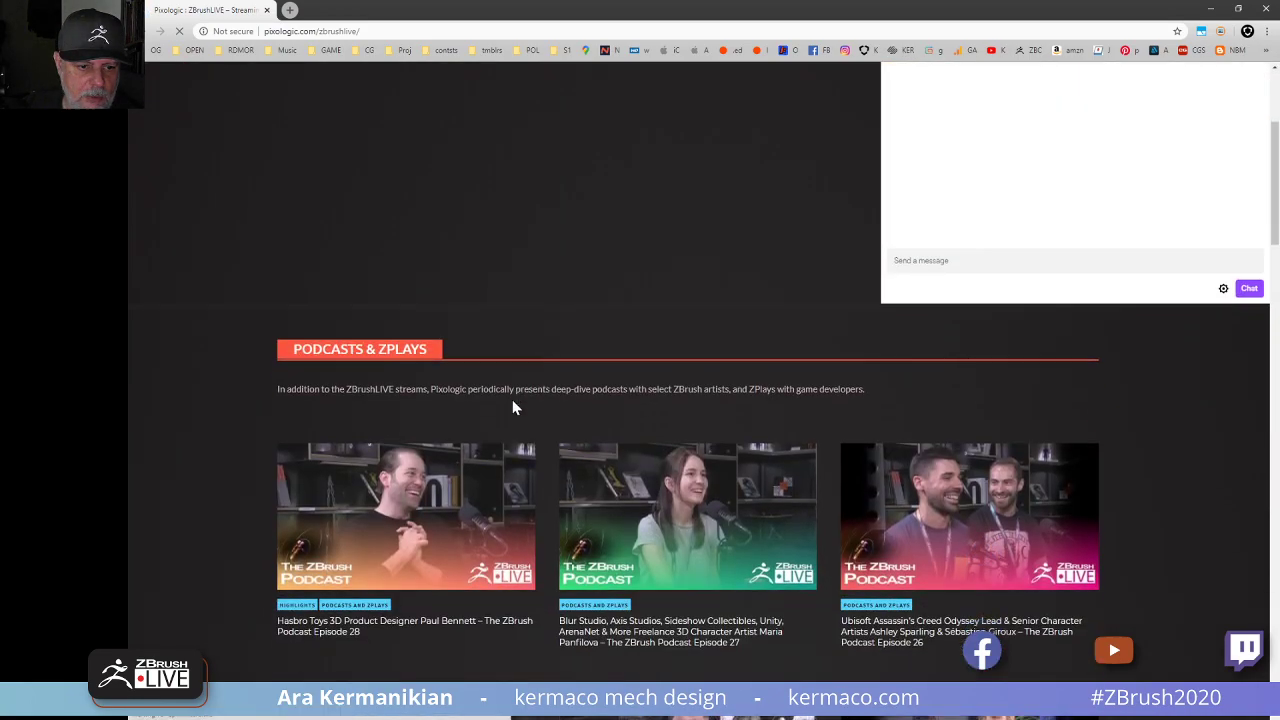
scroll(512, 403, down, 3)
scroll(512, 405, down, 2)
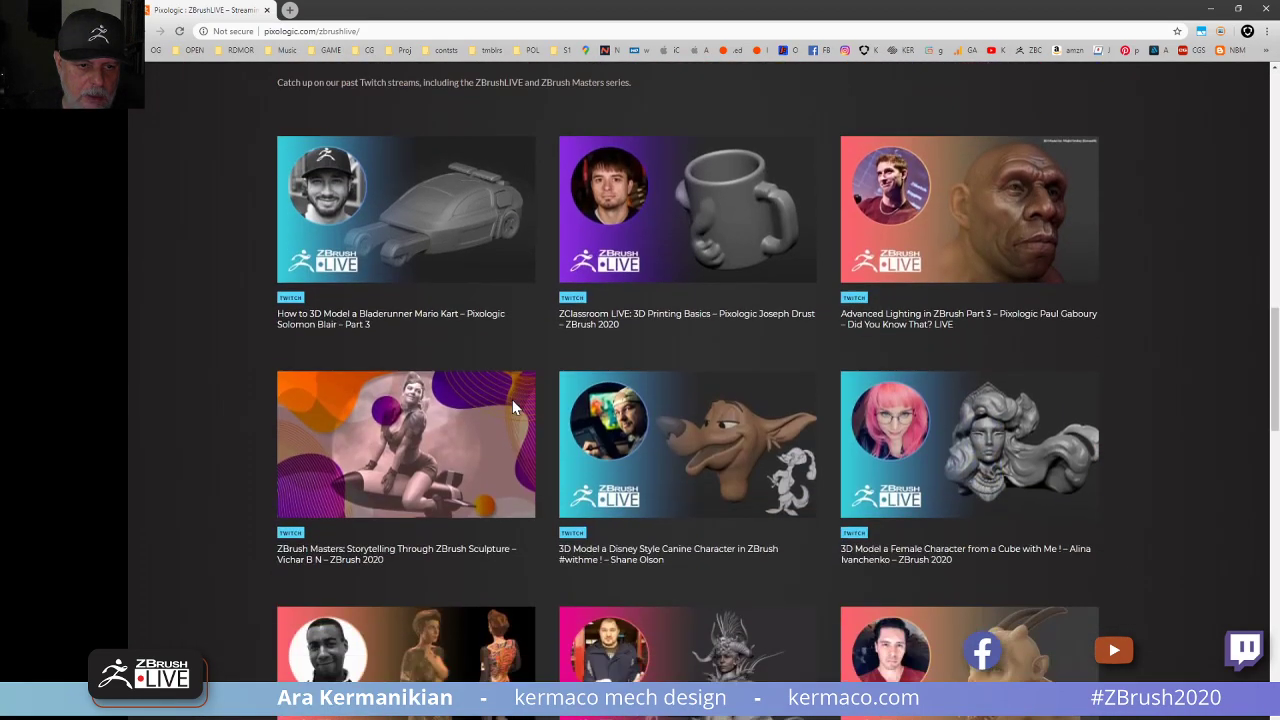
scroll(512, 405, up, 15)
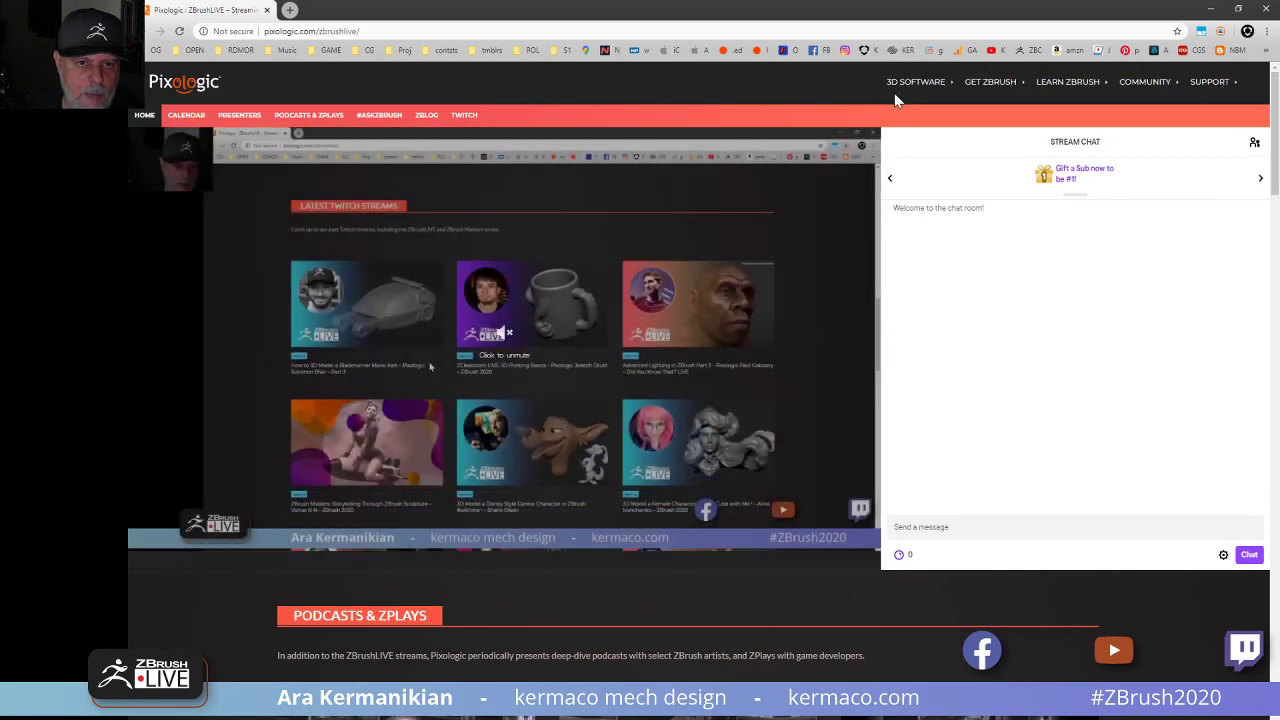
mouse_move(915, 86)
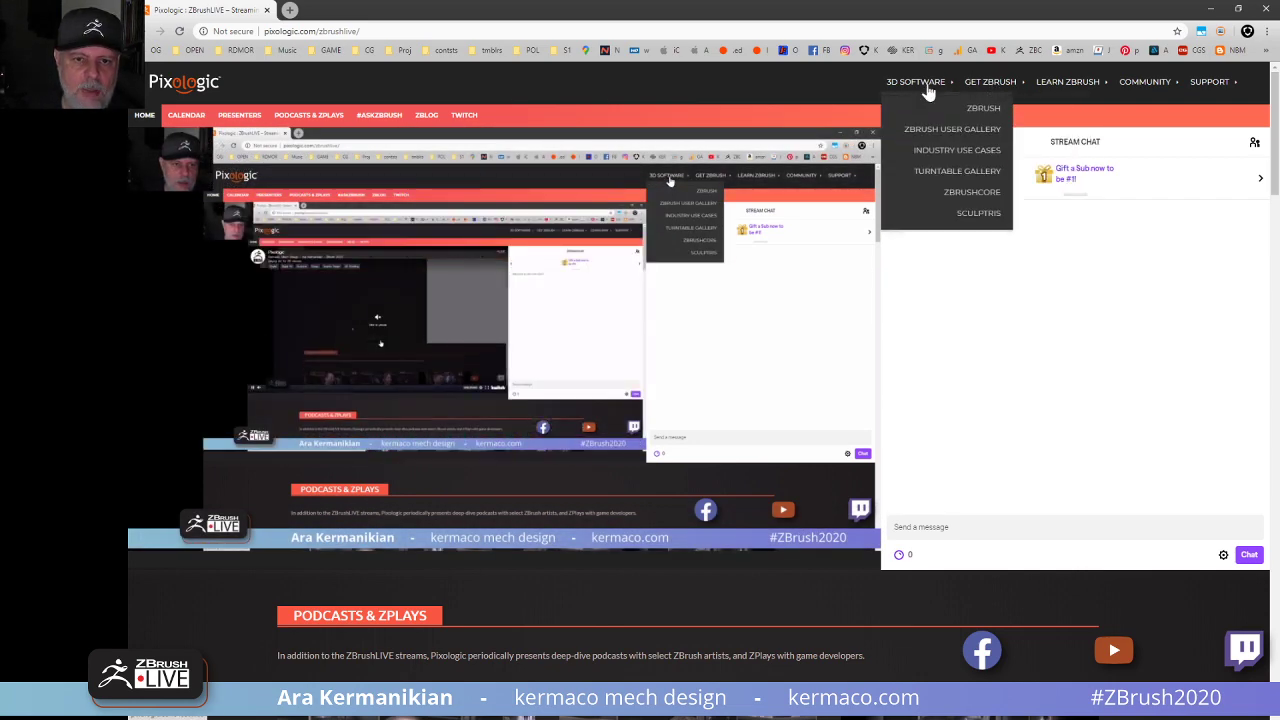
mouse_move(1095, 93)
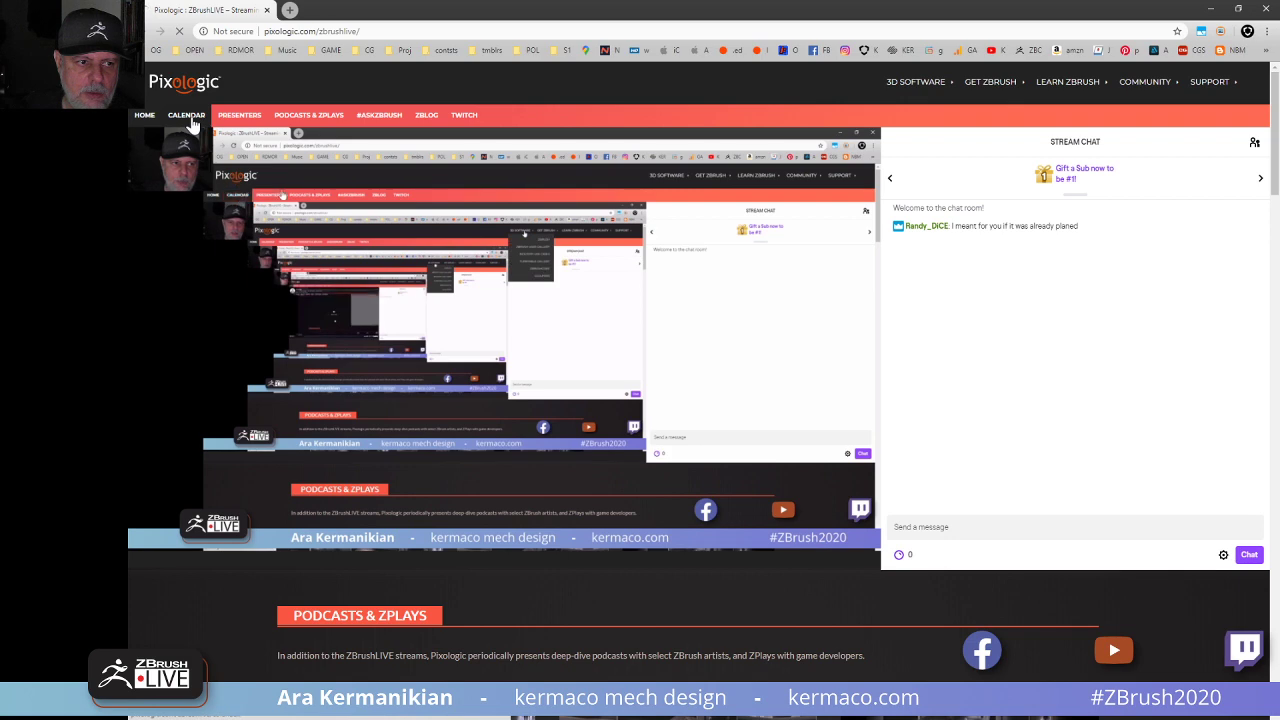
Reopen the stream calendar and view the events scheduled for May 17.
click(187, 116)
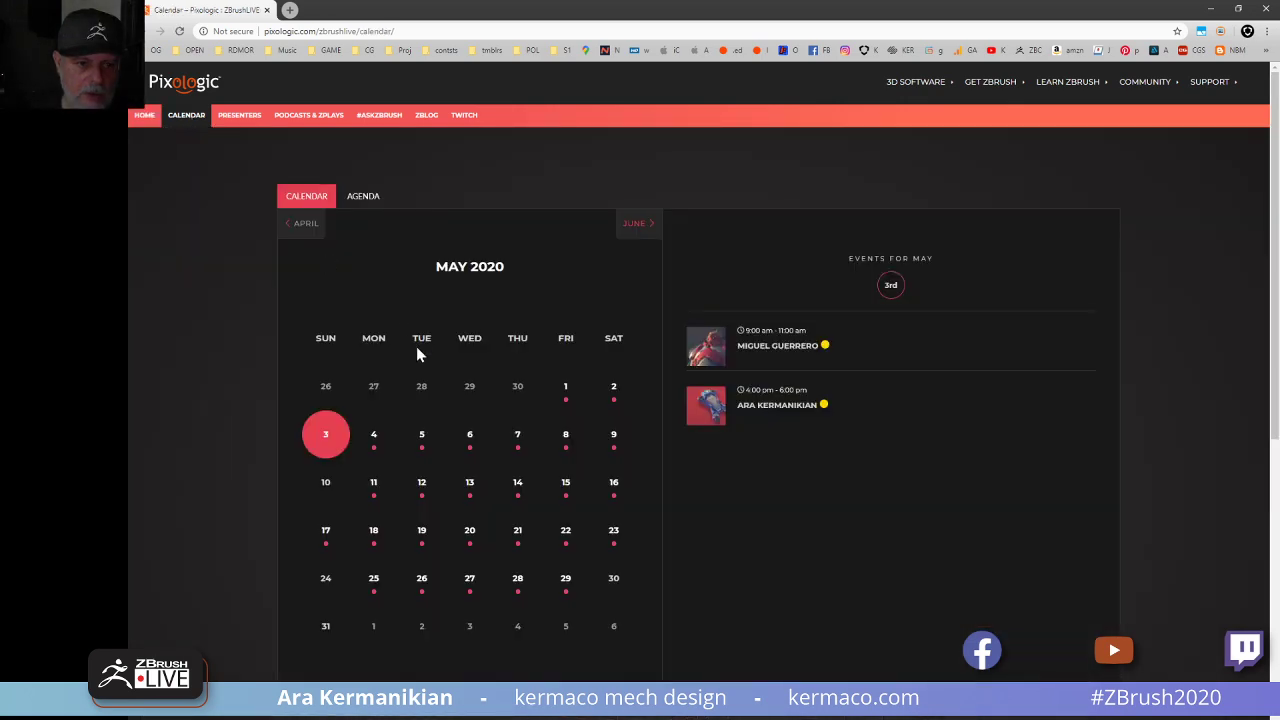
scroll(418, 353, down, 1)
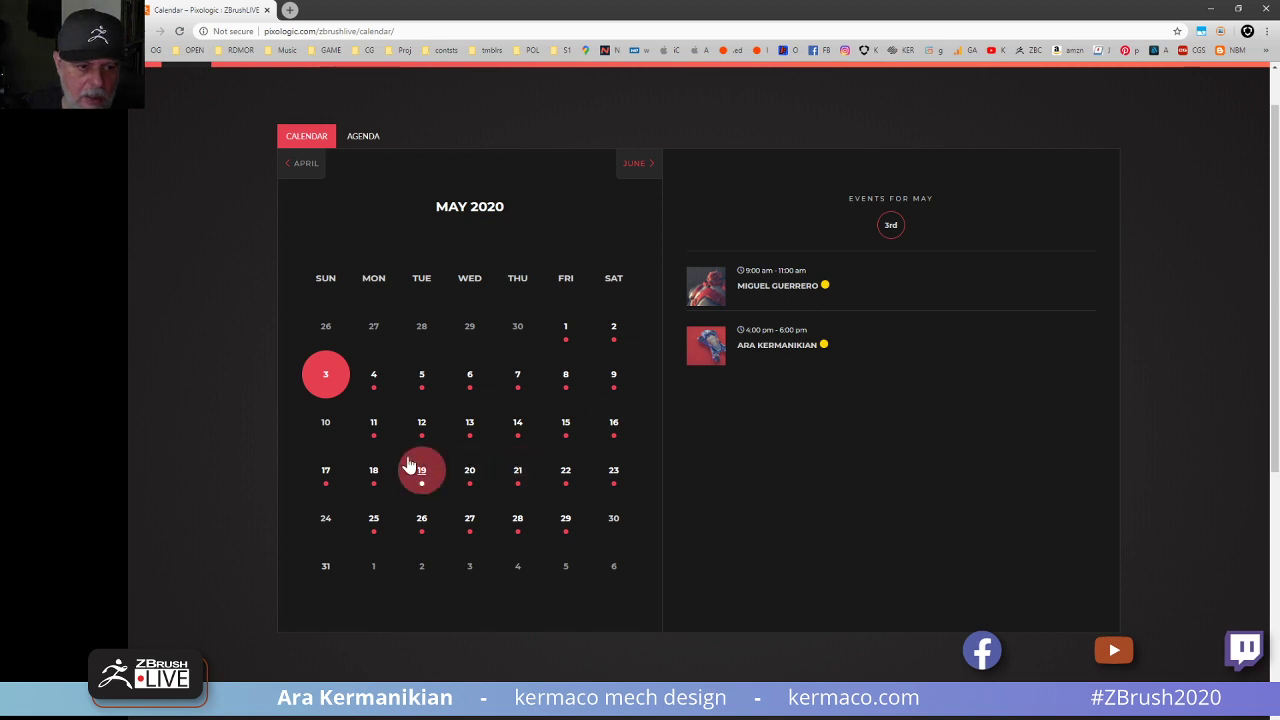
click(328, 480)
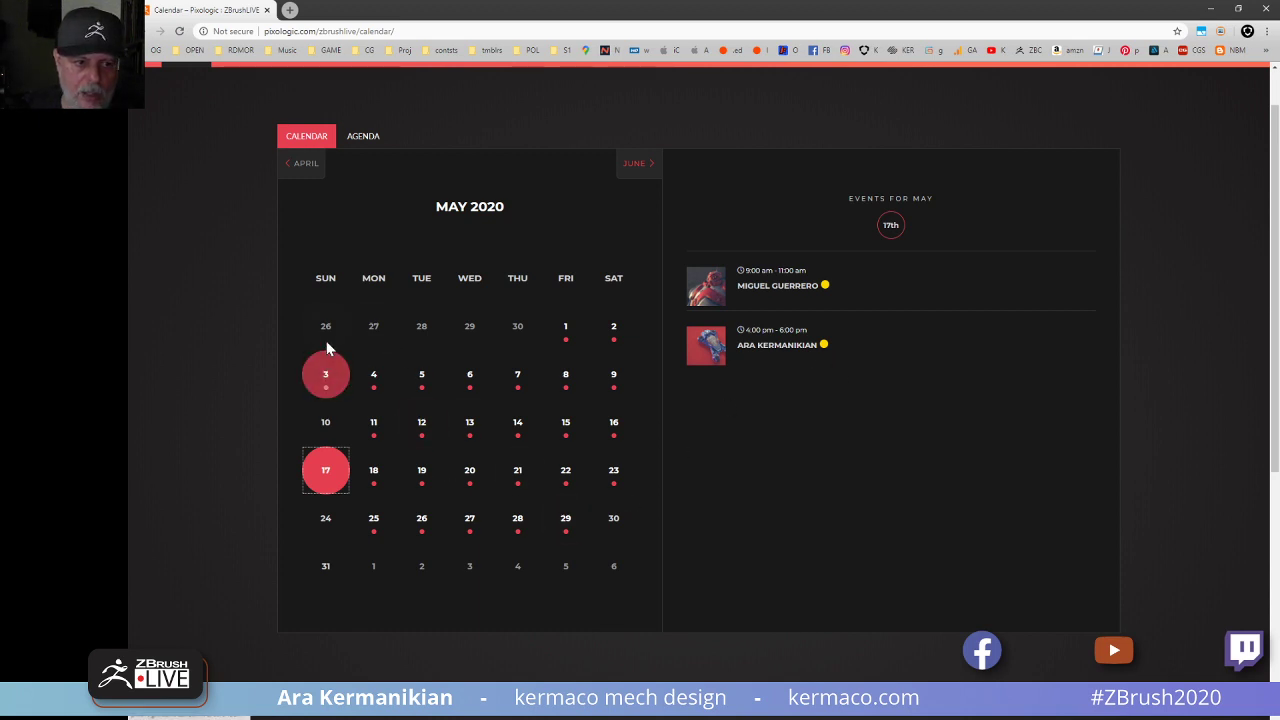
click(337, 489)
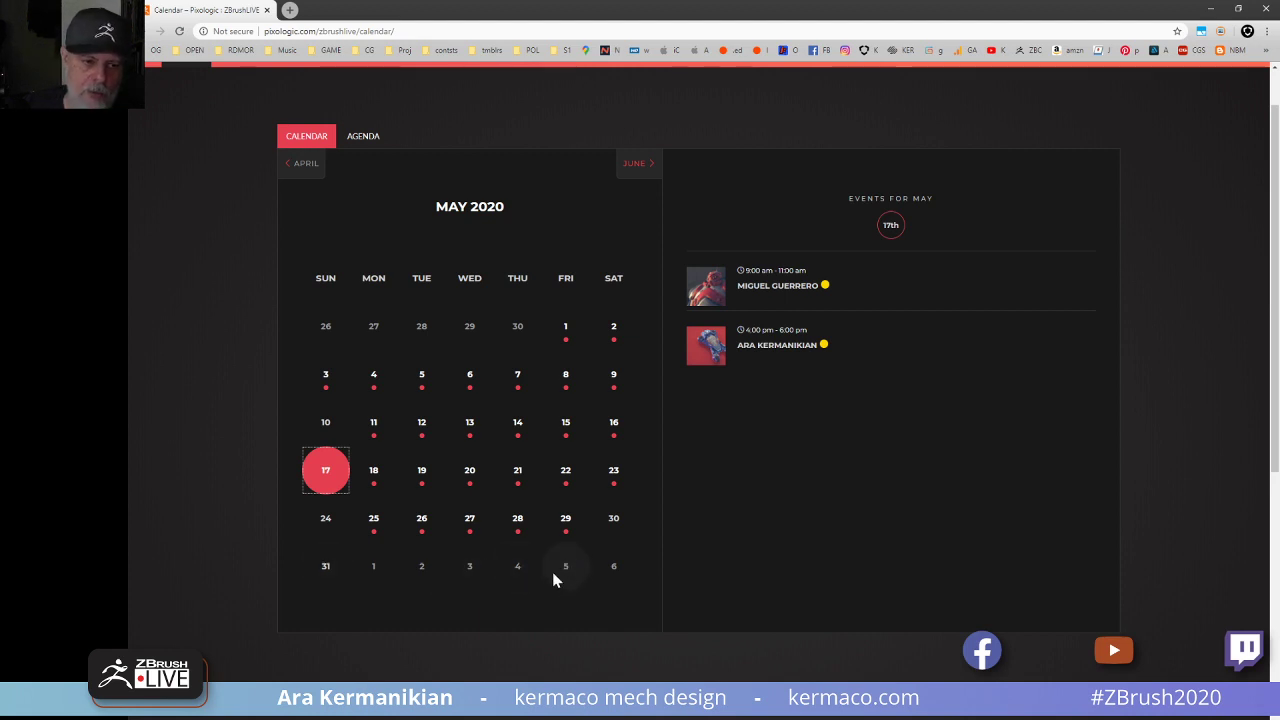
click(340, 489)
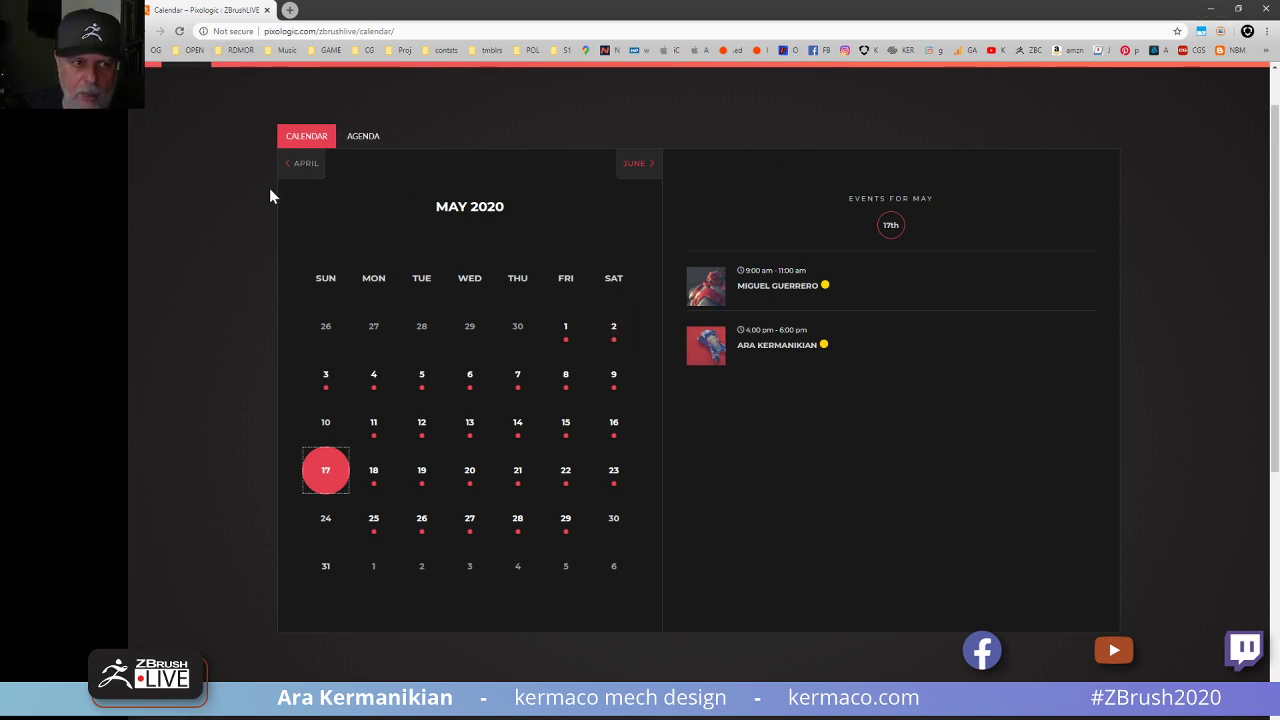
Go back to the ZBrushLIVE home page and open the presenters listing.
key(alt+Left)
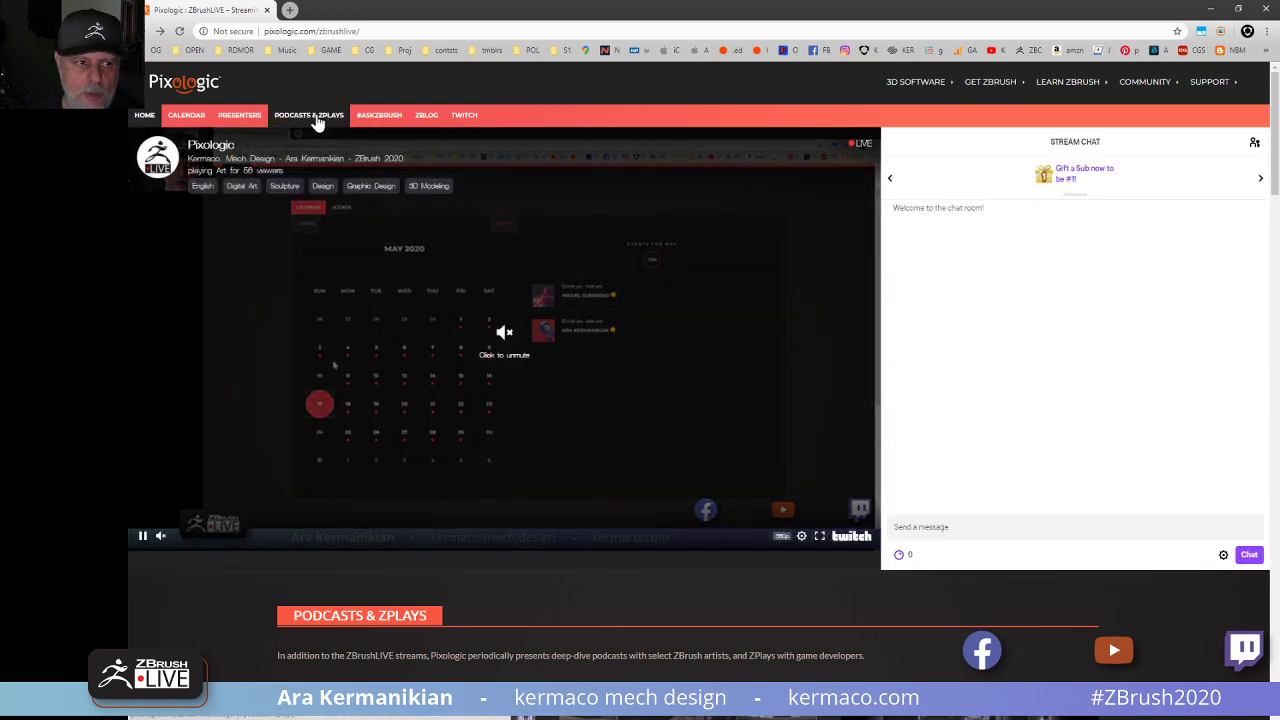
click(244, 115)
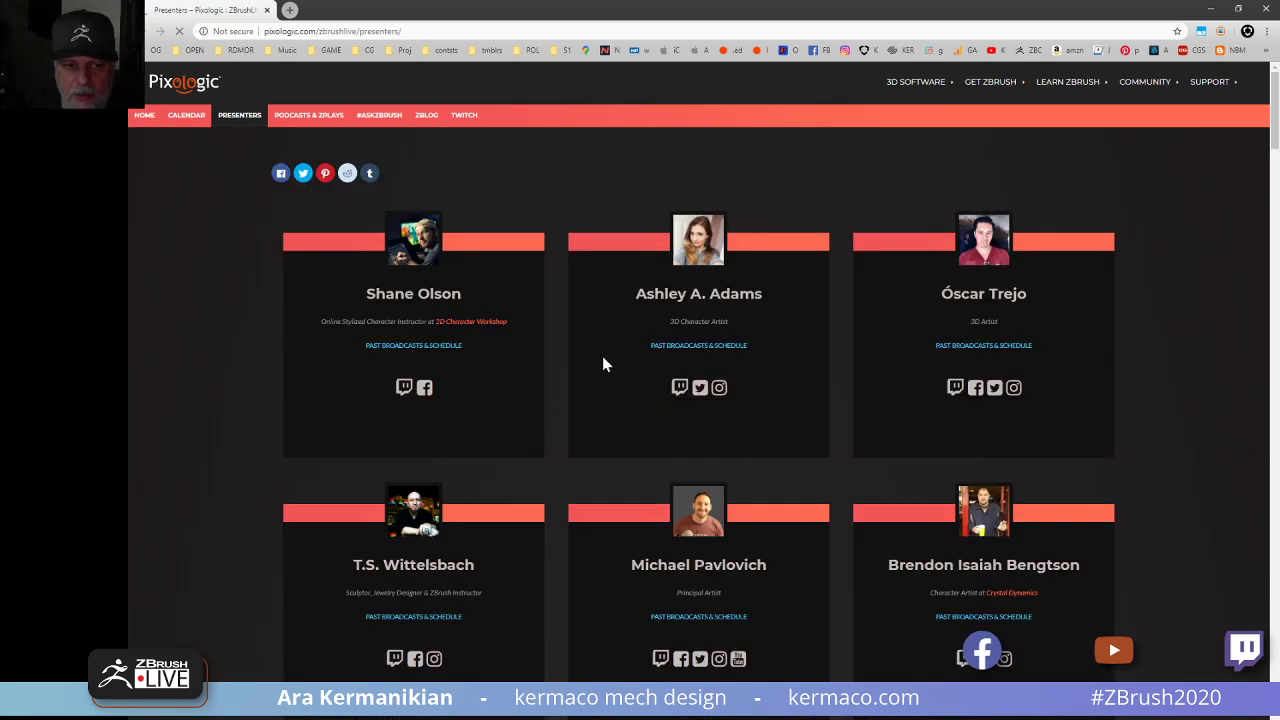
Look through the presenters listing and open the profile of the designer from kermaco.com.
scroll(621, 465, down, 5)
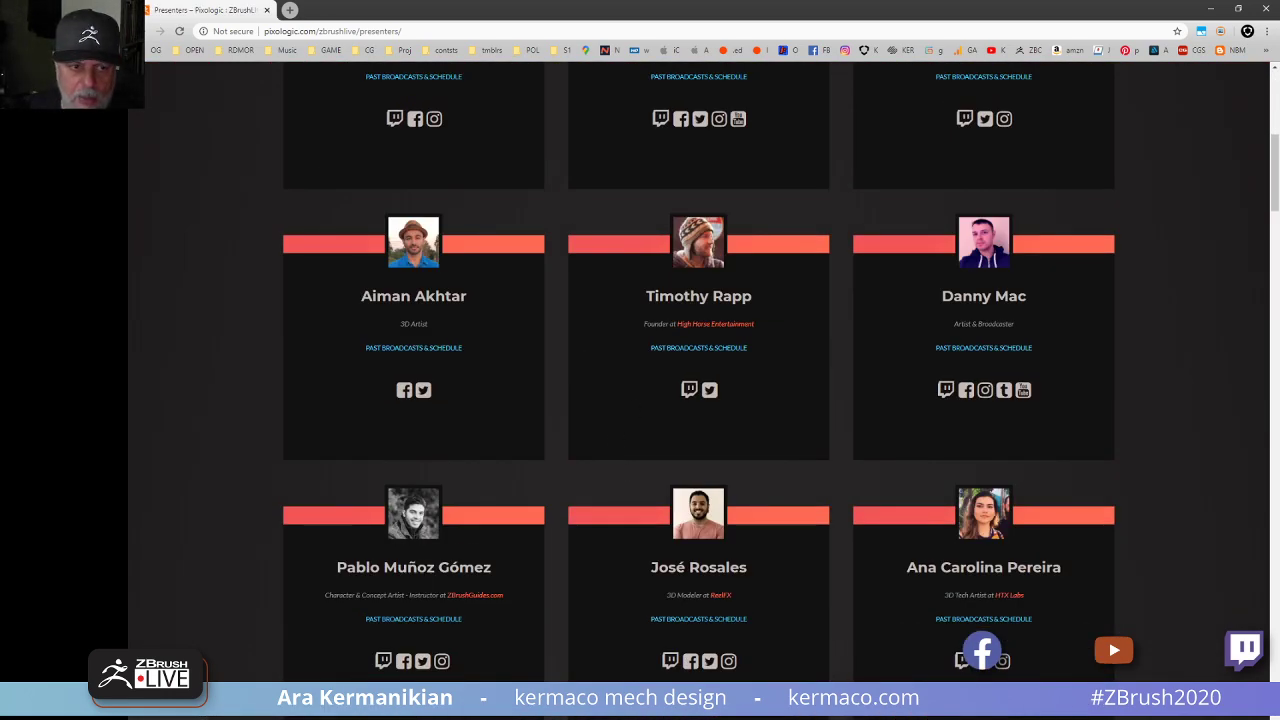
scroll(568, 478, down, 4)
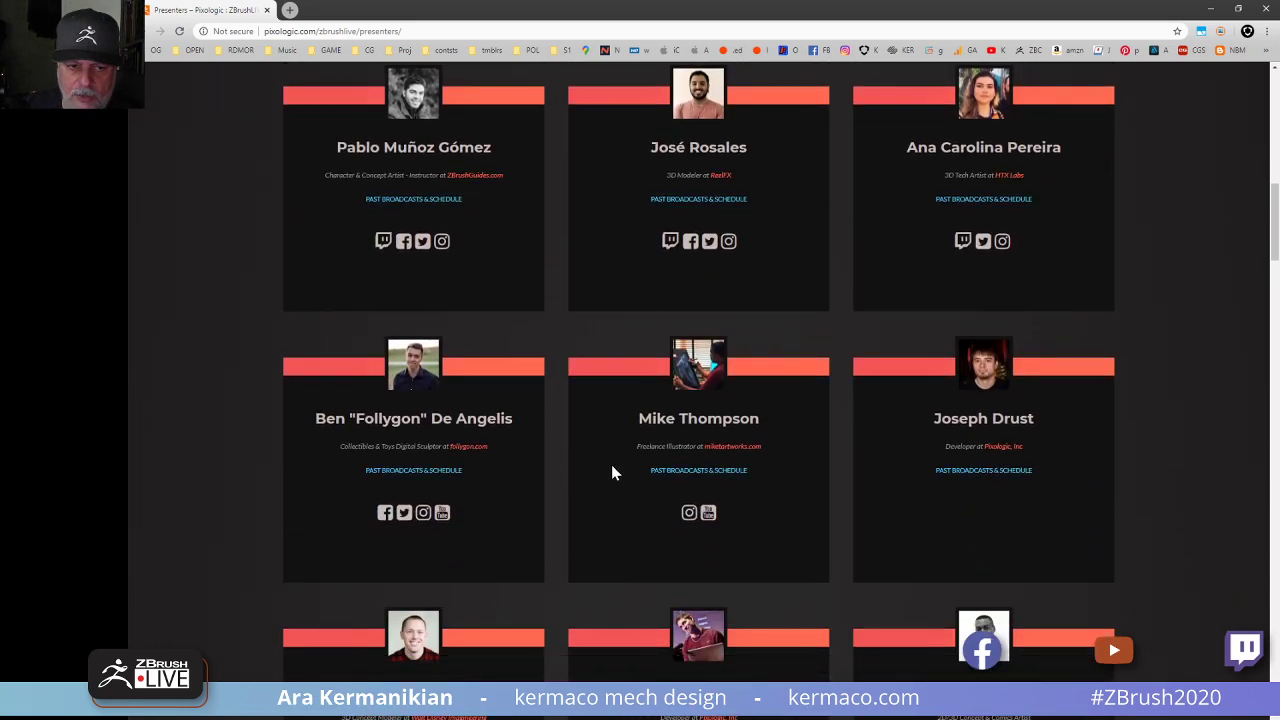
scroll(608, 472, down, 8)
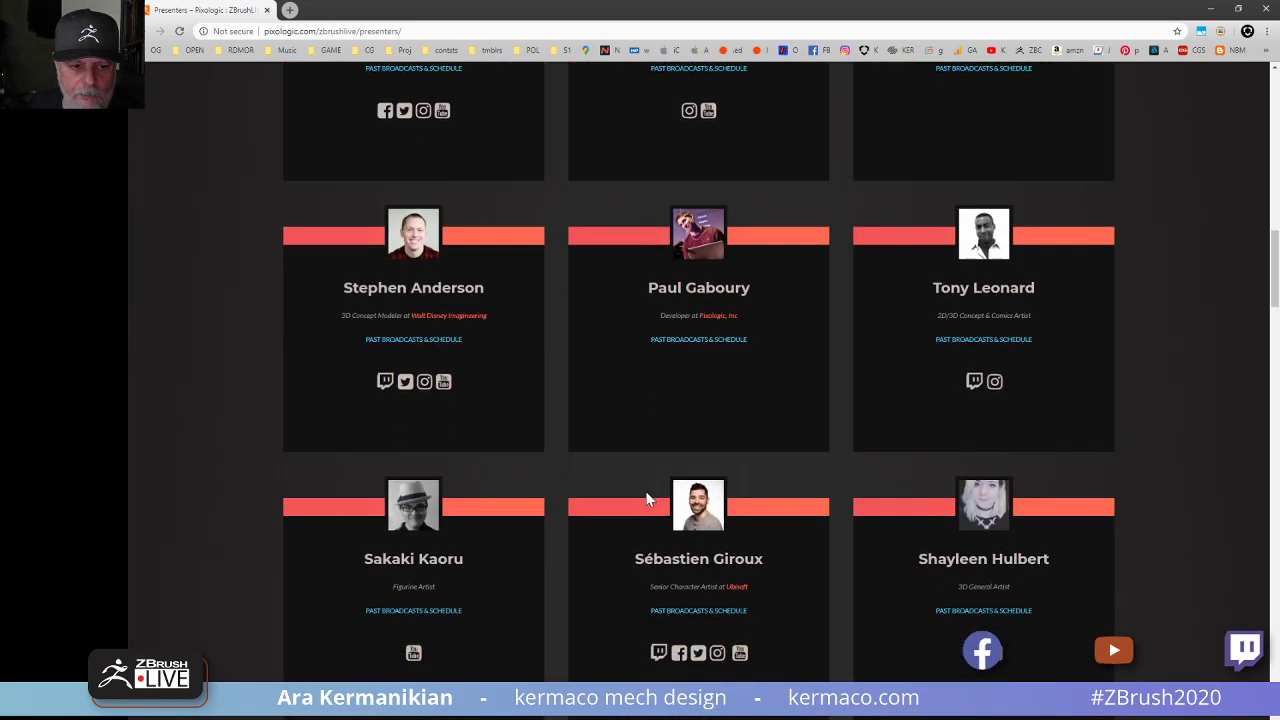
scroll(645, 497, down, 7)
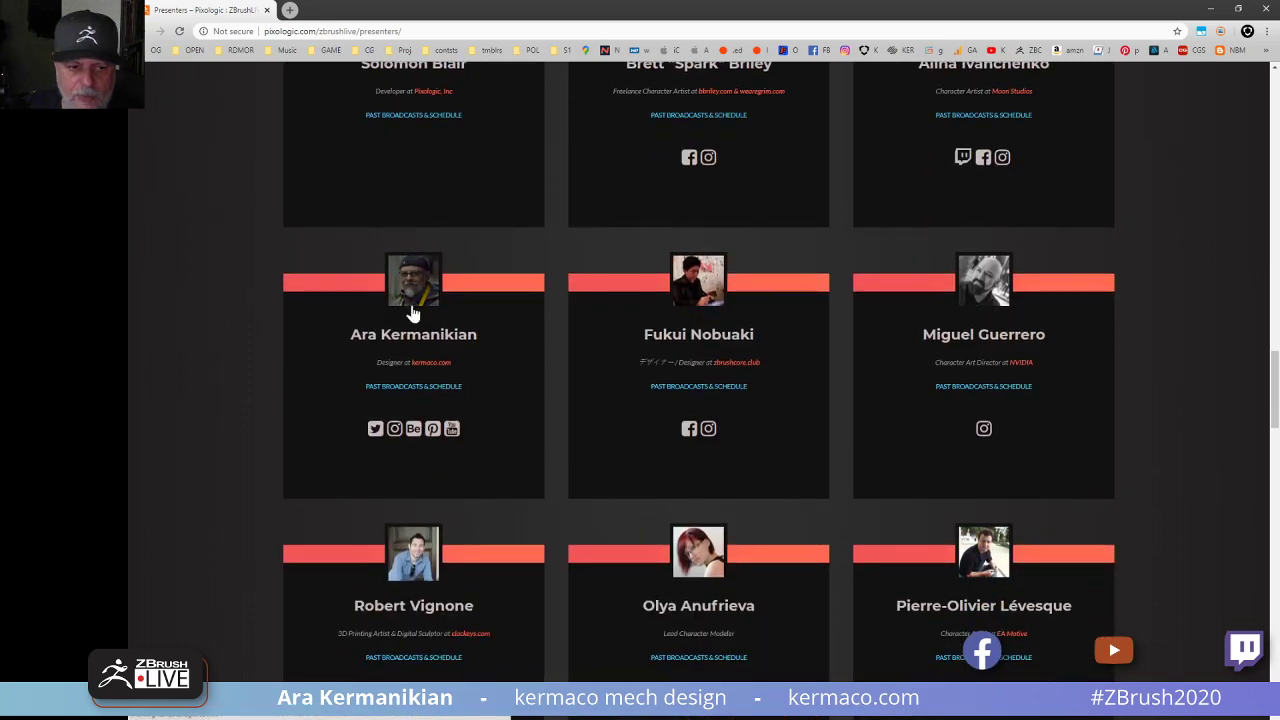
click(413, 313)
Look over the presenter's biography, artwork and first page of featured Kermaco: Mech Design posts.
scroll(534, 474, down, 3)
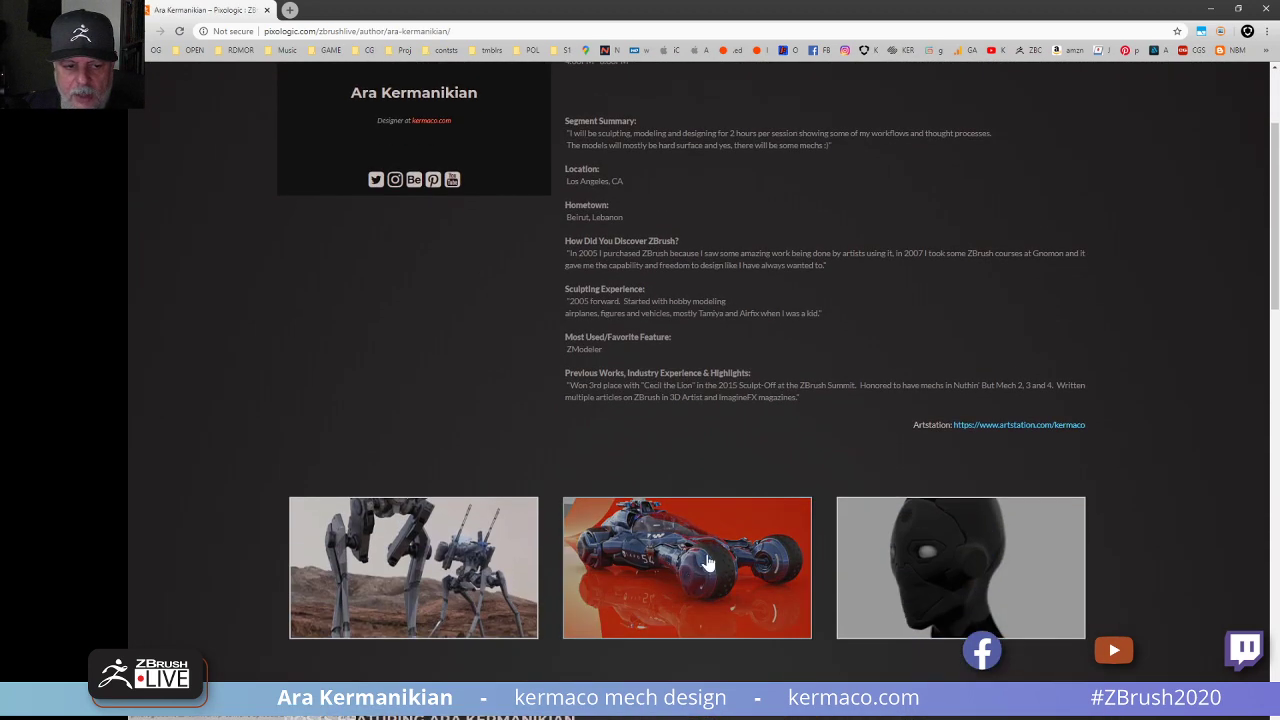
scroll(698, 481, down, 5)
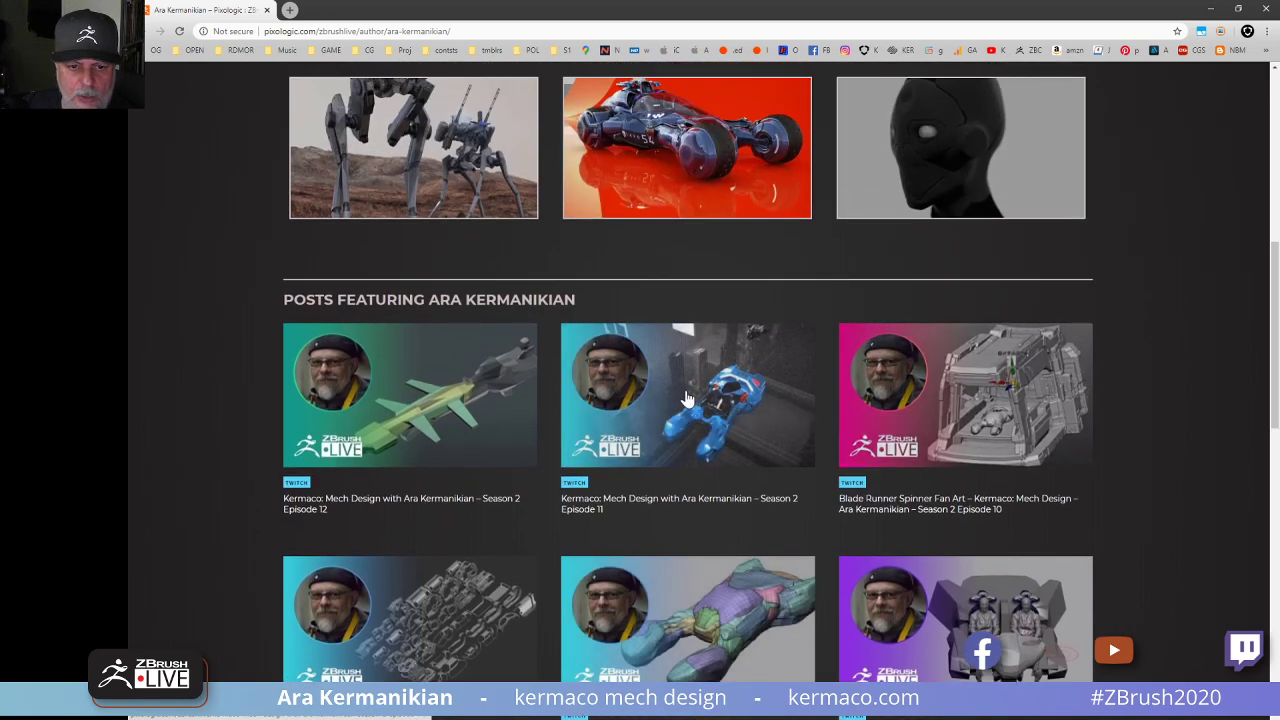
scroll(786, 320, down, 1)
scroll(800, 550, down, 4)
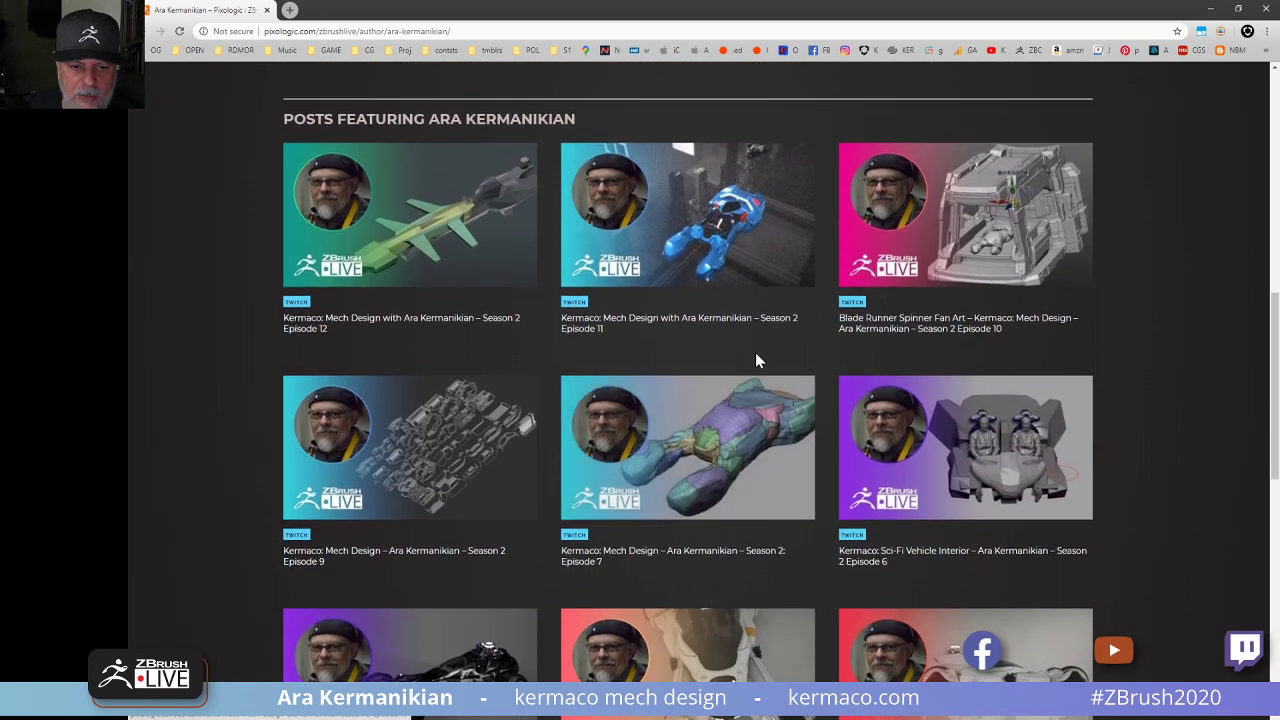
scroll(605, 545, up, 4)
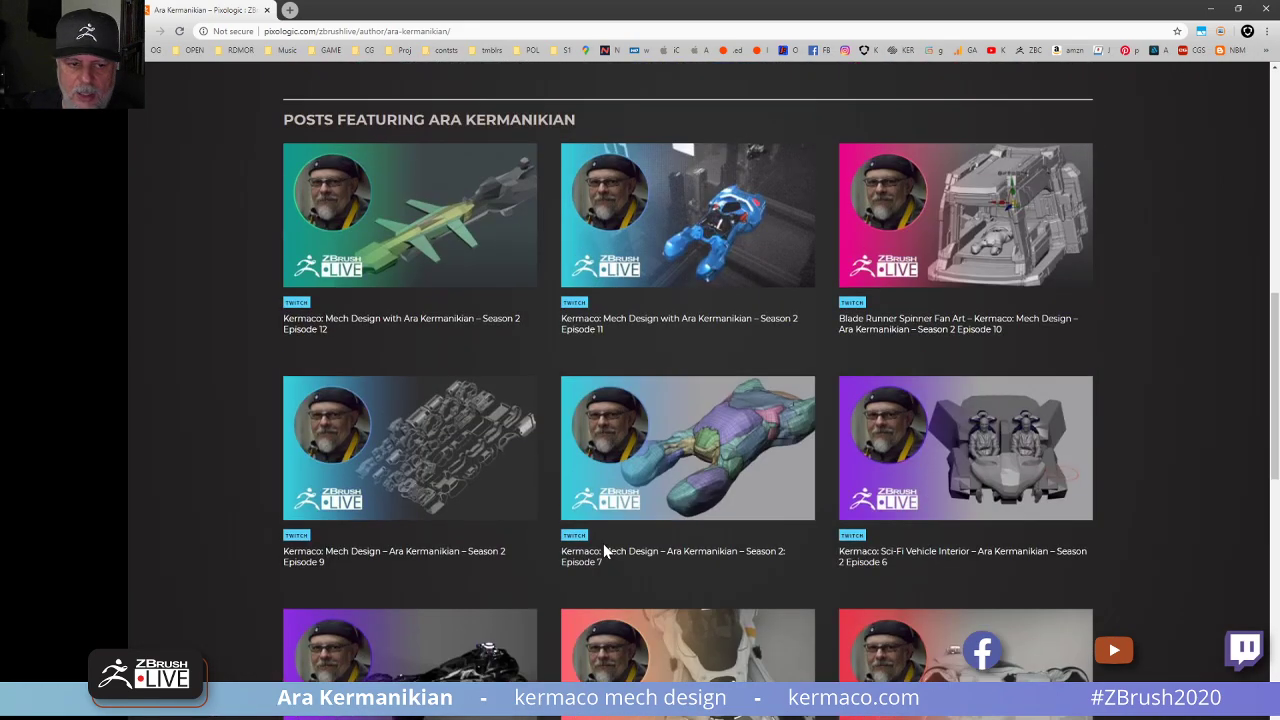
scroll(605, 546, down, 5)
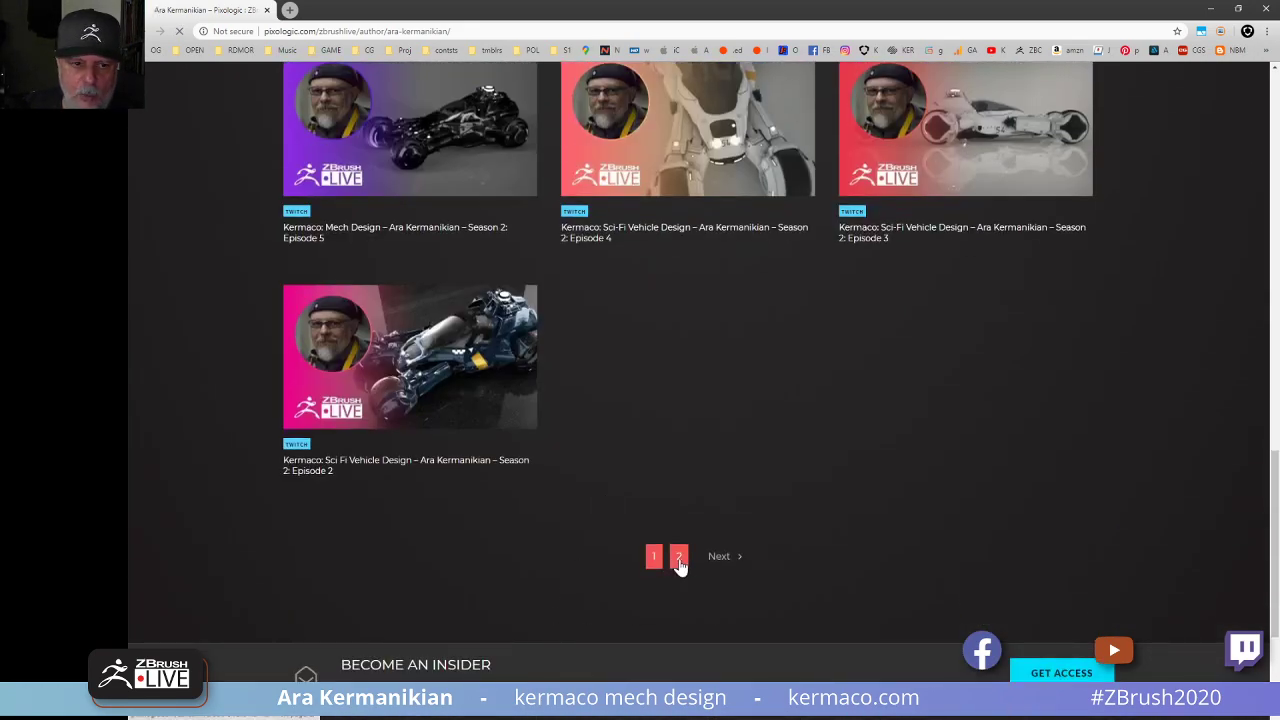
Open page 2 of the presenter's featured posts and look through the Season 1 episodes and profile artwork.
click(679, 562)
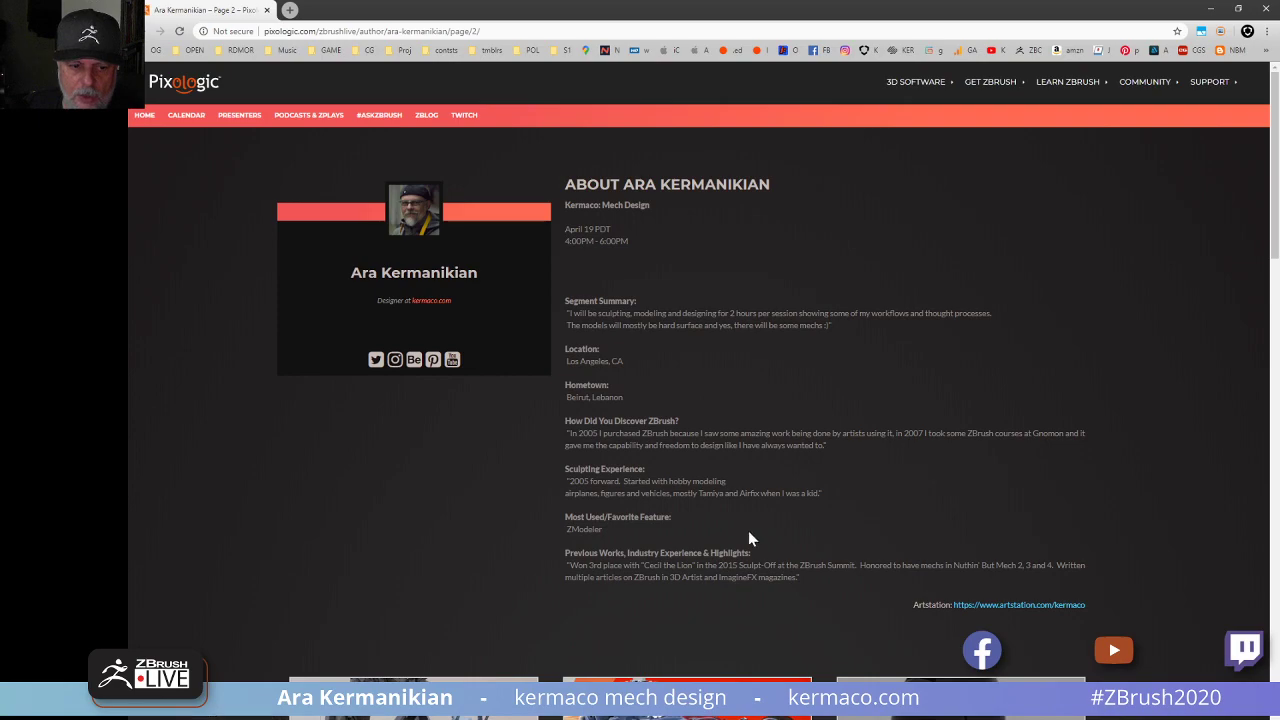
scroll(748, 530, down, 10)
scroll(748, 530, up, 1)
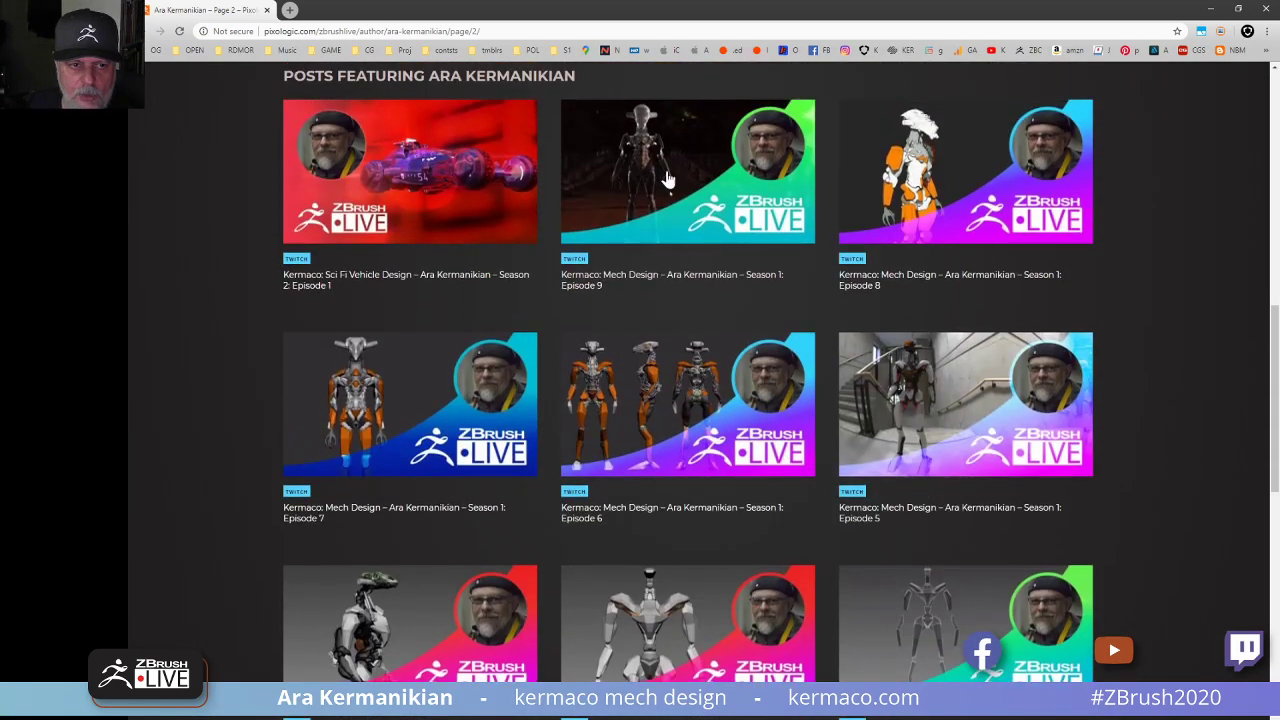
scroll(757, 430, up, 8)
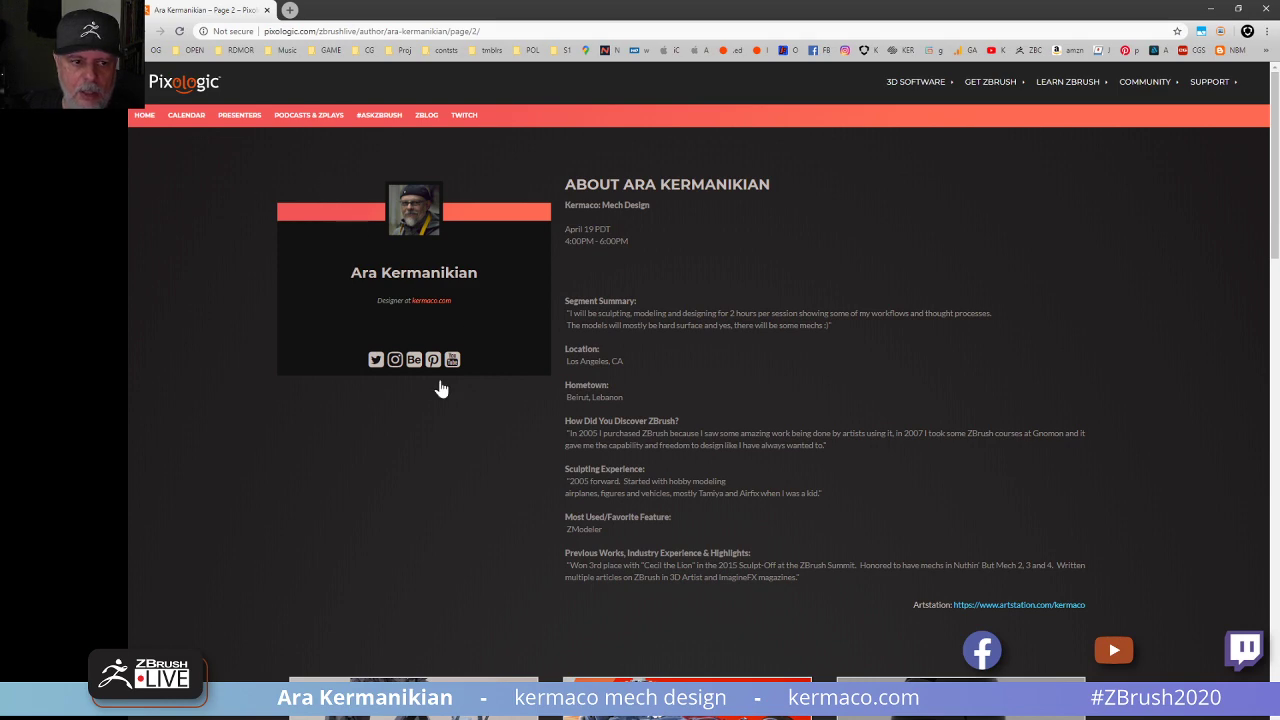
scroll(402, 429, down, 4)
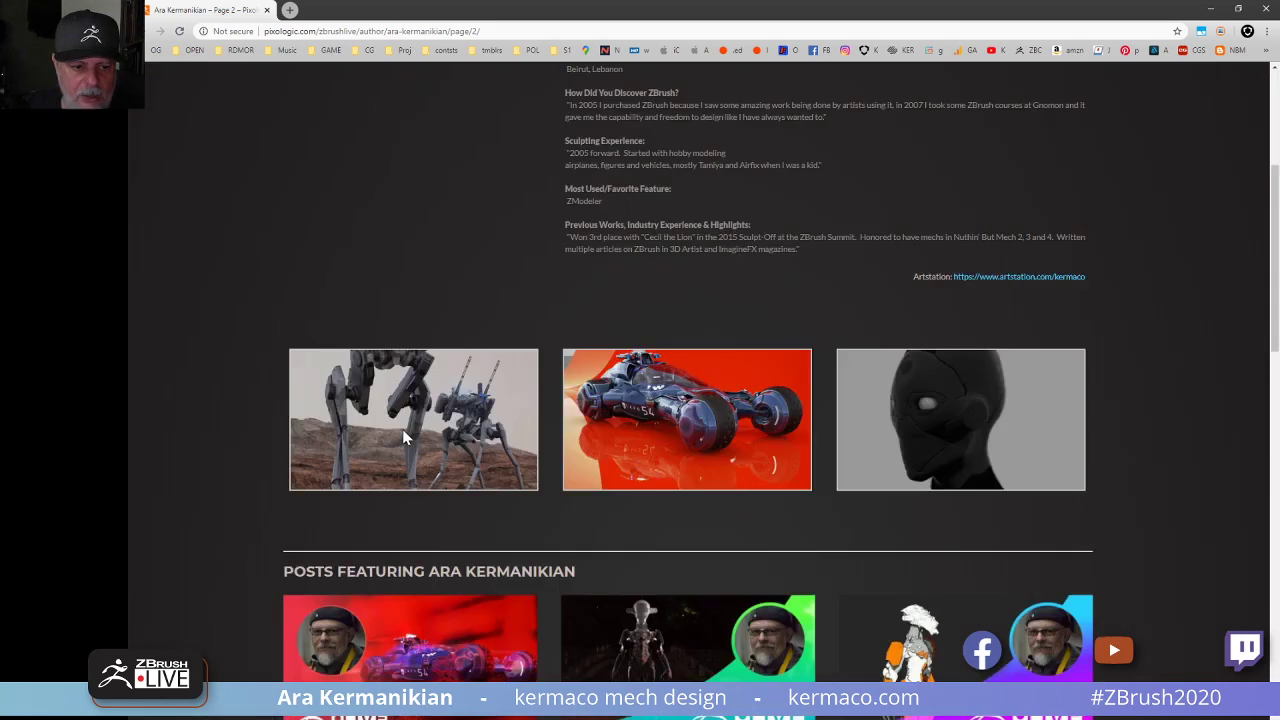
scroll(401, 420, up, 4)
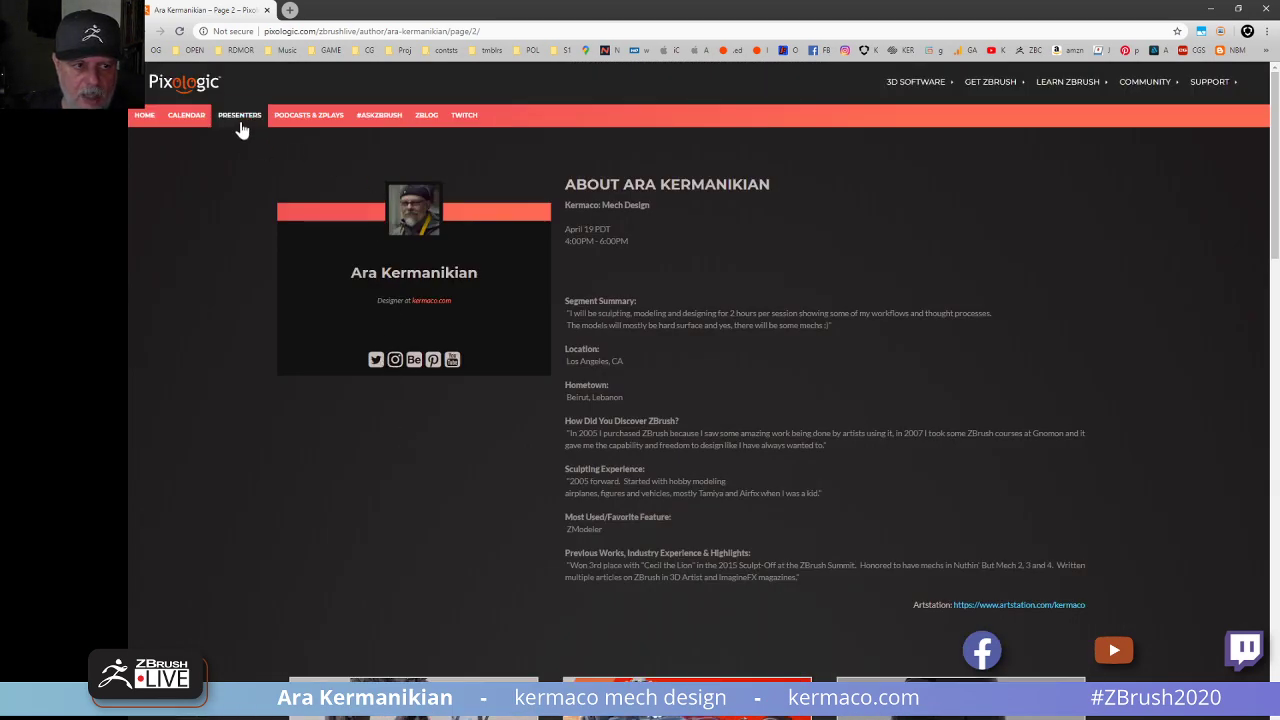
Go back to the first page of the presenter's profile and view its About section.
drag(242, 119, 244, 172)
click(139, 31)
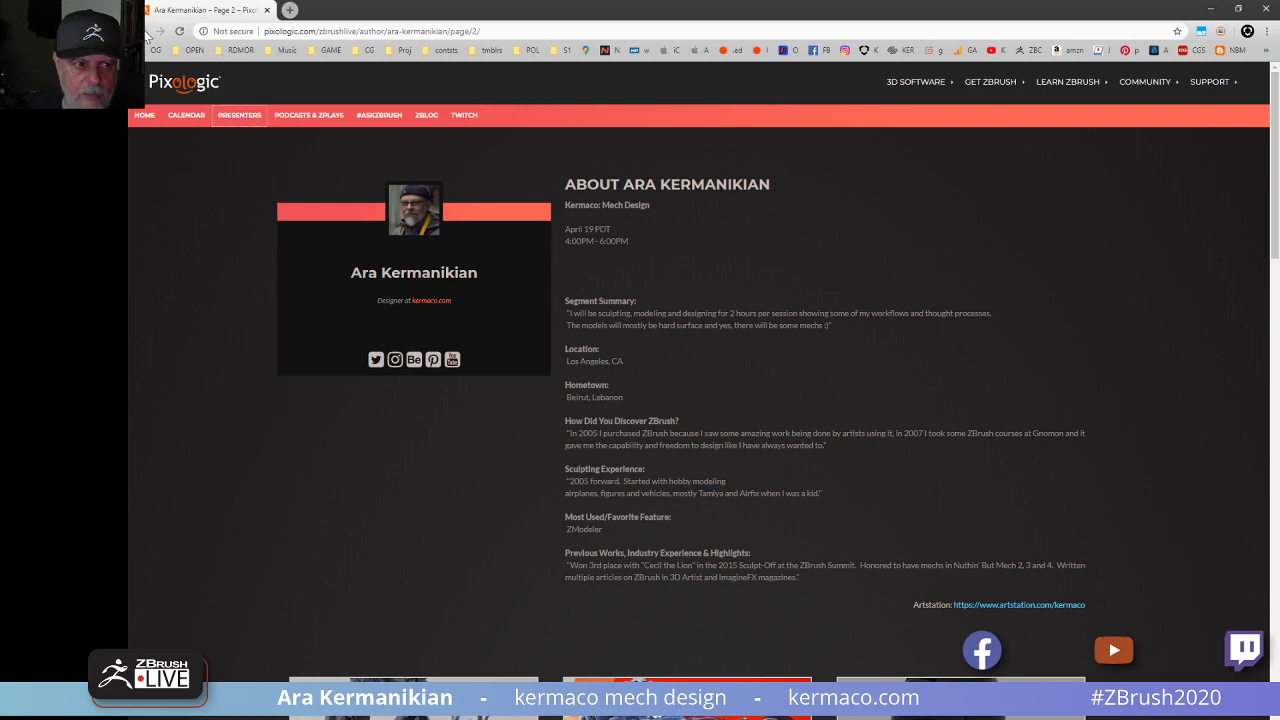
scroll(831, 485, up, 14)
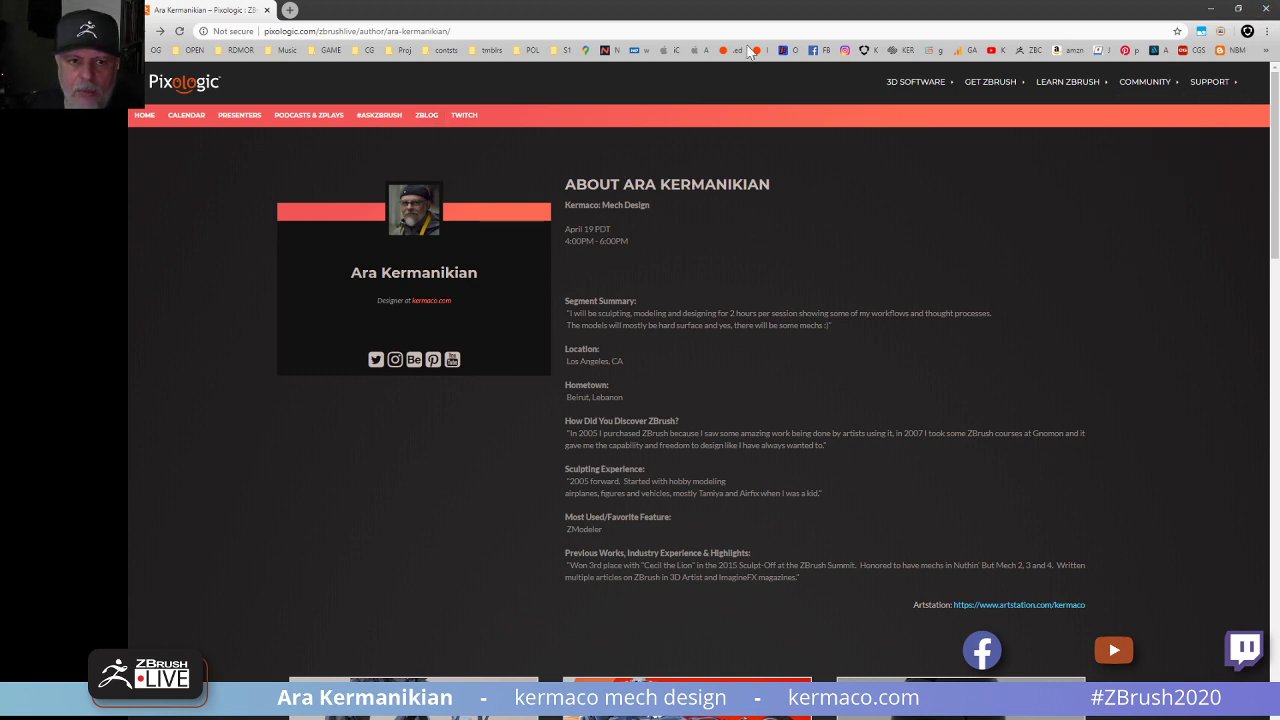
Open the KERMACO YouTube channel and switch to the subscribed Pixologic ZBrush channel.
click(995, 54)
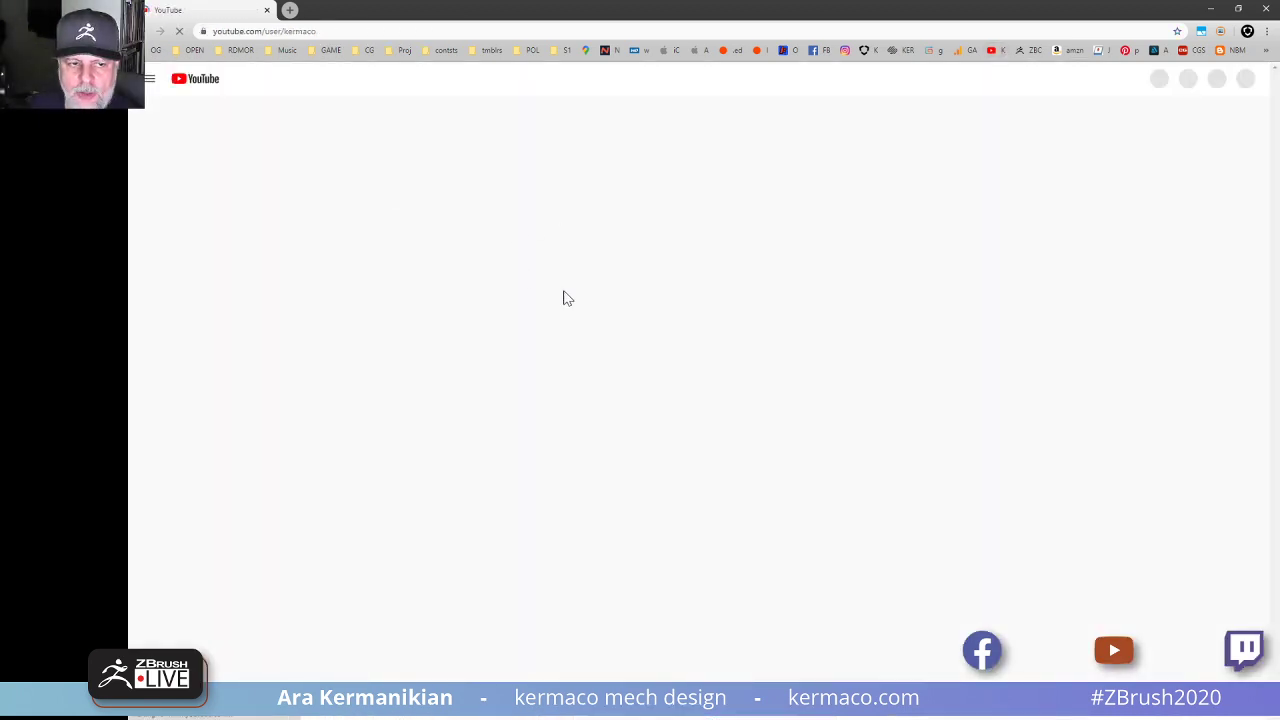
scroll(200, 490, down, 2)
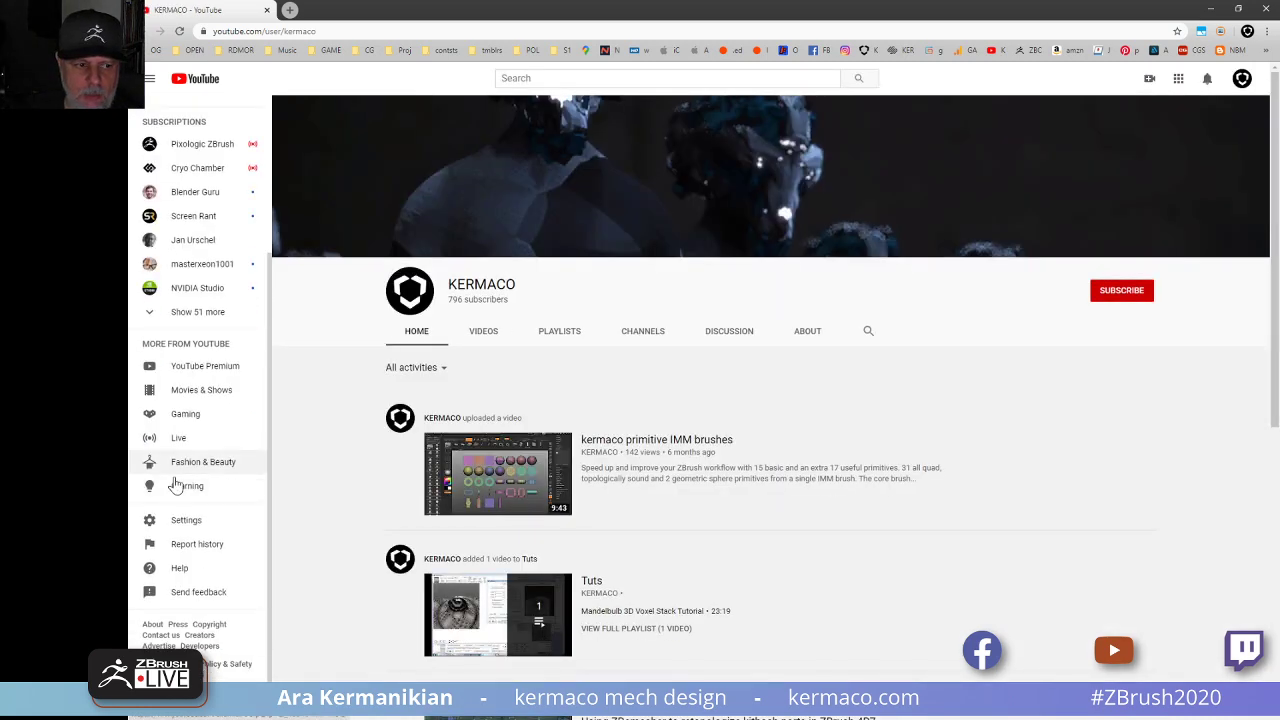
click(195, 147)
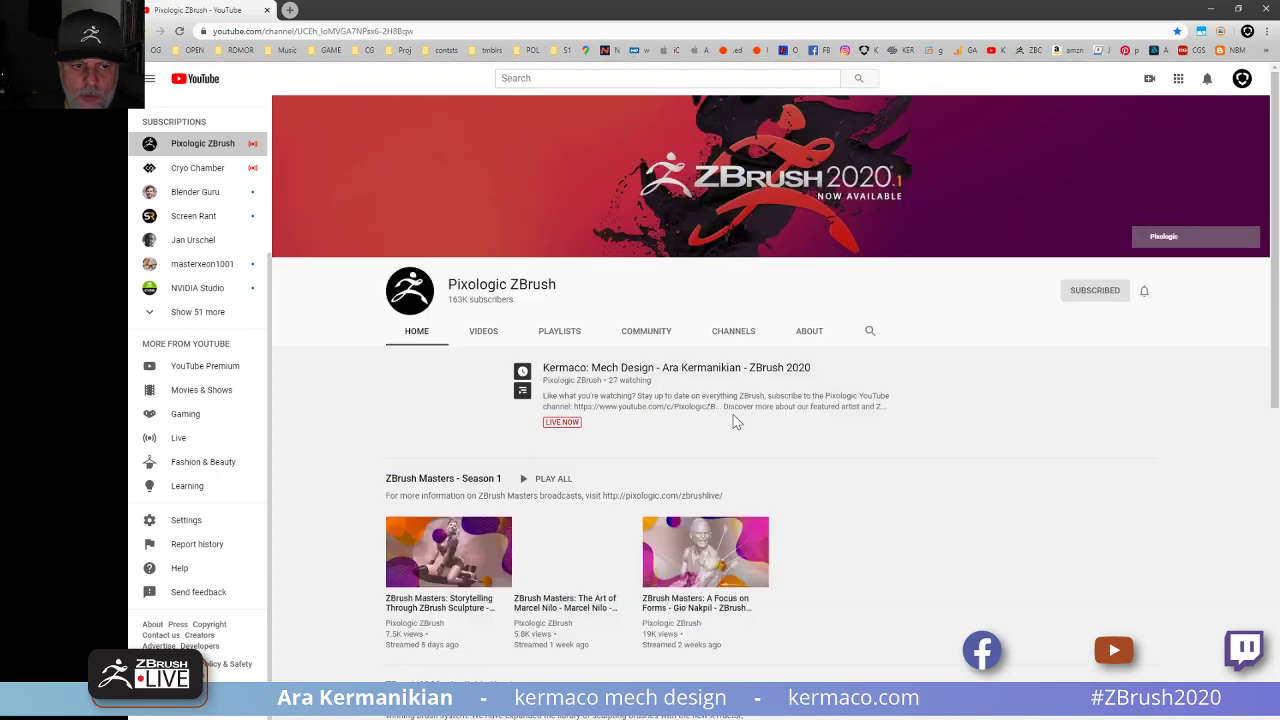
Check the Pixologic ZBrush channel's videos page, and browse the ZBrush Masters, ZBrush 2020 and past broadcasts sections on its home page.
click(485, 333)
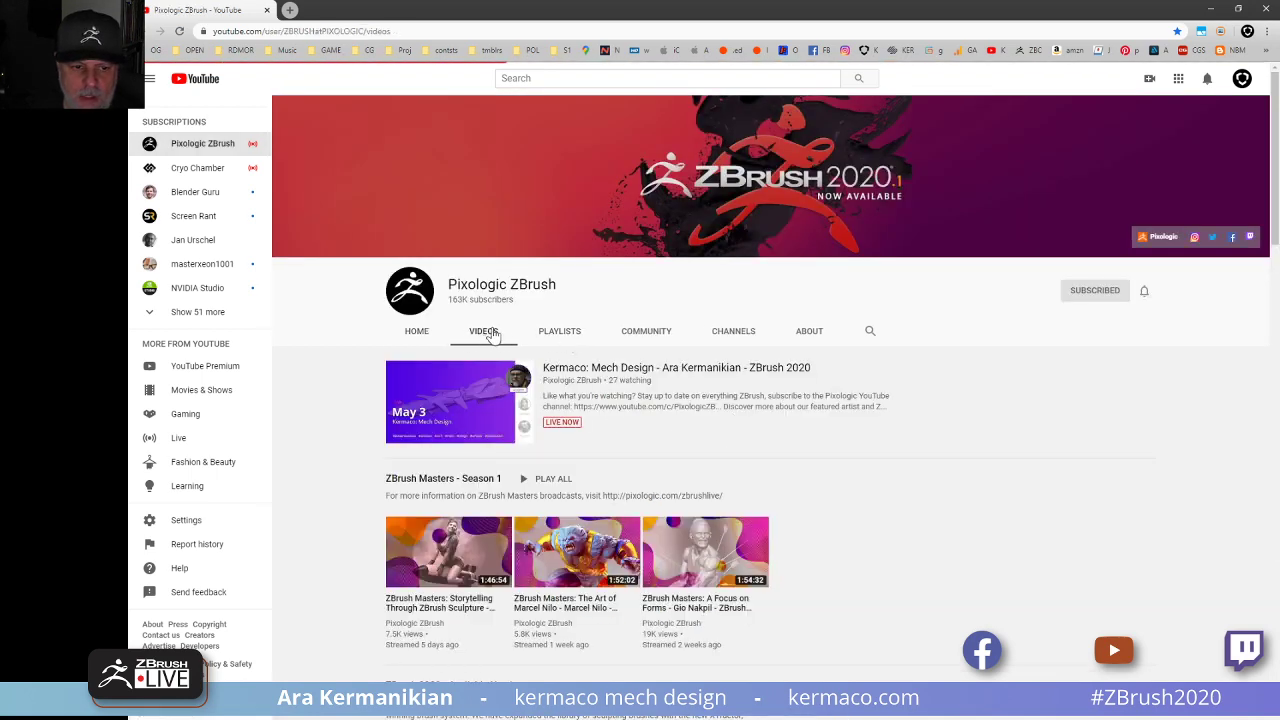
click(158, 31)
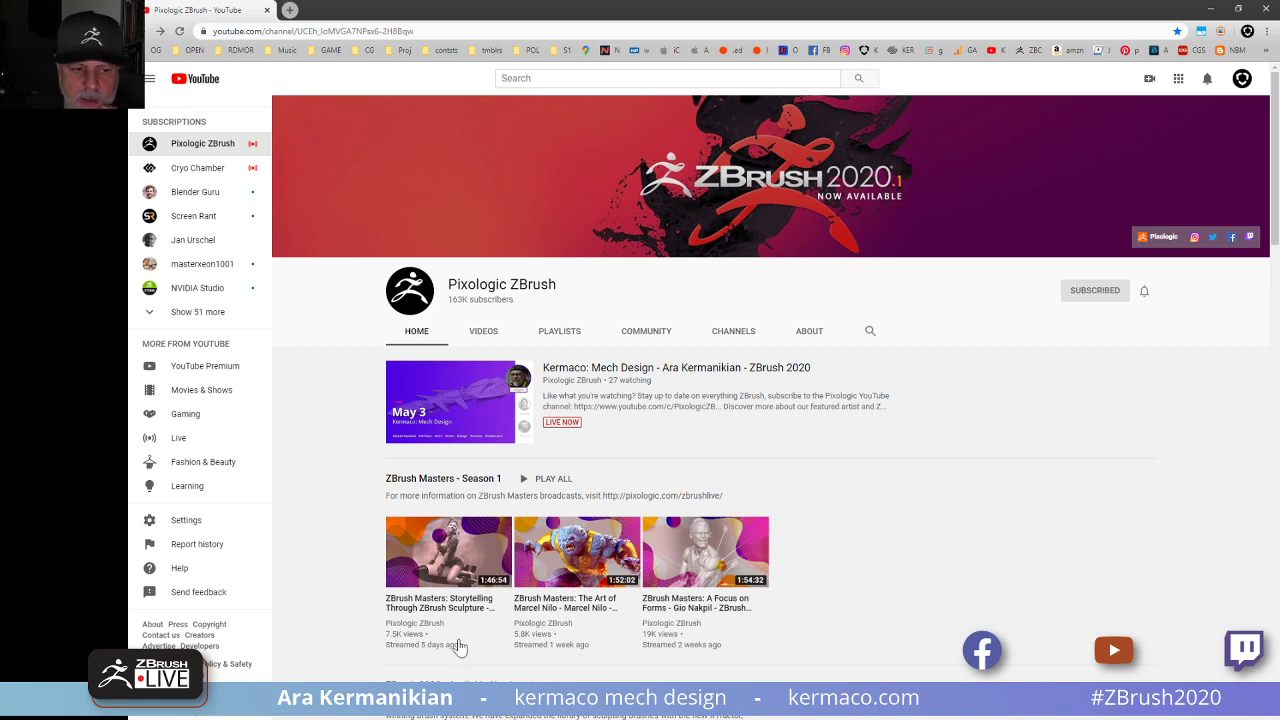
scroll(463, 641, down, 3)
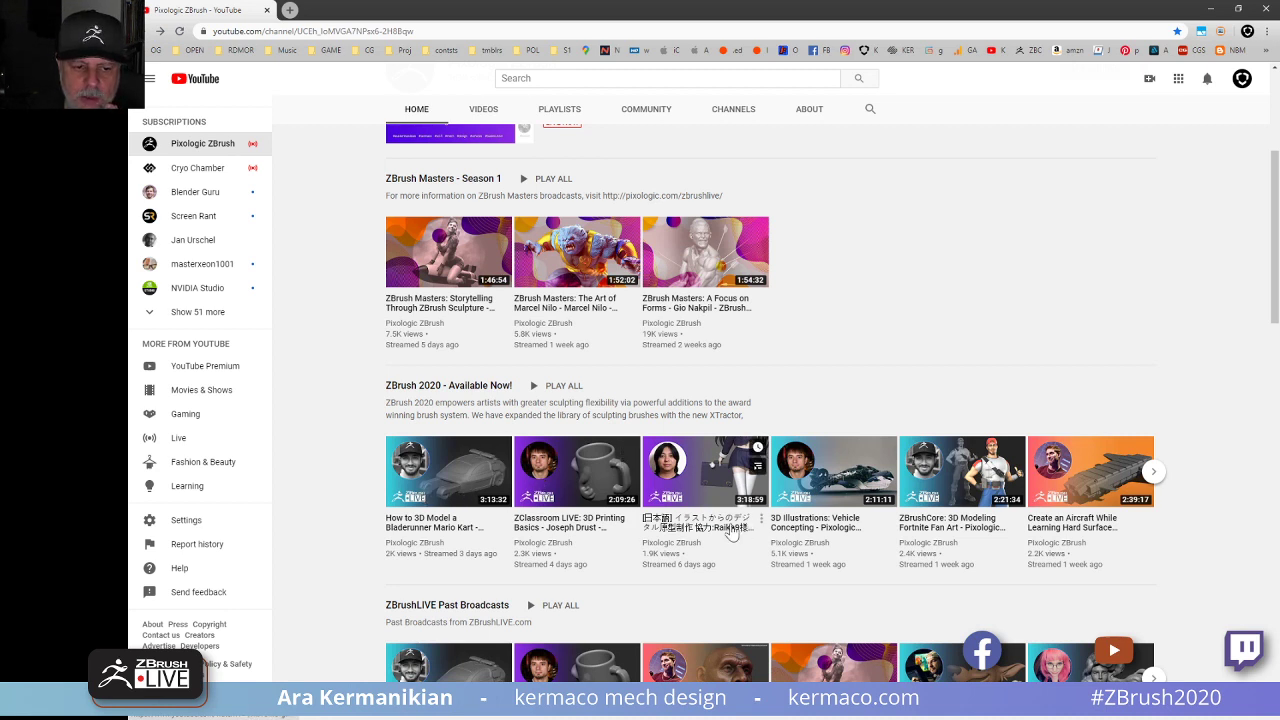
scroll(830, 615, down, 1)
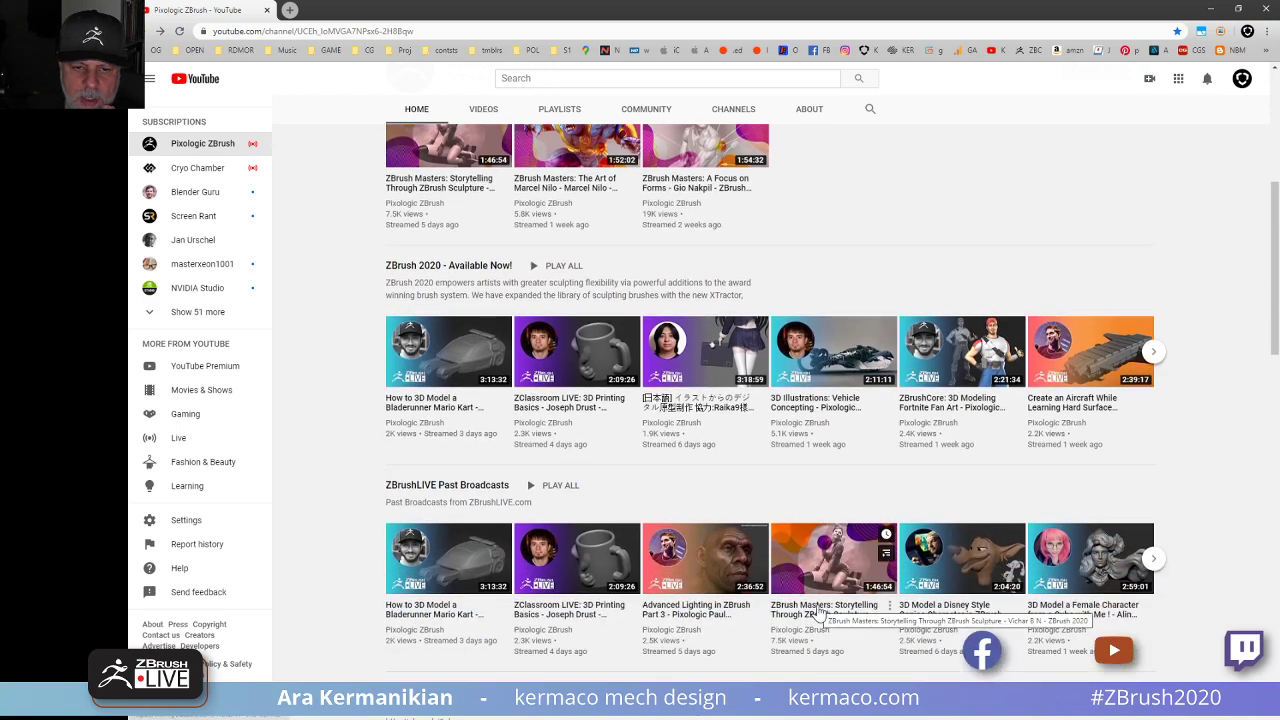
scroll(819, 611, up, 4)
scroll(819, 611, down, 3)
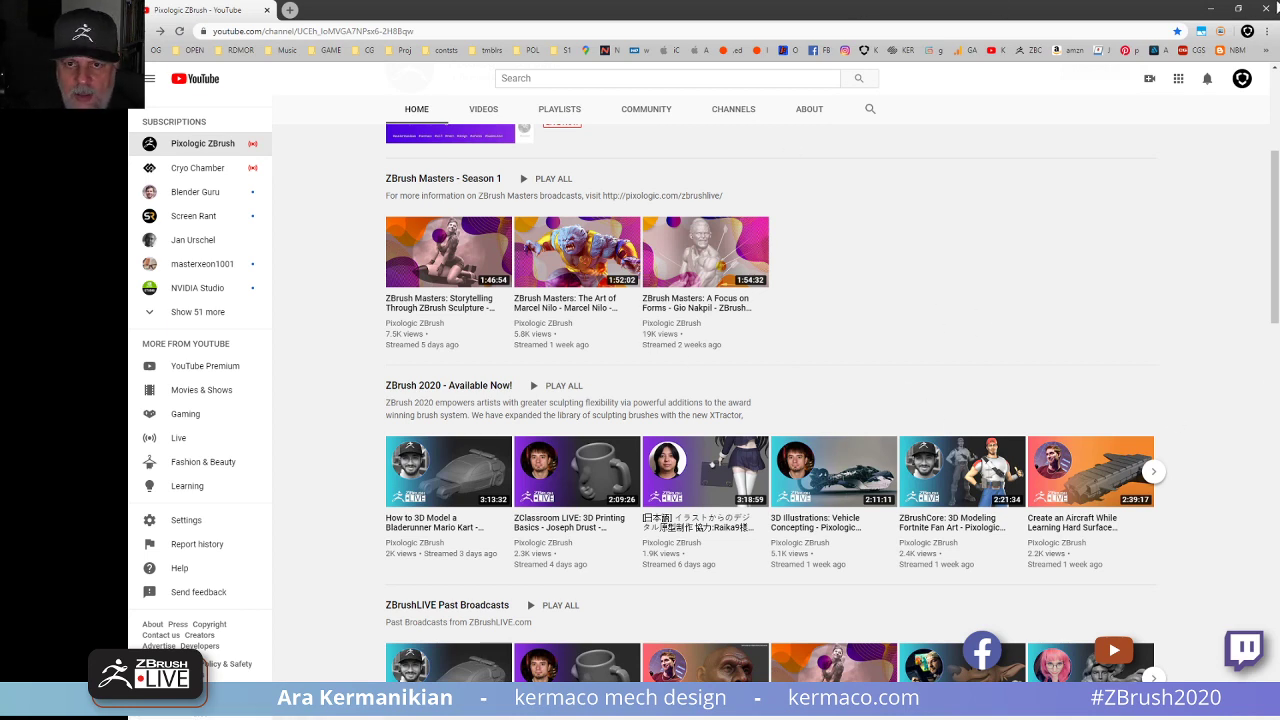
Open and pause the "Create an Aircraft While Learning Hard Surface Modeling Tips" video, and return to the spaceship in ZBrush.
click(1084, 468)
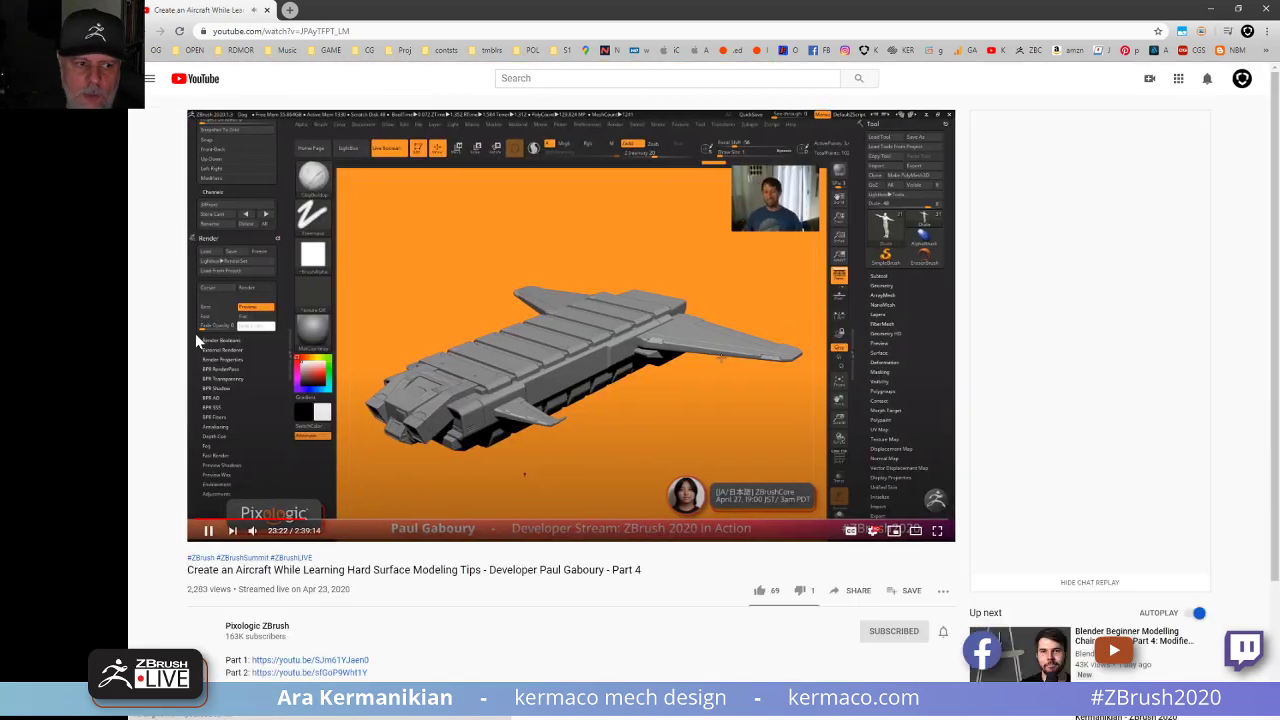
click(207, 530)
click(158, 32)
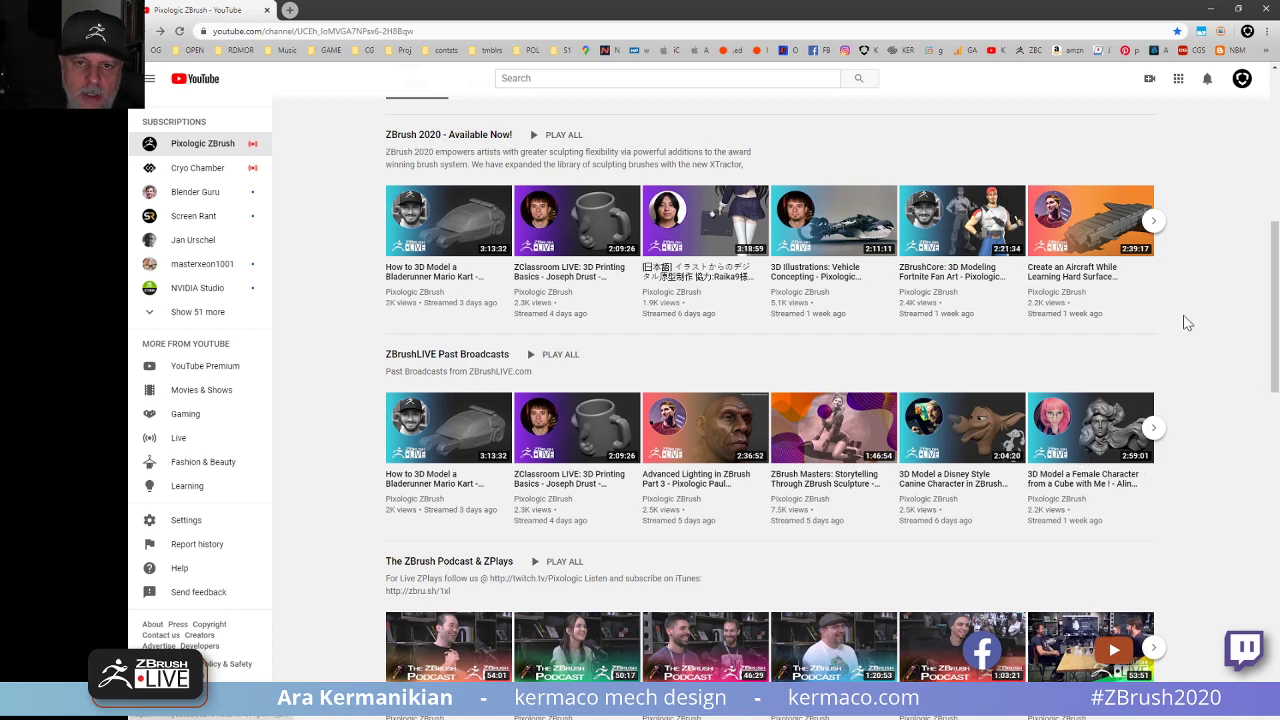
click(1210, 8)
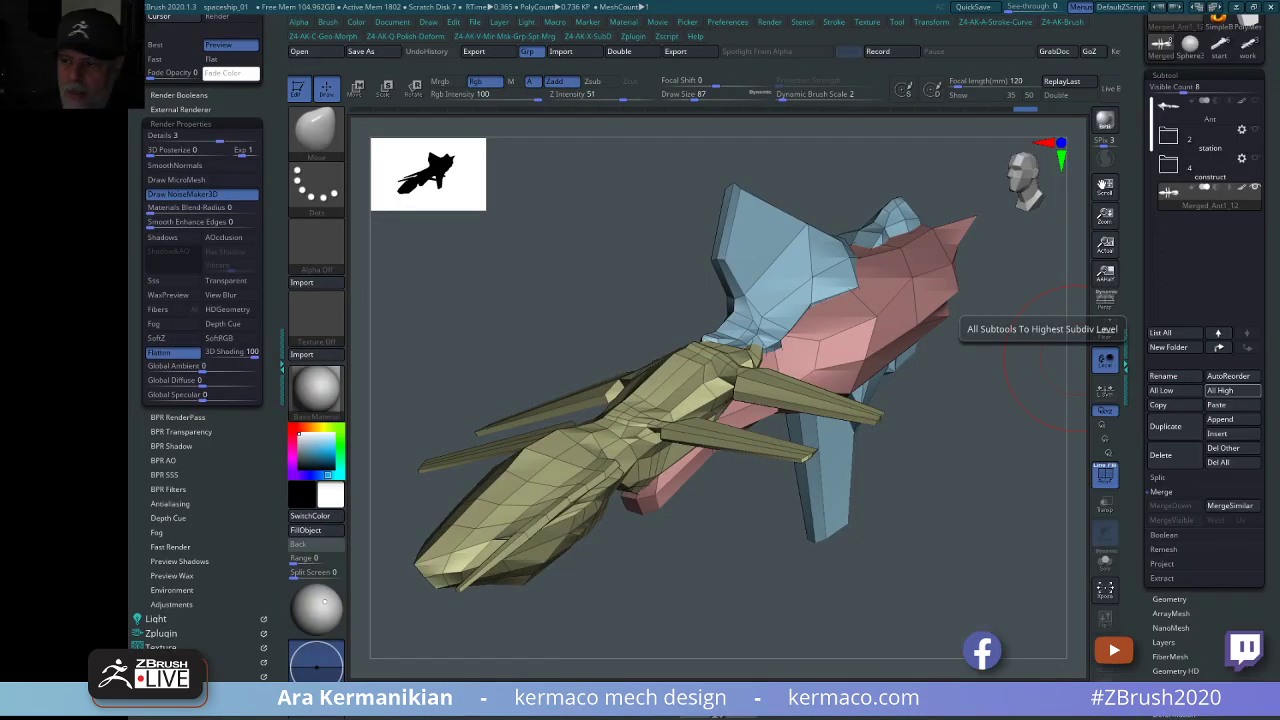